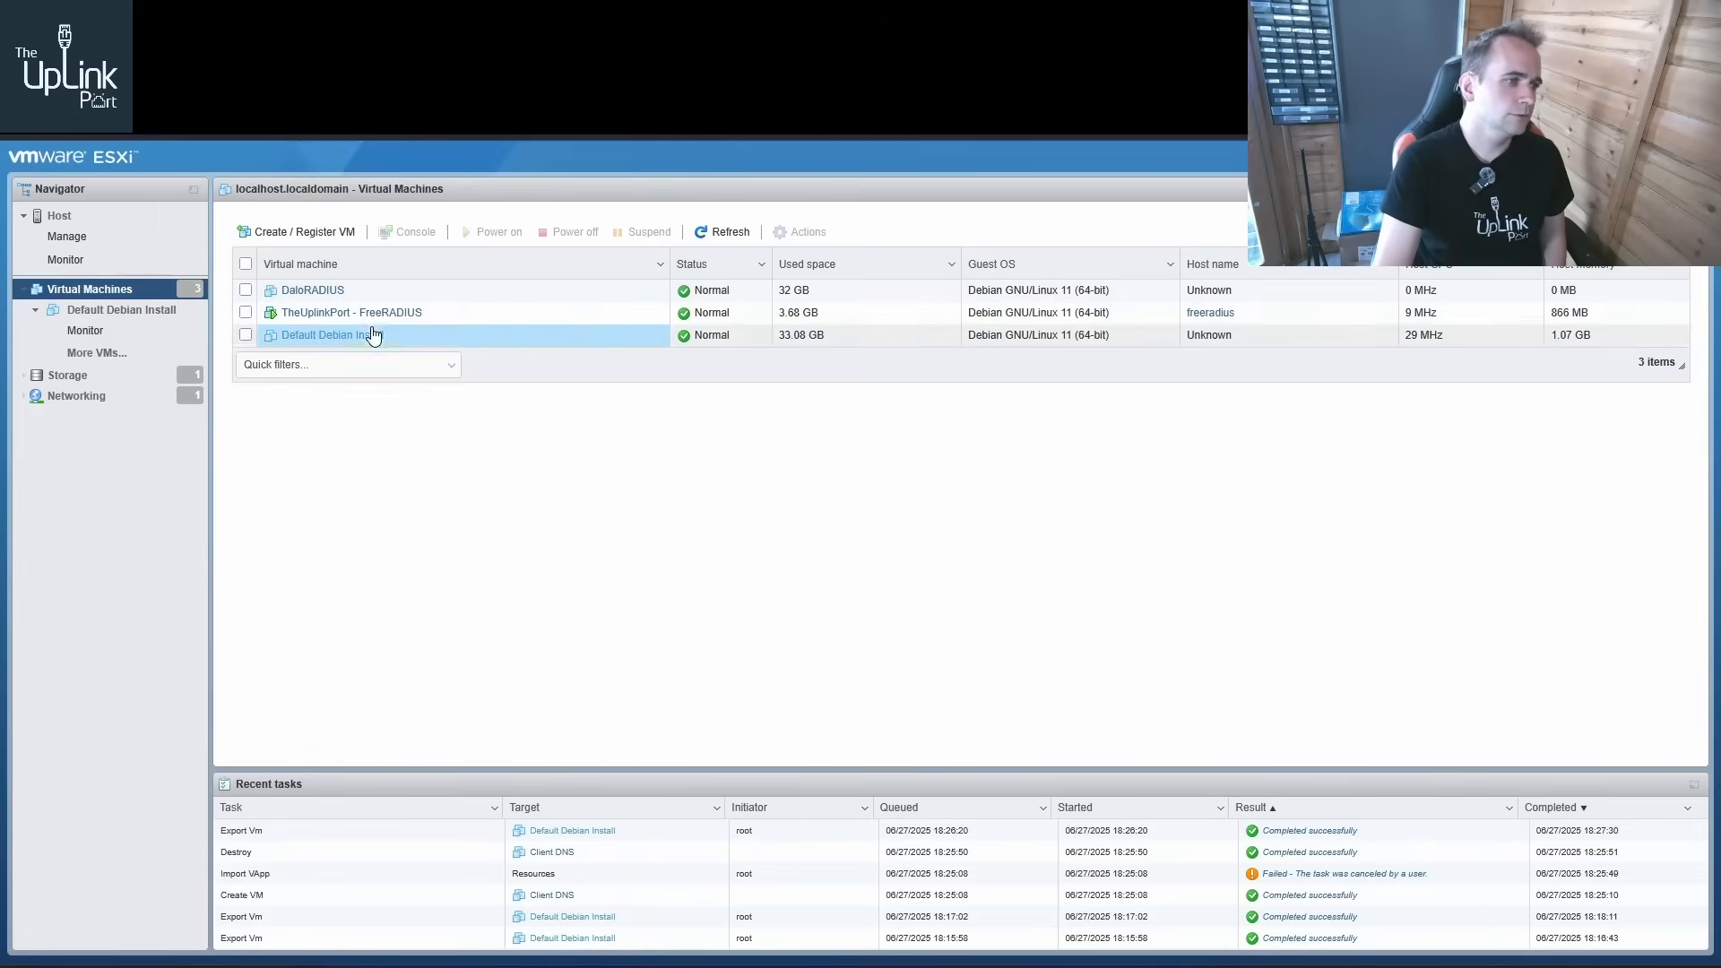
Export the Default Debian Install virtual machine, including its .nvram file alongside the .vmdk
{"action": "right_click", "coordinate": [373, 335]}
{"action": "left_click", "coordinate": [446, 523]}
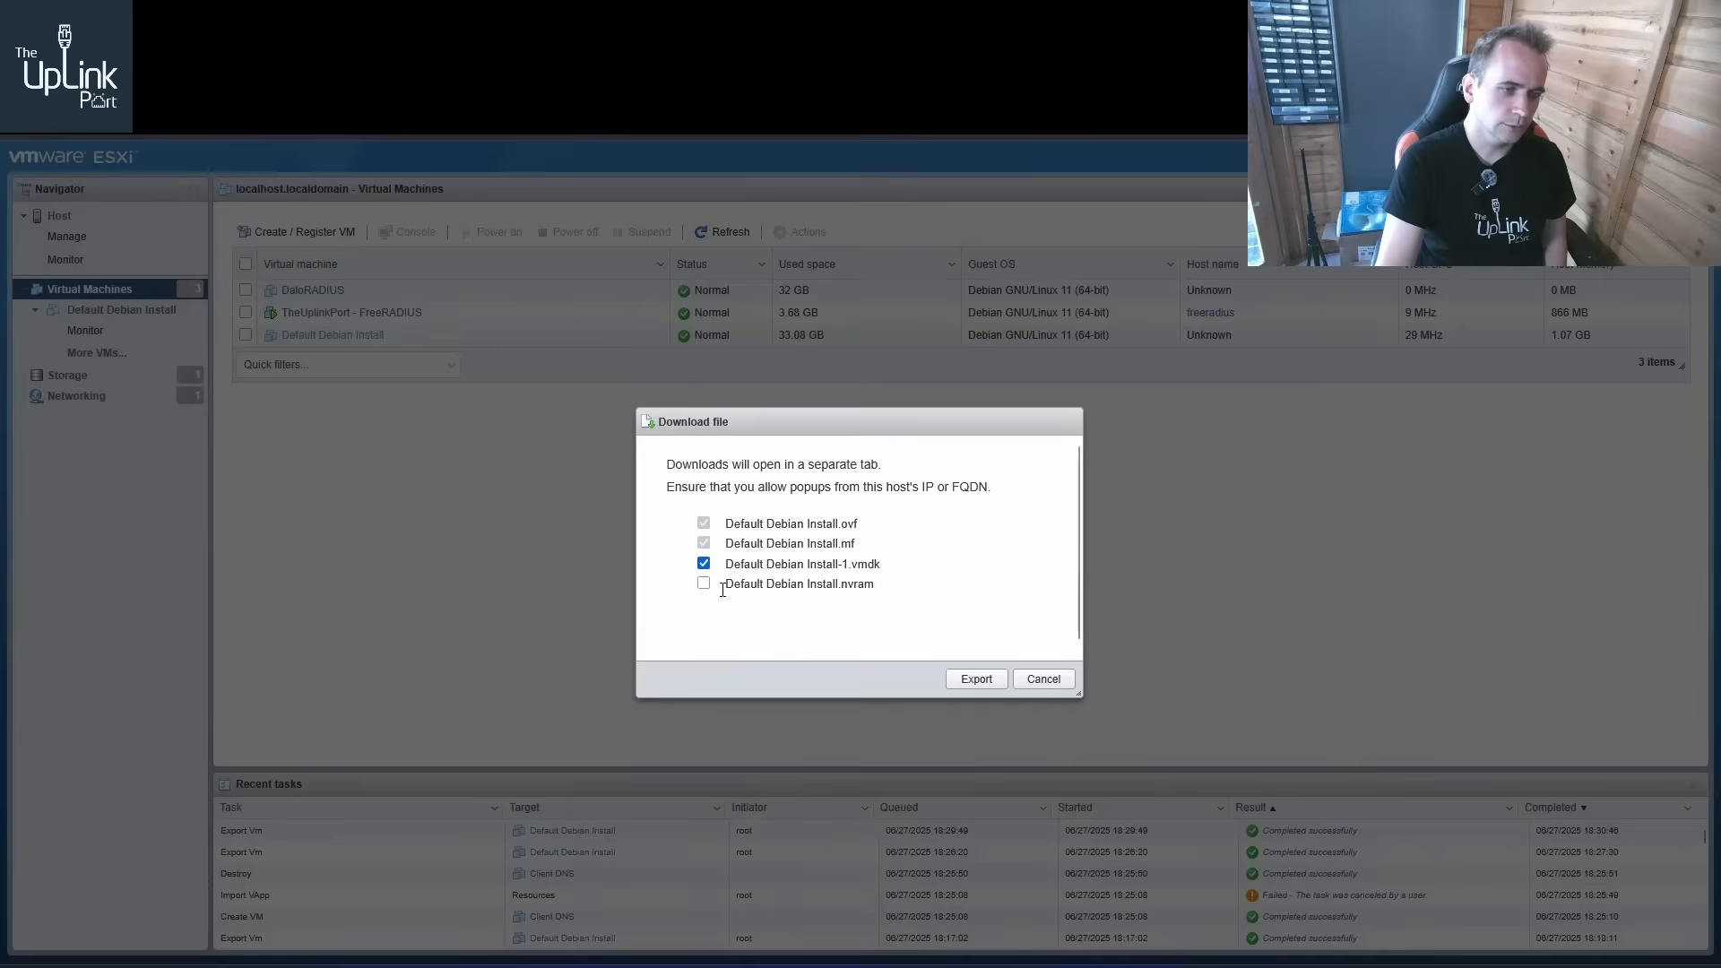
{"action": "left_click", "coordinate": [703, 583]}
{"action": "left_click", "coordinate": [977, 680]}
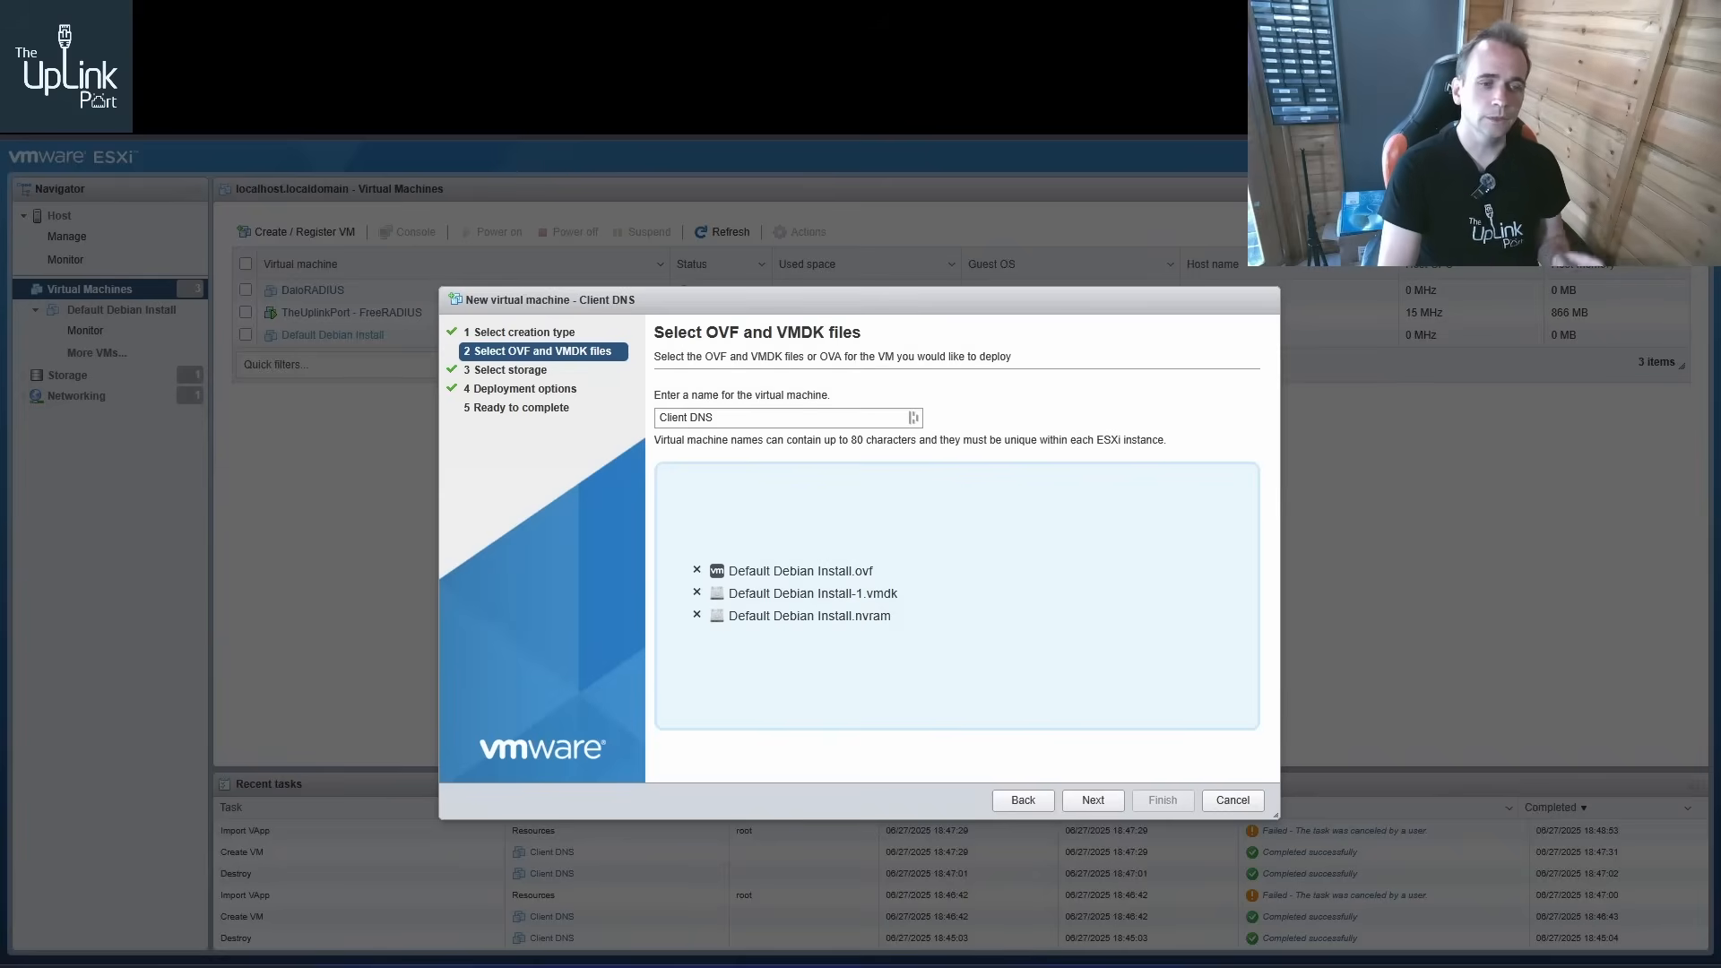
Finish deploying the exported files as a new virtual machine named Client DNS on datastore1
{"action": "left_click", "coordinate": [1088, 811]}
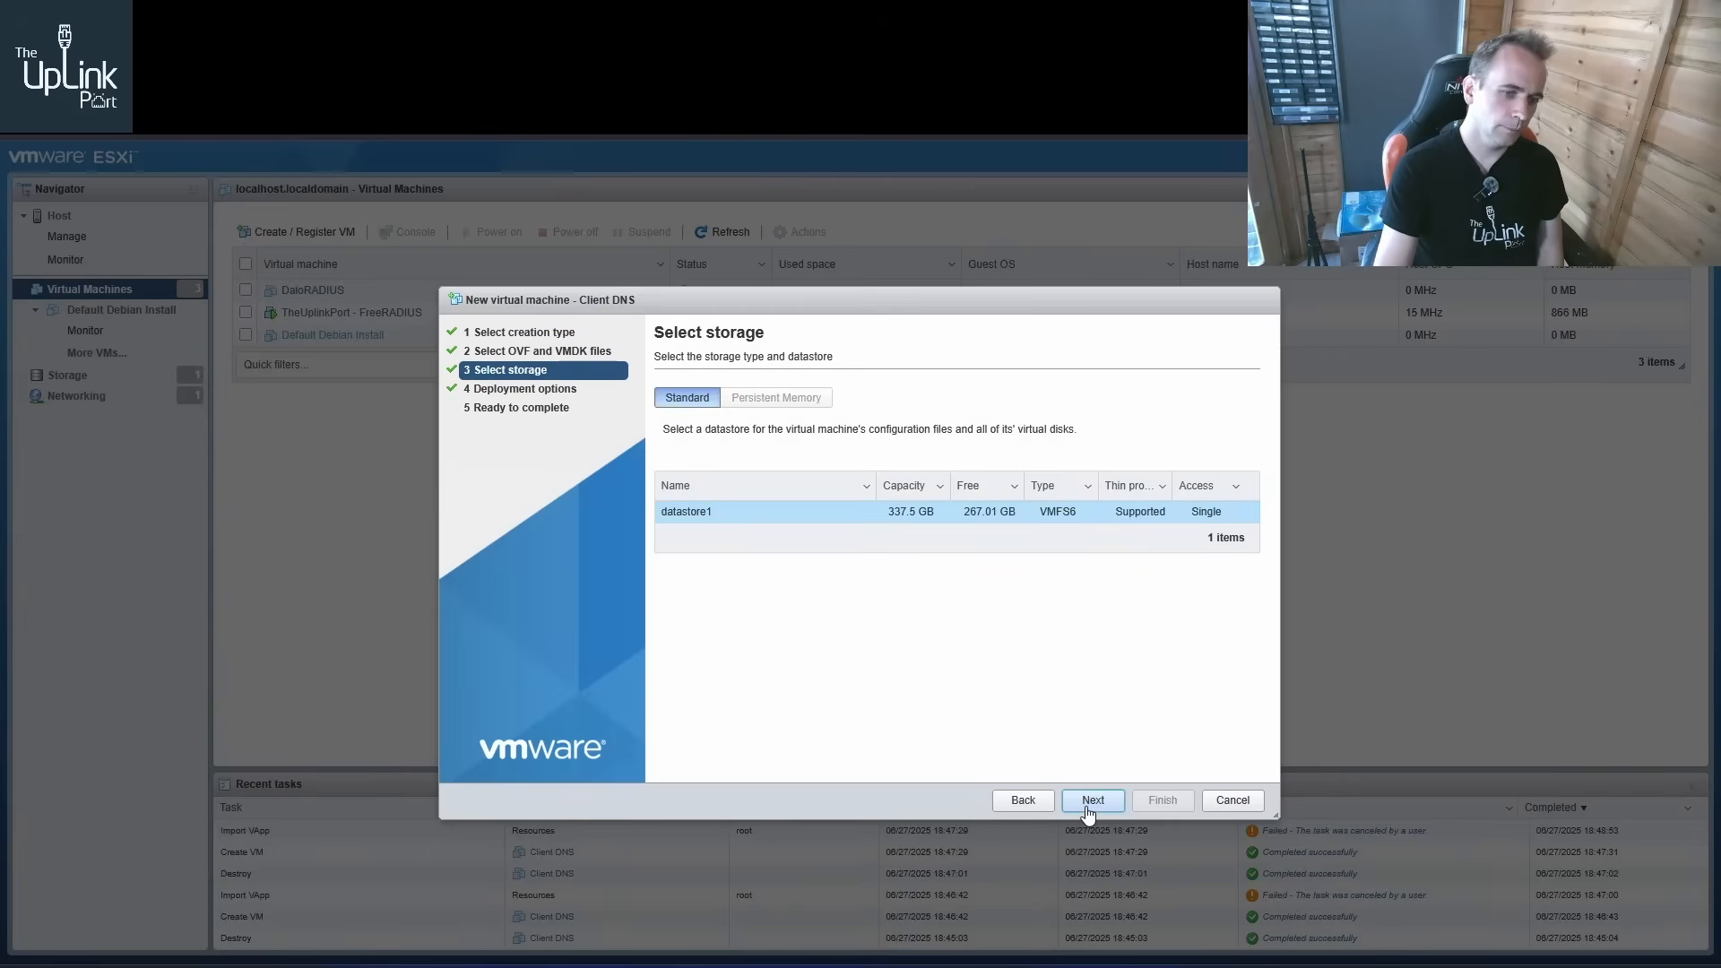
{"action": "left_click", "coordinate": [1089, 811]}
{"action": "left_click", "coordinate": [1088, 811]}
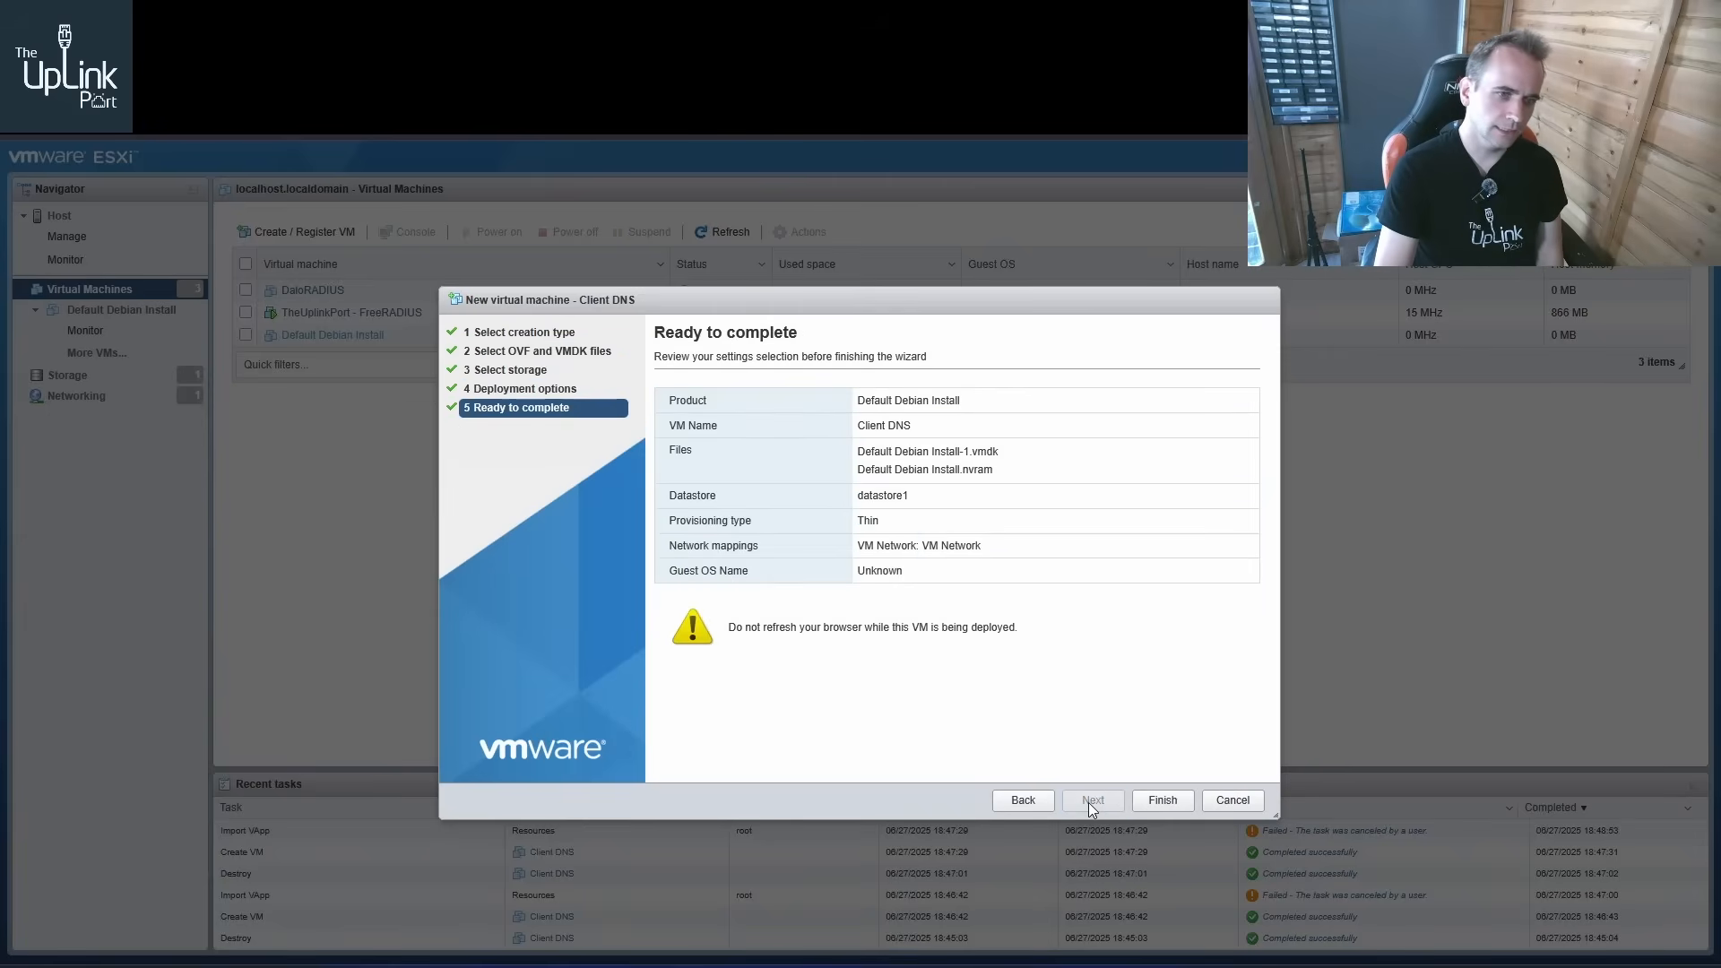
{"action": "left_click", "coordinate": [1165, 801]}
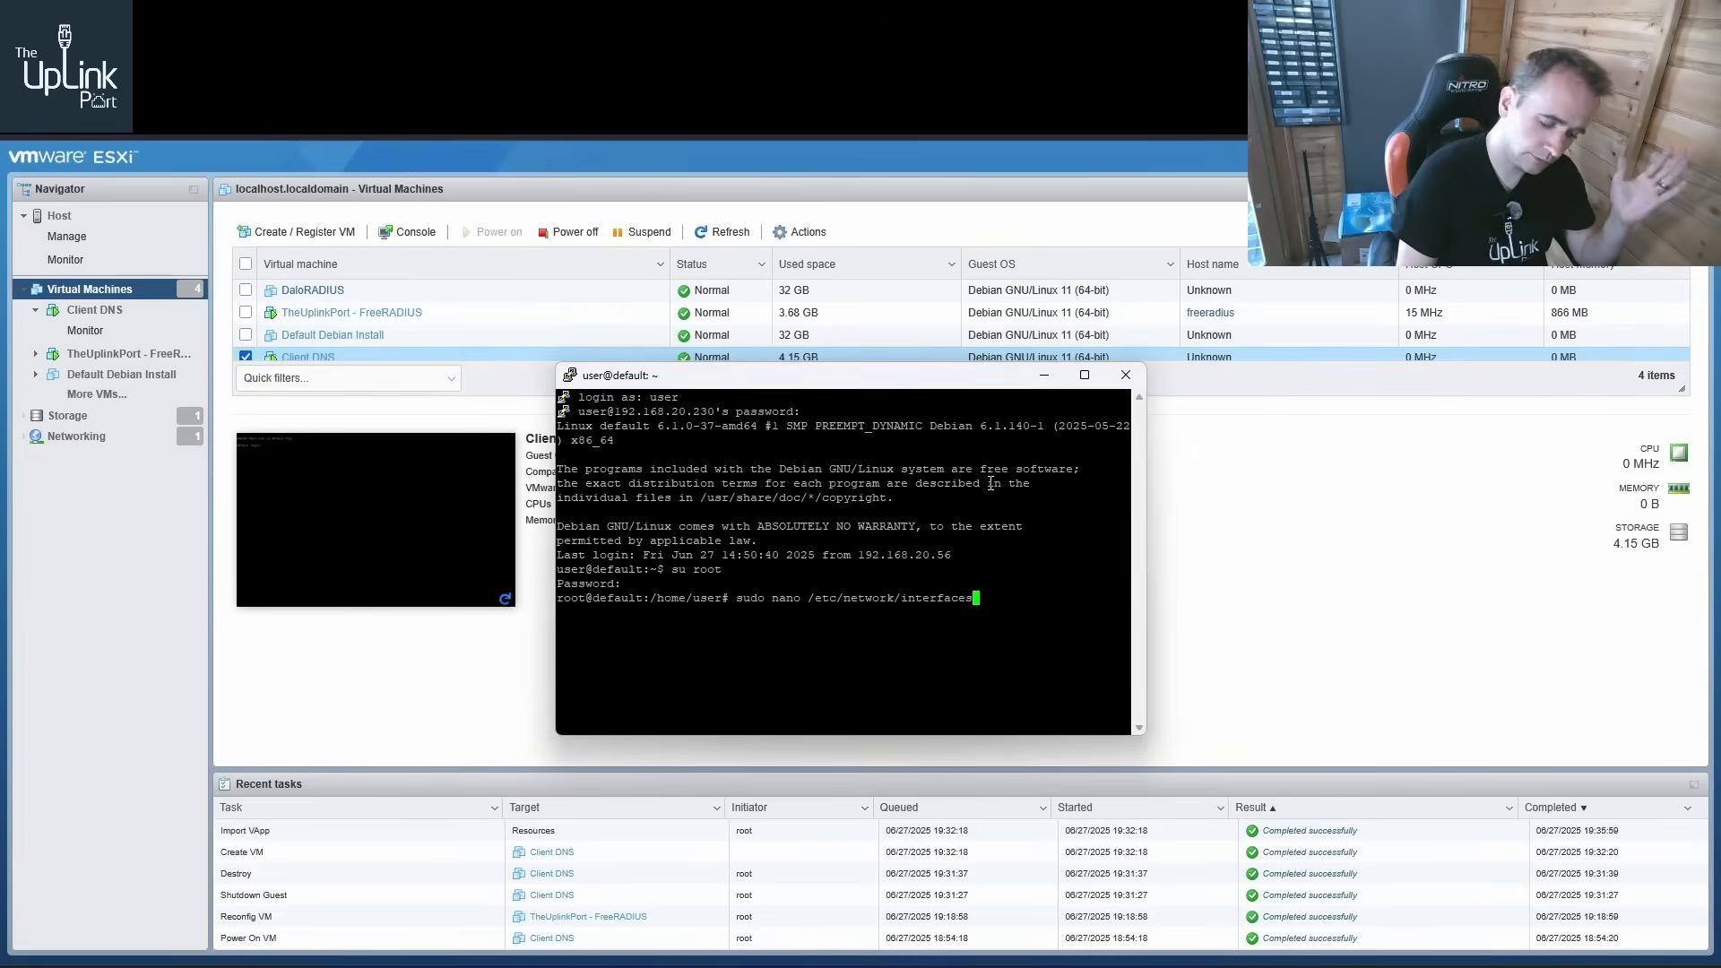
Change the static address in /etc/network/interfaces to 192.168.20.221/24, then save and exit the editor
{"action": "key", "text": "Return"}
{"action": "key", "text": "Down"}
{"action": "key", "text": "Down"}
{"action": "key", "text": "Down"}
{"action": "key", "text": "Down"}
{"action": "key", "text": "Down"}
{"action": "key", "text": "Down"}
{"action": "key", "text": "Down"}
{"action": "key", "text": "Down"}
{"action": "key", "text": "Down"}
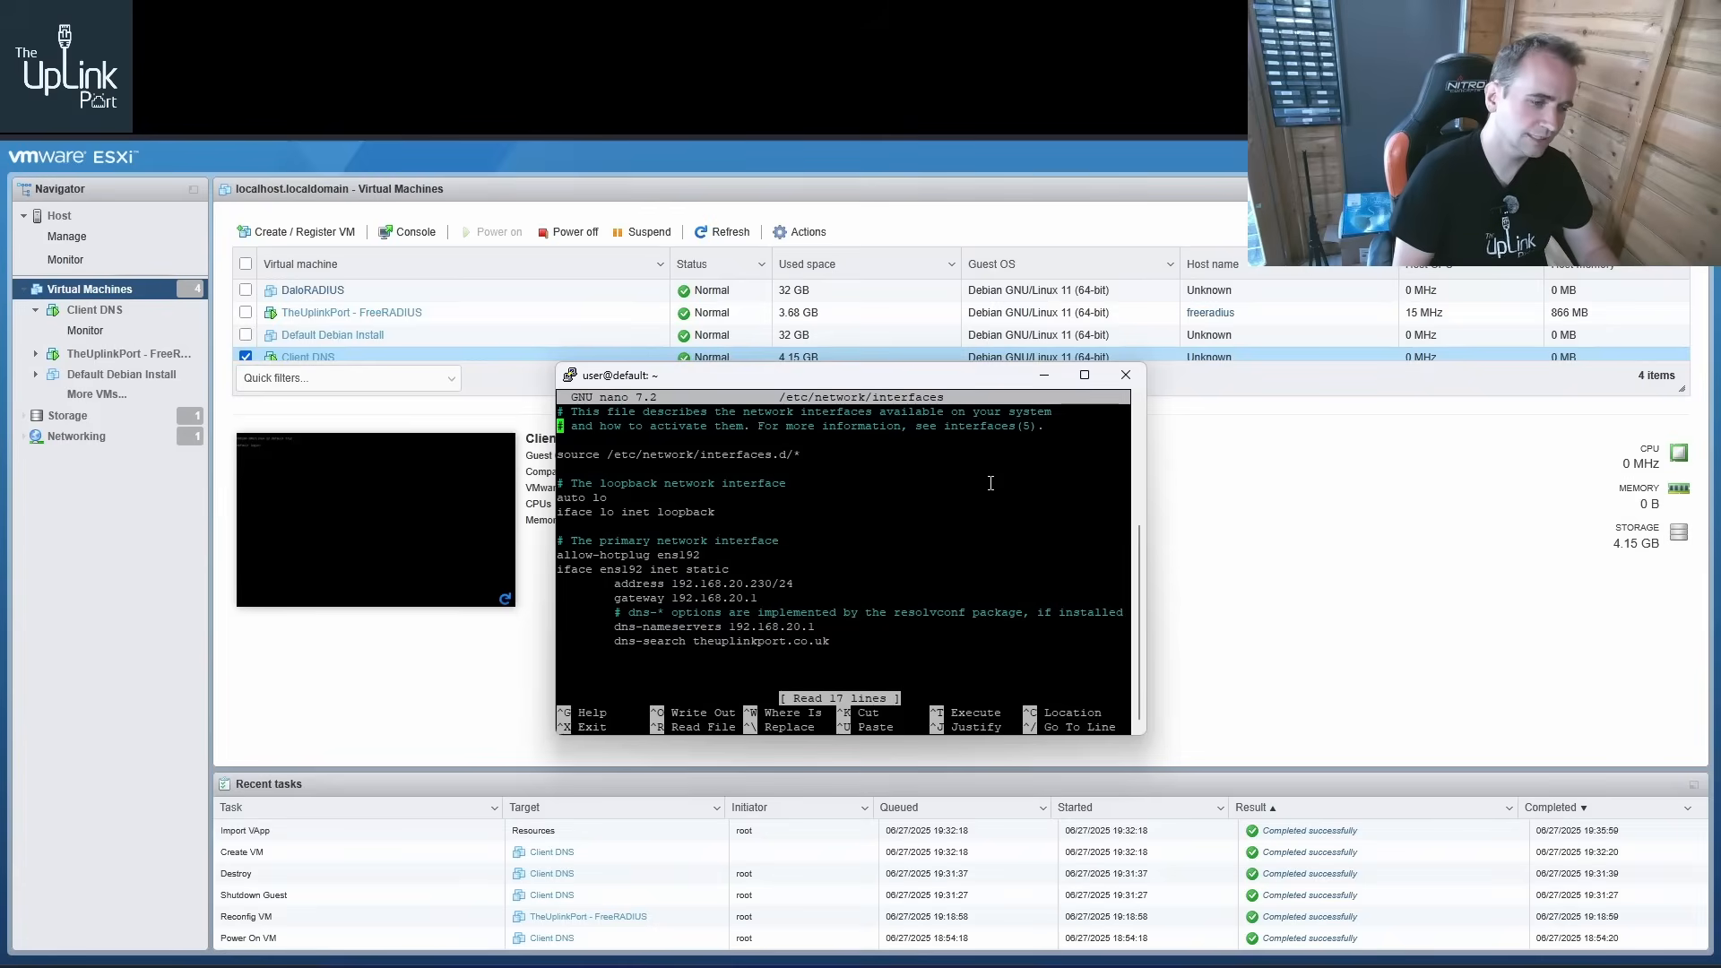
{"action": "key", "text": "Right"}
{"action": "key", "text": "Right"}
{"action": "key", "text": "Right"}
{"action": "key", "text": "Right"}
{"action": "key", "text": "Right"}
{"action": "key", "text": "Right"}
{"action": "key", "text": "Right"}
{"action": "key", "text": "Right"}
{"action": "key", "text": "Right"}
{"action": "key", "text": "Right"}
{"action": "key", "text": "Right"}
{"action": "key", "text": "Right"}
{"action": "key", "text": "Right"}
{"action": "key", "text": "Right"}
{"action": "key", "text": "Right"}
{"action": "key", "text": "Right"}
{"action": "key", "text": "Right"}
{"action": "key", "text": "Right"}
{"action": "key", "text": "Right"}
{"action": "key", "text": "Right"}
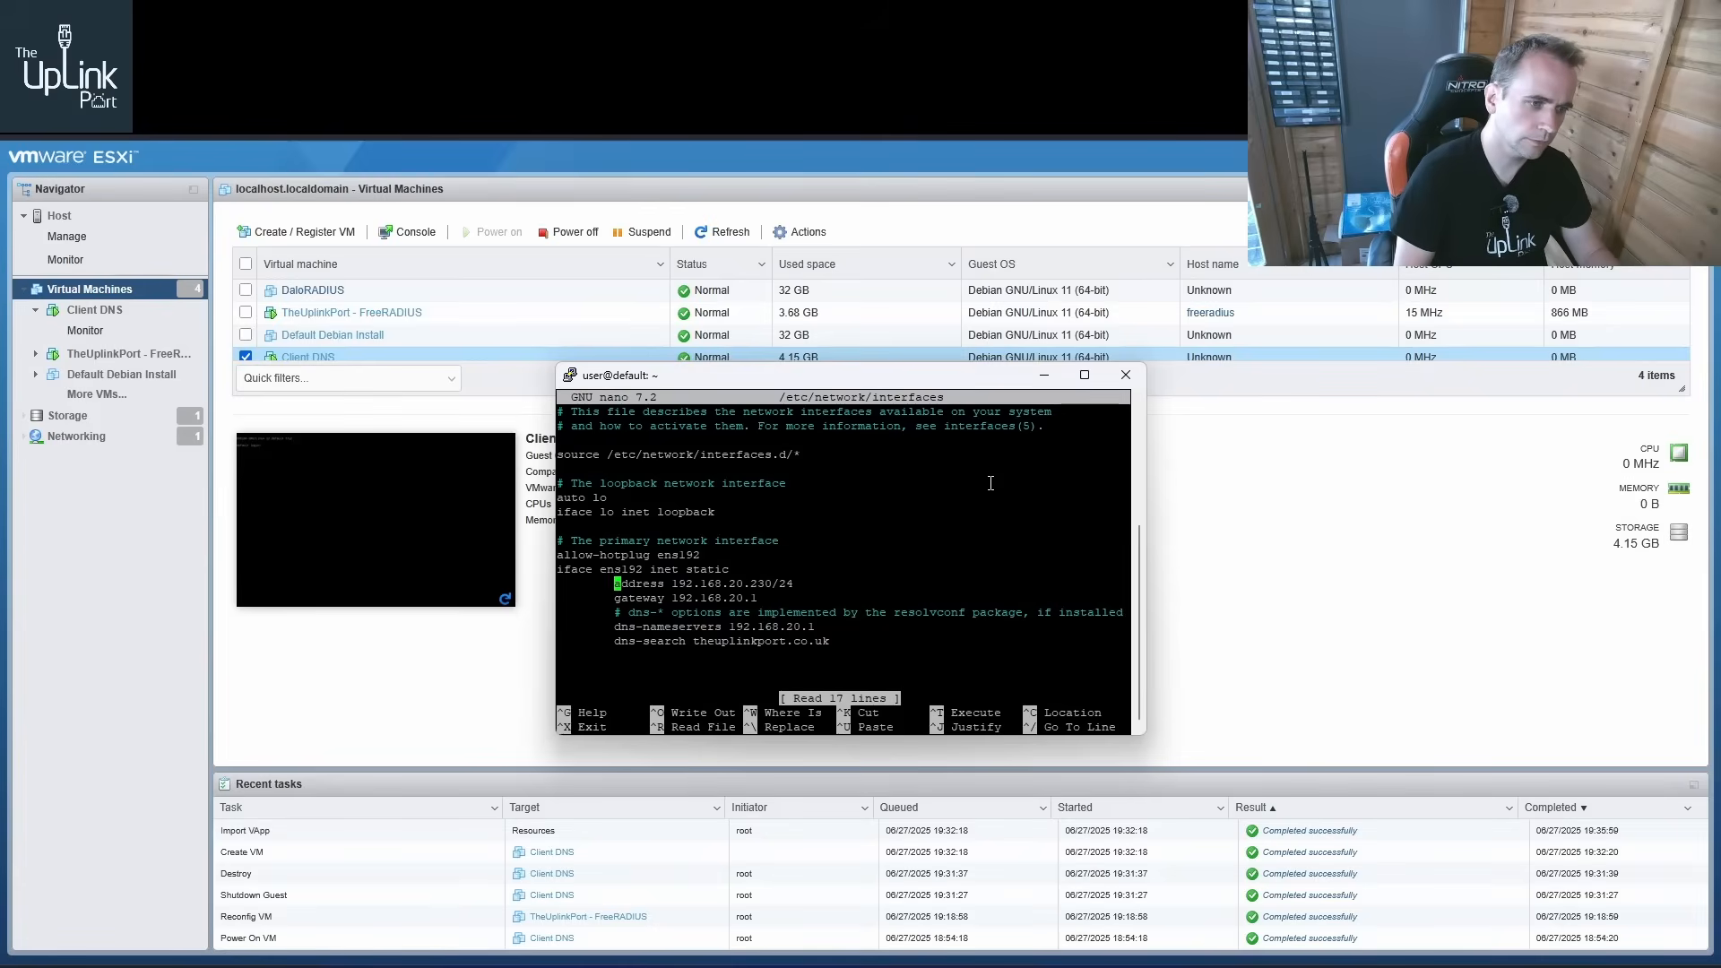
{"action": "key", "text": "BackSpace"}
{"action": "key", "text": "BackSpace"}
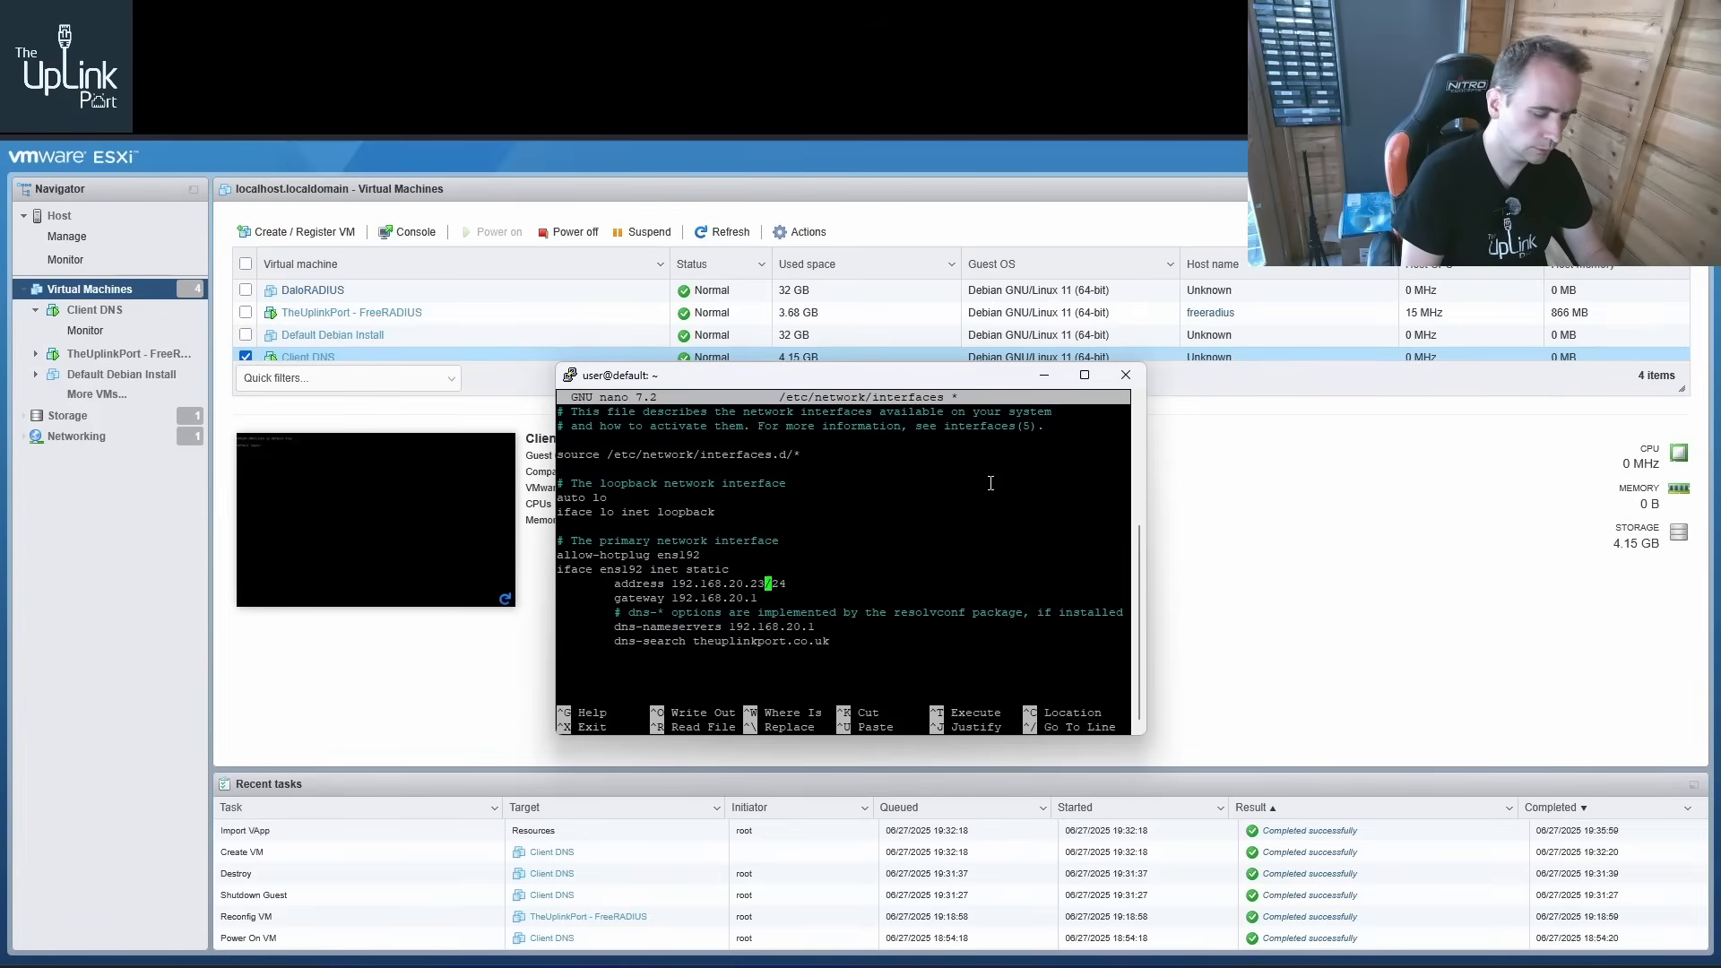
{"action": "type", "text": "21"}
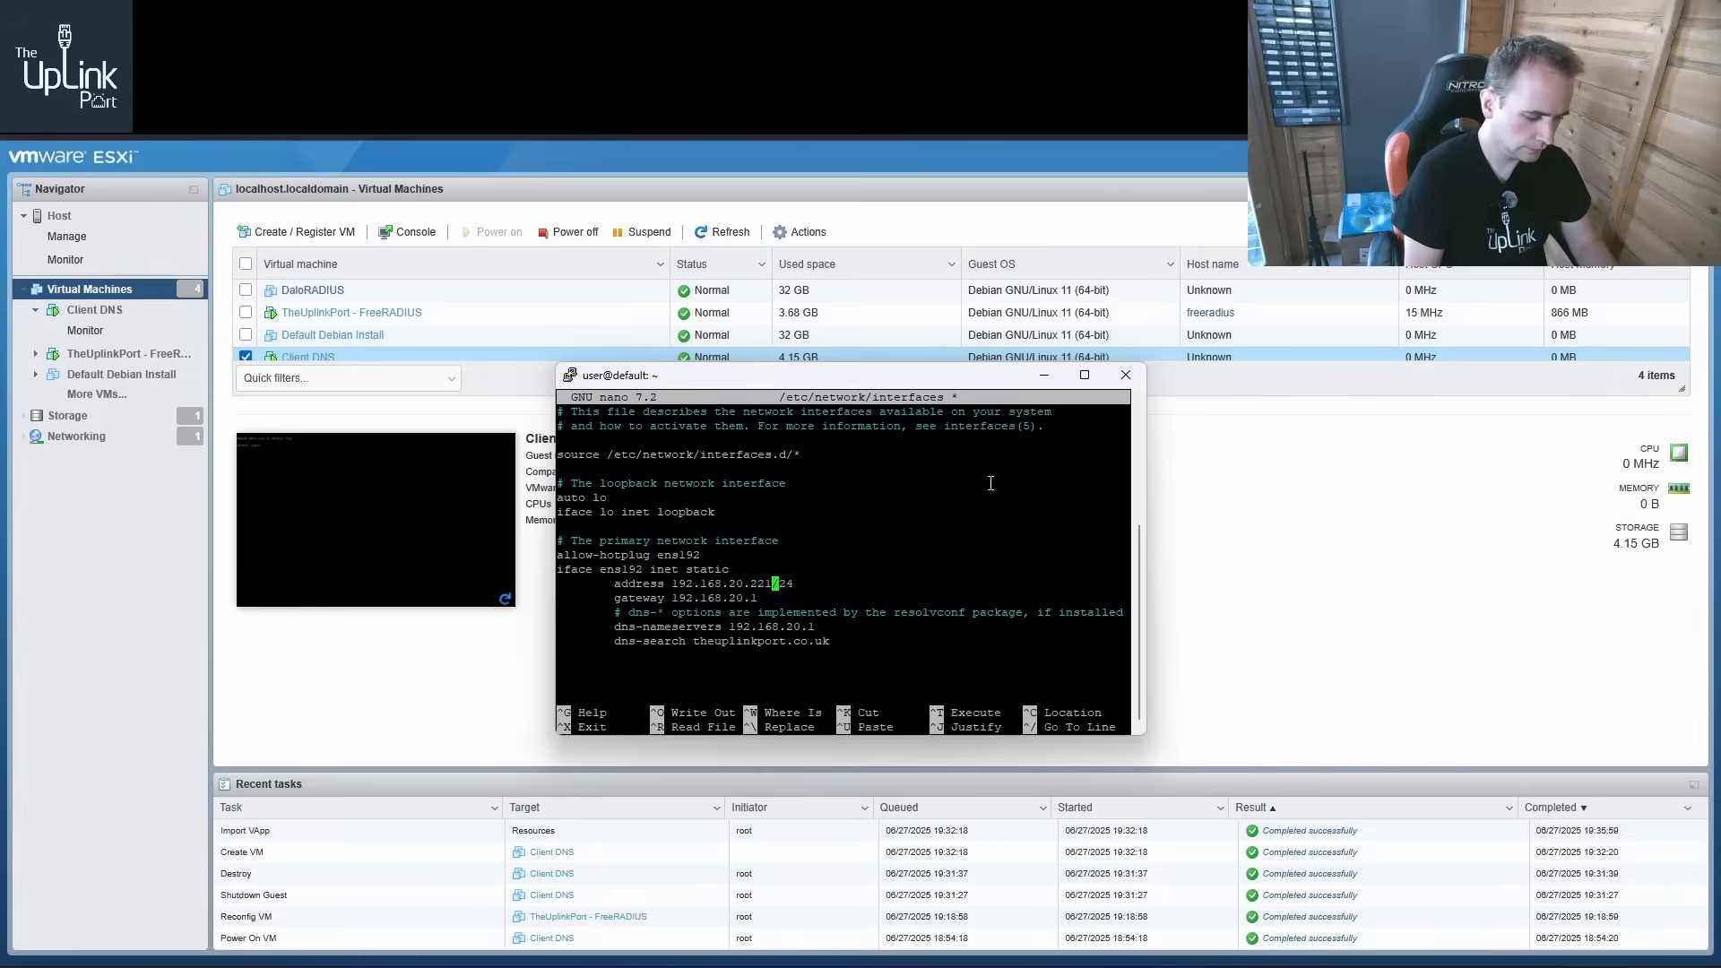
{"action": "key", "text": "ctrl+o"}
{"action": "key", "text": "Return"}
{"action": "key", "text": "ctrl+x"}
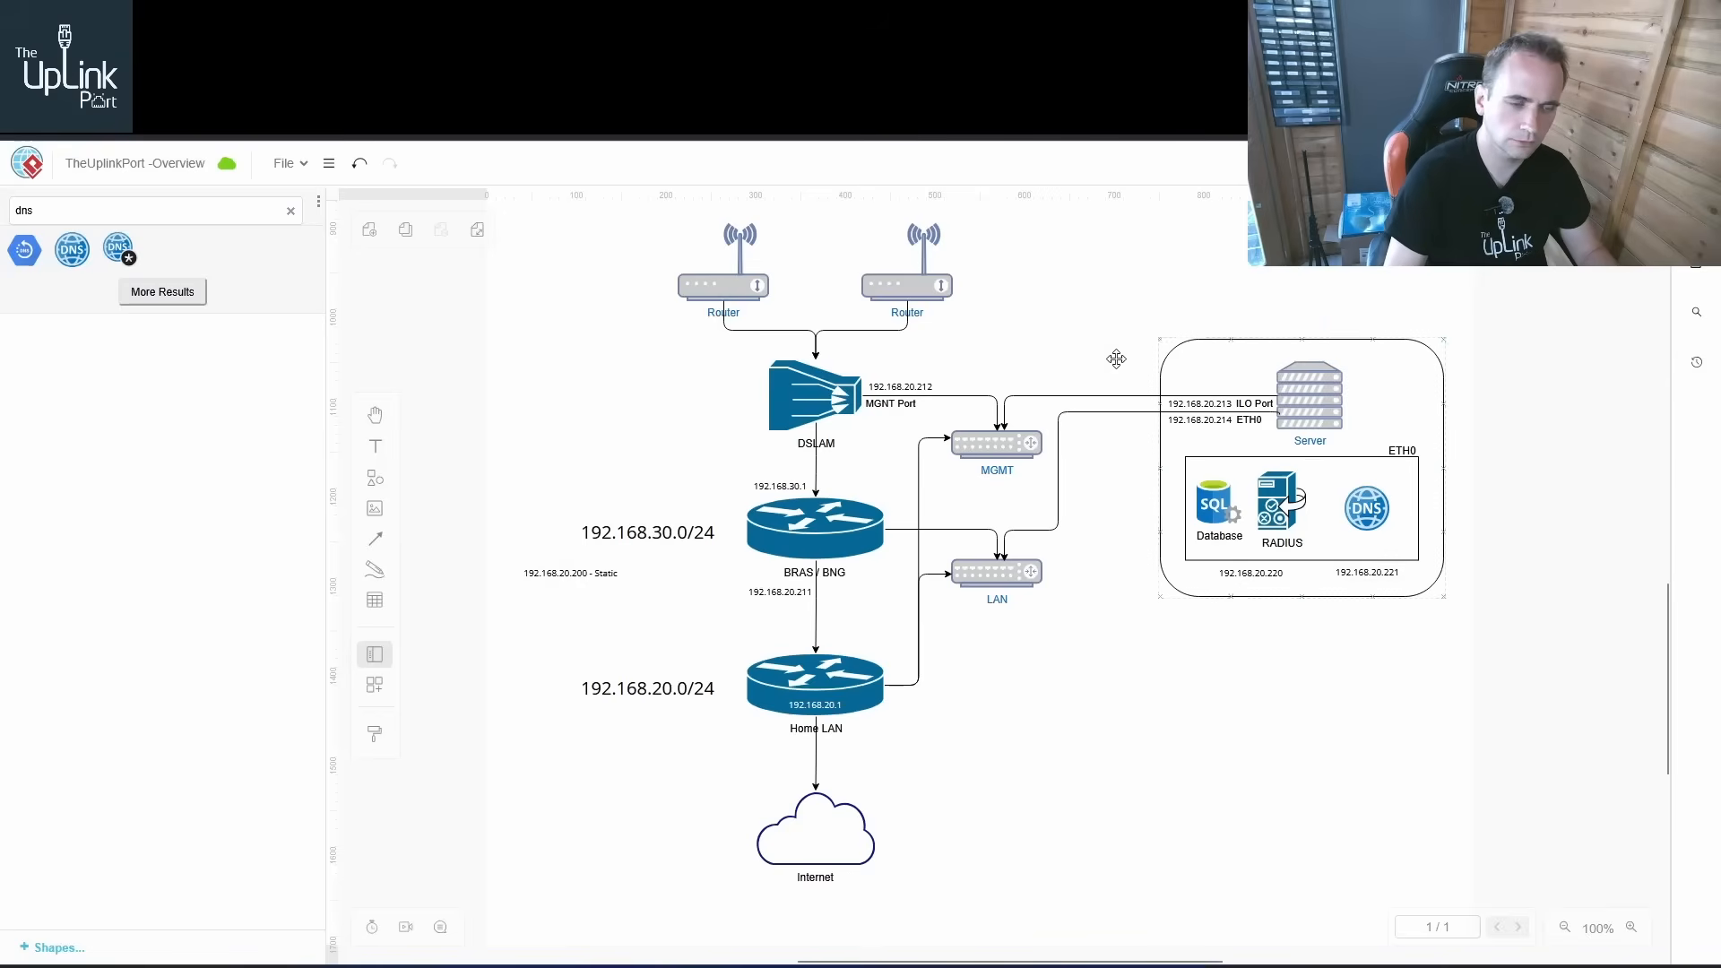
Reopen the network interfaces file in nano to check the address, then exit without changes
{"action": "left_click", "coordinate": [730, 966]}
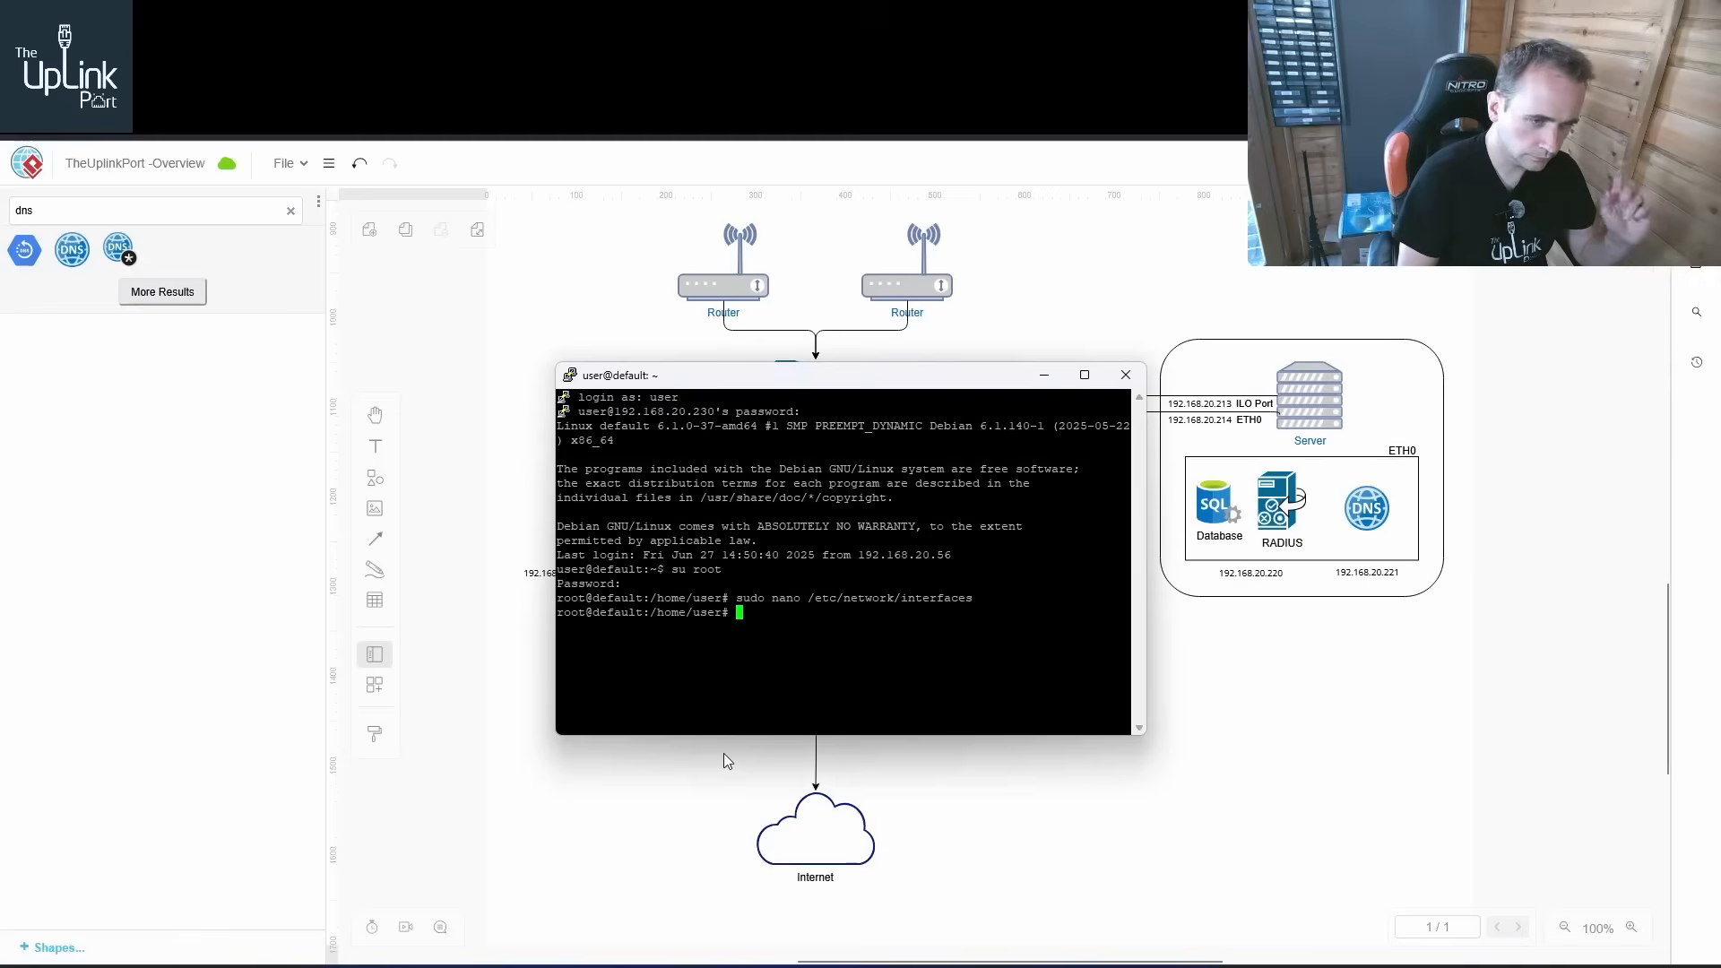
{"action": "key", "text": "Up"}
{"action": "key", "text": "Return"}
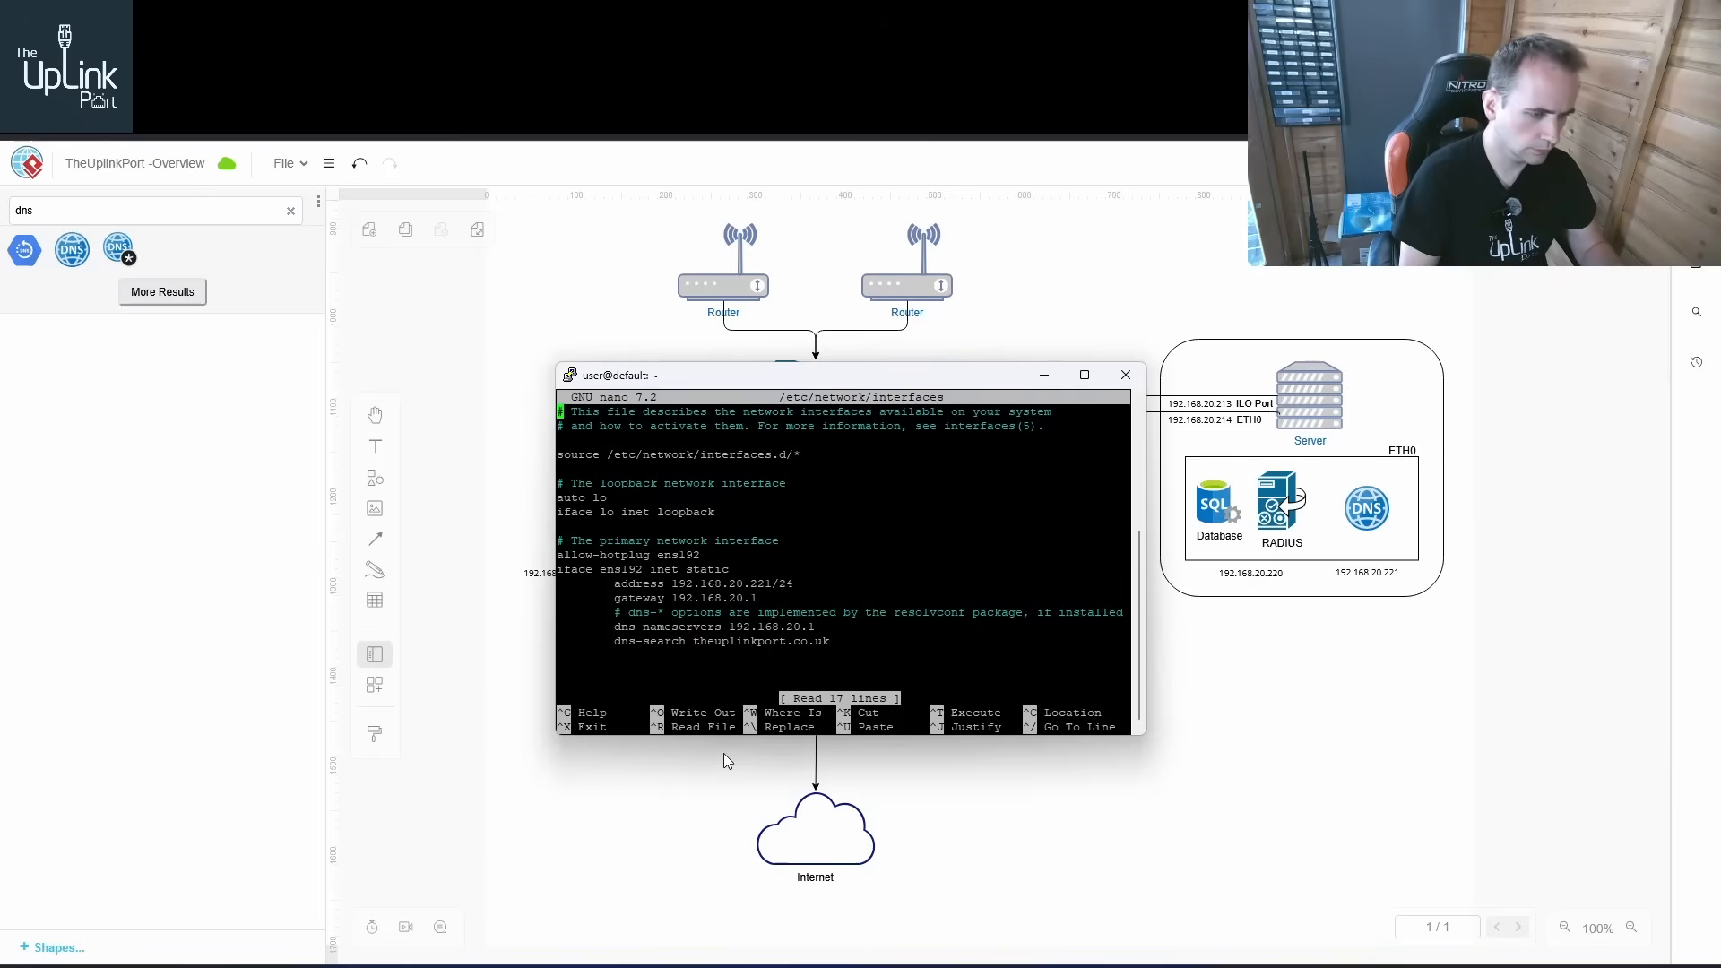
{"action": "key", "text": "ctrl+x"}
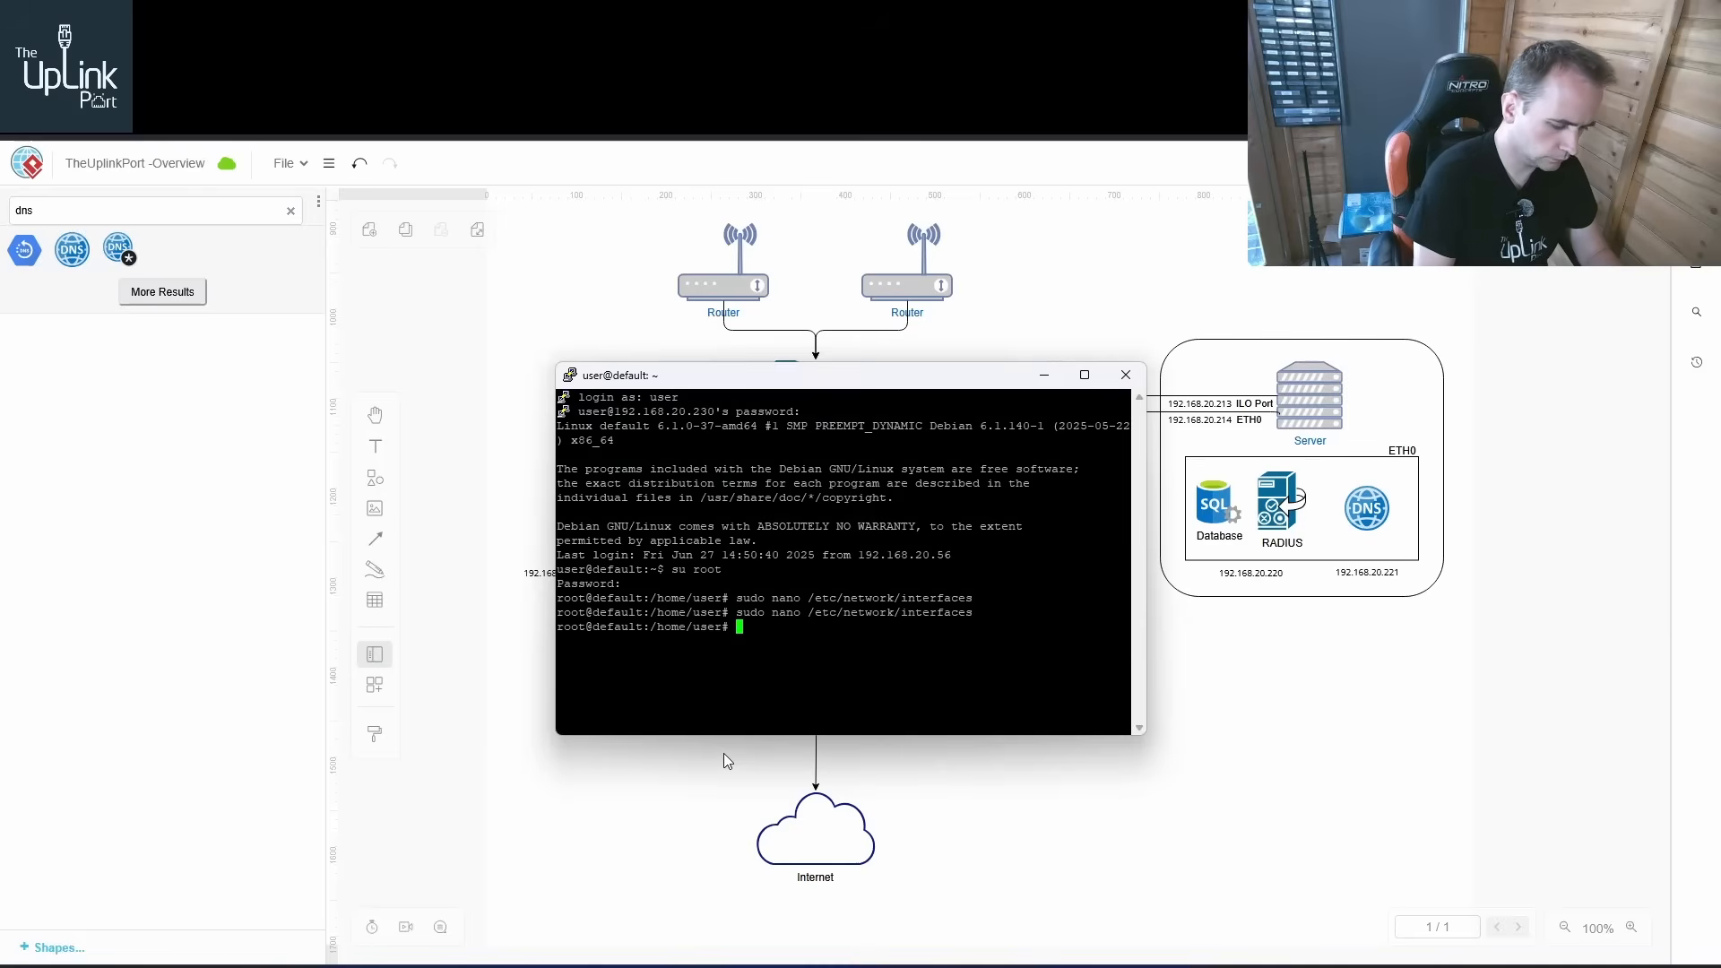
Restart the networking service with sudo systemctl restart networking
{"action": "type", "text": "sudo systemctl"}
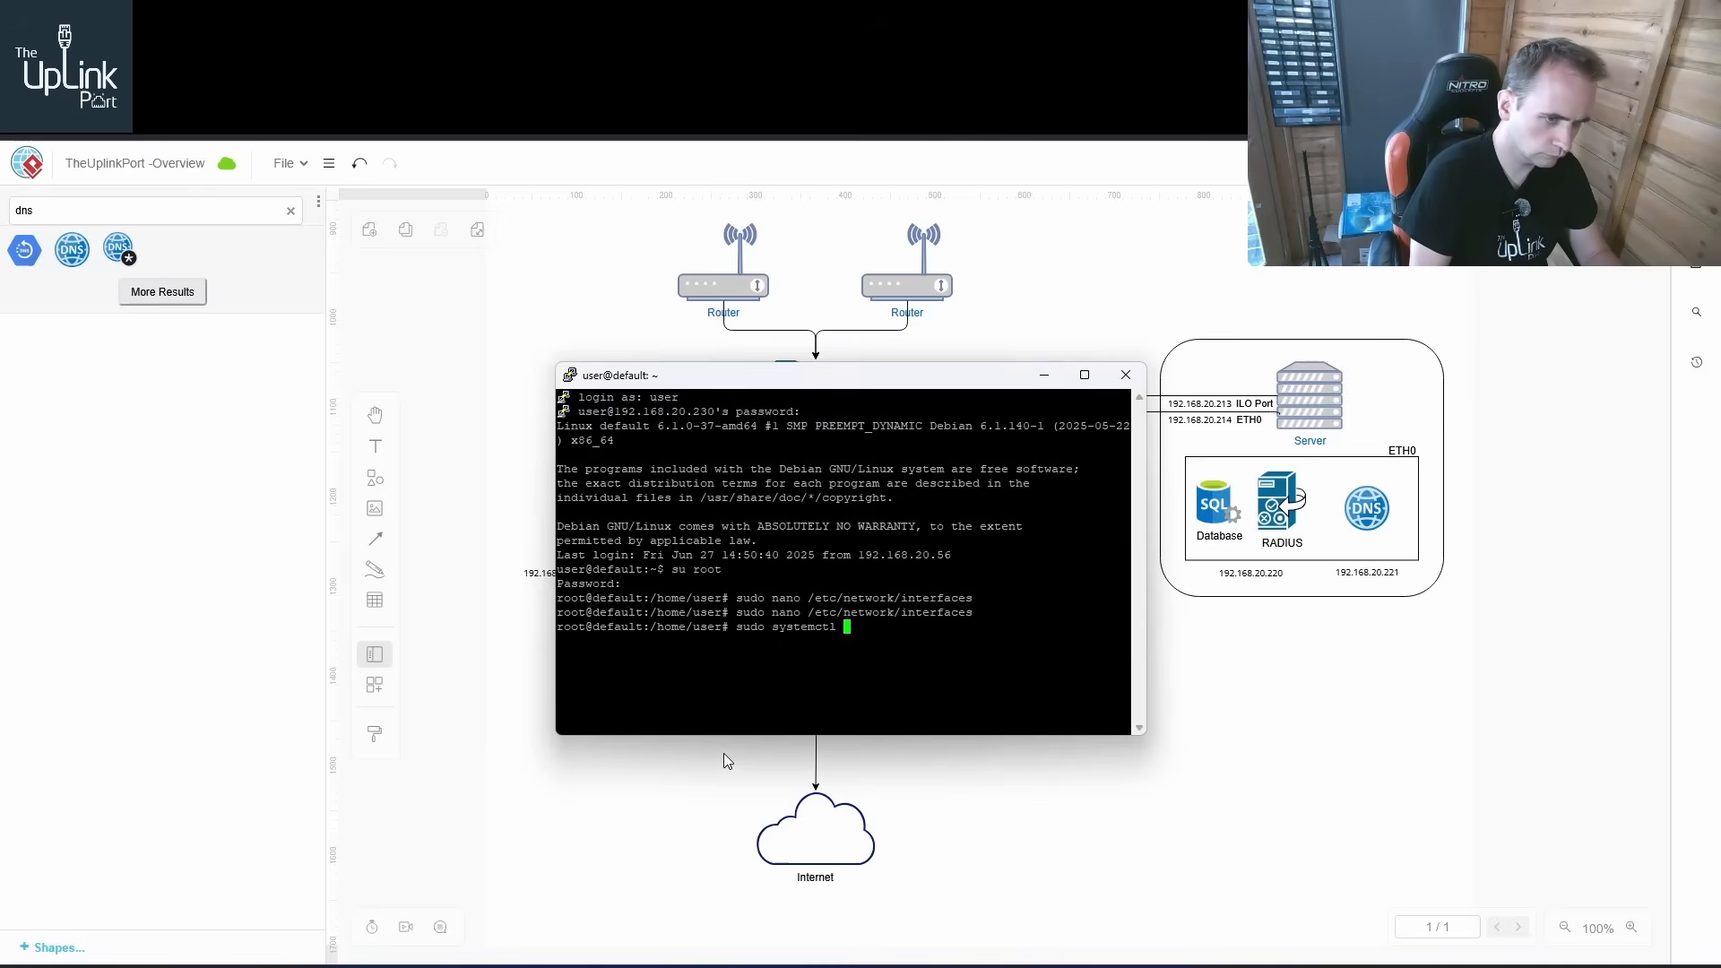
{"action": "type", "text": " re"}
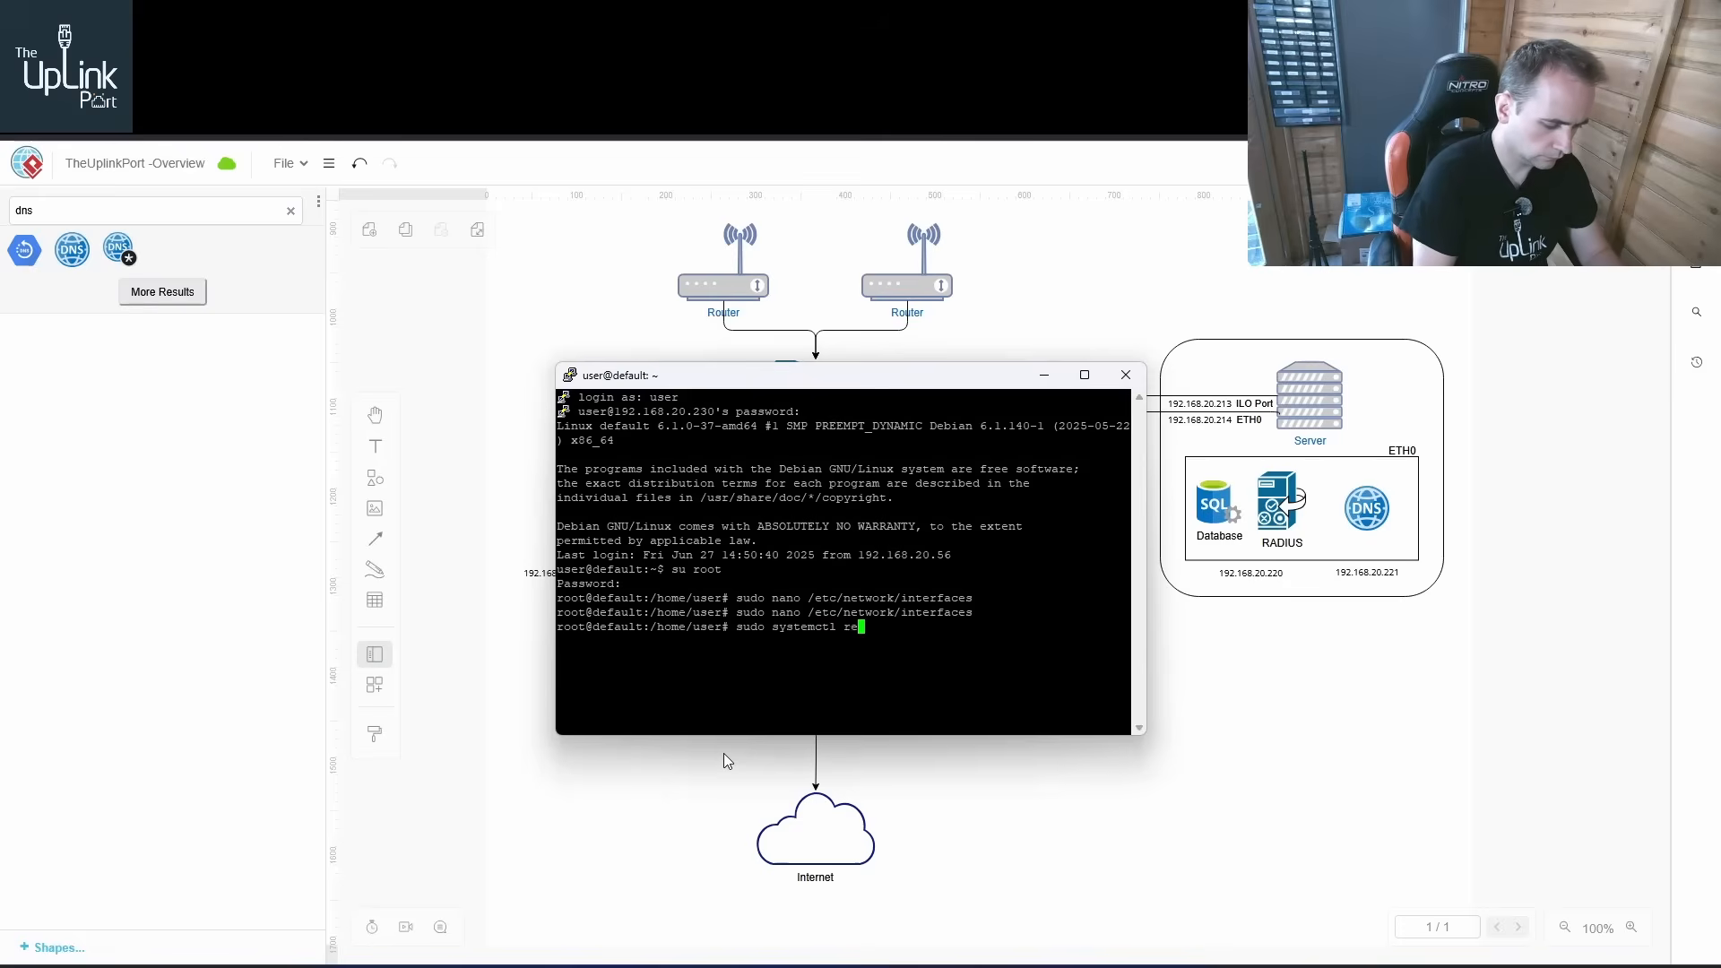
{"action": "type", "text": "start networking"}
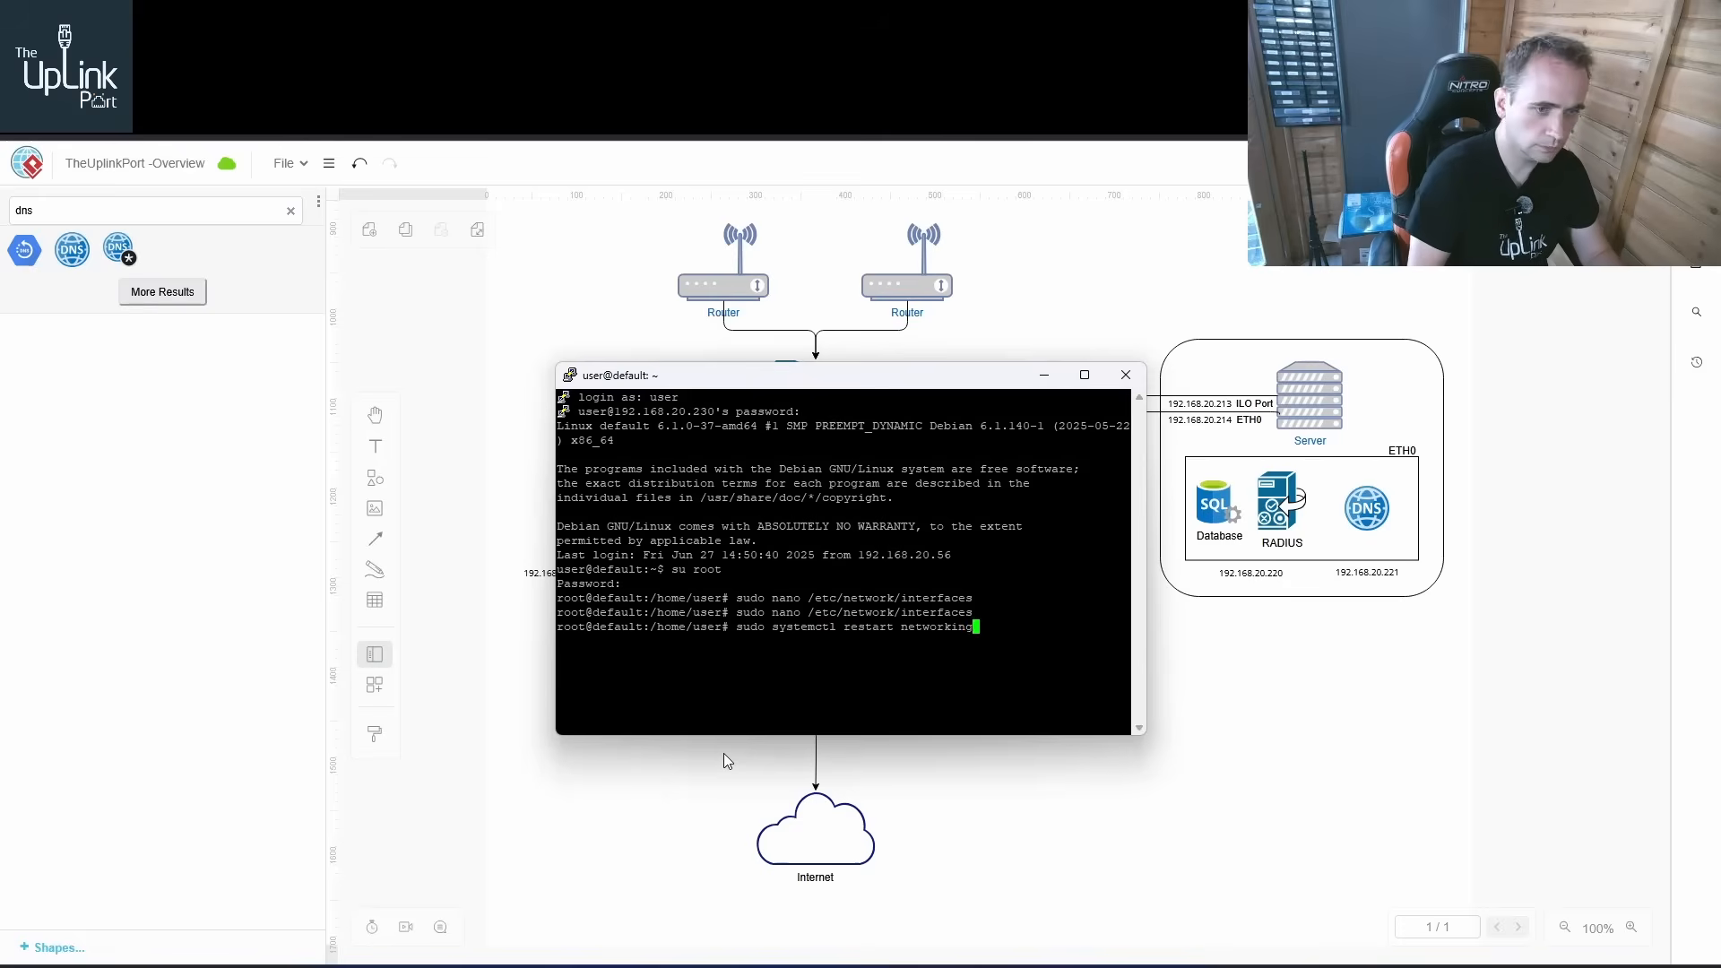
{"action": "key", "text": "Return"}
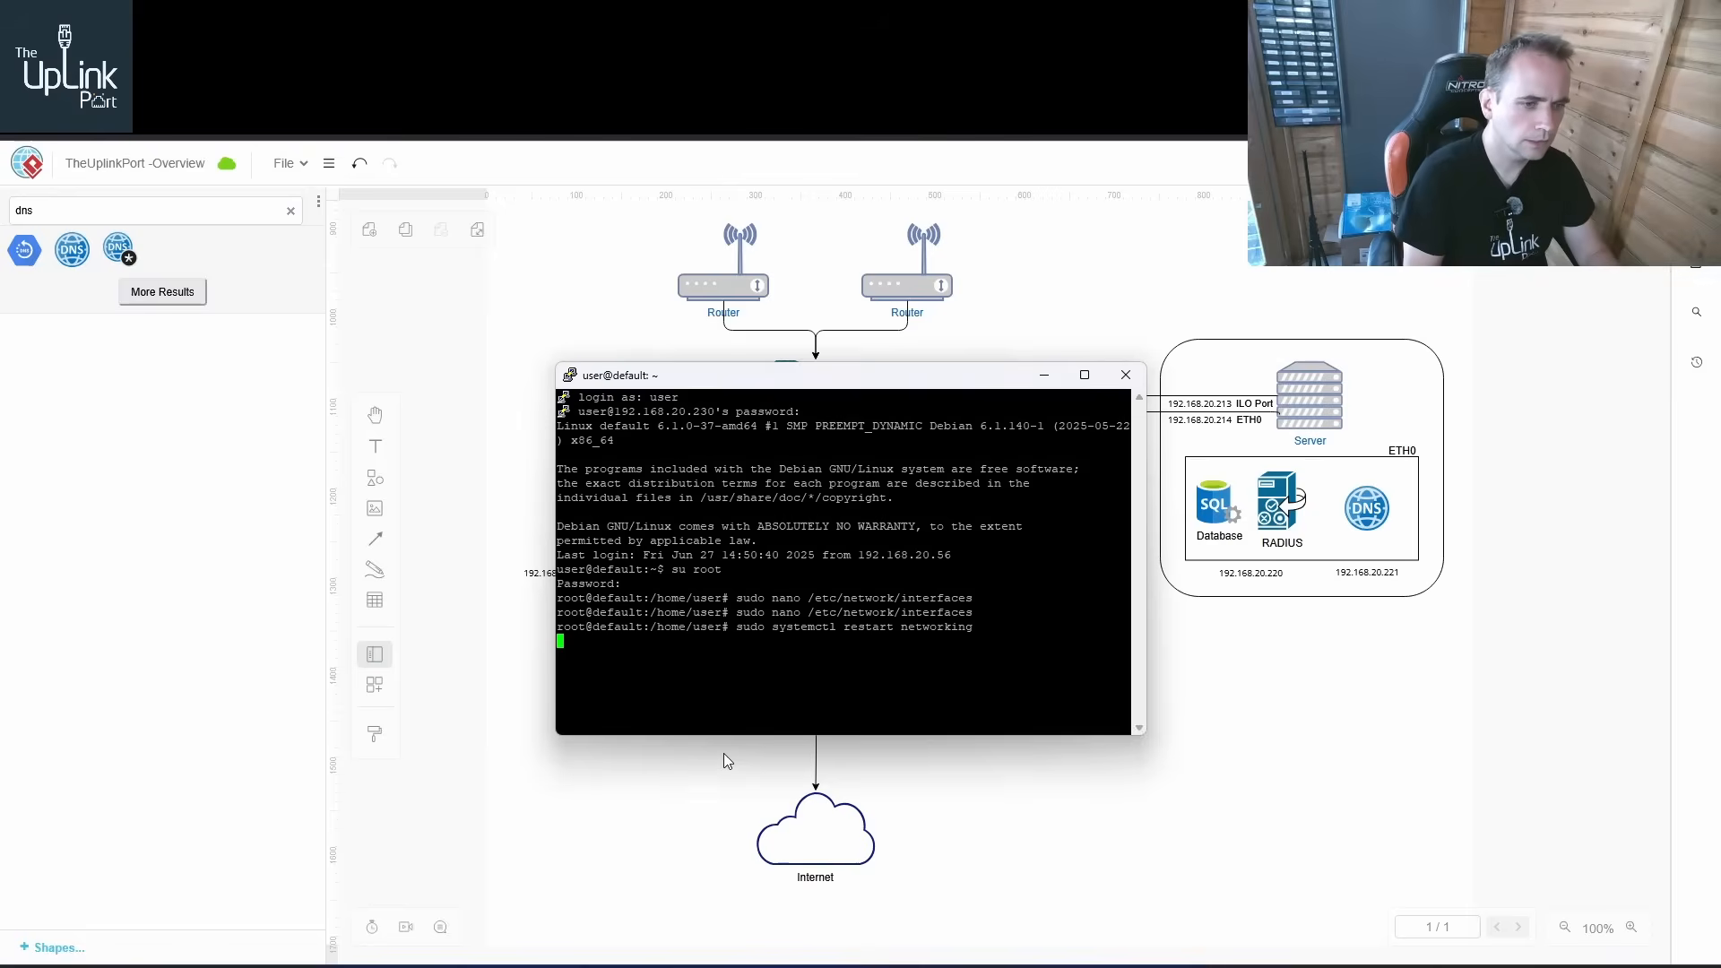
Open a new SSH session to 192.168.20.221 and close the old terminal session
{"action": "right_click", "coordinate": [879, 380]}
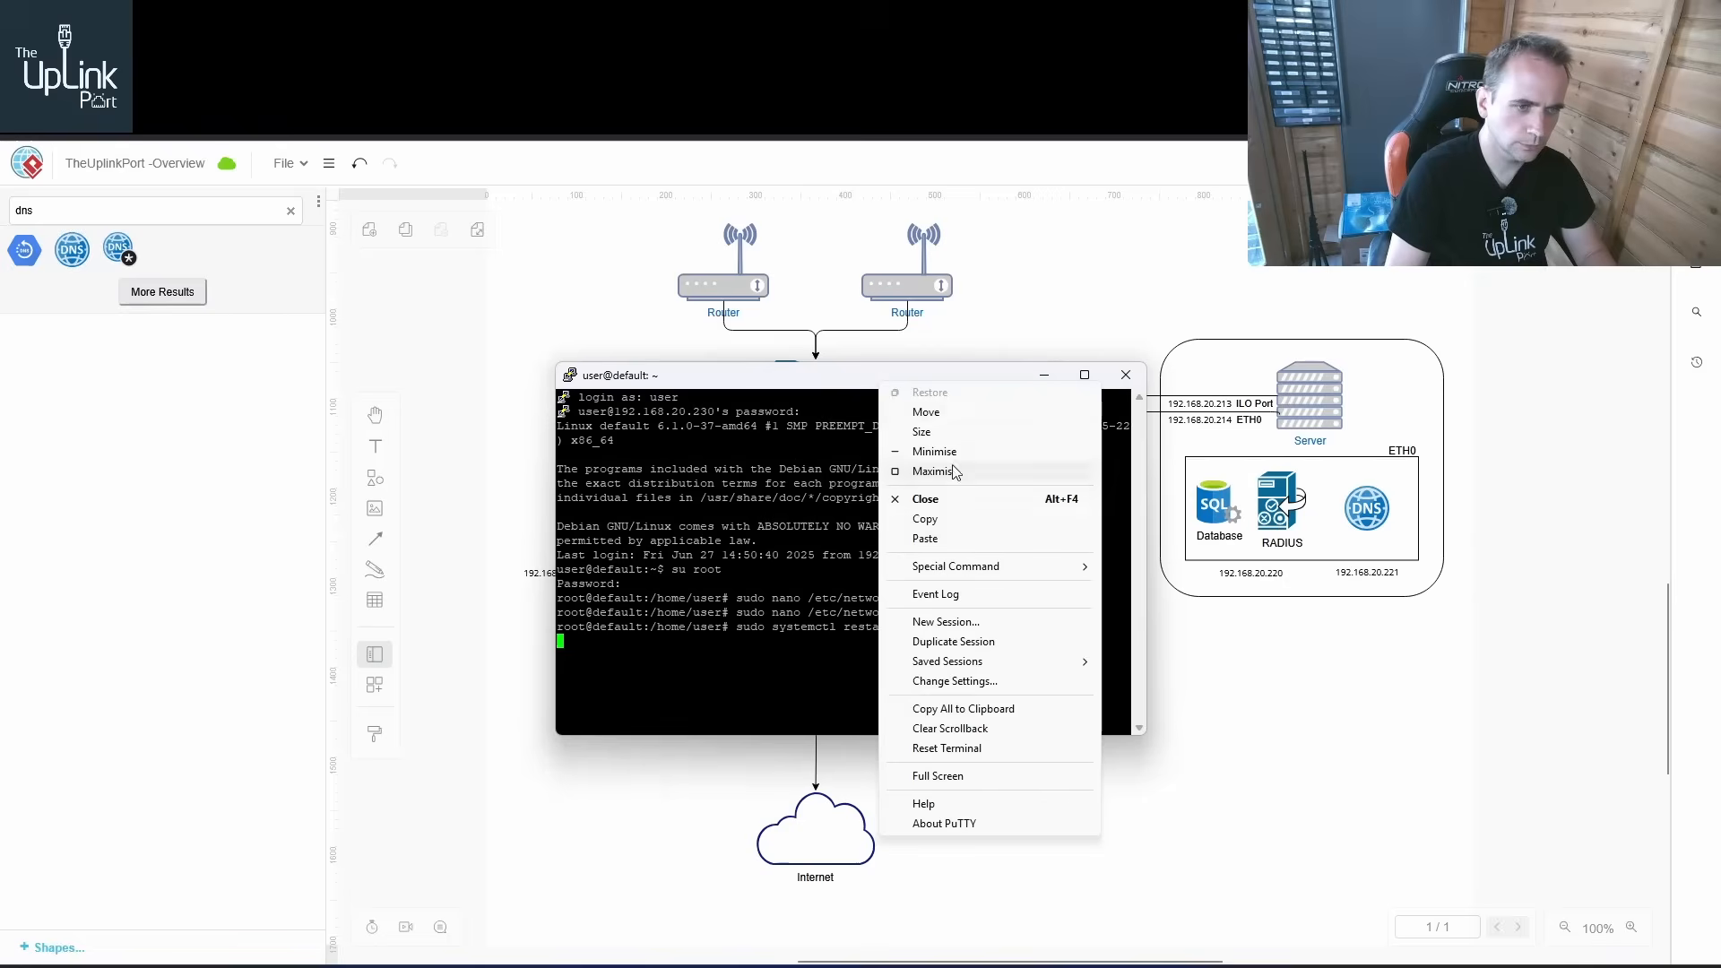
{"action": "left_click", "coordinate": [976, 628]}
{"action": "type", "text": "192."}
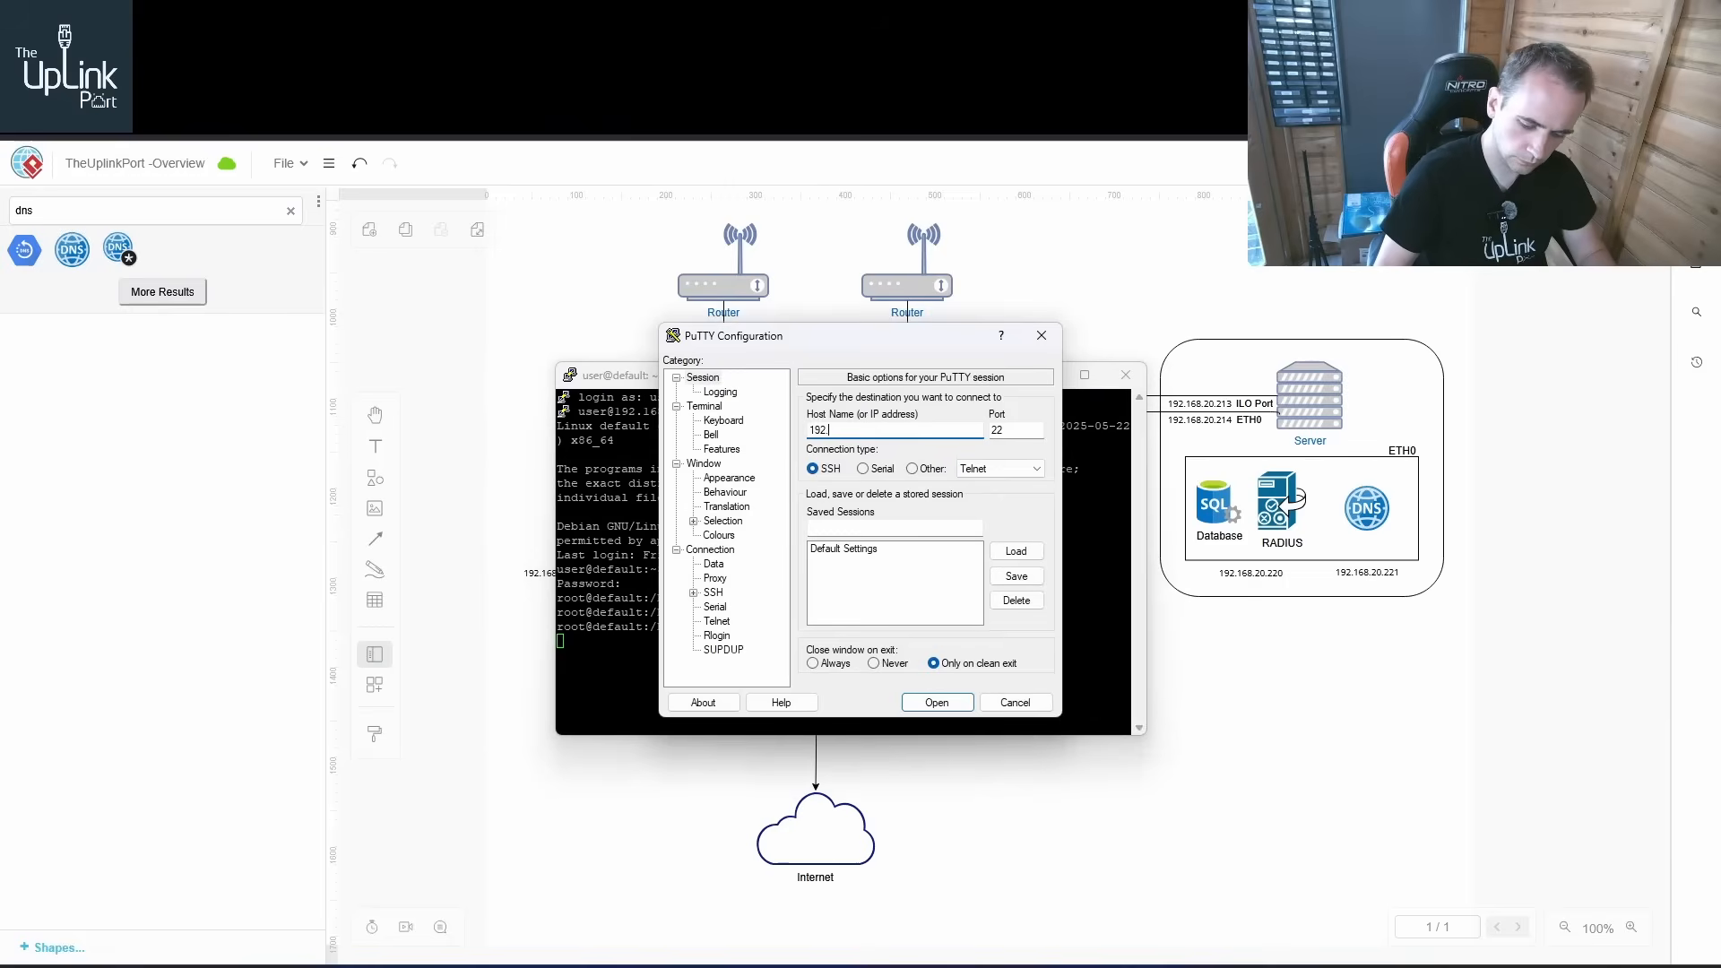
{"action": "type", "text": "168.20.221"}
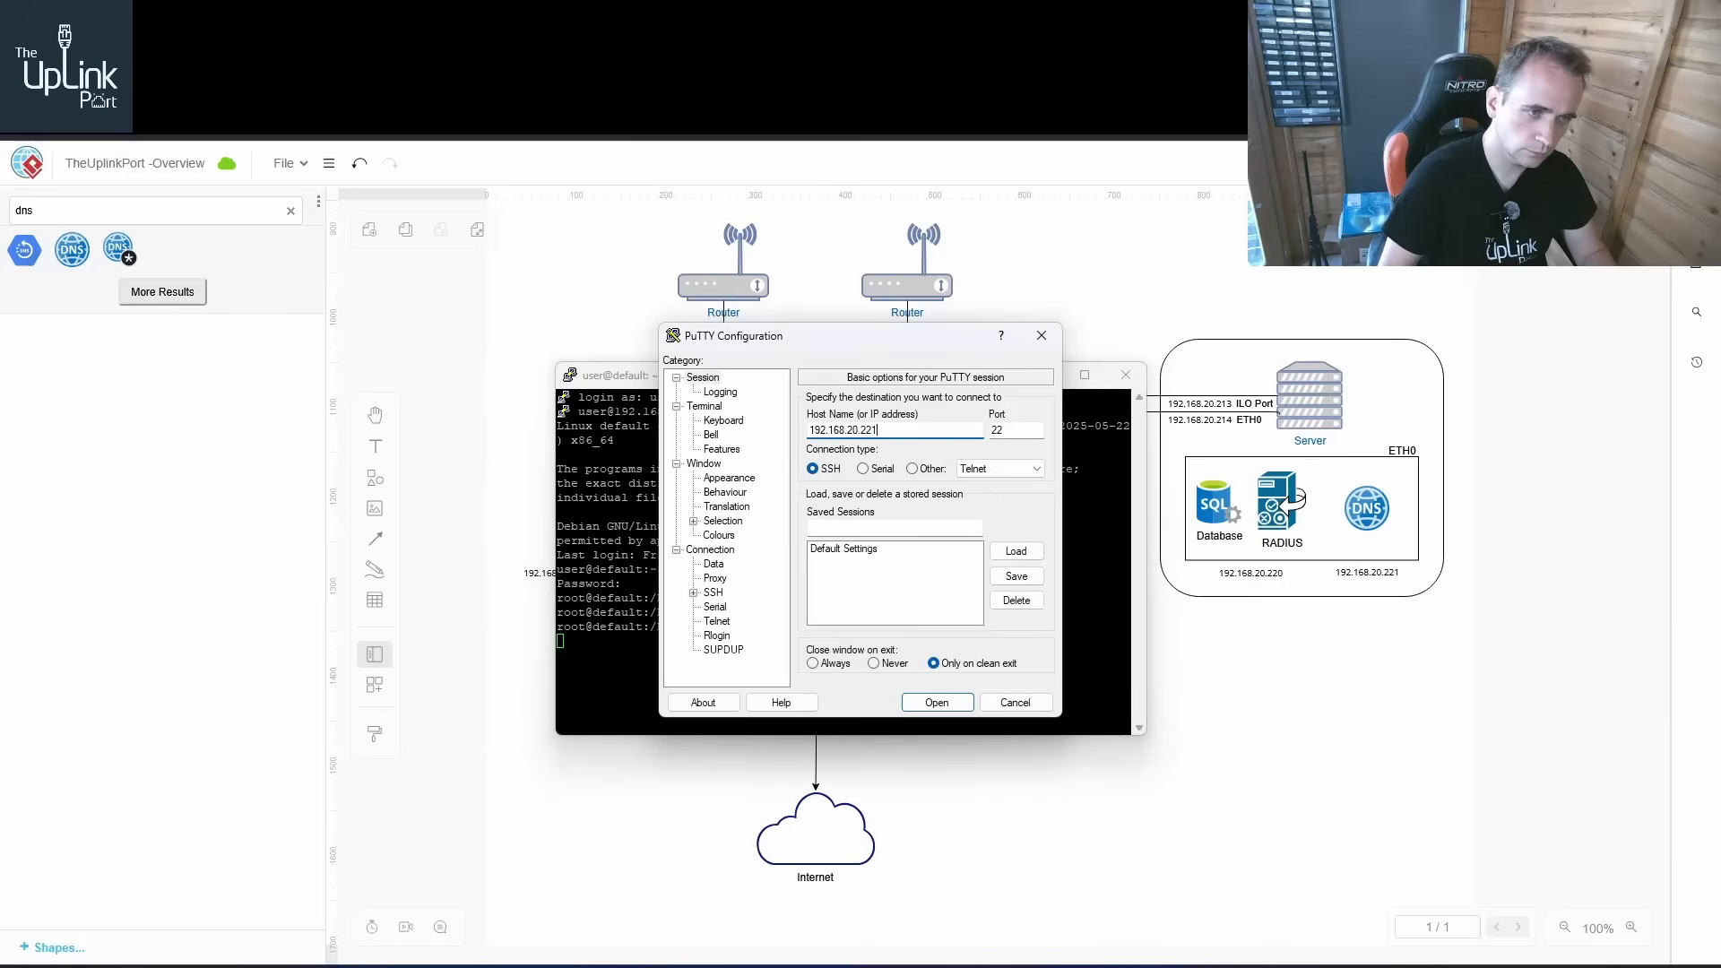
{"action": "key", "text": "Return"}
{"action": "left_click", "coordinate": [1126, 375]}
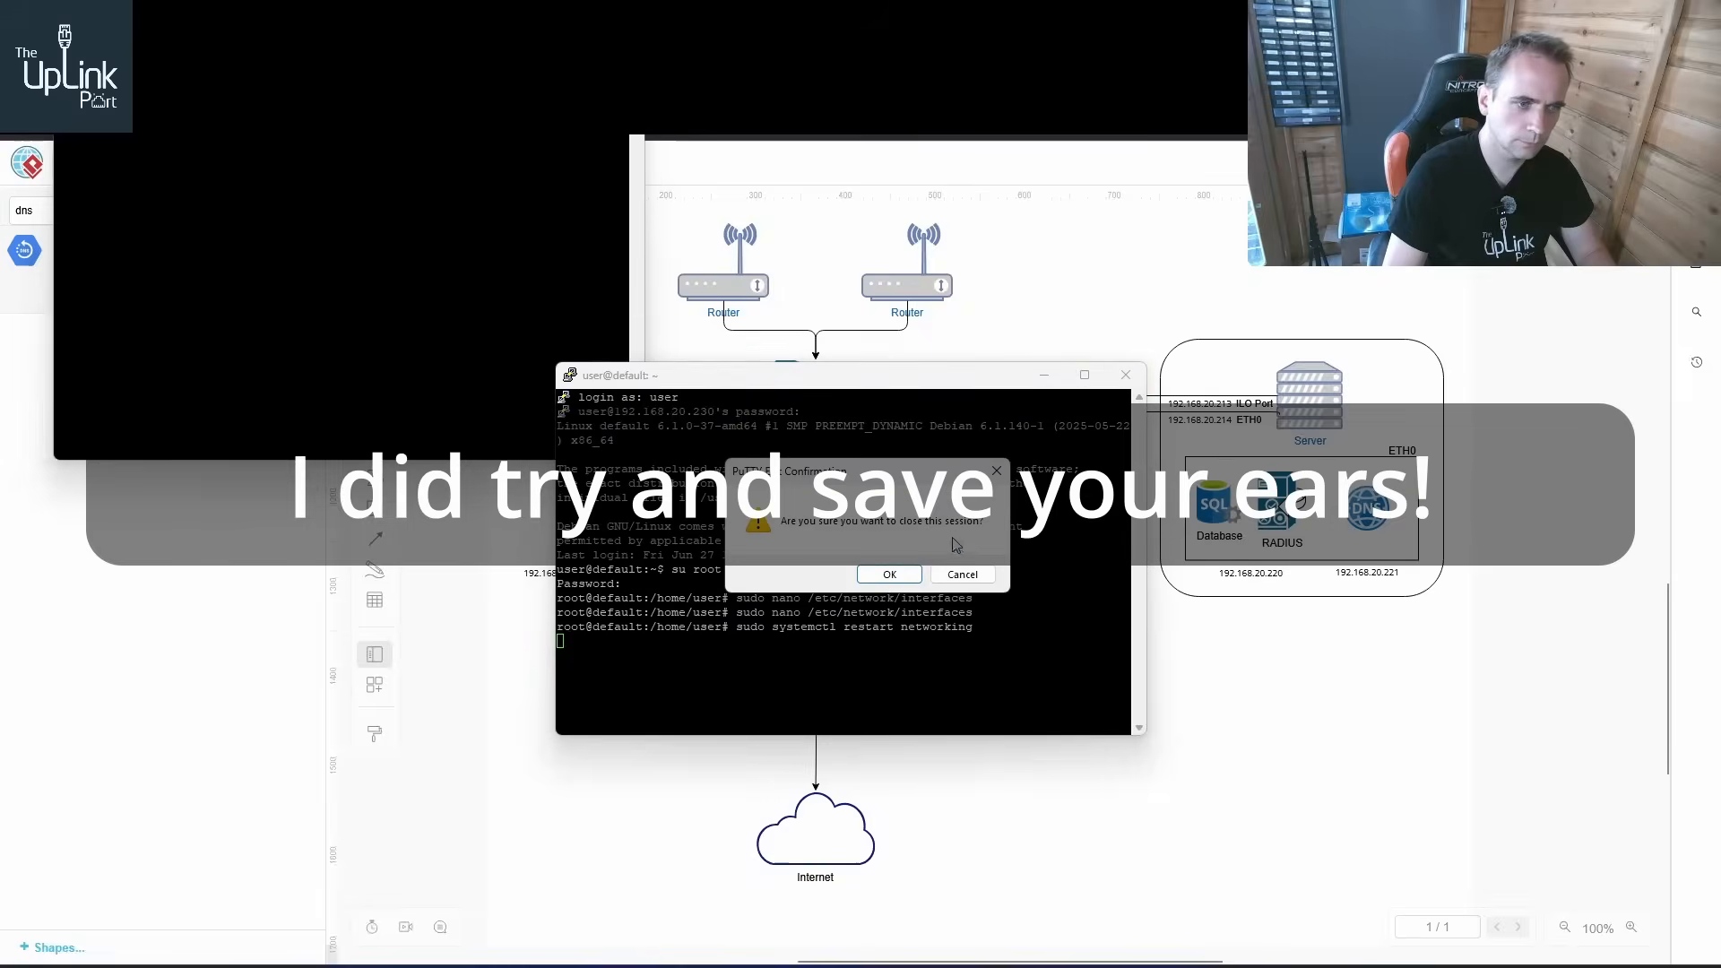
{"action": "left_click", "coordinate": [889, 573]}
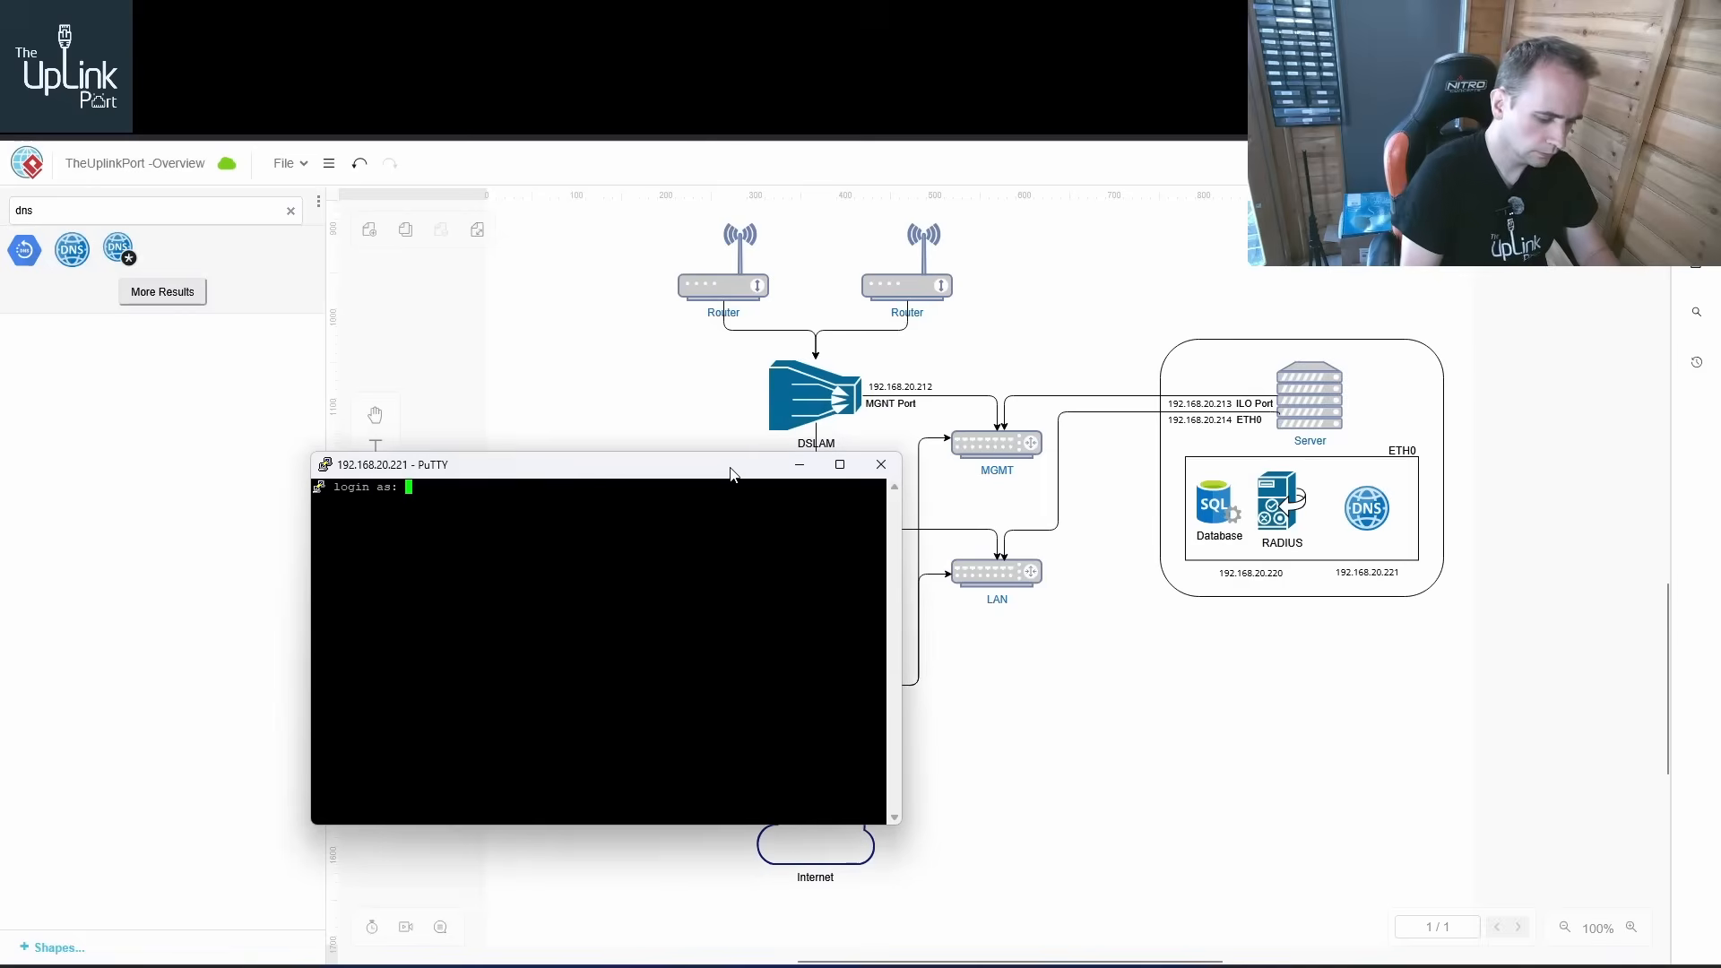
Log in as user with the account password, then switch to root with su root and the root password
{"action": "type", "text": "user"}
{"action": "key", "text": "Return"}
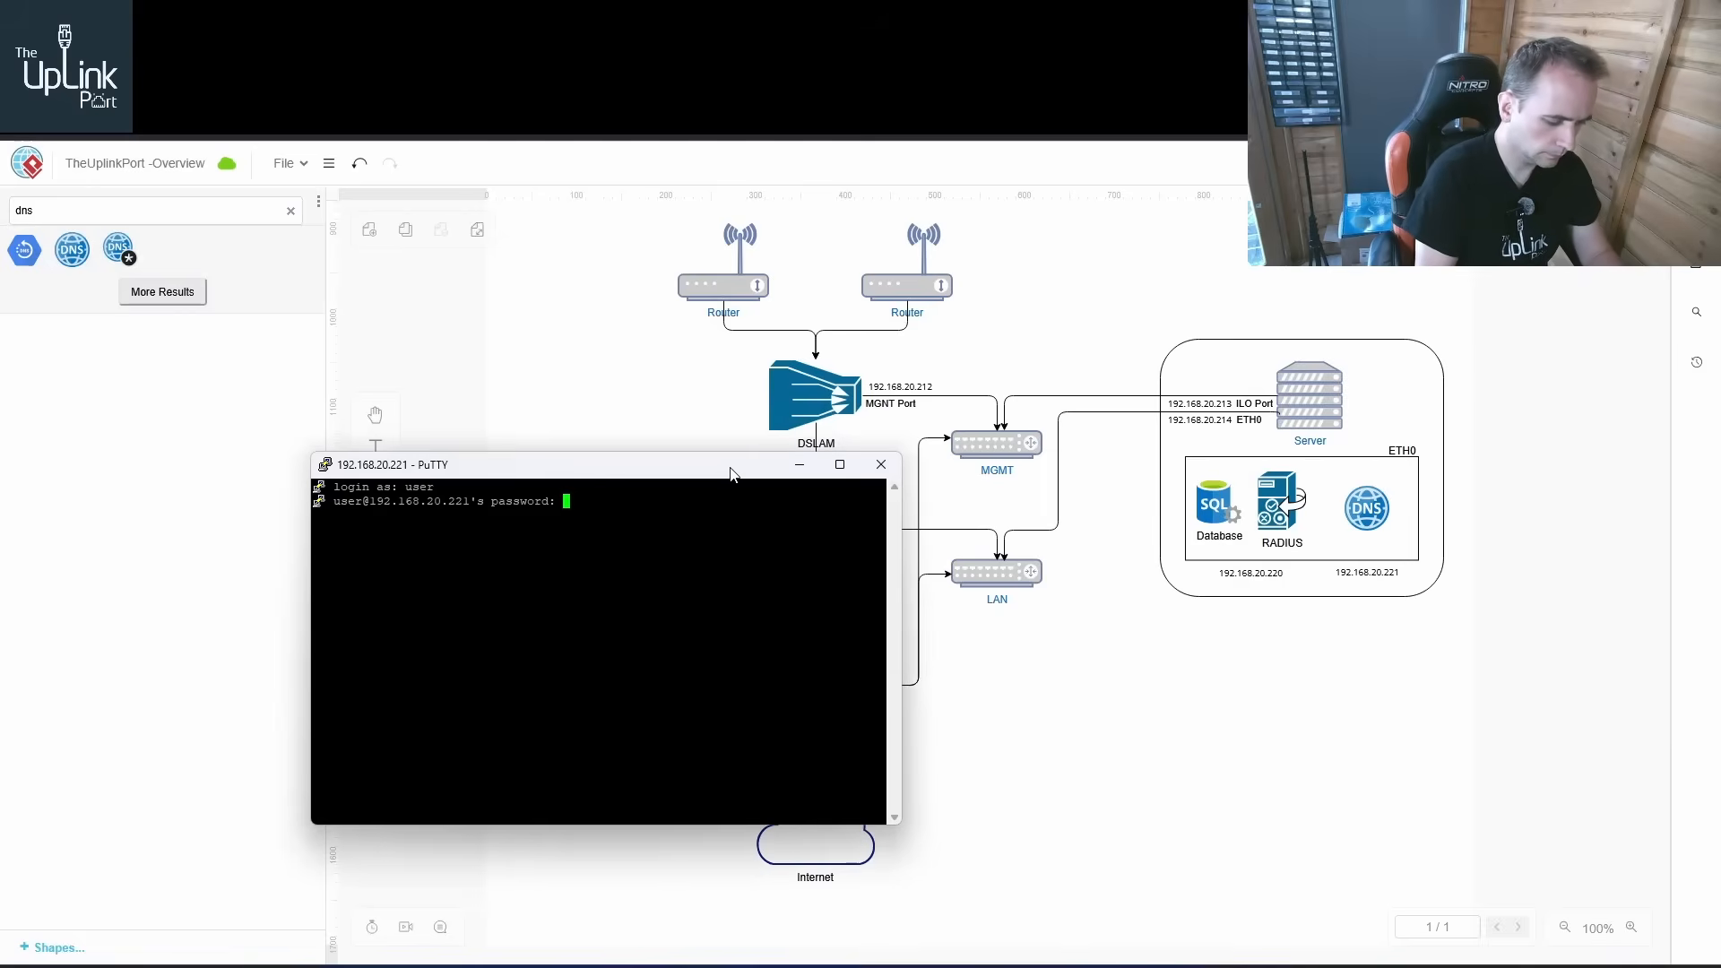
{"action": "key", "text": "Return"}
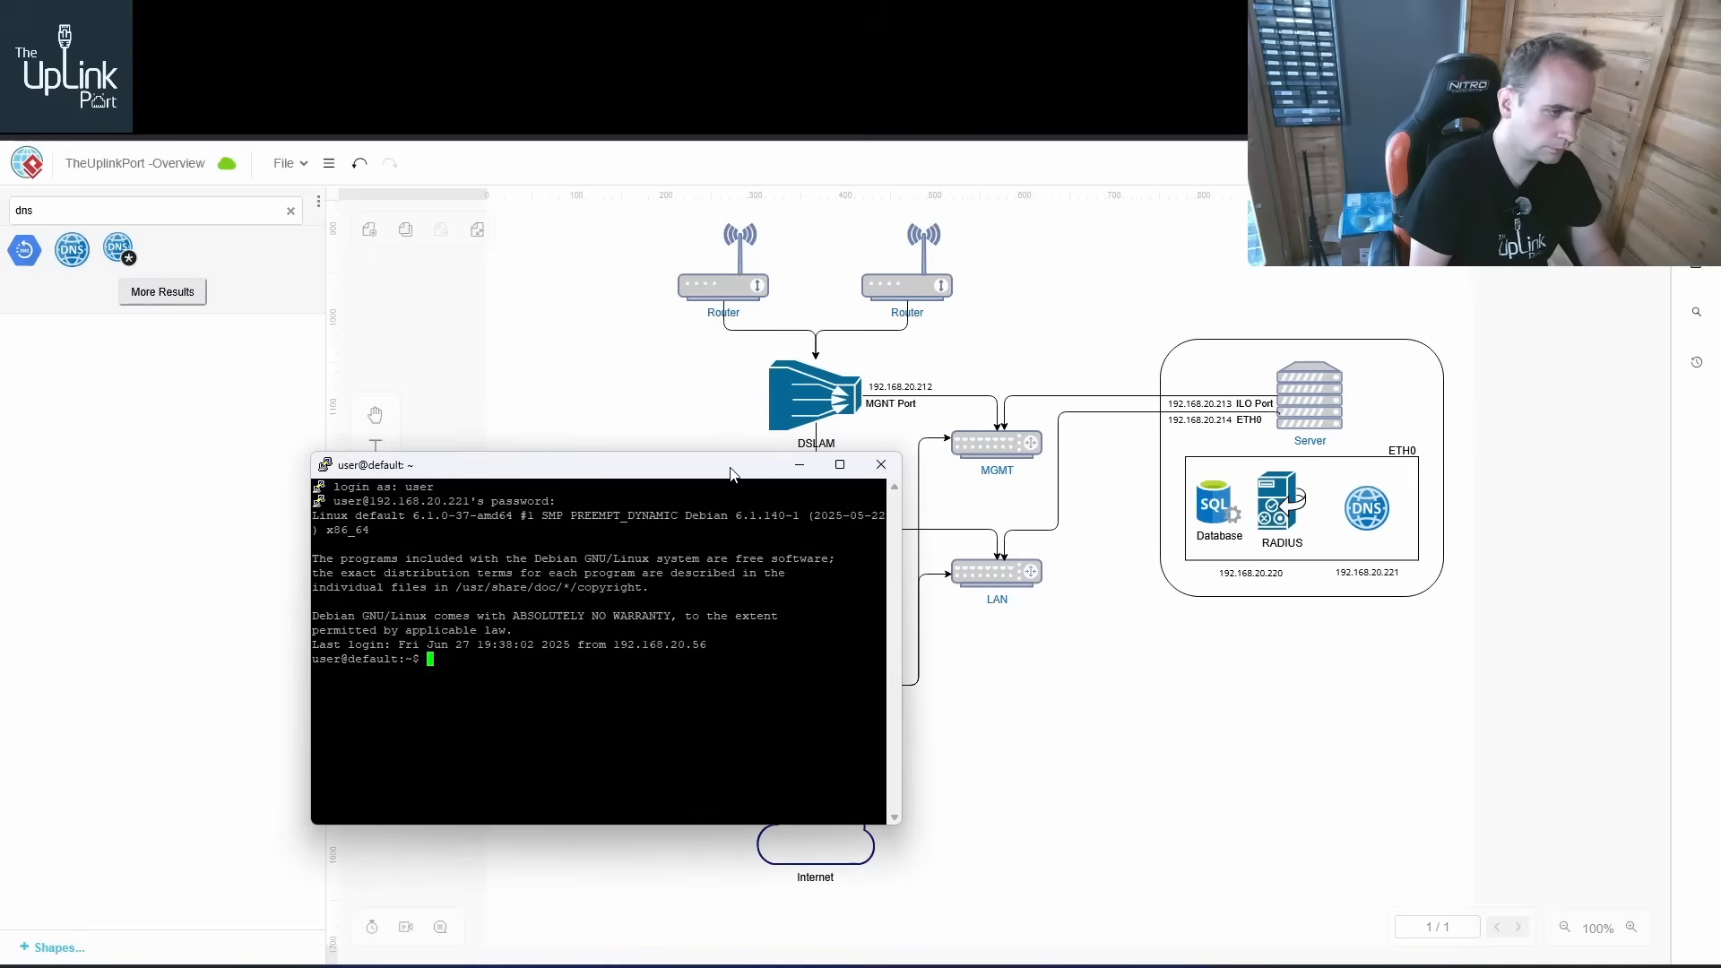
{"action": "type", "text": "su root"}
{"action": "key", "text": "Return"}
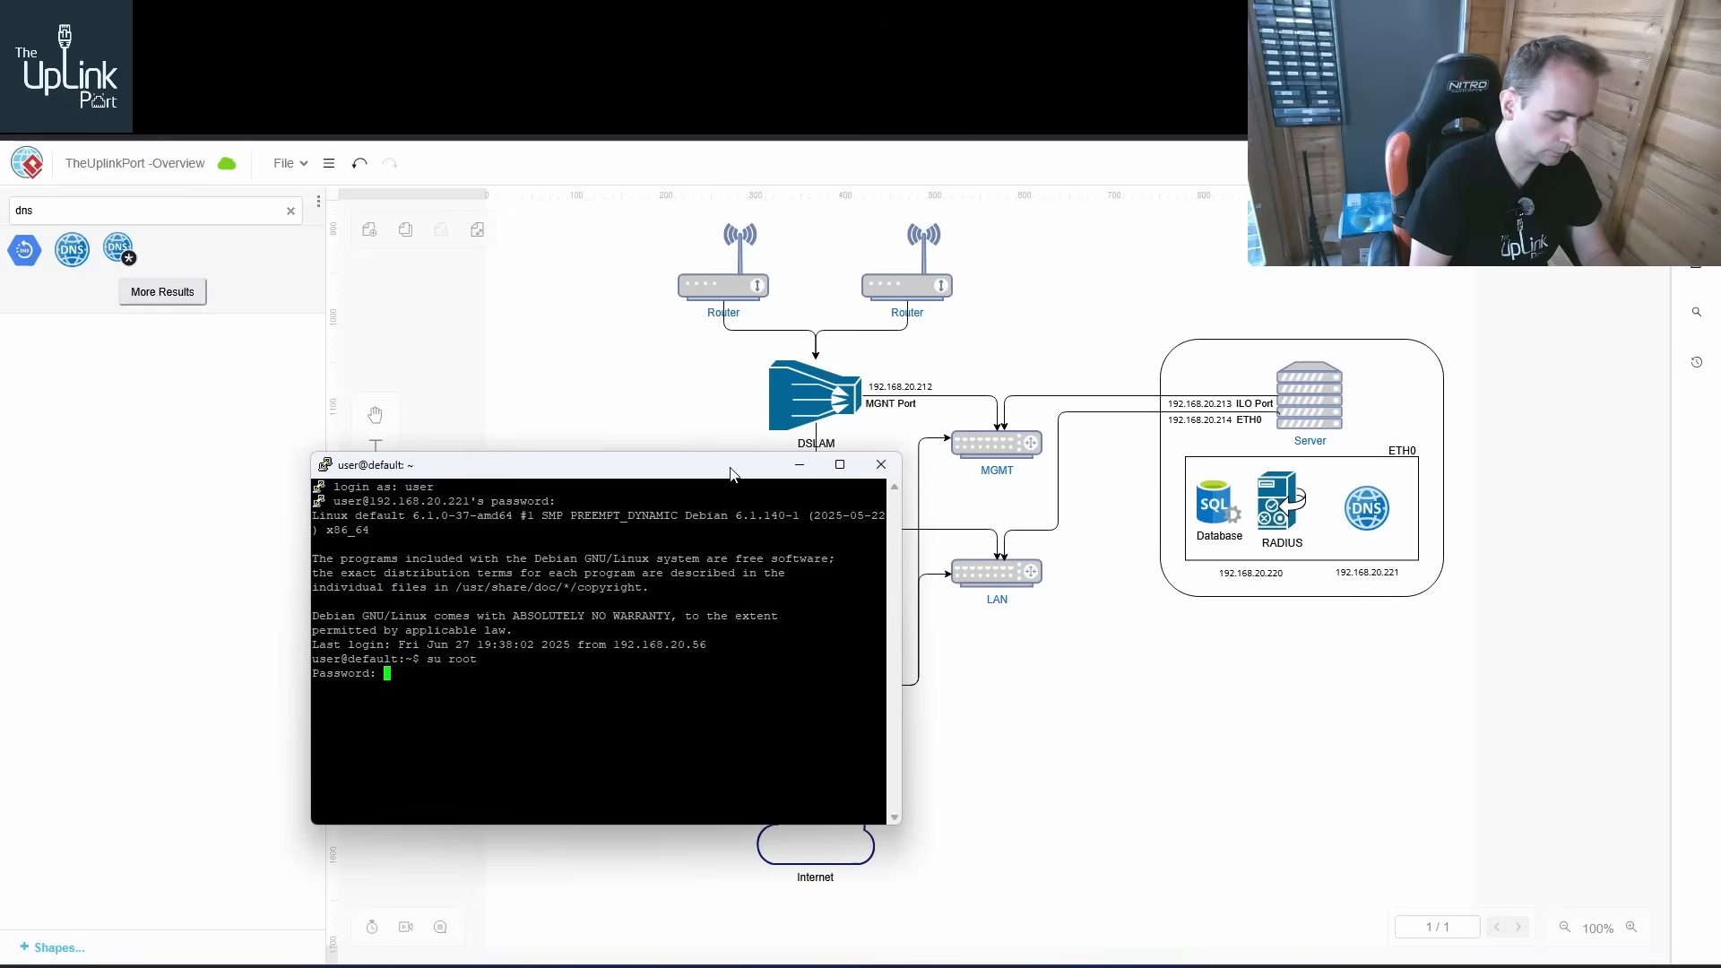
{"action": "key", "text": "Return"}
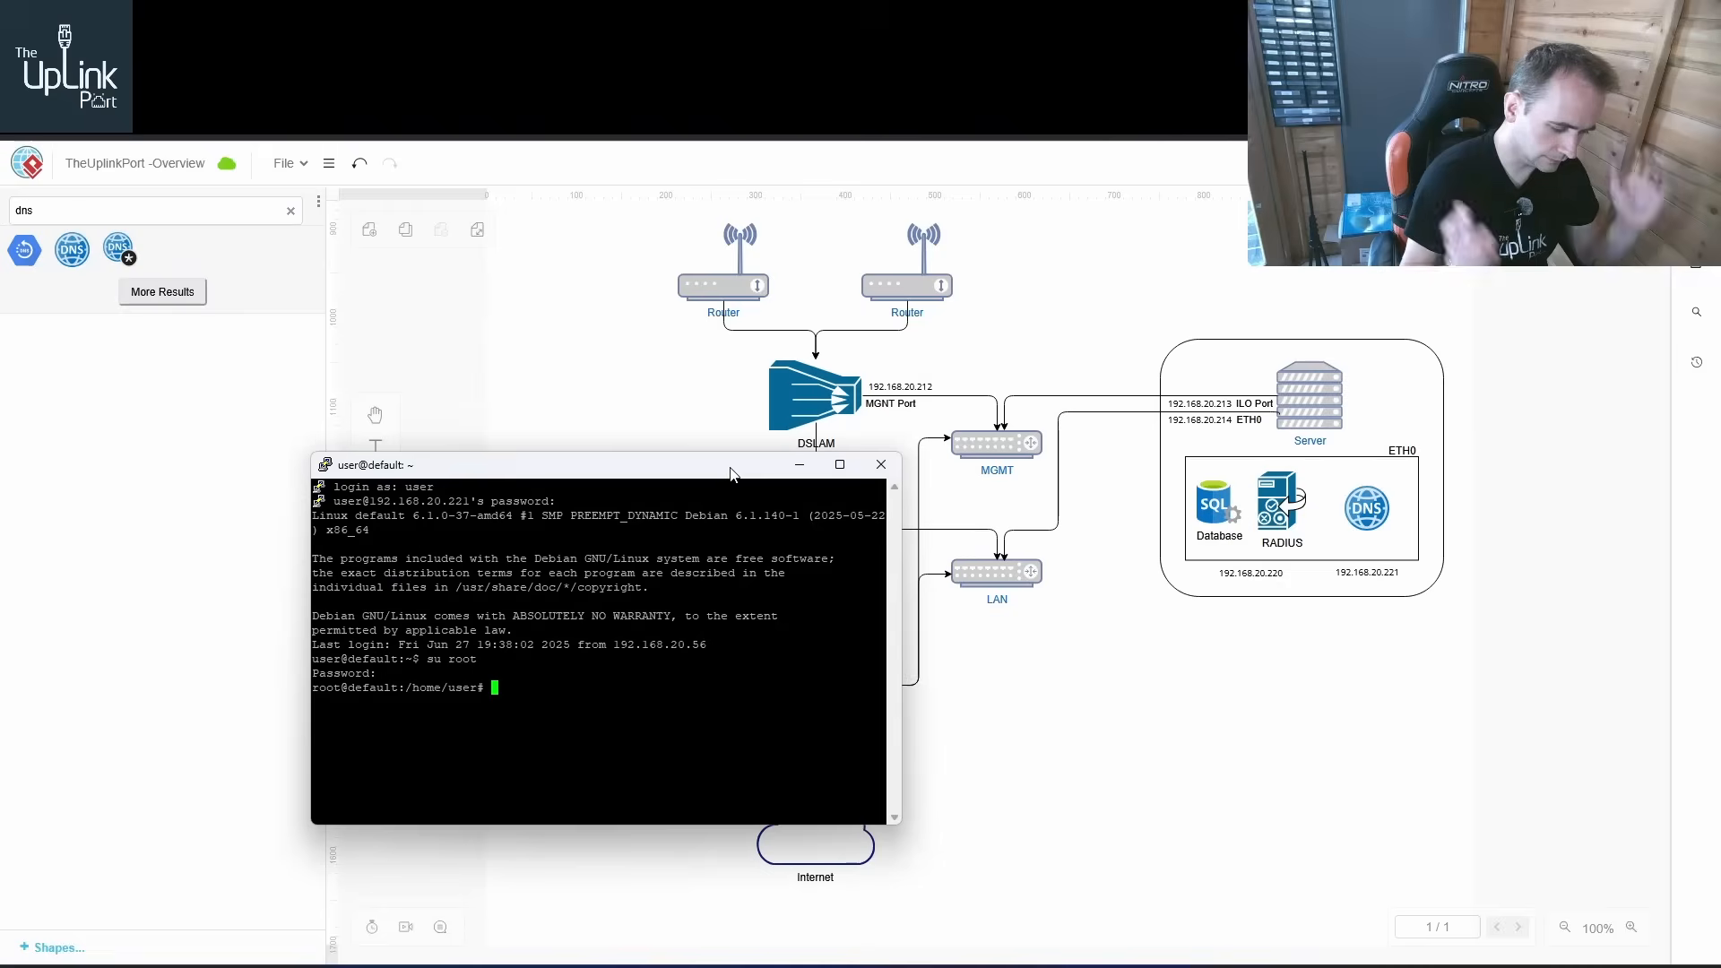
Install the bind9 package with apt-get, confirming the installation
{"action": "type", "text": "apt-get in"}
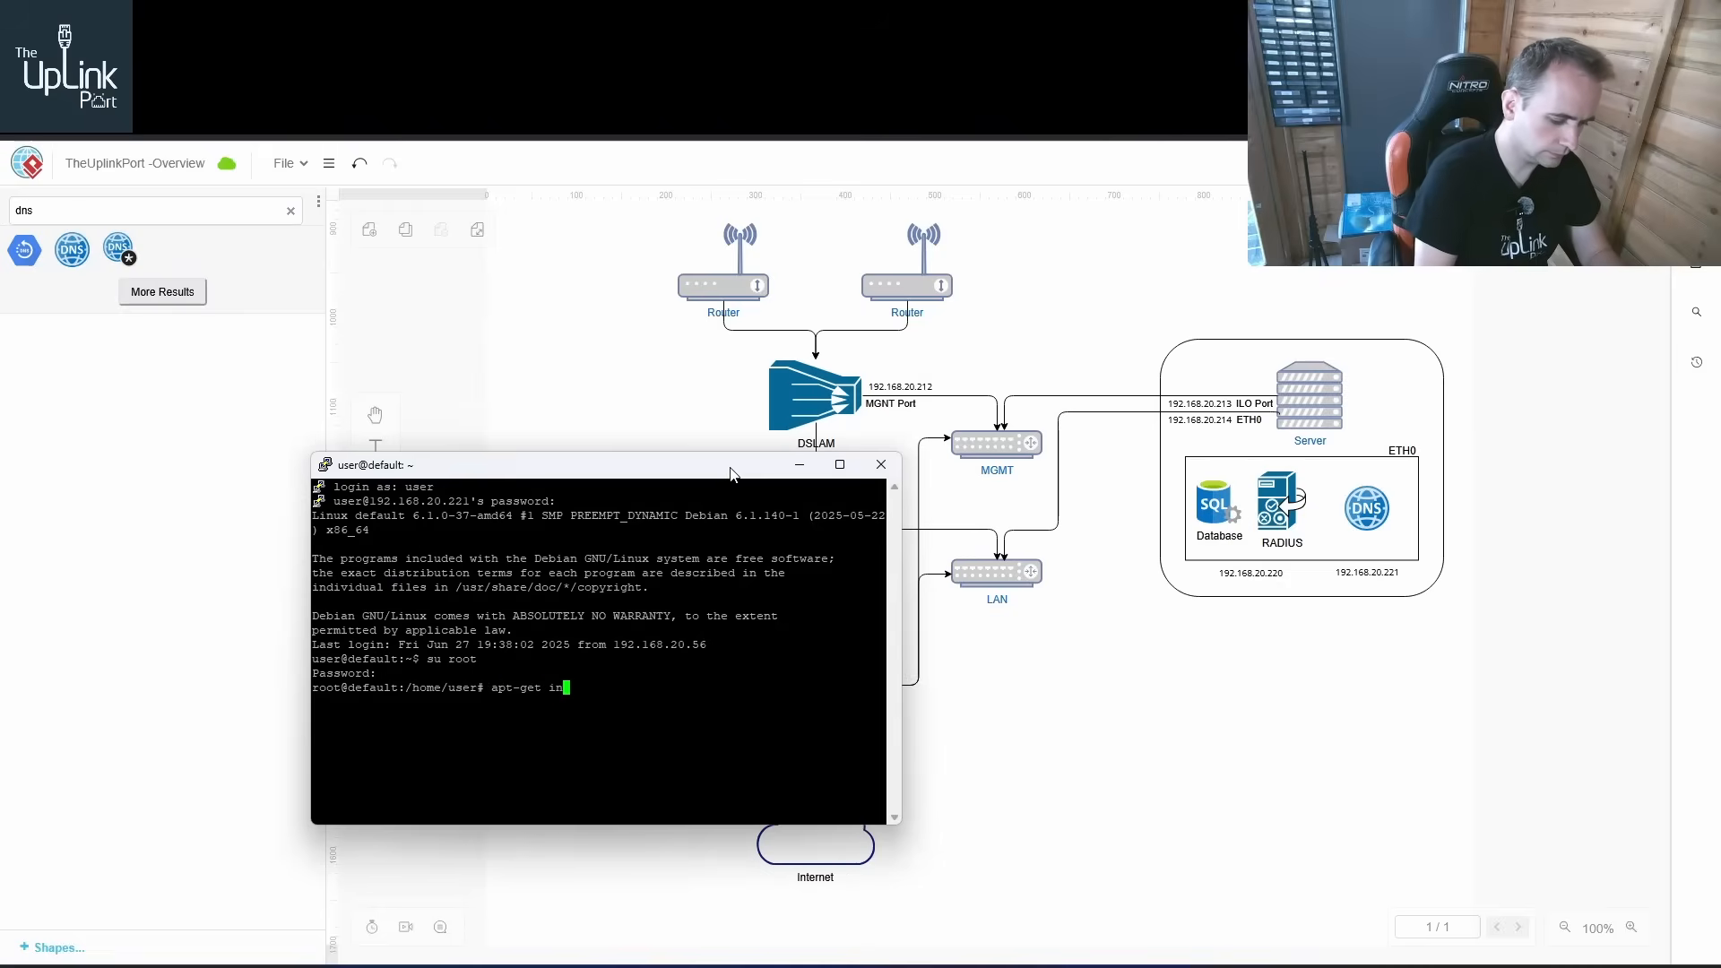
{"action": "type", "text": "stall bind9"}
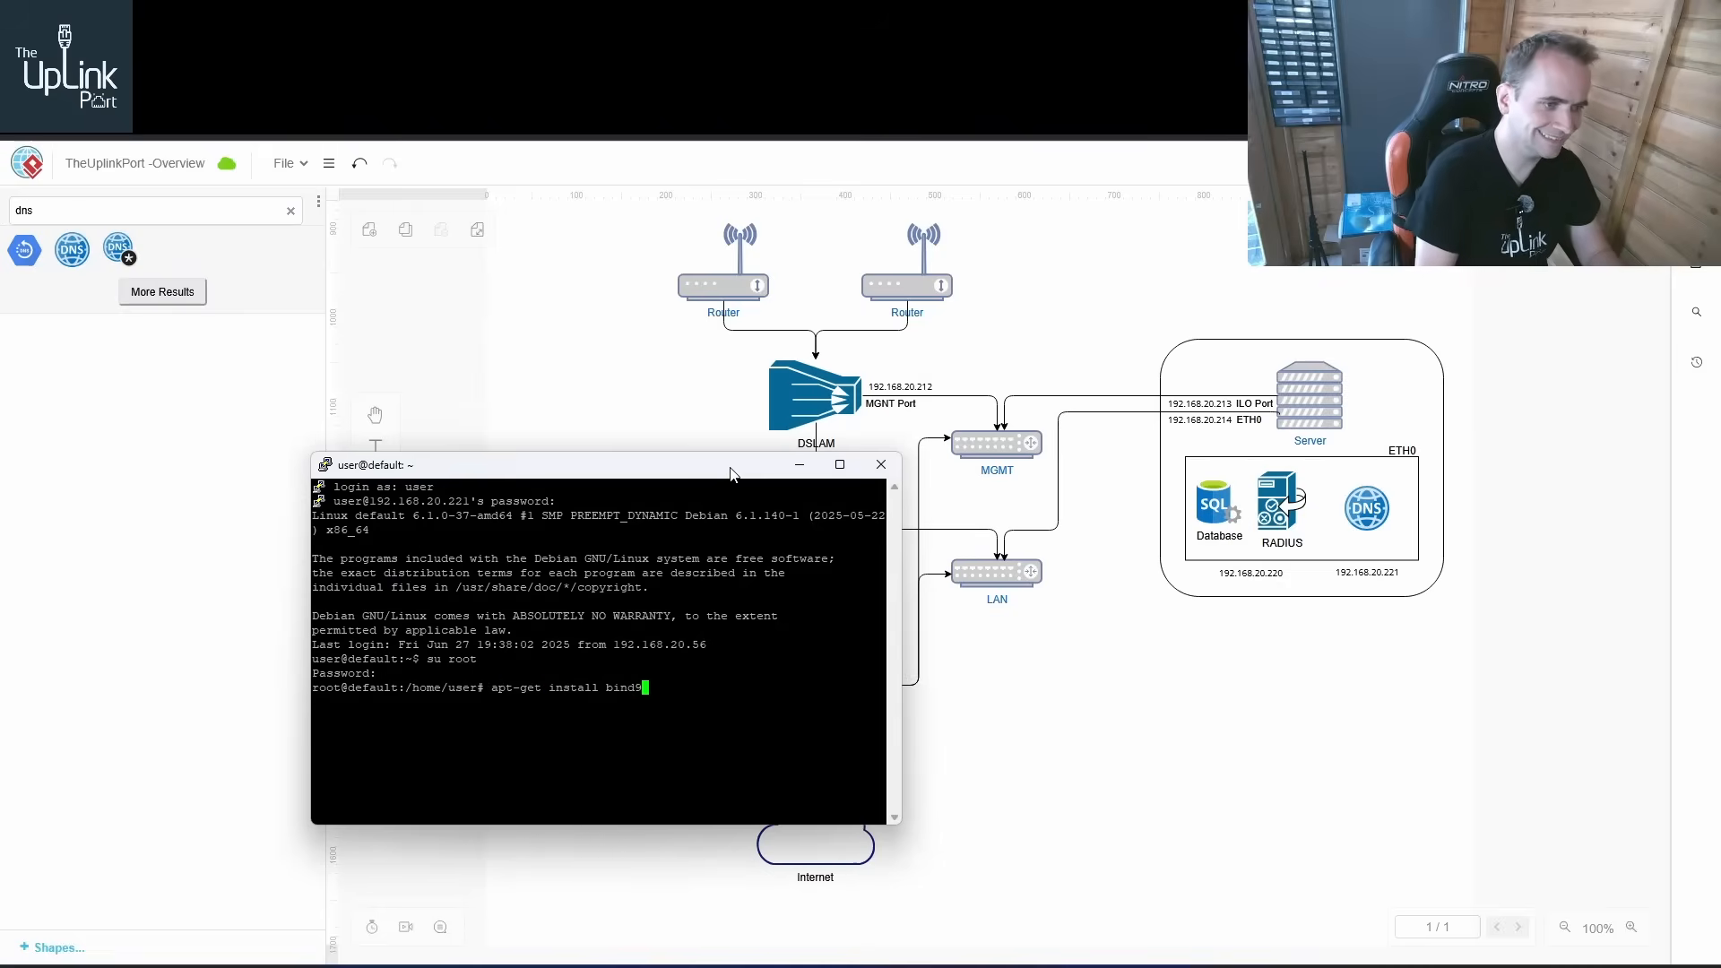
{"action": "key", "text": "Return"}
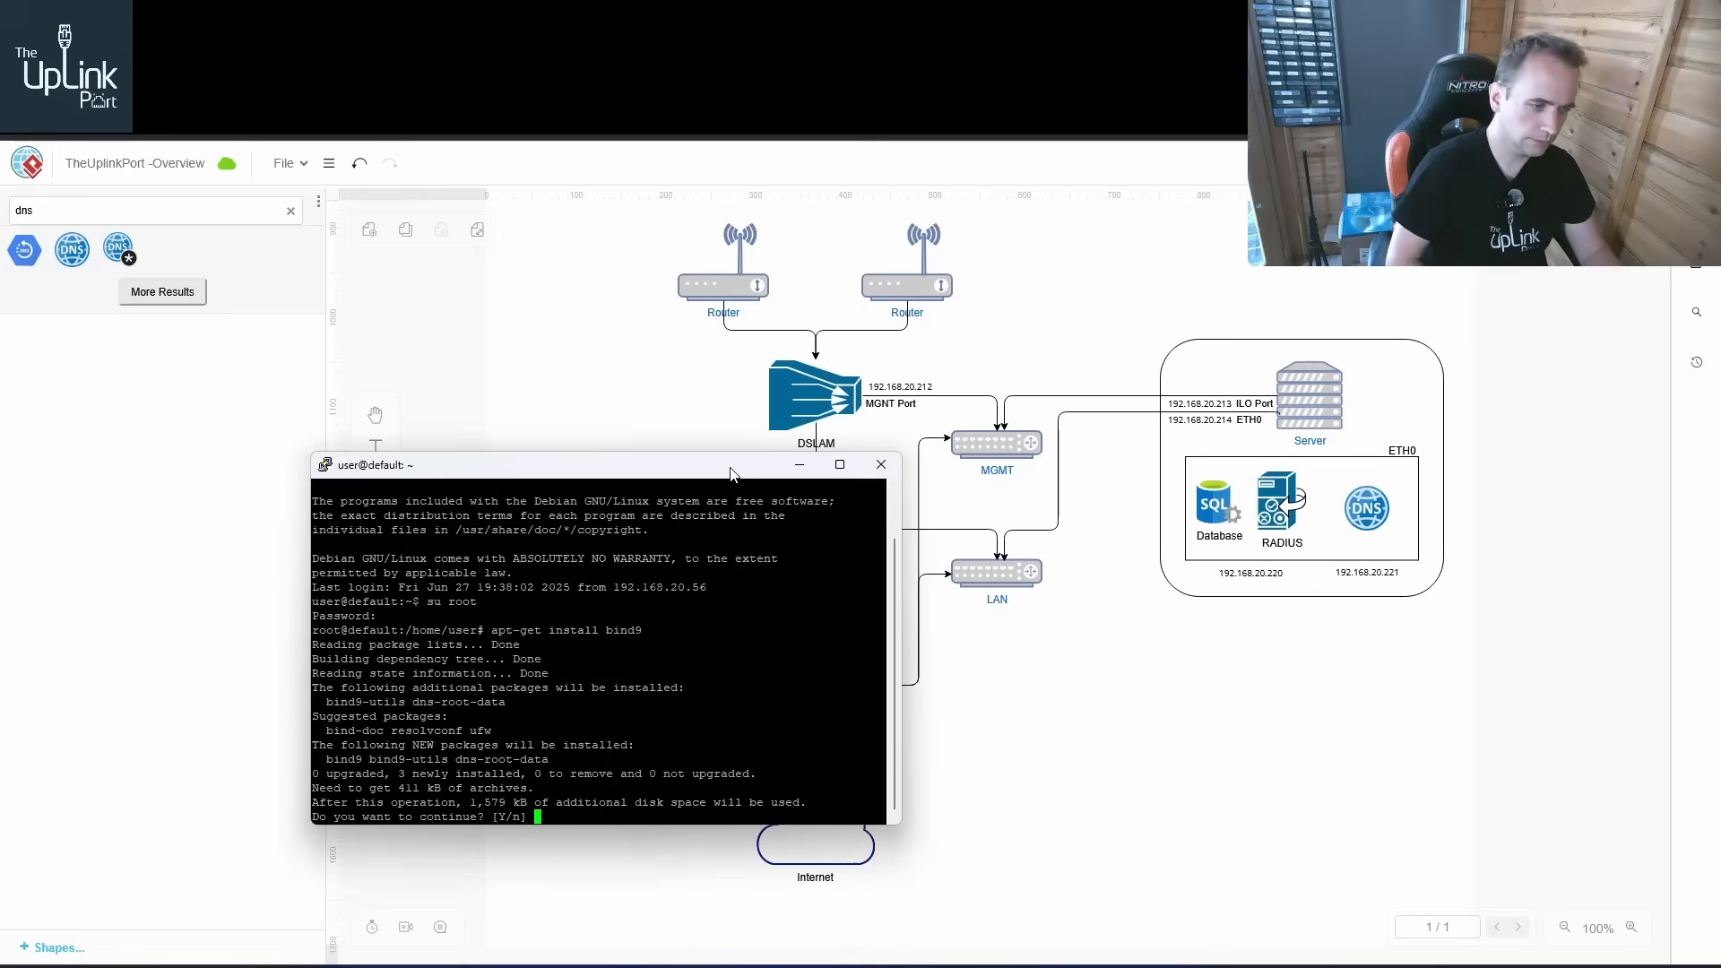
{"action": "type", "text": "y"}
{"action": "key", "text": "Return"}
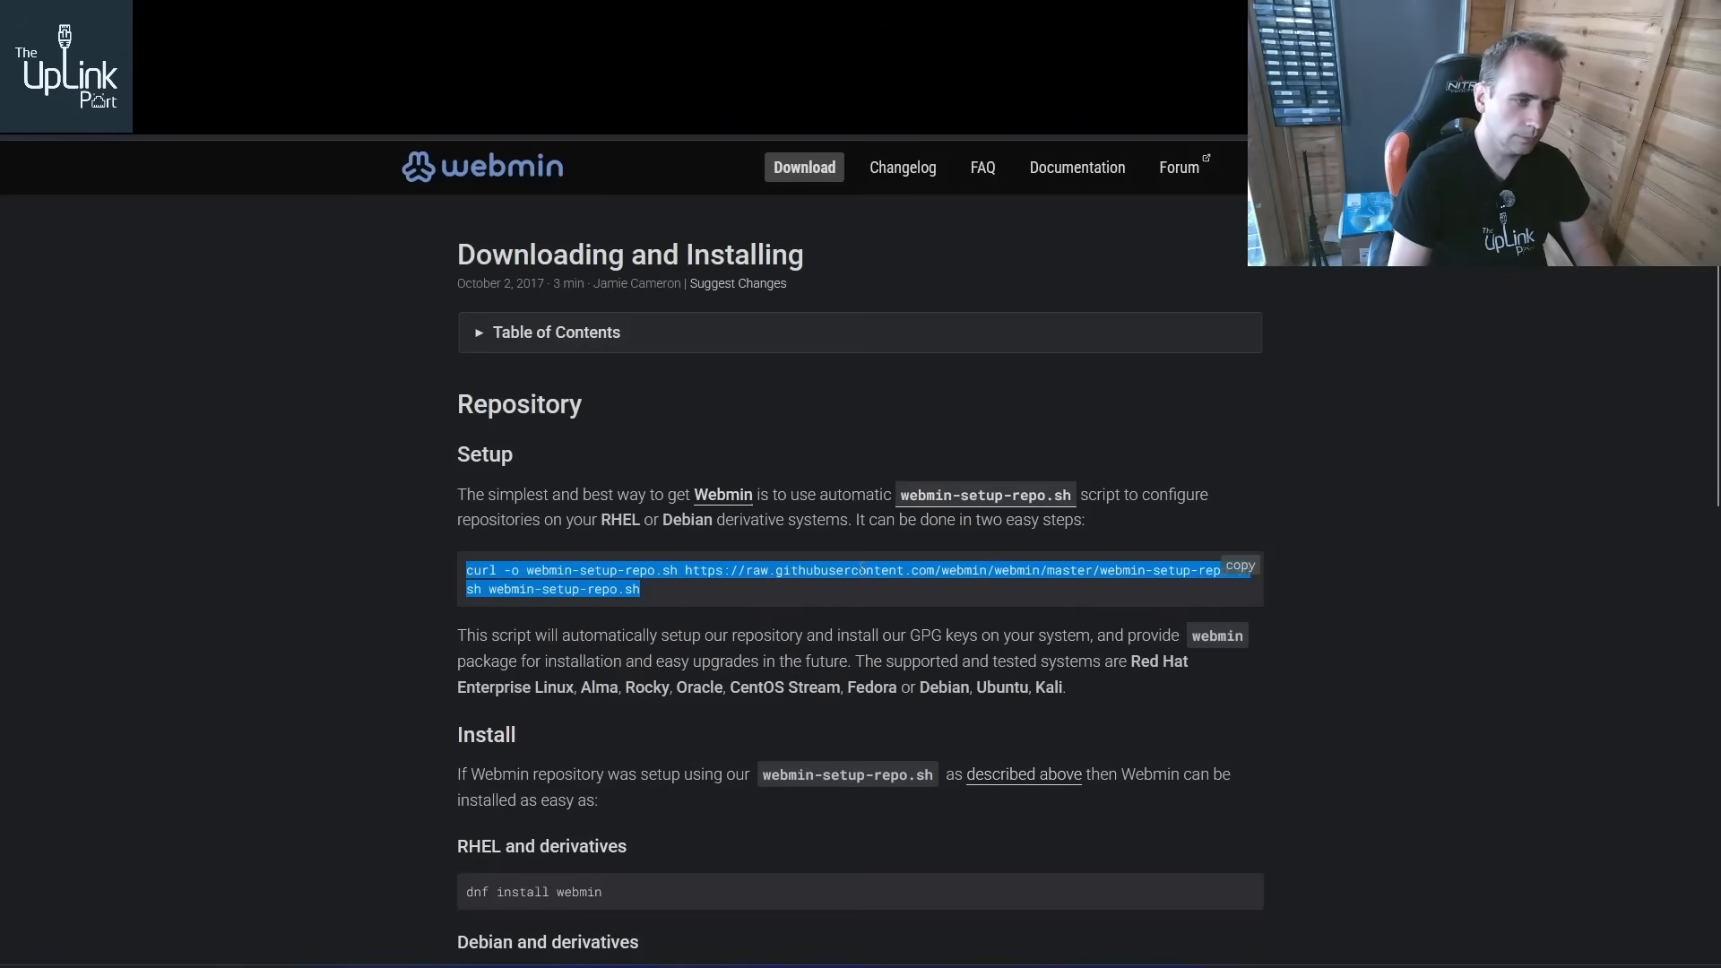
Review the Webmin repository setup instructions on the download page
{"action": "scroll", "coordinate": [804, 680], "scroll_direction": "down", "scroll_amount": 5}
{"action": "scroll", "coordinate": [798, 649], "scroll_direction": "up", "scroll_amount": 4}
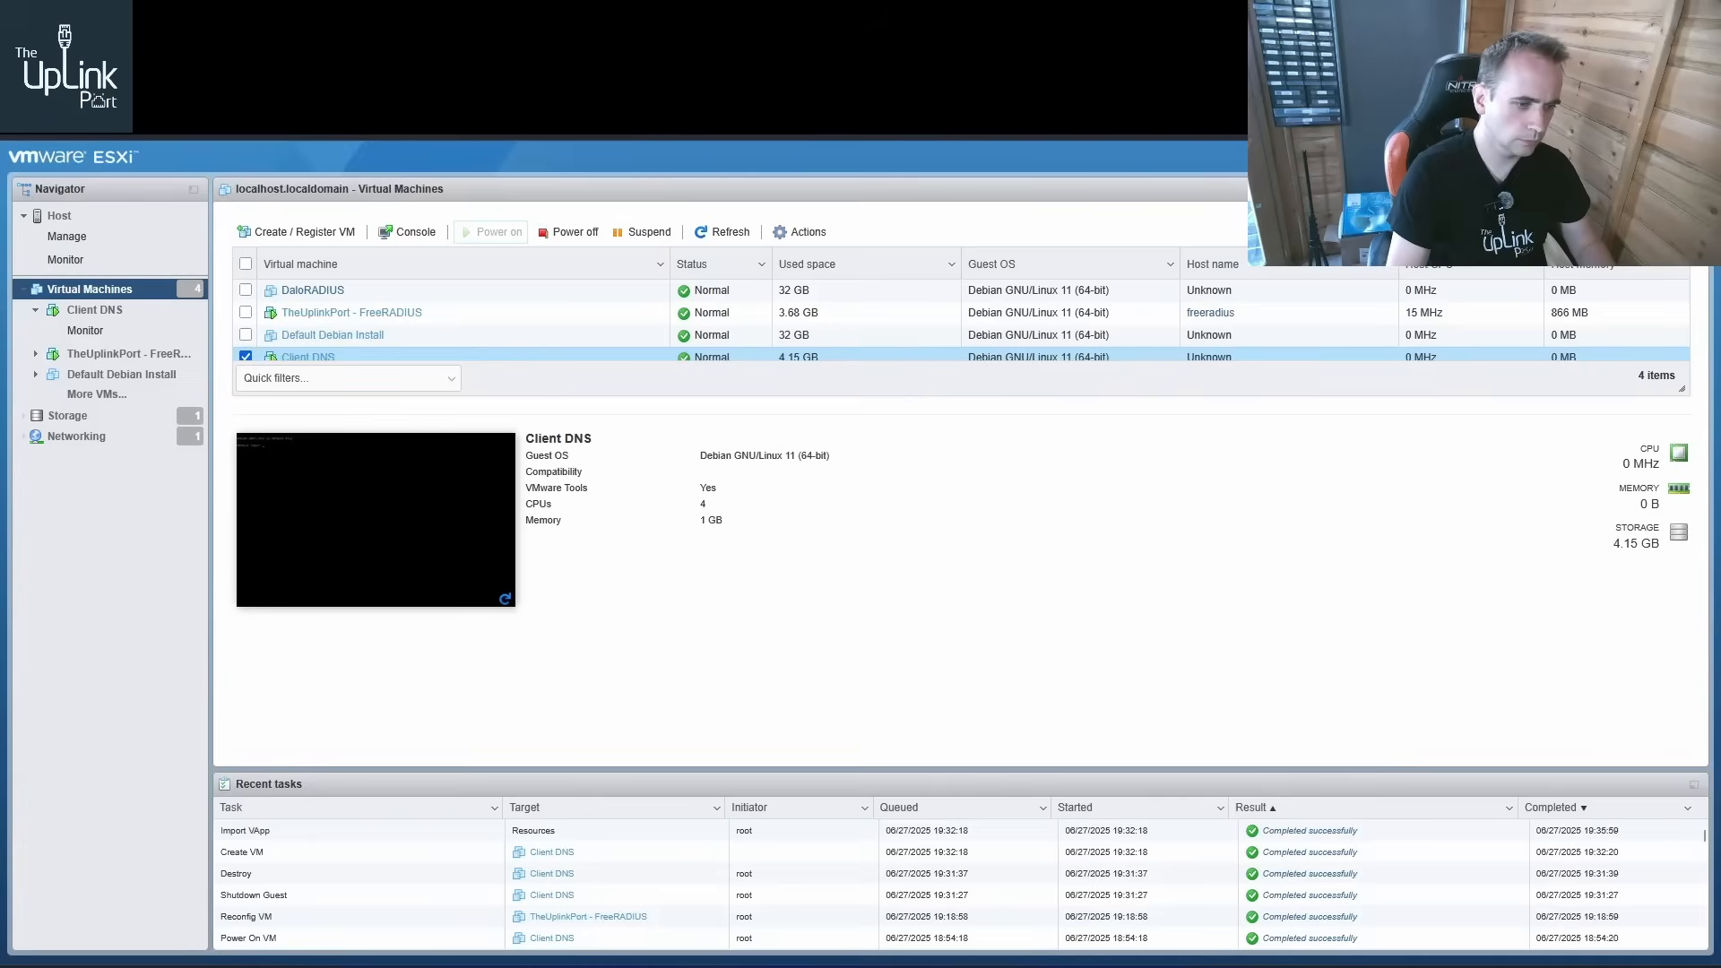
{"action": "left_click", "coordinate": [711, 954]}
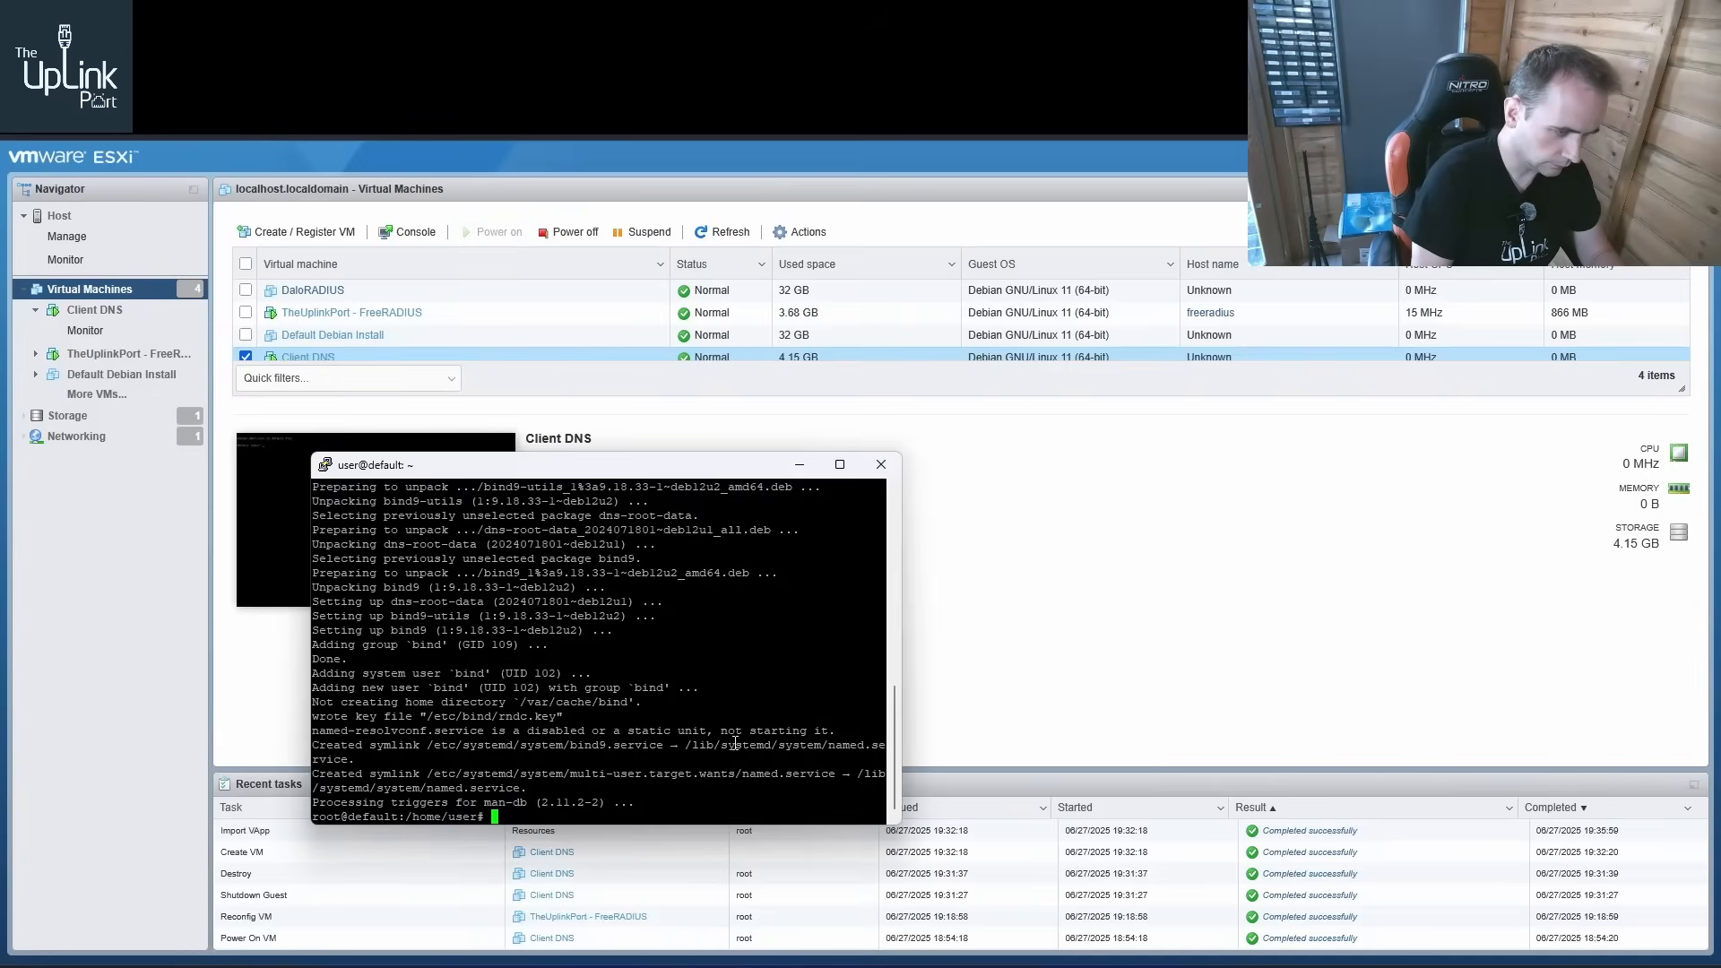
Install the curl package with apt-get, confirming the installation
{"action": "key", "text": "Up"}
{"action": "key", "text": "BackSpace"}
{"action": "key", "text": "BackSpace"}
{"action": "key", "text": "BackSpace"}
{"action": "key", "text": "BackSpace"}
{"action": "key", "text": "BackSpace"}
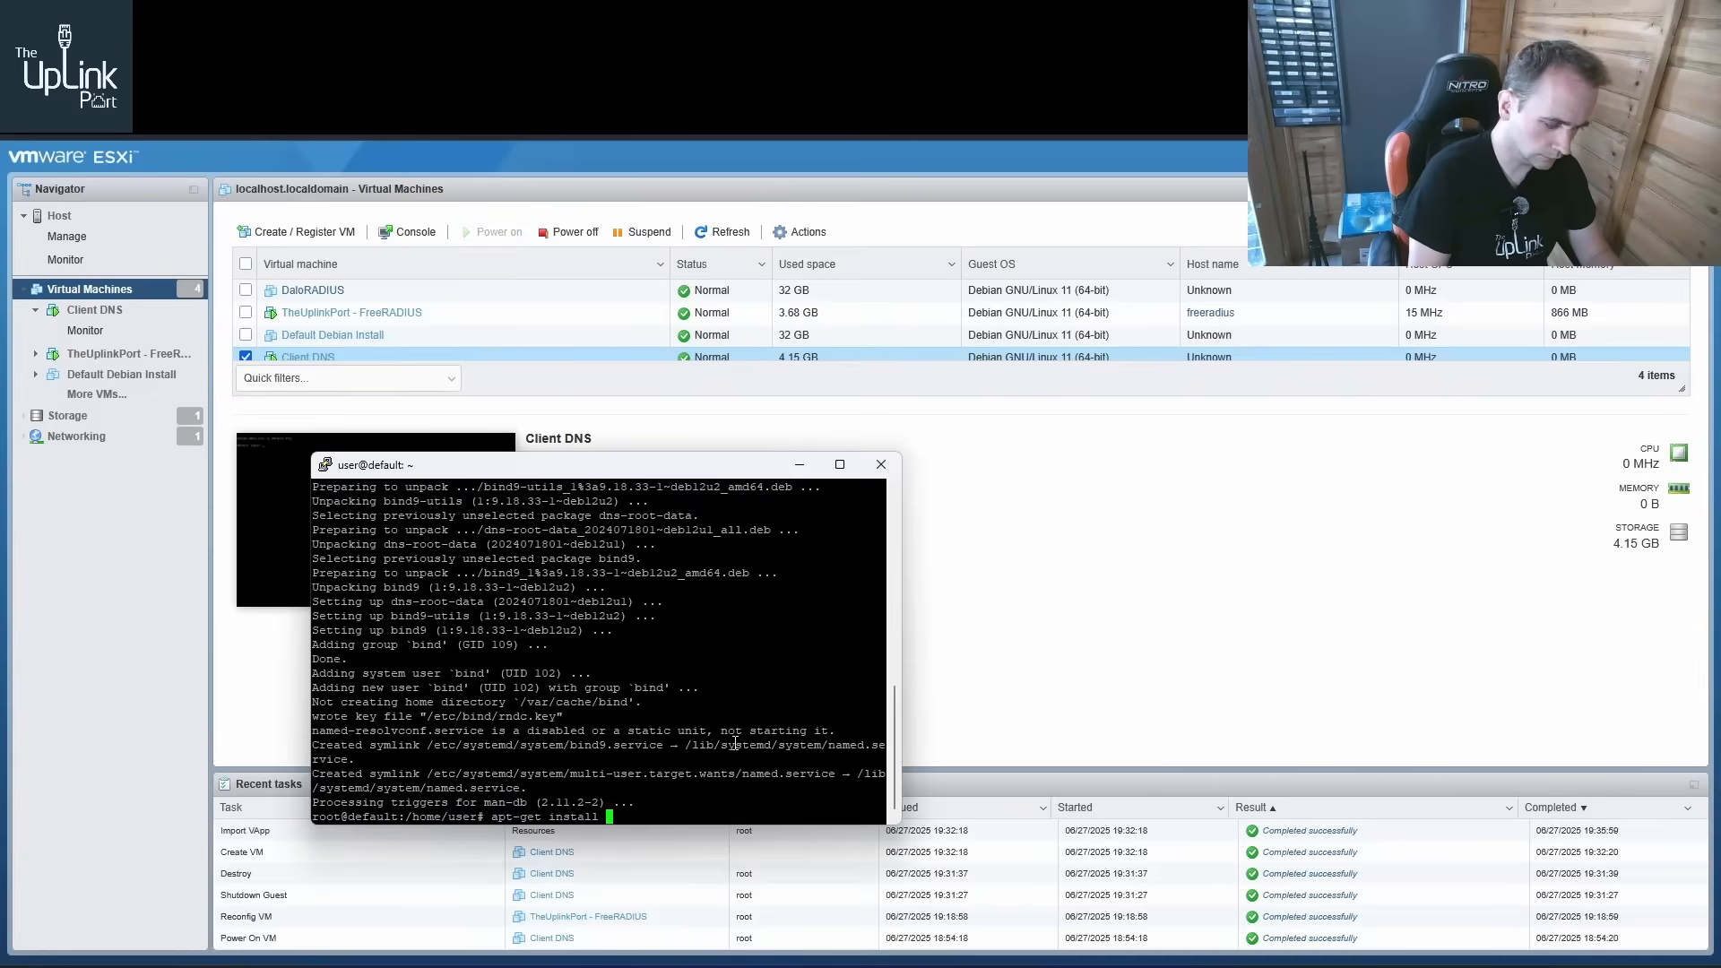
{"action": "type", "text": "curl"}
{"action": "key", "text": "Return"}
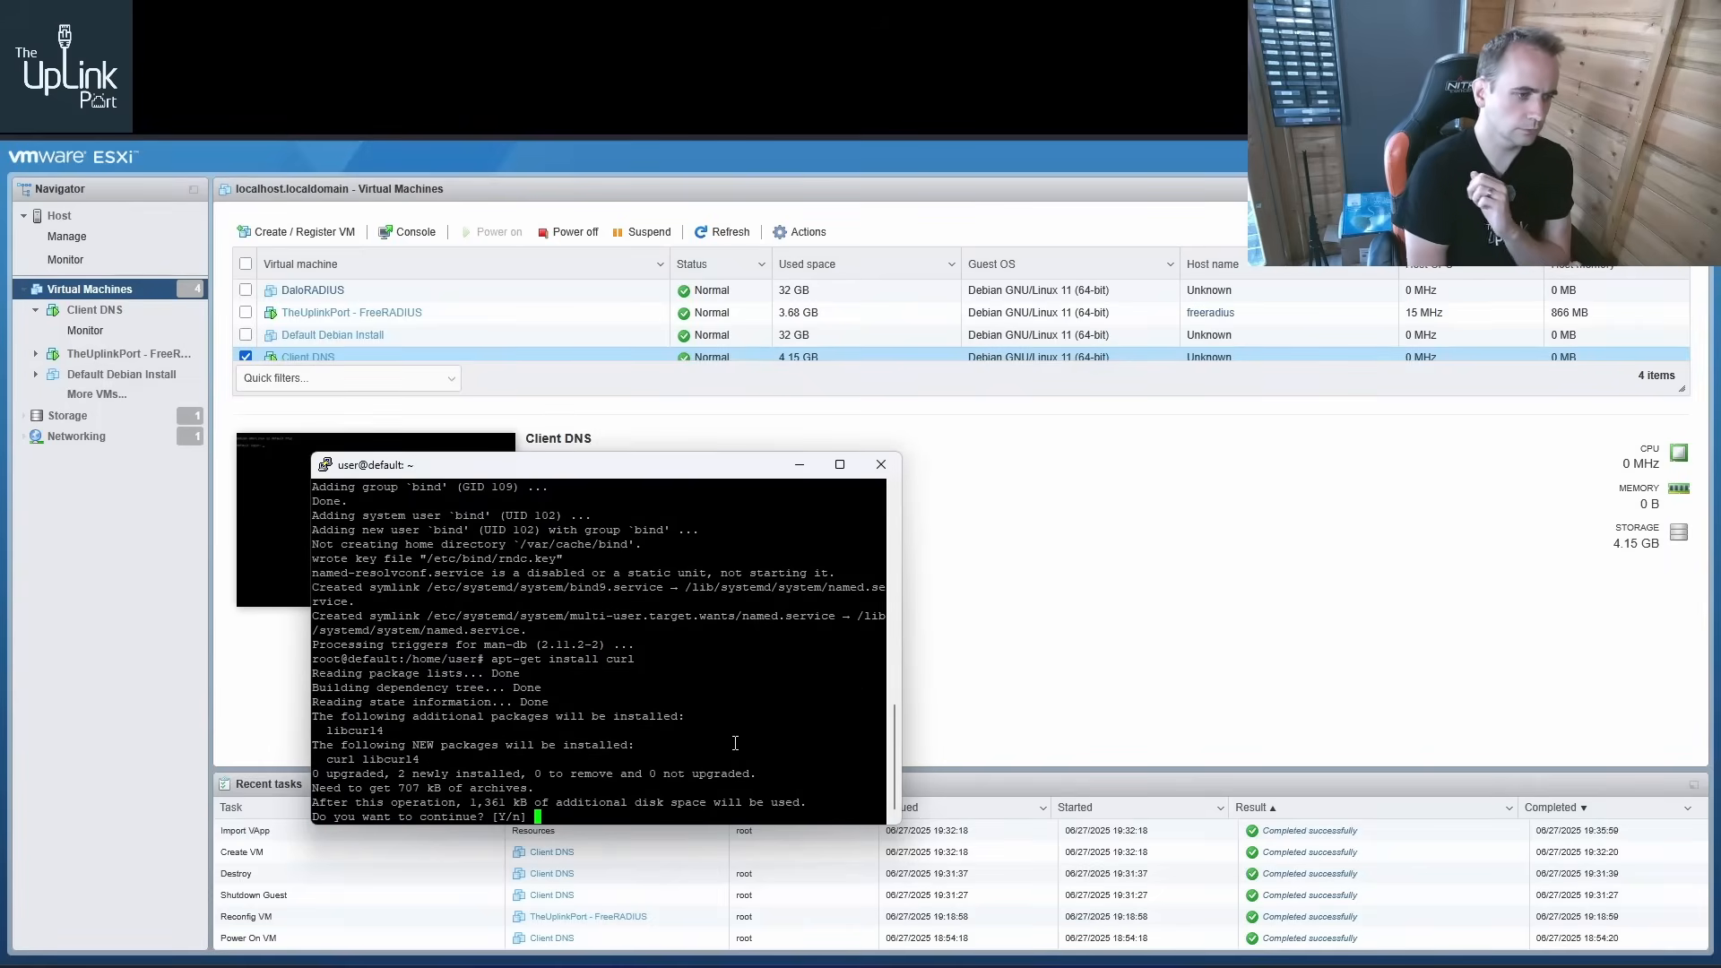
{"action": "type", "text": "y"}
{"action": "key", "text": "Return"}
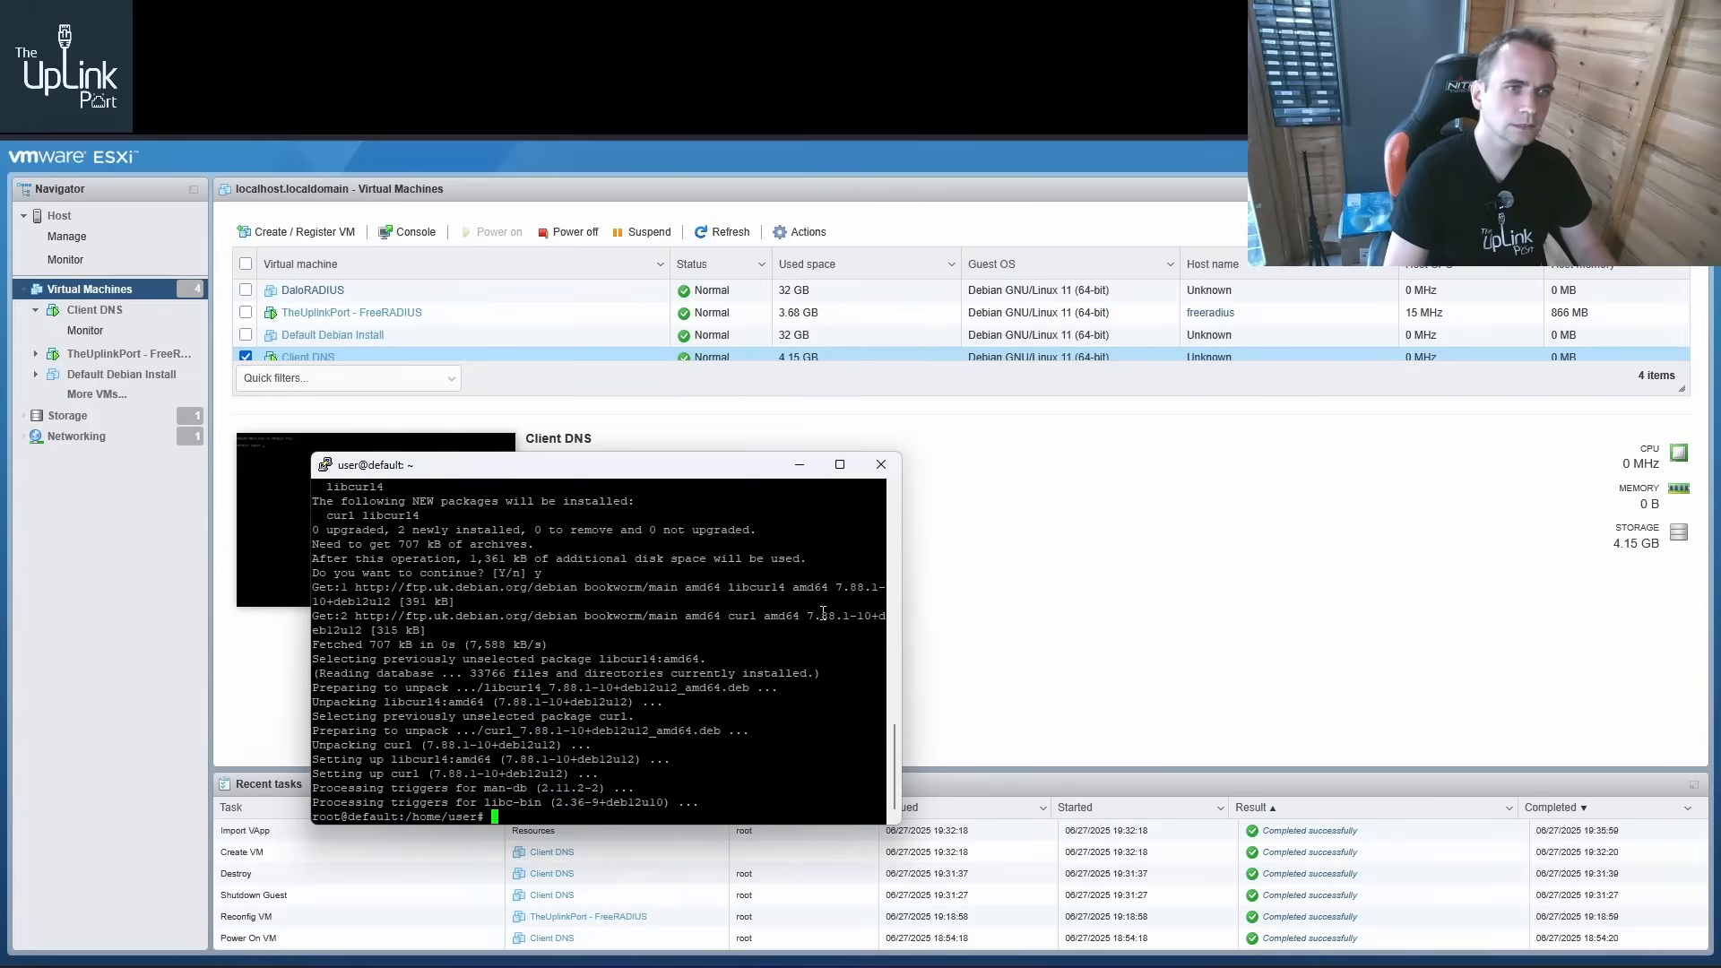
Copy the Webmin repository setup commands from the download page and run them in the VM terminal, confirming the repository setup
{"action": "left_click", "coordinate": [807, 16]}
{"action": "left_click", "coordinate": [653, 502]}
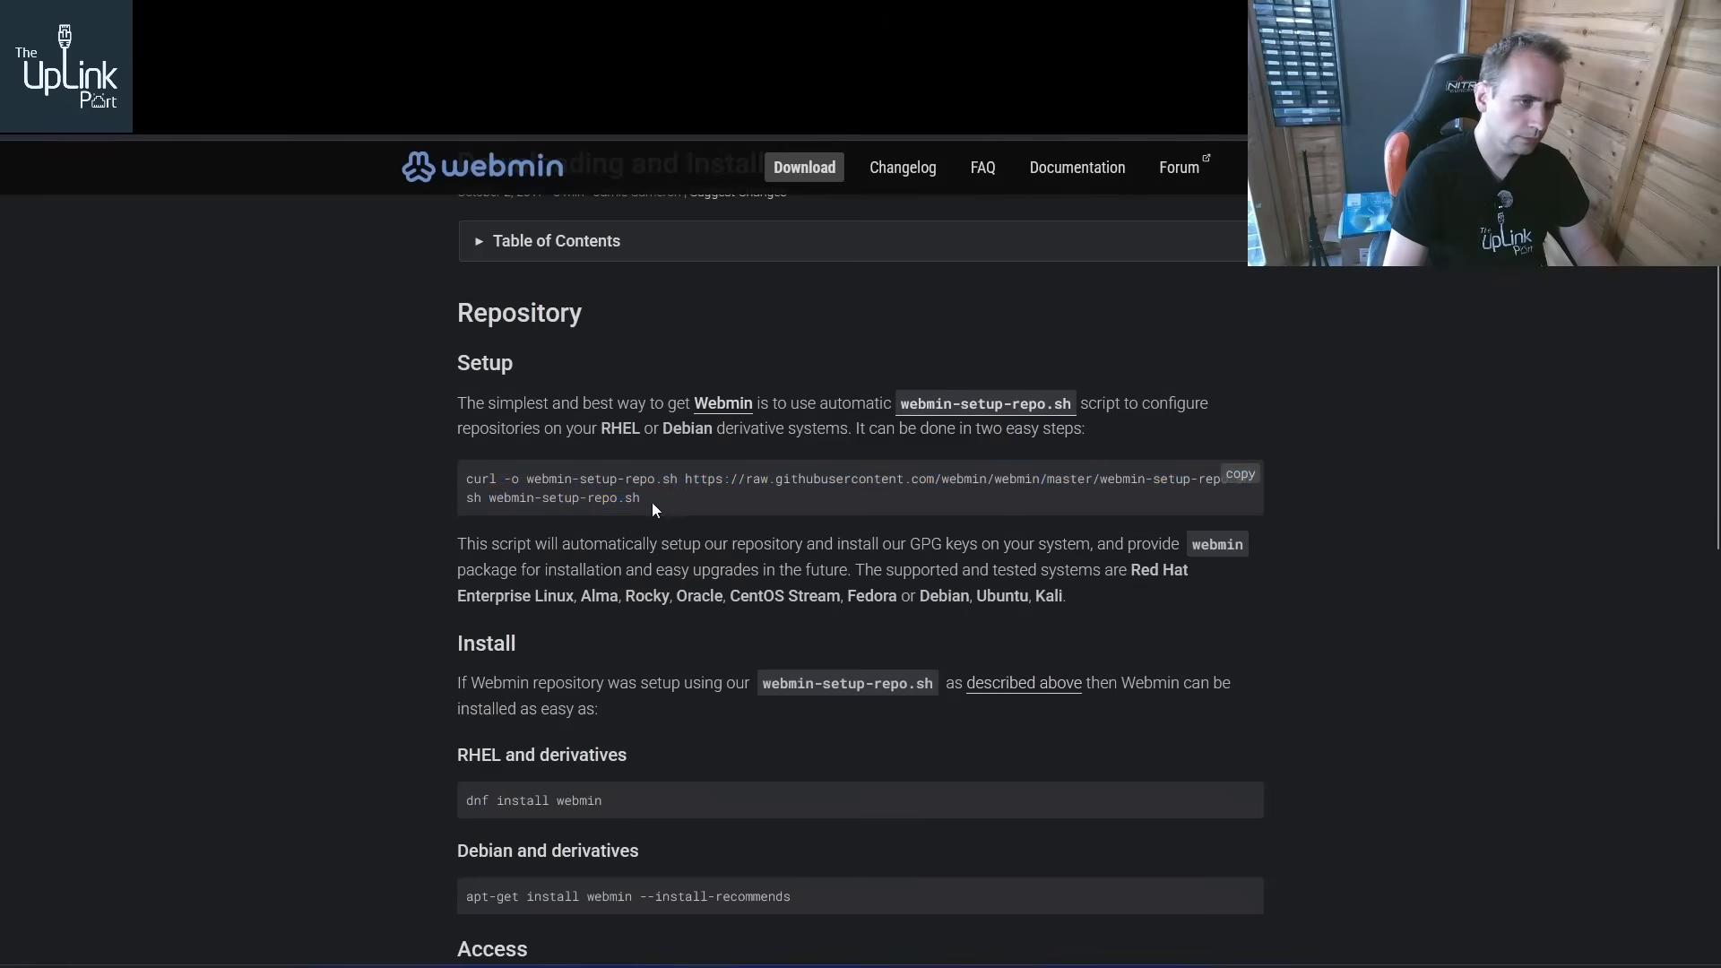
{"action": "left_click_drag", "start_coordinate": [653, 503], "coordinate": [492, 479]}
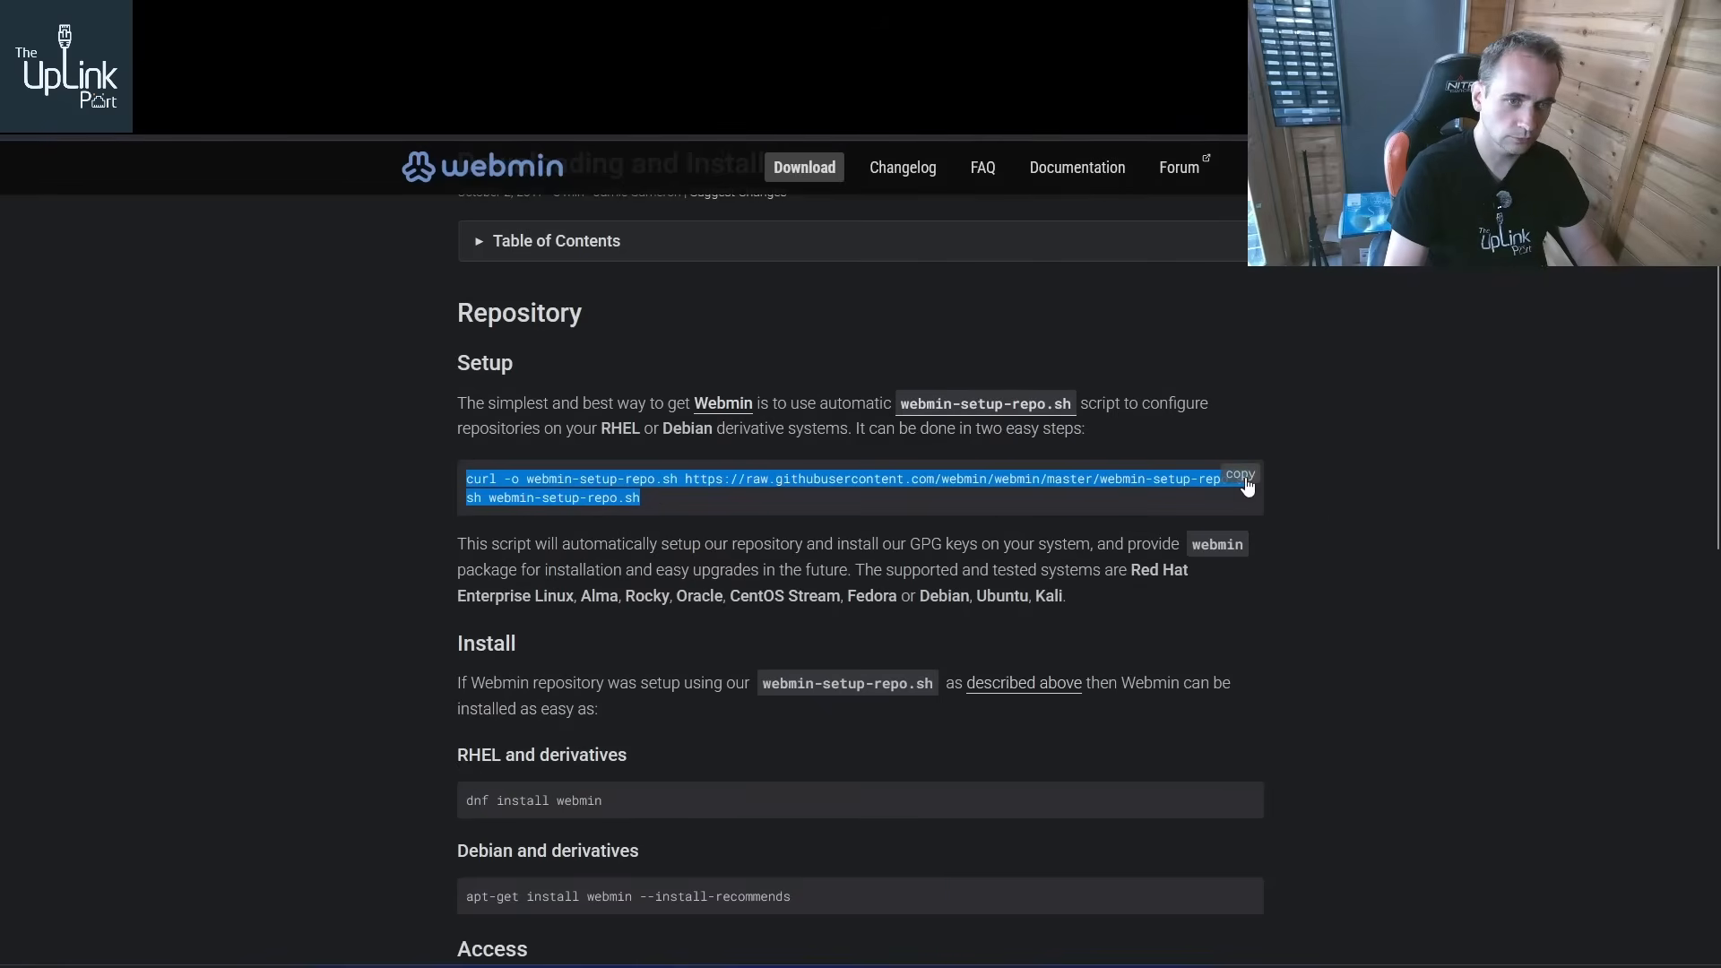
{"action": "left_click", "coordinate": [584, 966]}
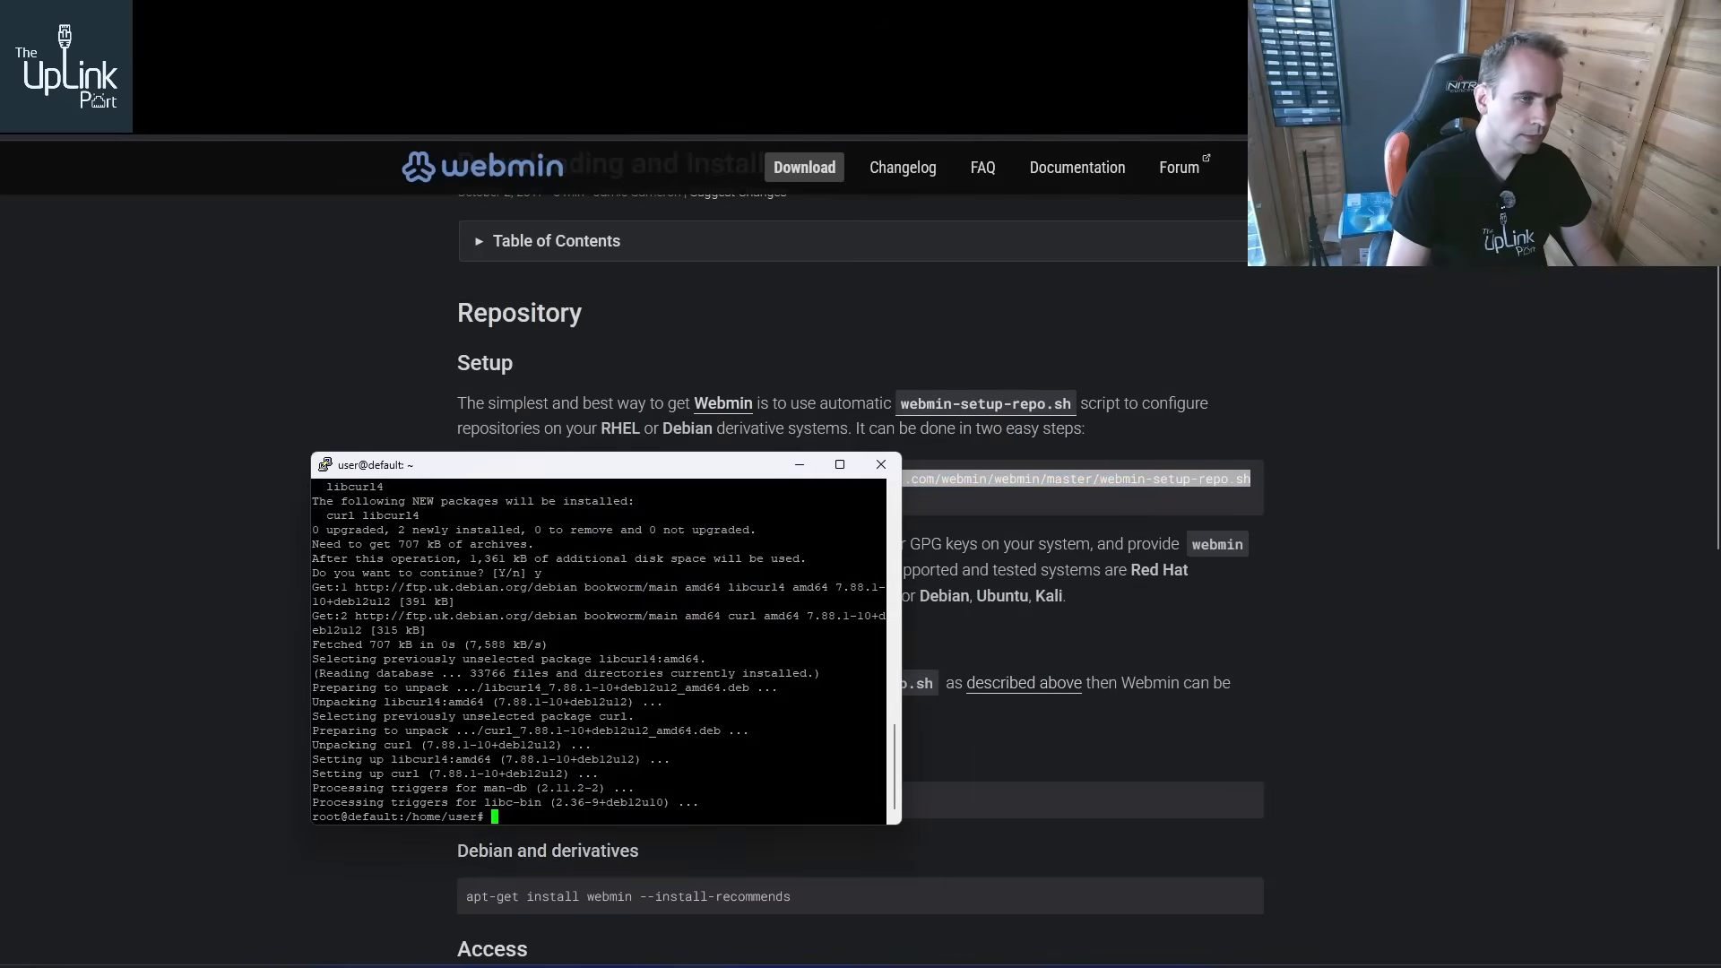
{"action": "right_click", "coordinate": [587, 674]}
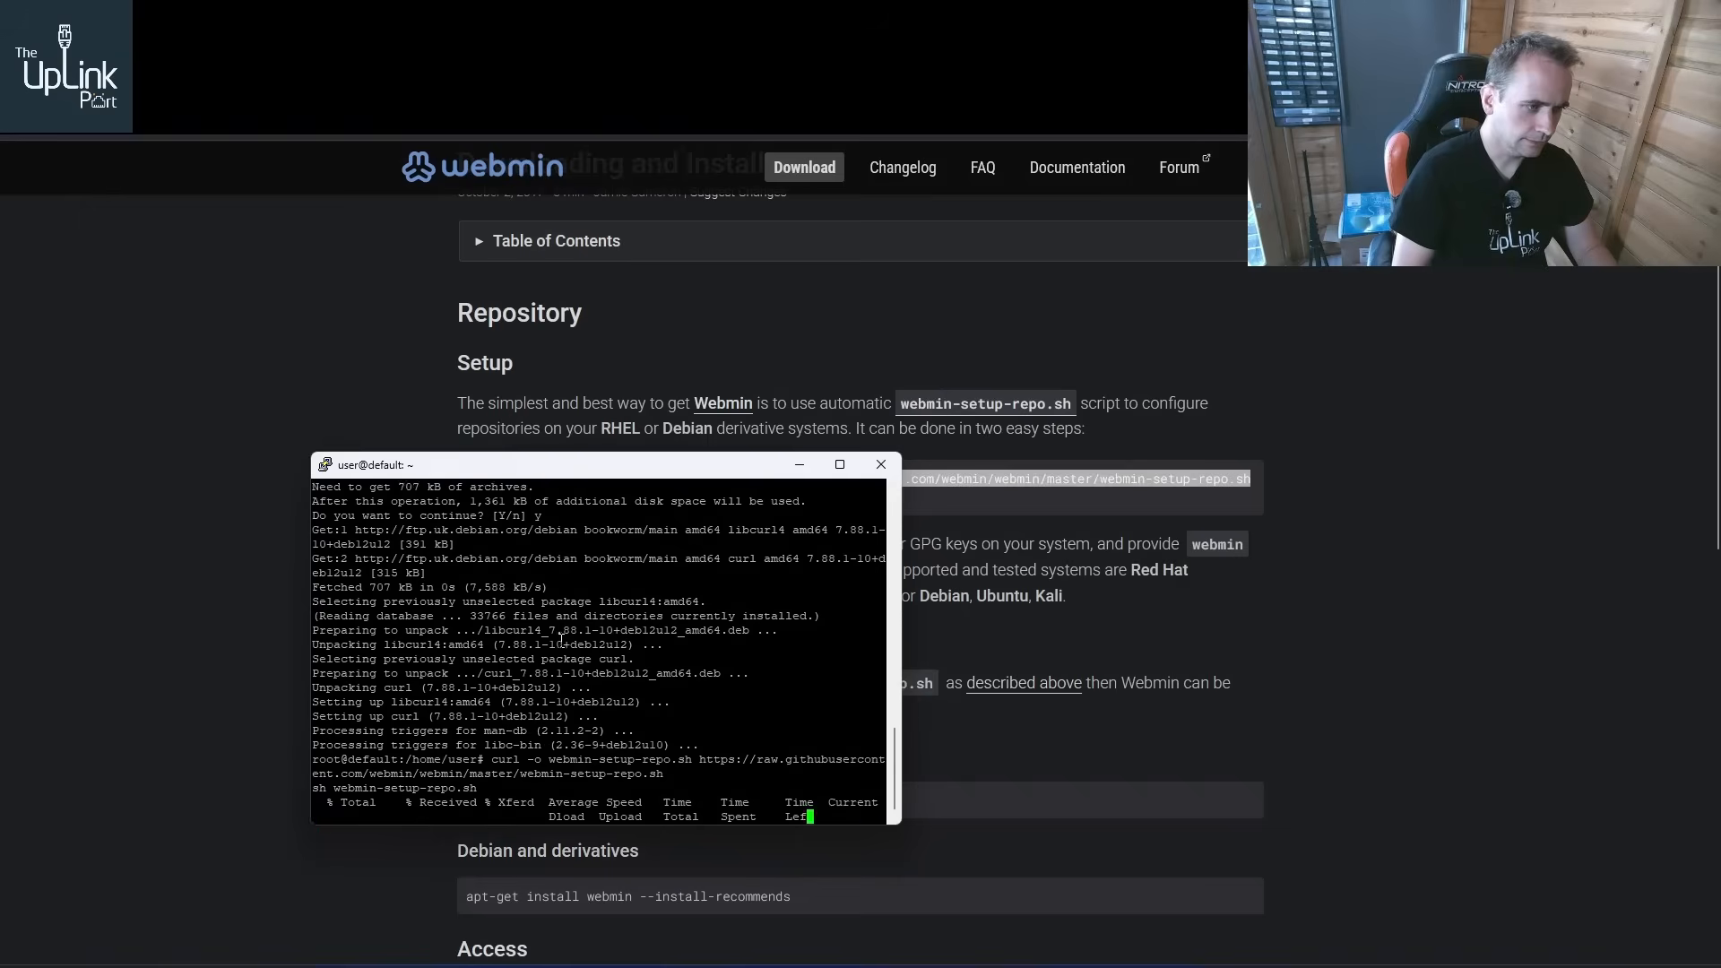
{"action": "type", "text": "y"}
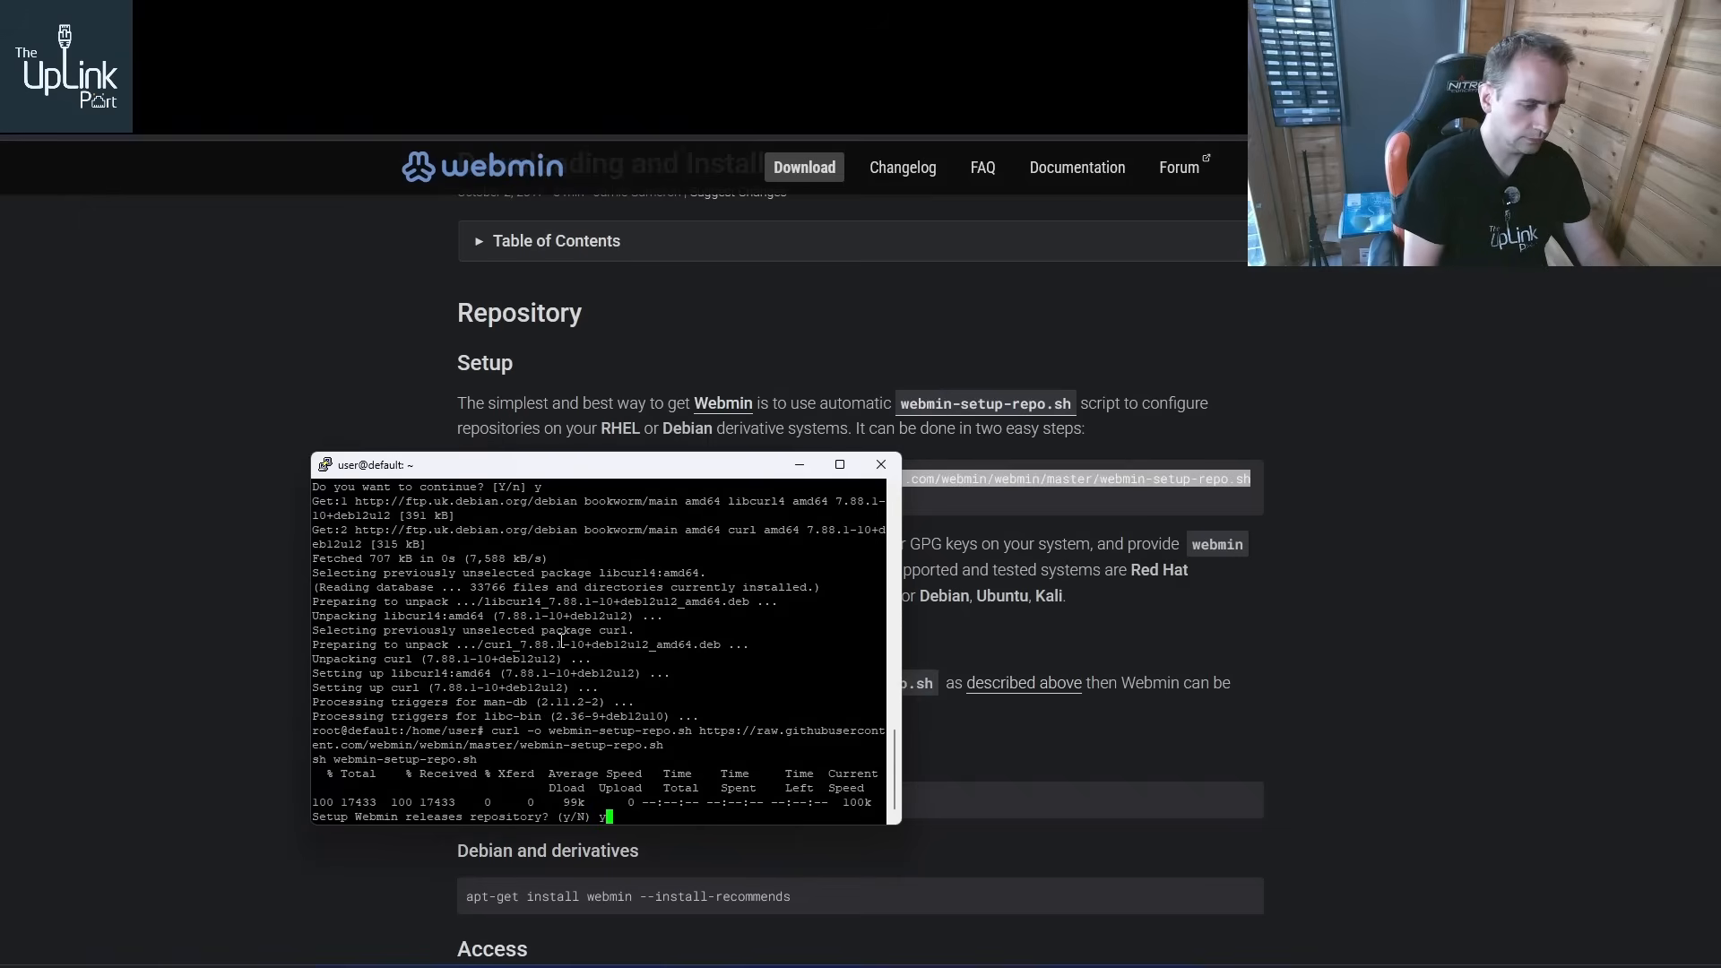
{"action": "key", "text": "Return"}
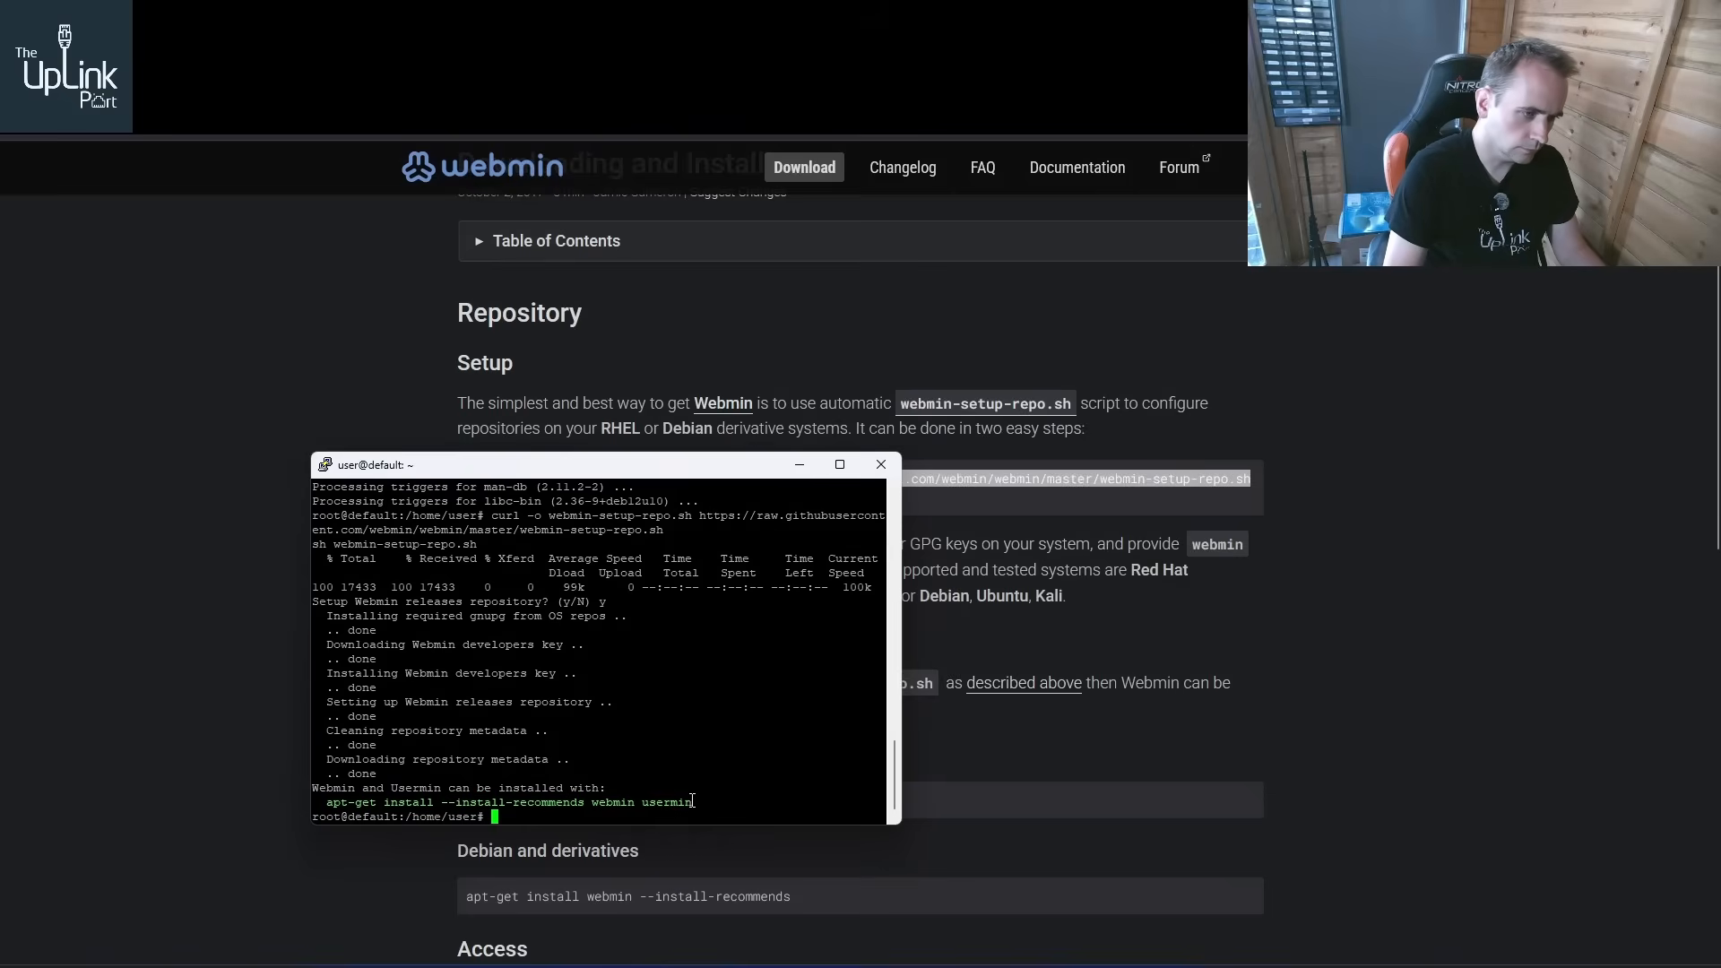
Install webmin and usermin with apt-get install --install-recommends, confirming the installation
{"action": "left_click_drag", "start_coordinate": [692, 800], "coordinate": [330, 811]}
{"action": "right_click", "coordinate": [550, 764]}
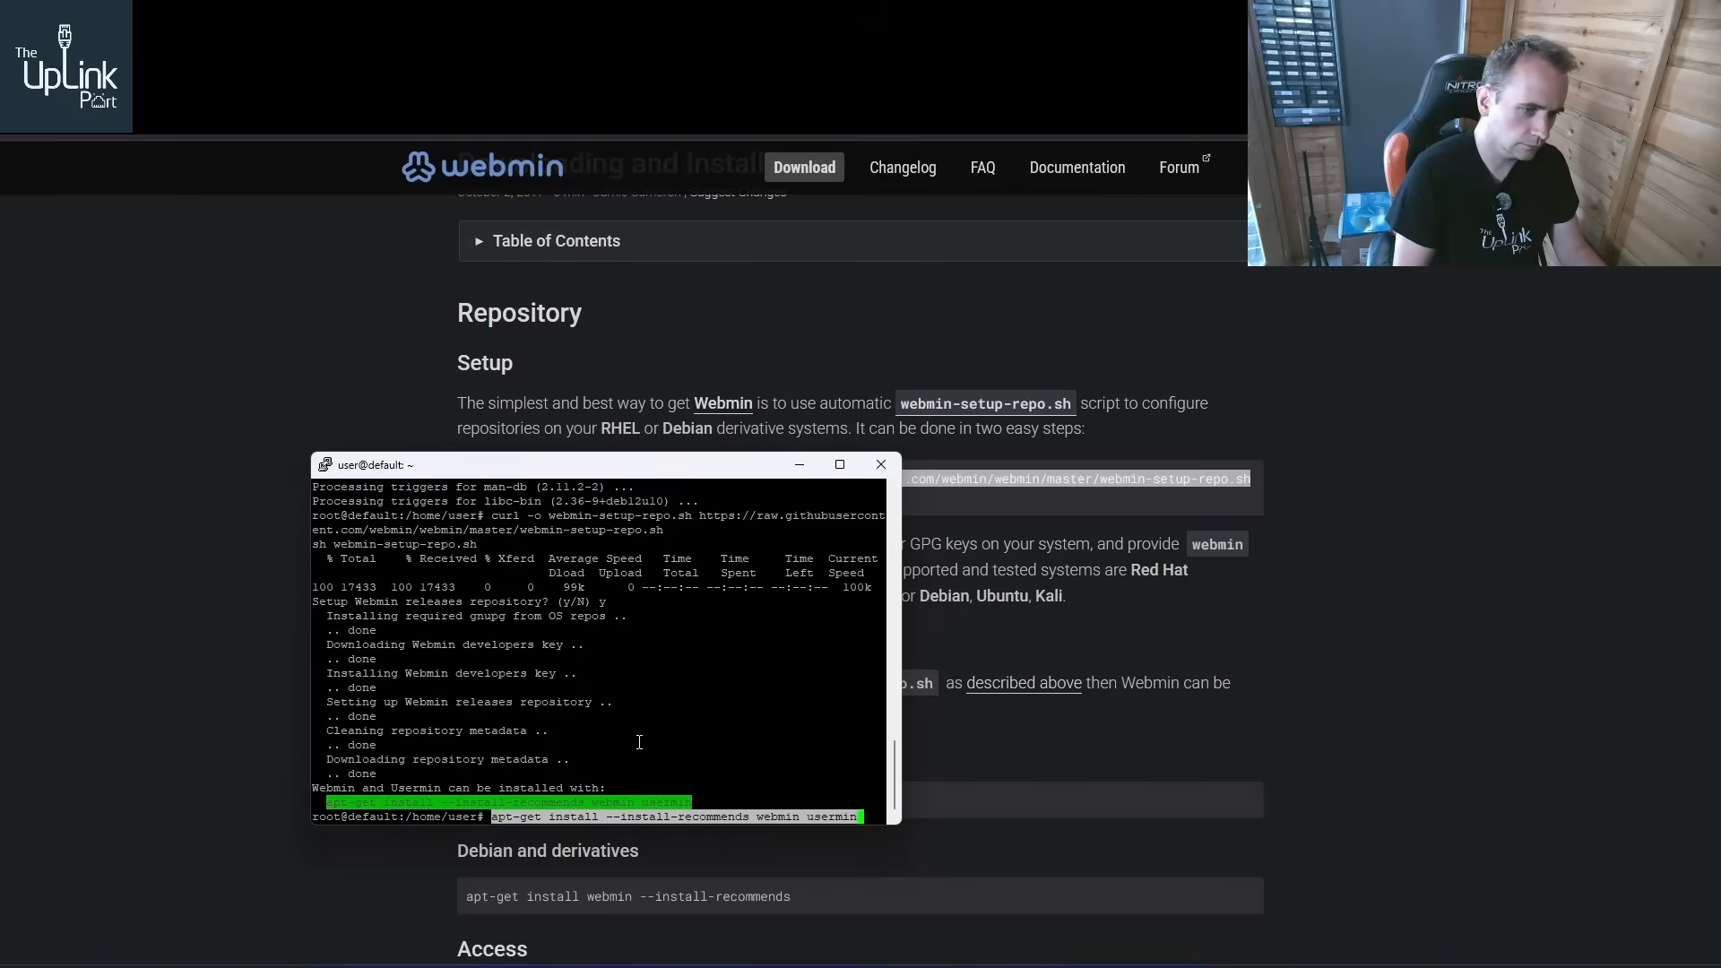
{"action": "key", "text": "Return"}
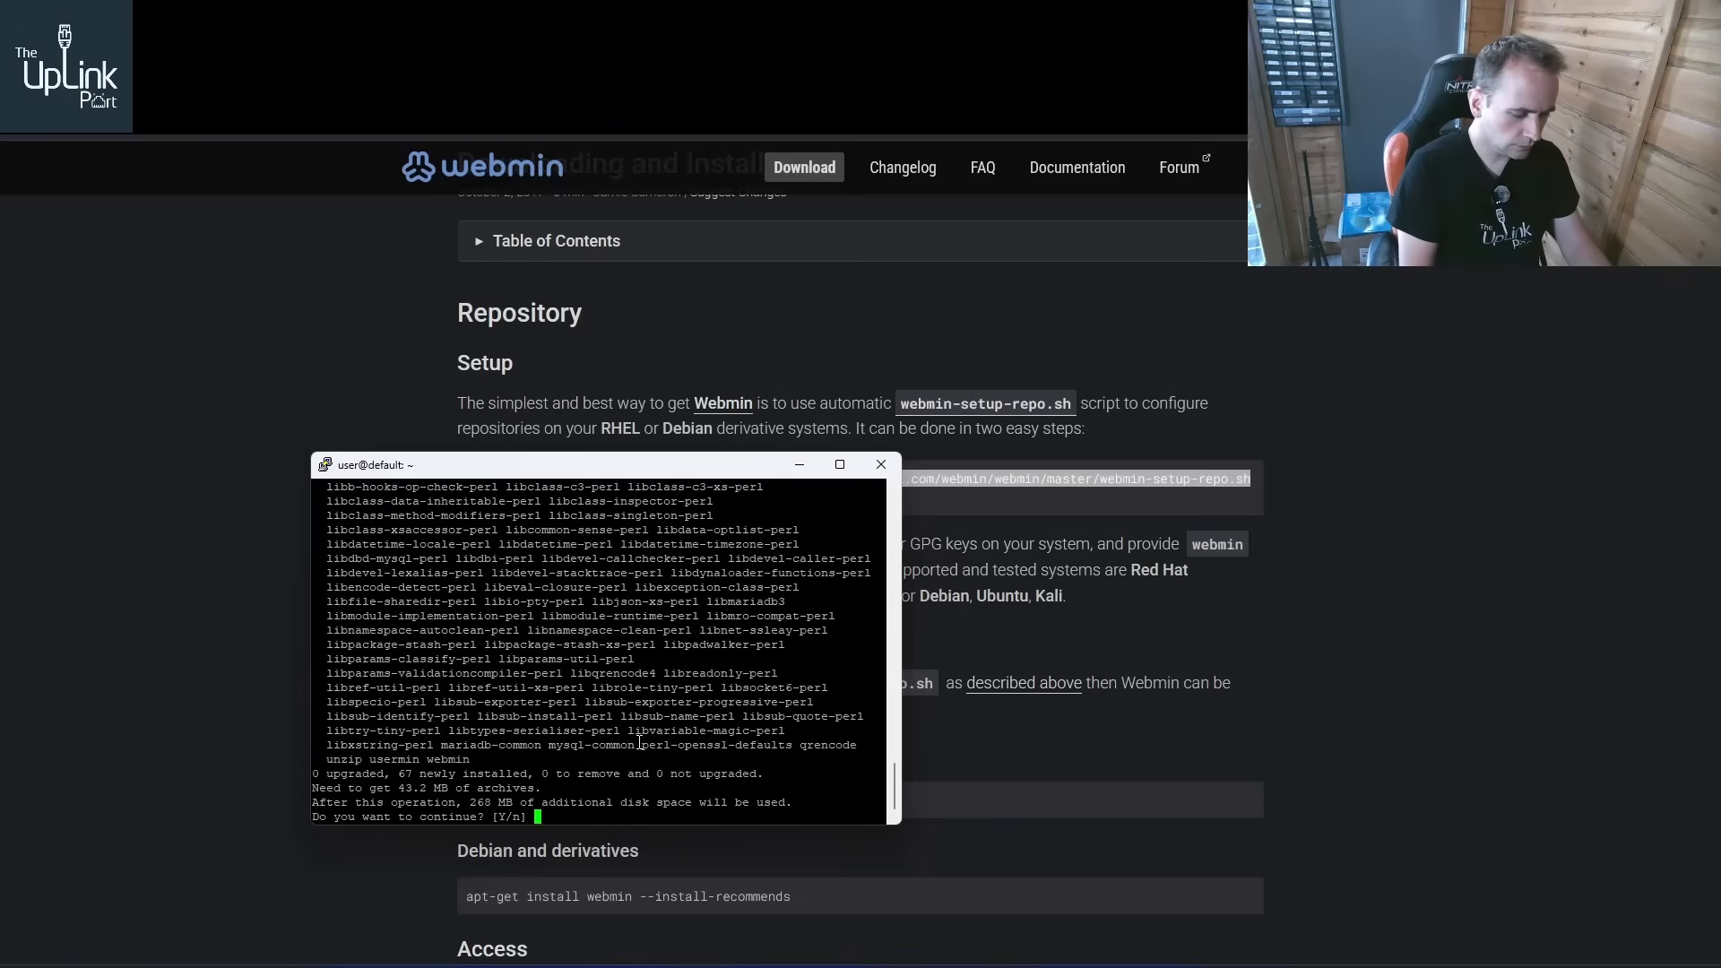
{"action": "type", "text": "y"}
{"action": "key", "text": "Return"}
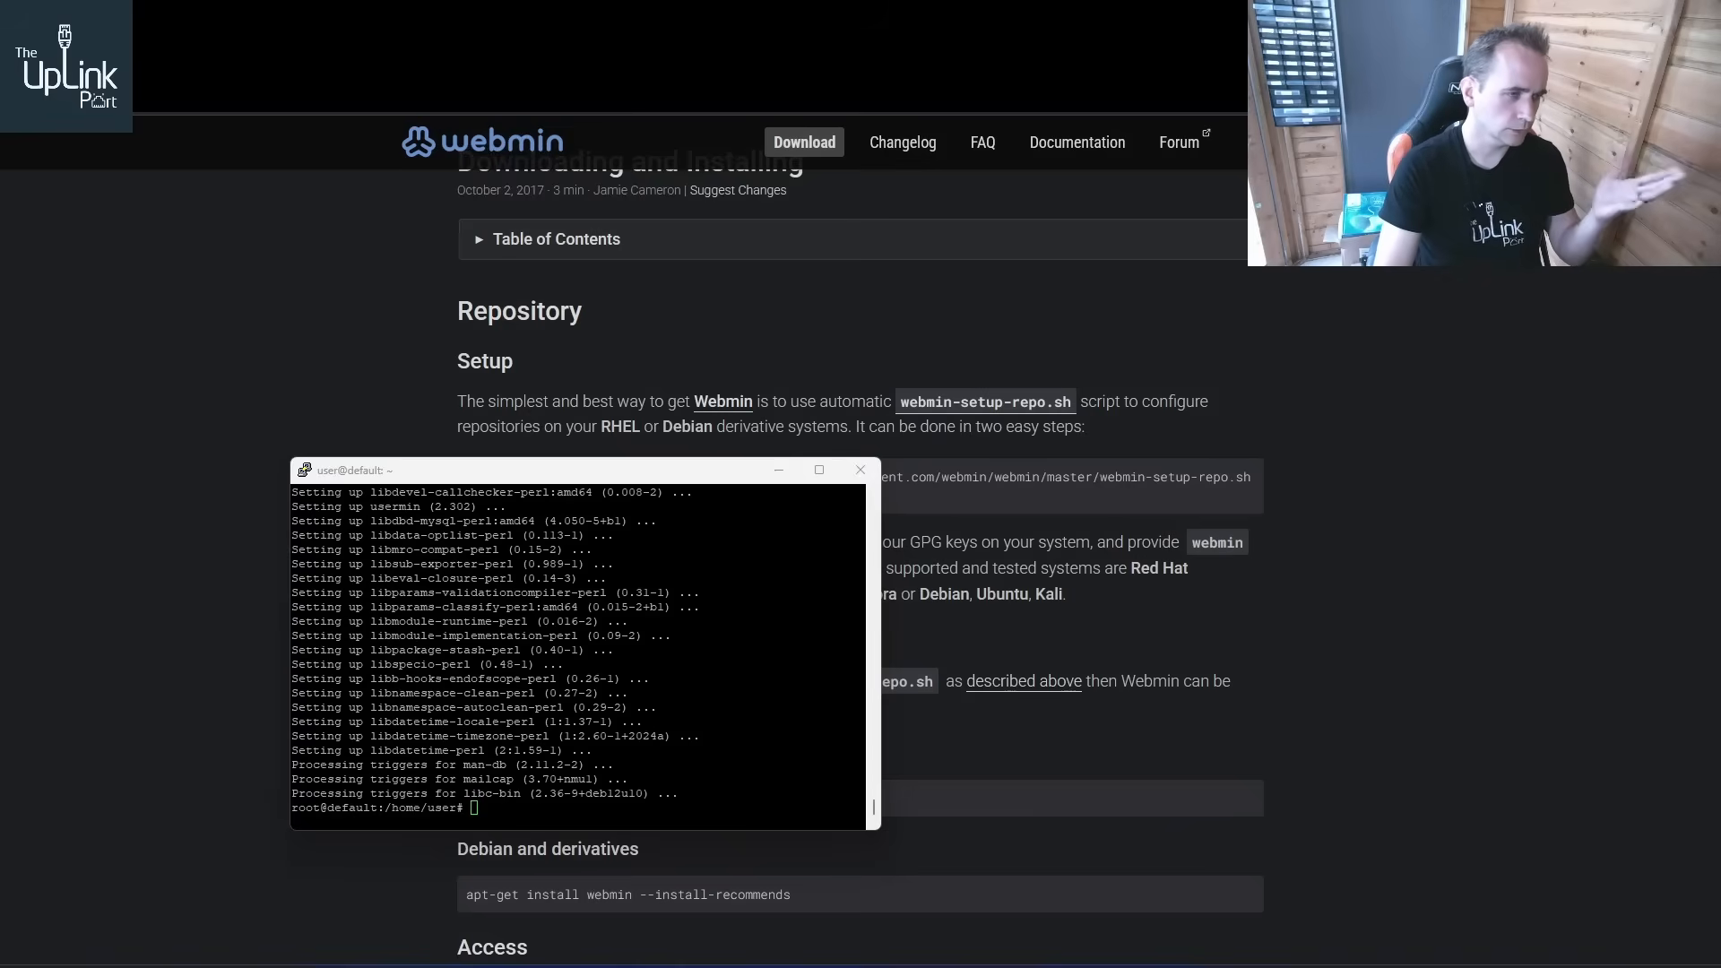
{"action": "left_click", "coordinate": [663, 60]}
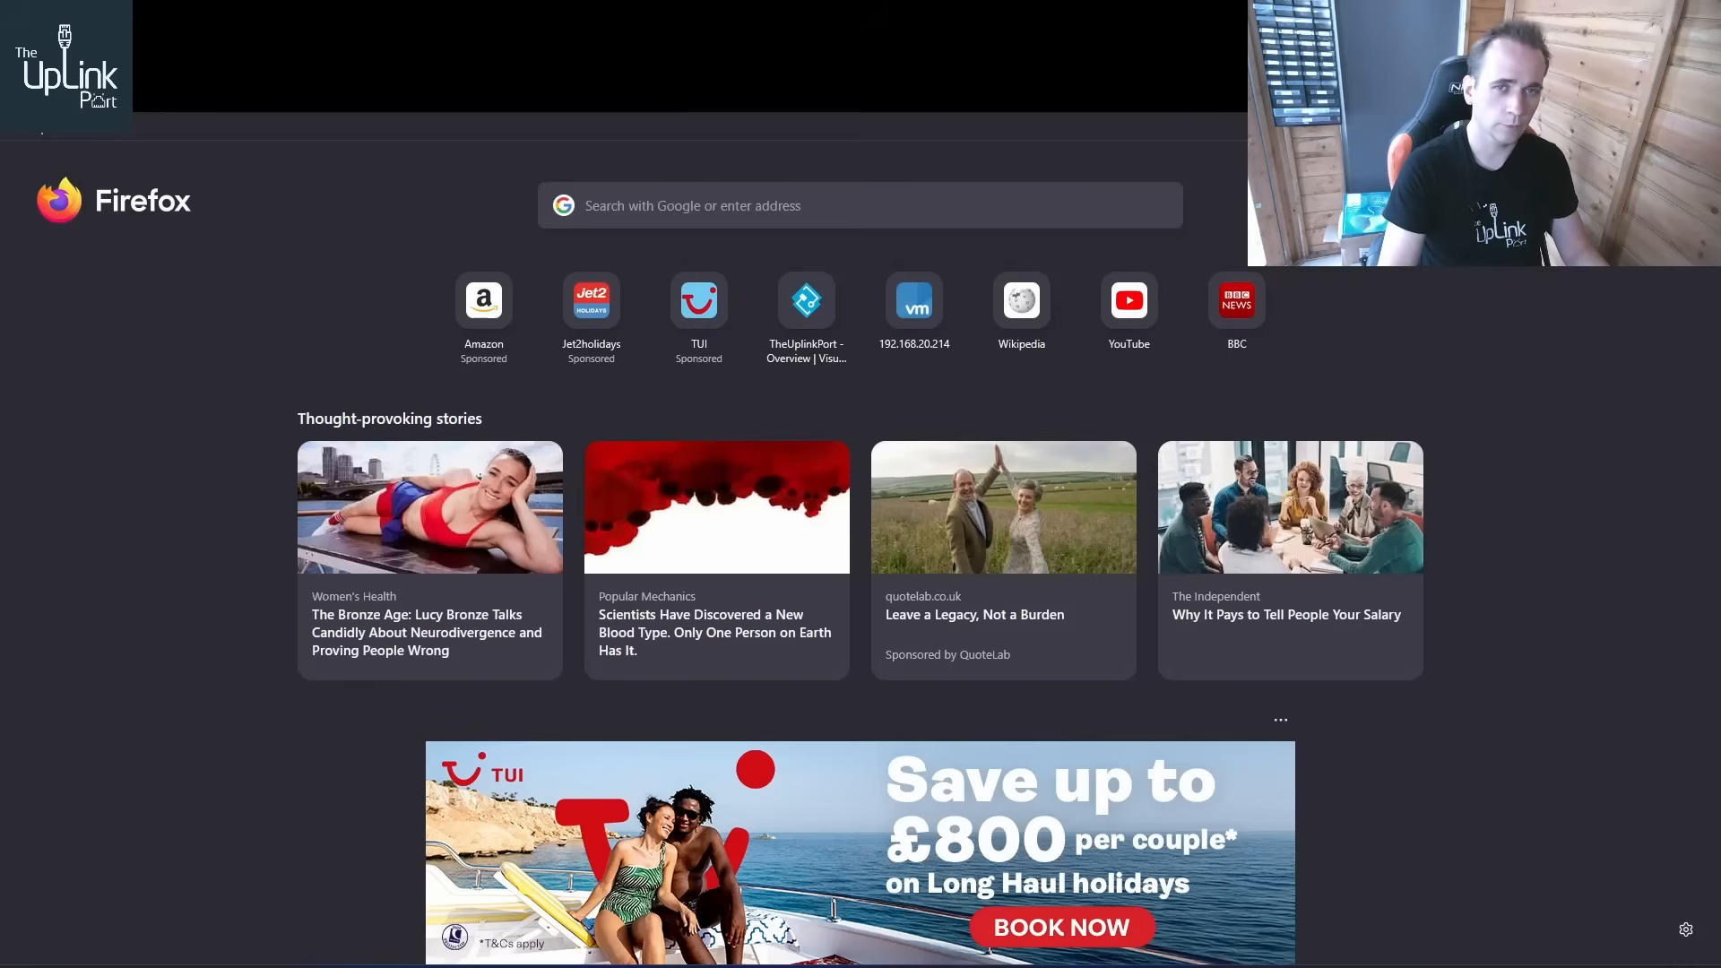
{"action": "type", "text": "htttp"}
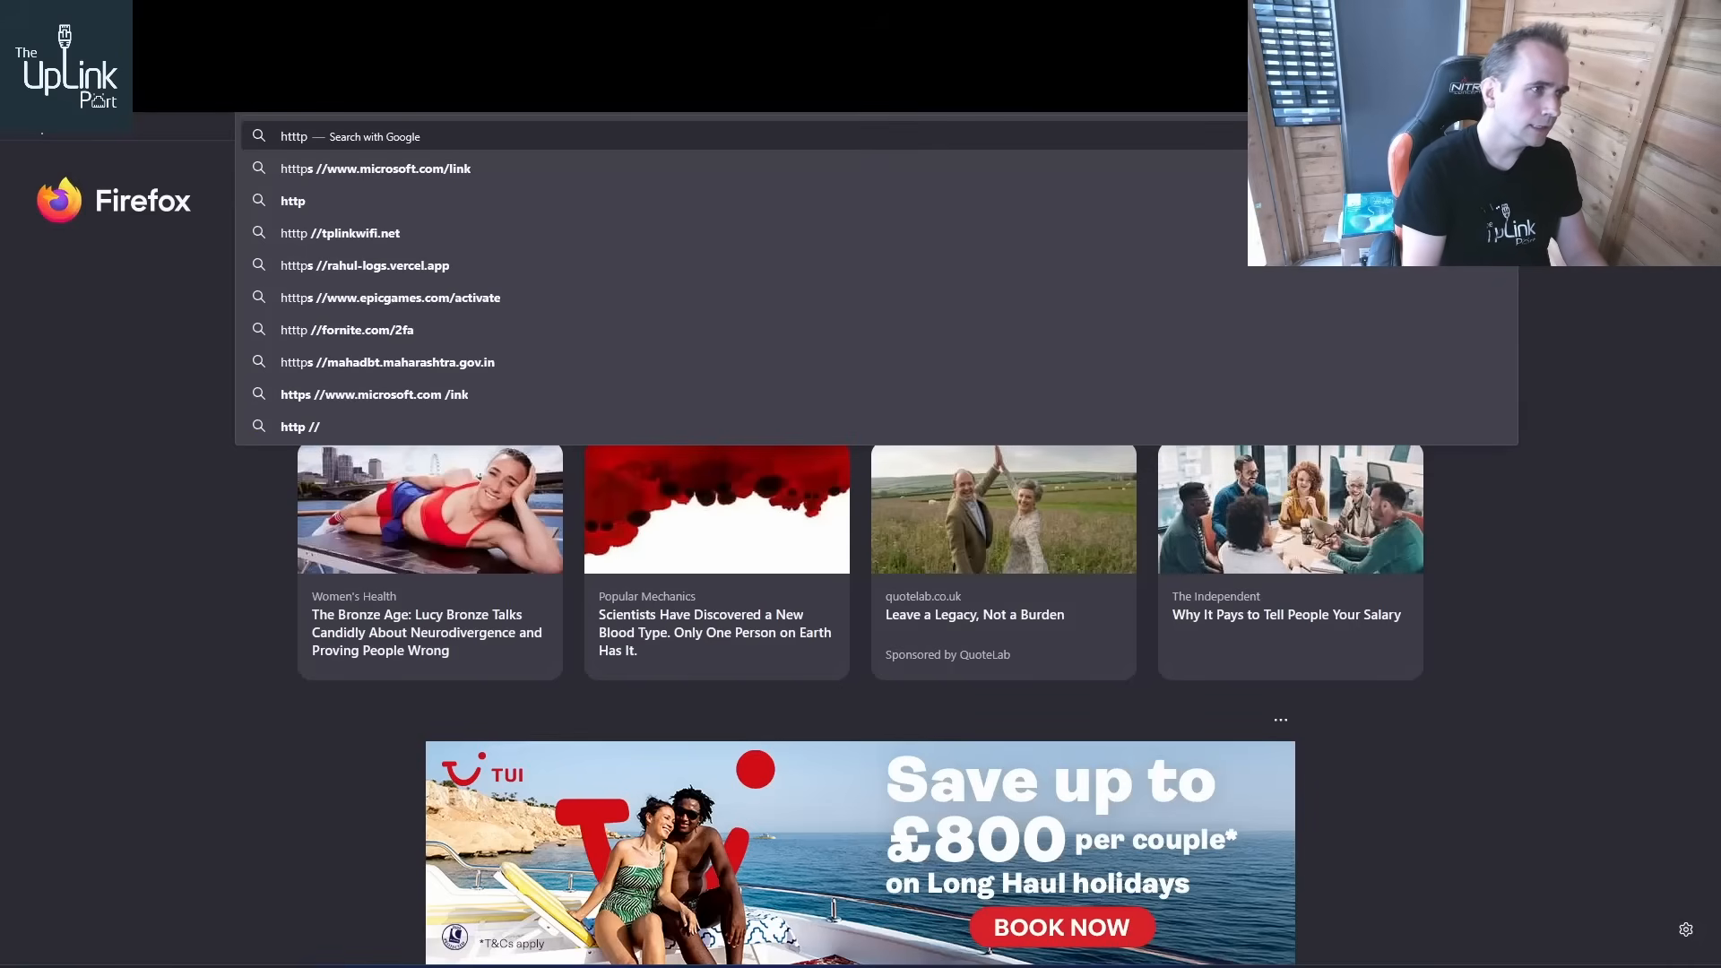
{"action": "key", "text": "BackSpace"}
{"action": "key", "text": "BackSpace"}
{"action": "type", "text": "ps://"}
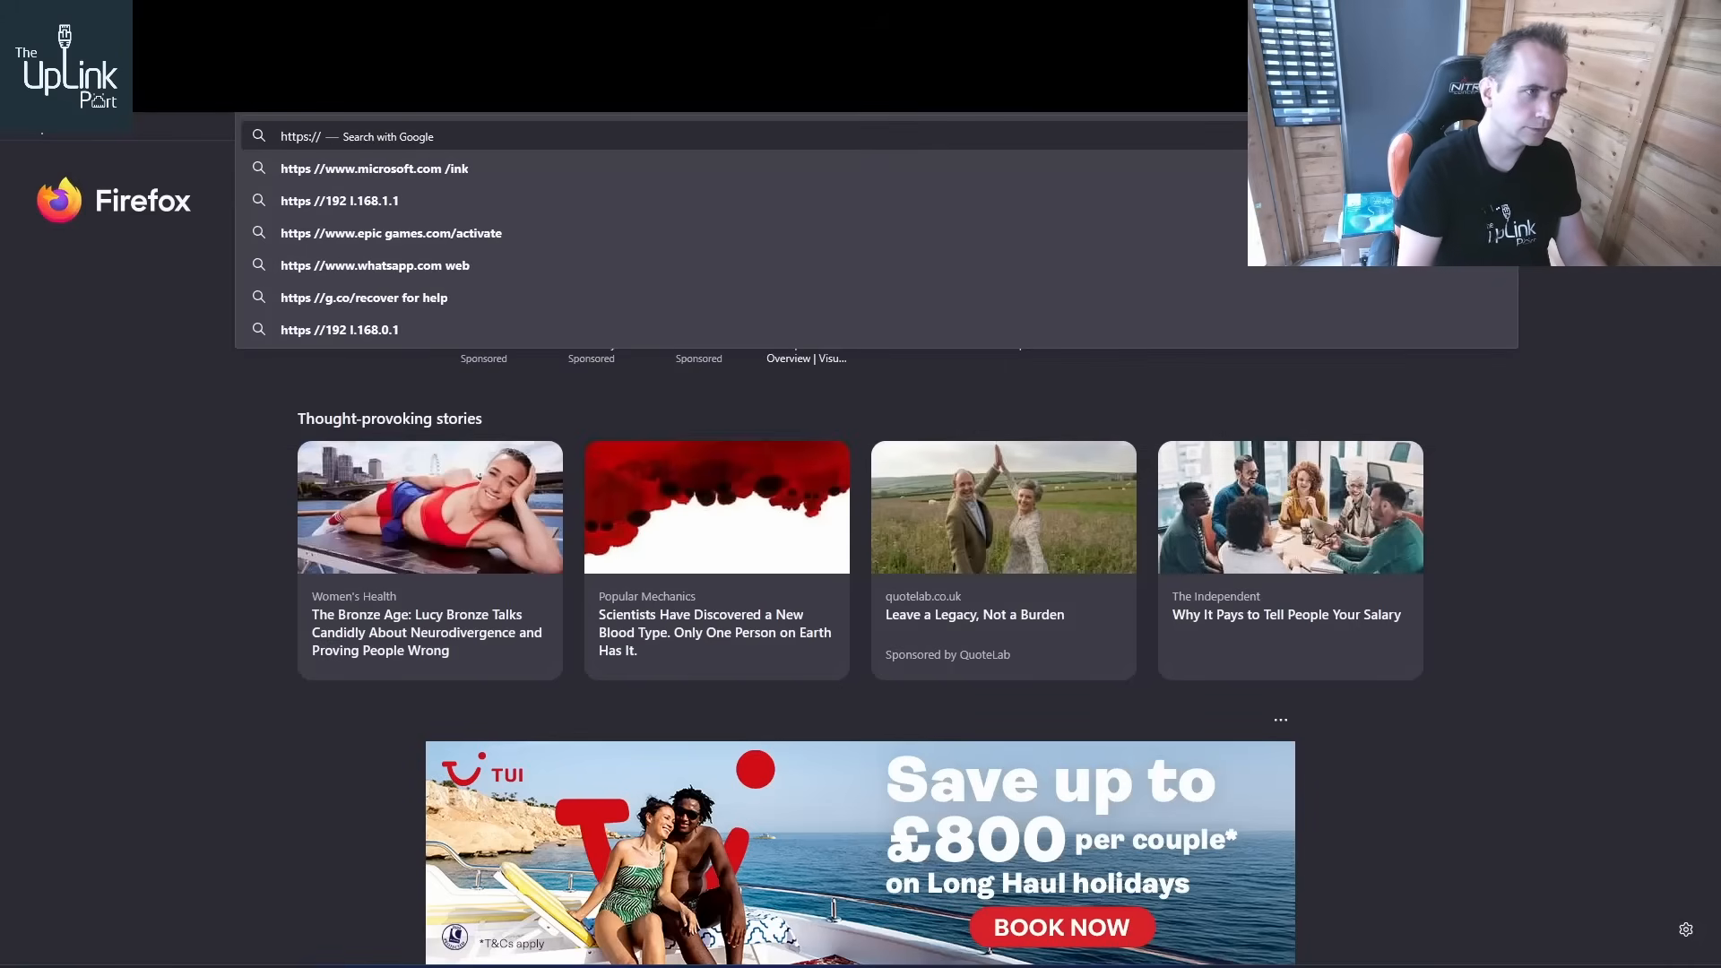
{"action": "type", "text": "192"}
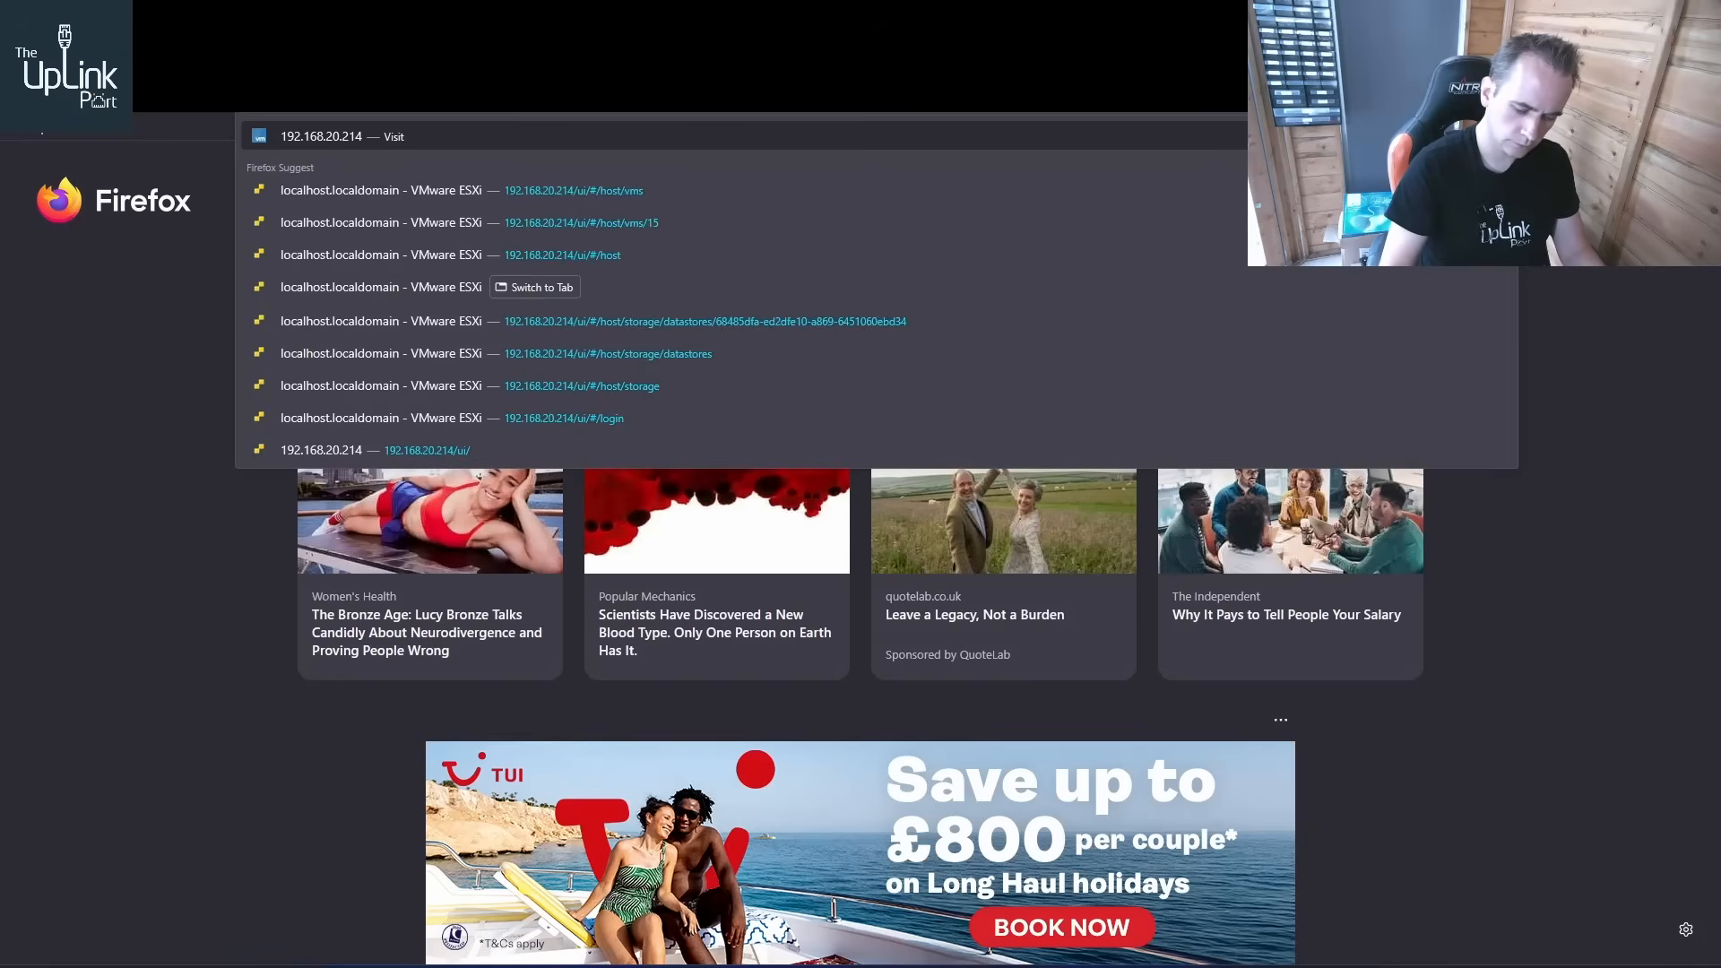
{"action": "type", "text": ".168.20.221"}
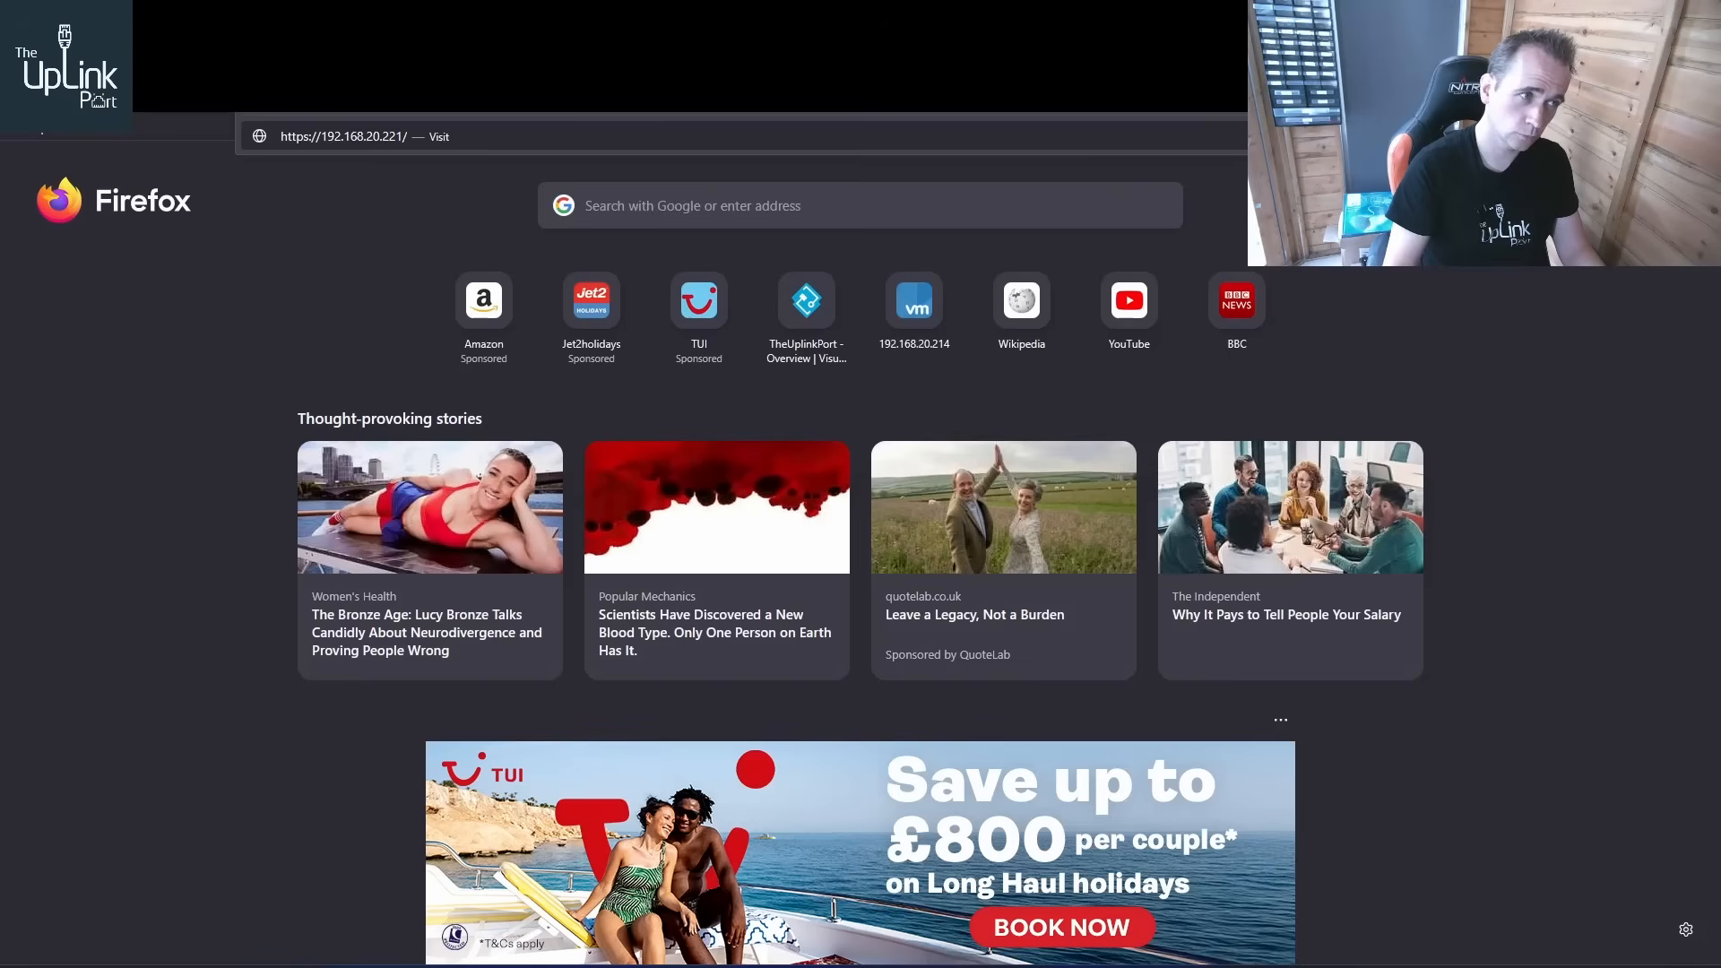
{"action": "type", "text": ":10000"}
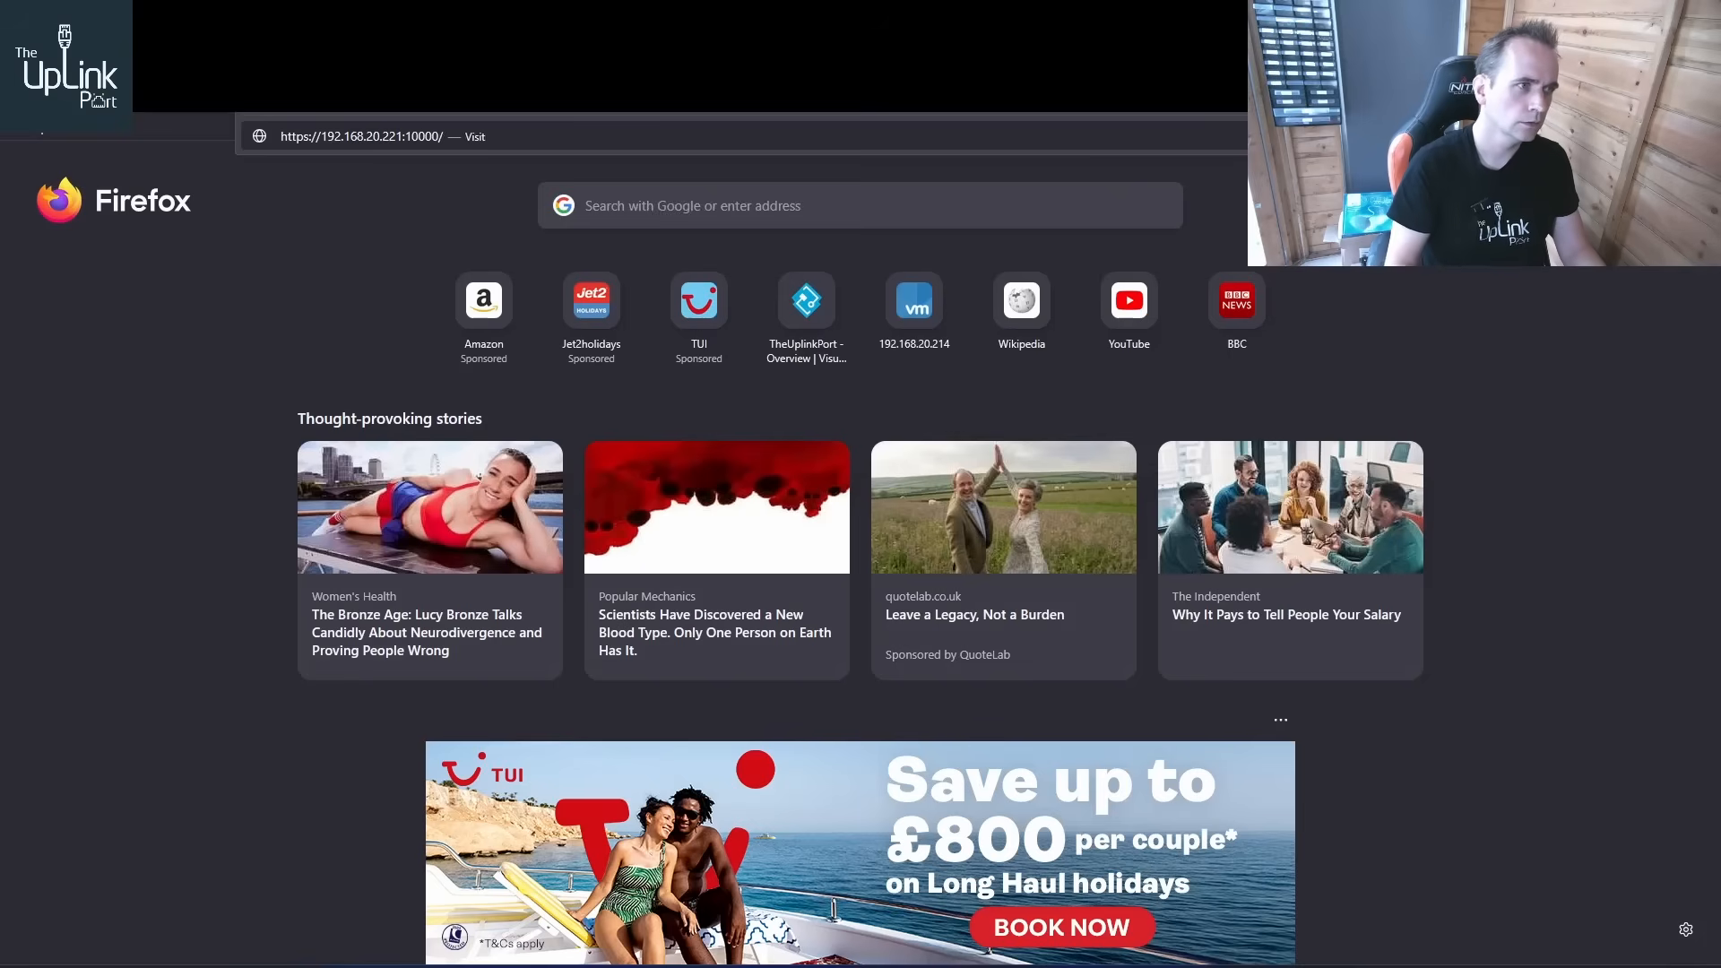
{"action": "key", "text": "Return"}
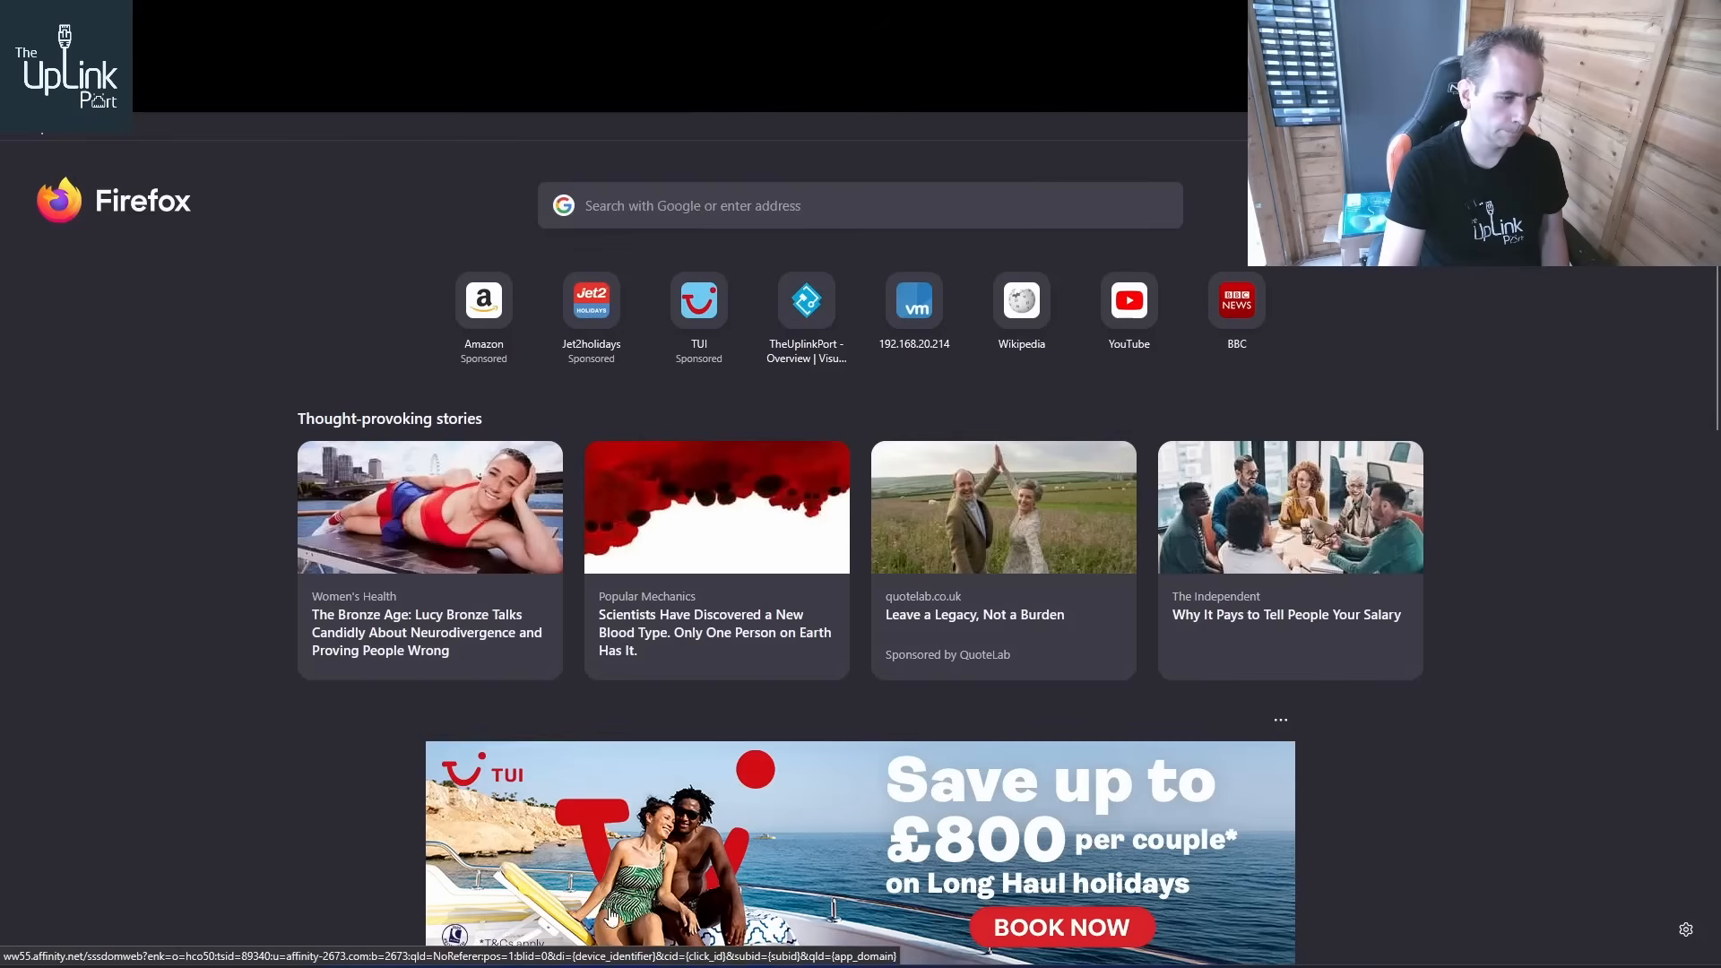
Reopen /etc/nftables.conf in nano from the terminal's command history
{"action": "mouse_move", "coordinate": [625, 966]}
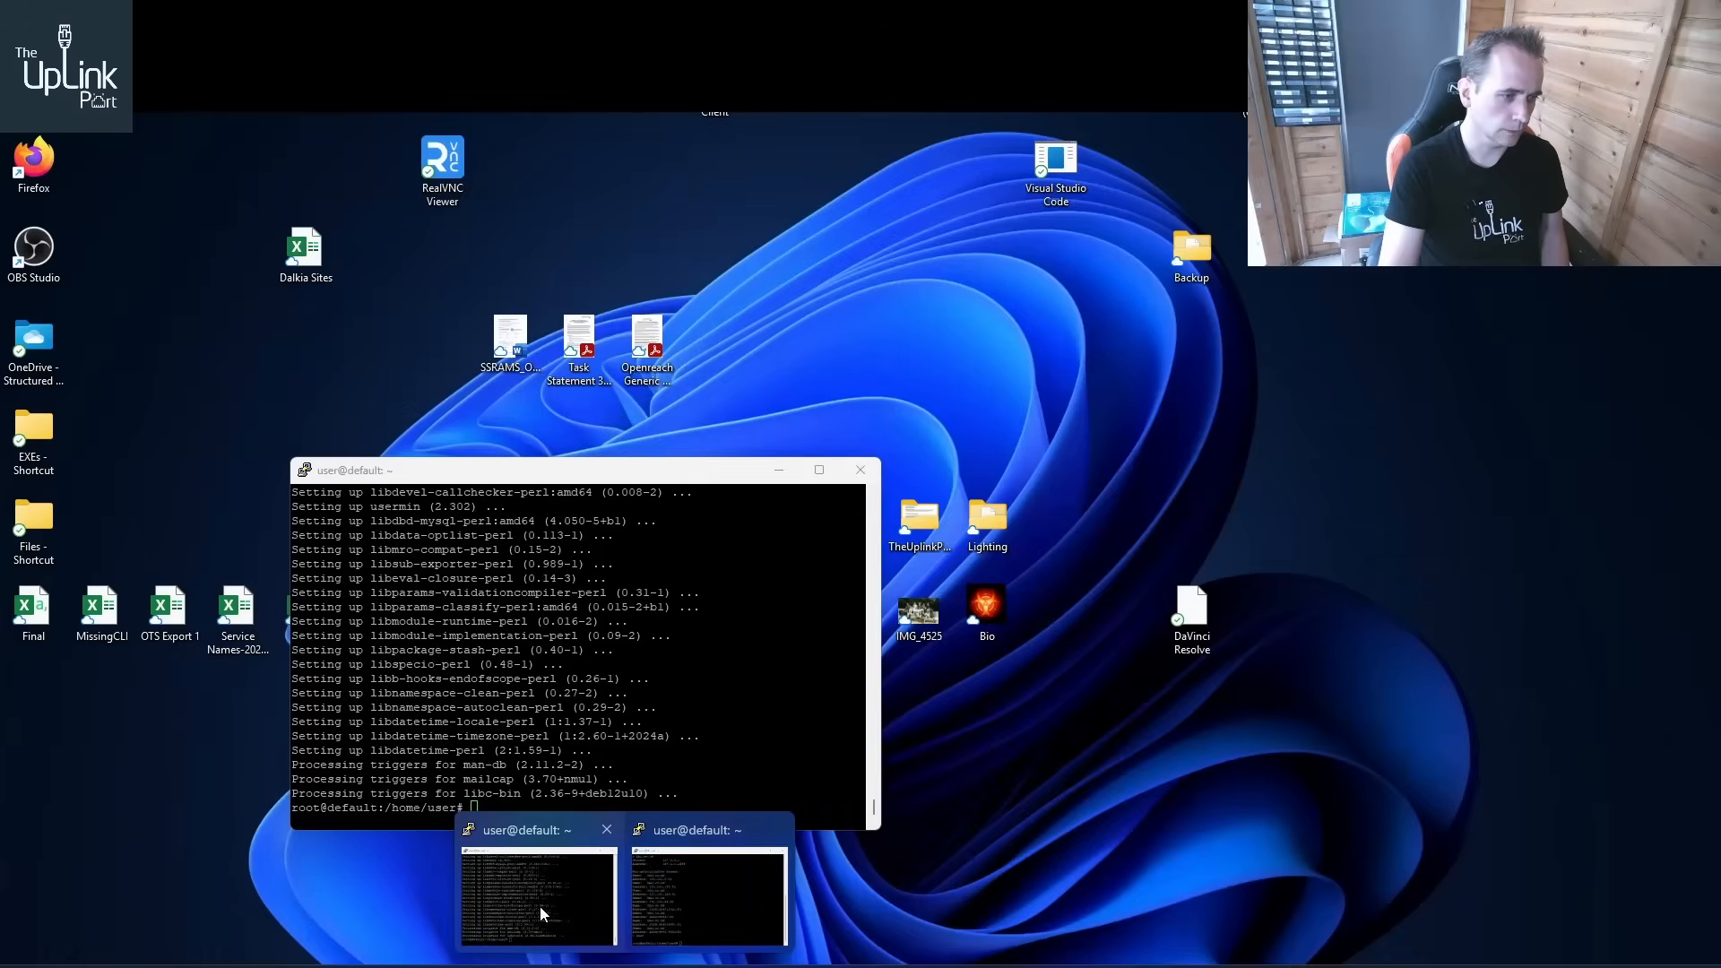
{"action": "left_click", "coordinate": [539, 906]}
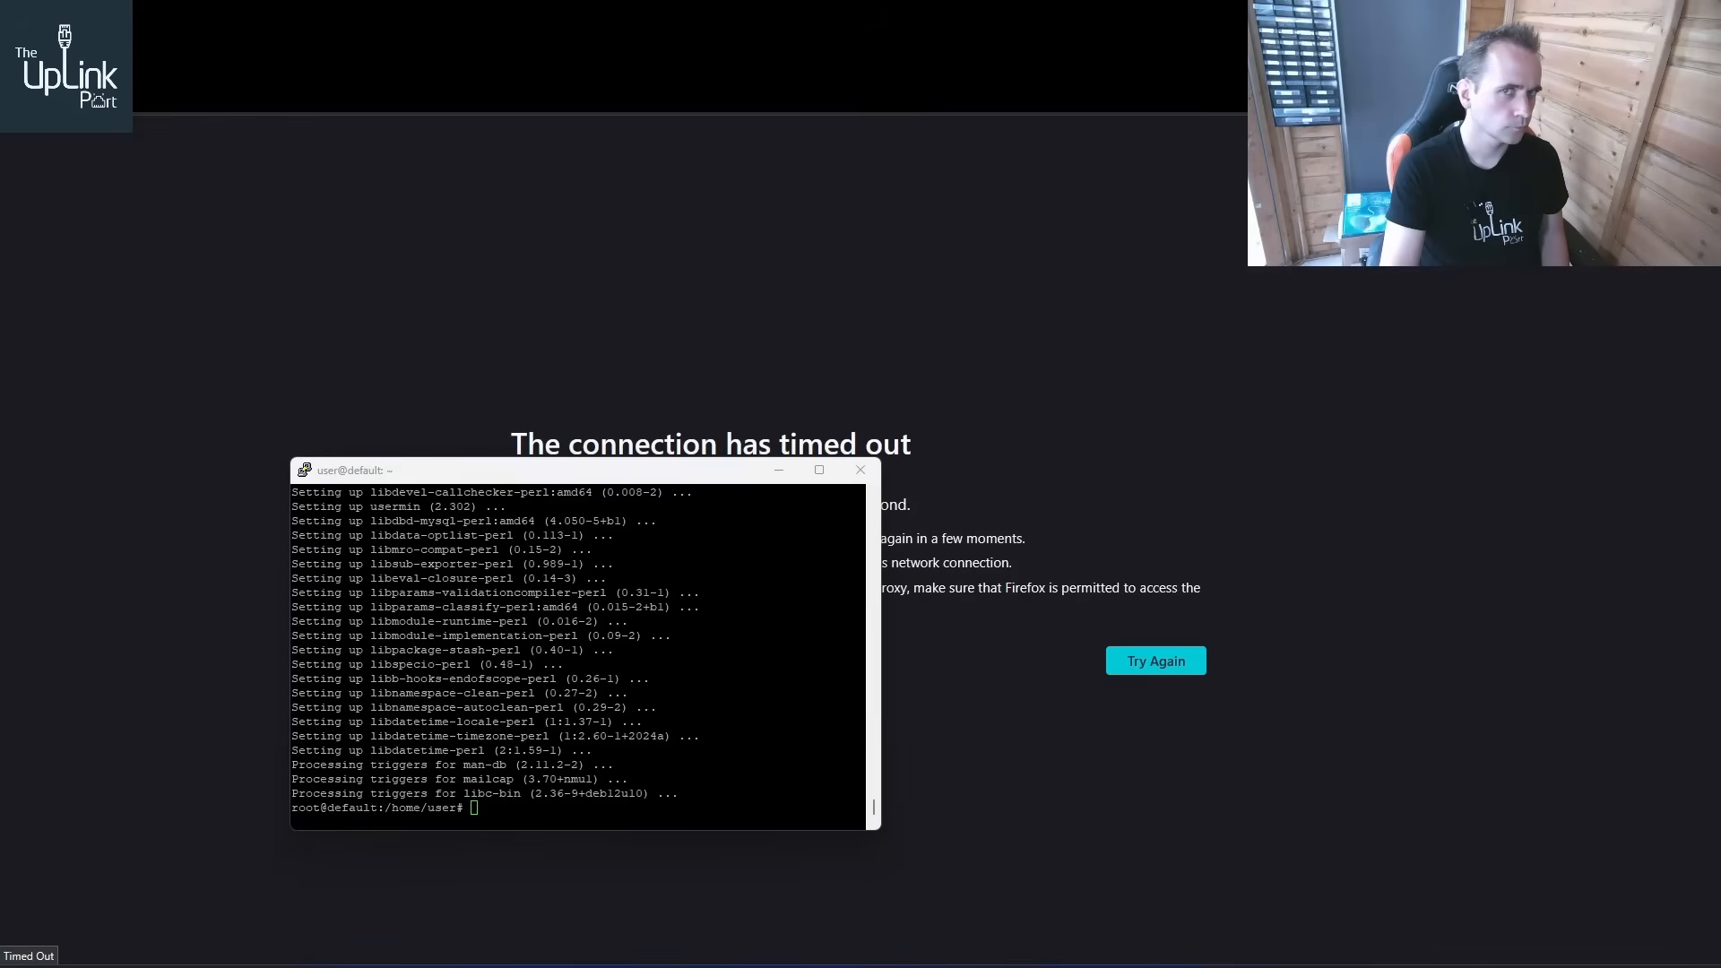
{"action": "left_click", "coordinate": [481, 730]}
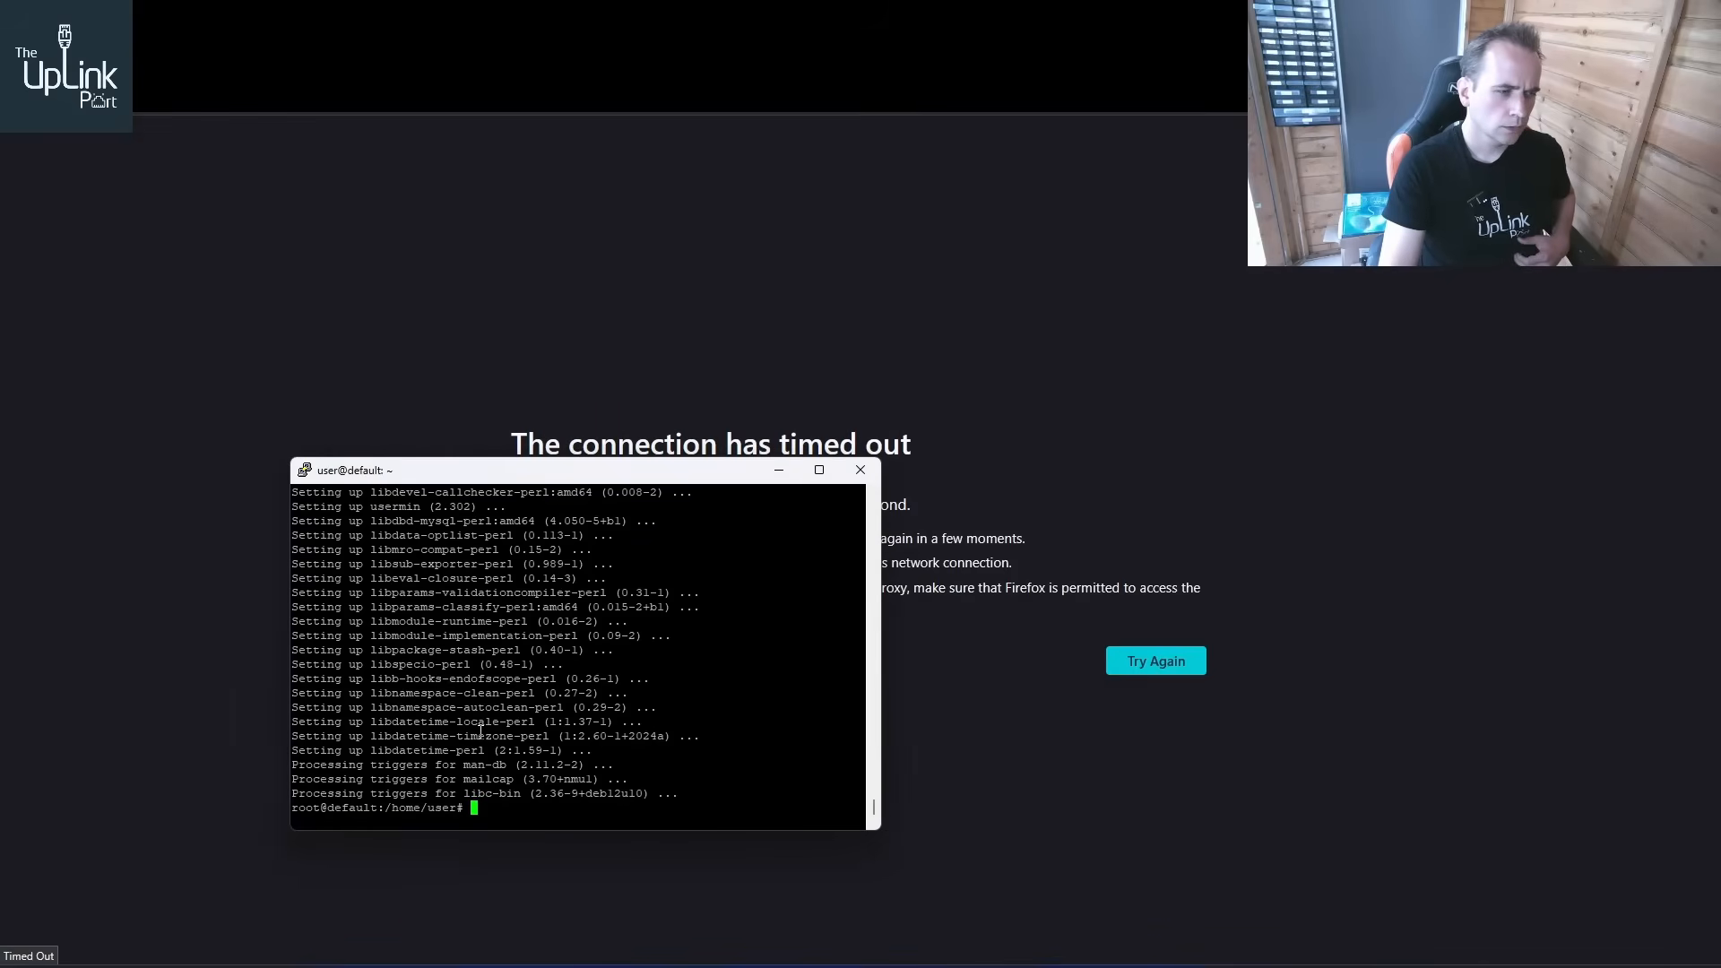
{"action": "key", "text": "Up"}
{"action": "key", "text": "Up"}
{"action": "key", "text": "Up"}
{"action": "key", "text": "Up"}
{"action": "key", "text": "Up"}
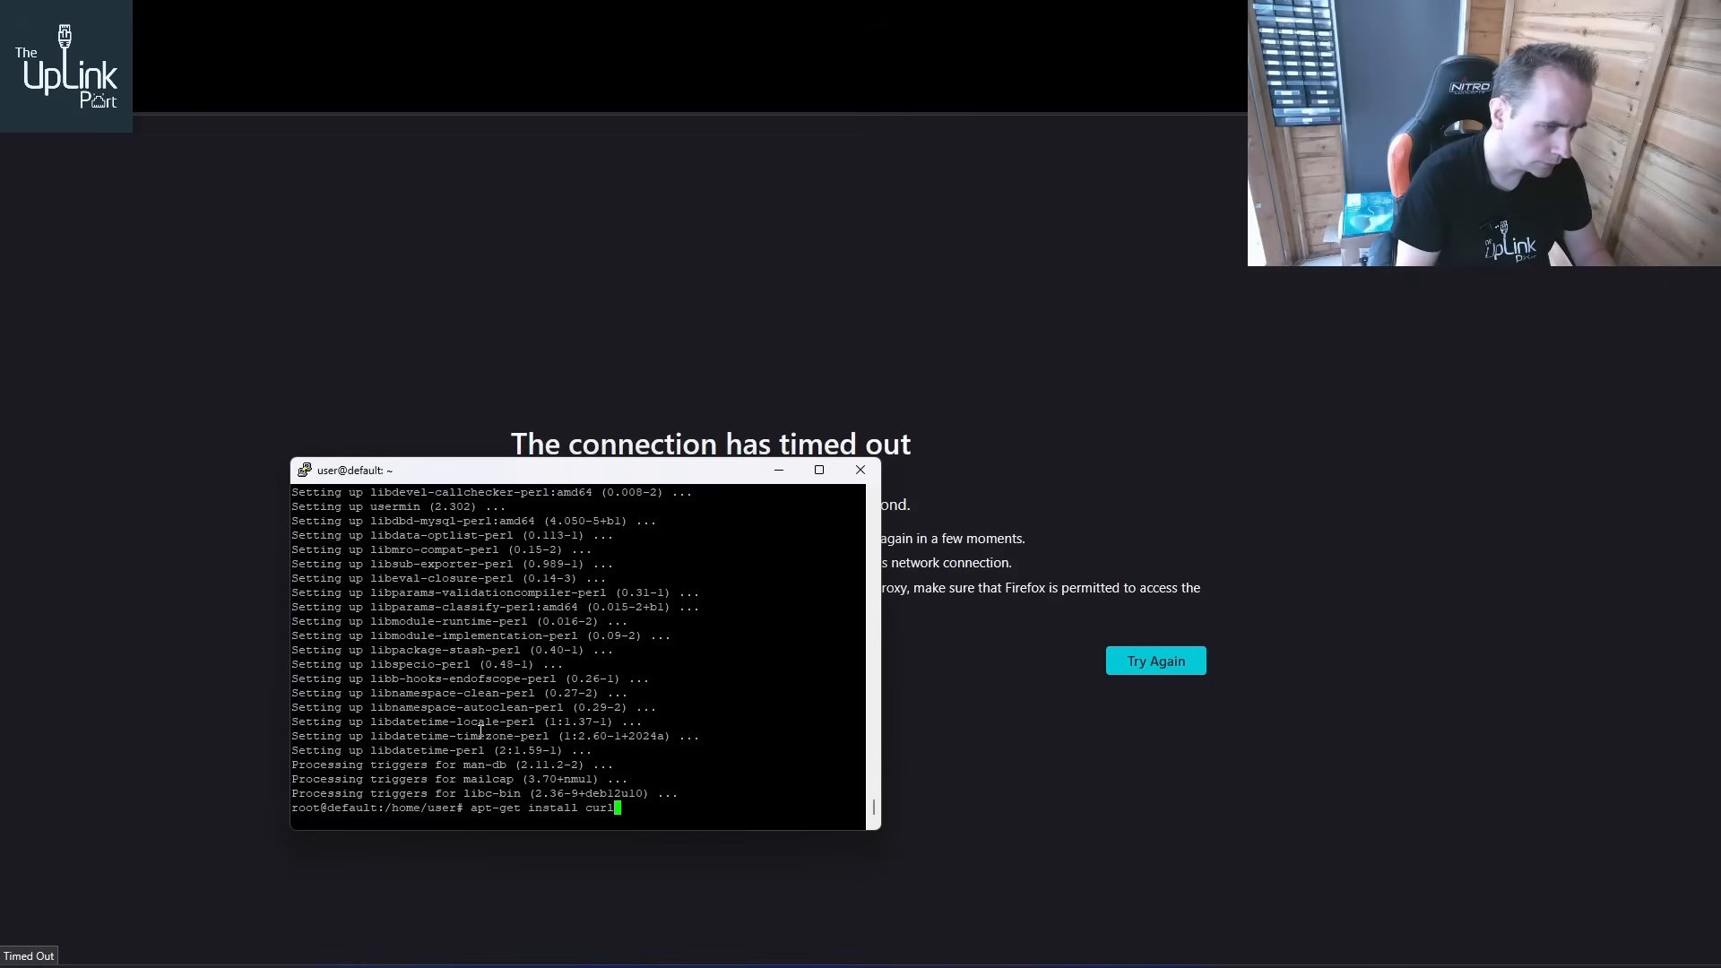
{"action": "key", "text": "Up"}
{"action": "key", "text": "Up"}
{"action": "key", "text": "Up"}
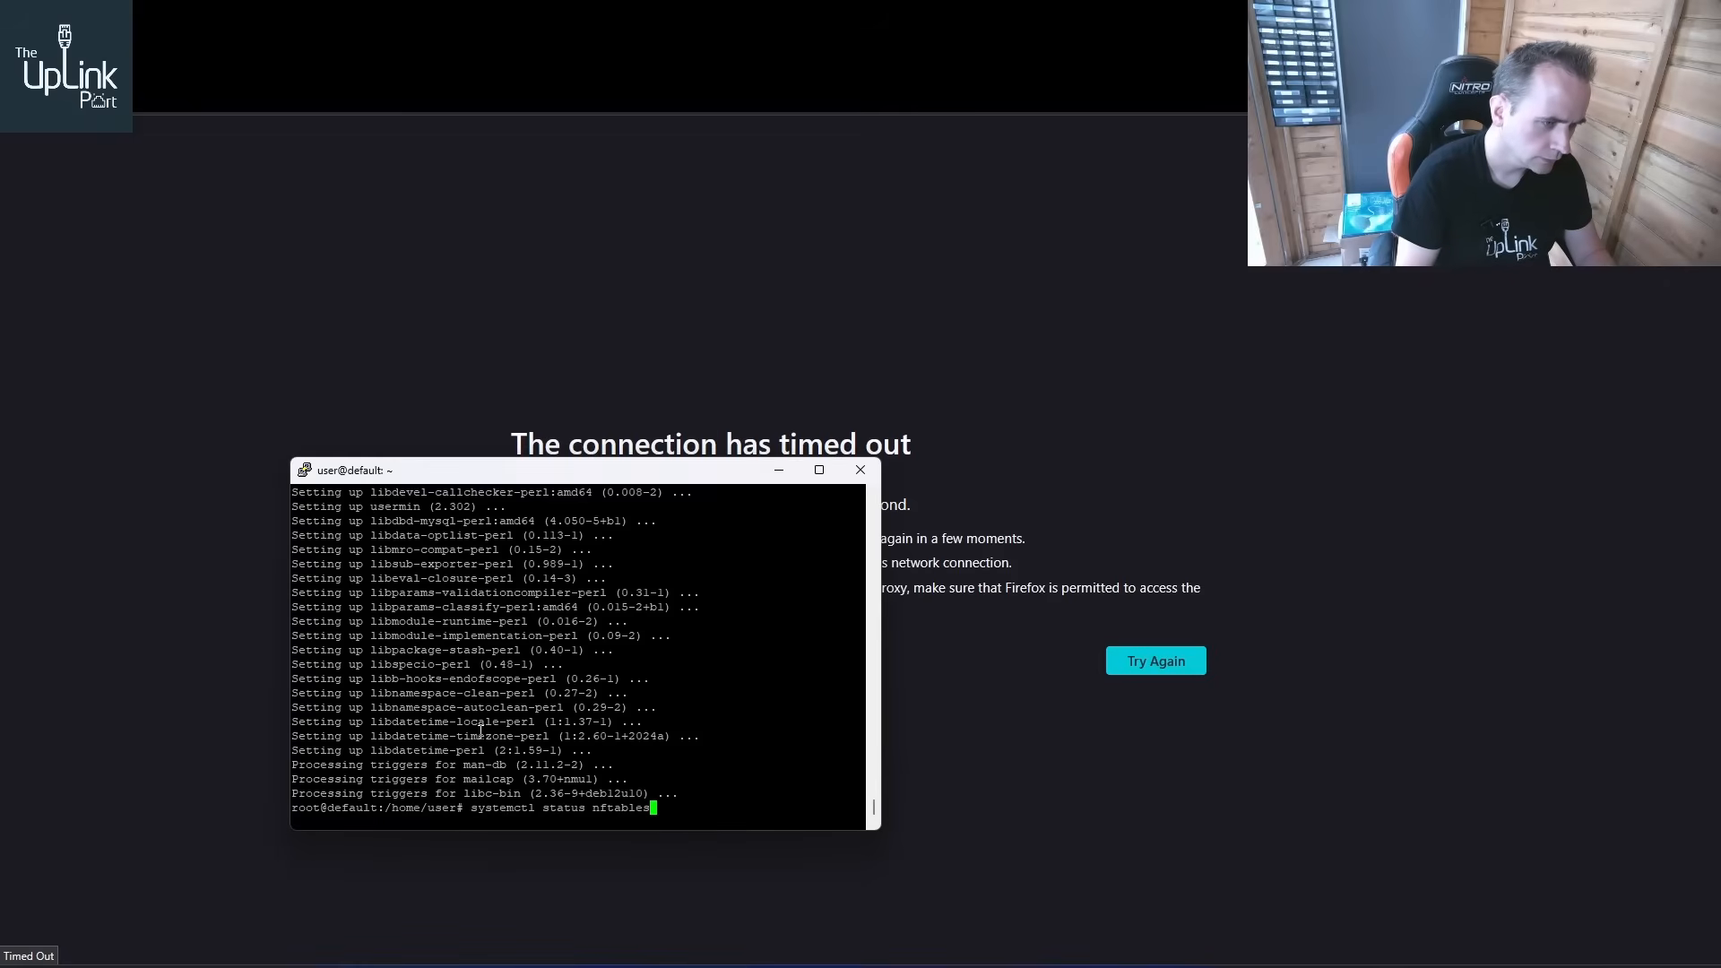
{"action": "key", "text": "Up"}
{"action": "key", "text": "Return"}
Insert blank lines below the ssh rule and add a "# Webmin" comment line
{"action": "key", "text": "Down"}
{"action": "key", "text": "Down"}
{"action": "key", "text": "Down"}
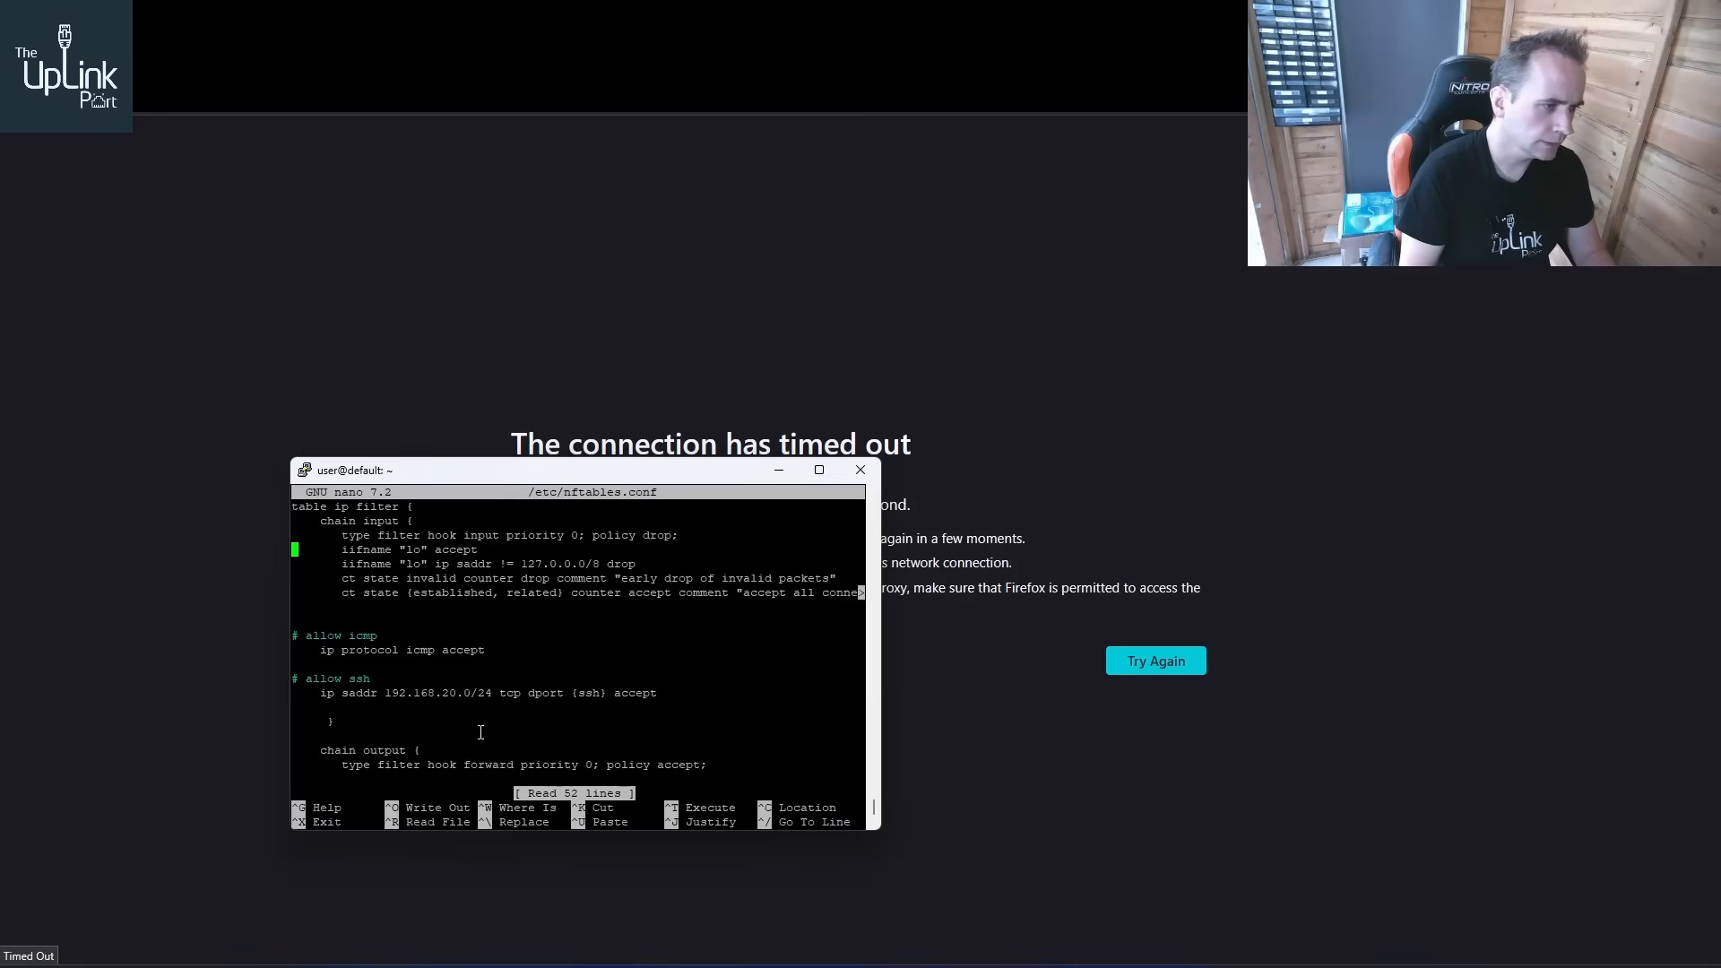
{"action": "key", "text": "Down"}
{"action": "key", "text": "Down"}
{"action": "key", "text": "Down"}
{"action": "key", "text": "Down"}
{"action": "key", "text": "Down"}
{"action": "key", "text": "Down"}
{"action": "key", "text": "Down"}
{"action": "key", "text": "Down"}
{"action": "key", "text": "Down"}
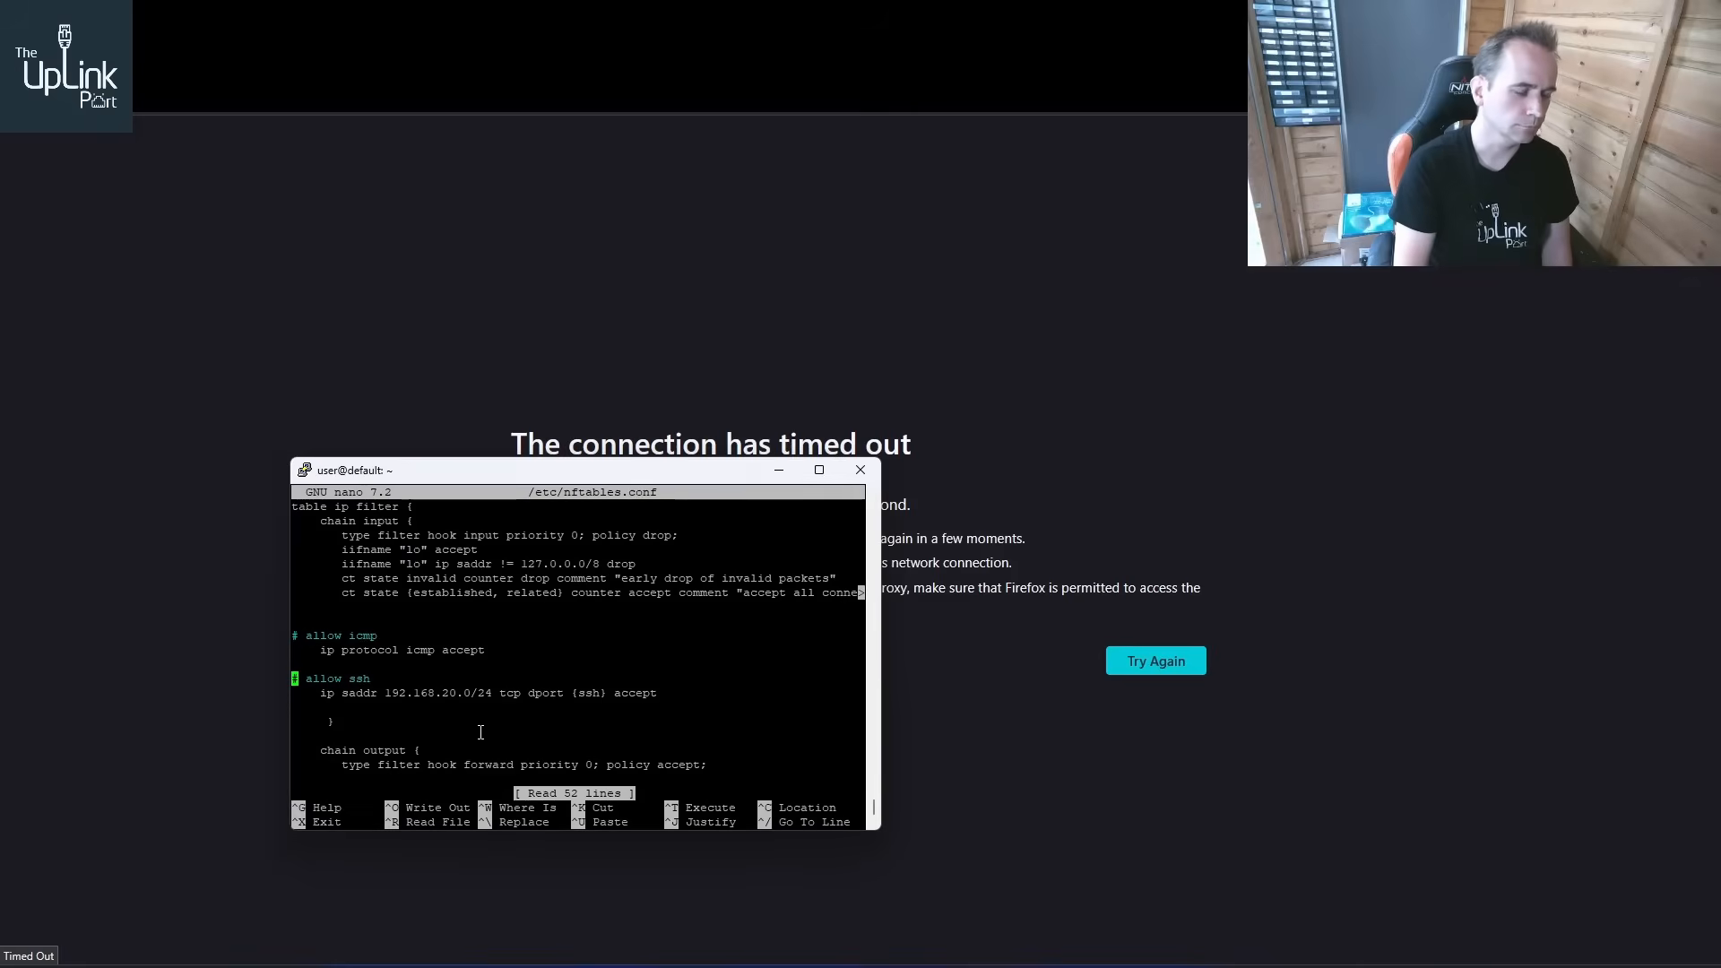
{"action": "key", "text": "Down"}
{"action": "key", "text": "Down"}
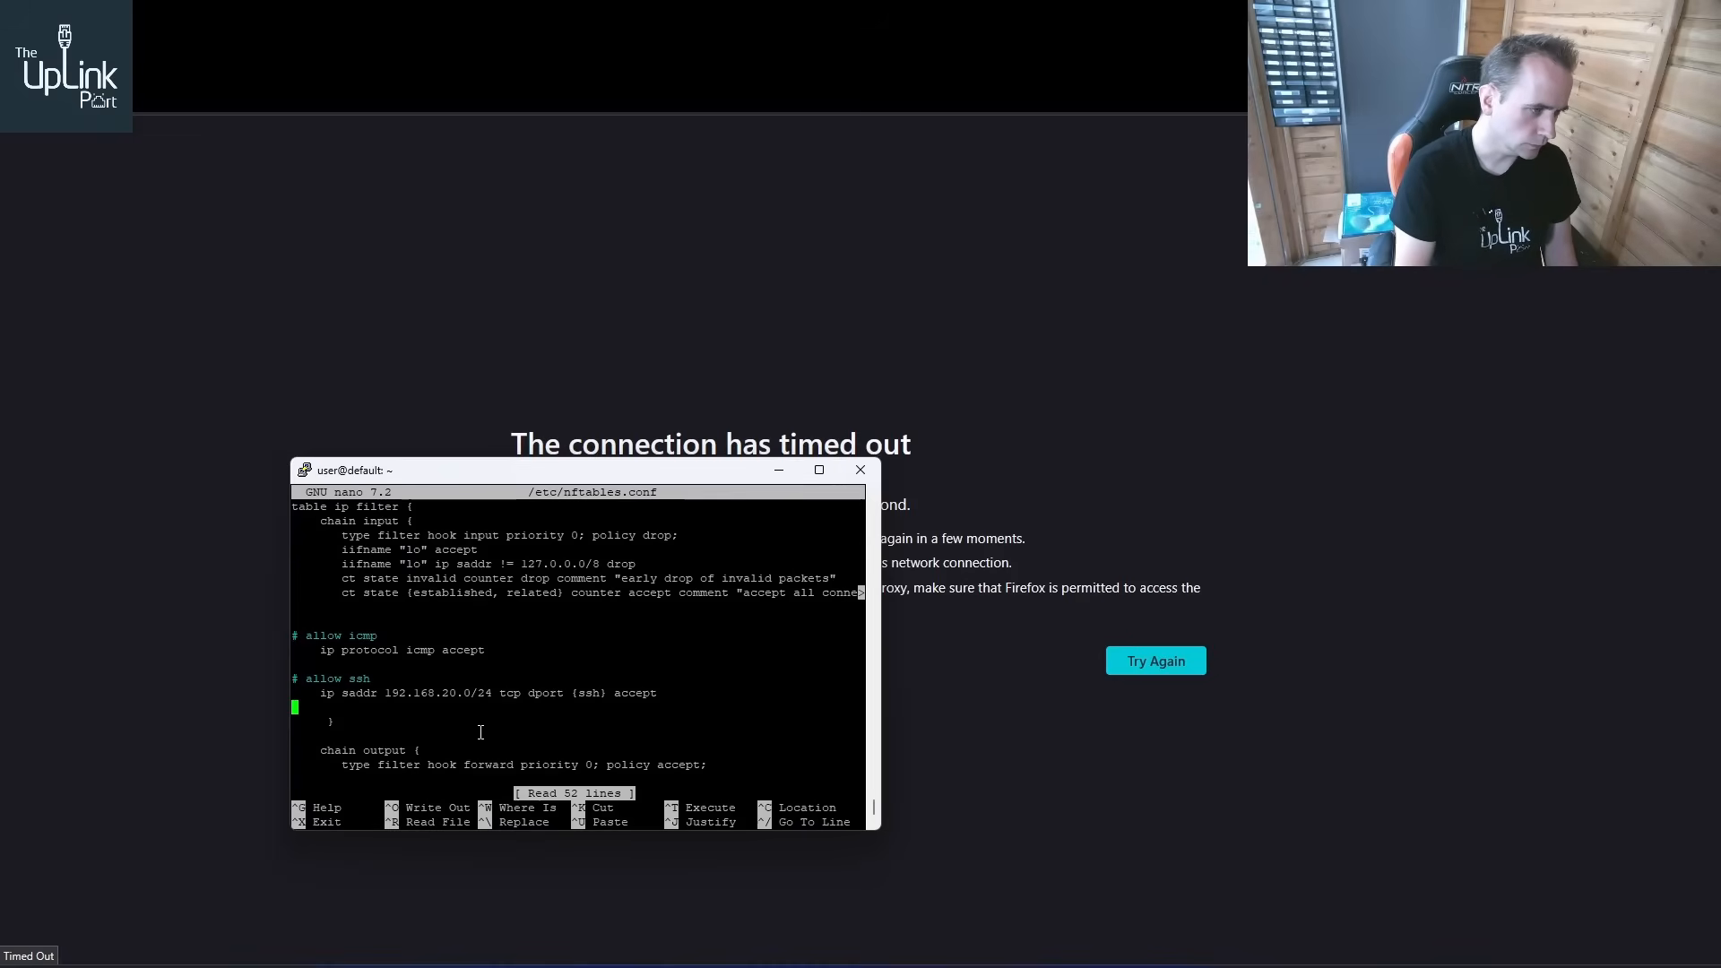
{"action": "key", "text": "Return"}
{"action": "key", "text": "Return"}
{"action": "key", "text": "Return"}
{"action": "key", "text": "Up"}
{"action": "key", "text": "Up"}
{"action": "key", "text": "Up"}
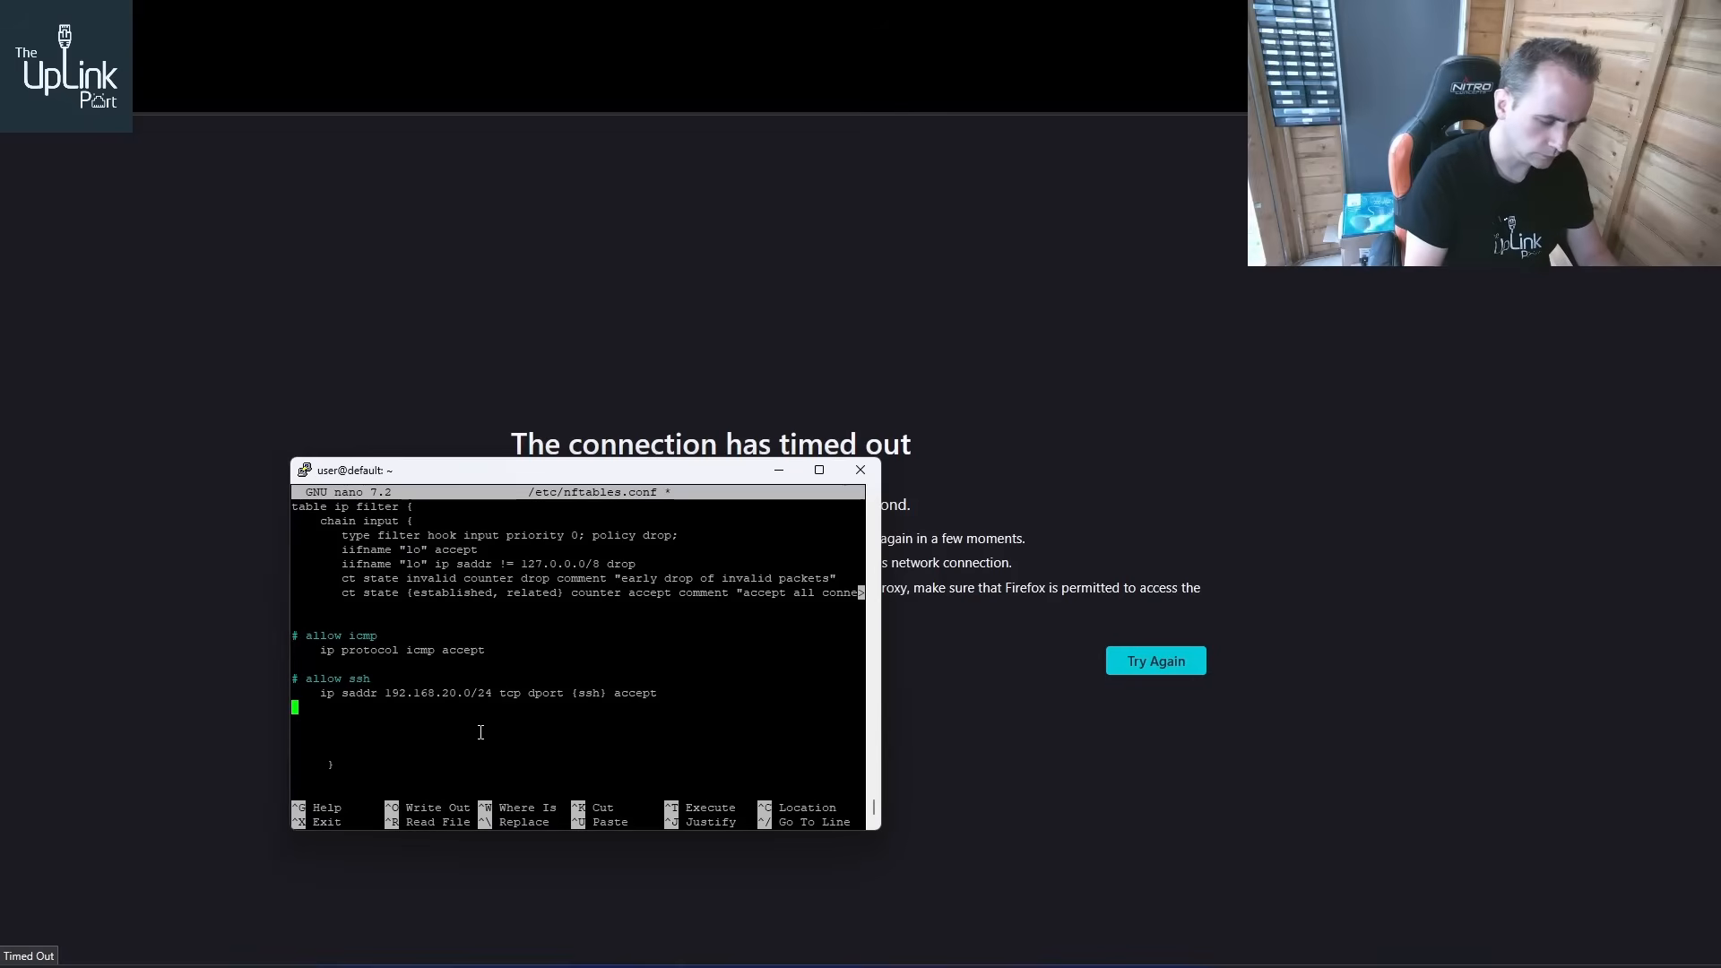
{"action": "key", "text": "Return"}
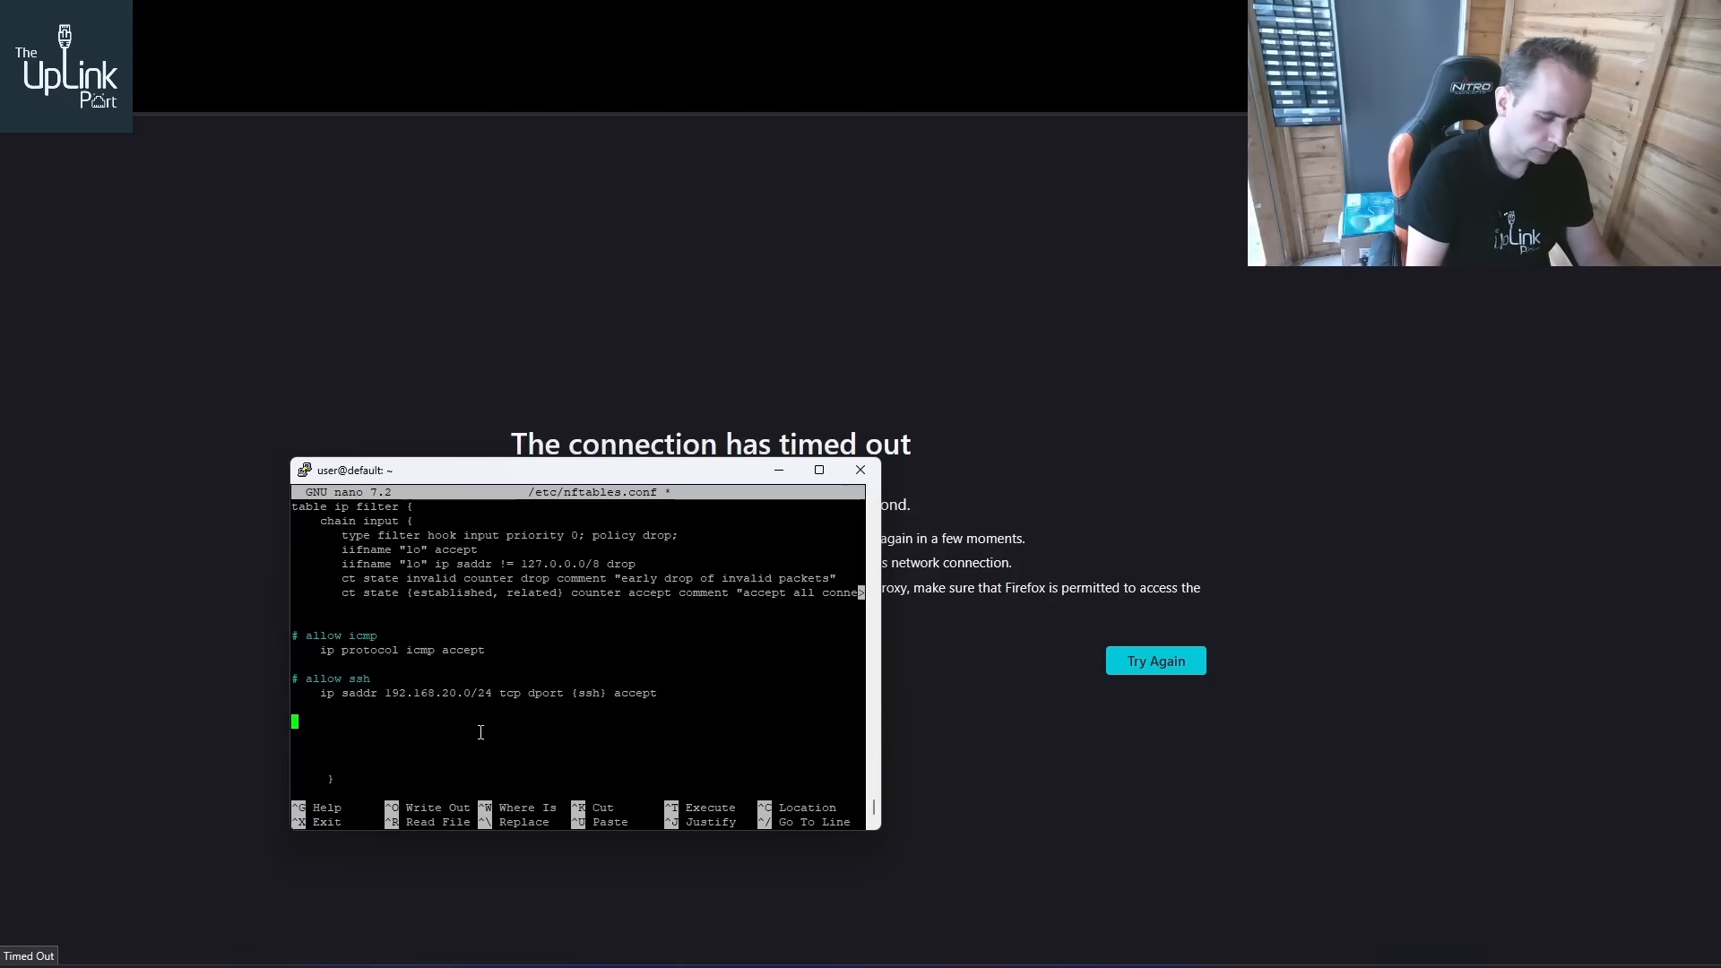
{"action": "type", "text": "# "}
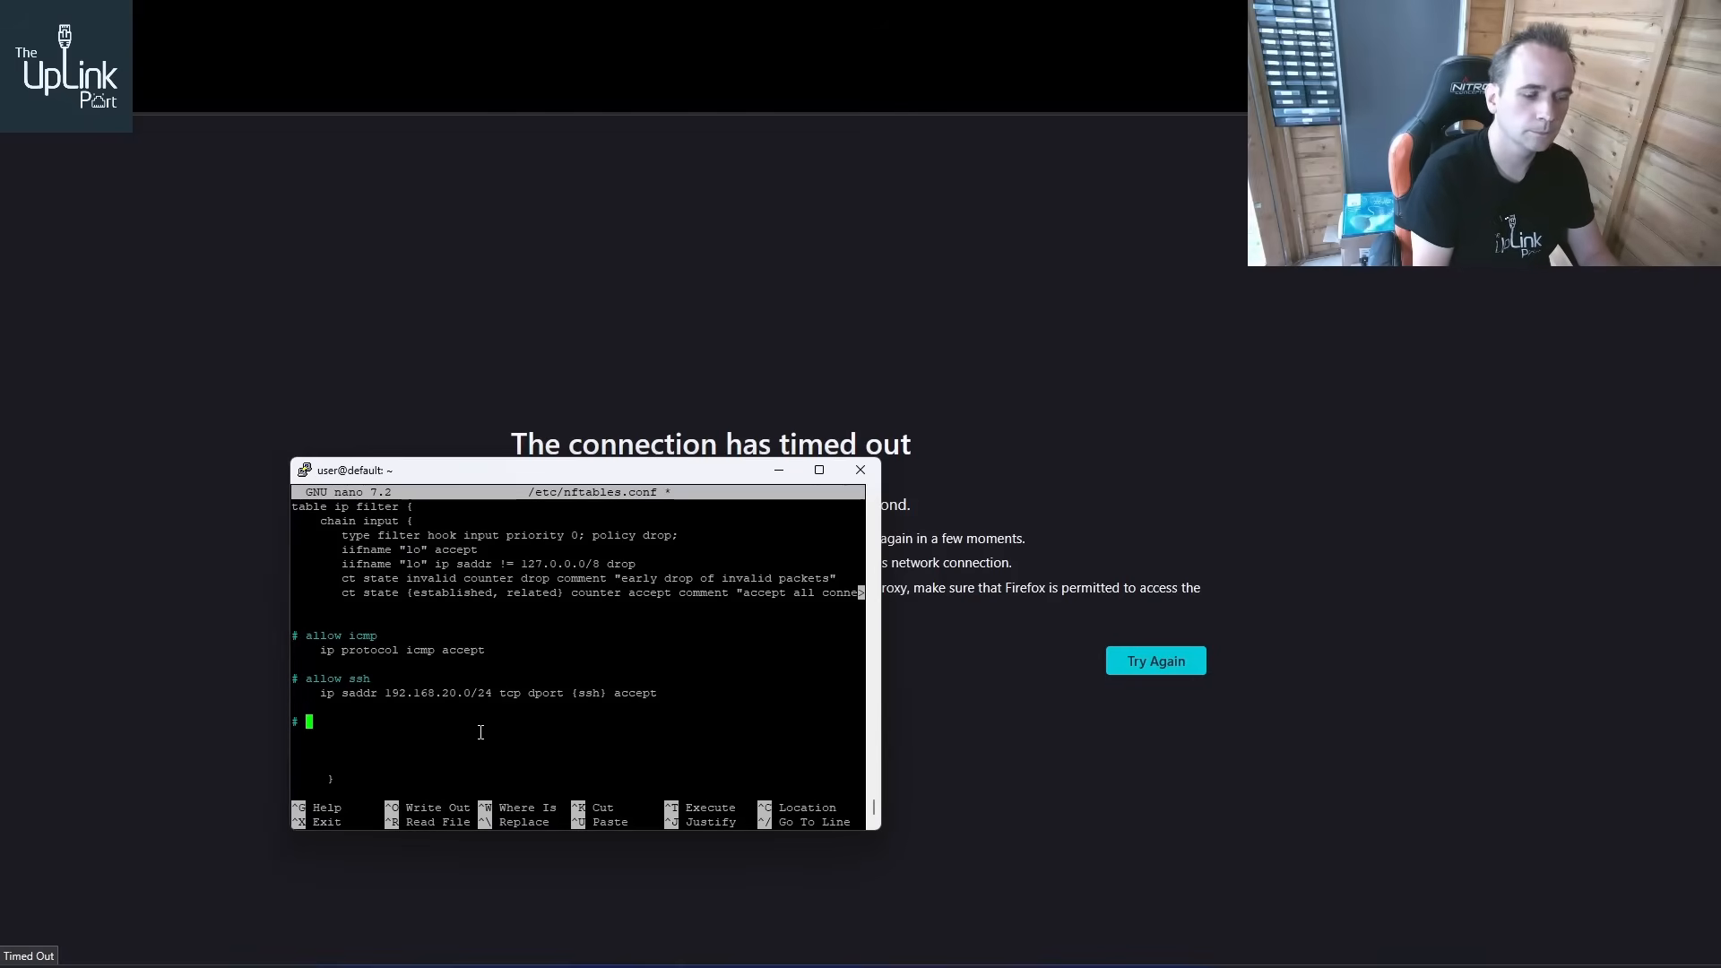
{"action": "type", "text": "Webmin"}
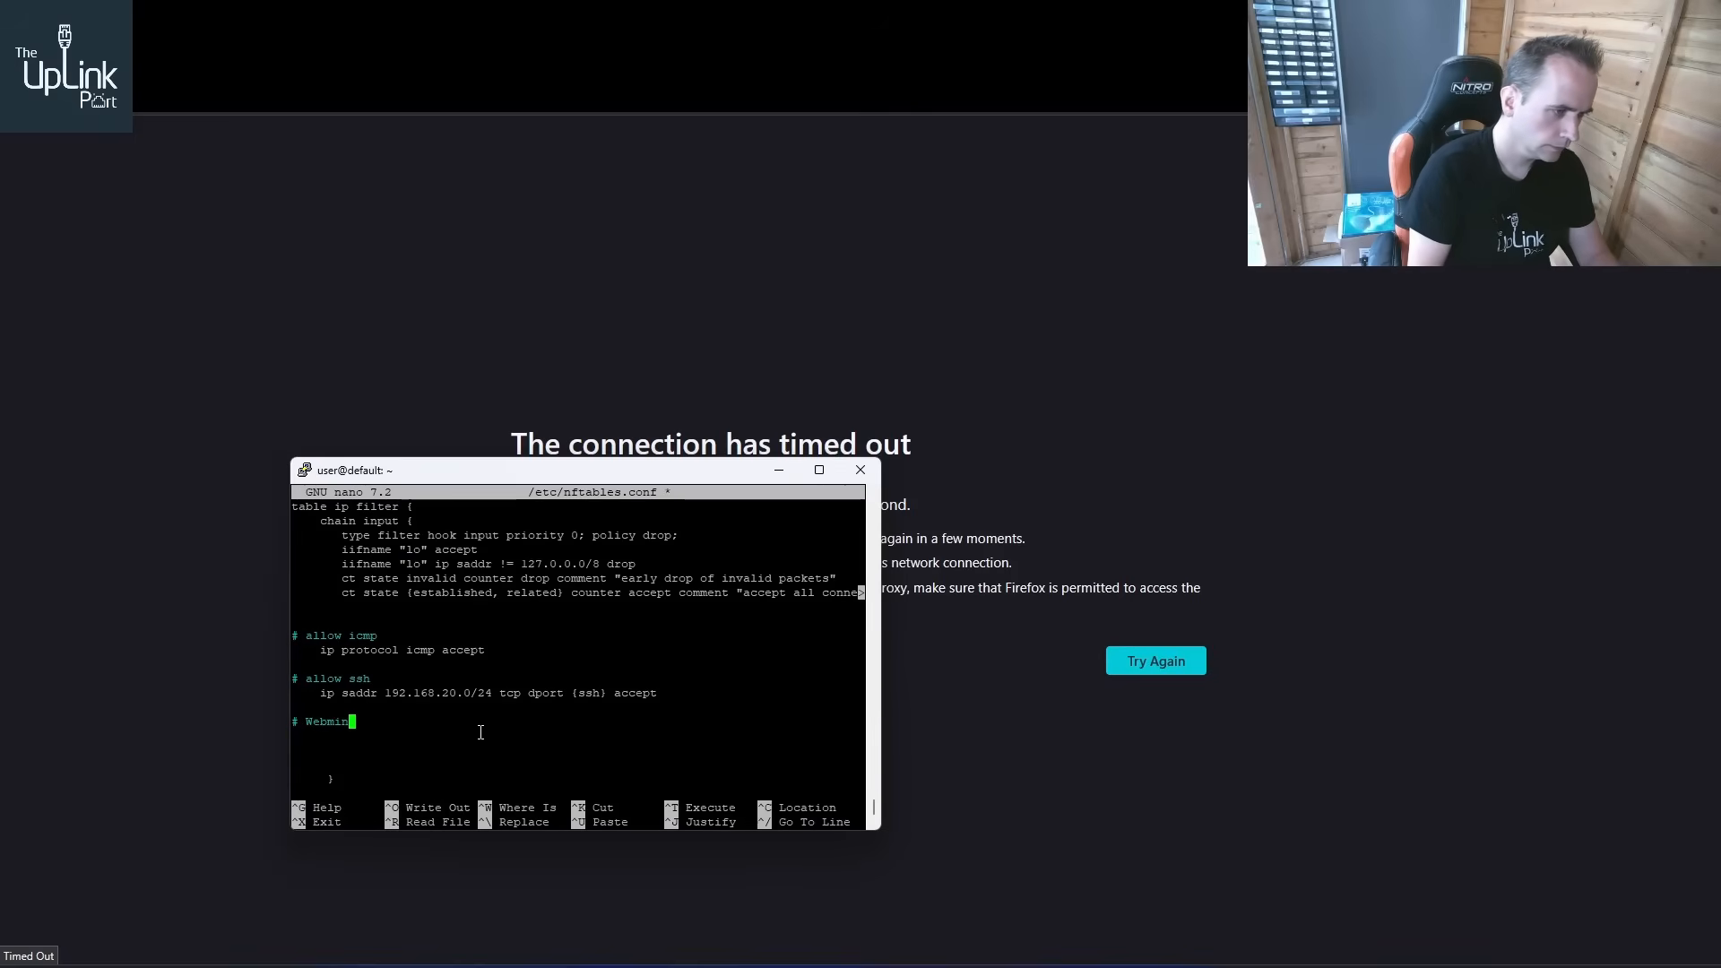
{"action": "key", "text": "Return"}
{"action": "key", "text": "BackSpace"}
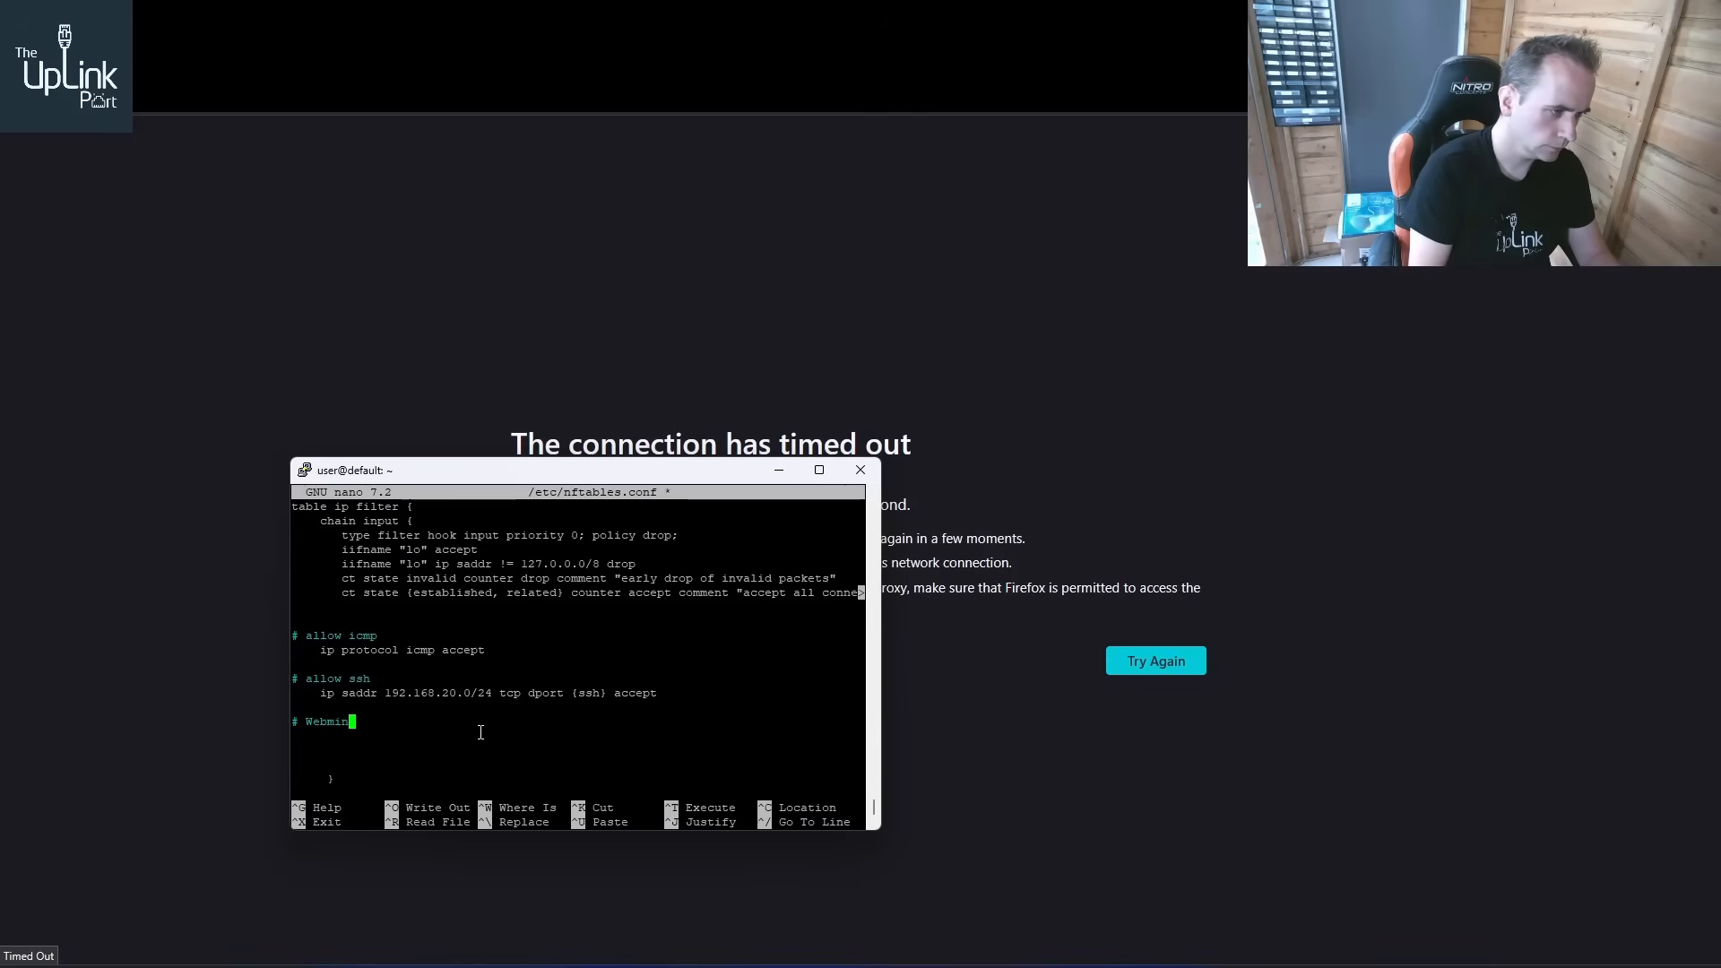
Add the Webmin rule "ip saddr 192.168.20.0/24 tcp dport 10000 accept" under the # Webmin comment
{"action": "key", "text": "Return"}
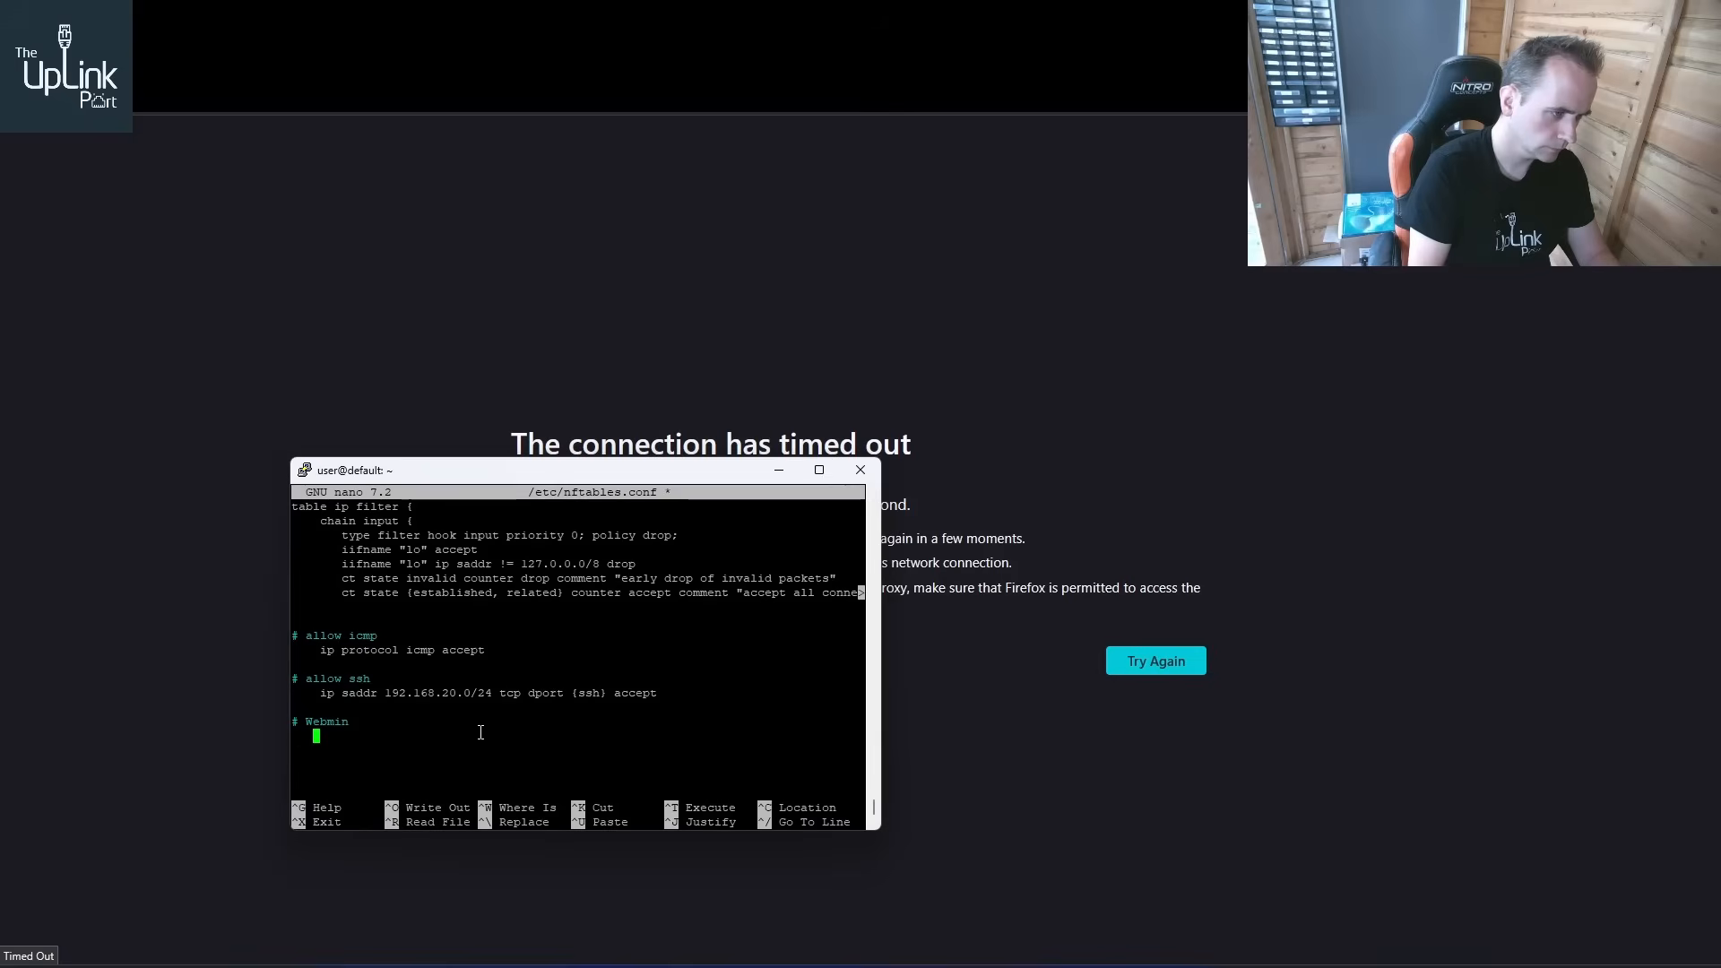
{"action": "type", "text": "ip a"}
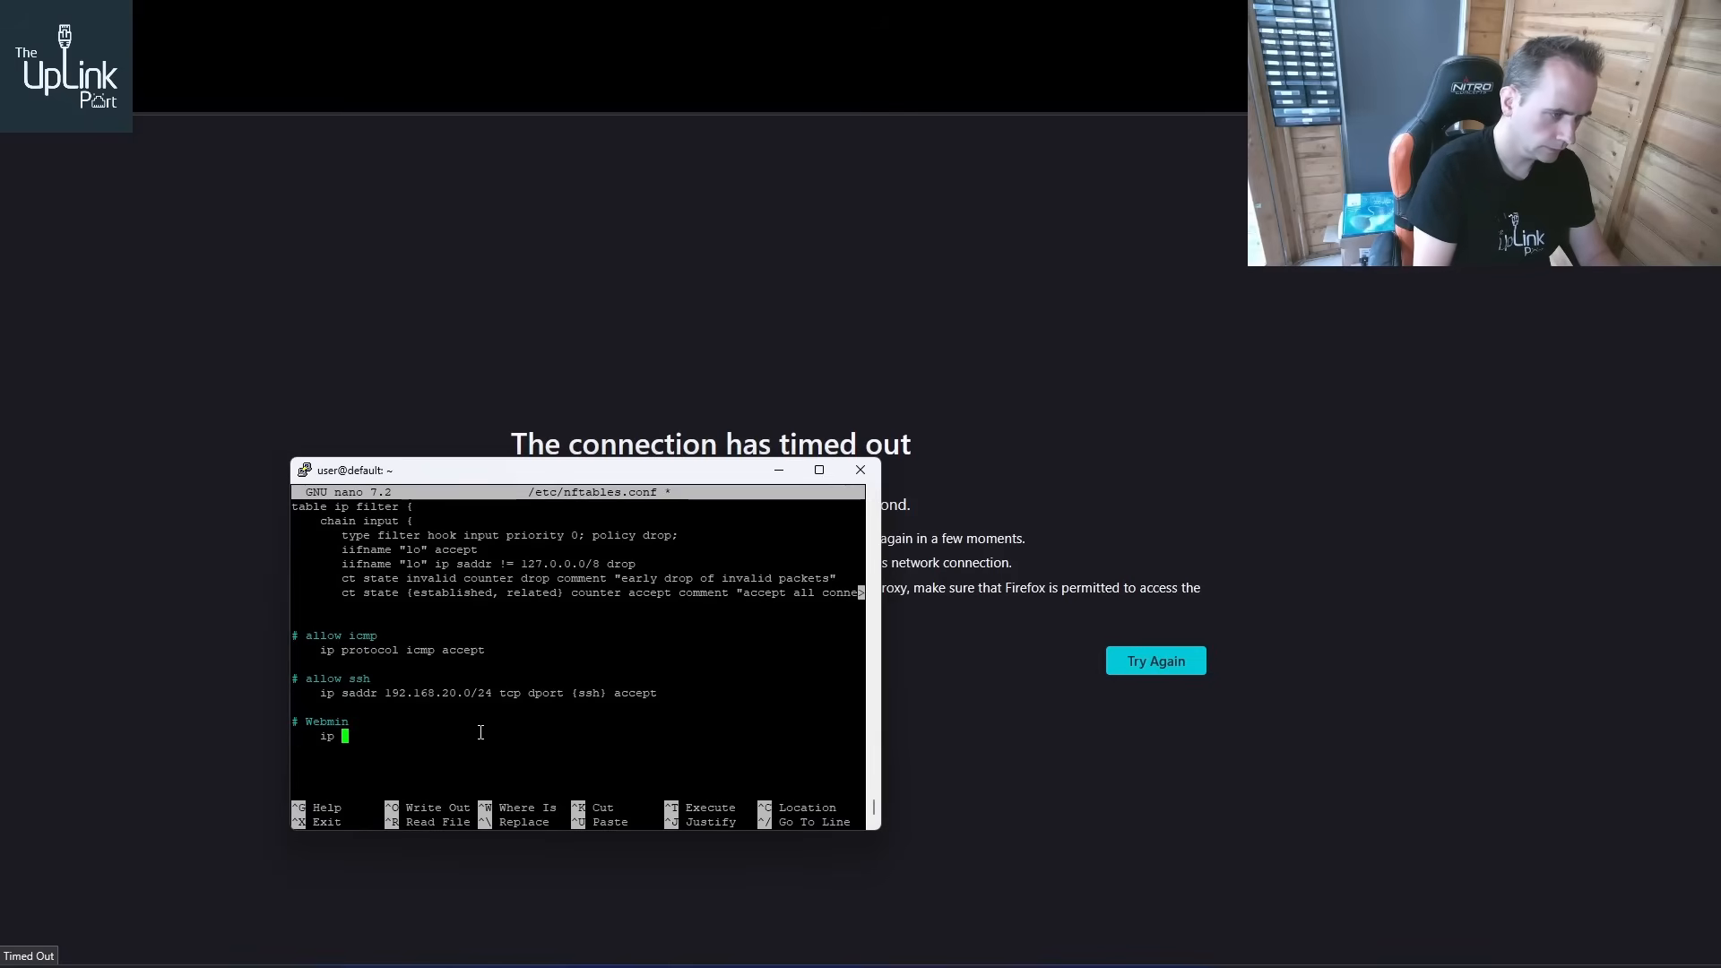
{"action": "key", "text": "BackSpace"}
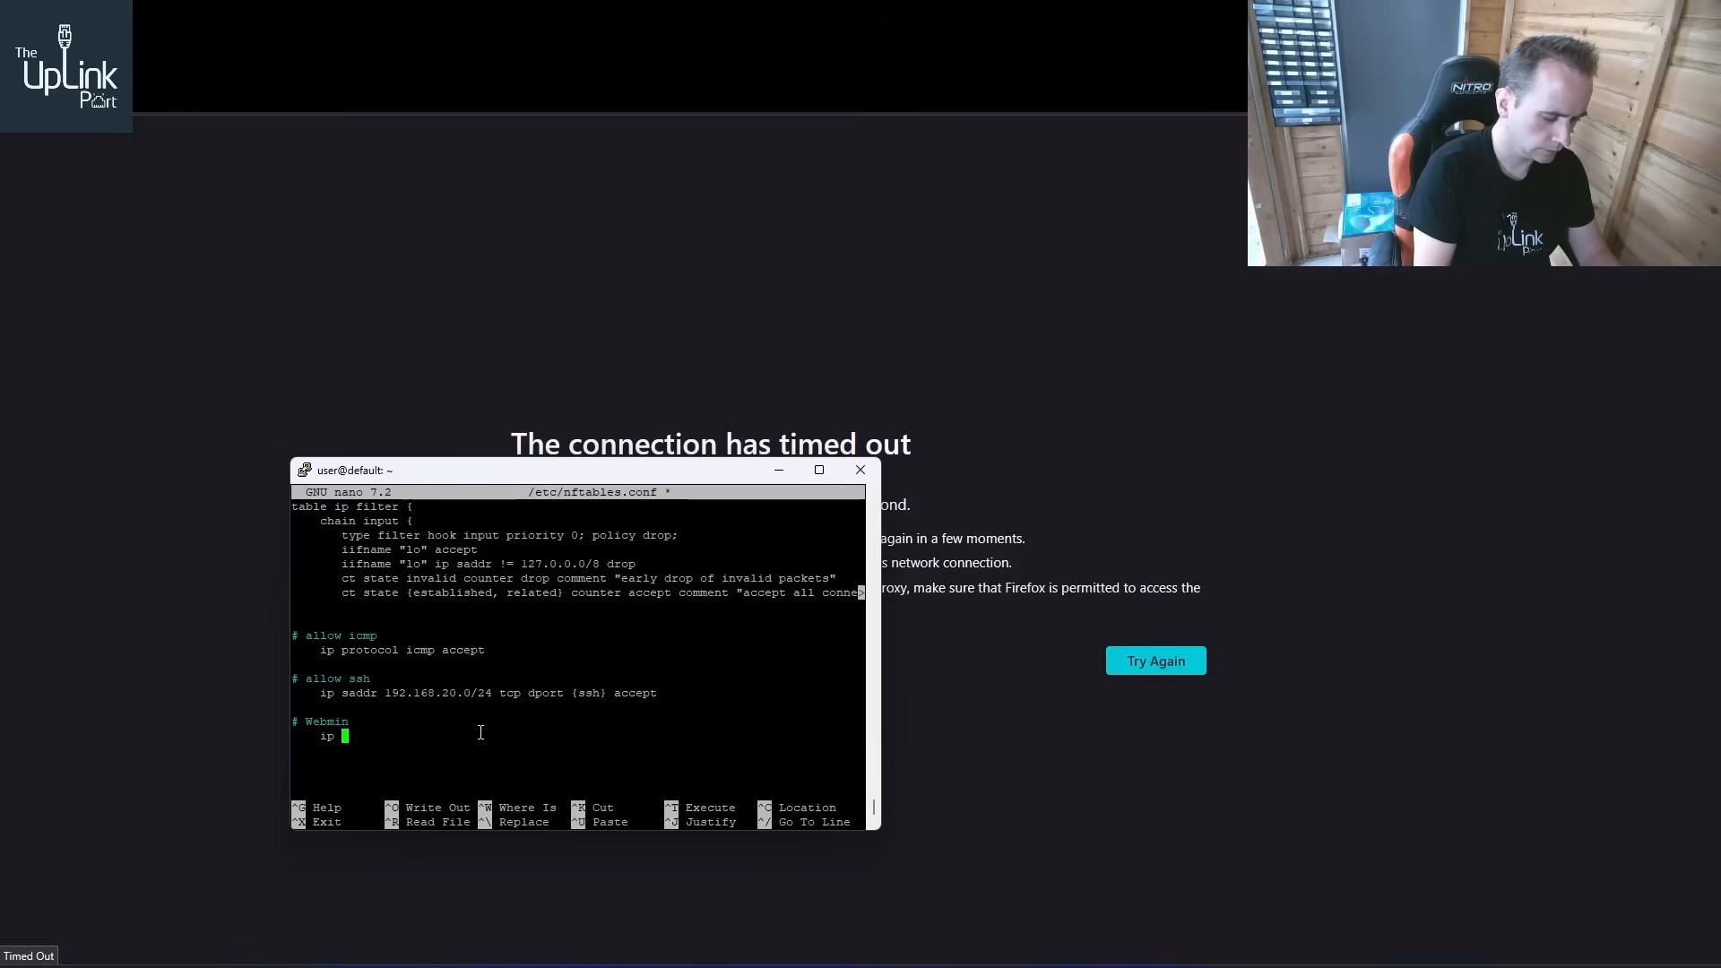
{"action": "type", "text": "saddr"}
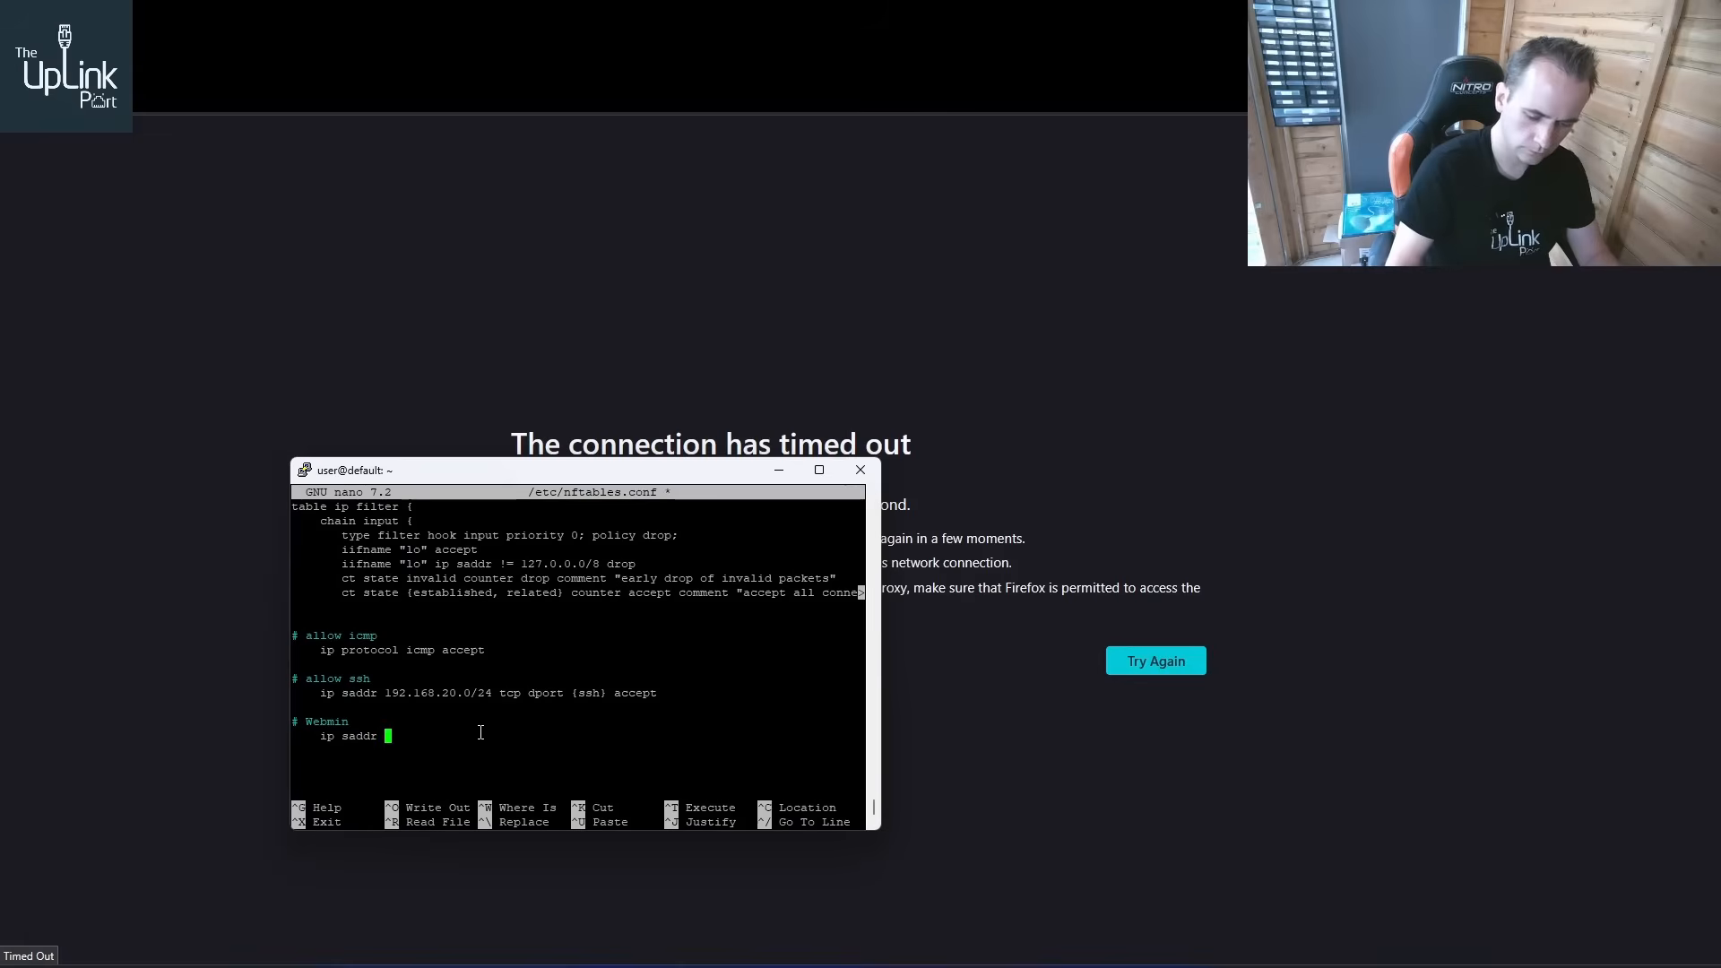
{"action": "key", "text": "KP_1"}
{"action": "key", "text": "KP_9"}
{"action": "key", "text": "KP_2"}
{"action": "key", "text": "End"}
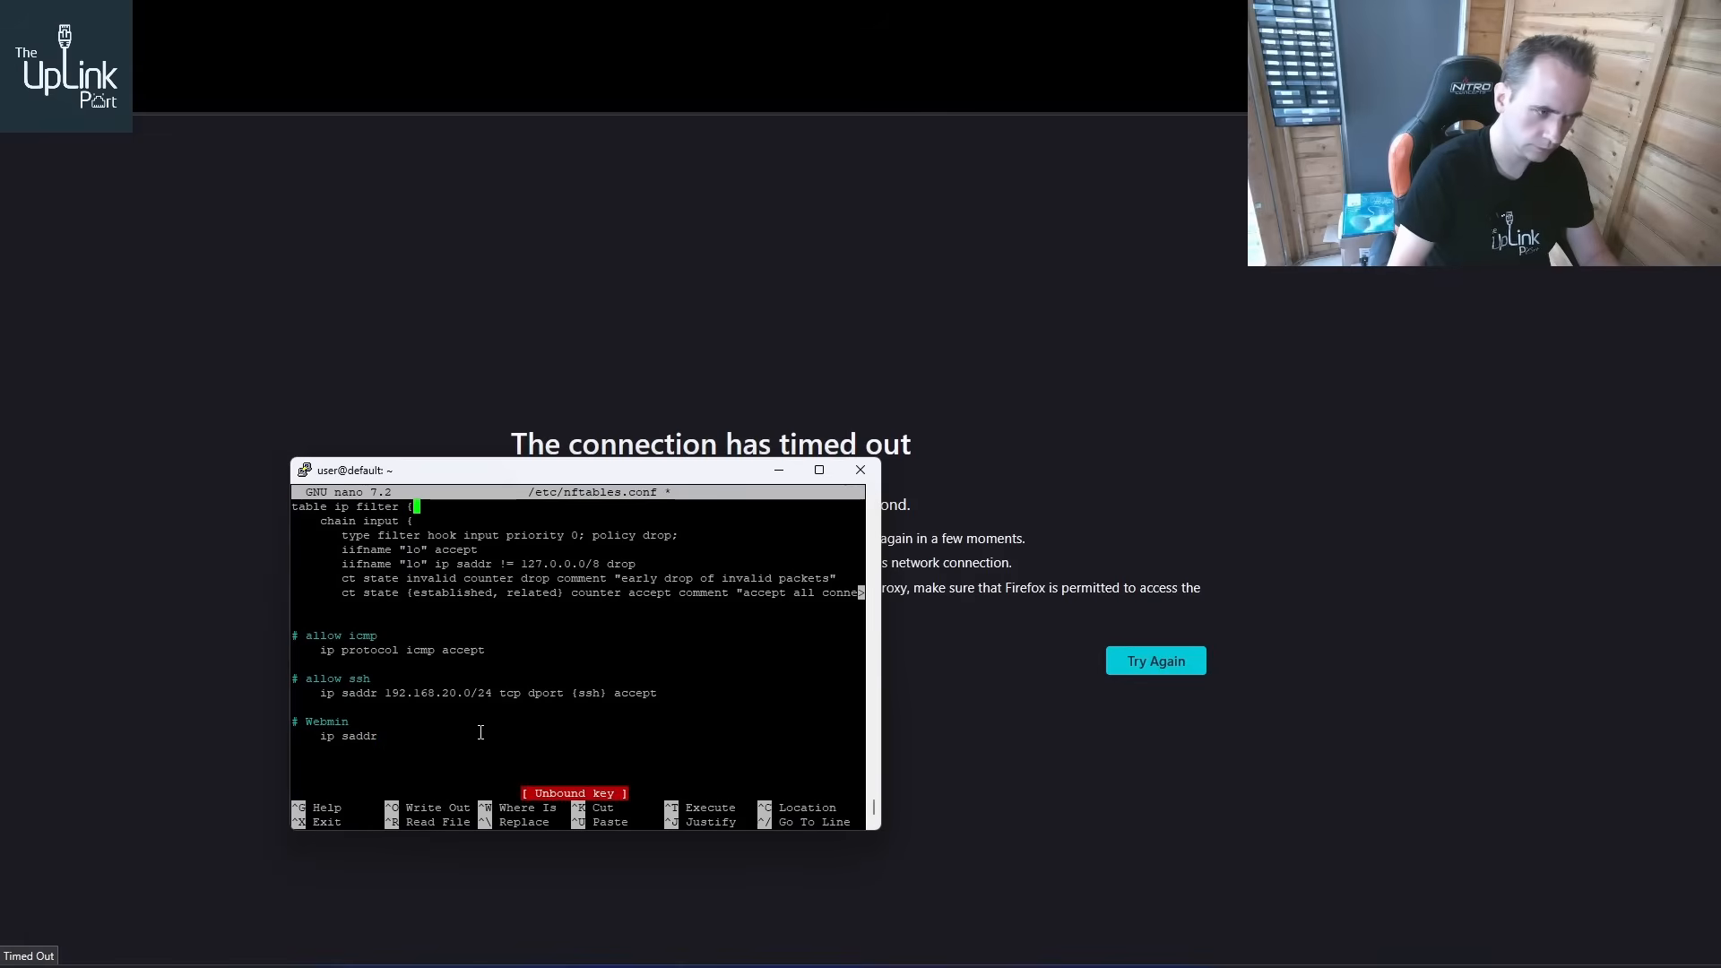
{"action": "key", "text": "Down"}
{"action": "key", "text": "Down"}
{"action": "key", "text": "Down"}
{"action": "key", "text": "Down"}
{"action": "key", "text": "Down"}
{"action": "key", "text": "Down"}
{"action": "key", "text": "Down"}
{"action": "key", "text": "Down"}
{"action": "key", "text": "Down"}
{"action": "key", "text": "Down"}
{"action": "key", "text": "Down"}
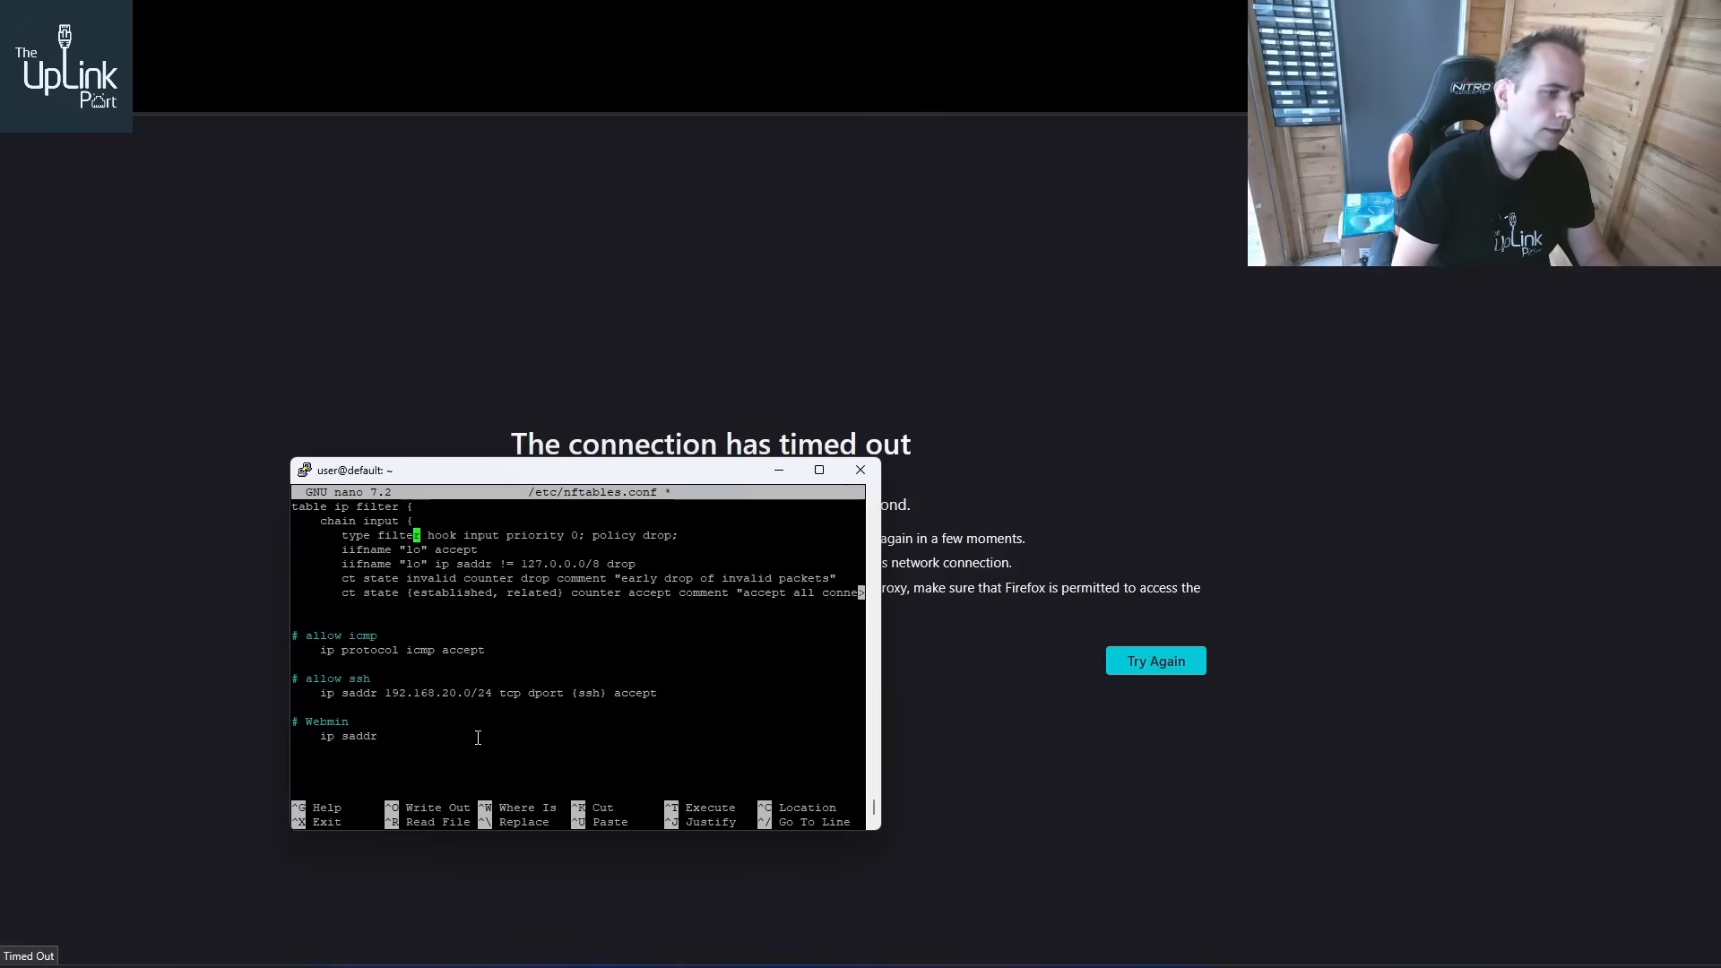
{"action": "key", "text": "Down"}
{"action": "key", "text": "Down"}
{"action": "key", "text": "Down"}
{"action": "key", "text": "Down"}
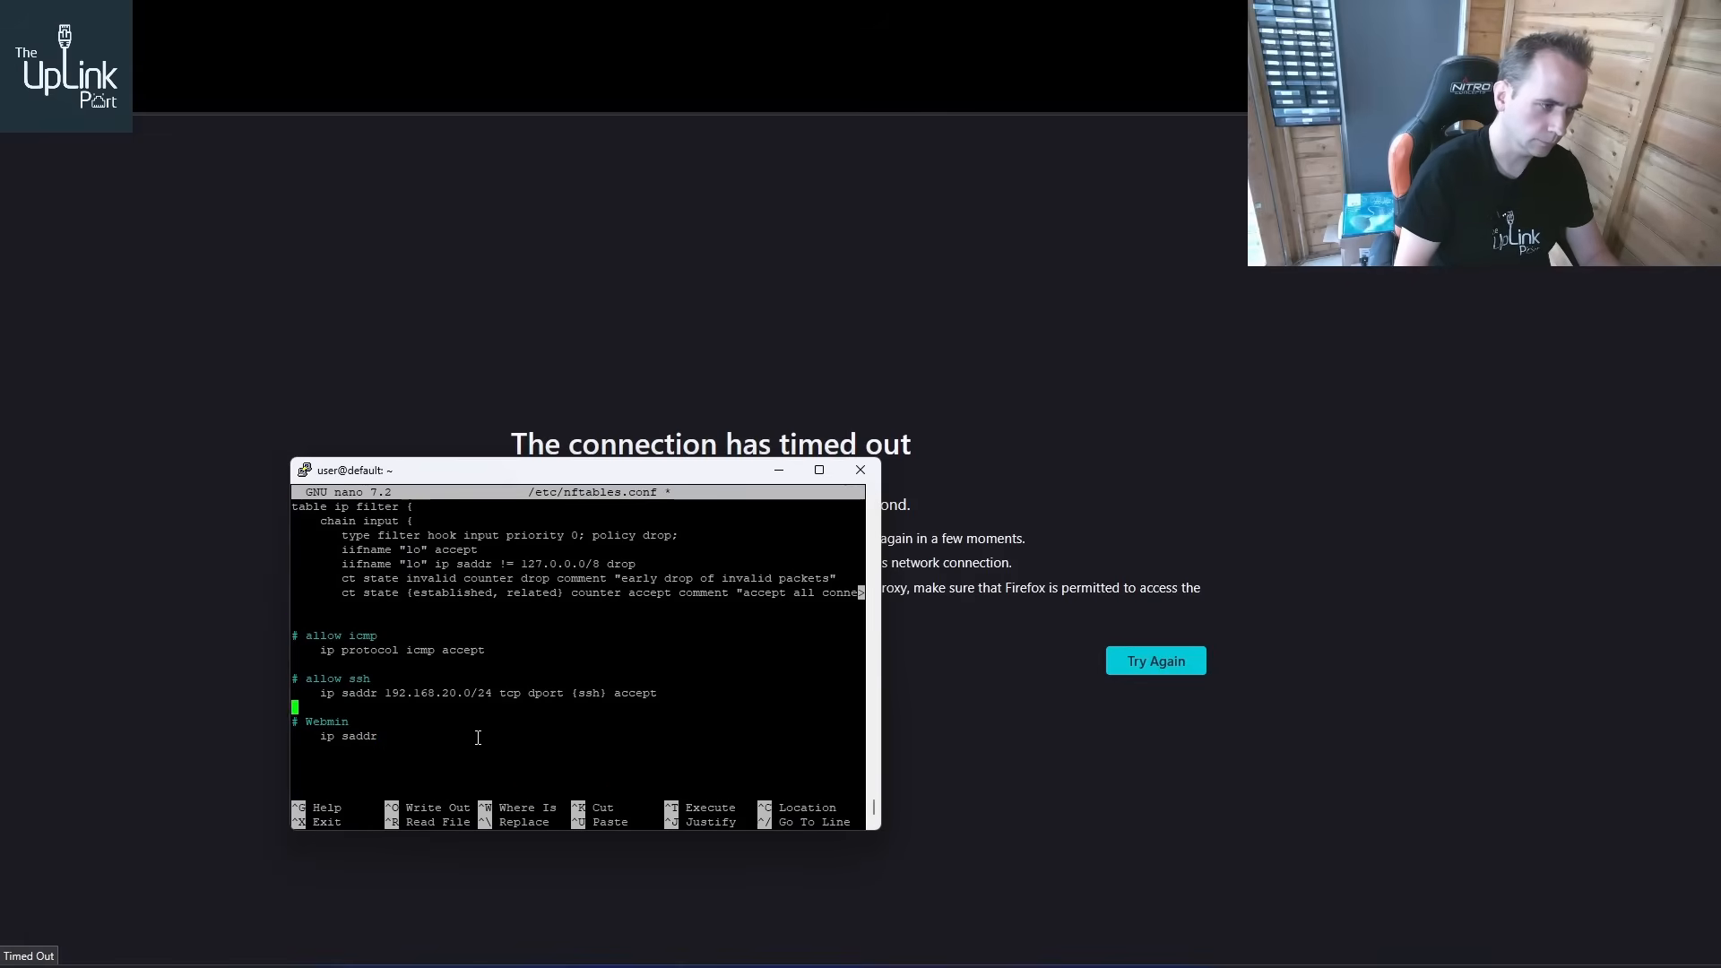
{"action": "type", "text": "192.16"}
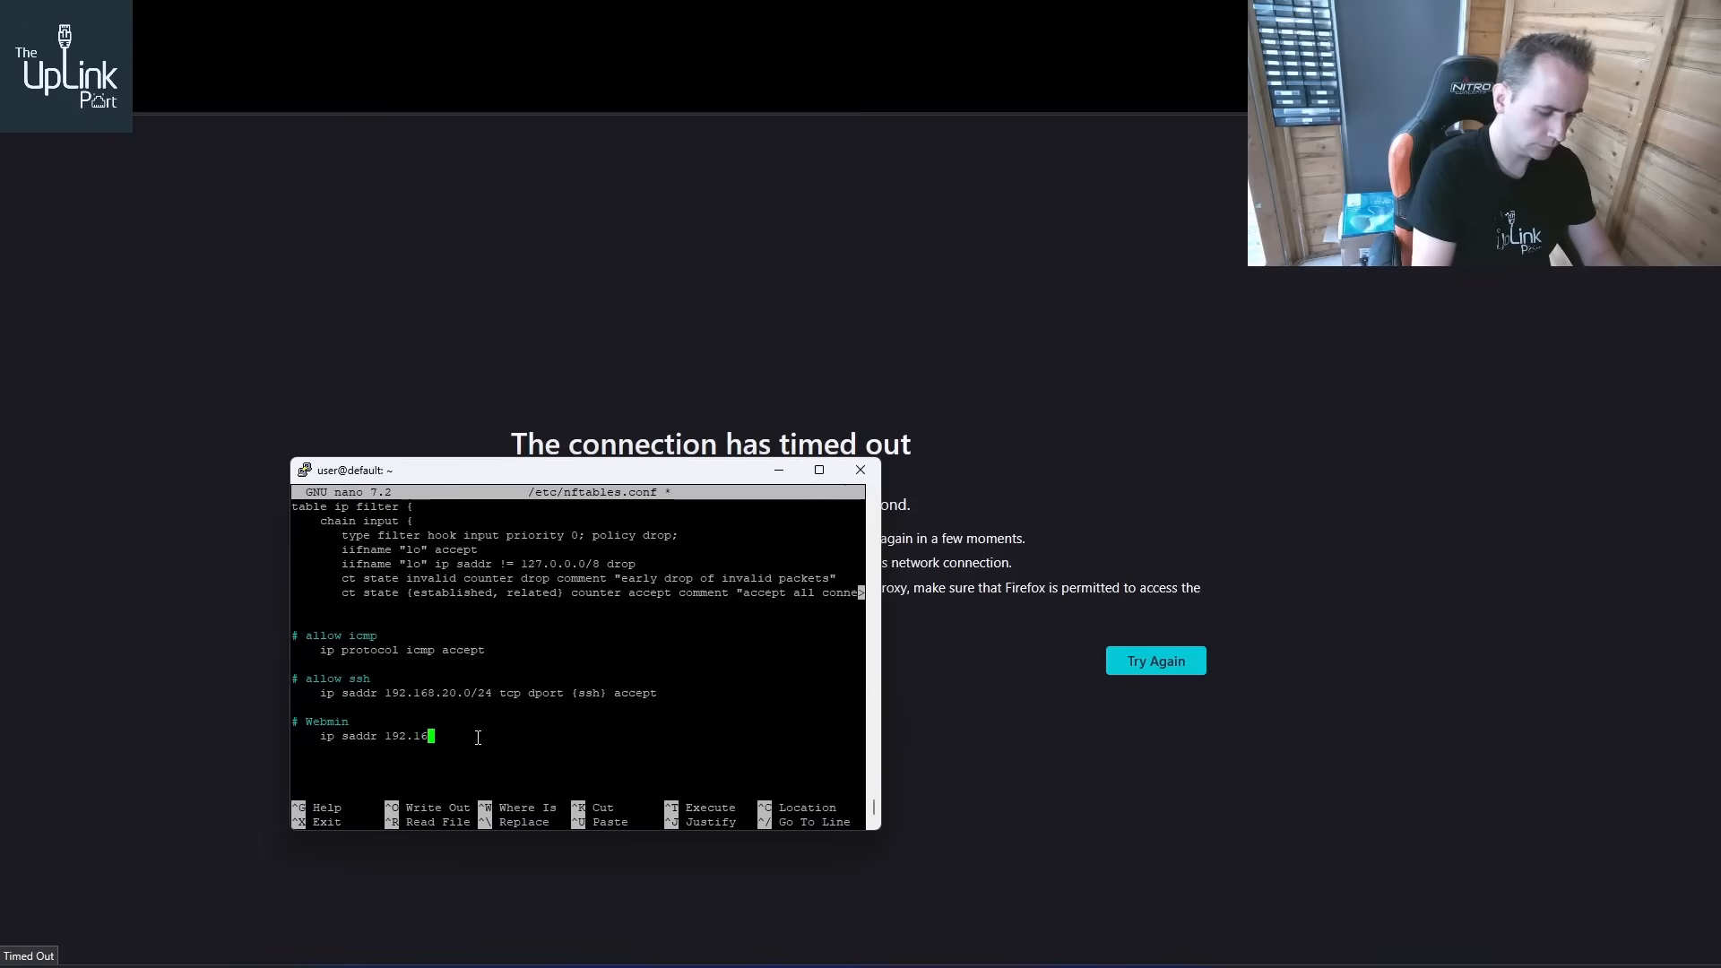
{"action": "type", "text": "8.20."}
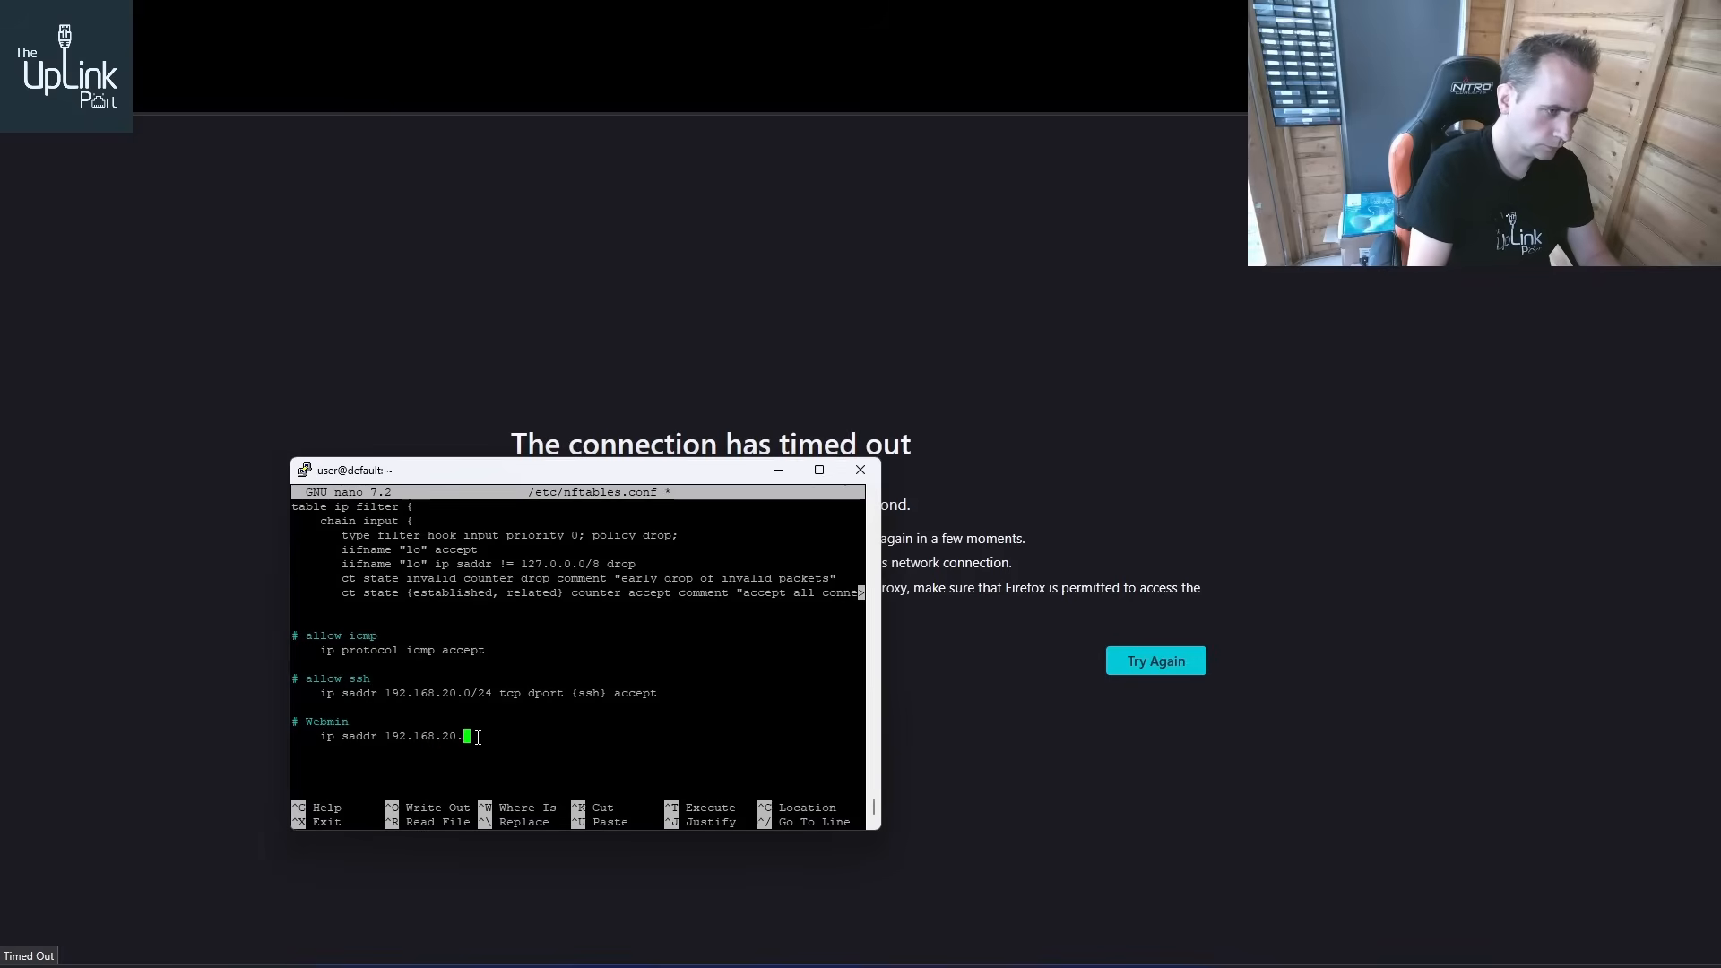
{"action": "type", "text": "0/24"}
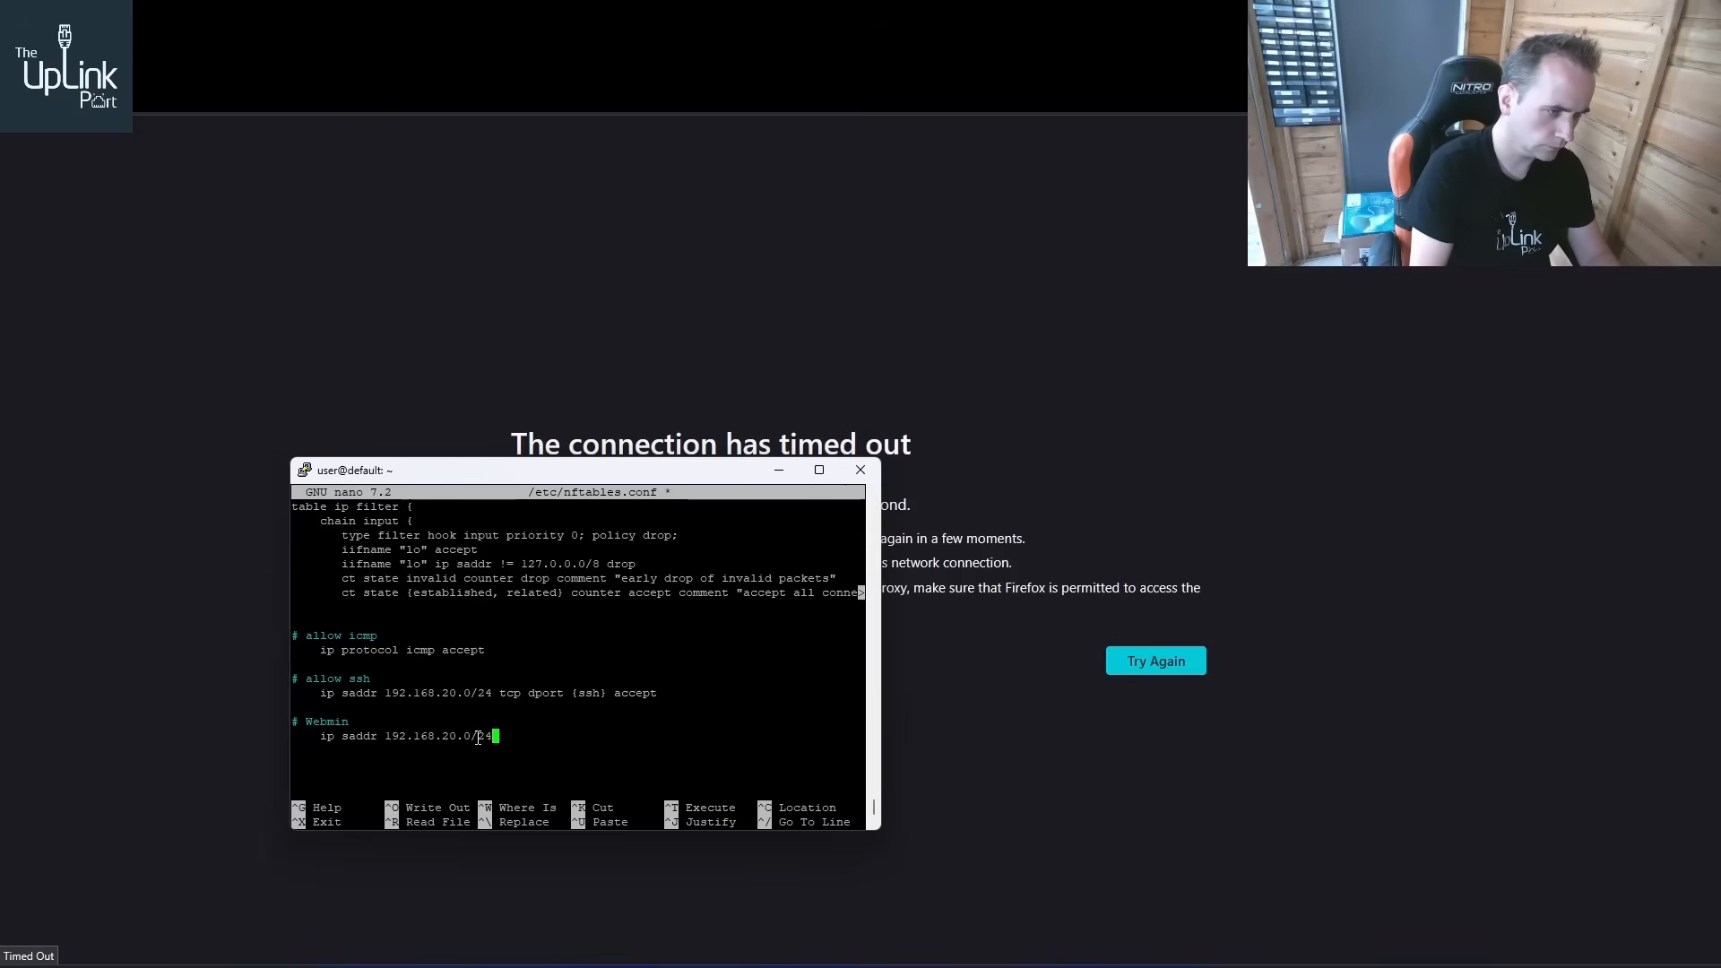
{"action": "type", "text": " tcp dport "}
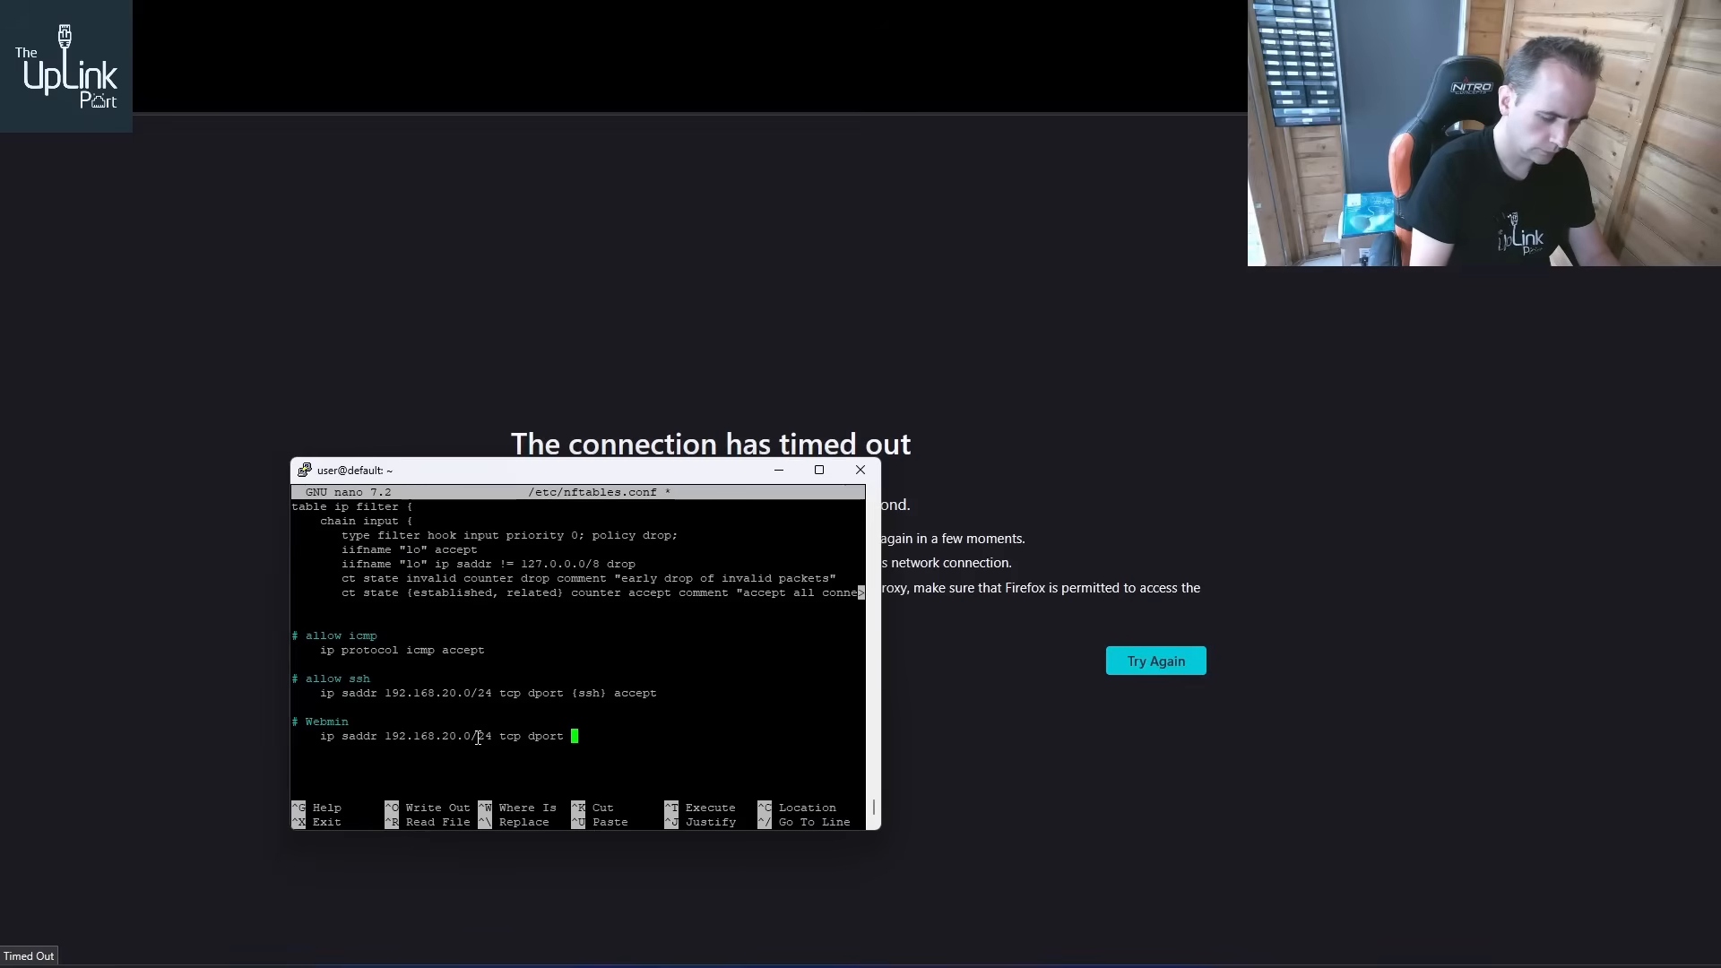
{"action": "type", "text": "{"}
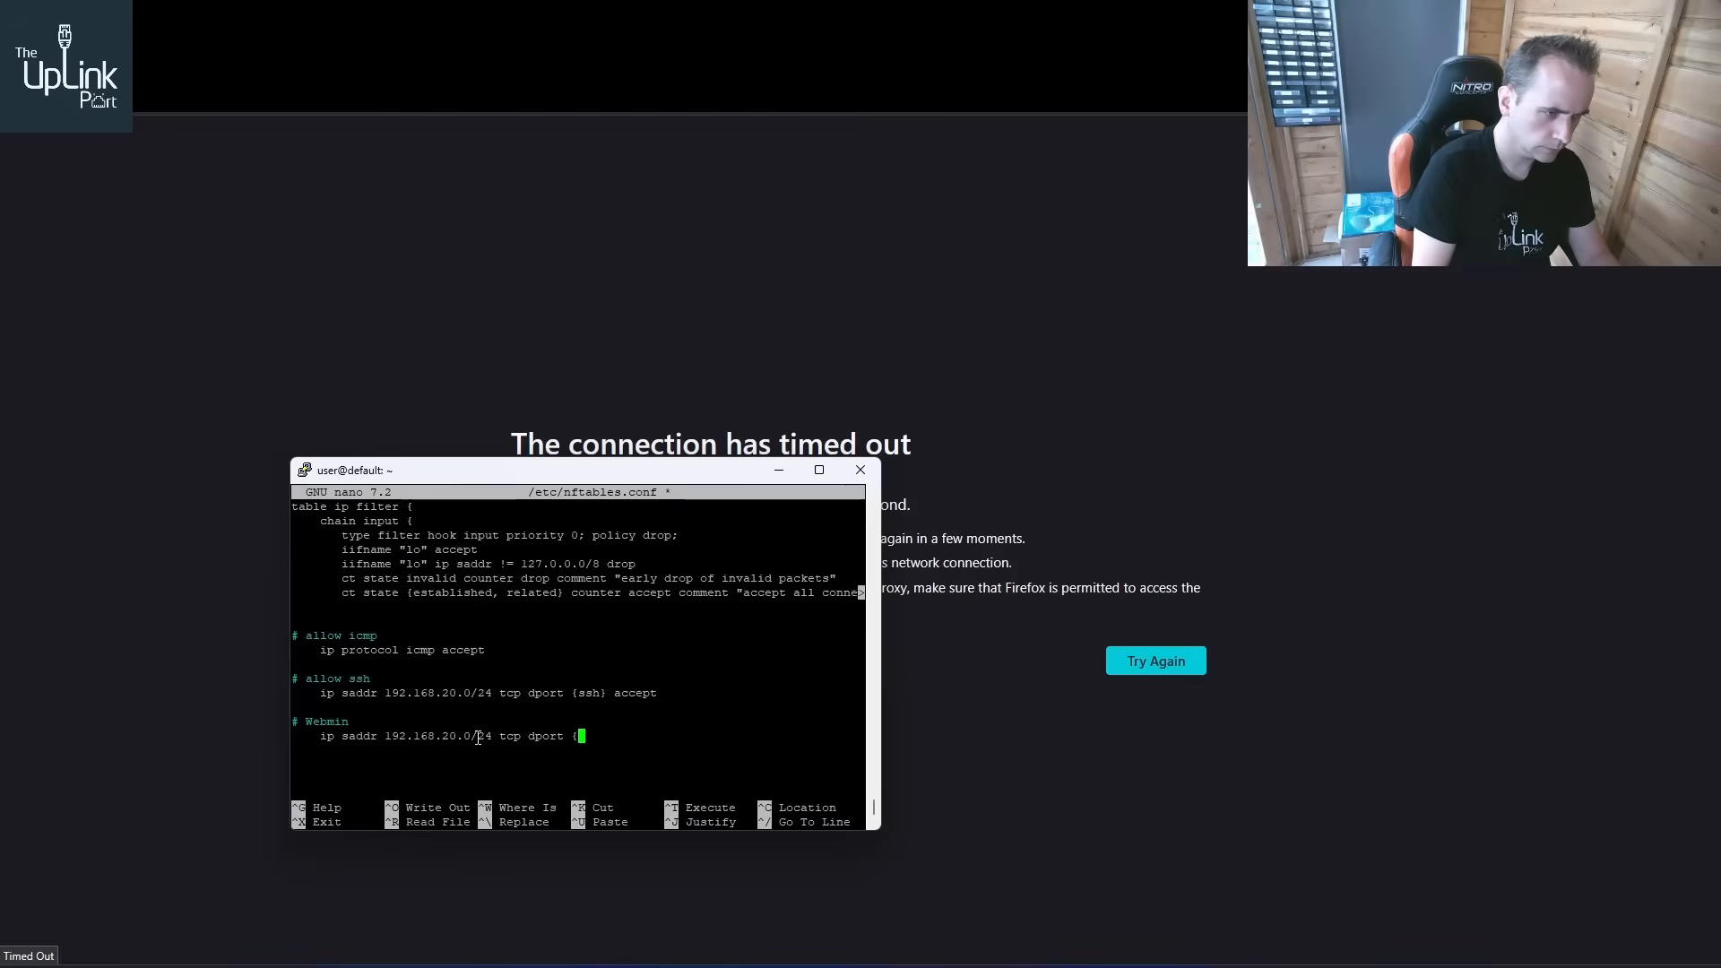
{"action": "key", "text": "BackSpace"}
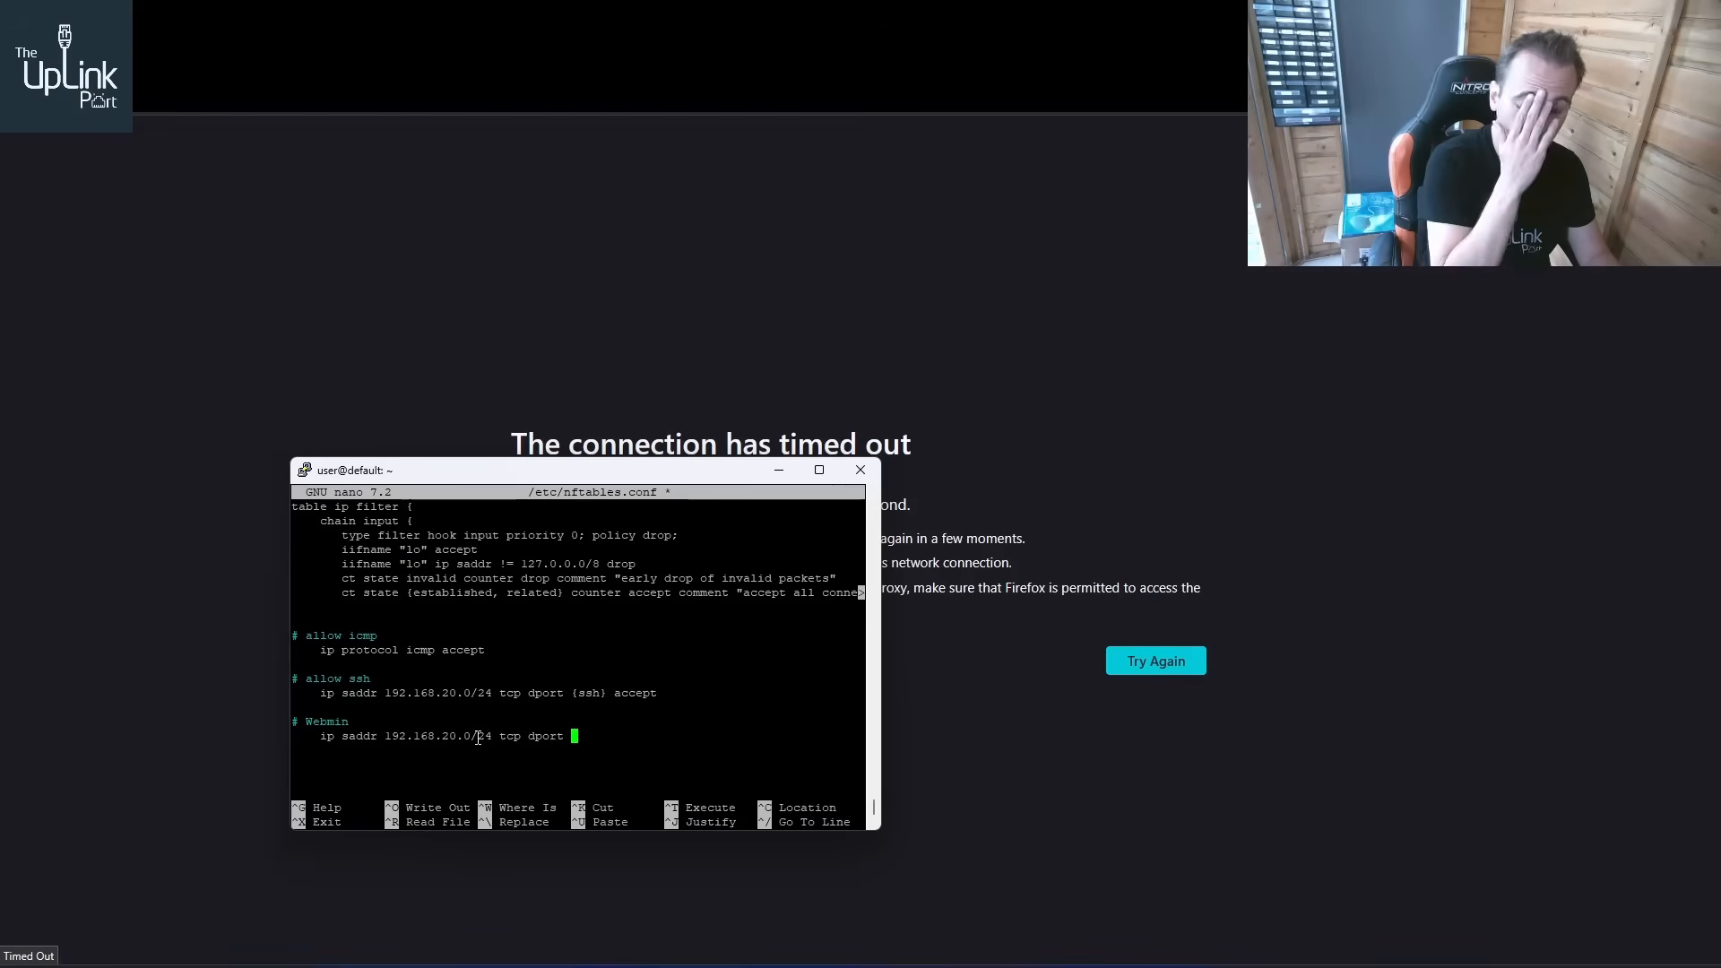
{"action": "type", "text": "1000"}
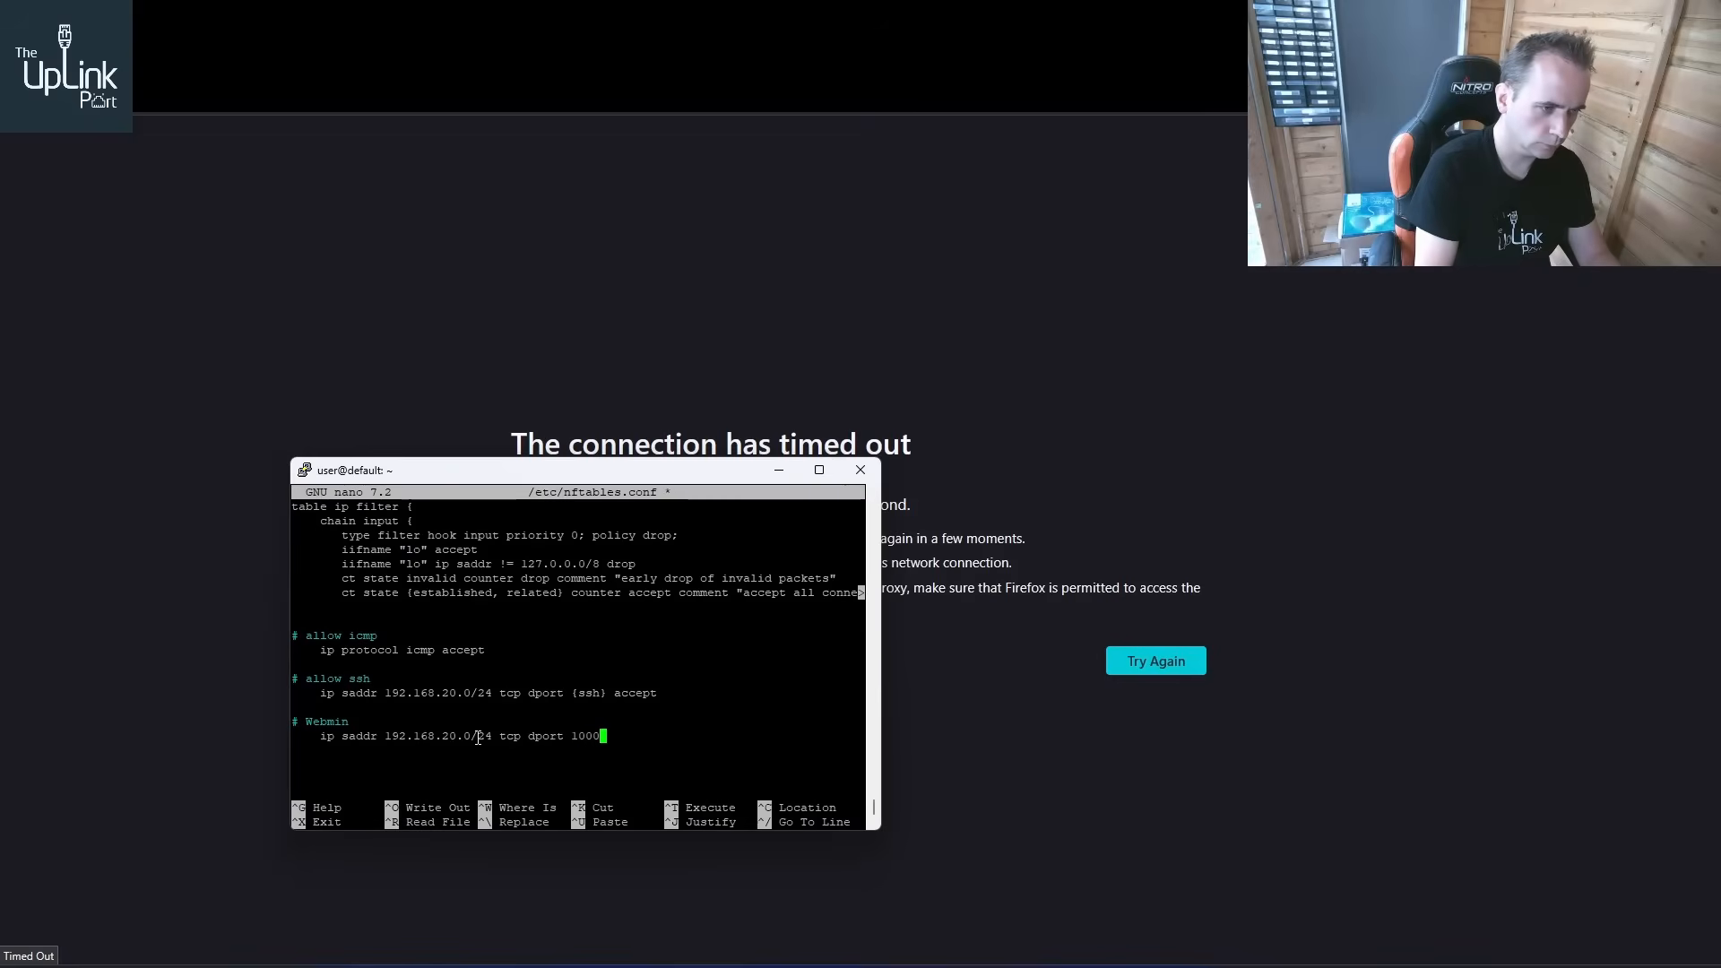
{"action": "type", "text": "0 accecpt"}
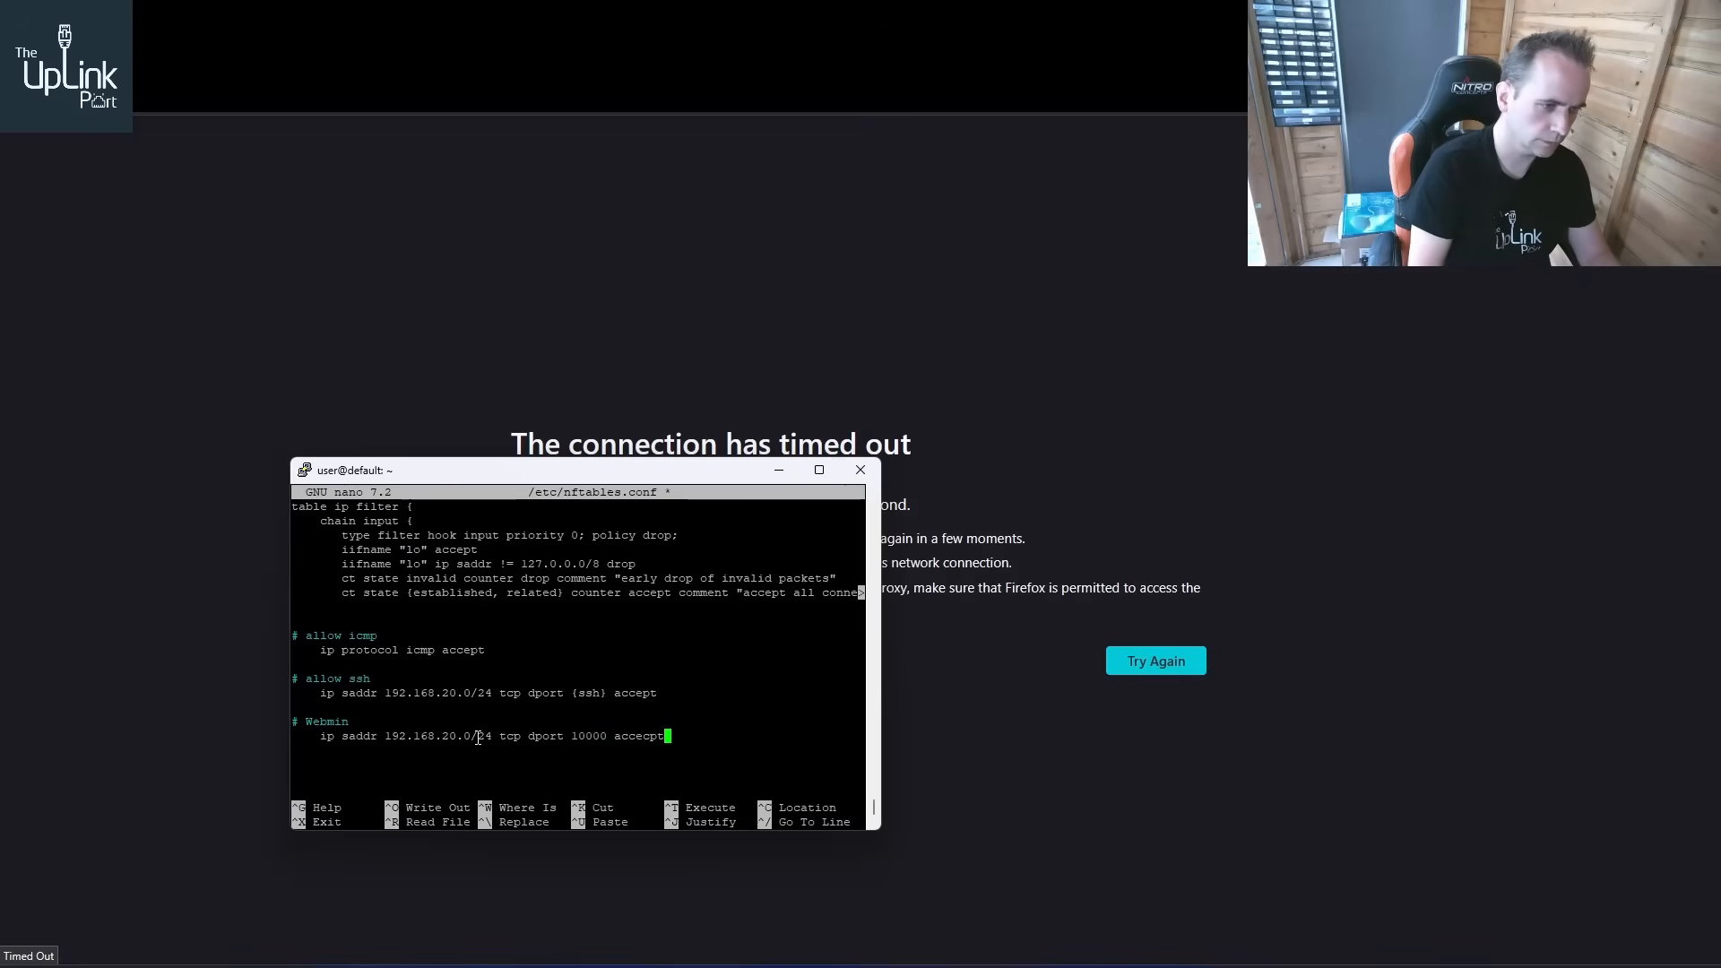
{"action": "key", "text": "BackSpace"}
{"action": "key", "text": "BackSpace"}
{"action": "key", "text": "BackSpace"}
{"action": "key", "text": "BackSpace"}
{"action": "key", "text": "BackSpace"}
{"action": "key", "text": "BackSpace"}
{"action": "key", "text": "BackSpace"}
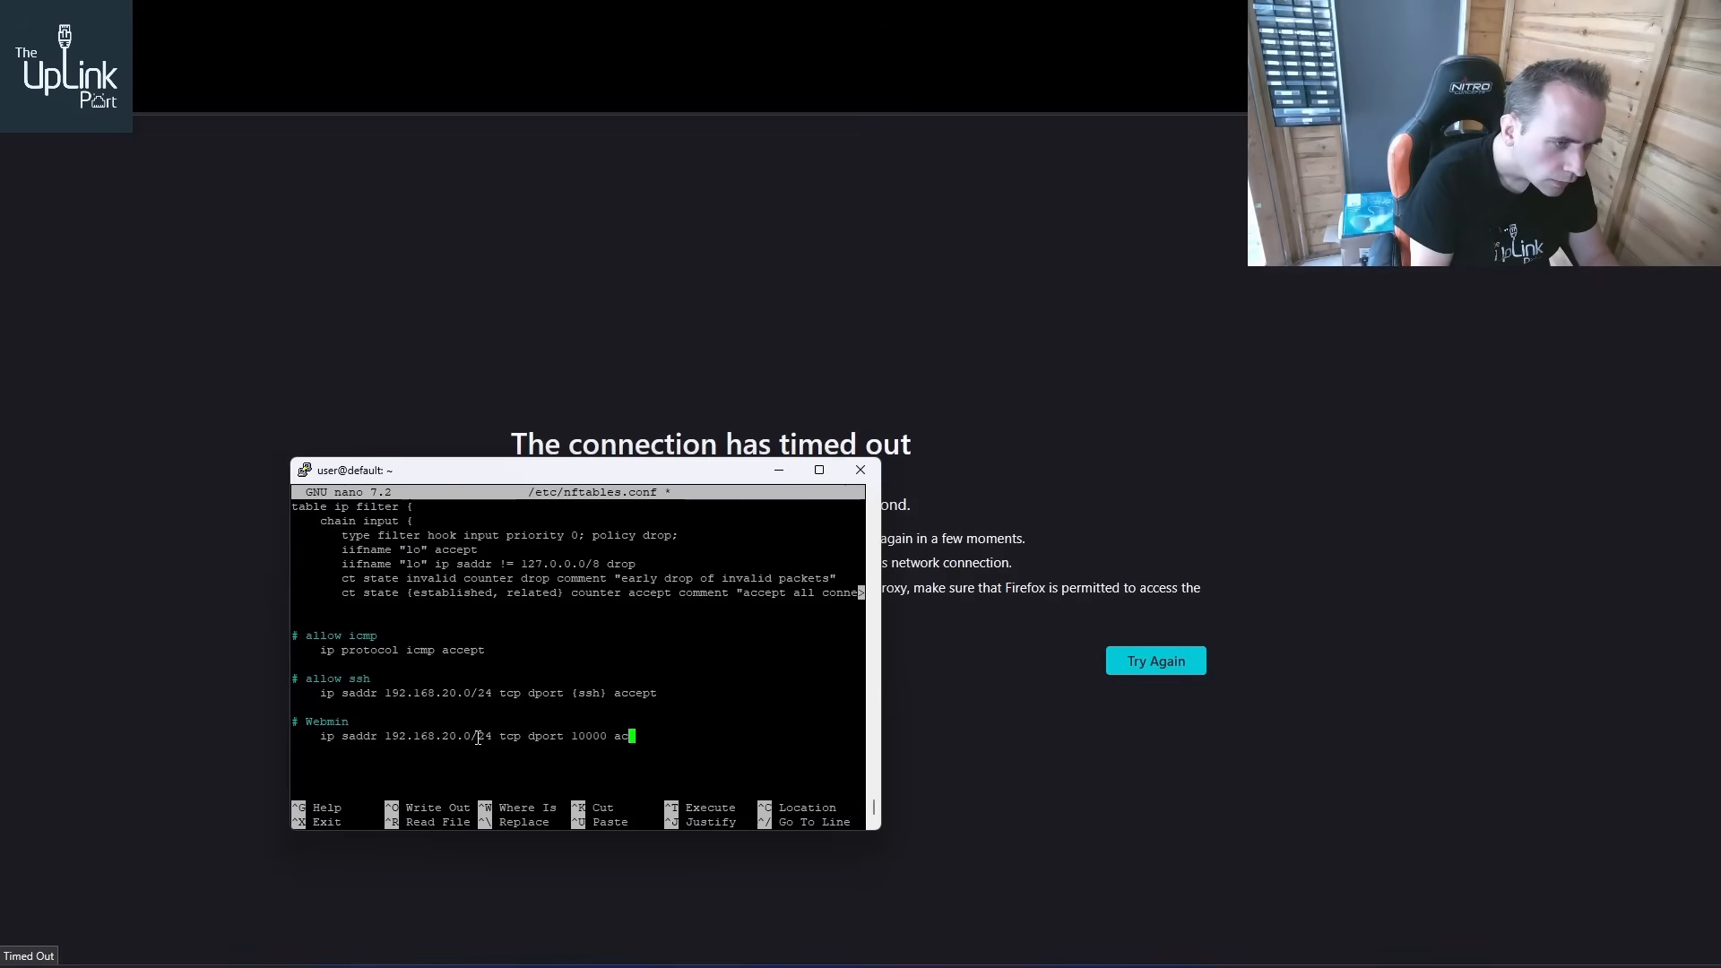
{"action": "type", "text": "accept"}
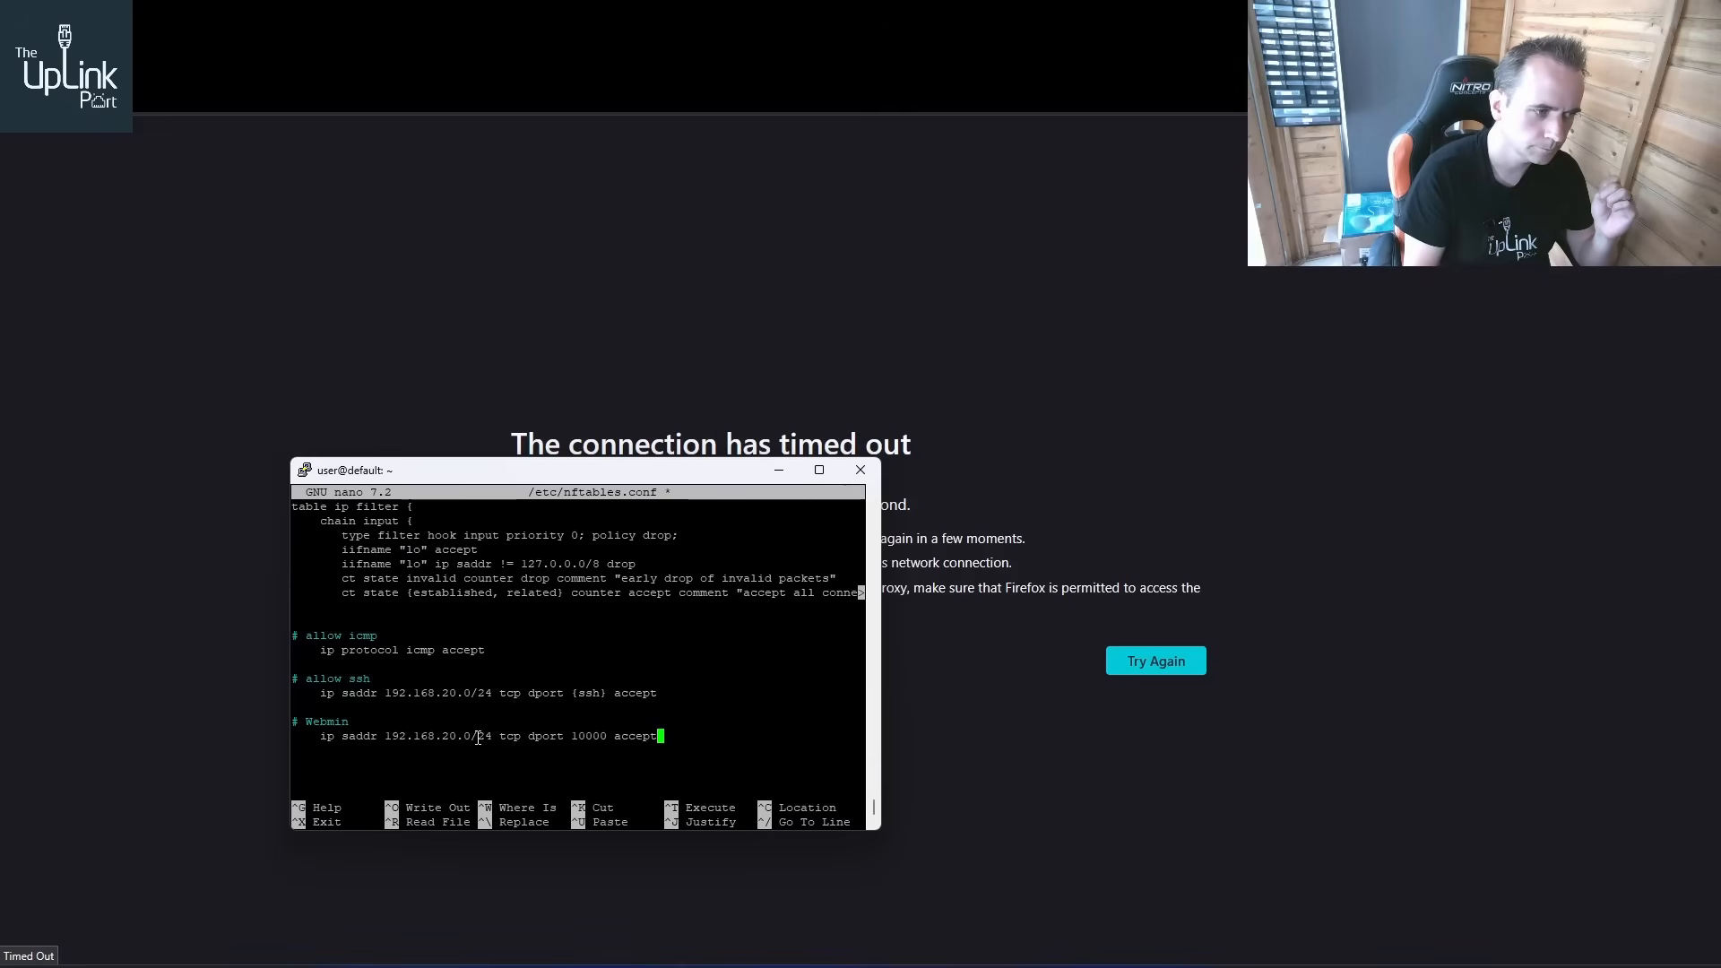
Add a "# DNS" section with the rules "udp port 53 accept" and "tcp port 53 accept"
{"action": "key", "text": "Return"}
{"action": "key", "text": "Return"}
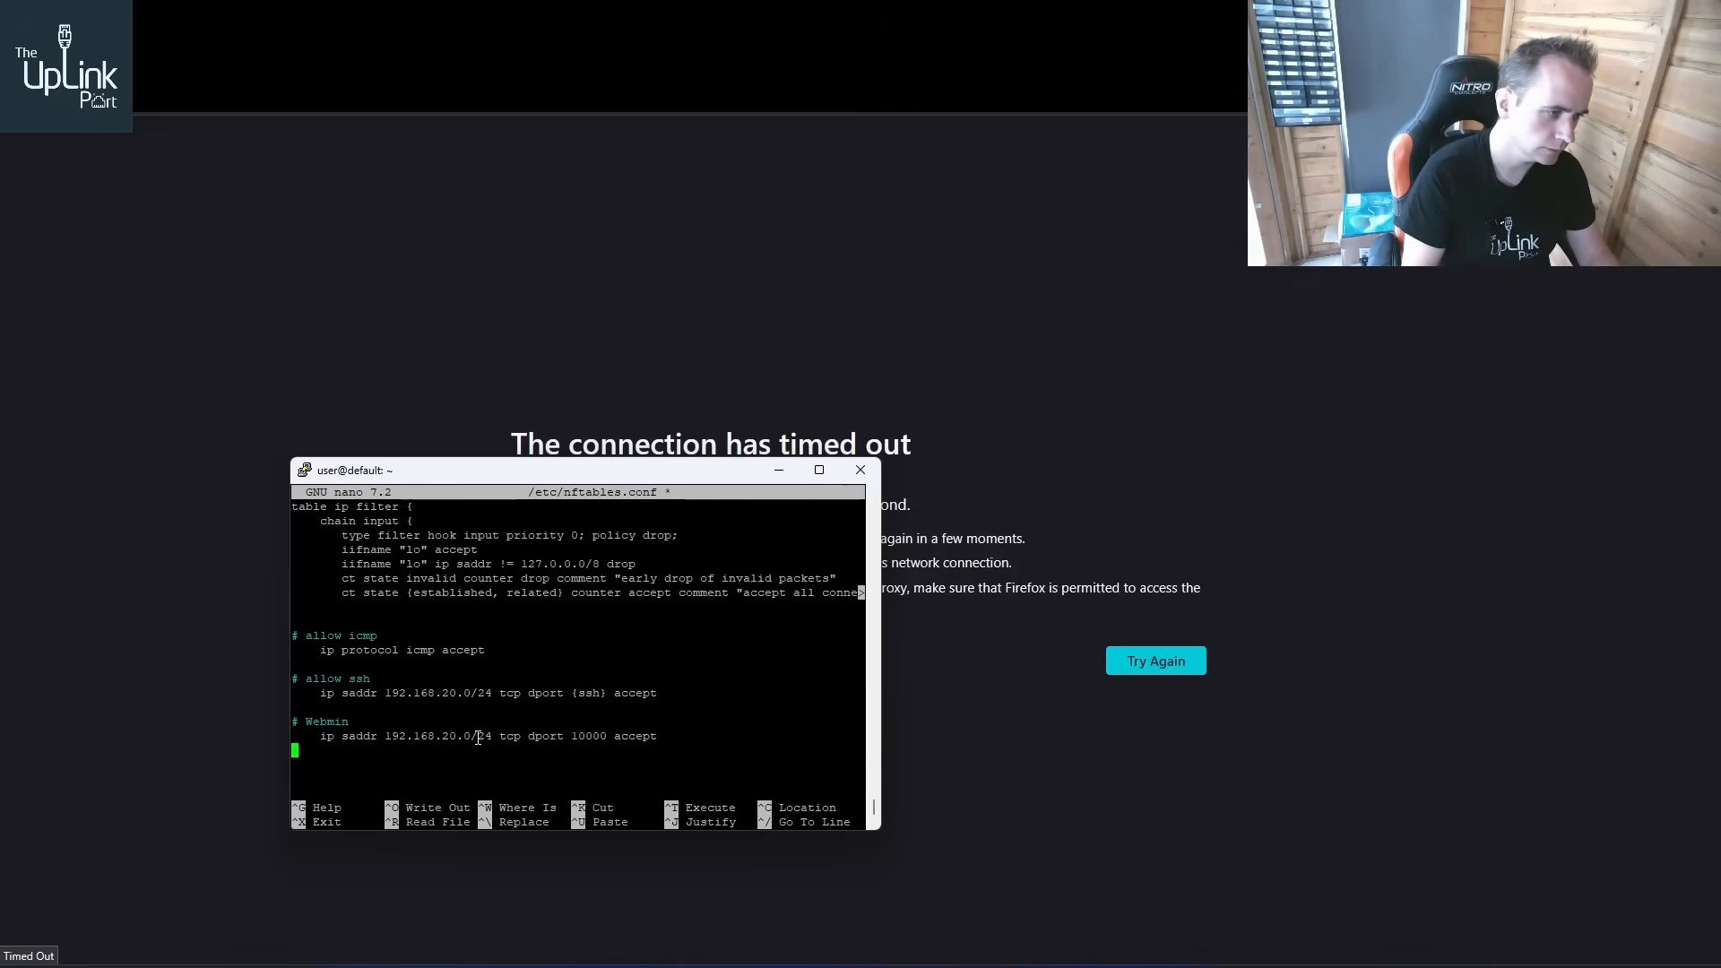
{"action": "type", "text": "# DNS"}
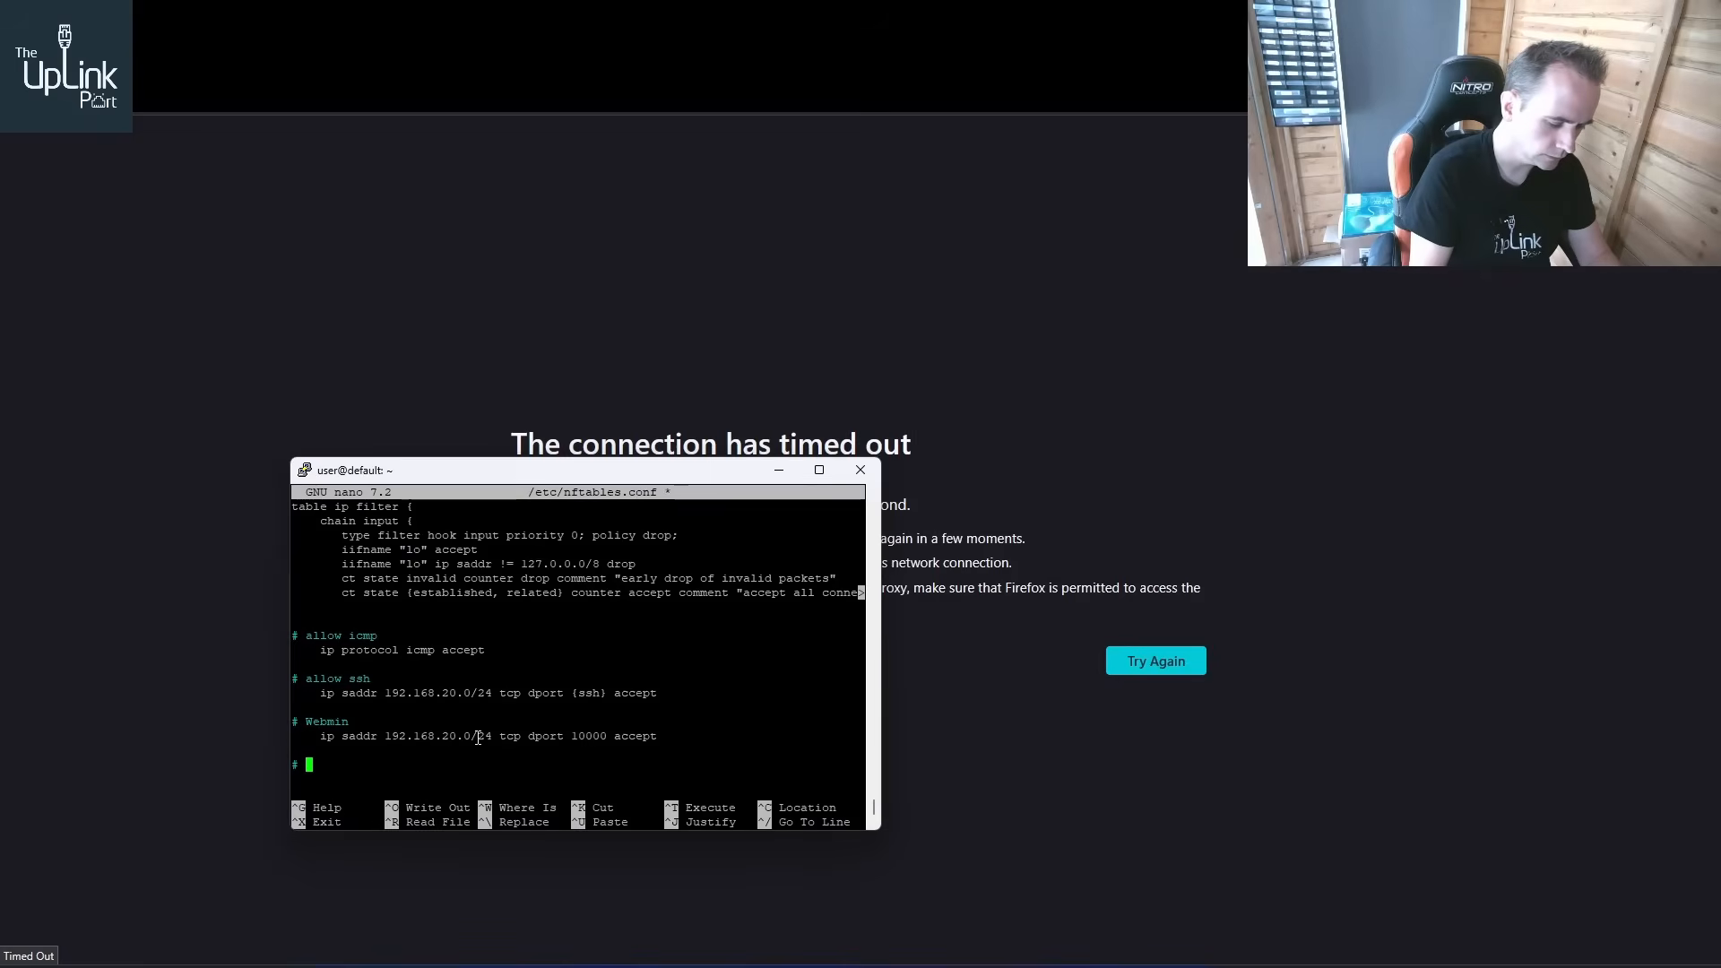
{"action": "key", "text": "Return"}
{"action": "key", "text": "Return"}
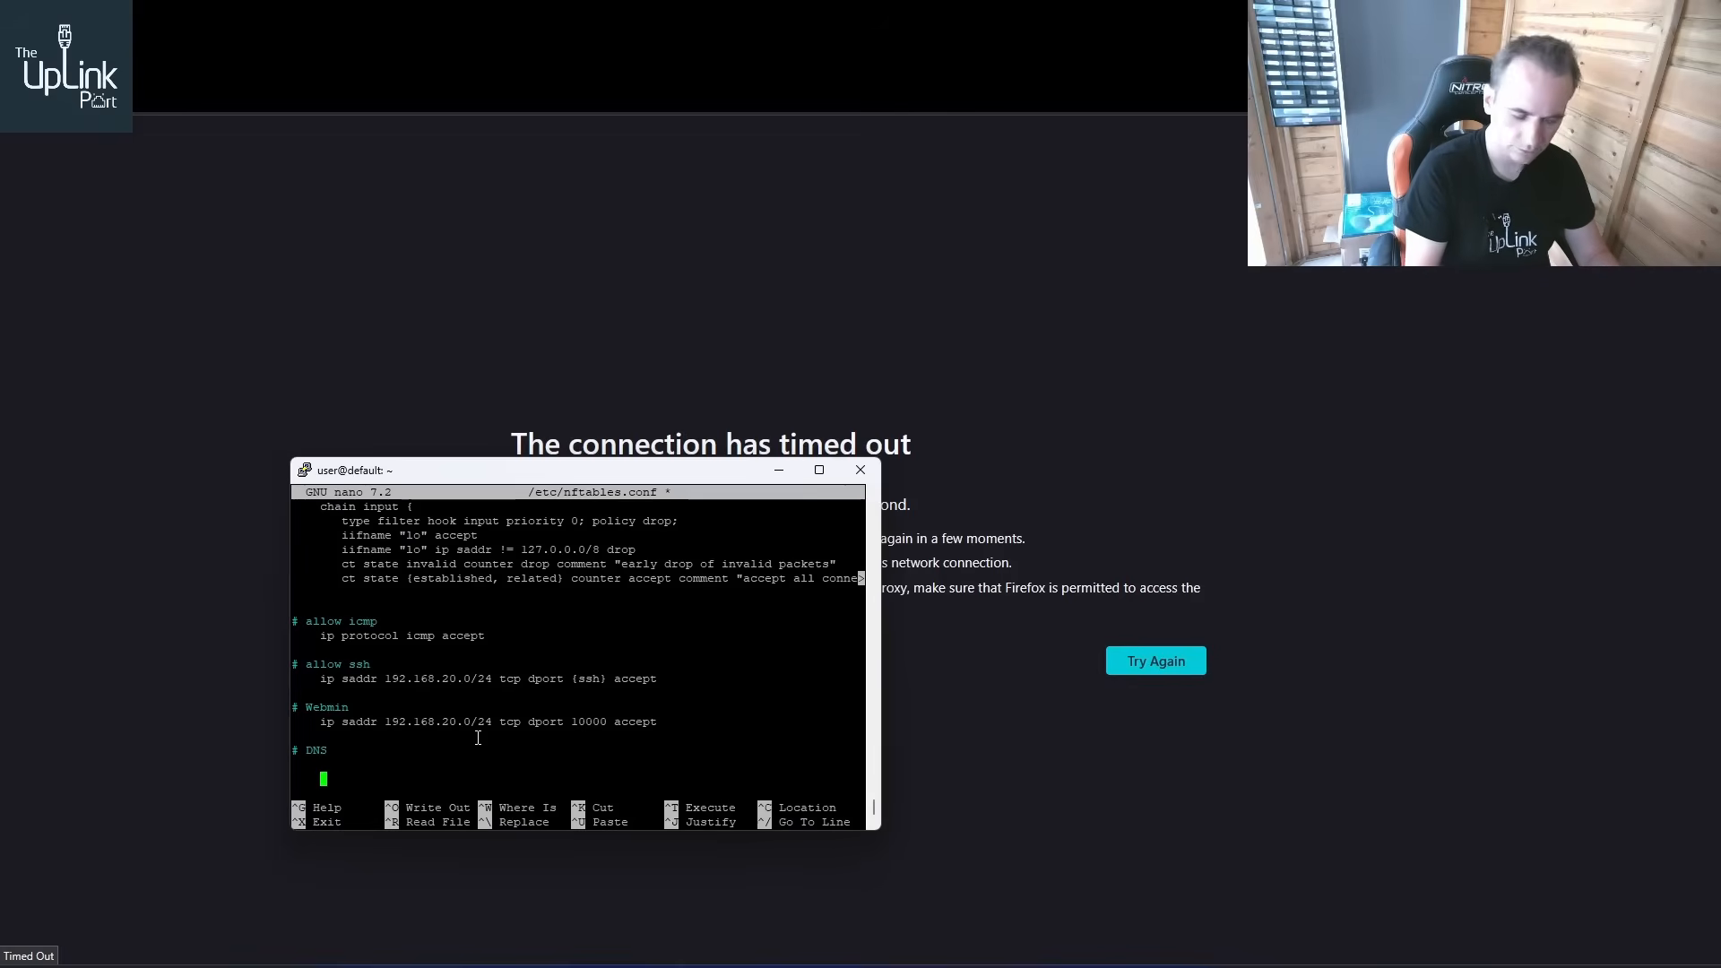
{"action": "type", "text": "udp por"}
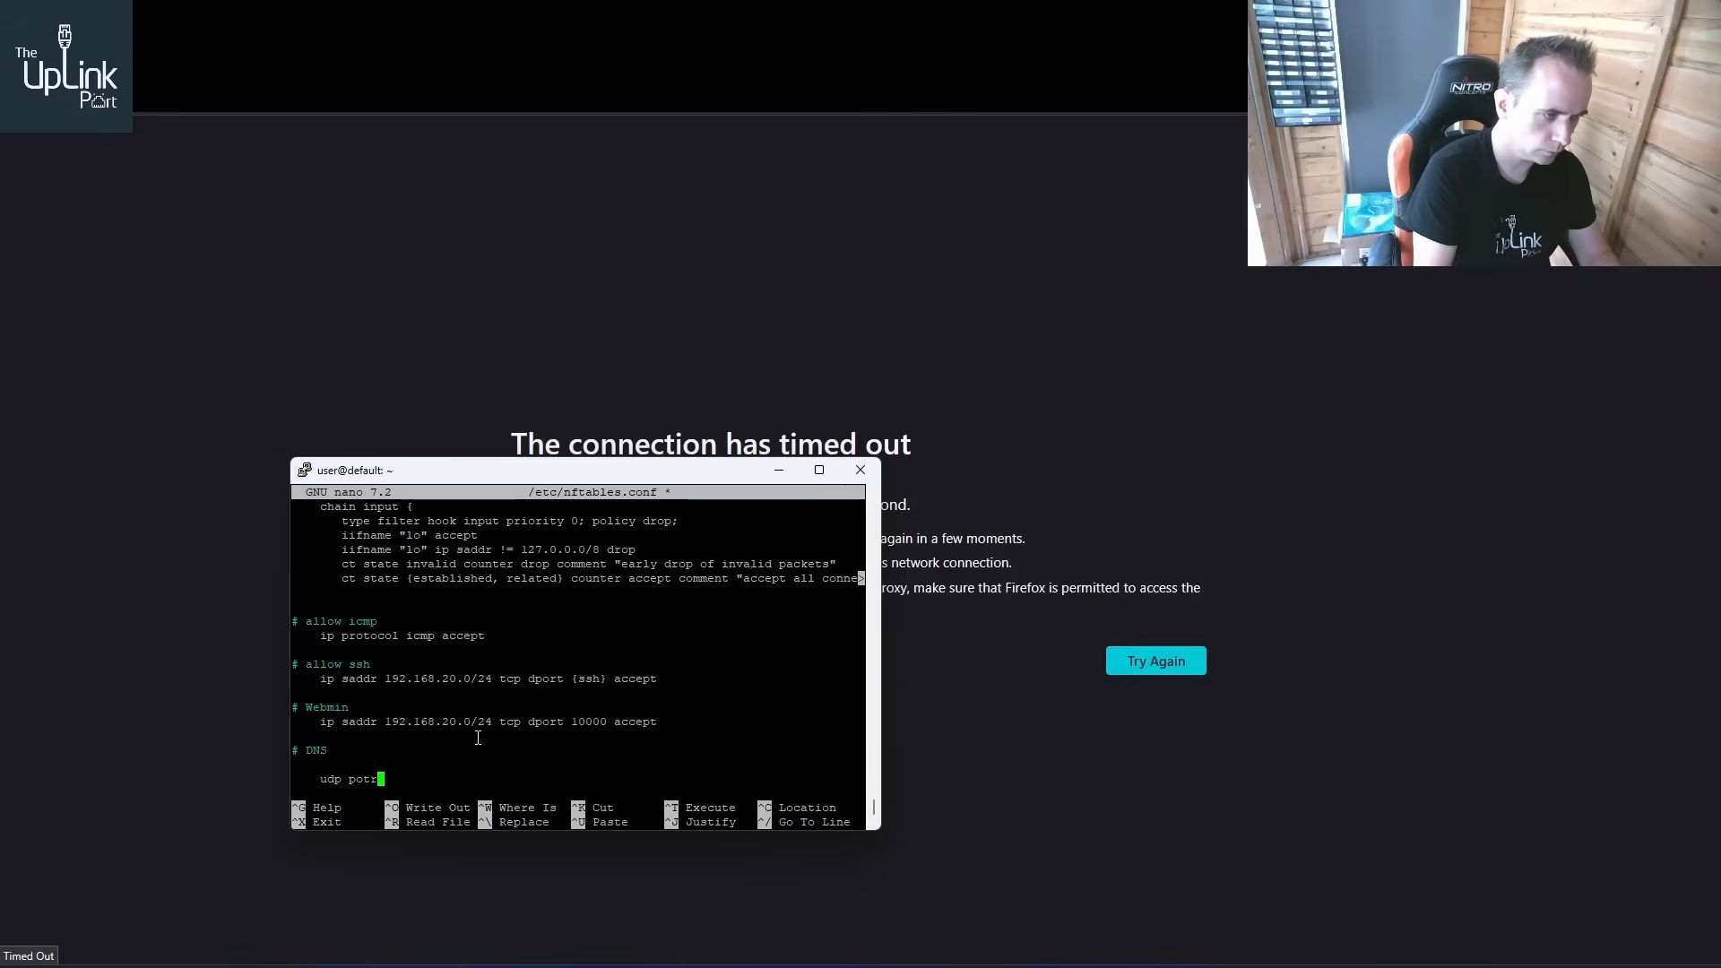
{"action": "type", "text": "t "}
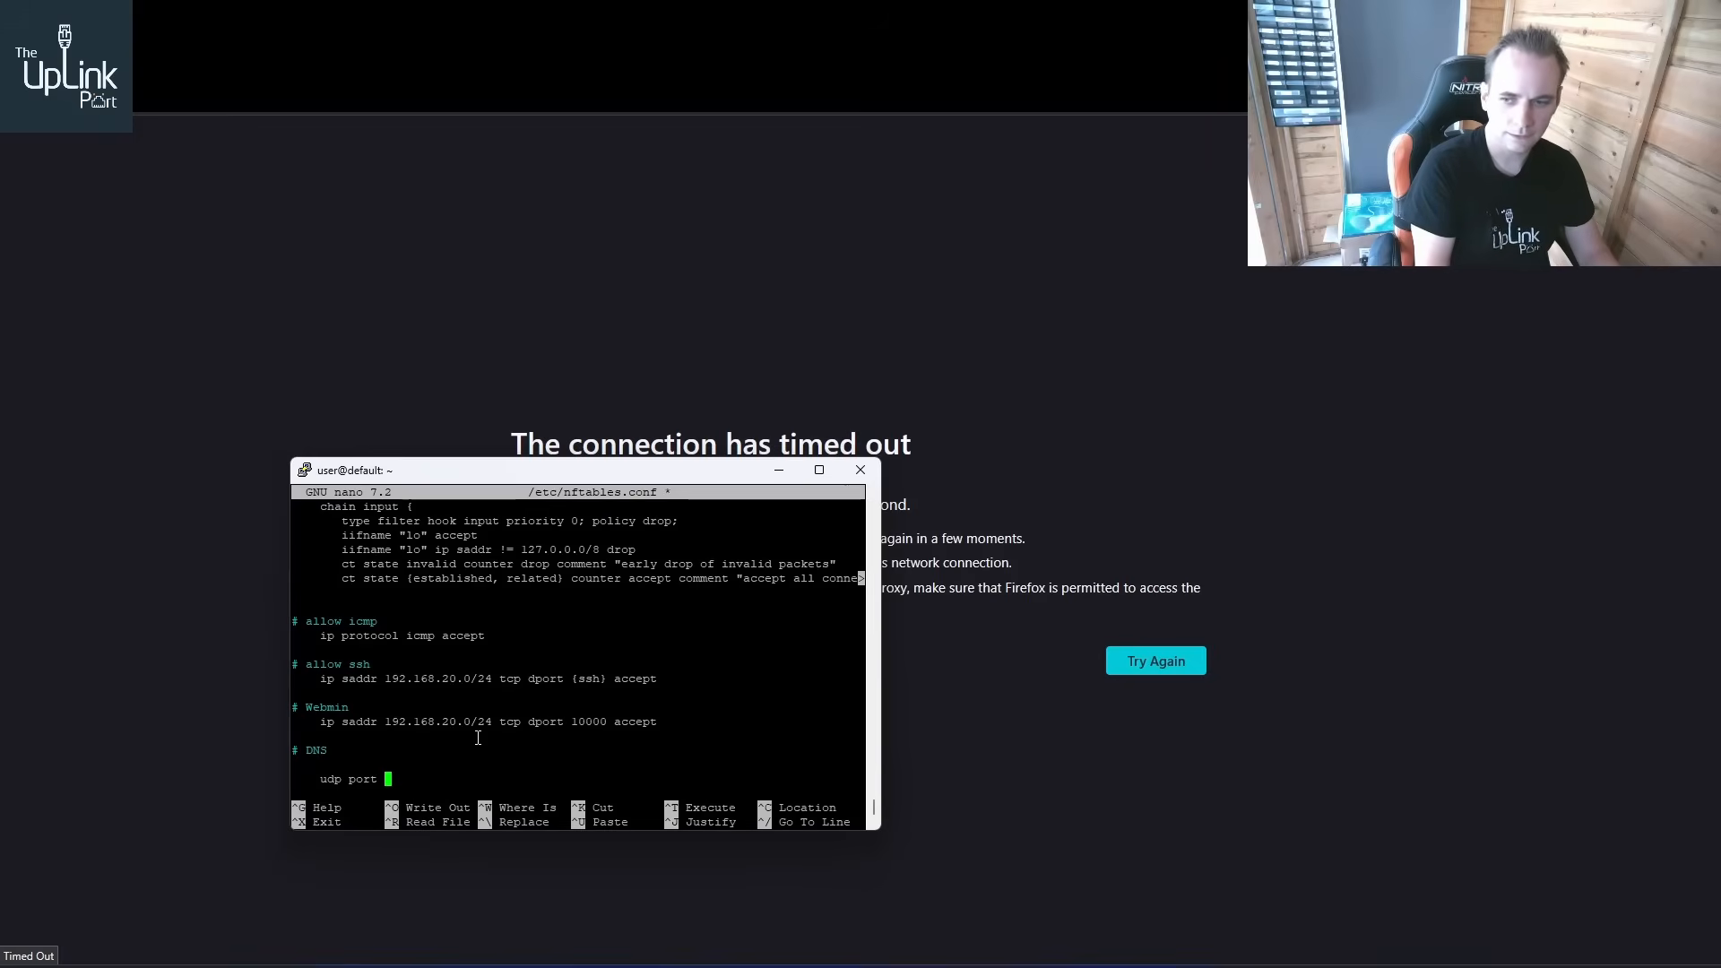
{"action": "type", "text": "53 accecp"}
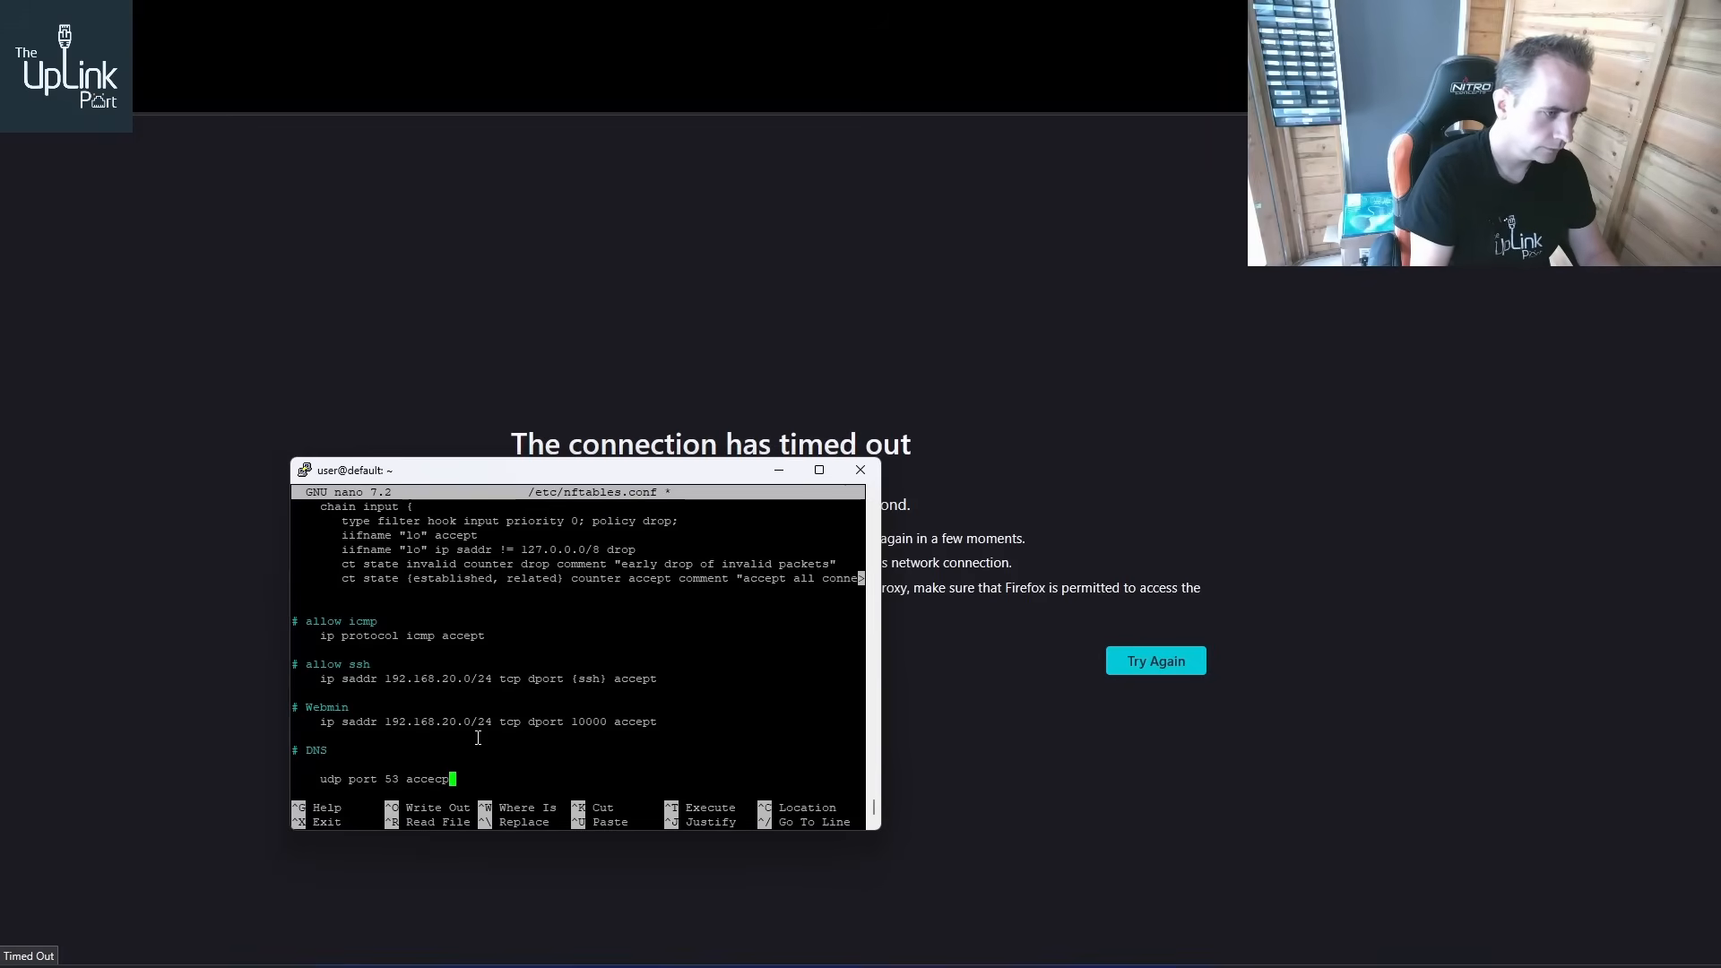
{"action": "key", "text": "BackSpace"}
{"action": "key", "text": "BackSpace"}
{"action": "key", "text": "BackSpace"}
{"action": "key", "text": "BackSpace"}
{"action": "key", "text": "BackSpace"}
{"action": "type", "text": "accept"}
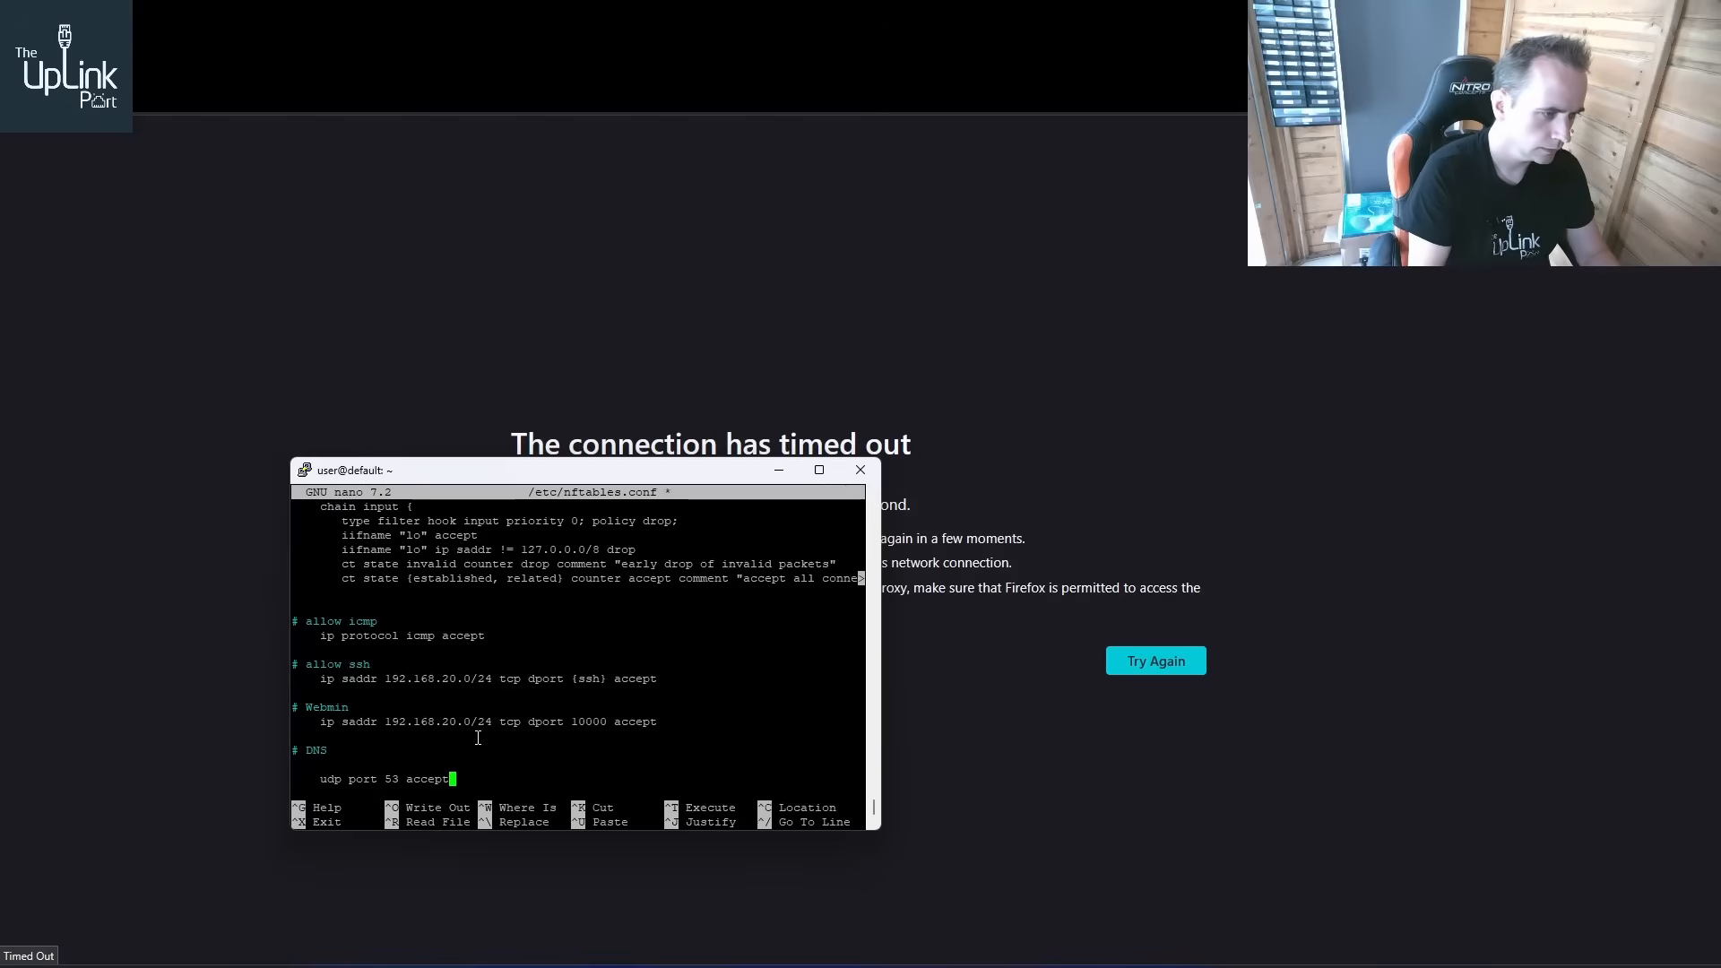
{"action": "key", "text": "Return"}
{"action": "key", "text": "Tab"}
{"action": "key", "text": "BackSpace"}
{"action": "type", "text": "t"}
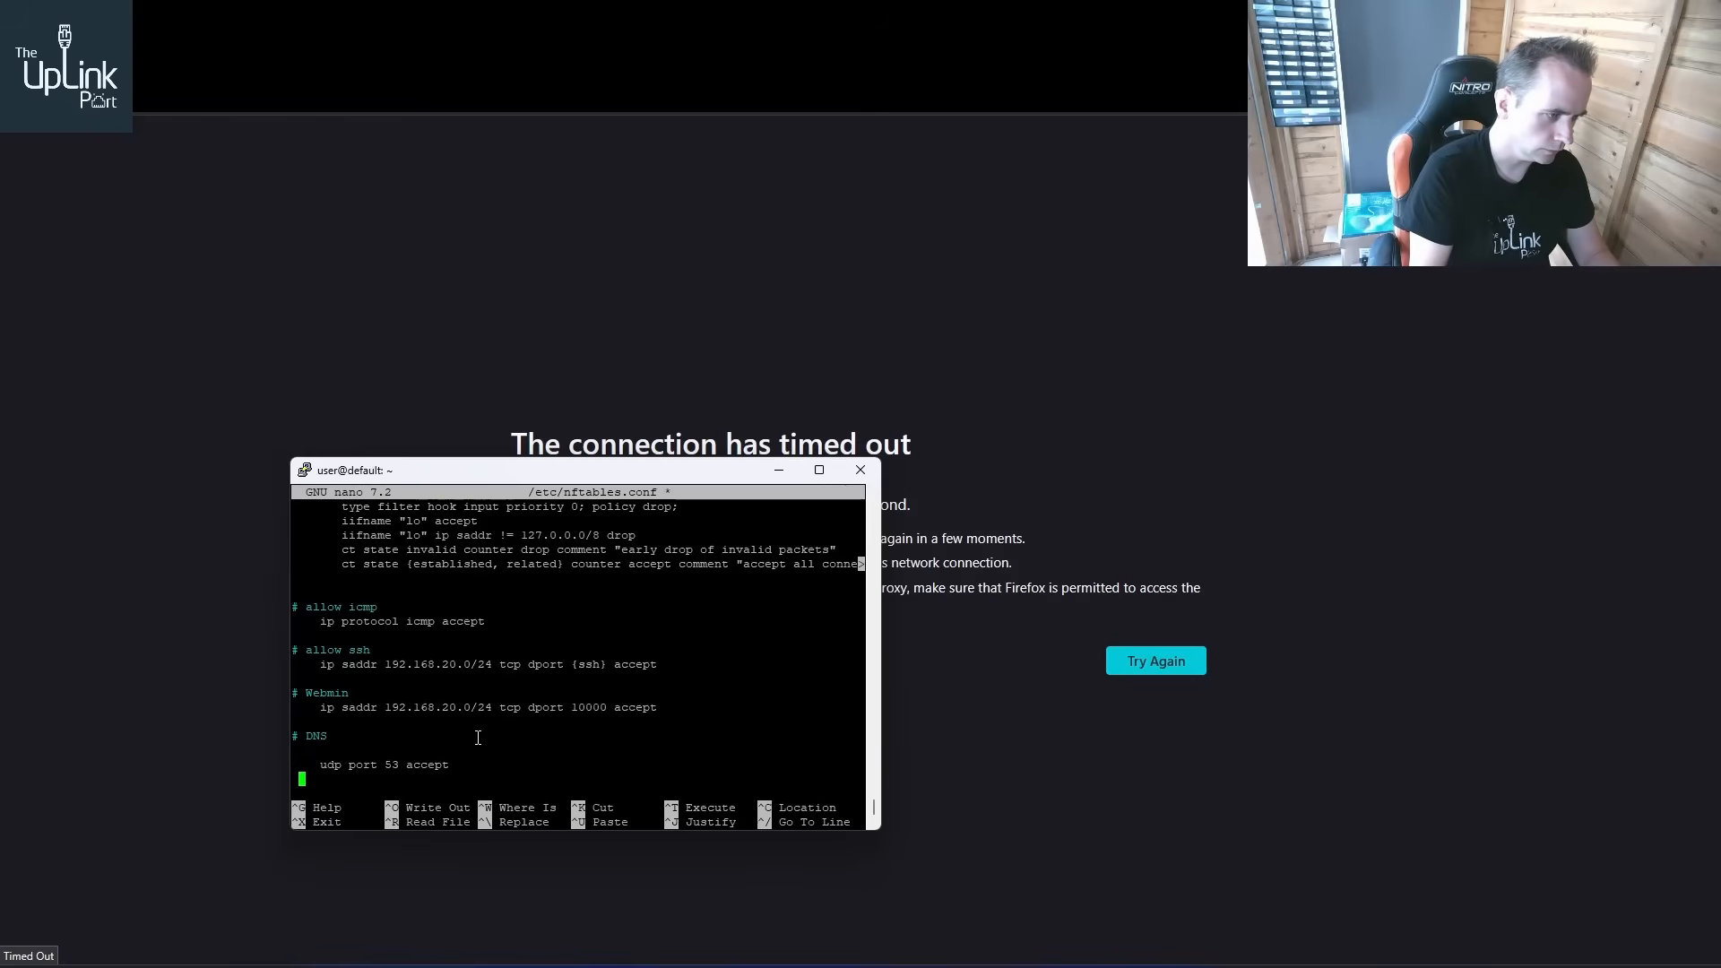
{"action": "type", "text": "cp"}
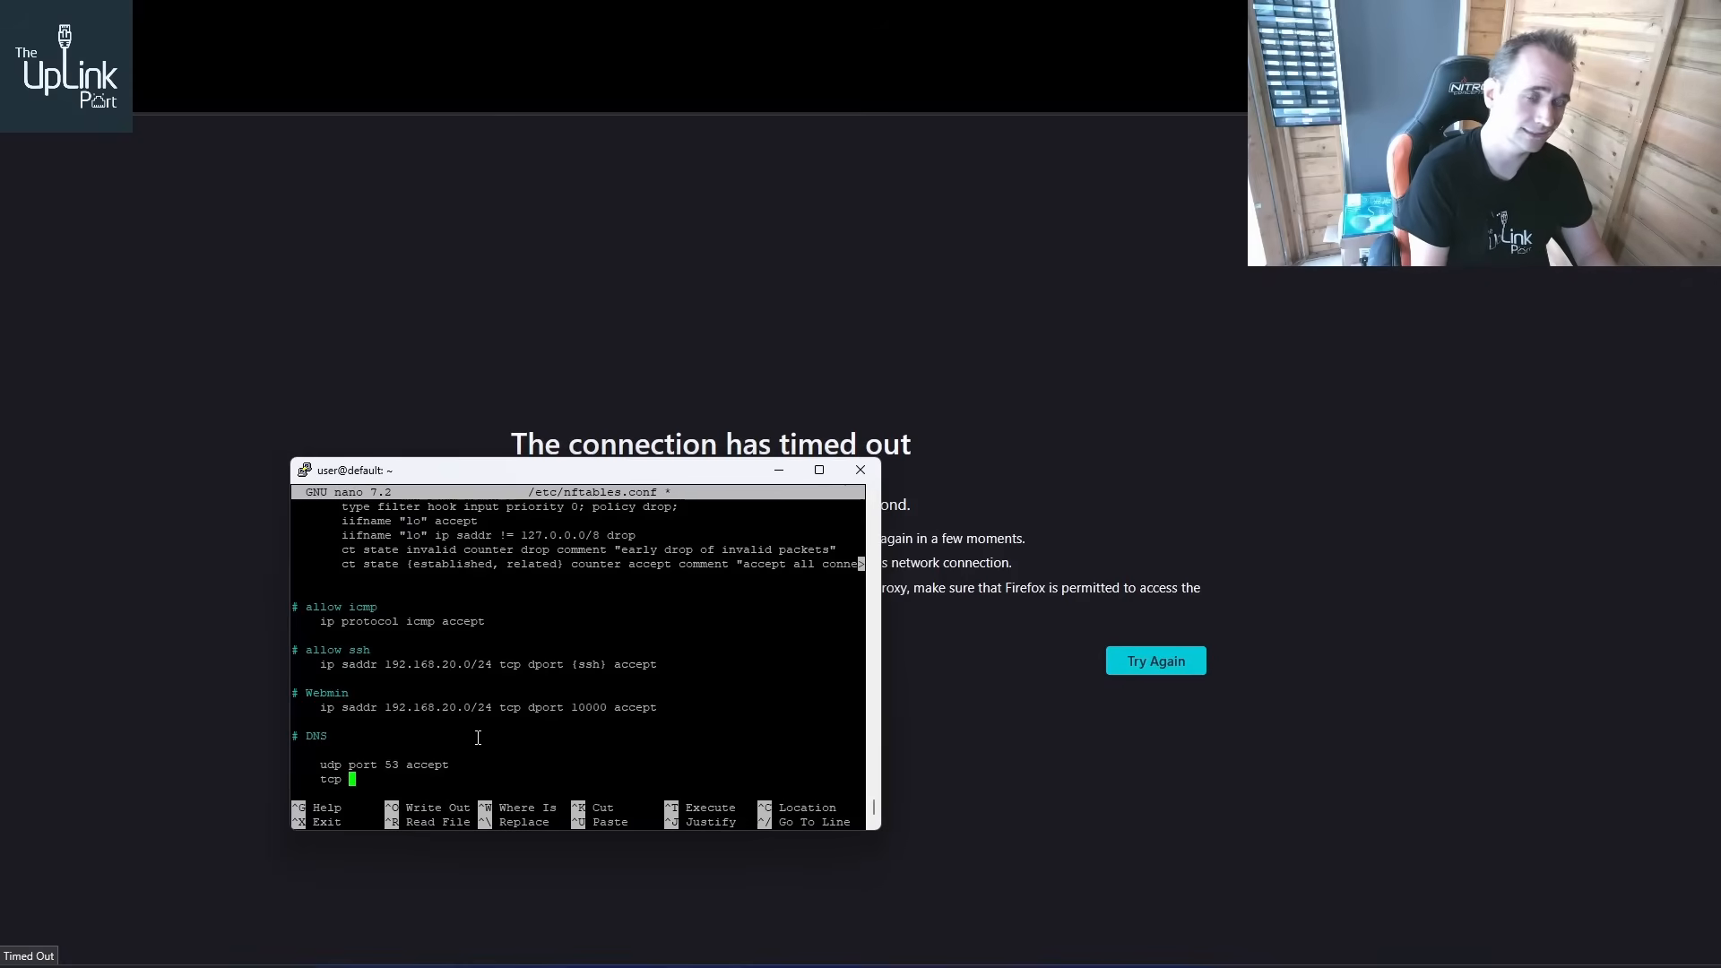
{"action": "type", "text": " port "}
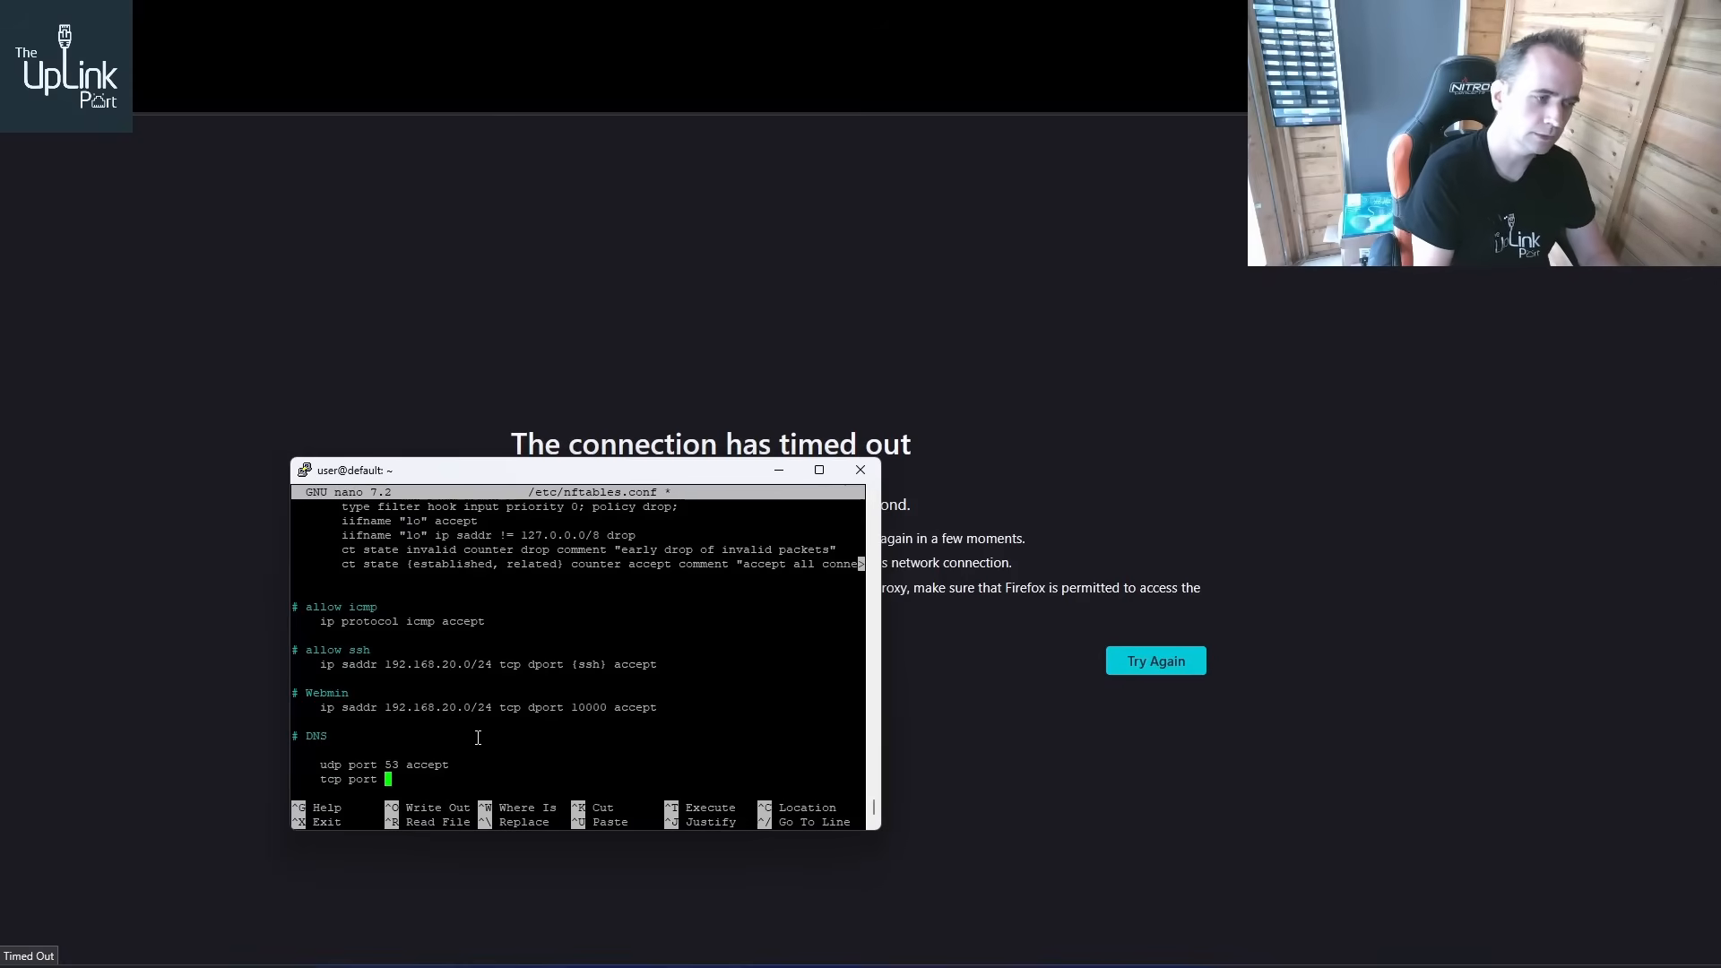
{"action": "type", "text": "53"}
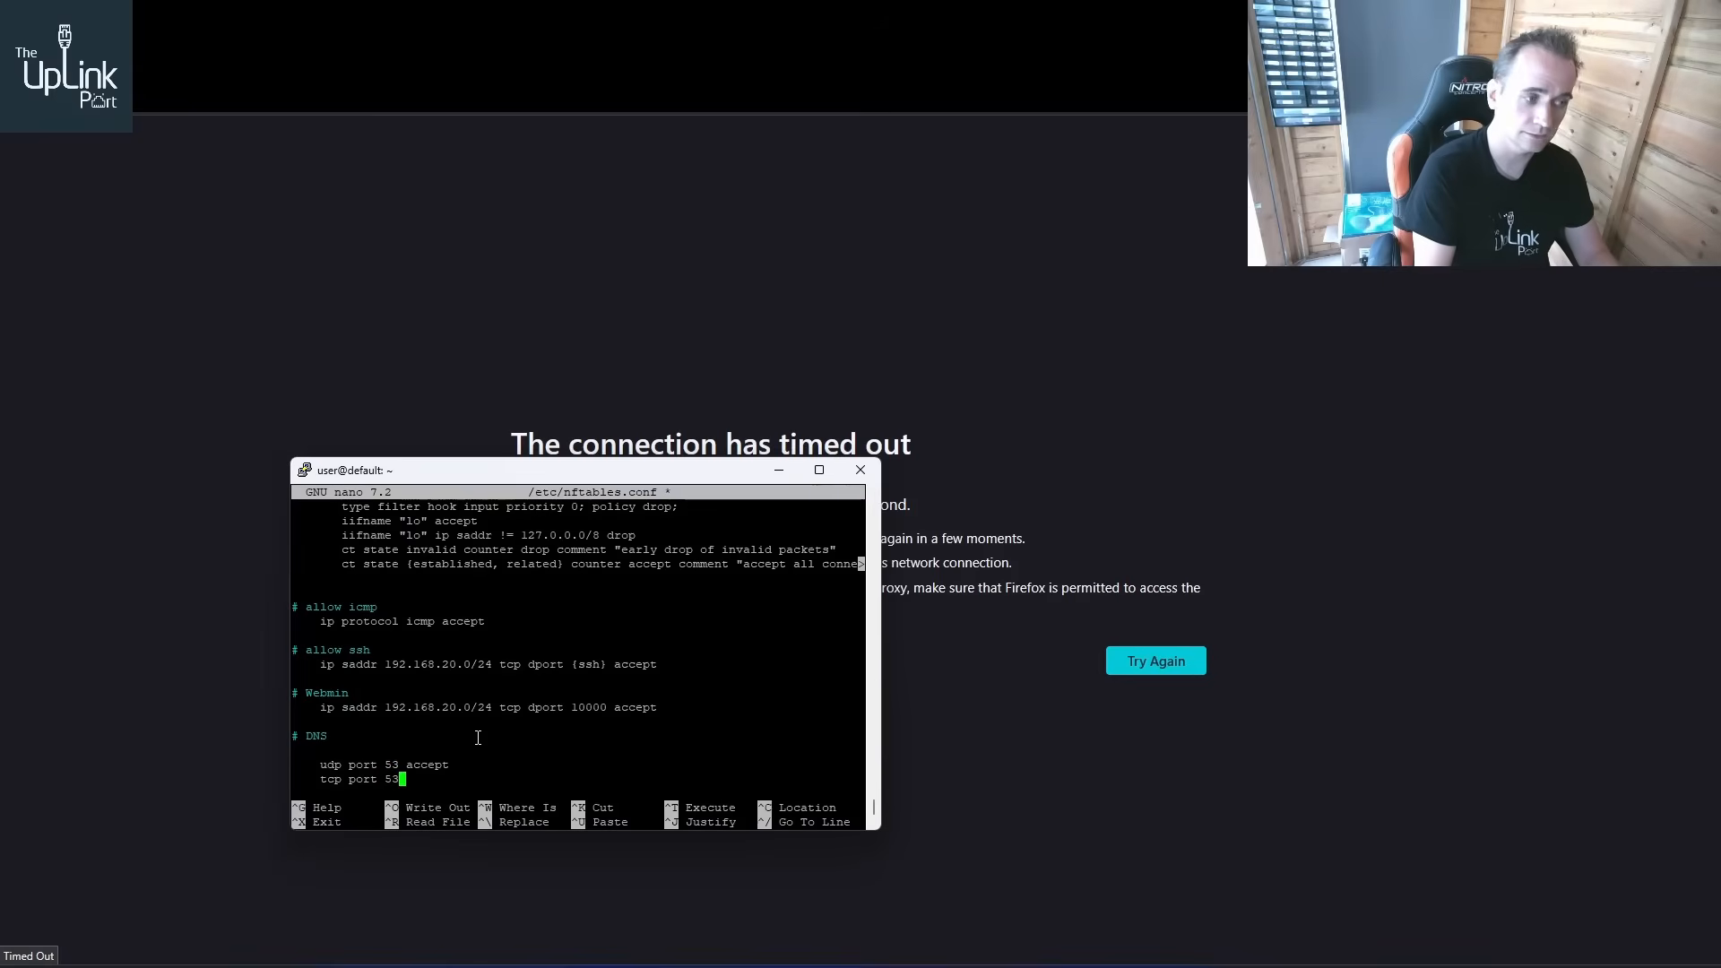
{"action": "type", "text": " accept"}
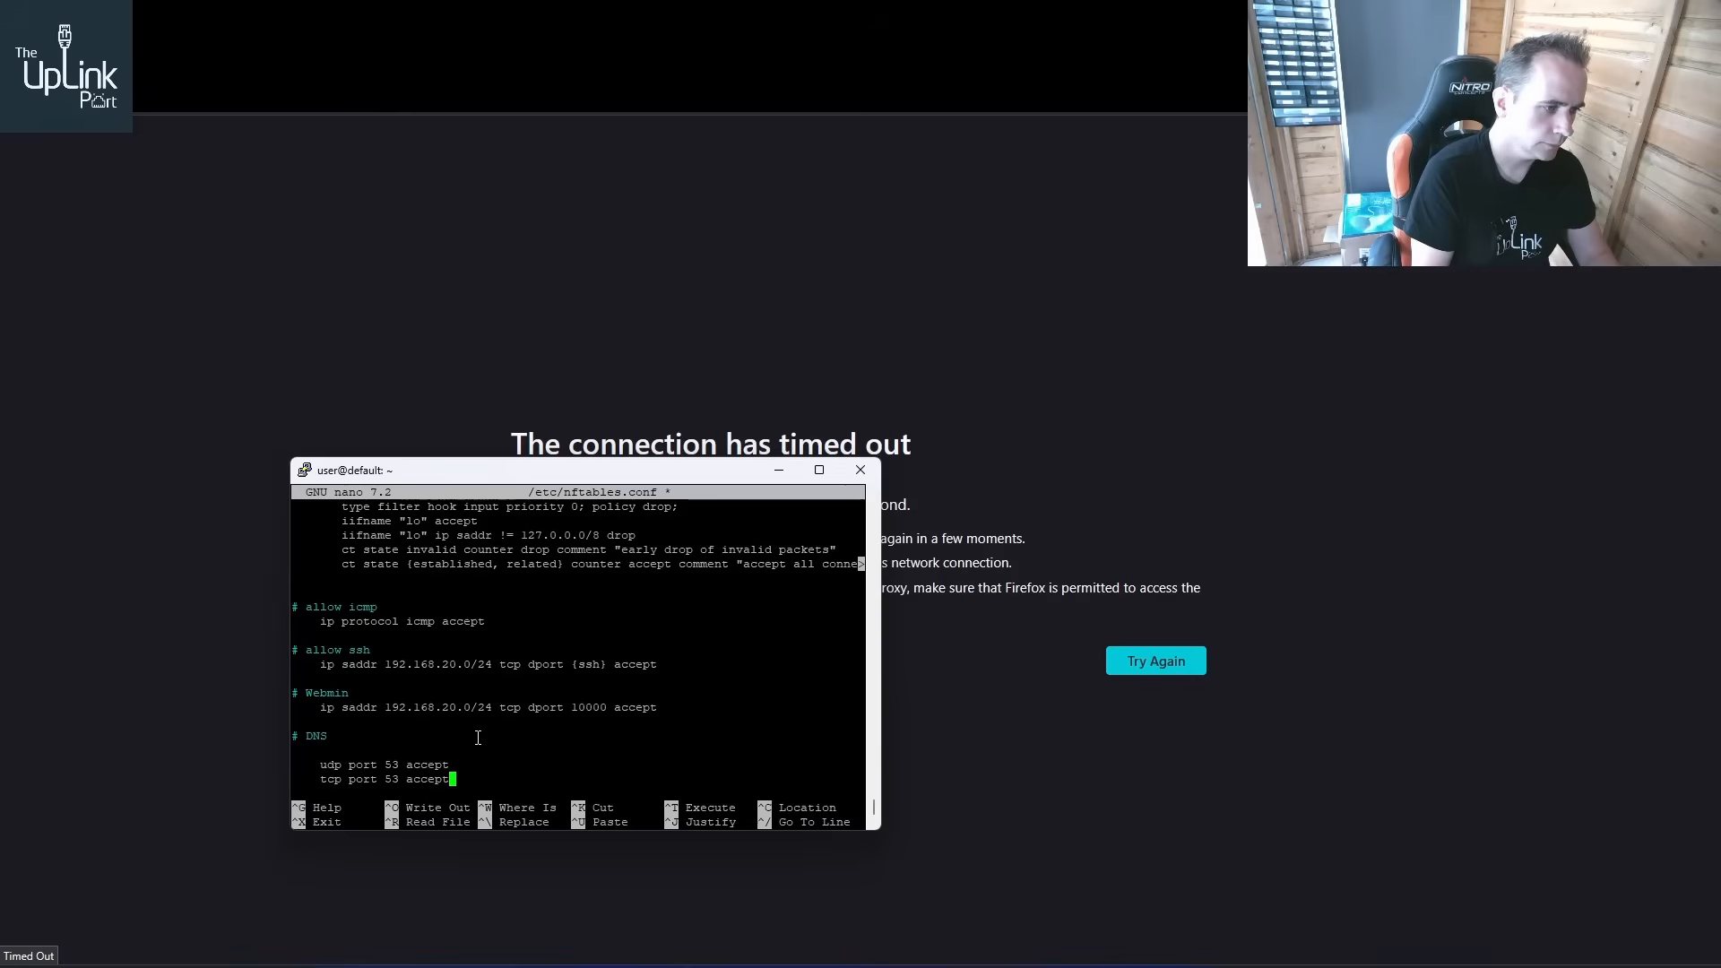
{"action": "key", "text": "Return"}
{"action": "key", "text": "Return"}
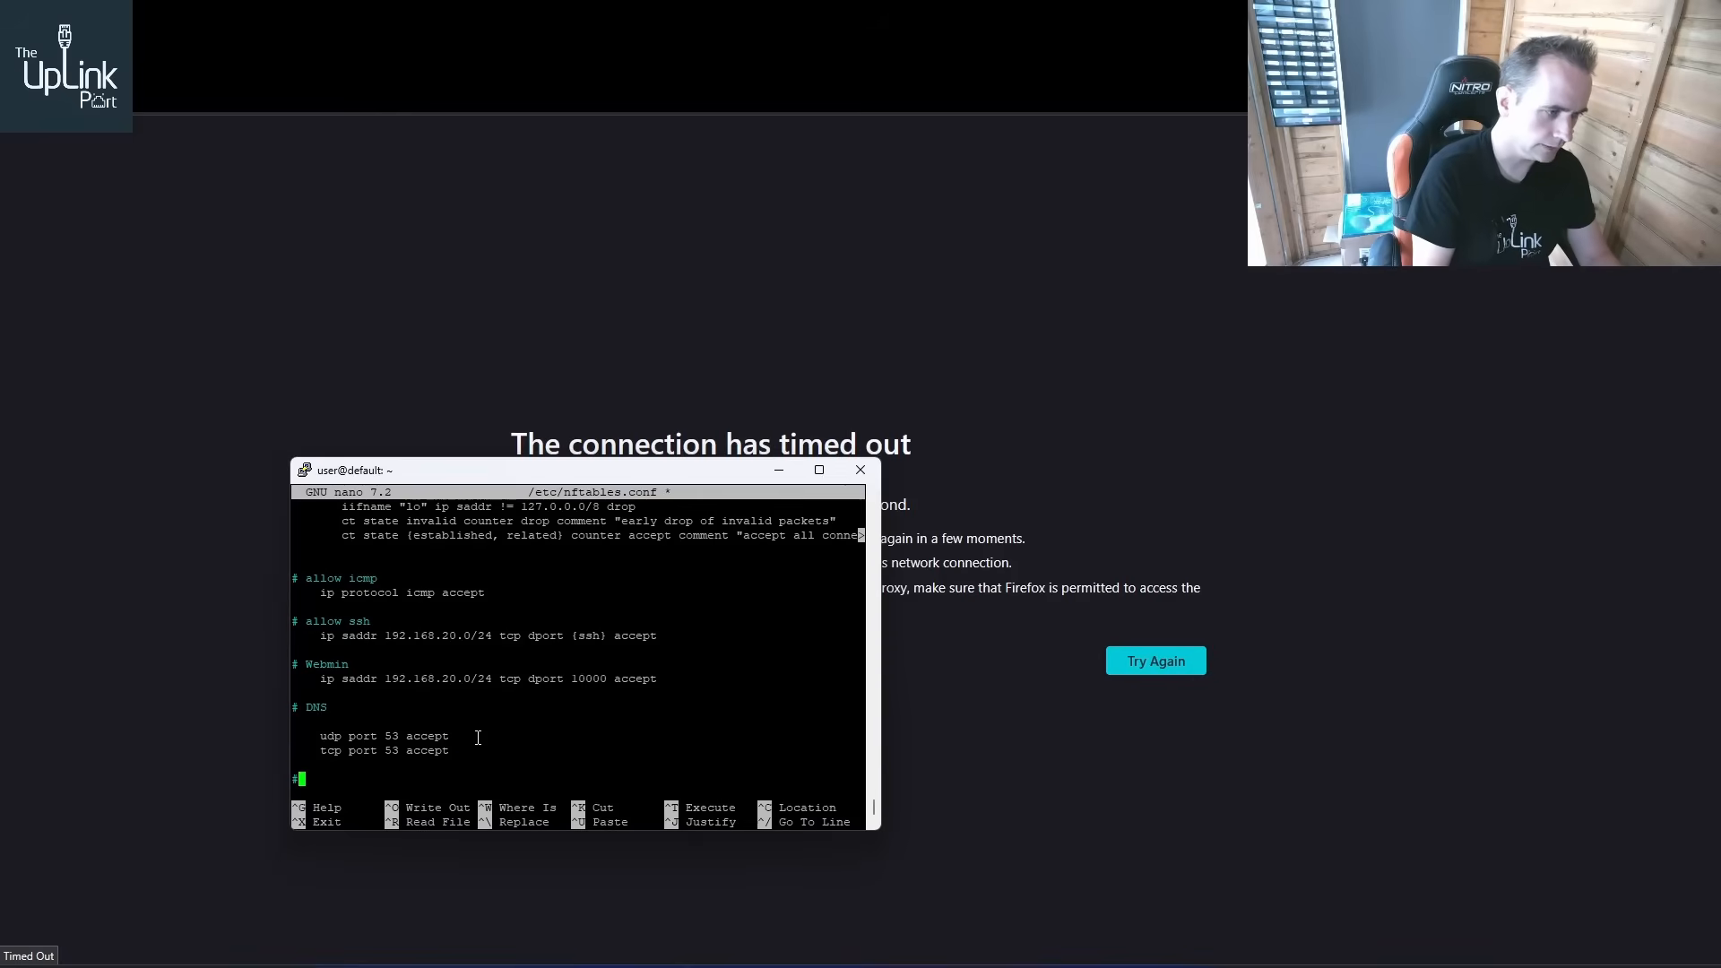
Add a "# HTTP" comment line and paste a copy of the Webmin rule beneath it
{"action": "type", "text": "# "}
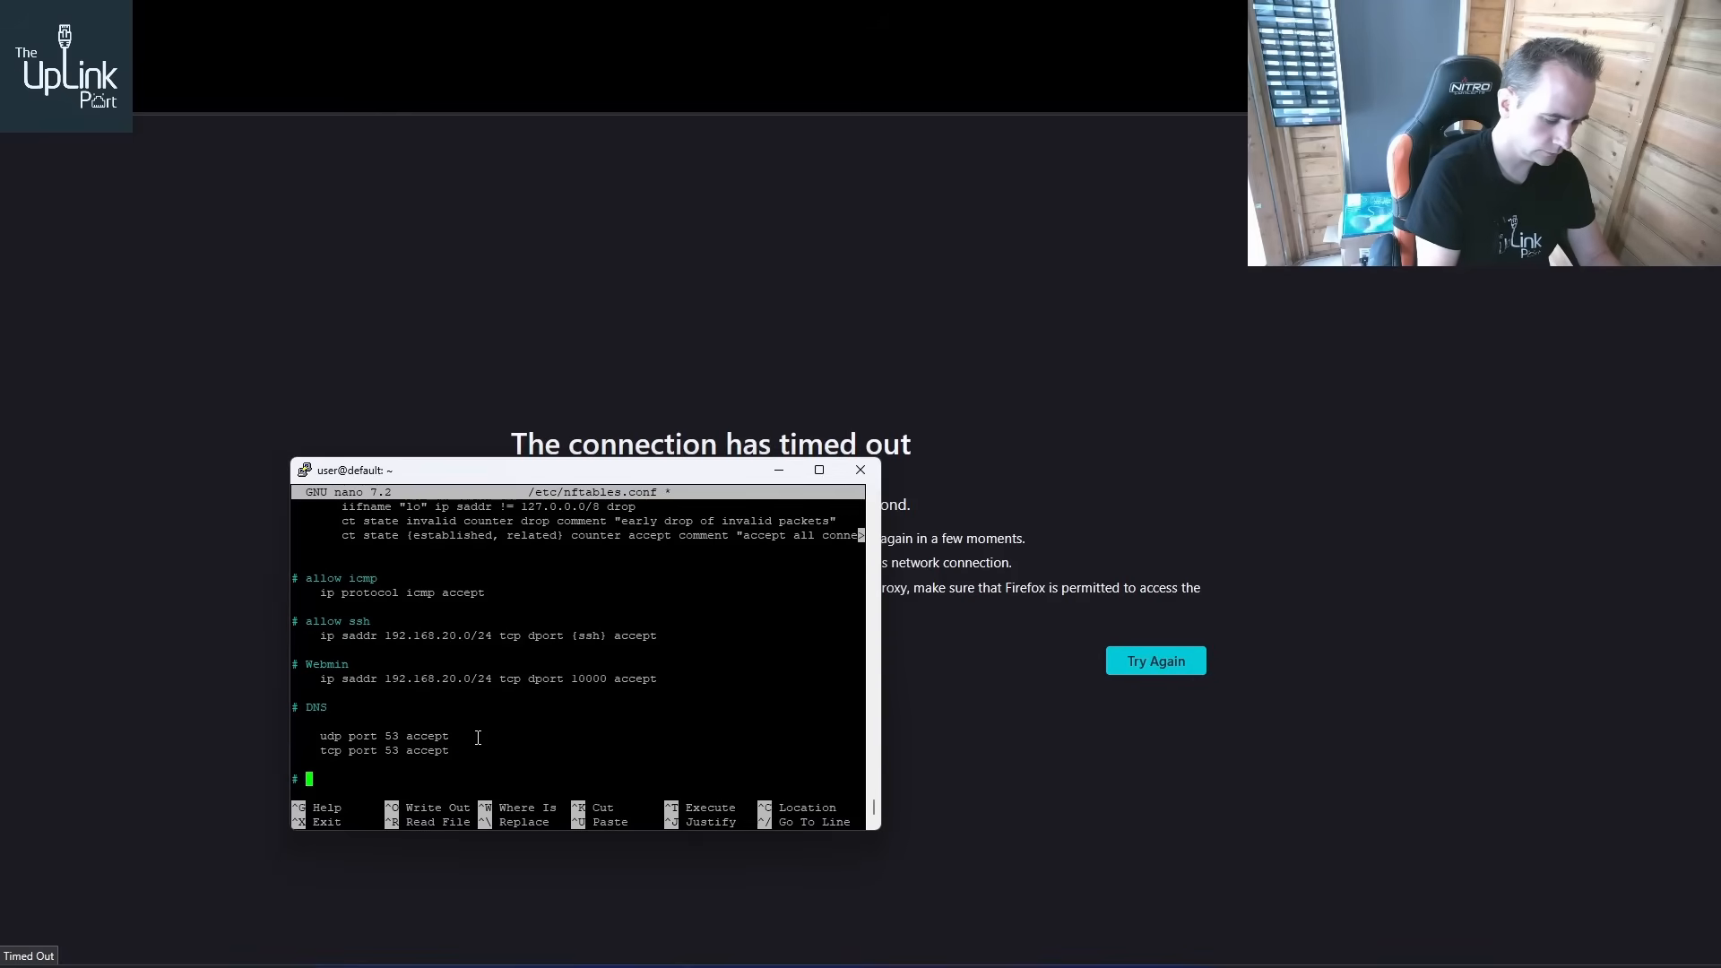
{"action": "type", "text": "HTTP"}
{"action": "key", "text": "Return"}
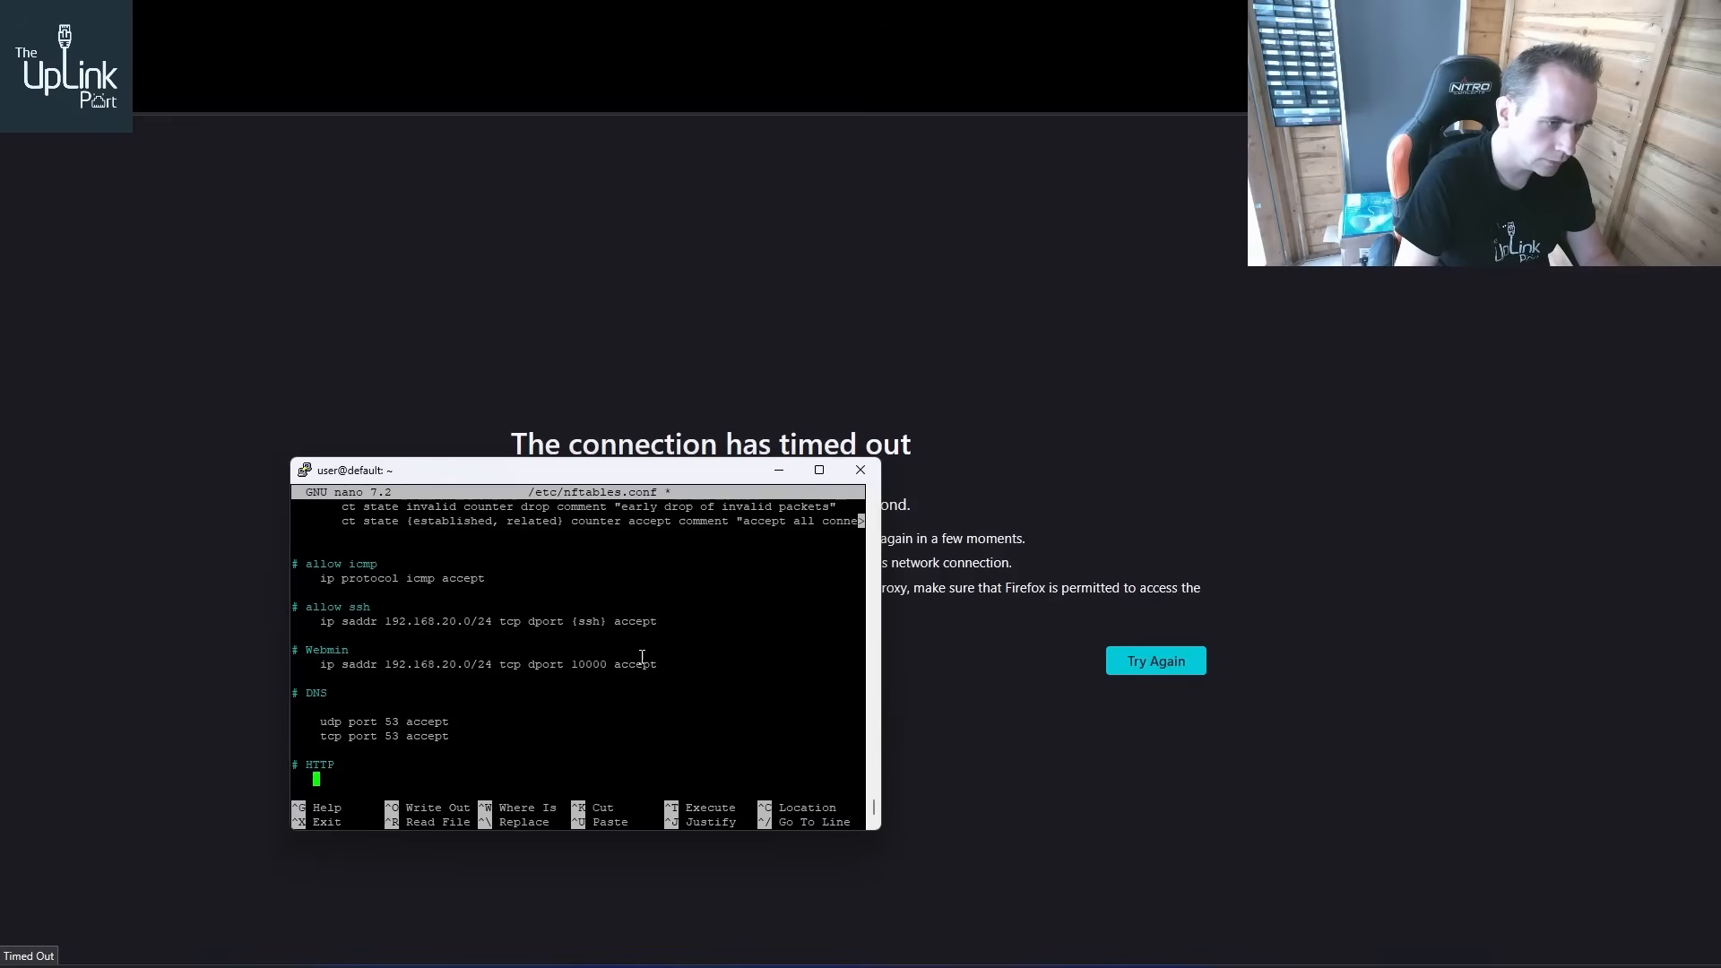
{"action": "left_click_drag", "start_coordinate": [657, 664], "coordinate": [293, 650]}
{"action": "left_click", "coordinate": [388, 739]}
{"action": "left_click_drag", "start_coordinate": [660, 660], "coordinate": [293, 663]}
{"action": "right_click", "coordinate": [375, 770]}
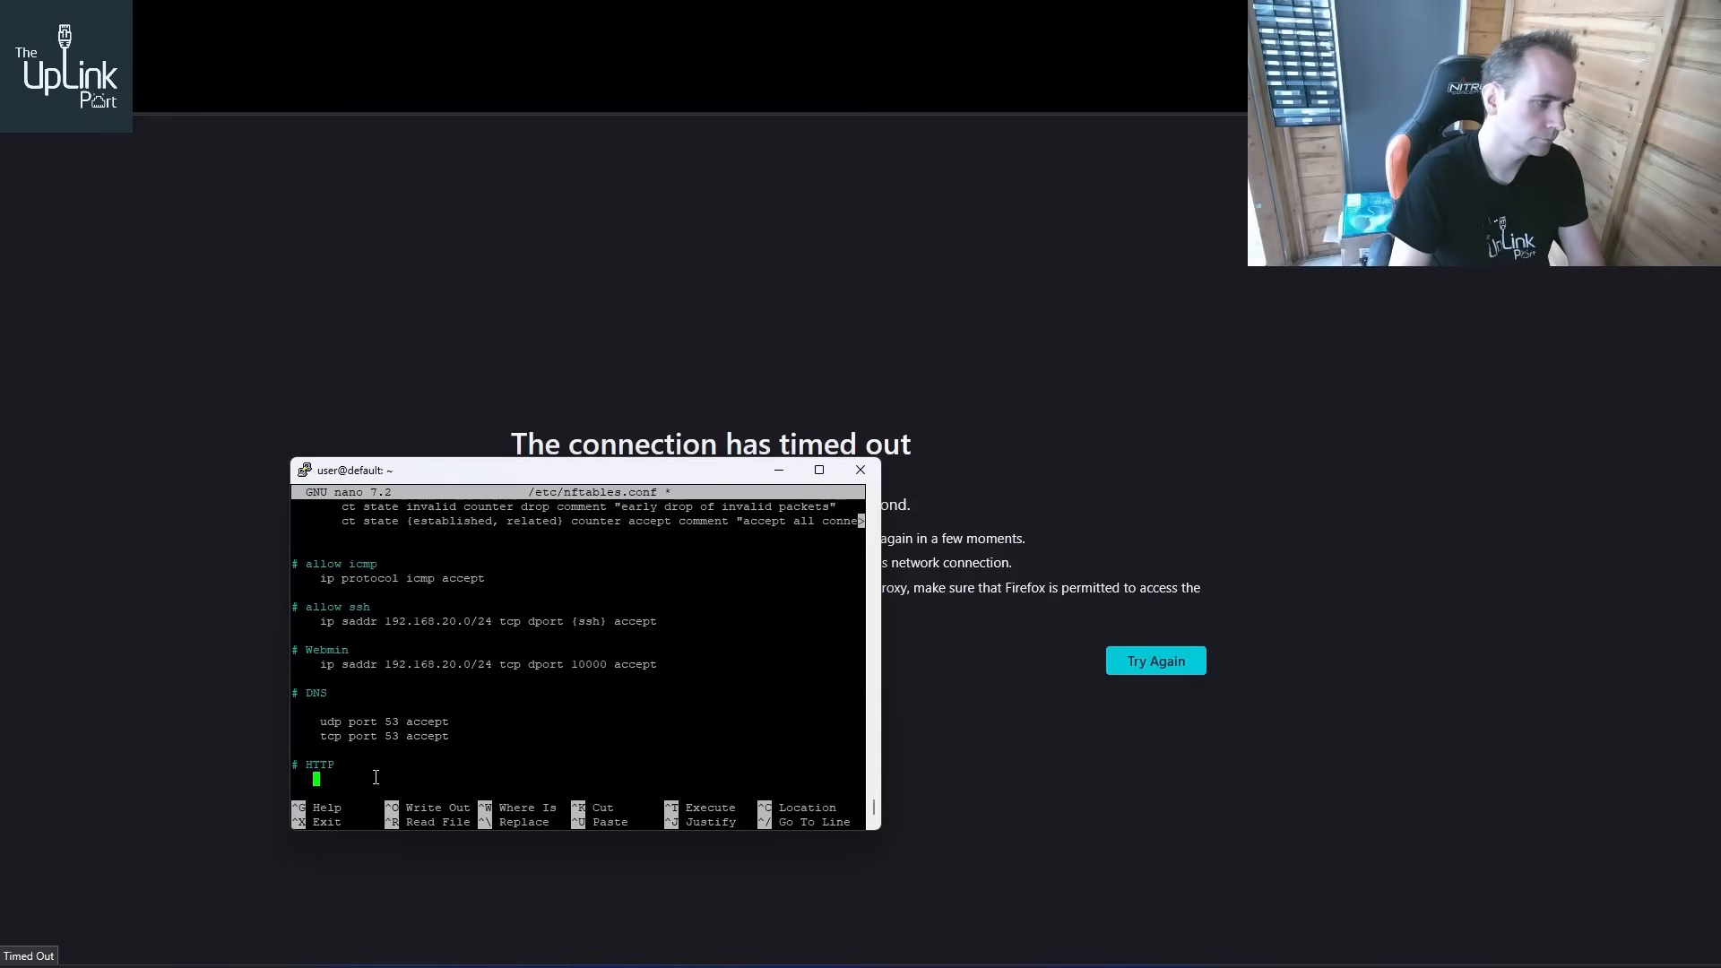
{"action": "key", "text": "Up"}
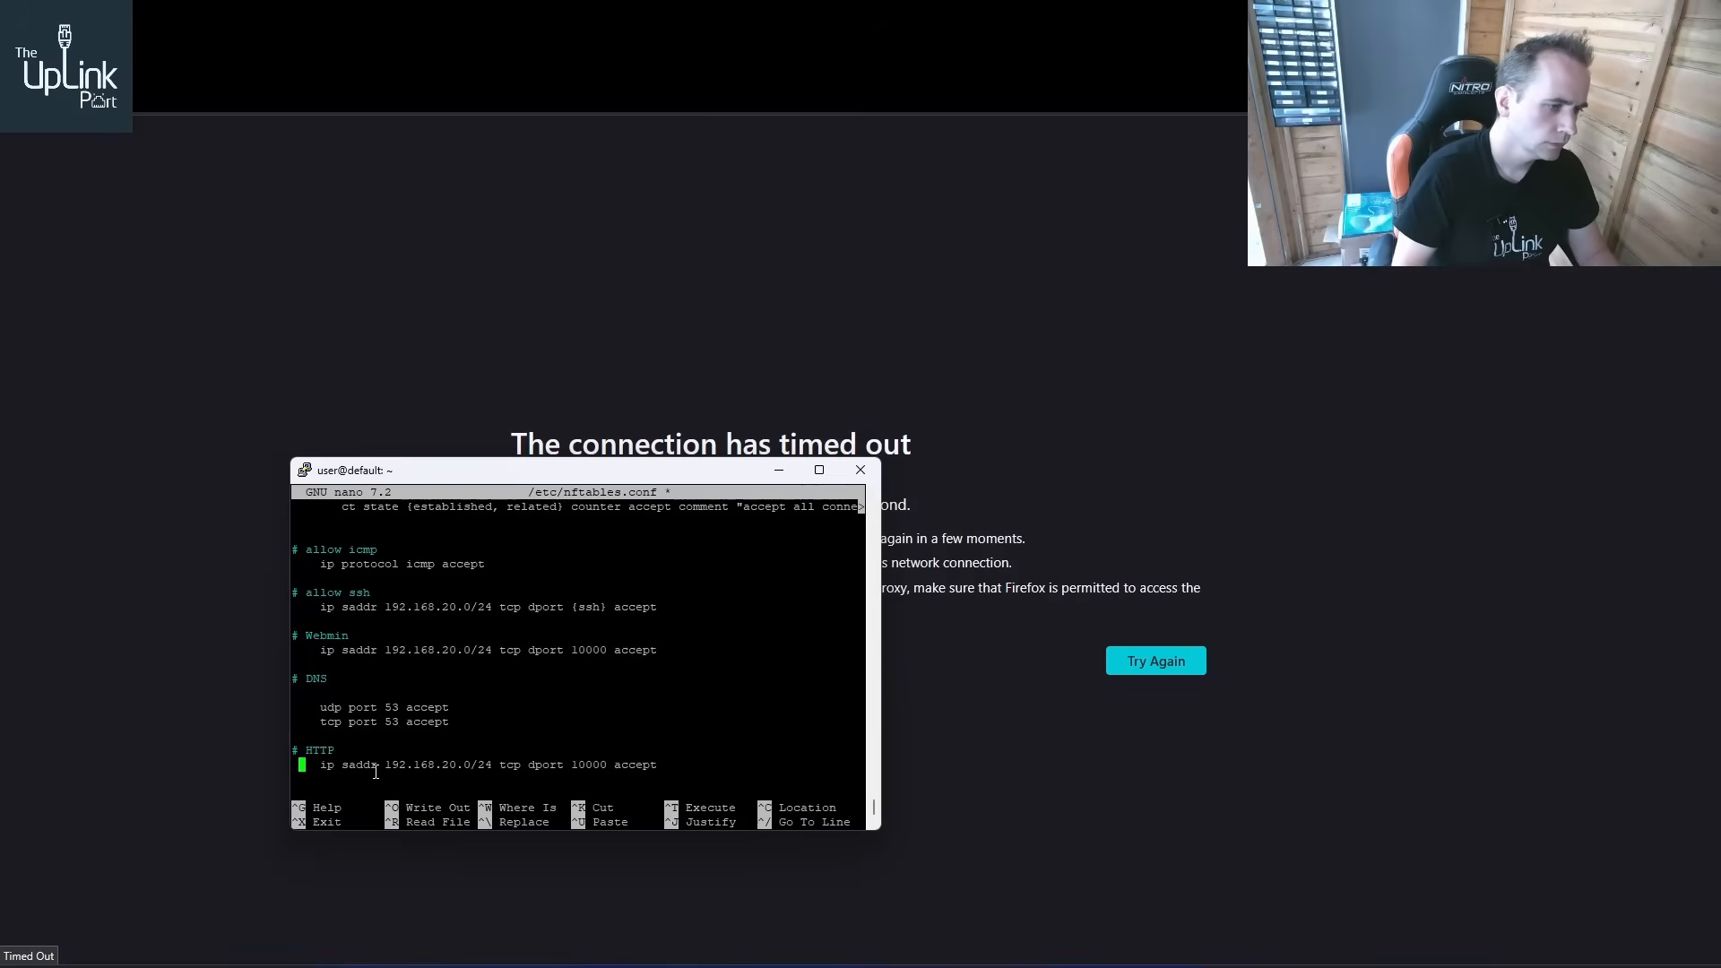
Replace the copied rule's port 10000 with the port set {http,http}
{"action": "key", "text": "Right"}
{"action": "key", "text": "Right"}
{"action": "key", "text": "Right"}
{"action": "key", "text": "Right"}
{"action": "key", "text": "Right"}
{"action": "key", "text": "Right"}
{"action": "key", "text": "Right"}
{"action": "key", "text": "Right"}
{"action": "key", "text": "Right"}
{"action": "key", "text": "Right"}
{"action": "key", "text": "Right"}
{"action": "key", "text": "Right"}
{"action": "key", "text": "Right"}
{"action": "key", "text": "Right"}
{"action": "key", "text": "Right"}
{"action": "key", "text": "Right"}
{"action": "key", "text": "Right"}
{"action": "key", "text": "Right"}
{"action": "key", "text": "Right"}
{"action": "key", "text": "Right"}
{"action": "key", "text": "Right"}
{"action": "key", "text": "Right"}
{"action": "key", "text": "Right"}
{"action": "key", "text": "Right"}
{"action": "key", "text": "Right"}
{"action": "key", "text": "Right"}
{"action": "key", "text": "Right"}
{"action": "key", "text": "Right"}
{"action": "key", "text": "Right"}
{"action": "key", "text": "Right"}
{"action": "key", "text": "Right"}
{"action": "key", "text": "Right"}
{"action": "key", "text": "Right"}
{"action": "key", "text": "Right"}
{"action": "key", "text": "Right"}
{"action": "key", "text": "Right"}
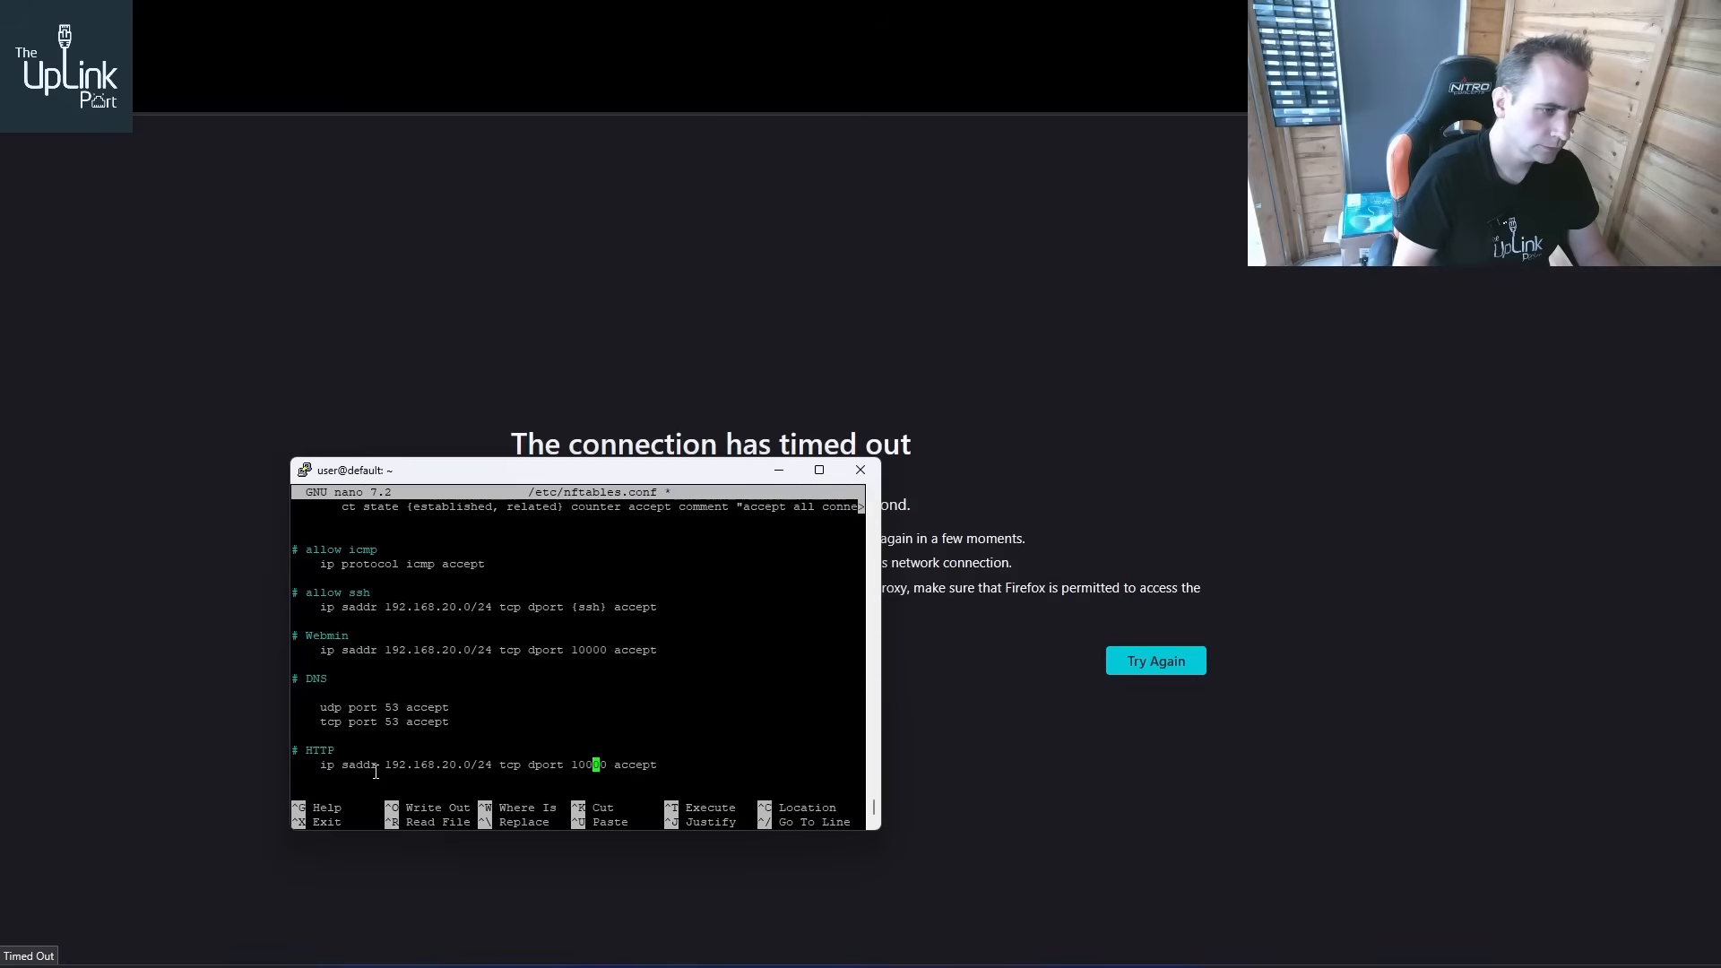
{"action": "key", "text": "BackSpace"}
{"action": "key", "text": "BackSpace"}
{"action": "key", "text": "BackSpace"}
{"action": "key", "text": "BackSpace"}
{"action": "key", "text": "BackSpace"}
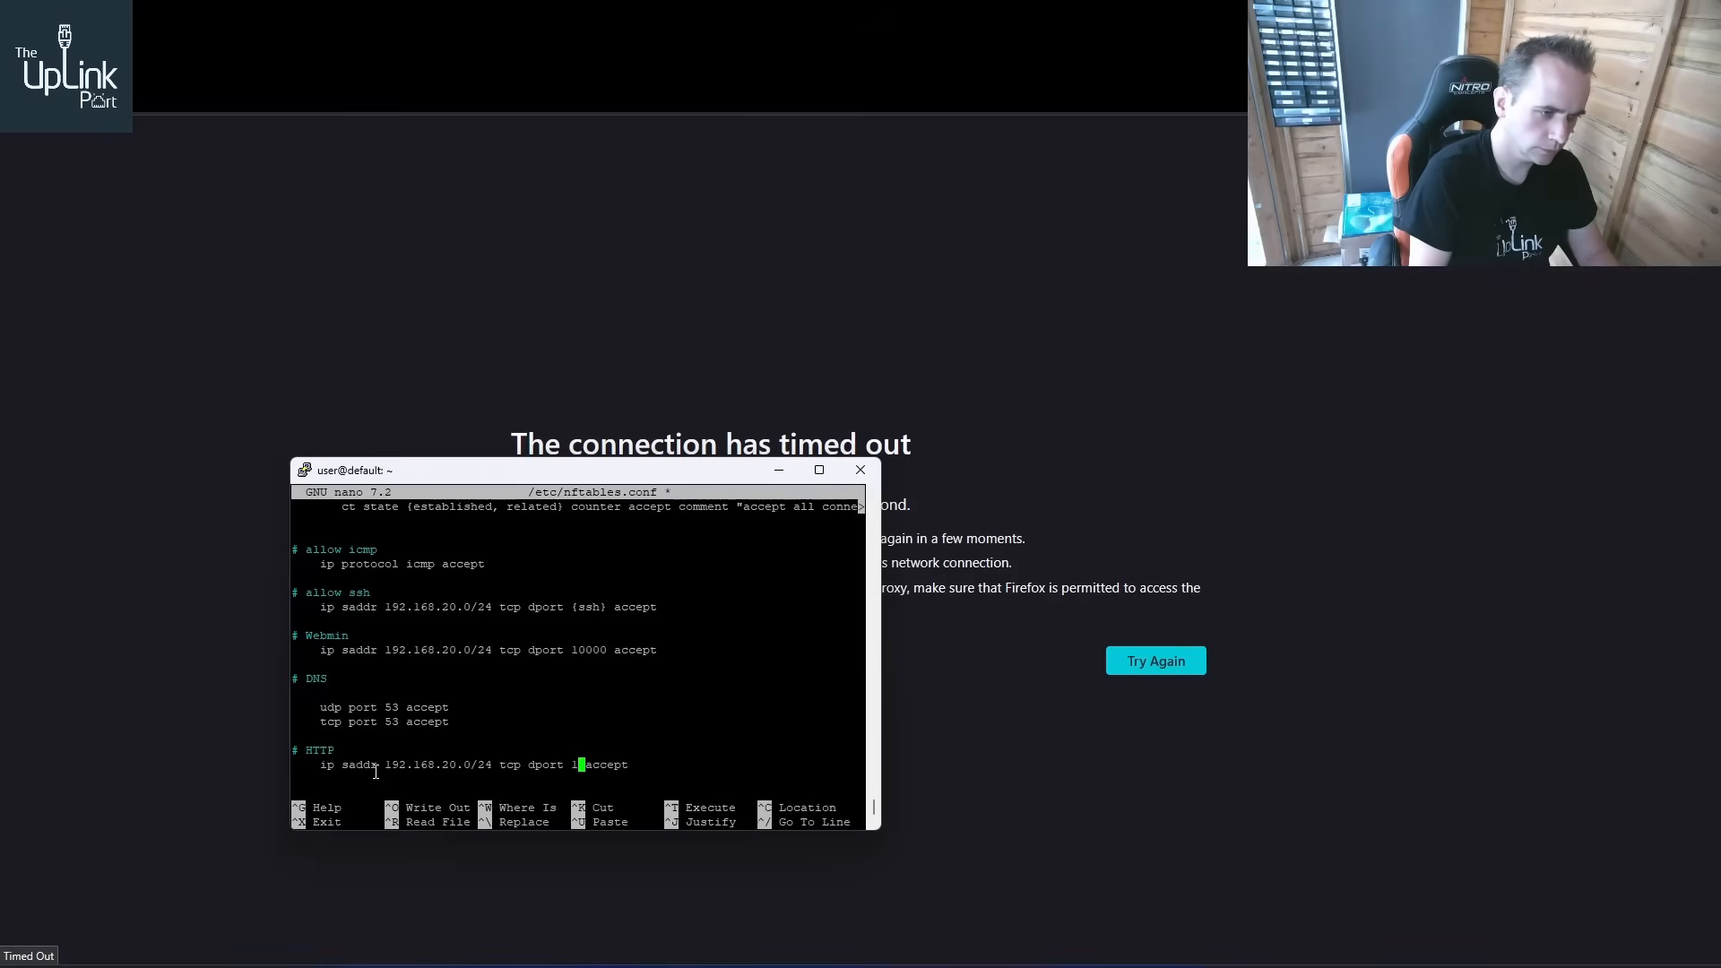
{"action": "type", "text": "{"}
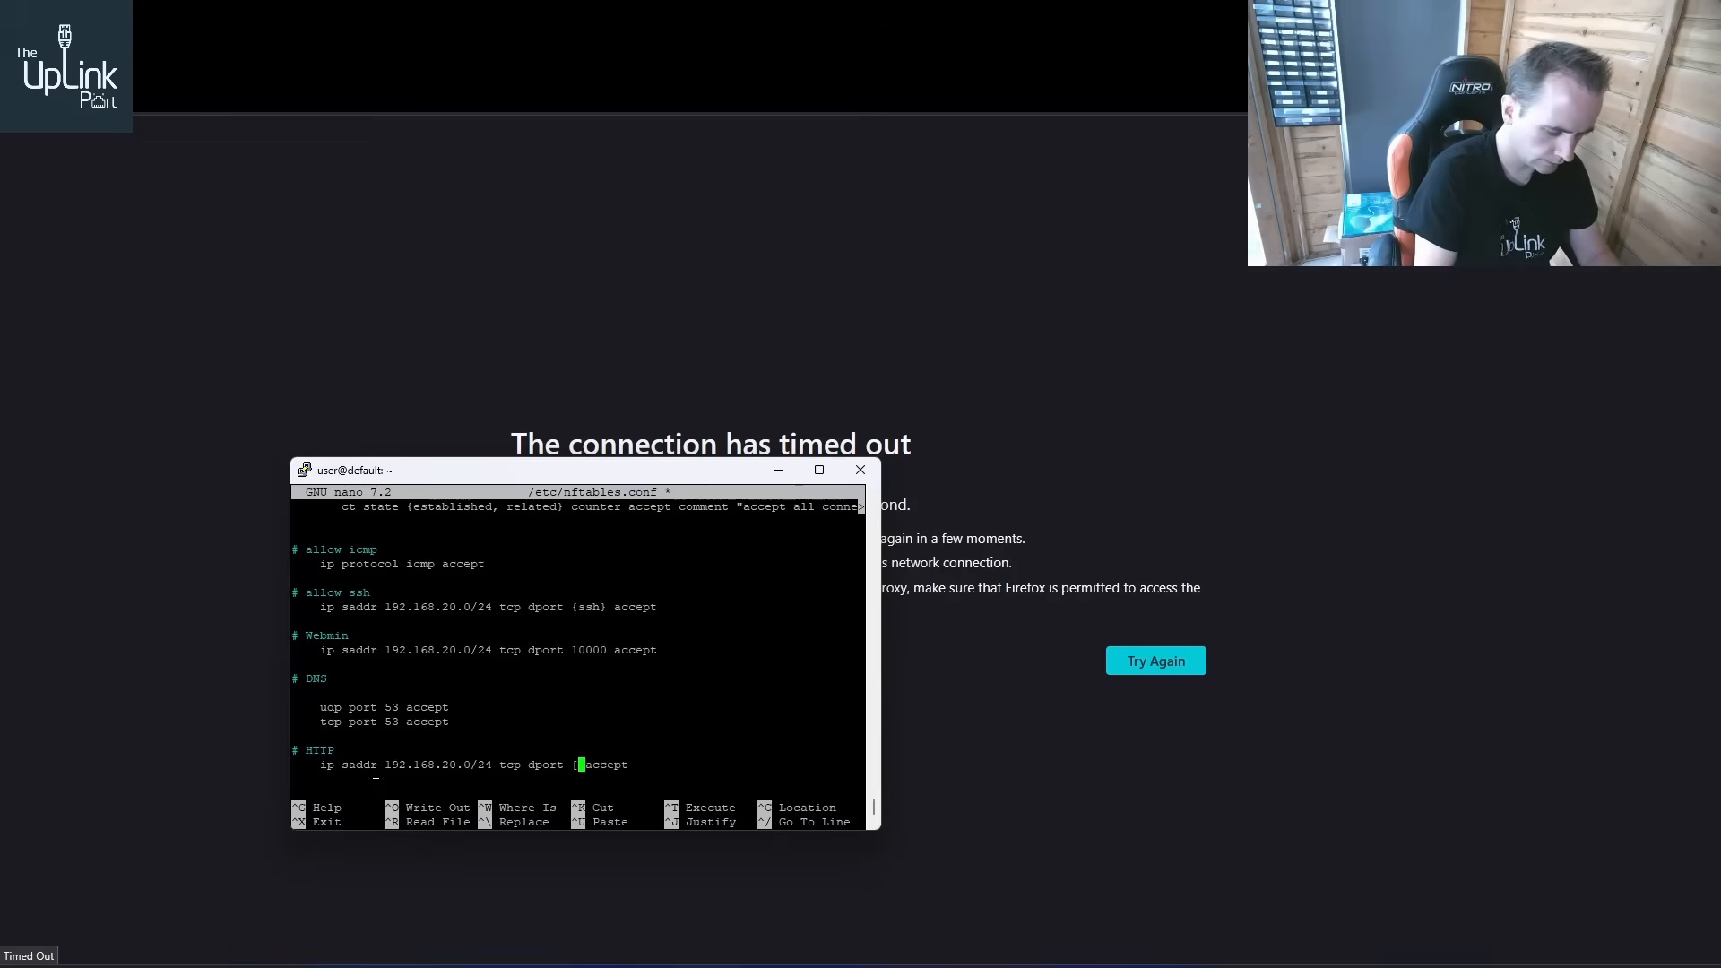
{"action": "type", "text": "http"}
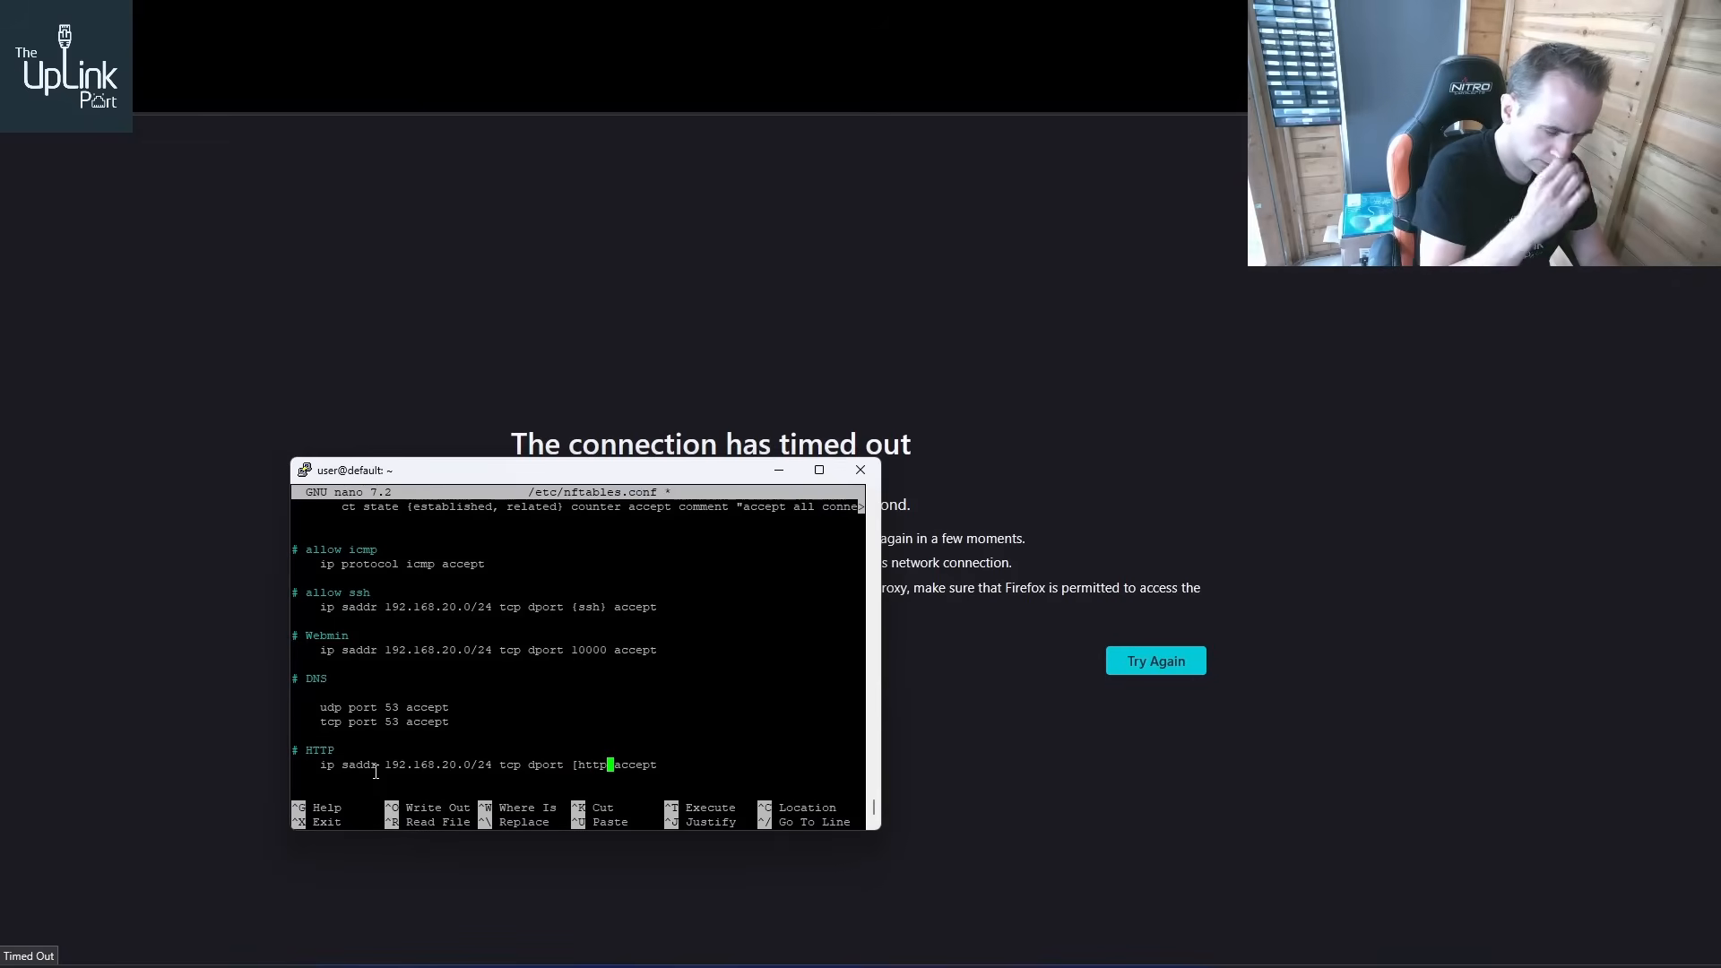
{"action": "type", "text": ",http"}
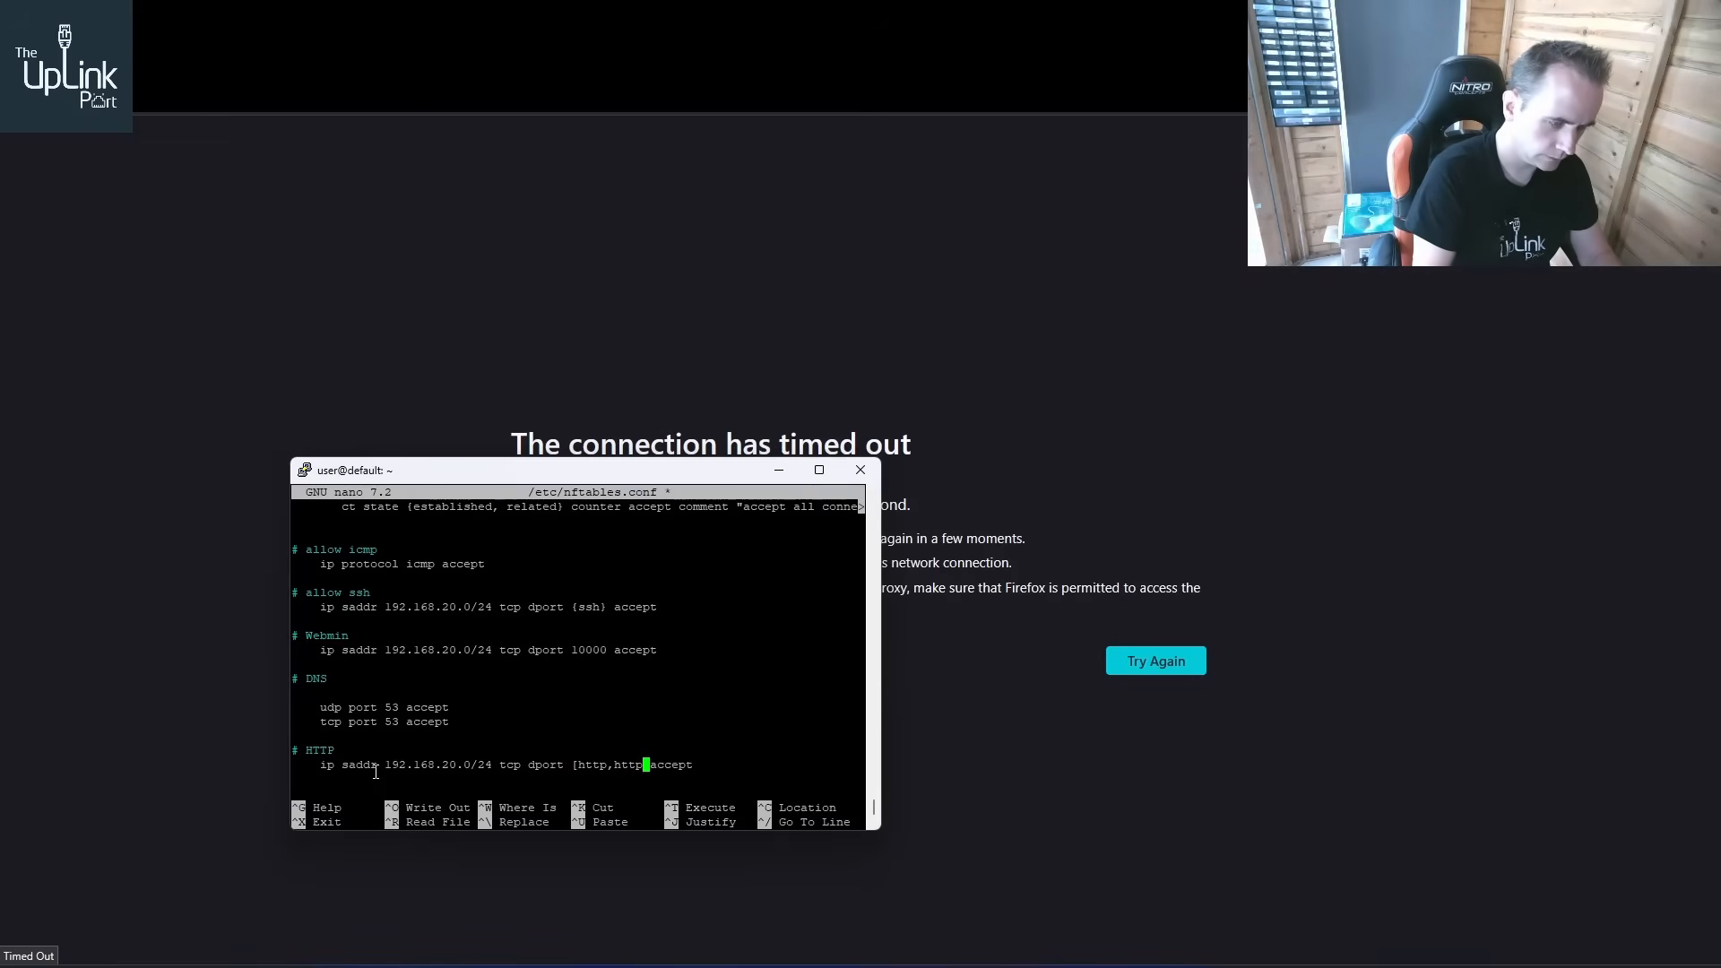
{"action": "type", "text": "}"}
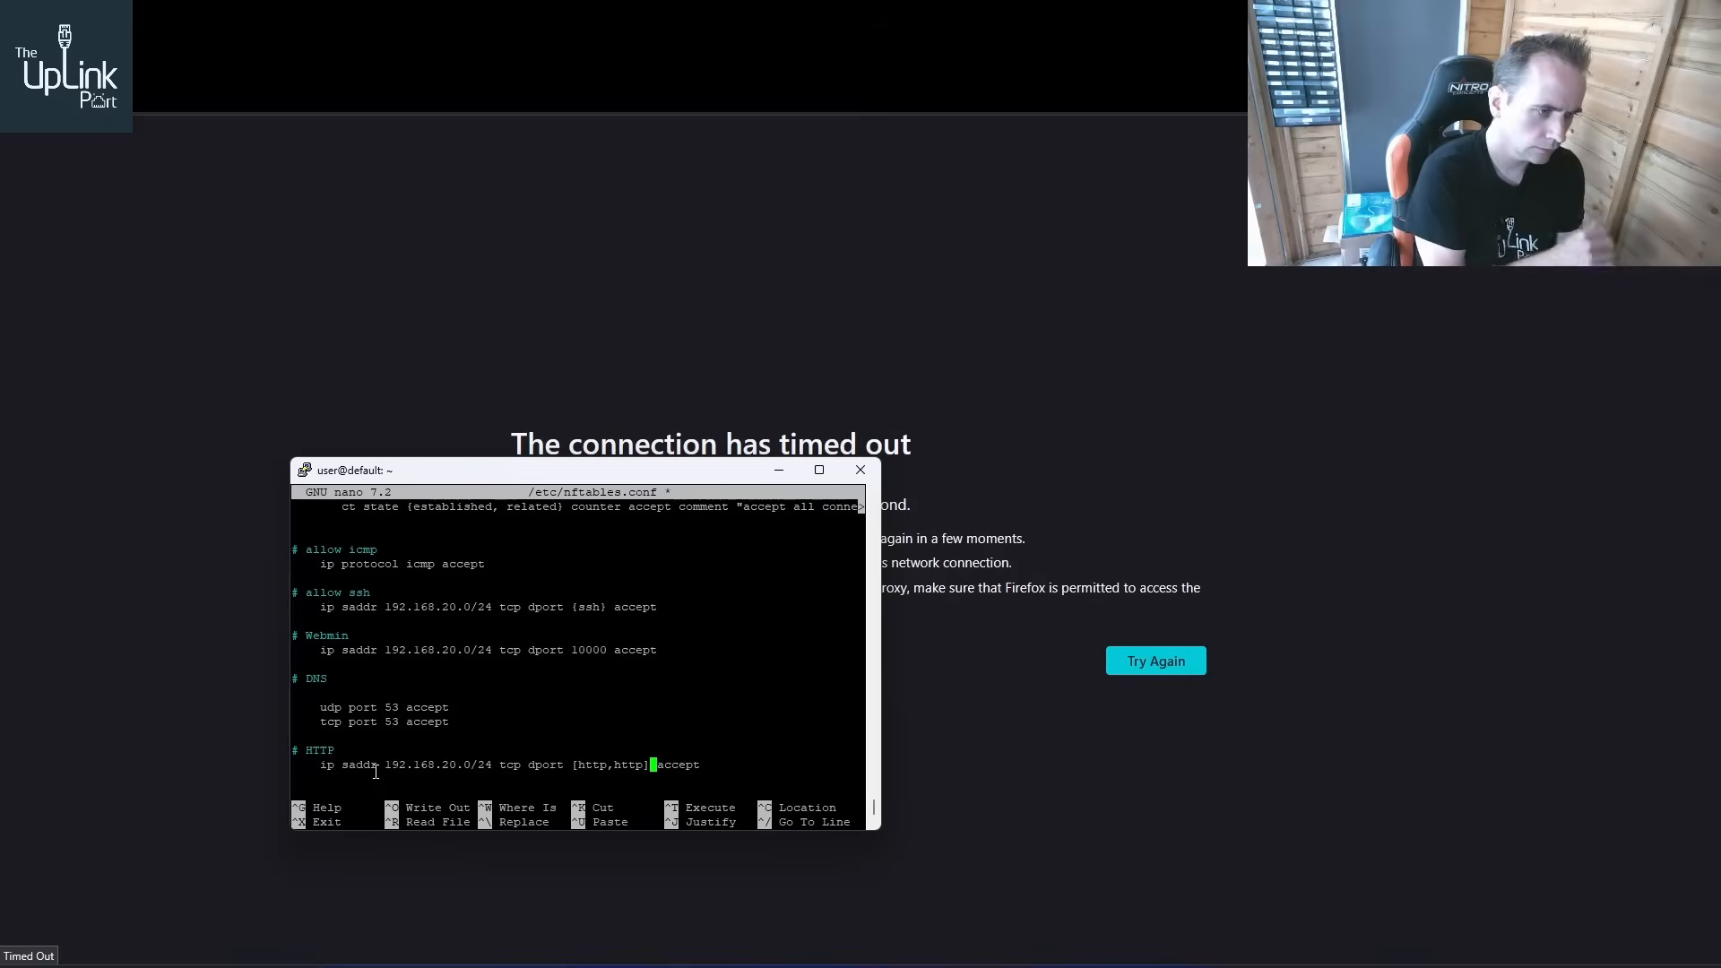
{"action": "key", "text": "Left"}
{"action": "key", "text": "Left"}
{"action": "key", "text": "Left"}
{"action": "key", "text": "Left"}
{"action": "key", "text": "Left"}
{"action": "key", "text": "Left"}
{"action": "key", "text": "Left"}
{"action": "key", "text": "Left"}
{"action": "key", "text": "Left"}
{"action": "key", "text": "Left"}
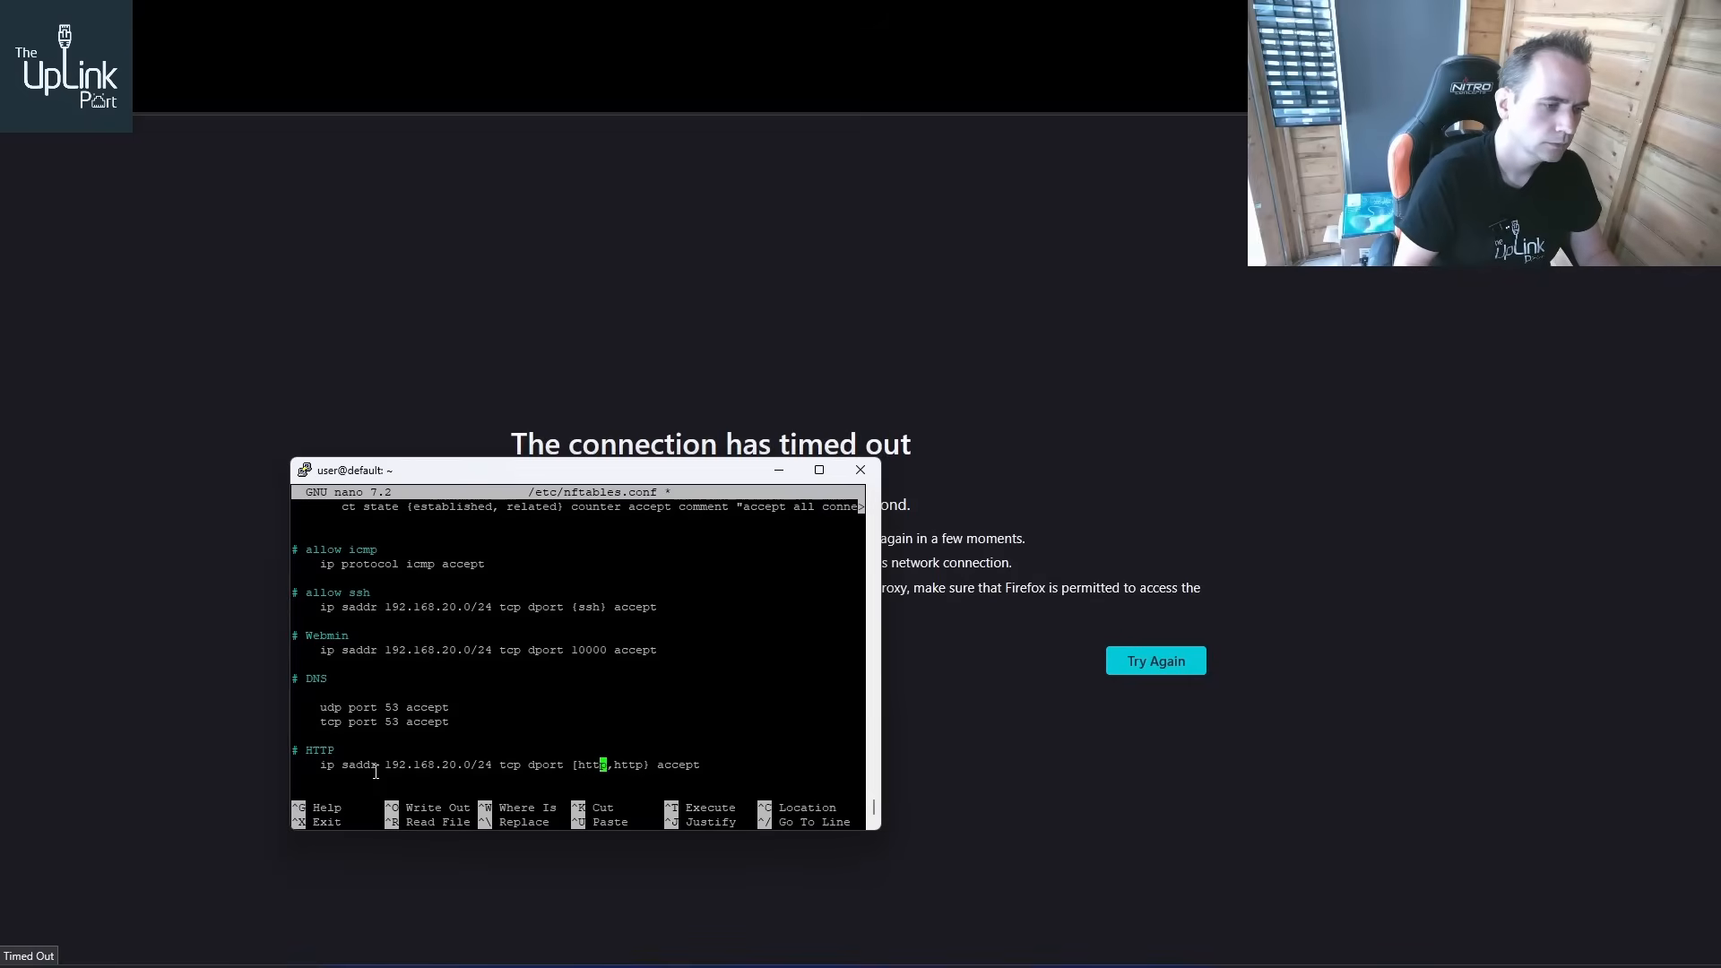
{"action": "key", "text": "BackSpace"}
{"action": "type", "text": "{"}
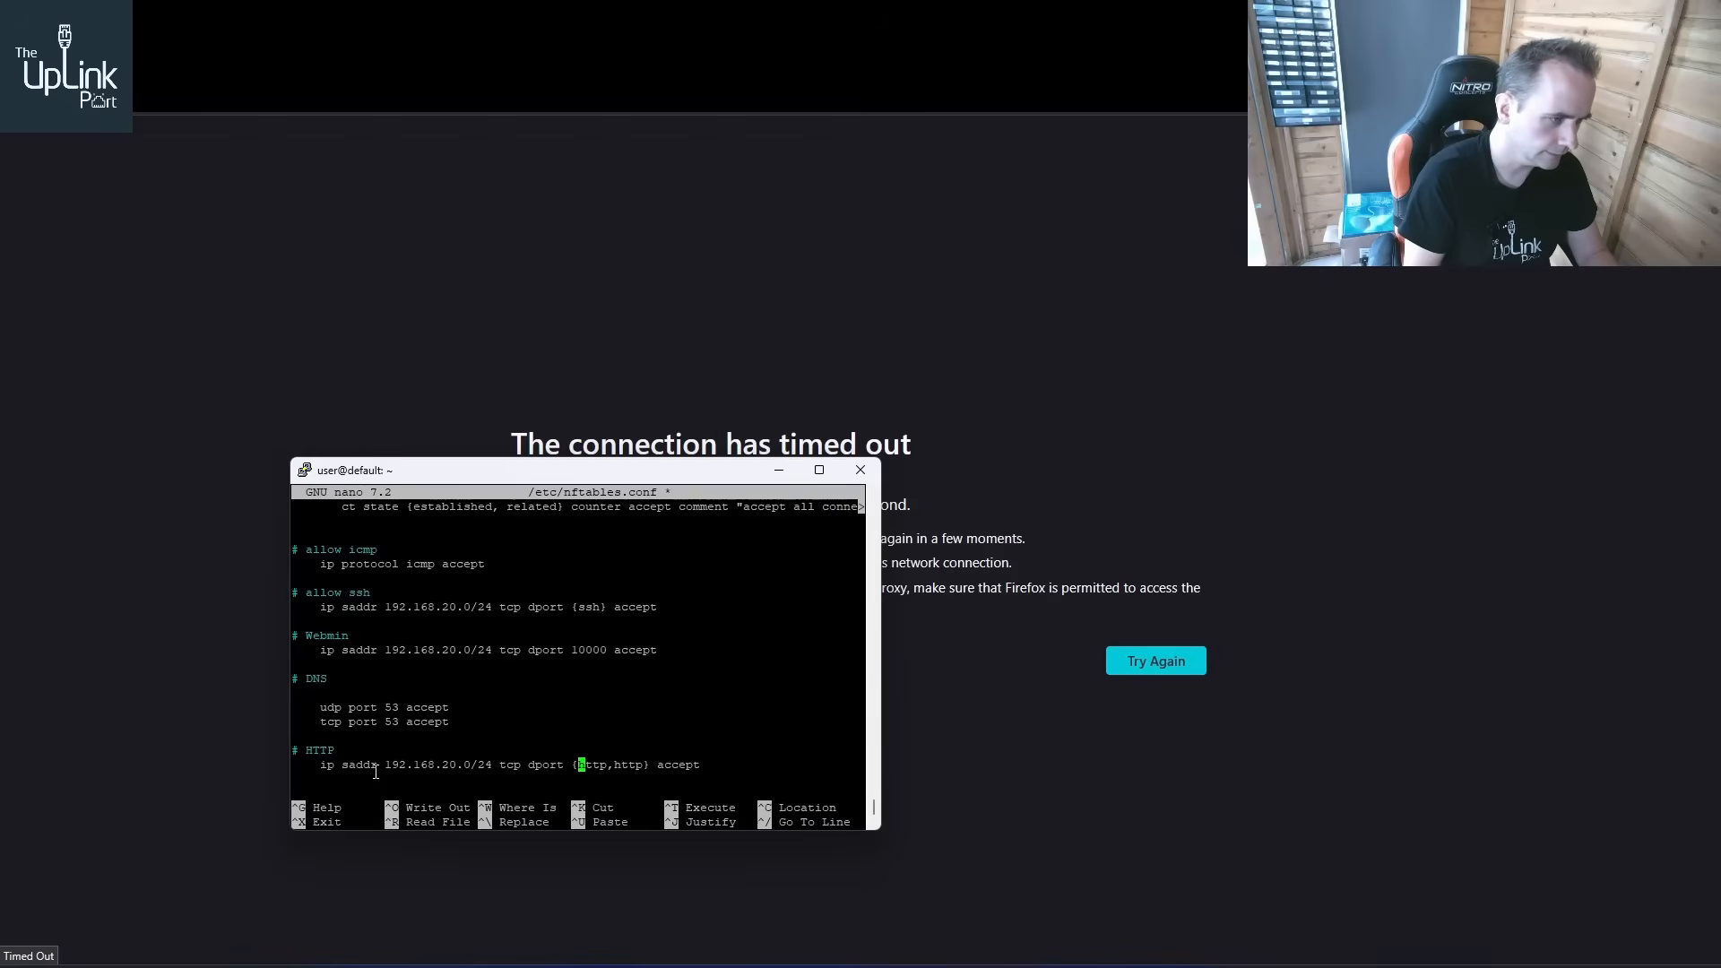
Rename the comment to "# HTTP/HTTPS", then save /etc/nftables.conf and exit nano
{"action": "key", "text": "Up"}
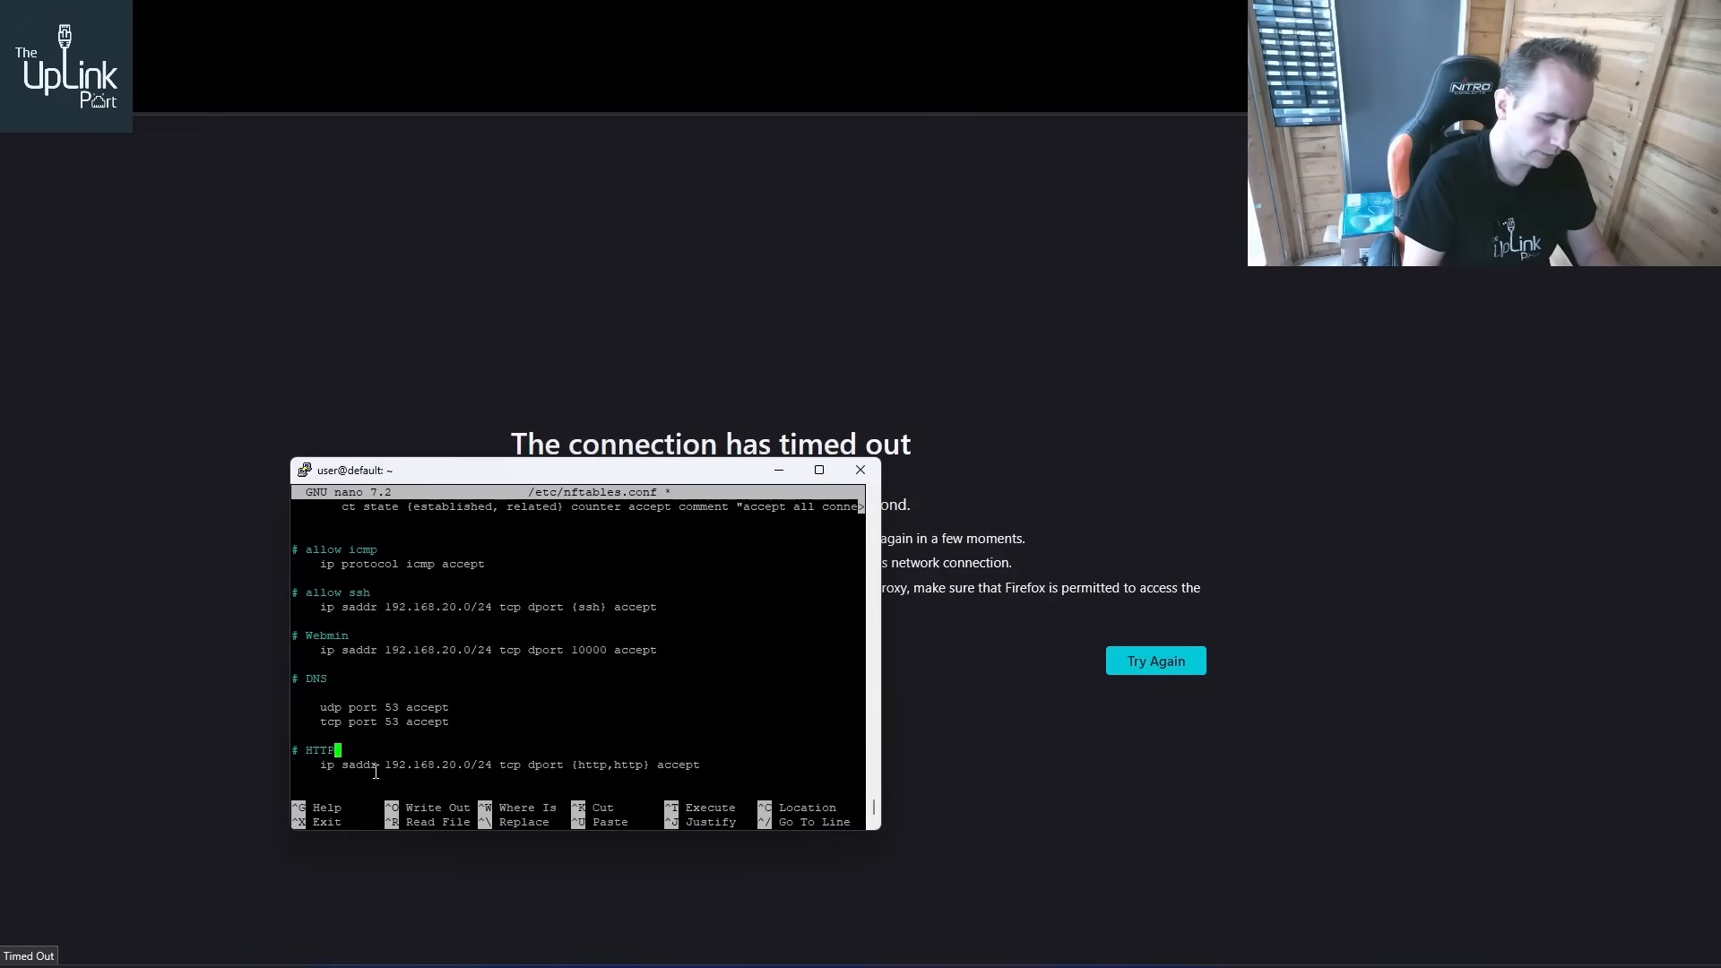
{"action": "type", "text": "/HTTP"}
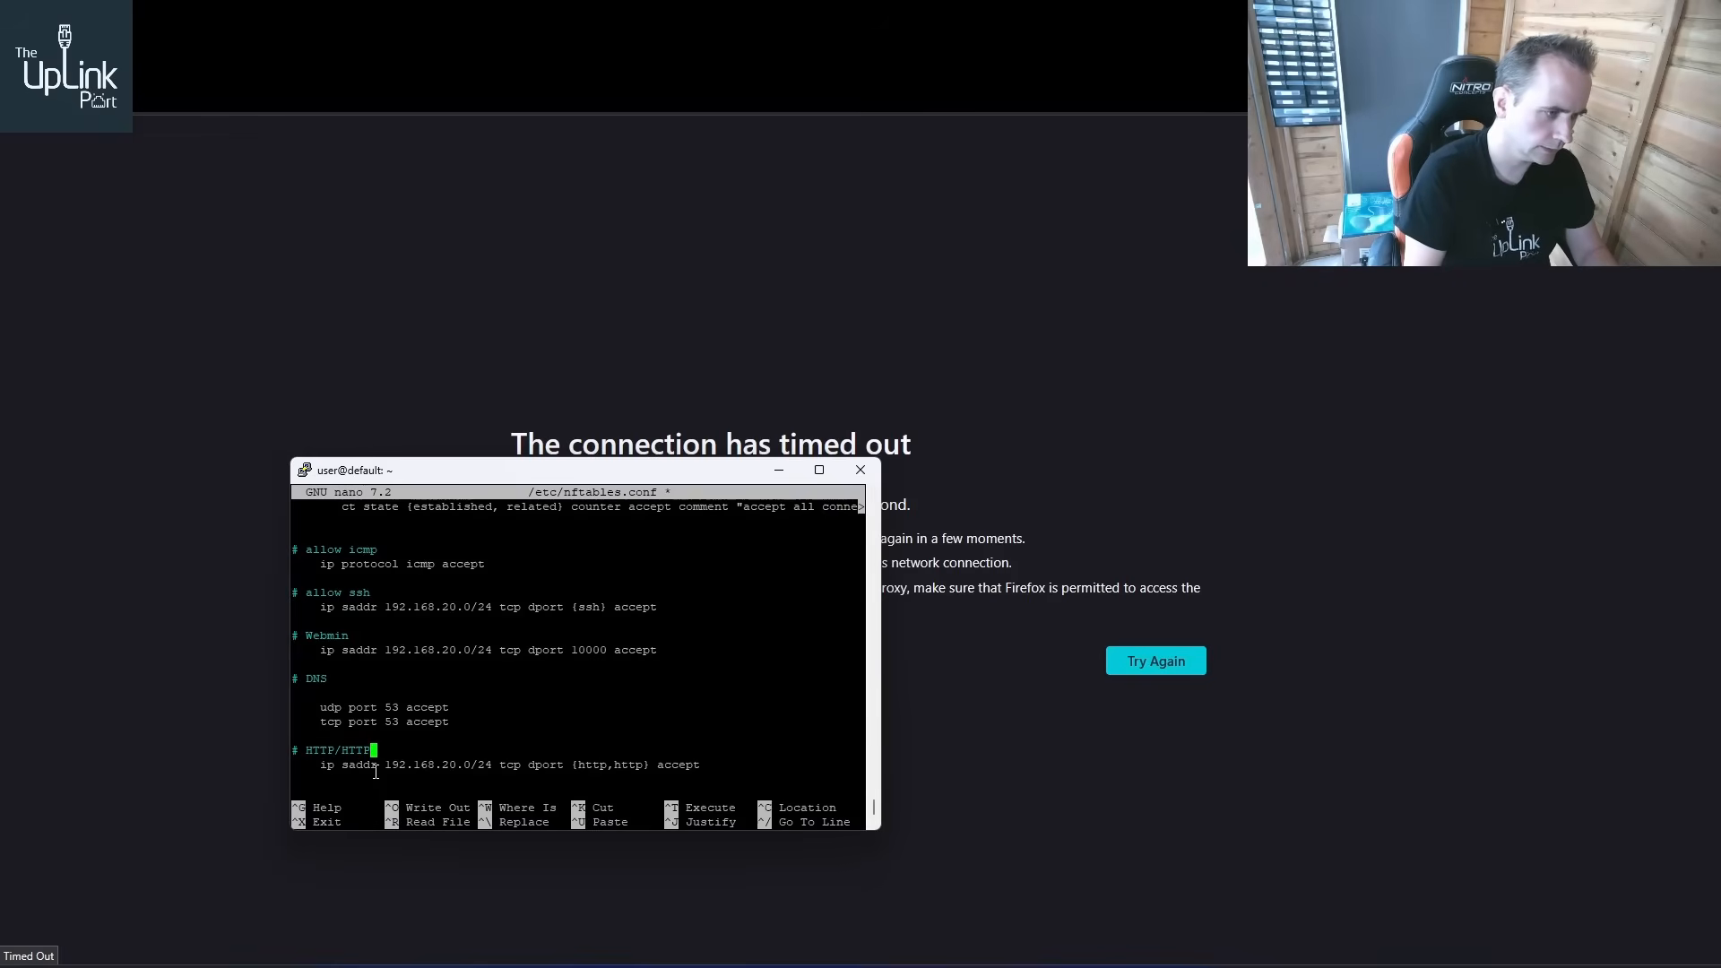
{"action": "type", "text": "S"}
{"action": "key", "text": "ctrl+x"}
{"action": "key", "text": "y"}
{"action": "key", "text": "Return"}
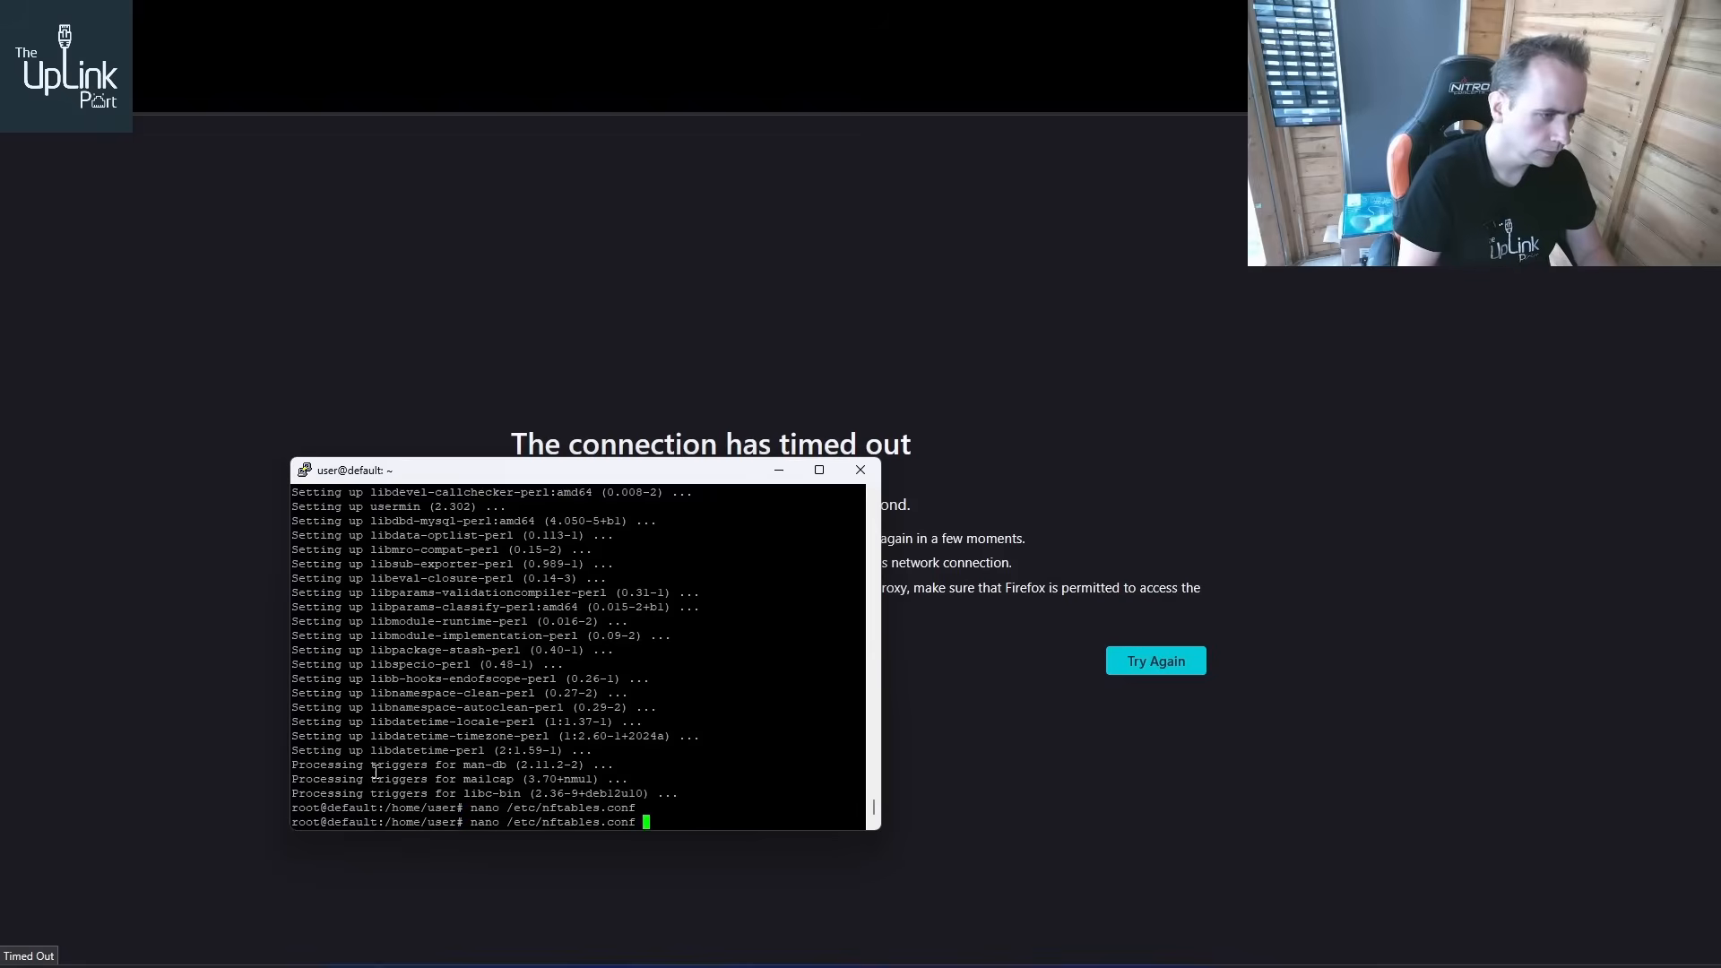
Try to restart nftables and show its status using the command from history
{"action": "key", "text": "Up"}
{"action": "key", "text": "Up"}
{"action": "key", "text": "Up"}
{"action": "key", "text": "Up"}
{"action": "key", "text": "Up"}
{"action": "key", "text": "Up"}
{"action": "key", "text": "Up"}
{"action": "key", "text": "Up"}
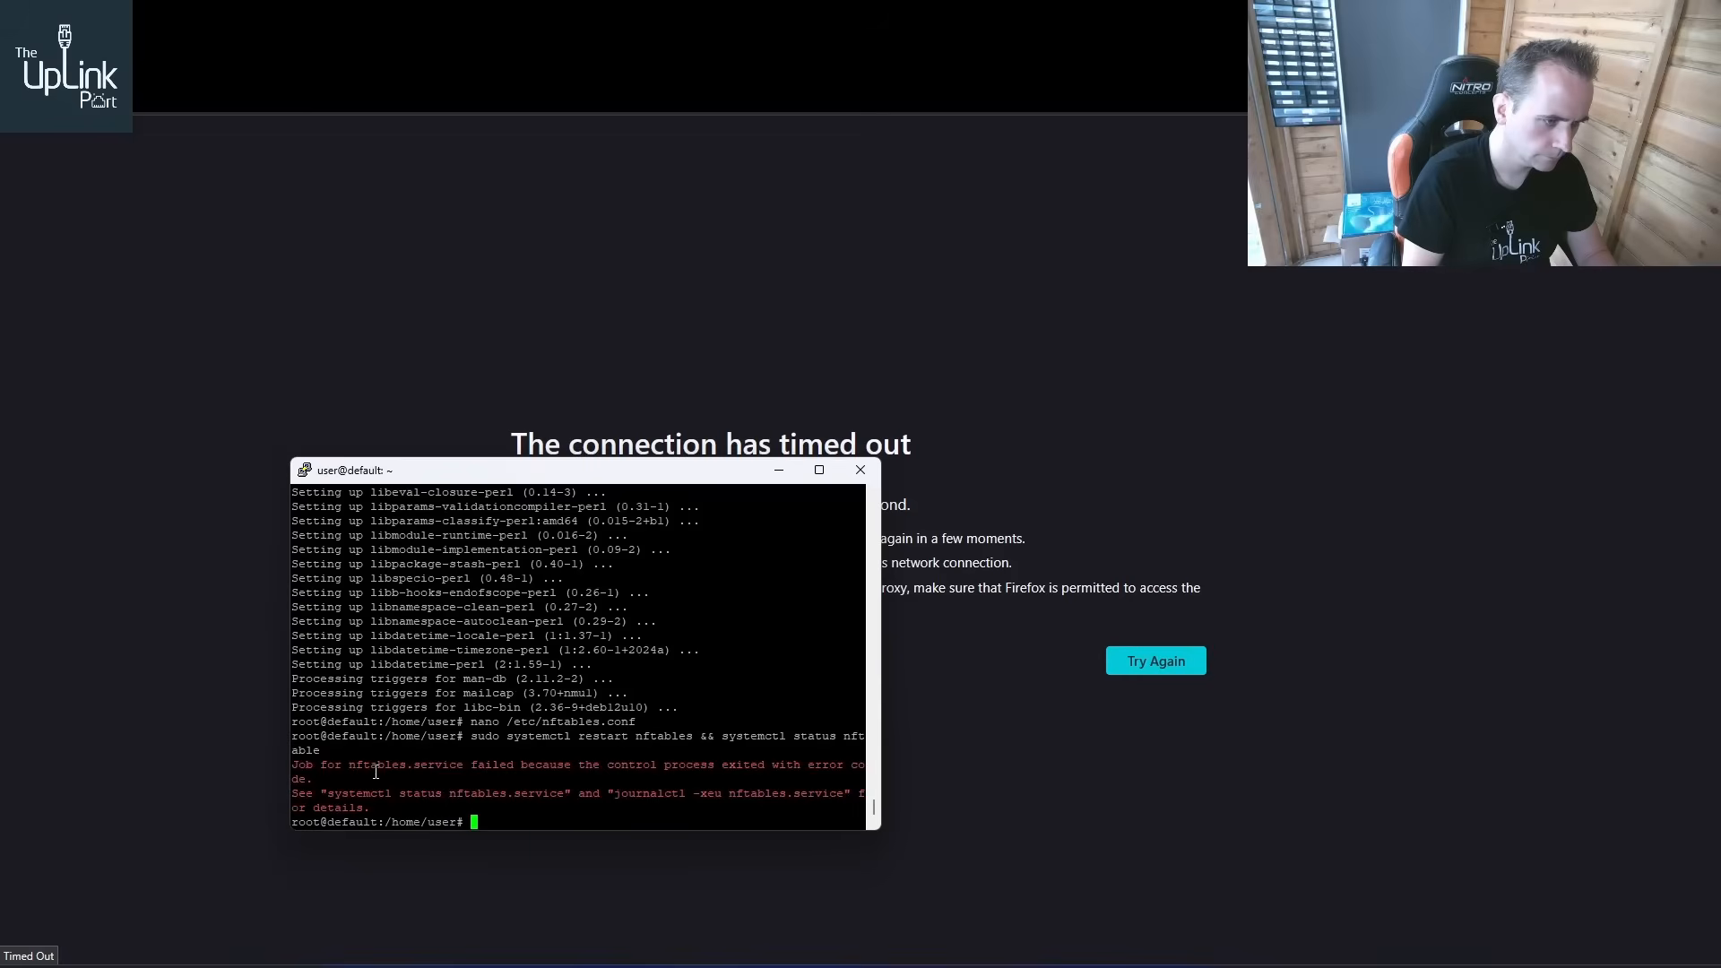
Reopen /etc/nftables.conf and change the DNS rules to "udp dport 53 accept" and "tcp dport 53 accept"
{"action": "key", "text": "Up"}
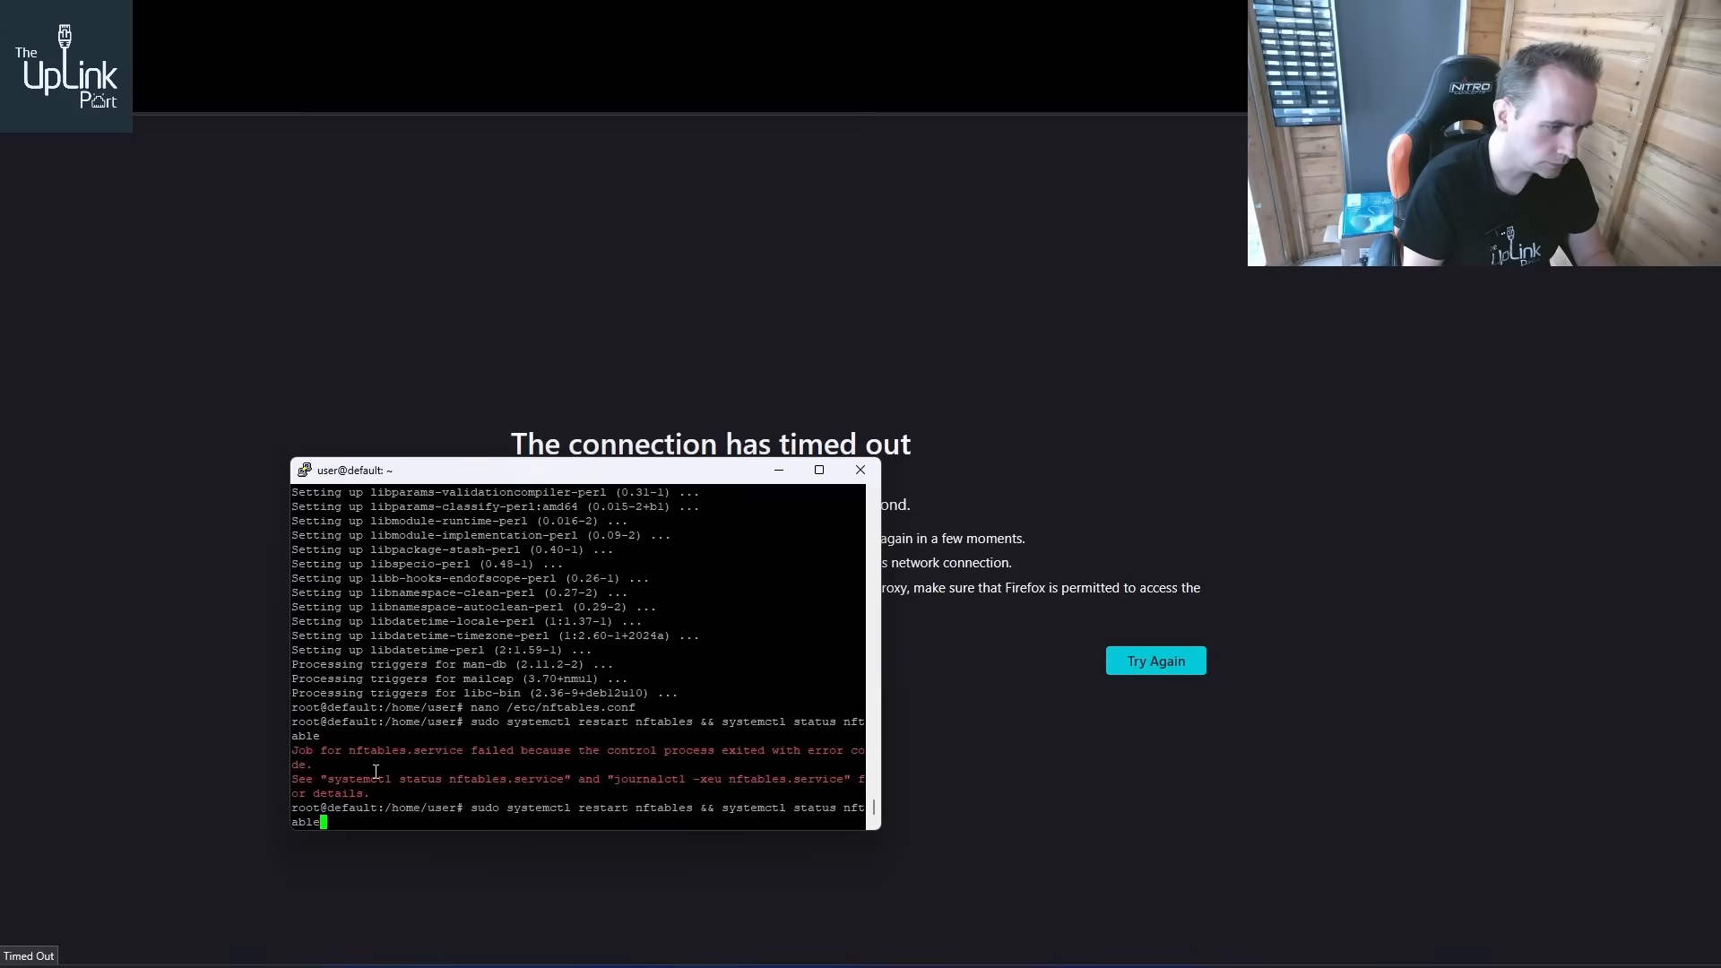
{"action": "key", "text": "Up"}
{"action": "key", "text": "Return"}
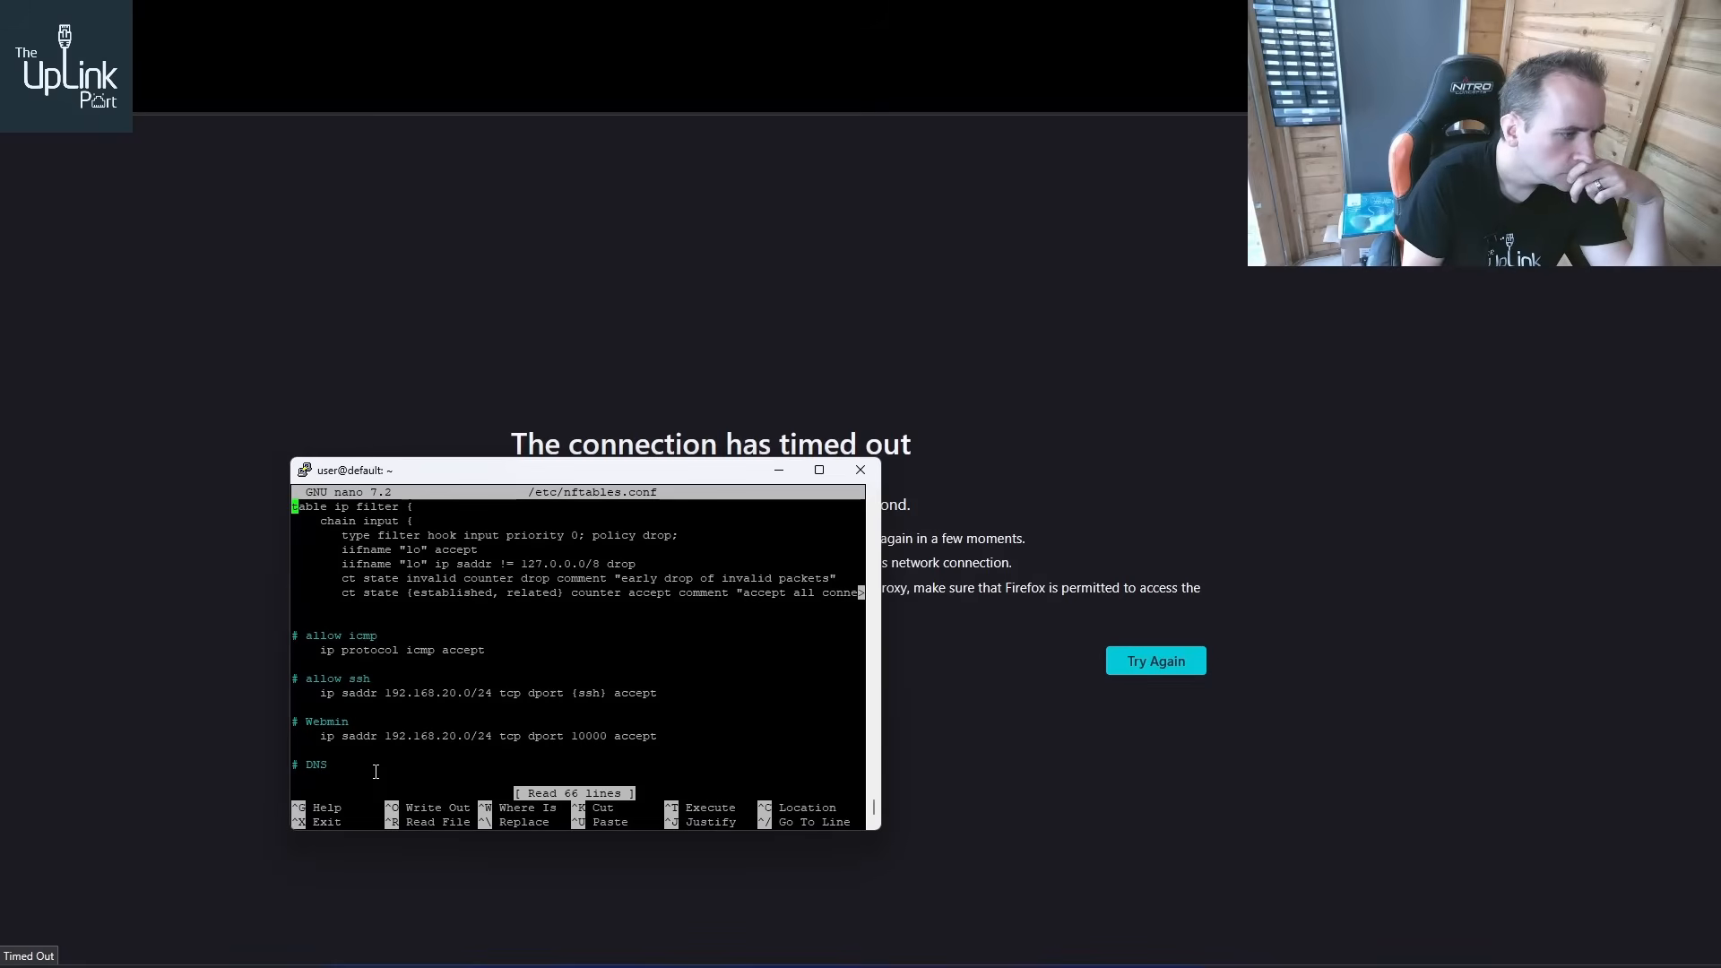
{"action": "key", "text": "Down"}
{"action": "key", "text": "Down"}
{"action": "key", "text": "Down"}
{"action": "key", "text": "Down"}
{"action": "key", "text": "Down"}
{"action": "key", "text": "Down"}
{"action": "key", "text": "Down"}
{"action": "key", "text": "Down"}
{"action": "key", "text": "Down"}
{"action": "key", "text": "Down"}
{"action": "key", "text": "Down"}
{"action": "key", "text": "Down"}
{"action": "key", "text": "Down"}
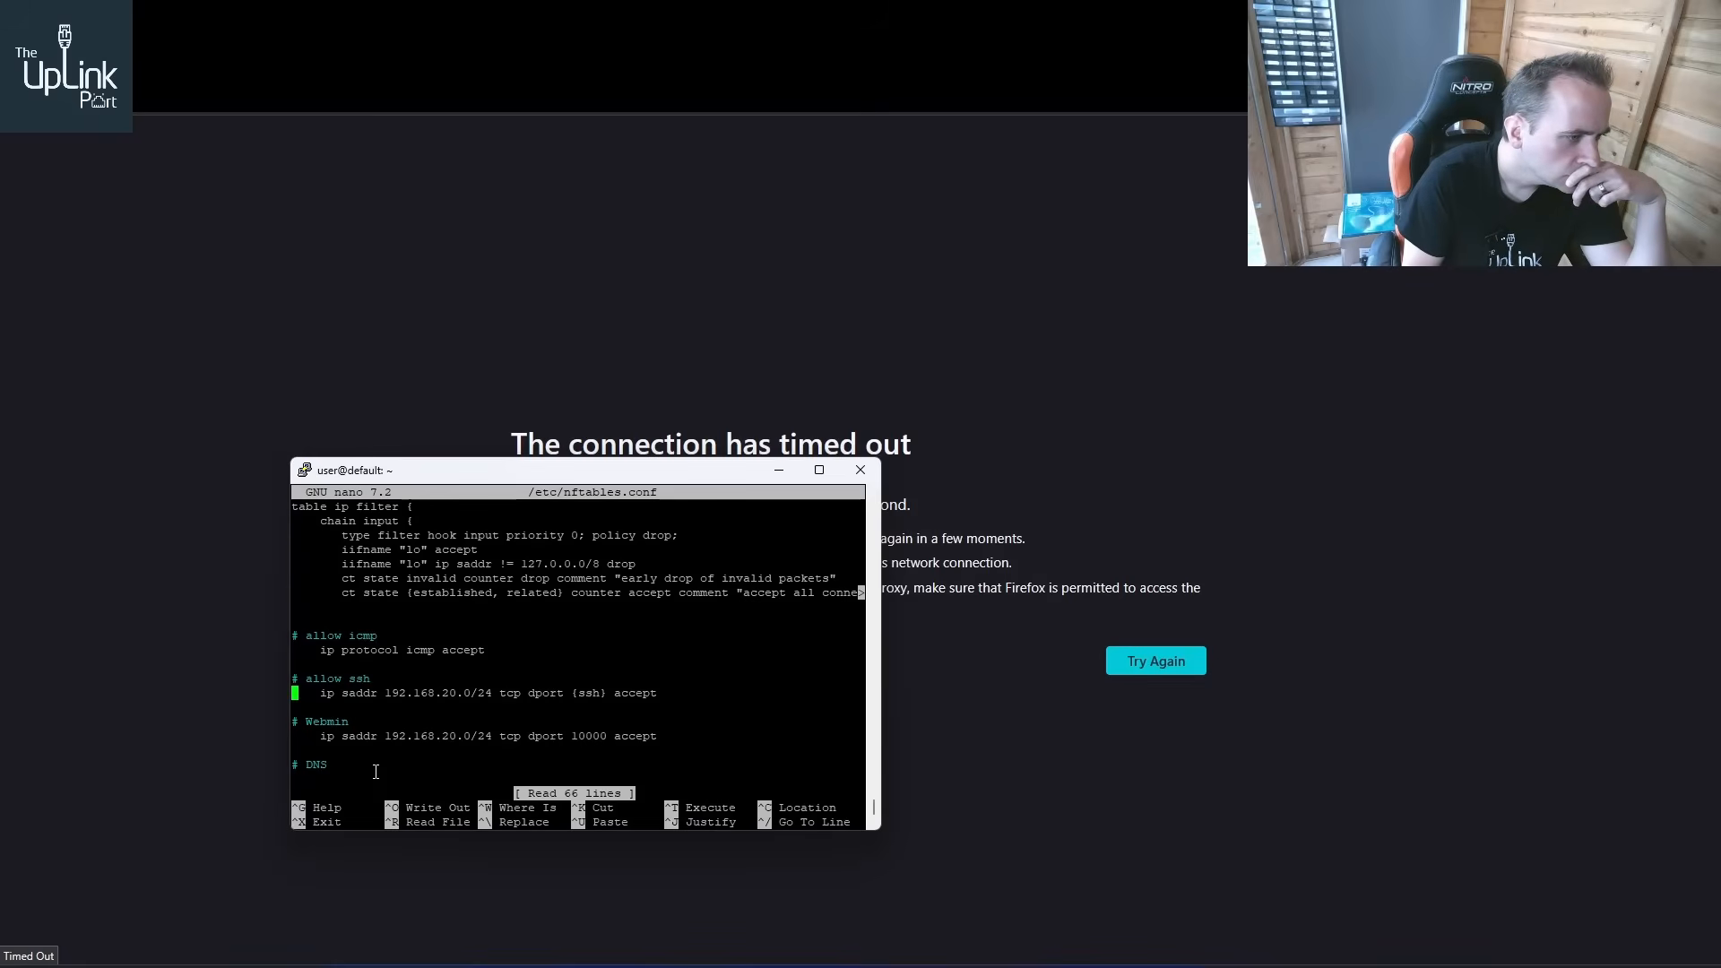
{"action": "key", "text": "Down"}
{"action": "key", "text": "Down"}
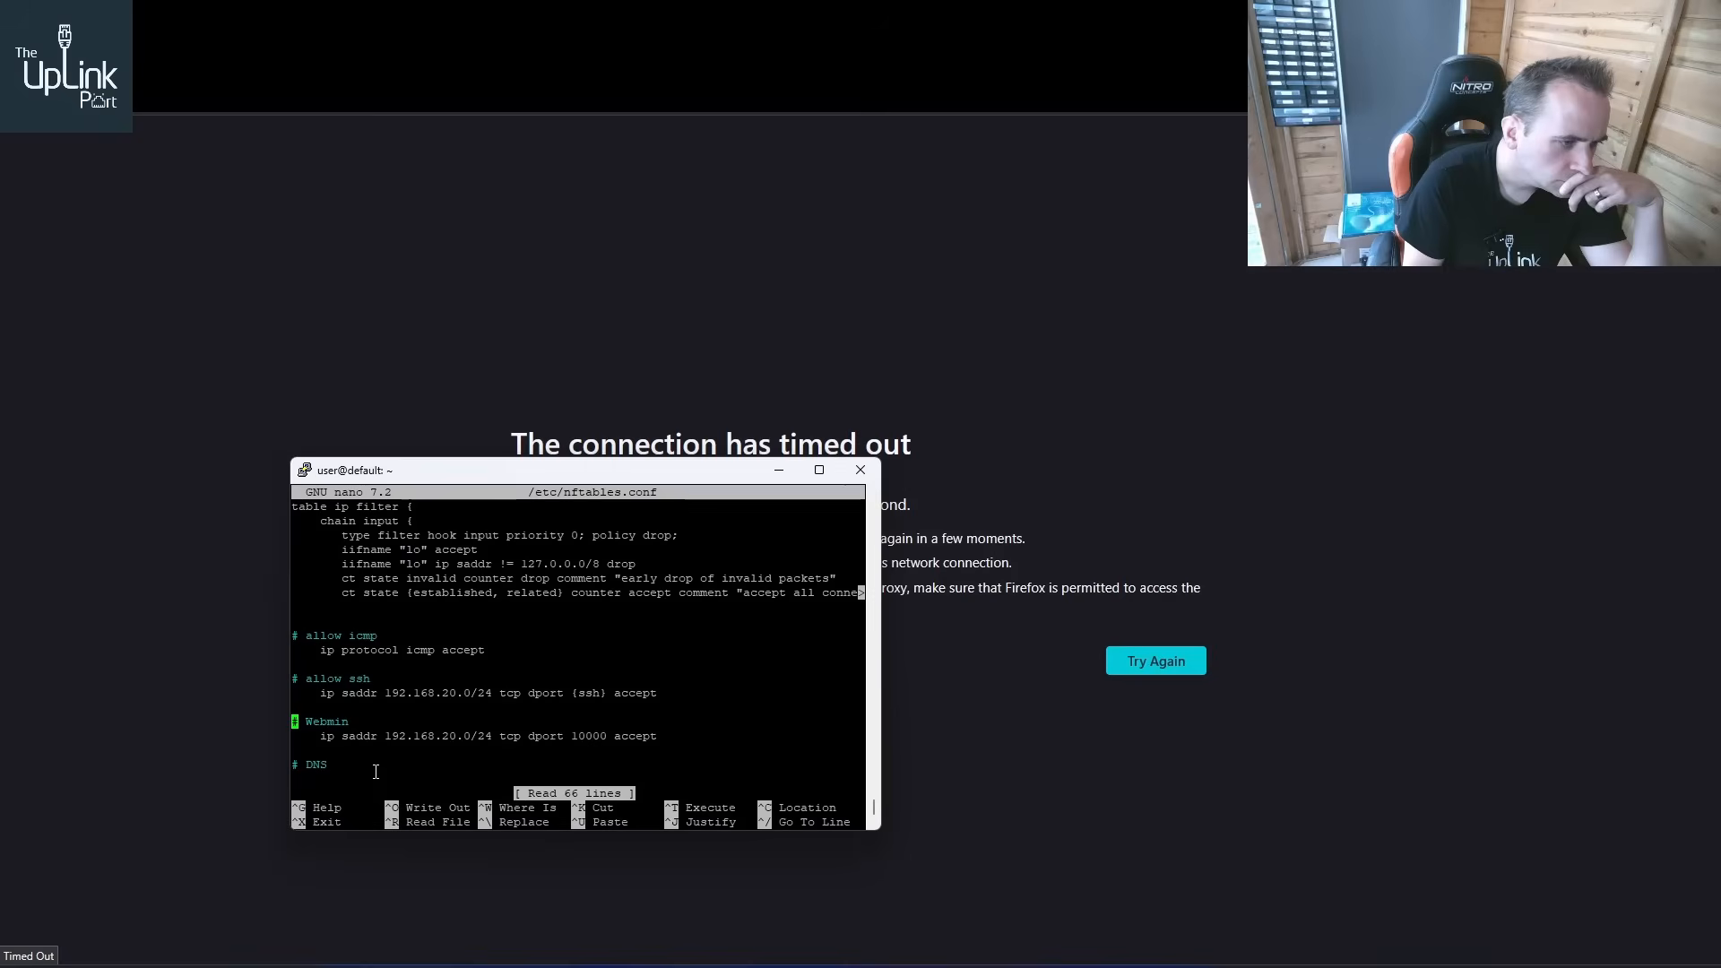
{"action": "key", "text": "Down"}
{"action": "key", "text": "Down"}
{"action": "key", "text": "Down"}
{"action": "key", "text": "Down"}
{"action": "key", "text": "Down"}
{"action": "key", "text": "Down"}
{"action": "key", "text": "Down"}
{"action": "key", "text": "Down"}
{"action": "key", "text": "Down"}
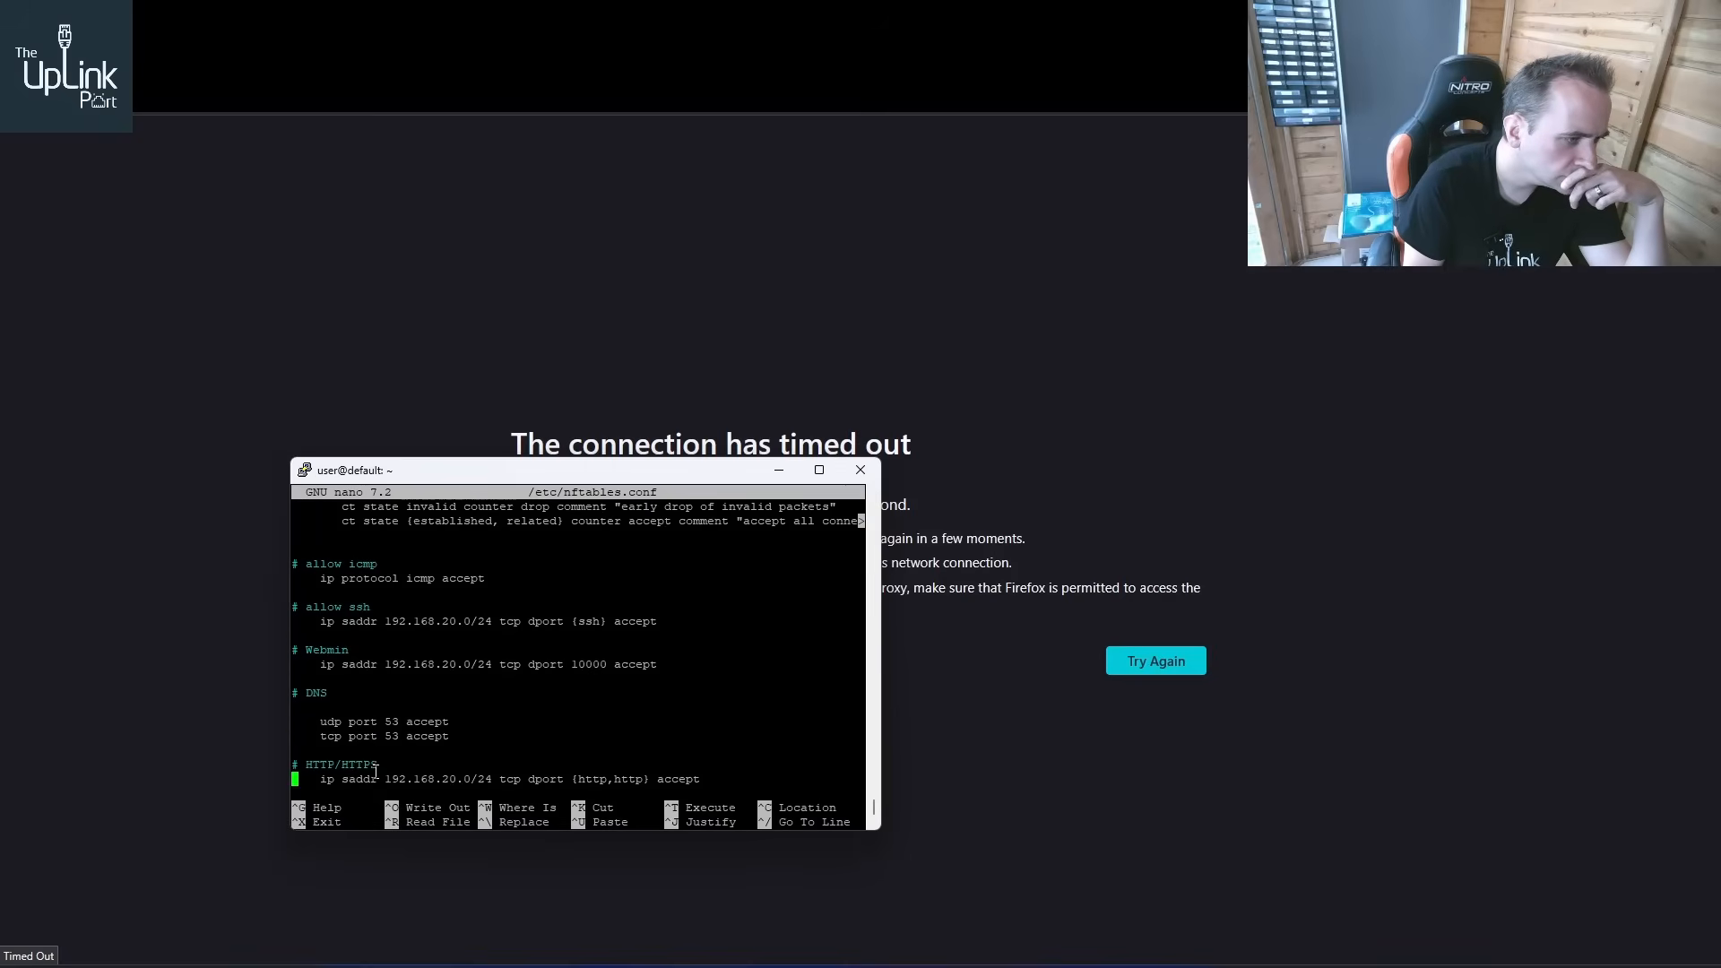
{"action": "key", "text": "Down"}
{"action": "key", "text": "Down"}
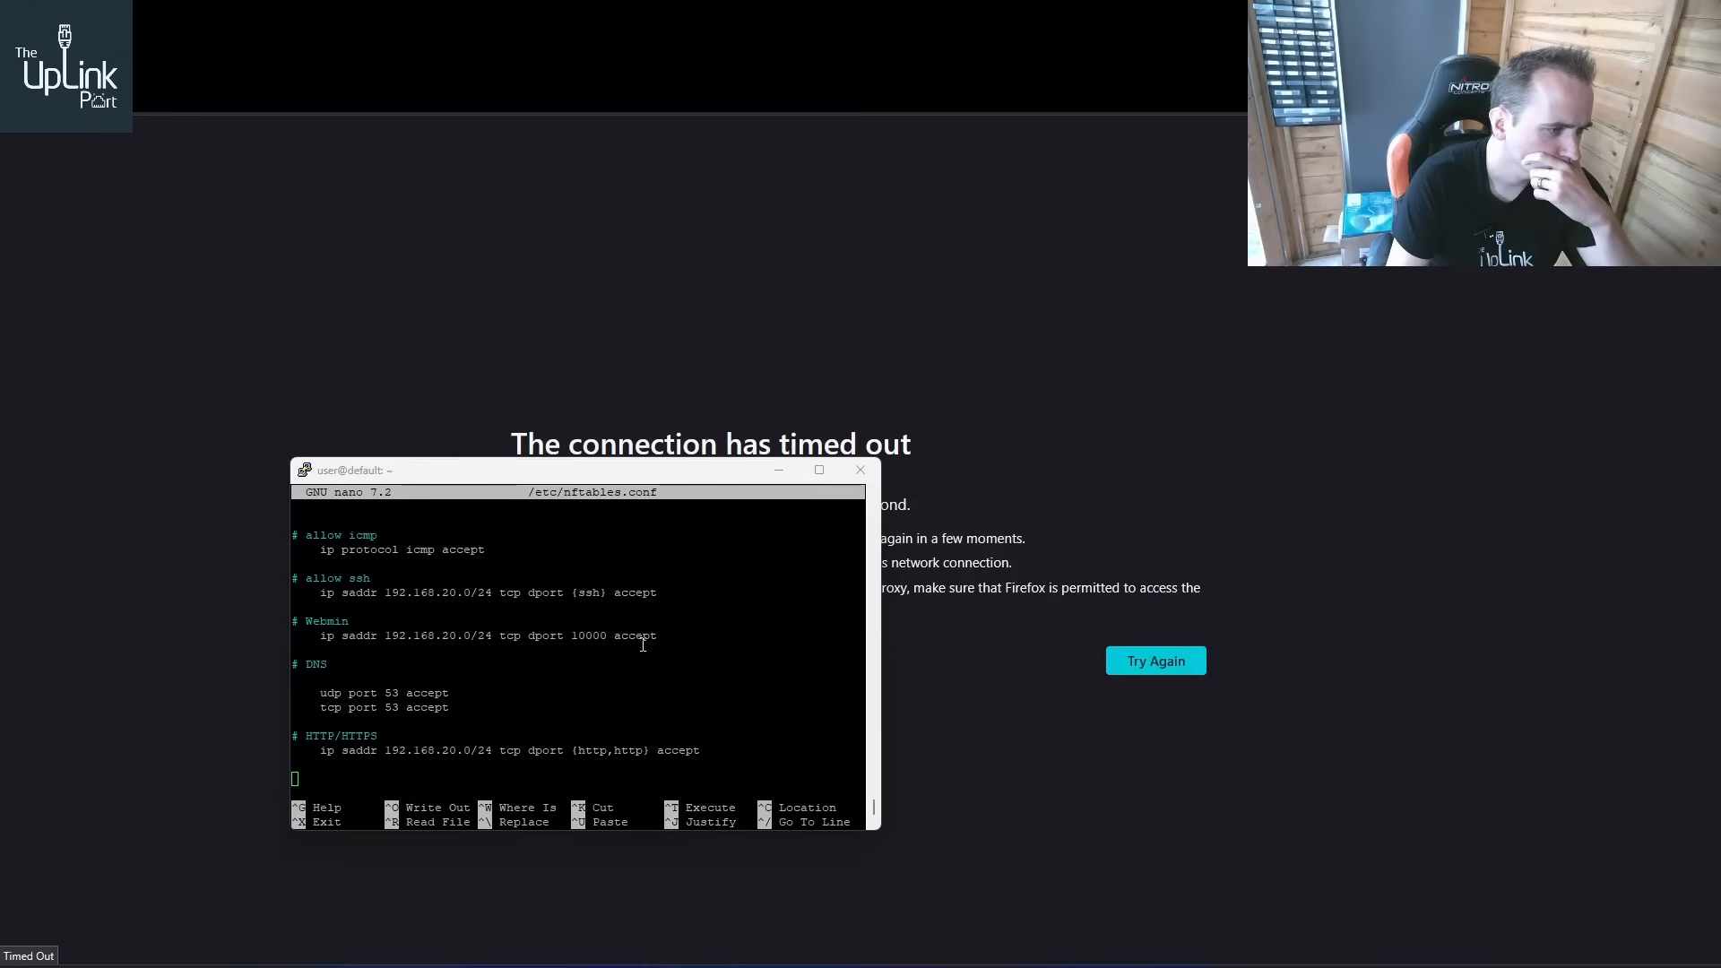
{"action": "left_click", "coordinate": [456, 691]}
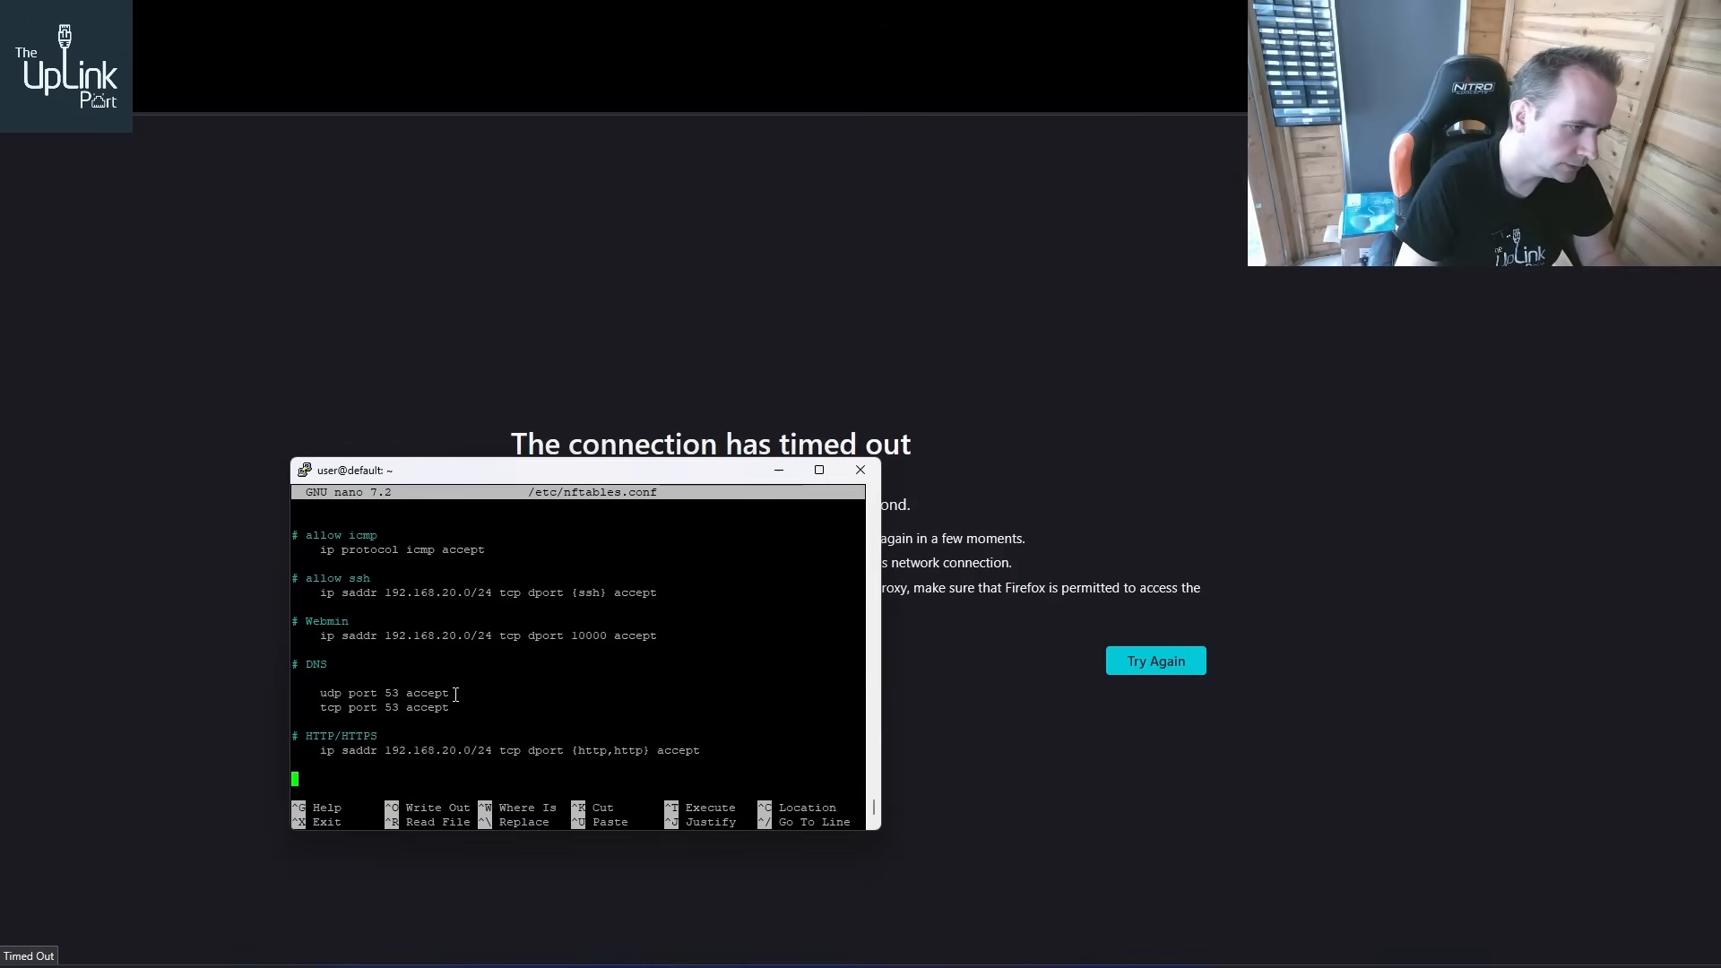
{"action": "key", "text": "Up"}
{"action": "key", "text": "Up"}
{"action": "key", "text": "Up"}
{"action": "key", "text": "Up"}
{"action": "key", "text": "Up"}
{"action": "key", "text": "Right"}
{"action": "key", "text": "Right"}
{"action": "key", "text": "Right"}
{"action": "key", "text": "Right"}
{"action": "key", "text": "Right"}
{"action": "key", "text": "Right"}
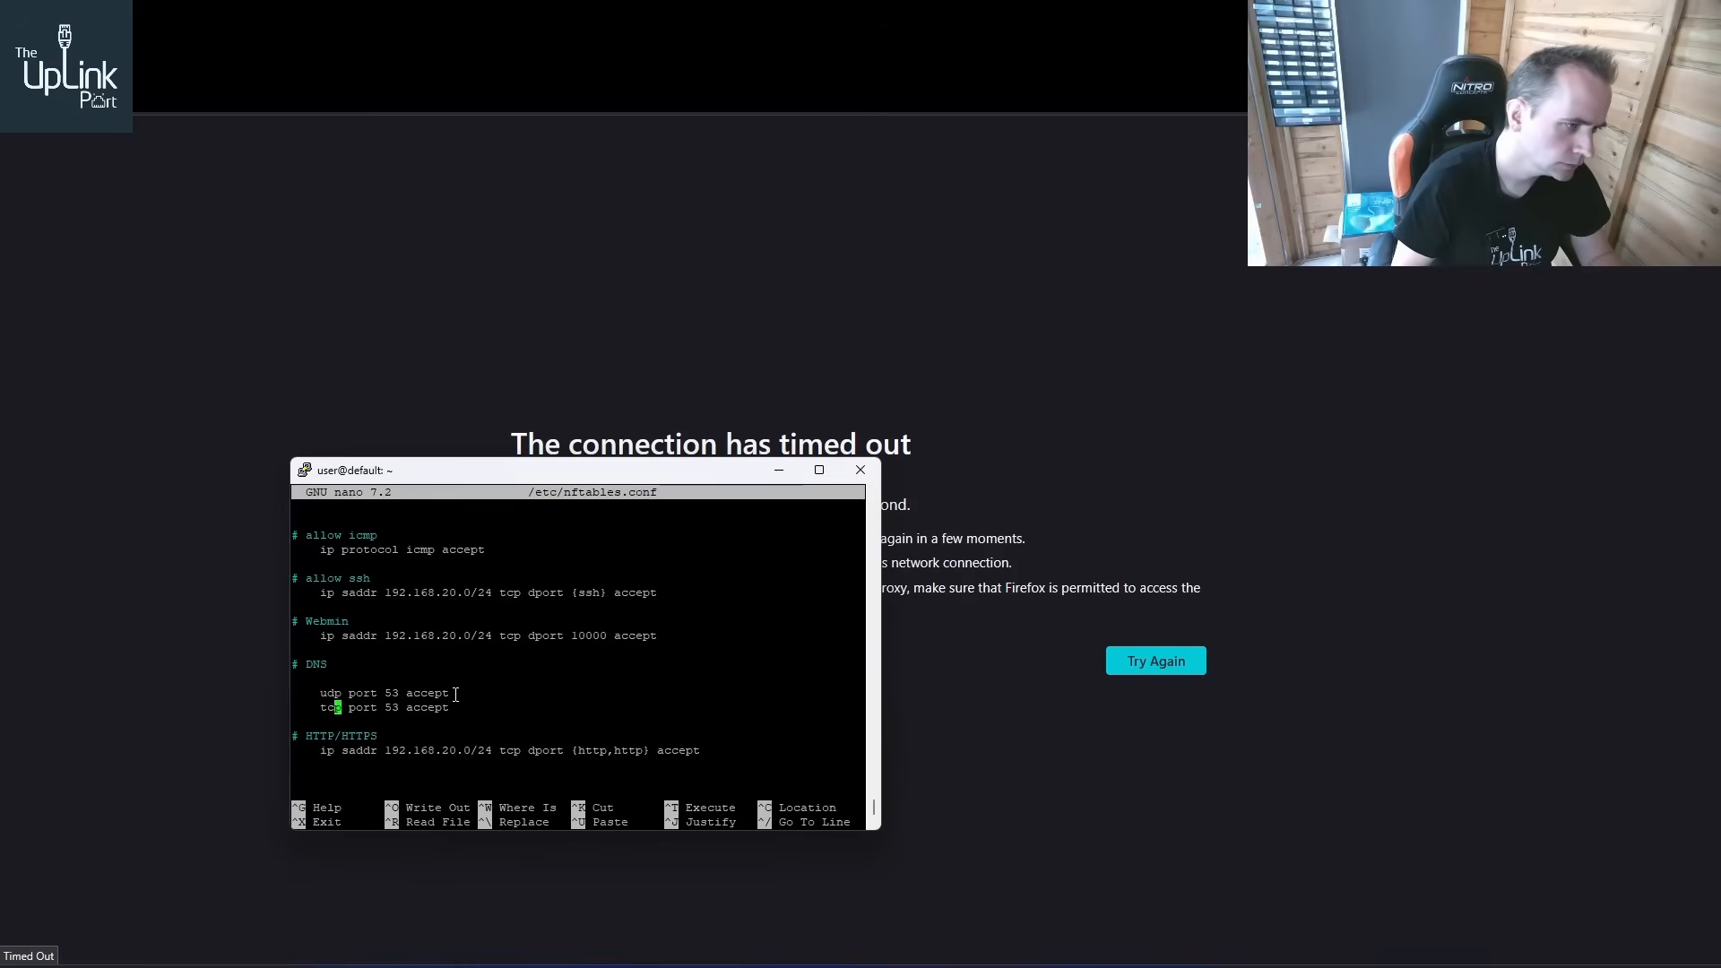
{"action": "key", "text": "Right"}
{"action": "key", "text": "Up"}
{"action": "key", "text": "Right"}
{"action": "type", "text": "d"}
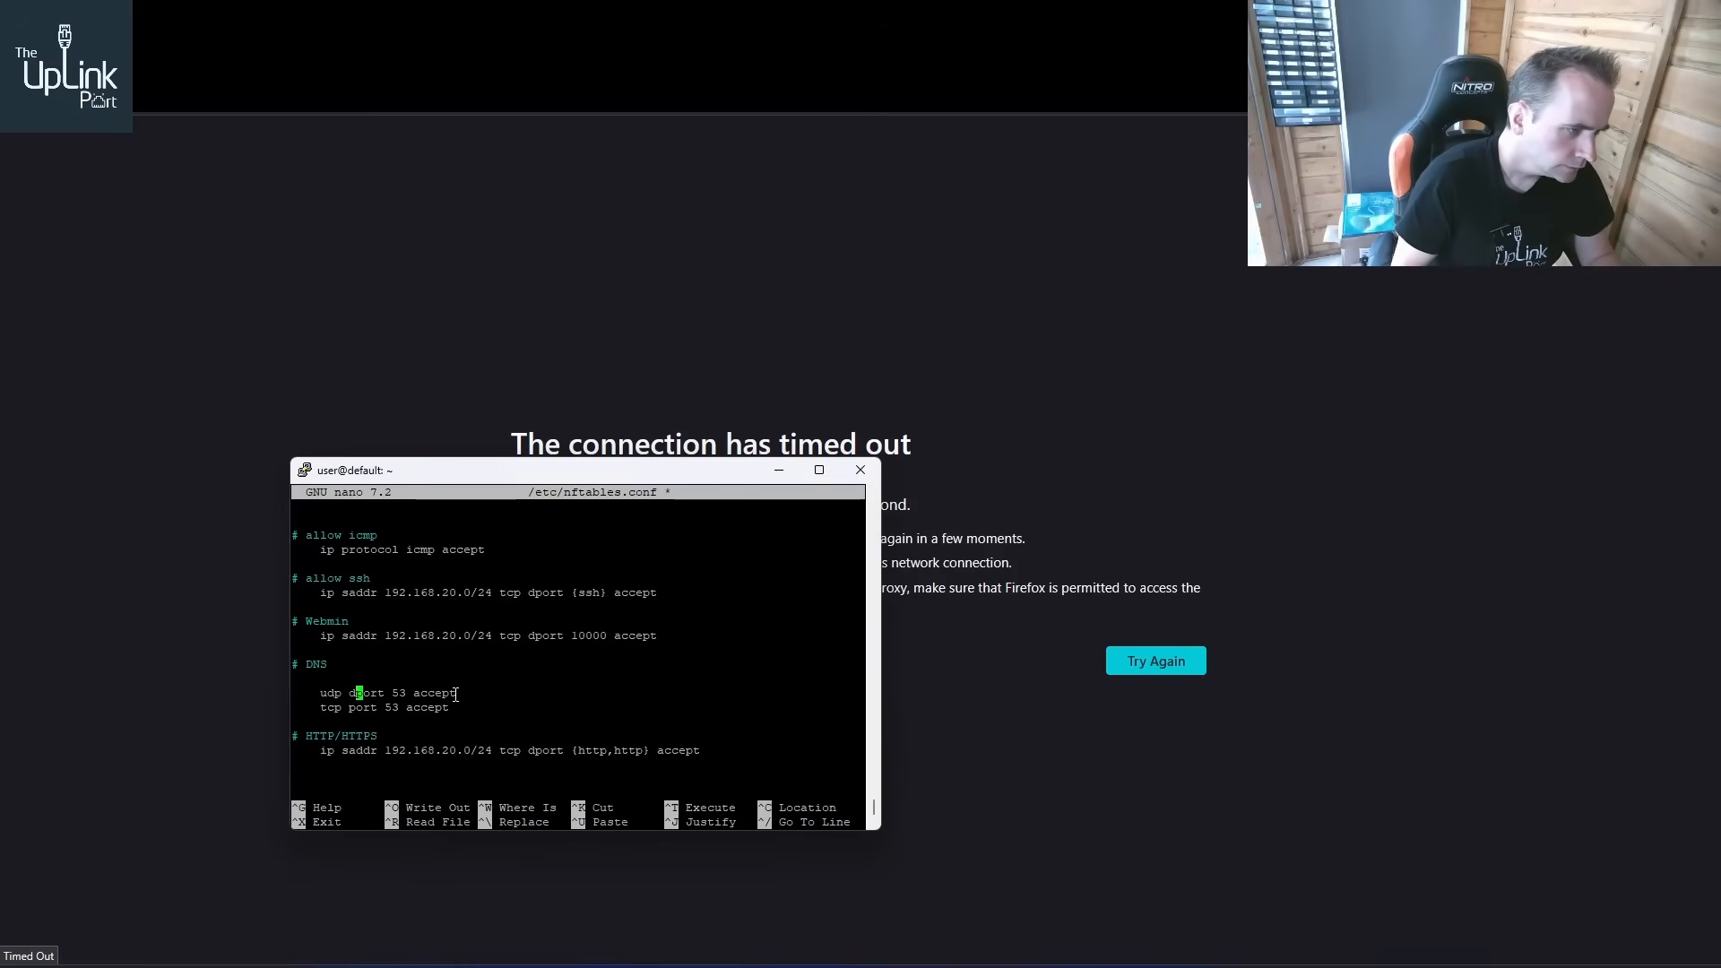
{"action": "key", "text": "Down"}
{"action": "key", "text": "Left"}
{"action": "type", "text": "d"}
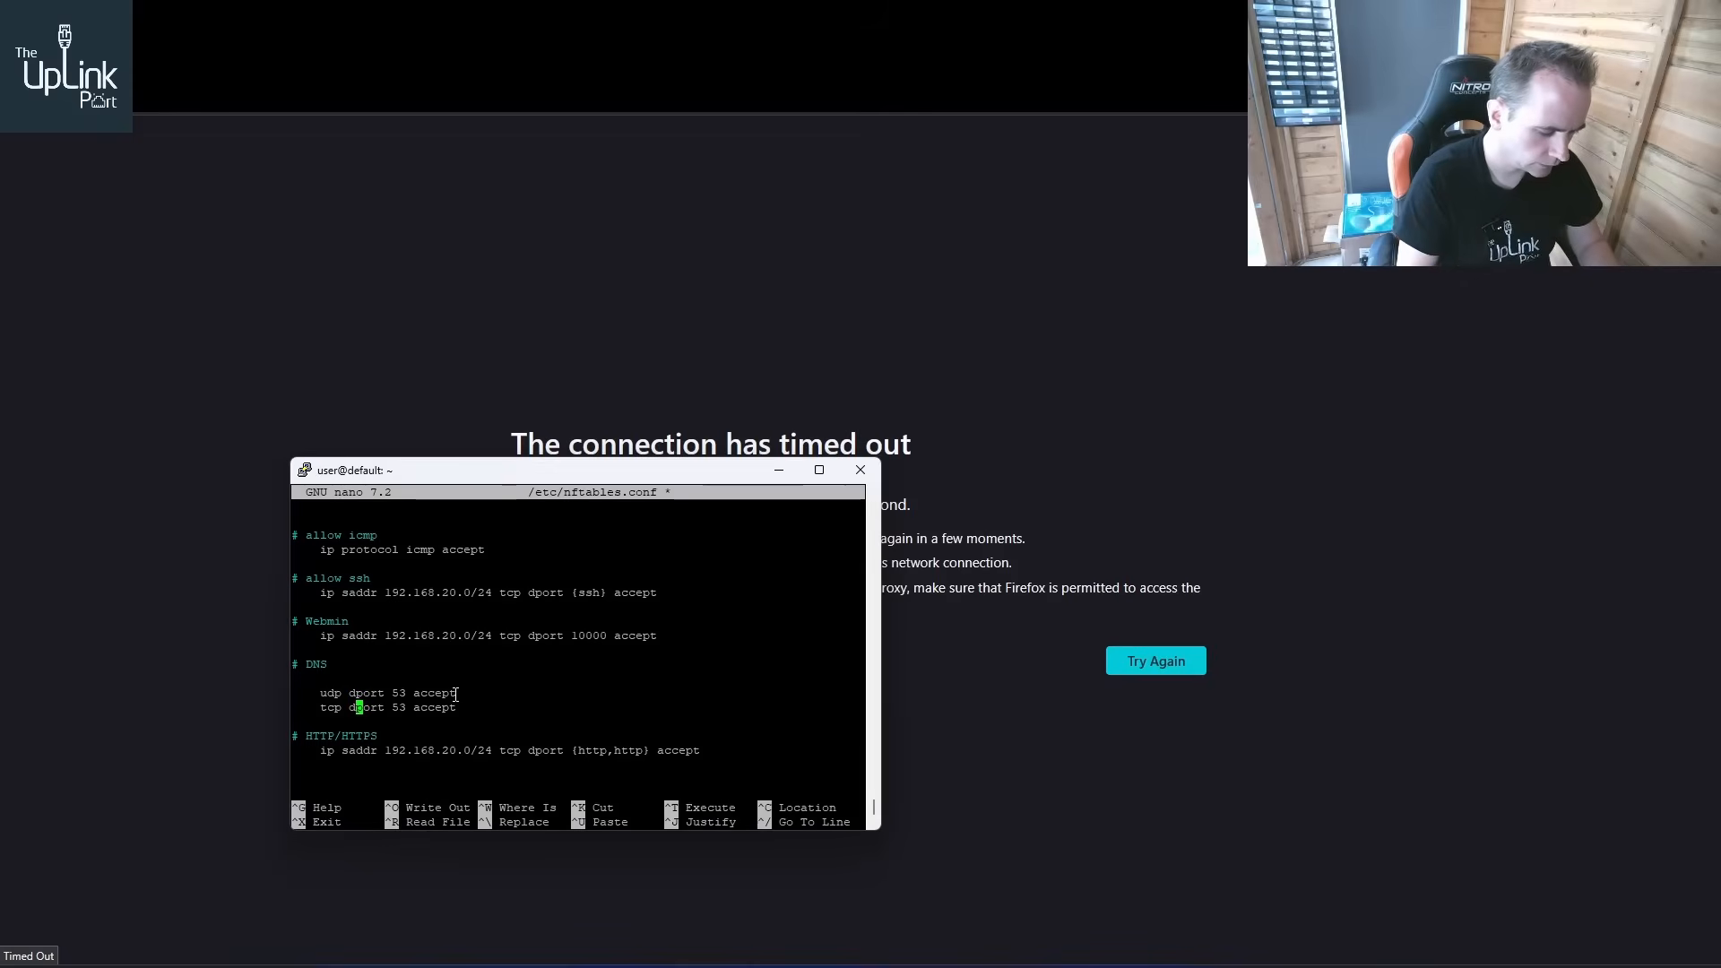
Save the file, exit nano, and rerun the nftables restart and status command
{"action": "key", "text": "ctrl+x"}
{"action": "key", "text": "y"}
{"action": "key", "text": "Return"}
{"action": "key", "text": "Up"}
{"action": "key", "text": "Up"}
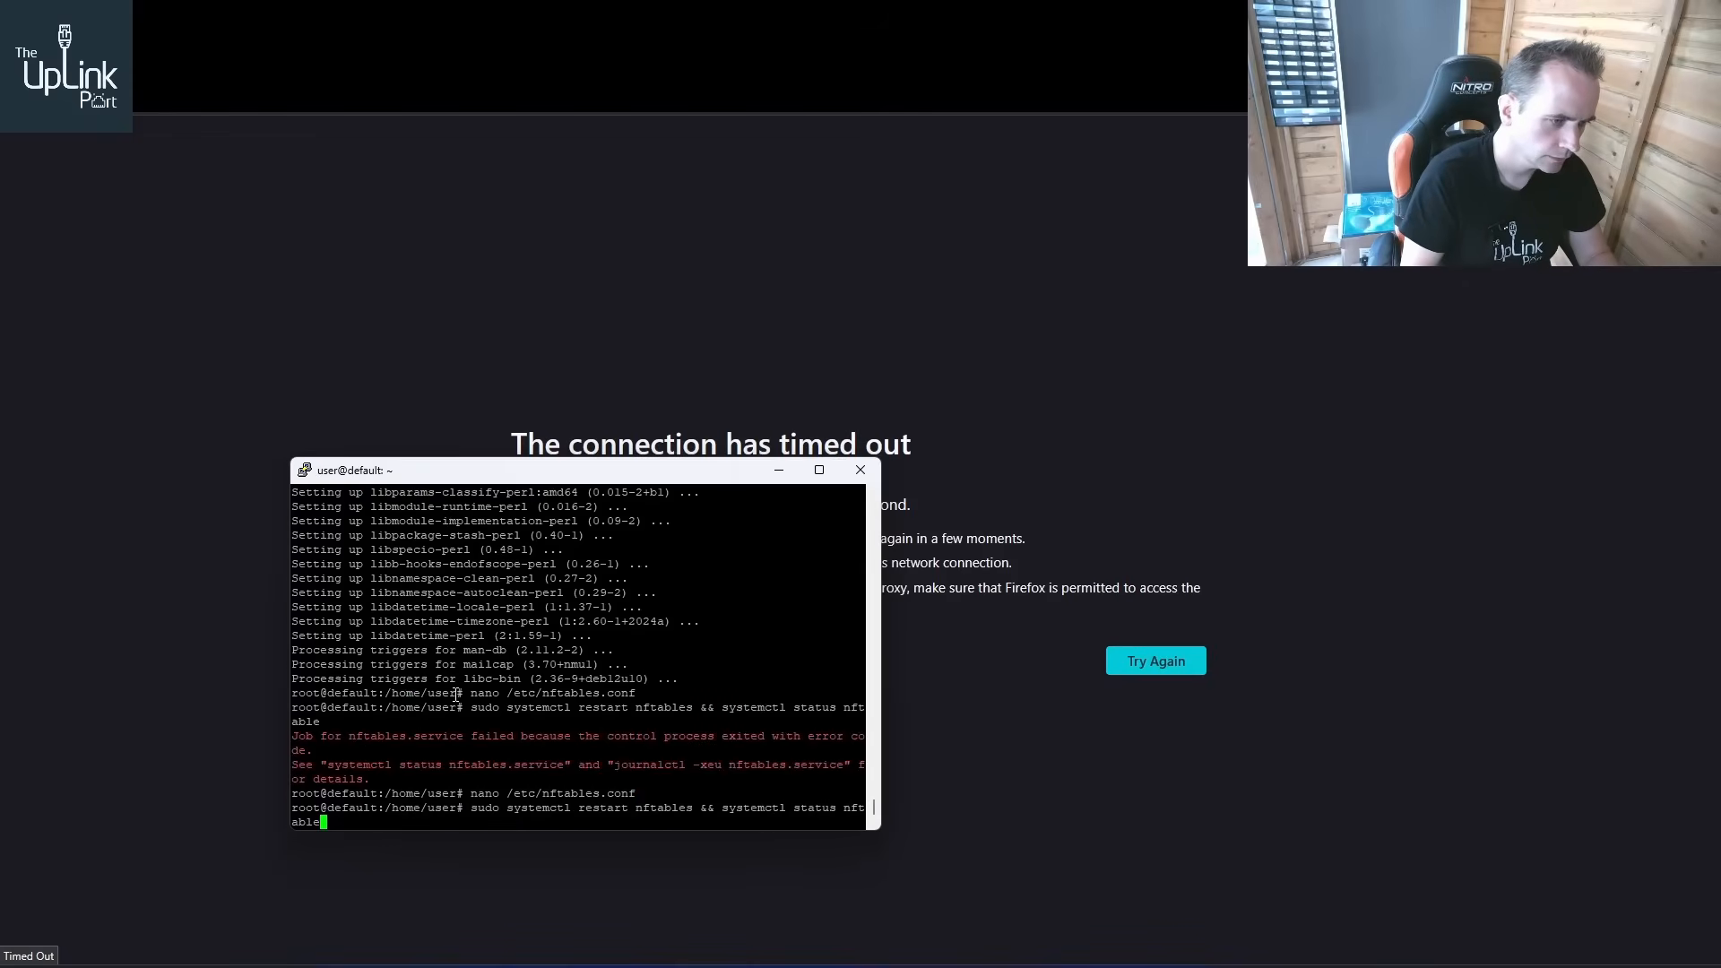
{"action": "key", "text": "Return"}
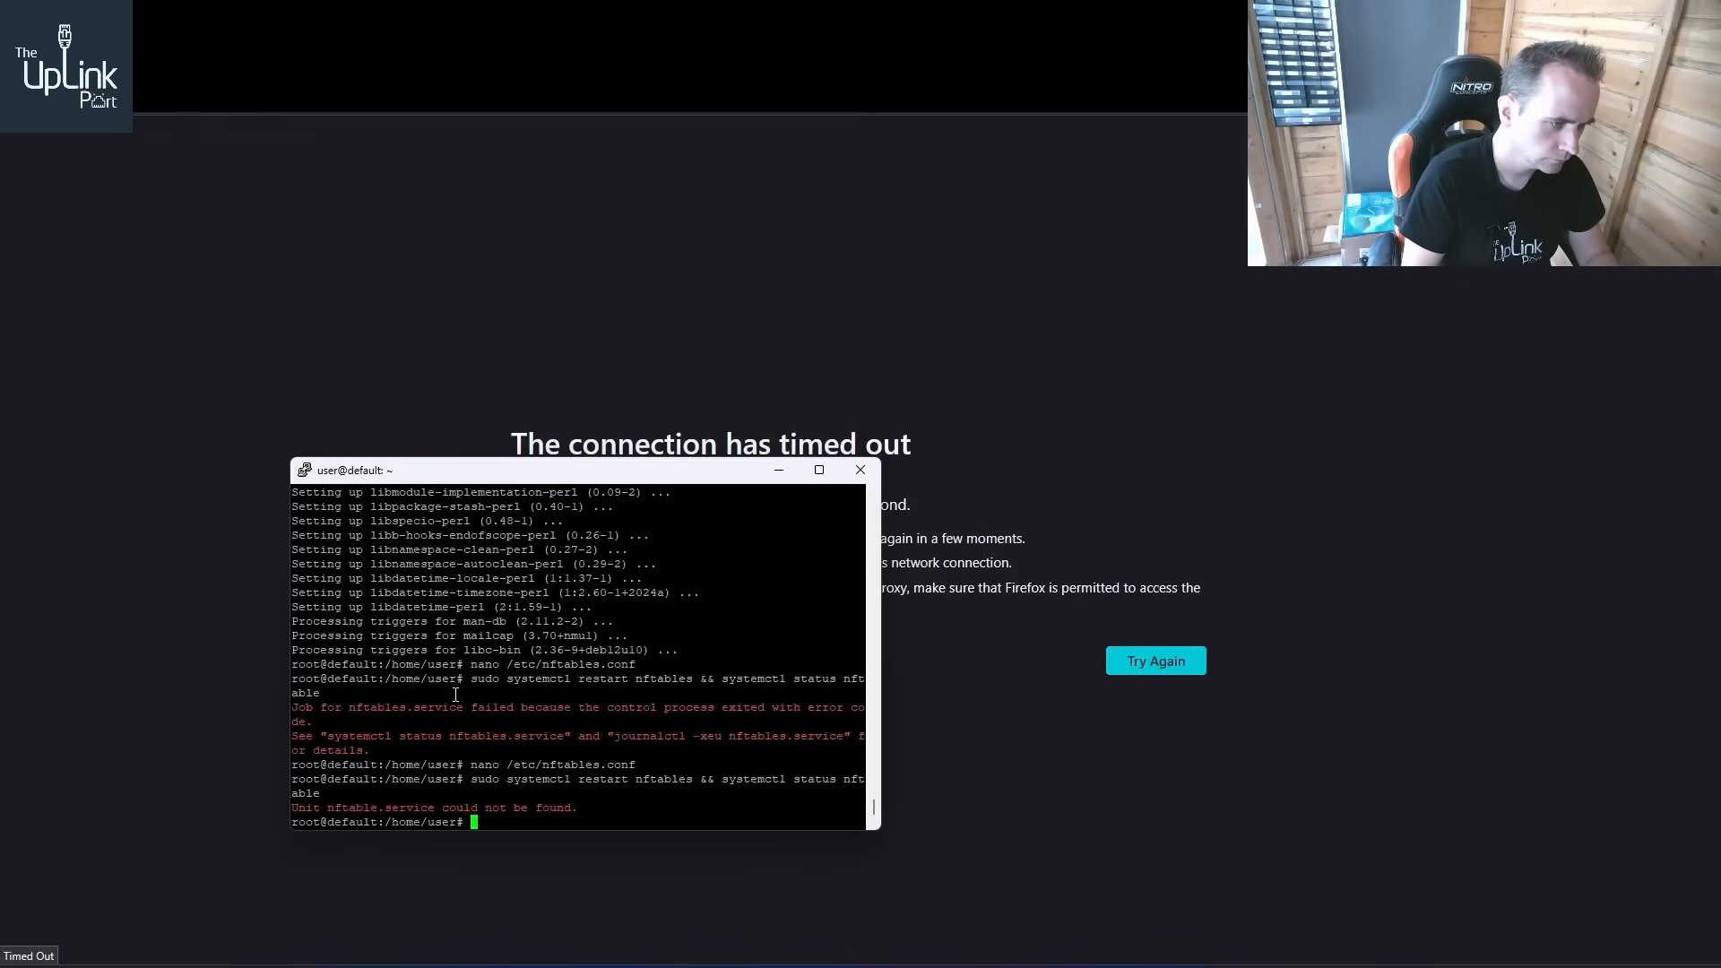
Restart nftables with the status check corrected to "systemctl status nftables"
{"action": "key", "text": "Up"}
{"action": "key", "text": "Return"}
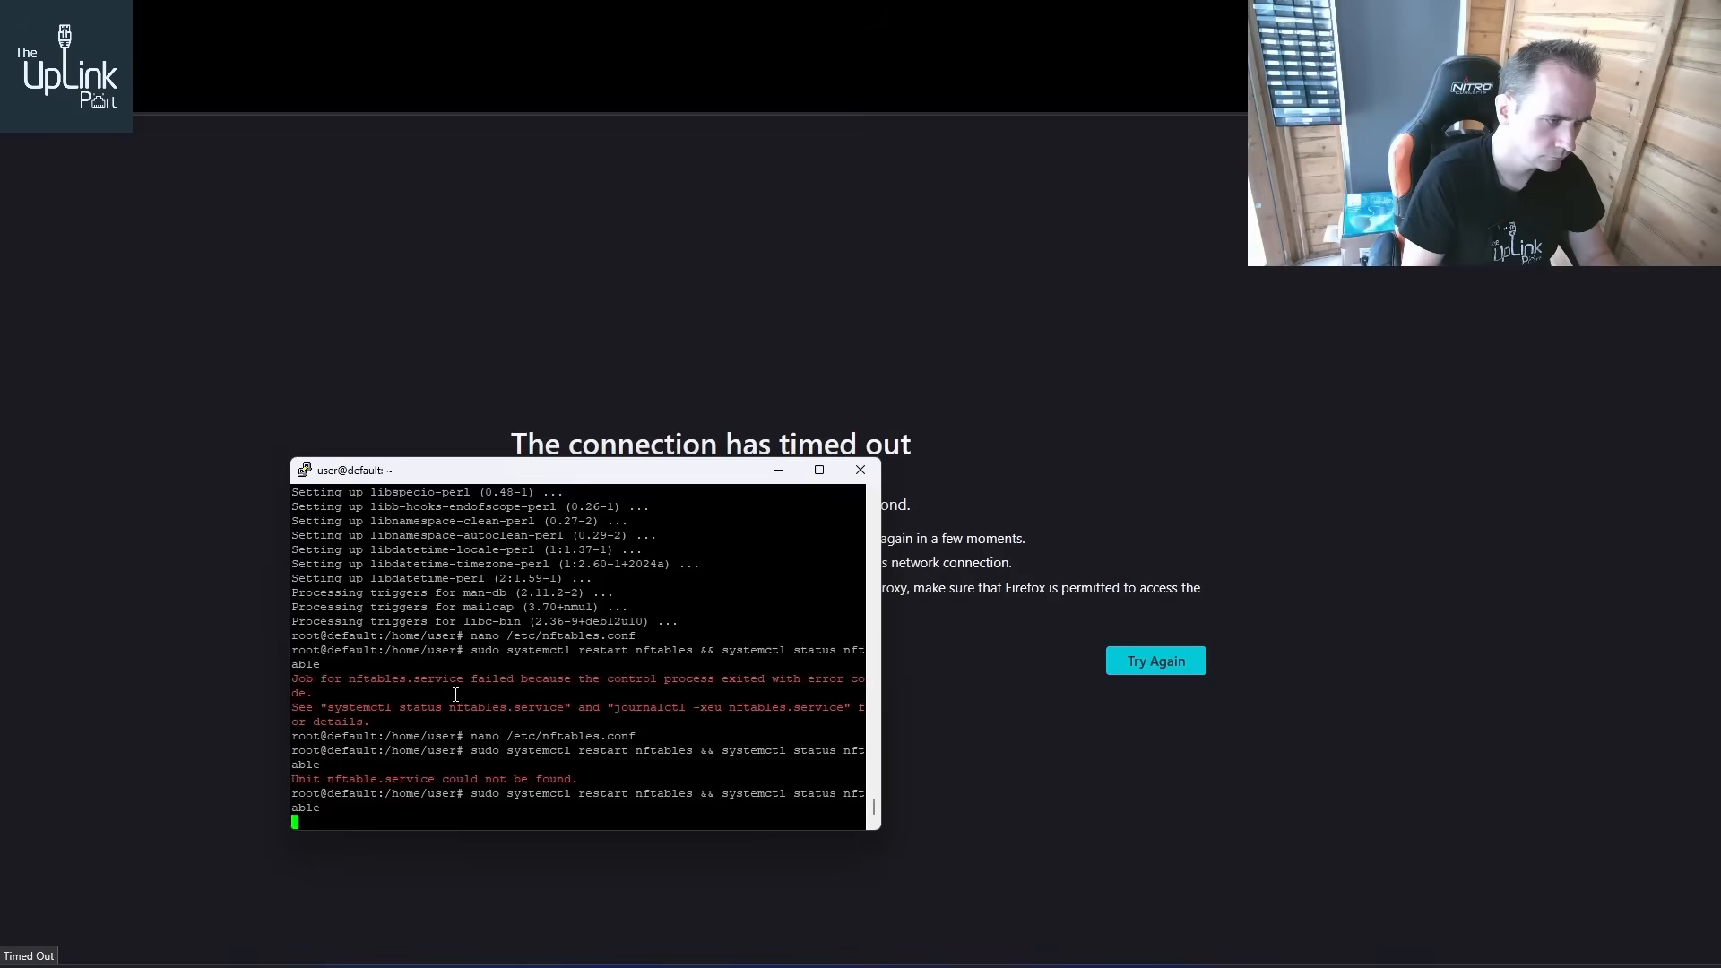
{"action": "key", "text": "Up"}
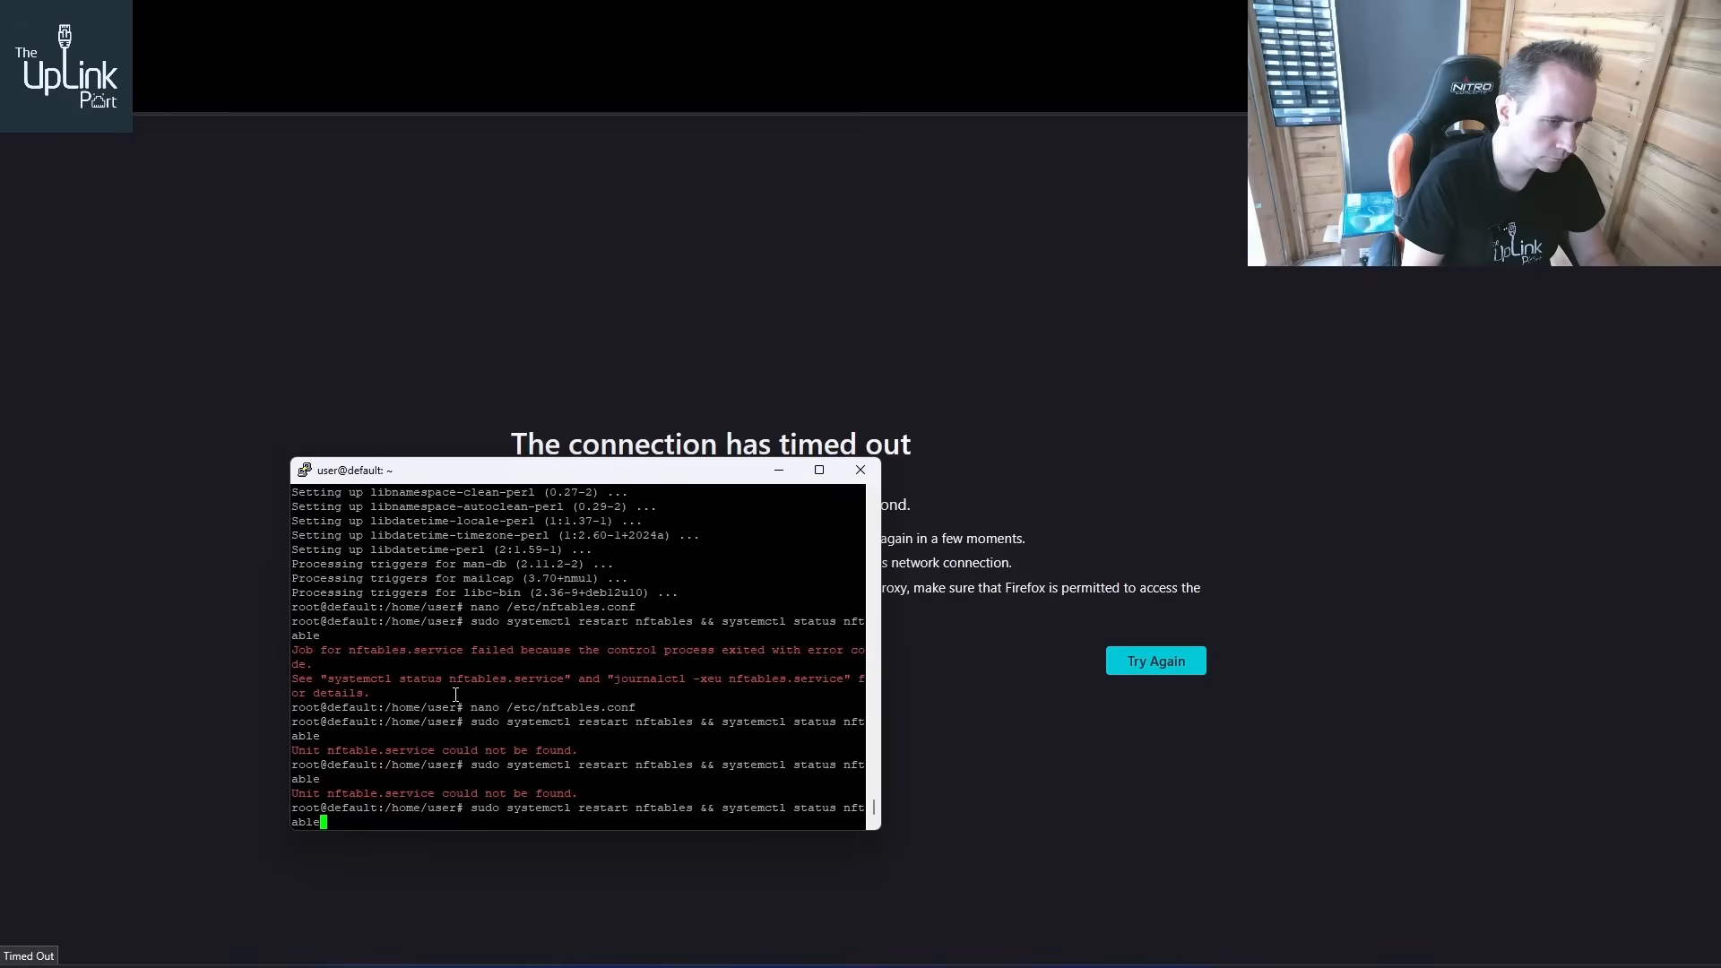
{"action": "key", "text": "Up"}
{"action": "key", "text": "Down"}
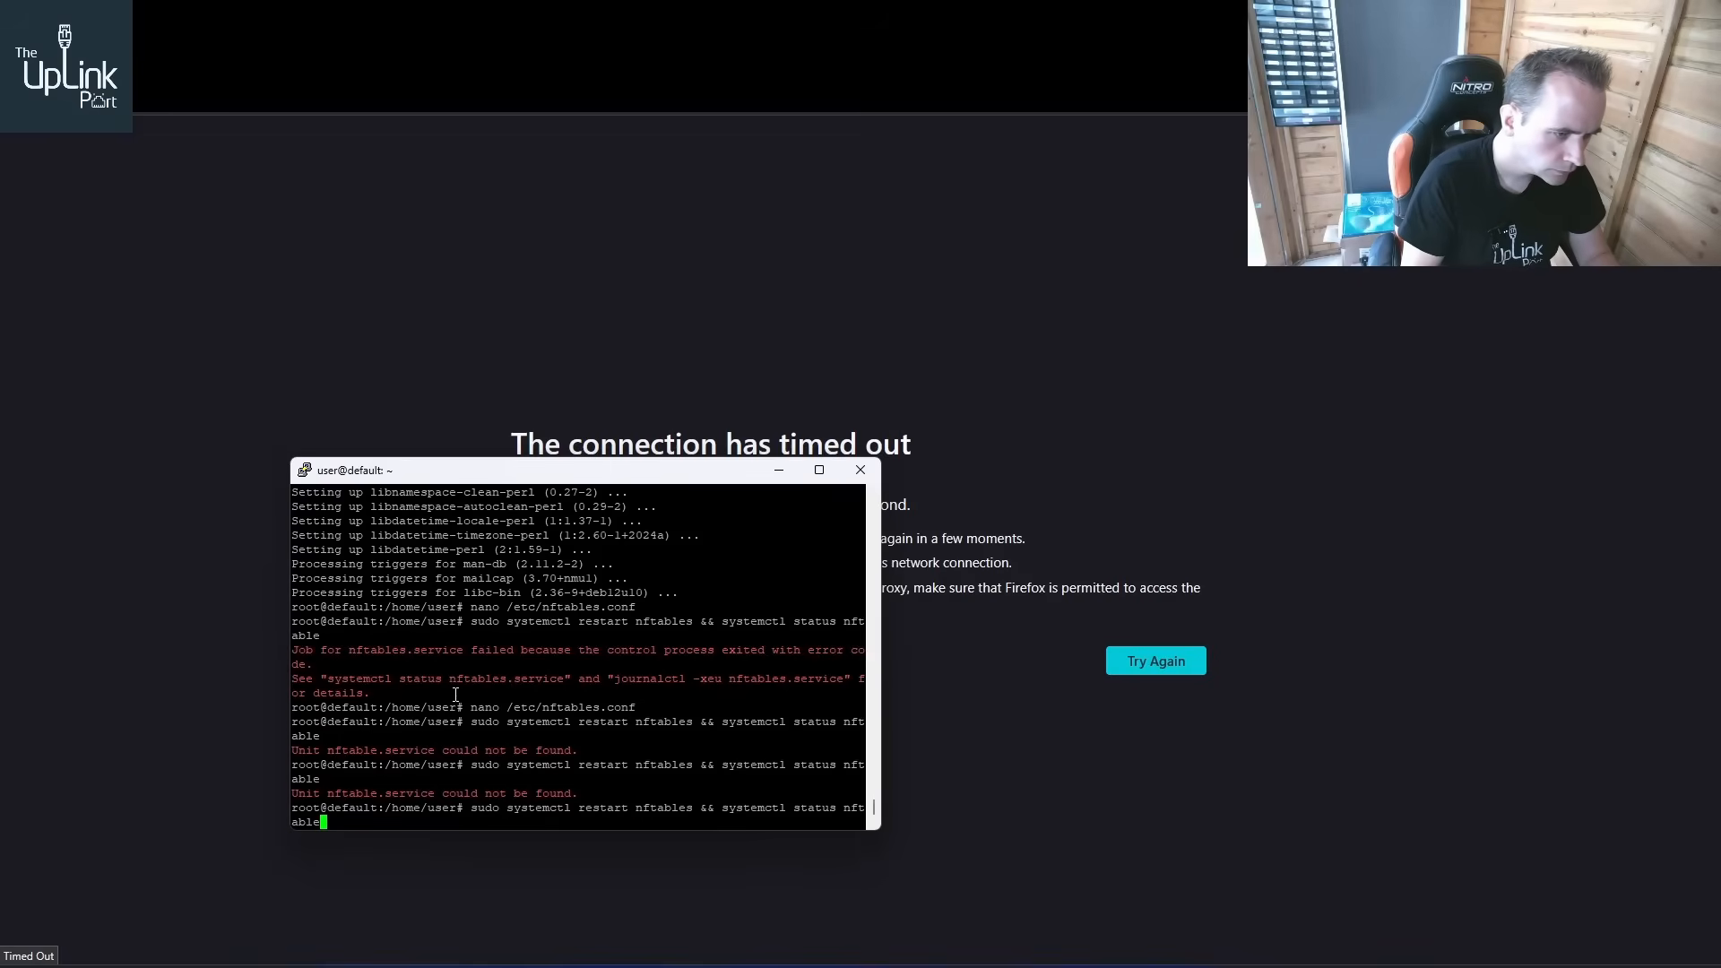
{"action": "key", "text": "Return"}
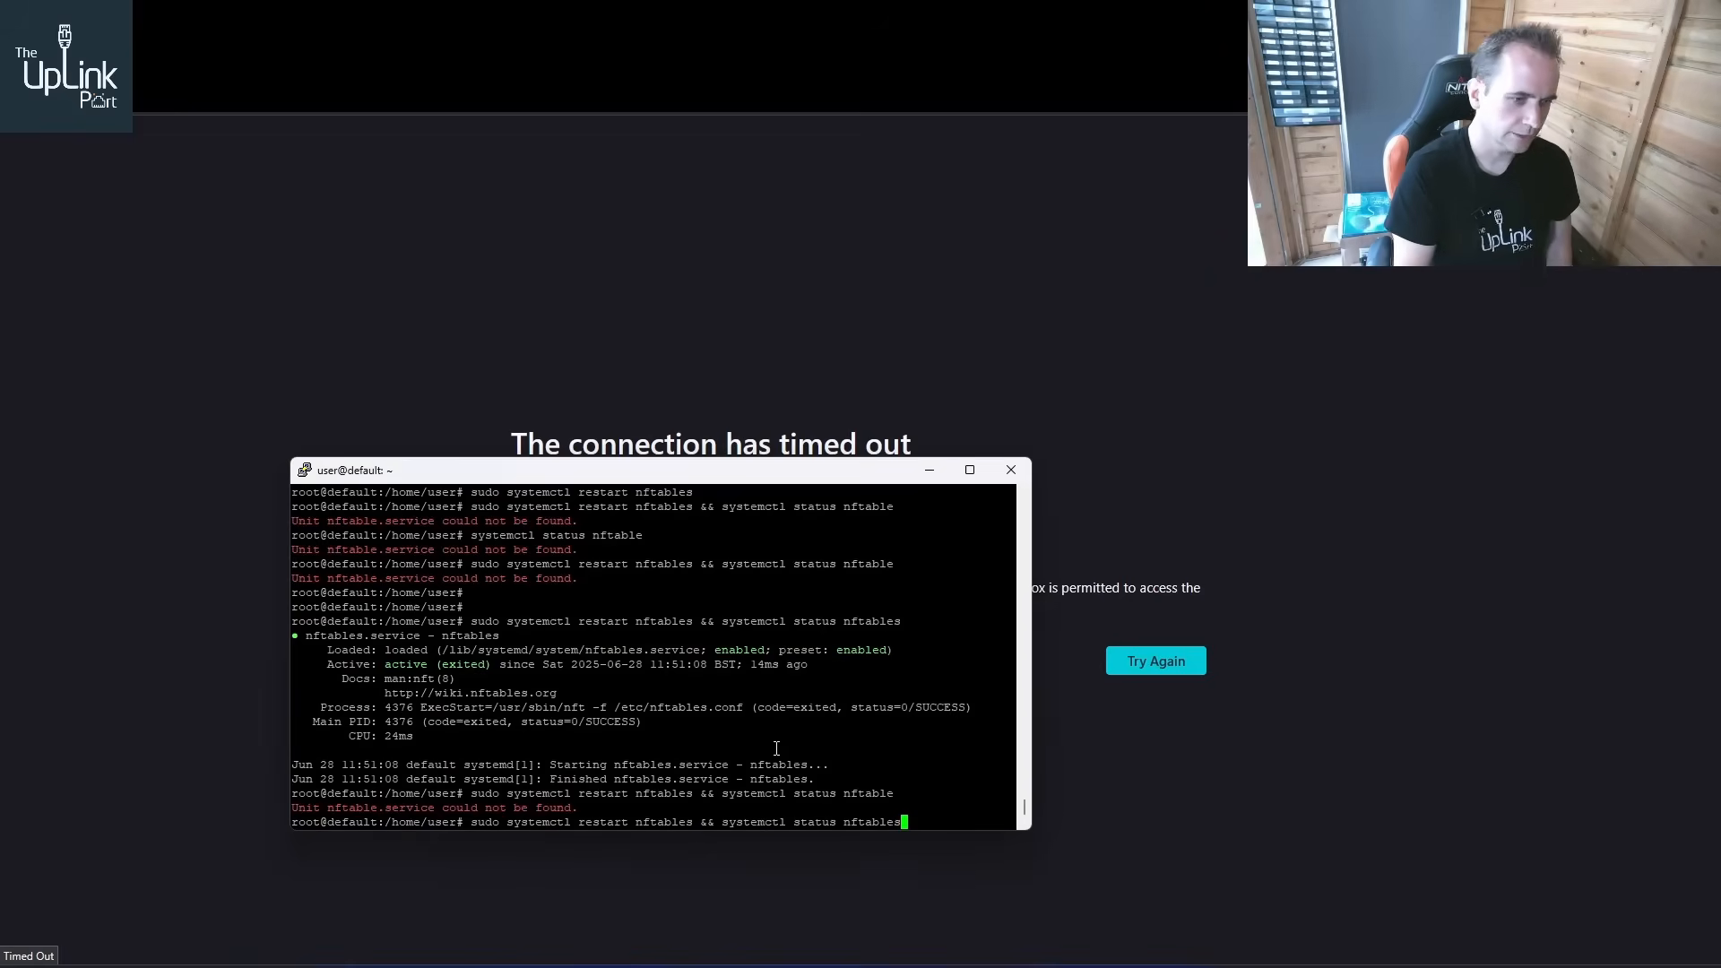
{"action": "key", "text": "Return"}
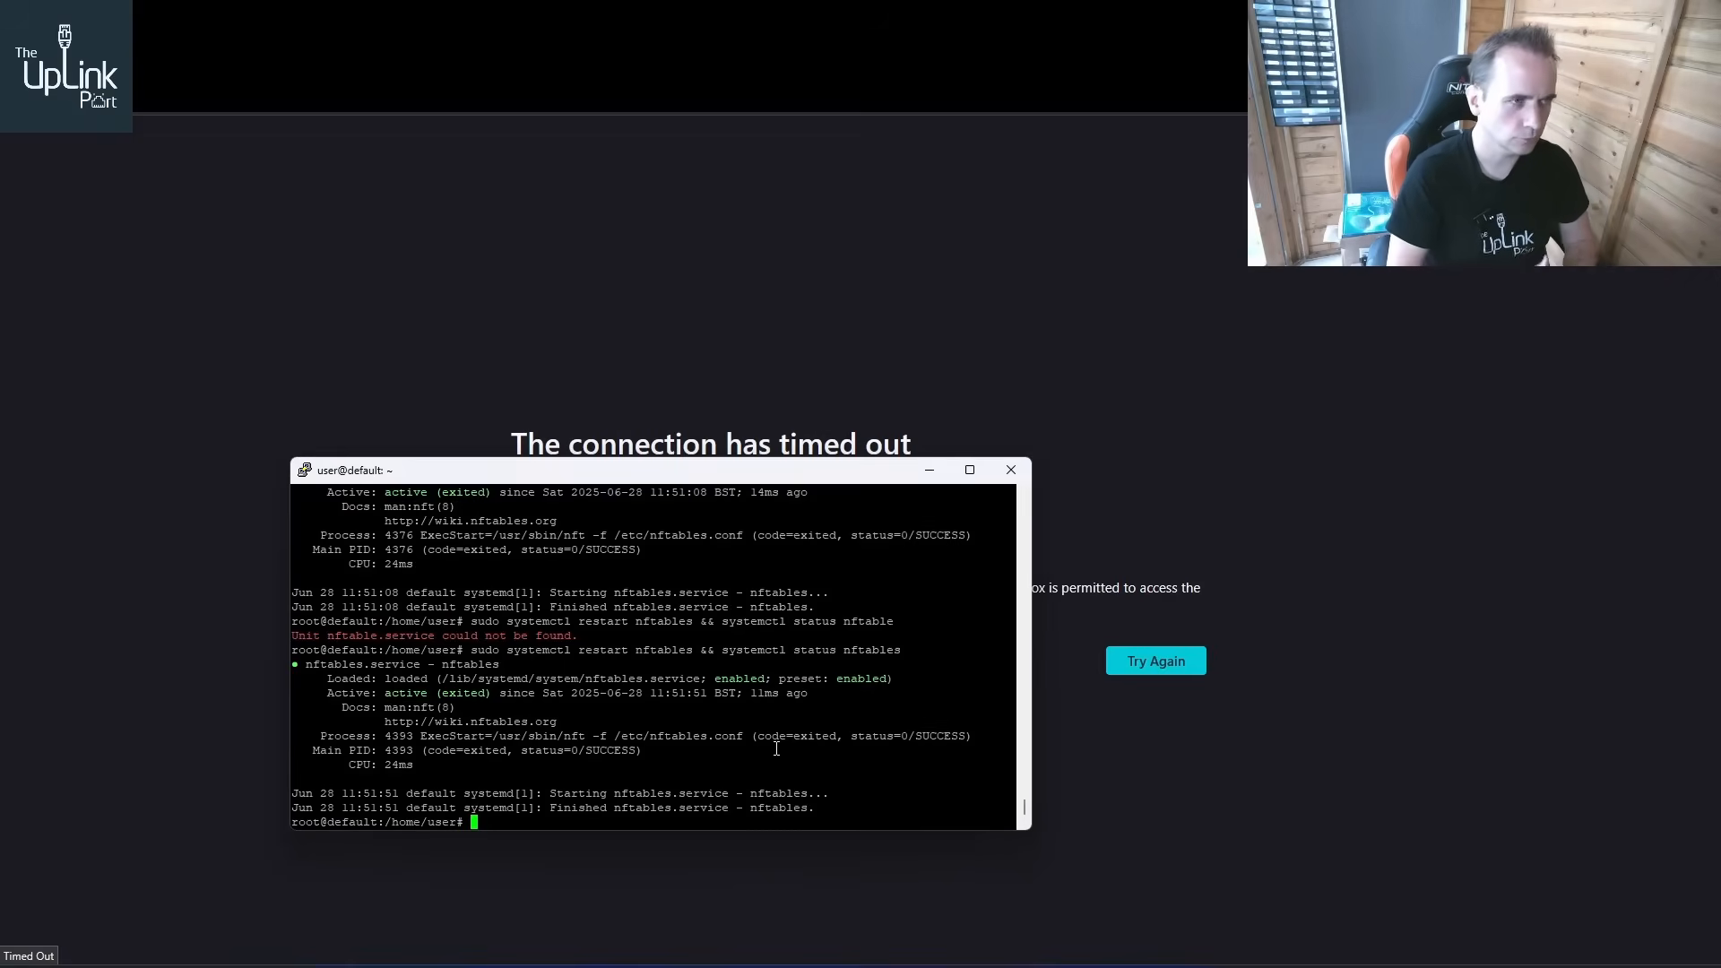
Switch to Firefox and reload the Webmin address 192.168.20.221
{"action": "left_click", "coordinate": [573, 73]}
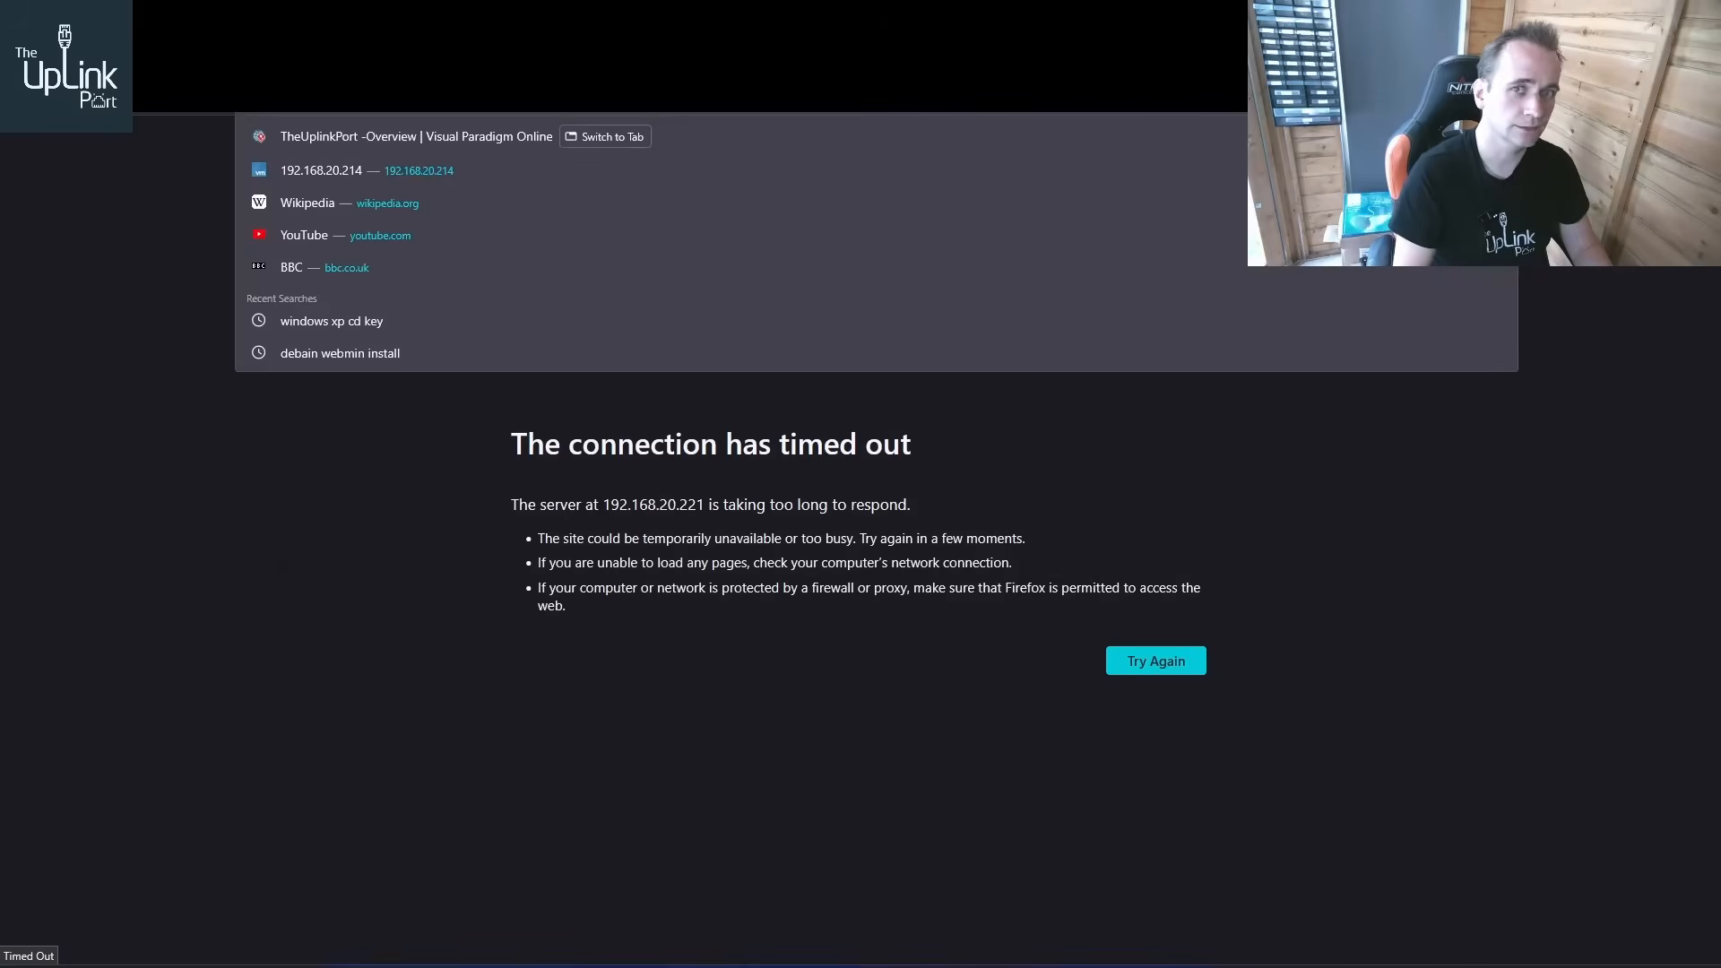
{"action": "key", "text": "Return"}
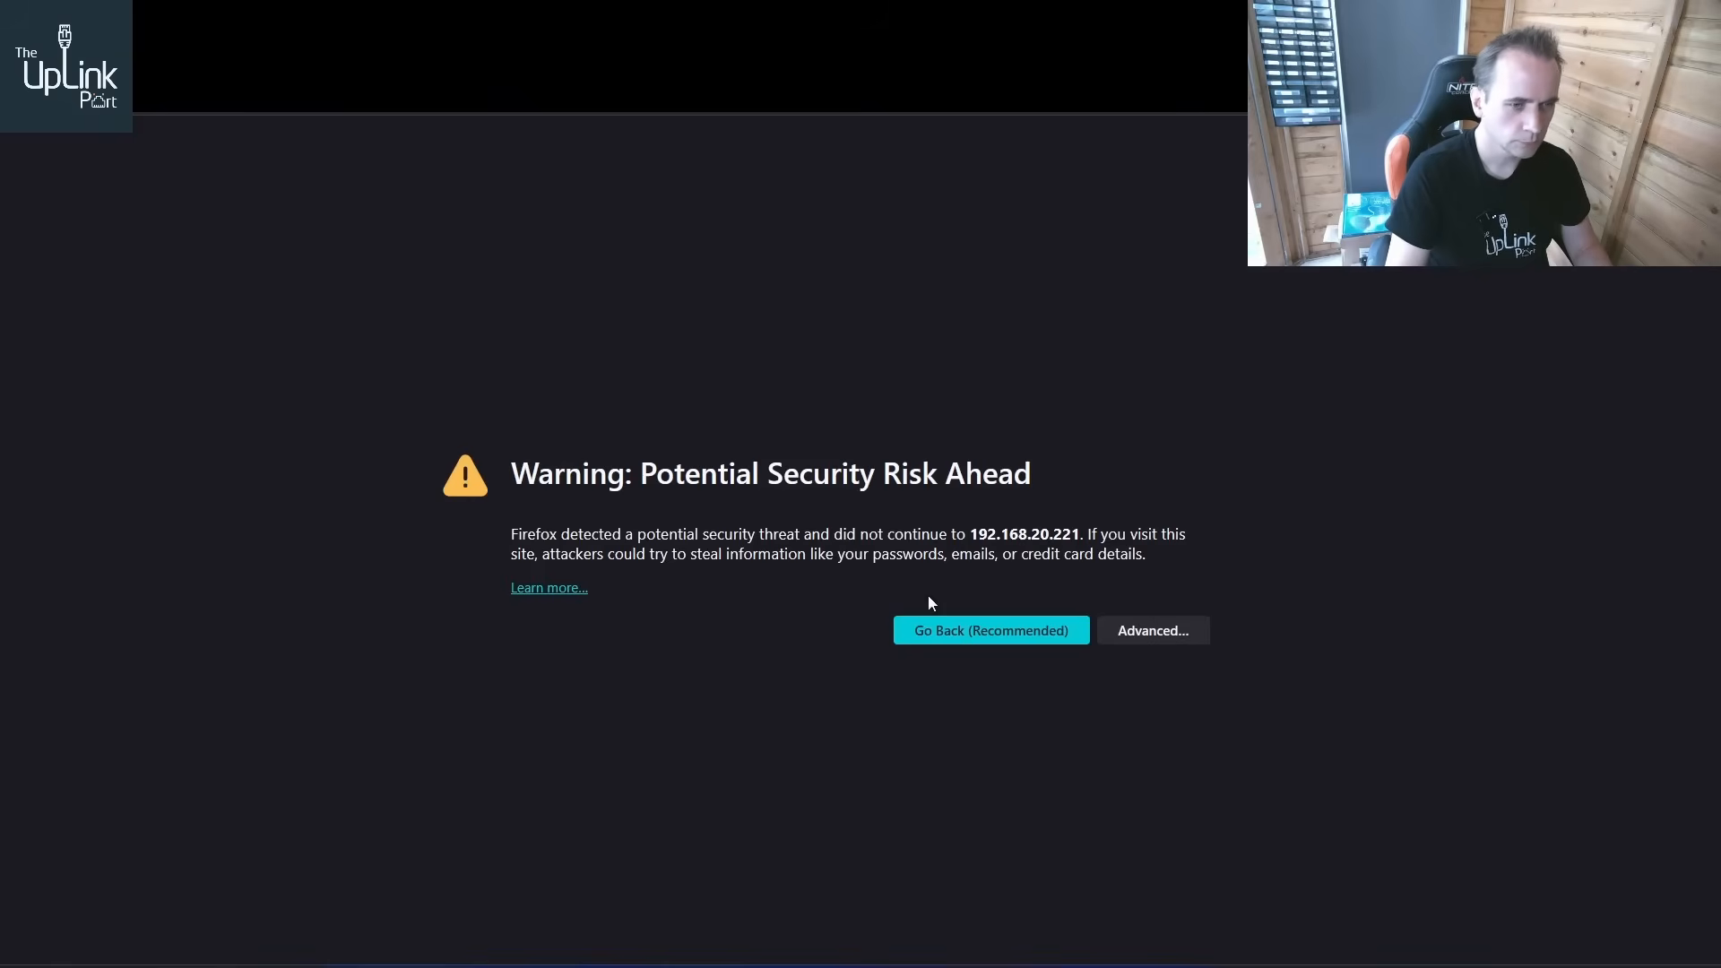
Accept the self-signed certificate warning and sign in to Webmin as root with the account password, declining to save it
{"action": "left_click", "coordinate": [1122, 629]}
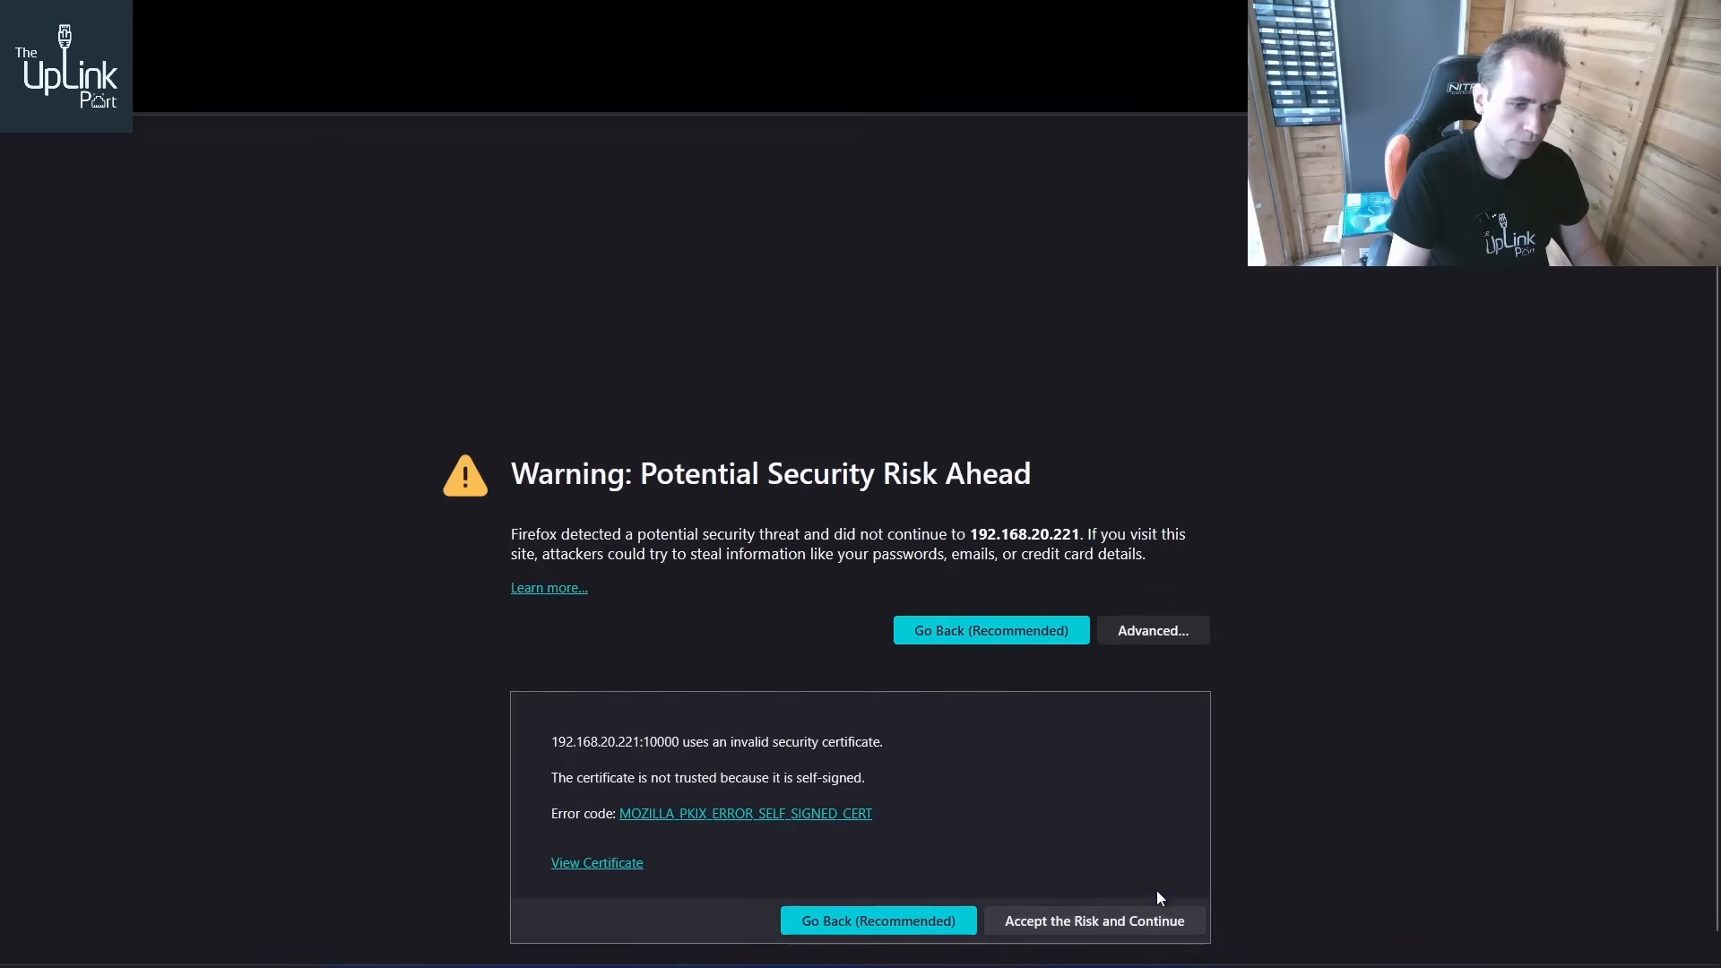
{"action": "left_click", "coordinate": [1101, 923]}
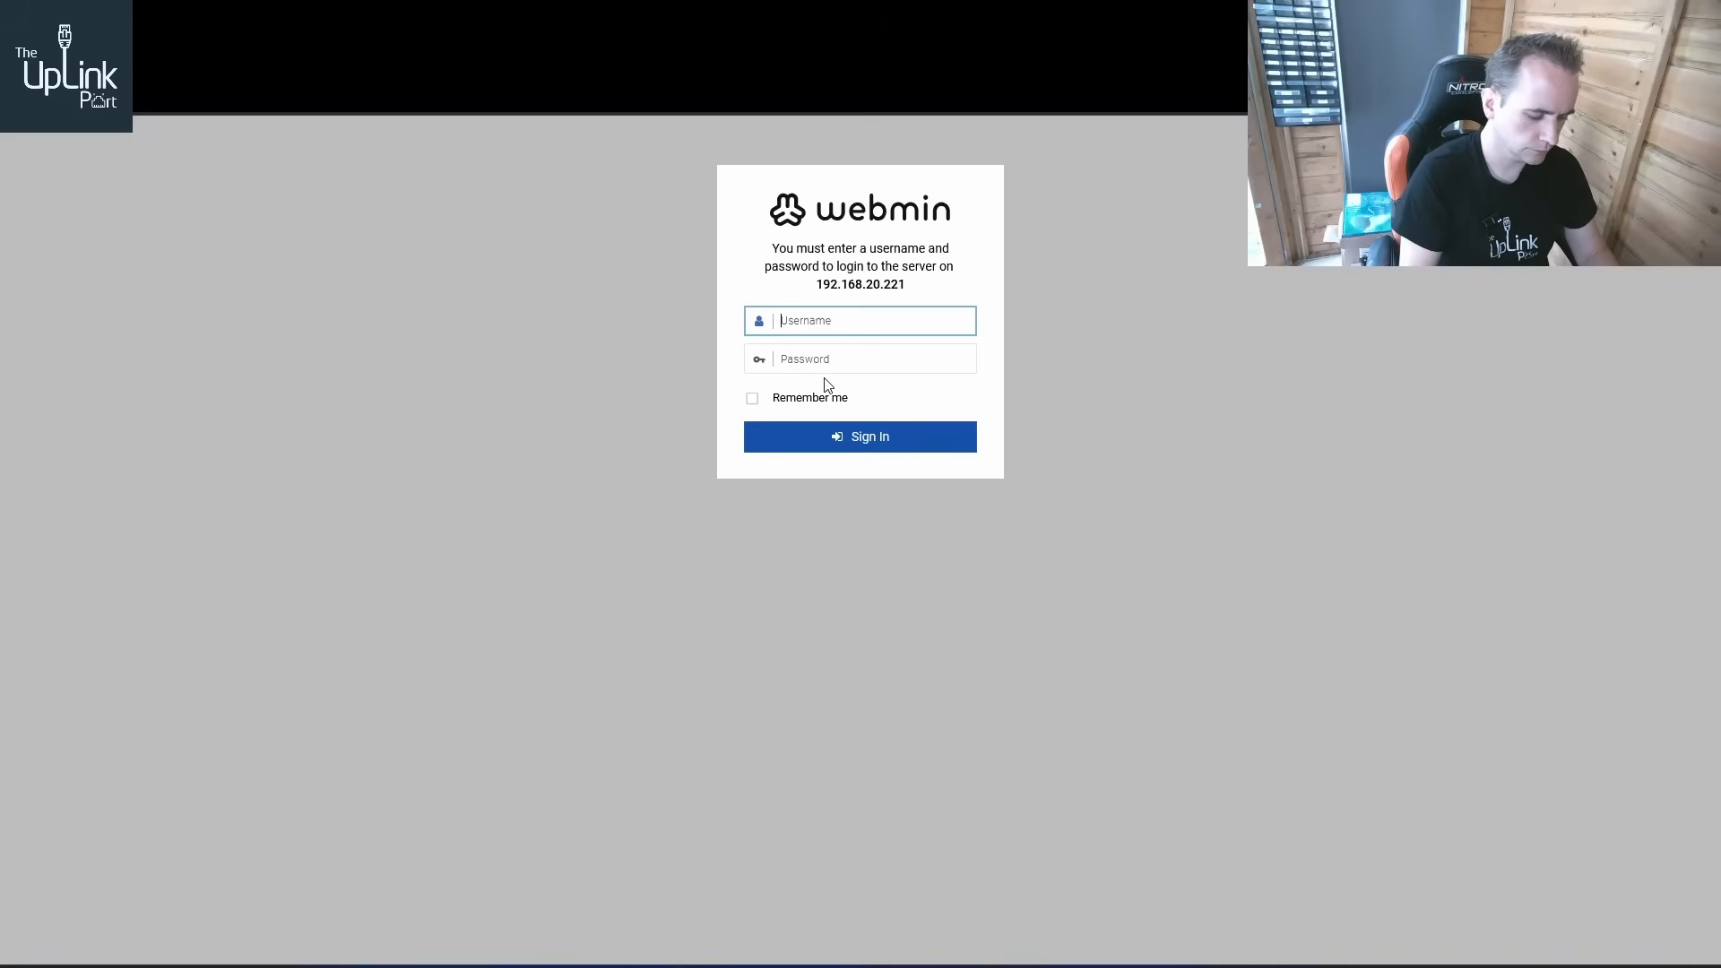
{"action": "type", "text": "root"}
{"action": "key", "text": "Tab"}
{"action": "type", "text": "••"}
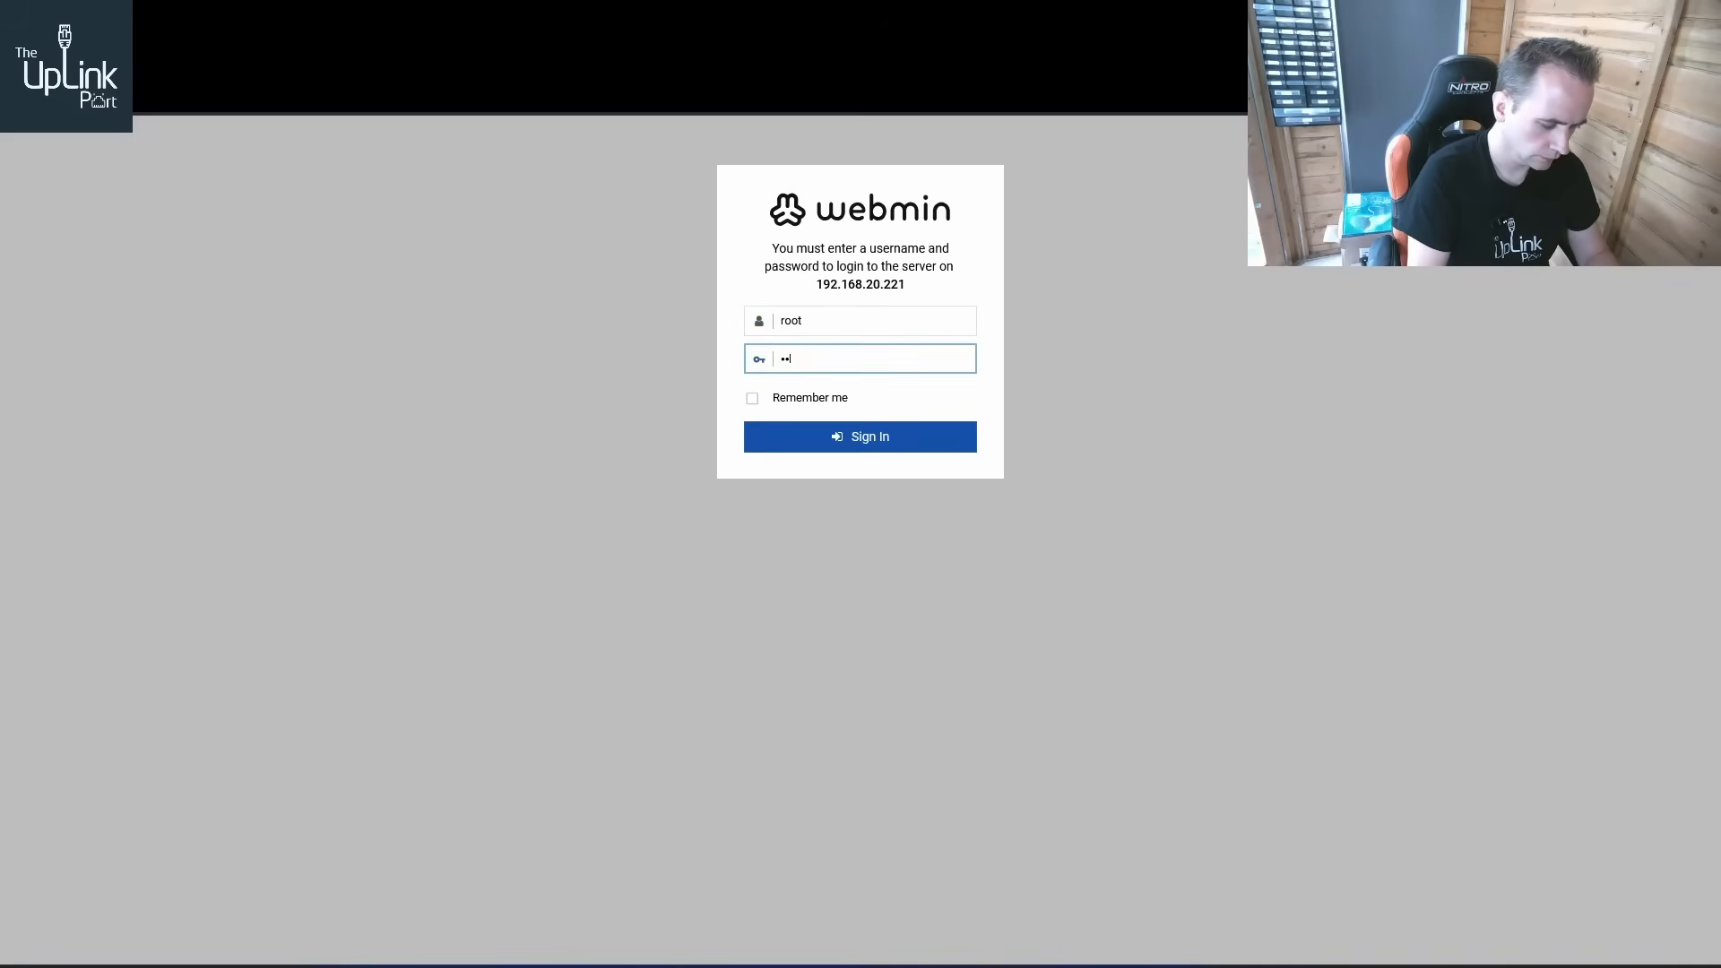
{"action": "type", "text": "•••••"}
{"action": "key", "text": "Return"}
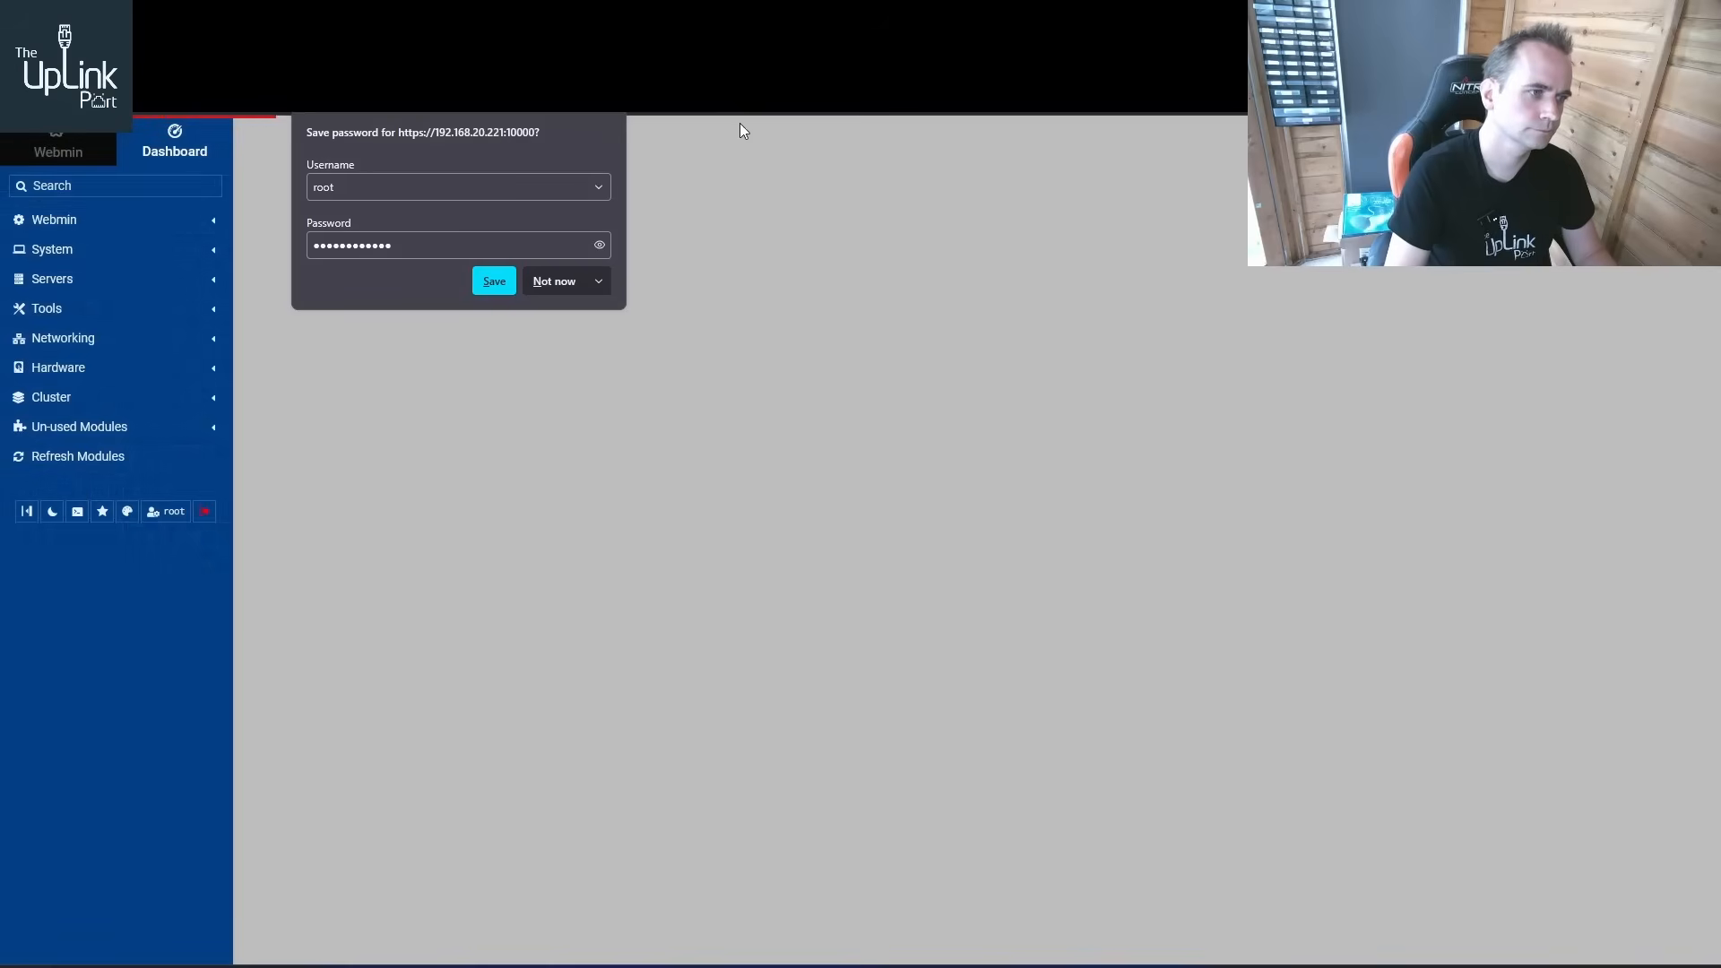
{"action": "left_click", "coordinate": [552, 281]}
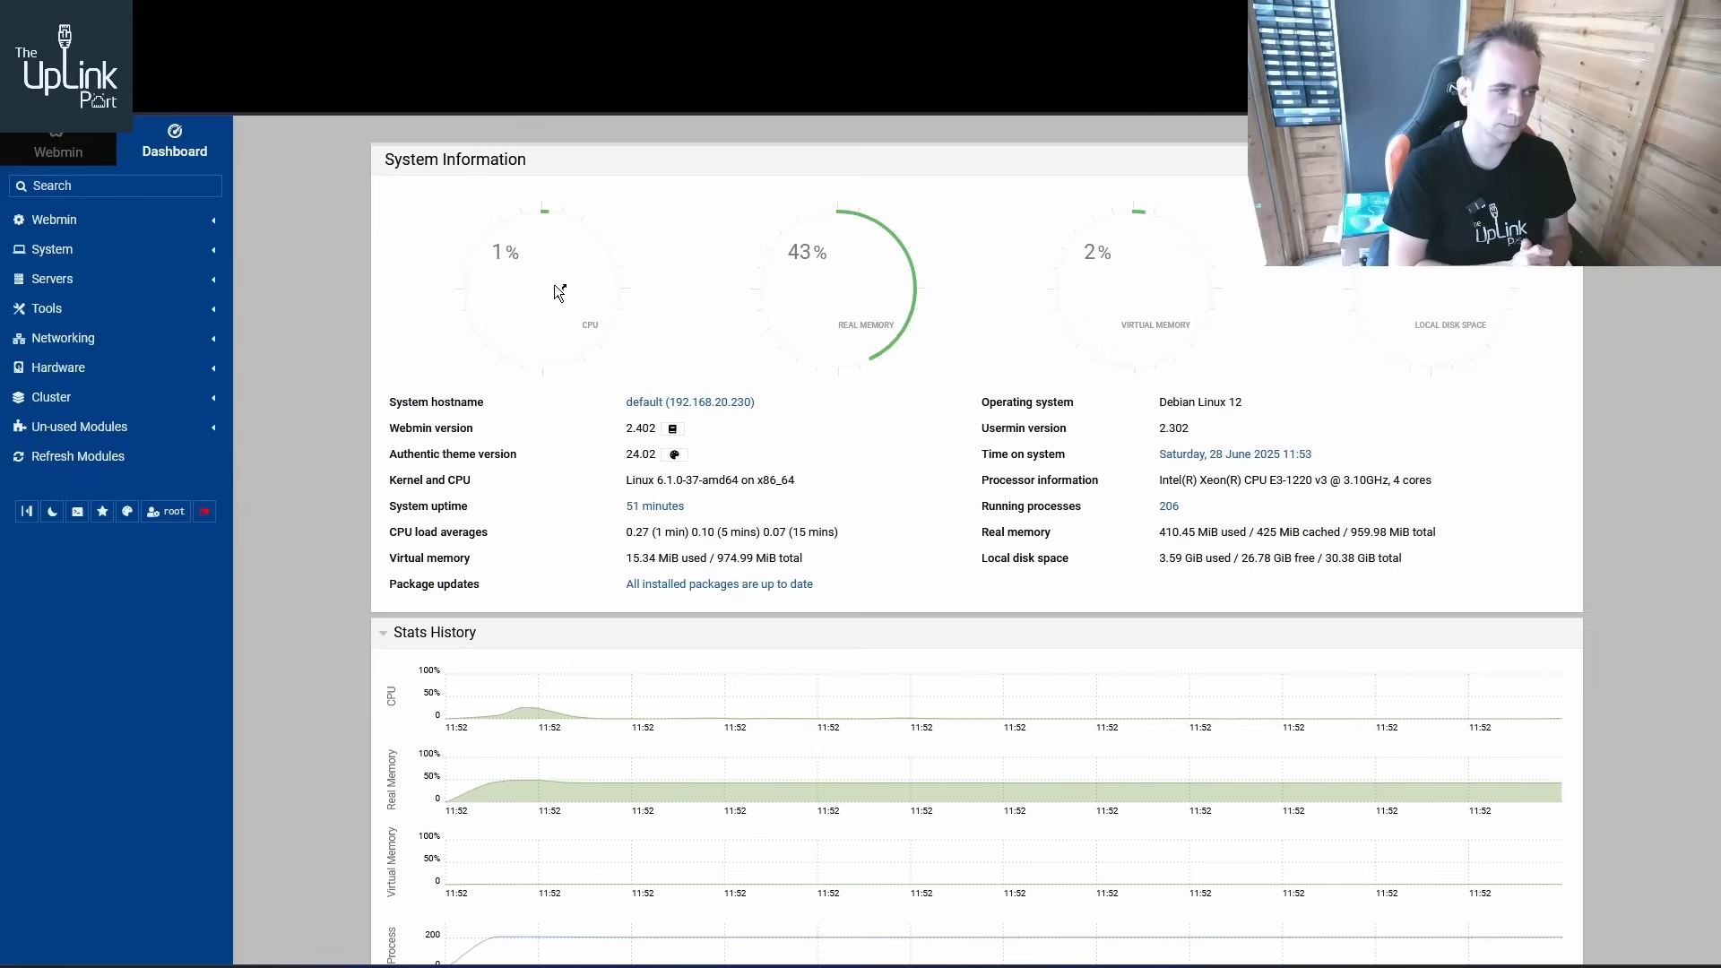
Browse the Webmin menus, the Webmin Servers Index and the BIND DNS Server module
{"action": "left_click", "coordinate": [84, 287]}
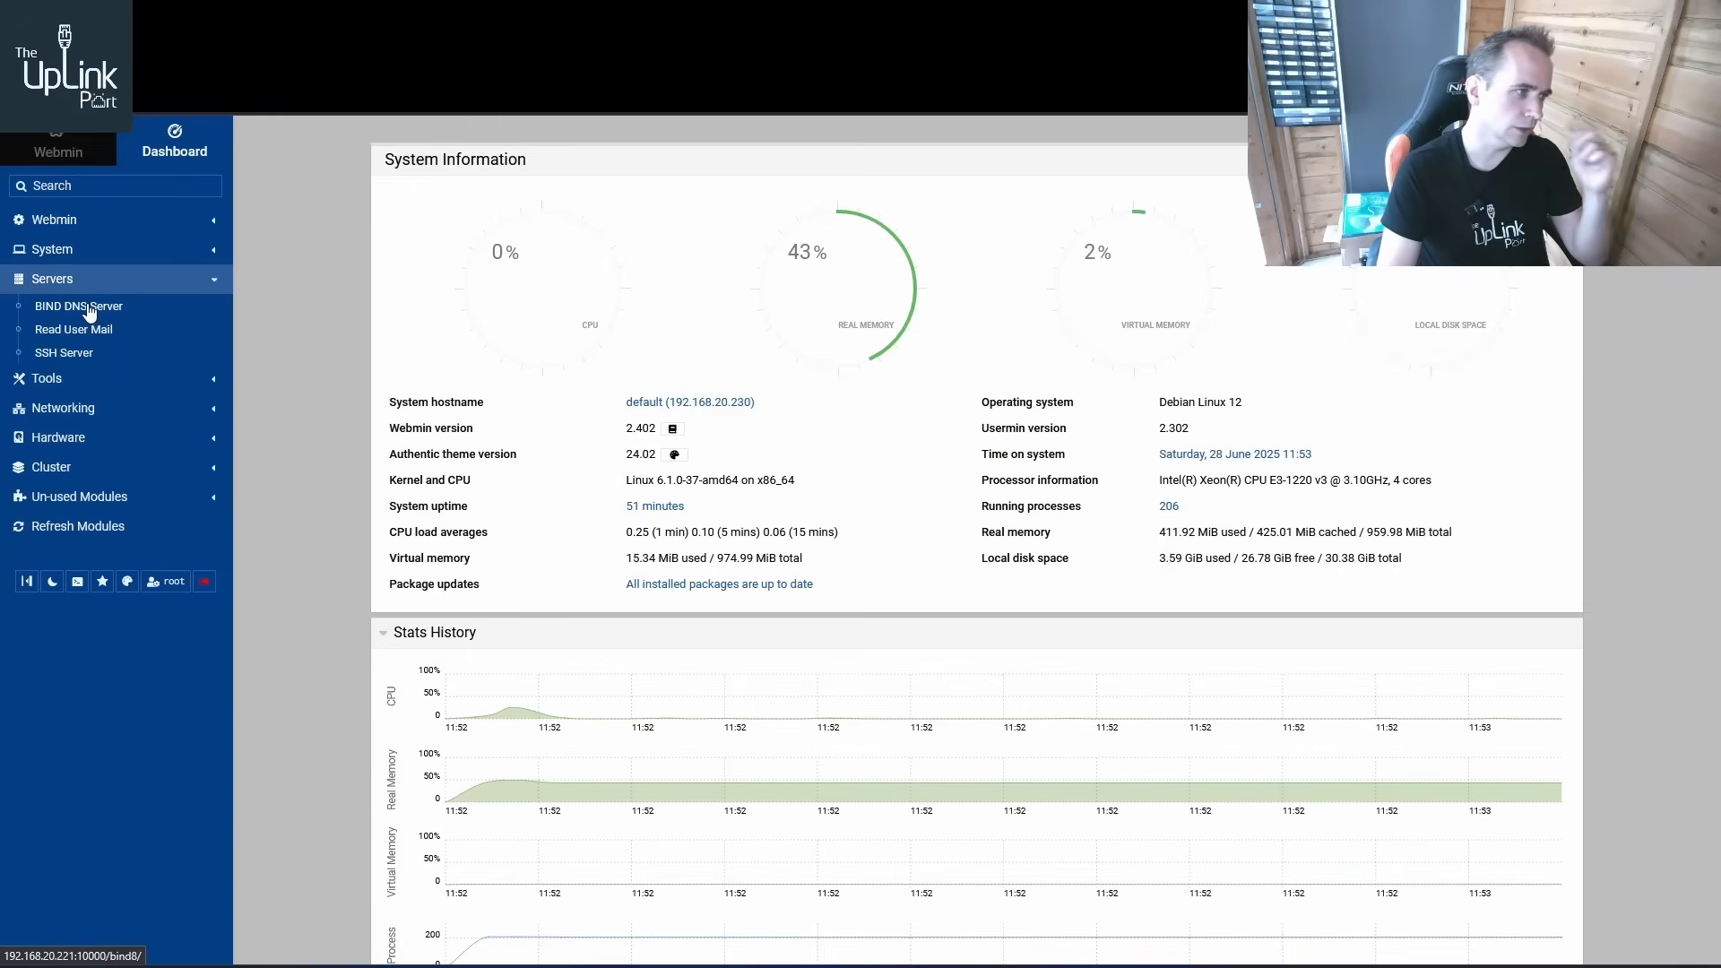
{"action": "left_click", "coordinate": [85, 378]}
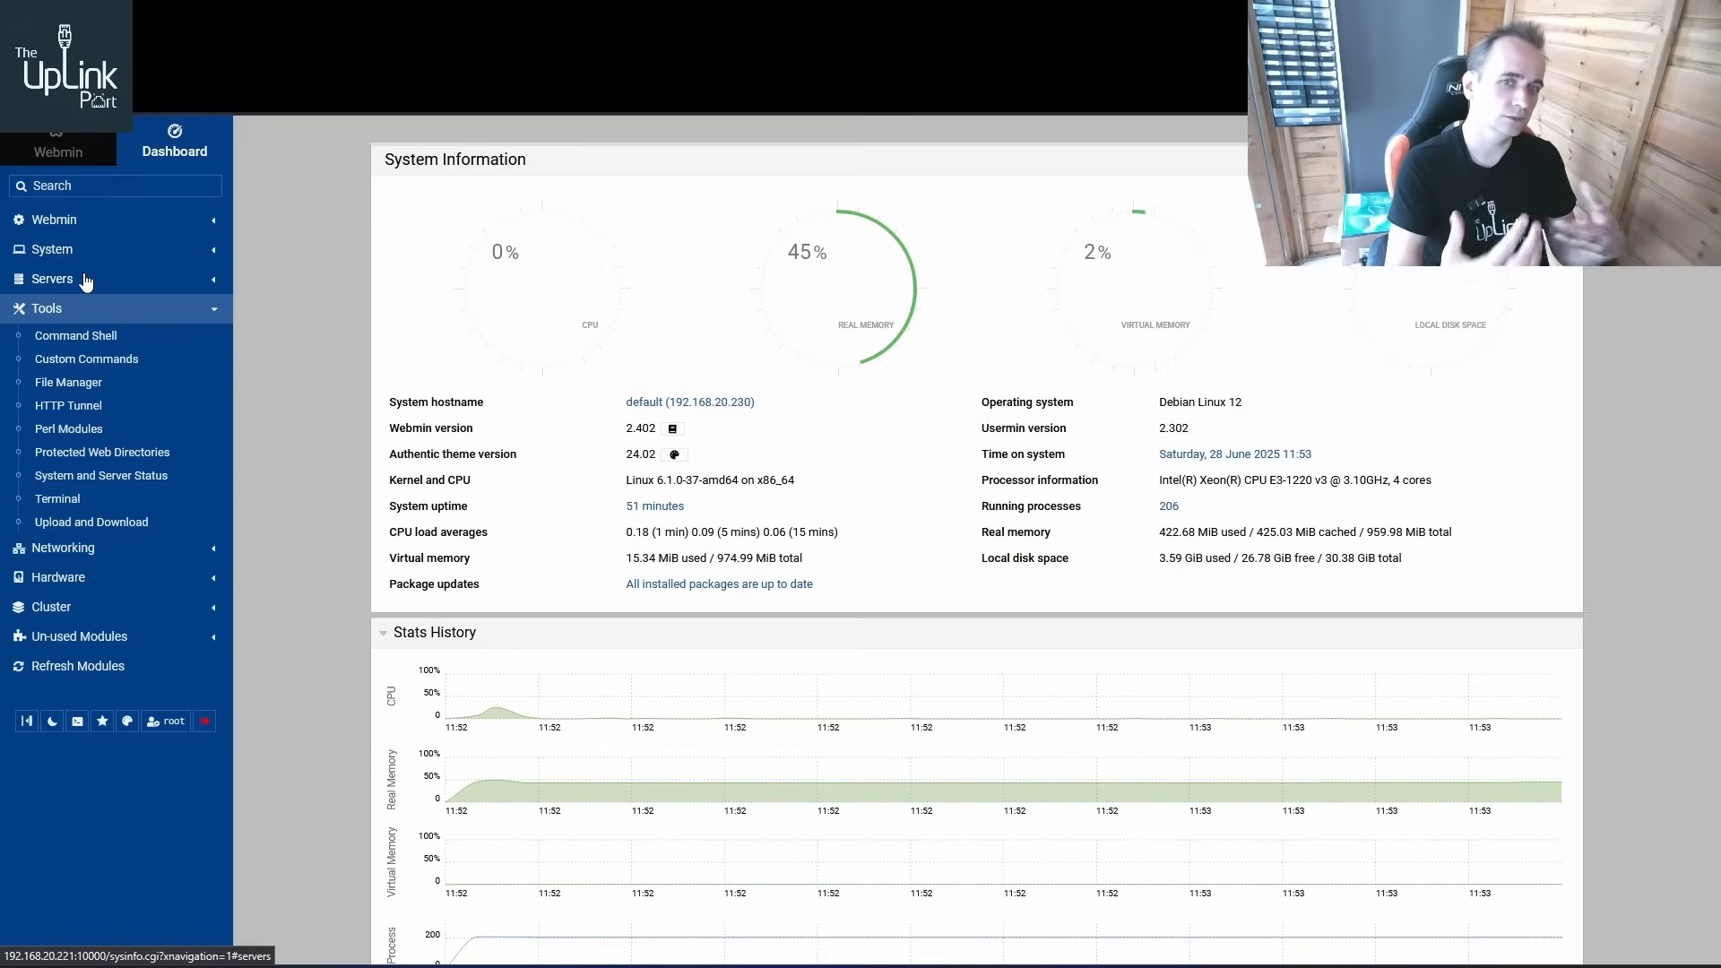
{"action": "left_click", "coordinate": [86, 279]}
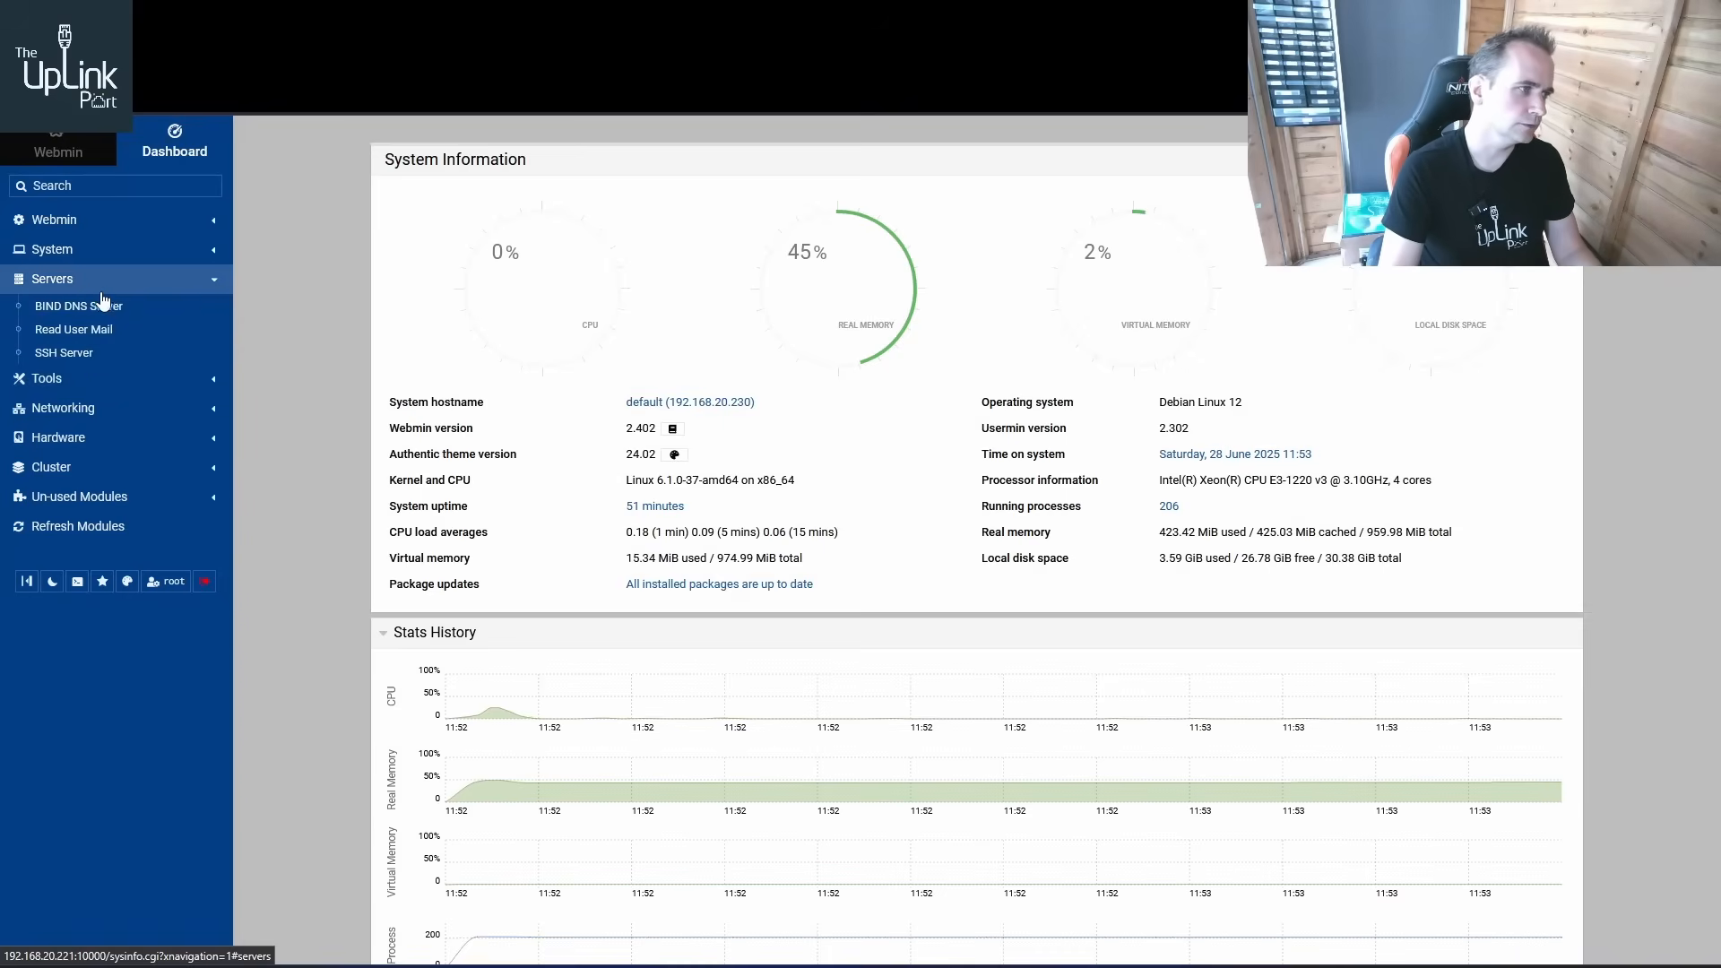
{"action": "left_click", "coordinate": [118, 319]}
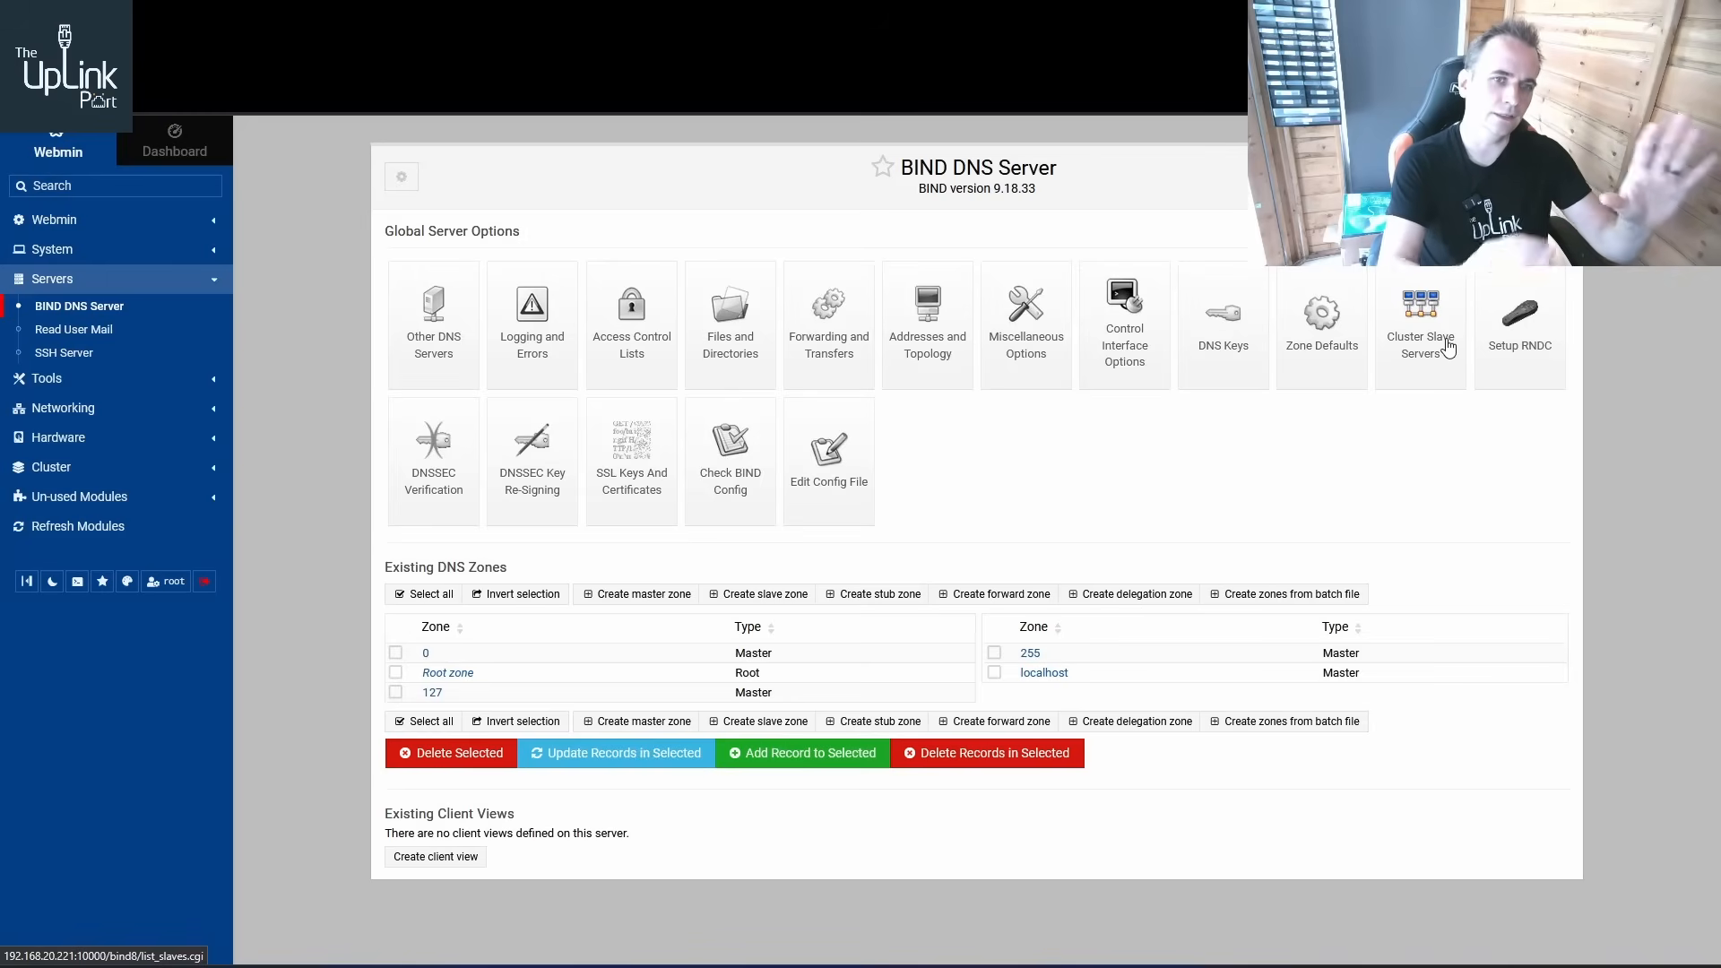
{"action": "left_click", "coordinate": [136, 221]}
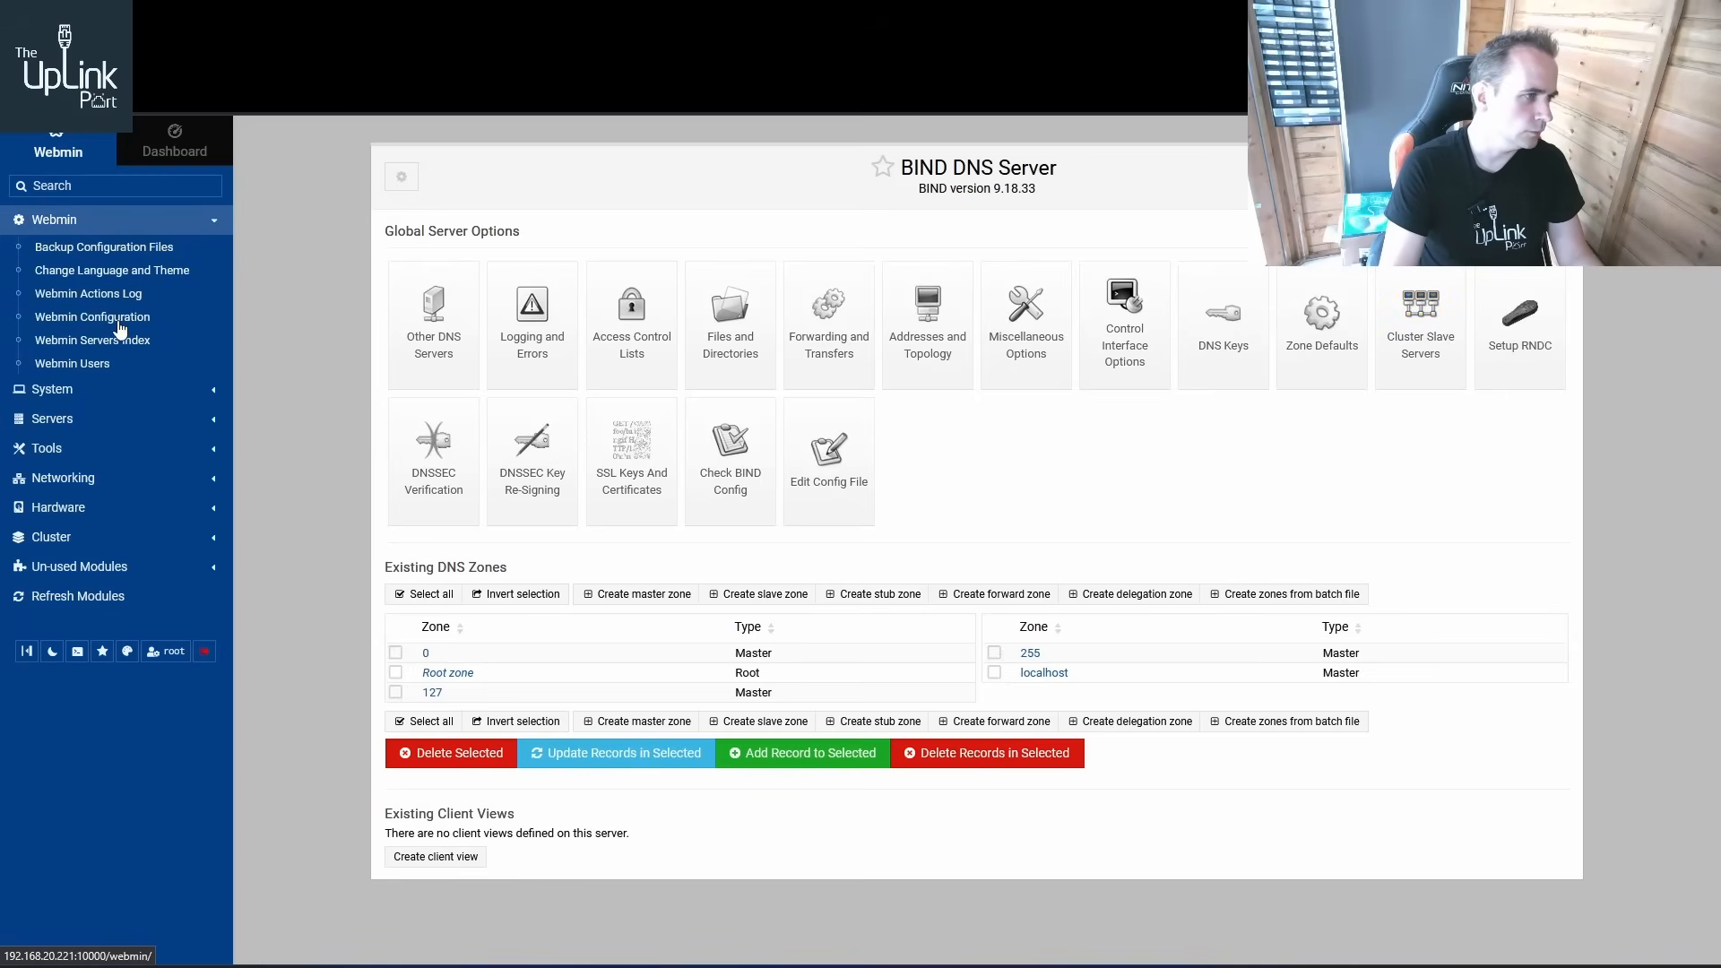
{"action": "left_click", "coordinate": [117, 318]}
{"action": "left_click", "coordinate": [136, 342]}
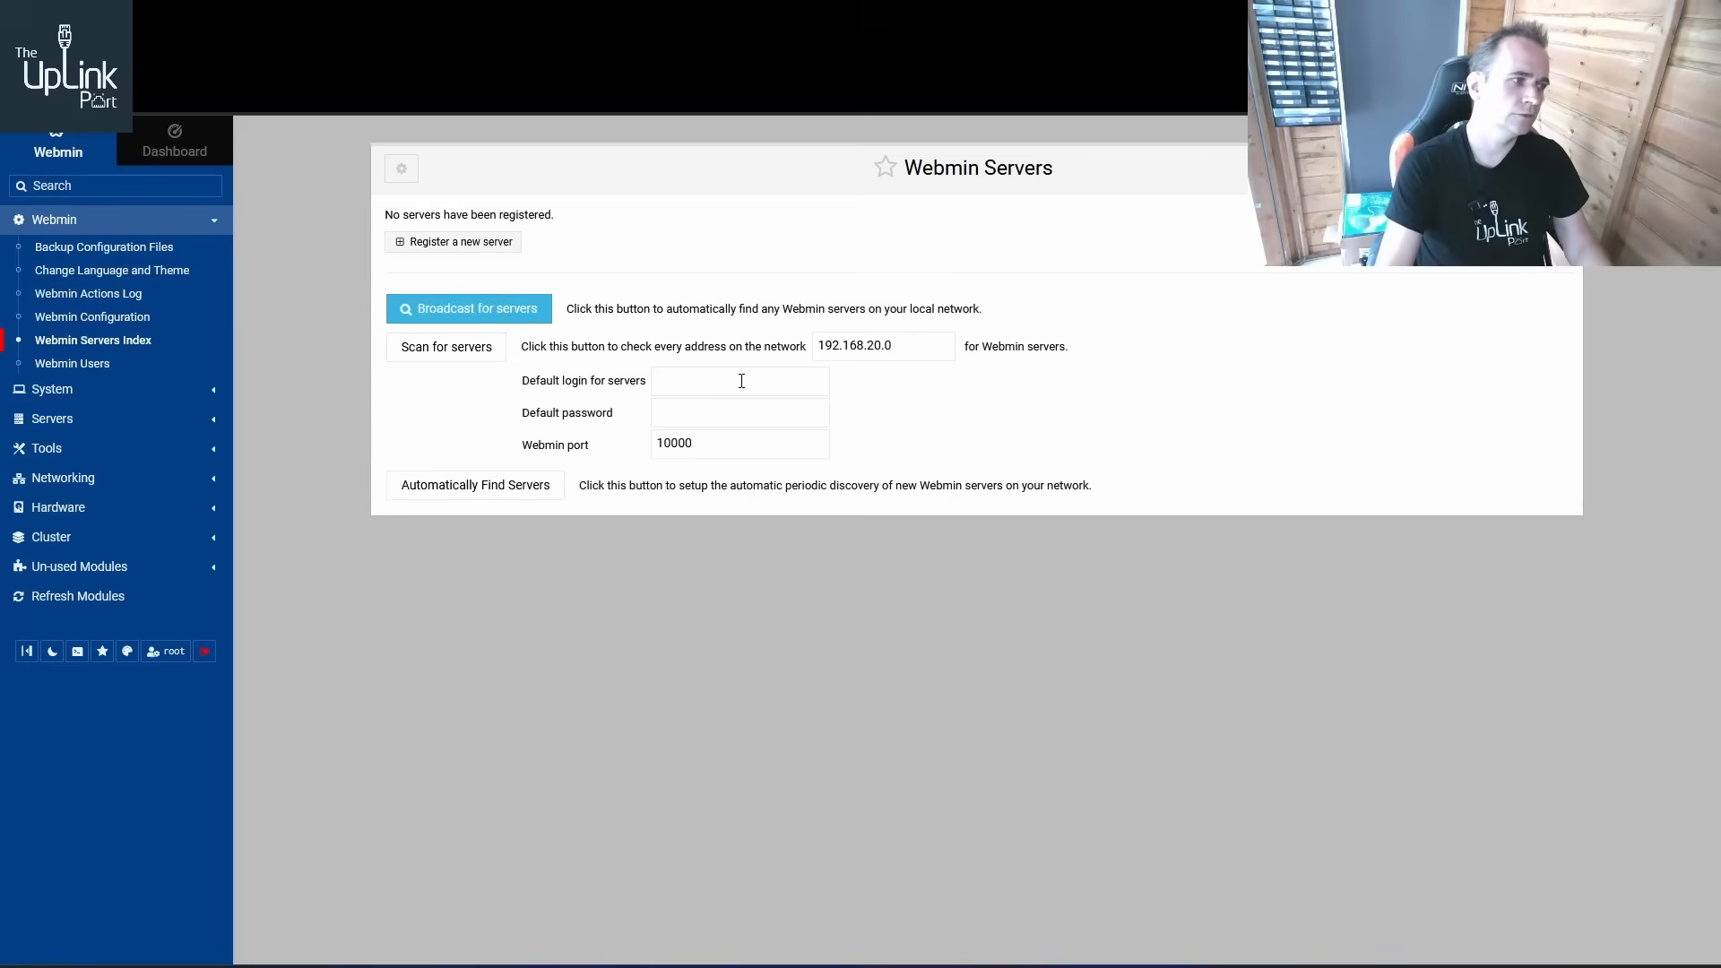
{"action": "left_click", "coordinate": [190, 393]}
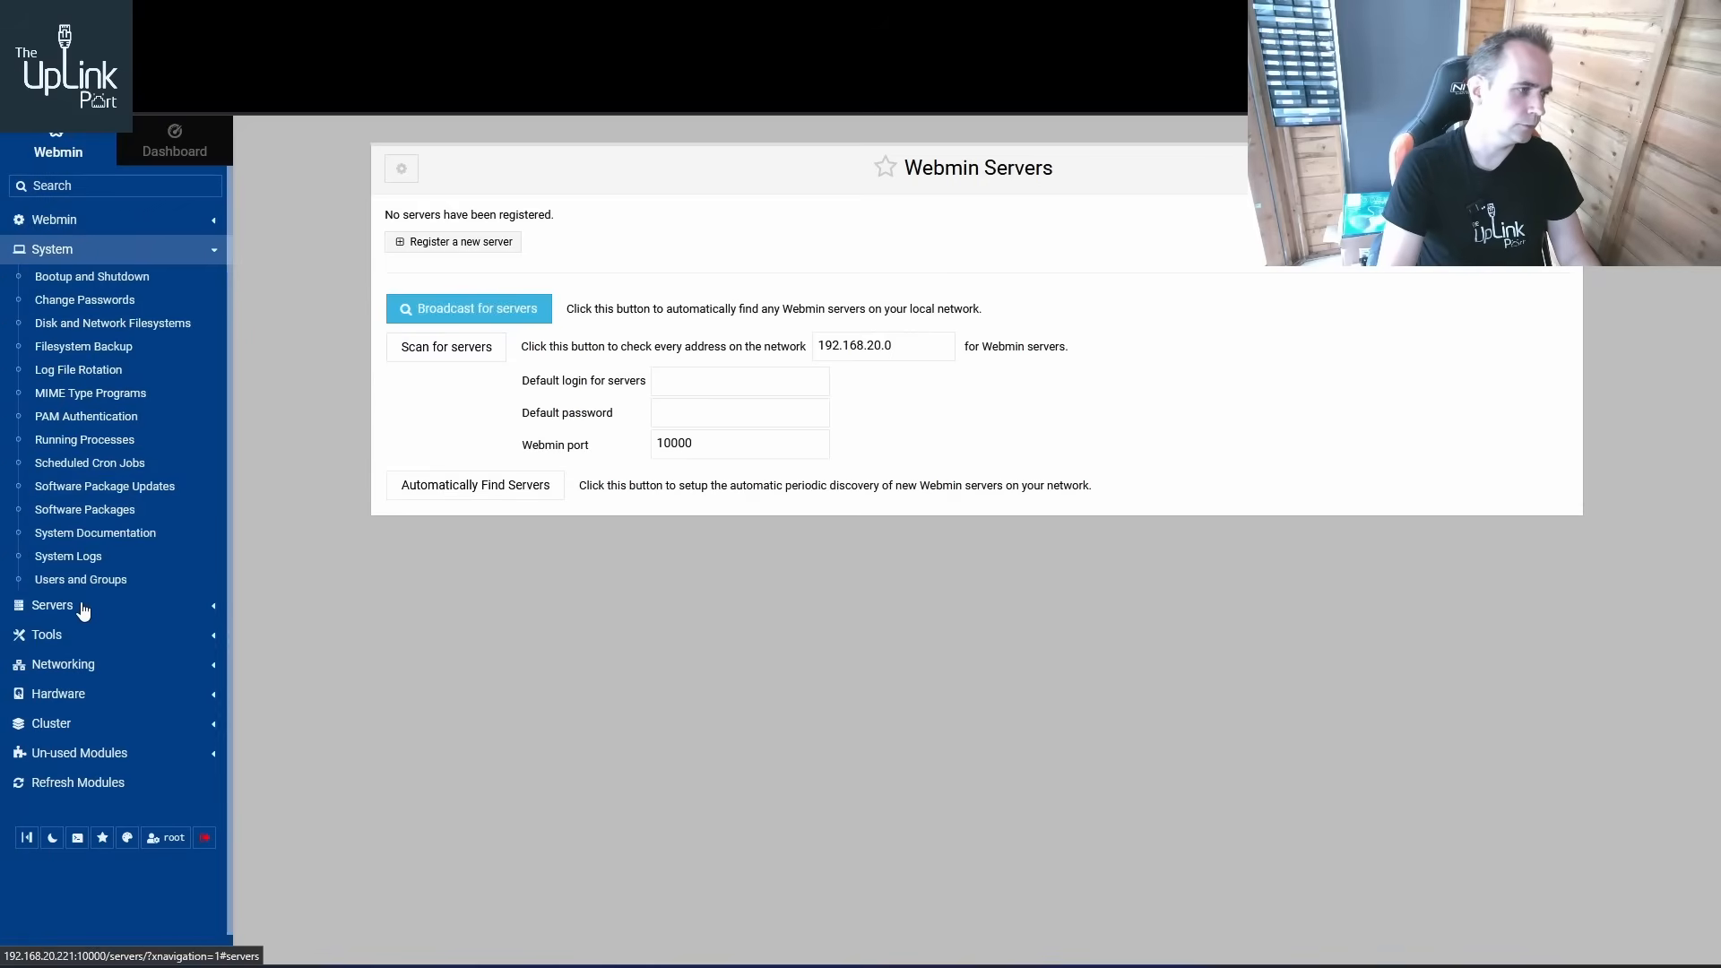
{"action": "left_click", "coordinate": [80, 603]}
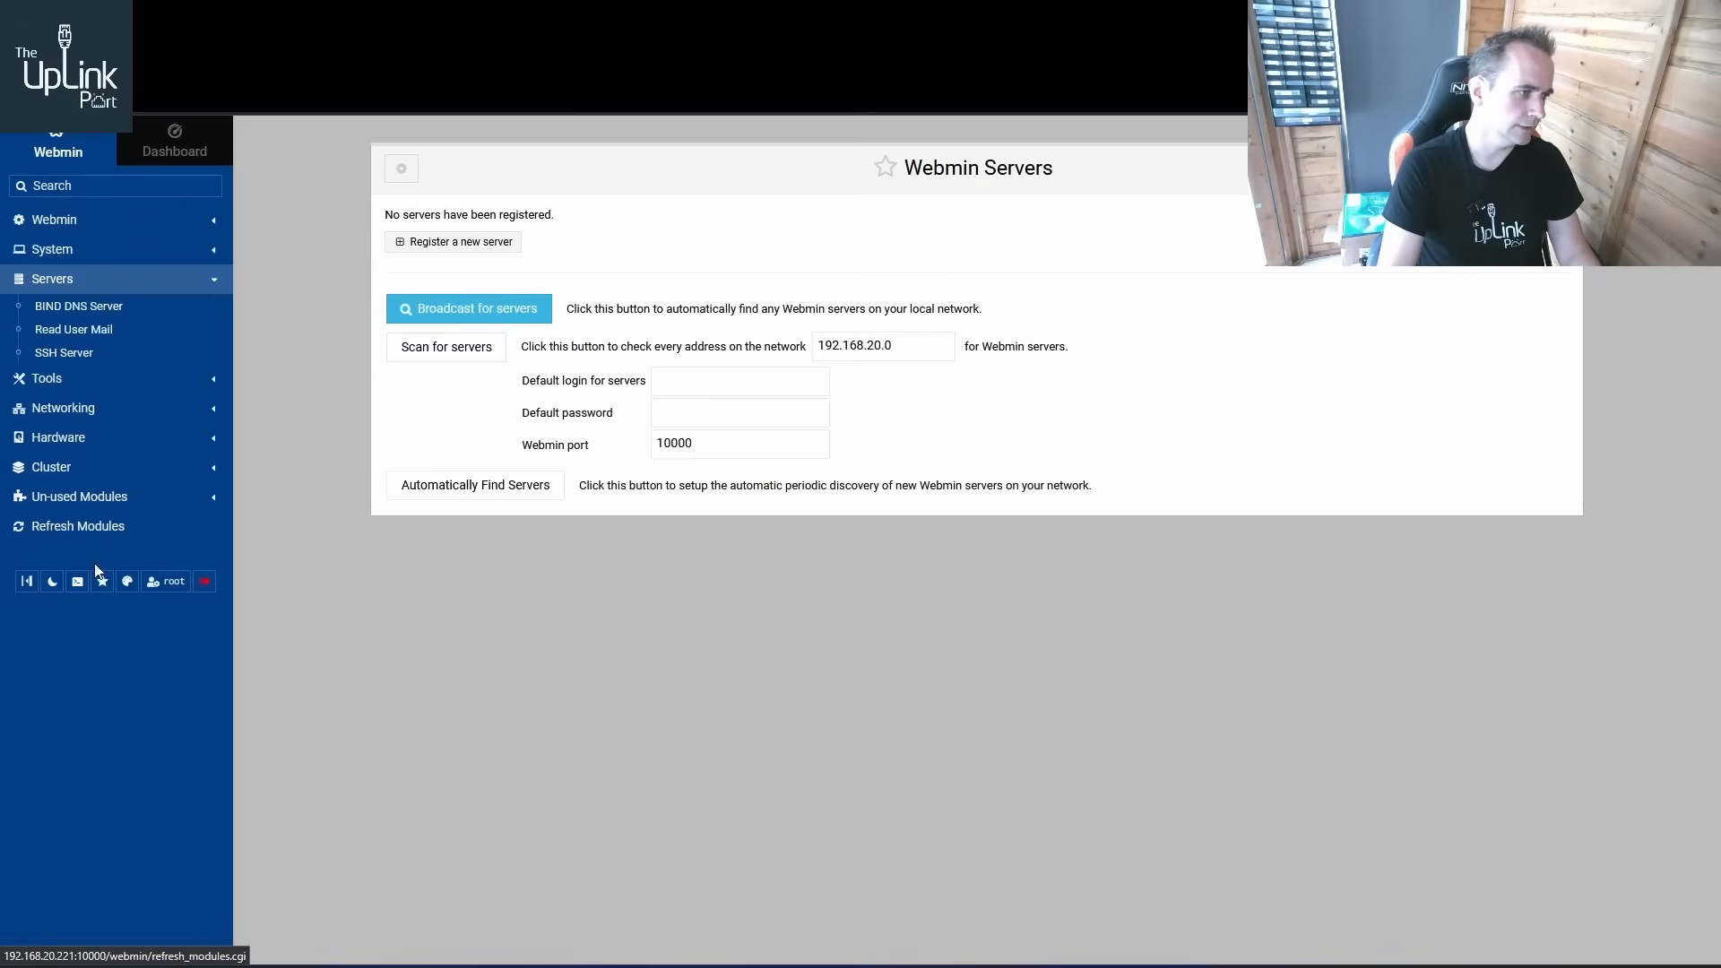
{"action": "left_click", "coordinate": [101, 307]}
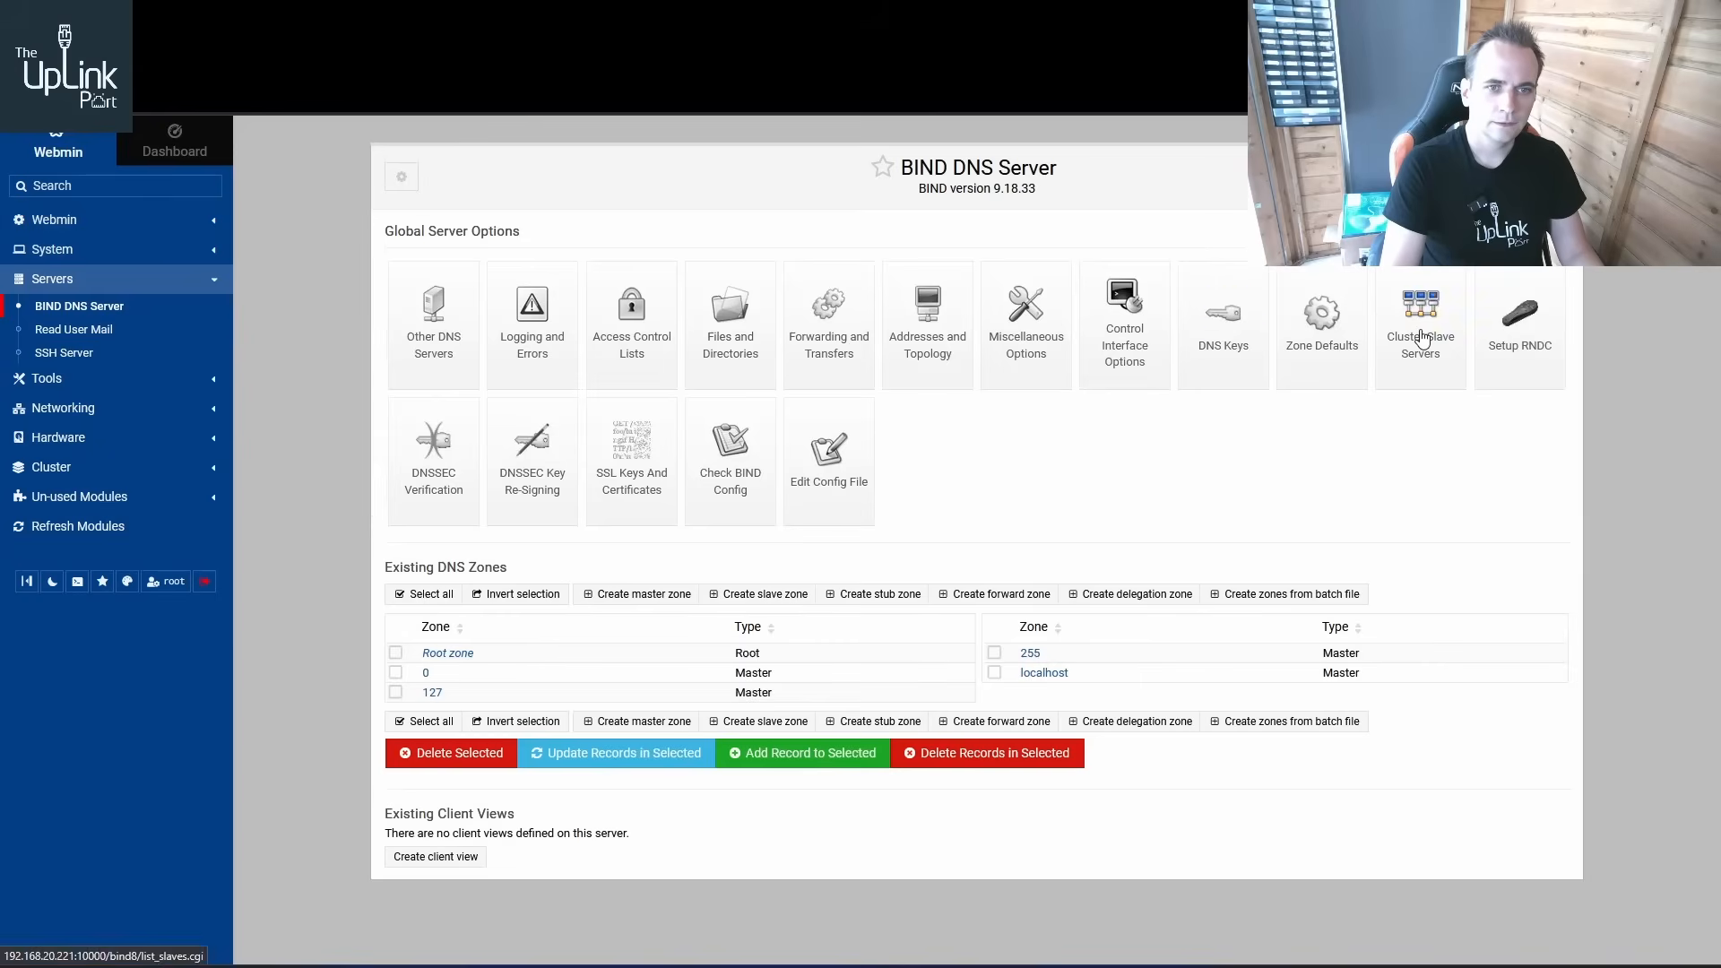
Examine the BIND Cluster Slave Servers, Forwarding and Transfers, and Access Control Lists pages
{"action": "left_click", "coordinate": [1423, 338]}
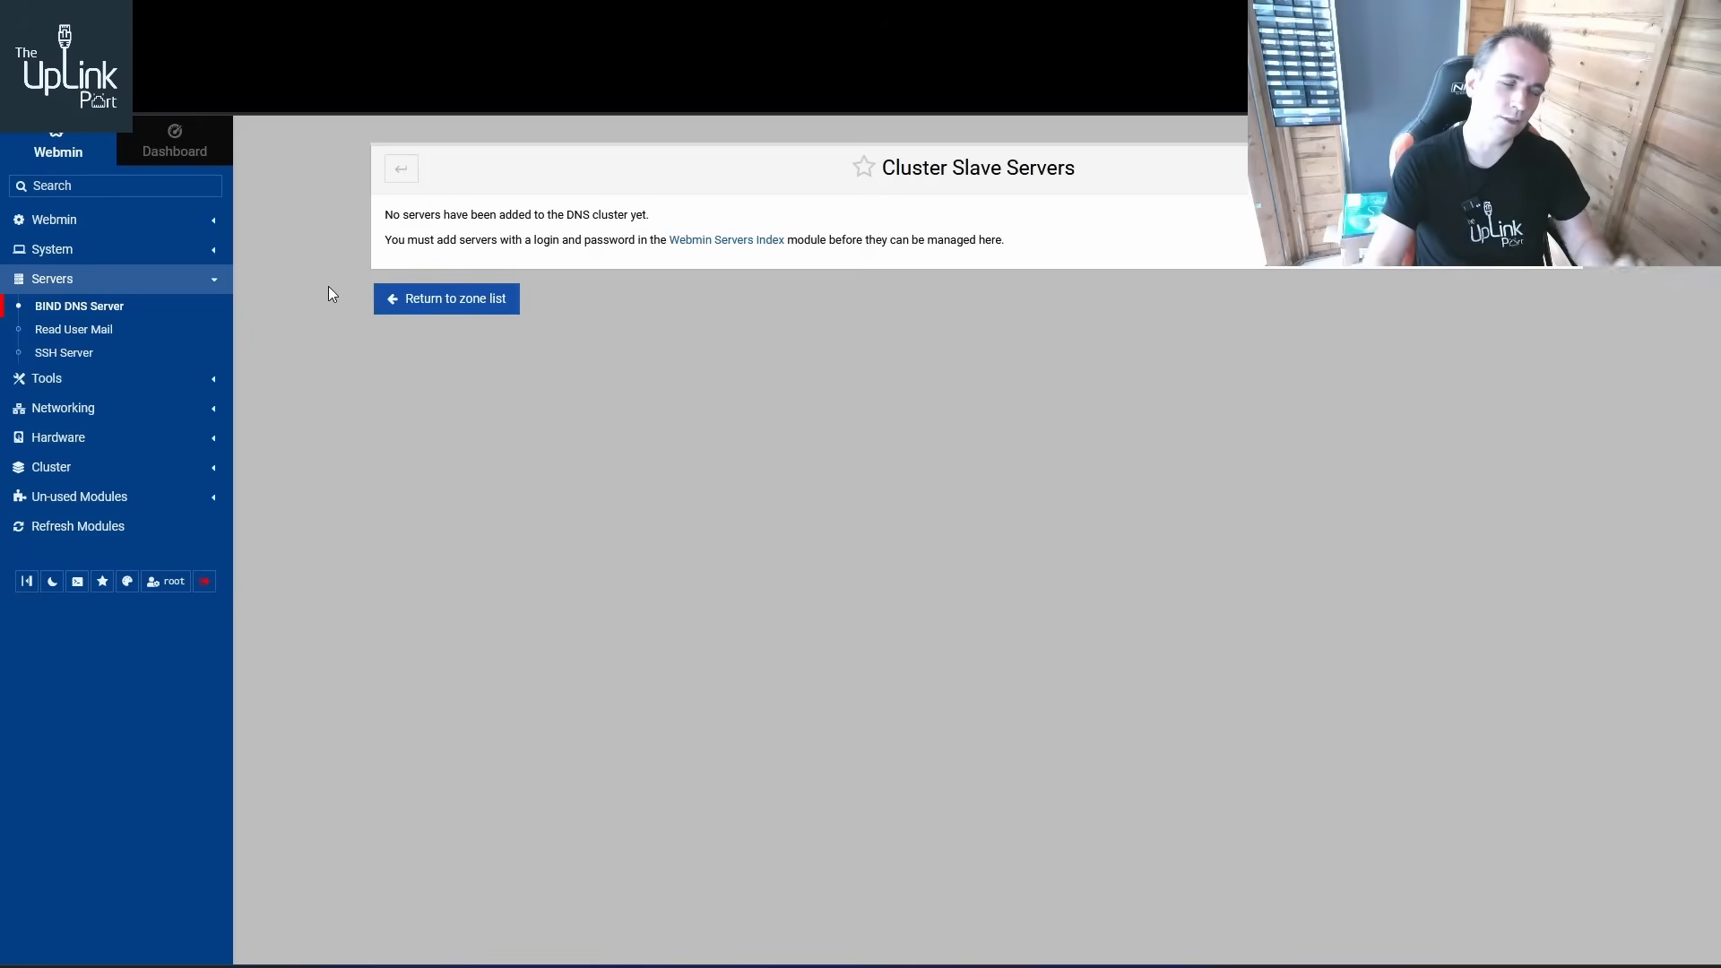
{"action": "left_click", "coordinate": [113, 306]}
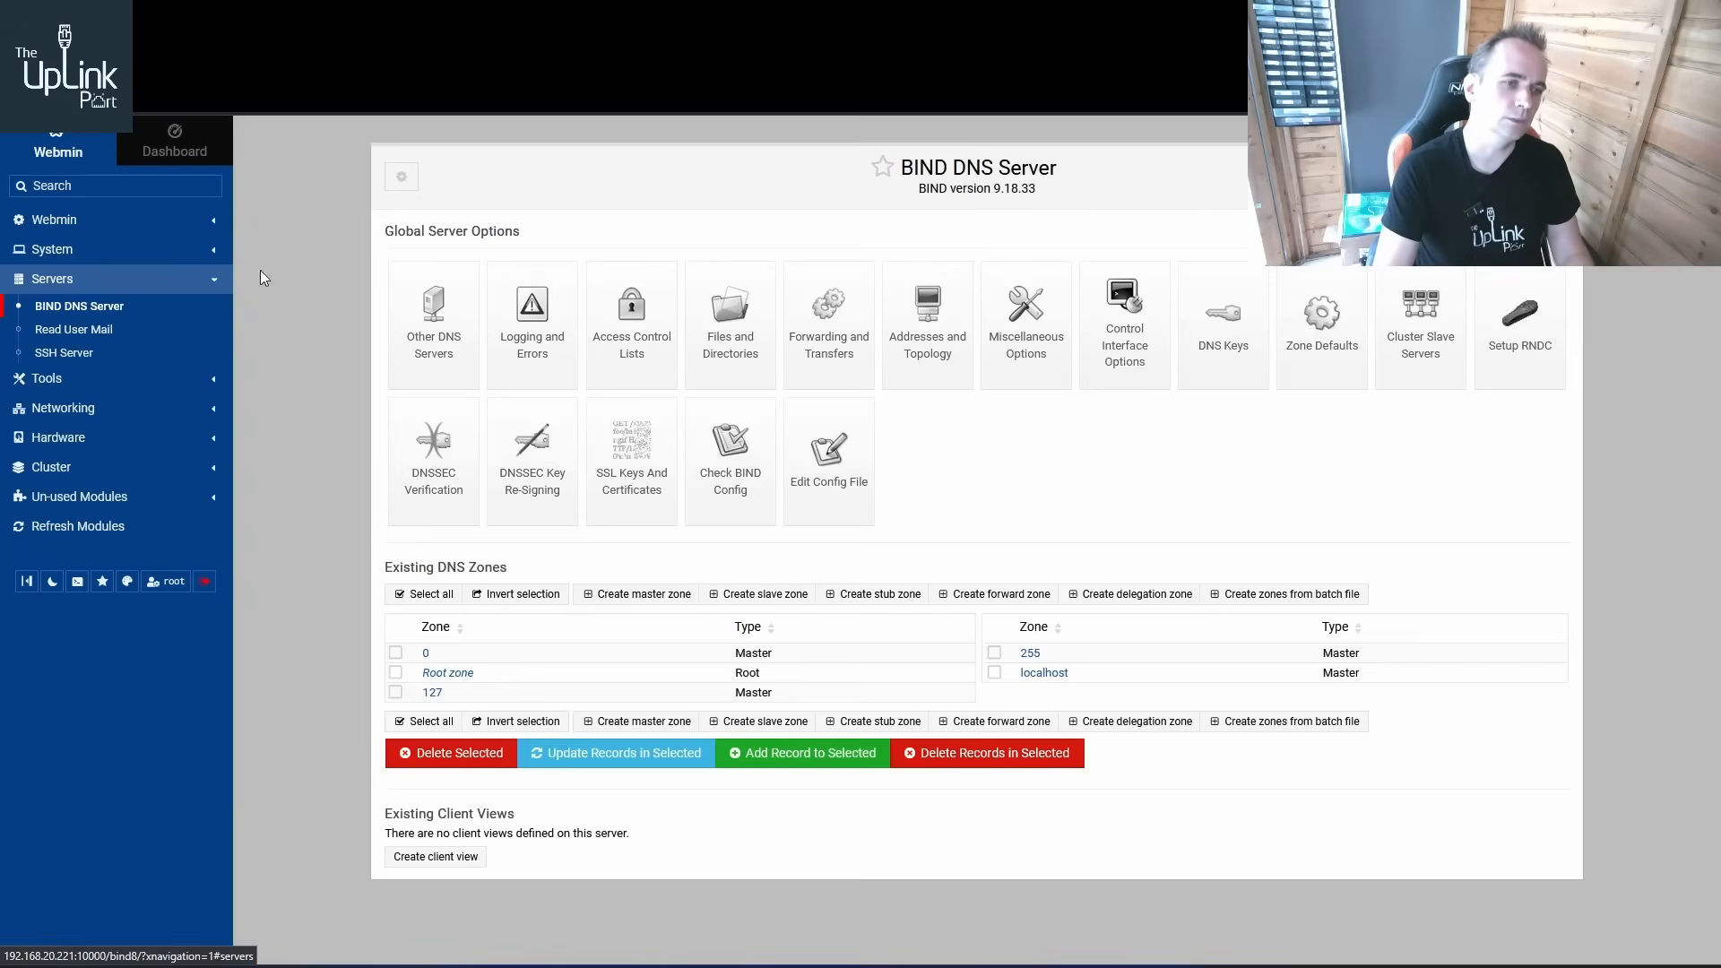
{"action": "left_click", "coordinate": [853, 357]}
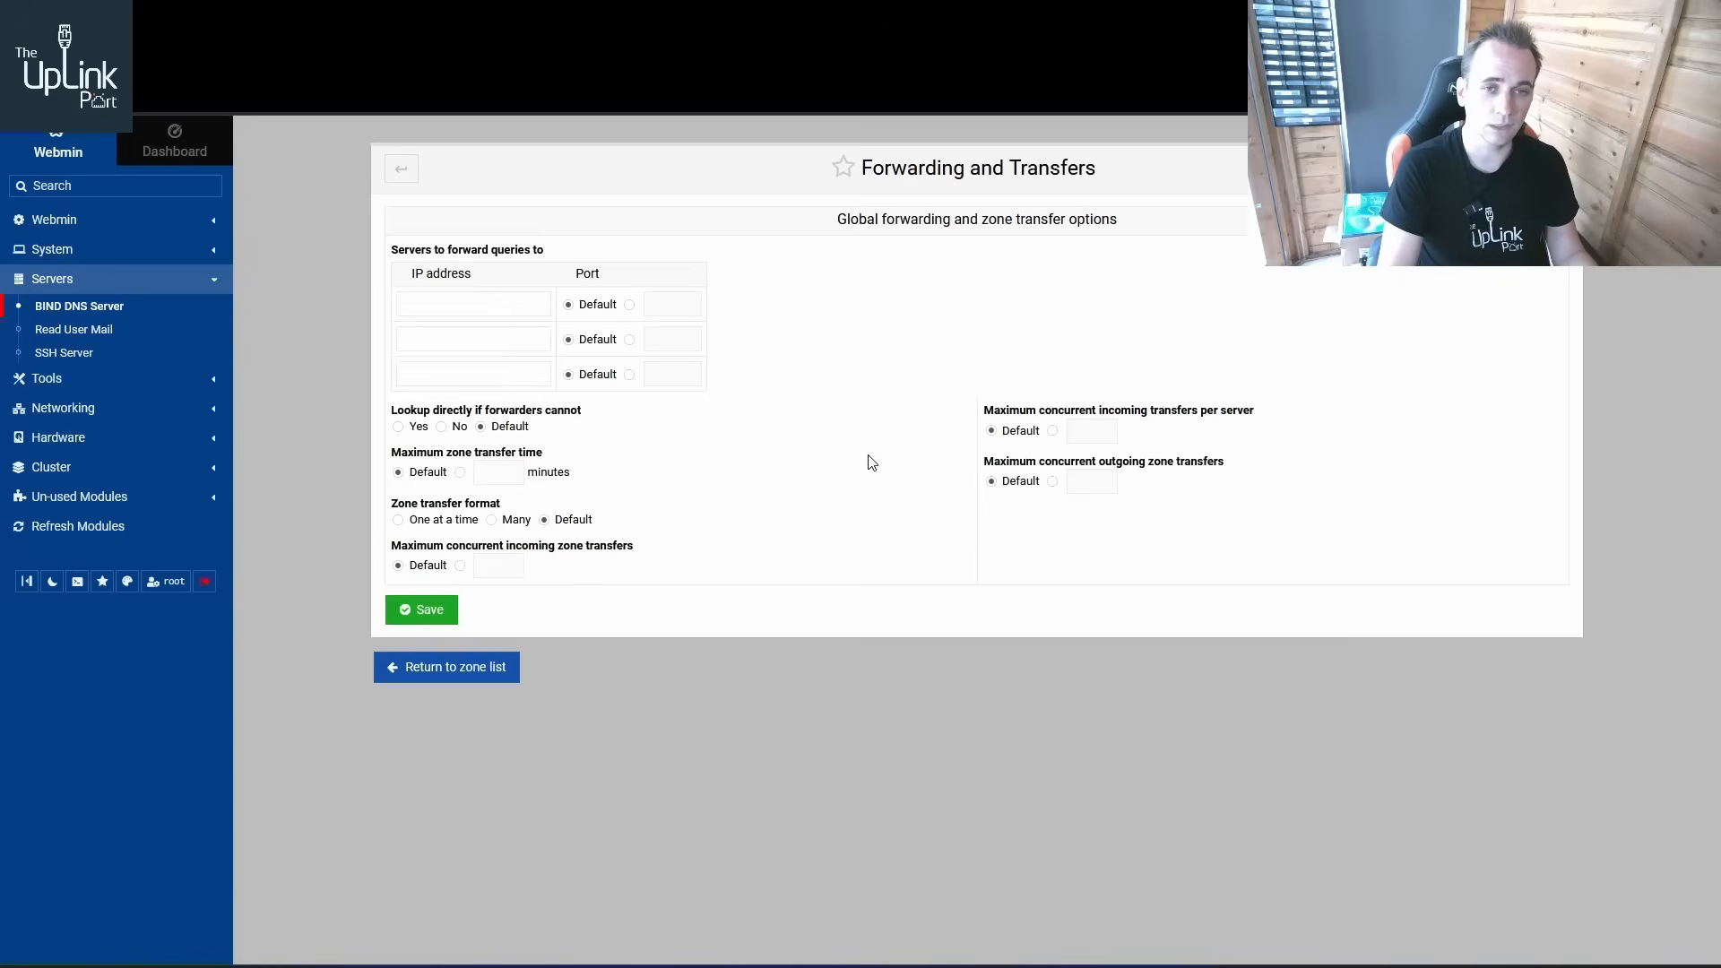
{"action": "left_click", "coordinate": [491, 671]}
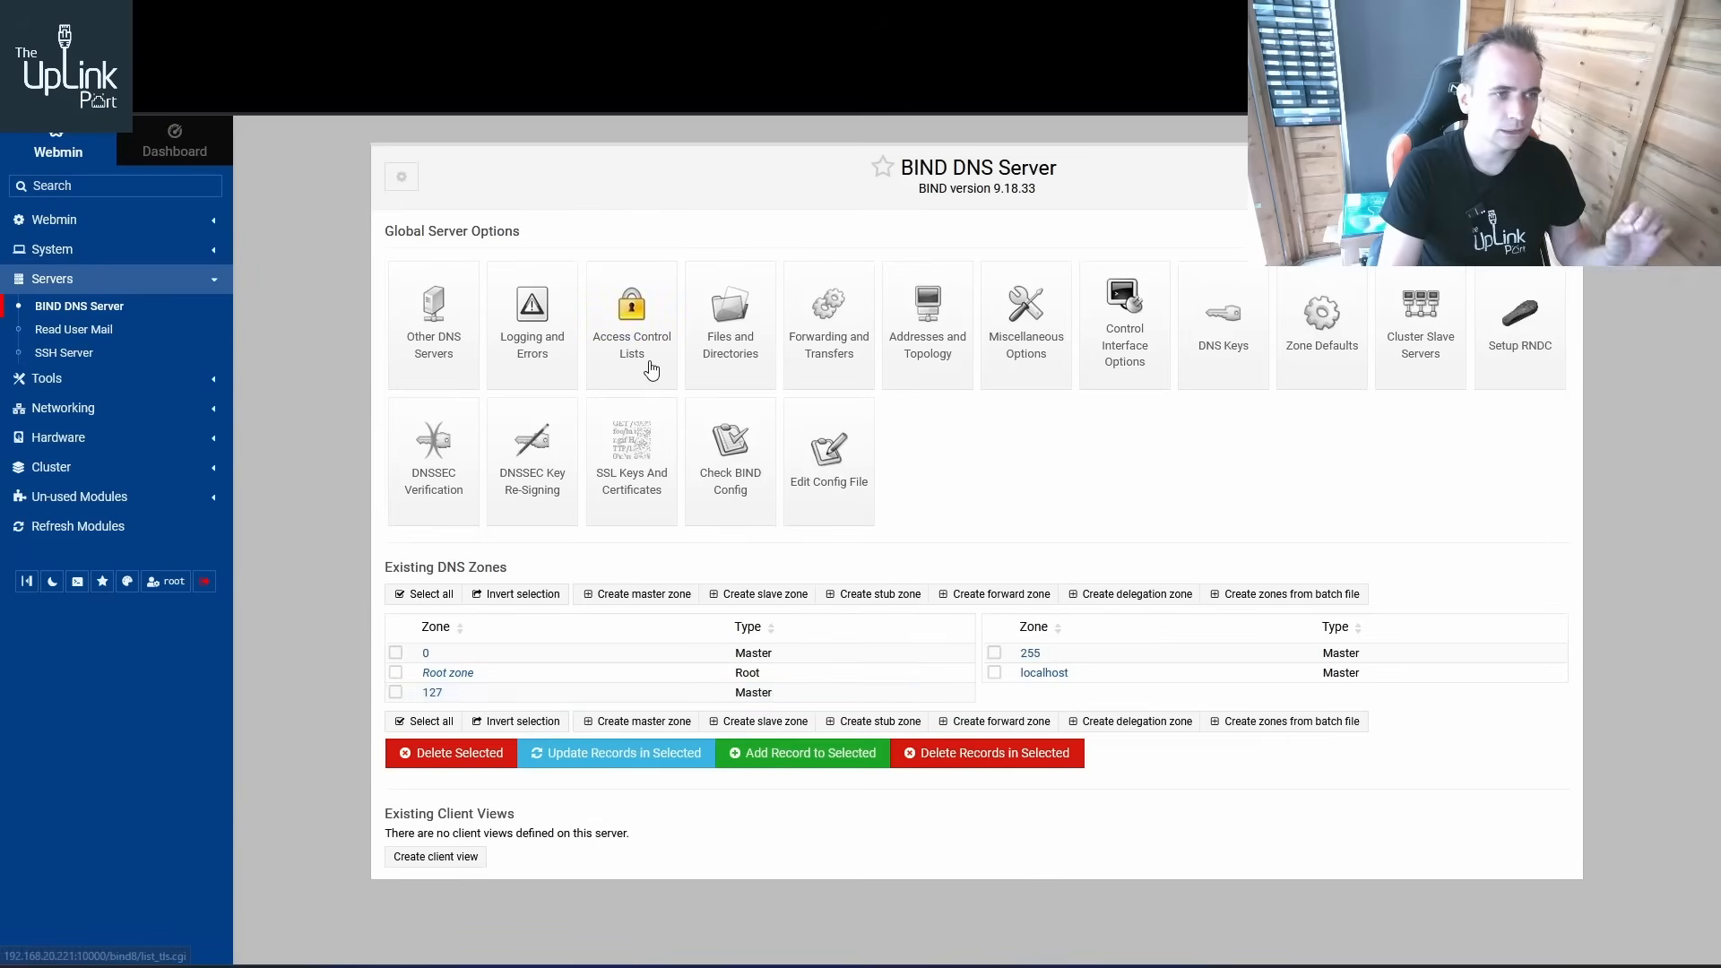
{"action": "left_click", "coordinate": [633, 318]}
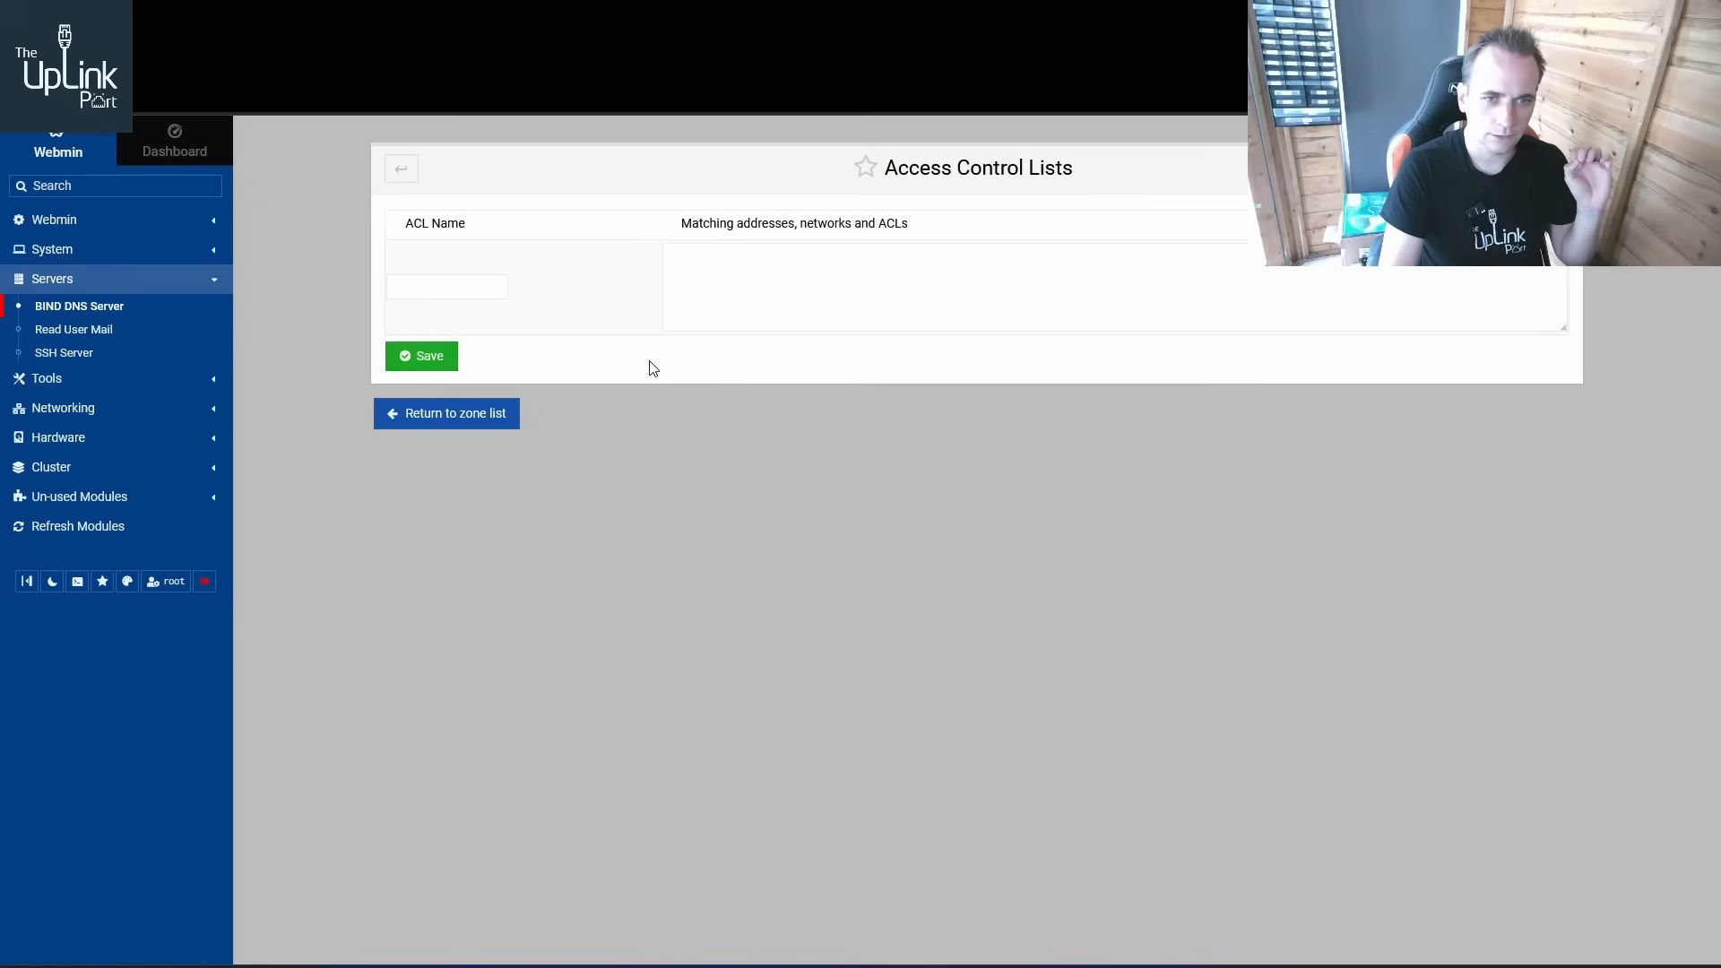
{"action": "left_click", "coordinate": [439, 414]}
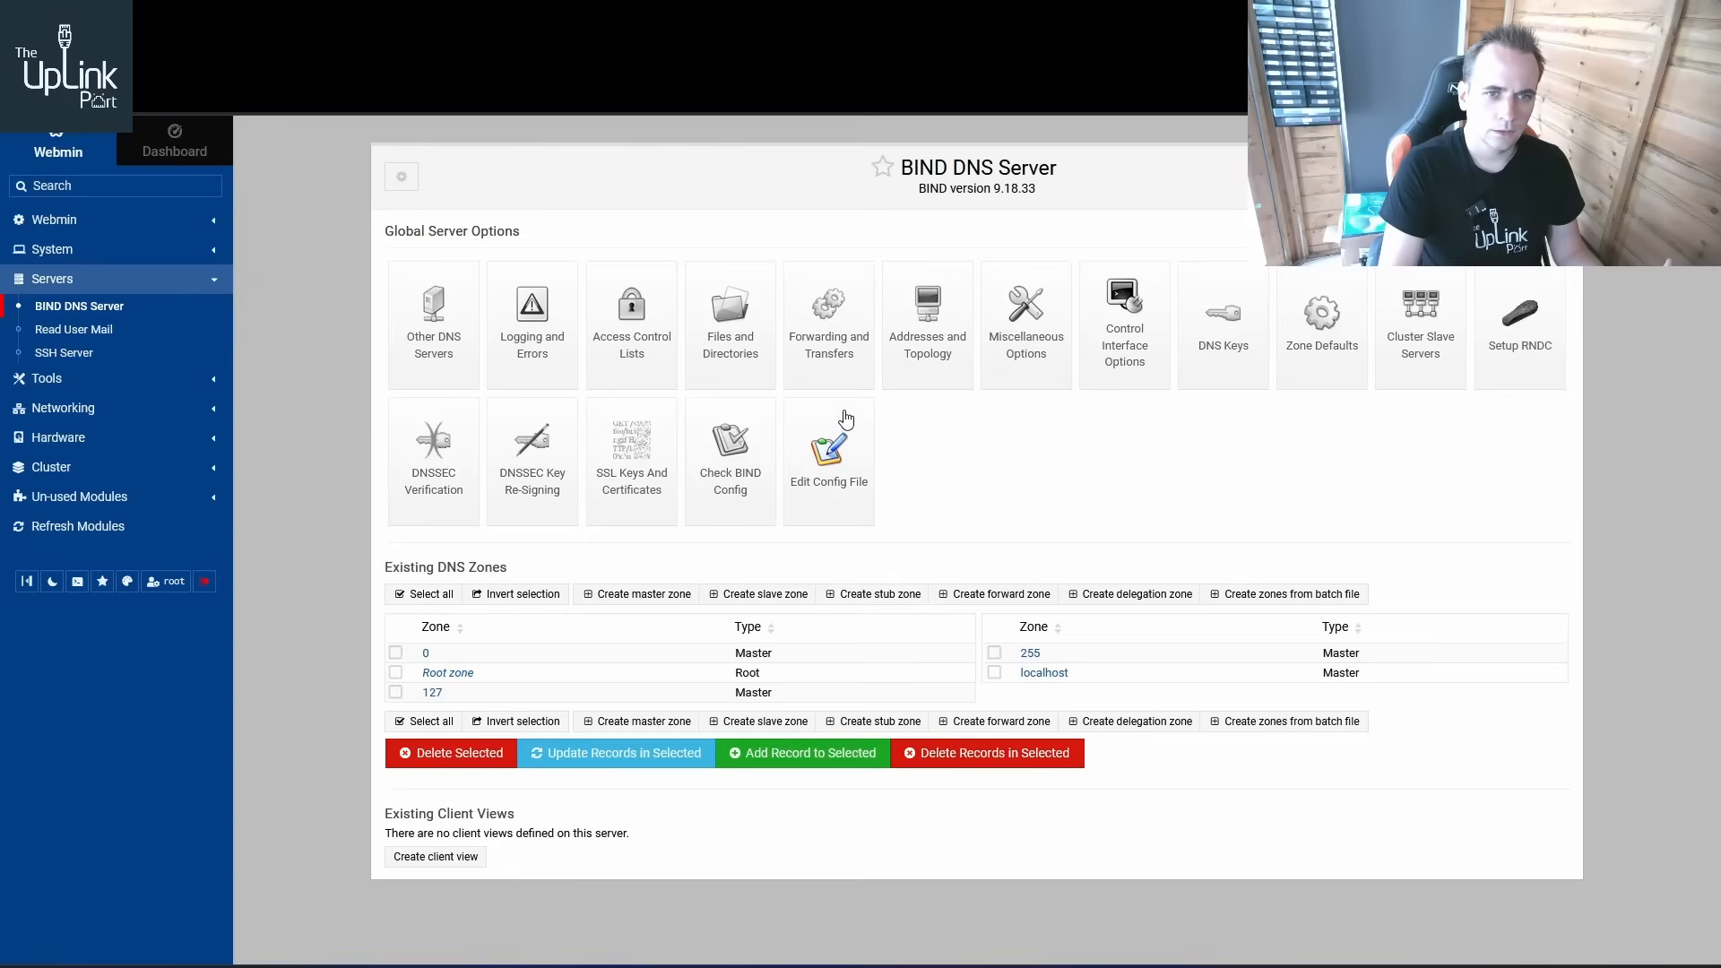
{"action": "left_click", "coordinate": [834, 351]}
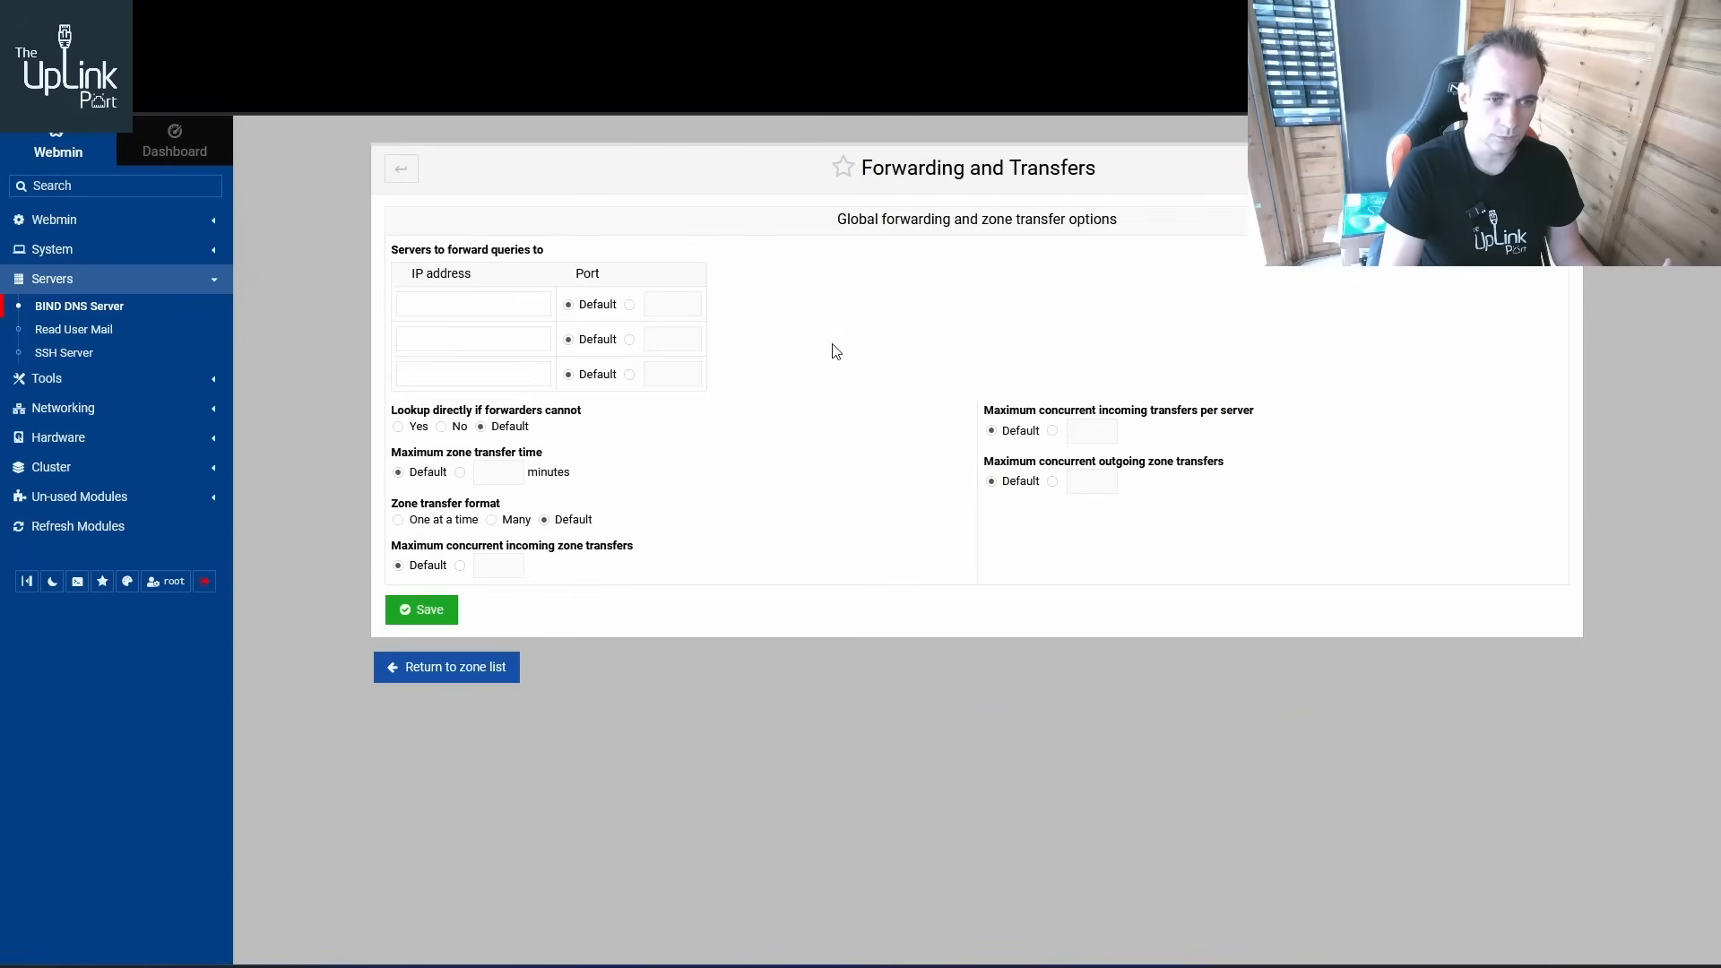
{"action": "left_click", "coordinate": [446, 667]}
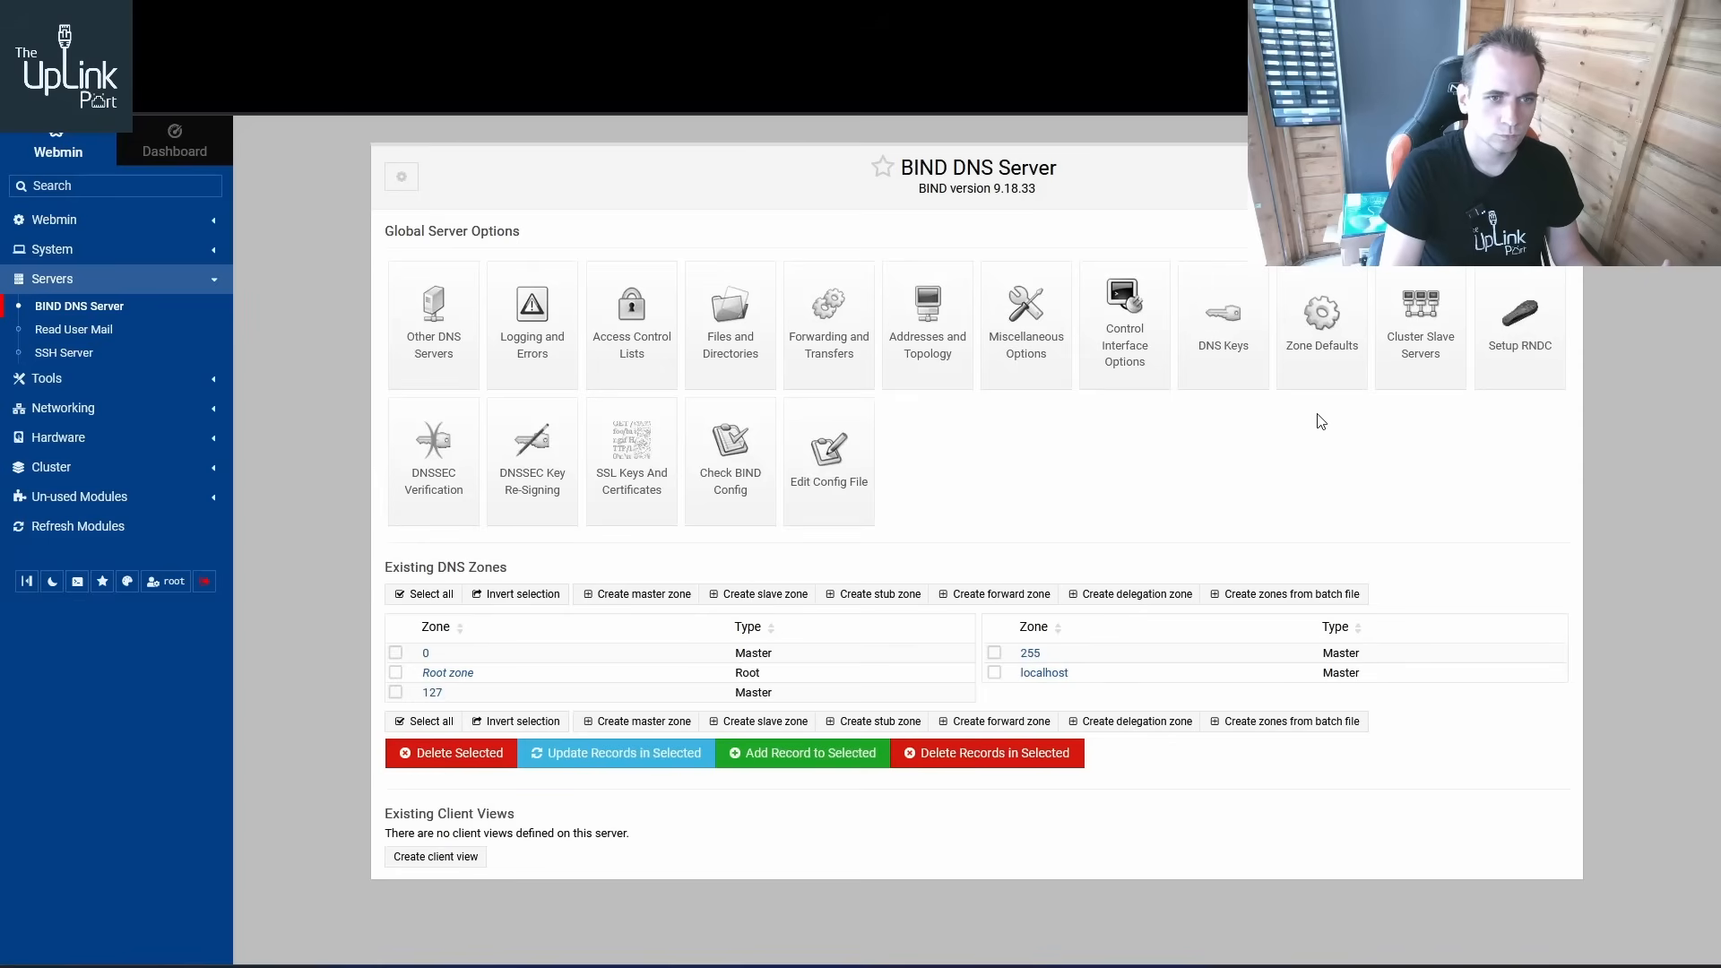
In Addresses and Topology, allow recursive queries only from 127.0.0.1 and 192.168.20.0/24, and save
{"action": "left_click", "coordinate": [919, 348]}
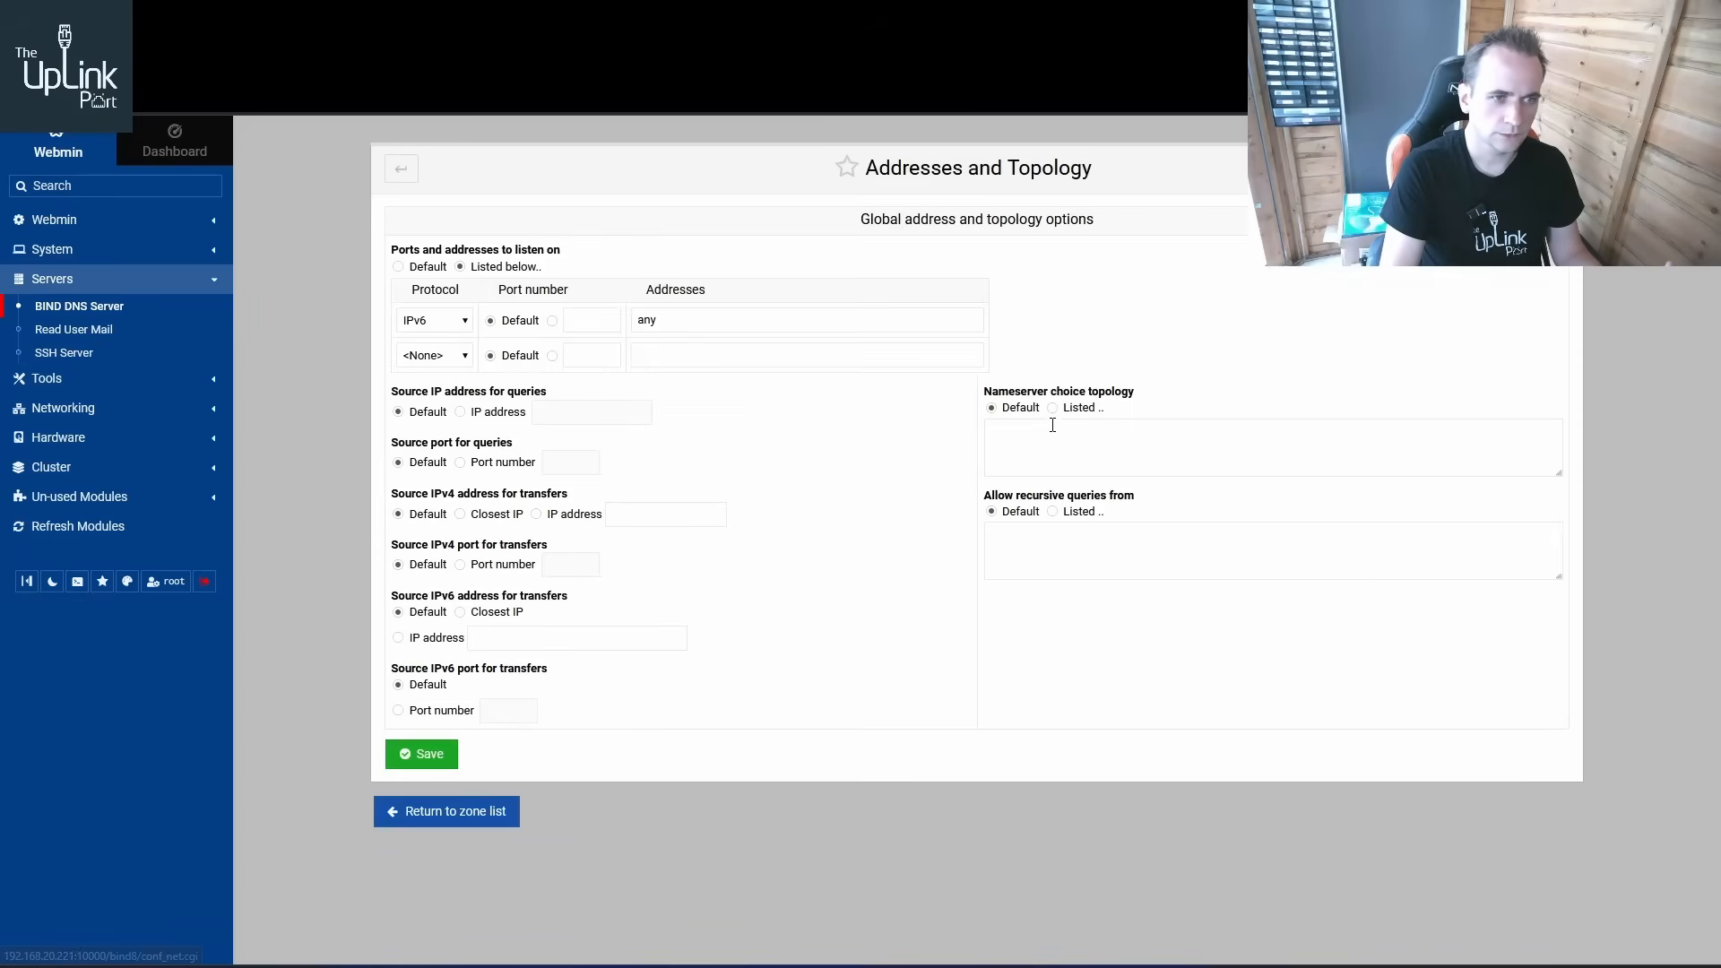
{"action": "left_click", "coordinate": [1053, 512]}
{"action": "left_click", "coordinate": [1046, 538]}
{"action": "type", "text": "192.168.20."}
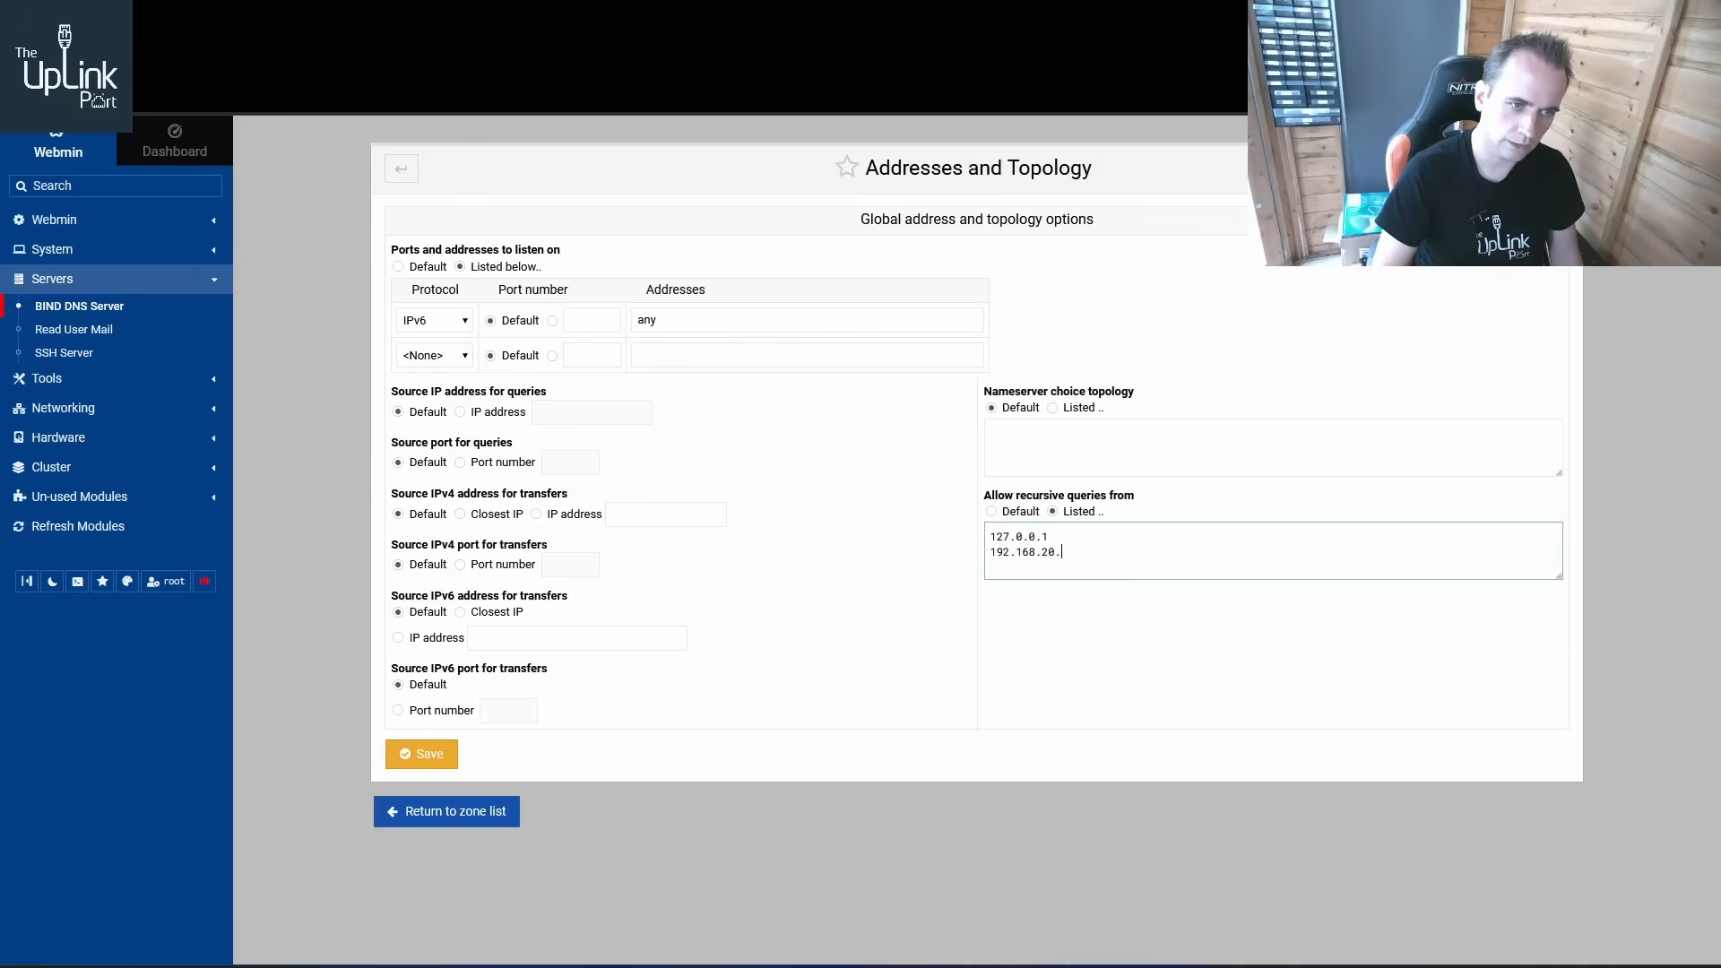
{"action": "type", "text": "4"}
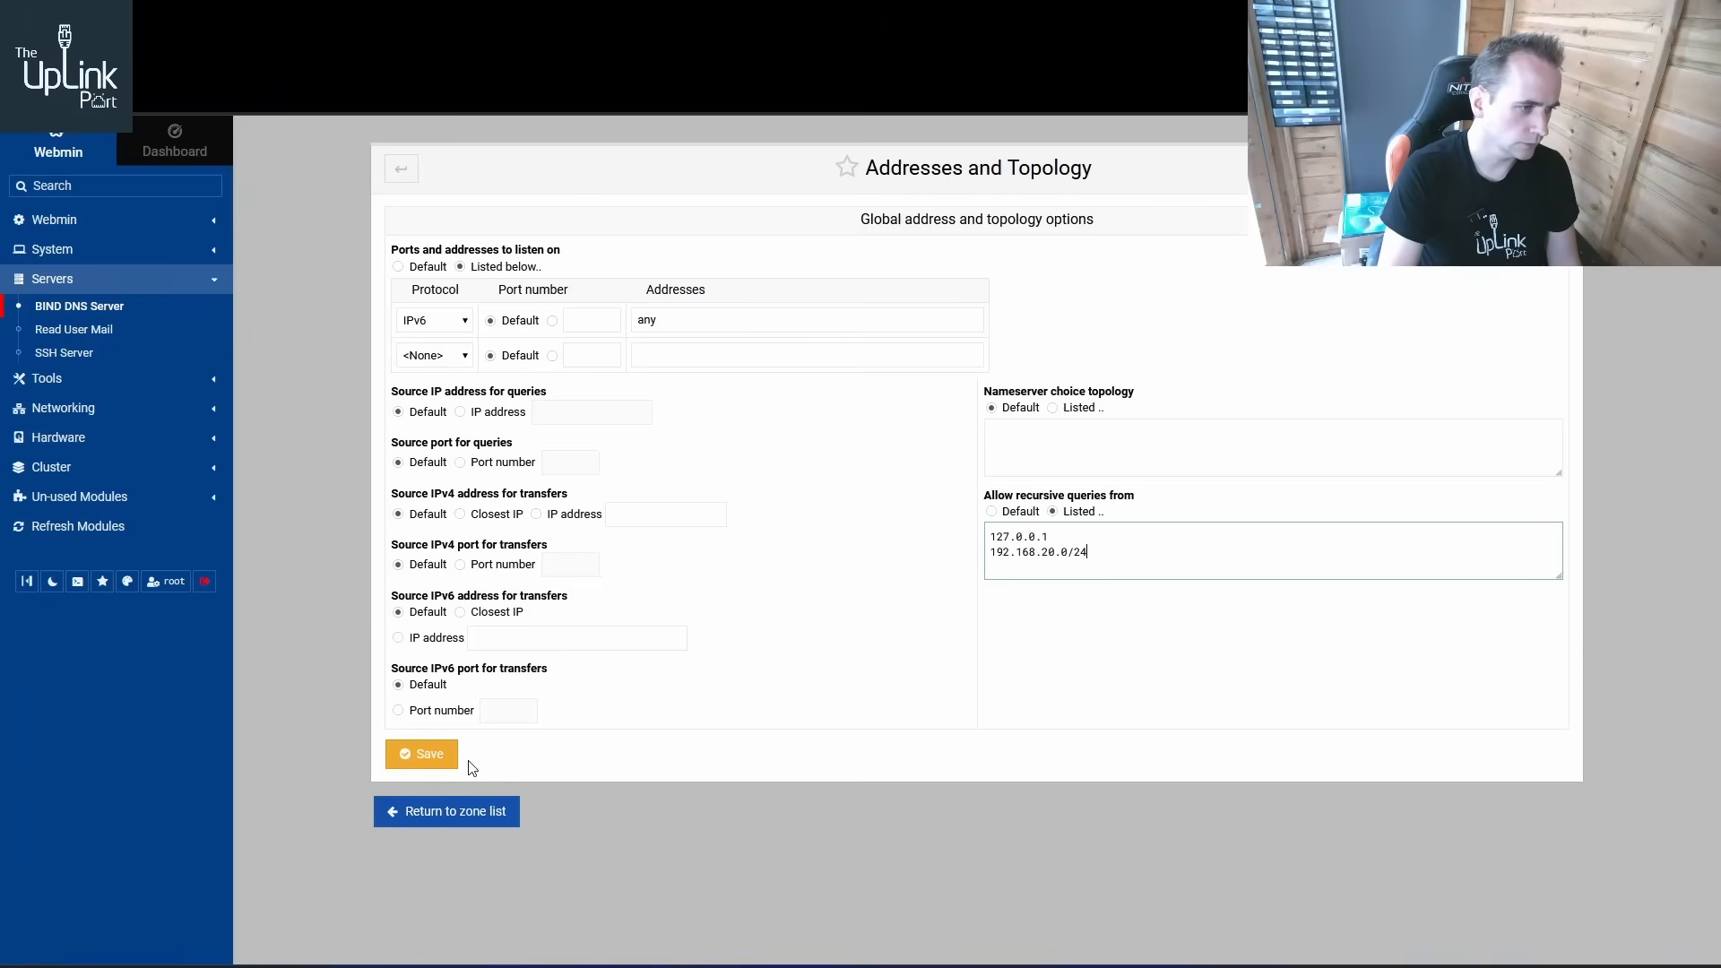
{"action": "left_click", "coordinate": [431, 760]}
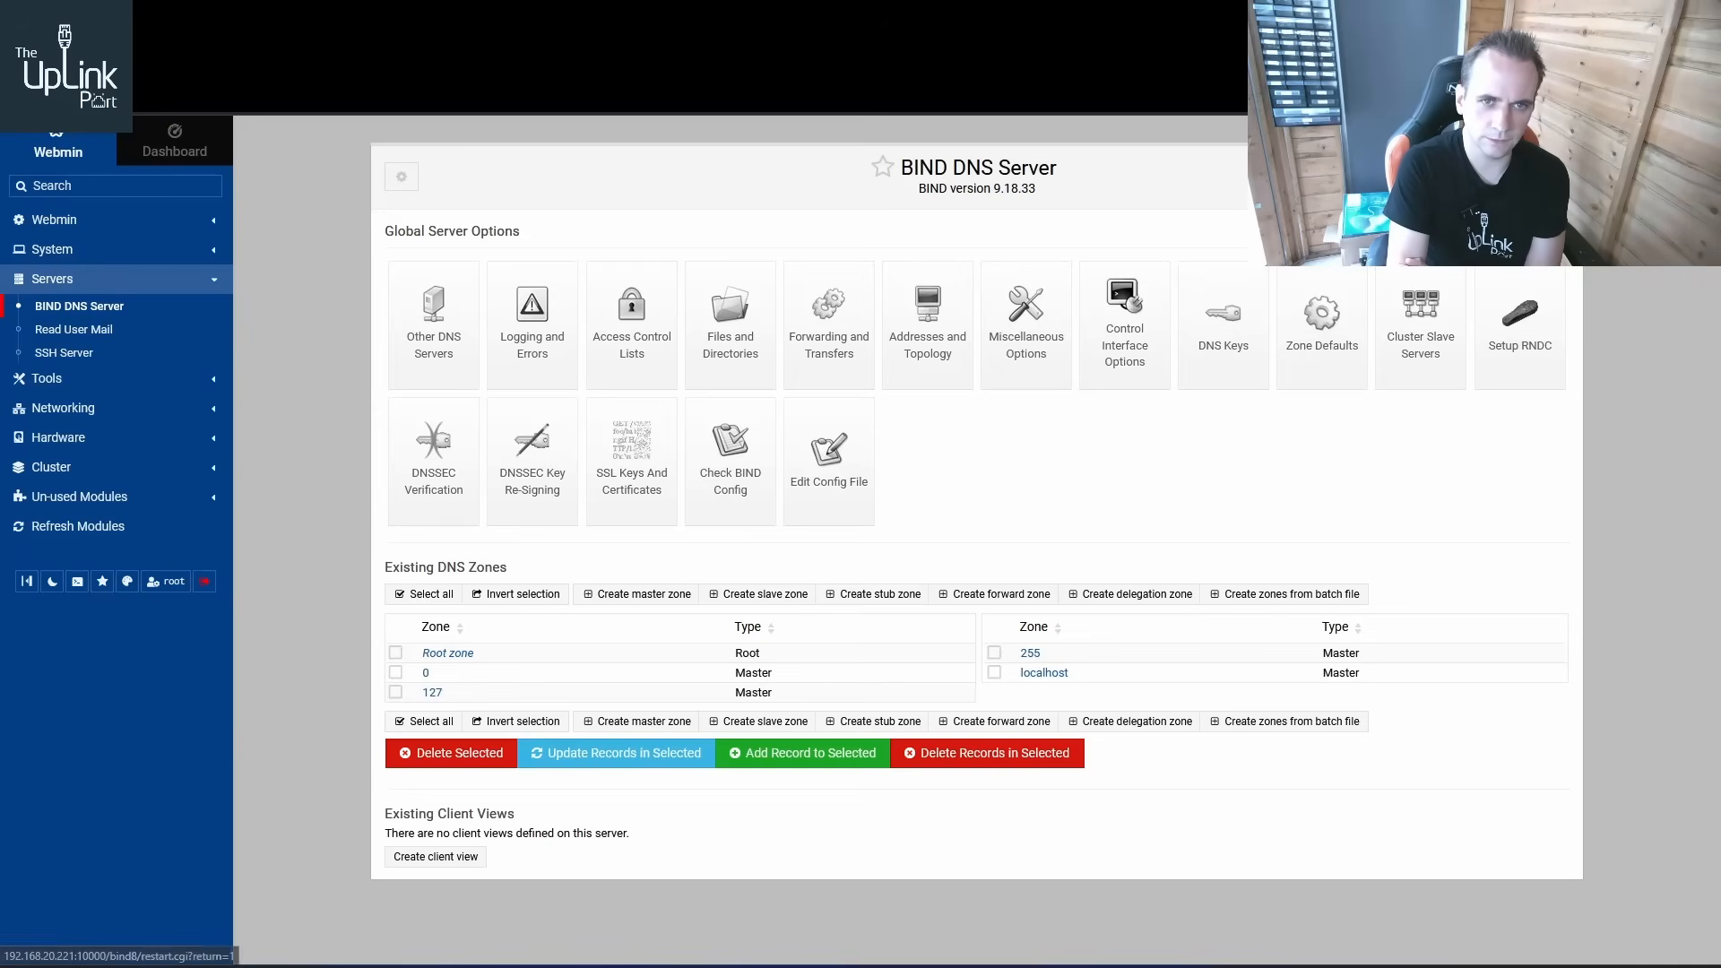
Apply the BIND configuration to restart the DNS server
{"action": "left_click", "coordinate": [1518, 177]}
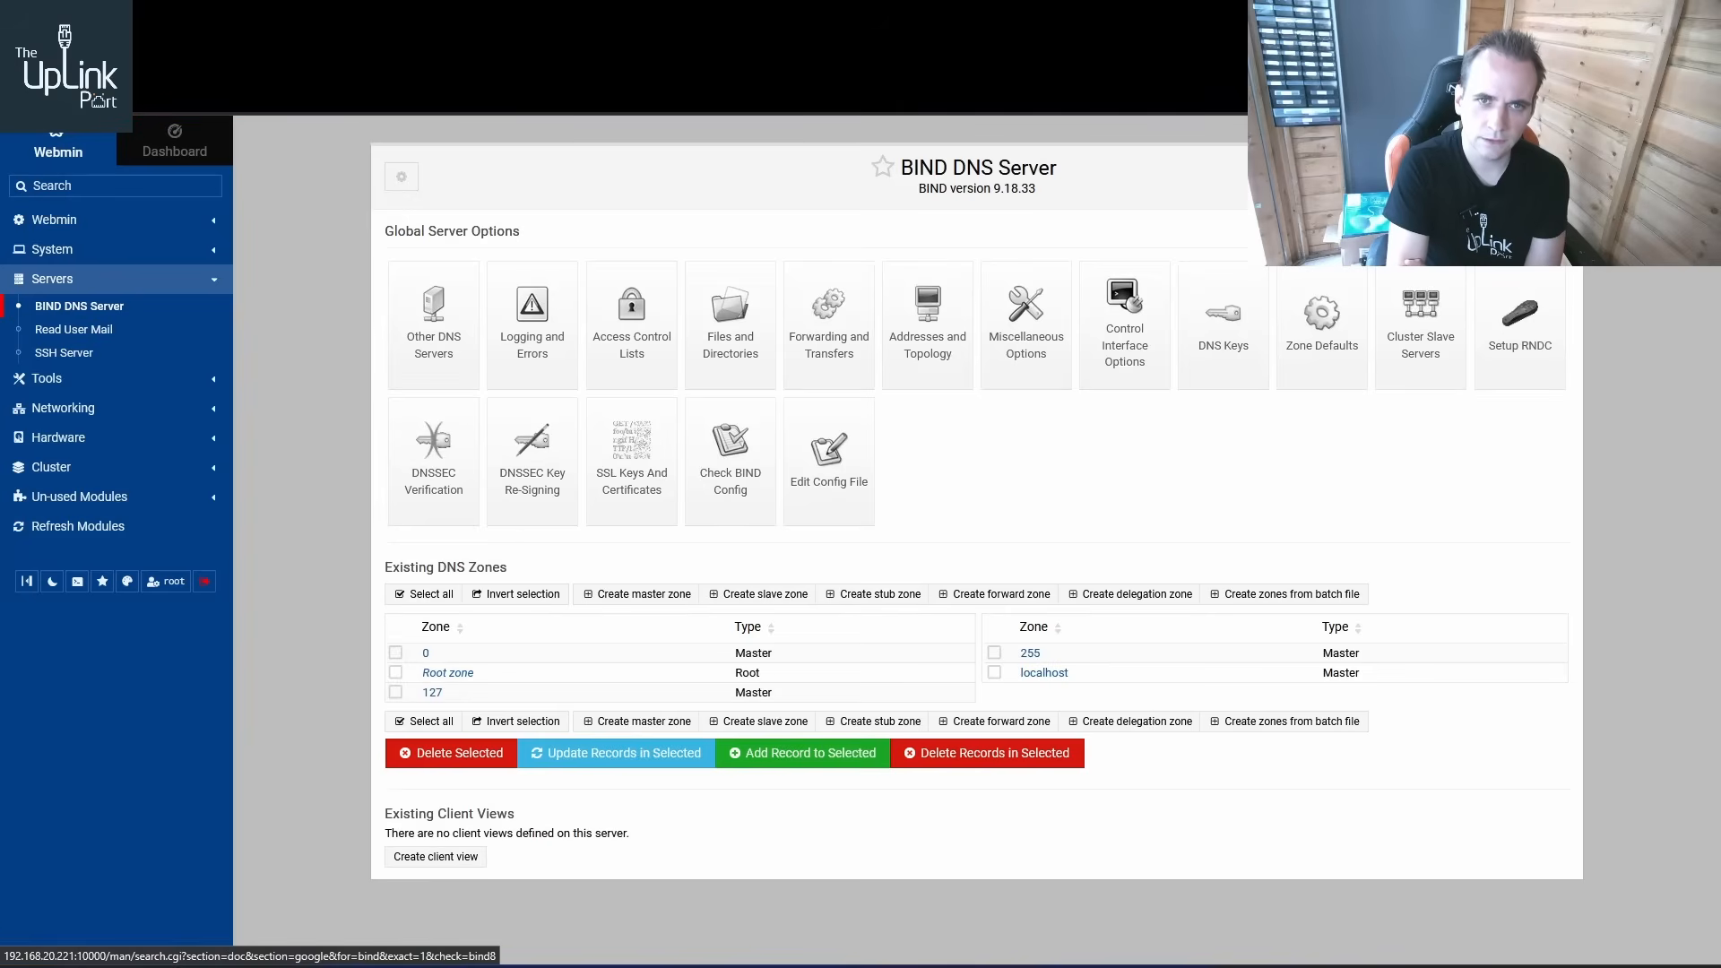
{"action": "left_click", "coordinate": [1521, 177]}
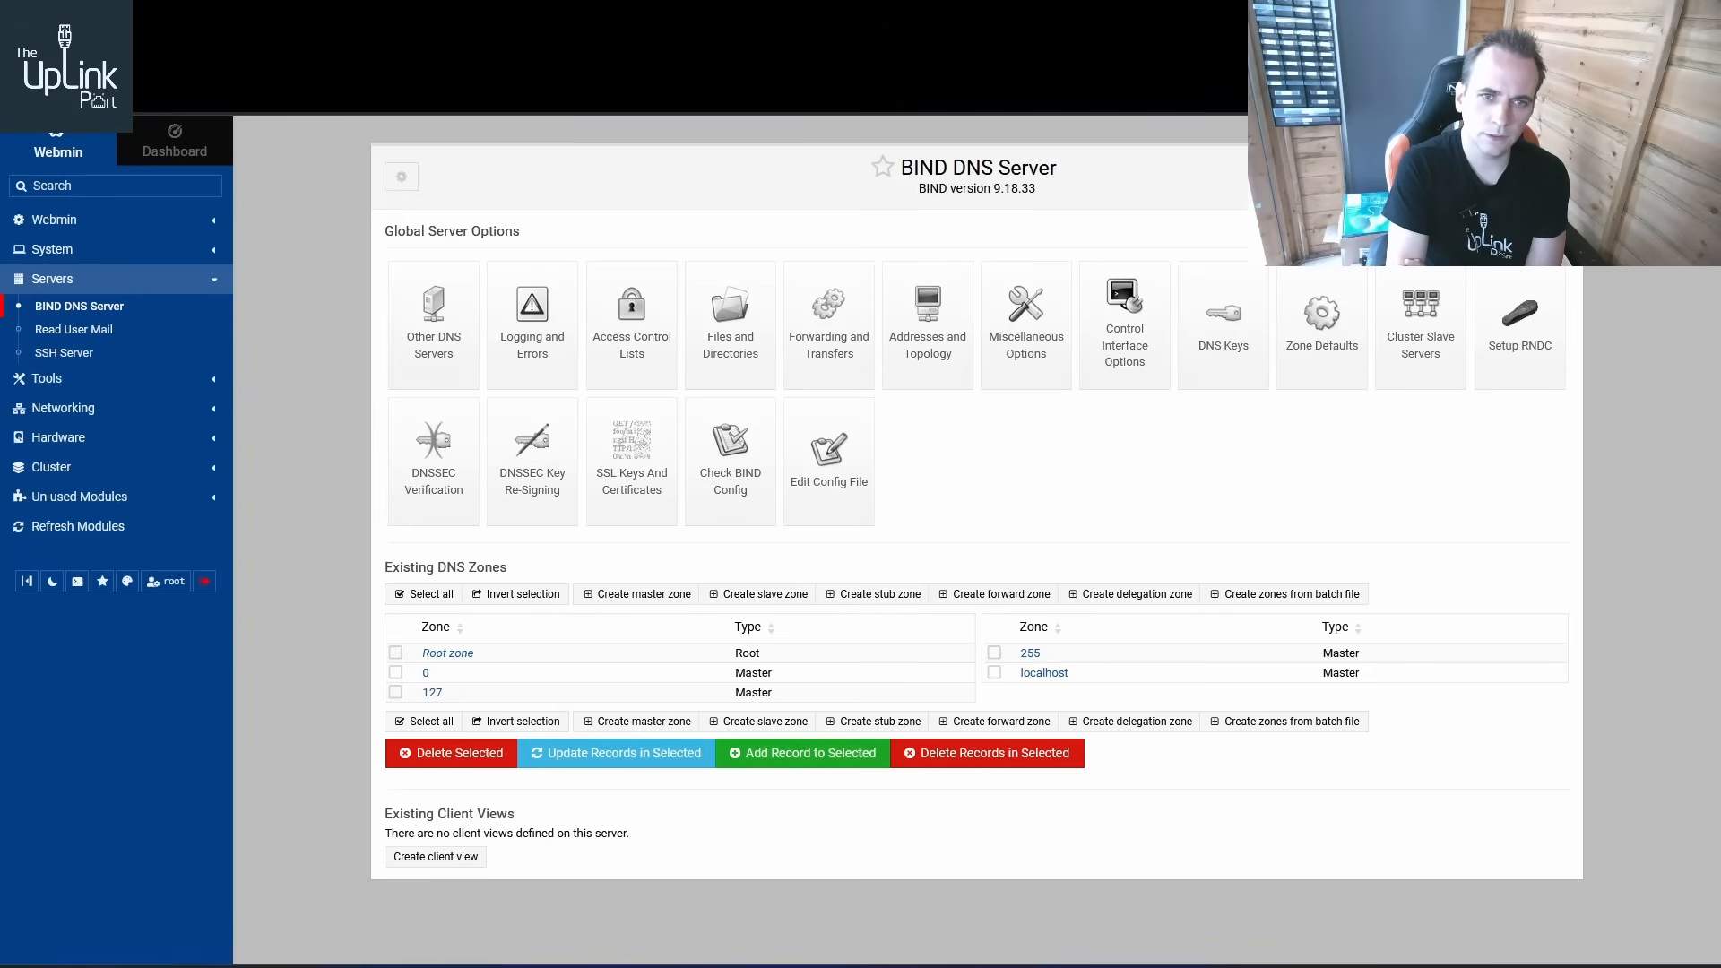
{"action": "left_click", "coordinate": [1521, 176]}
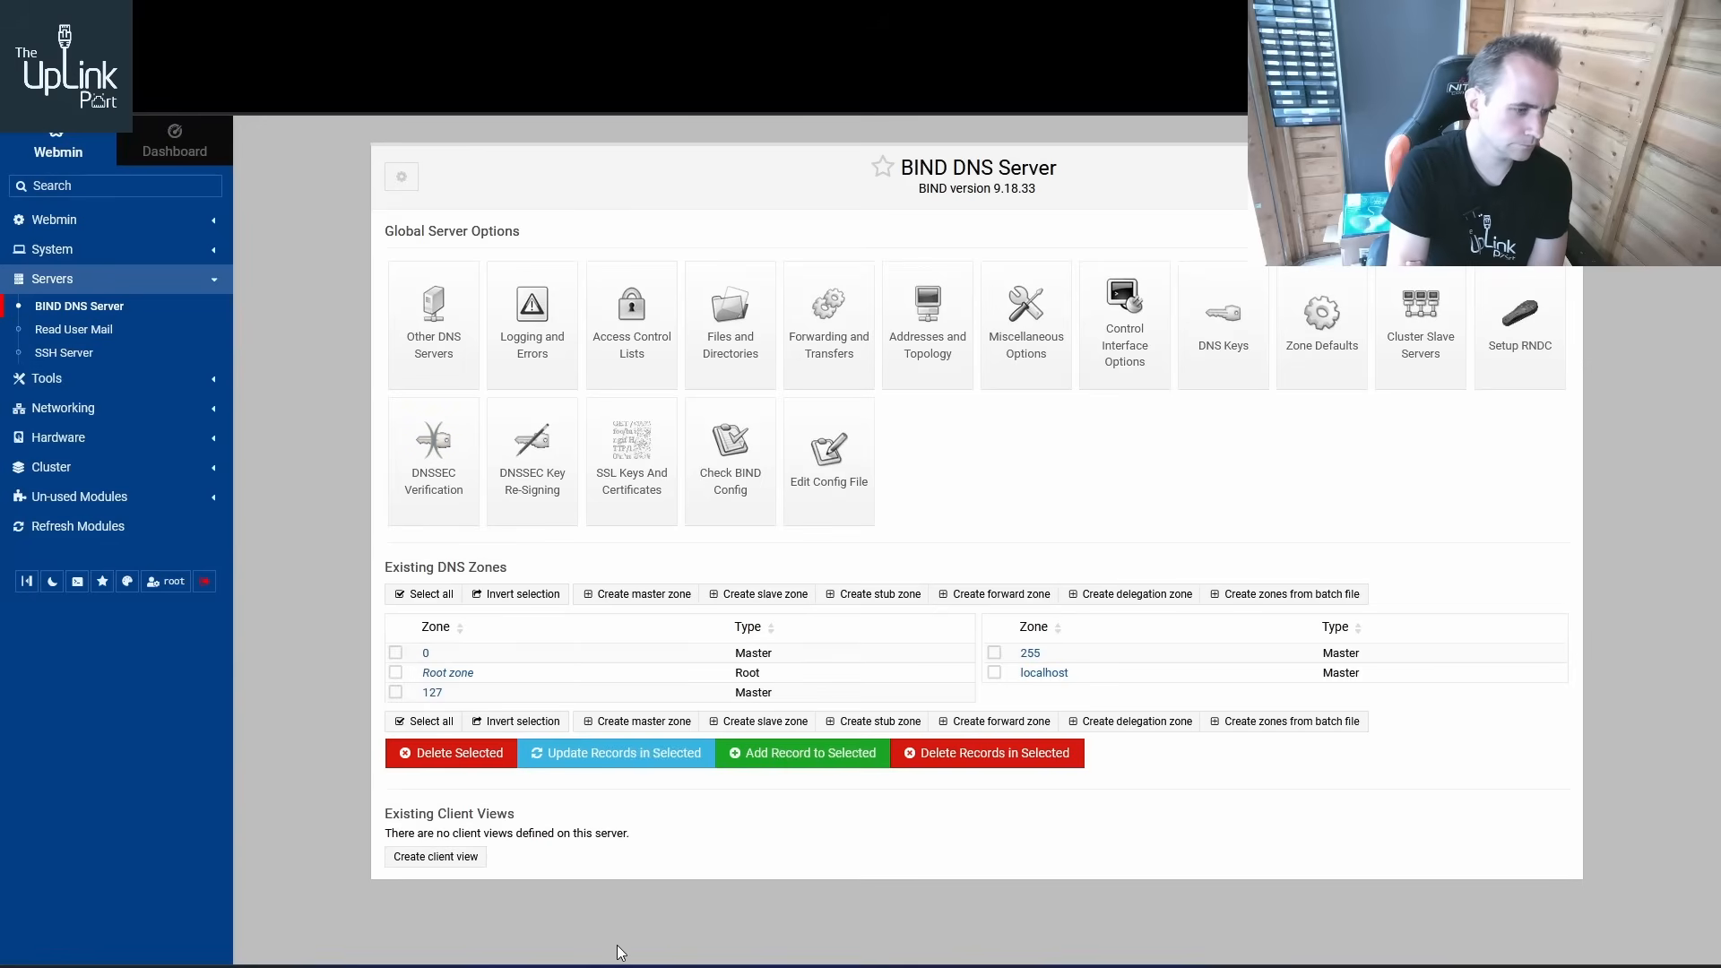
In the server terminal, run nslookup and query bbc.co.uk to test name resolution
{"action": "mouse_move", "coordinate": [617, 959]}
{"action": "left_click", "coordinate": [582, 830]}
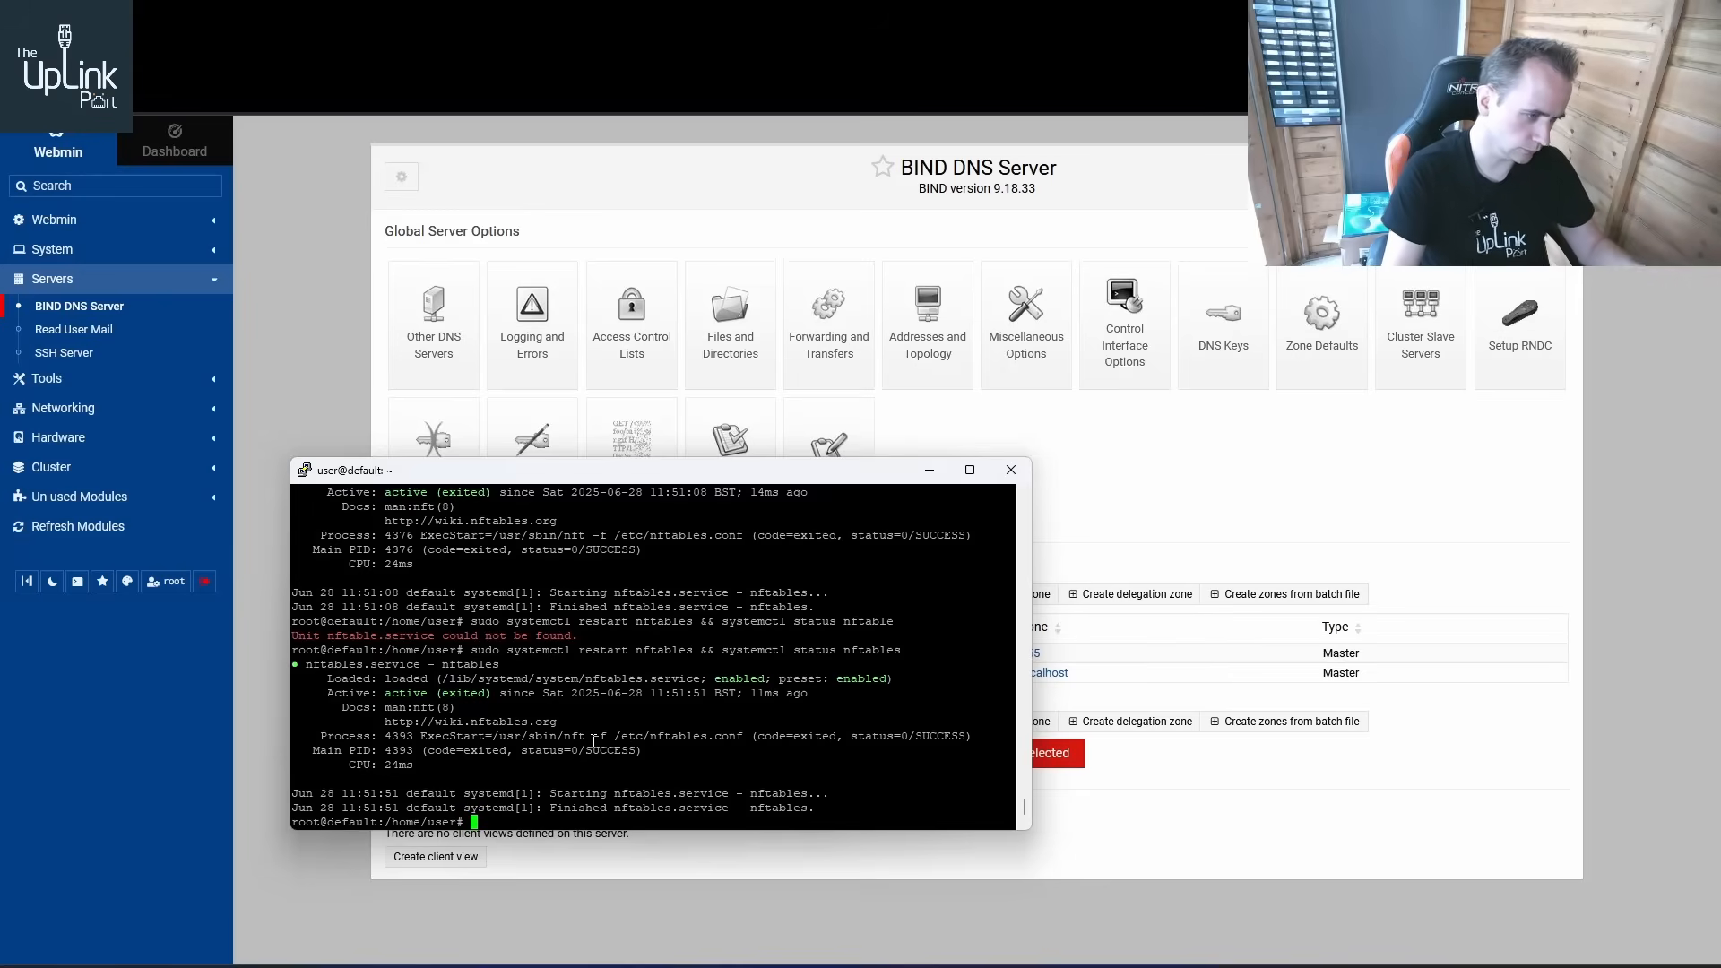
{"action": "type", "text": "nslookupo"}
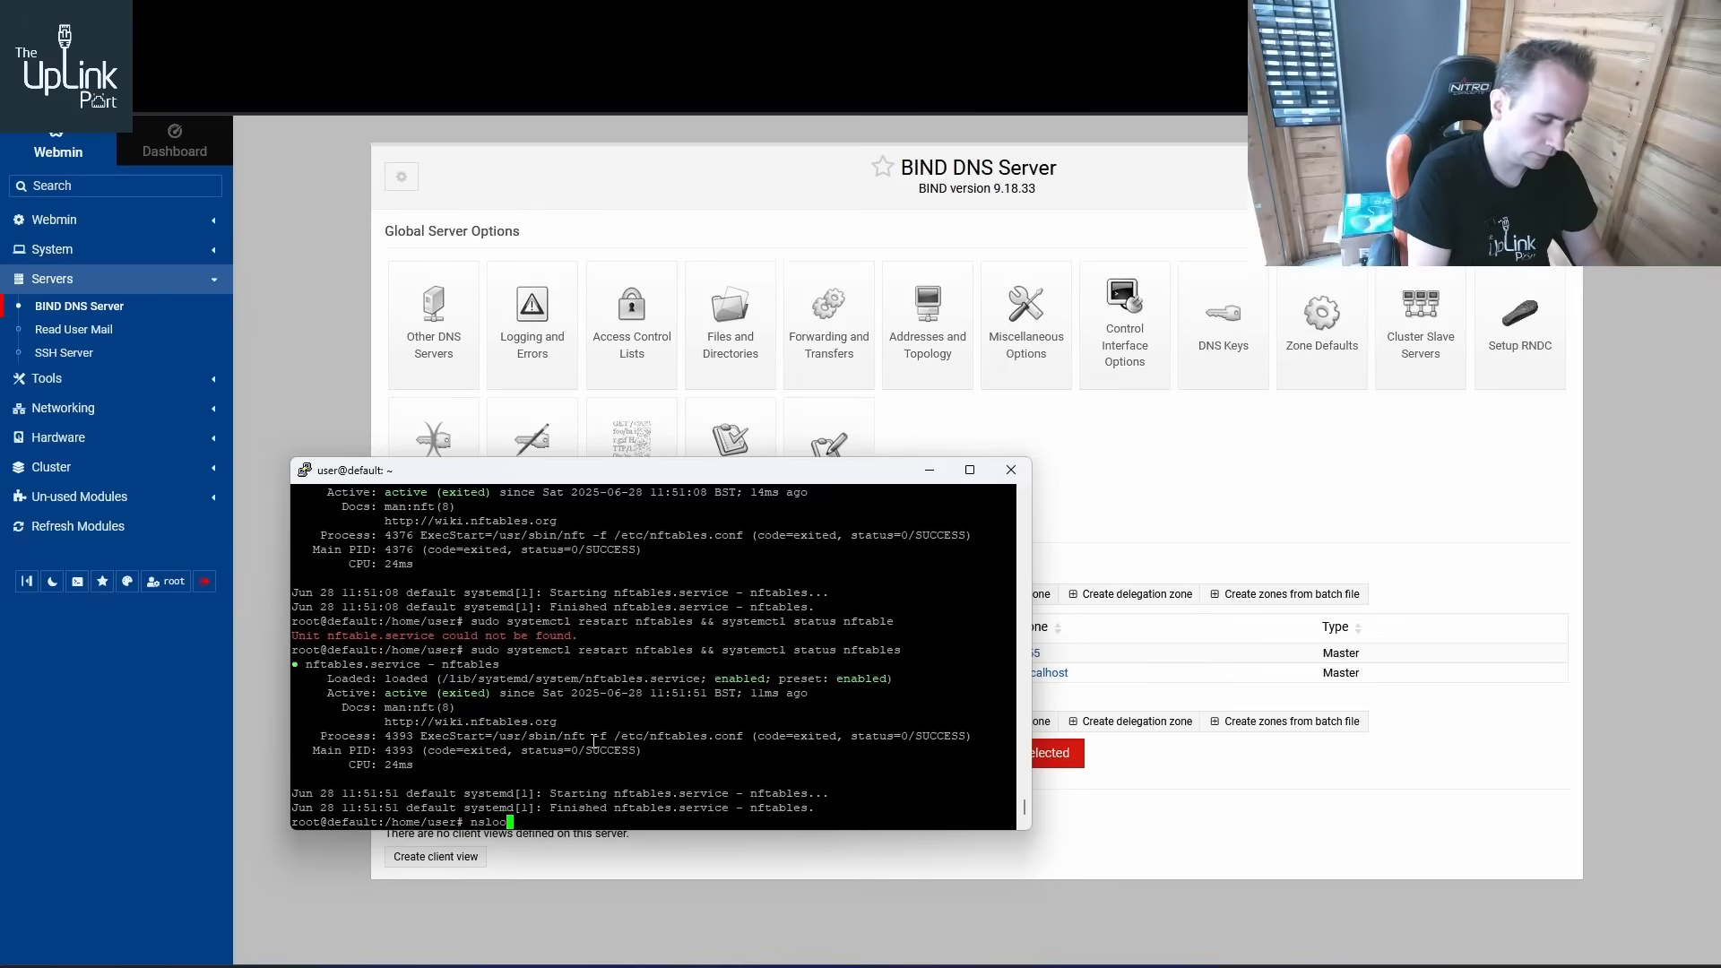
{"action": "key", "text": "Return"}
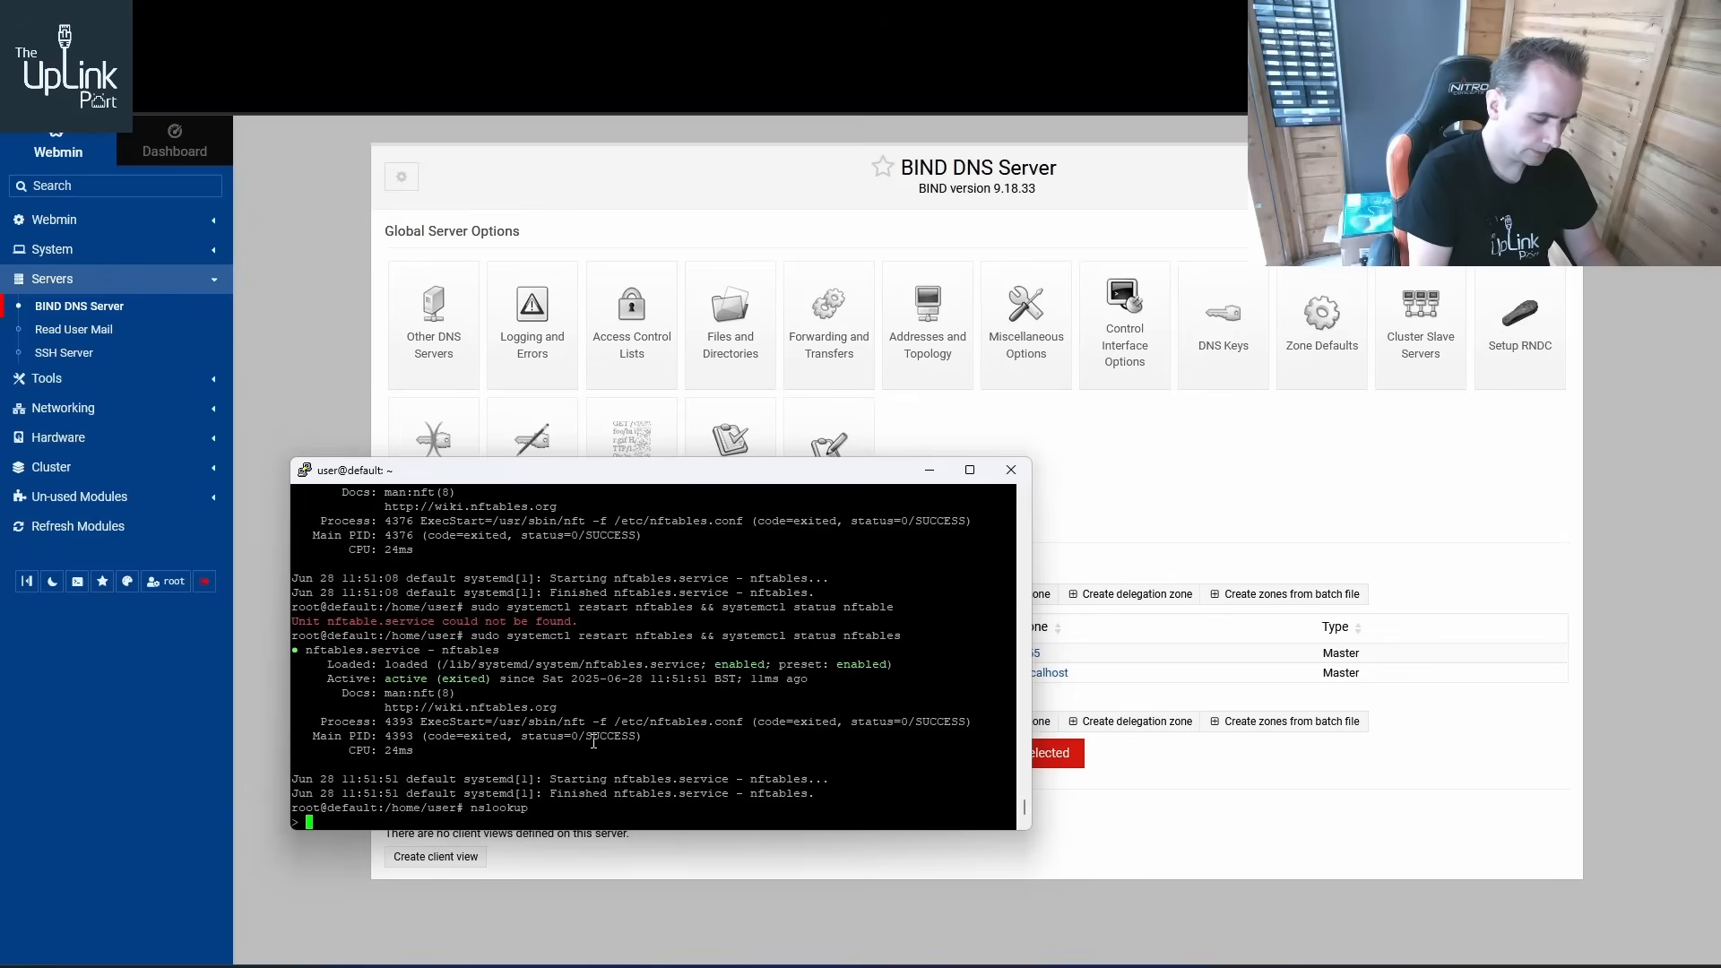
{"action": "type", "text": "bbc.co.uk"}
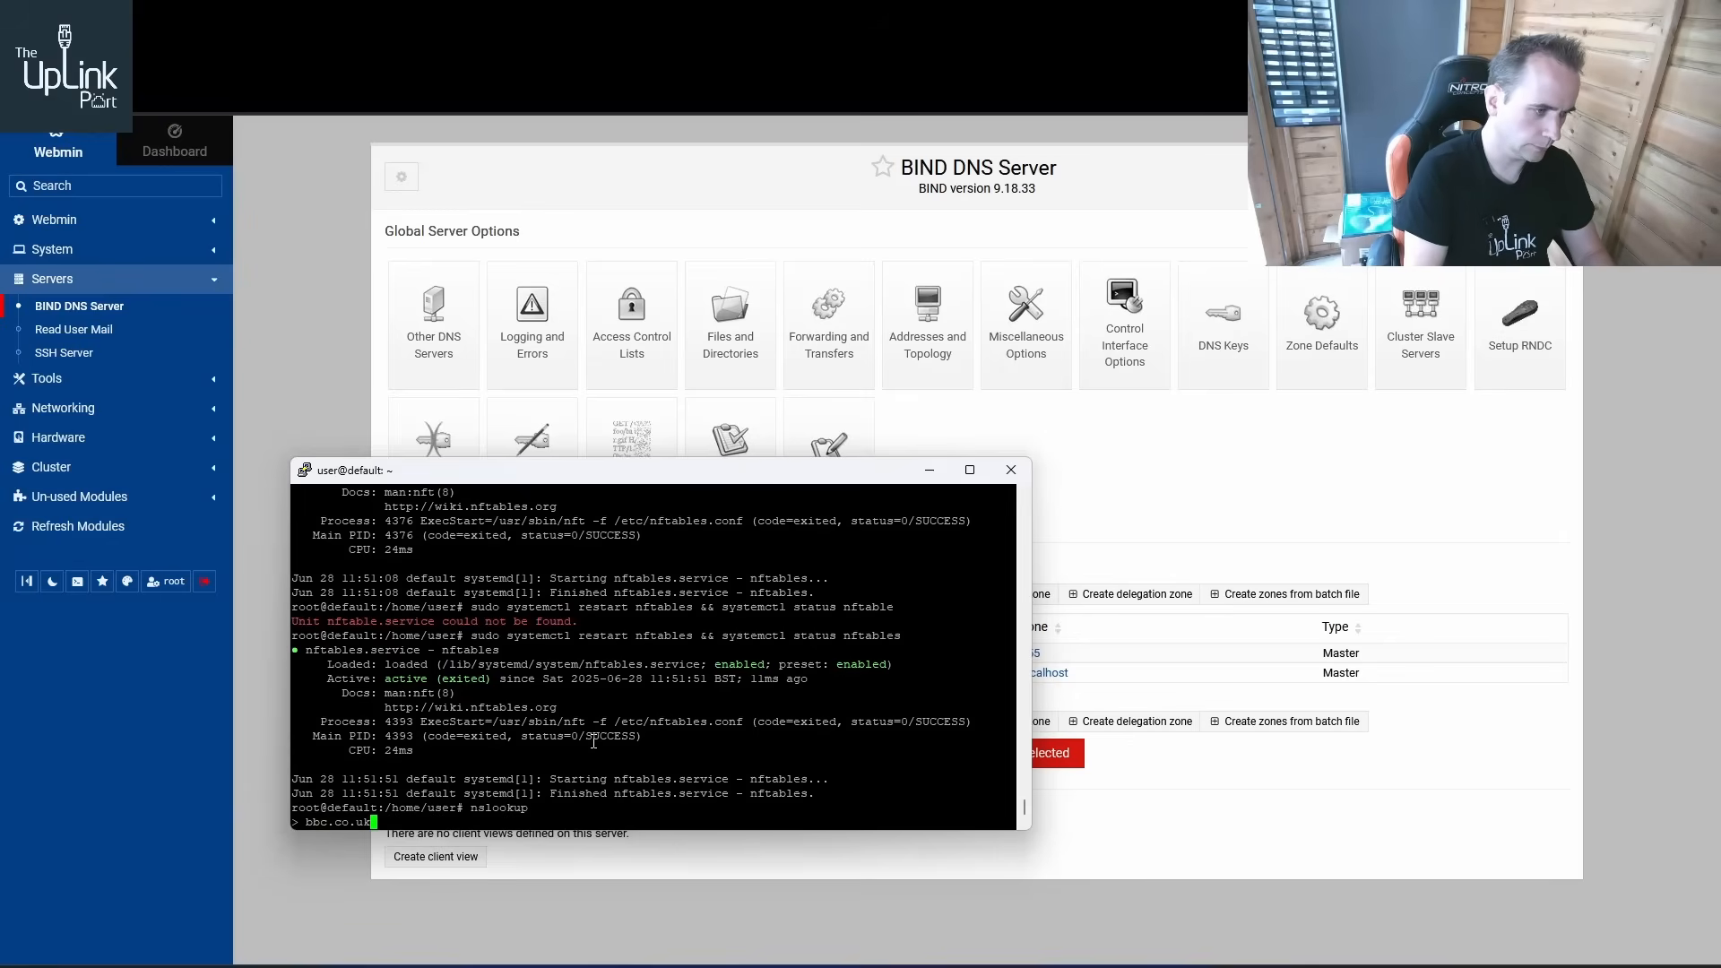
{"action": "key", "text": "Return"}
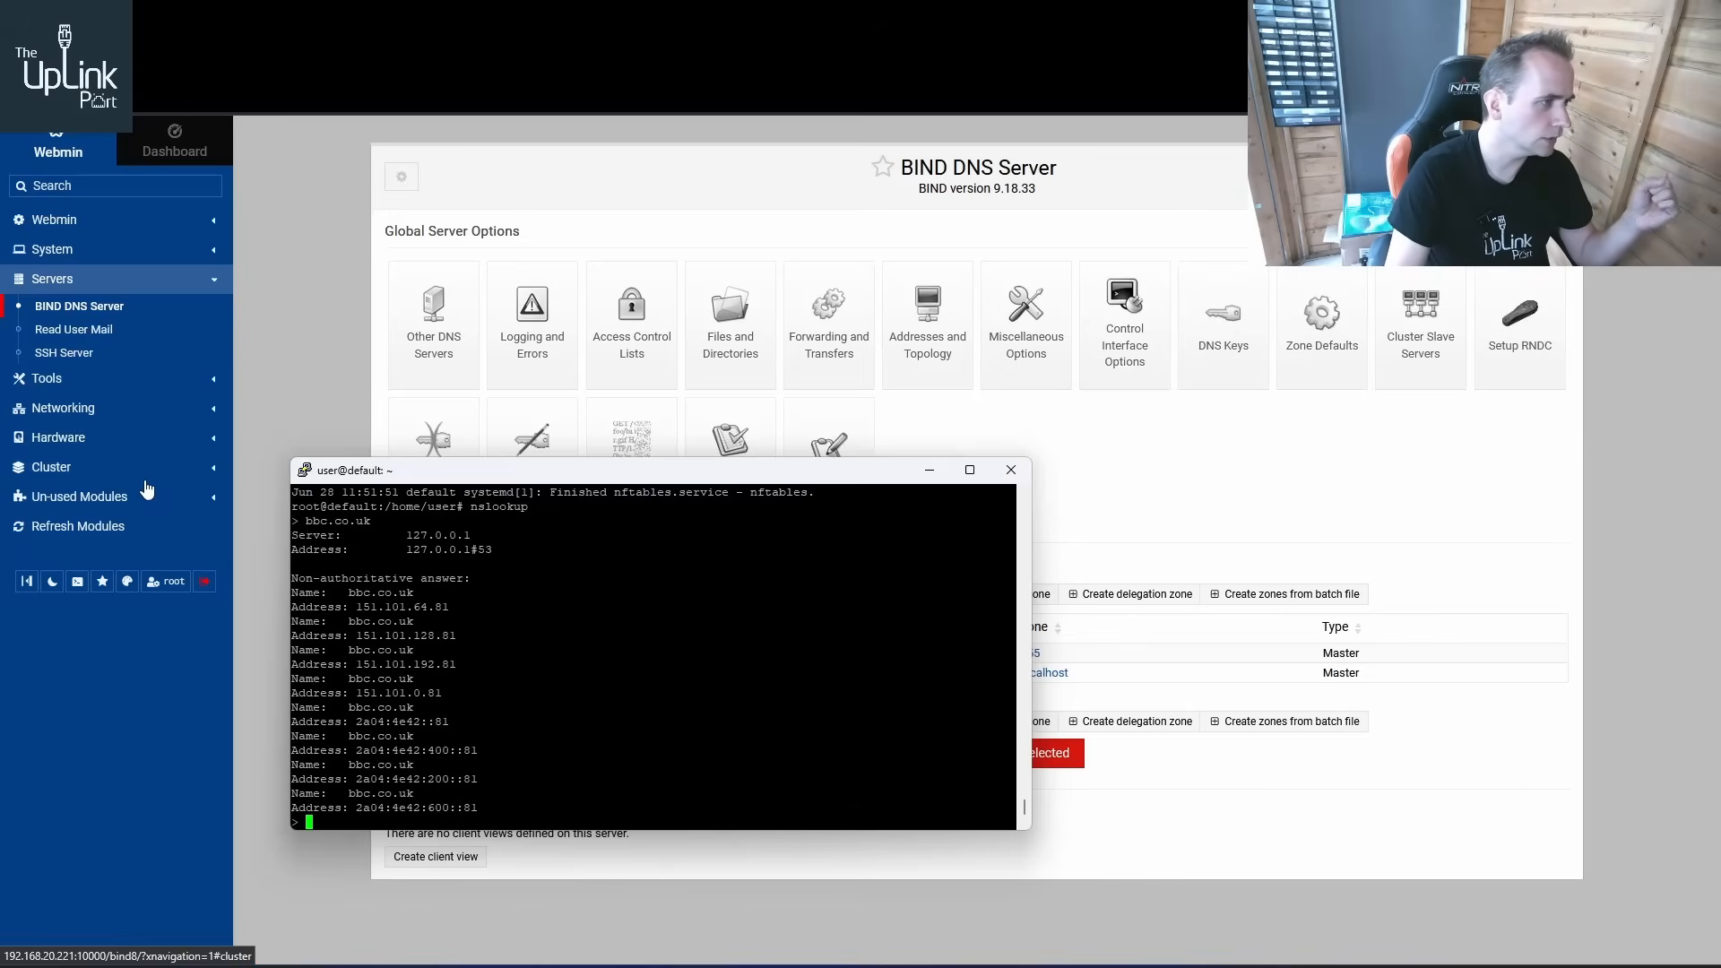
Open the System Logs journal and scroll through the recent named entries
{"action": "left_click", "coordinate": [102, 381]}
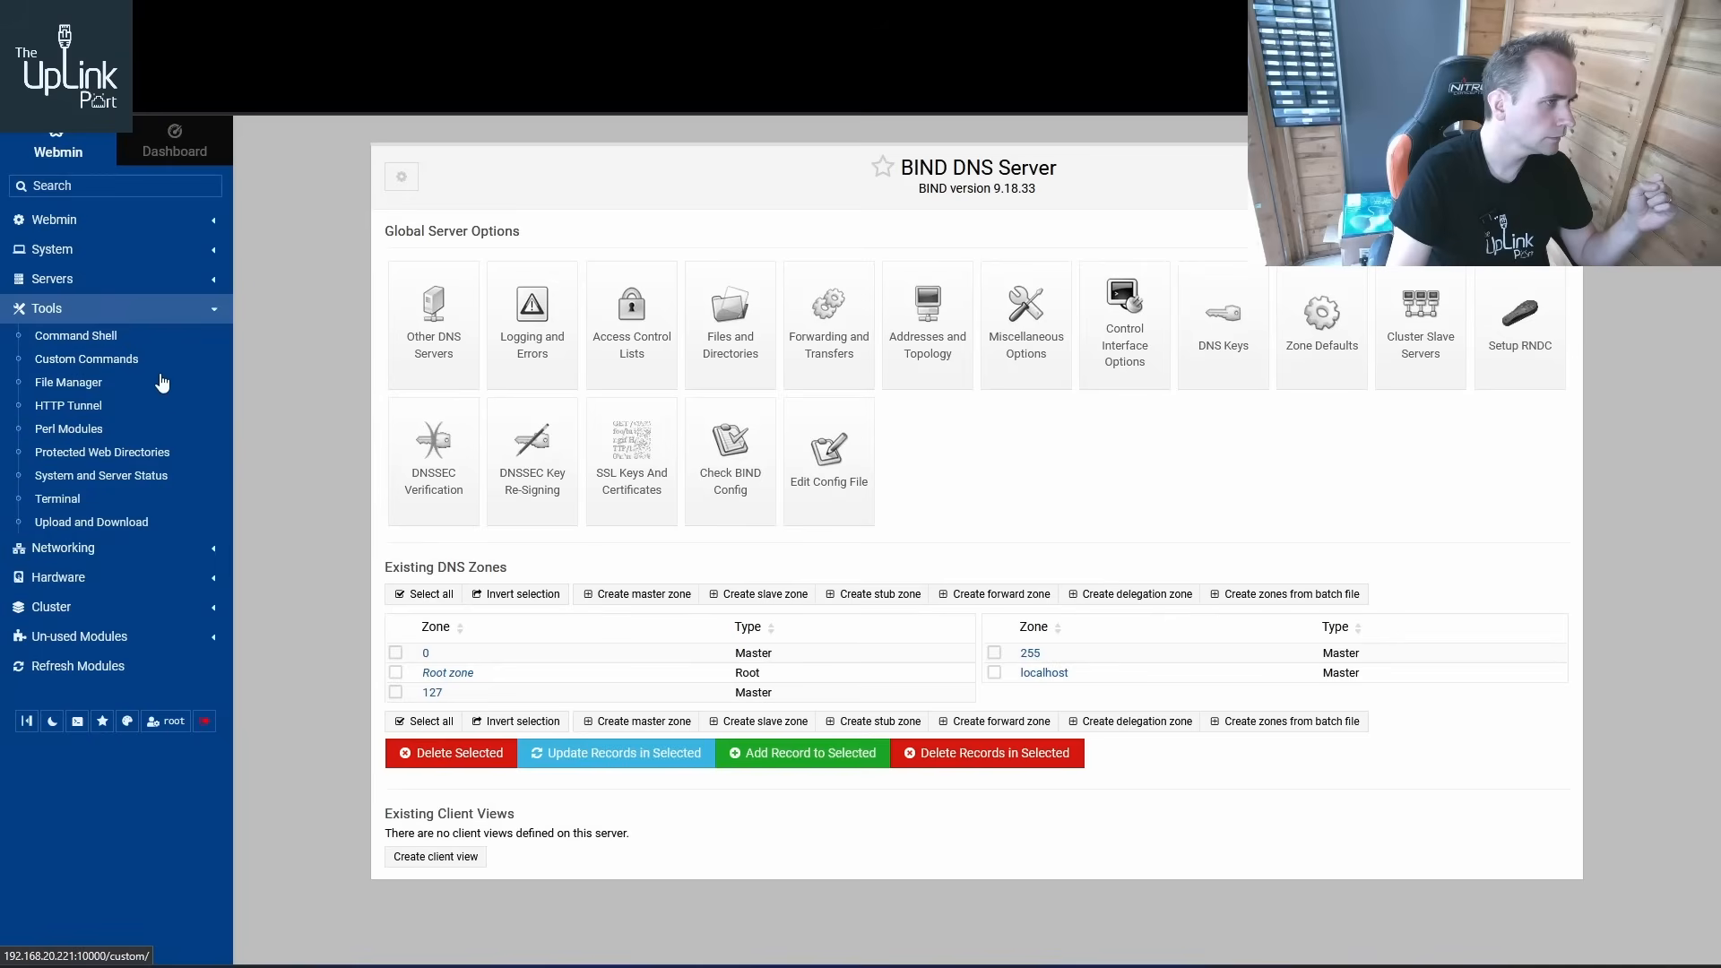
{"action": "left_click", "coordinate": [86, 257]}
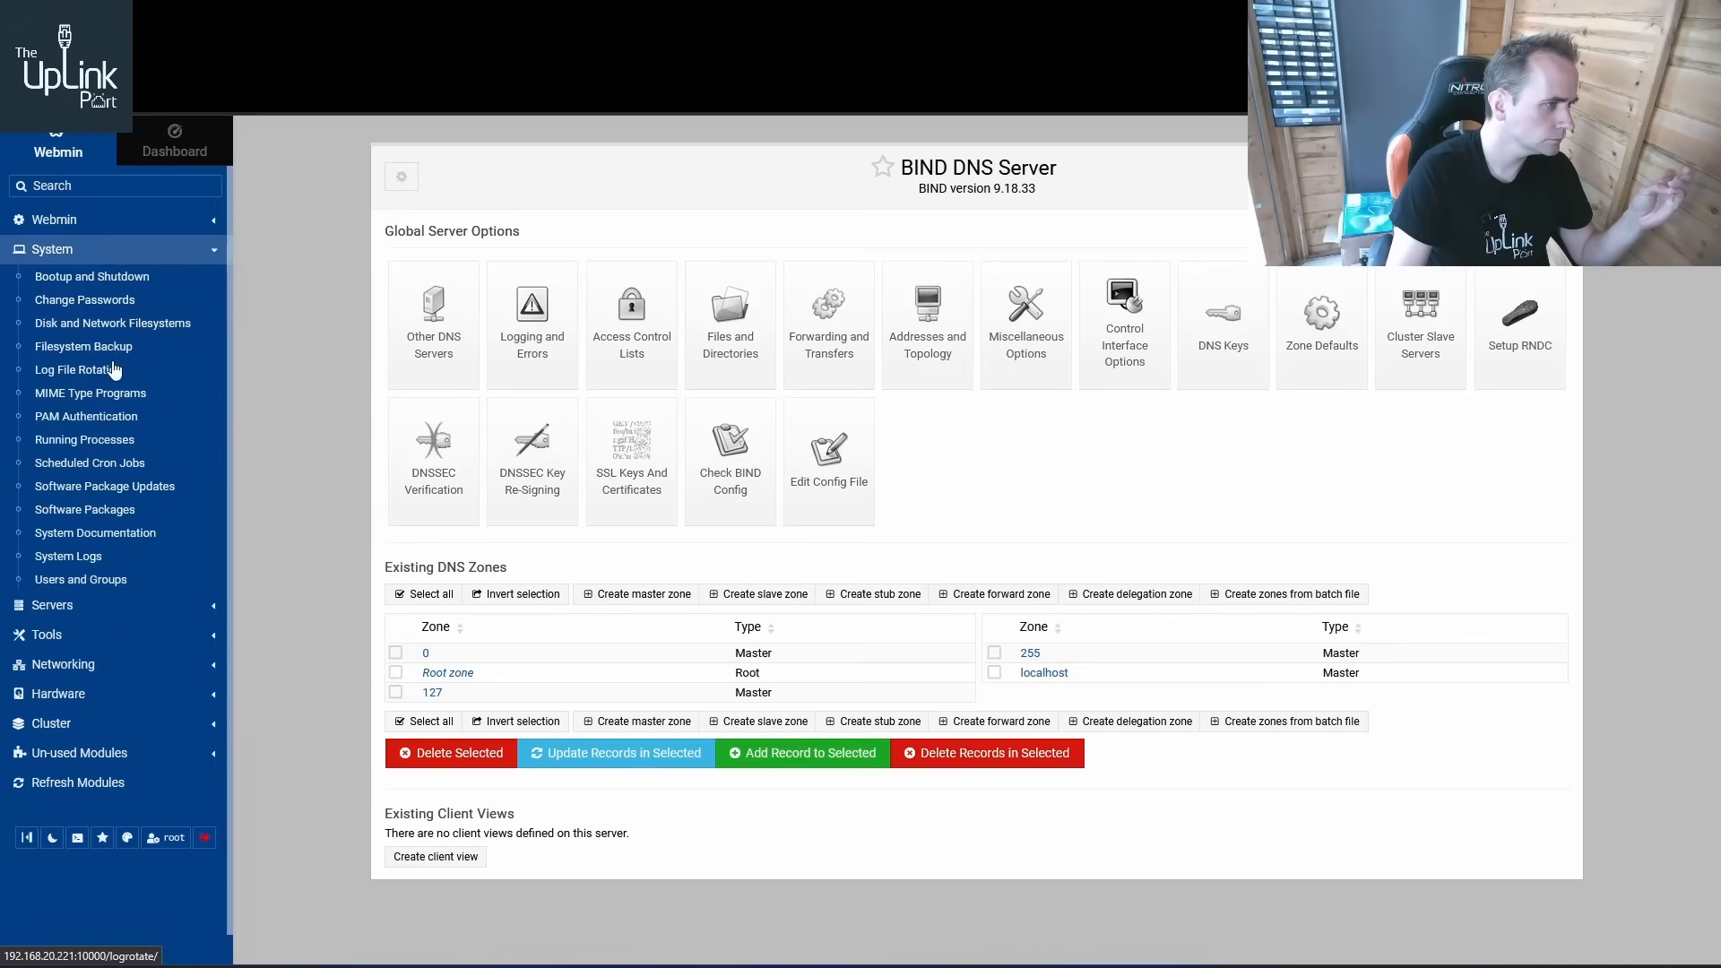
{"action": "left_click", "coordinate": [80, 556]}
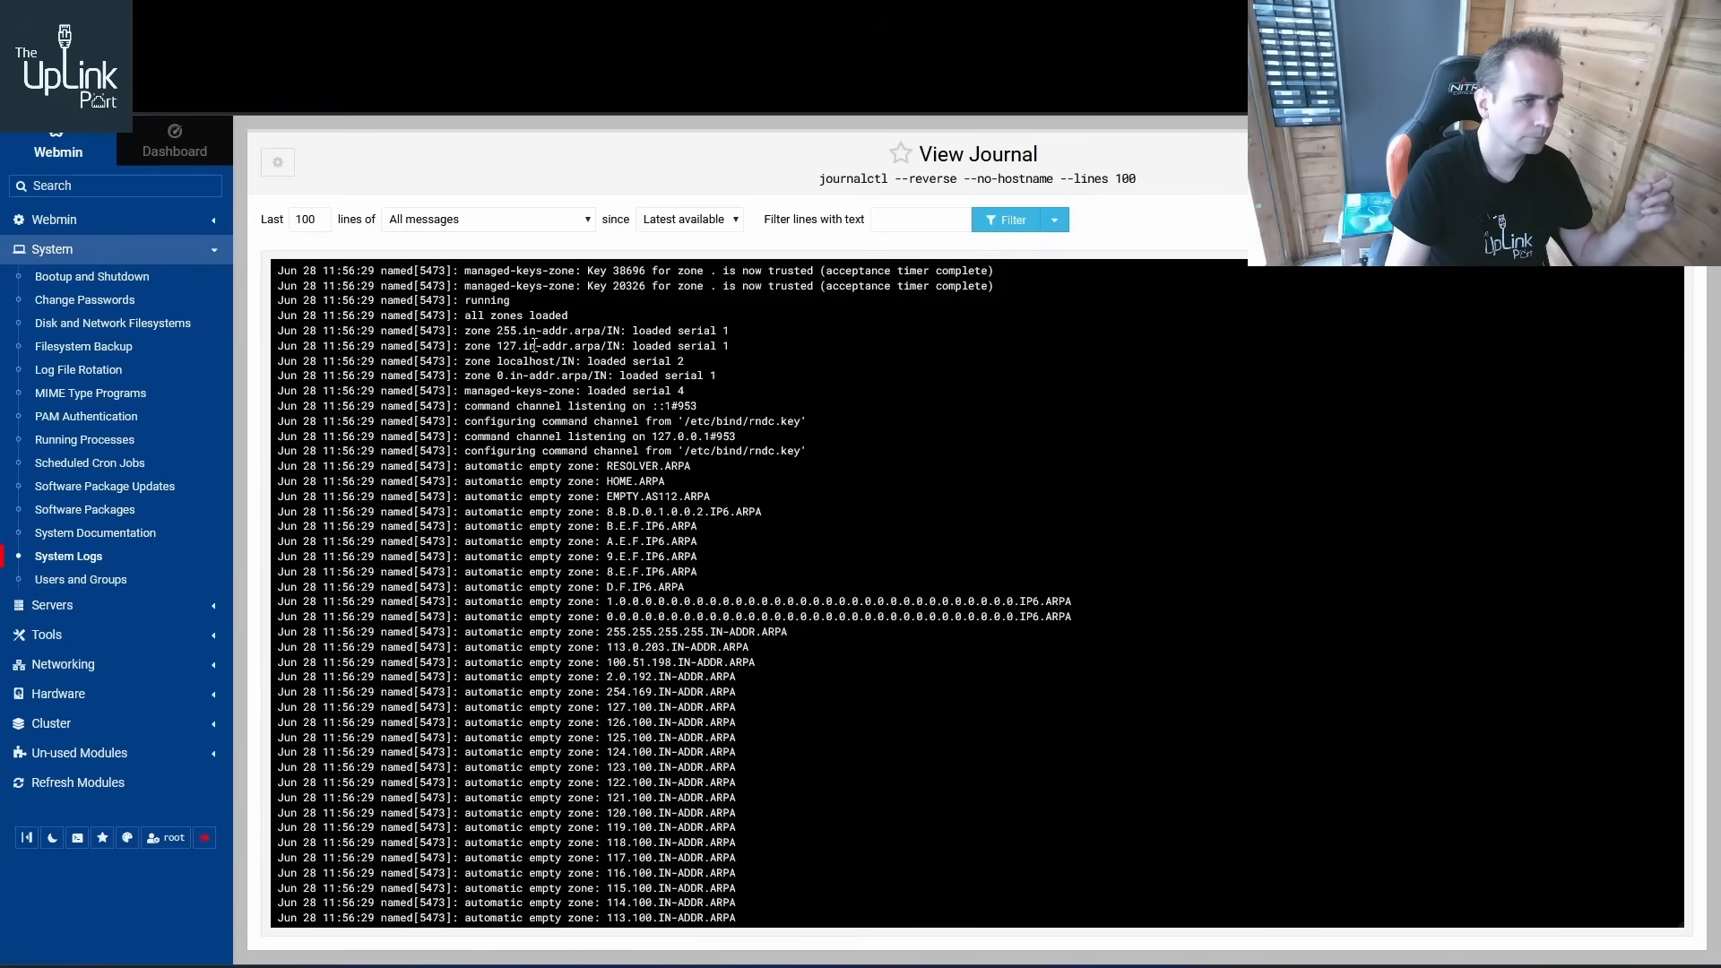
{"action": "scroll", "coordinate": [610, 356], "scroll_direction": "down", "scroll_amount": 10}
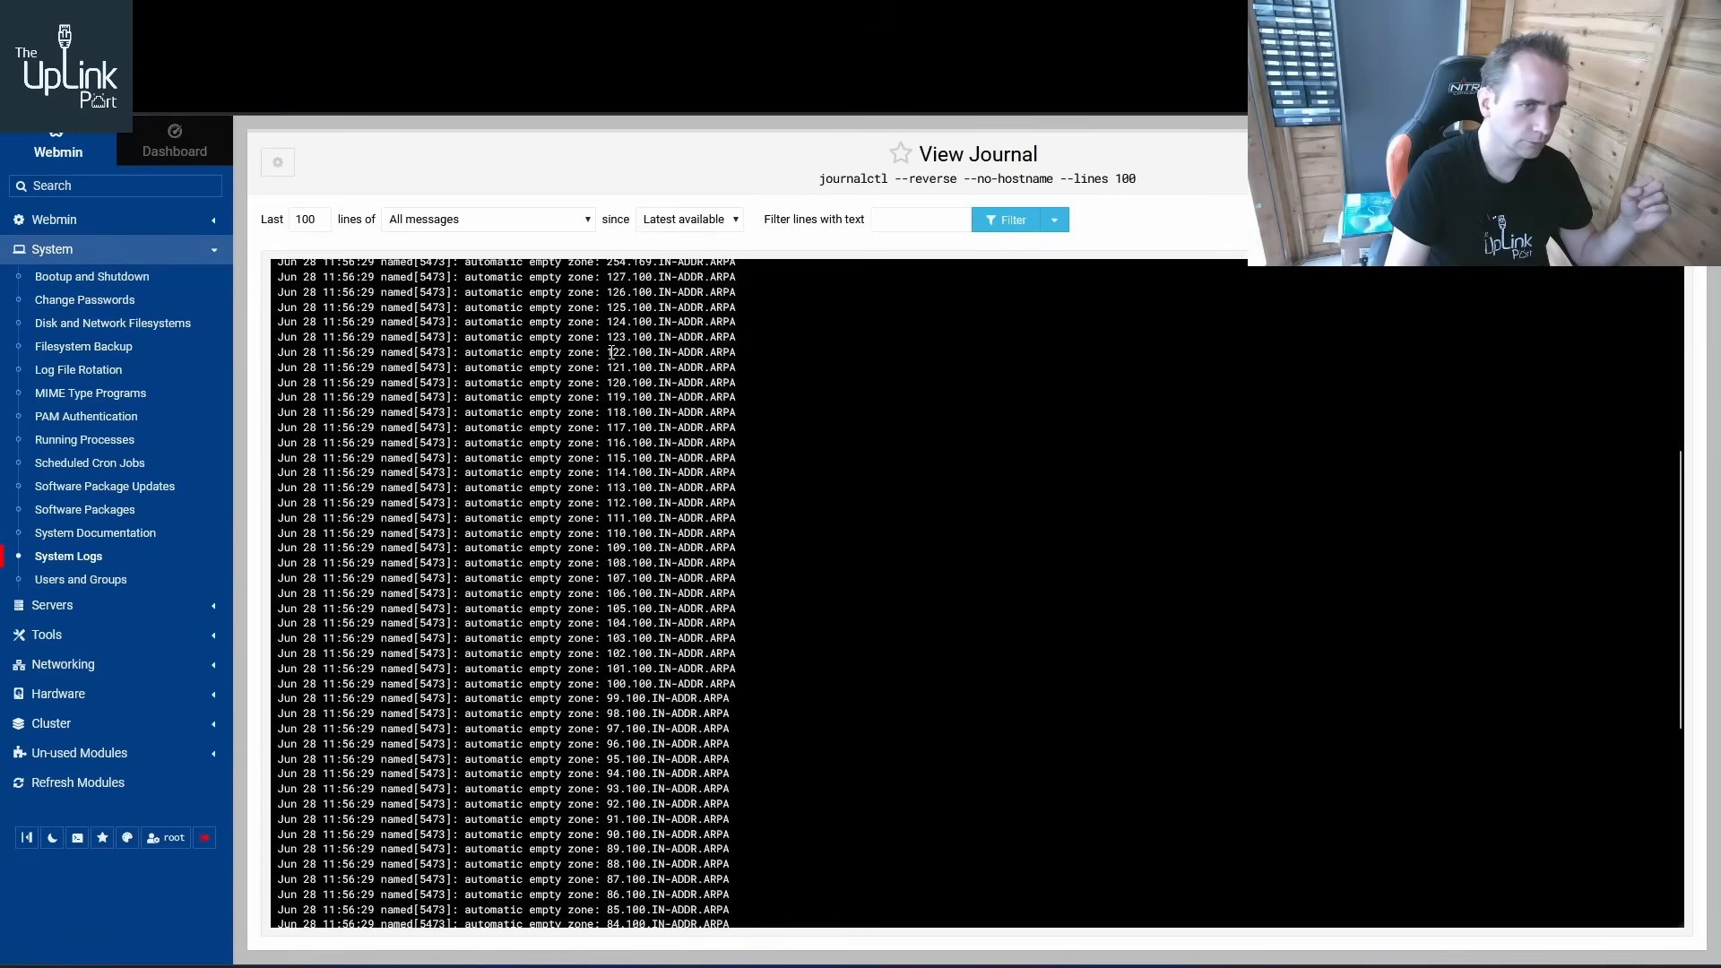
{"action": "scroll", "coordinate": [642, 394], "scroll_direction": "up", "scroll_amount": 10}
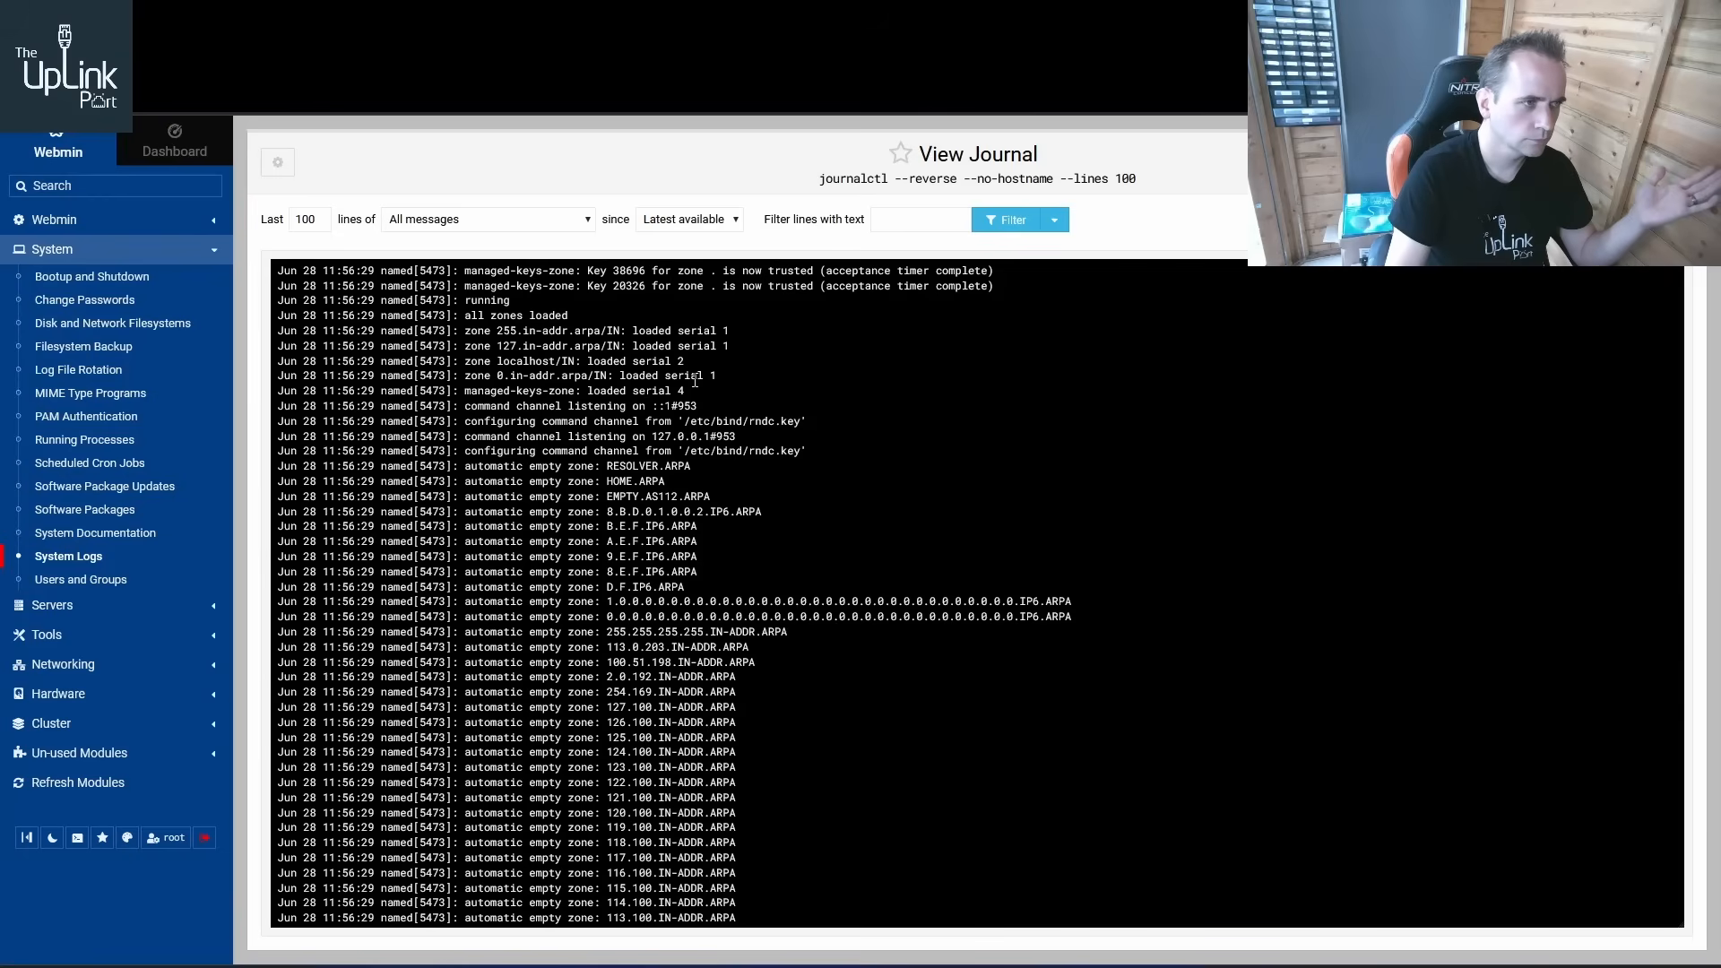
Filter the journal lines for bbc.co.uk, then clear the filter text
{"action": "left_click", "coordinate": [941, 221]}
{"action": "type", "text": "bbc.co.uk"}
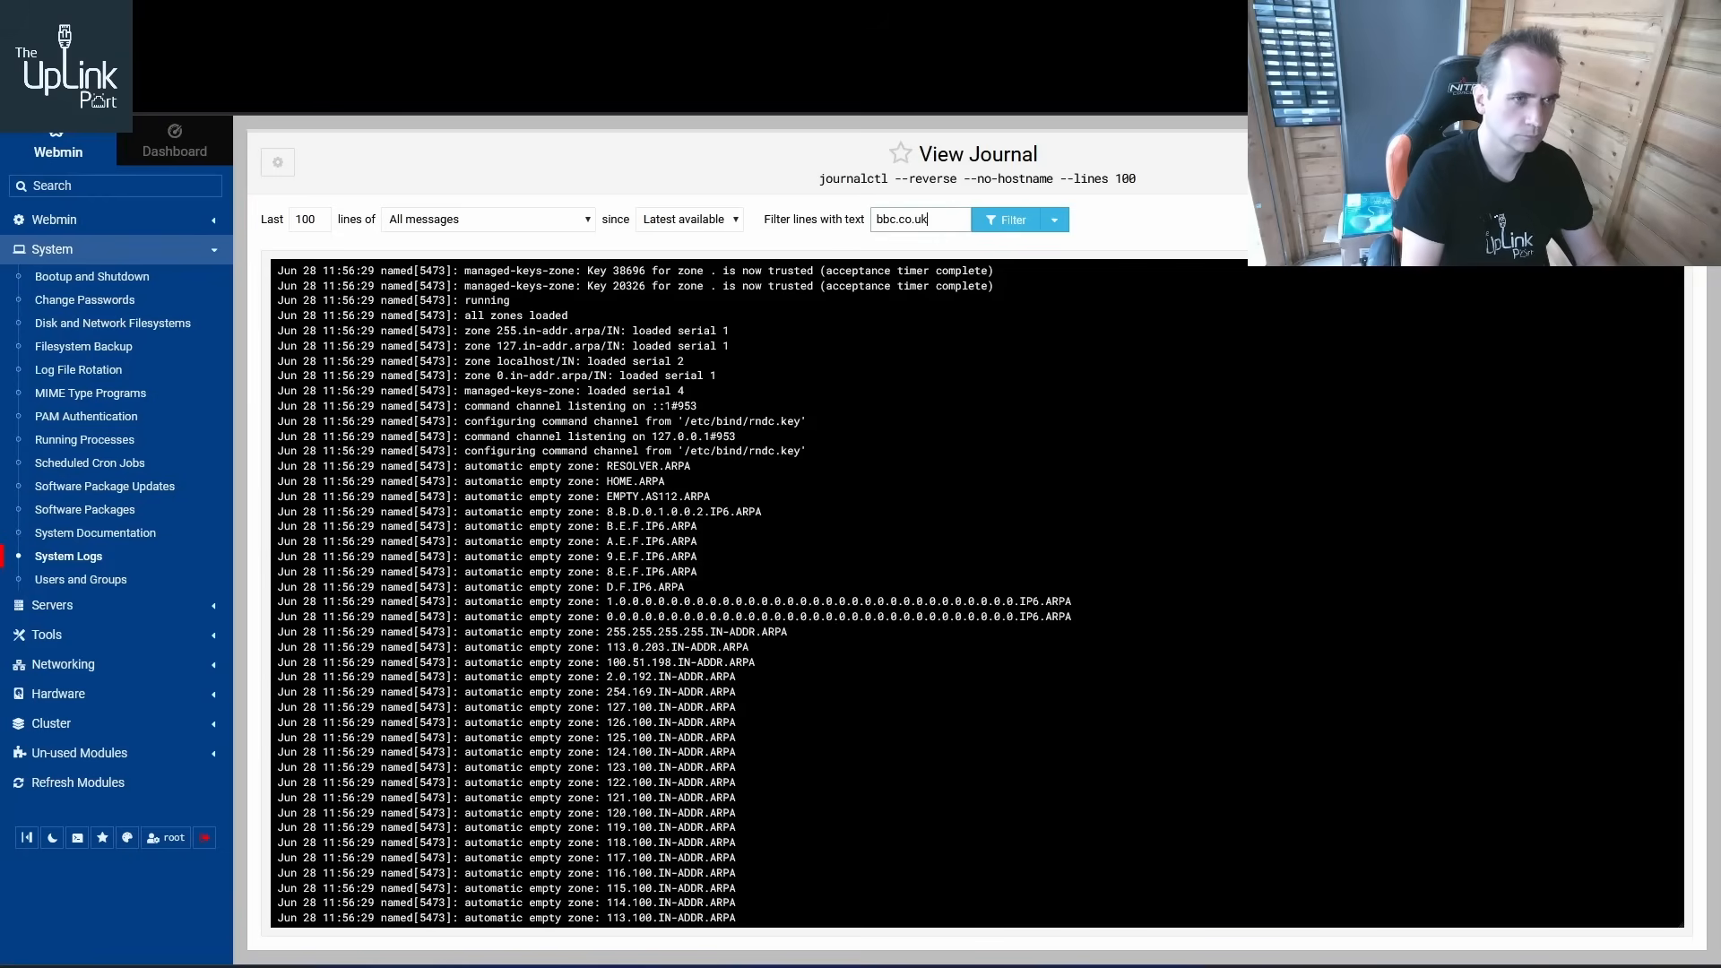
{"action": "key", "text": "Return"}
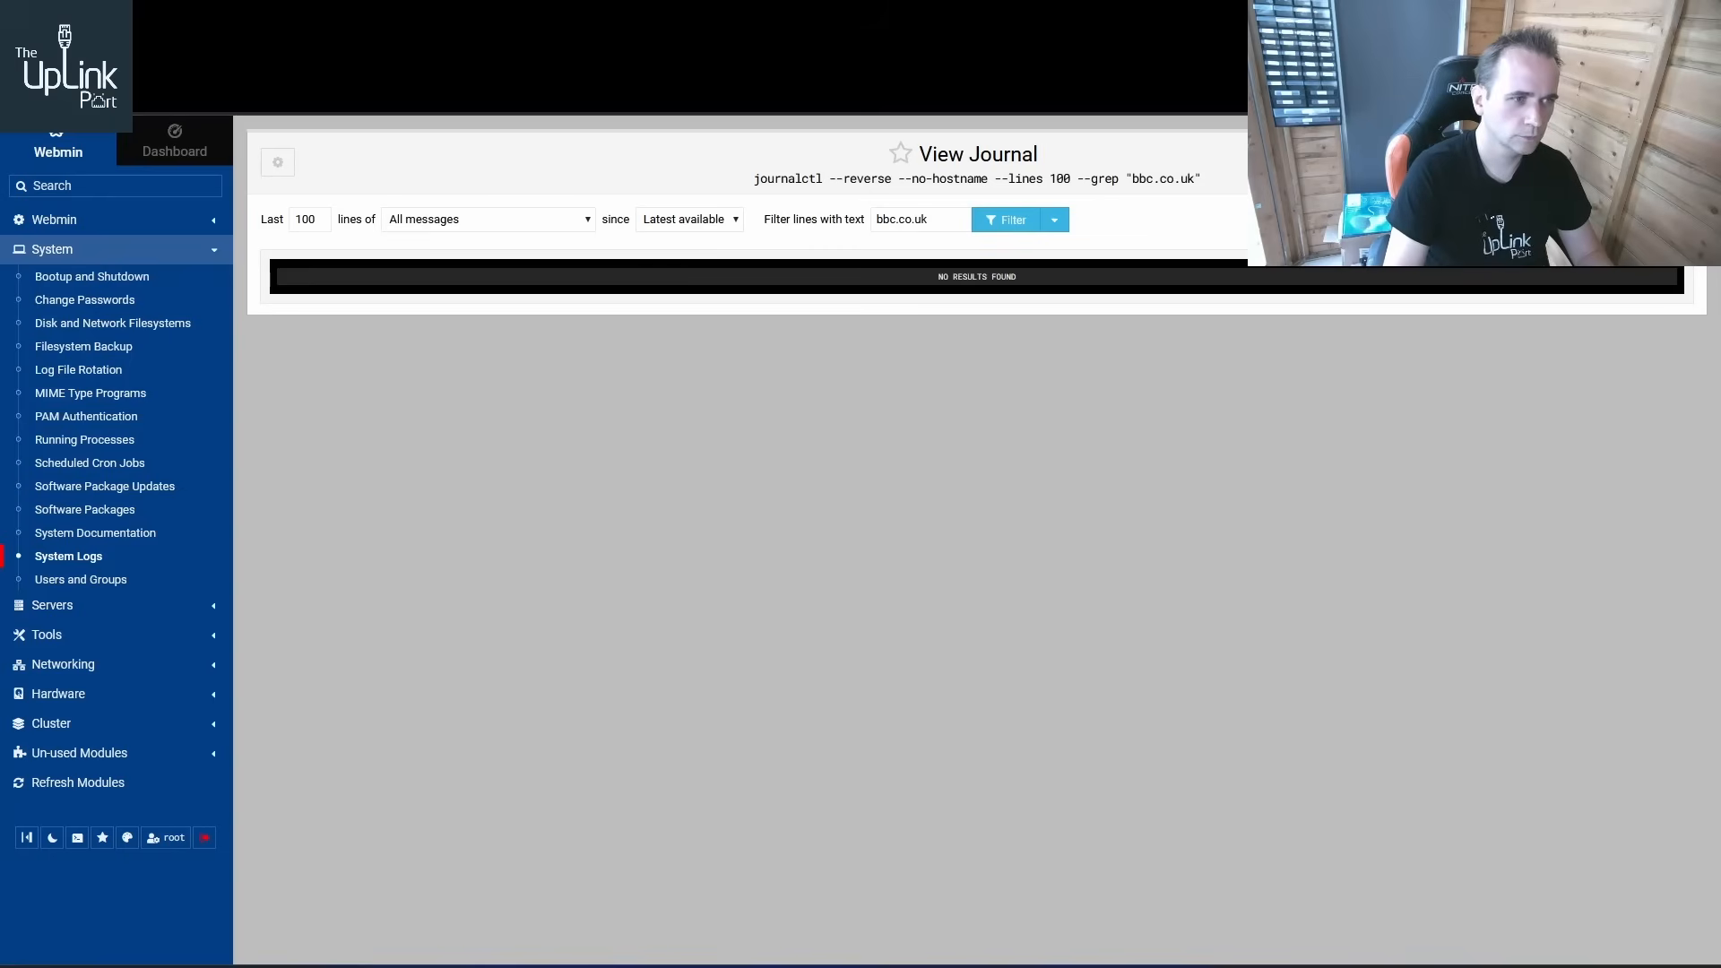
{"action": "key", "text": "BackSpace"}
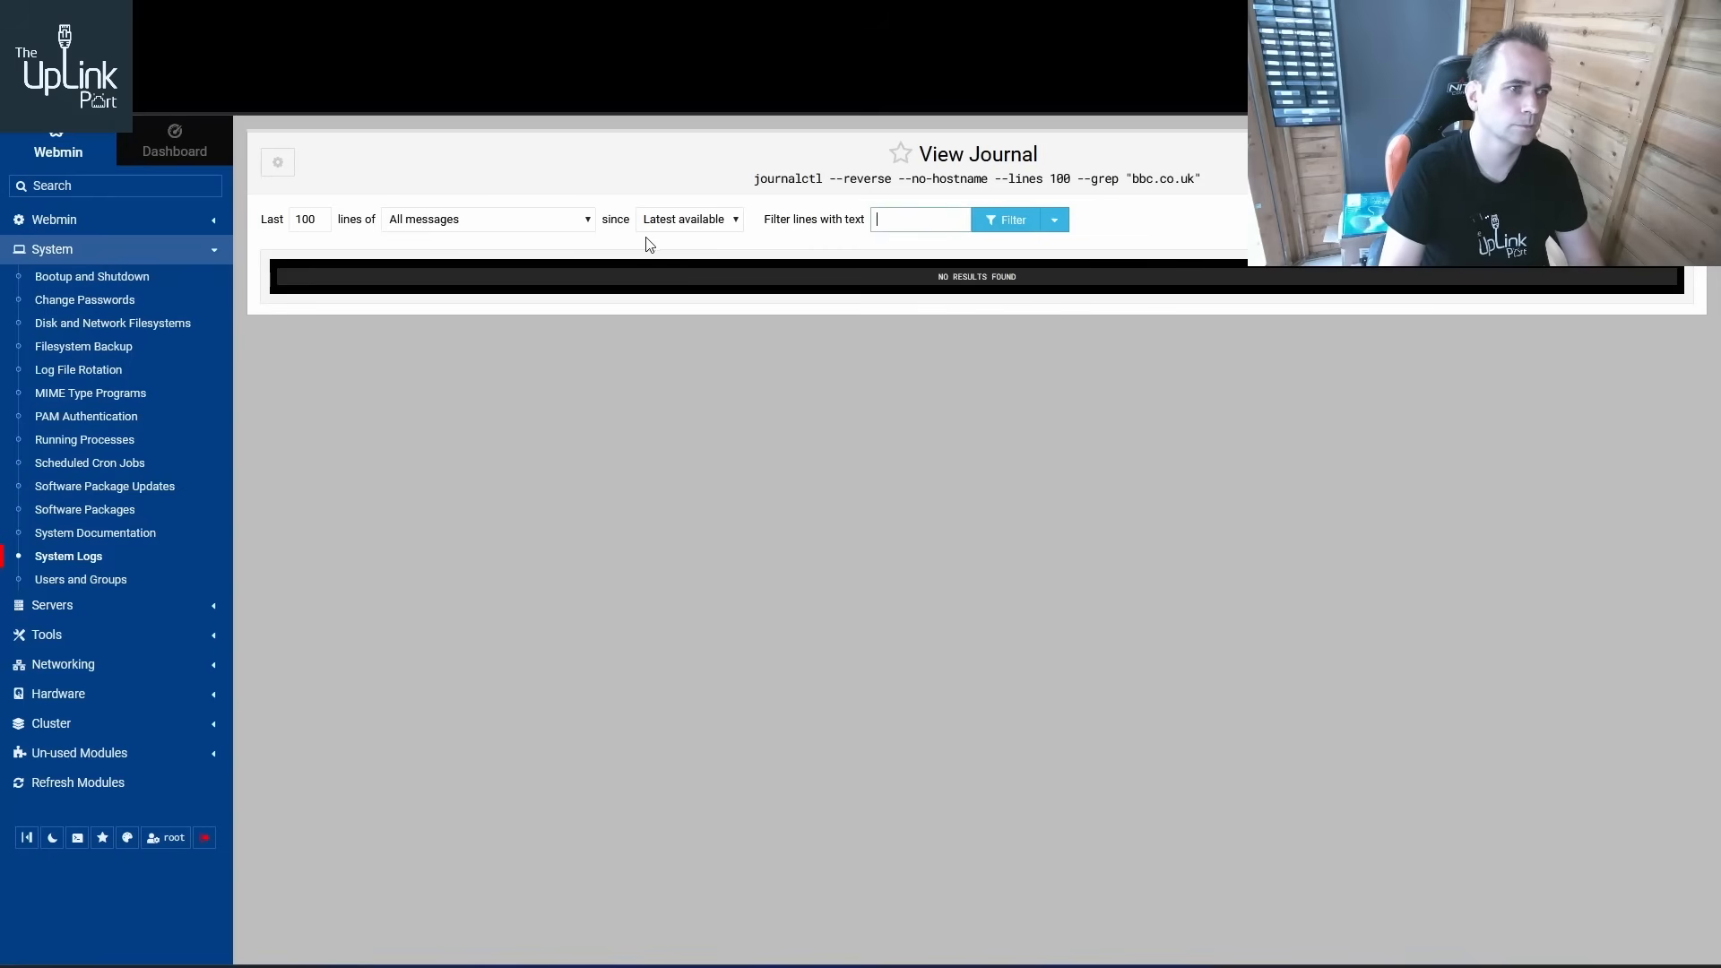
Search the journal's message source list for bind and resolver units
{"action": "left_click", "coordinate": [556, 221]}
{"action": "scroll", "coordinate": [549, 377], "scroll_direction": "down", "scroll_amount": 6}
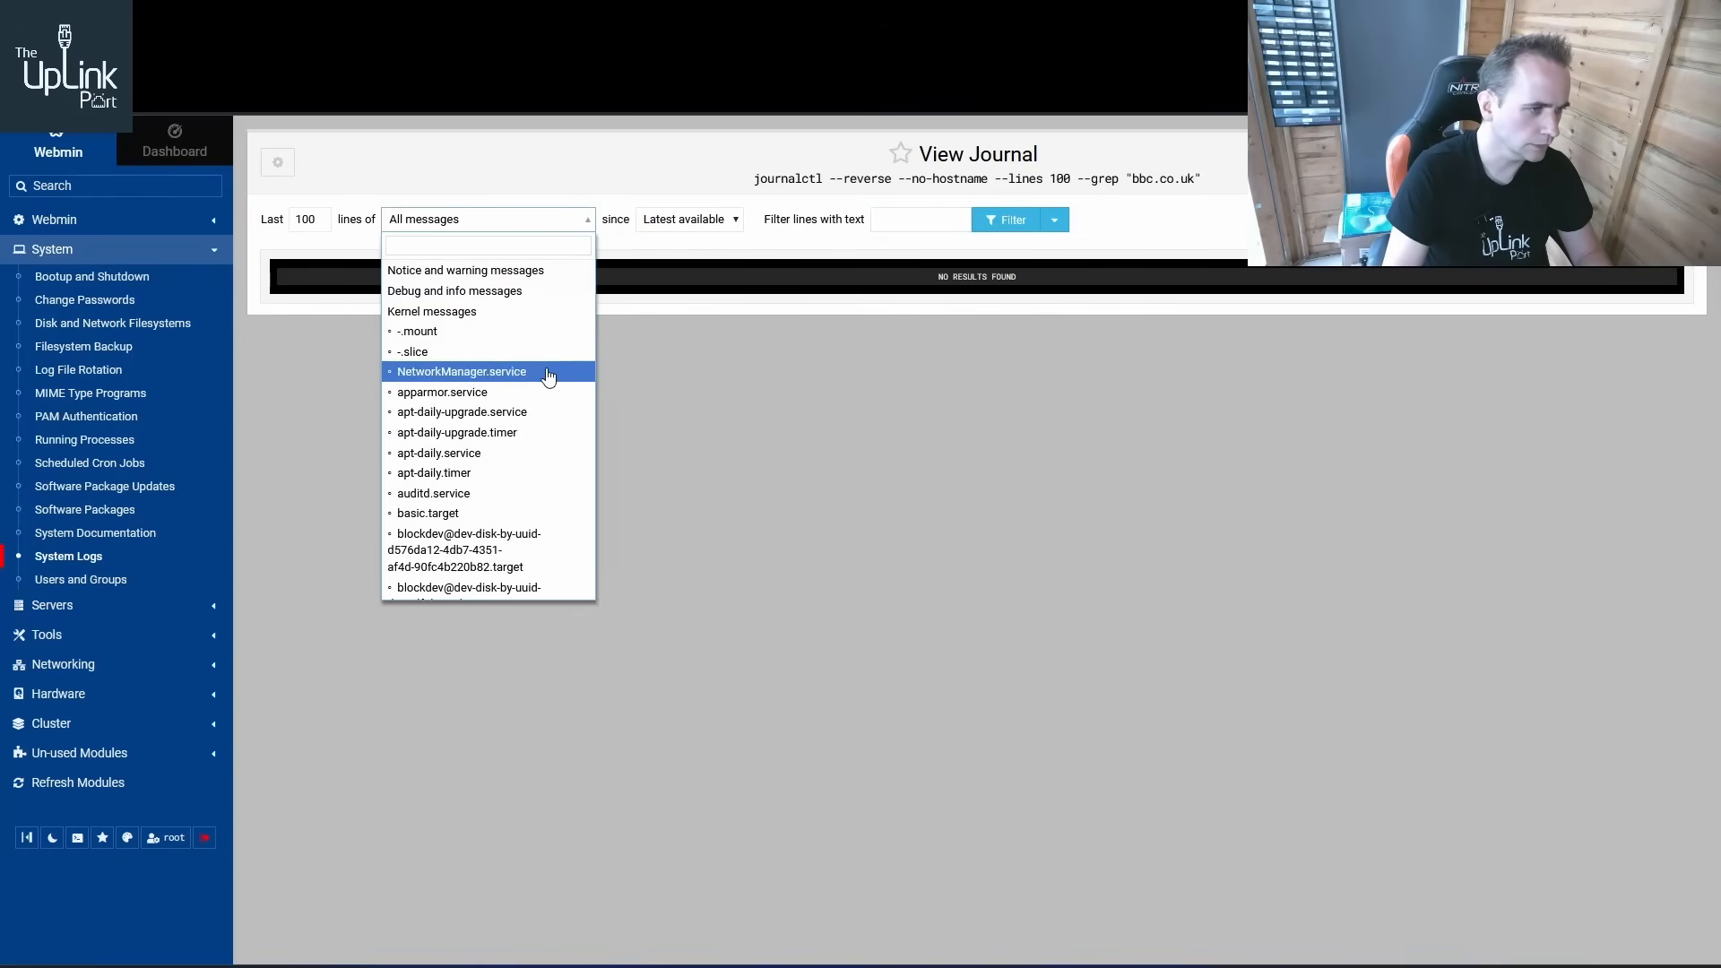
{"action": "scroll", "coordinate": [547, 378], "scroll_direction": "down", "scroll_amount": 6}
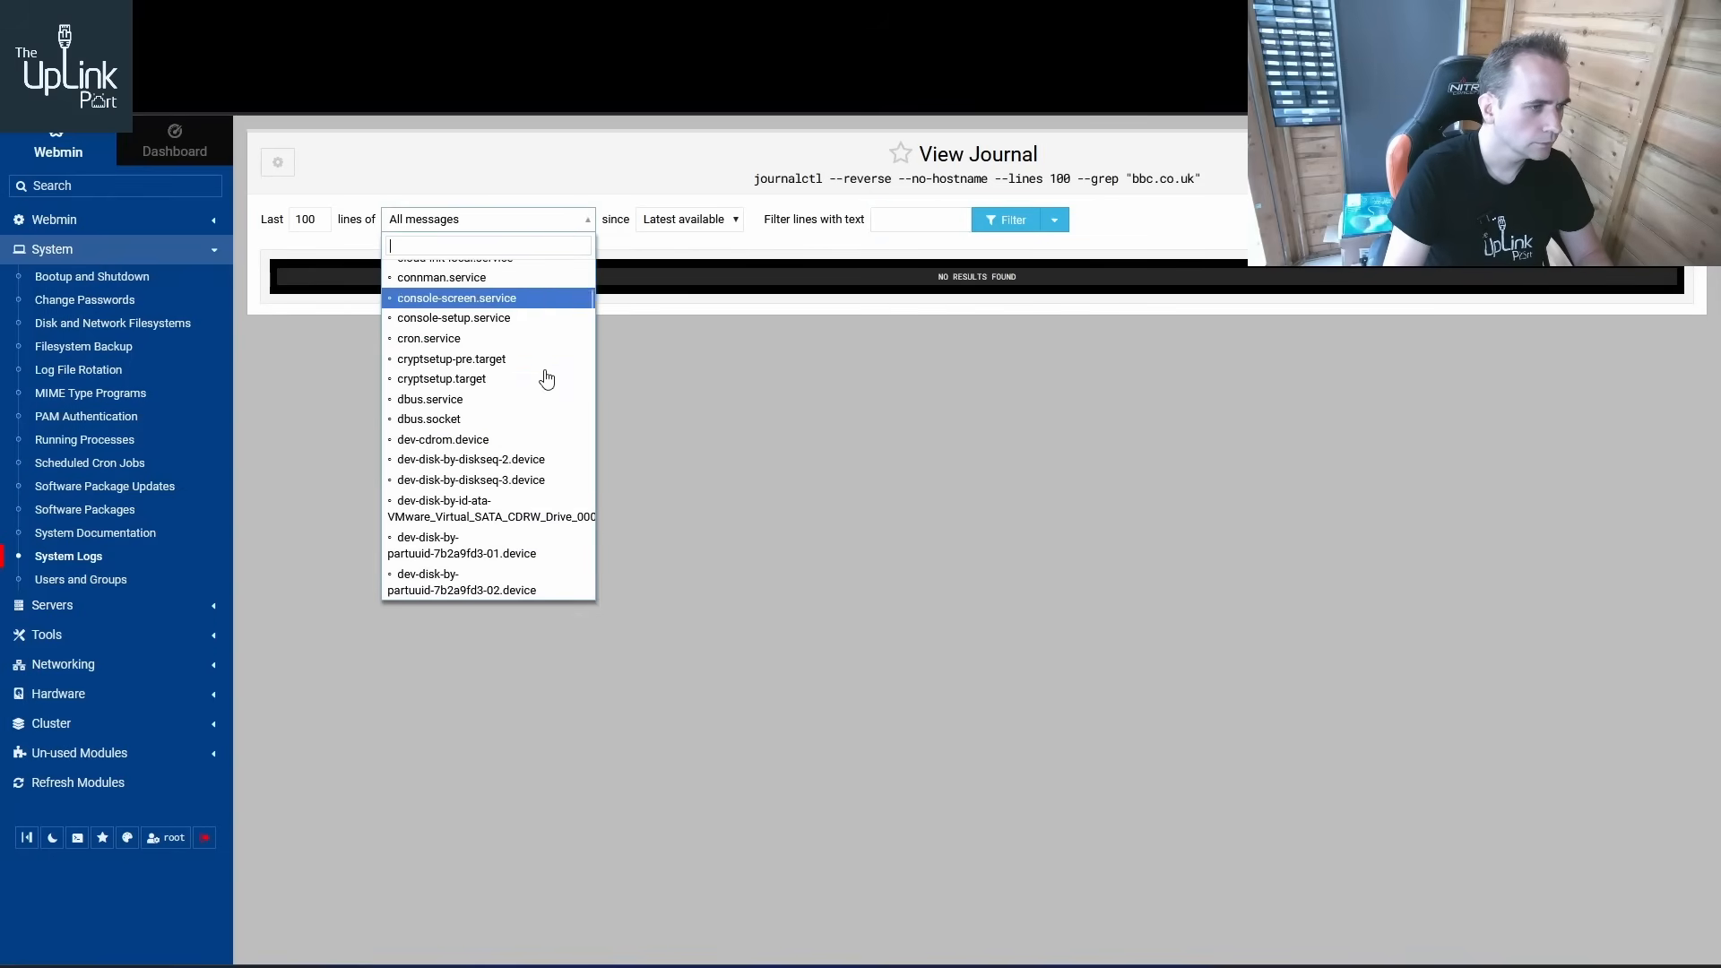
{"action": "scroll", "coordinate": [546, 381], "scroll_direction": "down", "scroll_amount": 10}
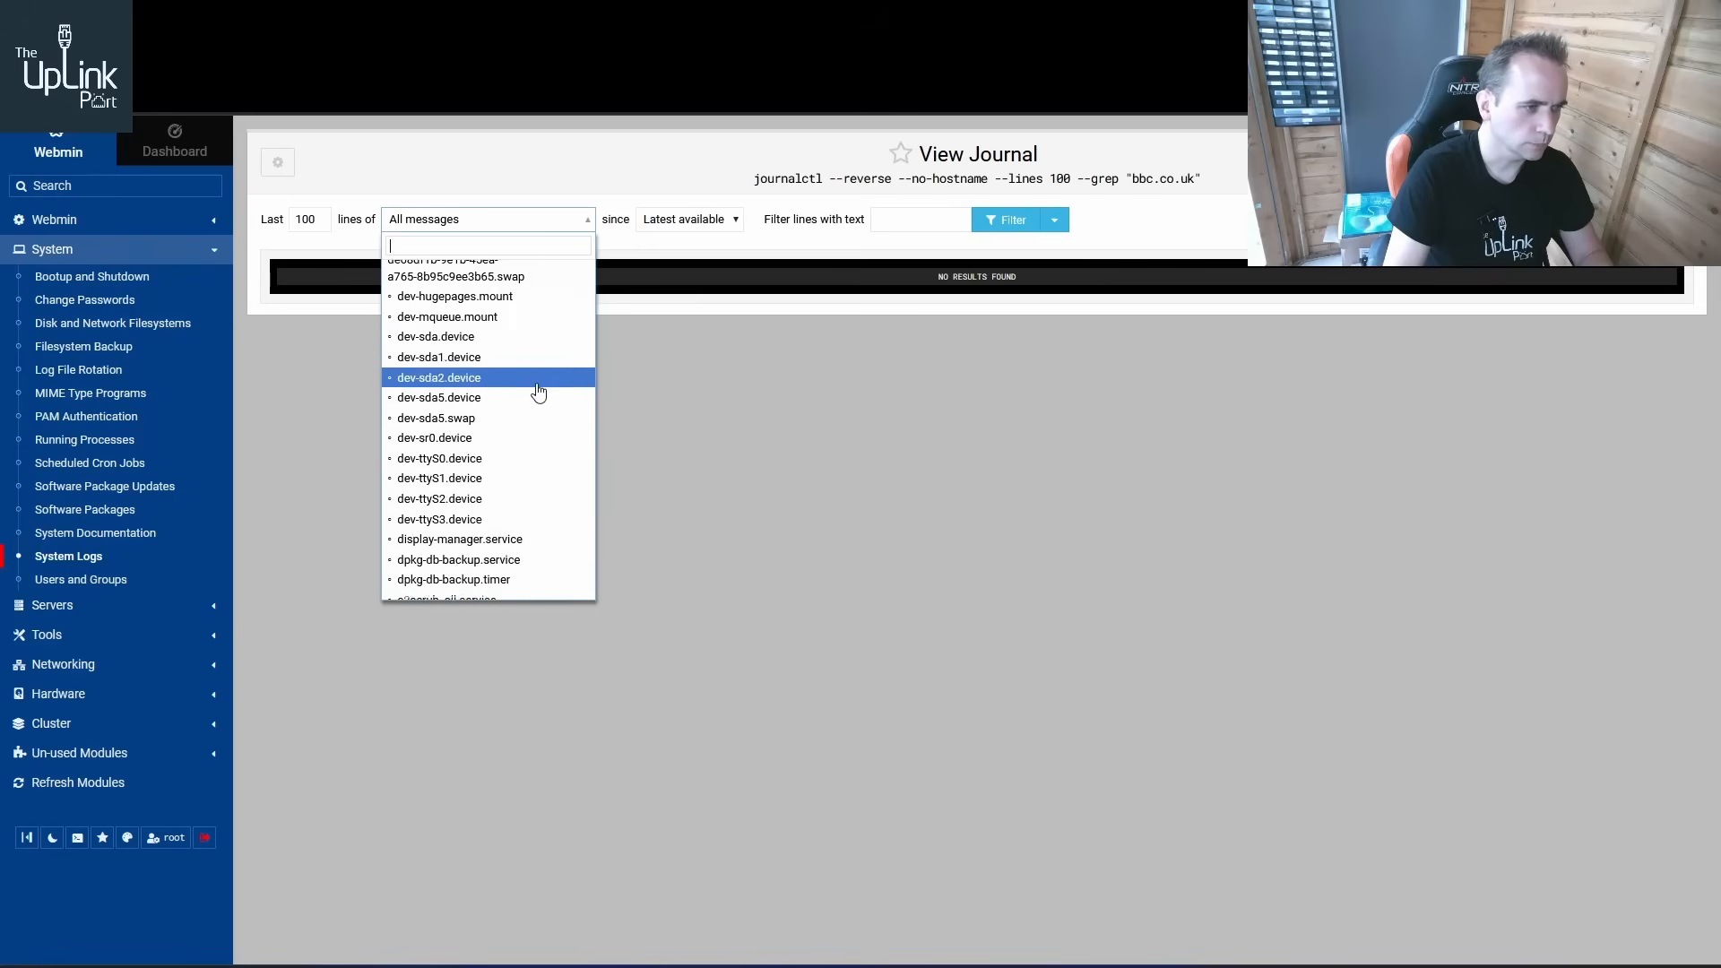
{"action": "scroll", "coordinate": [532, 398], "scroll_direction": "down", "scroll_amount": 10}
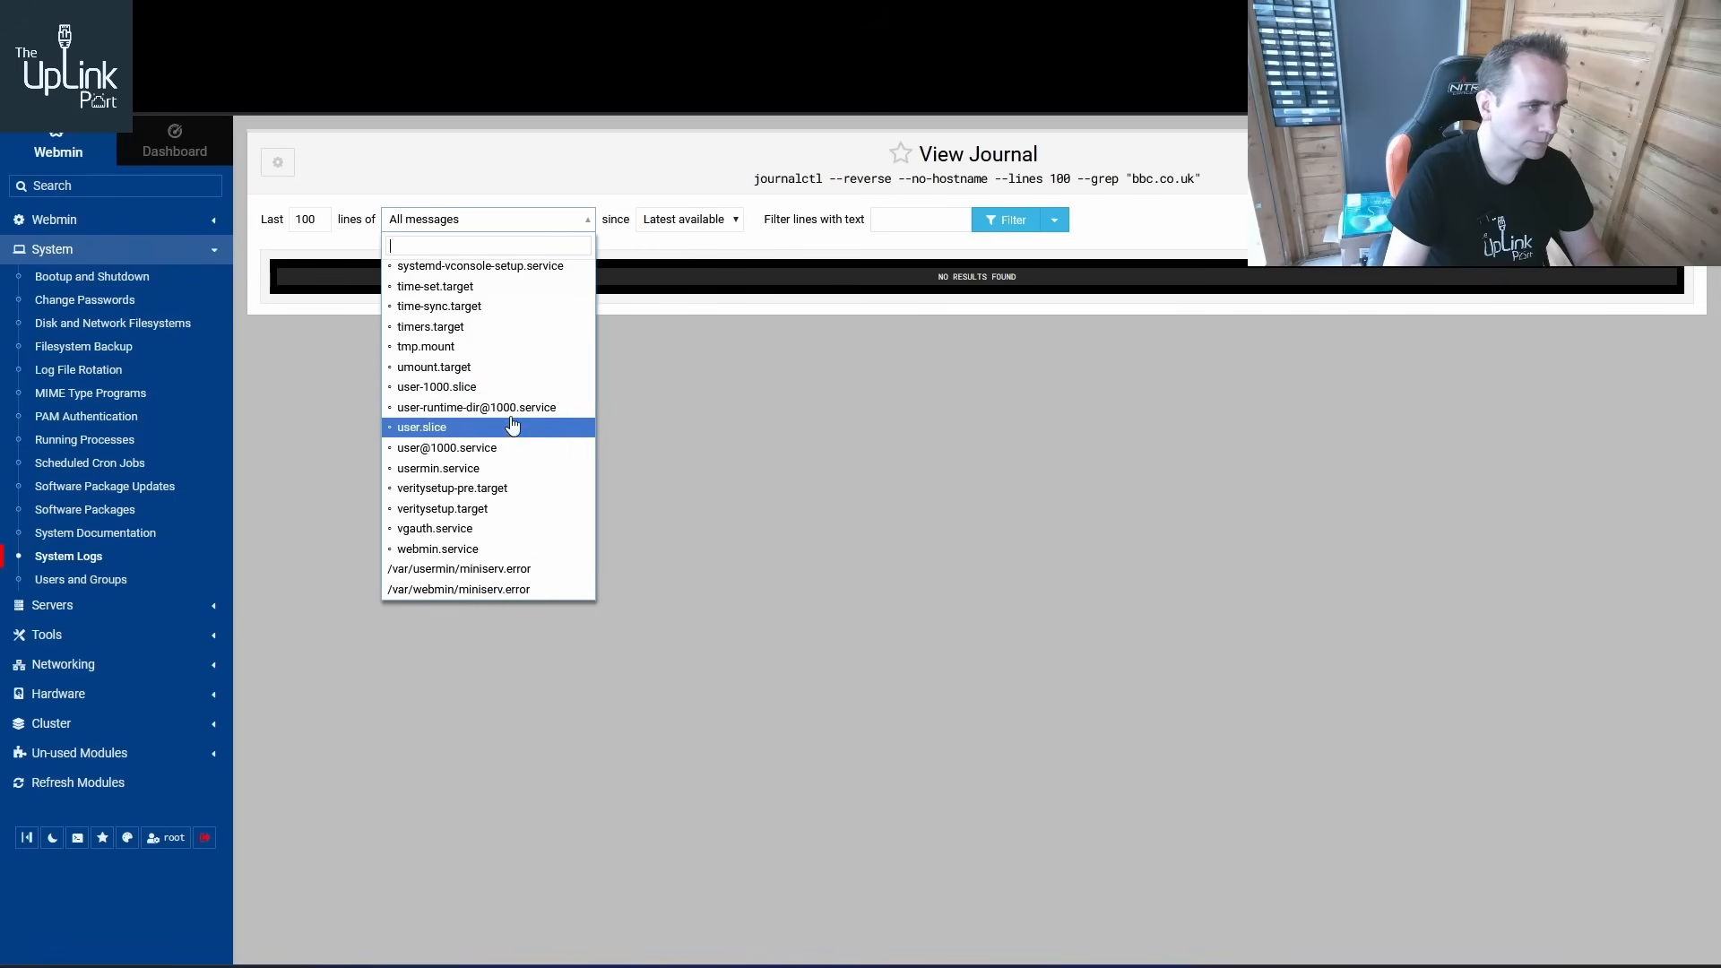
{"action": "type", "text": "dn"}
{"action": "key", "text": "BackSpace"}
{"action": "key", "text": "BackSpace"}
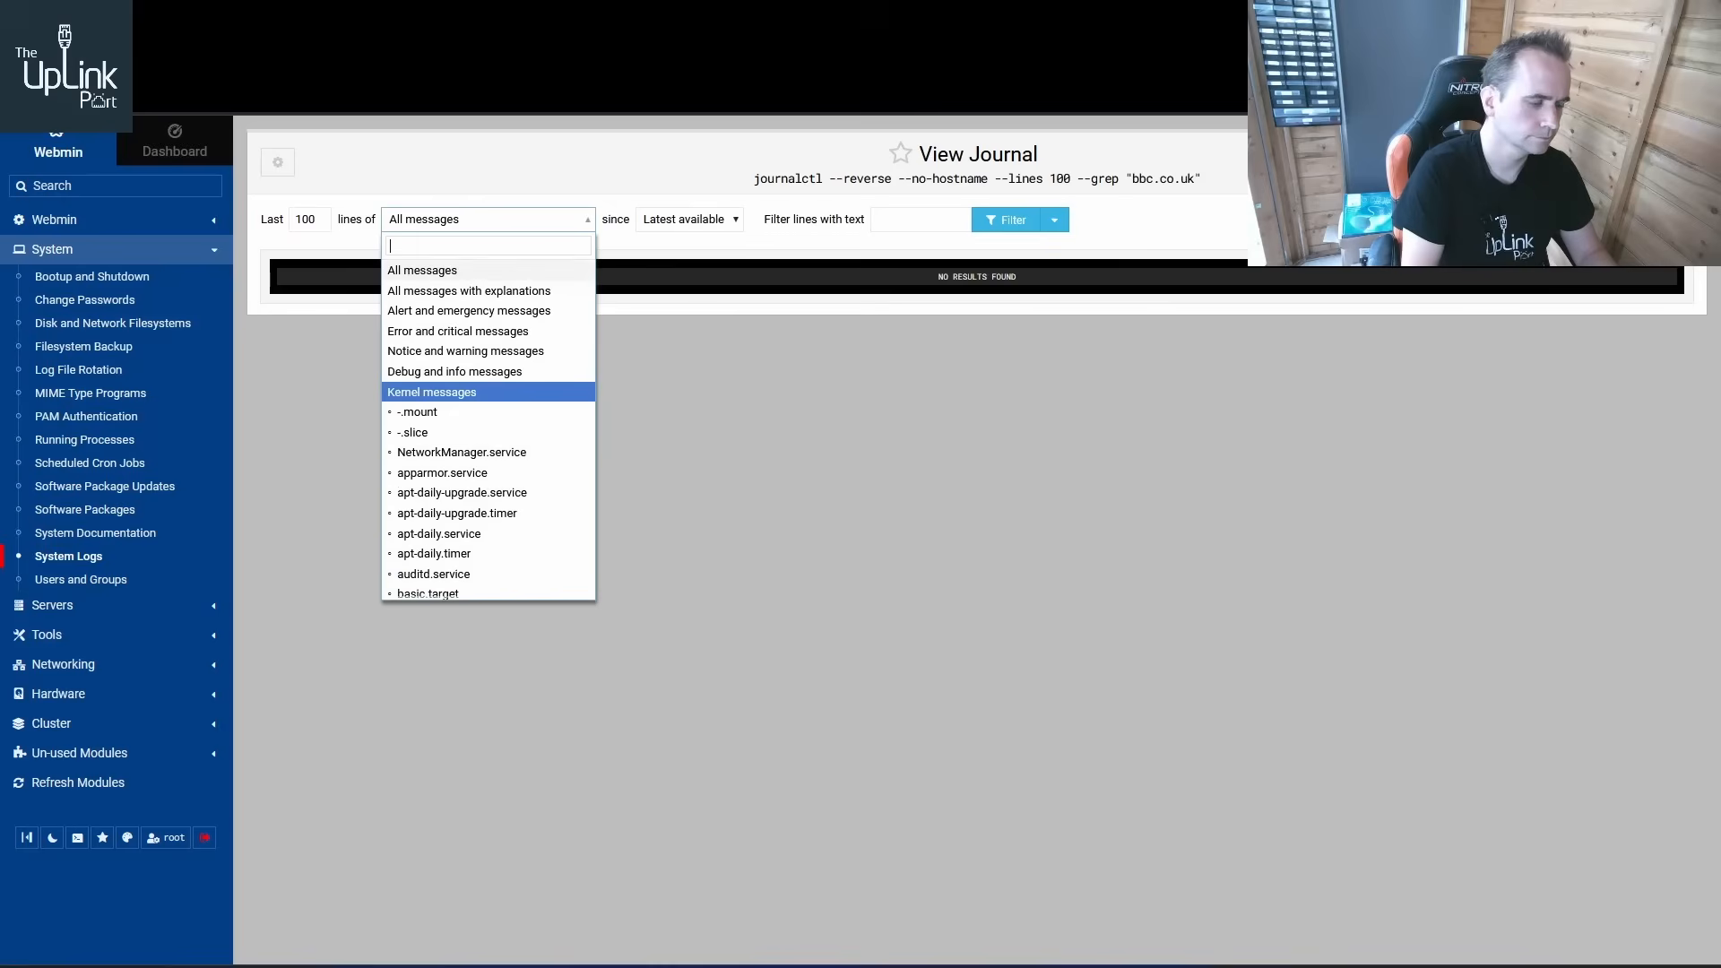
{"action": "type", "text": "bind"}
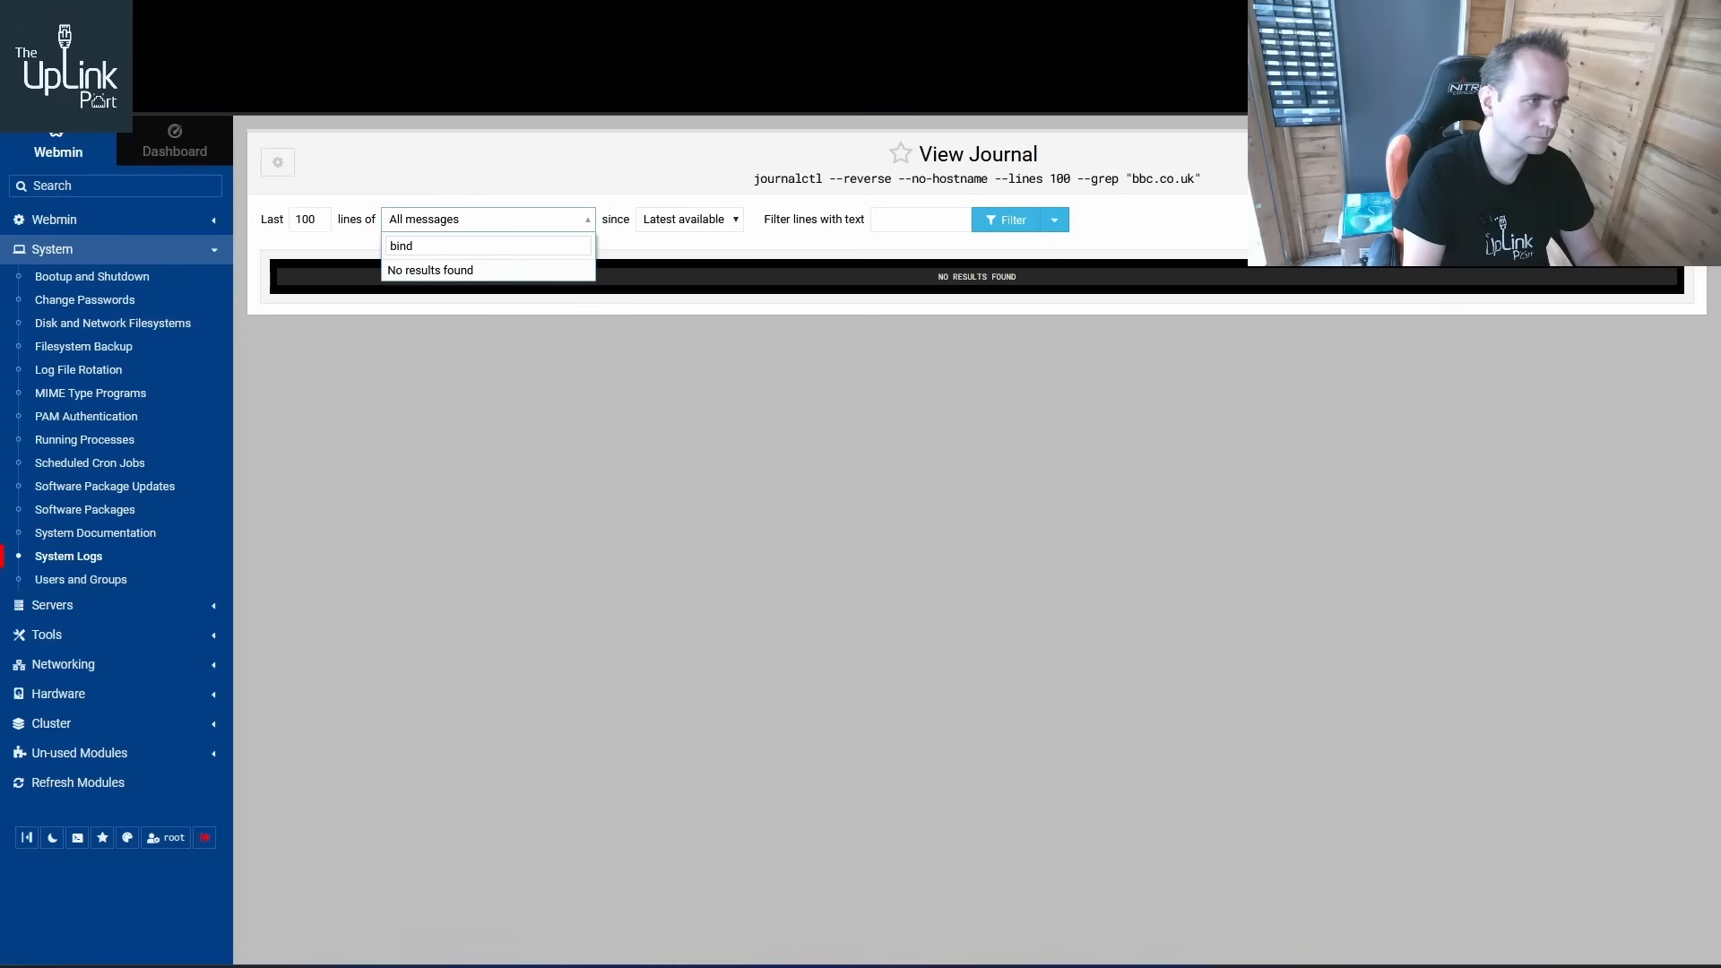
{"action": "key", "text": "BackSpace"}
{"action": "key", "text": "BackSpace"}
{"action": "key", "text": "BackSpace"}
{"action": "key", "text": "BackSpace"}
{"action": "type", "text": "resol"}
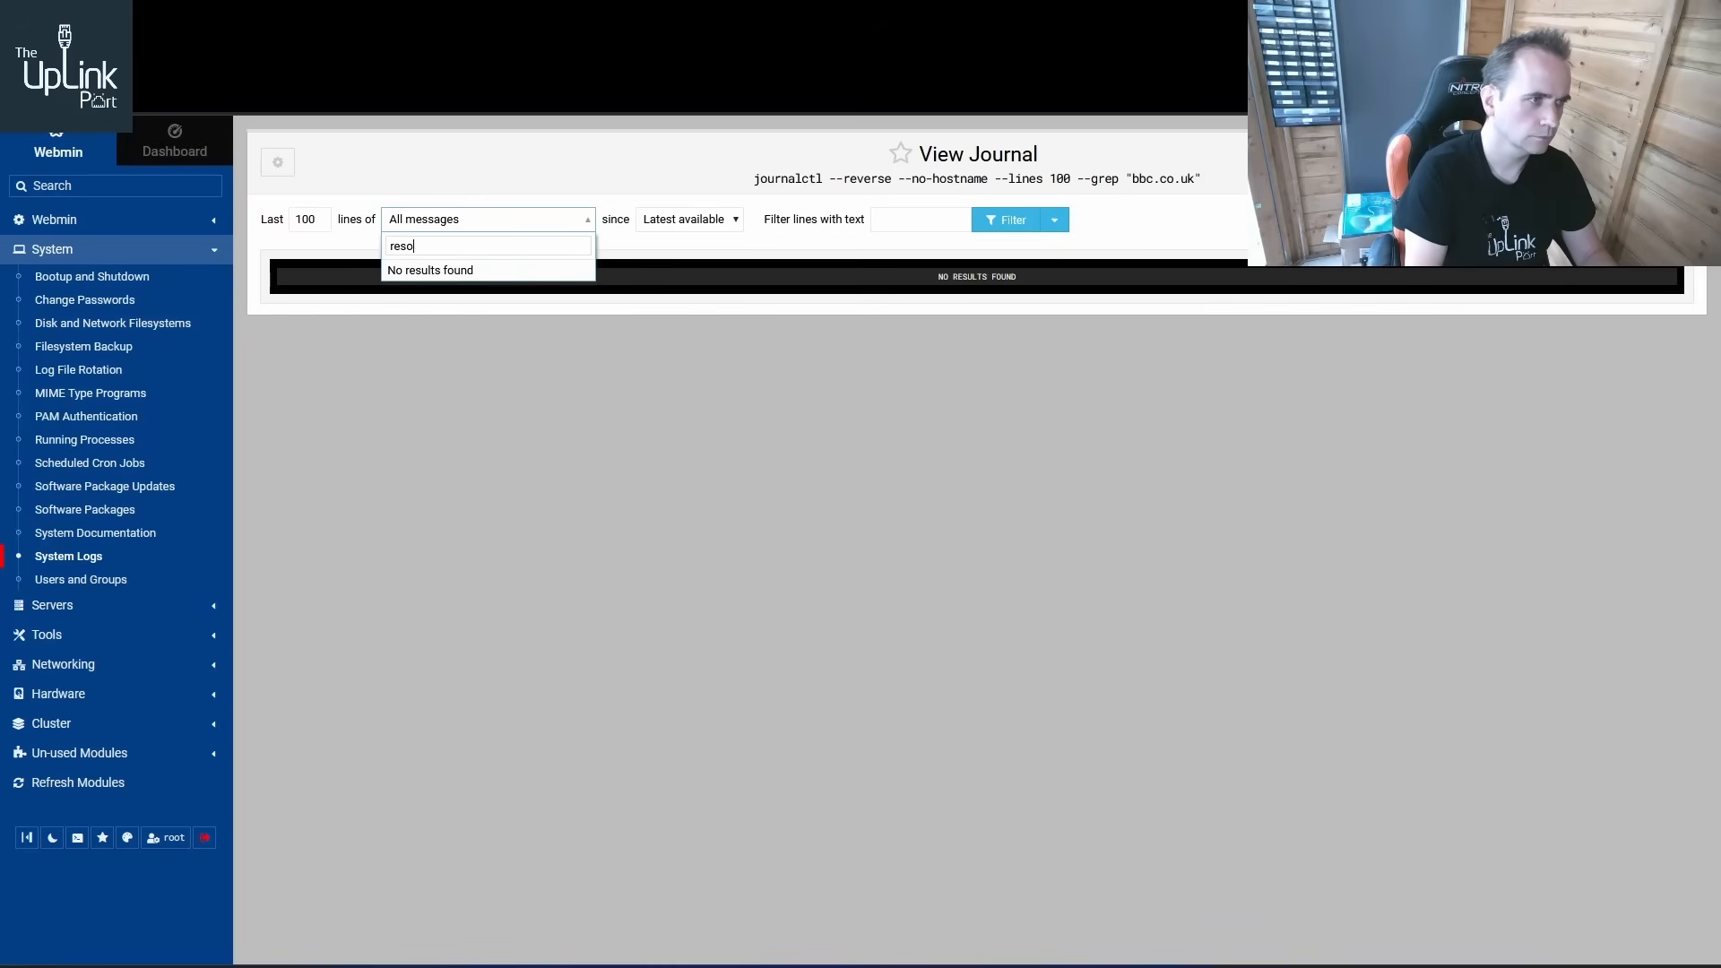
{"action": "key", "text": "BackSpace"}
{"action": "key", "text": "BackSpace"}
{"action": "key", "text": "BackSpace"}
{"action": "key", "text": "BackSpace"}
{"action": "left_click", "coordinate": [887, 576]}
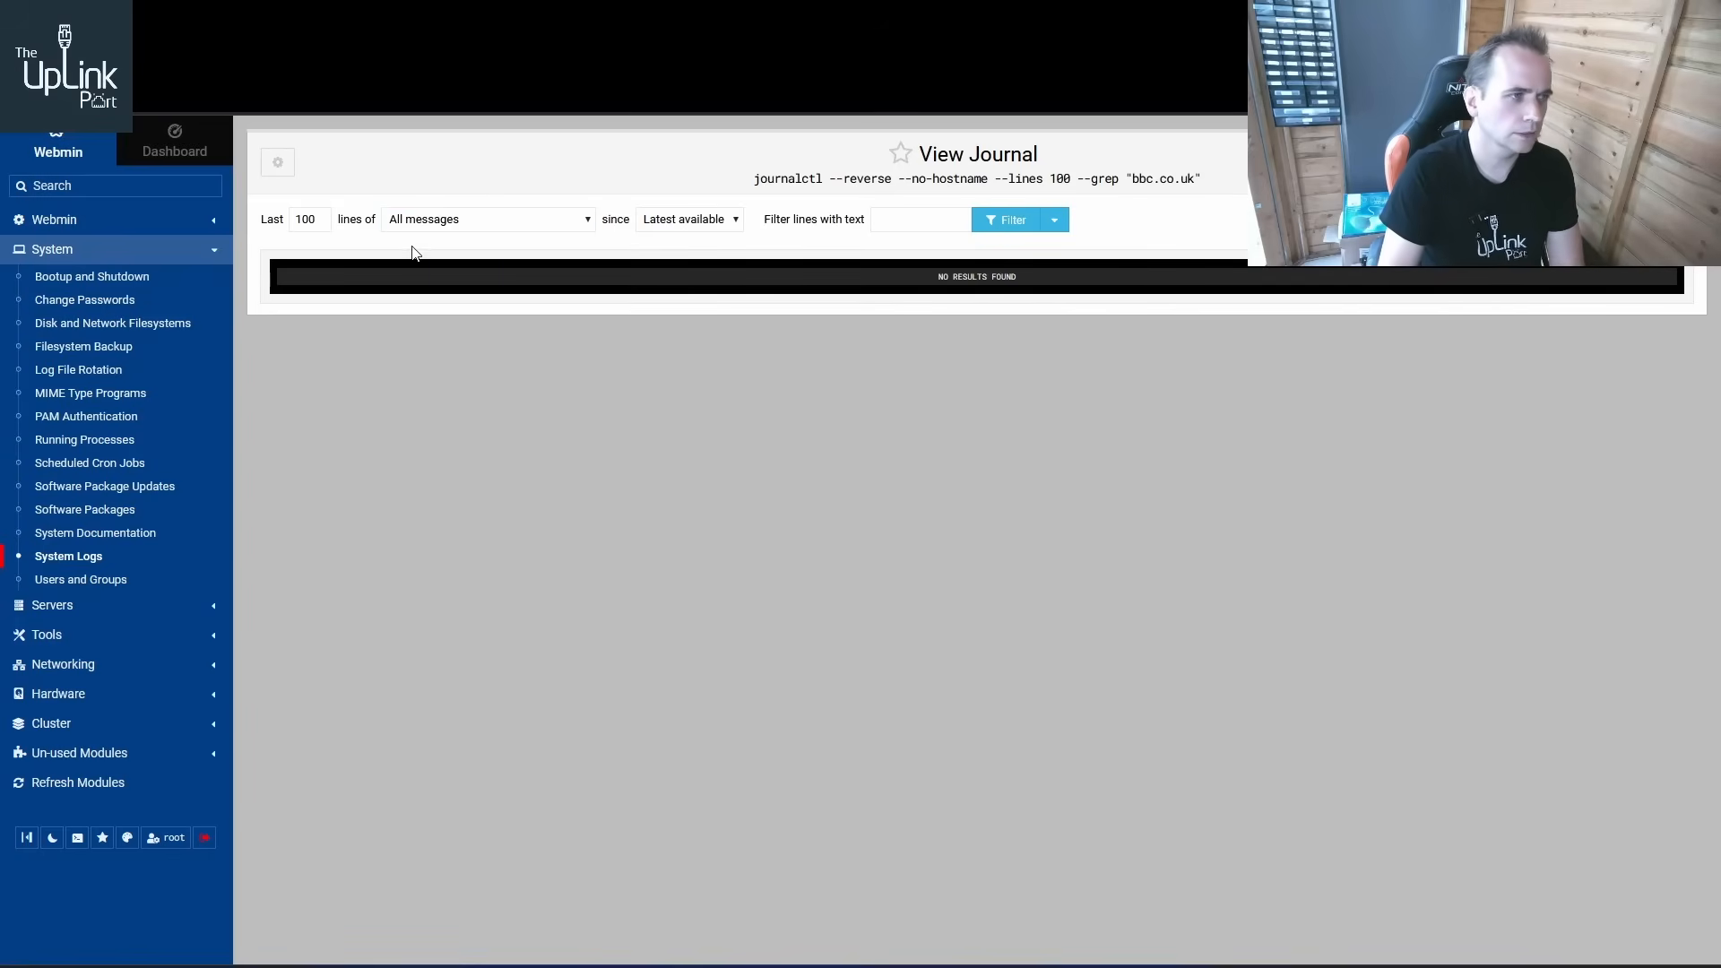
Rerun the journal view without a text filter and scroll through the entries
{"action": "left_click", "coordinate": [1008, 222]}
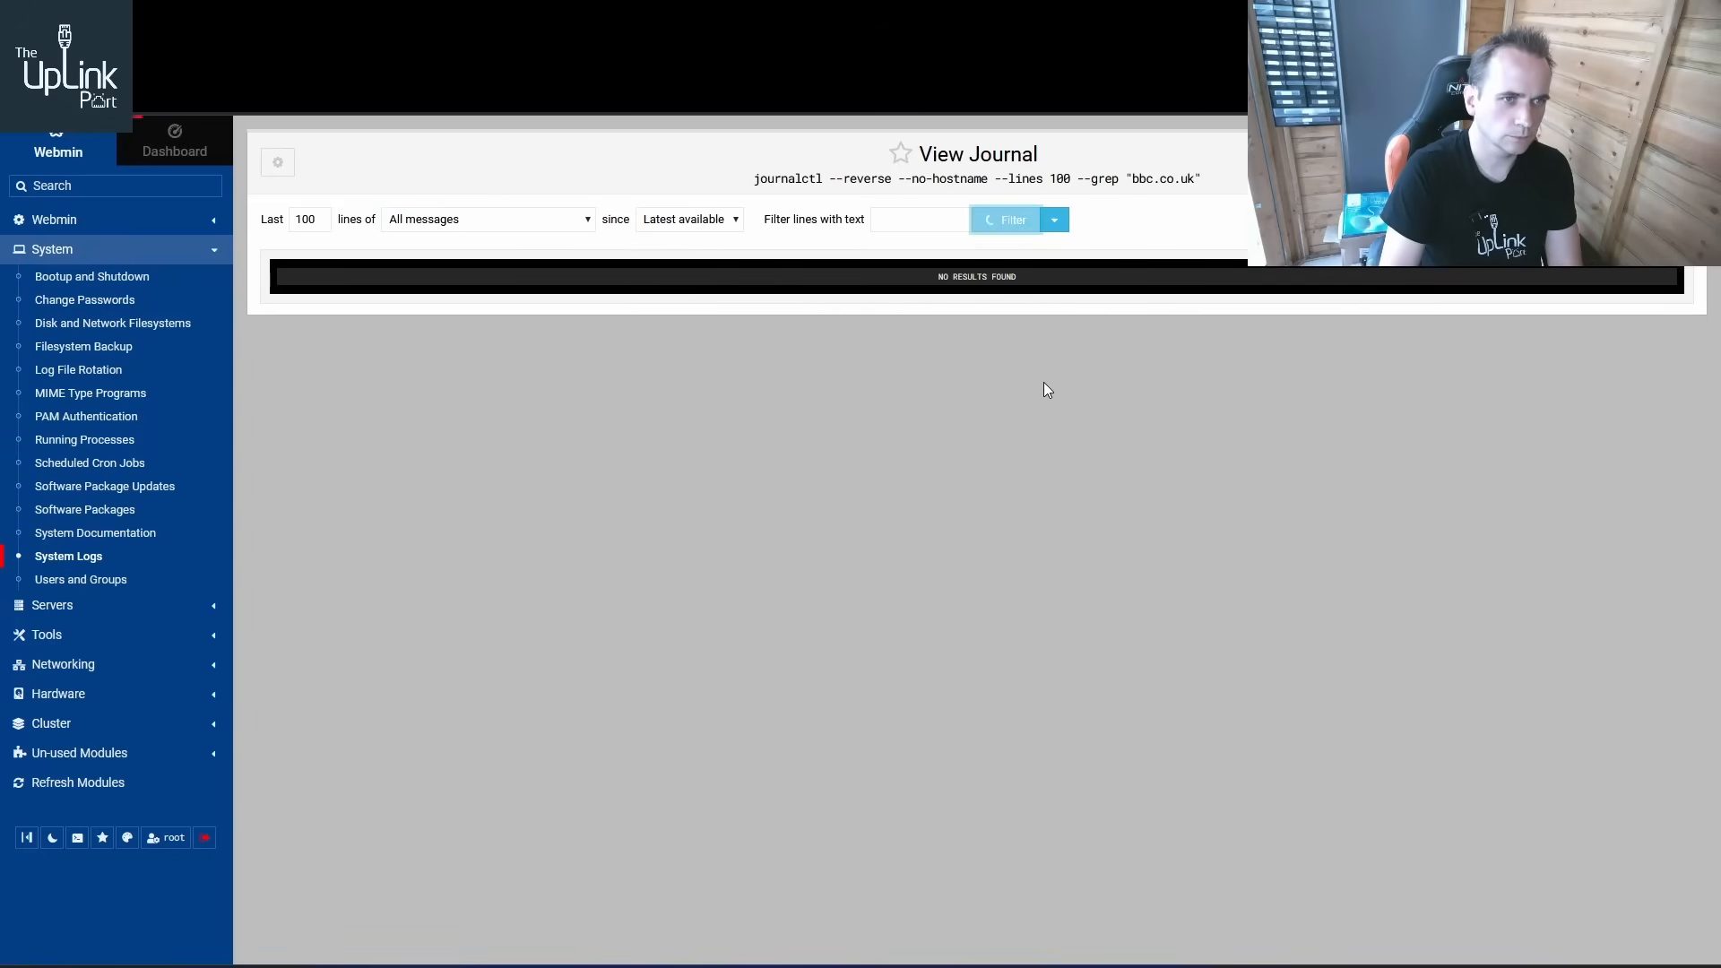
{"action": "scroll", "coordinate": [896, 466], "scroll_direction": "down", "scroll_amount": 10}
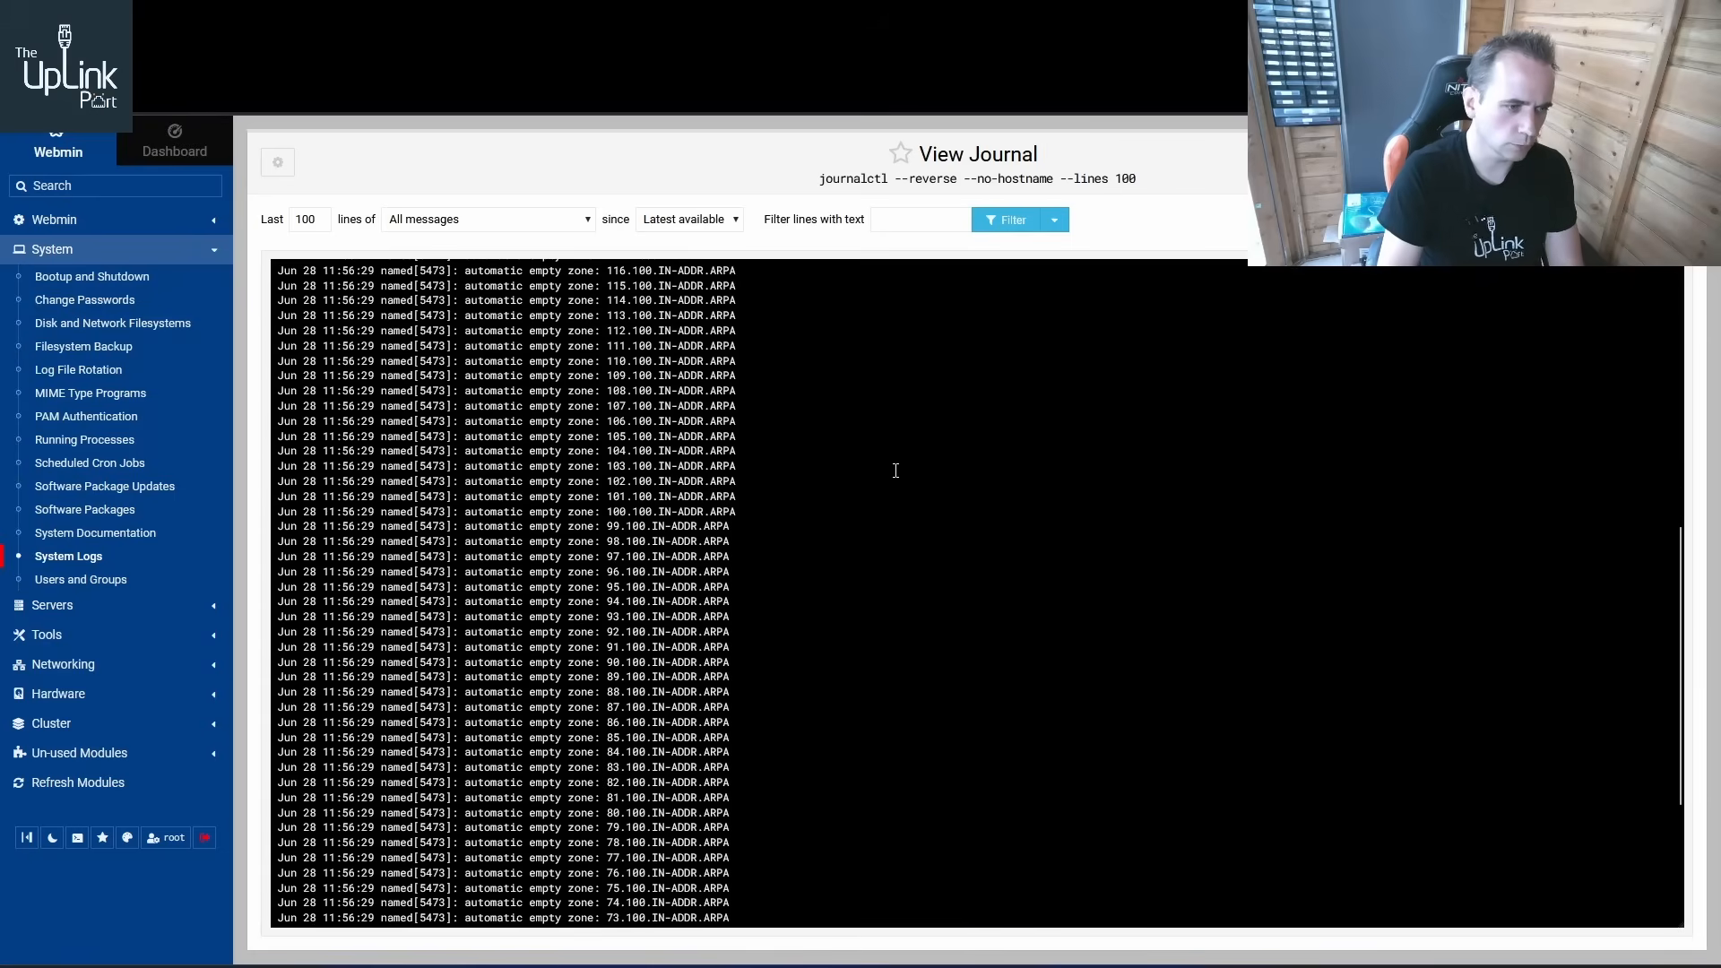
{"action": "scroll", "coordinate": [887, 489], "scroll_direction": "up", "scroll_amount": 7}
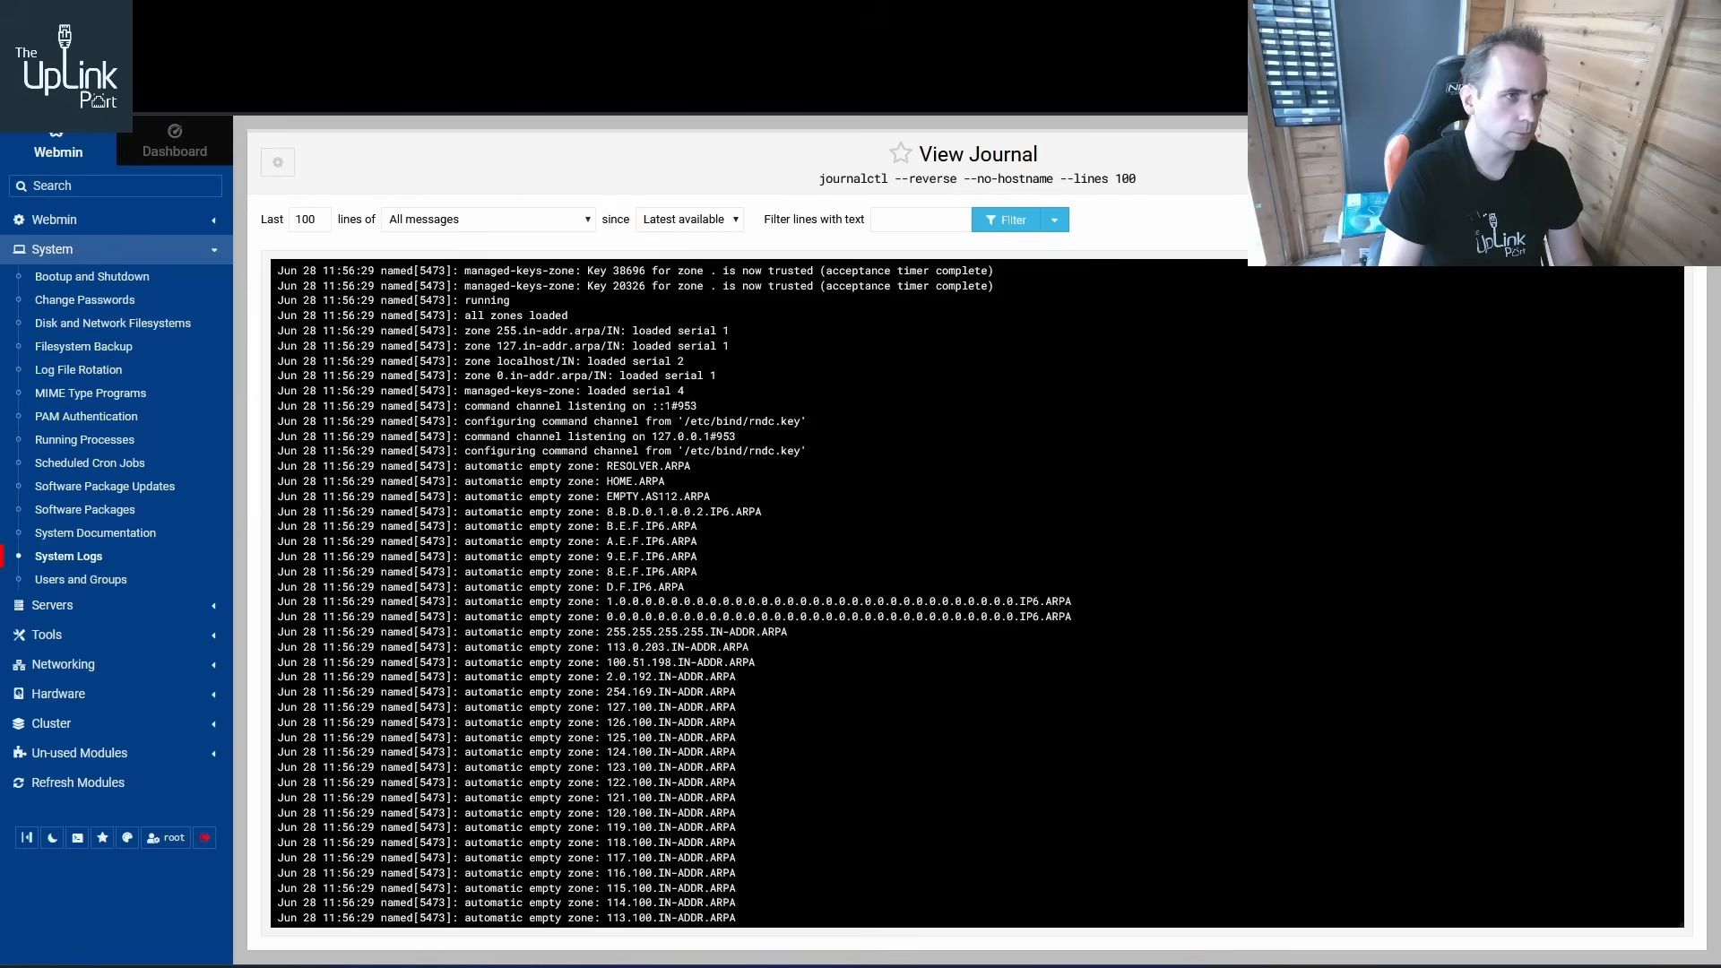
Switch to the ESXi host client and log in as root with the account password, declining to save it
{"action": "key", "text": "ctrl+Tab"}
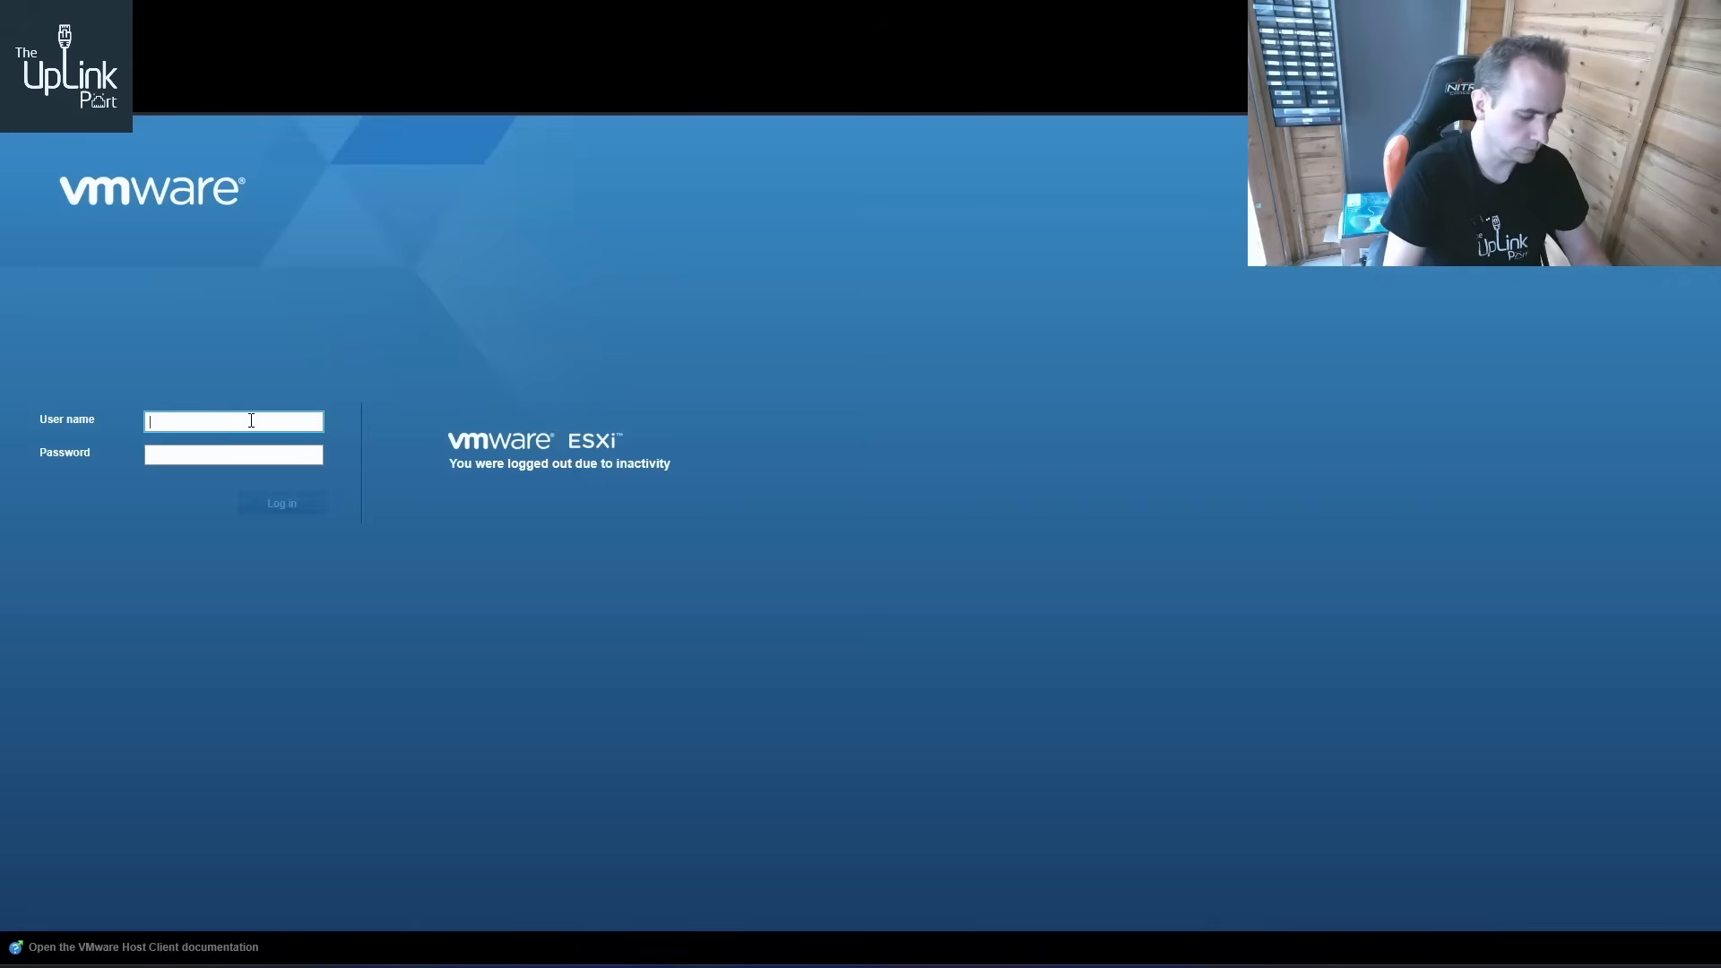
{"action": "type", "text": "root"}
{"action": "key", "text": "Tab"}
{"action": "type", "text": "•••••••••••"}
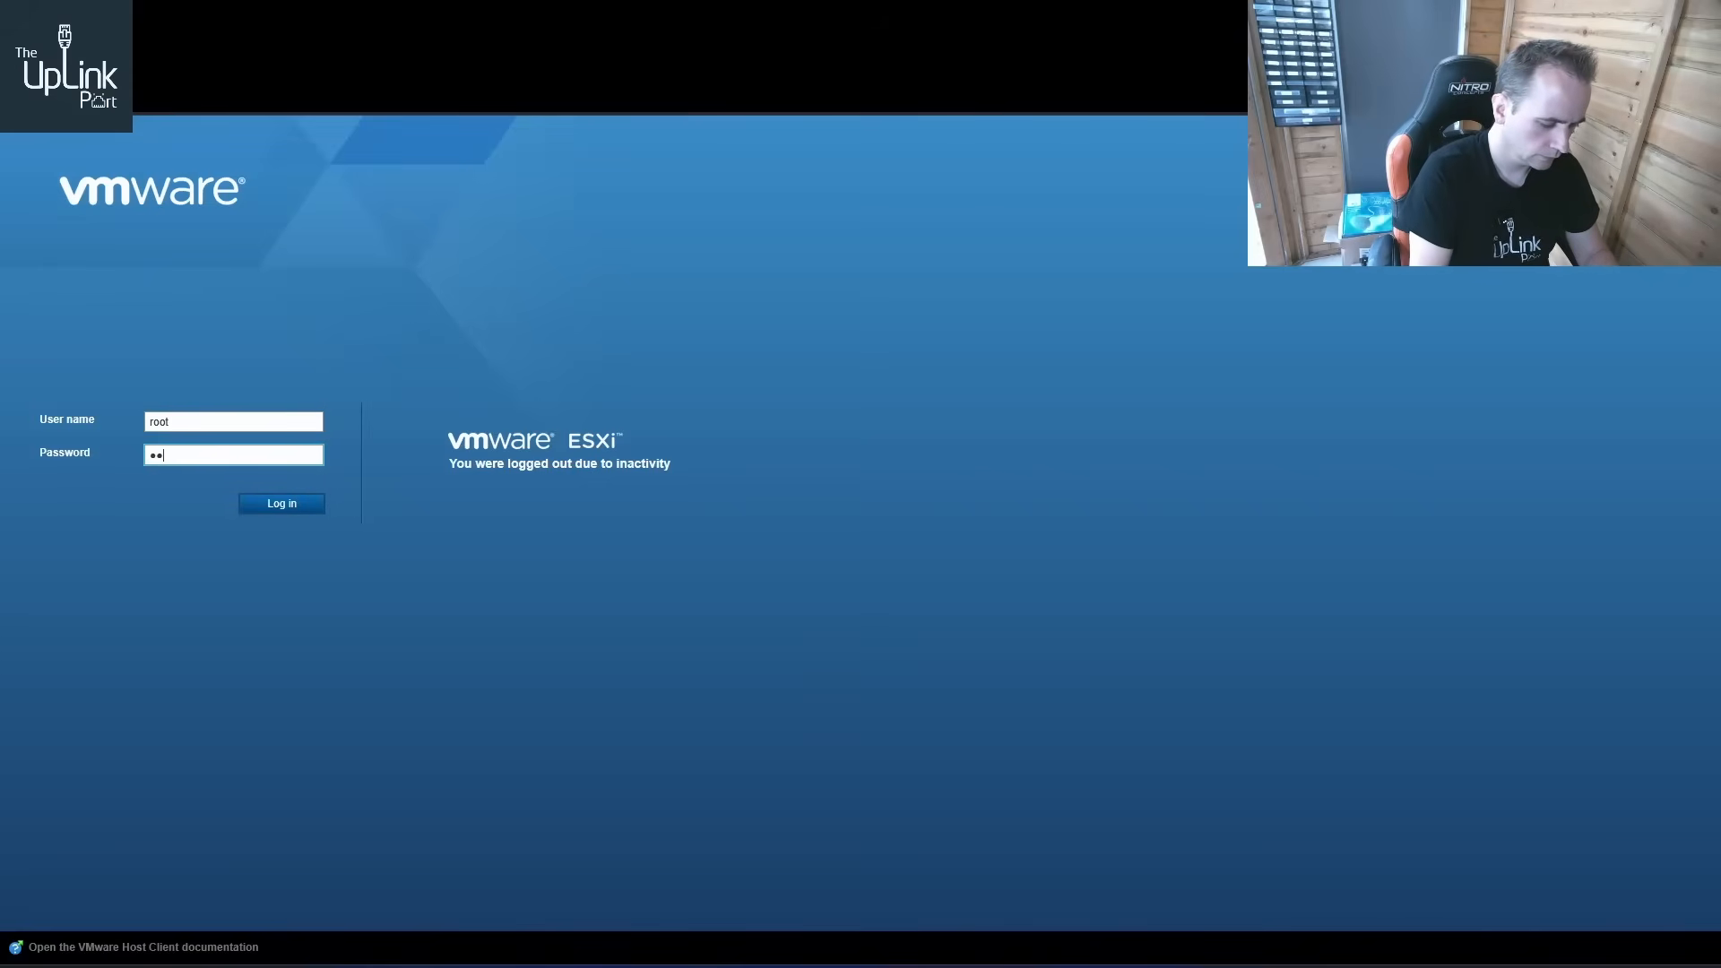
{"action": "type", "text": "•"}
{"action": "key", "text": "Return"}
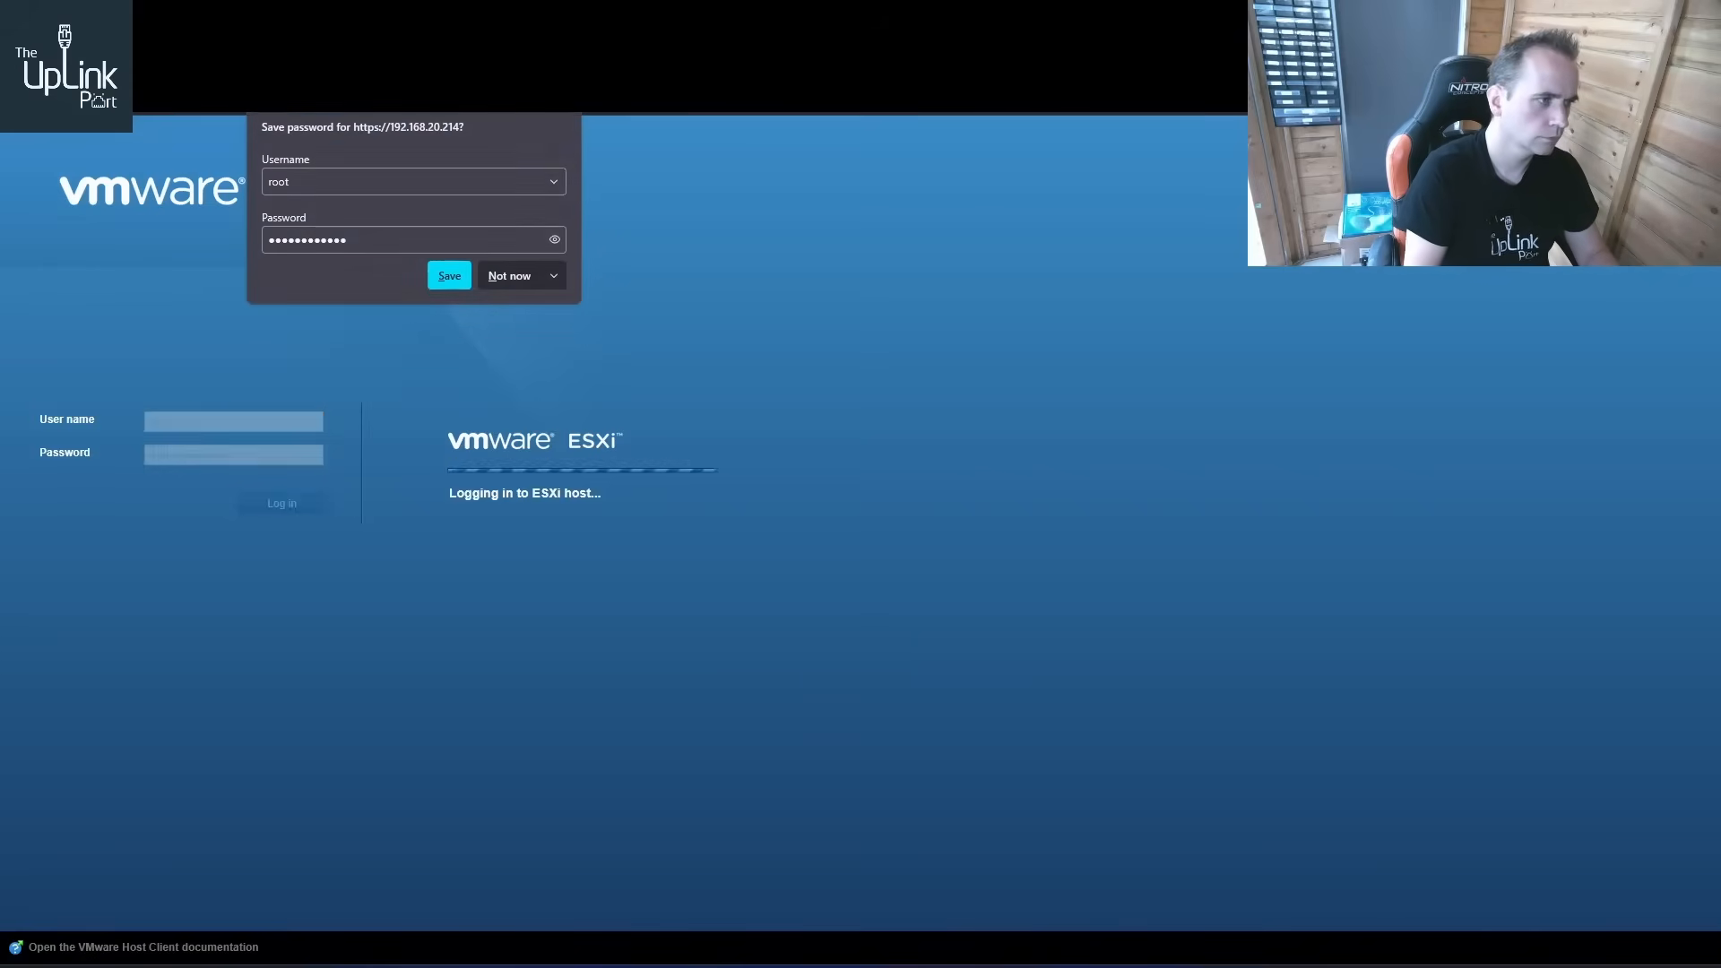
{"action": "left_click", "coordinate": [498, 268]}
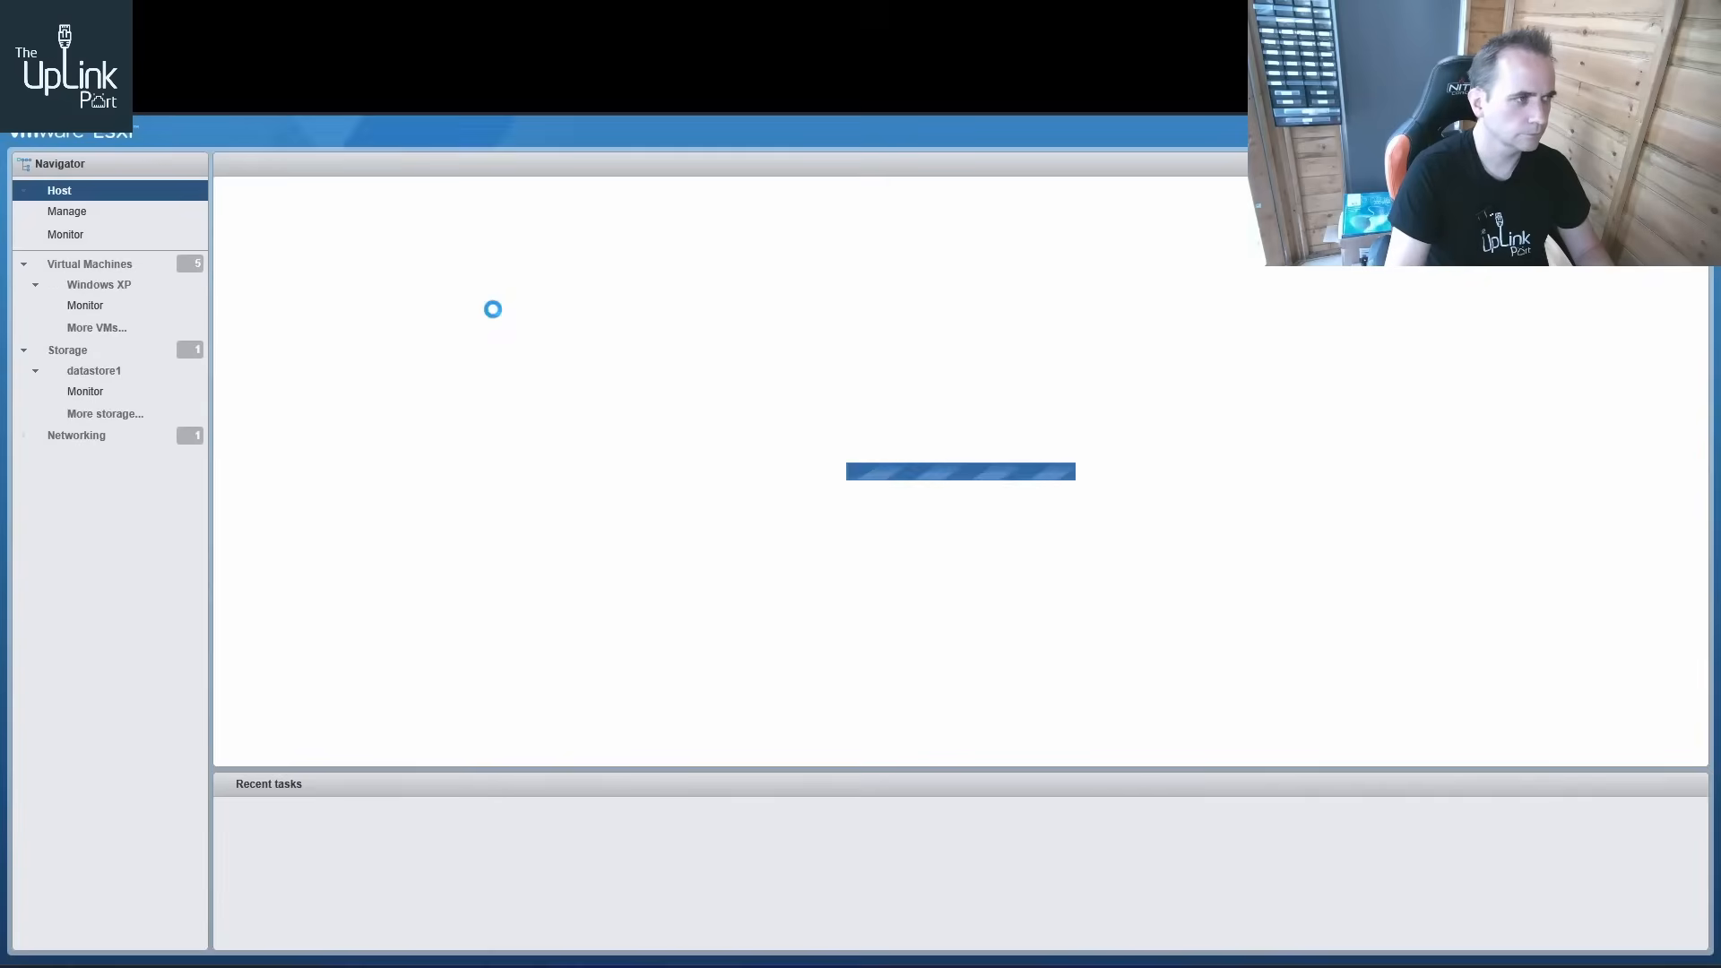
Open the Windows XP virtual machine's console and accept the automatic screen resolution adjustment
{"action": "left_click", "coordinate": [107, 294]}
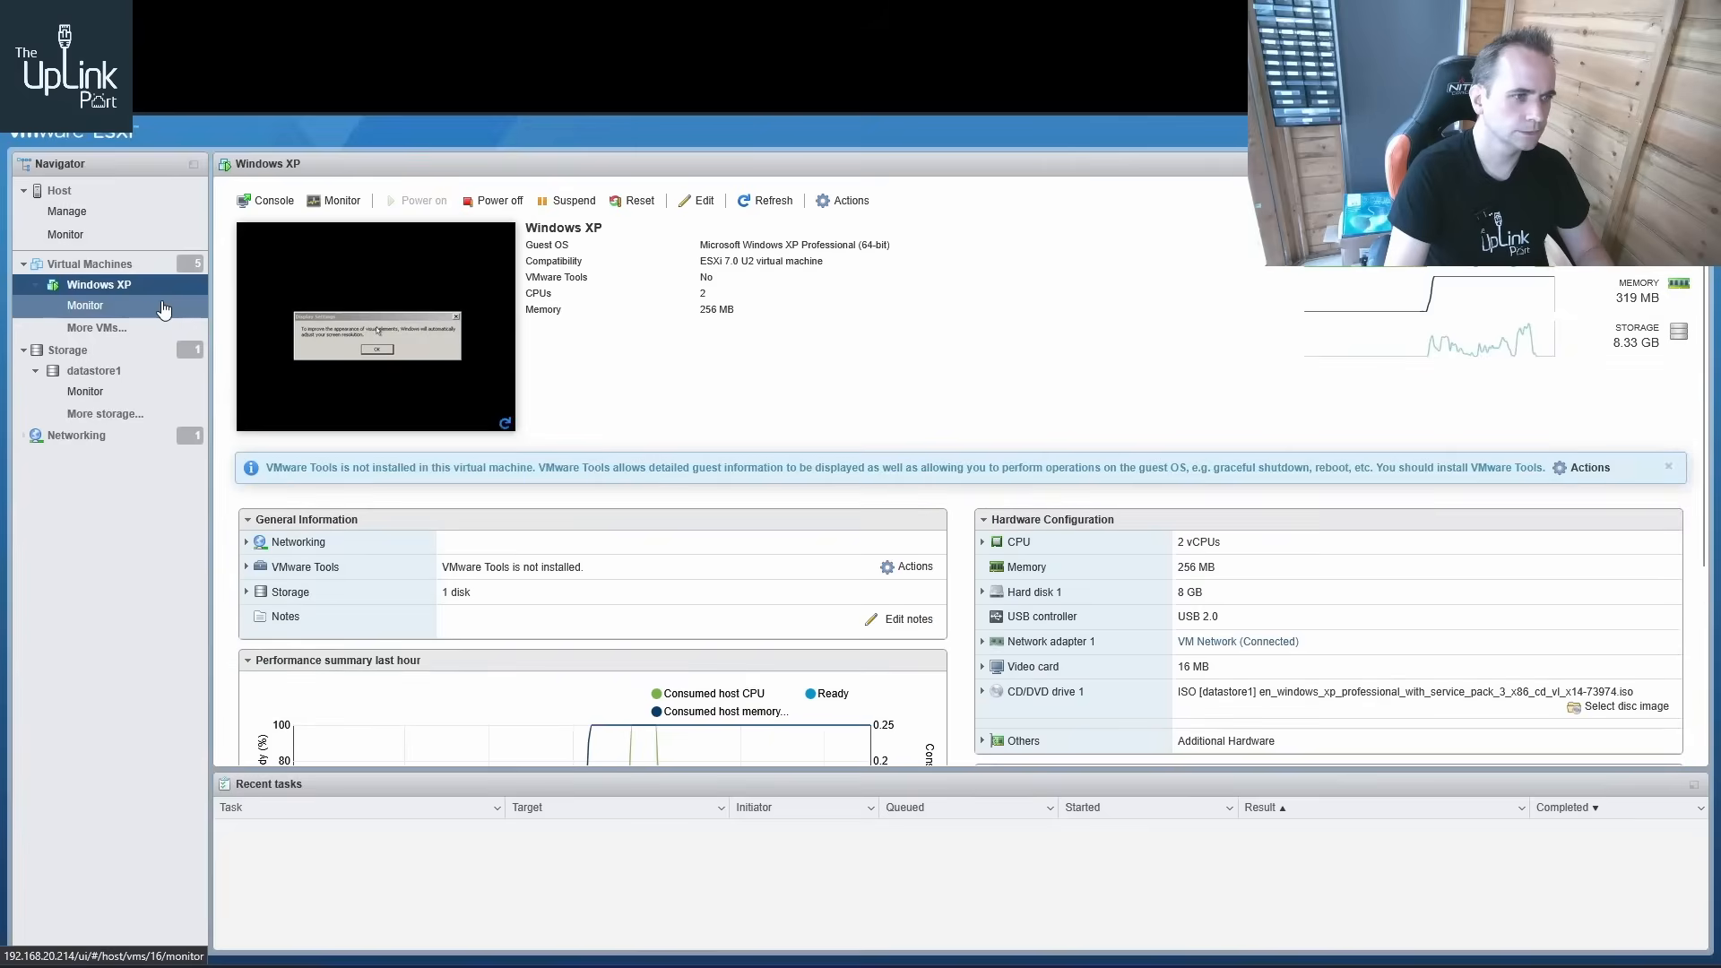
{"action": "left_click", "coordinate": [398, 333]}
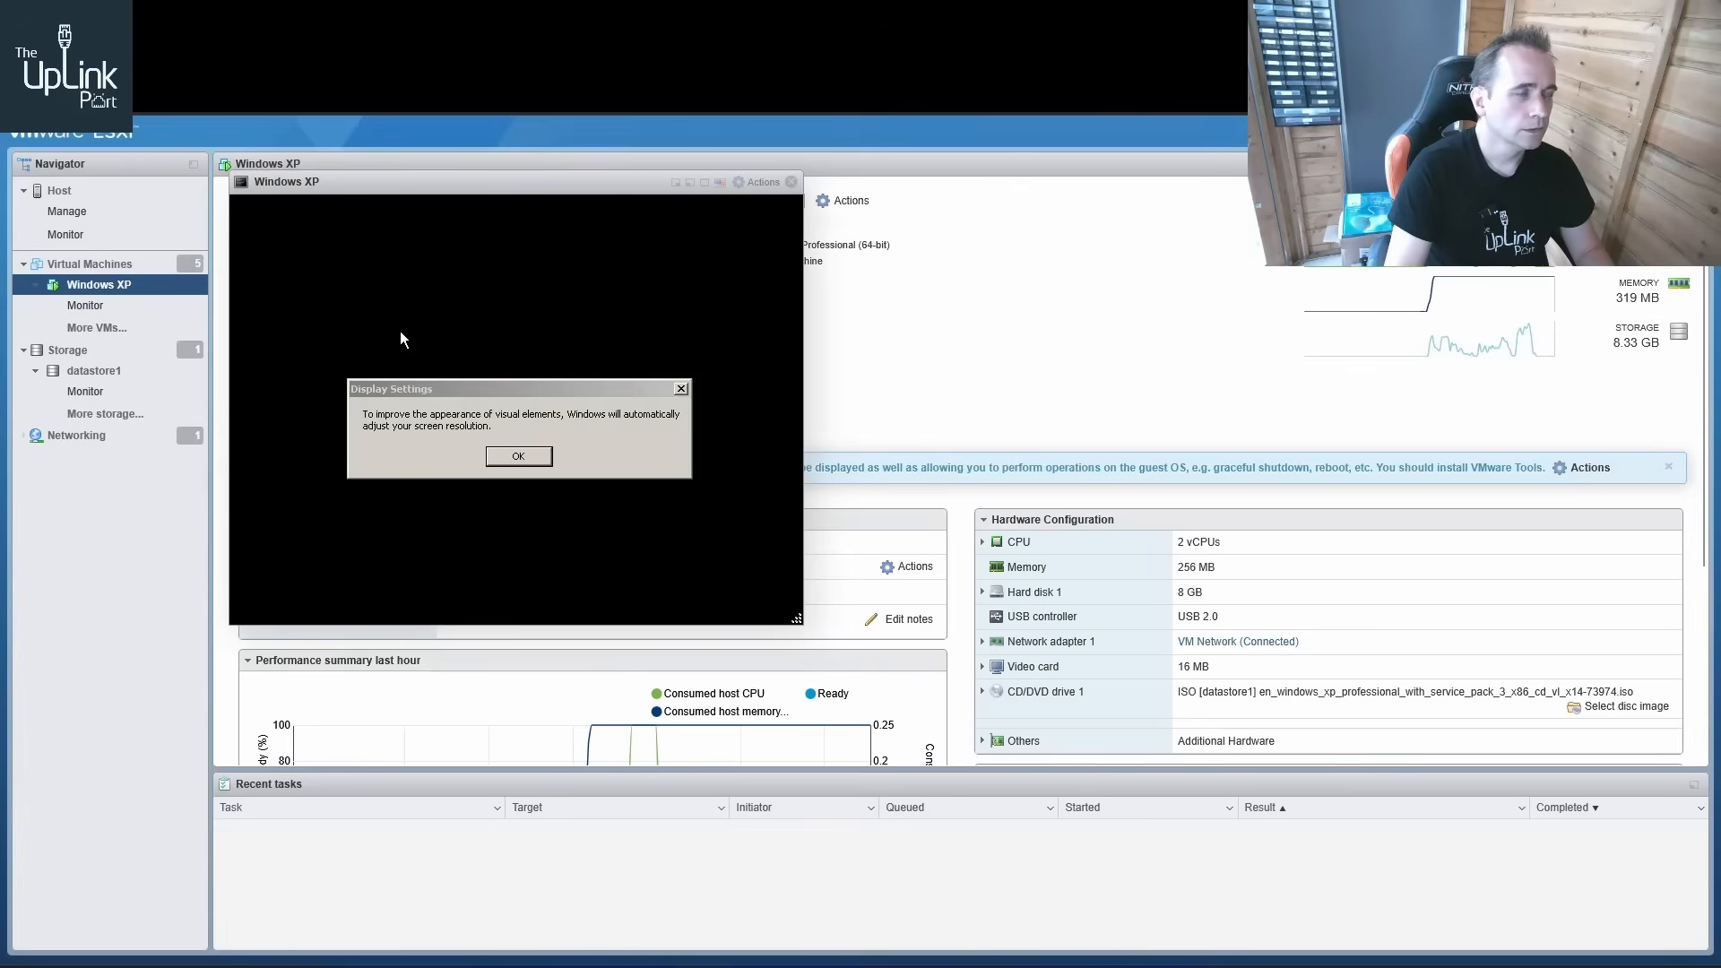
{"action": "left_click", "coordinate": [539, 457]}
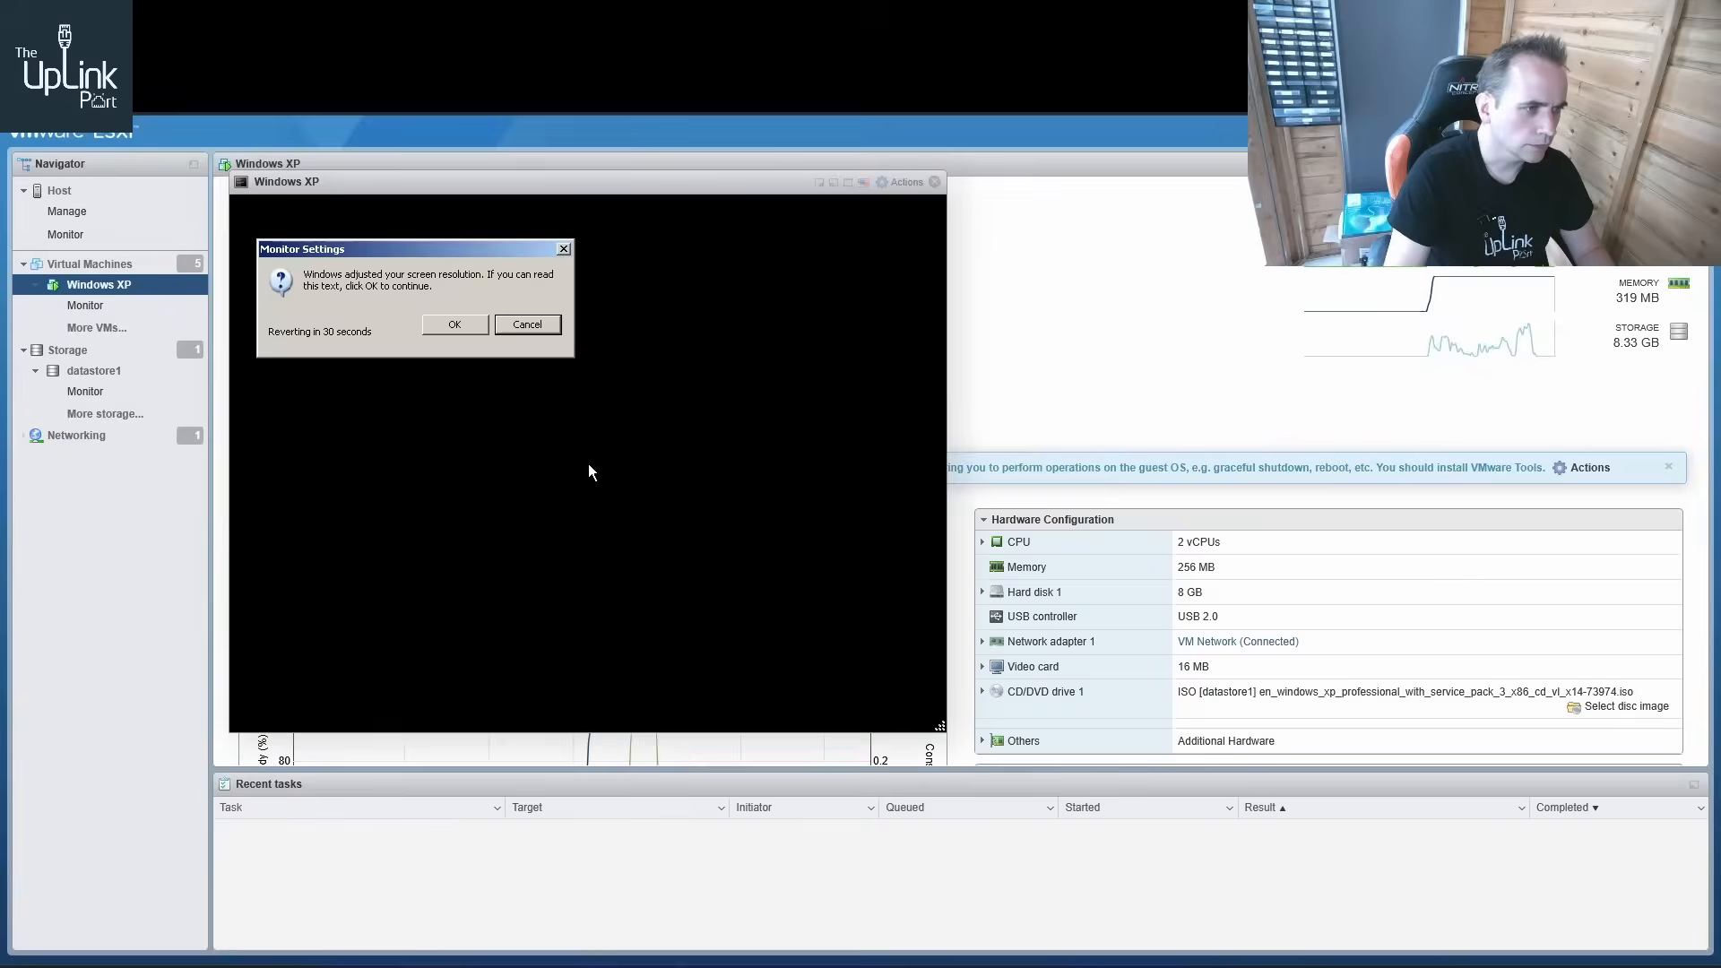
{"action": "left_click", "coordinate": [453, 325]}
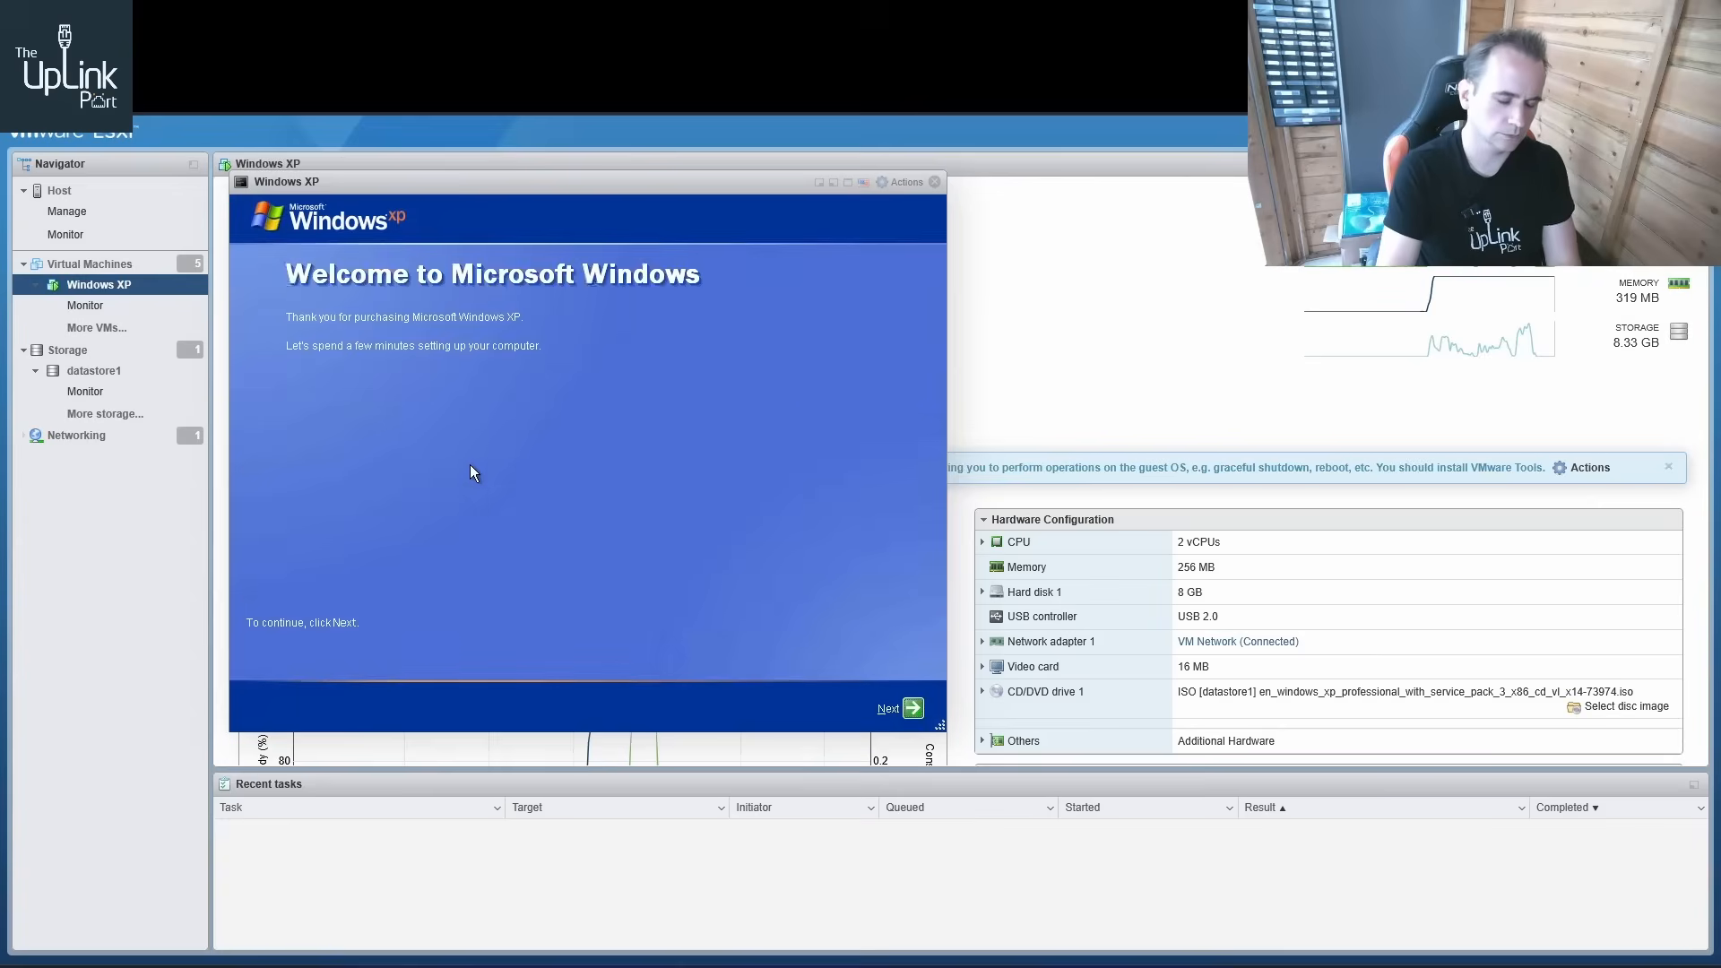
Continue the Windows XP welcome setup and choose Not right now for Automatic Updates
{"action": "left_click", "coordinate": [914, 708]}
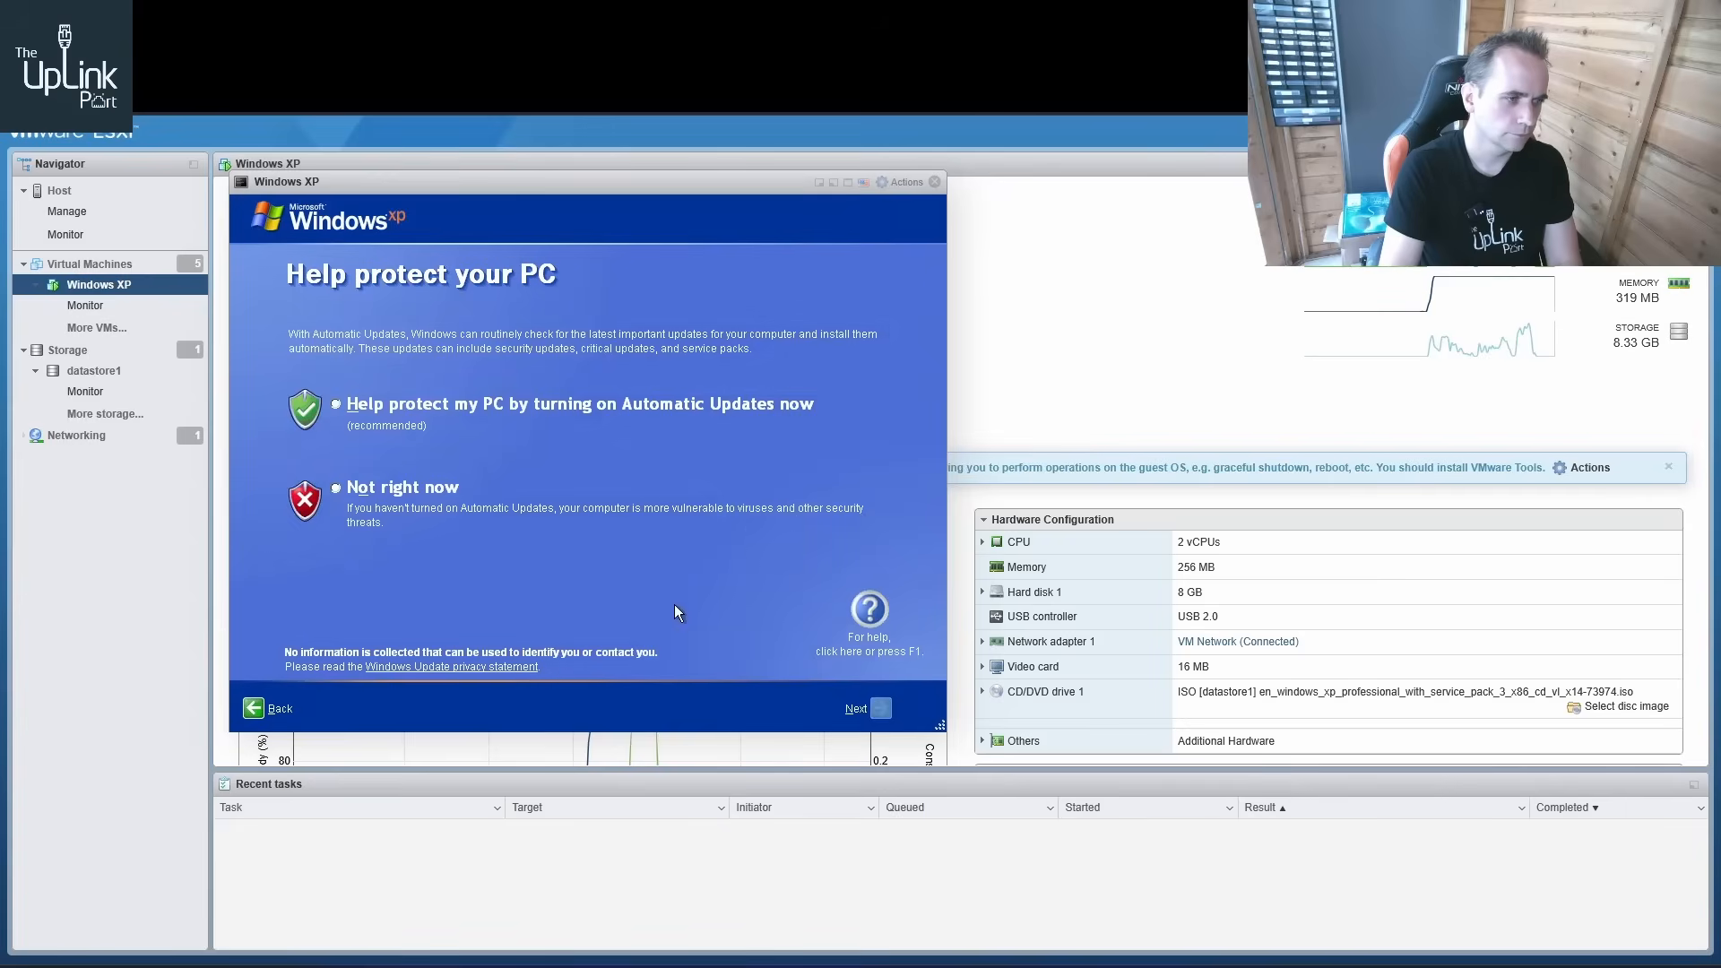
{"action": "left_click", "coordinate": [366, 493]}
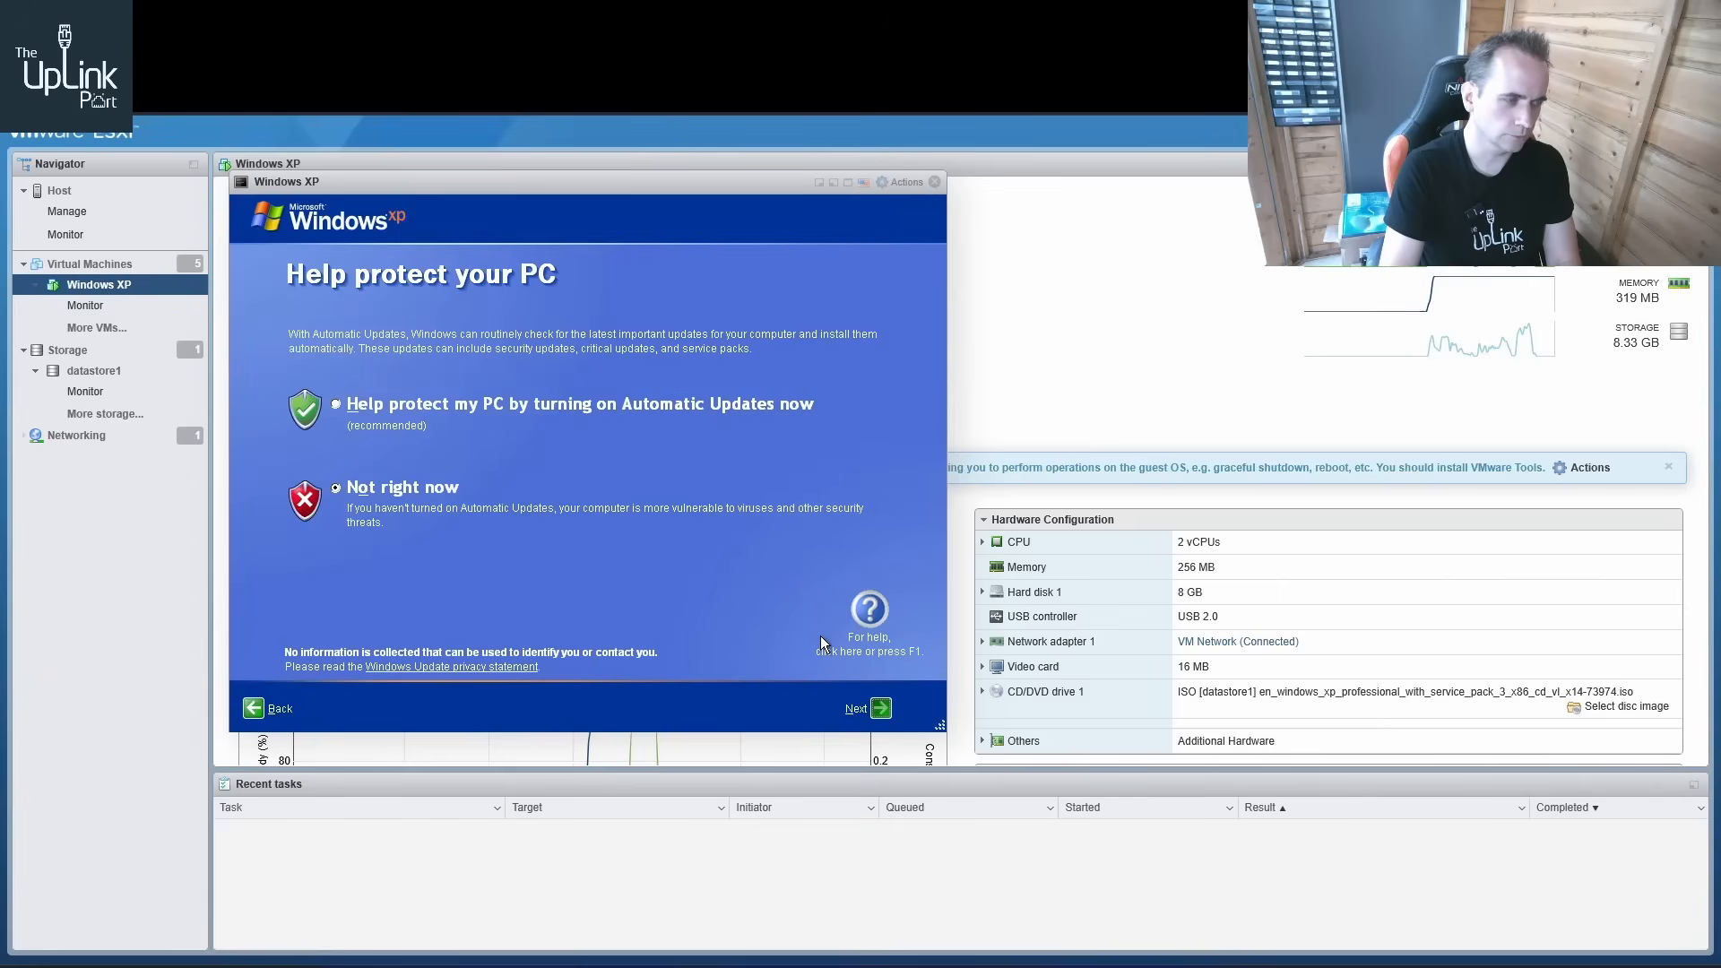
{"action": "left_click", "coordinate": [882, 709]}
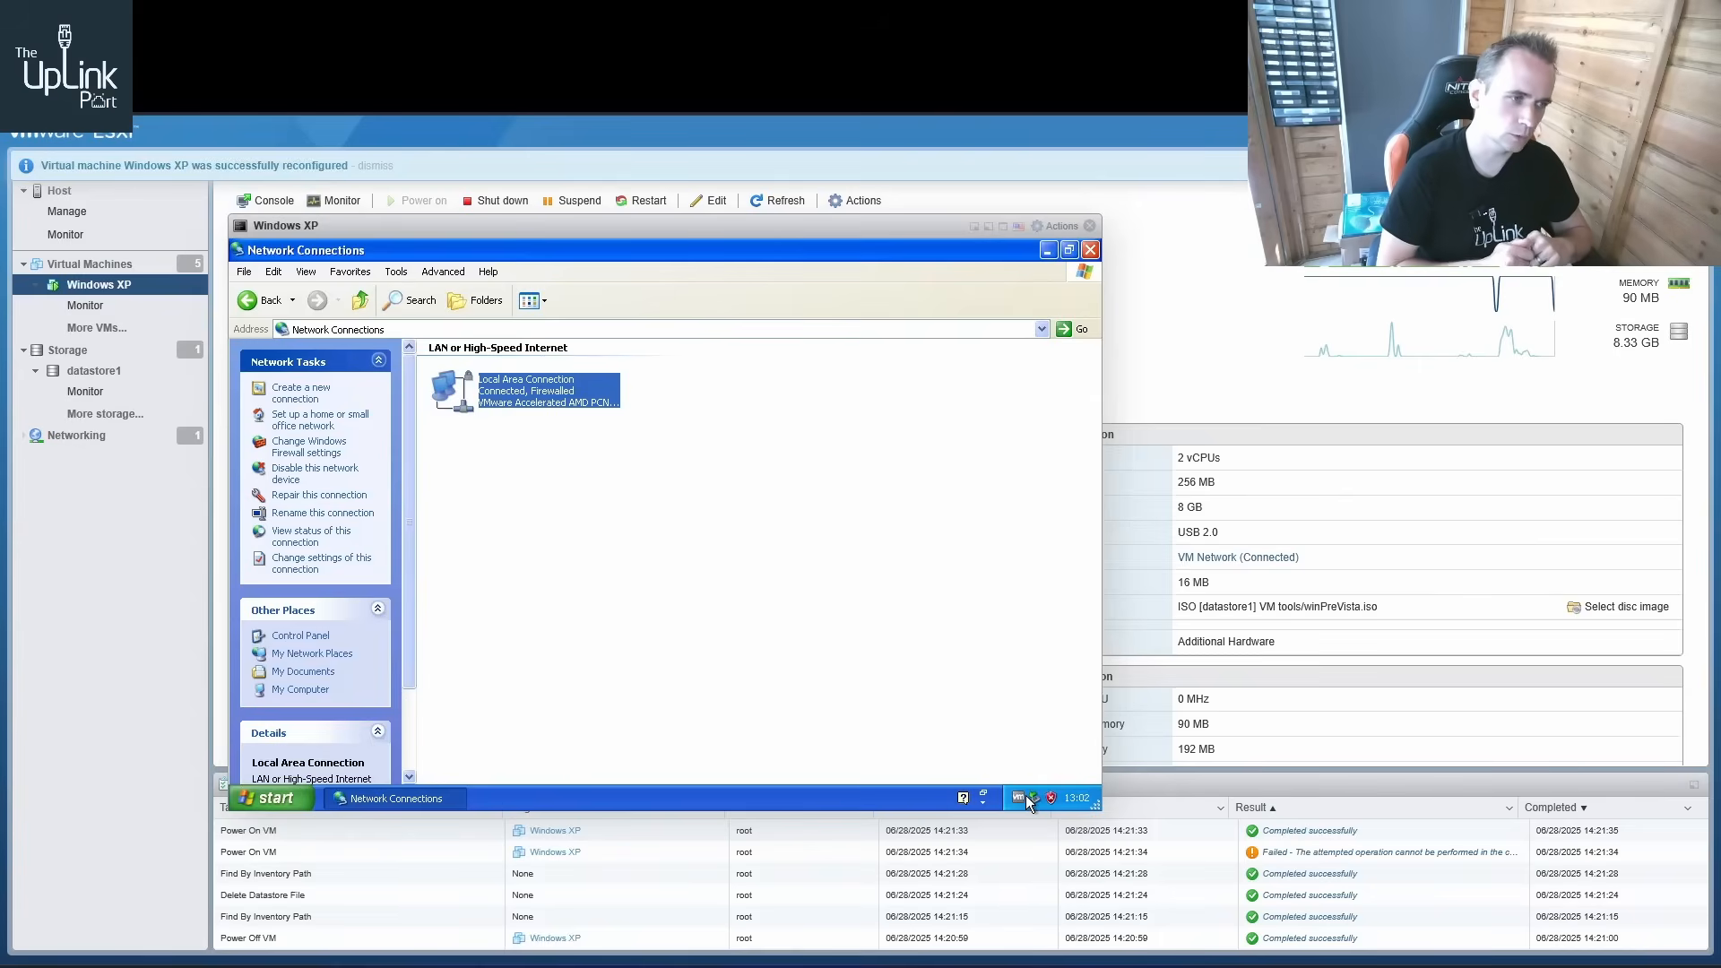
Open the article on Windows XP VMs lacking a network adapter and highlight the ethernet0.virtualDev line
{"action": "left_click", "coordinate": [772, 45]}
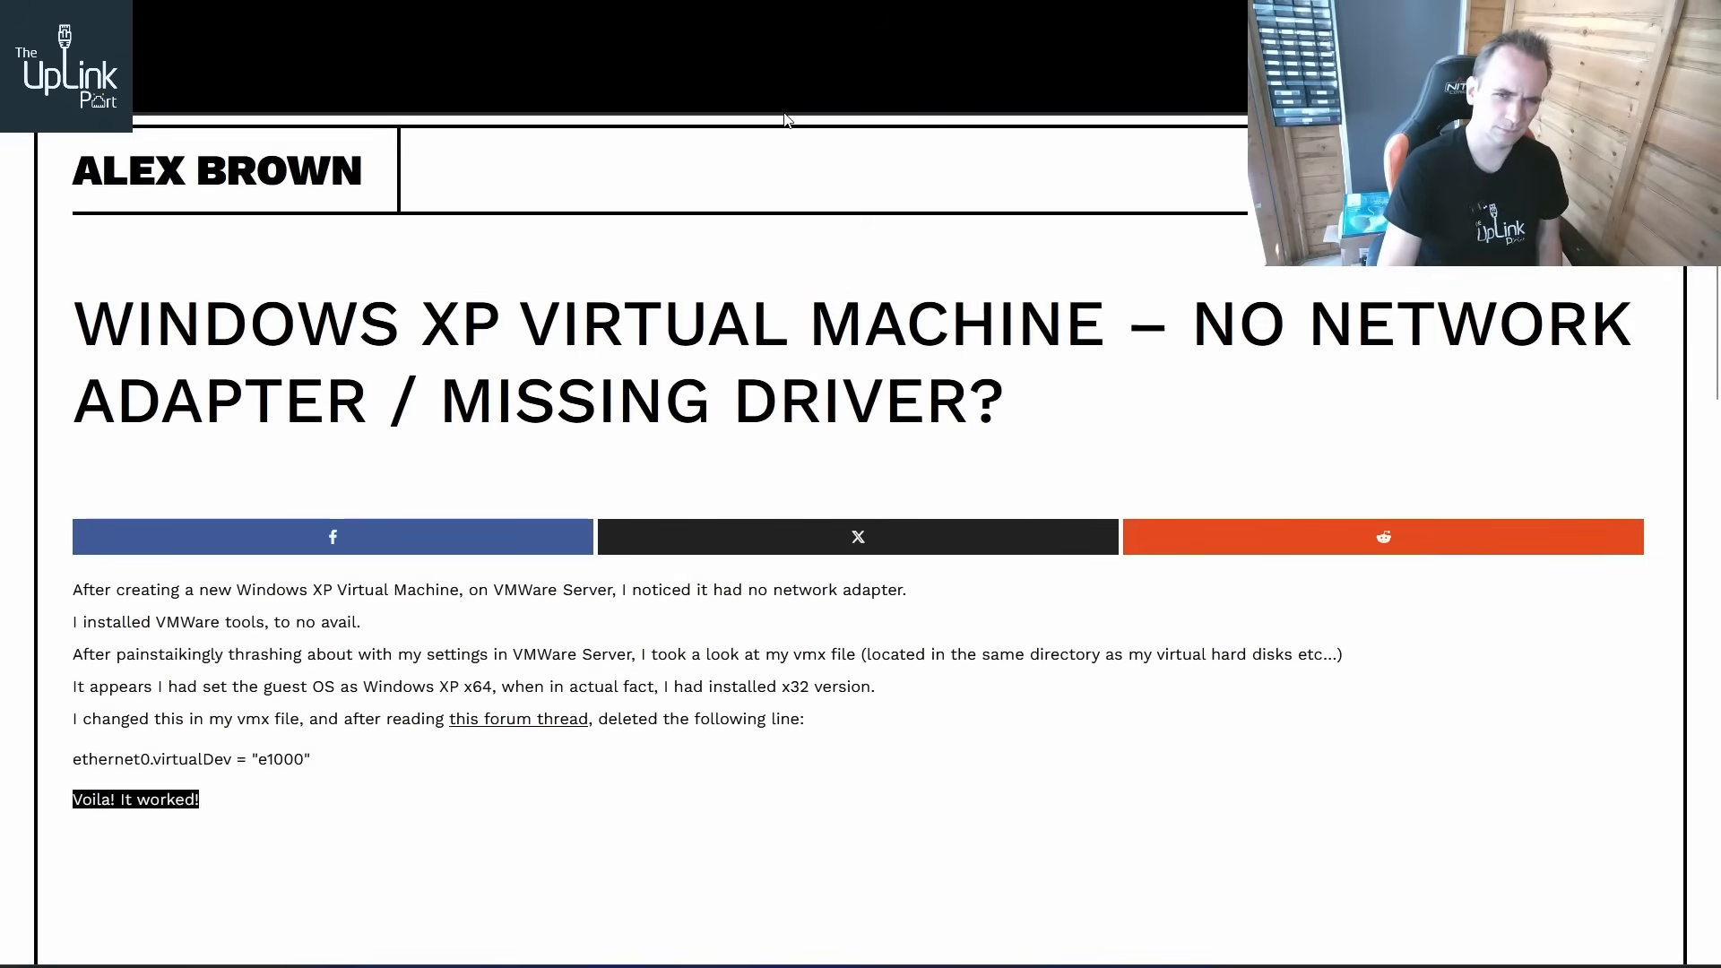
{"action": "scroll", "coordinate": [861, 366], "scroll_direction": "down", "scroll_amount": 2}
{"action": "scroll", "coordinate": [862, 366], "scroll_direction": "down", "scroll_amount": 3}
{"action": "scroll", "coordinate": [1037, 489], "scroll_direction": "up", "scroll_amount": 5}
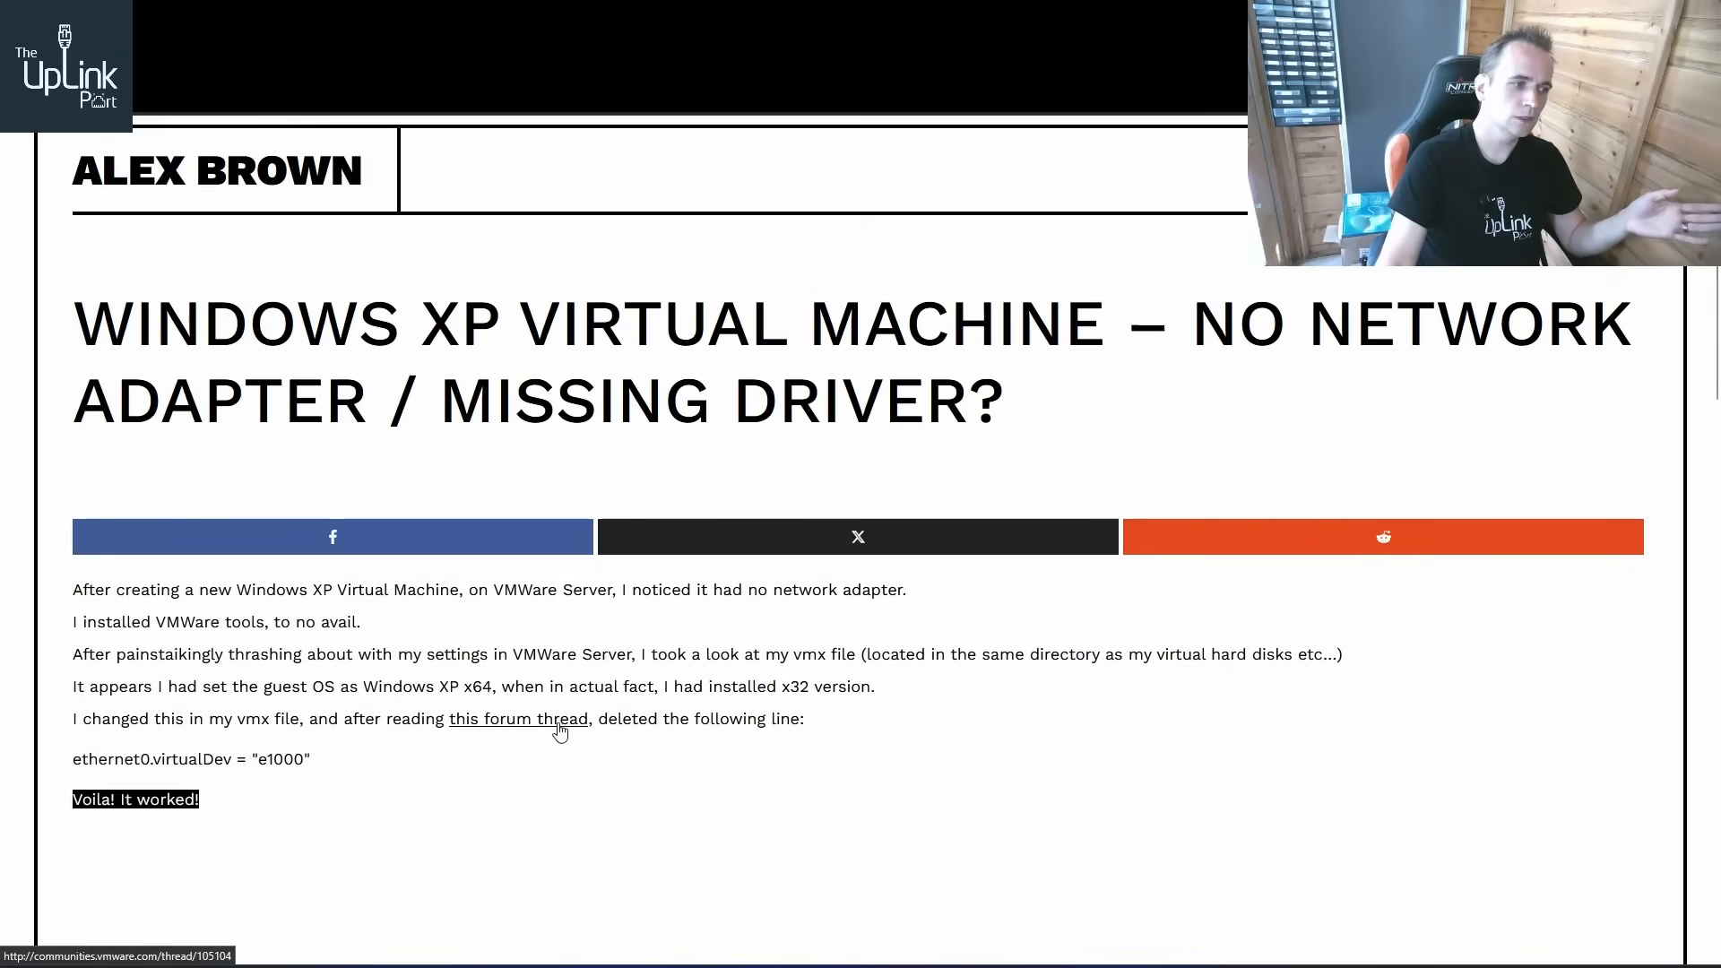
{"action": "left_click_drag", "start_coordinate": [318, 772], "coordinate": [65, 776]}
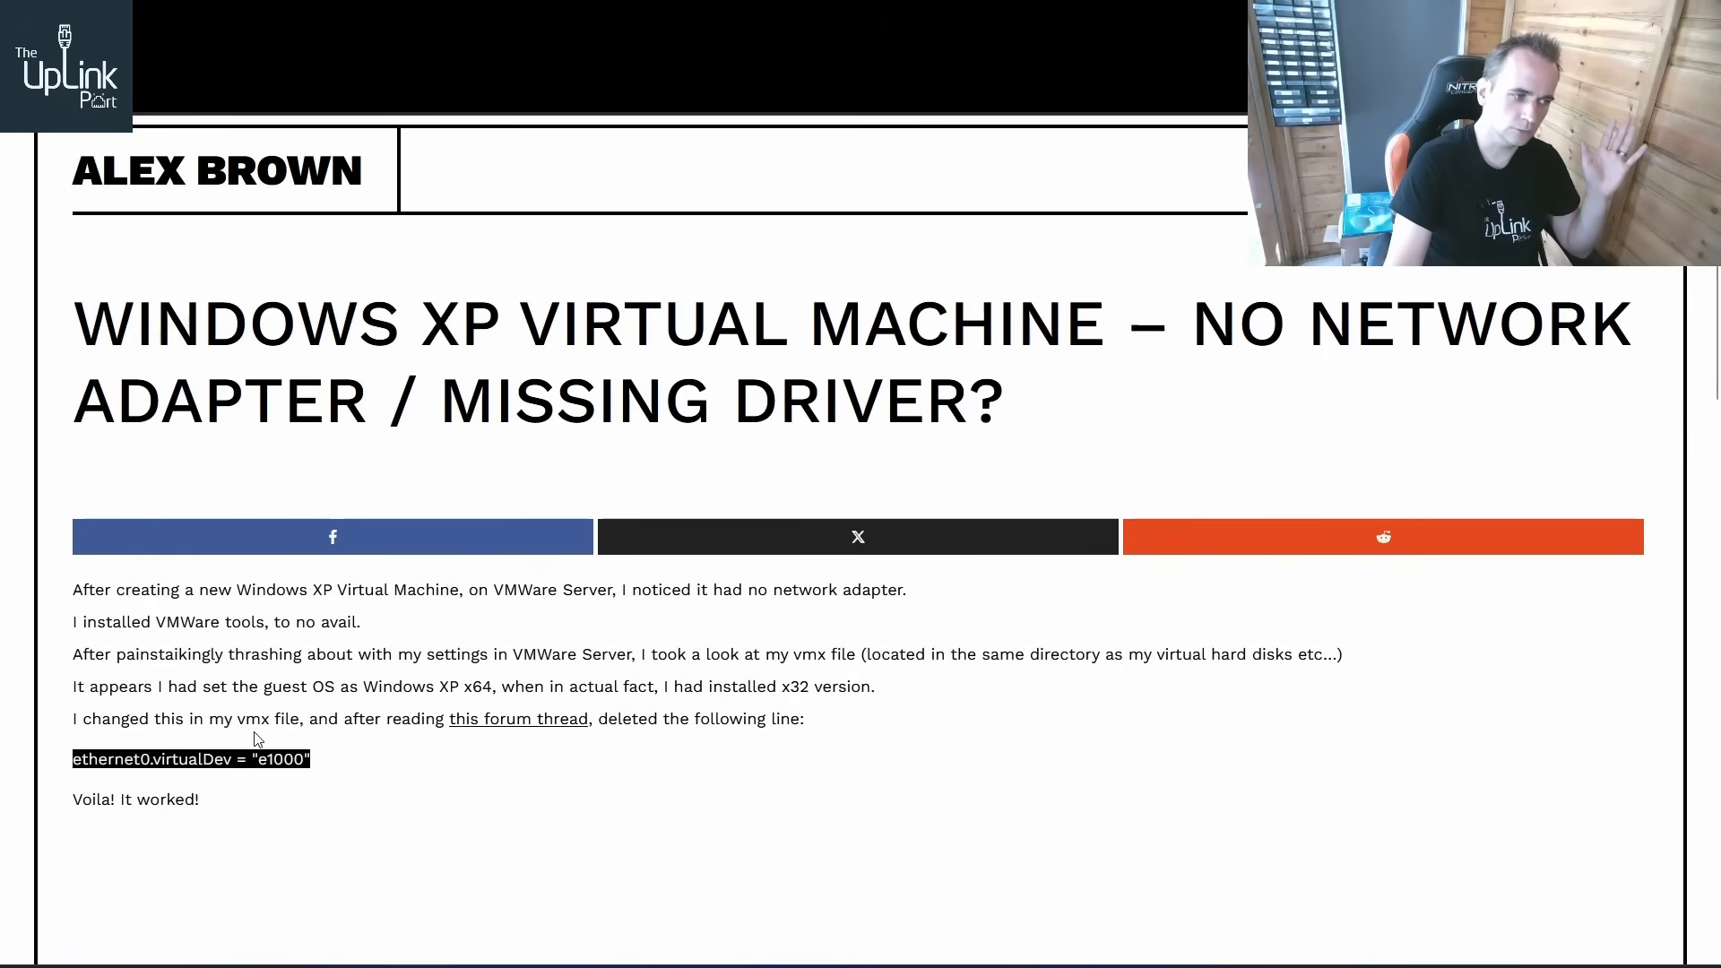
{"action": "left_click_drag", "start_coordinate": [313, 760], "coordinate": [43, 762]}
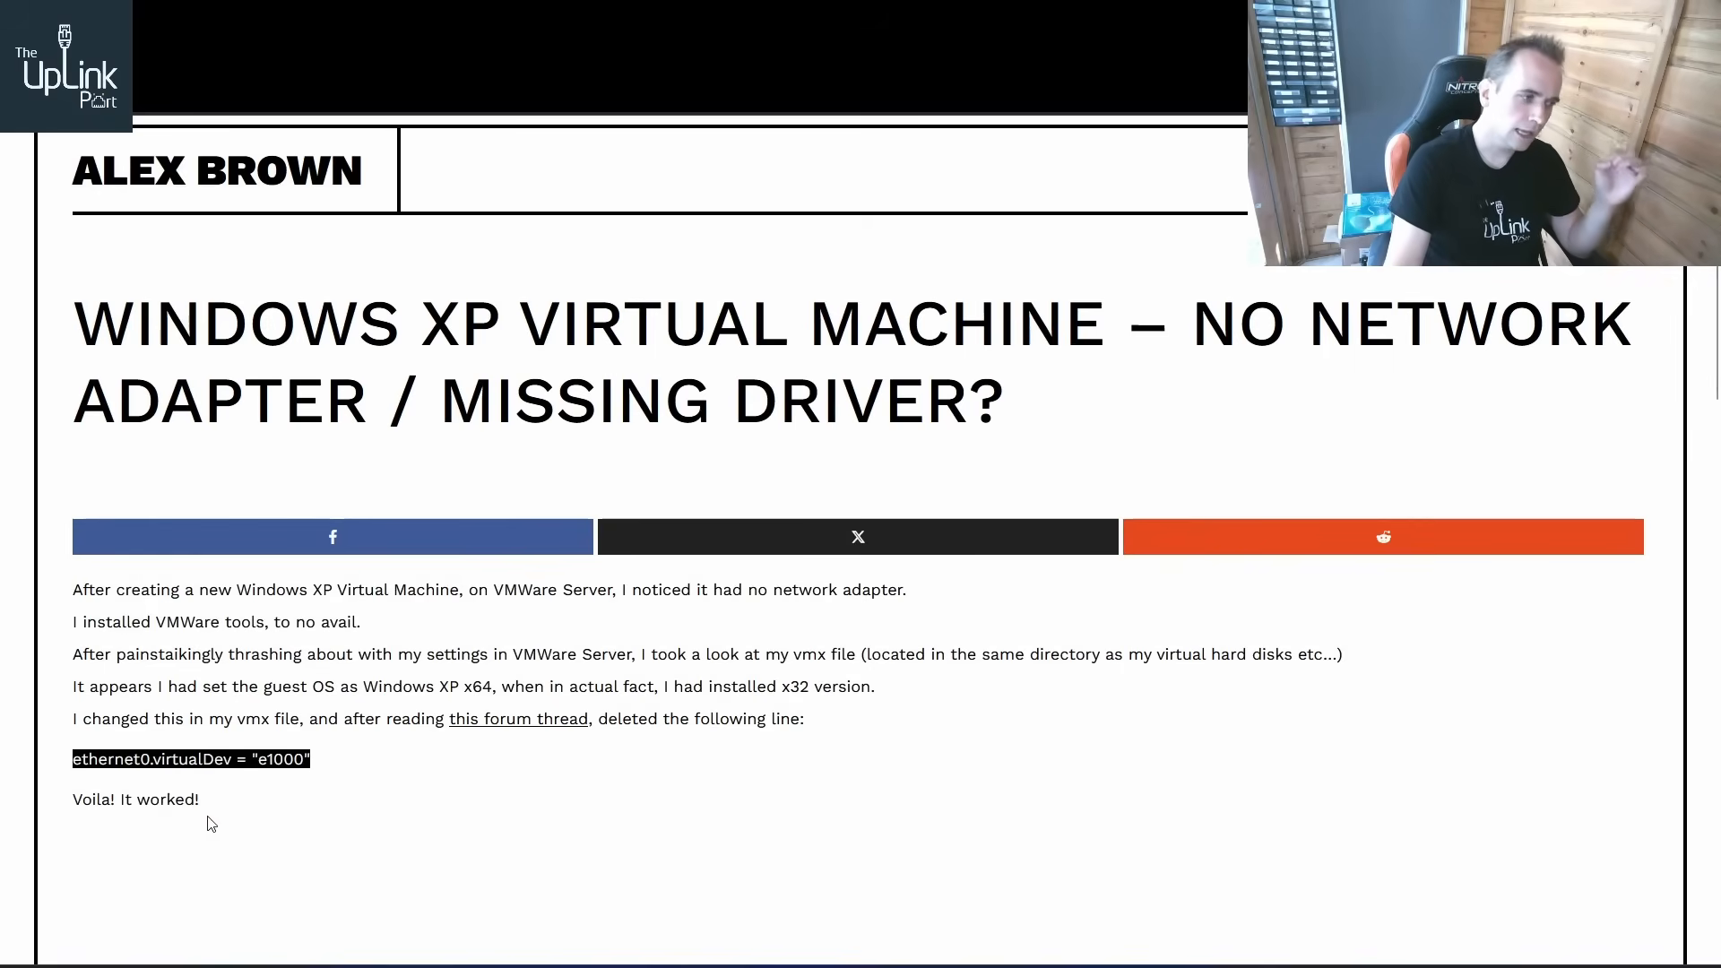
{"action": "left_click_drag", "start_coordinate": [214, 807], "coordinate": [67, 801]}
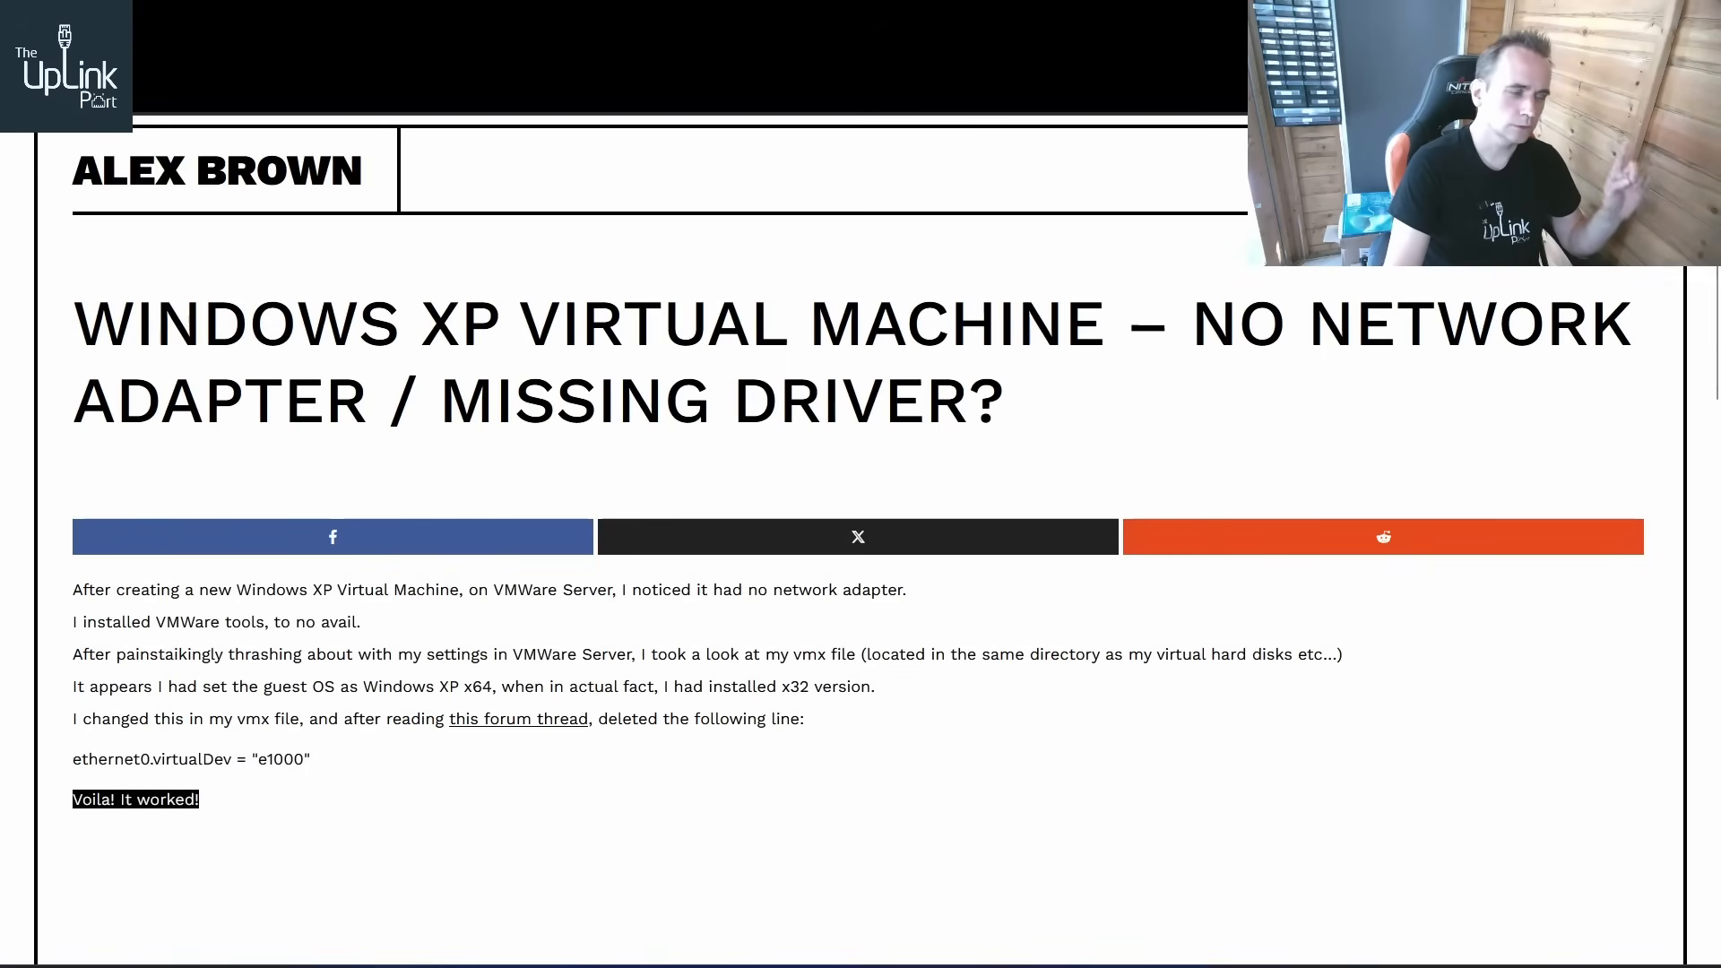
Return to the named.conf editor and highlight the query log file path in the logging channel
{"action": "key", "text": "ctrl+Tab"}
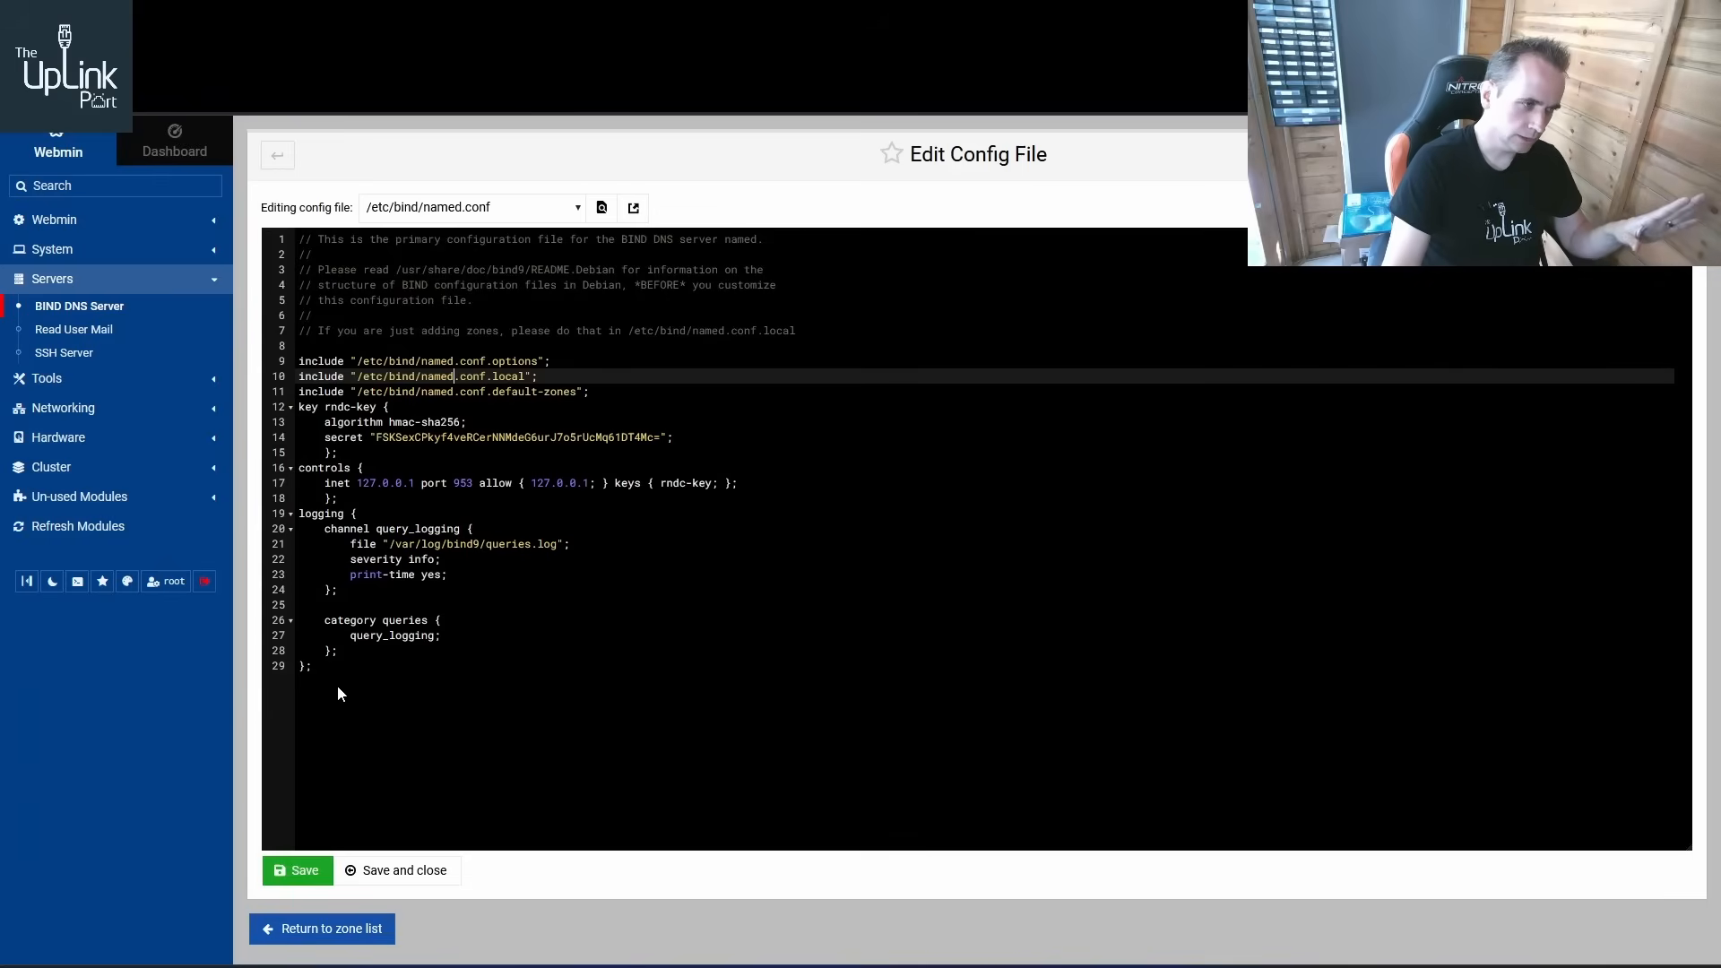
{"action": "left_click_drag", "start_coordinate": [337, 686], "coordinate": [294, 514]}
{"action": "left_click", "coordinate": [468, 638]}
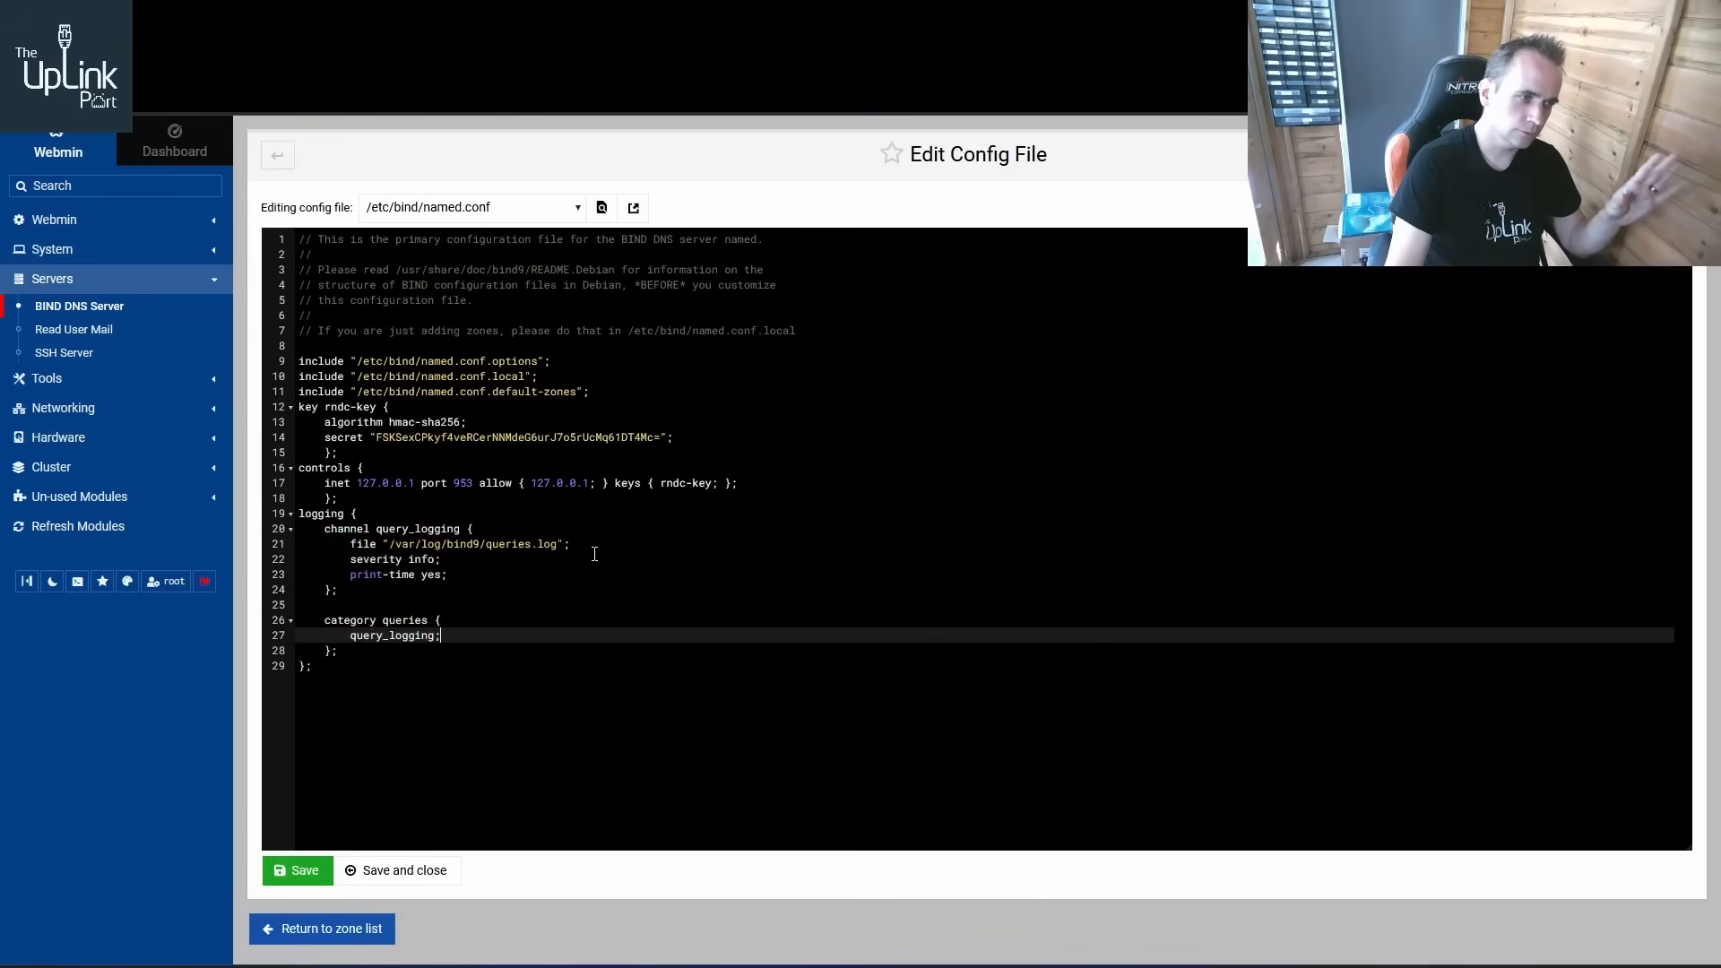
{"action": "left_click_drag", "start_coordinate": [570, 544], "coordinate": [396, 549]}
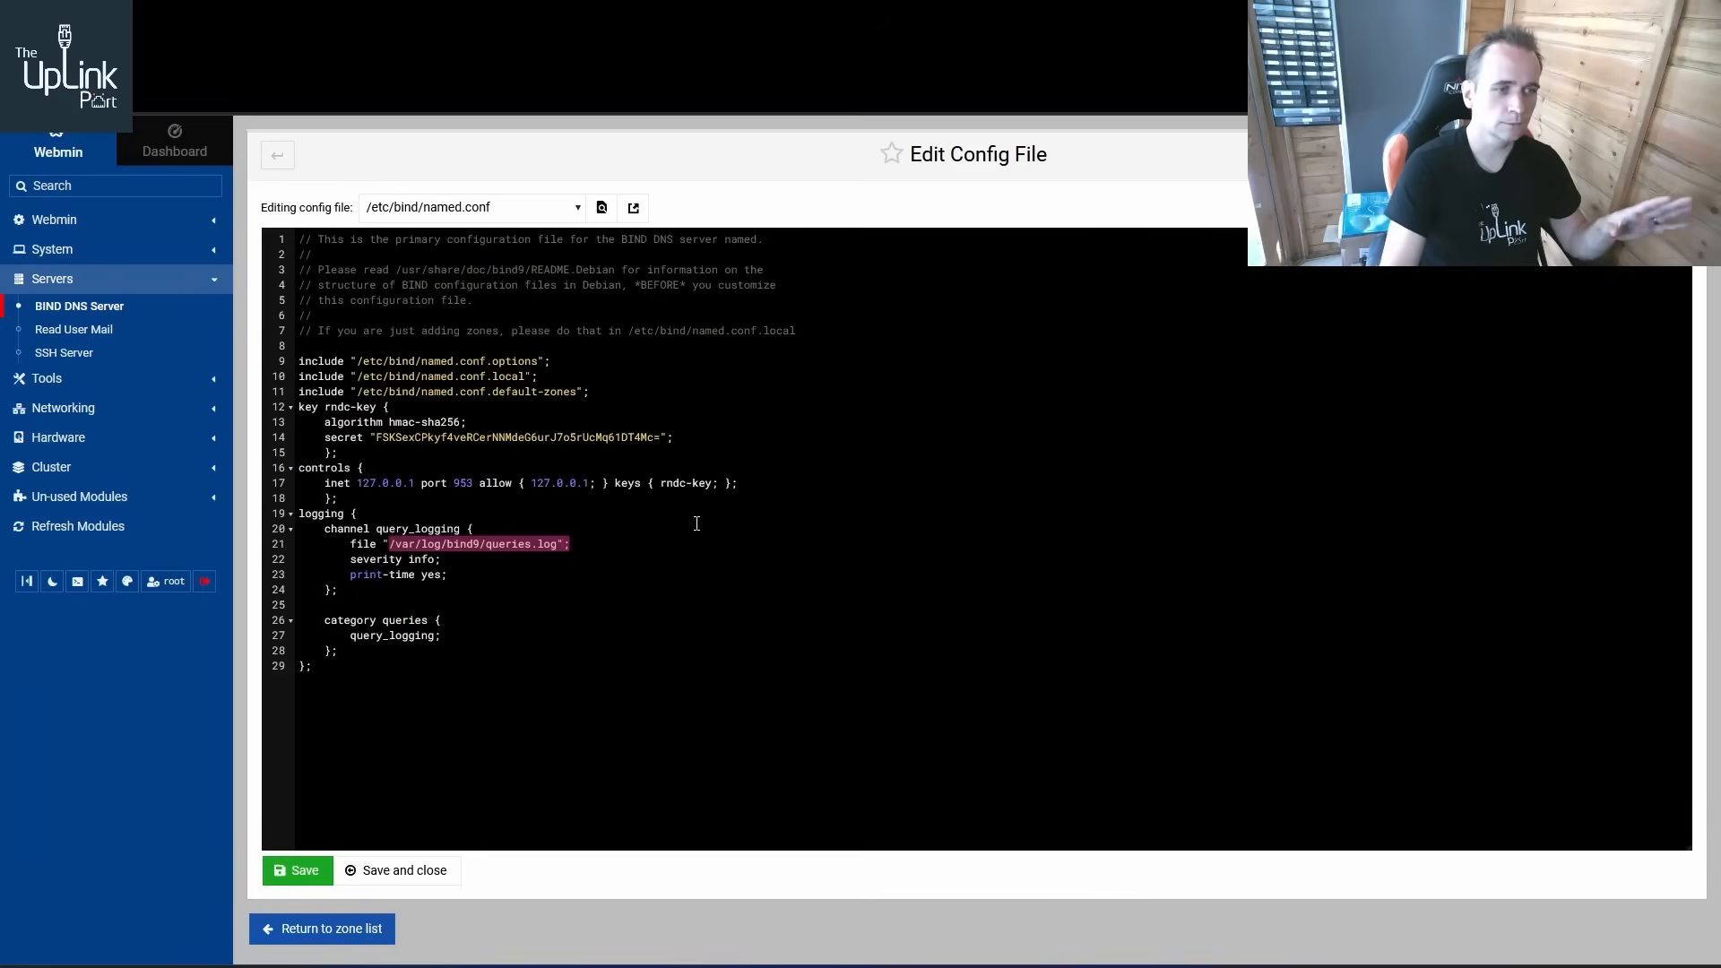
Bring up the terminals tailing the BIND query log and rerun the previous lookup in the second terminal
{"action": "mouse_move", "coordinate": [619, 964]}
{"action": "left_click", "coordinate": [704, 912]}
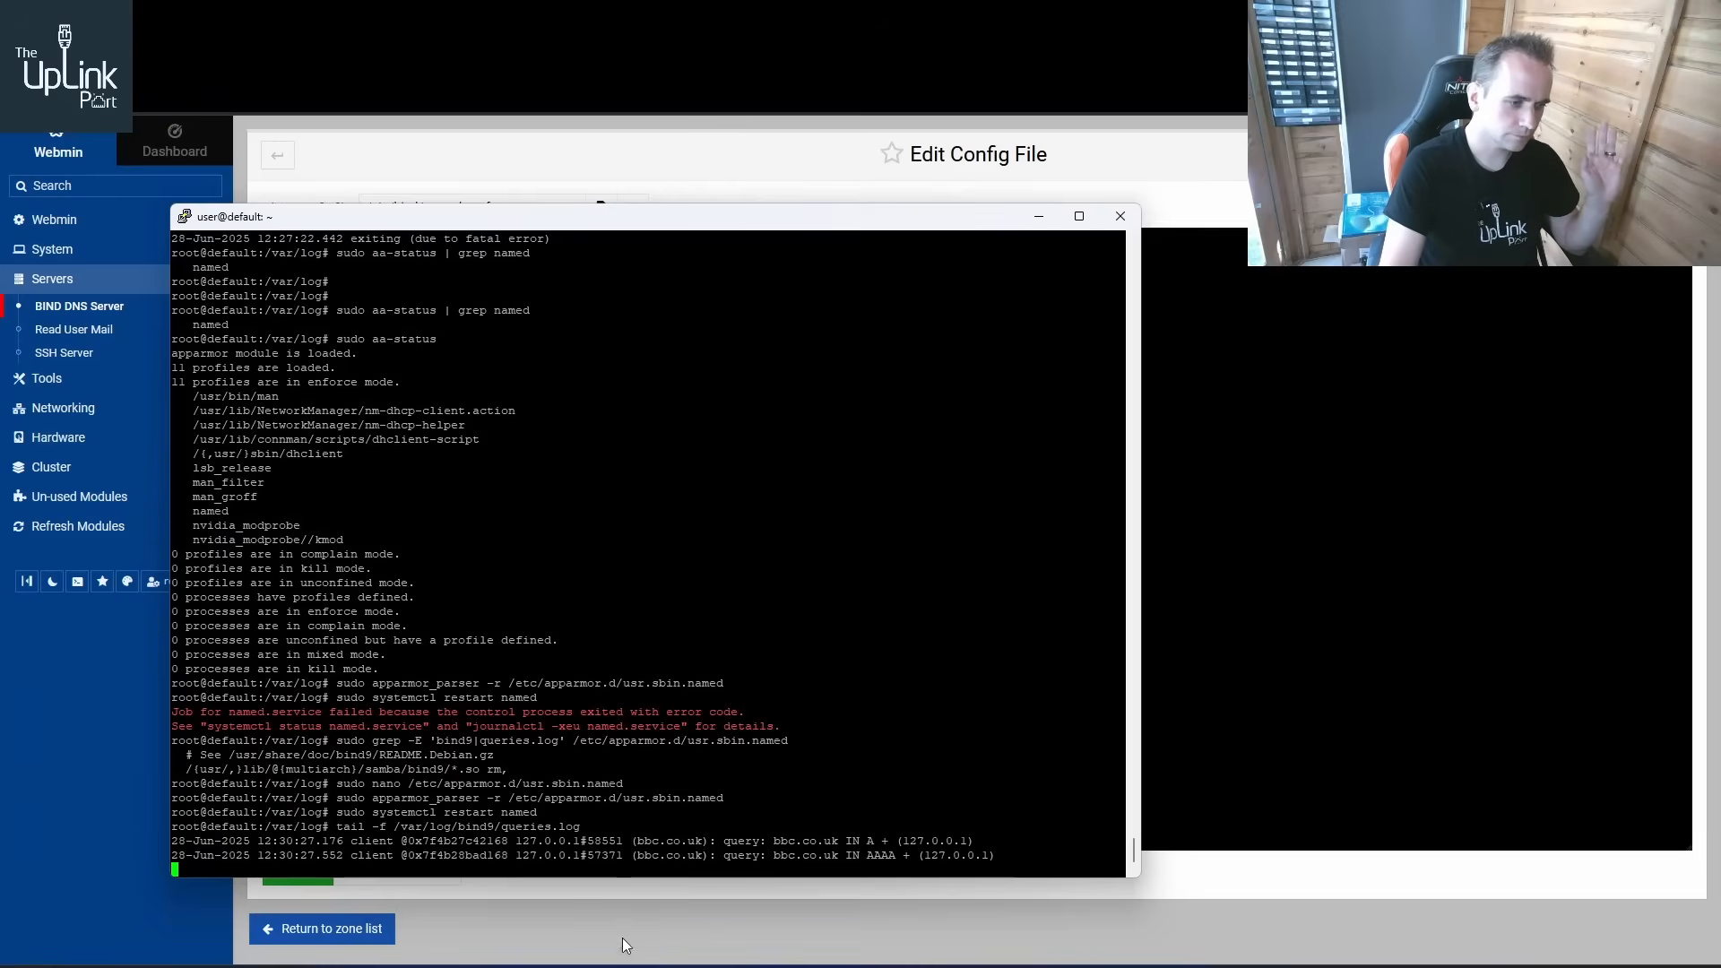
{"action": "left_click_drag", "start_coordinate": [981, 855], "coordinate": [580, 826]}
{"action": "mouse_move", "coordinate": [559, 964]}
{"action": "left_click", "coordinate": [584, 909]}
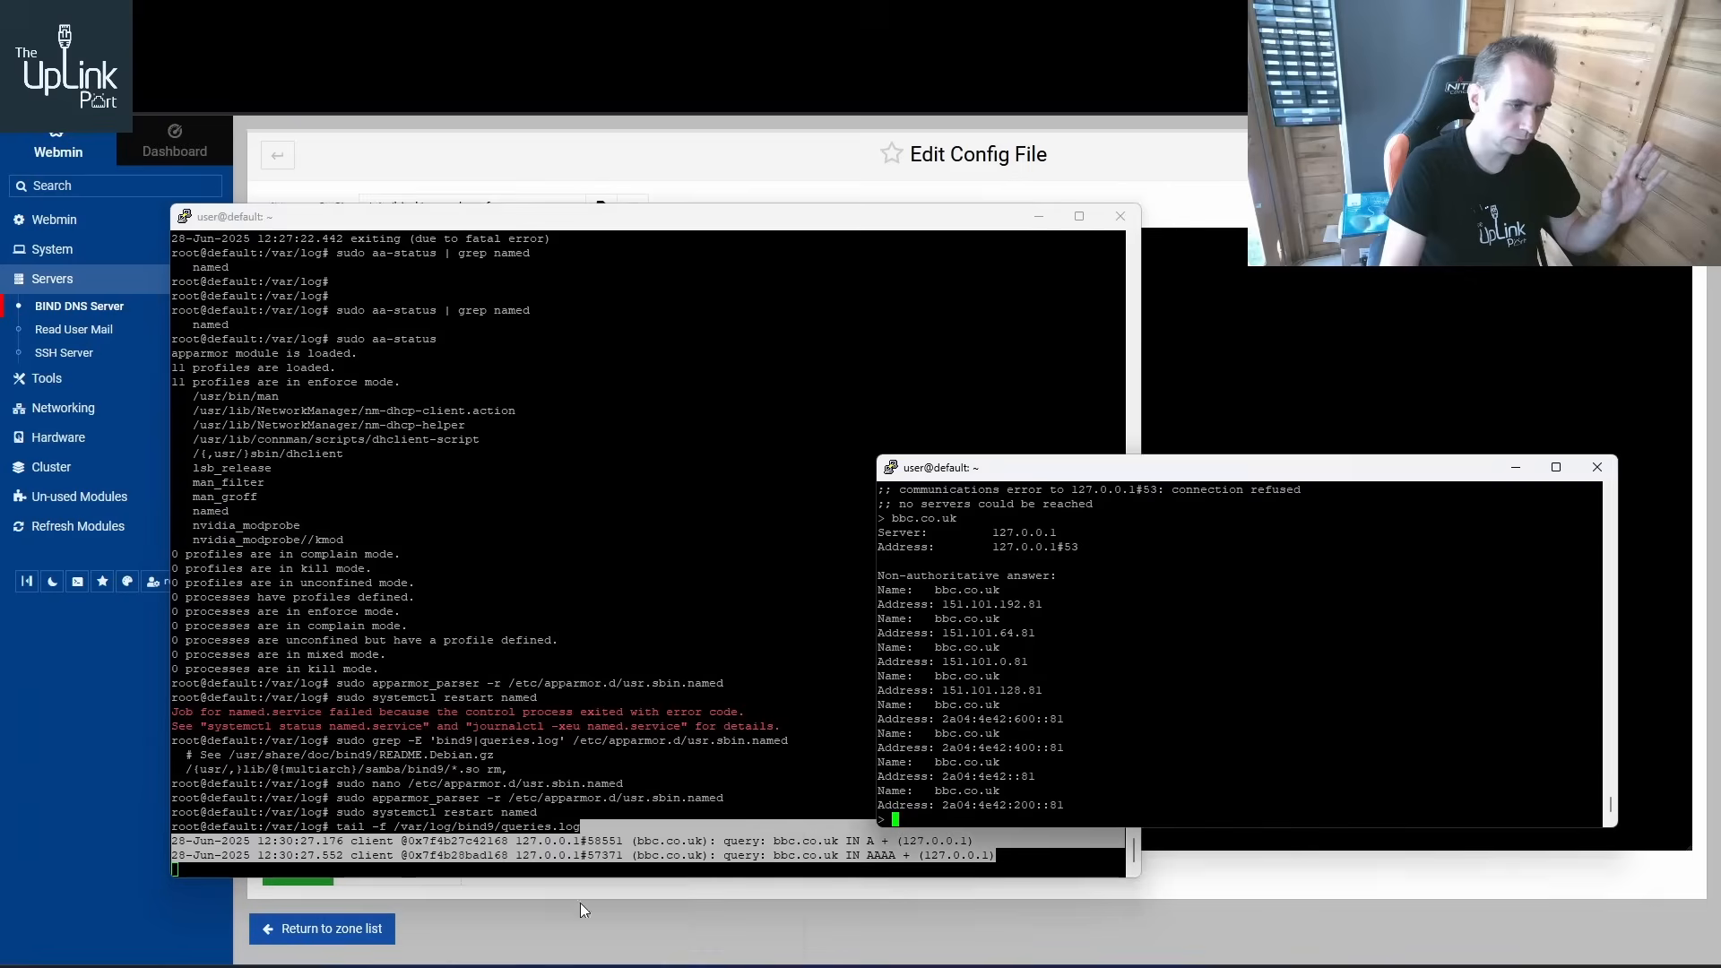
{"action": "key", "text": "Up"}
{"action": "key", "text": "Return"}
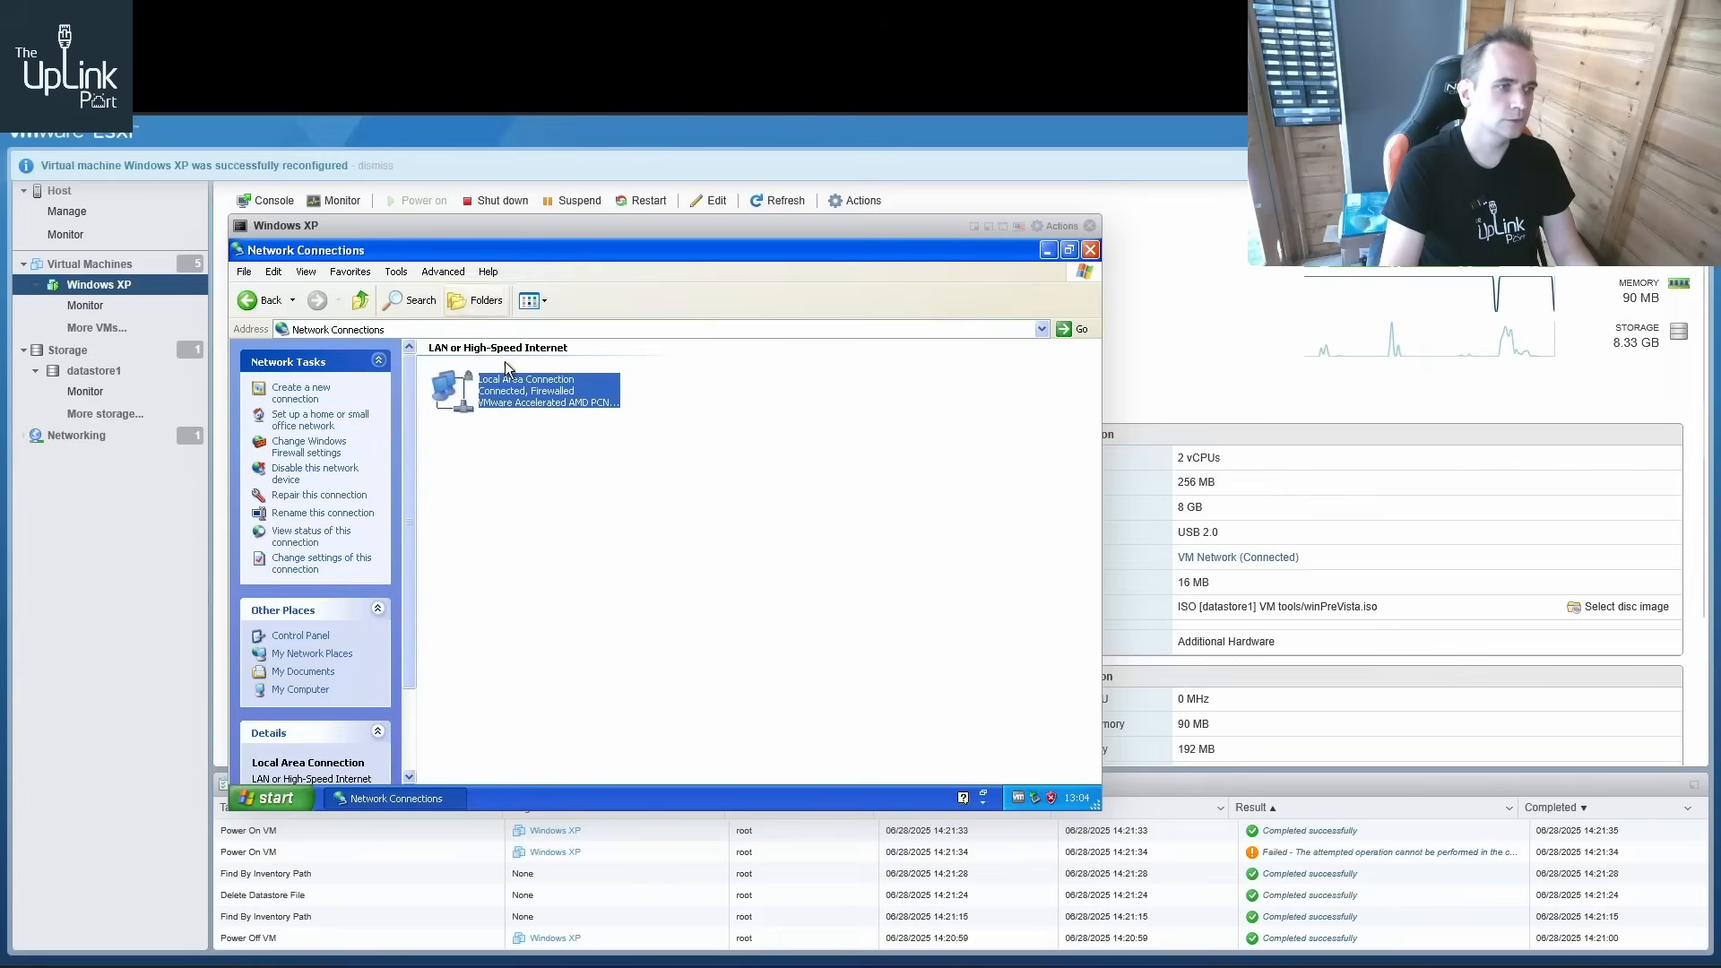
Set the XP local area connection's preferred DNS server to 192.168.20.221 in its TCP/IP properties
{"action": "right_click", "coordinate": [519, 388]}
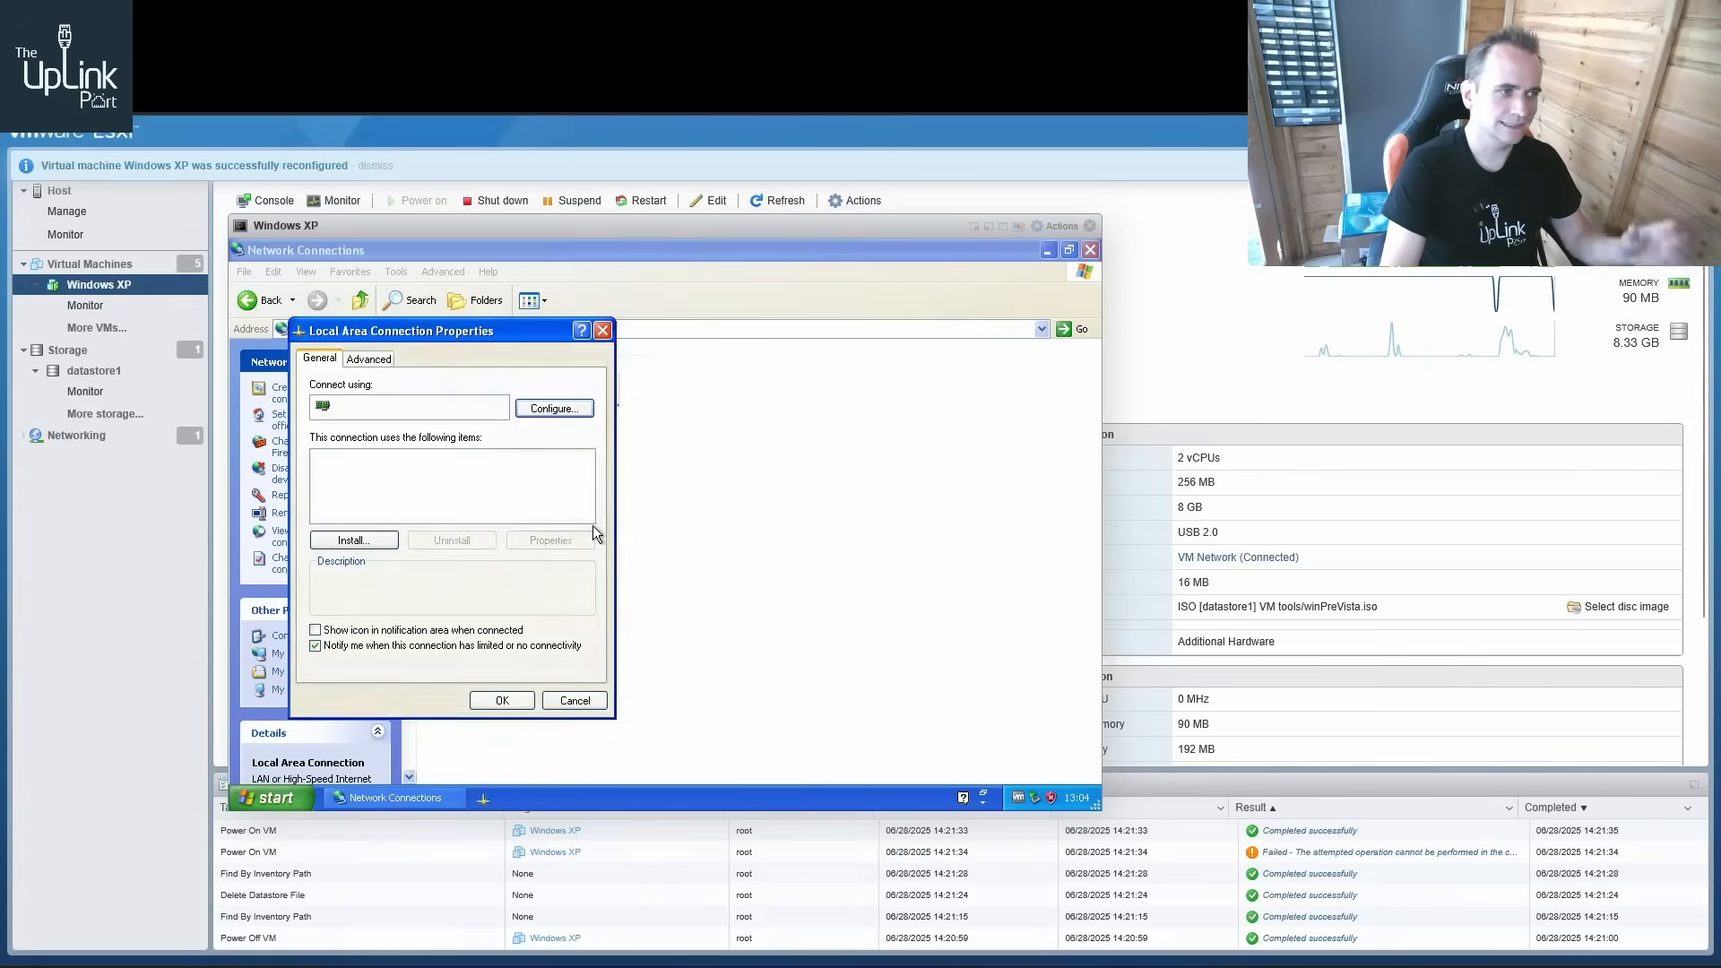
{"action": "left_click", "coordinate": [594, 525]}
{"action": "left_click", "coordinate": [416, 503]}
{"action": "double_click", "coordinate": [416, 503]}
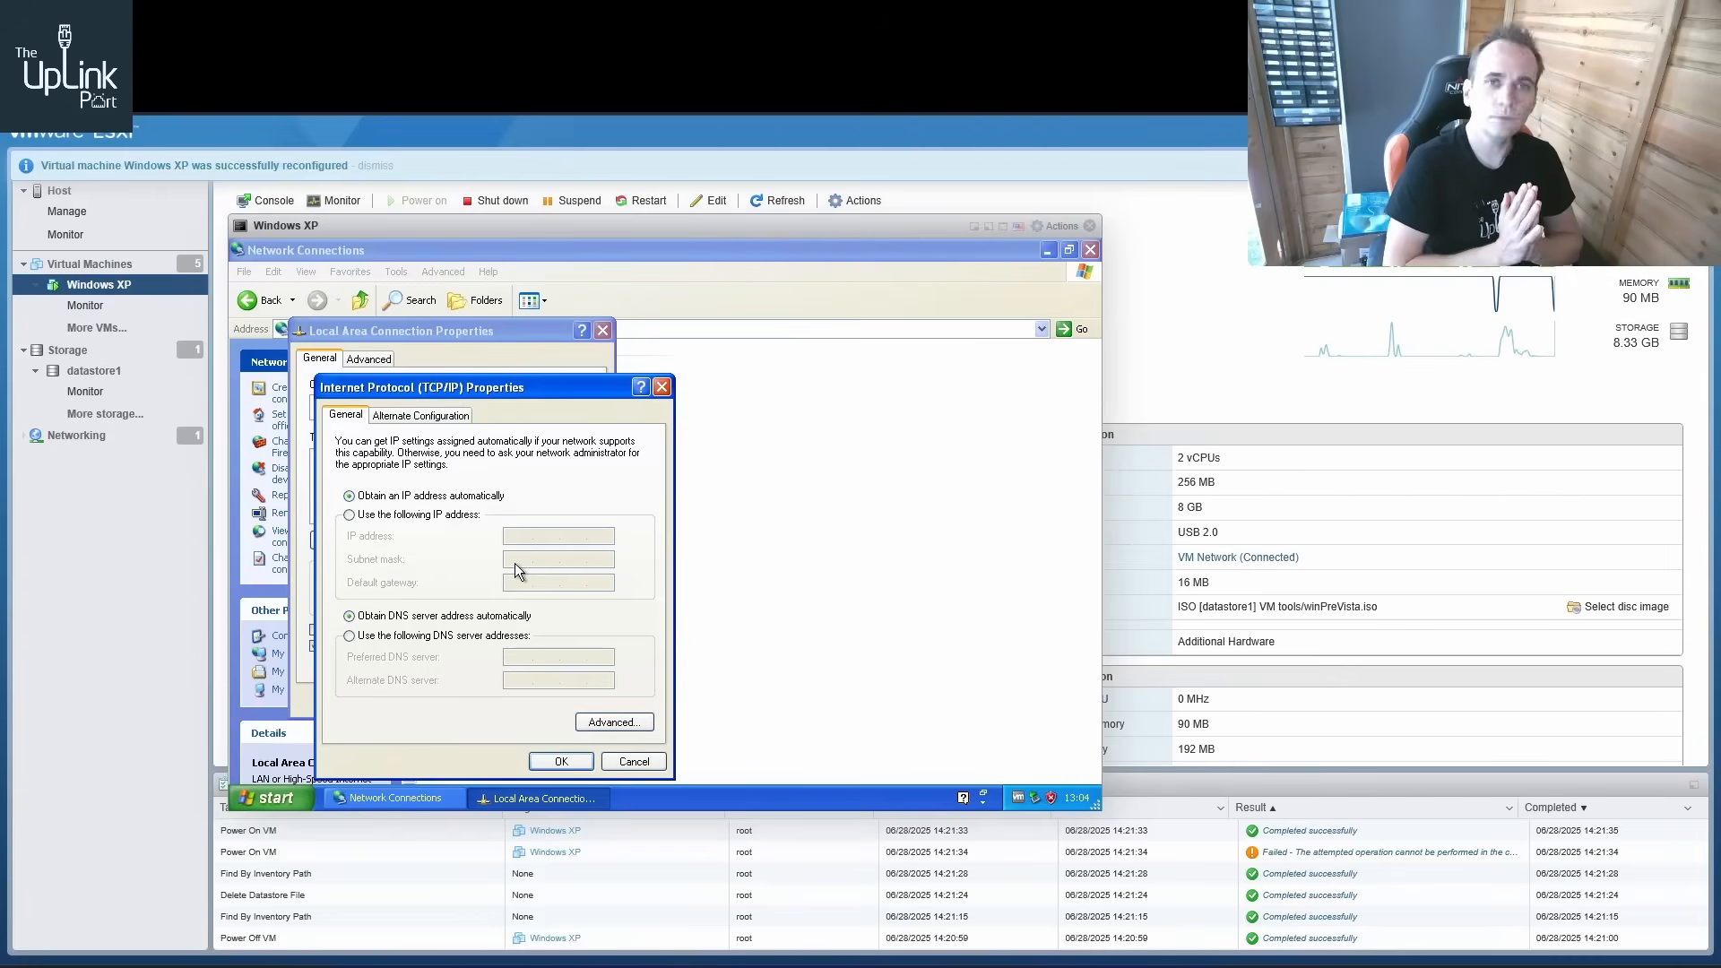
{"action": "left_click", "coordinate": [412, 637]}
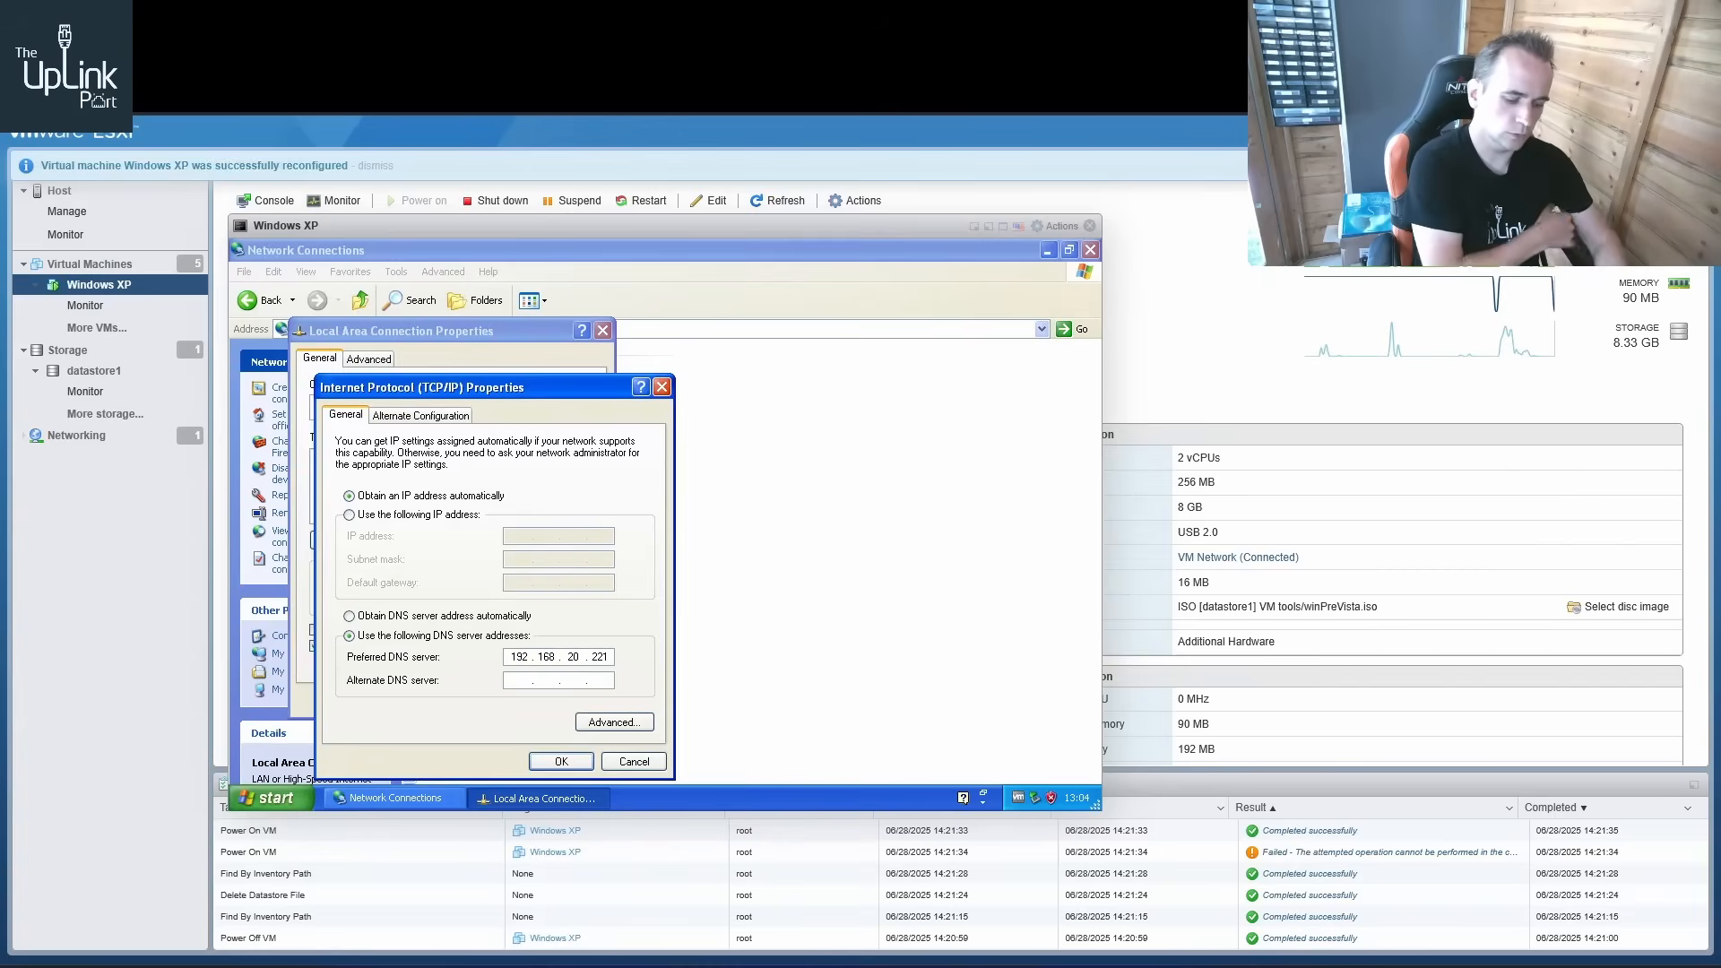
{"action": "left_click", "coordinate": [555, 762]}
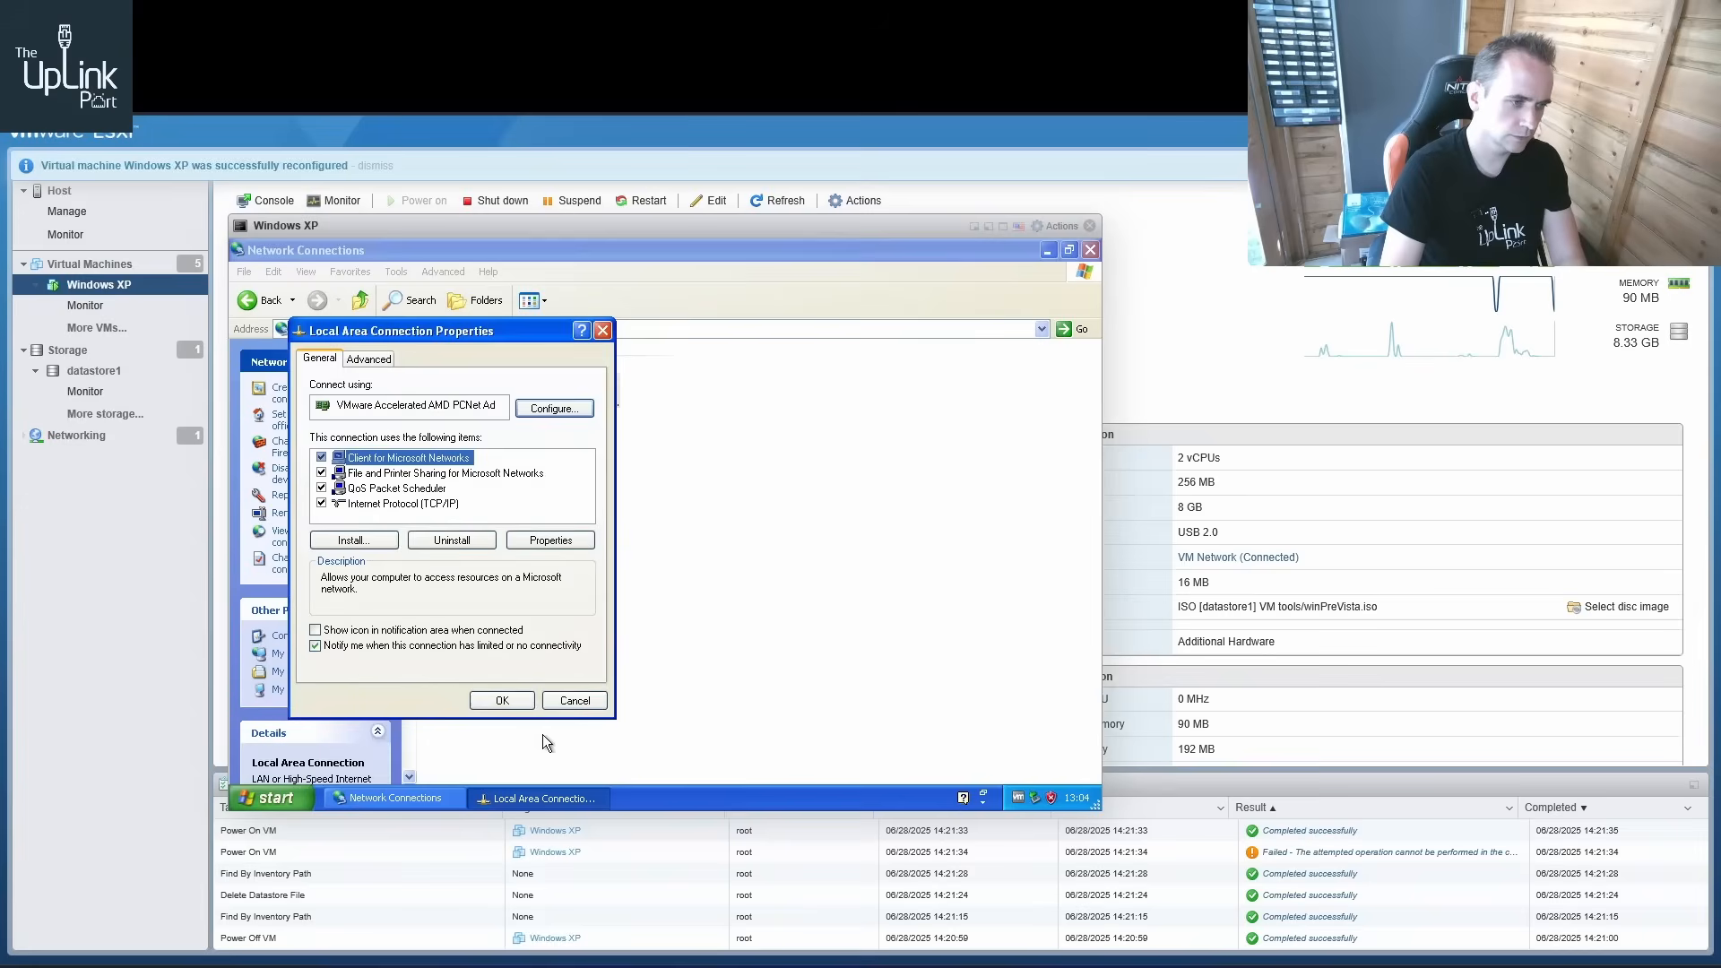
{"action": "left_click", "coordinate": [506, 700]}
Open a command prompt on the XP client by running cmd
{"action": "left_click", "coordinate": [299, 797]}
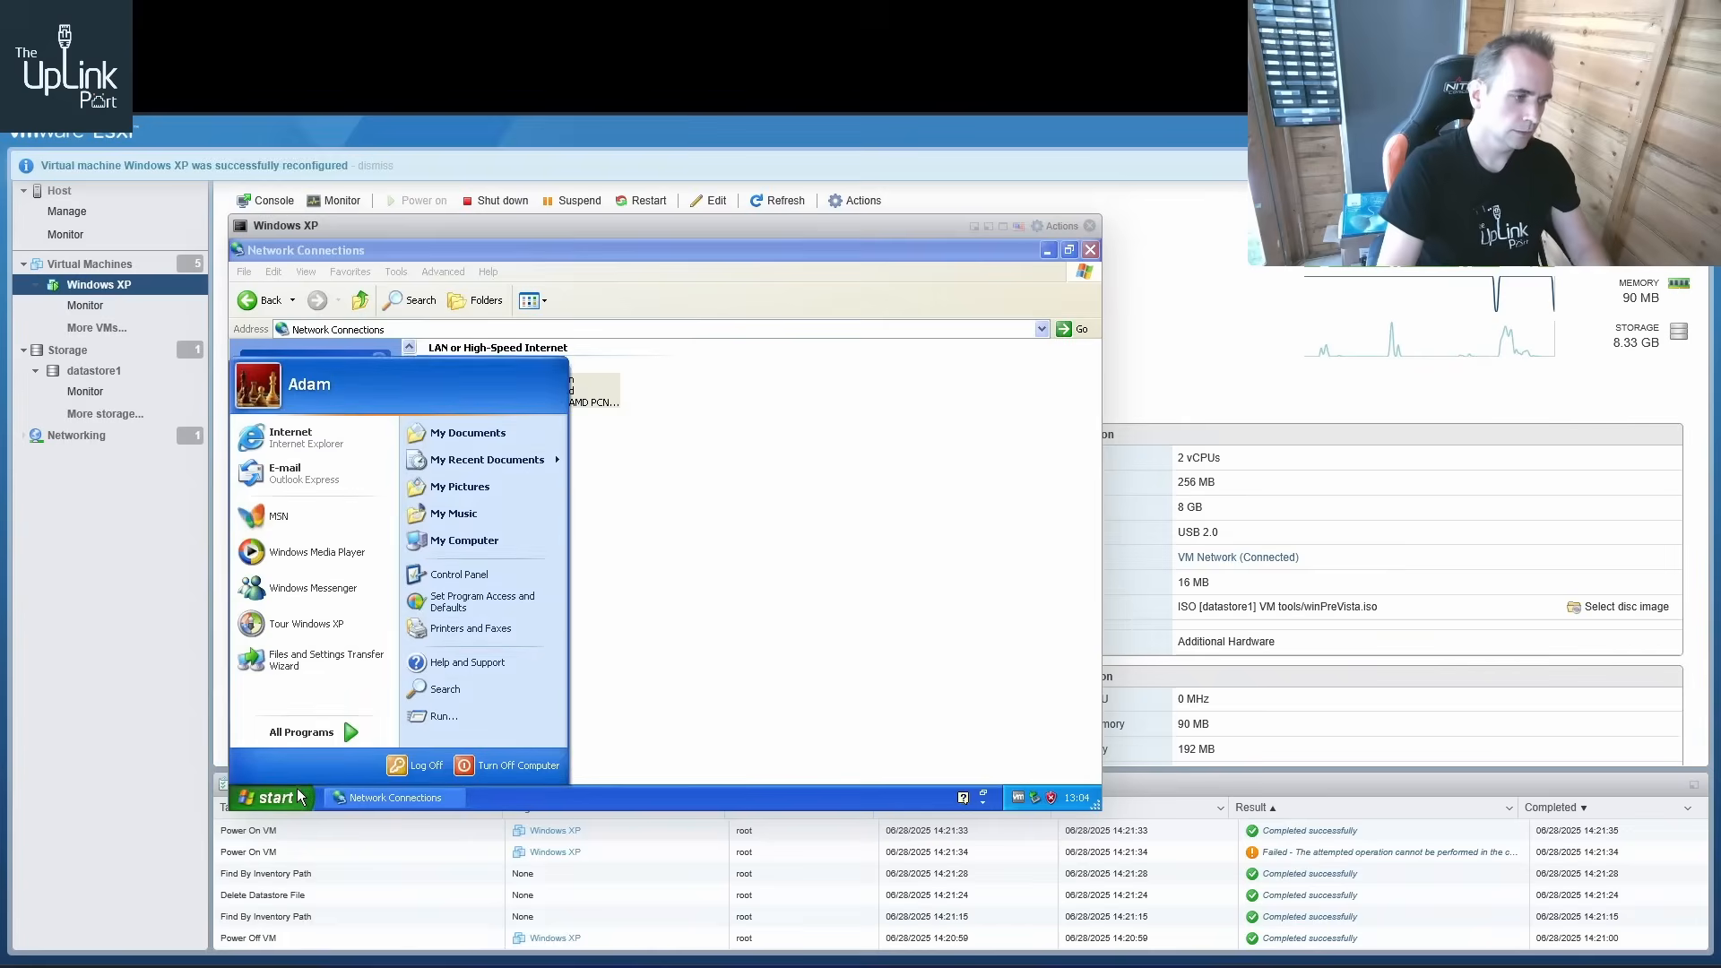
{"action": "left_click", "coordinate": [434, 717]}
{"action": "type", "text": "cmd"}
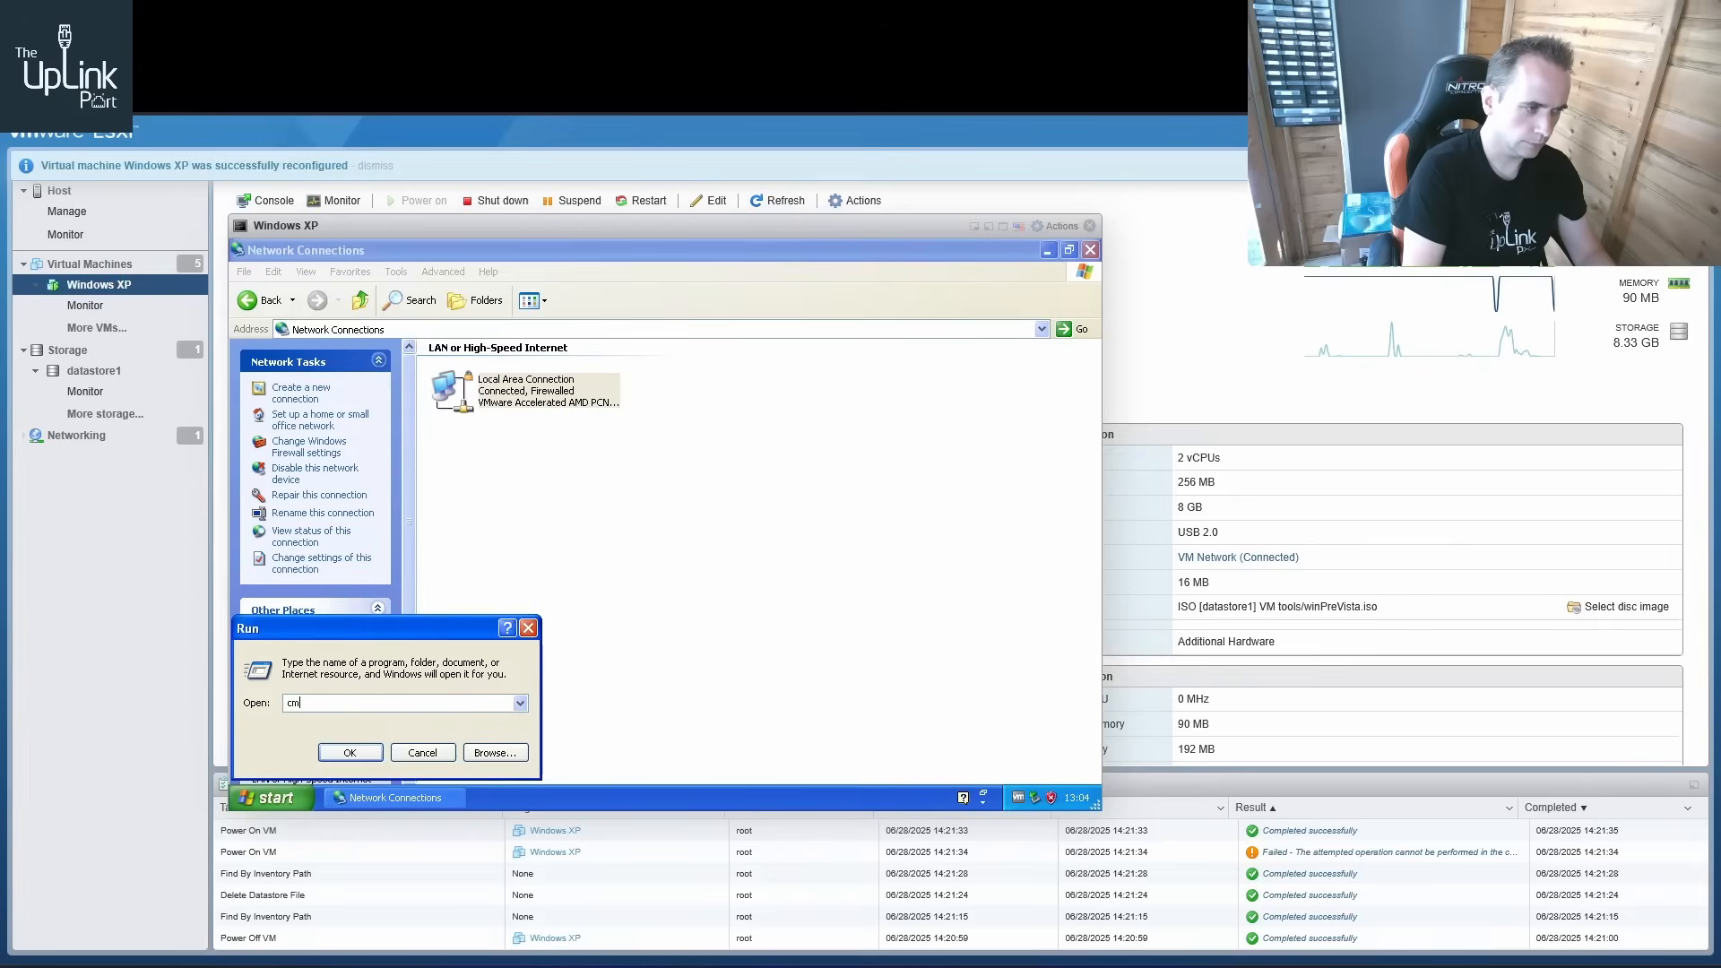
{"action": "key", "text": "Return"}
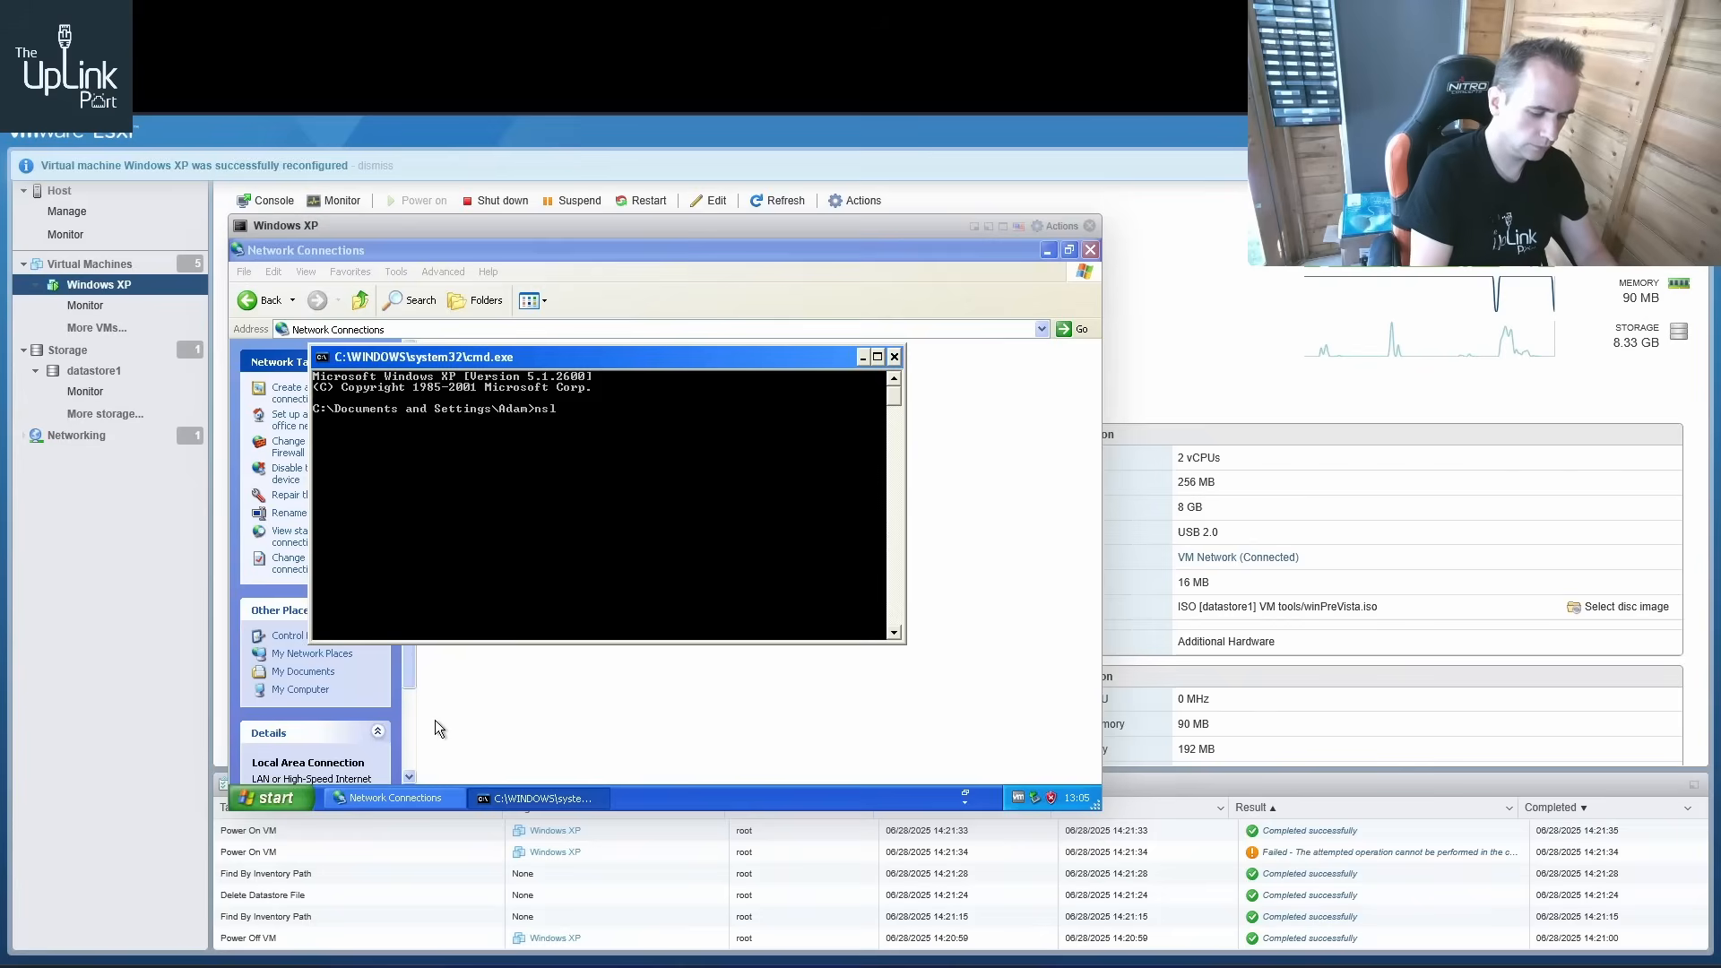
Start nslookup and query bbc.co.uk against the new DNS server
{"action": "type", "text": "nslookup"}
{"action": "key", "text": "Return"}
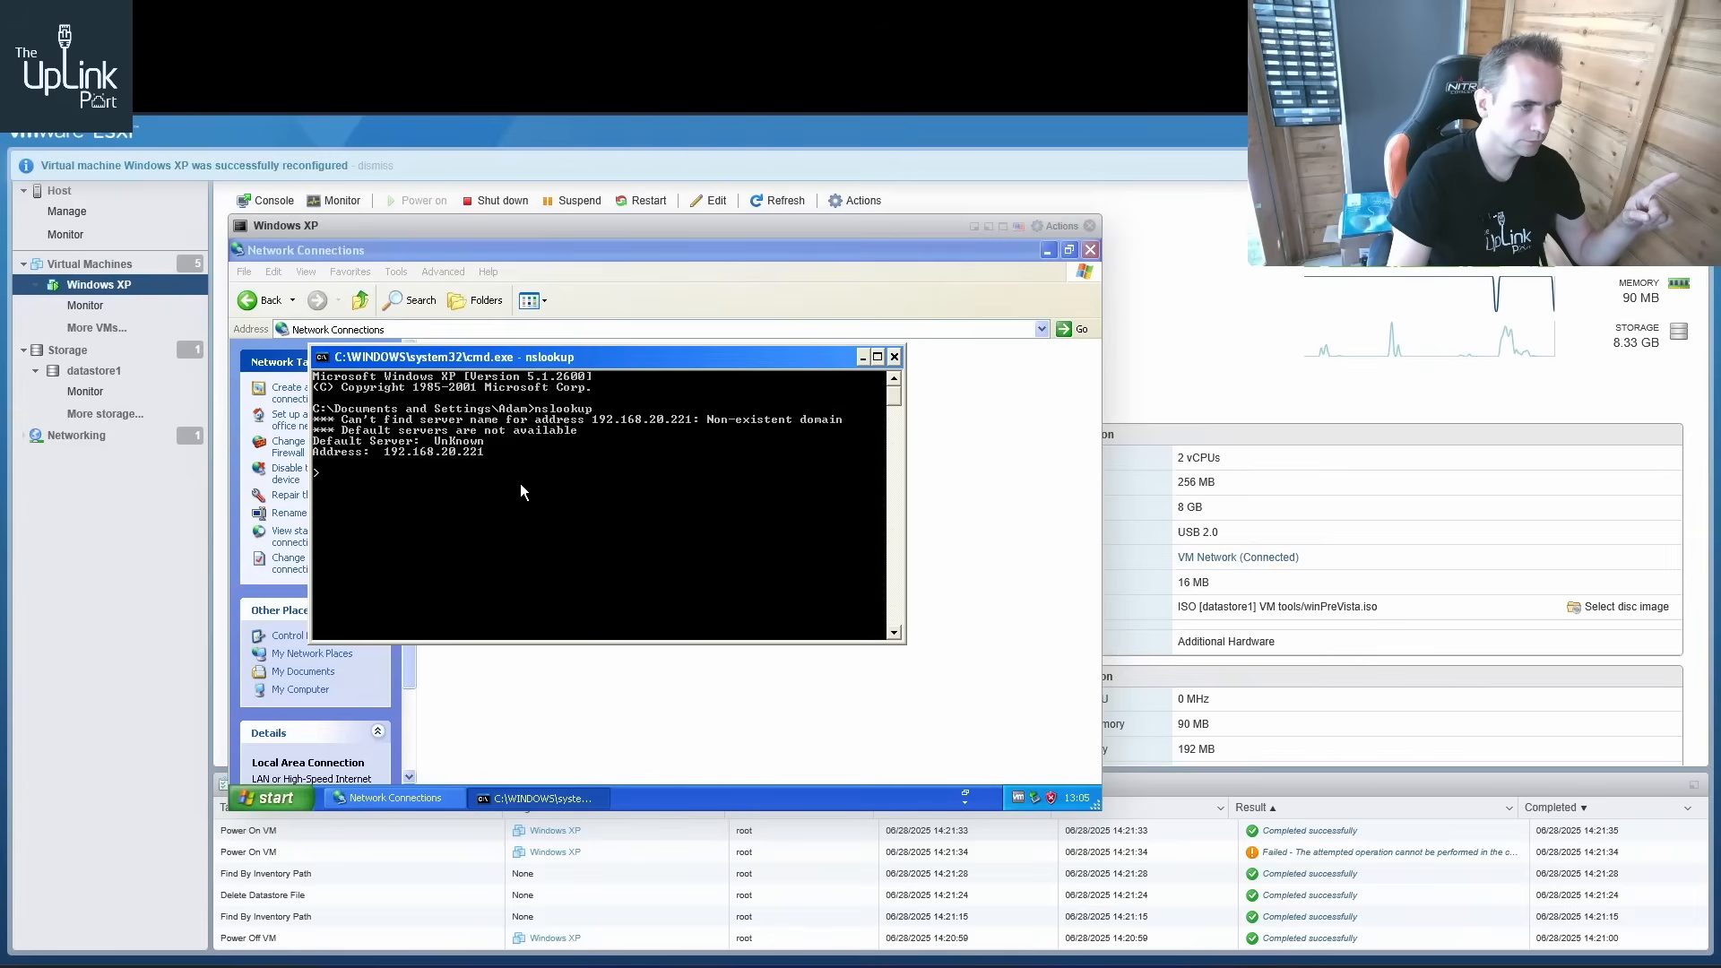
{"action": "type", "text": "b"}
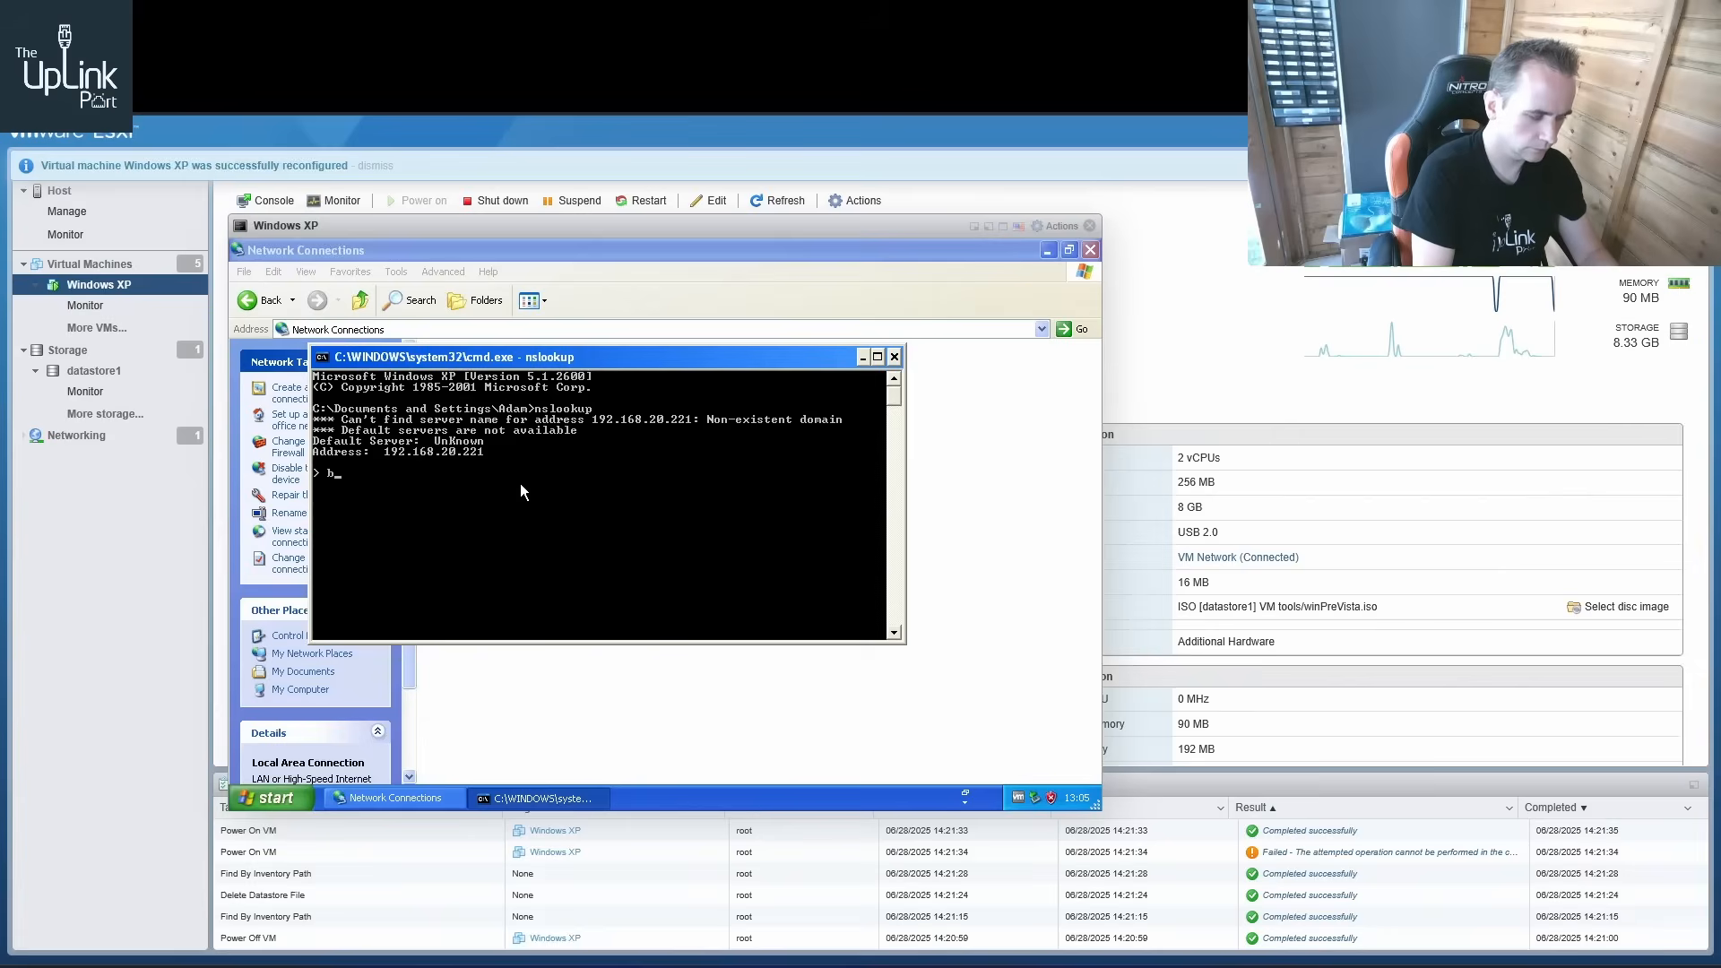
{"action": "type", "text": "bc.co.uk"}
{"action": "key", "text": "Return"}
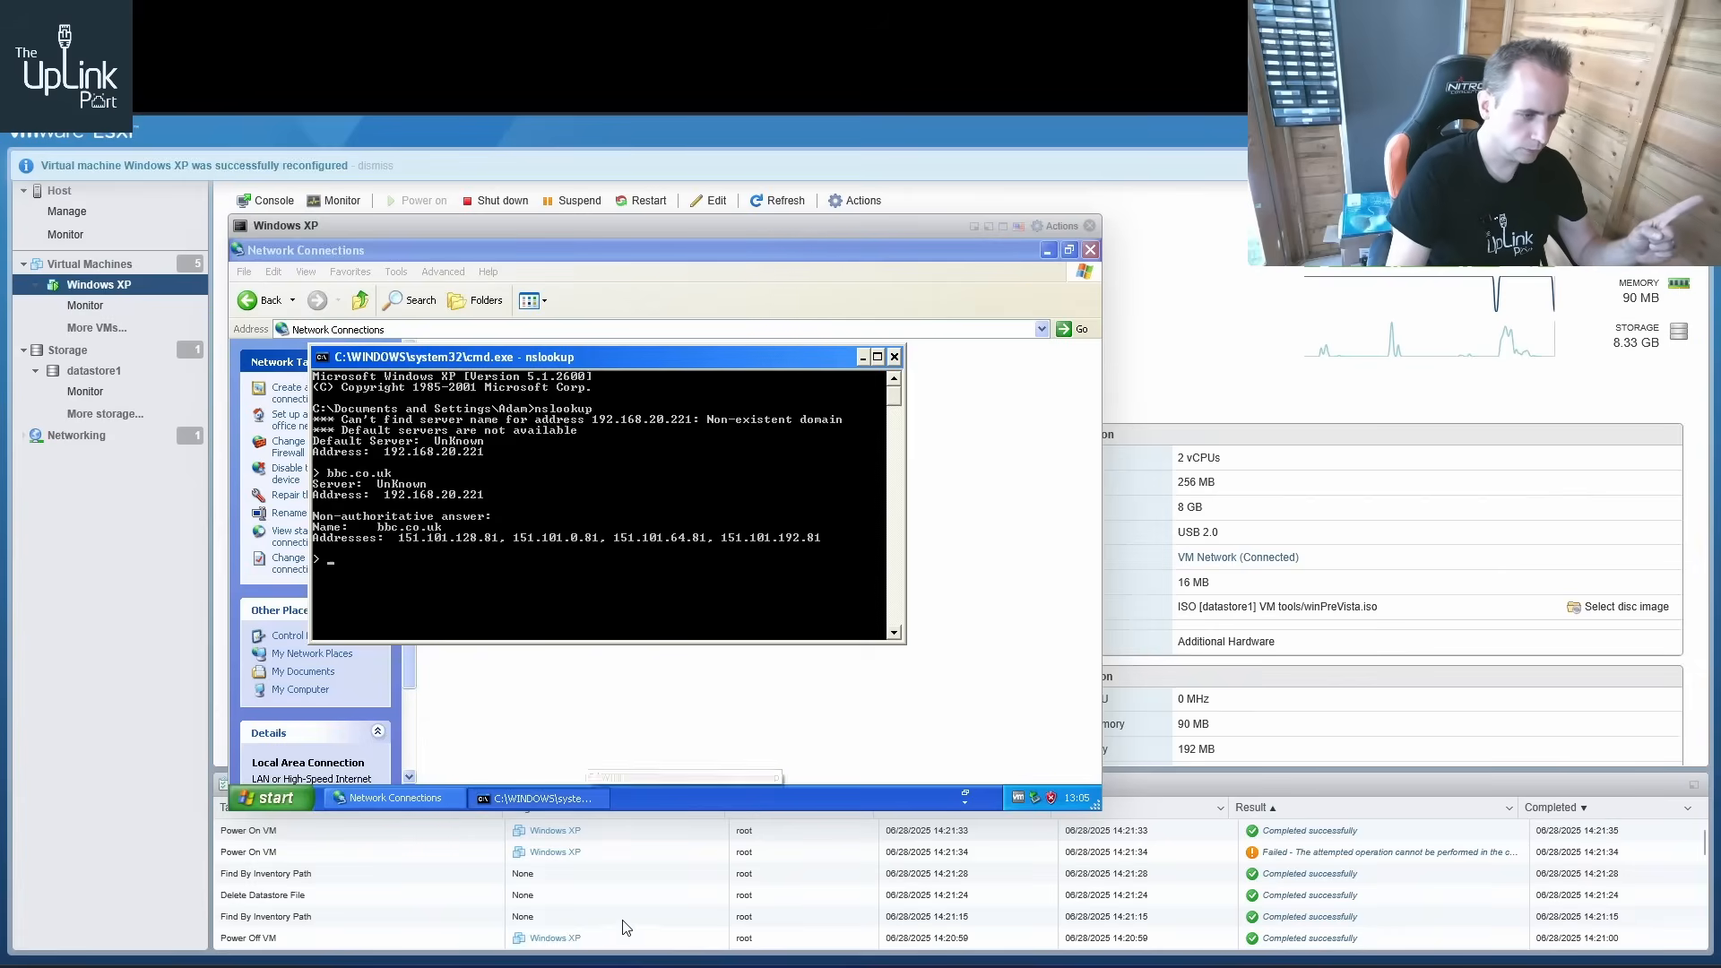
Examine the BIND query log terminal for the XP client's queries, then return to the XP command prompt
{"action": "mouse_move", "coordinate": [625, 966]}
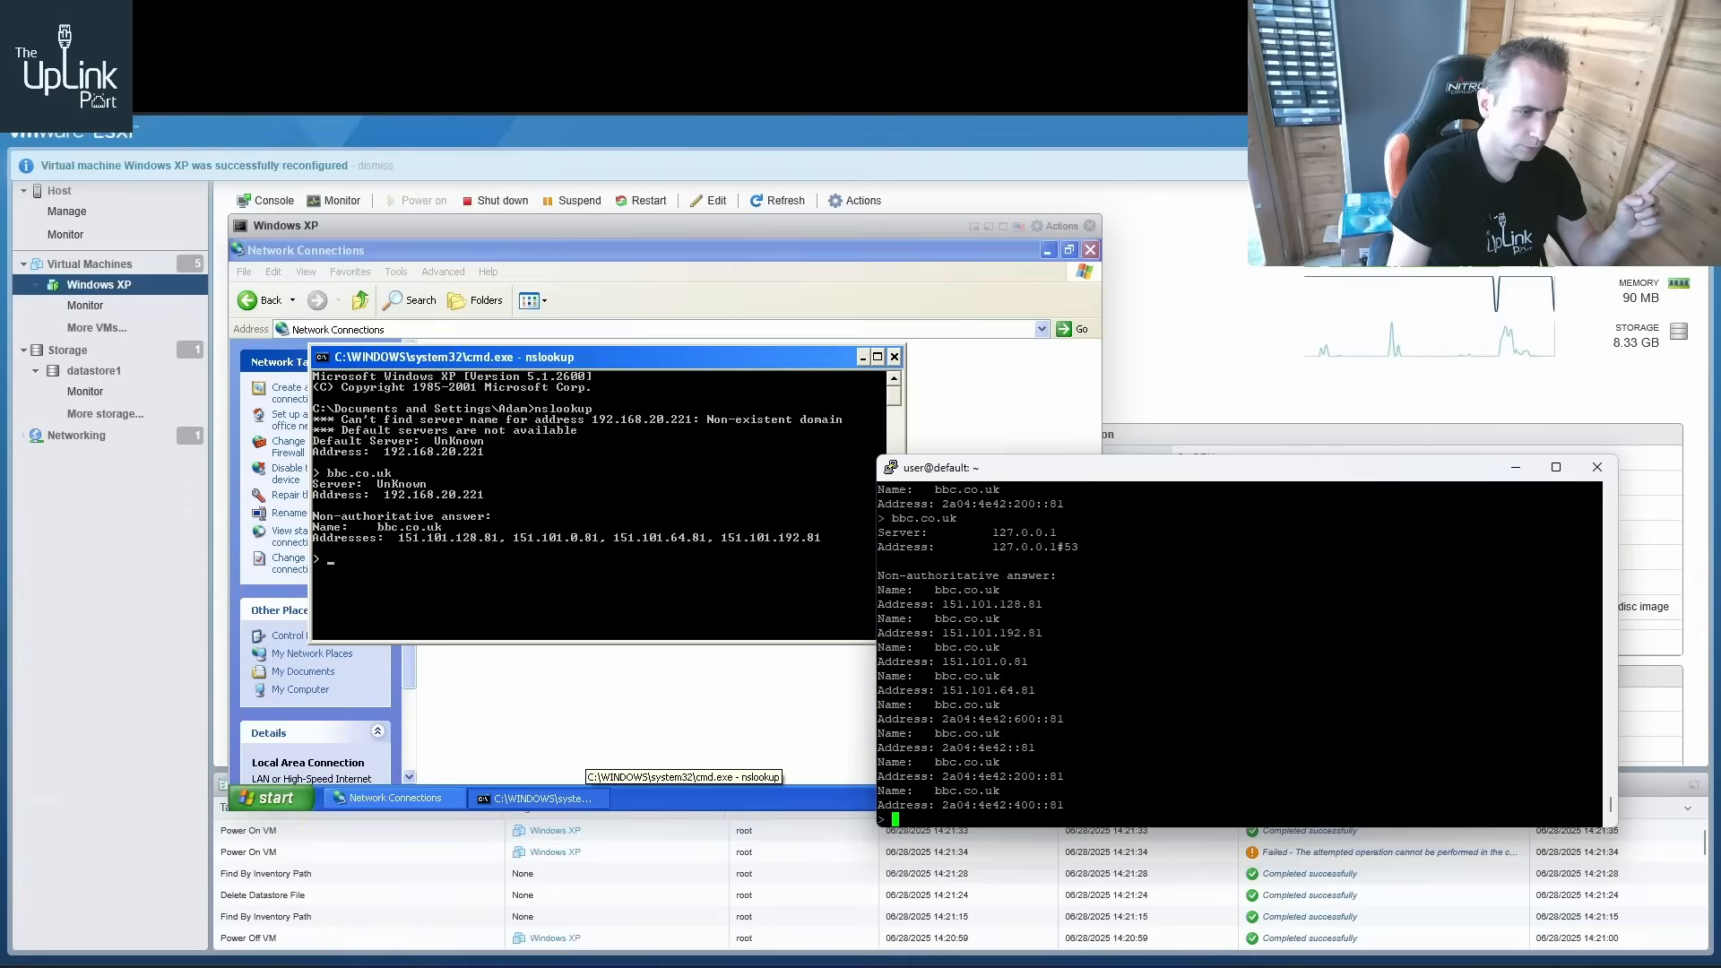
{"action": "left_click", "coordinate": [683, 901]}
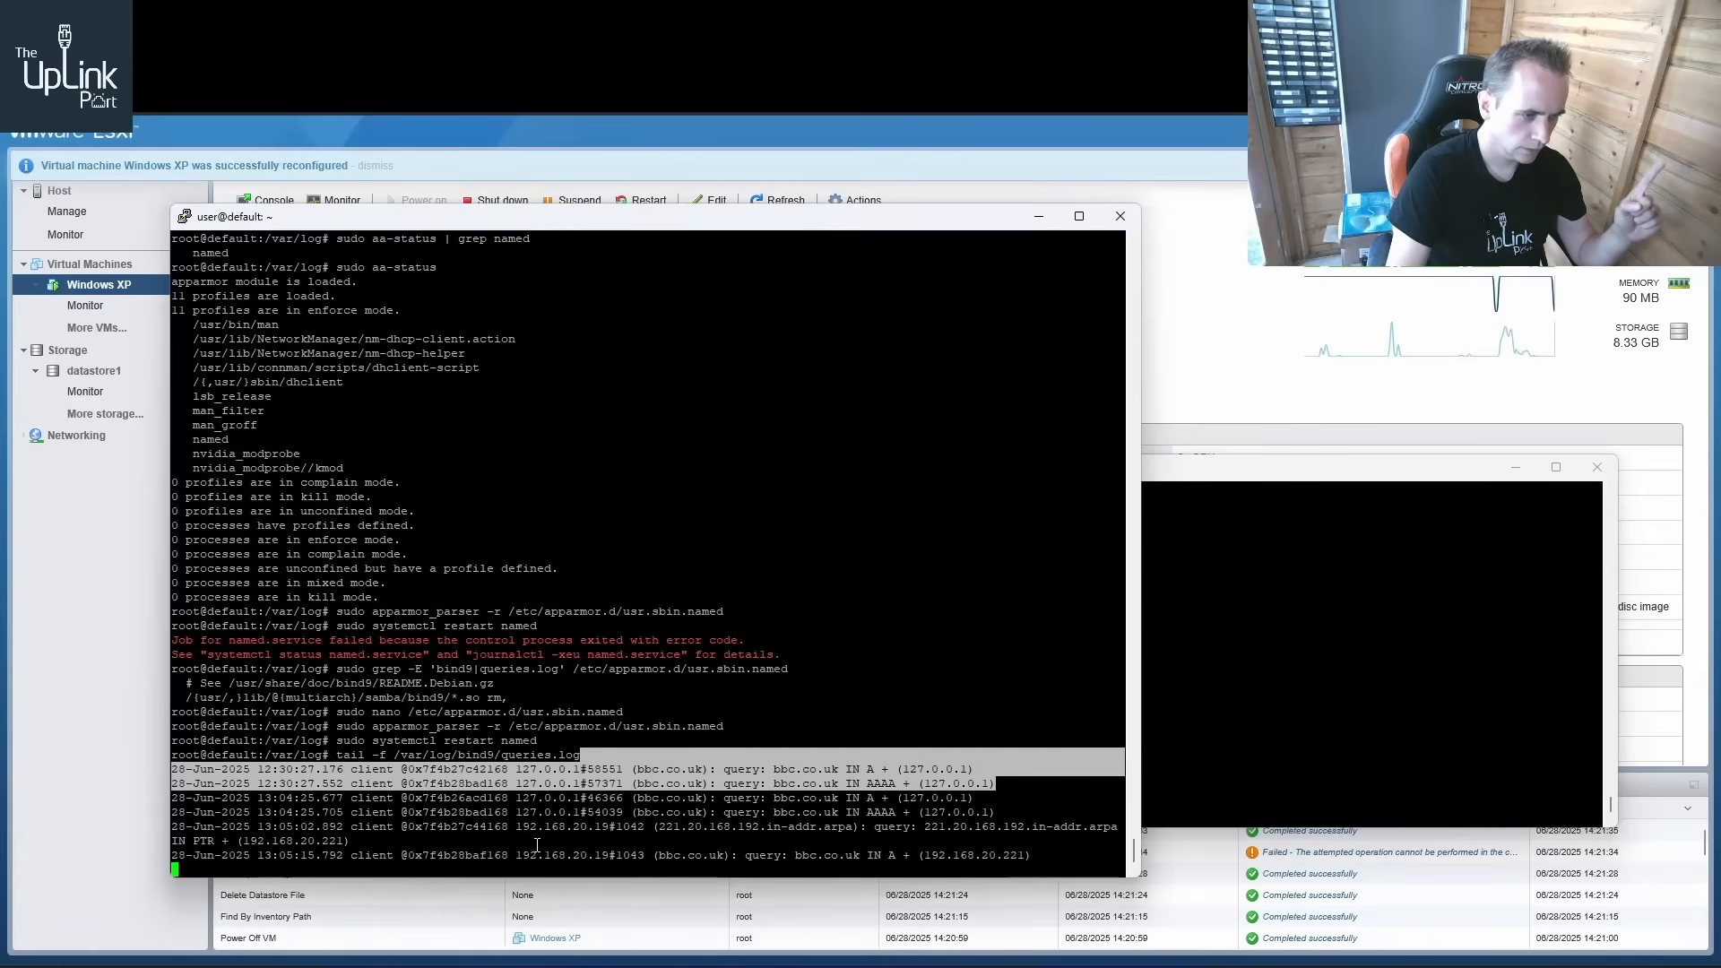
{"action": "left_click_drag", "start_coordinate": [509, 827], "coordinate": [842, 836]}
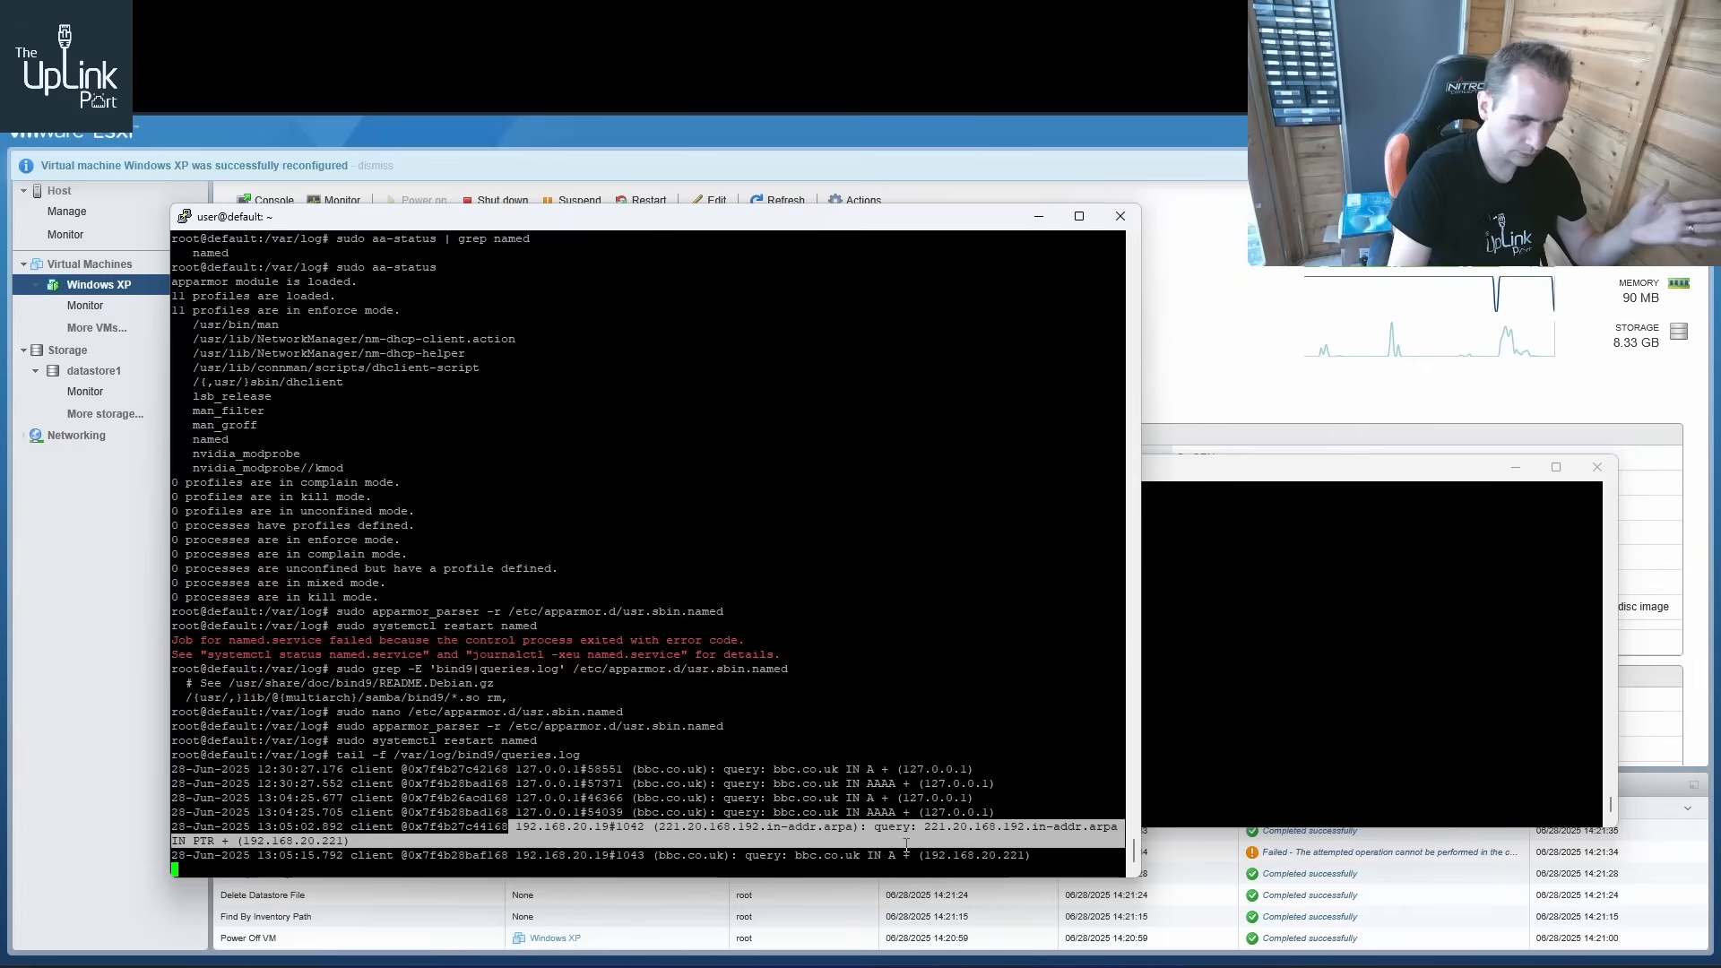
{"action": "left_click_drag", "start_coordinate": [700, 228], "coordinate": [1094, 198]}
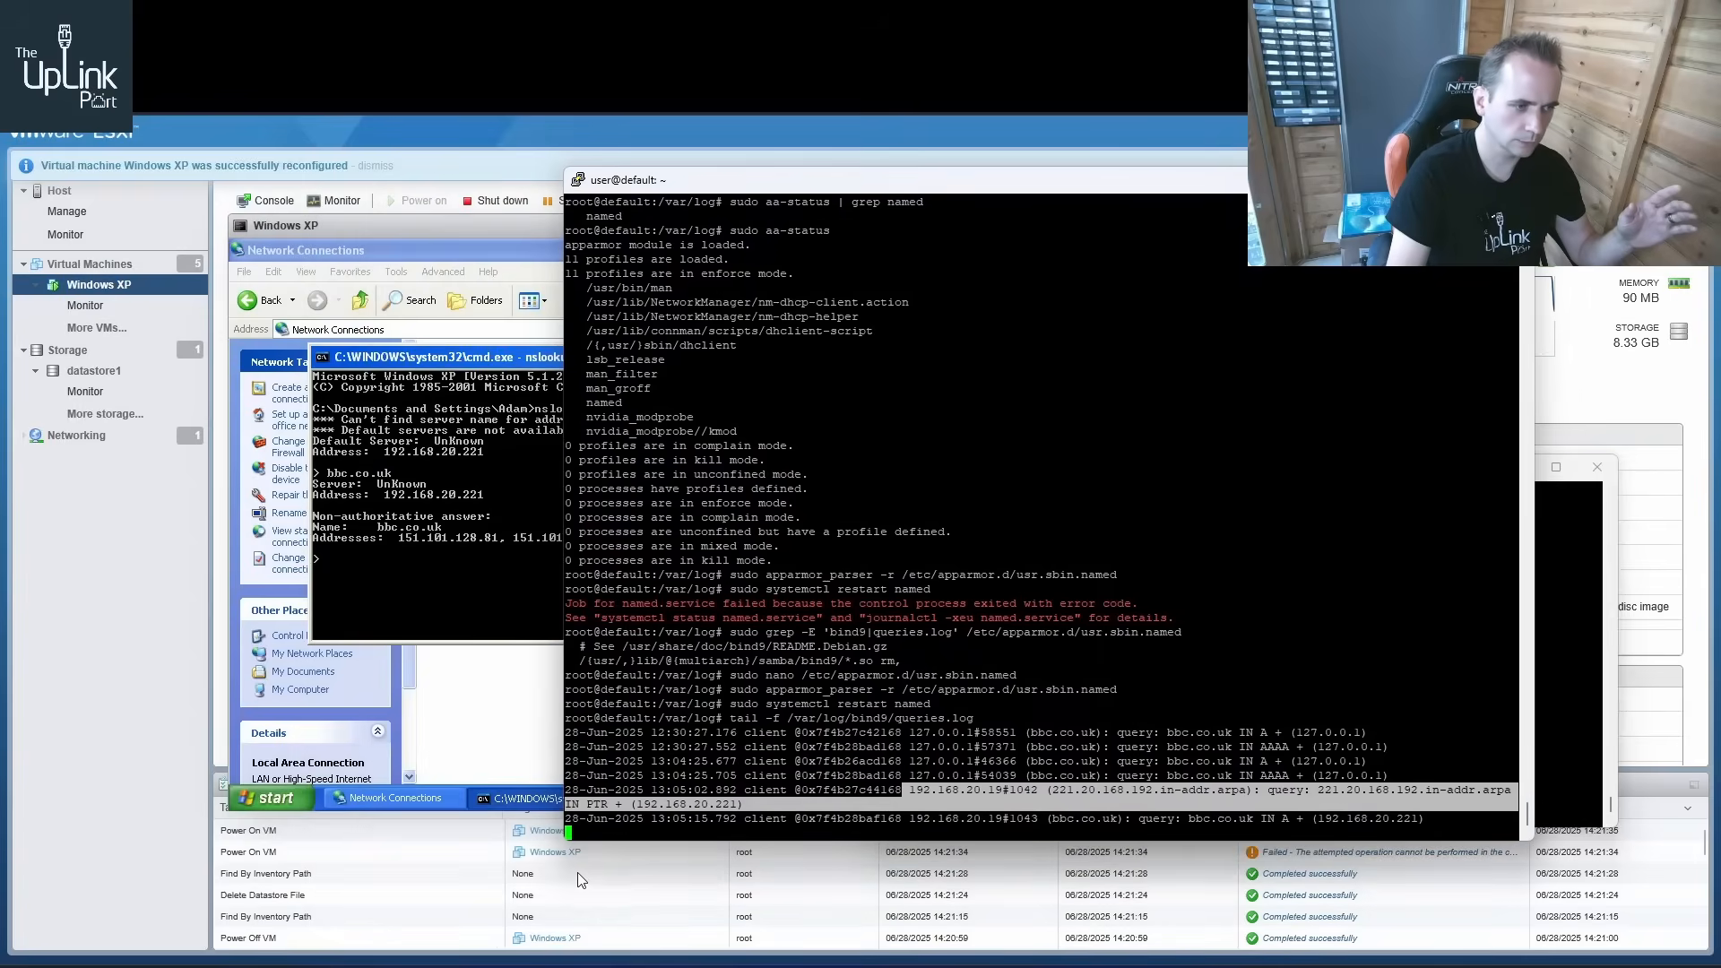
{"action": "left_click_drag", "start_coordinate": [564, 840], "coordinate": [938, 525]}
{"action": "left_click", "coordinate": [821, 534]}
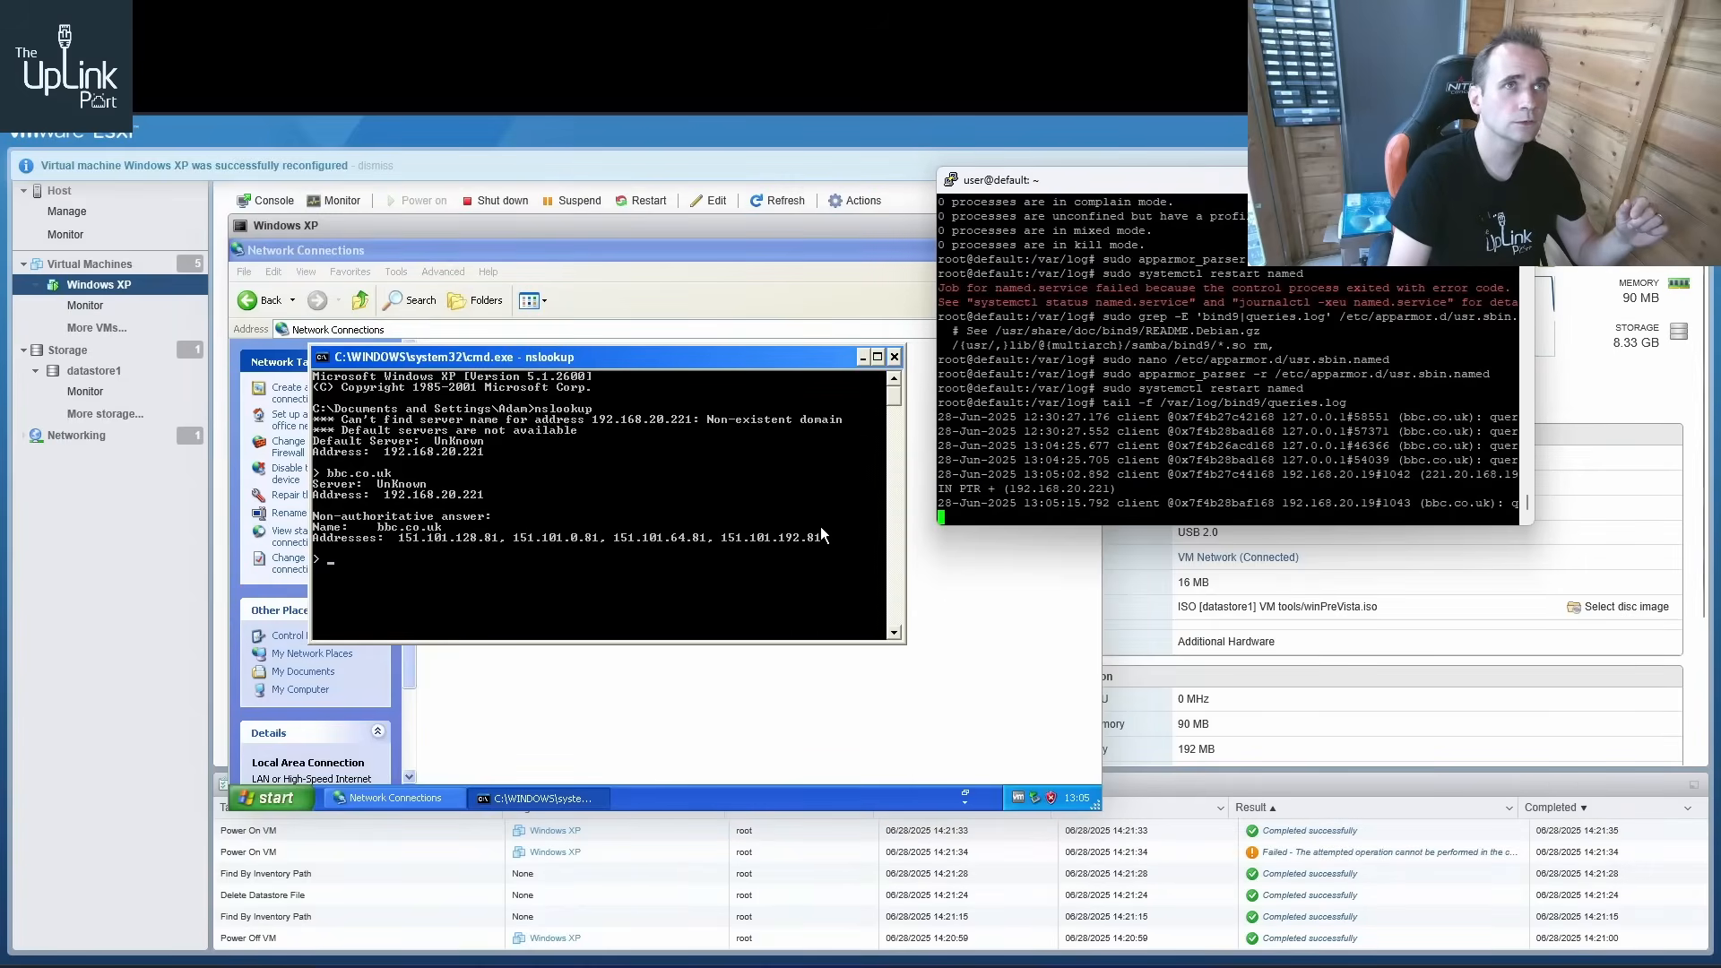
{"action": "left_click", "coordinate": [777, 544]}
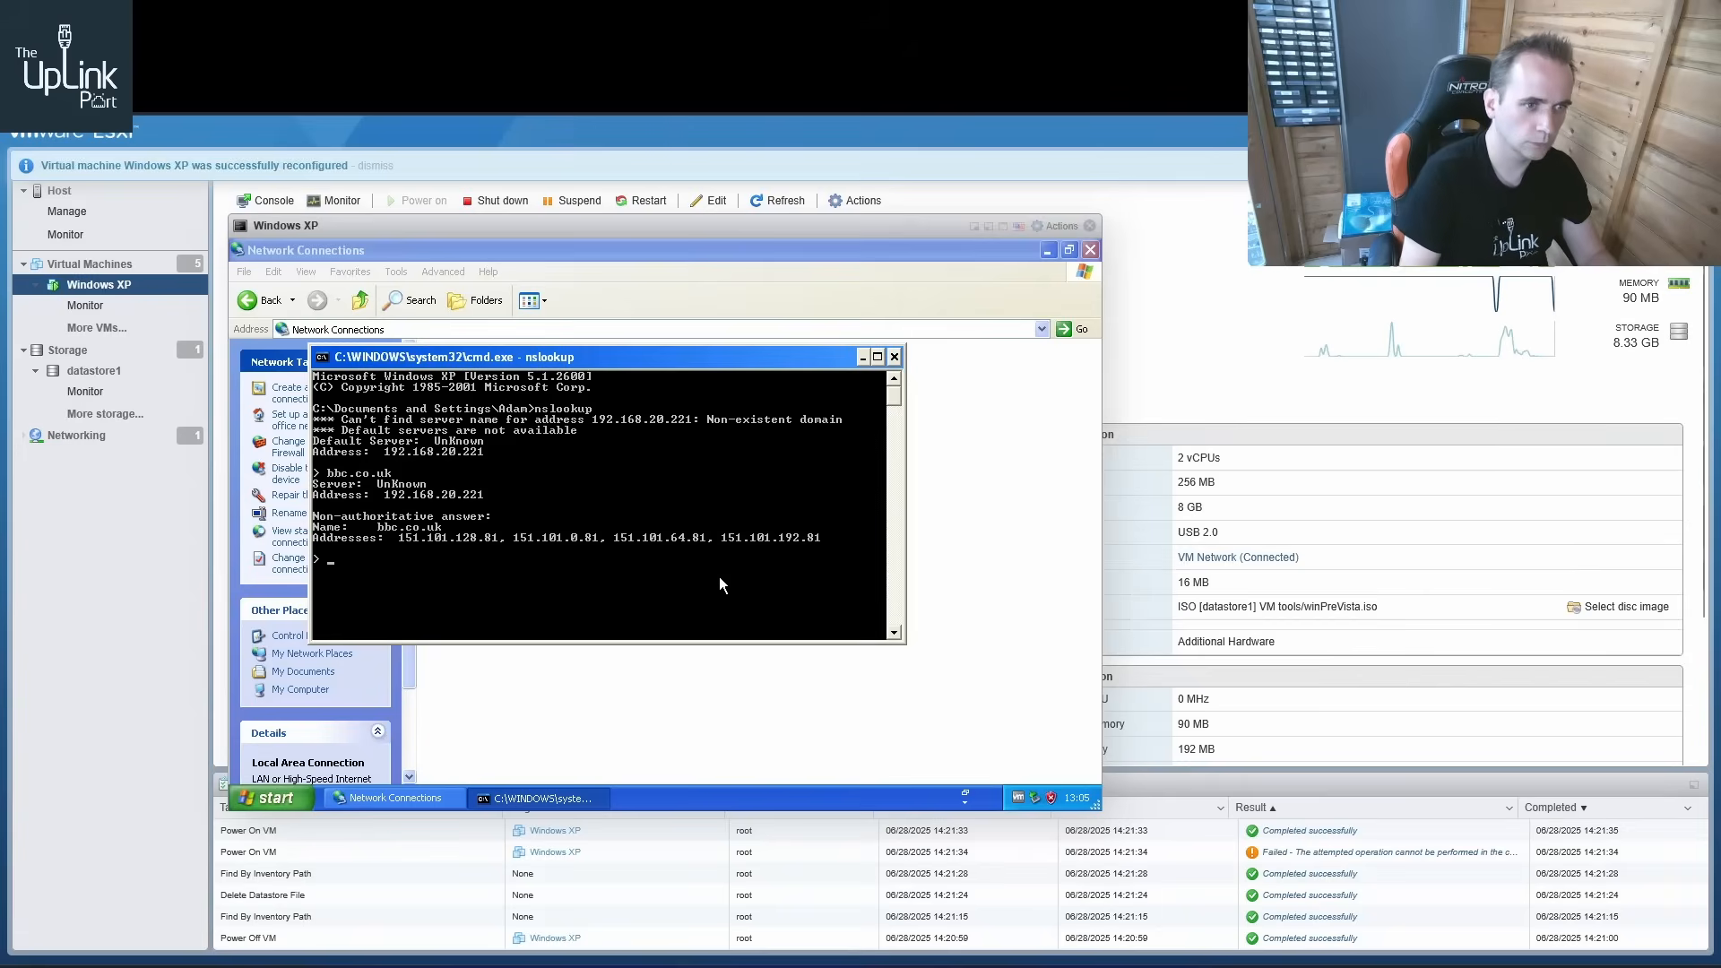
Look up di.fm from the XP nslookup prompt and check the query log terminal for it
{"action": "mouse_move", "coordinate": [587, 911]}
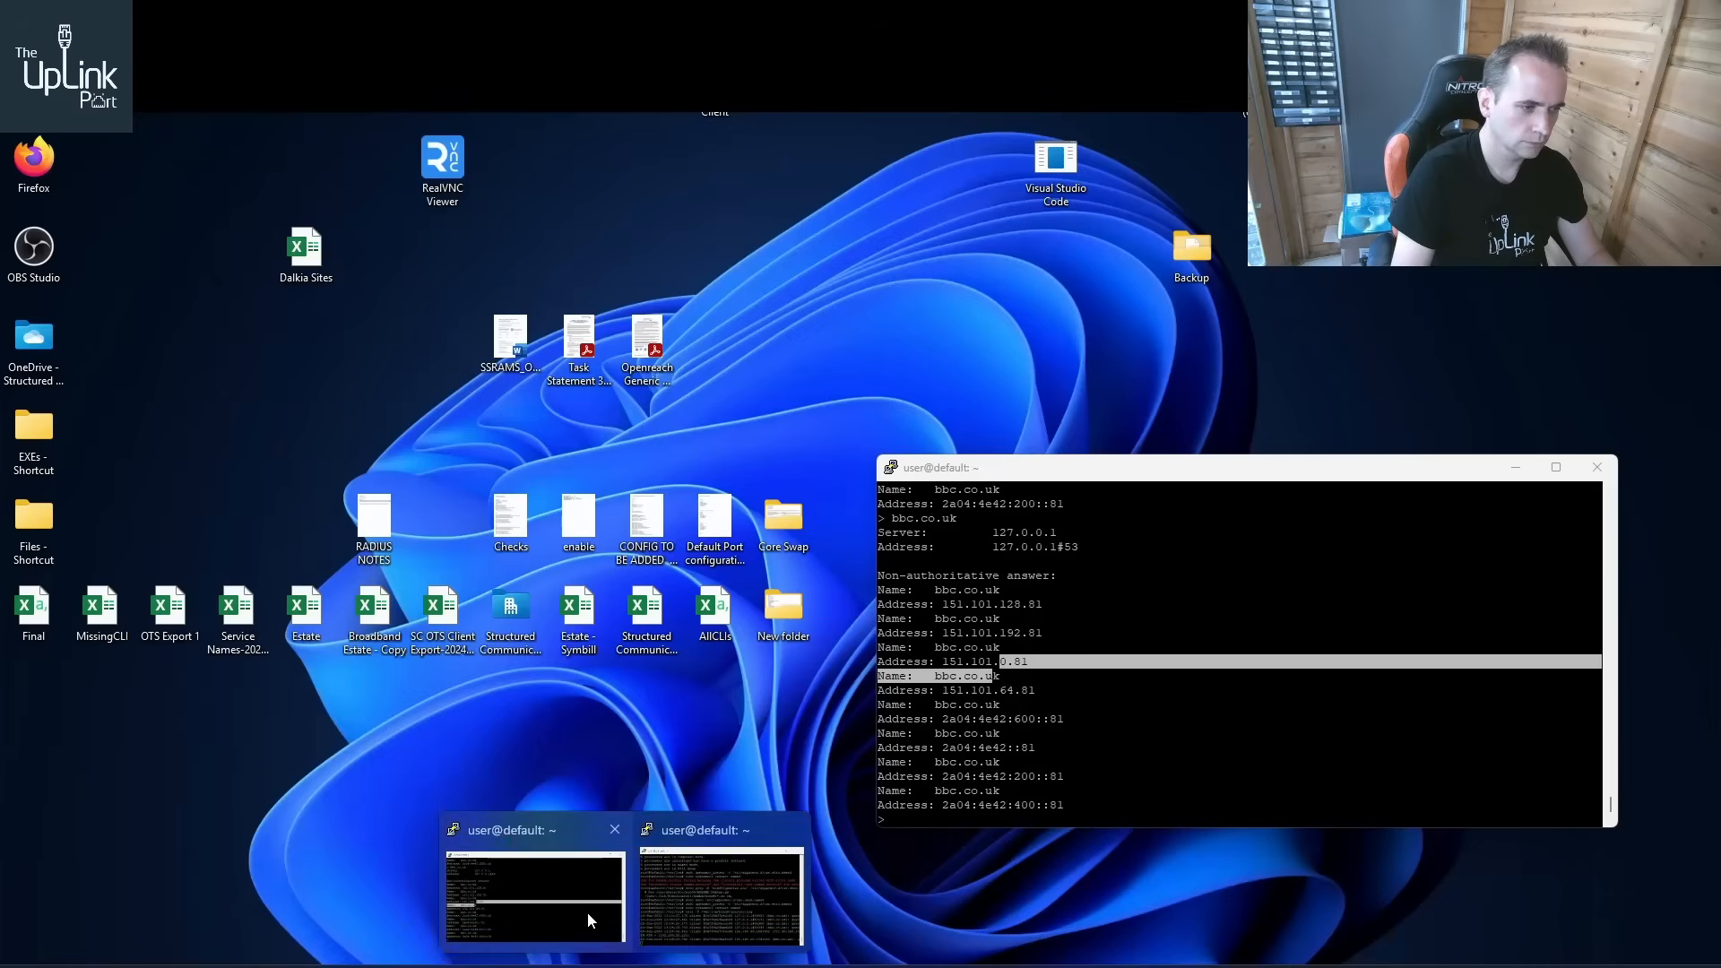
{"action": "left_click", "coordinate": [595, 910]}
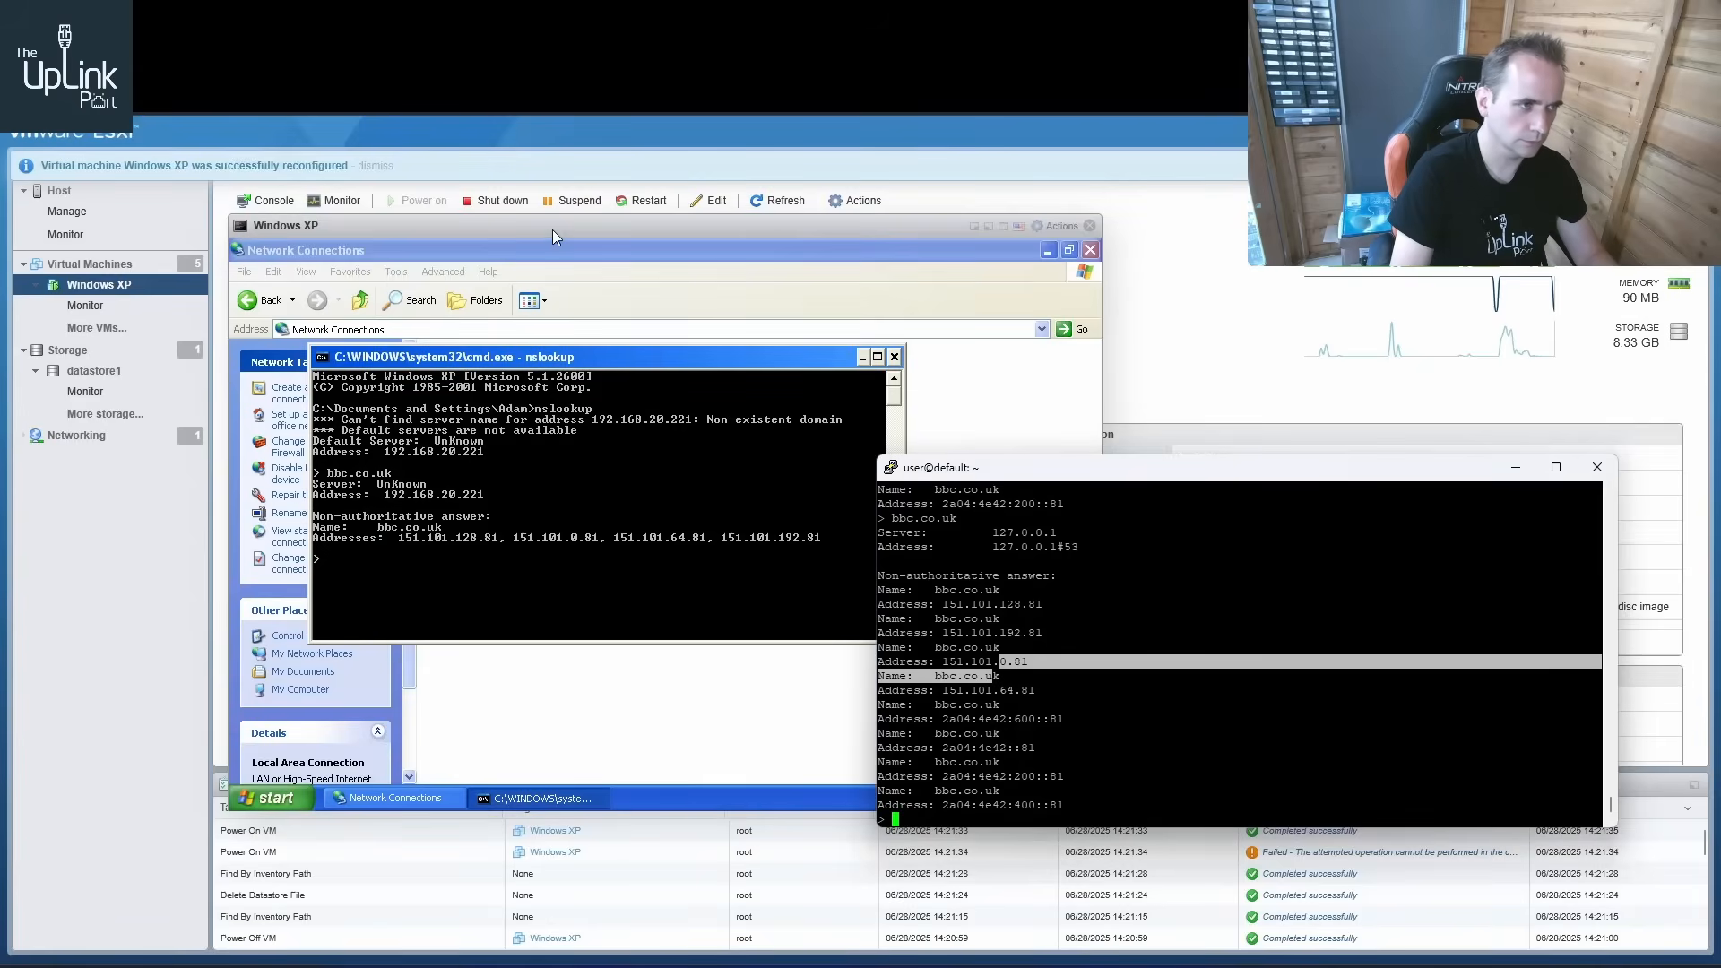
{"action": "left_click", "coordinate": [514, 482]}
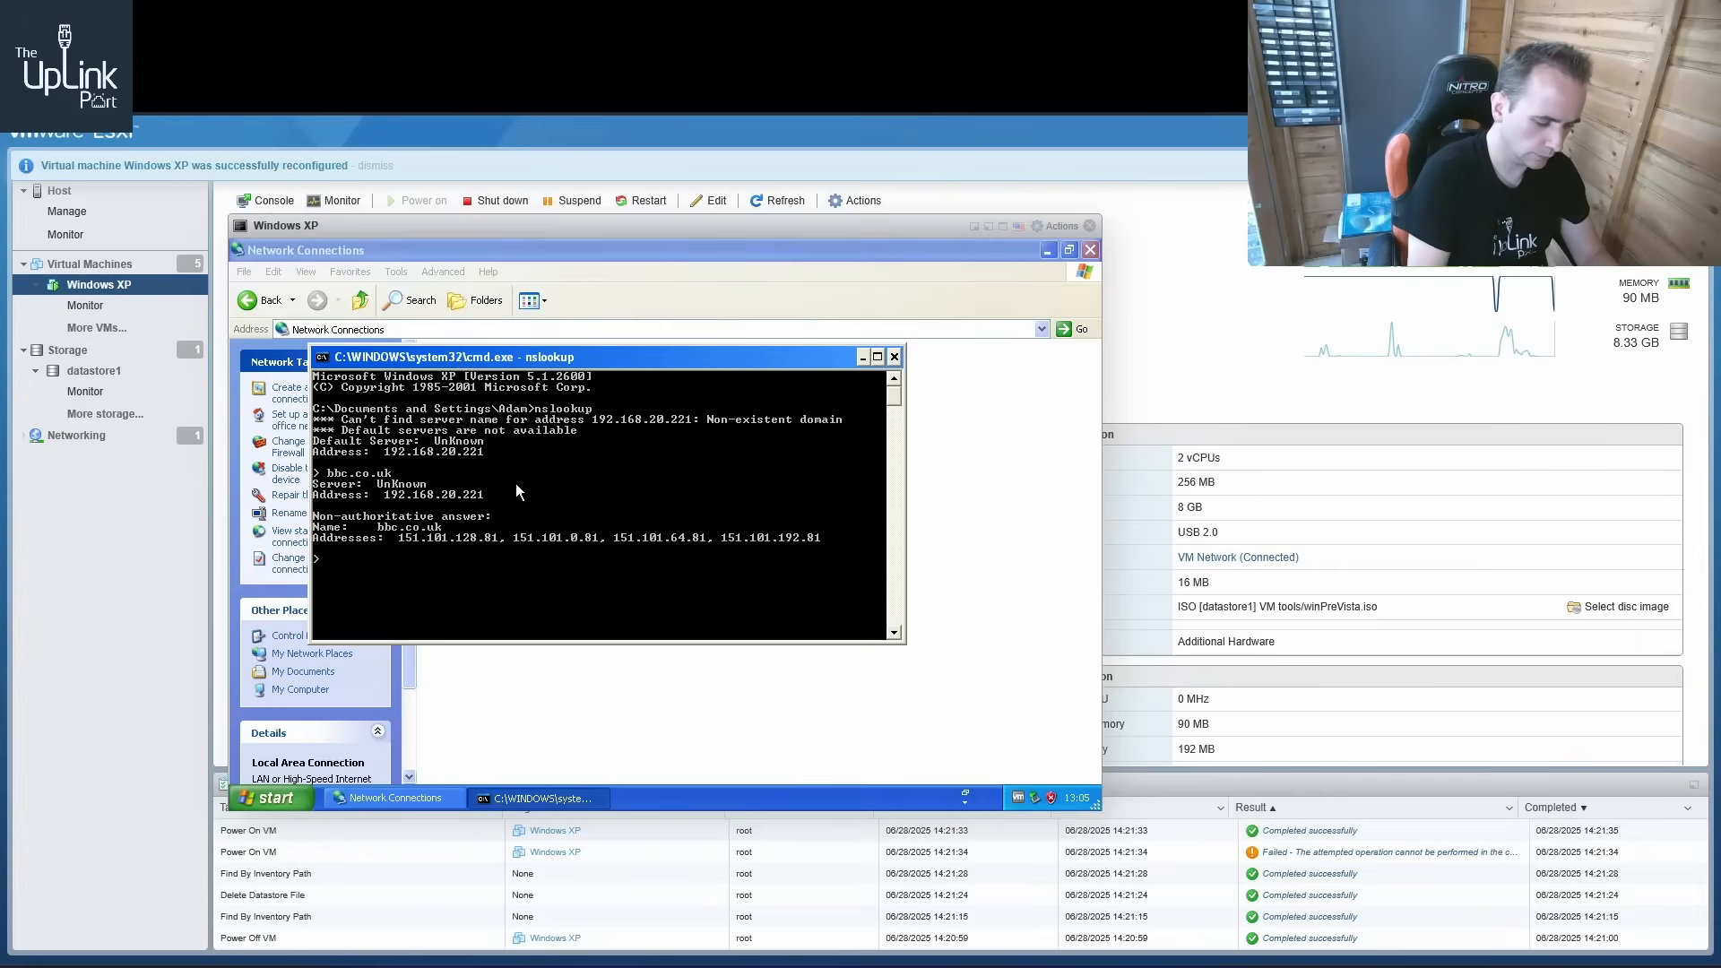
{"action": "type", "text": "di.fm"}
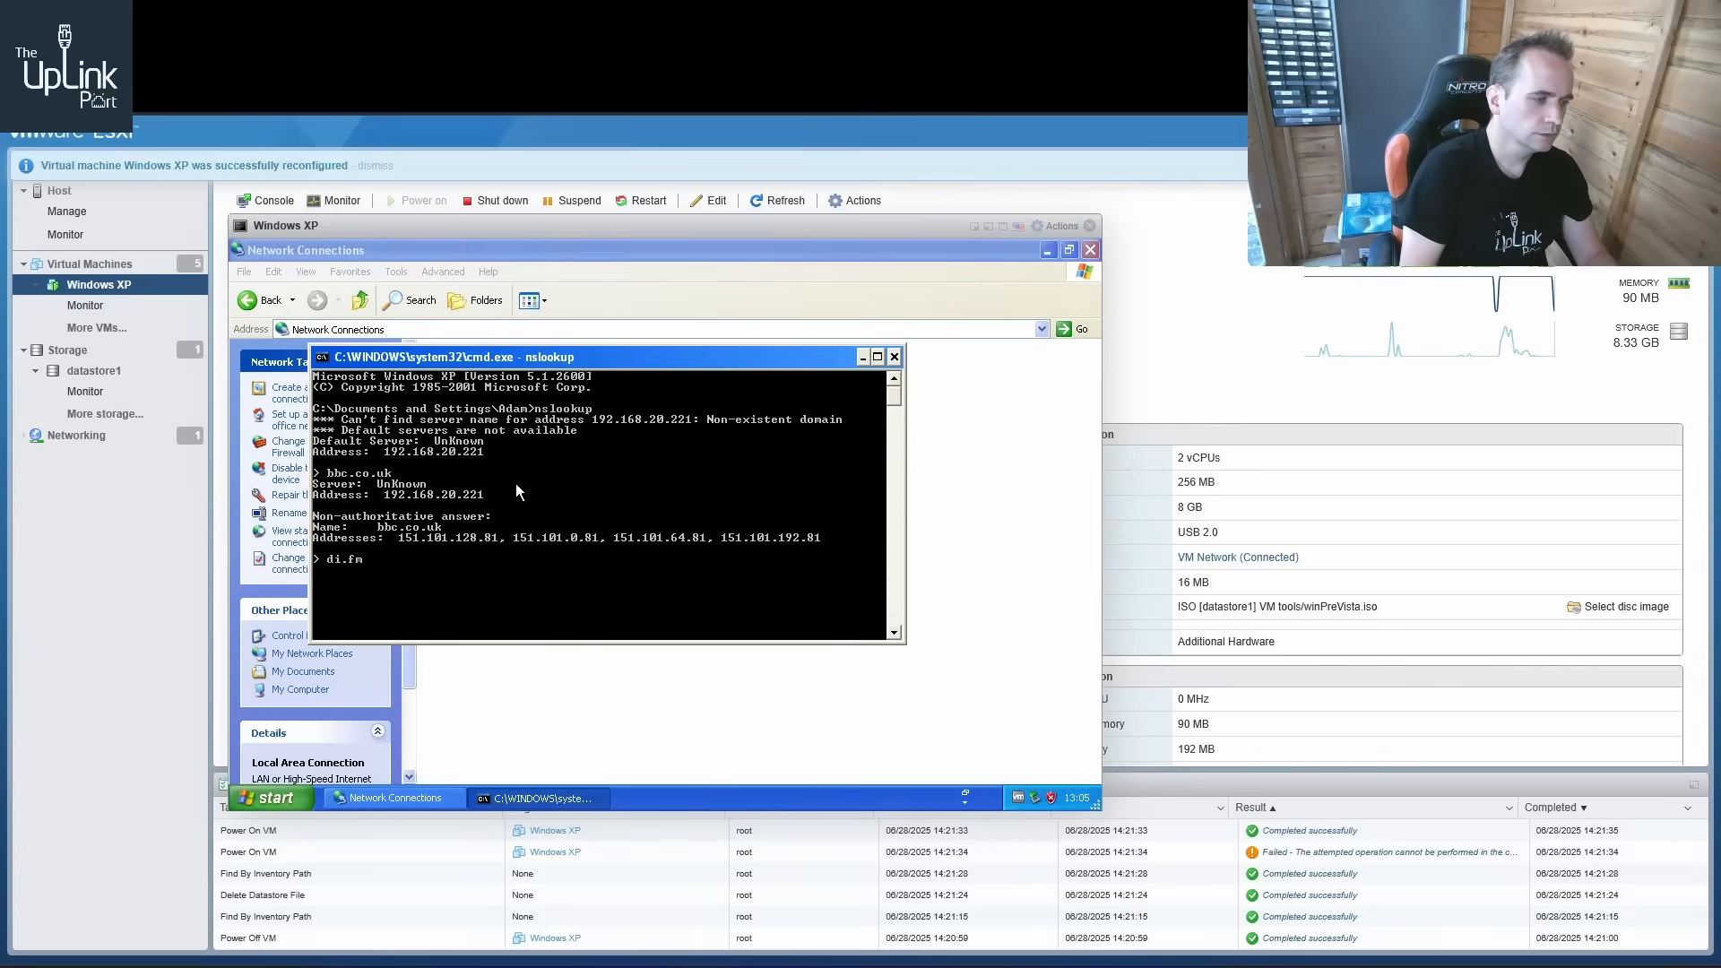
{"action": "key", "text": "Return"}
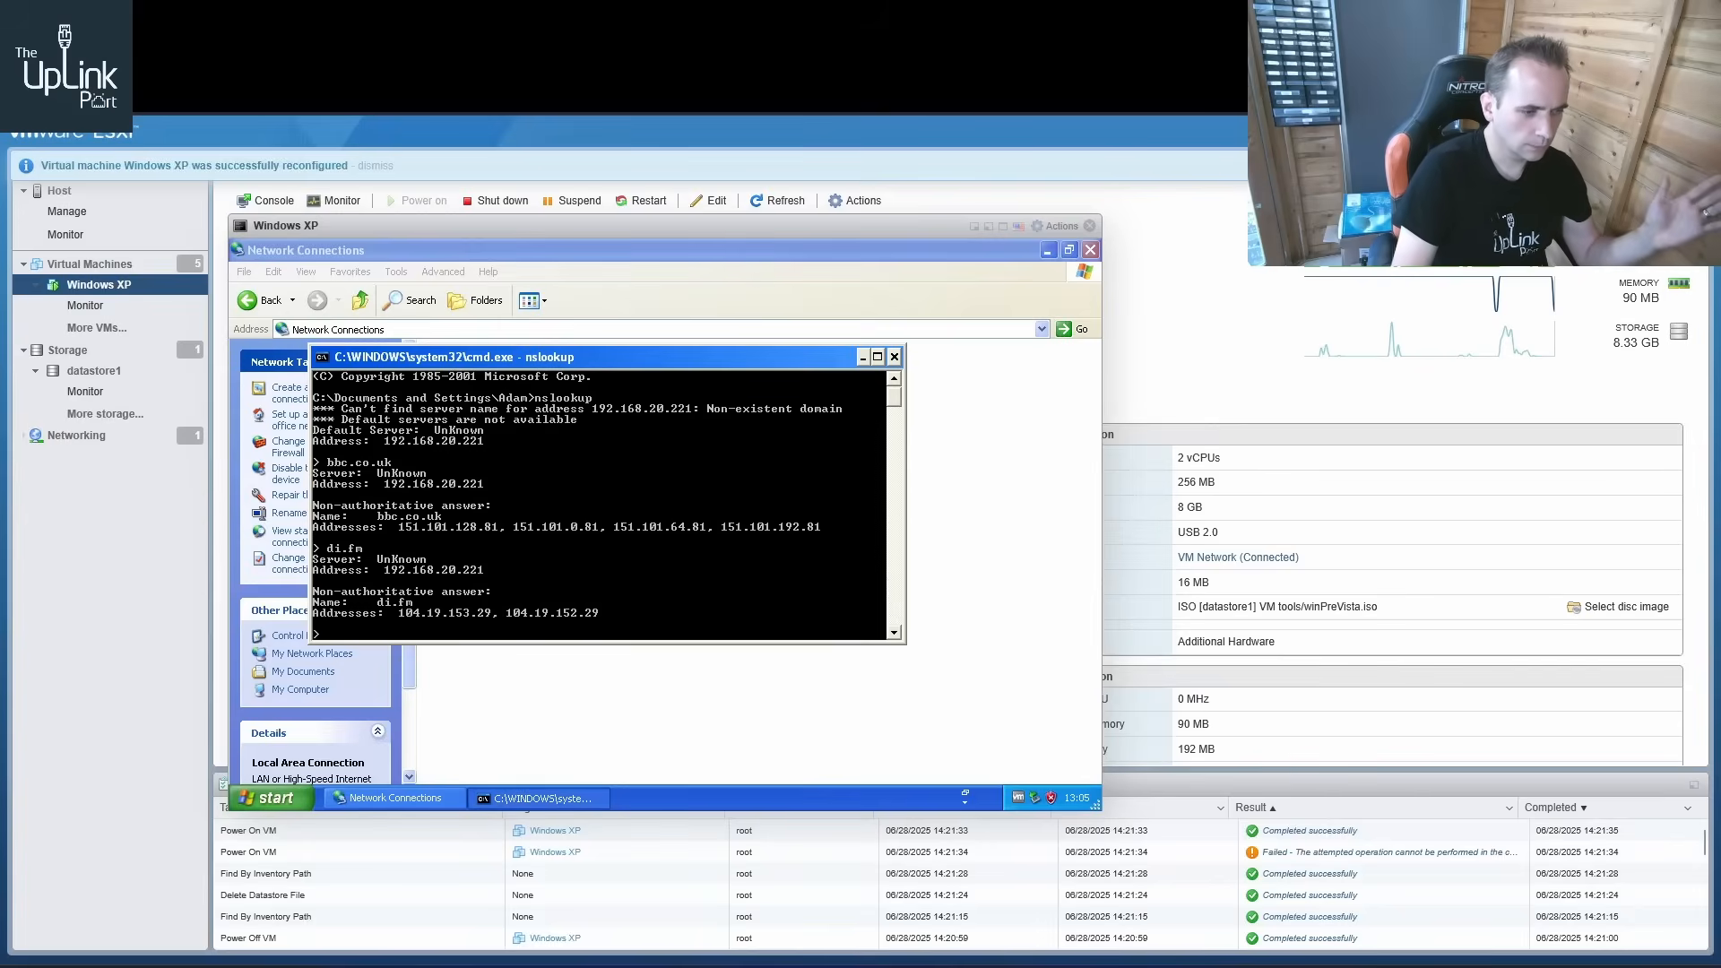
{"action": "mouse_move", "coordinate": [625, 961]}
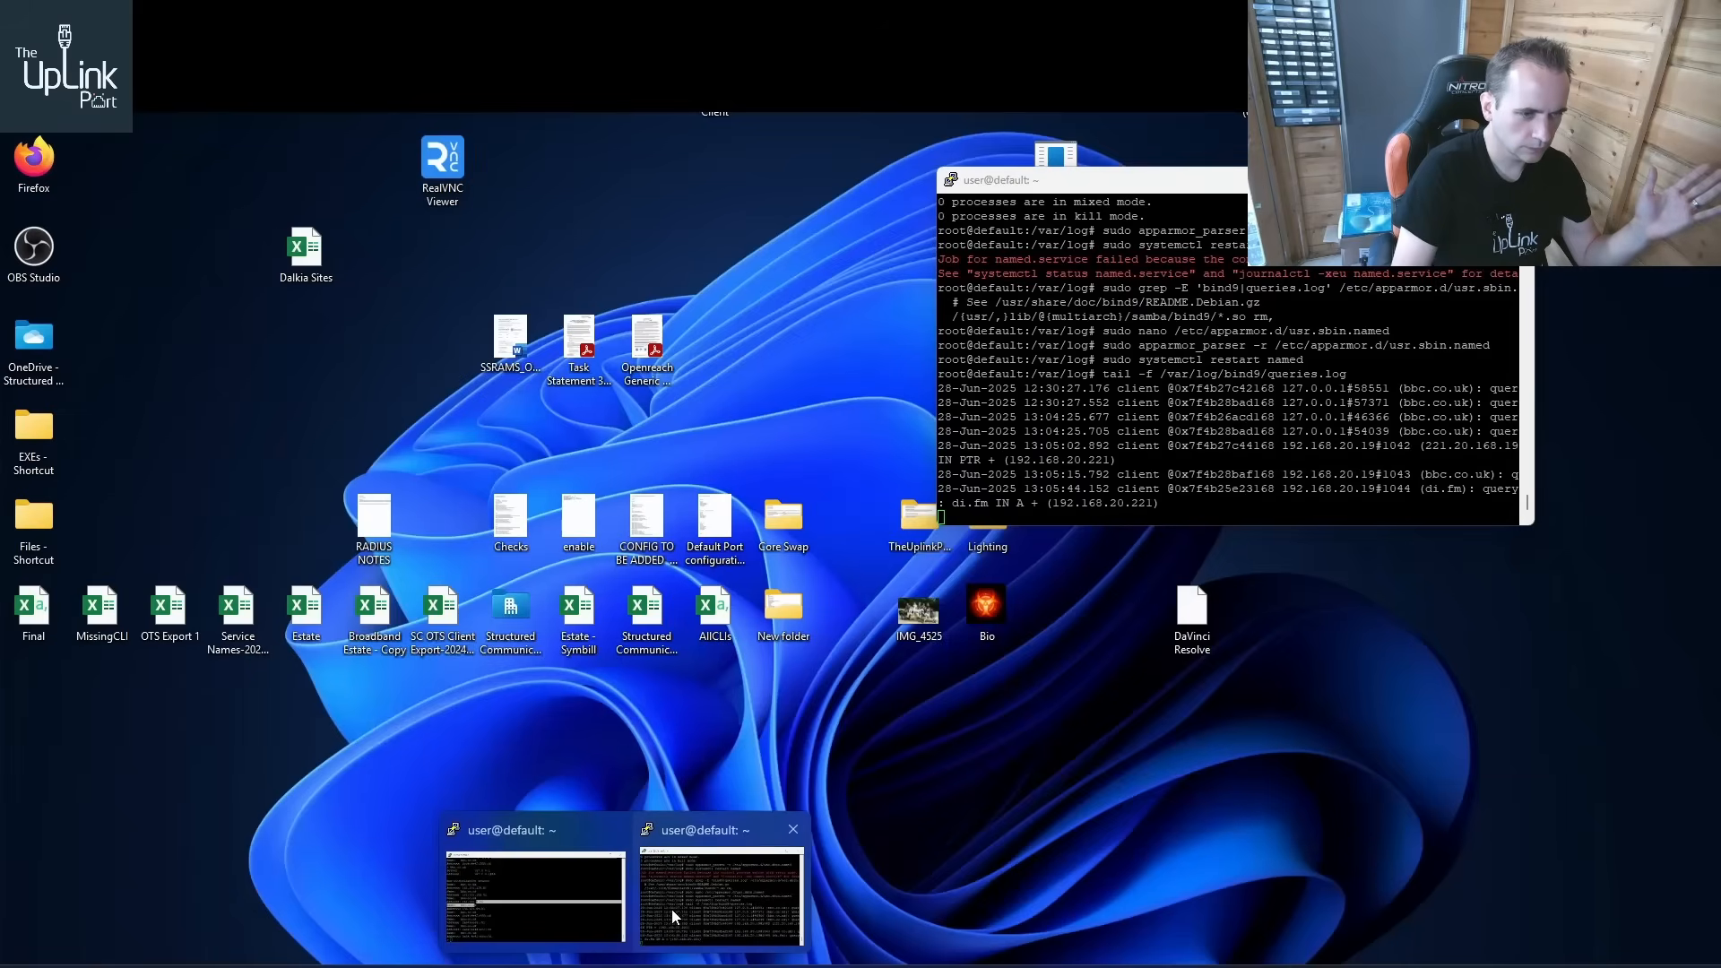
{"action": "left_click", "coordinate": [670, 908]}
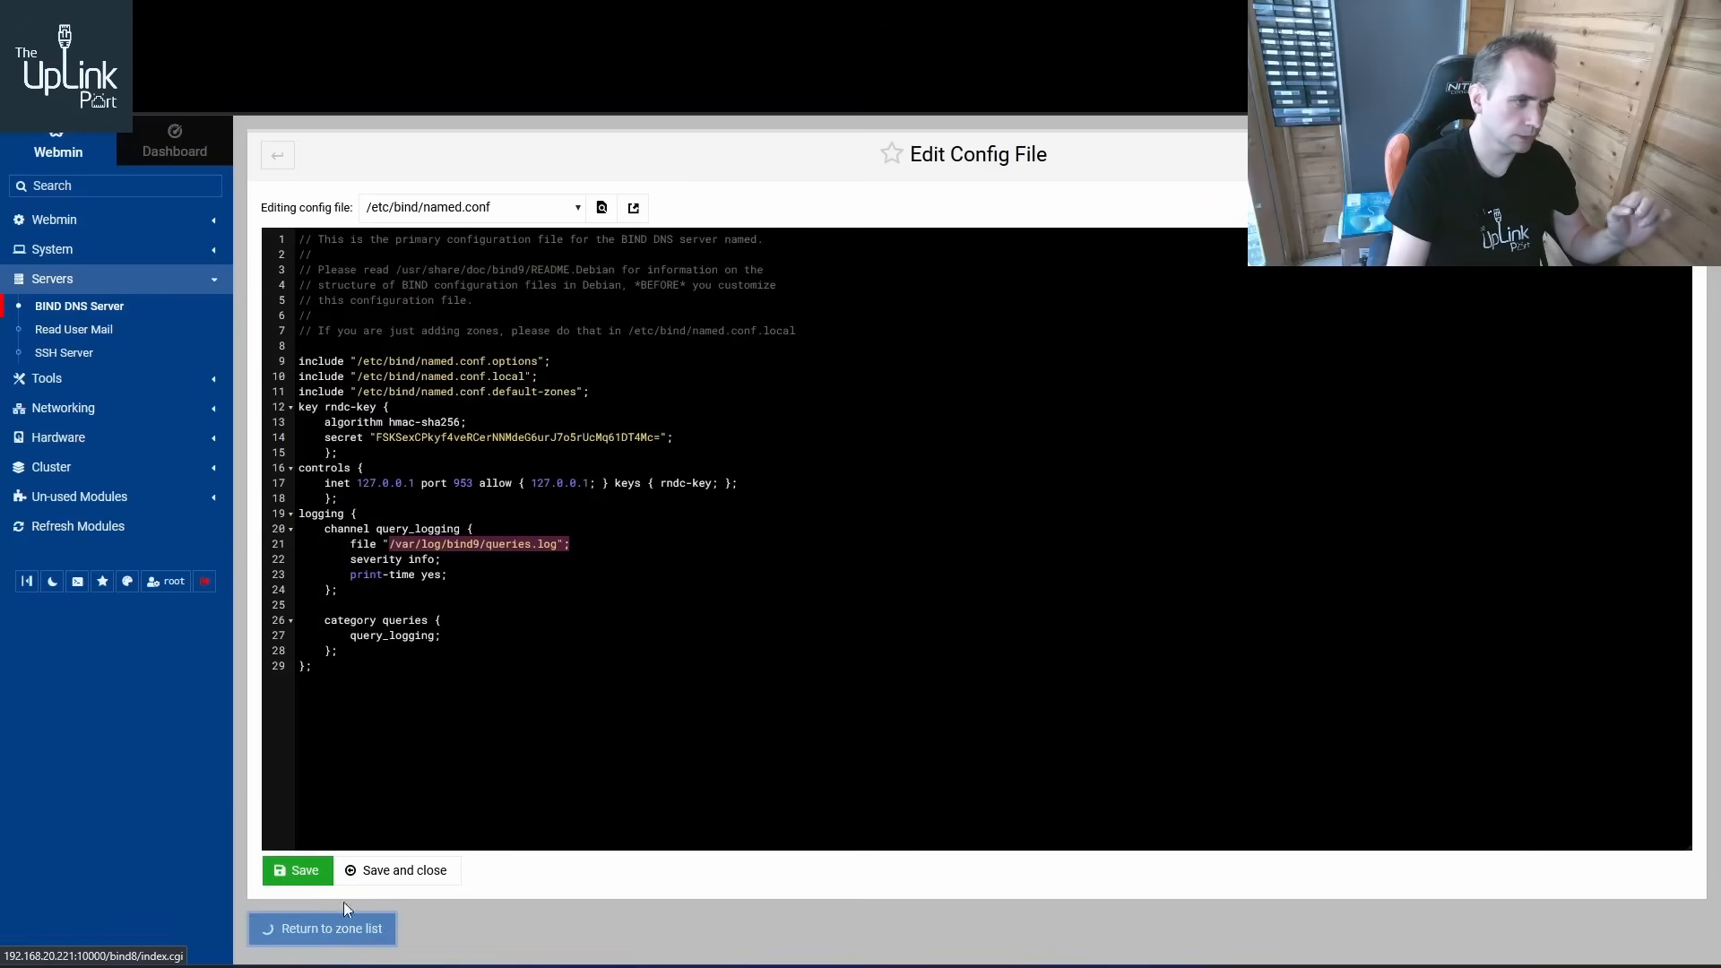
Change the allowed recursive query network to 192.168.30.0/24 in Addresses and Topology, save, and restart BIND
{"action": "left_click", "coordinate": [327, 929]}
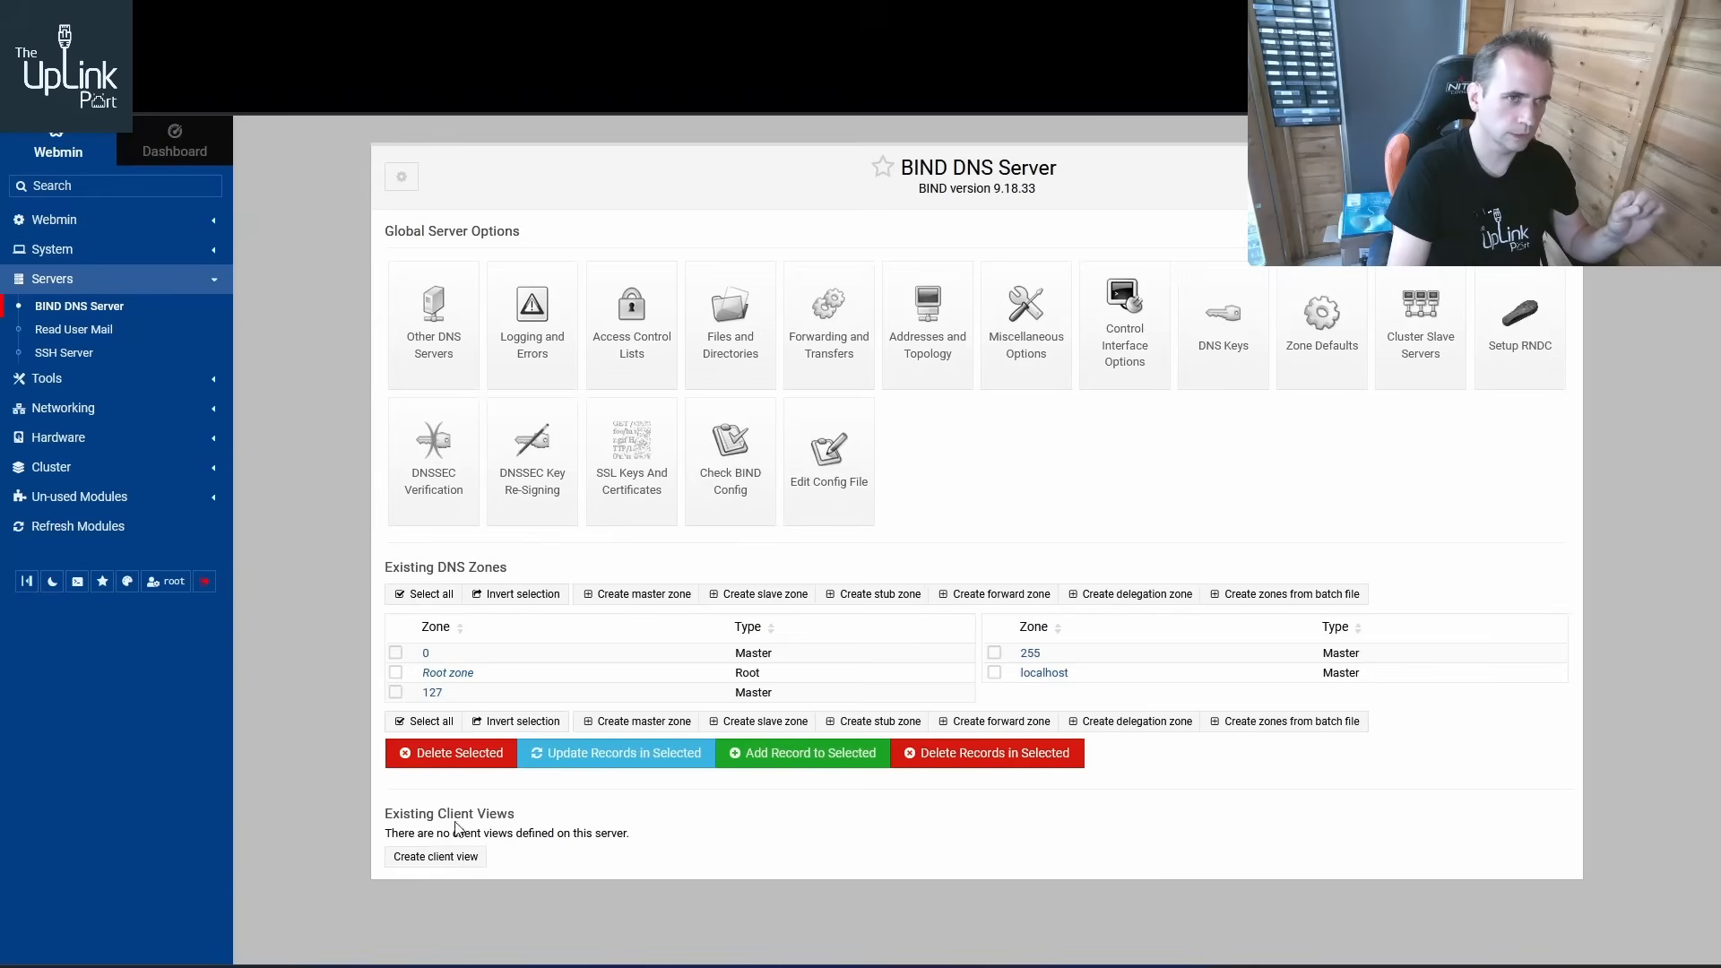
{"action": "left_click", "coordinate": [889, 352]}
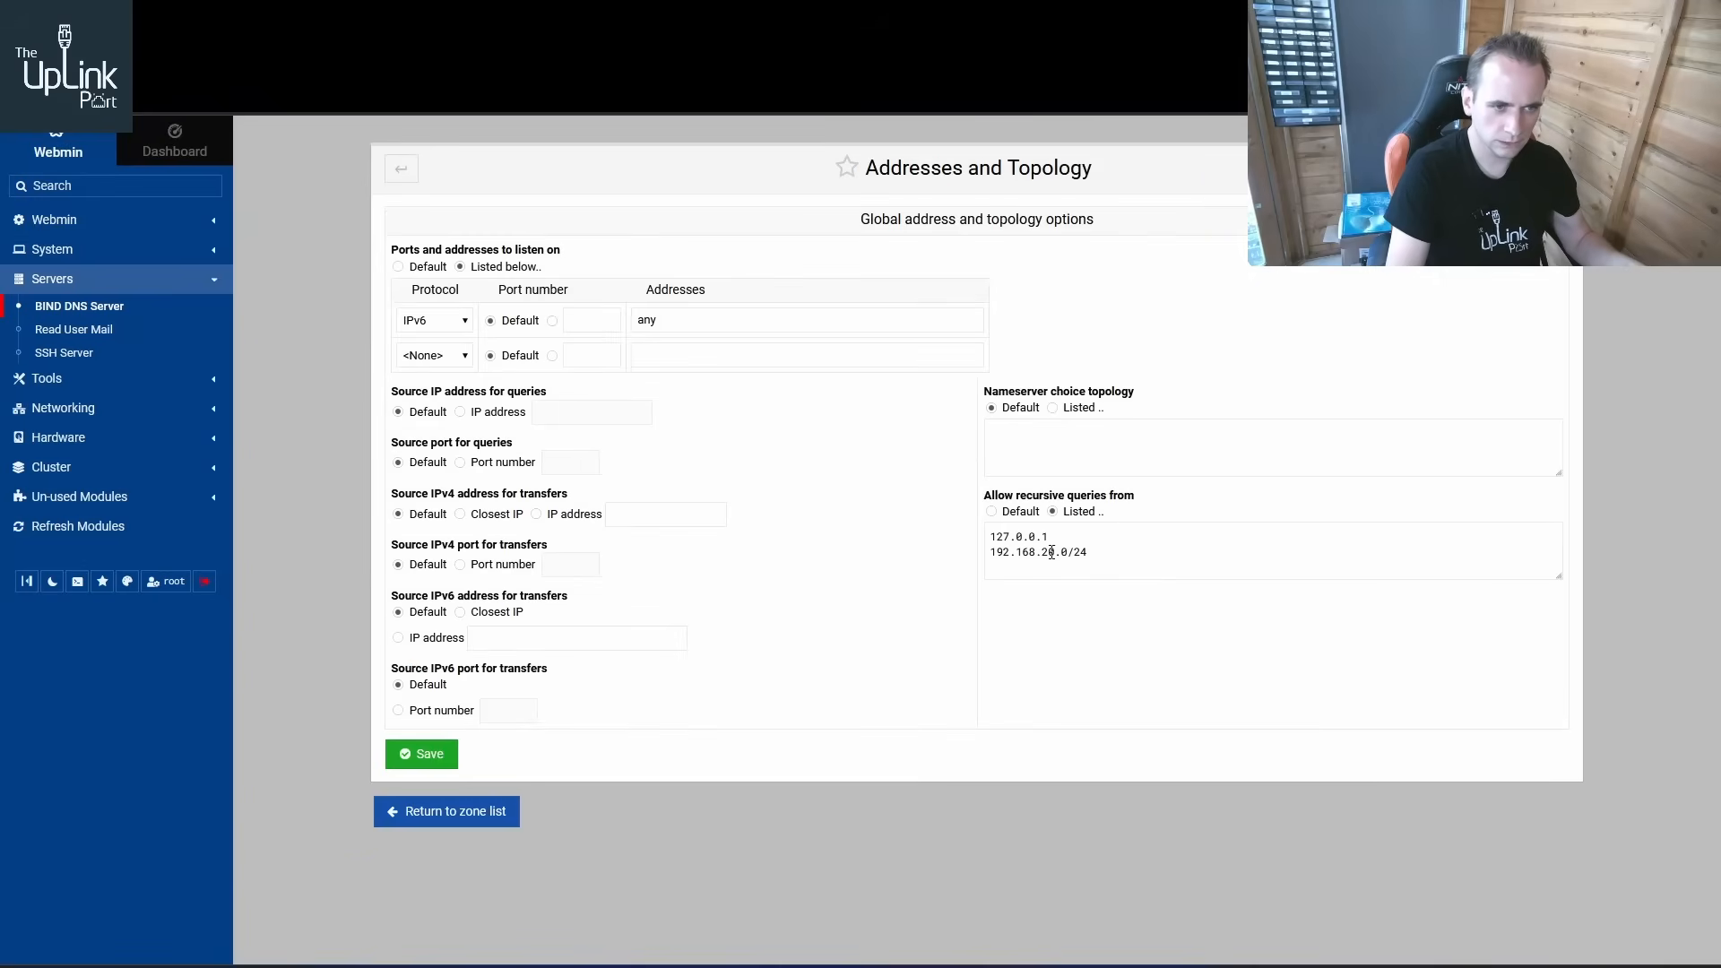
{"action": "left_click", "coordinate": [1049, 553]}
{"action": "key", "text": "BackSpace"}
{"action": "type", "text": "3"}
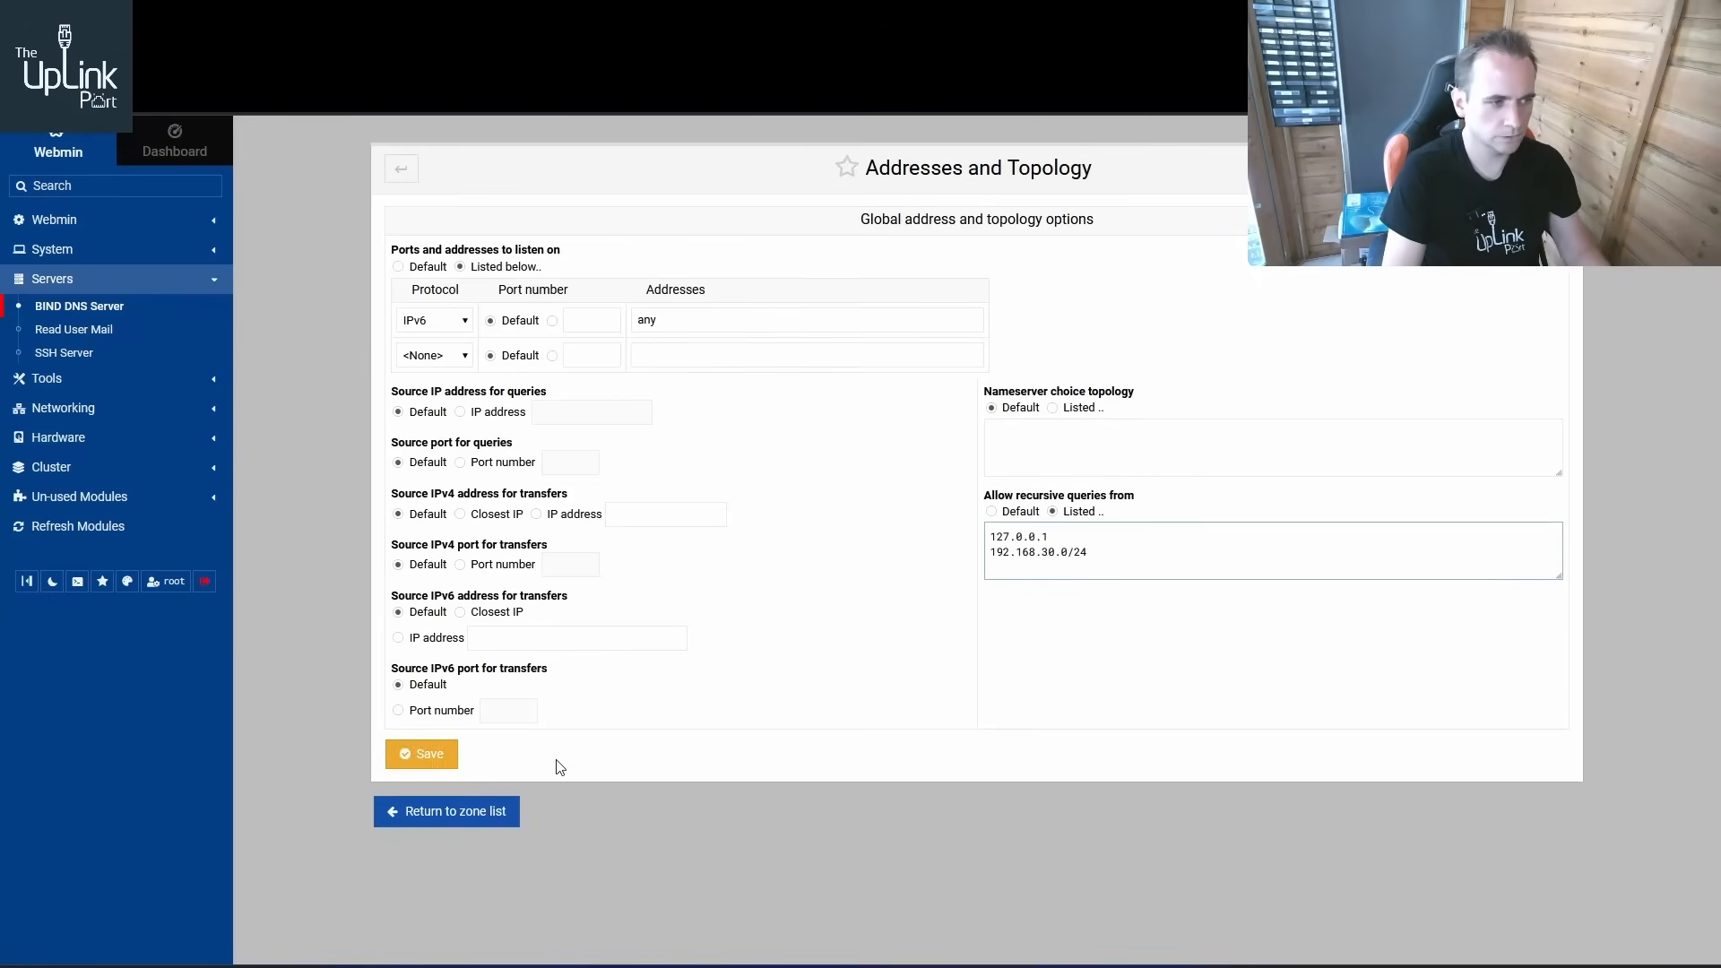
{"action": "left_click", "coordinate": [423, 754]}
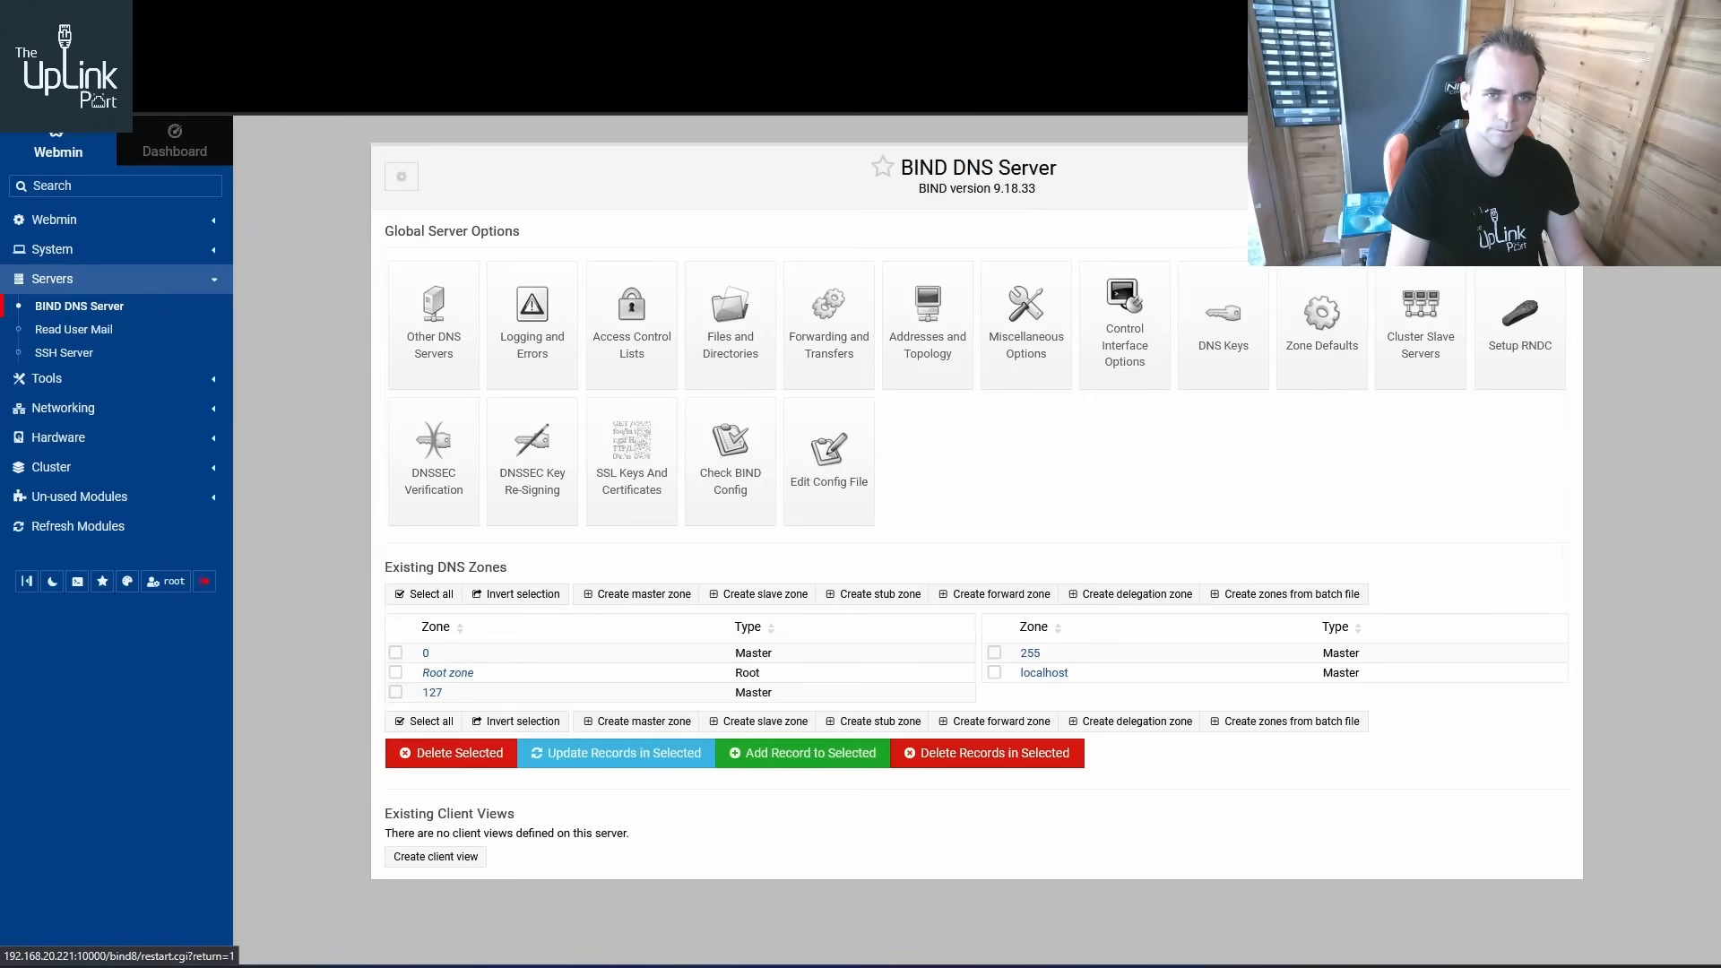
{"action": "left_click", "coordinate": [1520, 176]}
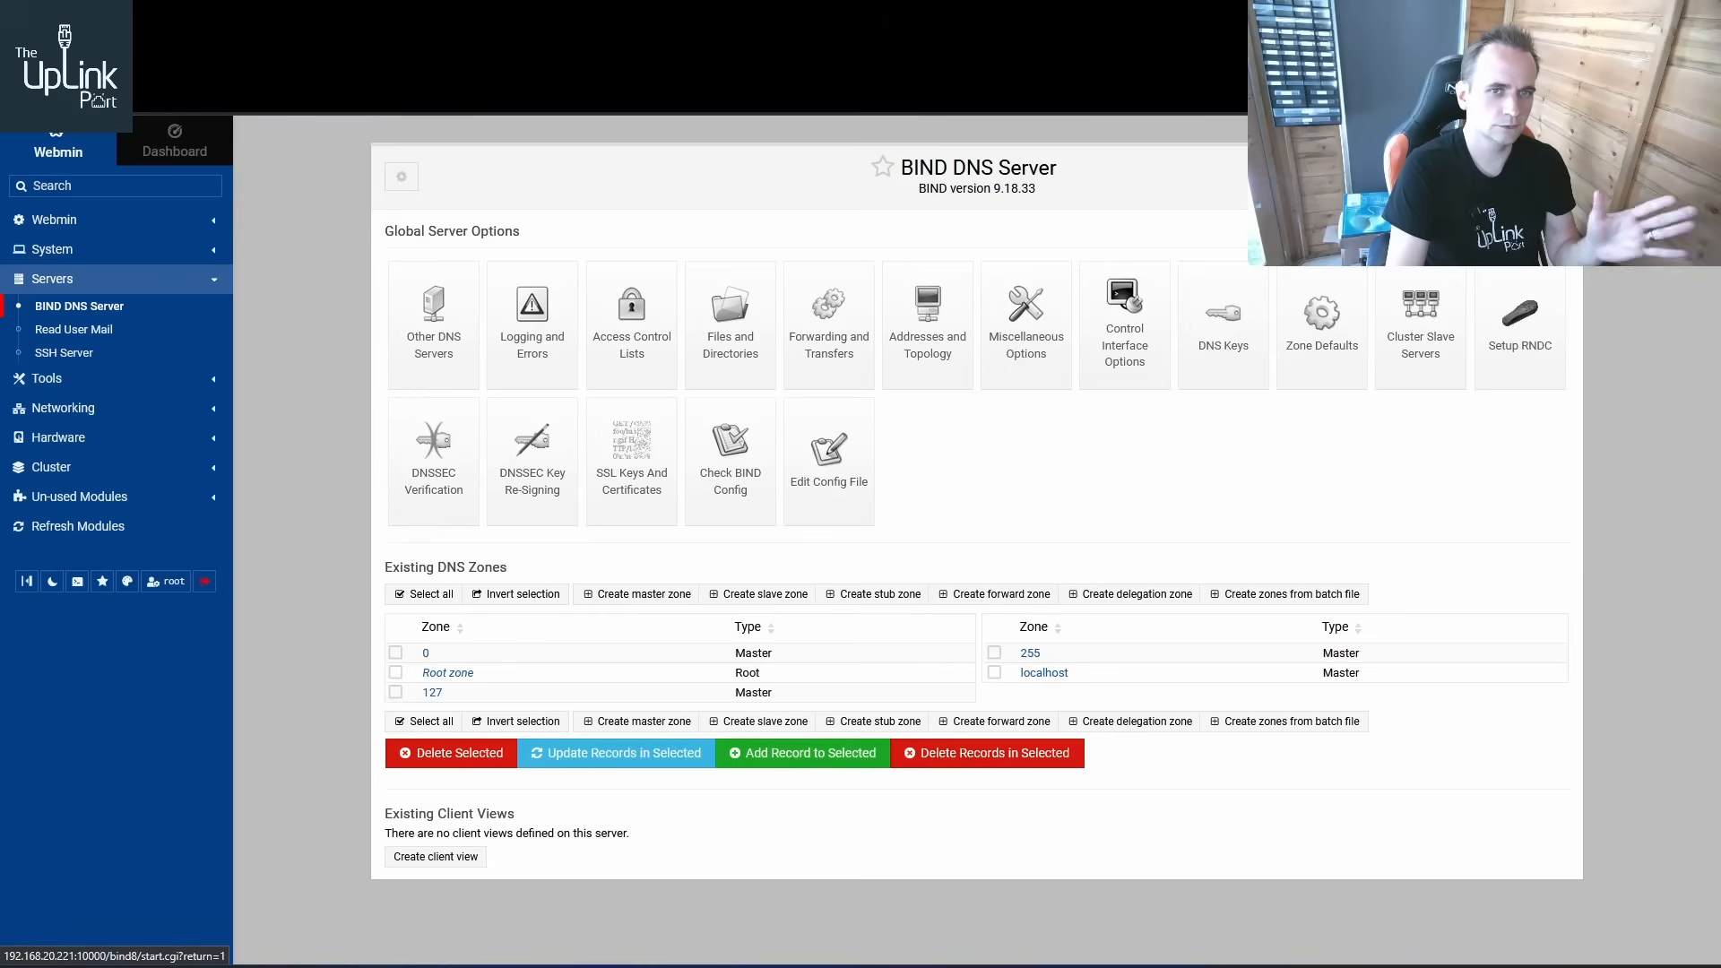
{"action": "left_click", "coordinate": [1520, 177]}
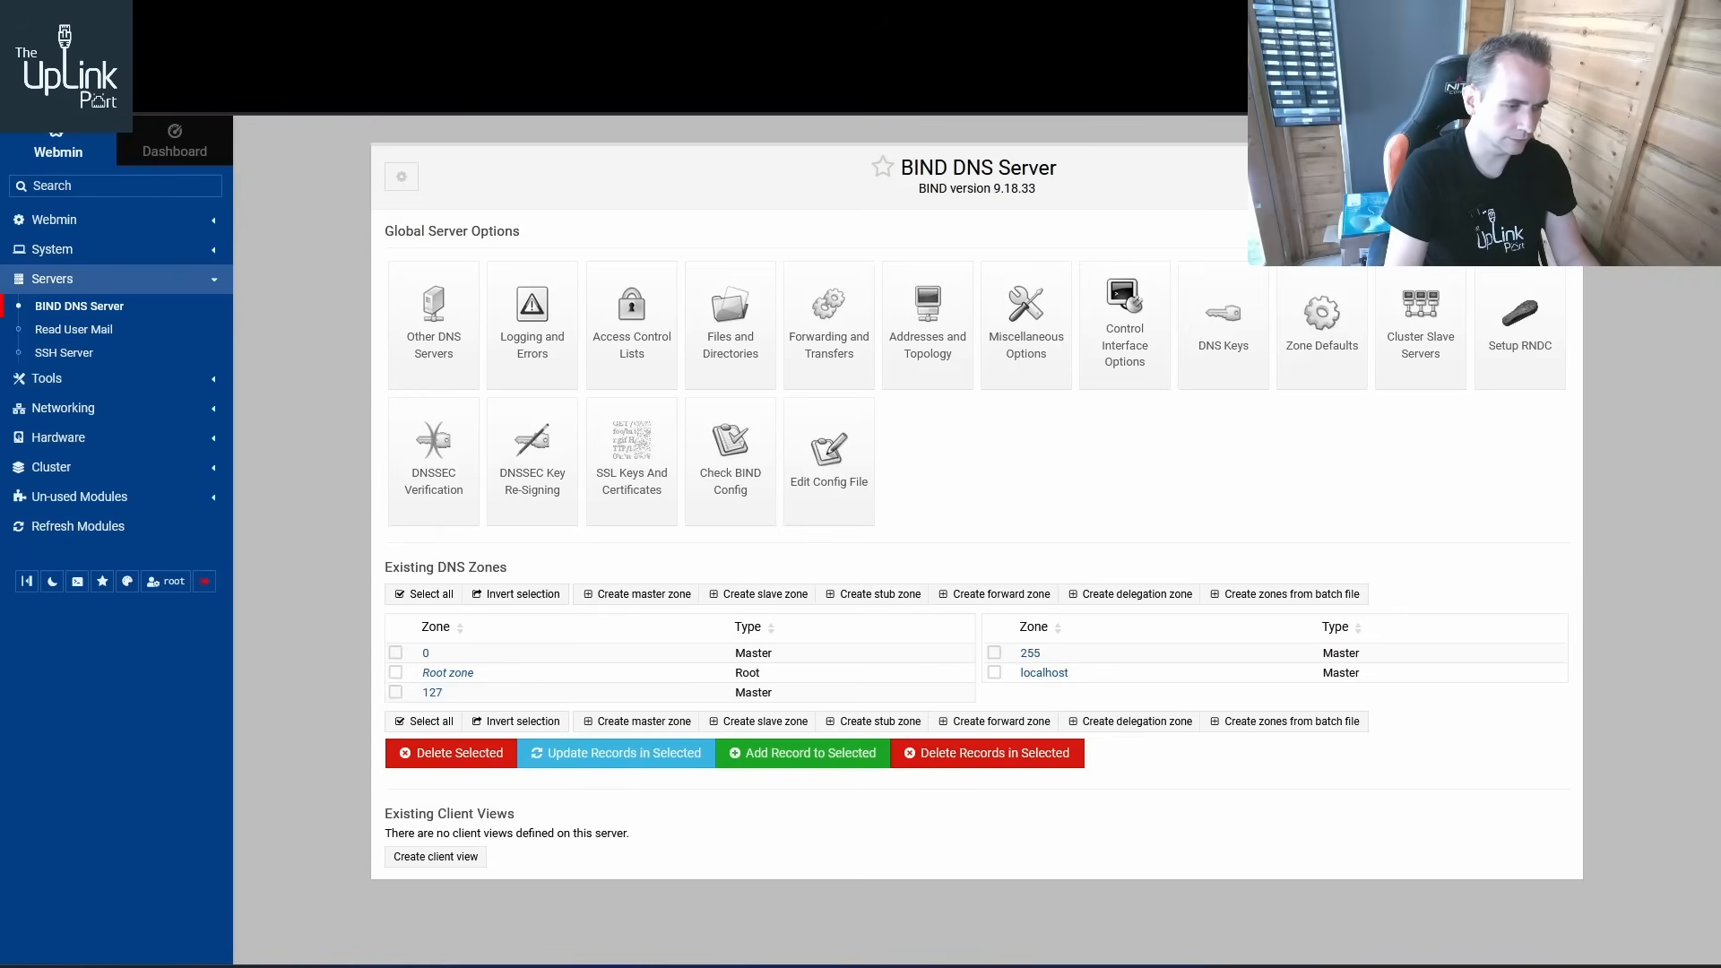
Switch to the XP command prompt and repeat the bbc.co.uk lookup against the DNS server
{"action": "mouse_move", "coordinate": [628, 959]}
{"action": "mouse_move", "coordinate": [682, 901]}
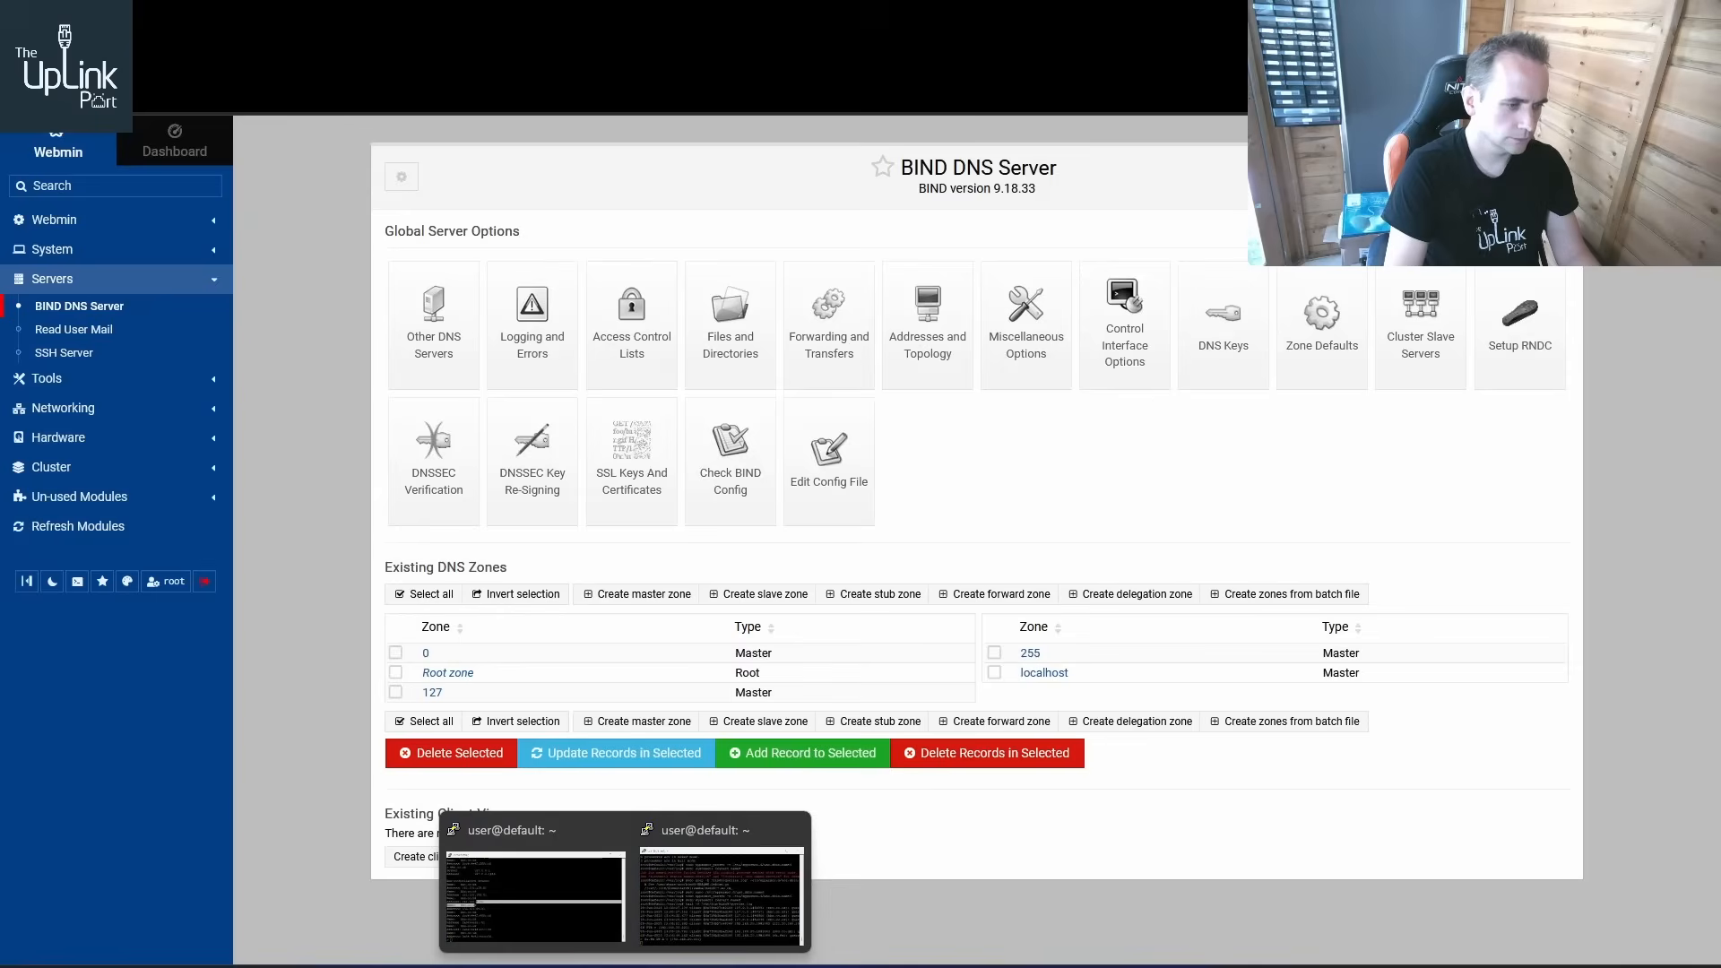
{"action": "mouse_move", "coordinate": [506, 959]}
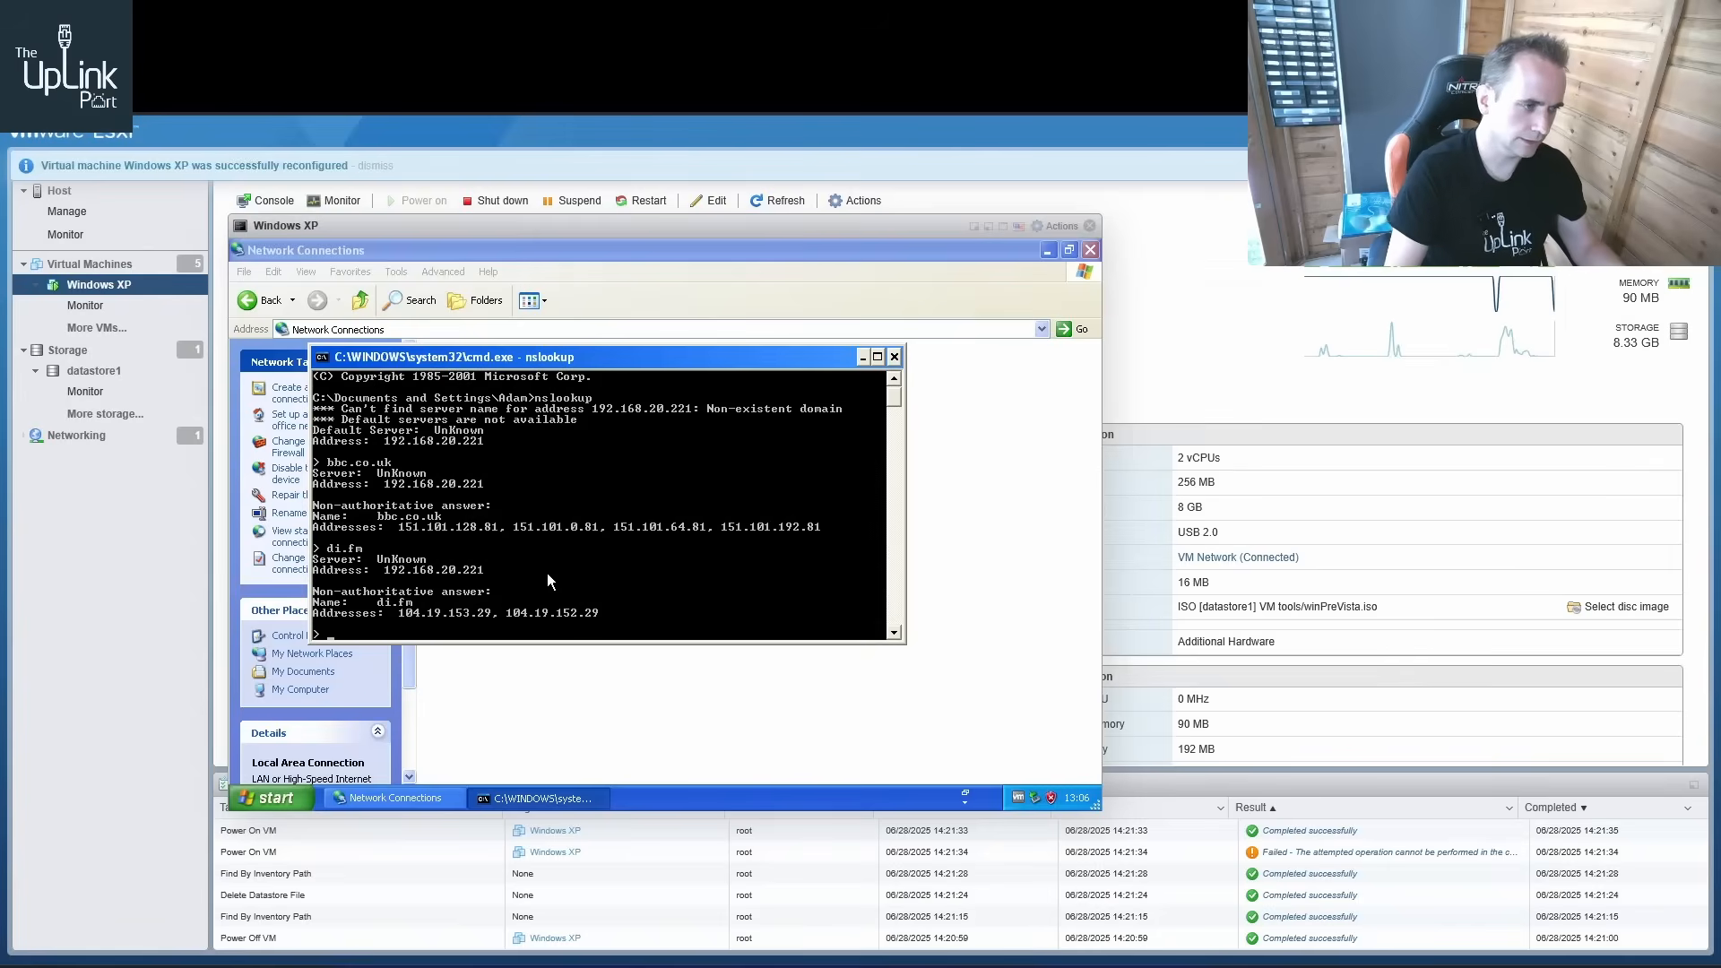
{"action": "key", "text": "Up"}
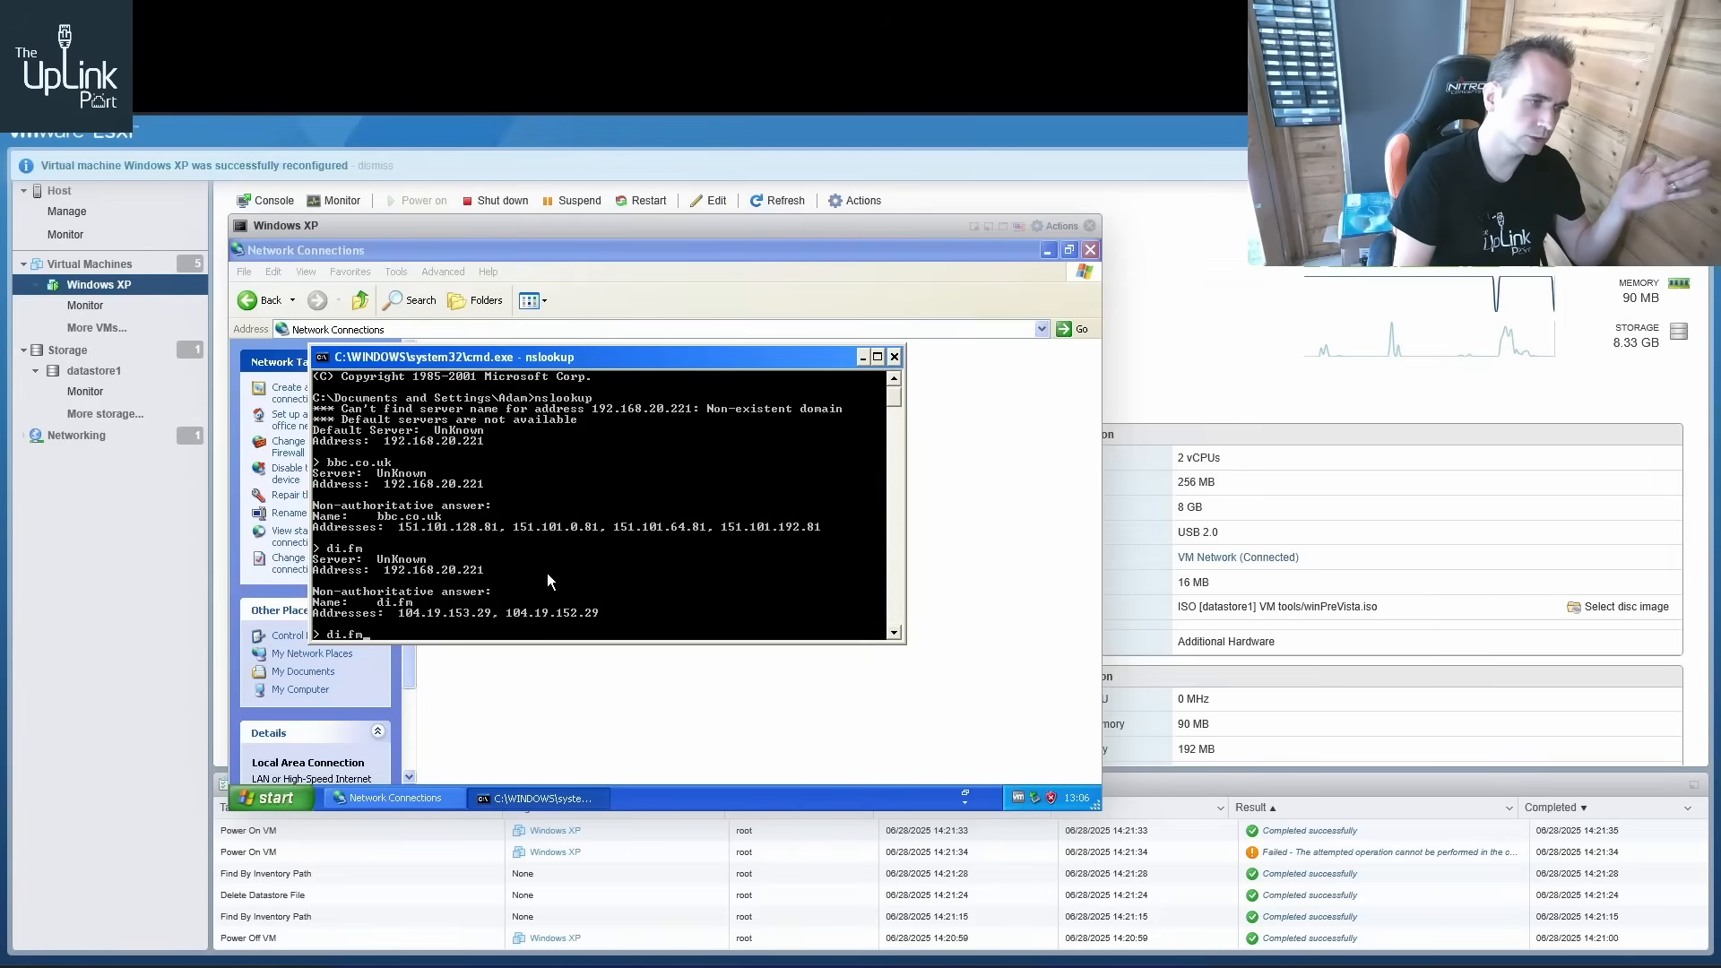
{"action": "key", "text": "Up"}
{"action": "key", "text": "Return"}
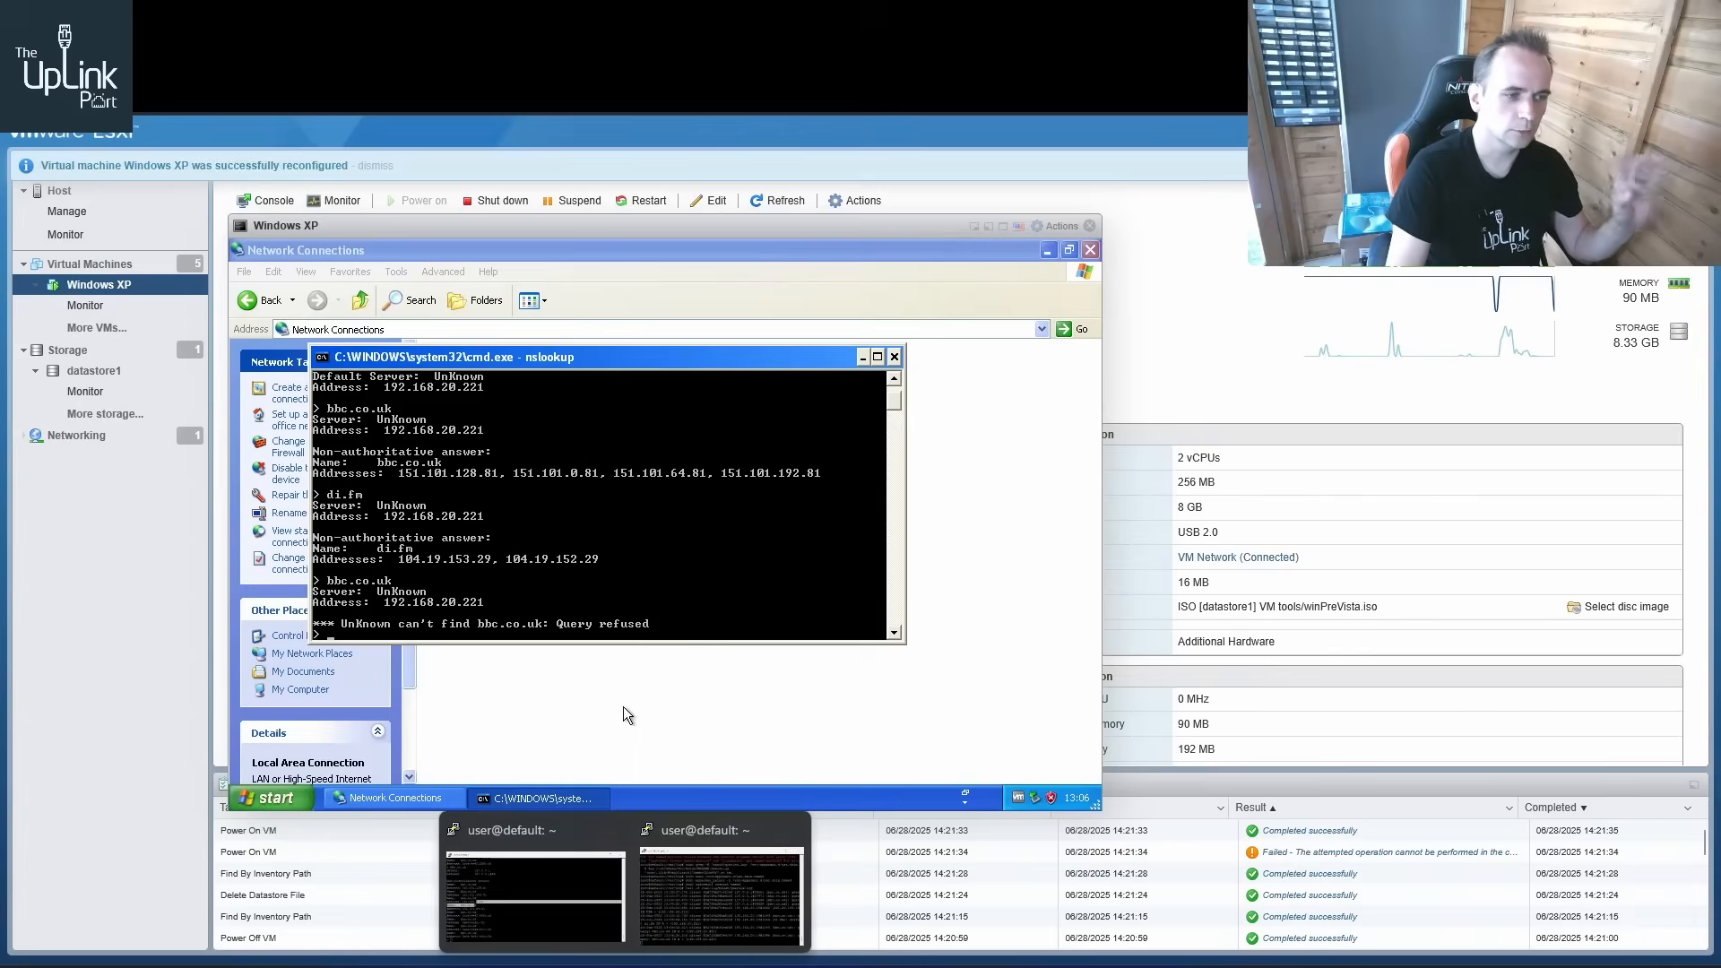
Examine the BIND query log terminal, then return to the XP command prompt
{"action": "left_click", "coordinate": [578, 912]}
{"action": "left_click", "coordinate": [699, 913]}
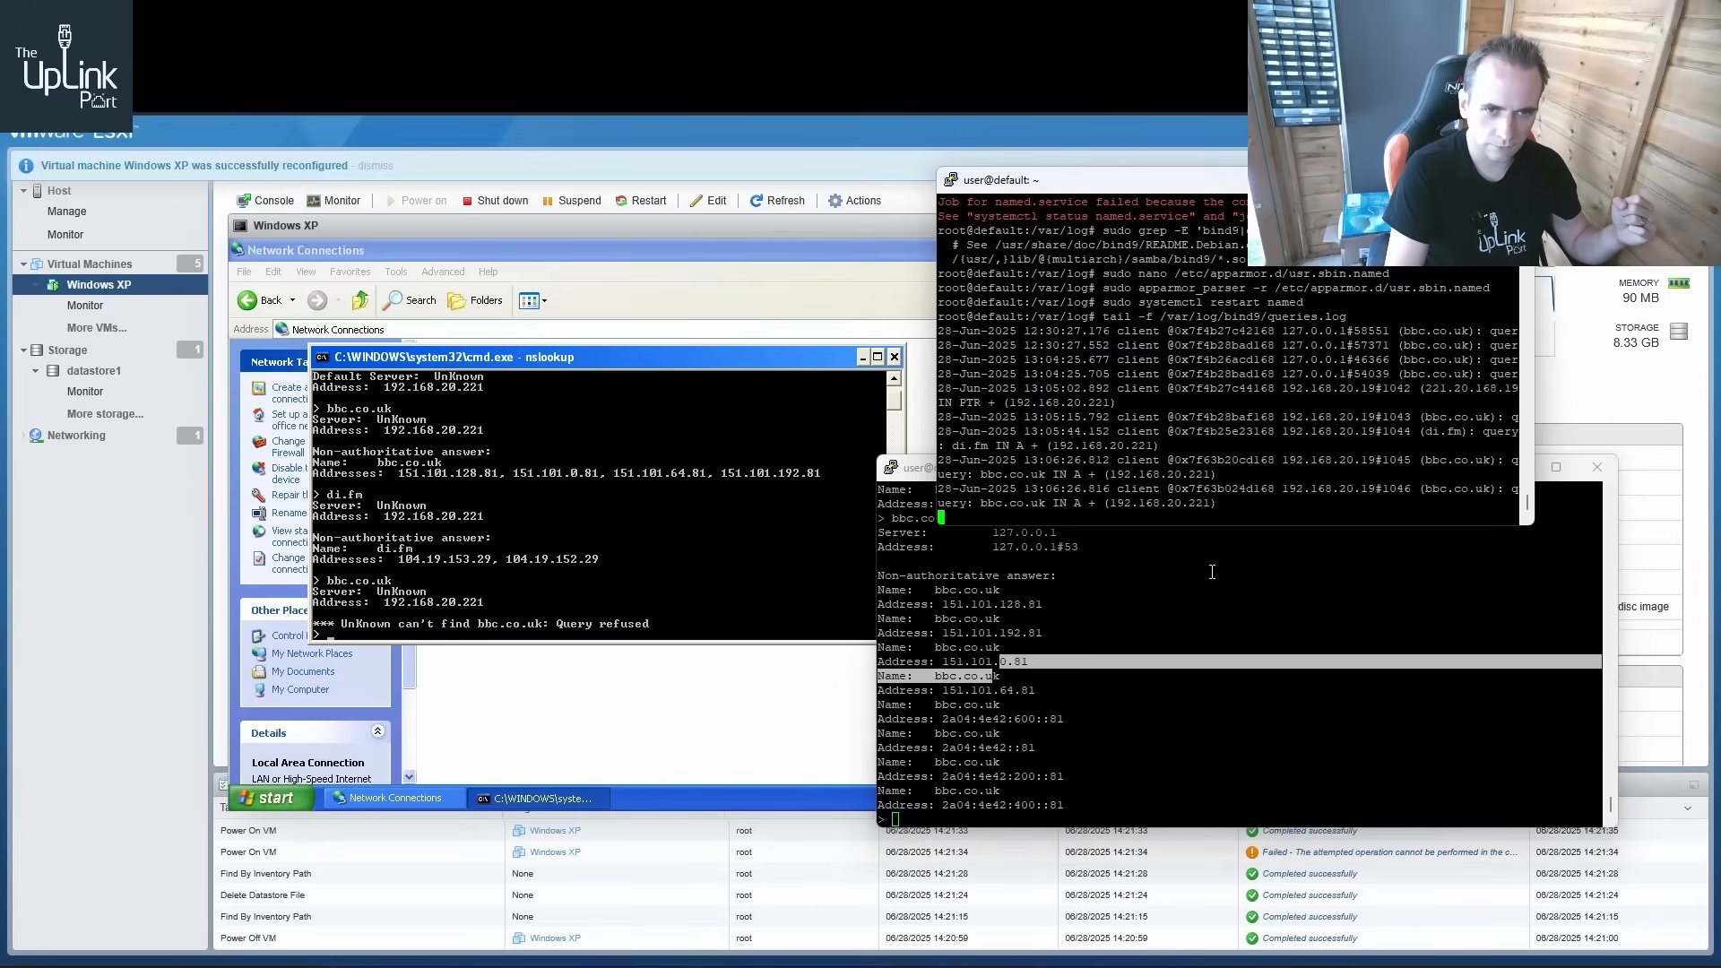
{"action": "left_click", "coordinate": [749, 506]}
Look up google.co.uk from the XP nslookup prompt by editing the previous query
{"action": "key", "text": "Up"}
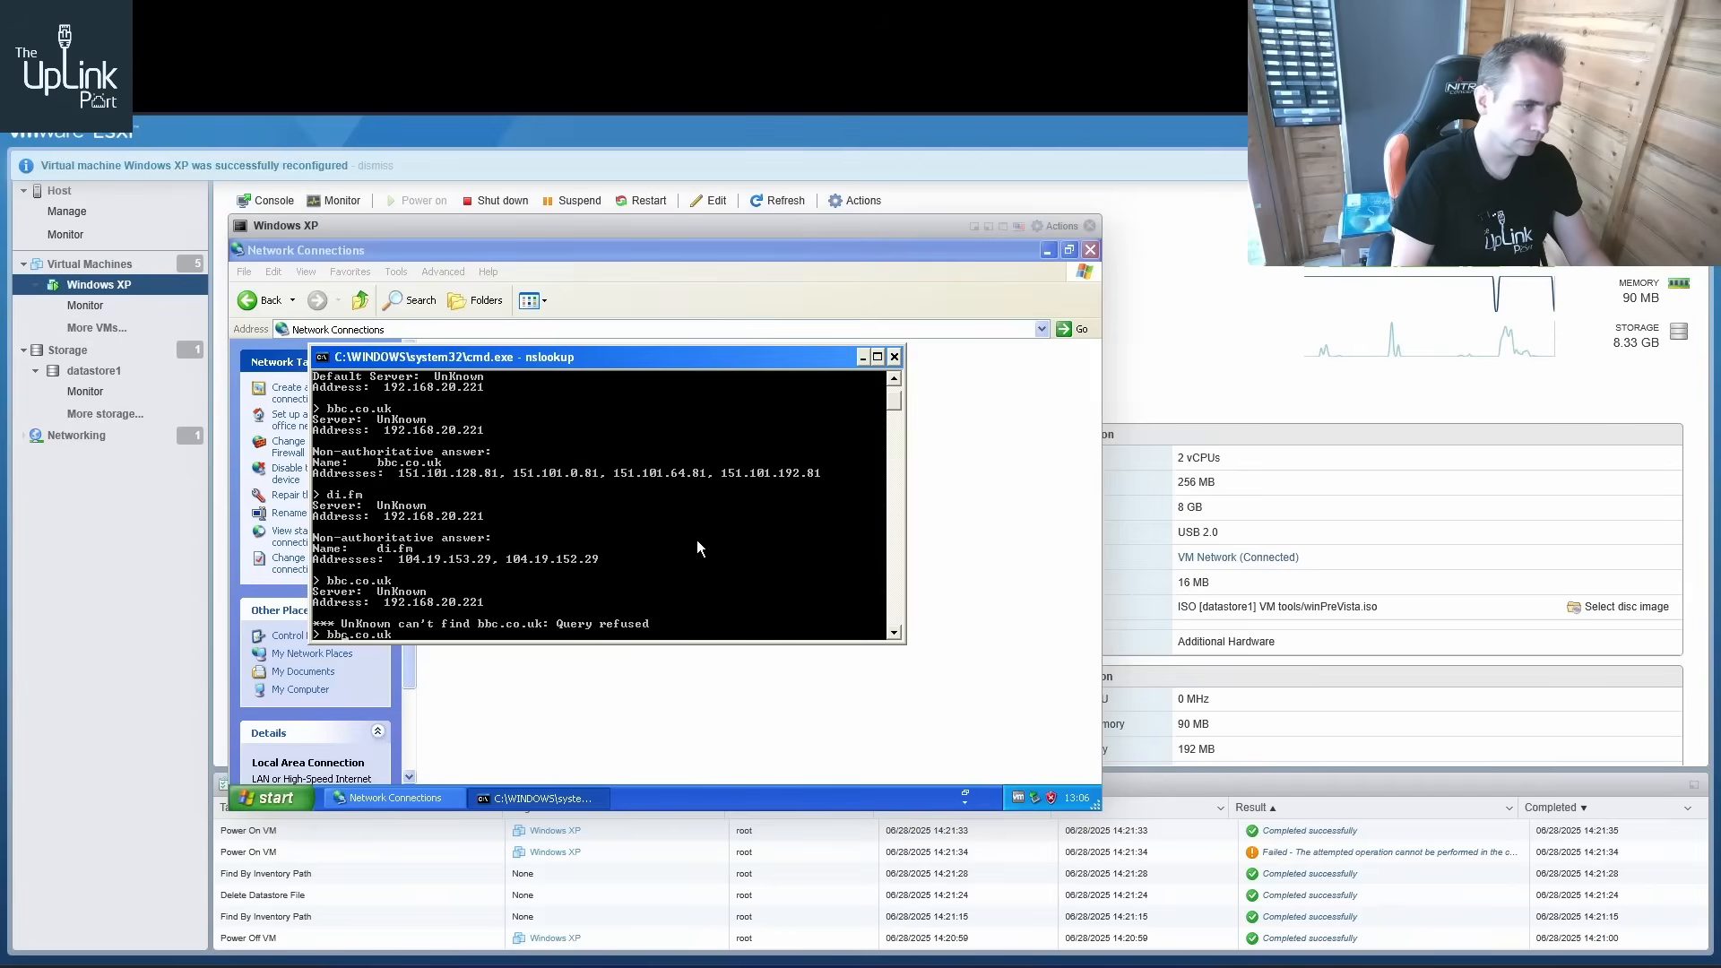
{"action": "key", "text": "BackSpace"}
{"action": "key", "text": "BackSpace"}
{"action": "key", "text": "BackSpace"}
{"action": "key", "text": "BackSpace"}
{"action": "key", "text": "BackSpace"}
{"action": "key", "text": "BackSpace"}
{"action": "key", "text": "BackSpace"}
{"action": "key", "text": "BackSpace"}
{"action": "key", "text": "BackSpace"}
{"action": "type", "text": "google.co.uk"}
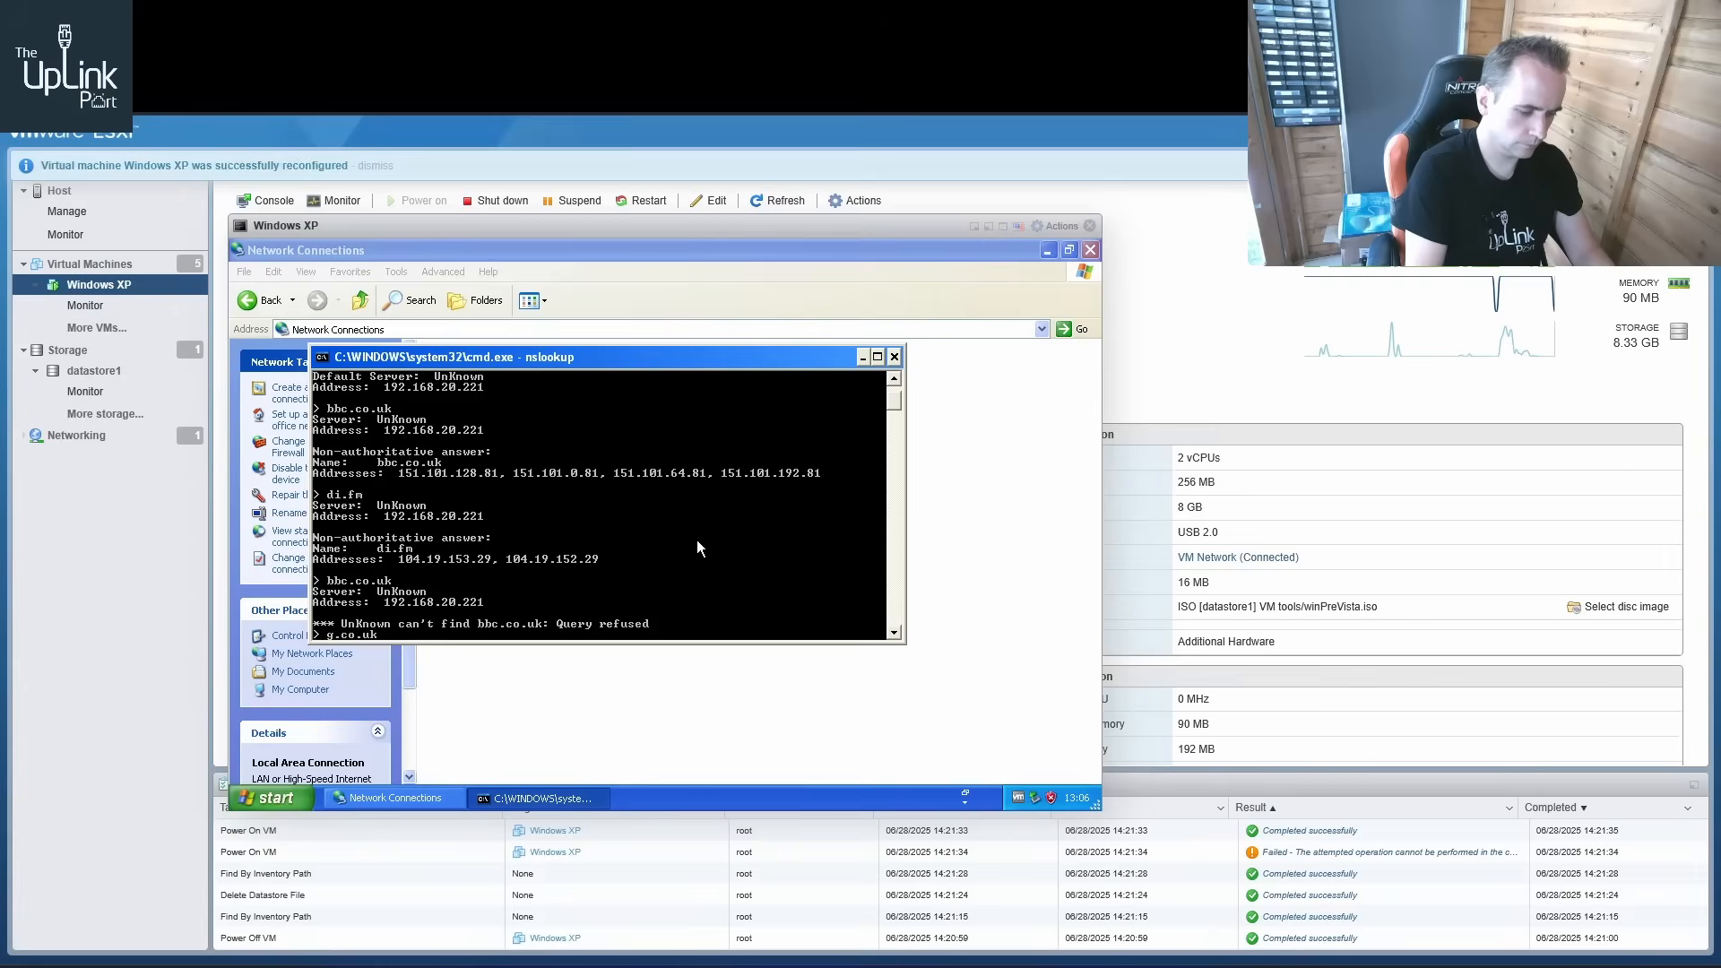
{"action": "key", "text": "Return"}
Open the query log terminal and select the google.co.uk query entries to examine them
{"action": "mouse_move", "coordinate": [628, 963]}
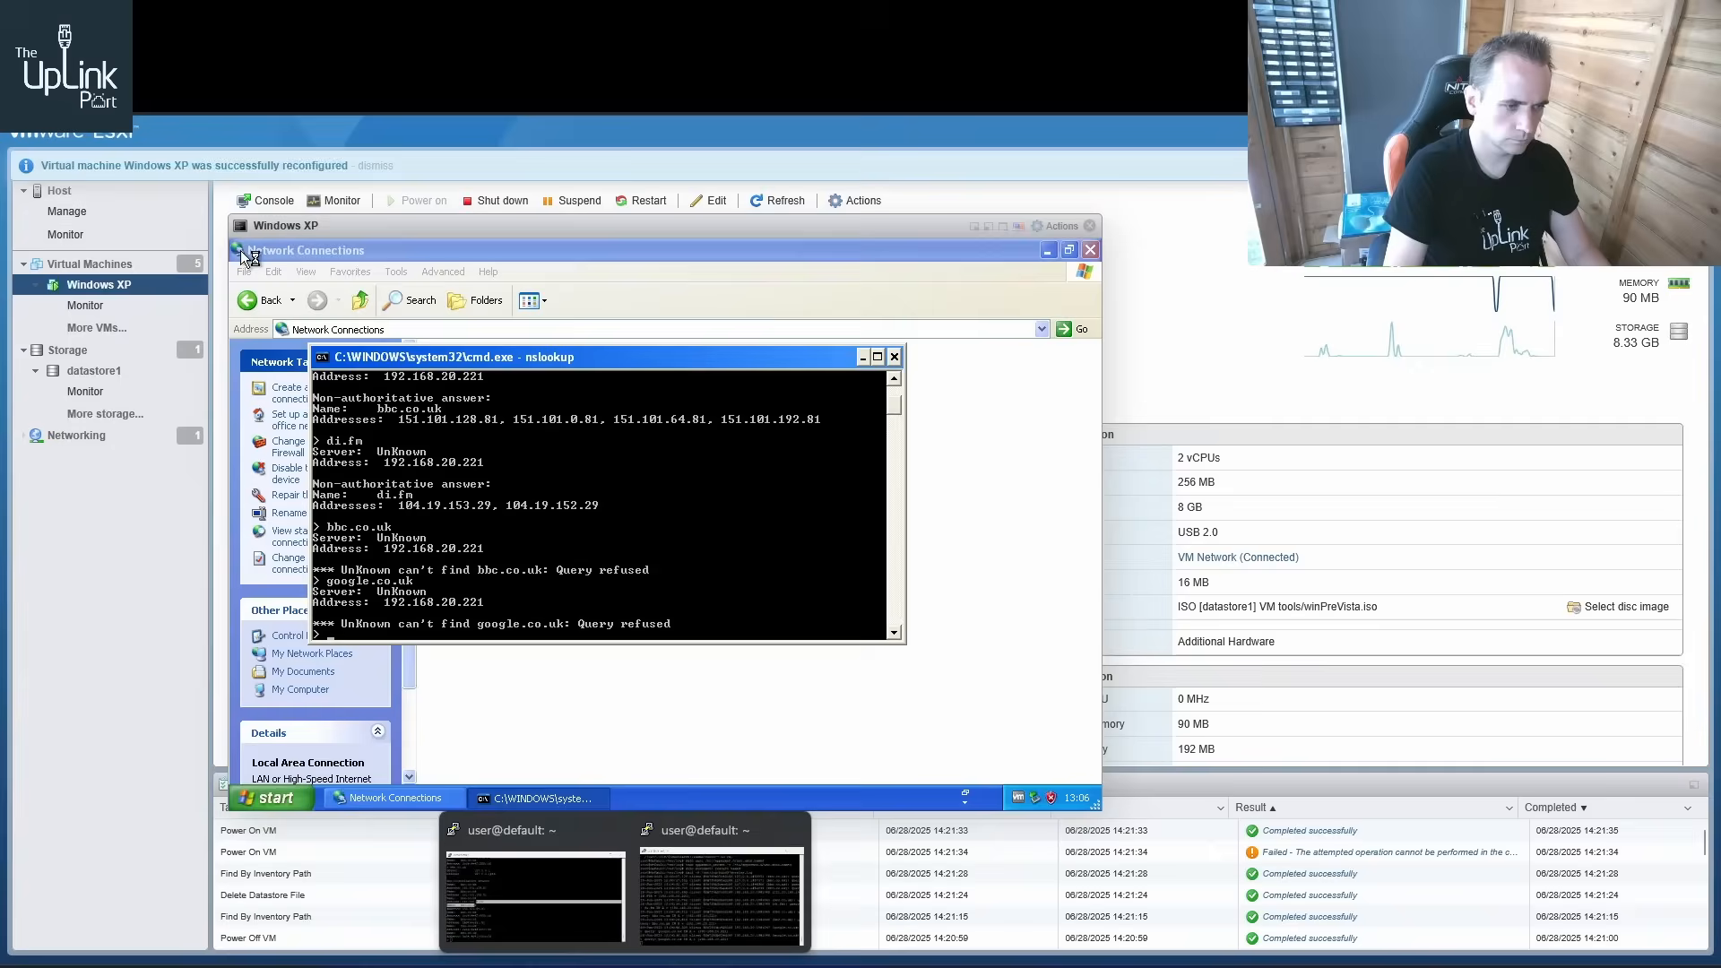
{"action": "left_click", "coordinate": [712, 923]}
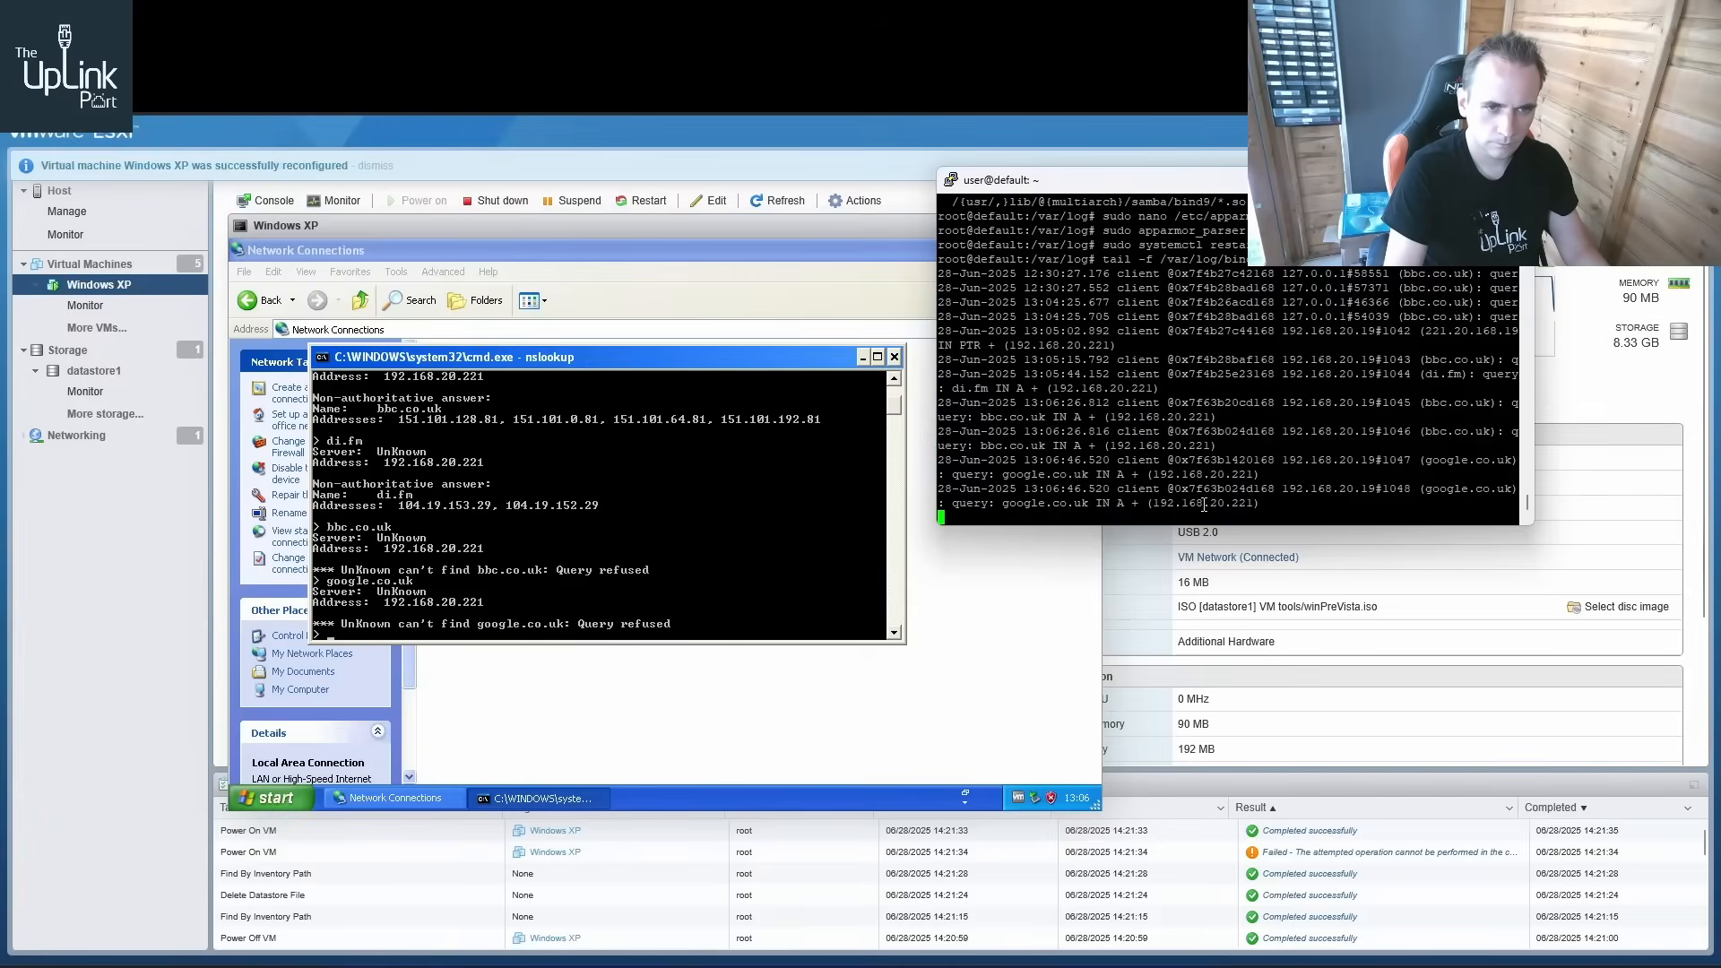
{"action": "left_click_drag", "start_coordinate": [1291, 507], "coordinate": [946, 496]}
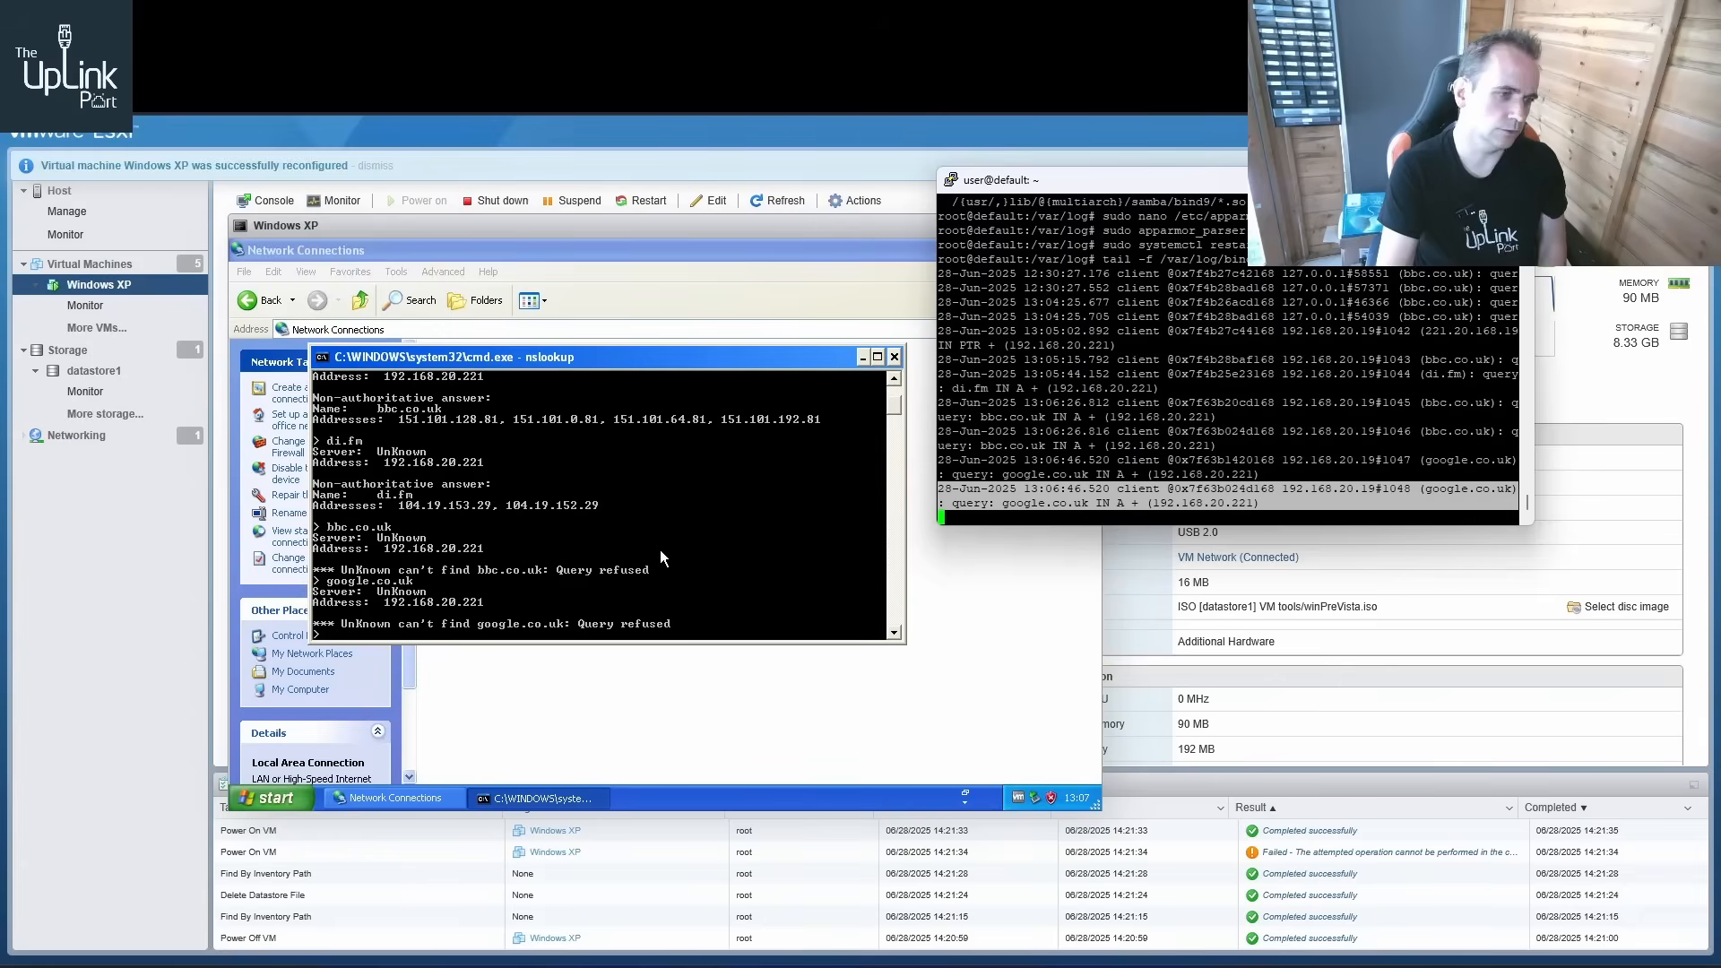
Repeat the google.co.uk lookup from the XP nslookup prompt
{"action": "left_click", "coordinate": [793, 579]}
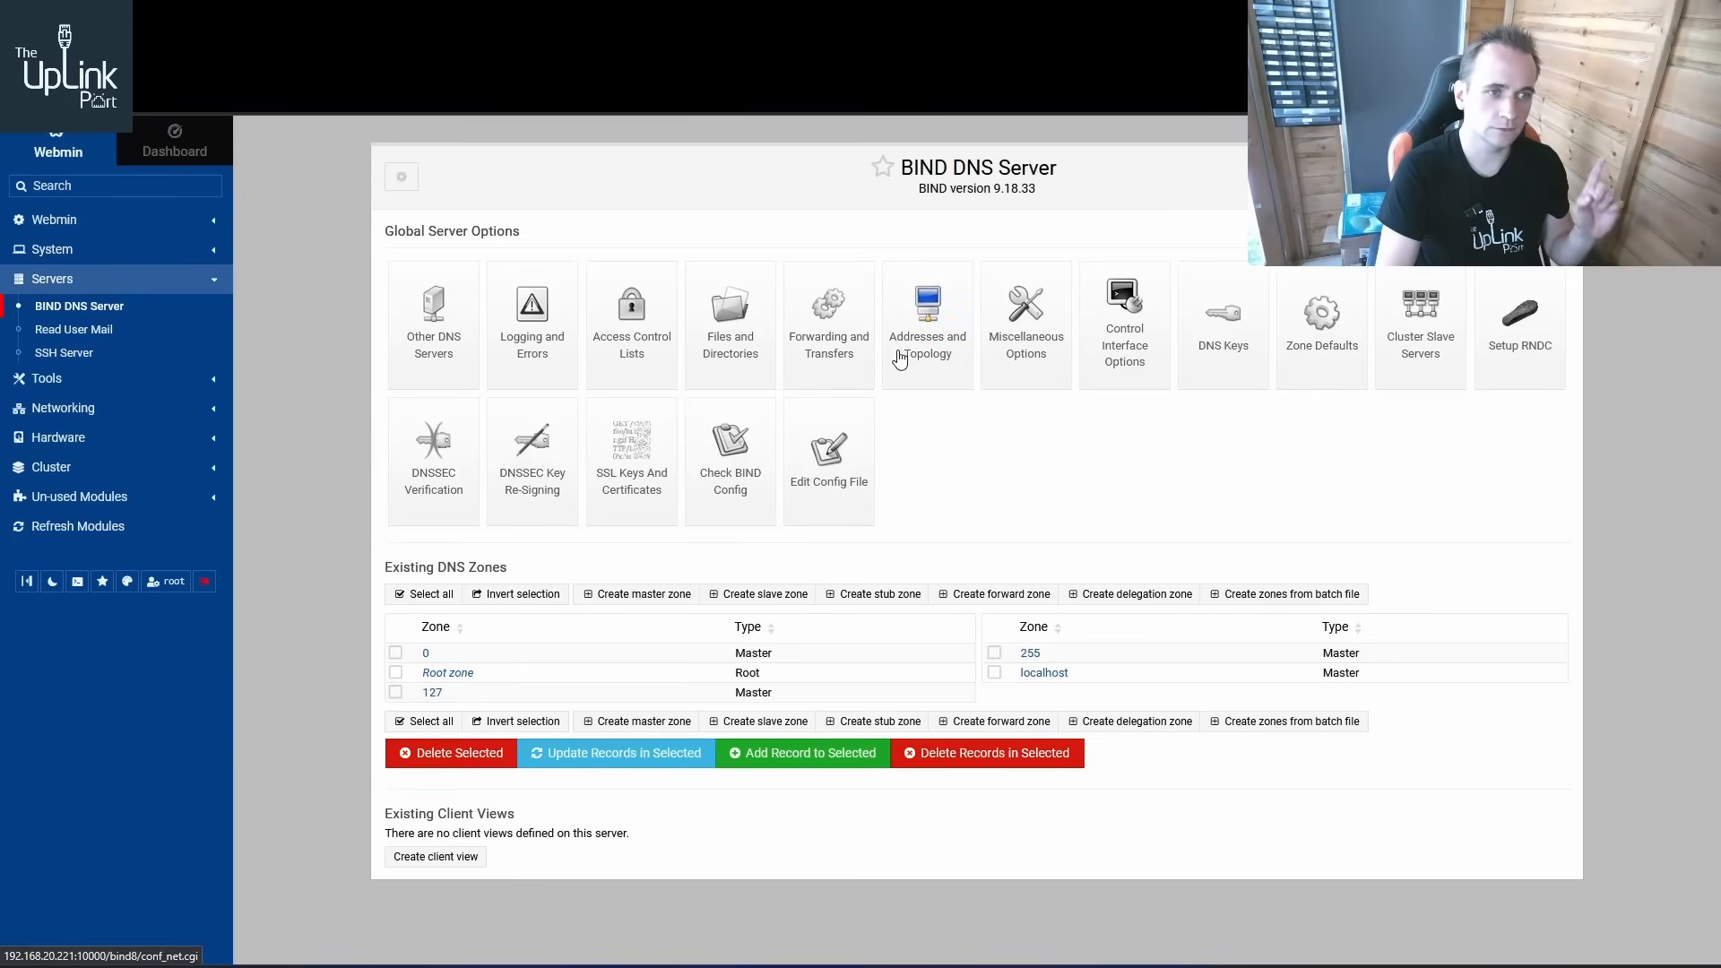
{"action": "left_click", "coordinate": [930, 359]}
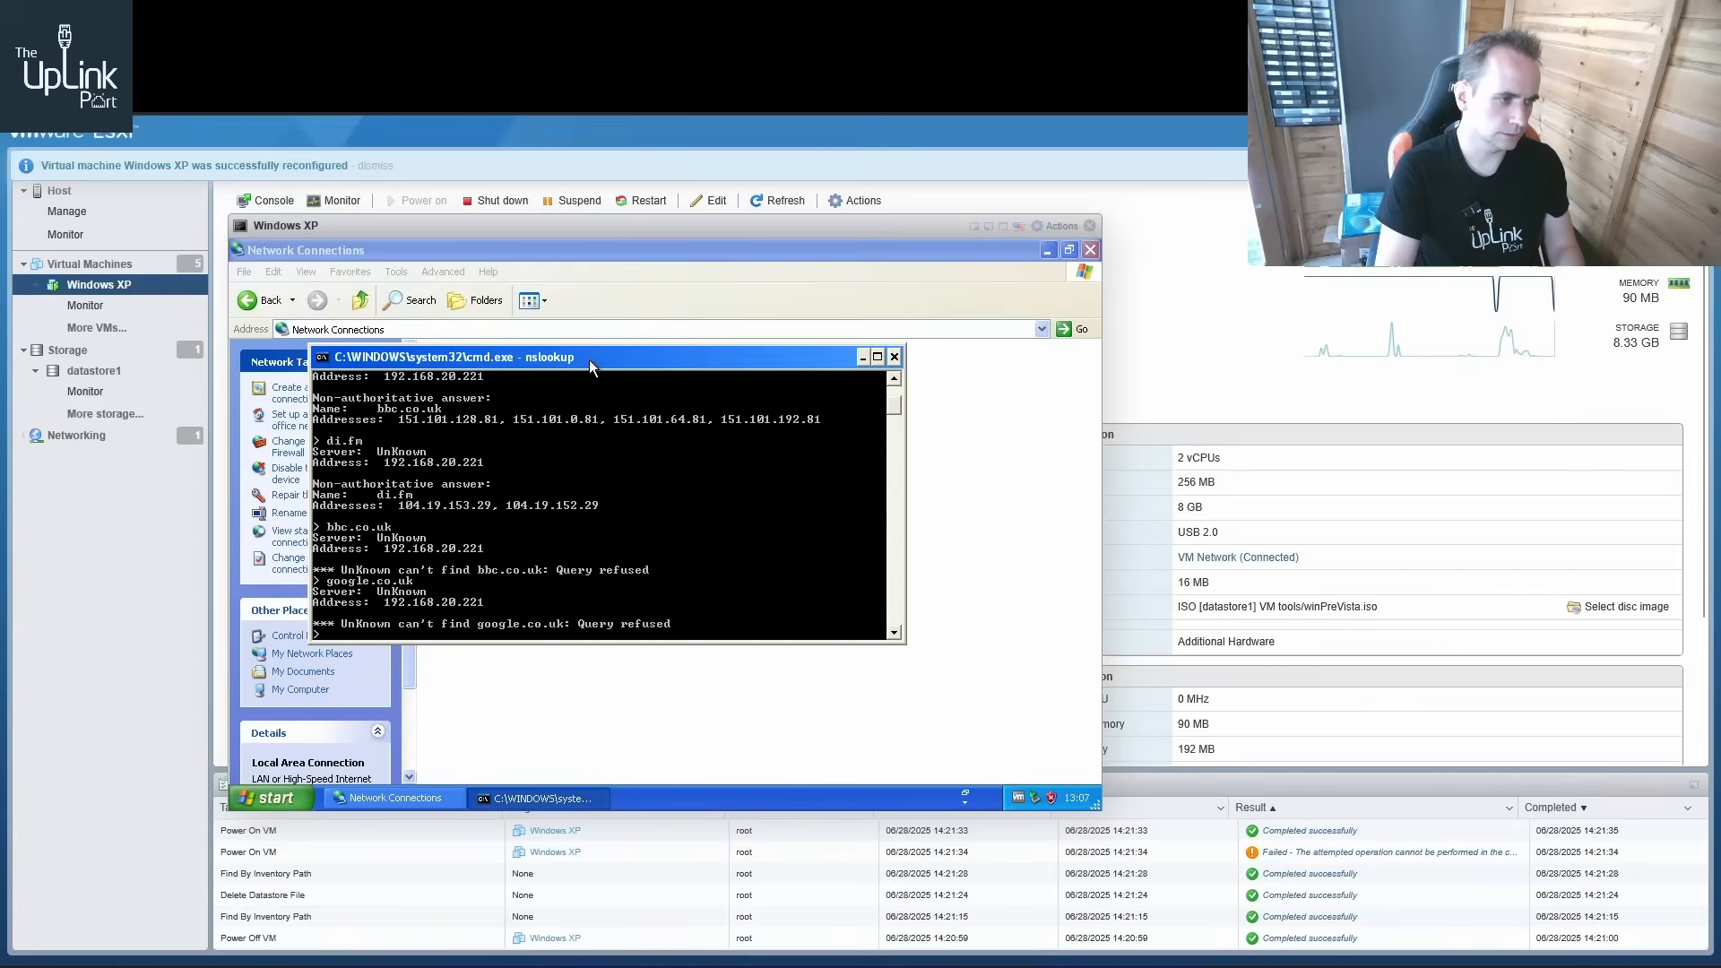
{"action": "key", "text": "Up"}
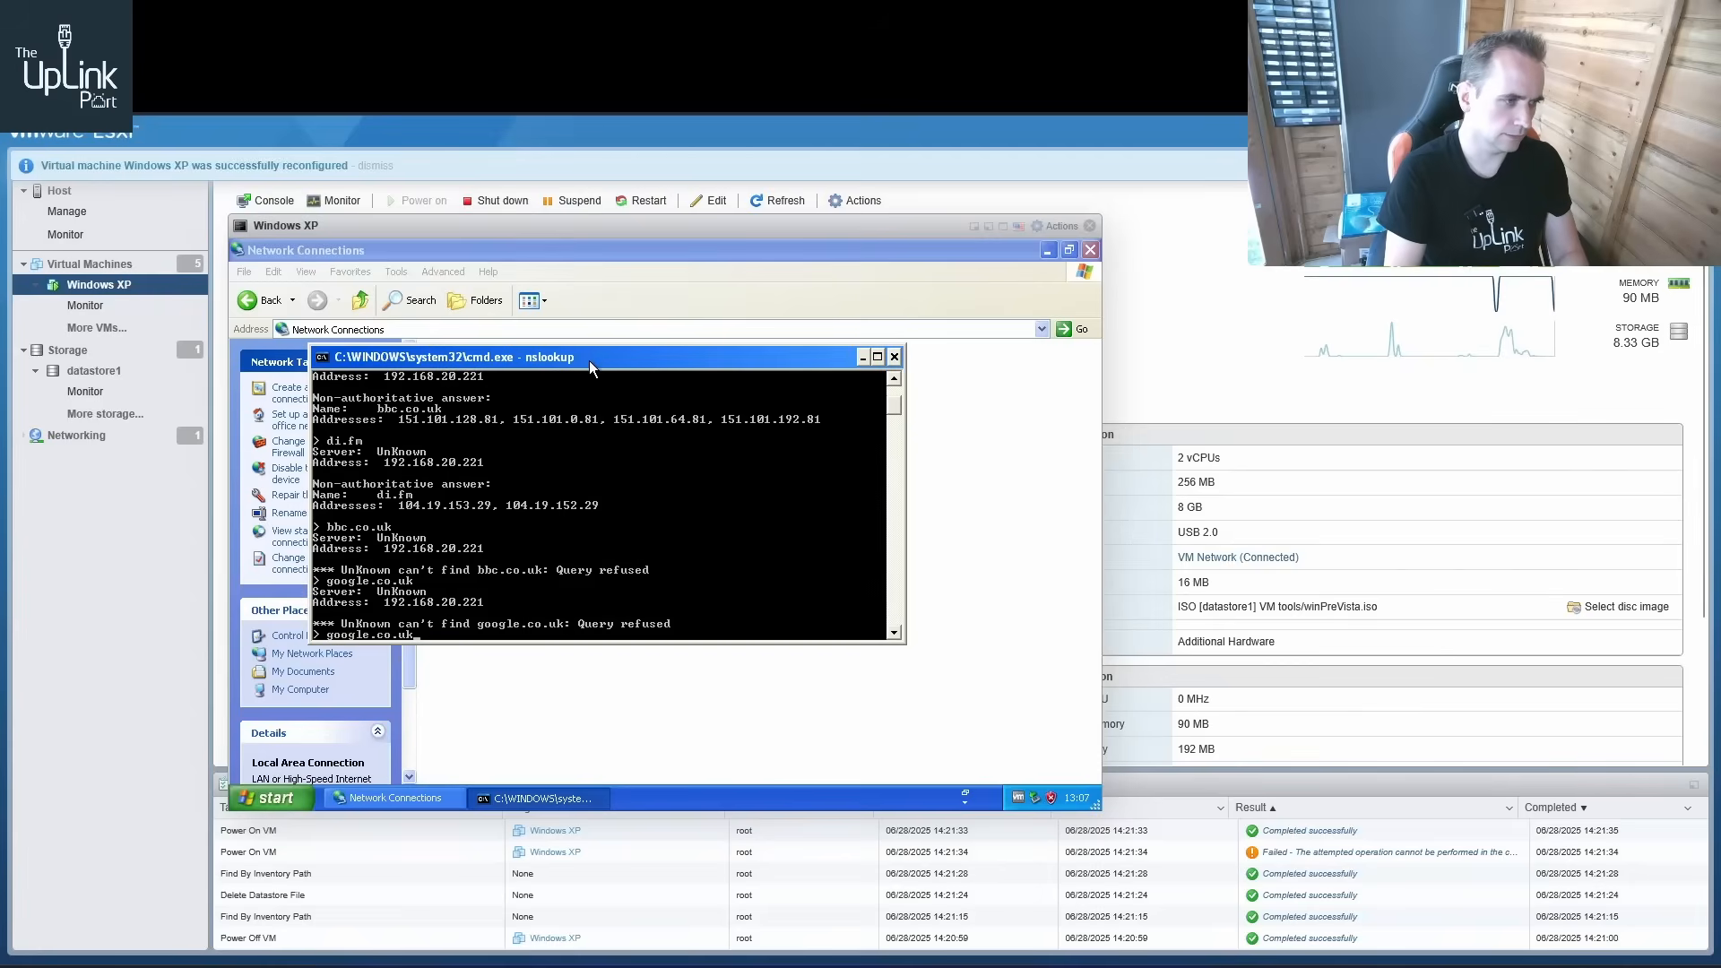
{"action": "key", "text": "Return"}
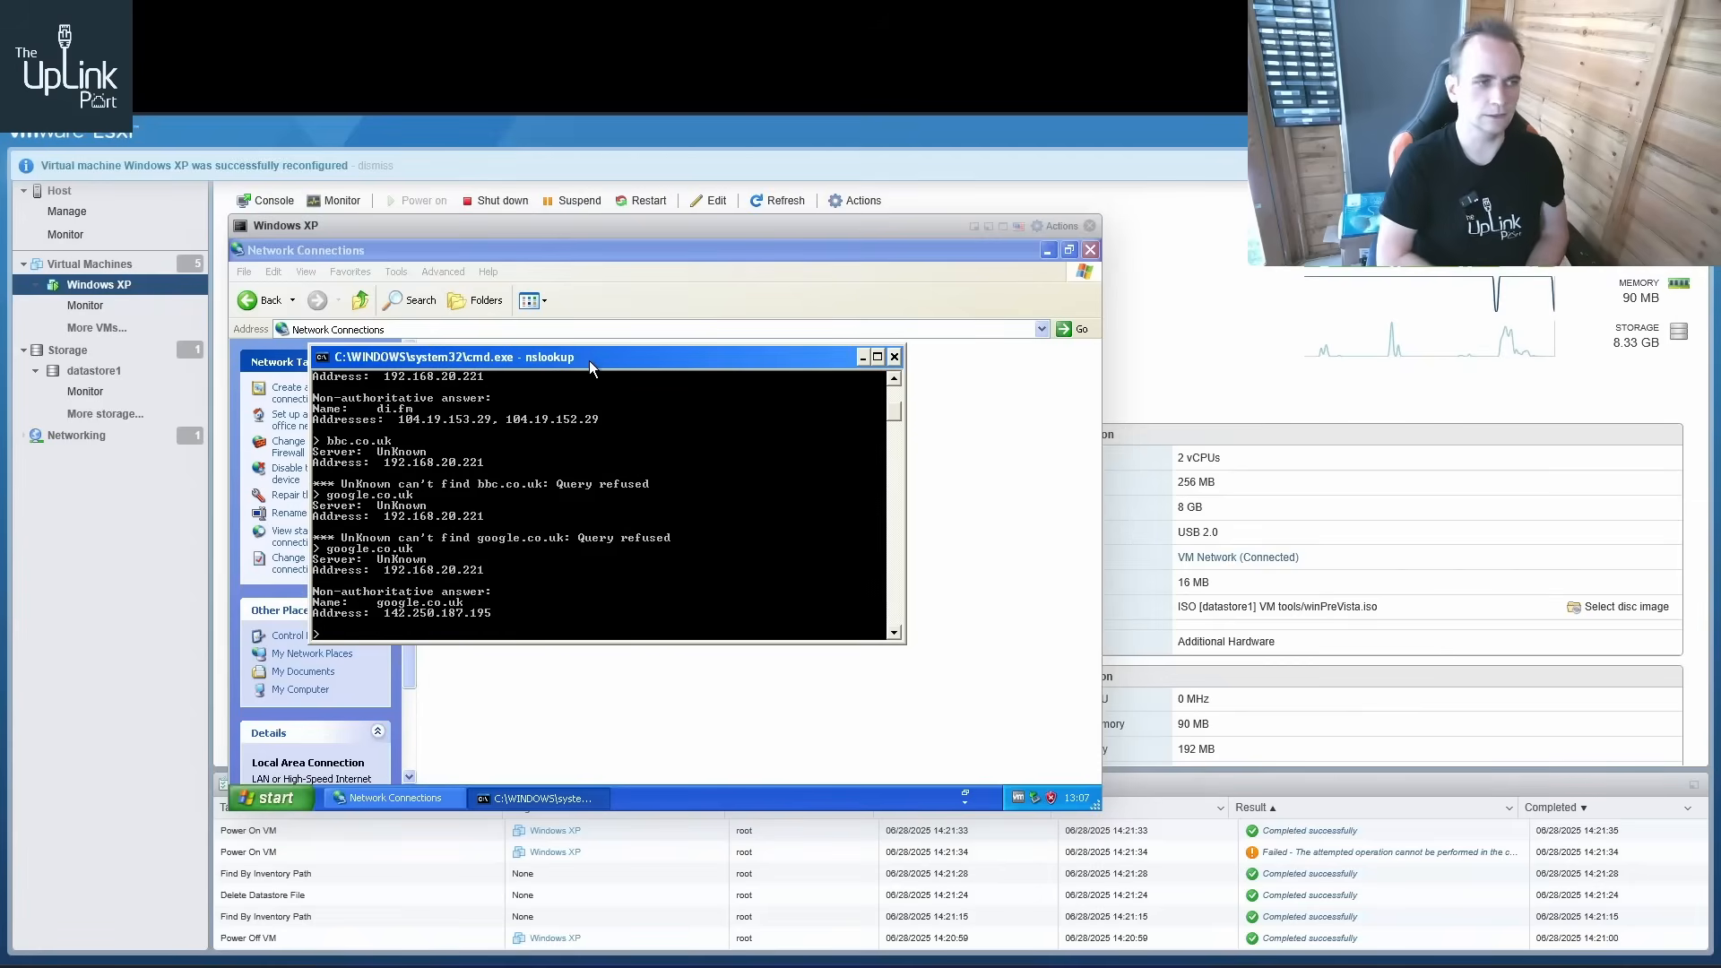
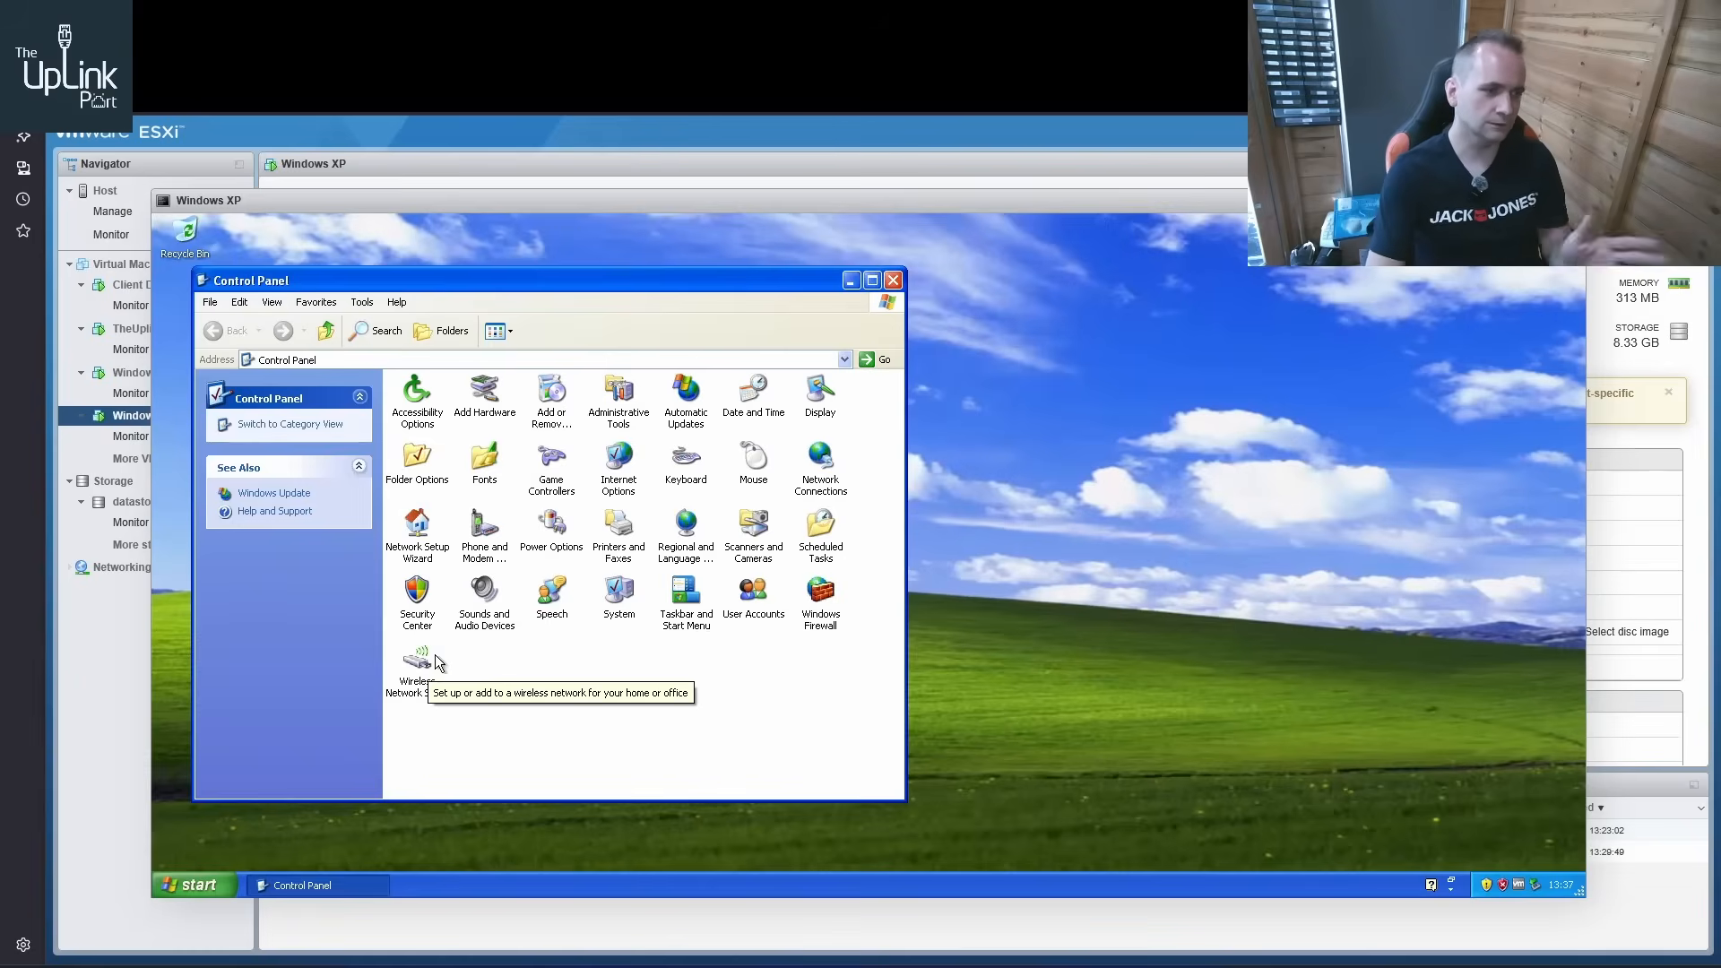
Open the Local Area Connection status in Windows XP and check its IP address and gateway details
{"action": "double_click", "coordinate": [818, 461]}
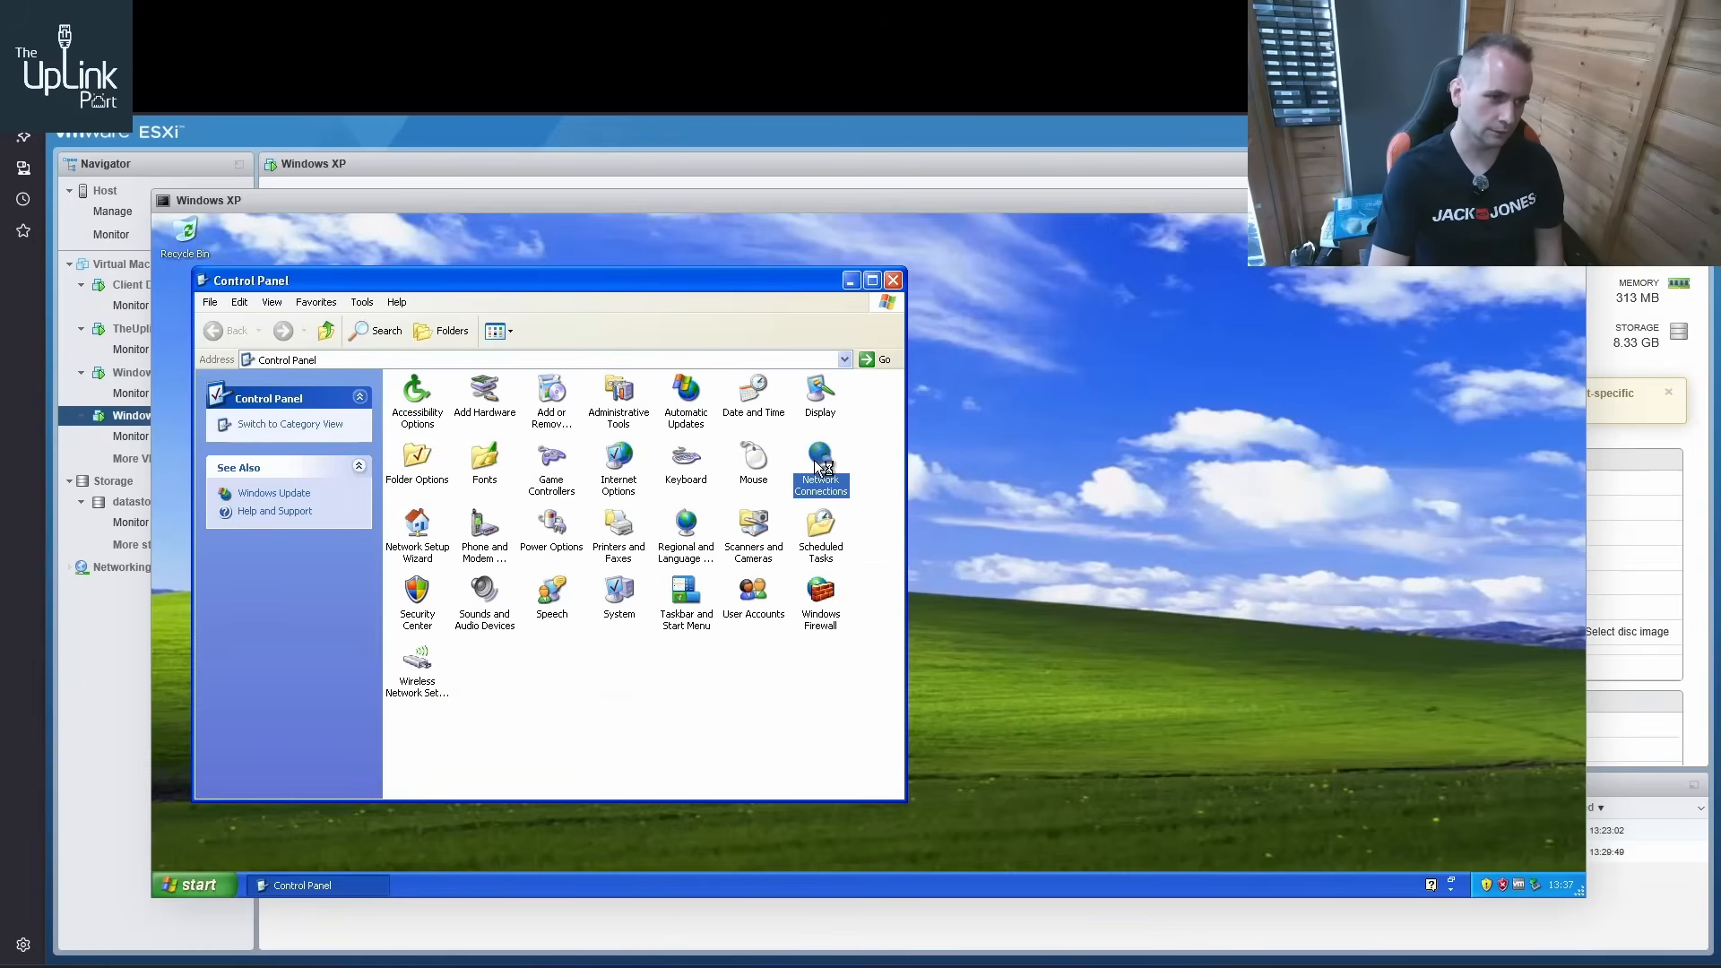
{"action": "double_click", "coordinate": [500, 430]}
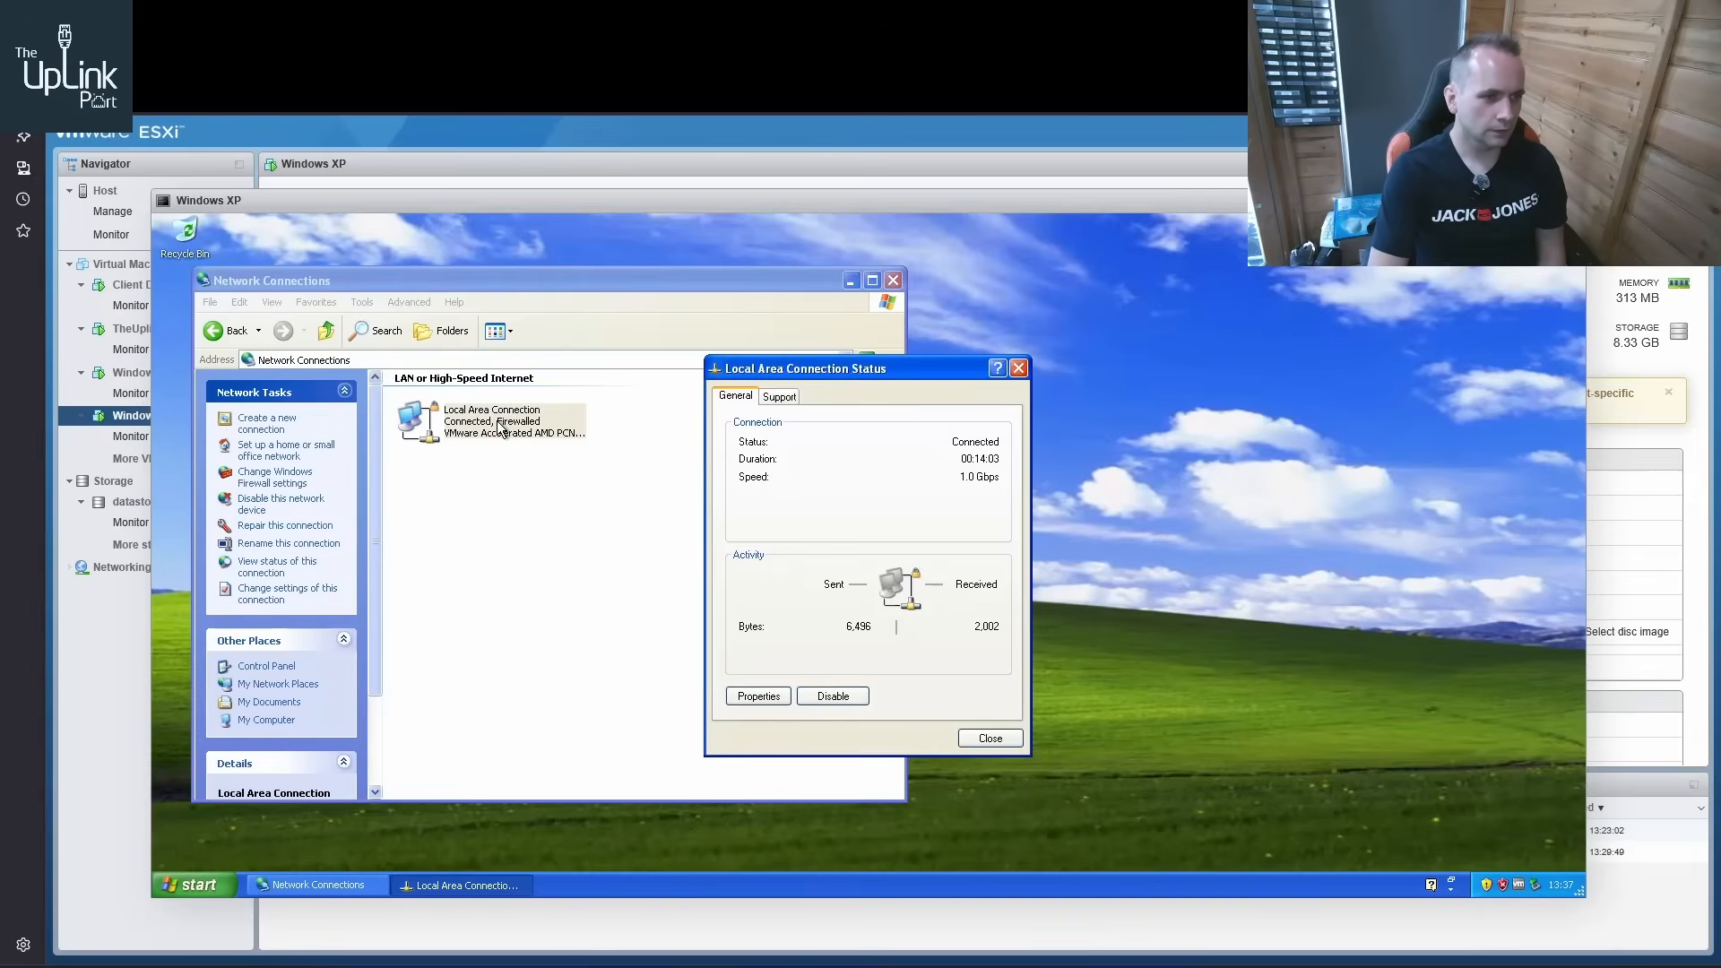
{"action": "left_click", "coordinate": [771, 397]}
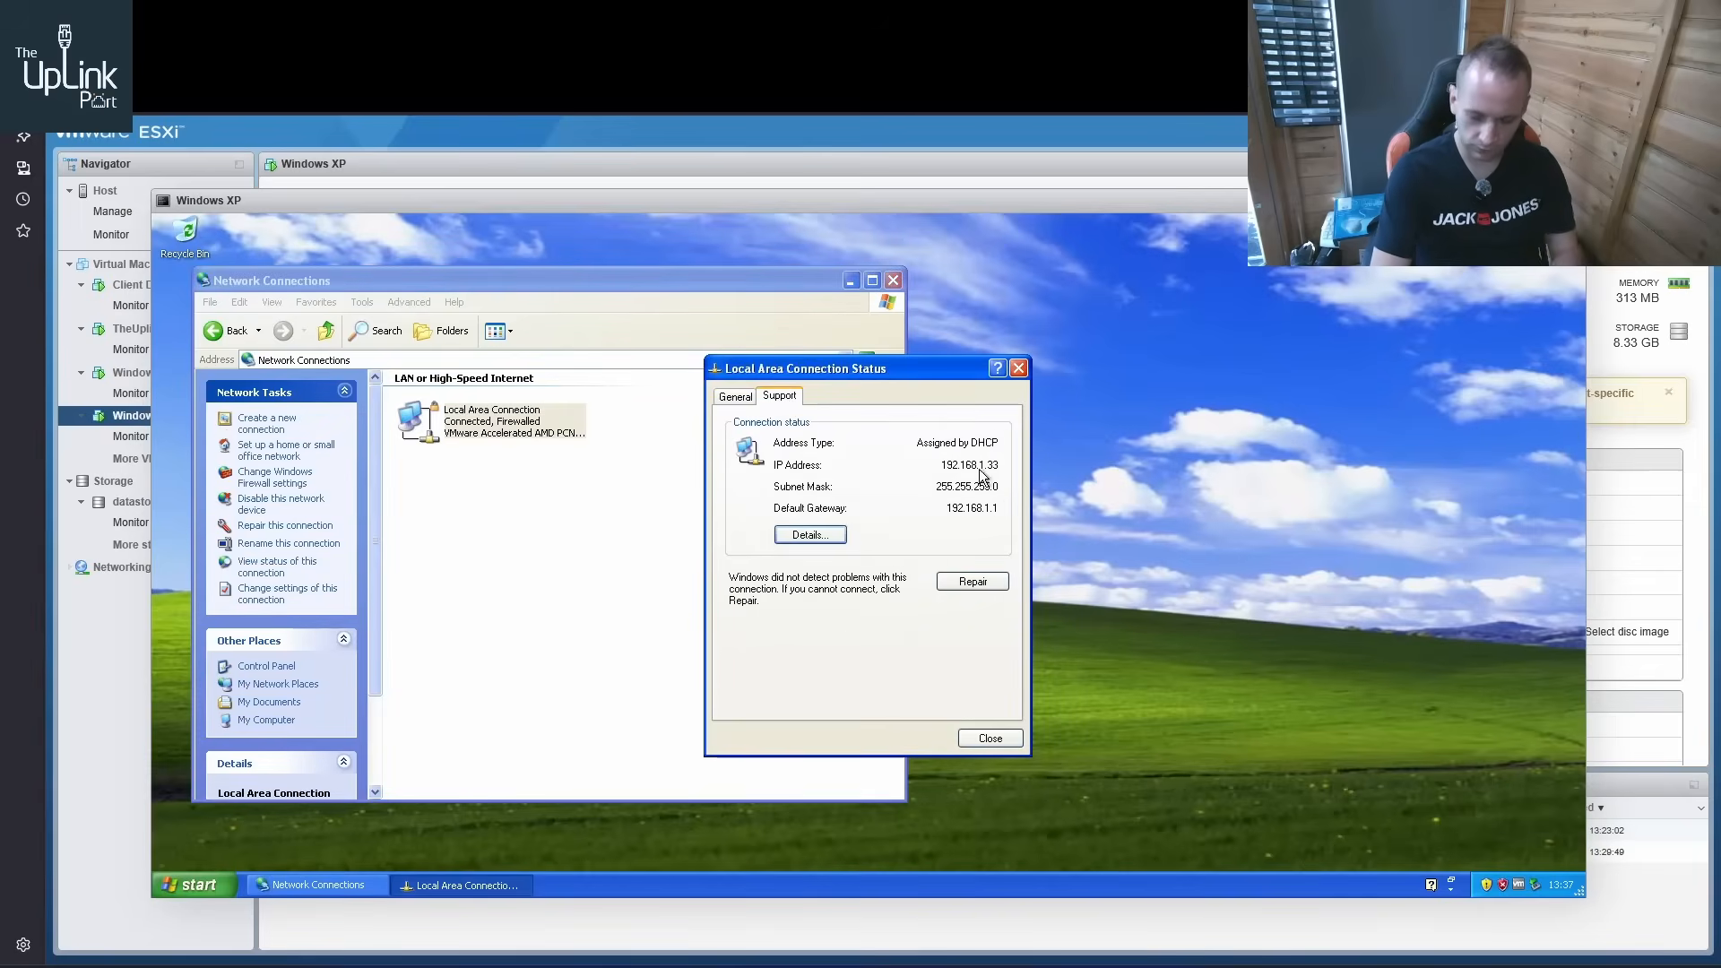
Start Internet Explorer in Windows XP and browse to the router at 192.168.1.1
{"action": "left_click", "coordinate": [193, 885]}
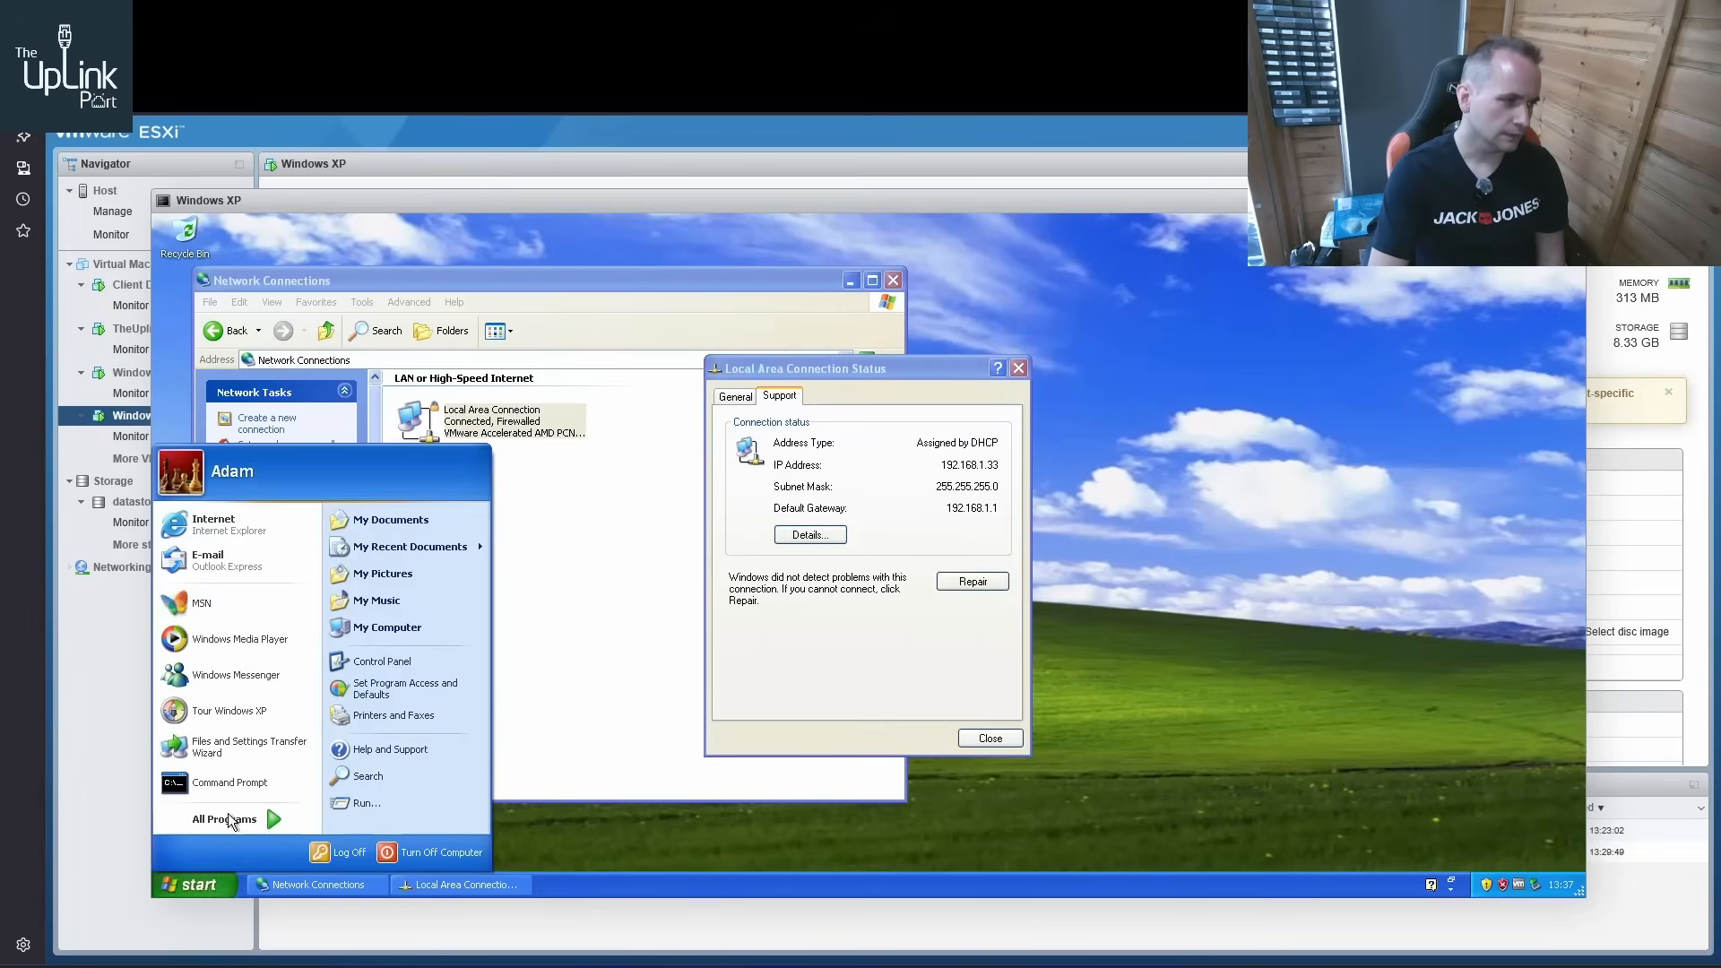
{"action": "left_click", "coordinate": [251, 527]}
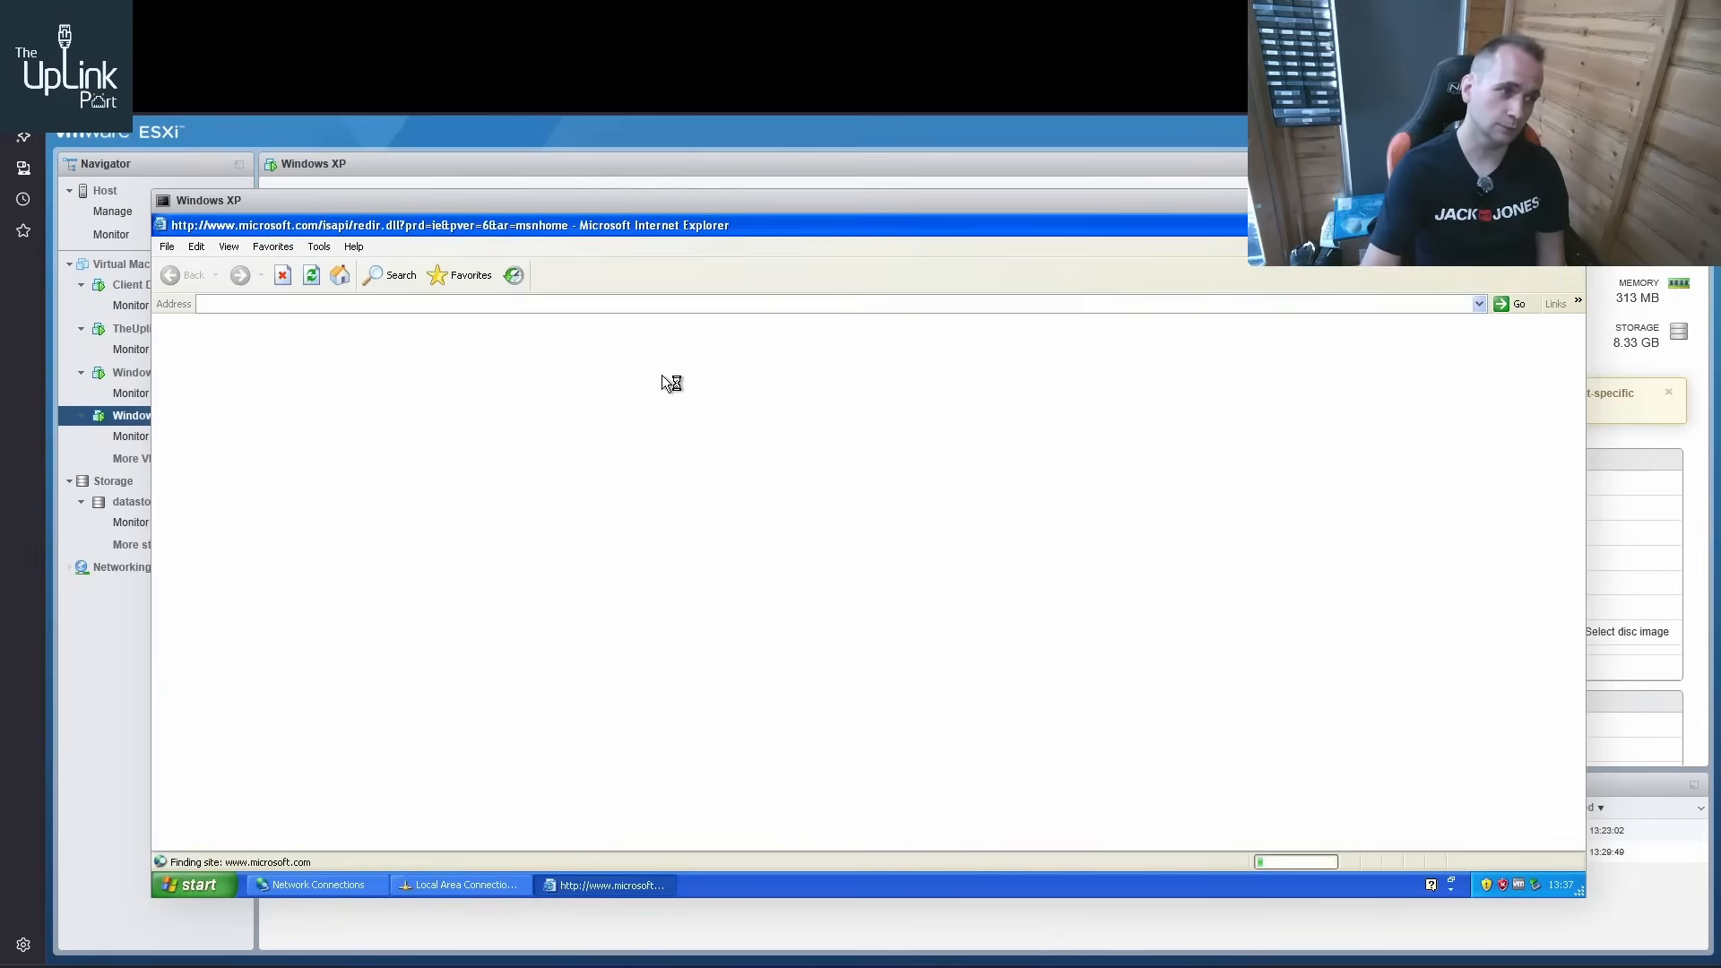
{"action": "left_click", "coordinate": [492, 303]}
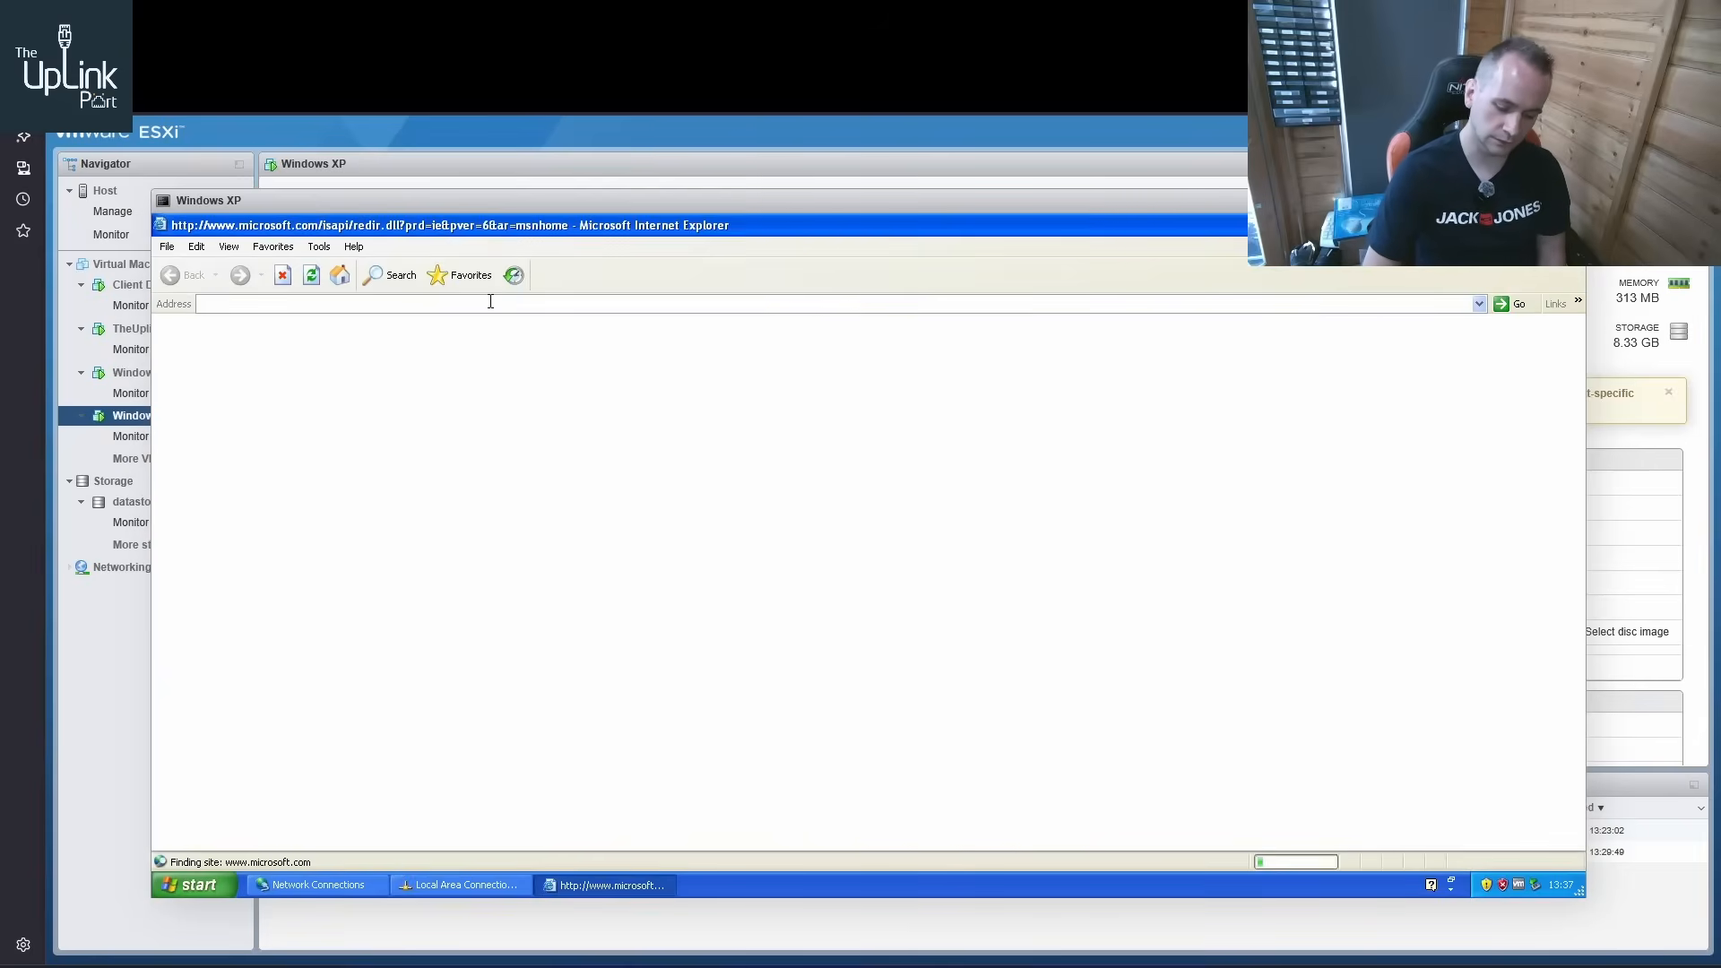
{"action": "type", "text": "192.168.1"}
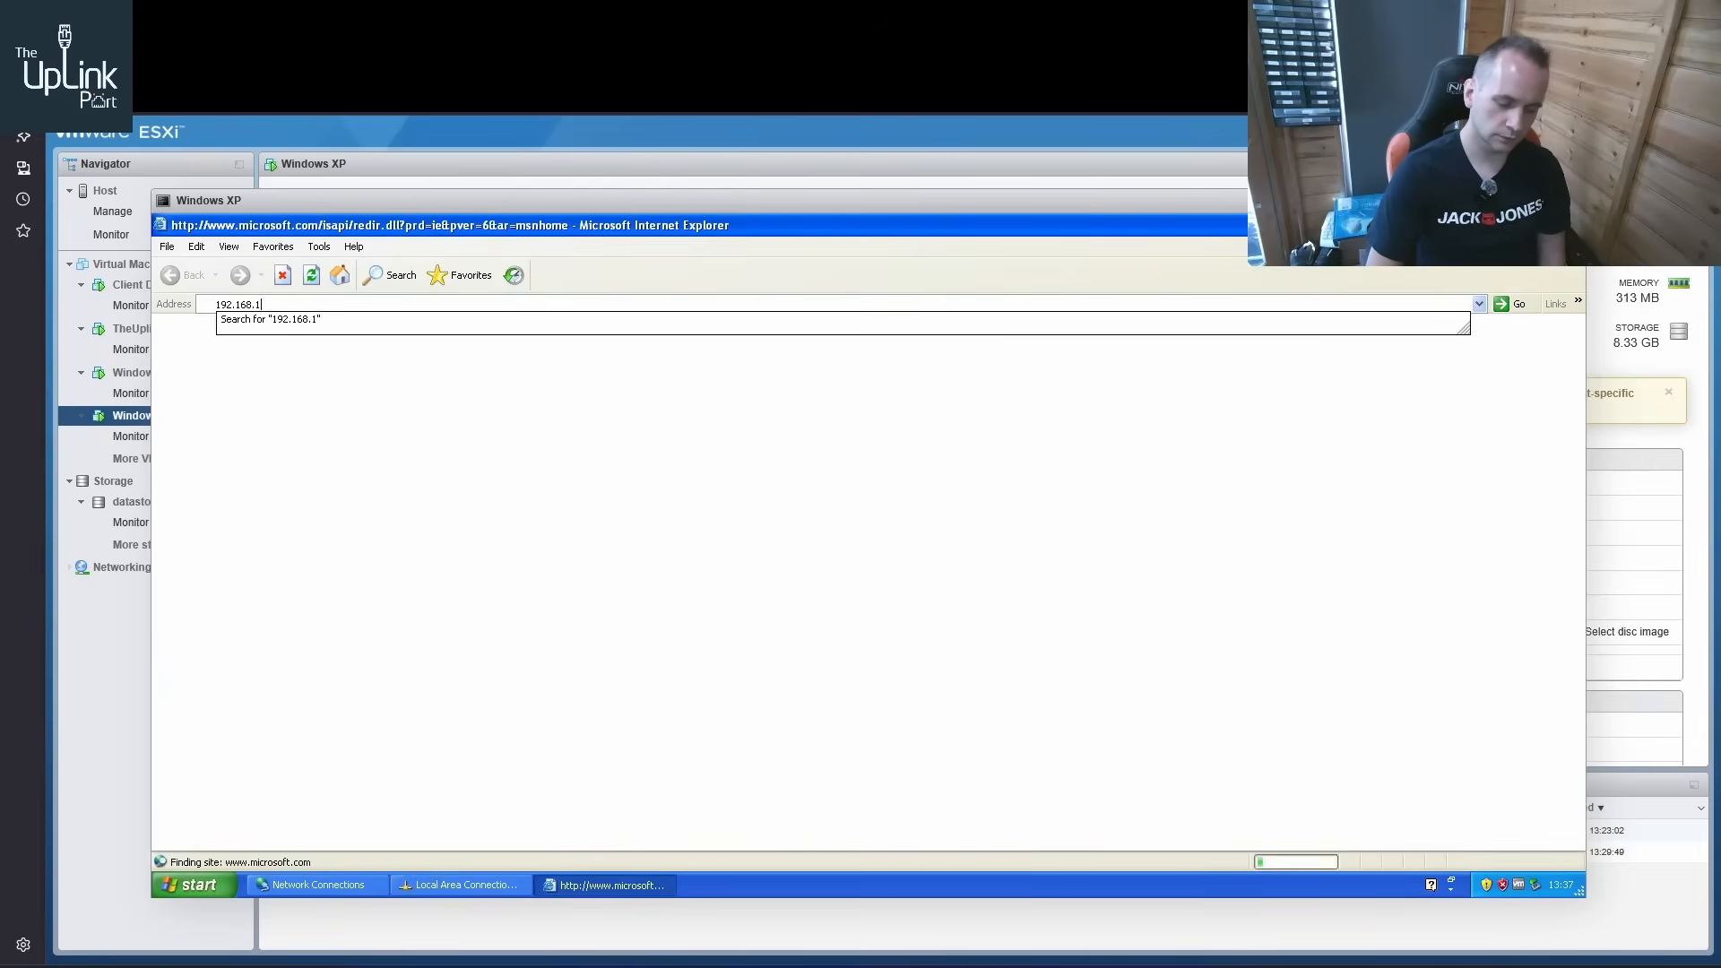
{"action": "type", "text": ".1"}
{"action": "key", "text": "Return"}
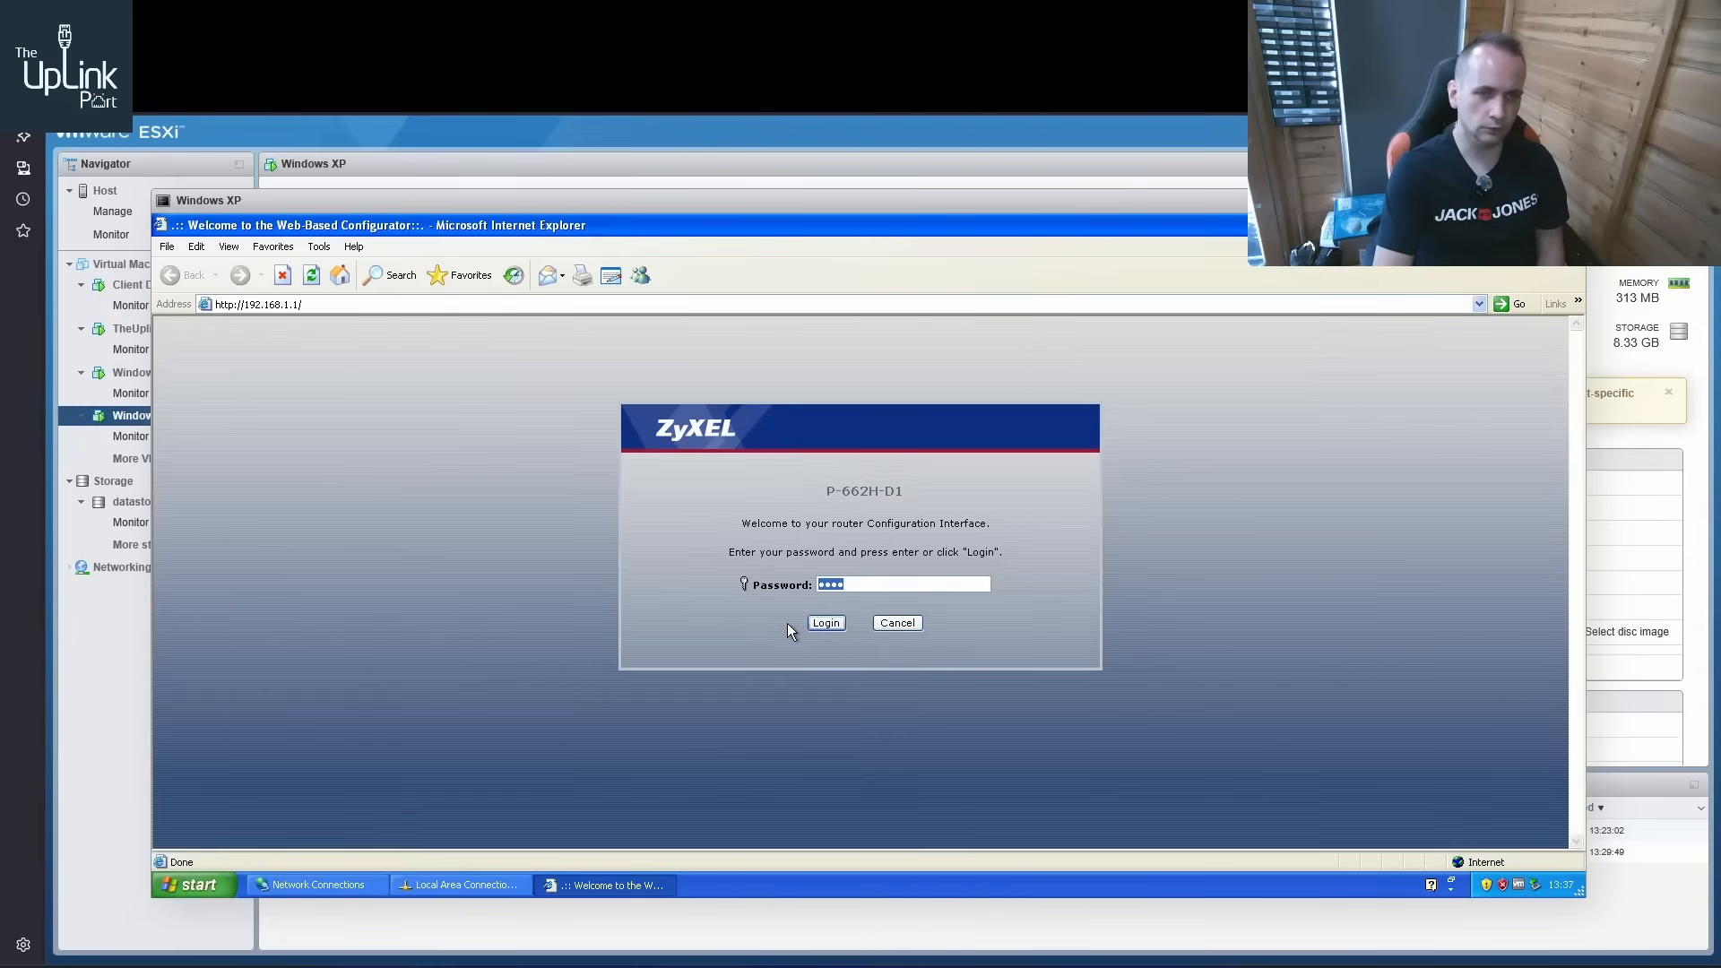
{"action": "left_click", "coordinate": [825, 623]}
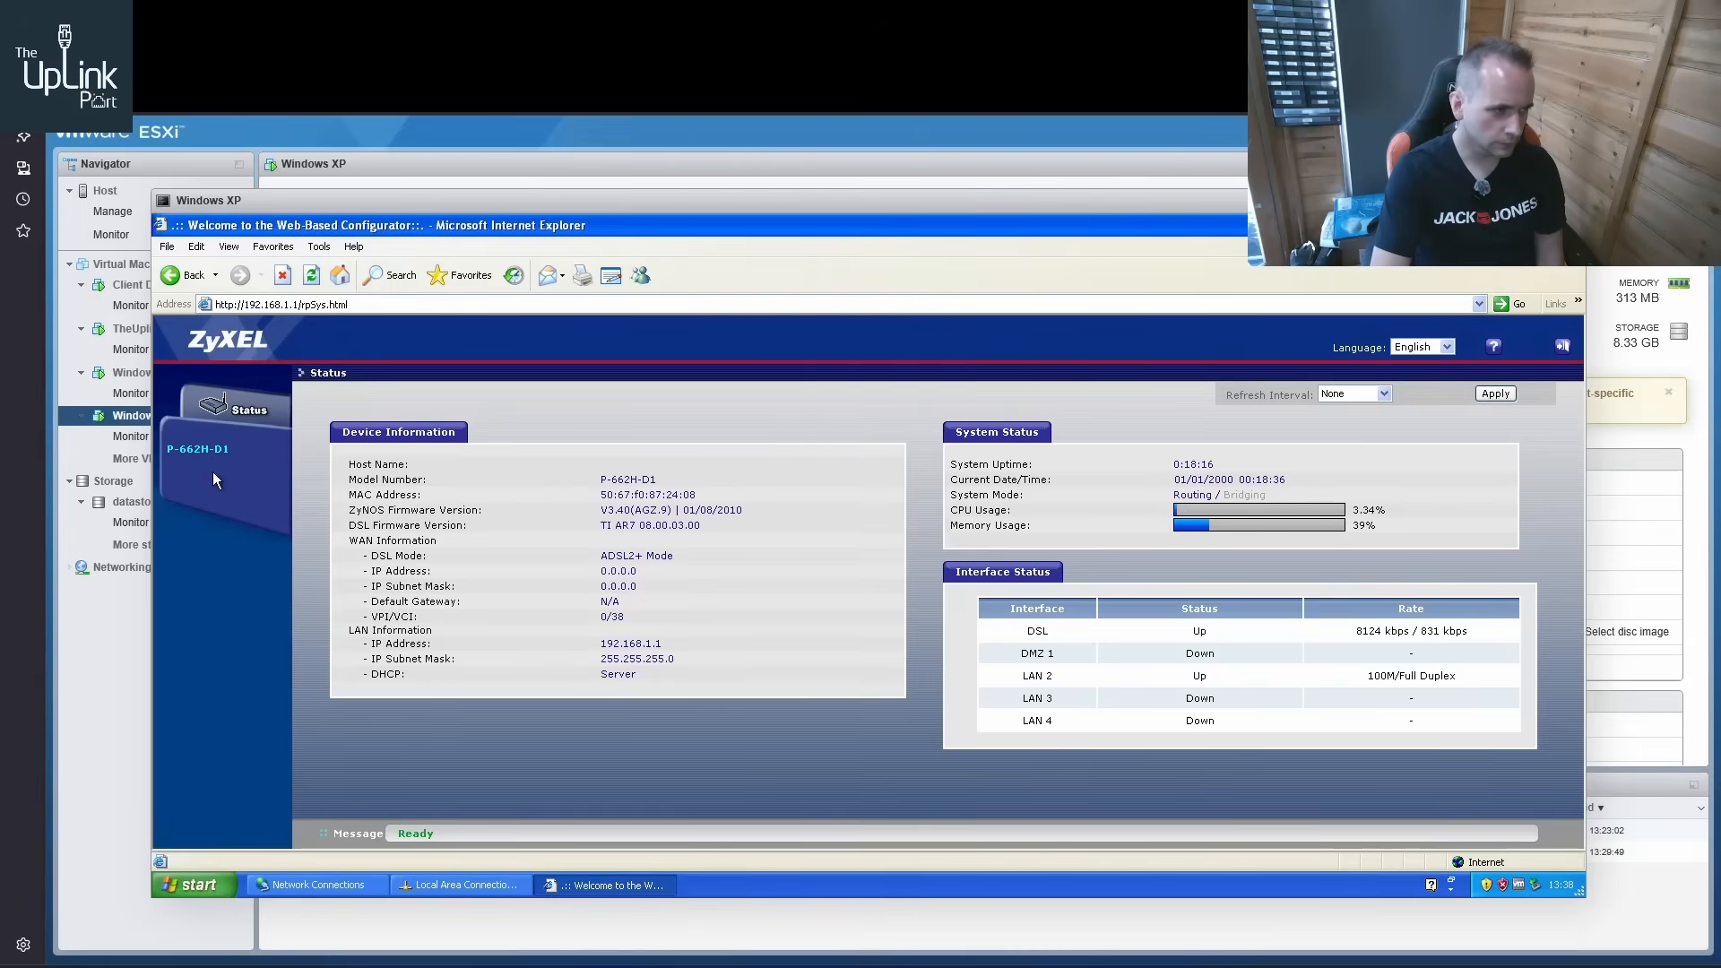
{"action": "left_click", "coordinate": [258, 414]}
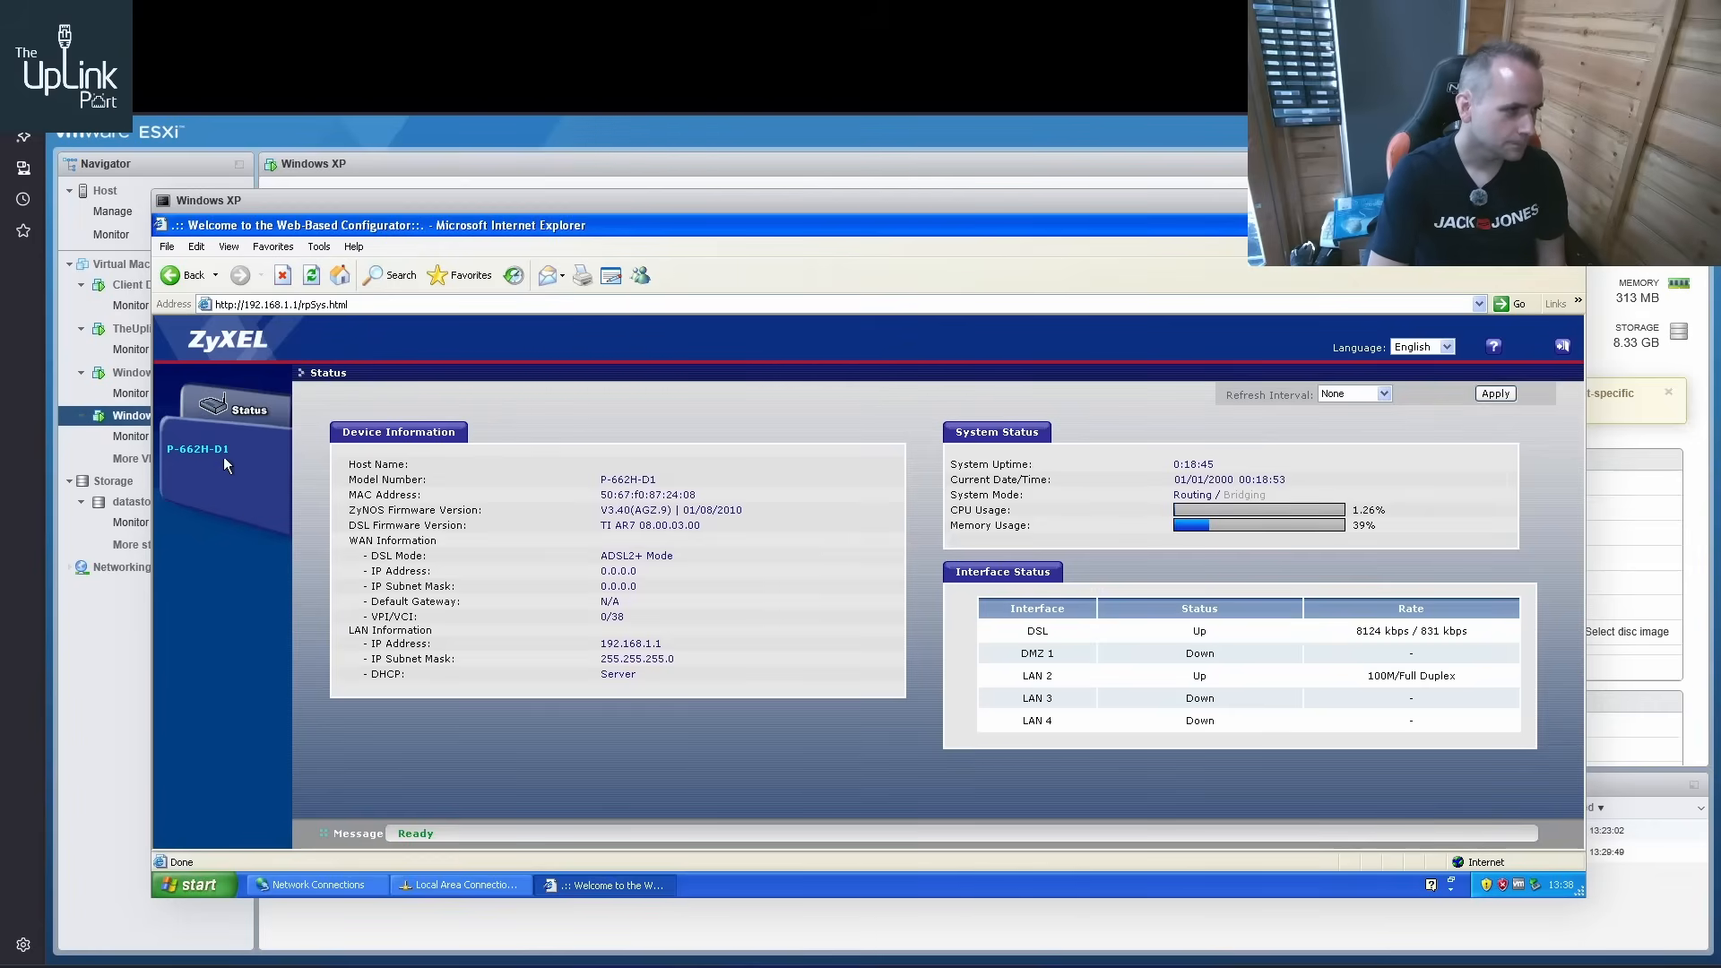
{"action": "left_click", "coordinate": [190, 449]}
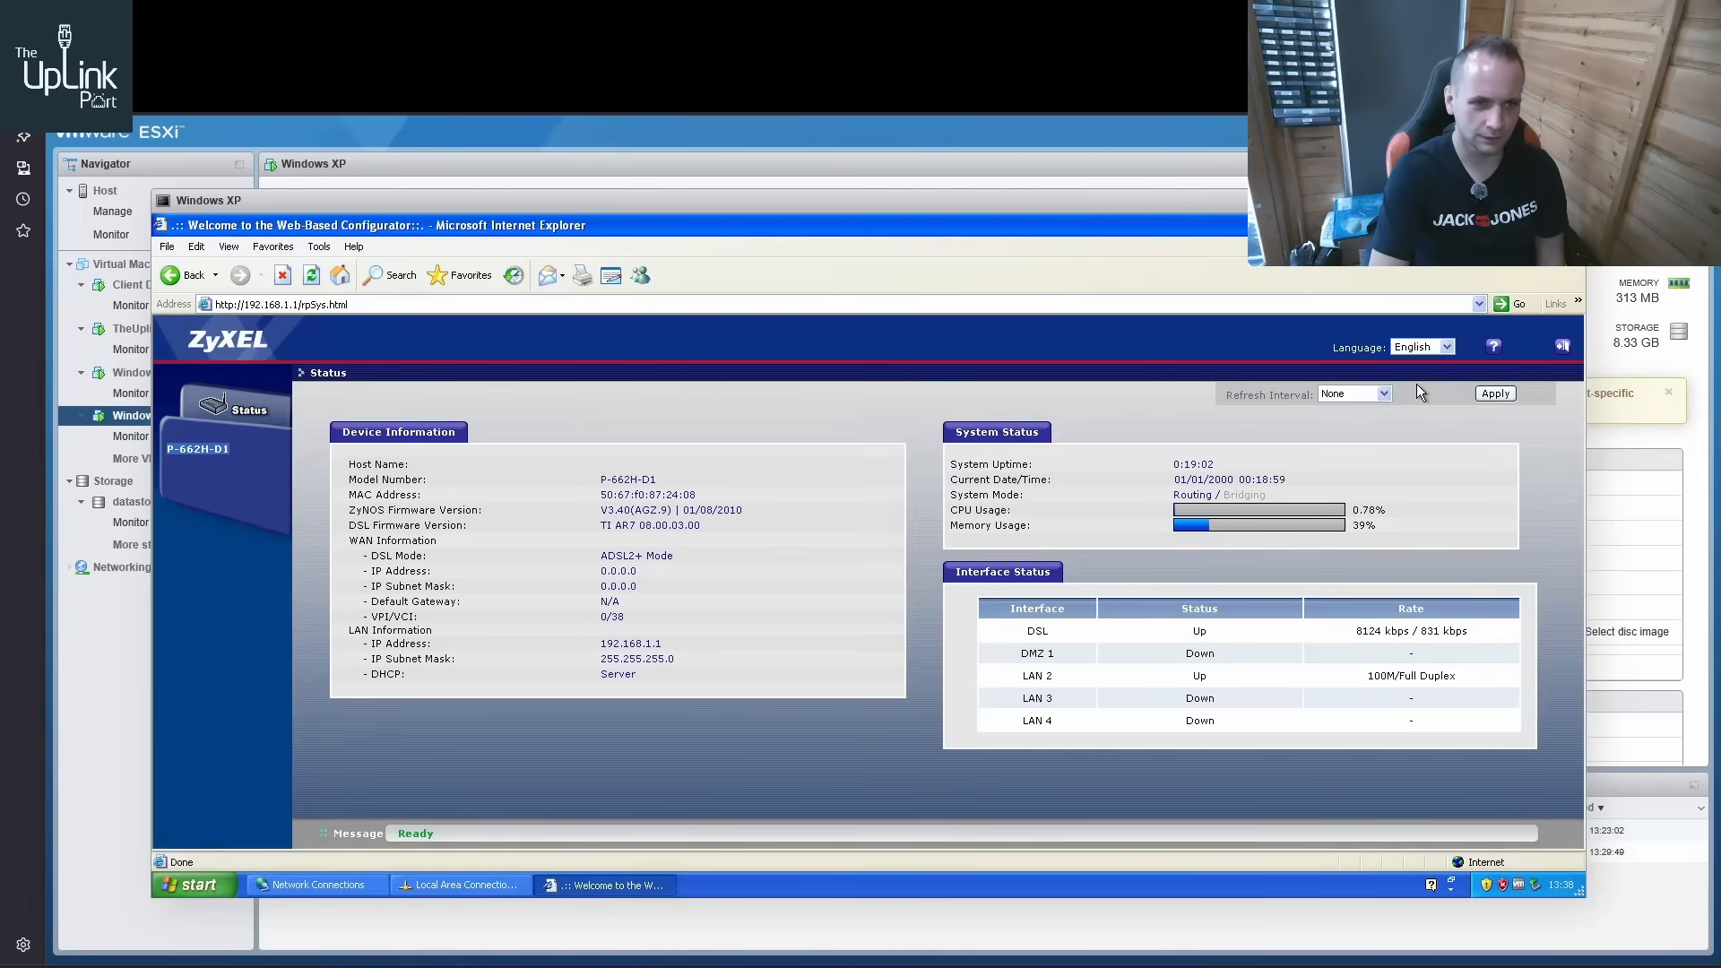
{"action": "left_click", "coordinate": [1564, 348]}
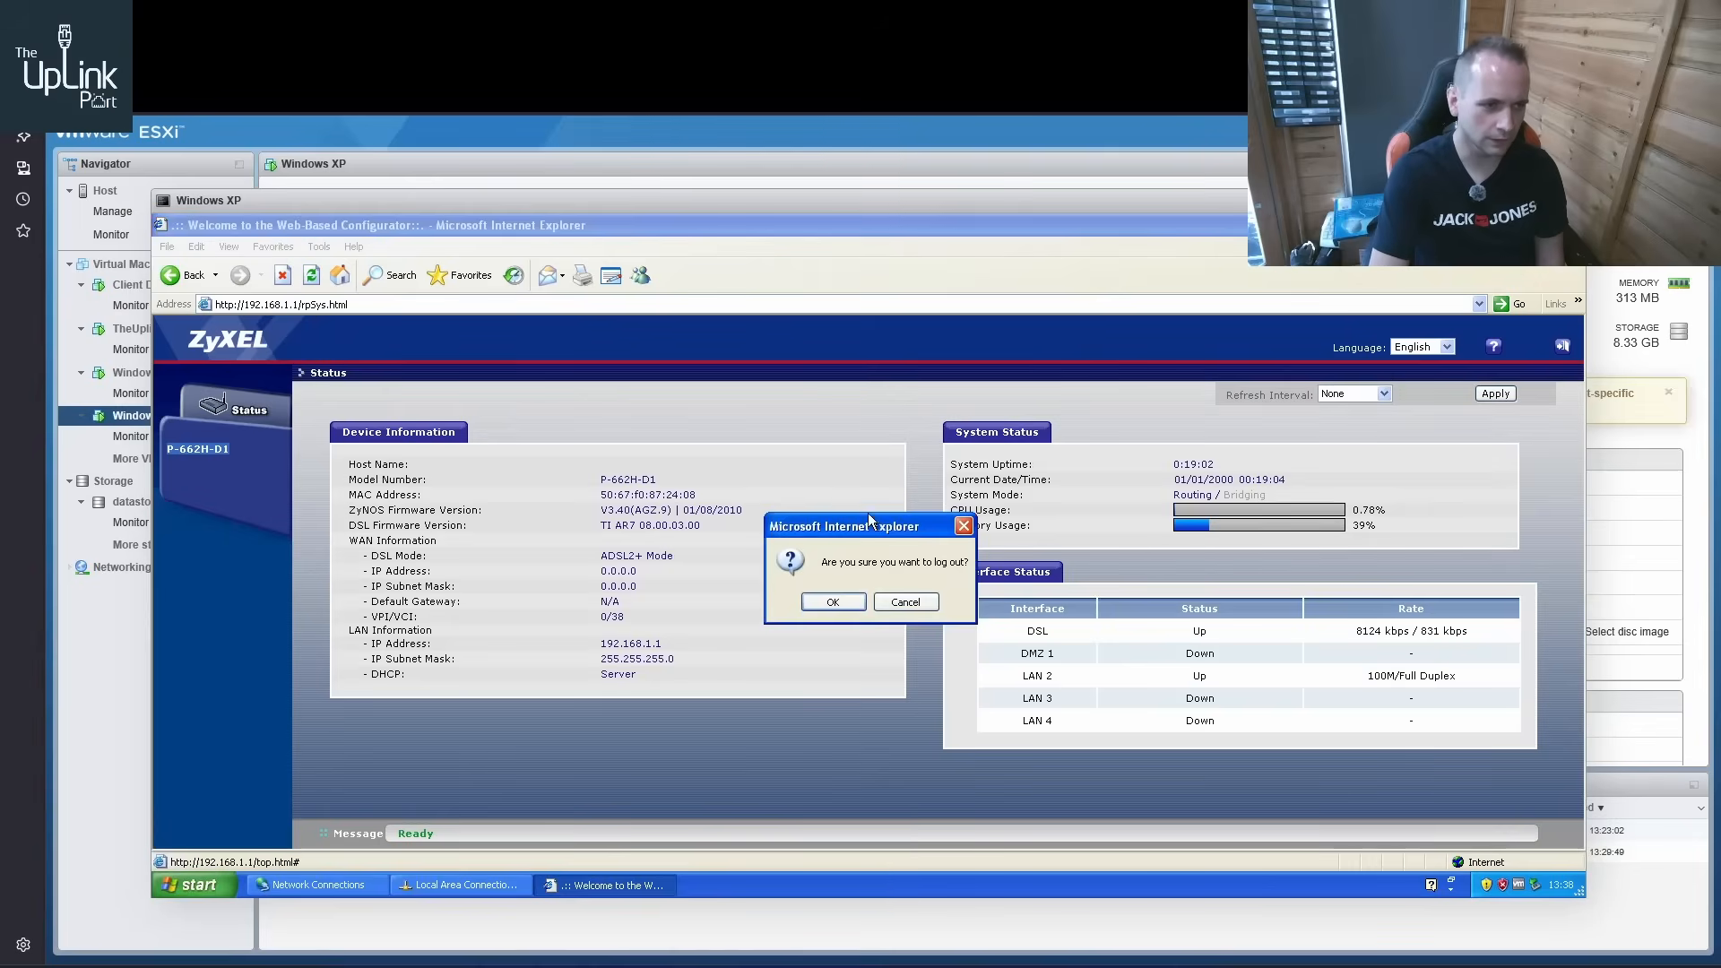
{"action": "left_click", "coordinate": [829, 602]}
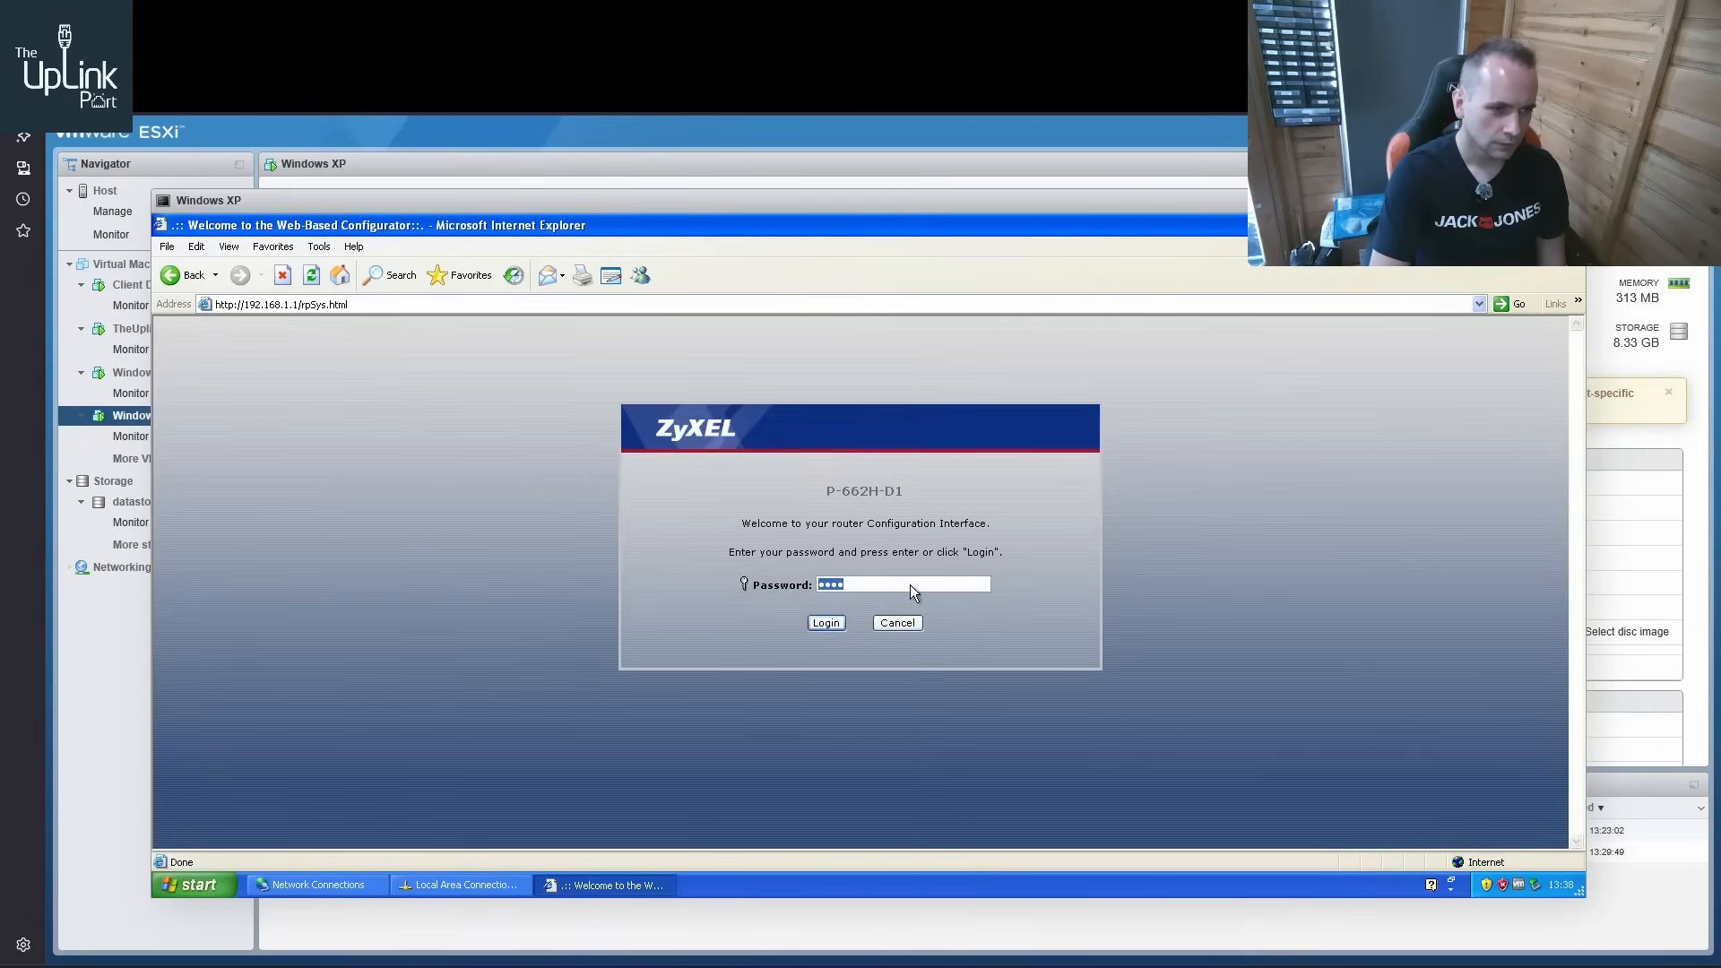
Log in to the ZyXEL P-662H-D1 router again and replace its default password with a new, confirmed password
{"action": "left_click", "coordinate": [823, 620]}
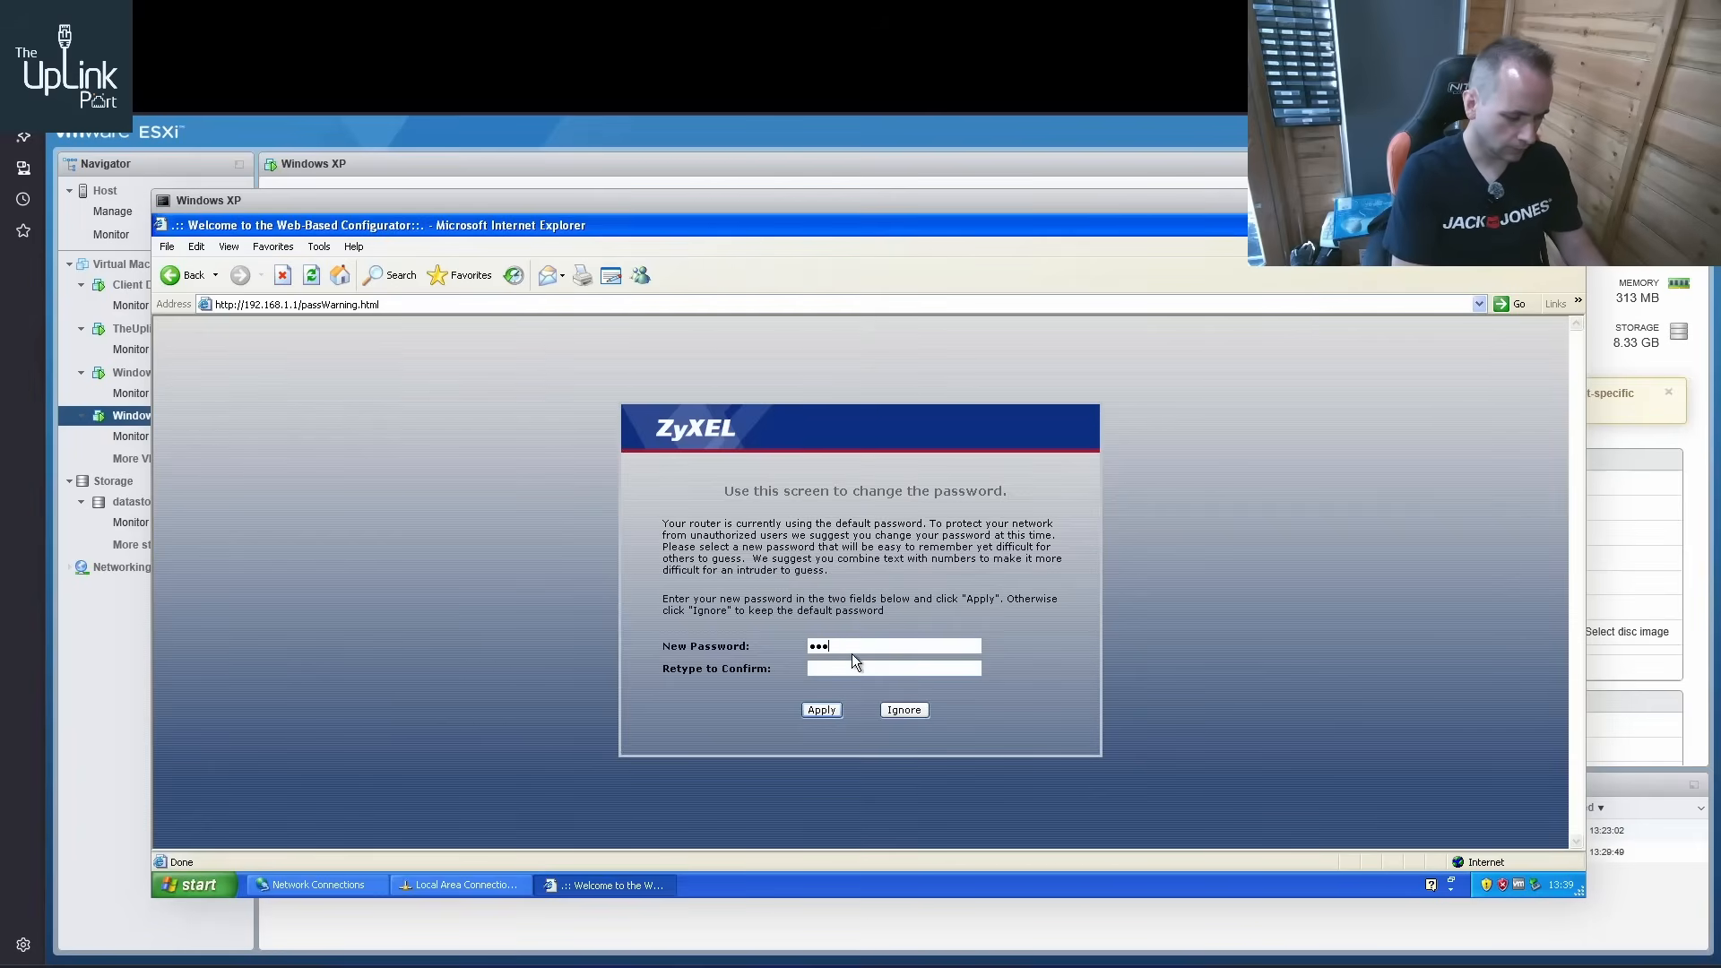
{"action": "type", "text": "••"}
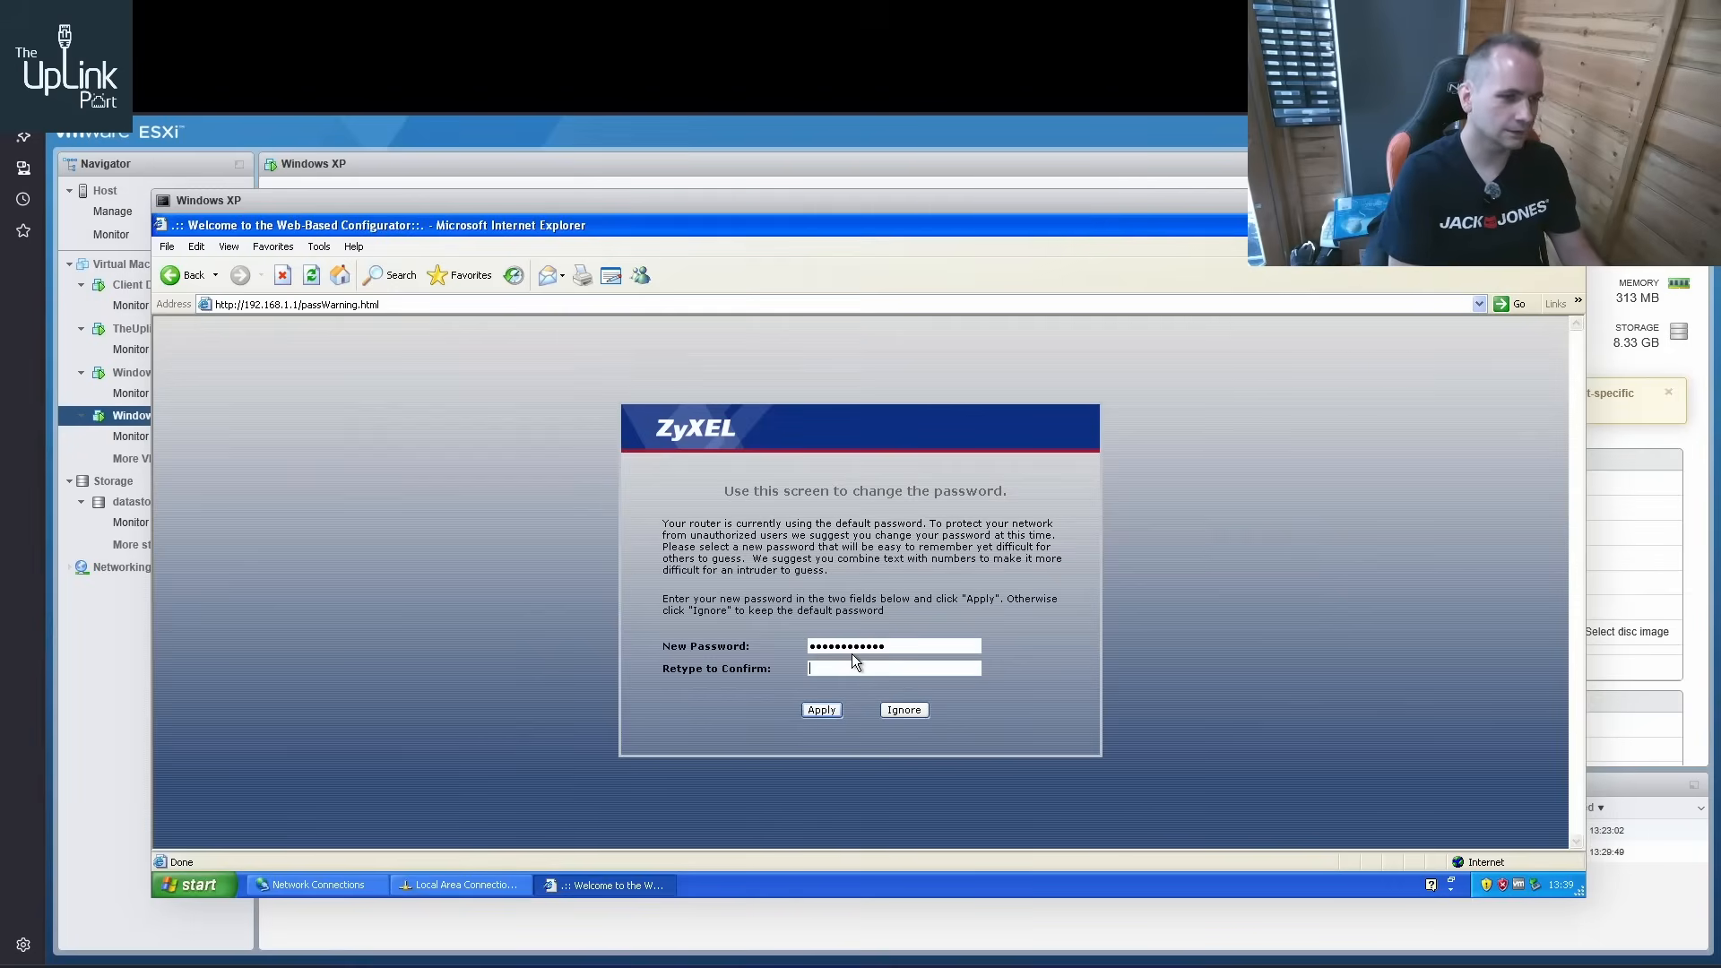
{"action": "type", "text": "•••••"}
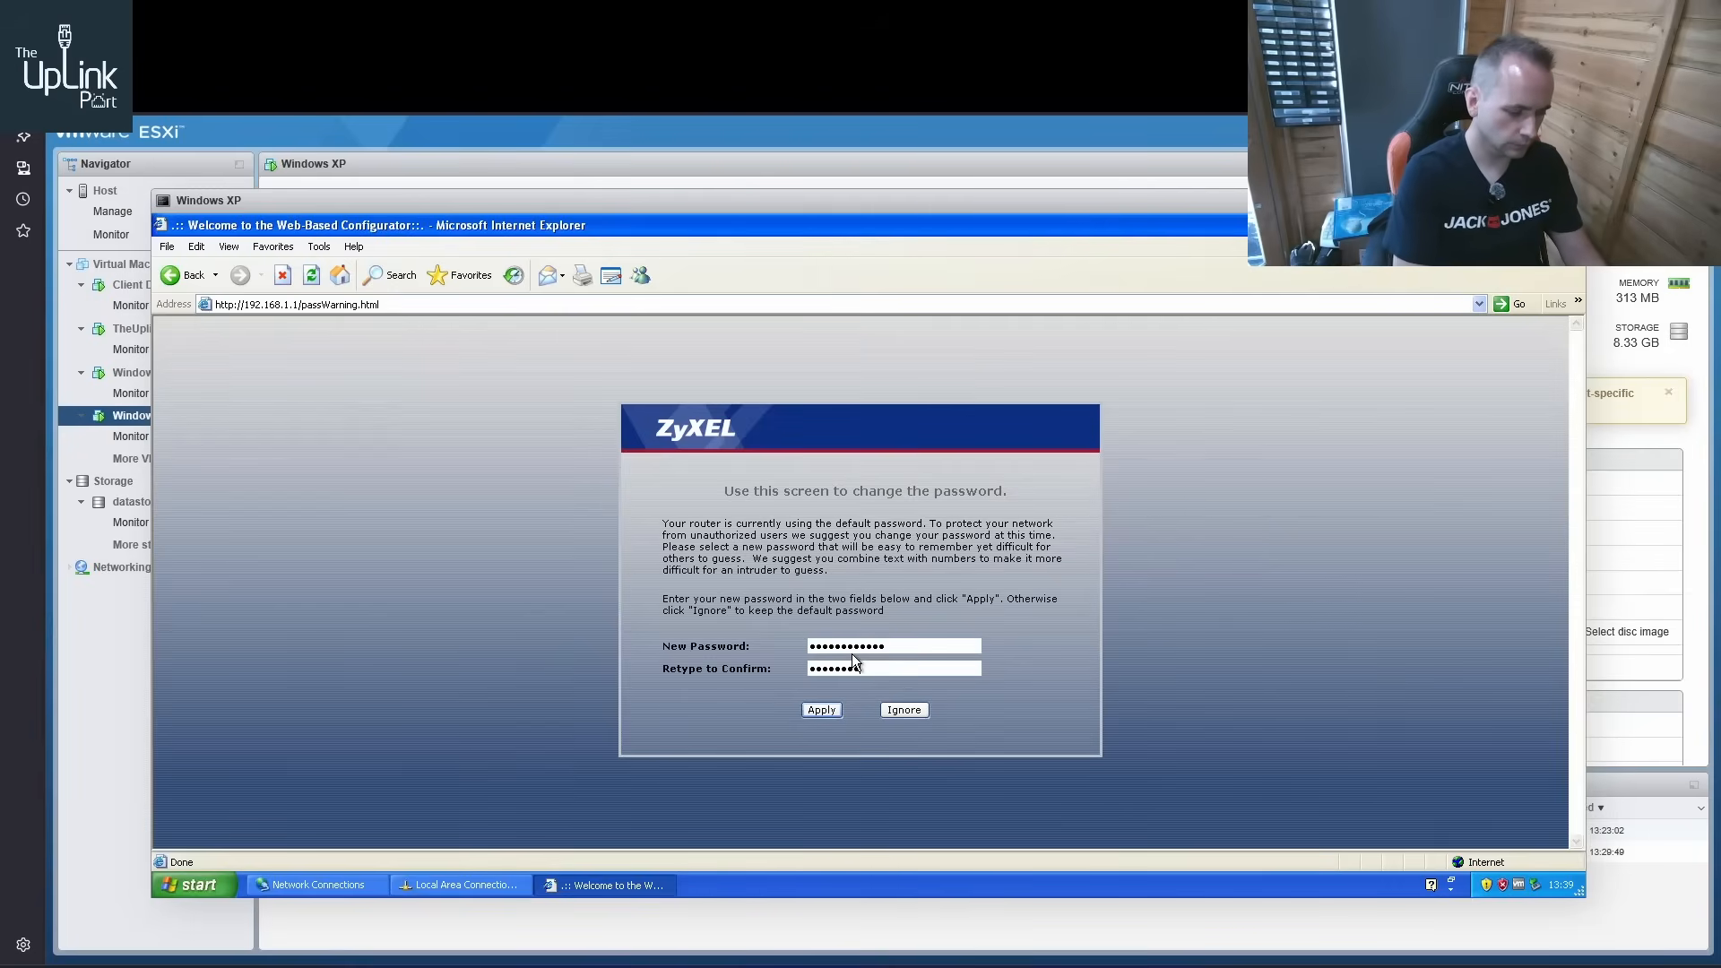
{"action": "type", "text": "•"}
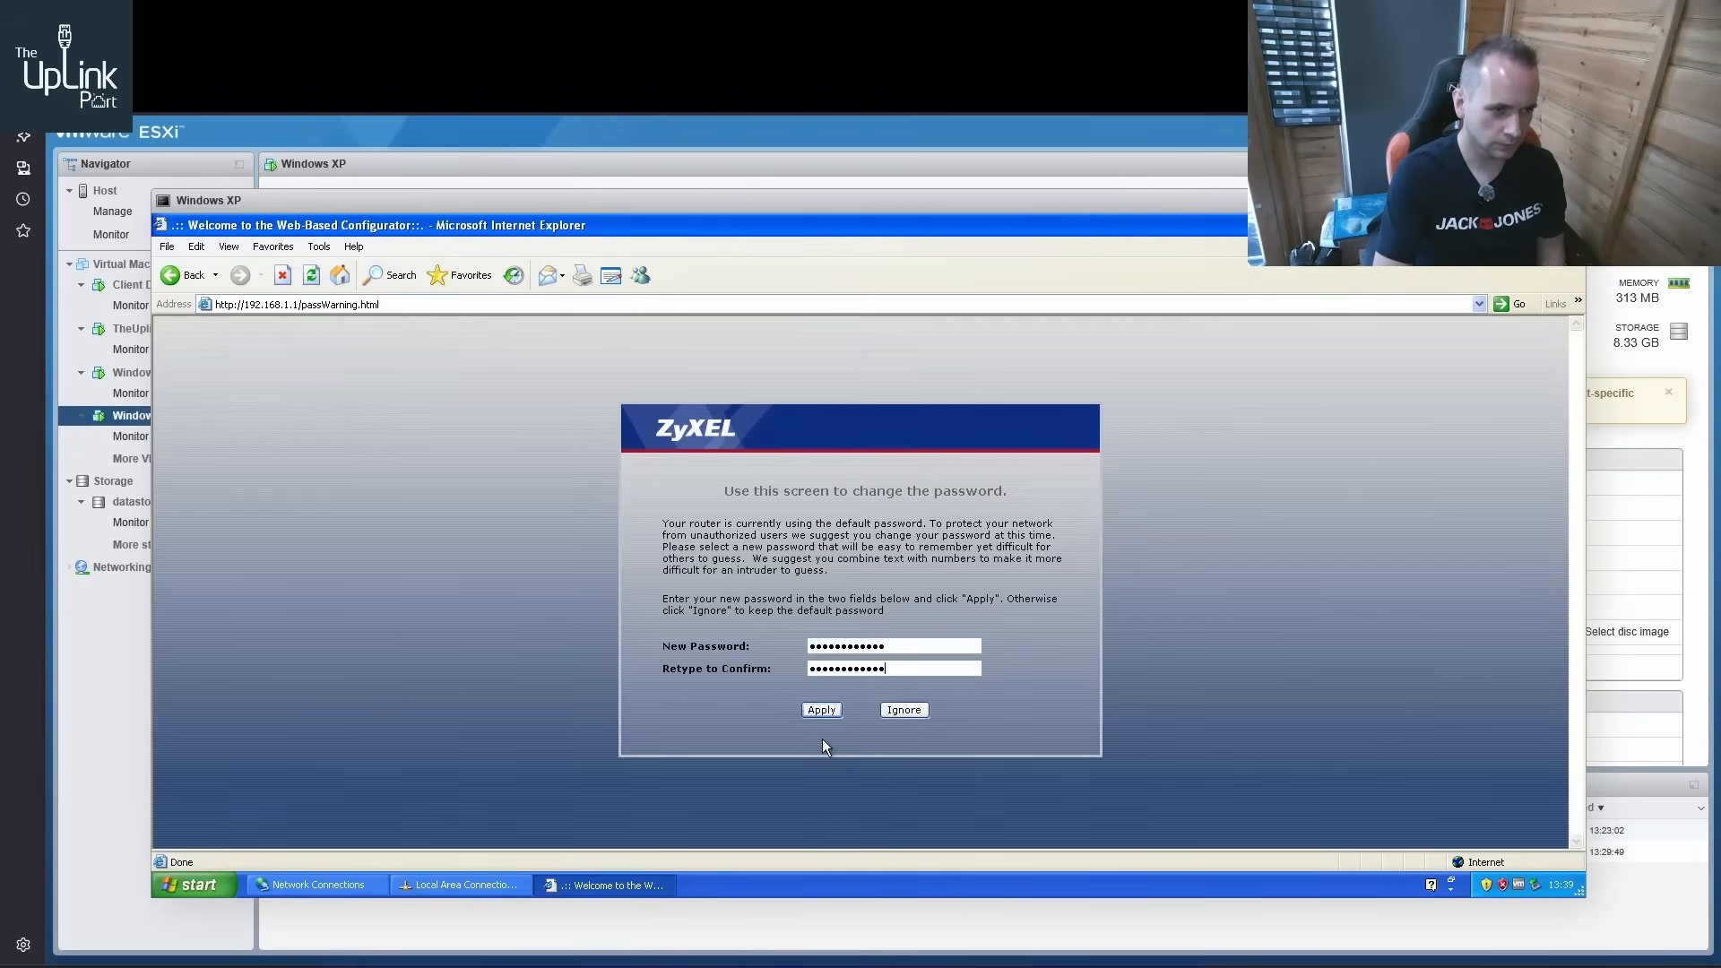
{"action": "left_click", "coordinate": [822, 710]}
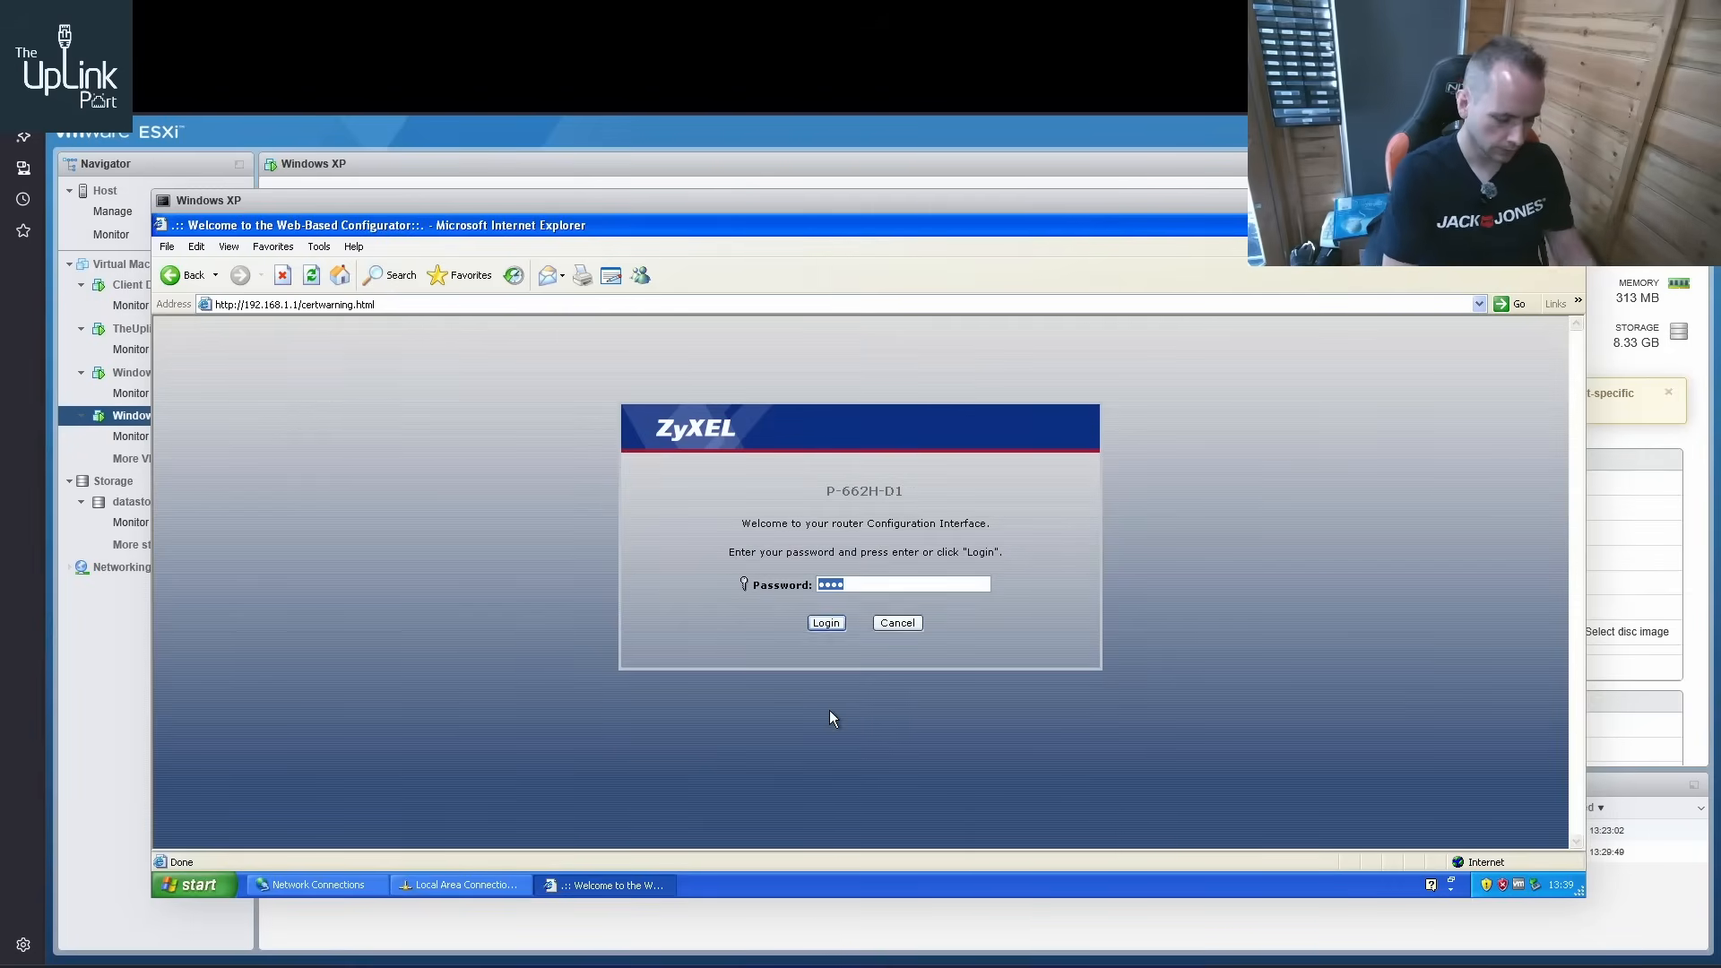
Log in to the router with the new password and replace the factory default certificate with a device-specific one
{"action": "type", "text": "••••••••"}
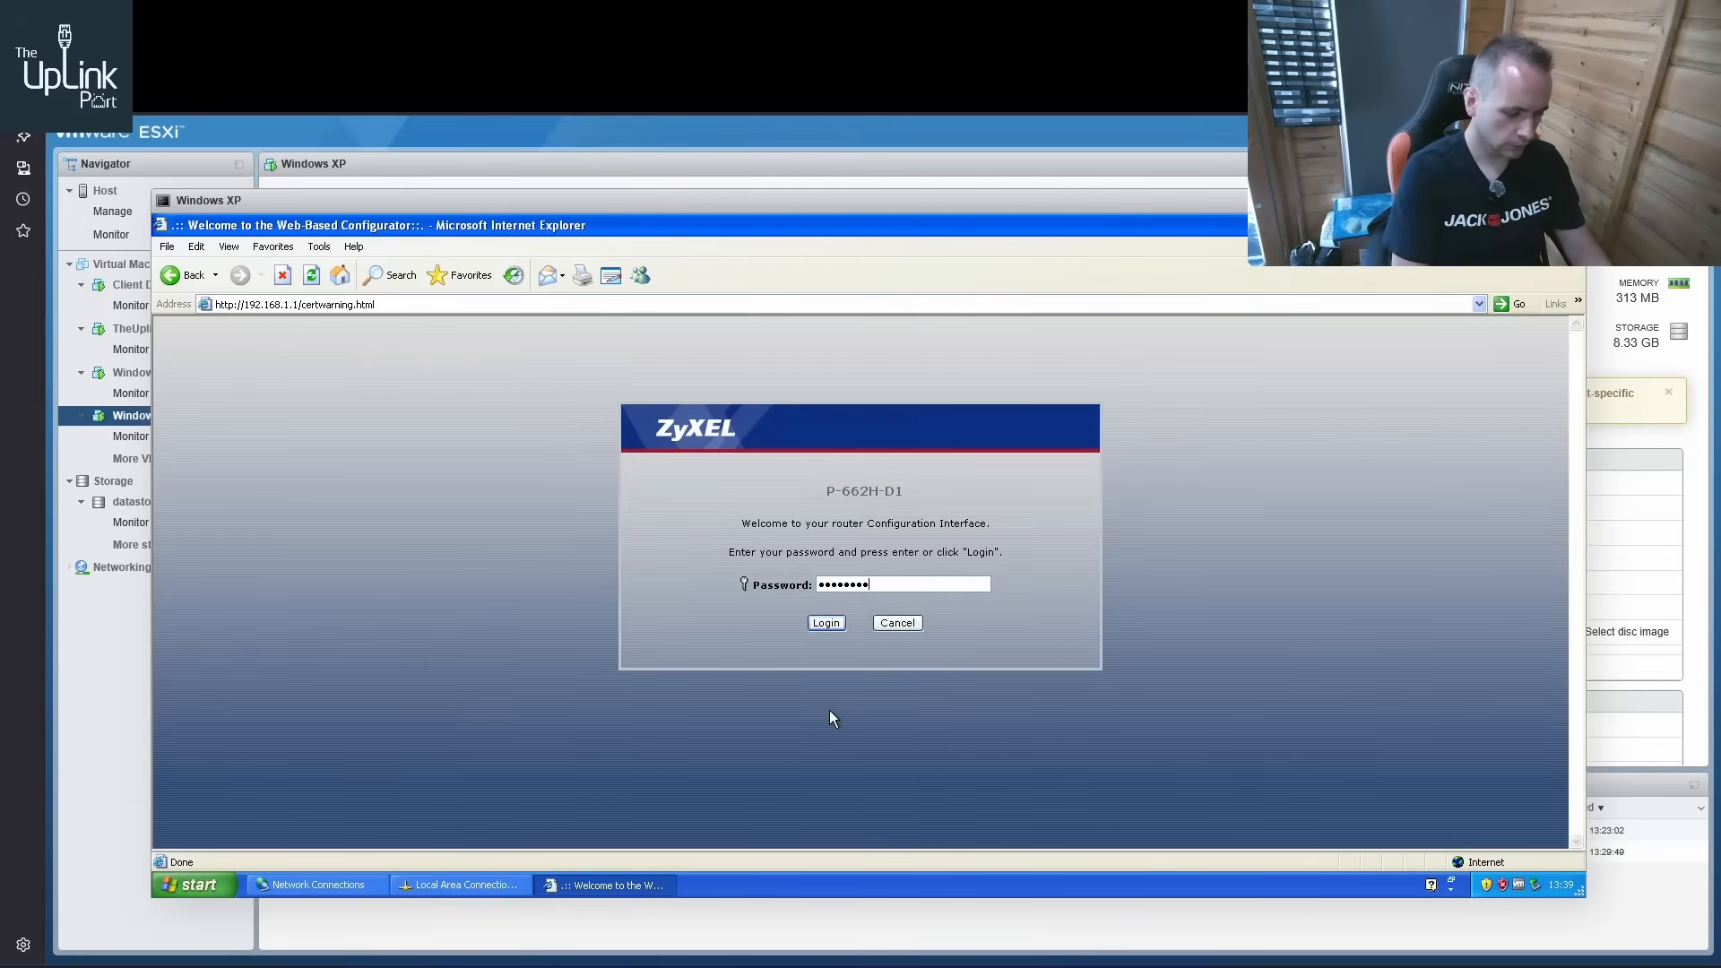
{"action": "type", "text": "••••"}
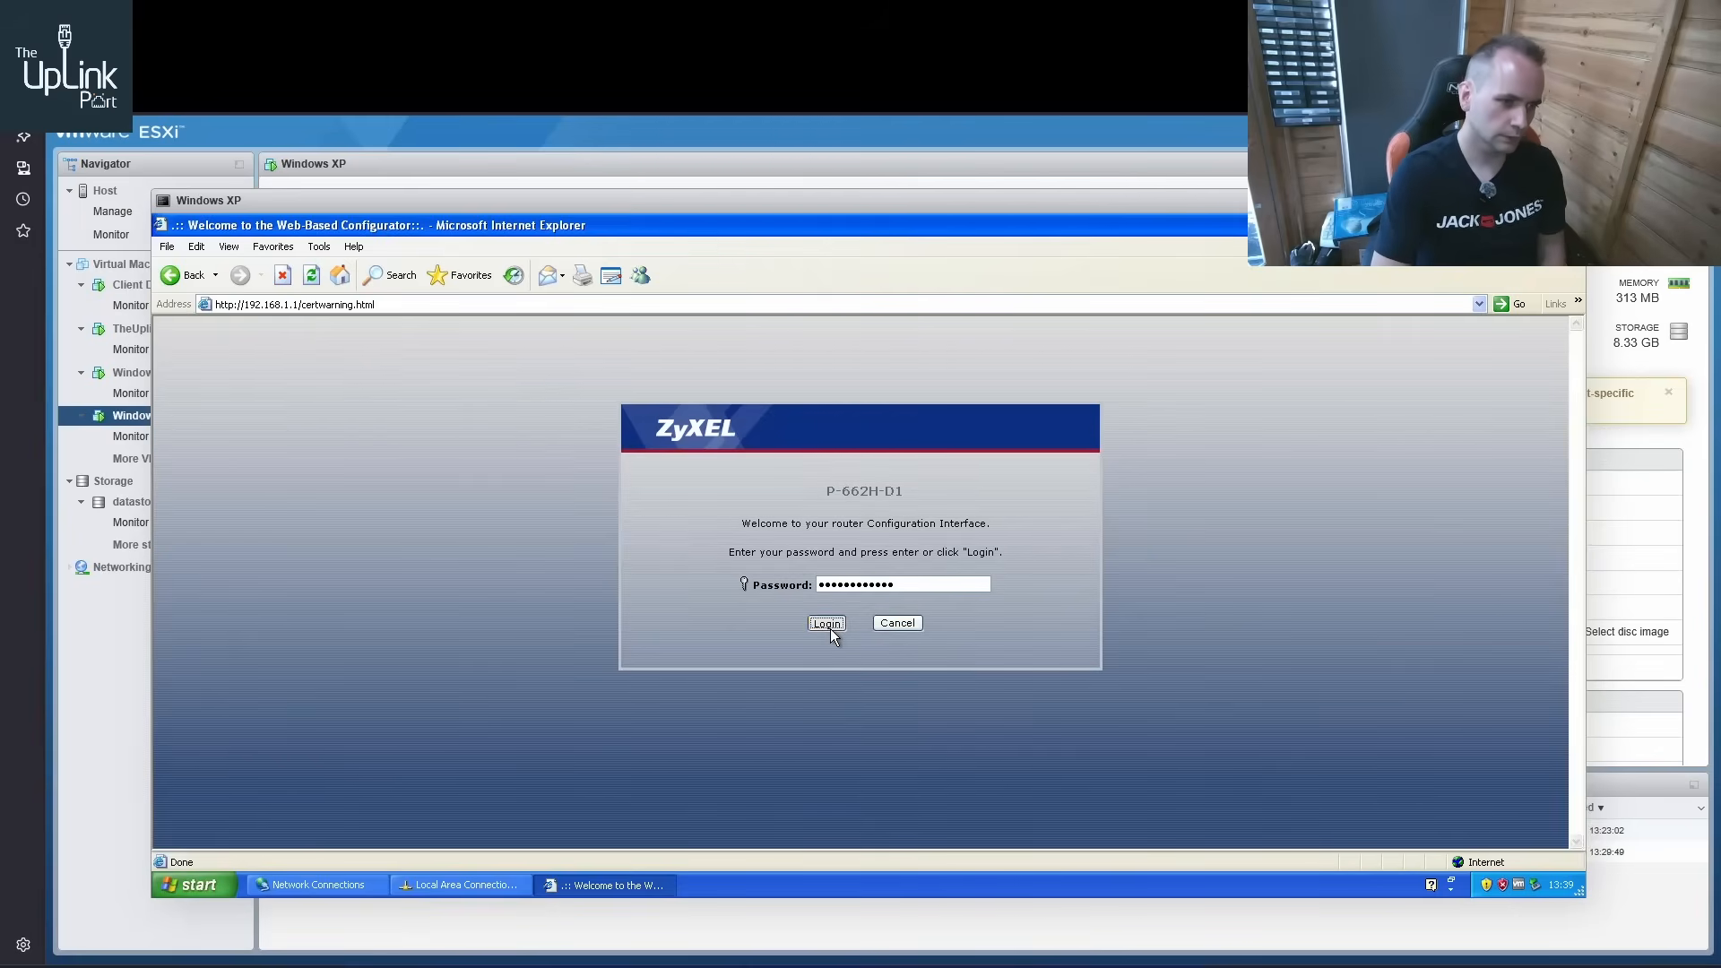
{"action": "left_click", "coordinate": [830, 628]}
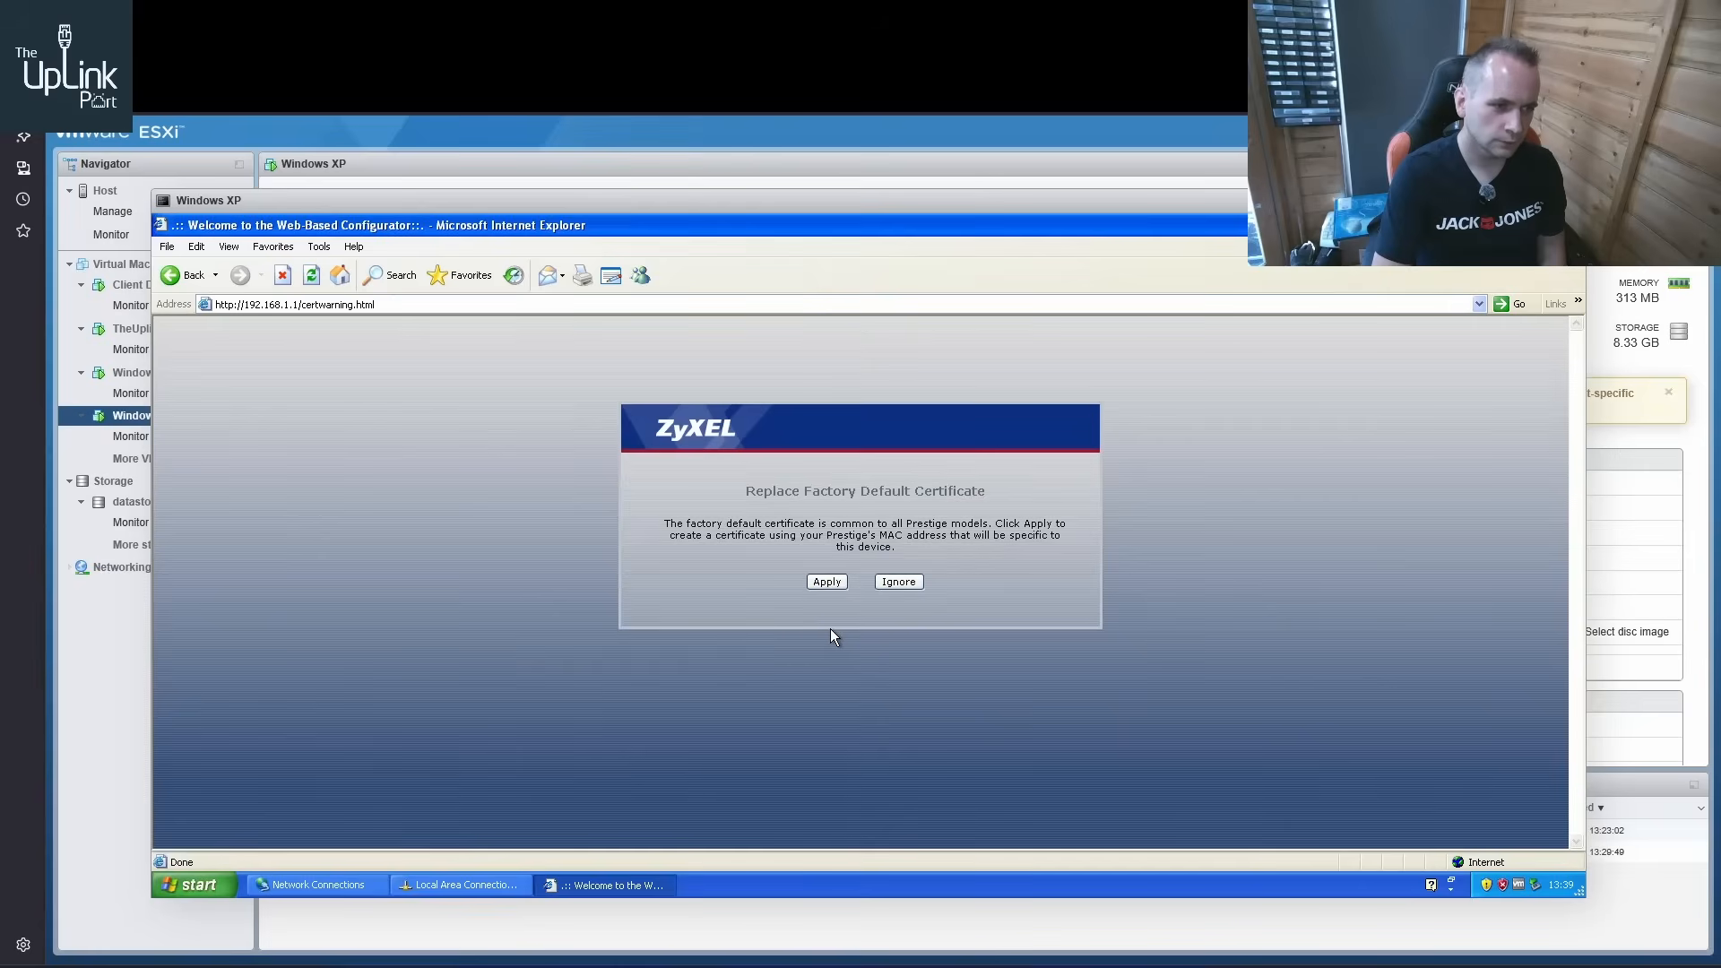
{"action": "left_click", "coordinate": [826, 581]}
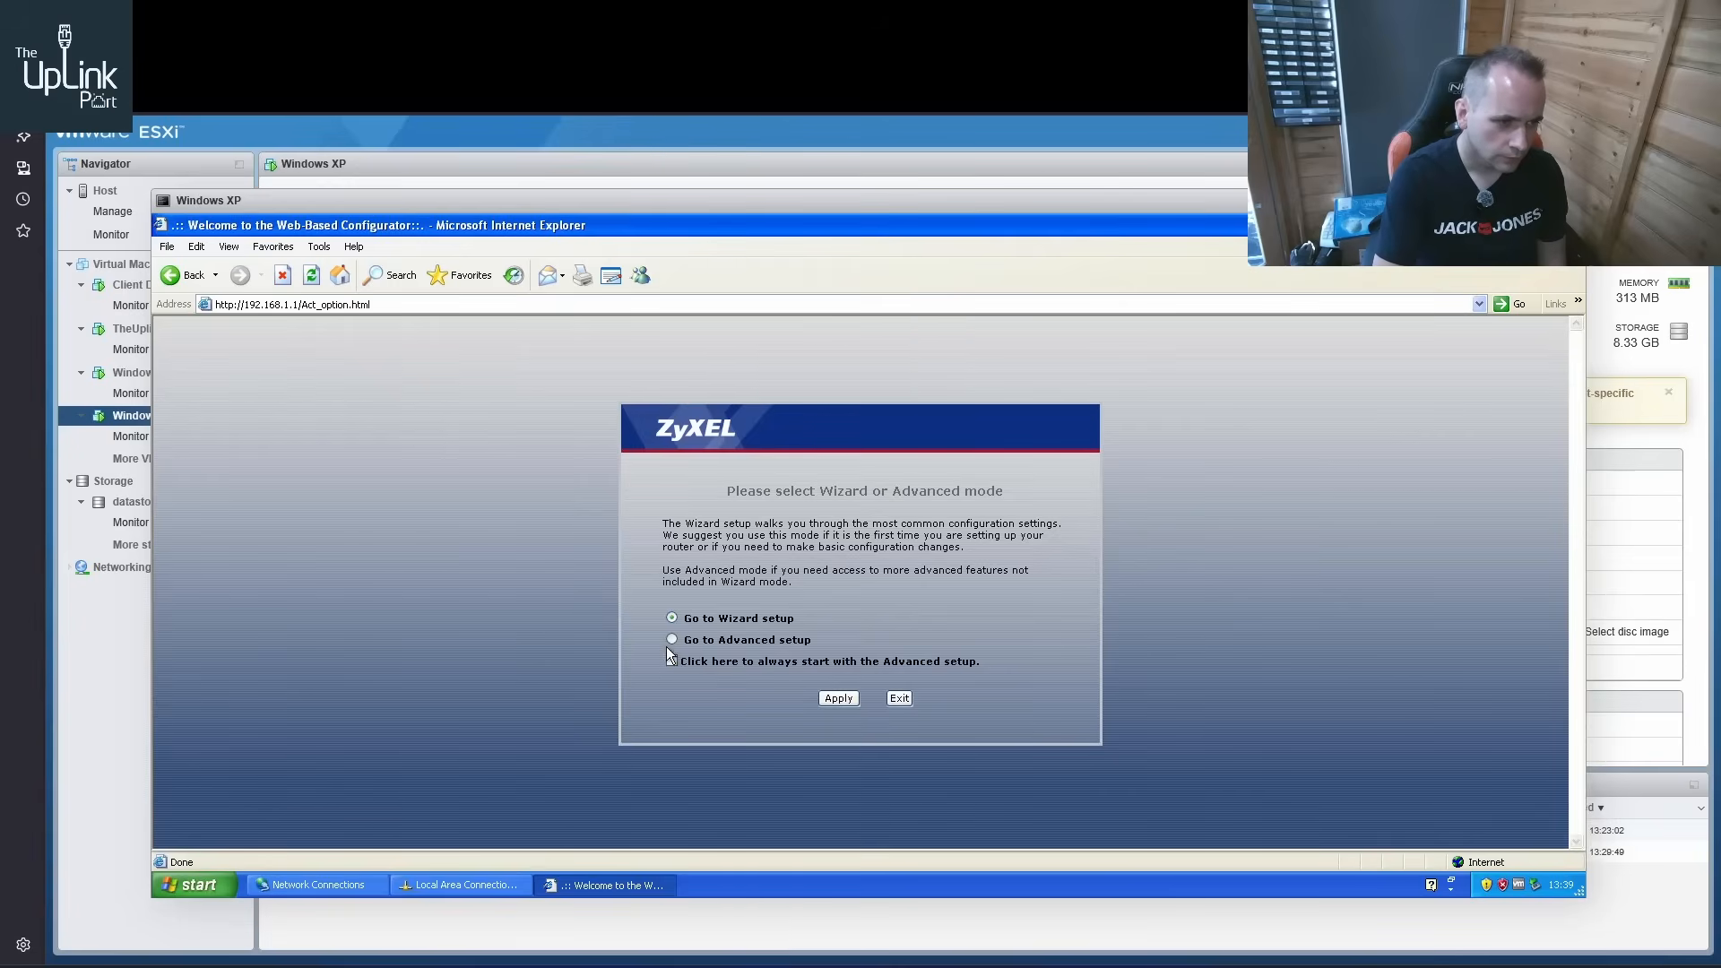
Go to the router's Advanced setup and make it always start in that mode
{"action": "left_click", "coordinate": [672, 640]}
{"action": "left_click", "coordinate": [674, 662]}
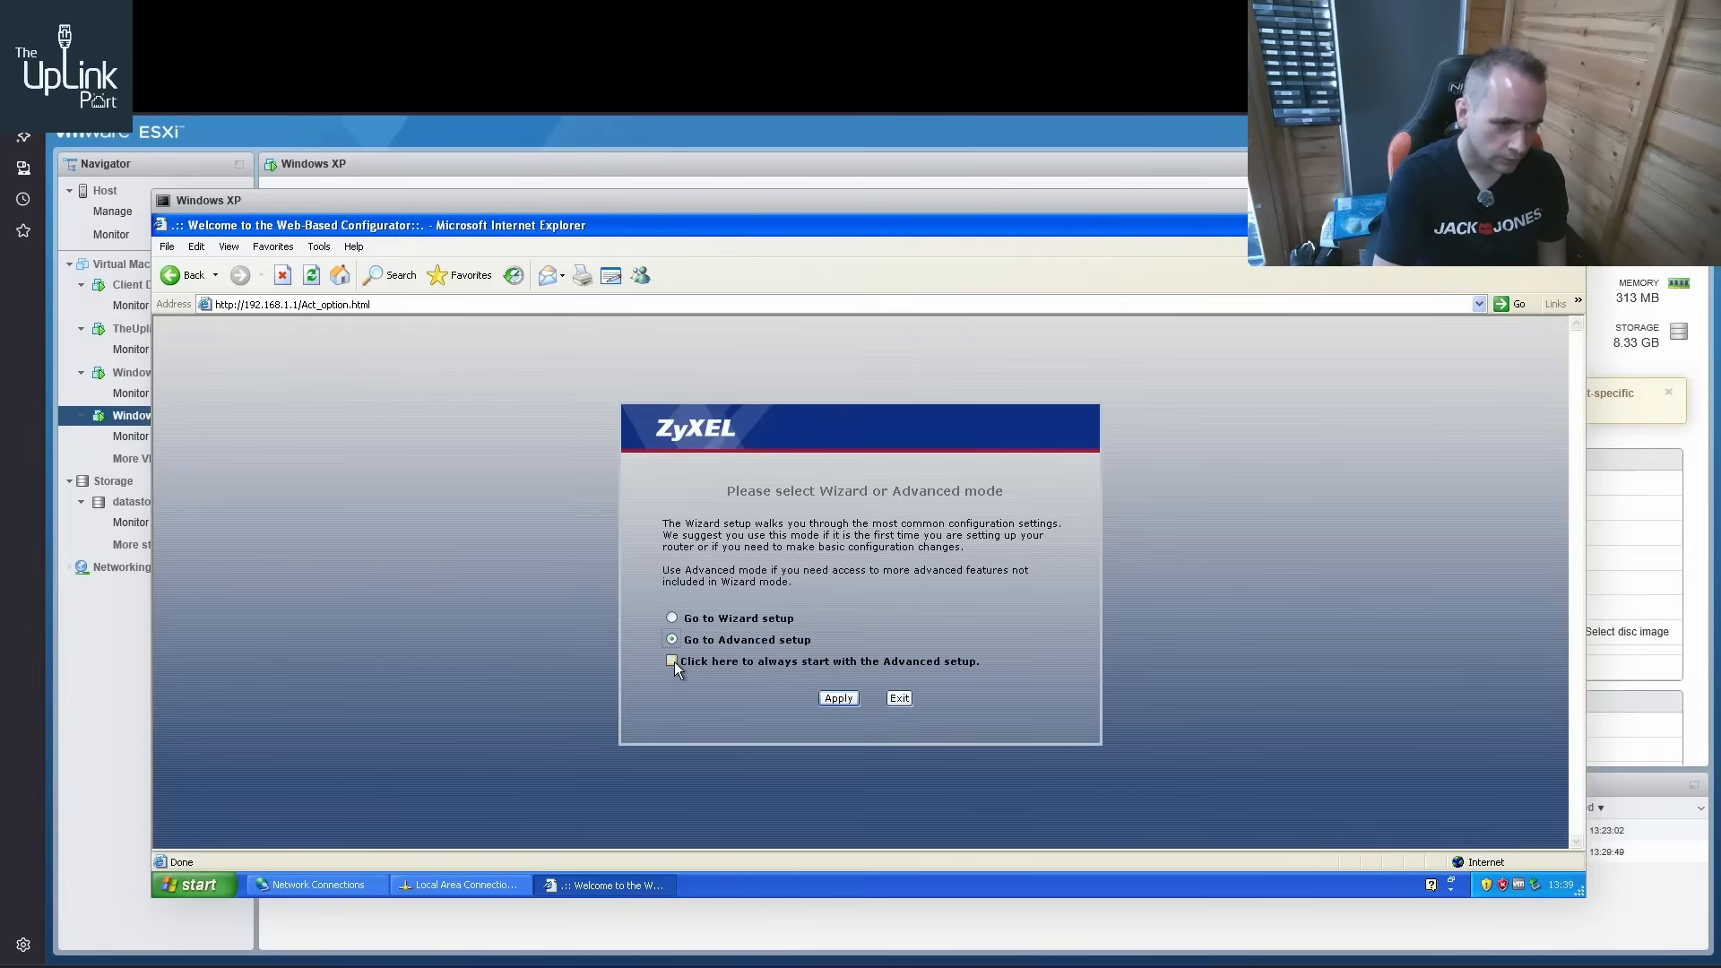
{"action": "left_click", "coordinate": [839, 699]}
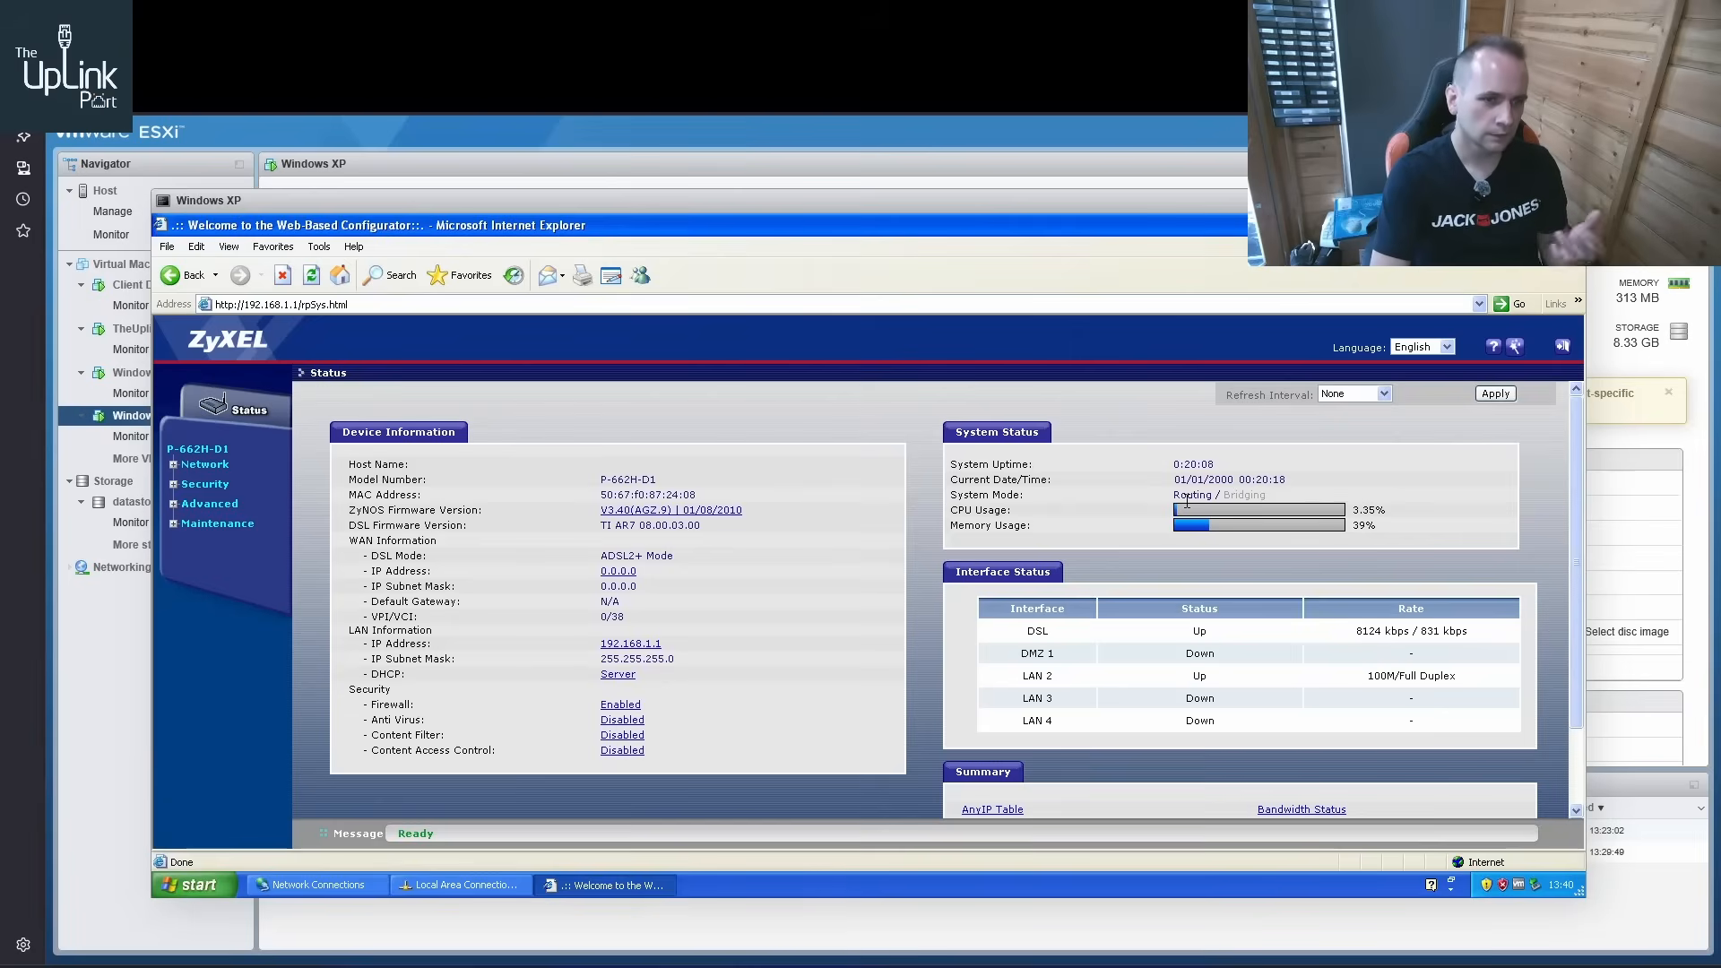
Open the router's WAN Internet Connection settings and review the encapsulation, virtual circuit, IP address and connection options
{"action": "left_click", "coordinate": [174, 465]}
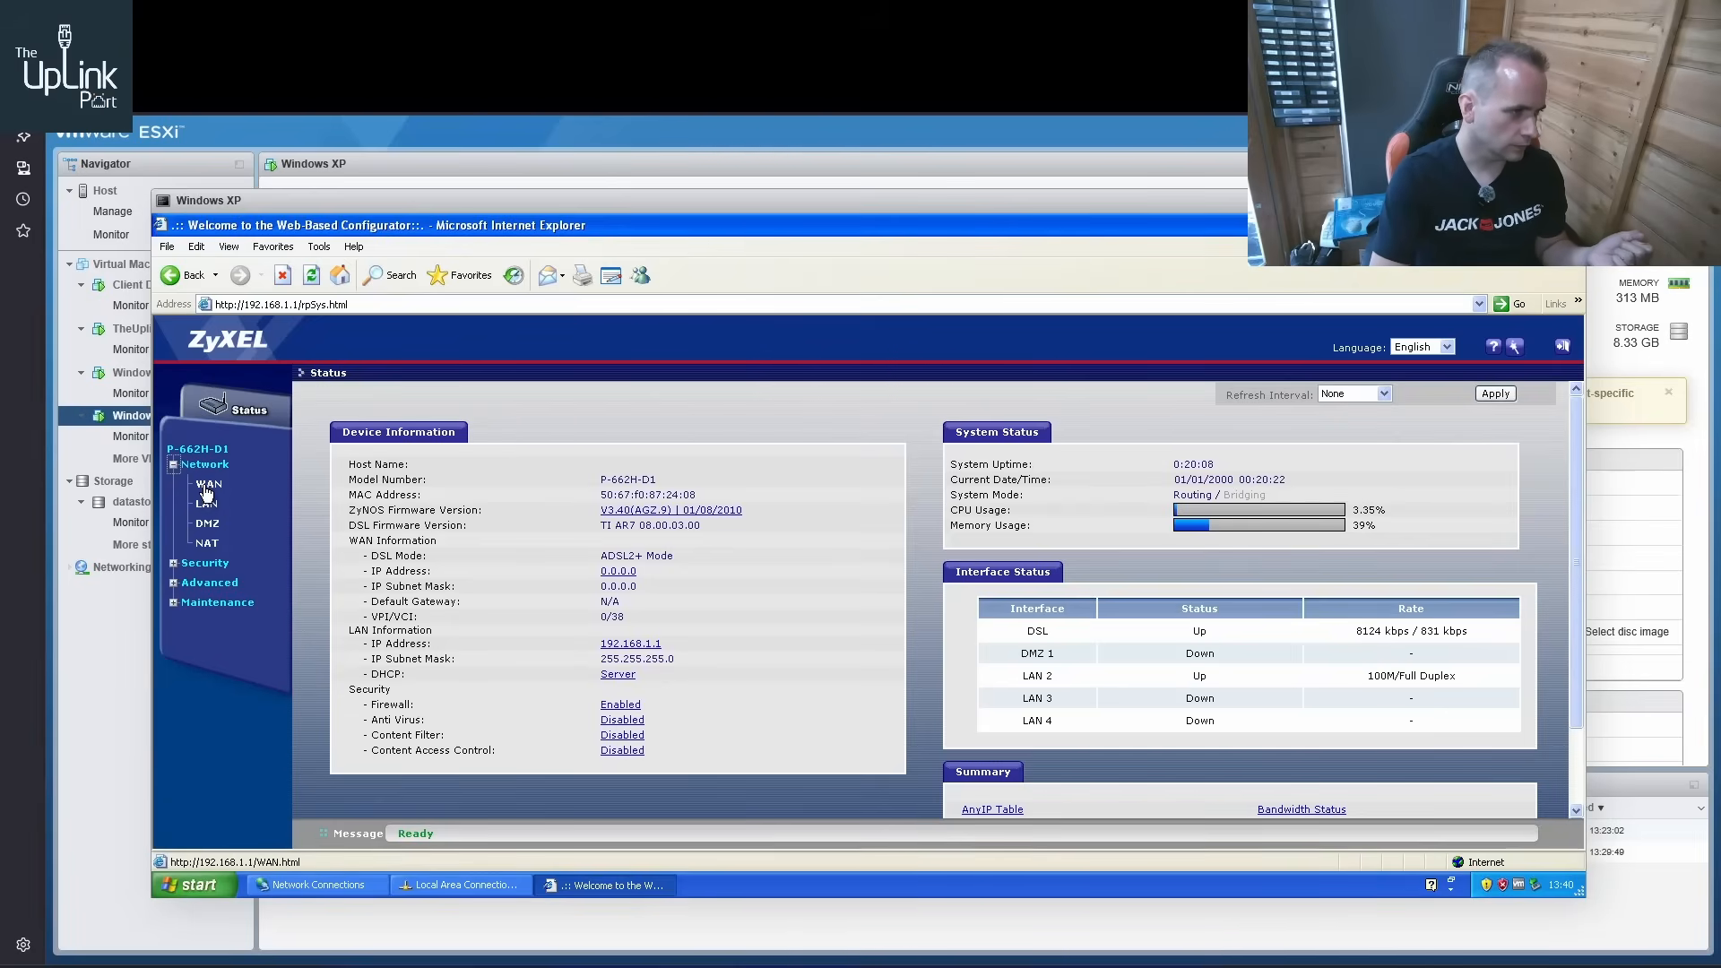
{"action": "left_click", "coordinate": [207, 489]}
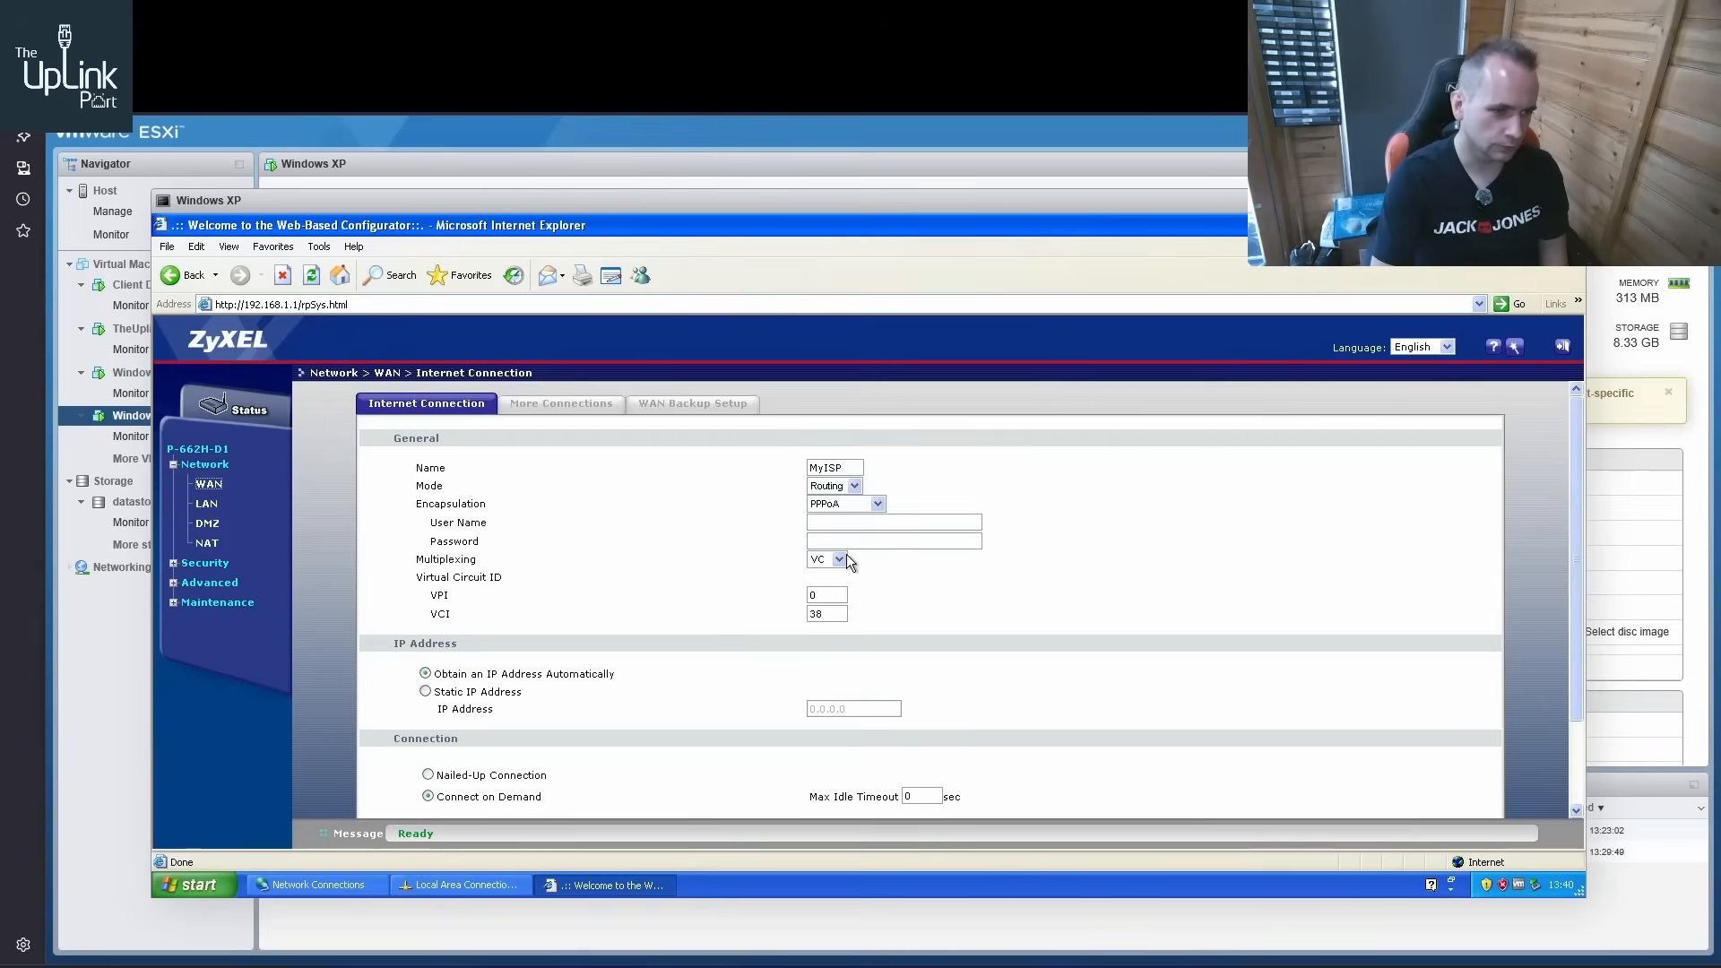
{"action": "scroll", "coordinate": [928, 654], "scroll_direction": "down", "scroll_amount": 3}
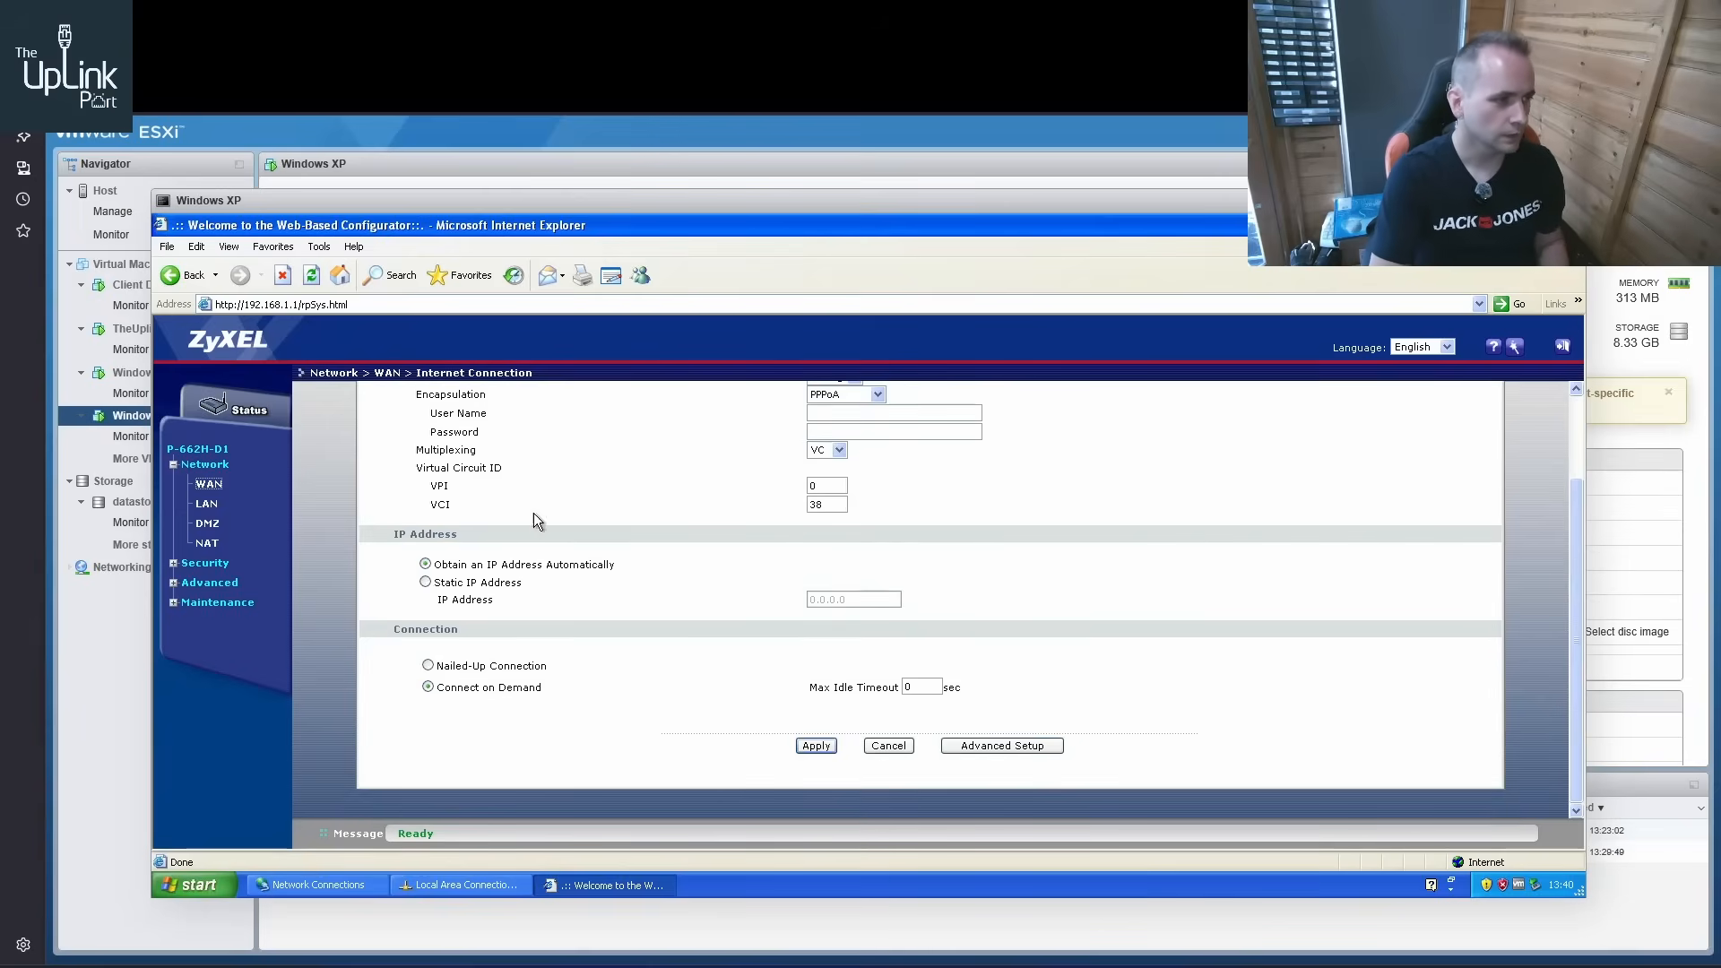
Switch to daloRADIUS, log in as administrator with the account password, and decline saving the login in the browser
{"action": "left_click", "coordinate": [330, 18]}
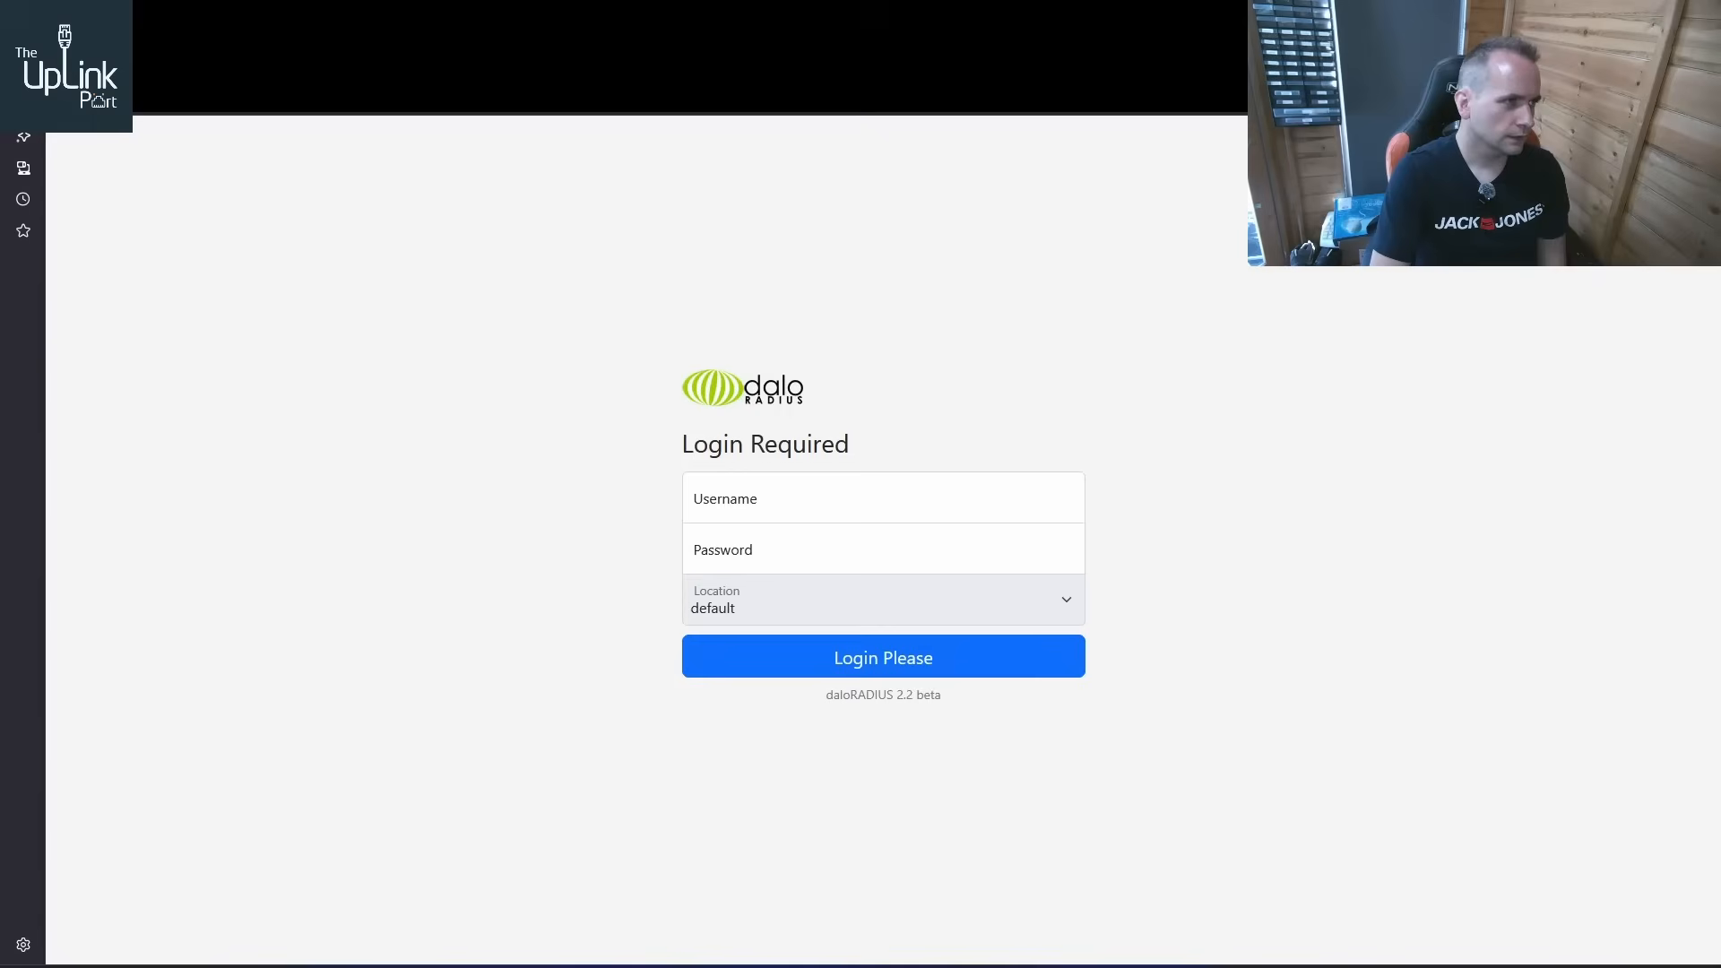
{"action": "left_click", "coordinate": [770, 504]}
{"action": "type", "text": "admin"}
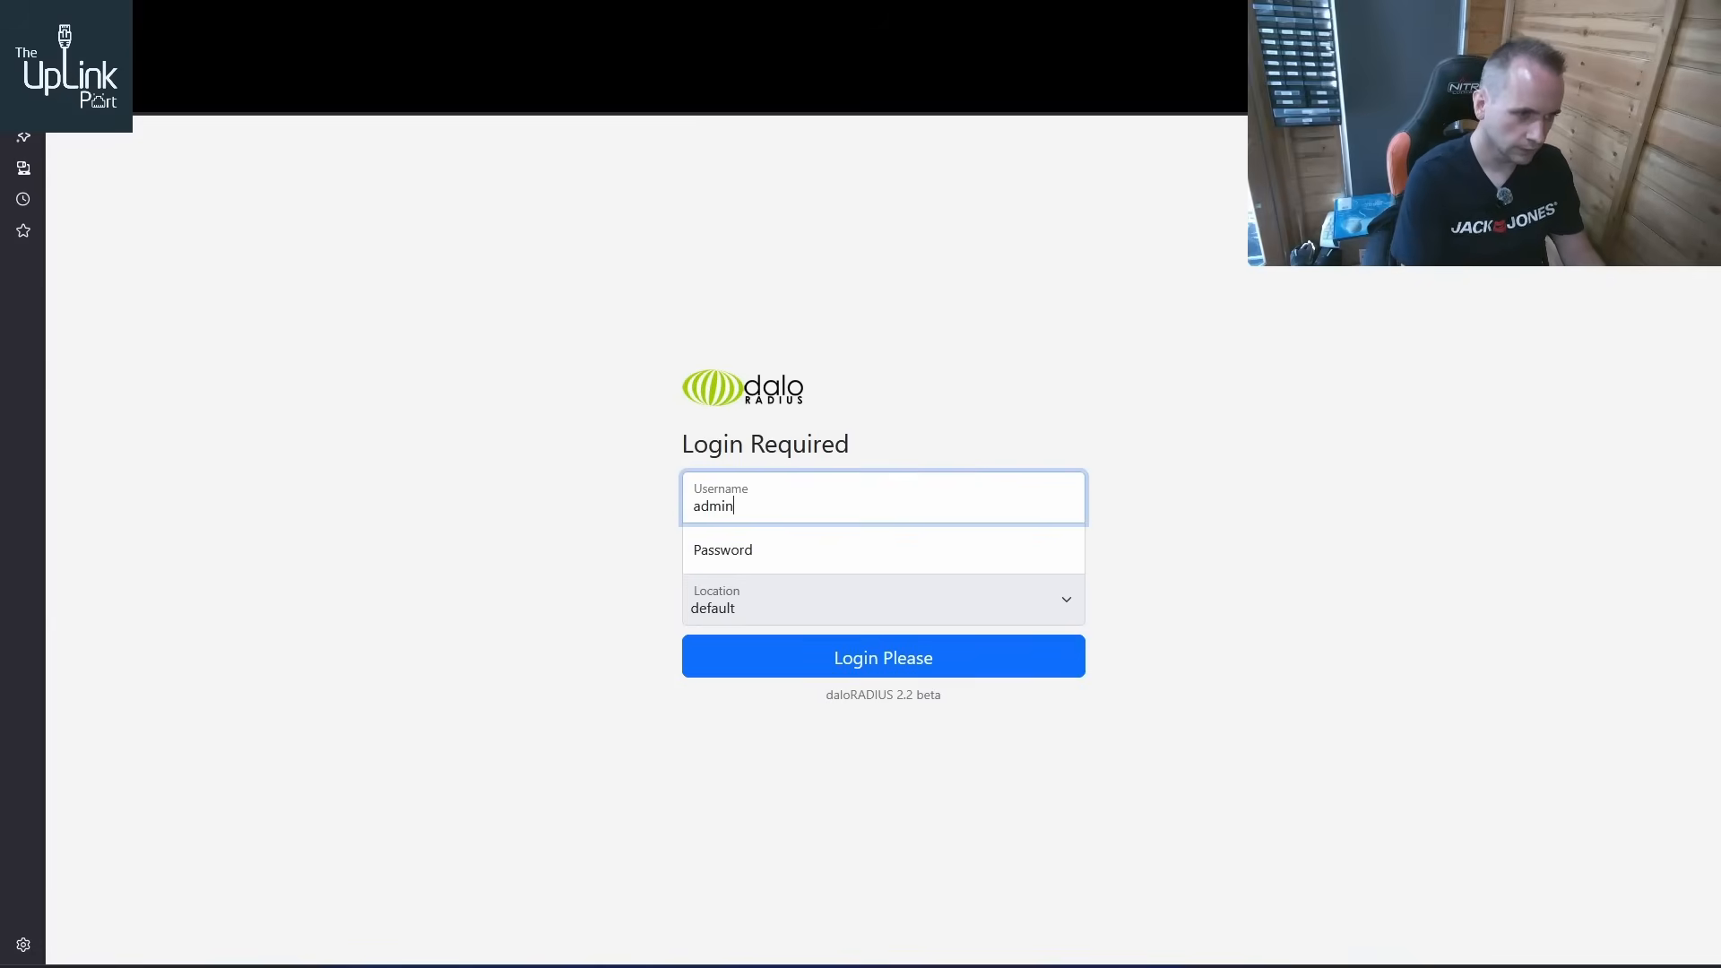
{"action": "type", "text": "istrator"}
{"action": "key", "text": "Tab"}
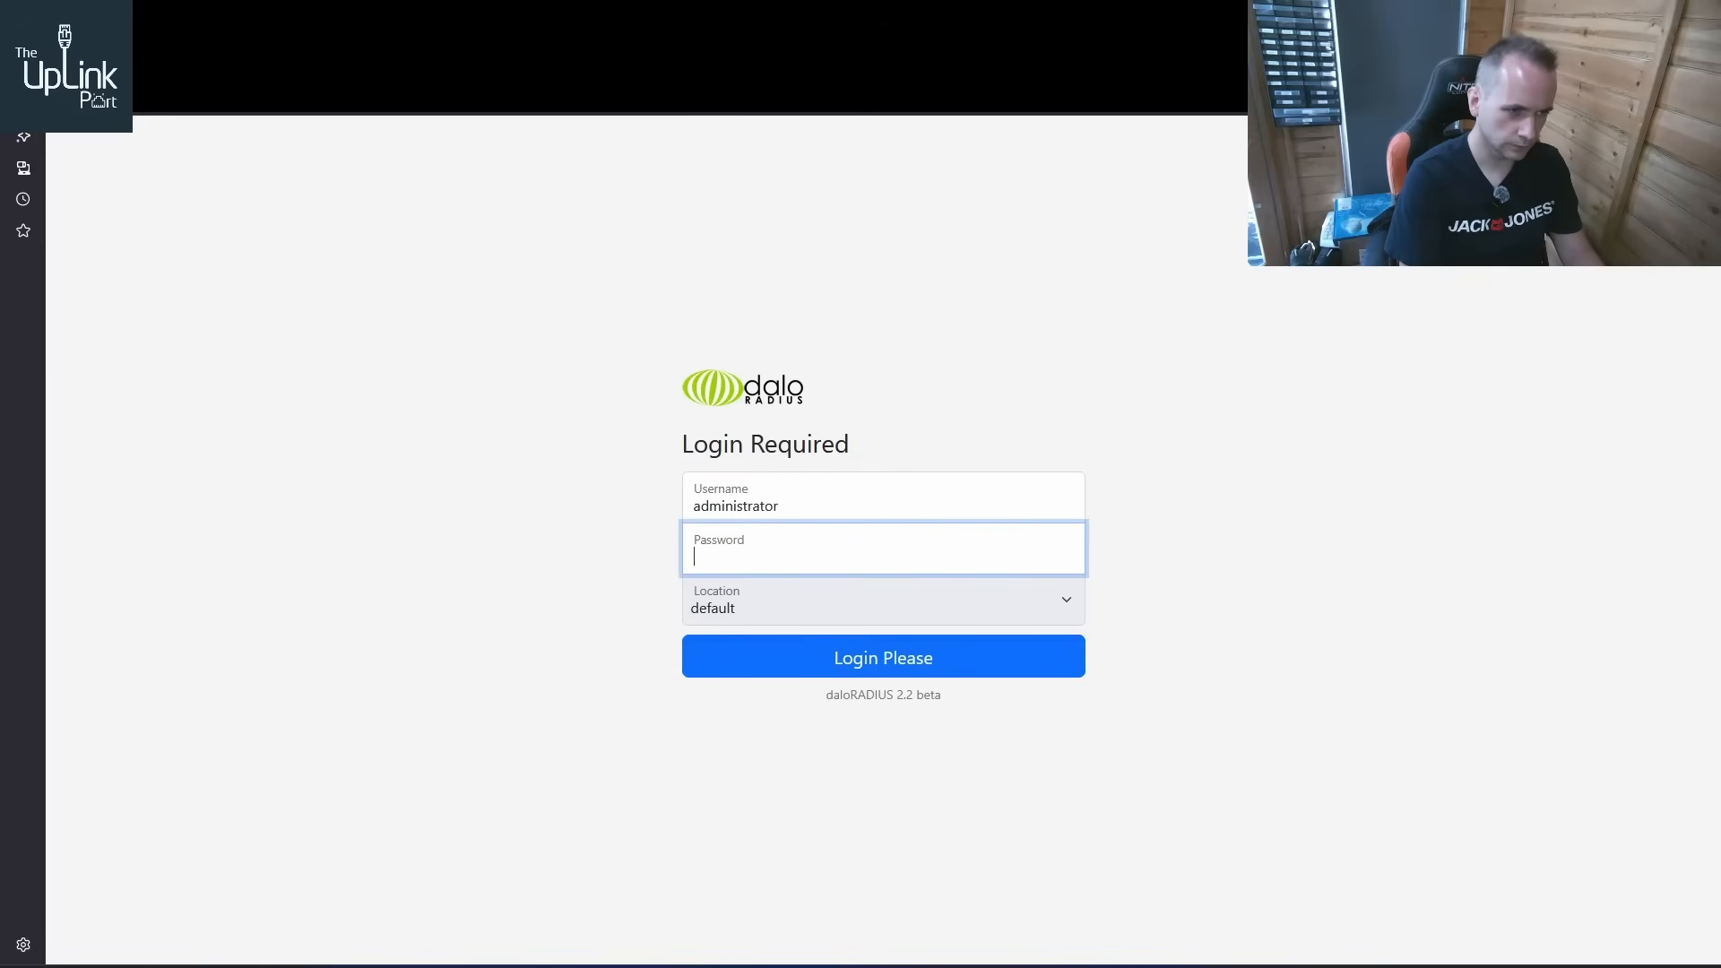
{"action": "type", "text": "adius"}
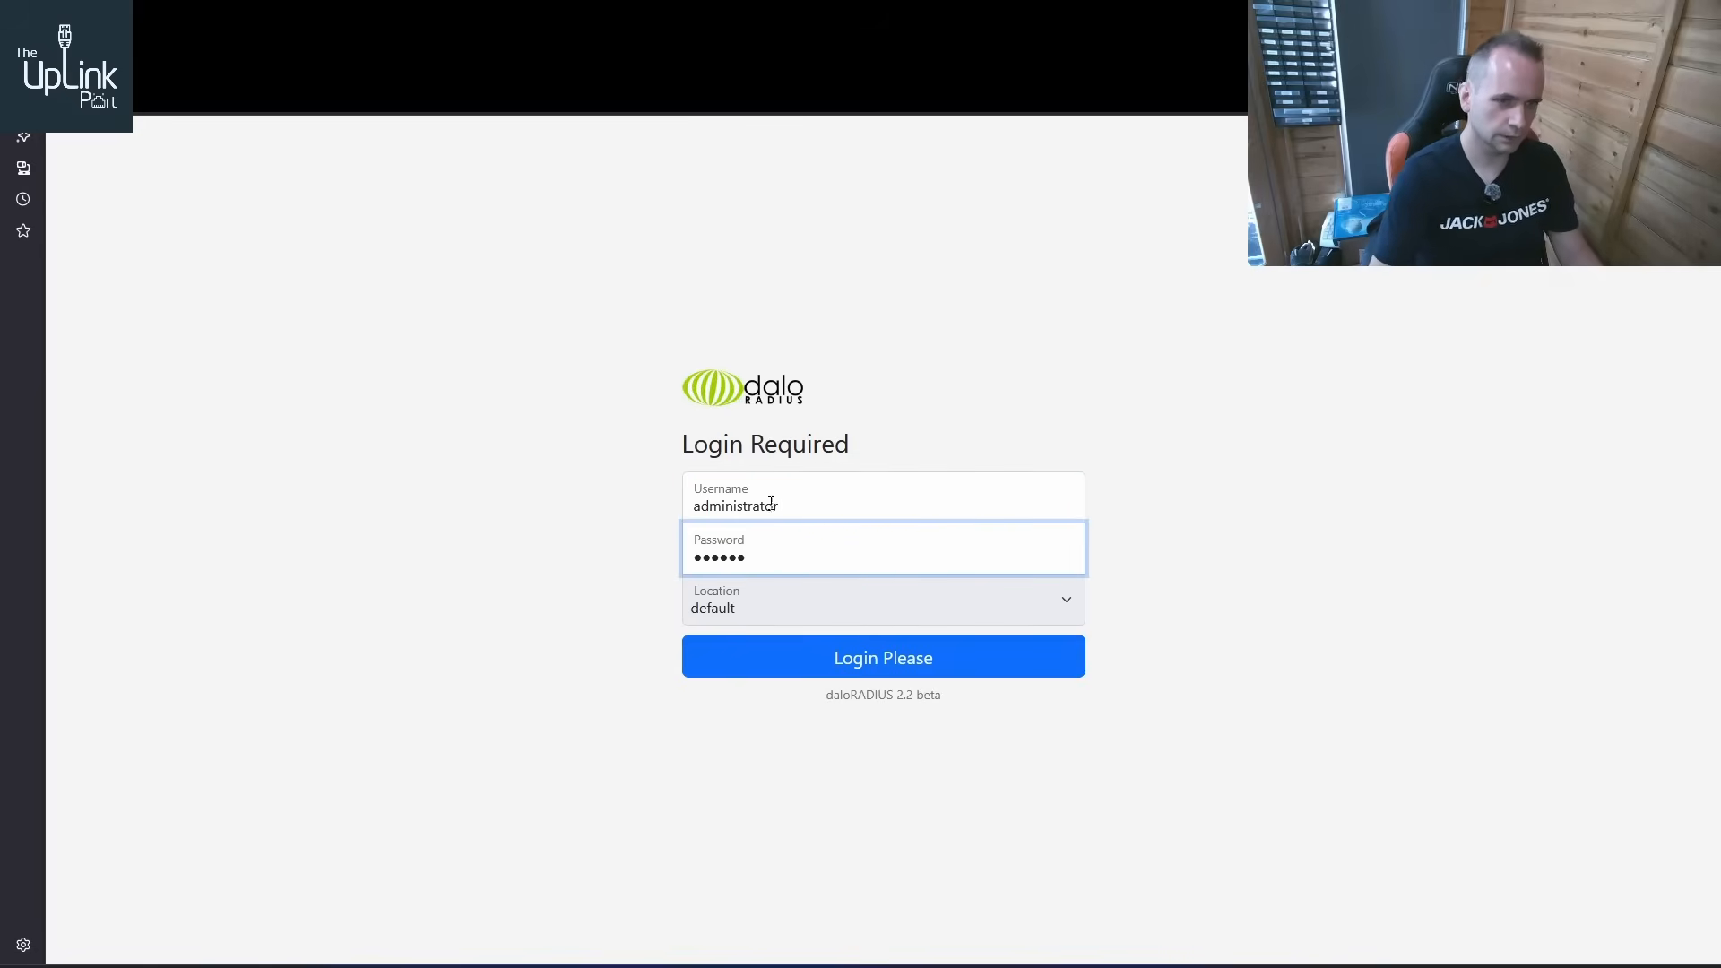
{"action": "left_click", "coordinate": [891, 660]}
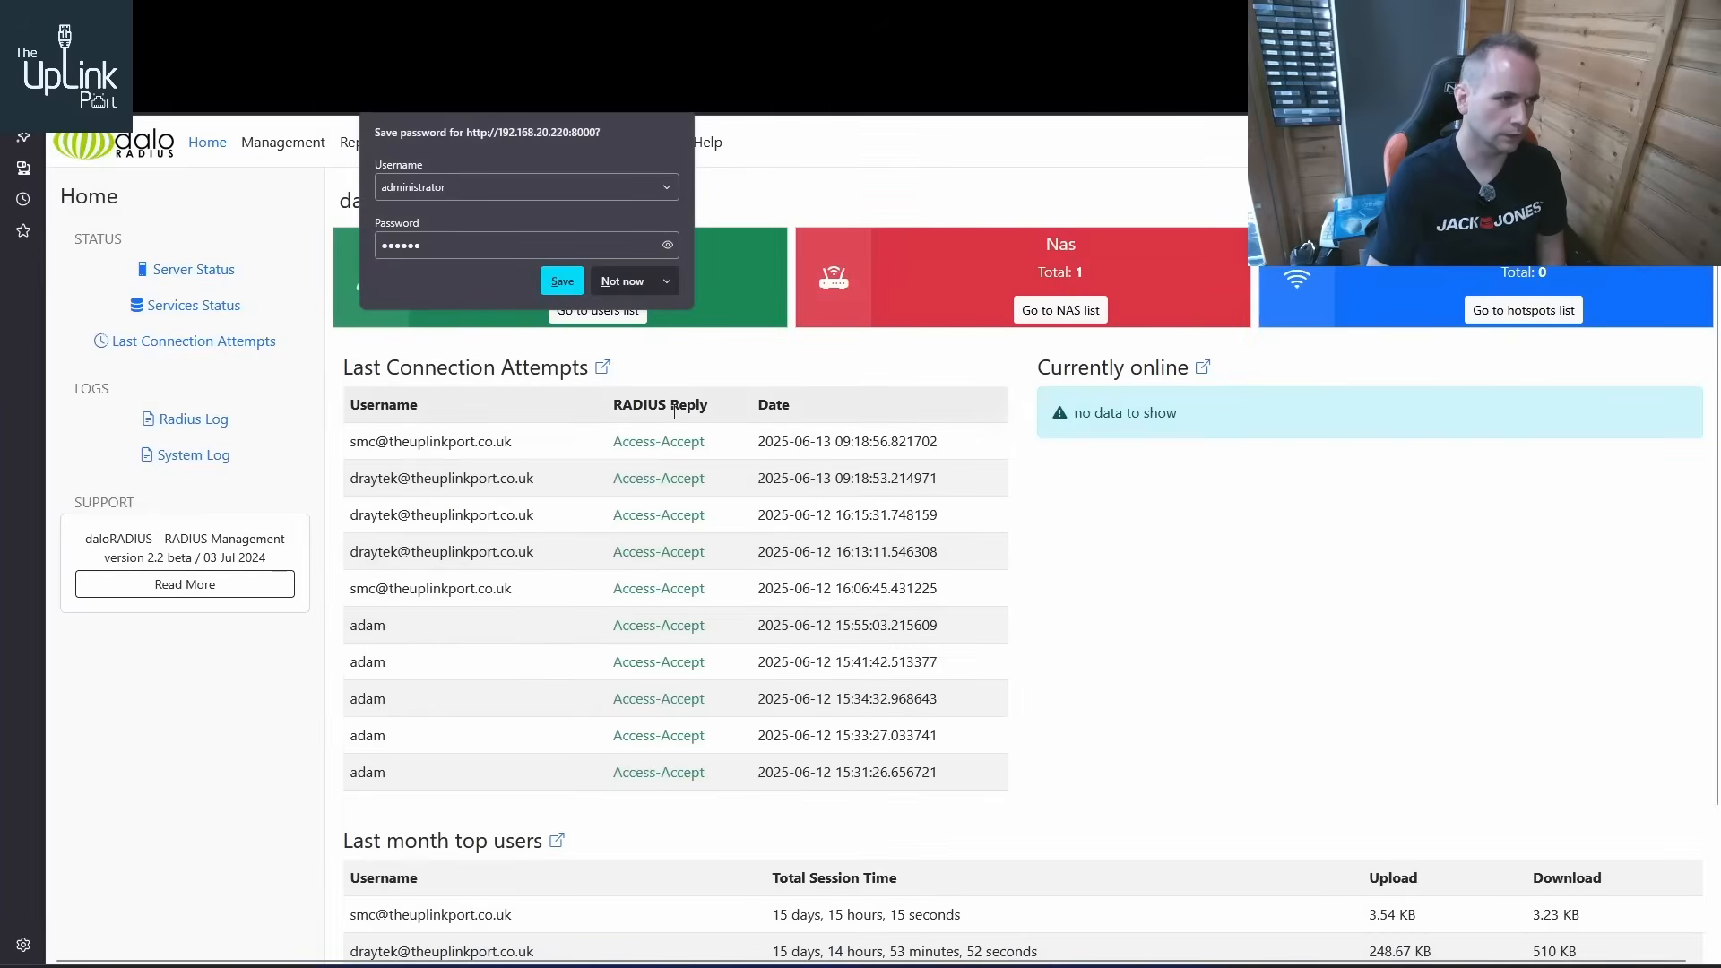
{"action": "left_click", "coordinate": [622, 283]}
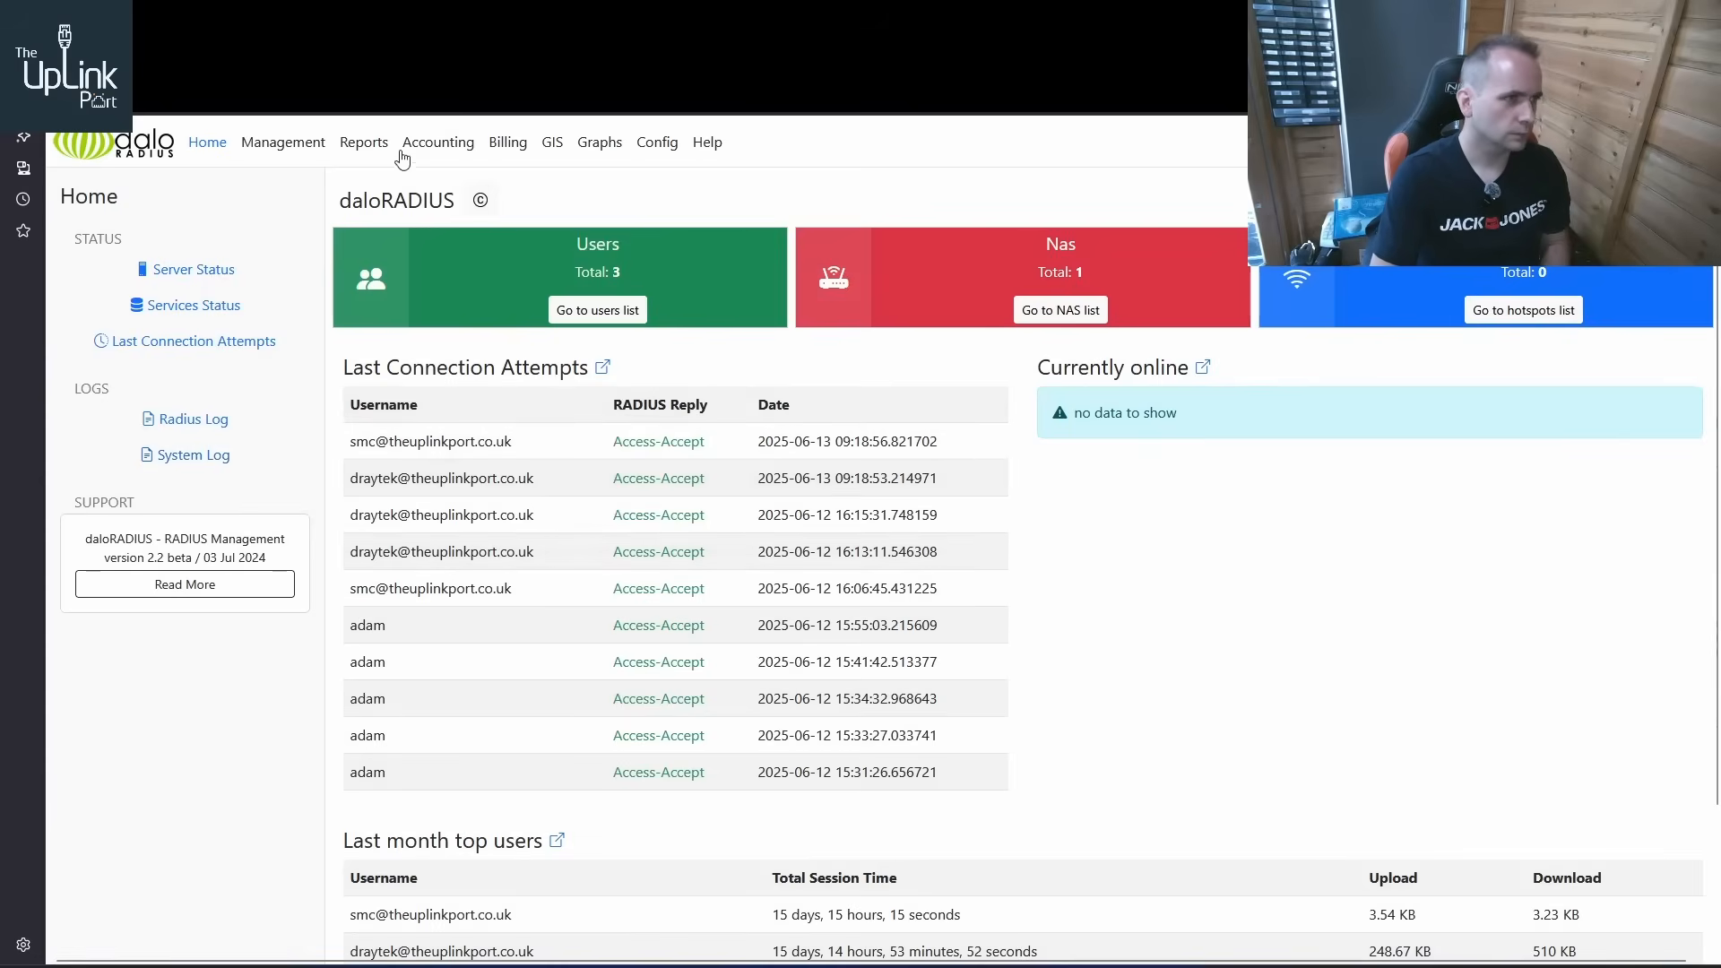
List the existing RADIUS users in daloRADIUS user management
{"action": "left_click", "coordinate": [282, 150]}
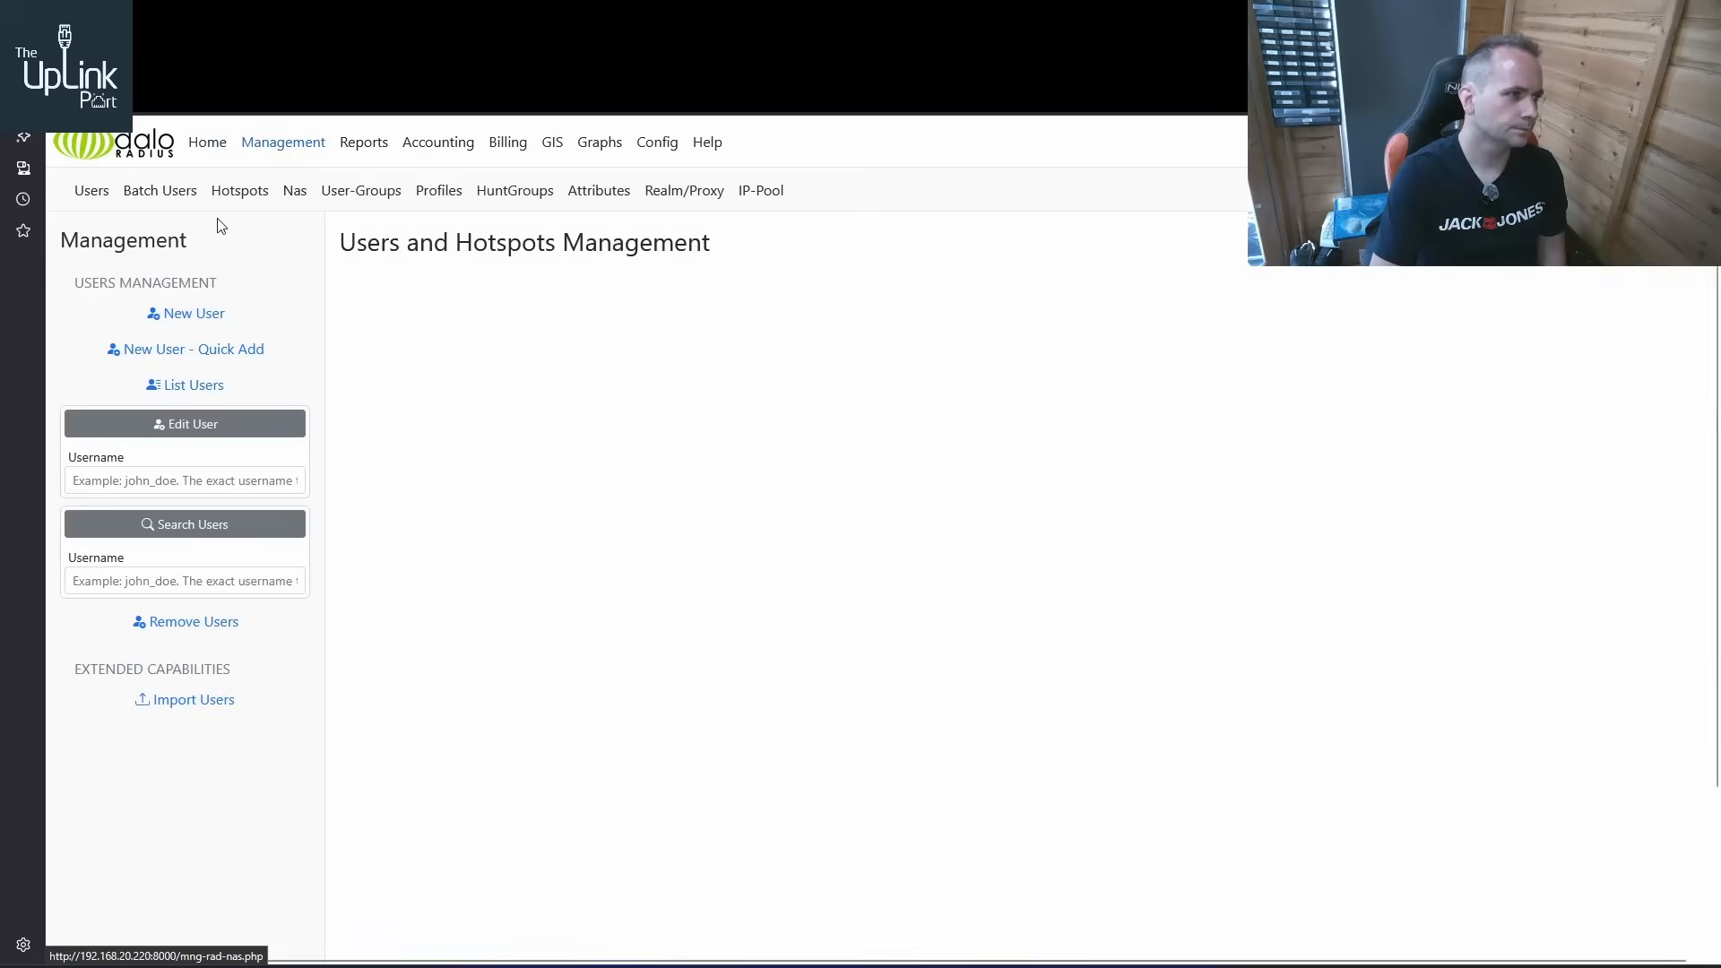
{"action": "left_click", "coordinate": [207, 388]}
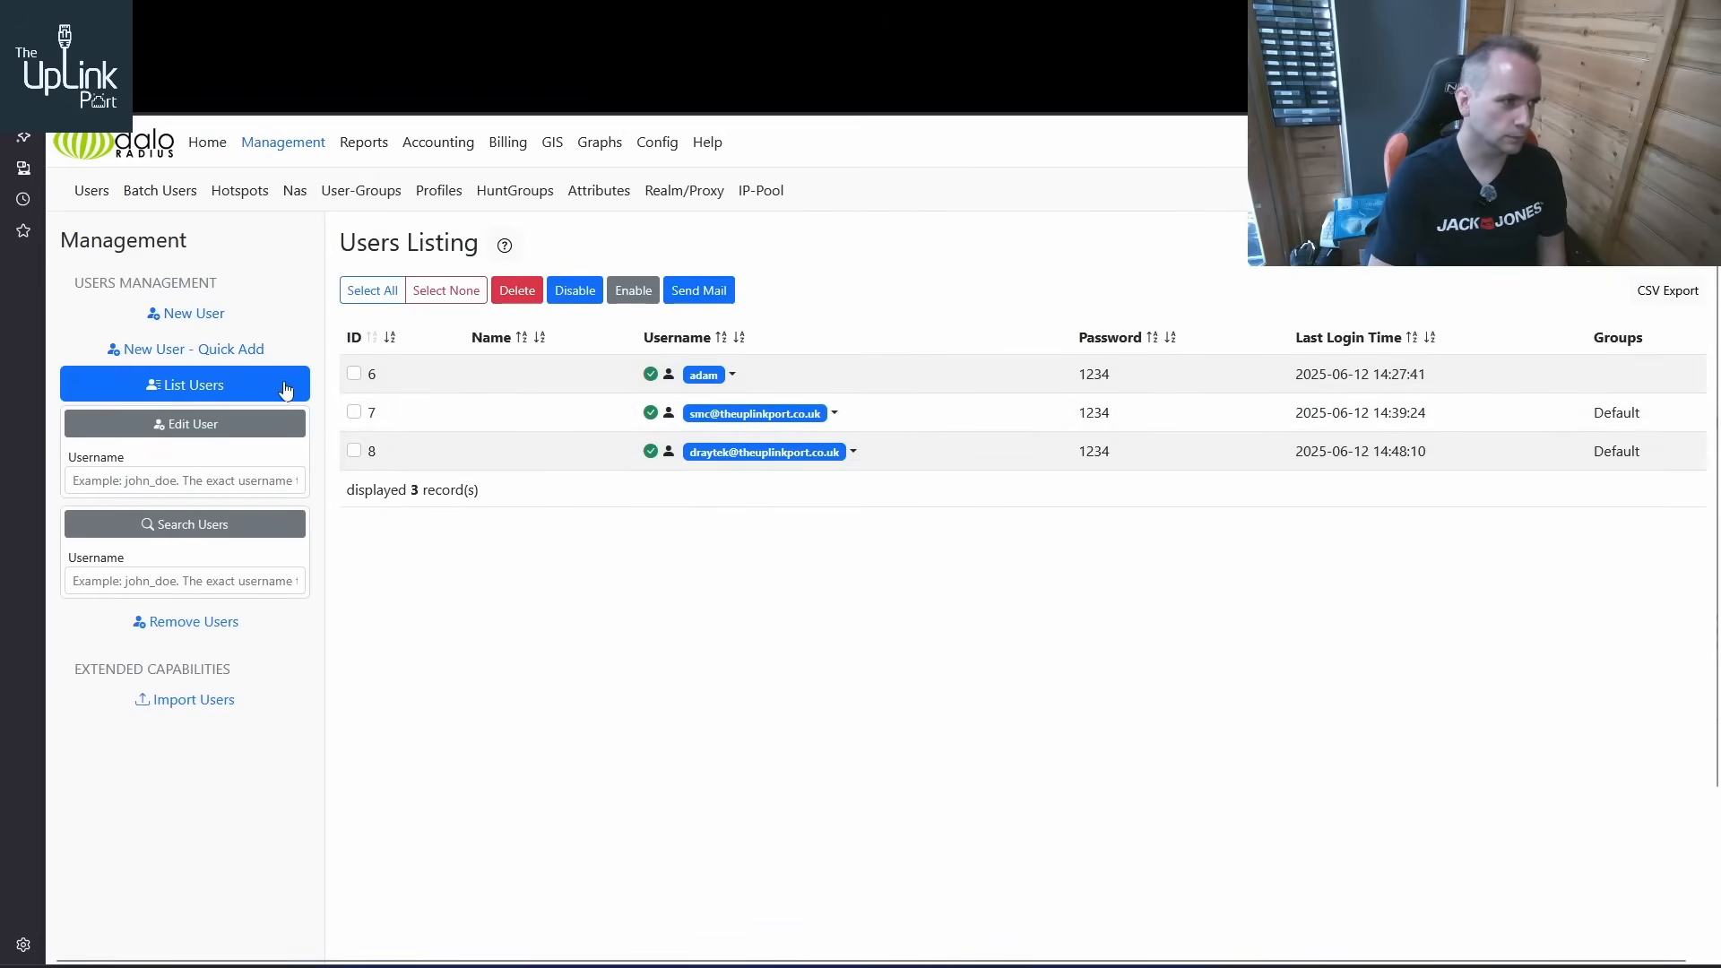
Start a new RADIUS user for the ZyXEL router, entering its username on the theuplinkport.co.uk realm and the account password
{"action": "left_click", "coordinate": [196, 316]}
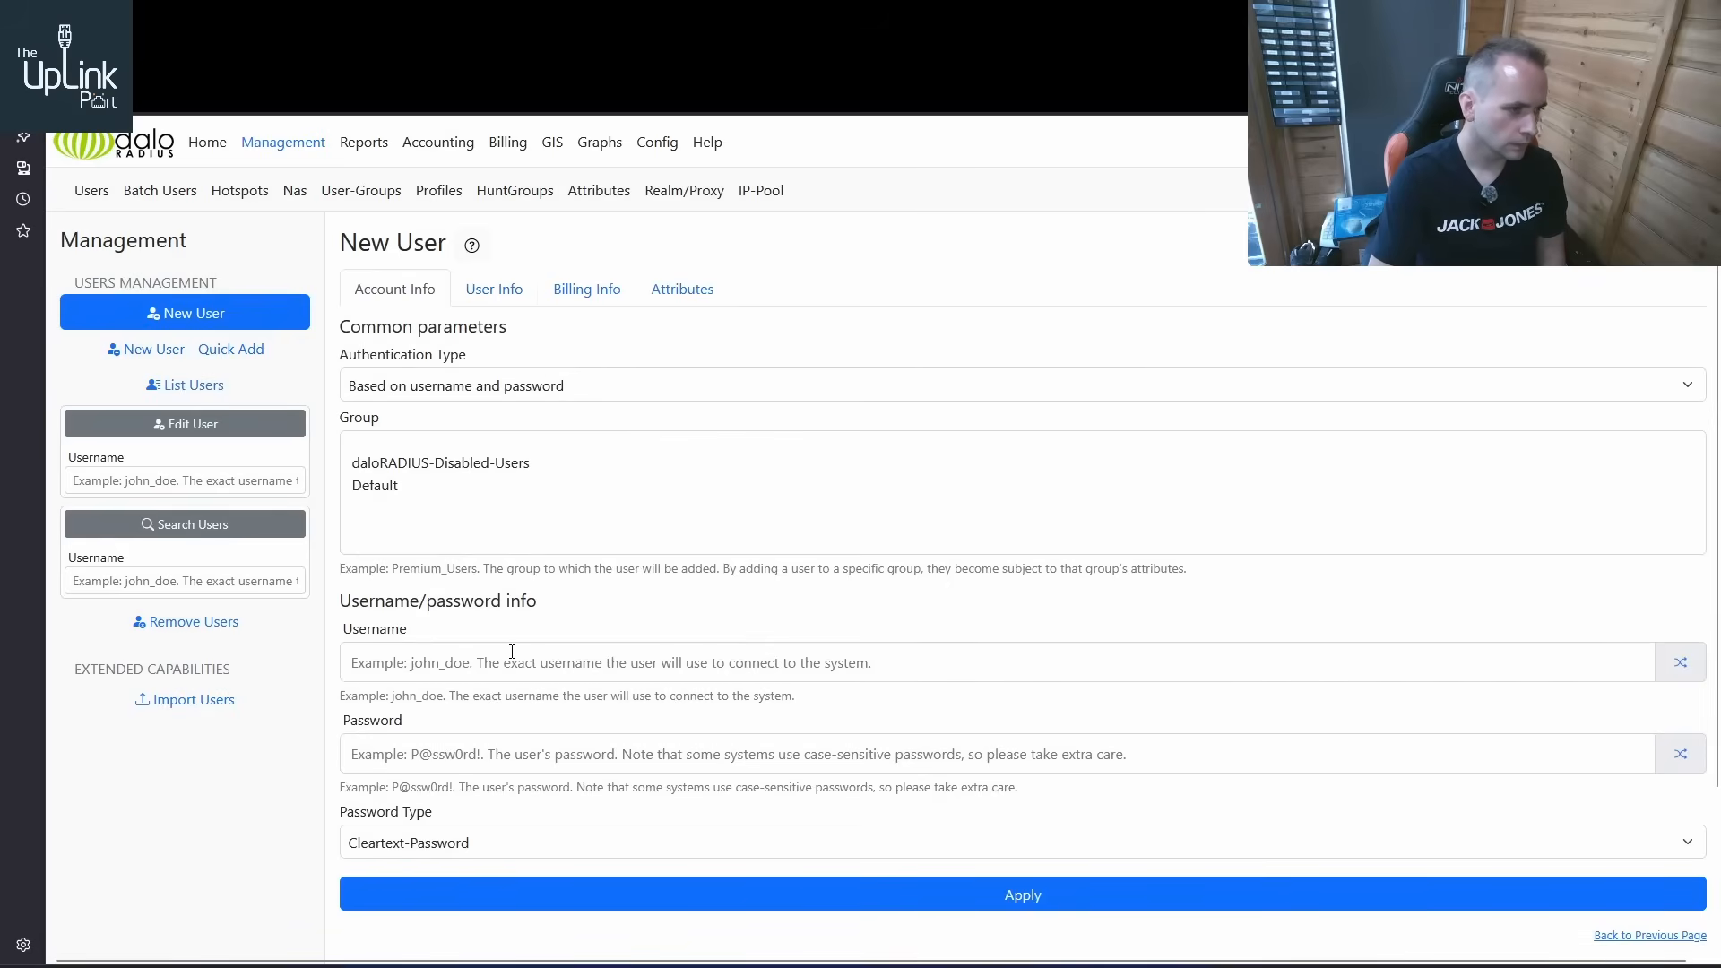
{"action": "left_click", "coordinate": [487, 663]}
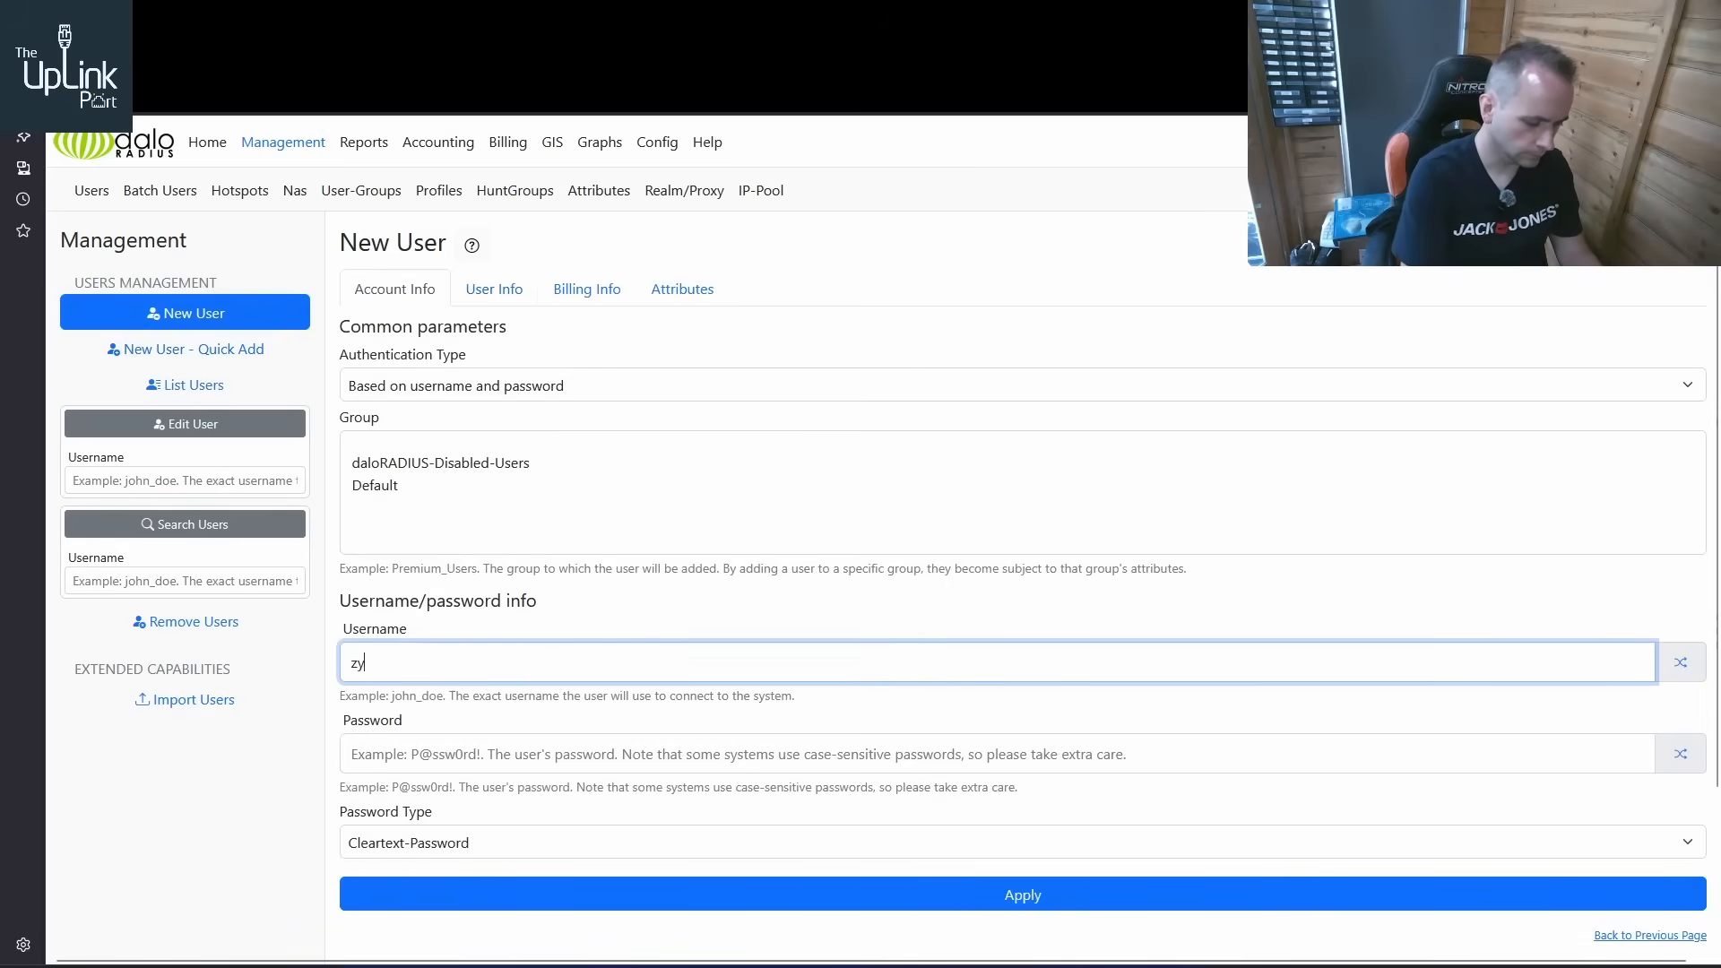
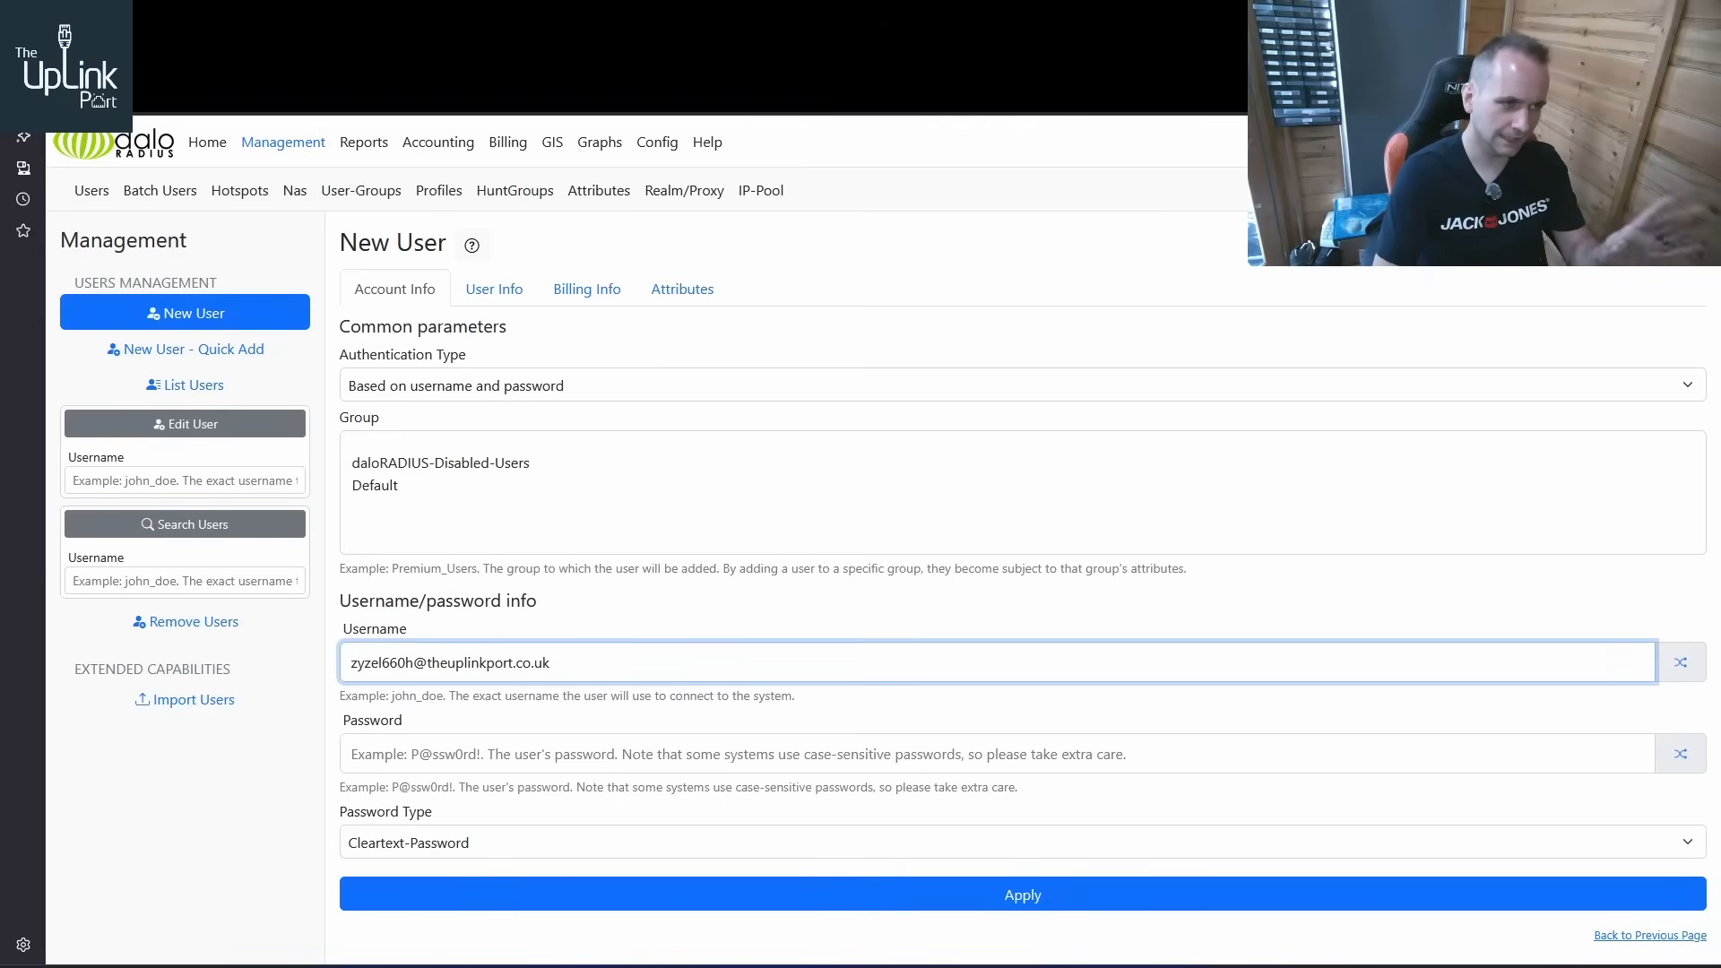
{"action": "left_click", "coordinate": [583, 751]}
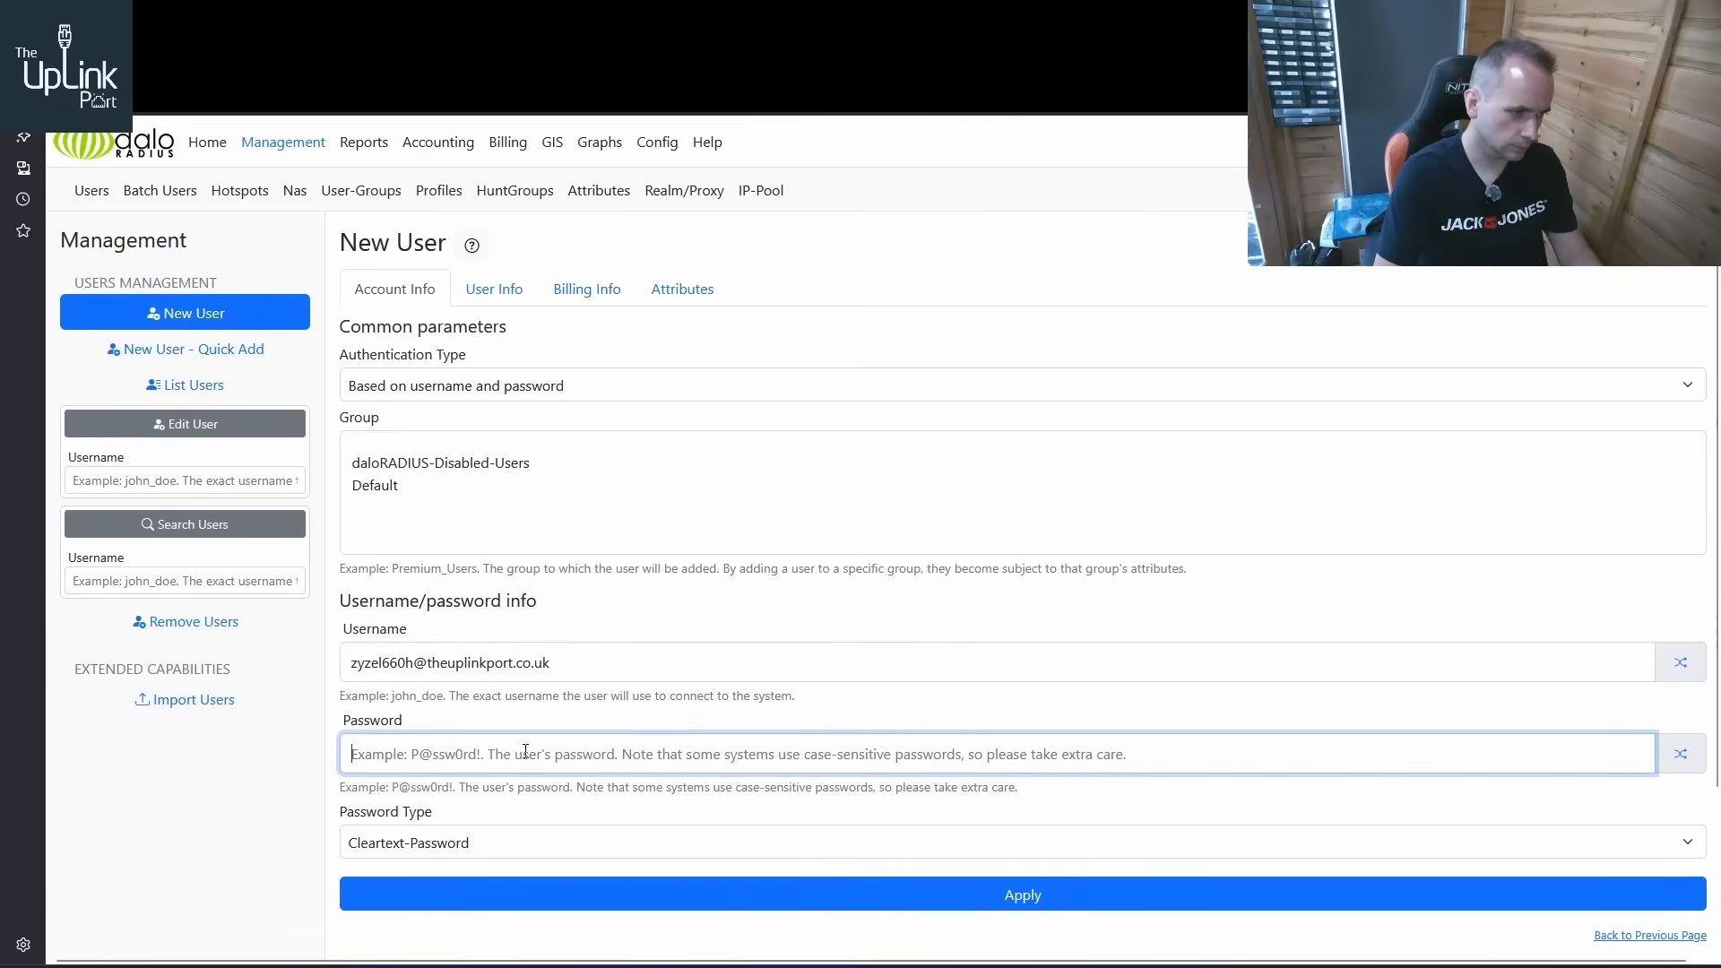
{"action": "type", "text": "1234"}
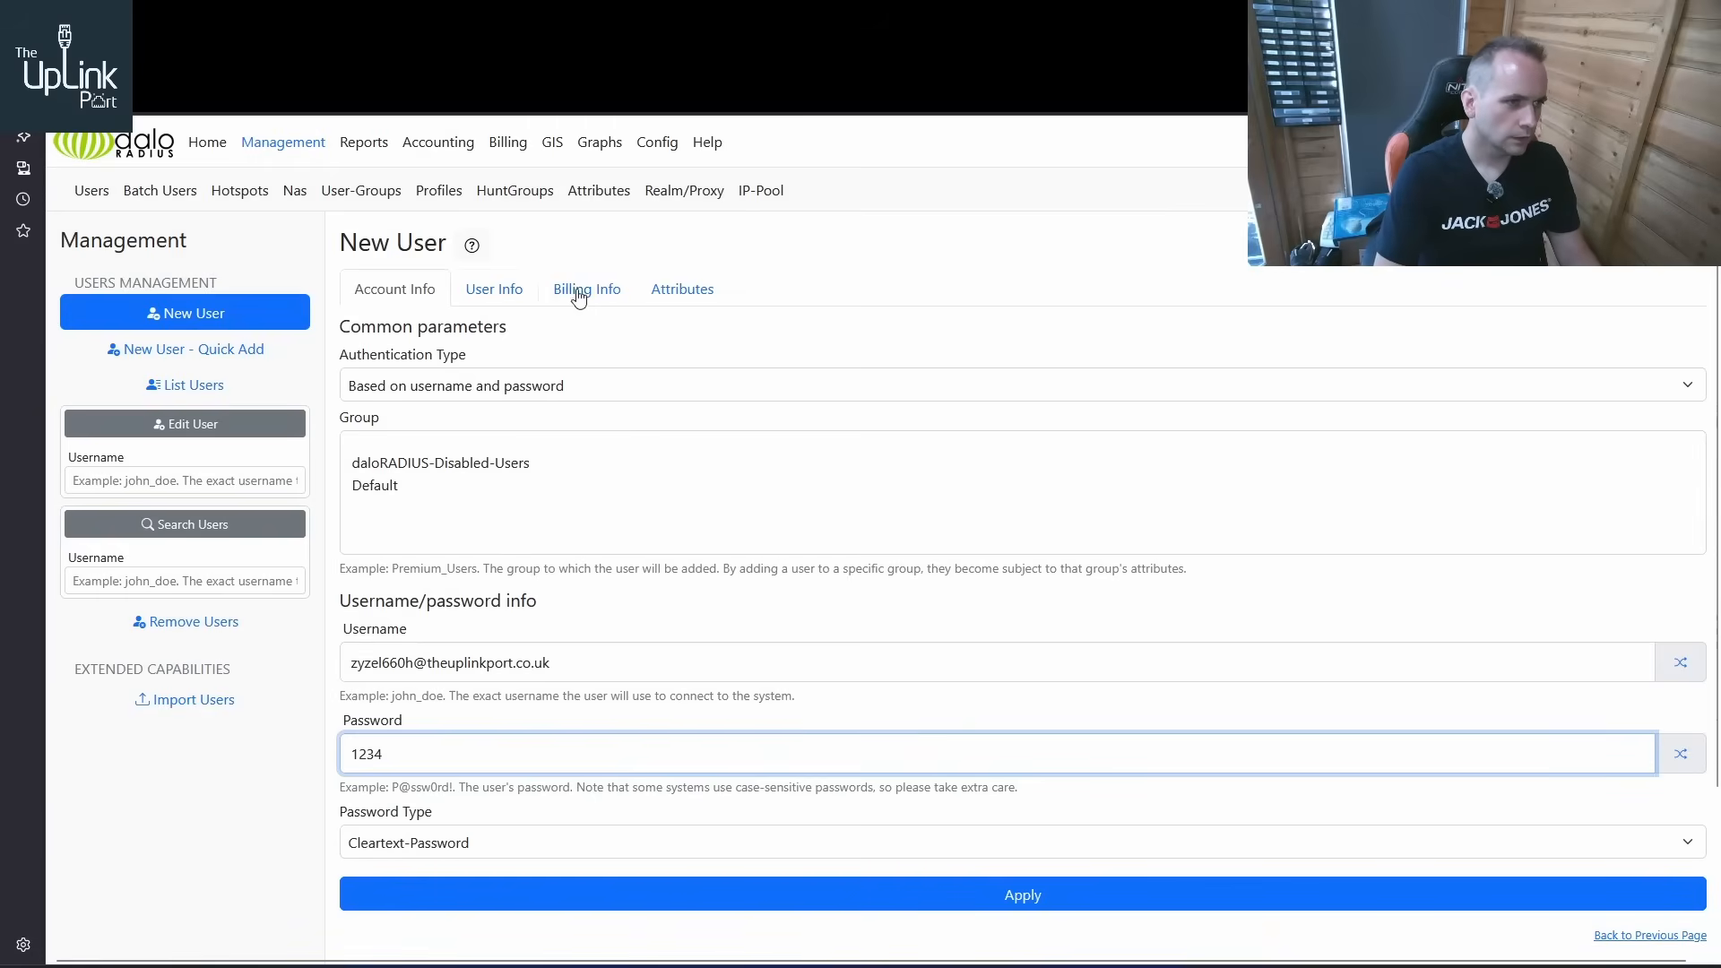
For the new user's attributes, keep selection from the dictionary and choose Microsoft as the vendor
{"action": "left_click", "coordinate": [676, 296]}
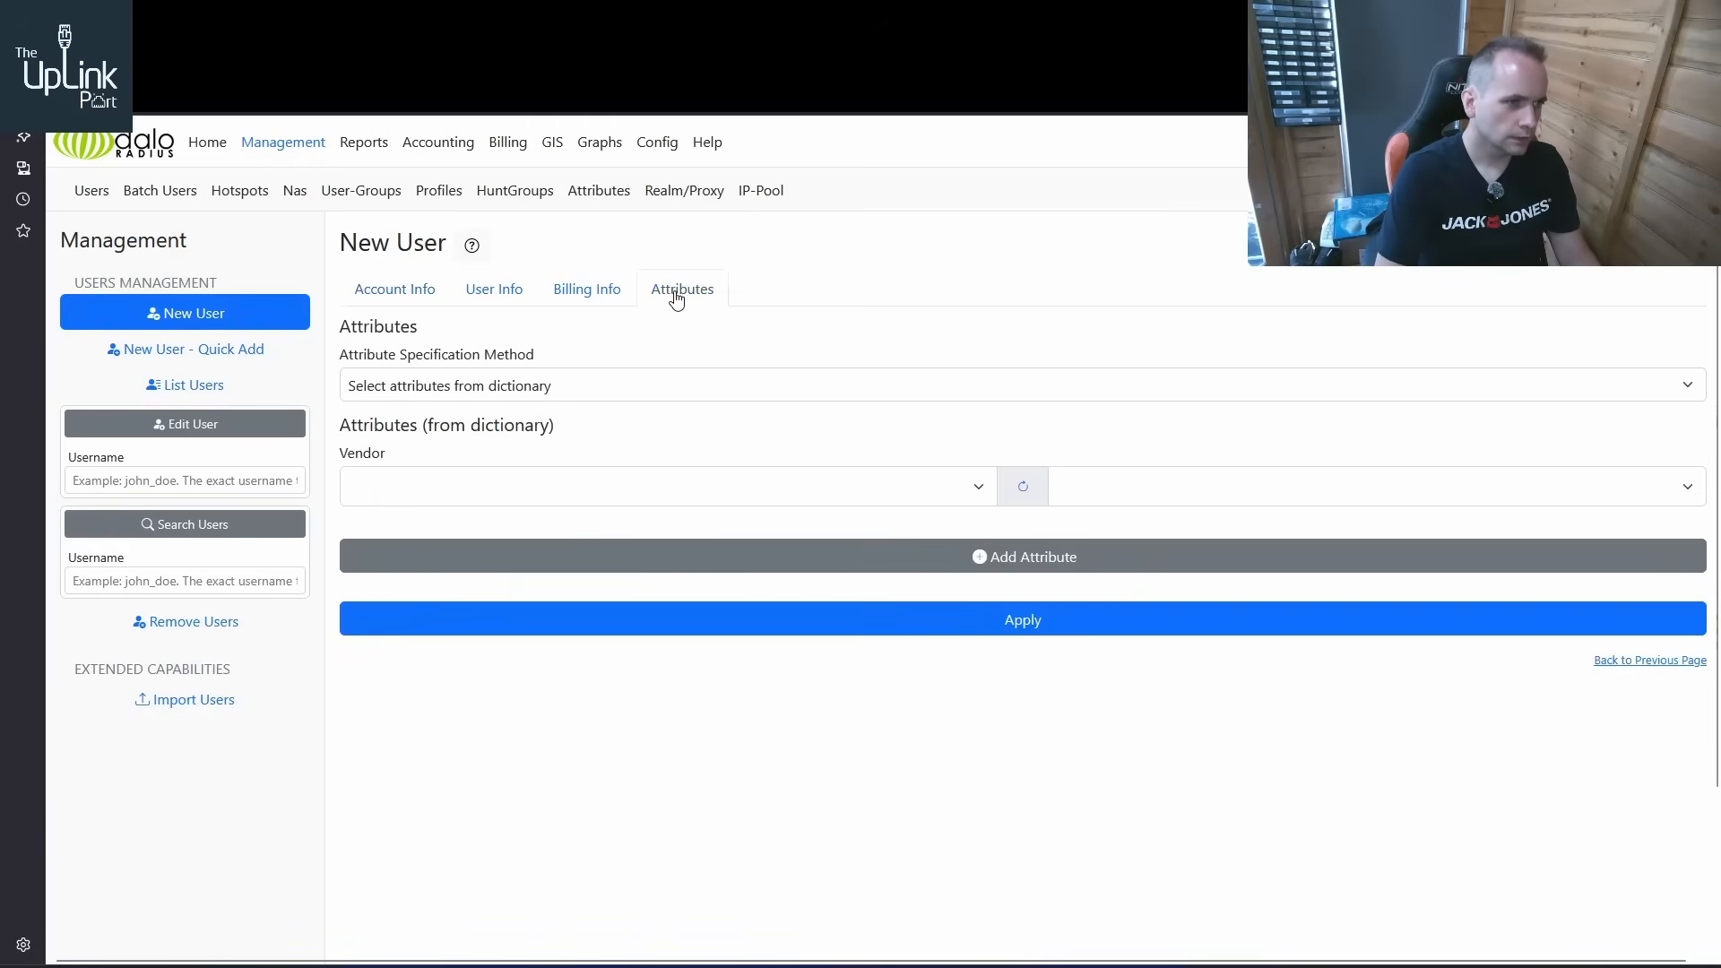
{"action": "left_click", "coordinate": [562, 395]}
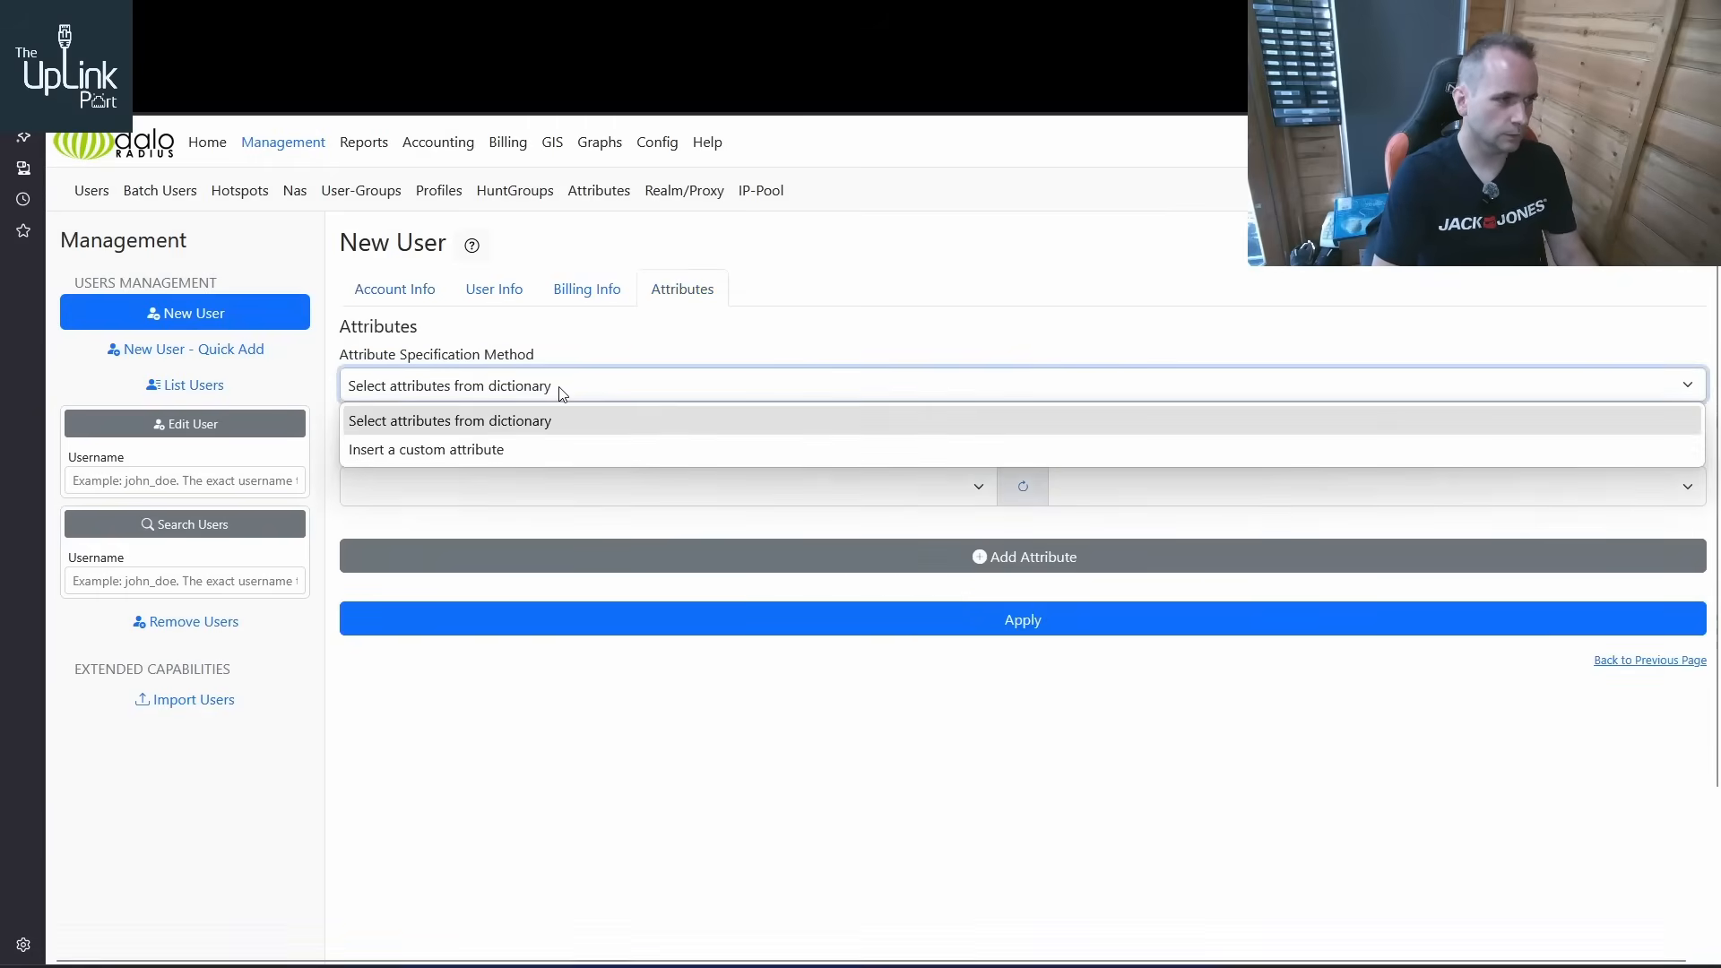
{"action": "left_click", "coordinate": [562, 421]}
{"action": "left_click", "coordinate": [561, 485]}
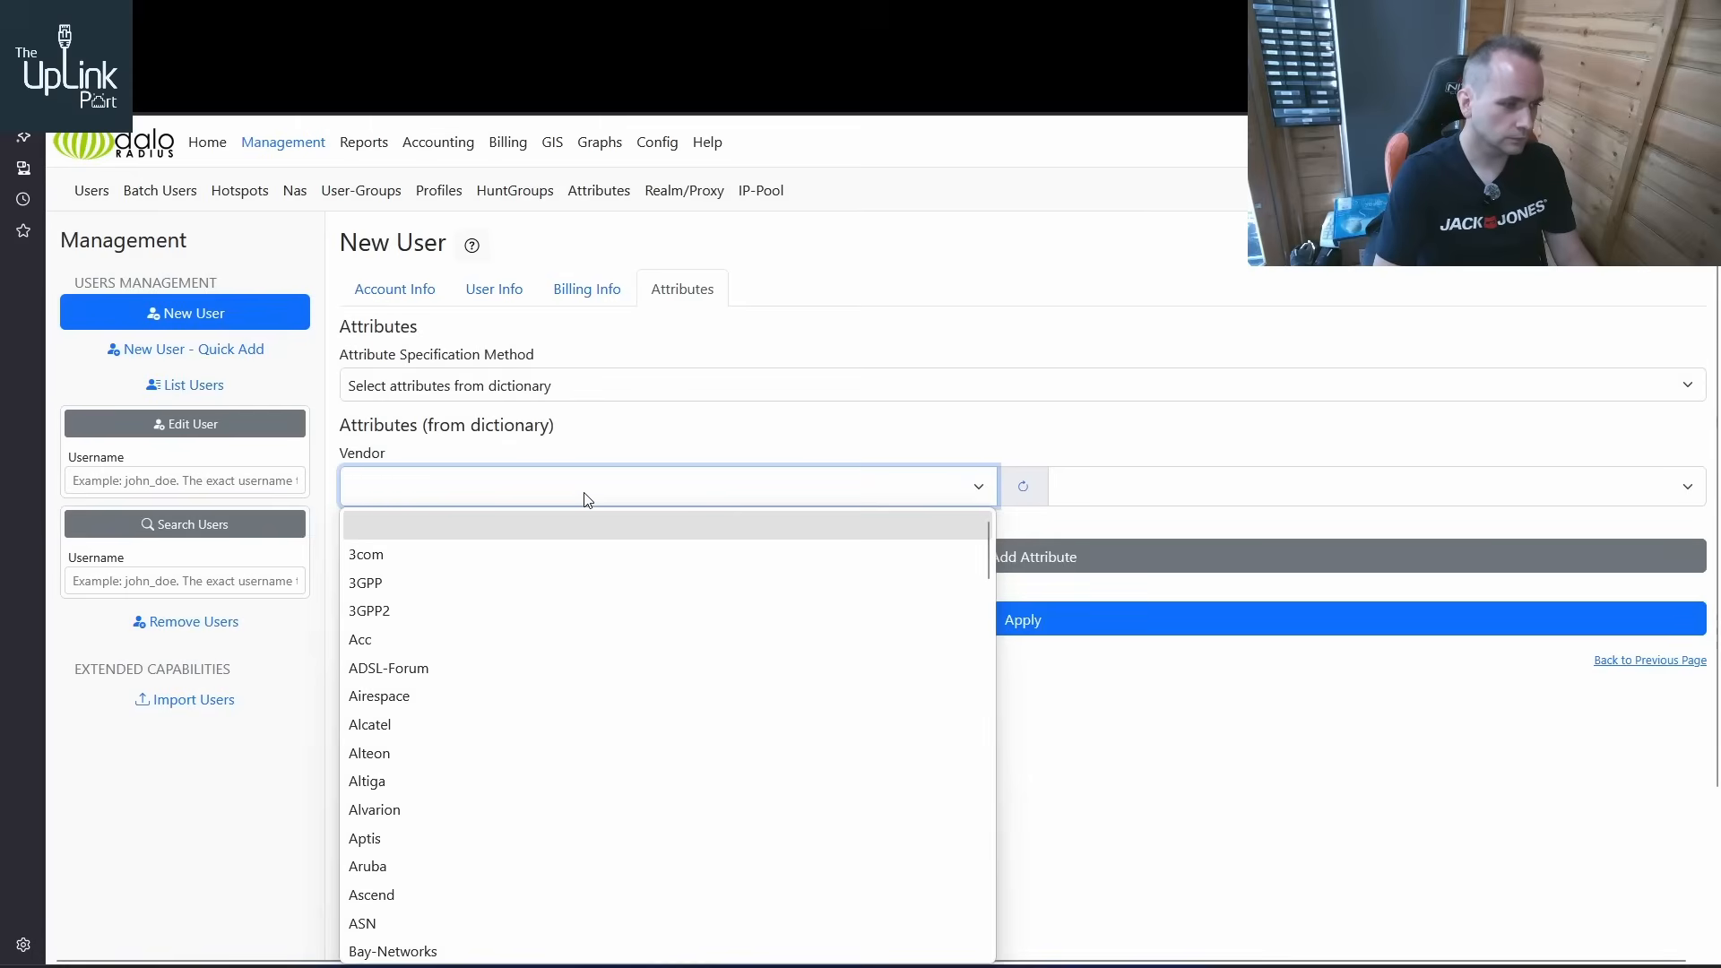
{"action": "type", "text": "mi"}
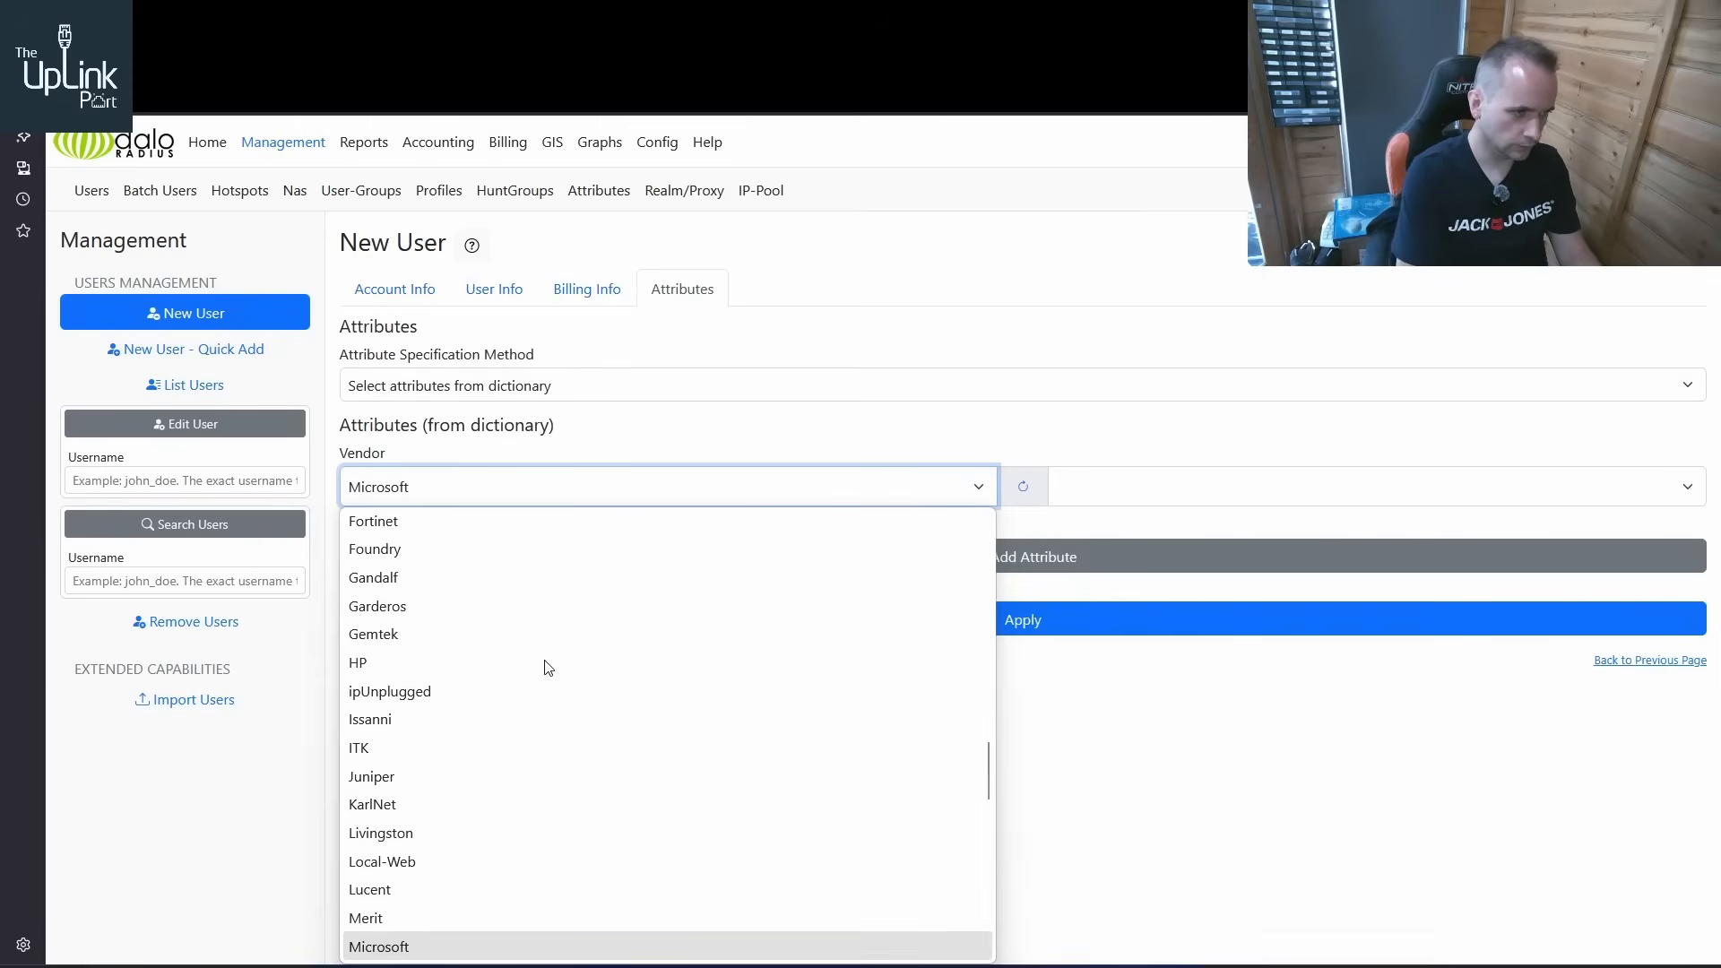
{"action": "left_click", "coordinate": [411, 941]}
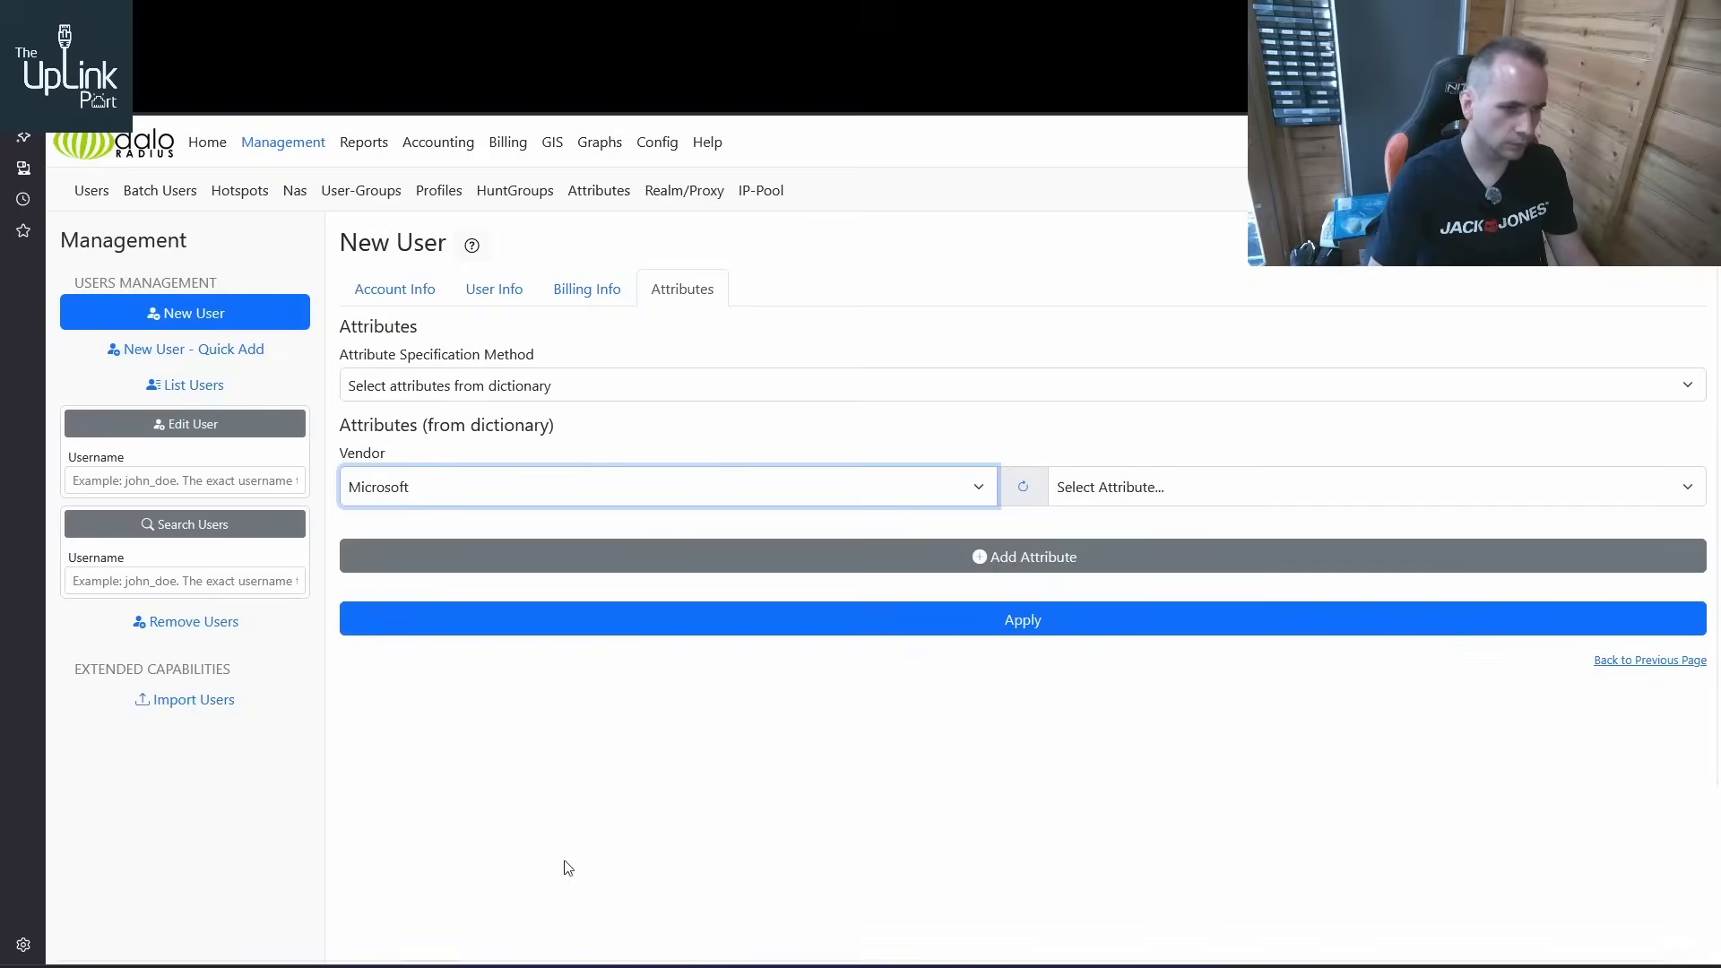
Add the MS-Primary-DNS-Server attribute to the new user and dismiss the dictionary warning
{"action": "left_click", "coordinate": [1145, 500]}
{"action": "scroll", "coordinate": [1219, 730], "scroll_direction": "down", "scroll_amount": 2}
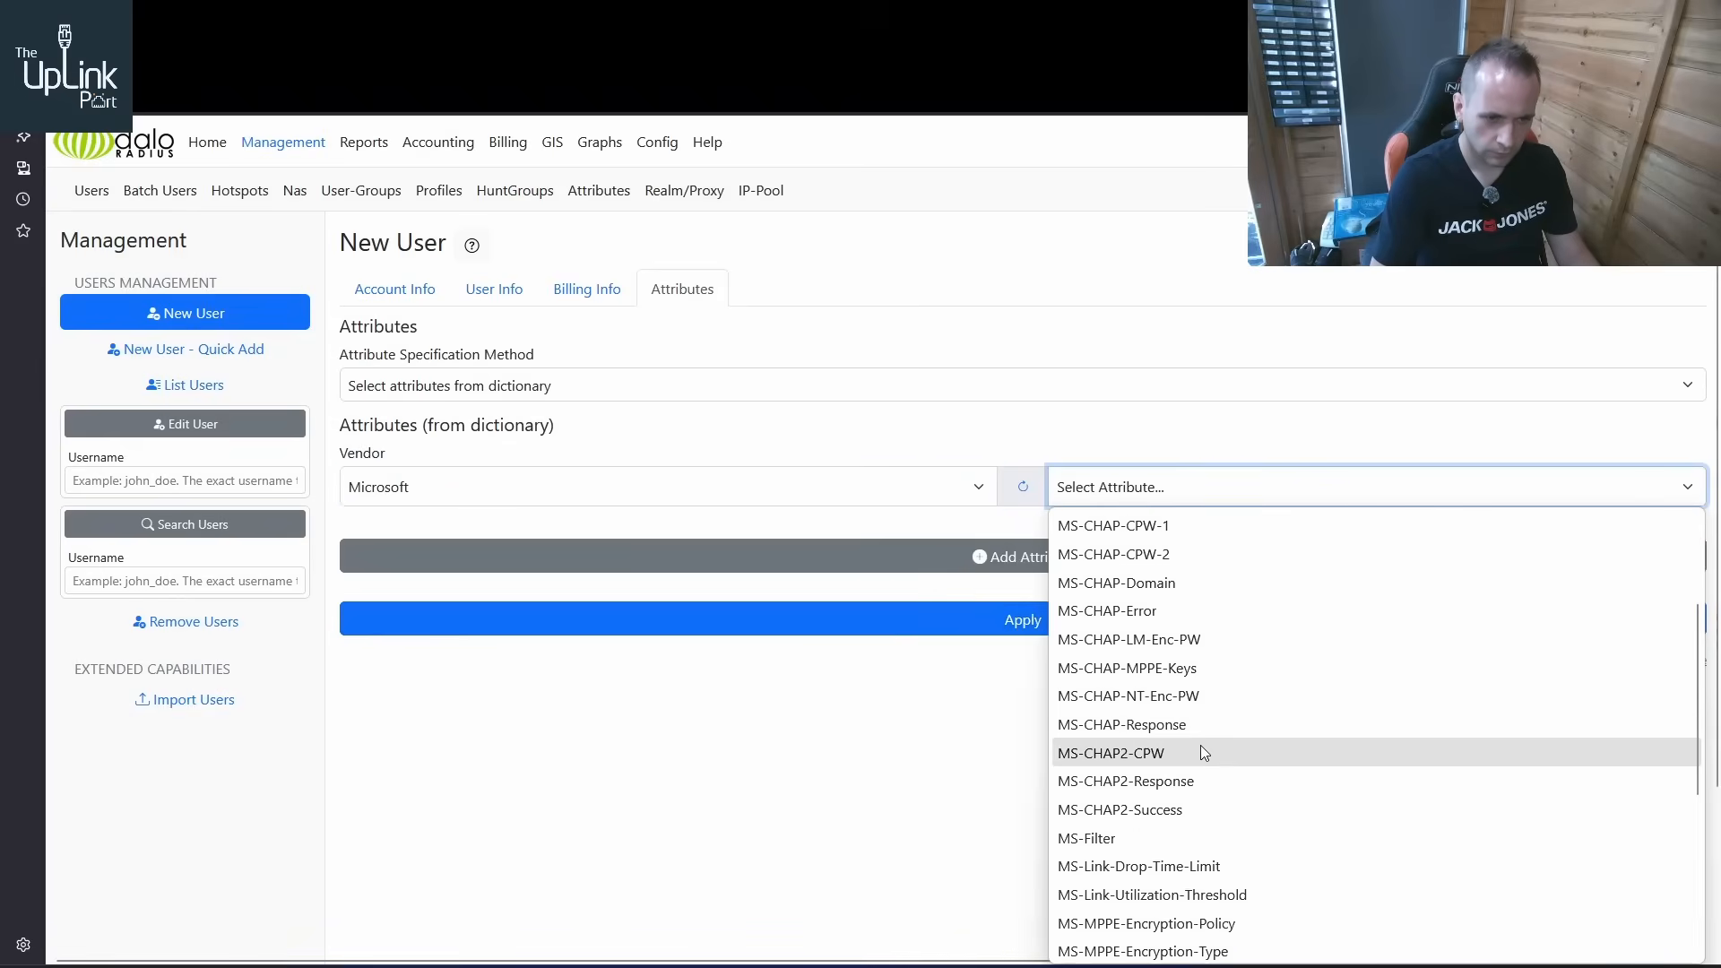
{"action": "scroll", "coordinate": [1201, 740], "scroll_direction": "down", "scroll_amount": 2}
{"action": "scroll", "coordinate": [1192, 717], "scroll_direction": "down", "scroll_amount": 2}
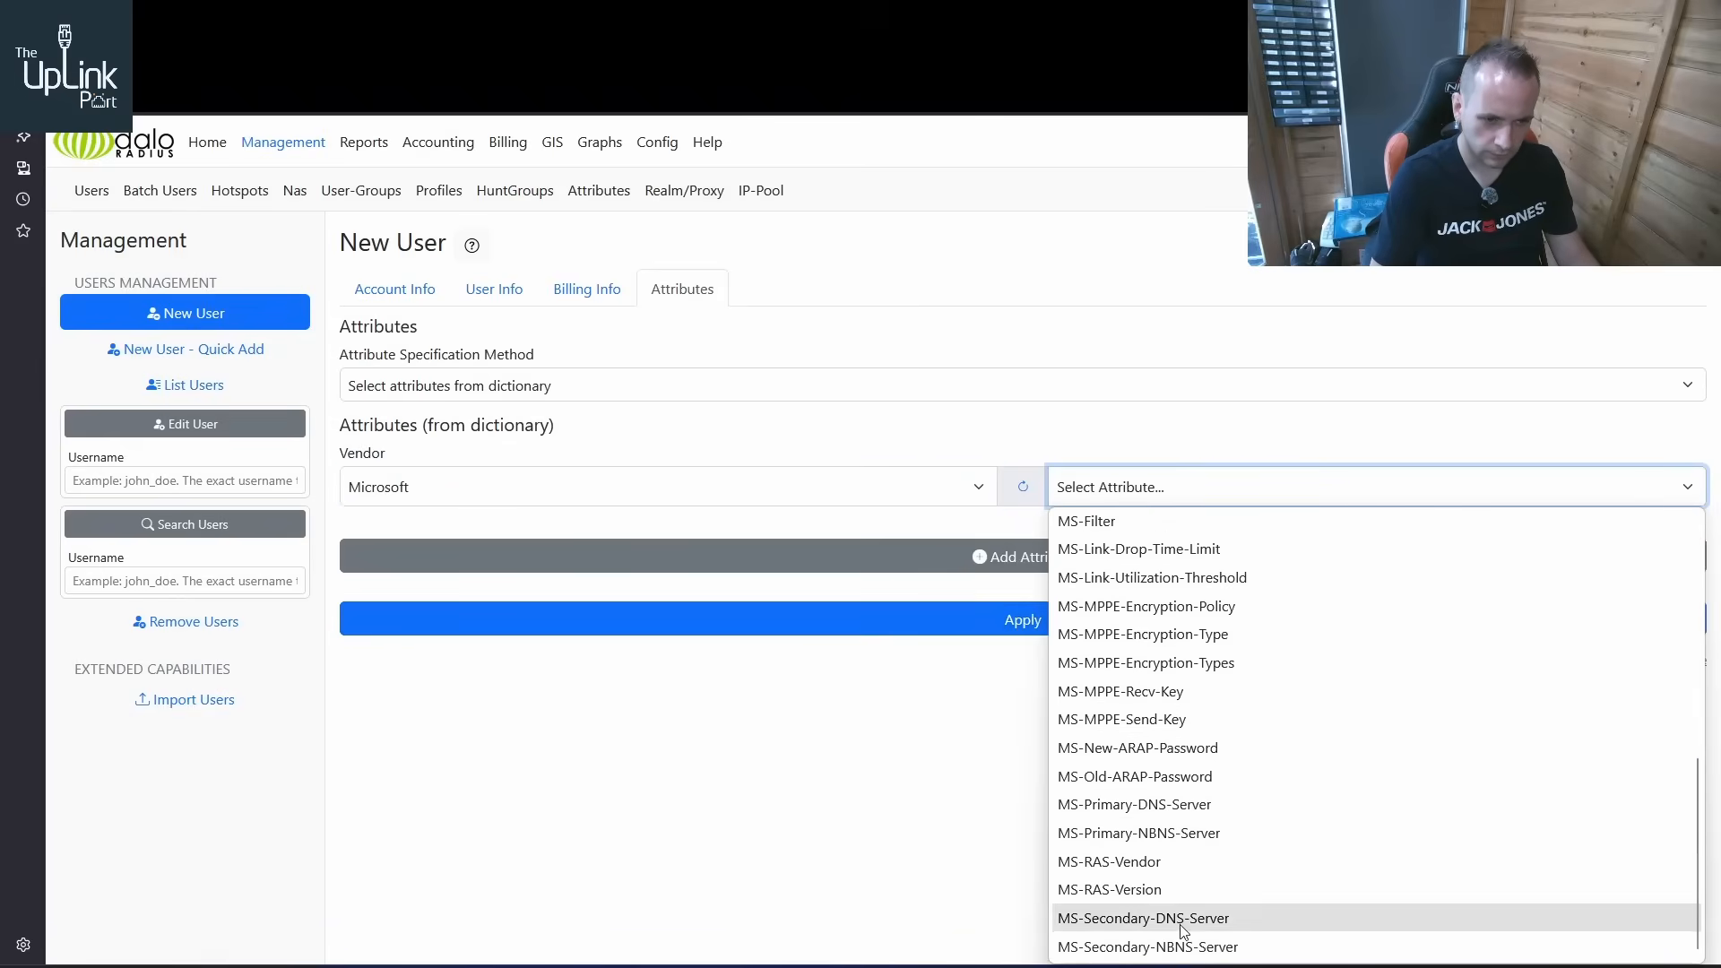
{"action": "scroll", "coordinate": [1183, 662], "scroll_direction": "up", "scroll_amount": 4}
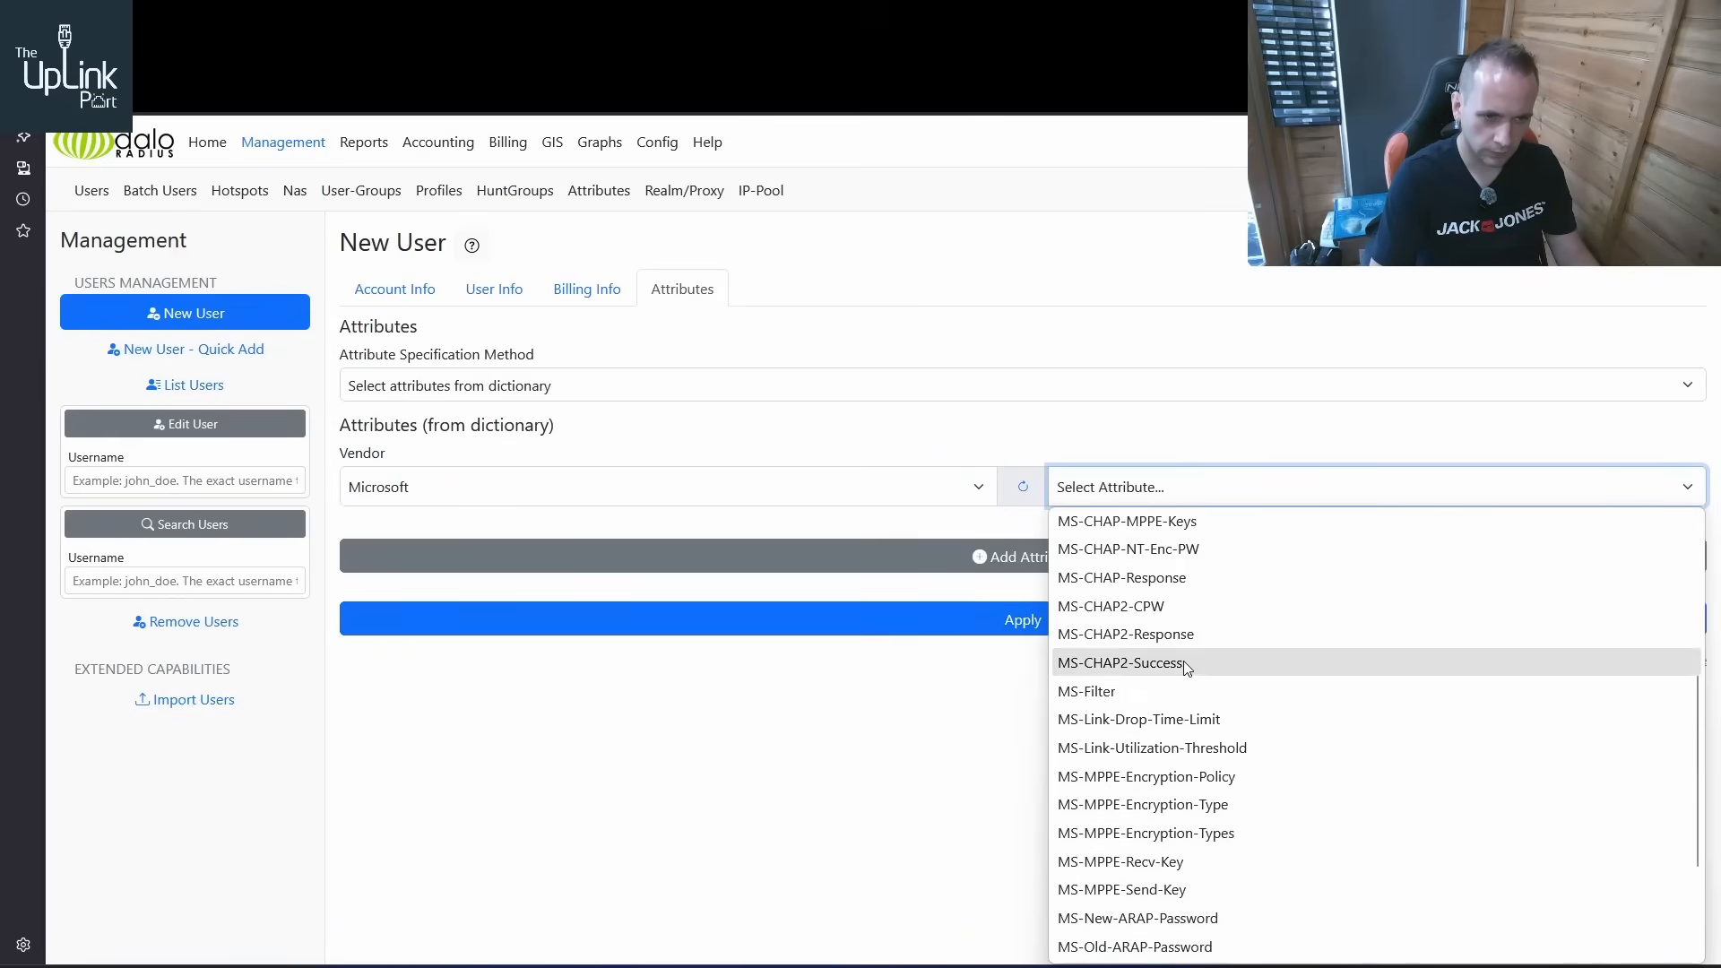
{"action": "scroll", "coordinate": [1184, 665], "scroll_direction": "up", "scroll_amount": 2}
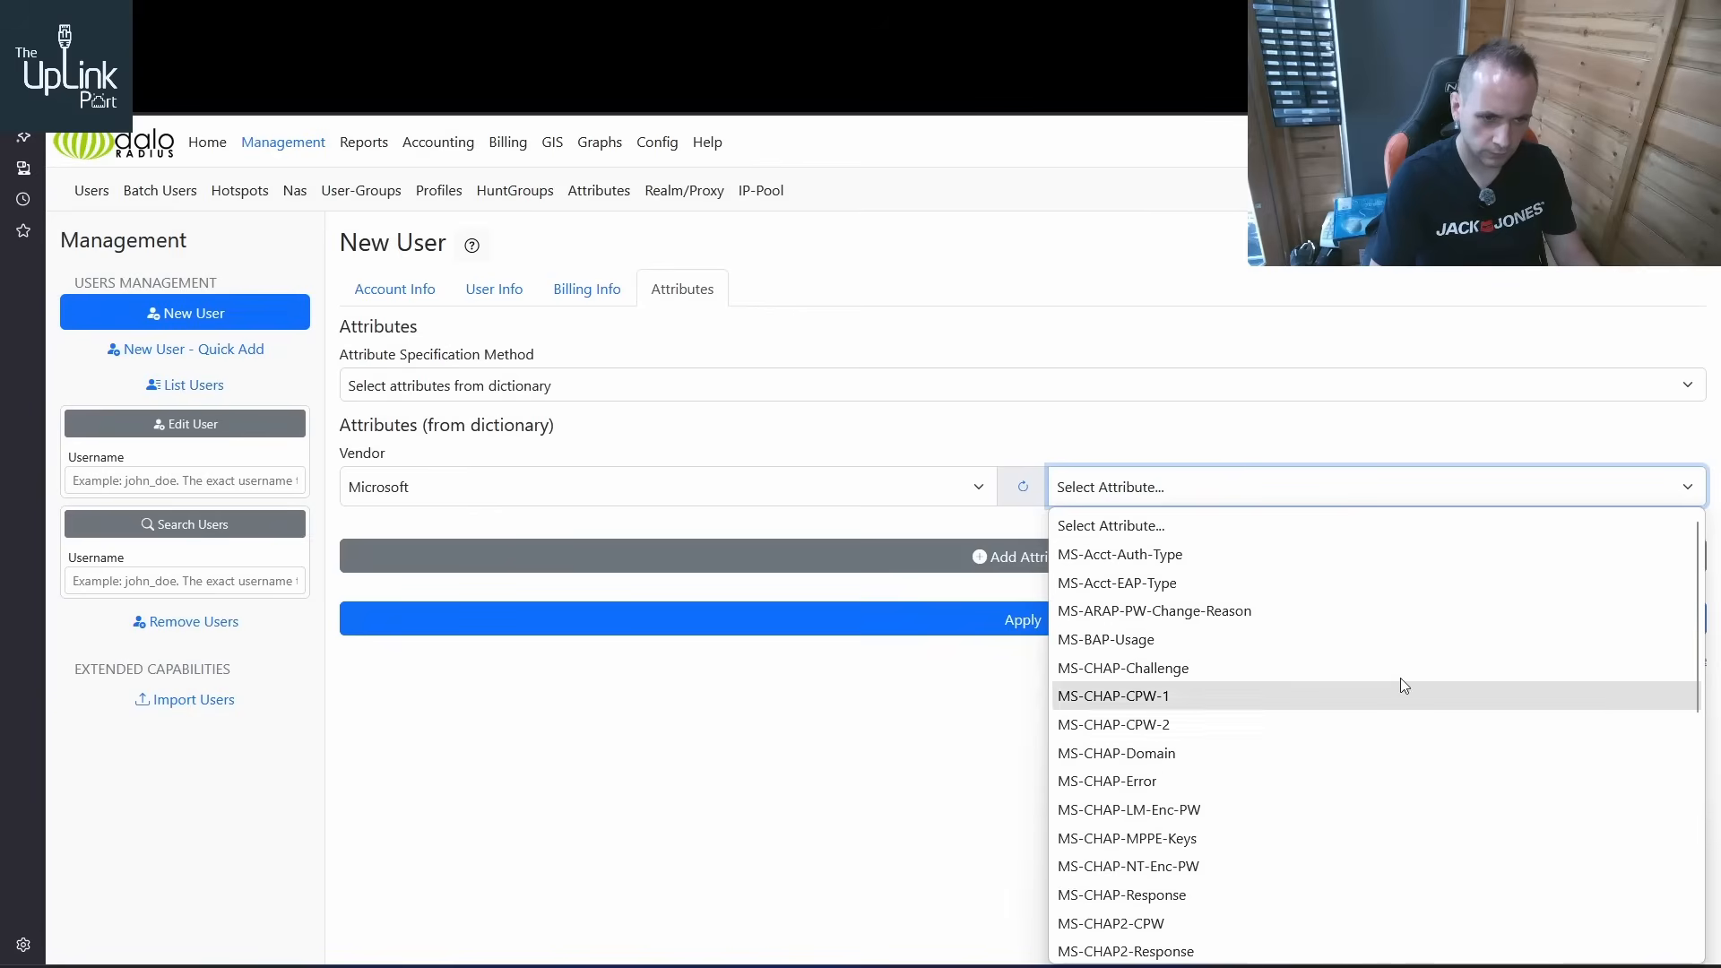
{"action": "scroll", "coordinate": [1700, 567], "scroll_direction": "down", "scroll_amount": 1}
{"action": "left_click_drag", "start_coordinate": [1700, 567], "coordinate": [1537, 795]}
{"action": "left_click", "coordinate": [1434, 842]}
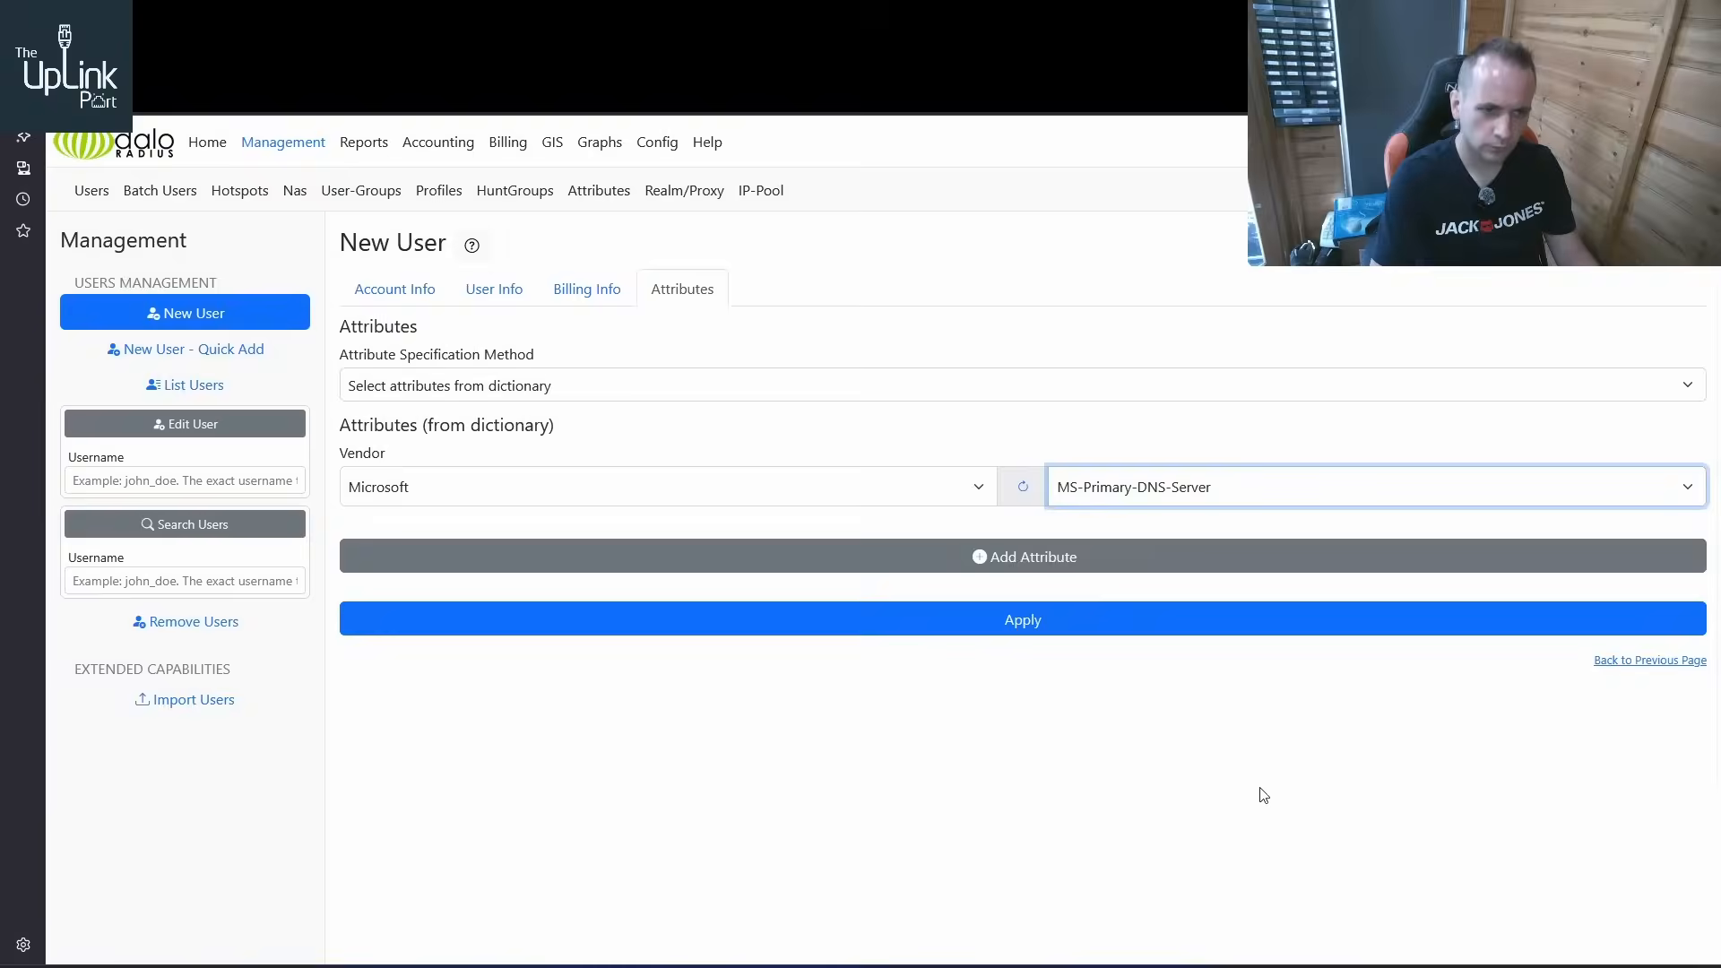
{"action": "left_click", "coordinate": [1061, 560]}
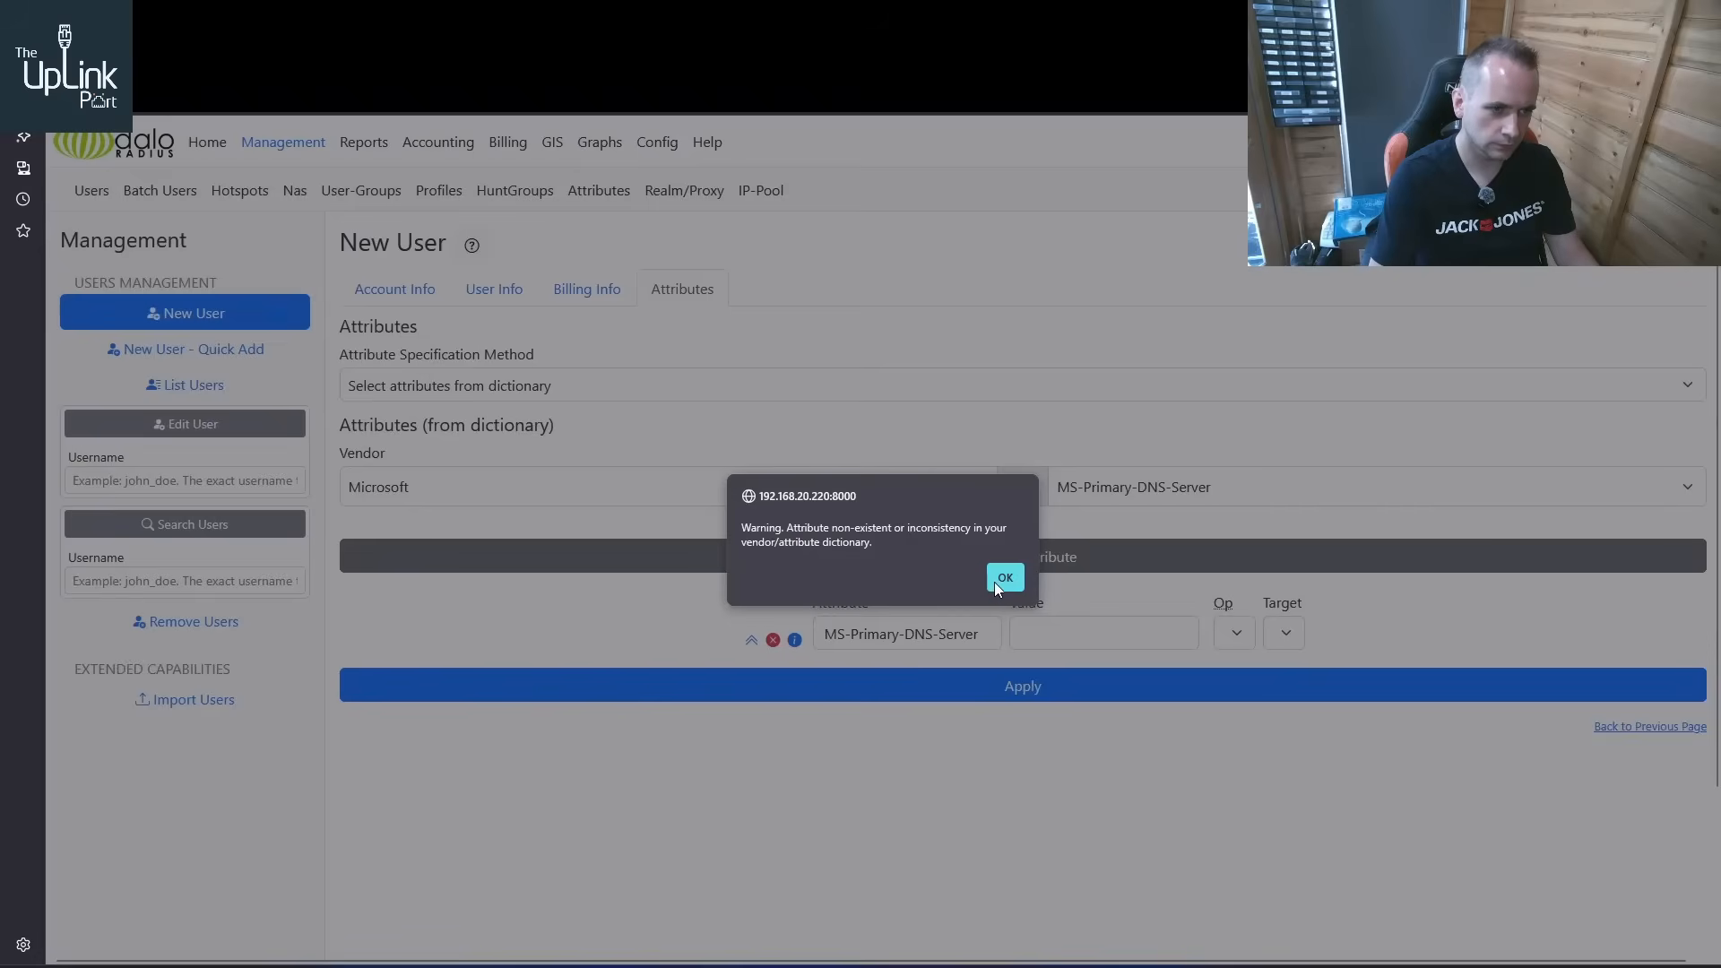
{"action": "left_click", "coordinate": [1005, 578]}
Set the MS-Primary-DNS-Server attribute's value to 192.168.20.221
{"action": "left_click", "coordinate": [1008, 633]}
{"action": "type", "text": "192"}
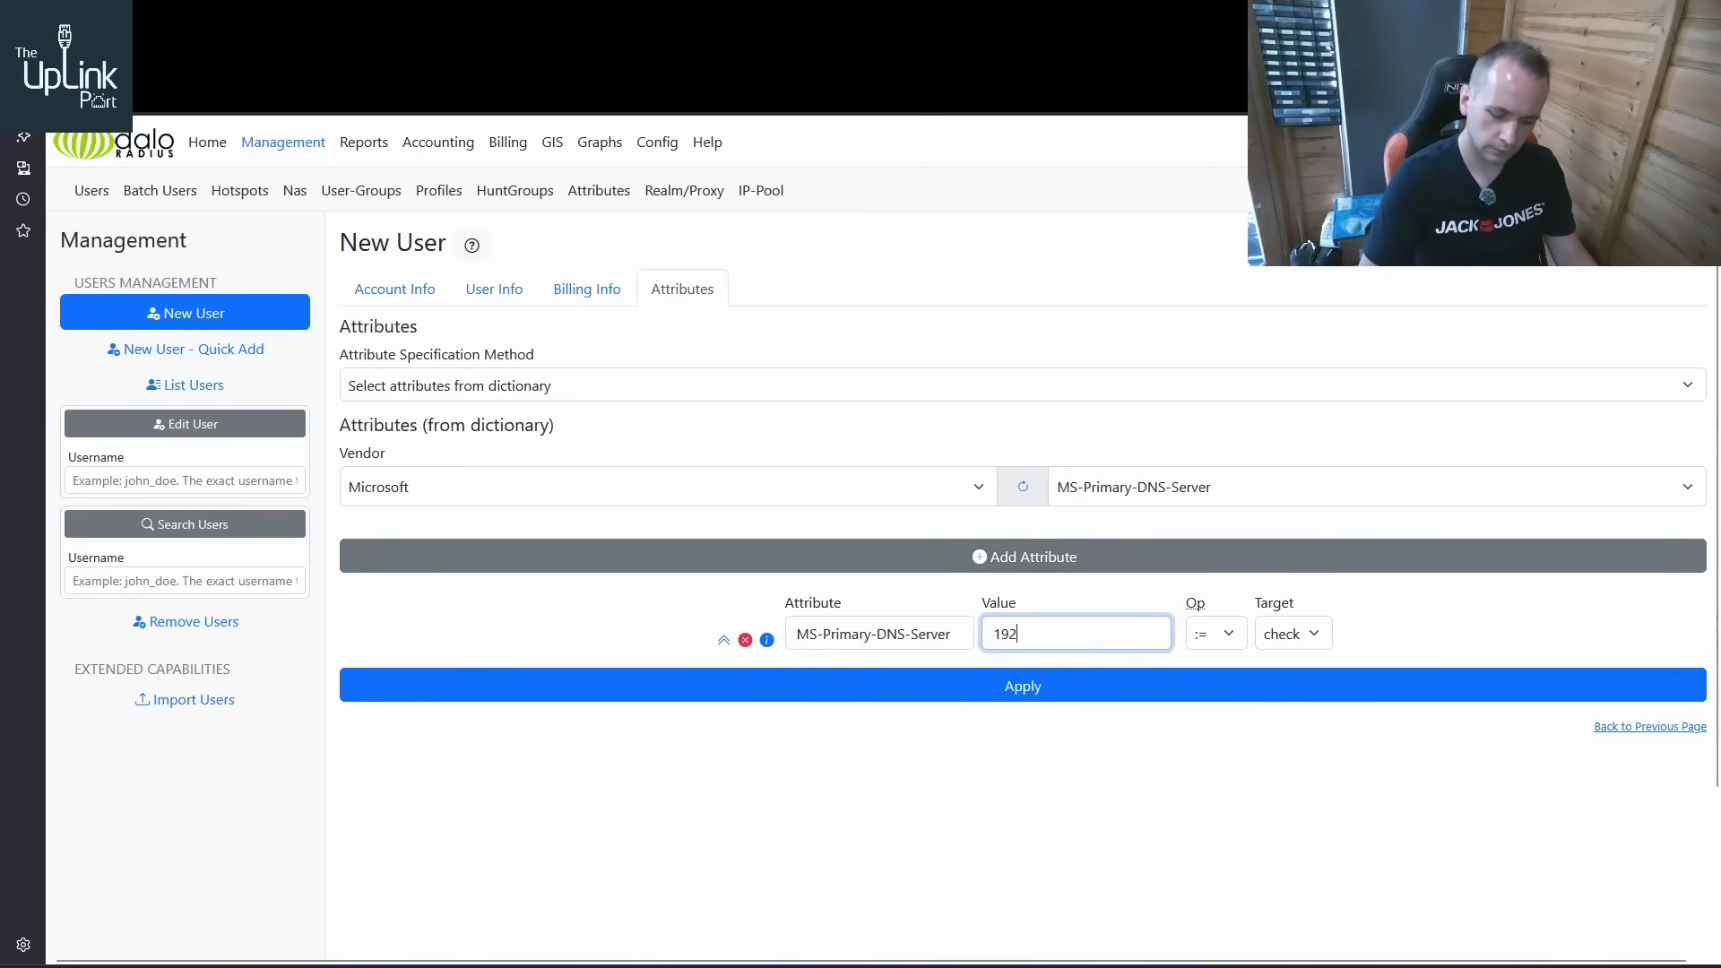
{"action": "type", "text": ".168"}
{"action": "key", "text": "BackSpace"}
{"action": "key", "text": "BackSpace"}
{"action": "key", "text": "BackSpace"}
{"action": "key", "text": "BackSpace"}
{"action": "key", "text": "BackSpace"}
{"action": "key", "text": "BackSpace"}
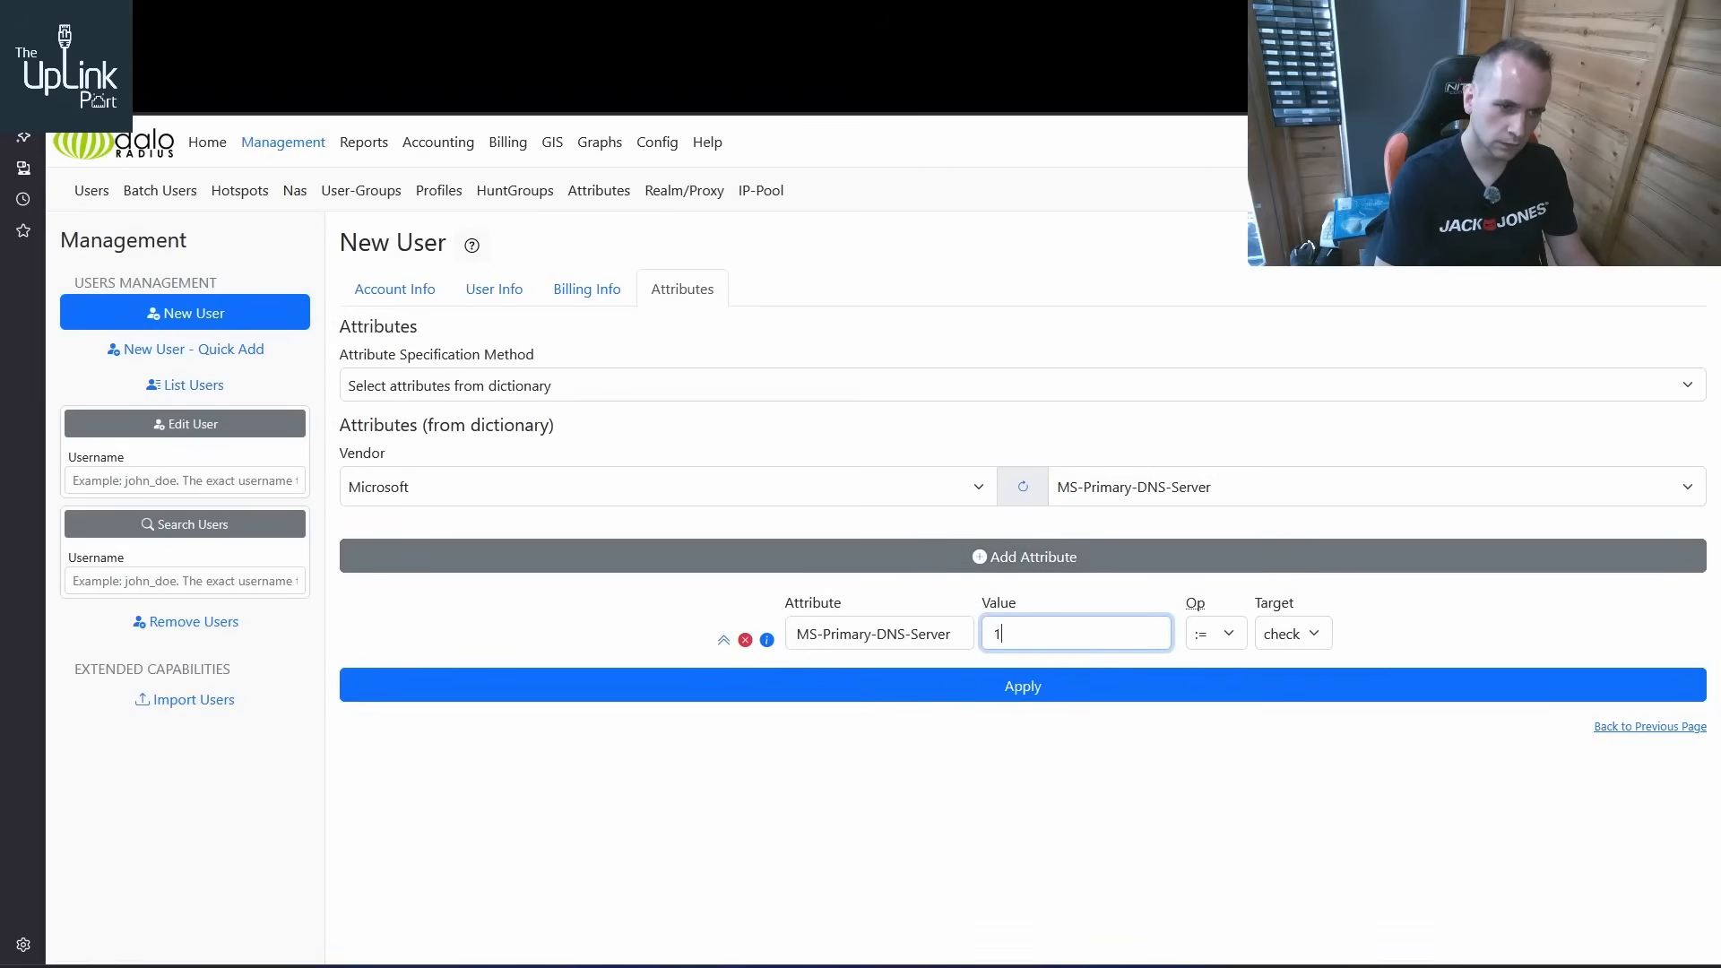
{"action": "type", "text": "92.168"}
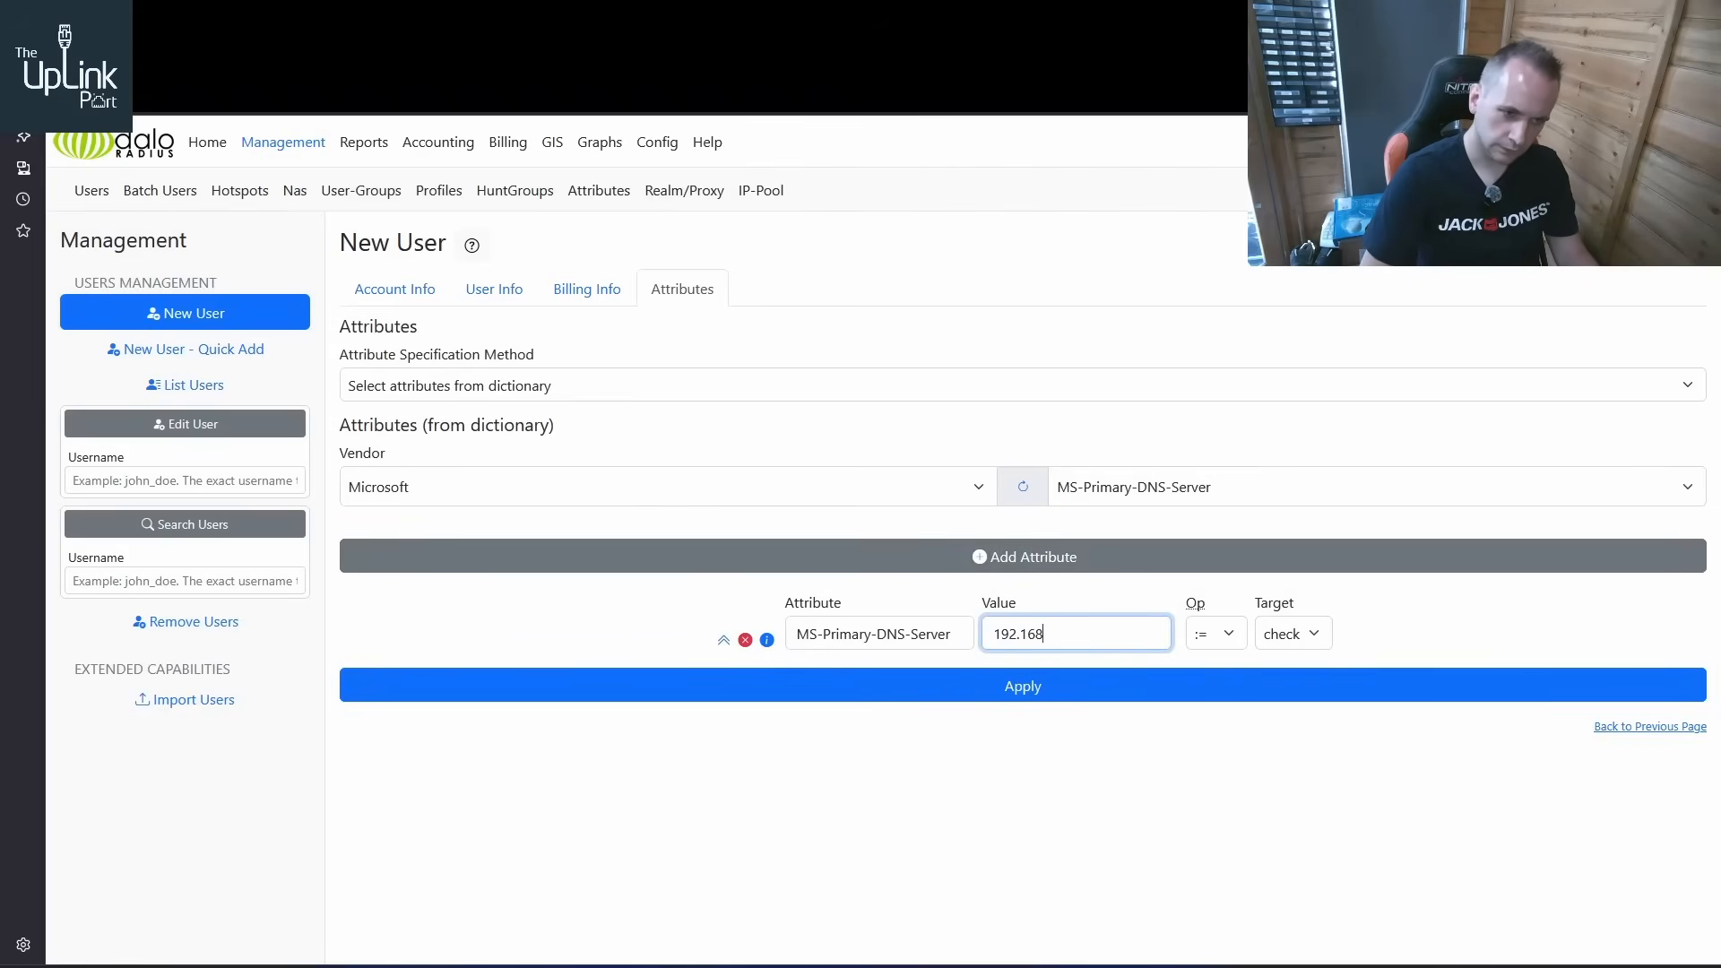
{"action": "type", "text": ".20.221"}
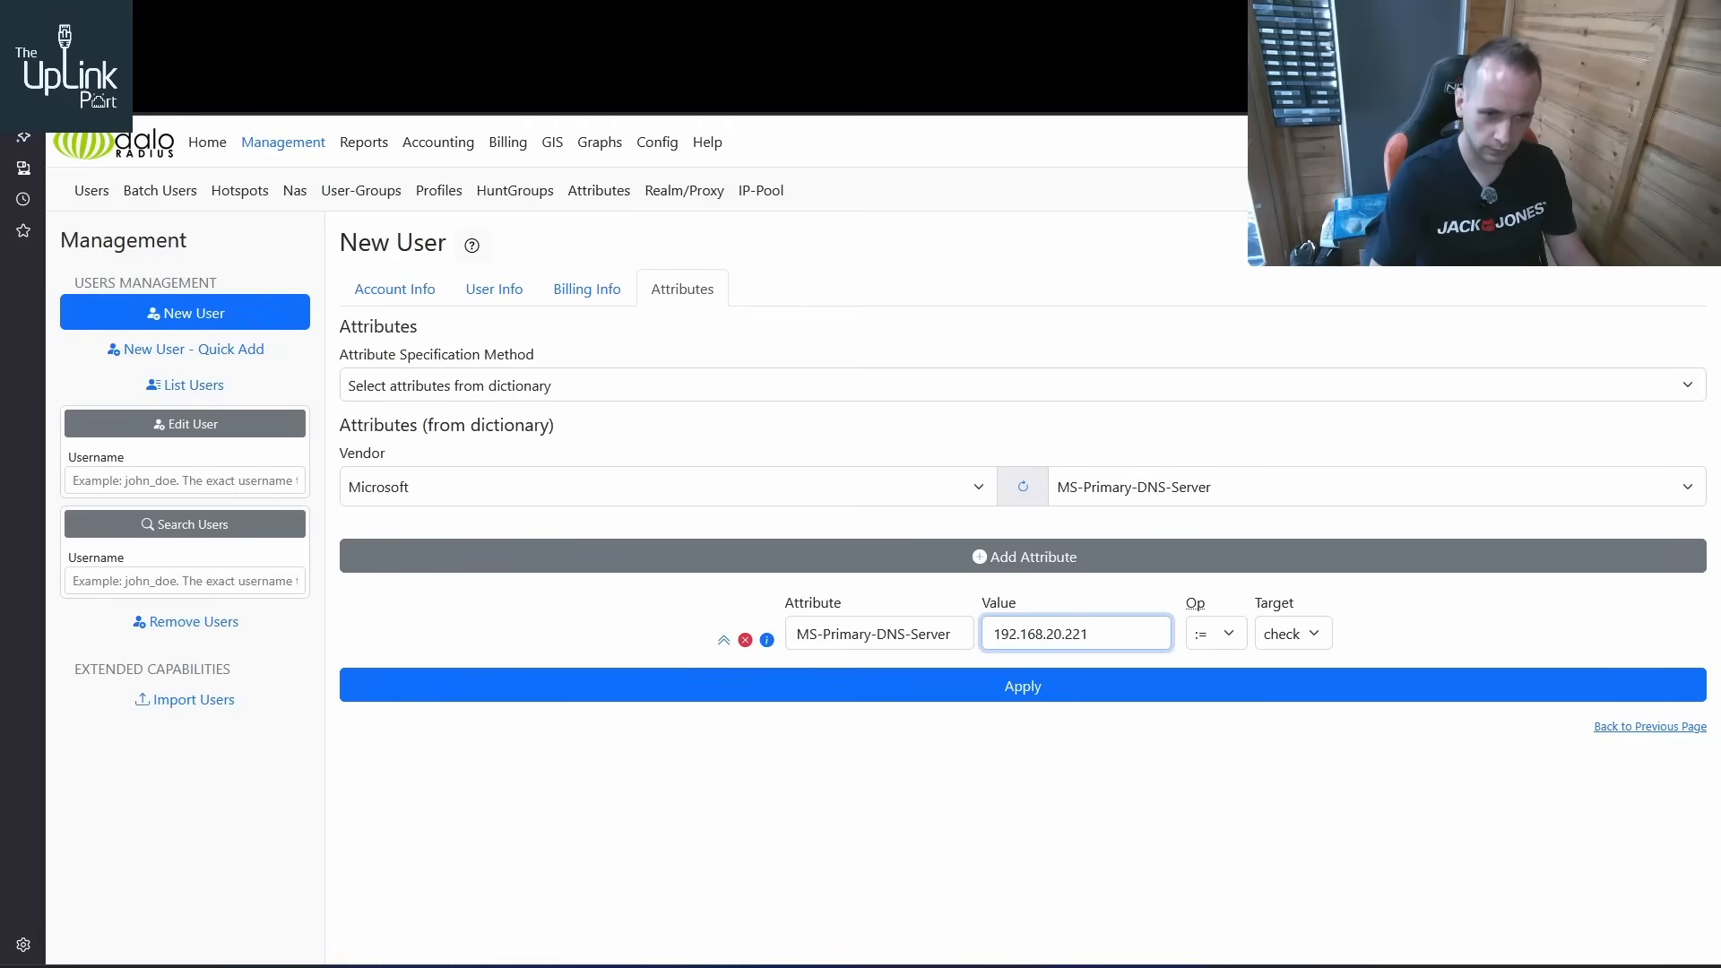
Set the DNS attribute's operator to = and its target to reply, and save the new RADIUS user
{"action": "left_click", "coordinate": [1219, 634]}
{"action": "left_click", "coordinate": [1221, 307]}
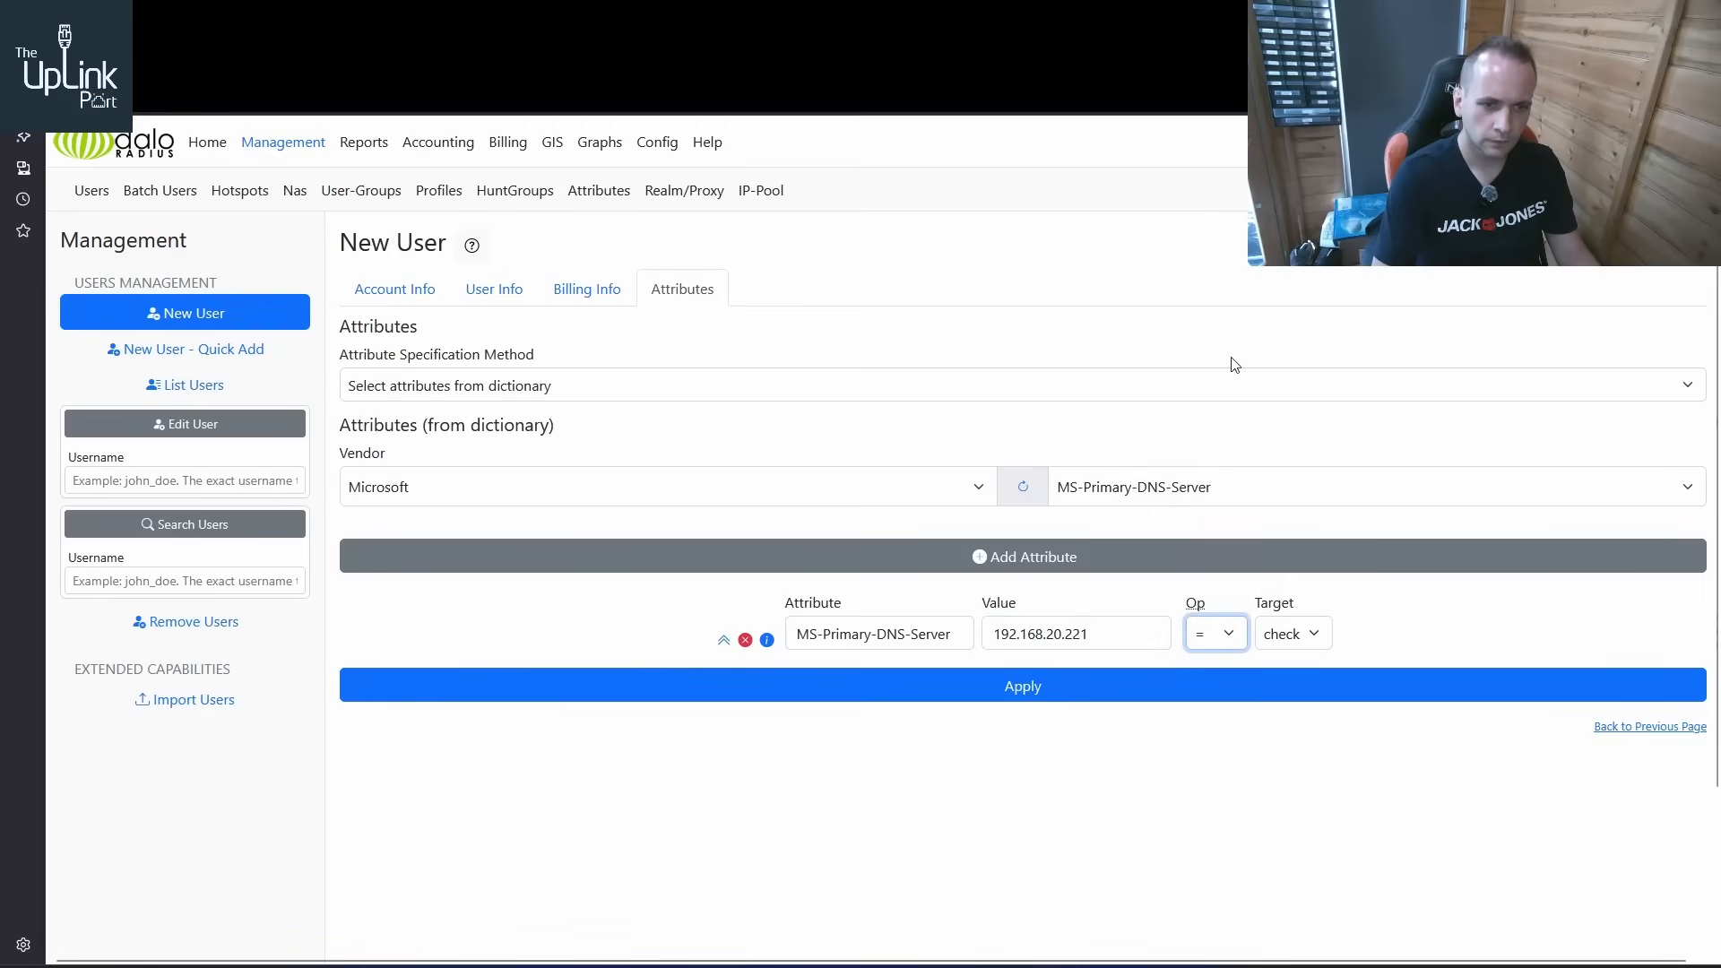
{"action": "left_click", "coordinate": [1288, 636]}
{"action": "left_click", "coordinate": [1293, 695]}
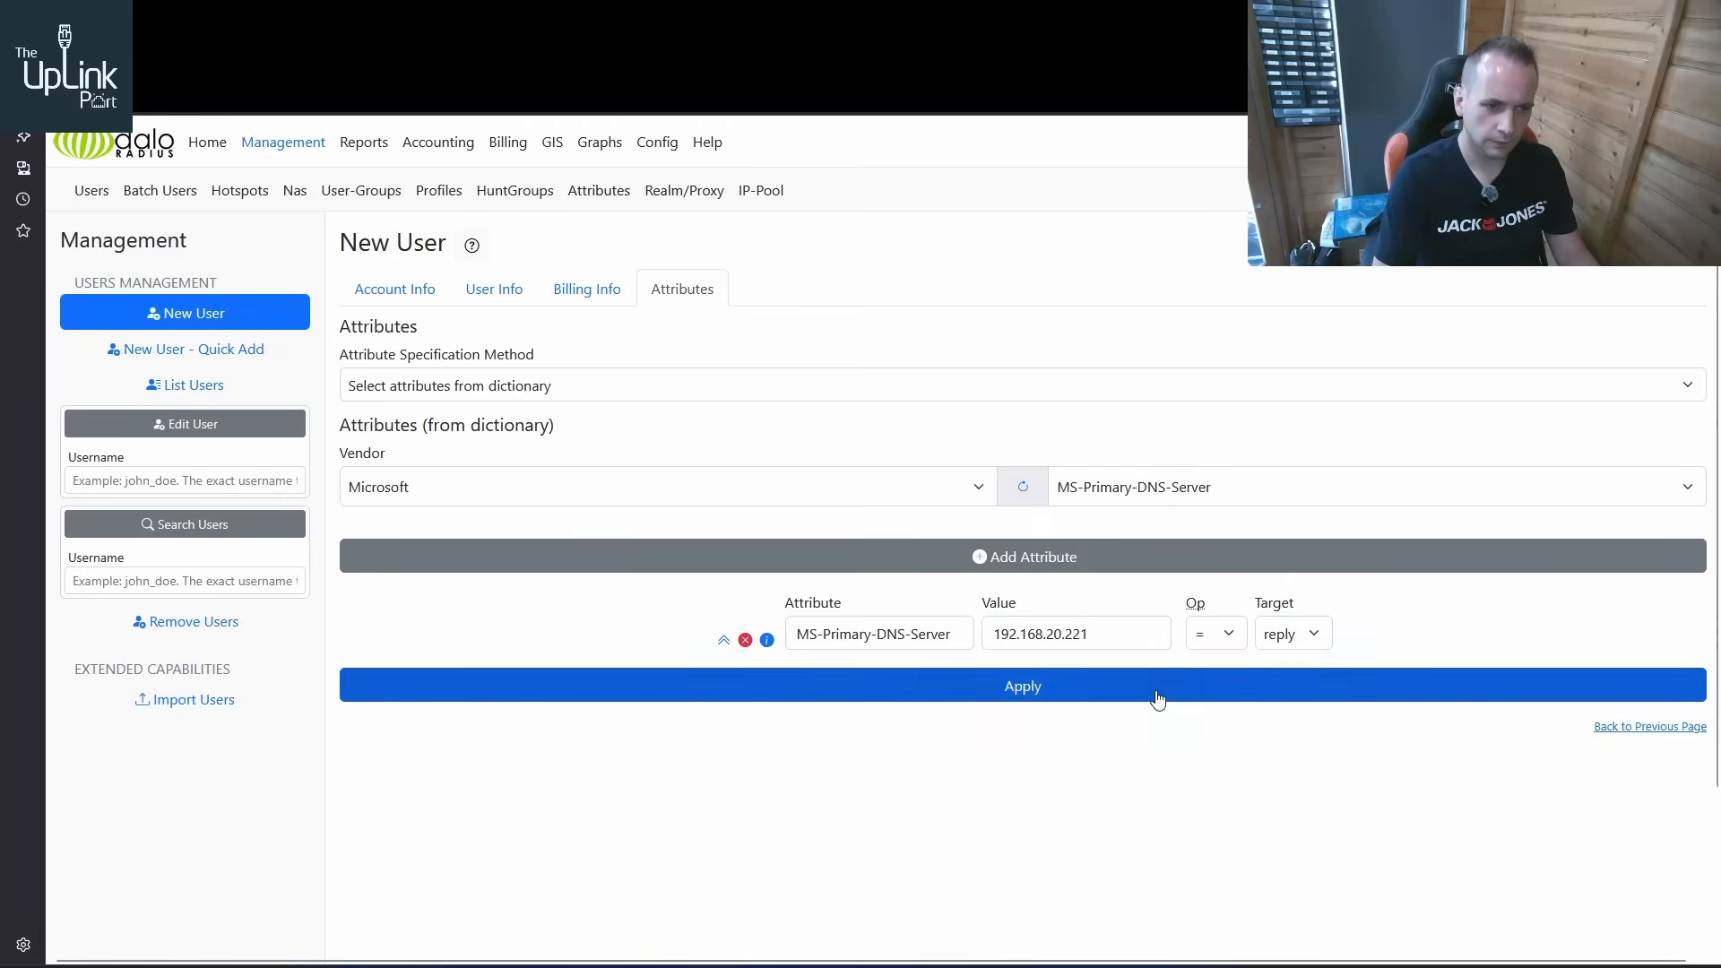
{"action": "left_click", "coordinate": [1158, 700]}
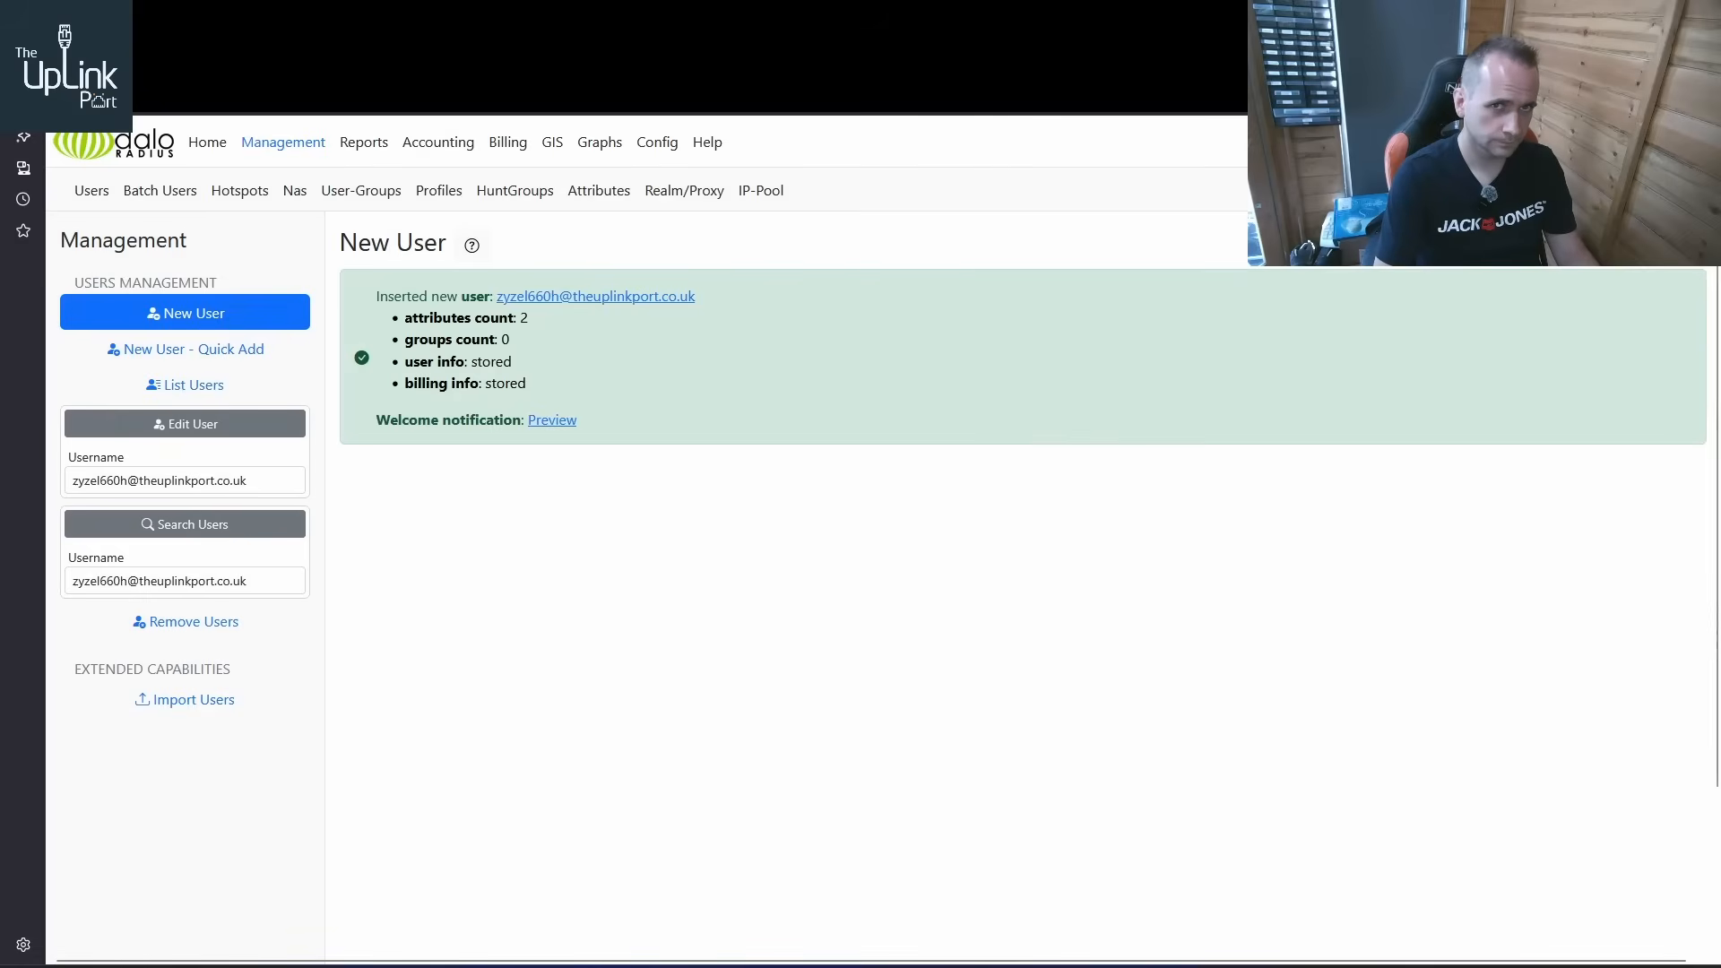
Switch to the ZyXEL configurator in the Windows XP console and set the WAN encapsulation to PPPoE
{"action": "left_click_drag", "start_coordinate": [705, 300], "coordinate": [497, 305]}
{"action": "left_click", "coordinate": [305, 20]}
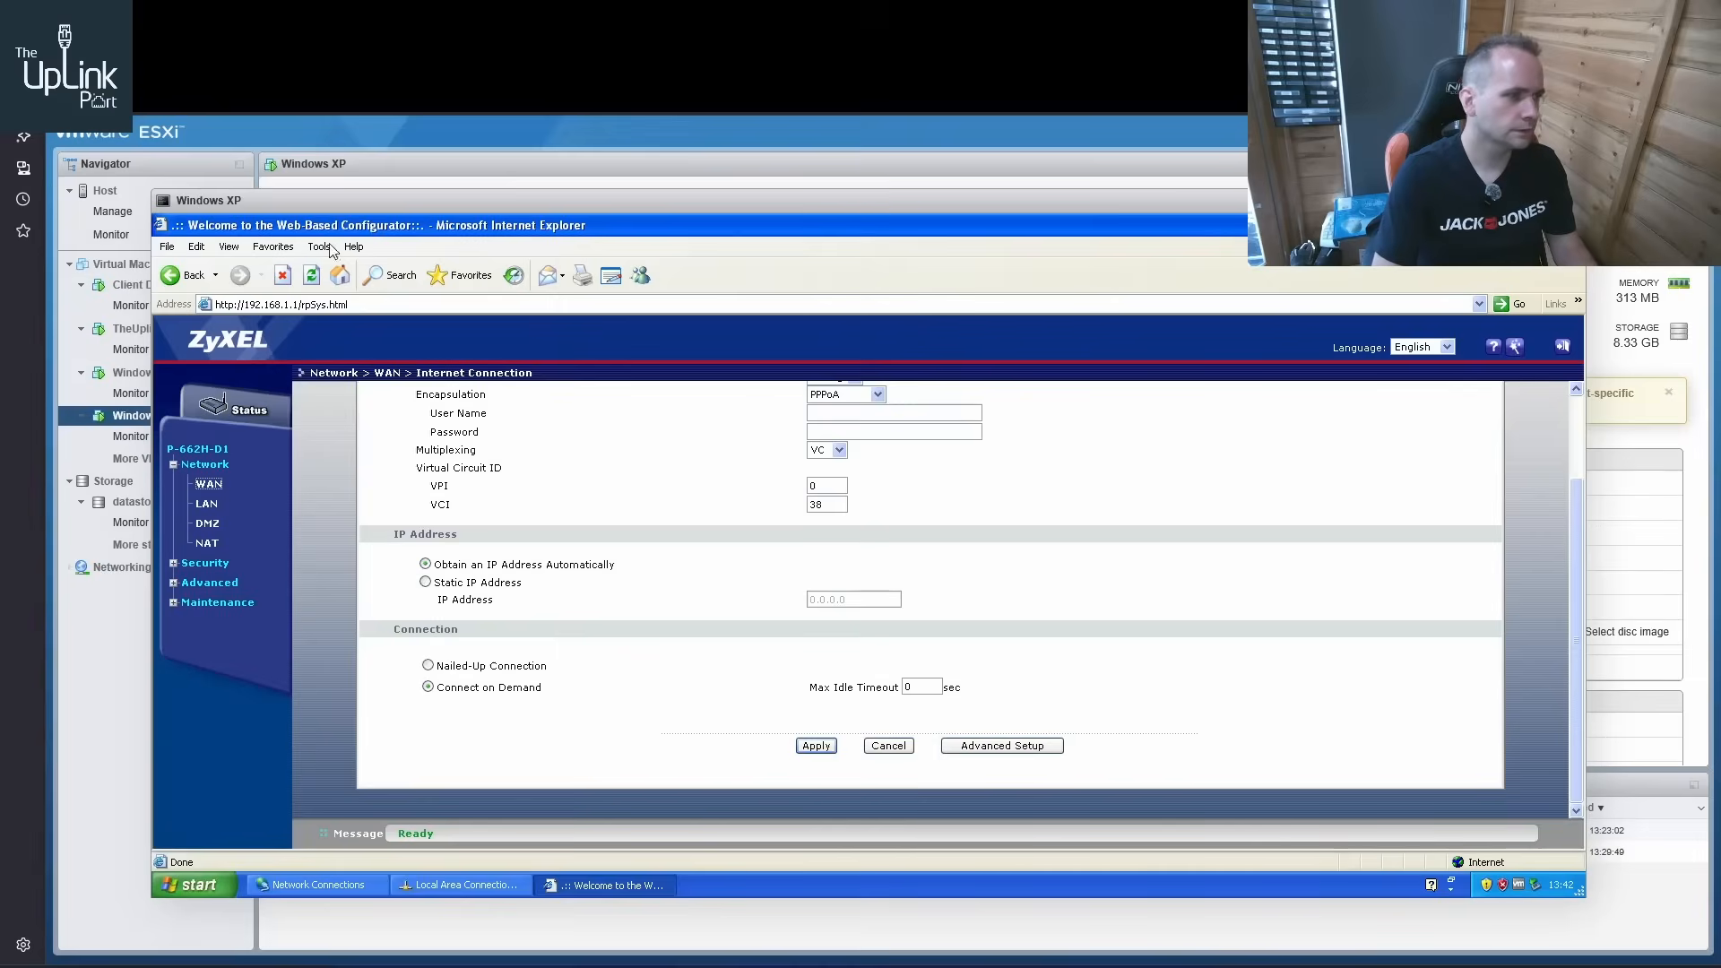
{"action": "scroll", "coordinate": [776, 453], "scroll_direction": "up", "scroll_amount": 2}
{"action": "left_click", "coordinate": [869, 504]}
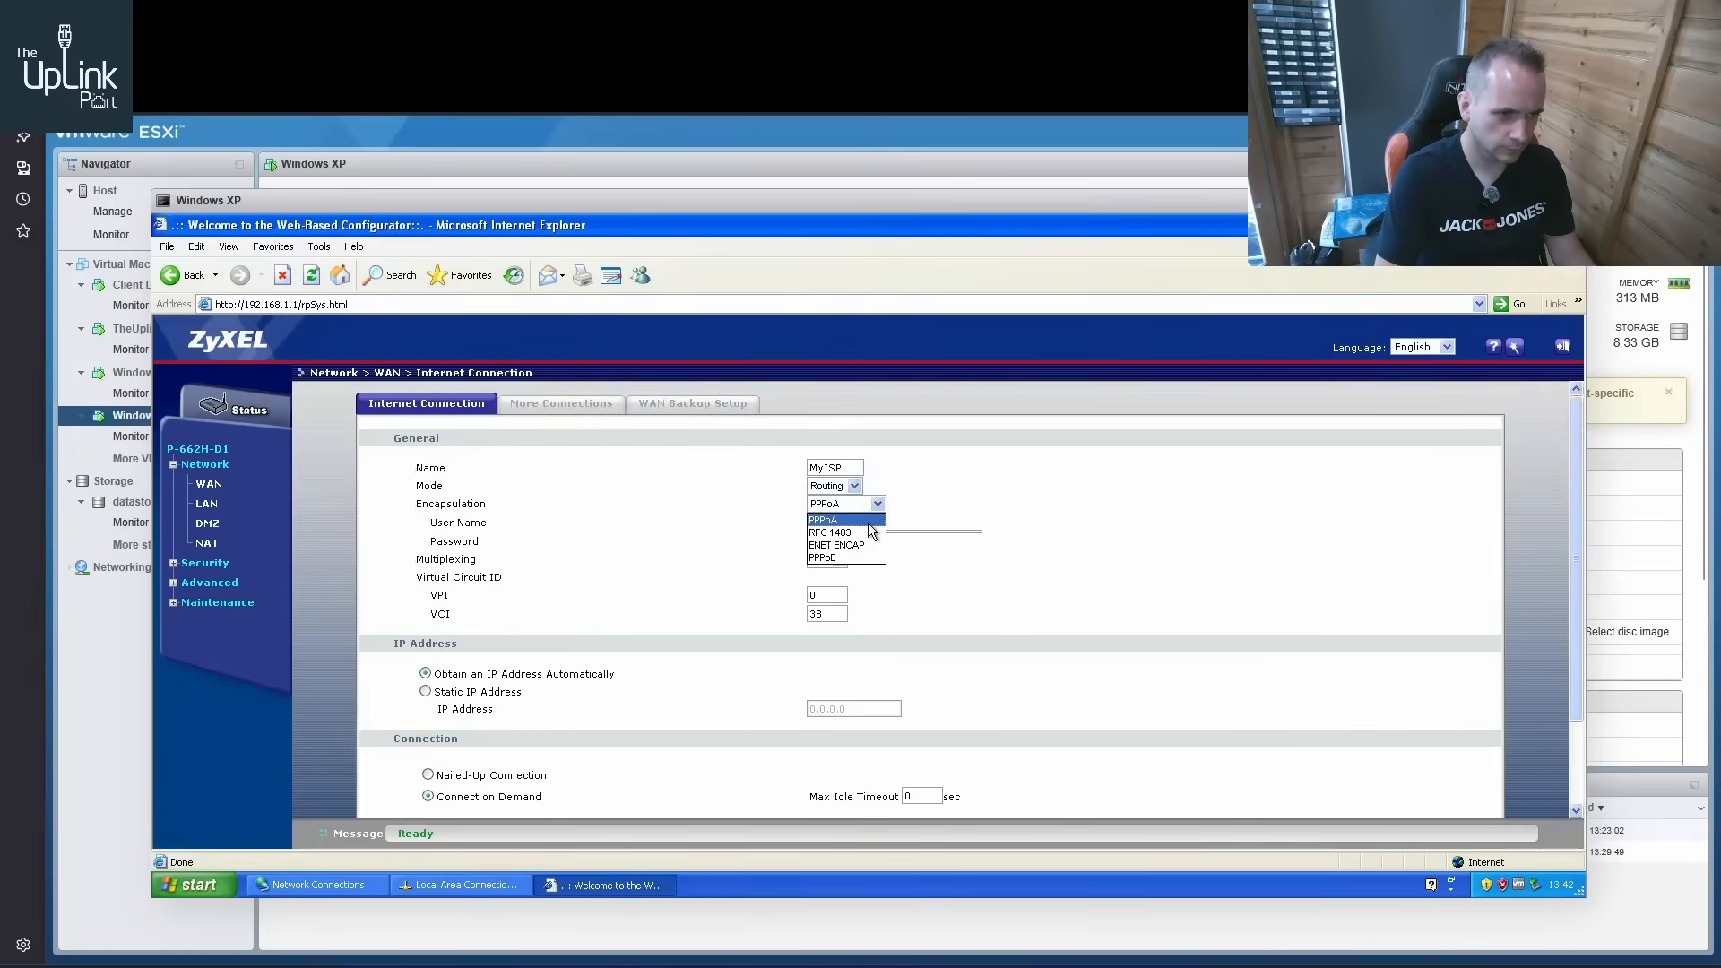
{"action": "left_click", "coordinate": [861, 557]}
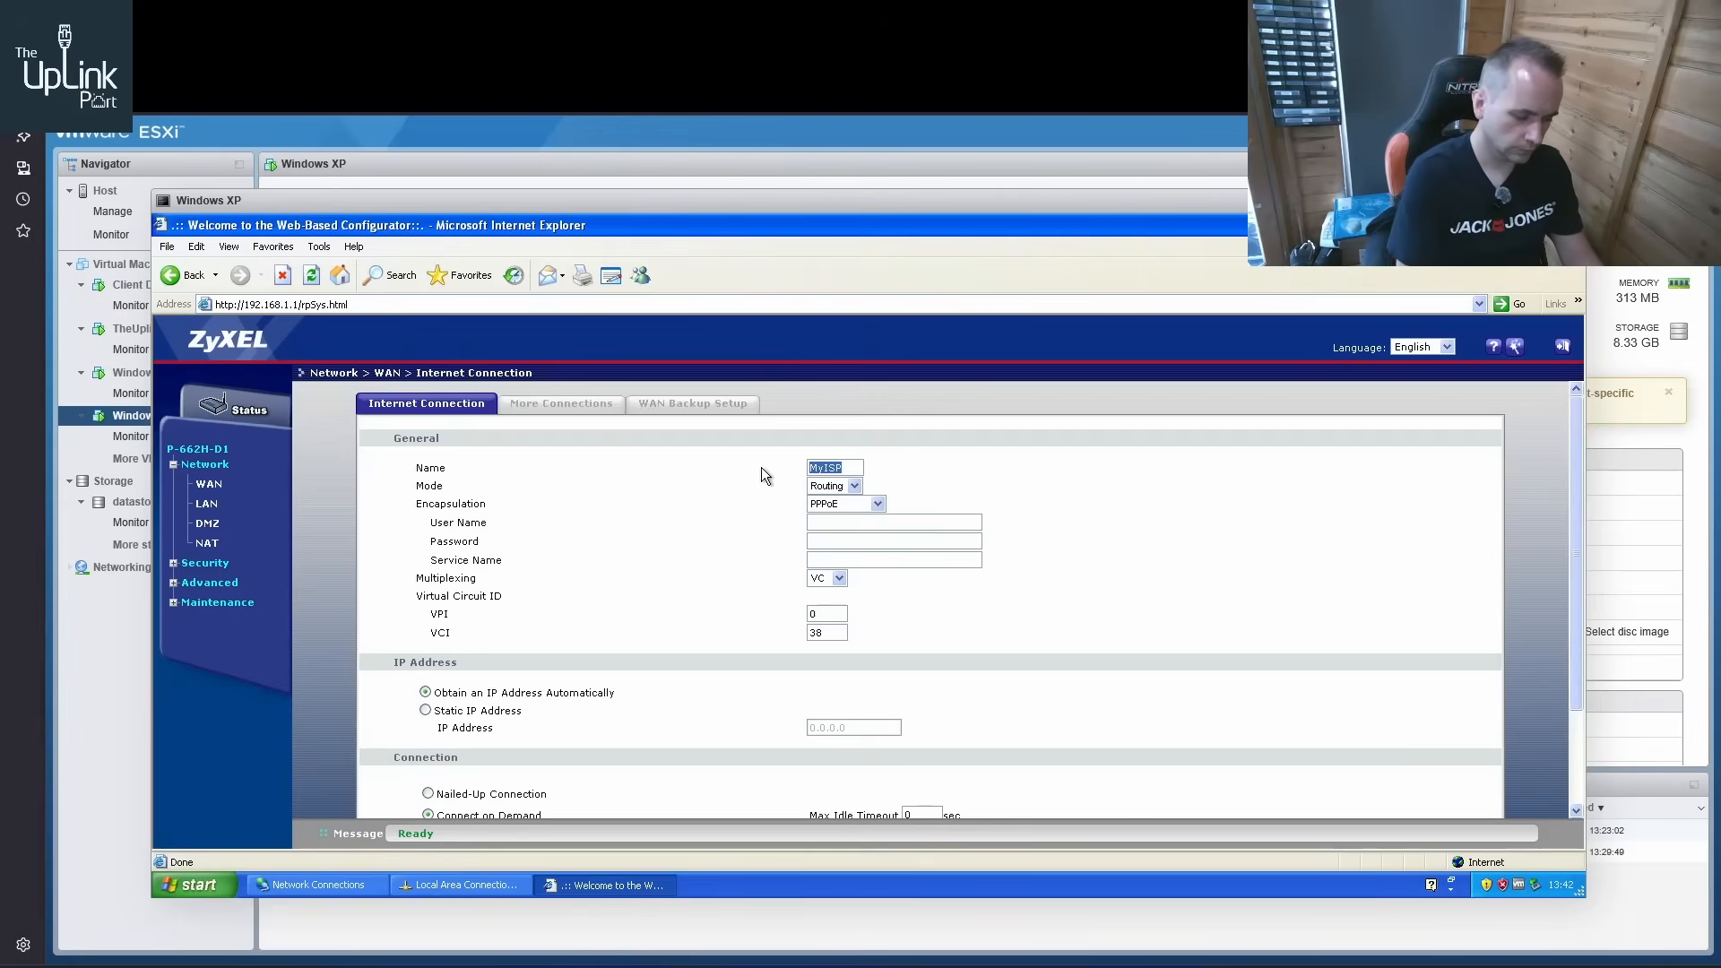
Name the router's internet connection TUP and keep its mode as Routing
{"action": "type", "text": "TheUplin"}
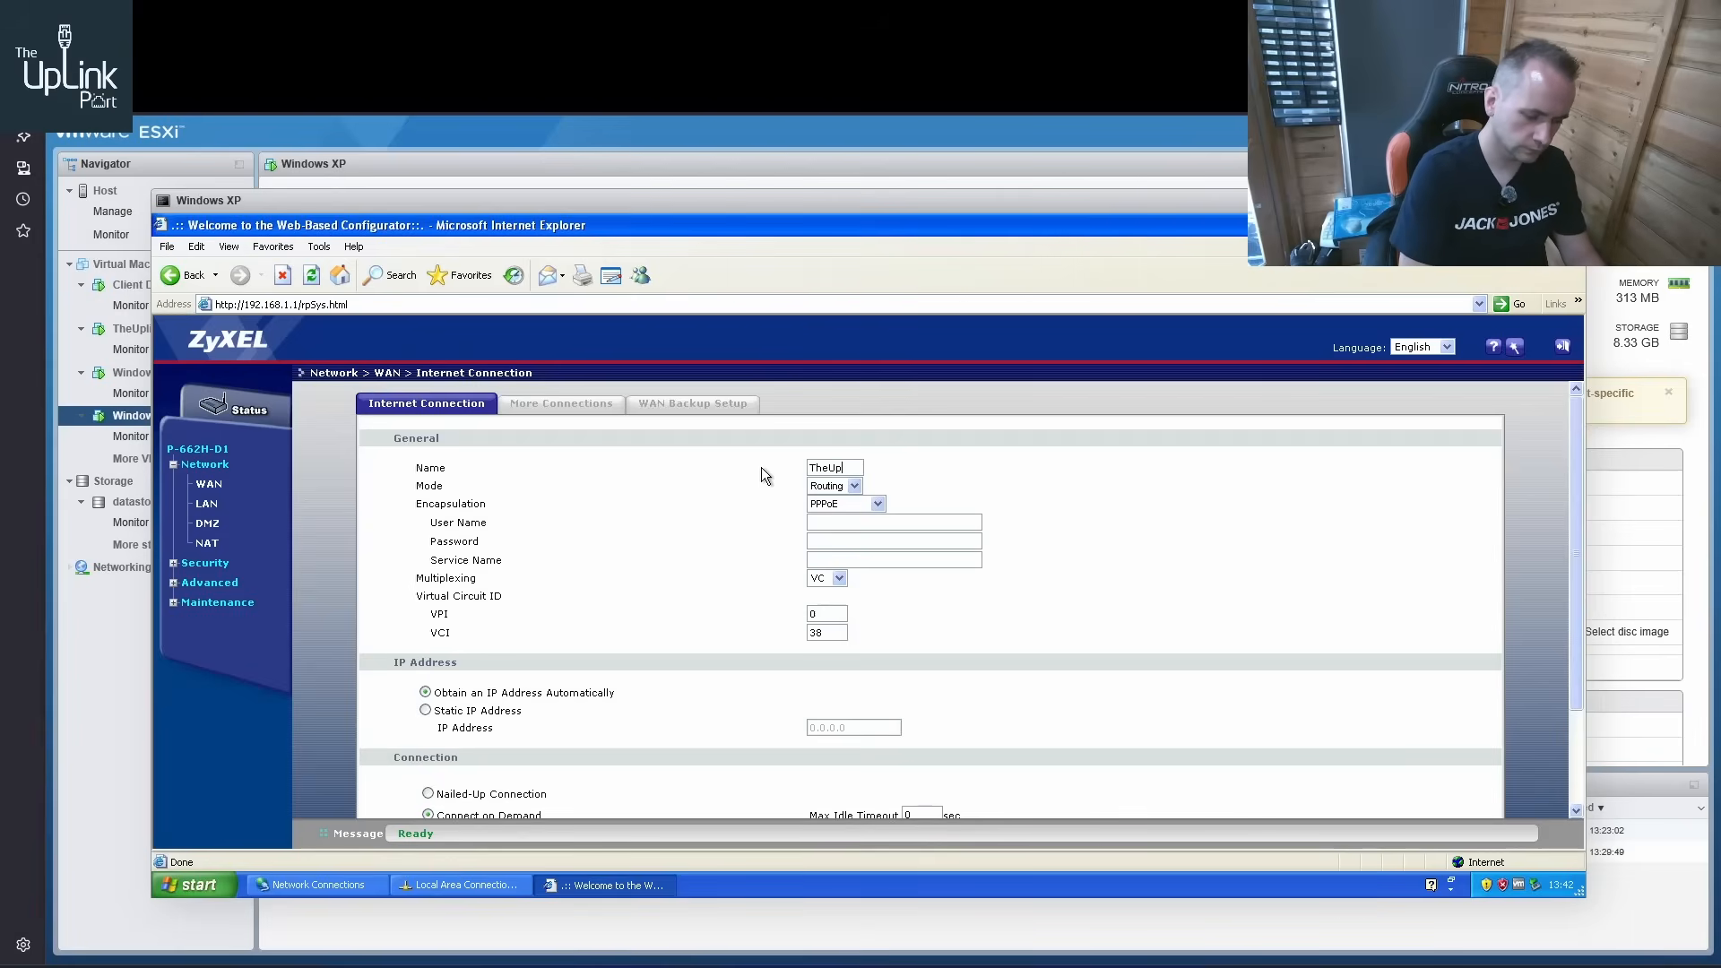
{"action": "key", "text": "BackSpace"}
{"action": "key", "text": "BackSpace"}
{"action": "key", "text": "BackSpace"}
{"action": "key", "text": "BackSpace"}
{"action": "key", "text": "BackSpace"}
{"action": "key", "text": "BackSpace"}
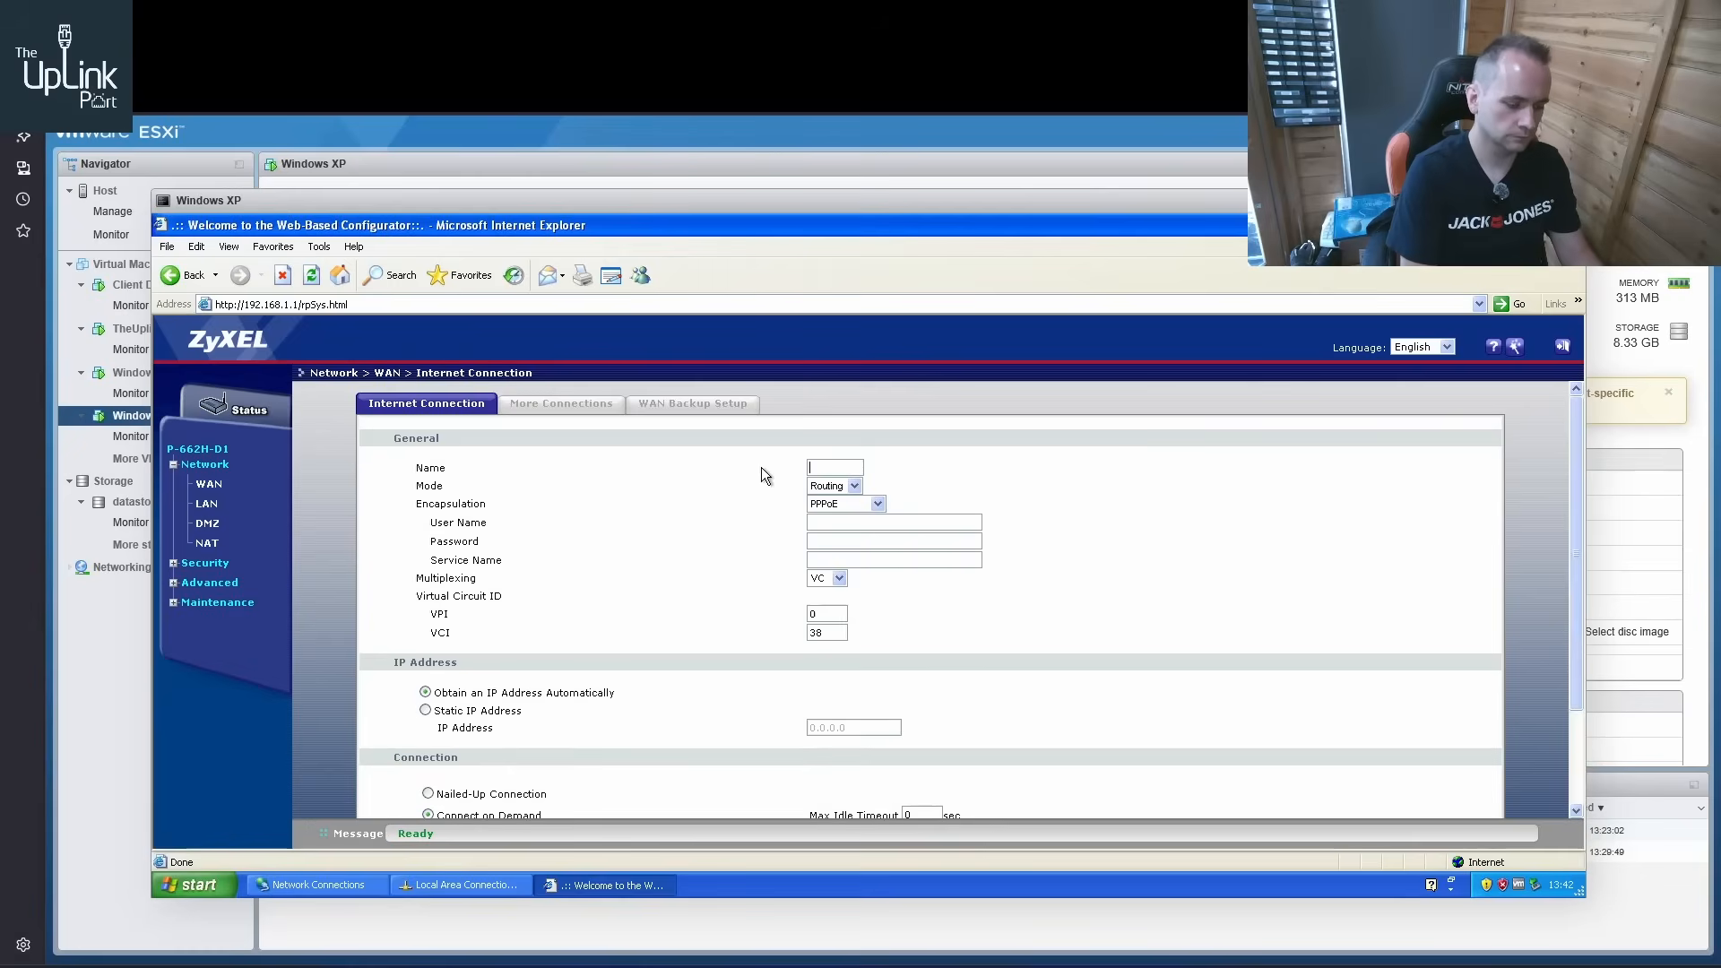
{"action": "type", "text": "UP"}
{"action": "key", "text": "Tab"}
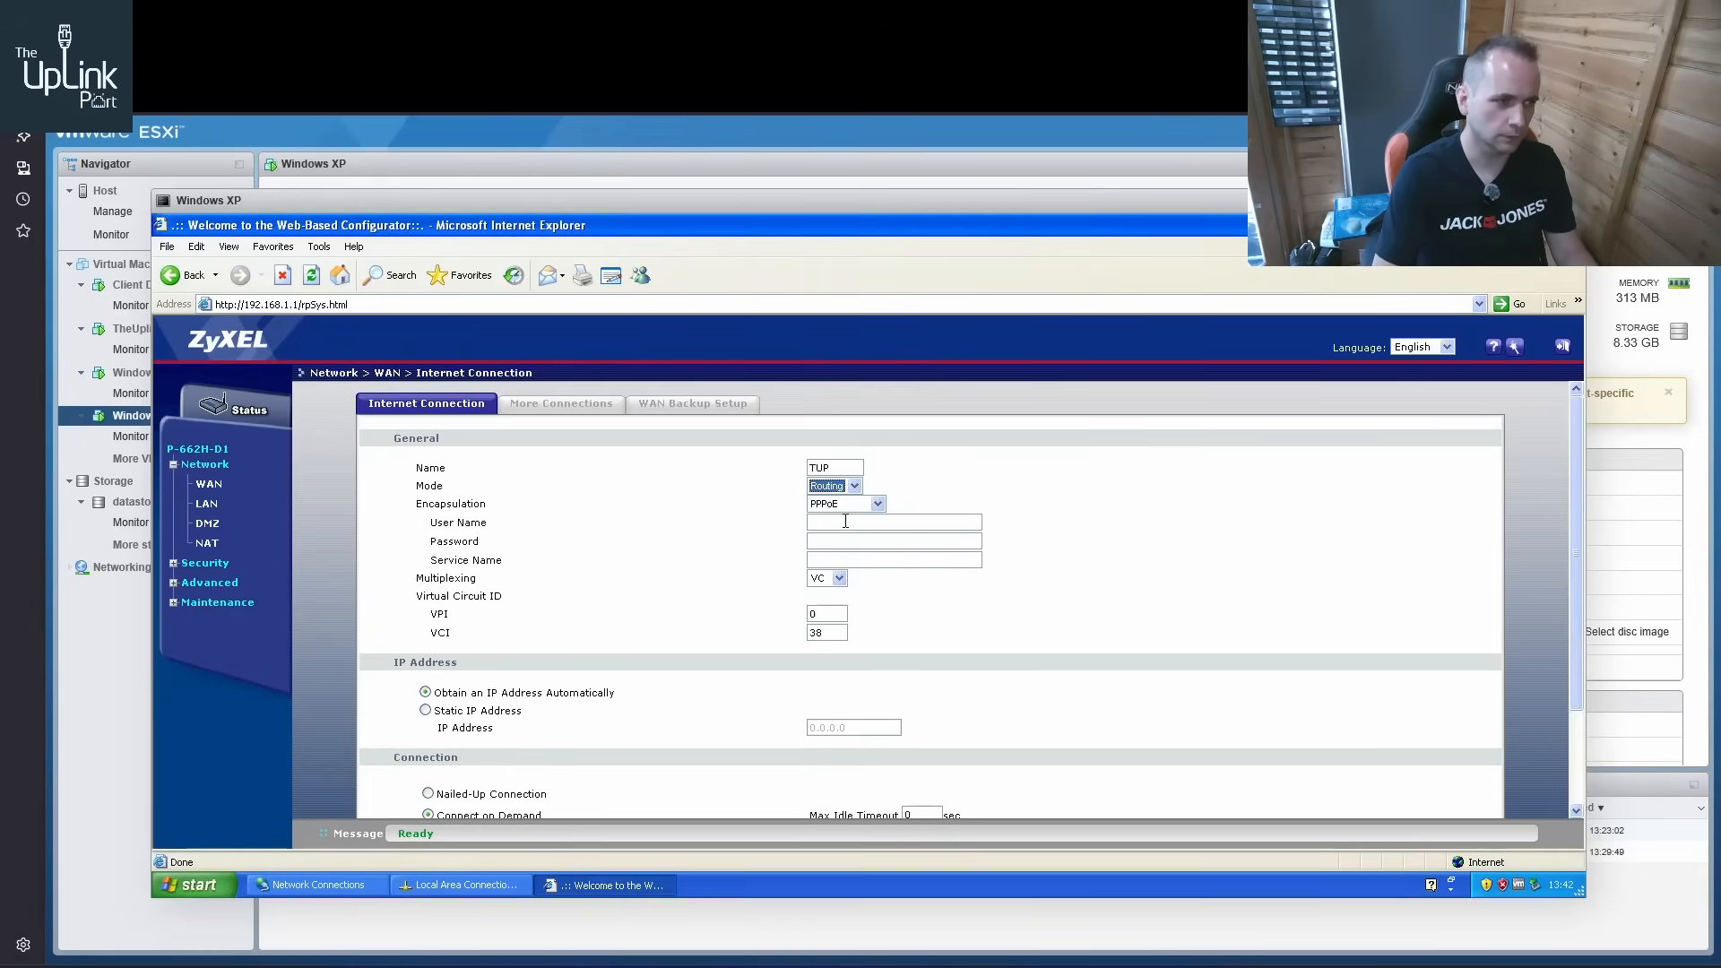
{"action": "left_click", "coordinate": [854, 487]}
{"action": "left_click", "coordinate": [928, 472]}
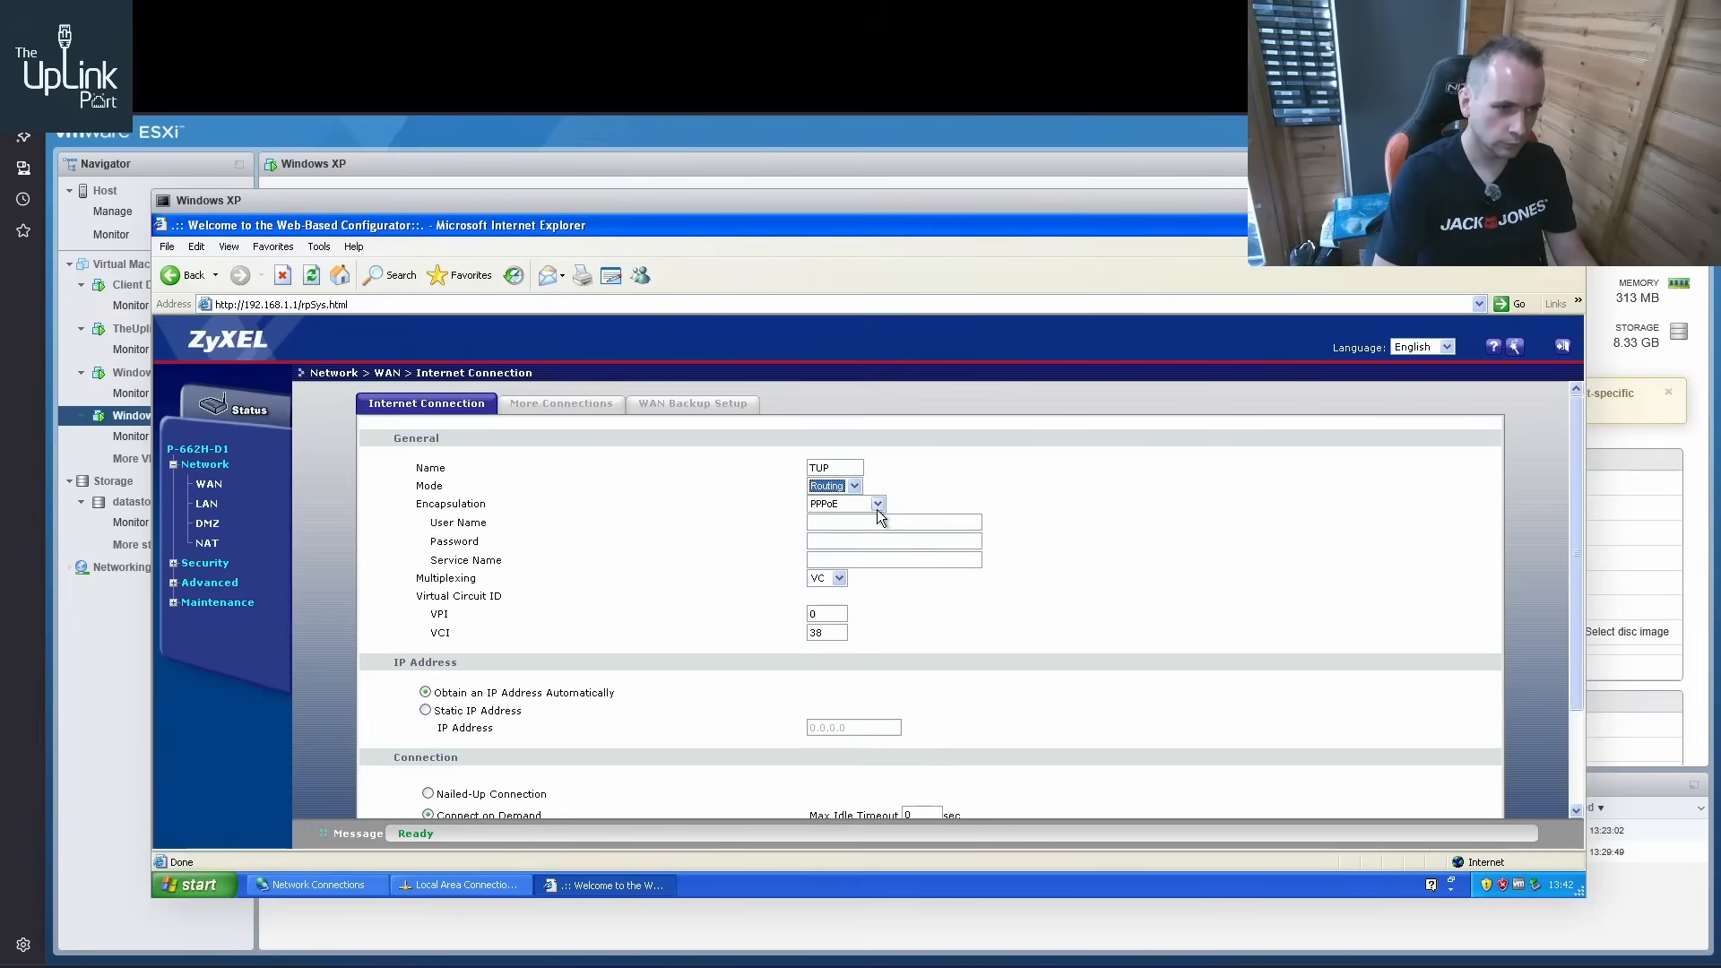
Enter the PPPoE account's user name and password for the router's internet connection
{"action": "left_click", "coordinate": [852, 522]}
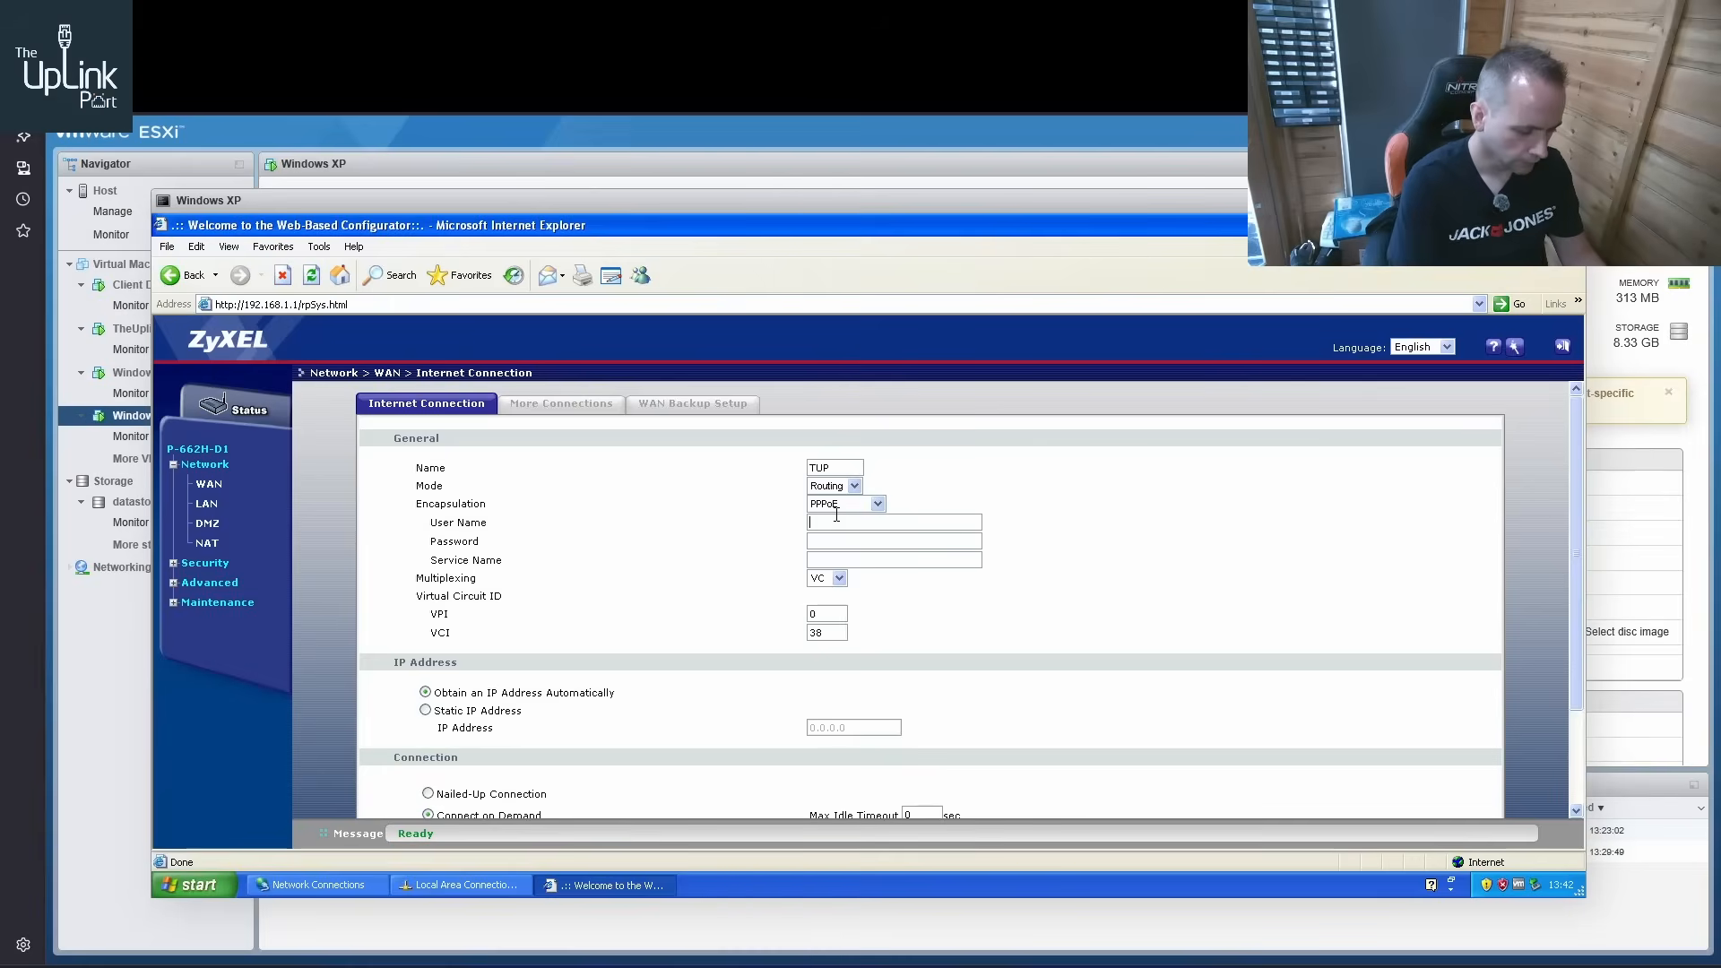
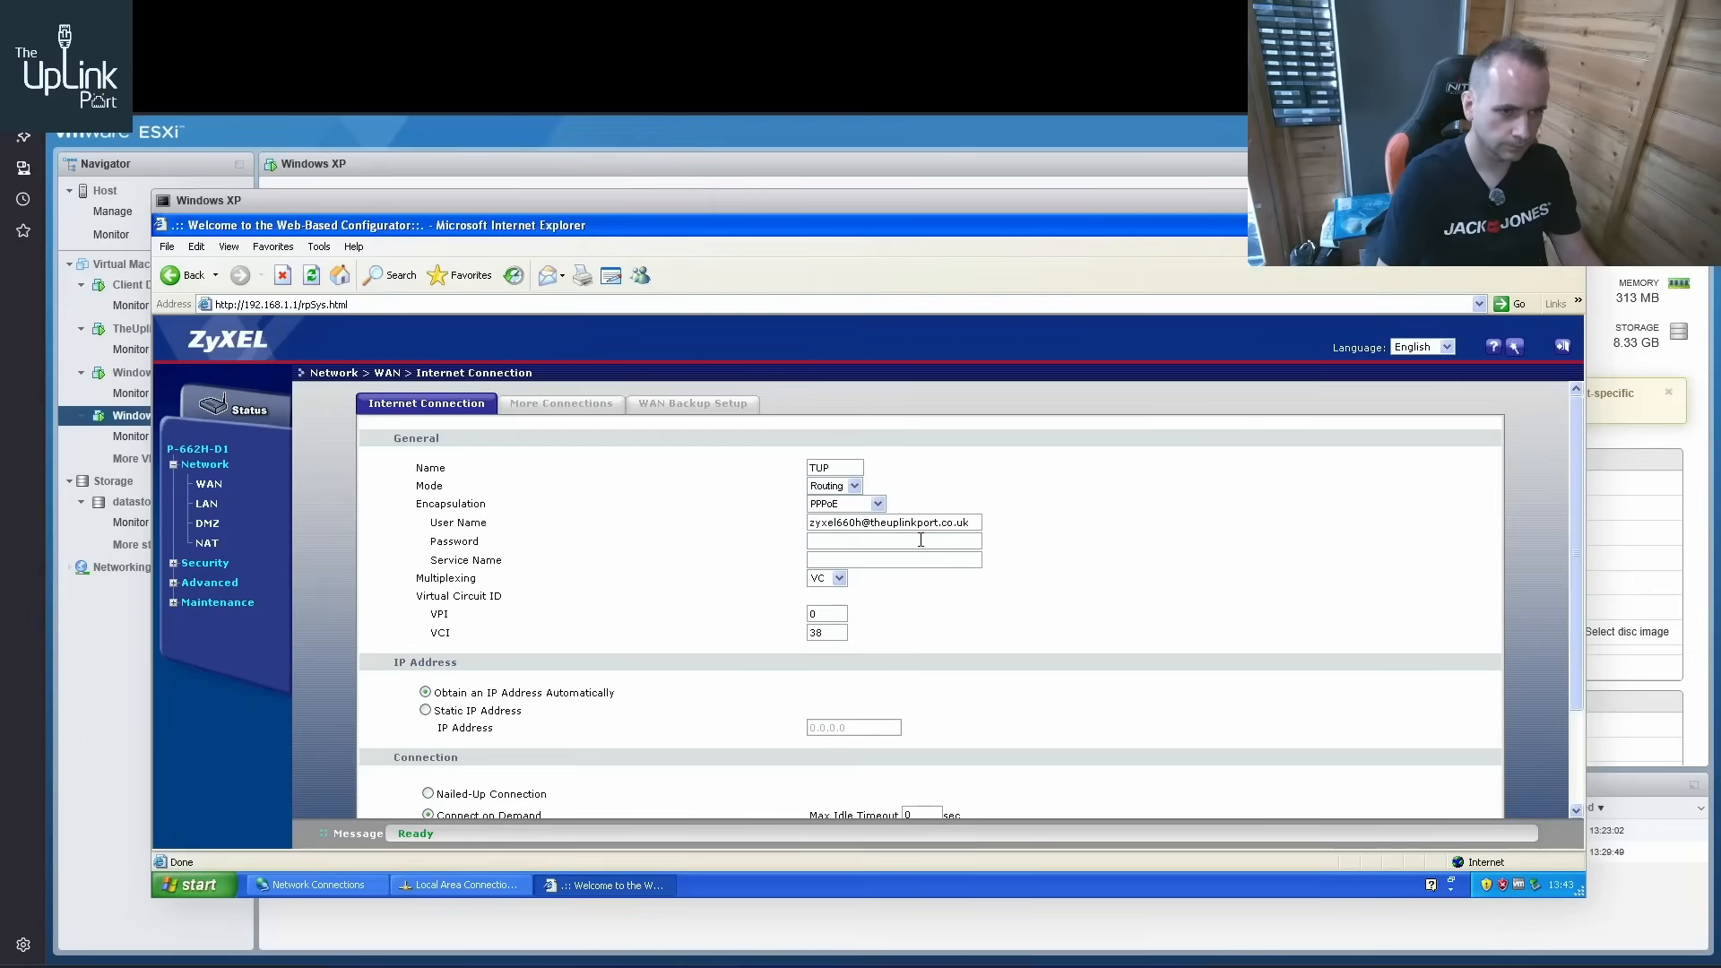
{"action": "type", "text": "••••"}
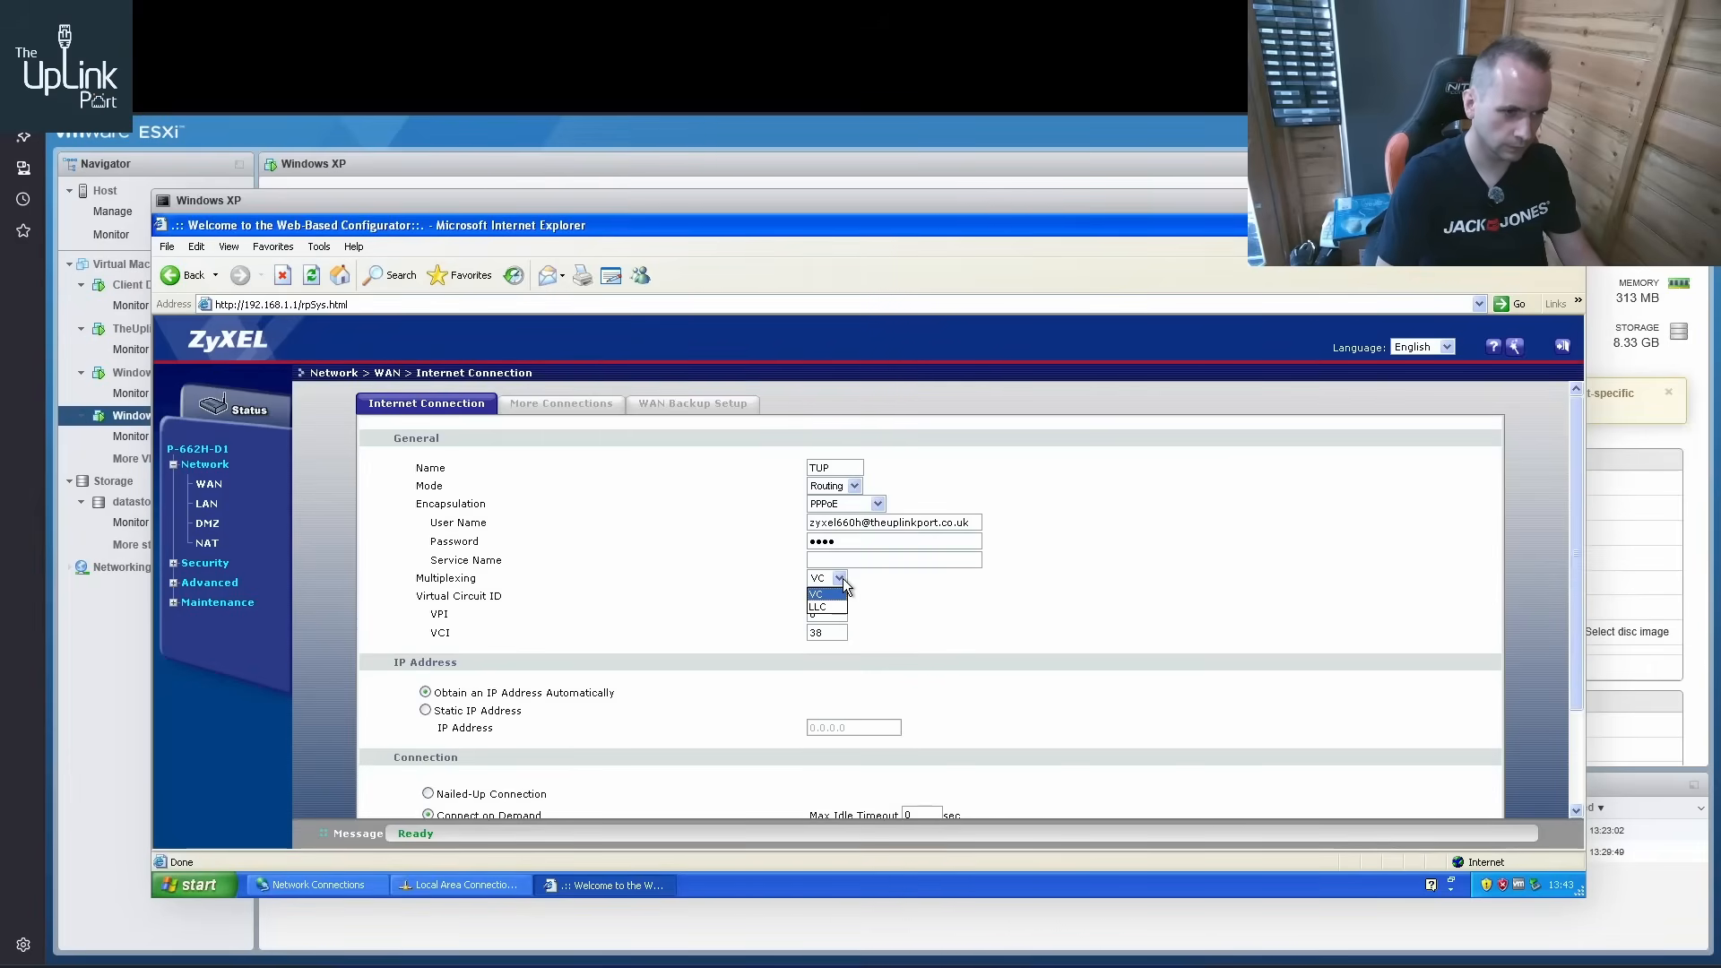
Set the WAN multiplexing to LLC, choose Nailed-Up Connection and apply the settings
{"action": "left_click", "coordinate": [871, 581]}
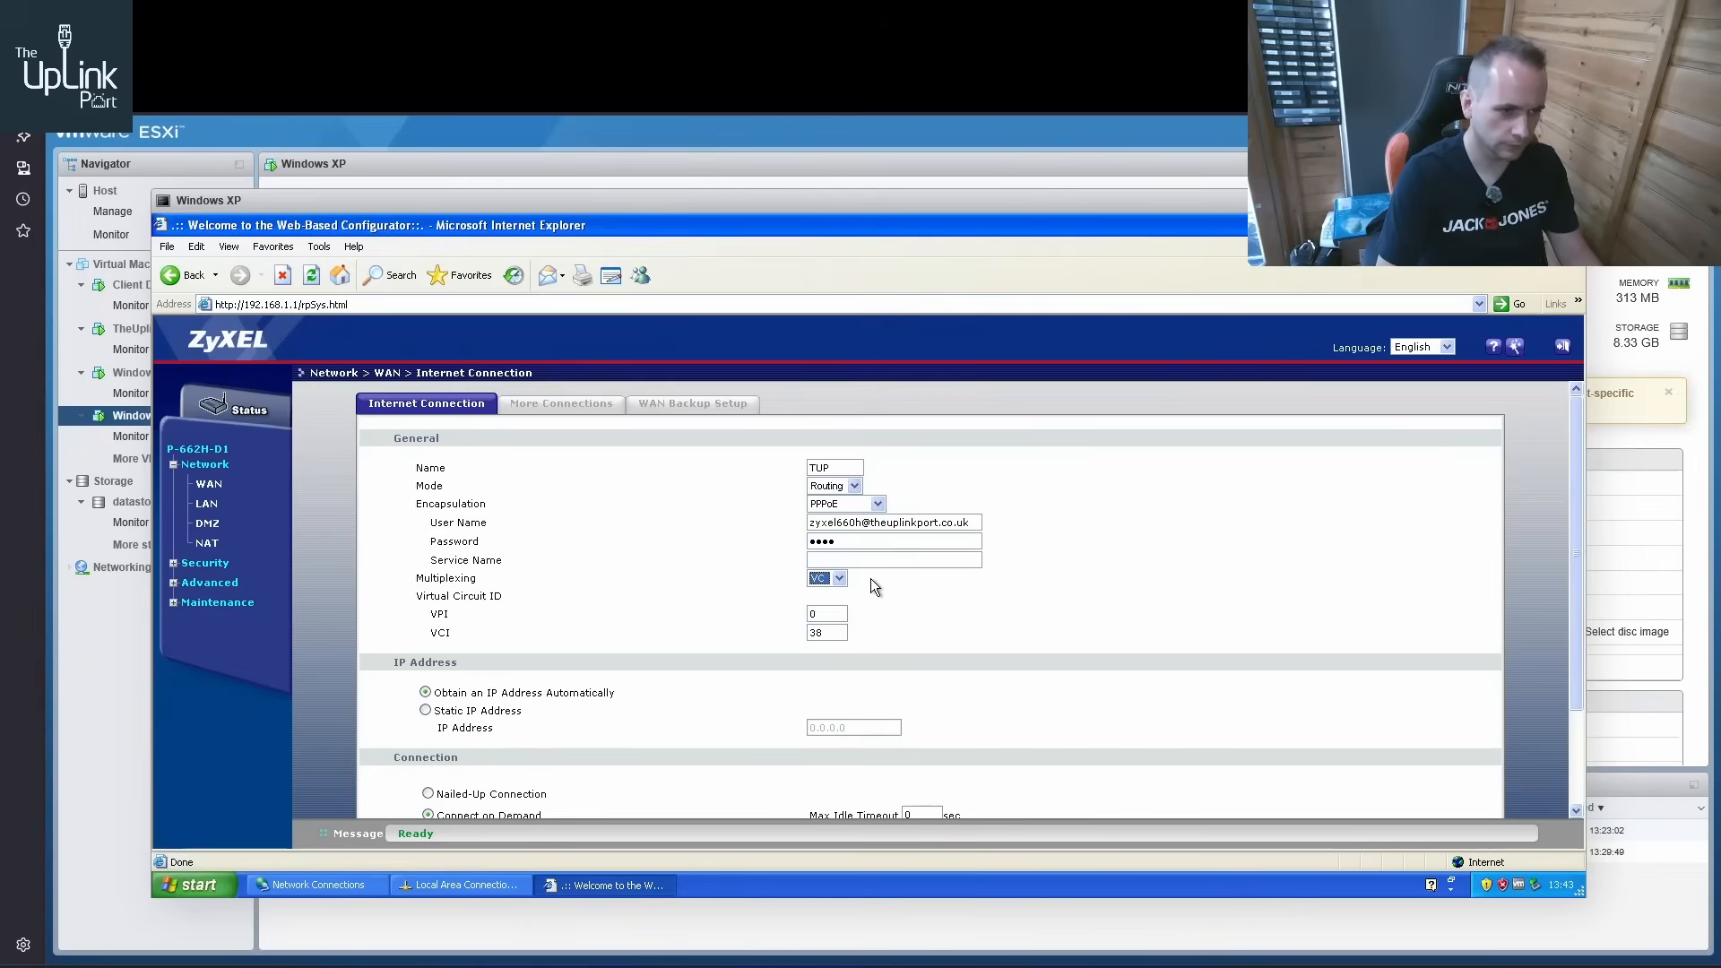
{"action": "scroll", "coordinate": [895, 578], "scroll_direction": "down", "scroll_amount": 1}
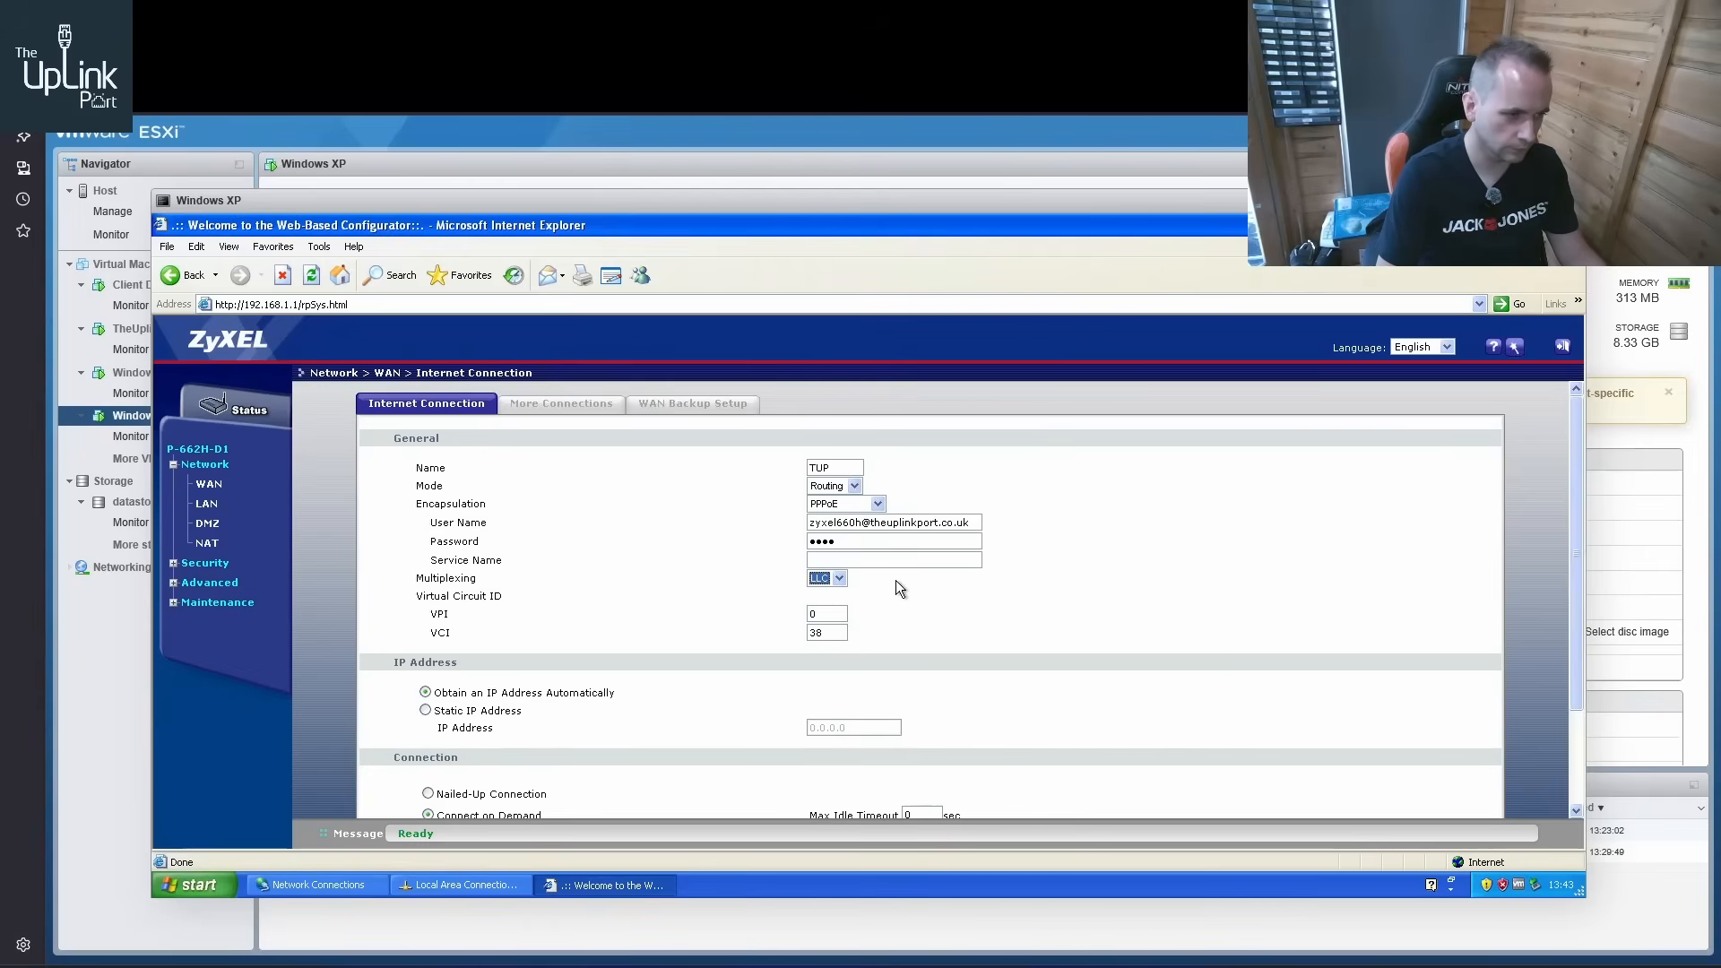
{"action": "left_click", "coordinate": [894, 590]}
{"action": "scroll", "coordinate": [895, 594], "scroll_direction": "down", "scroll_amount": 2}
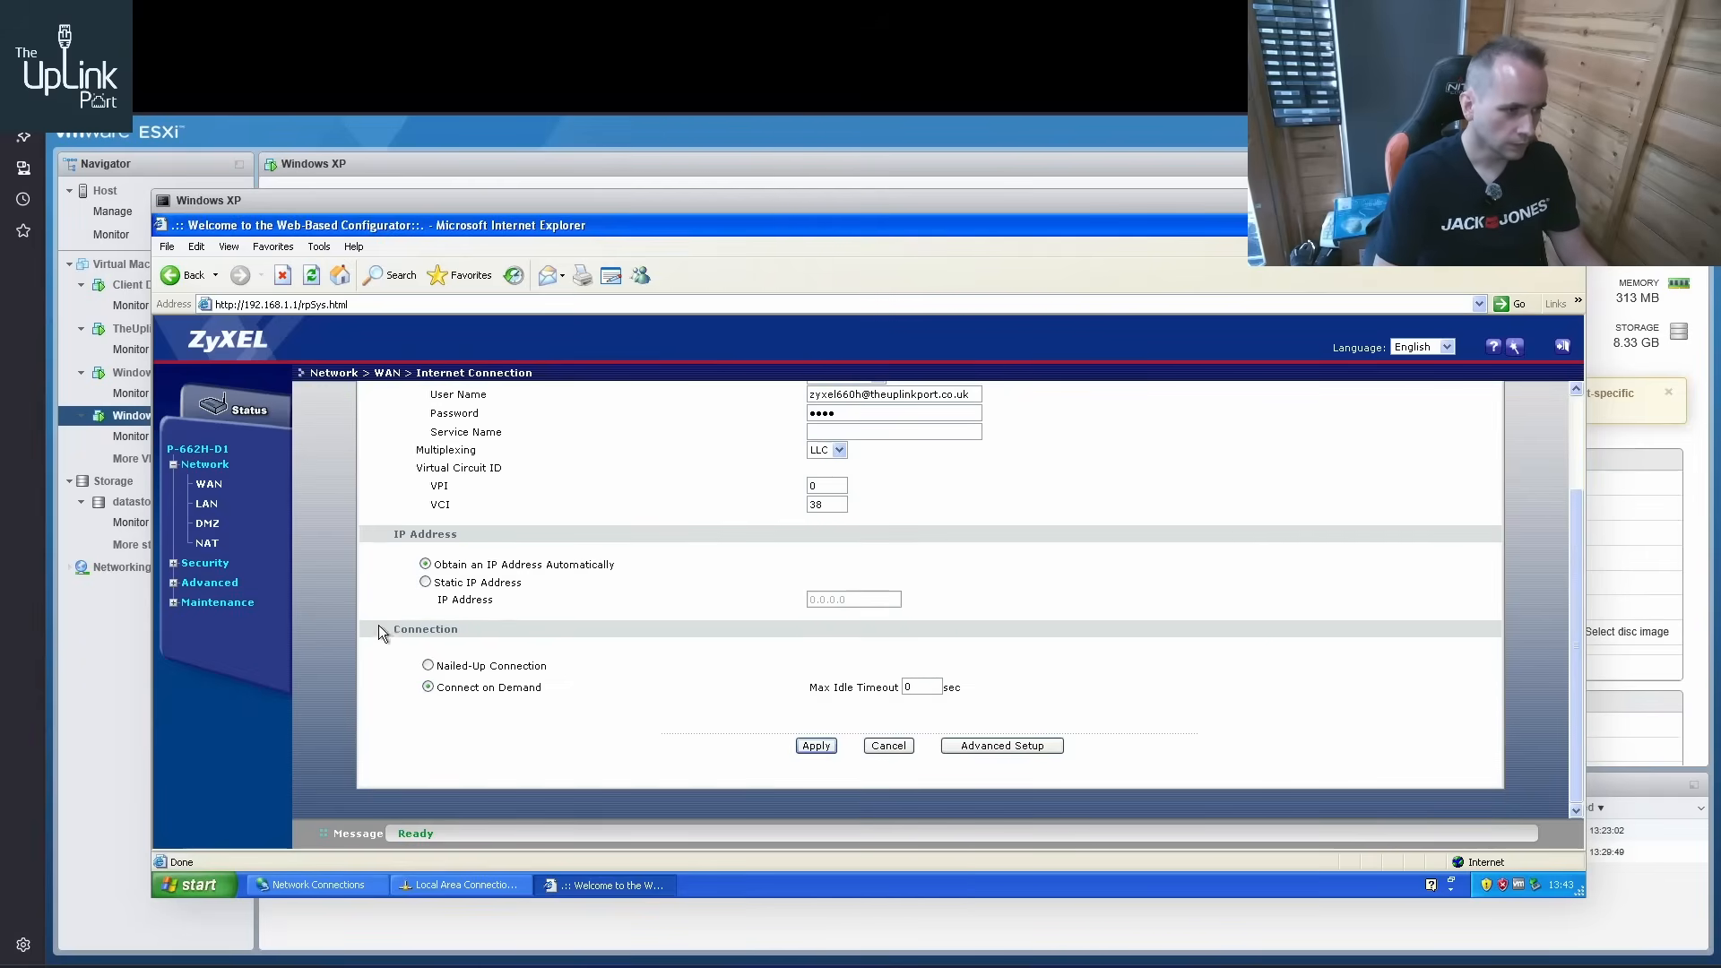
{"action": "left_click", "coordinate": [429, 665]}
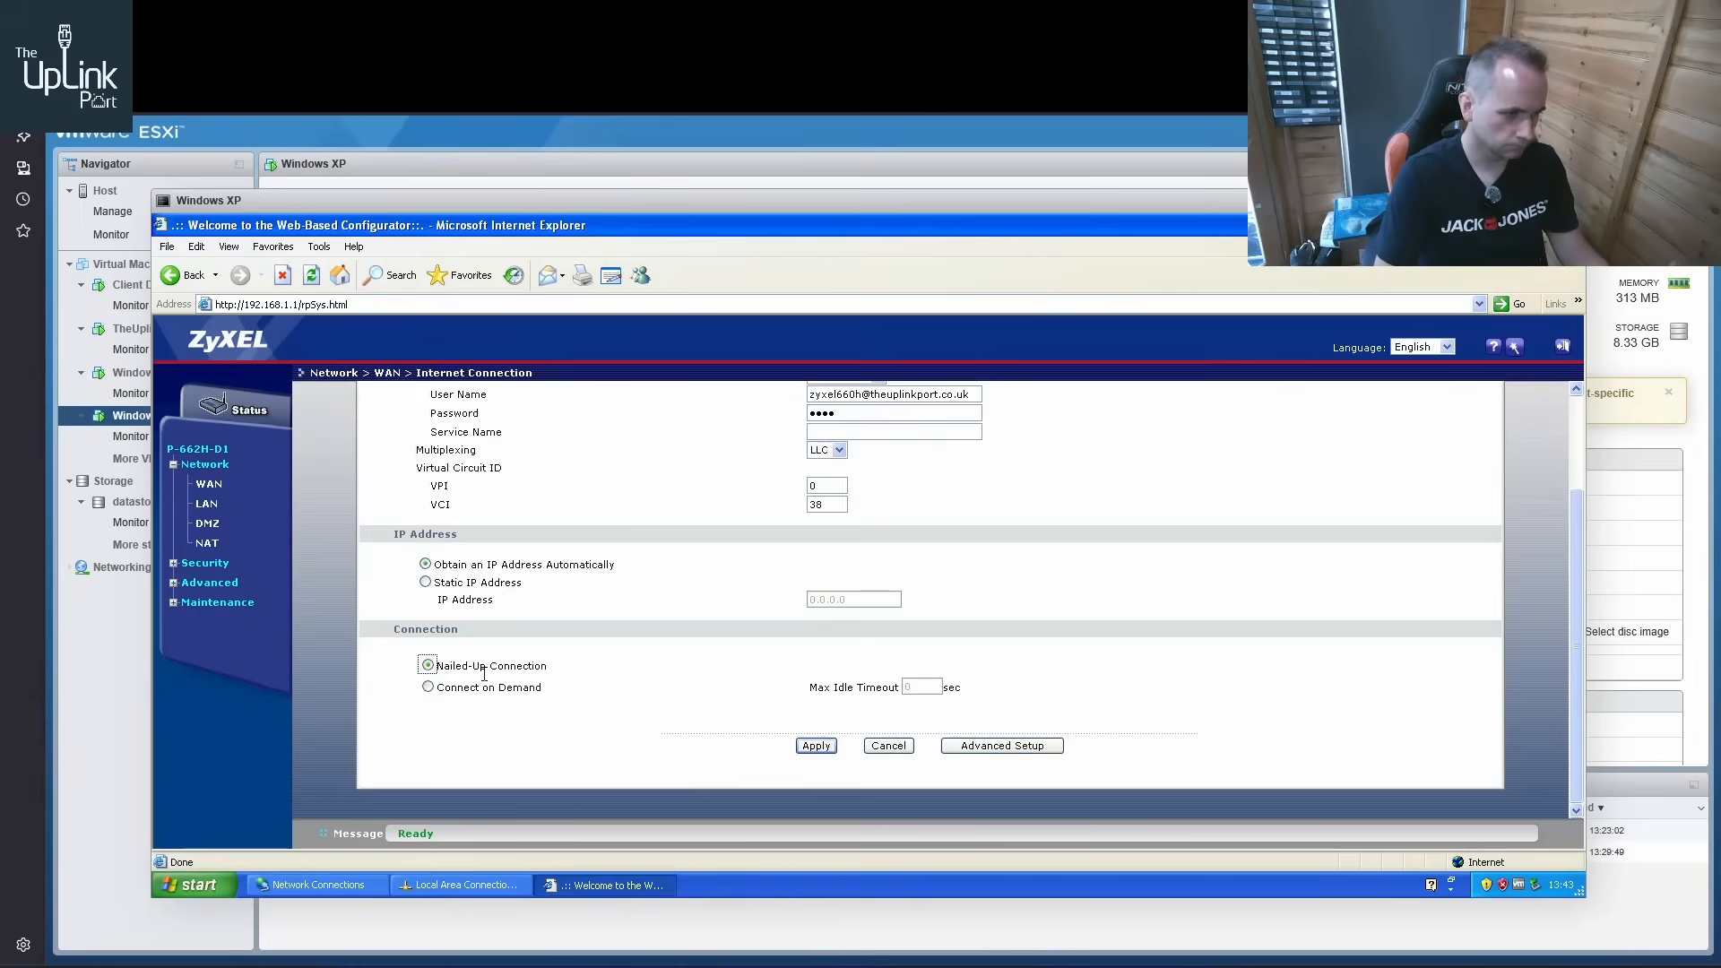
{"action": "left_click", "coordinate": [822, 747]}
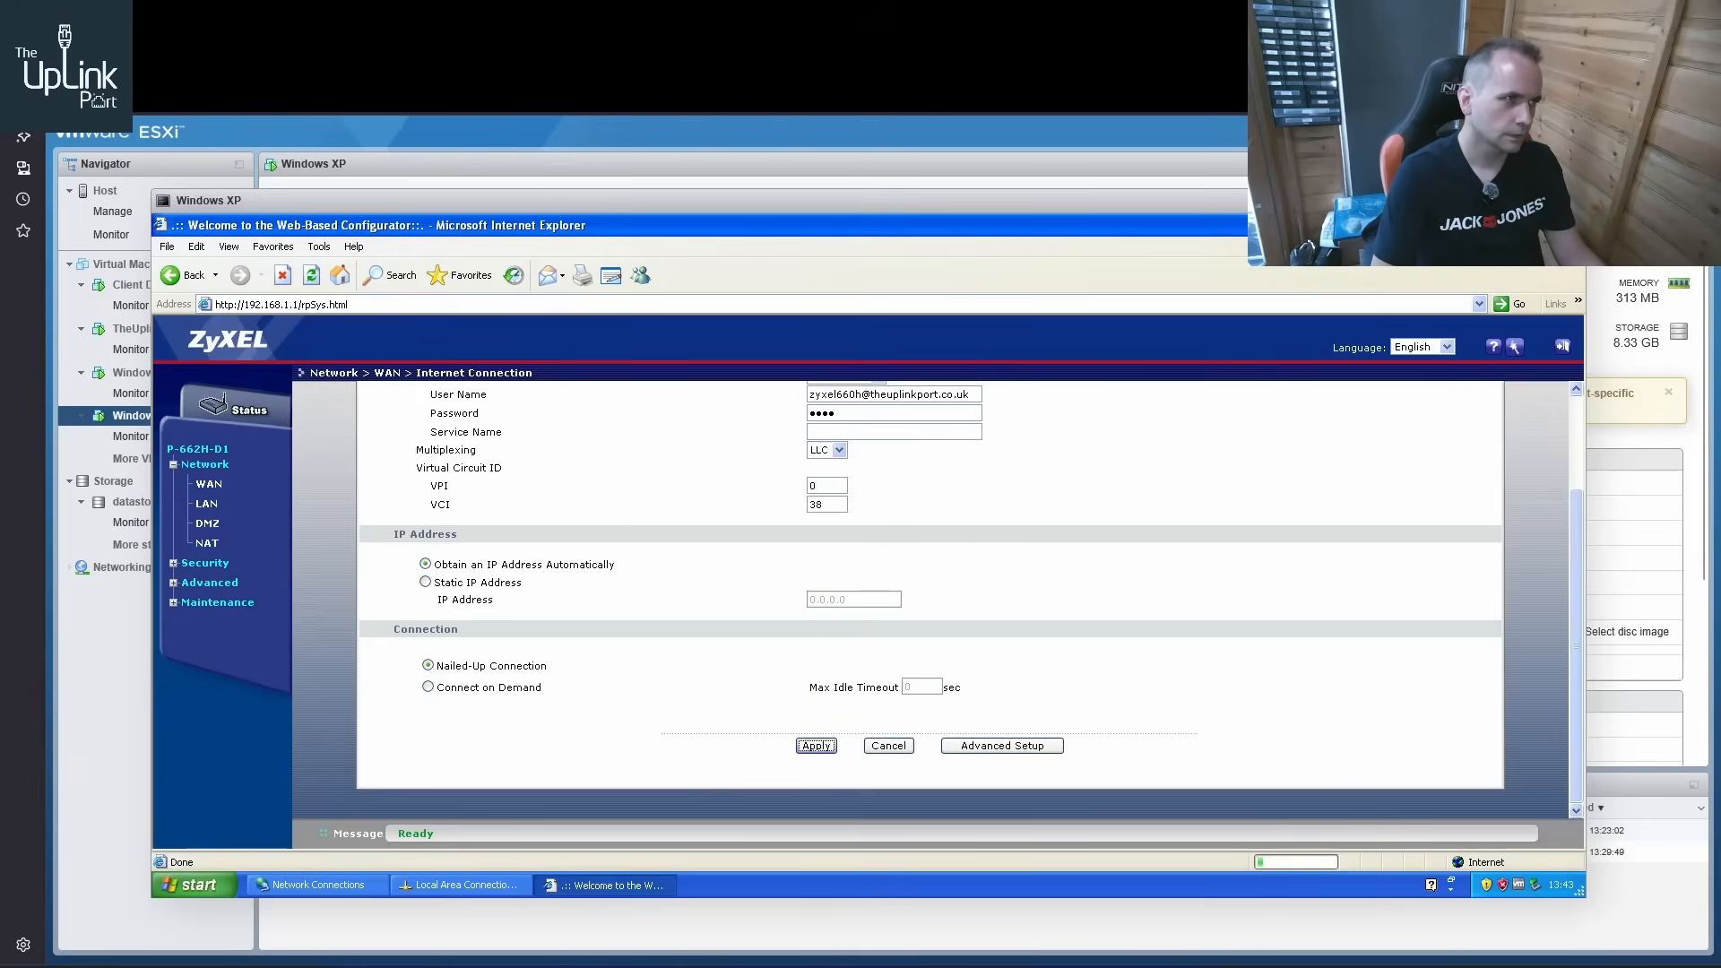
Switch to daloRADIUS and reload its home dashboard to check the last connection attempts for the router's login
{"action": "left_click", "coordinate": [358, 18]}
{"action": "left_click", "coordinate": [206, 151]}
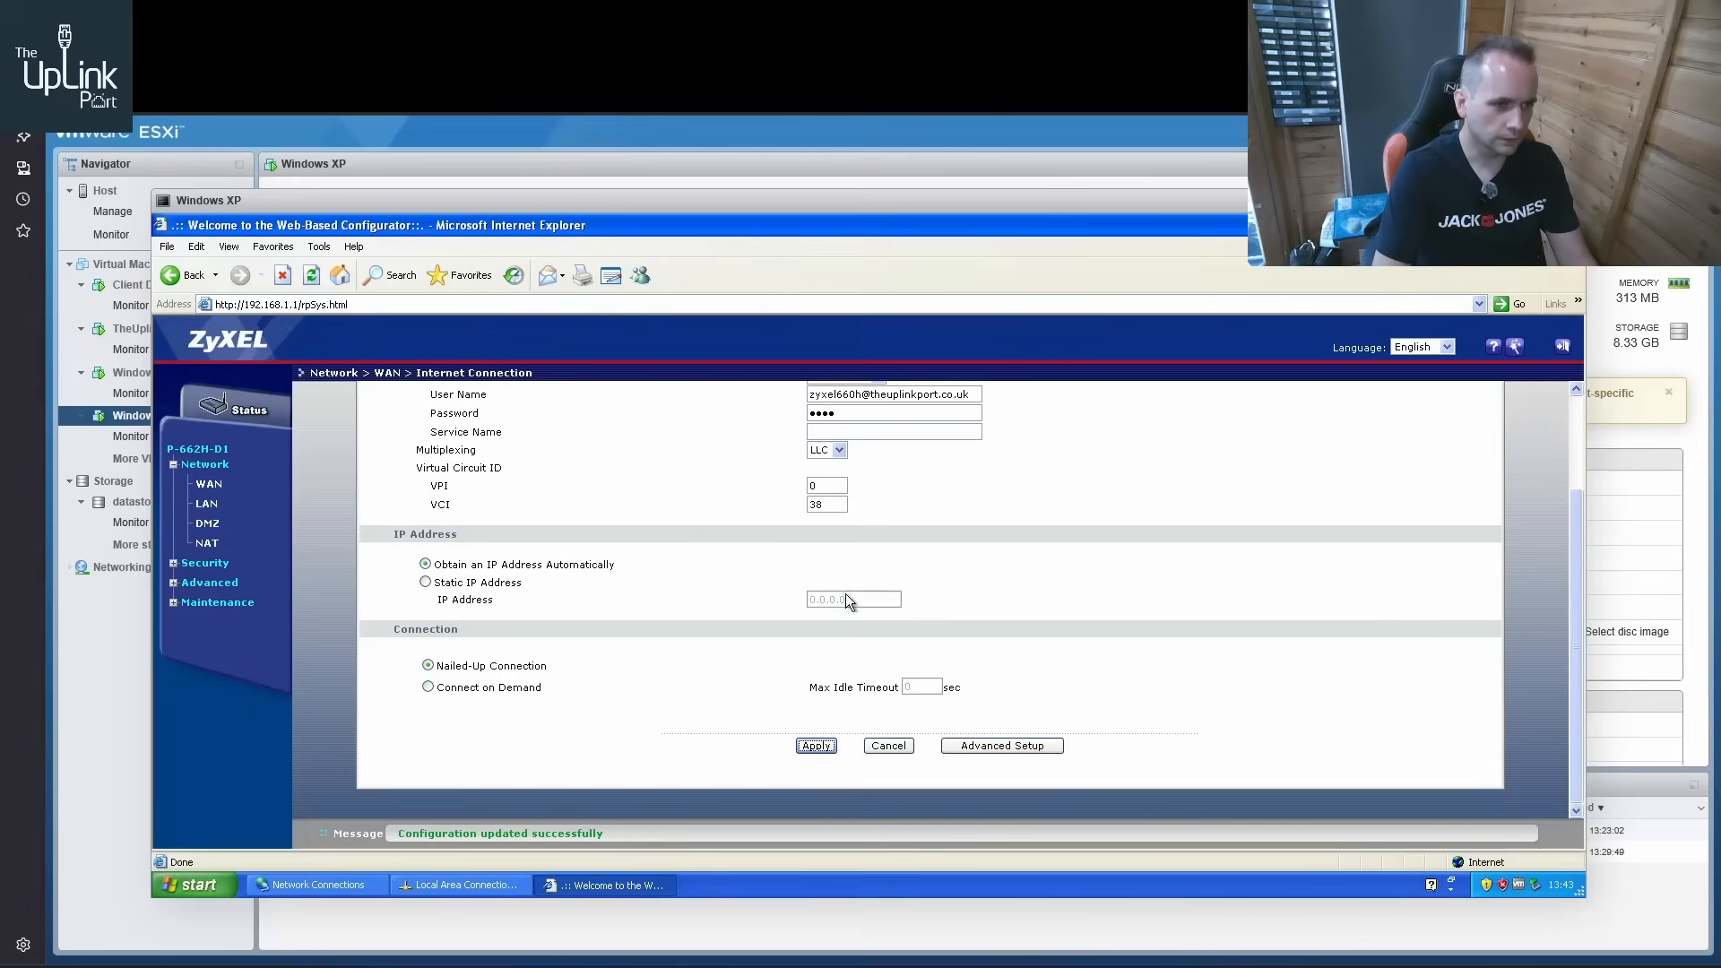
{"action": "scroll", "coordinate": [980, 636], "scroll_direction": "up", "scroll_amount": 3}
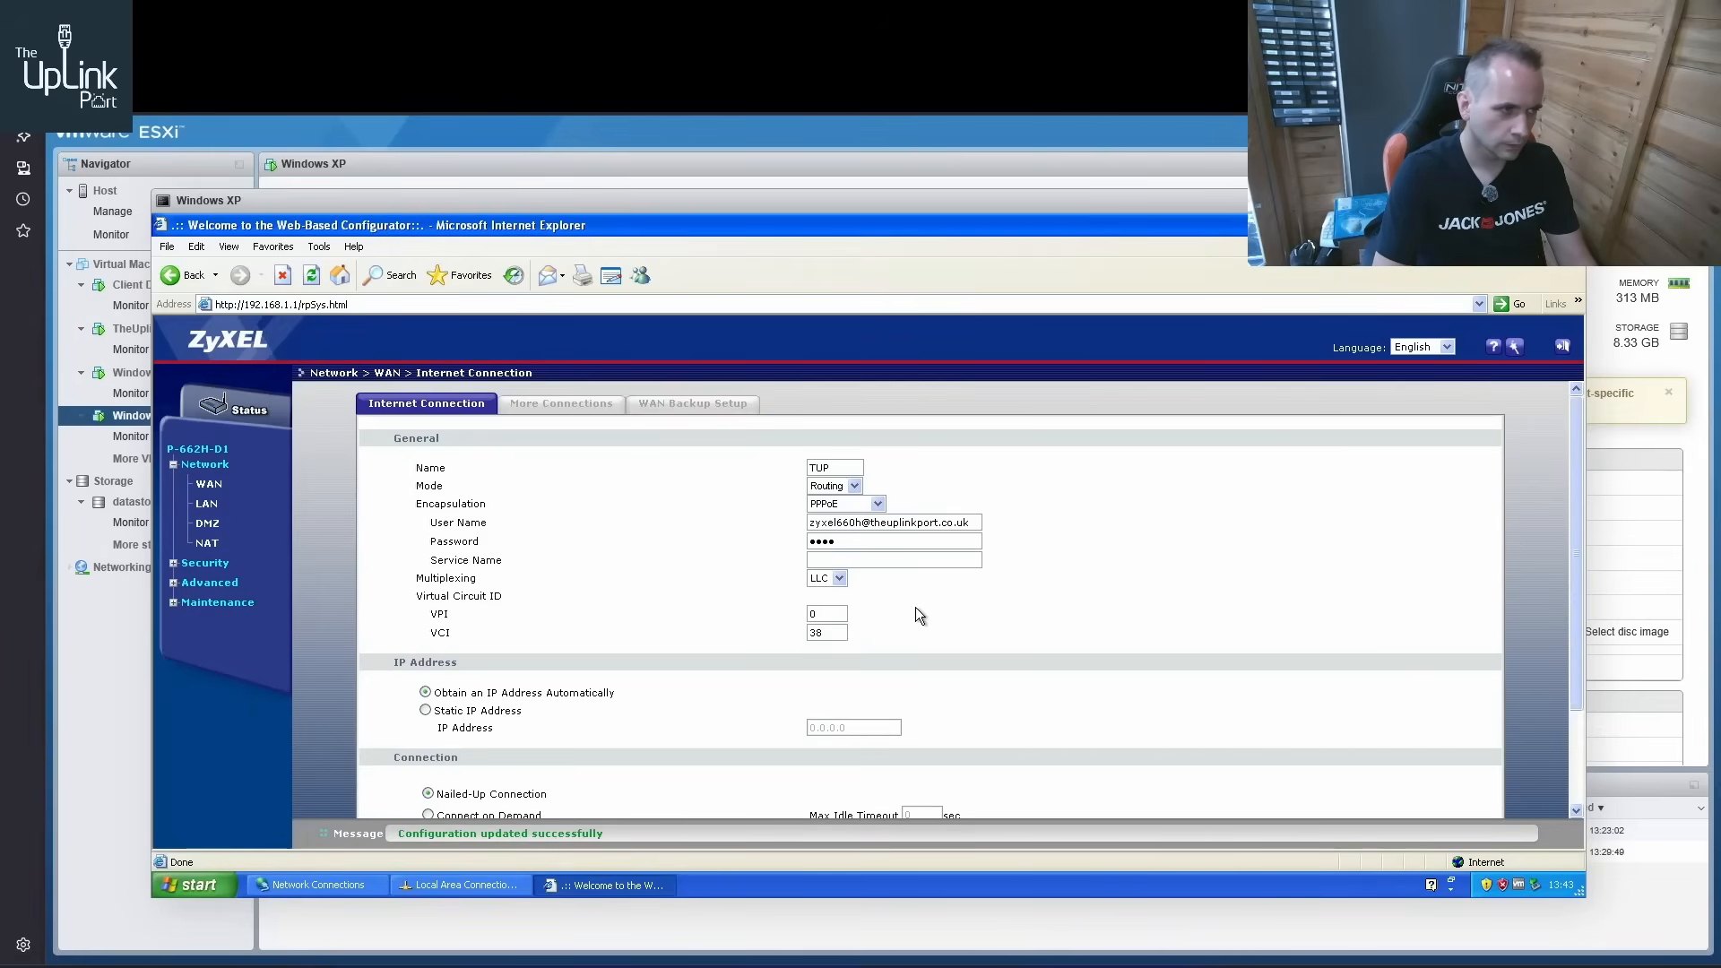
Set the router's WAN multiplexing to VC, apply the change and reopen the WAN page
{"action": "scroll", "coordinate": [789, 576], "scroll_direction": "down", "scroll_amount": 1}
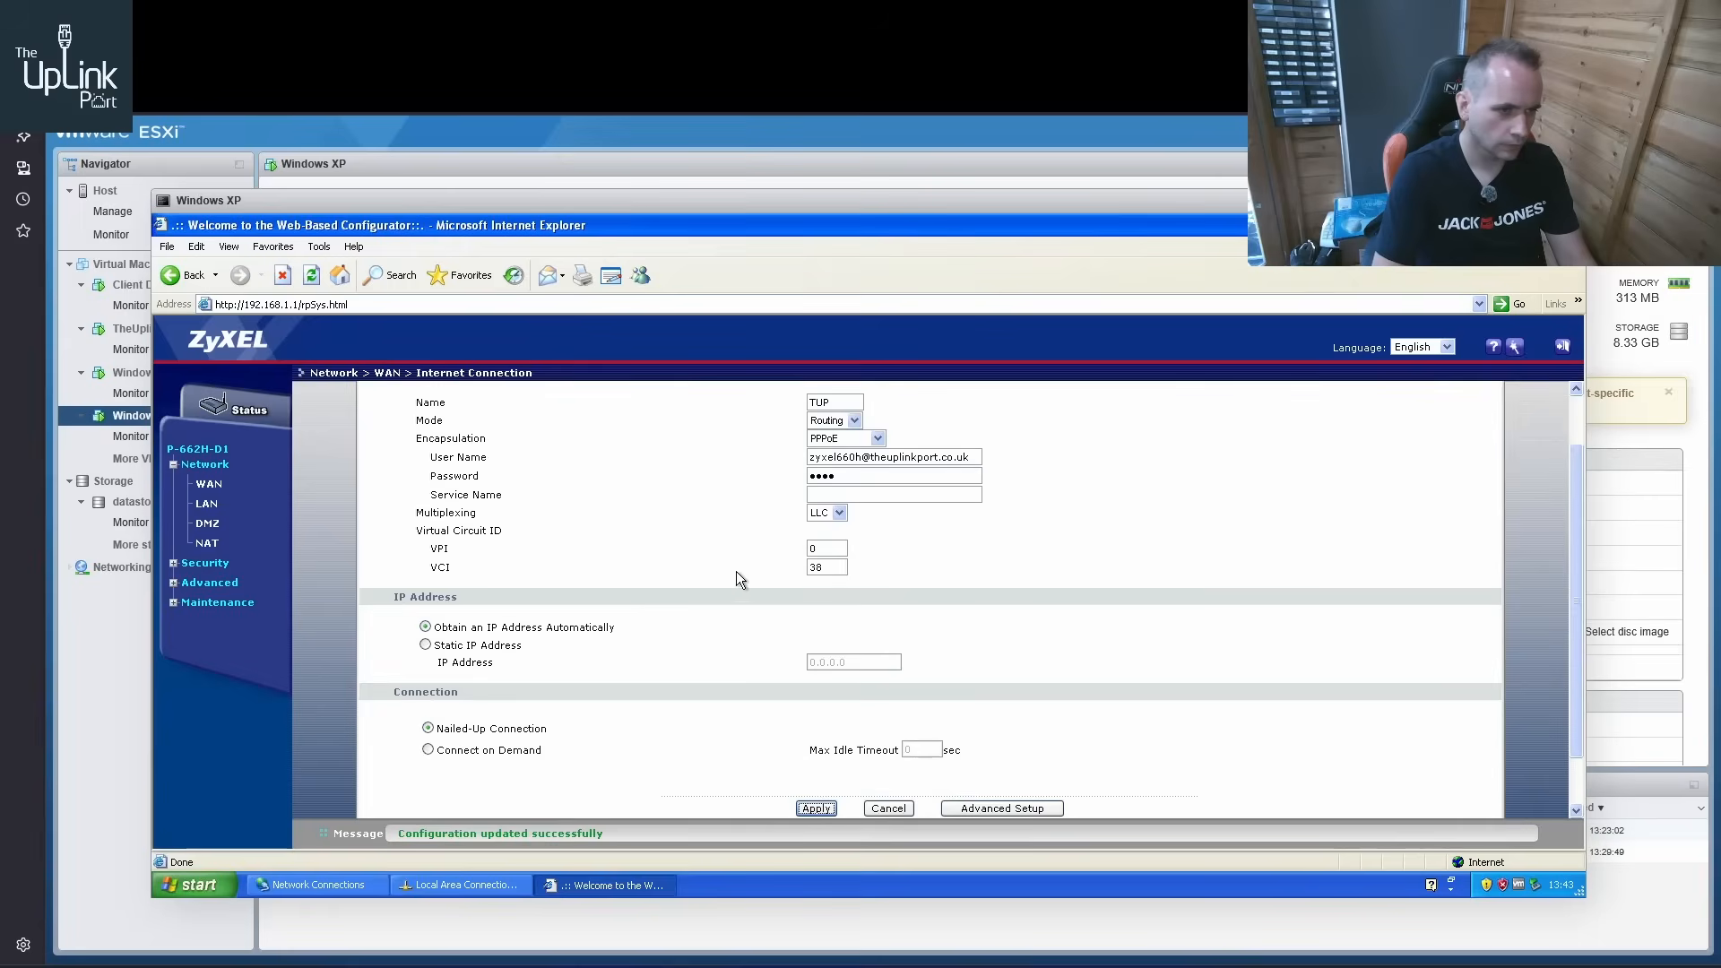
{"action": "left_click", "coordinate": [836, 512]}
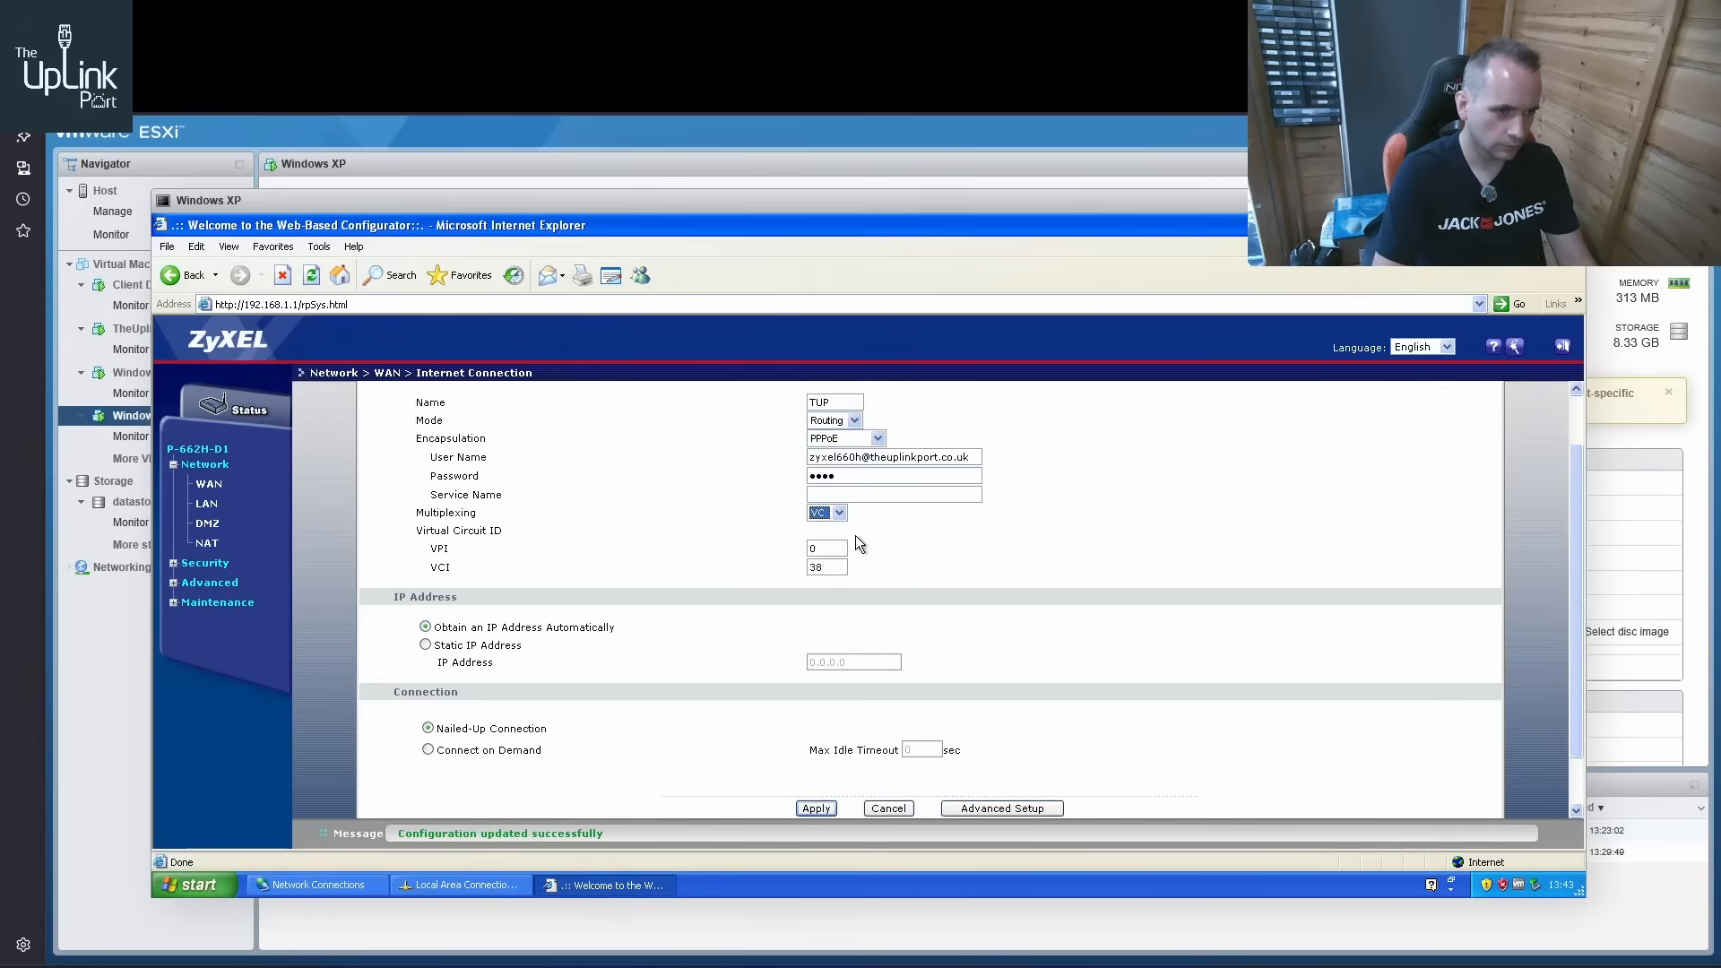
{"action": "left_click", "coordinate": [943, 545]}
{"action": "scroll", "coordinate": [897, 681], "scroll_direction": "down", "scroll_amount": 1}
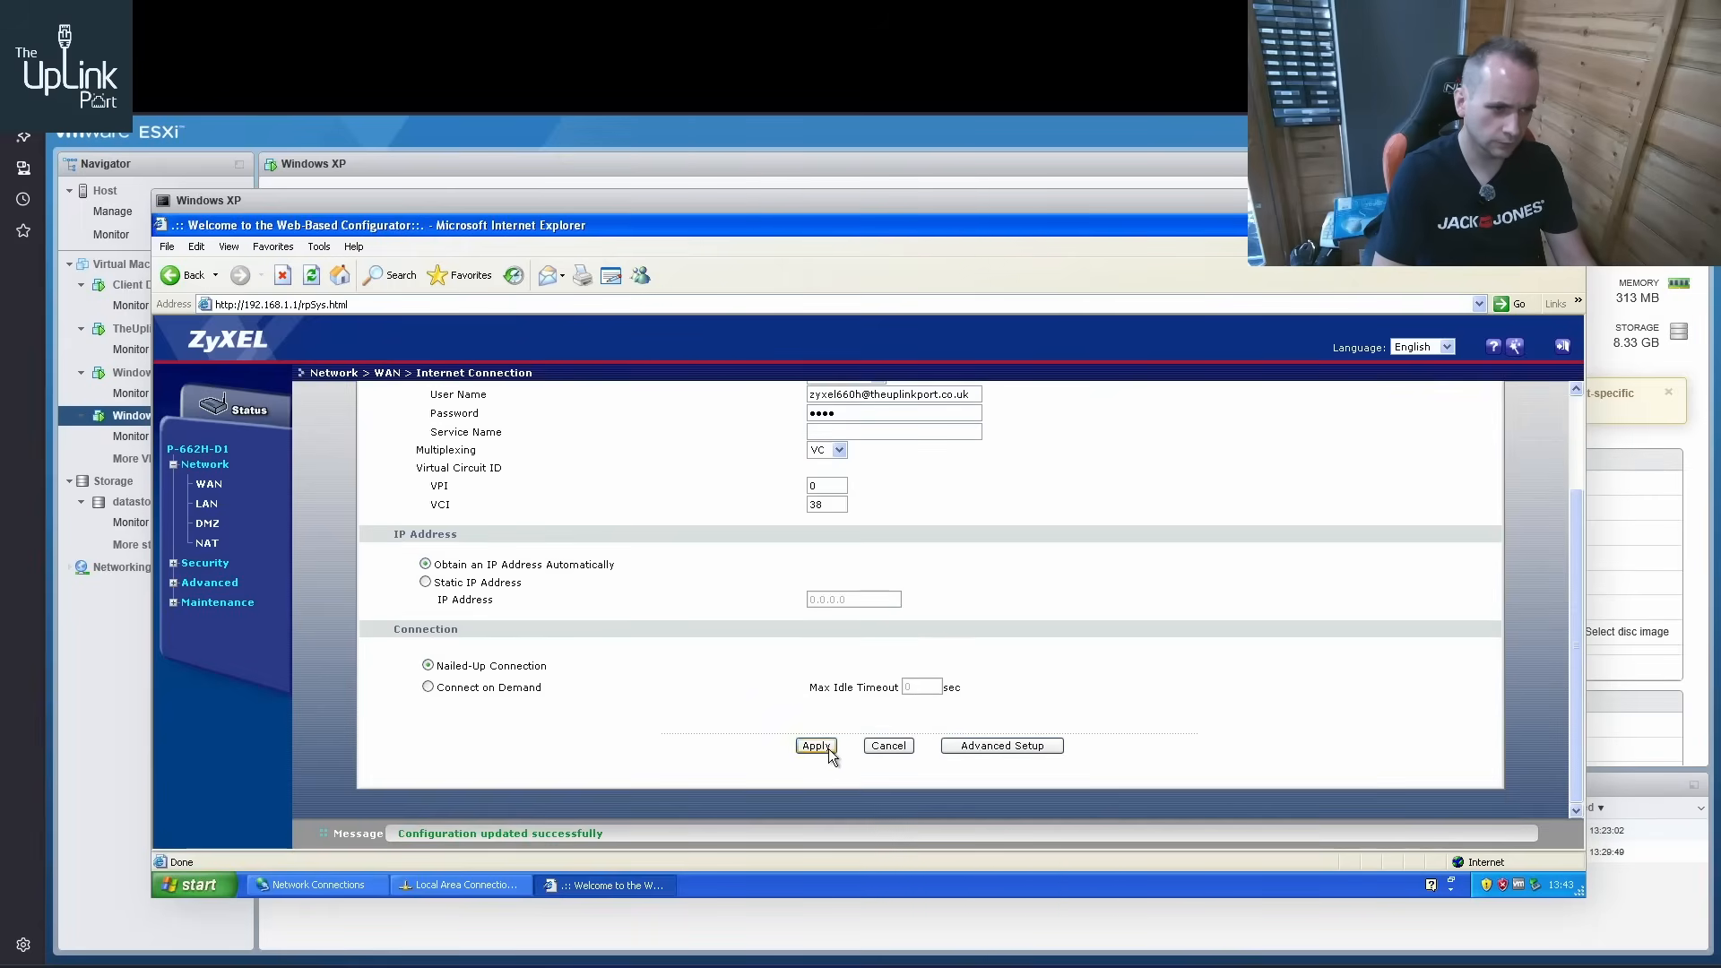
{"action": "left_click", "coordinate": [825, 745]}
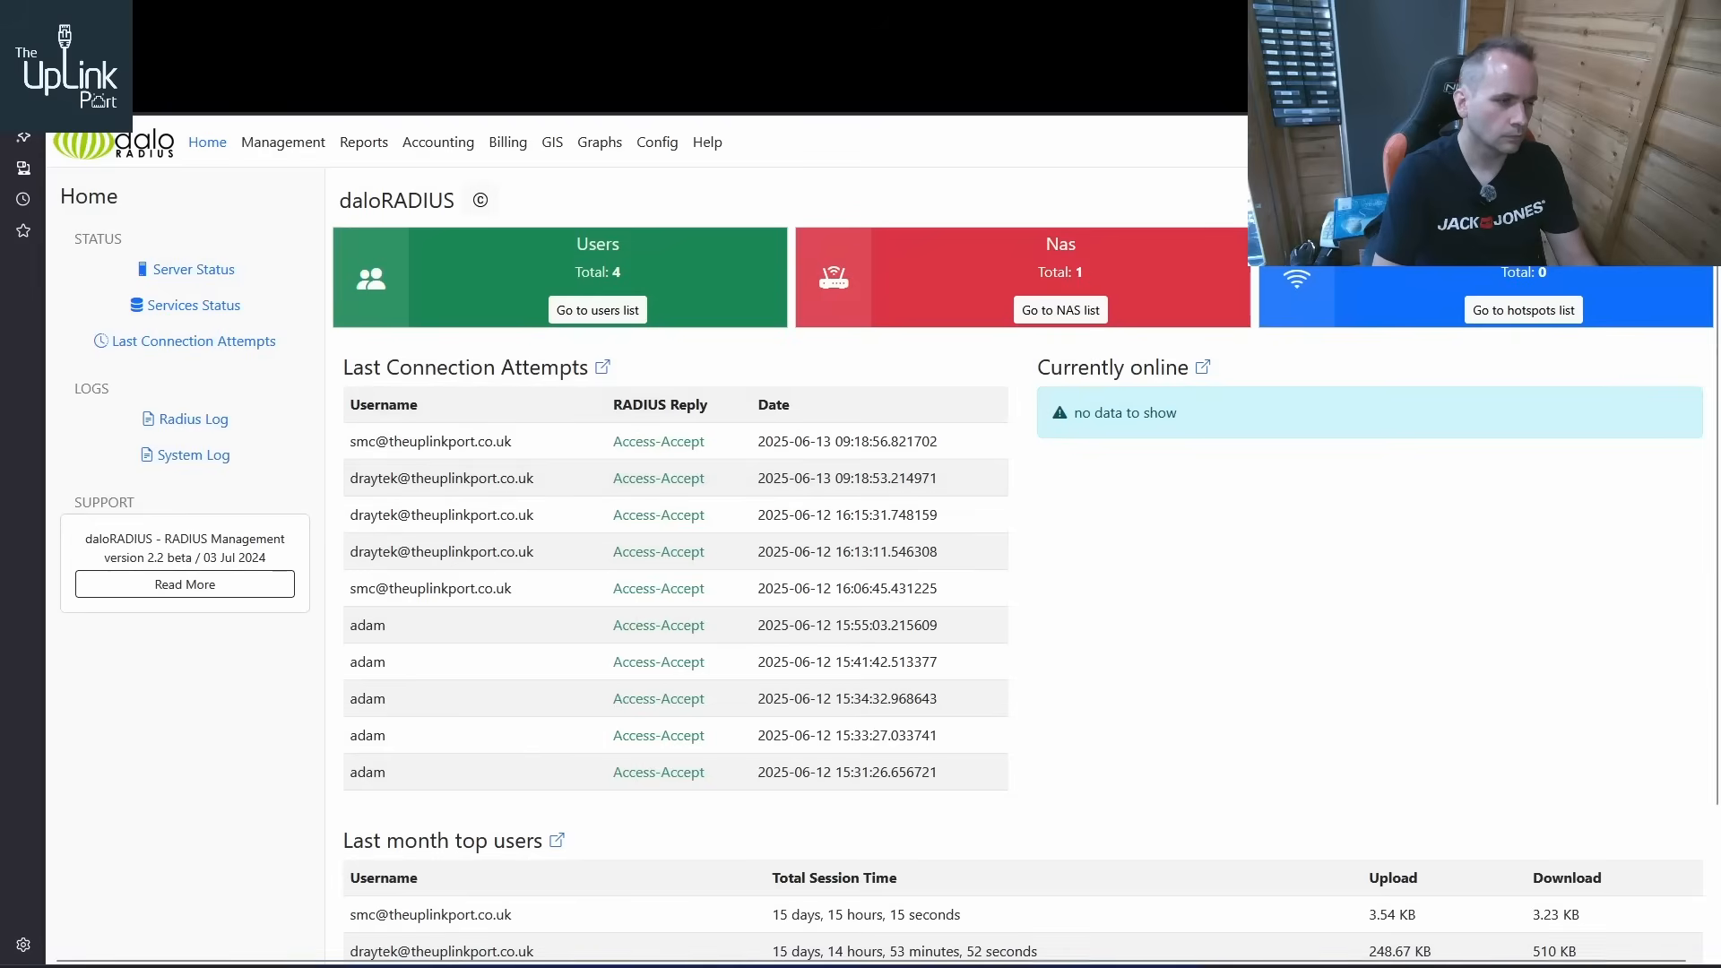
{"action": "key", "text": "ctrl+Tab"}
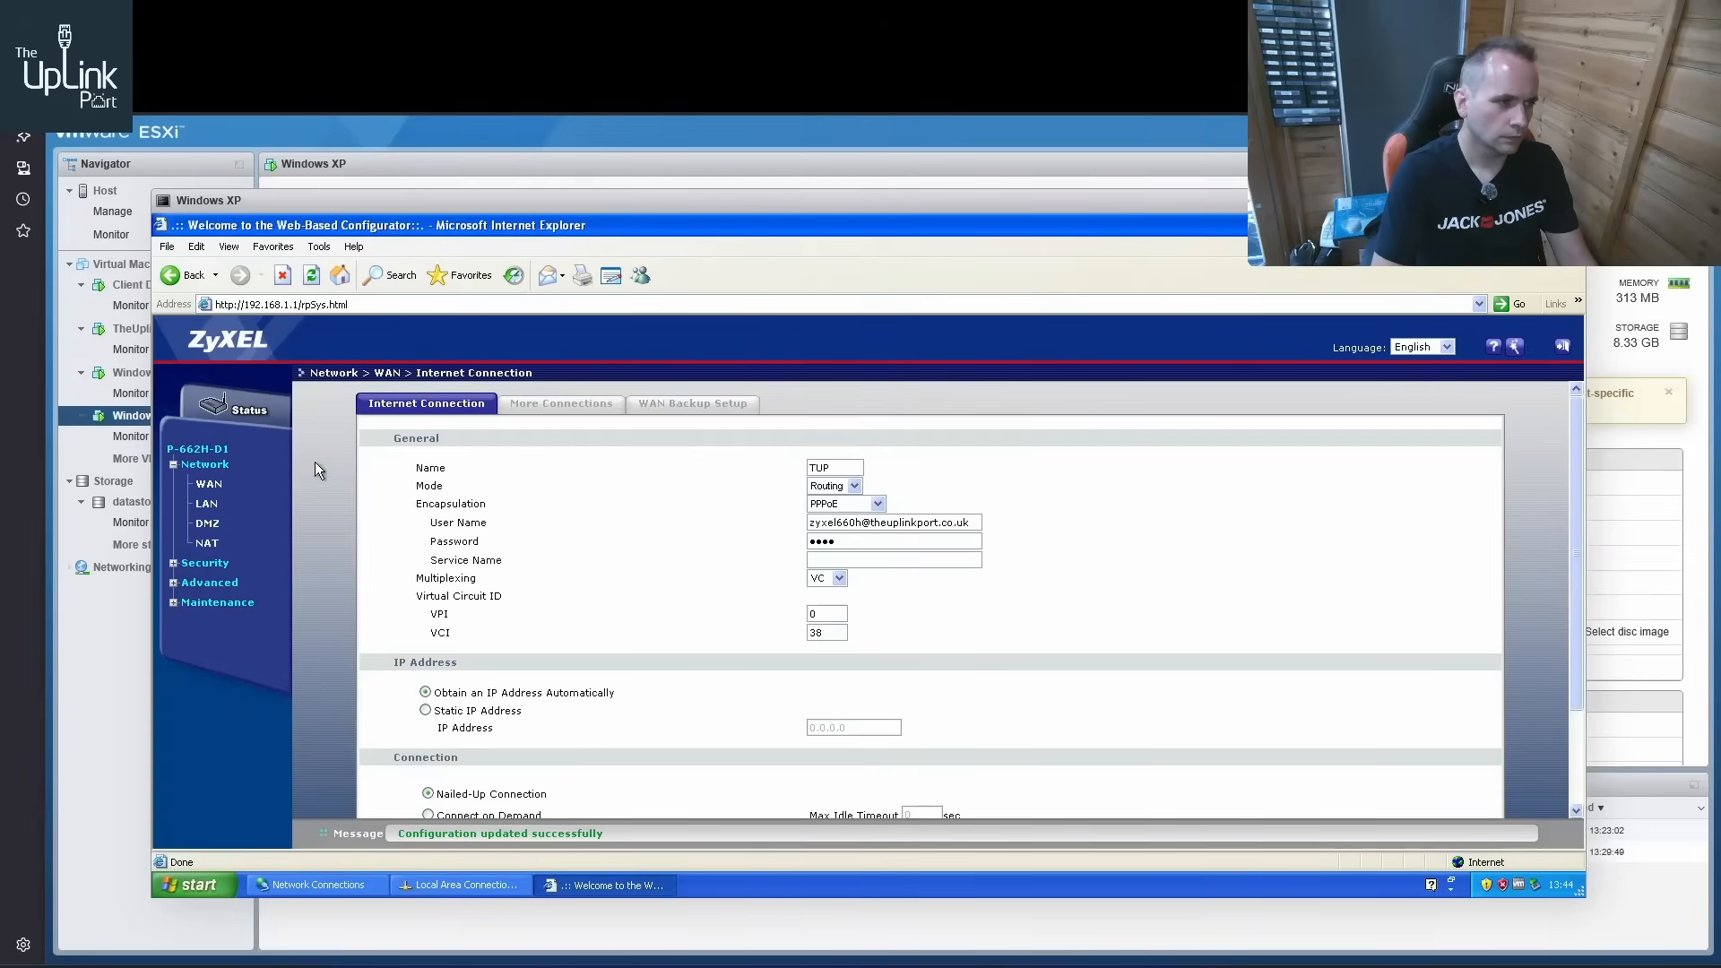
{"action": "left_click", "coordinate": [209, 484]}
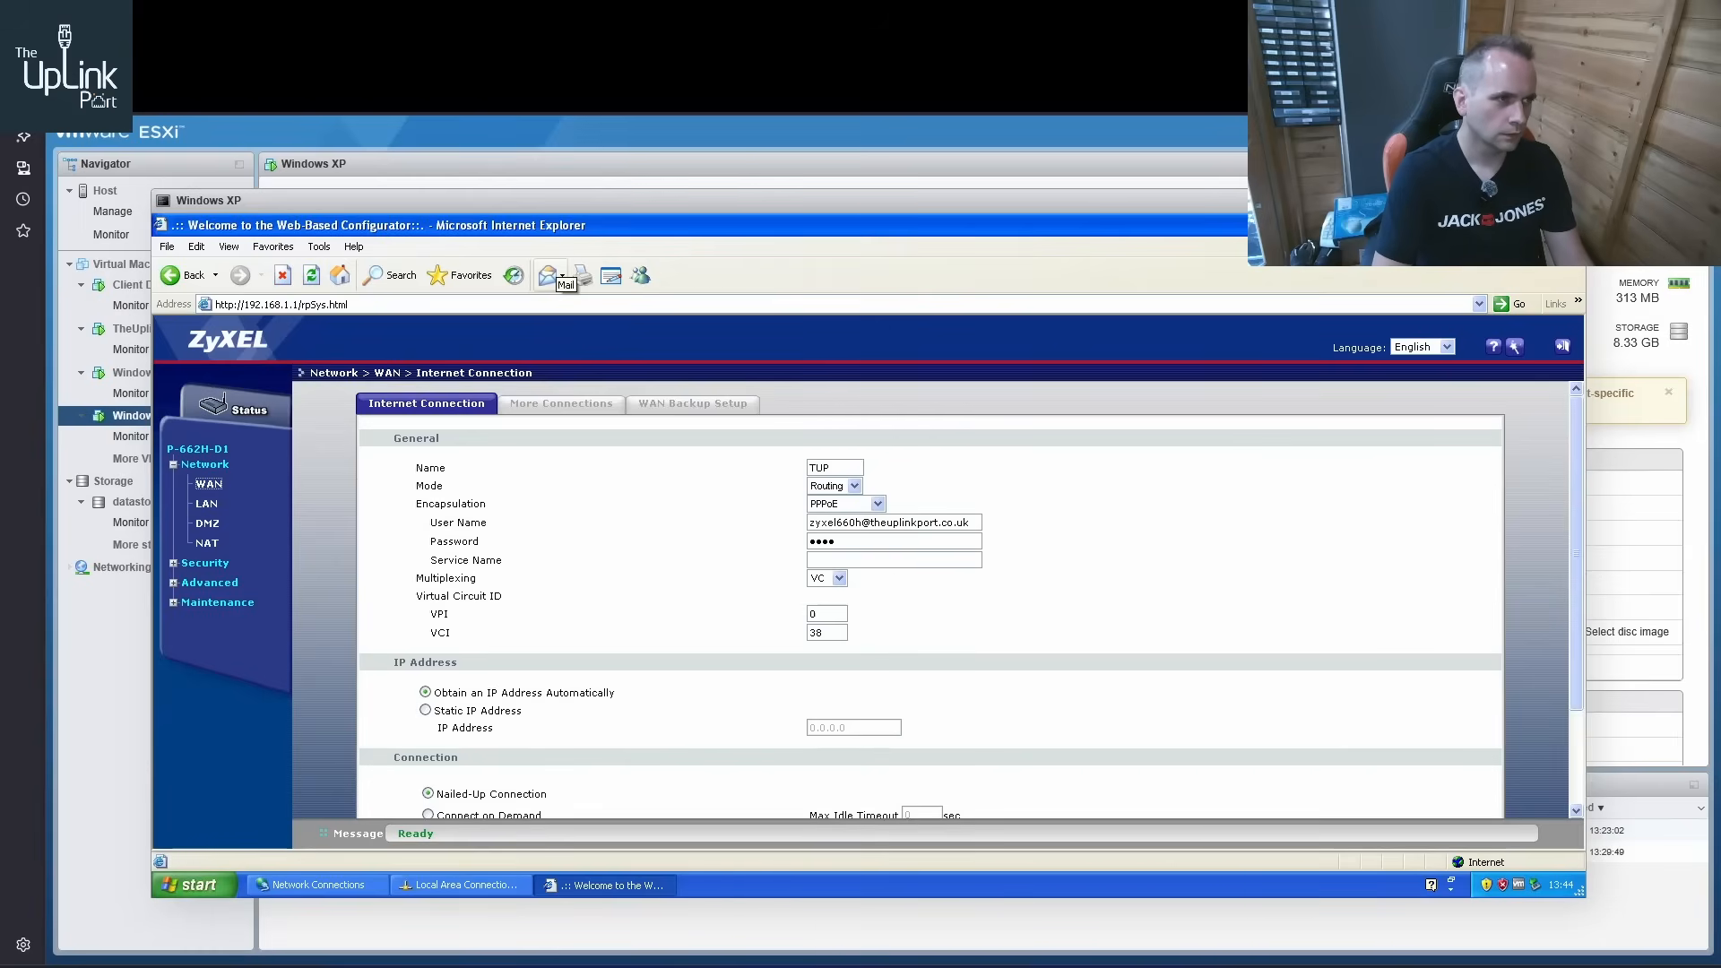
Open the DSLAM's web interface at 192.168.20.212 in a new browser tab
{"action": "left_click", "coordinate": [459, 59]}
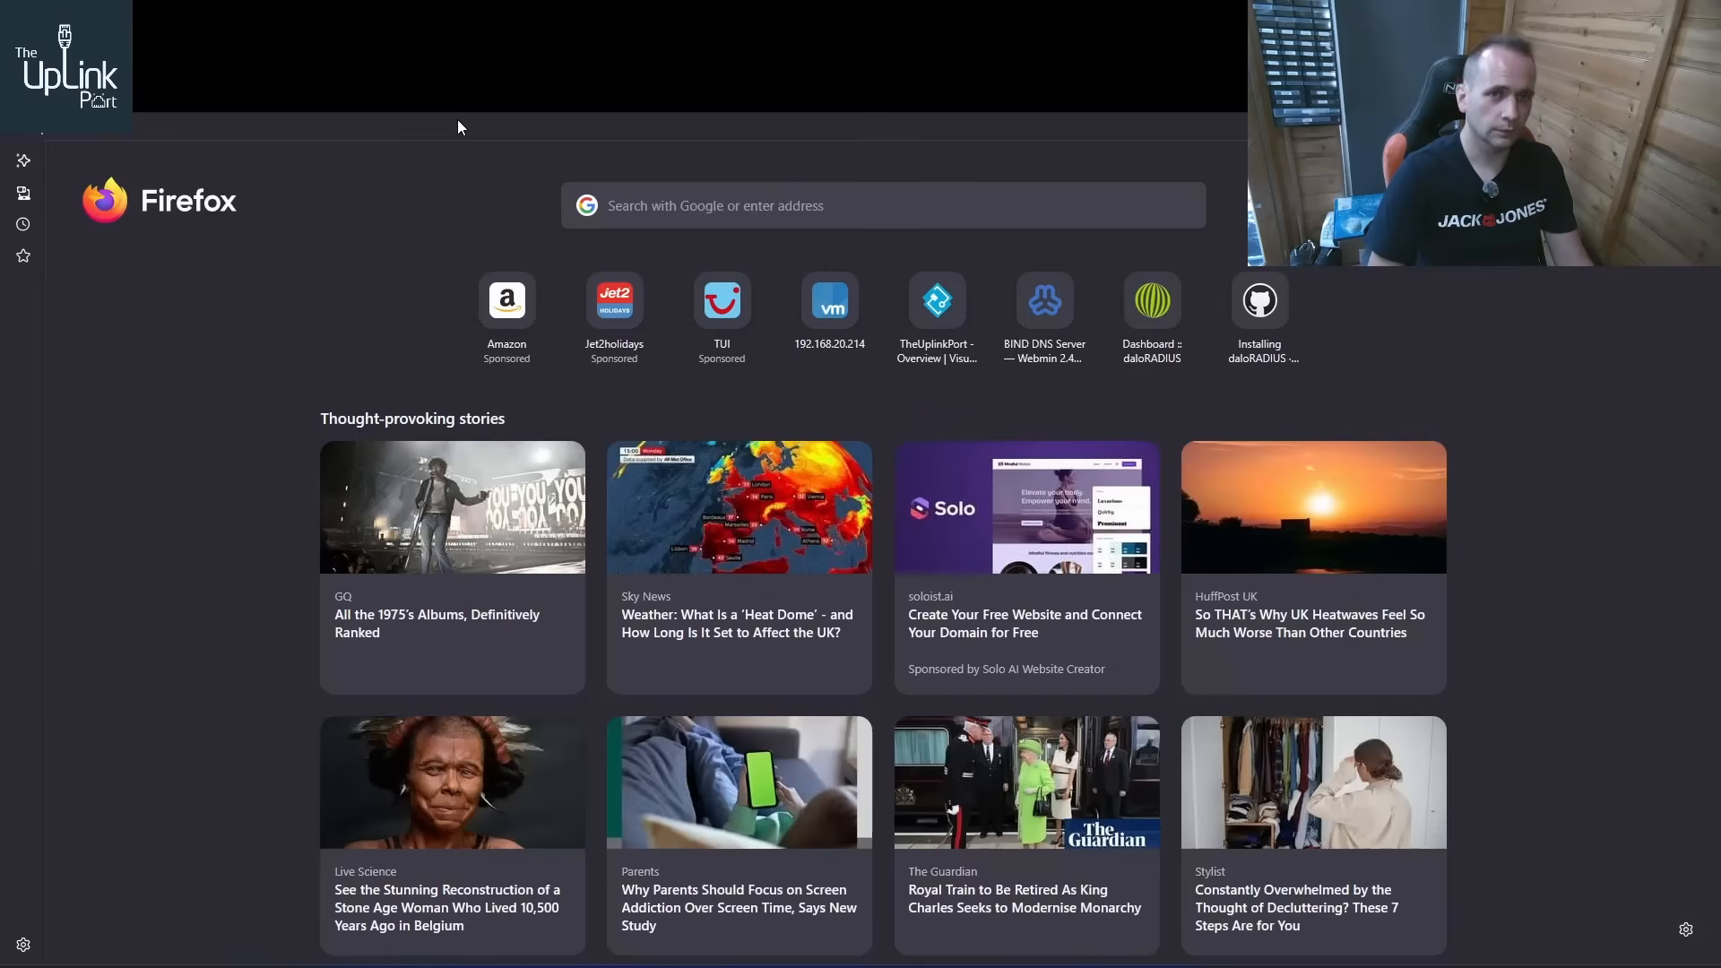
{"action": "type", "text": "1952"}
{"action": "key", "text": "BackSpace"}
{"action": "key", "text": "BackSpace"}
{"action": "type", "text": "2.168."}
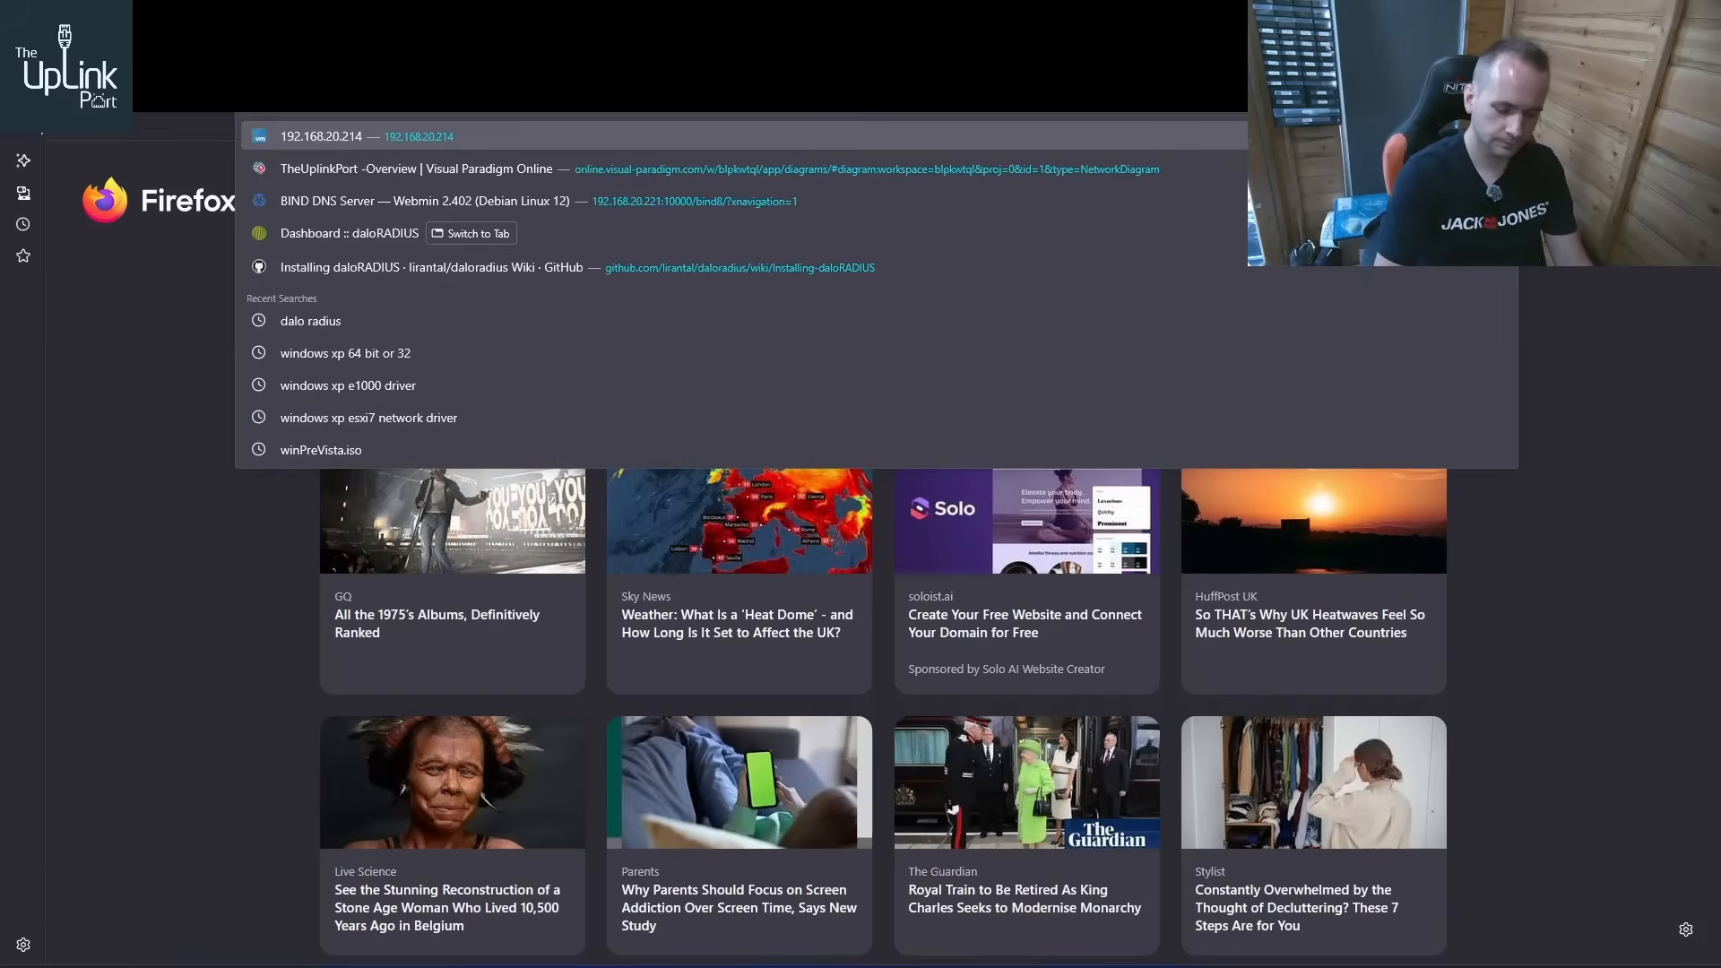
{"action": "type", "text": "20."}
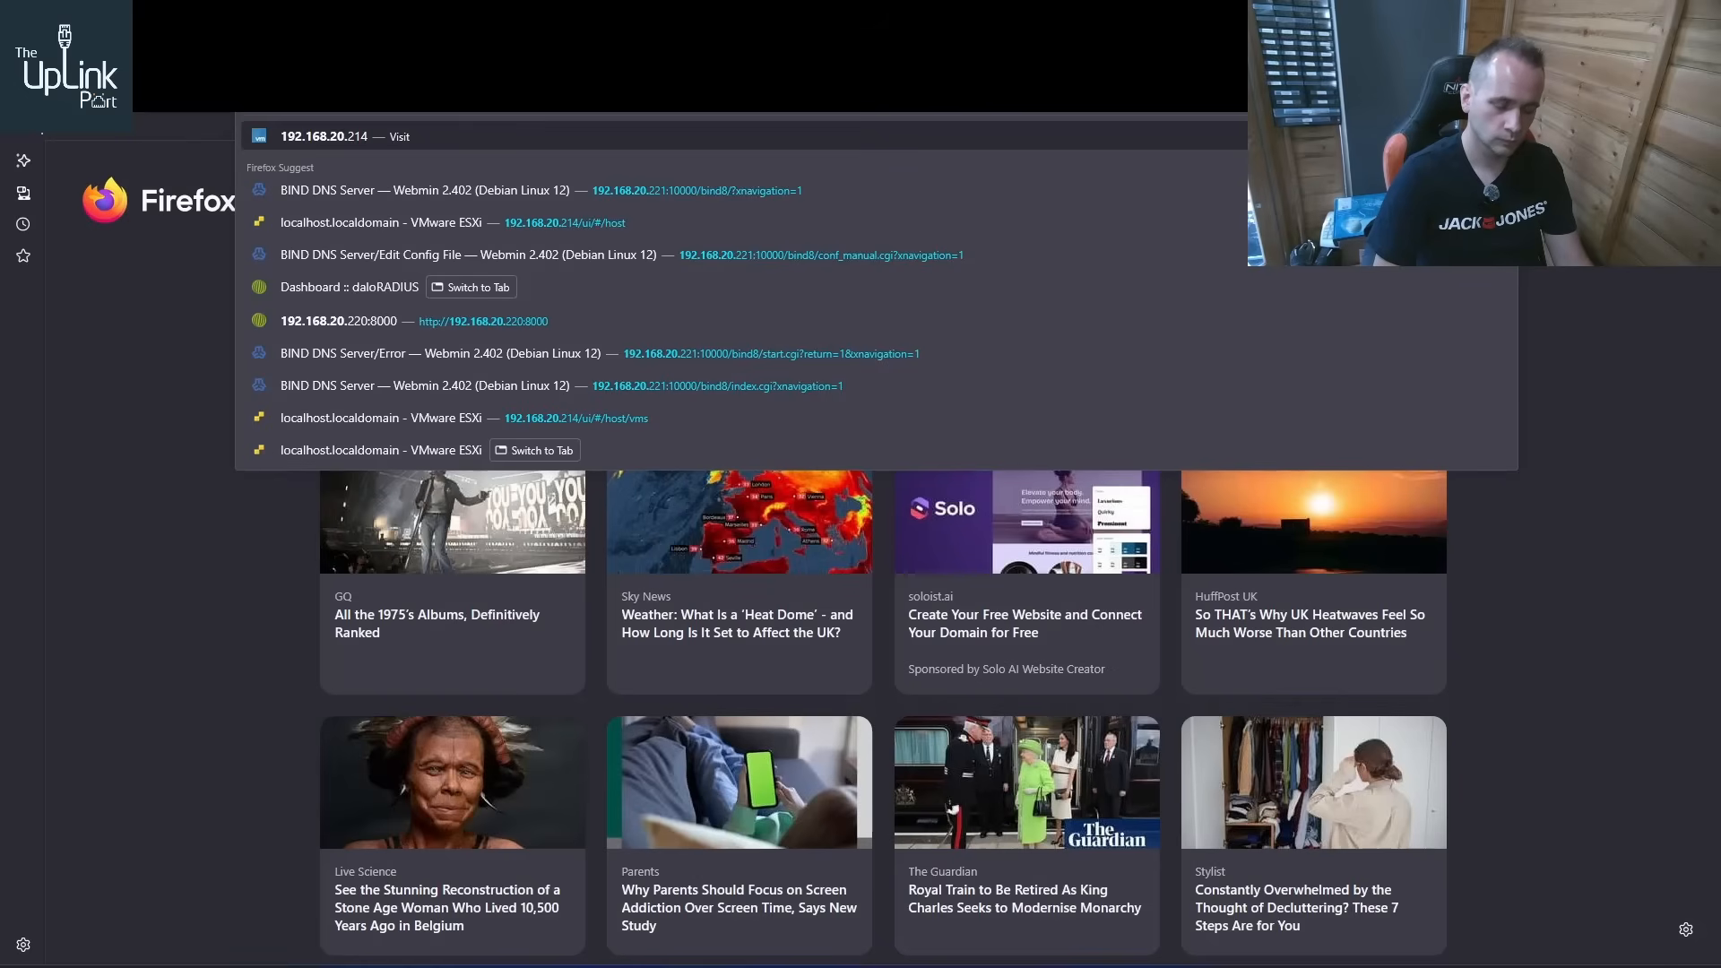
{"action": "type", "text": "212"}
{"action": "key", "text": "Return"}
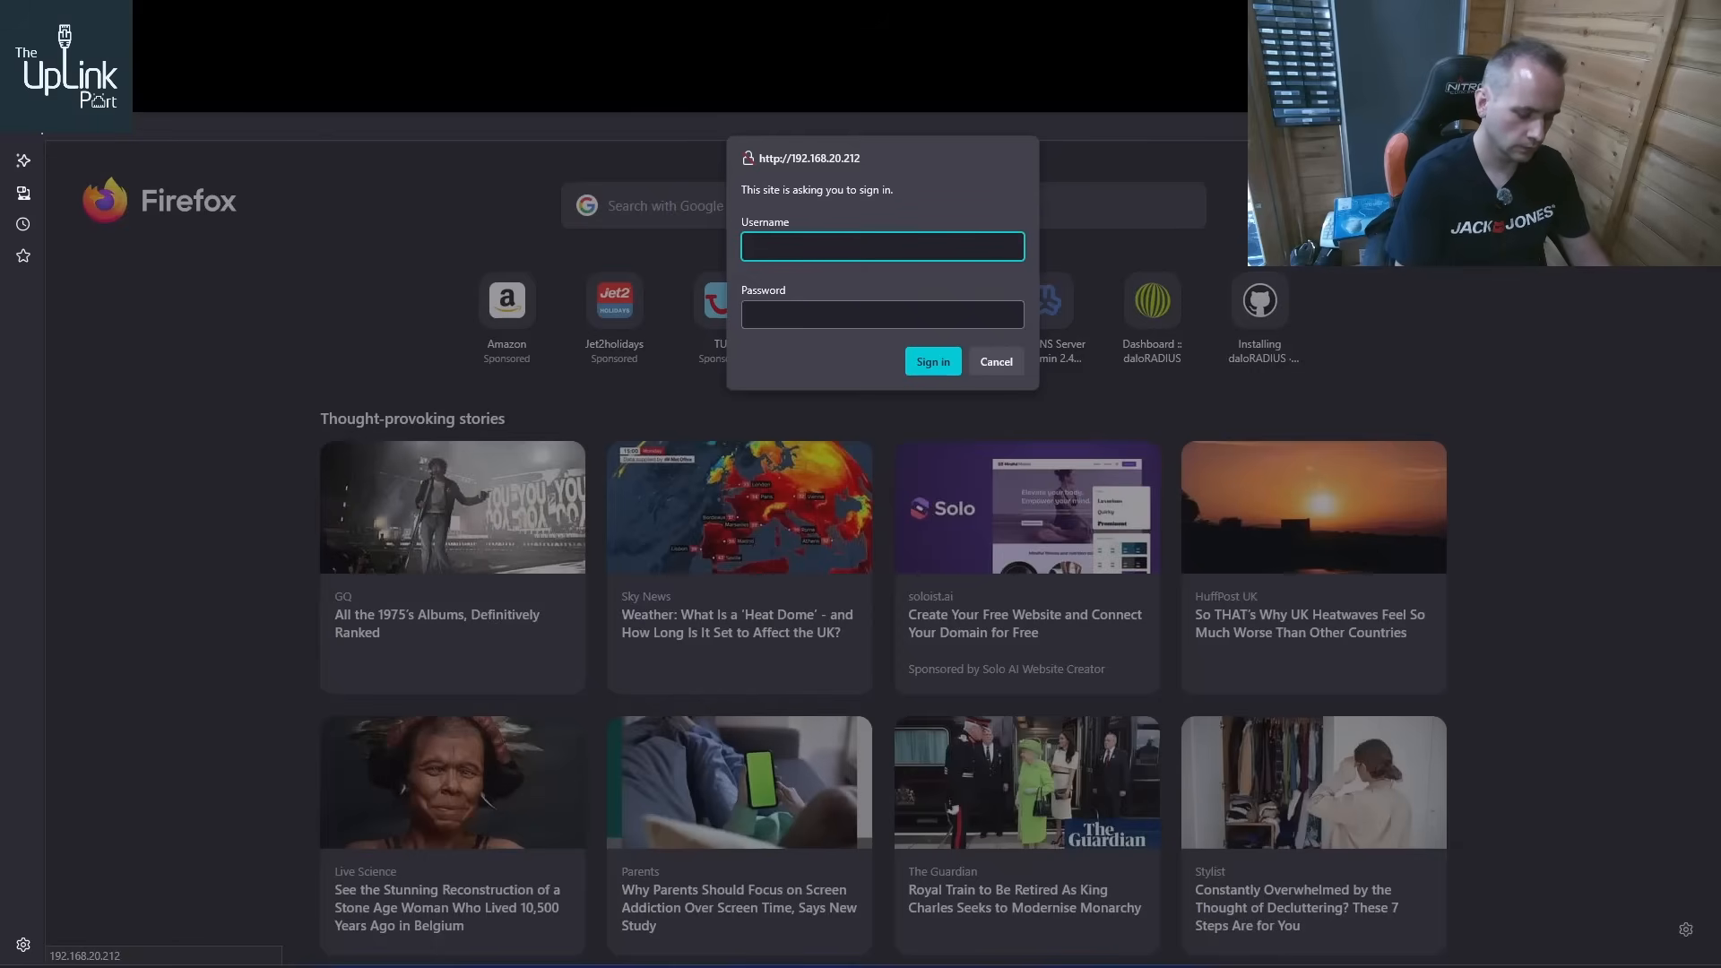
Sign in to the DSLAM as admin with the account password and decline saving the login
{"action": "type", "text": "admin"}
{"action": "key", "text": "Tab"}
{"action": "type", "text": "1234"}
{"action": "key", "text": "Return"}
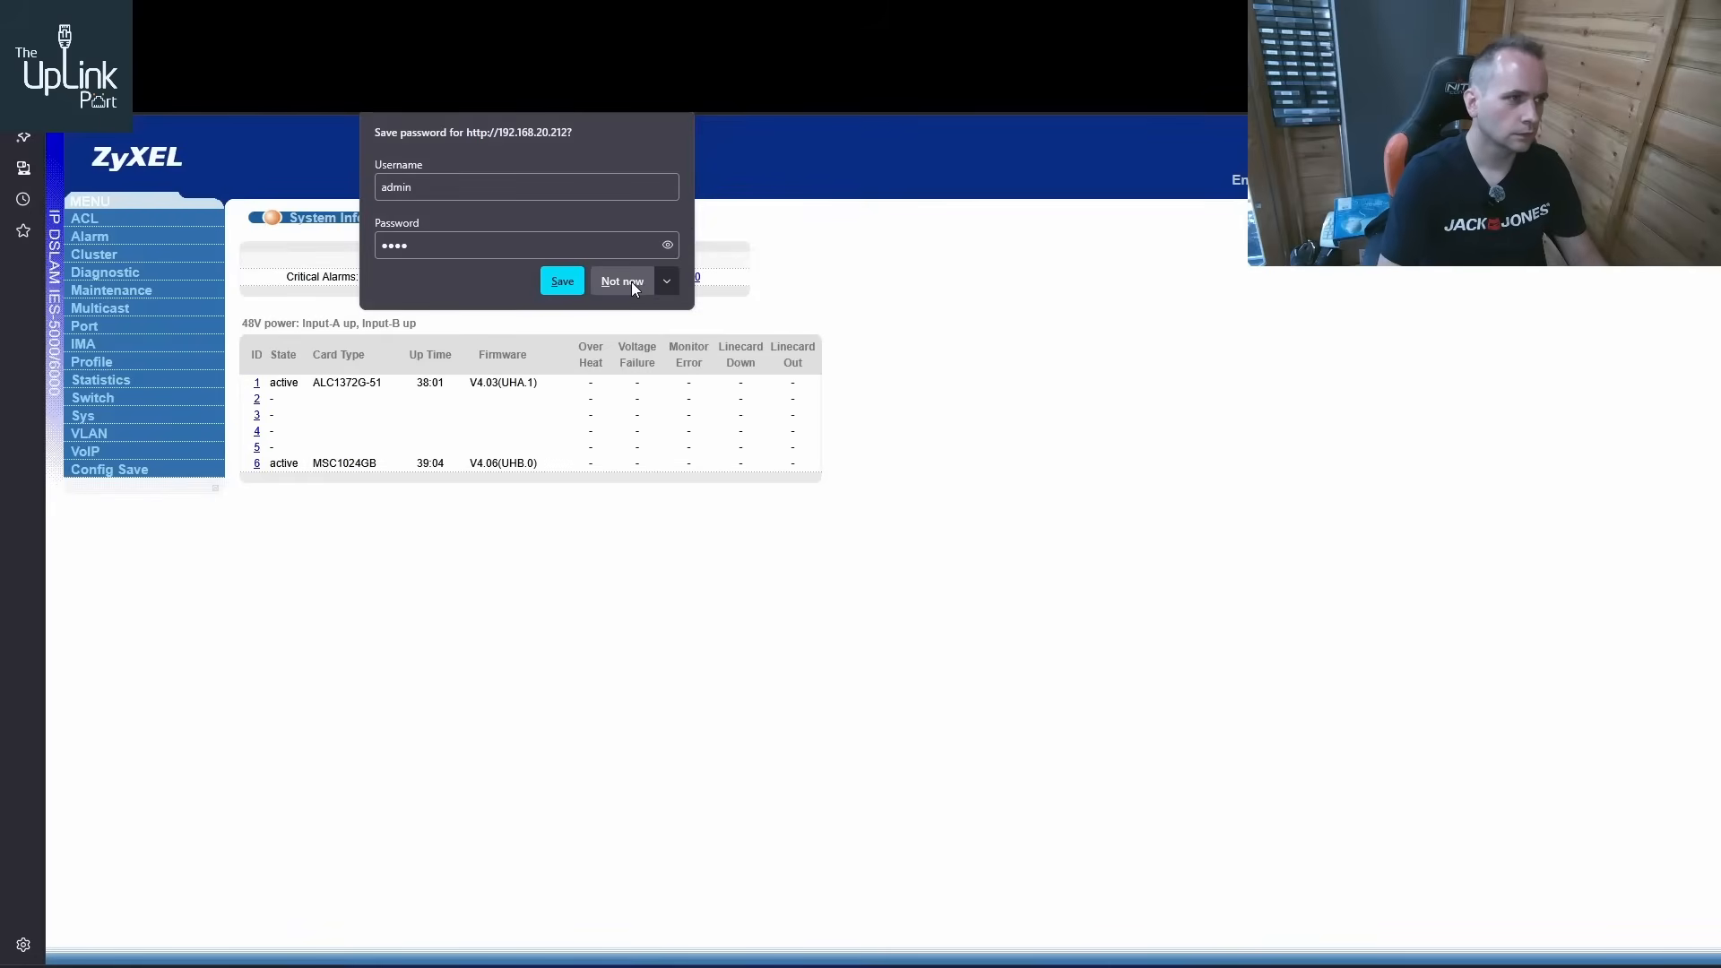
{"action": "left_click", "coordinate": [631, 282]}
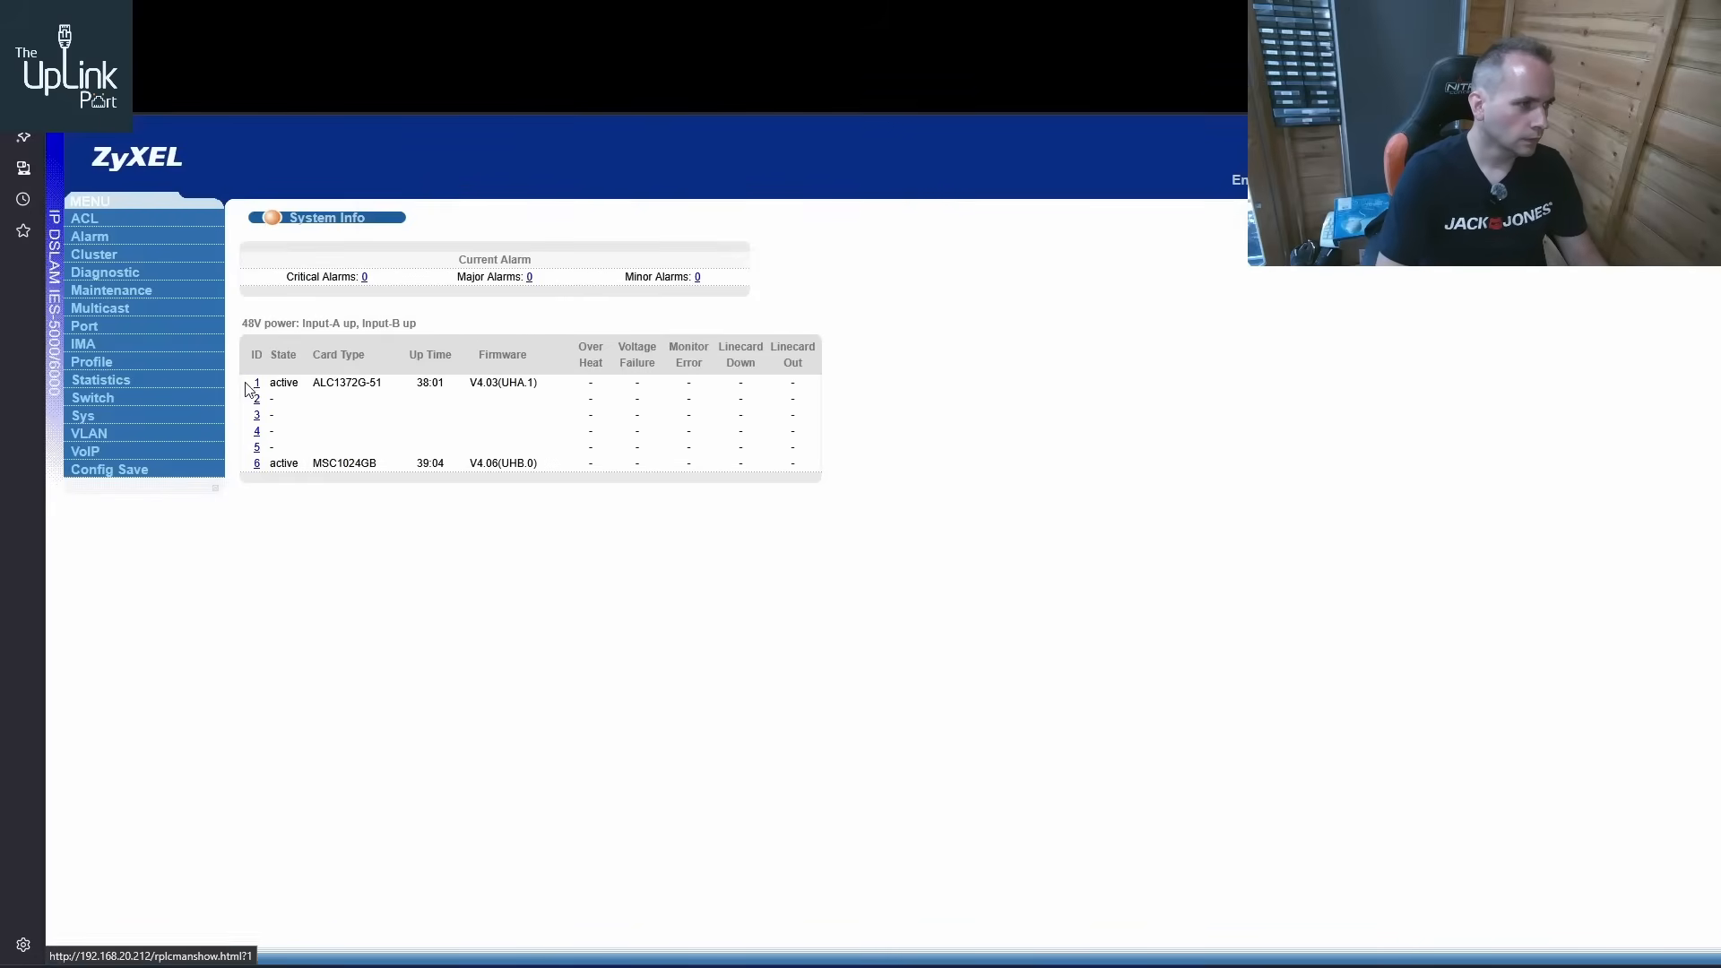
Load the DSLAM's PVC setup for slot 1 port 1 to check its VPI/VCI and multiplexing
{"action": "left_click", "coordinate": [88, 327]}
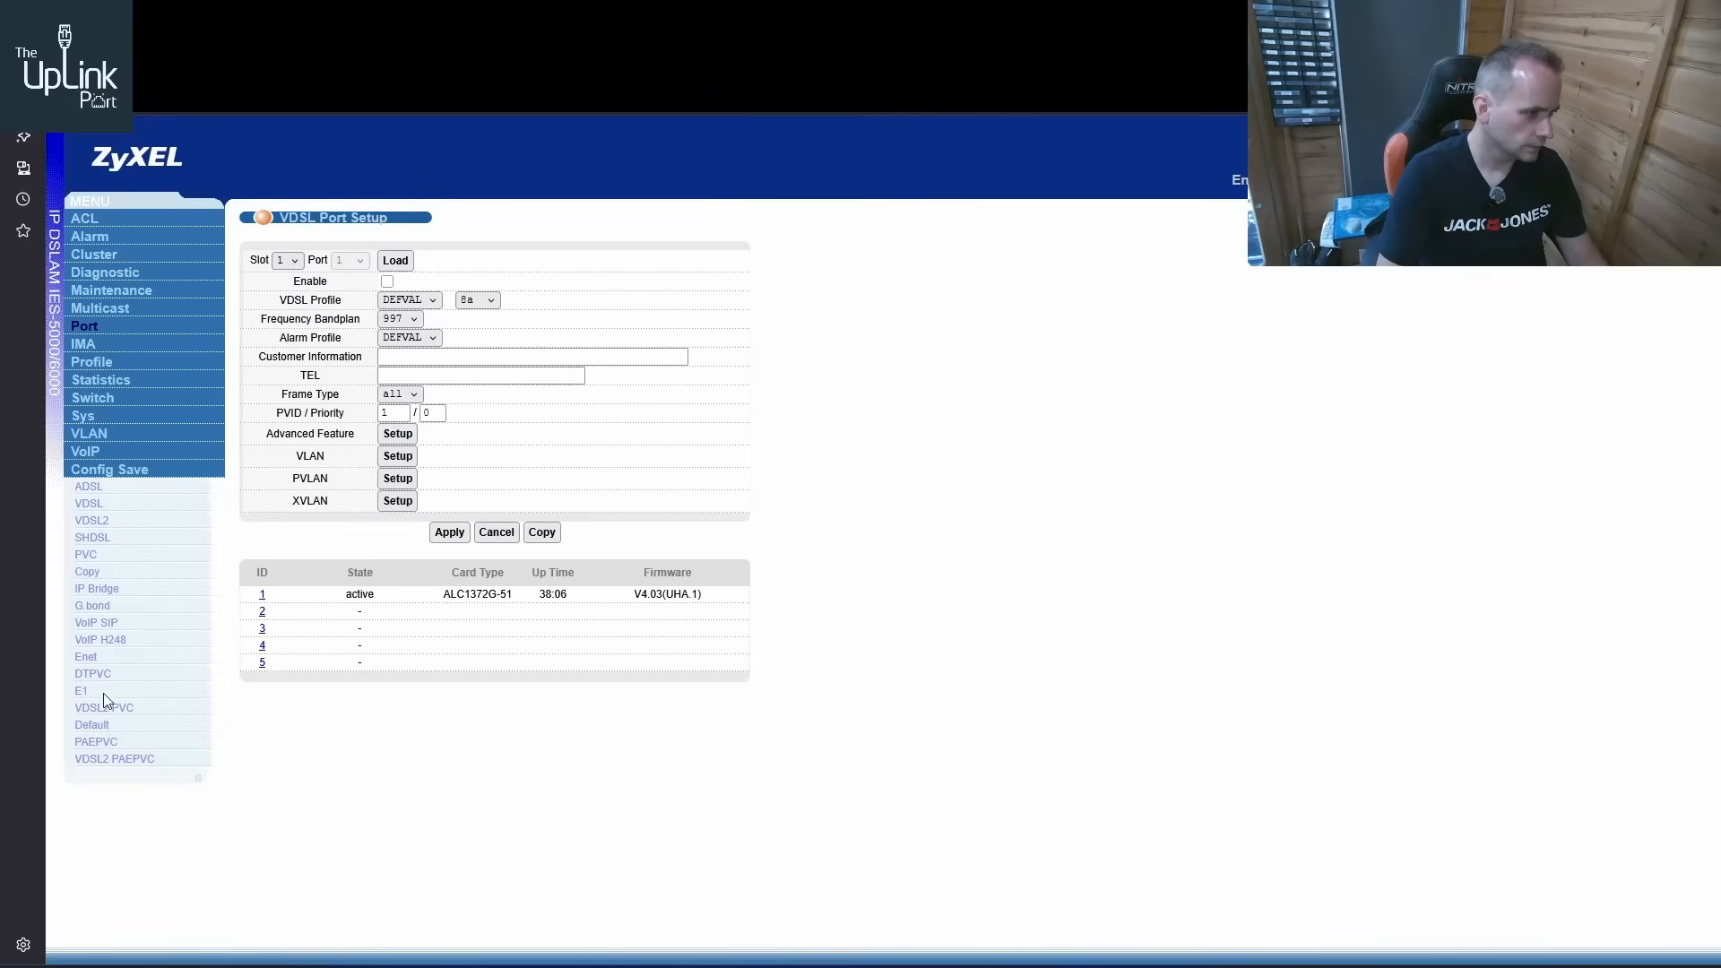
{"action": "left_click", "coordinate": [87, 555]}
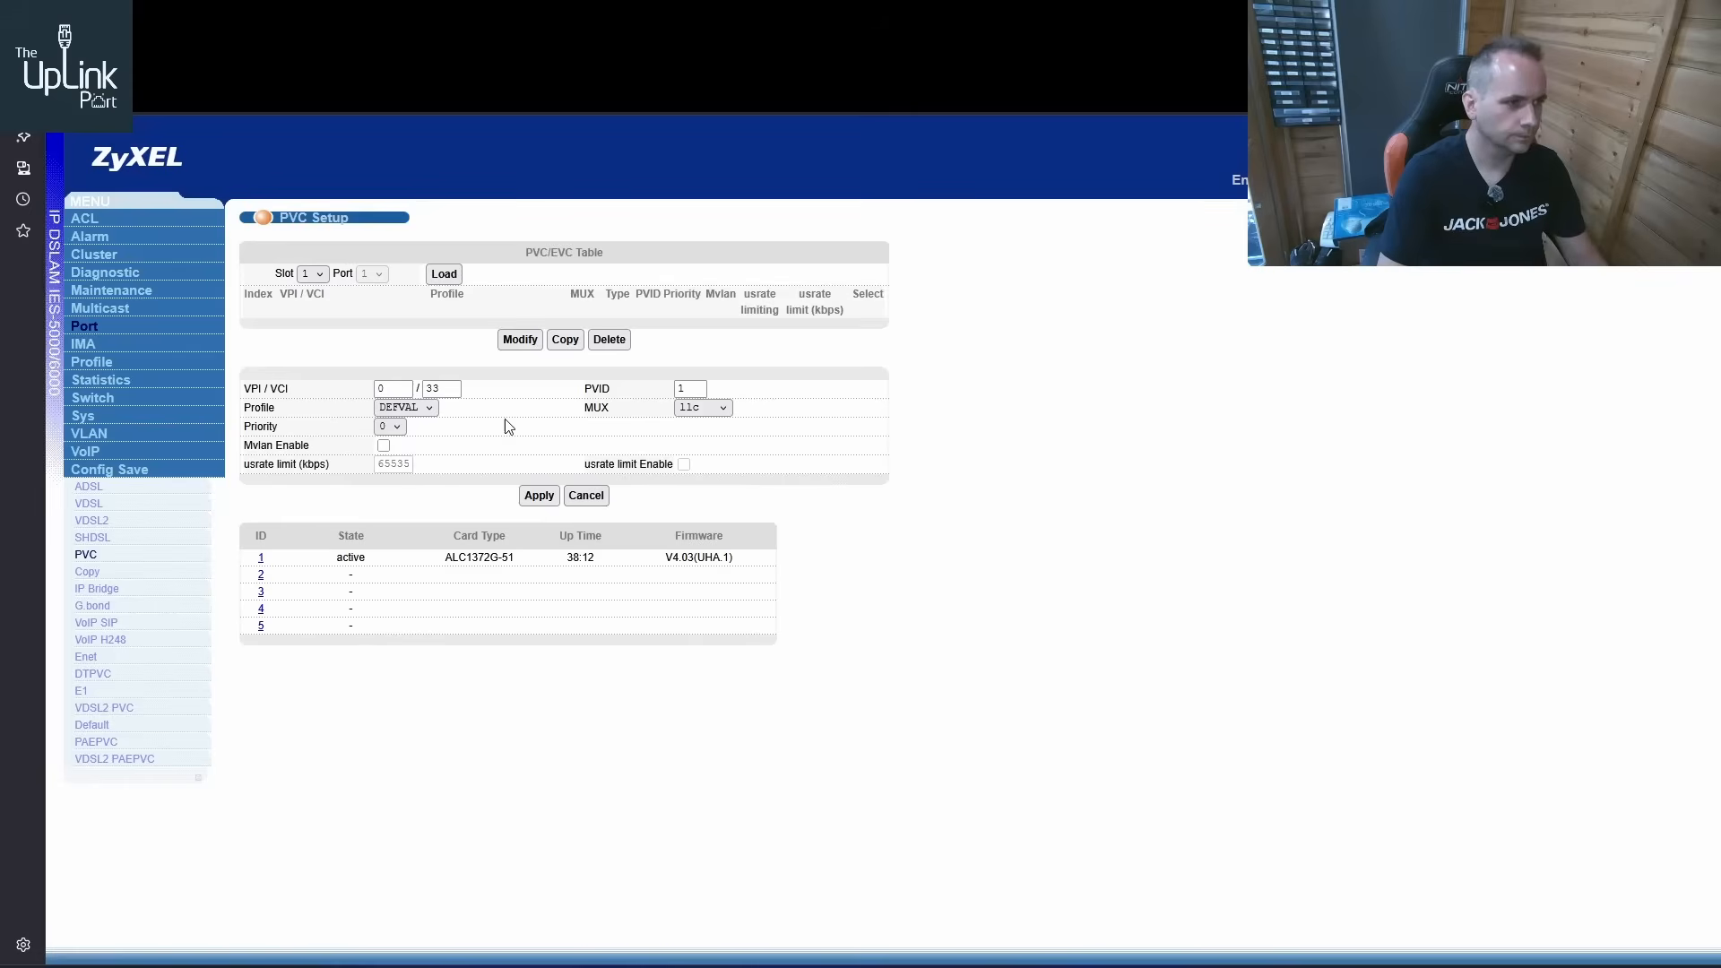
{"action": "left_click", "coordinate": [440, 276]}
{"action": "left_click", "coordinate": [443, 273]}
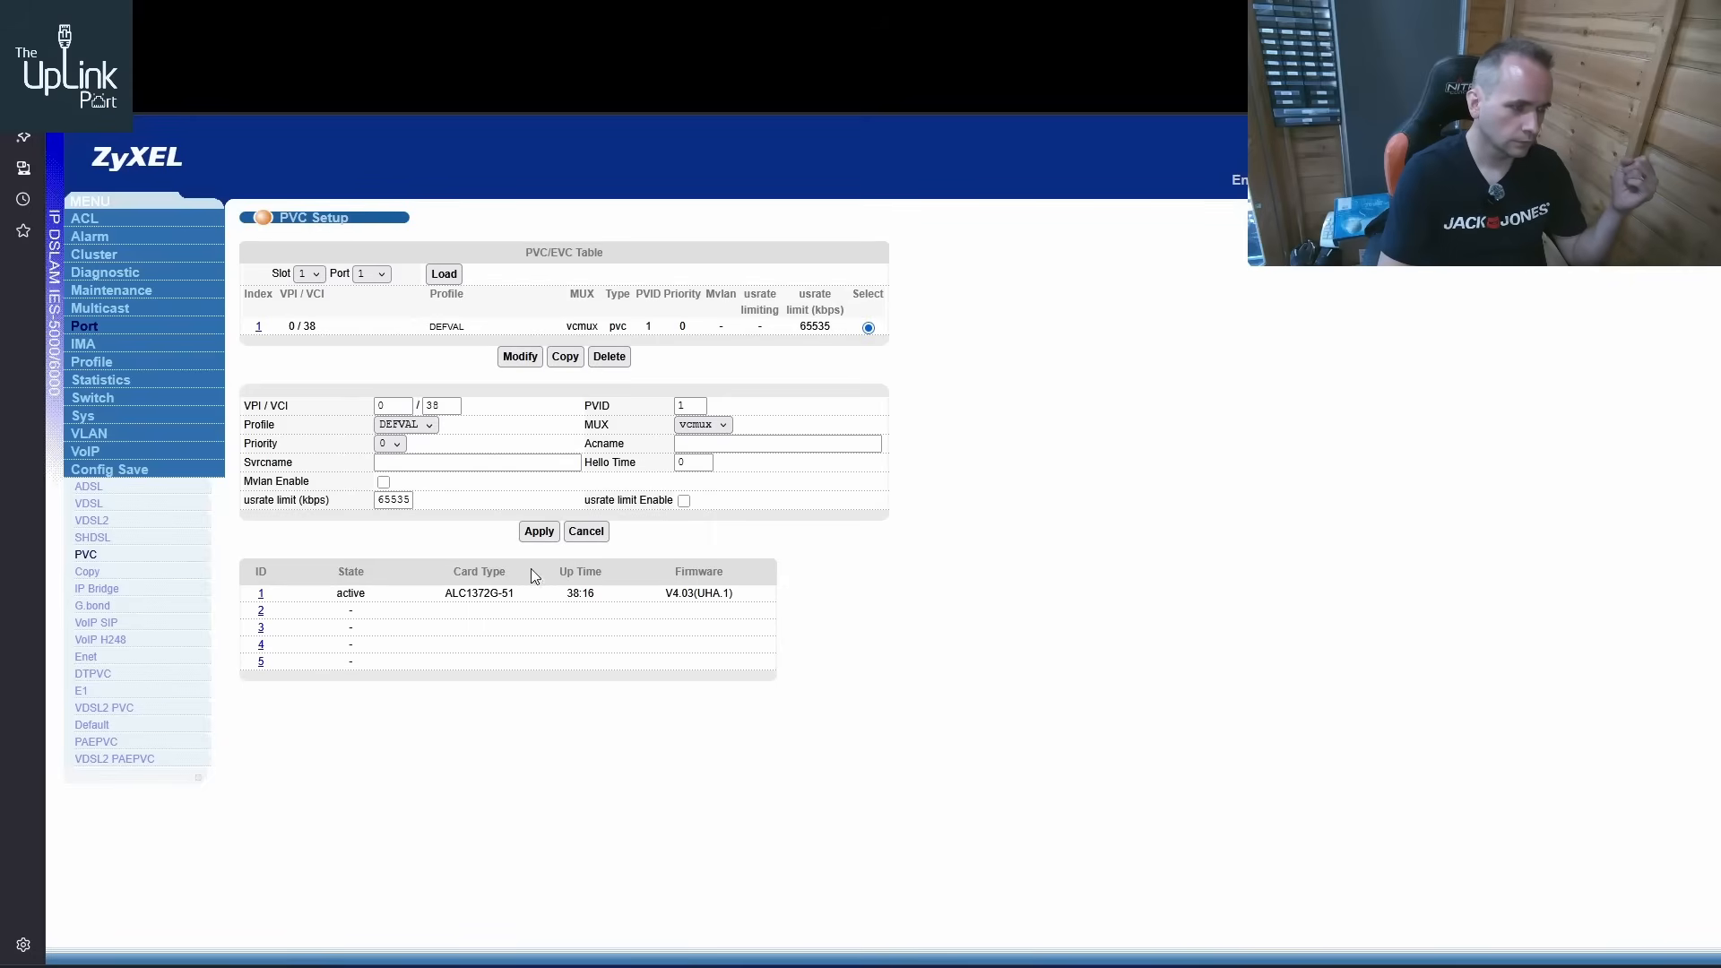
Return to the Windows XP console and compare the router's WAN settings with the DSLAM's PVC
{"action": "left_click", "coordinate": [285, 20]}
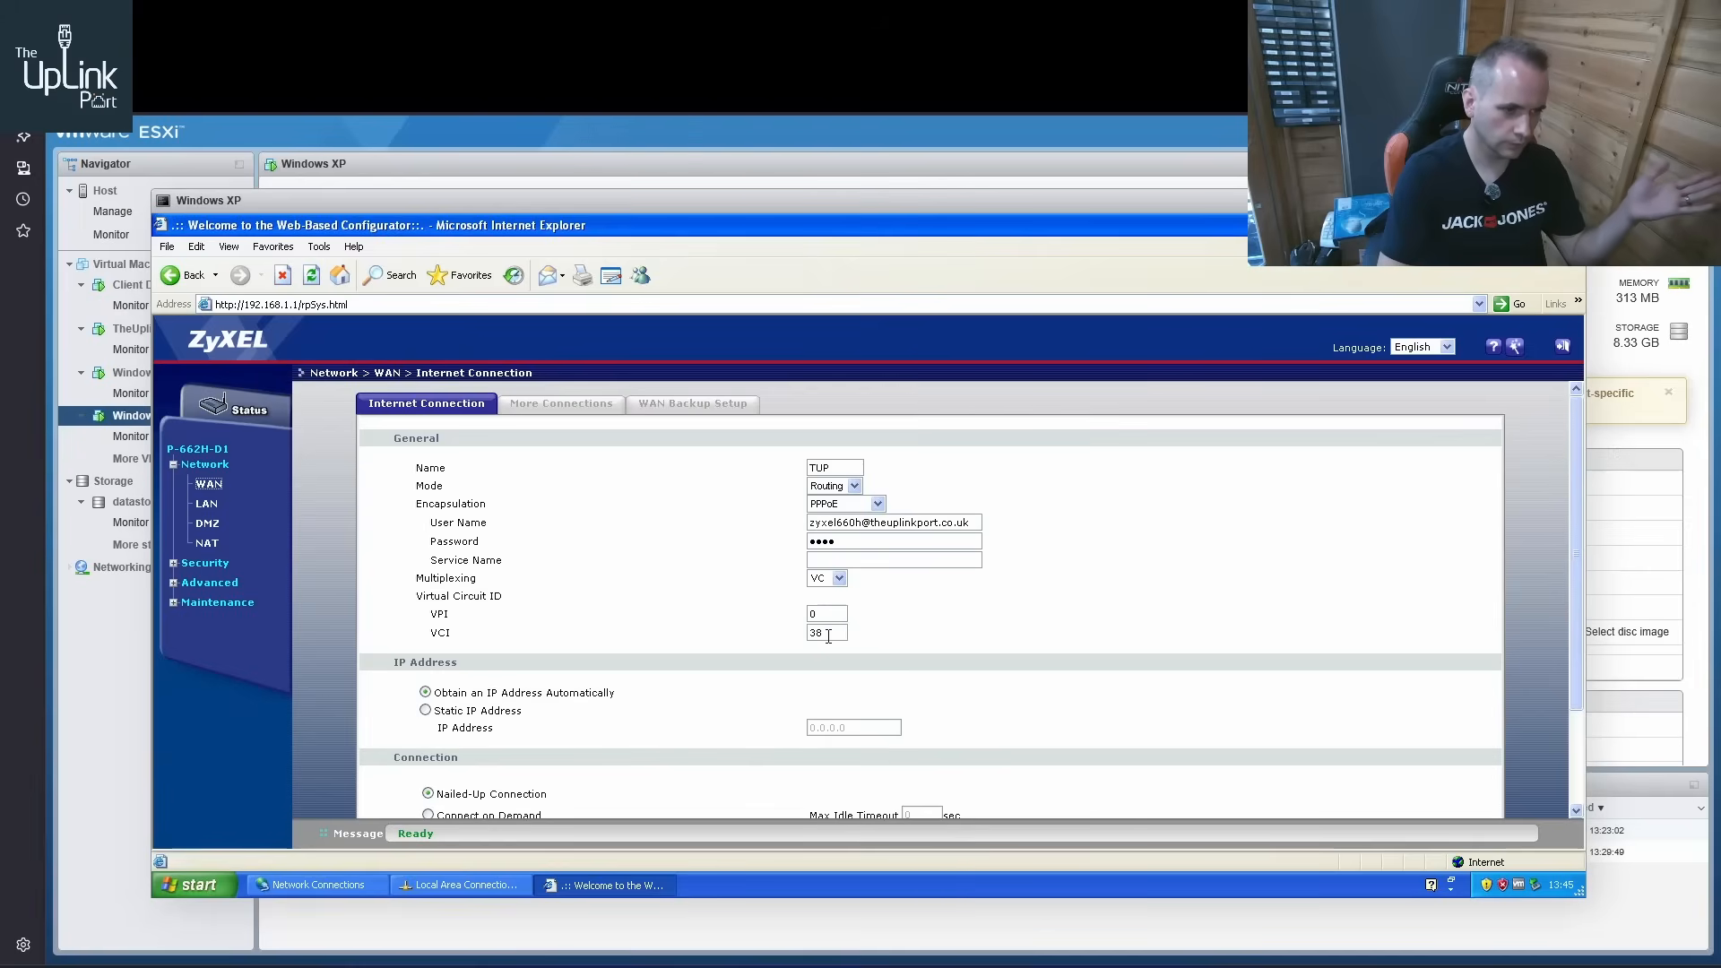
{"action": "scroll", "coordinate": [798, 617], "scroll_direction": "down", "scroll_amount": 3}
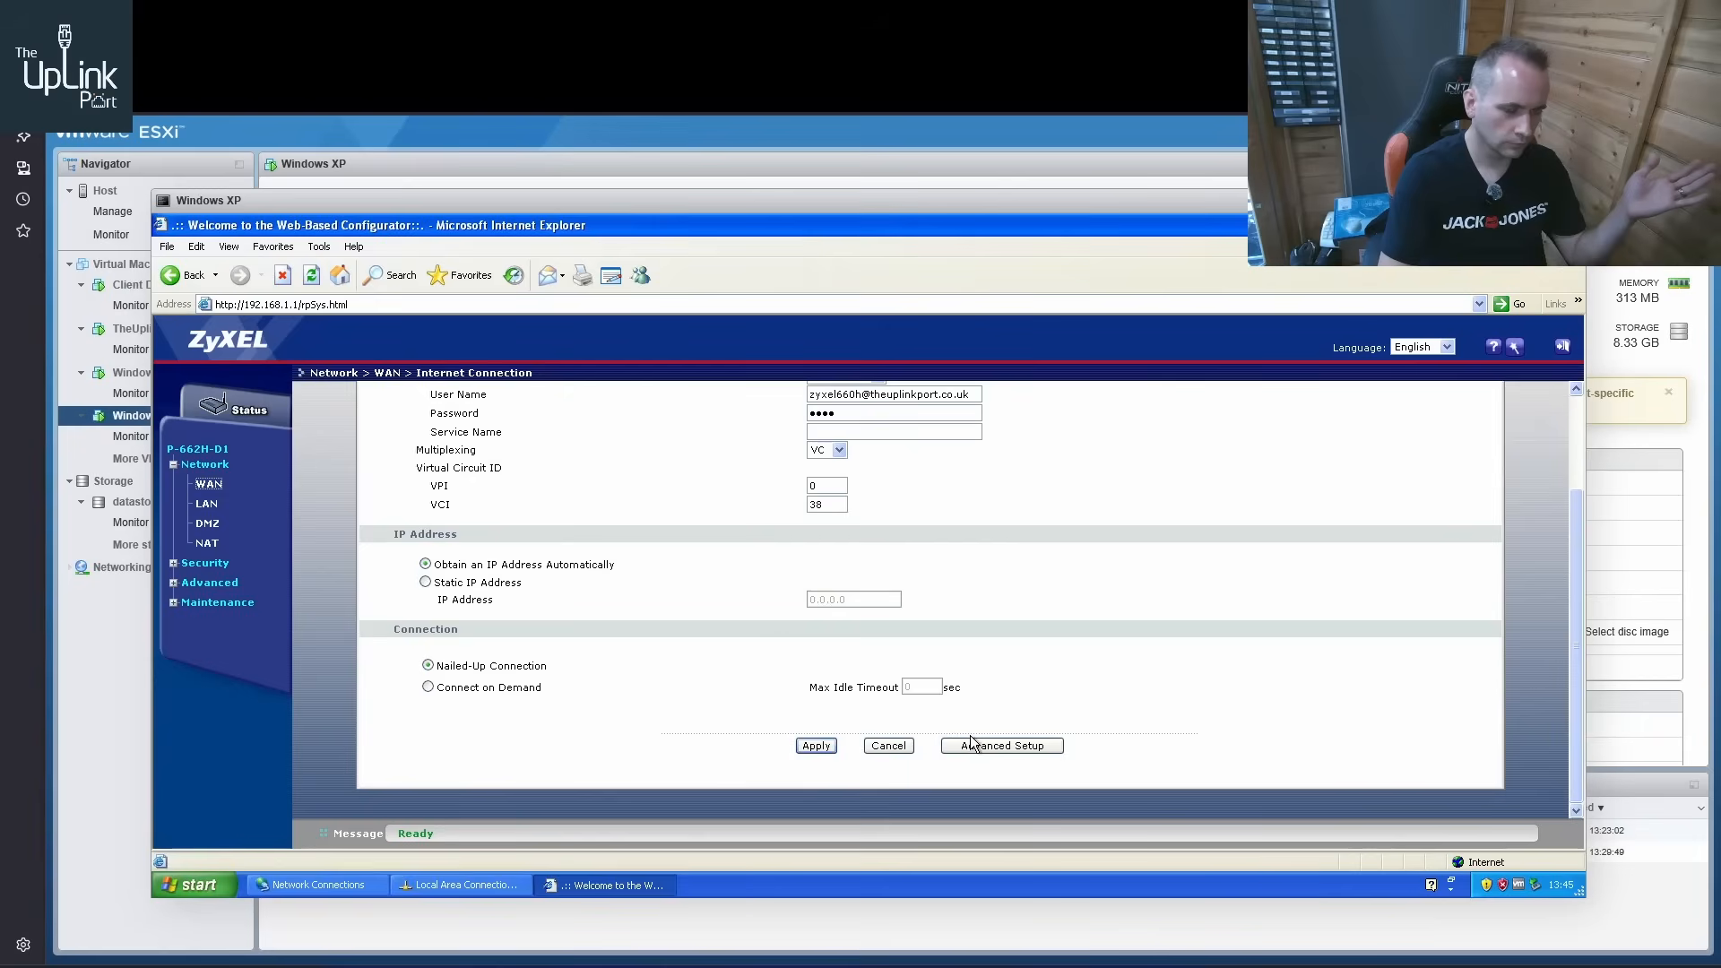
{"action": "scroll", "coordinate": [956, 701], "scroll_direction": "up", "scroll_amount": 3}
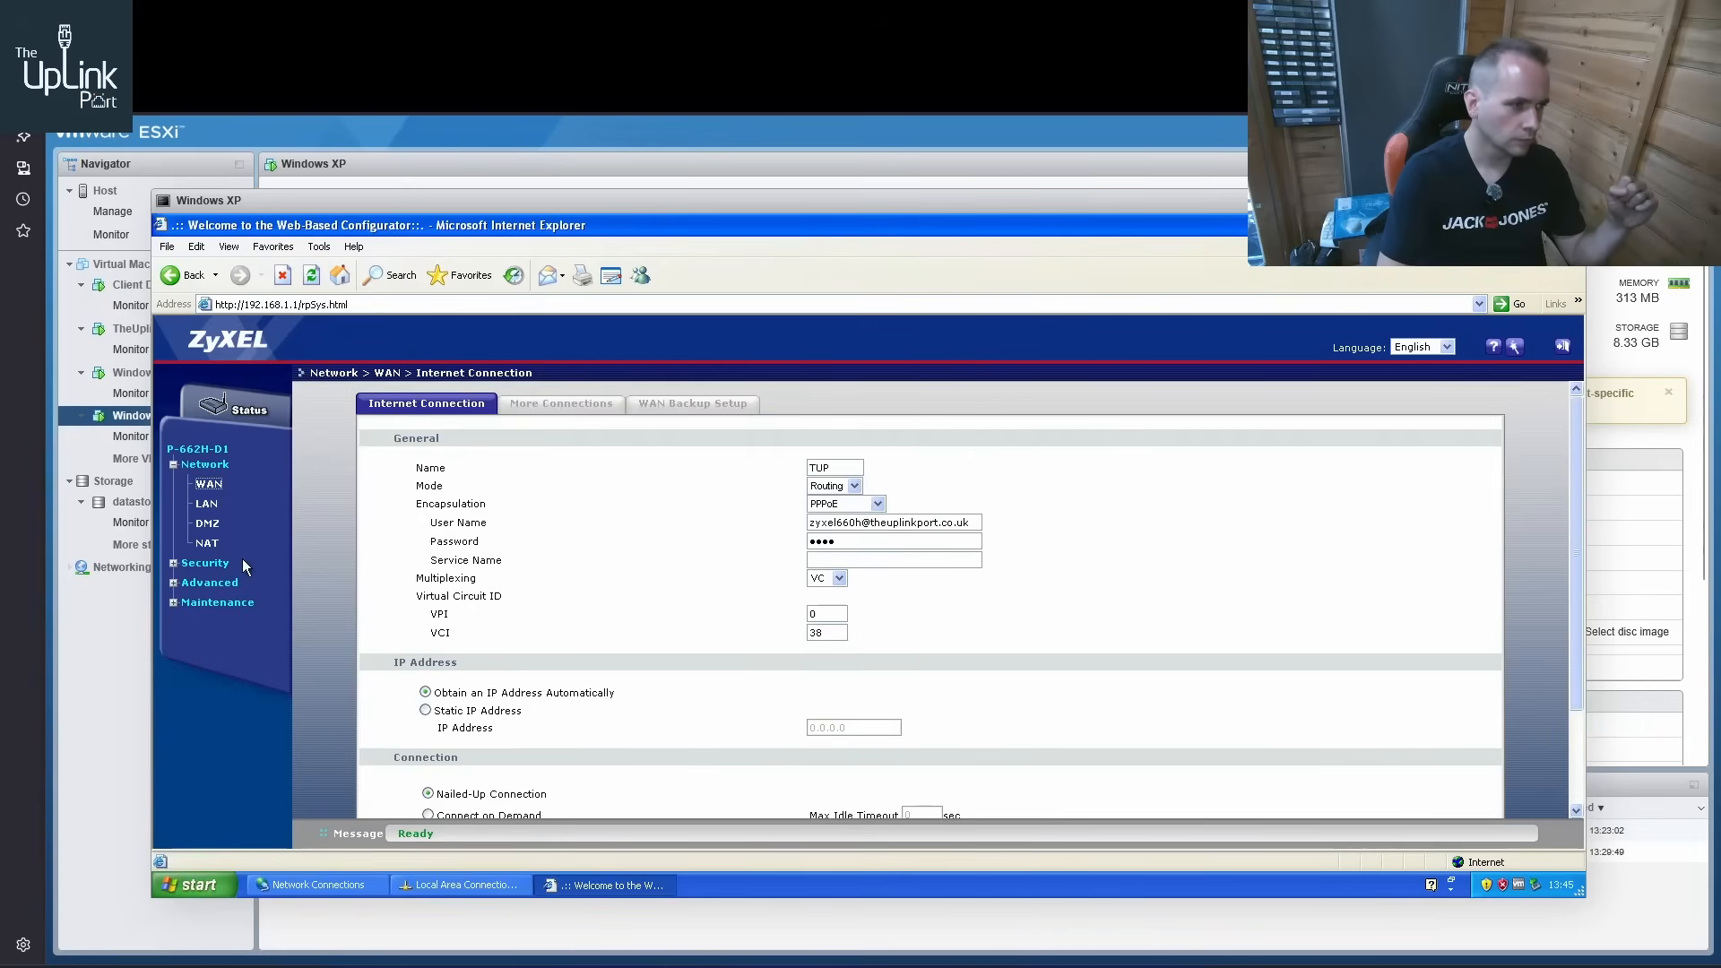
Open the router's maintenance logs and examine the PPP and call entries for the connection attempts
{"action": "left_click", "coordinate": [173, 602]}
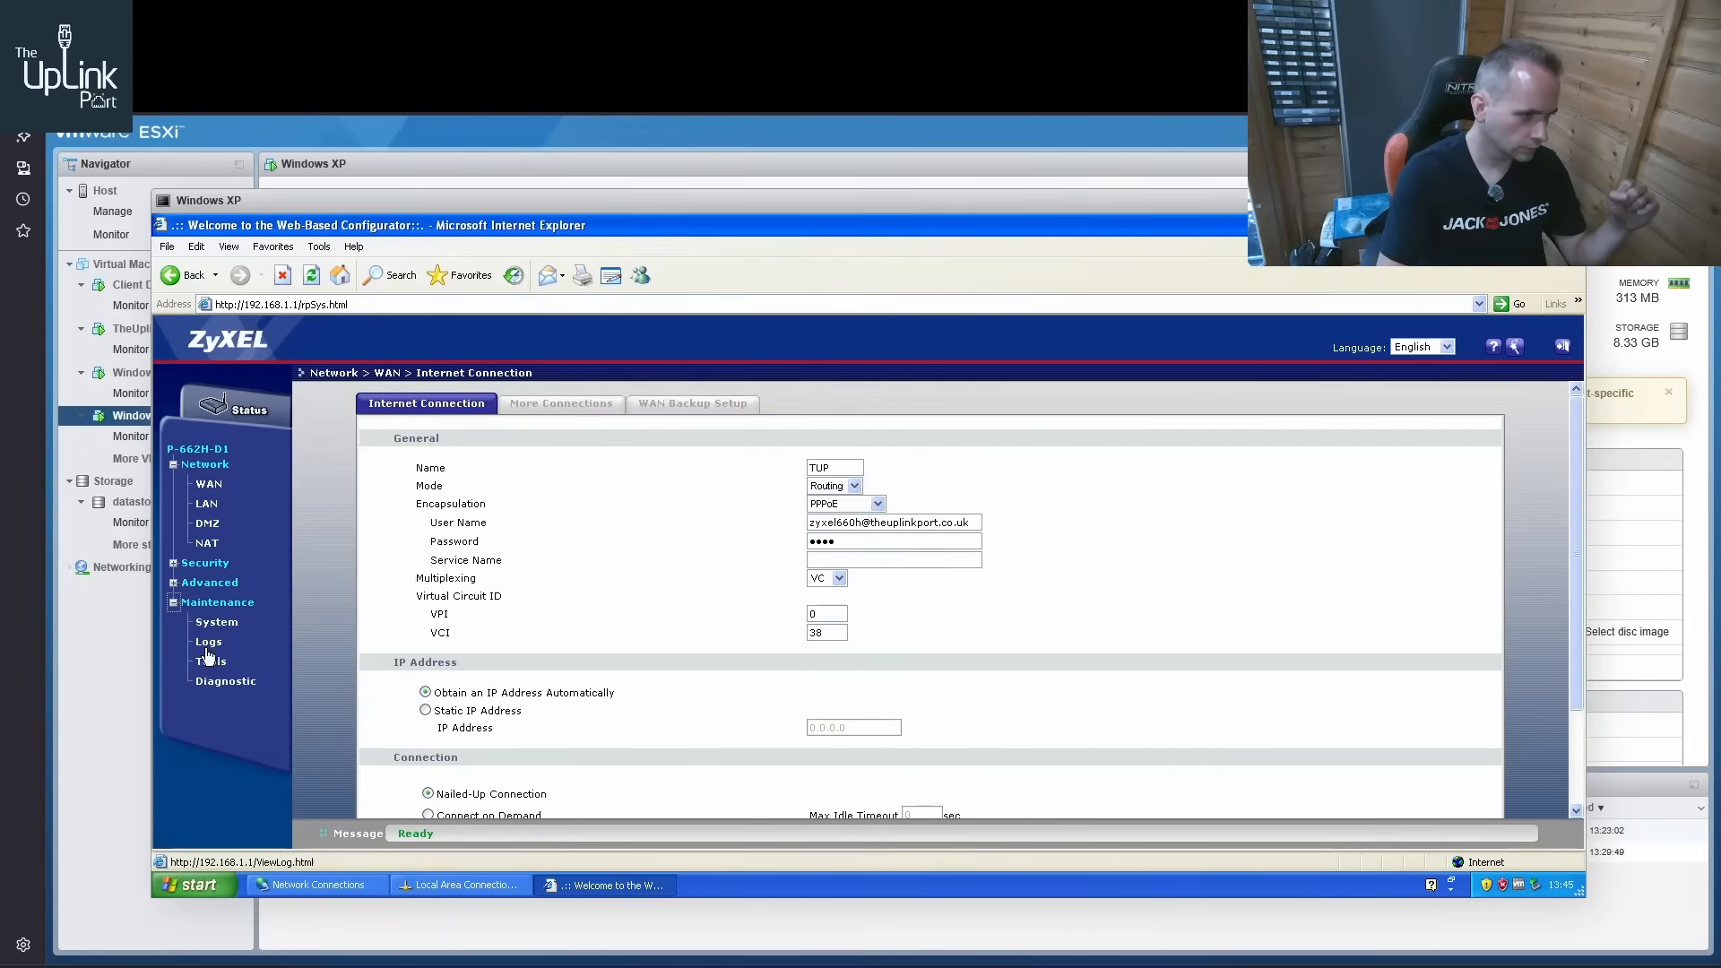
{"action": "left_click", "coordinate": [207, 645]}
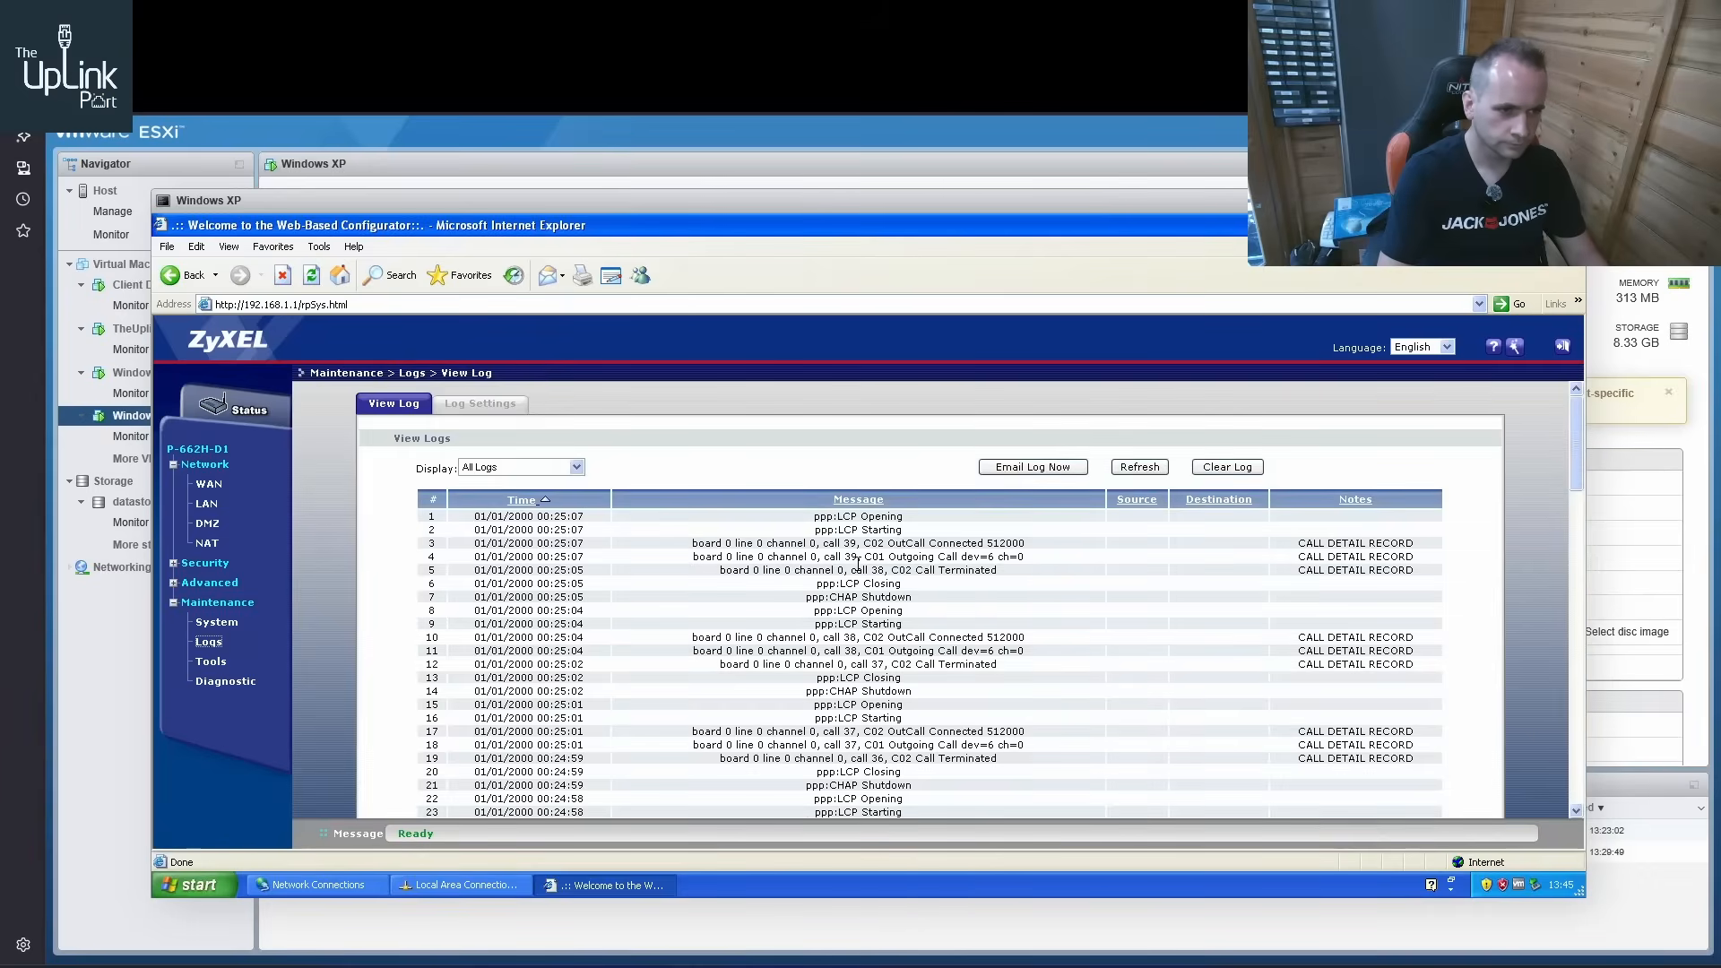
{"action": "scroll", "coordinate": [1018, 538], "scroll_direction": "down", "scroll_amount": 15}
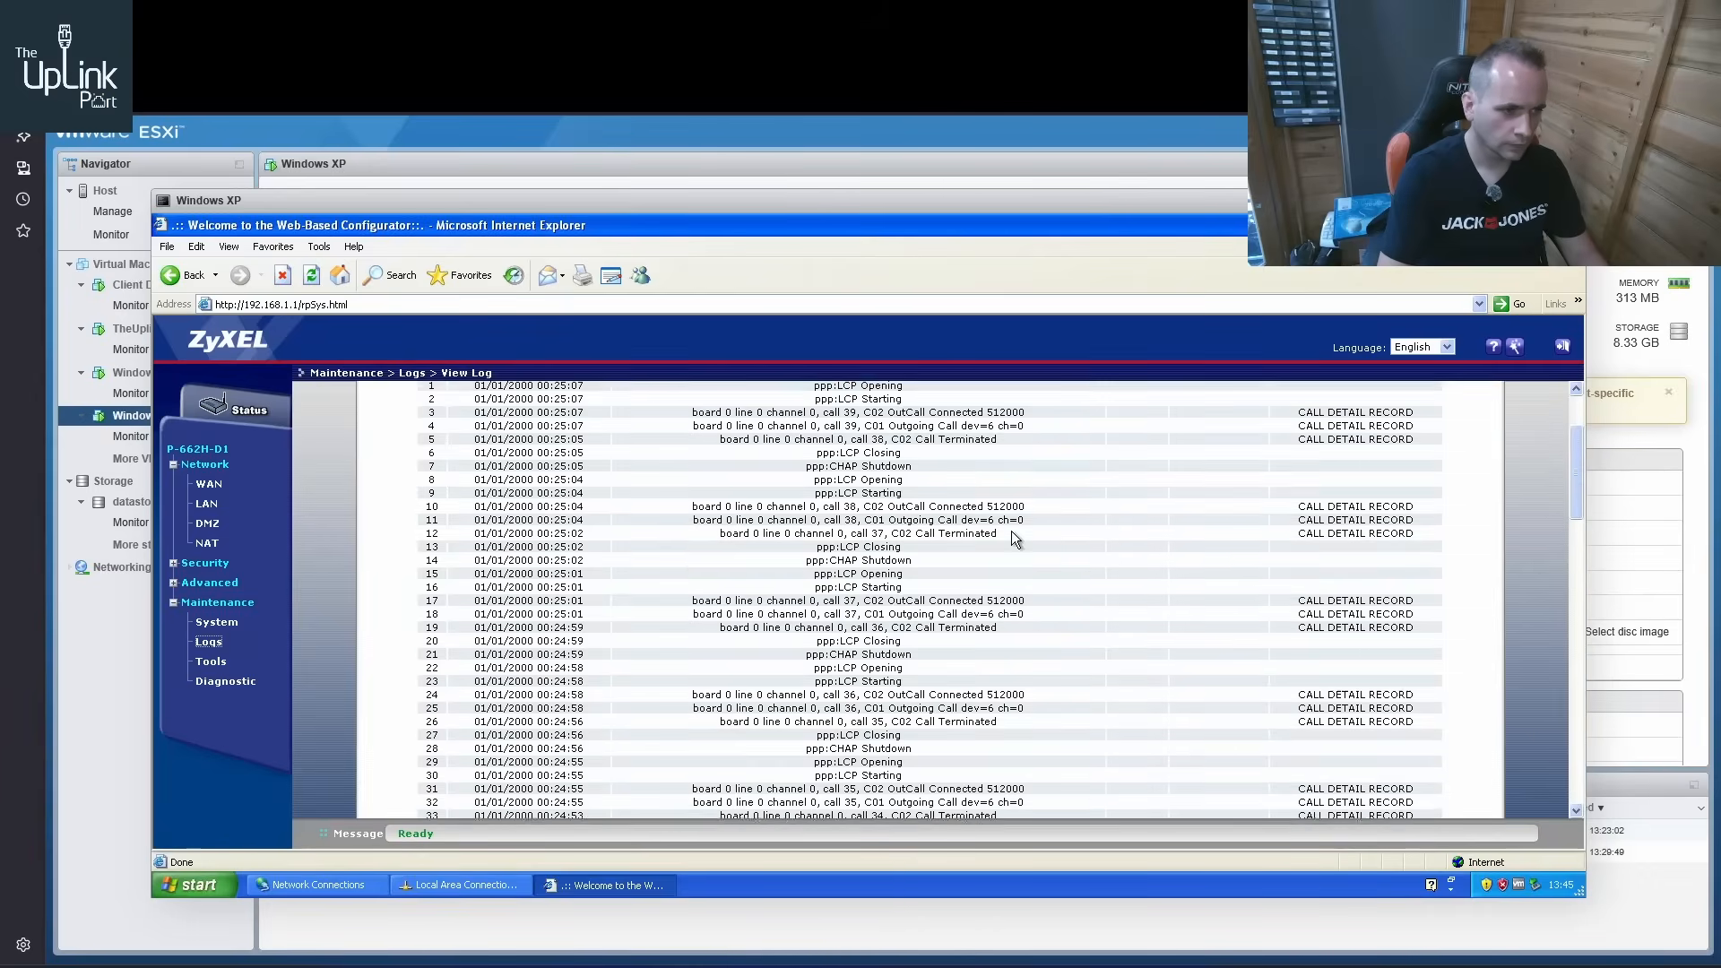
{"action": "scroll", "coordinate": [903, 534], "scroll_direction": "down", "scroll_amount": 12}
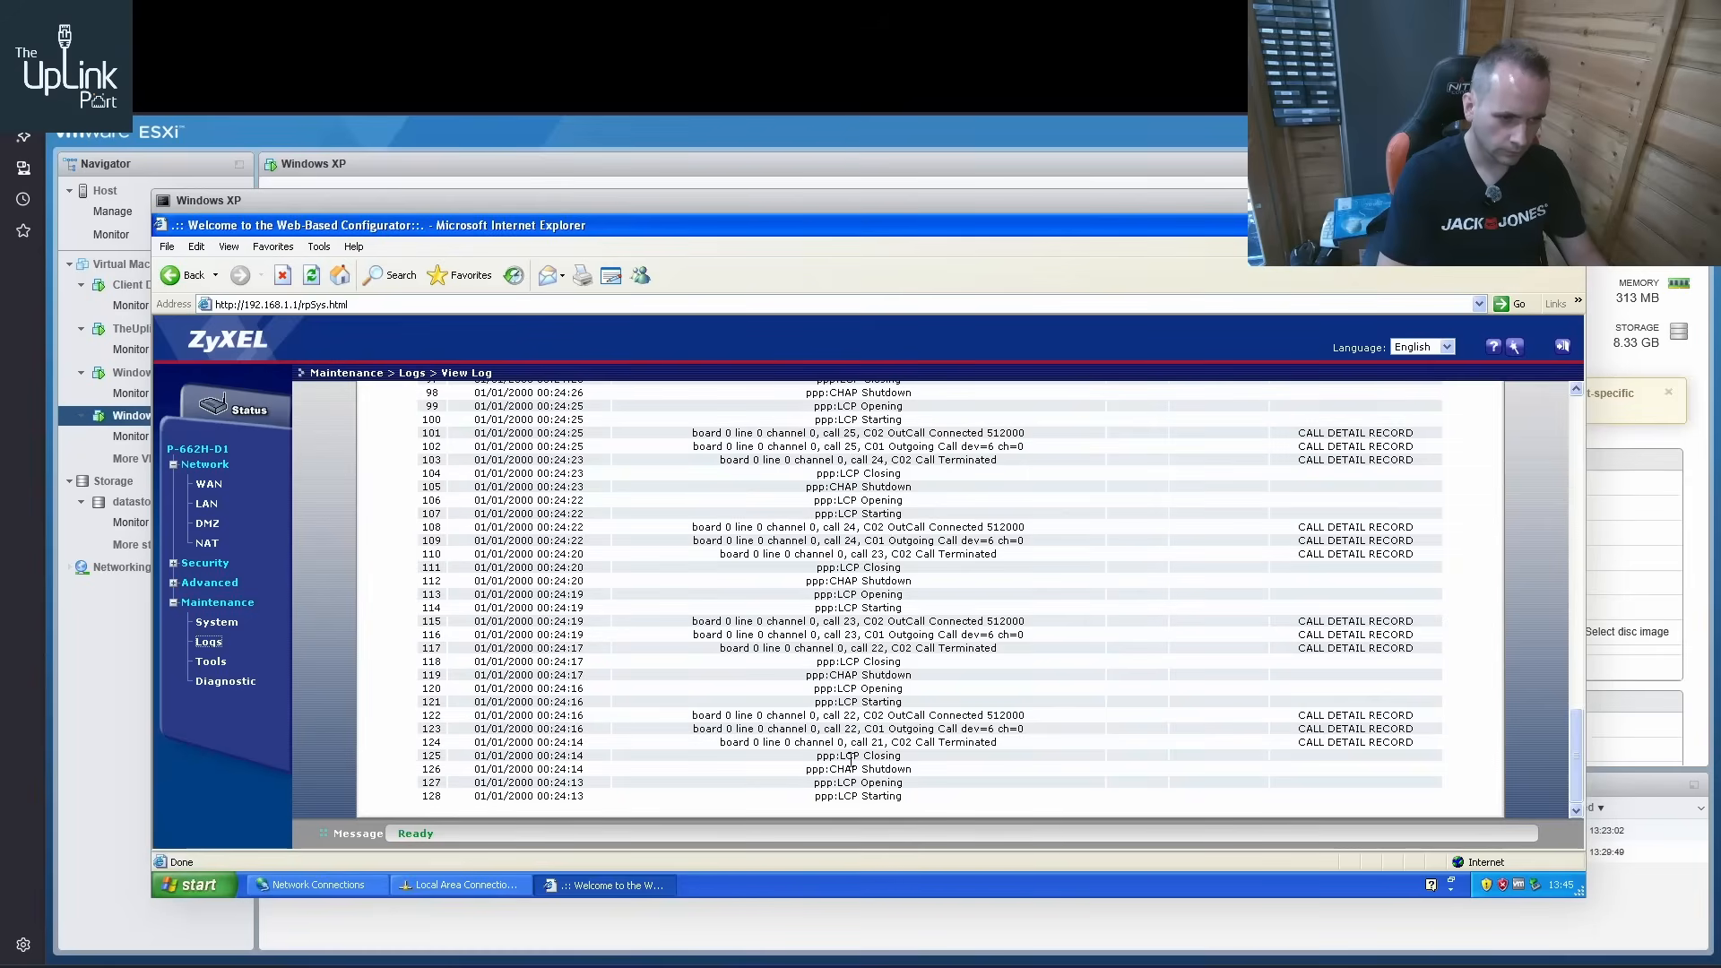
{"action": "left_click_drag", "start_coordinate": [723, 742], "coordinate": [1051, 742]}
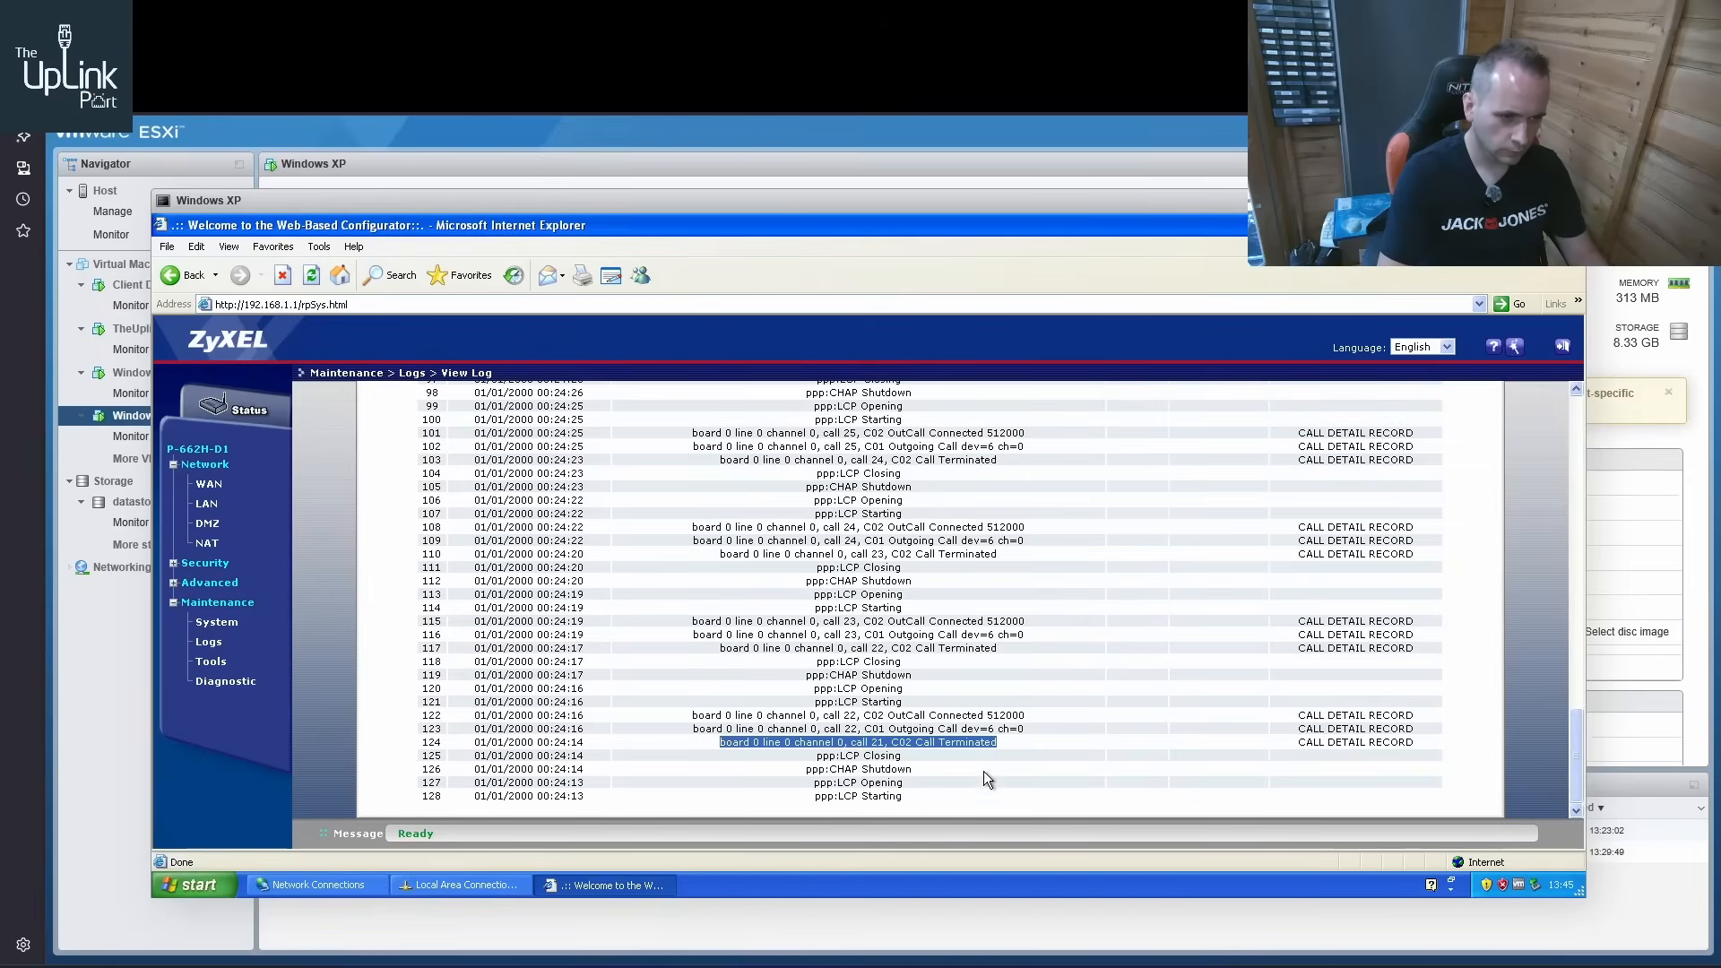
{"action": "left_click_drag", "start_coordinate": [782, 757], "coordinate": [994, 756]}
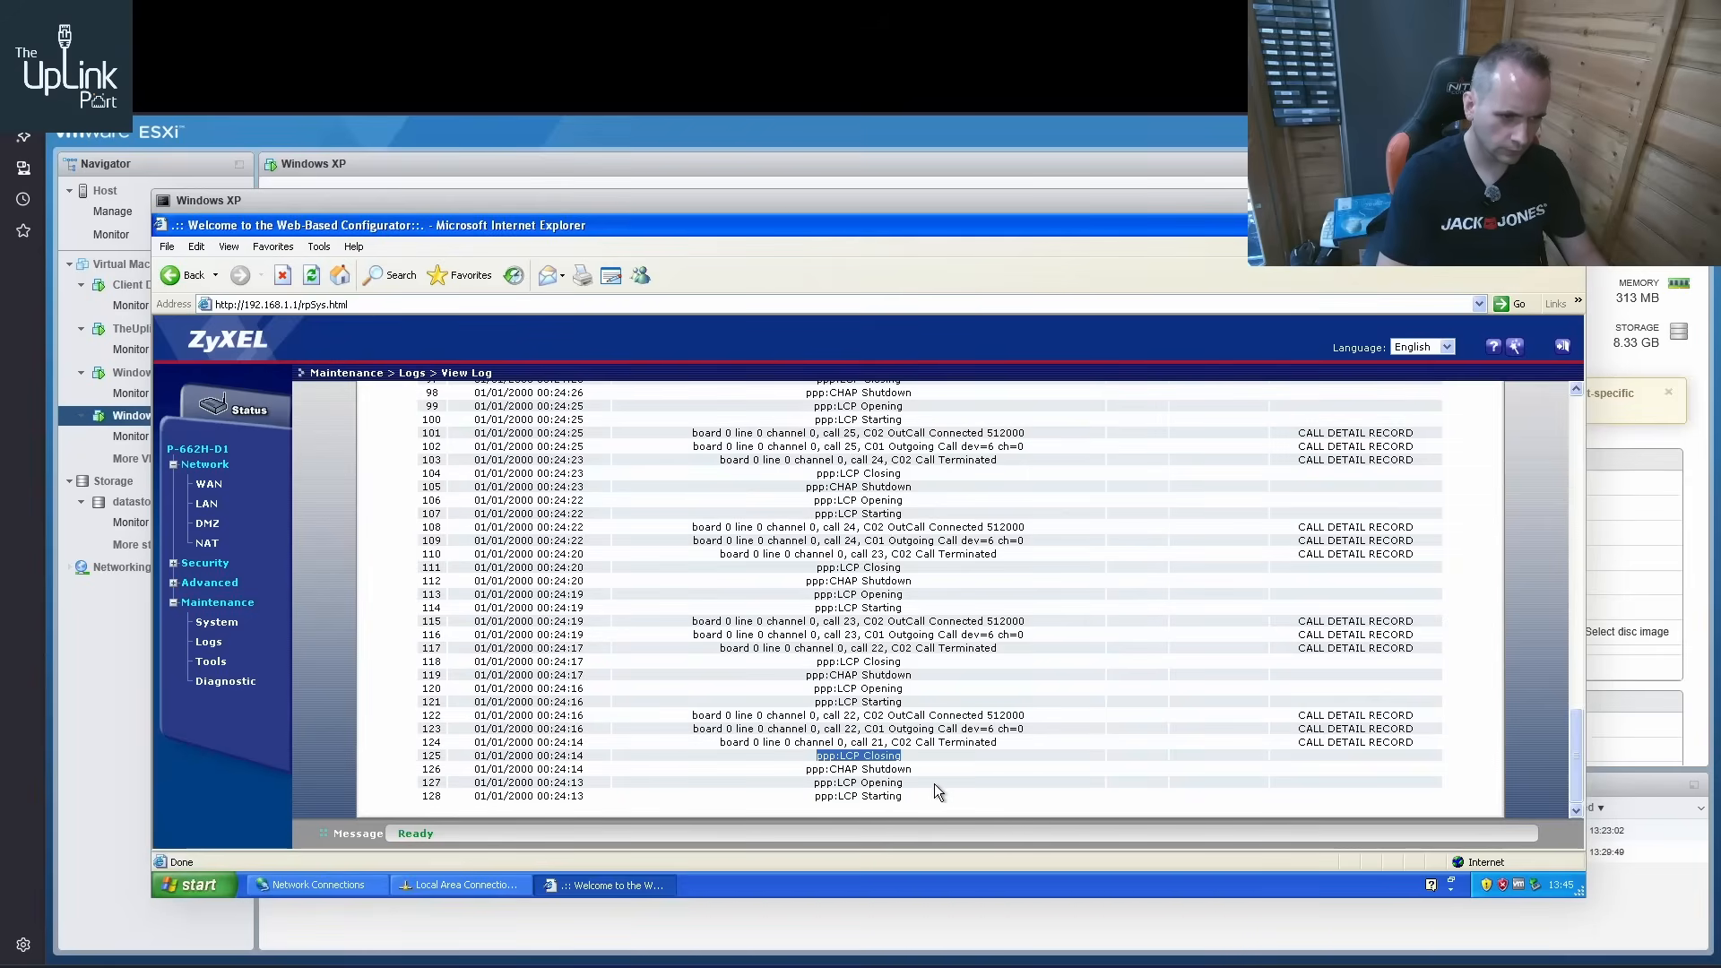
Review the PPP and outgoing call entries in the router's log, clear the log and refresh it
{"action": "scroll", "coordinate": [934, 784], "scroll_direction": "up", "scroll_amount": 6}
{"action": "scroll", "coordinate": [946, 507], "scroll_direction": "up", "scroll_amount": 20}
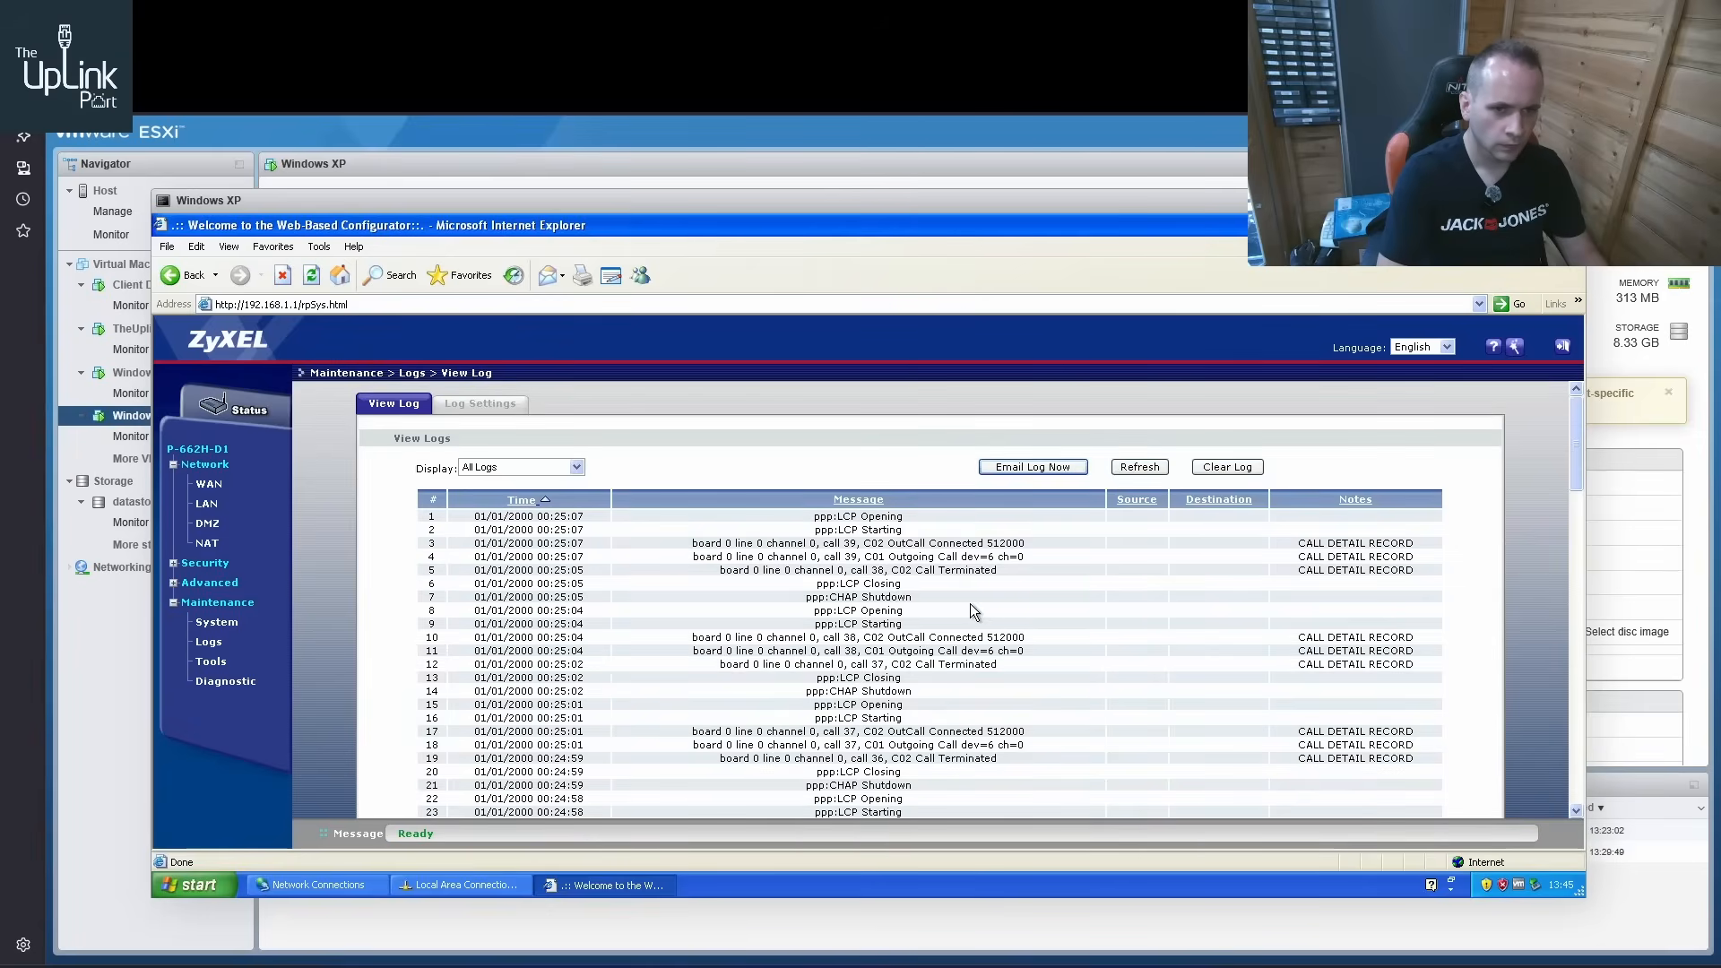
{"action": "scroll", "coordinate": [646, 583], "scroll_direction": "down", "scroll_amount": 3}
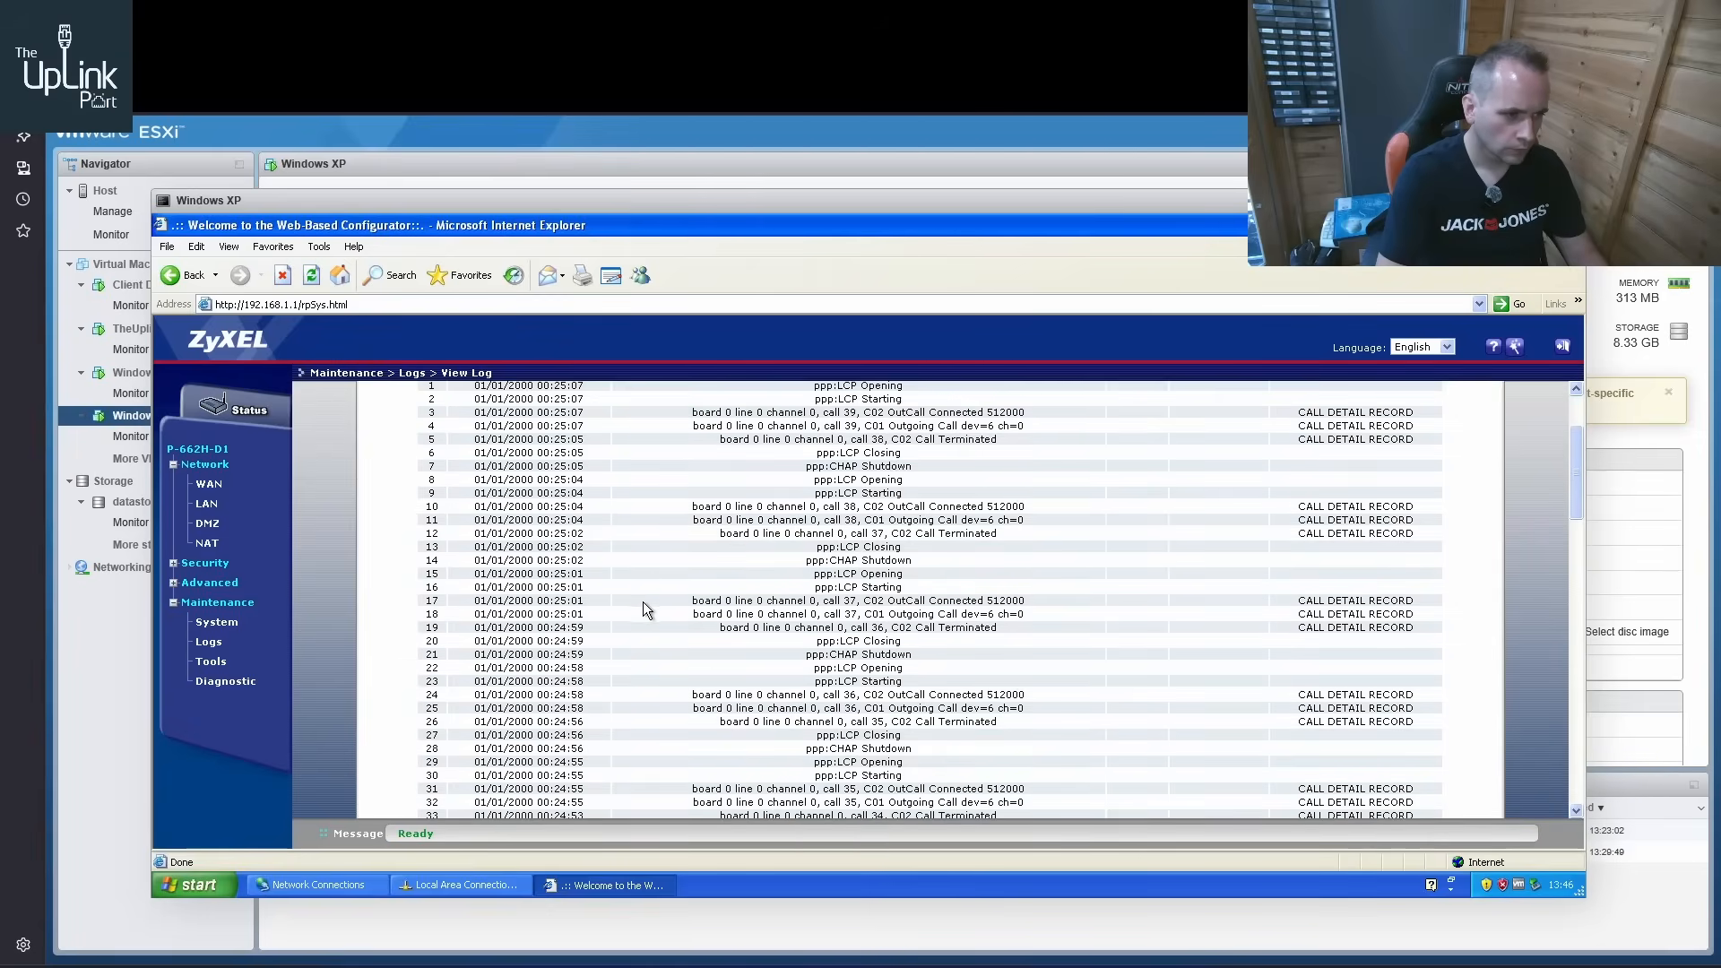
{"action": "scroll", "coordinate": [634, 627], "scroll_direction": "up", "scroll_amount": 3}
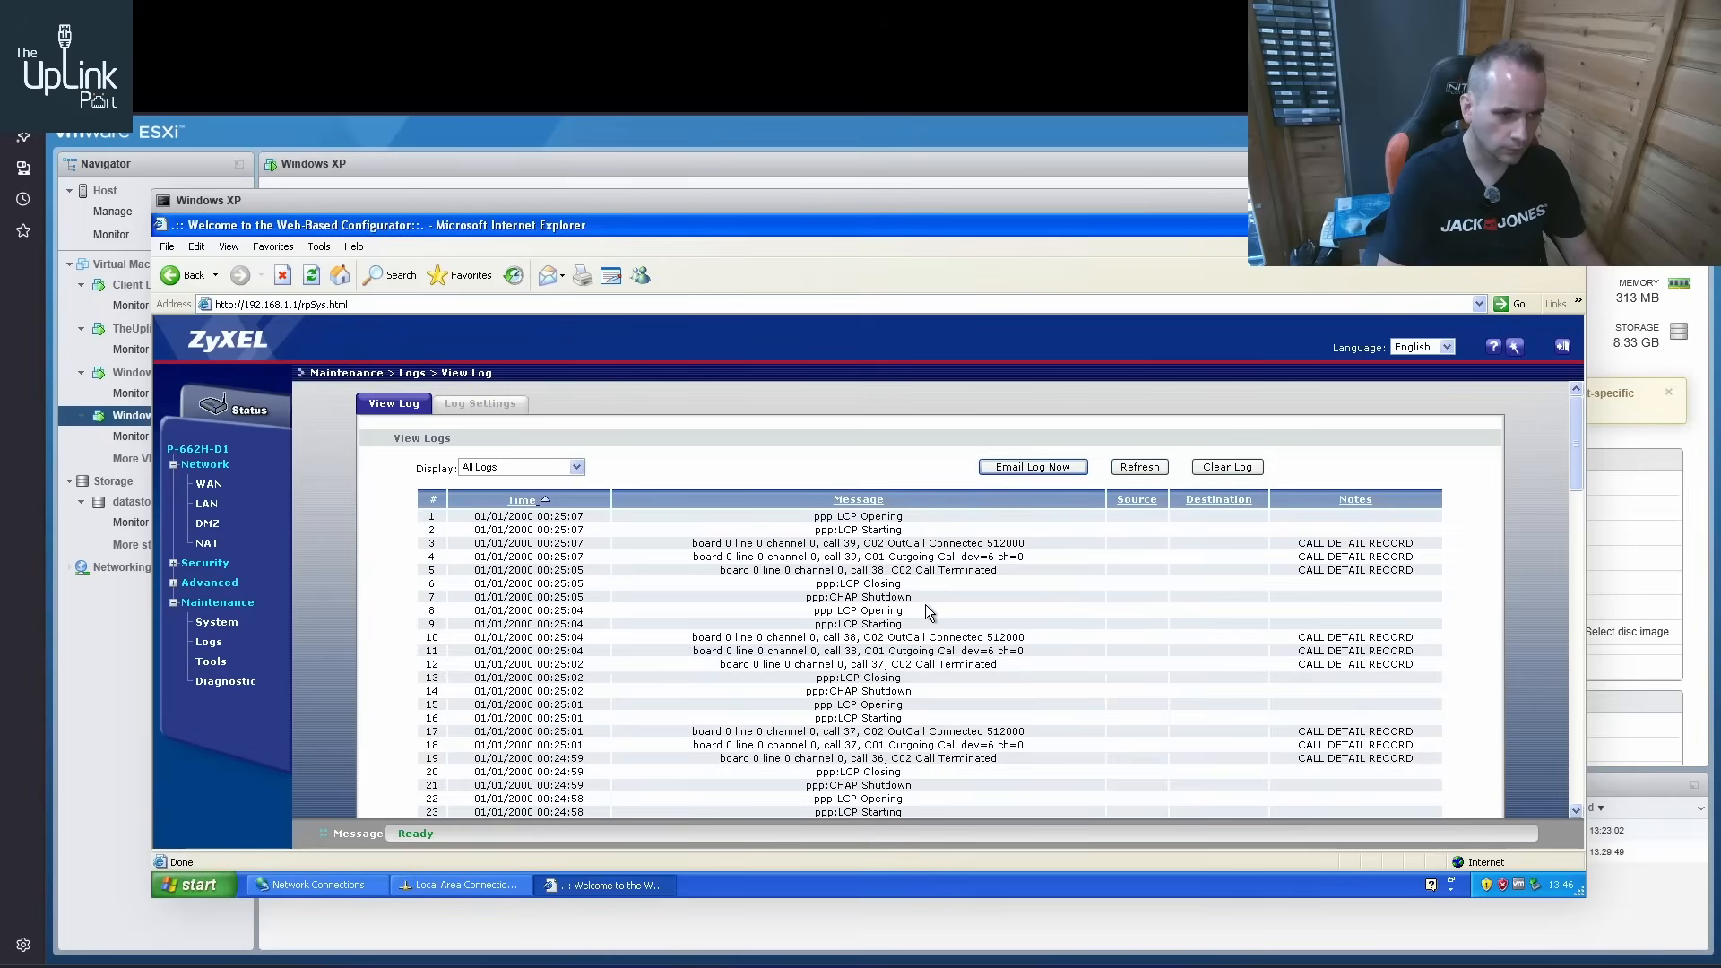
{"action": "left_click_drag", "start_coordinate": [1024, 543], "coordinate": [888, 544]}
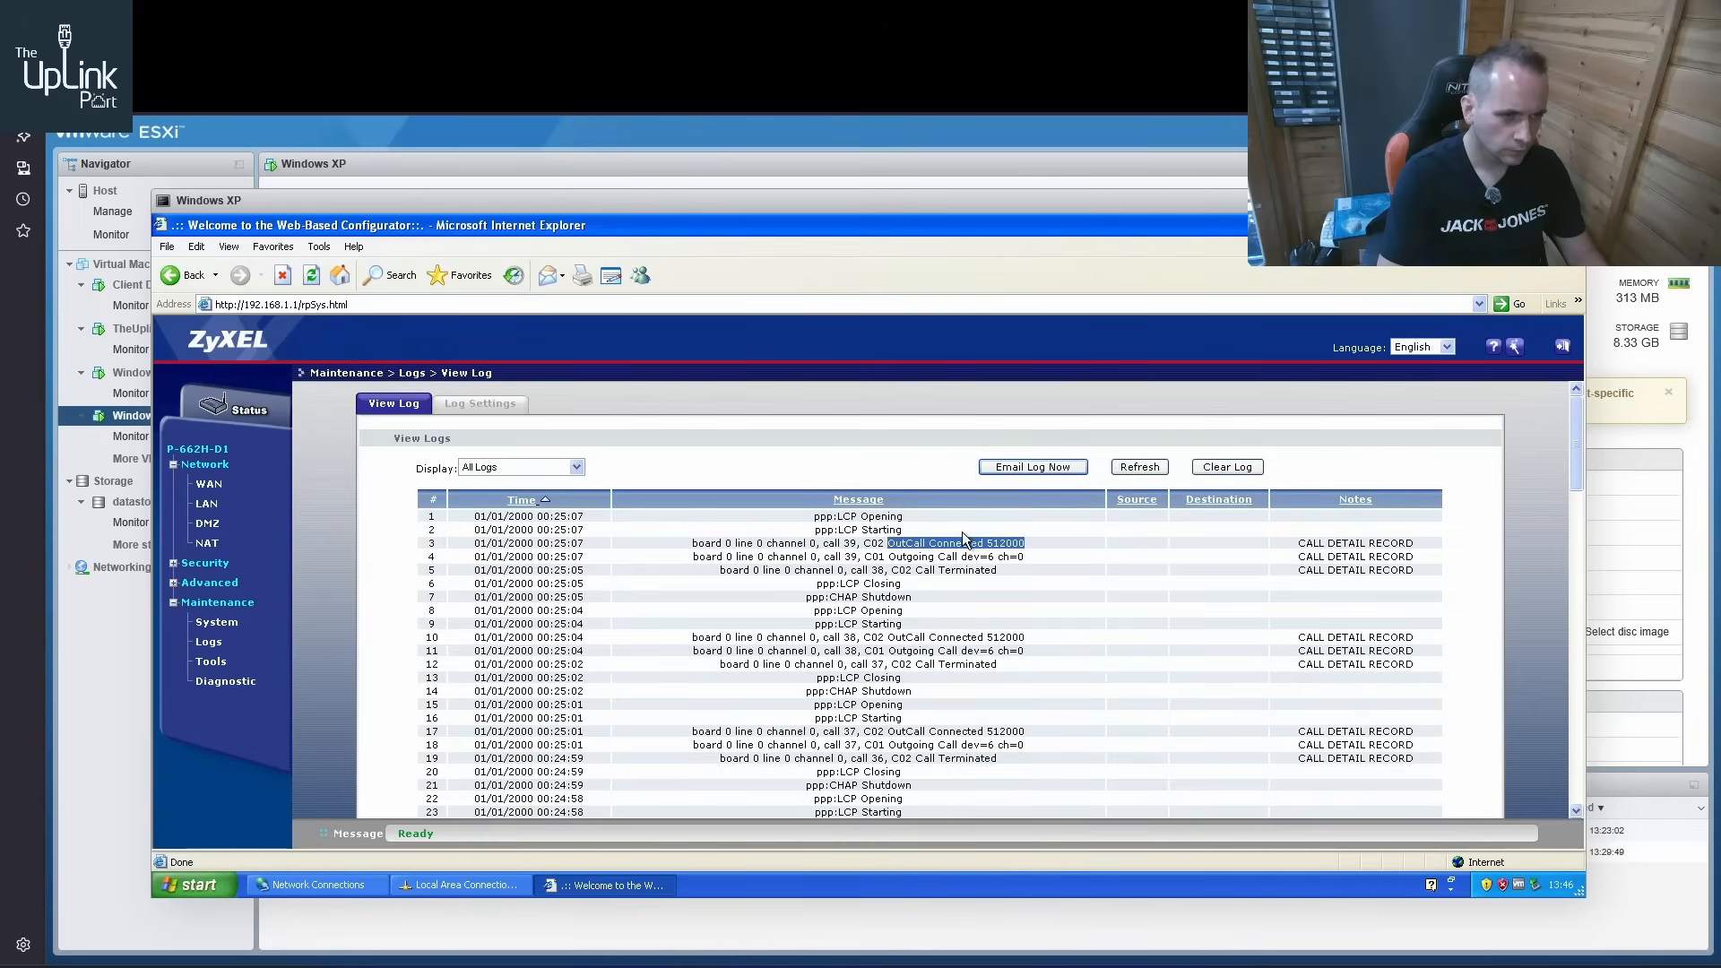
{"action": "left_click", "coordinate": [1227, 467]}
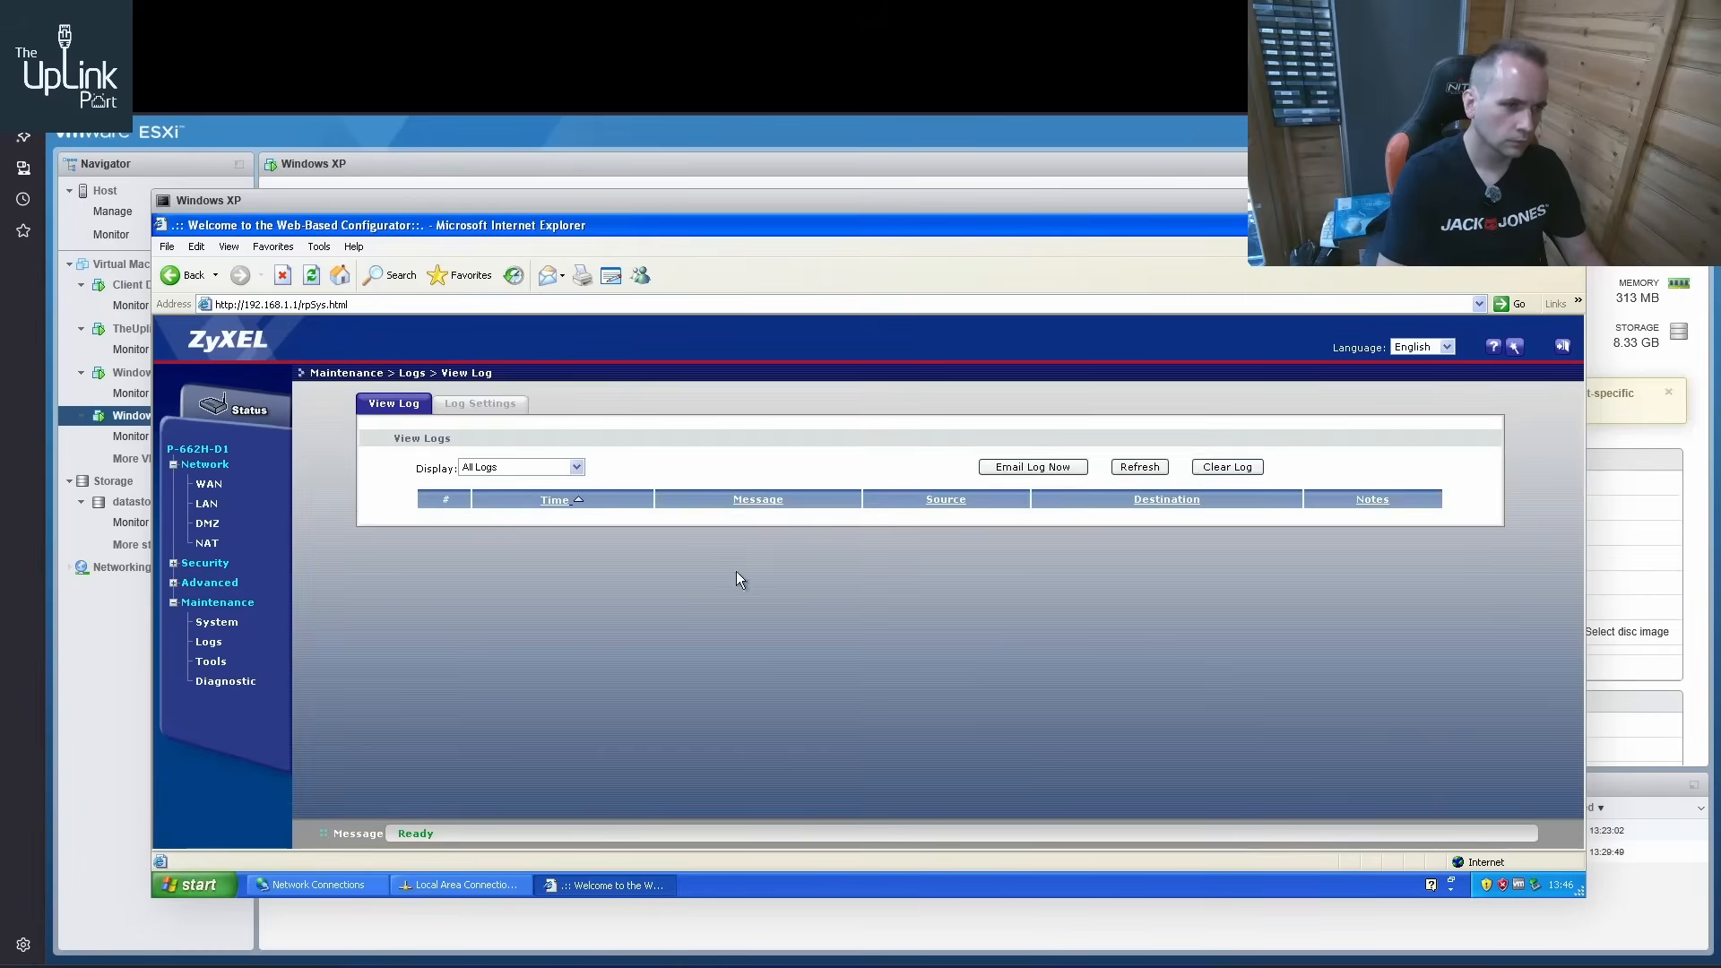
{"action": "left_click", "coordinate": [1137, 467]}
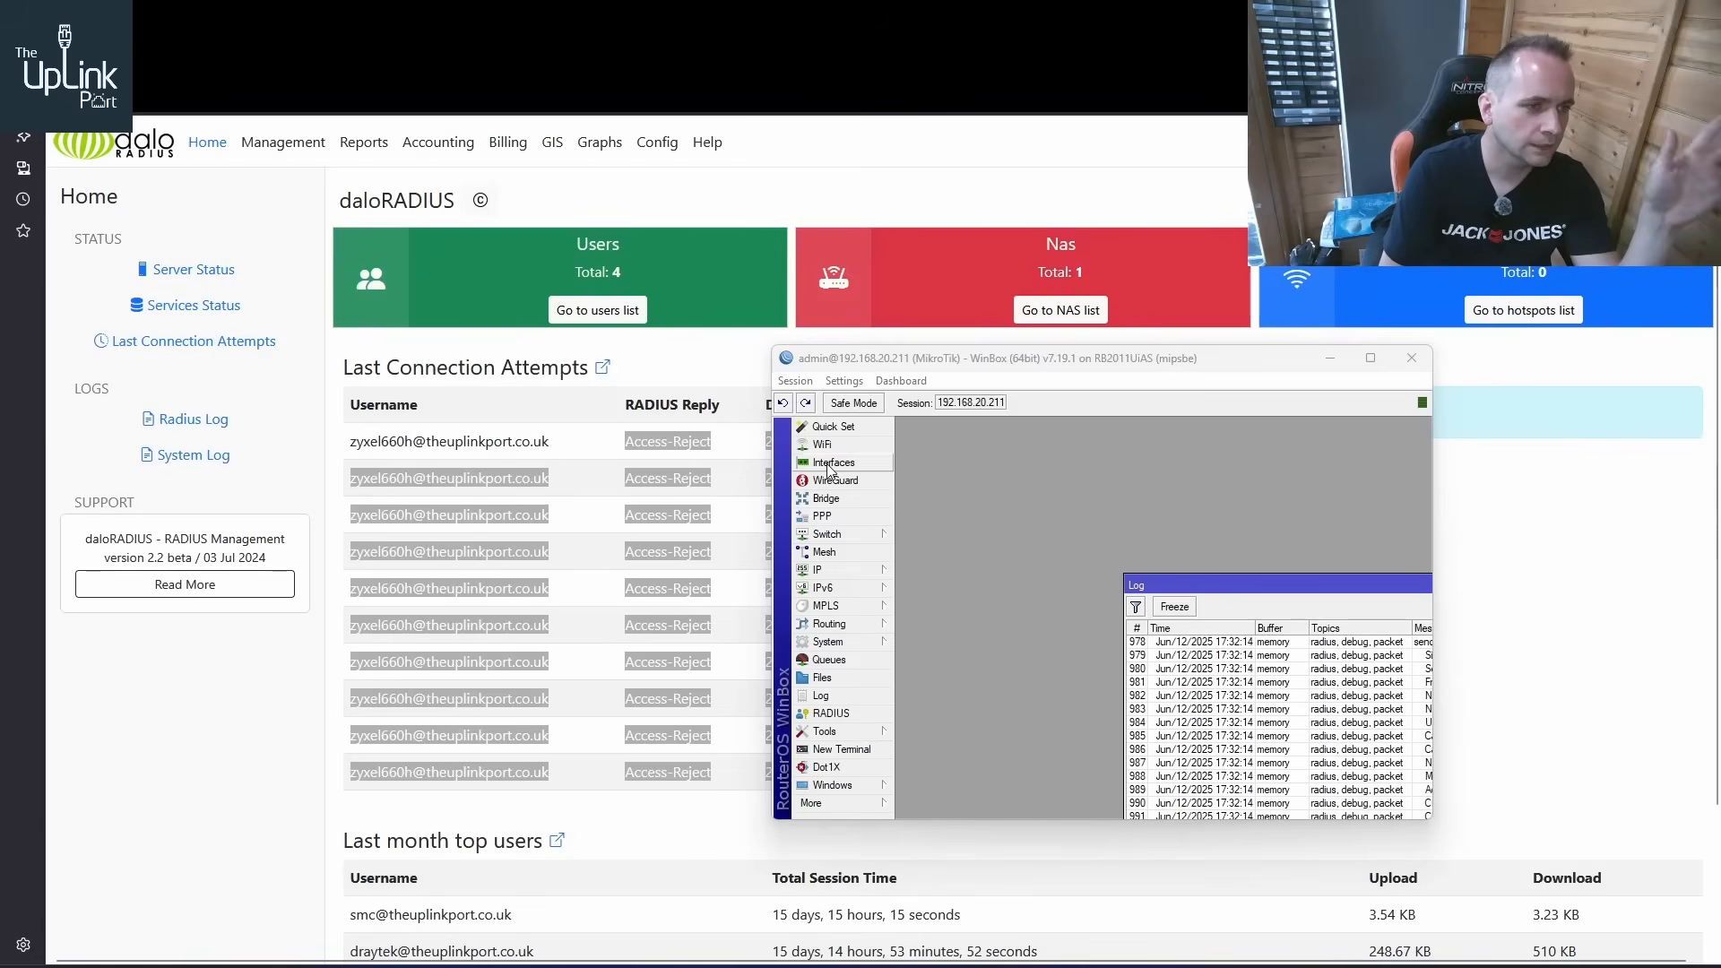
Switch to WinBox, maximize its window, examine the log's RADIUS requests for the ZyXEL PPPoE login and freeze the log
{"action": "left_click_drag", "start_coordinate": [1178, 369], "coordinate": [1498, 397]}
{"action": "left_click", "coordinate": [1079, 473]}
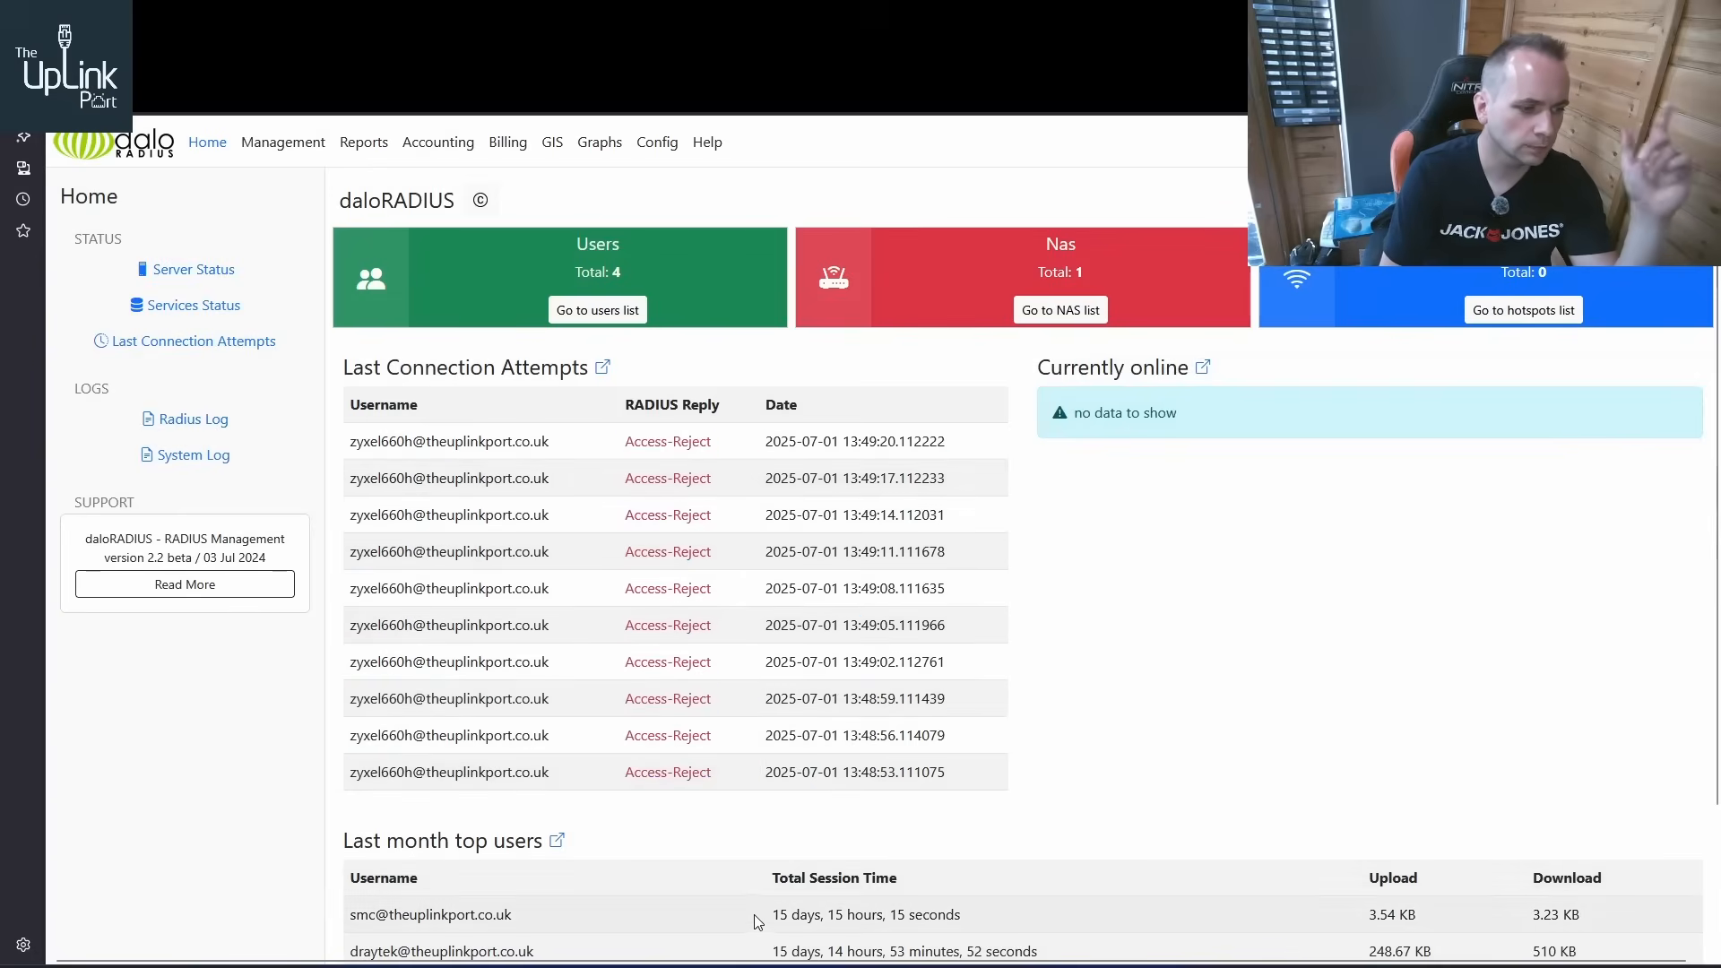
{"action": "left_click", "coordinate": [639, 965]}
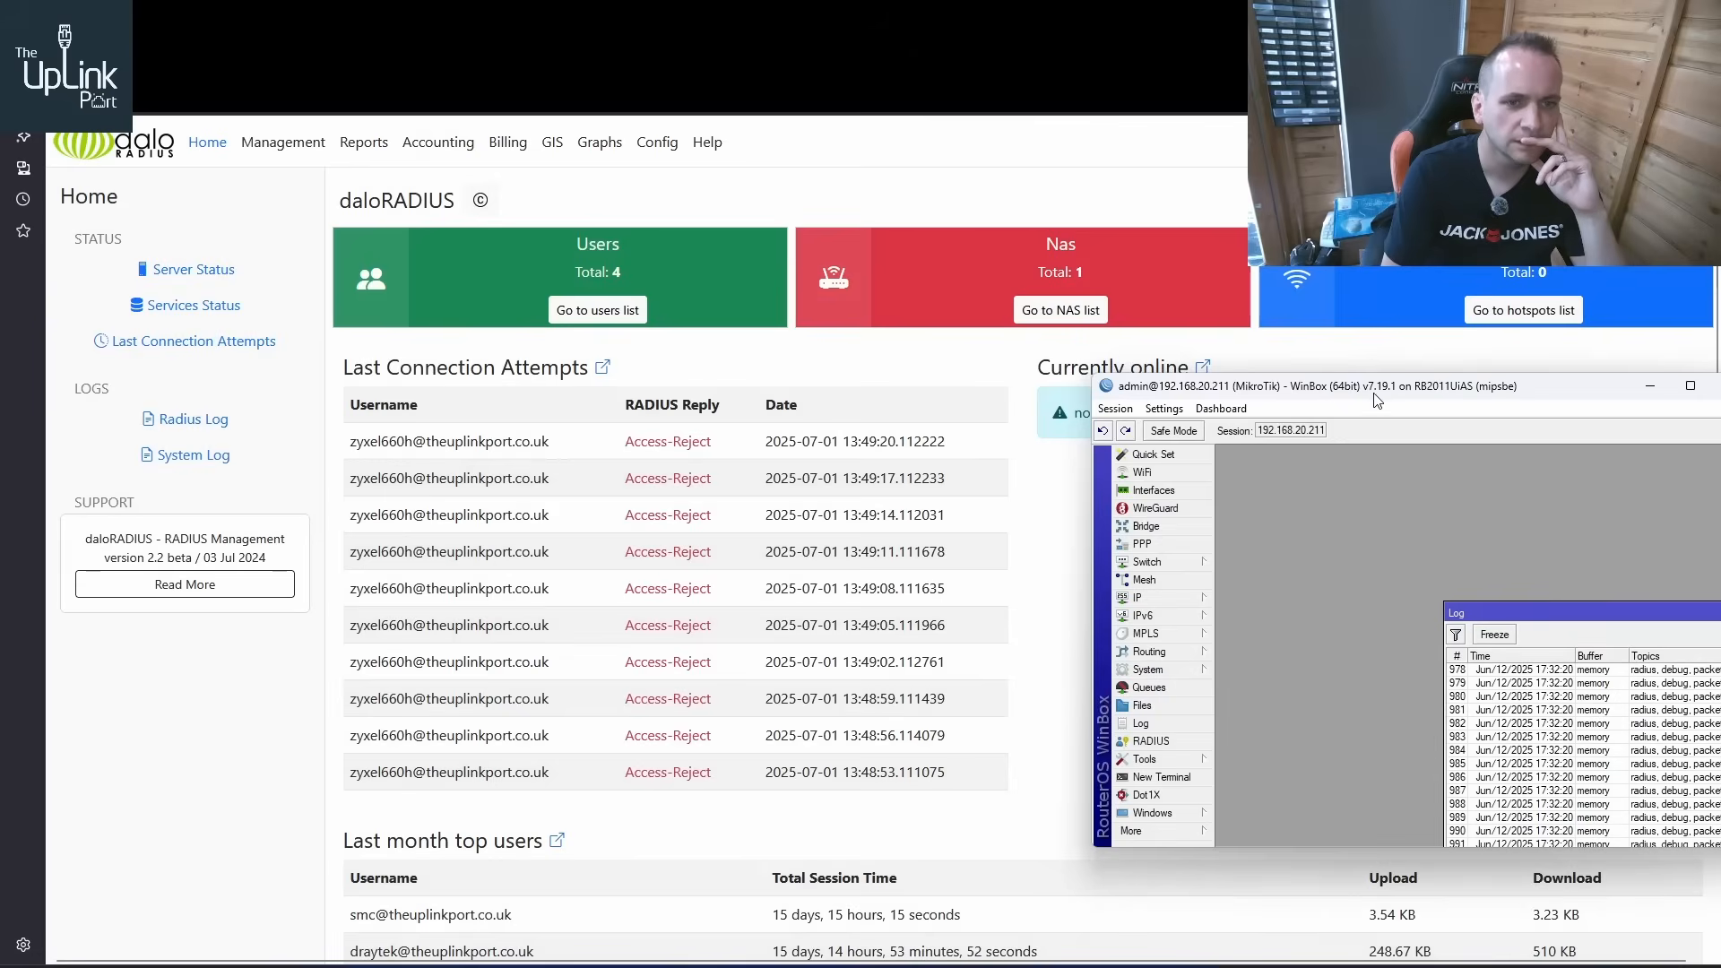
{"action": "left_click_drag", "start_coordinate": [1372, 391], "coordinate": [827, 392]}
{"action": "double_click", "coordinate": [826, 392]}
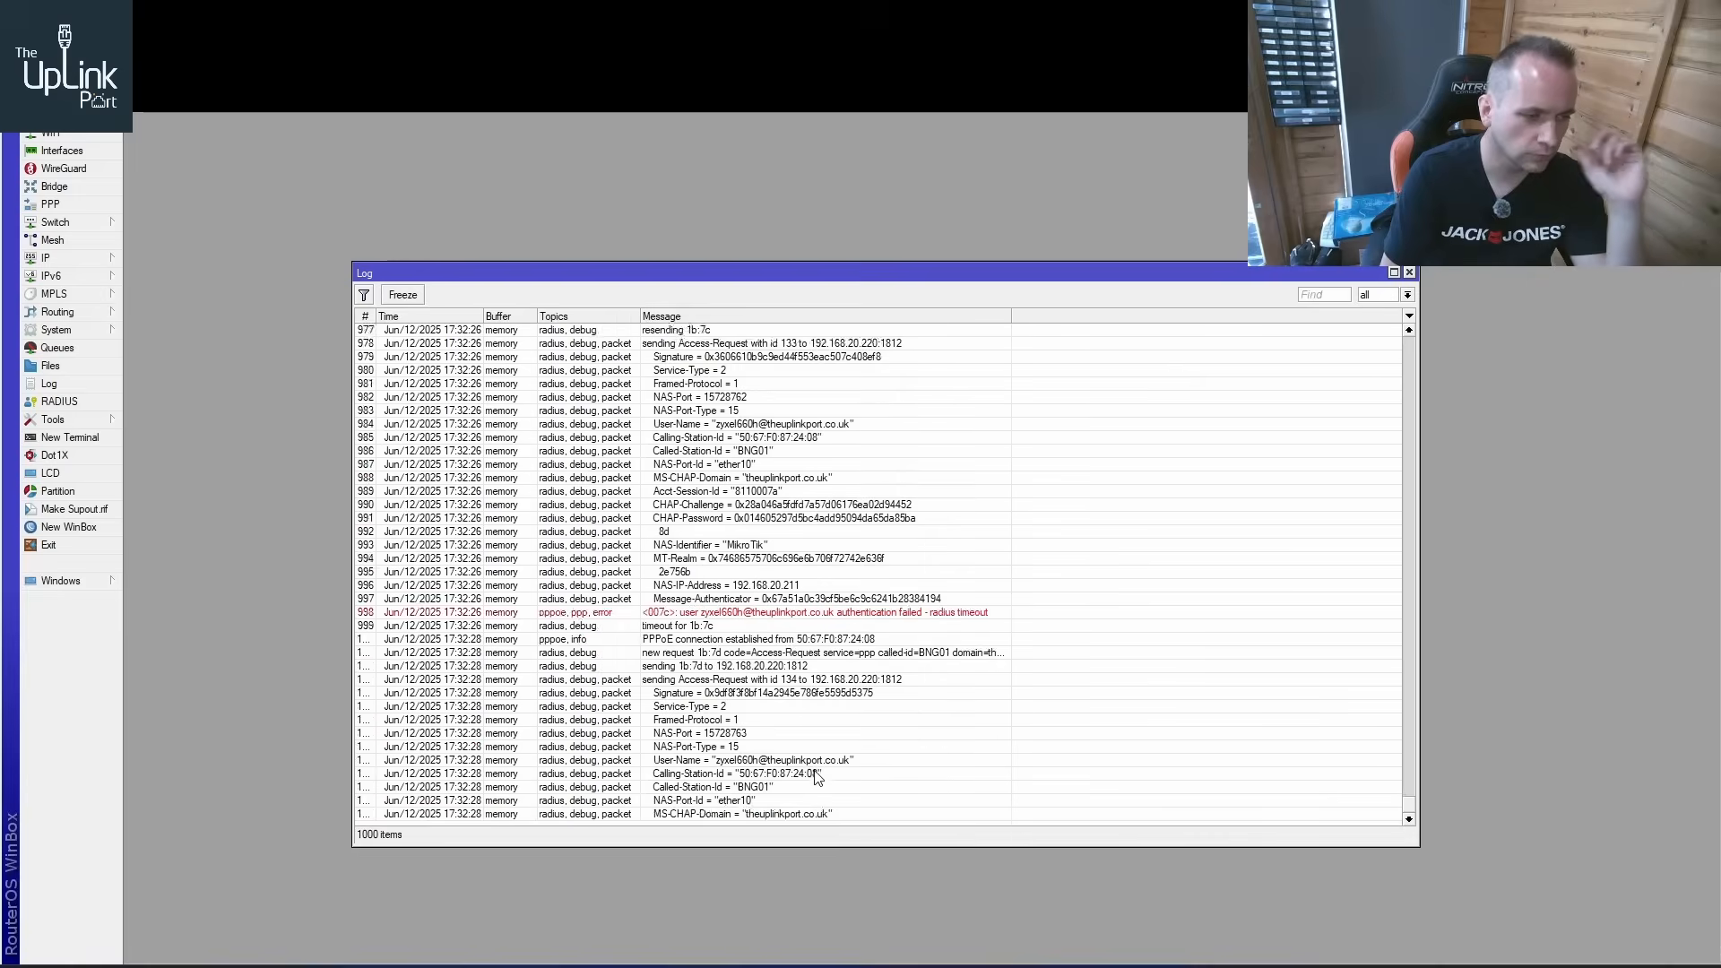
{"action": "left_click", "coordinate": [715, 804]}
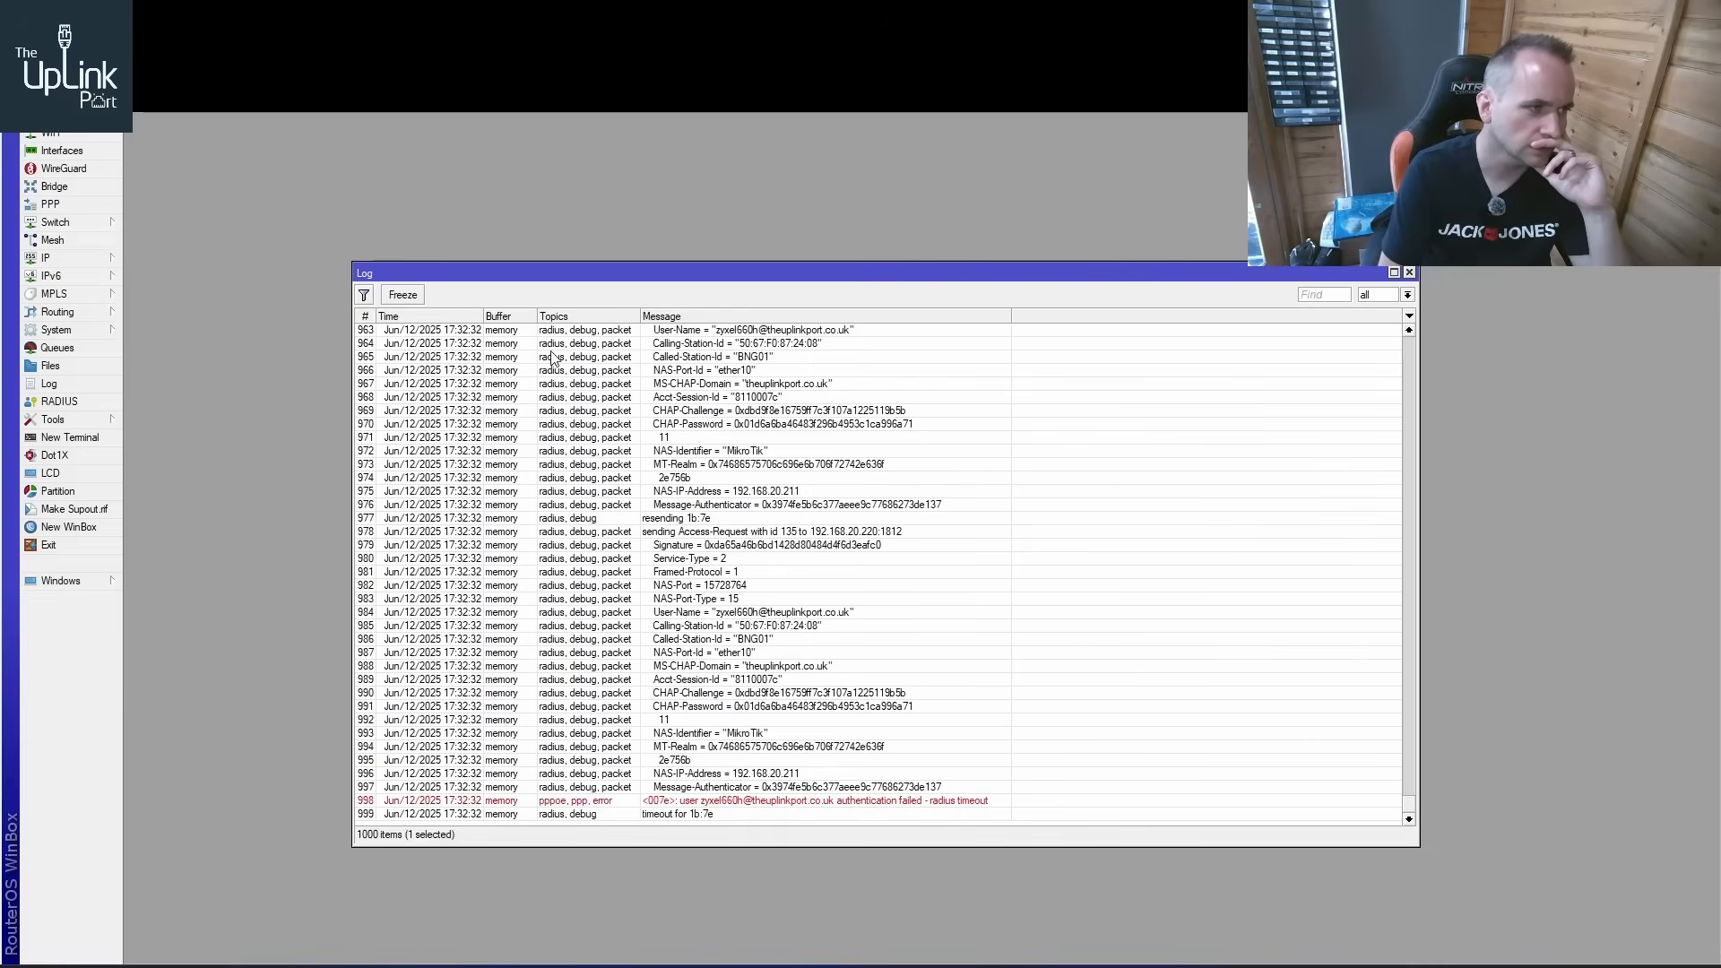
{"action": "left_click", "coordinate": [405, 296]}
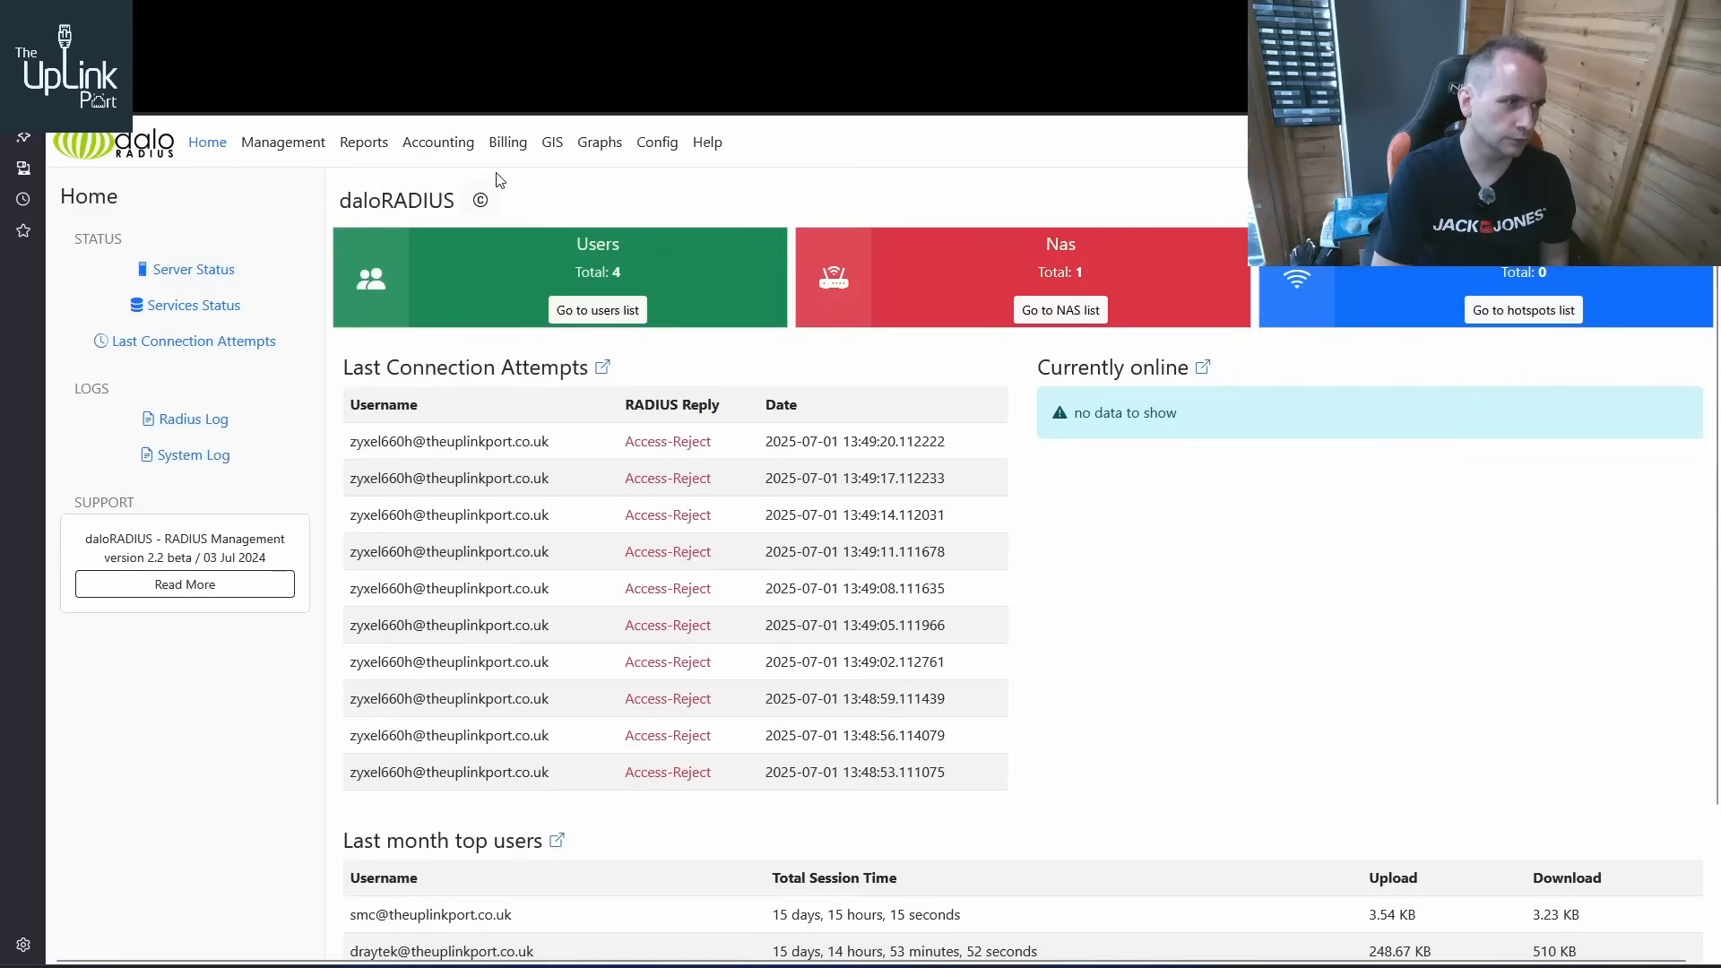
Refresh the last connection attempts in daloRADIUS, compare them with the router's WAN settings and open the users list
{"action": "key", "text": "F5"}
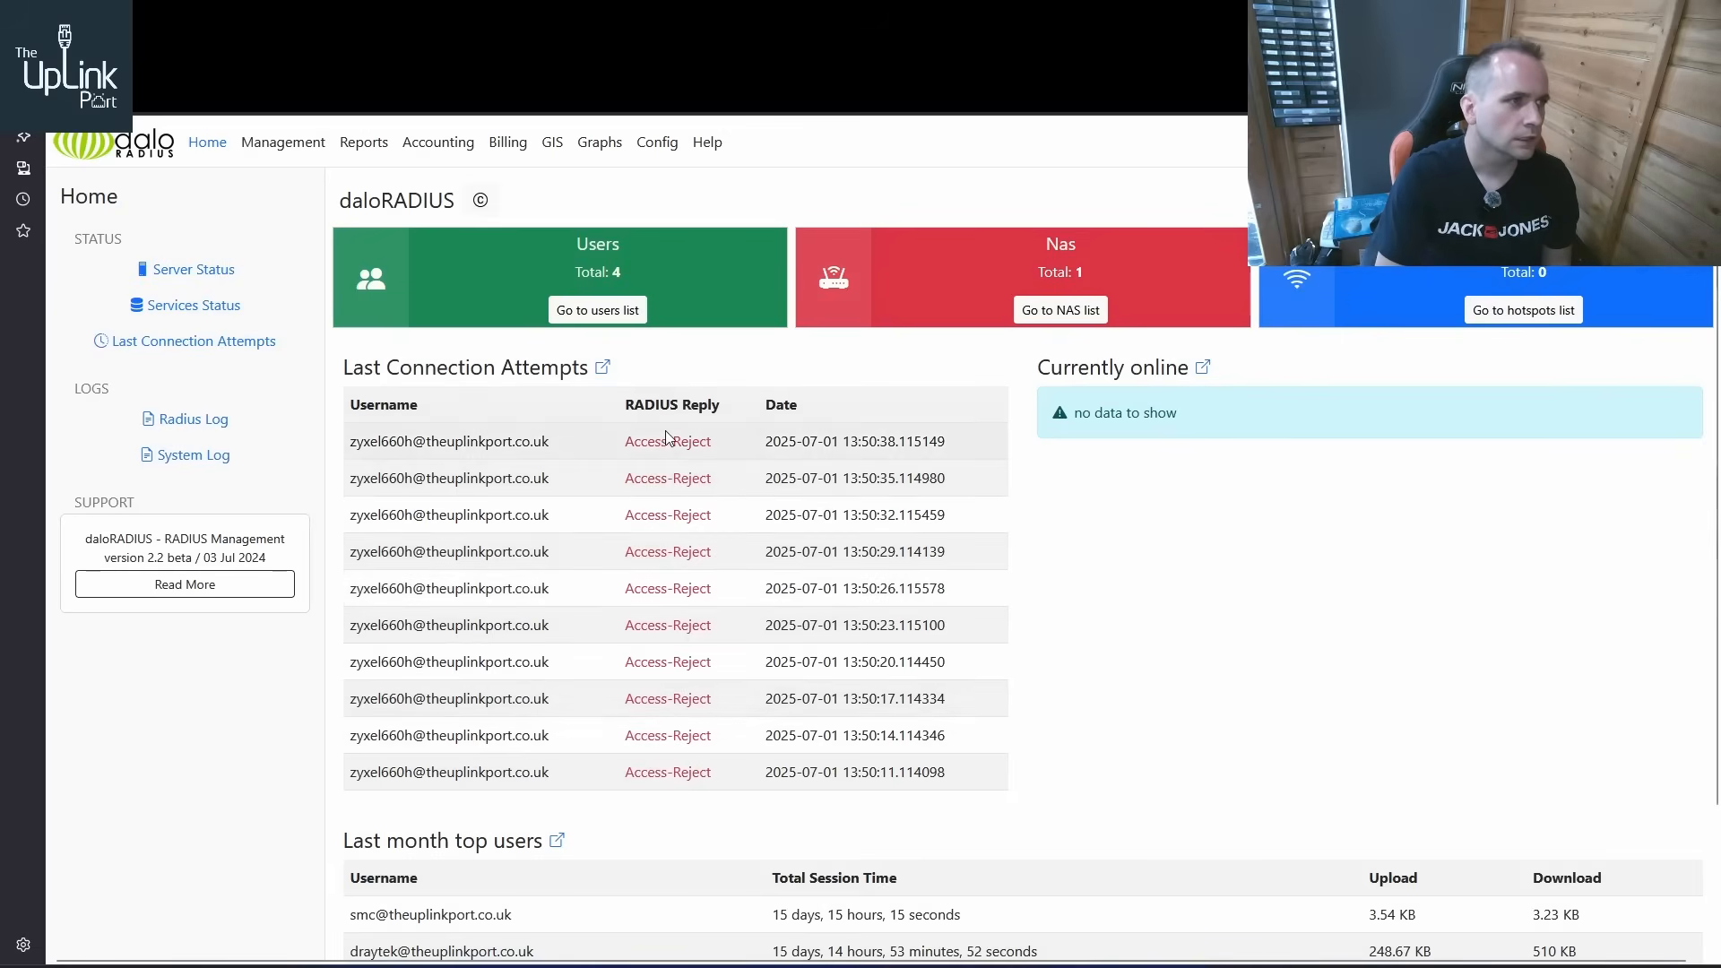
{"action": "key", "text": "ctrl+Tab"}
{"action": "key", "text": "ctrl+shift+Tab"}
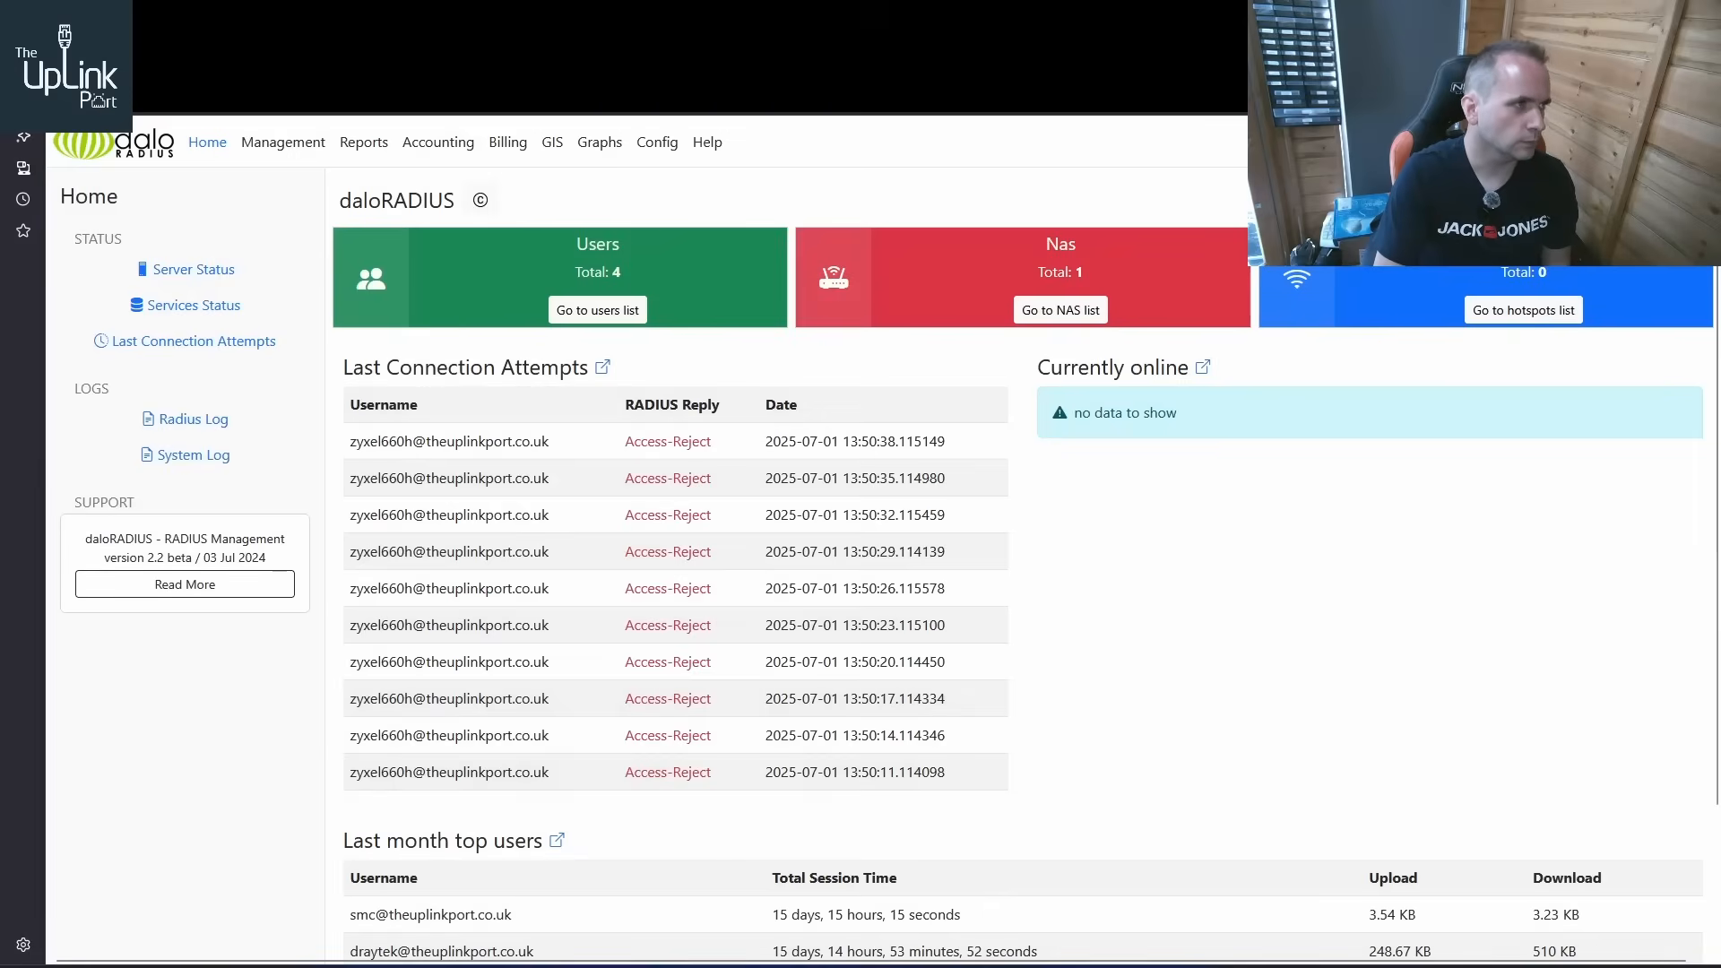
{"action": "key", "text": "ctrl+Tab"}
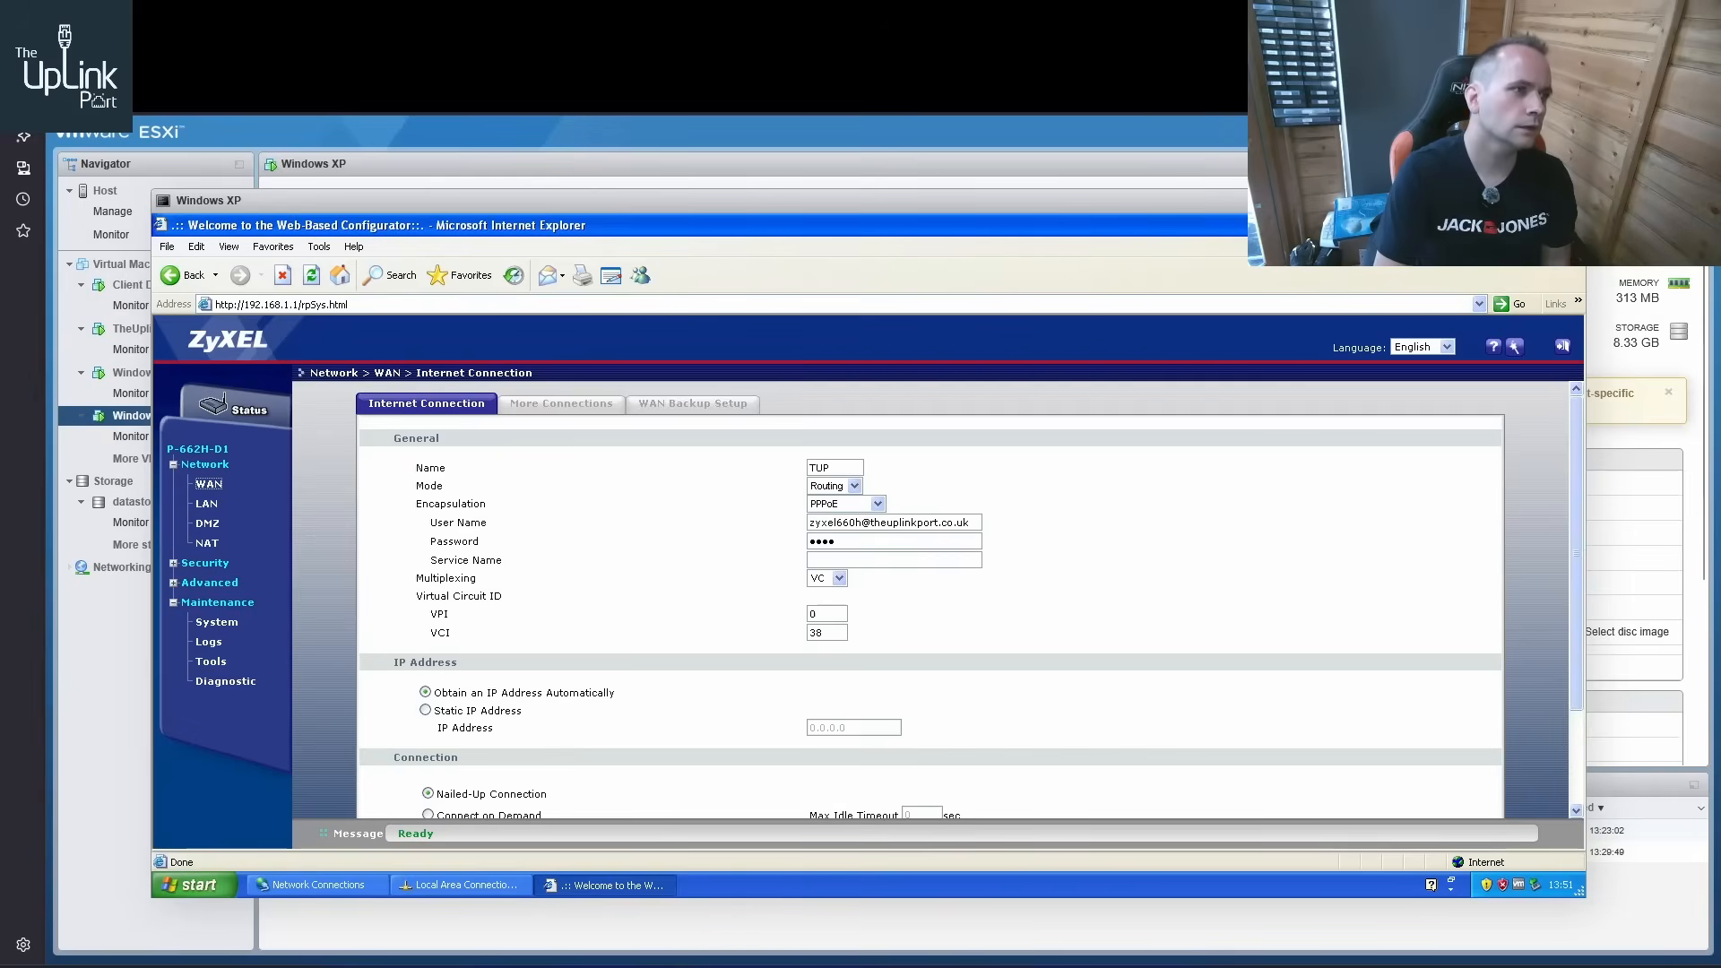
{"action": "left_click", "coordinate": [375, 22]}
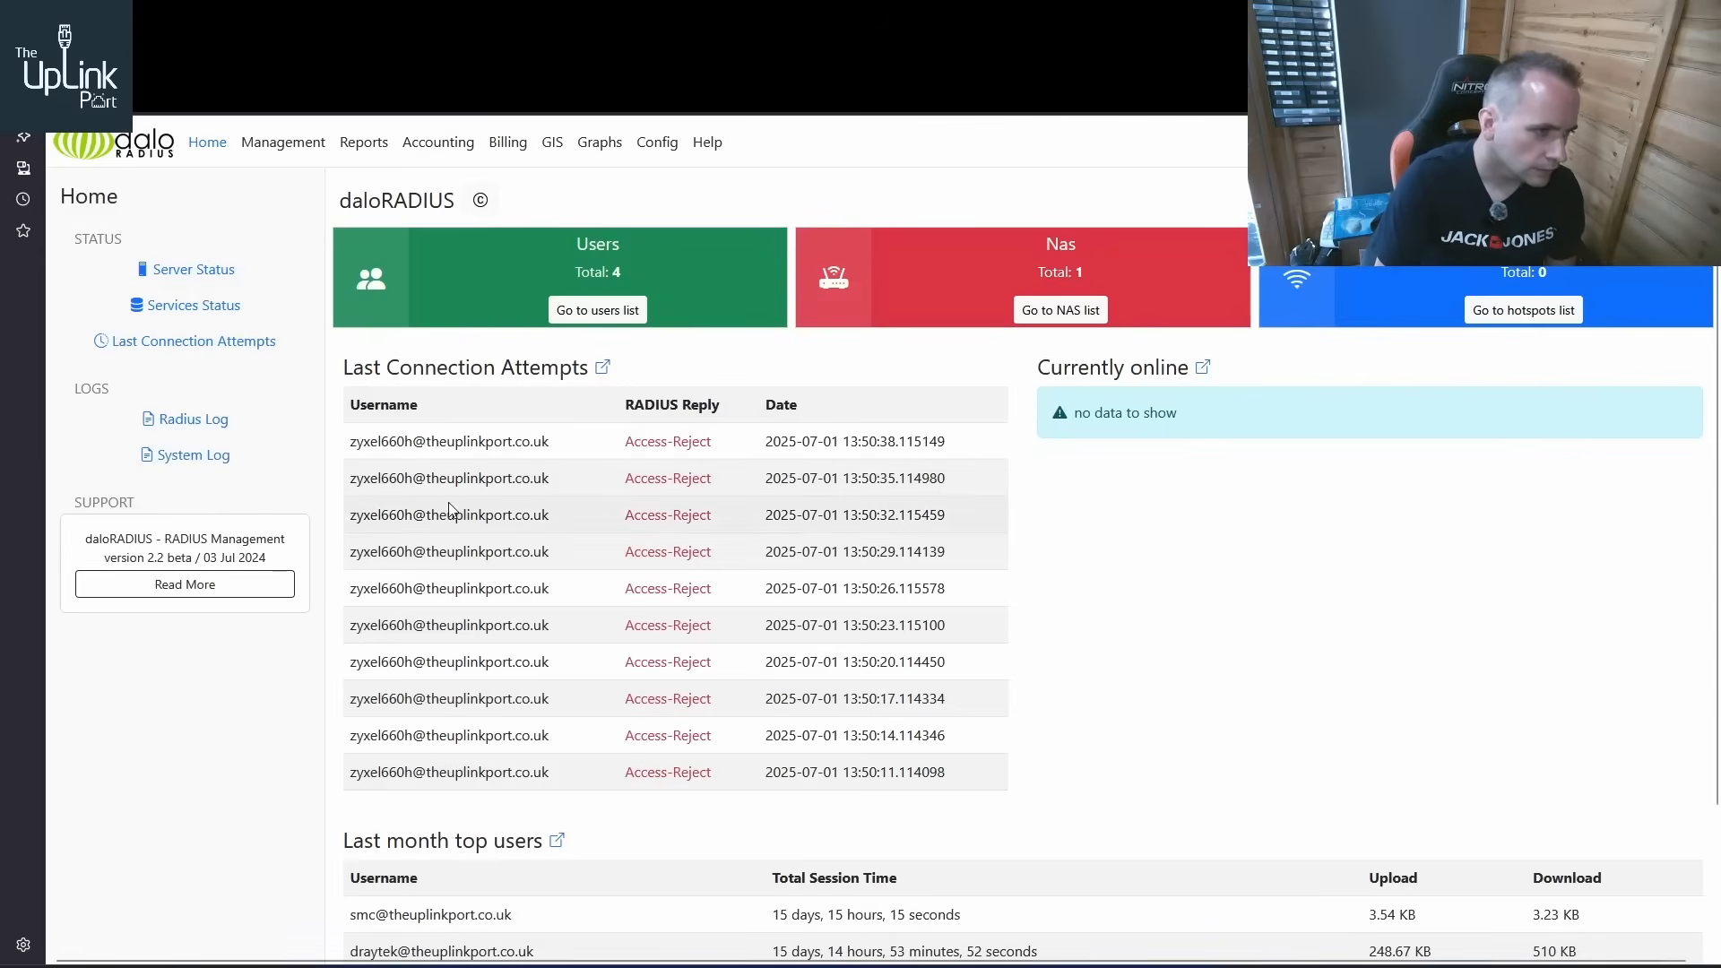
{"action": "left_click", "coordinate": [598, 309]}
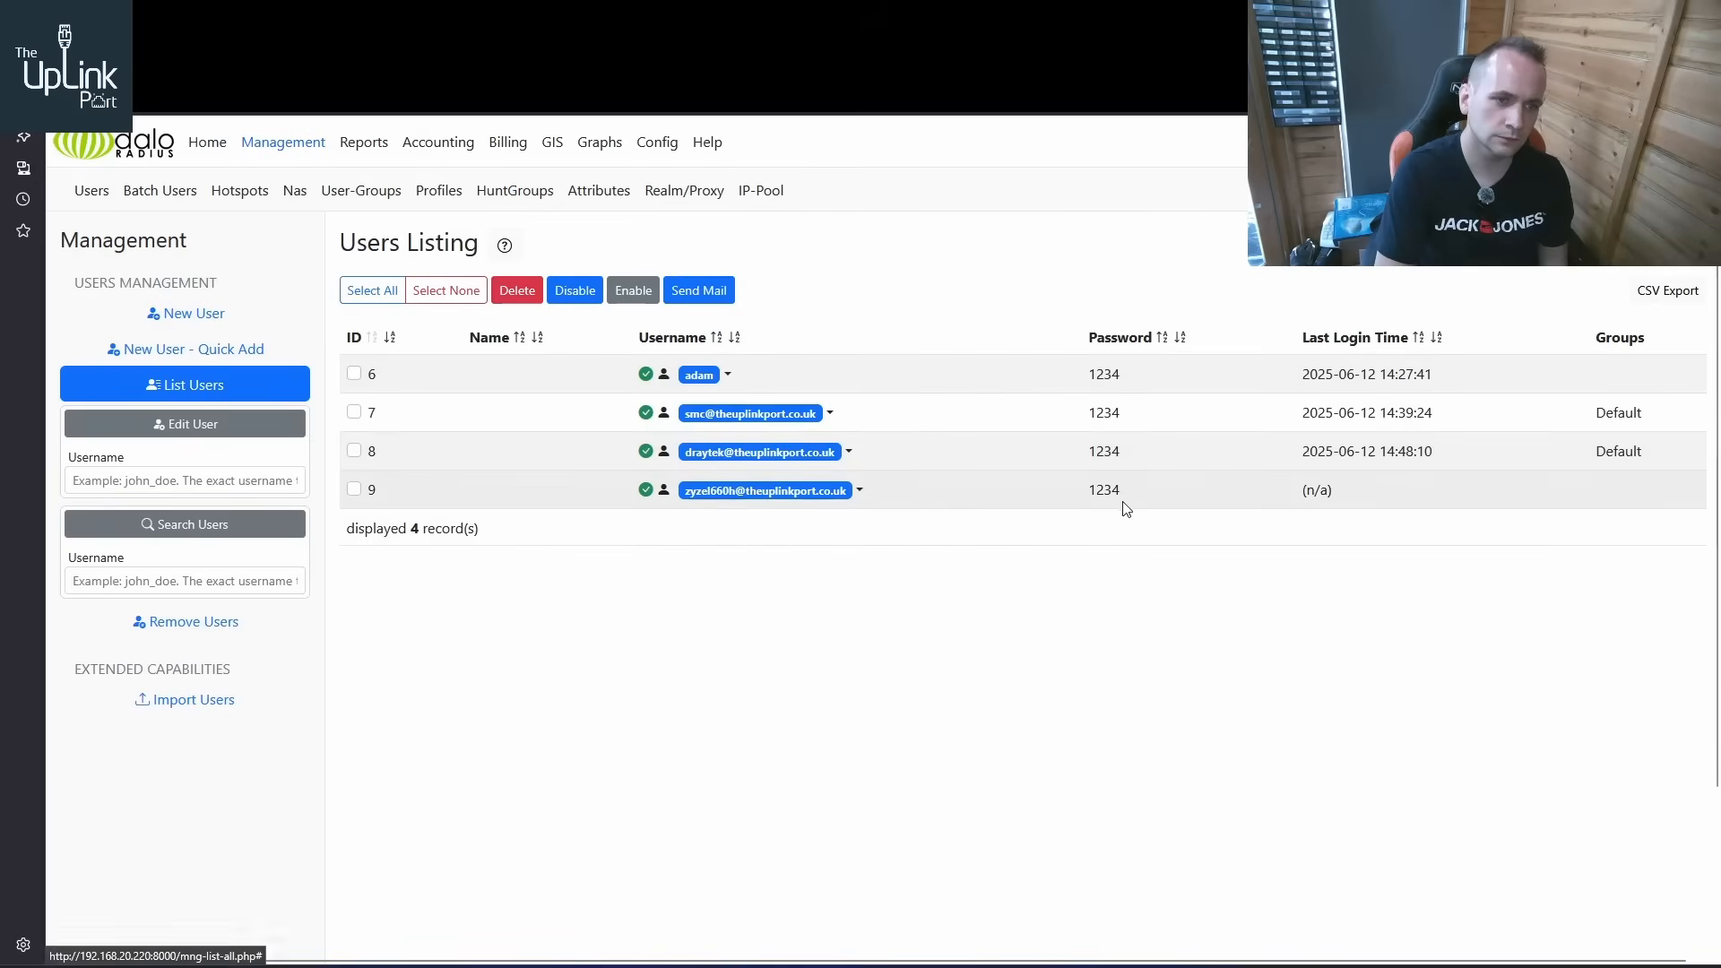
Return to the router's WAN settings and try to re-enter and apply the PPPoE password
{"action": "left_click", "coordinate": [134, 19]}
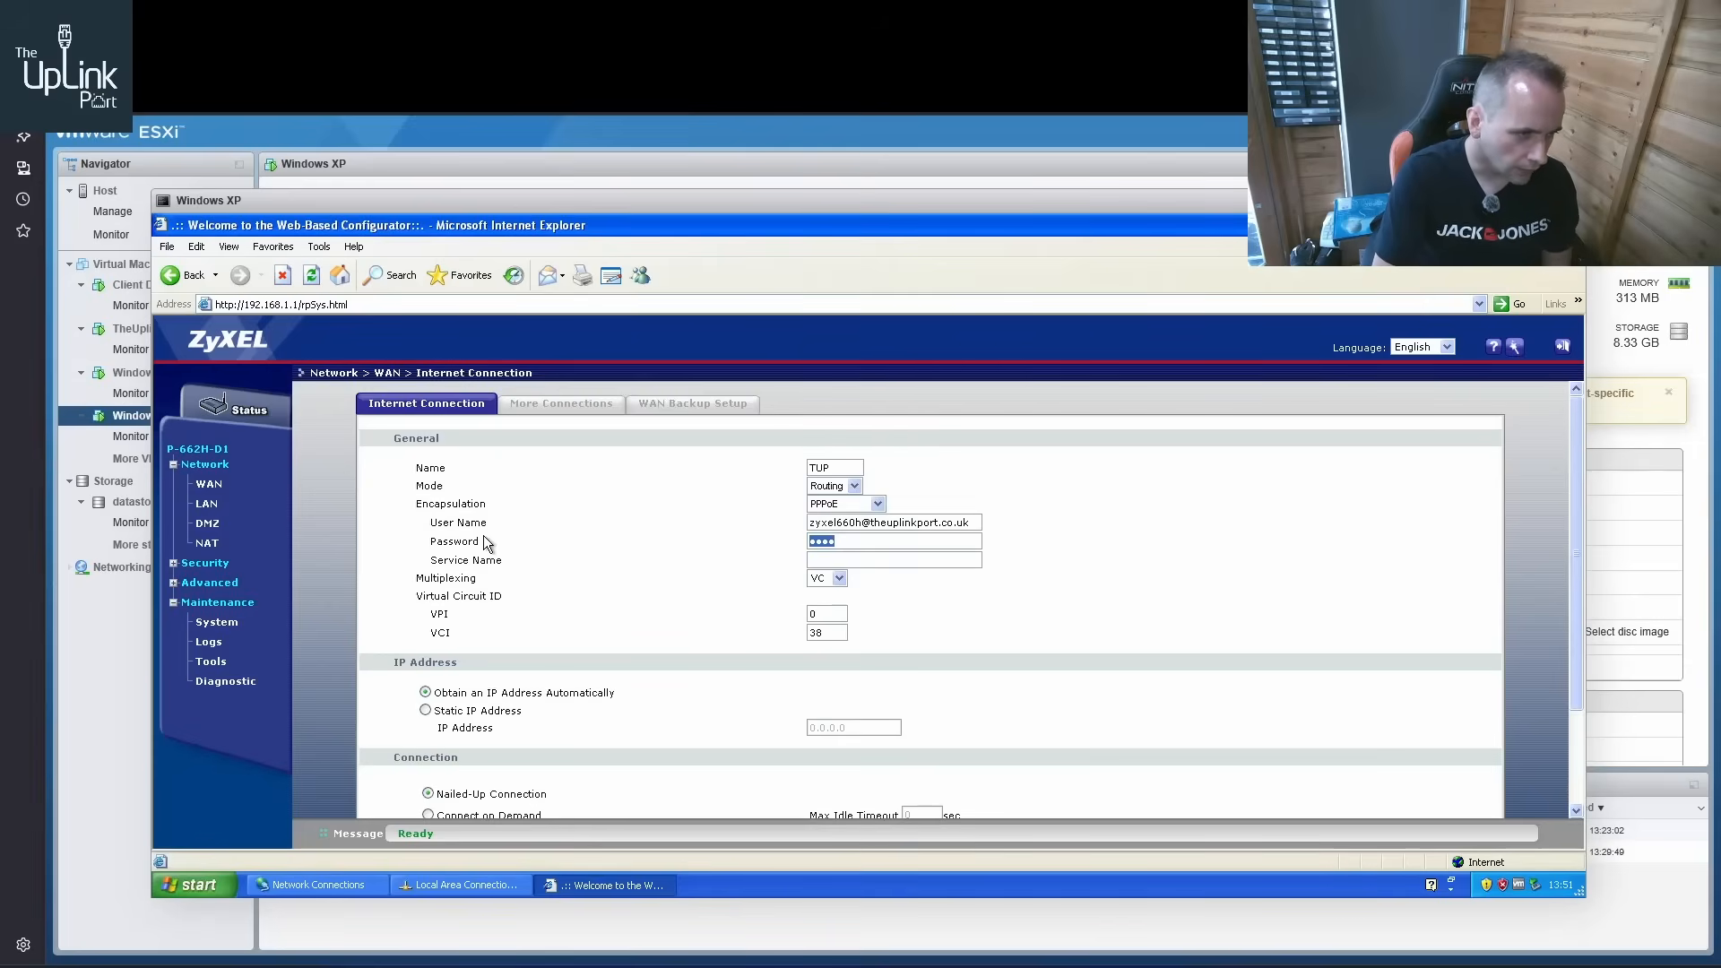
{"action": "type", "text": "••••"}
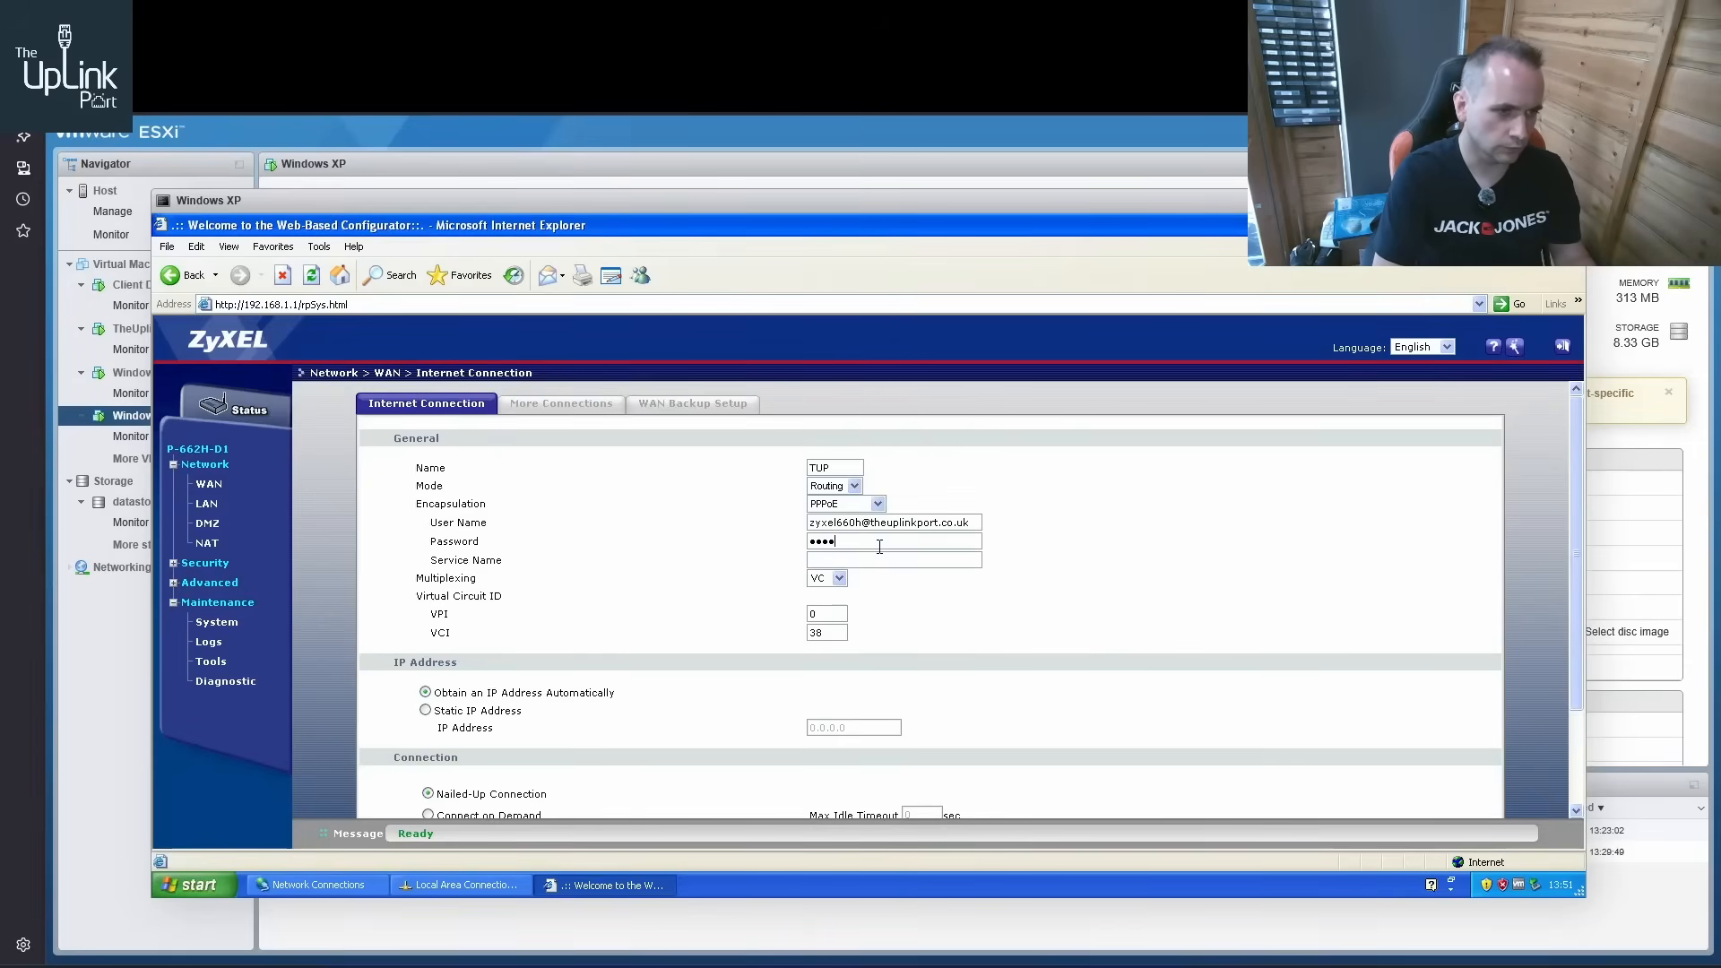
{"action": "key", "text": "BackSpace"}
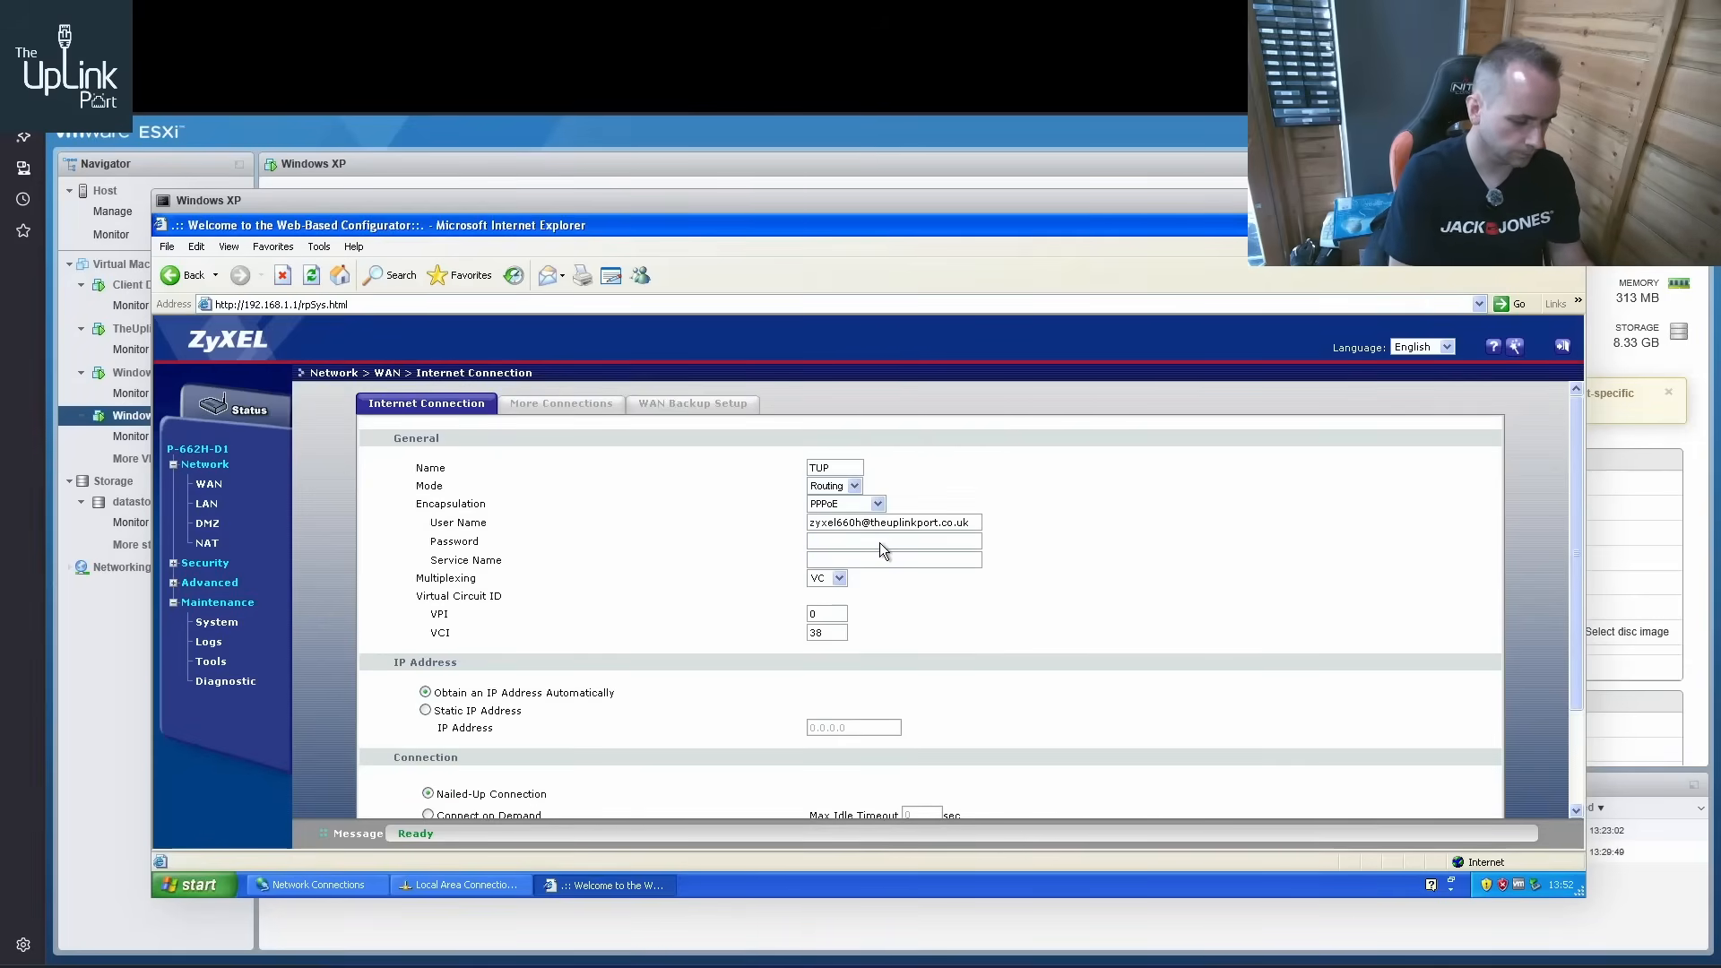
{"action": "type", "text": "••••"}
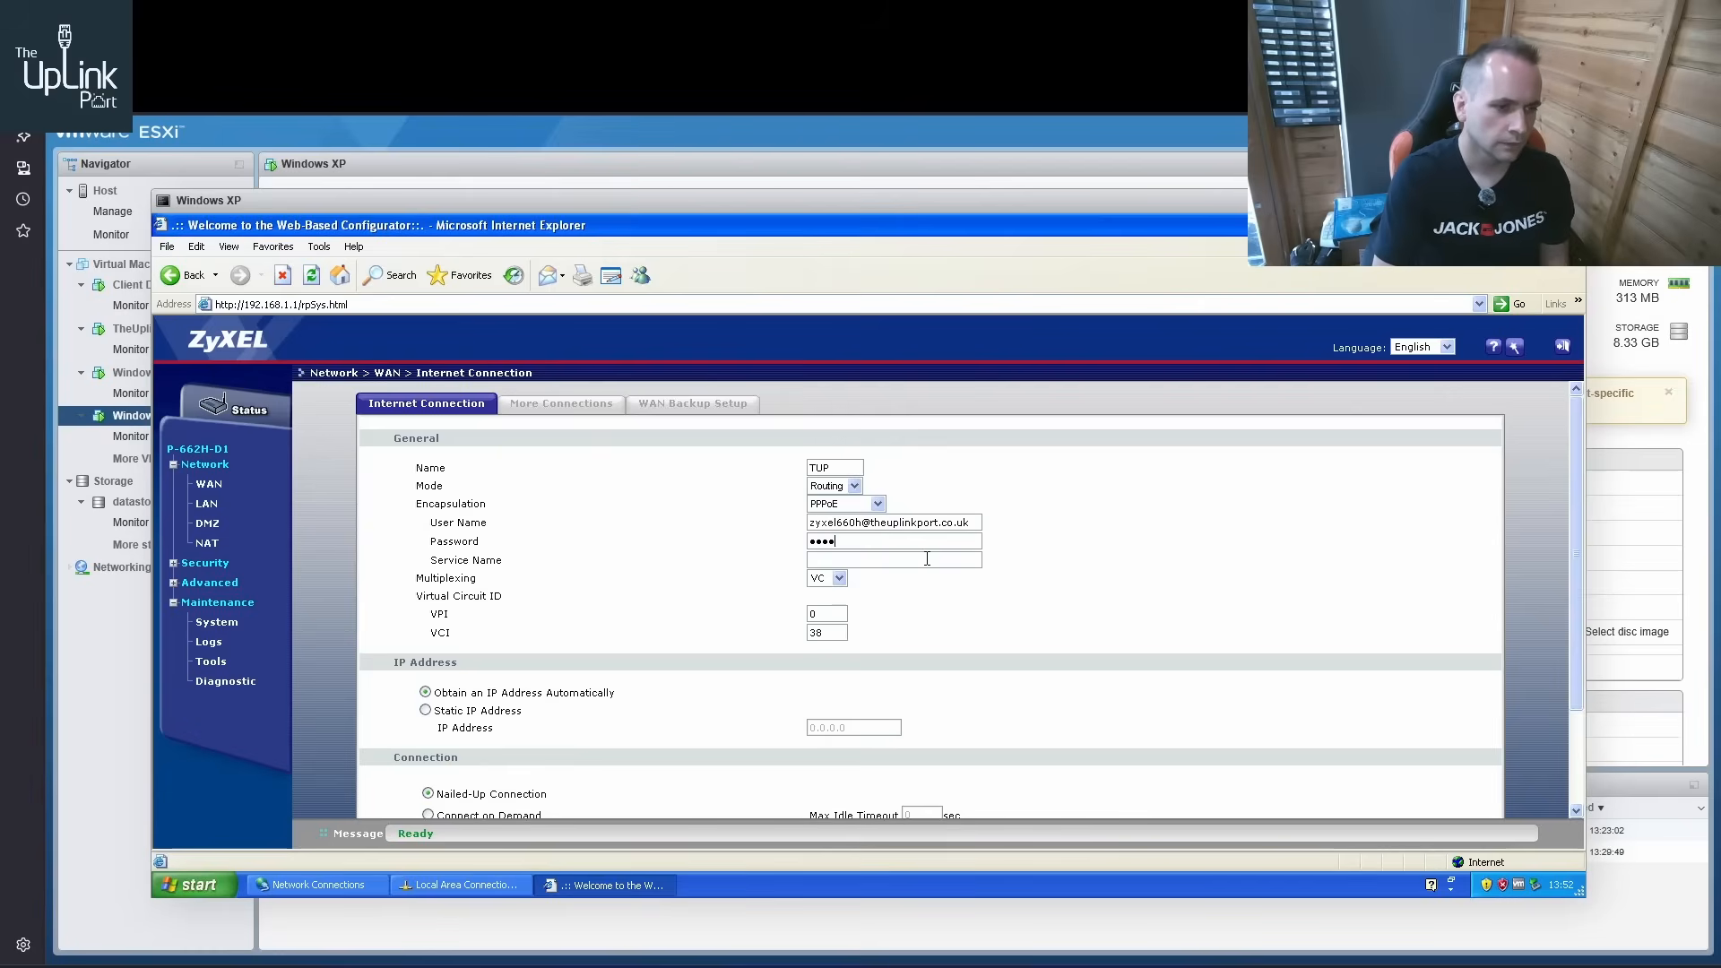
{"action": "scroll", "coordinate": [927, 557], "scroll_direction": "down", "scroll_amount": 3}
{"action": "left_click", "coordinate": [816, 746]}
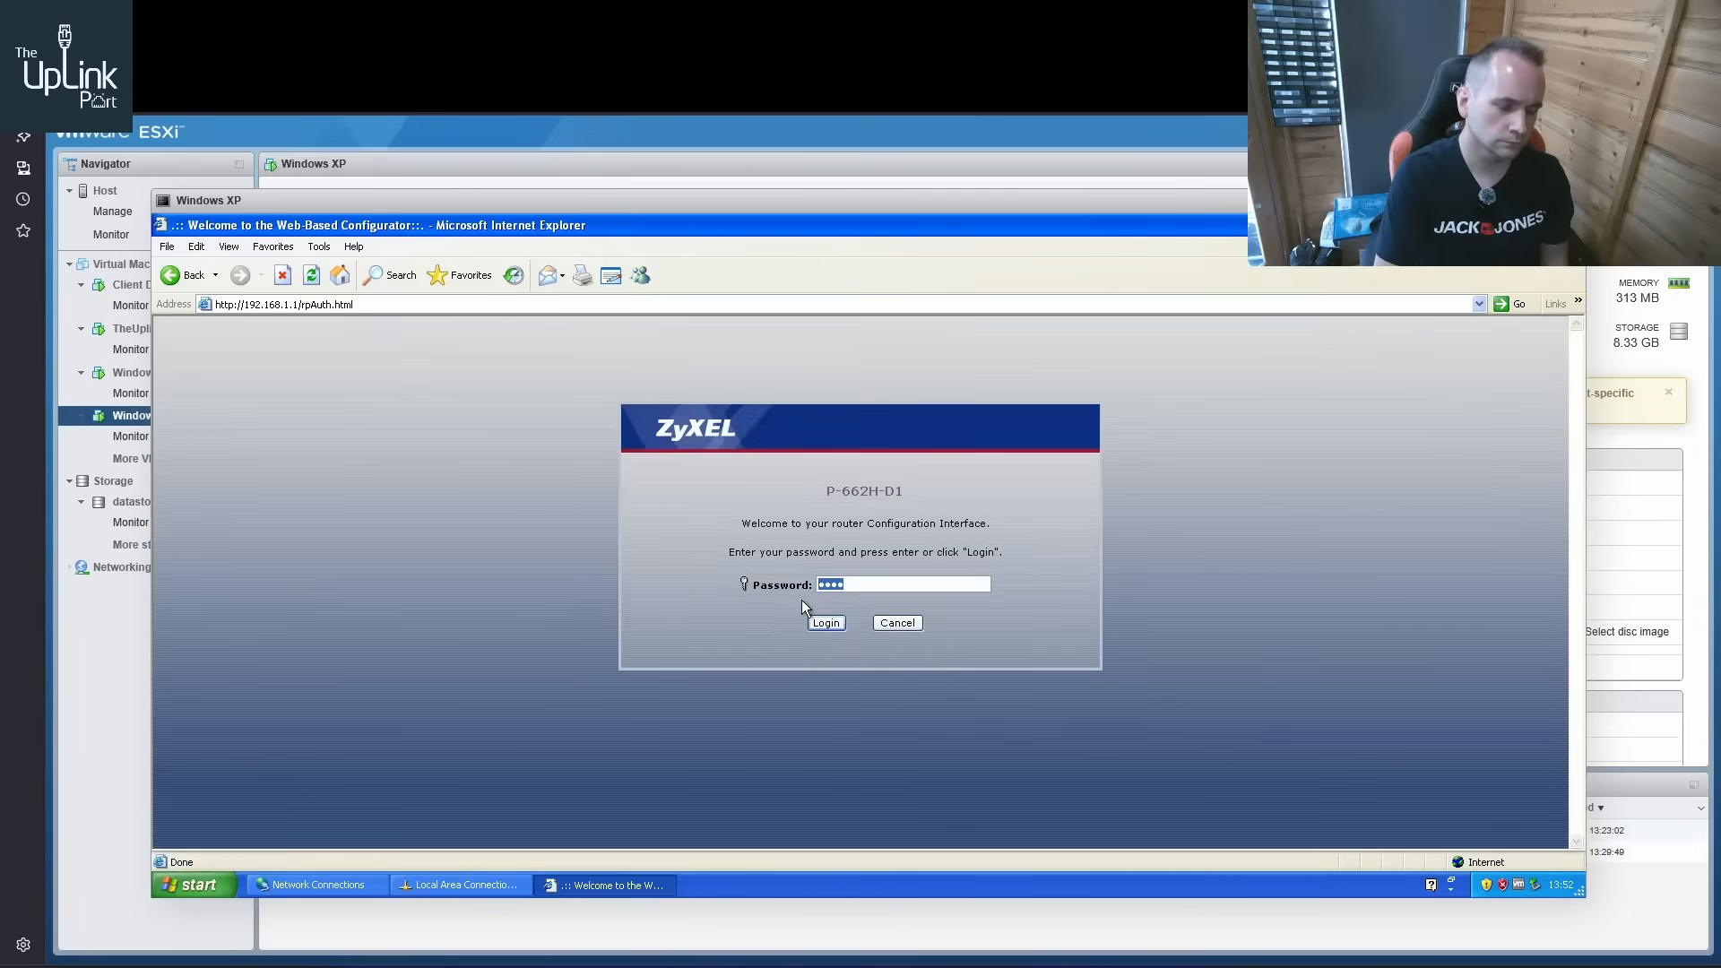
Sign in to the router again with its administrator password and open the WAN internet connection settings
{"action": "type", "text": "••"}
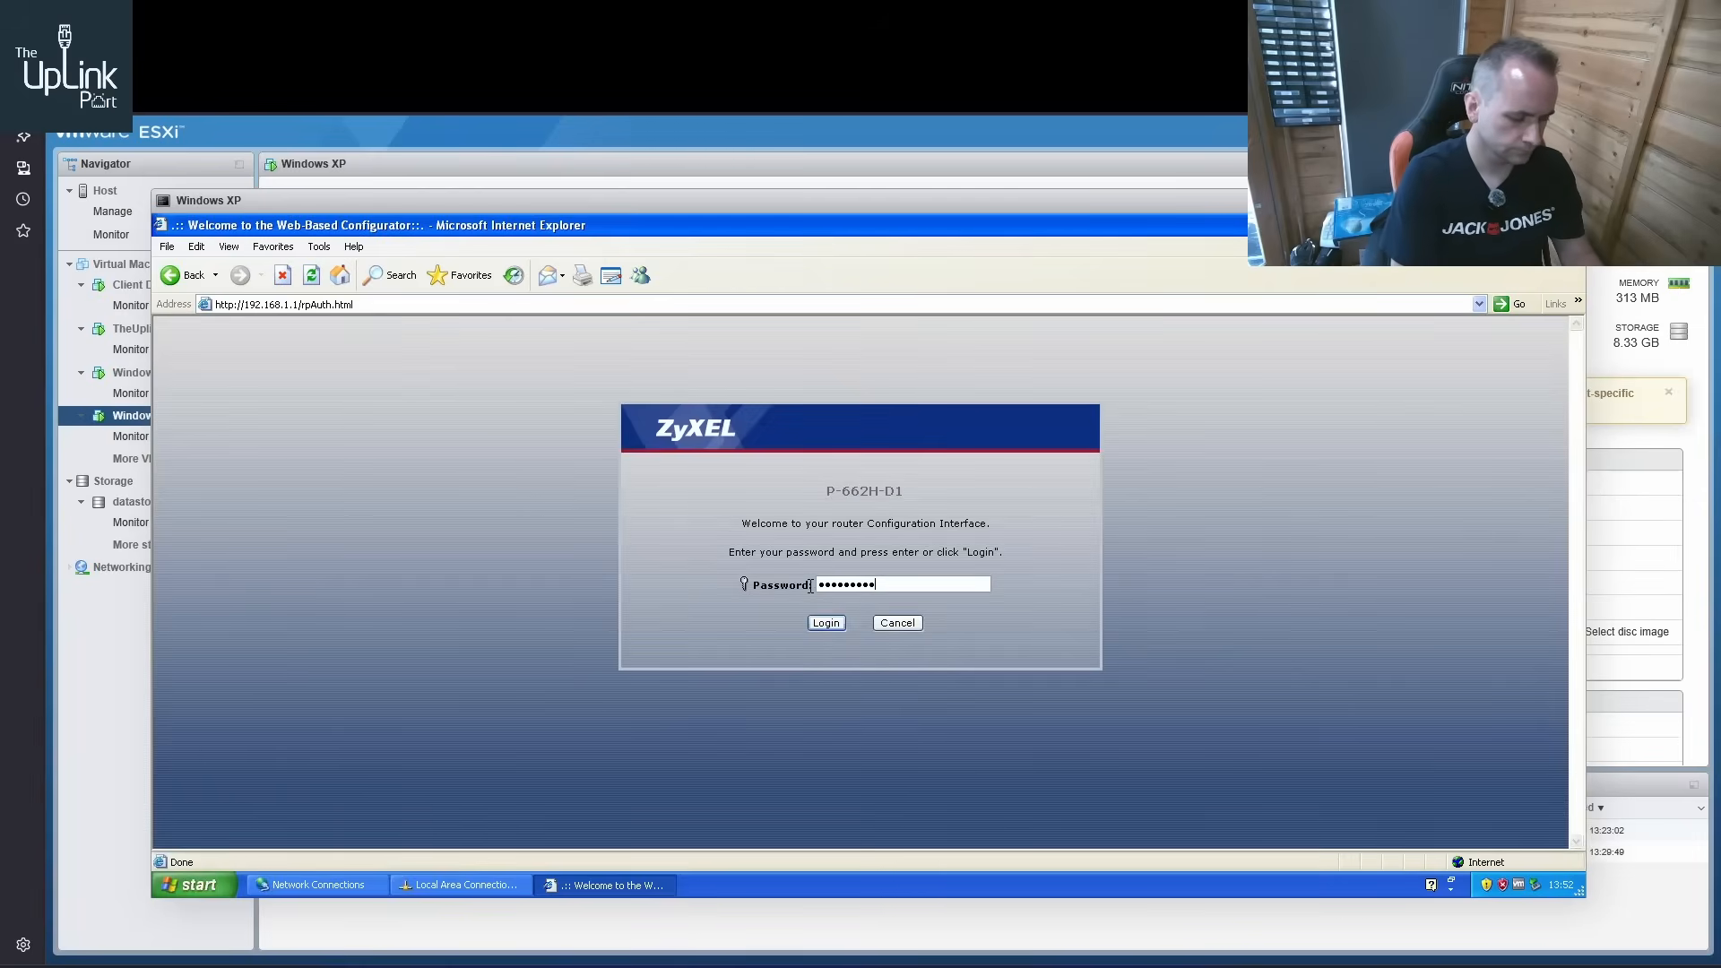
{"action": "key", "text": "Return"}
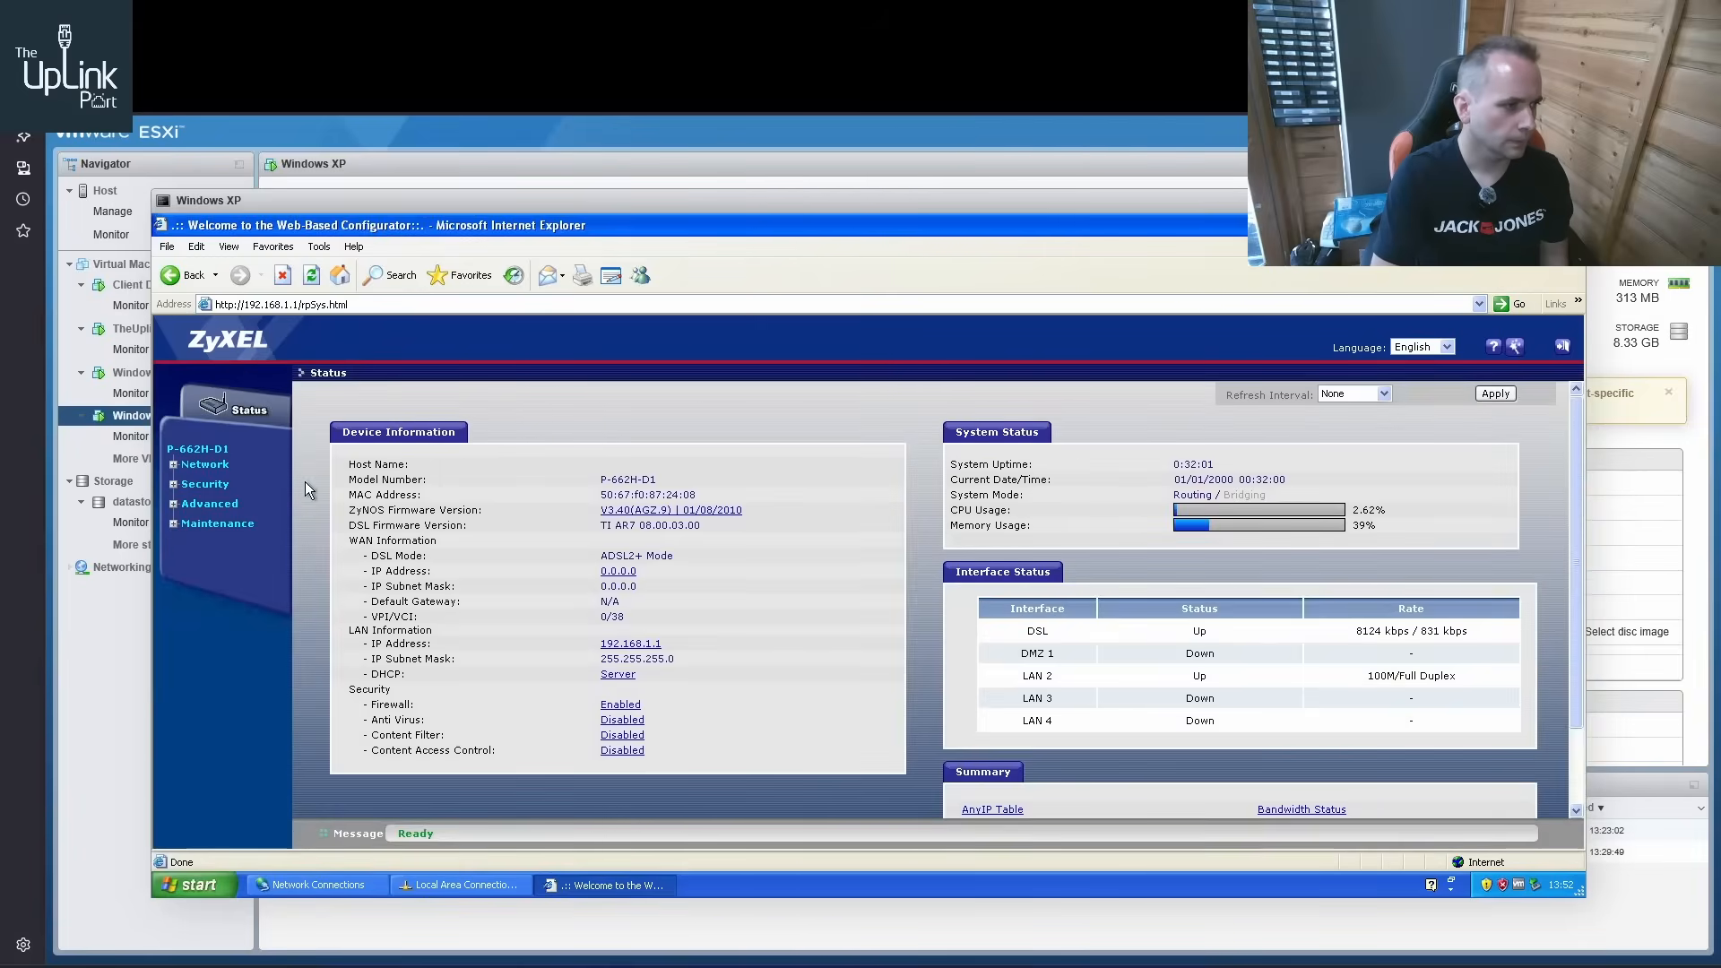
{"action": "left_click", "coordinate": [174, 463]}
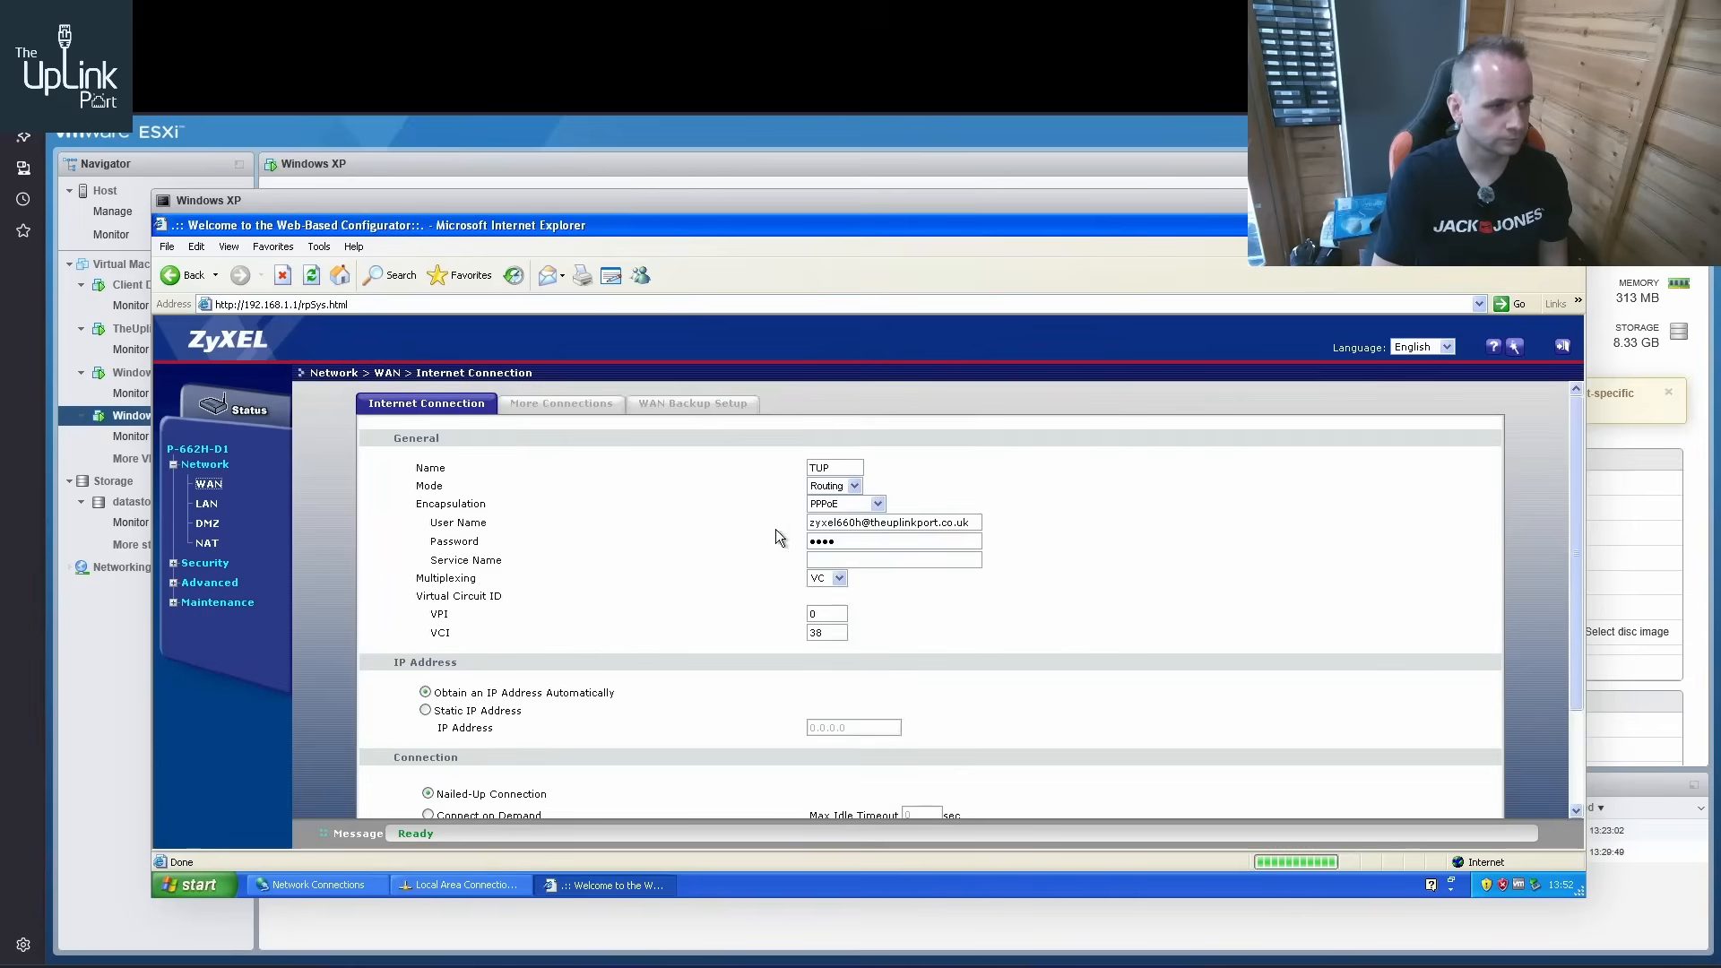
Re-enter the PPPoE account password in the WAN internet connection settings and apply the configuration
{"action": "double_click", "coordinate": [902, 543]}
{"action": "type", "text": "****"}
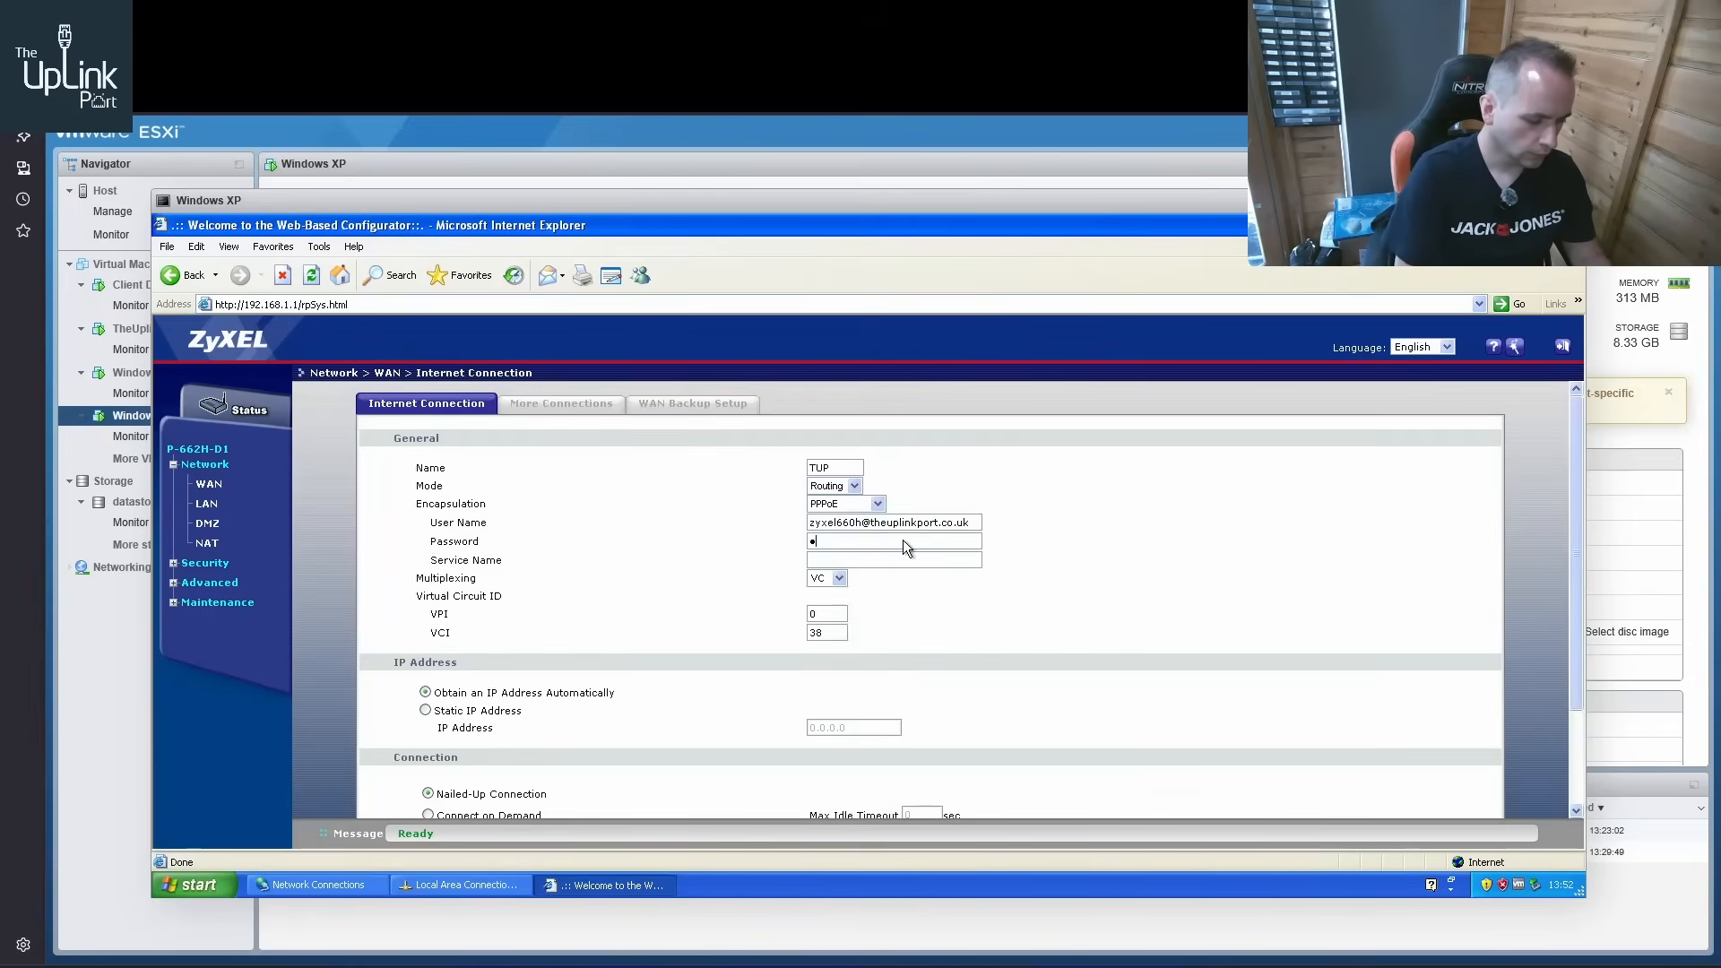
{"action": "scroll", "coordinate": [903, 574], "scroll_direction": "down", "scroll_amount": 2}
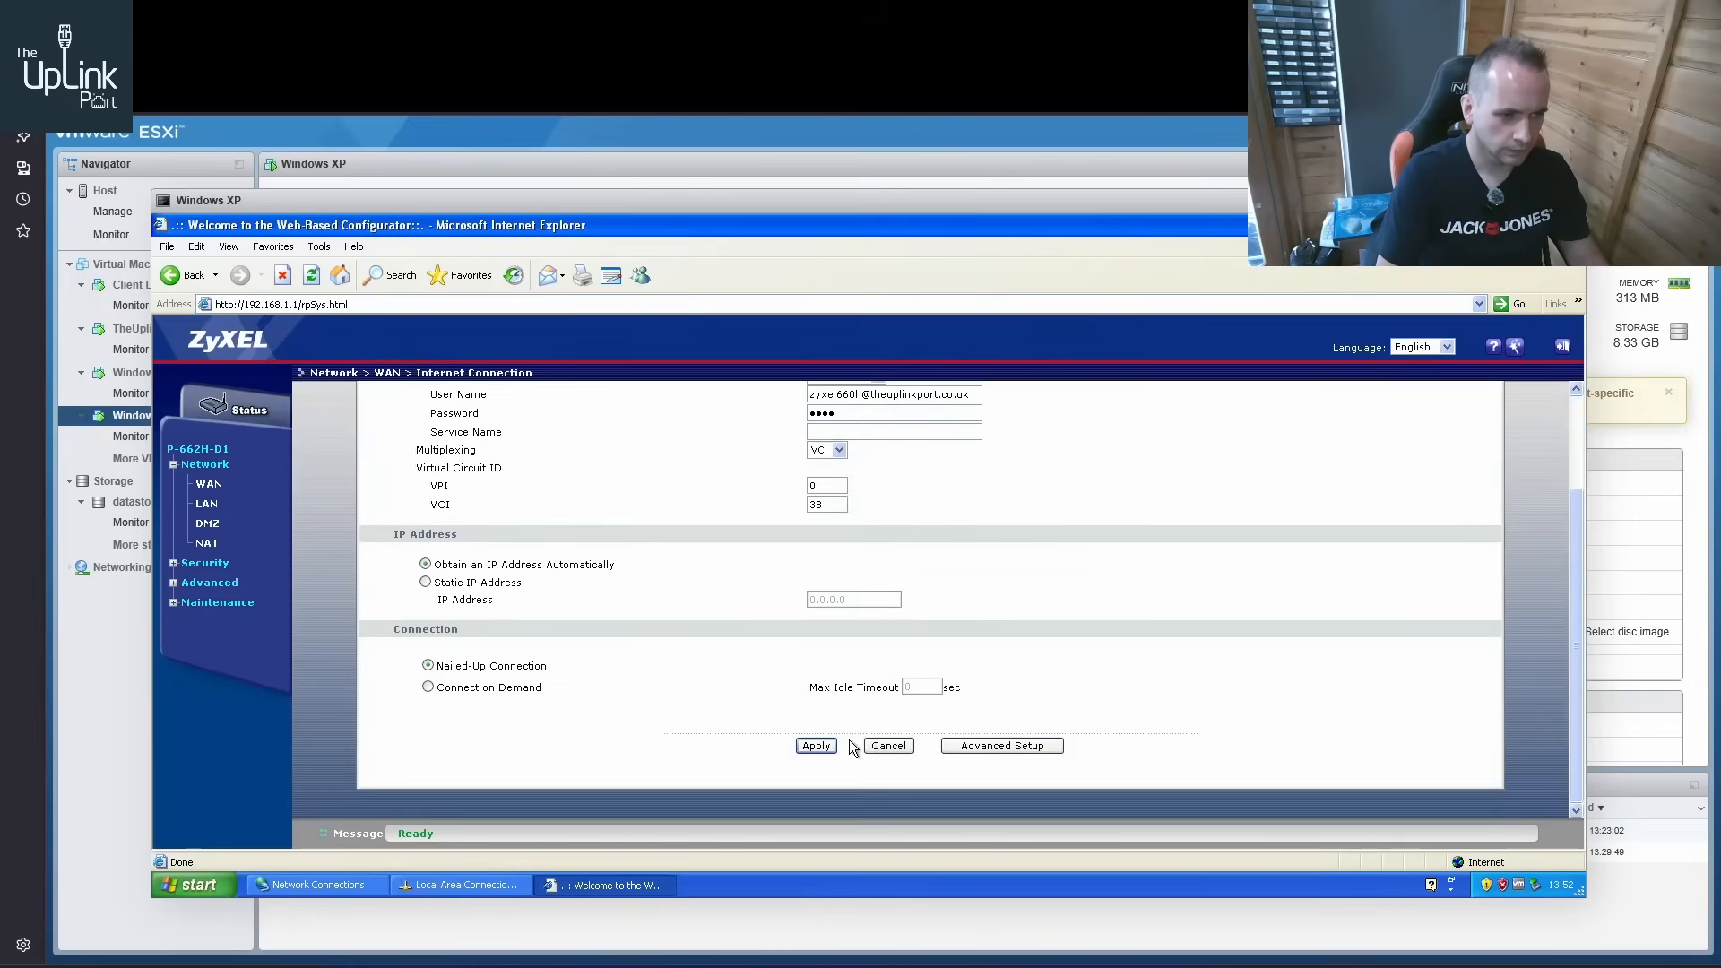
{"action": "left_click", "coordinate": [818, 746]}
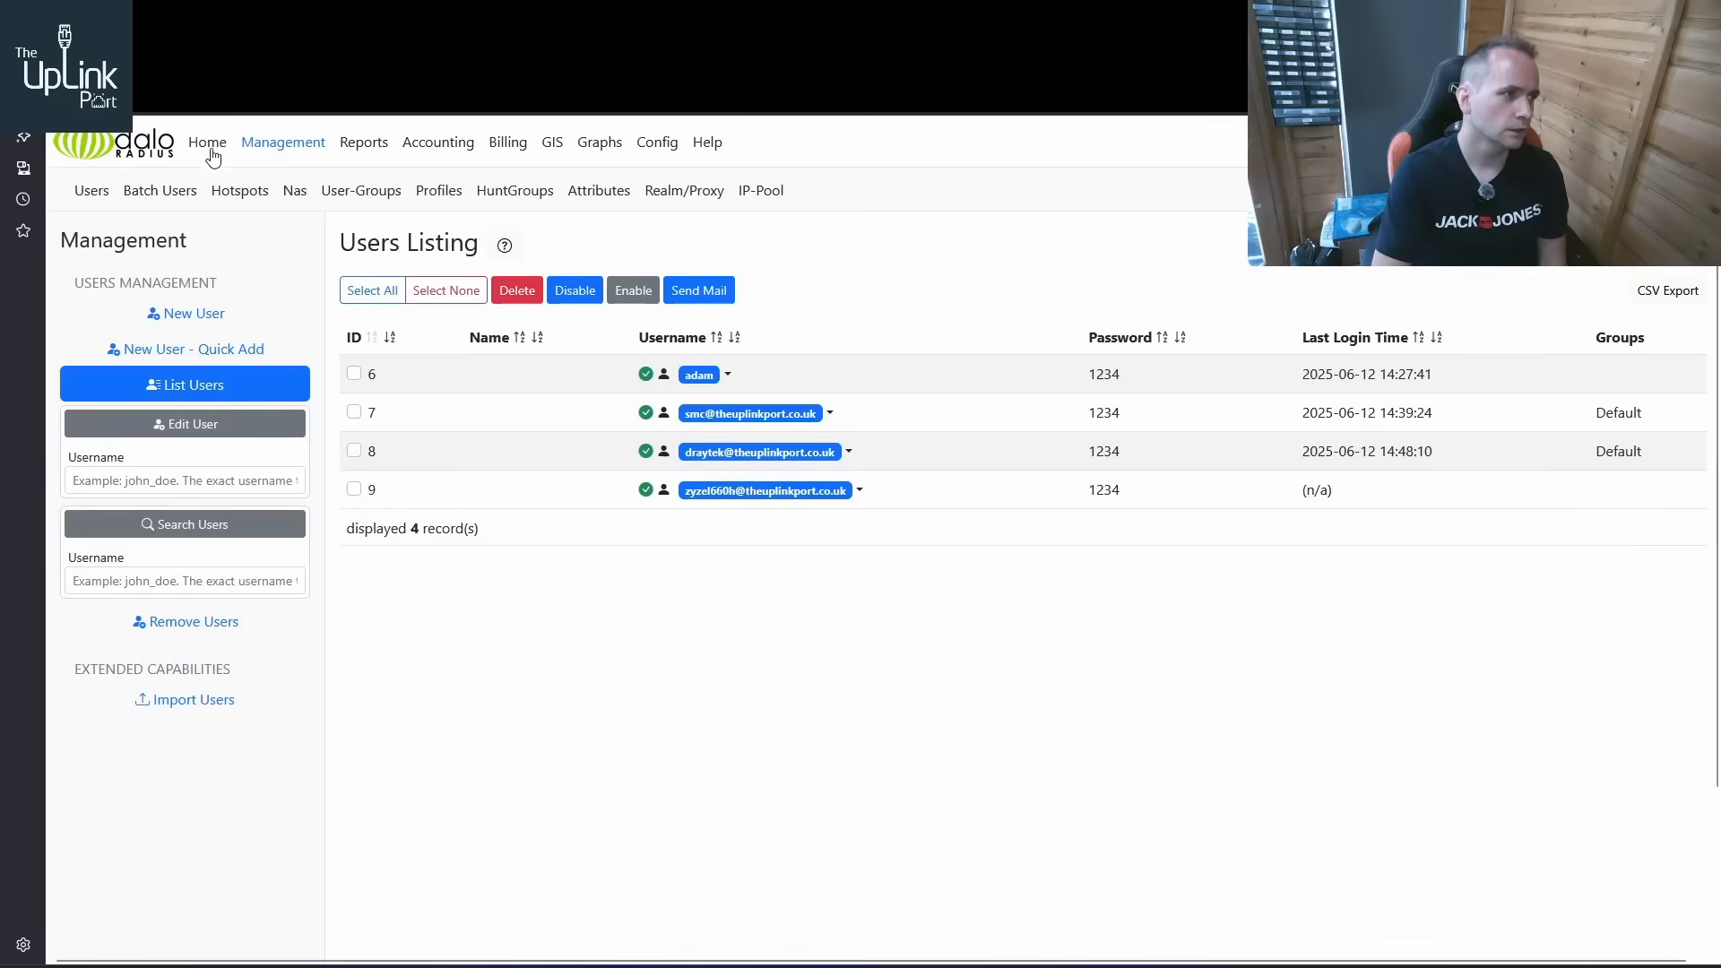
Switch to WinBox to unfreeze and check the log, and list the users in daloRADIUS
{"action": "left_click", "coordinate": [208, 145]}
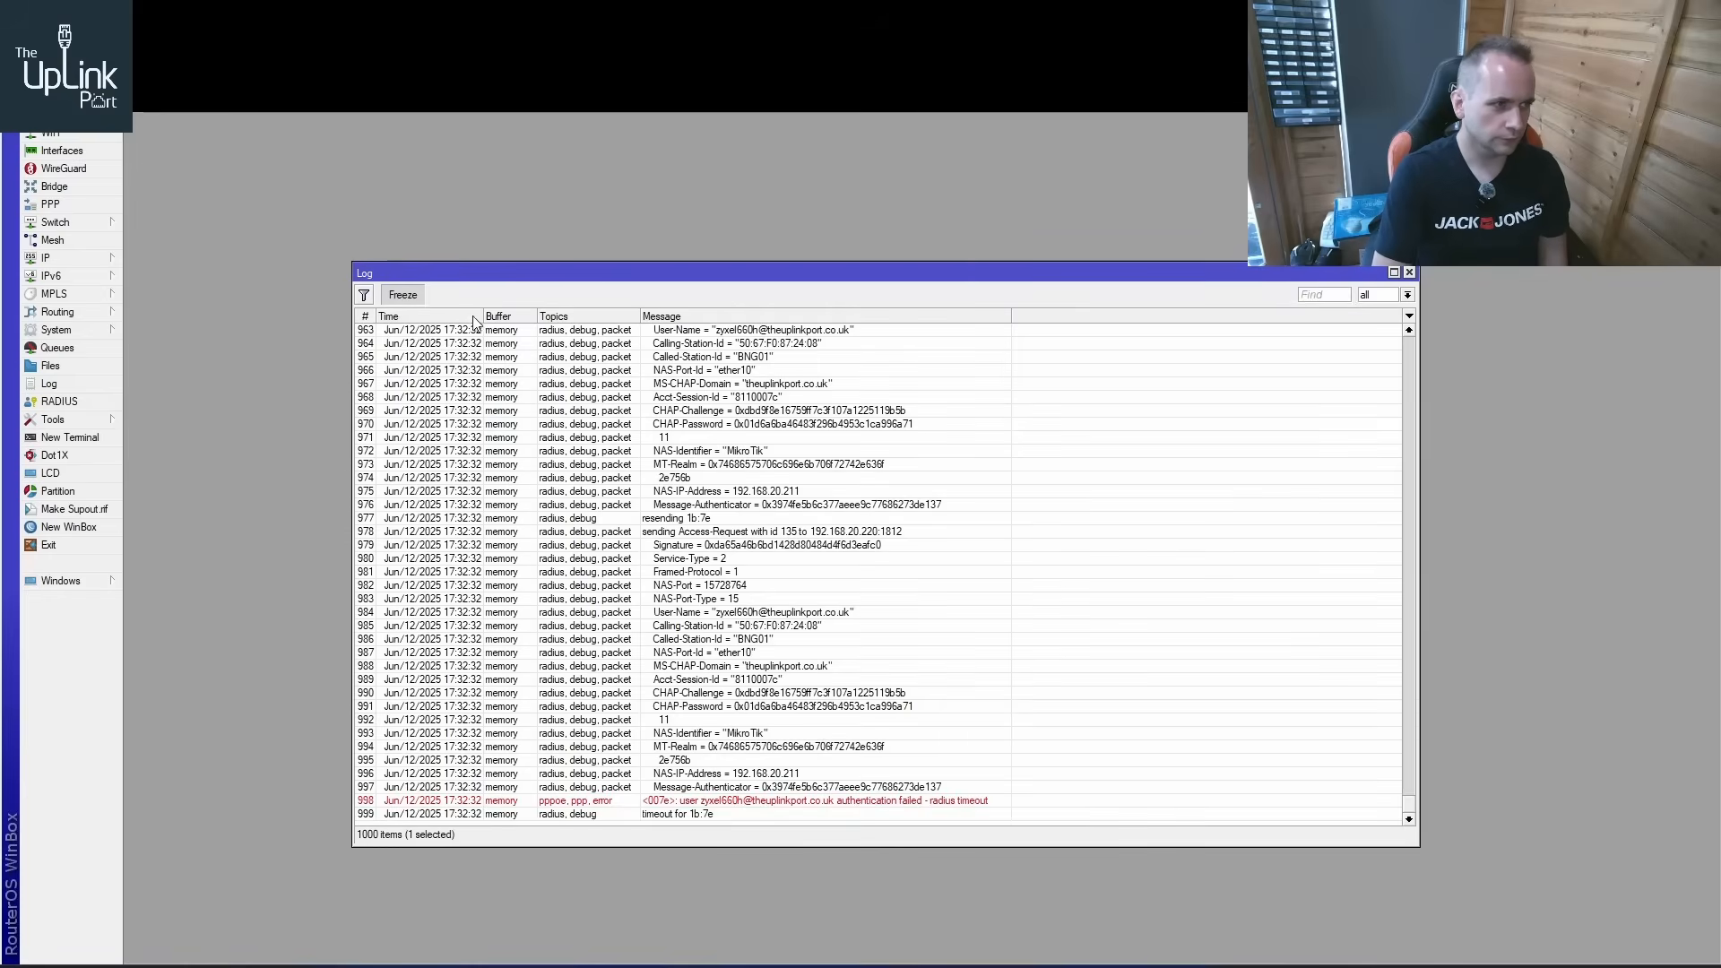
{"action": "left_click", "coordinate": [402, 295]}
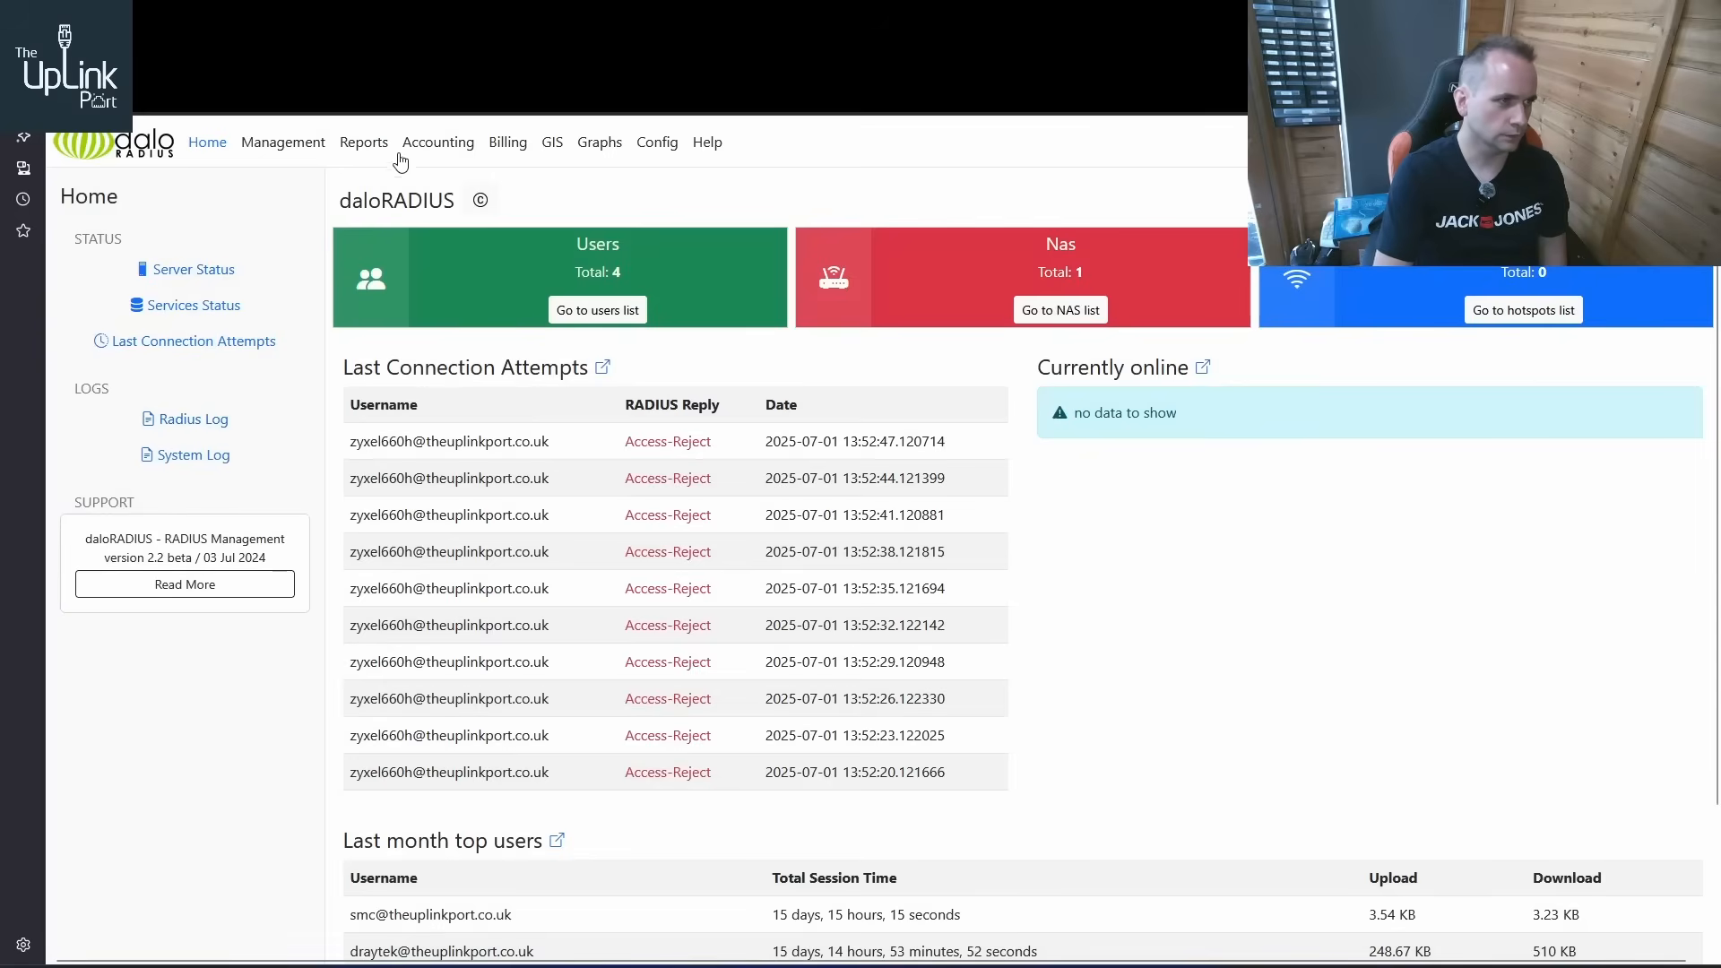
{"action": "left_click", "coordinate": [289, 158]}
{"action": "left_click", "coordinate": [207, 381]}
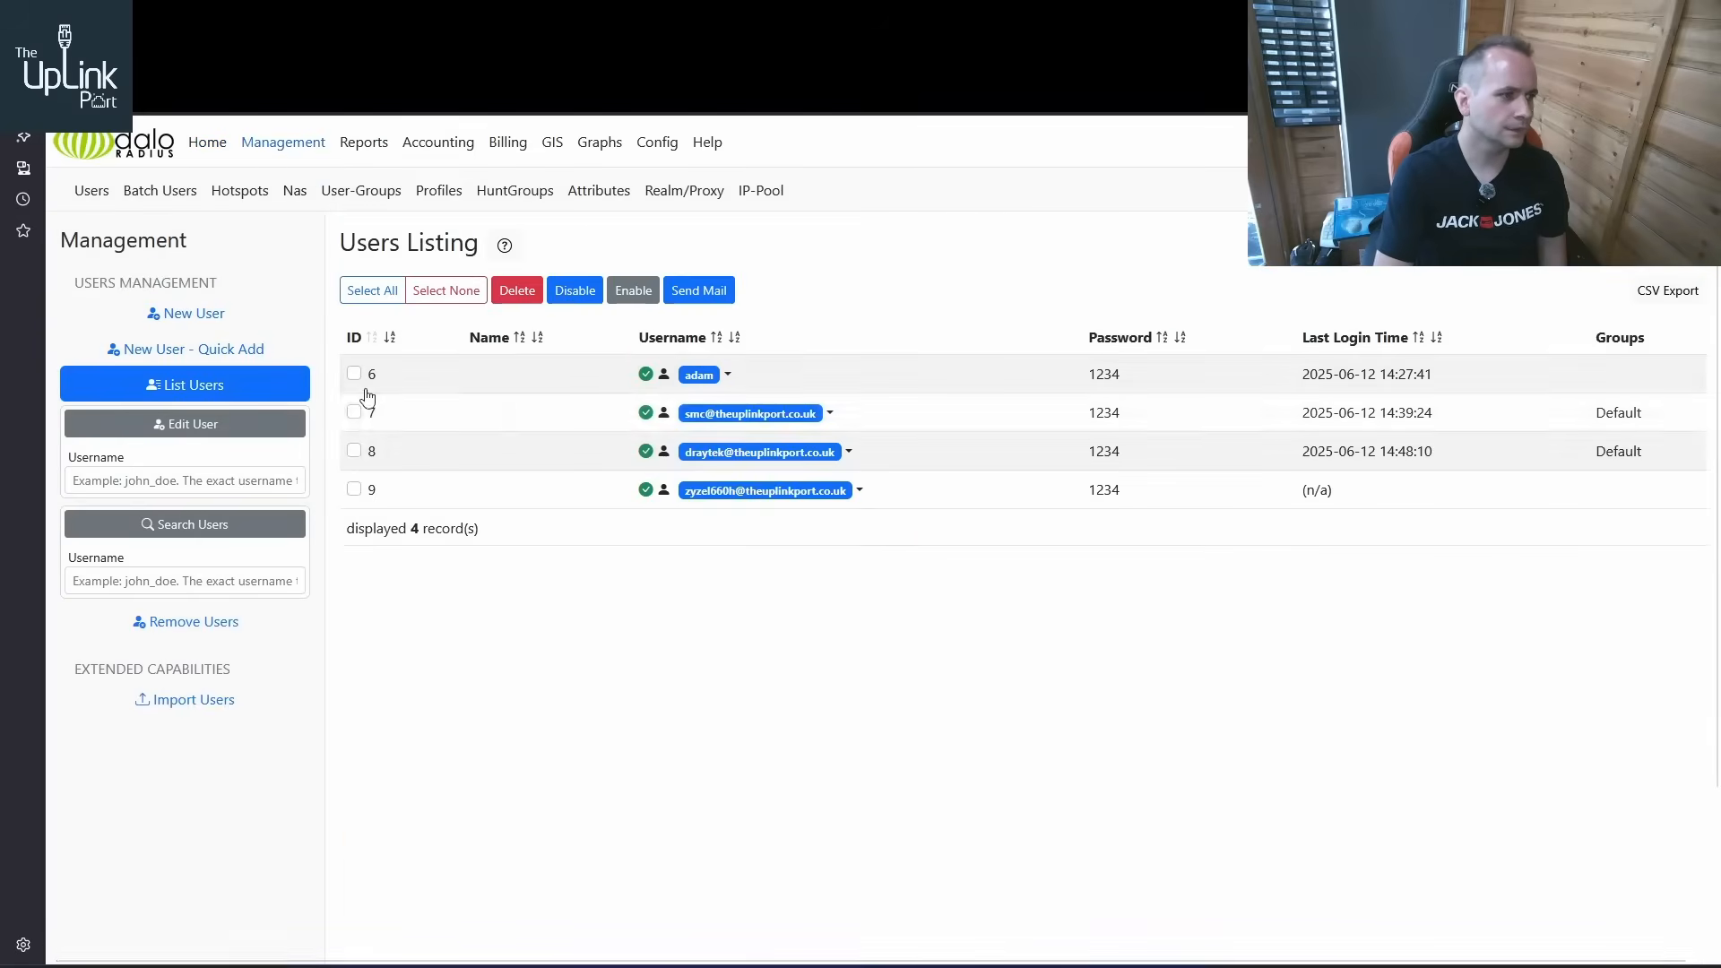
Open the ZyXEL user's details for editing and review the available account actions
{"action": "left_click", "coordinate": [856, 489]}
{"action": "left_click", "coordinate": [763, 527]}
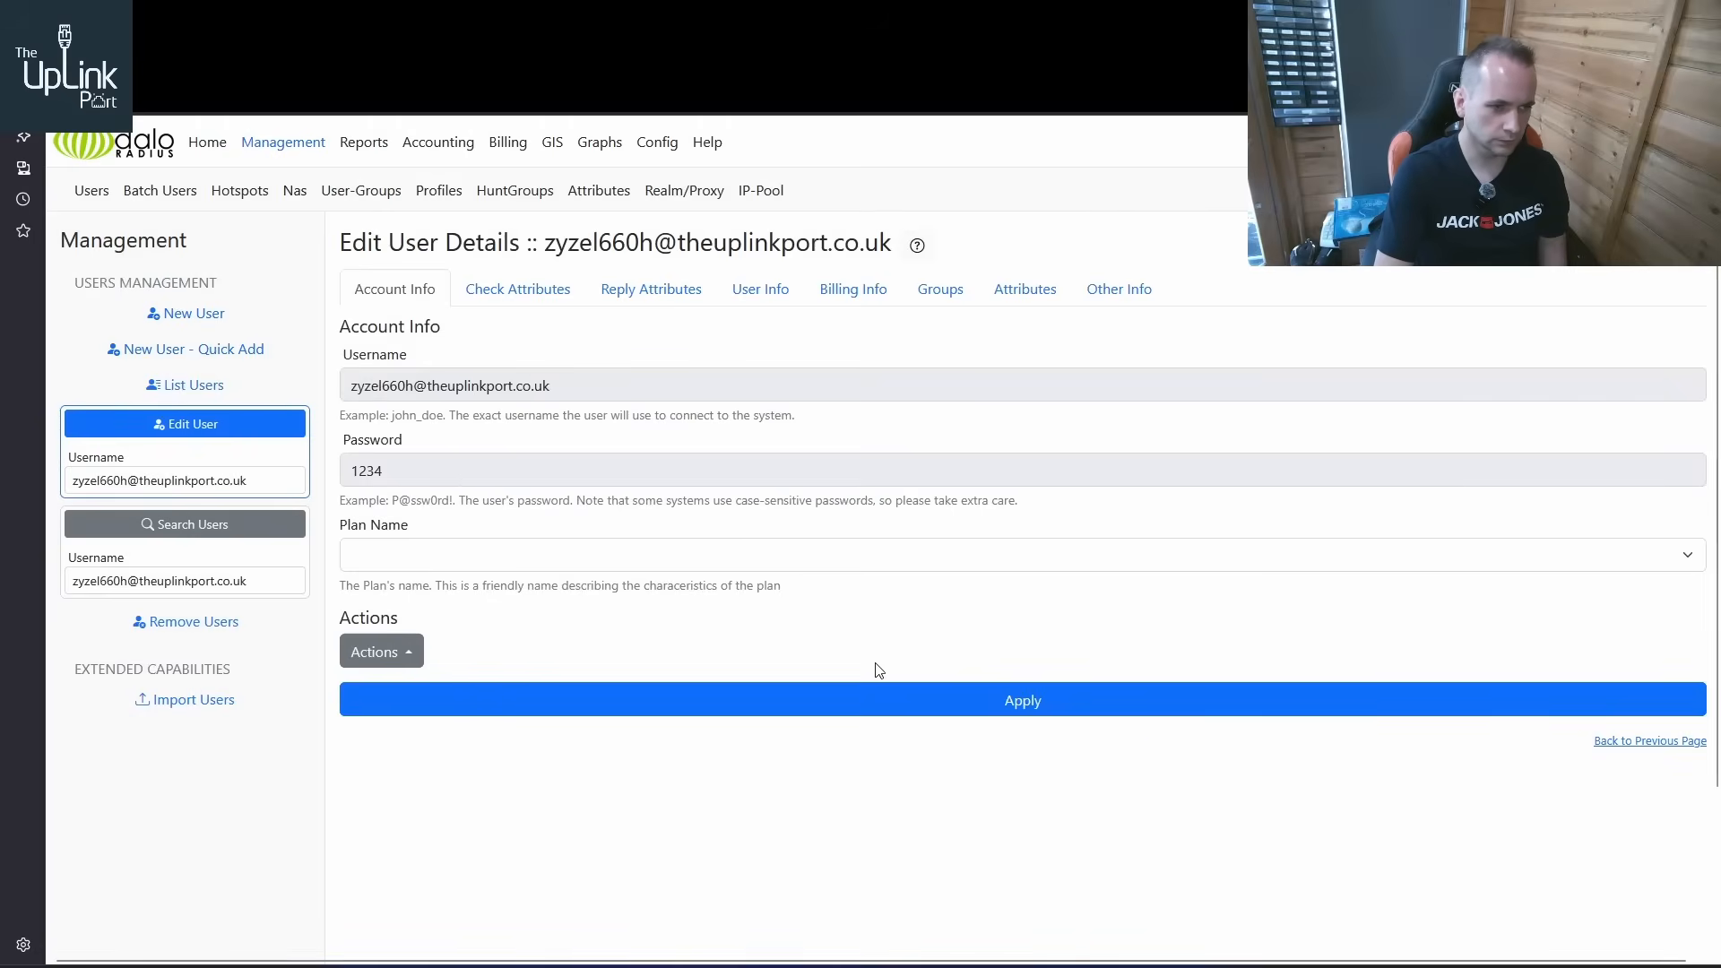
{"action": "left_click", "coordinate": [410, 649]}
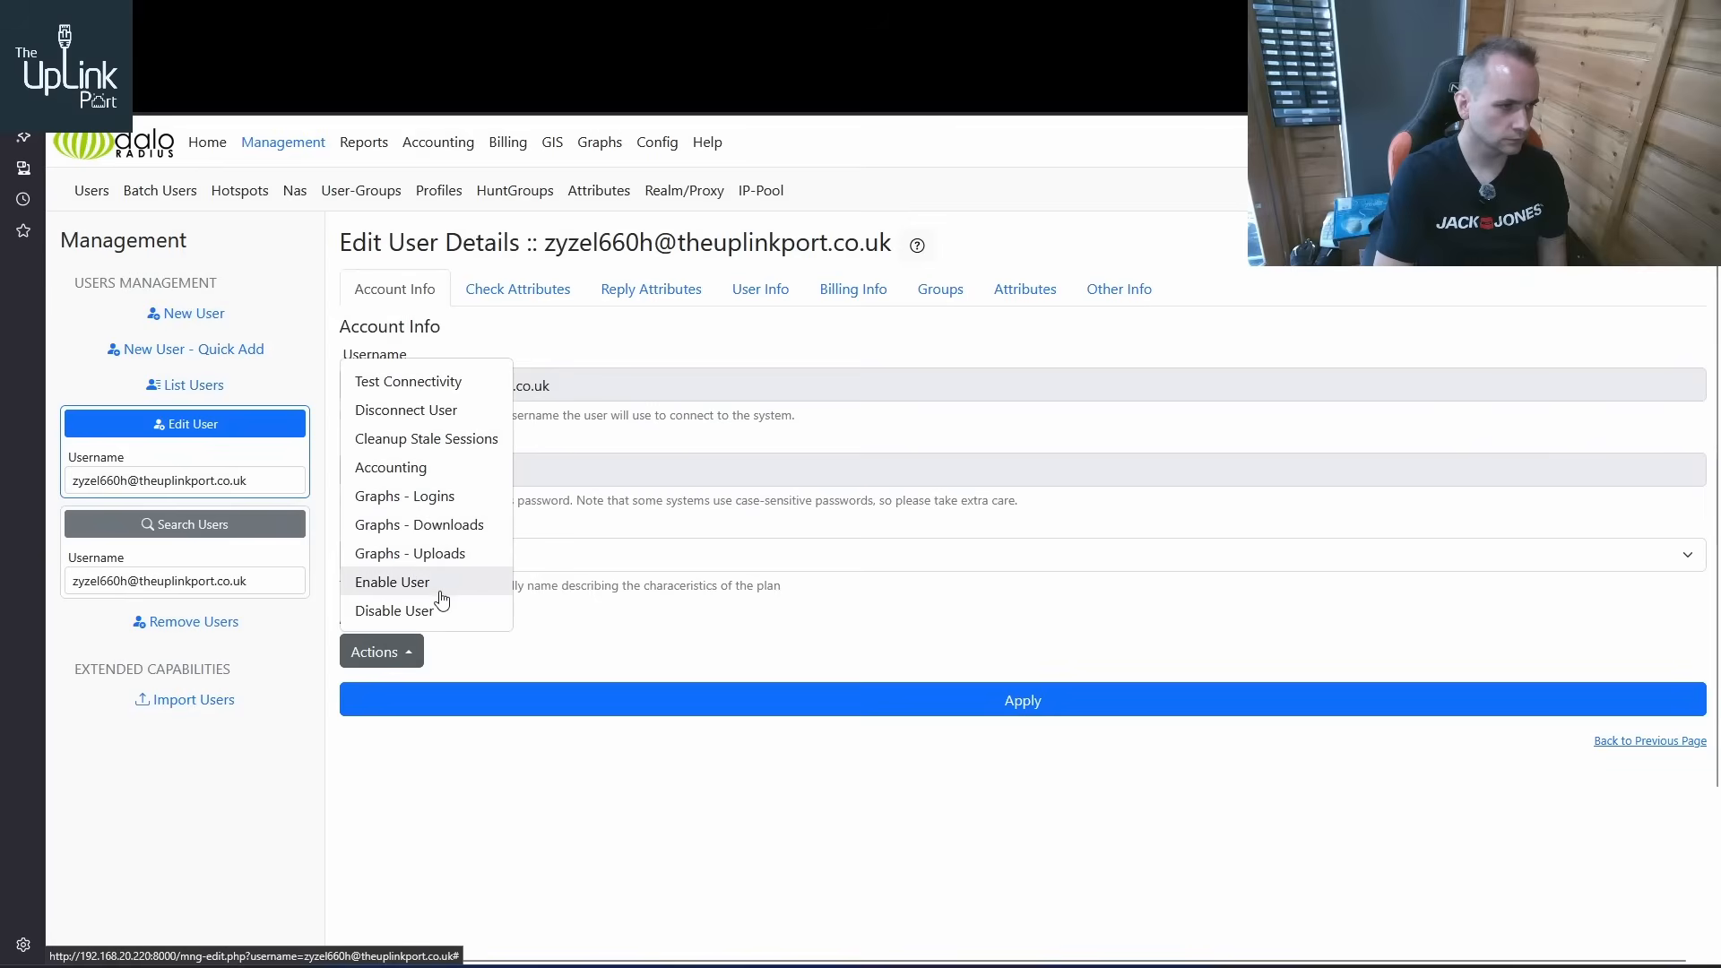
{"action": "left_click", "coordinate": [896, 338]}
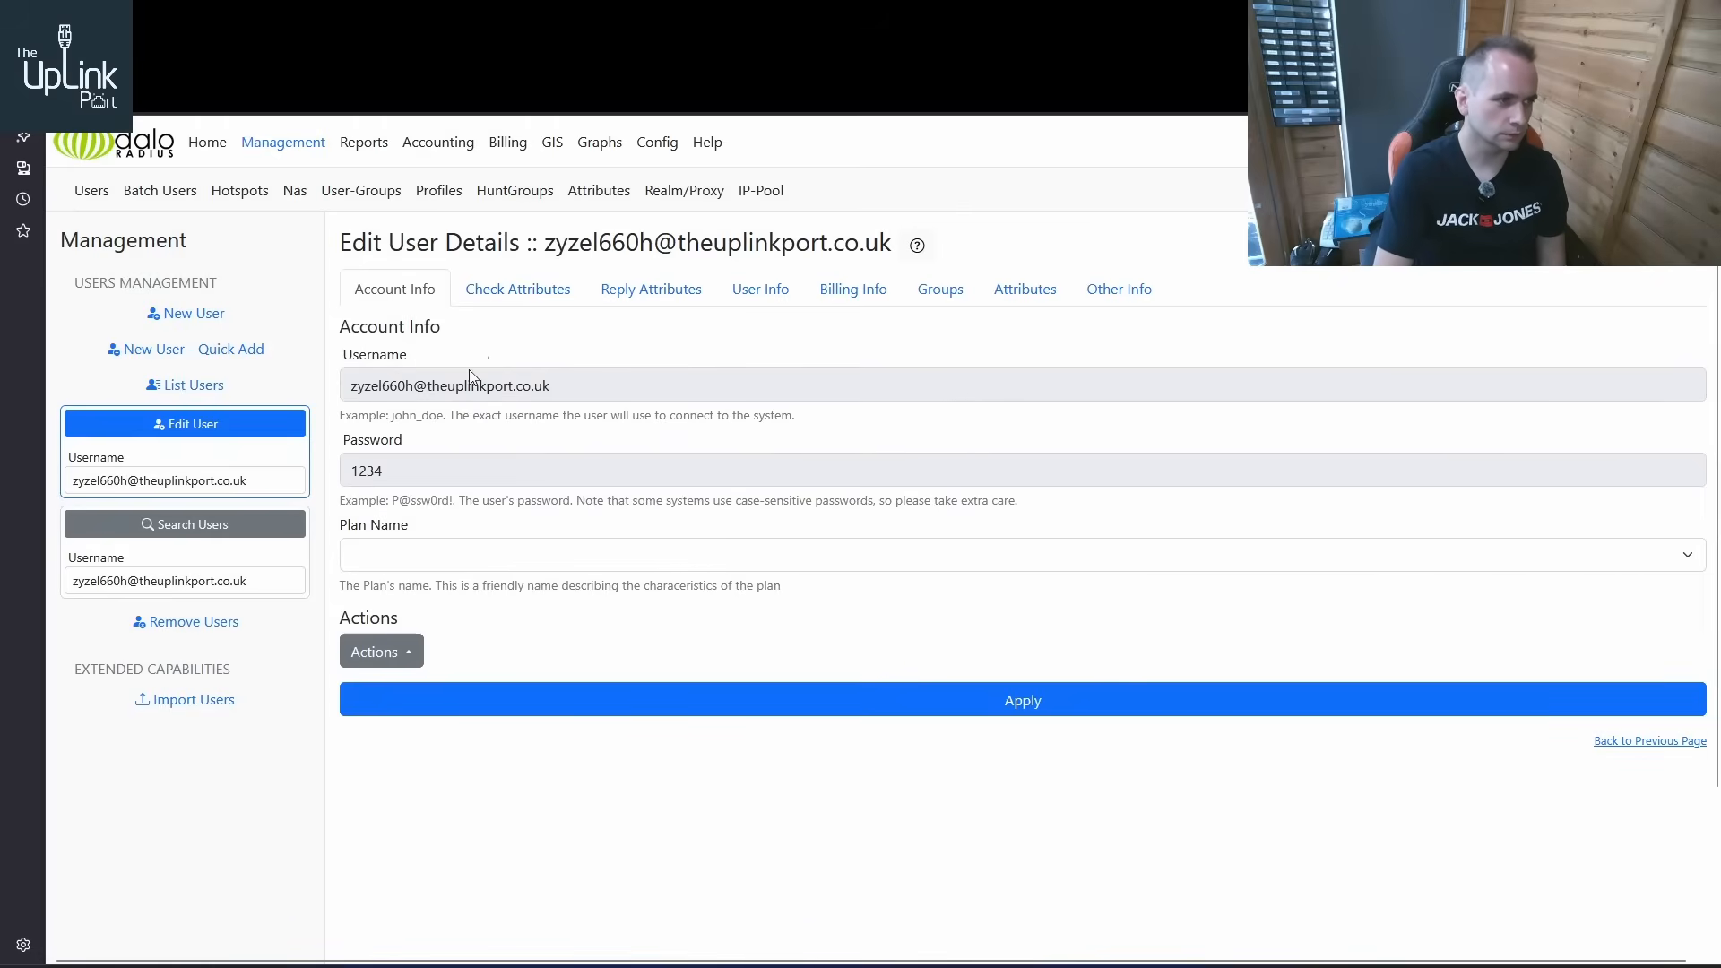
Return to the users list and reopen the ZyXEL 660H user's details for editing
{"action": "left_click", "coordinate": [208, 384]}
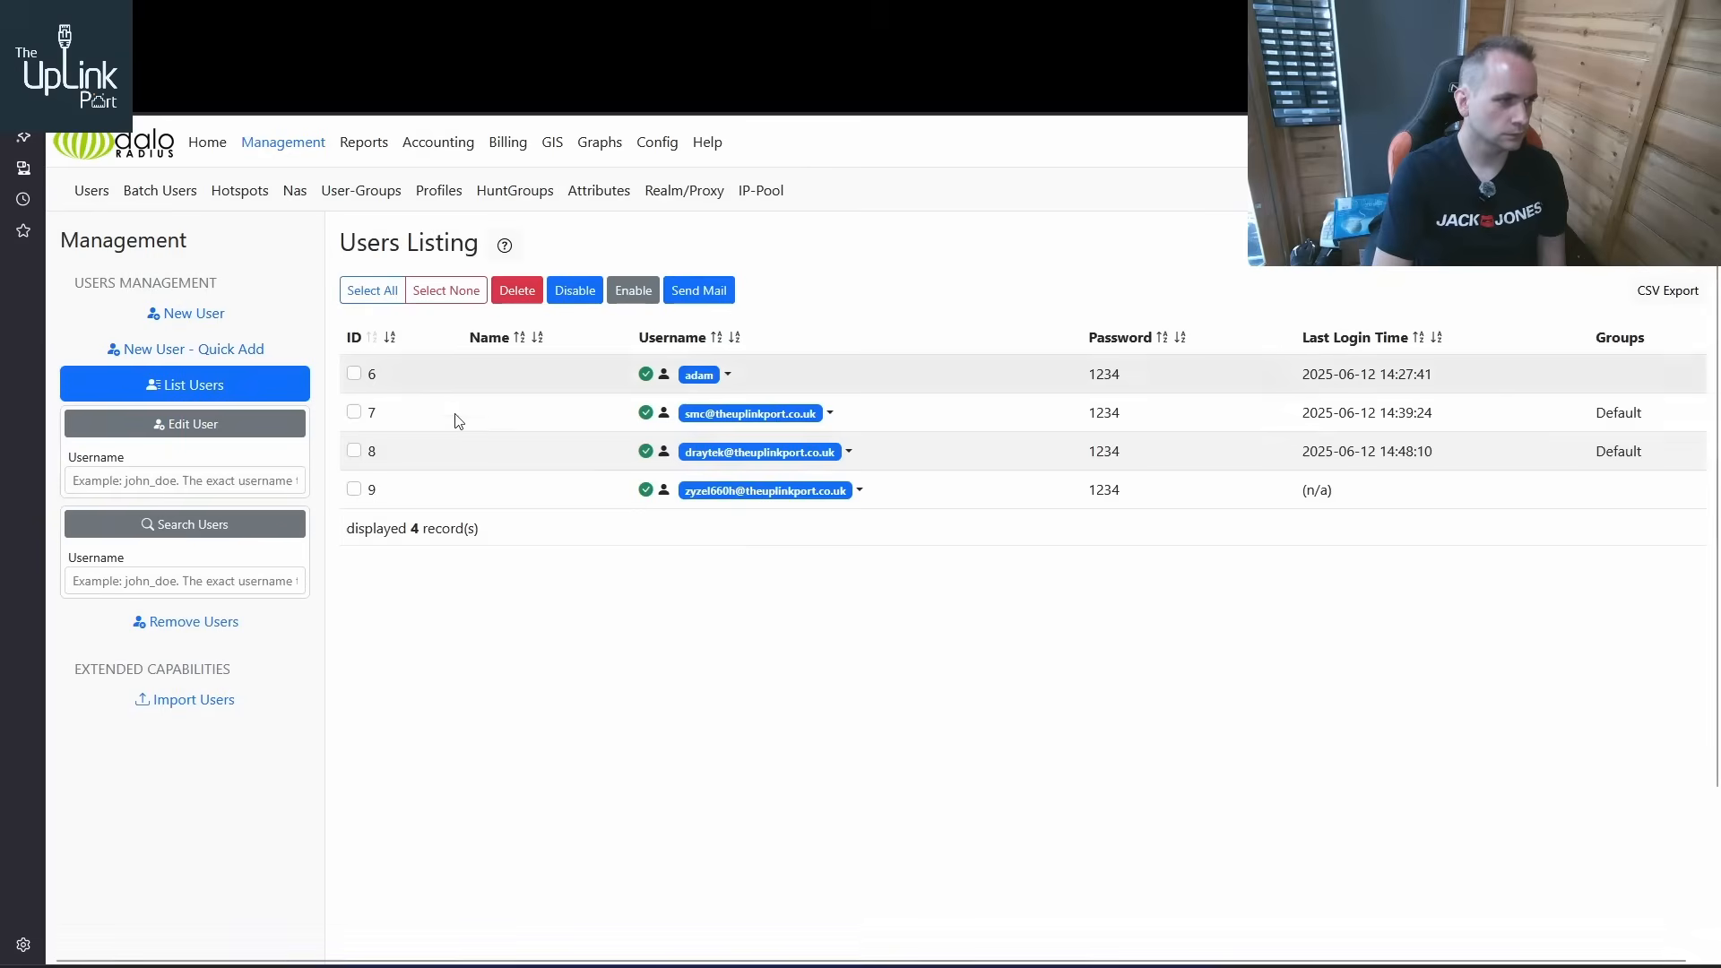
{"action": "left_click", "coordinate": [860, 493]}
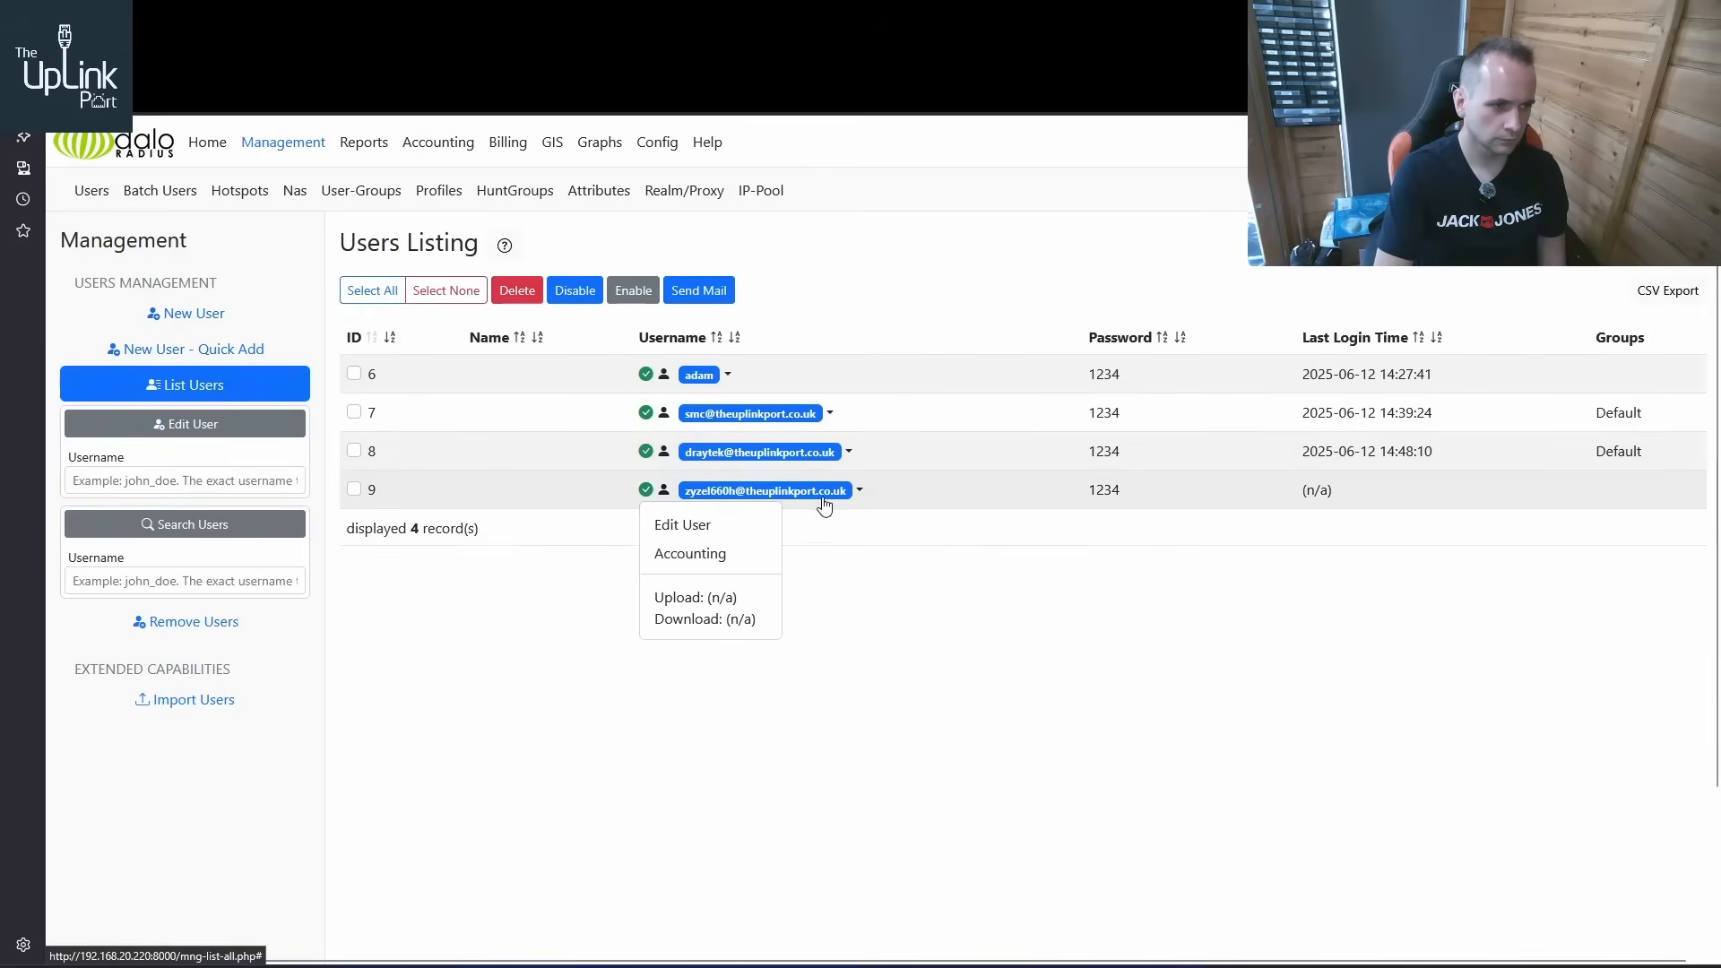
{"action": "left_click", "coordinate": [355, 489]}
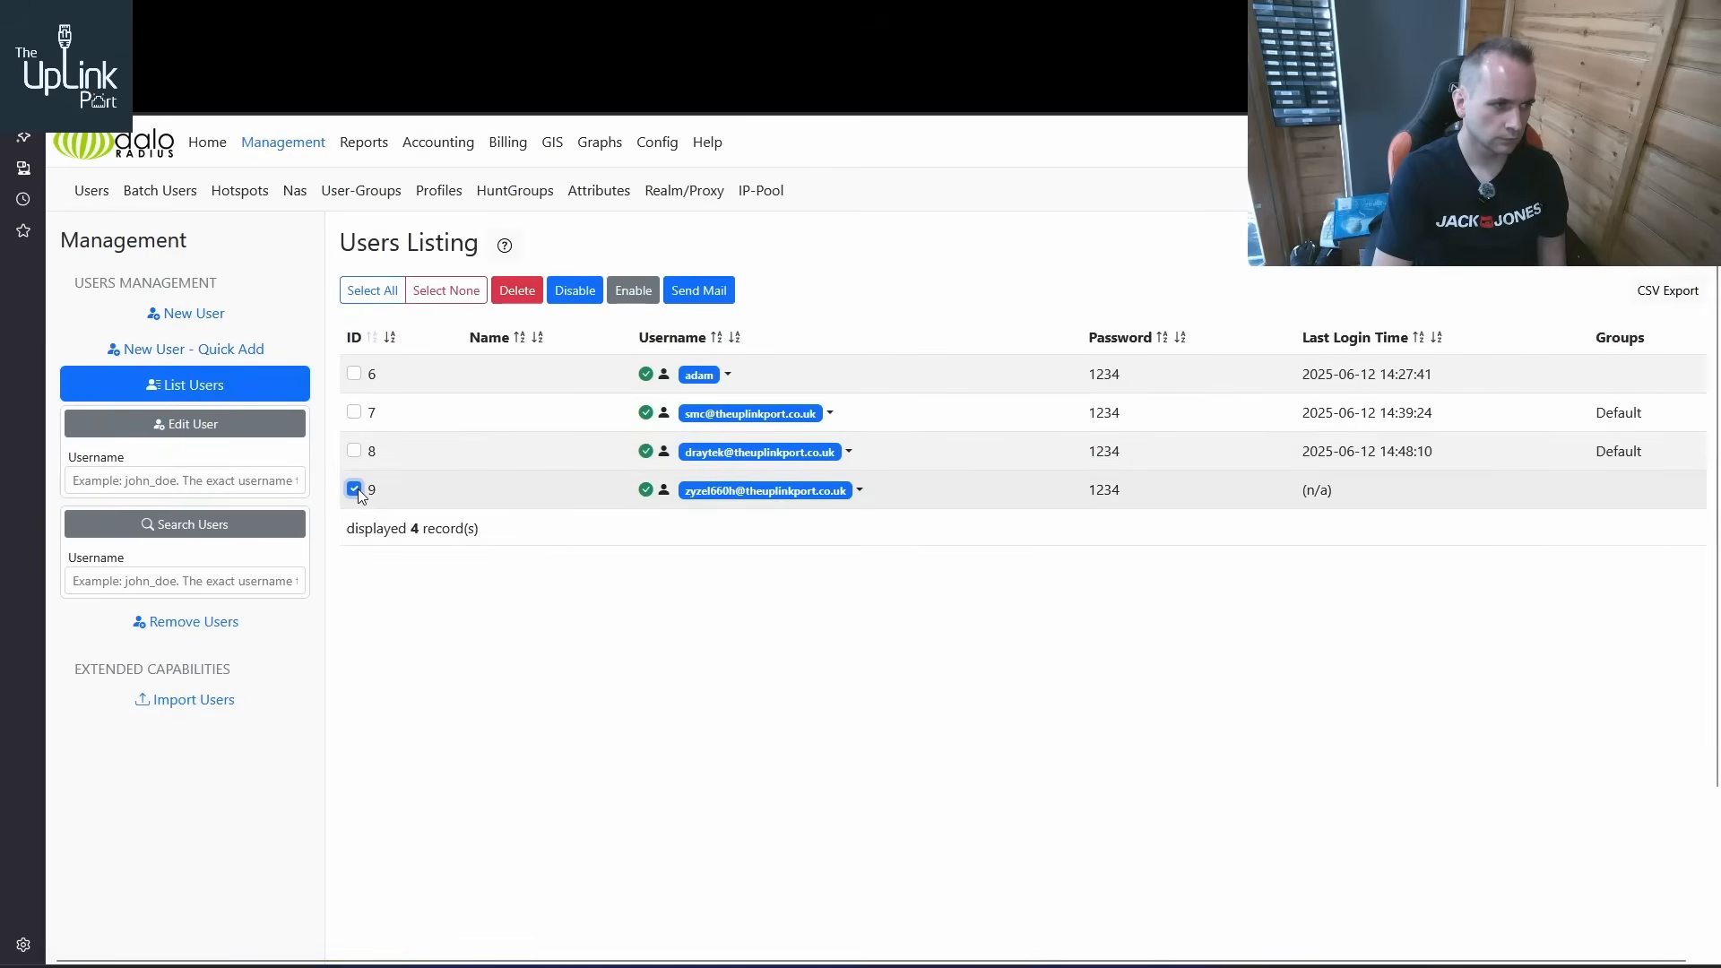
{"action": "left_click", "coordinate": [355, 489]}
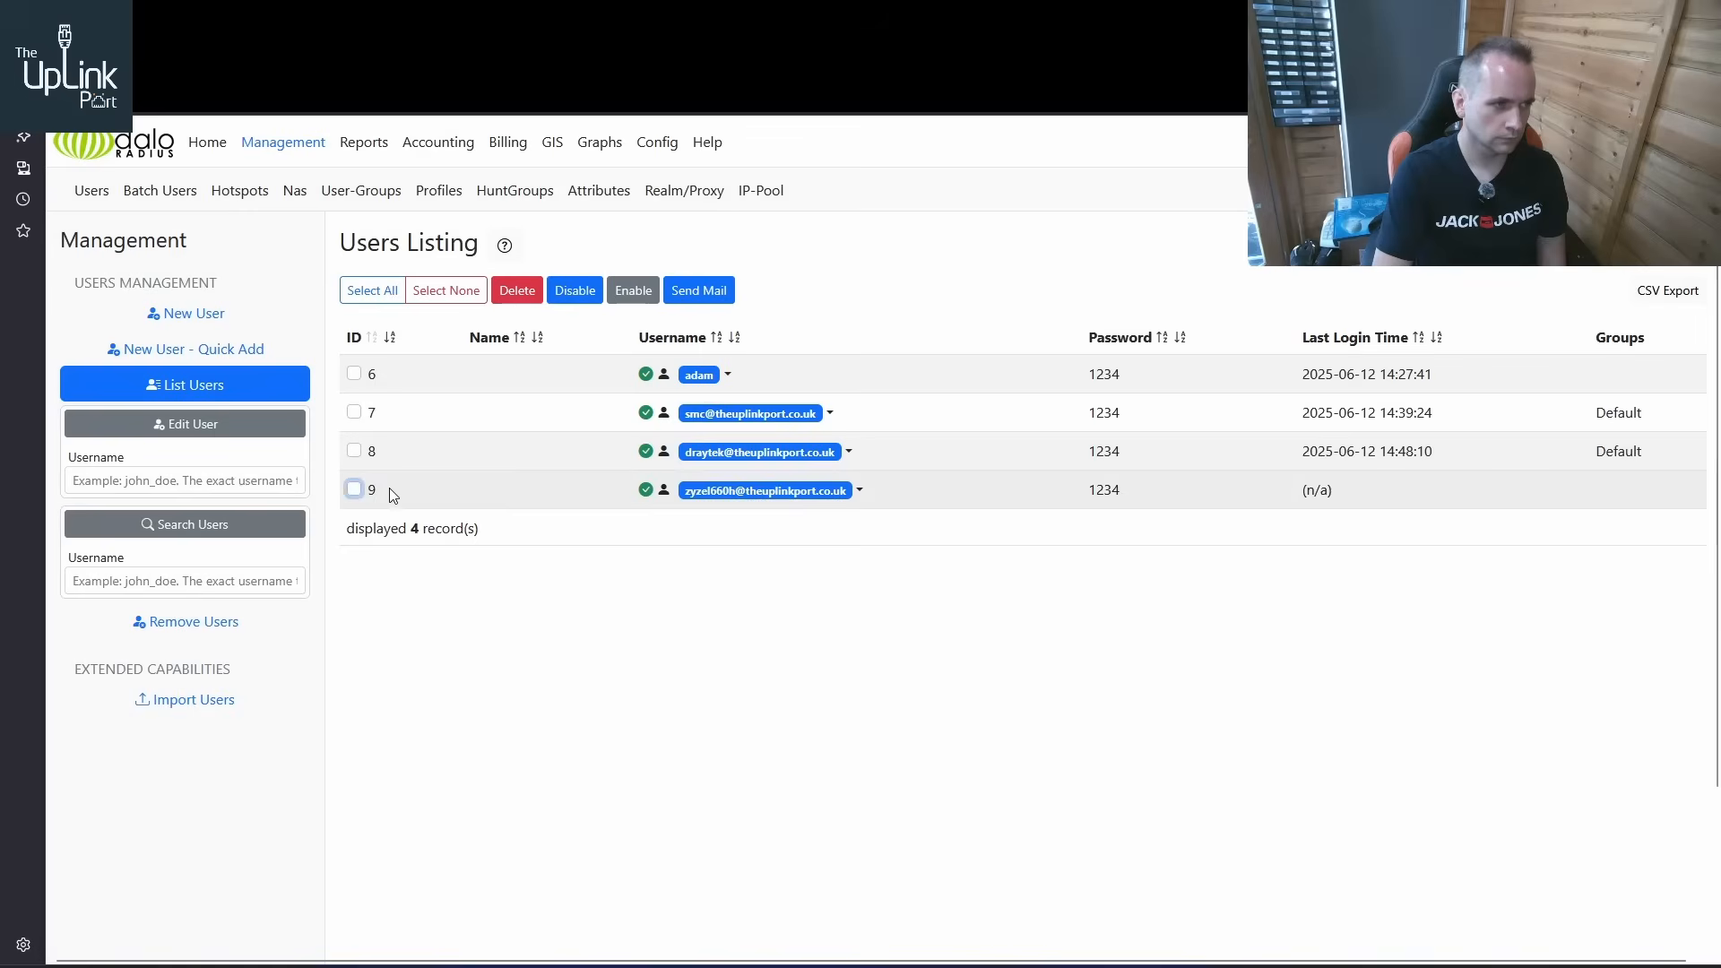
{"action": "left_click", "coordinate": [858, 491]}
{"action": "left_click", "coordinate": [745, 533]}
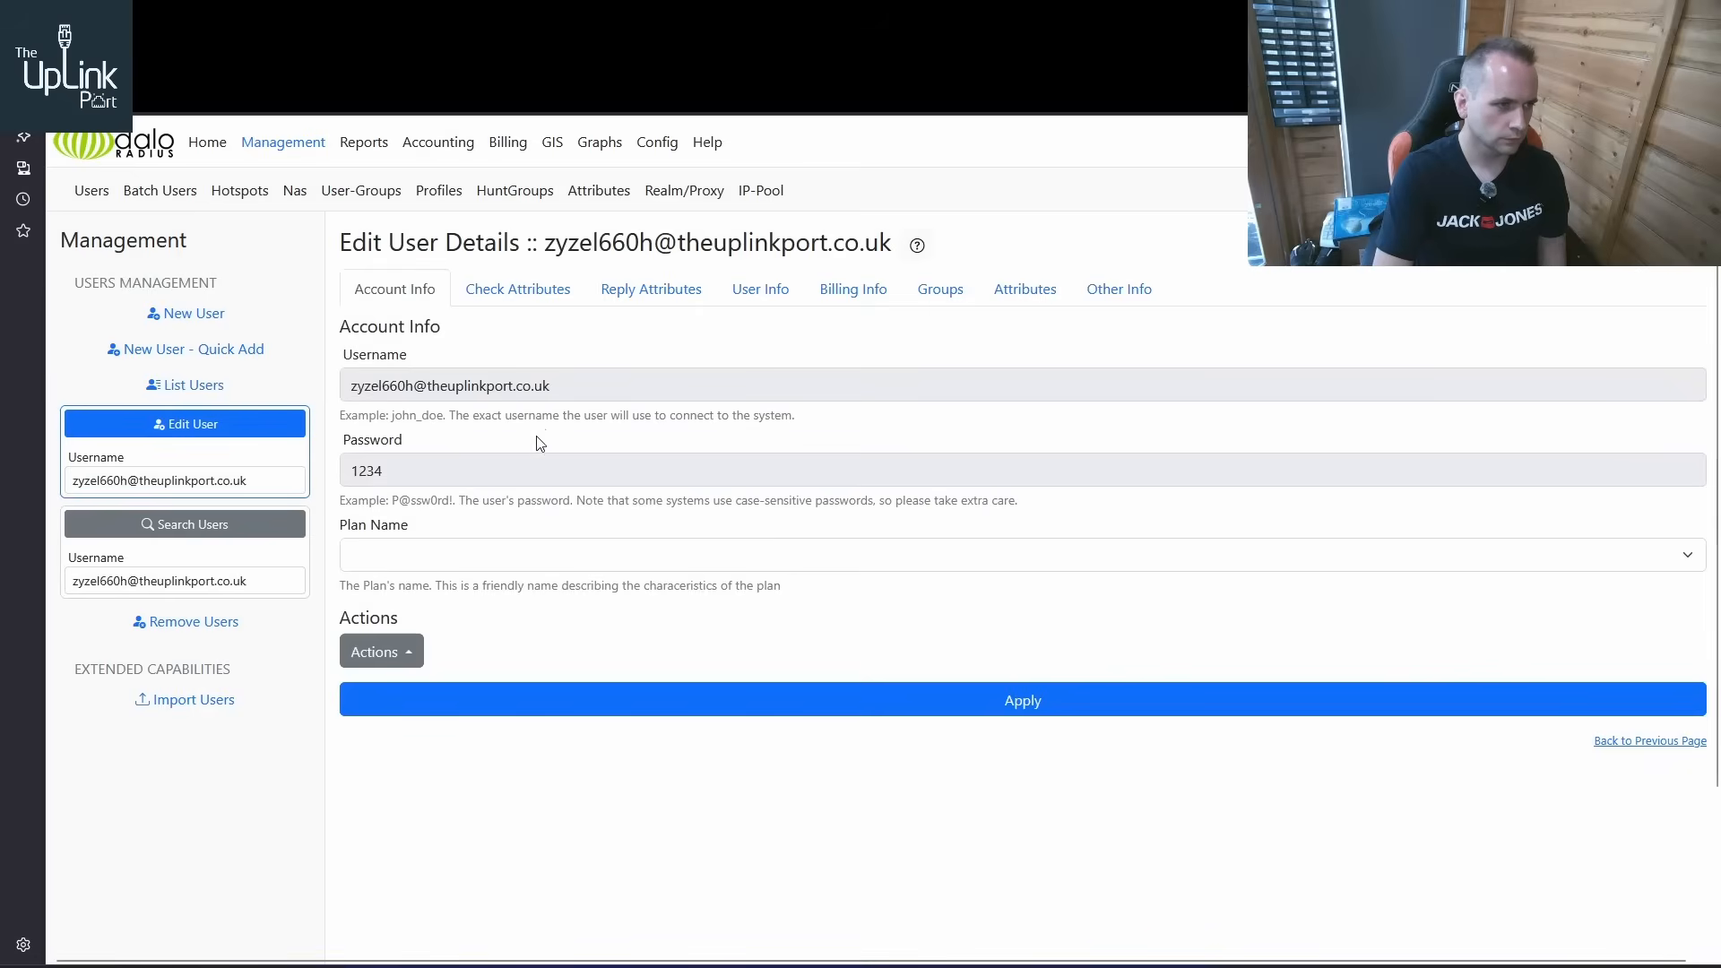
Review the ZyXEL user's contact information, check attributes and reply attributes for configuration errors
{"action": "left_click", "coordinate": [734, 301]}
{"action": "scroll", "coordinate": [549, 595], "scroll_direction": "down", "scroll_amount": 5}
{"action": "scroll", "coordinate": [561, 588], "scroll_direction": "up", "scroll_amount": 2}
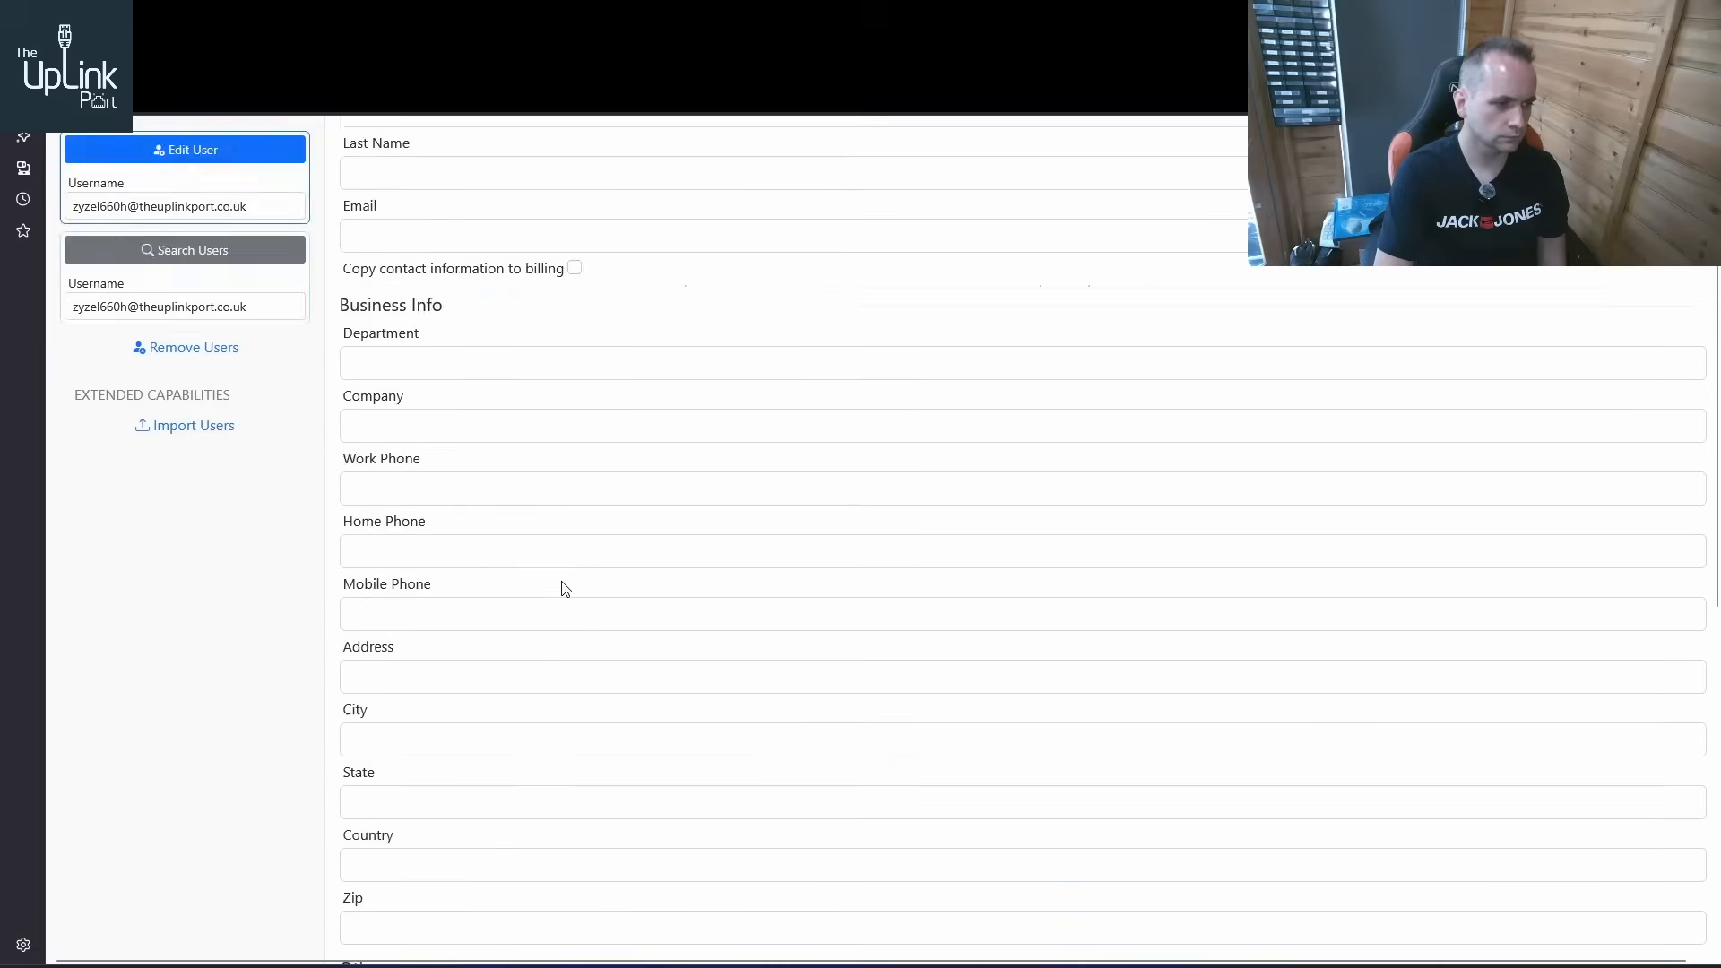
{"action": "scroll", "coordinate": [566, 587], "scroll_direction": "down", "scroll_amount": 8}
{"action": "scroll", "coordinate": [567, 587], "scroll_direction": "up", "scroll_amount": 10}
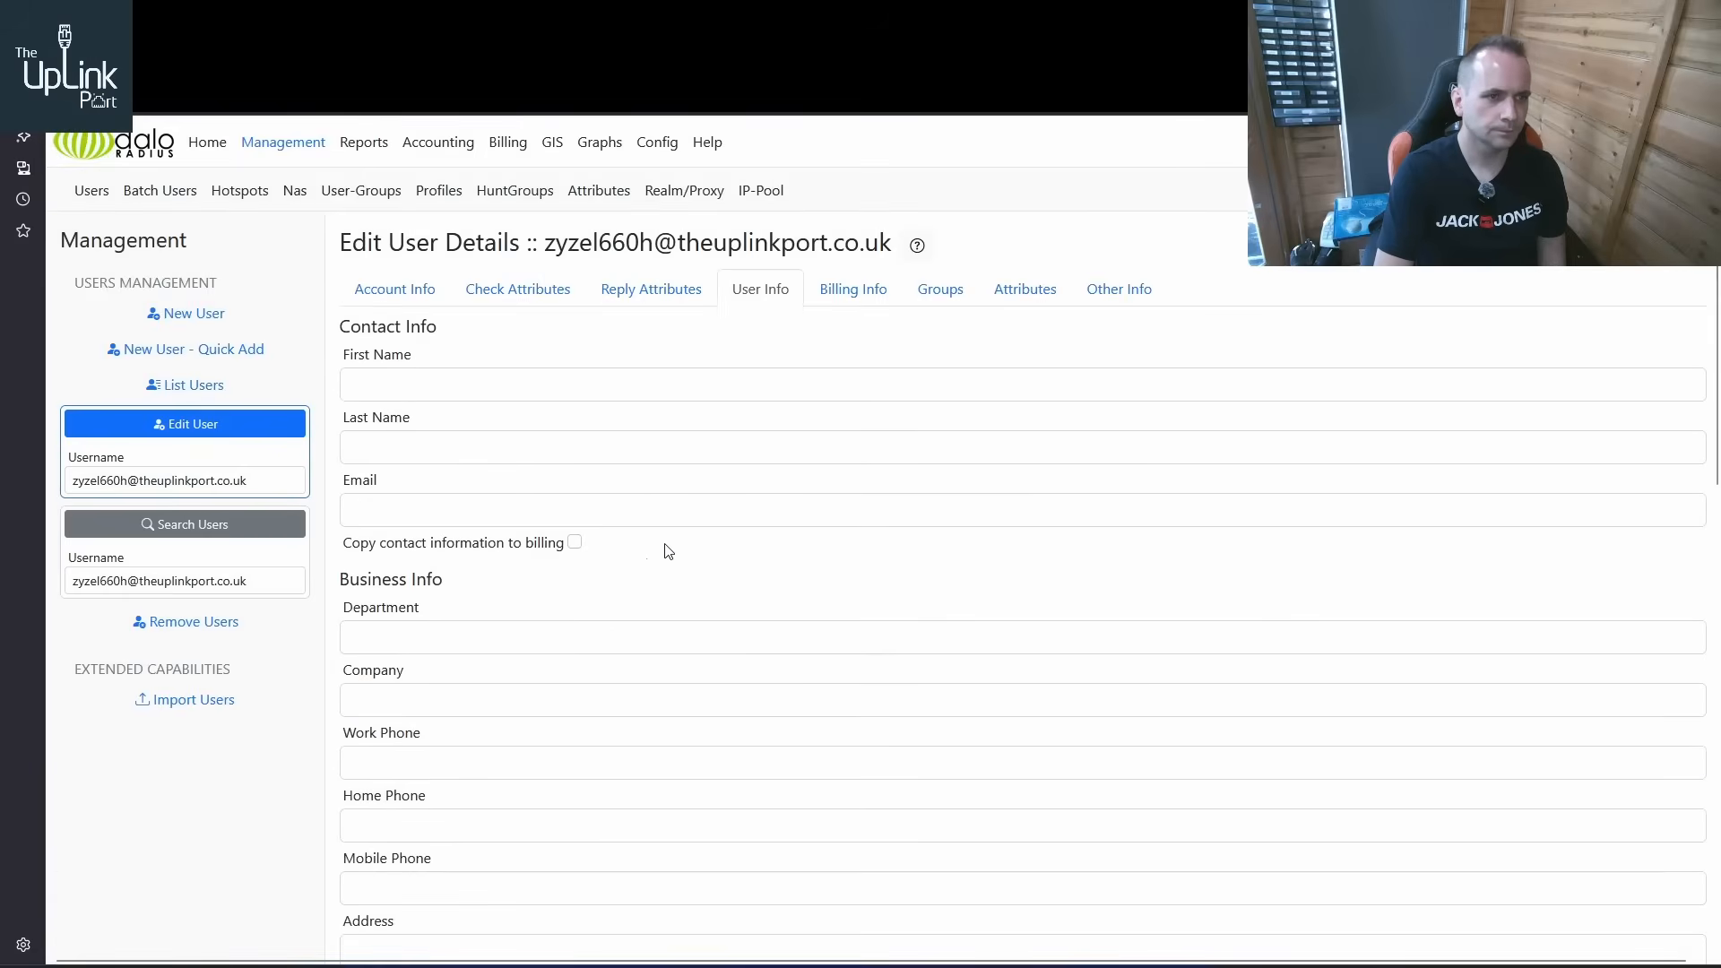
{"action": "left_click", "coordinate": [668, 301]}
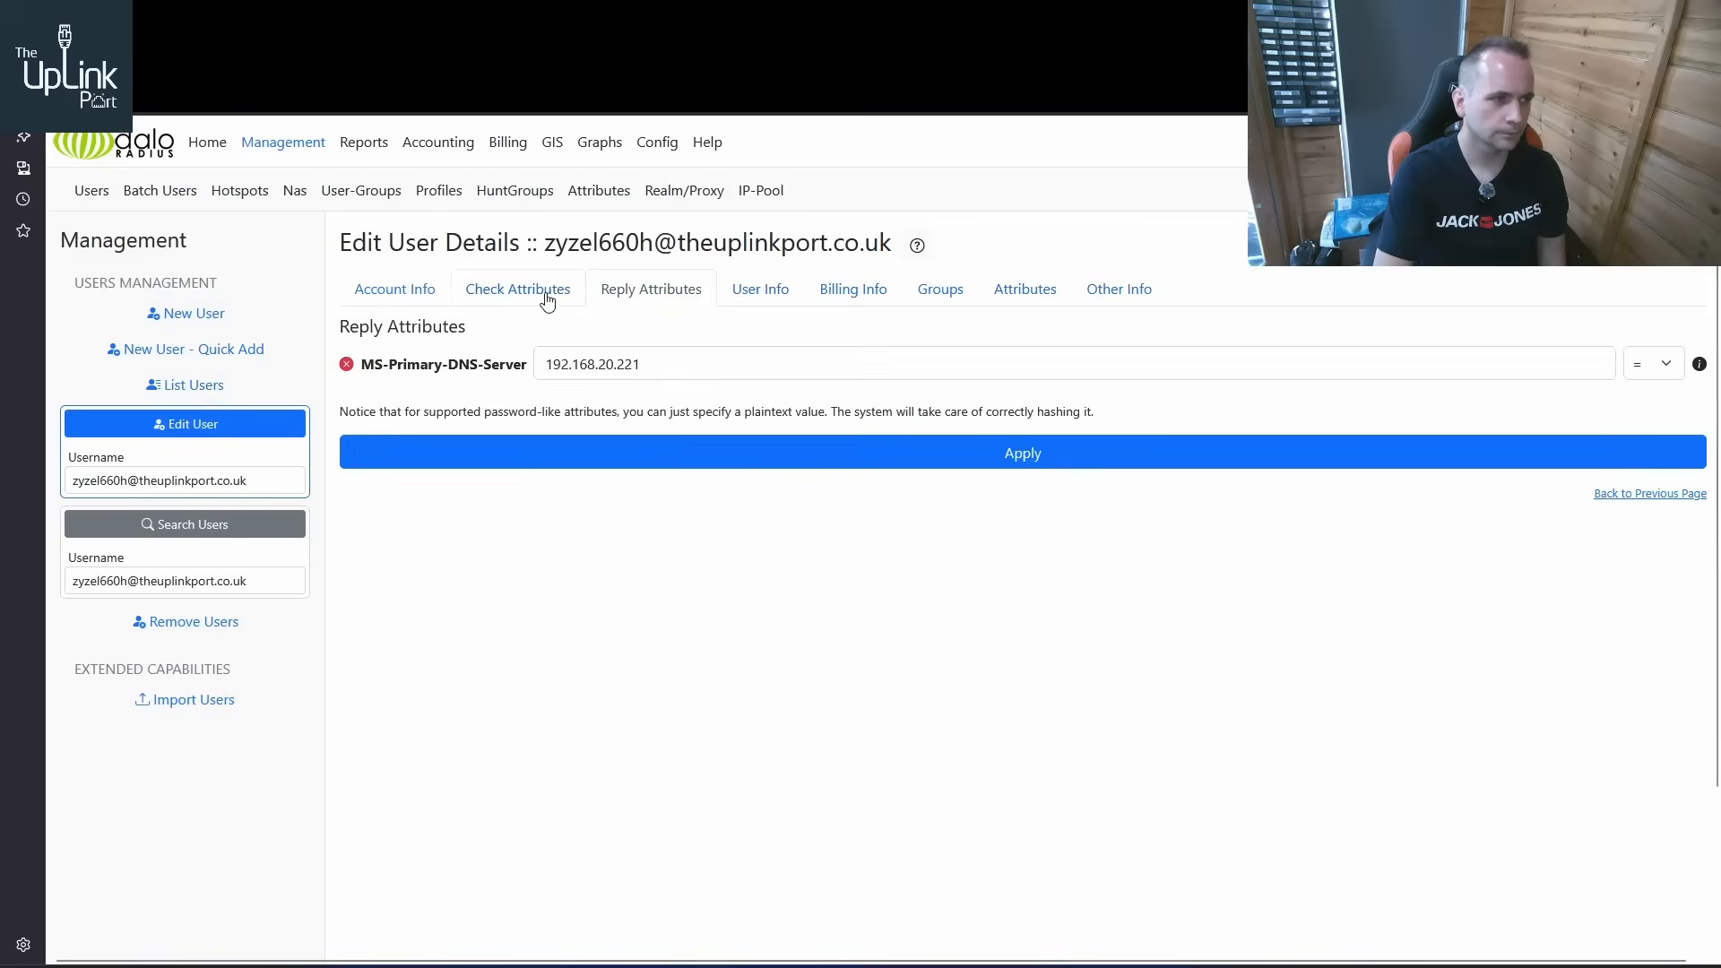
{"action": "left_click", "coordinate": [547, 300]}
{"action": "left_click", "coordinate": [398, 298]}
{"action": "left_click", "coordinate": [517, 297]}
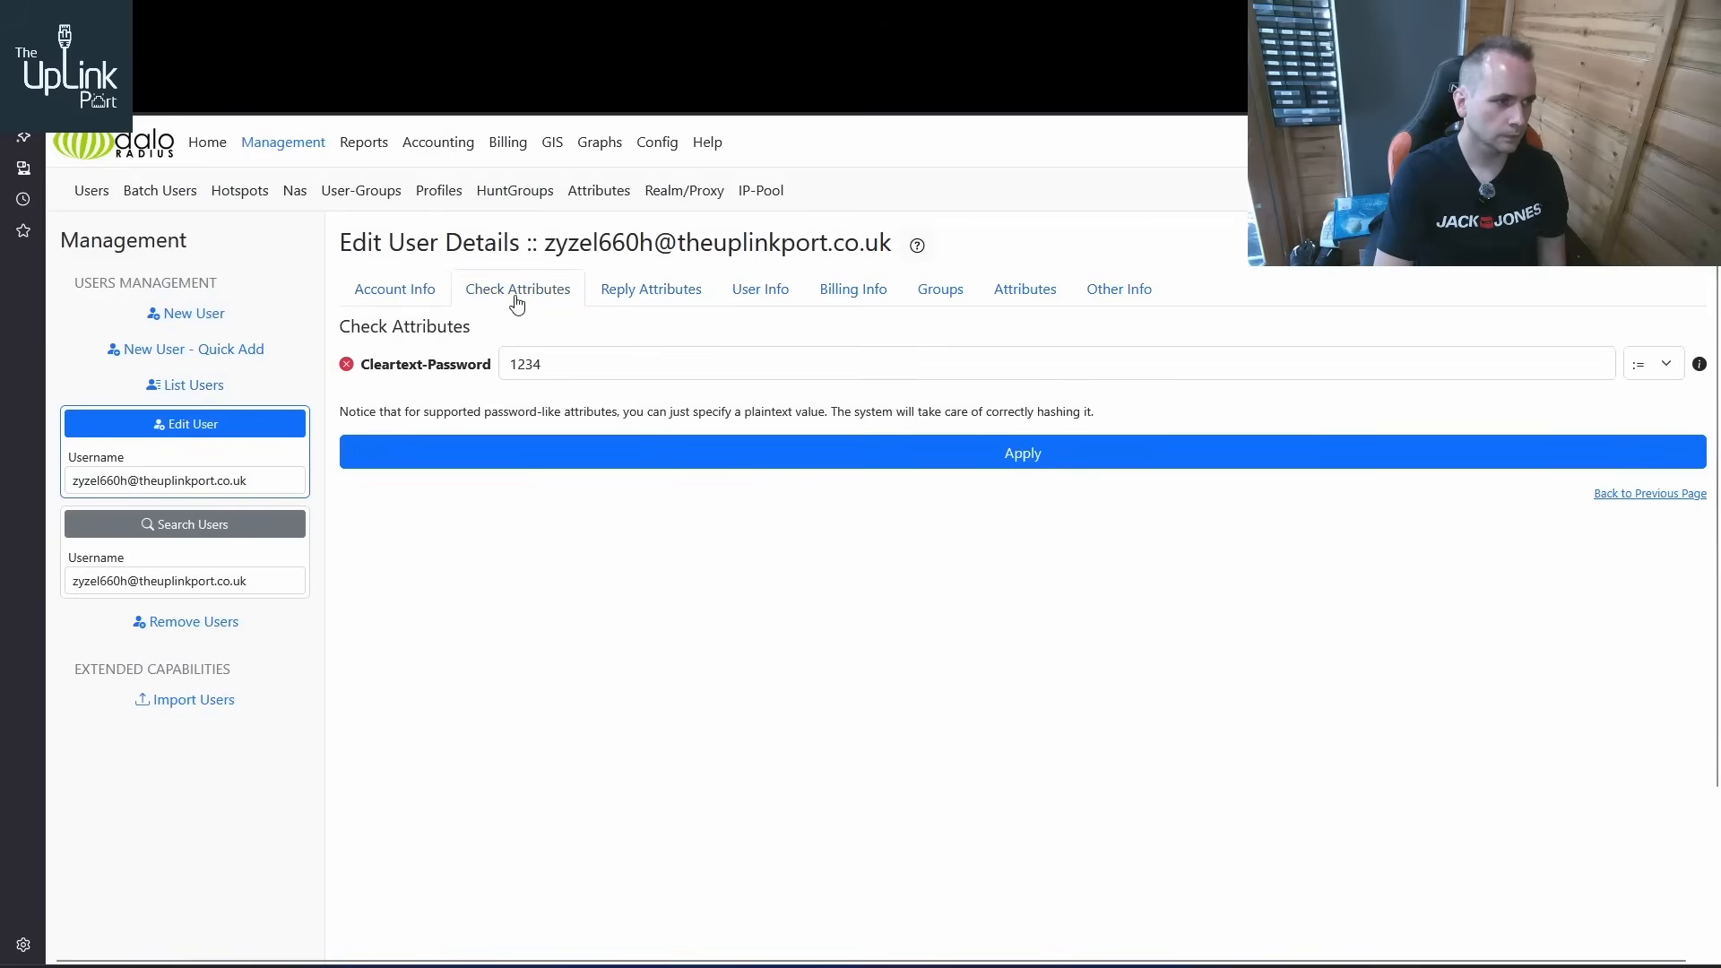
{"action": "left_click", "coordinate": [628, 298]}
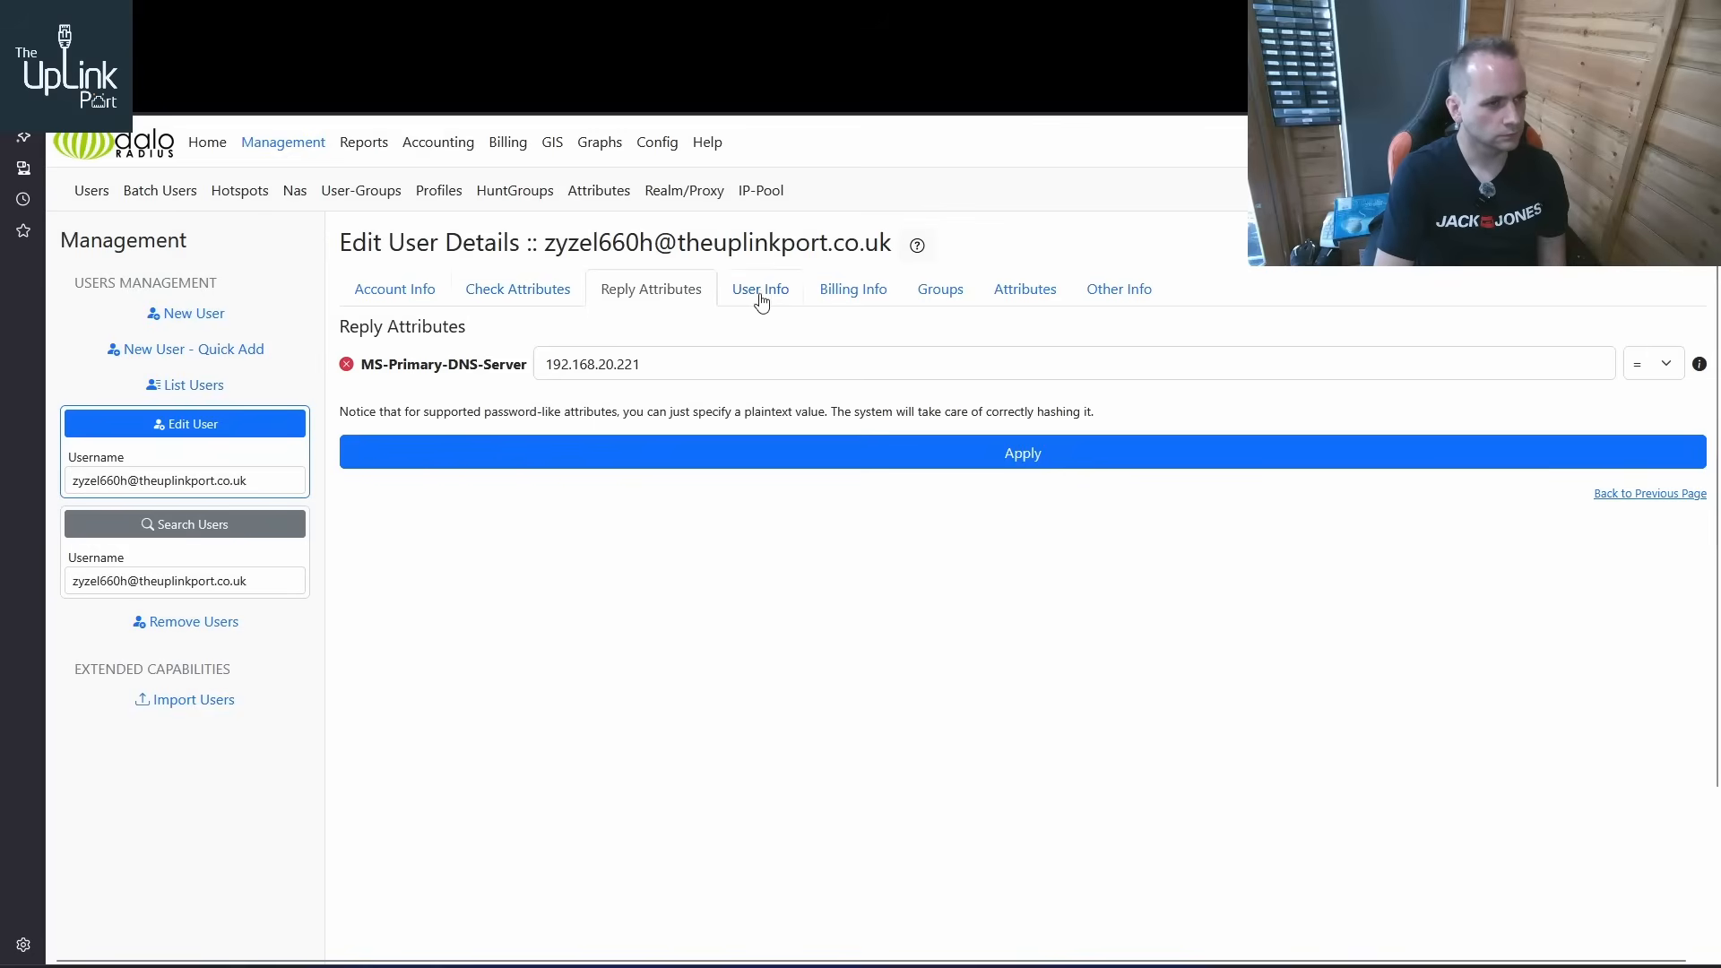
{"action": "left_click", "coordinate": [537, 291]}
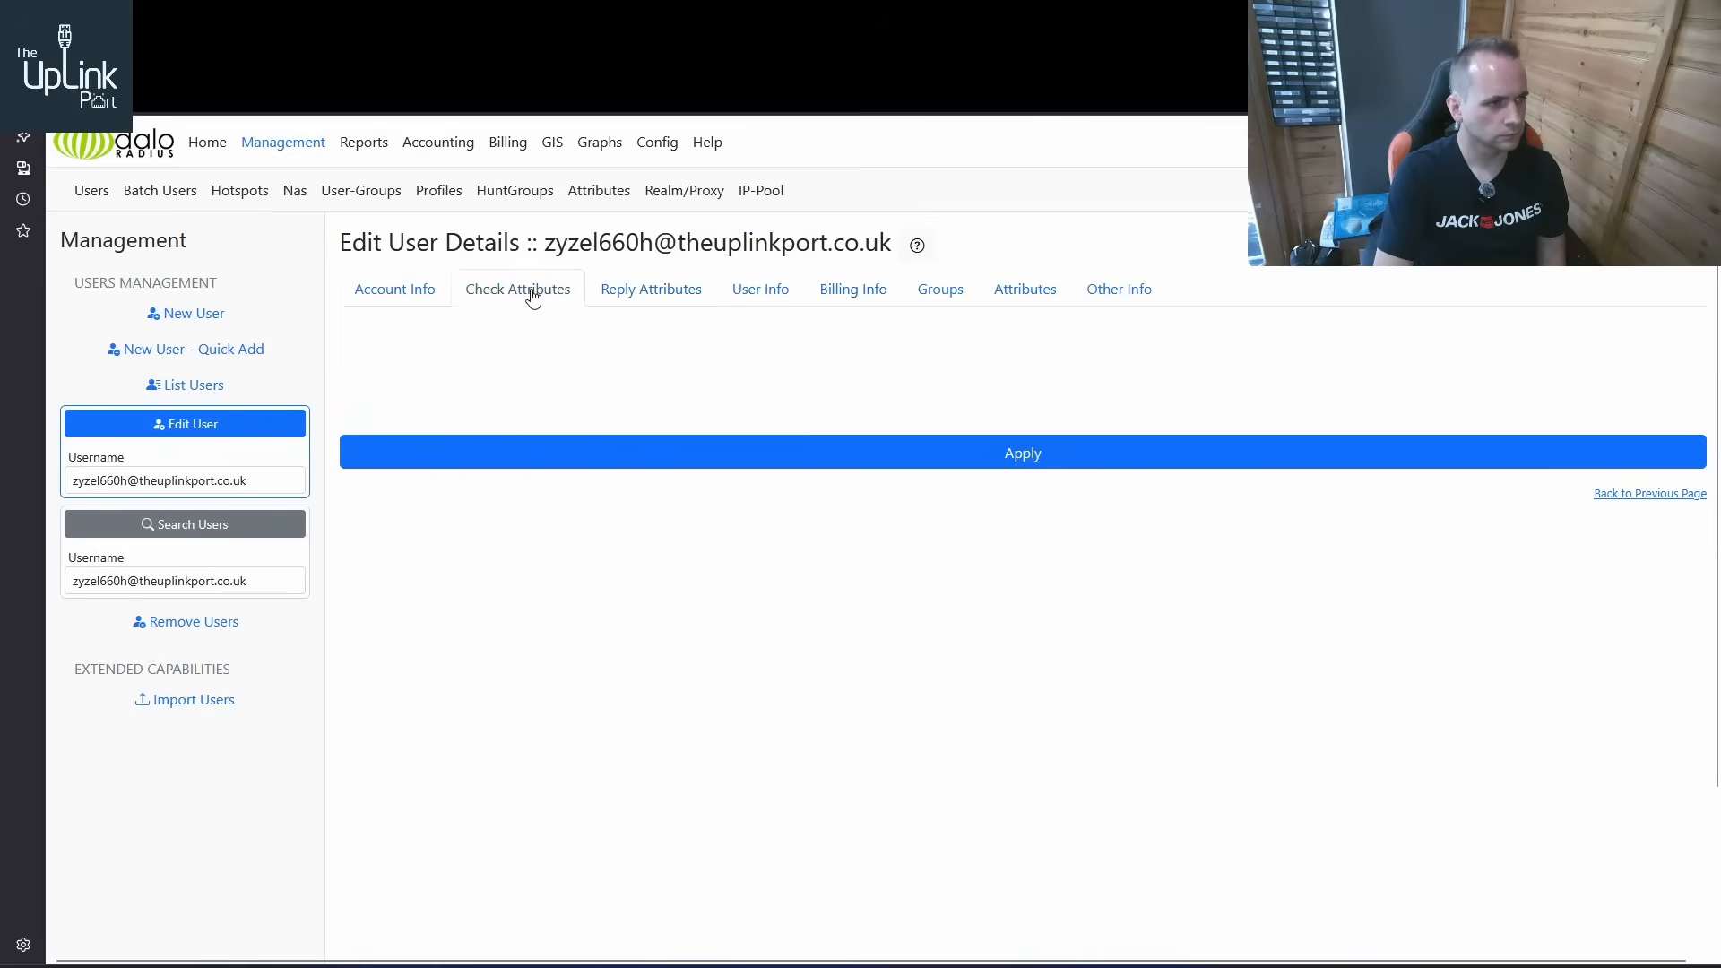
{"action": "left_click", "coordinate": [411, 289]}
{"action": "left_click", "coordinate": [650, 291]}
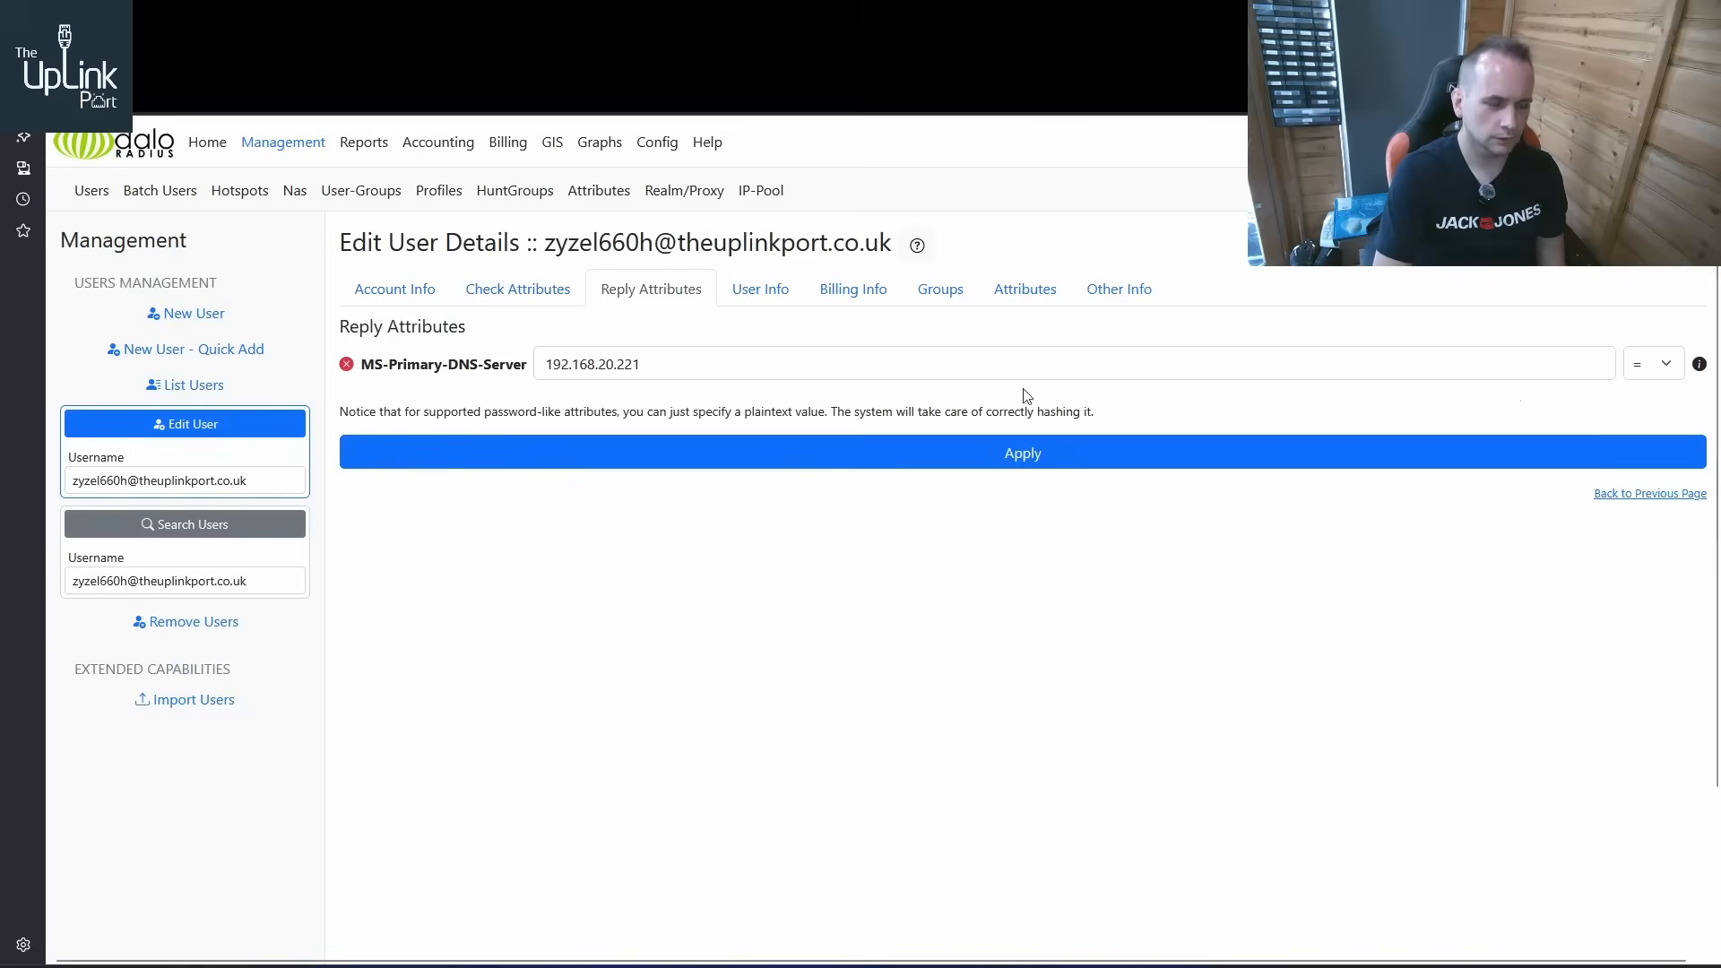
Delete the misspelled zyzel660h user from the users list
{"action": "left_click", "coordinate": [220, 387]}
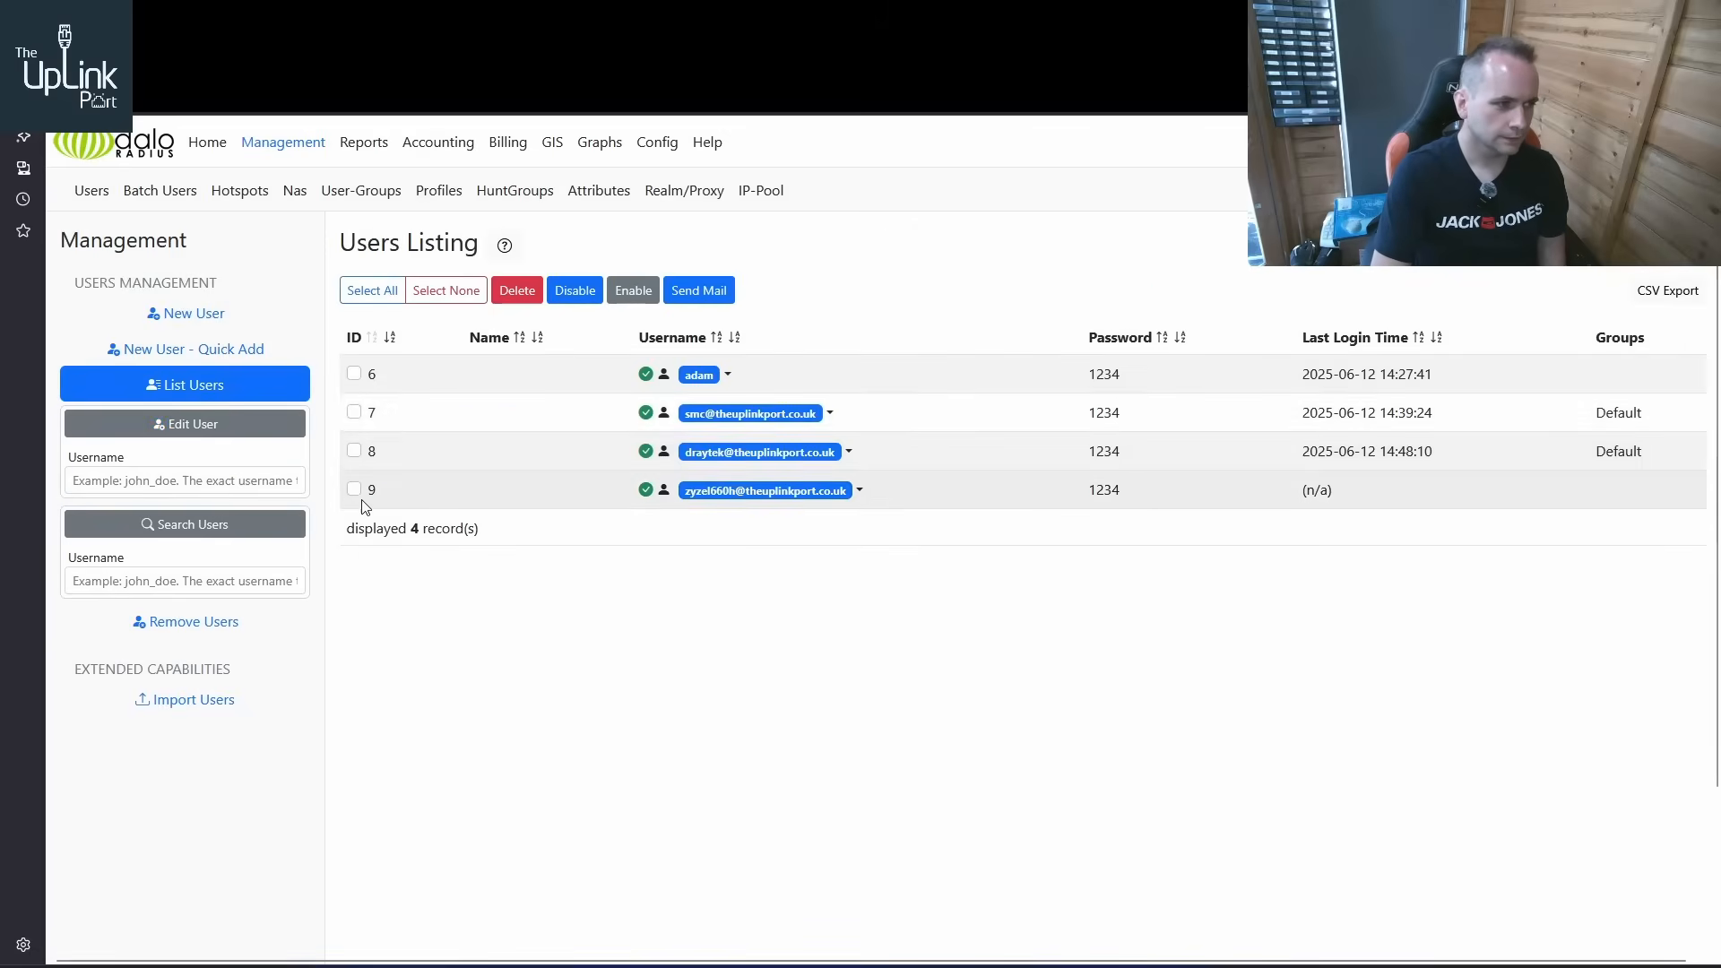
{"action": "left_click", "coordinate": [517, 289]}
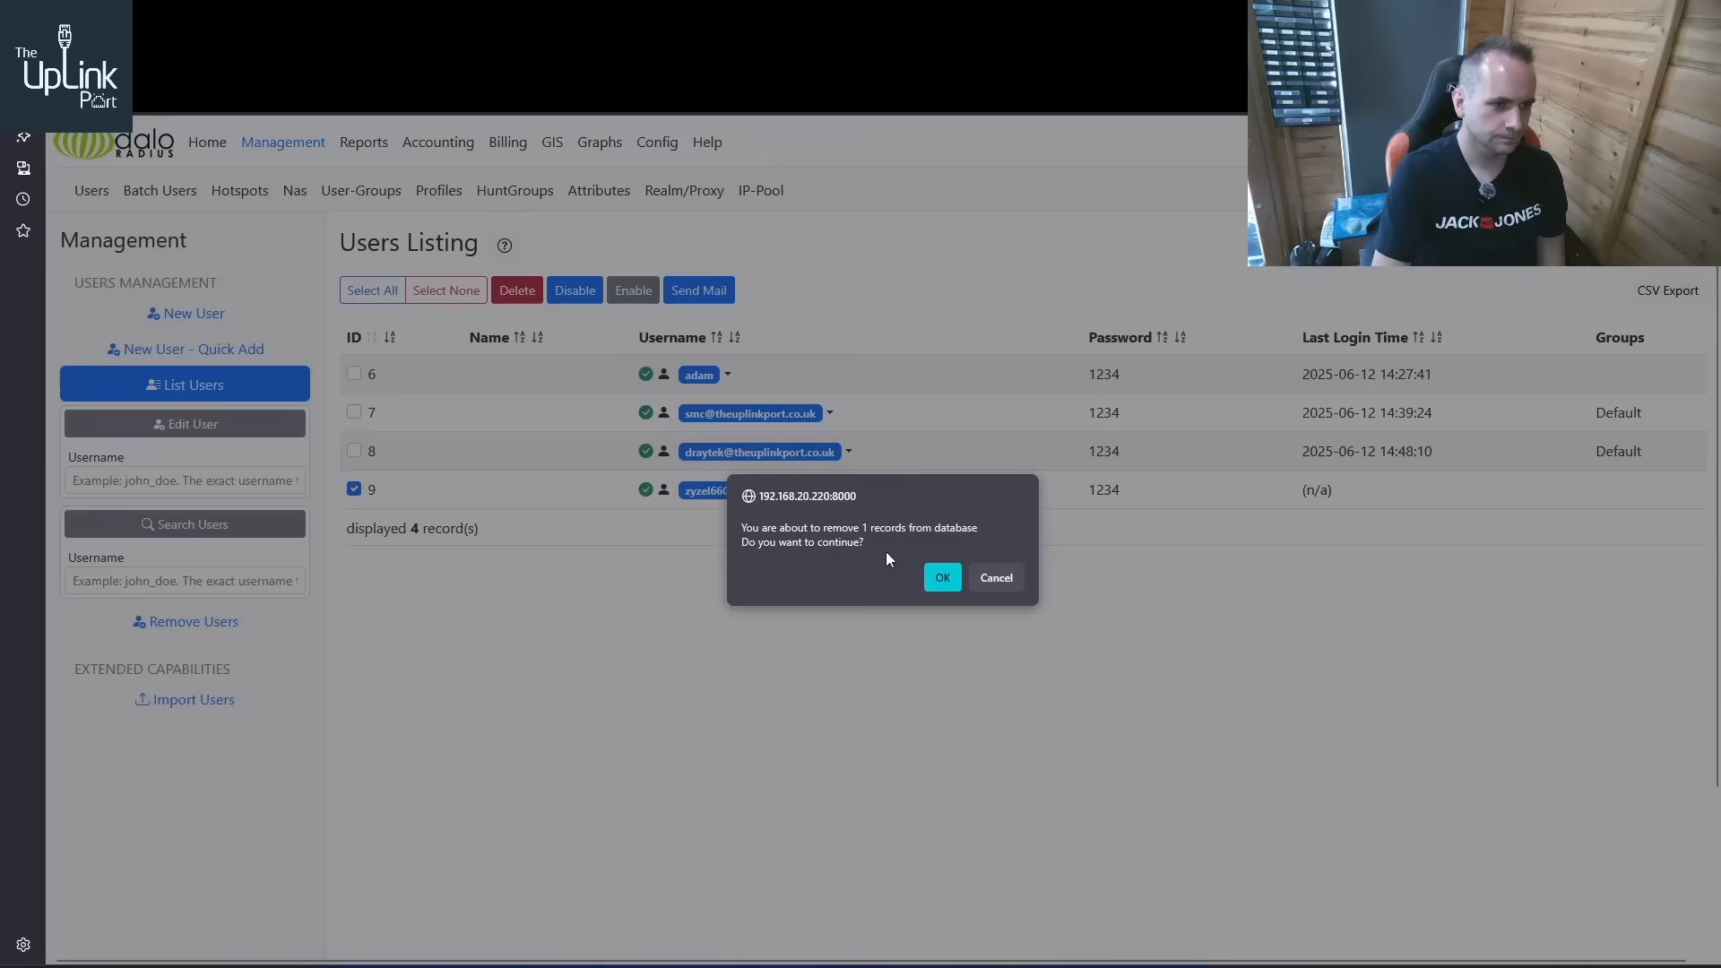
{"action": "left_click", "coordinate": [942, 578]}
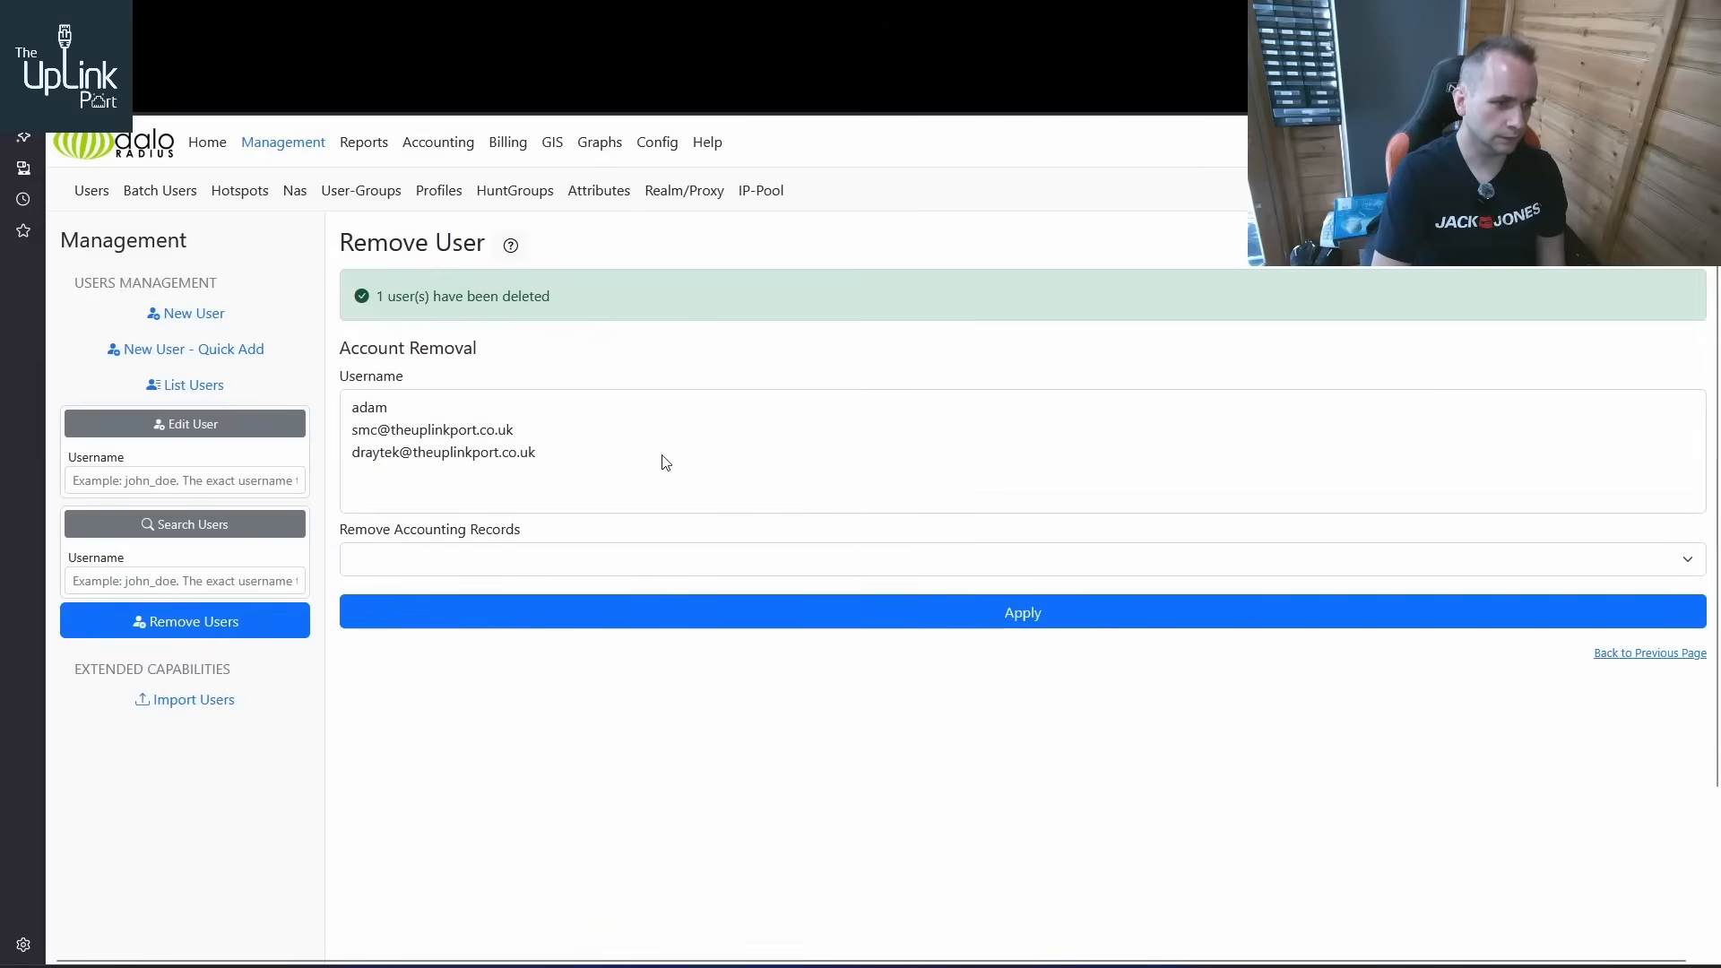
Start a new user in the Default group with the correctly spelled zyxel660h PPPoE username and enter its account password
{"action": "left_click", "coordinate": [194, 315]}
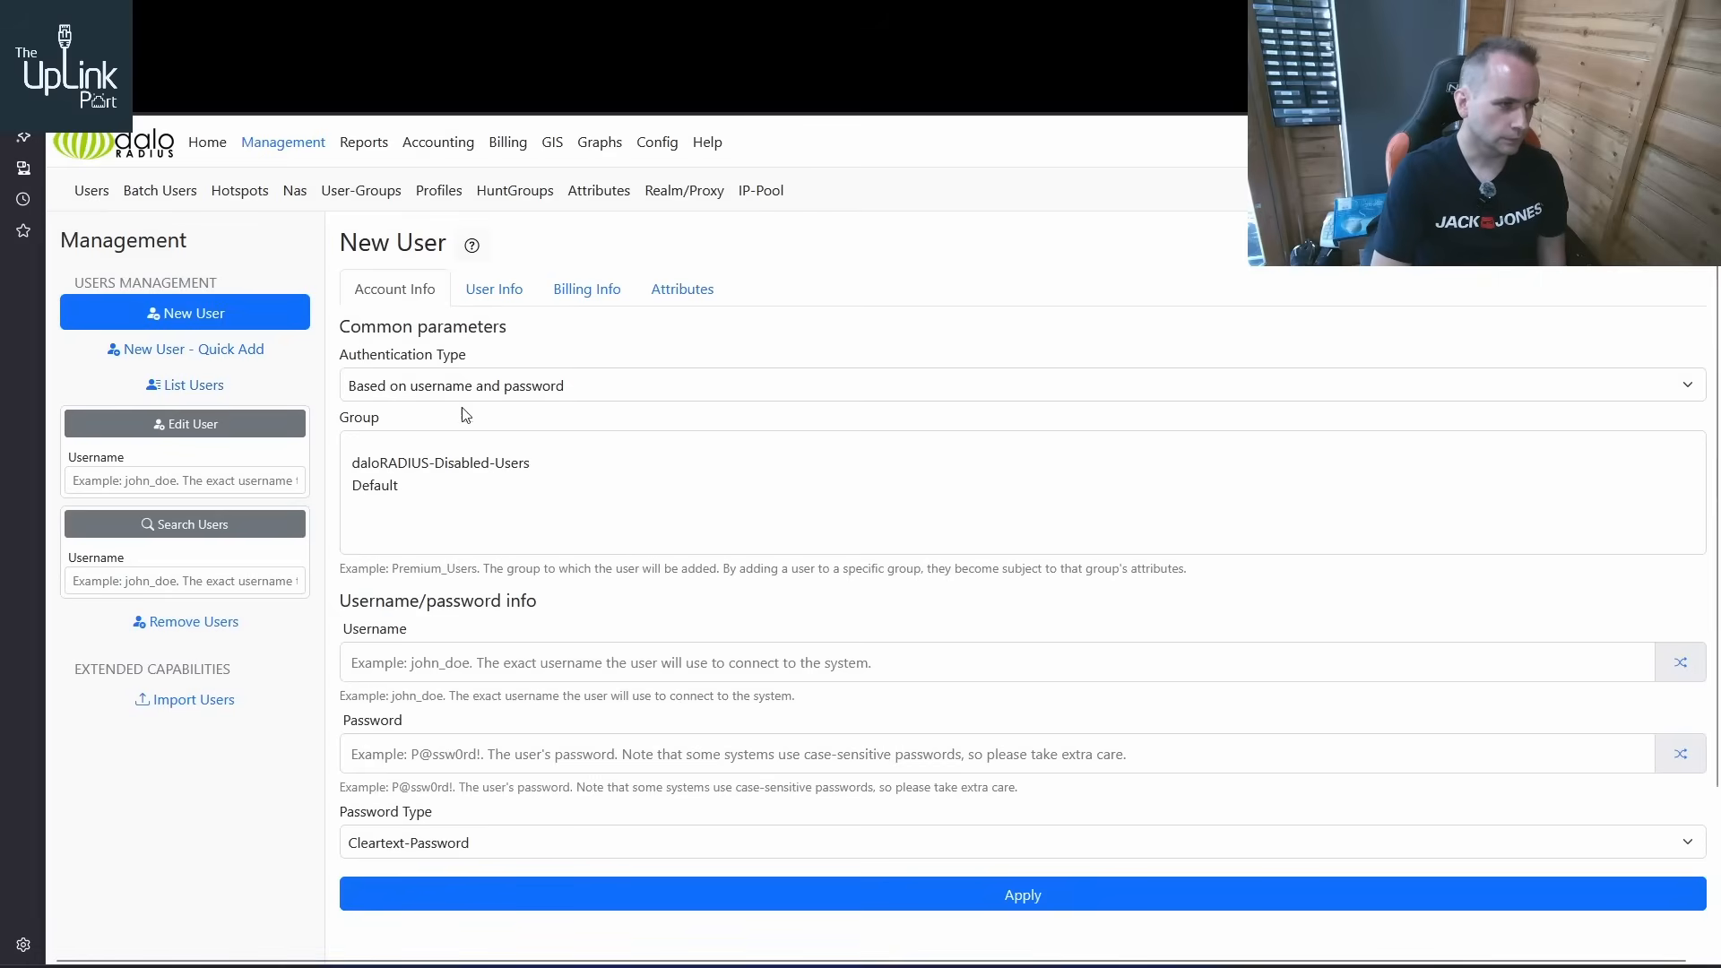
{"action": "left_click", "coordinate": [402, 487]}
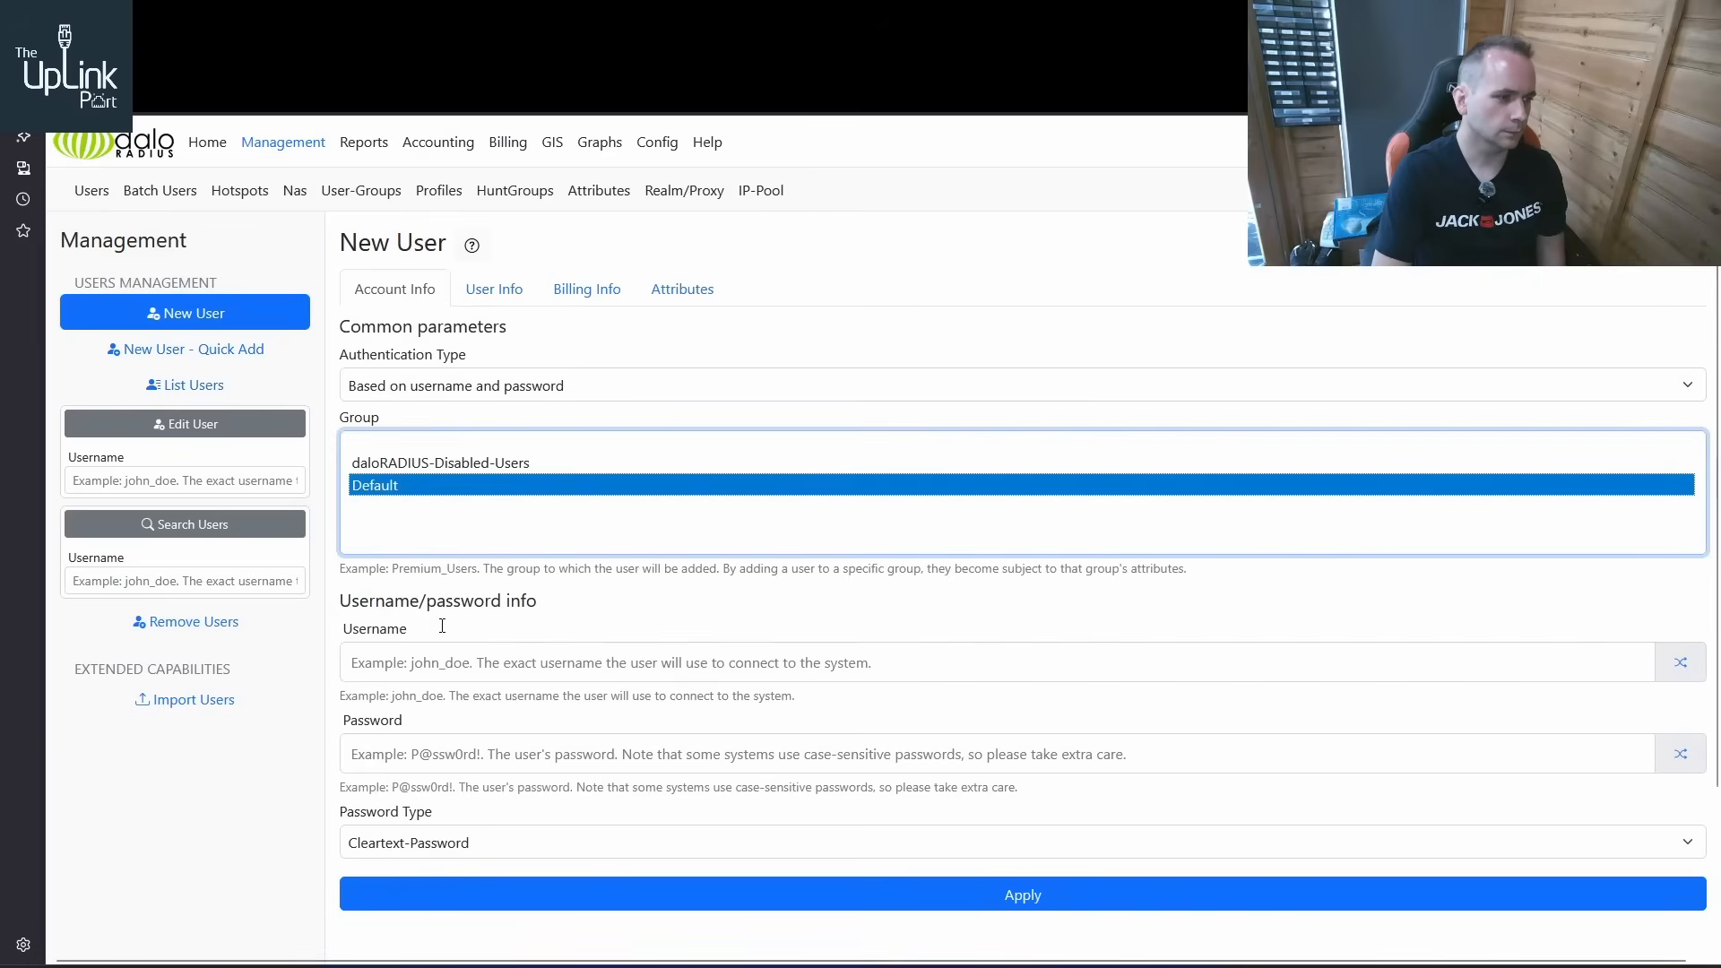
{"action": "left_click", "coordinate": [442, 661]}
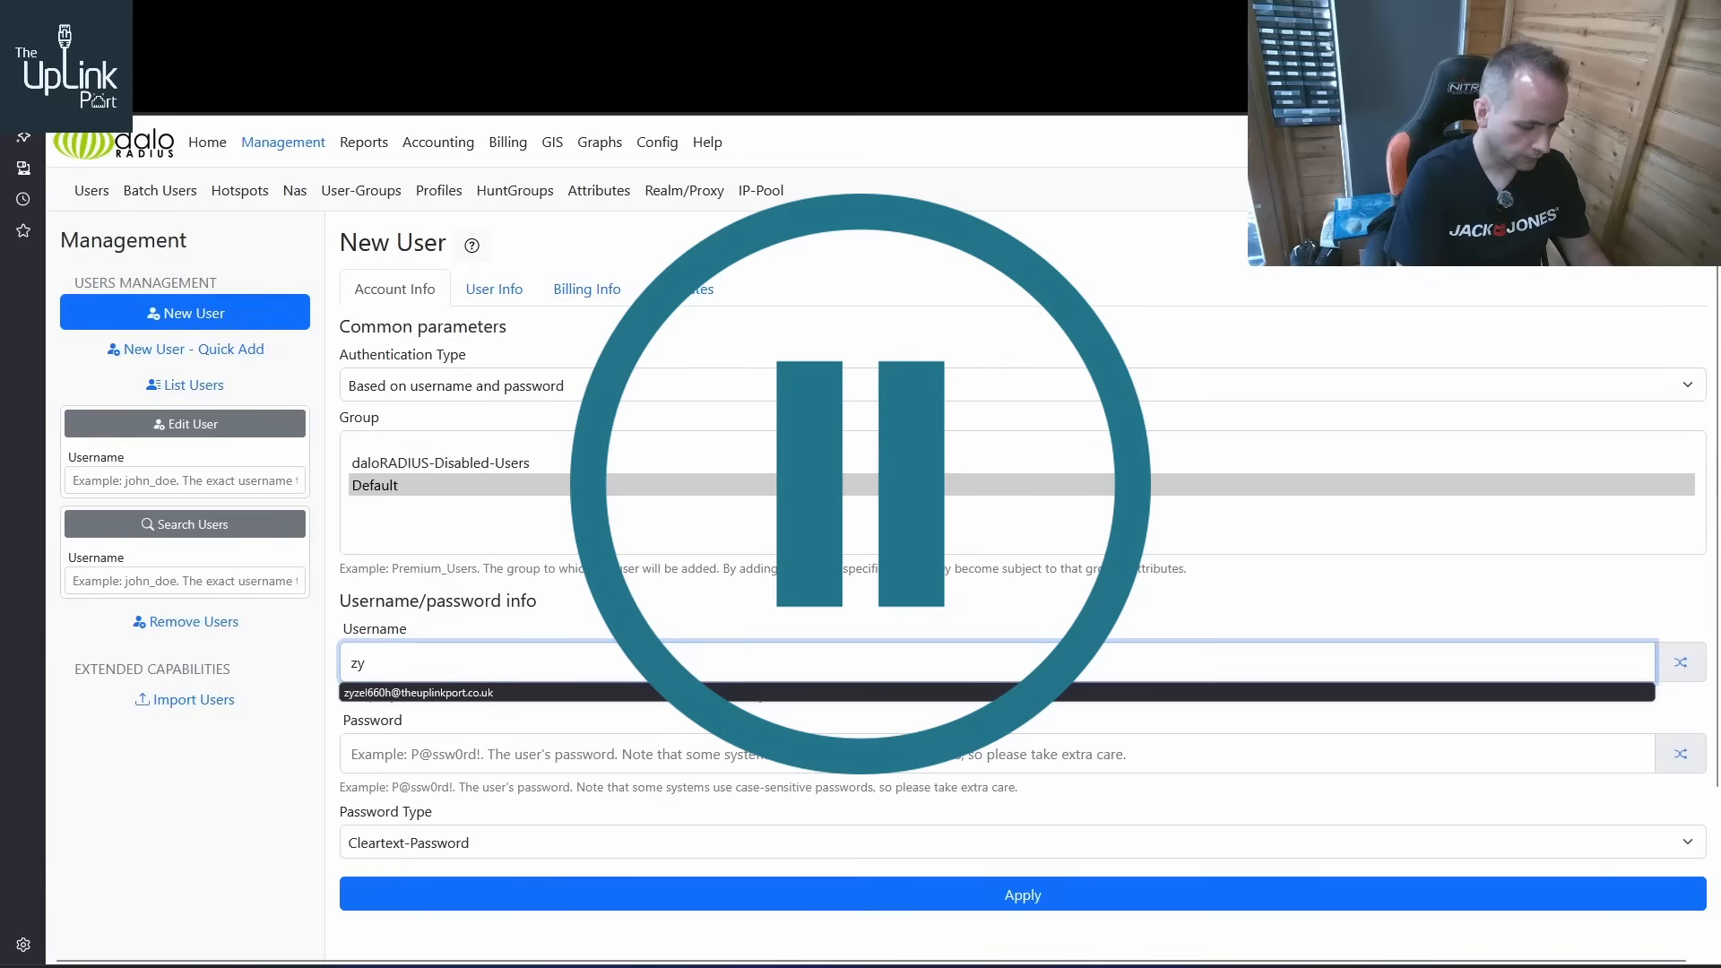
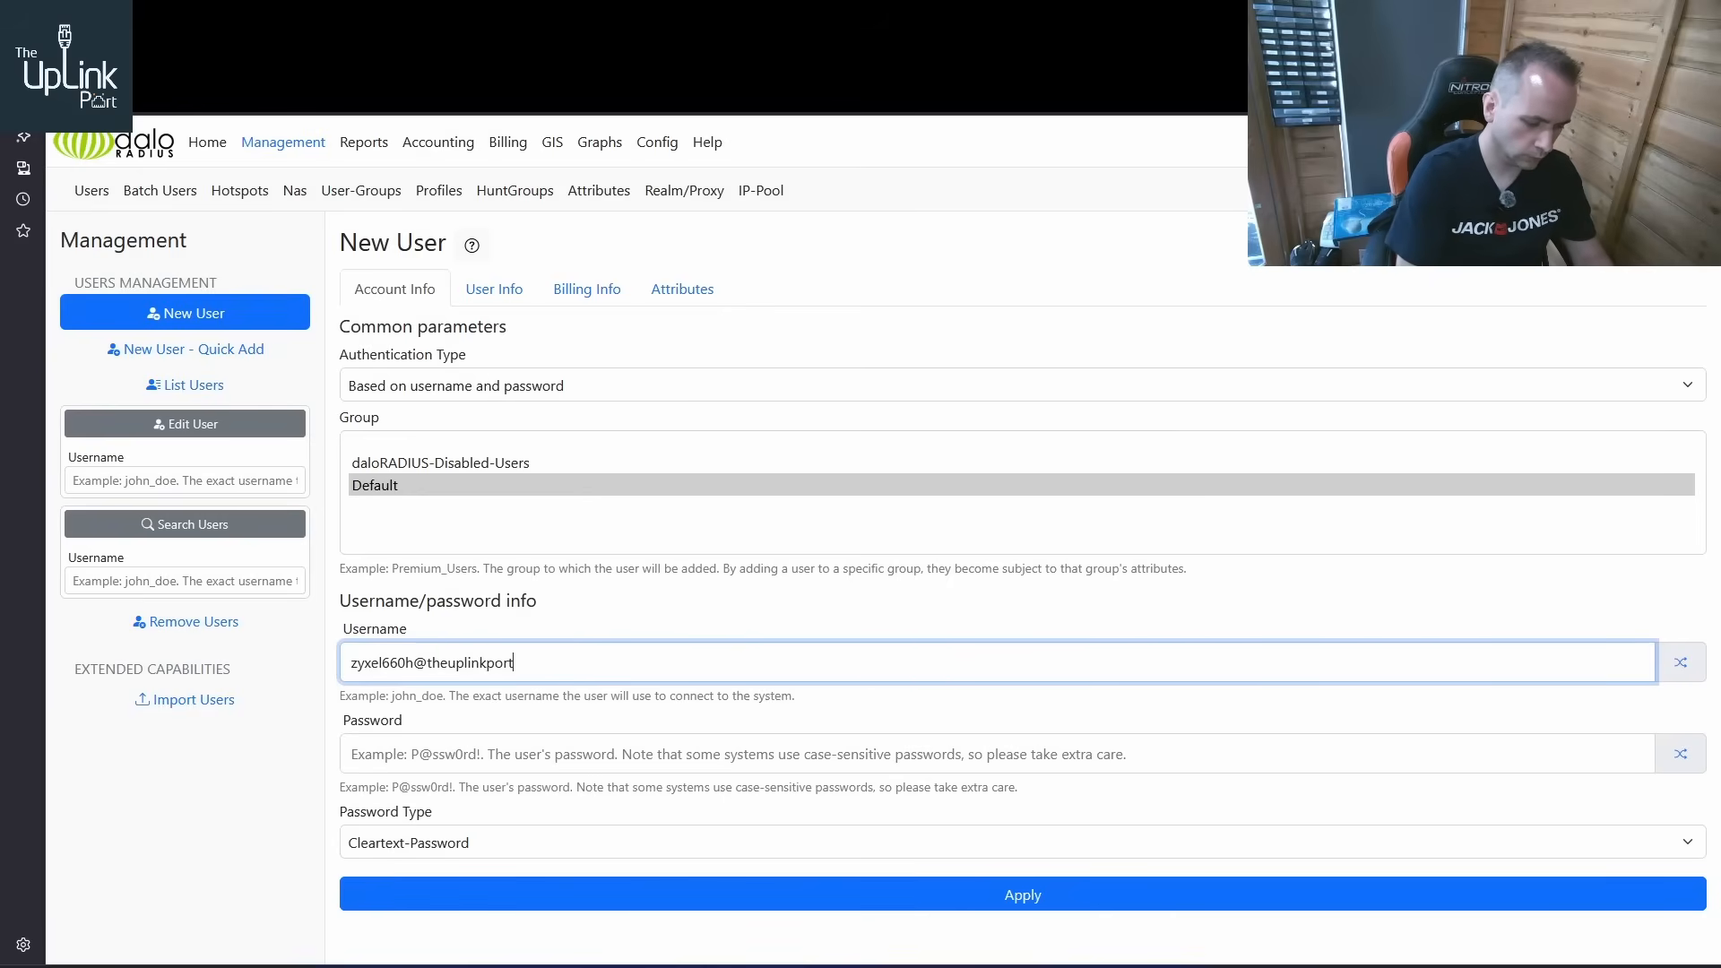
{"action": "key", "text": "Tab"}
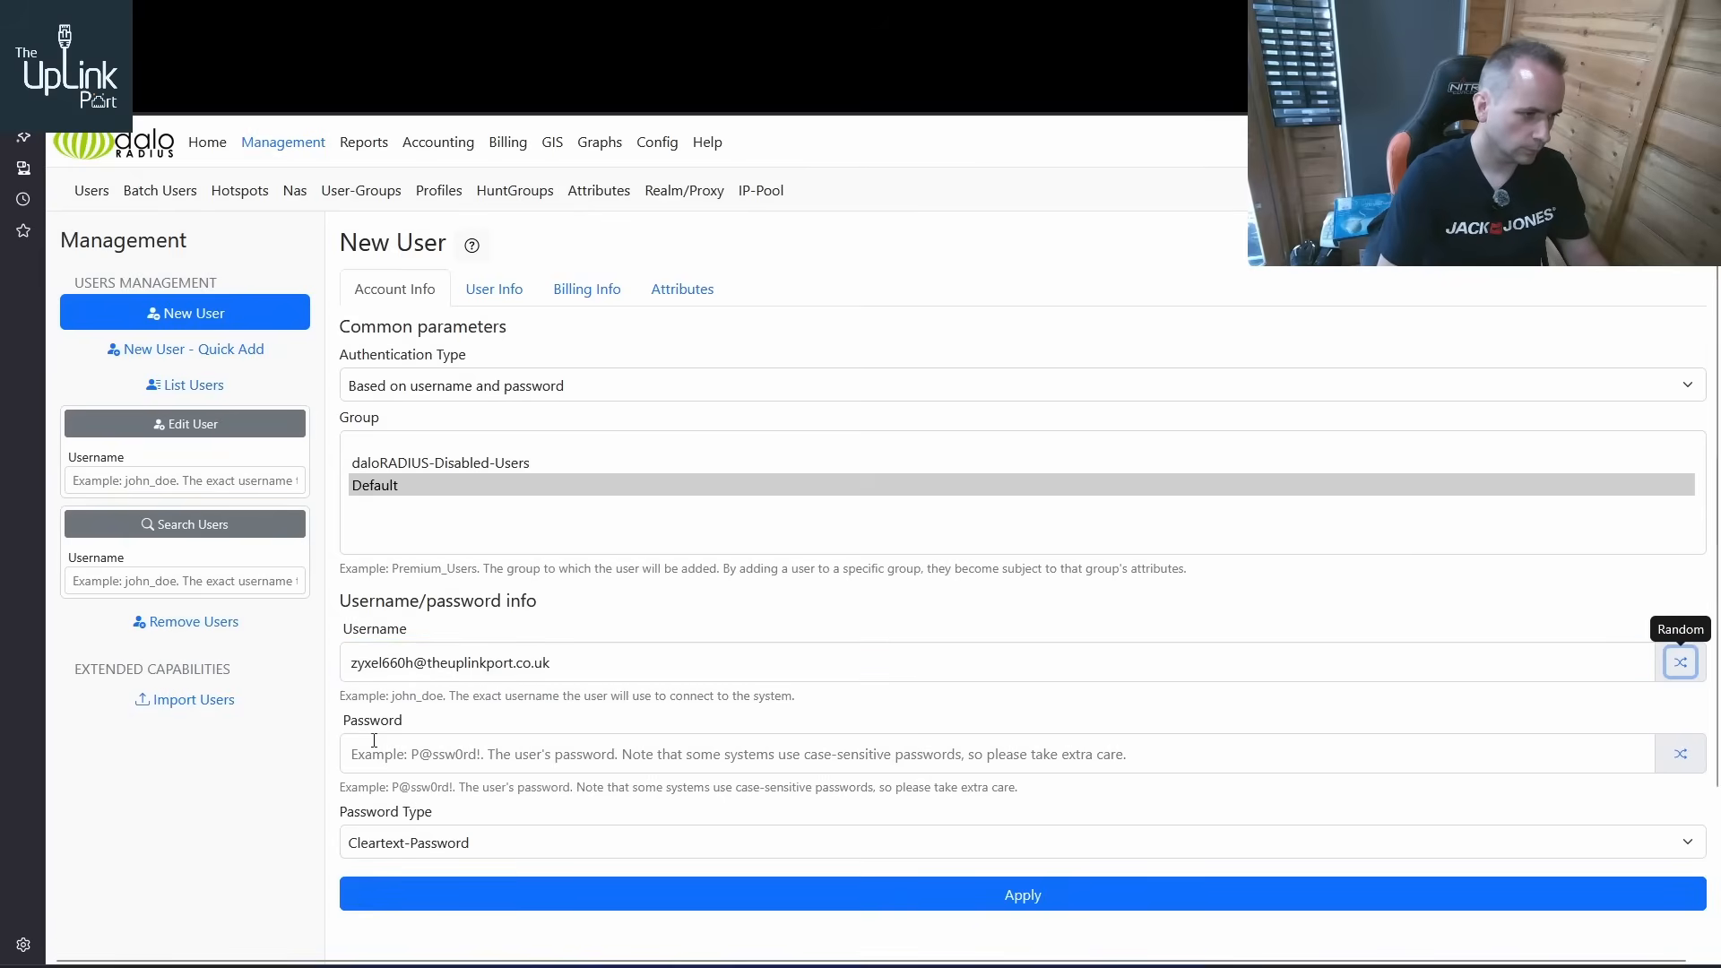
{"action": "left_click", "coordinate": [374, 741]}
{"action": "type", "text": "1234"}
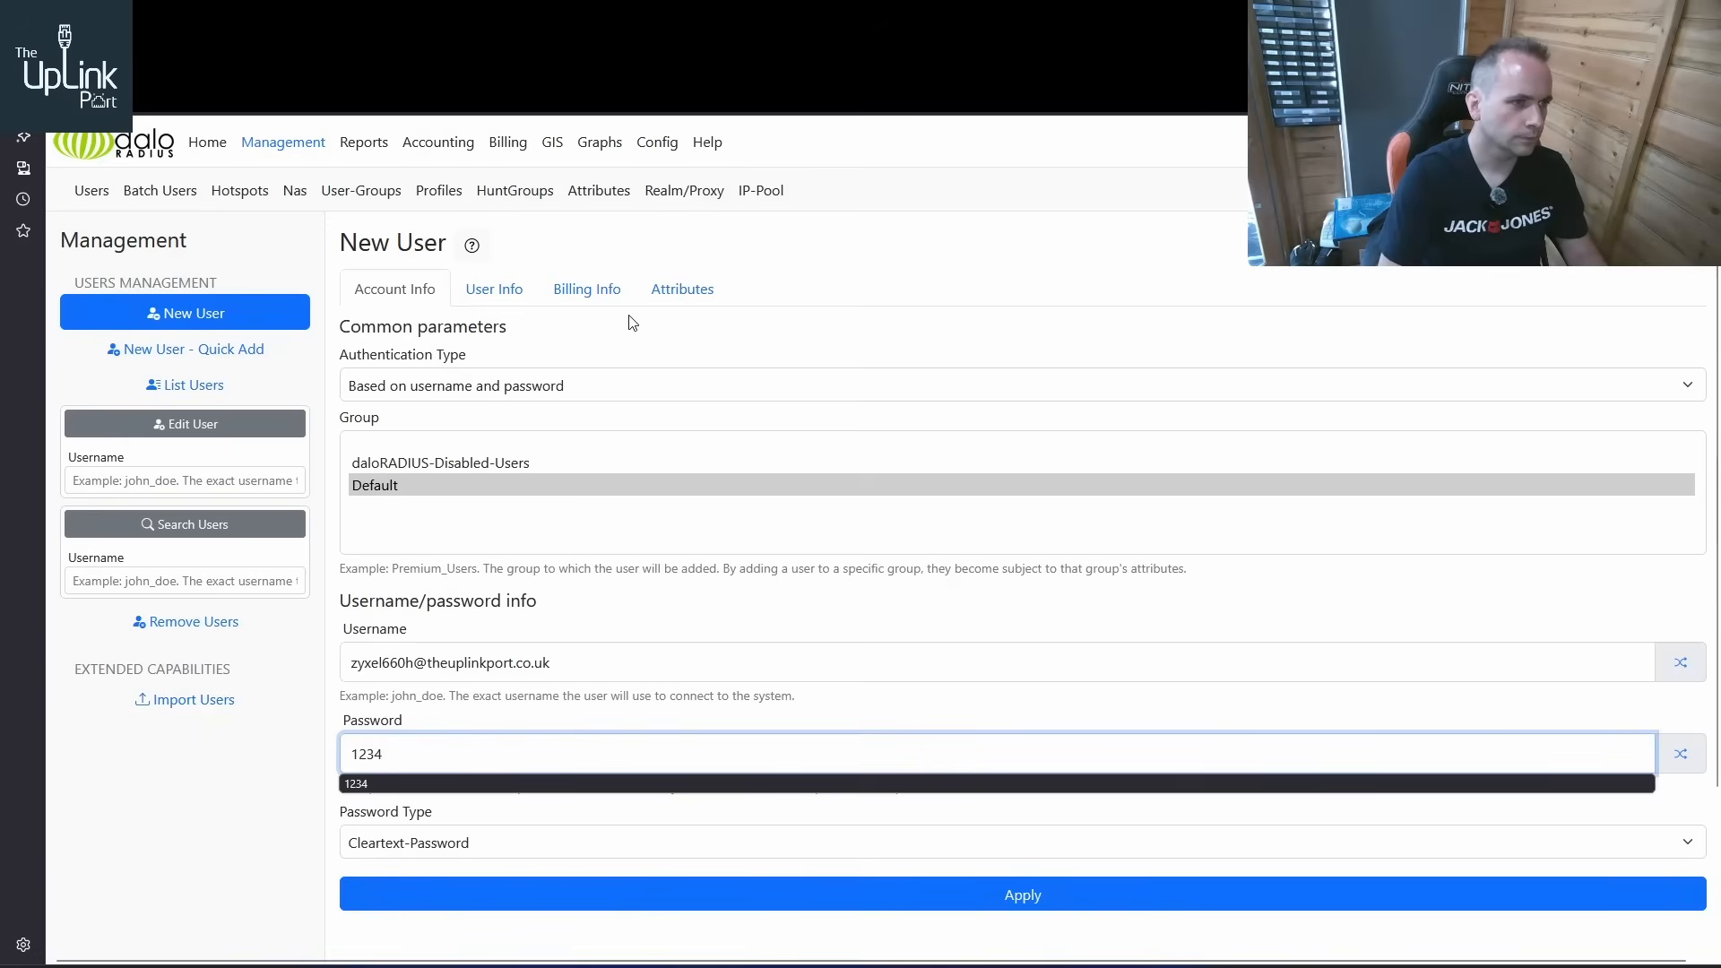
Add the MS-Primary-DNS-Server attribute from the Microsoft vendor dictionary to the new user
{"action": "left_click", "coordinate": [688, 300]}
{"action": "left_click", "coordinate": [708, 387]}
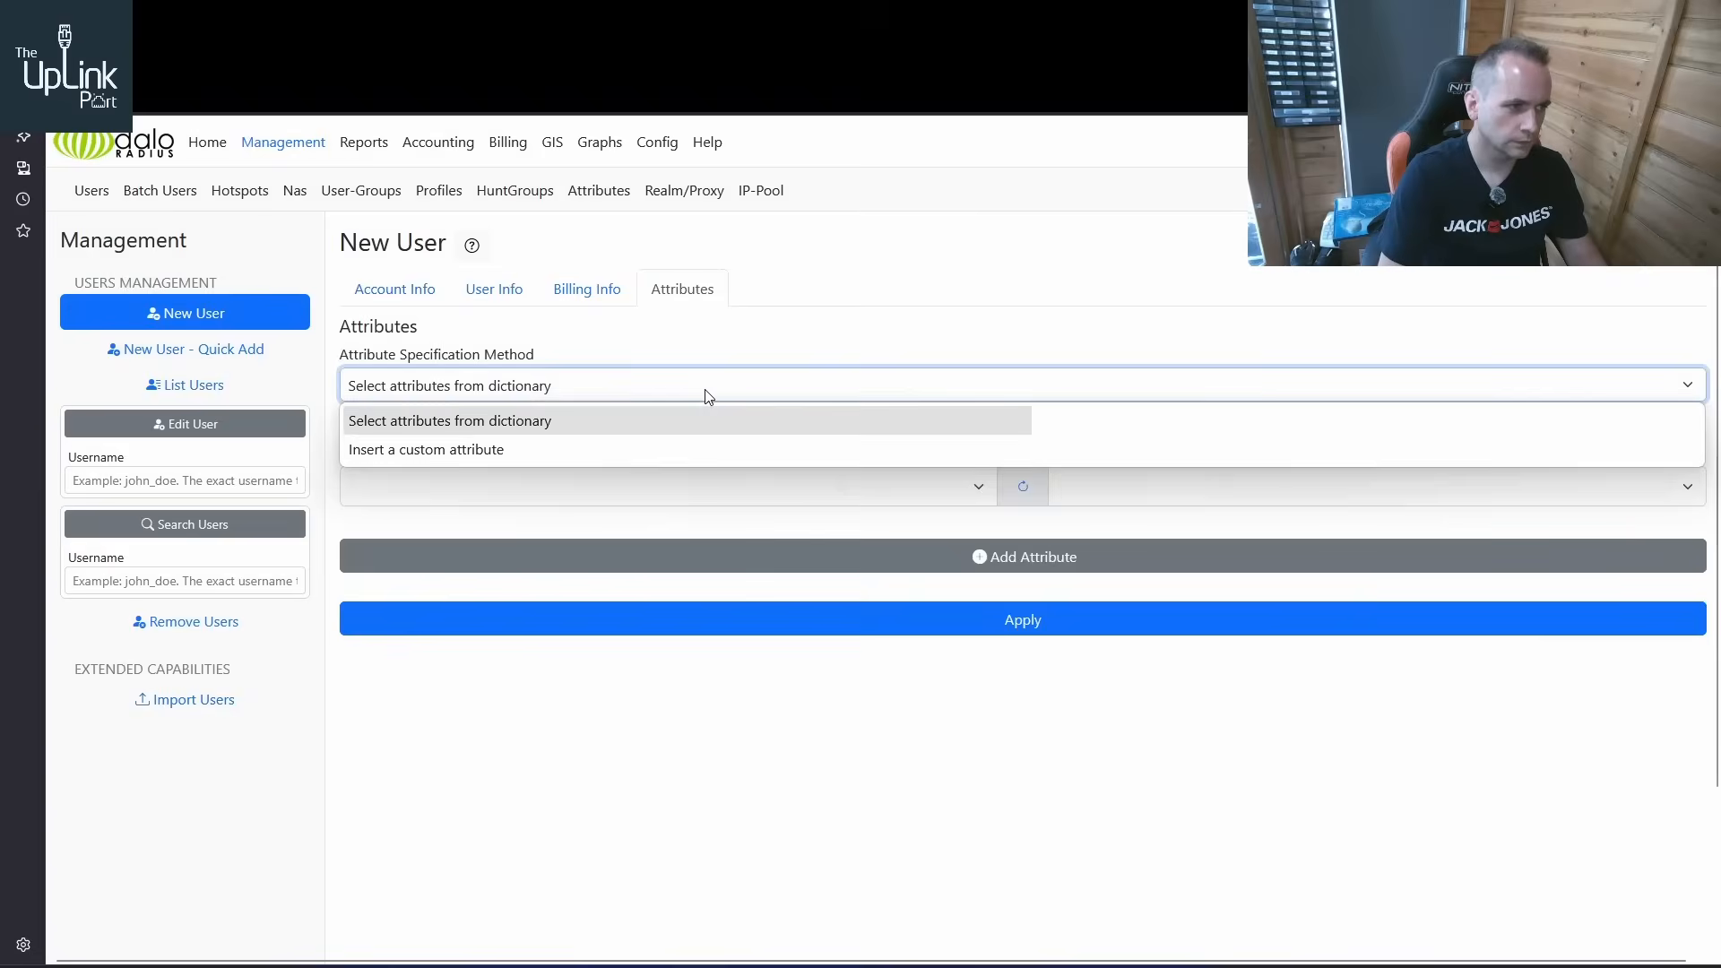
{"action": "left_click", "coordinate": [628, 449]}
{"action": "left_click", "coordinate": [633, 391]}
{"action": "left_click", "coordinate": [591, 419]}
{"action": "left_click", "coordinate": [589, 485]}
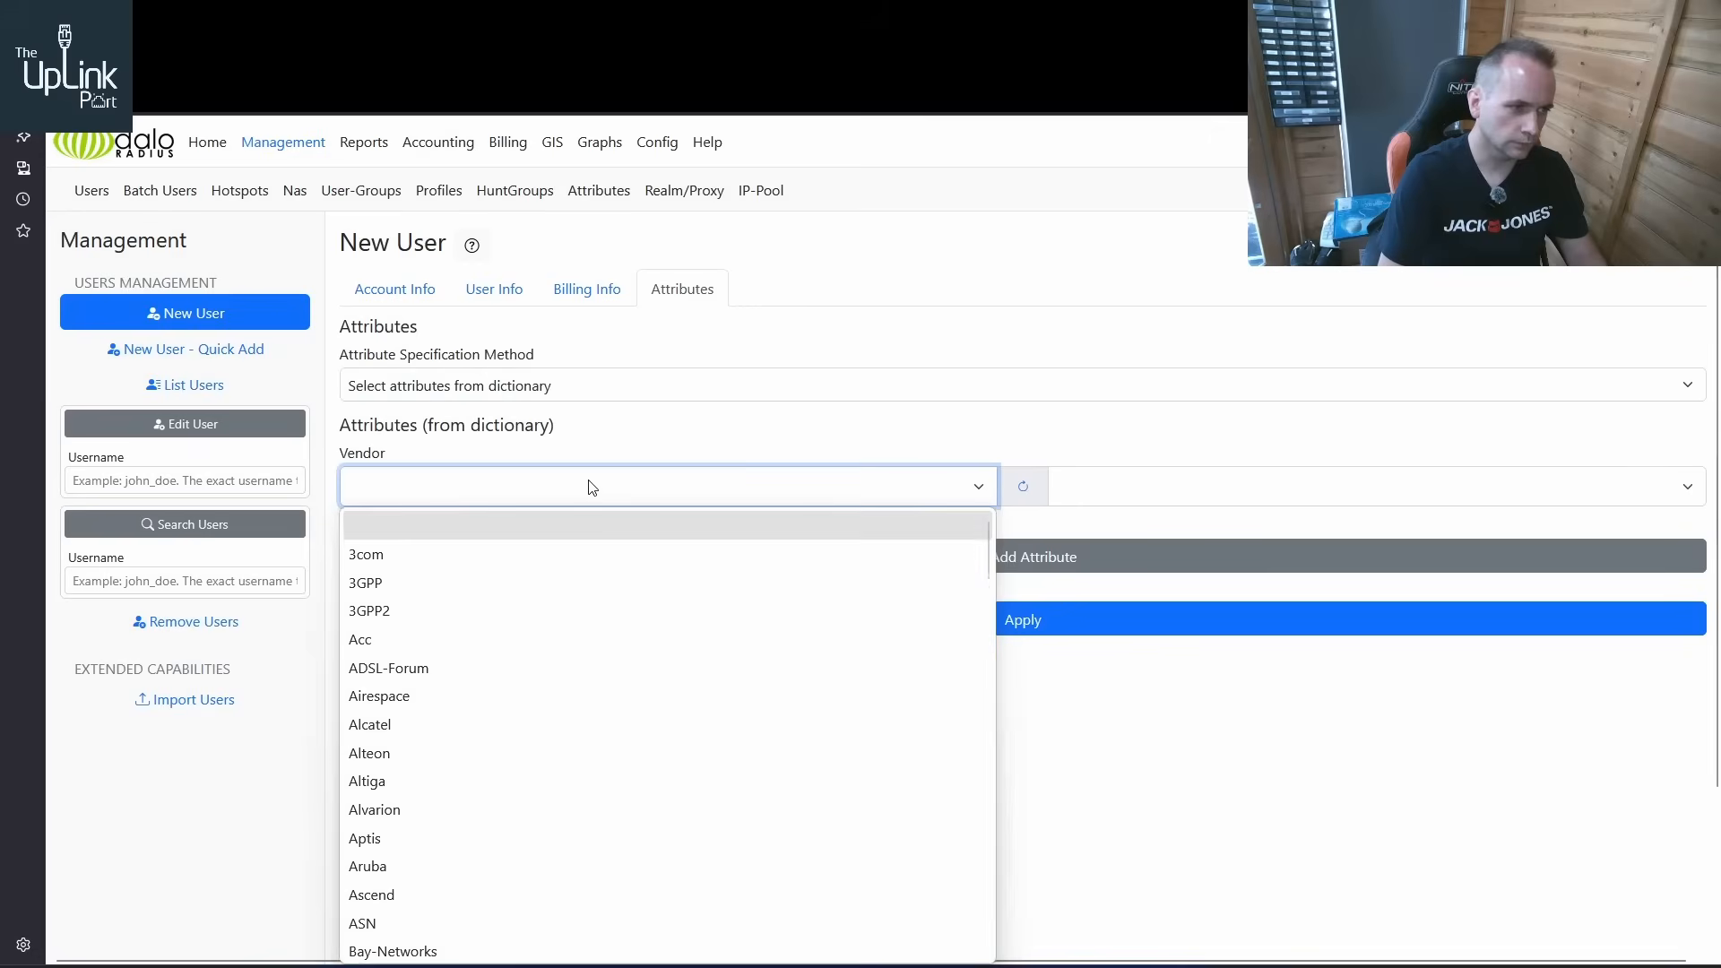
{"action": "type", "text": "Microsoft"}
{"action": "key", "text": "Return"}
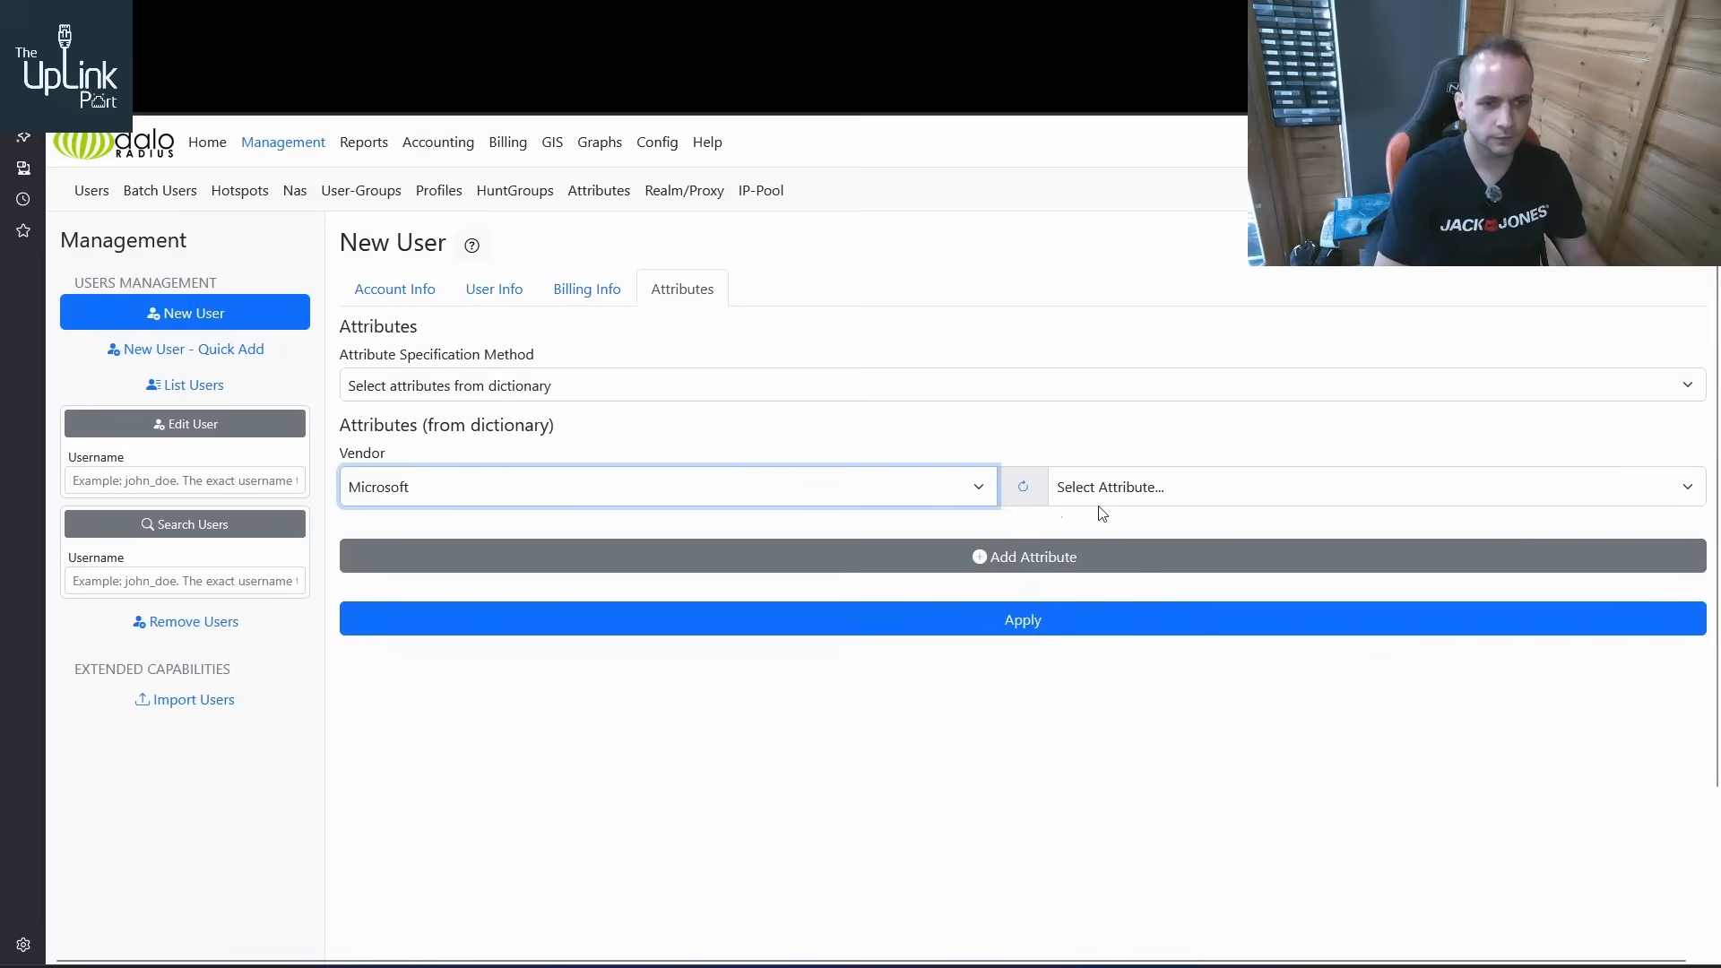
{"action": "left_click", "coordinate": [1183, 498]}
{"action": "scroll", "coordinate": [1206, 630], "scroll_direction": "down", "scroll_amount": 3}
{"action": "scroll", "coordinate": [1207, 630], "scroll_direction": "down", "scroll_amount": 2}
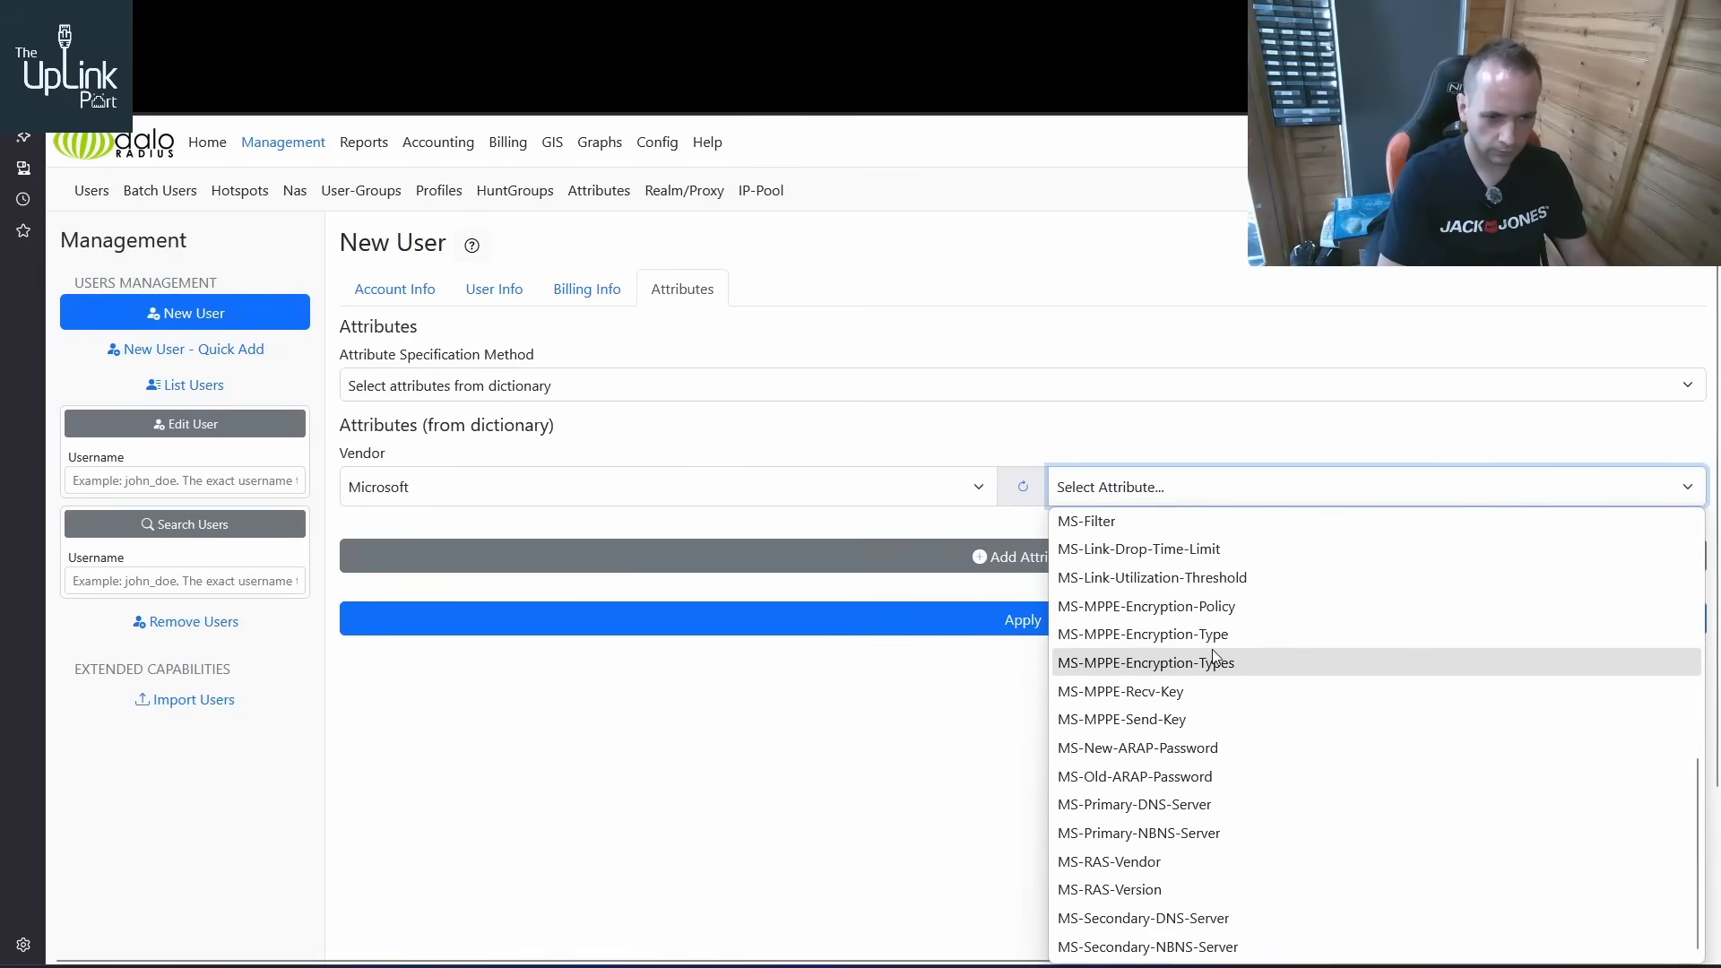
{"action": "left_click", "coordinate": [1174, 798]}
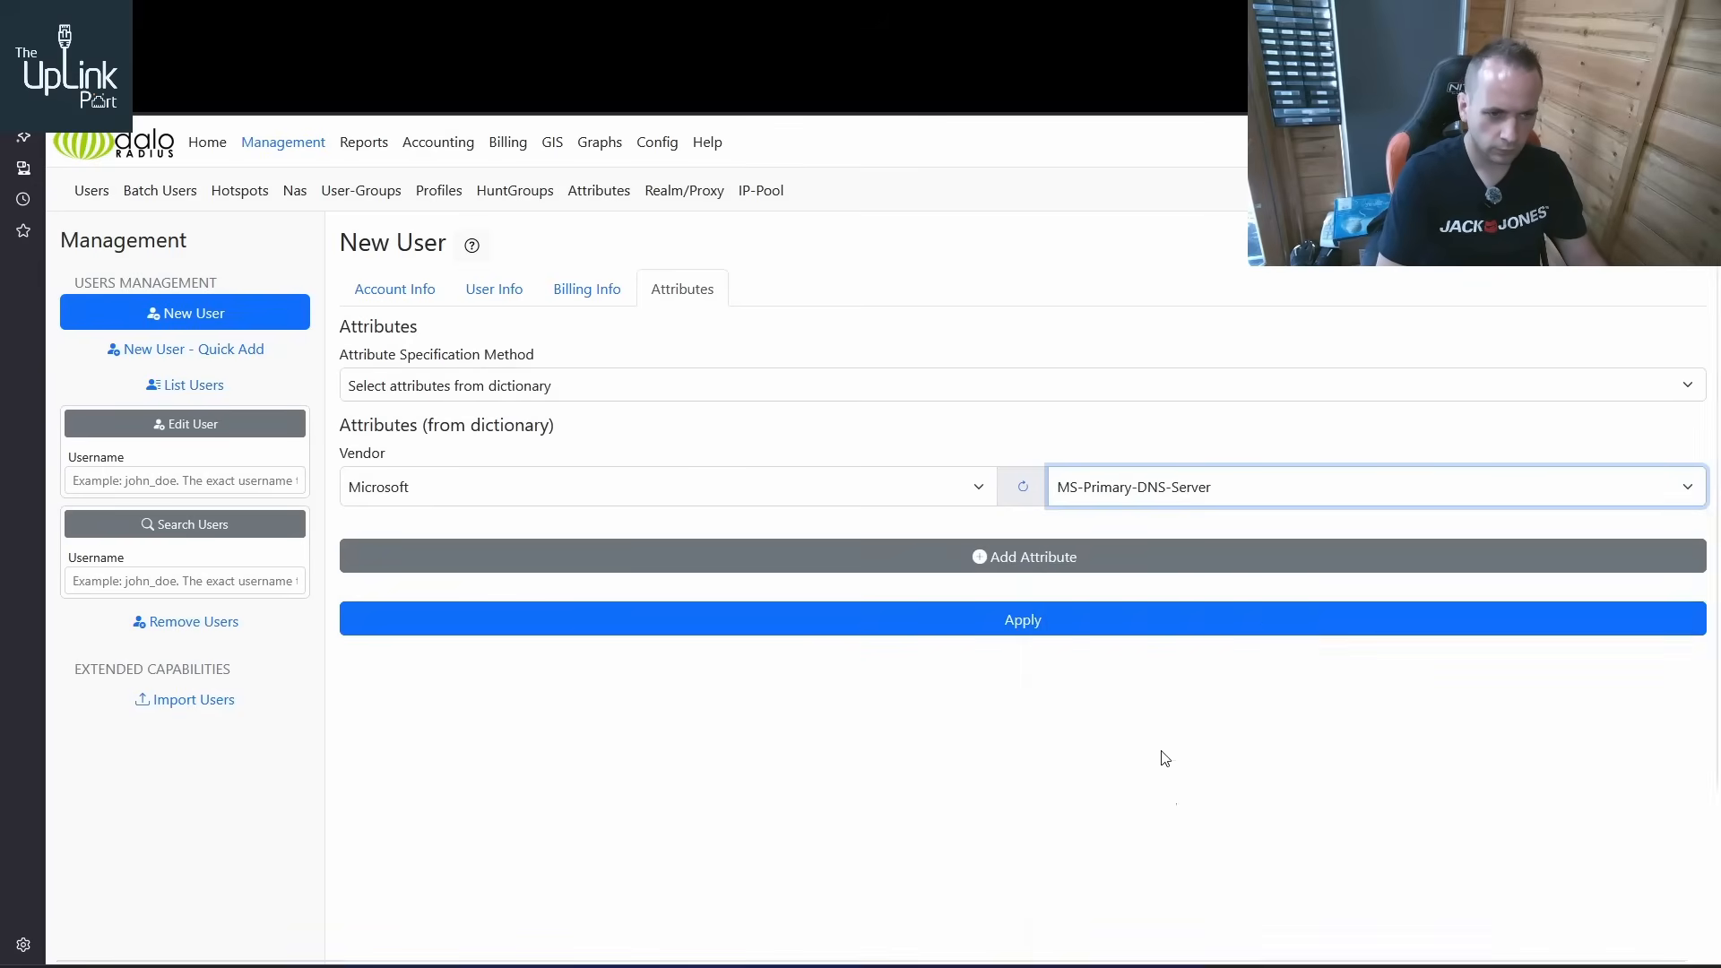
{"action": "left_click", "coordinate": [1102, 560]}
Set the DNS attribute to 192.168.20.221 with operator = and target reply, and create the user
{"action": "left_click", "coordinate": [1005, 577]}
{"action": "left_click", "coordinate": [993, 632]}
{"action": "type", "text": "19"}
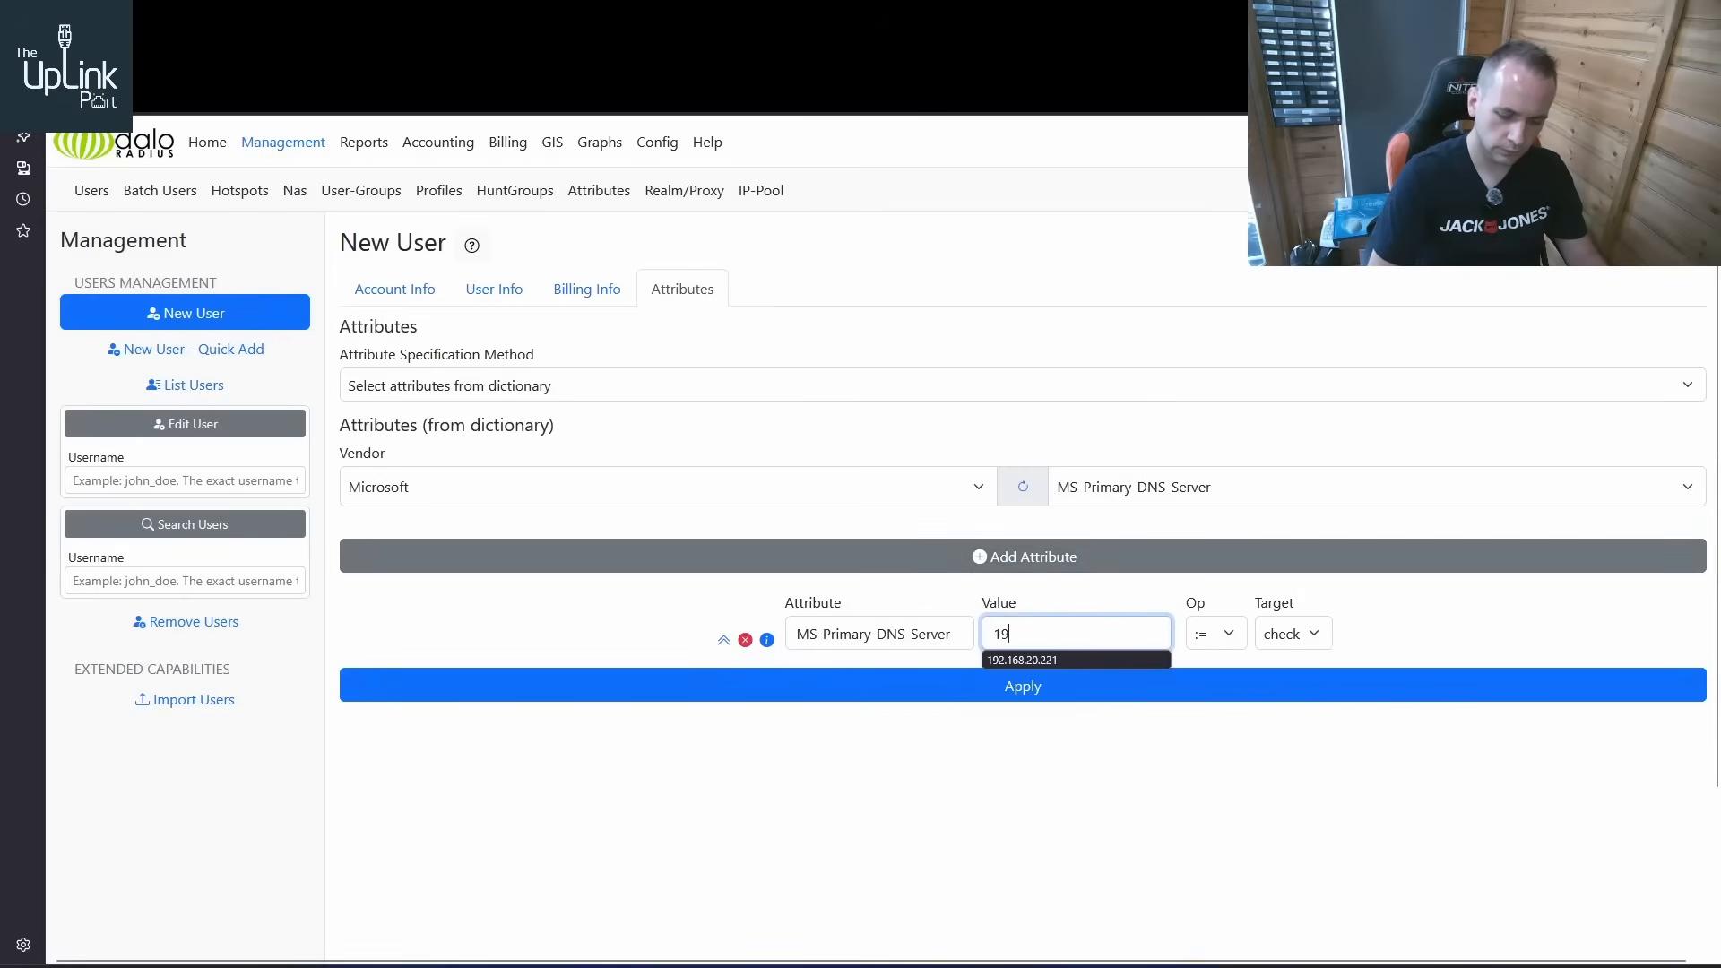
{"action": "type", "text": "2.168.20.221"}
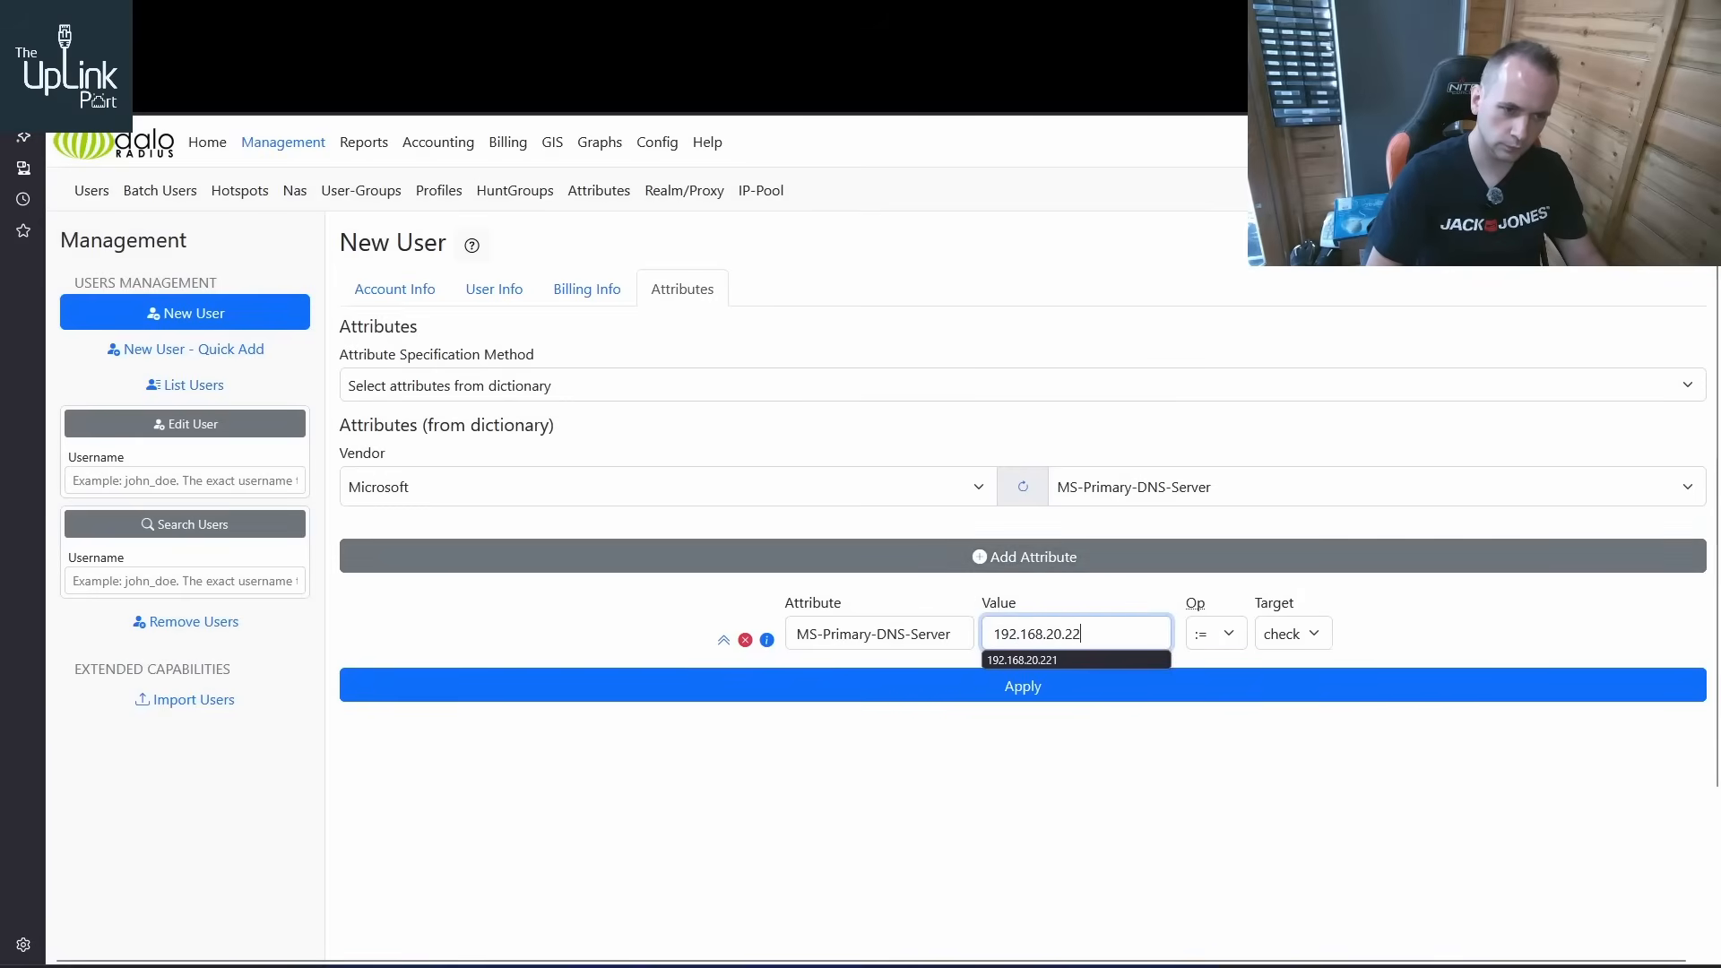
{"action": "left_click", "coordinate": [1226, 637]}
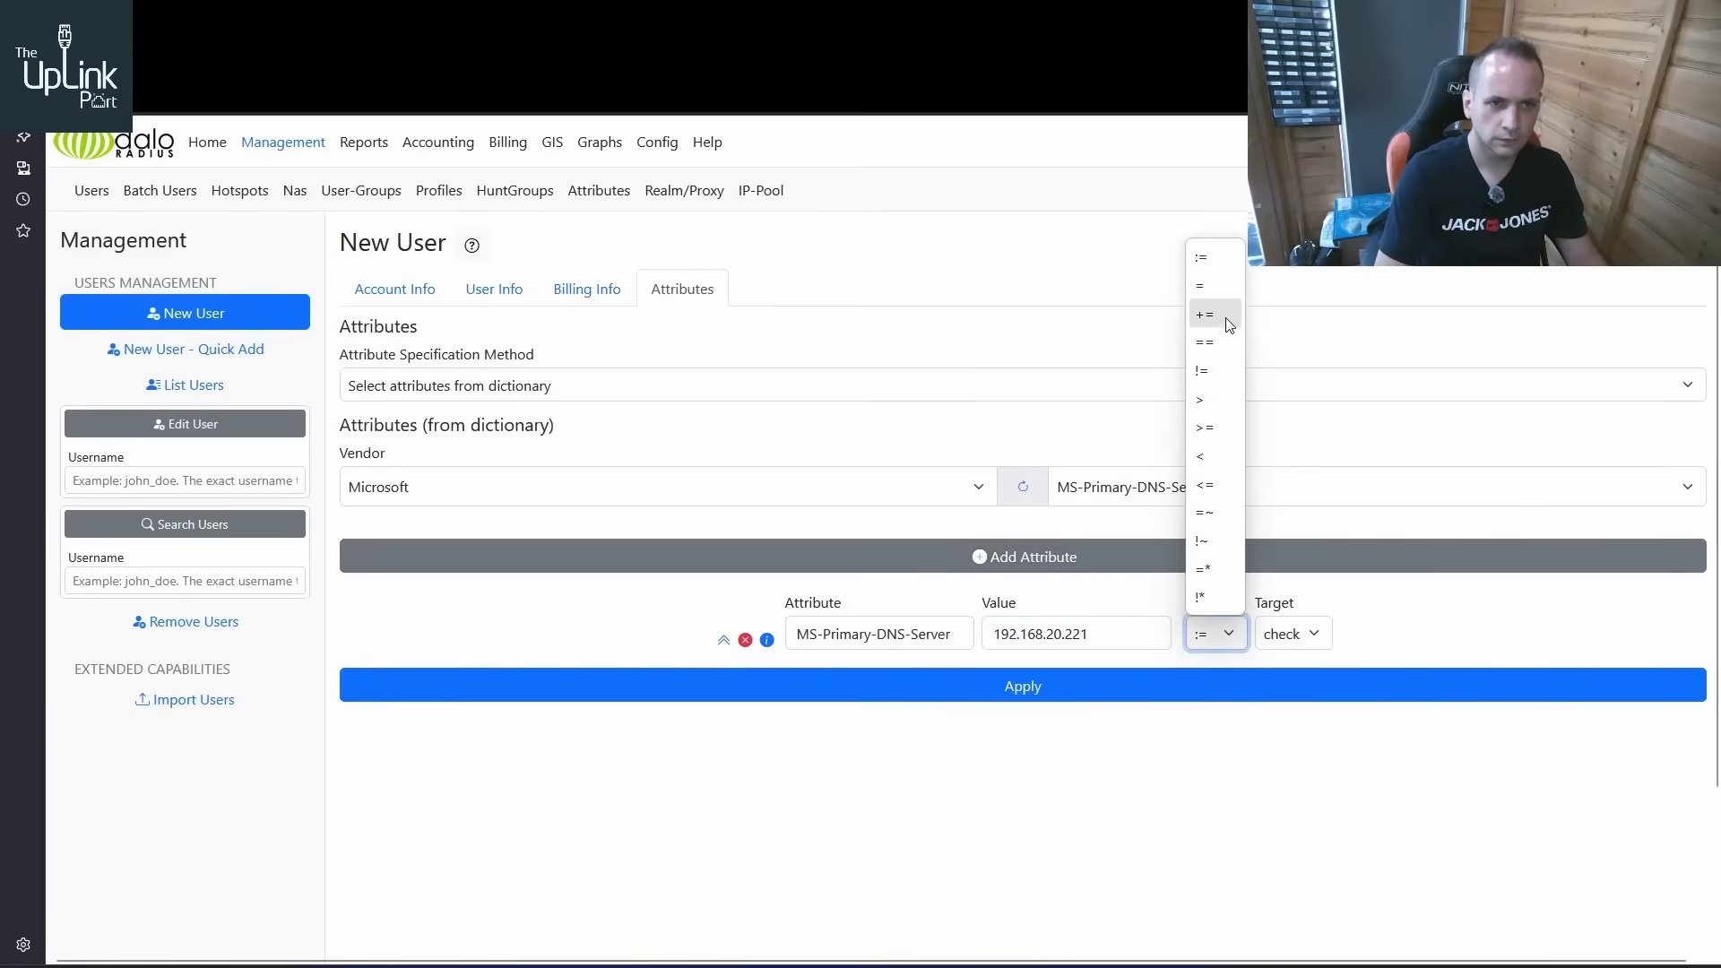
{"action": "left_click", "coordinate": [1223, 285]}
{"action": "left_click", "coordinate": [1288, 631]}
{"action": "left_click", "coordinate": [1290, 683]}
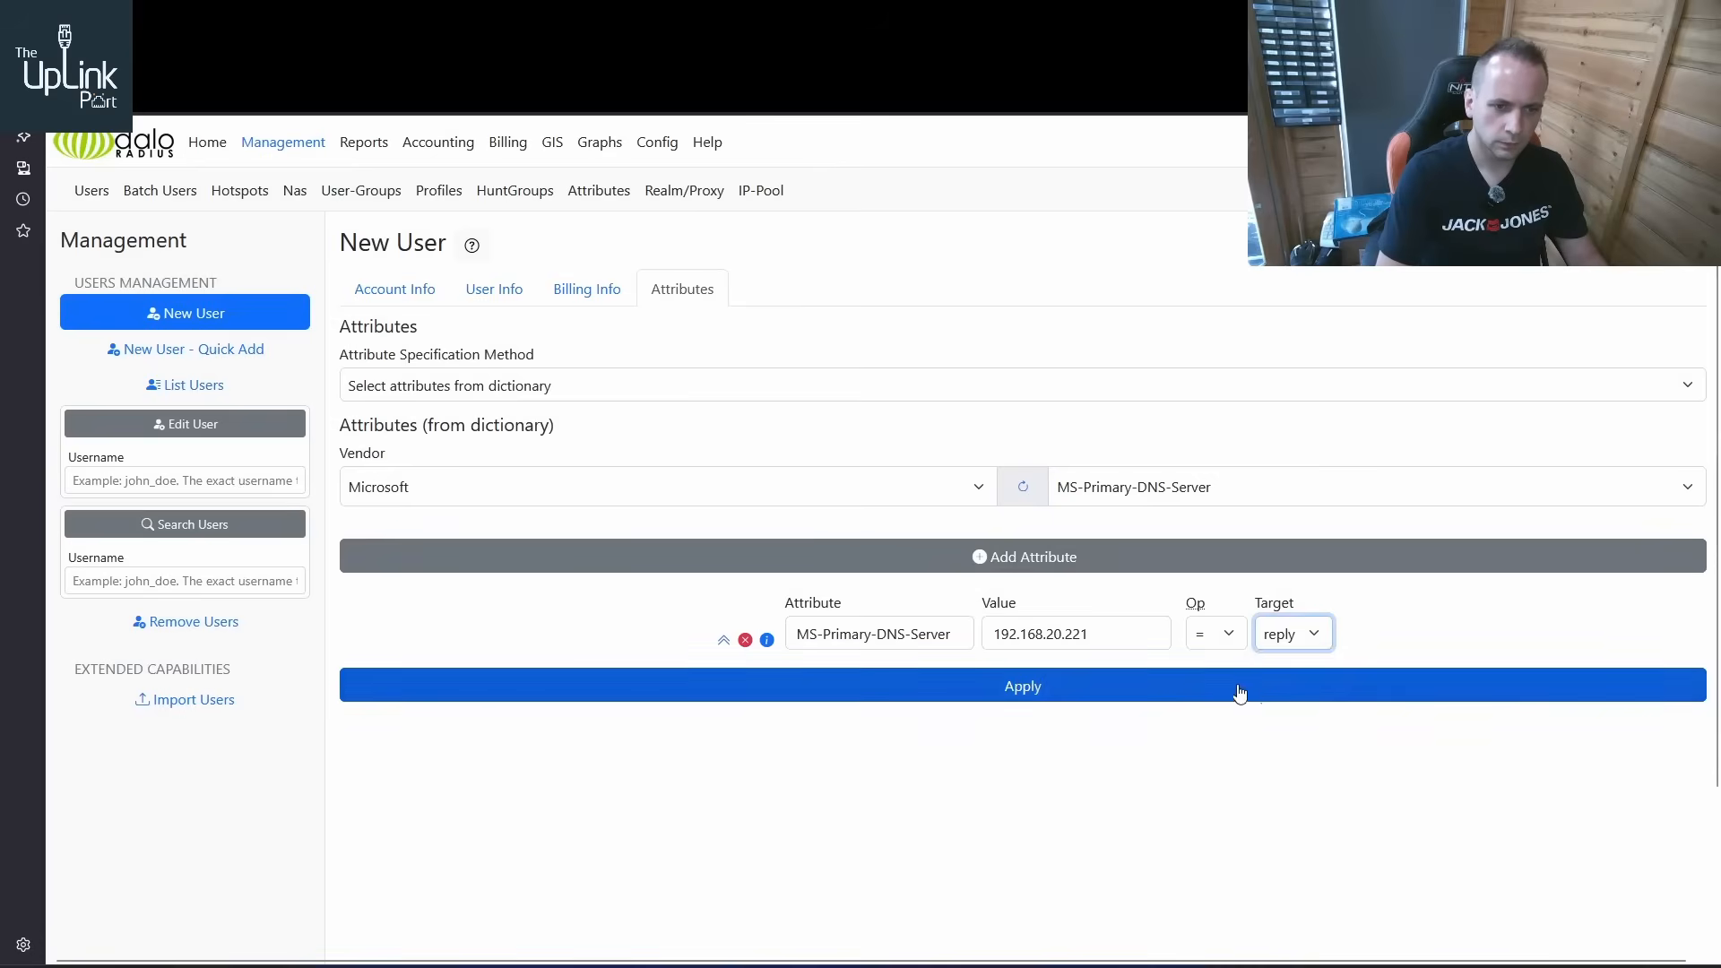
{"action": "left_click", "coordinate": [1237, 690]}
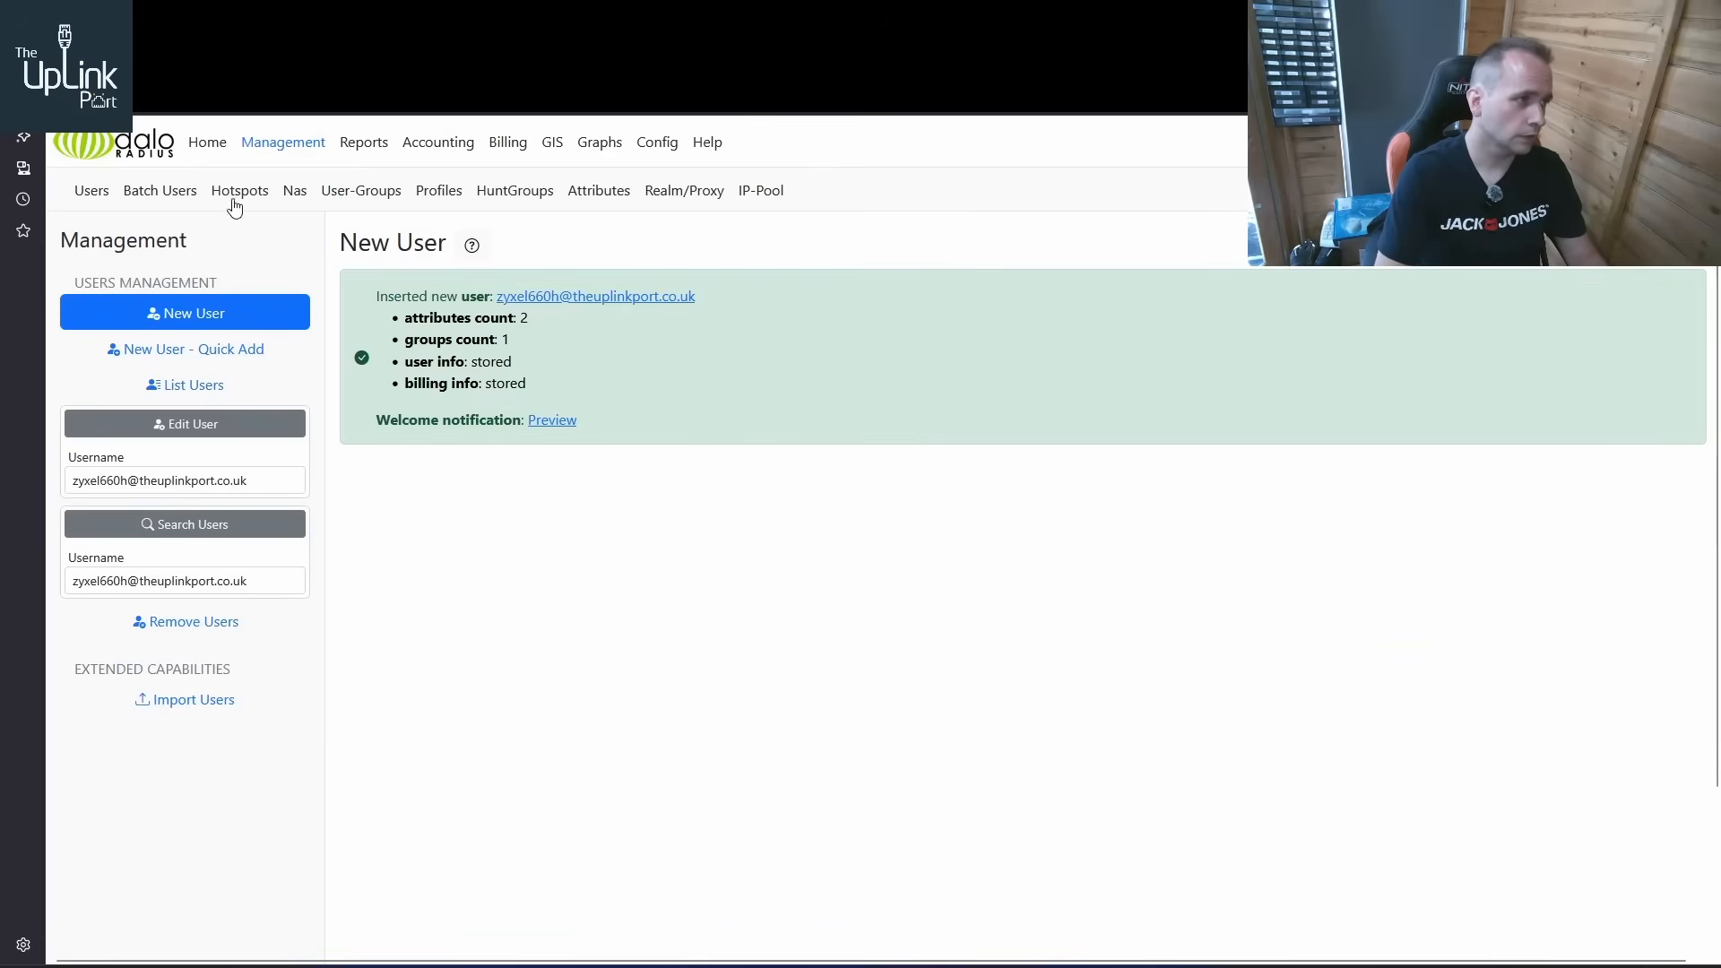
Check the last RADIUS connection attempts on the daloRADIUS home page, and switch to WinBox to check the log
{"action": "left_click", "coordinate": [207, 143]}
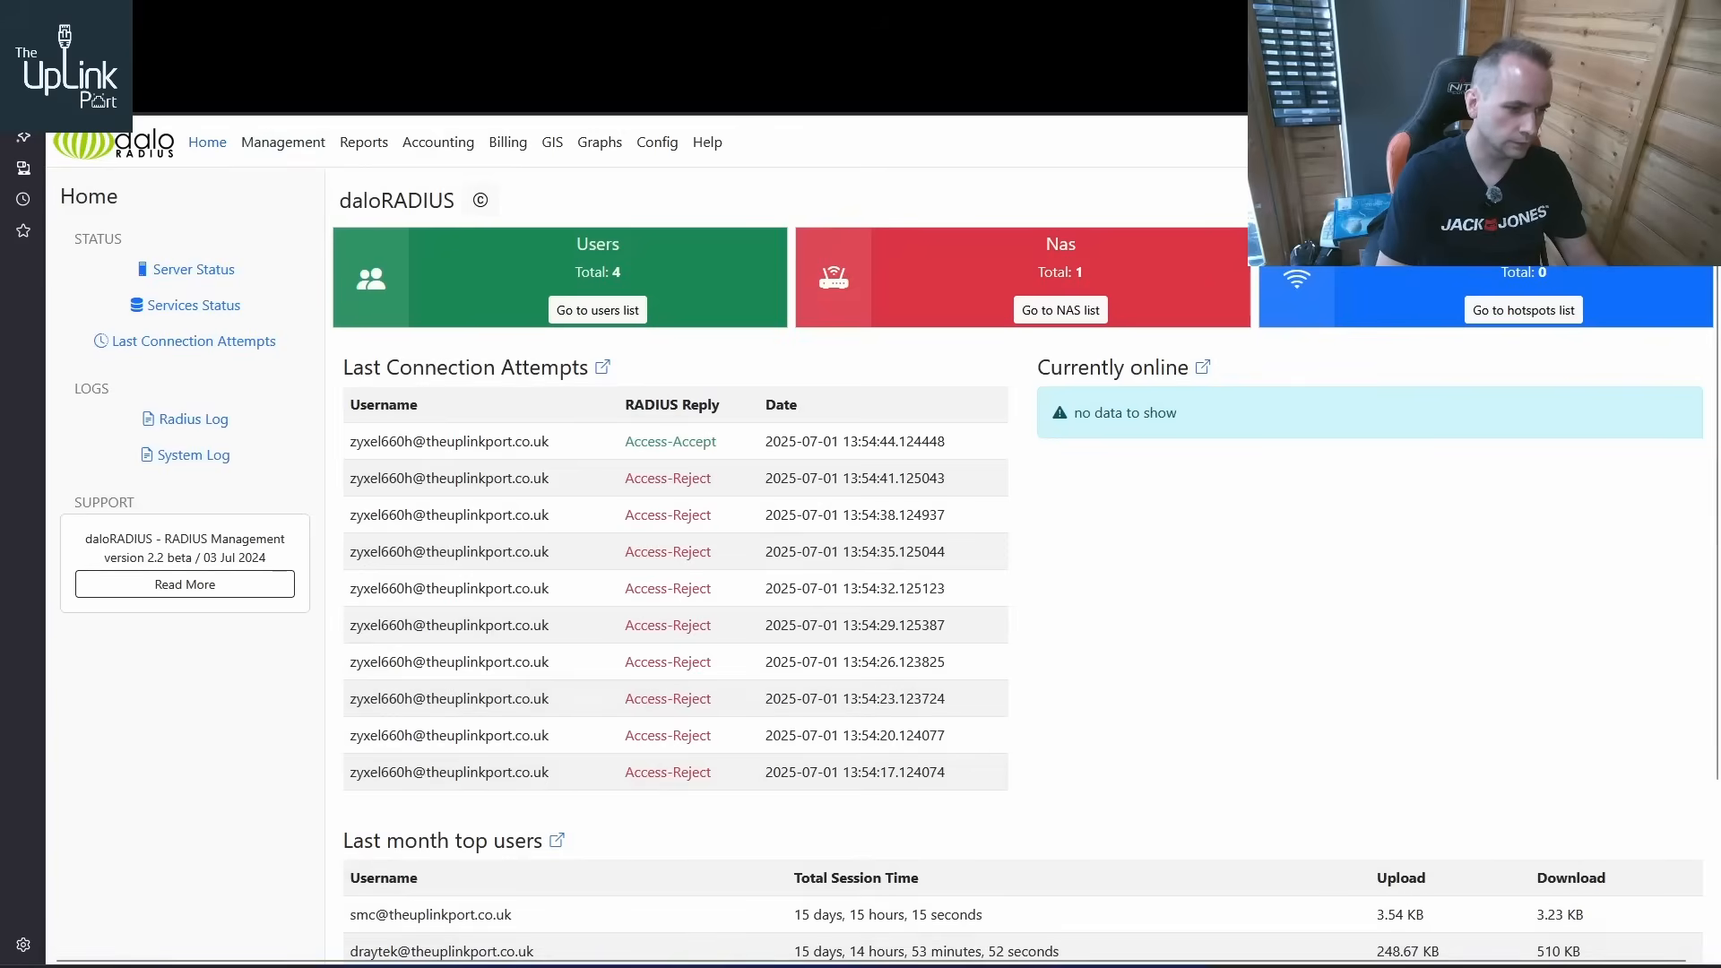
{"action": "key", "text": "alt+Tab"}
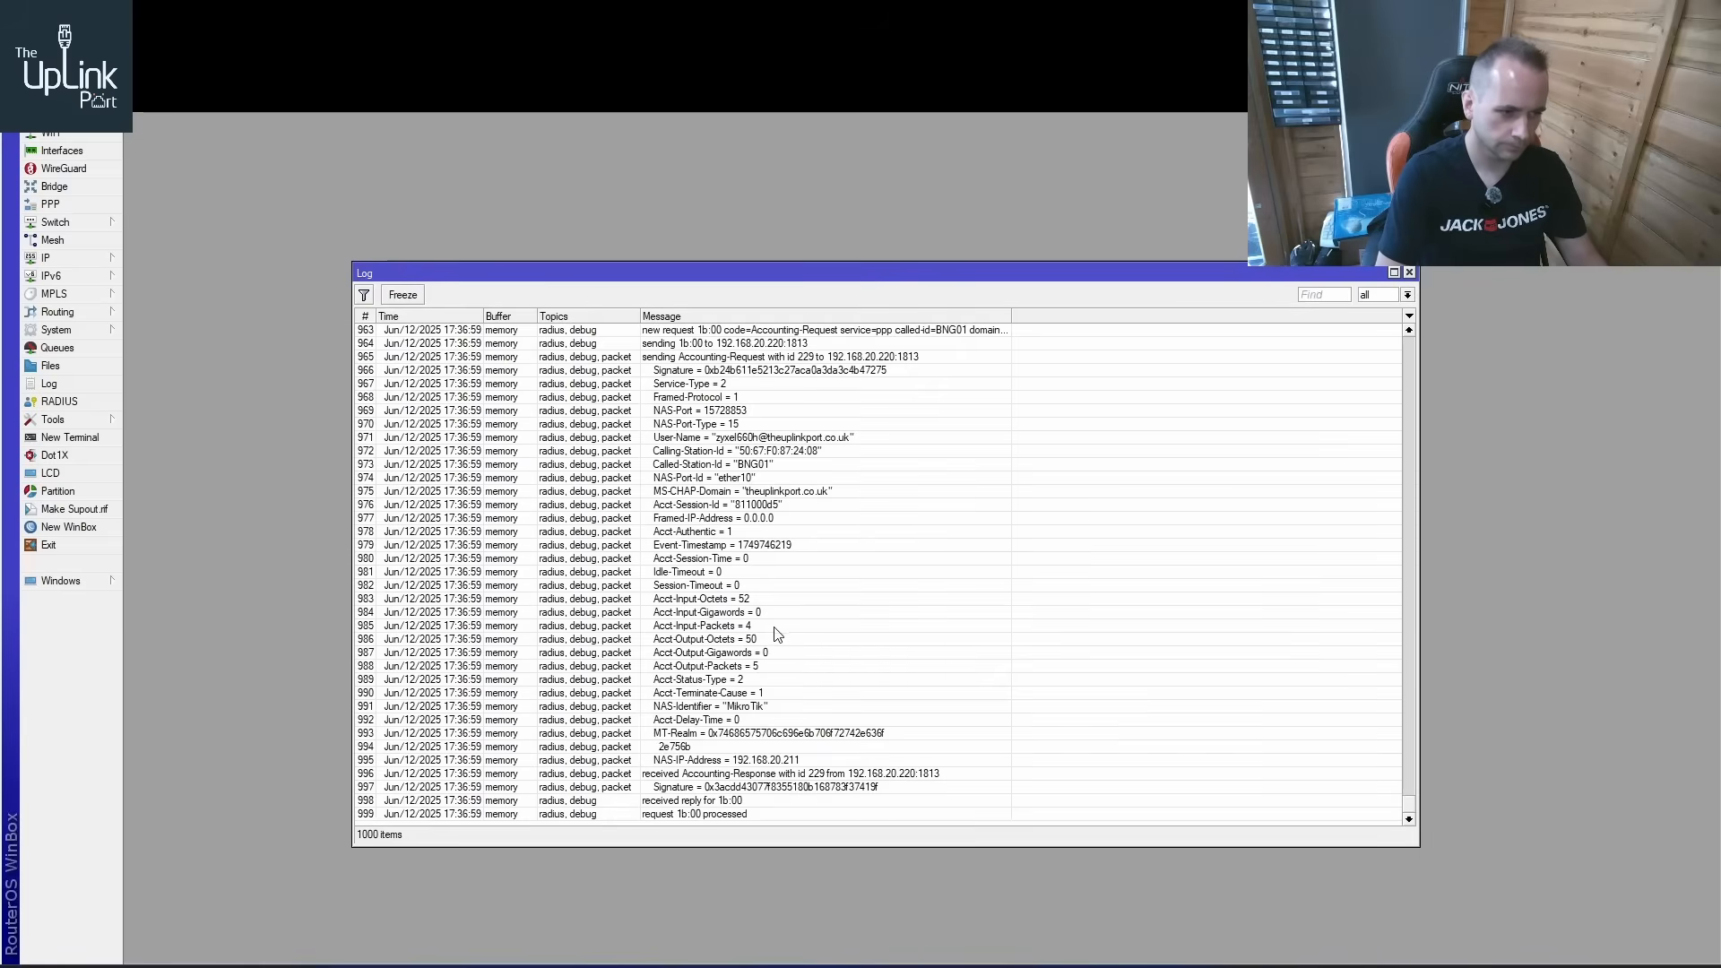
Switch to daloRADIUS to examine the latest connection attempt, and check the WAN information on the ZyXEL status page in the Windows XP VM
{"action": "left_click", "coordinate": [730, 802]}
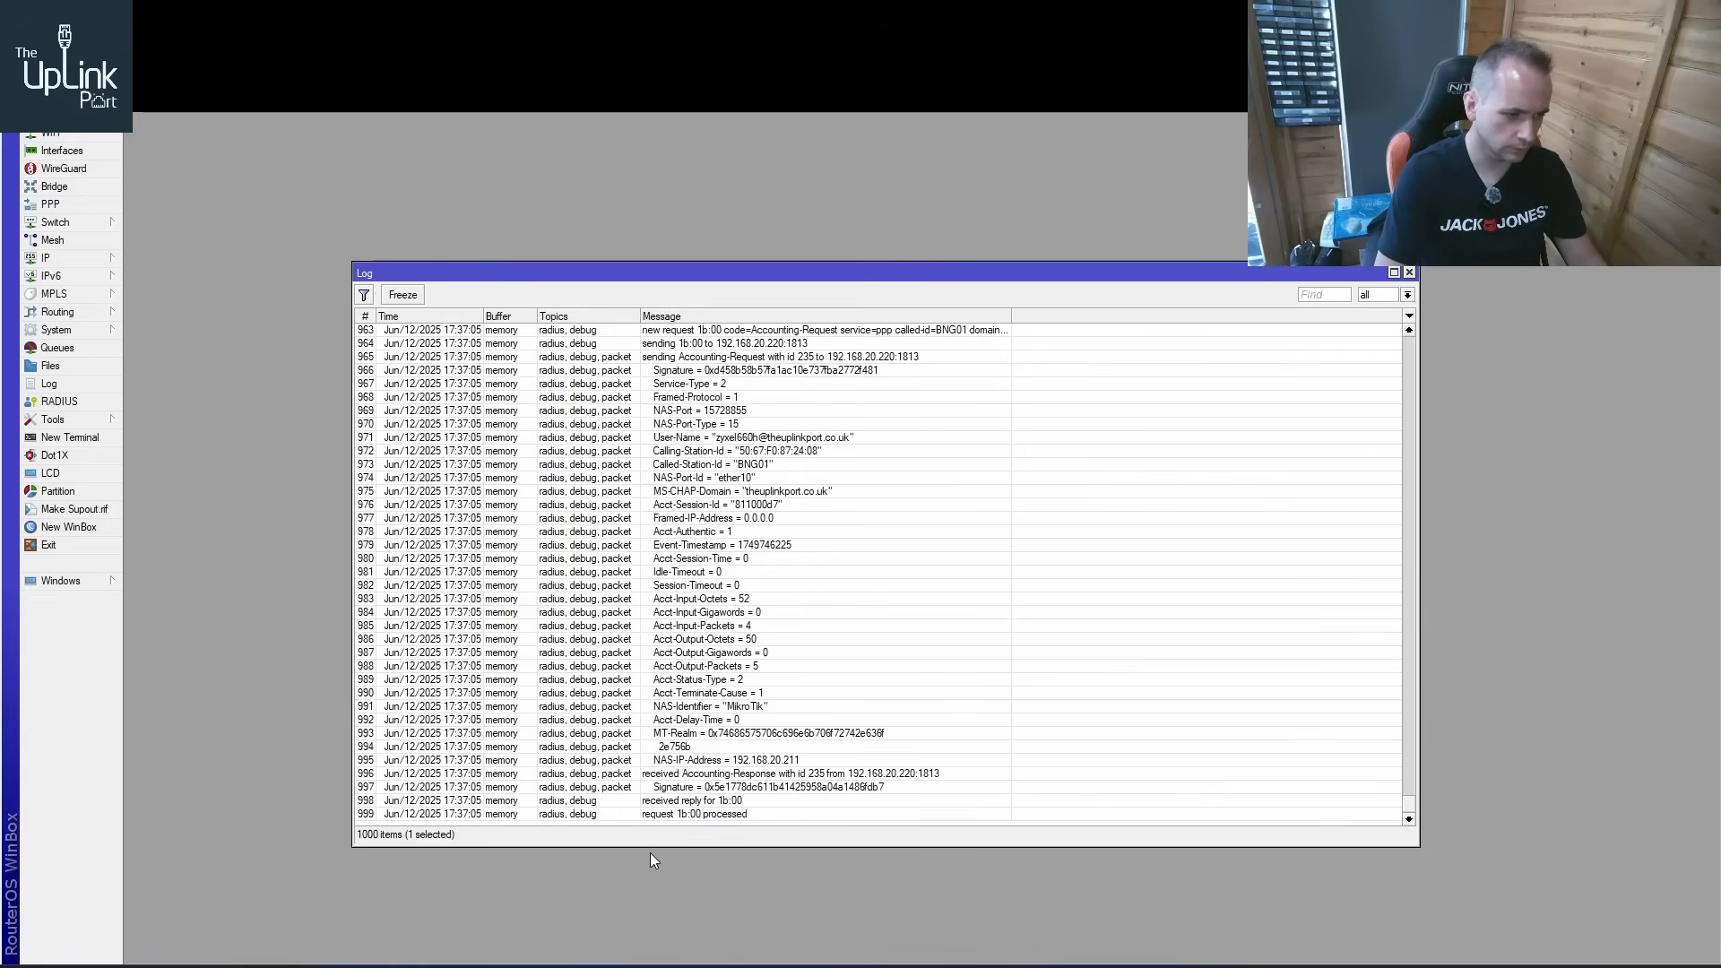
{"action": "mouse_move", "coordinate": [506, 957]}
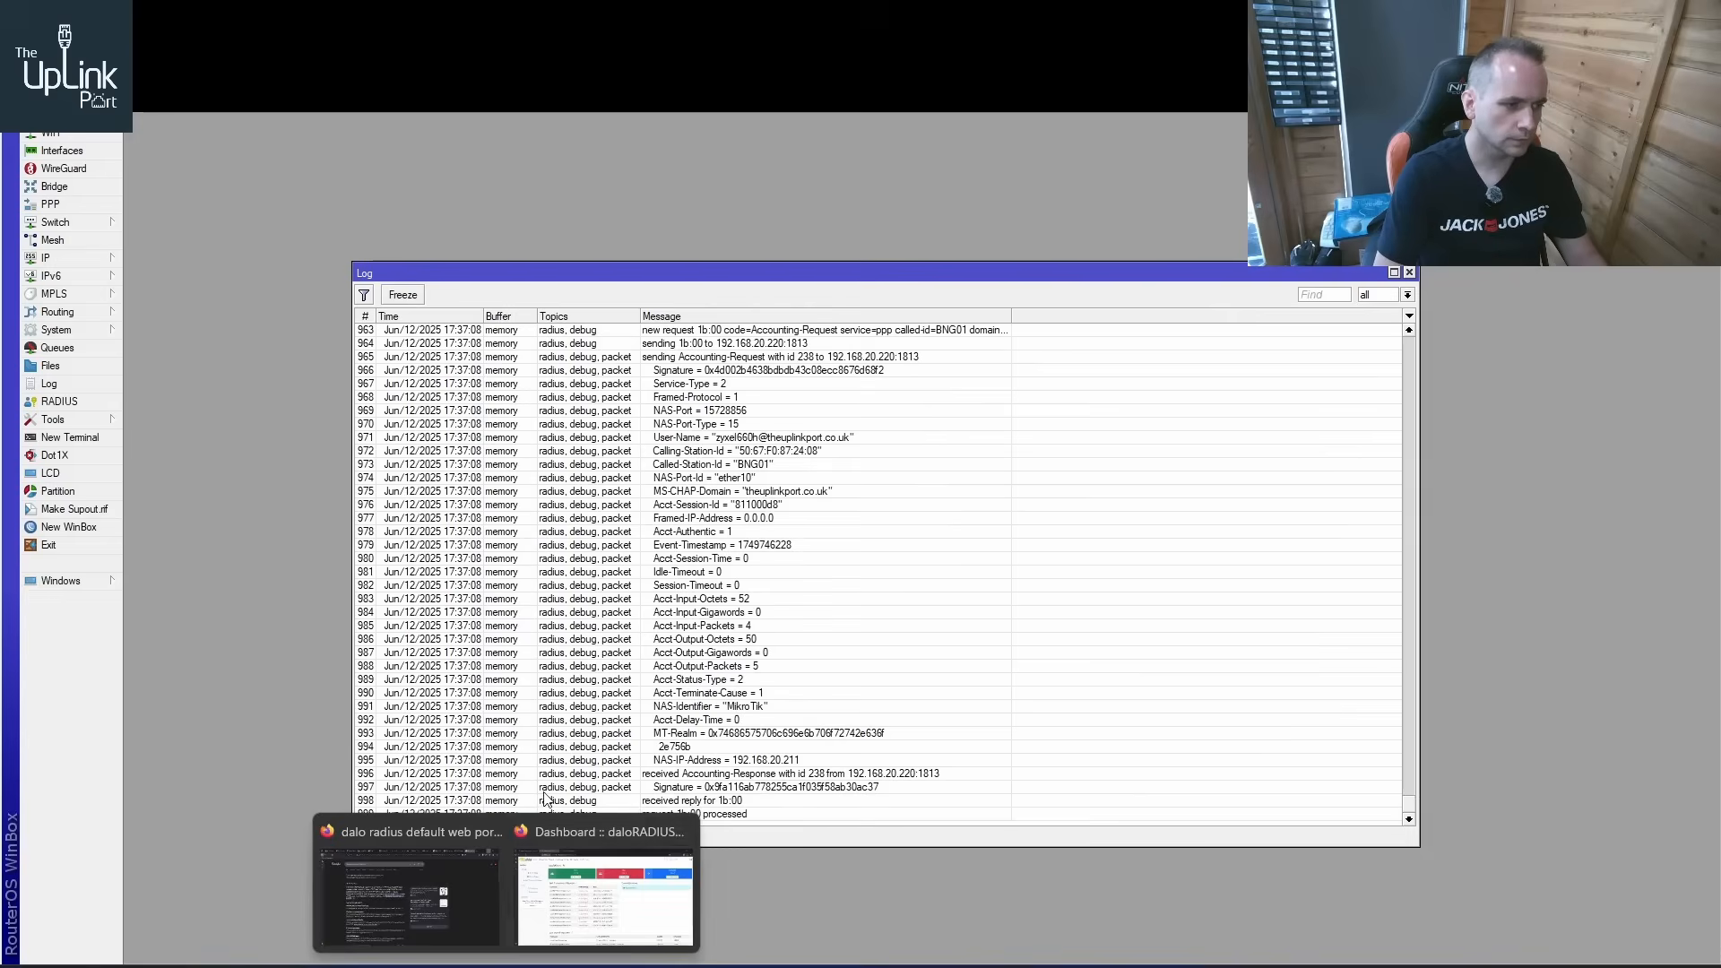
{"action": "left_click", "coordinate": [592, 887]}
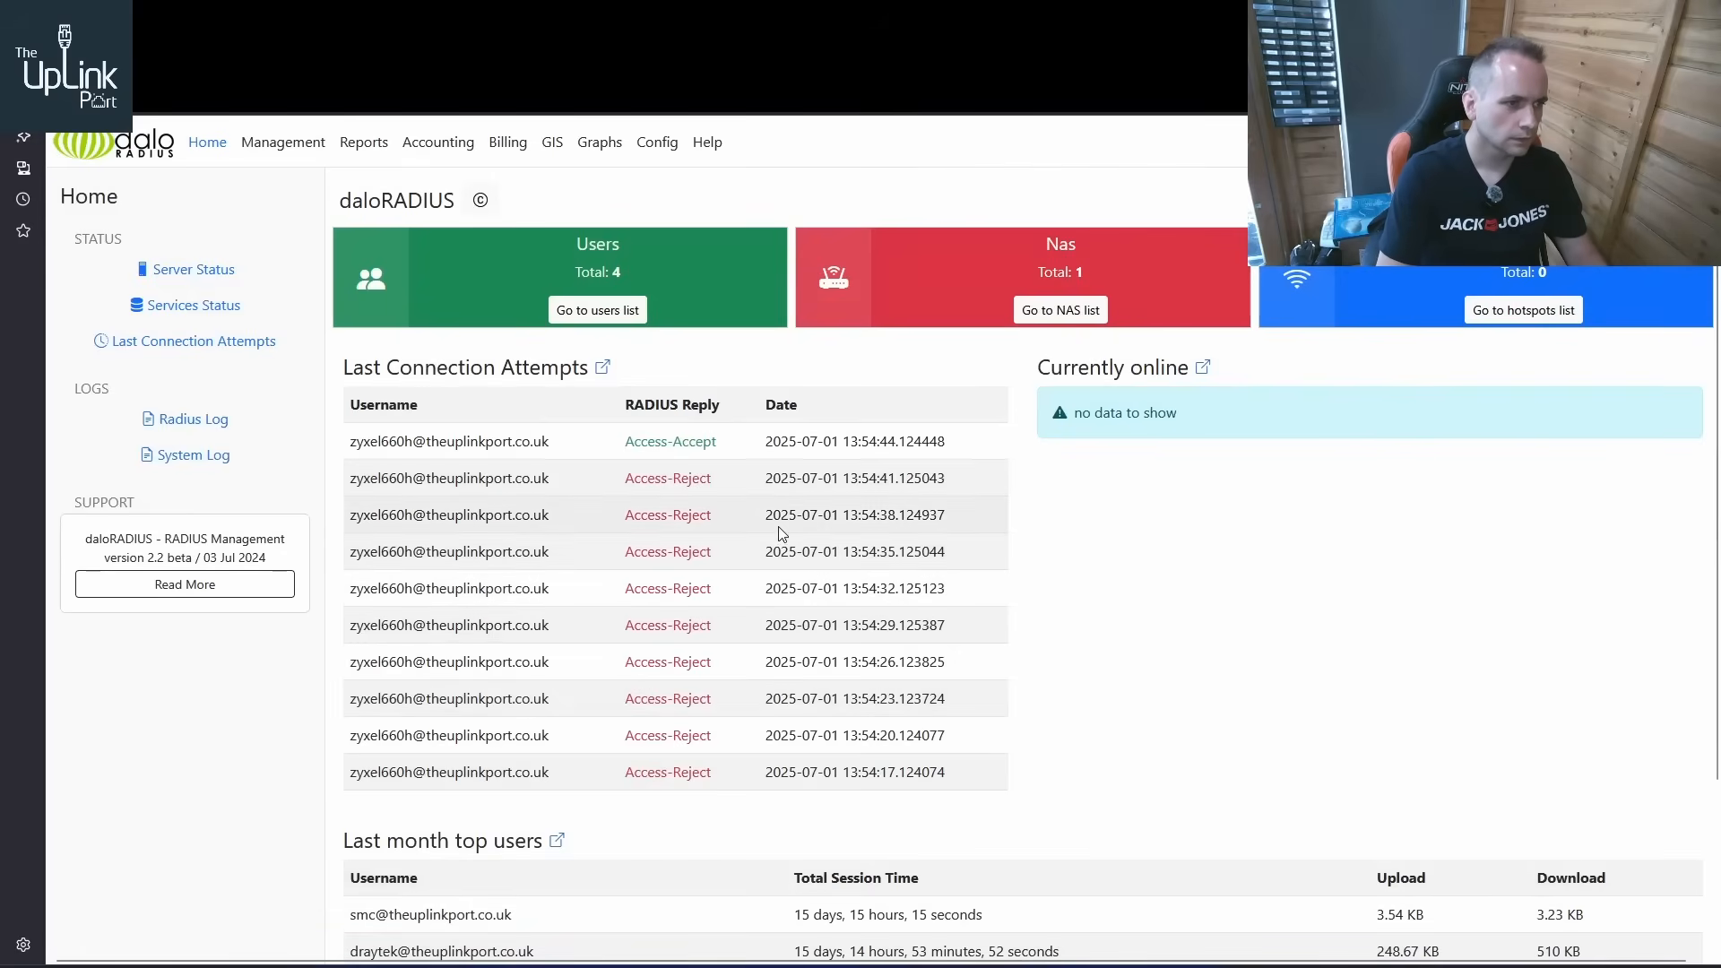
{"action": "left_click_drag", "start_coordinate": [717, 441], "coordinate": [494, 441]}
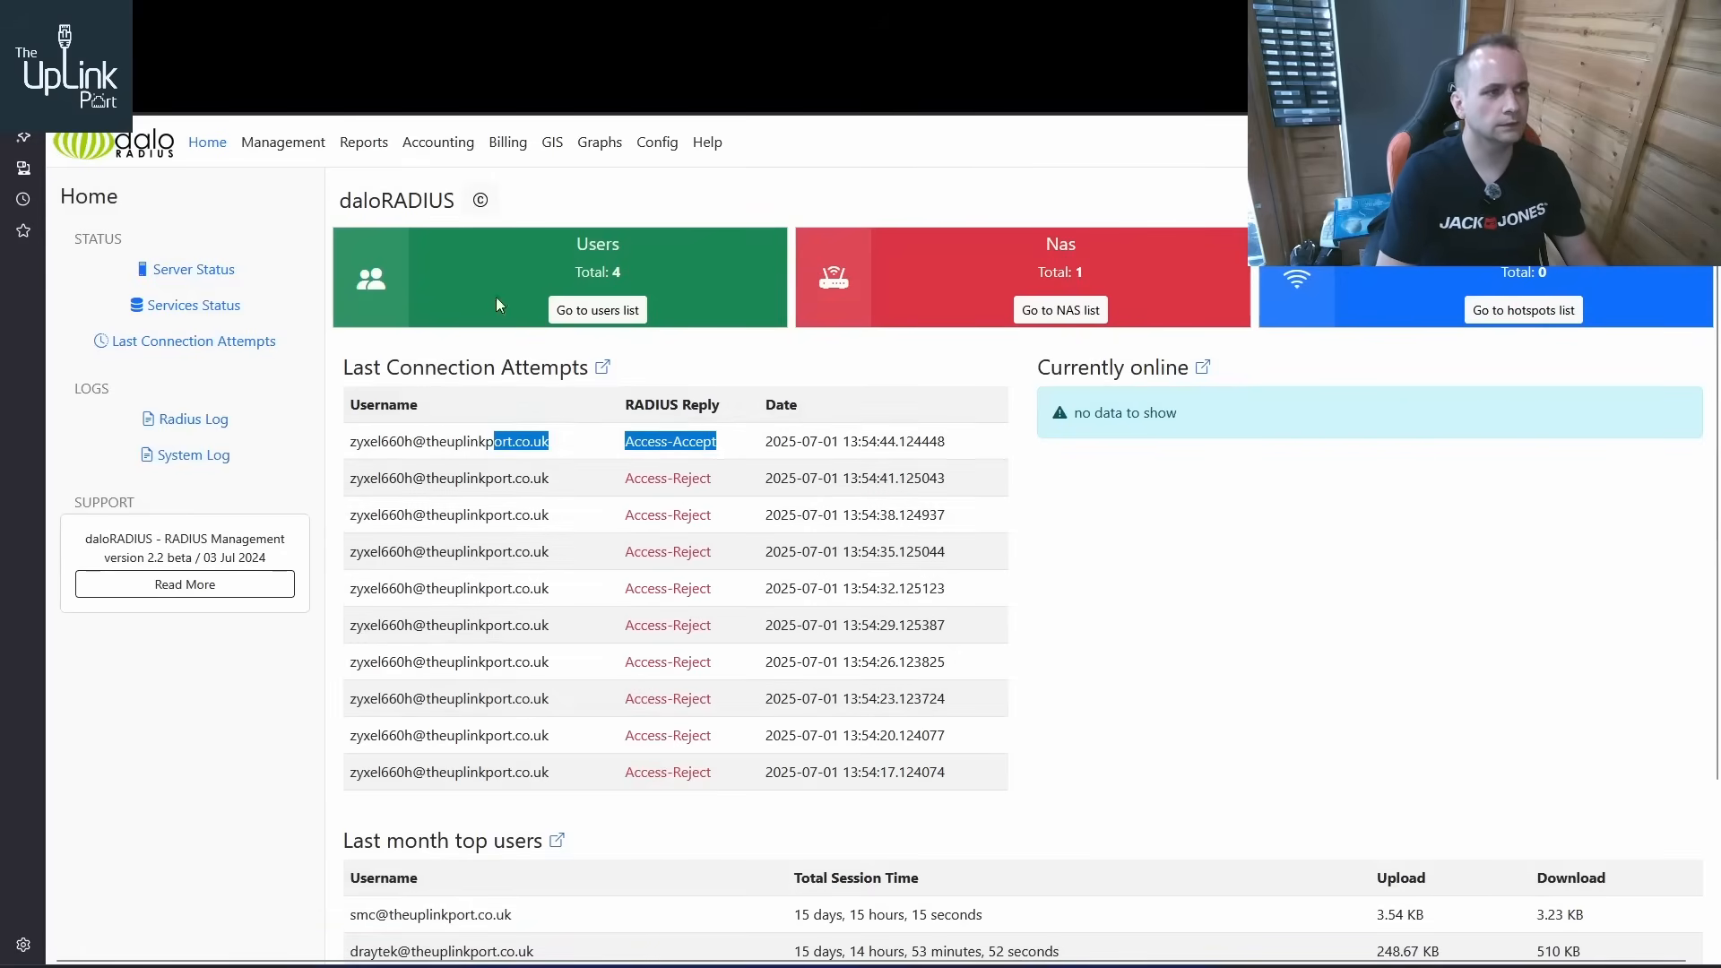
{"action": "left_click", "coordinate": [143, 36]}
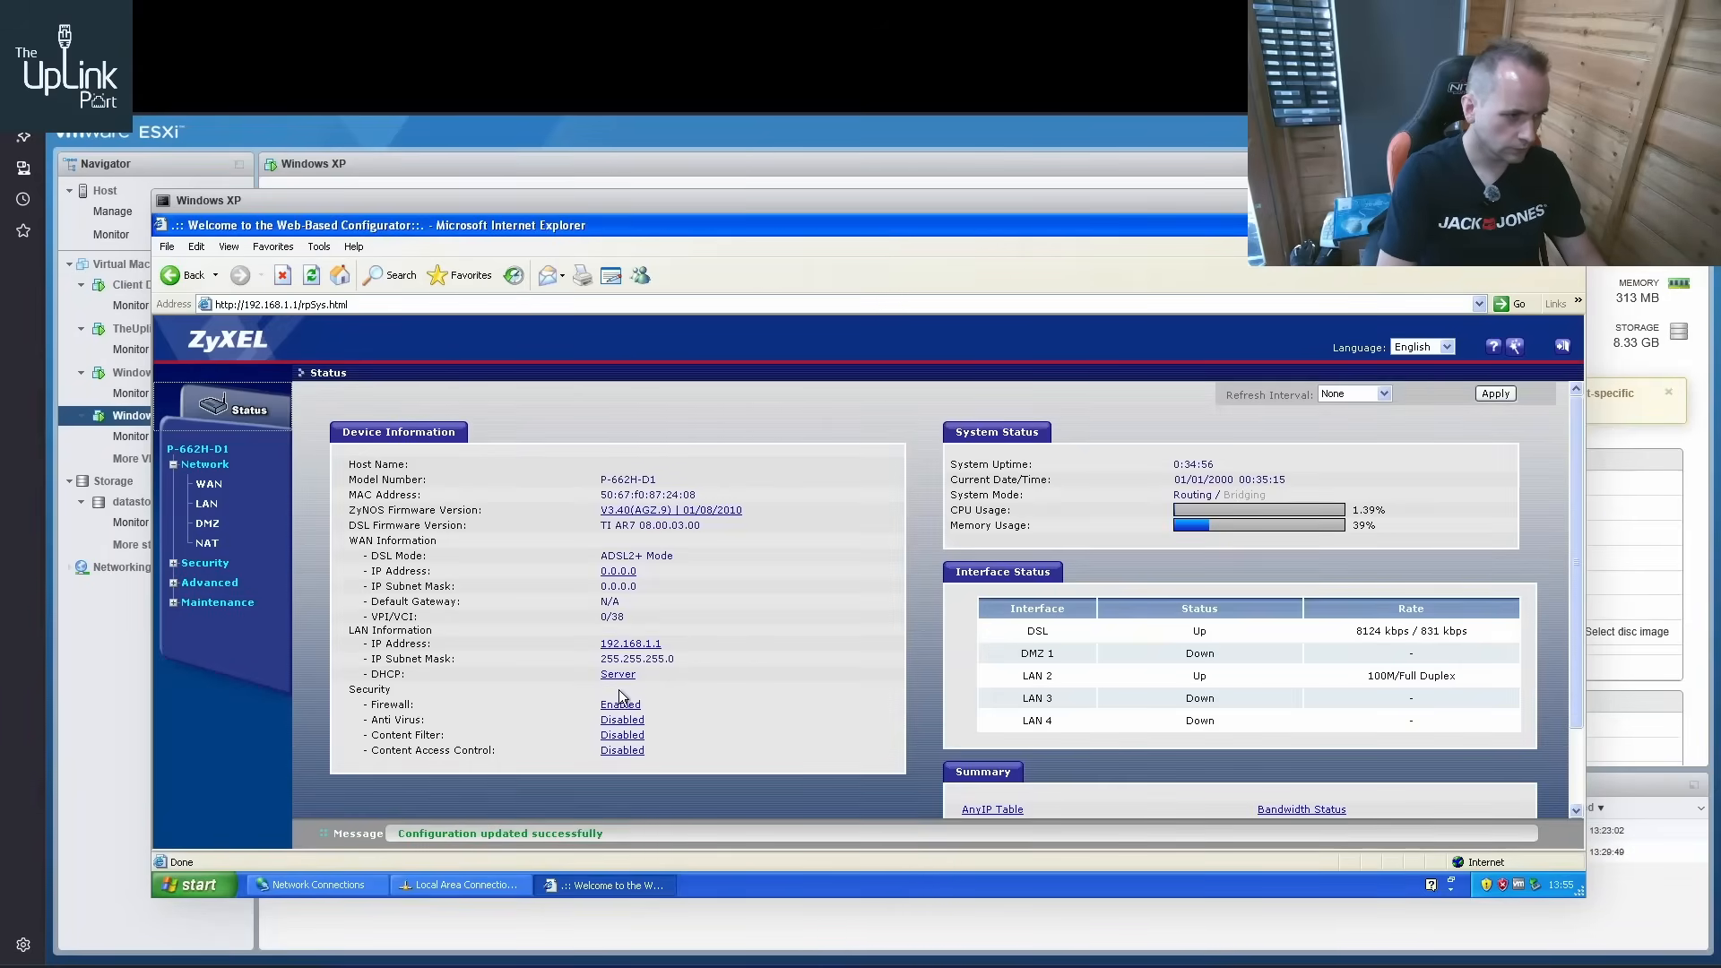
{"action": "left_click_drag", "start_coordinate": [362, 550], "coordinate": [754, 620]}
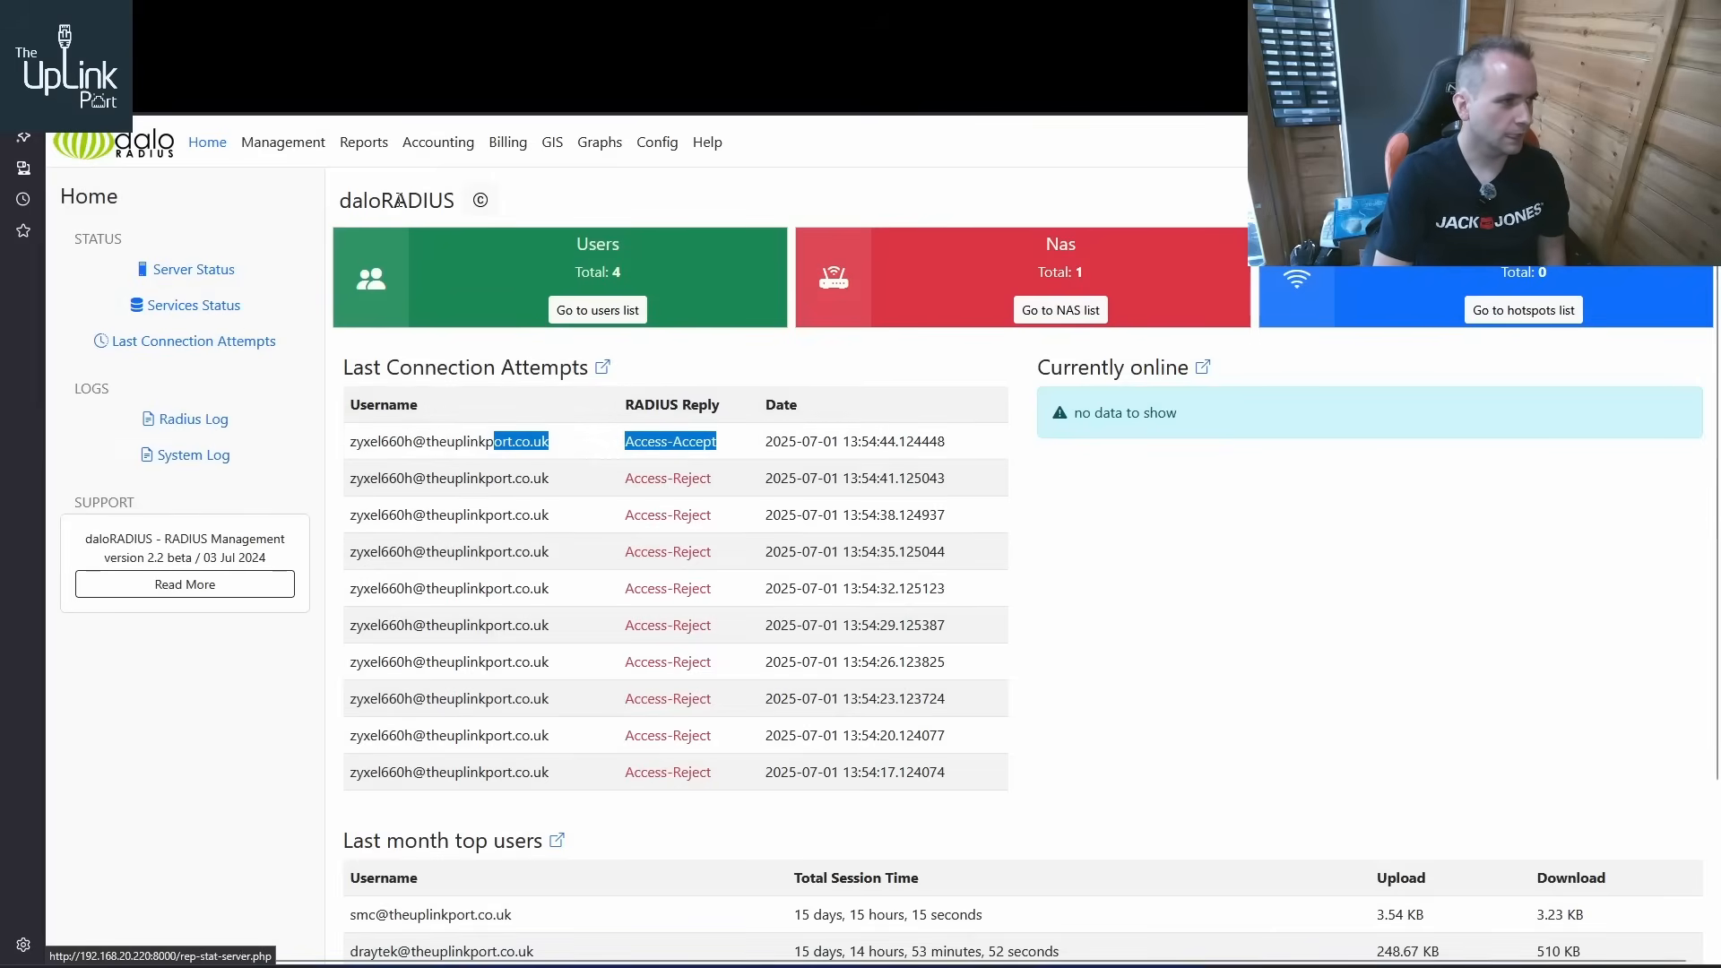
Open the zyxel660h user from the daloRADIUS users list, check its reply attributes, and reapply the user's settings
{"action": "left_click", "coordinate": [598, 310]}
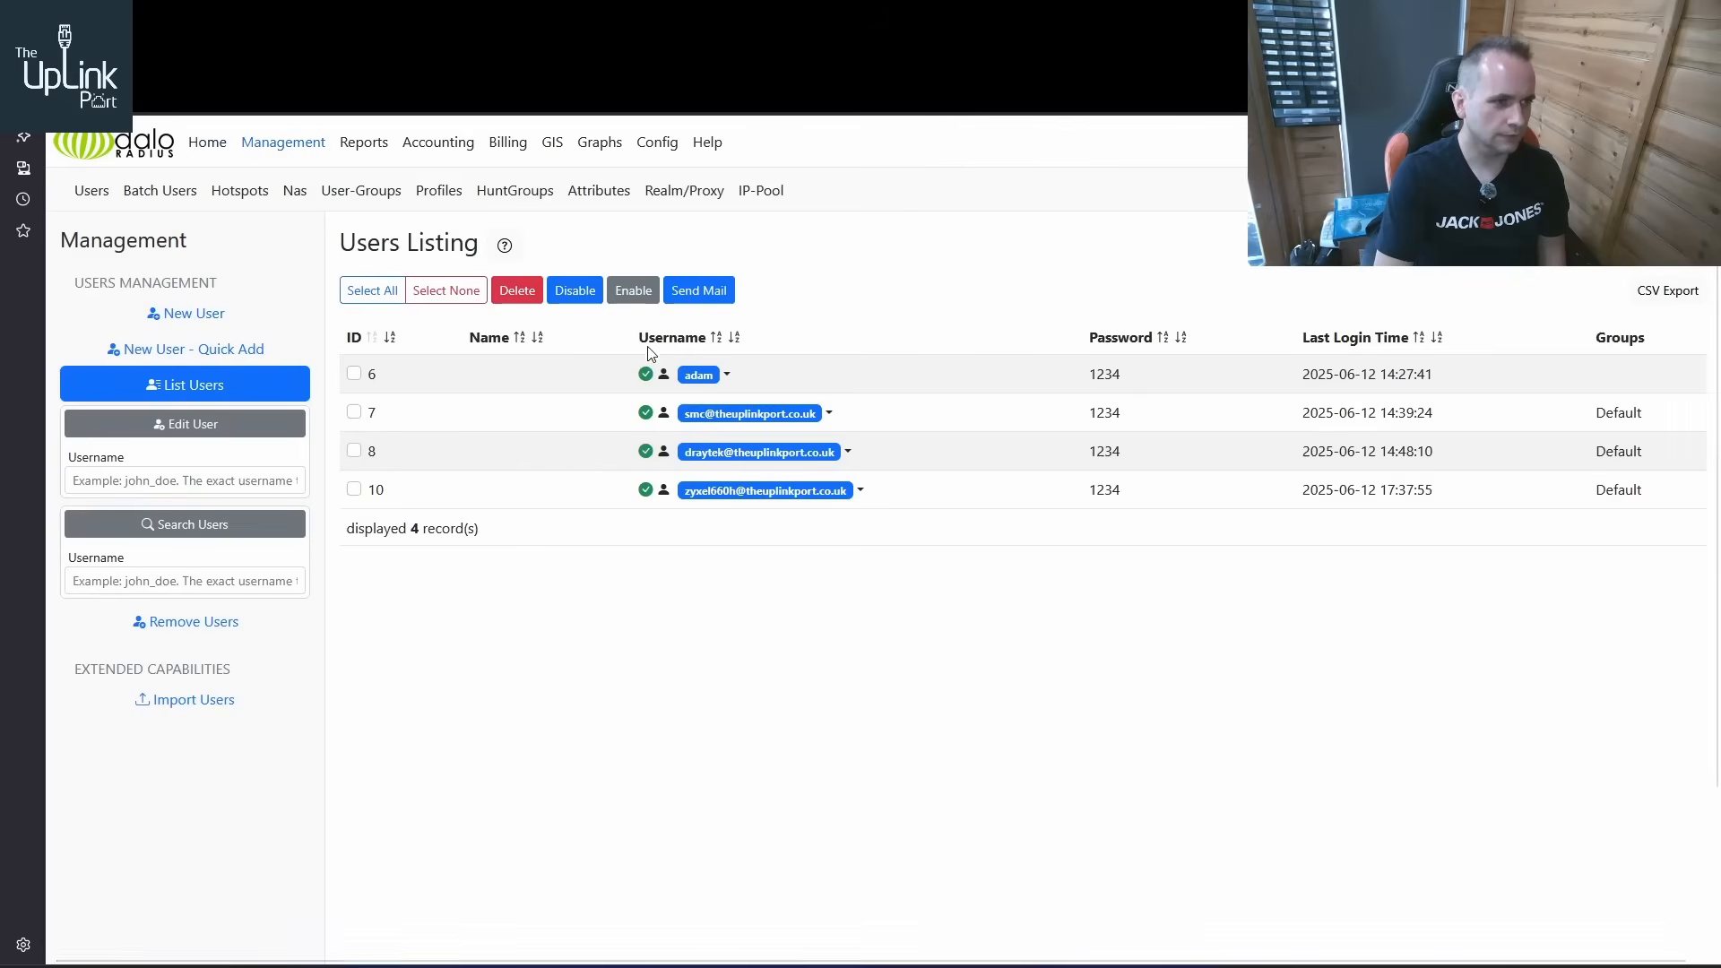
{"action": "left_click", "coordinate": [860, 493]}
{"action": "left_click", "coordinate": [744, 529]}
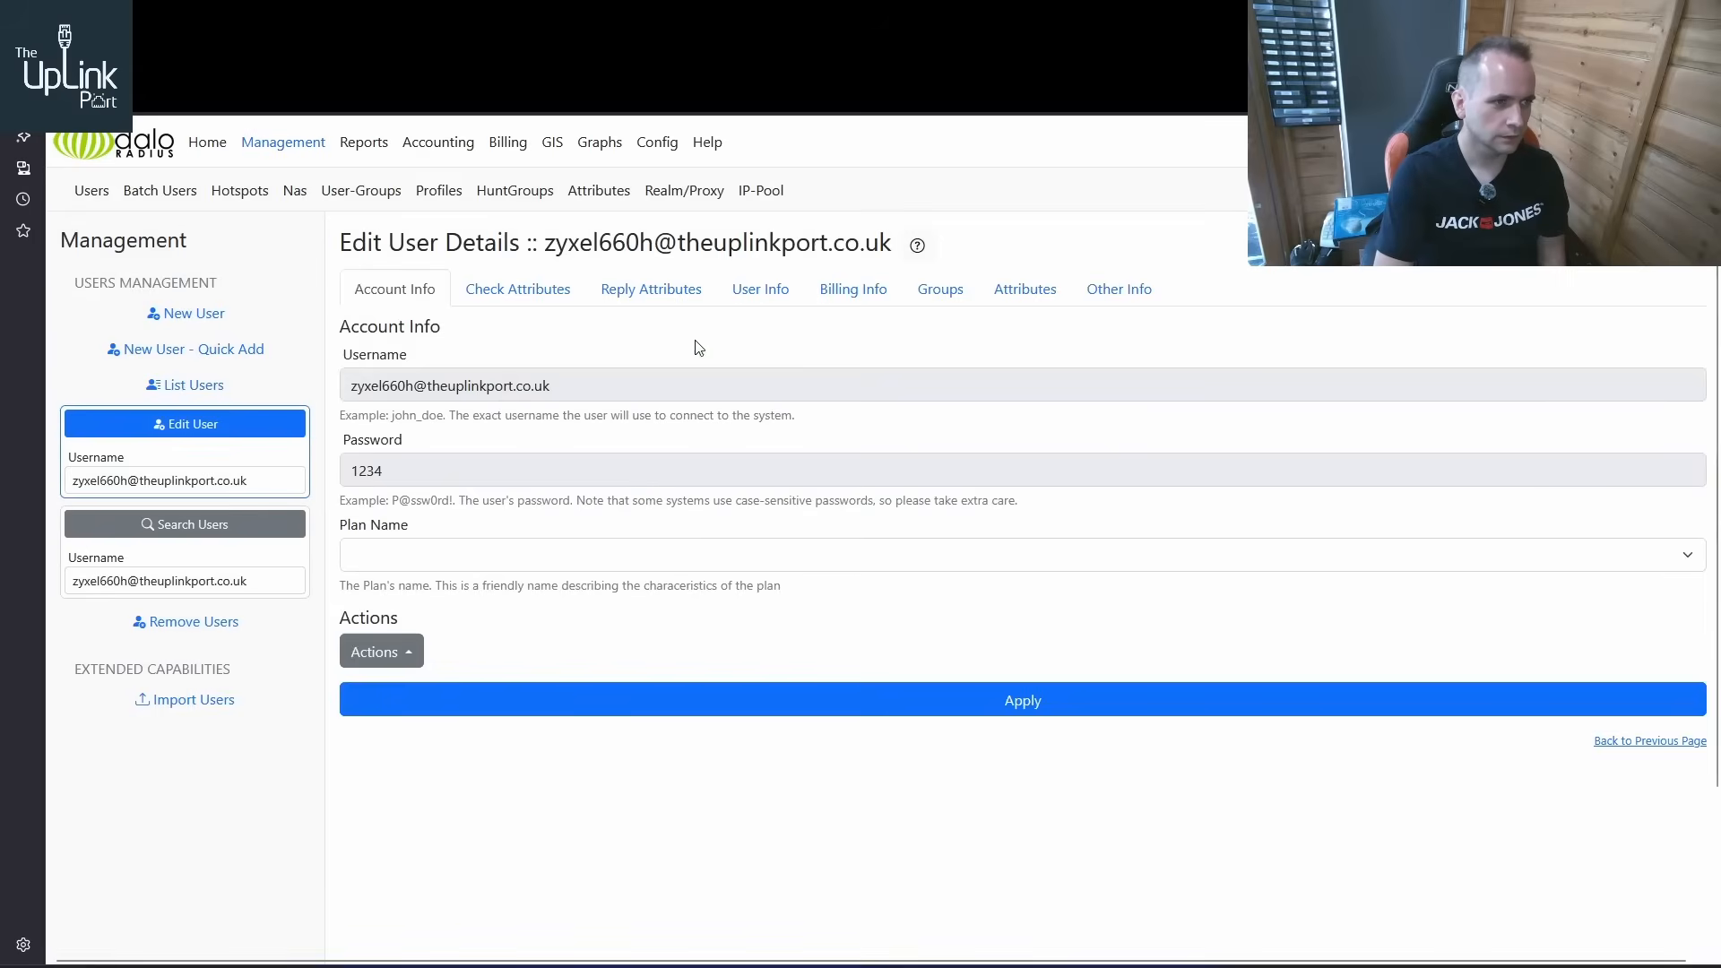
{"action": "left_click", "coordinate": [668, 299]}
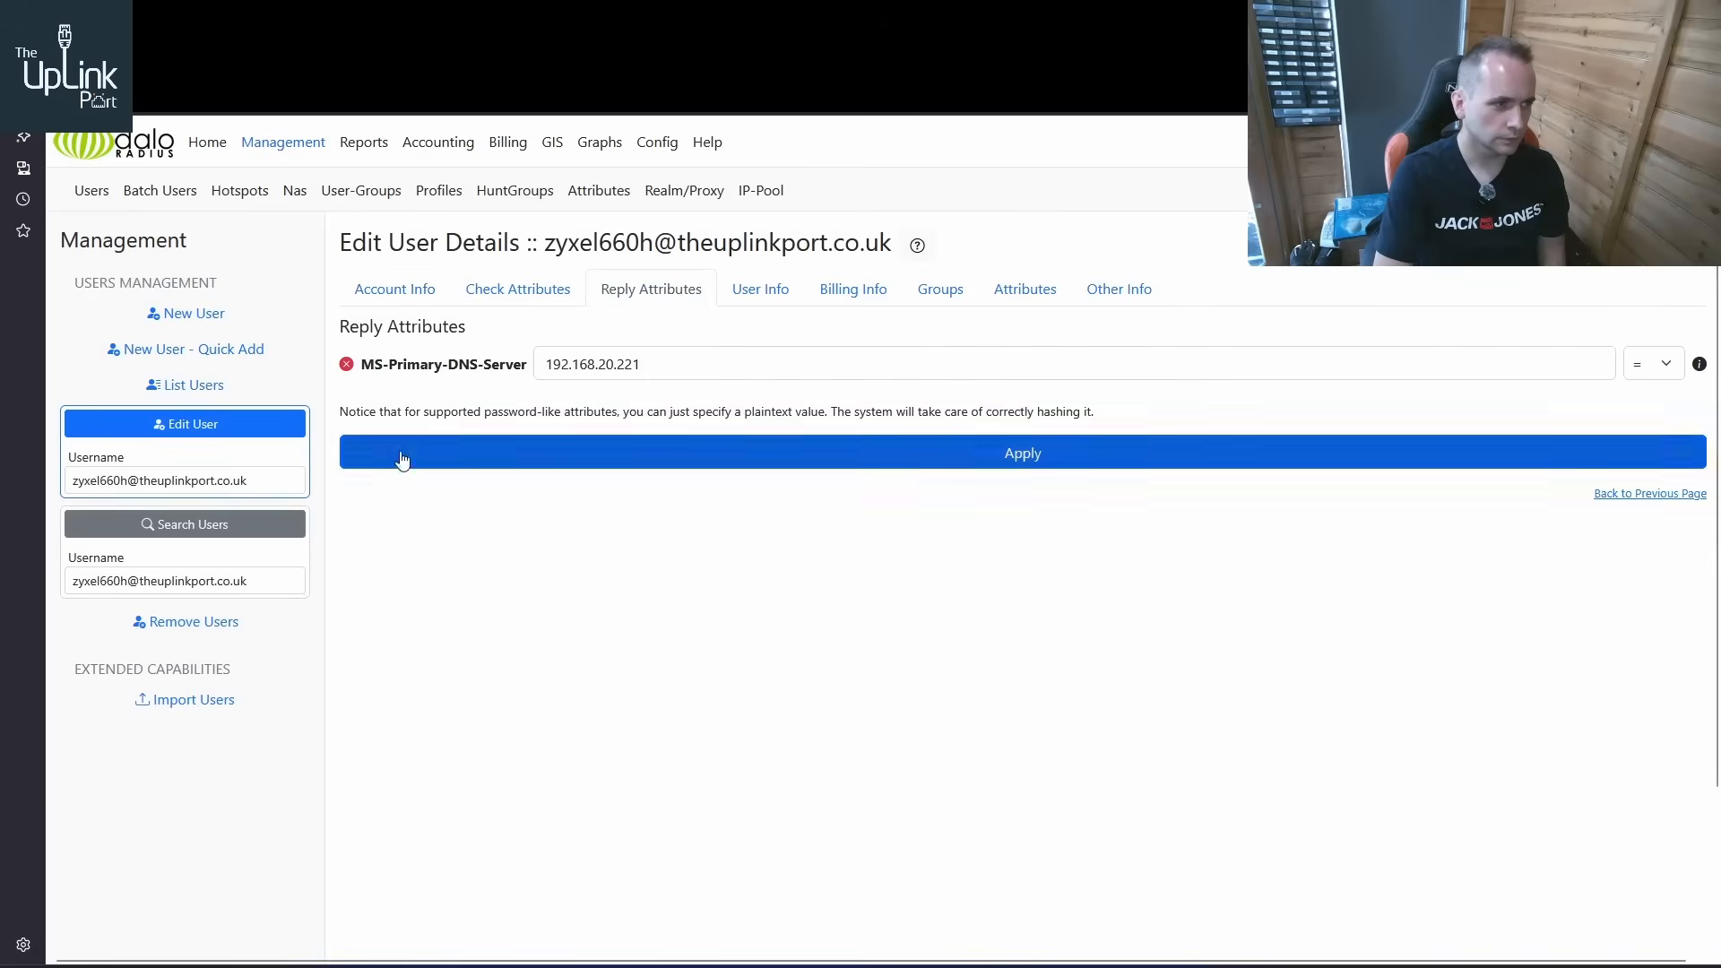
{"action": "left_click", "coordinate": [1050, 459]}
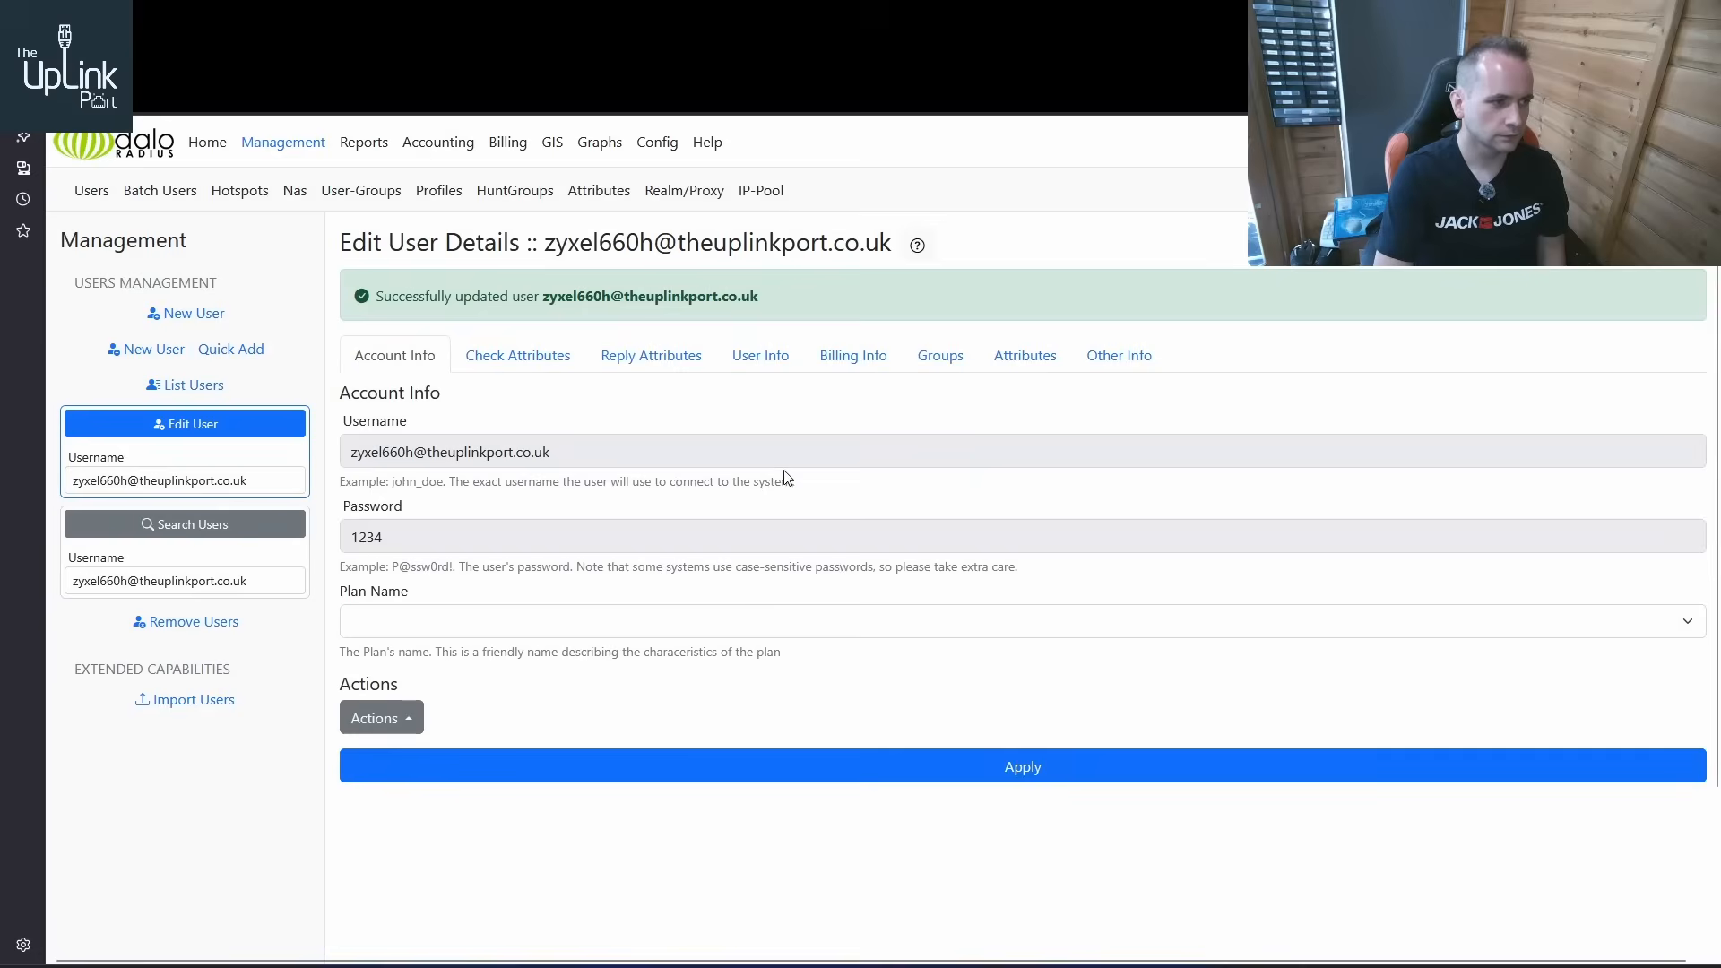
Review the zyxel660h user's account, check attributes, reply attributes, user and billing information for configuration mistakes
{"action": "left_click", "coordinate": [542, 363]}
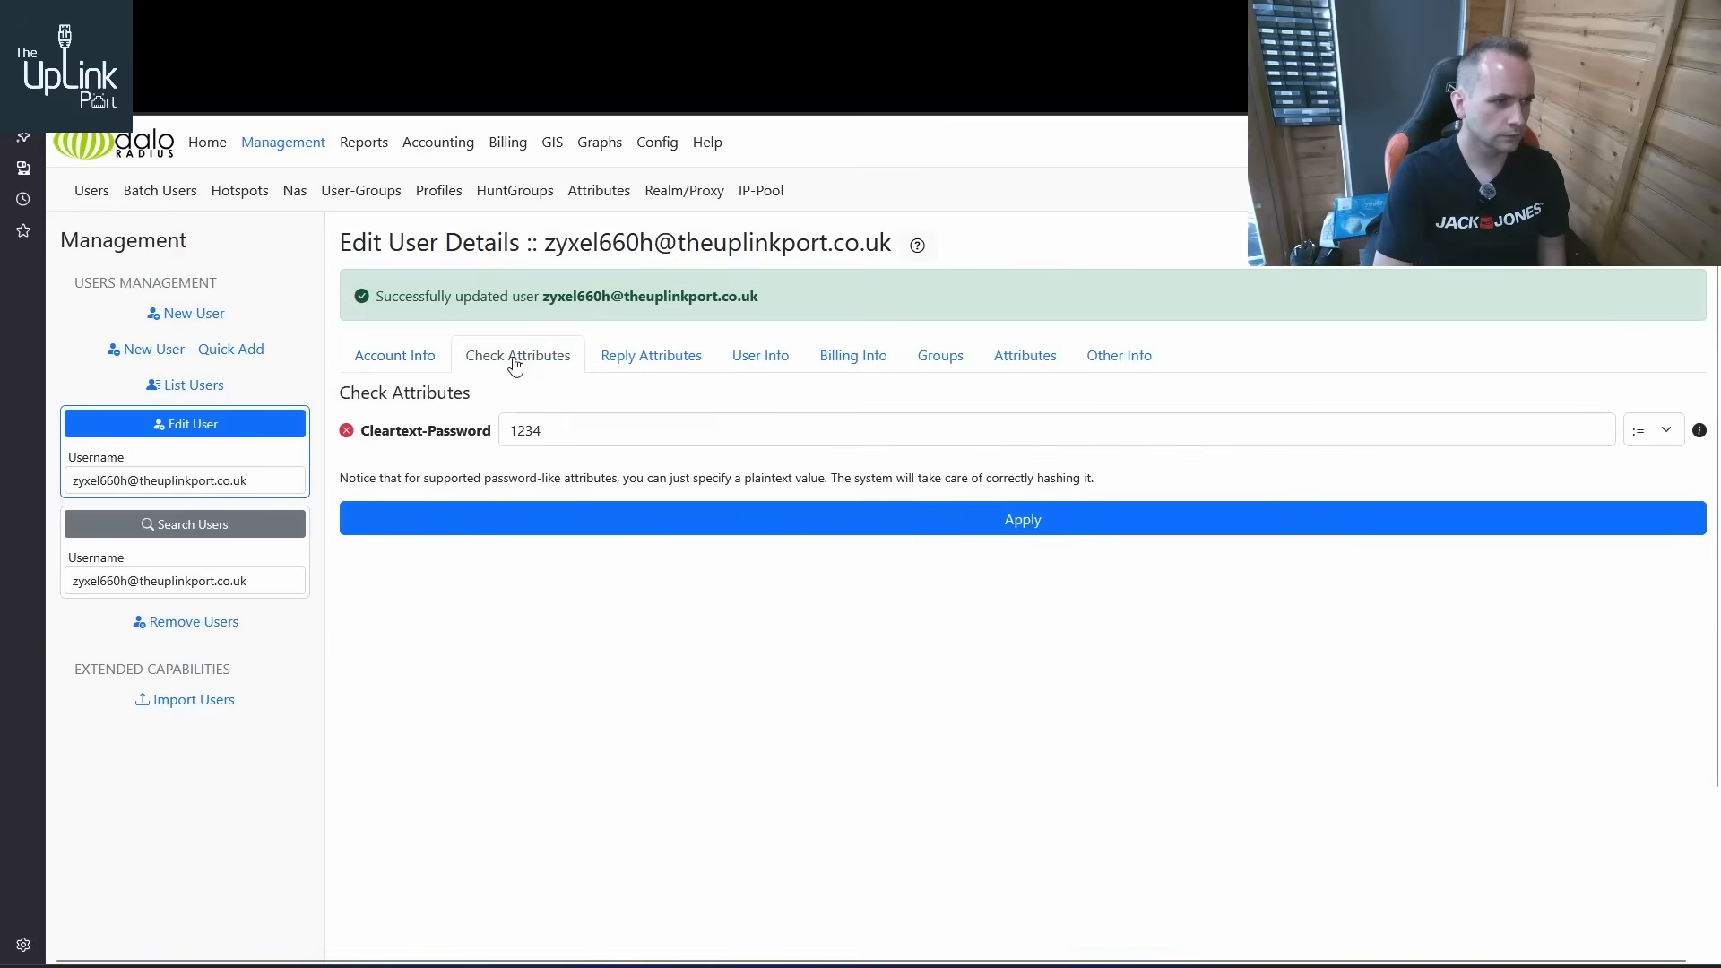
{"action": "left_click", "coordinate": [649, 363]}
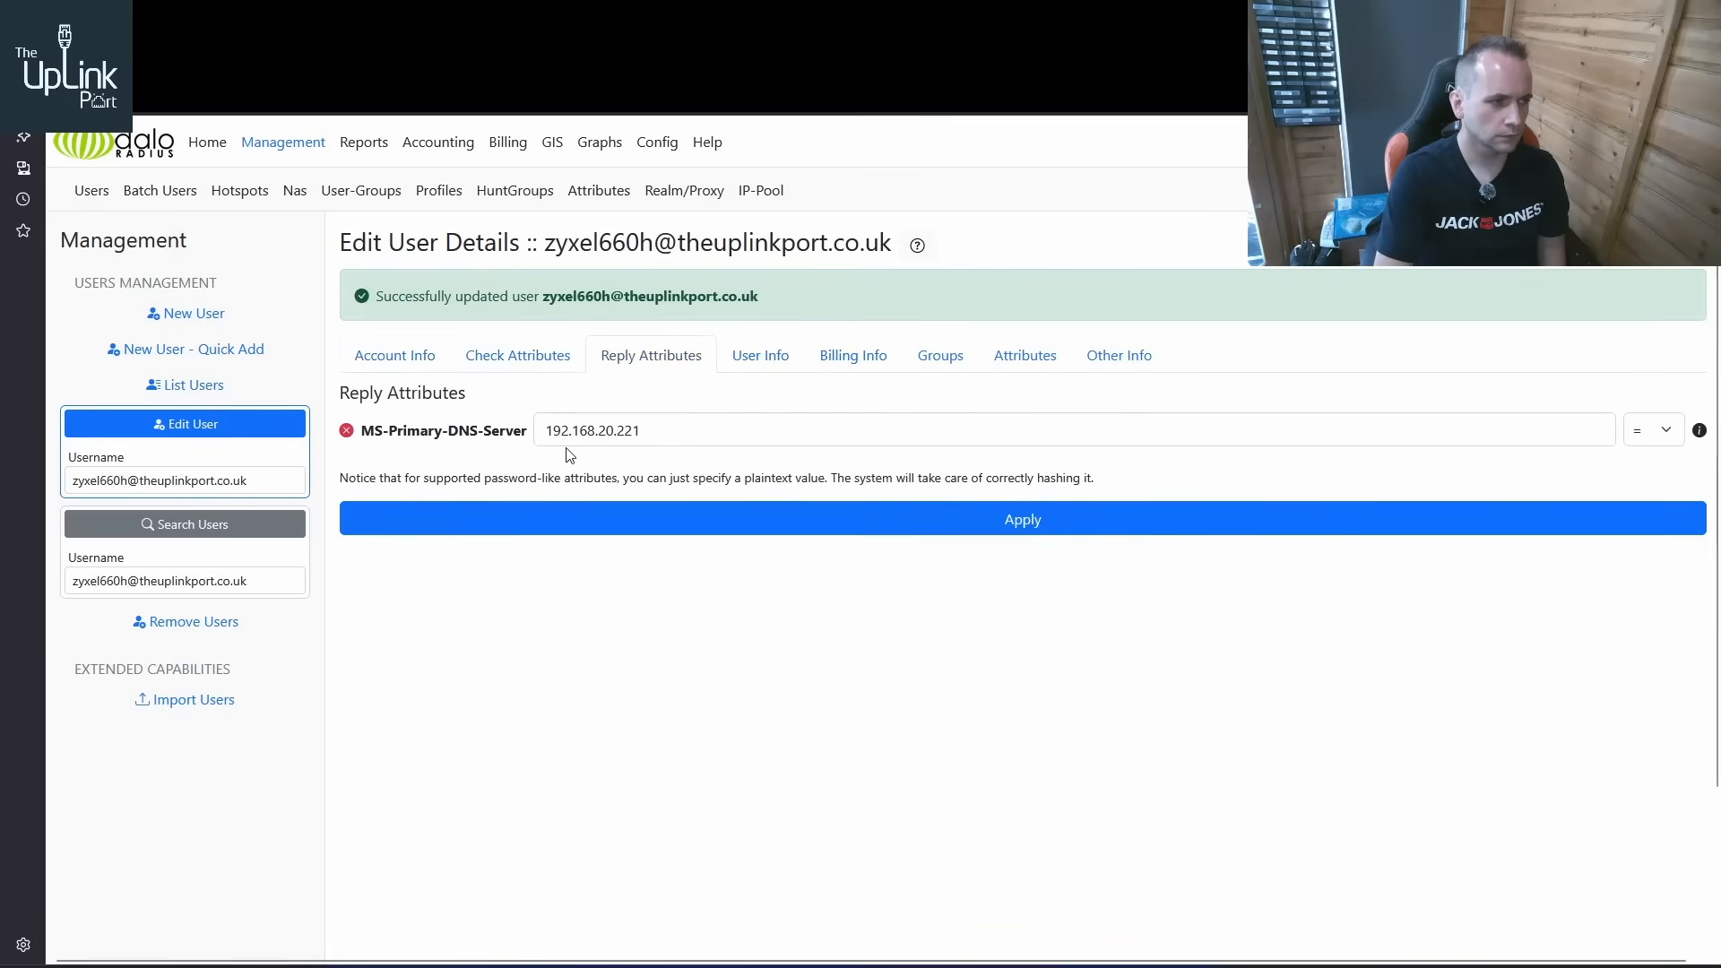
{"action": "left_click", "coordinate": [770, 360]}
{"action": "left_click", "coordinate": [652, 366]}
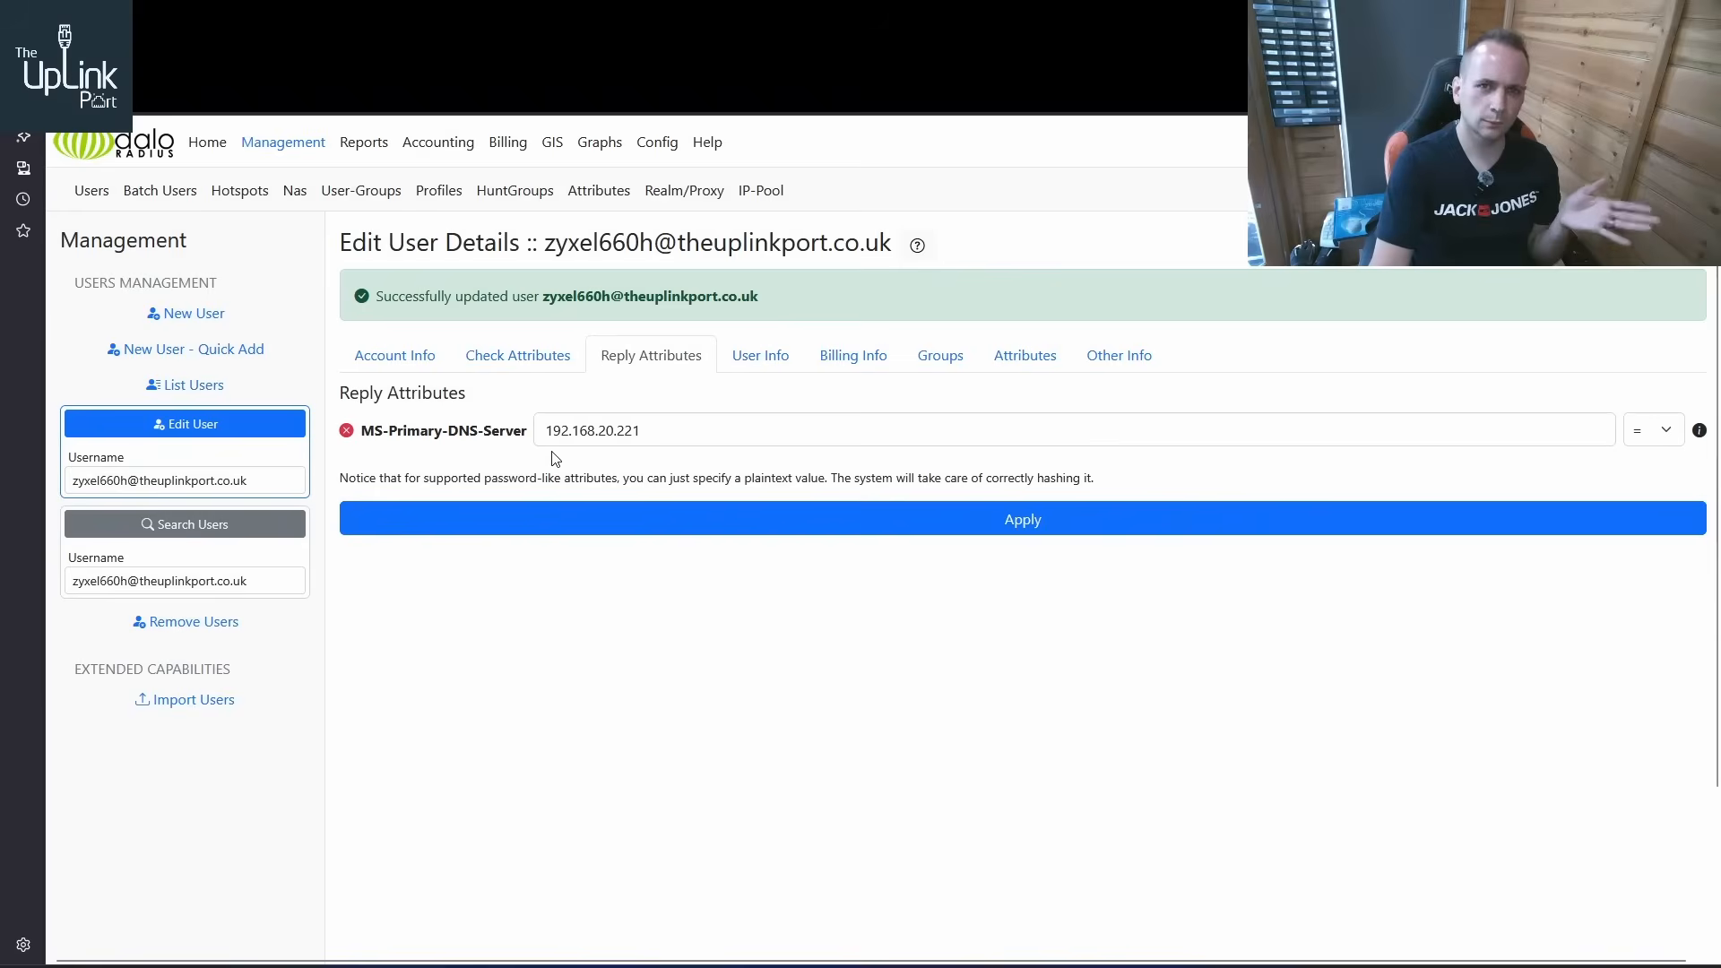
{"action": "left_click", "coordinate": [372, 358]}
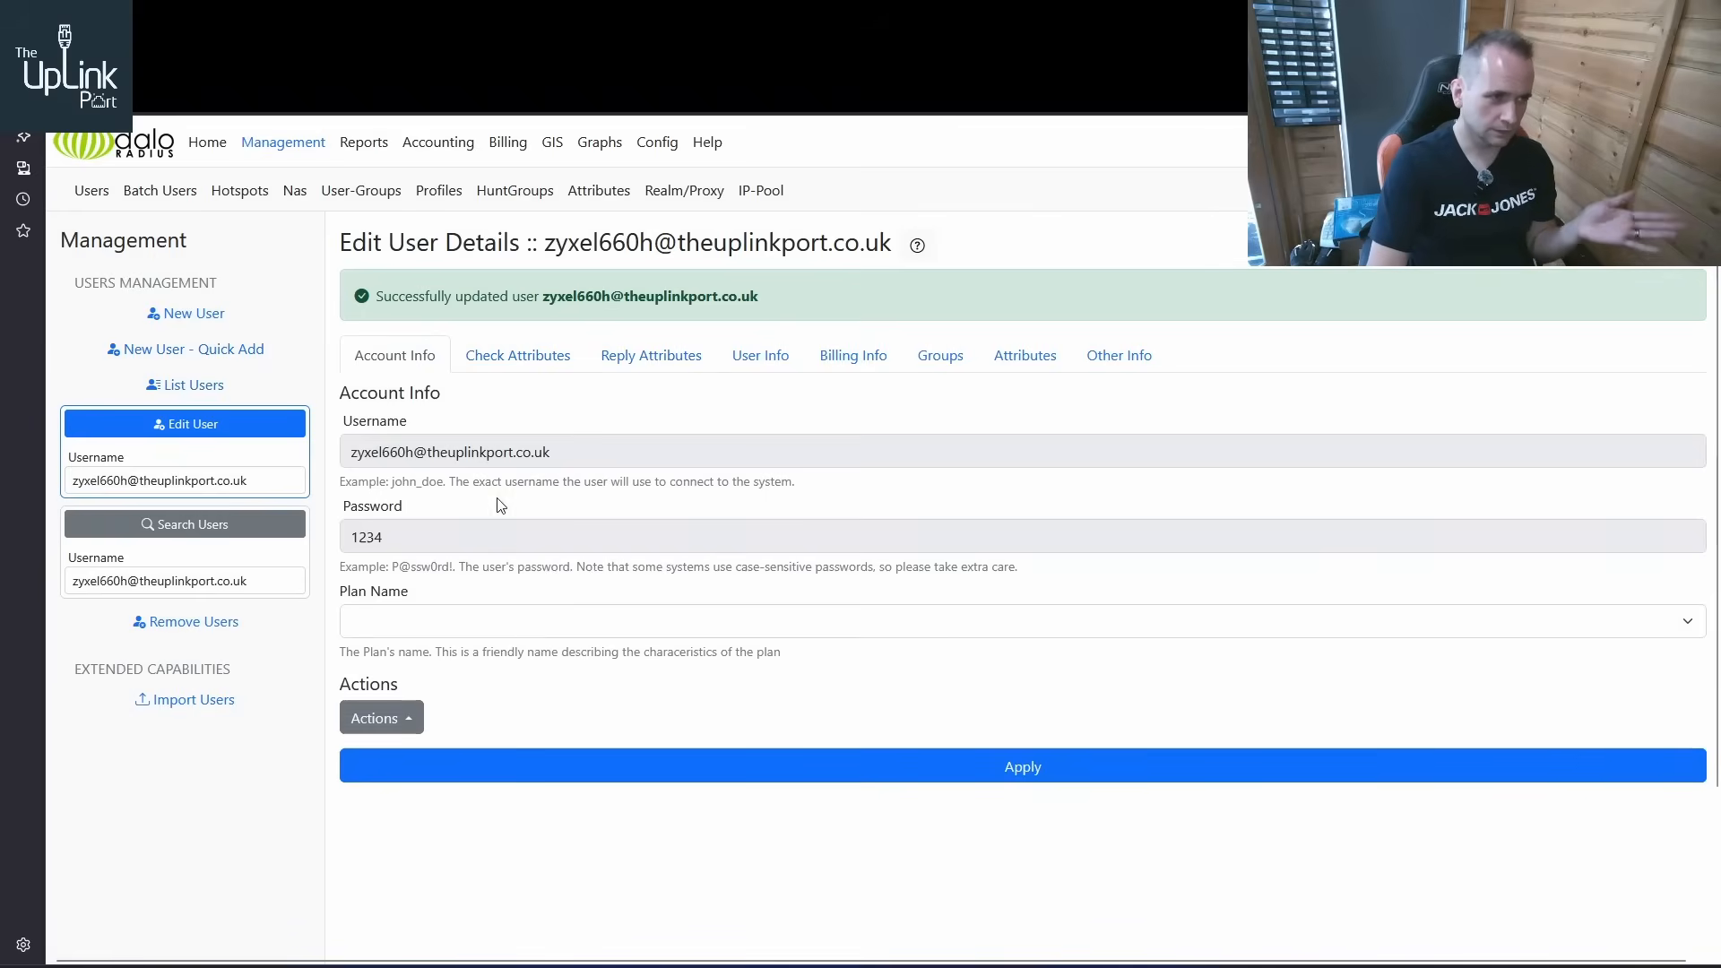
{"action": "left_click", "coordinate": [530, 363]}
{"action": "left_click", "coordinate": [649, 360]}
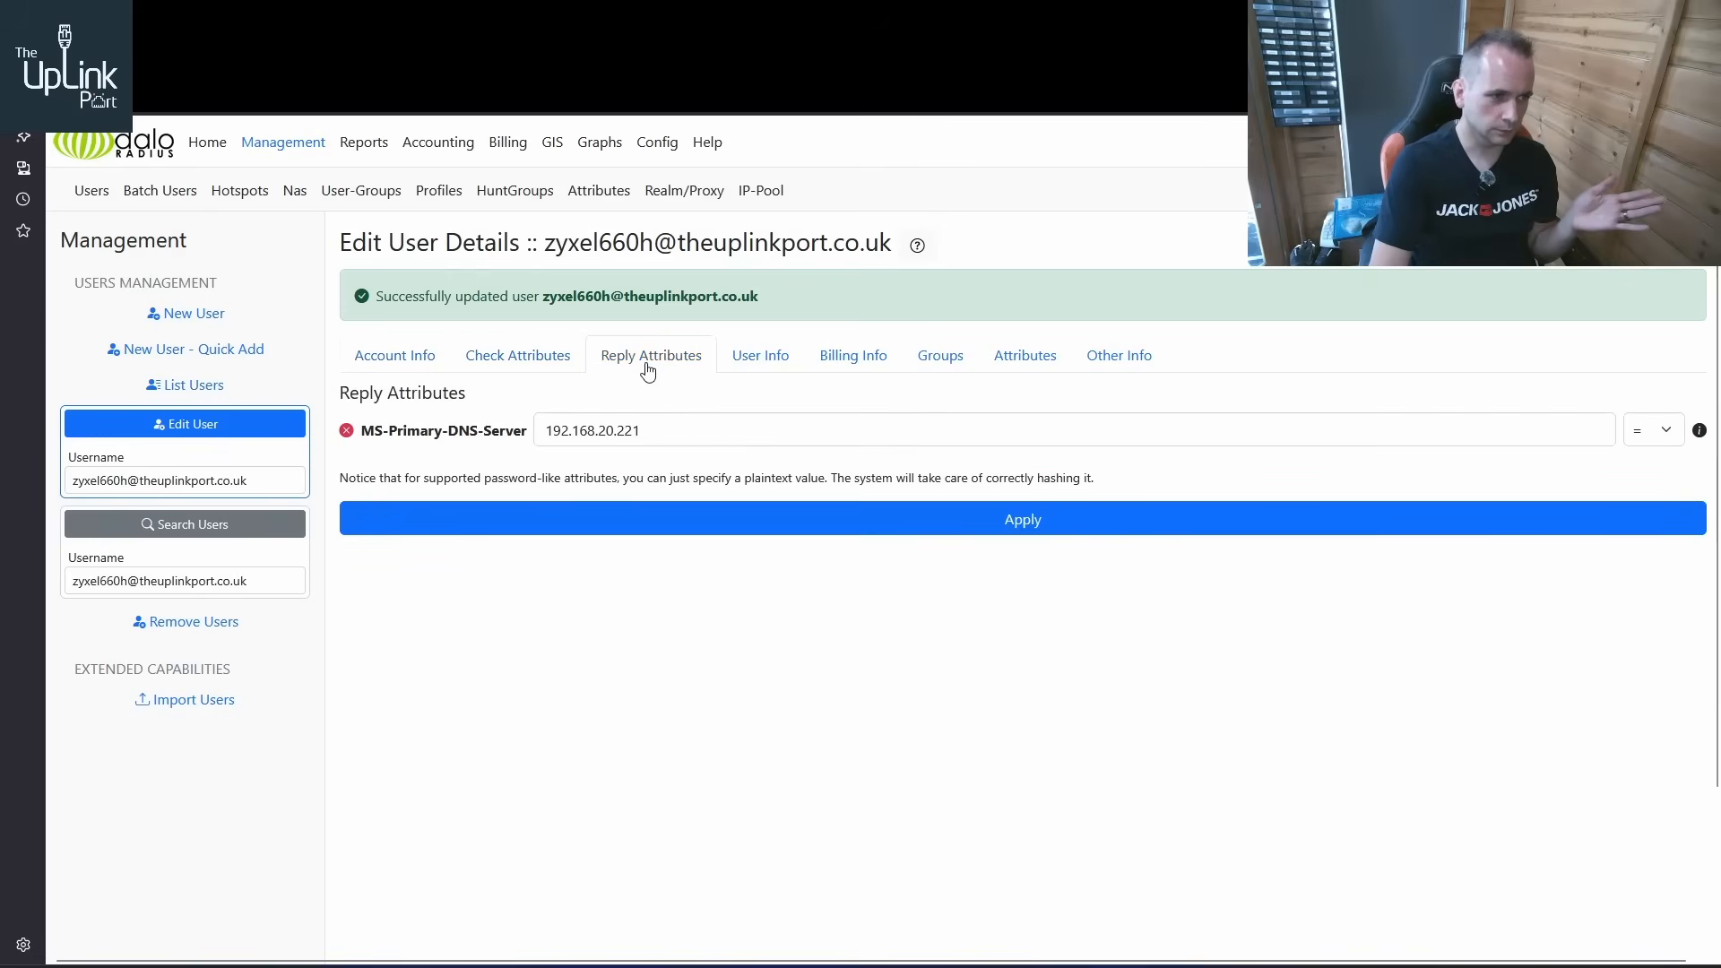
{"action": "left_click", "coordinate": [498, 362]}
{"action": "left_click", "coordinate": [632, 363]}
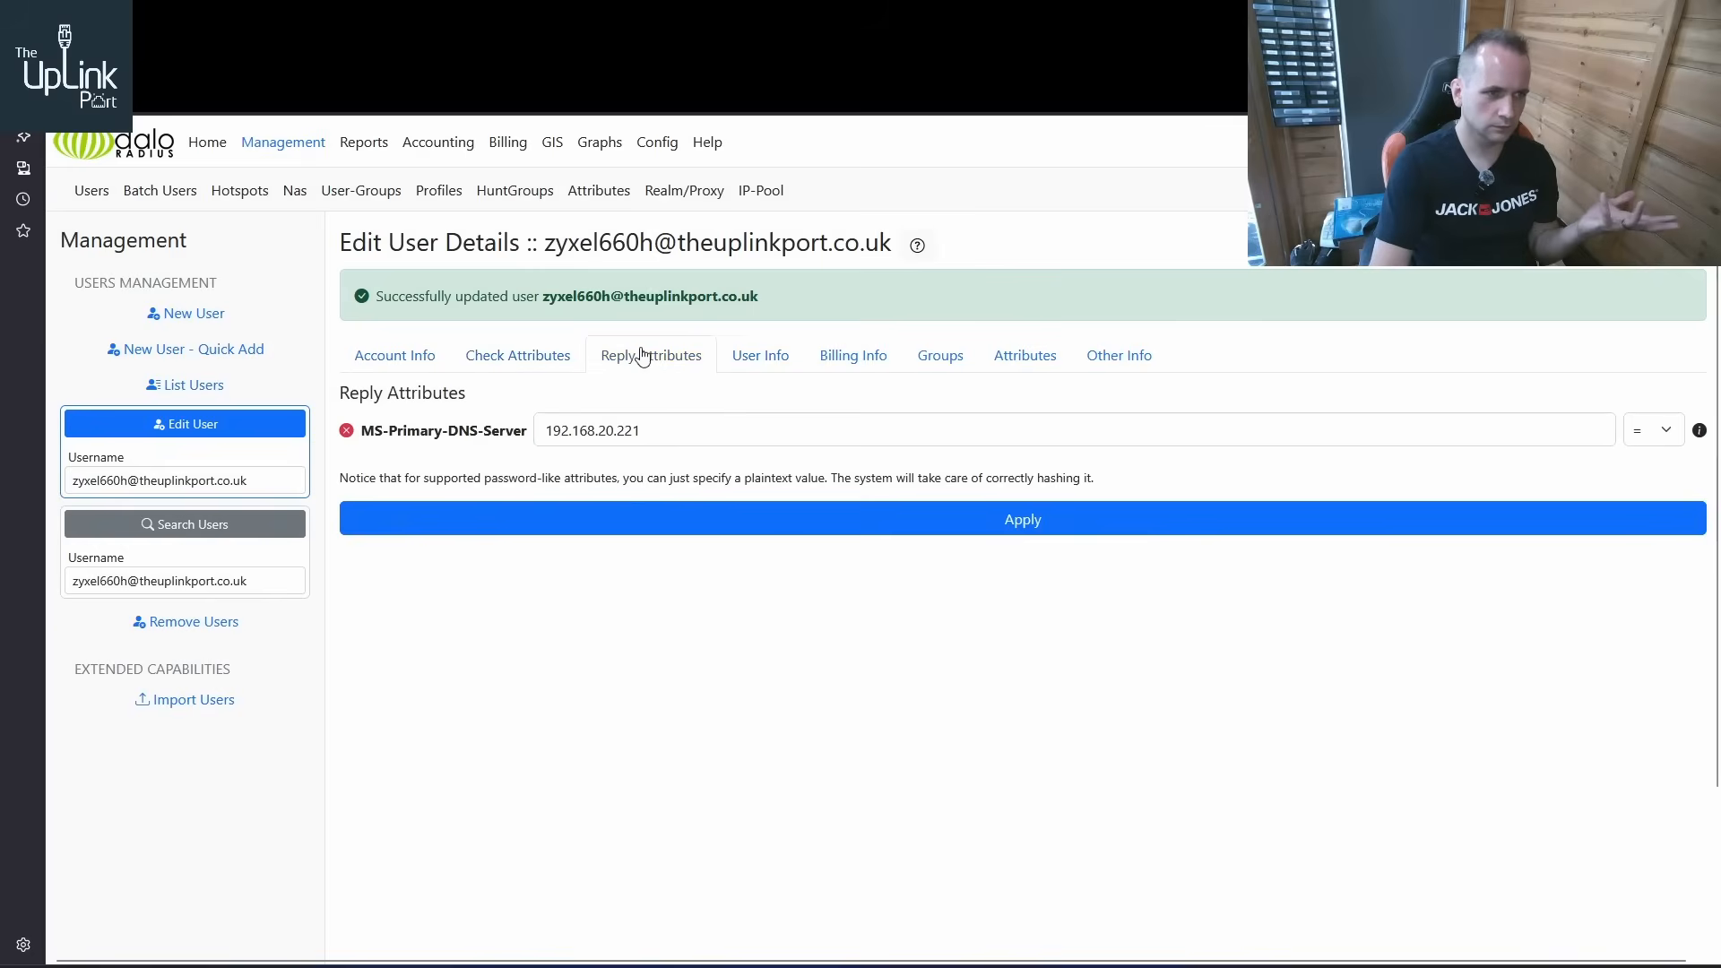
{"action": "left_click", "coordinate": [751, 356]}
{"action": "left_click", "coordinate": [847, 360]}
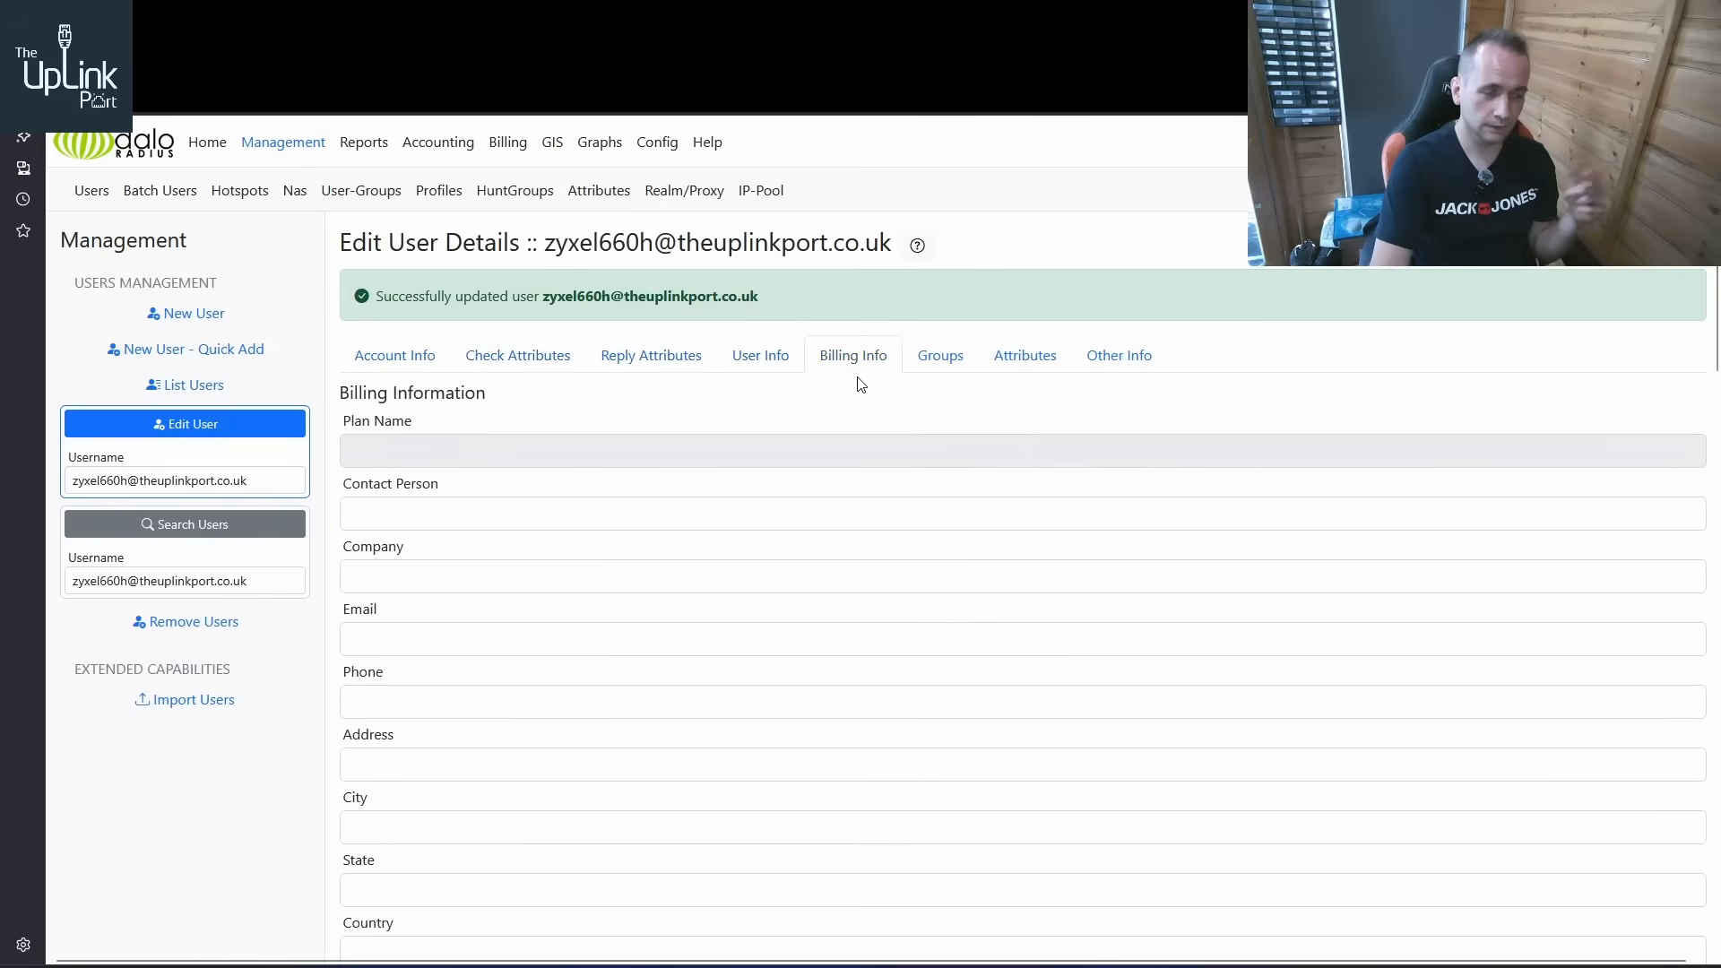
Open the draytek user for editing and examine its check and reply attributes for comparison with the ZyXEL user
{"action": "left_click", "coordinate": [228, 392]}
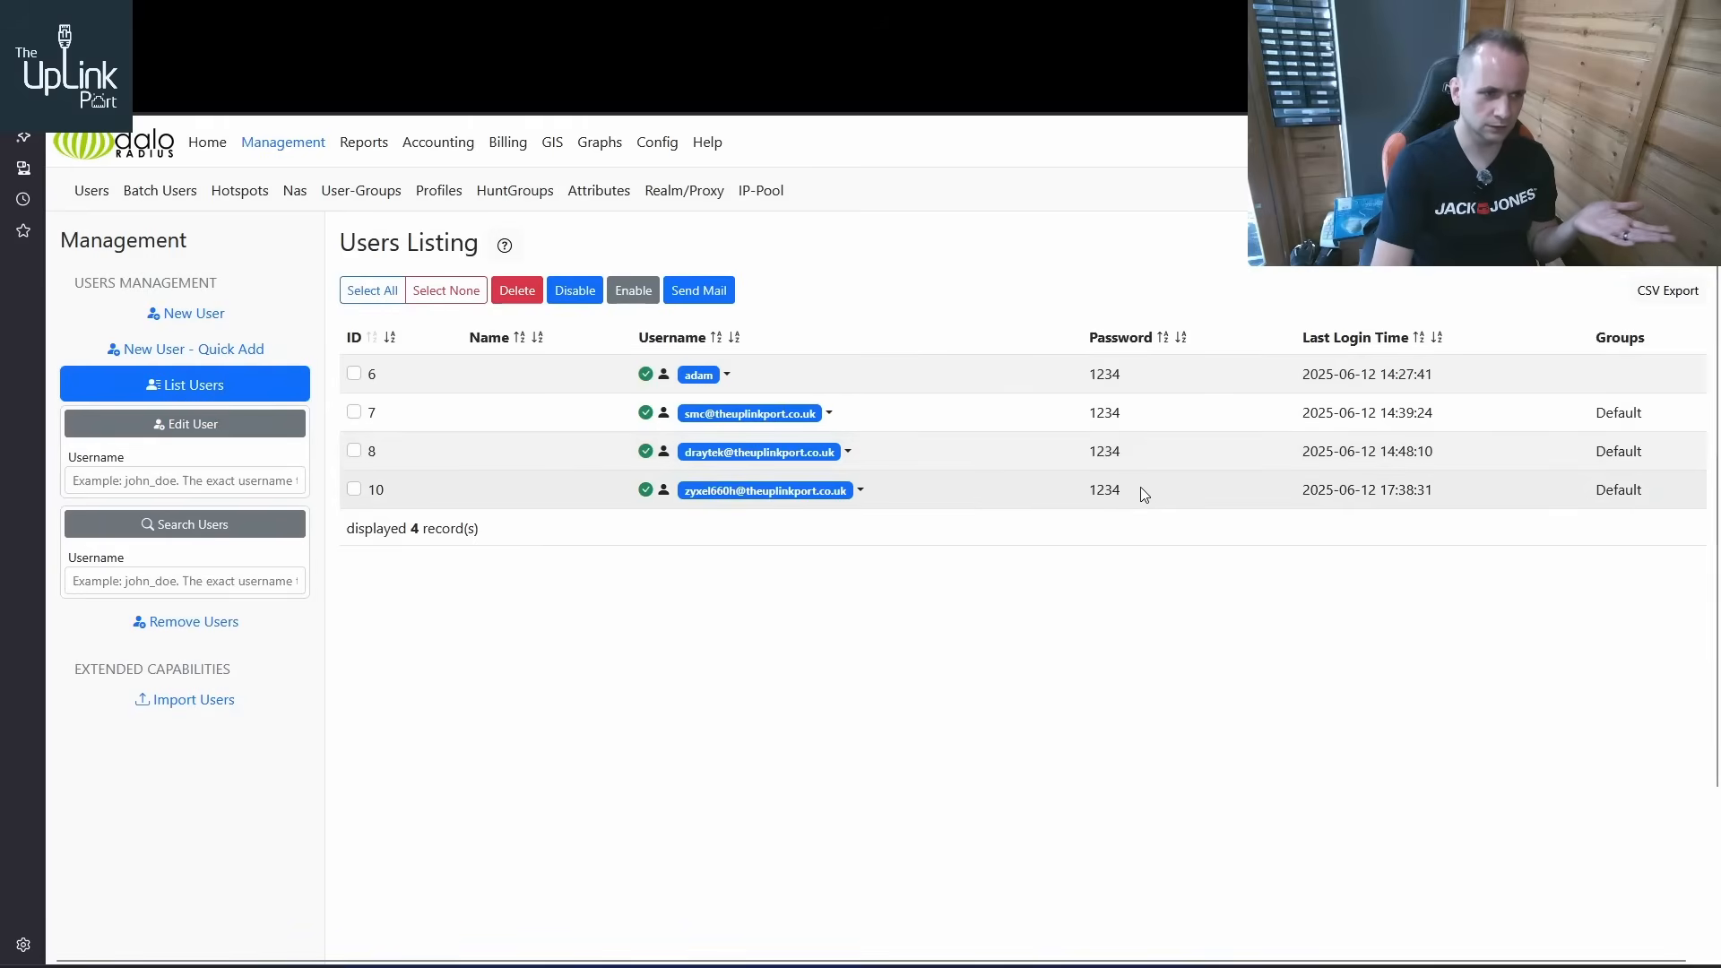
{"action": "left_click", "coordinate": [831, 457]}
{"action": "left_click", "coordinate": [717, 489]}
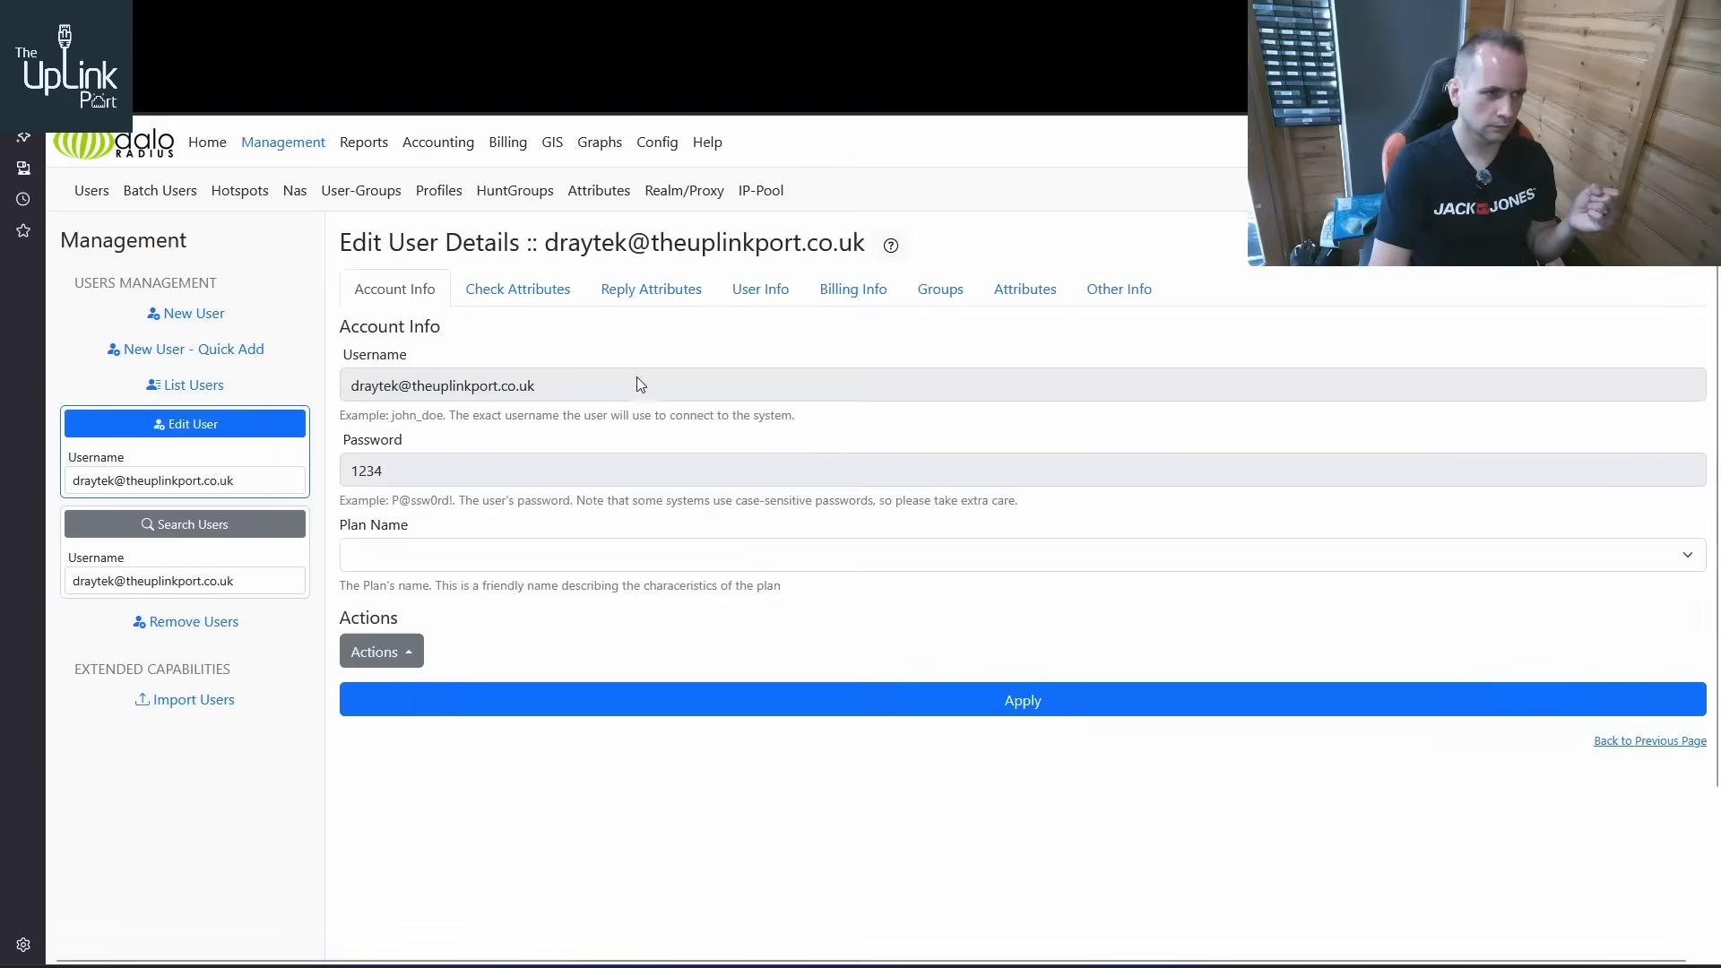
{"action": "left_click", "coordinate": [618, 312]}
{"action": "left_click", "coordinate": [542, 290]}
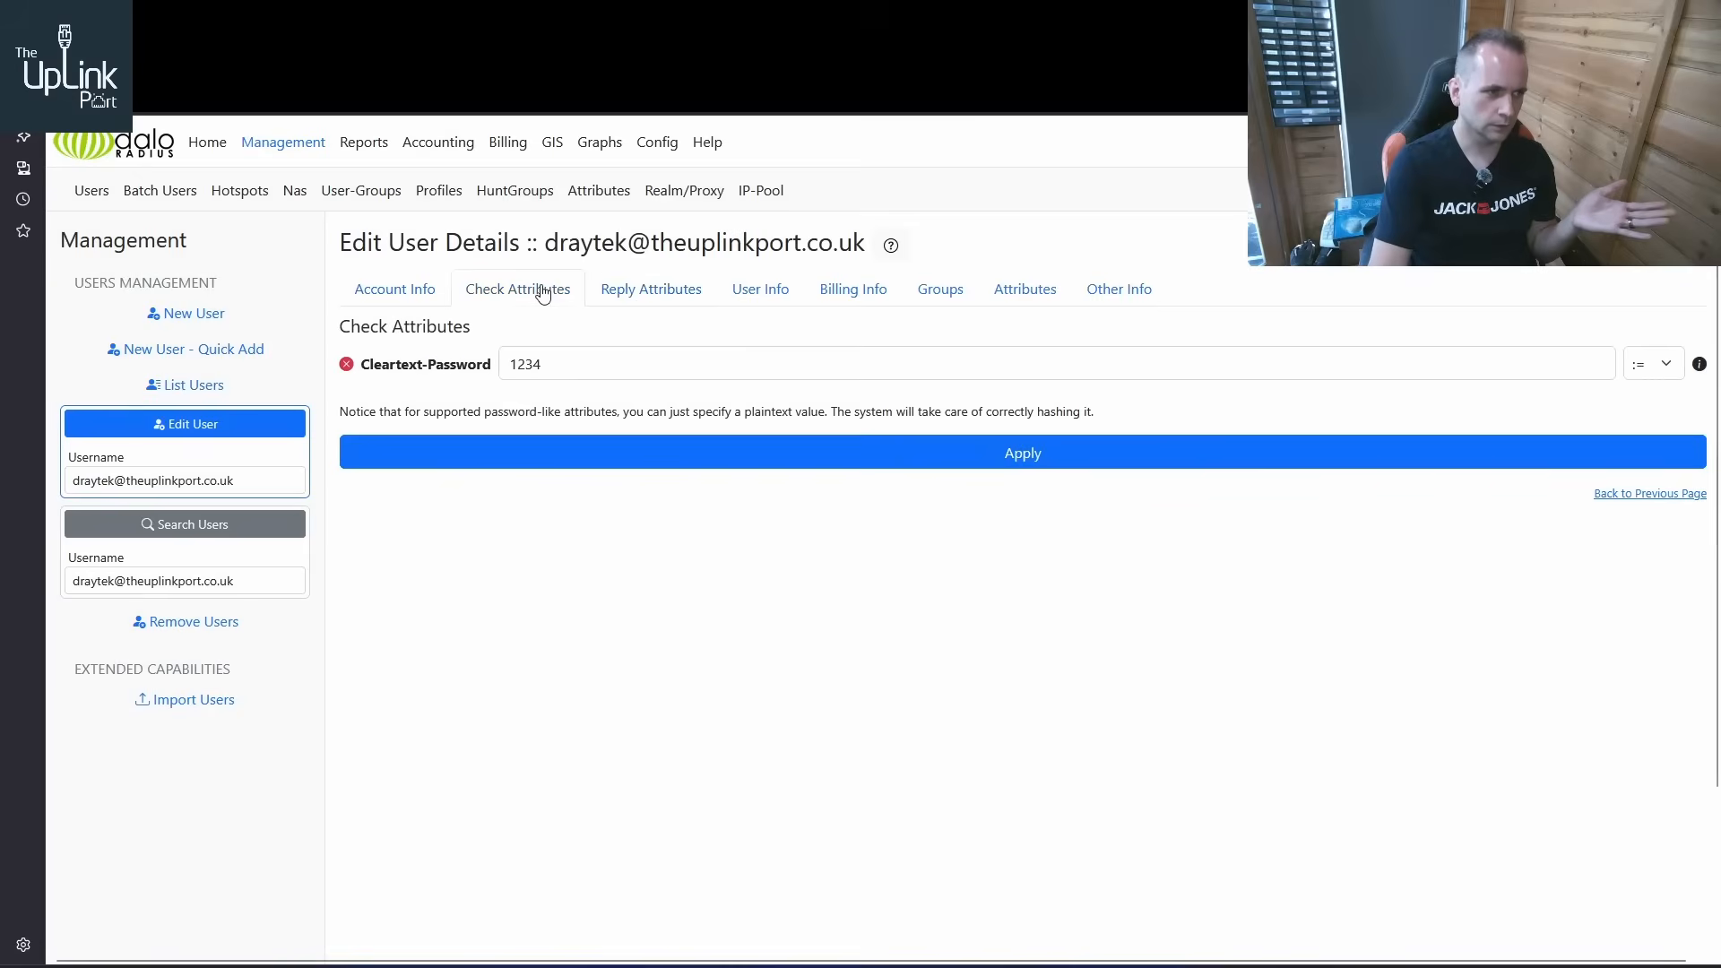
{"action": "left_click", "coordinate": [627, 296]}
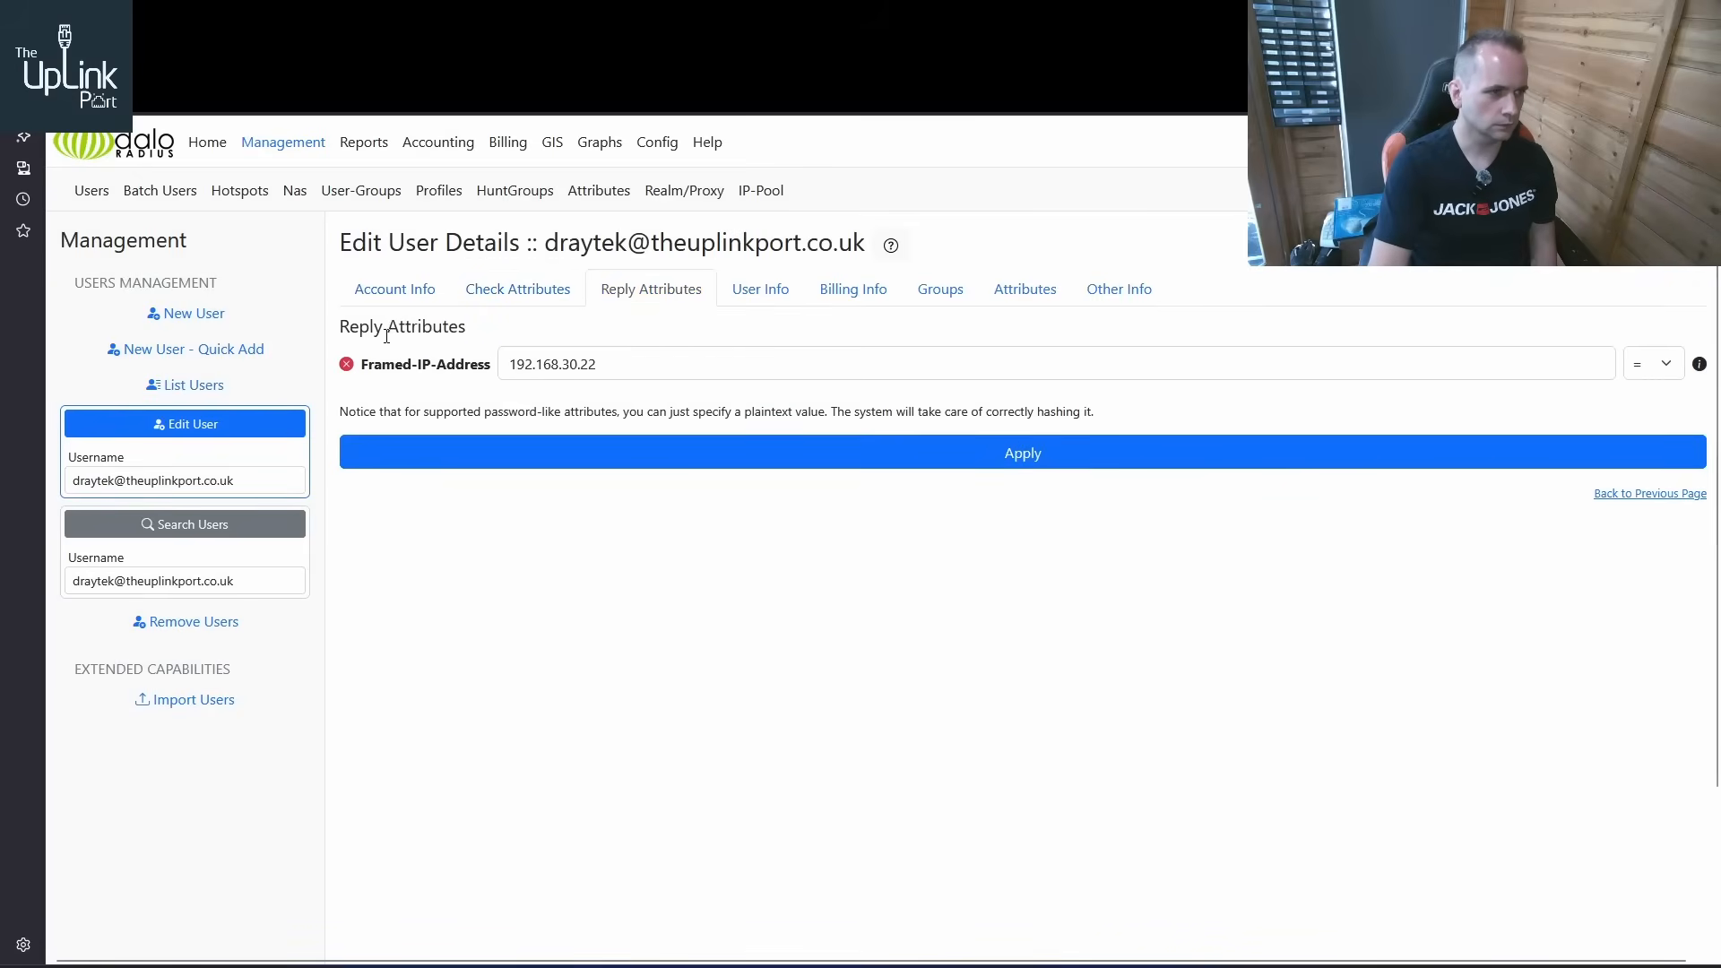
{"action": "left_click", "coordinate": [1002, 290]}
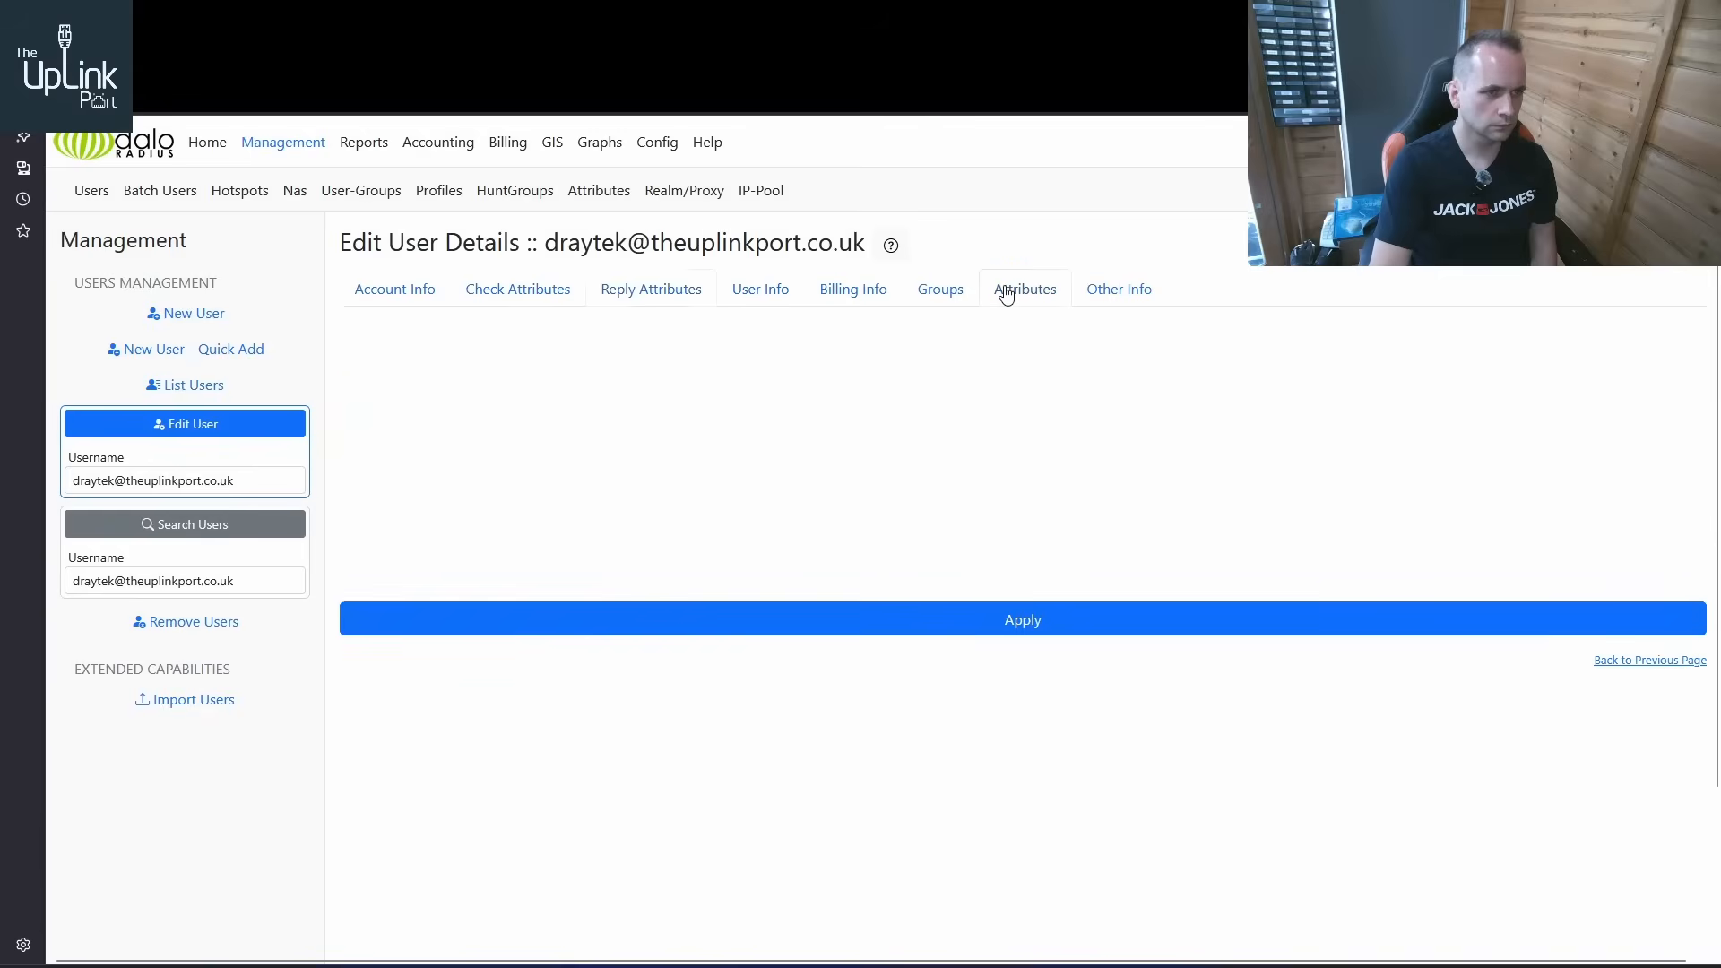
{"action": "left_click", "coordinate": [882, 294]}
{"action": "left_click", "coordinate": [636, 292]}
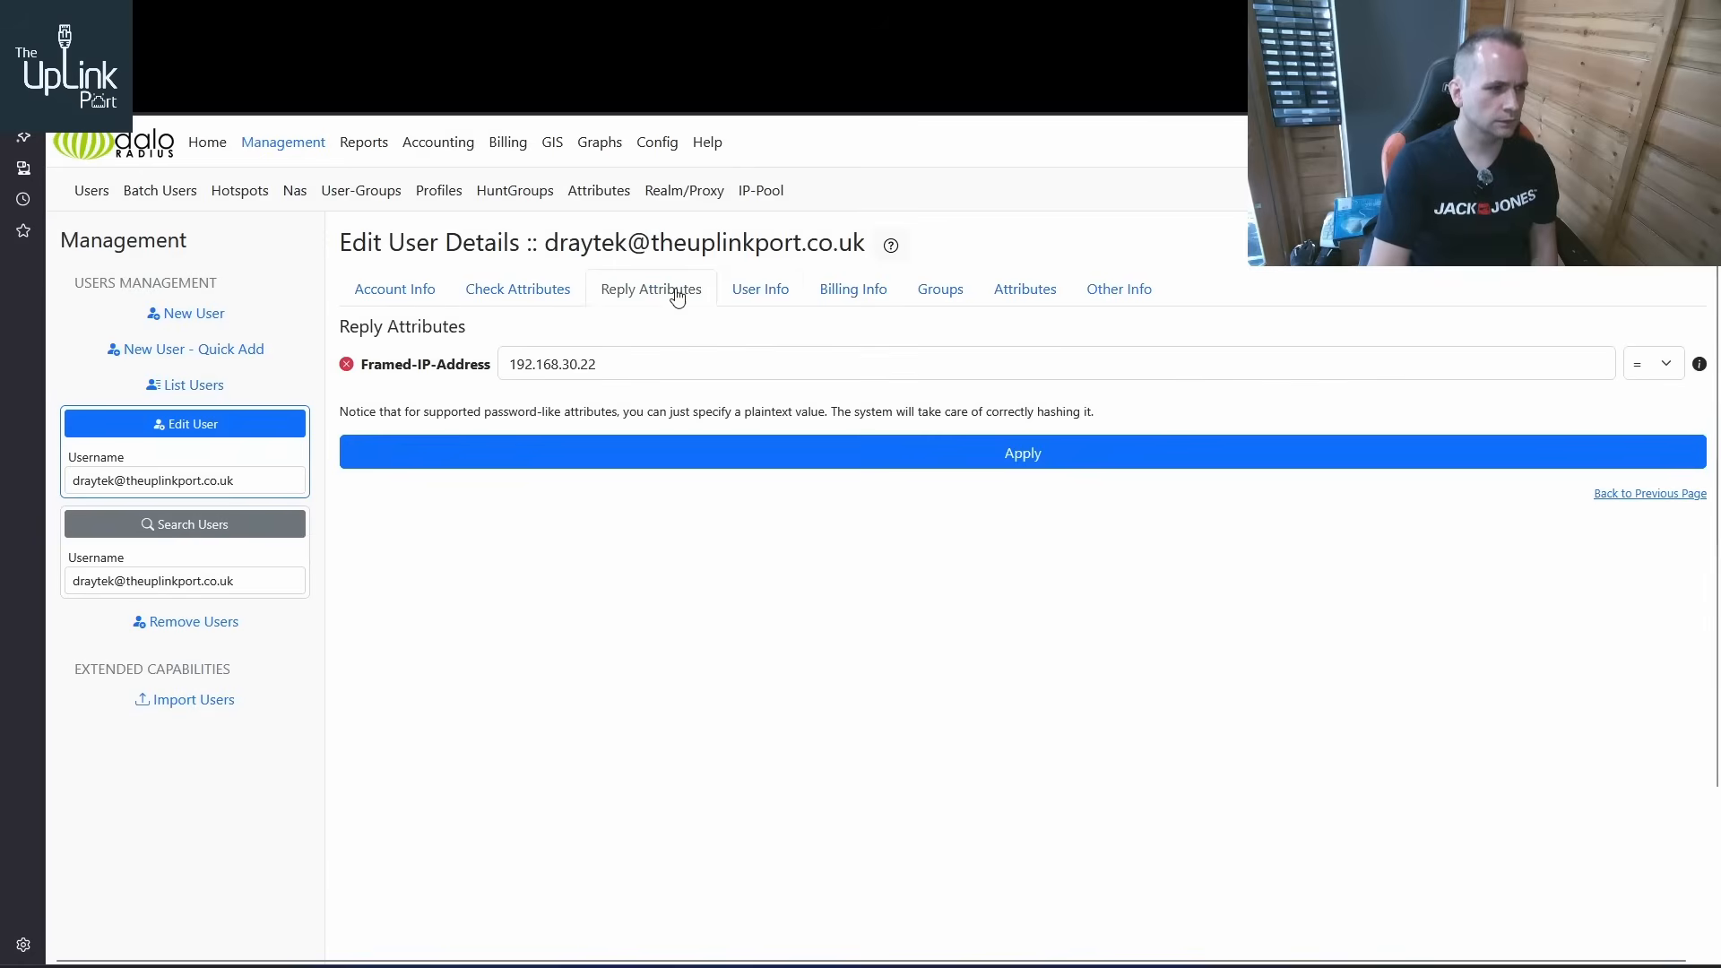
{"action": "left_click", "coordinate": [525, 291]}
{"action": "left_click", "coordinate": [399, 291]}
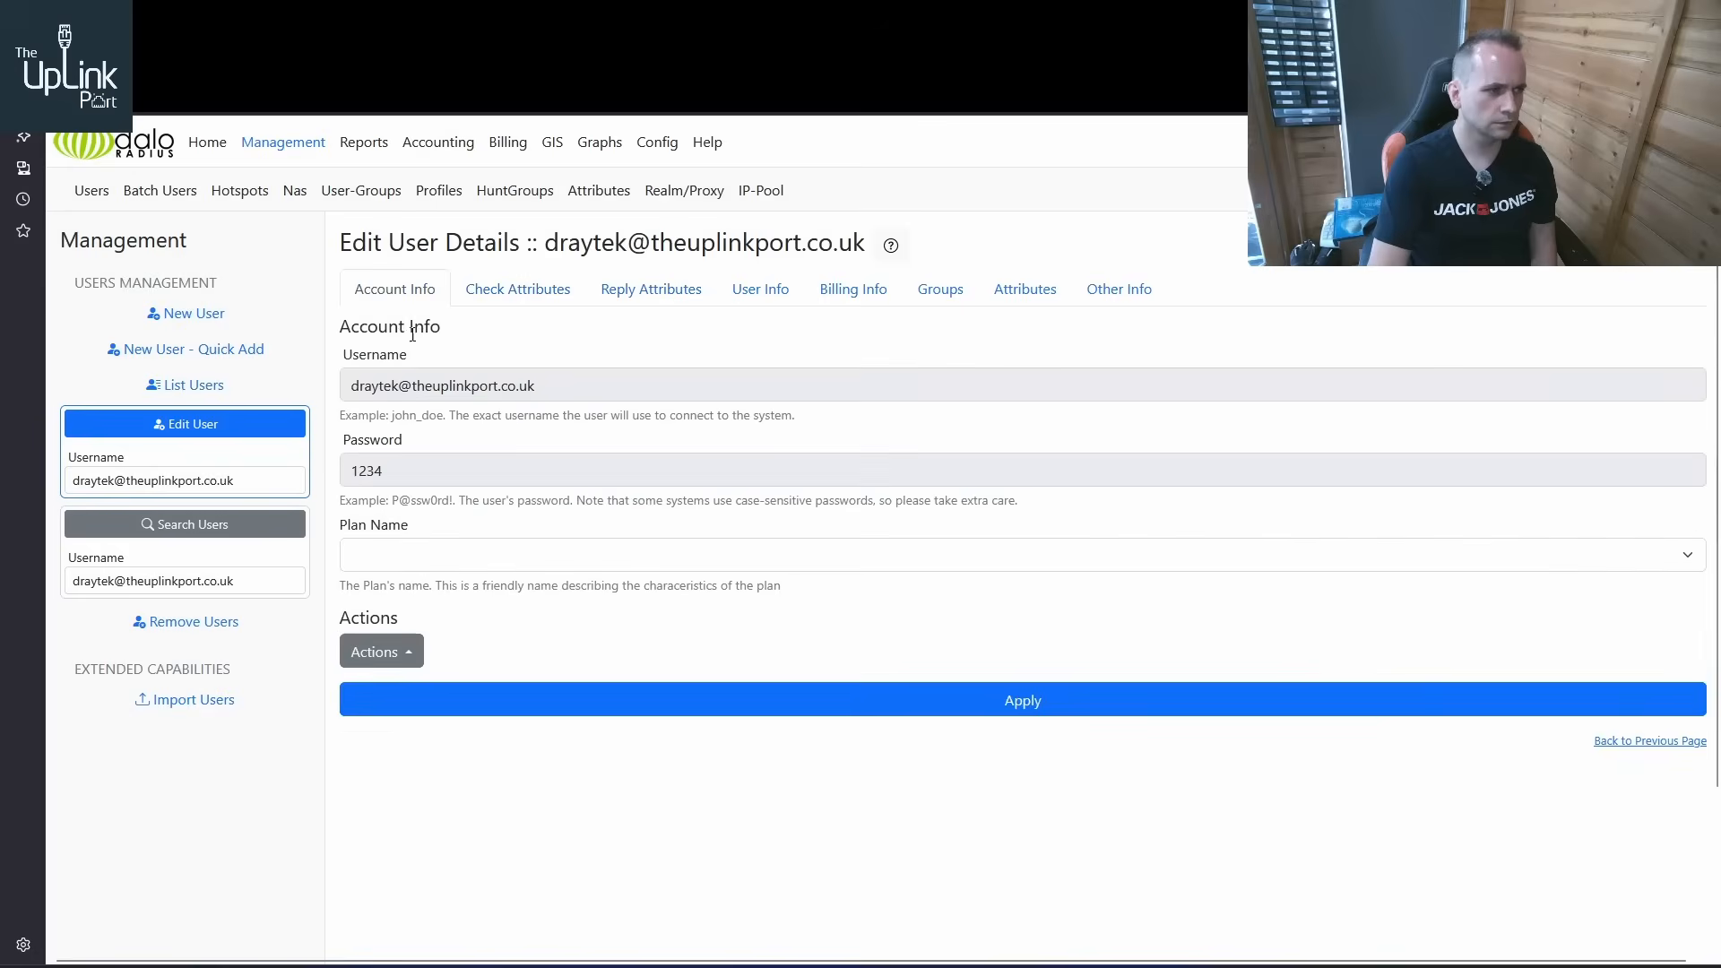
Open the smc user for editing and examine its account information, check attributes and reply attributes
{"action": "left_click", "coordinate": [188, 387]}
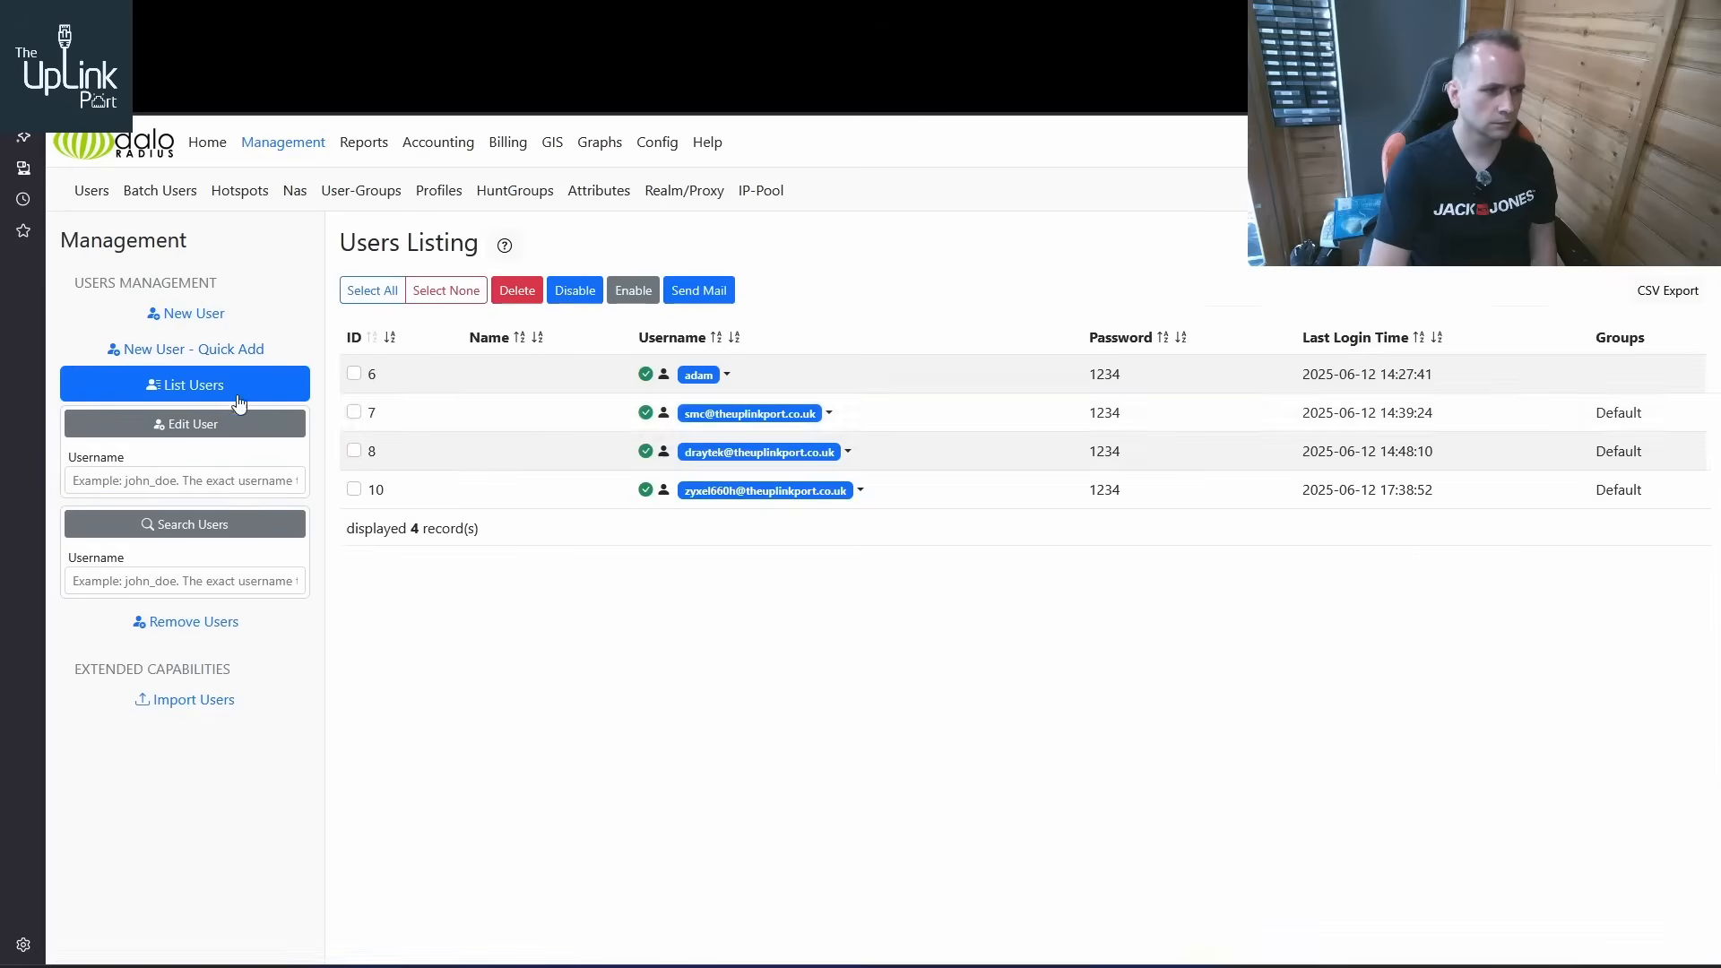
{"action": "left_click", "coordinate": [831, 414]}
{"action": "left_click", "coordinate": [717, 445]}
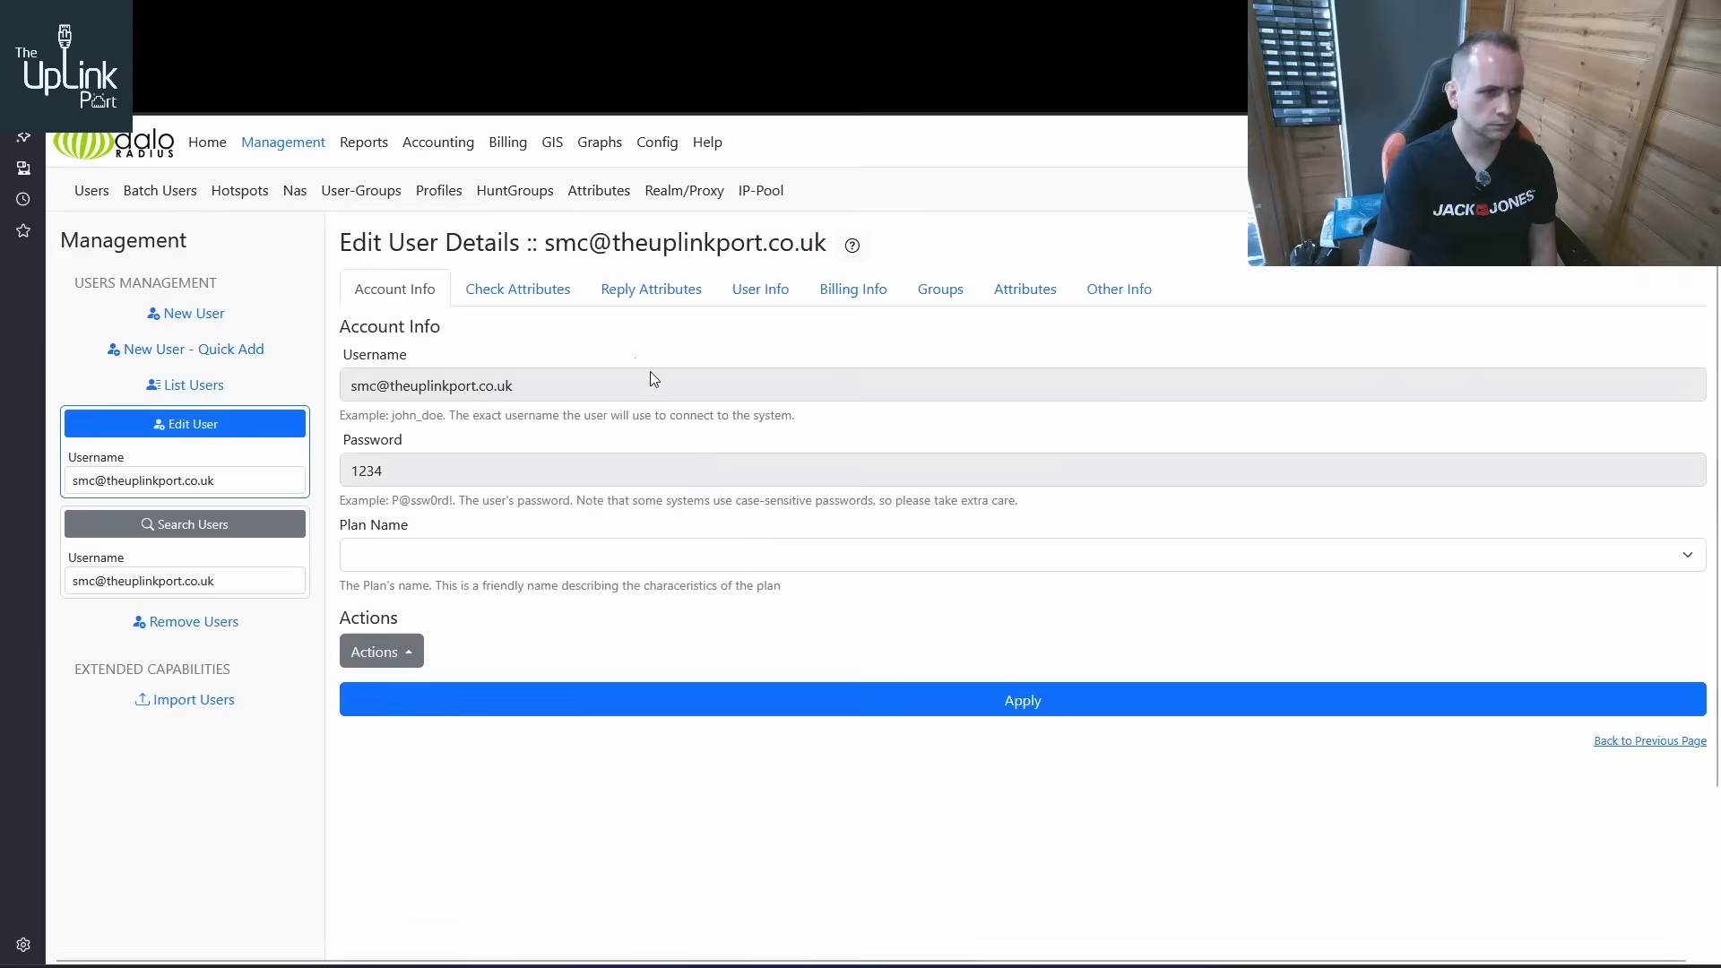
{"action": "left_click", "coordinate": [701, 296]}
{"action": "left_click", "coordinate": [536, 294]}
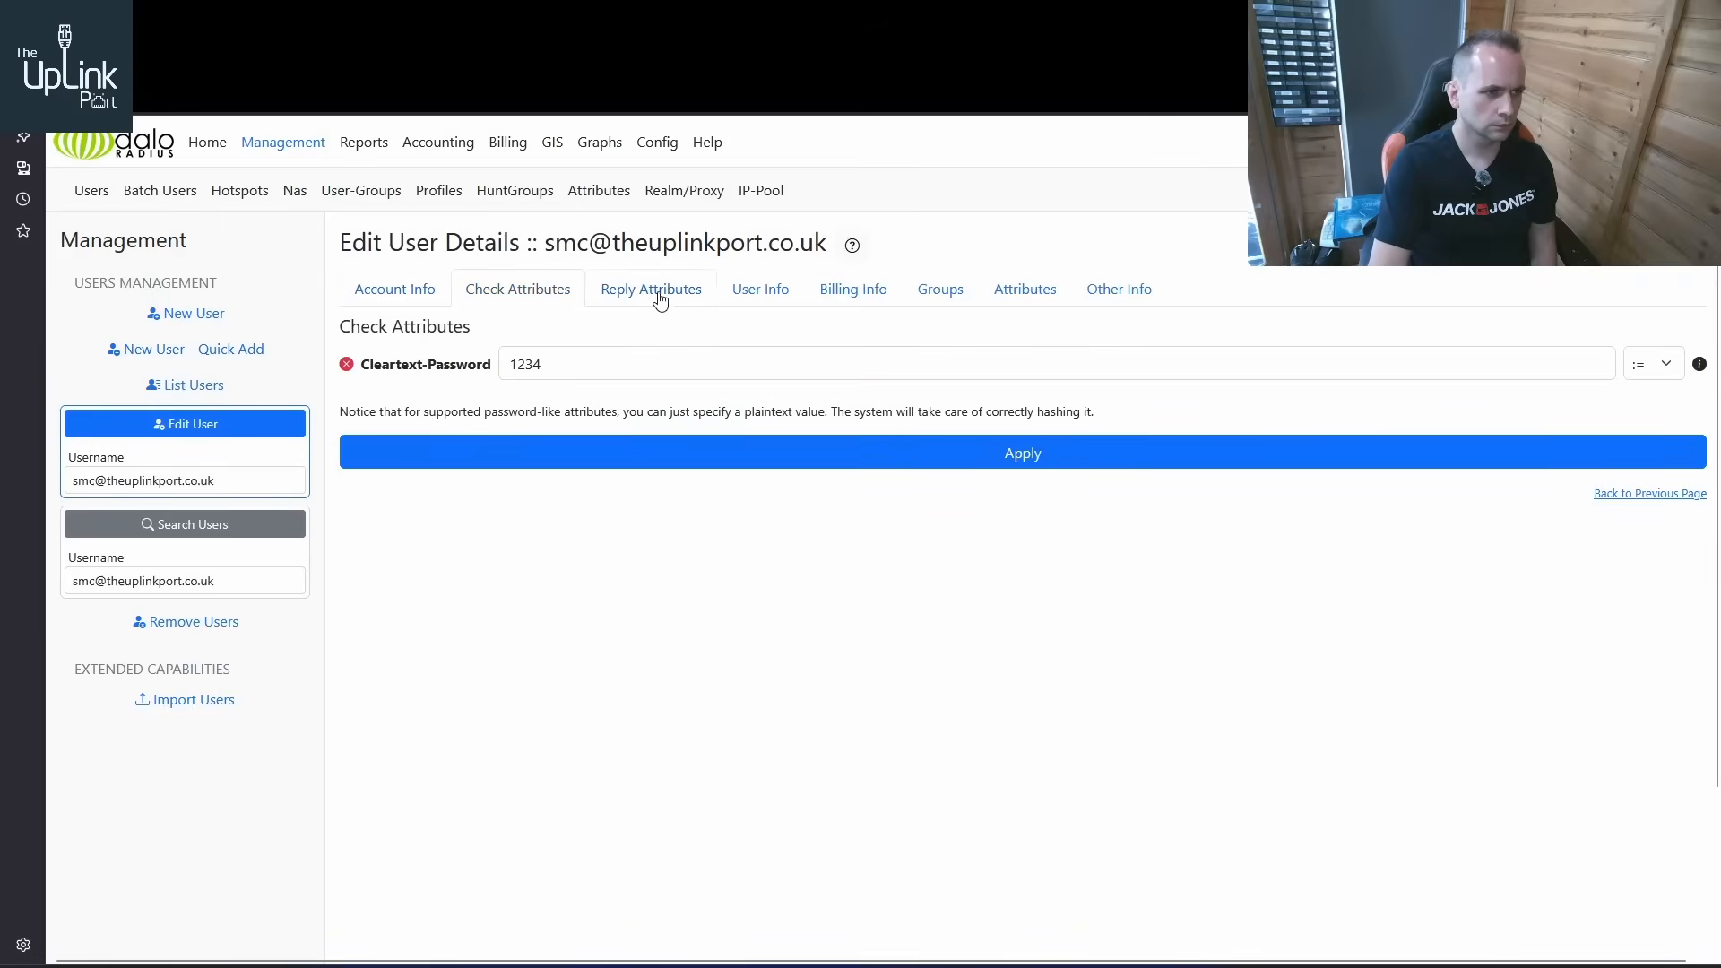
{"action": "left_click", "coordinate": [660, 296]}
{"action": "left_click", "coordinate": [746, 295]}
{"action": "left_click", "coordinate": [647, 300]}
{"action": "left_click", "coordinate": [532, 300]}
{"action": "left_click", "coordinate": [425, 305]}
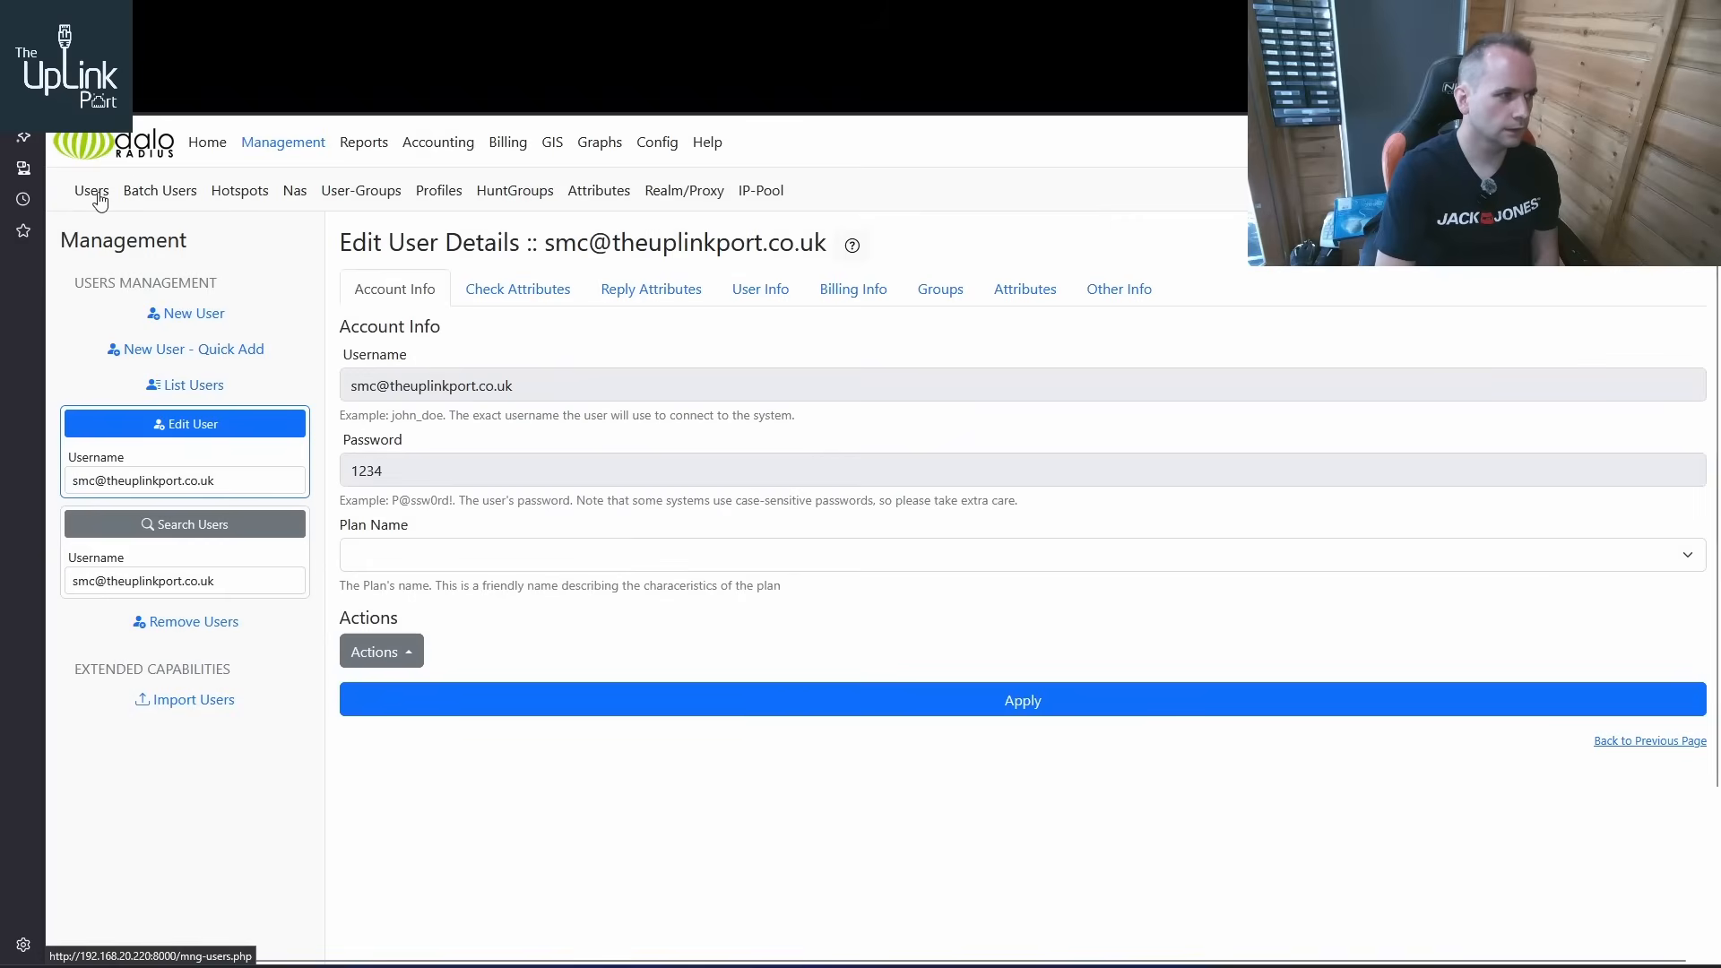
Open the user with ID 6 from the users list and examine its reply attributes, especially Message-Authenticator
{"action": "left_click", "coordinate": [186, 385]}
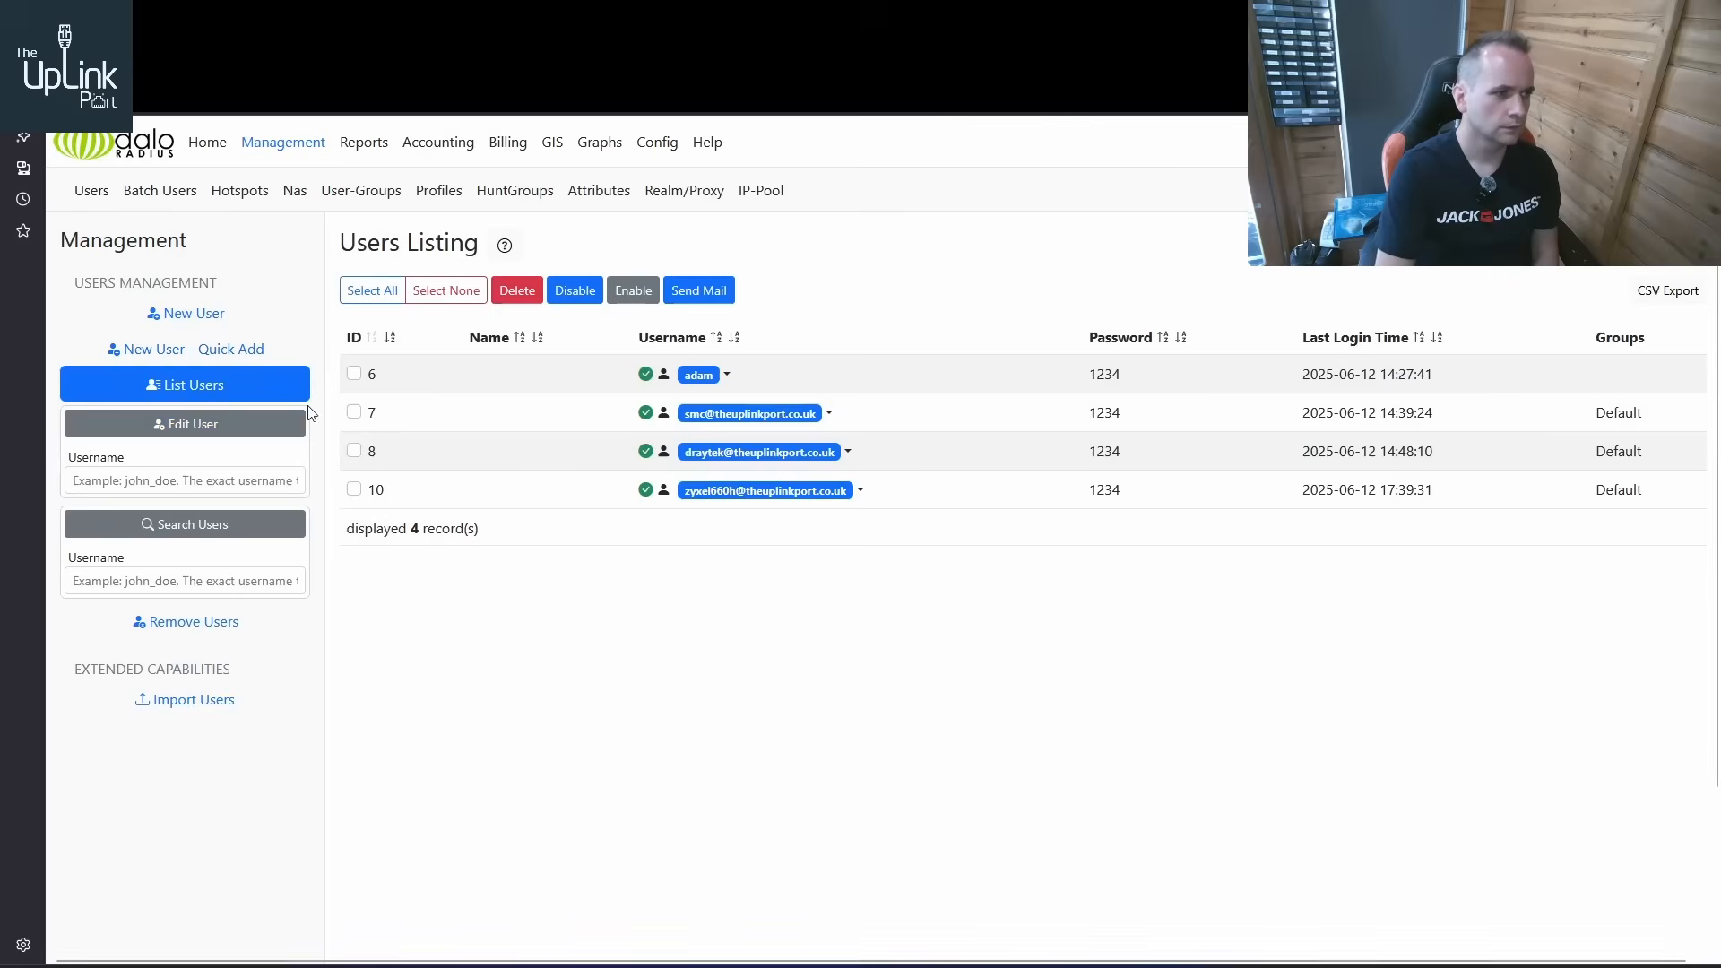
{"action": "left_click", "coordinate": [700, 375]}
{"action": "left_click", "coordinate": [681, 407]}
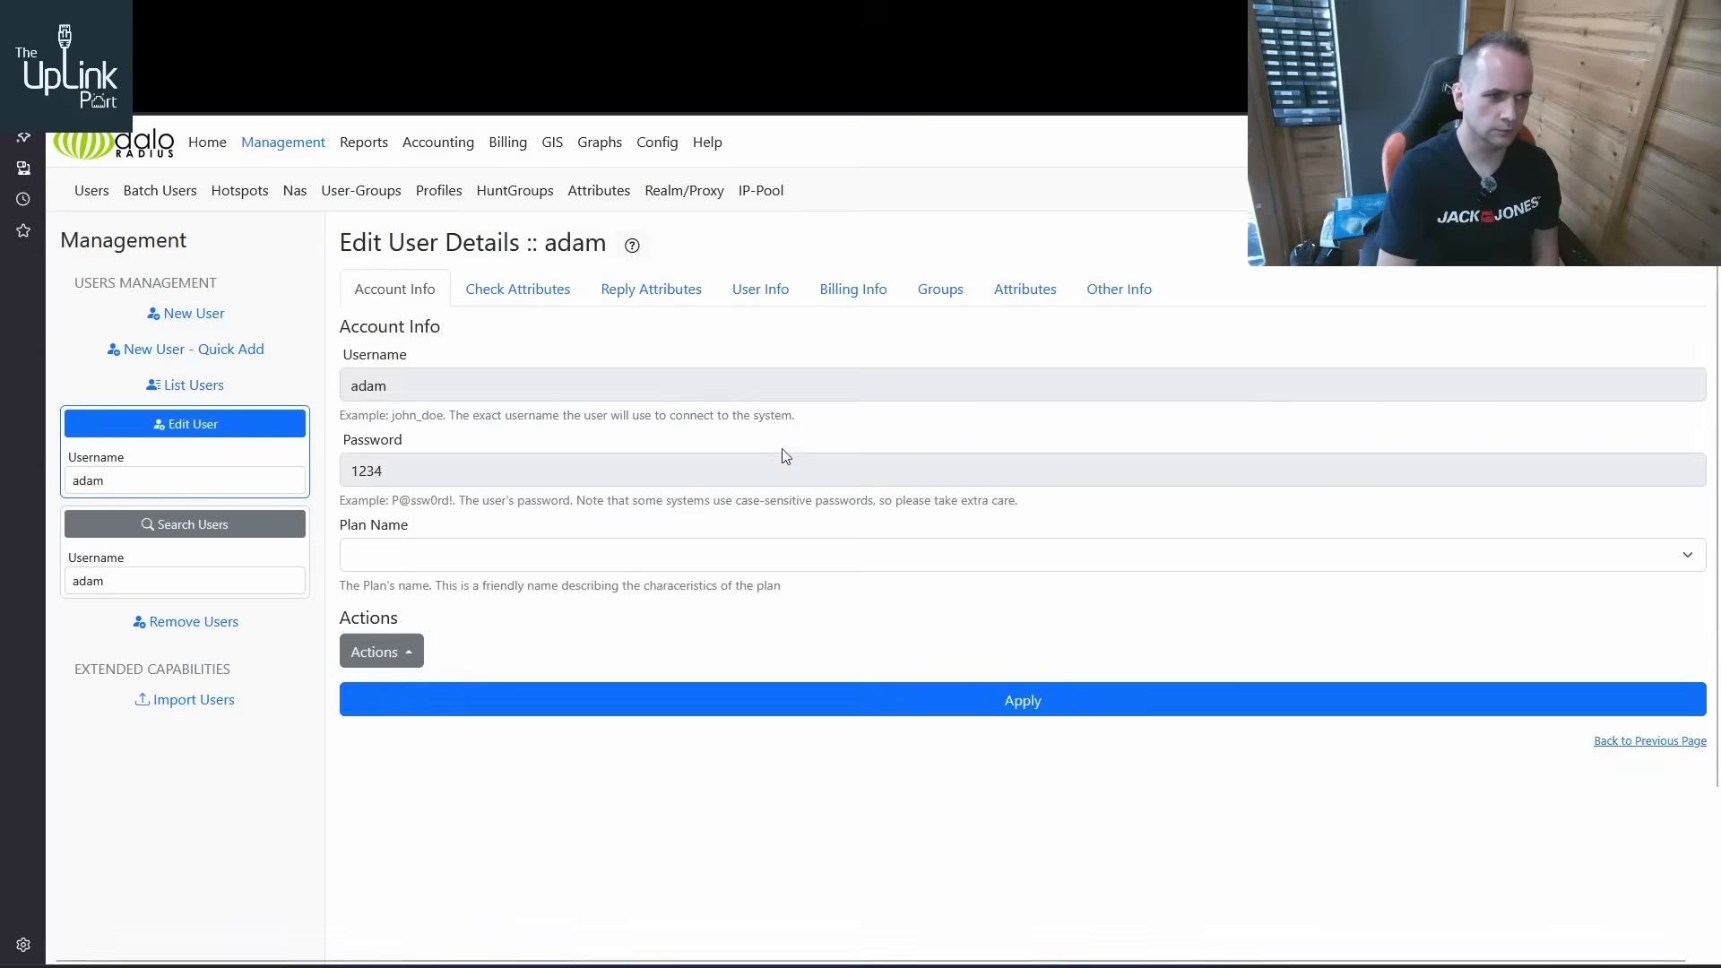
{"action": "left_click", "coordinate": [659, 296]}
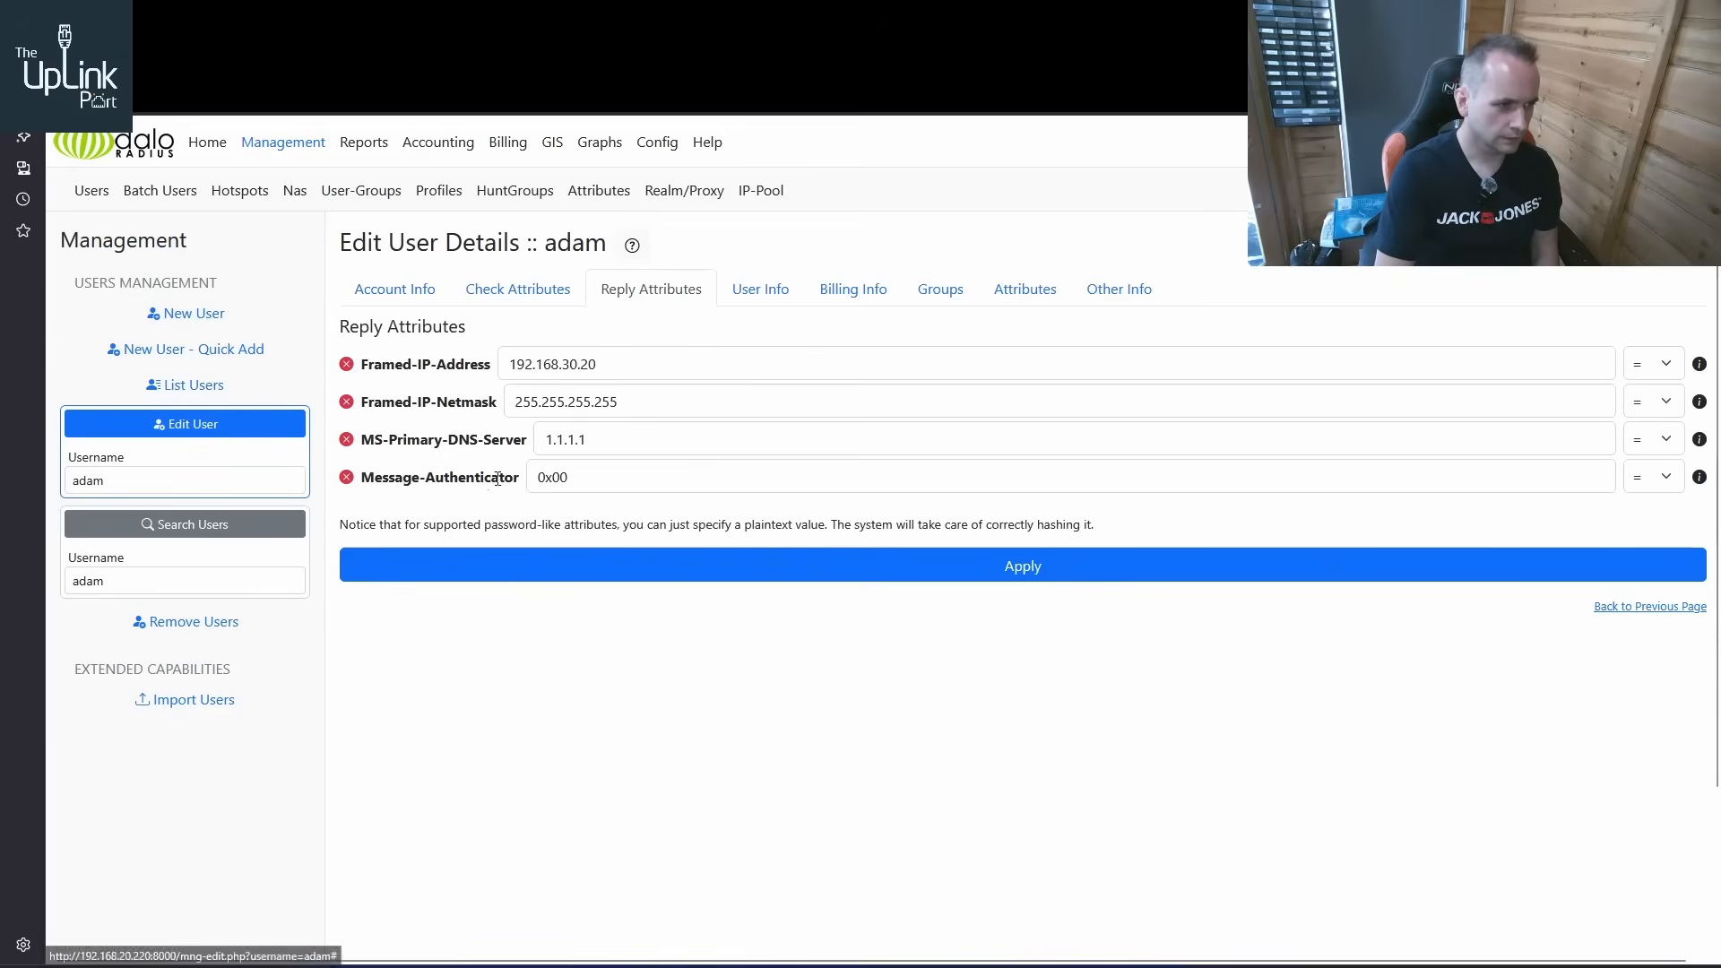
{"action": "left_click_drag", "start_coordinate": [527, 477], "coordinate": [359, 476]}
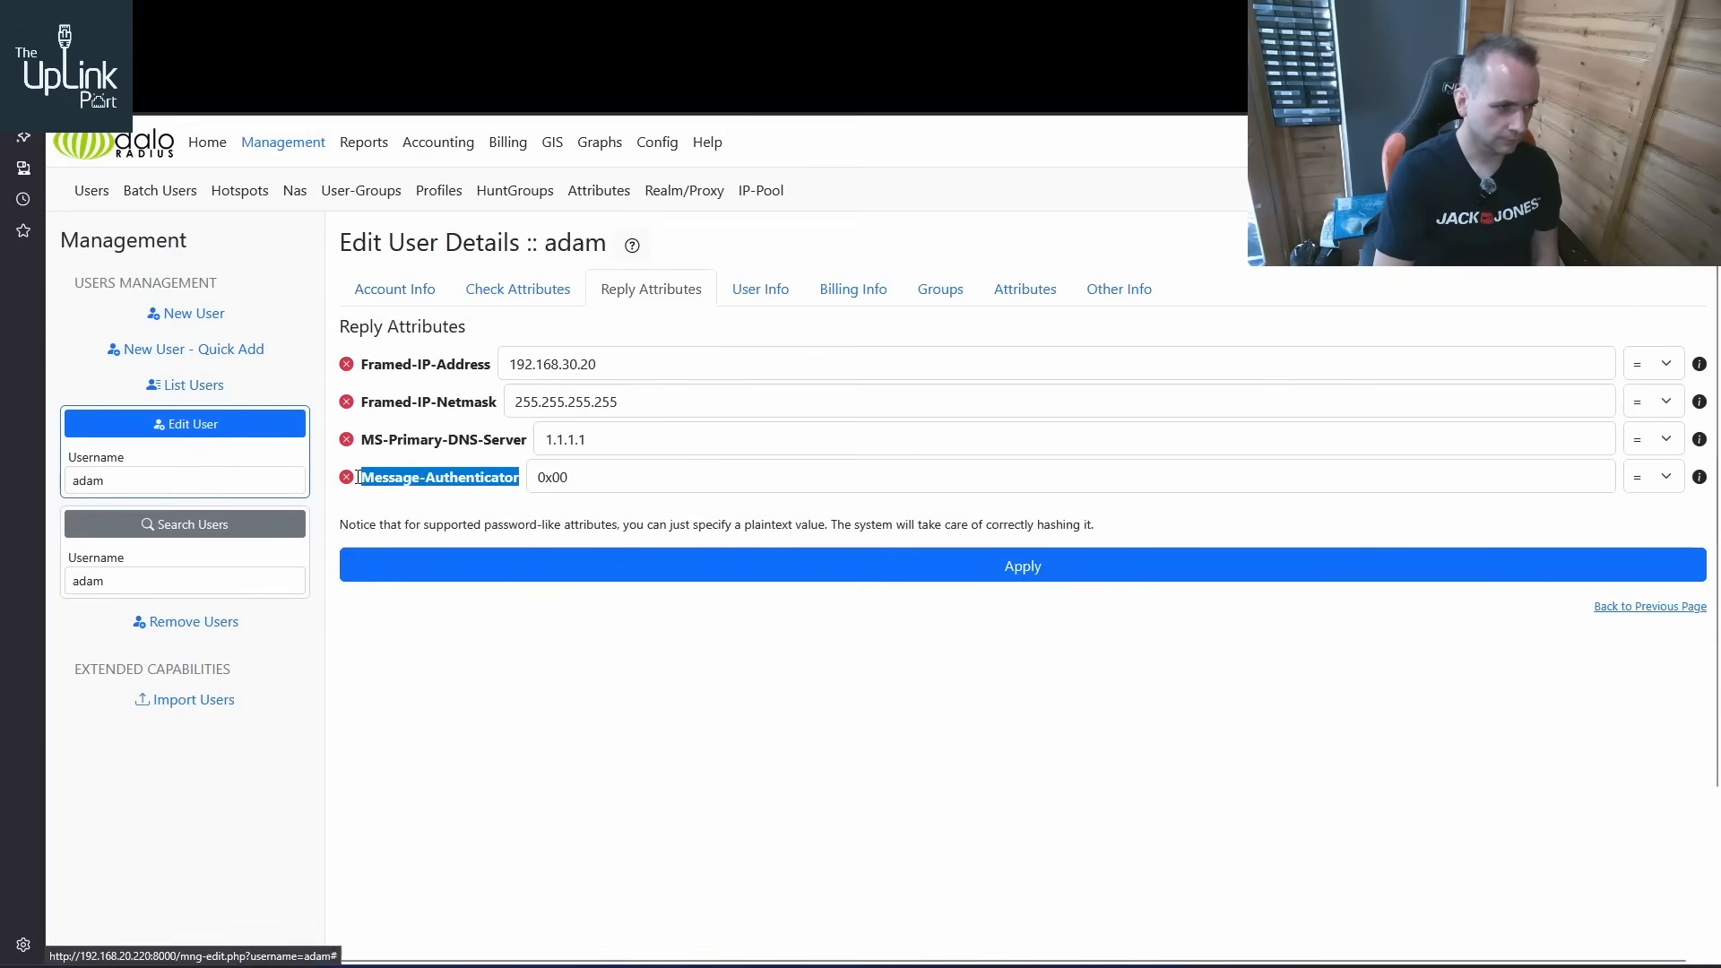
Reopen the smc user from the users list and check its Framed-IP-Address reply attribute and group association
{"action": "left_click", "coordinate": [93, 192]}
{"action": "left_click", "coordinate": [215, 387]}
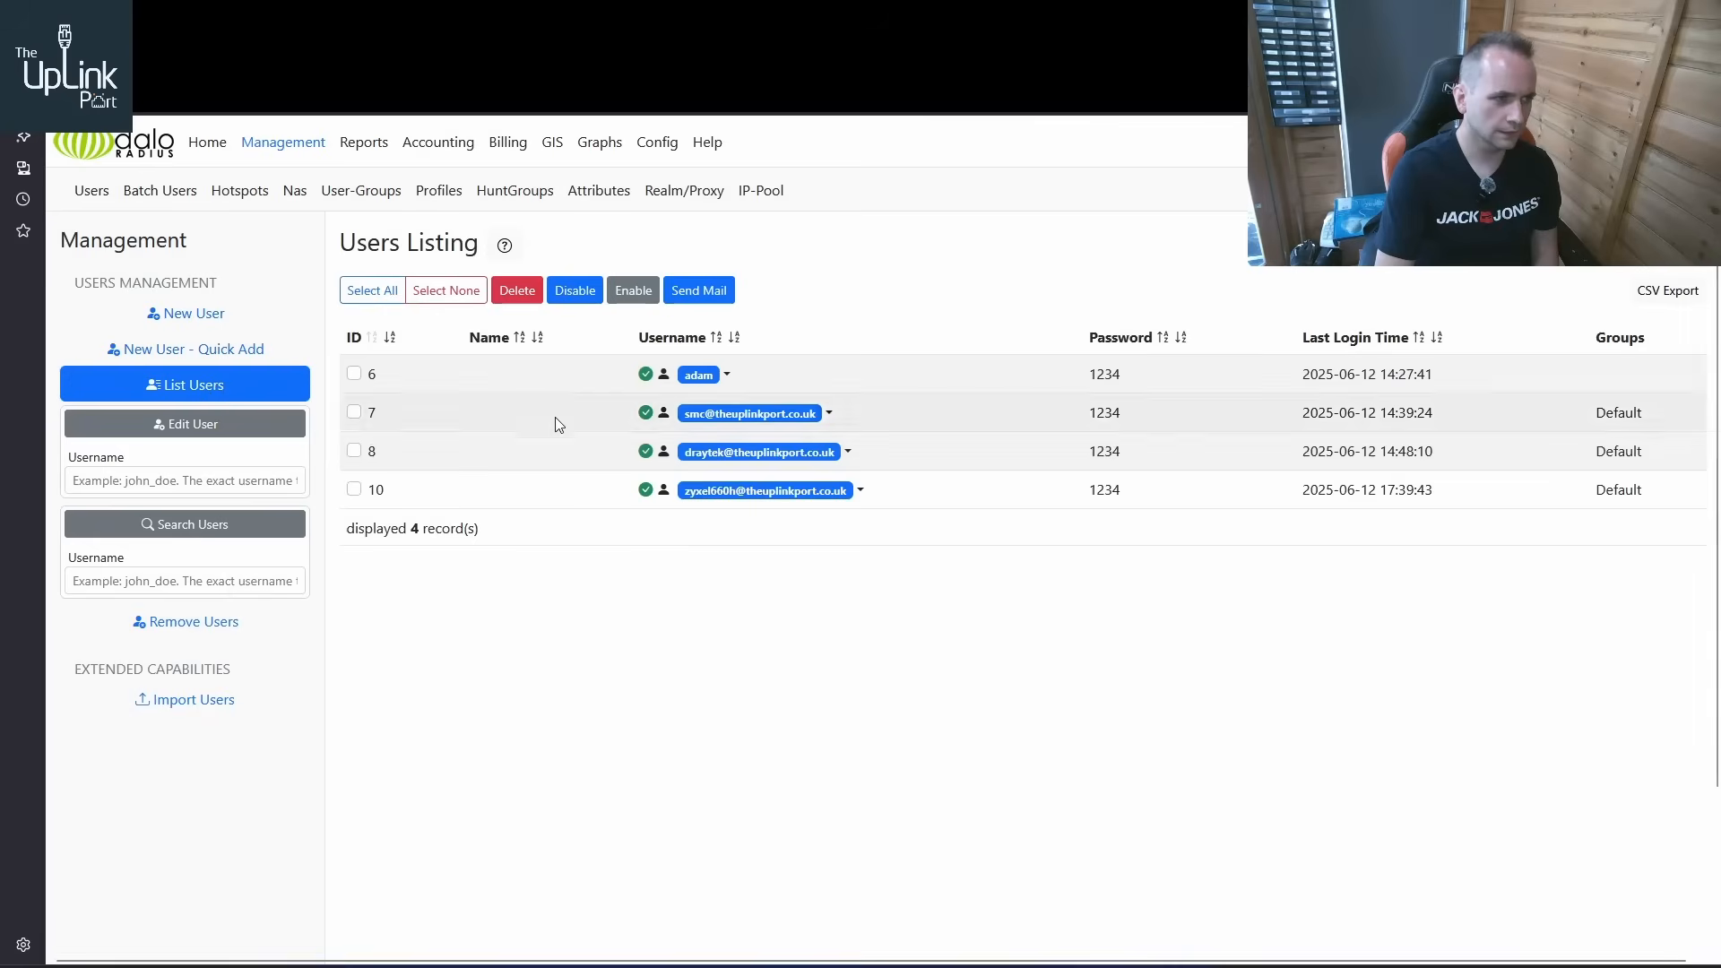
{"action": "left_click", "coordinate": [829, 413]}
{"action": "left_click", "coordinate": [699, 445]}
{"action": "left_click", "coordinate": [642, 294]}
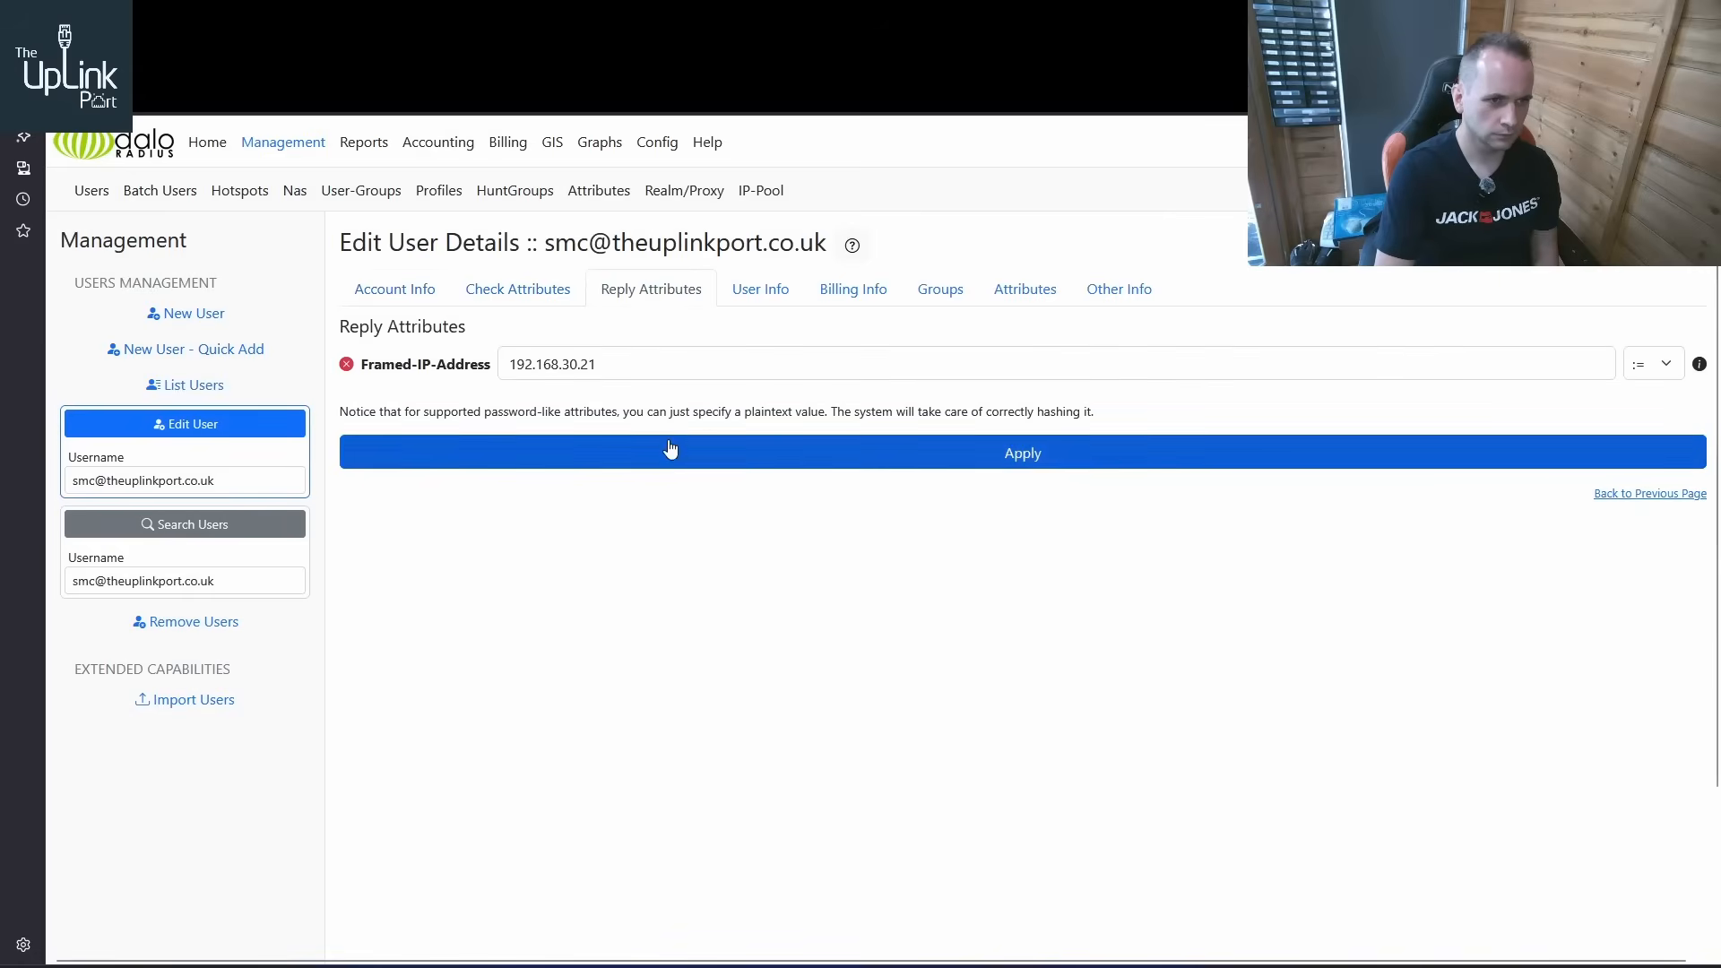
{"action": "left_click", "coordinate": [941, 303]}
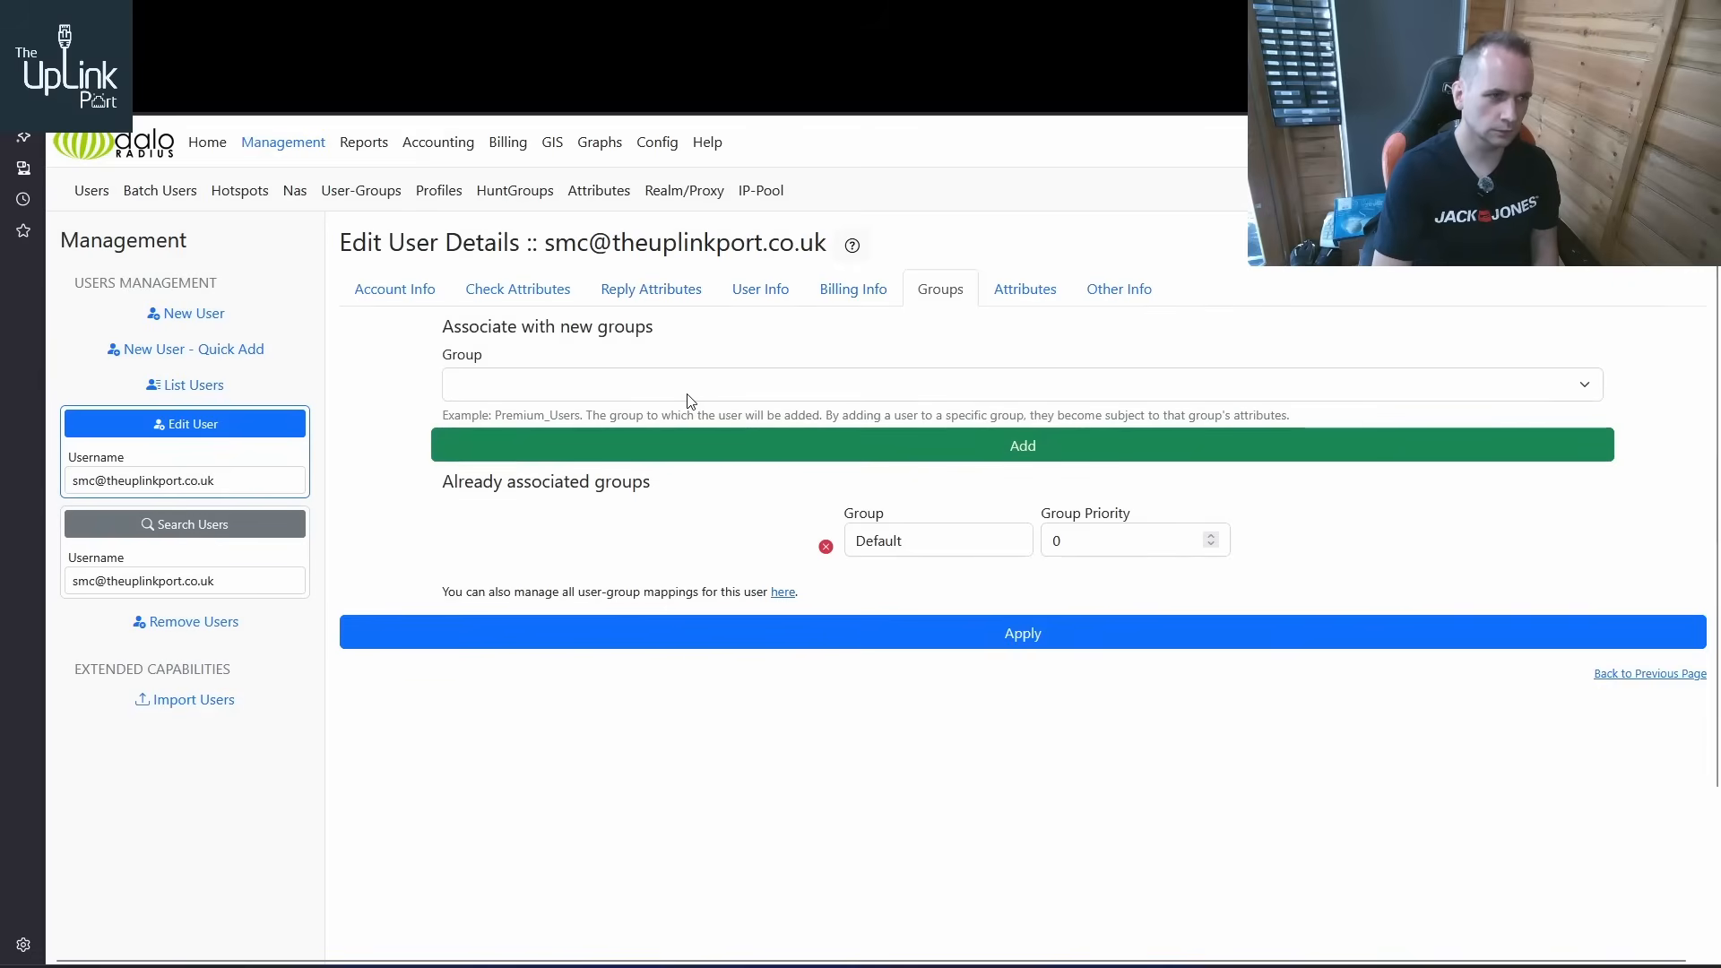
Recheck the smc user's reply attributes and list the user-group mappings to compare each user's group and priority
{"action": "left_click", "coordinate": [681, 295]}
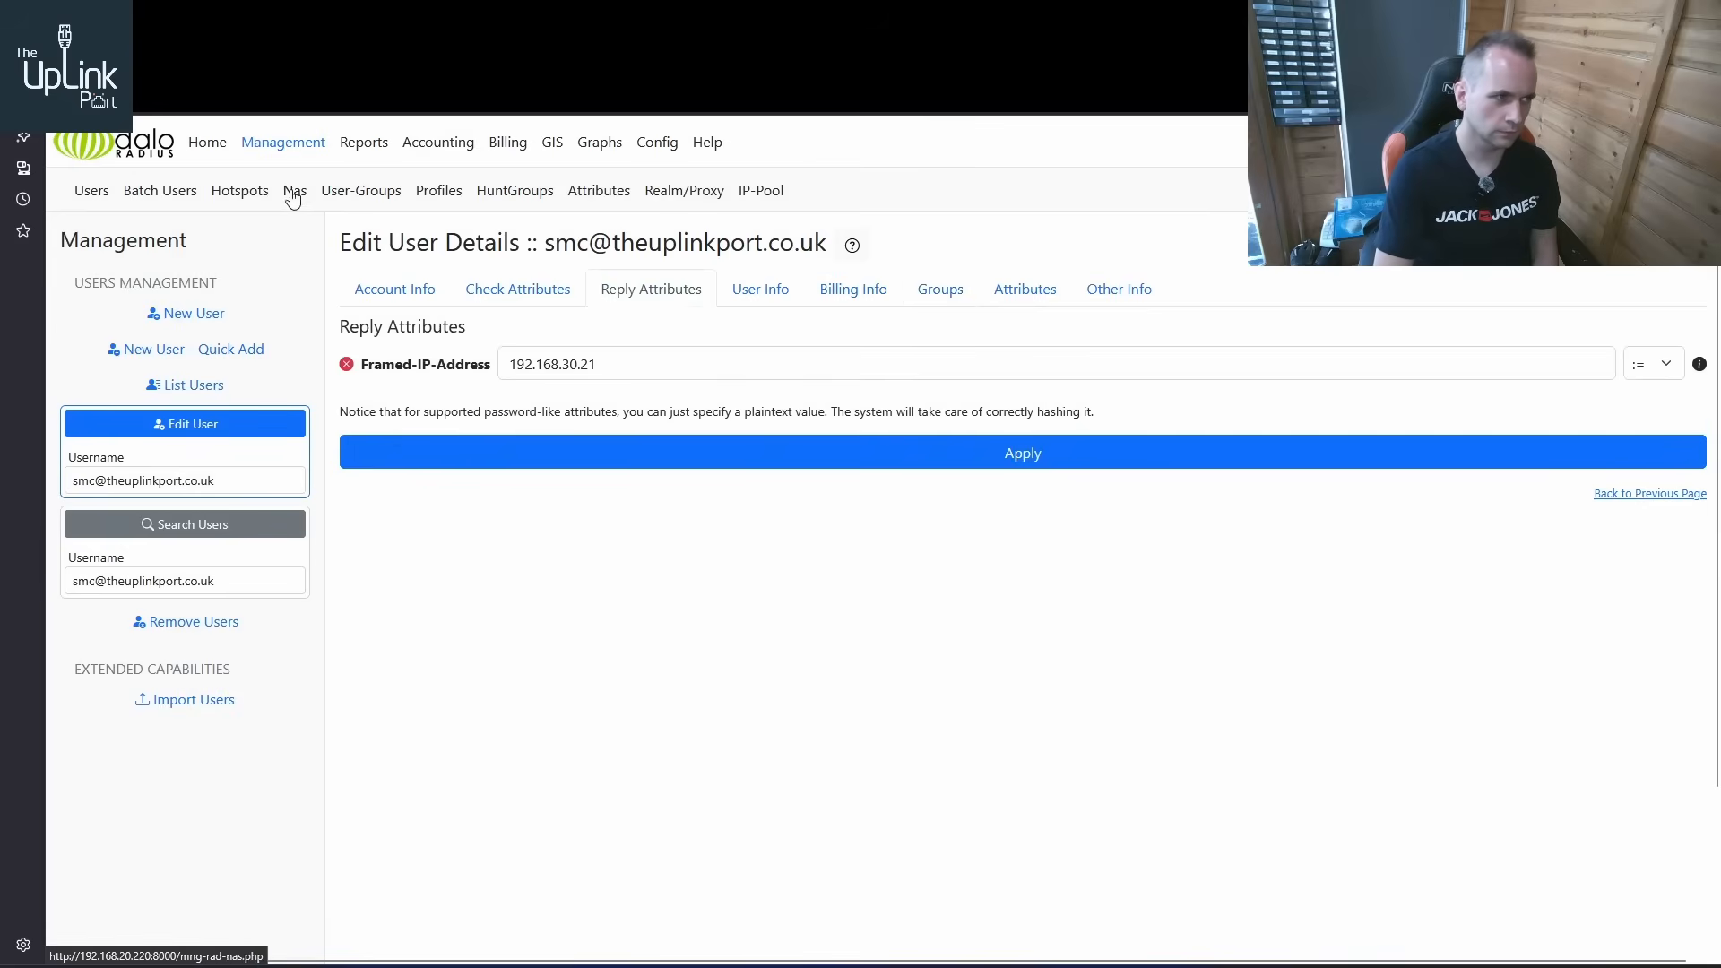
{"action": "left_click", "coordinate": [392, 200]}
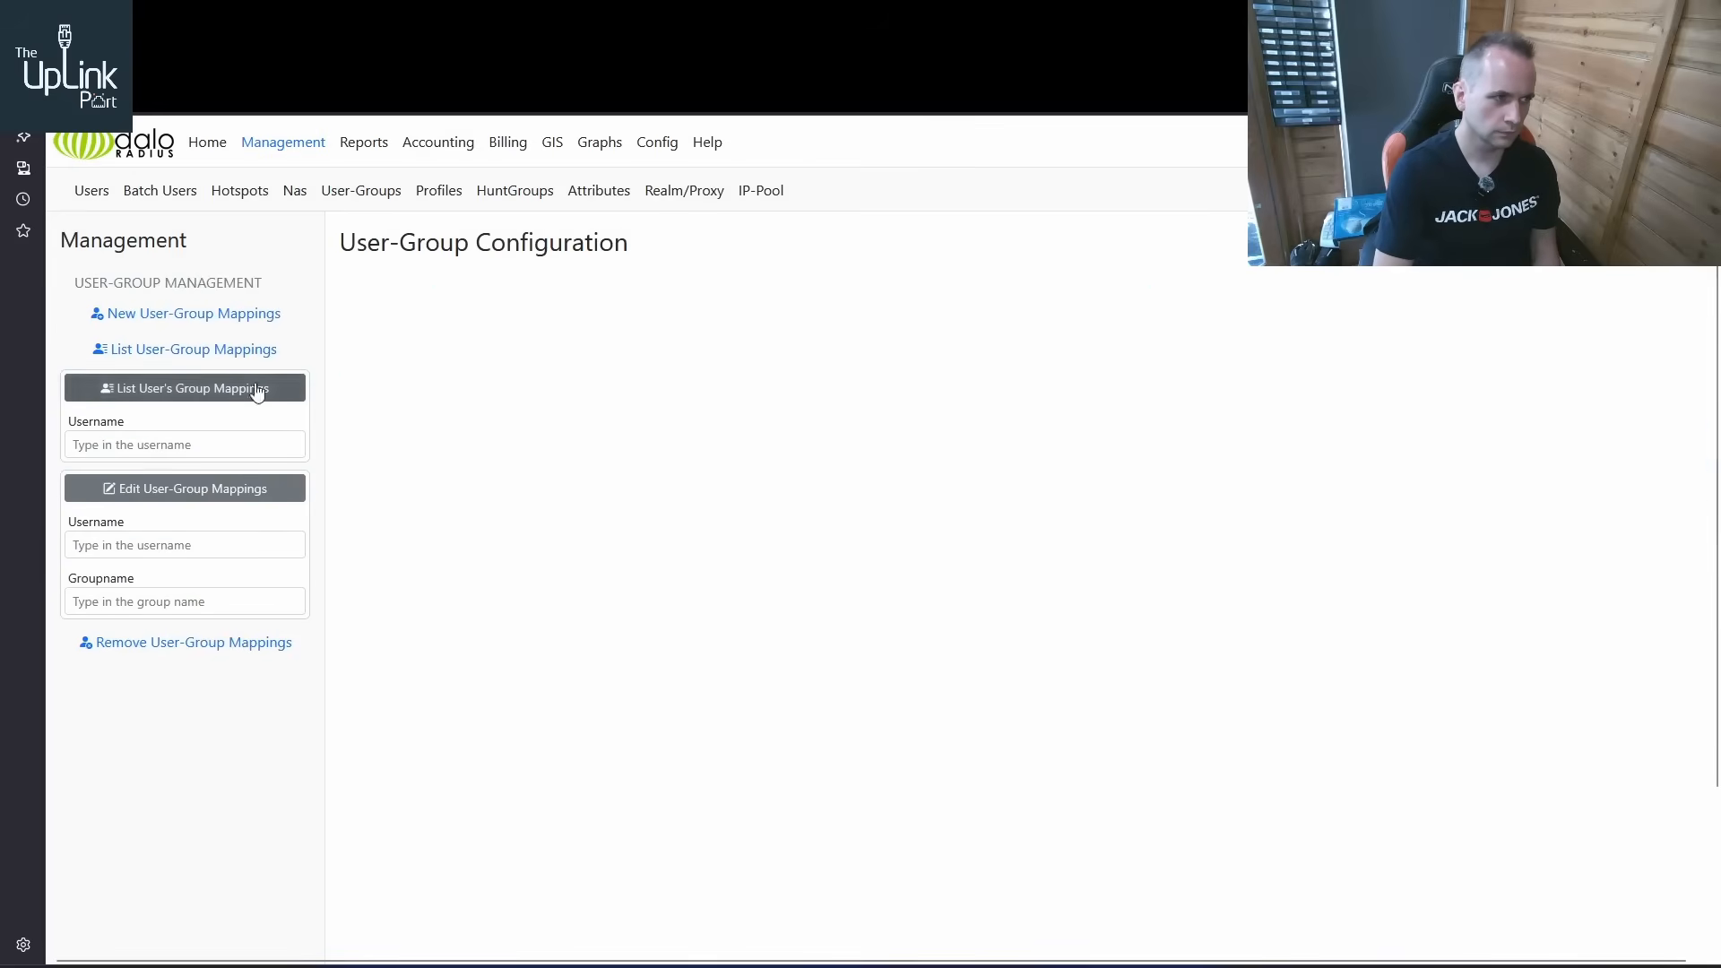
{"action": "left_click", "coordinate": [218, 353]}
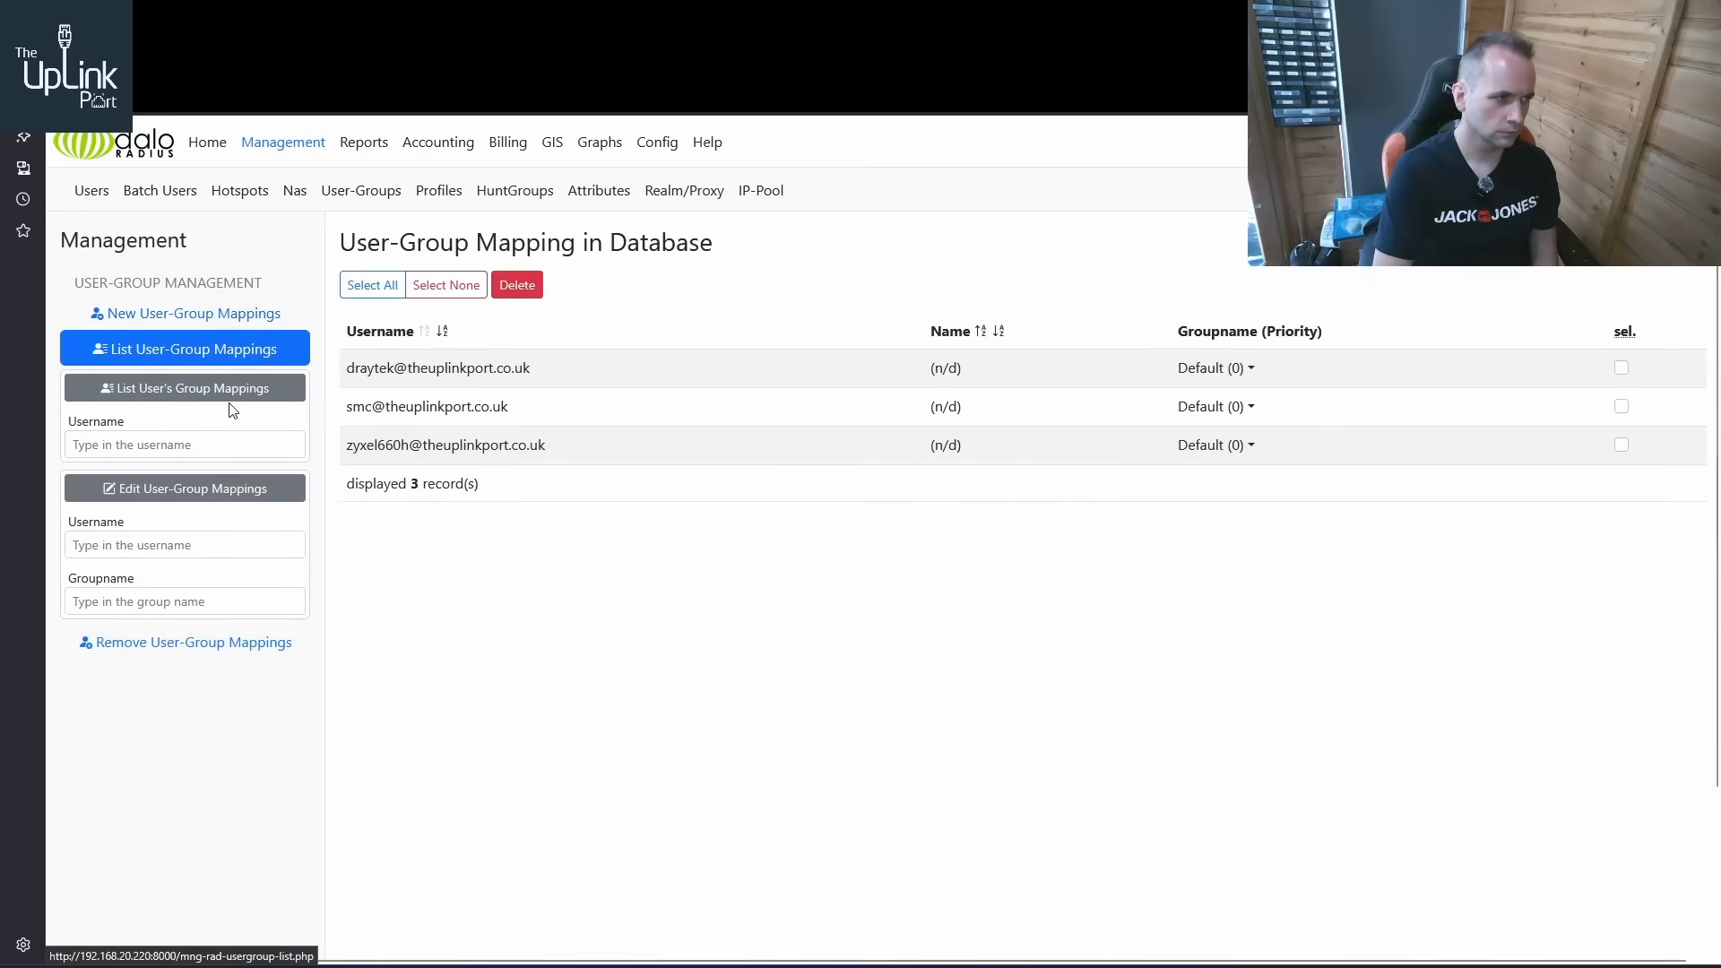
{"action": "left_click", "coordinate": [348, 193]}
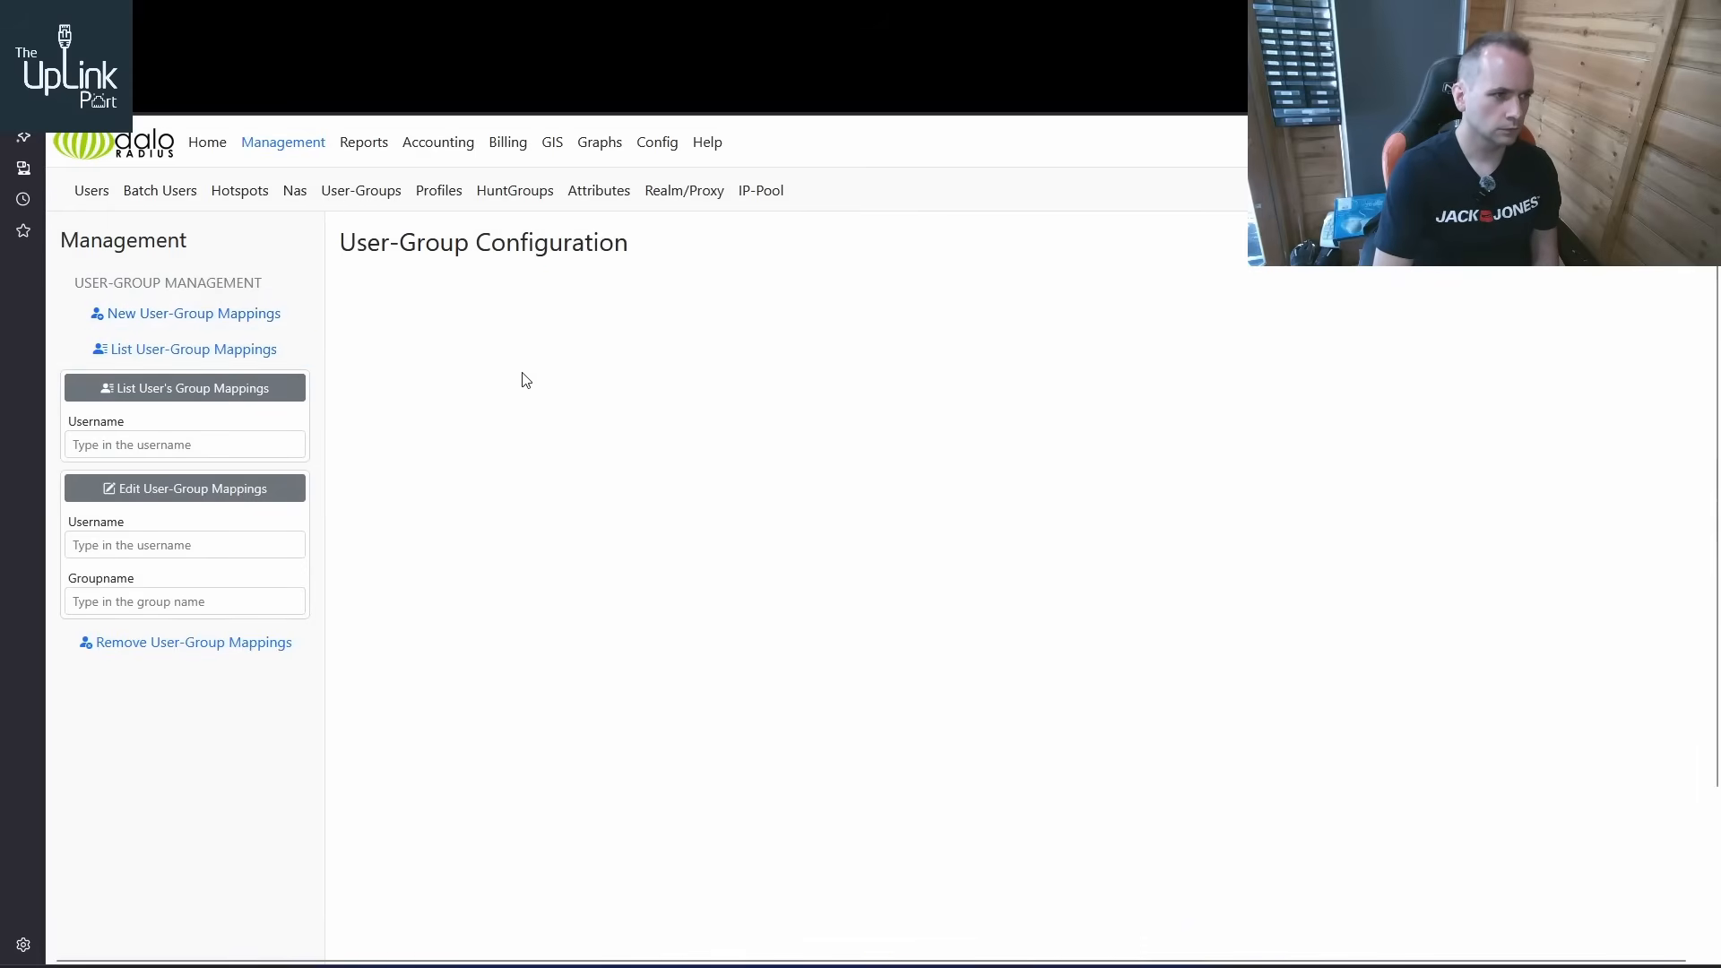
{"action": "left_click", "coordinate": [215, 349]}
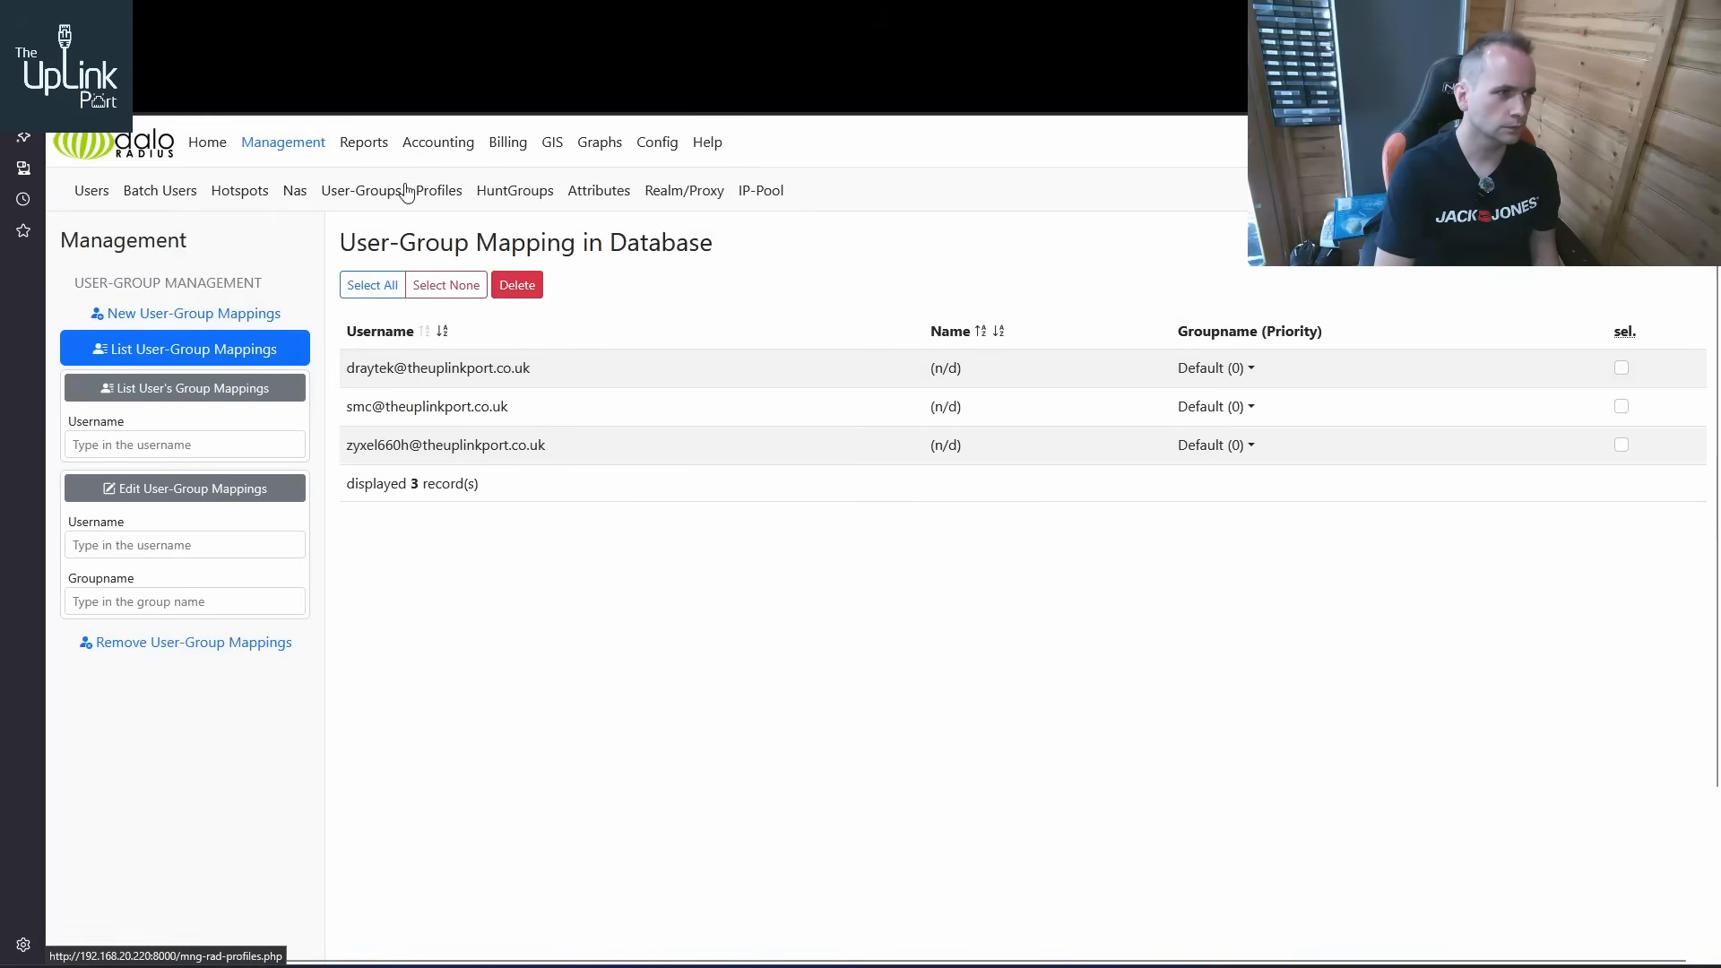
Check the last connection attempts and currently online users on the daloRADIUS home page
{"action": "left_click", "coordinate": [301, 159]}
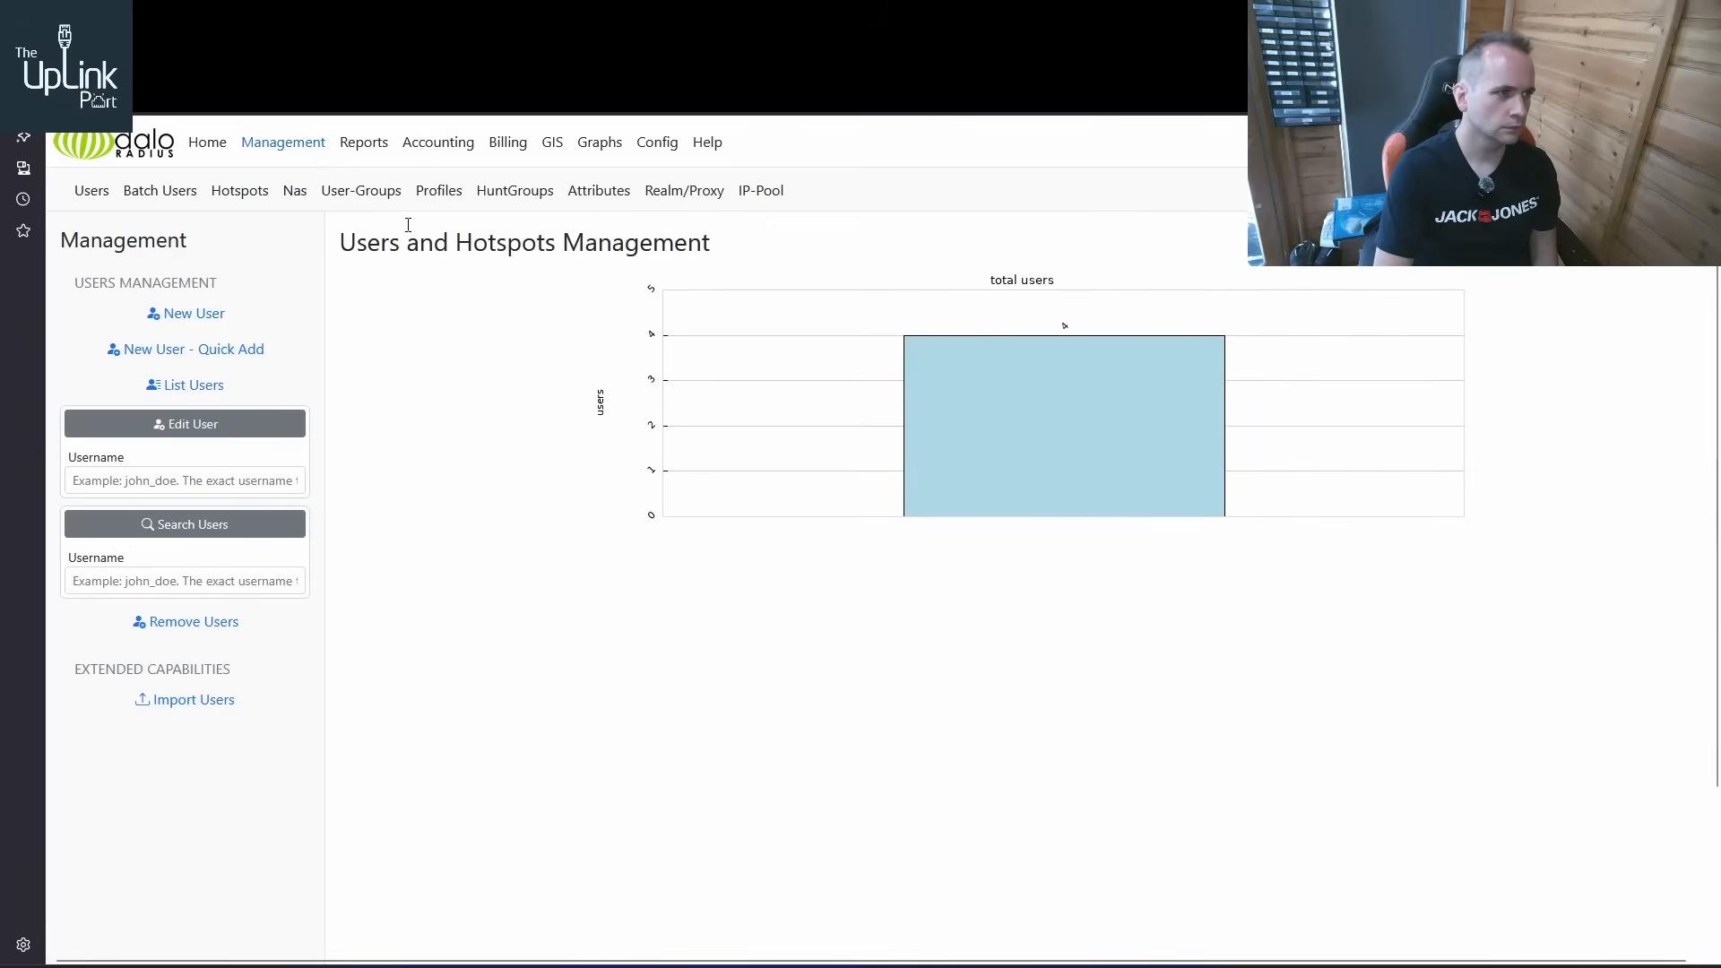
{"action": "left_click", "coordinate": [373, 192]}
{"action": "left_click", "coordinate": [215, 150]}
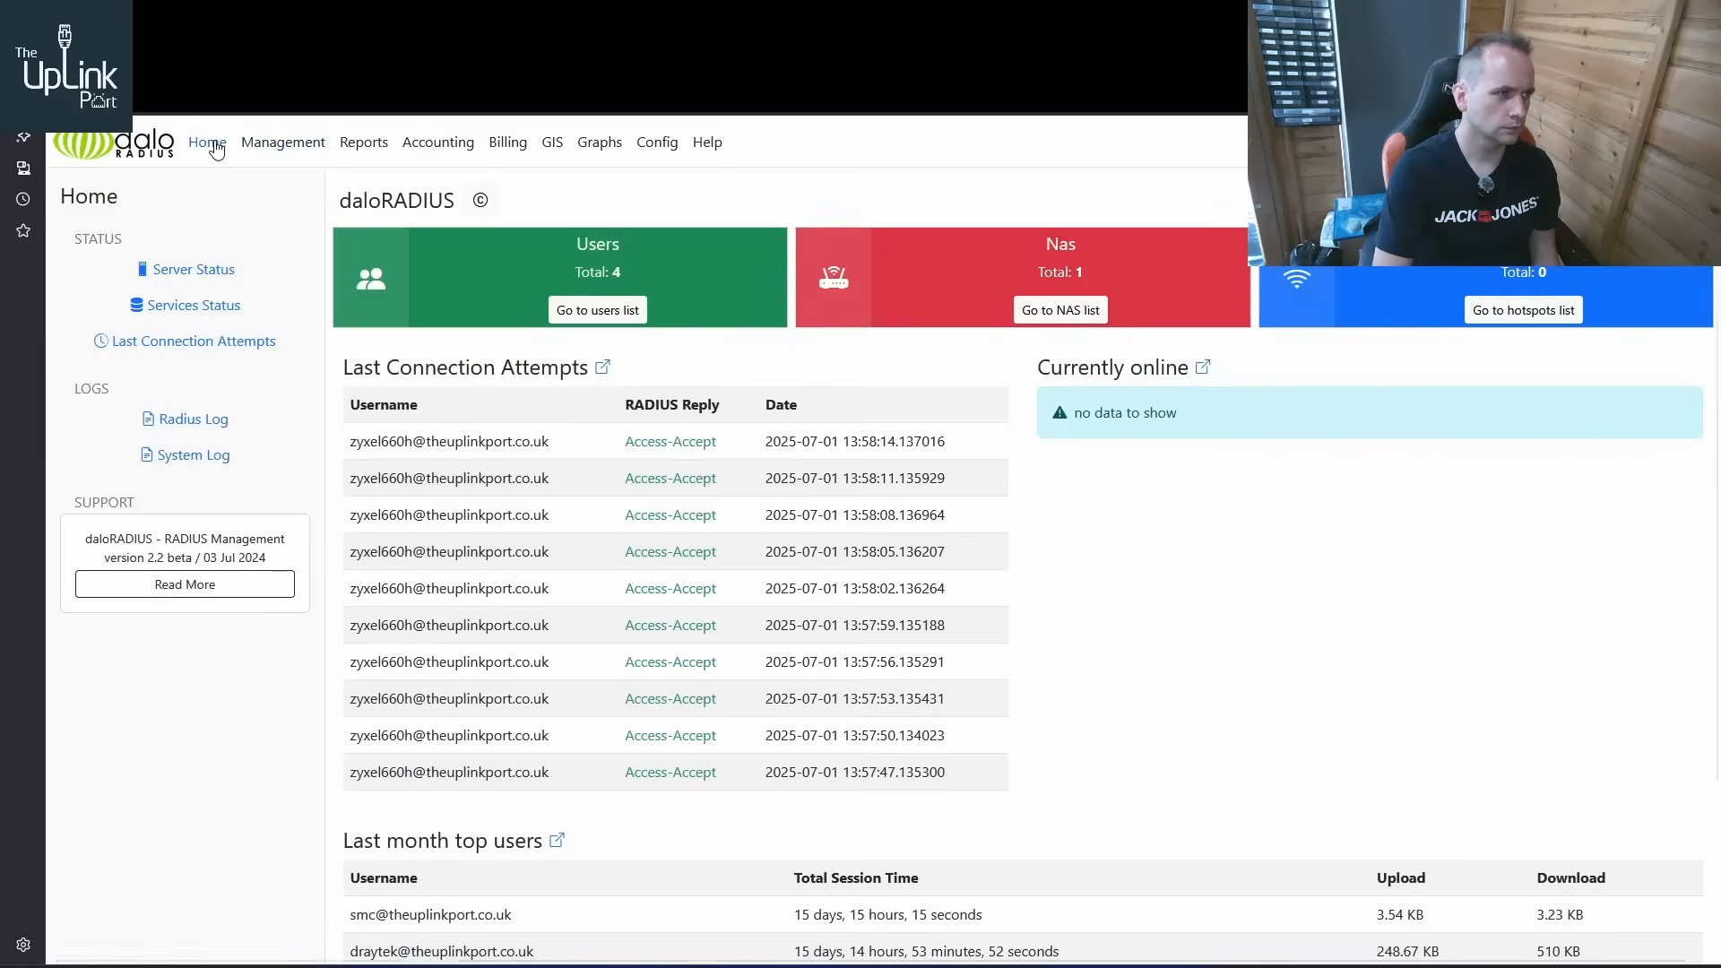
Look through the accounting, billing, configuration and reports sections, plus the batch user, hotspot, NAS, user-group, profile and huntgroup pages, for relevant settings
{"action": "left_click", "coordinate": [446, 149]}
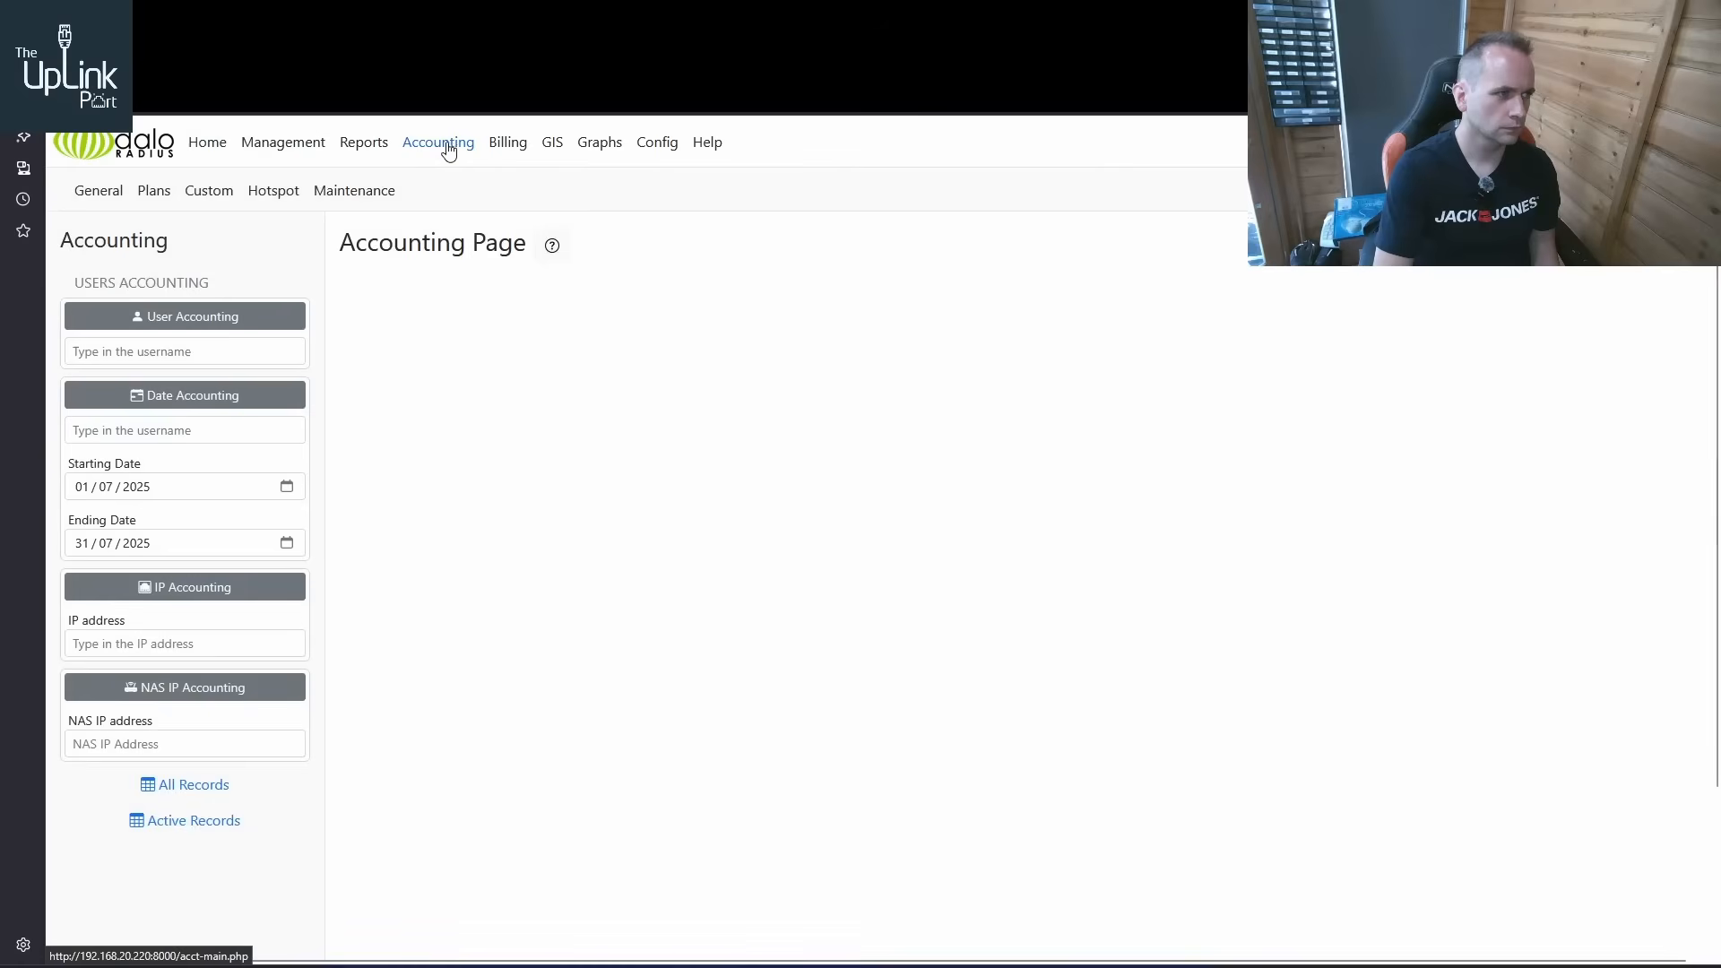
{"action": "left_click", "coordinate": [508, 144]}
{"action": "left_click", "coordinate": [648, 144]}
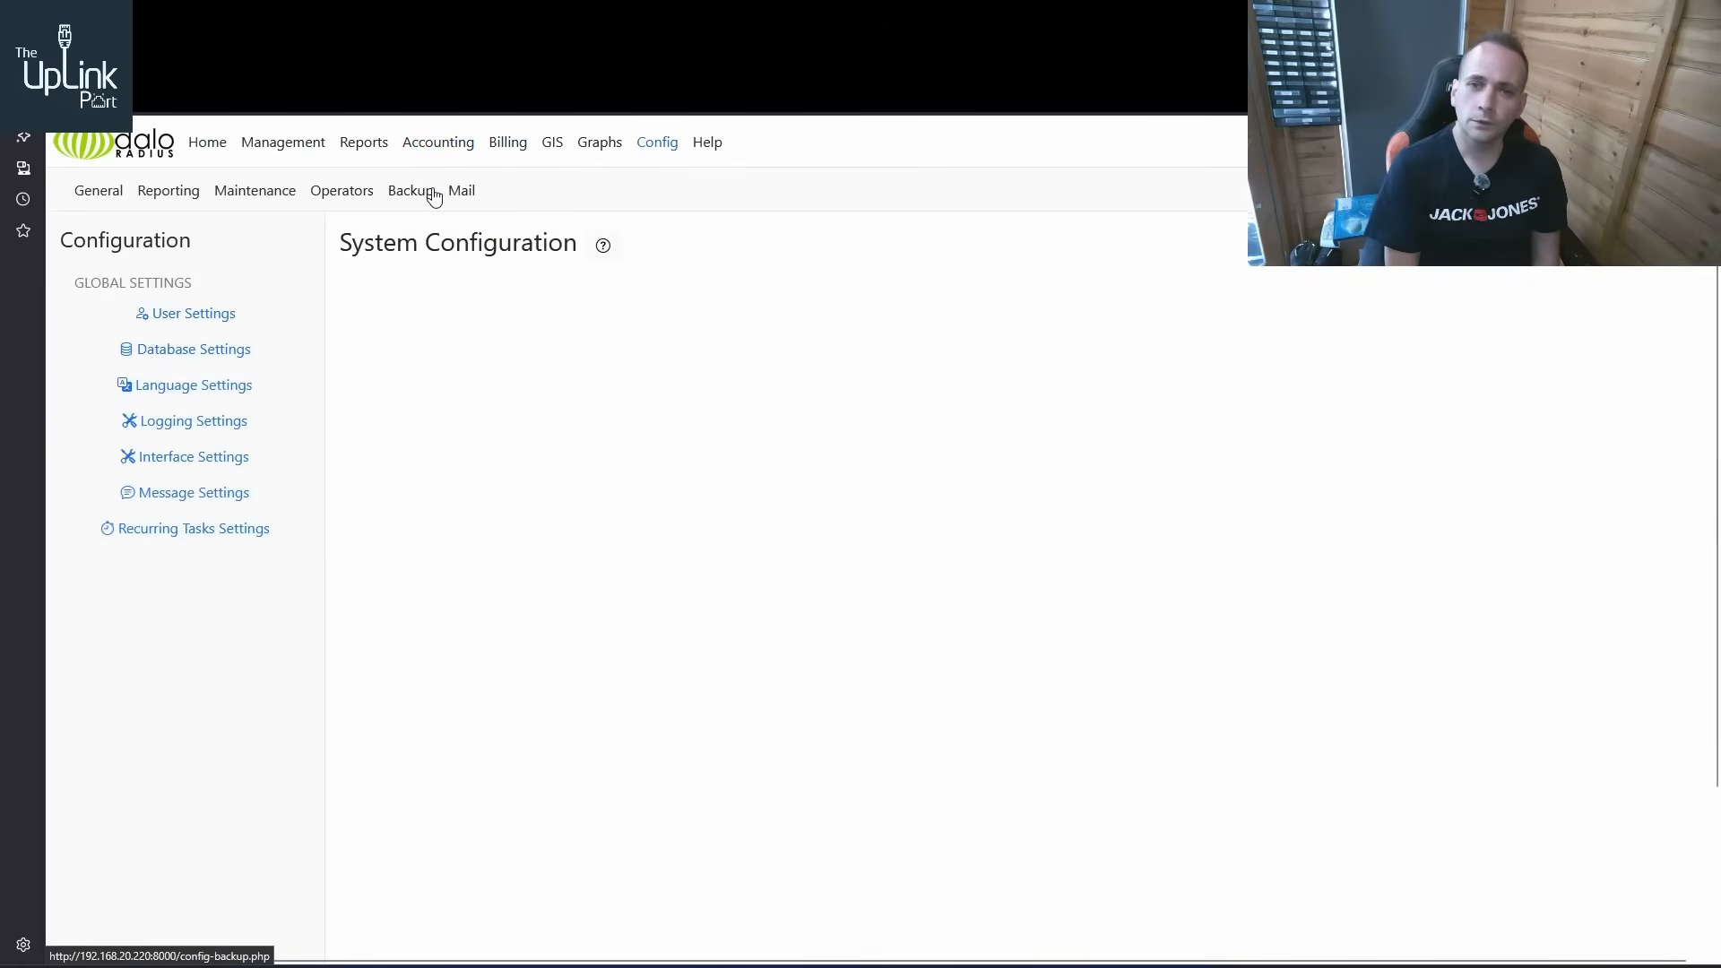
{"action": "left_click", "coordinate": [368, 145]}
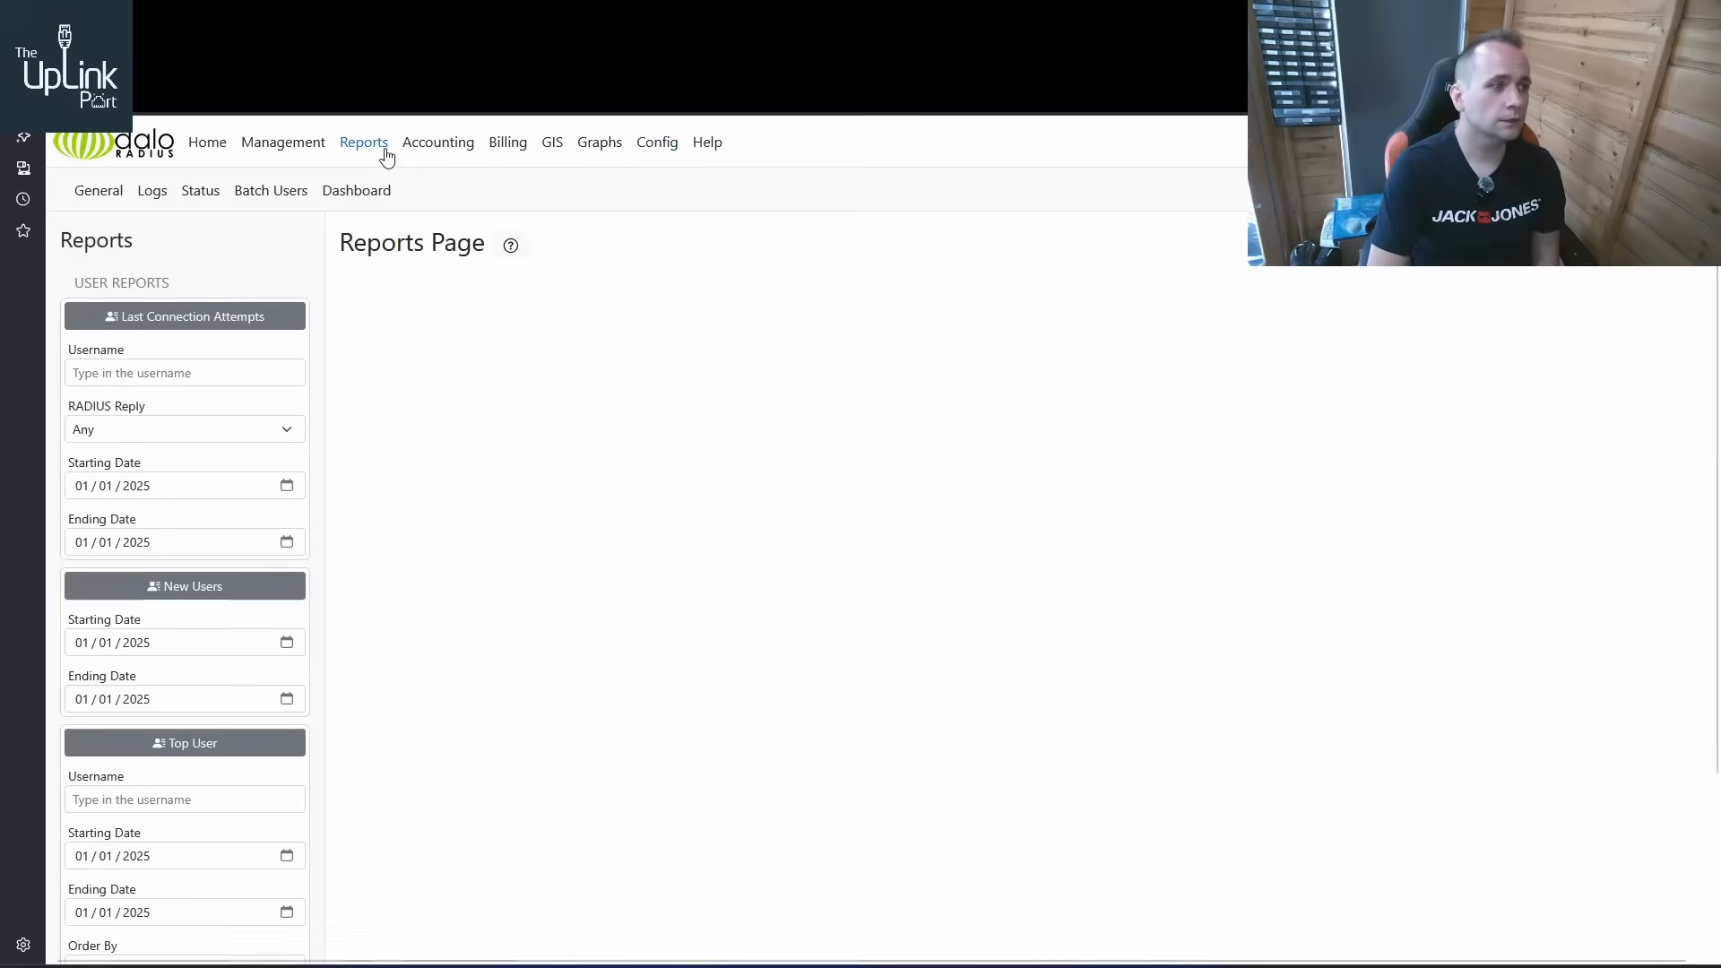
{"action": "left_click", "coordinate": [309, 148]}
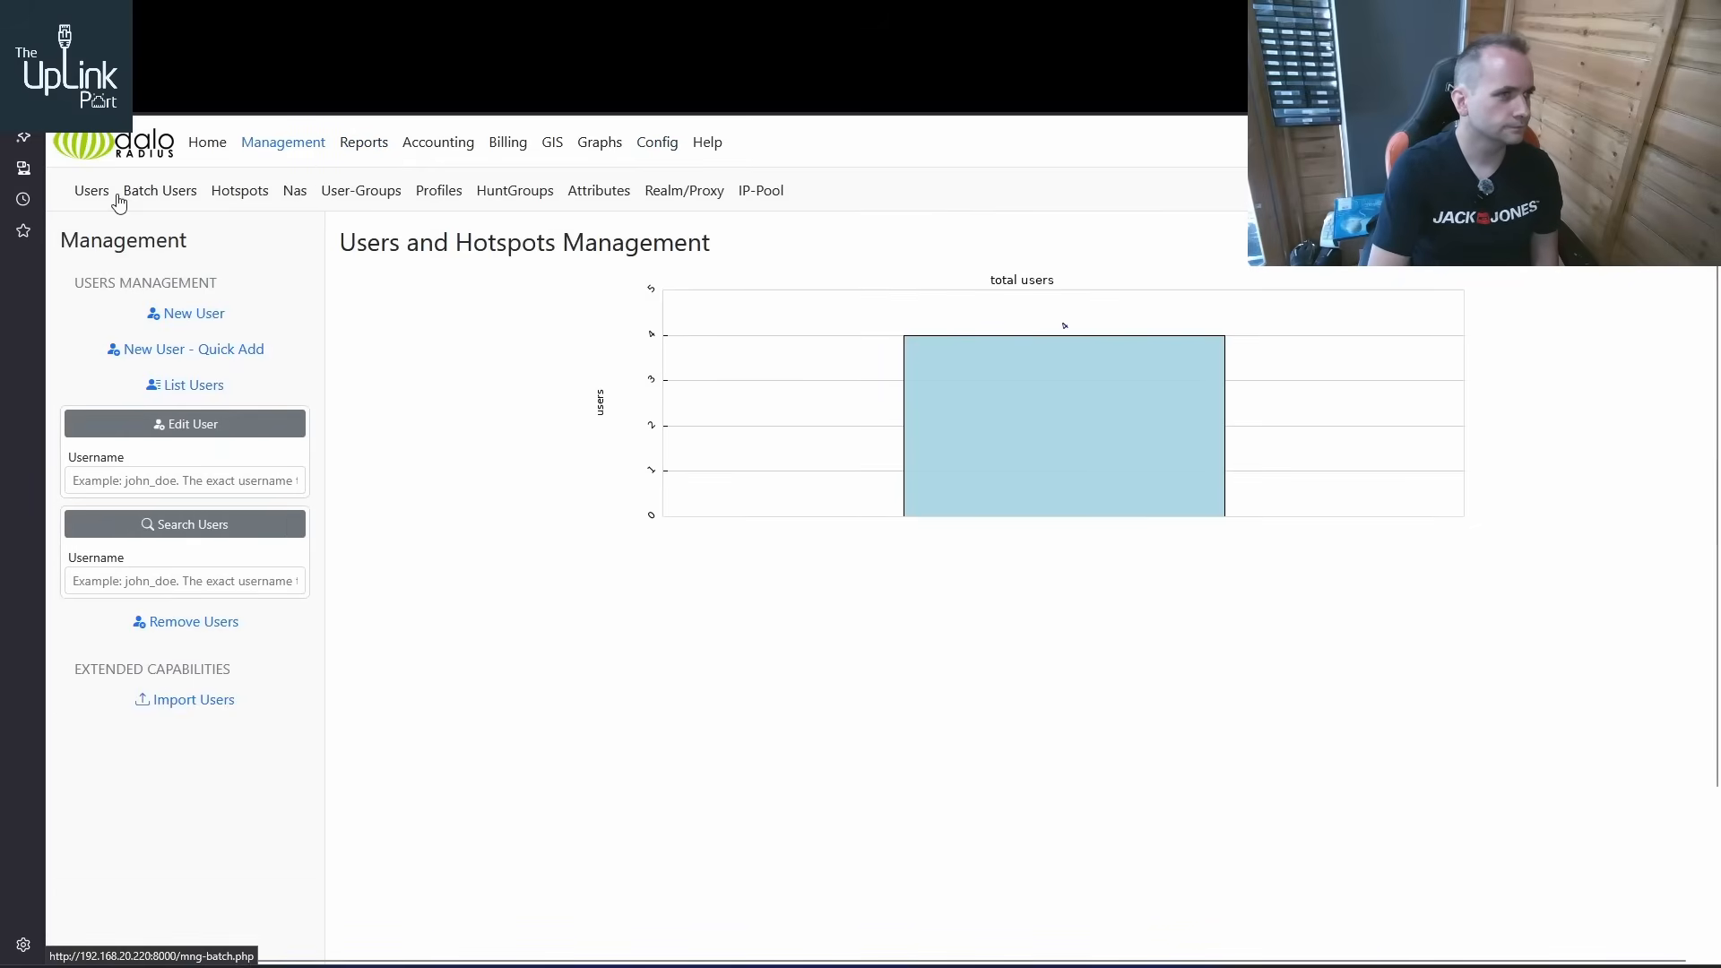
{"action": "left_click", "coordinate": [148, 198]}
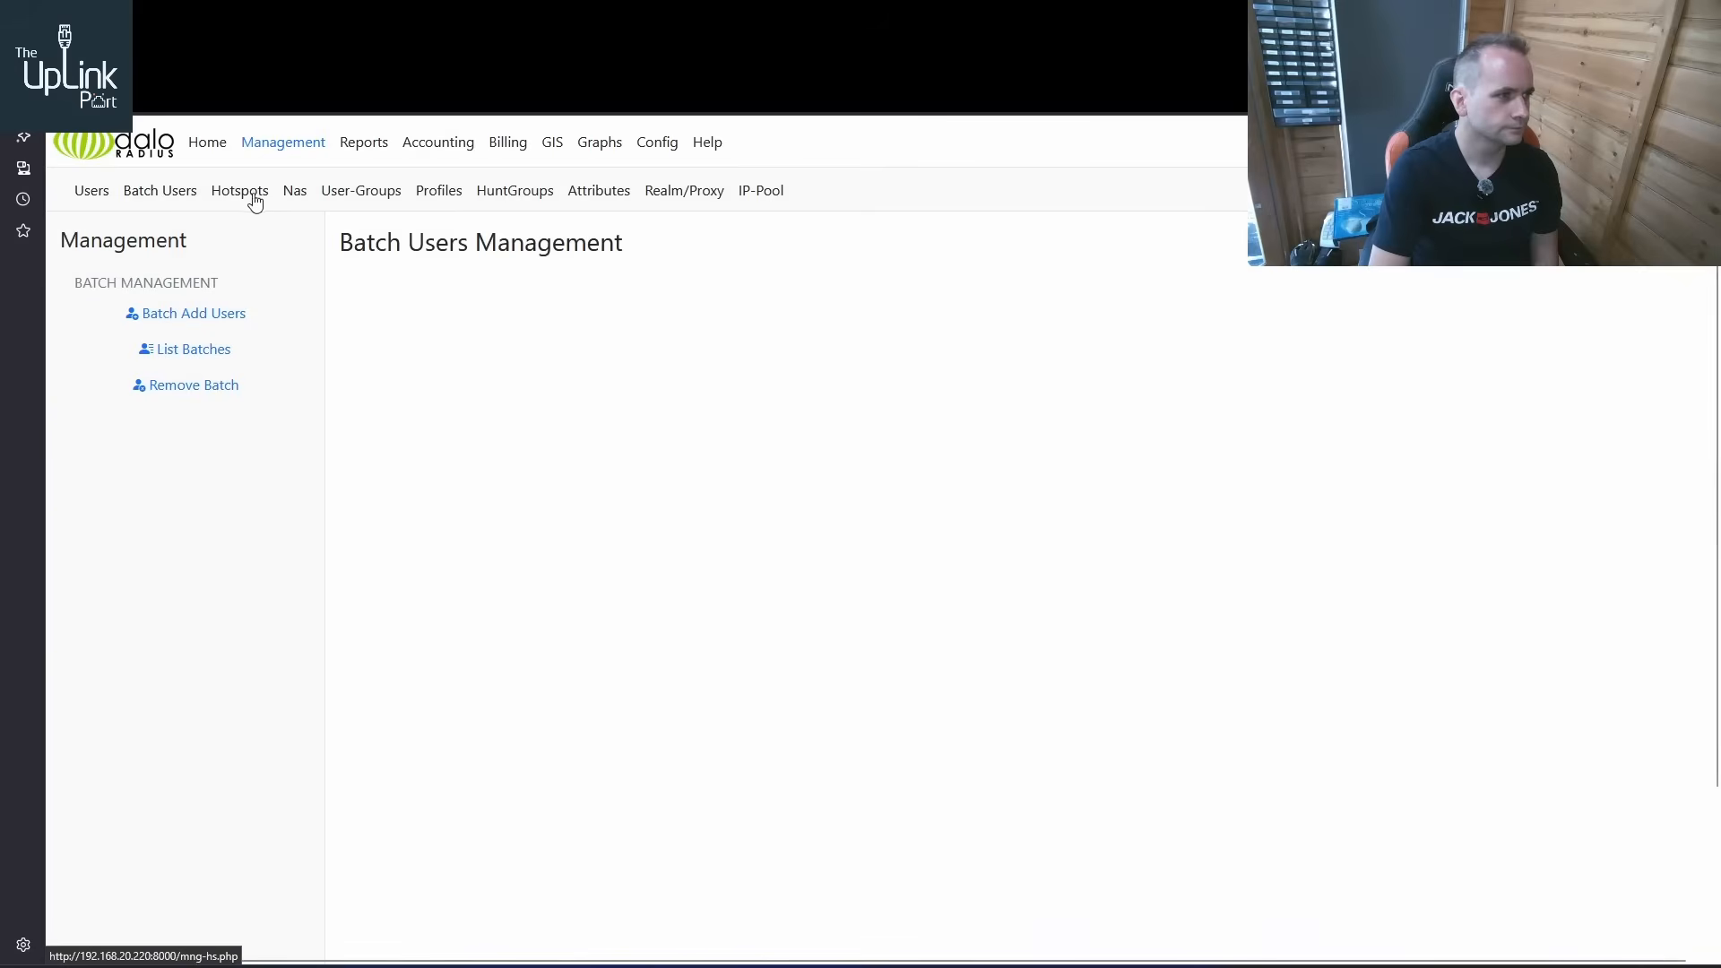
{"action": "left_click", "coordinate": [256, 201]}
{"action": "left_click", "coordinate": [297, 199]}
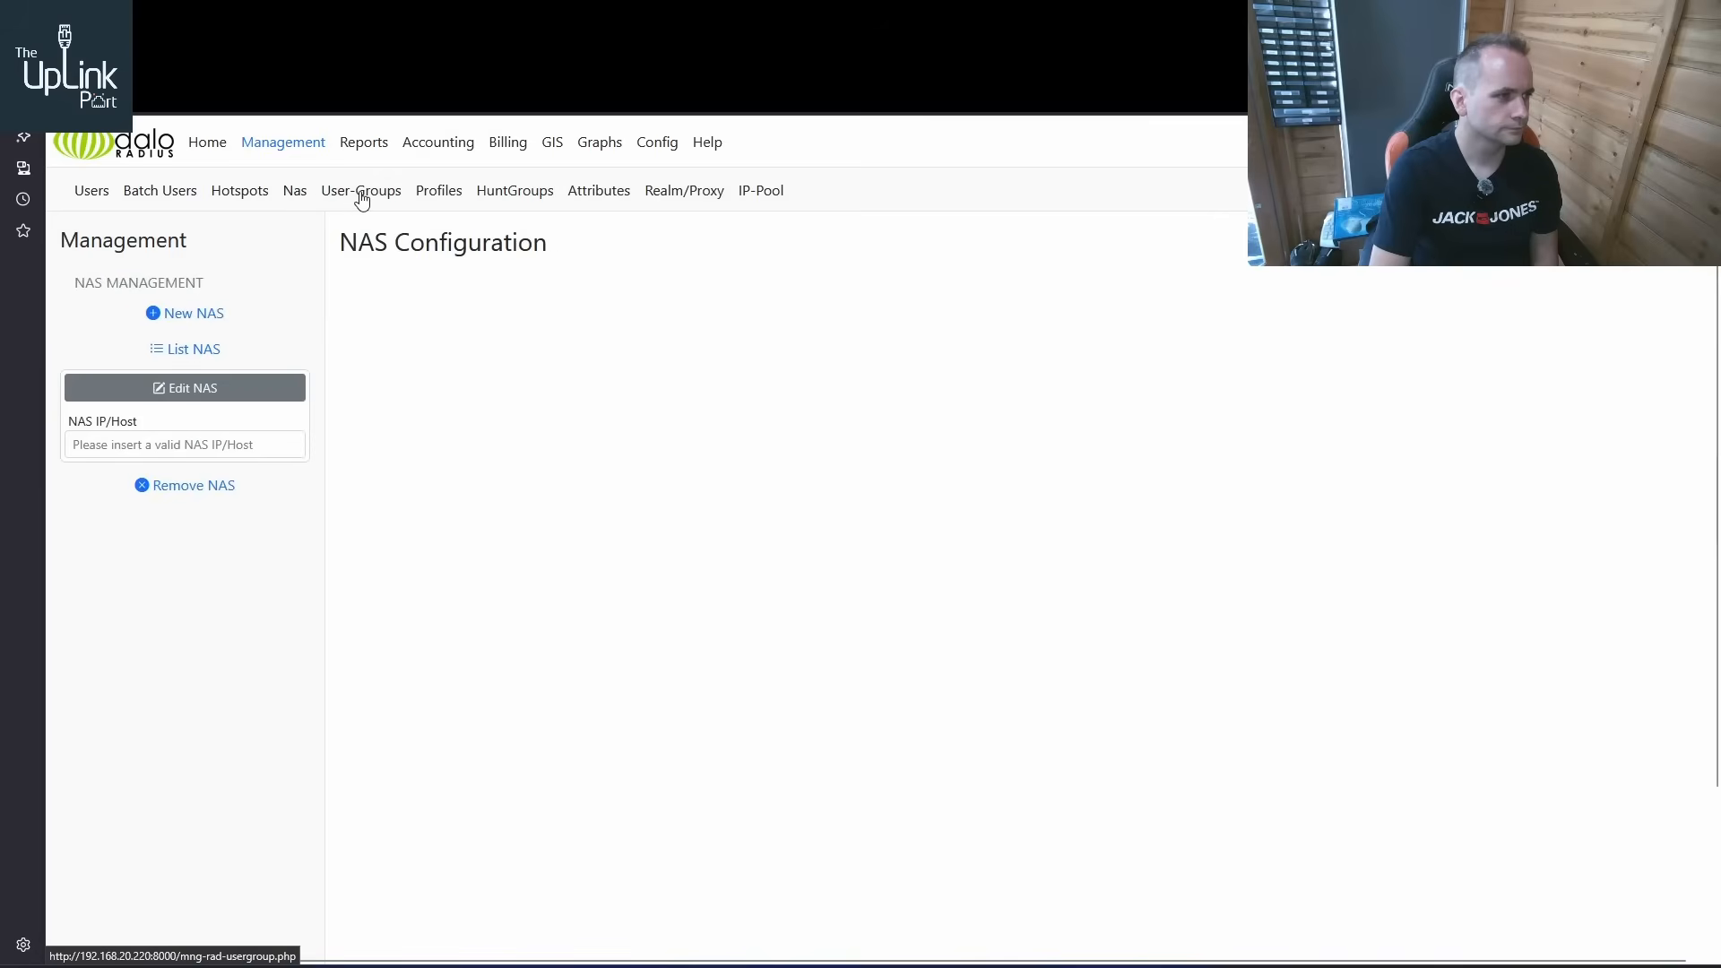
{"action": "left_click", "coordinate": [361, 199]}
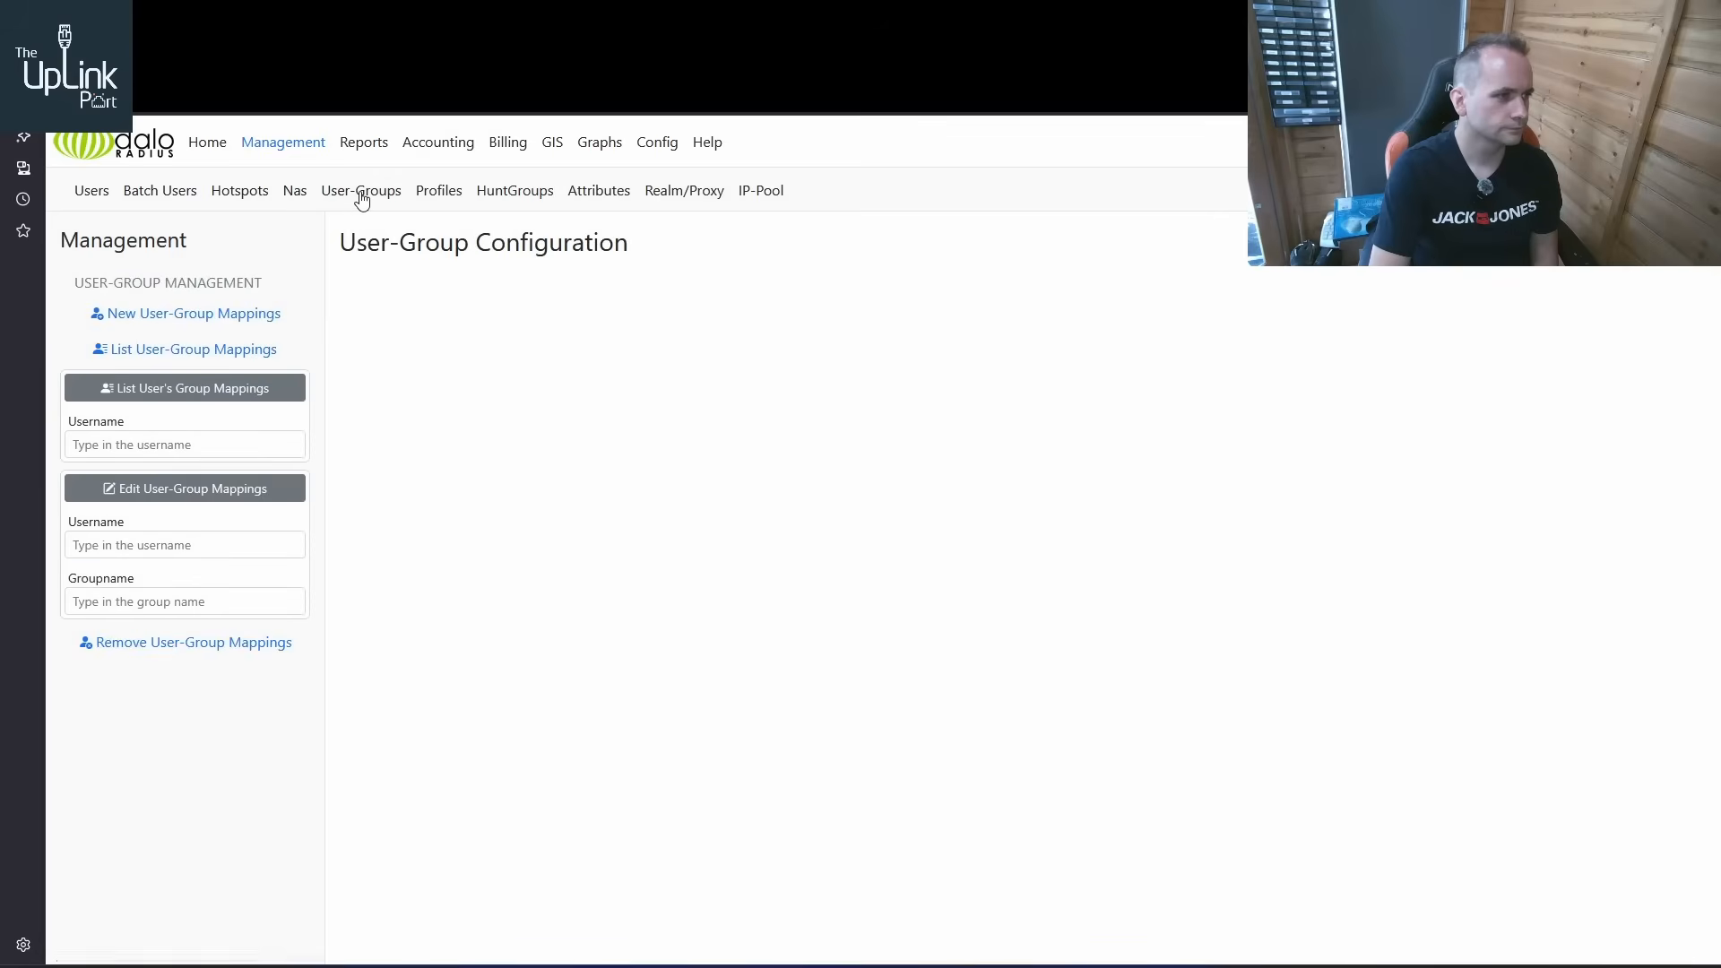
{"action": "left_click", "coordinate": [448, 195]}
{"action": "left_click", "coordinate": [531, 194]}
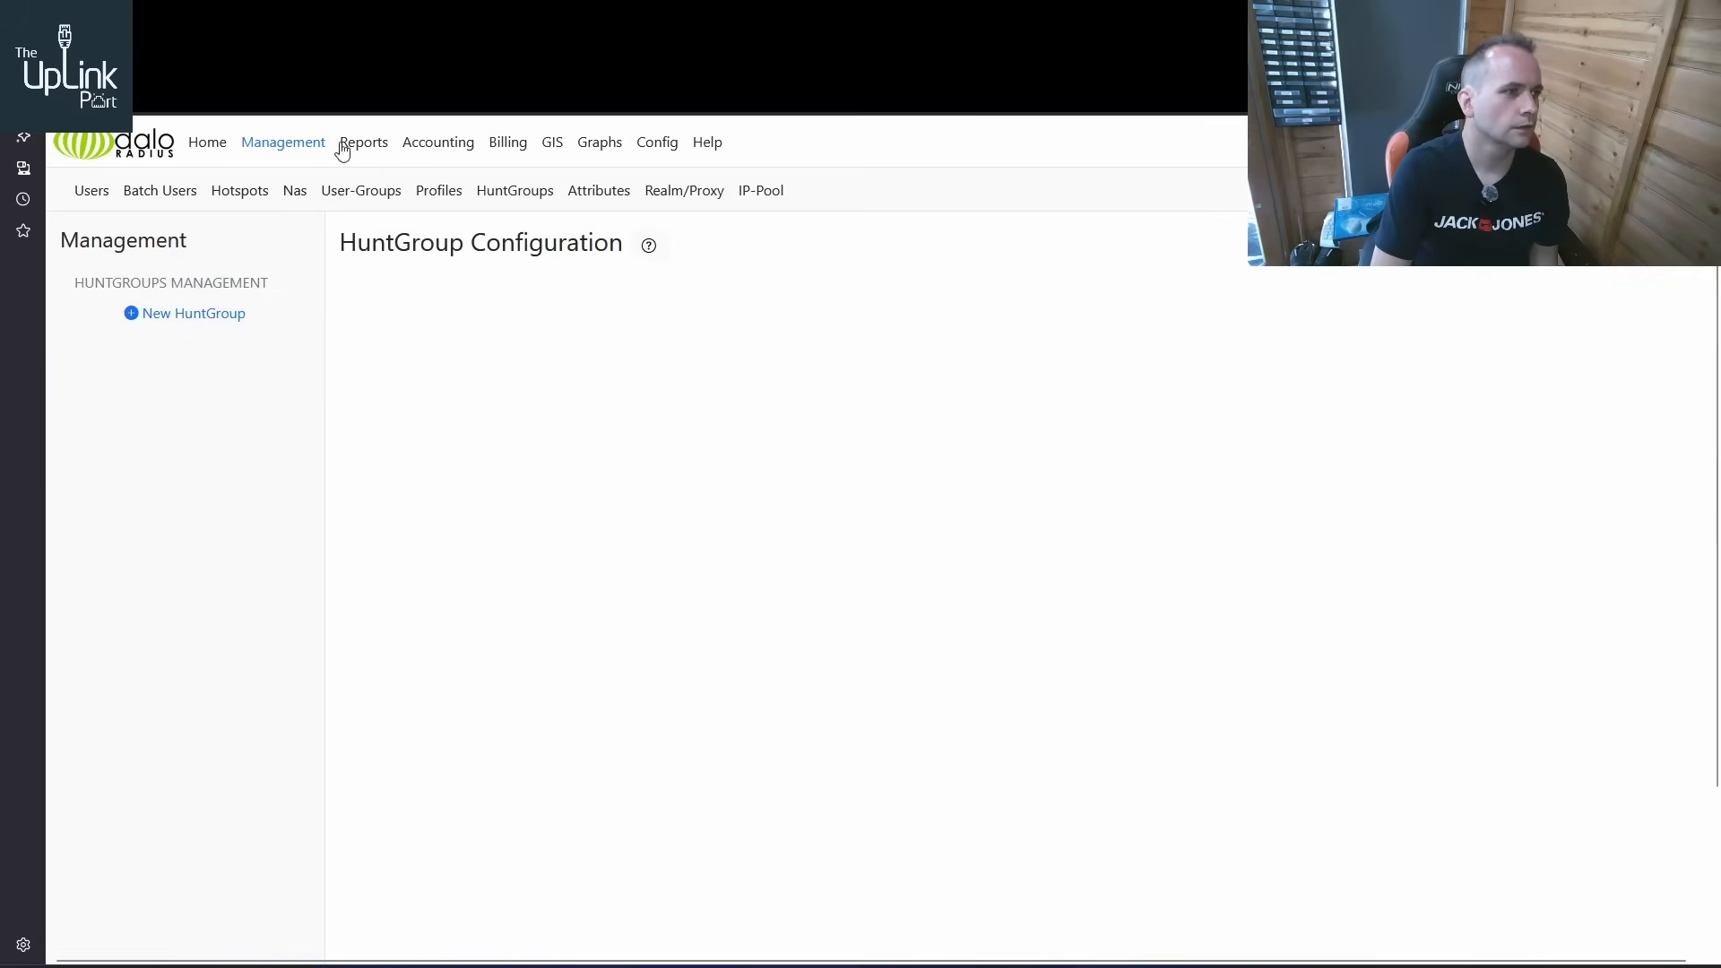
Recheck the ZyXEL user's recent connection attempts and list the configured NAS entries, finishing on the user-group configuration page
{"action": "left_click", "coordinate": [207, 149]}
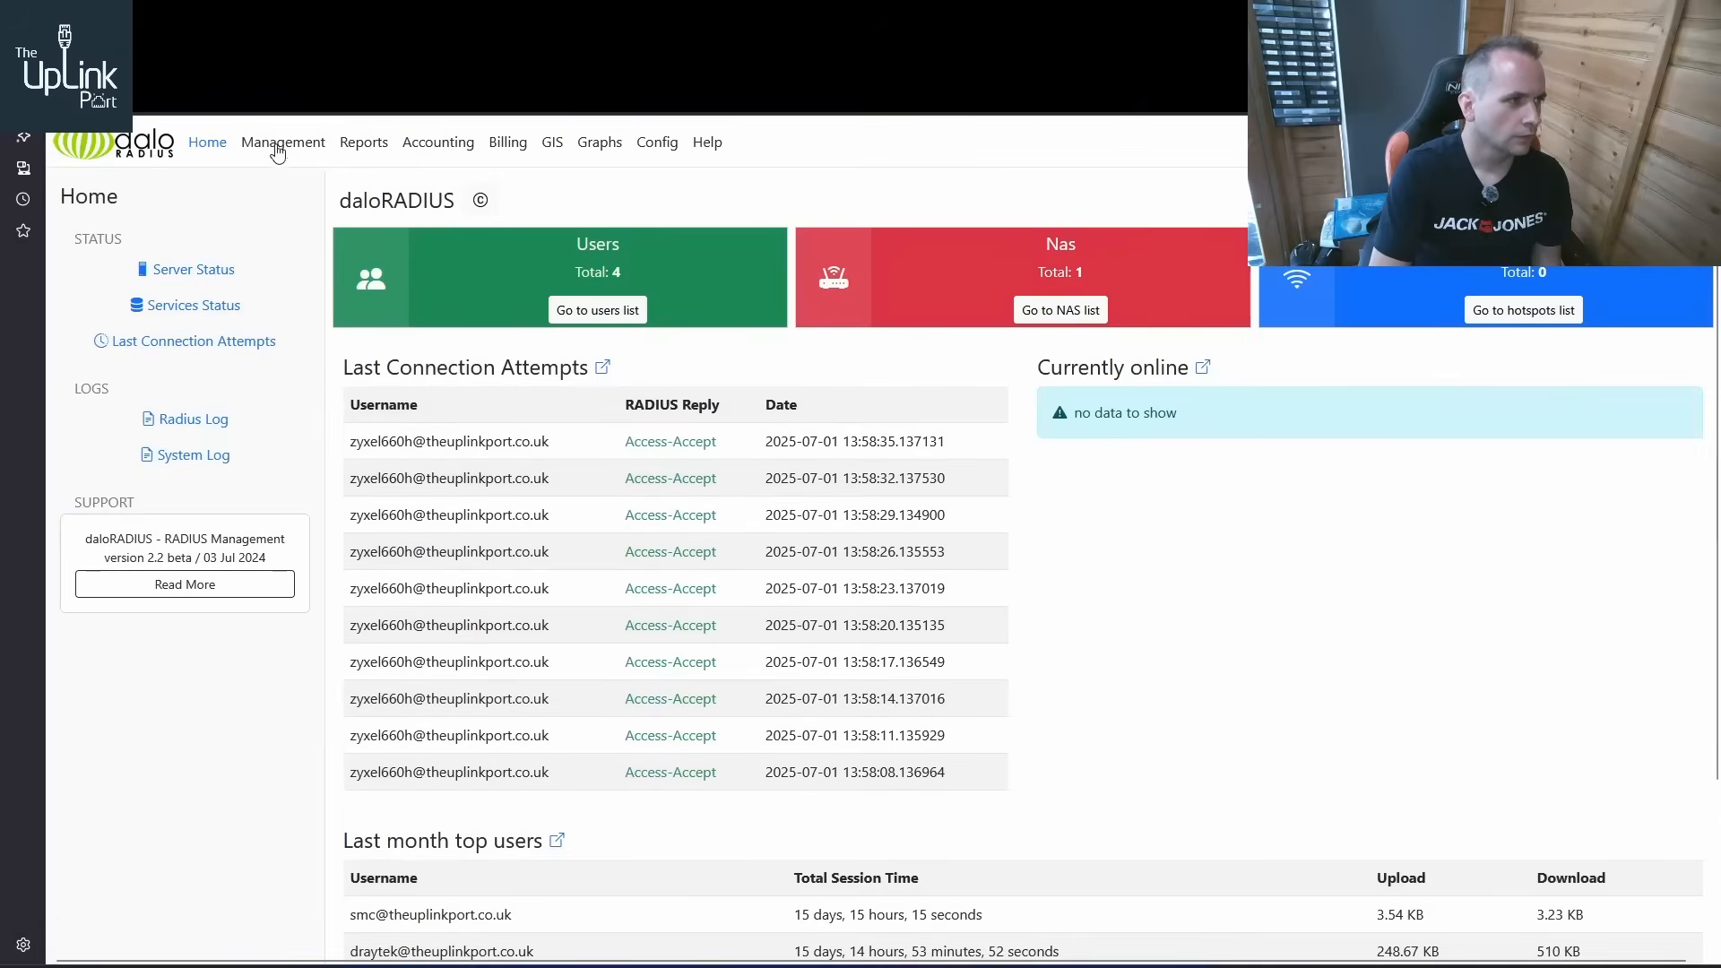
{"action": "left_click", "coordinate": [278, 149]}
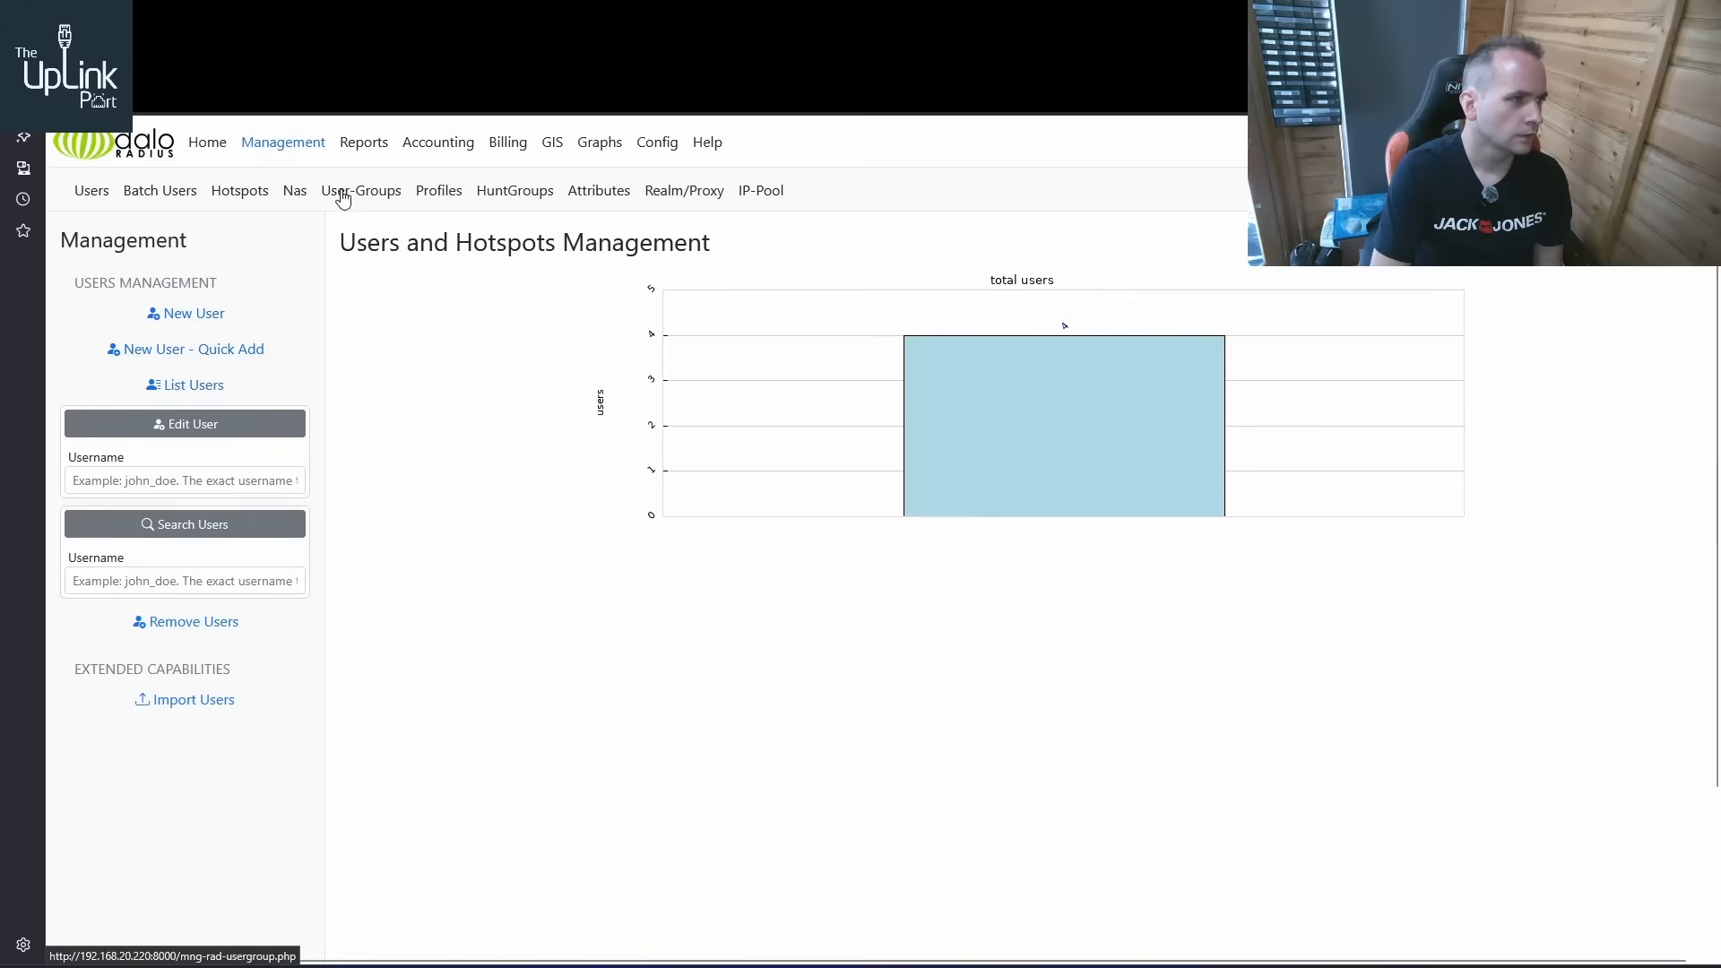
{"action": "left_click", "coordinate": [295, 192]}
{"action": "left_click", "coordinate": [192, 353]}
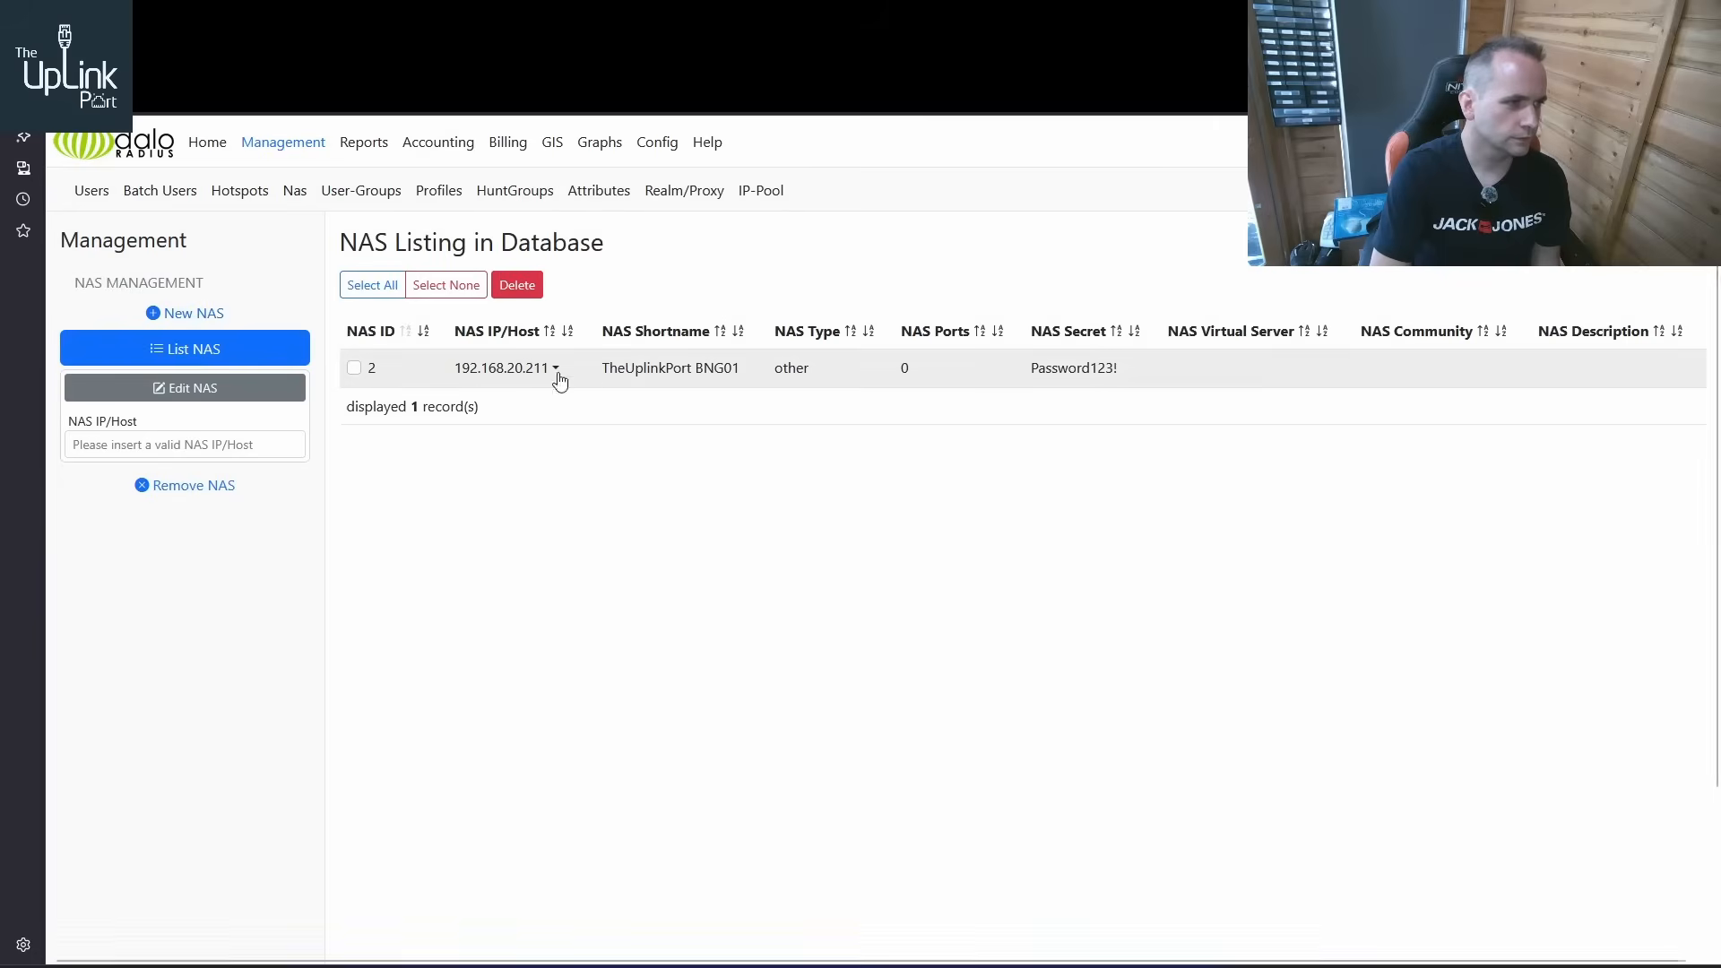
{"action": "left_click", "coordinate": [375, 191]}
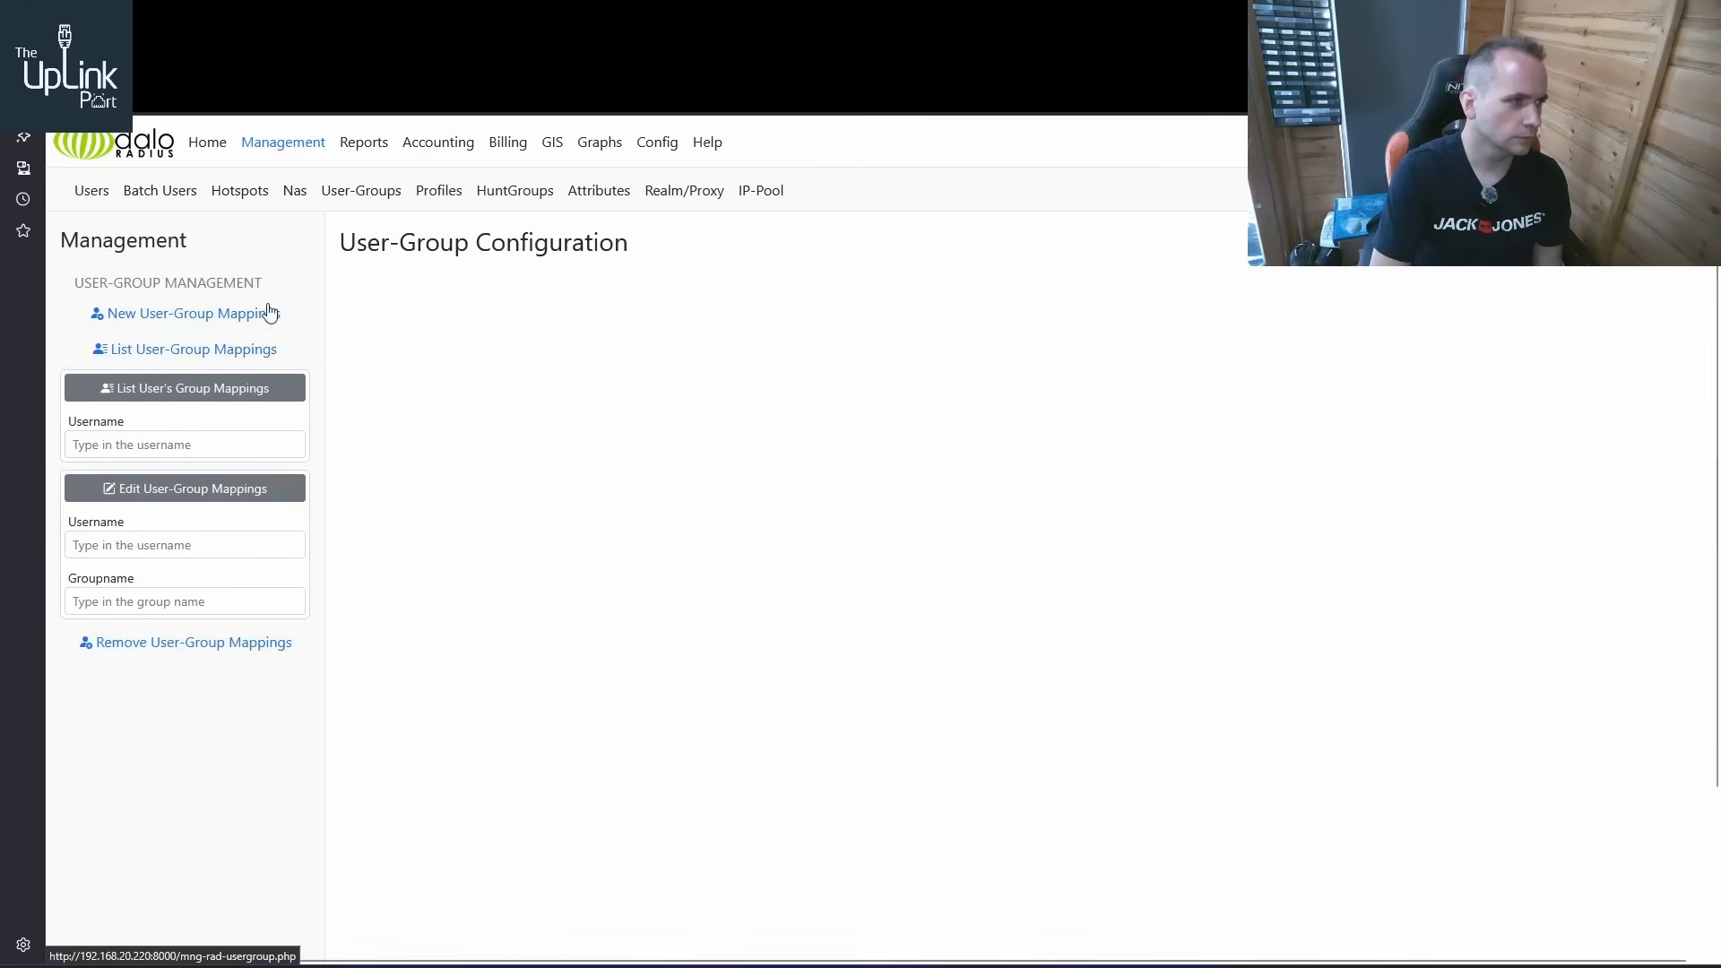
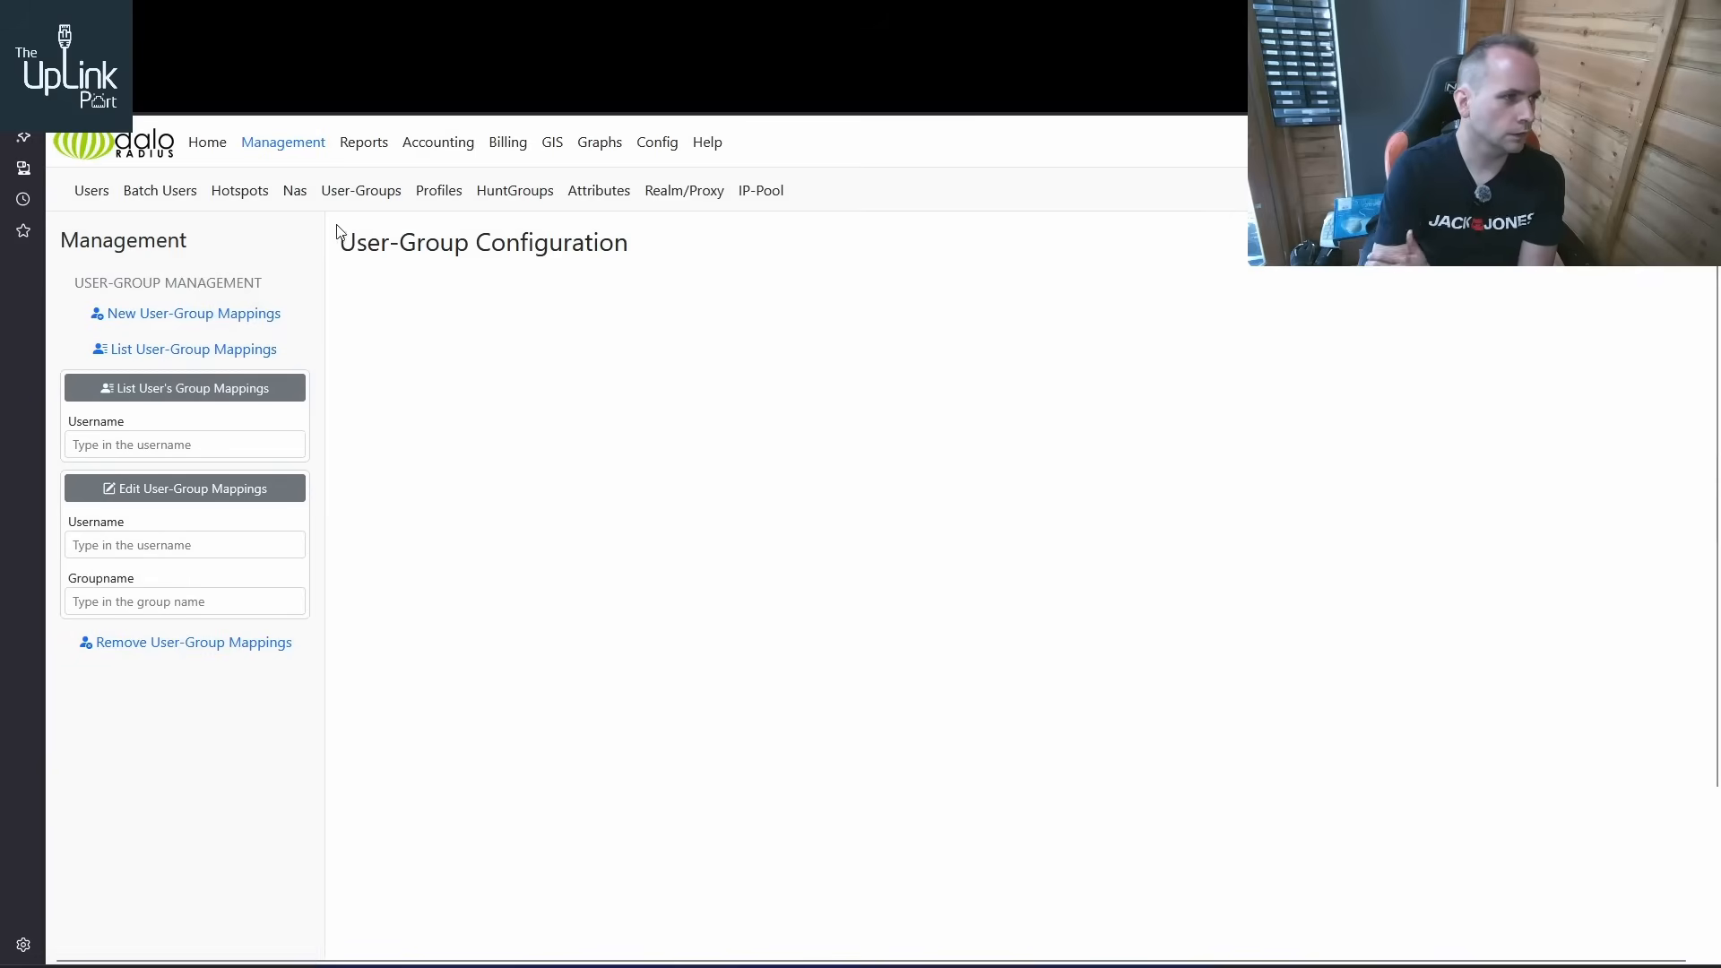
List the RADIUS profiles and open the Default profile for editing
{"action": "left_click", "coordinate": [603, 190]}
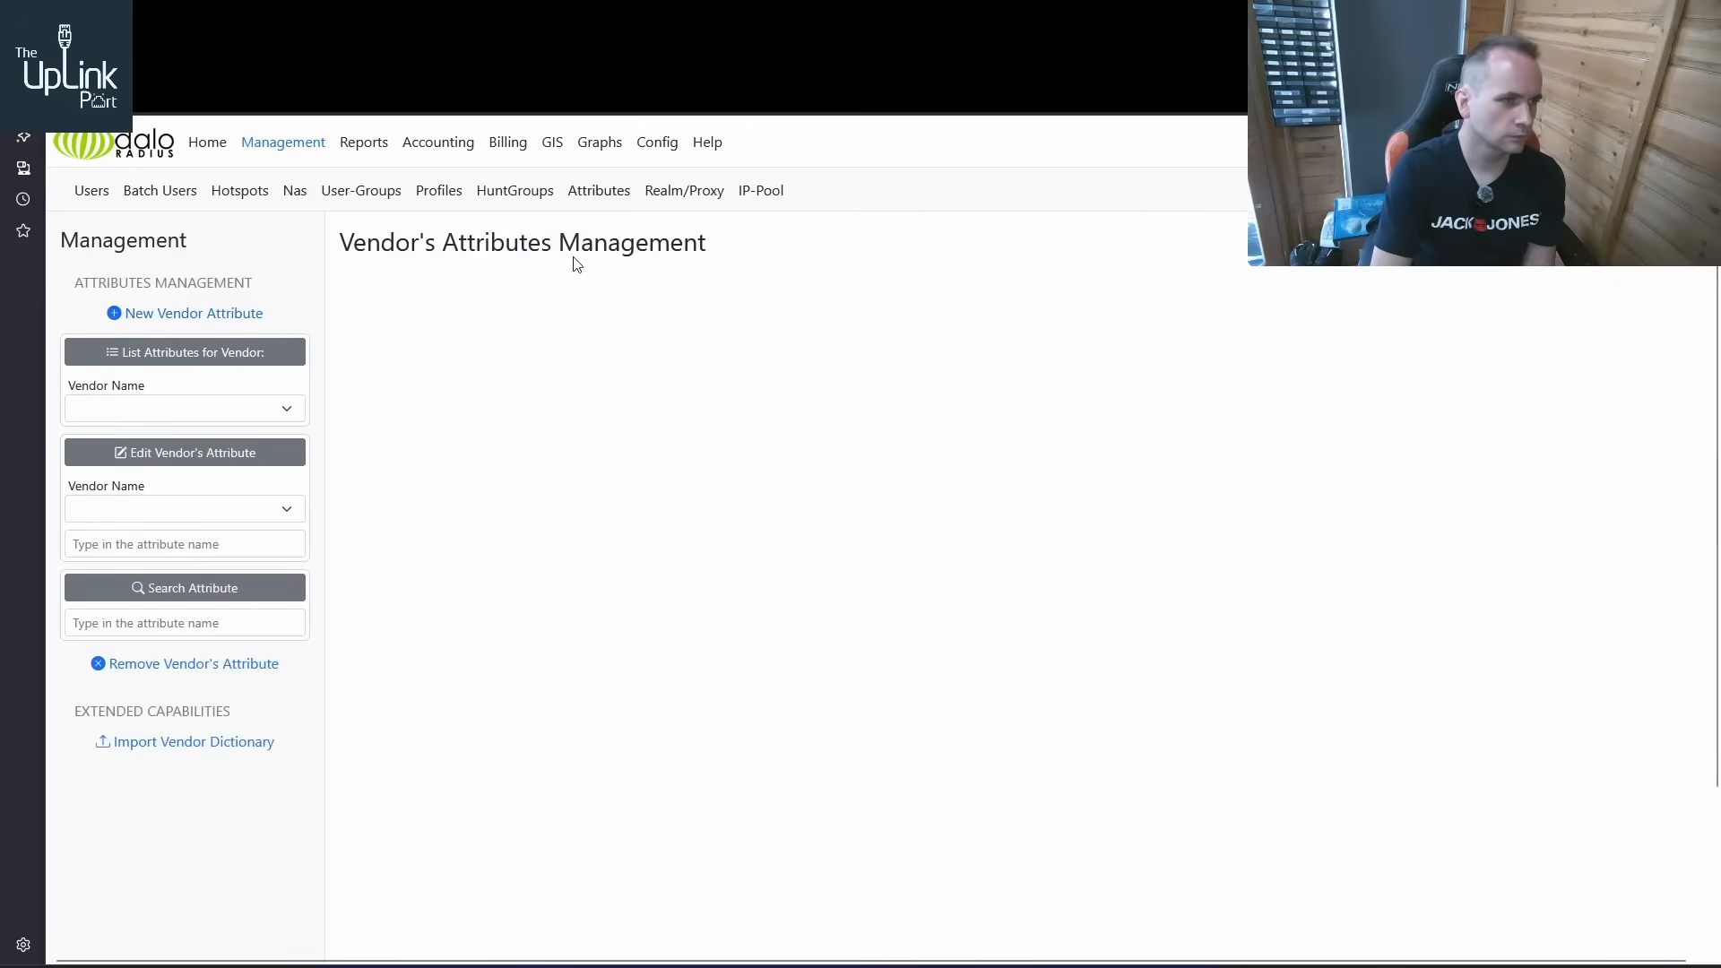
{"action": "left_click", "coordinate": [445, 199]}
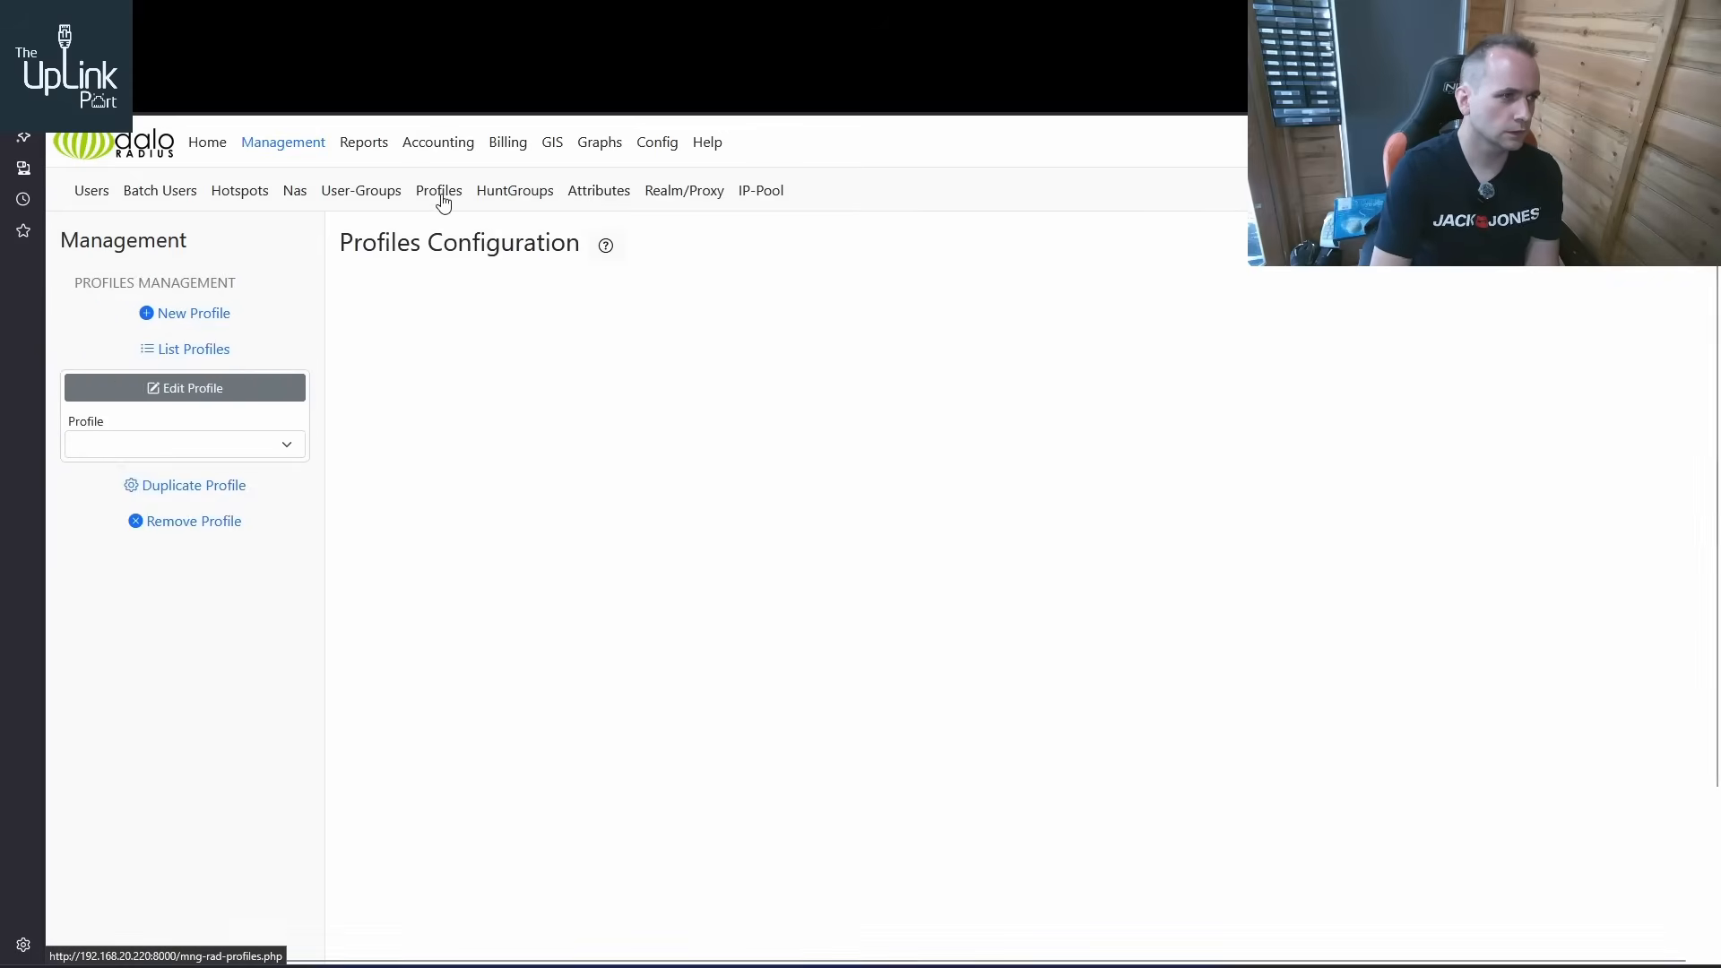
{"action": "left_click", "coordinate": [208, 351]}
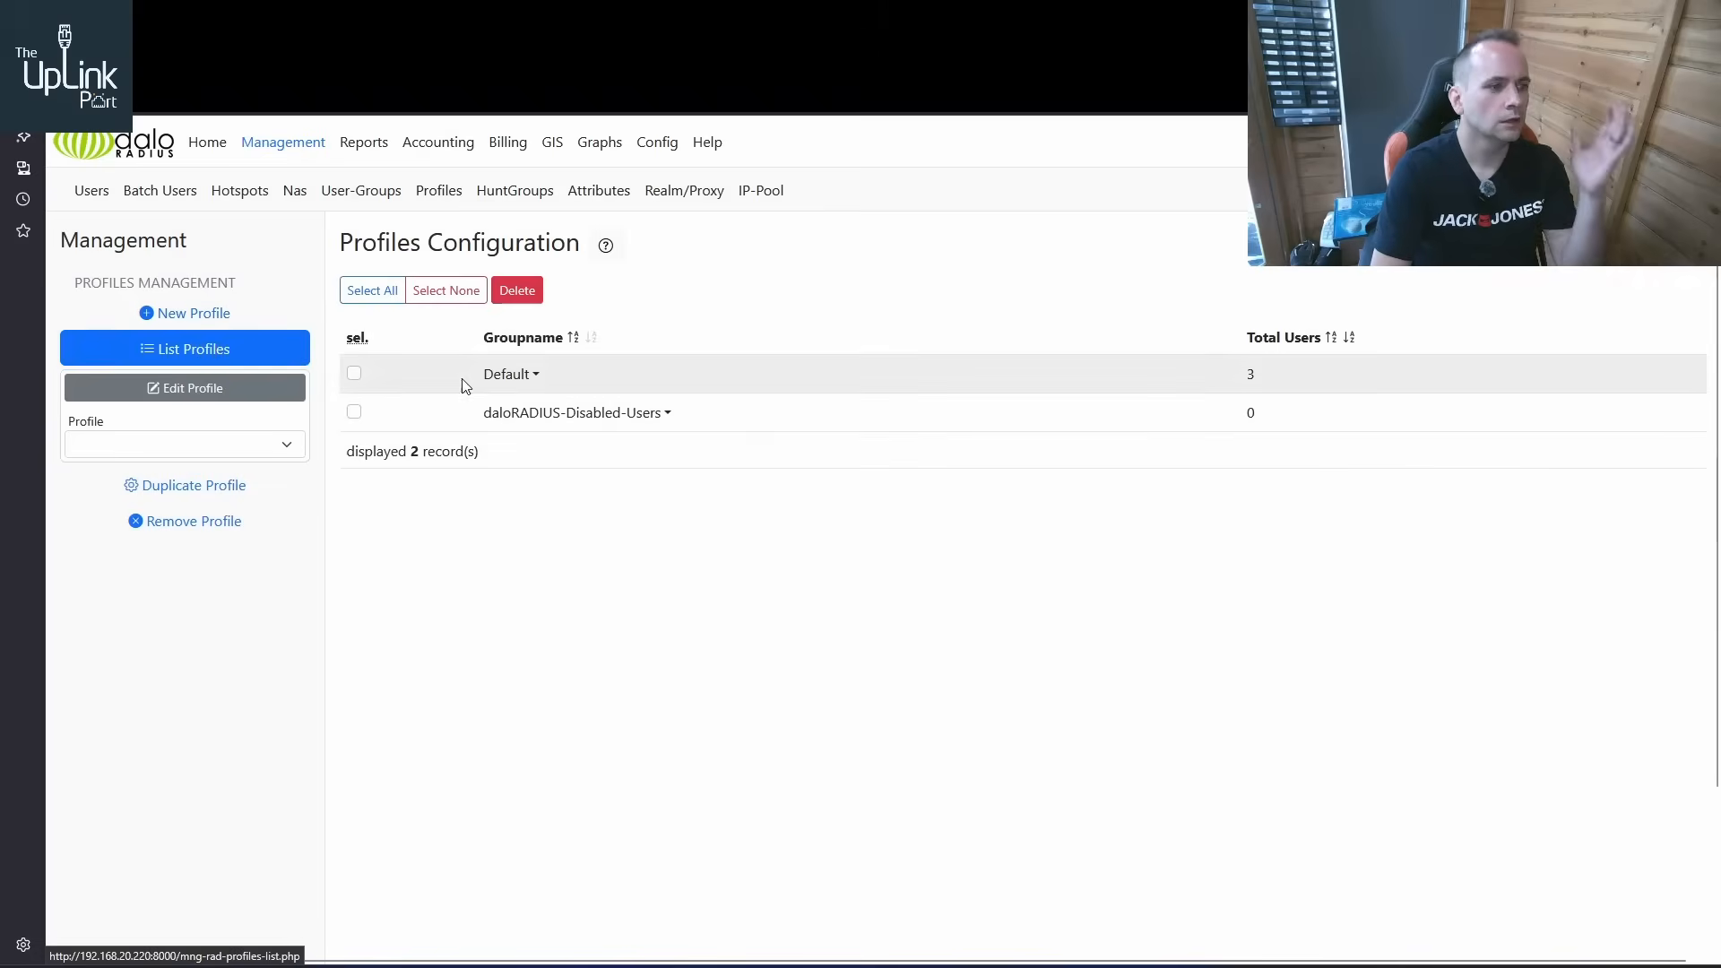
{"action": "left_click", "coordinate": [526, 383]}
{"action": "left_click", "coordinate": [525, 408]}
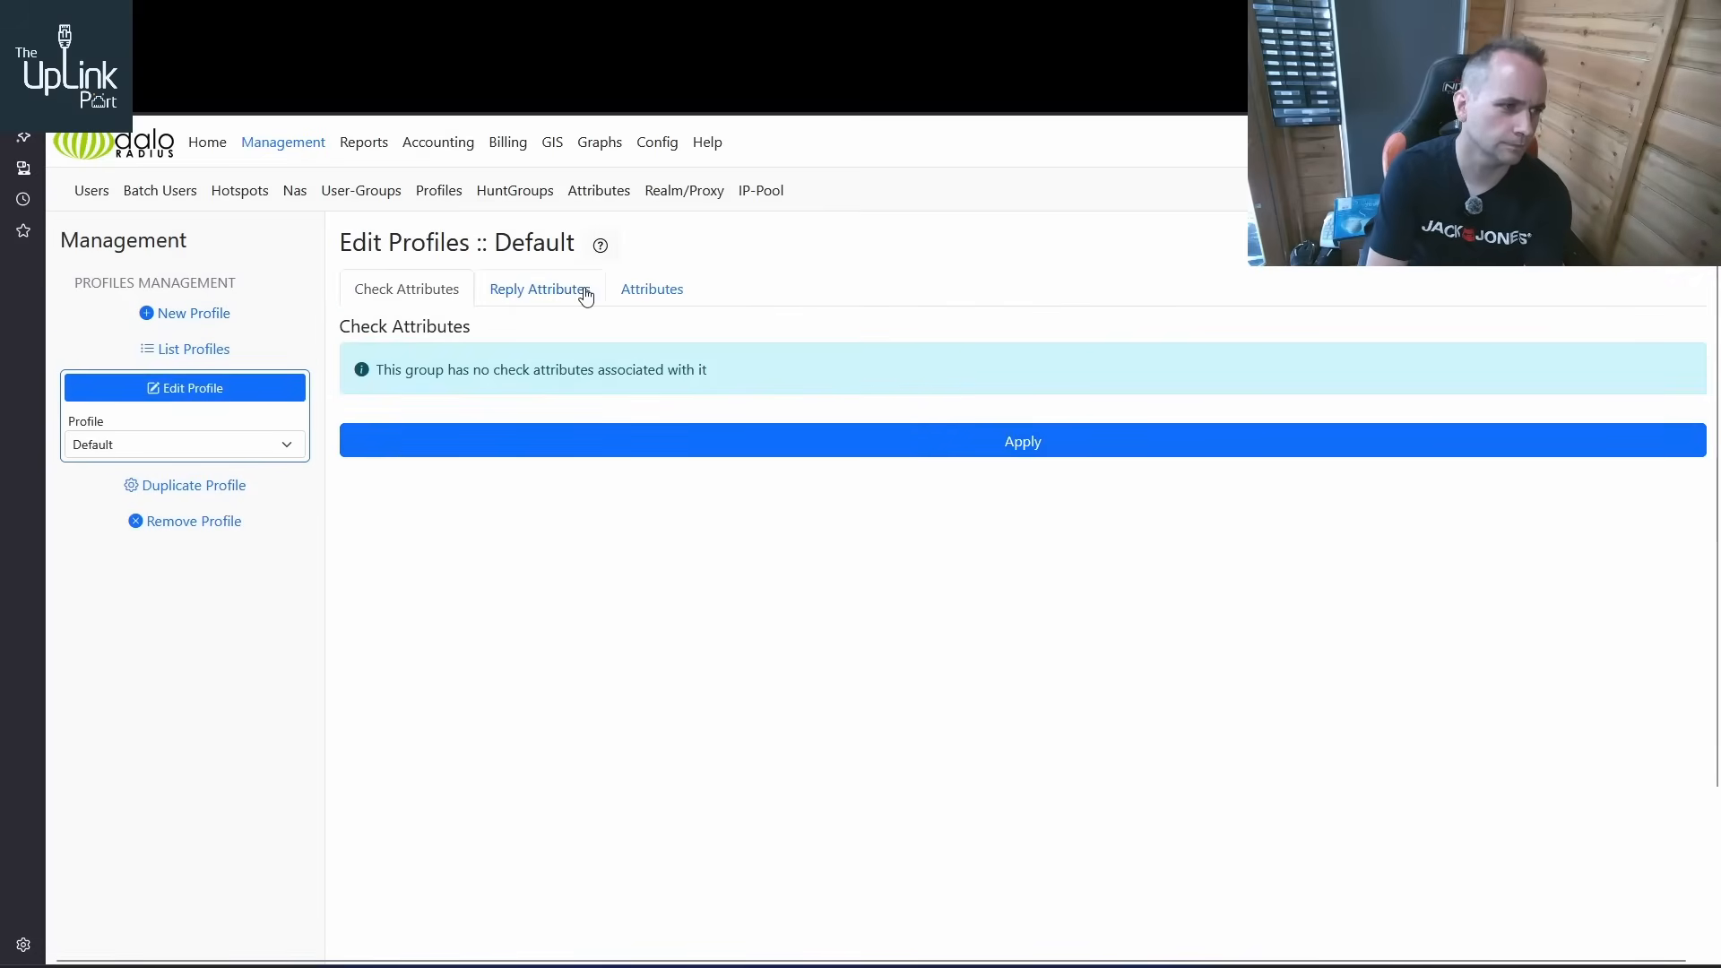
Set the Default profile's MS-Primary-DNS-Server reply attribute to 192.168.20.221, apply it, and open the form for adding attributes
{"action": "left_click", "coordinate": [654, 300]}
{"action": "left_click", "coordinate": [545, 305]}
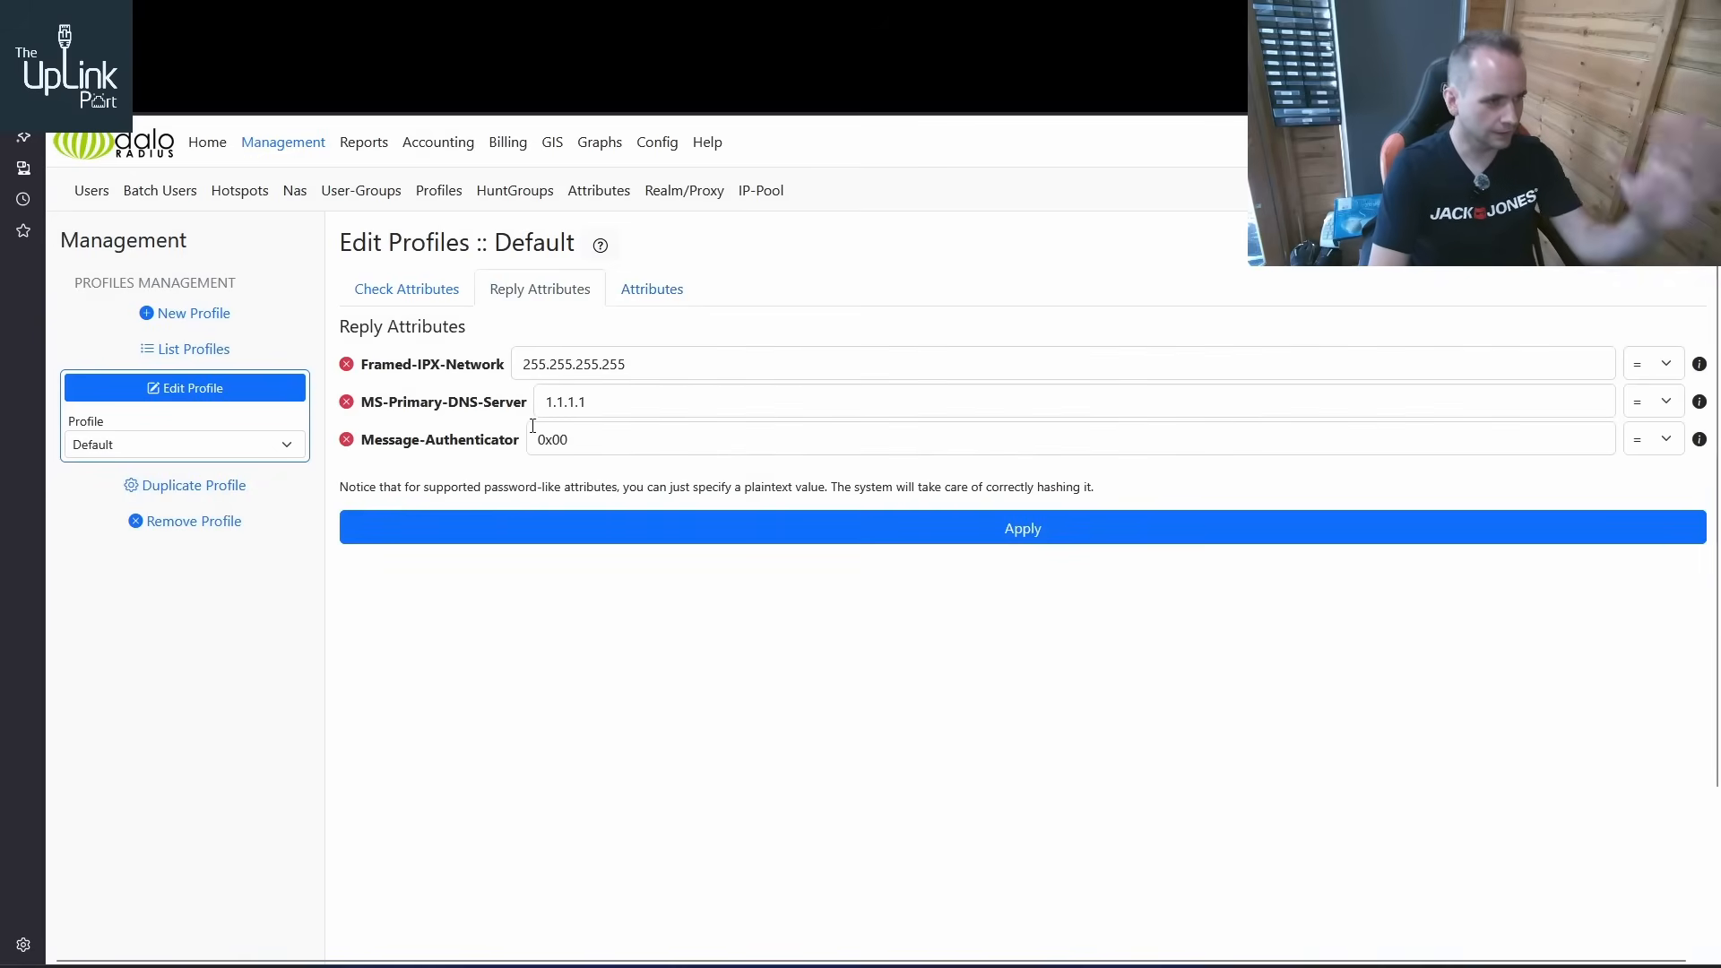
{"action": "double_click", "coordinate": [634, 401]}
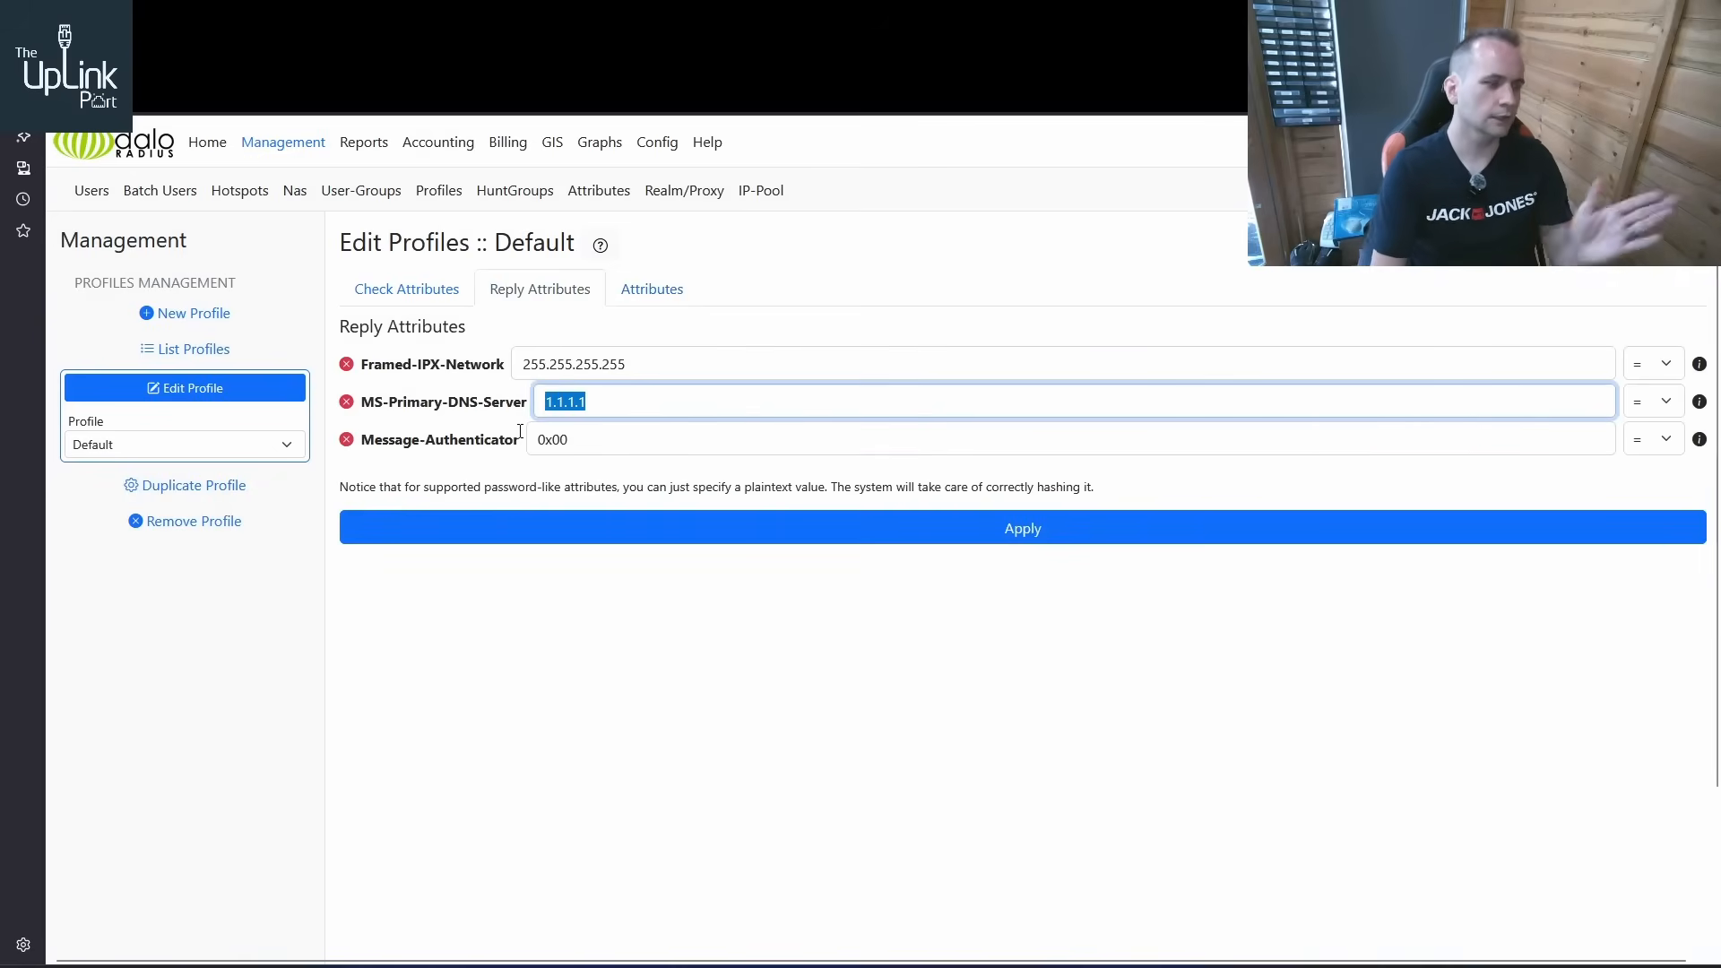
{"action": "type", "text": "192.168."}
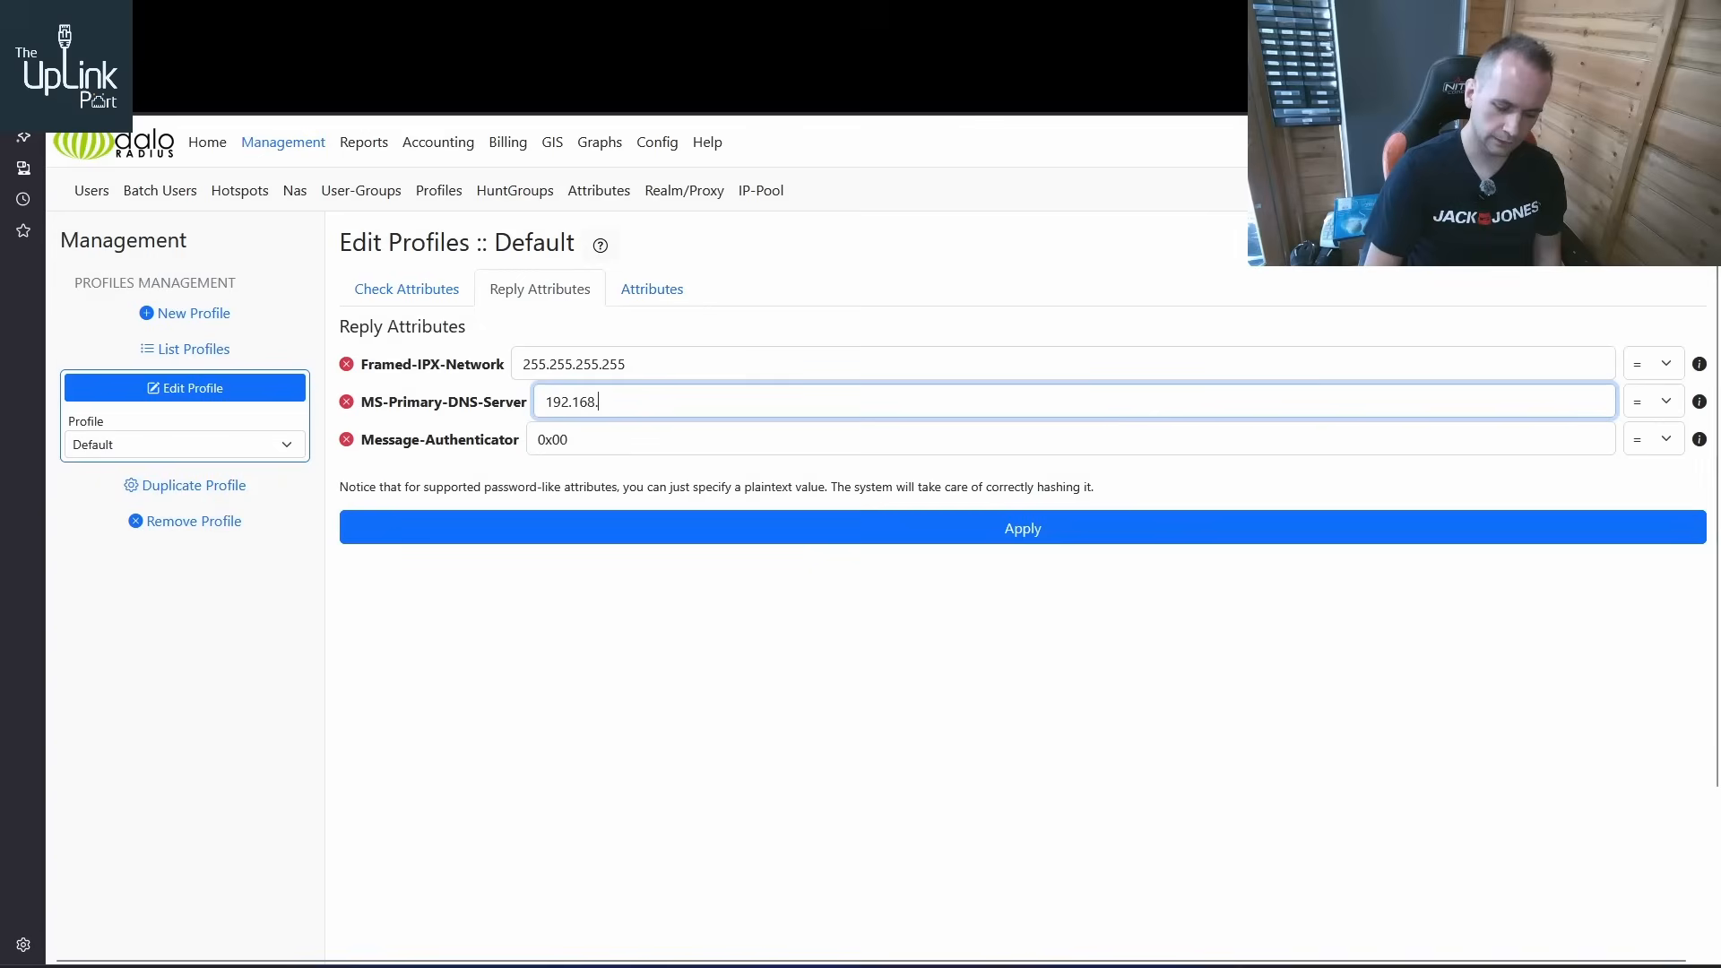
{"action": "type", "text": "20.221"}
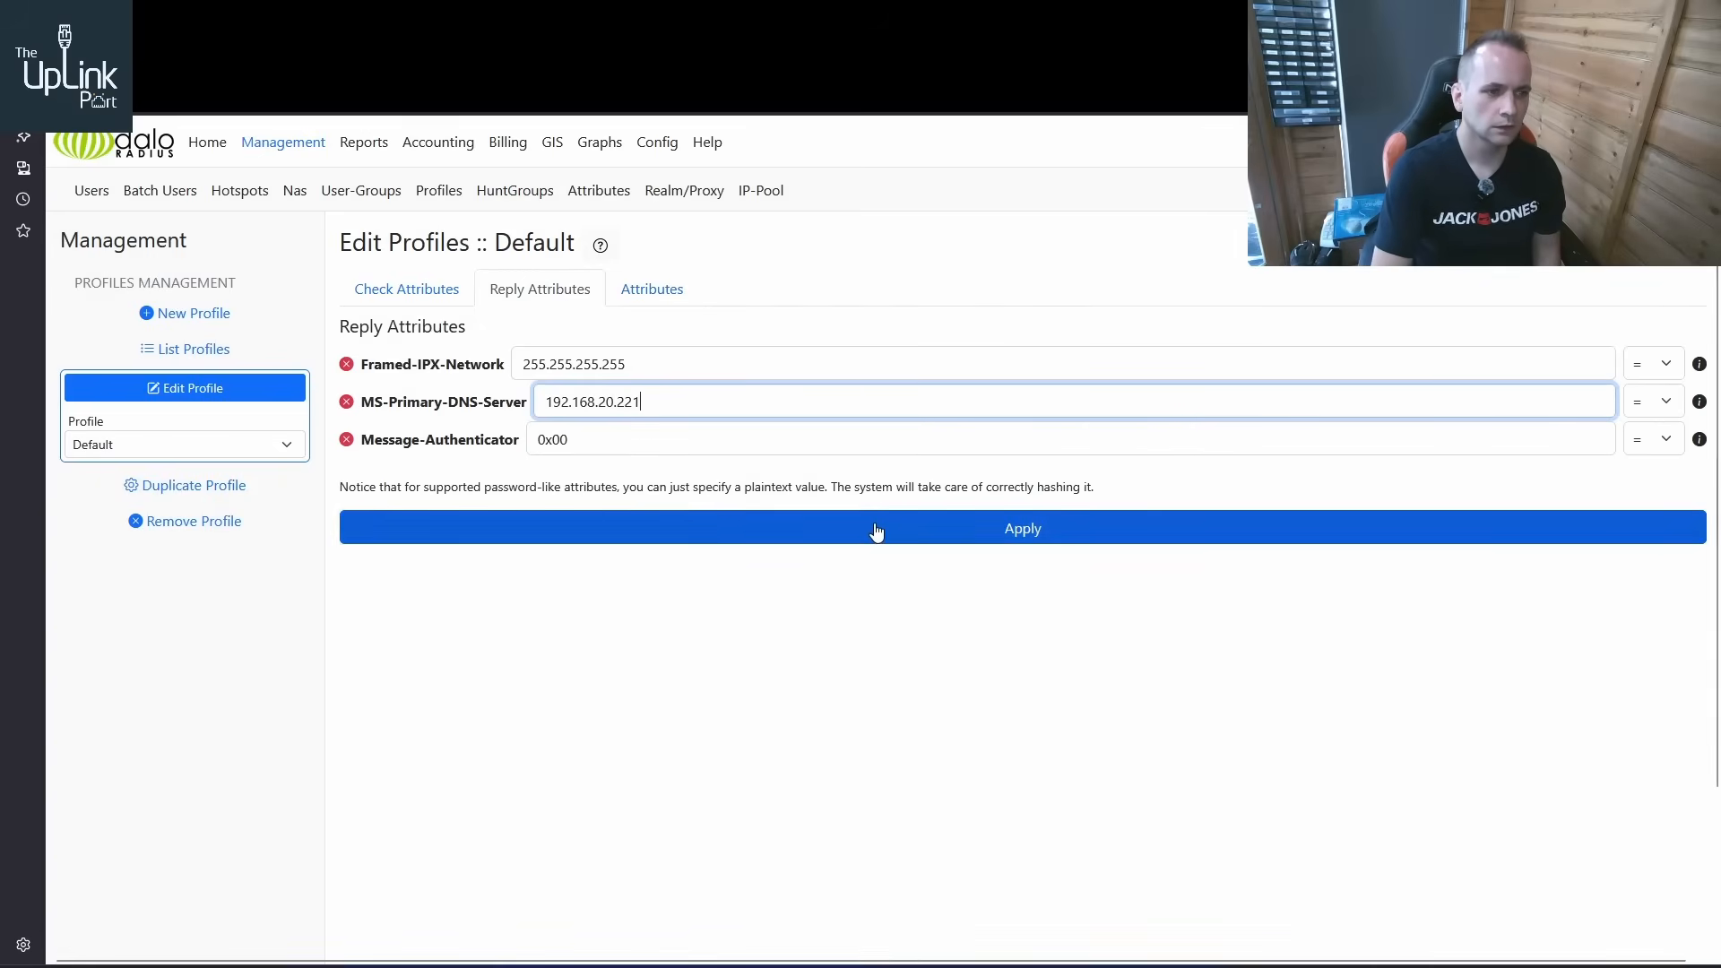
{"action": "left_click", "coordinate": [966, 537]}
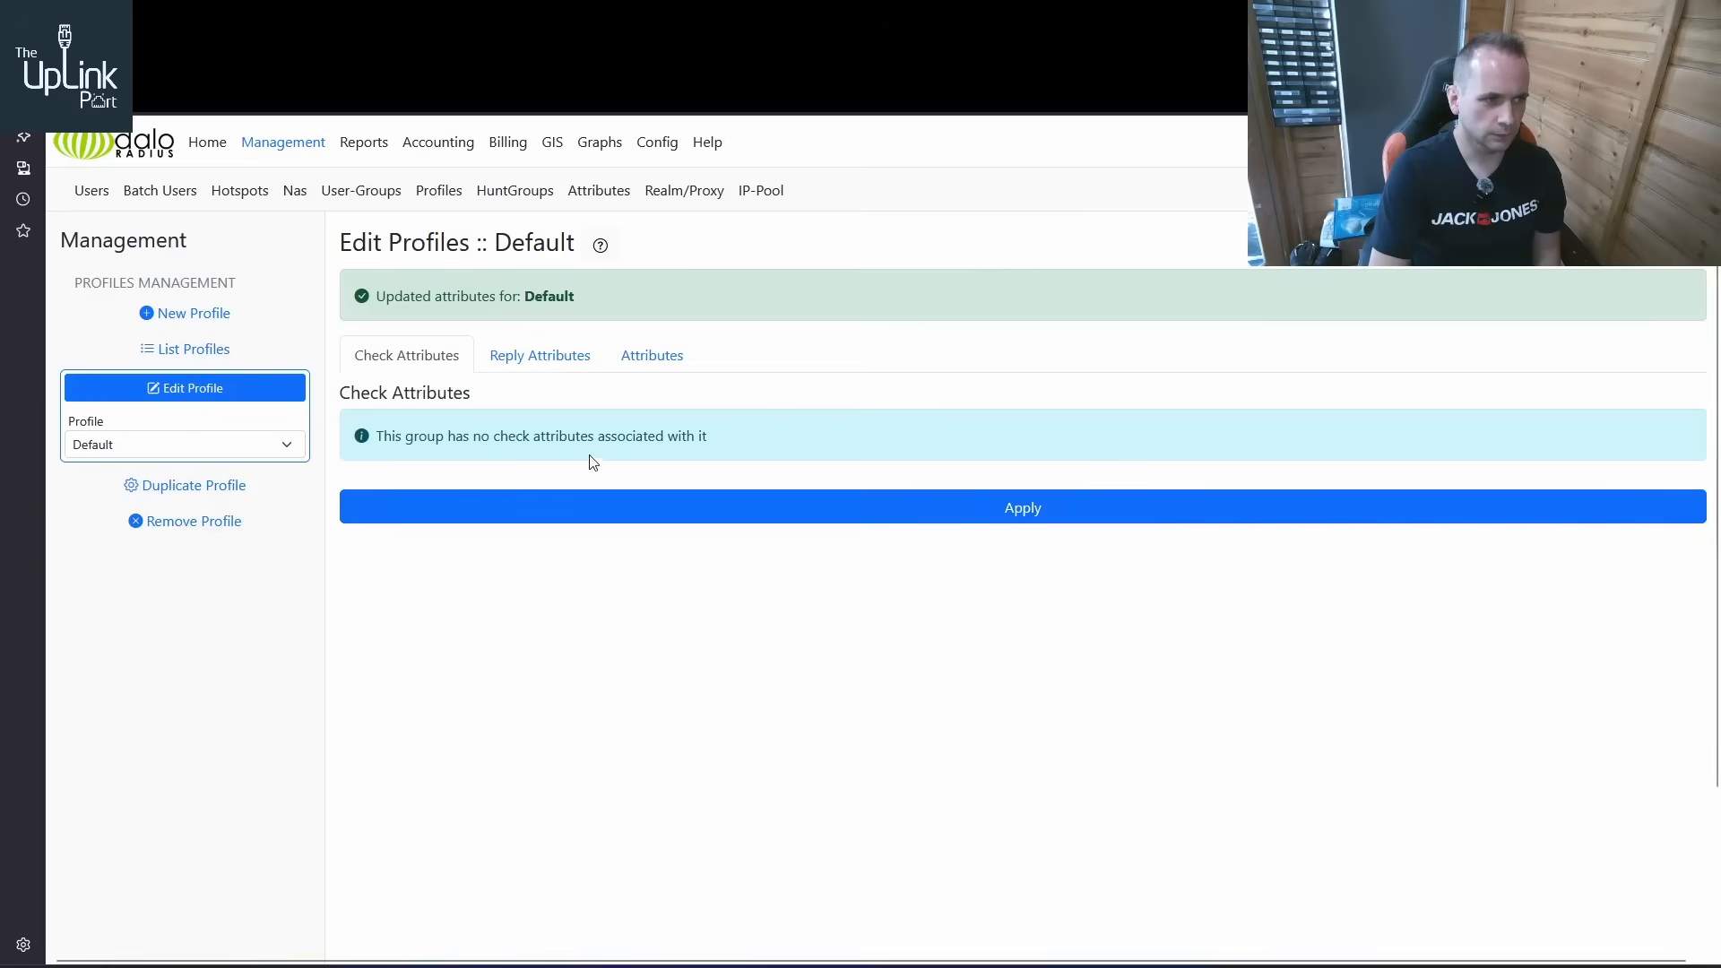
{"action": "left_click", "coordinate": [554, 362]}
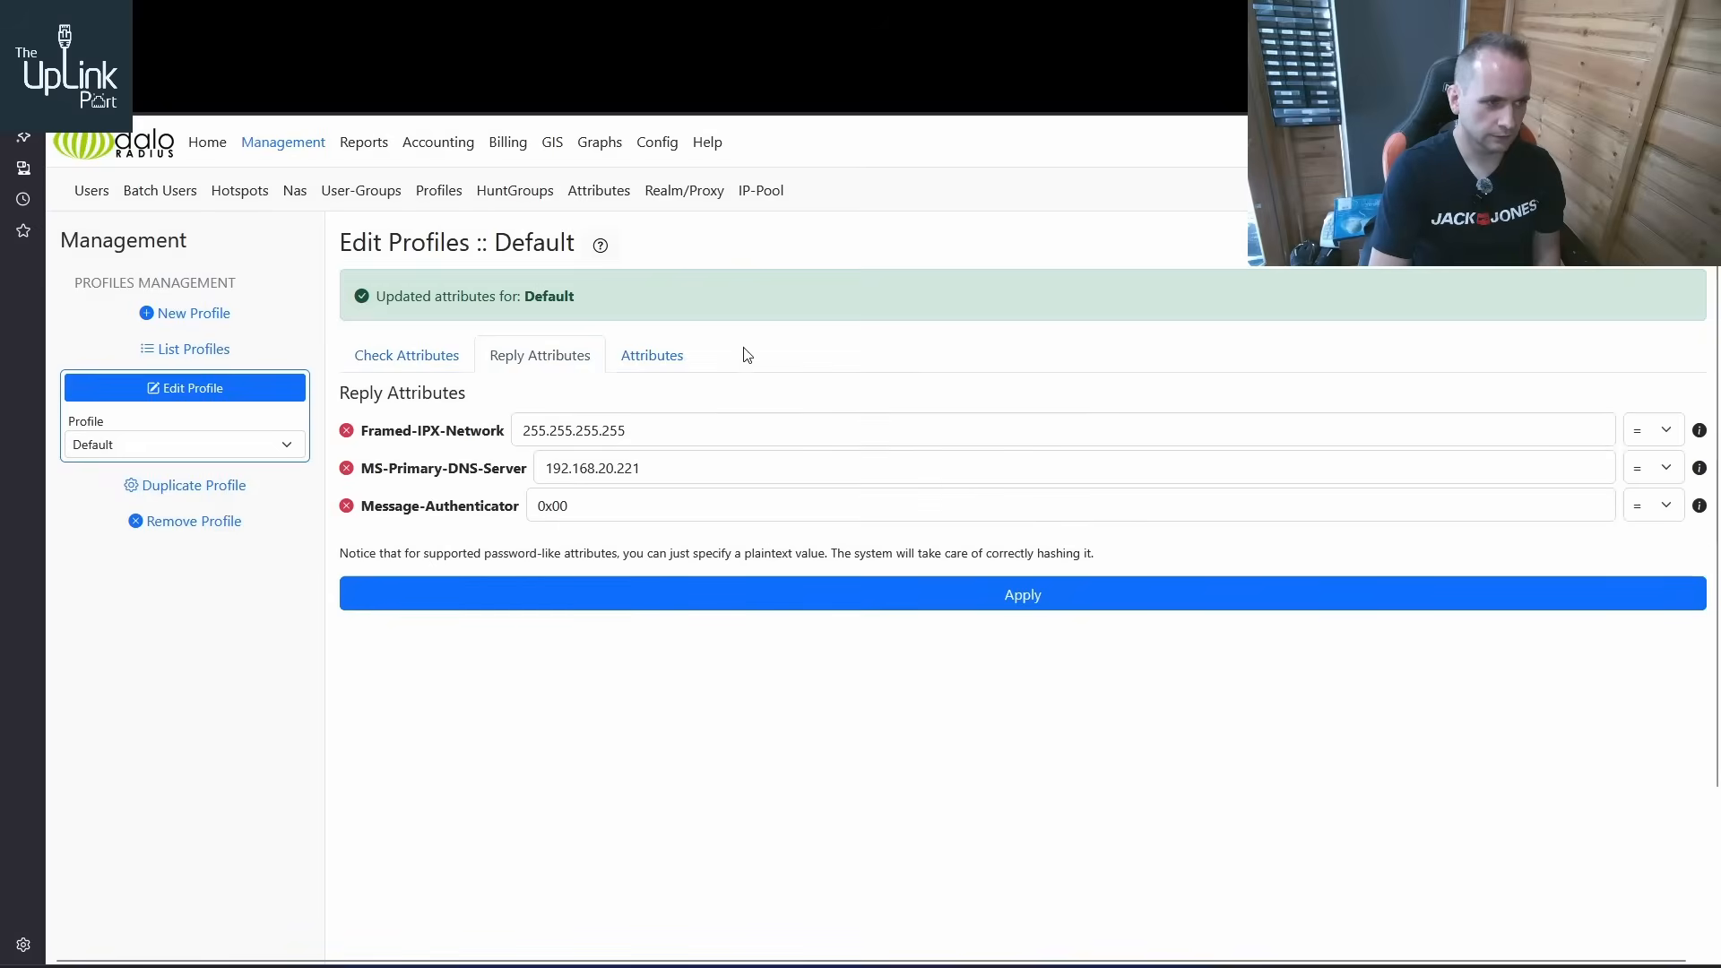
{"action": "left_click", "coordinate": [659, 357]}
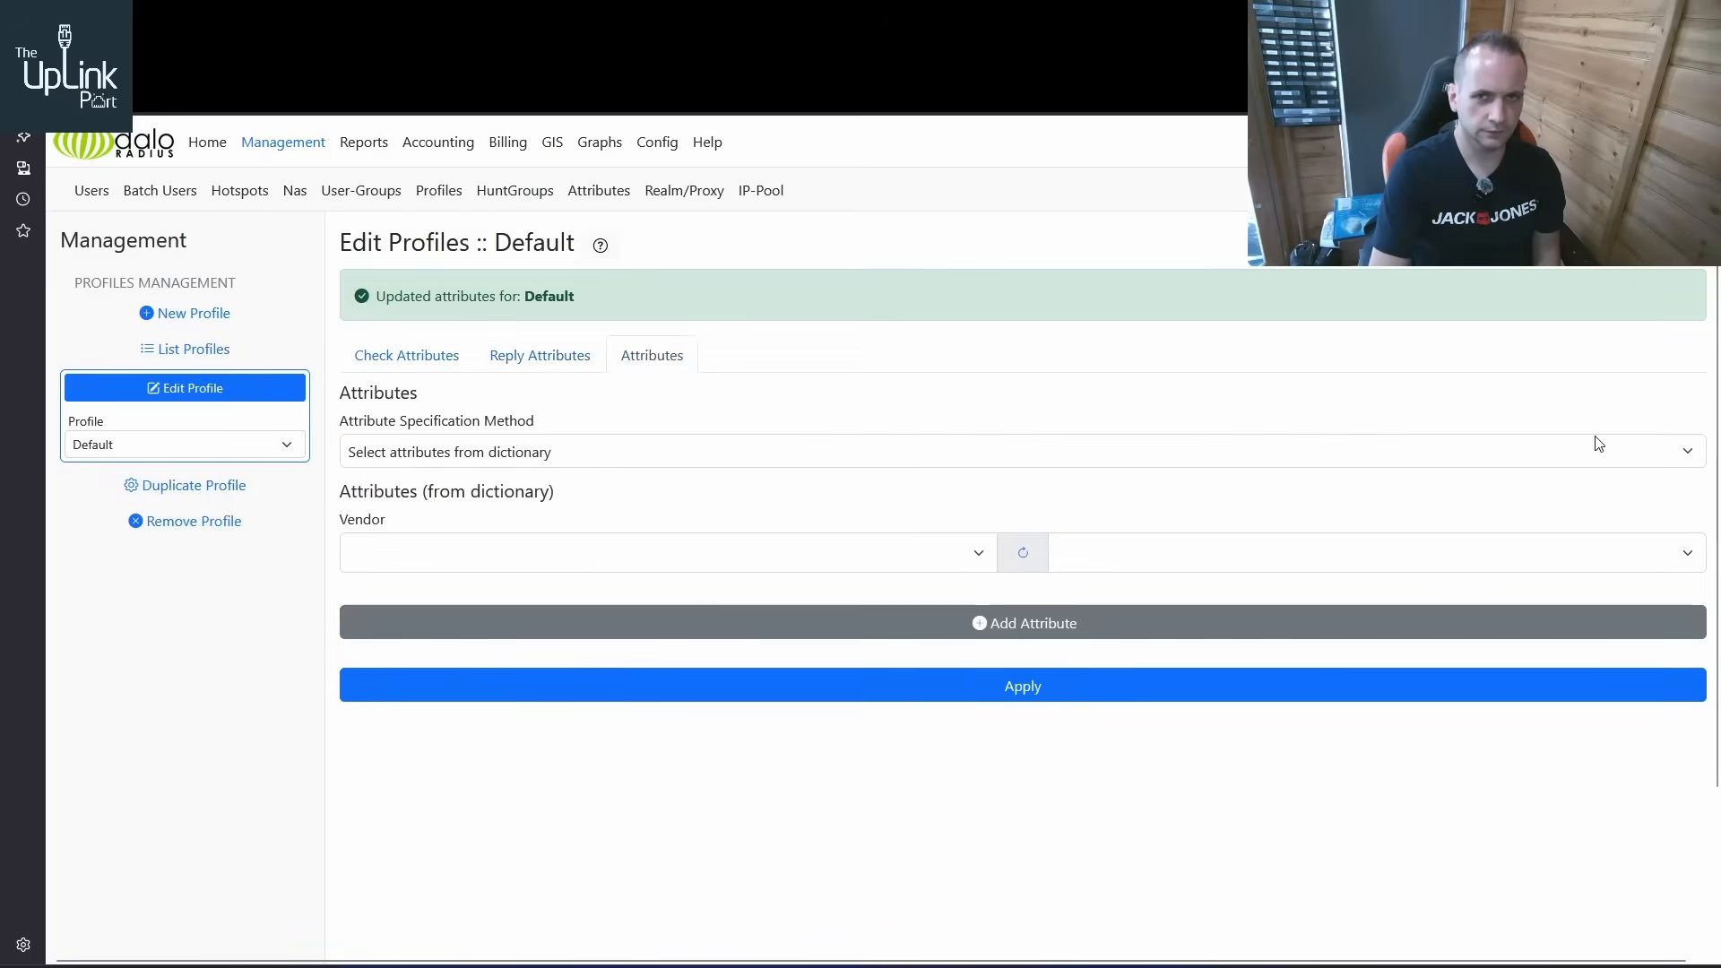
{"action": "left_click", "coordinate": [945, 441]}
{"action": "left_click", "coordinate": [573, 513]}
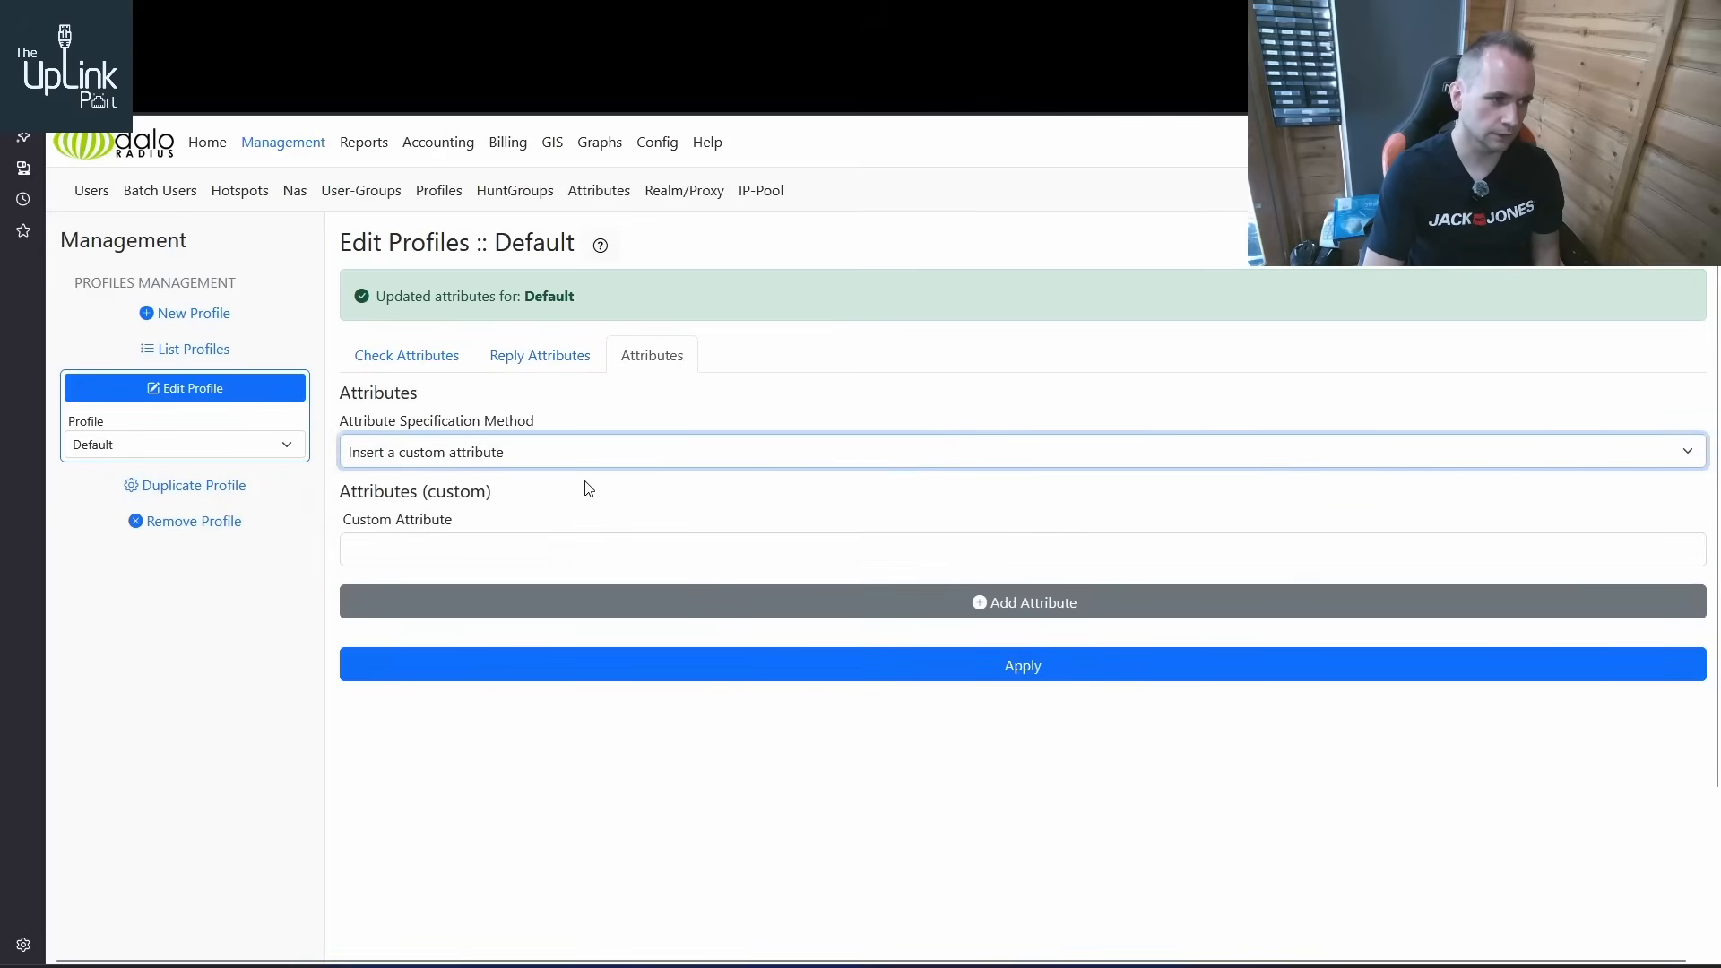
{"action": "left_click", "coordinate": [595, 458]}
{"action": "left_click", "coordinate": [556, 485]}
Add the Microsoft vendor attribute MS-Secondary-DNS-Server to the Default profile
{"action": "left_click", "coordinate": [580, 563]}
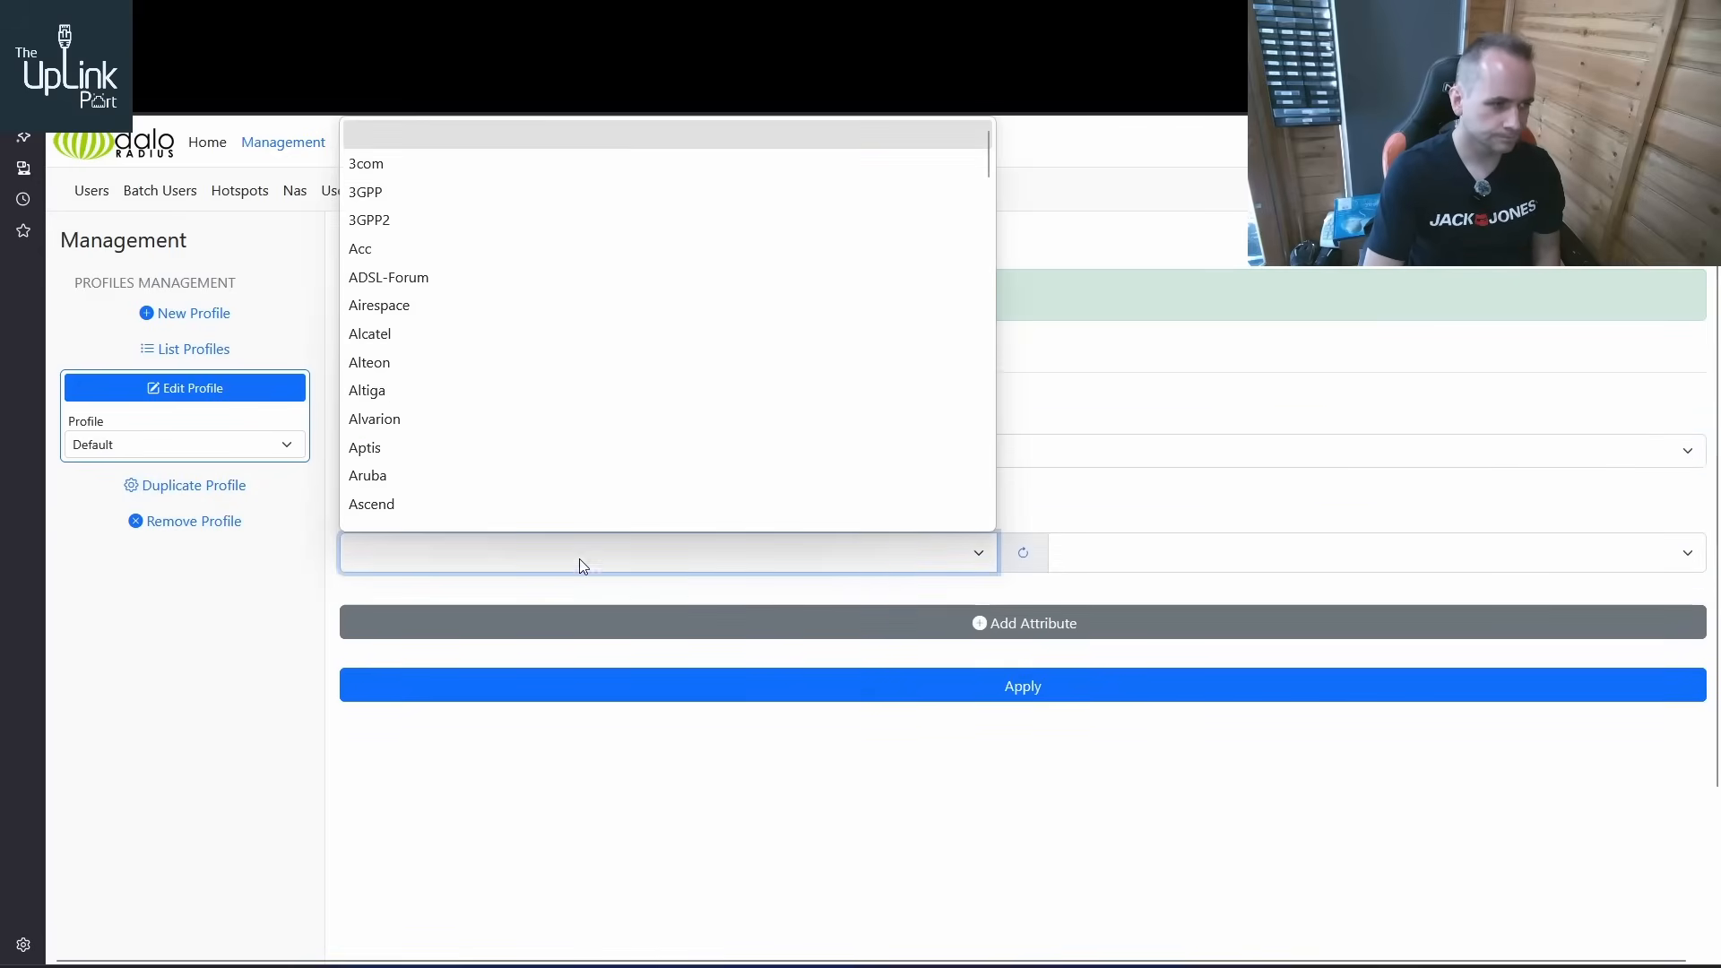
{"action": "scroll", "coordinate": [633, 524], "scroll_direction": "down", "scroll_amount": 15}
{"action": "left_click", "coordinate": [634, 524]}
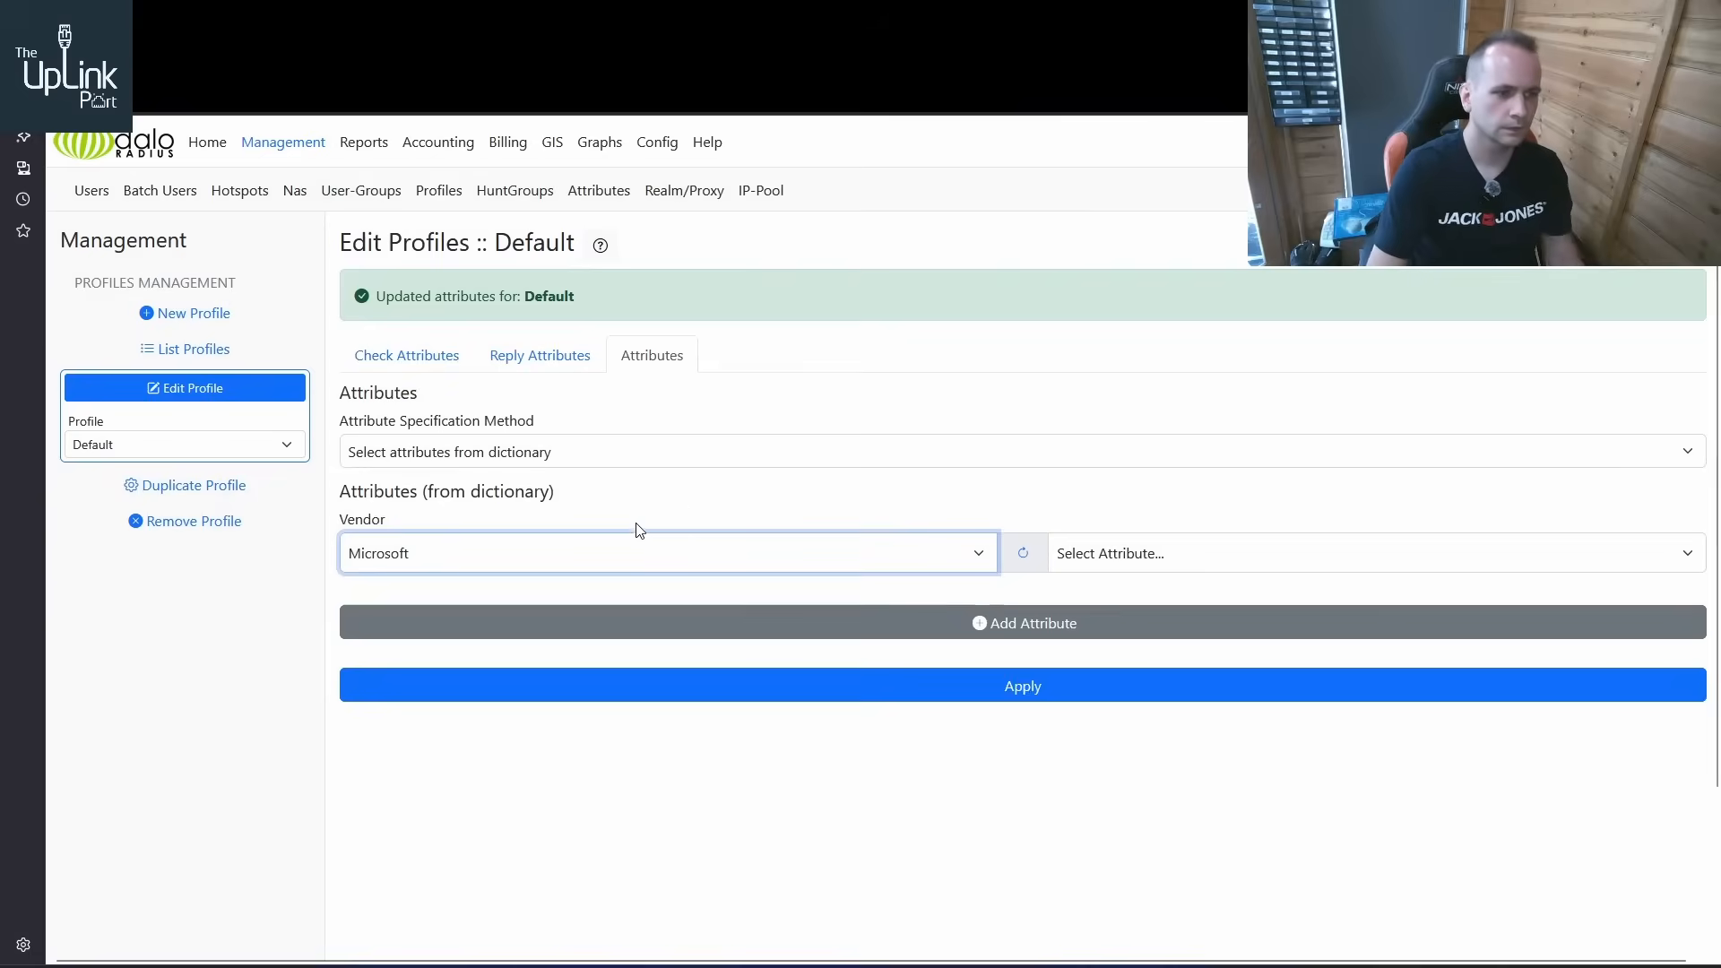
{"action": "left_click", "coordinate": [1218, 546]}
{"action": "scroll", "coordinate": [1225, 498], "scroll_direction": "down", "scroll_amount": 6}
{"action": "left_click", "coordinate": [1208, 491]}
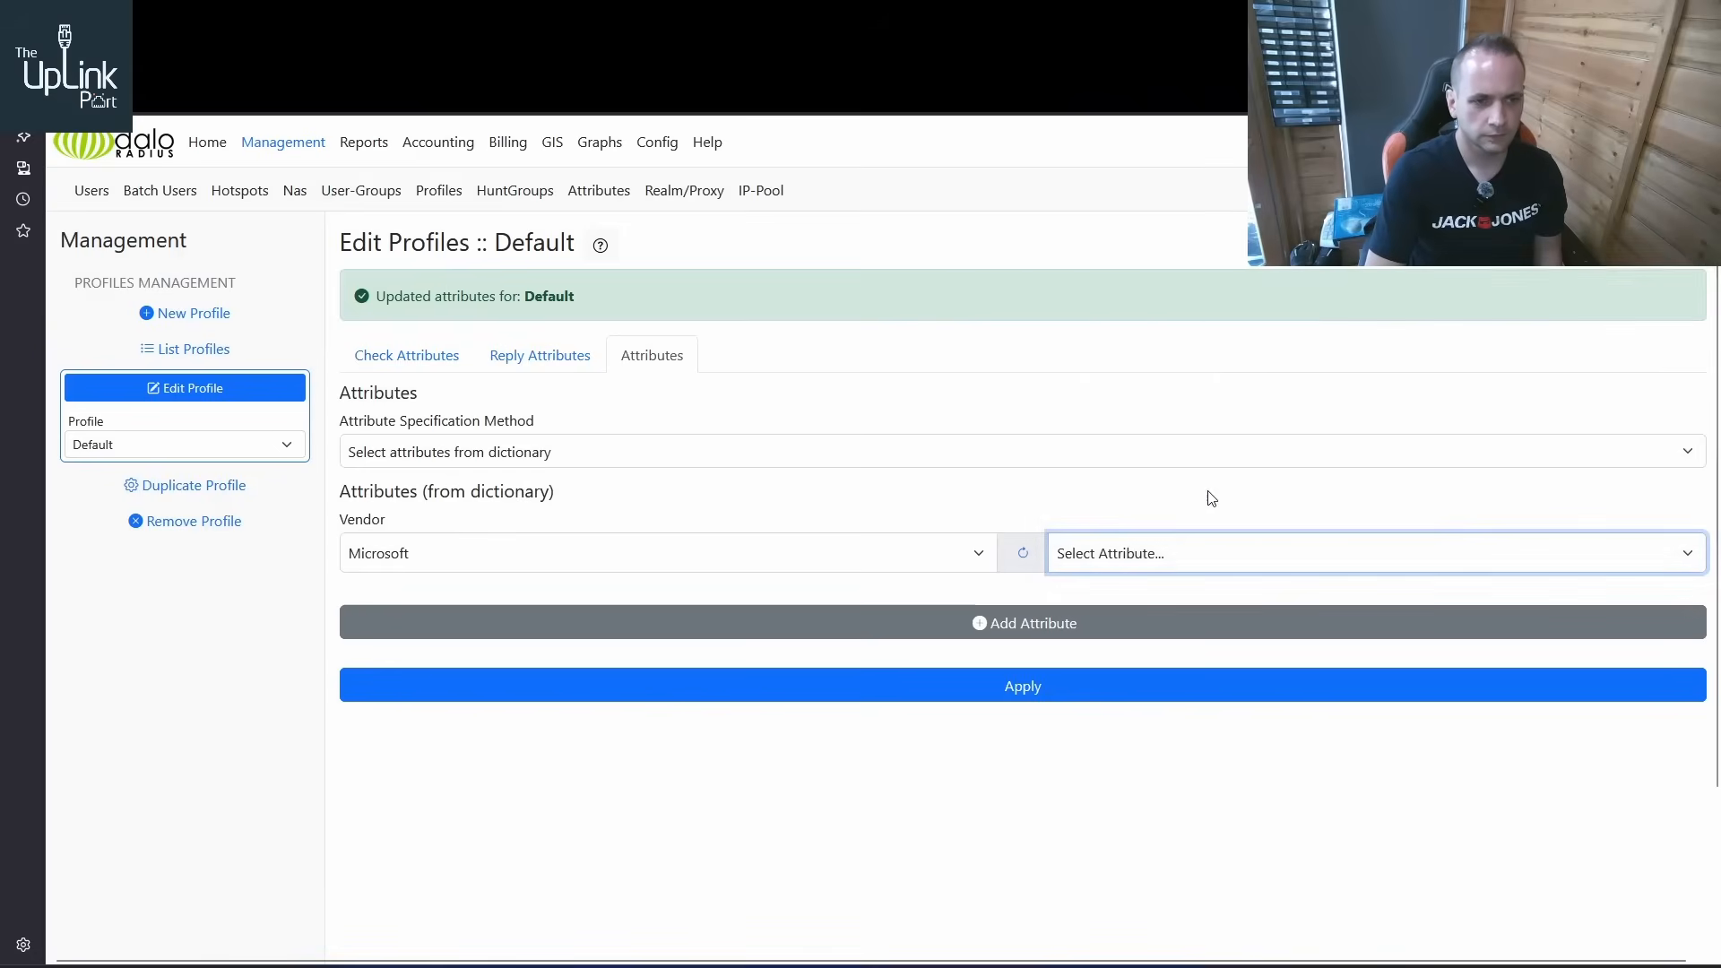
{"action": "left_click", "coordinate": [1018, 625]}
{"action": "key", "text": "Return"}
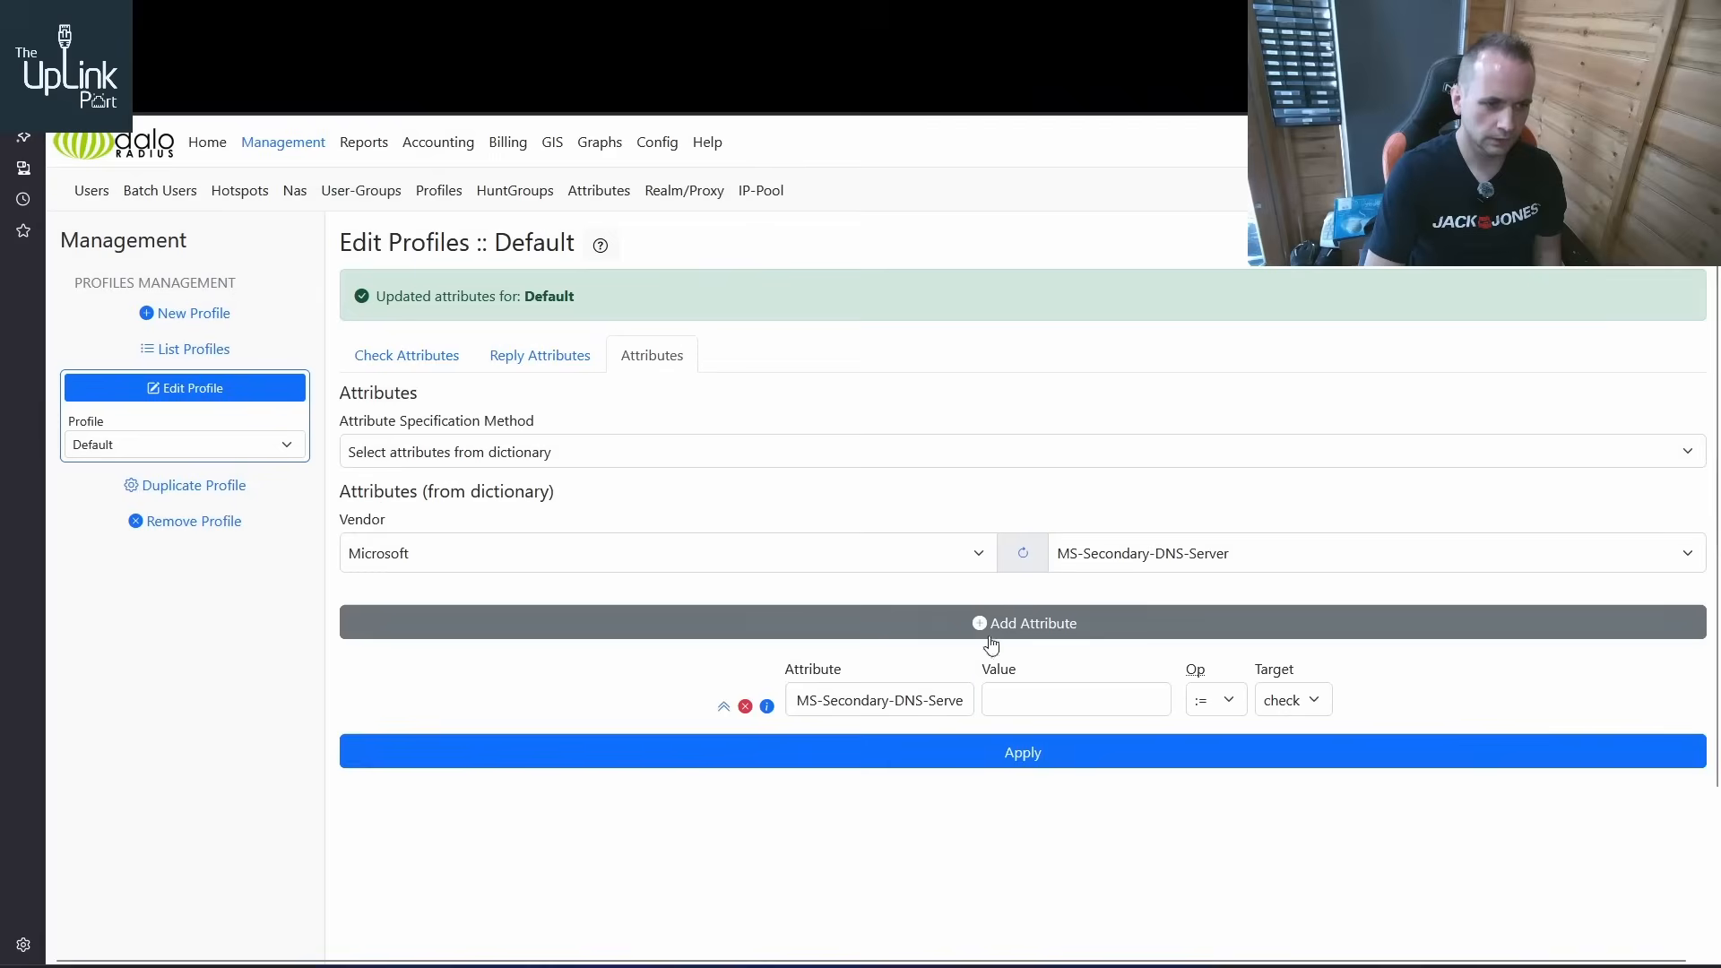
Set MS-Secondary-DNS-Server to 192.168.20.221 with operator = and target reply, and apply it to the Default profile
{"action": "left_click", "coordinate": [1056, 692]}
{"action": "type", "text": "192.168.20.221"}
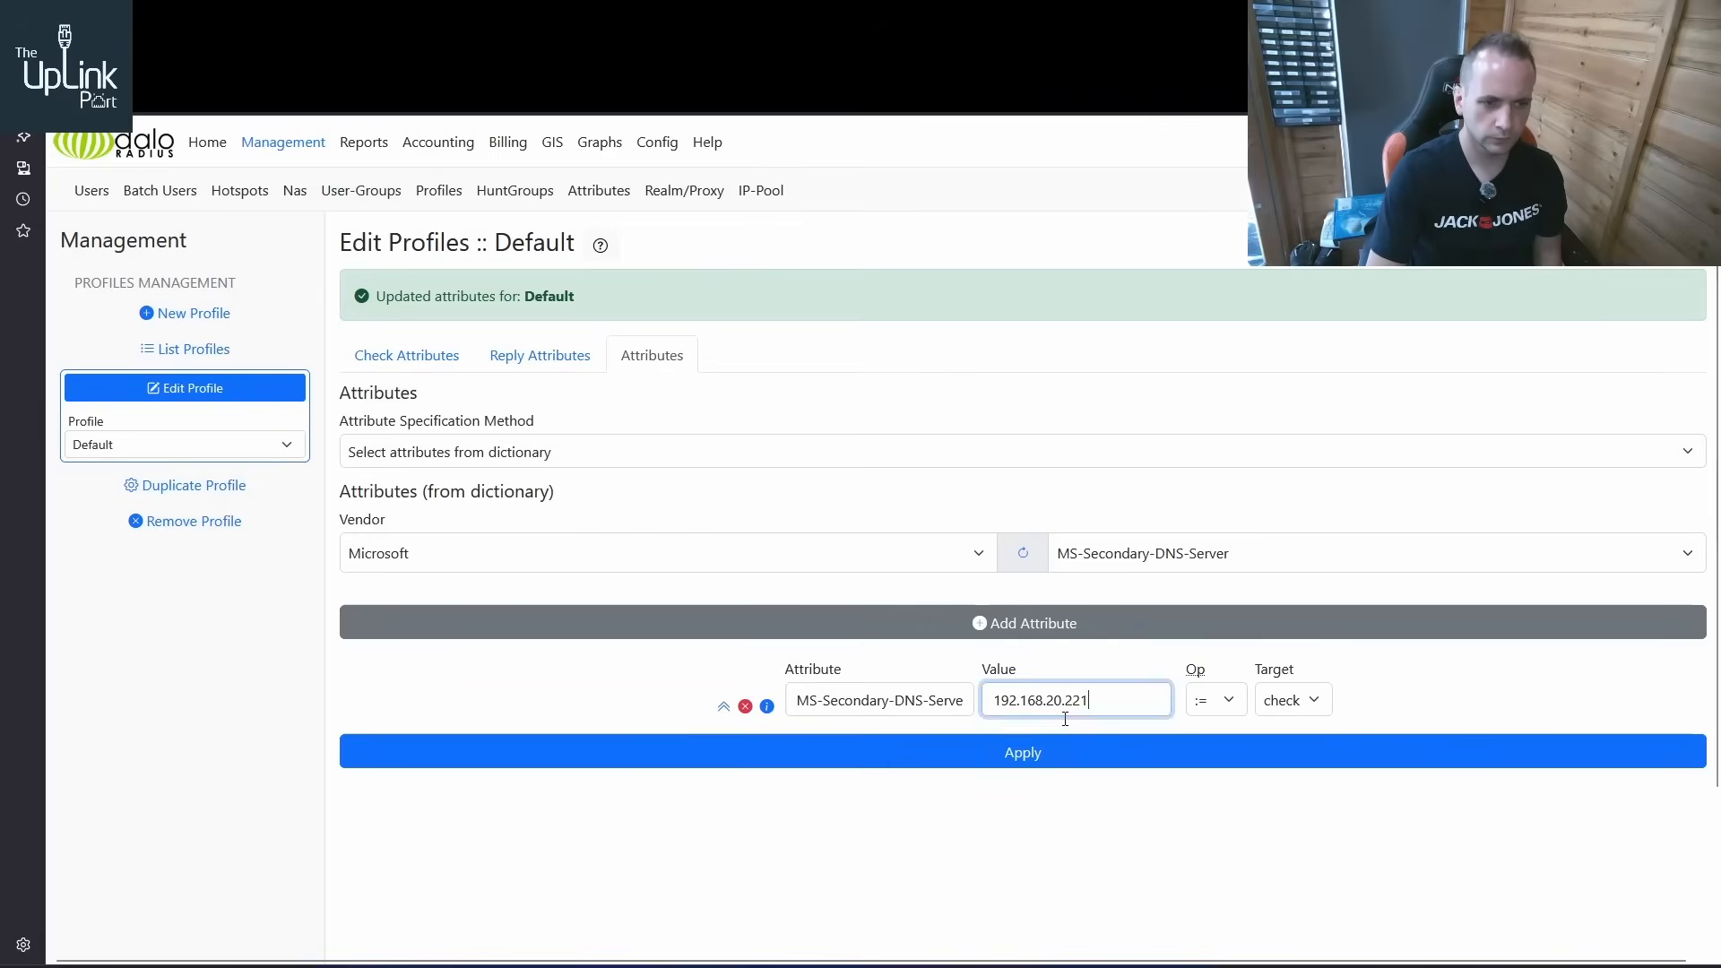
{"action": "left_click", "coordinate": [1201, 697]}
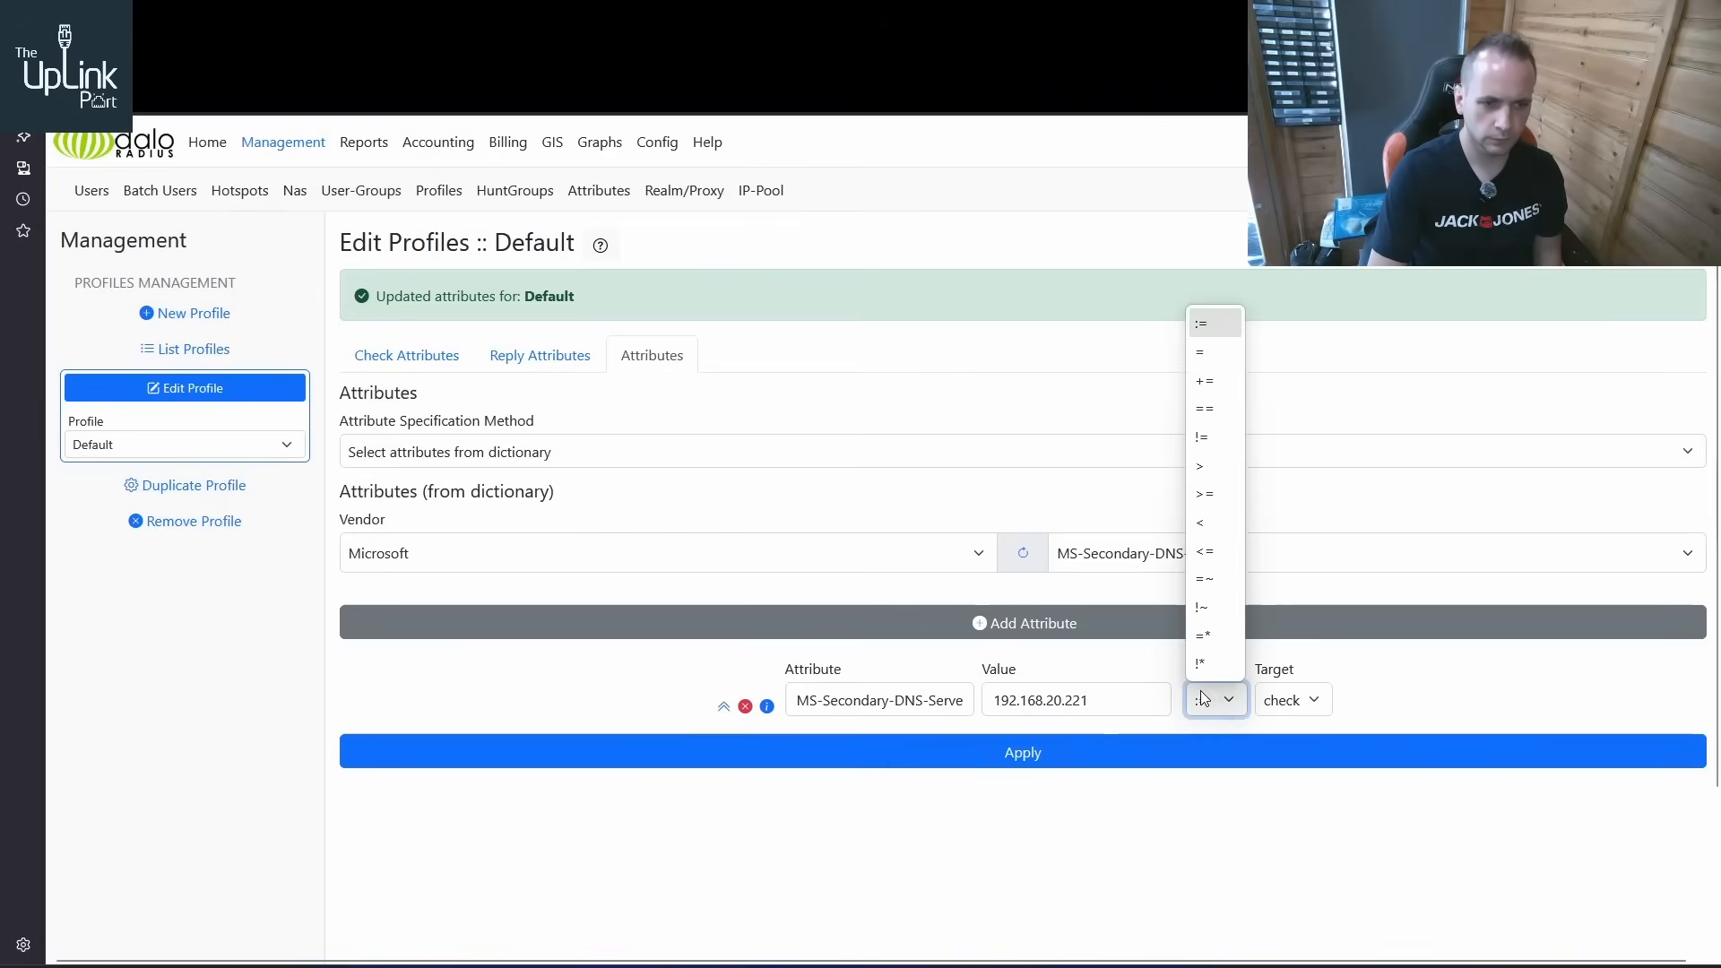
{"action": "left_click", "coordinate": [1201, 351]}
{"action": "left_click", "coordinate": [1289, 699]}
{"action": "left_click", "coordinate": [1281, 763]}
{"action": "left_click", "coordinate": [1226, 755]}
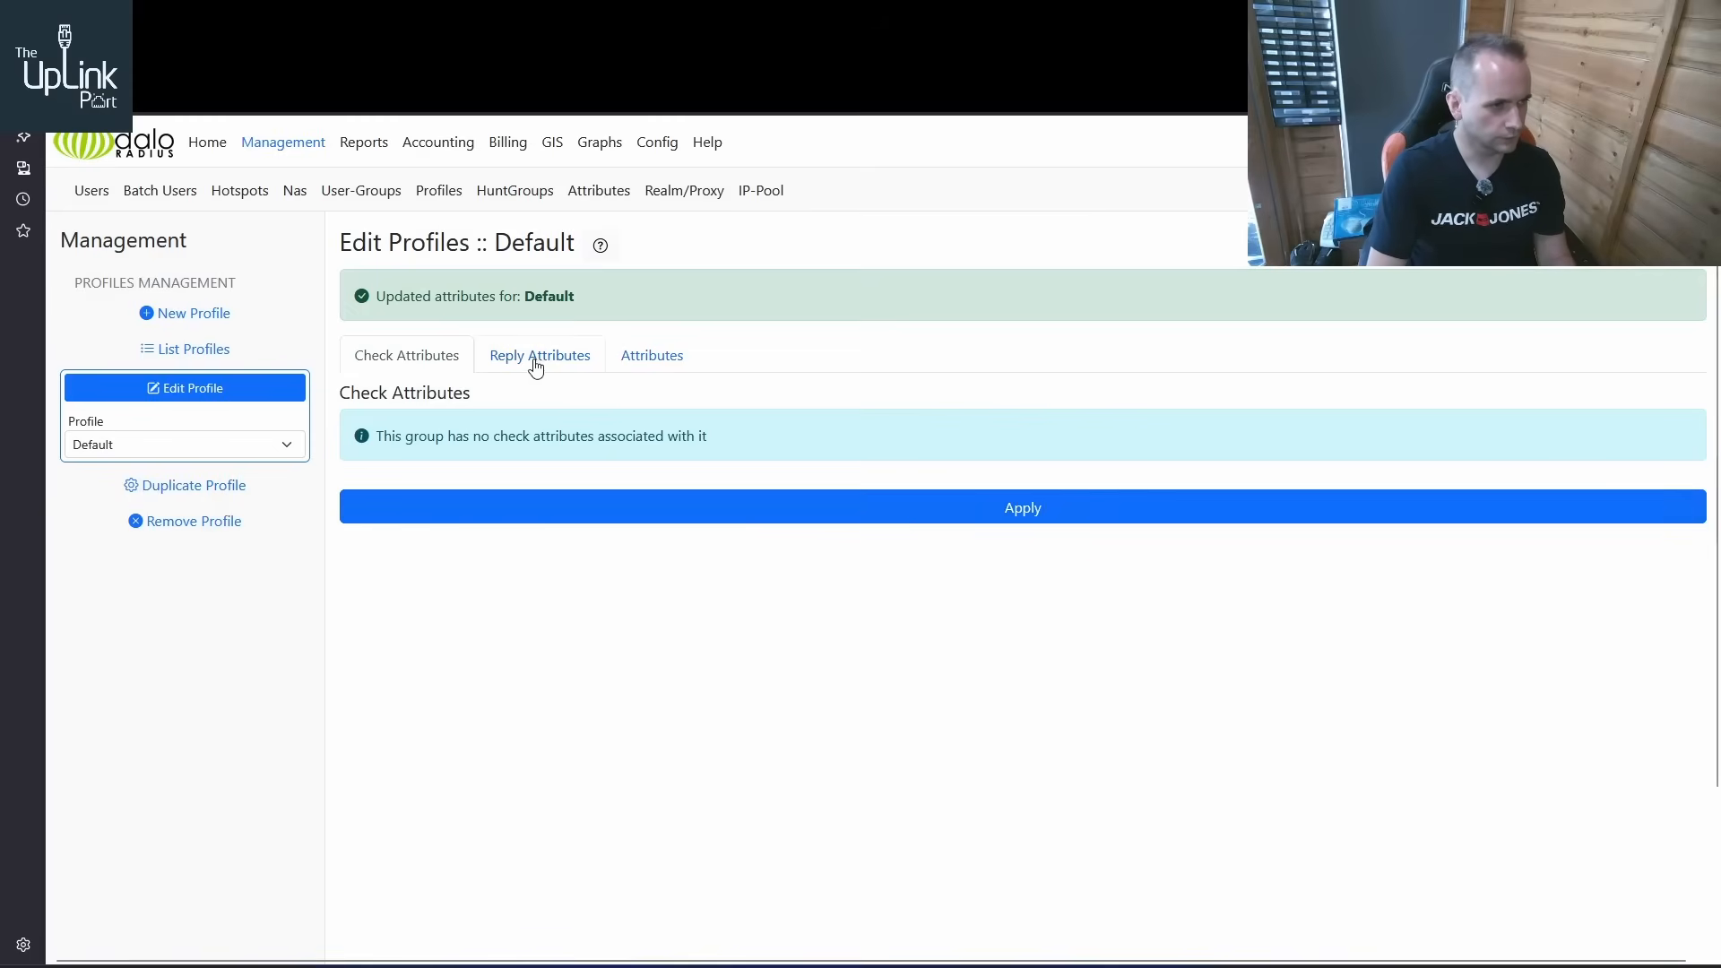
Delete the MS-Primary-DNS-Server reply attribute from the ZyXEL user
{"action": "left_click", "coordinate": [93, 194]}
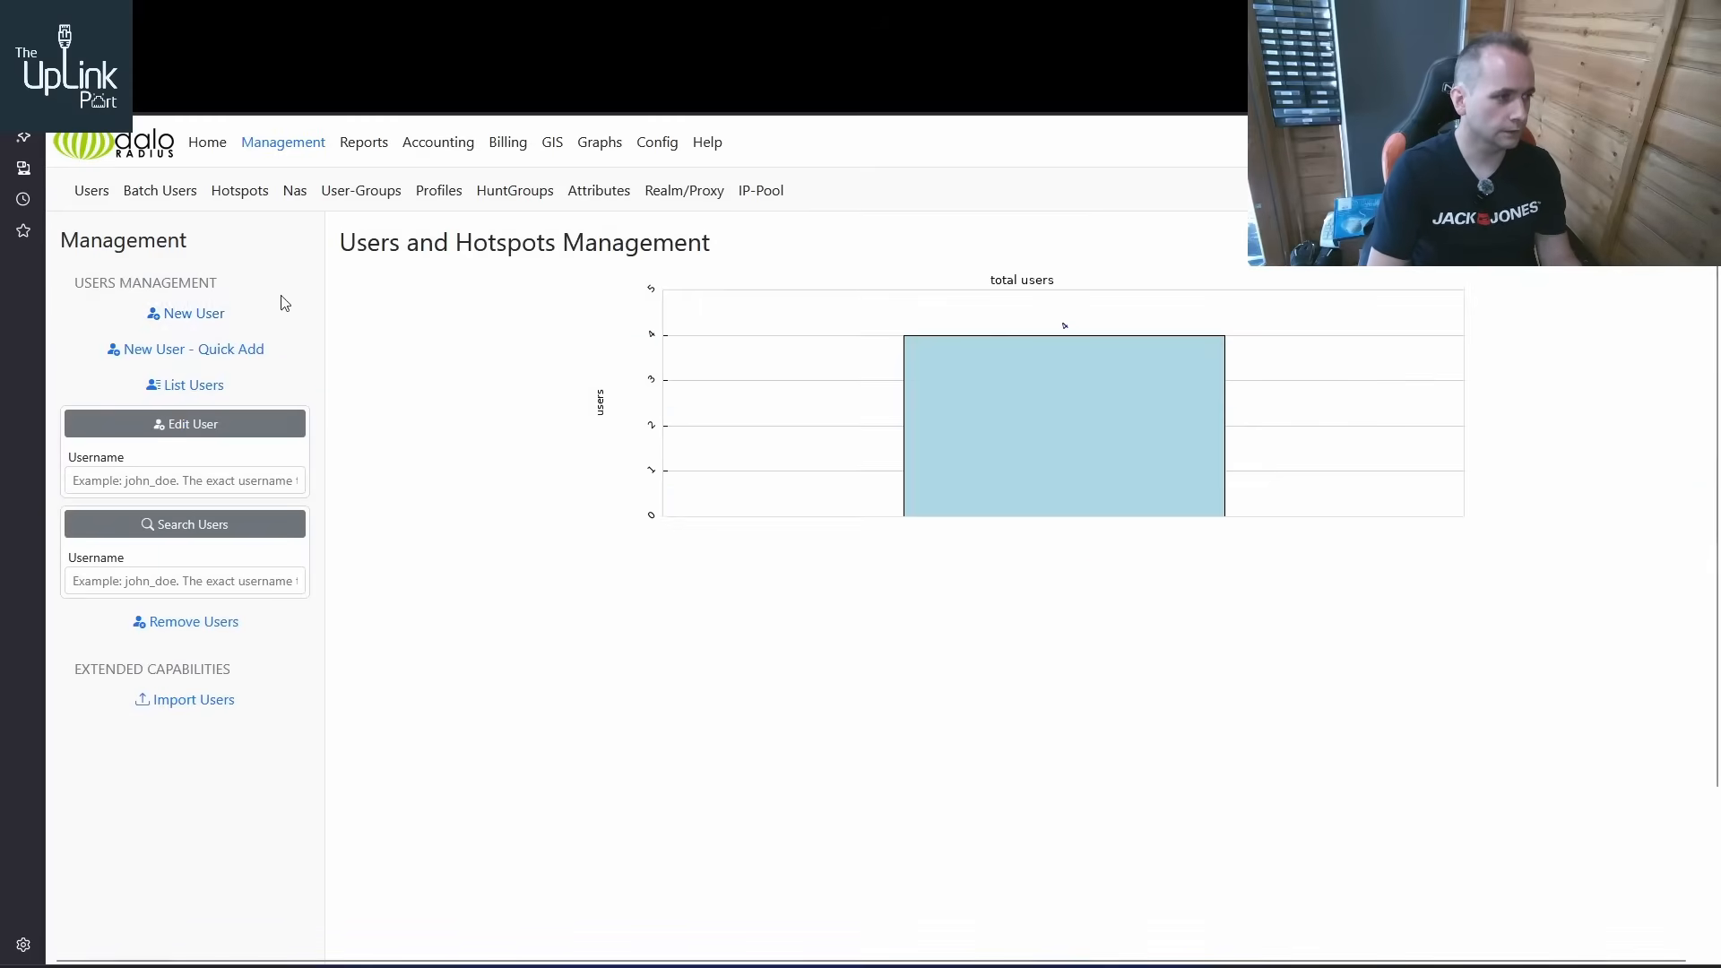
{"action": "left_click", "coordinate": [190, 385]}
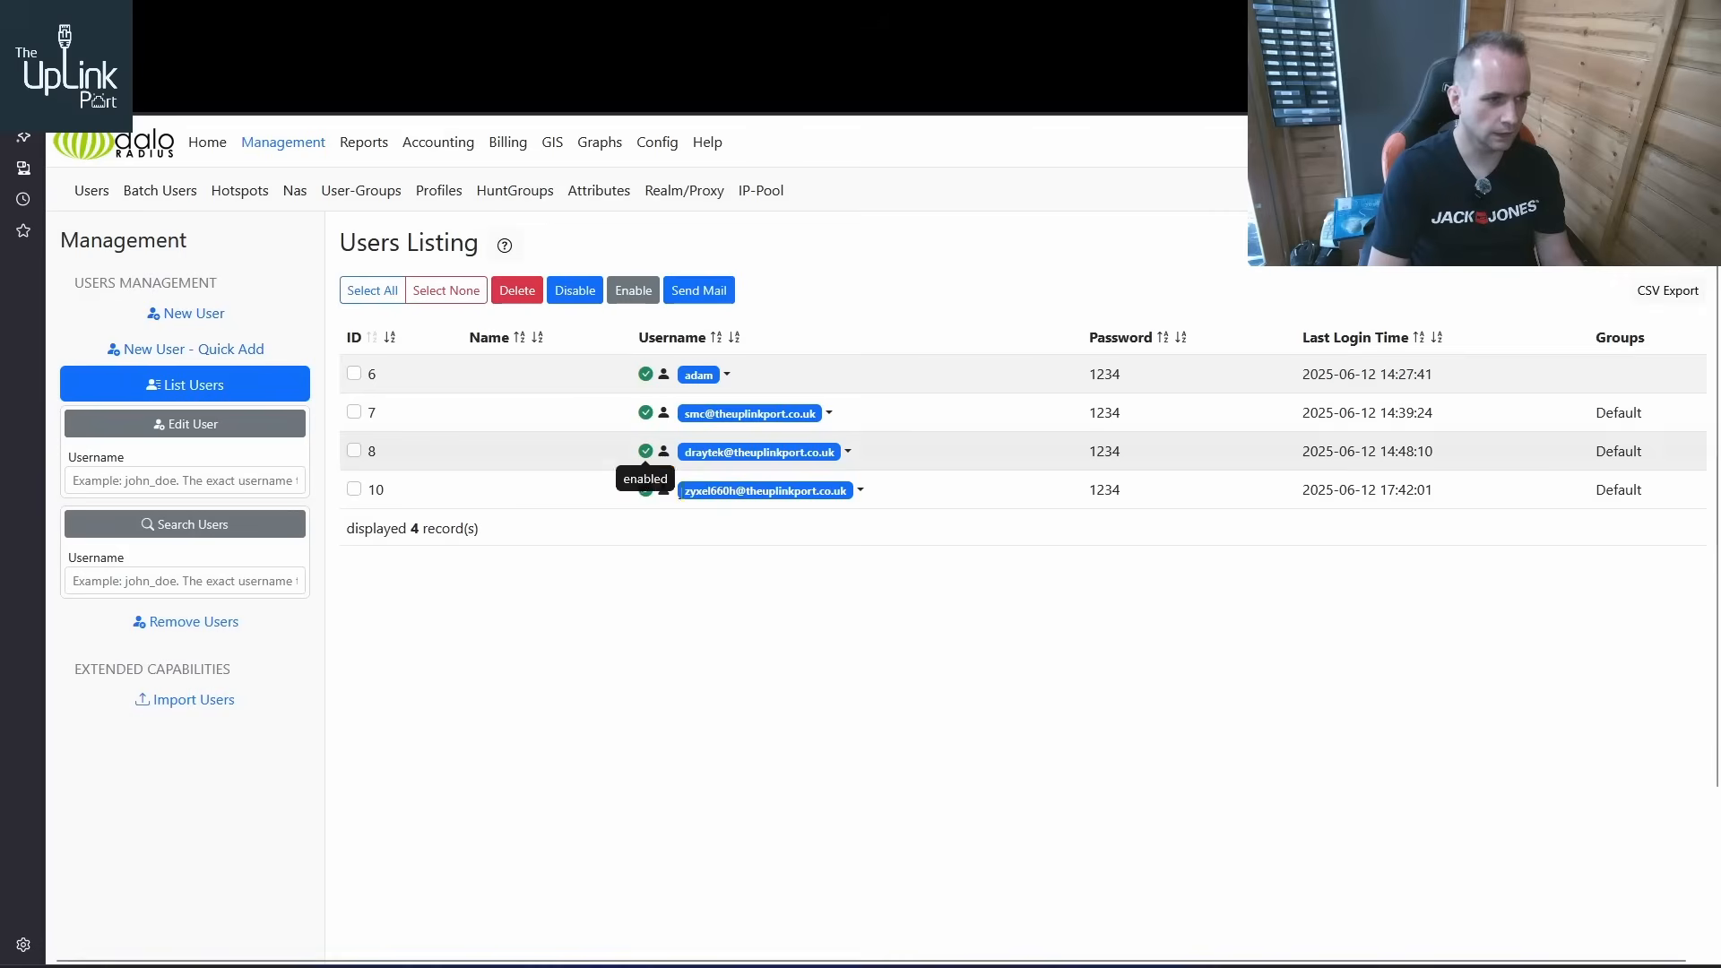
{"action": "left_click", "coordinate": [858, 495]}
{"action": "left_click", "coordinate": [717, 525]}
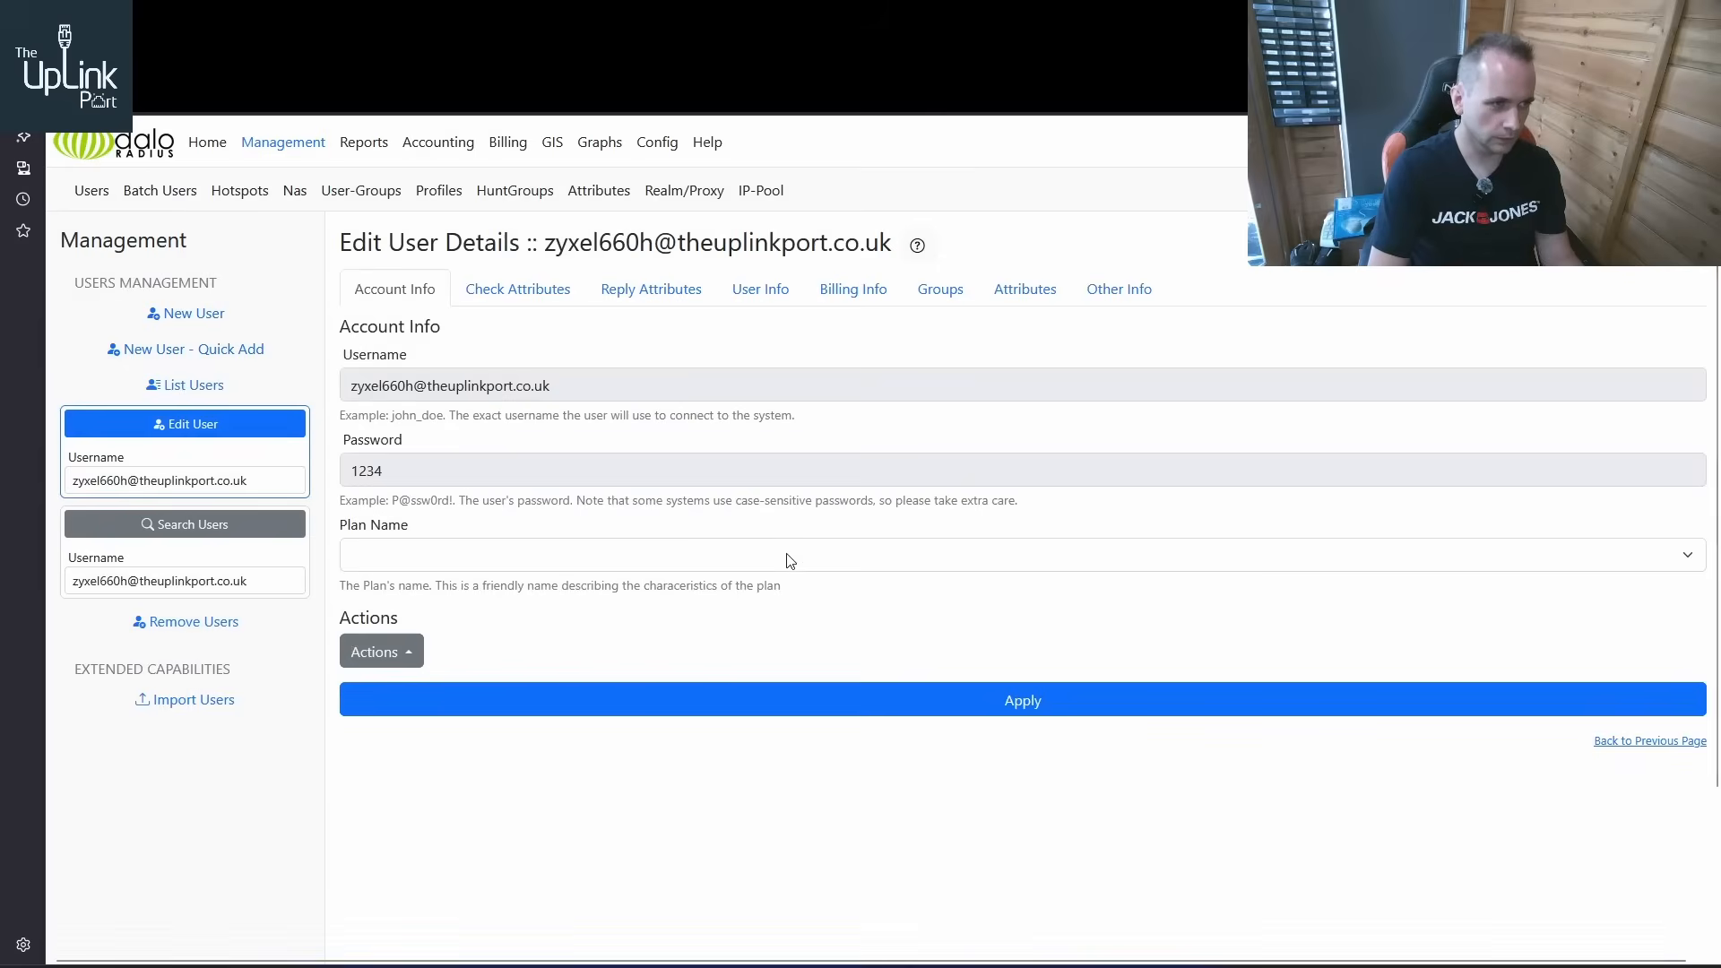
{"action": "left_click", "coordinate": [645, 303]}
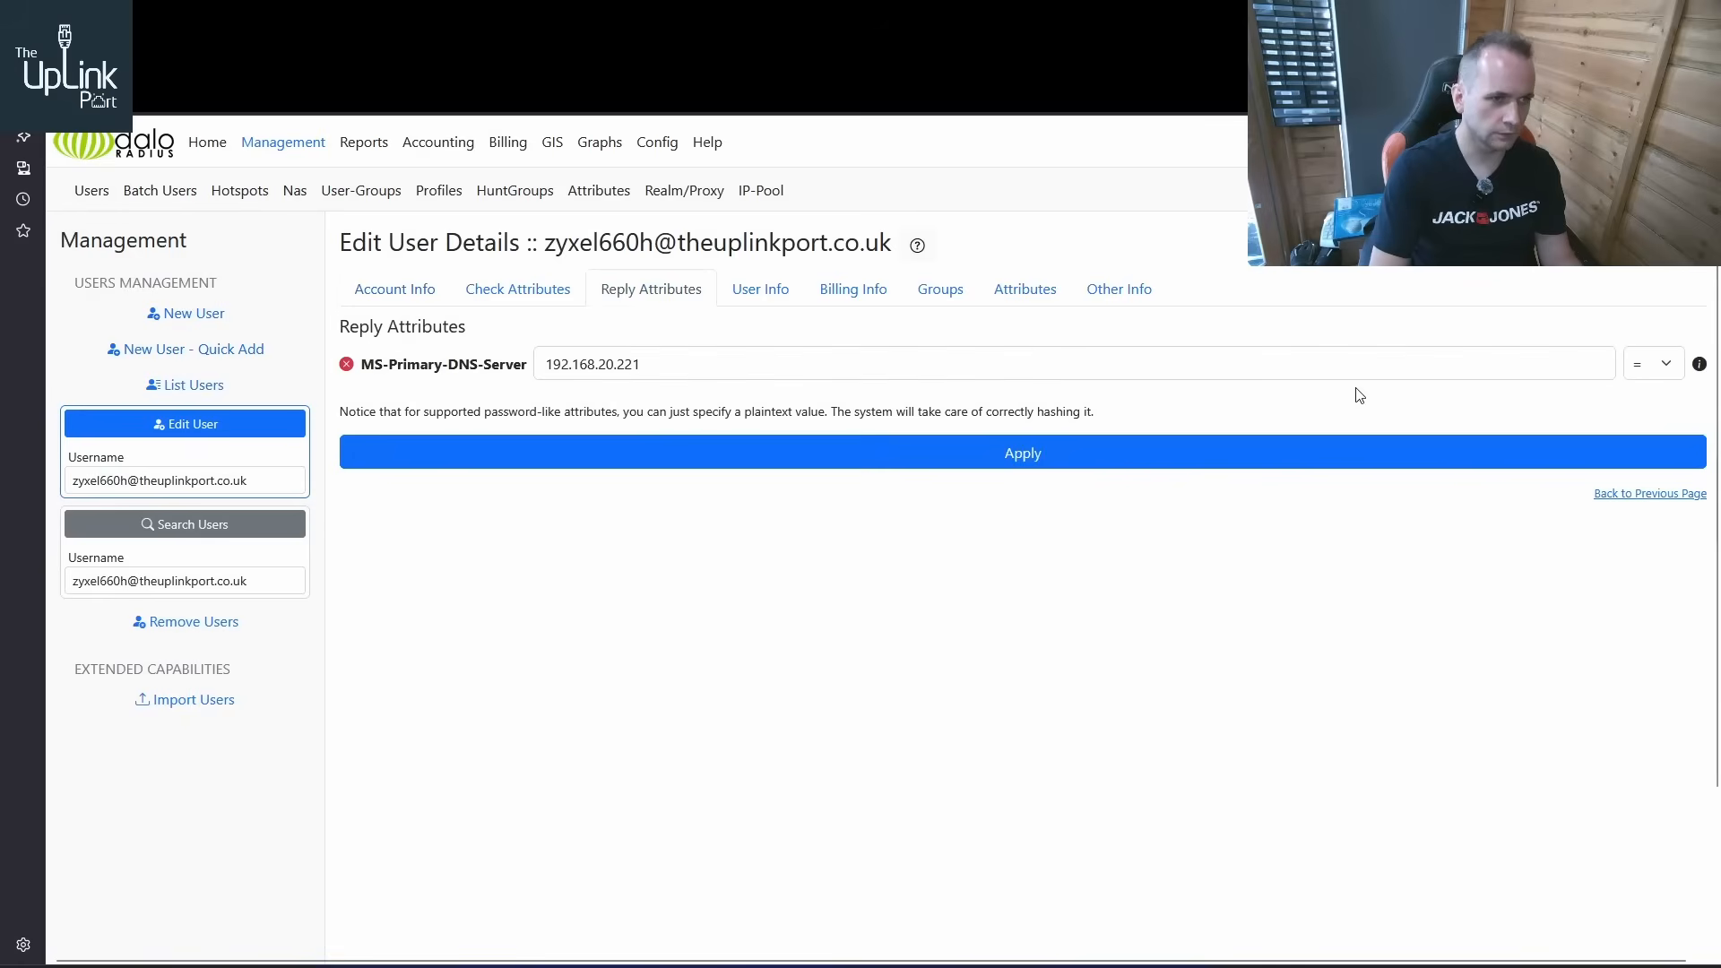
{"action": "left_click", "coordinate": [345, 364]}
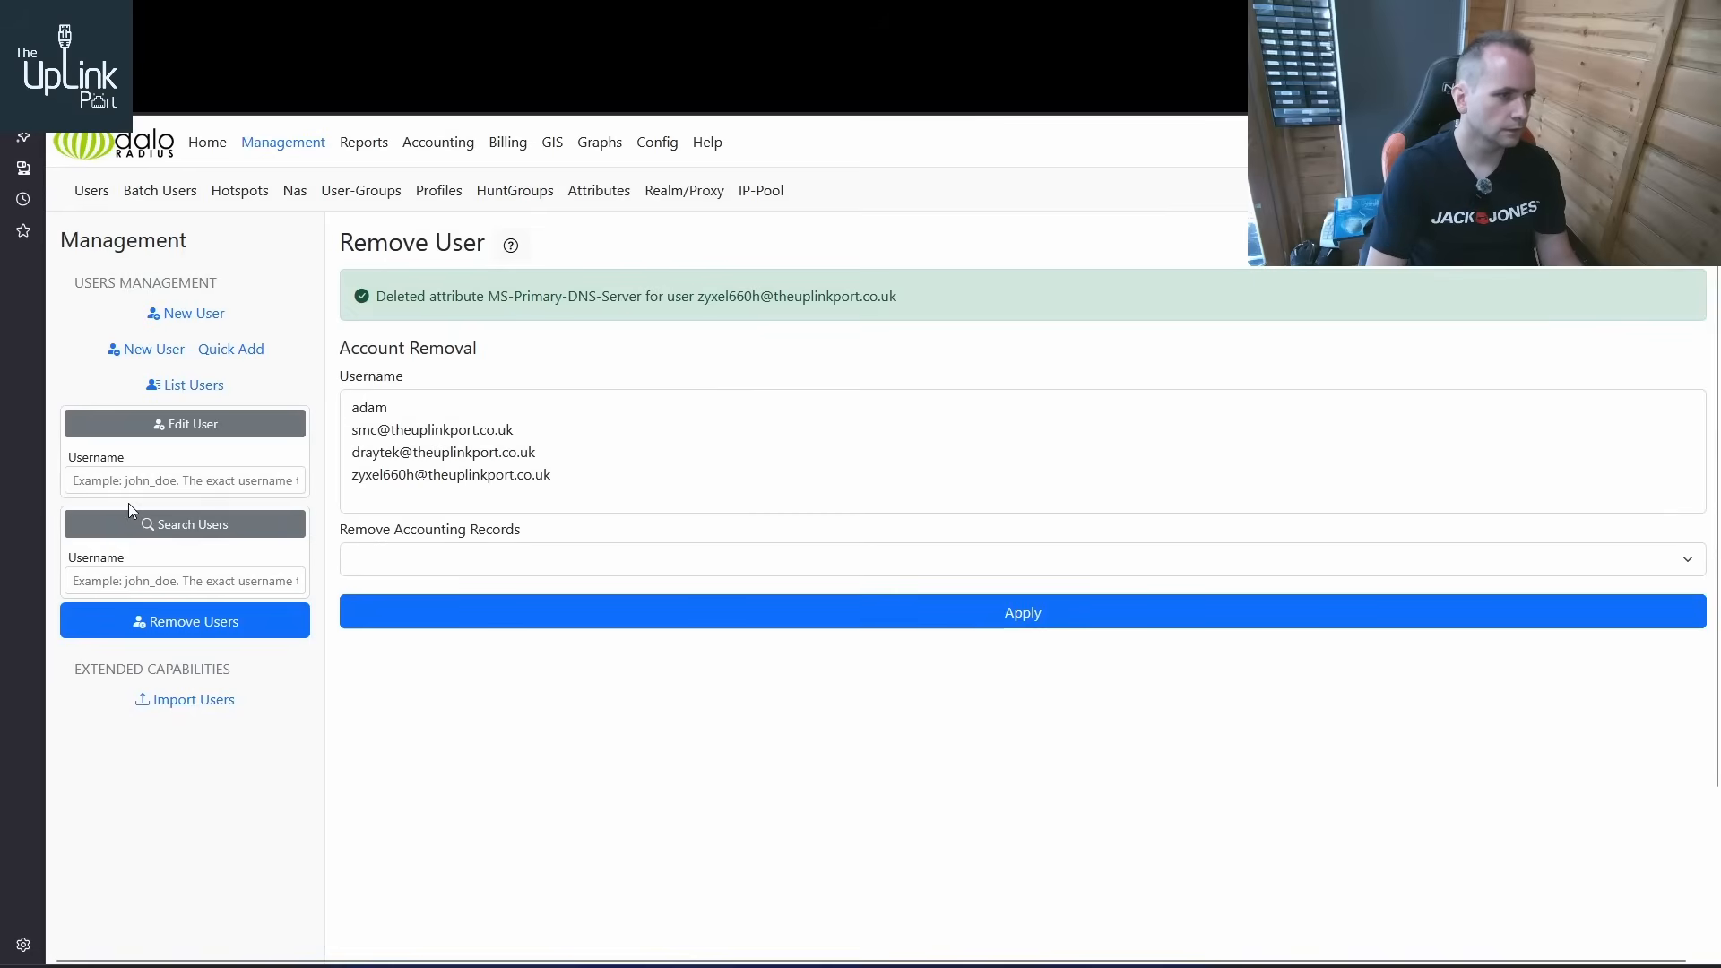
Reopen the ZyXEL user for editing and check its reply attributes
{"action": "left_click", "coordinate": [184, 385]}
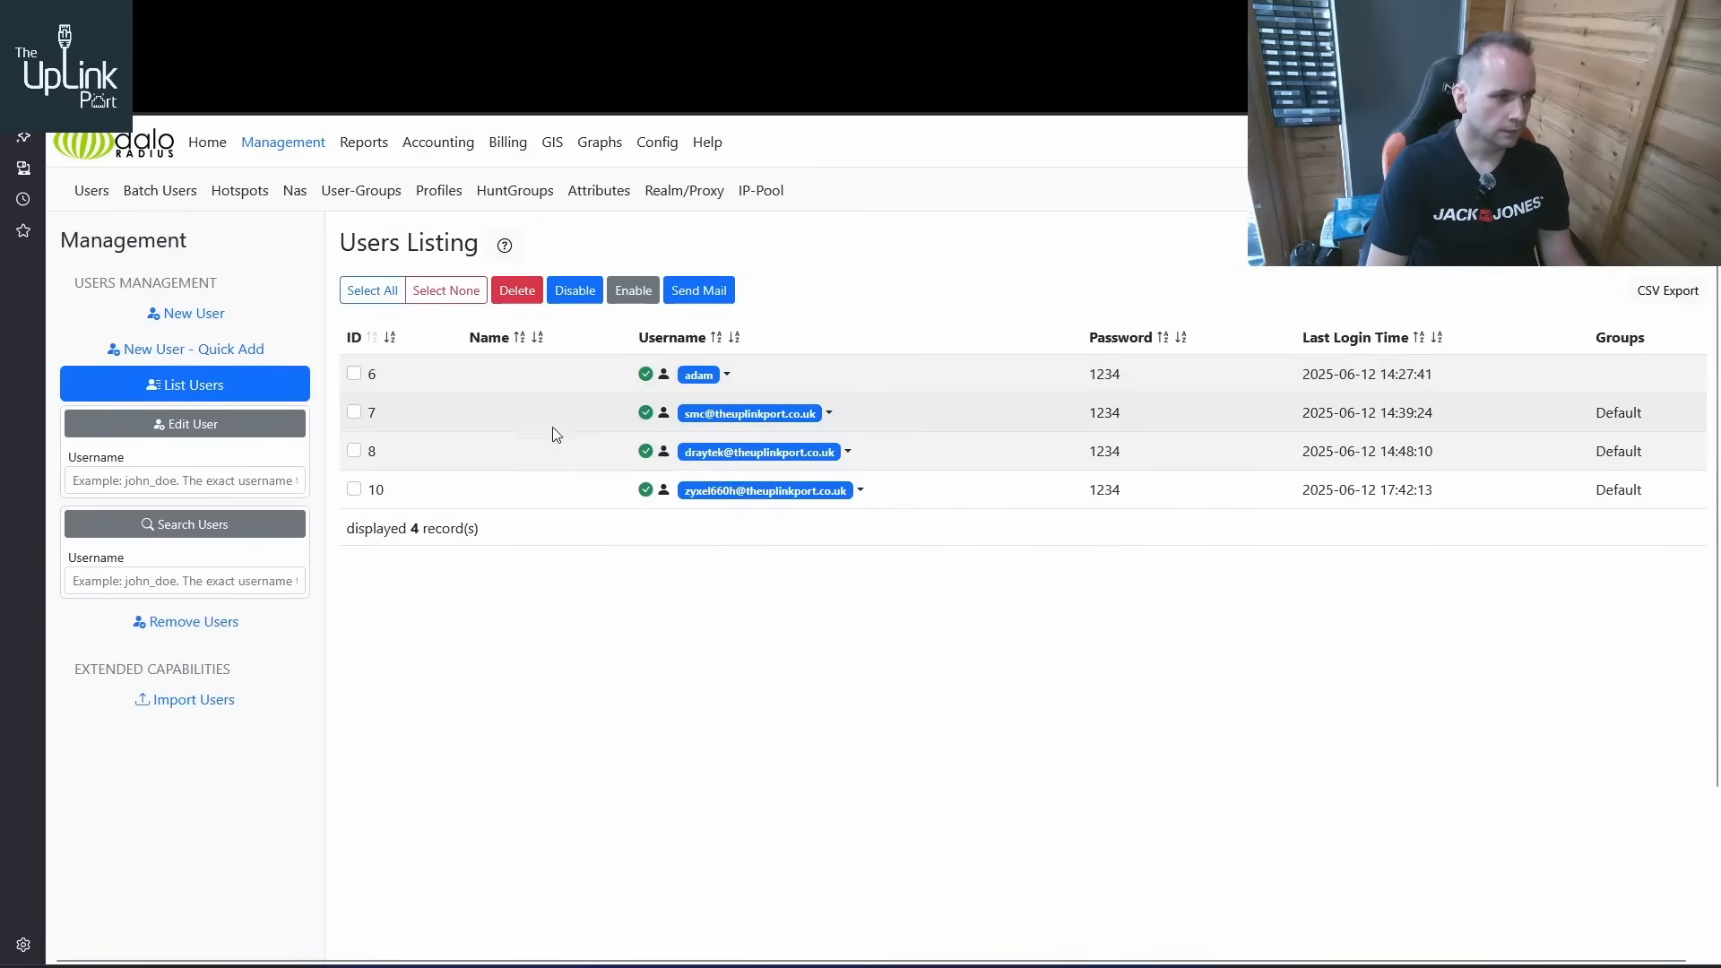
{"action": "left_click", "coordinate": [859, 490]}
{"action": "left_click", "coordinate": [717, 526]}
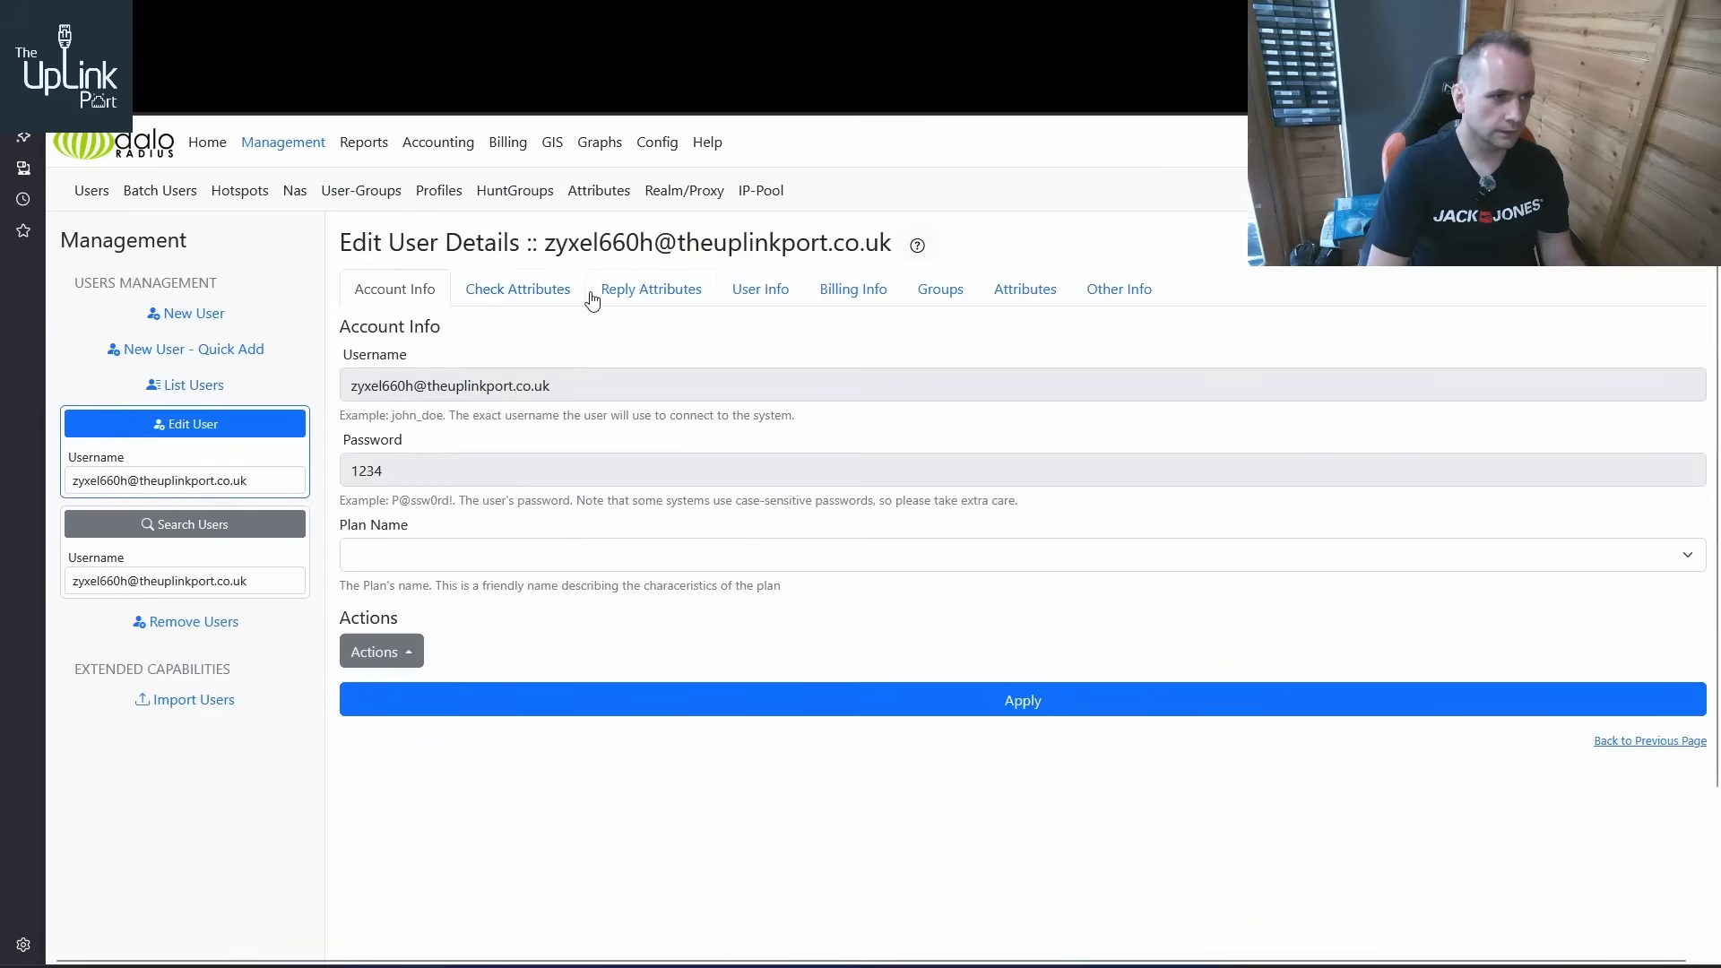
{"action": "left_click", "coordinate": [513, 294]}
{"action": "left_click", "coordinate": [617, 292]}
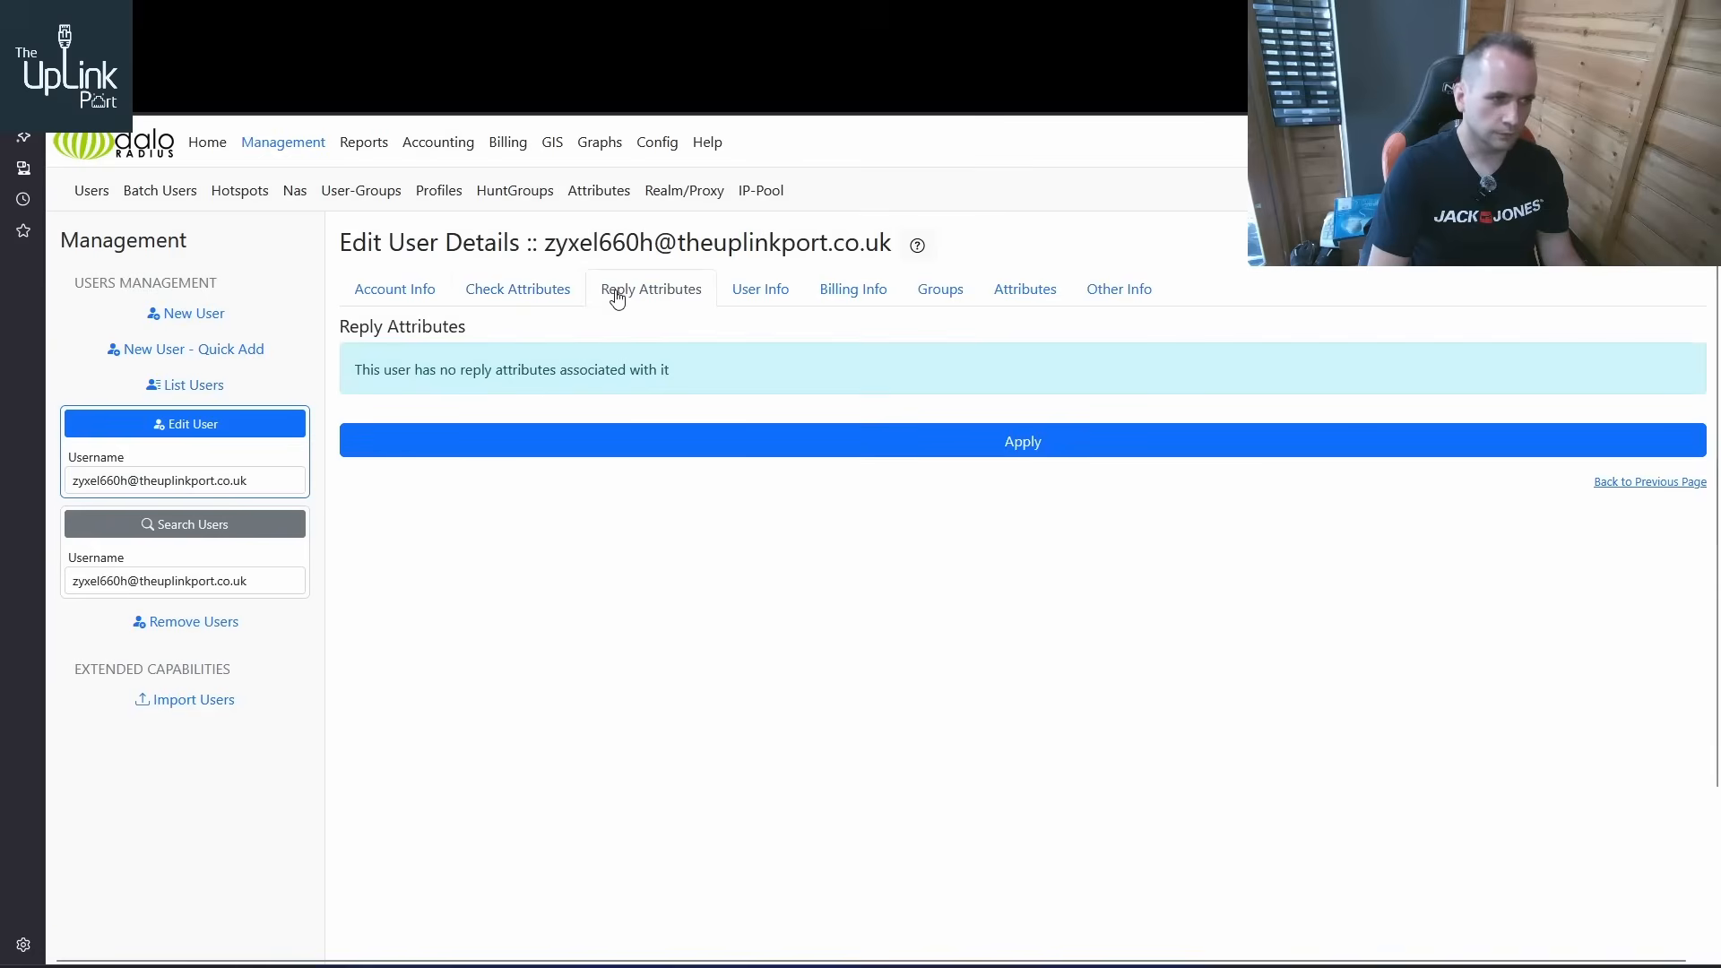
Add the Framed-IP-Address attribute from dictionary.rfc2865 to the ZyXEL user and begin its value with 192.168.20
{"action": "left_click", "coordinate": [995, 294]}
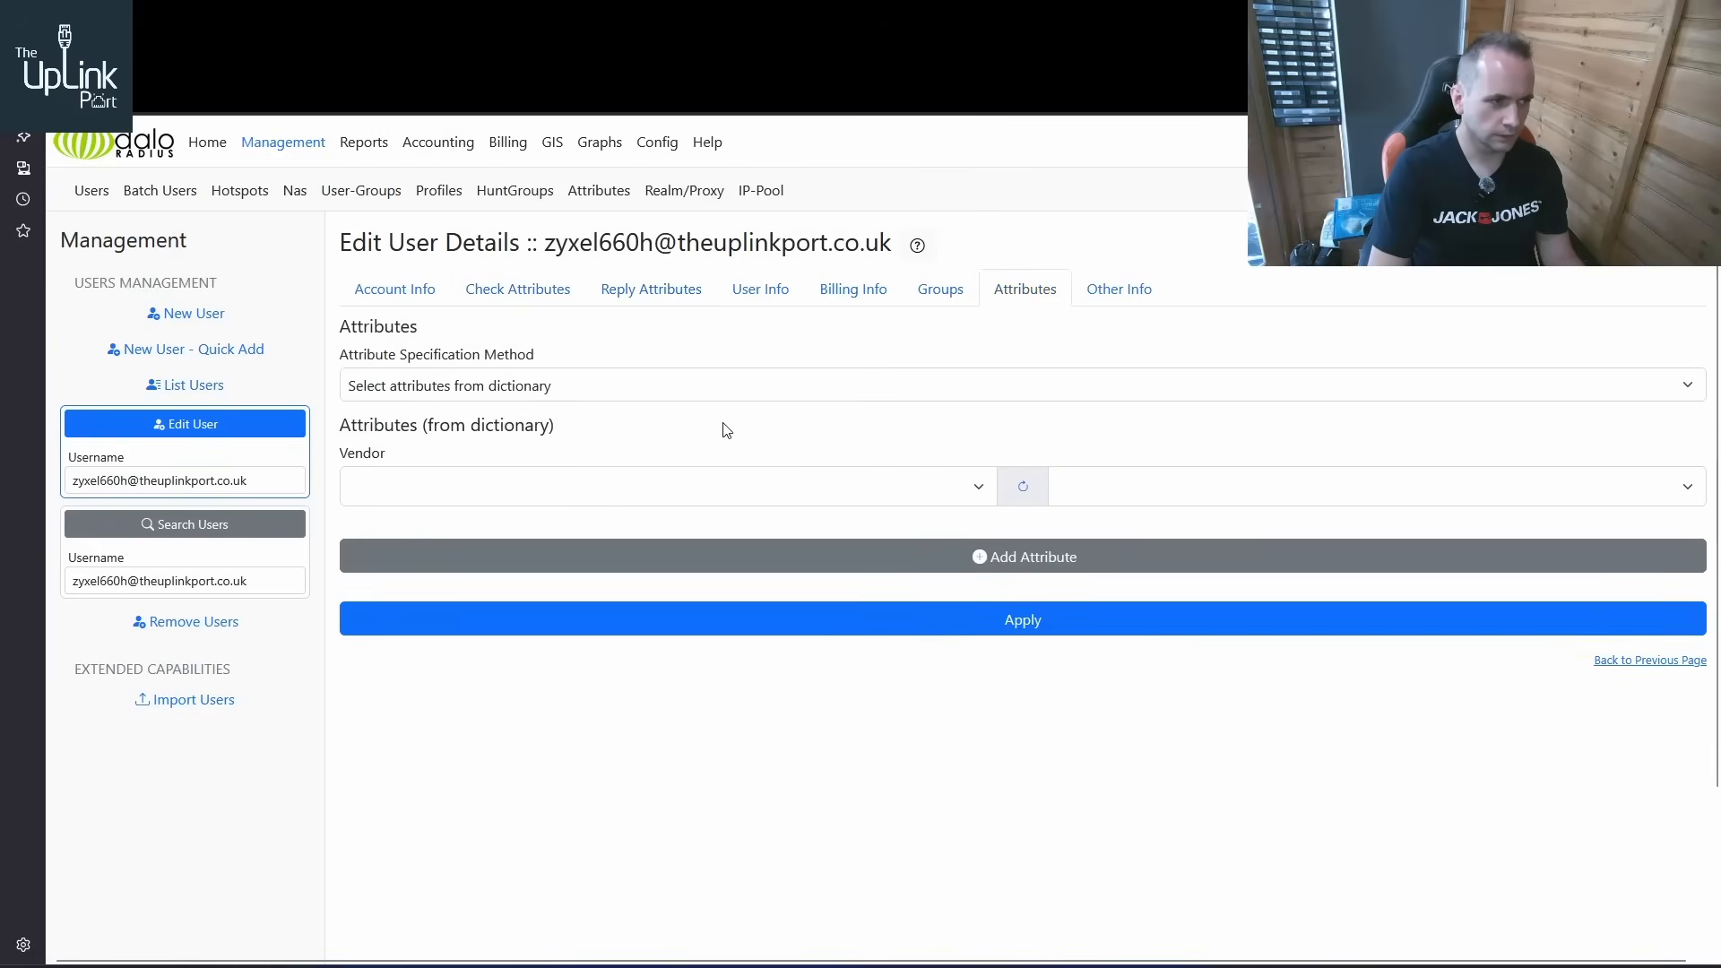
{"action": "left_click", "coordinate": [910, 484]}
{"action": "scroll", "coordinate": [753, 573], "scroll_direction": "down", "scroll_amount": 10}
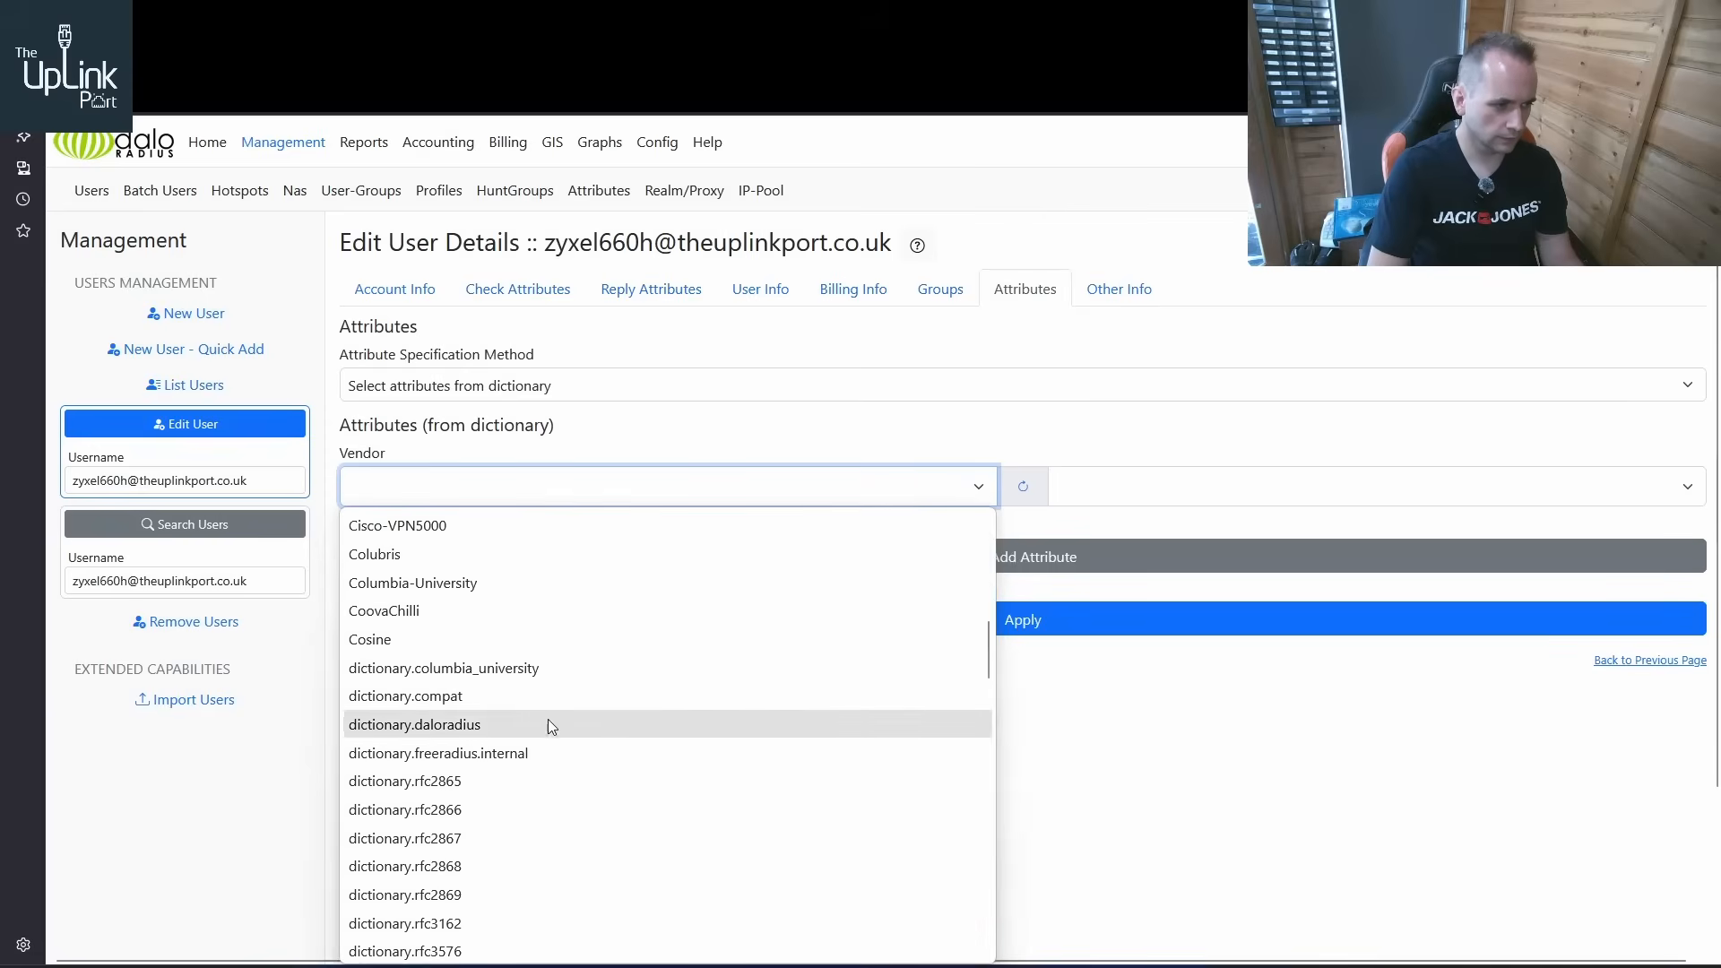
{"action": "left_click", "coordinate": [537, 778]}
{"action": "left_click", "coordinate": [1138, 488]}
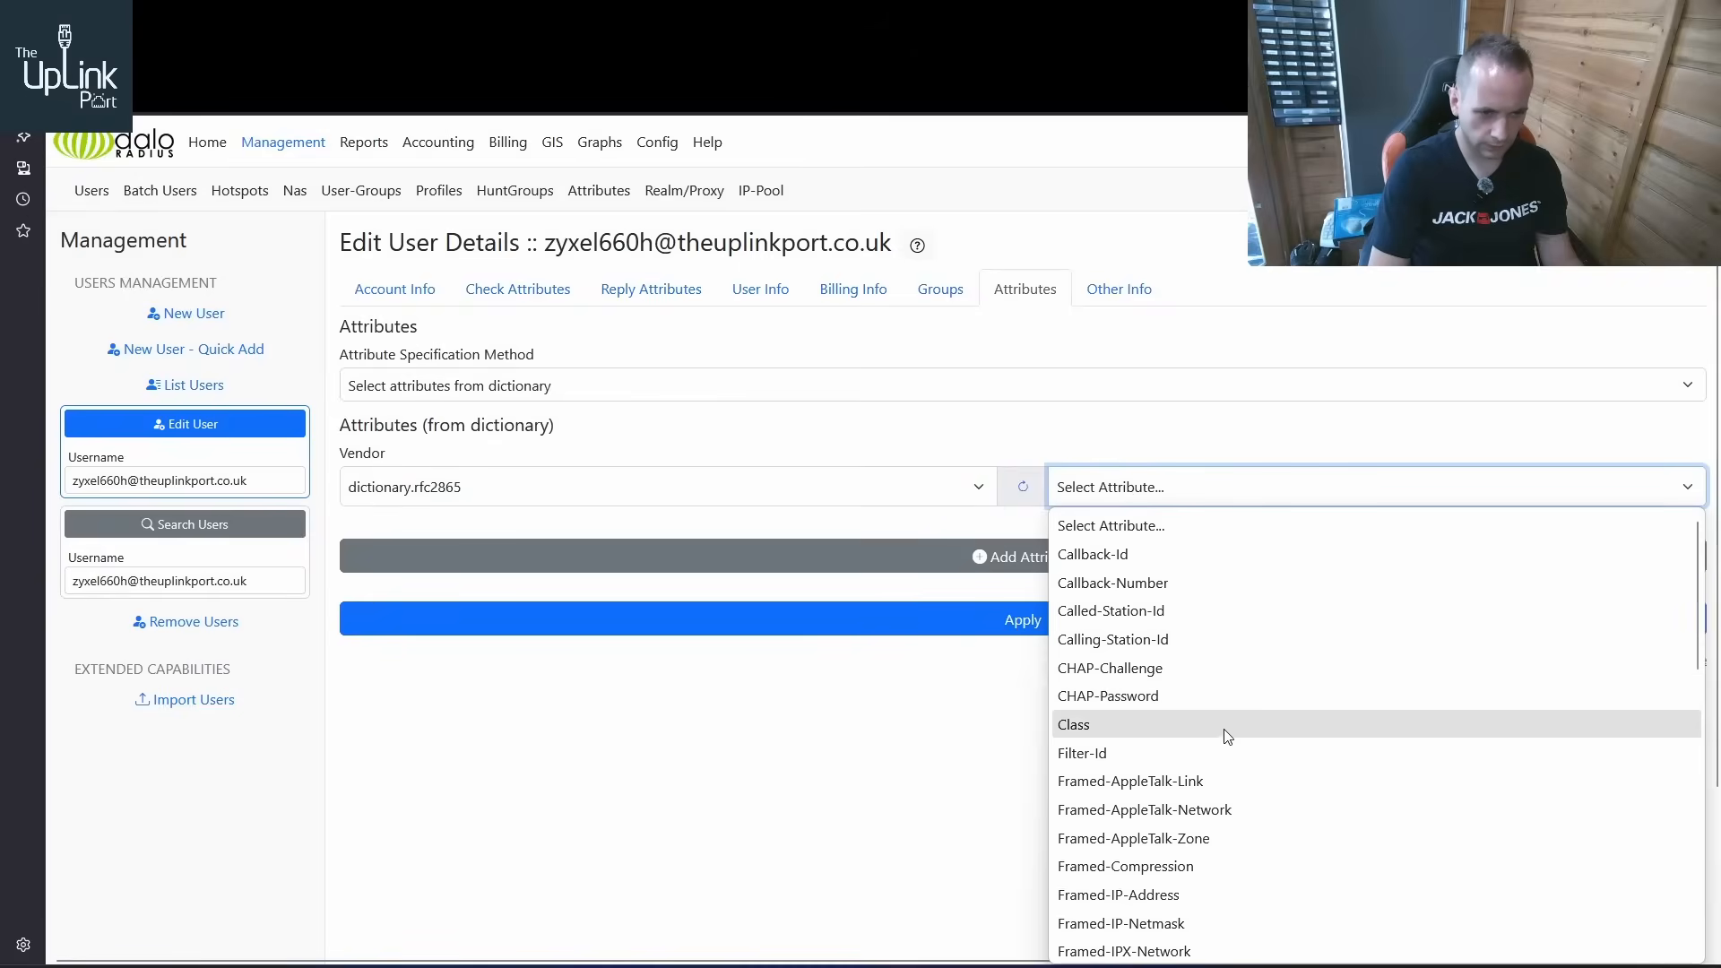
{"action": "left_click", "coordinate": [1161, 894]}
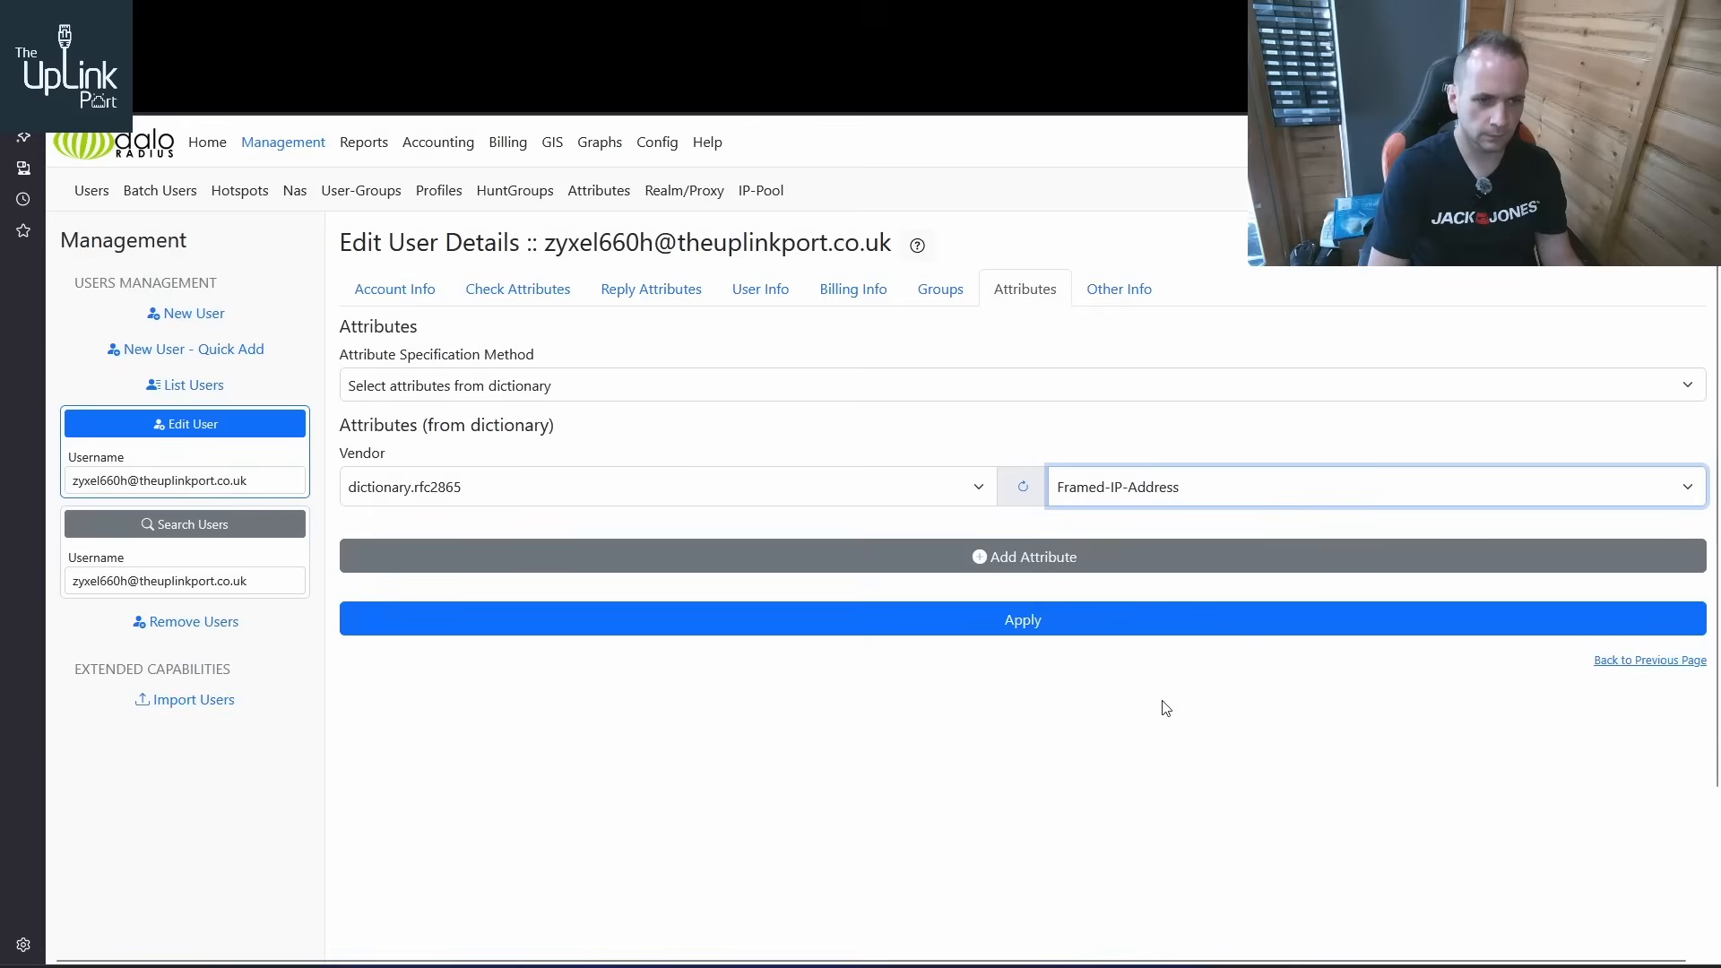
{"action": "left_click", "coordinate": [1086, 558]}
{"action": "left_click", "coordinate": [1032, 635]}
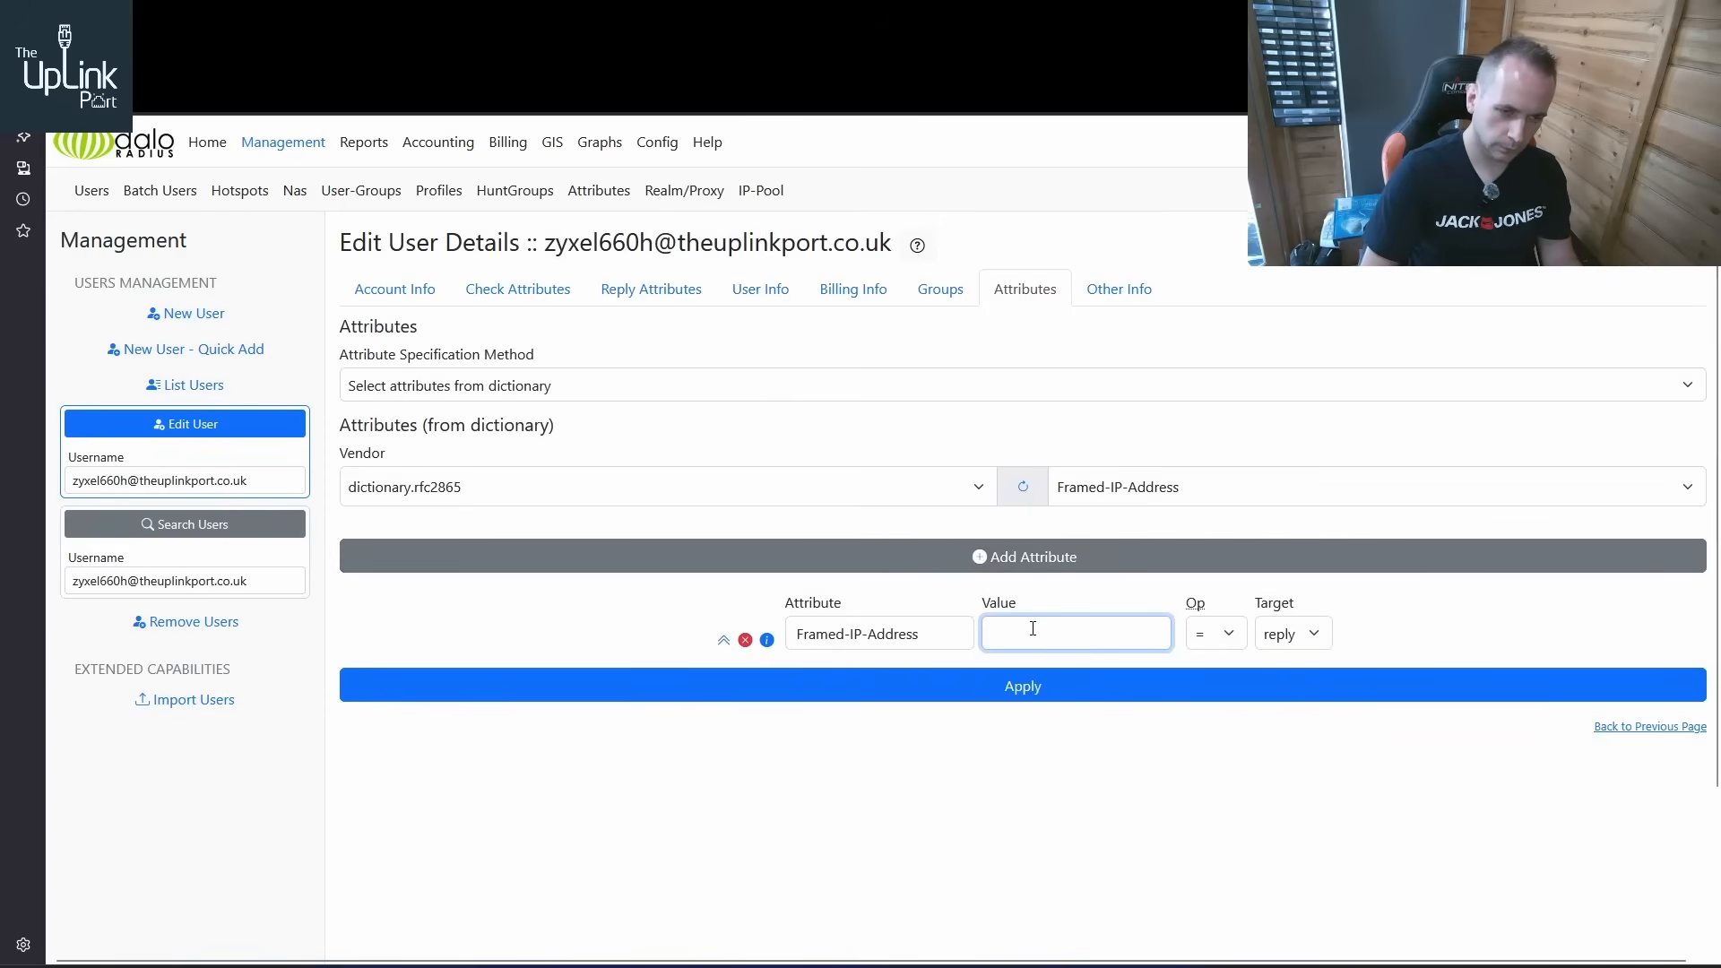
{"action": "type", "text": "1923"}
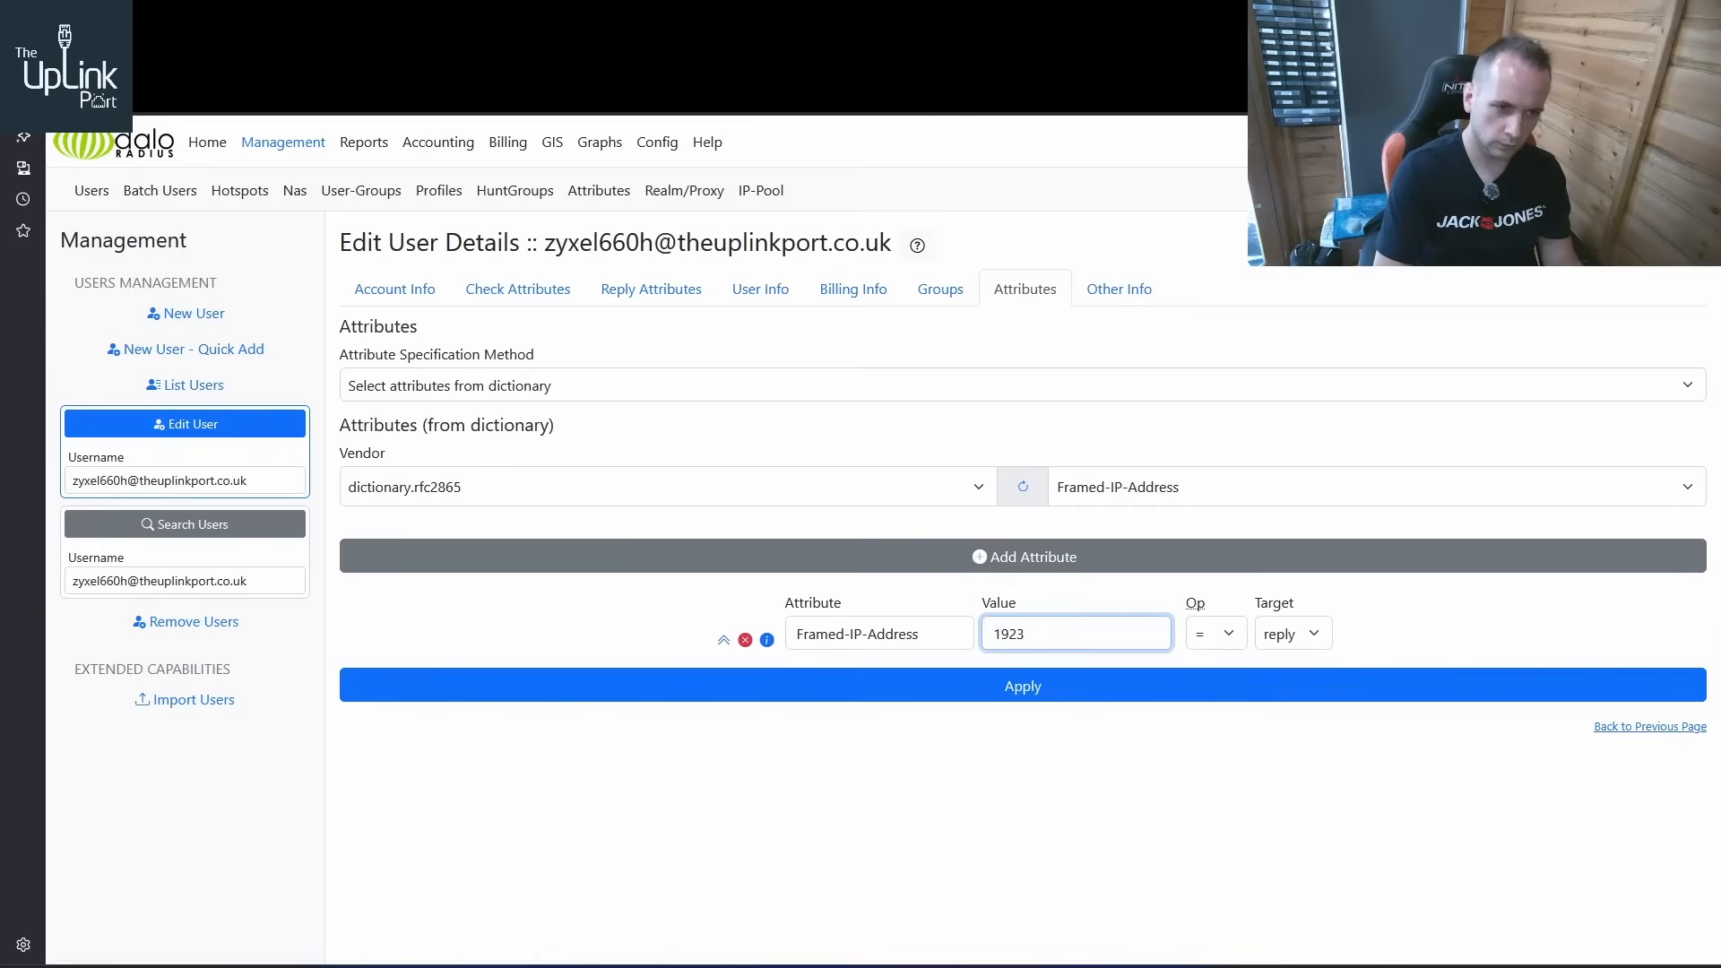
{"action": "key", "text": "BackSpace"}
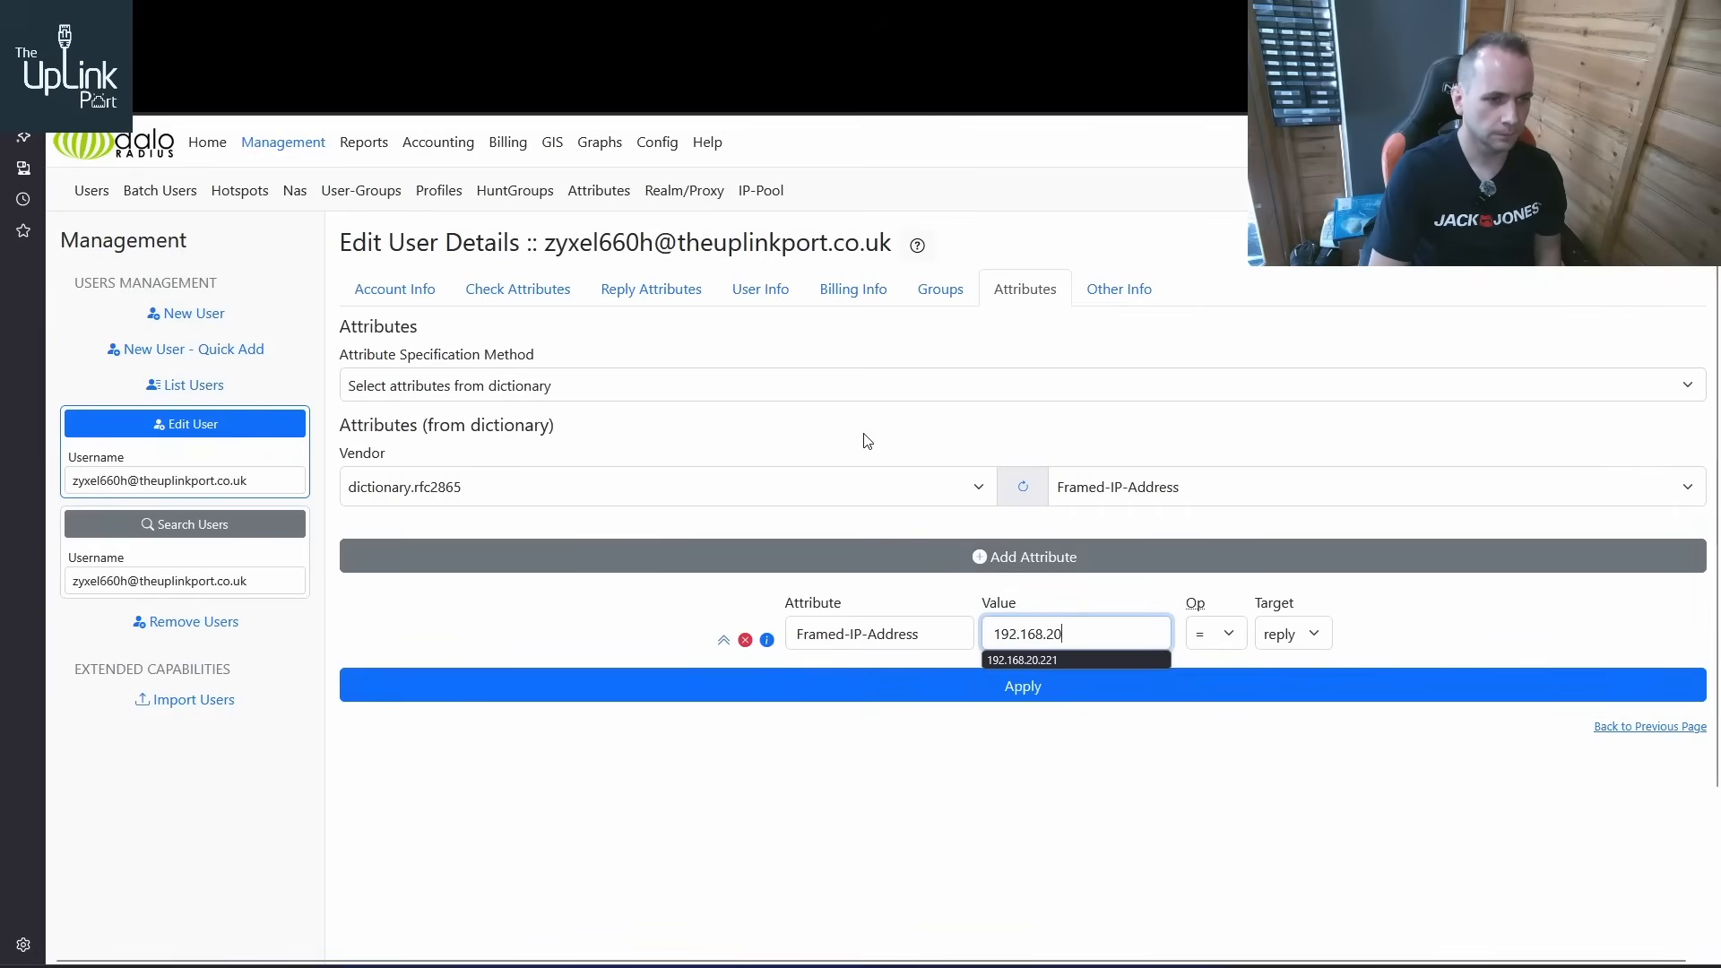
Open the user list in a new tab and copy the Framed-IP-Address value from the DrayTek user's reply attributes
{"action": "right_click", "coordinate": [196, 385]}
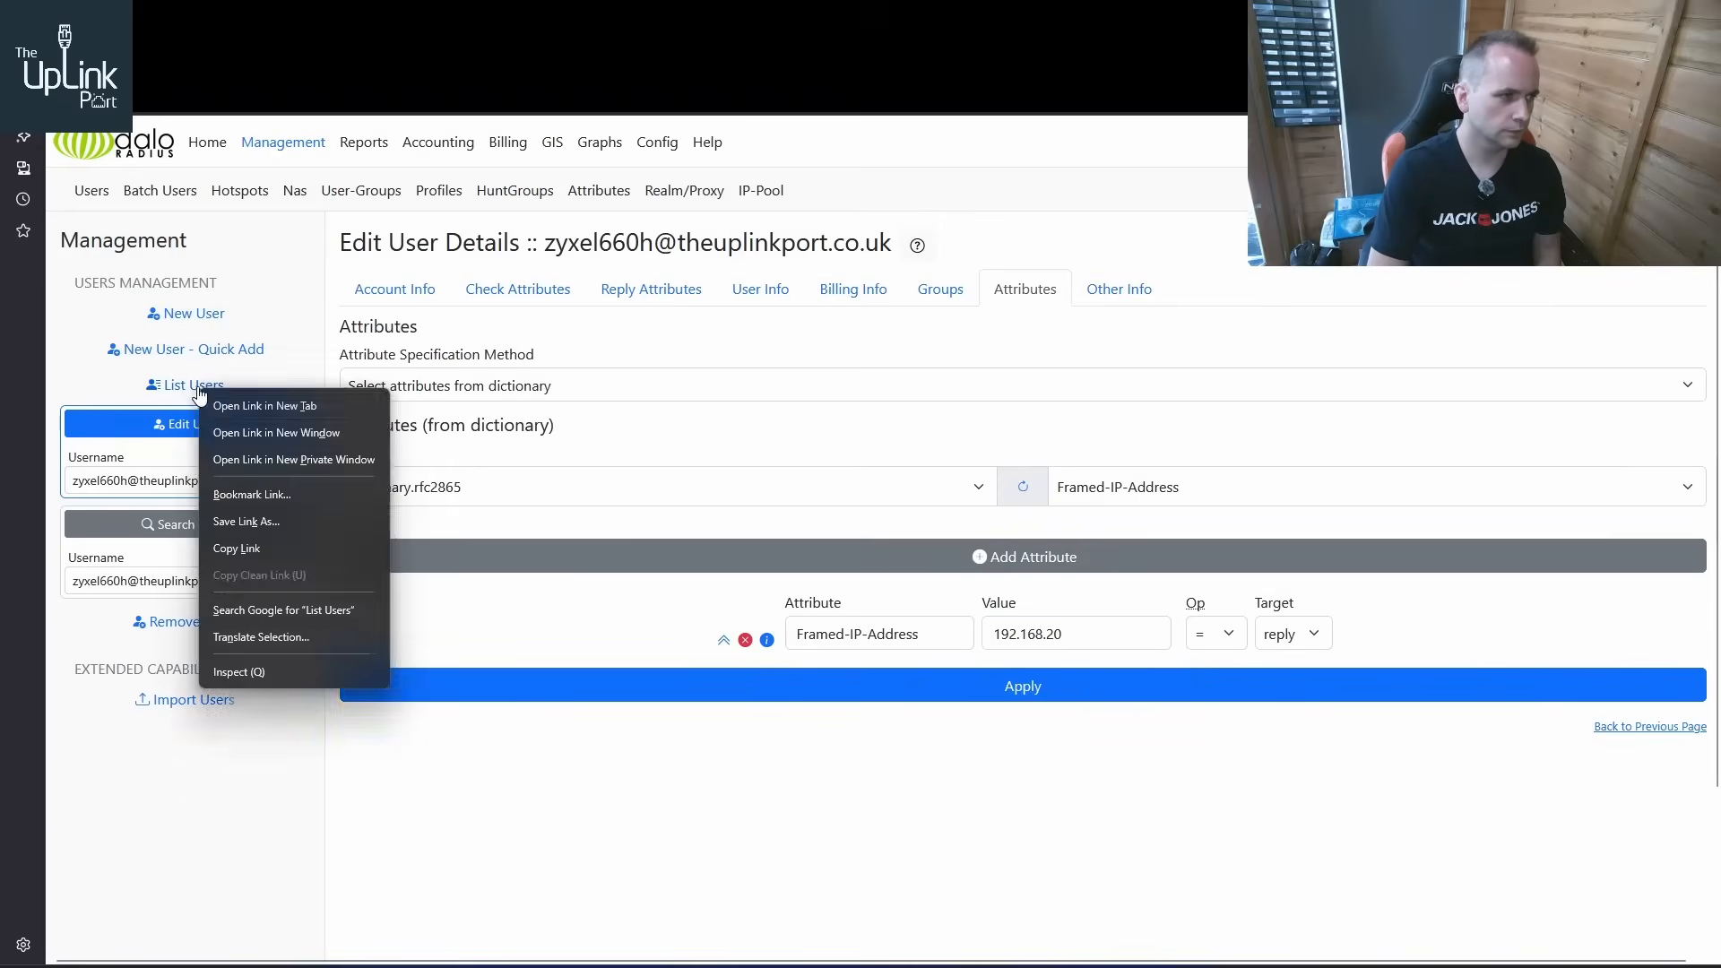
{"action": "left_click", "coordinate": [269, 404]}
{"action": "left_click", "coordinate": [645, 27]}
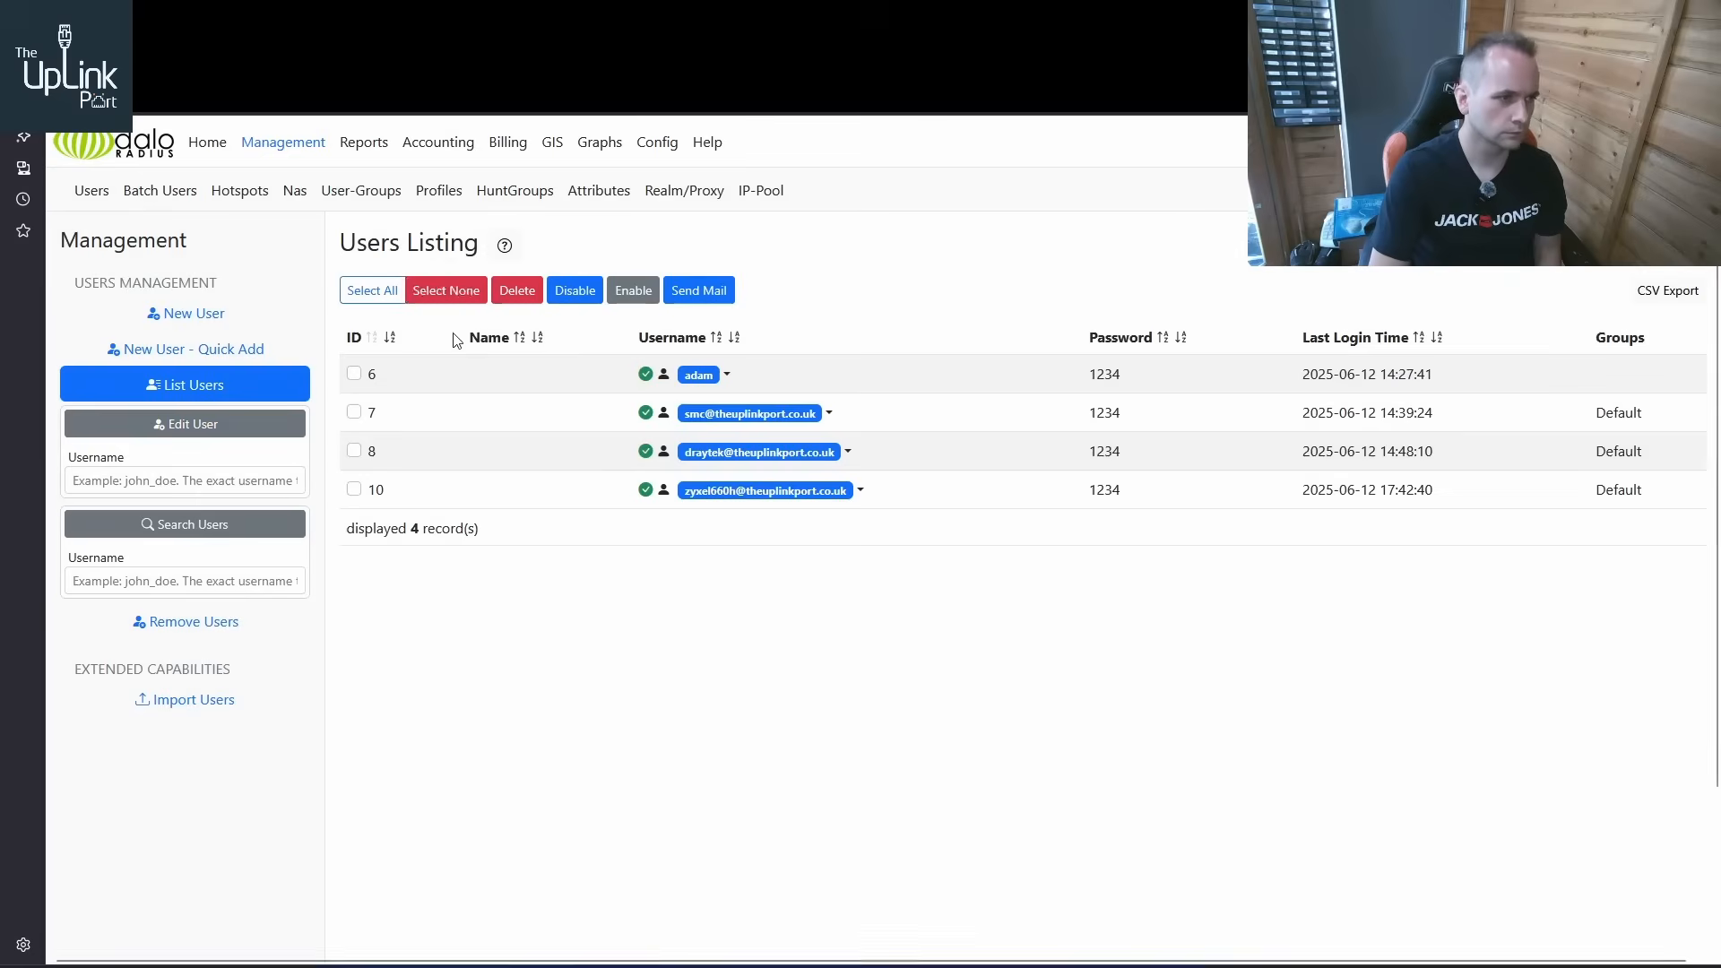
{"action": "left_click", "coordinate": [848, 452]}
{"action": "left_click", "coordinate": [734, 488]}
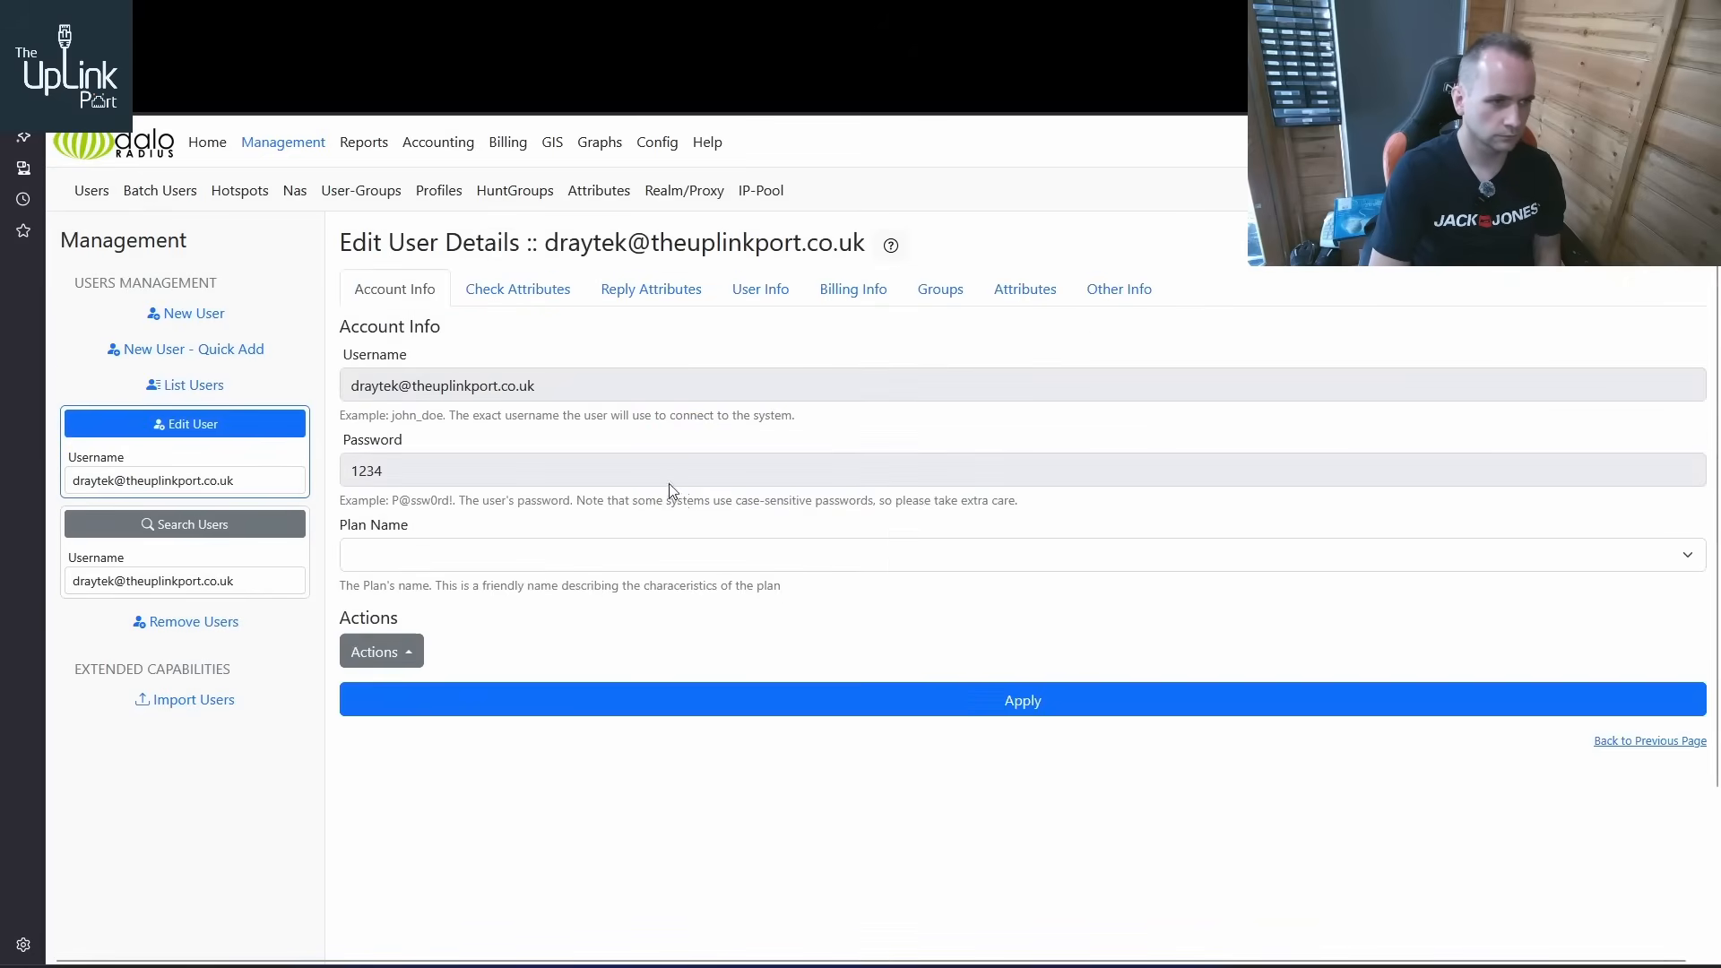
{"action": "left_click", "coordinate": [647, 300]}
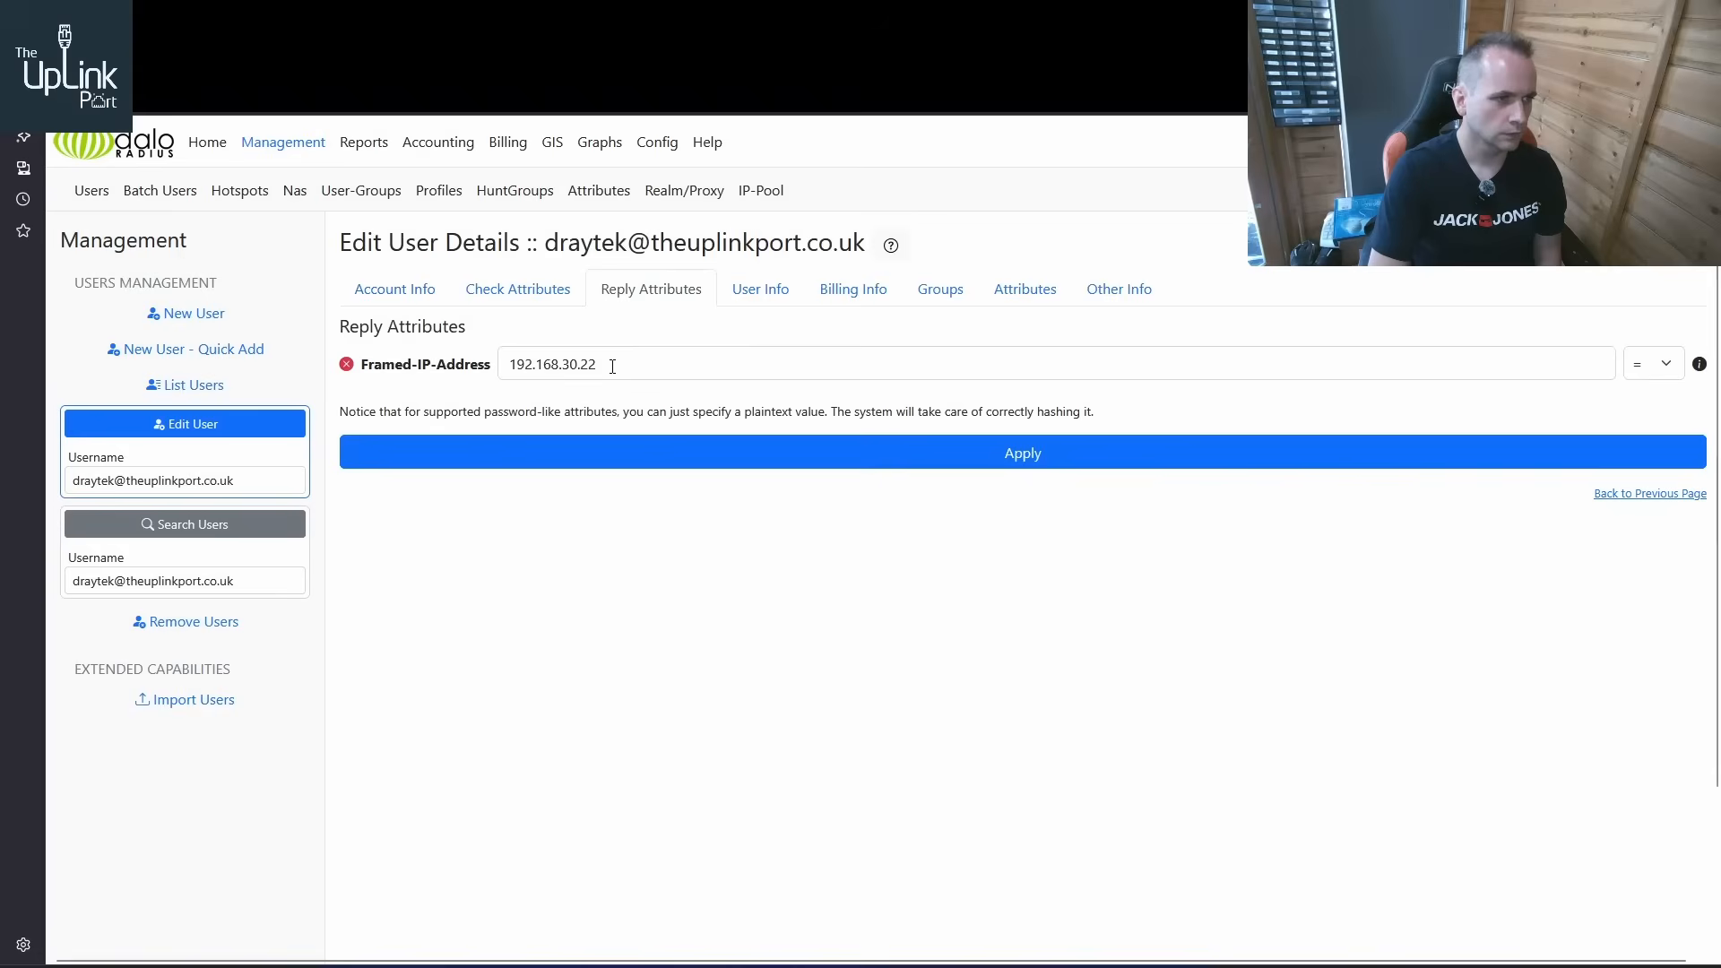
{"action": "left_click_drag", "start_coordinate": [610, 370], "coordinate": [359, 368]}
{"action": "key", "text": "ctrl+c"}
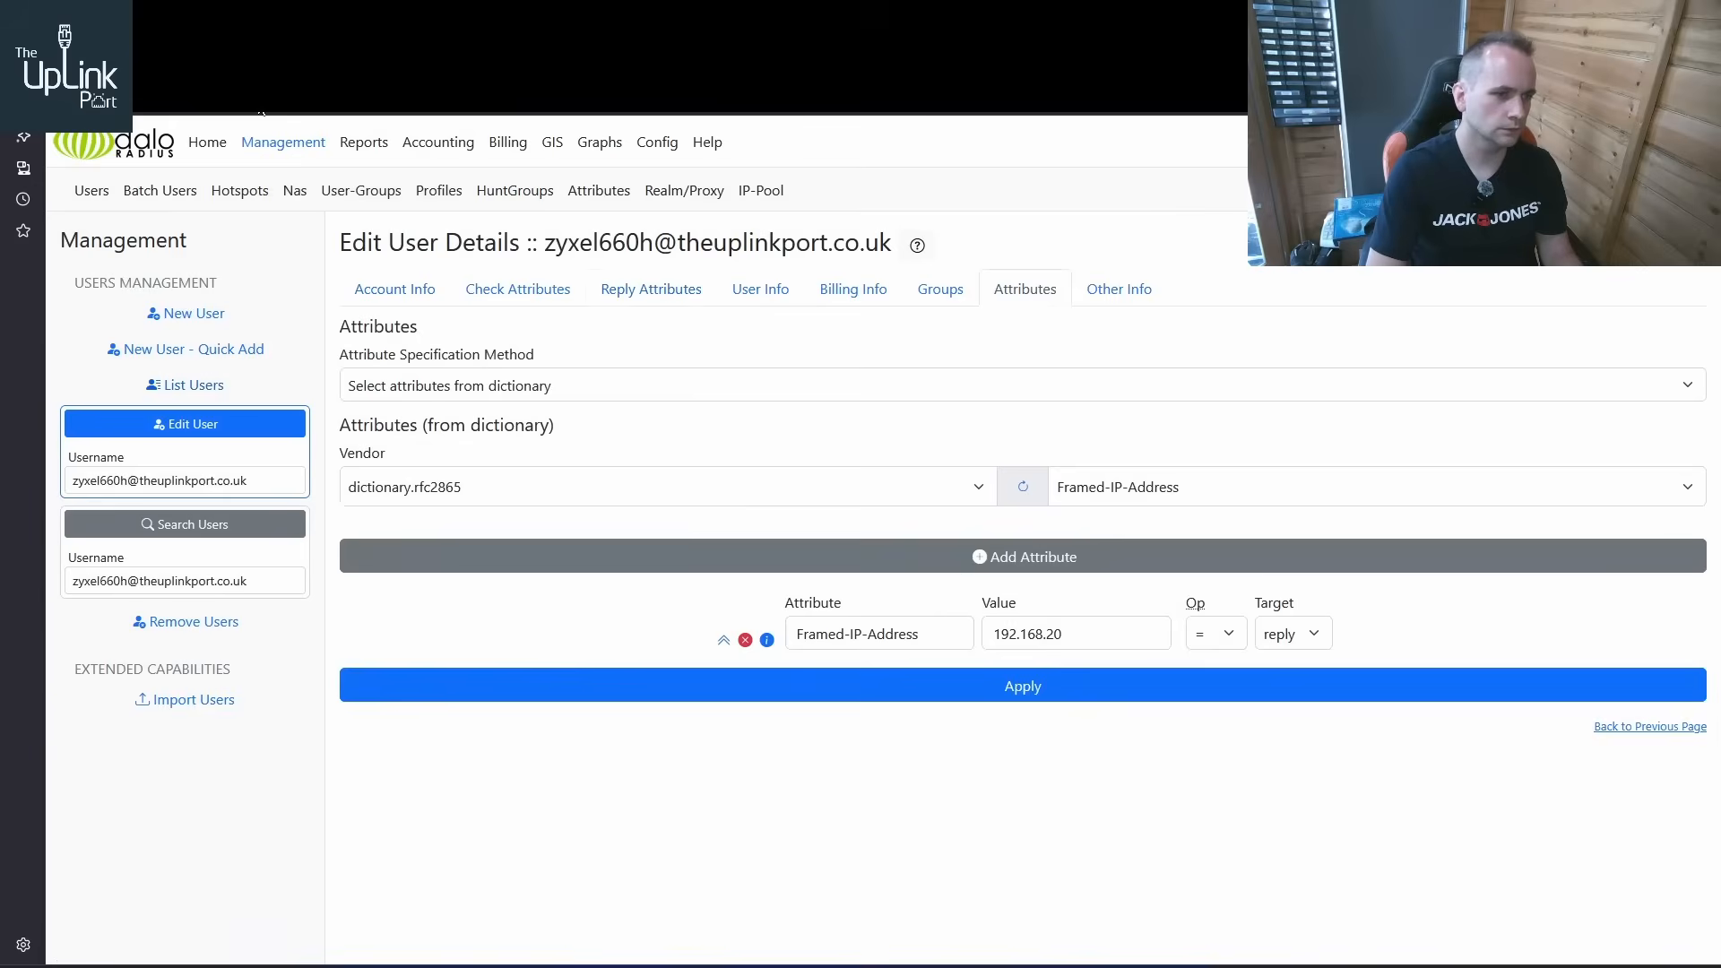
Try to apply Framed-IP-Address 192.168.30.23 to the ZyXEL user and resubmit the page
{"action": "left_click_drag", "start_coordinate": [1082, 632], "coordinate": [940, 638]}
{"action": "key", "text": "ctrl+v"}
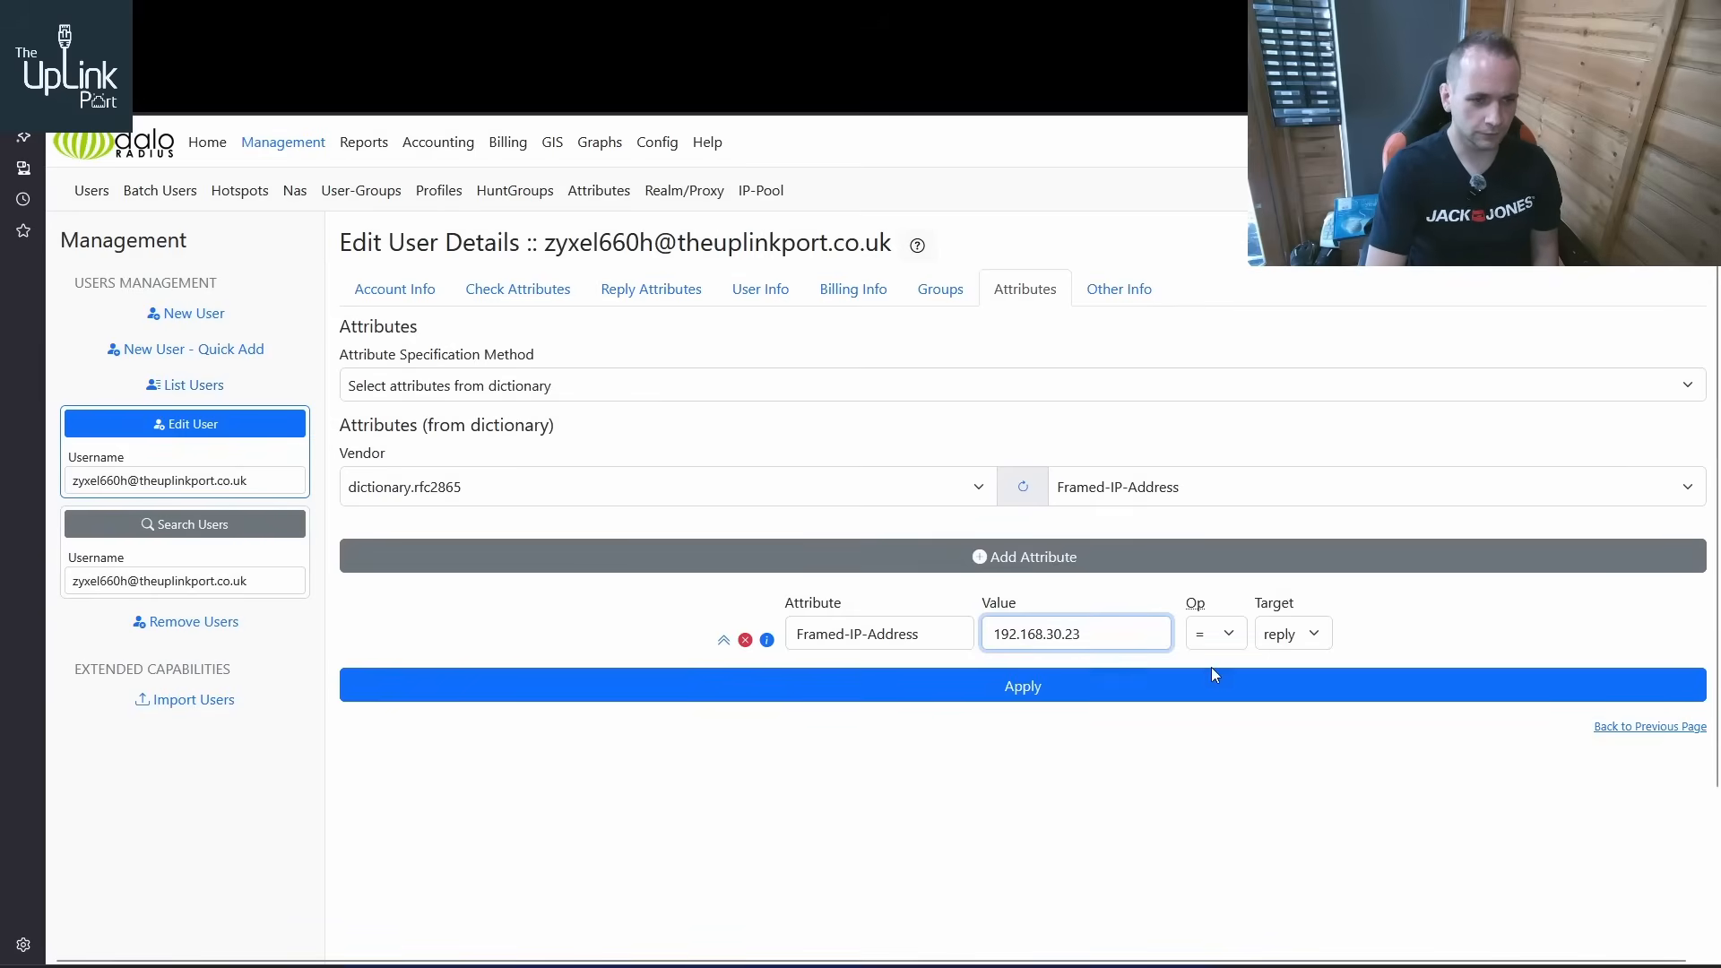
{"action": "left_click", "coordinate": [1044, 702]}
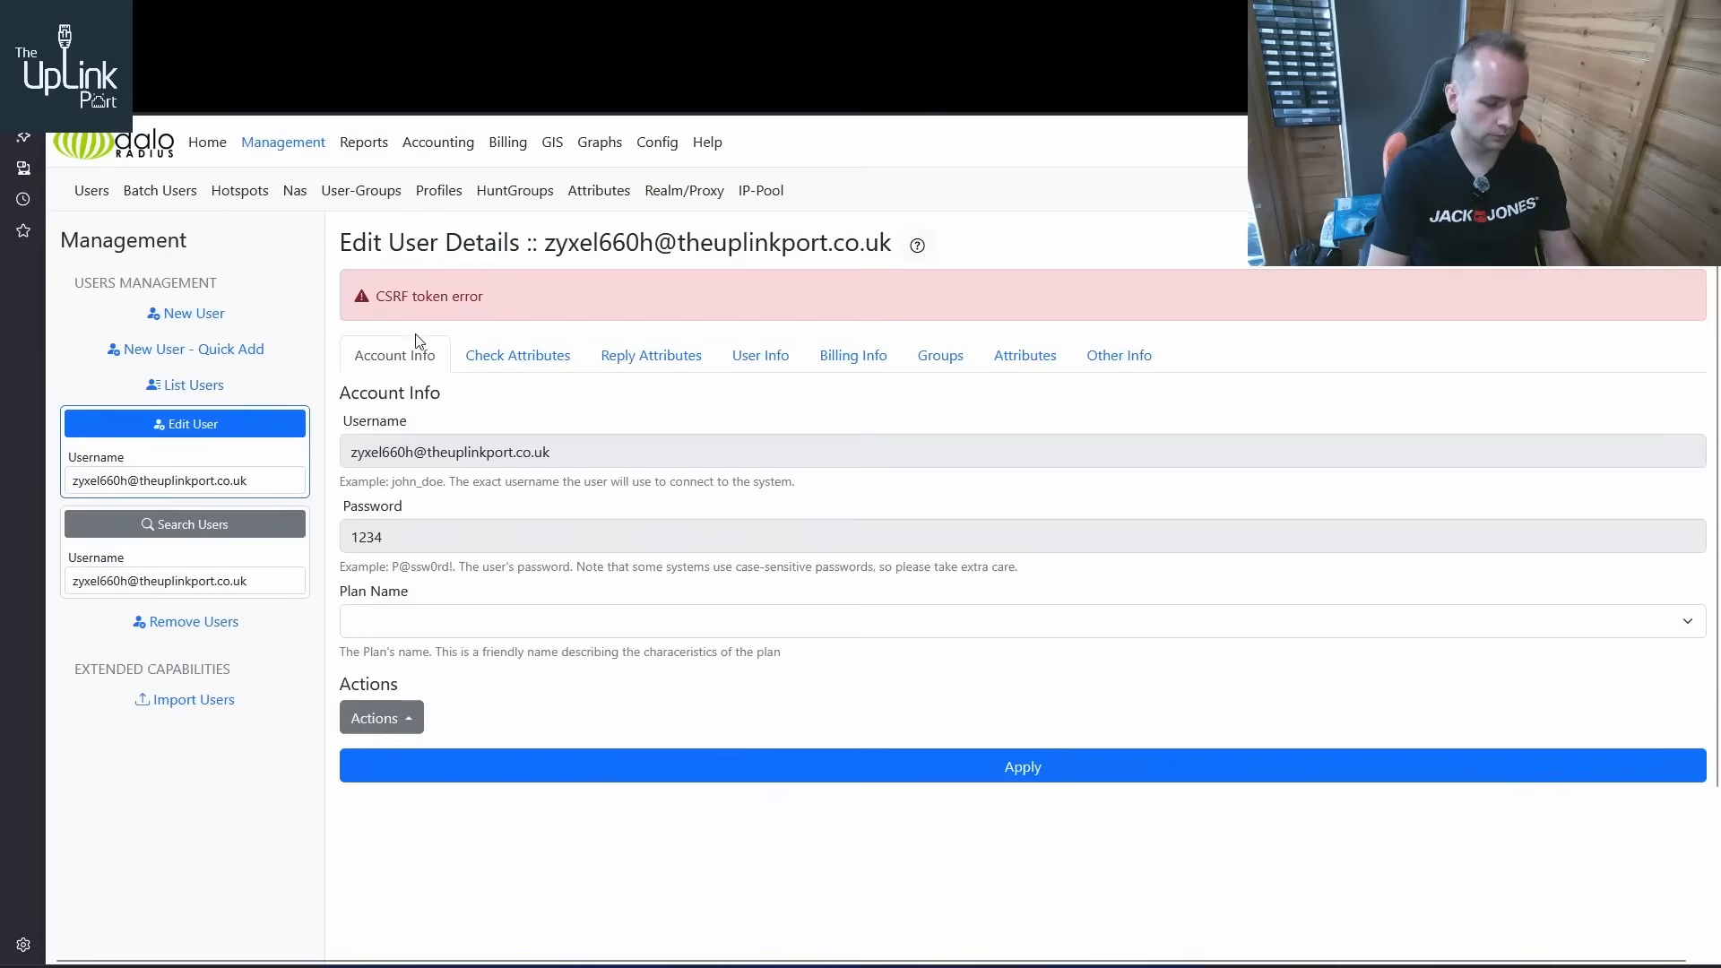
{"action": "key", "text": "F5"}
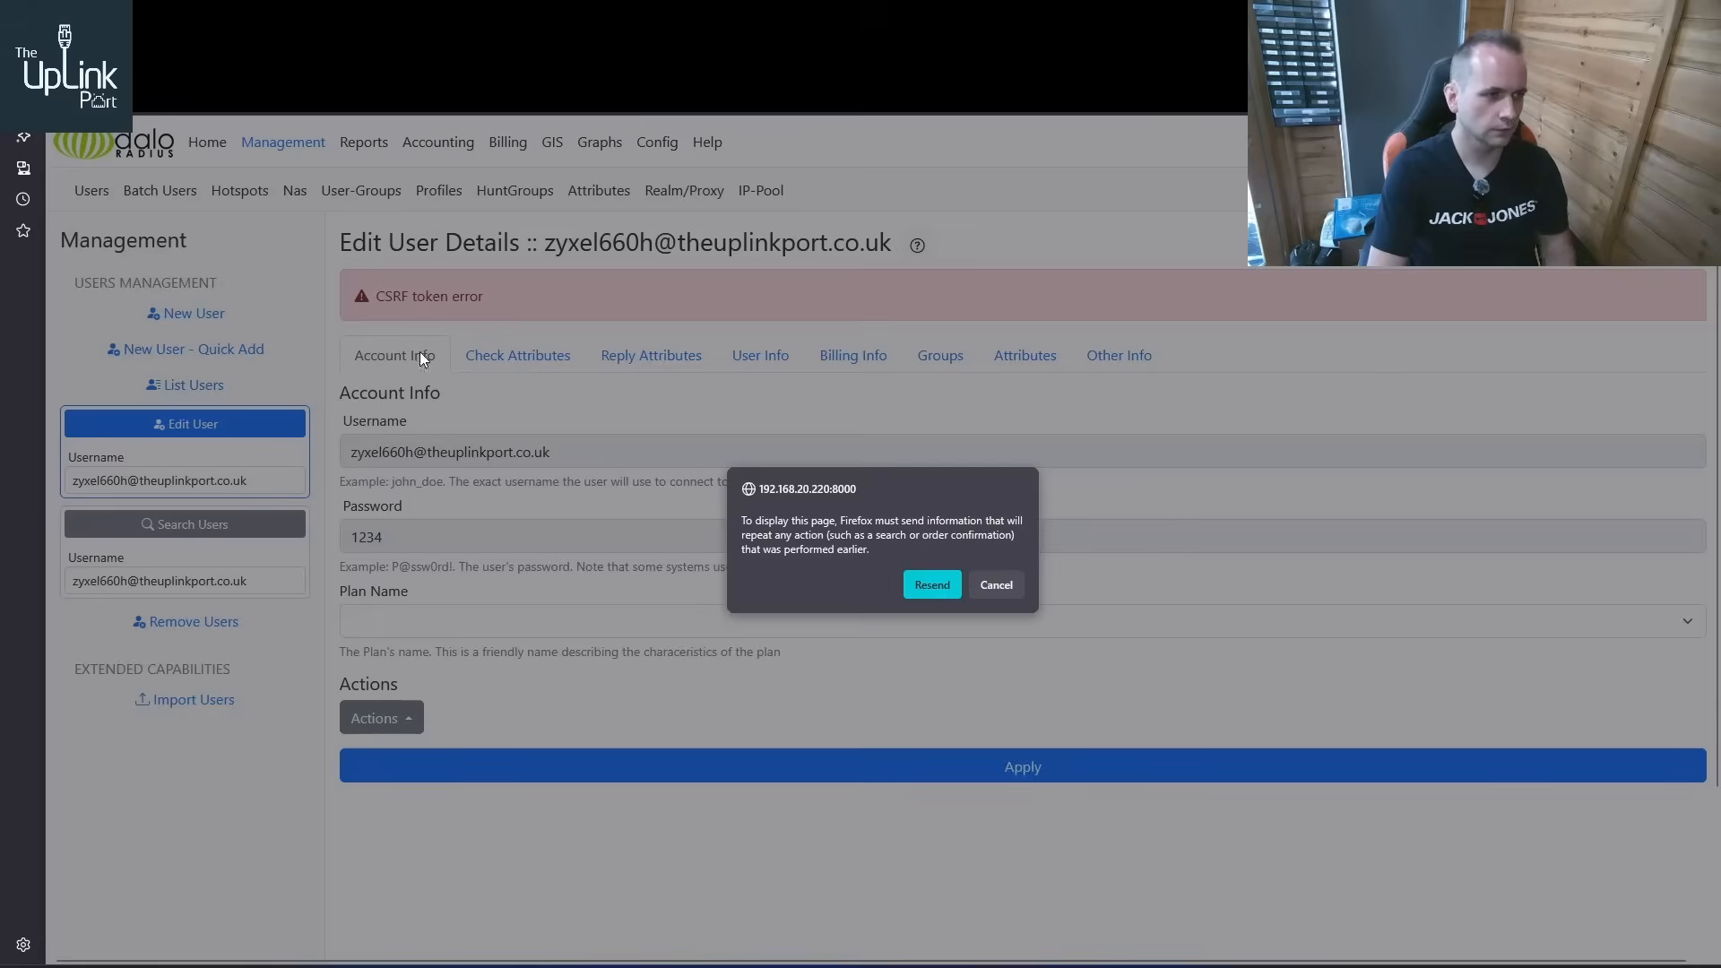
{"action": "left_click", "coordinate": [934, 583]}
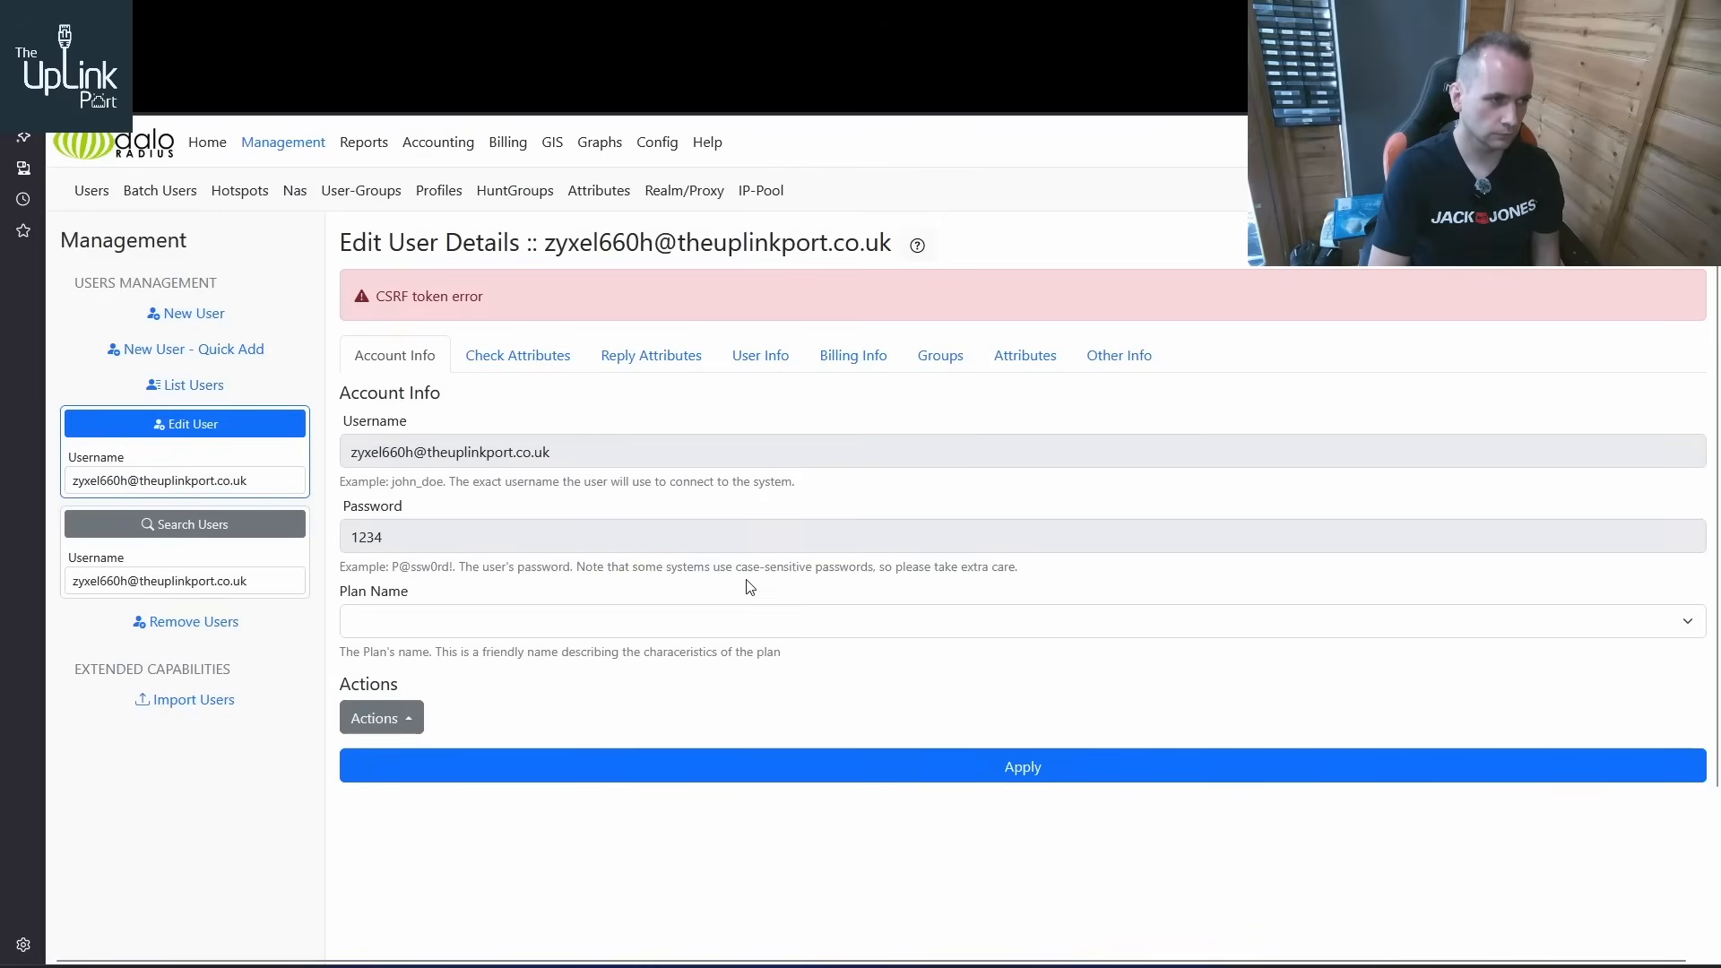
Reopen the ZyXEL user from the user list, apply its existing settings and check its reply attributes
{"action": "left_click", "coordinate": [225, 385]}
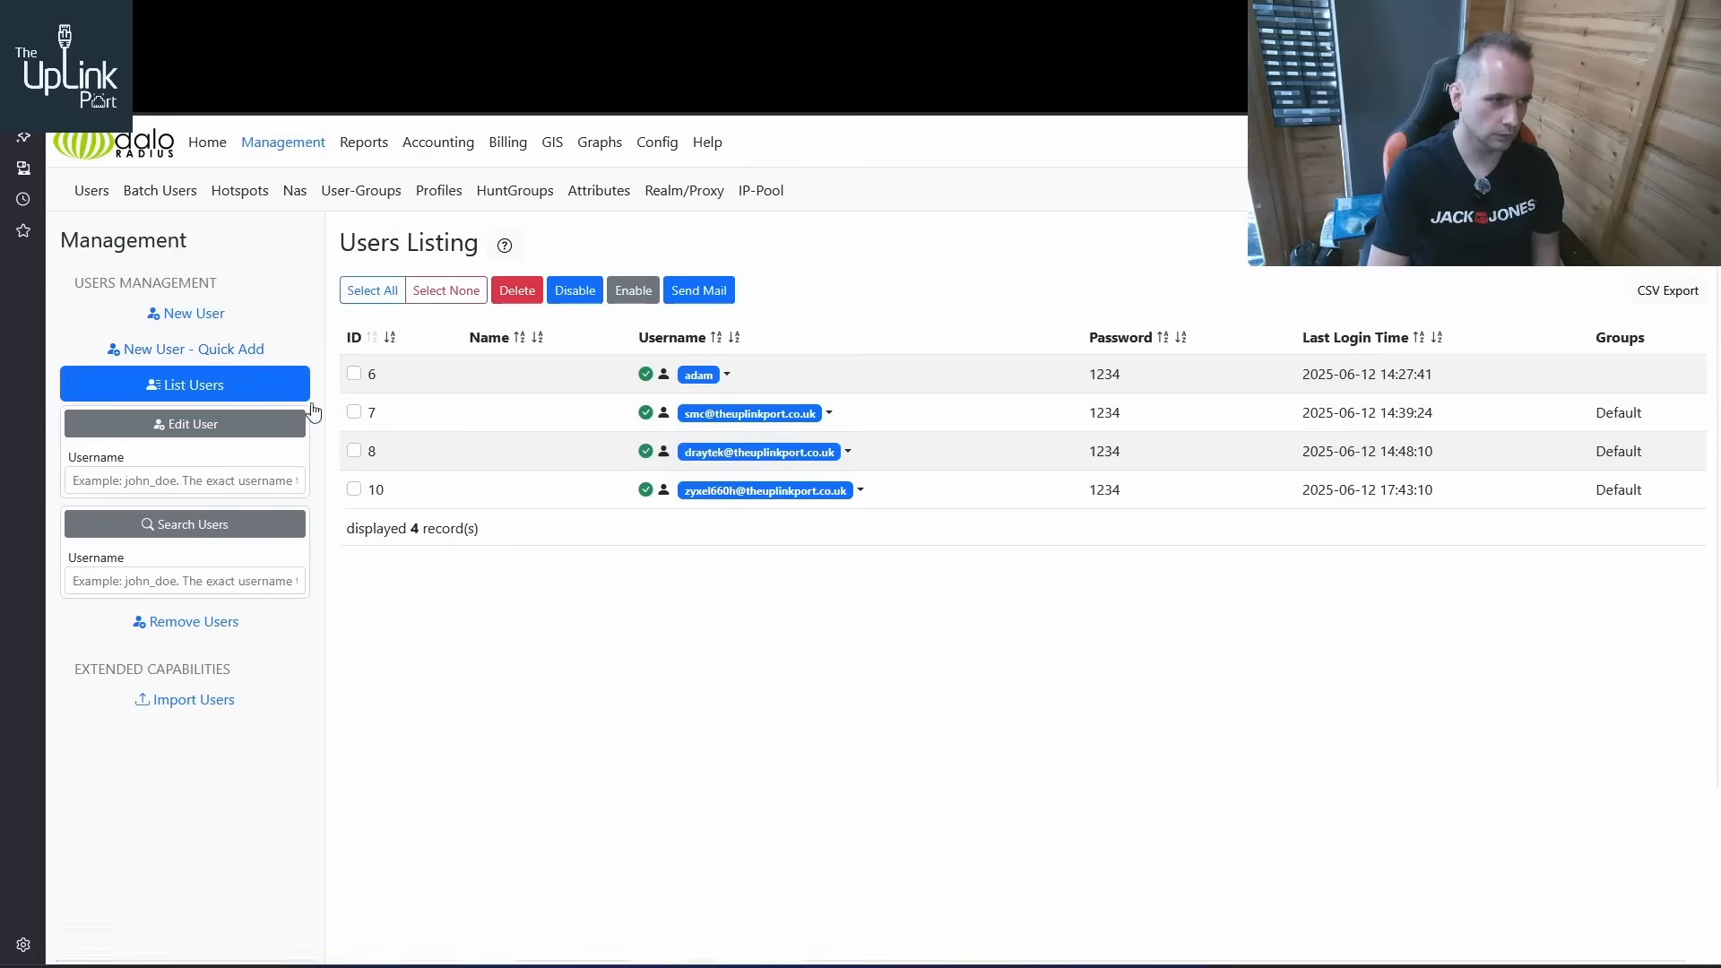
{"action": "left_click", "coordinate": [859, 491]}
{"action": "left_click", "coordinate": [695, 627]}
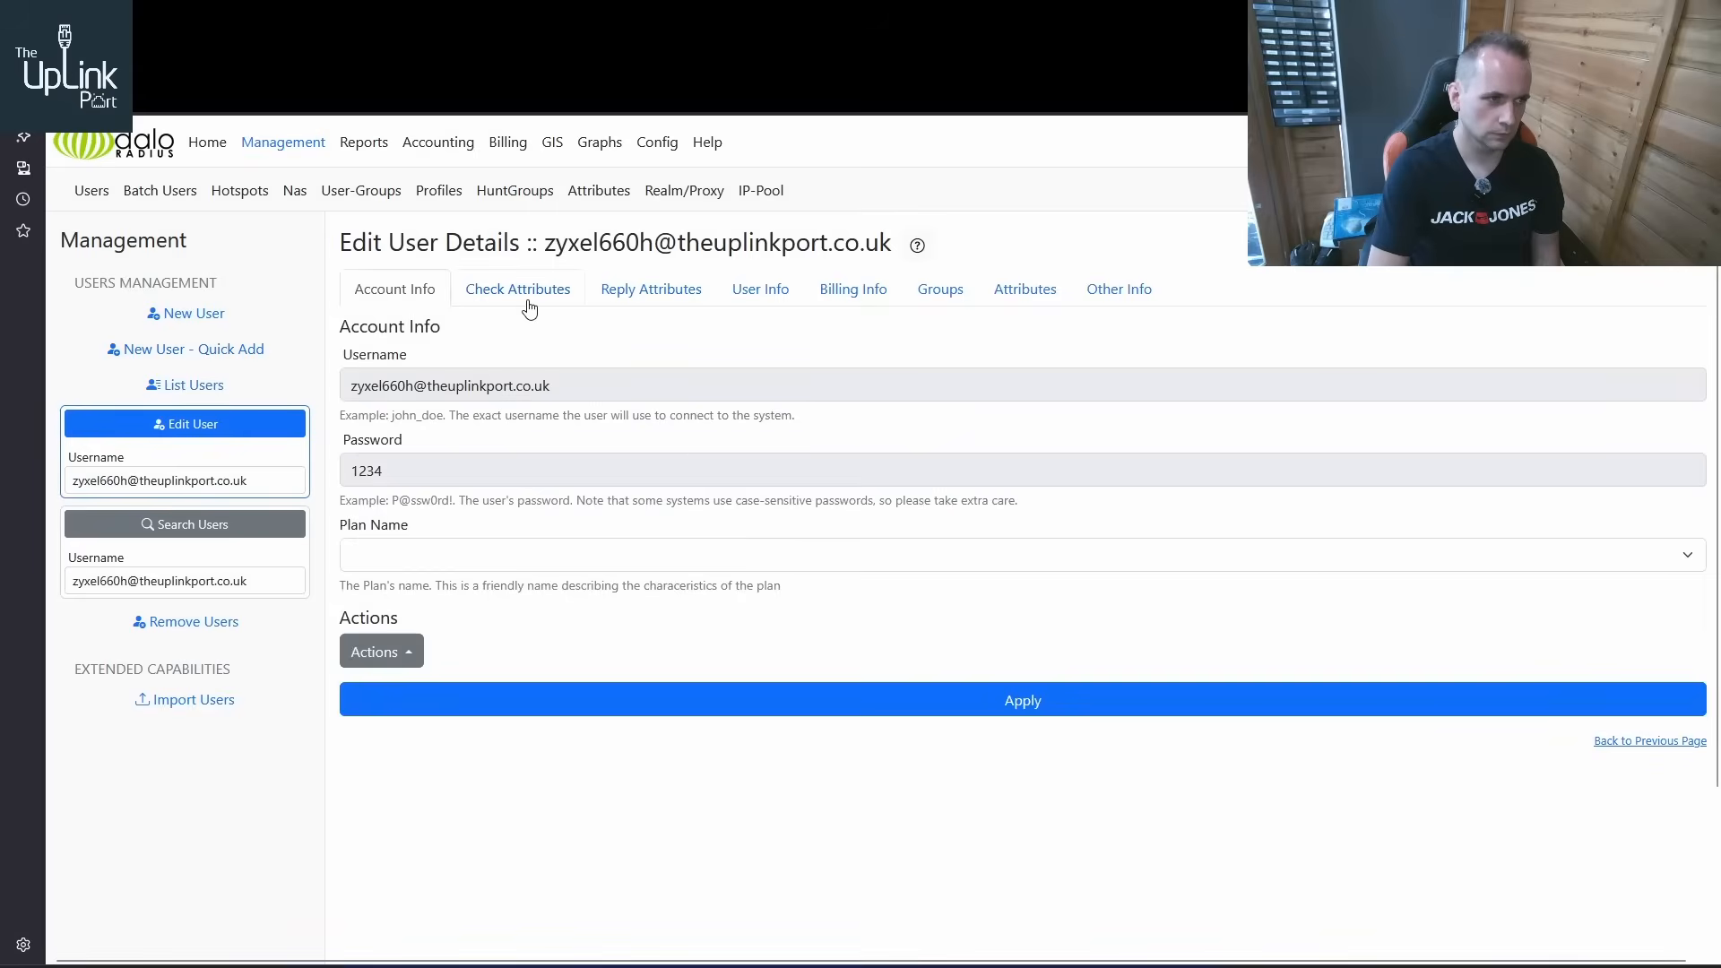
{"action": "left_click", "coordinate": [649, 298]}
{"action": "left_click", "coordinate": [1043, 447]}
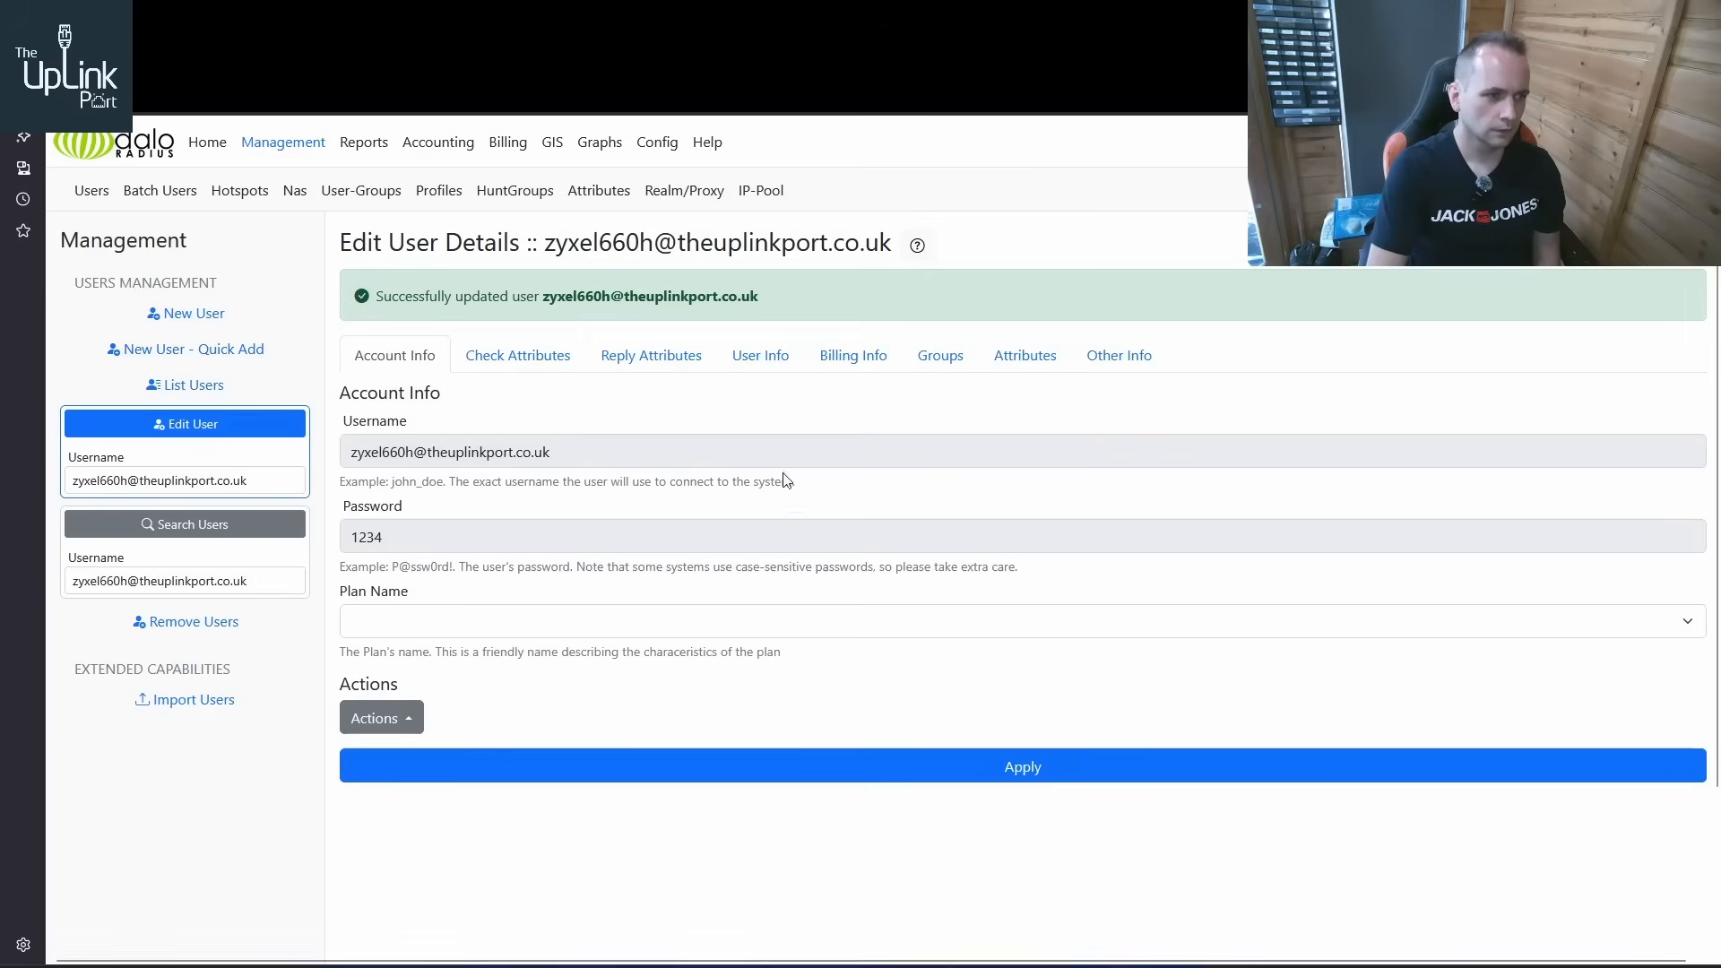
{"action": "left_click", "coordinate": [708, 366]}
Add the Framed-IP-Address attribute from the dictionary.rfc2865 vendor to the ZyXEL user
{"action": "left_click", "coordinate": [1029, 360]}
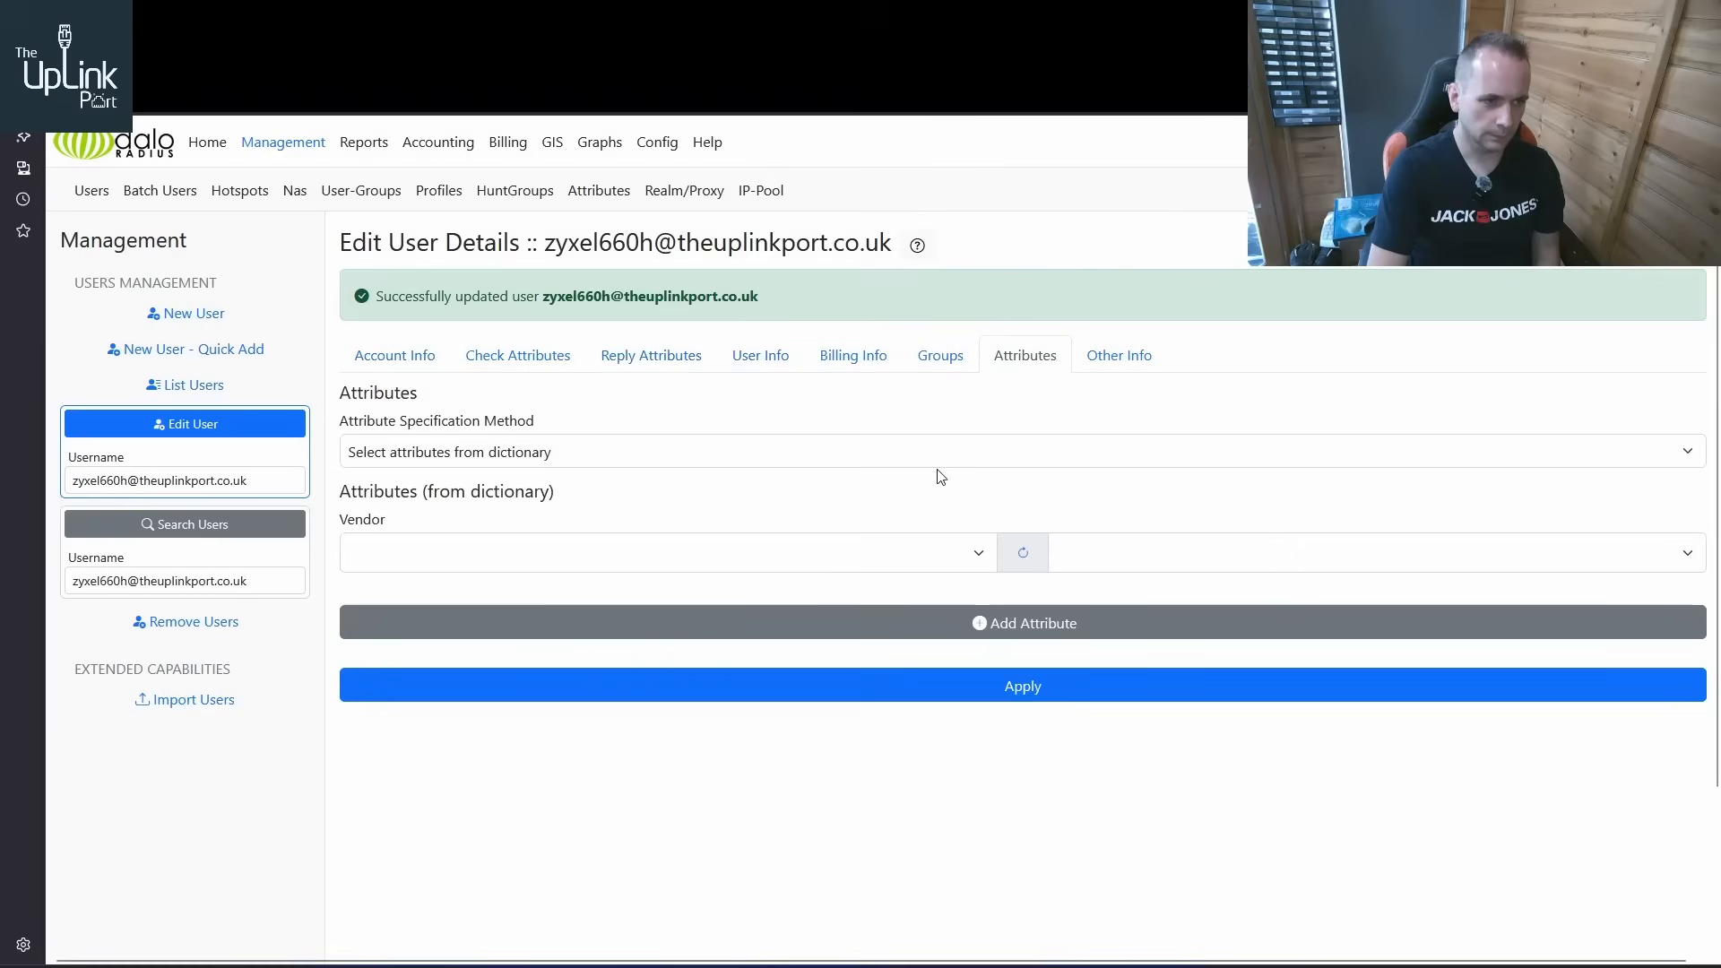
{"action": "left_click", "coordinate": [753, 557]}
{"action": "key", "text": "m"}
{"action": "scroll", "coordinate": [793, 465], "scroll_direction": "down", "scroll_amount": 12}
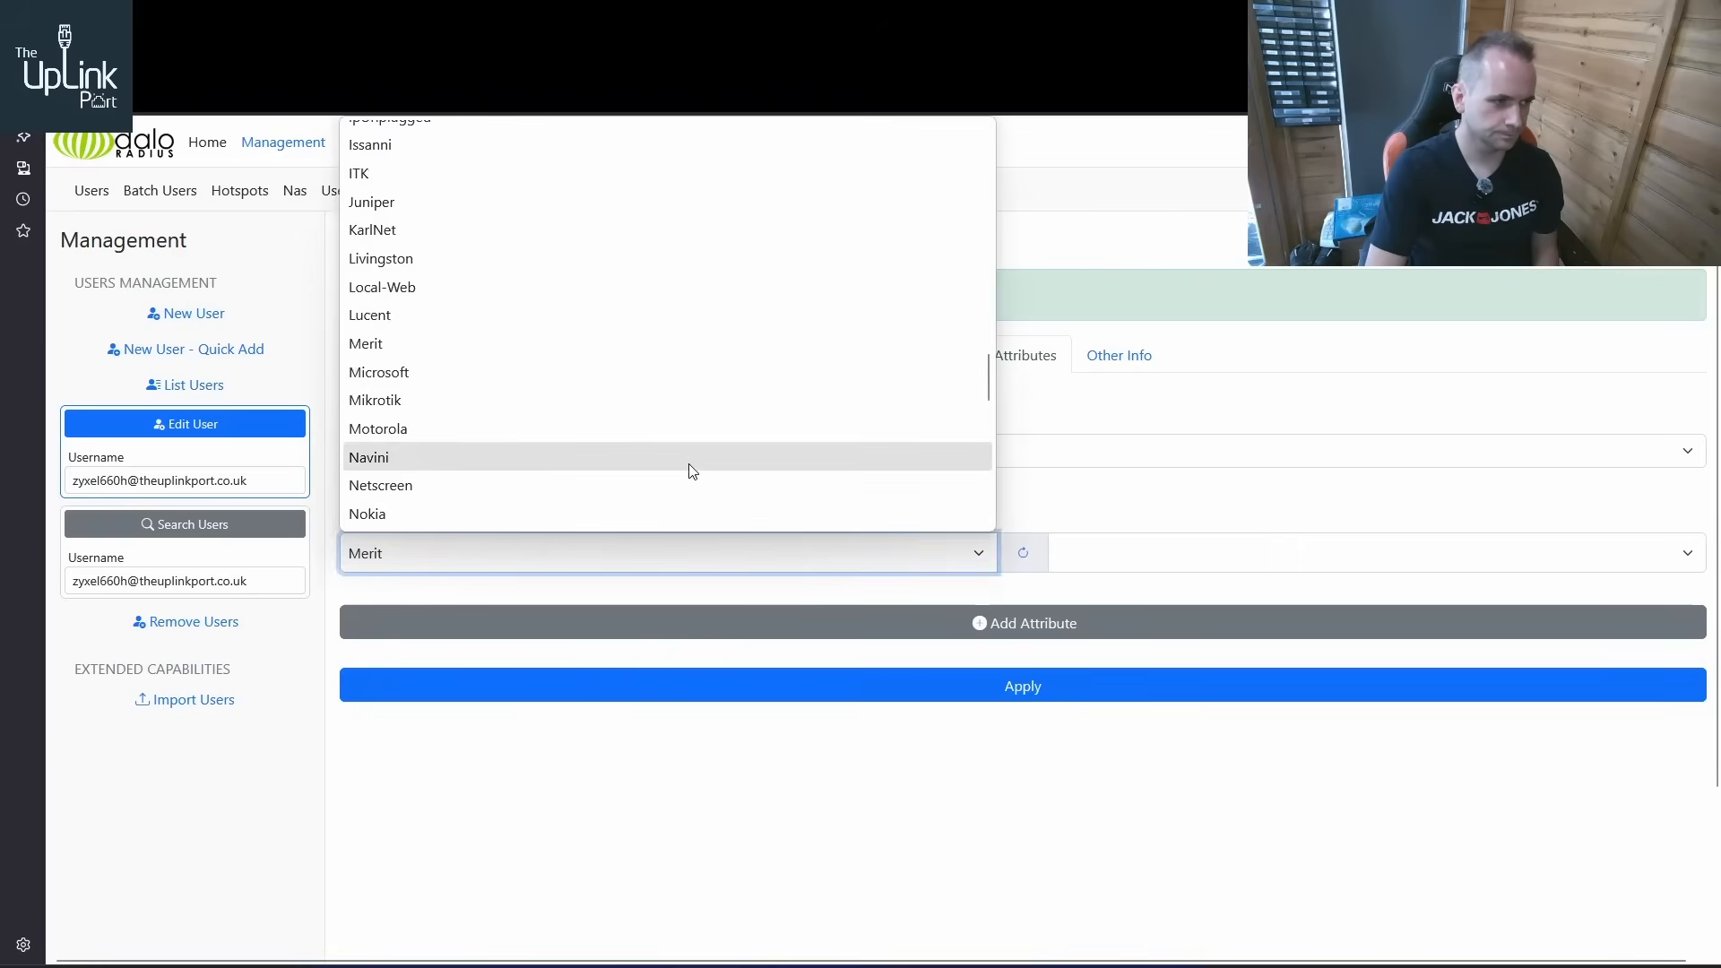
{"action": "key", "text": "r"}
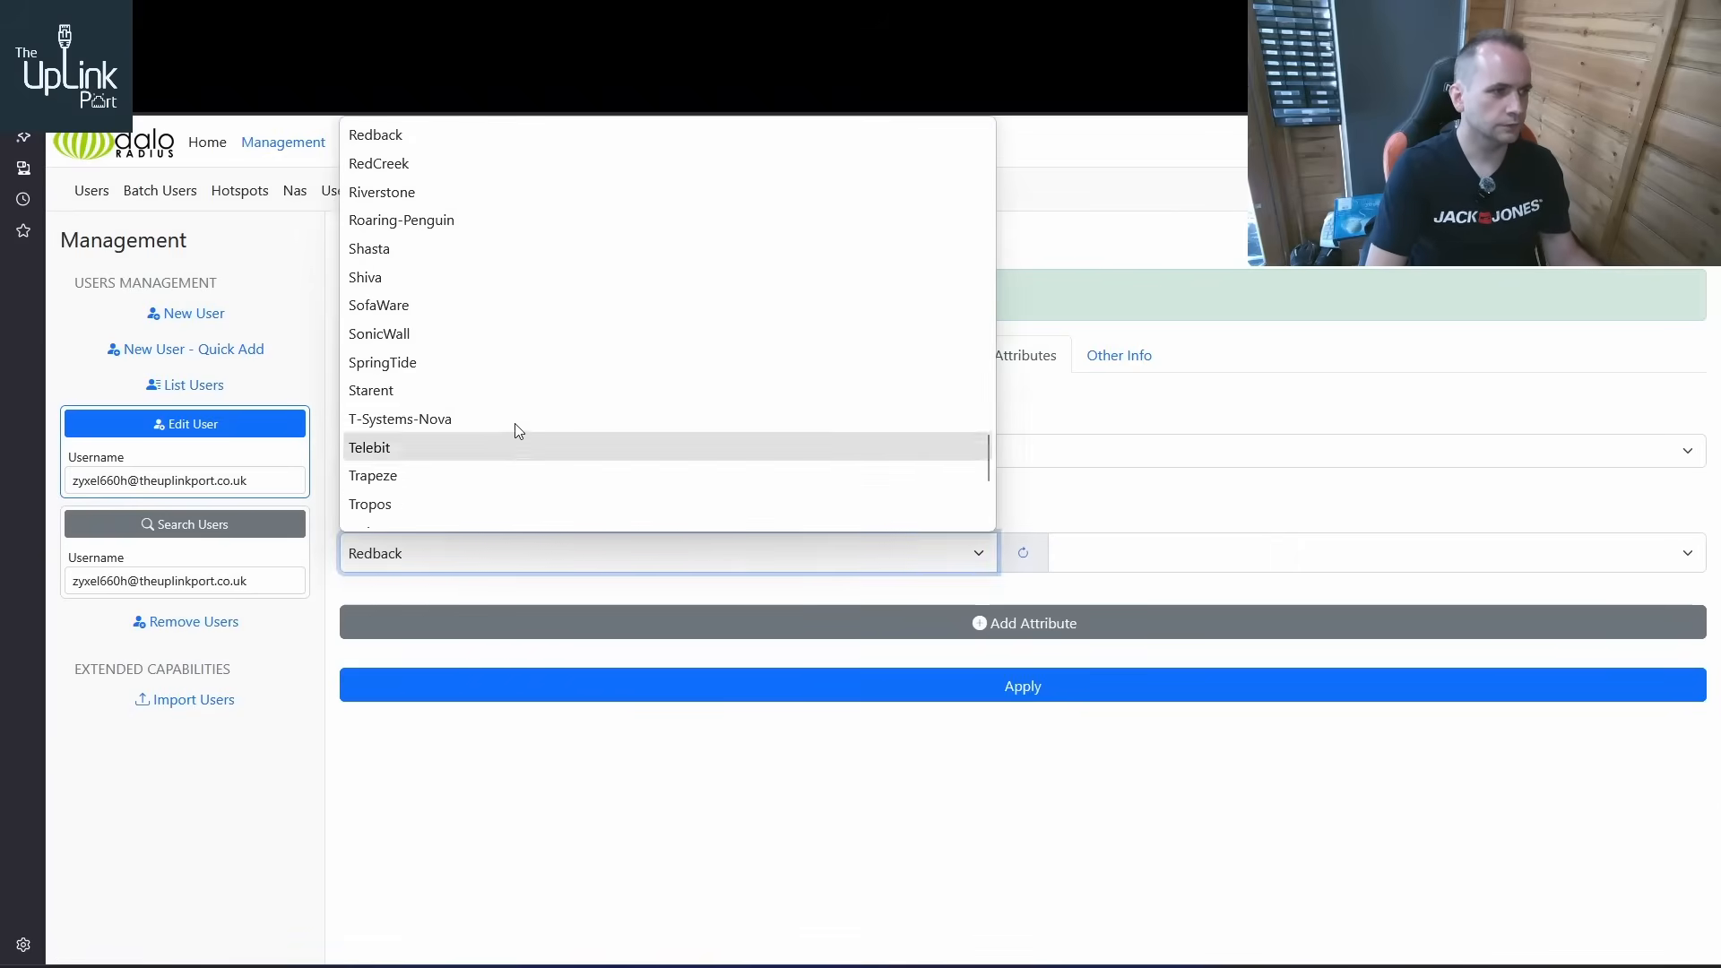
{"action": "scroll", "coordinate": [538, 421], "scroll_direction": "up", "scroll_amount": 15}
{"action": "scroll", "coordinate": [528, 385], "scroll_direction": "down", "scroll_amount": 5}
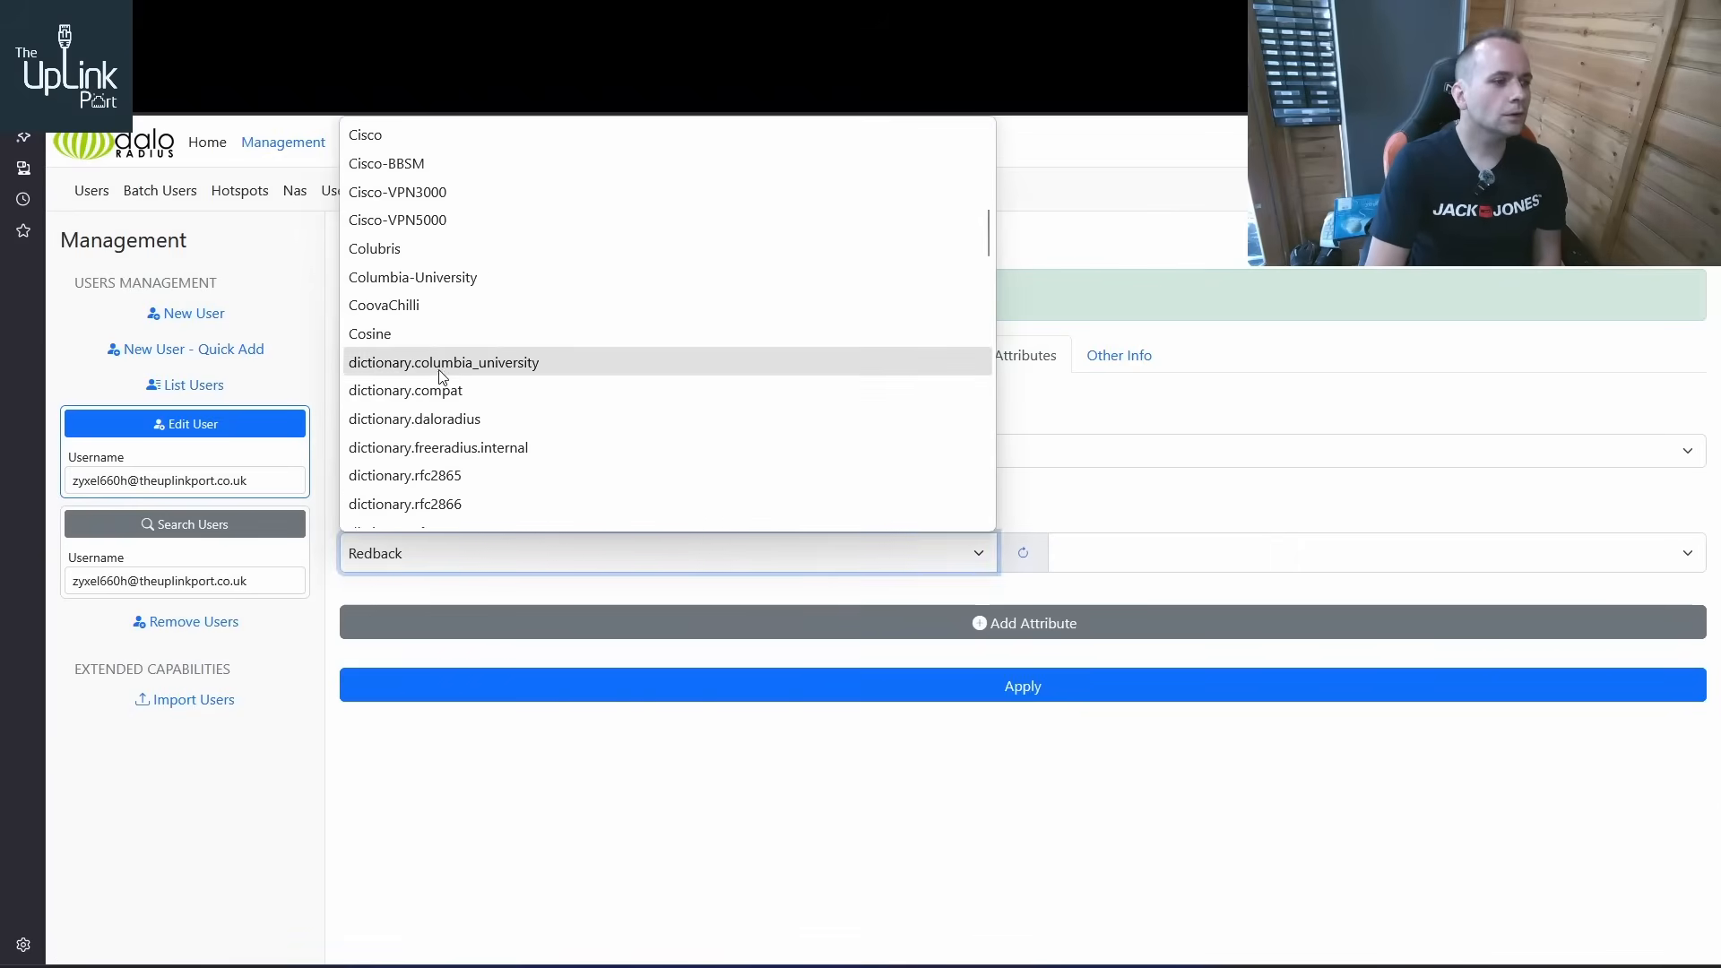
{"action": "left_click", "coordinate": [473, 321]}
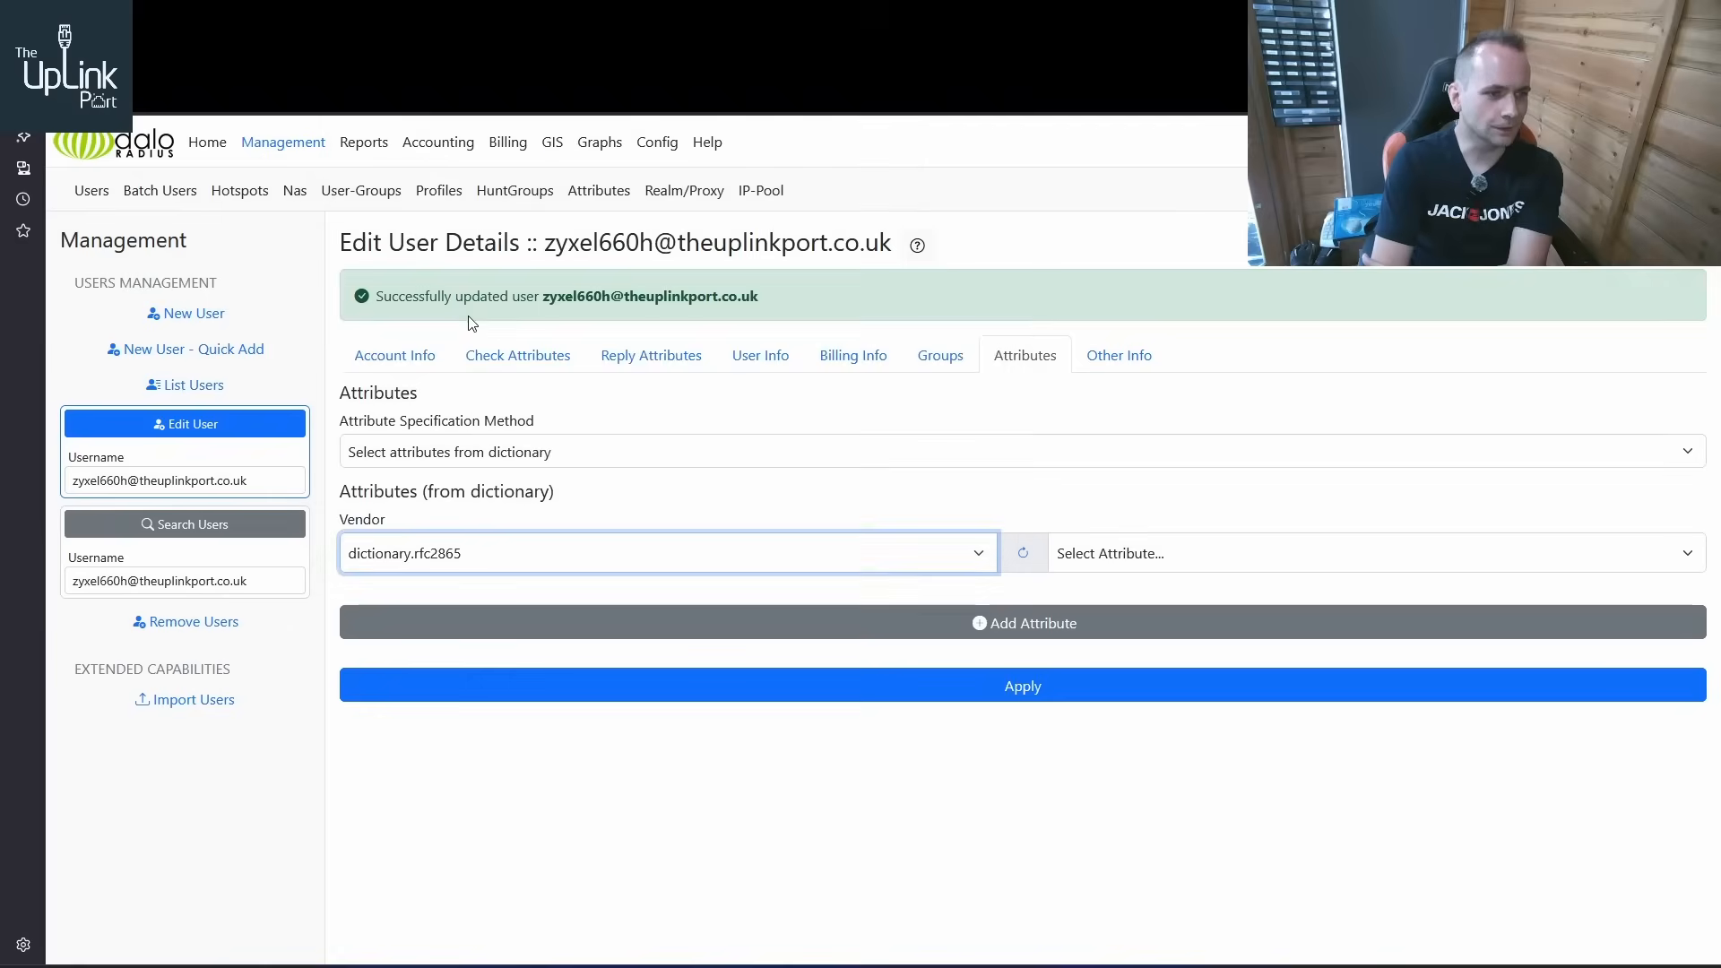
{"action": "left_click", "coordinate": [1155, 556]}
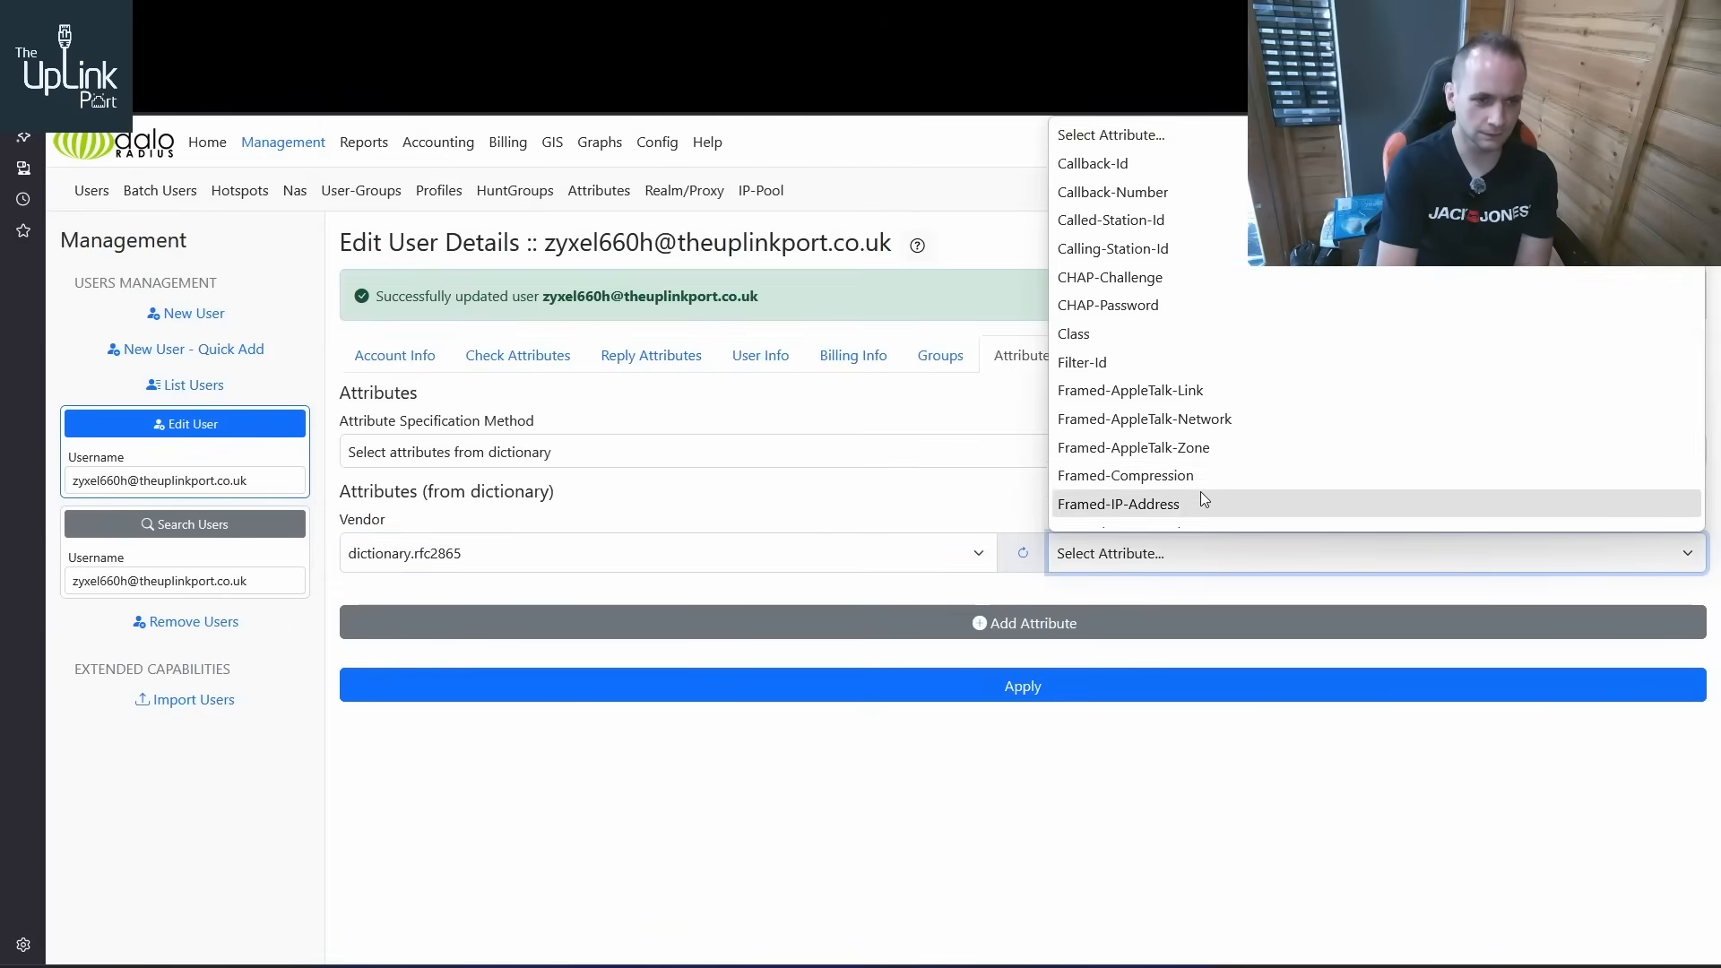
{"action": "left_click", "coordinate": [1181, 501]}
{"action": "left_click", "coordinate": [1022, 625]}
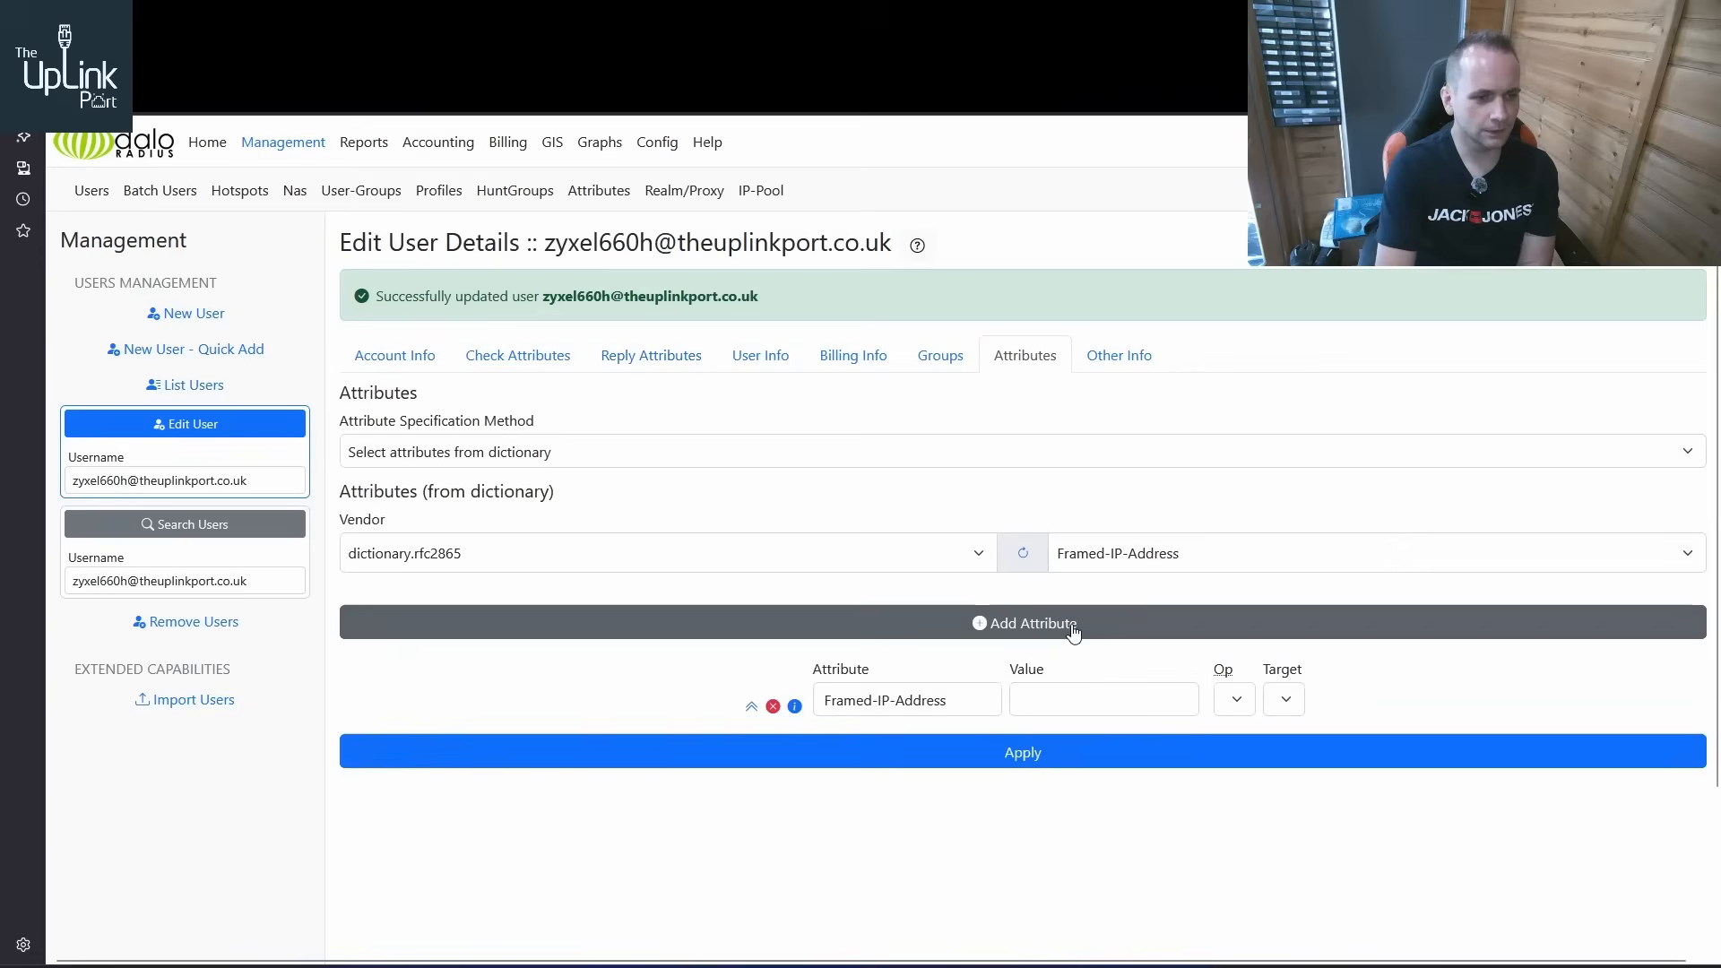
Set the new Framed-IP-Address to 192.168.30.23 with operator = and target reply, and apply it to the ZyXEL user
{"action": "left_click", "coordinate": [1046, 698]}
{"action": "key", "text": "ctrl+v"}
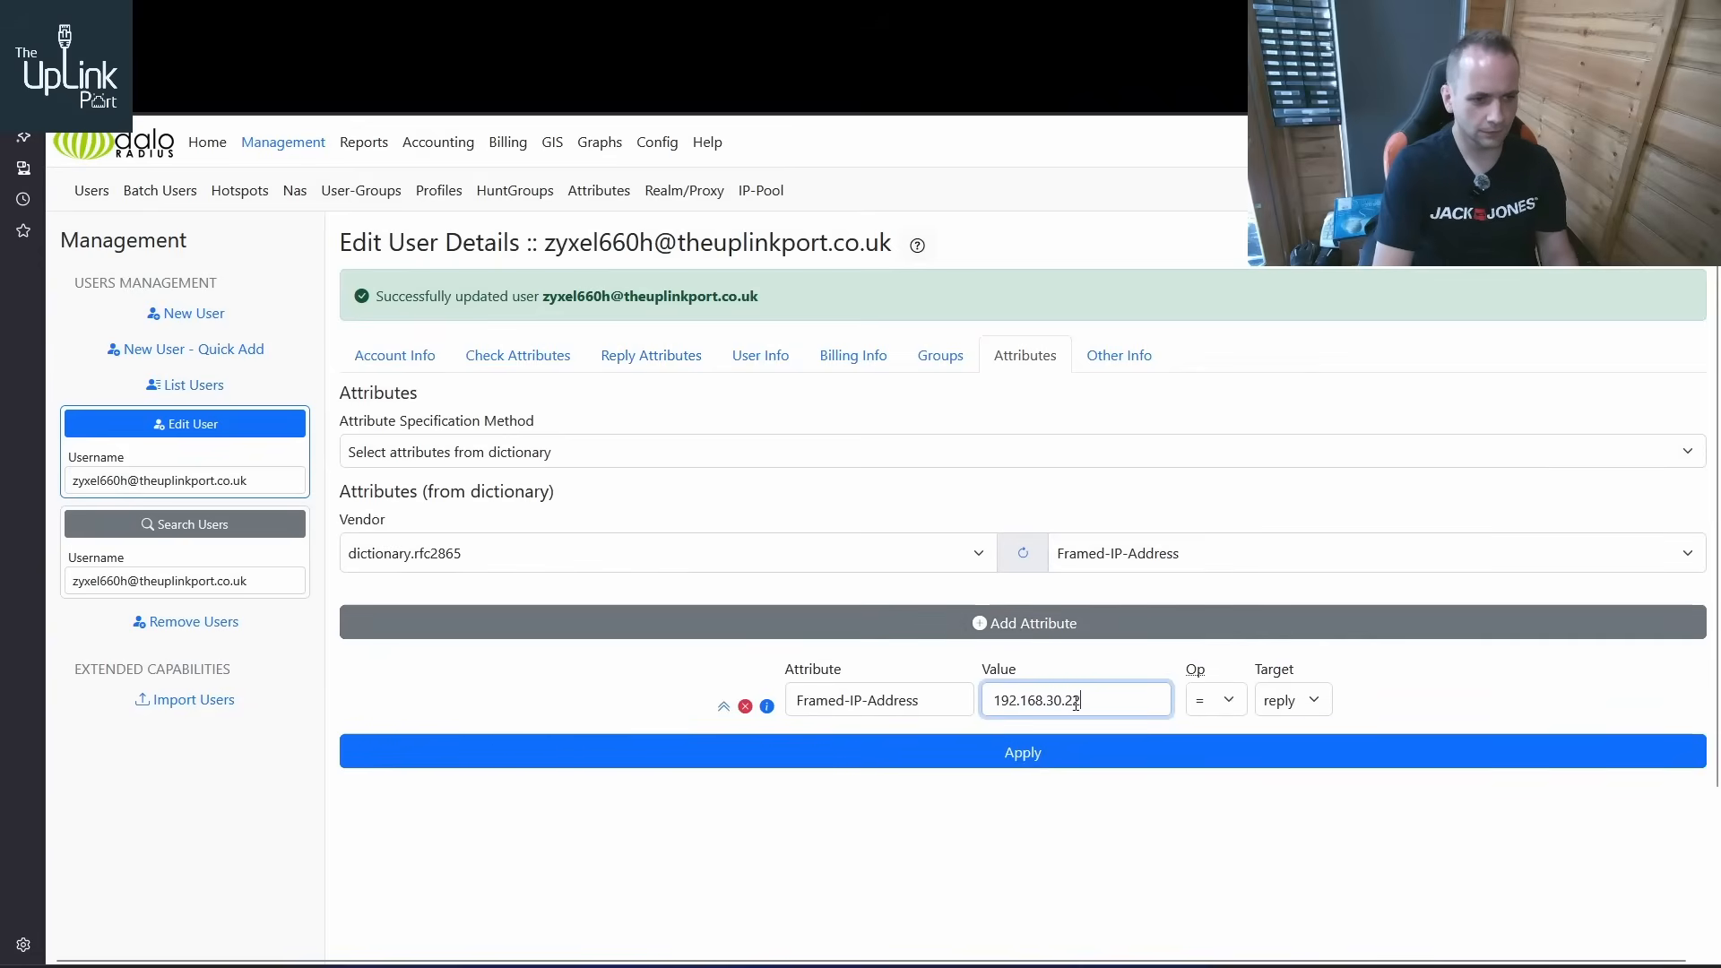
{"action": "key", "text": "BackSpace"}
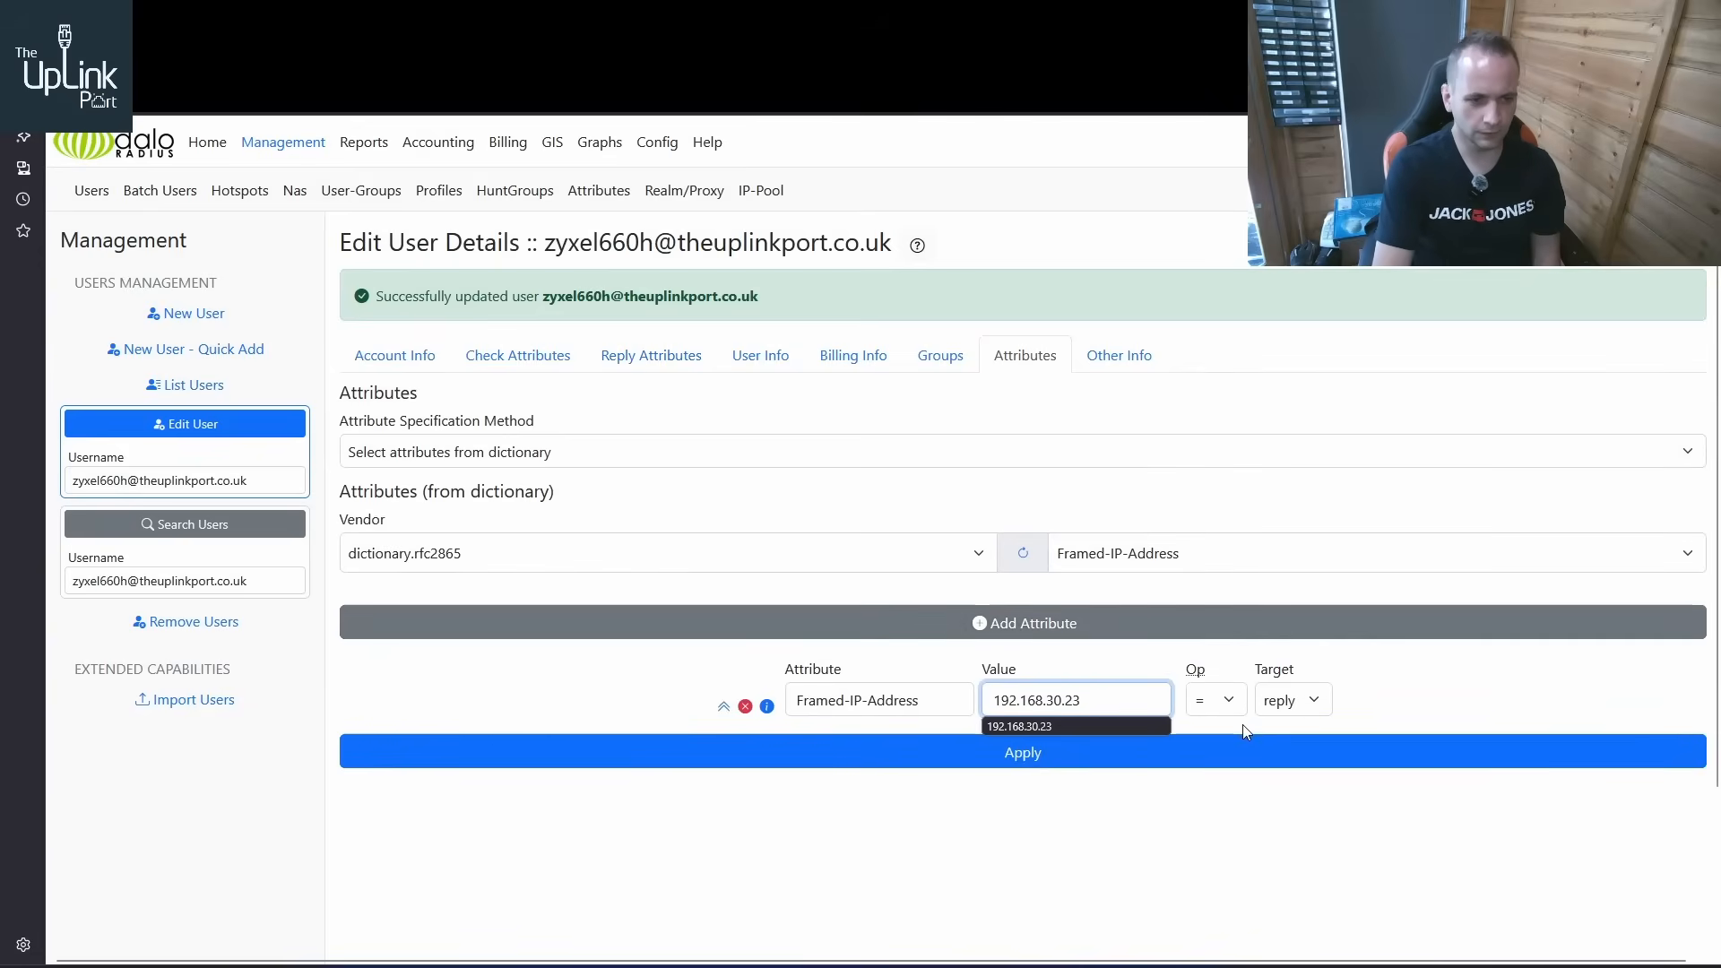
{"action": "type", "text": "3"}
{"action": "left_click", "coordinate": [1100, 751]}
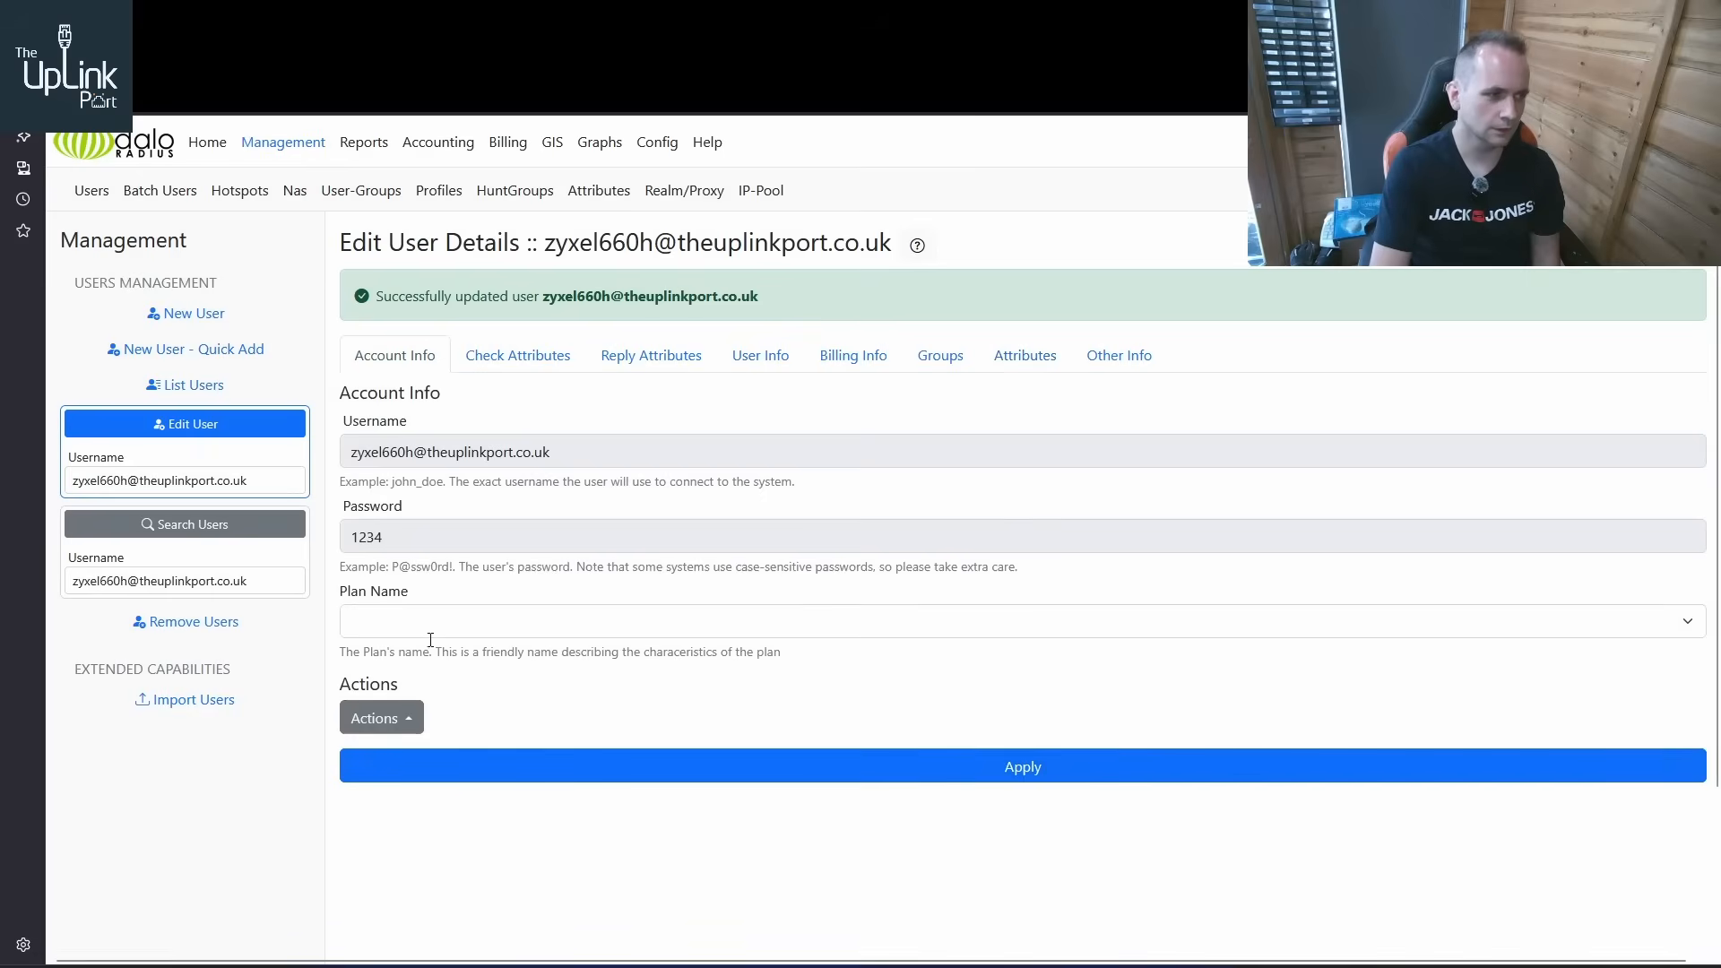
Add the Framed-IP-Netmask attribute from the dictionary.rfc2865 vendor to the ZyXEL user
{"action": "left_click", "coordinate": [1024, 362]}
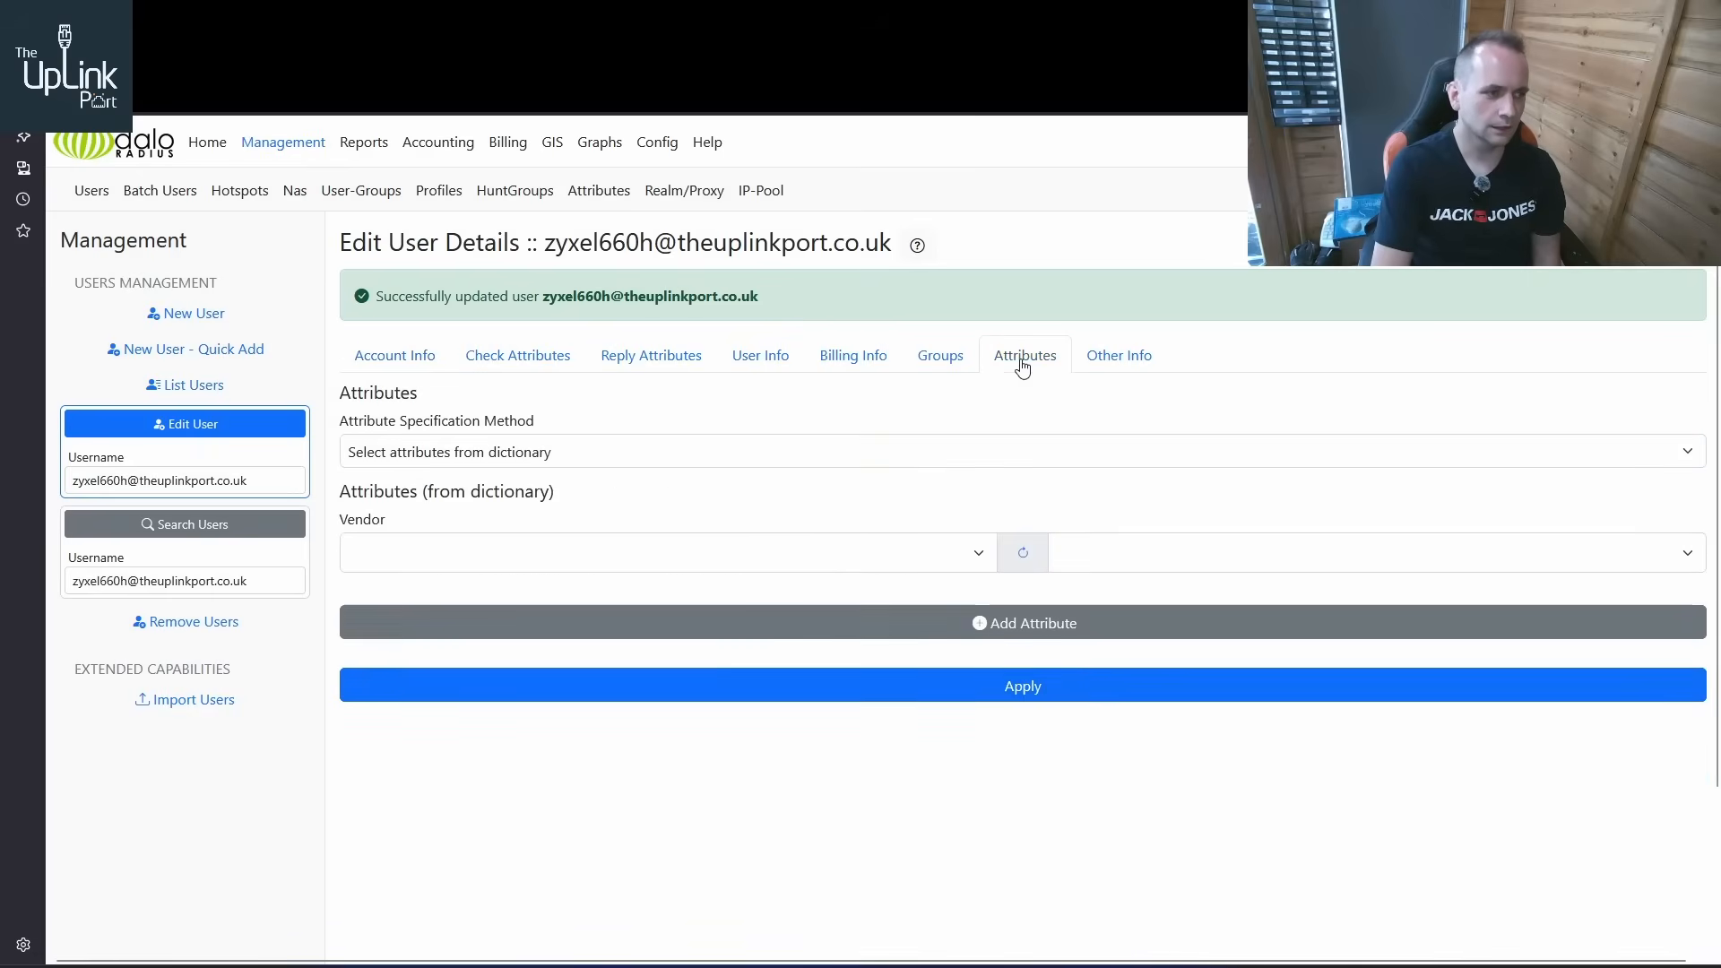
{"action": "left_click", "coordinate": [751, 566]}
{"action": "scroll", "coordinate": [691, 384], "scroll_direction": "down", "scroll_amount": 6}
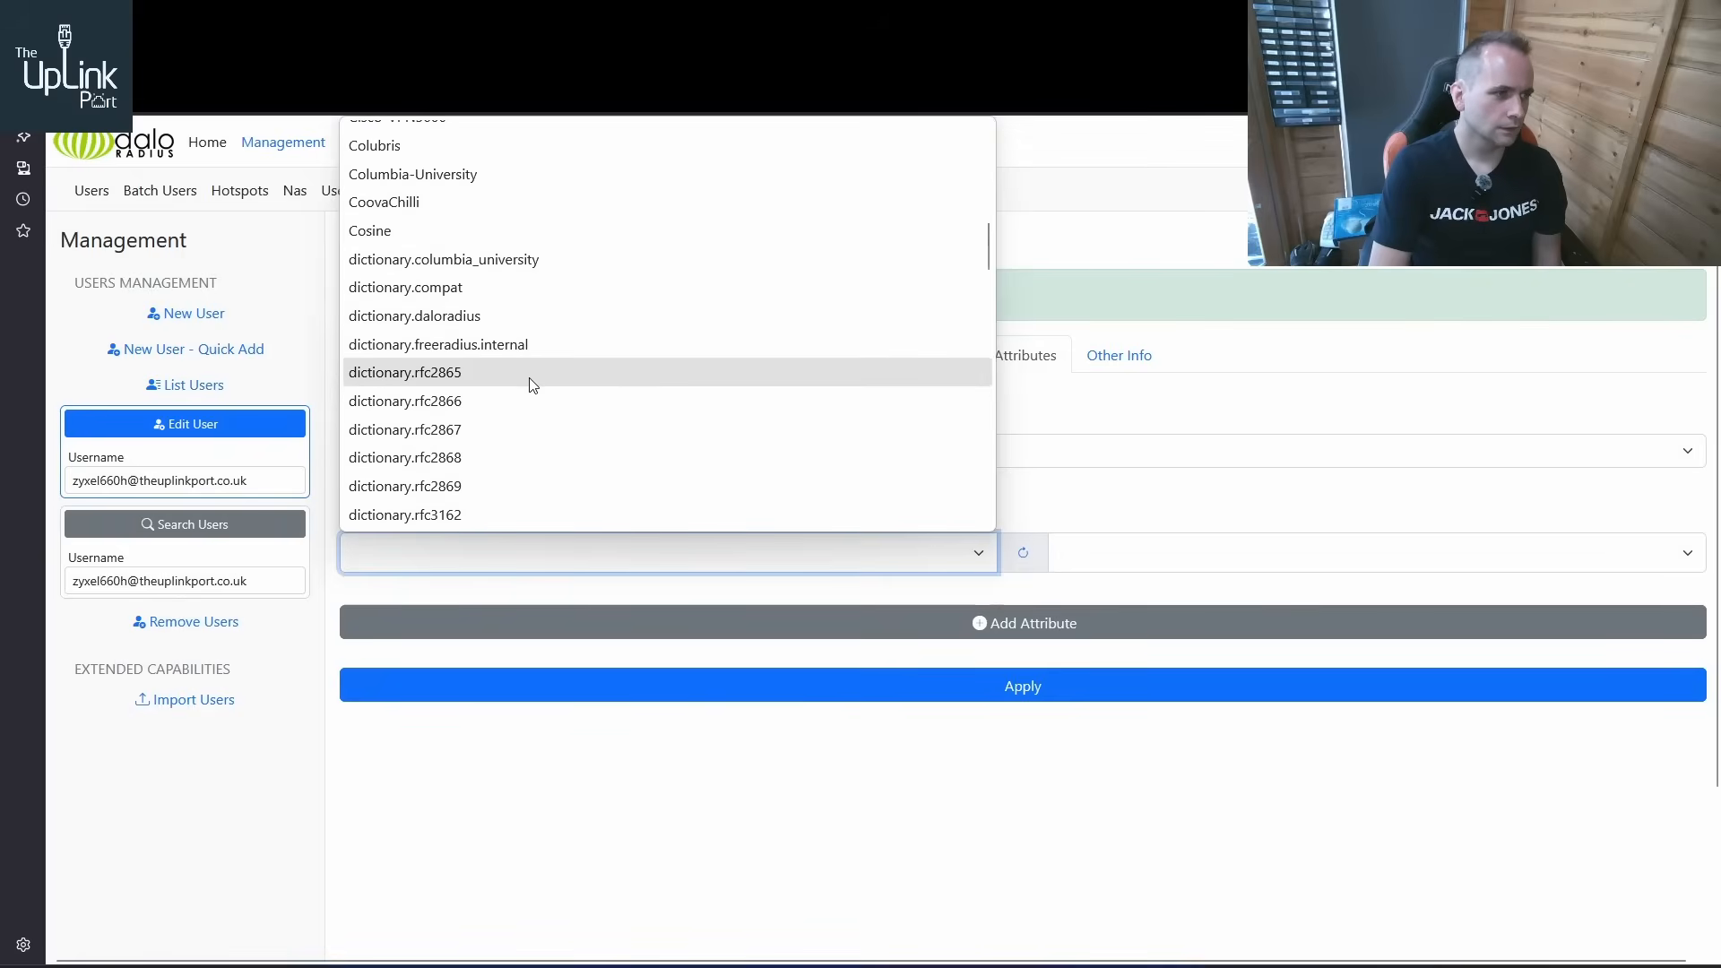
{"action": "left_click", "coordinate": [532, 384]}
{"action": "left_click", "coordinate": [1103, 553]}
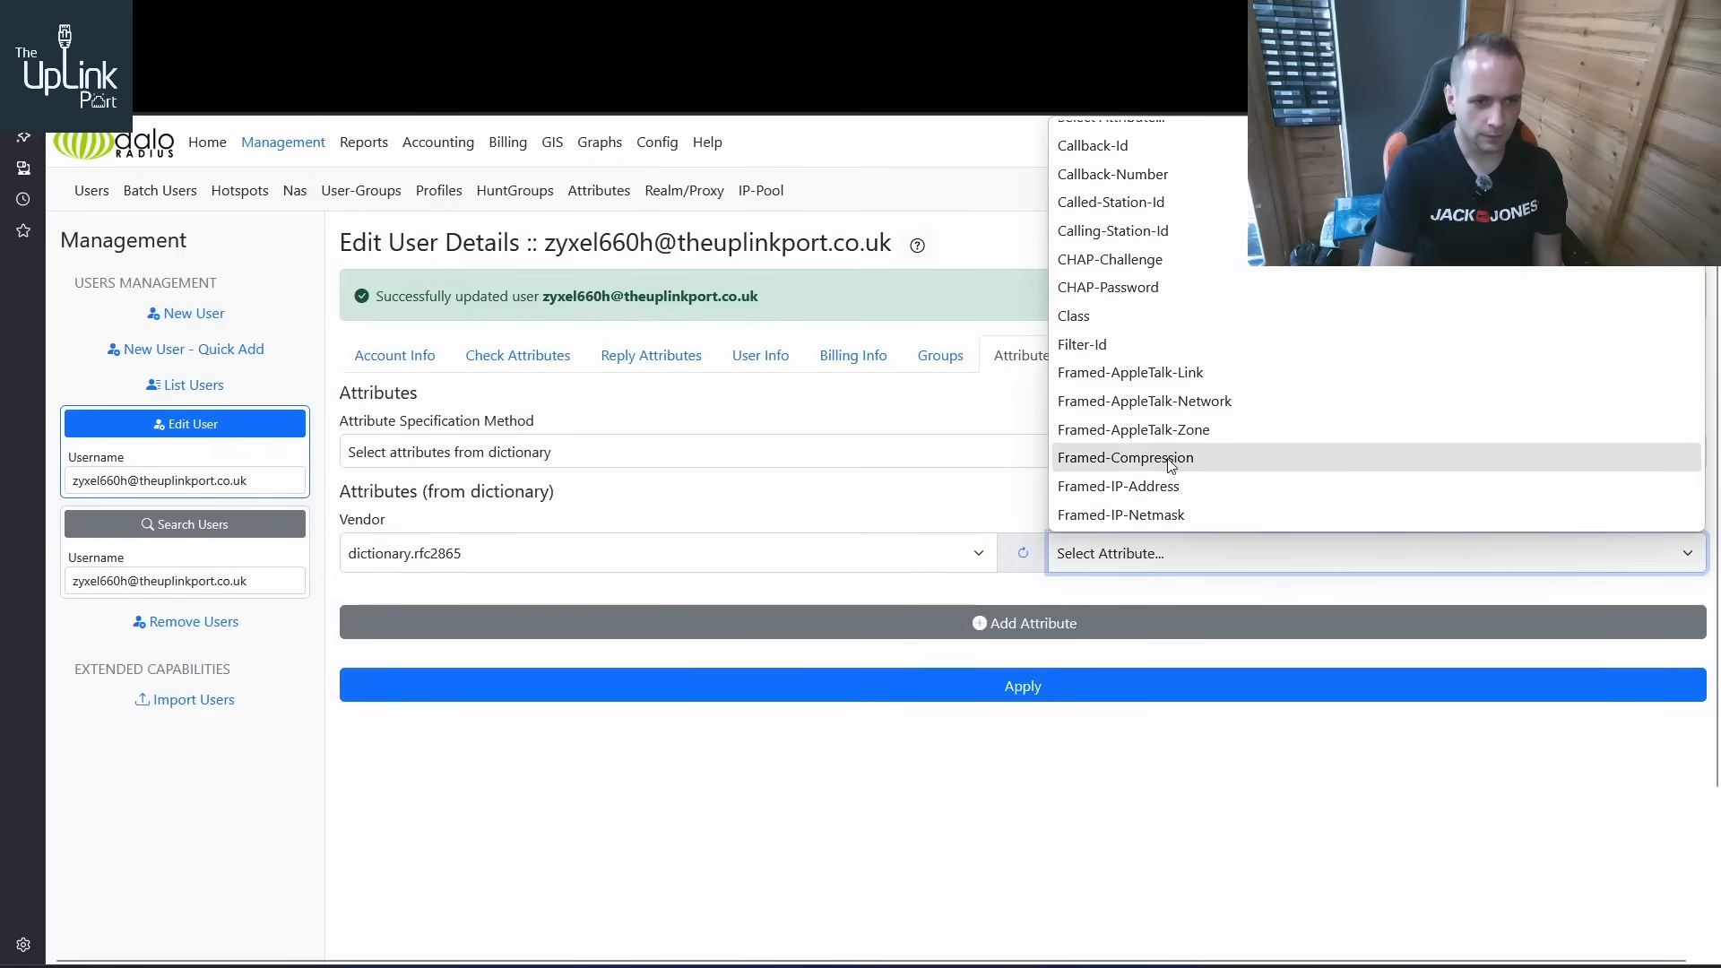
{"action": "left_click", "coordinate": [1174, 514]}
{"action": "left_click", "coordinate": [968, 633]}
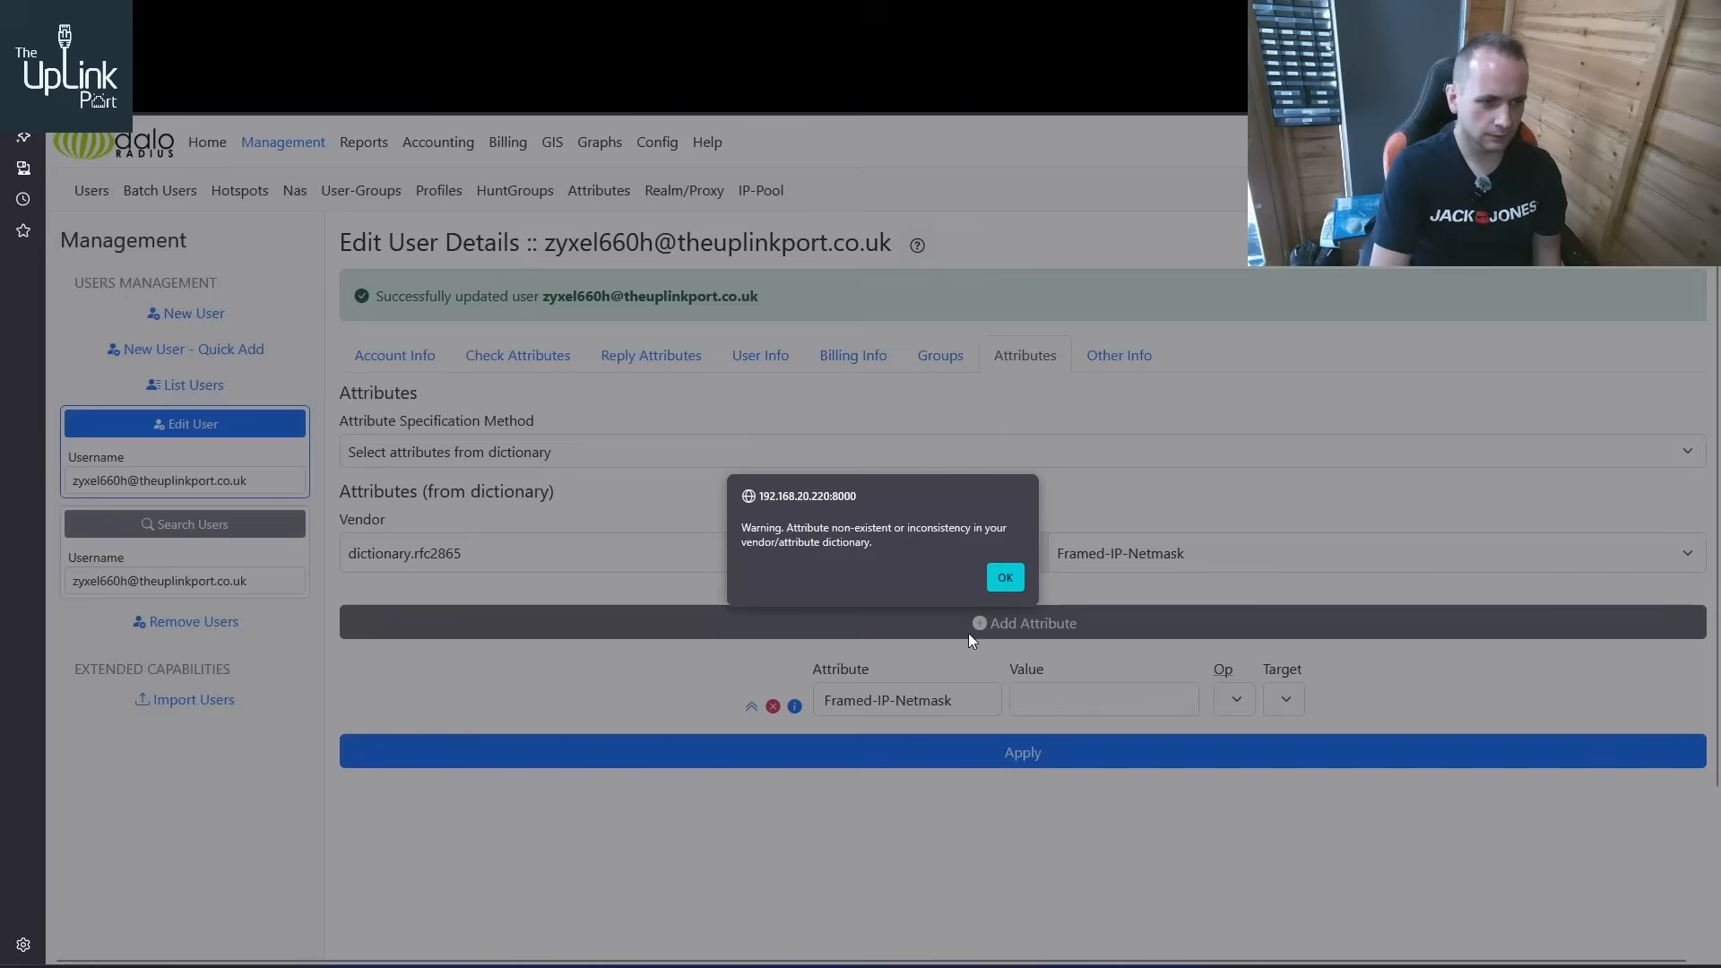
{"action": "key", "text": "Return"}
Set Framed-IP-Netmask to 255.255.255.255 with operator = and target reply, apply it, and check the ZyXEL user's reply attributes
{"action": "left_click", "coordinate": [1064, 690]}
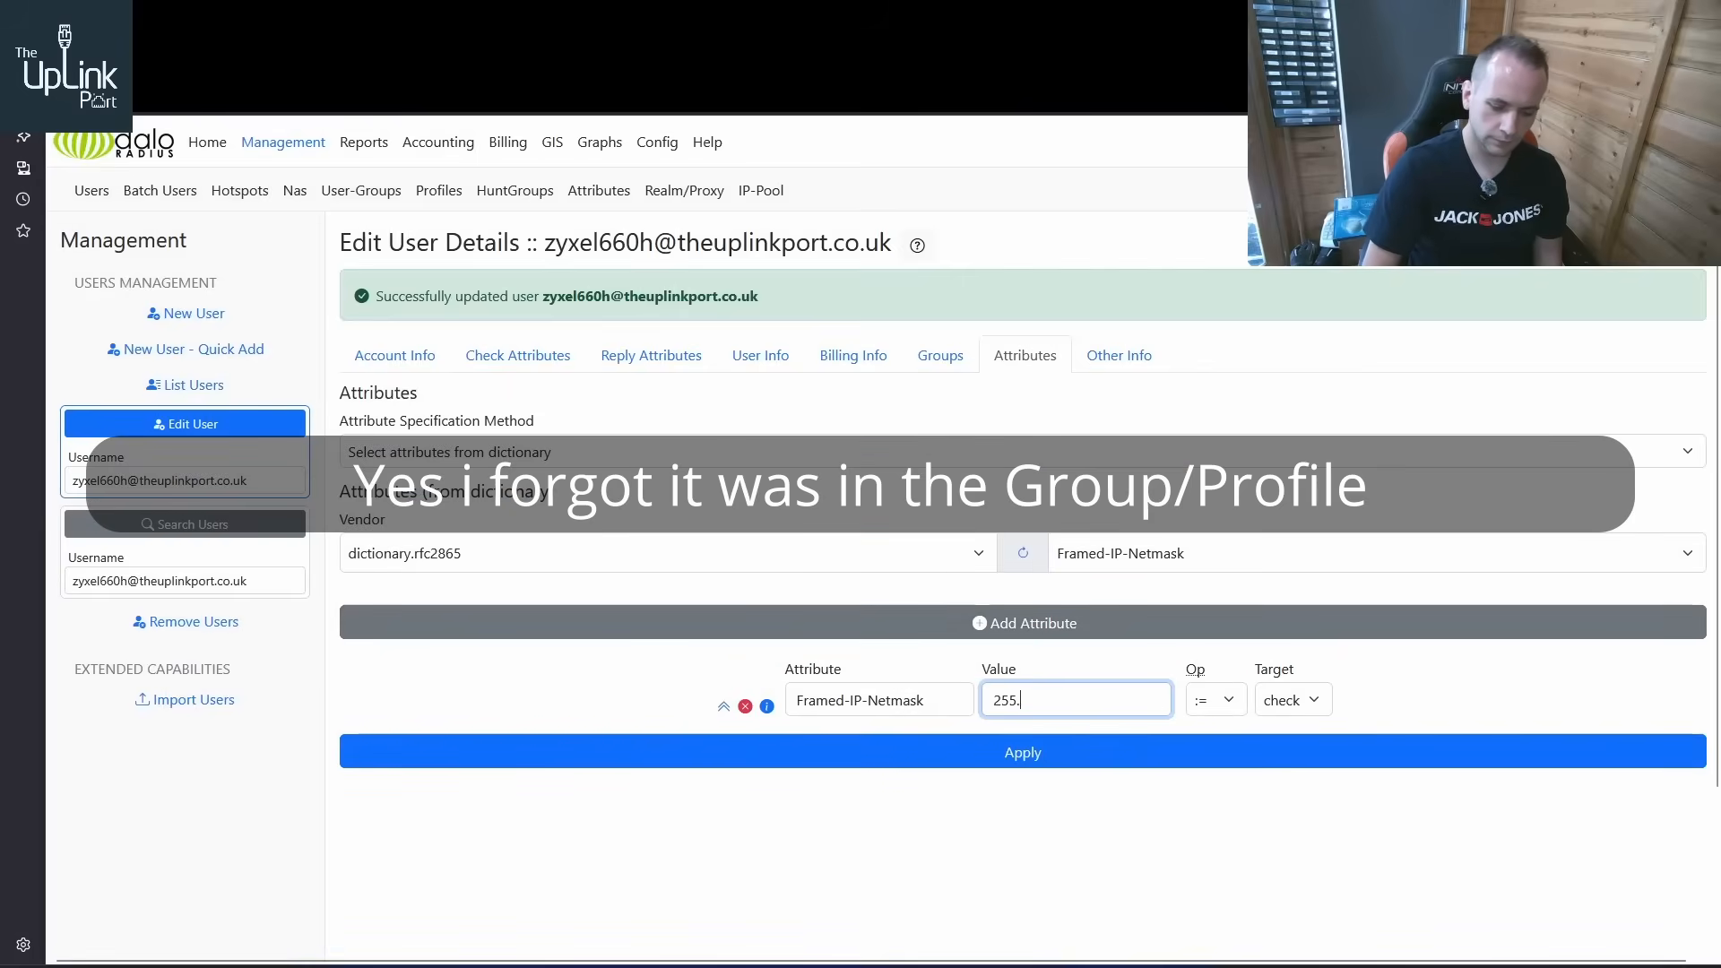
{"action": "type", "text": "255.255.255.255"}
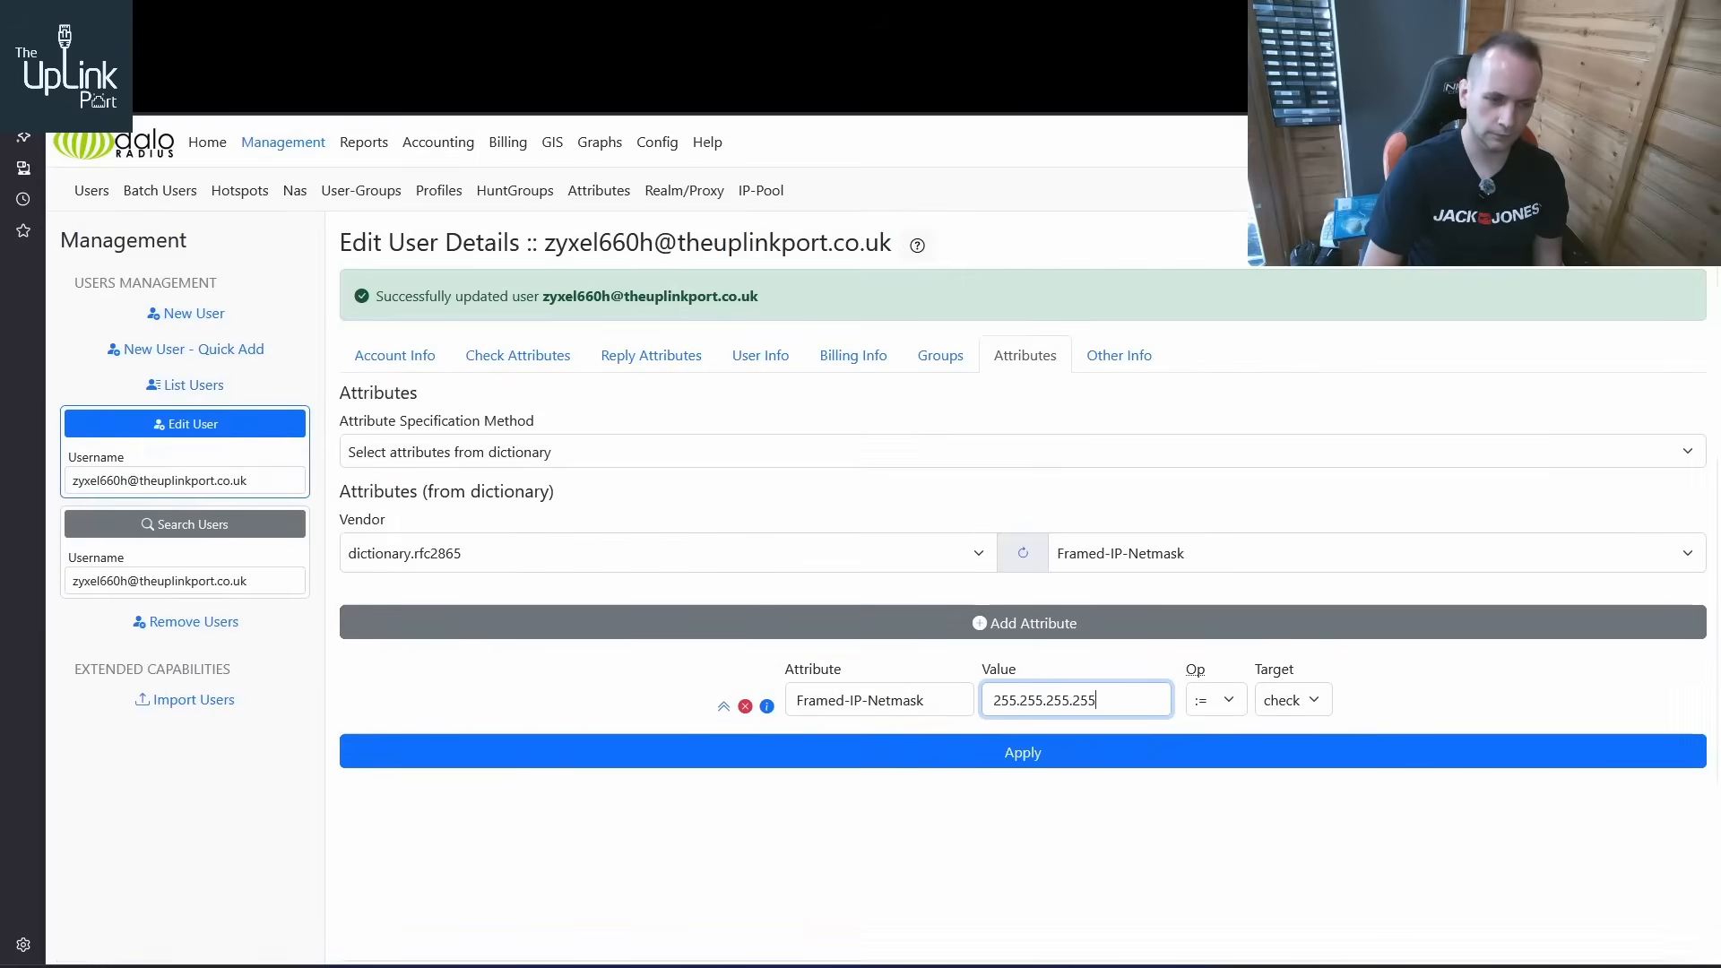
{"action": "left_click", "coordinate": [1215, 700]}
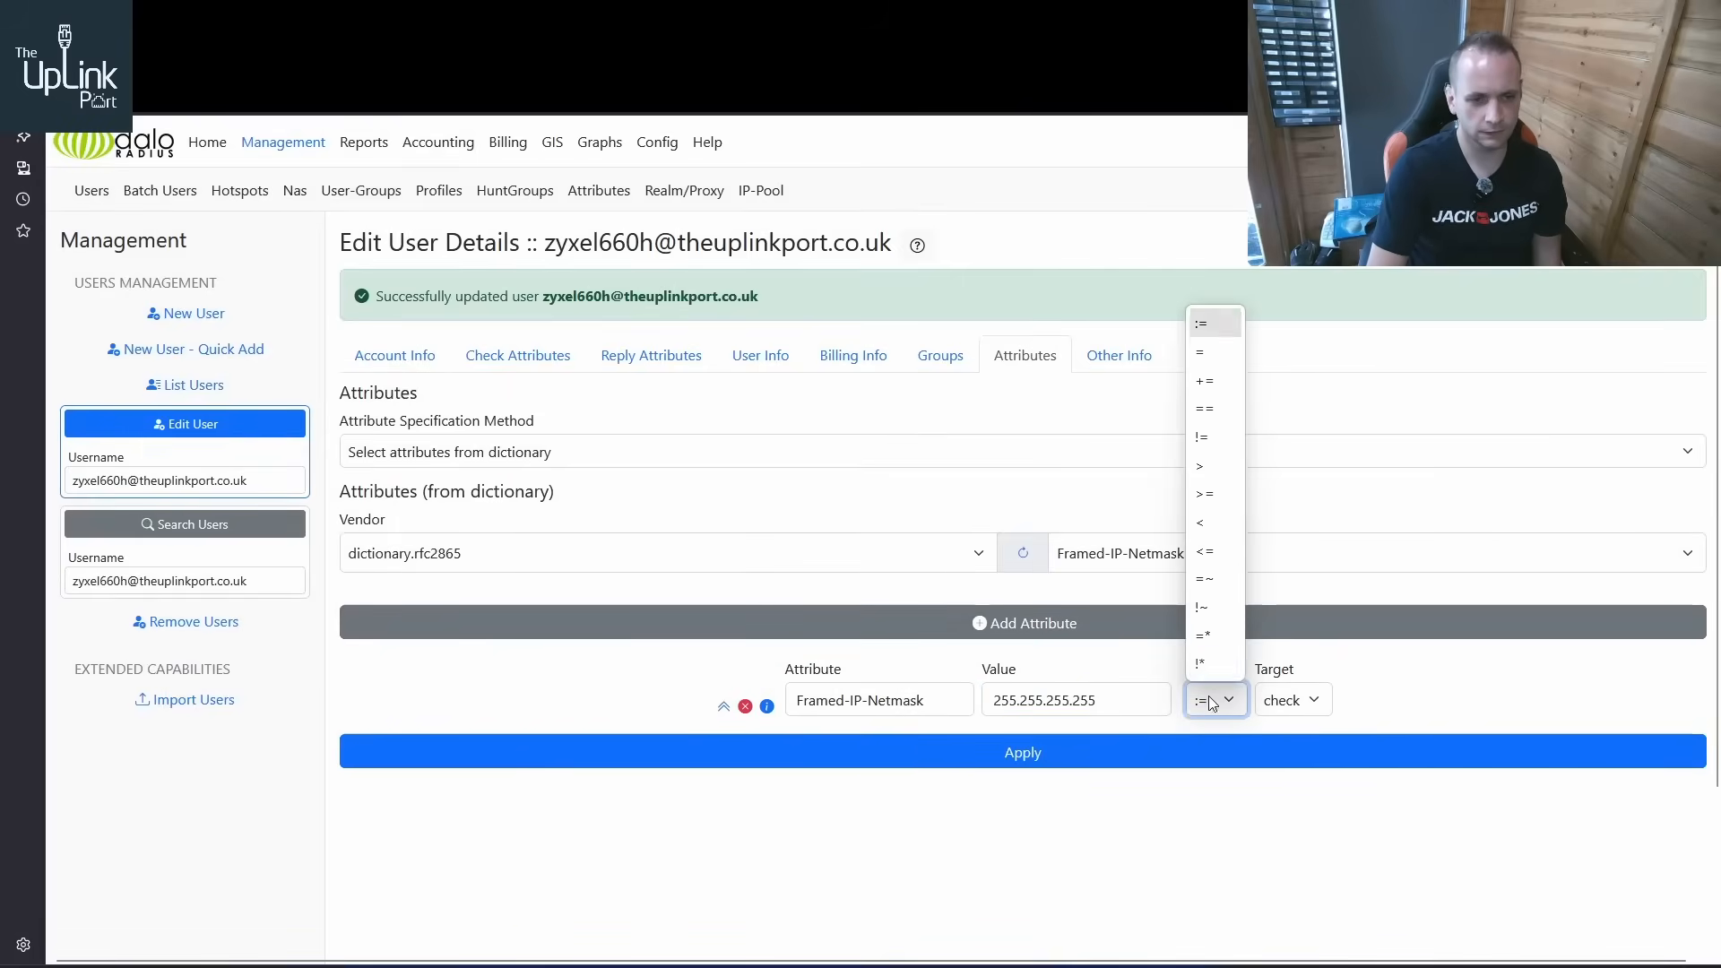
{"action": "left_click", "coordinate": [1225, 353]}
{"action": "left_click", "coordinate": [1290, 700]}
{"action": "left_click", "coordinate": [1280, 761]}
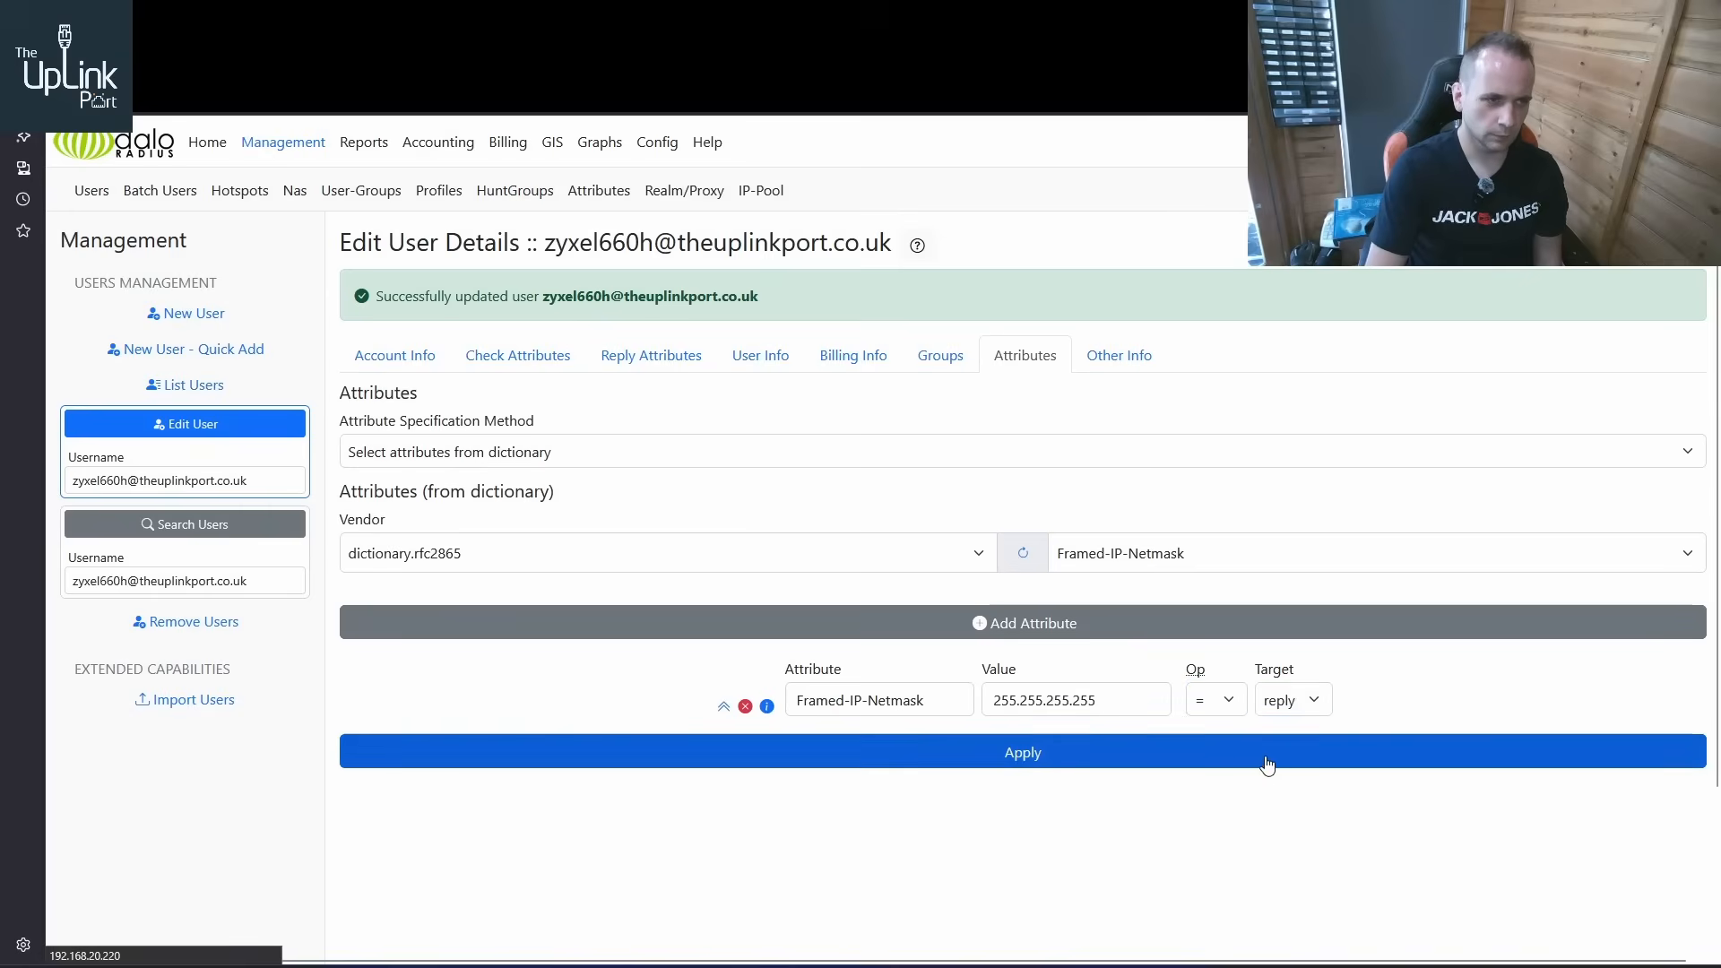
{"action": "left_click", "coordinate": [1267, 763]}
{"action": "left_click", "coordinate": [699, 363]}
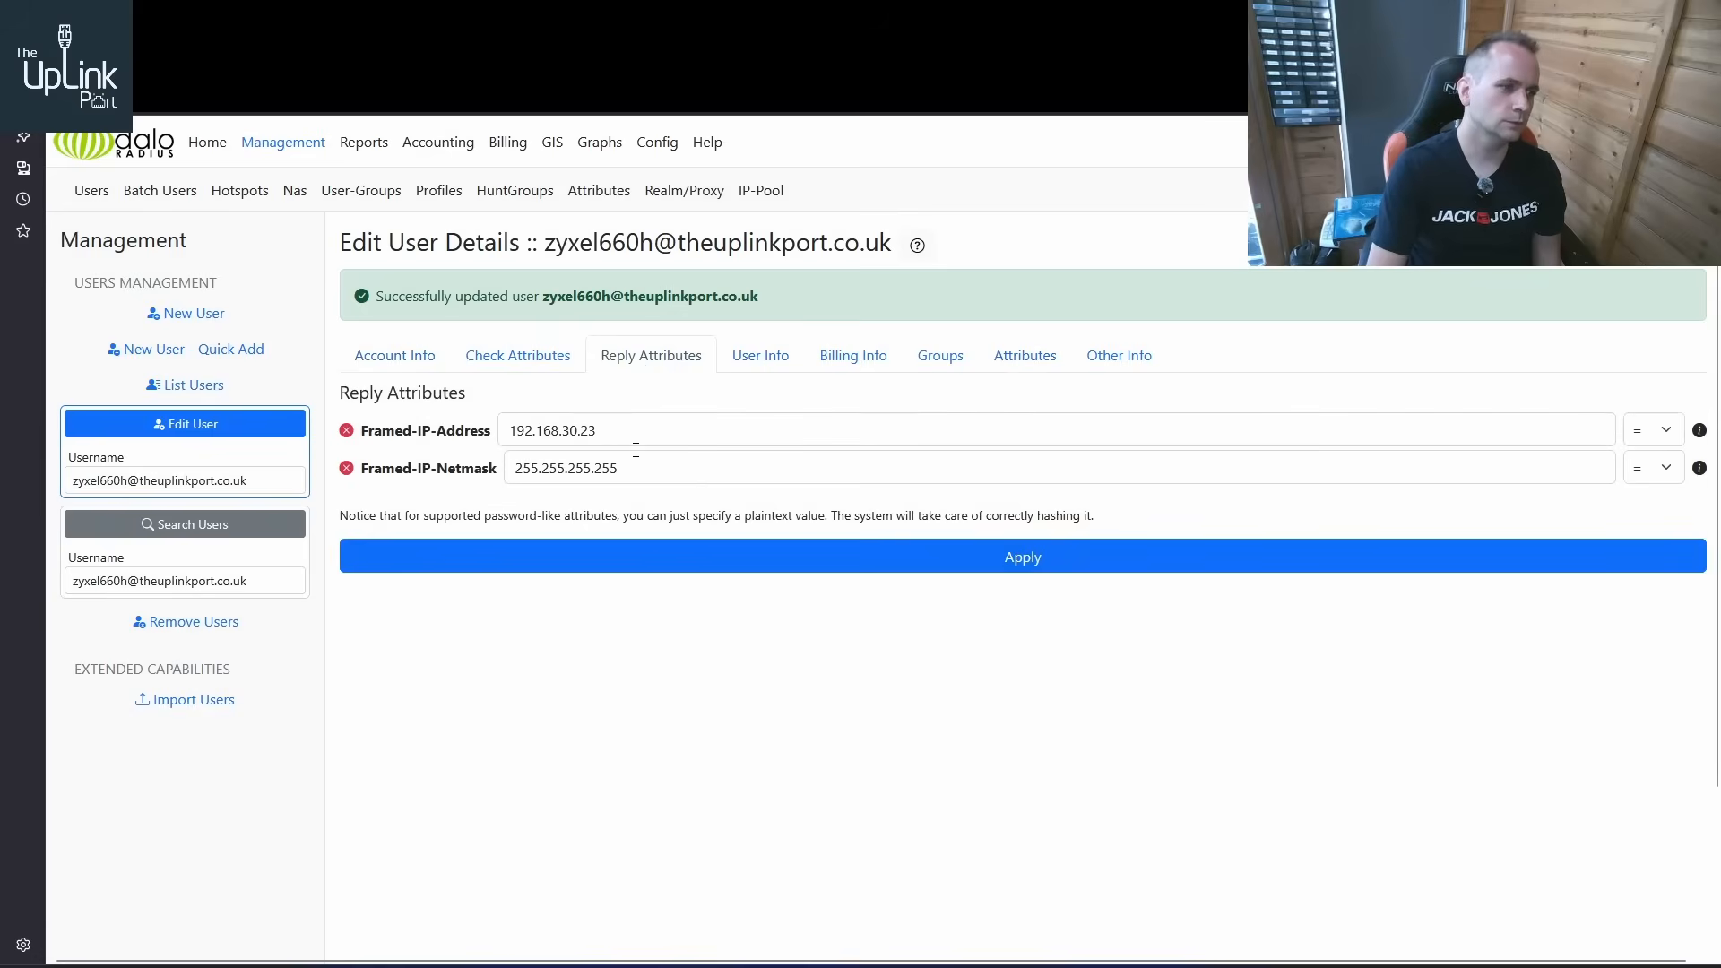
{"action": "left_click", "coordinate": [385, 360]}
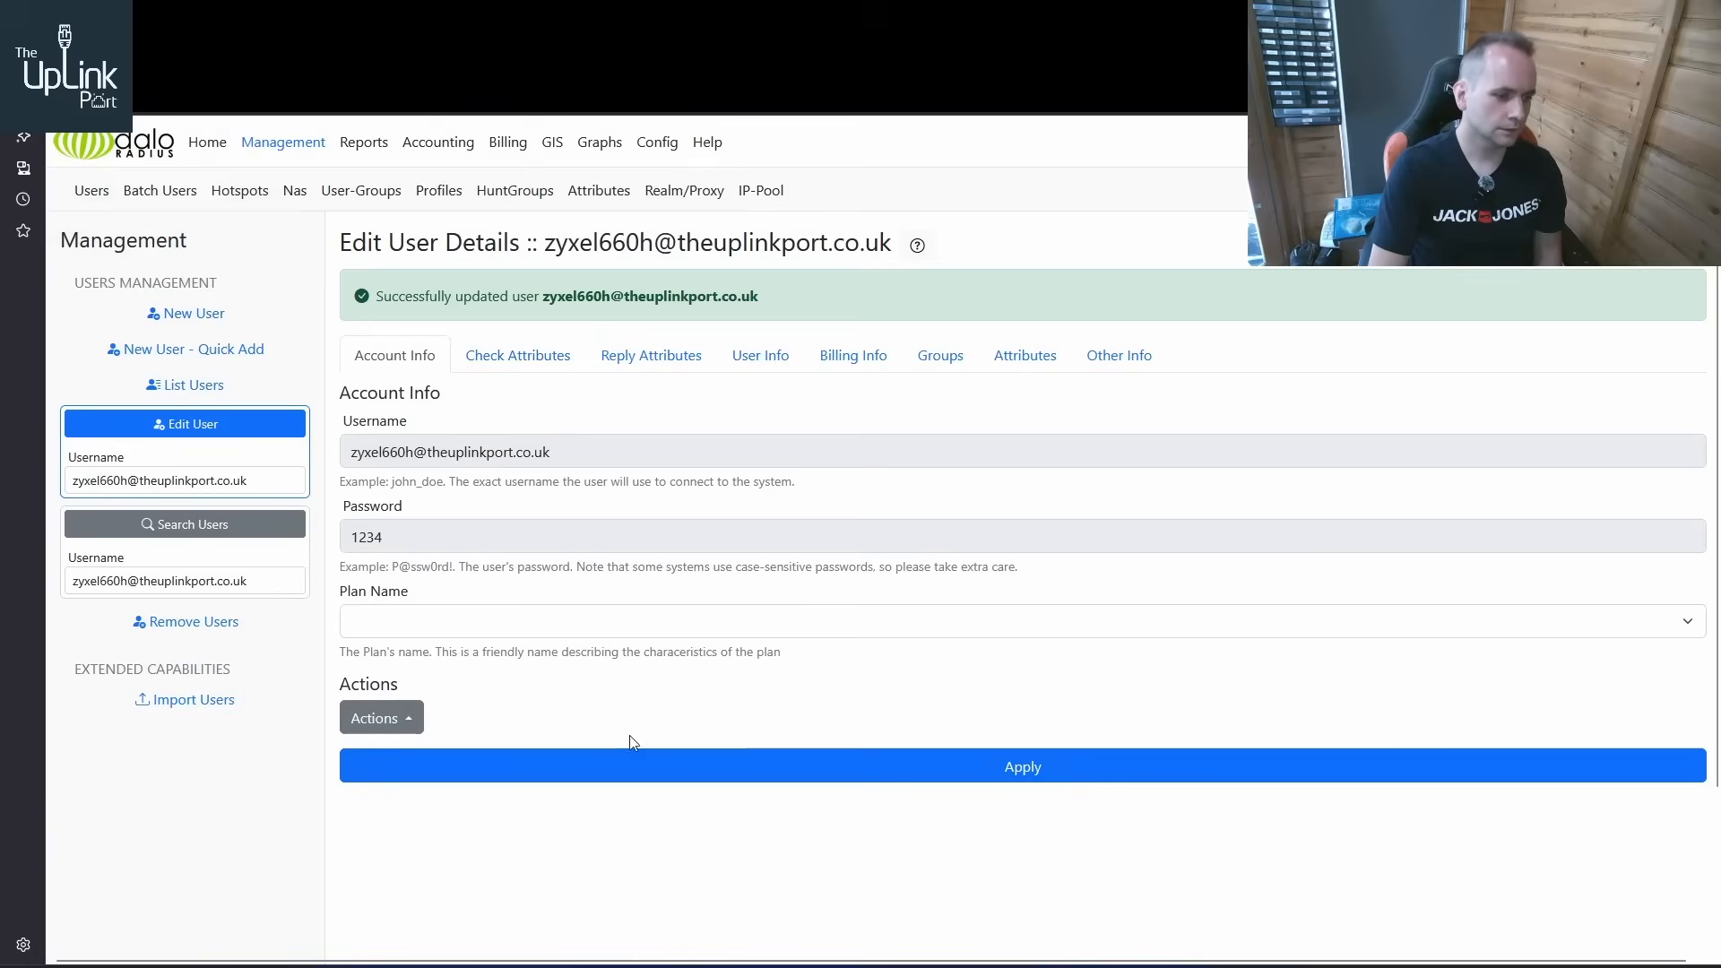
Switch to WinBox and remove the ZyXEL user's session from the active PPP connections to force a reconnect
{"action": "left_click", "coordinate": [665, 965]}
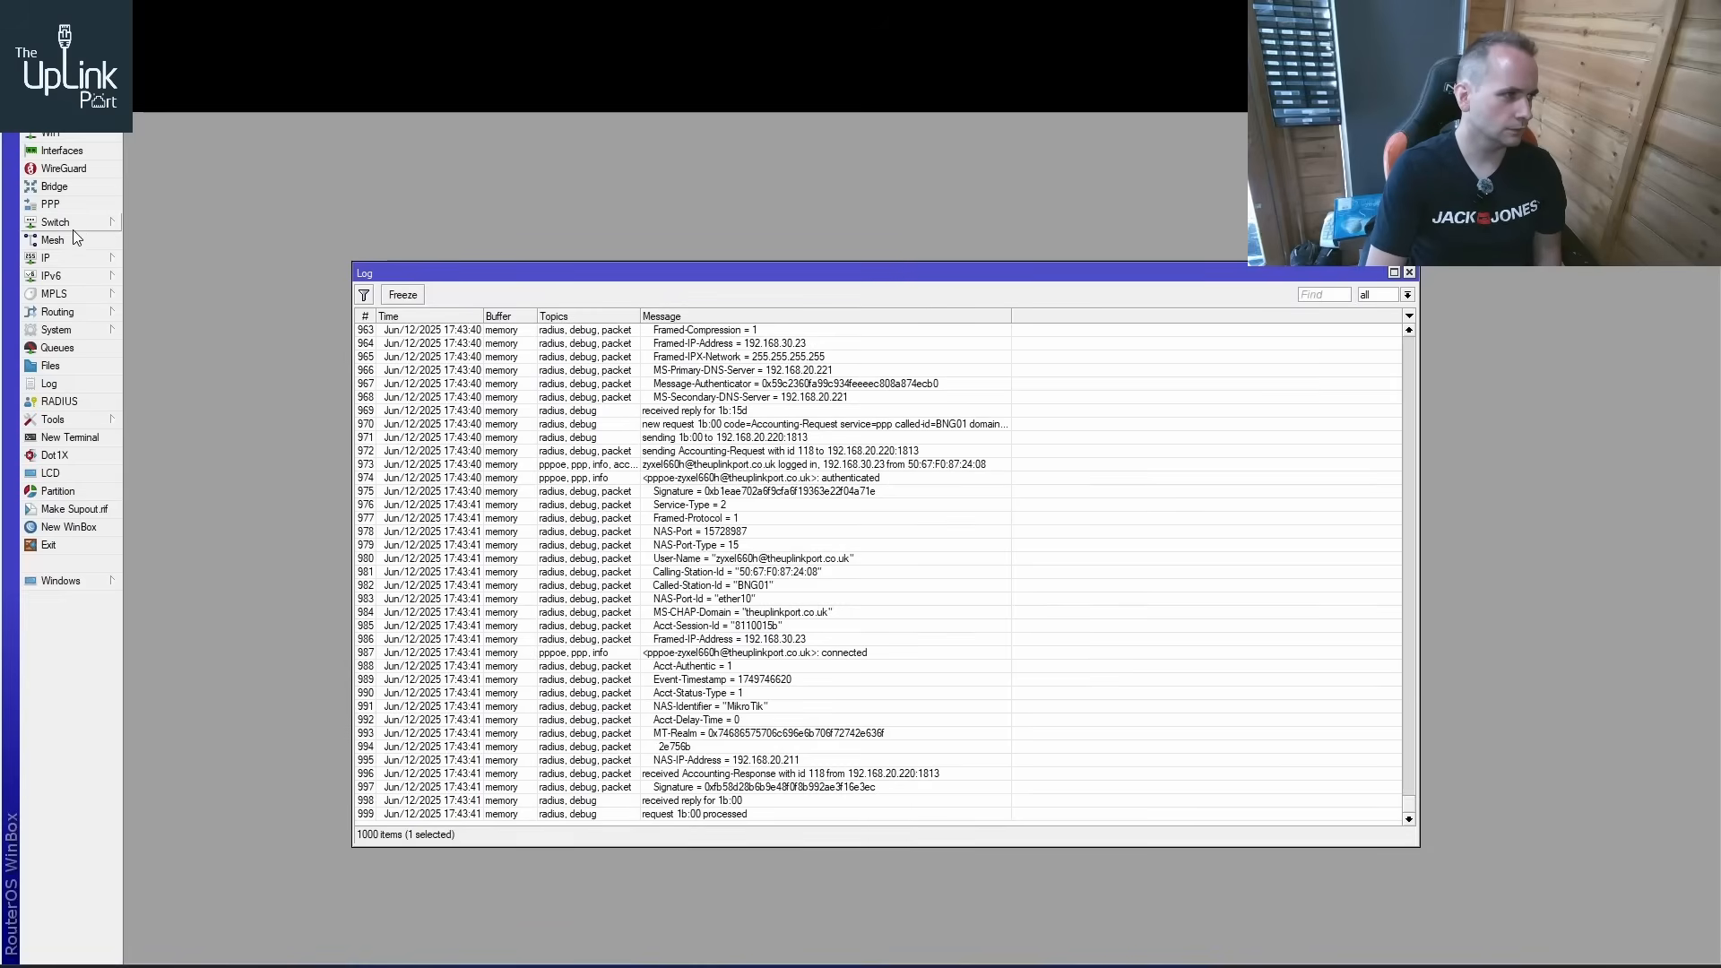
{"action": "left_click", "coordinate": [85, 259]}
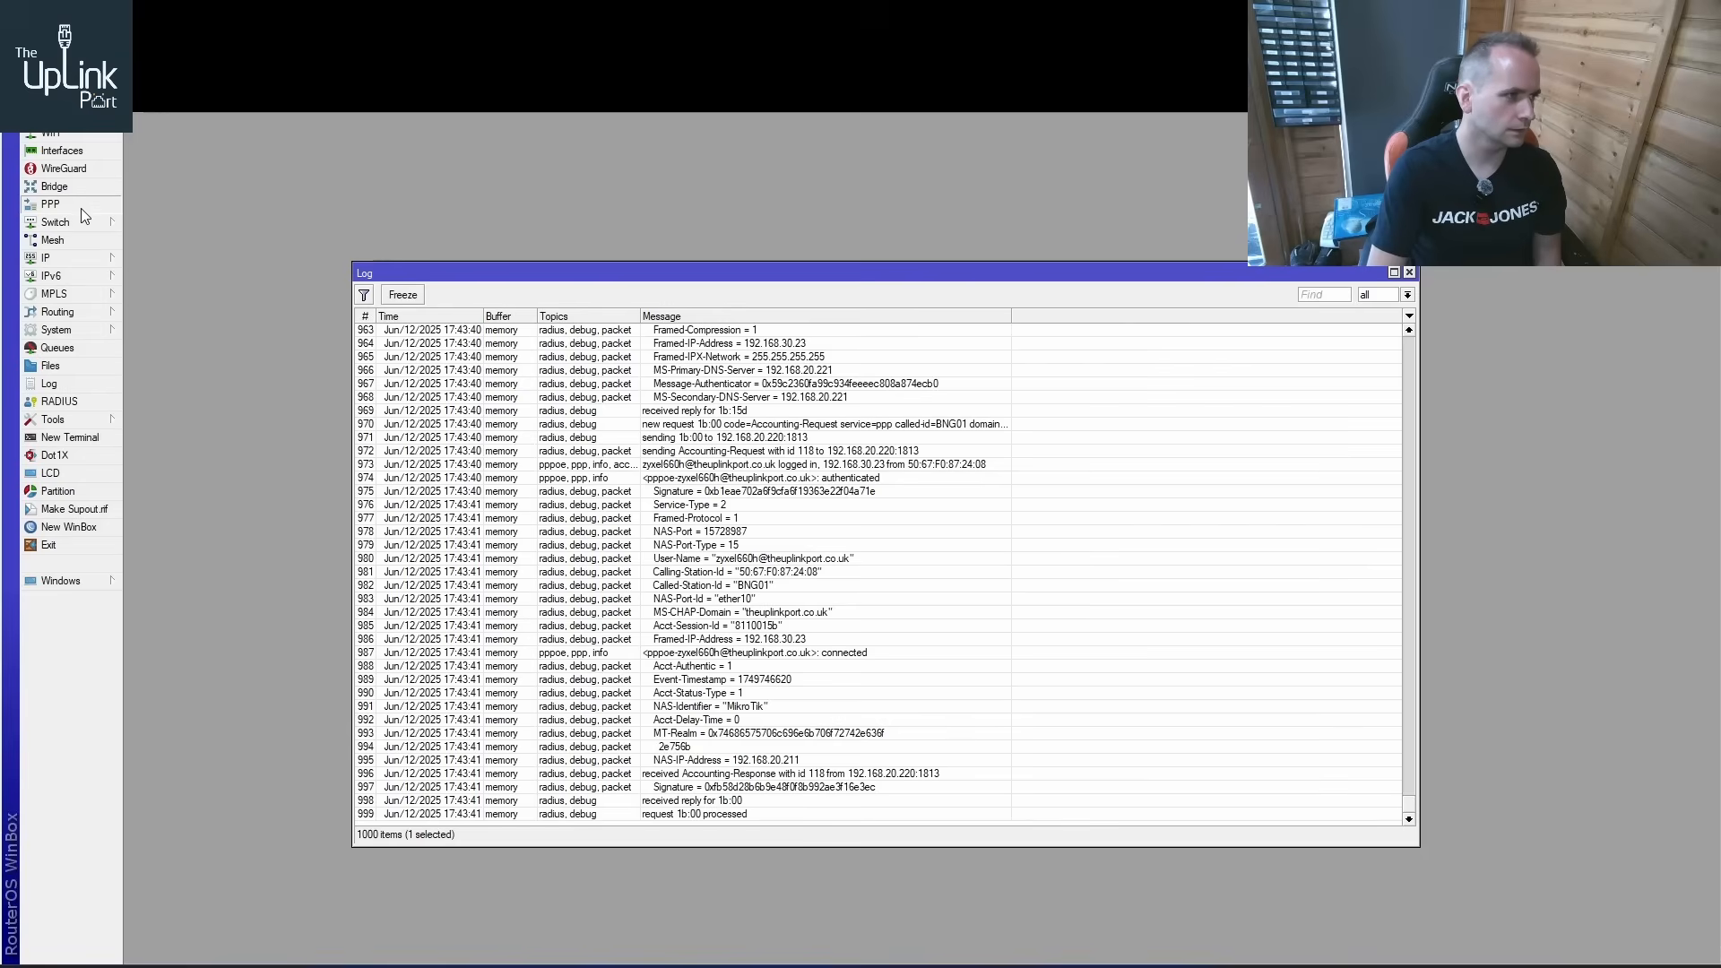
{"action": "mouse_move", "coordinate": [90, 317]}
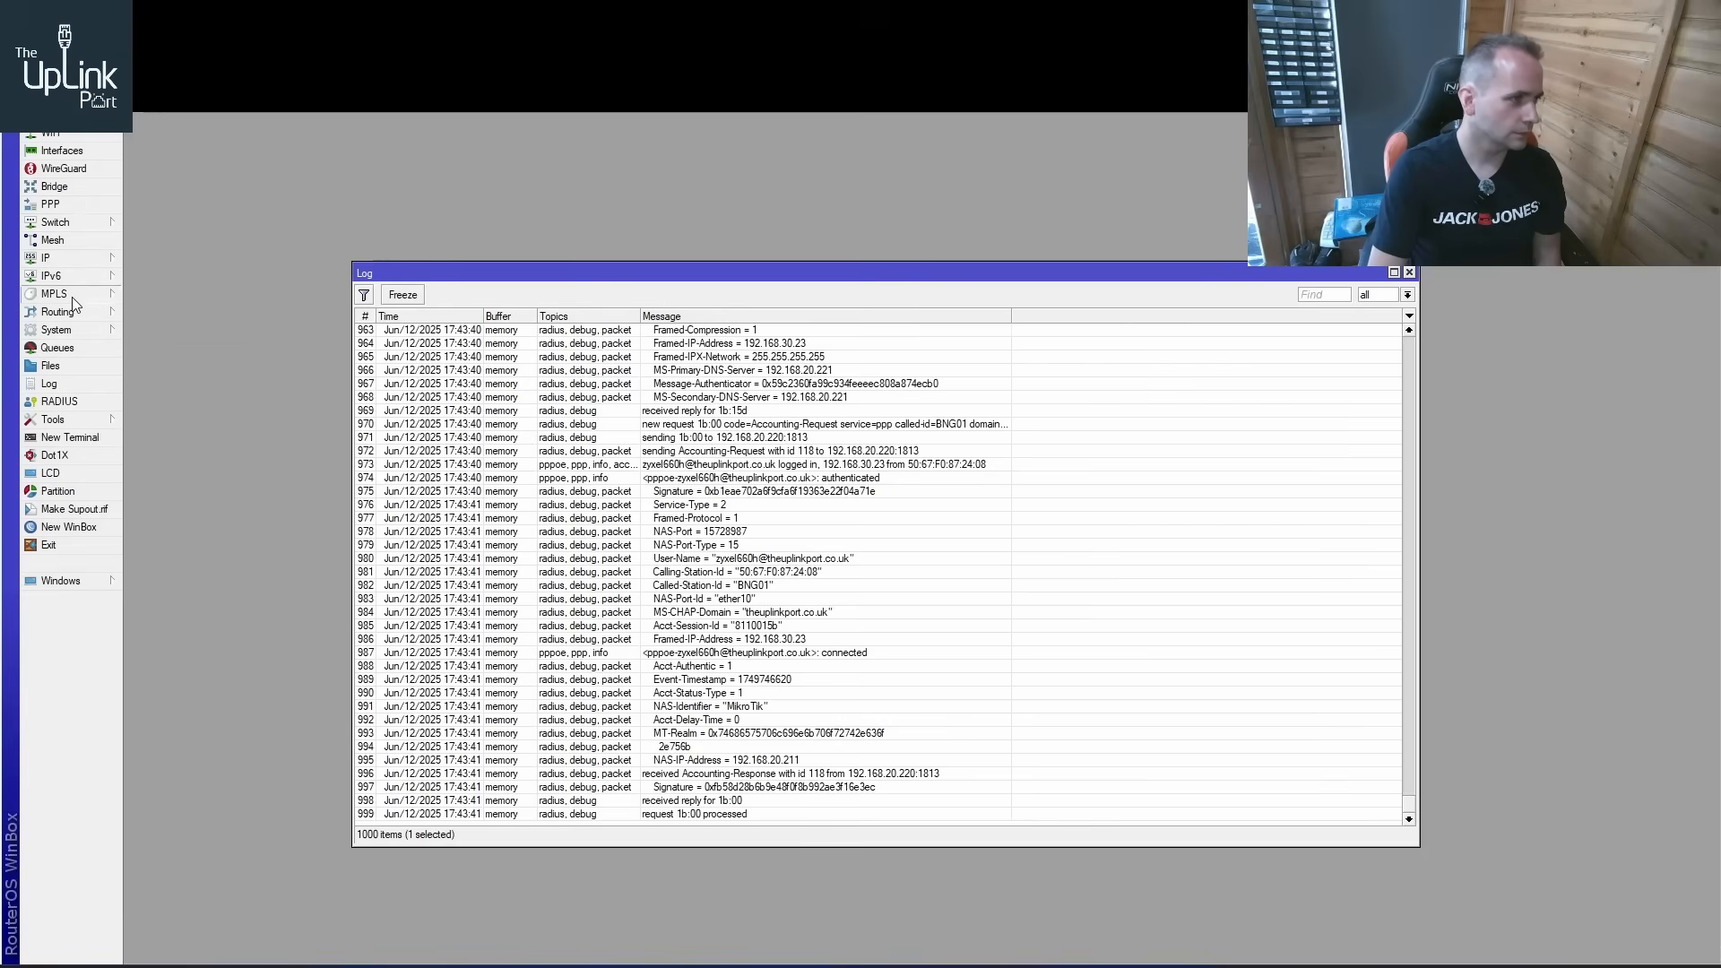
{"action": "left_click", "coordinate": [79, 206]}
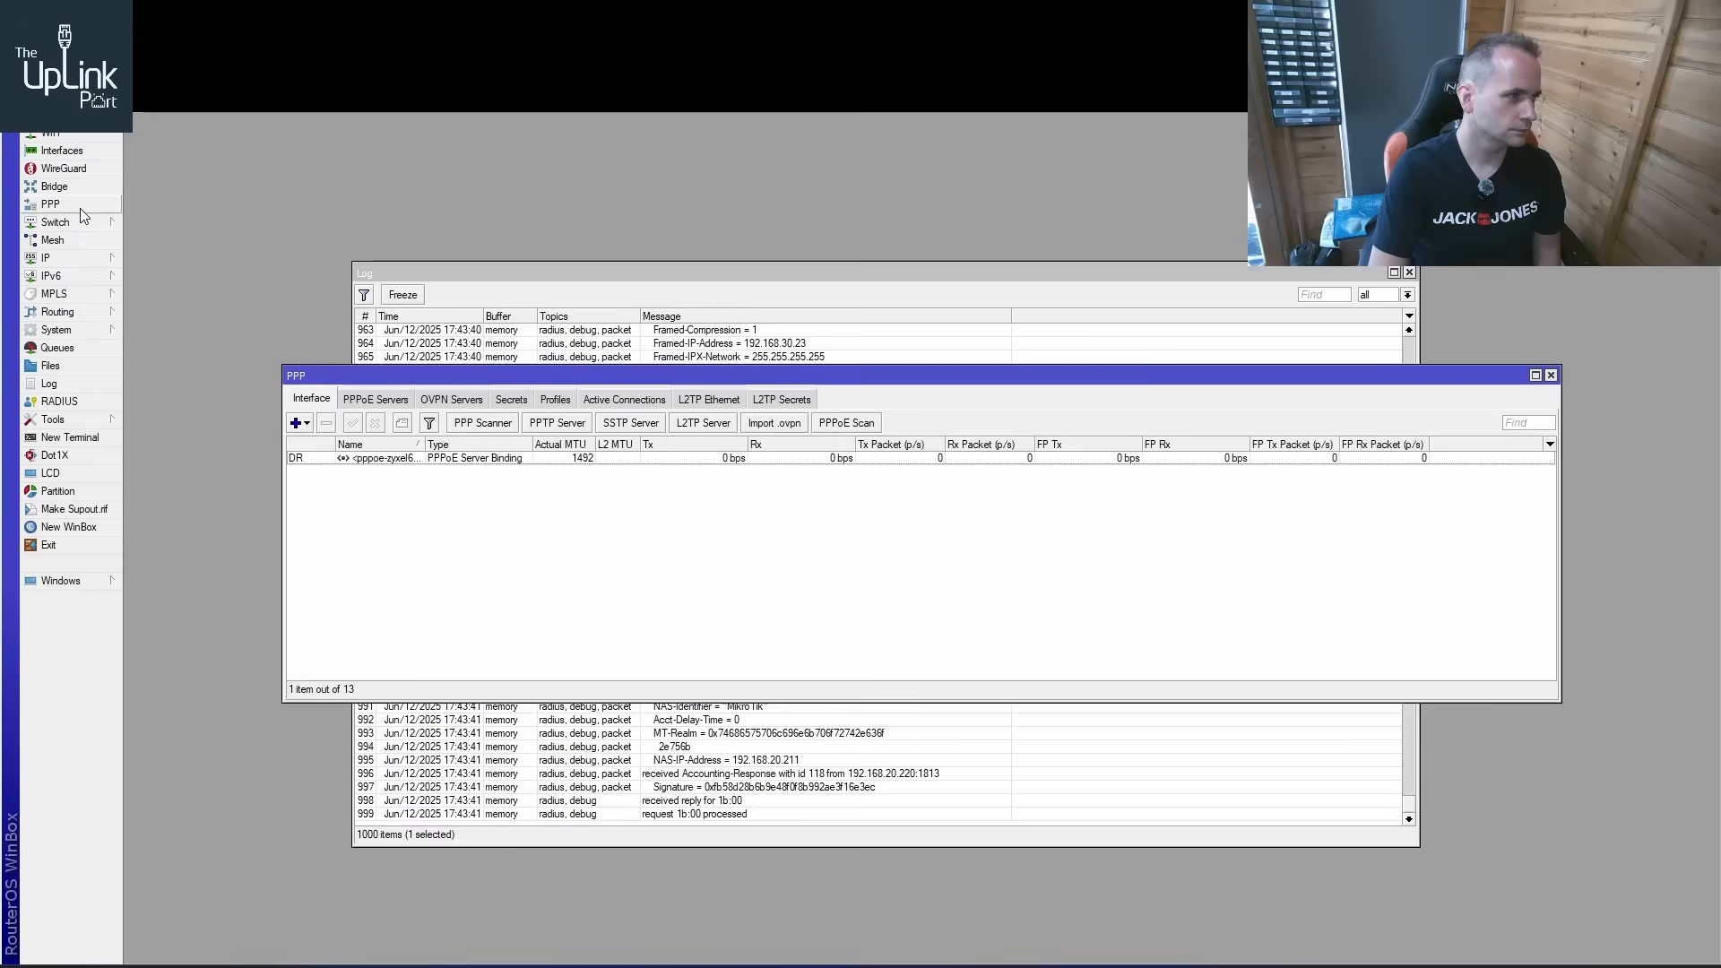
{"action": "left_click", "coordinate": [625, 400]}
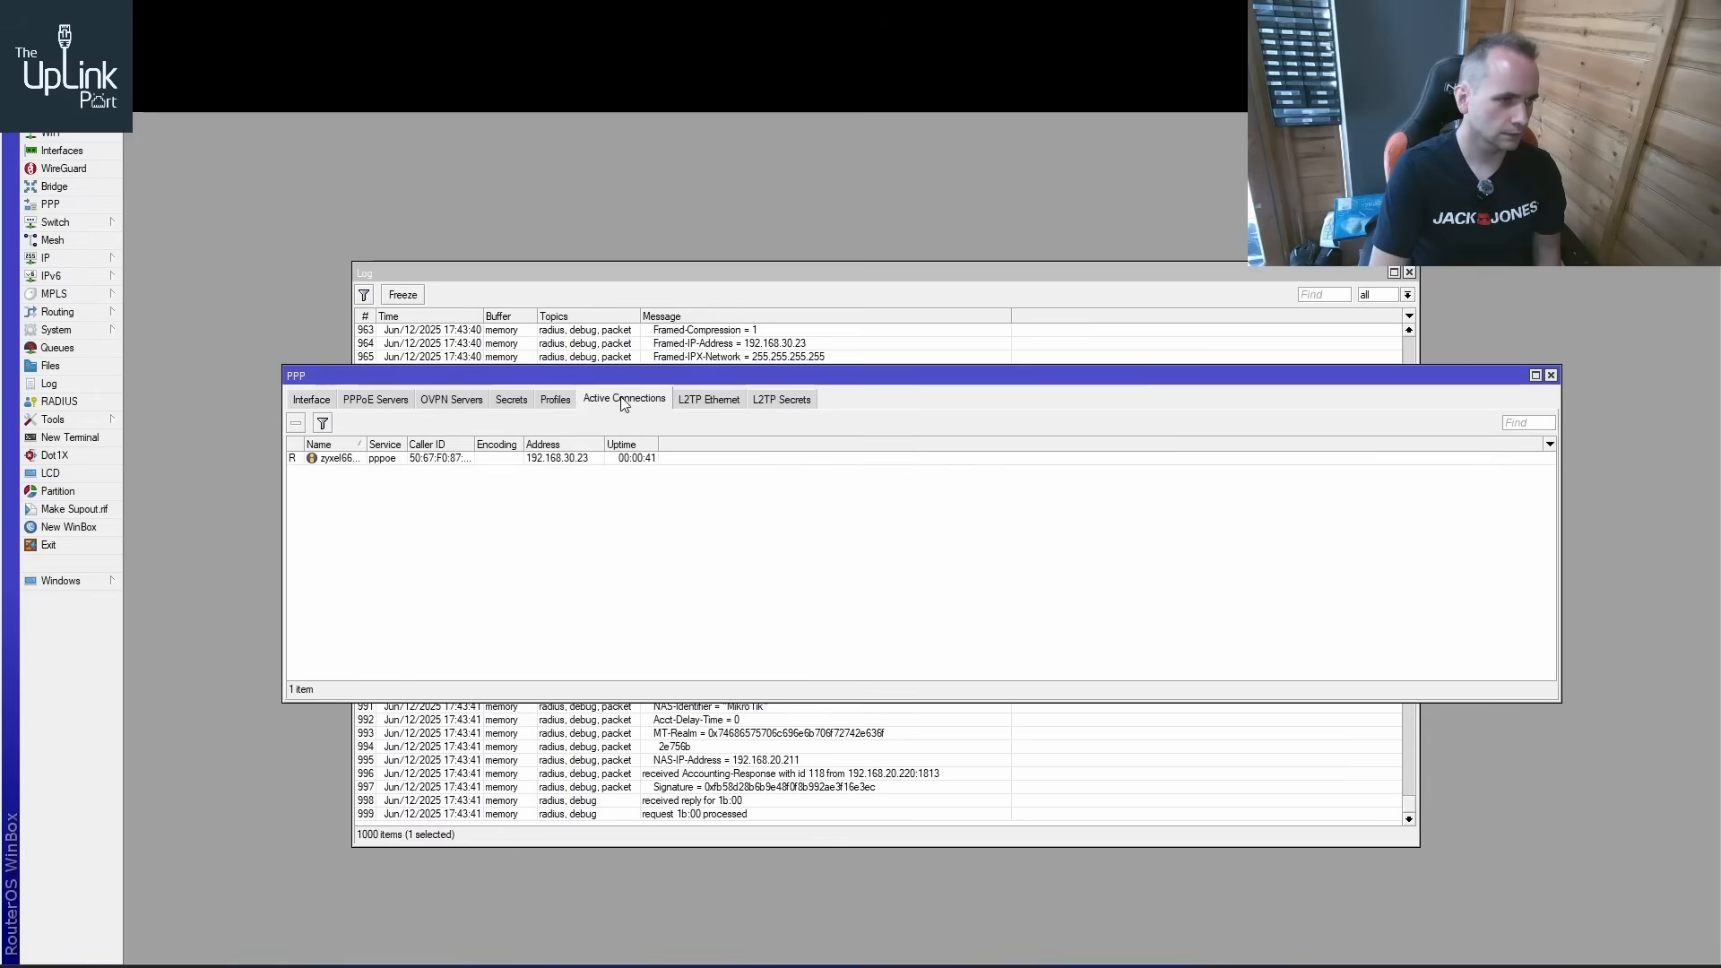
{"action": "left_click", "coordinate": [462, 460]}
{"action": "right_click", "coordinate": [466, 463]}
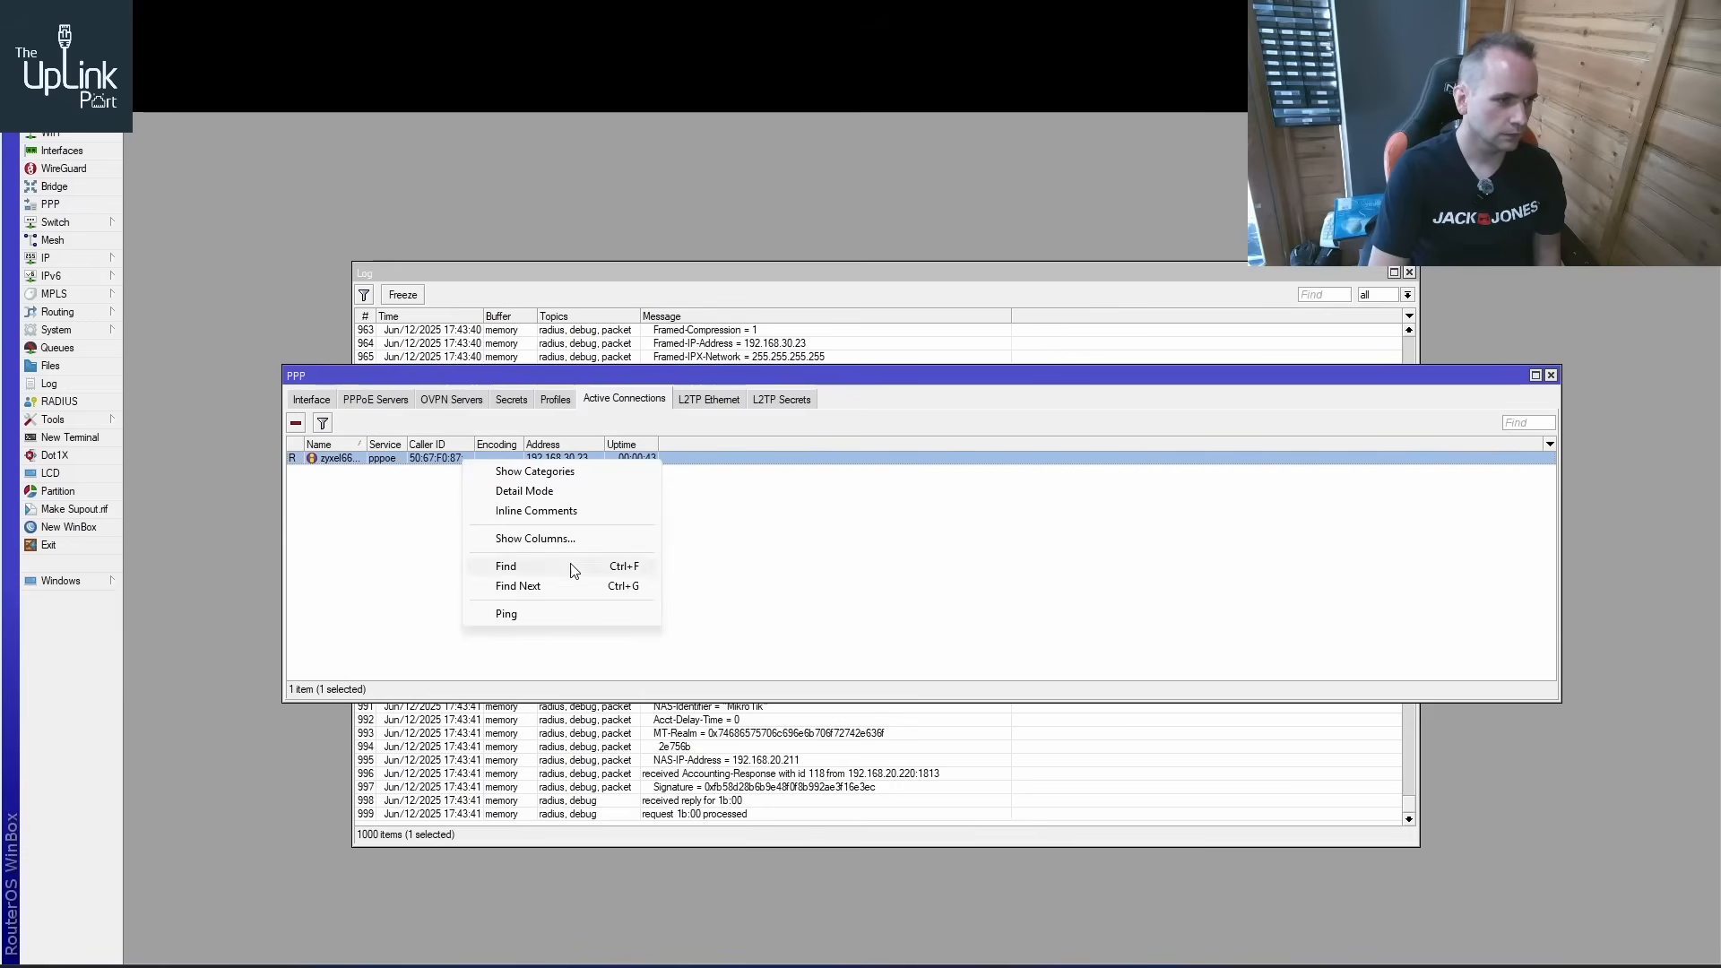
{"action": "double_click", "coordinate": [415, 461]}
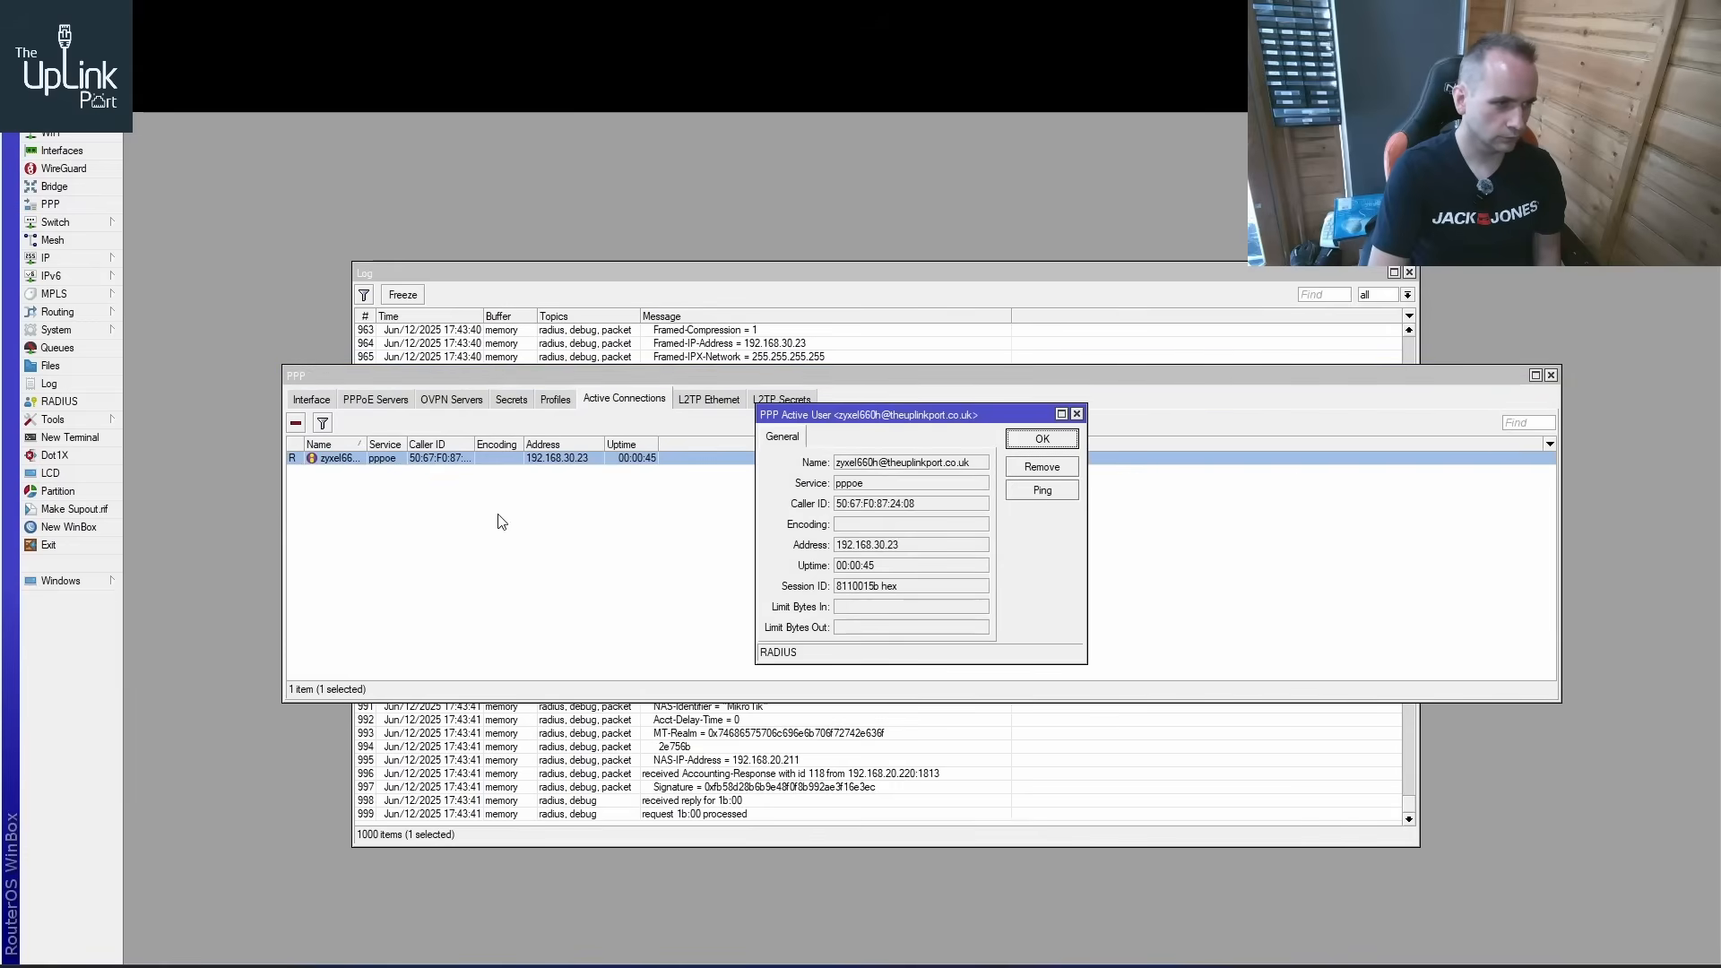
{"action": "left_click", "coordinate": [1044, 470]}
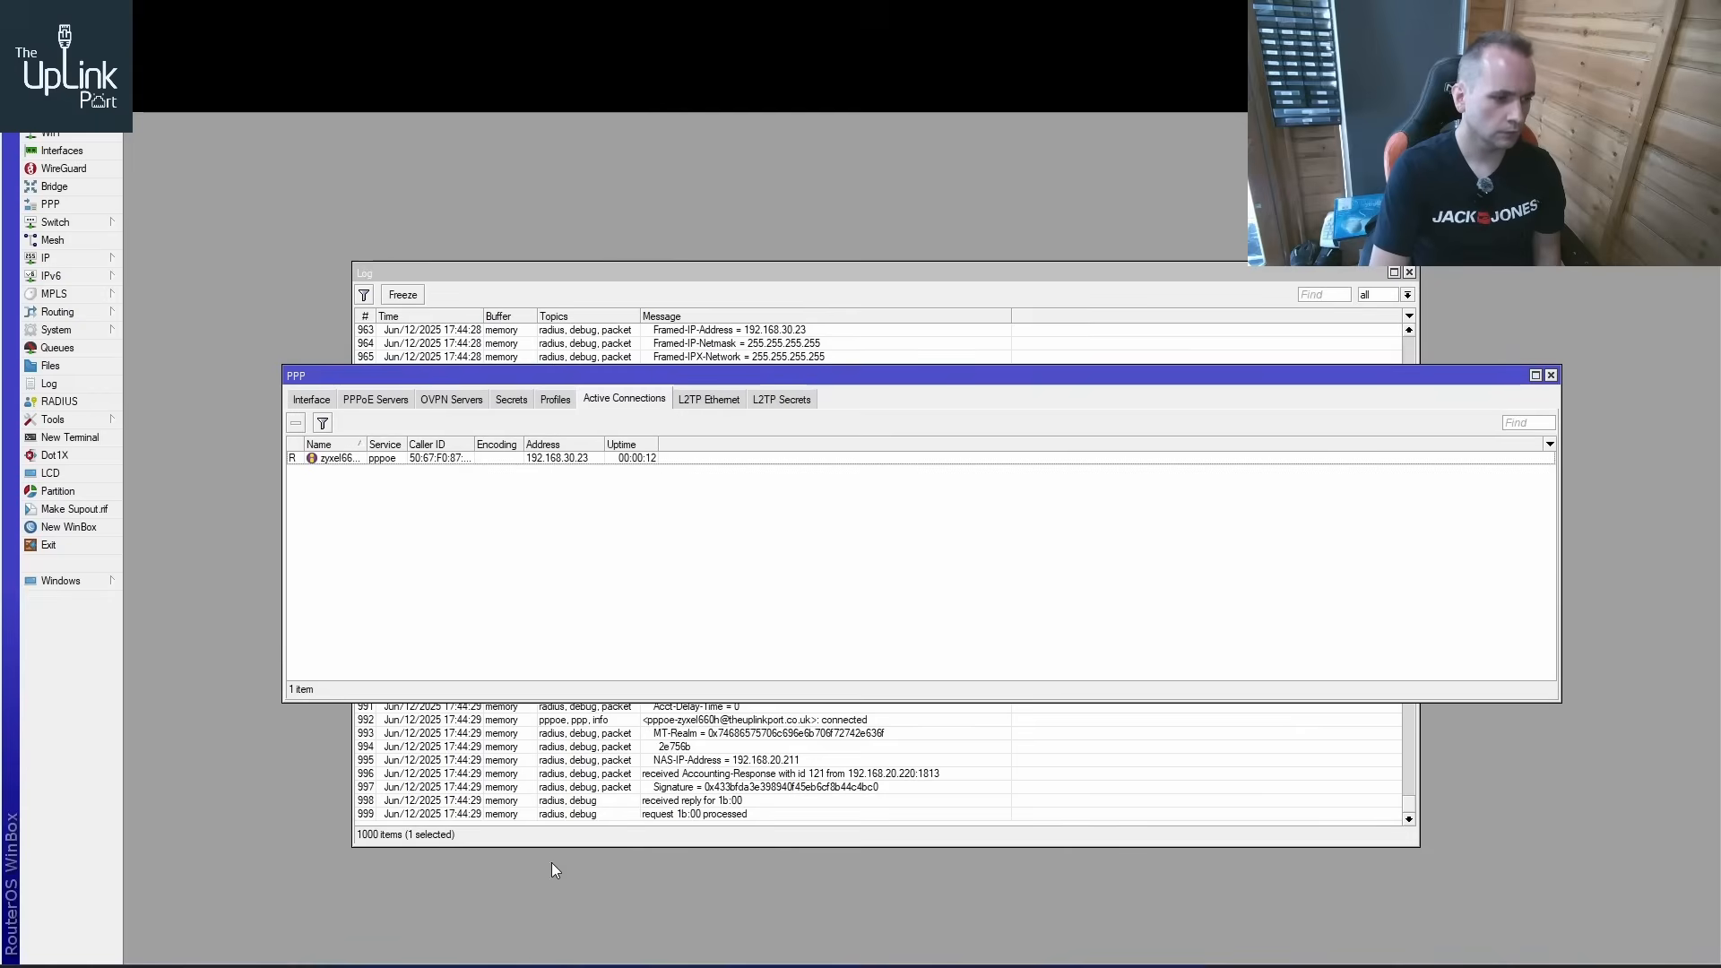
Switch to the Windows XP VM, log back in to the ZyXEL configurator with the router password, and check its WAN address and default gateway
{"action": "left_click", "coordinate": [576, 966]}
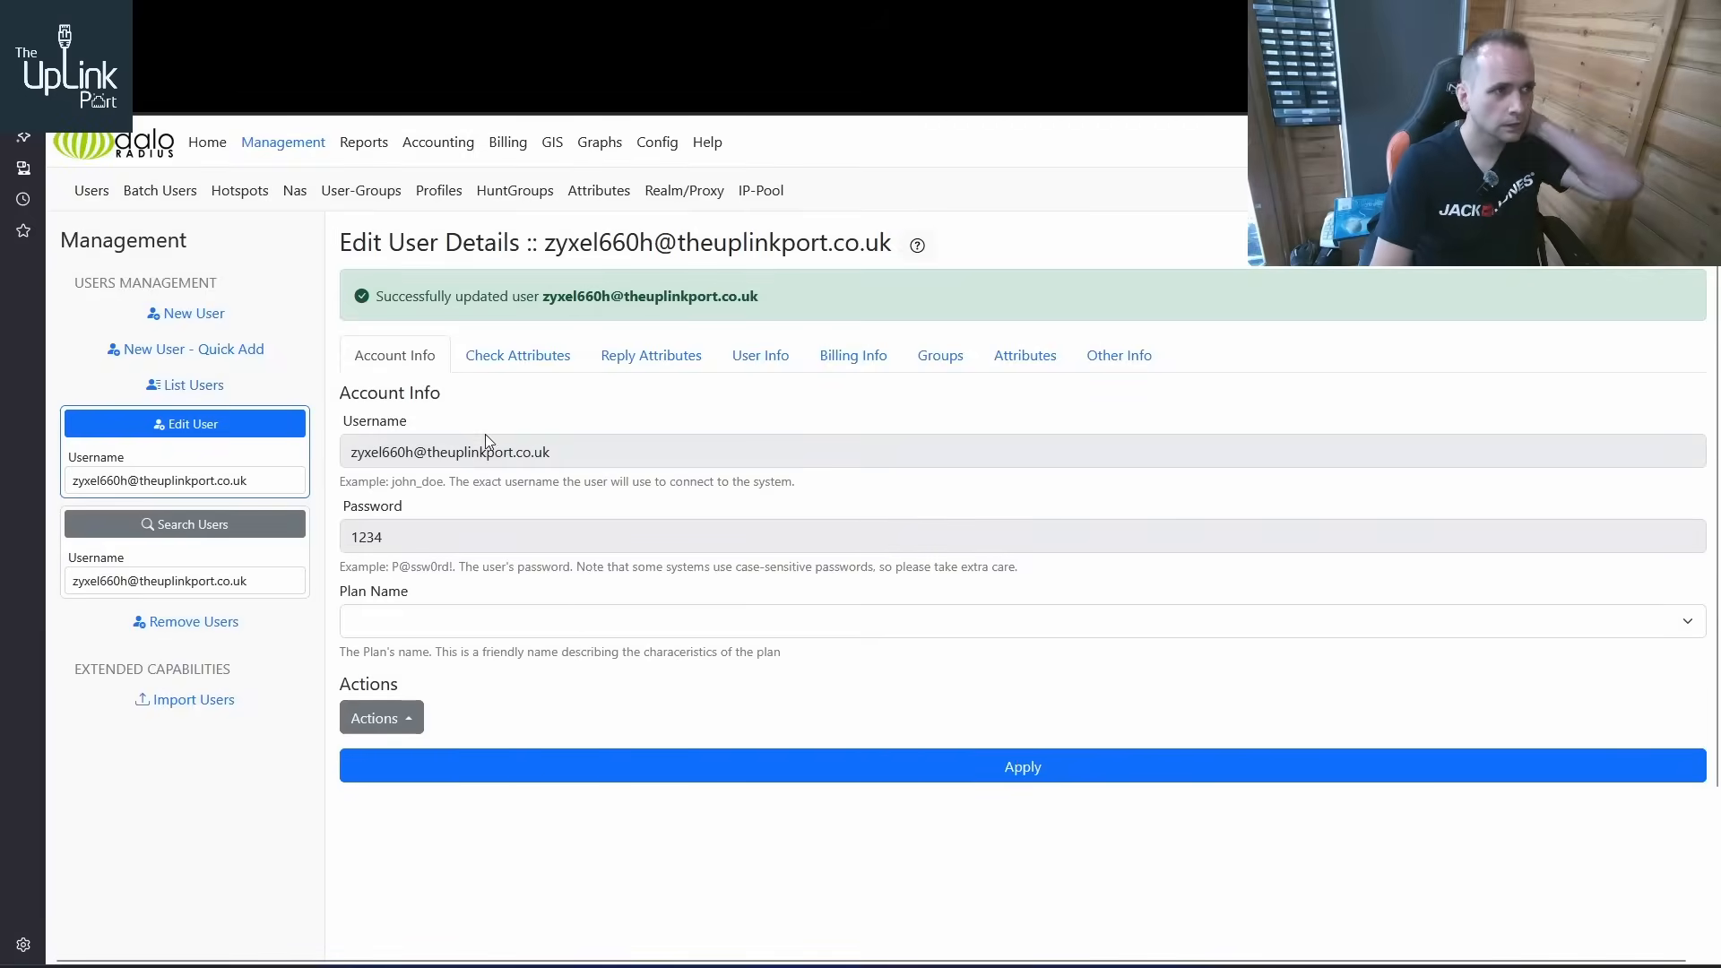
{"action": "left_click", "coordinate": [448, 59]}
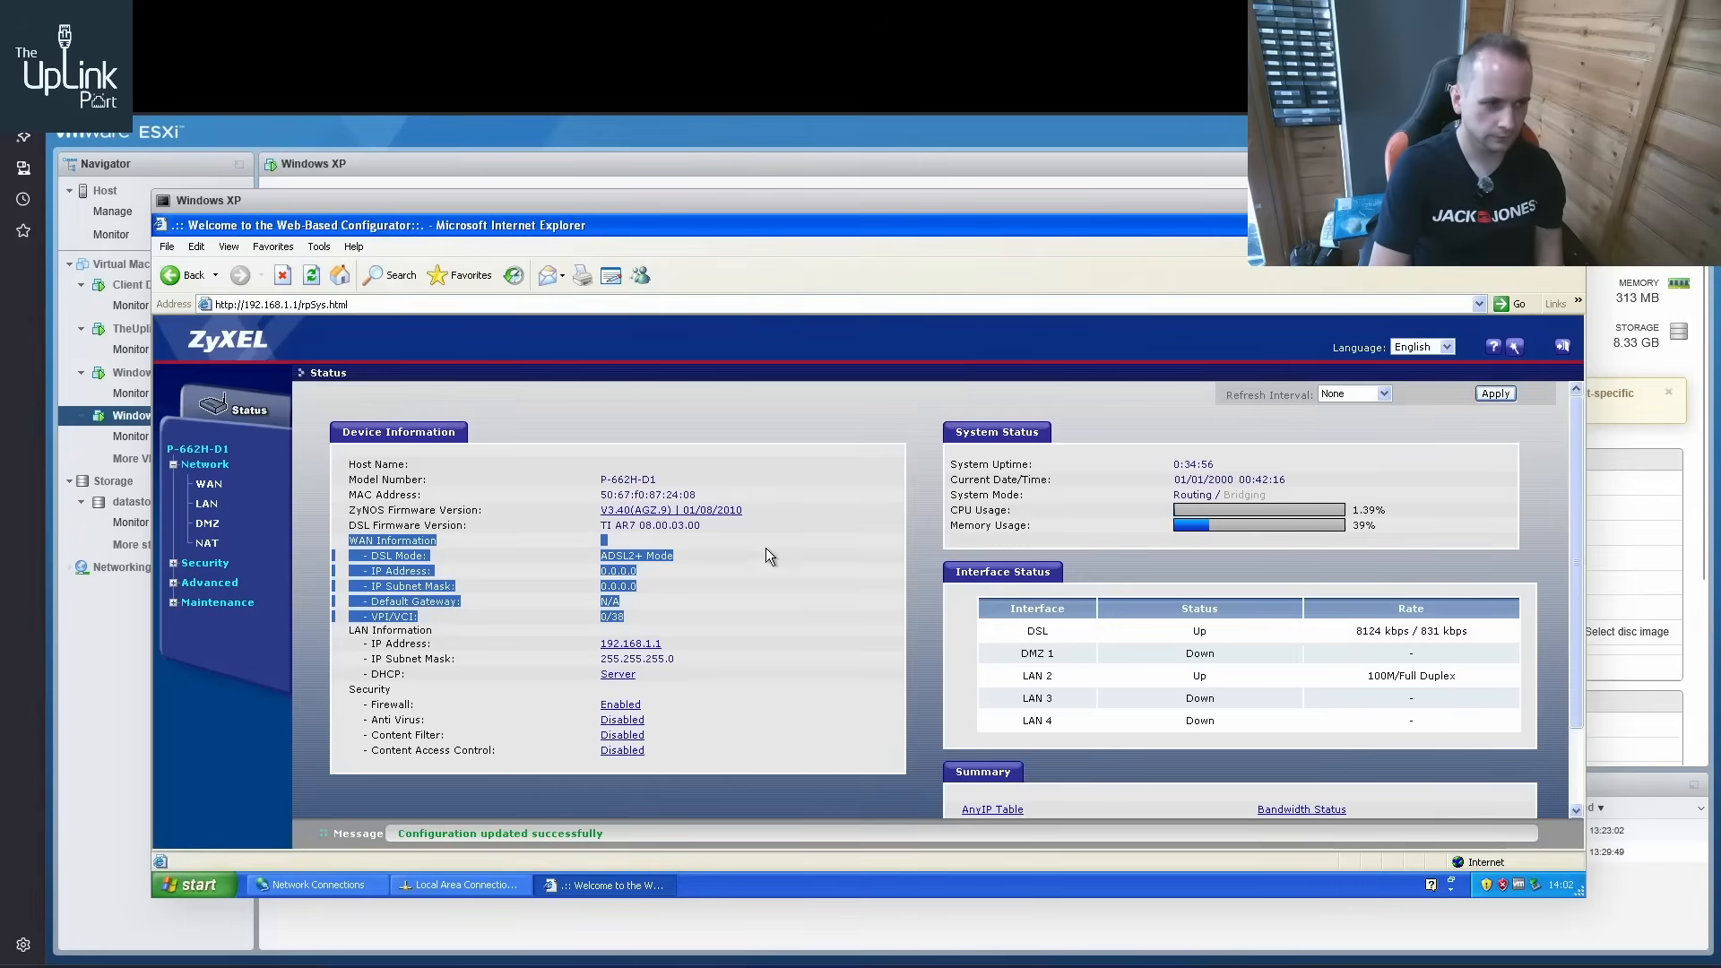
{"action": "left_click", "coordinate": [679, 421]}
{"action": "key", "text": "F5"}
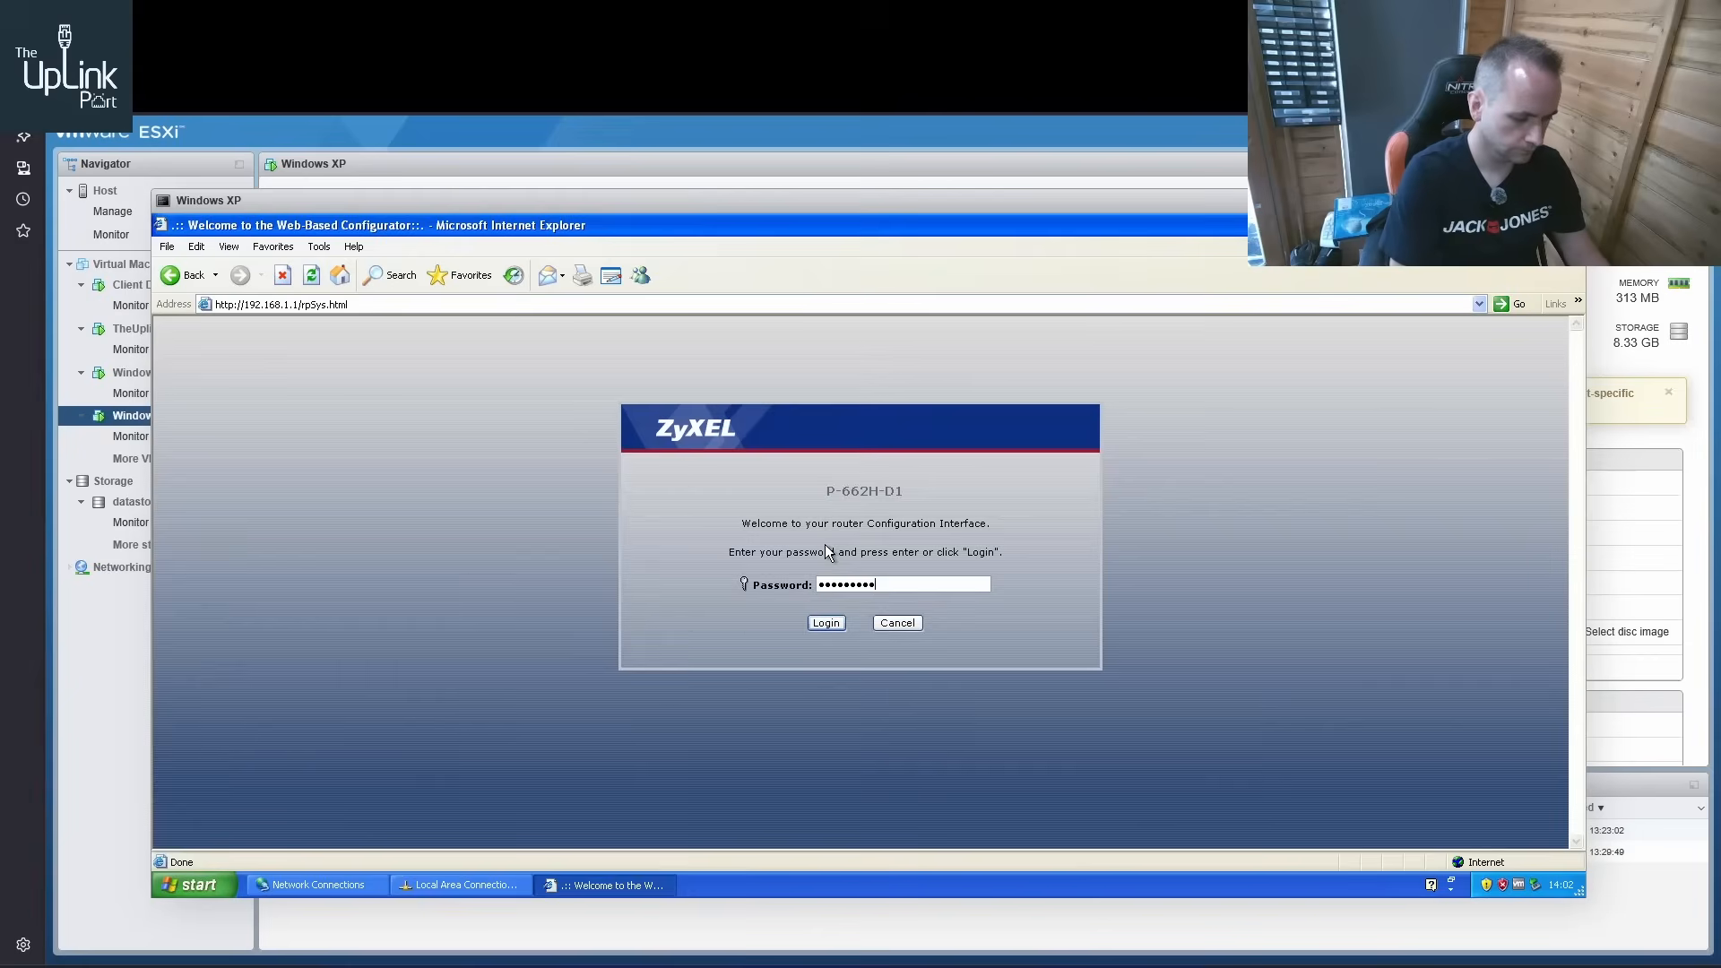
{"action": "type", "text": "••••••••••"}
{"action": "left_click", "coordinate": [828, 623]}
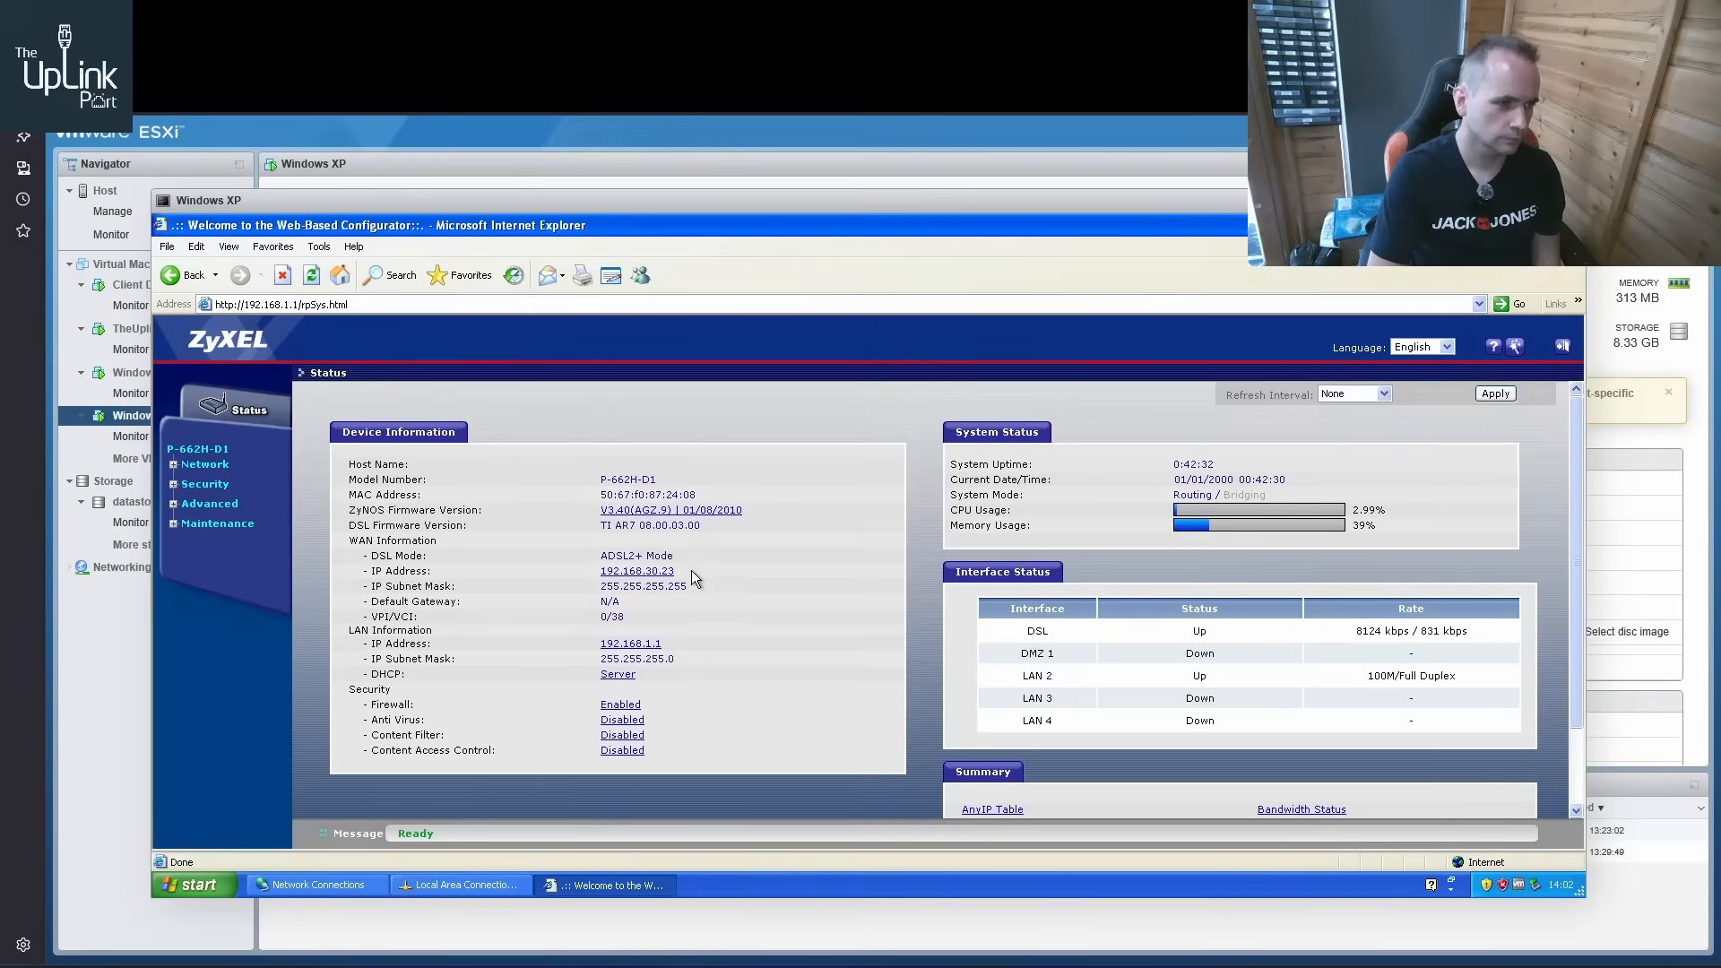
{"action": "left_click_drag", "start_coordinate": [691, 570], "coordinate": [576, 578]}
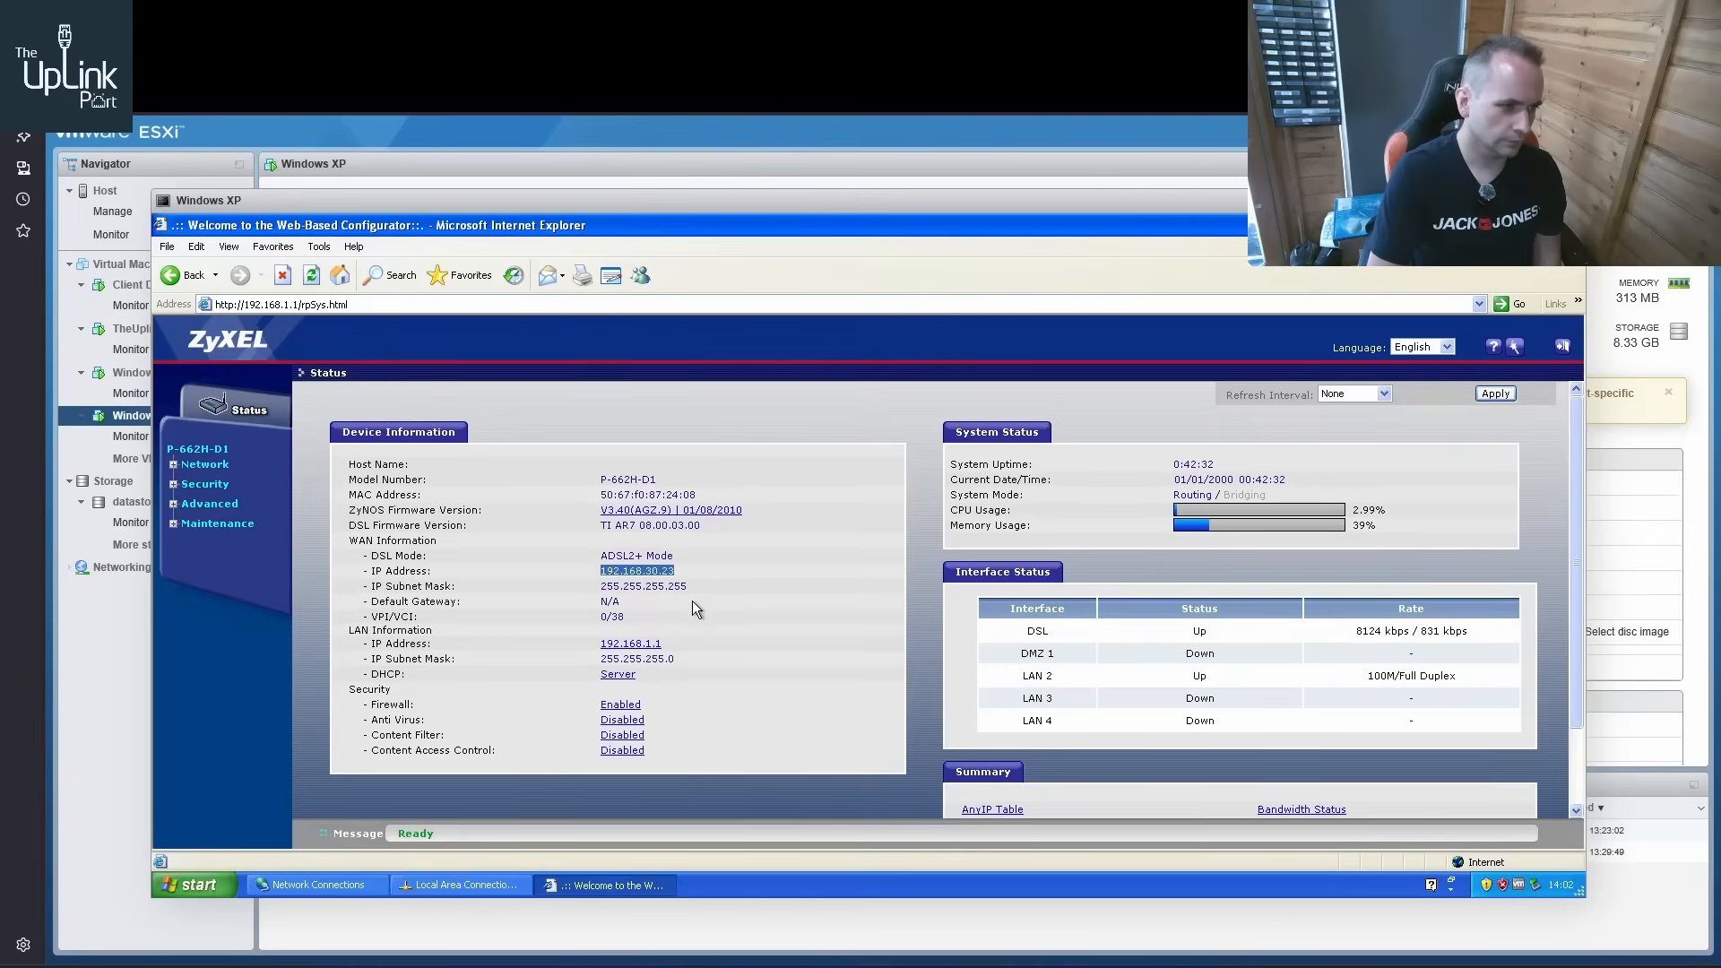
{"action": "left_click_drag", "start_coordinate": [692, 602], "coordinate": [395, 610]}
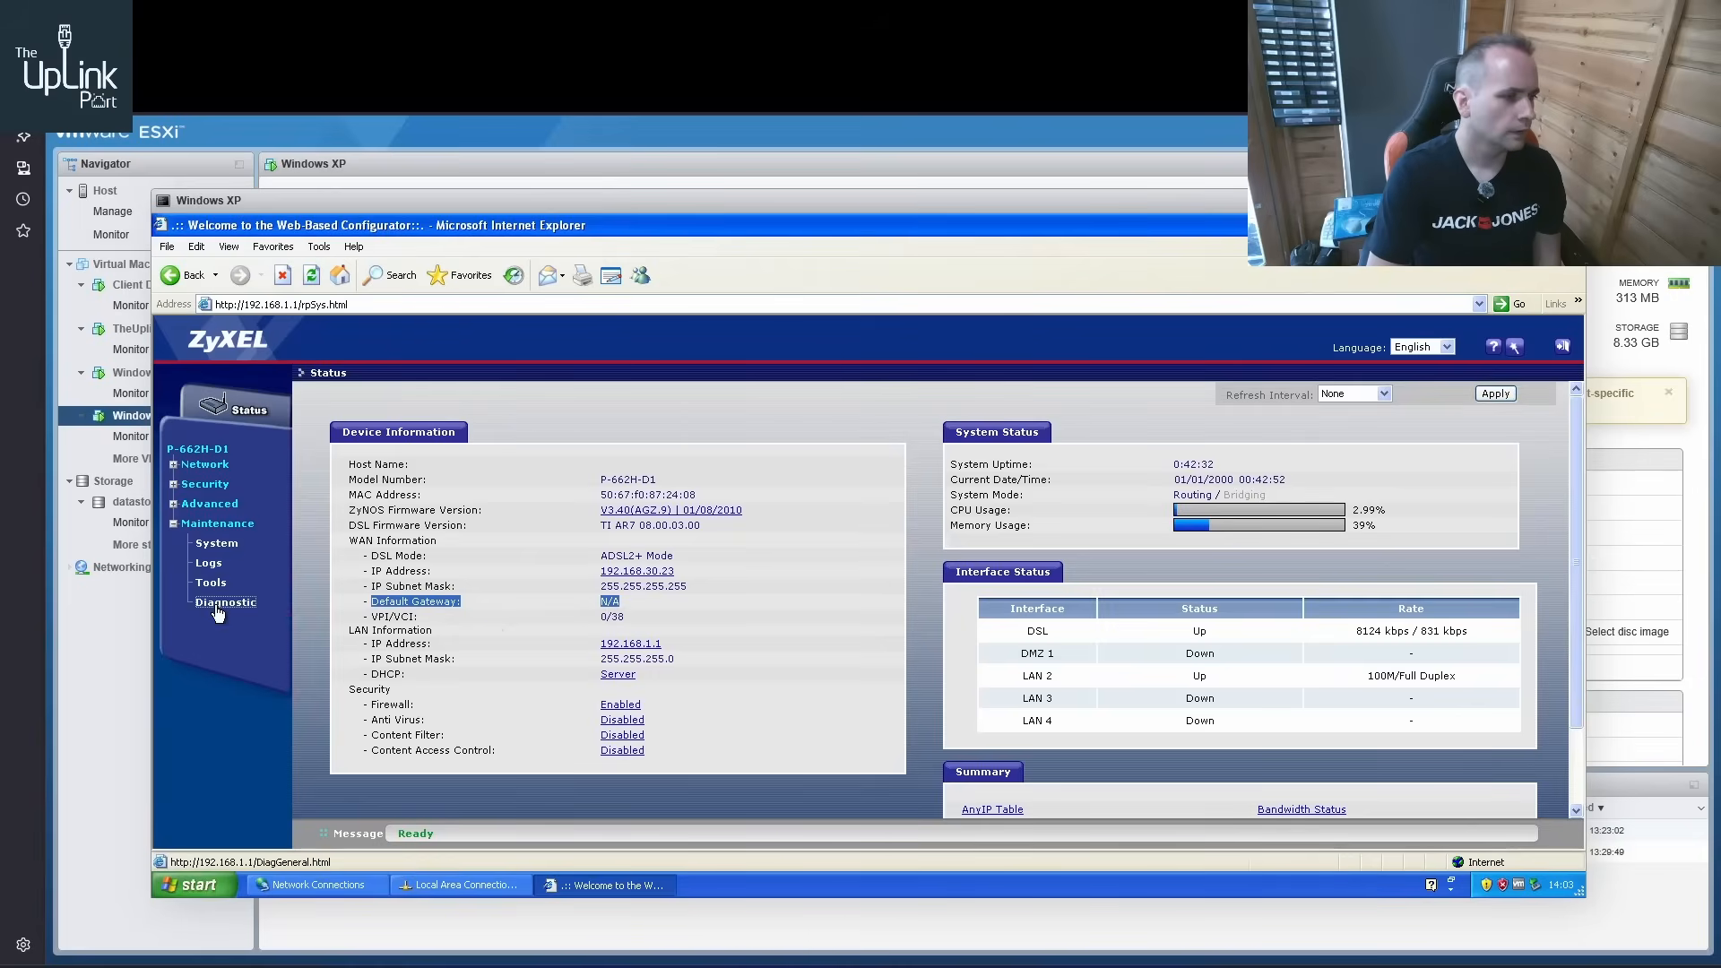
Ping 8.8.8.8 from the ZyXEL router's general diagnostics and recheck the default gateway on its status page
{"action": "left_click", "coordinate": [219, 603]}
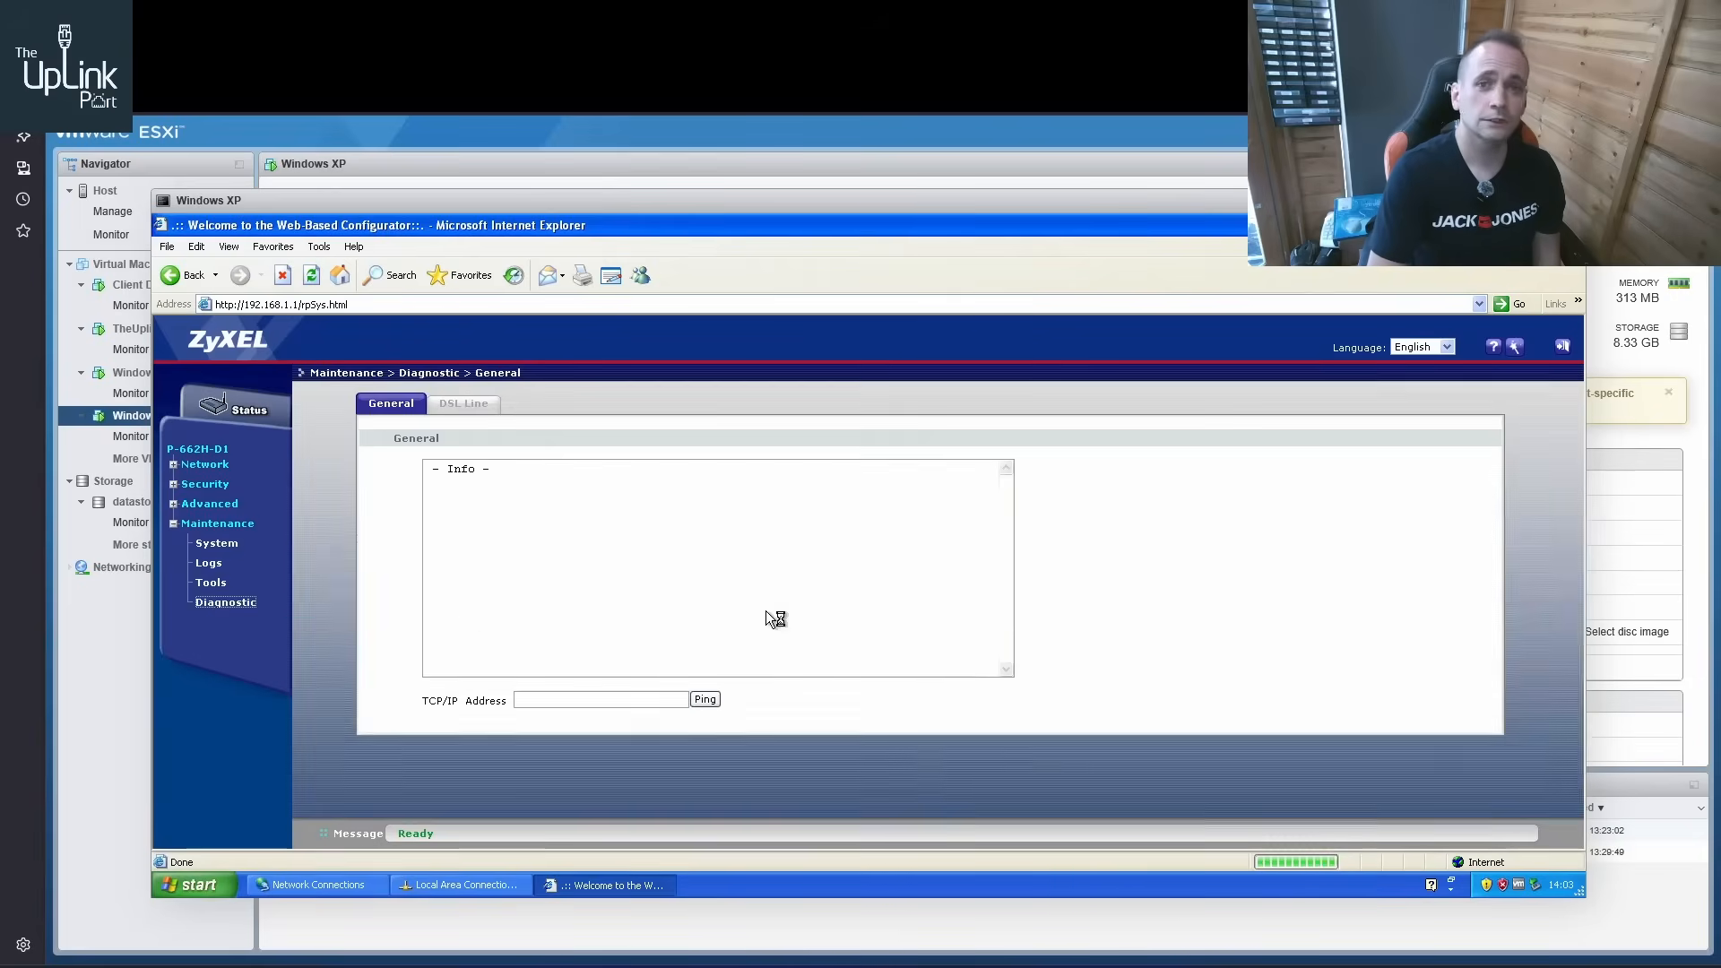
{"action": "left_click", "coordinate": [597, 700]}
{"action": "type", "text": "8.8"}
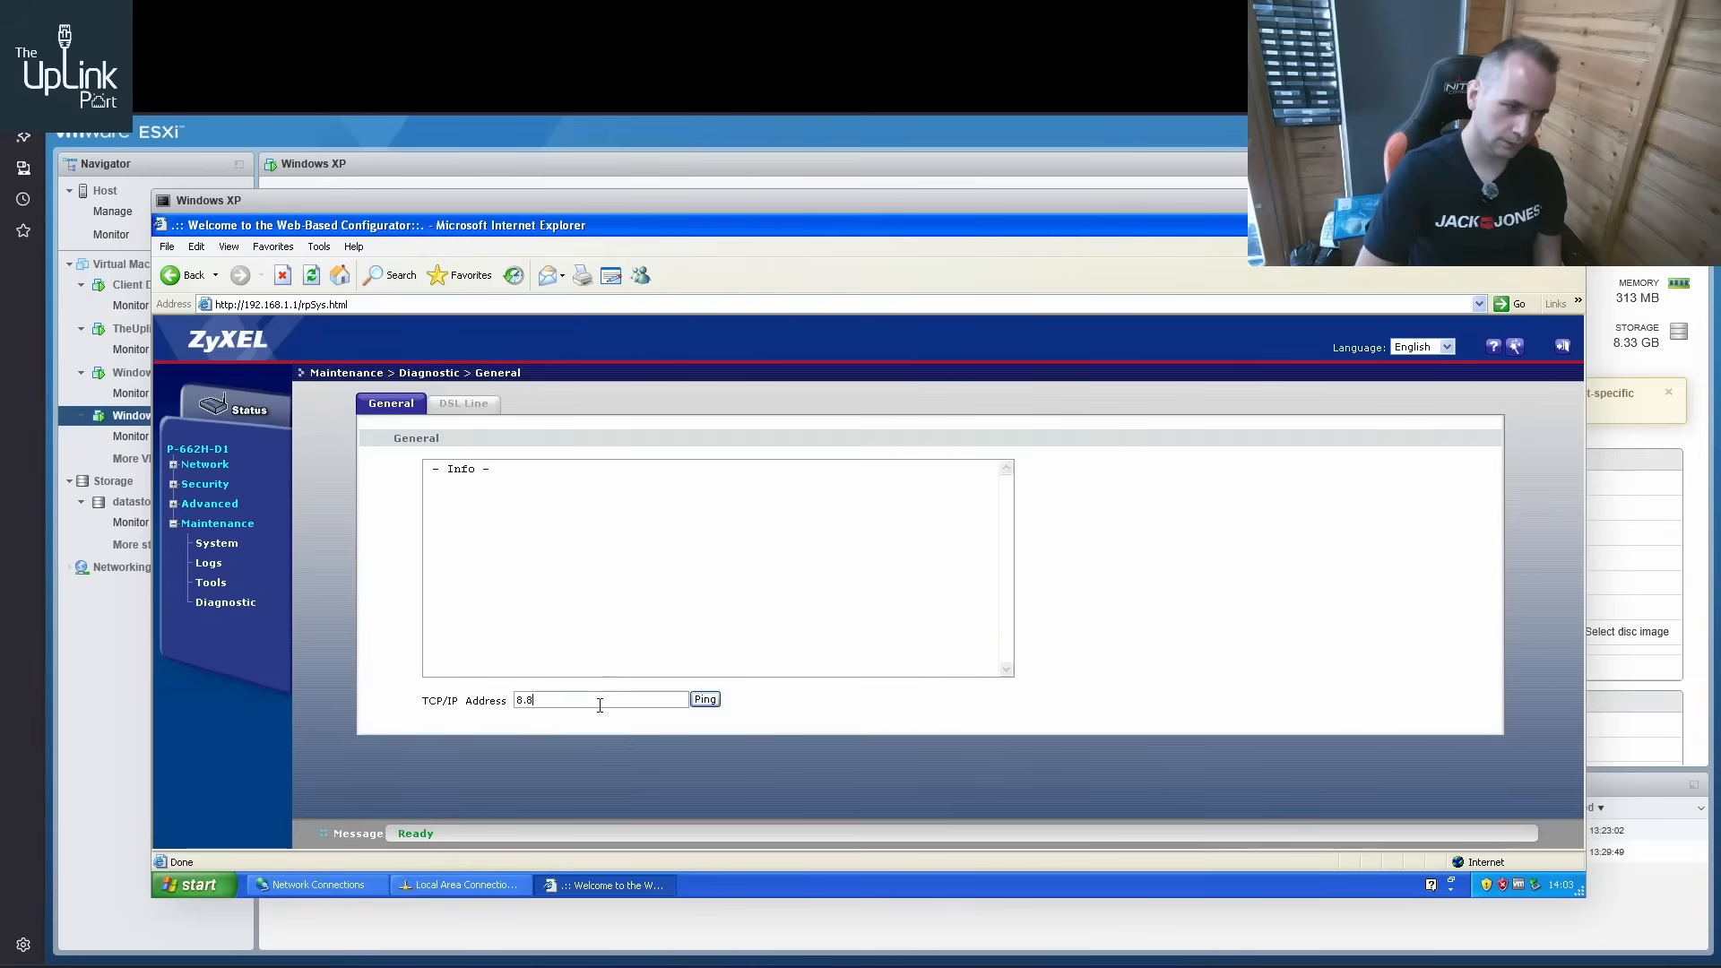
{"action": "type", "text": ".8.8"}
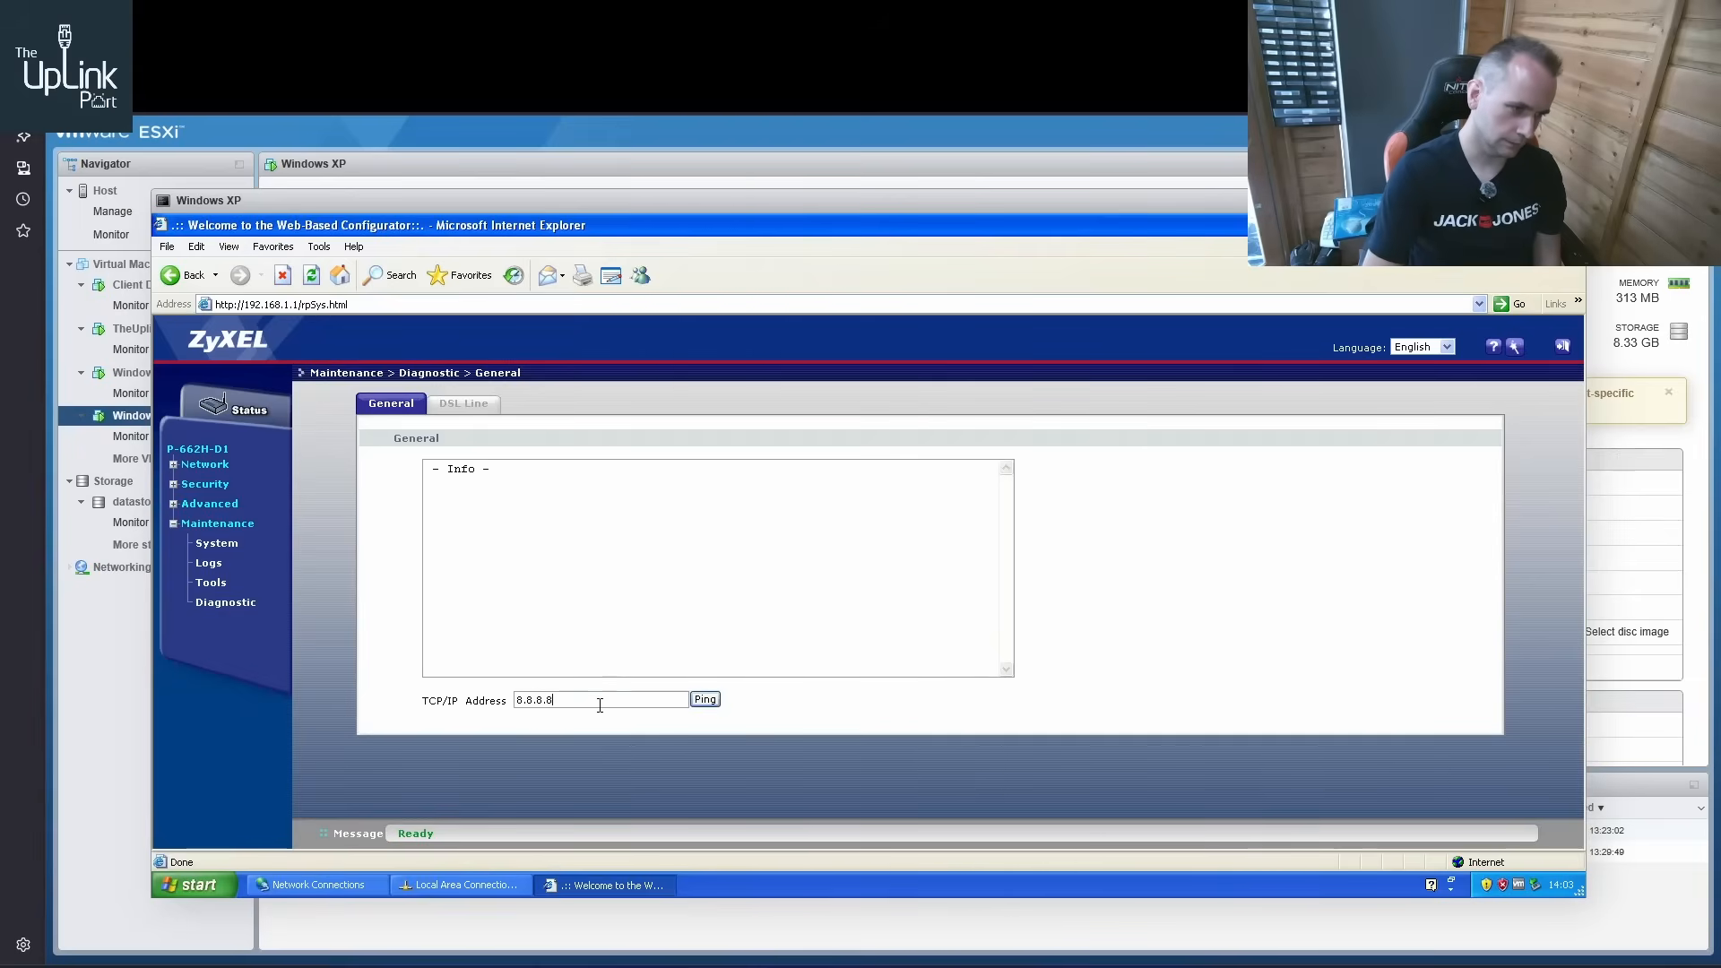
{"action": "left_click", "coordinate": [704, 700]}
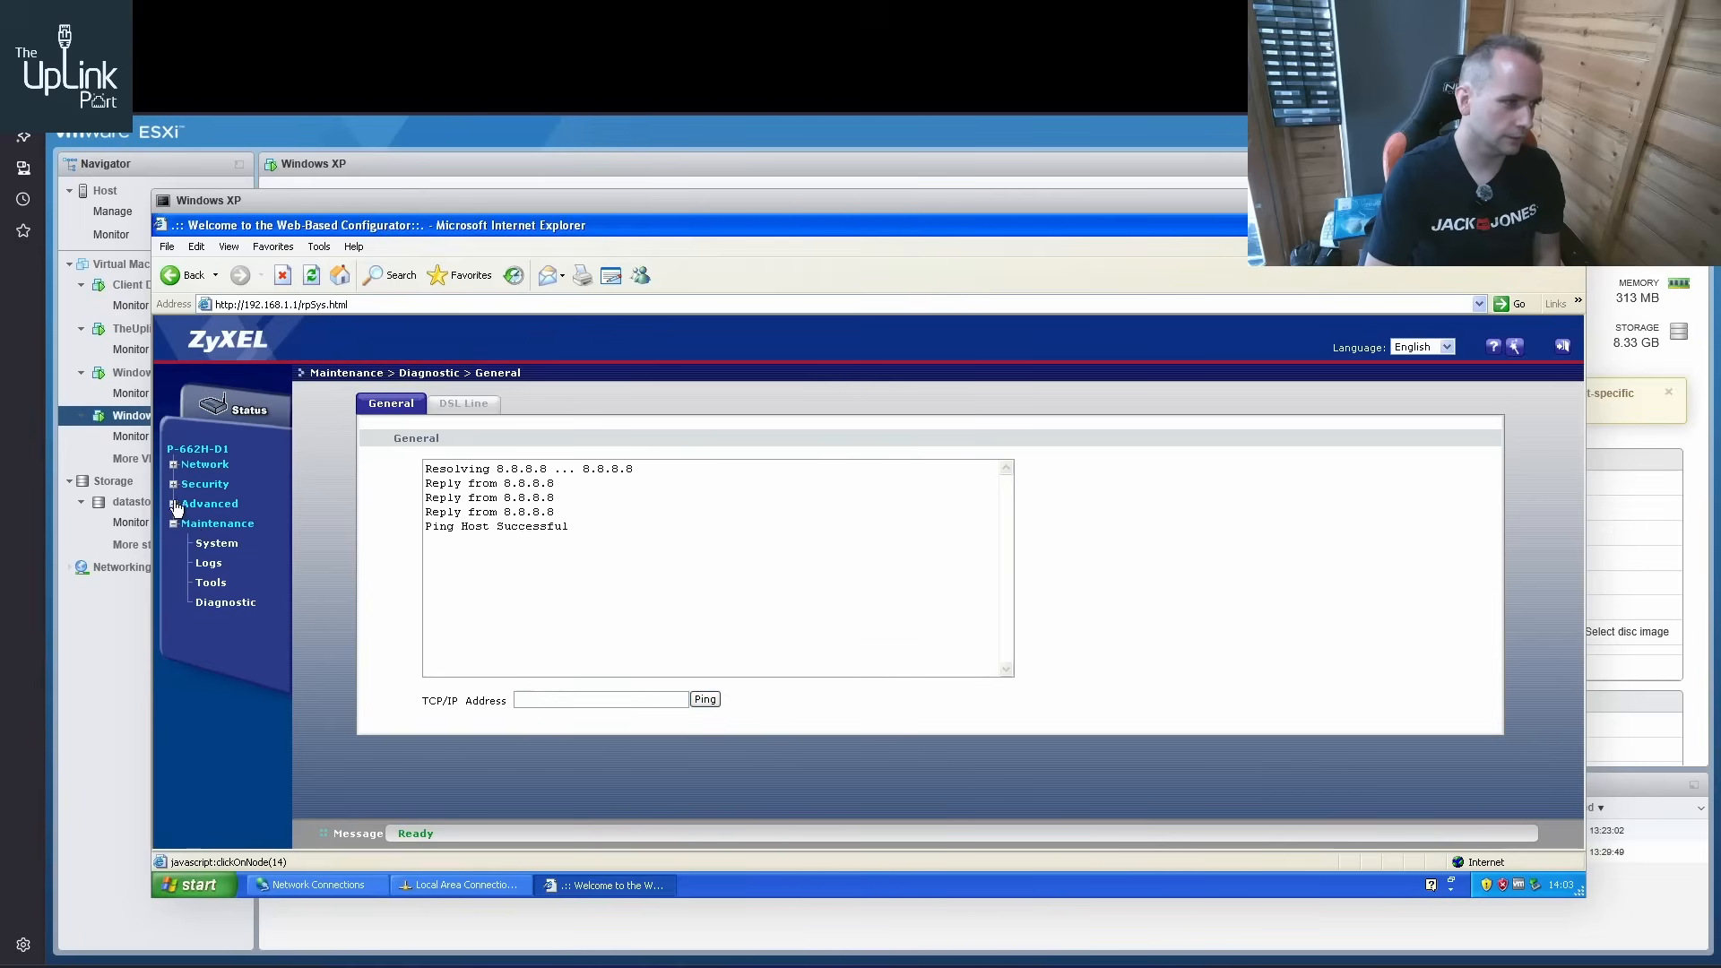
{"action": "left_click", "coordinate": [235, 409]}
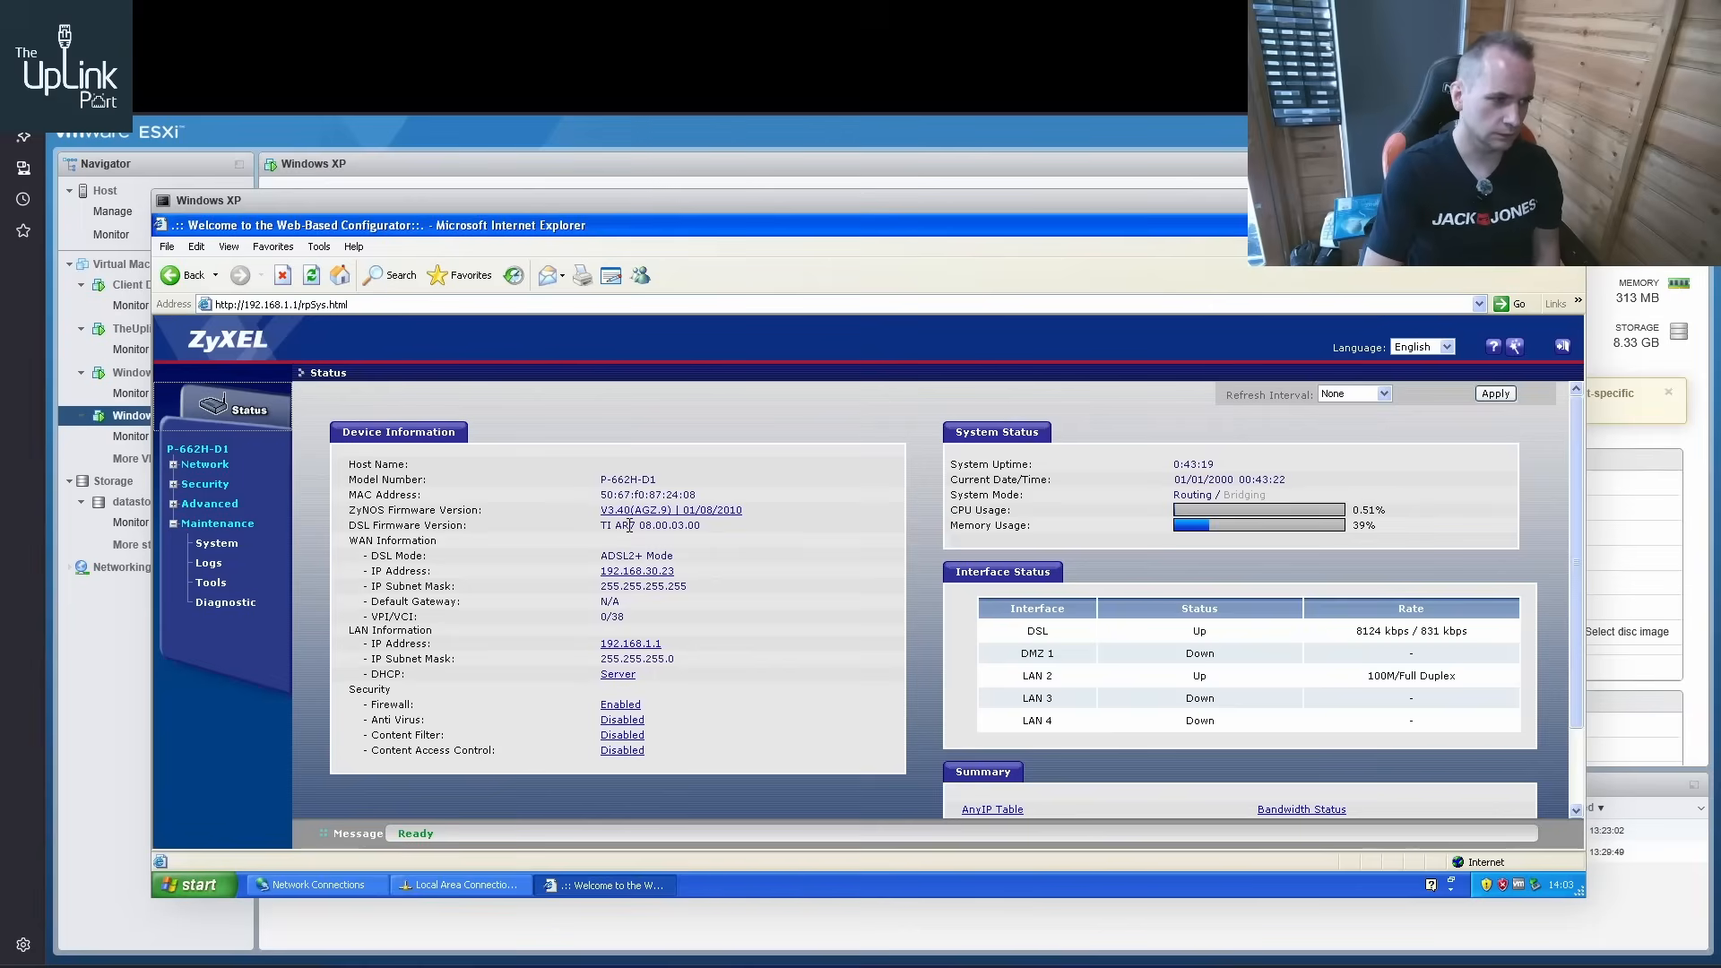
{"action": "left_click_drag", "start_coordinate": [370, 601], "coordinate": [633, 608]}
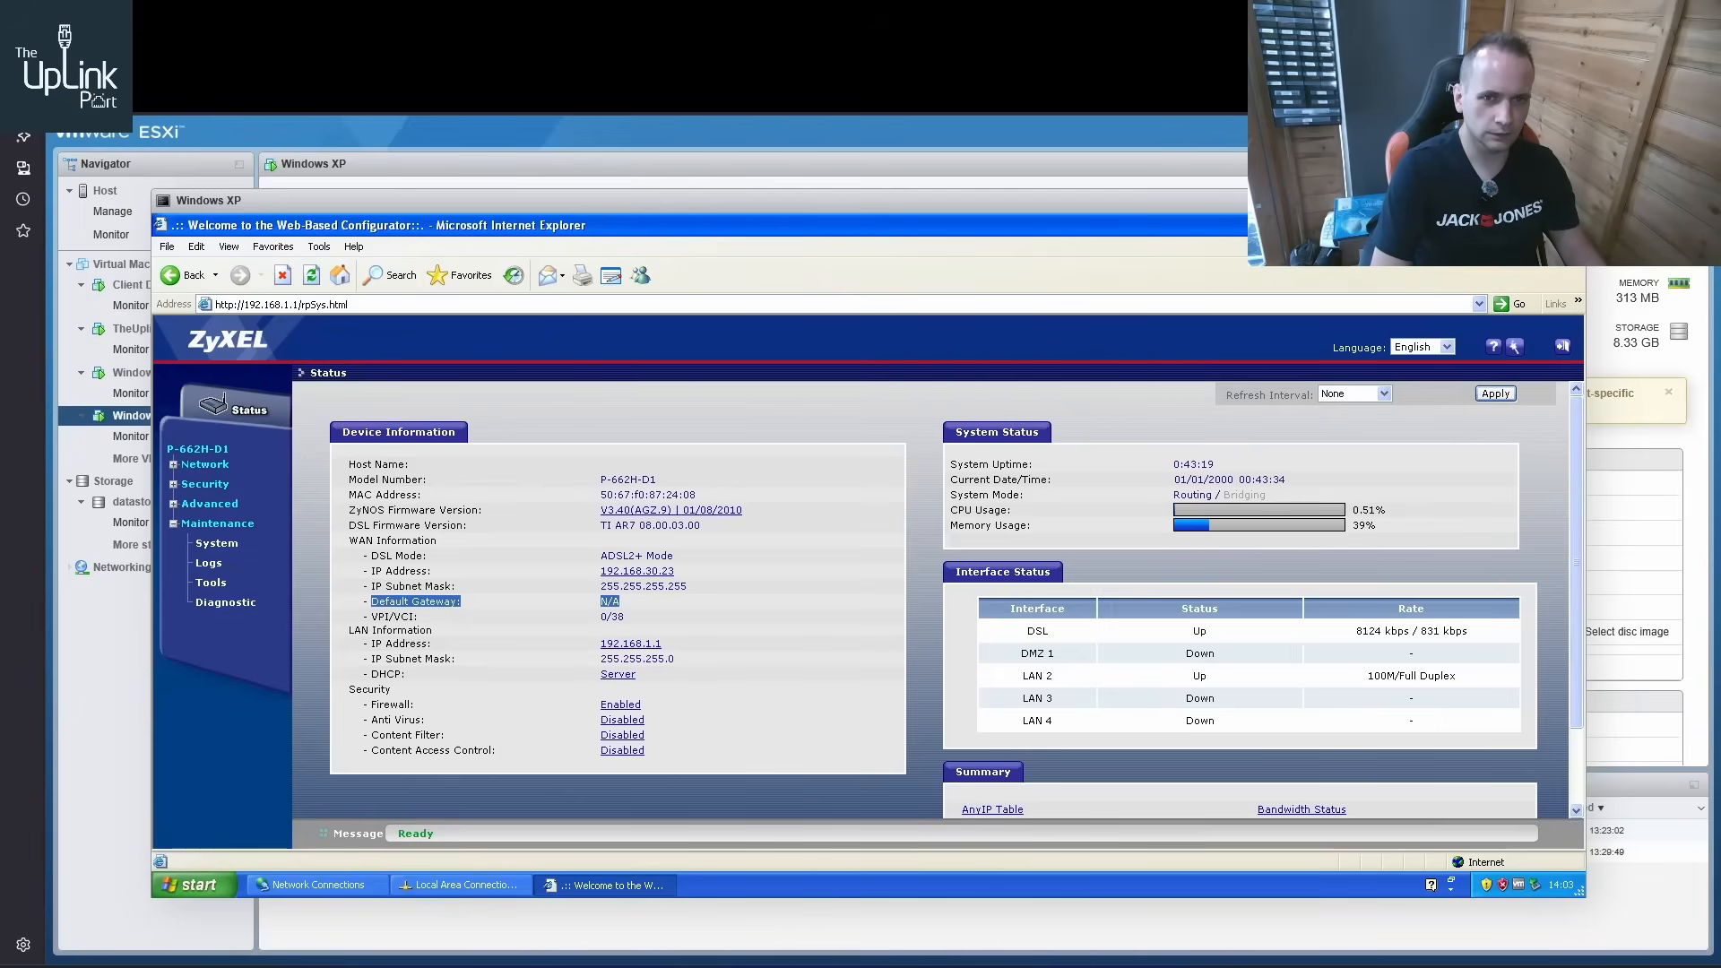
Close the Local Area Connection Status and Network Connections windows on Windows XP and bring Internet Explorer back
{"action": "left_click", "coordinate": [1532, 226]}
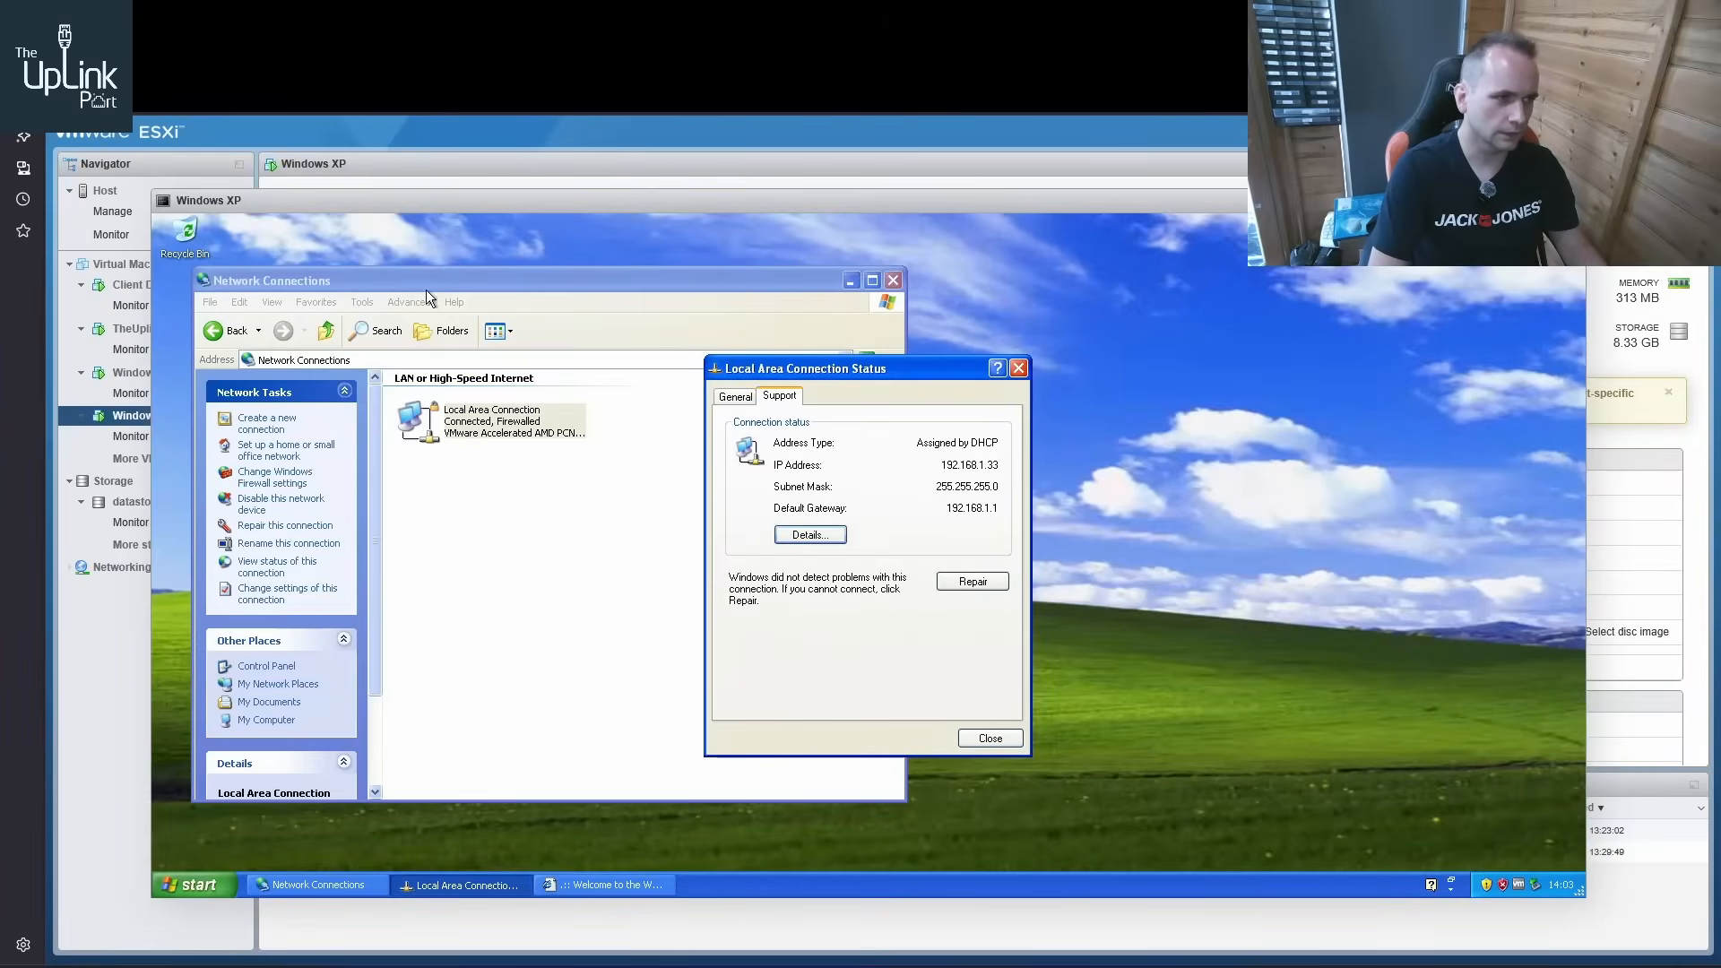
{"action": "left_click", "coordinate": [1018, 368]}
{"action": "left_click", "coordinate": [894, 281]}
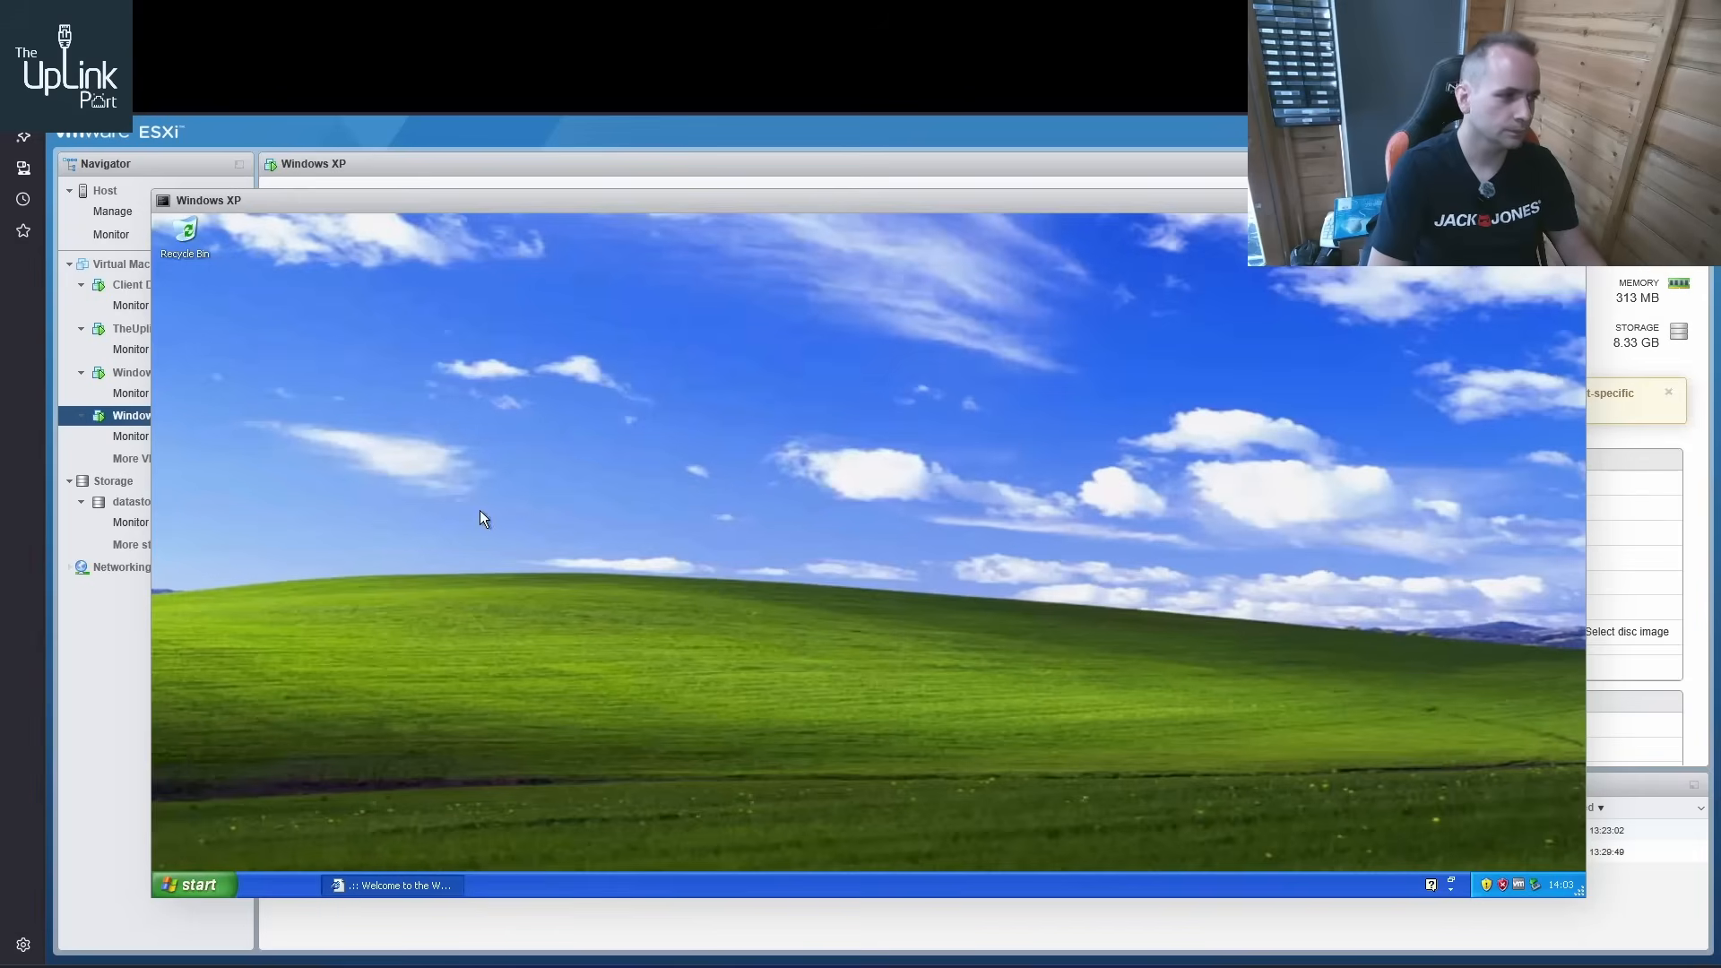
{"action": "right_click", "coordinate": [276, 884]}
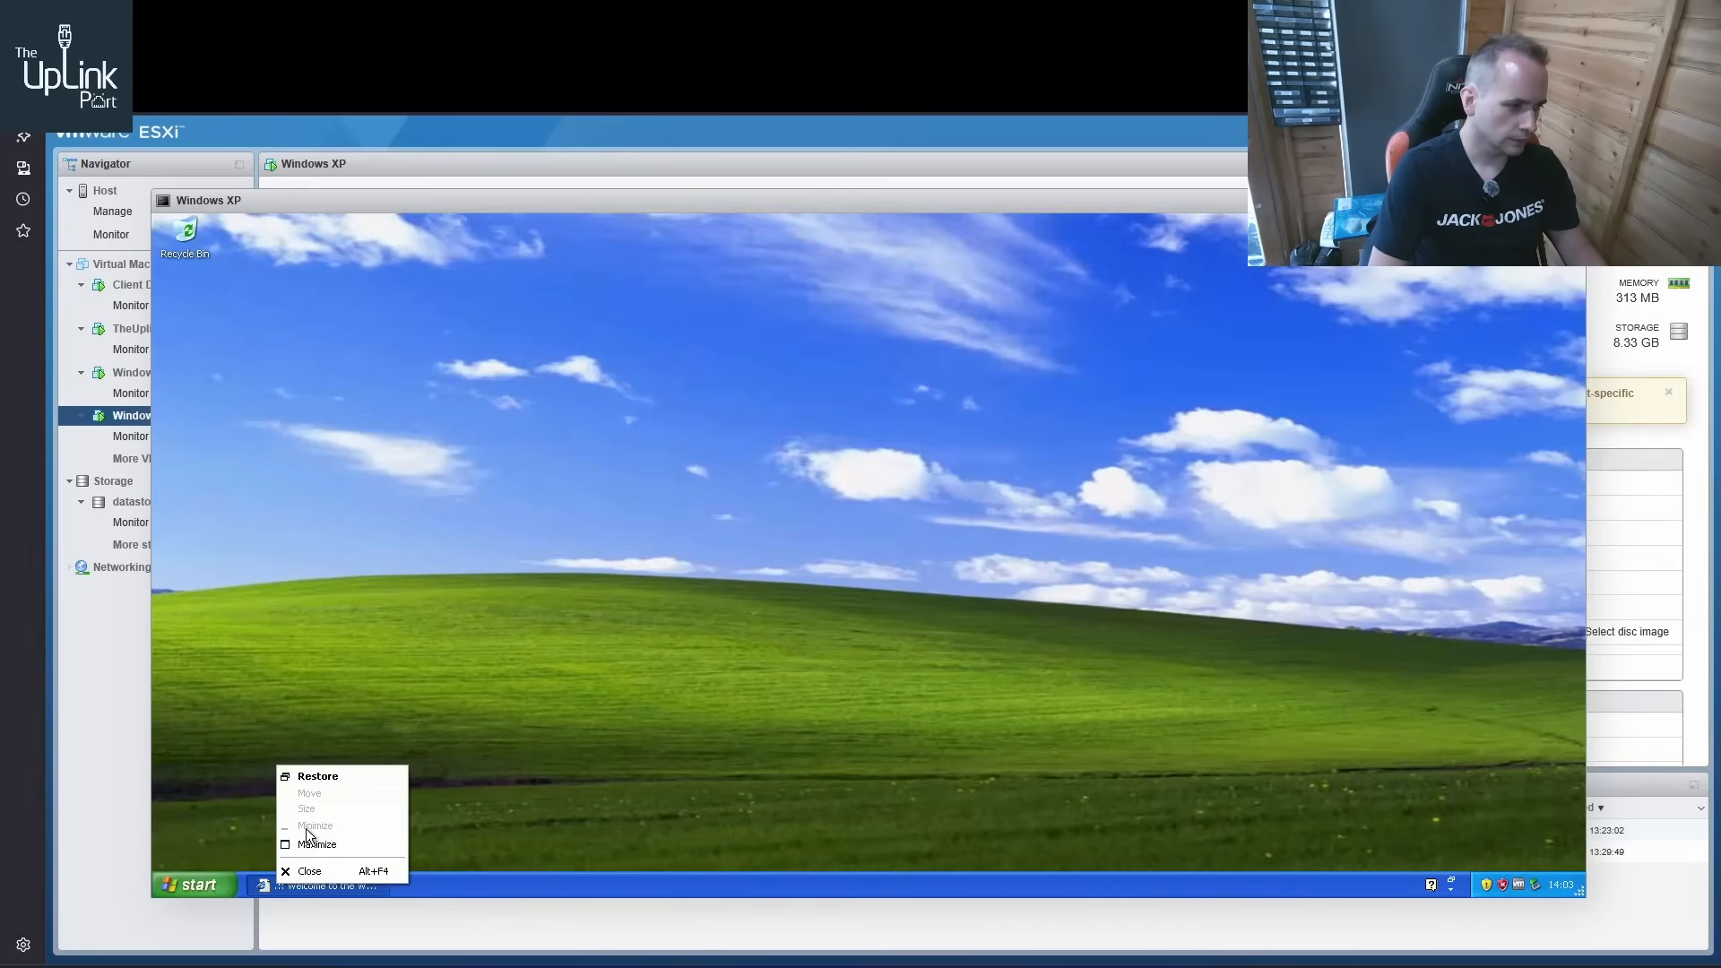
{"action": "left_click", "coordinate": [330, 773]}
Try to open google.co.uk in Internet Explorer, dismissing the error and declining AutoComplete
{"action": "left_click", "coordinate": [443, 307]}
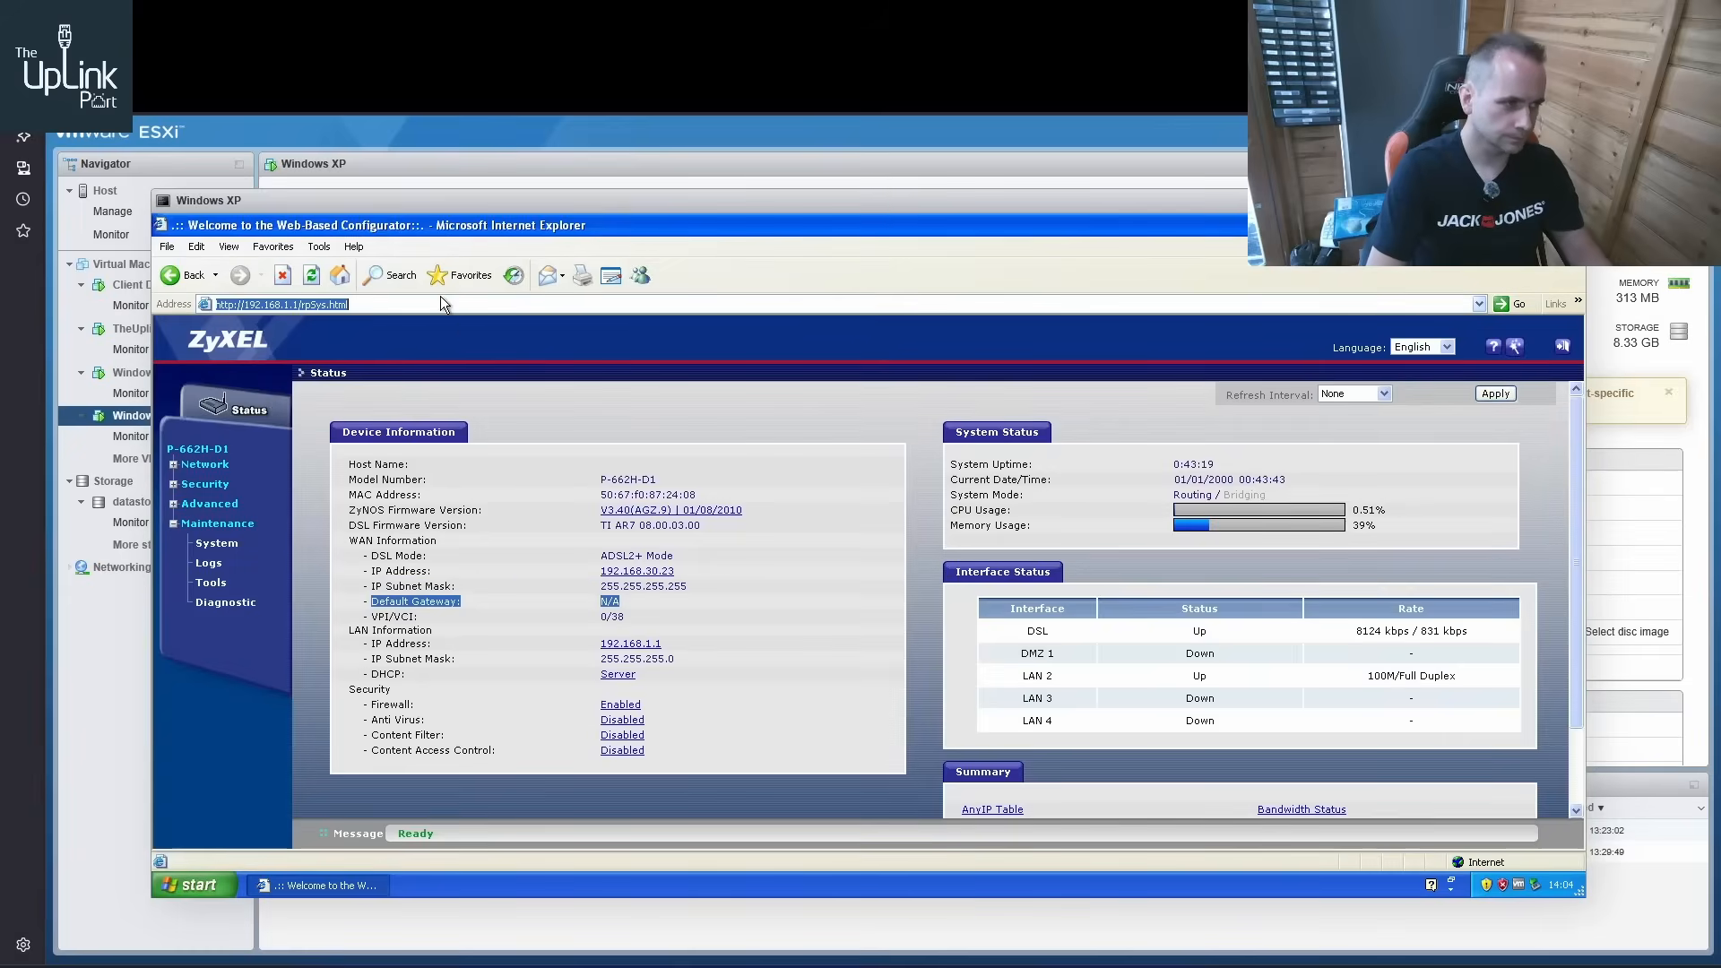
{"action": "type", "text": "goo"}
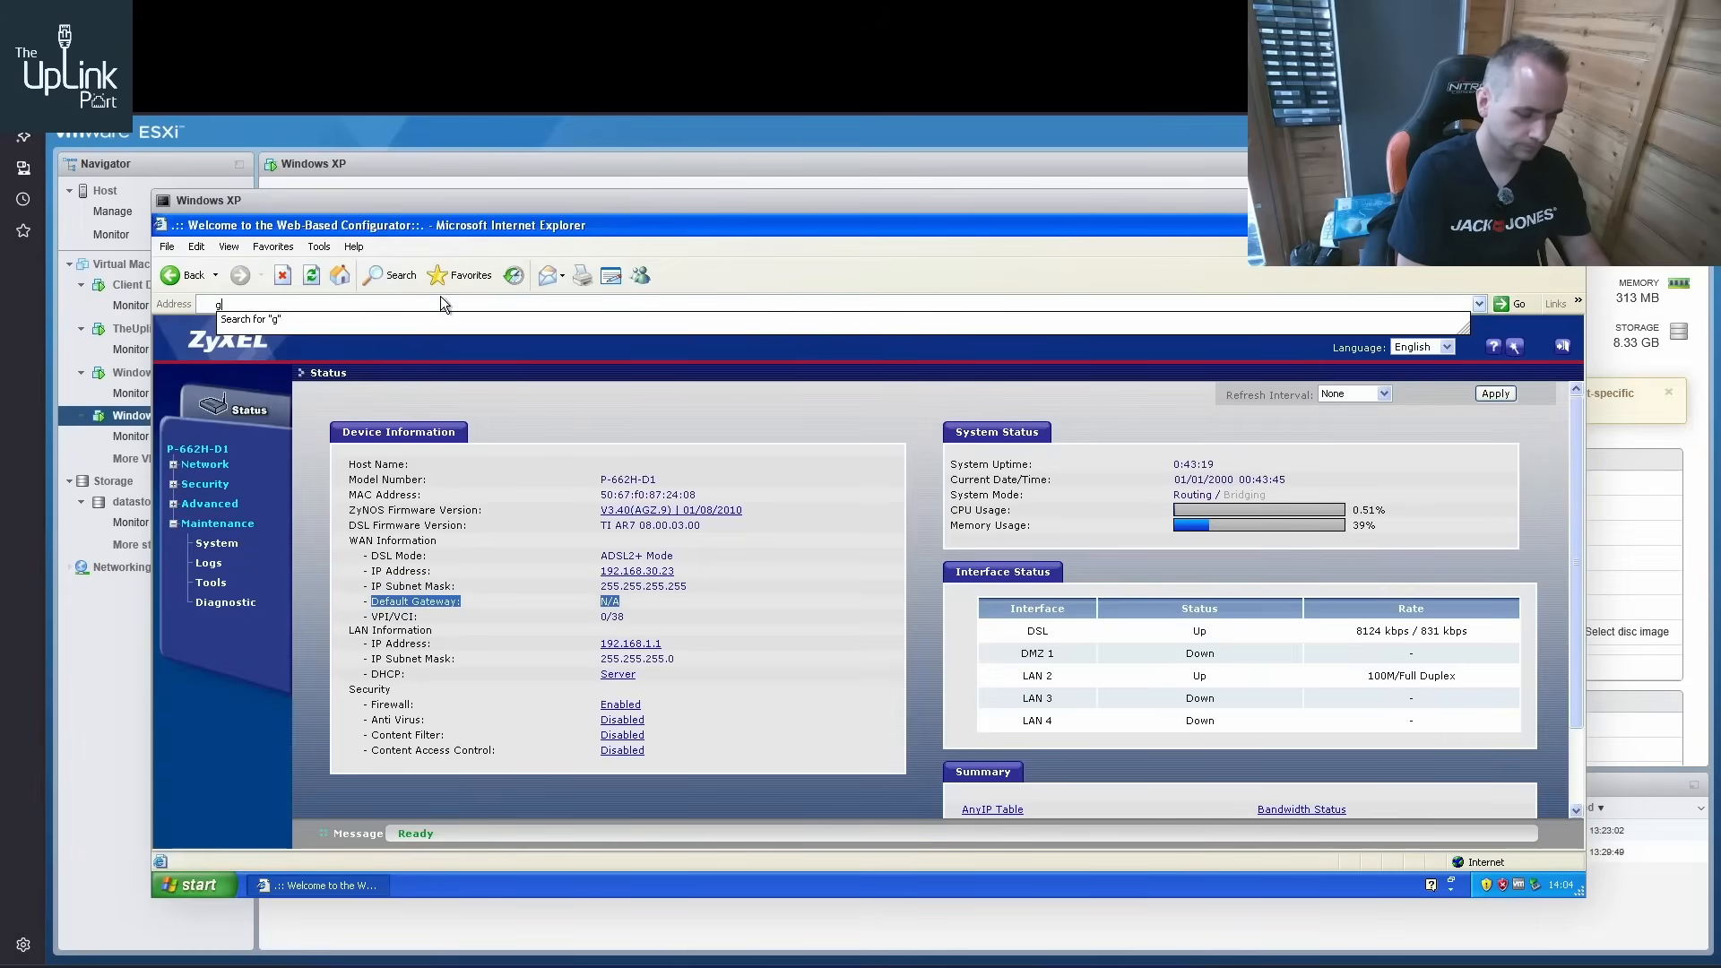
{"action": "key", "text": "BackSpace"}
{"action": "type", "text": "ogle.co.uk"}
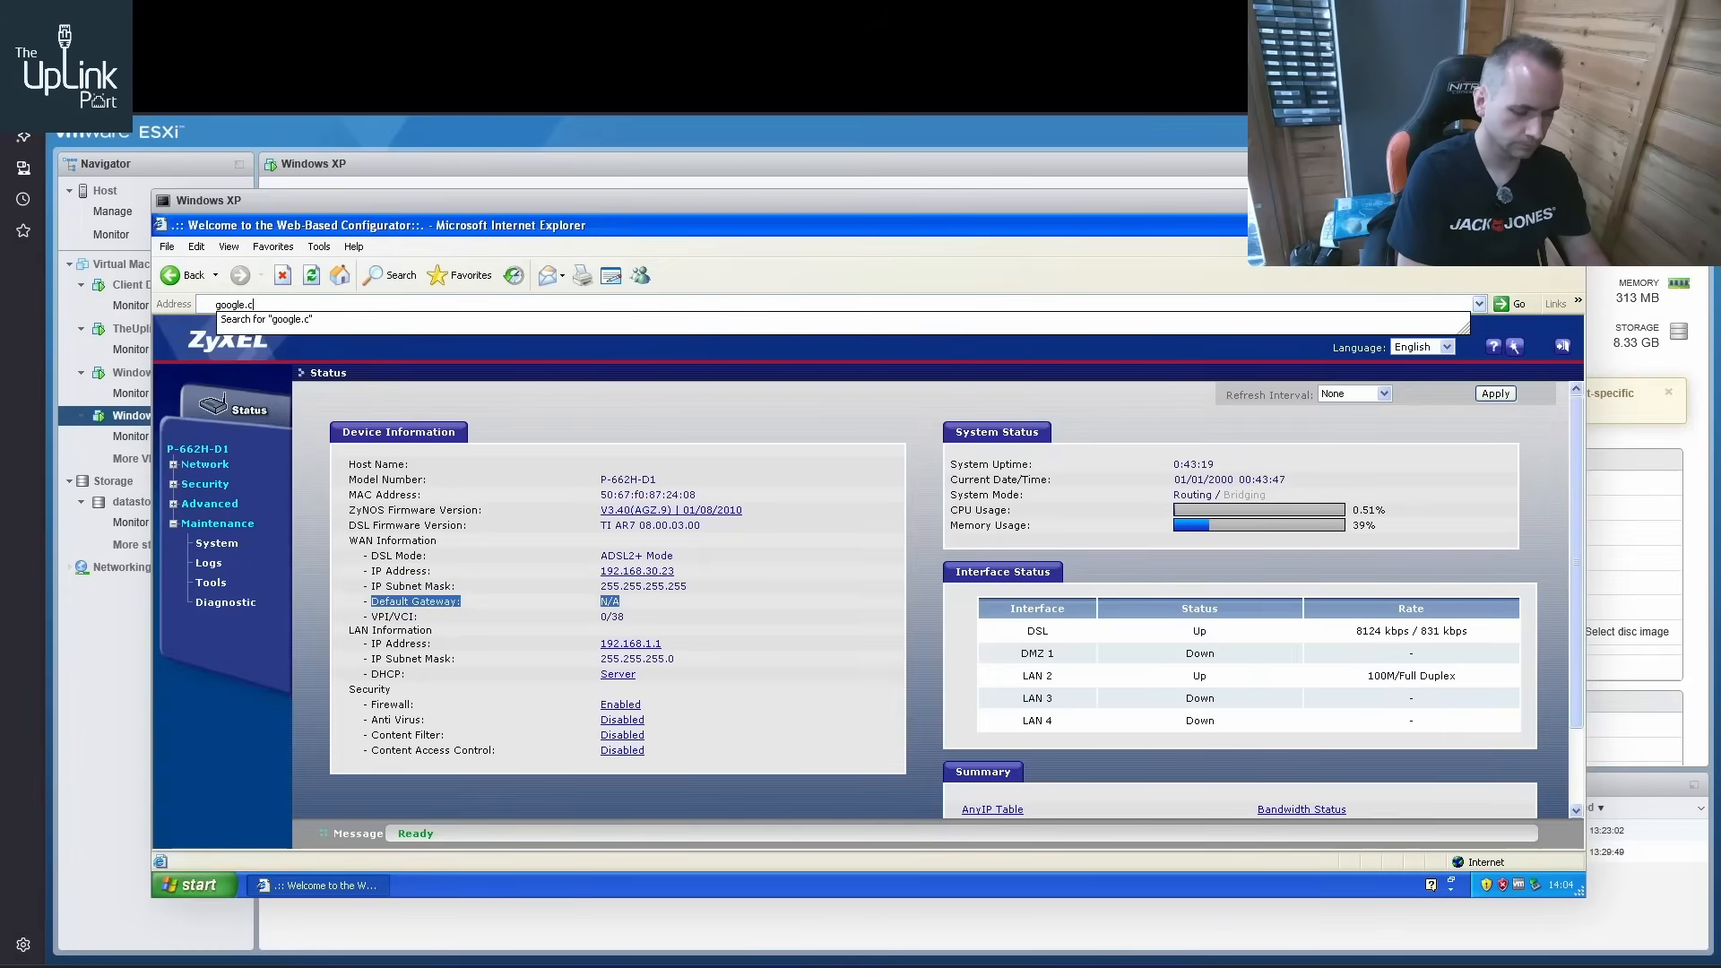
{"action": "key", "text": "Return"}
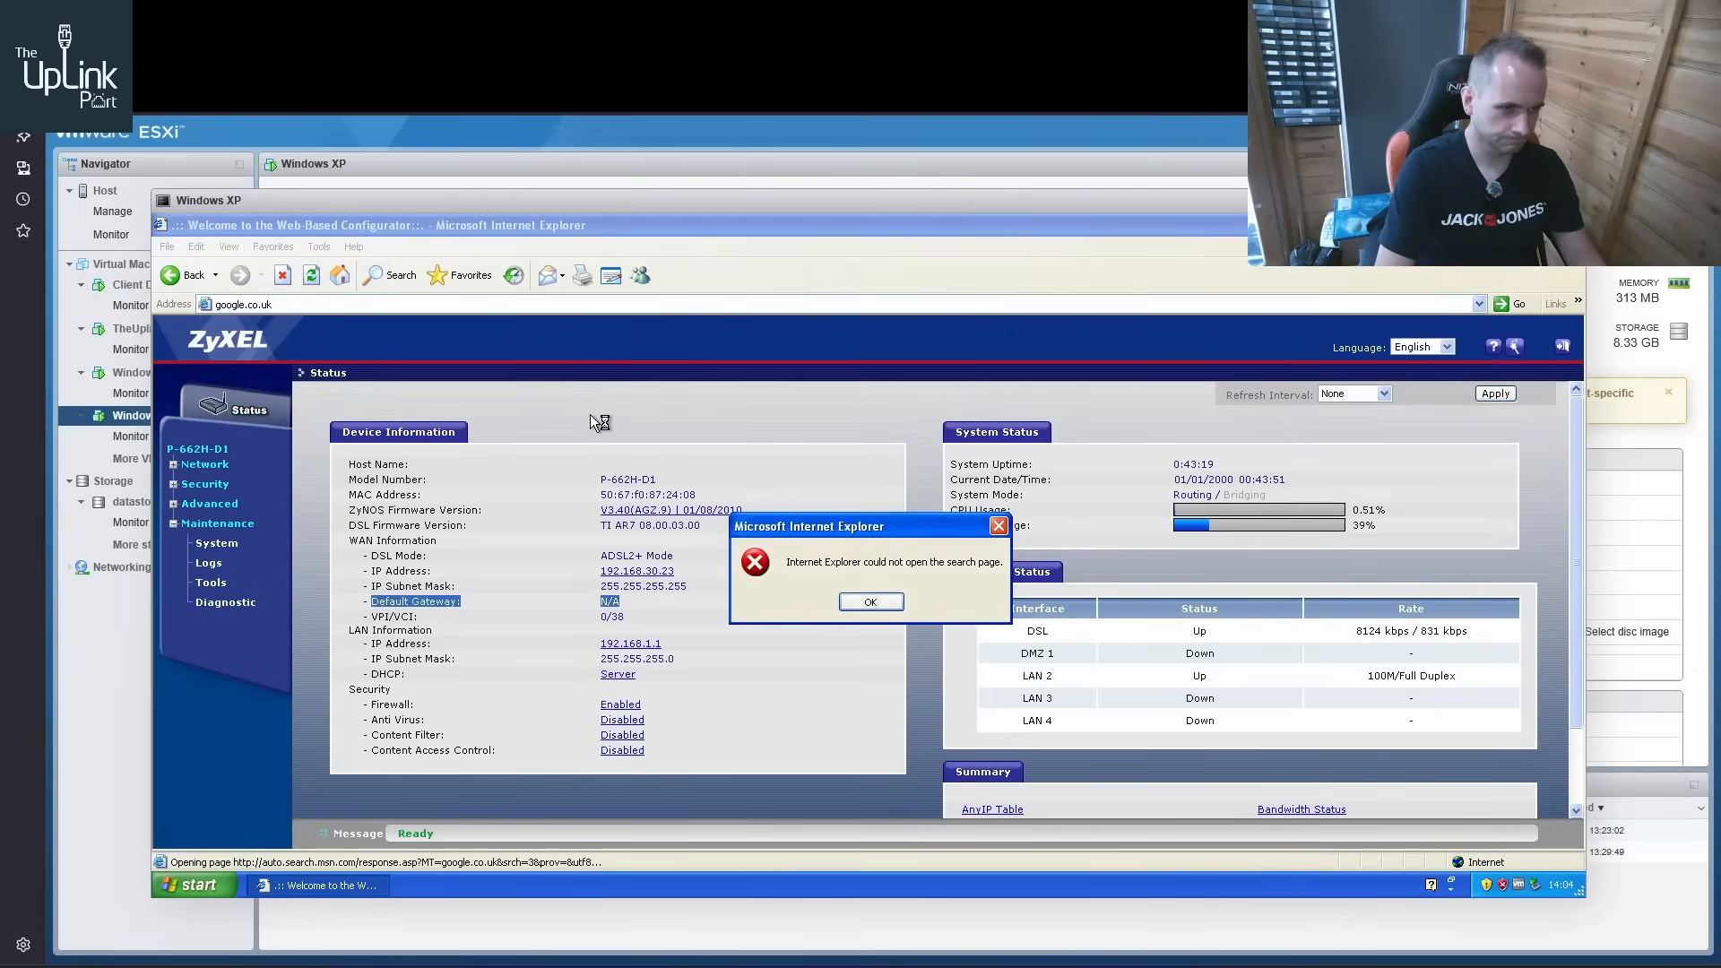
{"action": "left_click", "coordinate": [853, 607]}
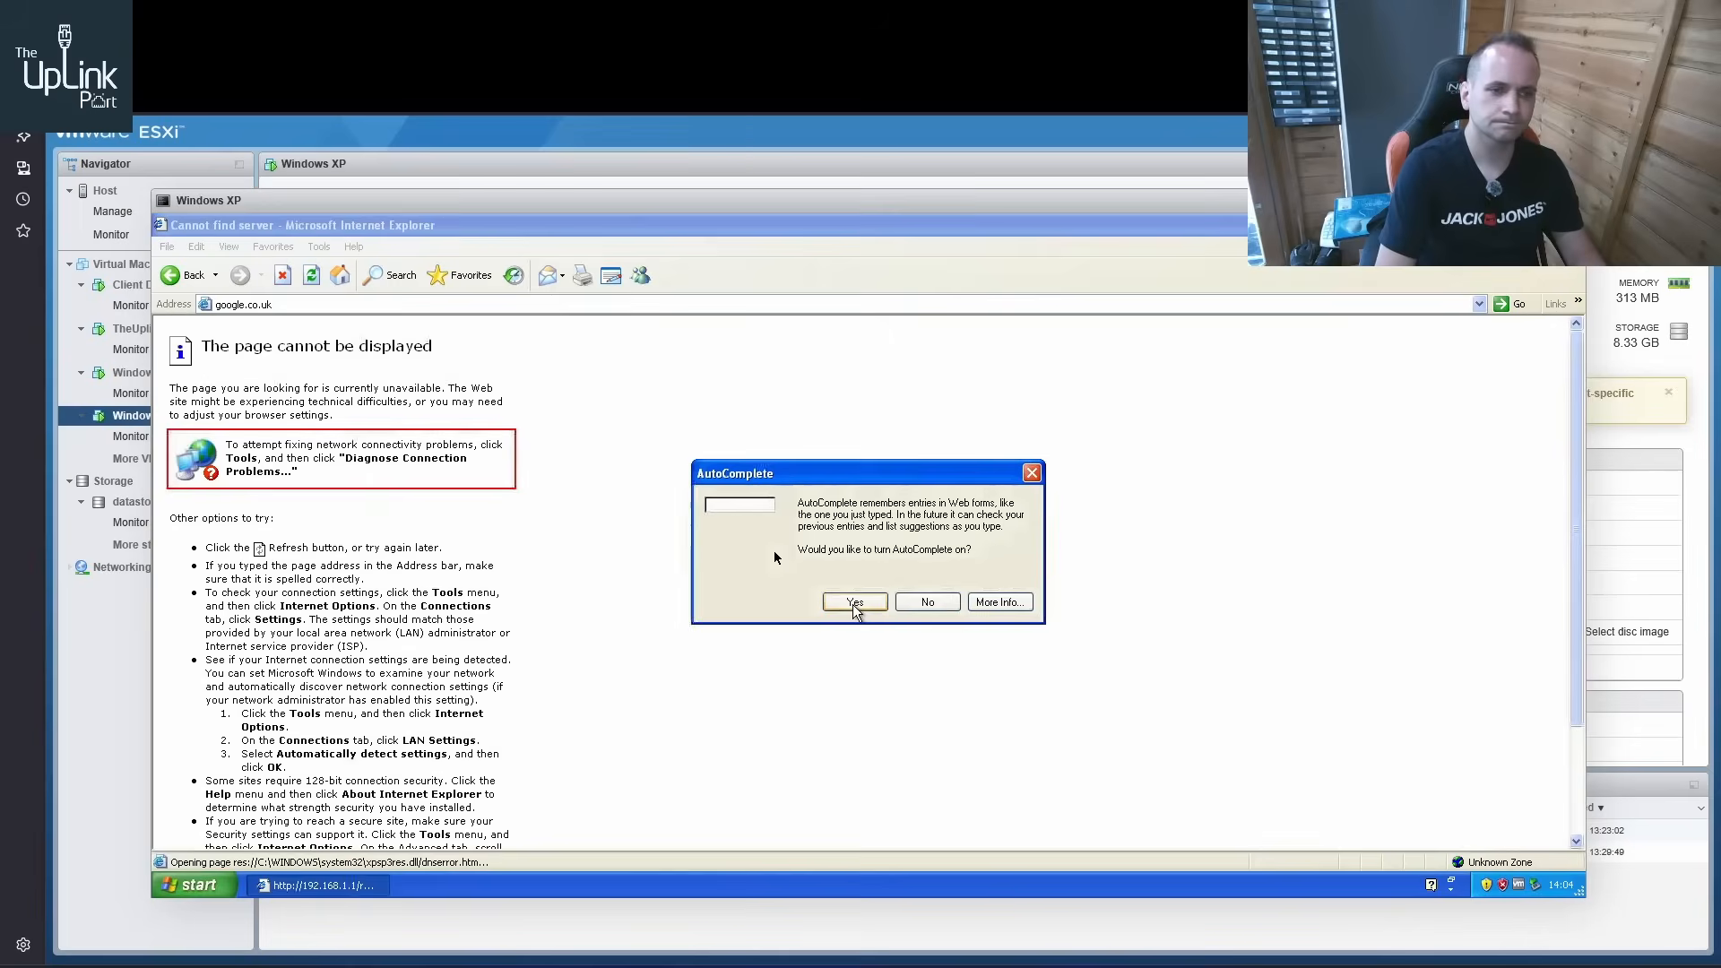
{"action": "left_click", "coordinate": [916, 605]}
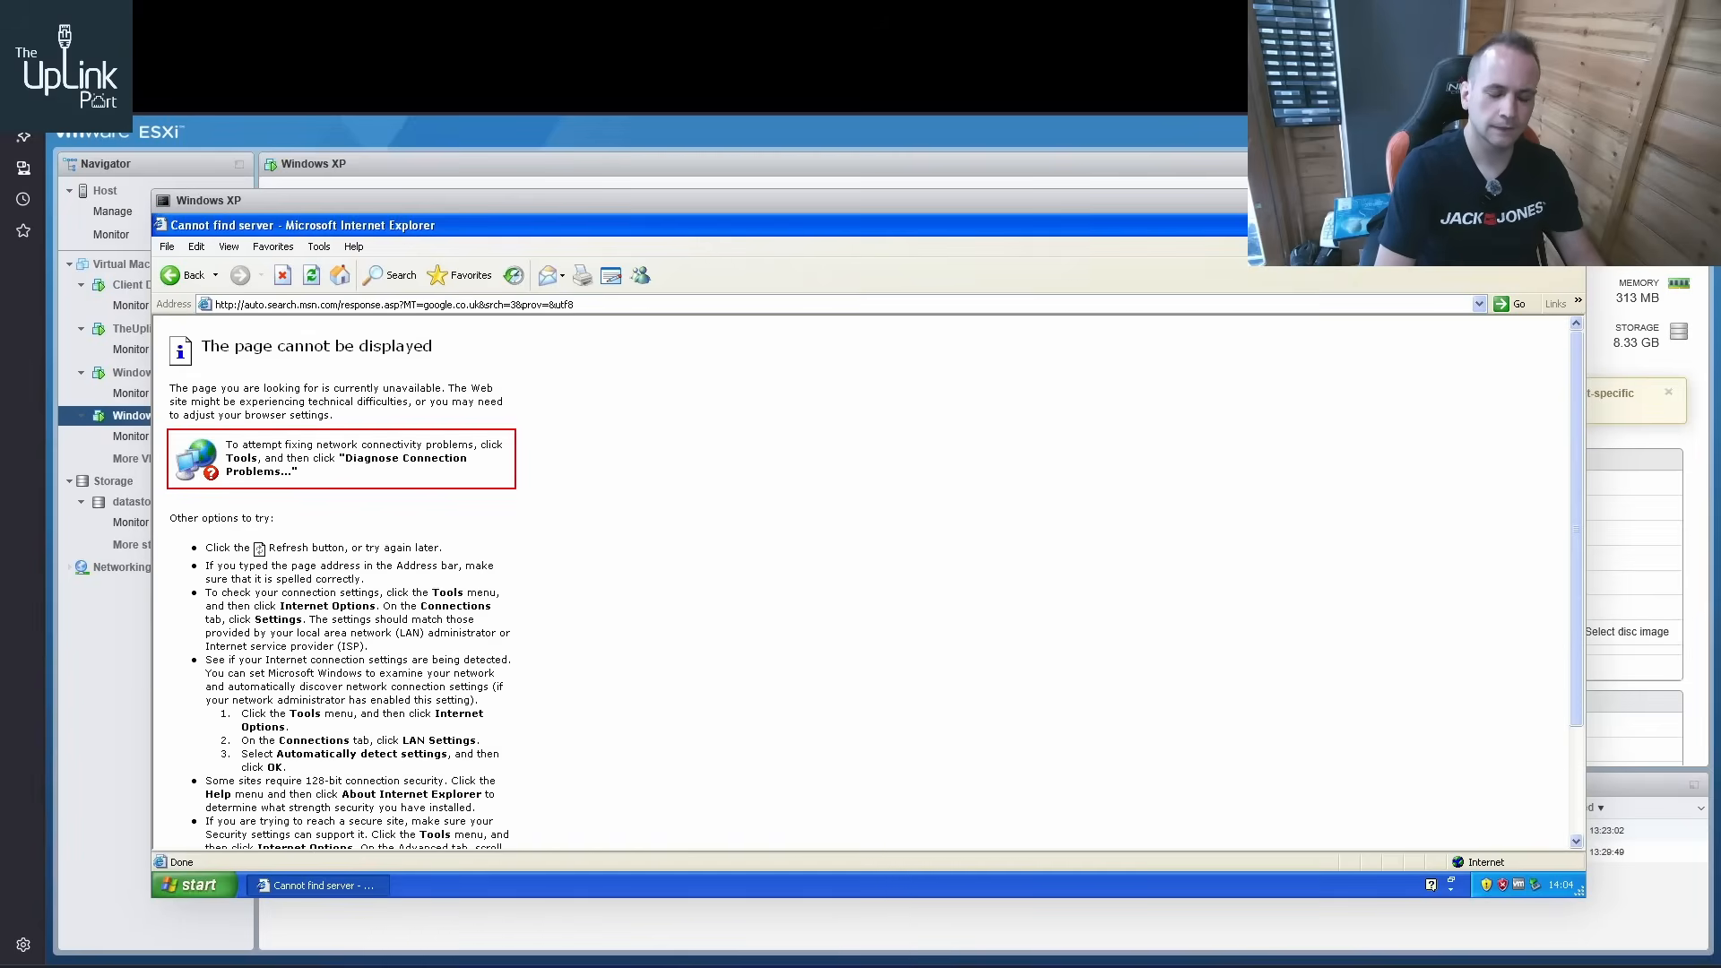
Go back to the ZyXEL status page and review the router's WAN, LAN and interface details
{"action": "left_click", "coordinate": [1534, 225]}
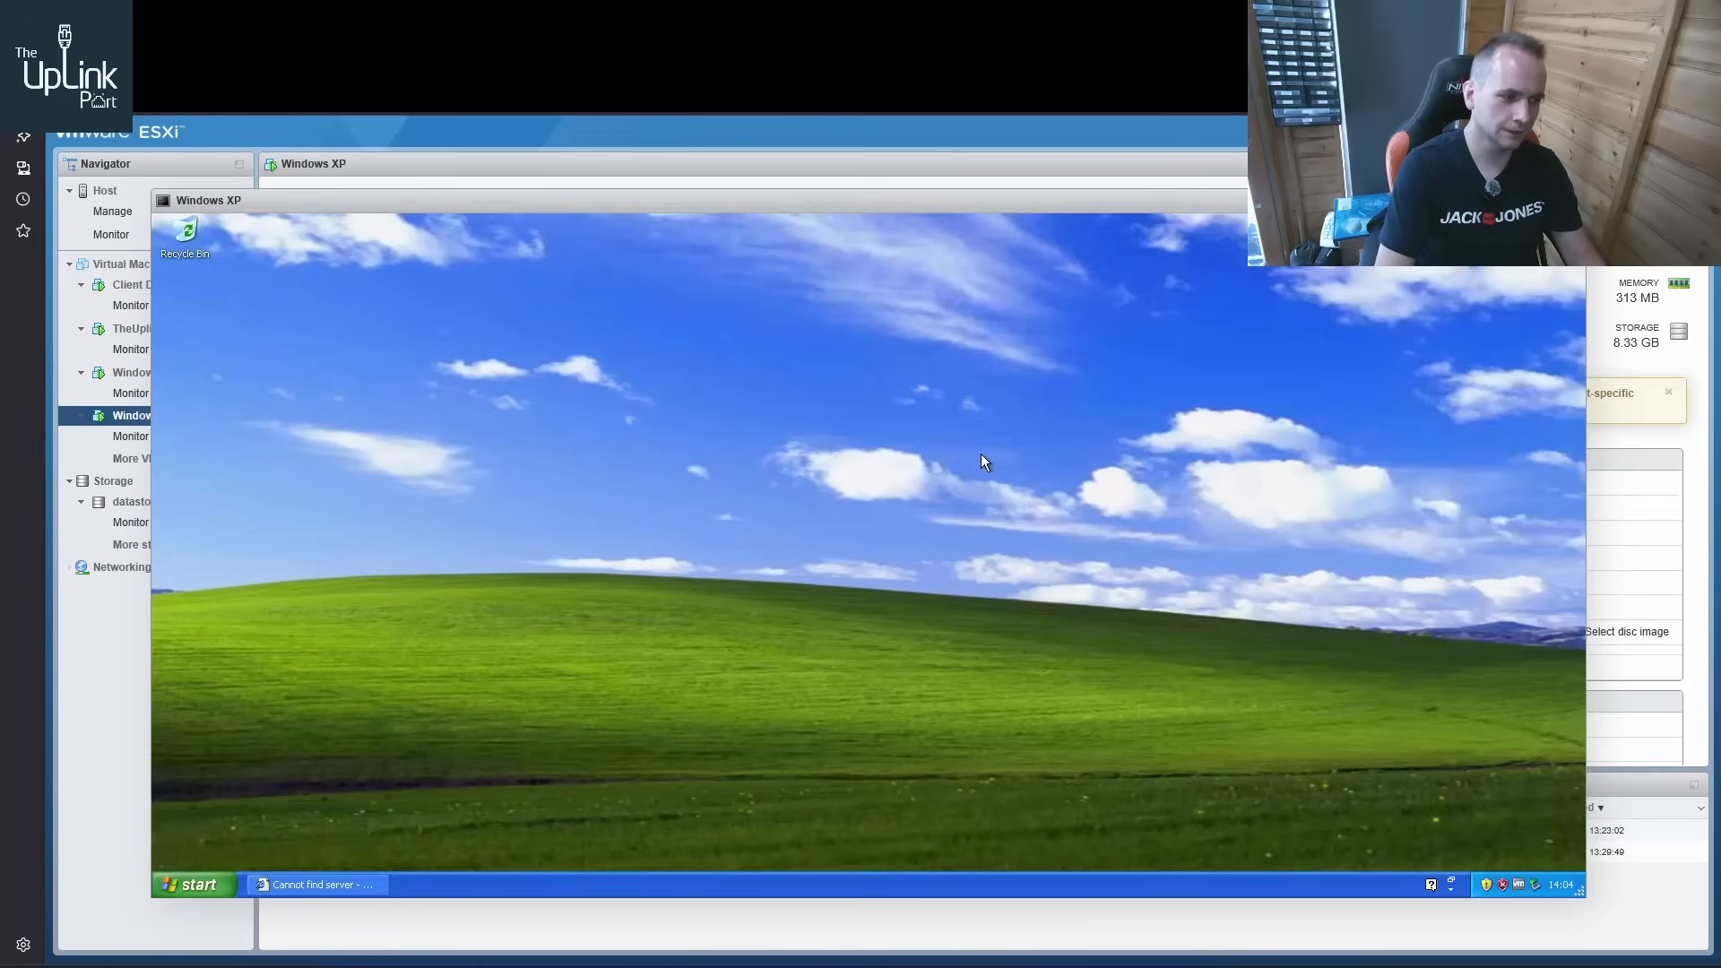
{"action": "left_click", "coordinate": [314, 887]}
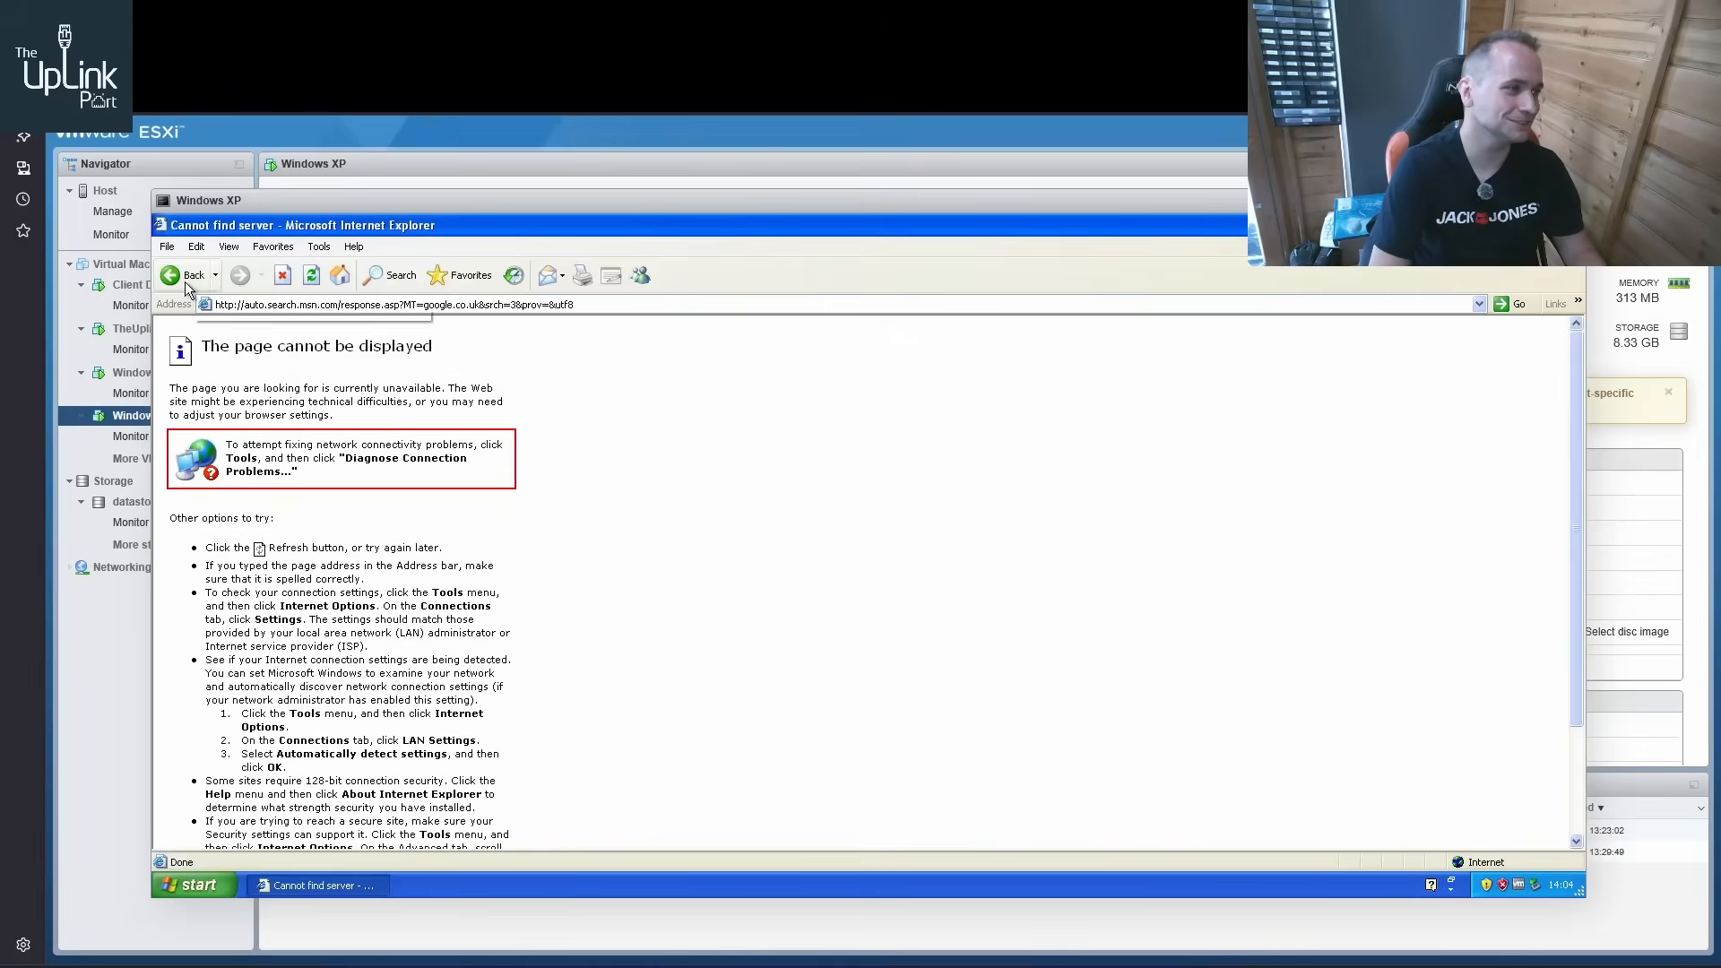
{"action": "left_click", "coordinate": [197, 276]}
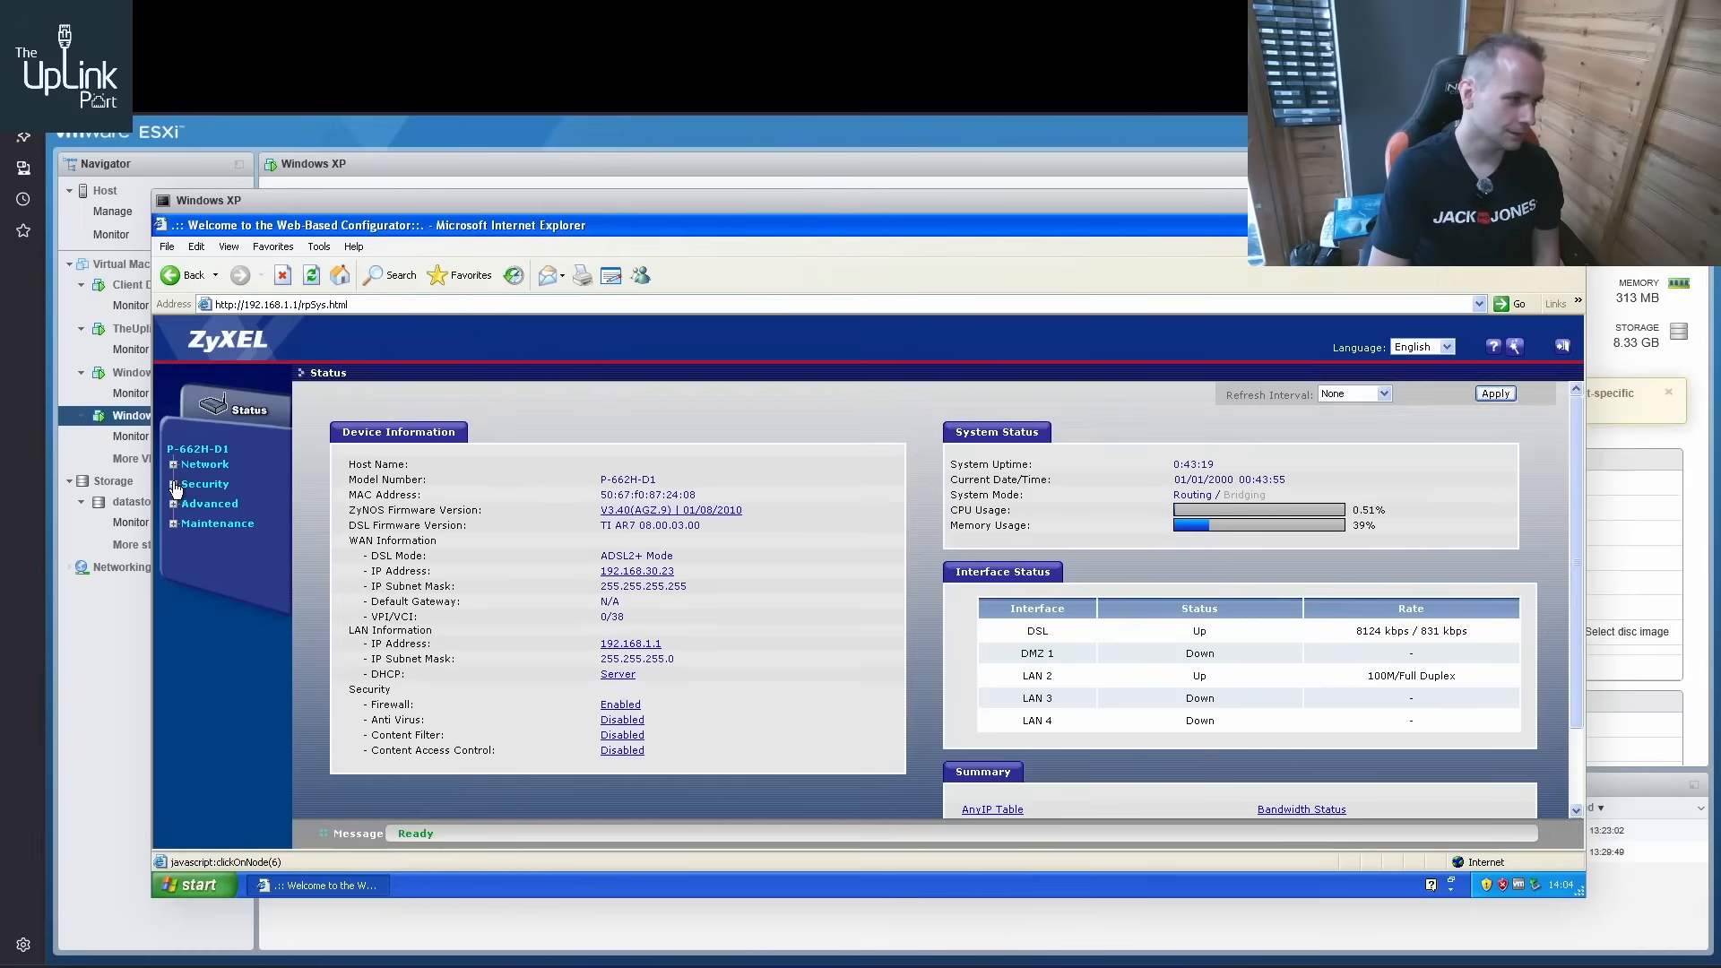
{"action": "left_click", "coordinate": [191, 454]}
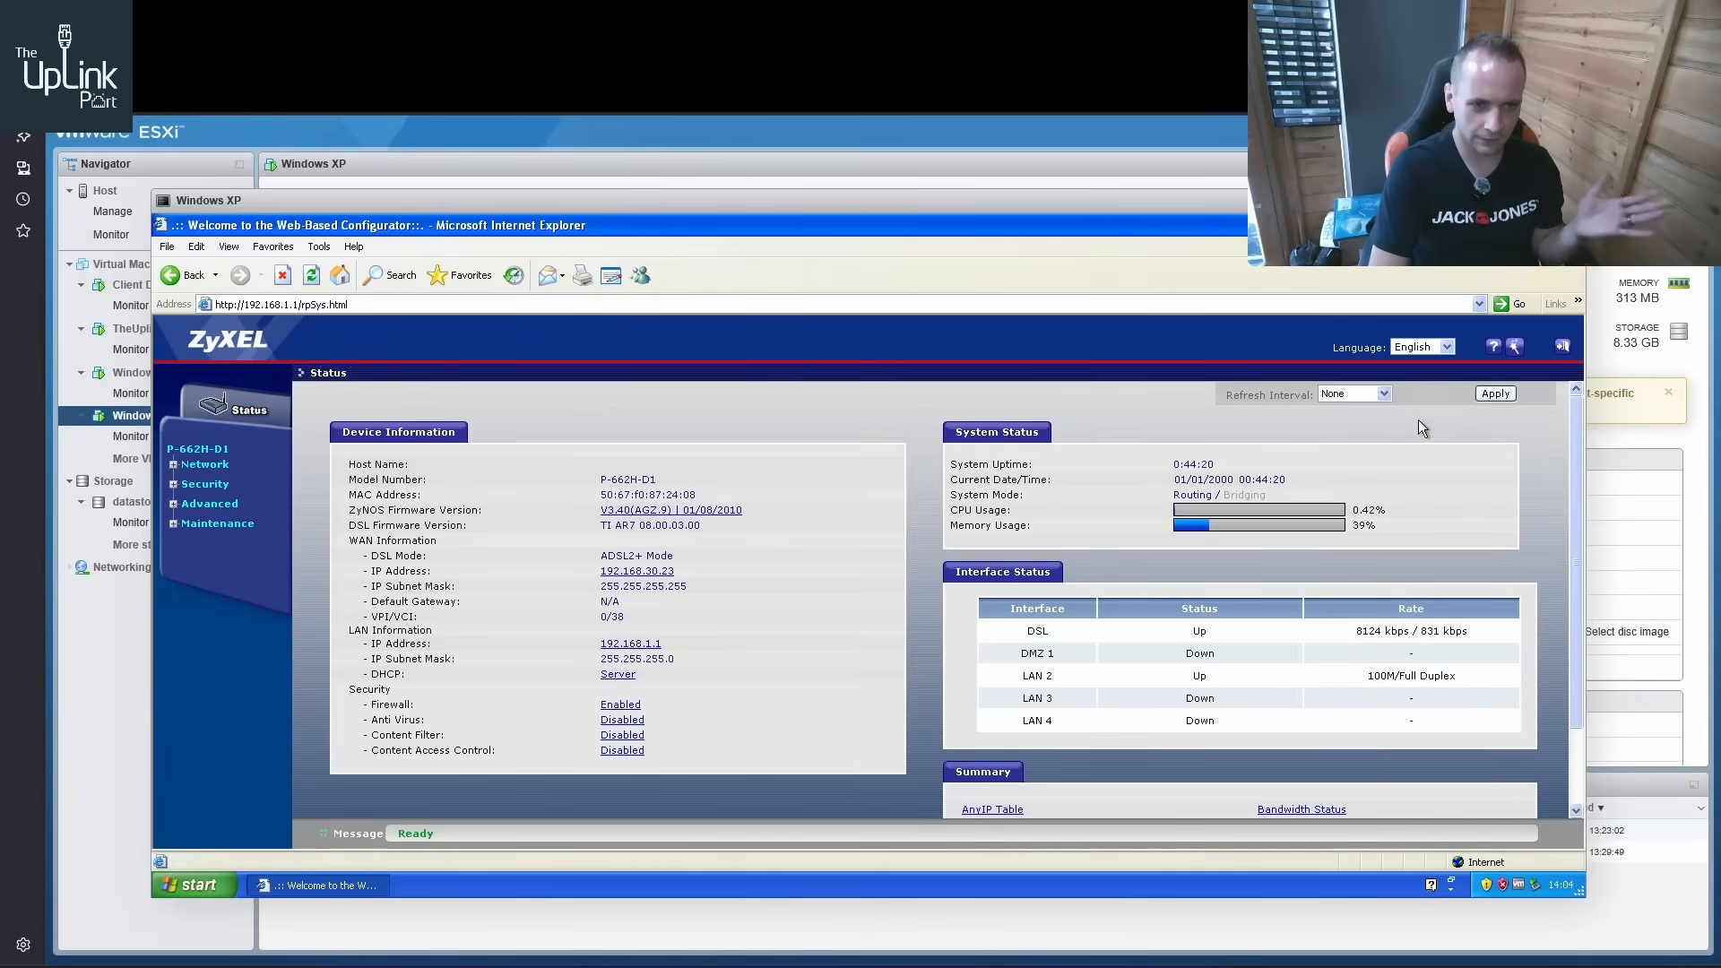
{"action": "scroll", "coordinate": [1402, 432], "scroll_direction": "down", "scroll_amount": 2}
{"action": "scroll", "coordinate": [1342, 459], "scroll_direction": "up", "scroll_amount": 2}
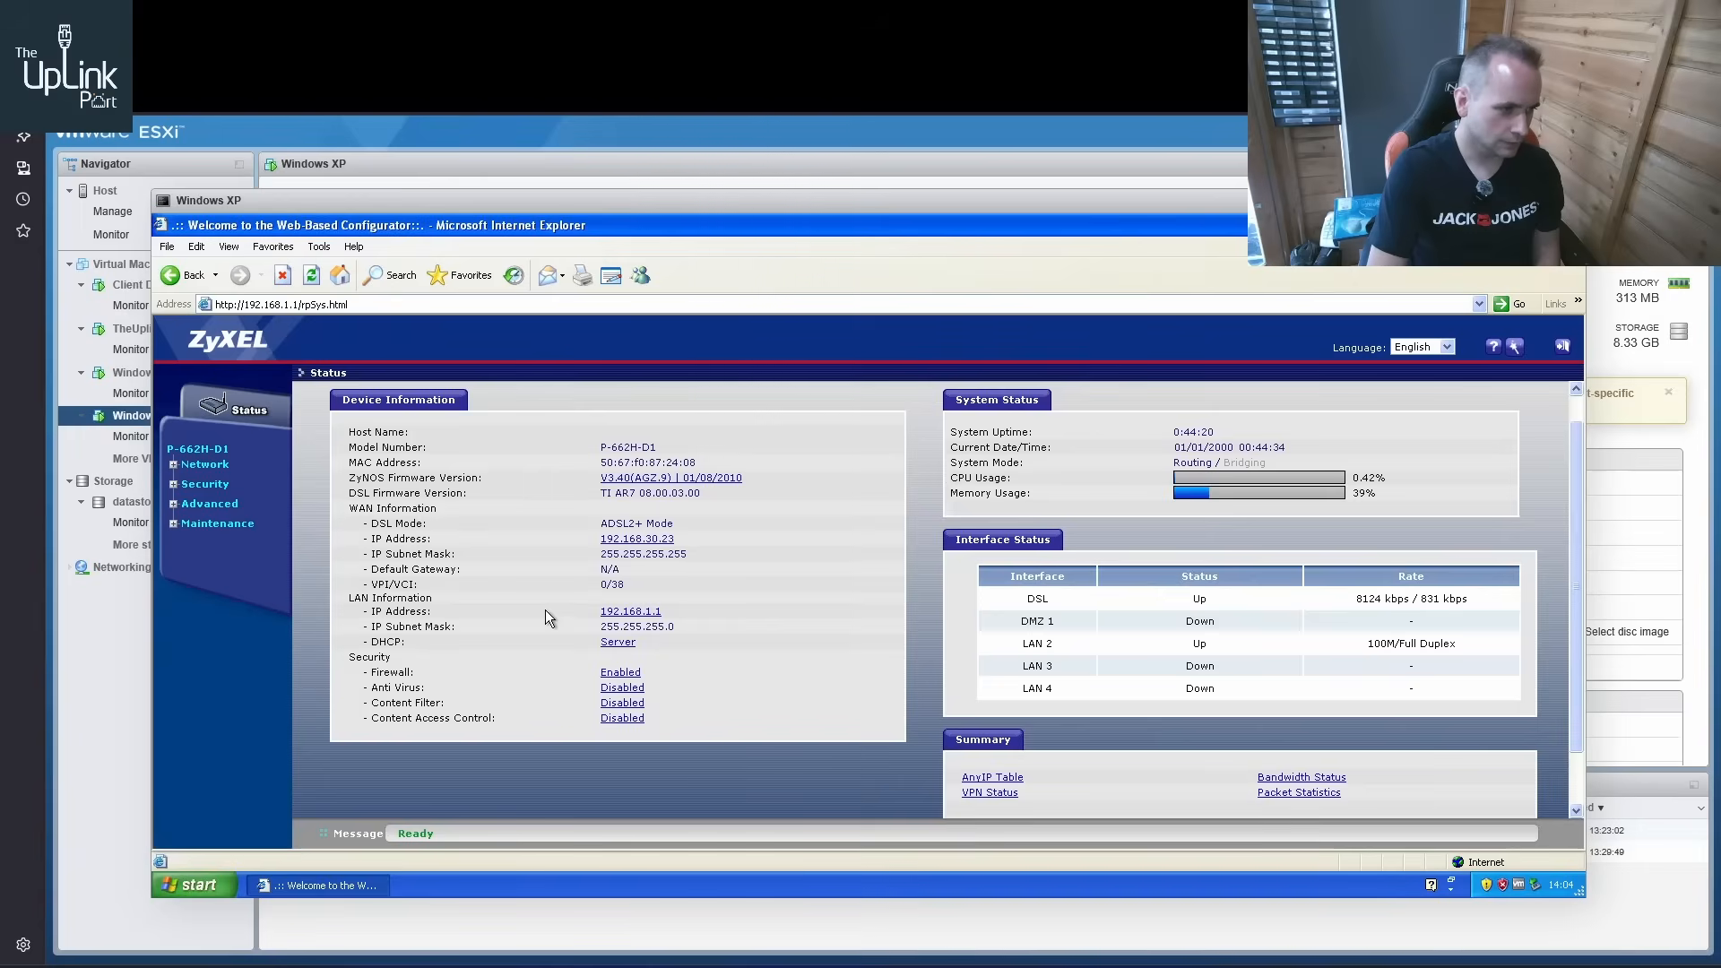
Open the ZyXEL router's maintenance logs and read through the PPP connection entries
{"action": "left_click", "coordinate": [173, 527]}
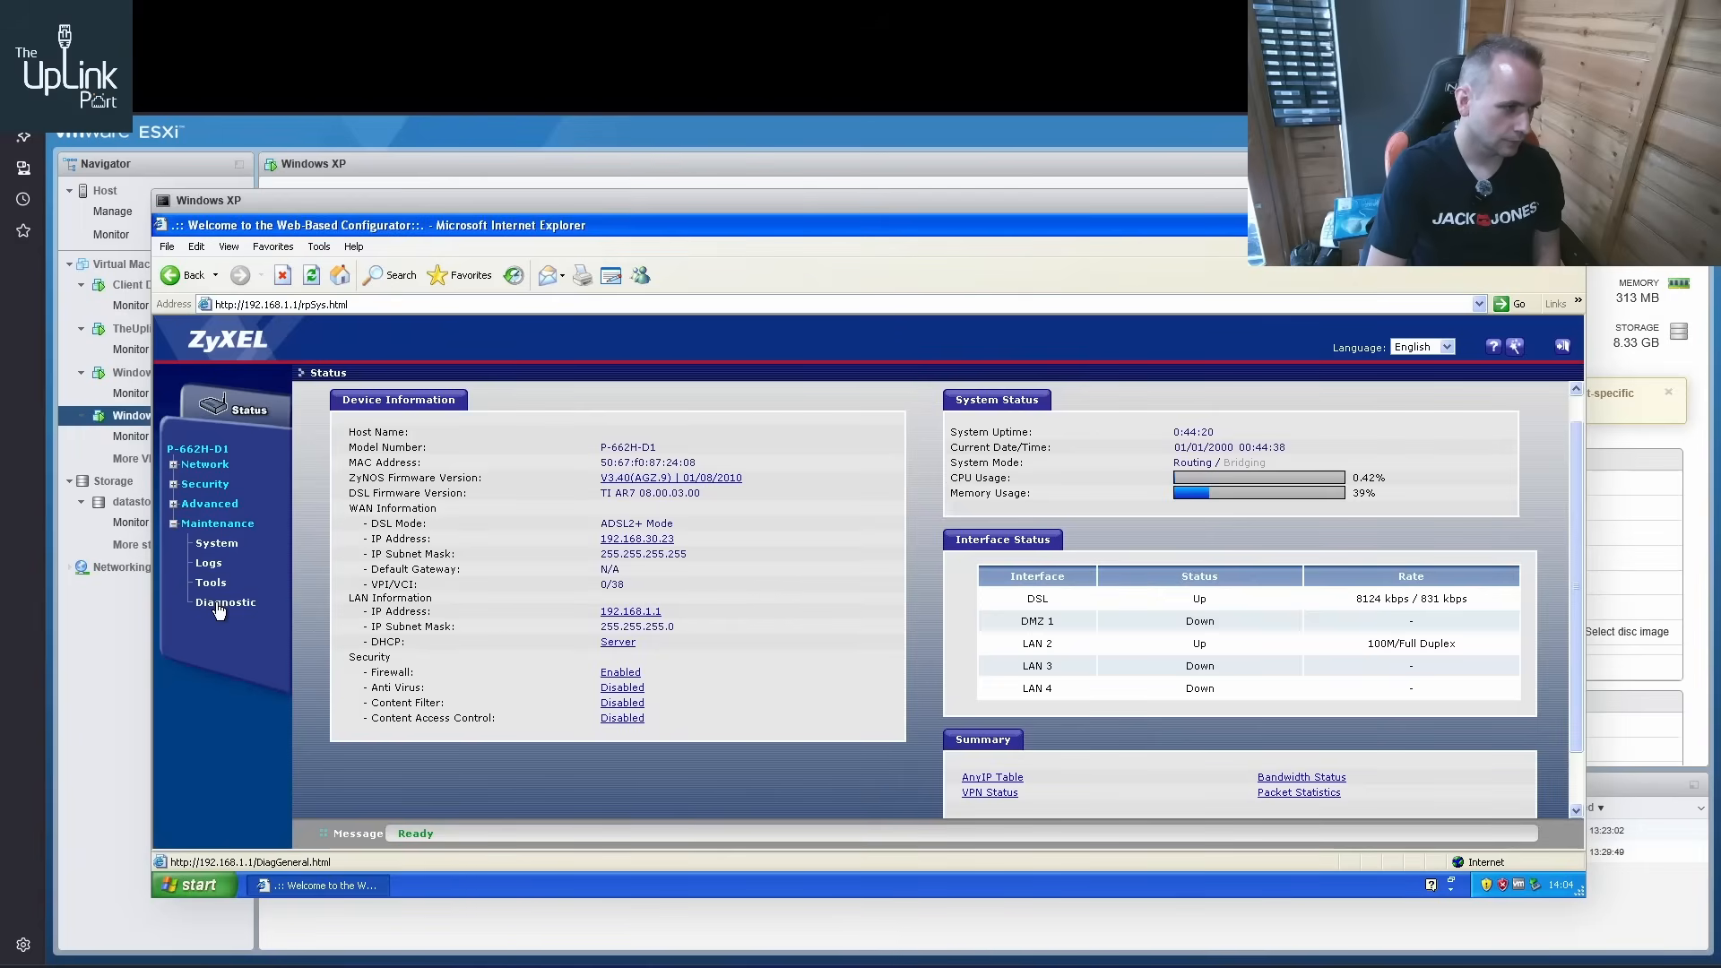
{"action": "left_click", "coordinate": [221, 603]}
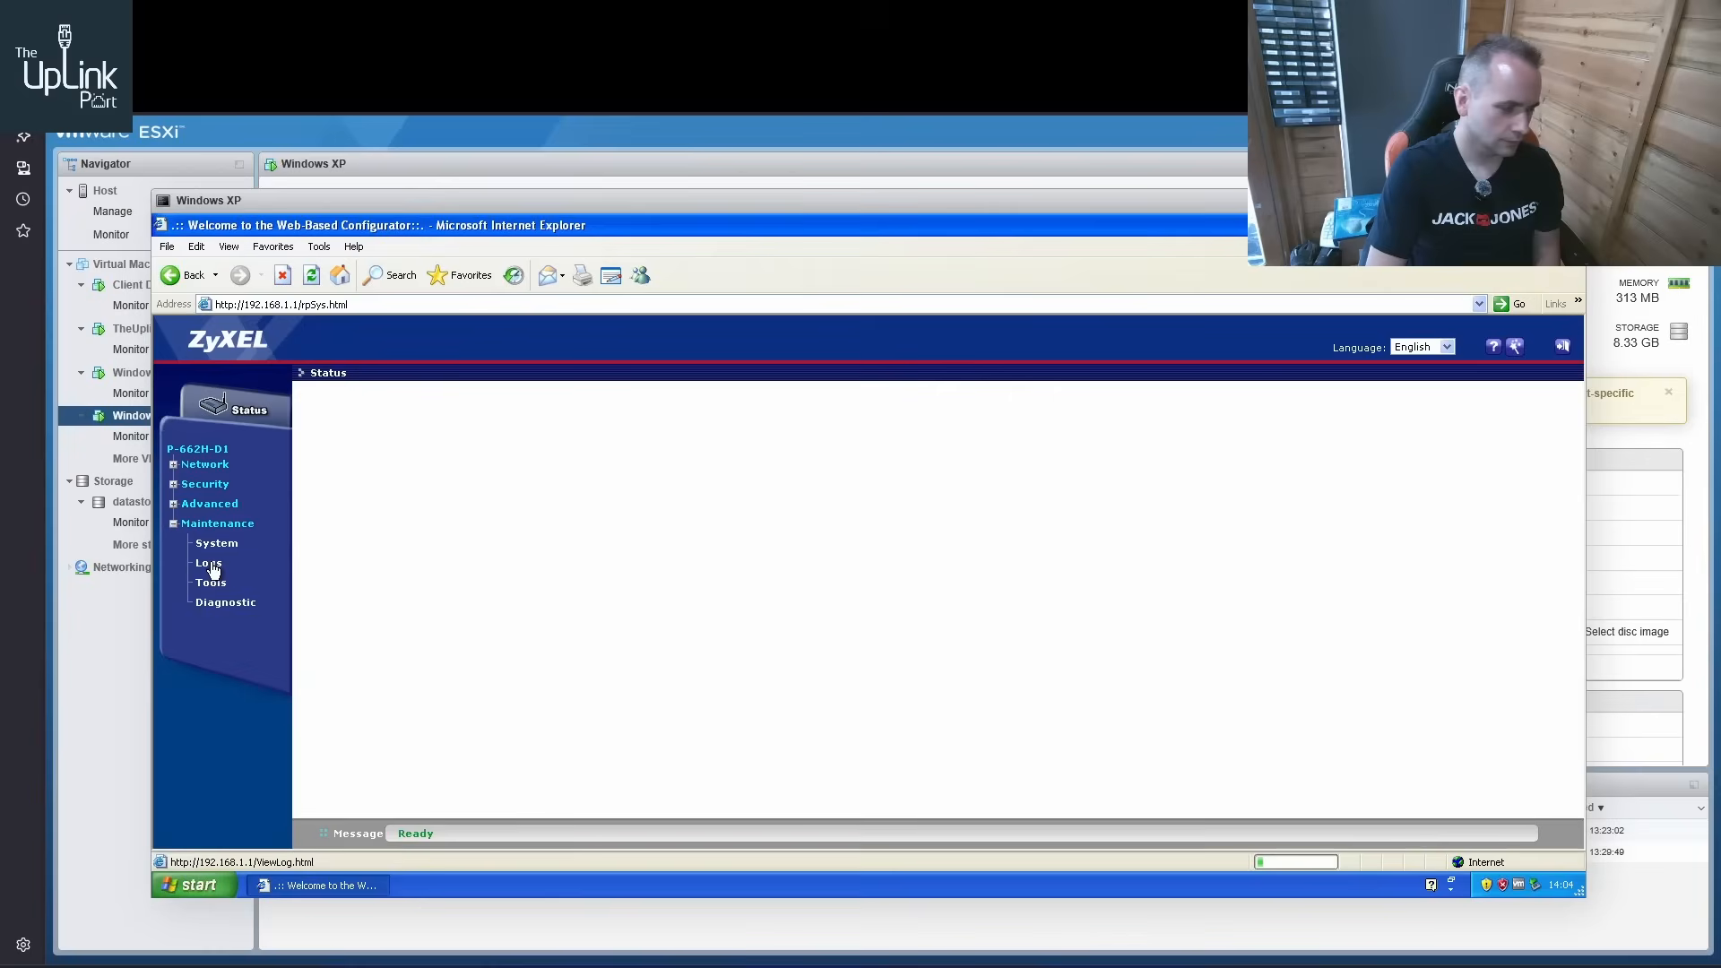
{"action": "left_click", "coordinate": [210, 565]}
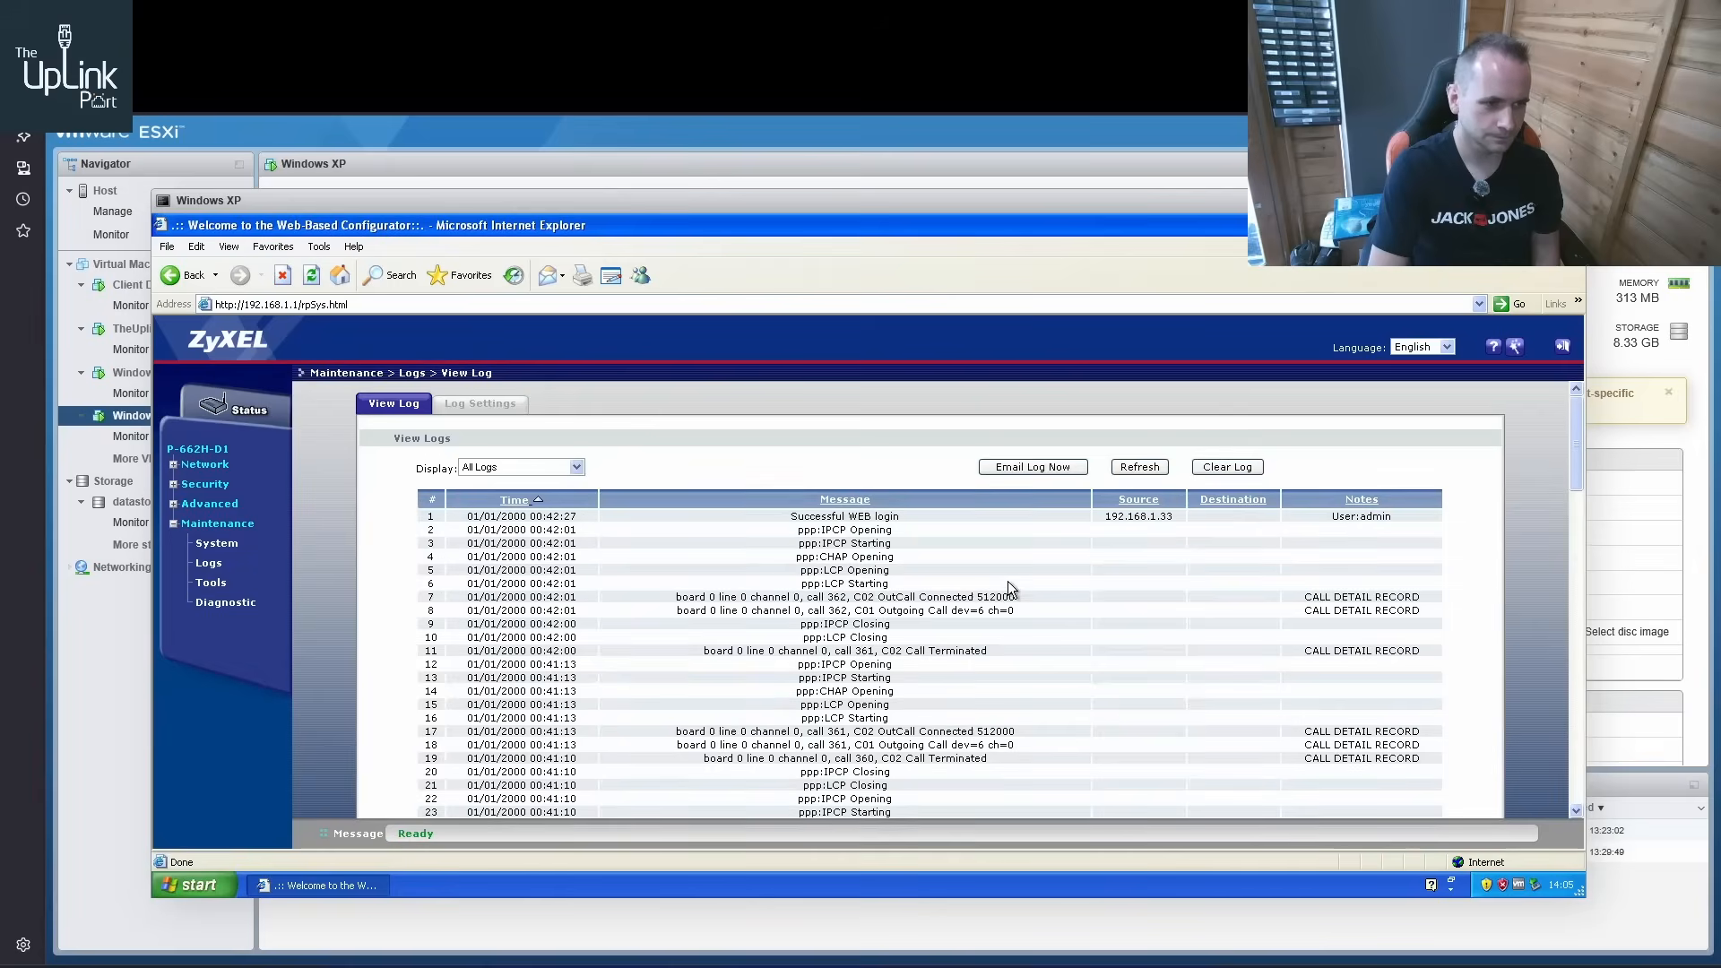
{"action": "scroll", "coordinate": [982, 654], "scroll_direction": "down", "scroll_amount": 10}
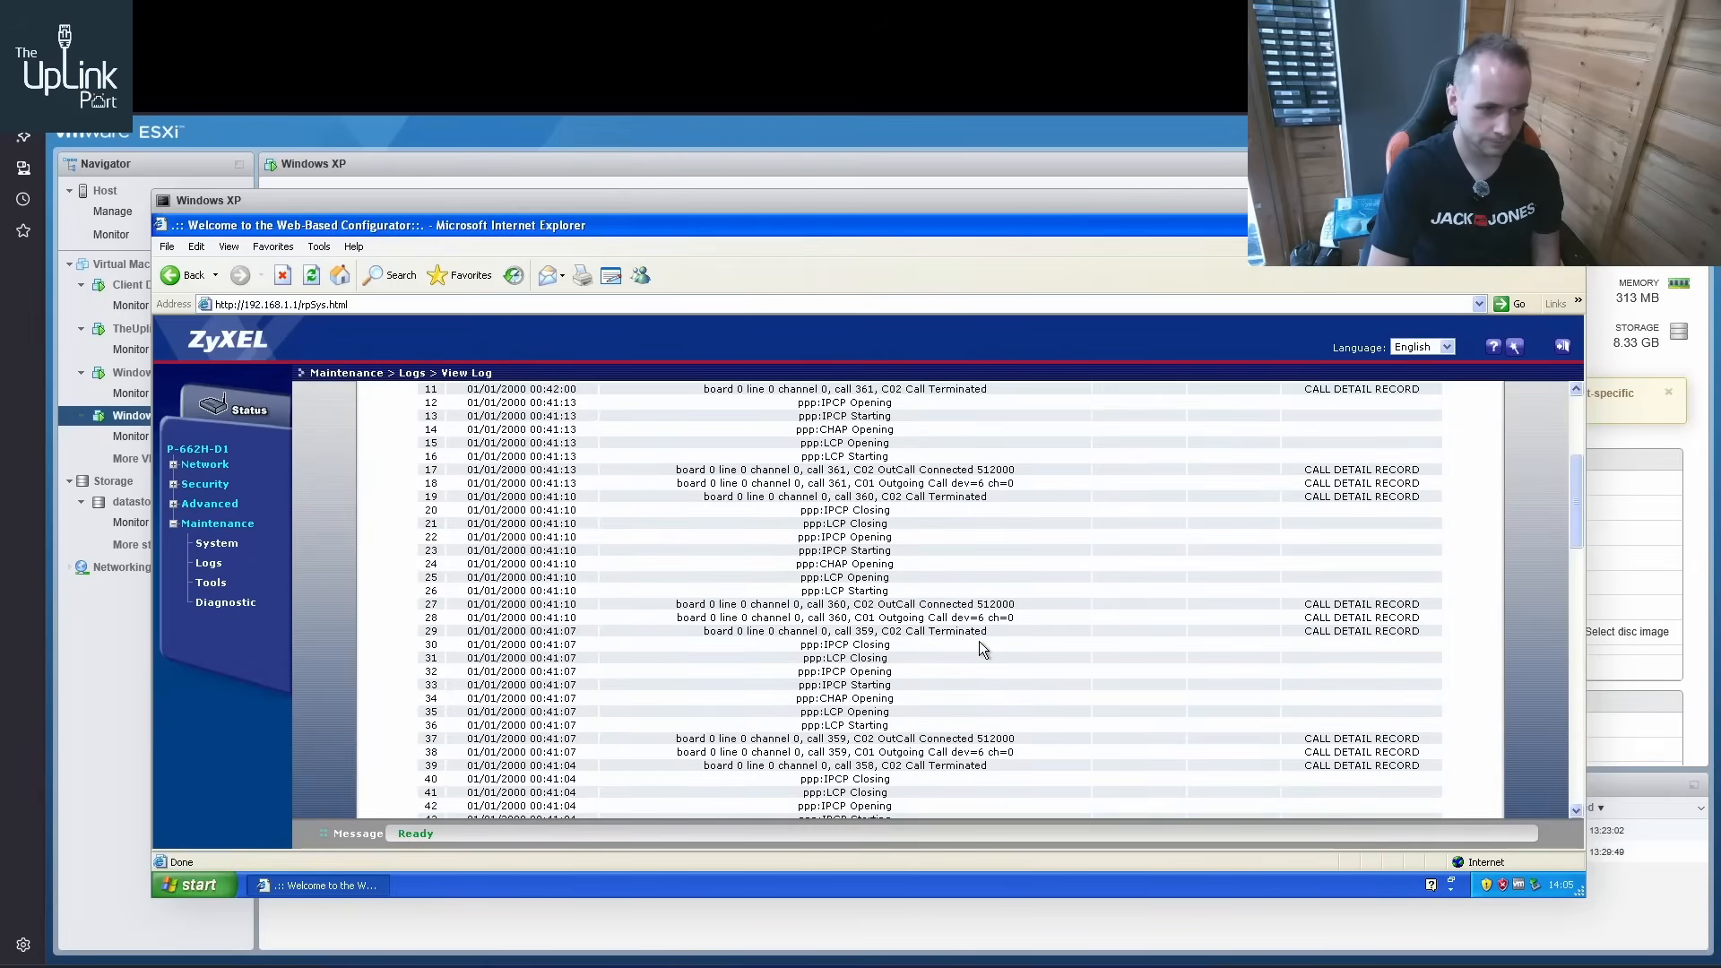
{"action": "scroll", "coordinate": [1022, 627], "scroll_direction": "down", "scroll_amount": 3}
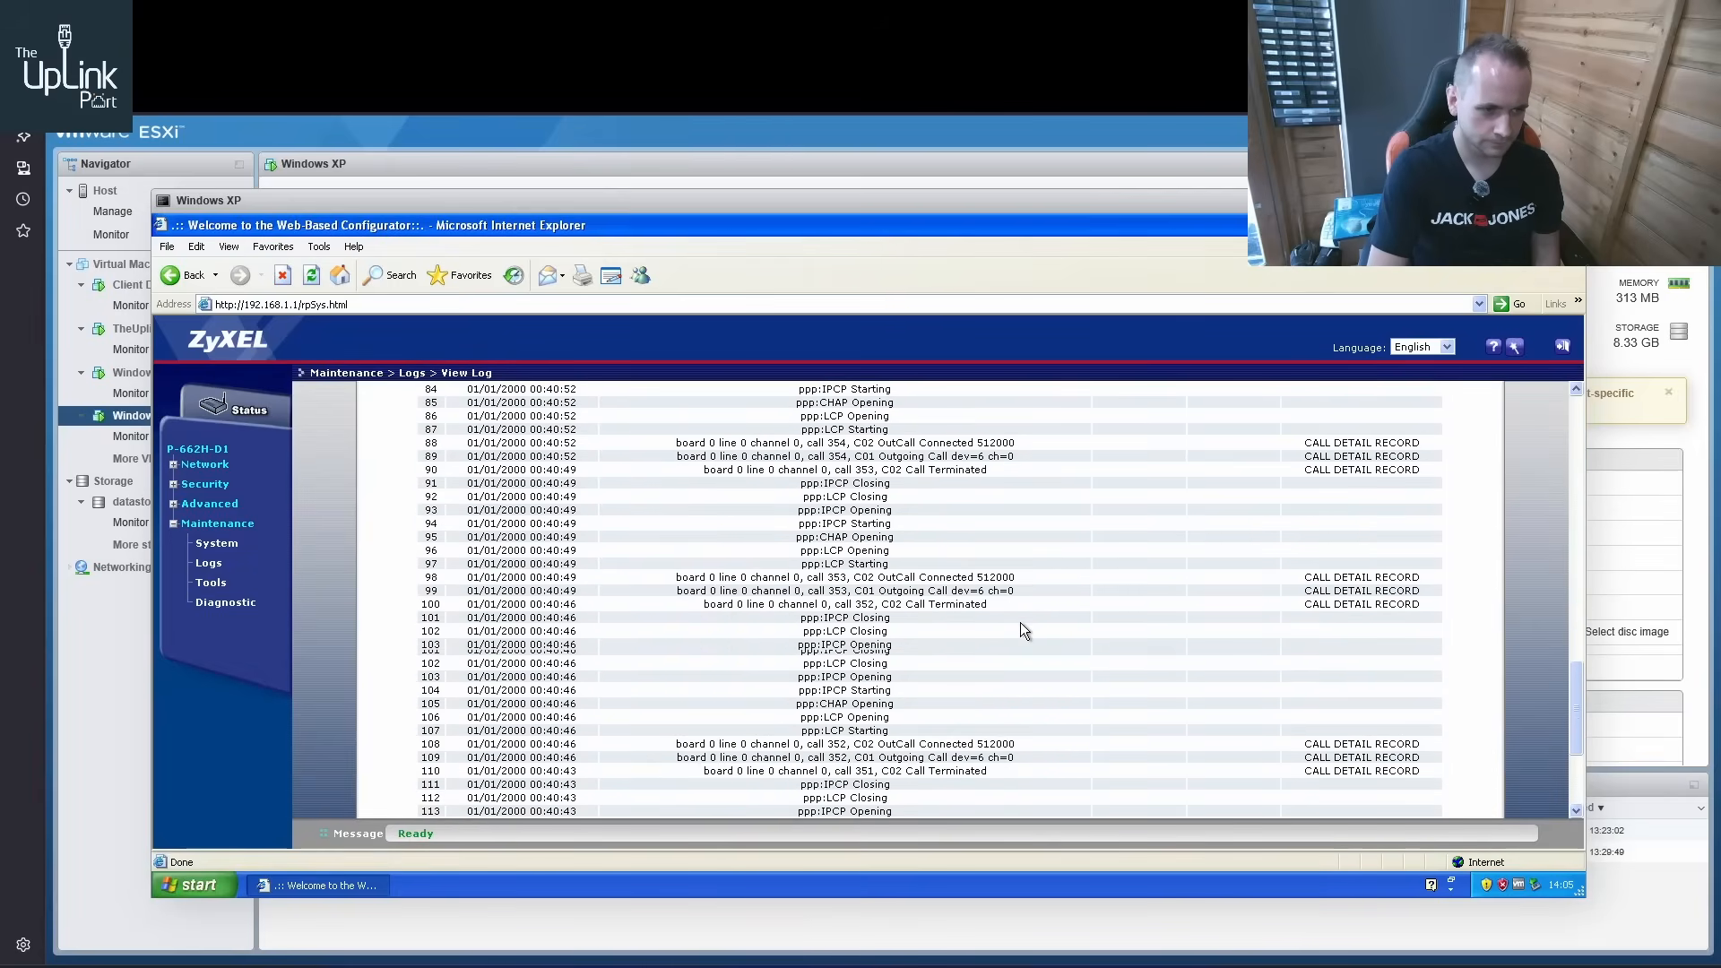
{"action": "scroll", "coordinate": [1019, 606], "scroll_direction": "up", "scroll_amount": 10}
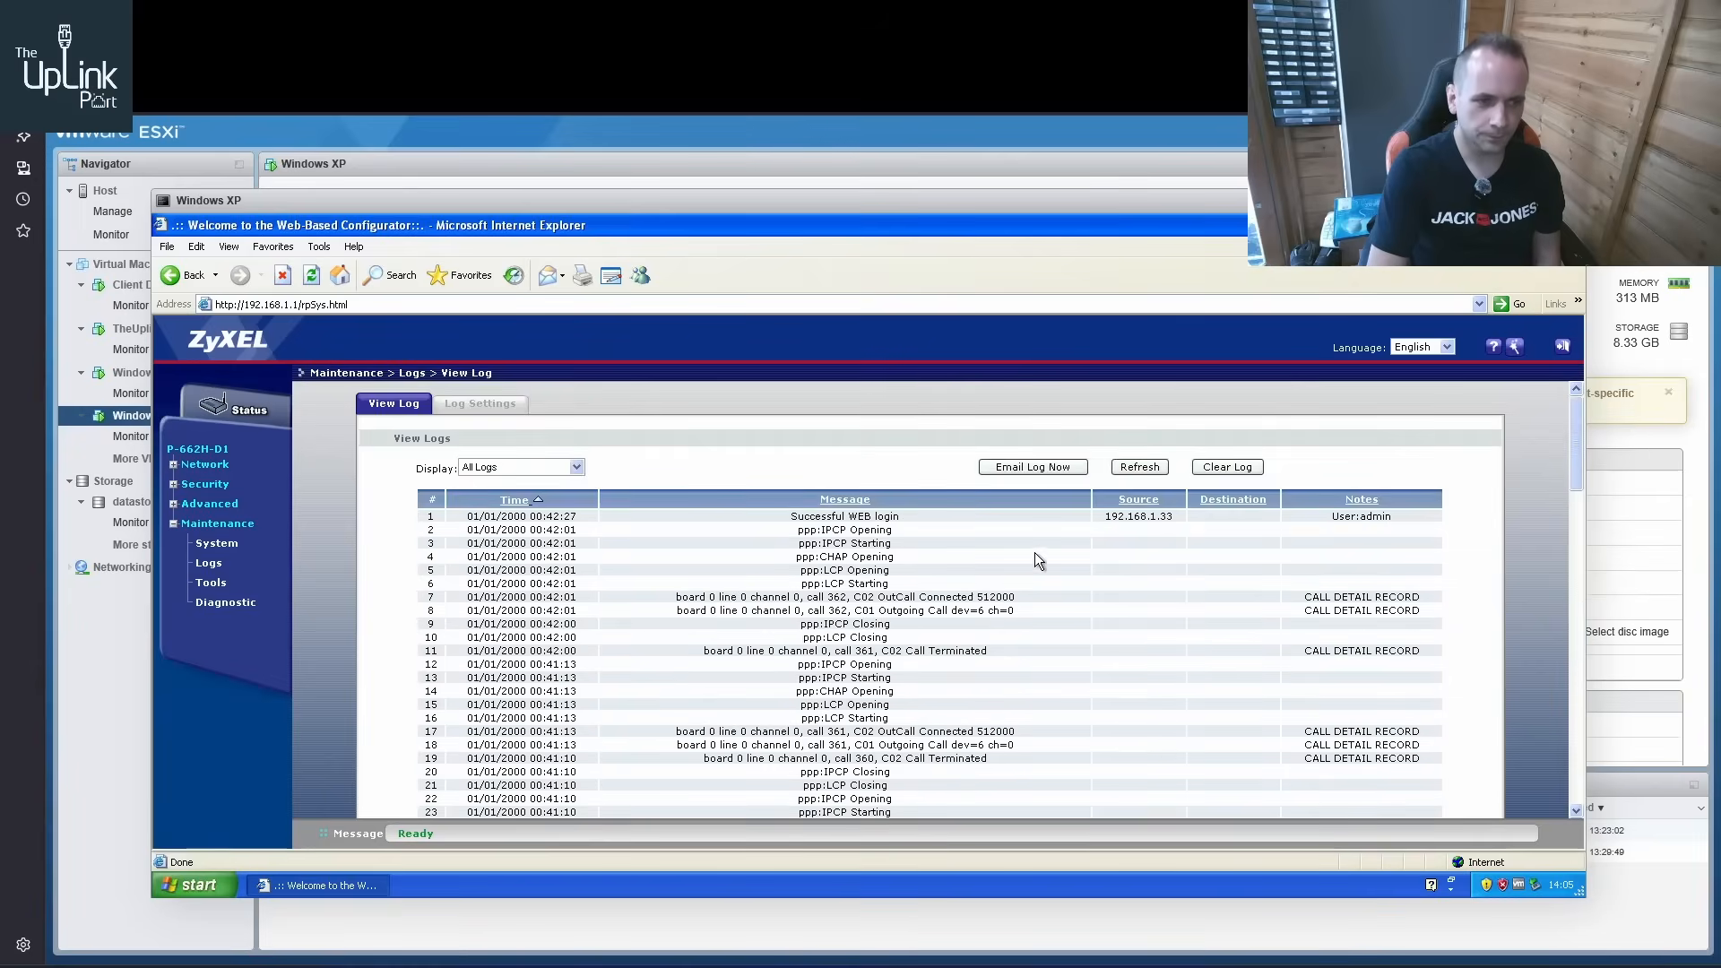
Review the ZyXEL's log settings, including the active log categories, and return to the log entries
{"action": "left_click", "coordinate": [479, 404]}
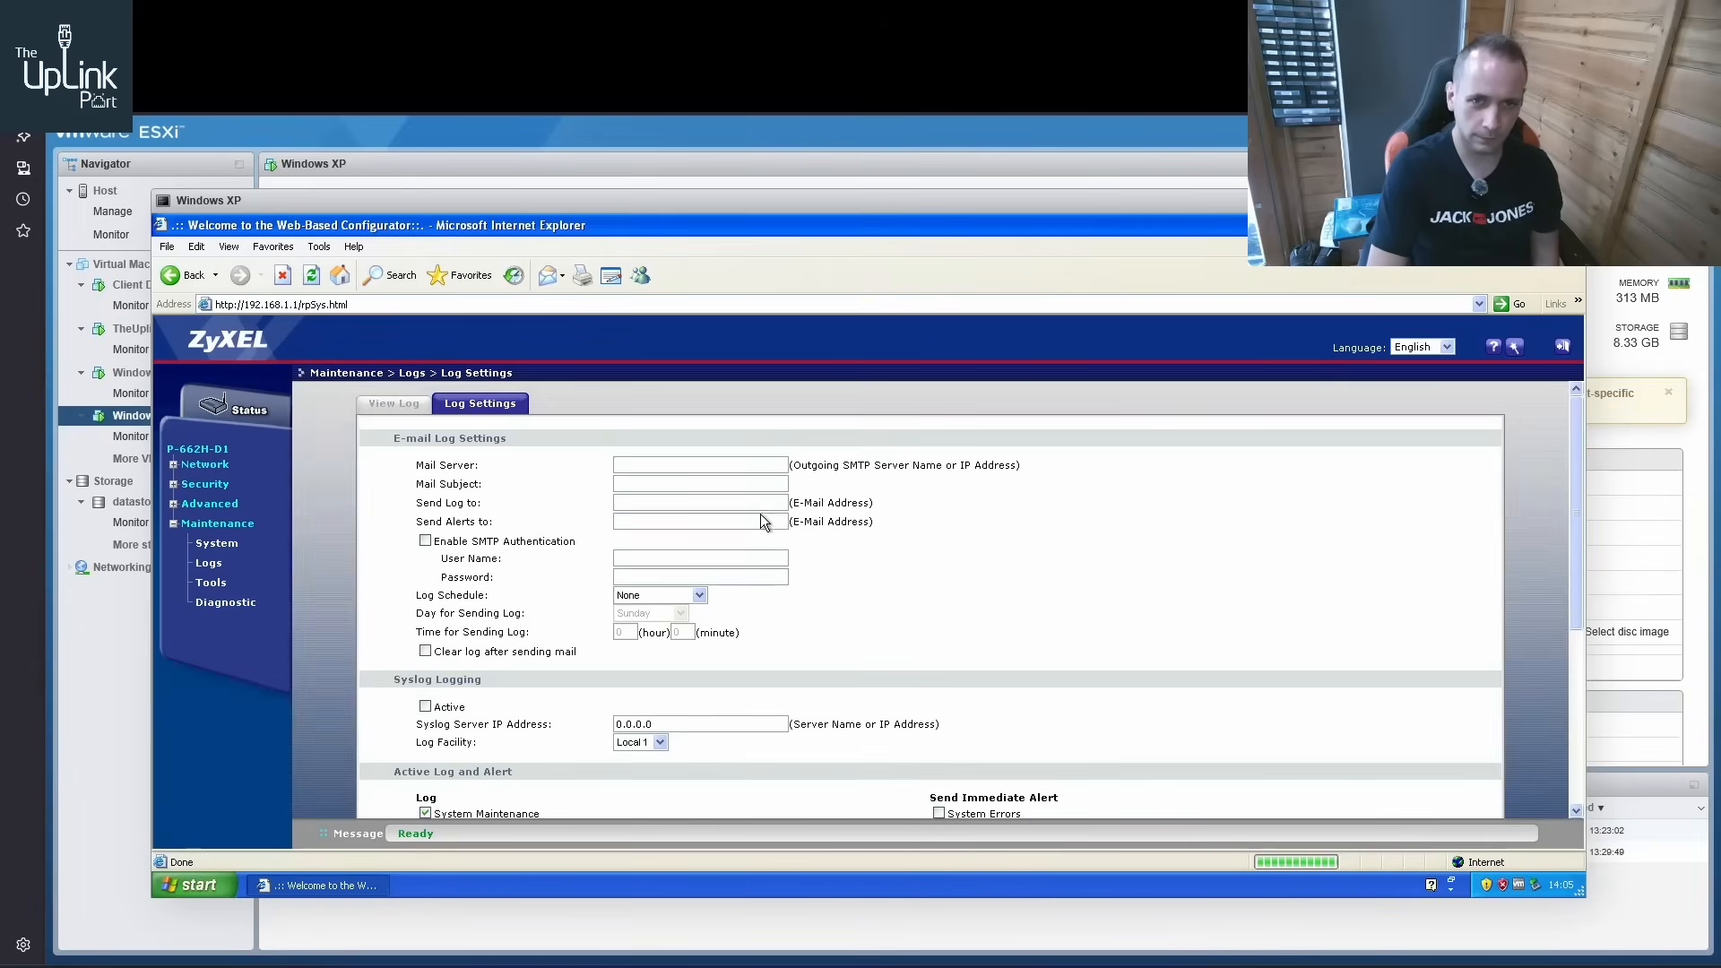
{"action": "scroll", "coordinate": [710, 522], "scroll_direction": "down", "scroll_amount": 4}
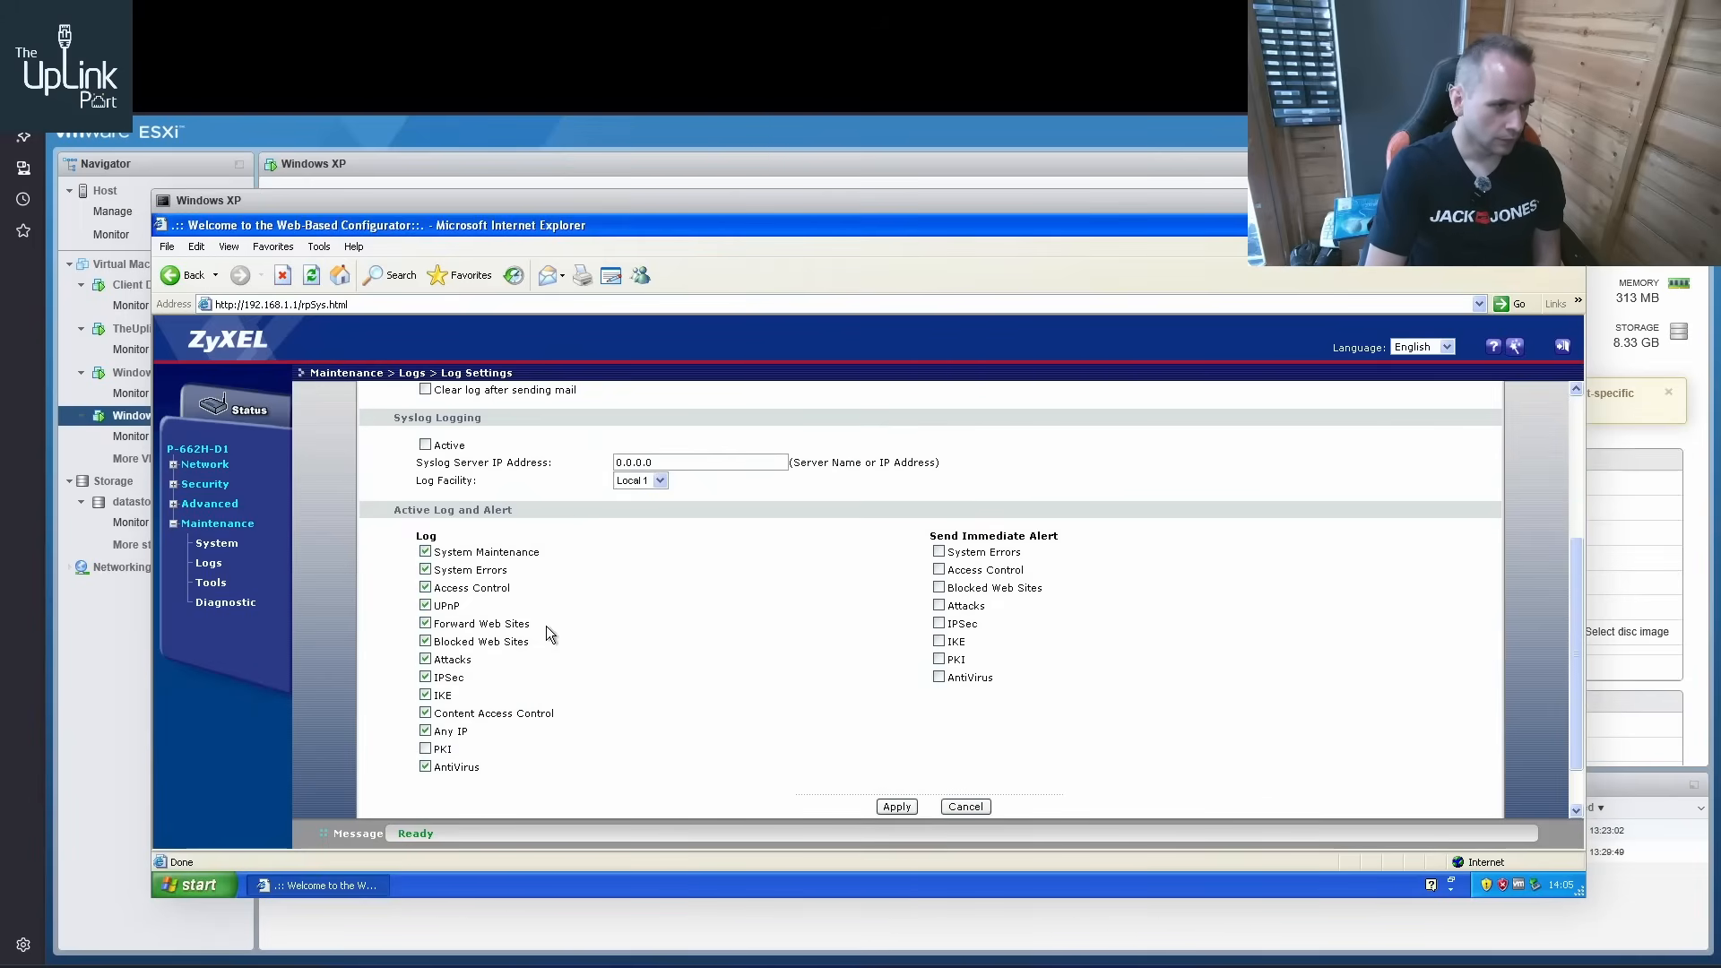
{"action": "scroll", "coordinate": [549, 632], "scroll_direction": "up", "scroll_amount": 4}
{"action": "left_click", "coordinate": [216, 566]}
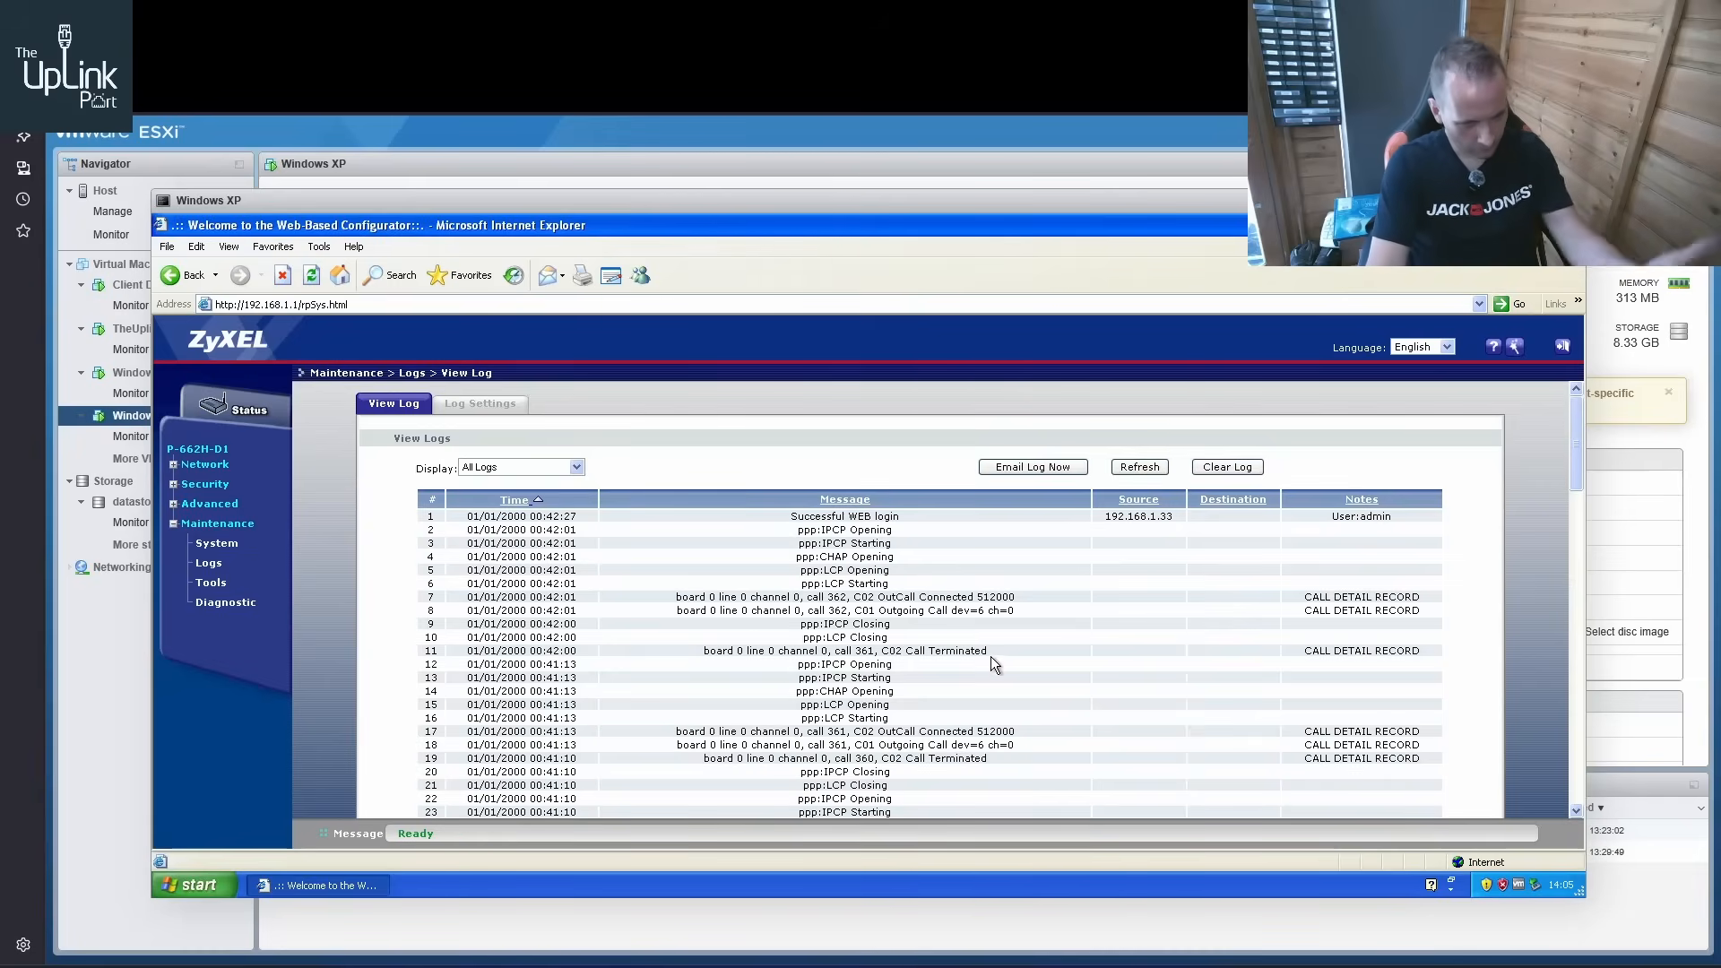
{"action": "scroll", "coordinate": [977, 686], "scroll_direction": "down", "scroll_amount": 3}
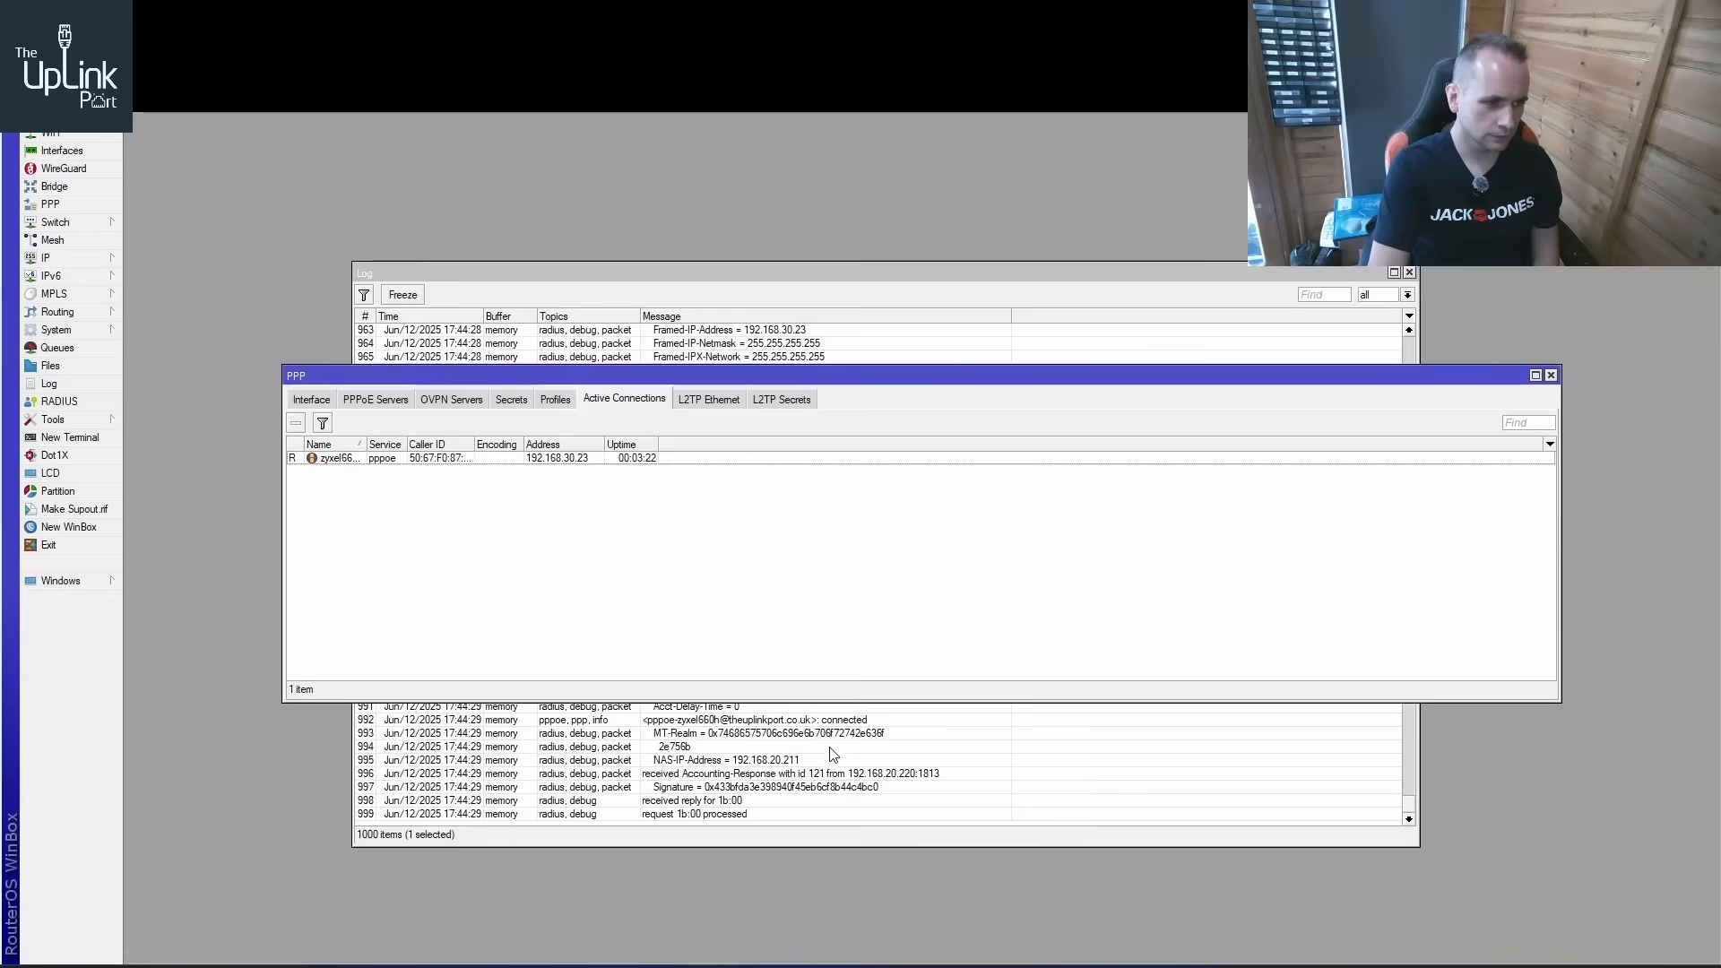
Switch to WinBox and examine the RADIUS attributes and PPPoE entries in the MikroTik log
{"action": "left_click", "coordinate": [830, 747]}
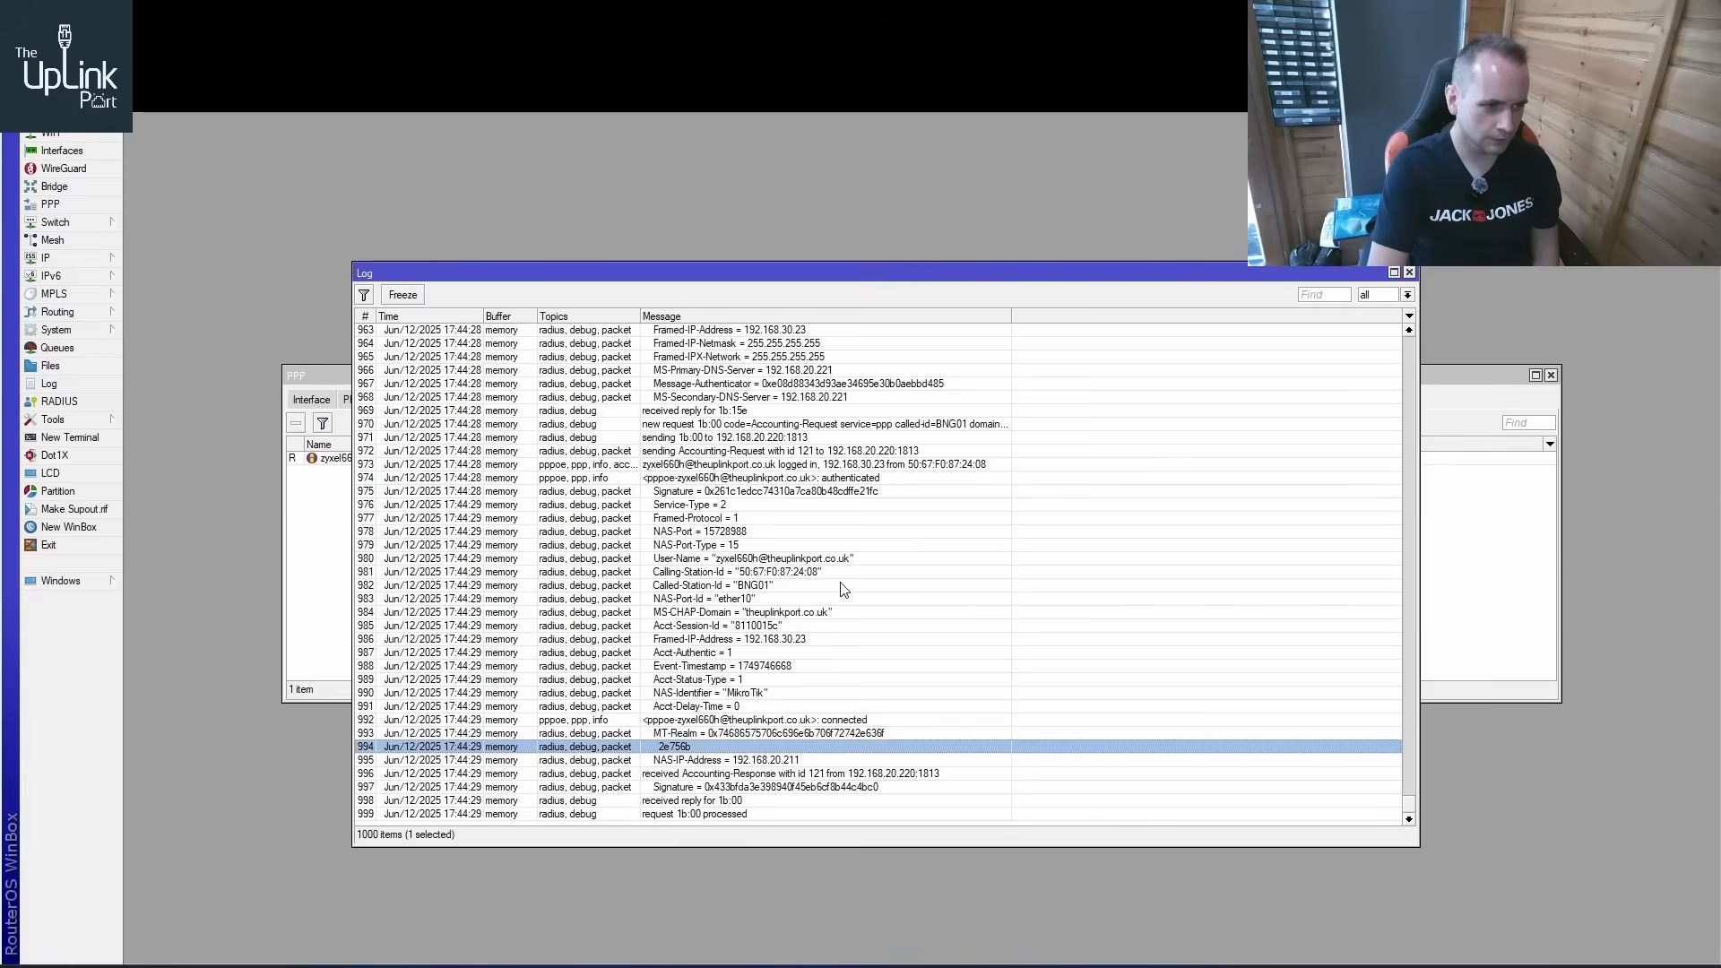
{"action": "left_click", "coordinate": [838, 627]}
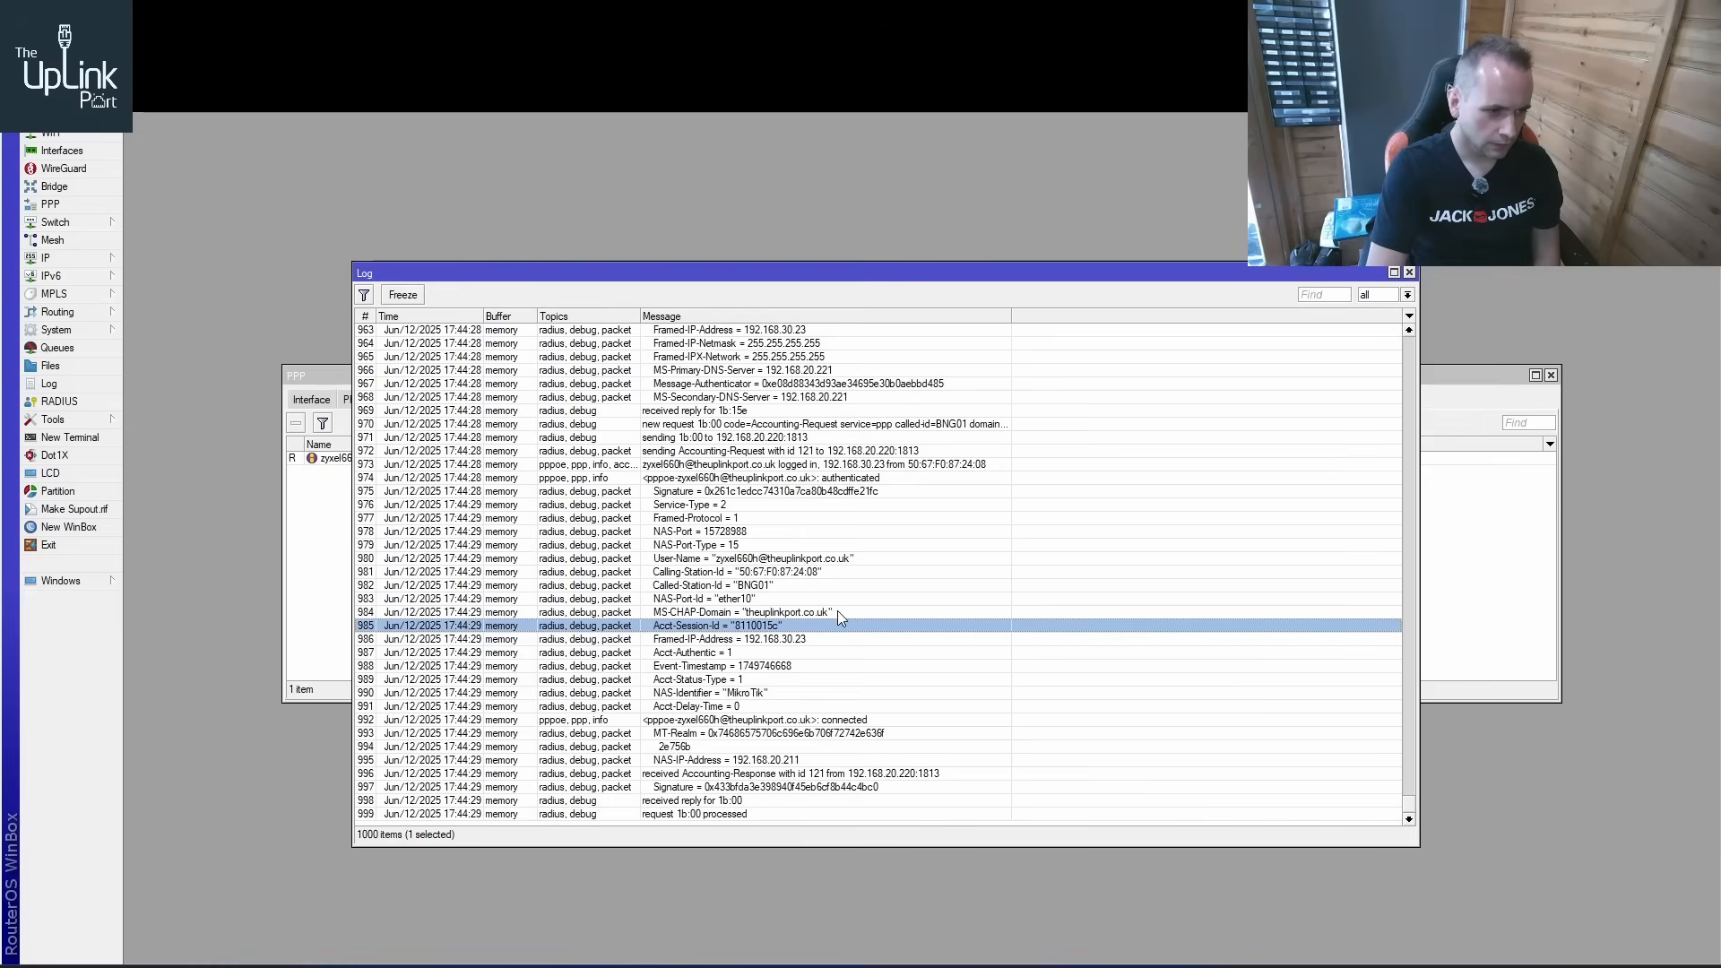
{"action": "left_click", "coordinate": [734, 761]}
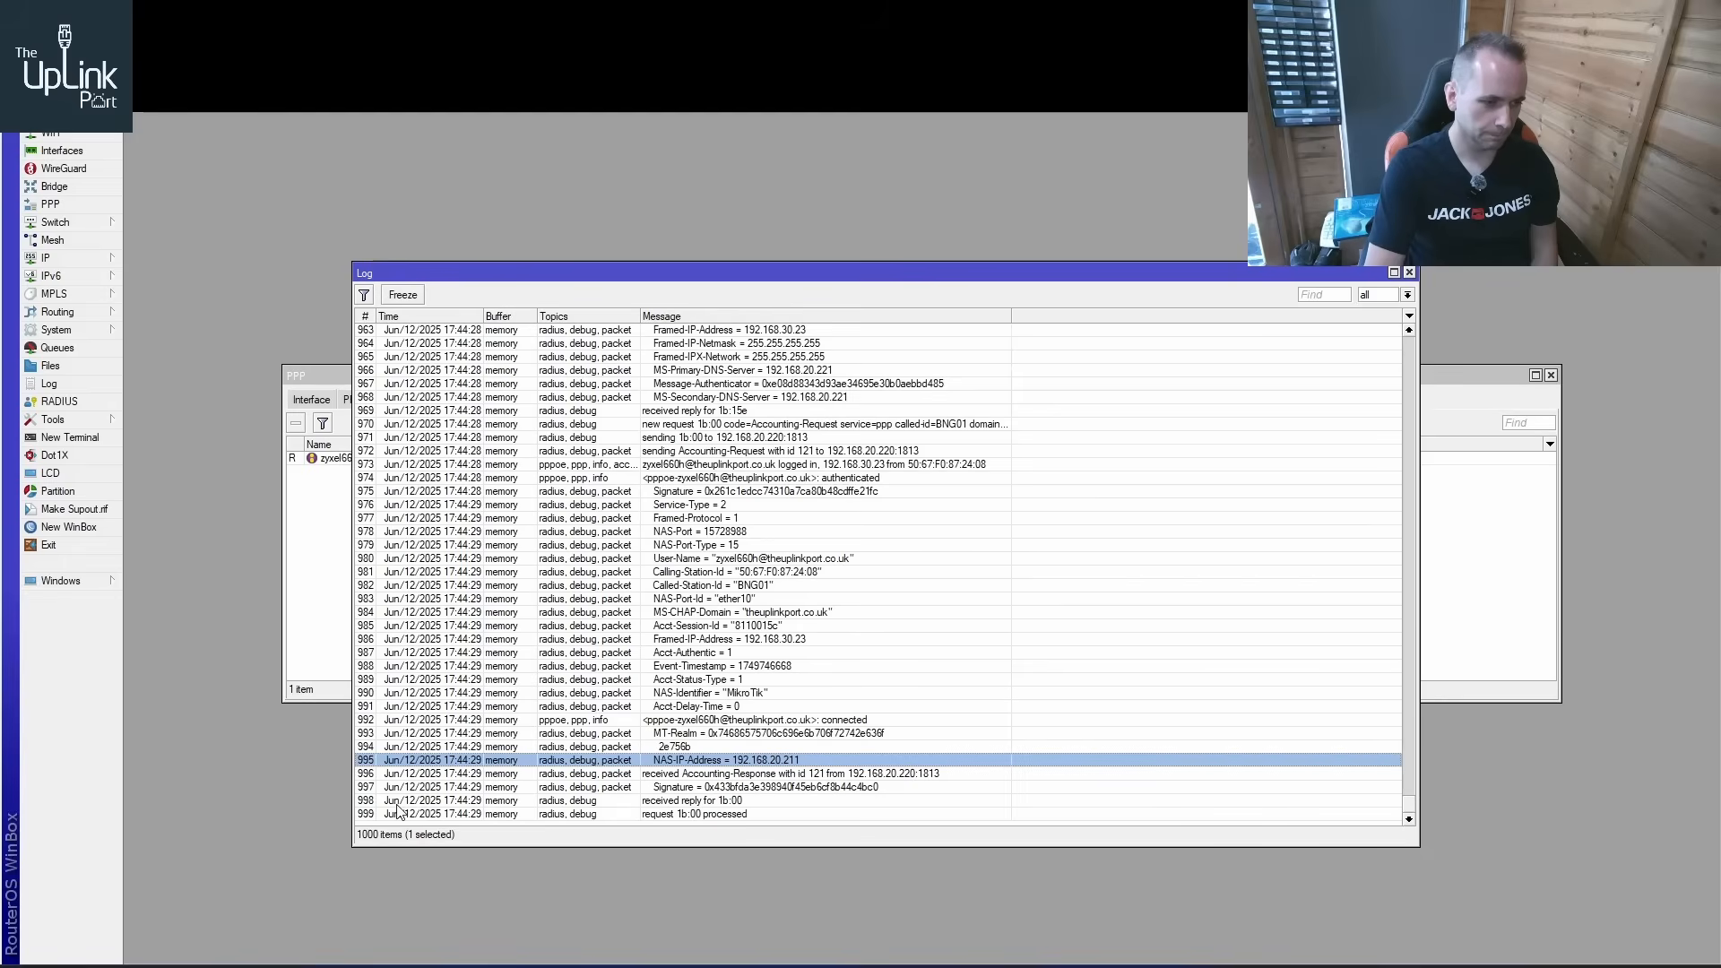
Return to the ZyXEL web configurator in the Windows XP console and ping bbc.co.uk from its general diagnostics
{"action": "mouse_move", "coordinate": [506, 964]}
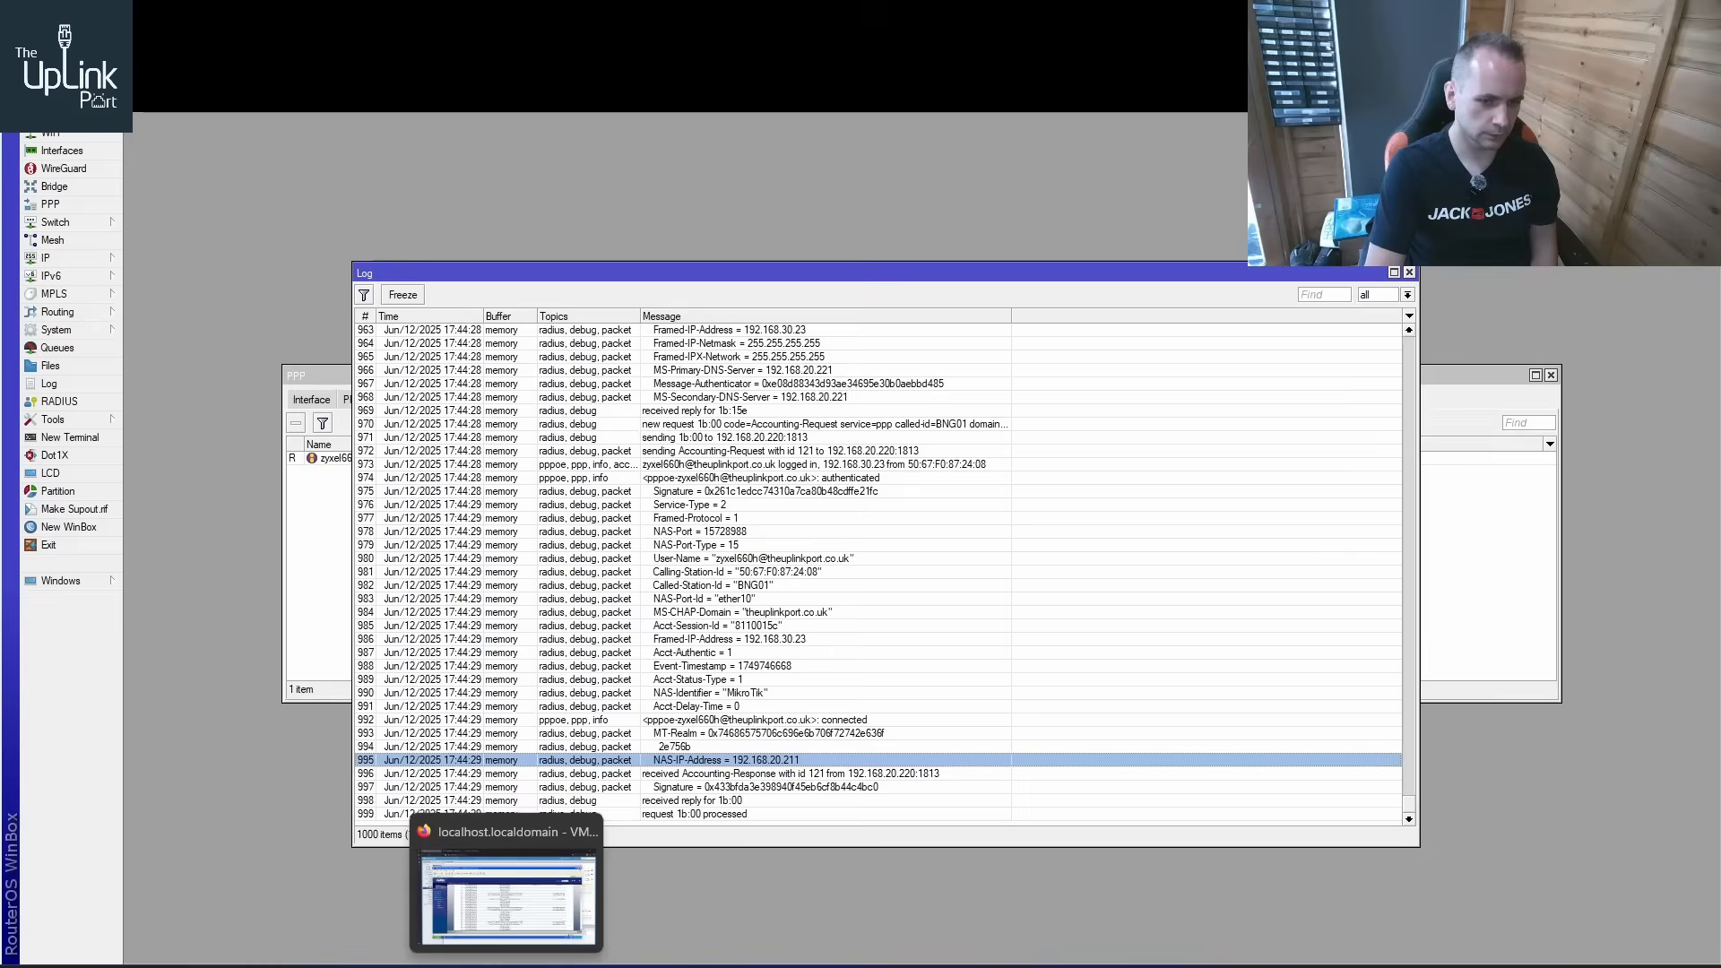
{"action": "left_click", "coordinate": [555, 853]}
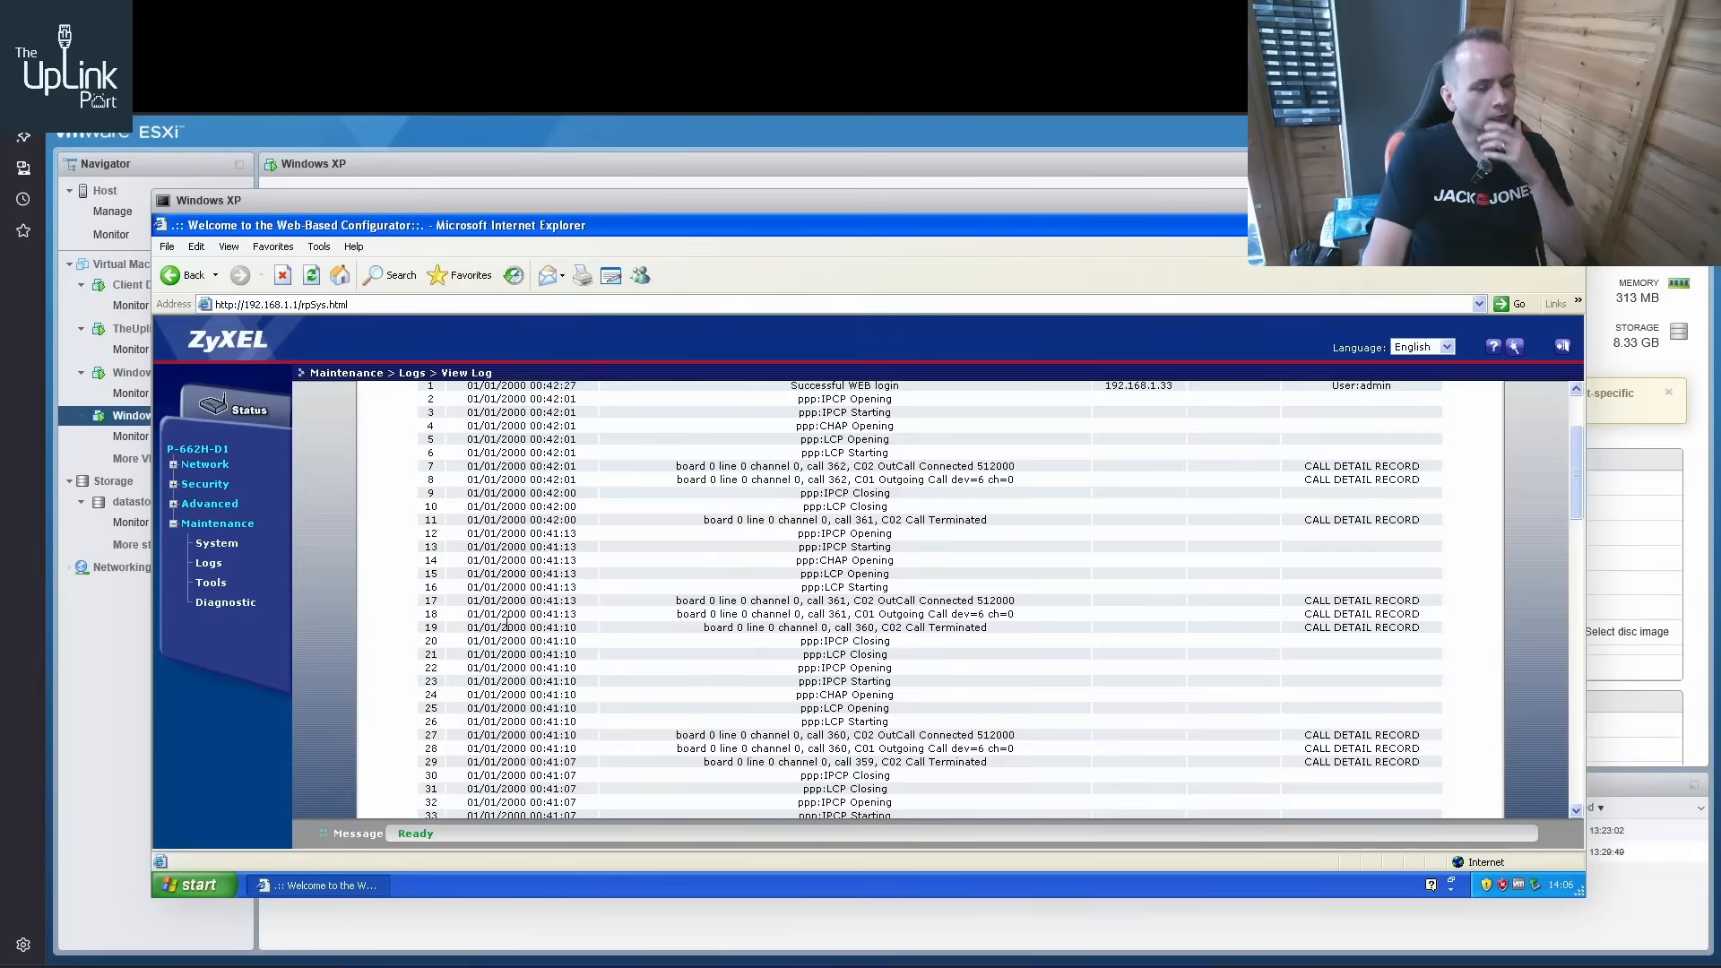
{"action": "left_click", "coordinate": [221, 605]}
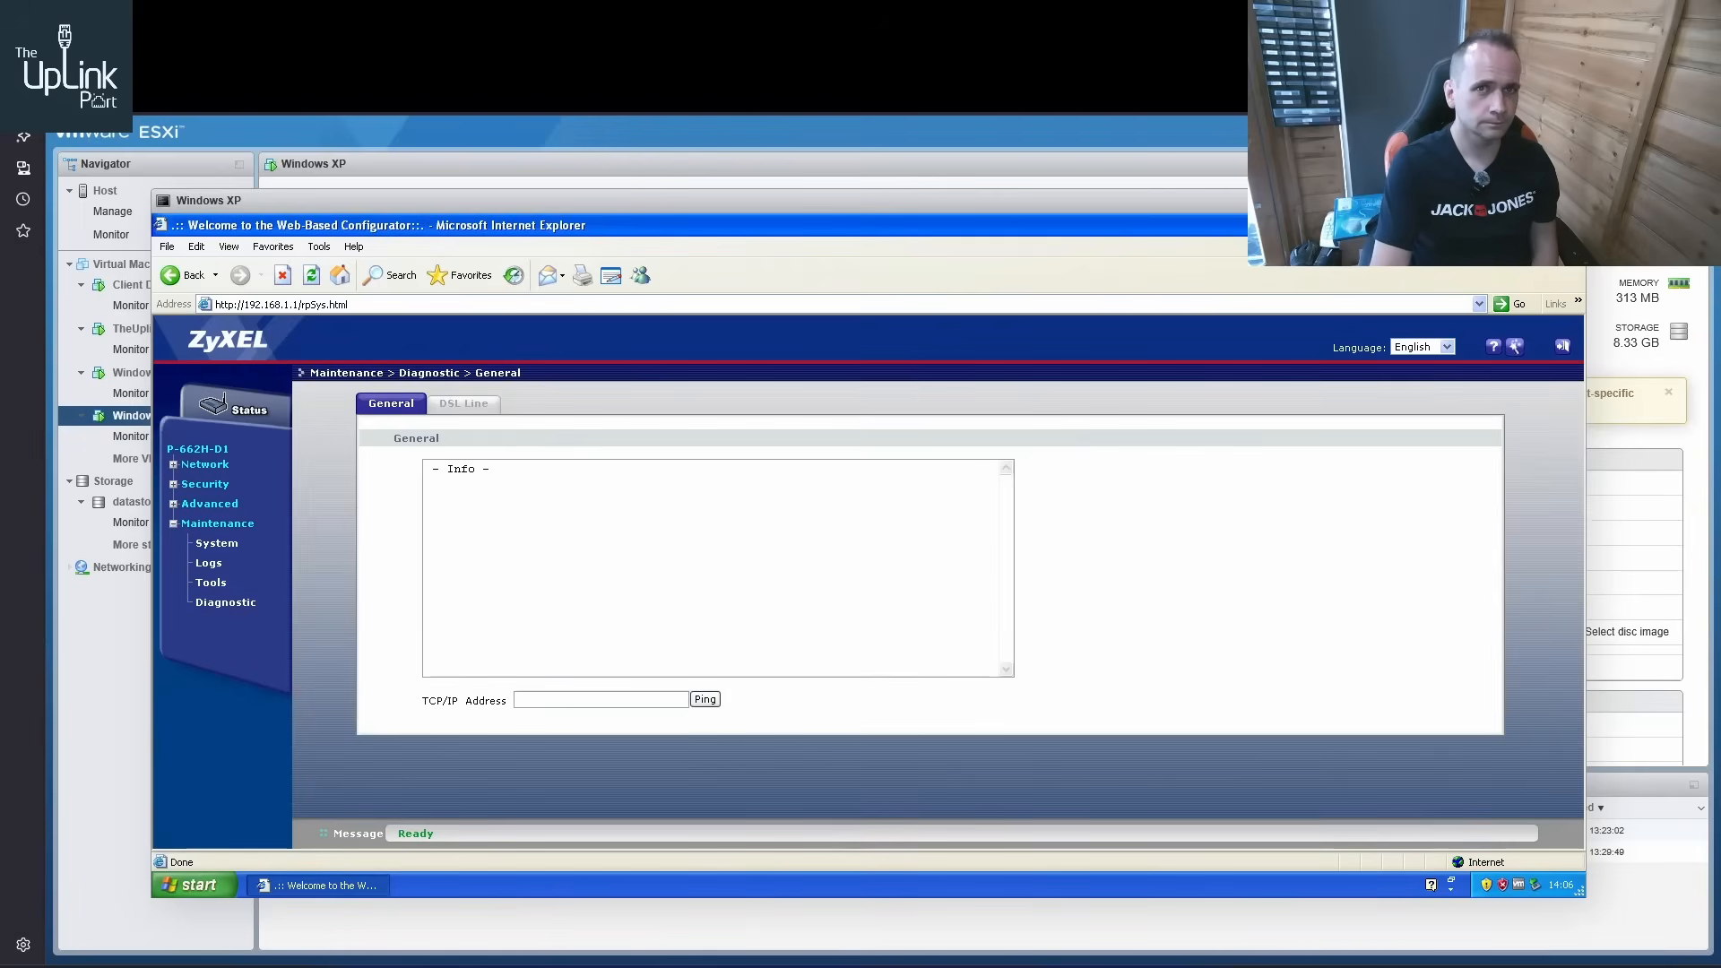
{"action": "left_click", "coordinate": [592, 700]}
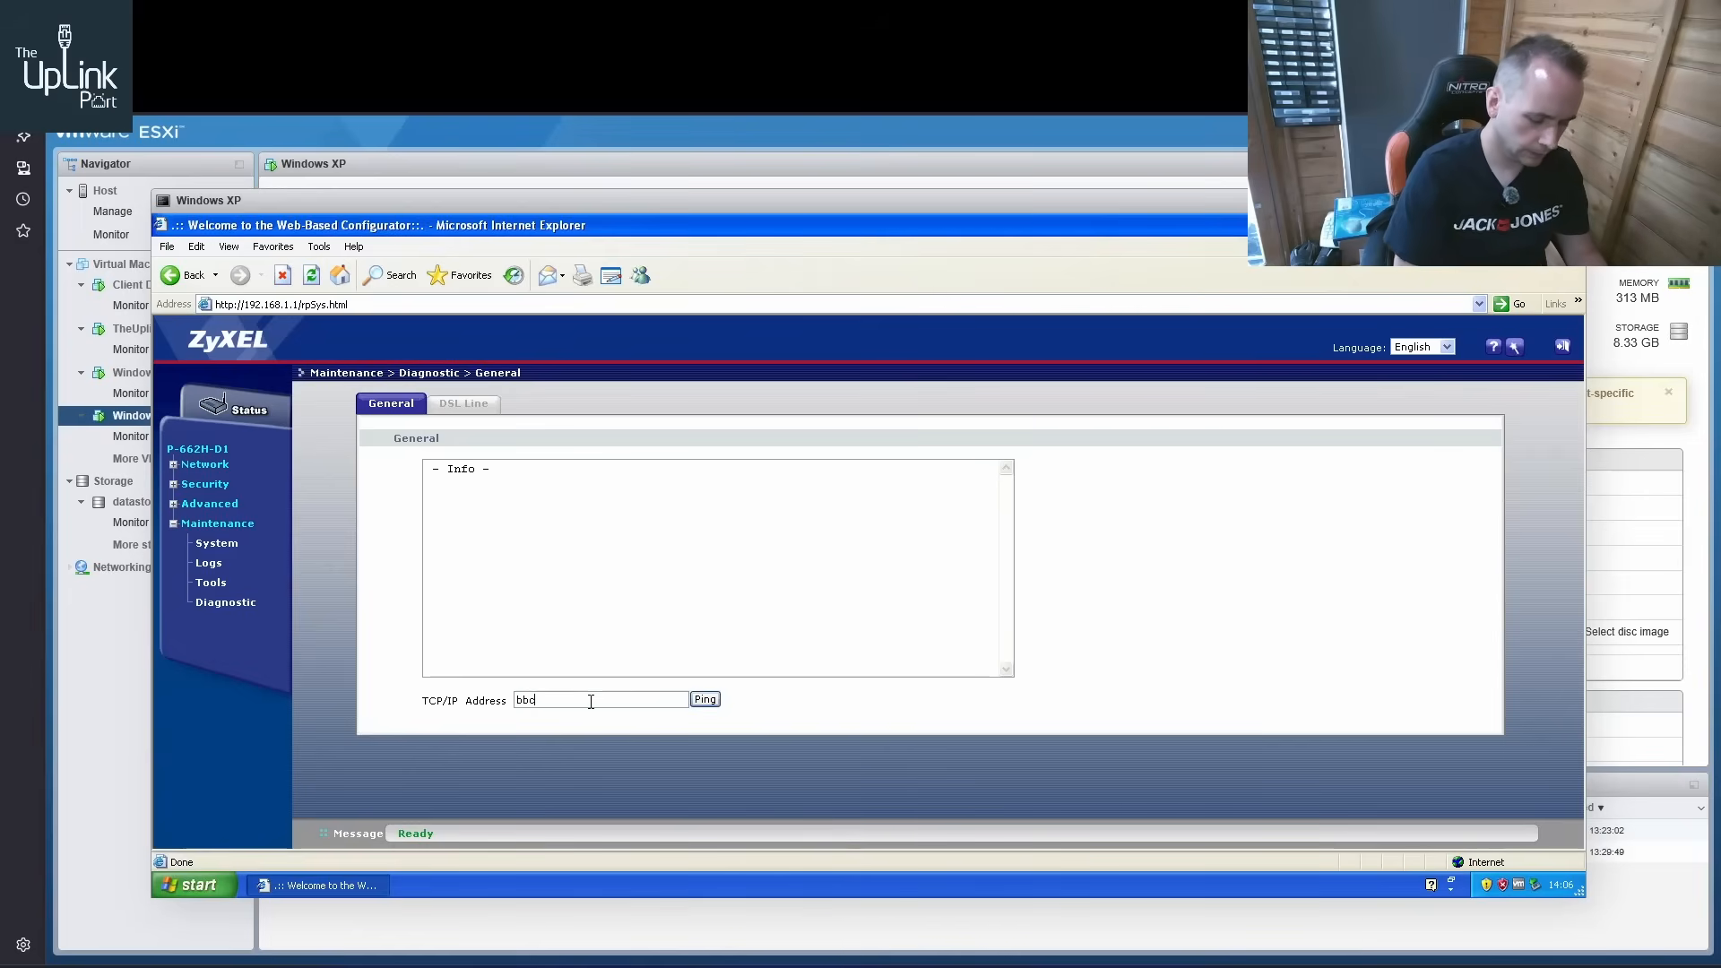
{"action": "type", "text": "bbc.co.uk"}
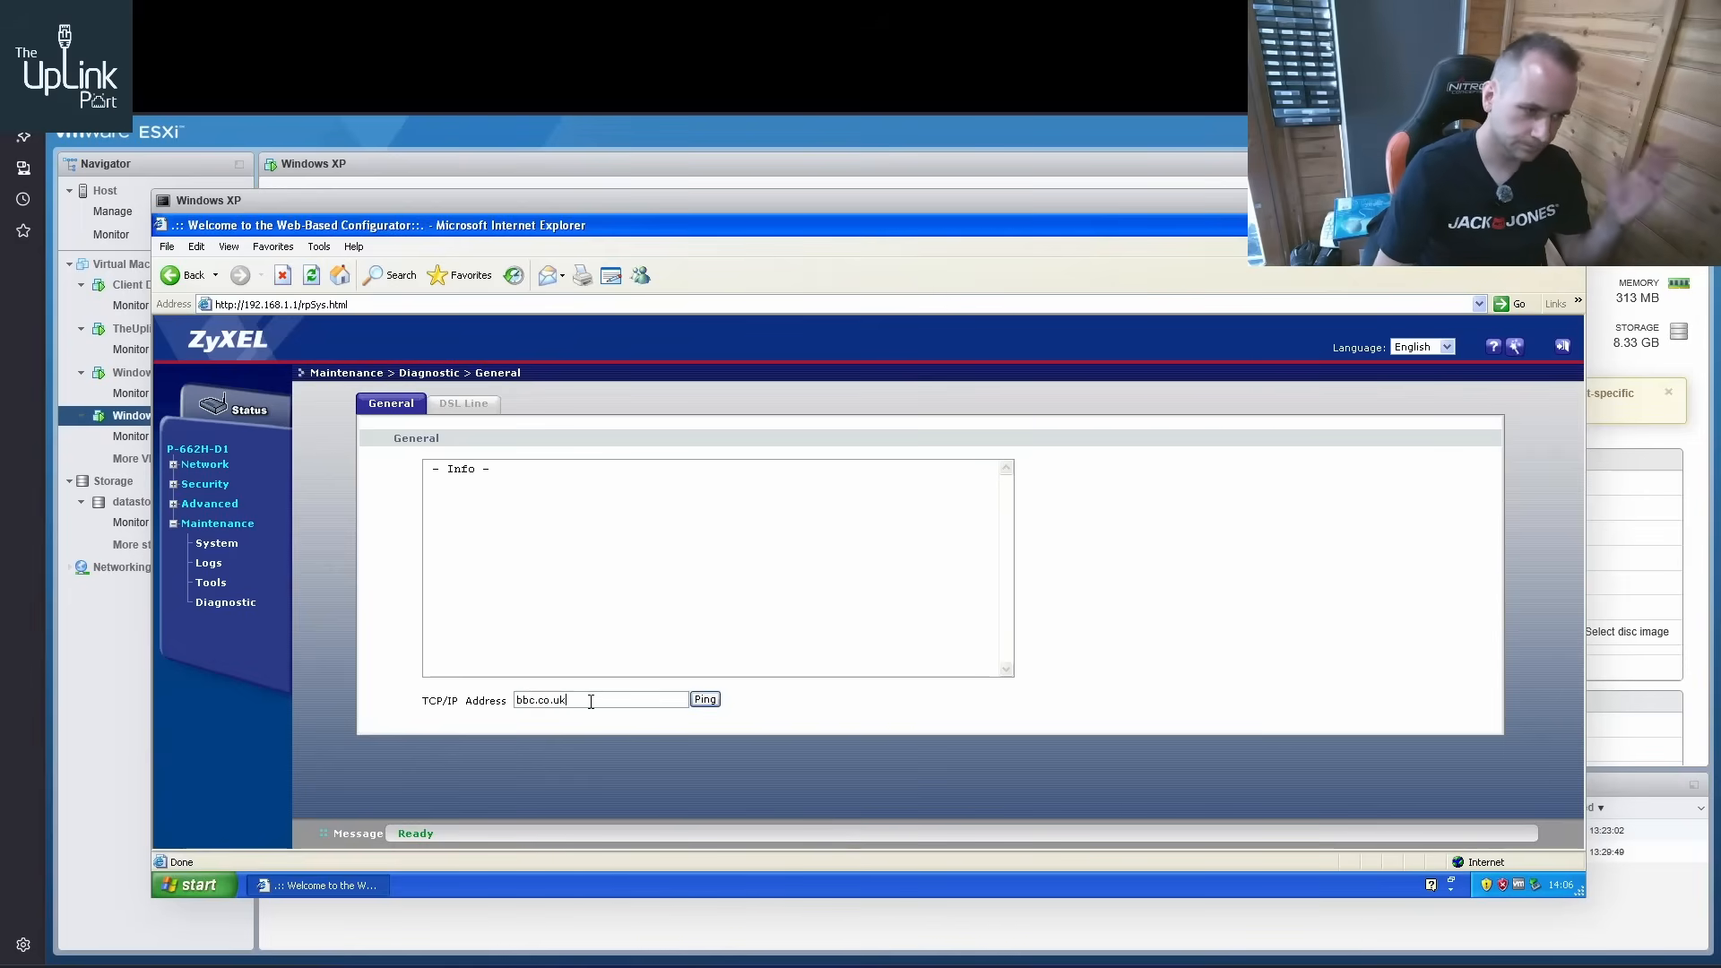
{"action": "left_click", "coordinate": [706, 700]}
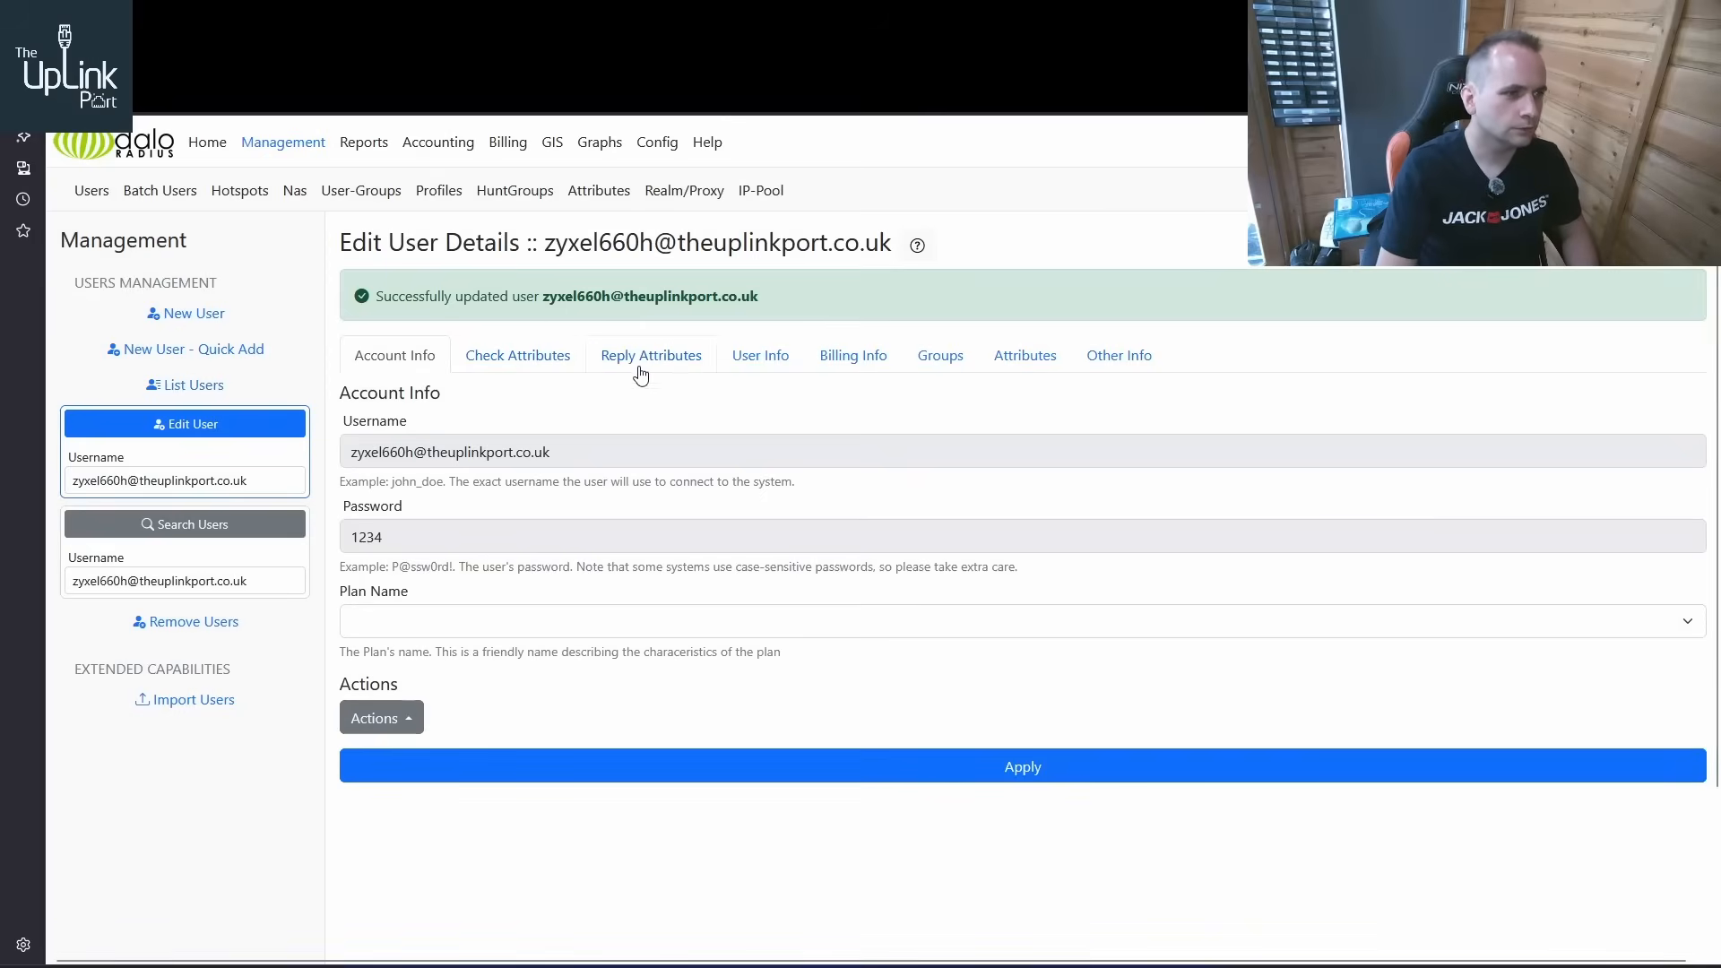
Switch to daloRADIUS and check the ZyXEL user's reply attributes and group, plus the Default profile's reply attributes
{"action": "left_click", "coordinate": [640, 374]}
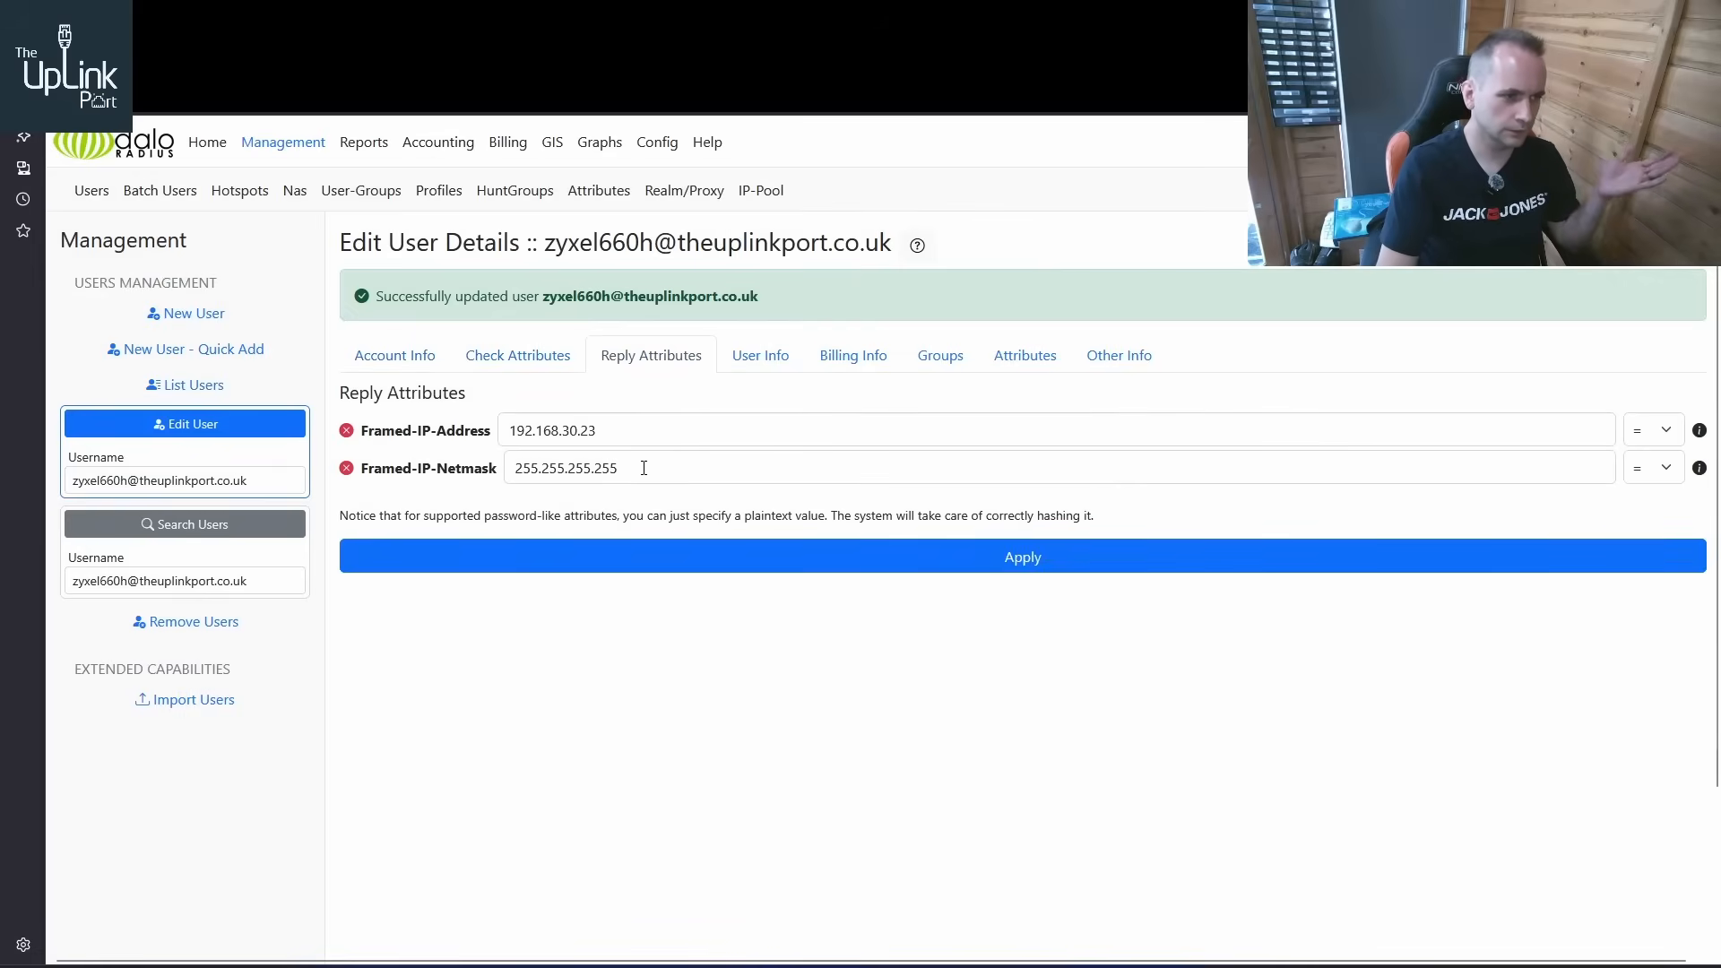
{"action": "left_click", "coordinate": [910, 360]}
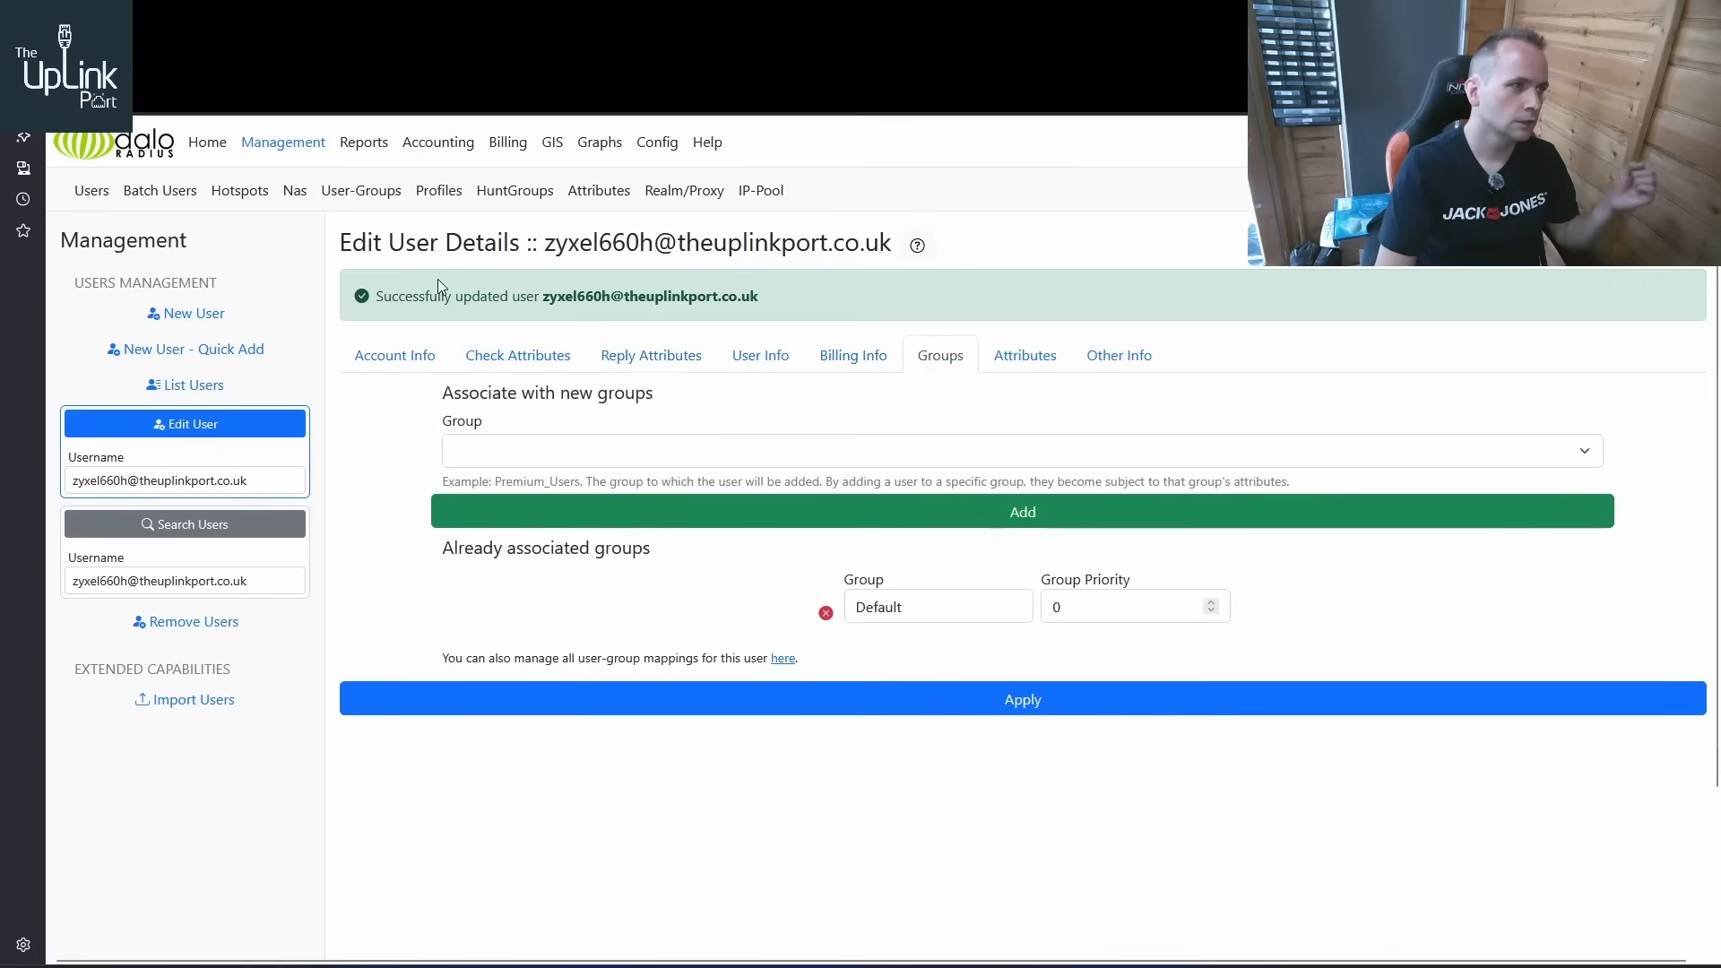
{"action": "left_click", "coordinate": [439, 194]}
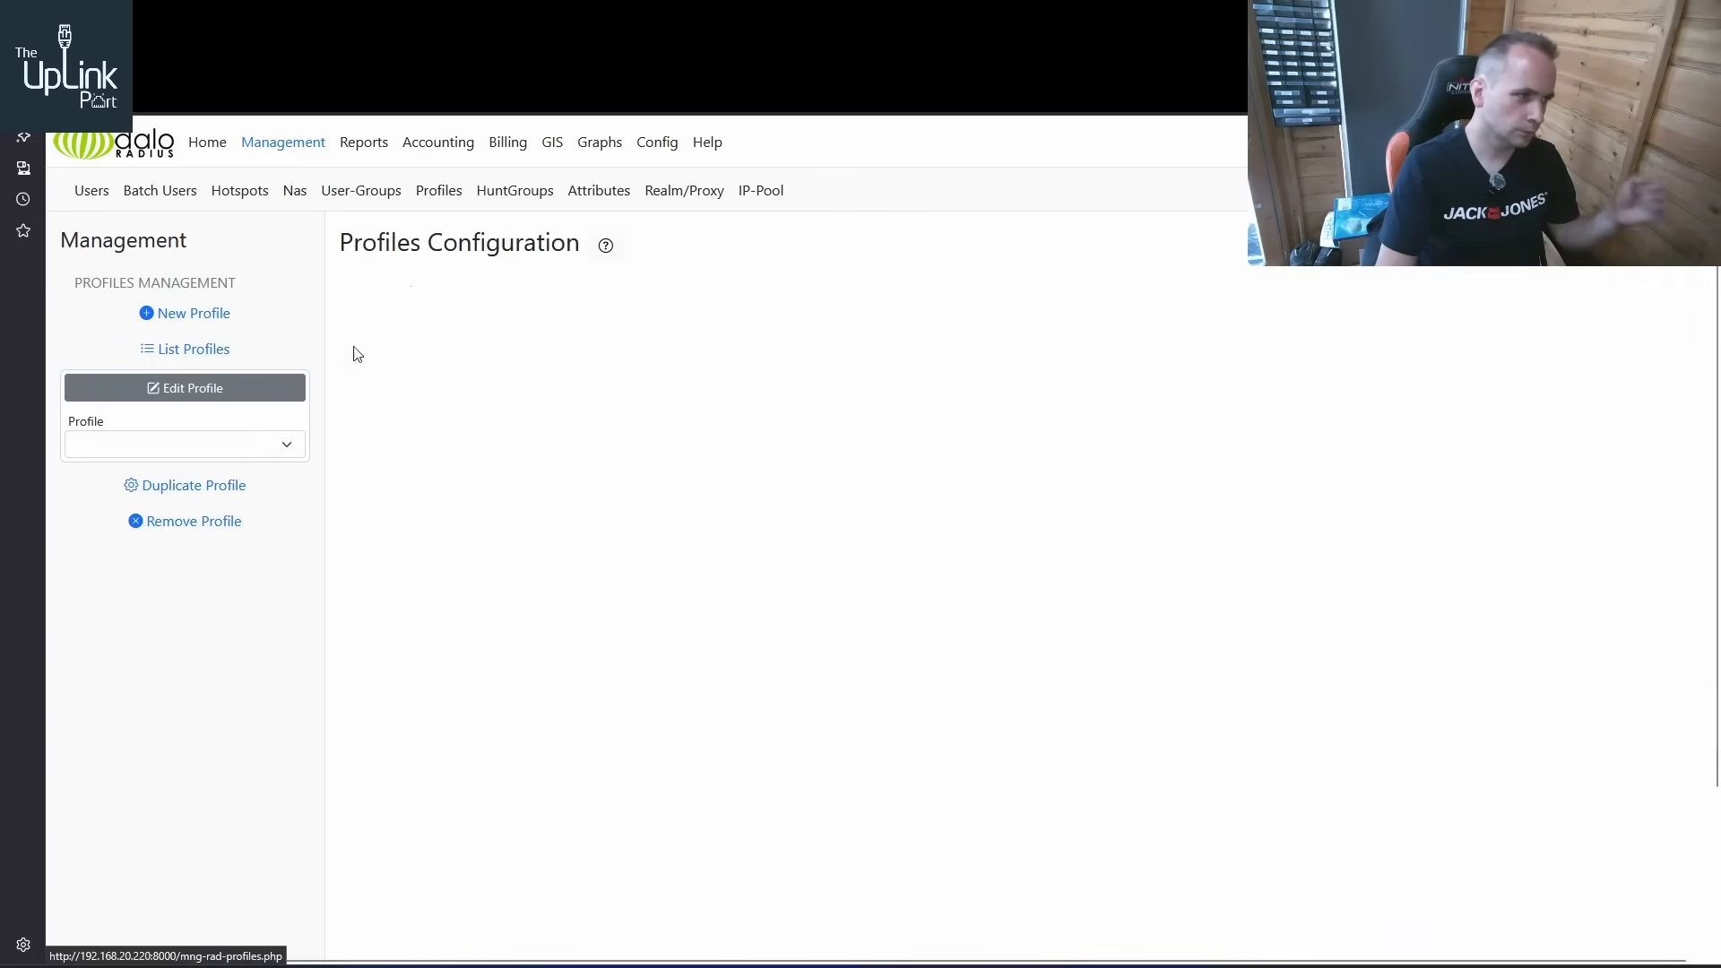
{"action": "left_click", "coordinate": [211, 350]}
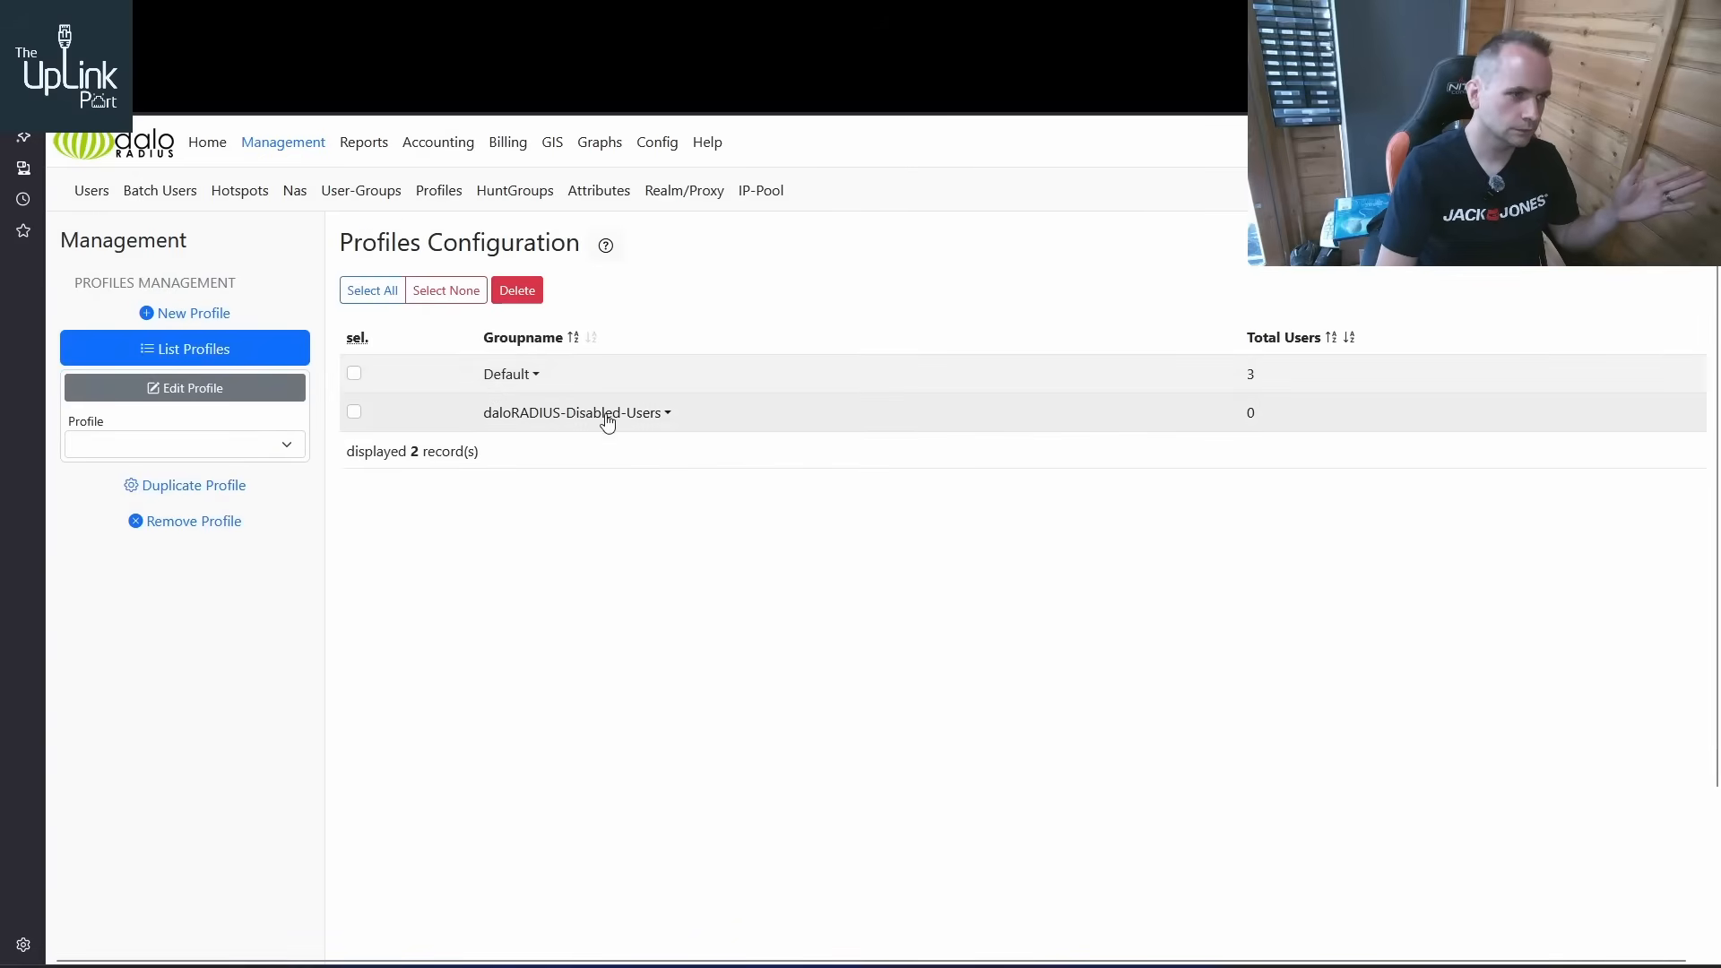
{"action": "left_click", "coordinate": [505, 376]}
{"action": "left_click", "coordinate": [535, 405]}
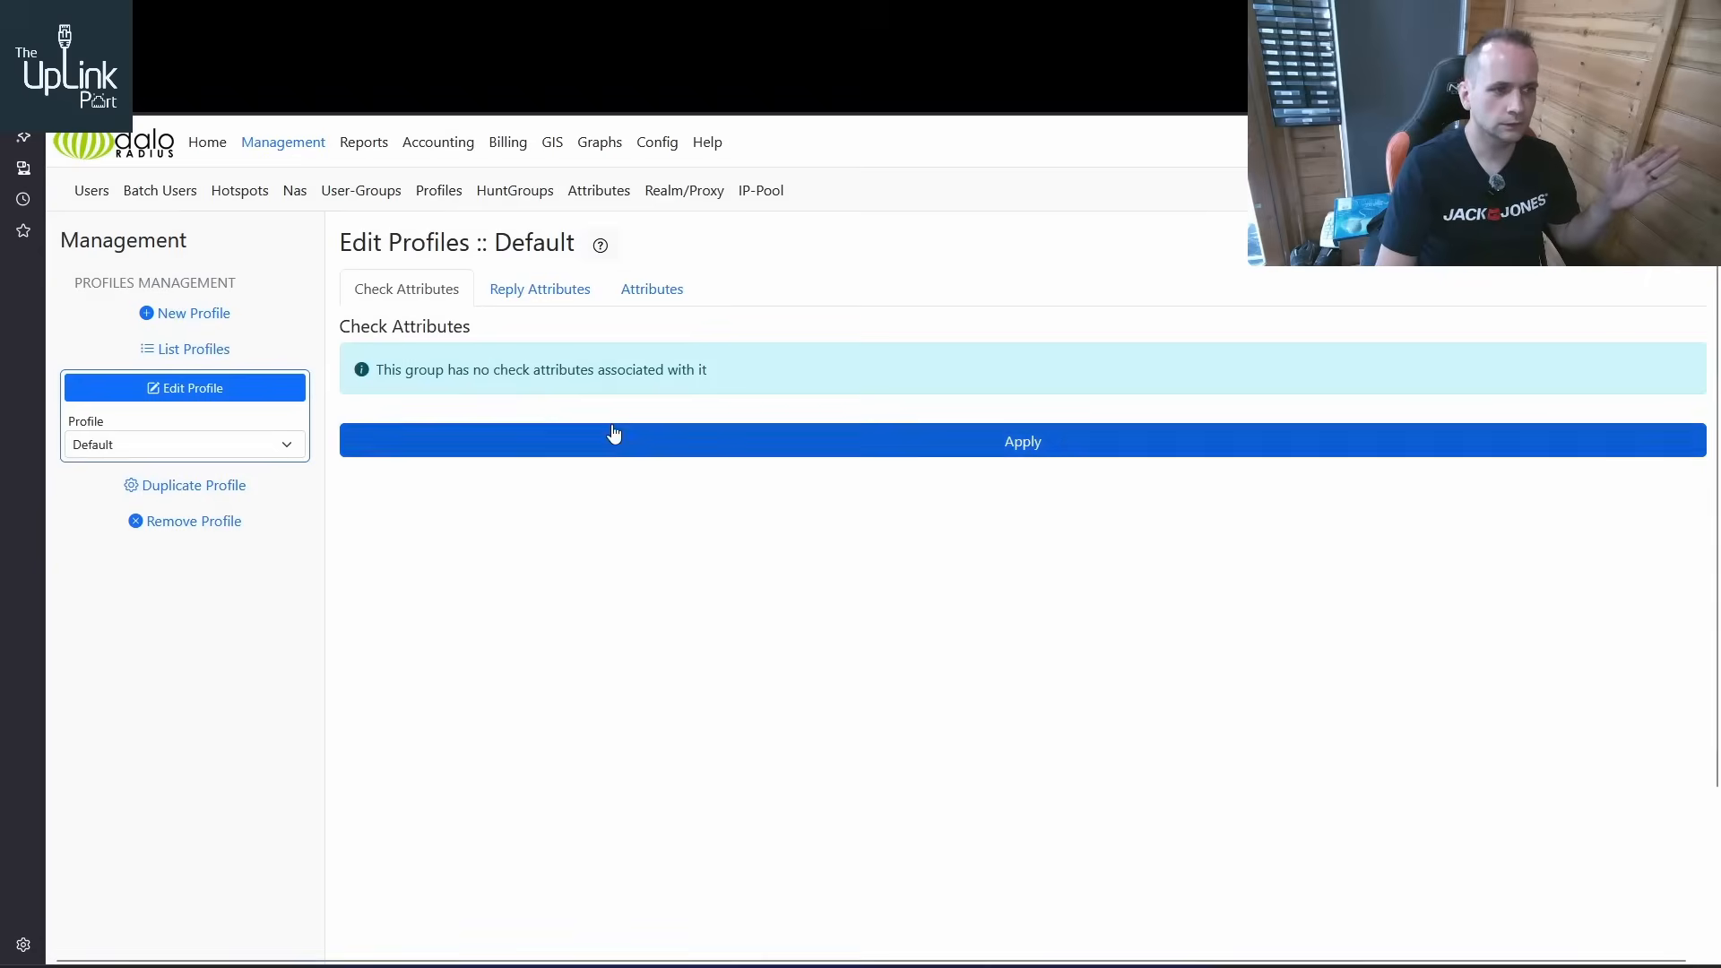
{"action": "left_click", "coordinate": [545, 296]}
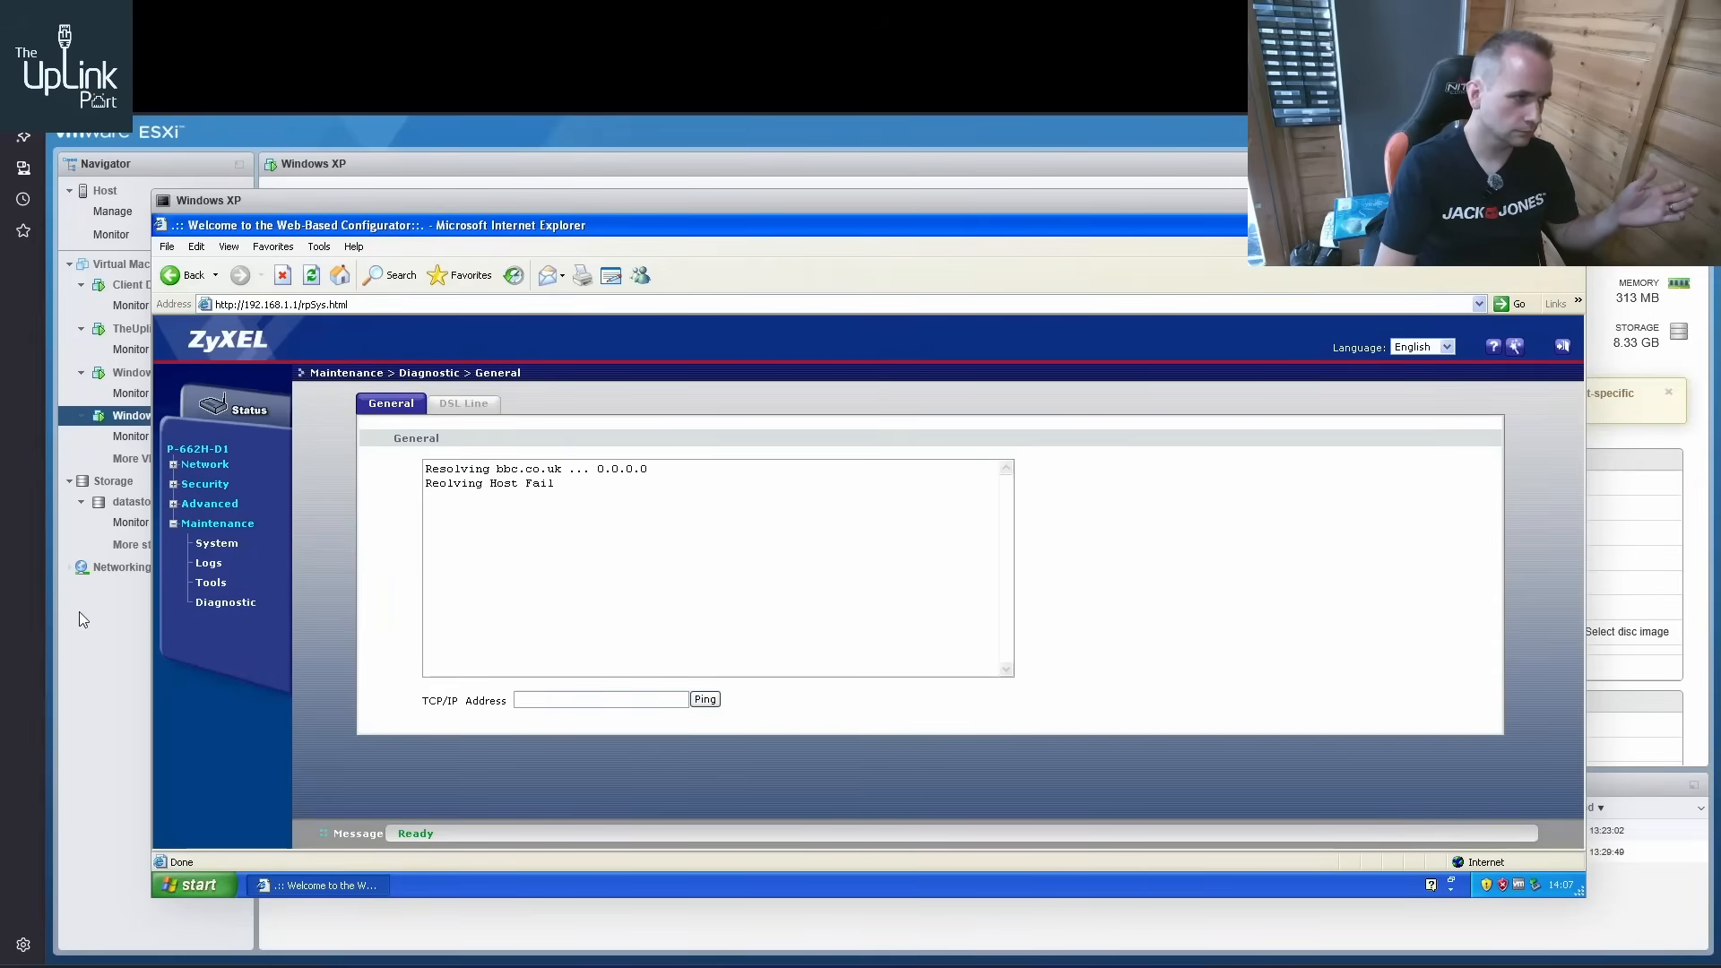
Switch back to VMware ESXi, close the Windows XP console and open the Client DNS virtual machine's console
{"action": "left_click", "coordinate": [1570, 201]}
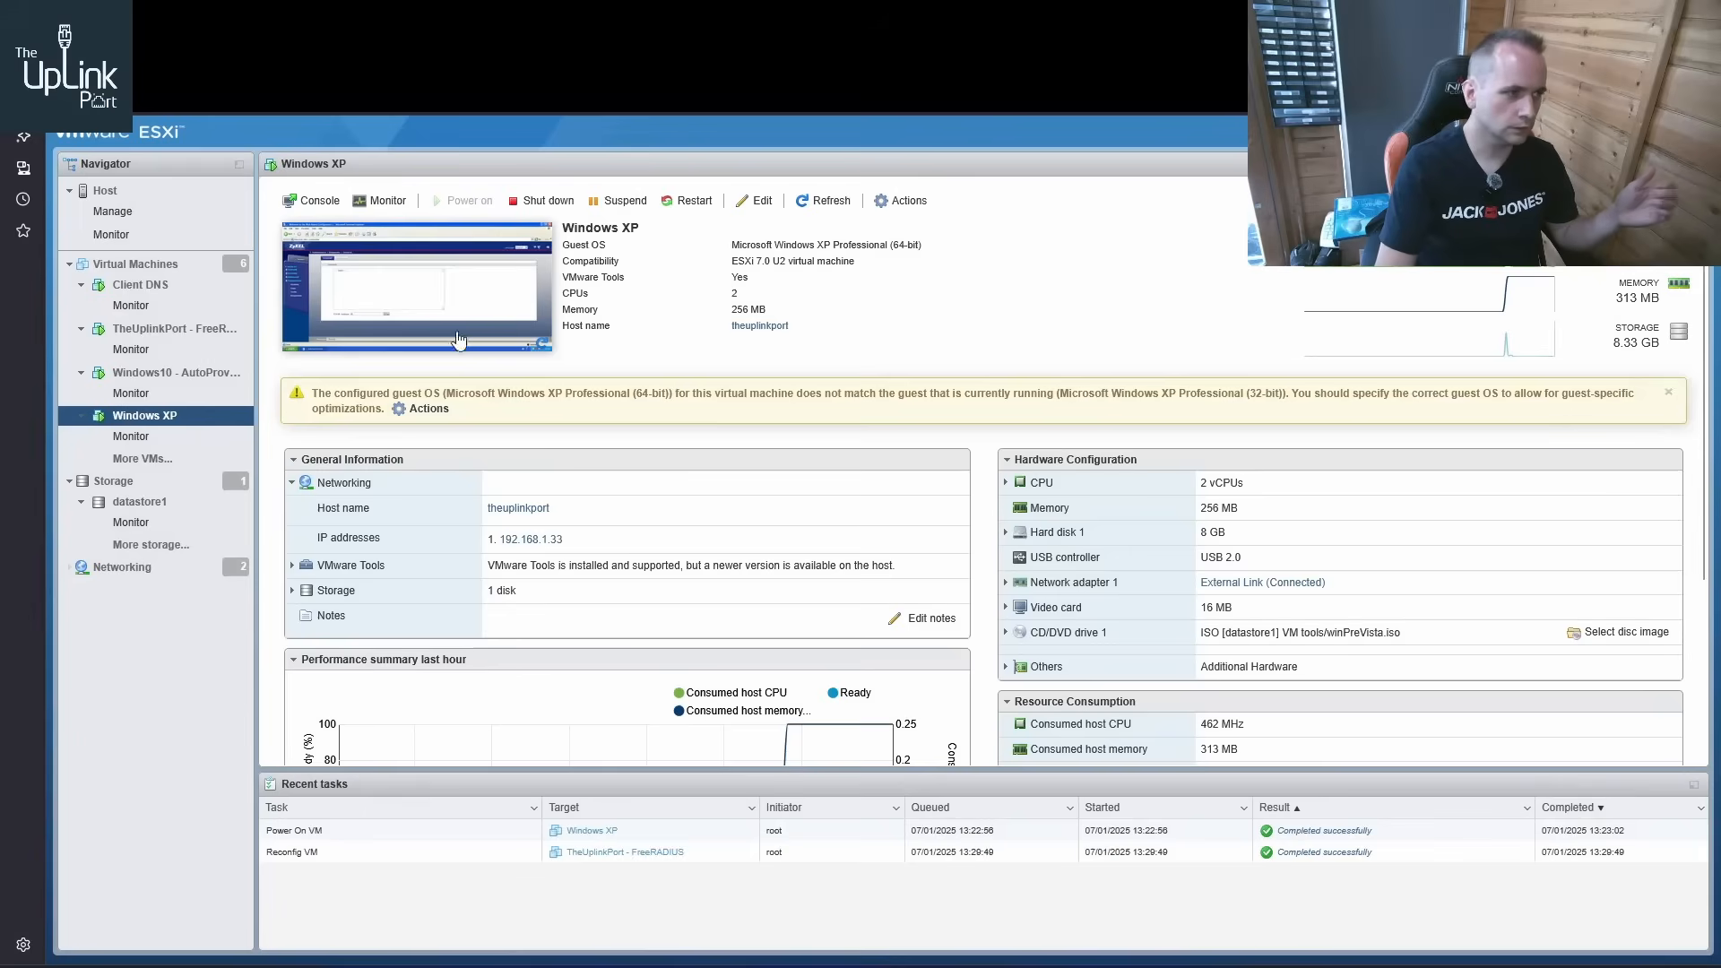
{"action": "left_click", "coordinate": [144, 268]}
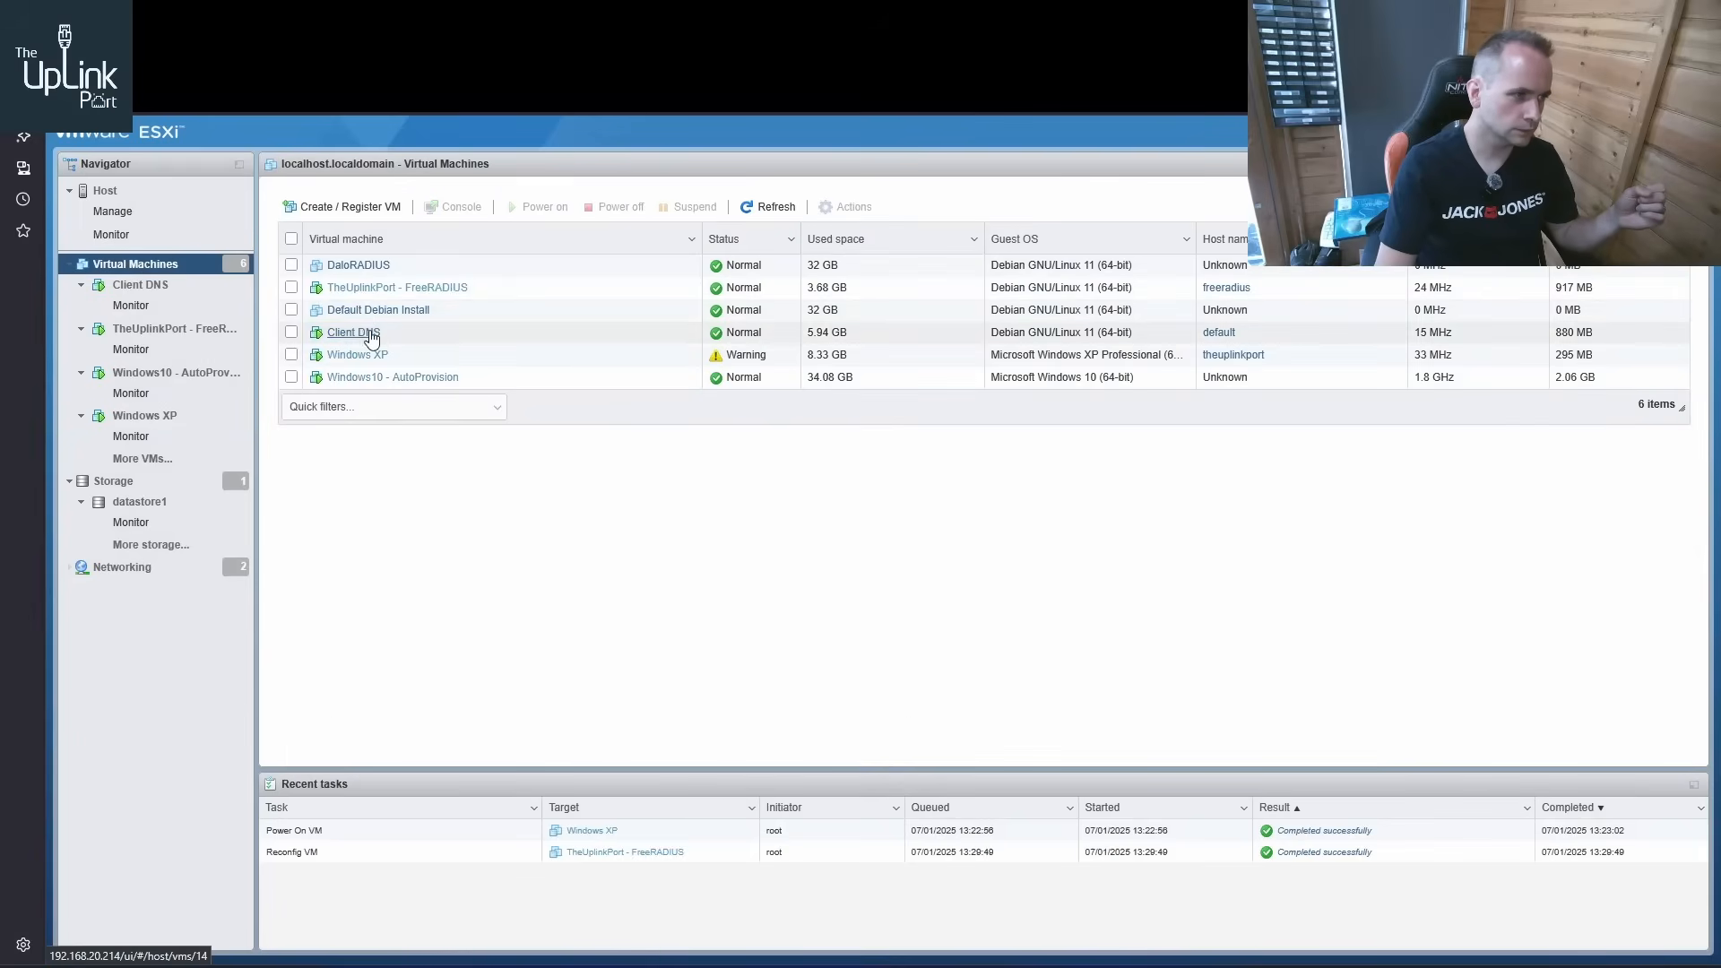
{"action": "left_click", "coordinate": [373, 448]}
{"action": "left_click", "coordinate": [464, 298]}
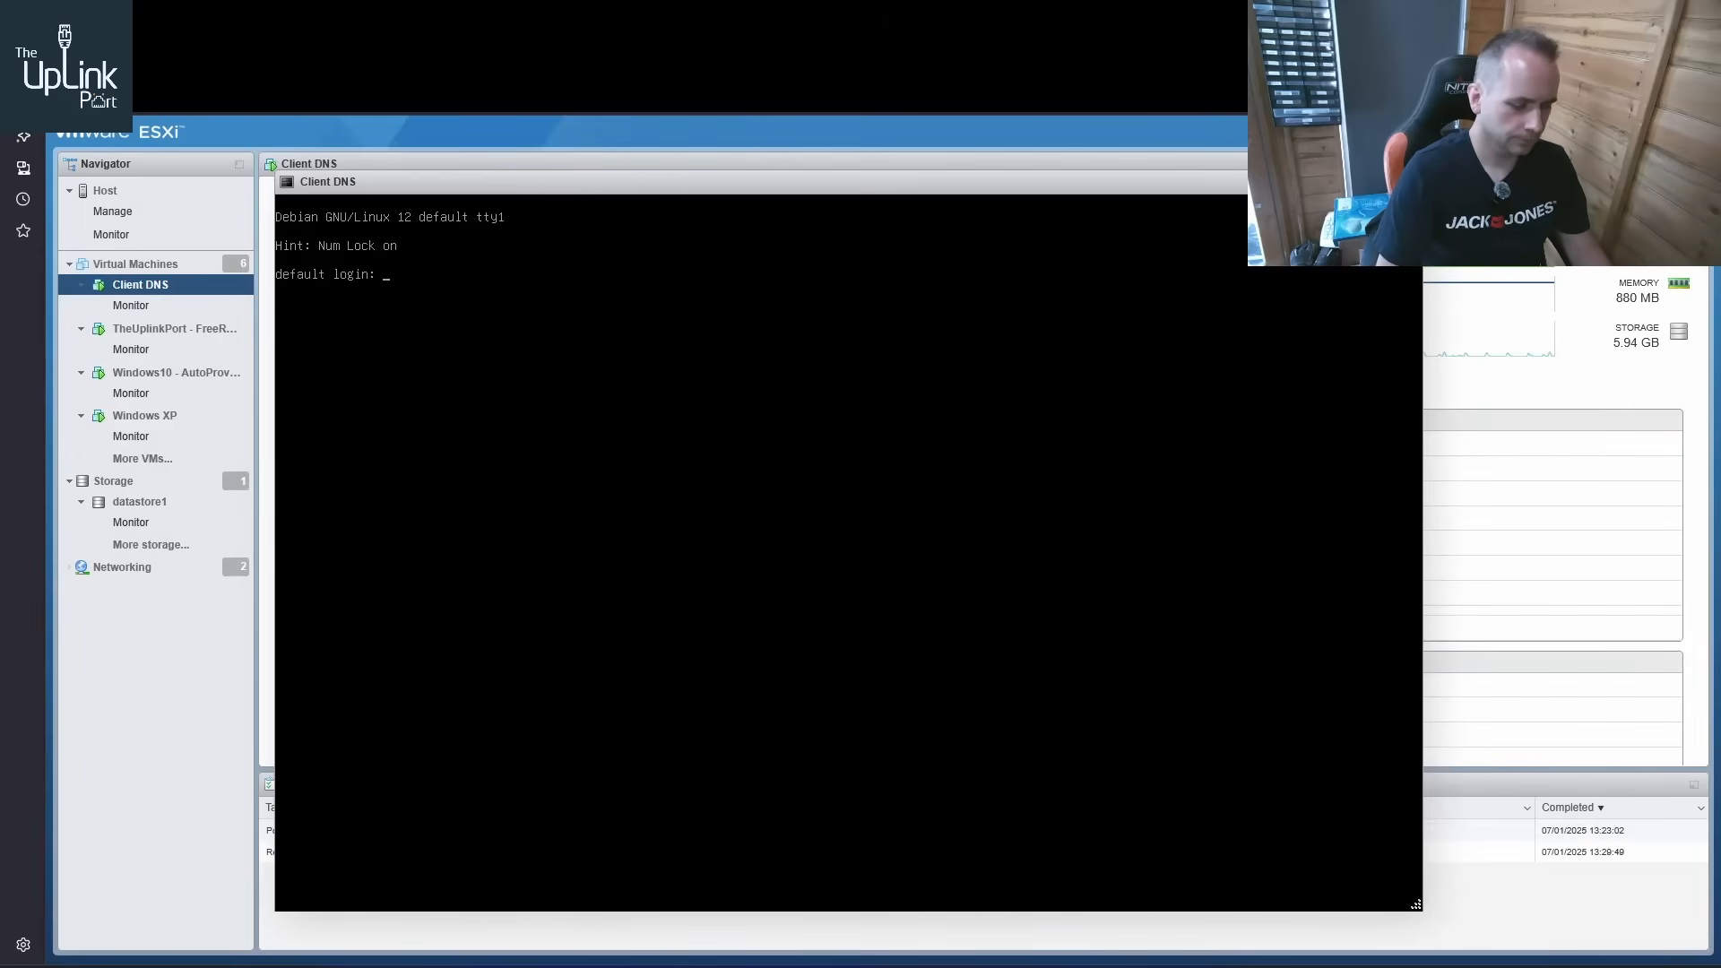
Log in to the Client DNS server as root with the account password
{"action": "type", "text": "root"}
{"action": "key", "text": "Return"}
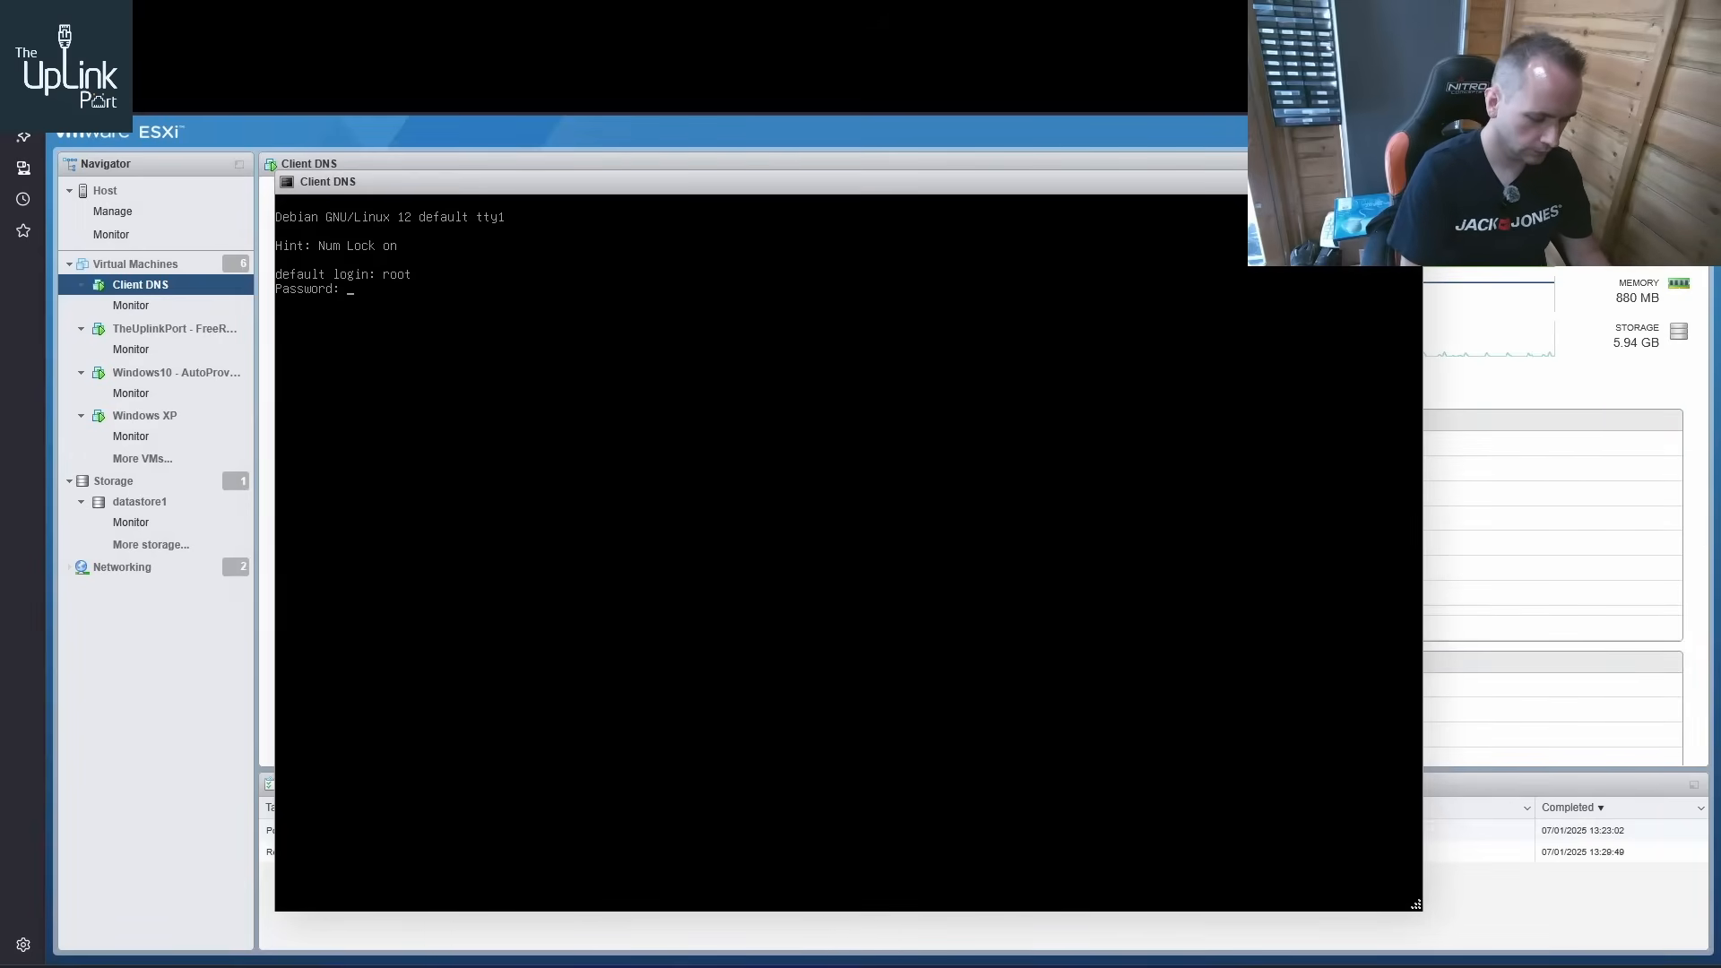
{"action": "key", "text": "Return"}
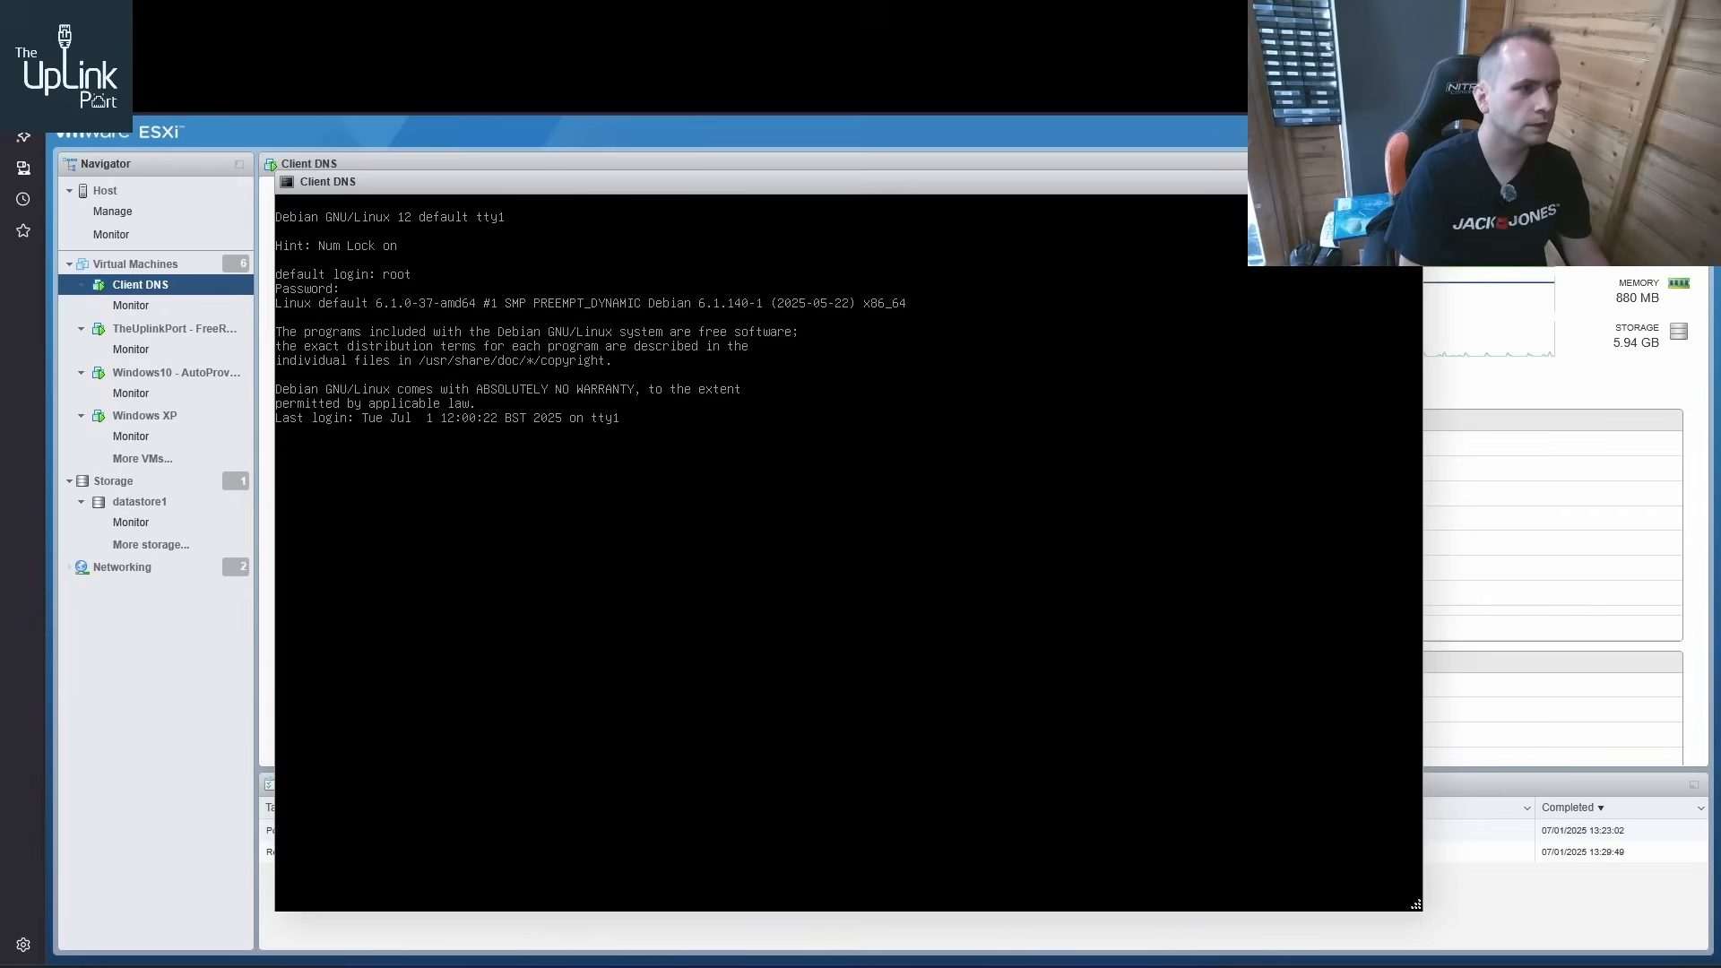
List the Client DNS server's network interface addresses with ip addr
{"action": "type", "text": "ip"}
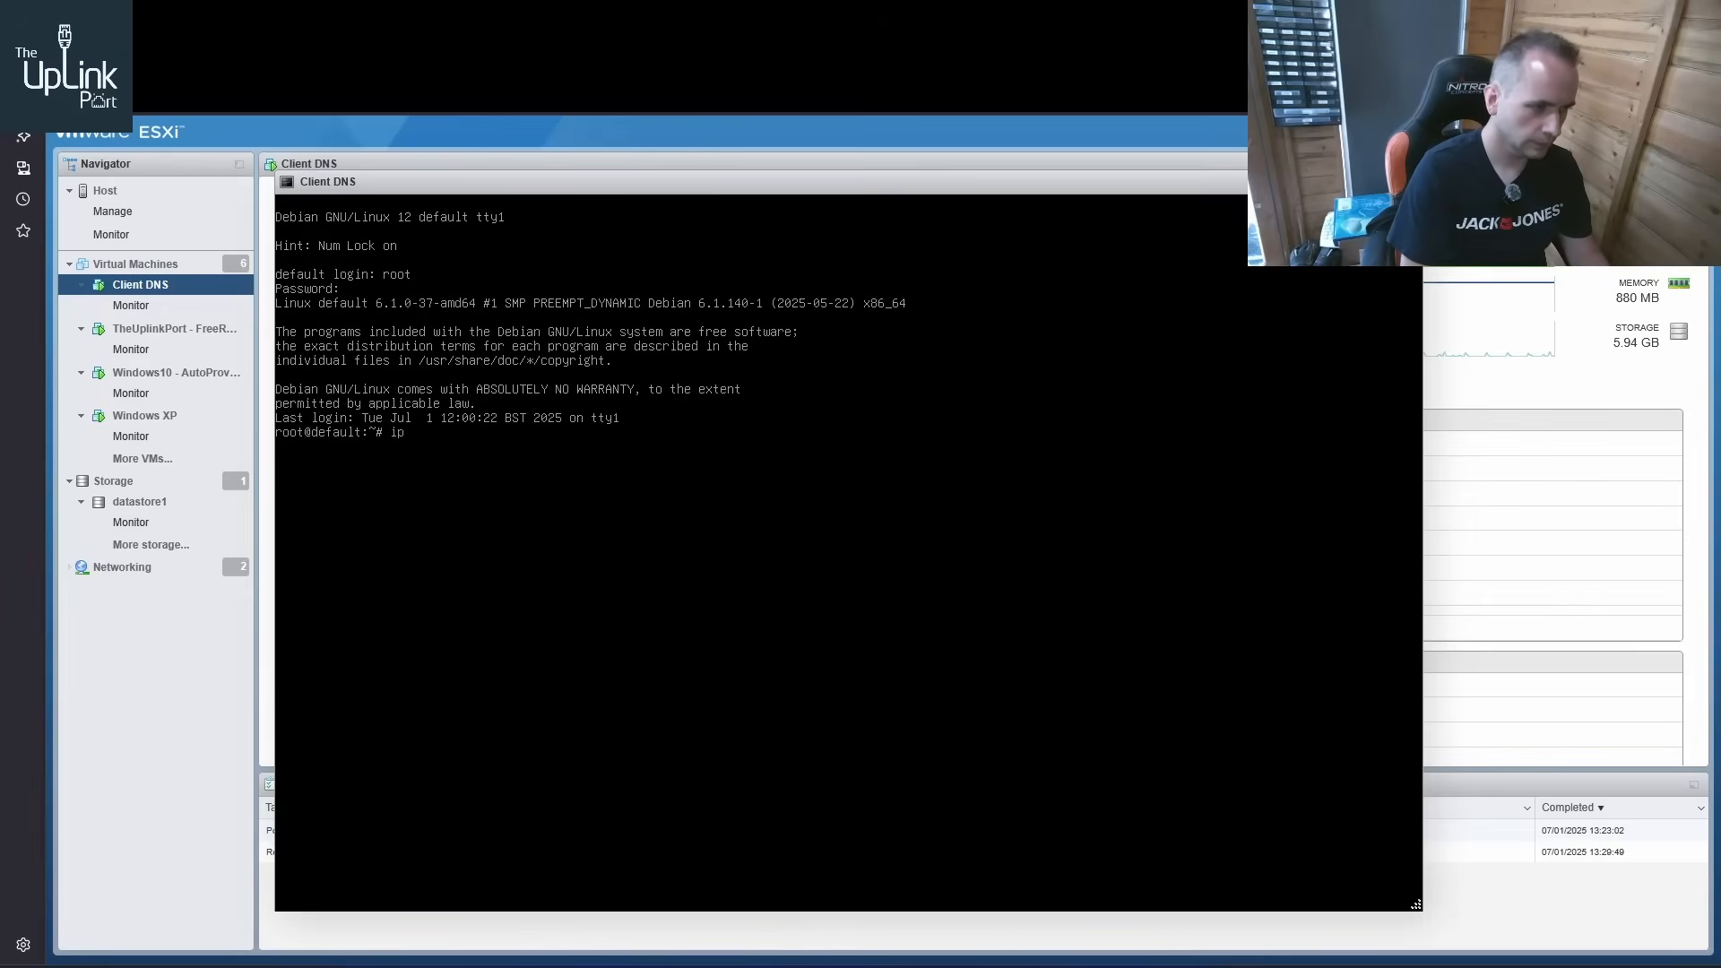
{"action": "type", "text": " addr"}
{"action": "key", "text": "Return"}
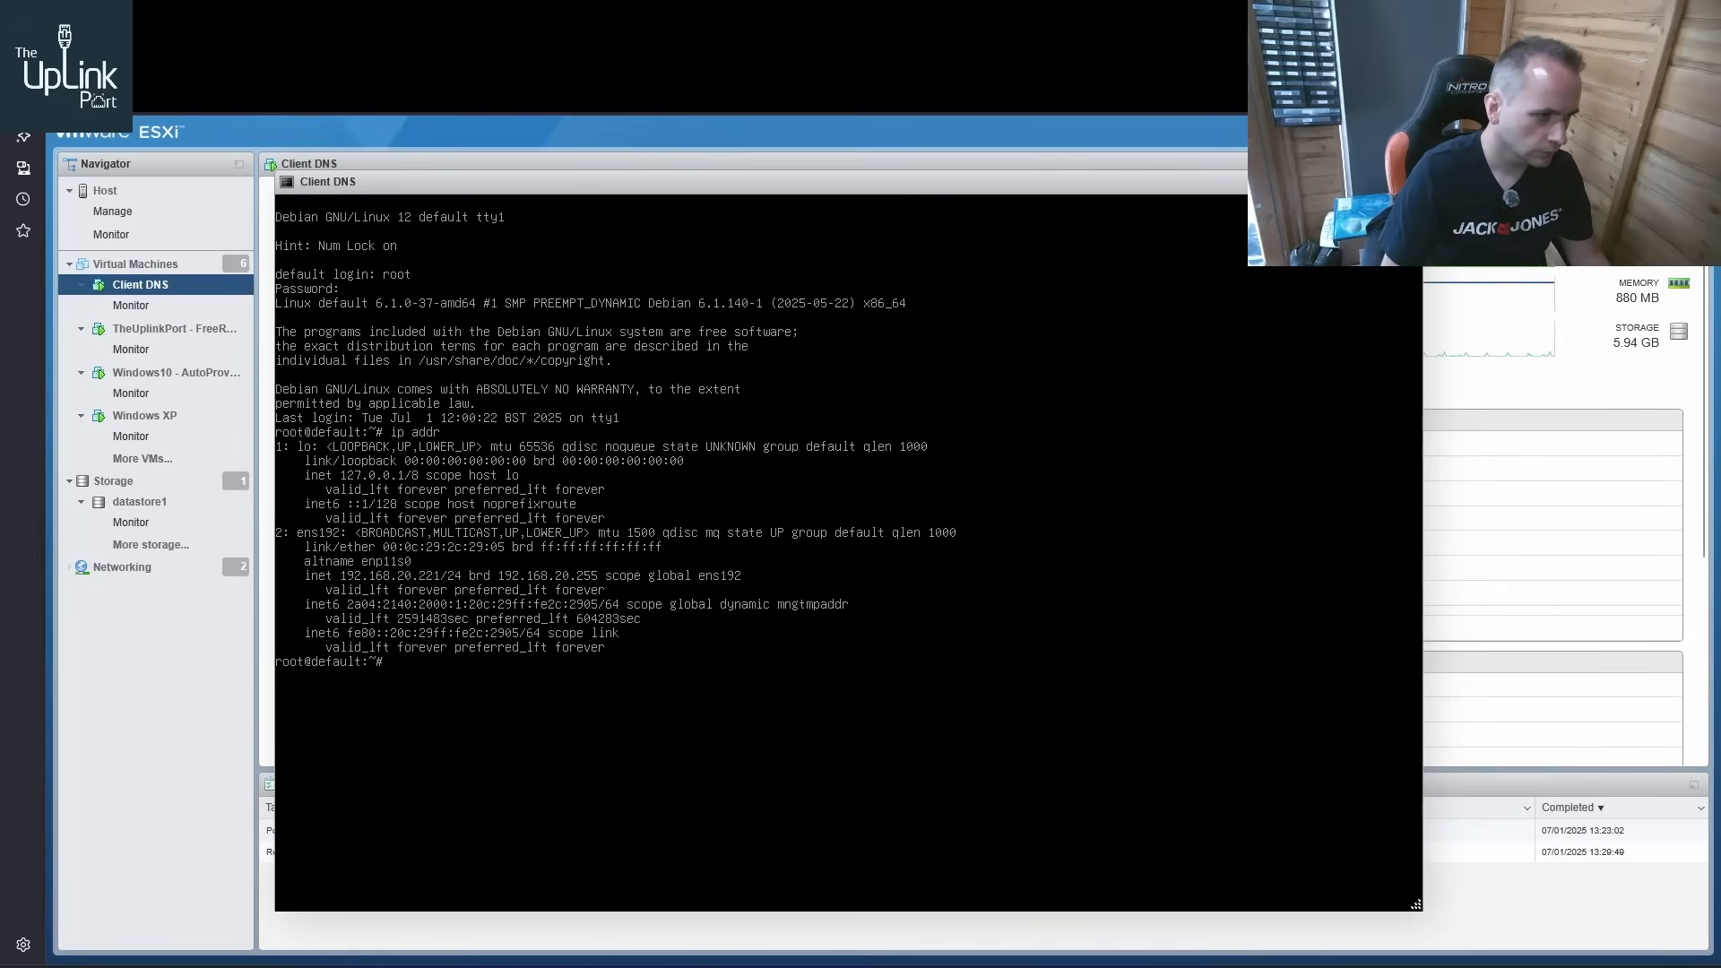
Ping 8.8.8.8 from the Client DNS server, stop the ping and close its console
{"action": "type", "text": "ping"}
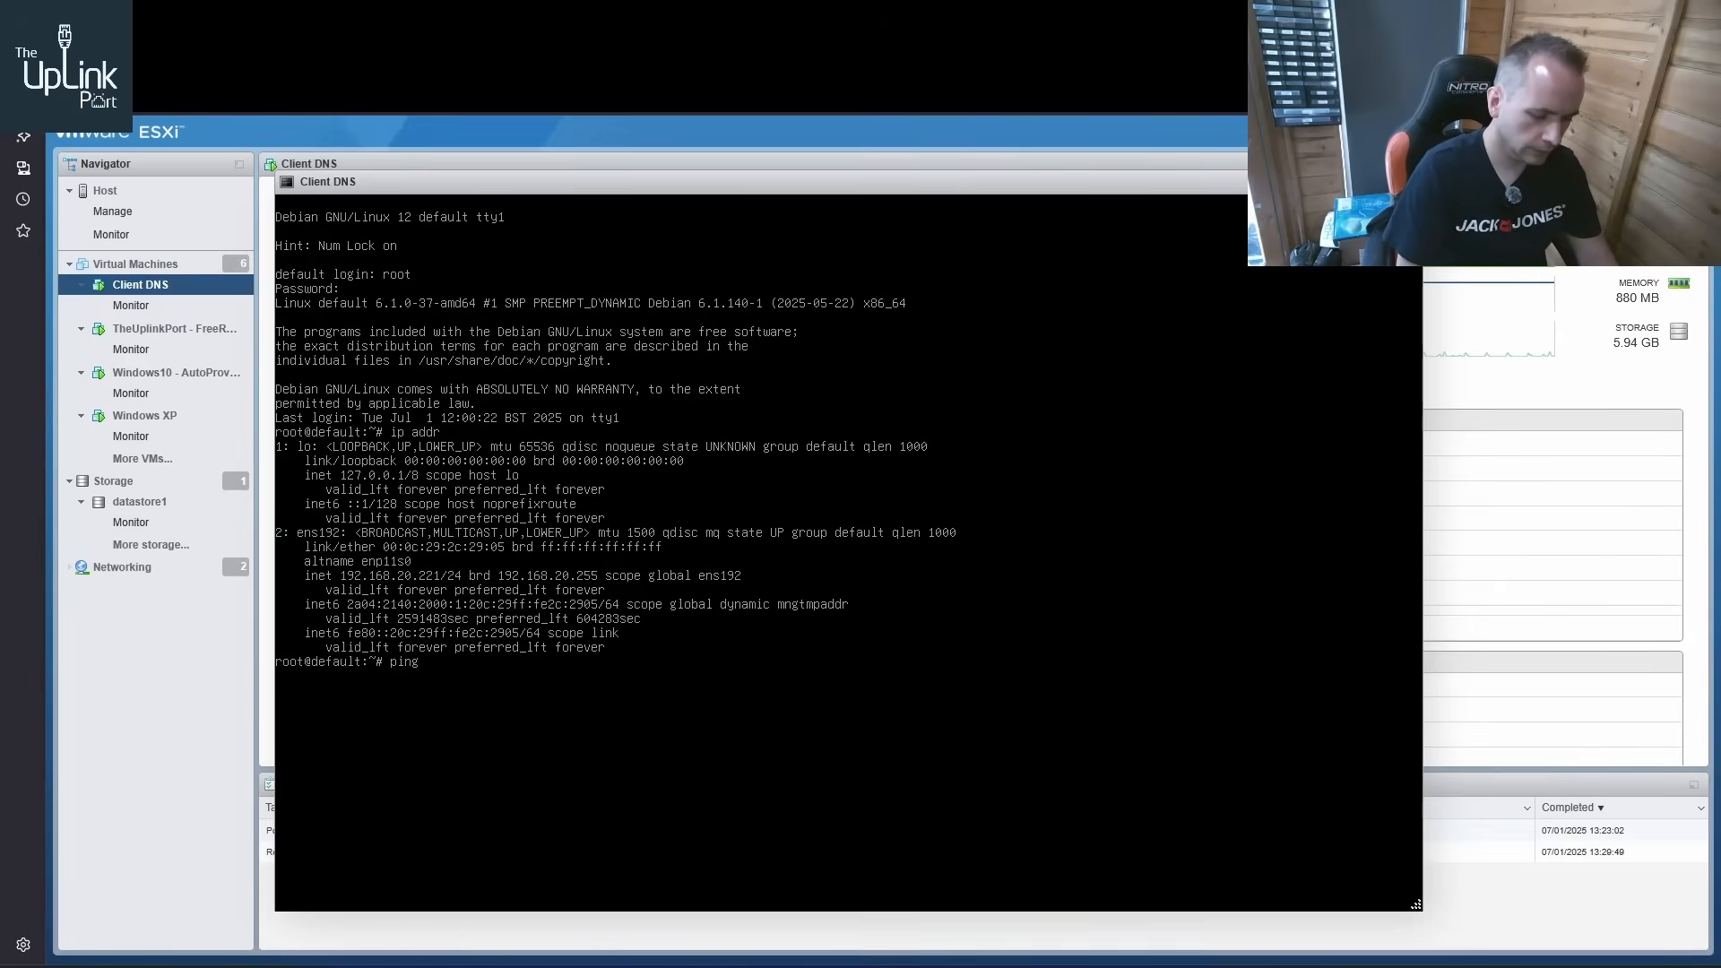
{"action": "type", "text": " 8.8.8.8"}
{"action": "key", "text": "Return"}
{"action": "key", "text": "ctrl+c"}
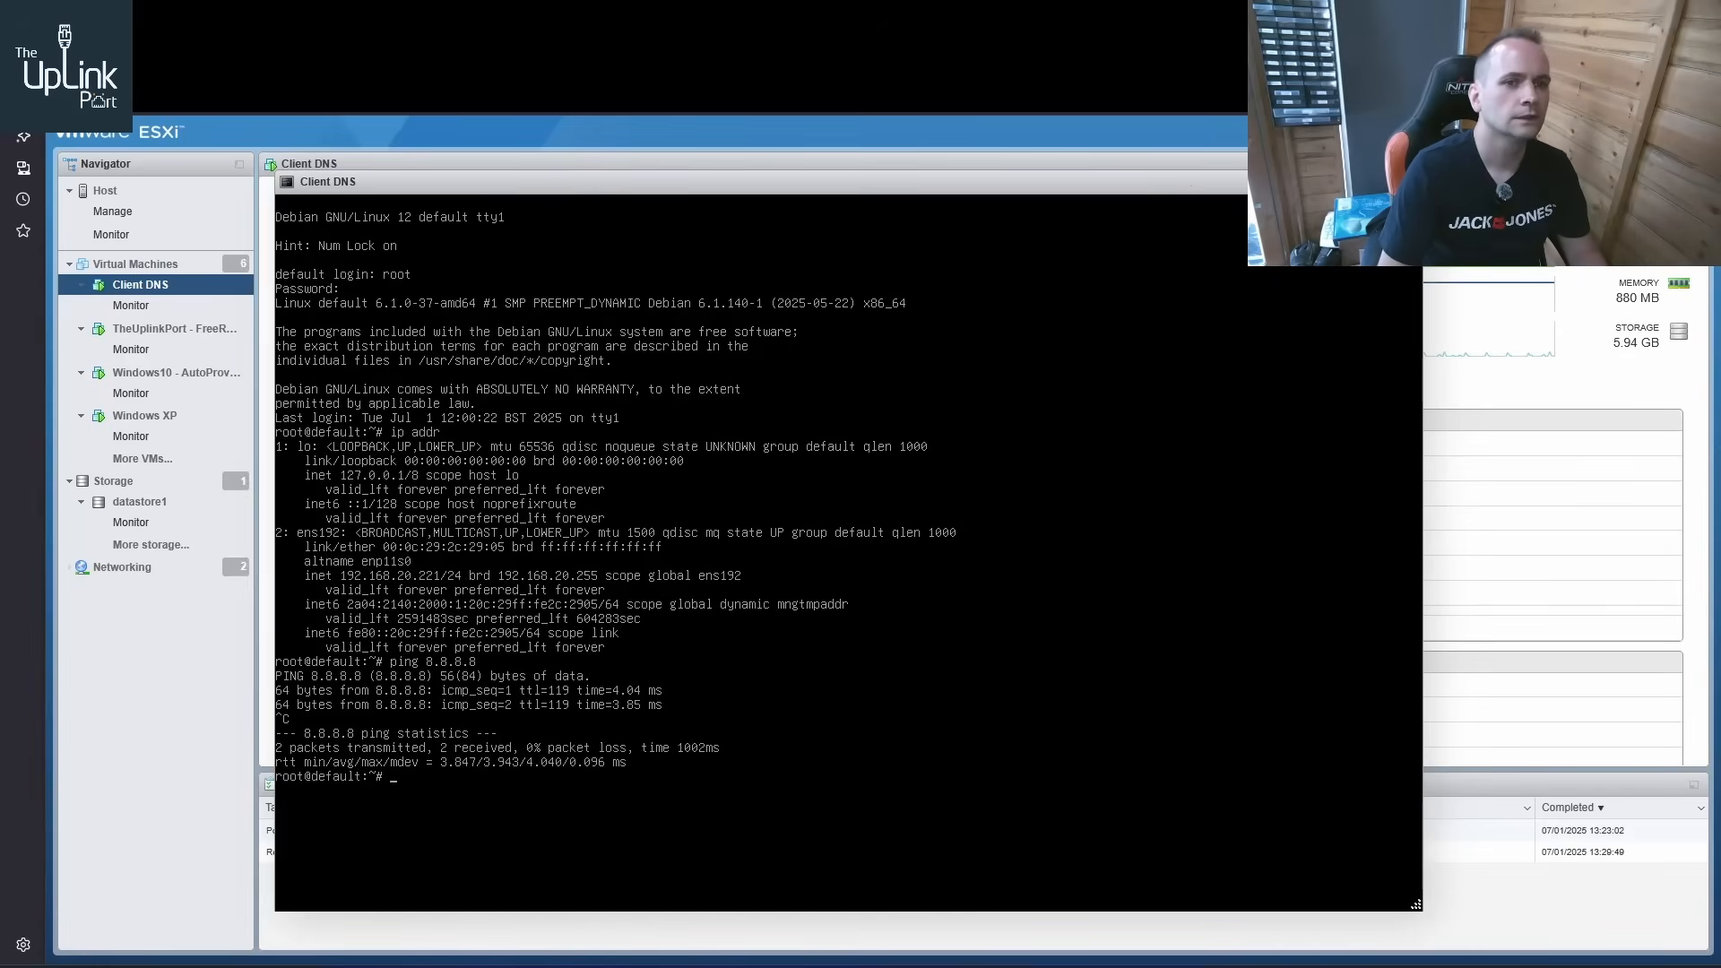
{"action": "left_click", "coordinate": [1409, 182]}
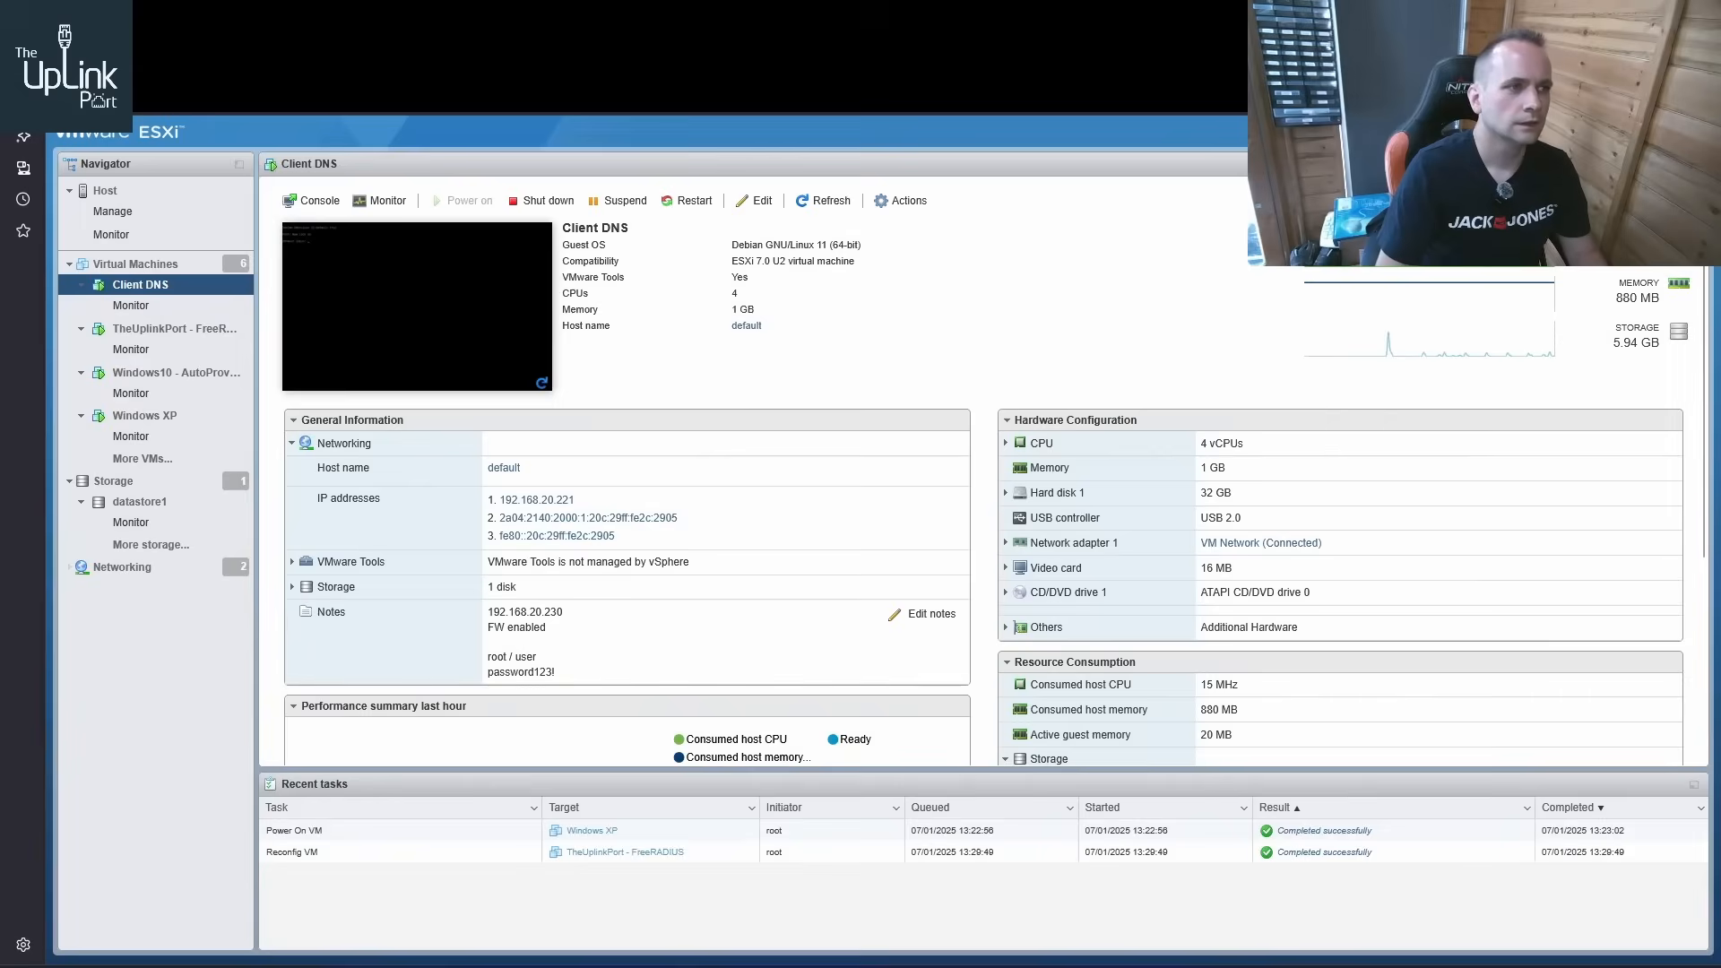
{"action": "key", "text": "ctrl+t"}
{"action": "type", "text": "http"}
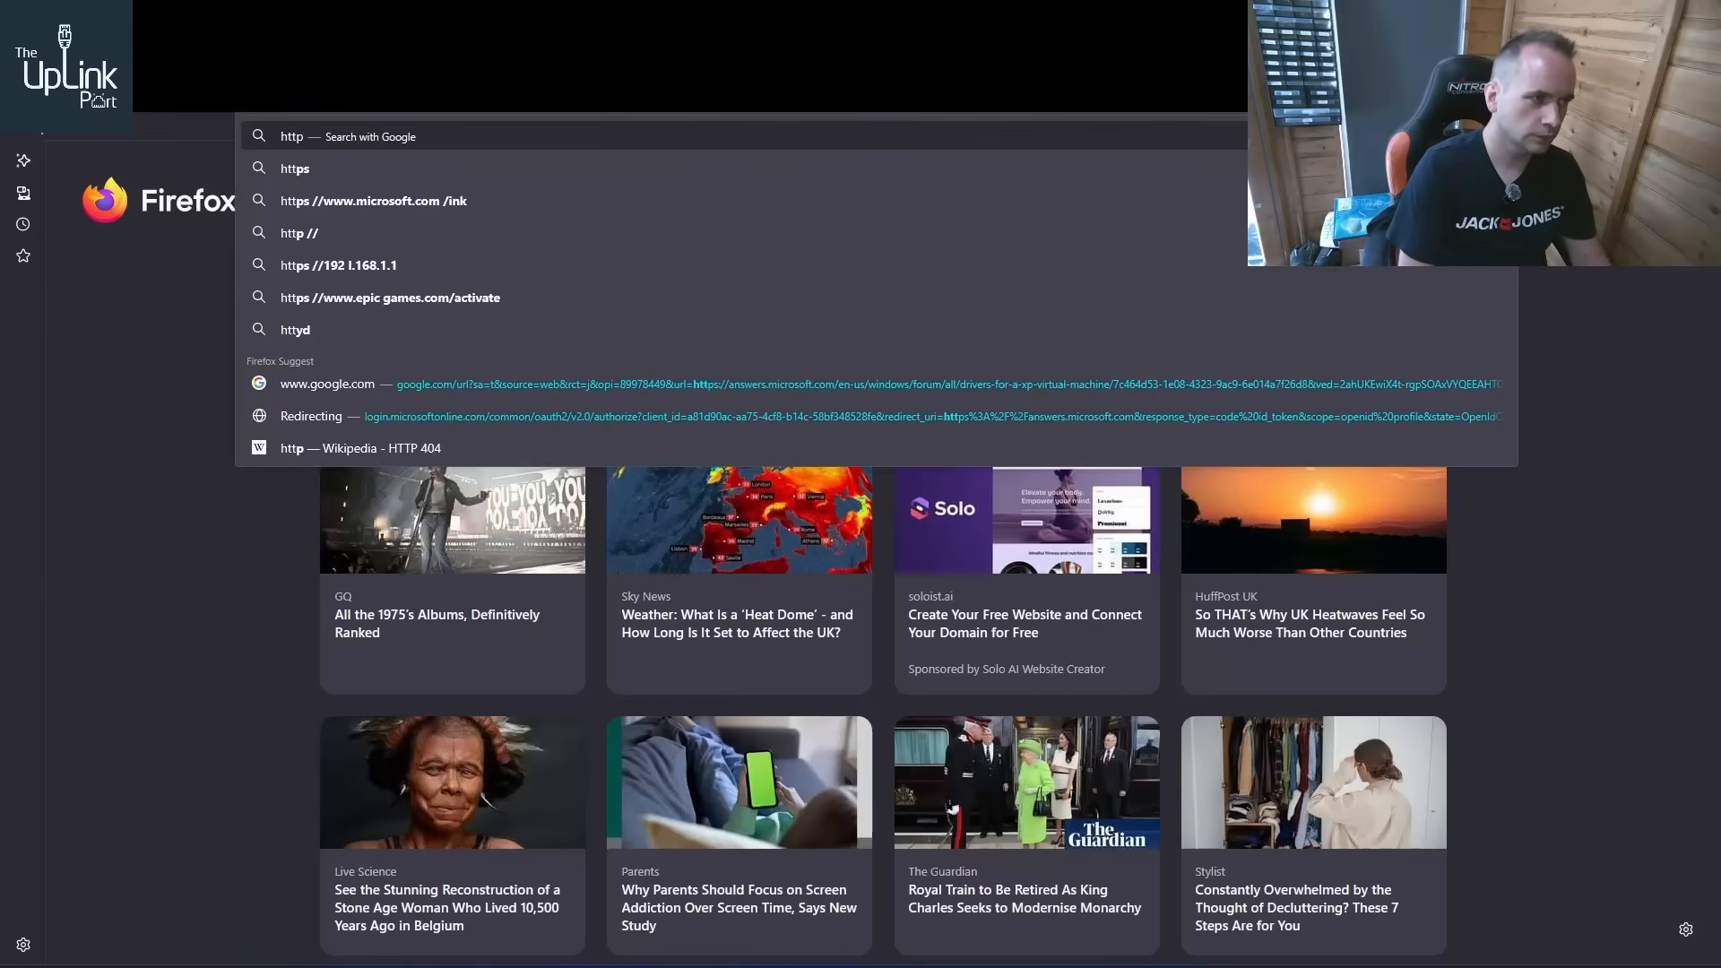
{"action": "type", "text": "://192.16"}
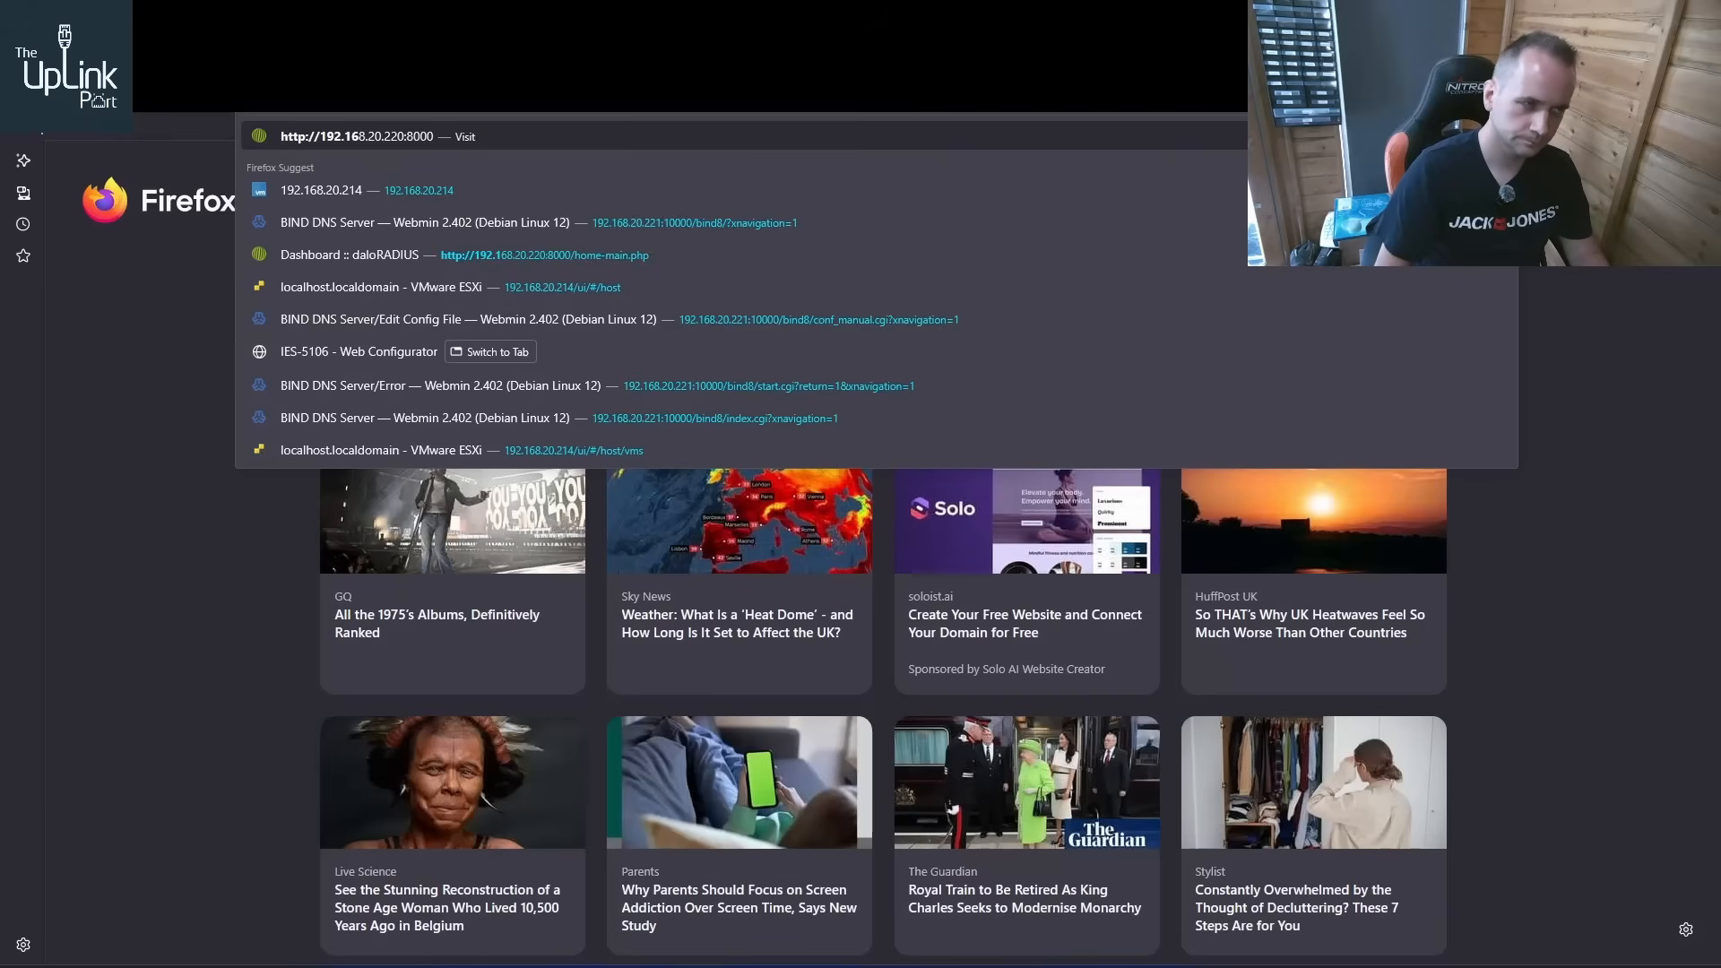
{"action": "type", "text": "8.20.221"}
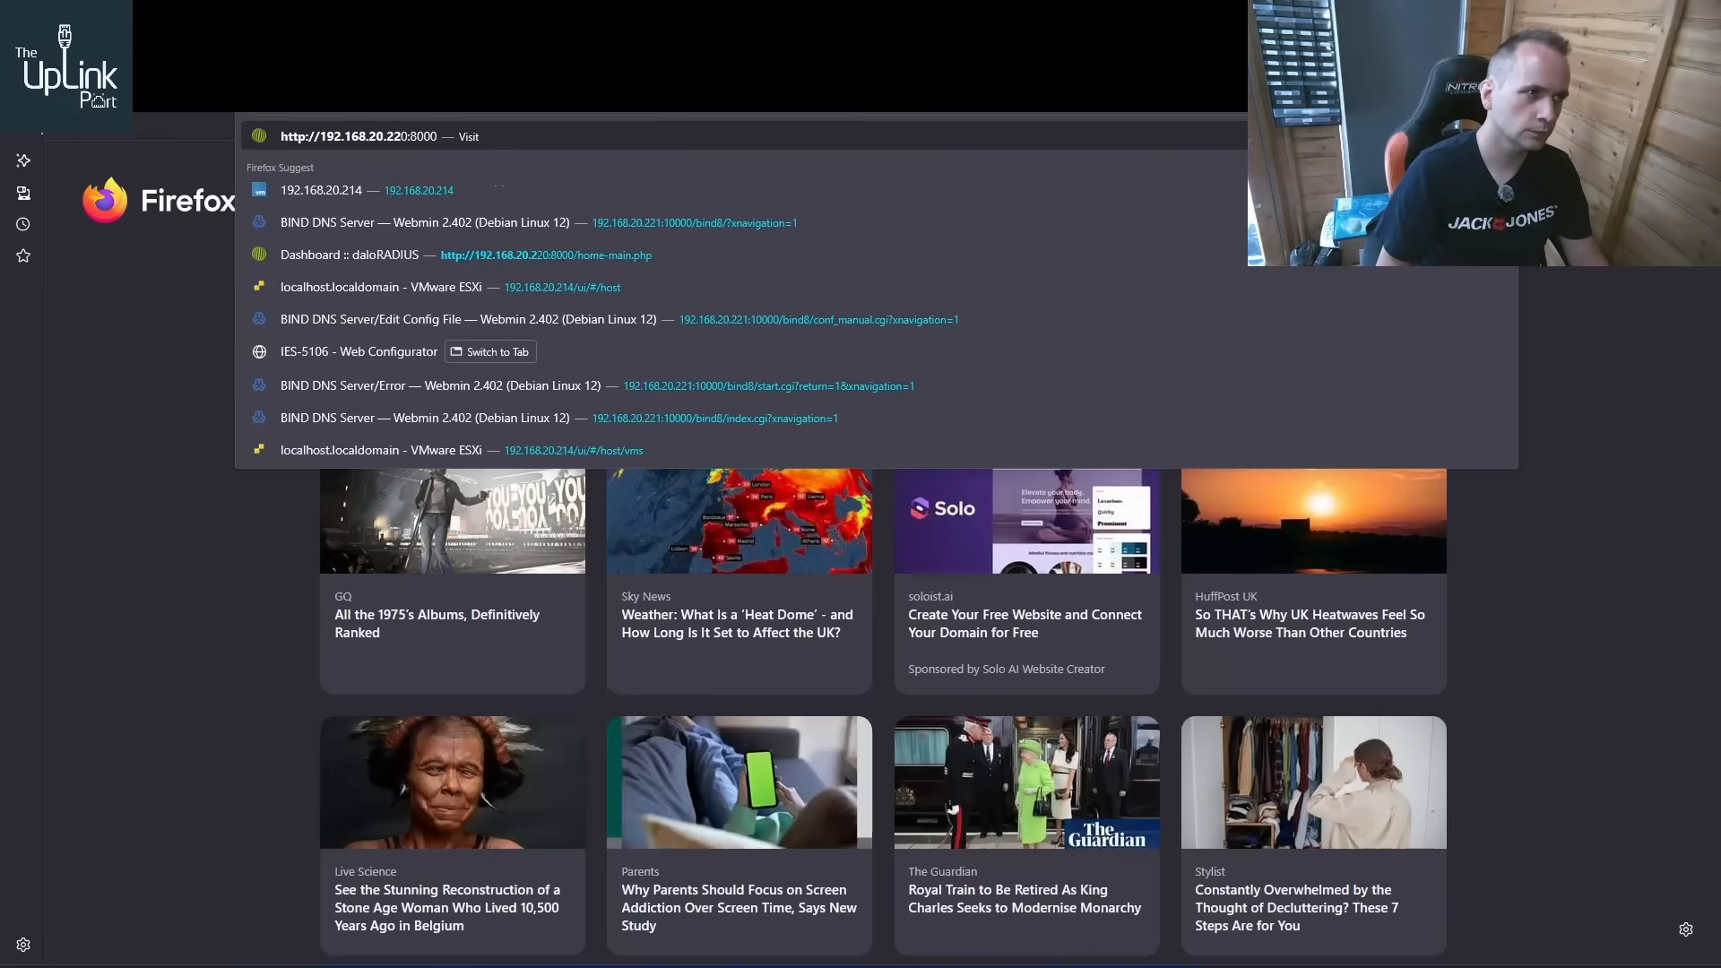
{"action": "type", "text": ":10000/"}
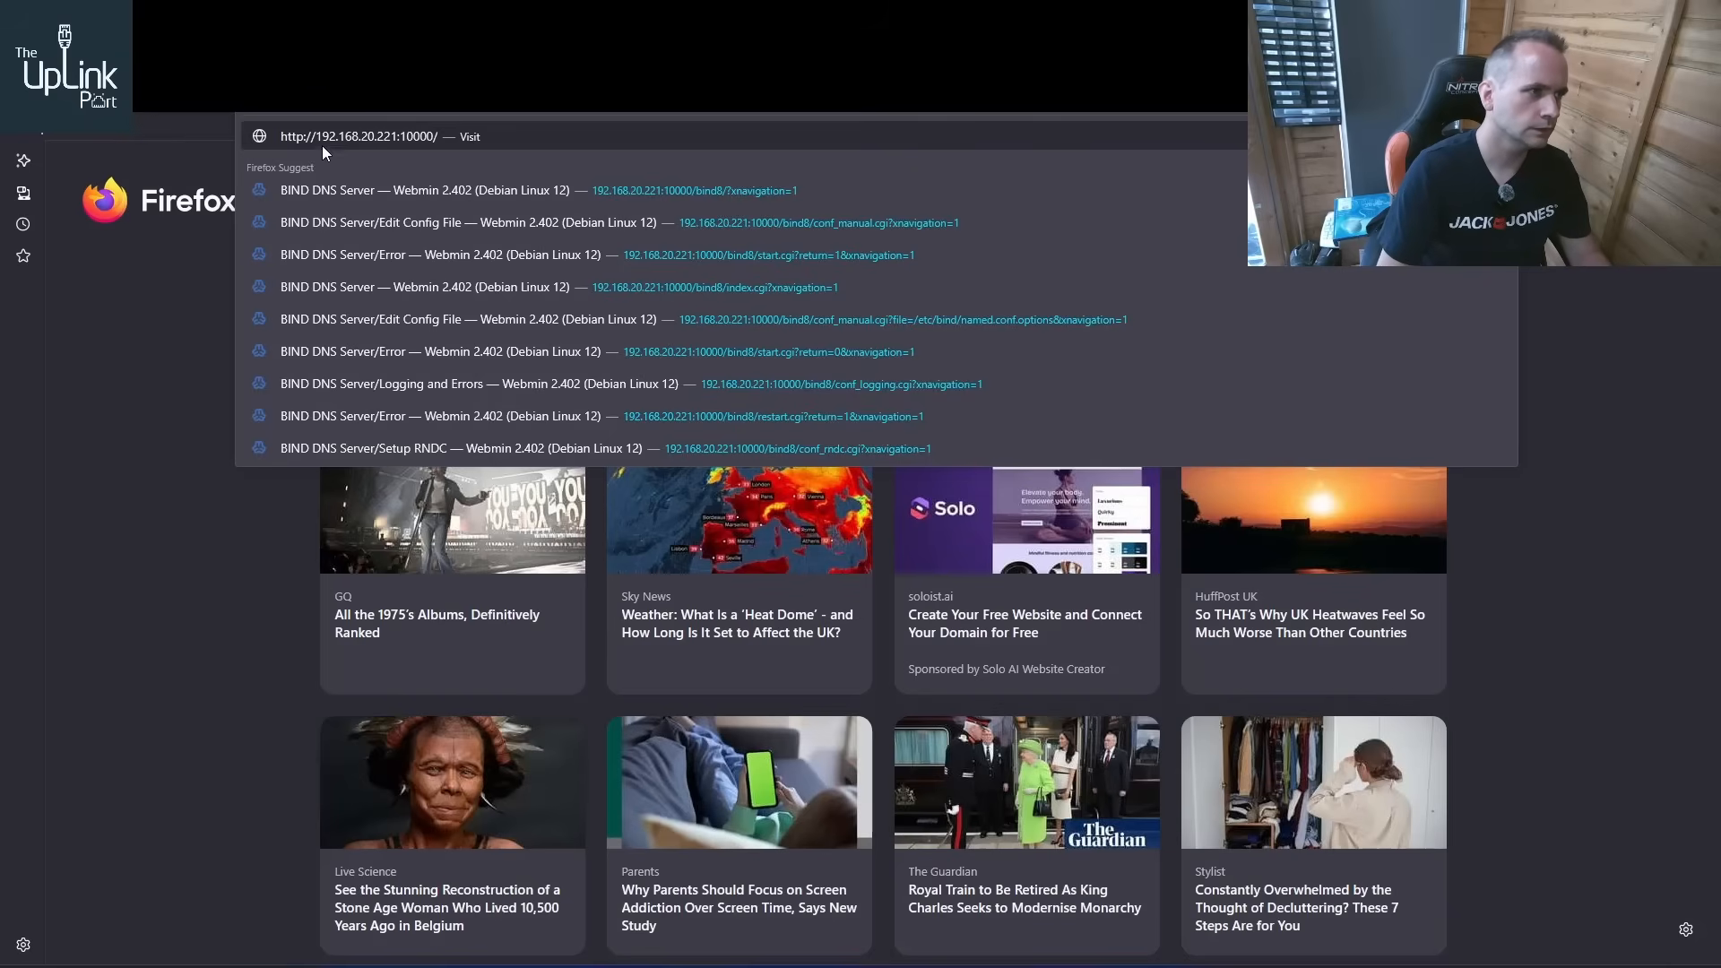
{"action": "key", "text": "Return"}
Sign in to Webmin as root with the account password and decline saving the login in the browser
{"action": "type", "text": "r"}
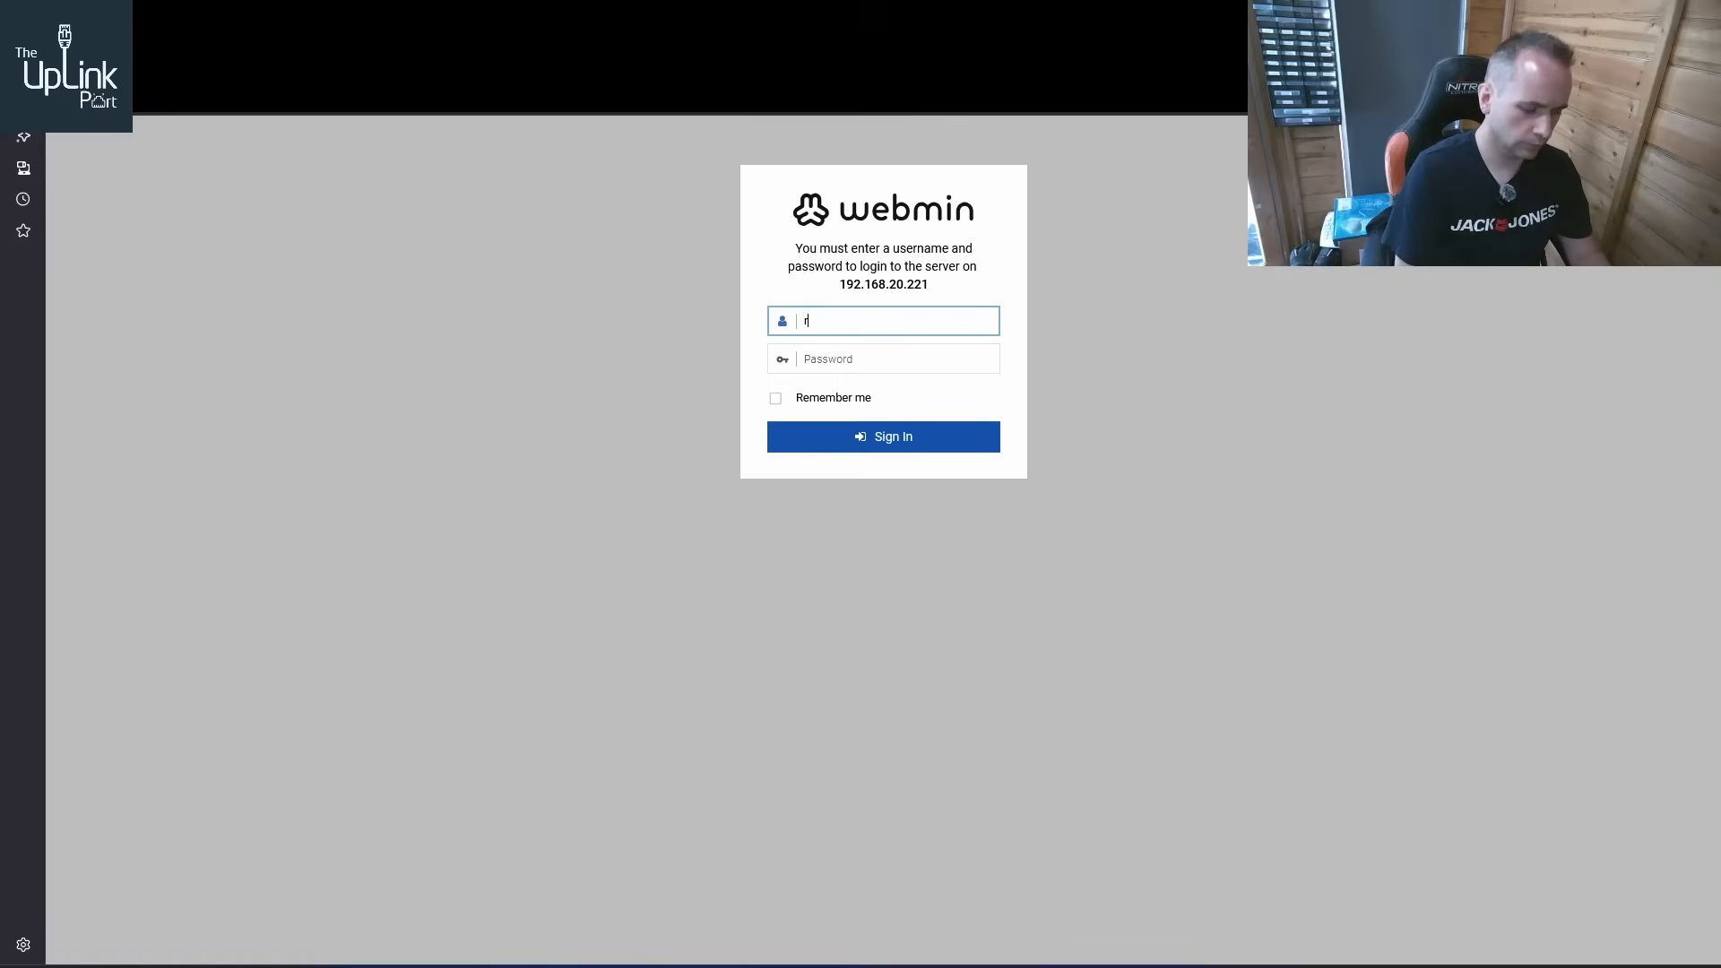
{"action": "type", "text": "oot"}
{"action": "key", "text": "Tab"}
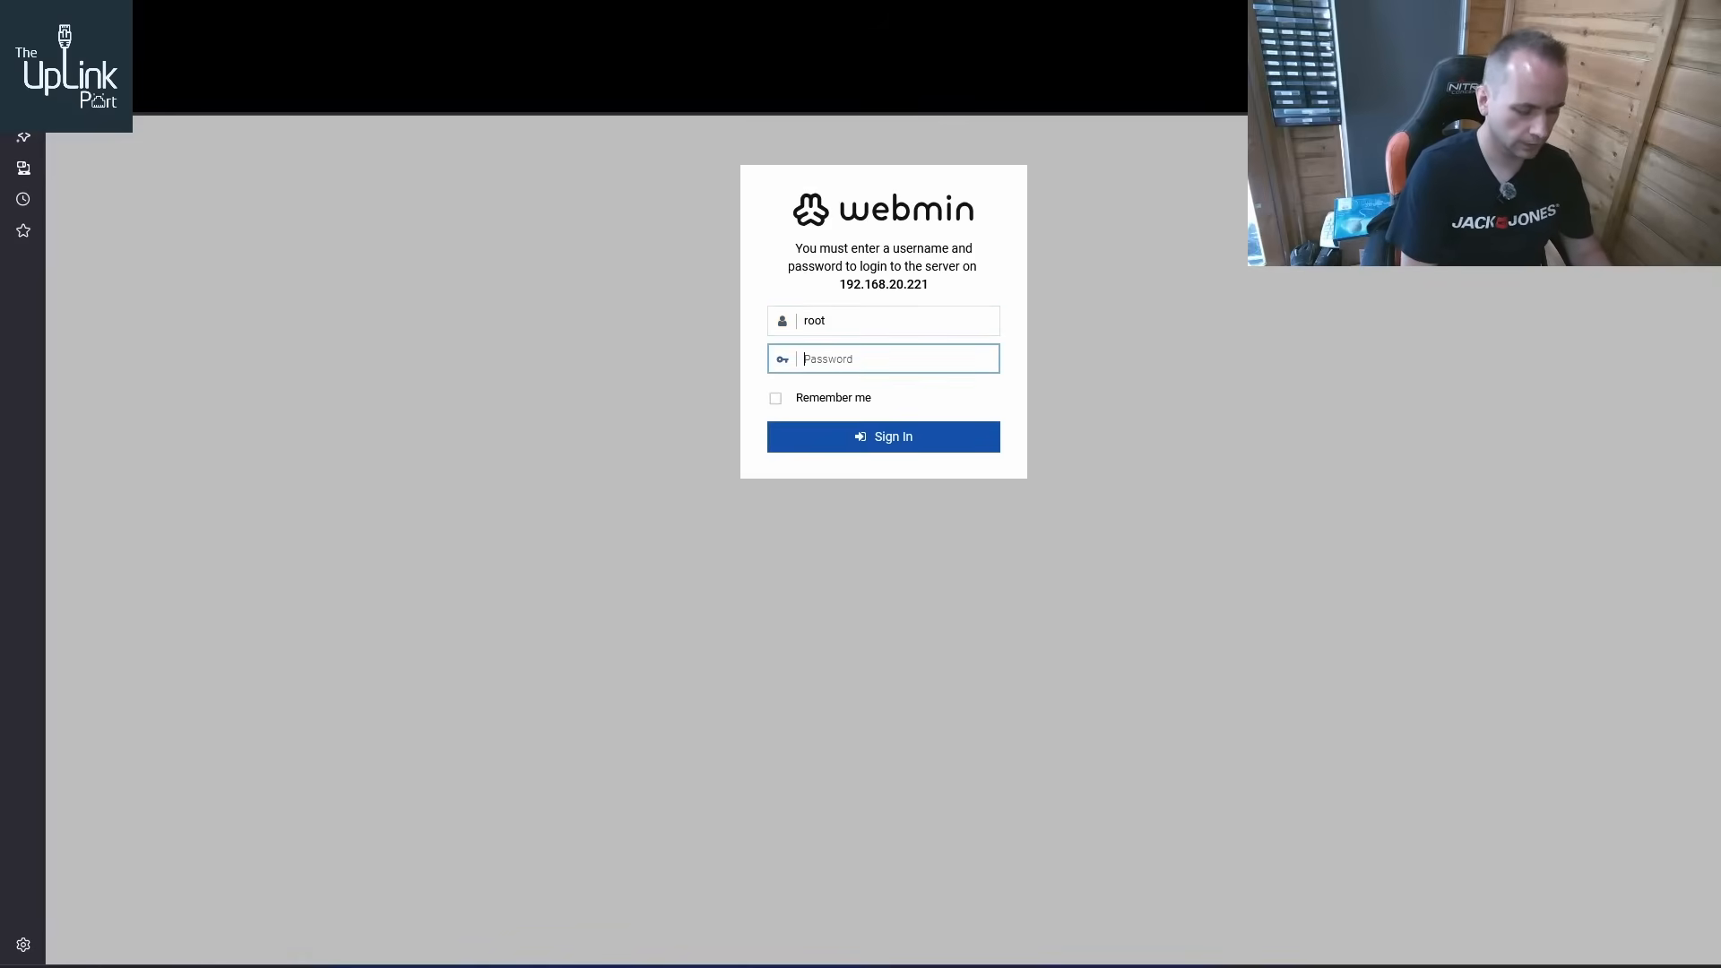
{"action": "type", "text": "••"}
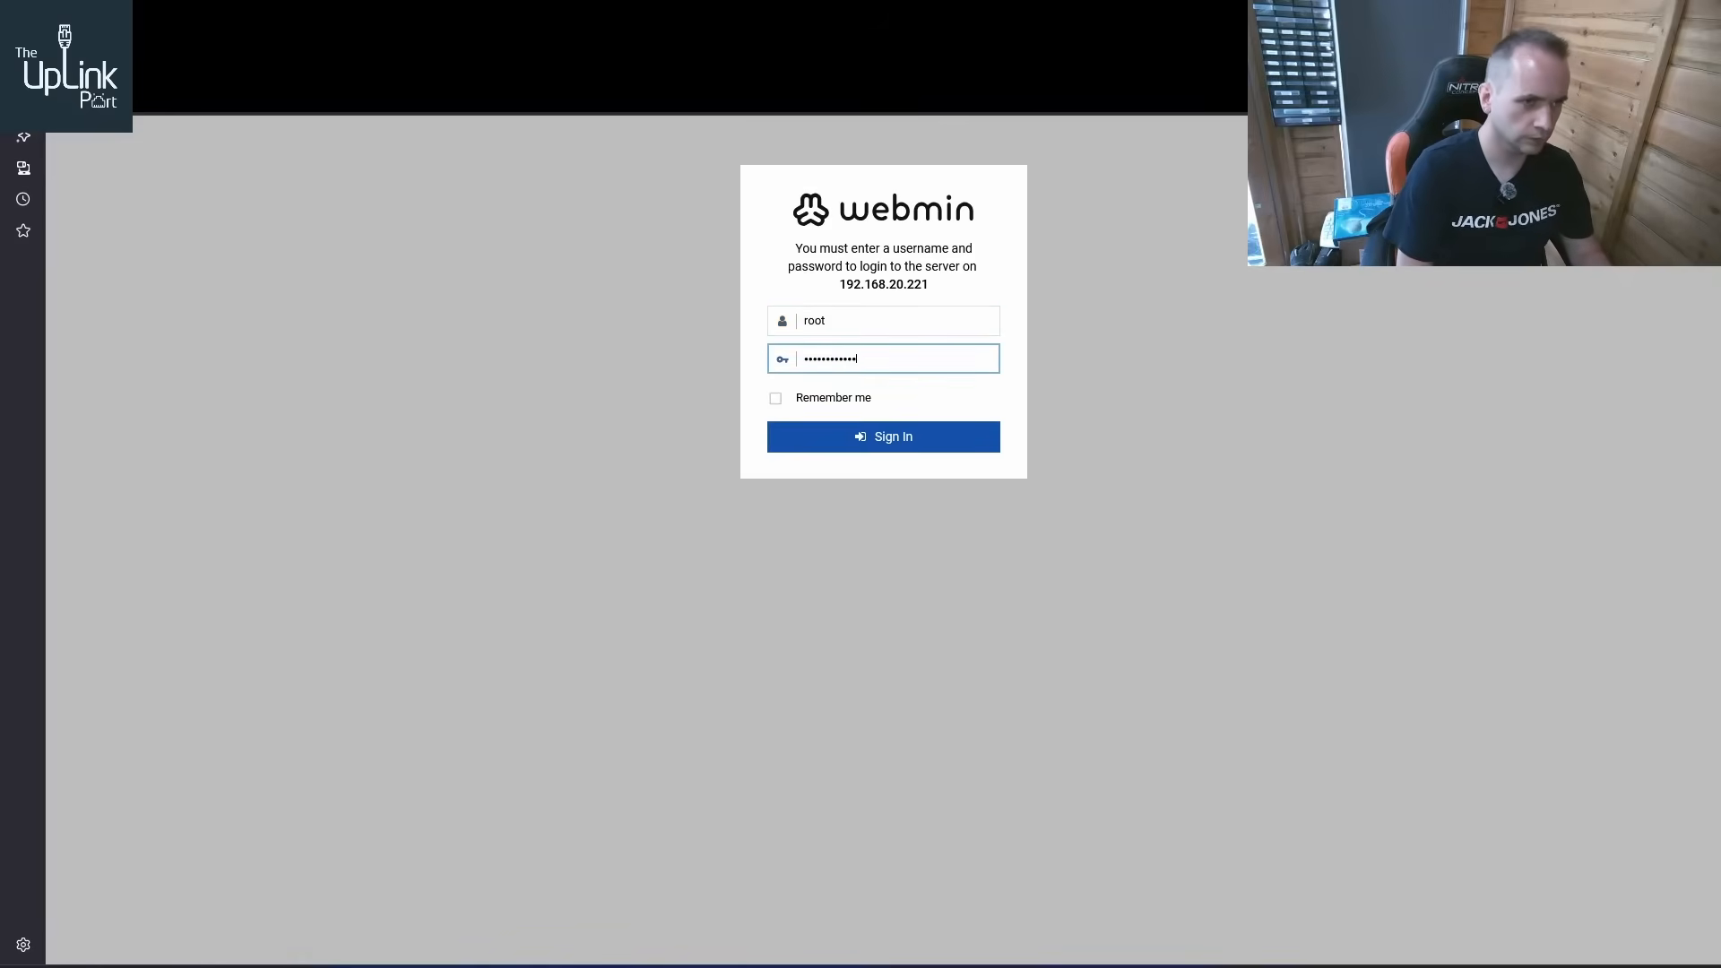
{"action": "key", "text": "Return"}
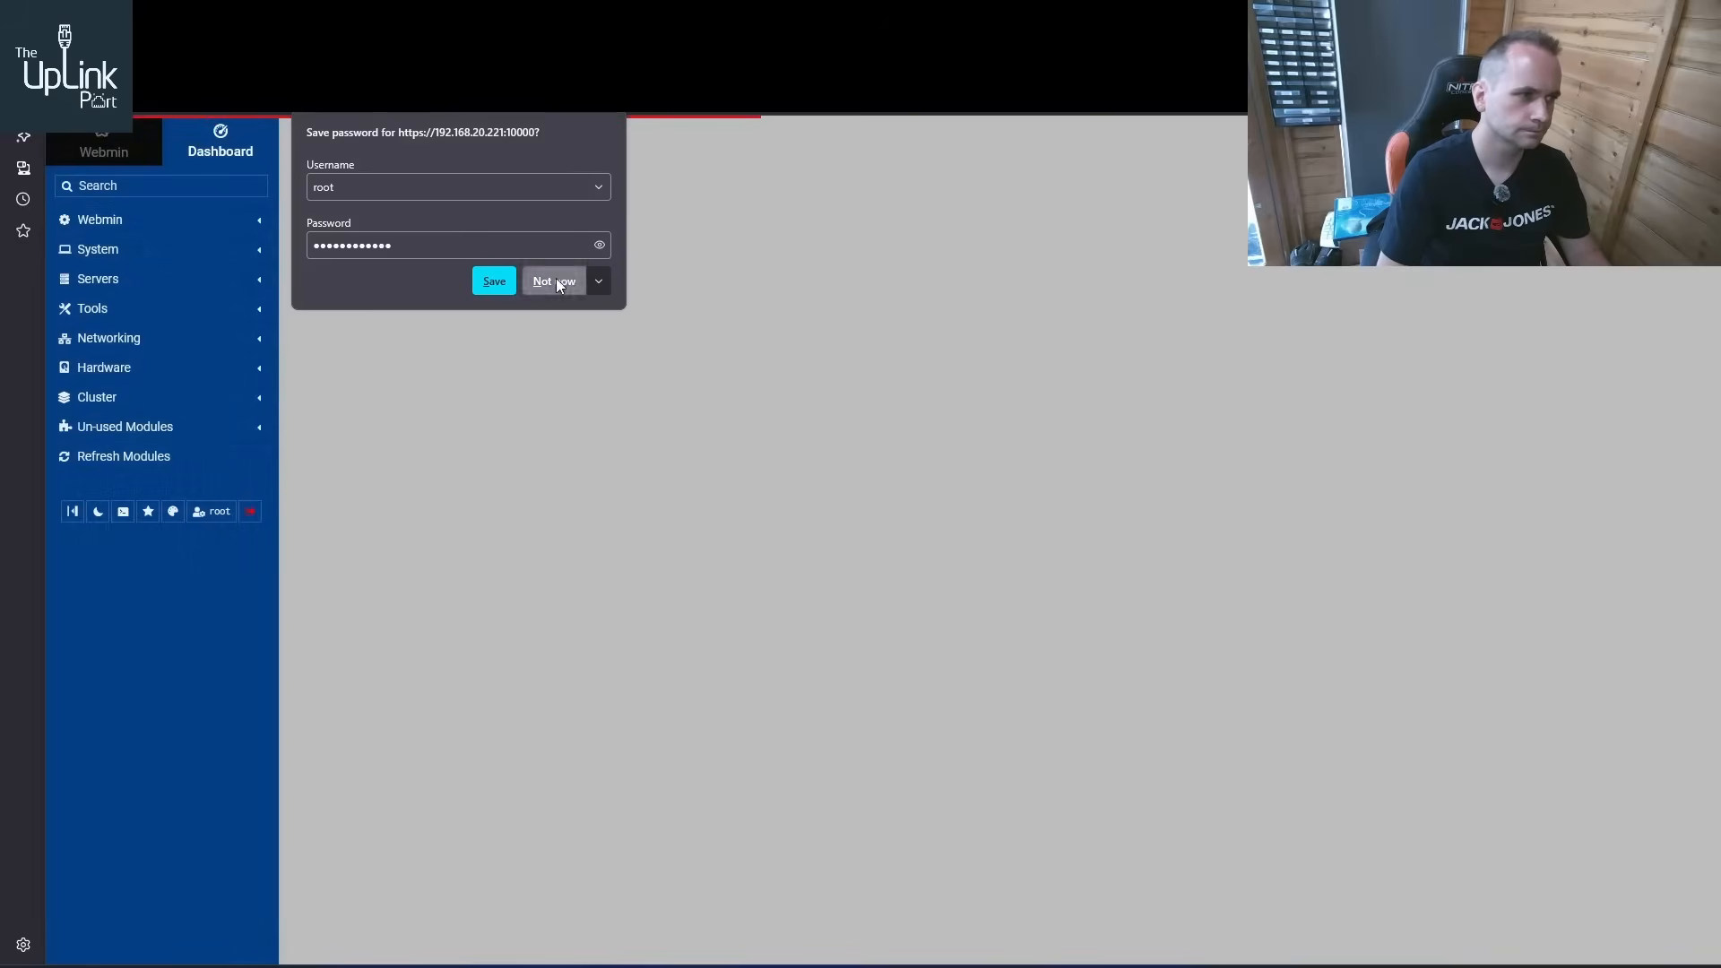
{"action": "left_click", "coordinate": [554, 280]}
Open the BIND DNS Server module in Webmin and block the site's notifications
{"action": "left_click", "coordinate": [132, 287]}
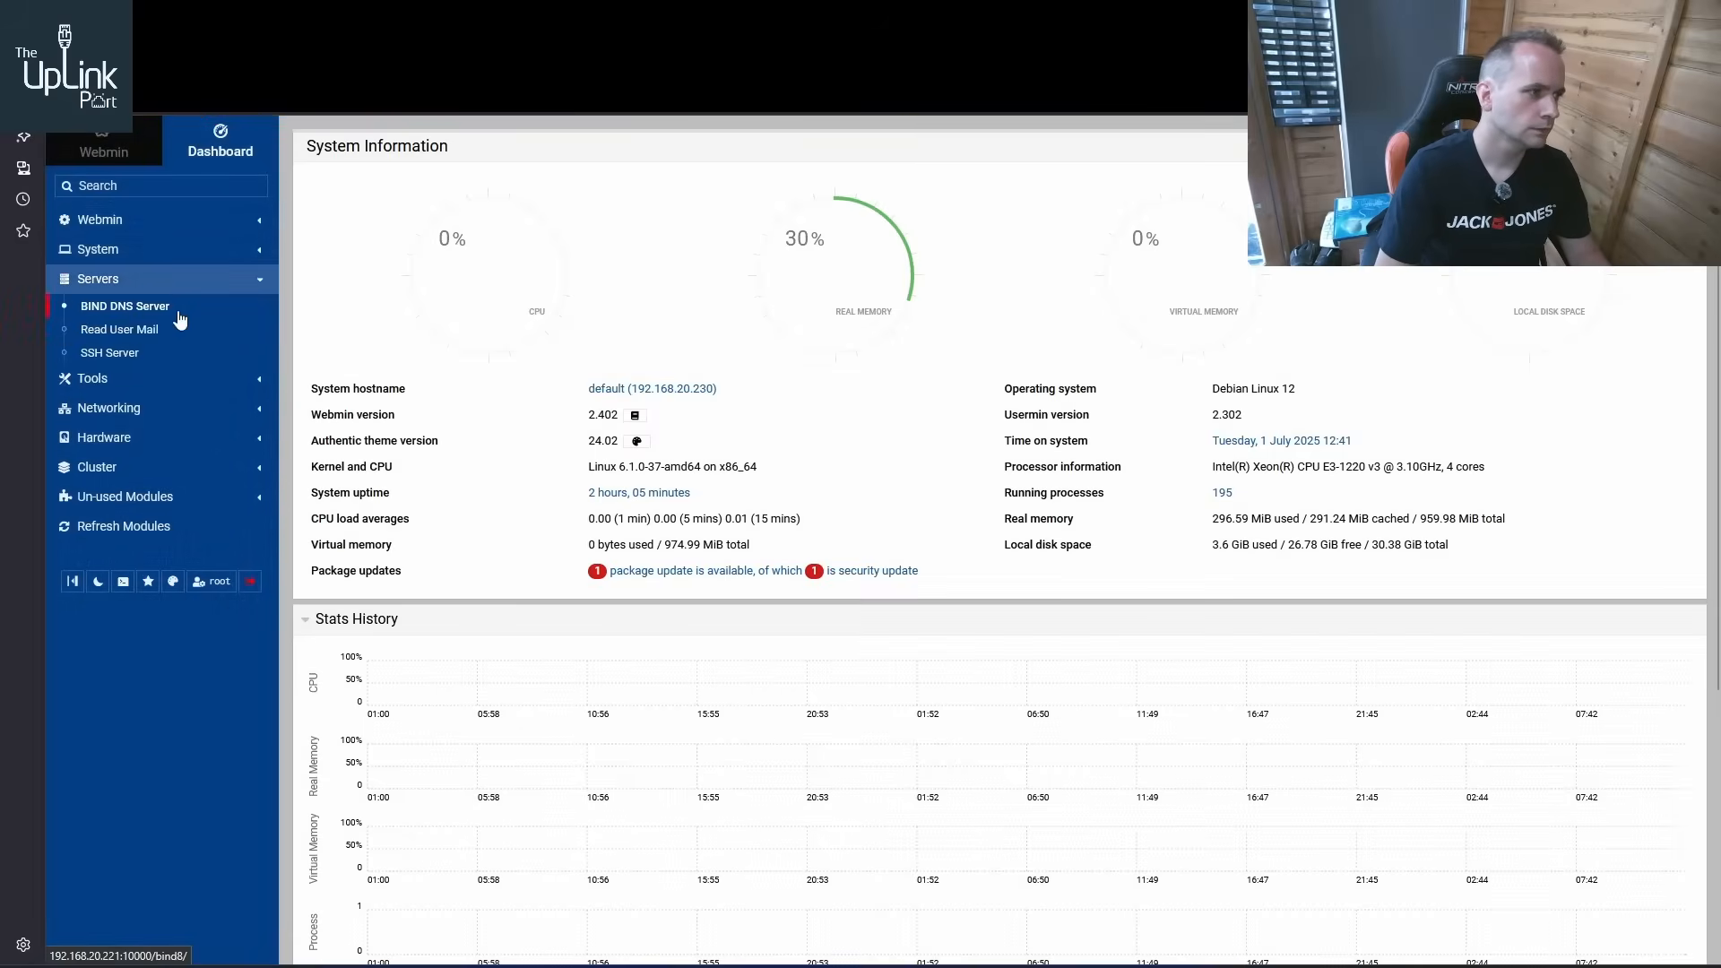
{"action": "left_click", "coordinate": [174, 310]}
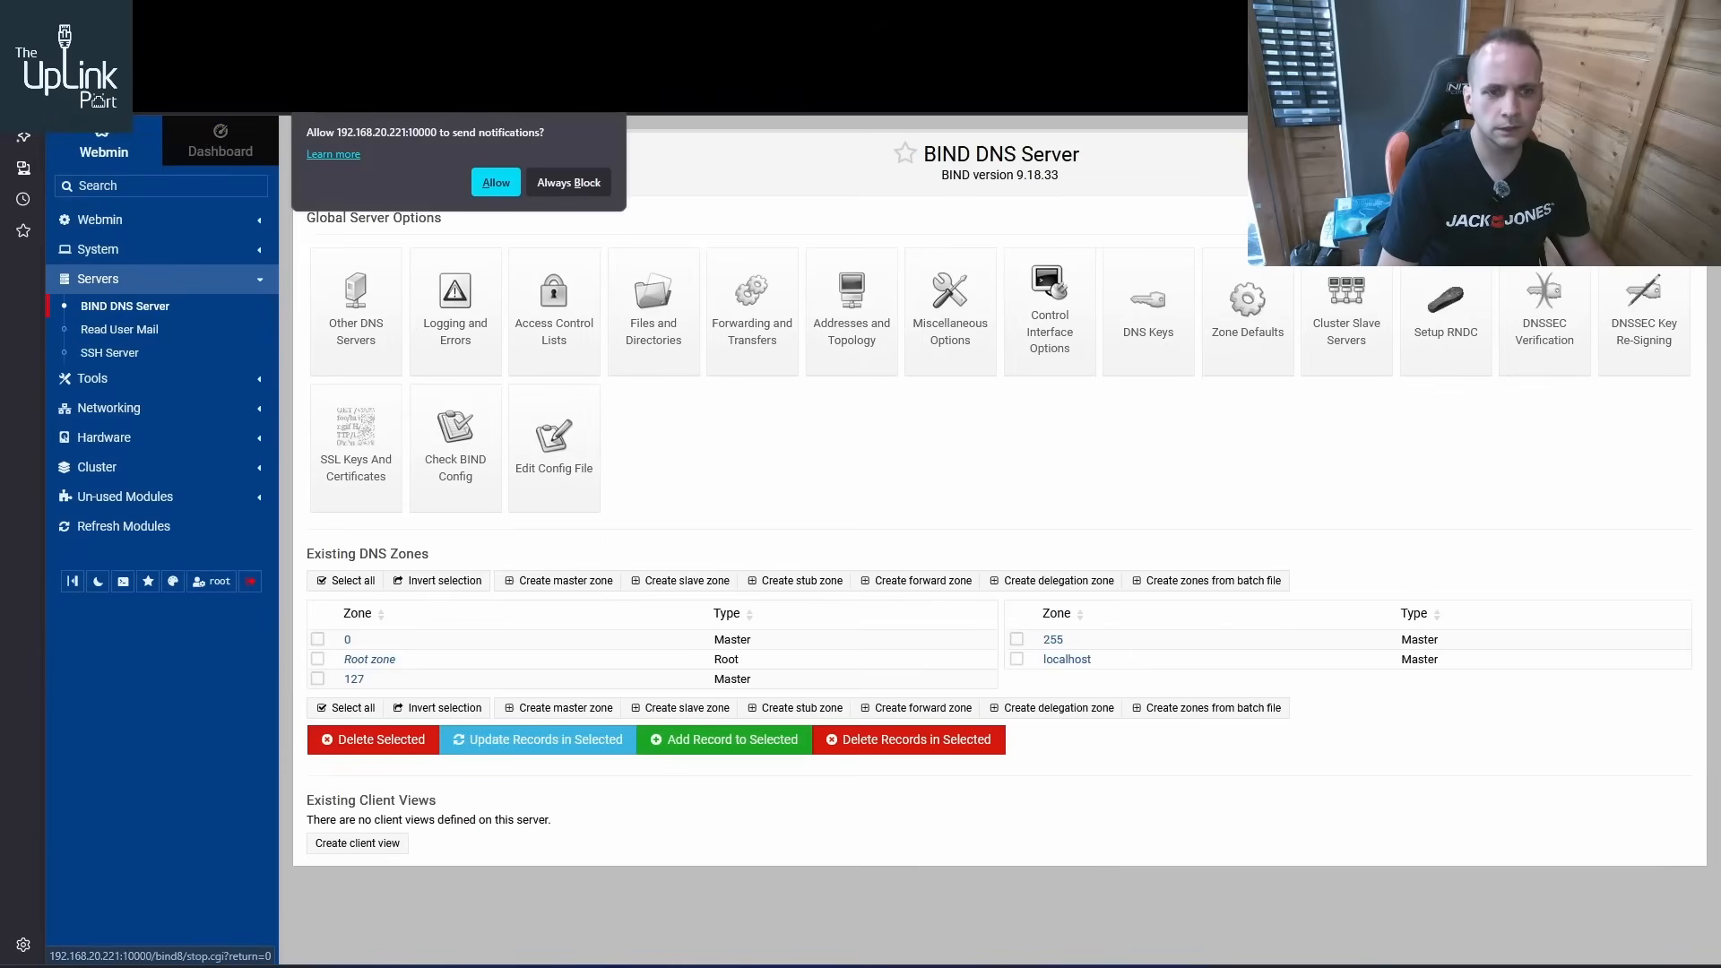
{"action": "left_click", "coordinate": [557, 184]}
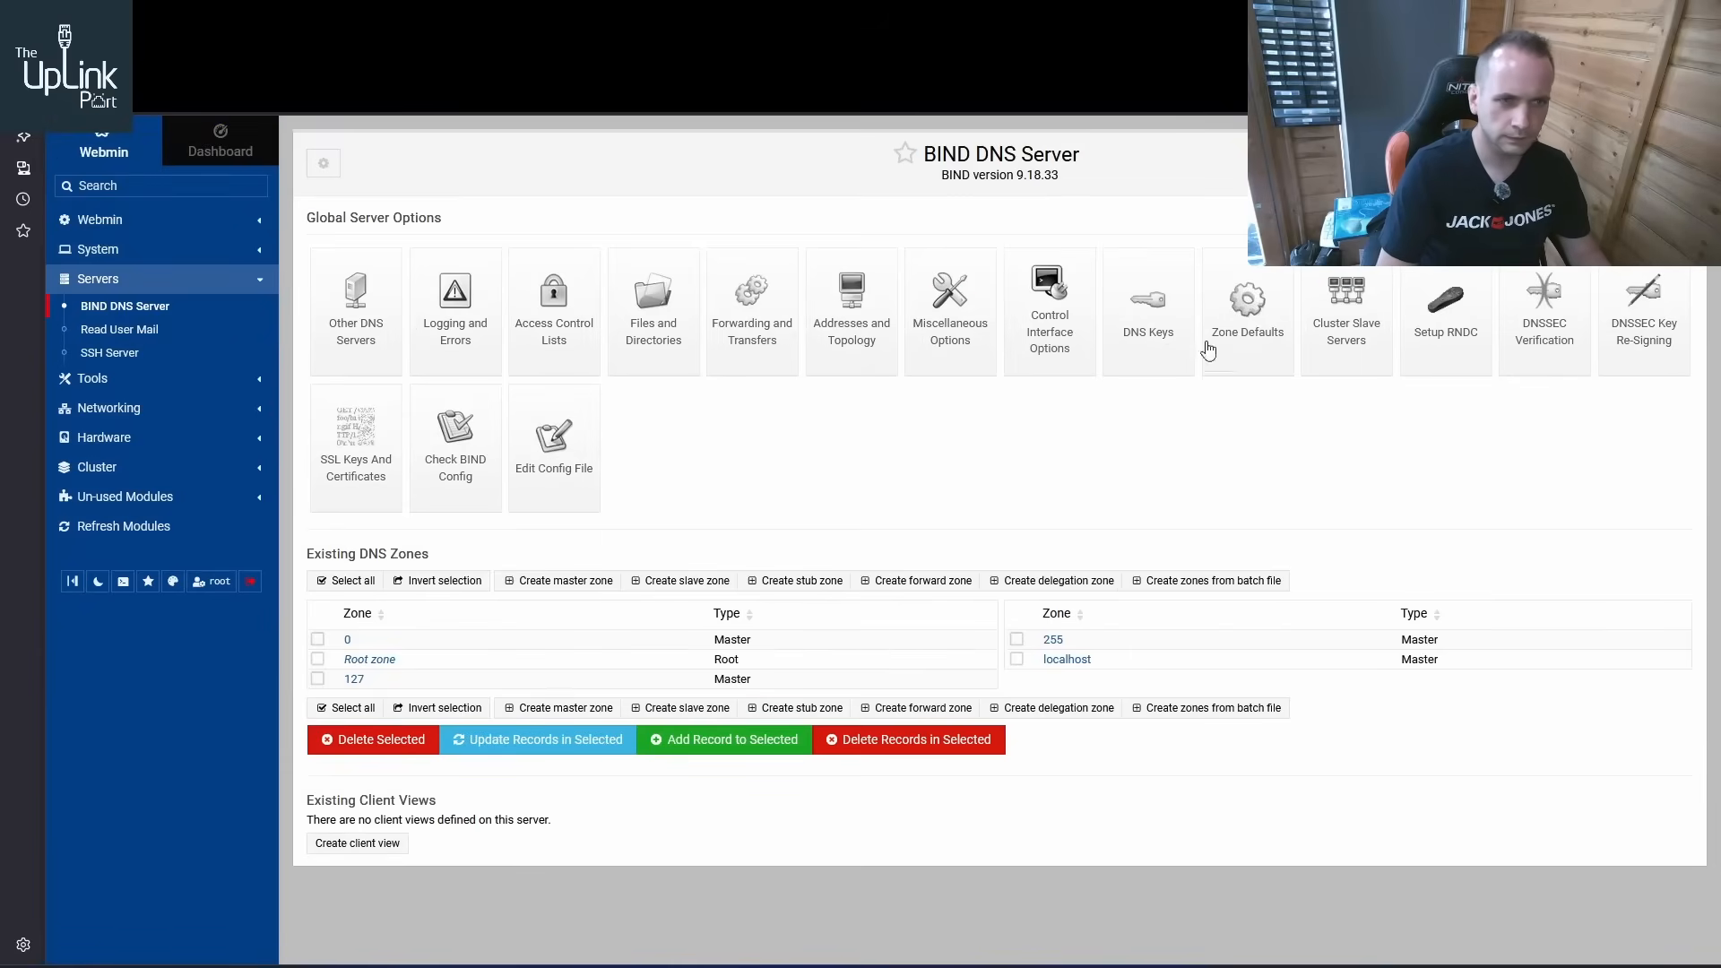
Replace the allowed recursive query subnet with 192.168.30.0/24, save and apply the BIND configuration, and reopen Addresses and Topology
{"action": "left_click", "coordinate": [828, 337]}
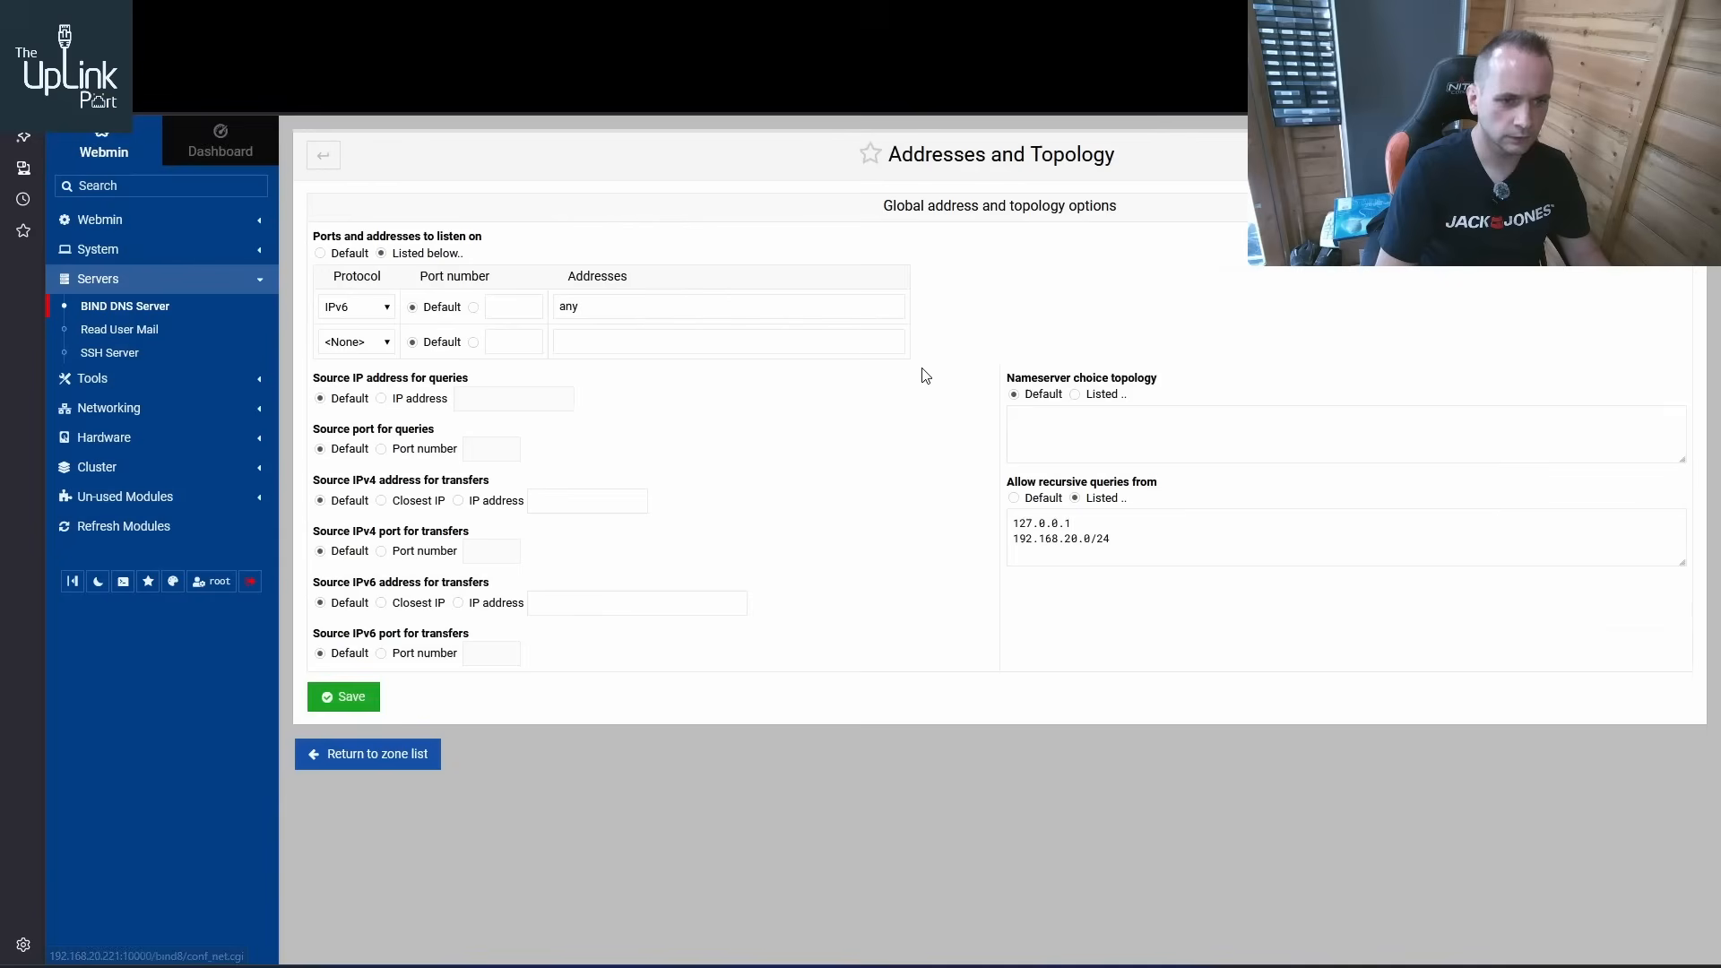
{"action": "left_click", "coordinate": [1074, 539]}
{"action": "key", "text": "BackSpace"}
{"action": "type", "text": "3"}
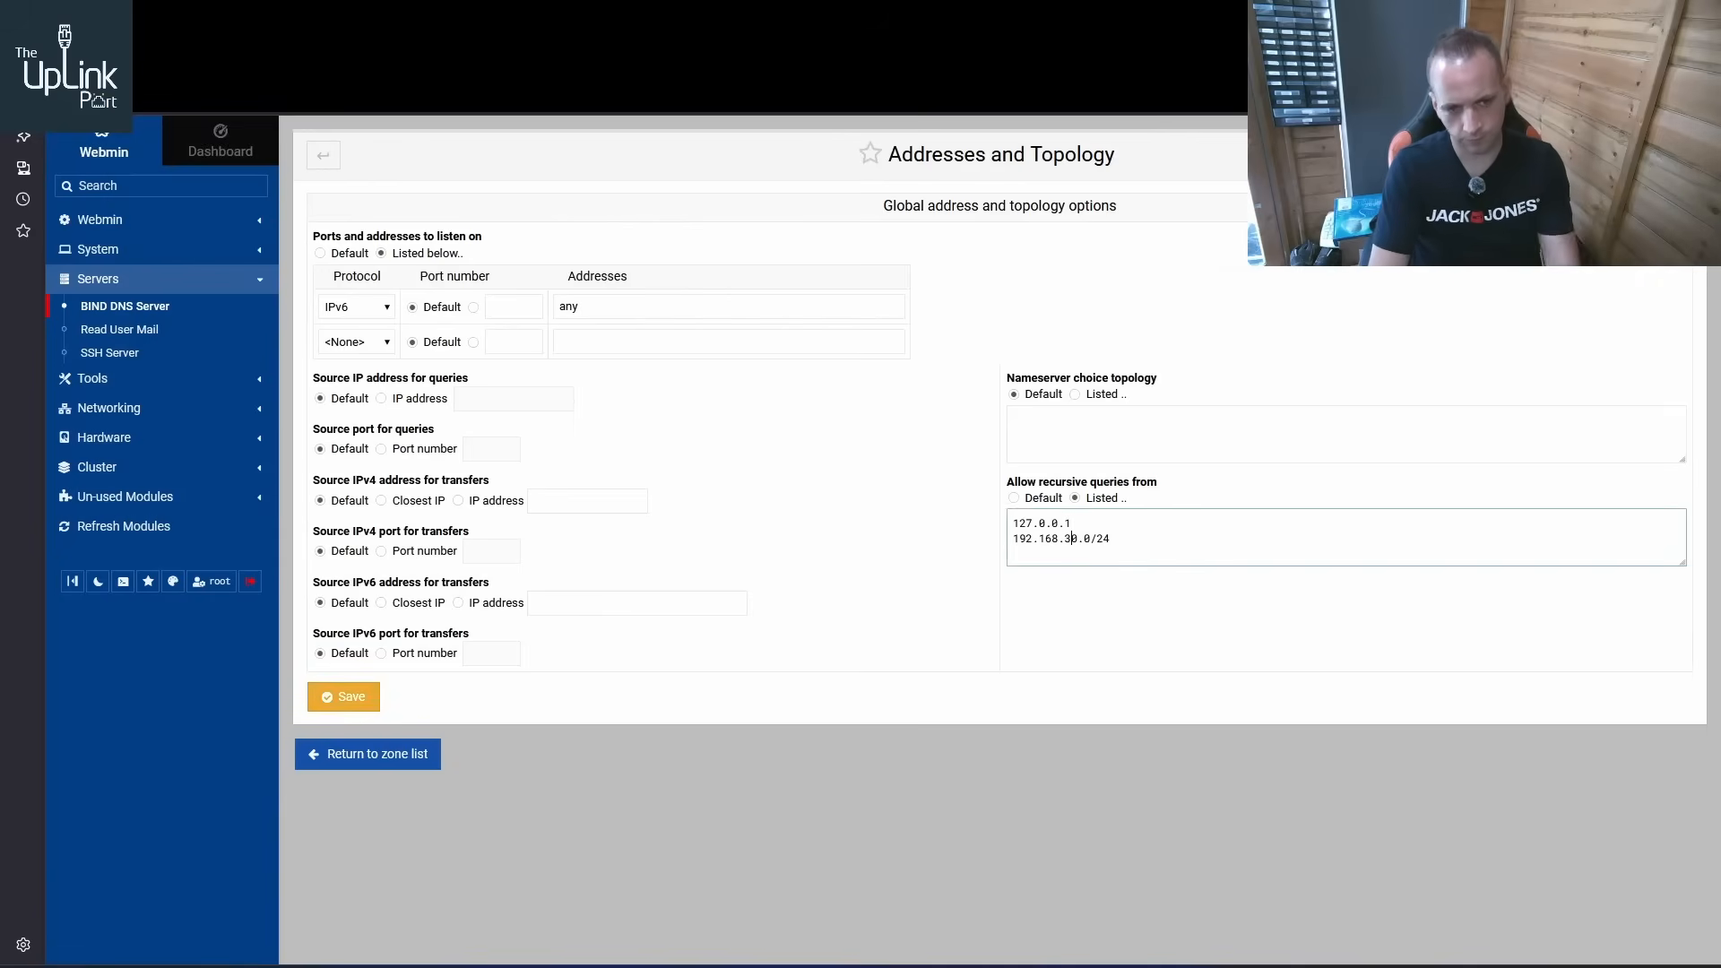
{"action": "left_click", "coordinate": [357, 704]}
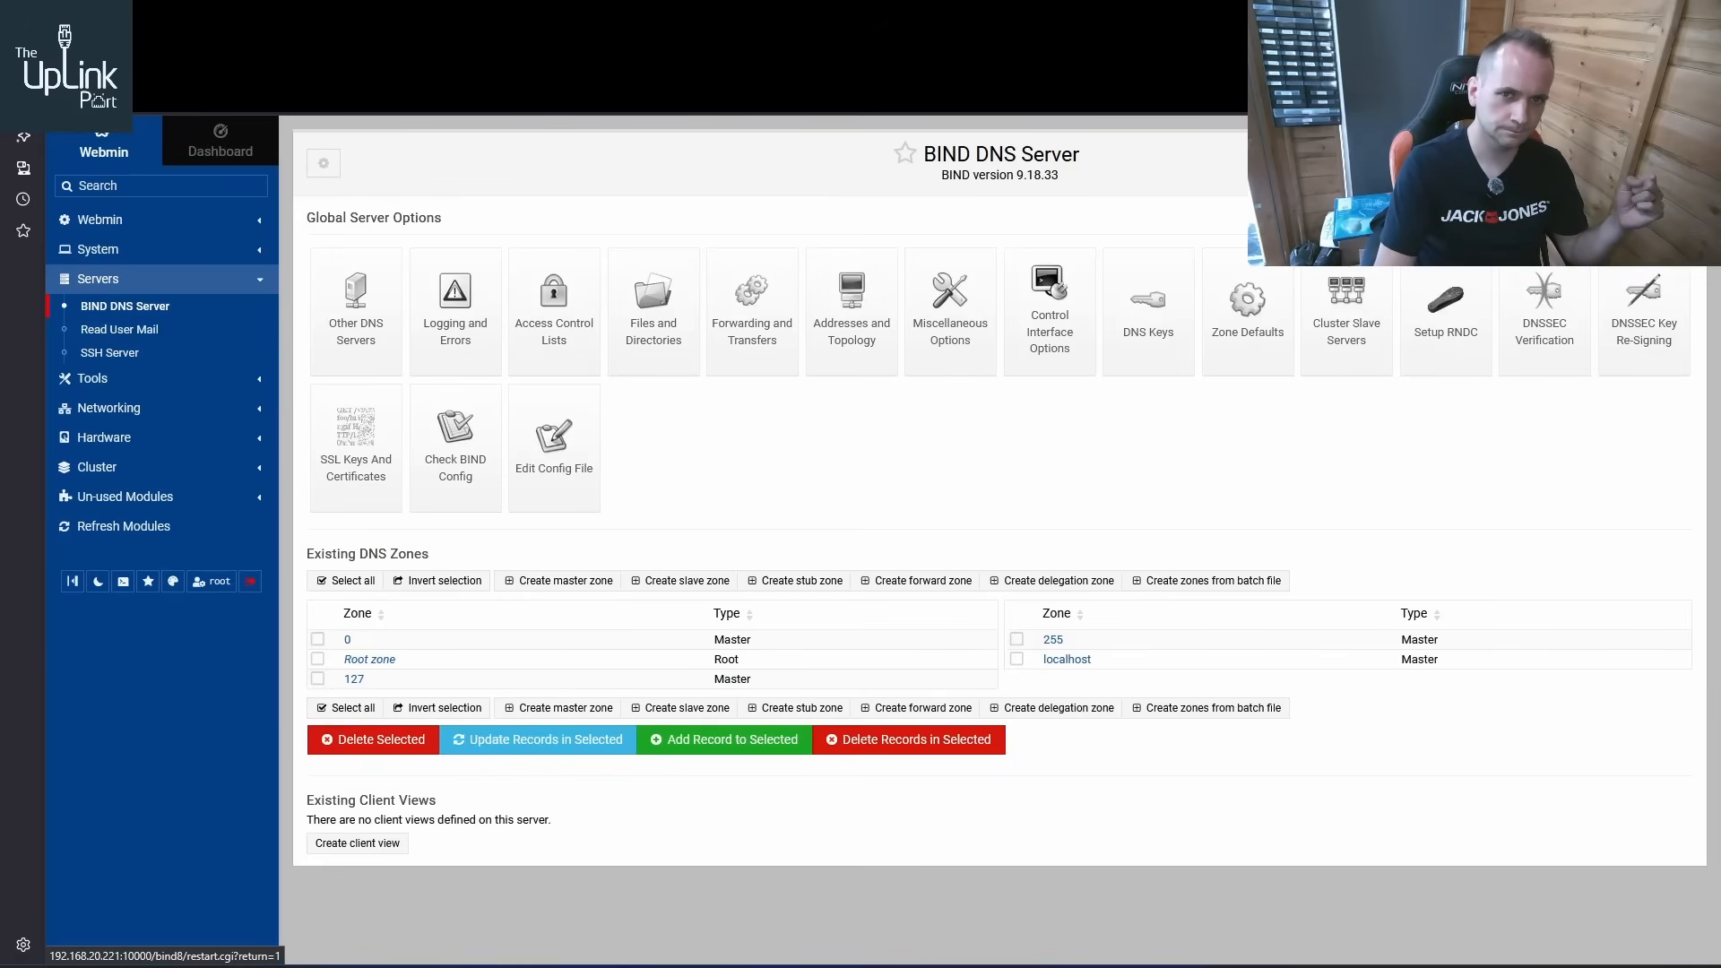
{"action": "left_click", "coordinate": [1641, 163]}
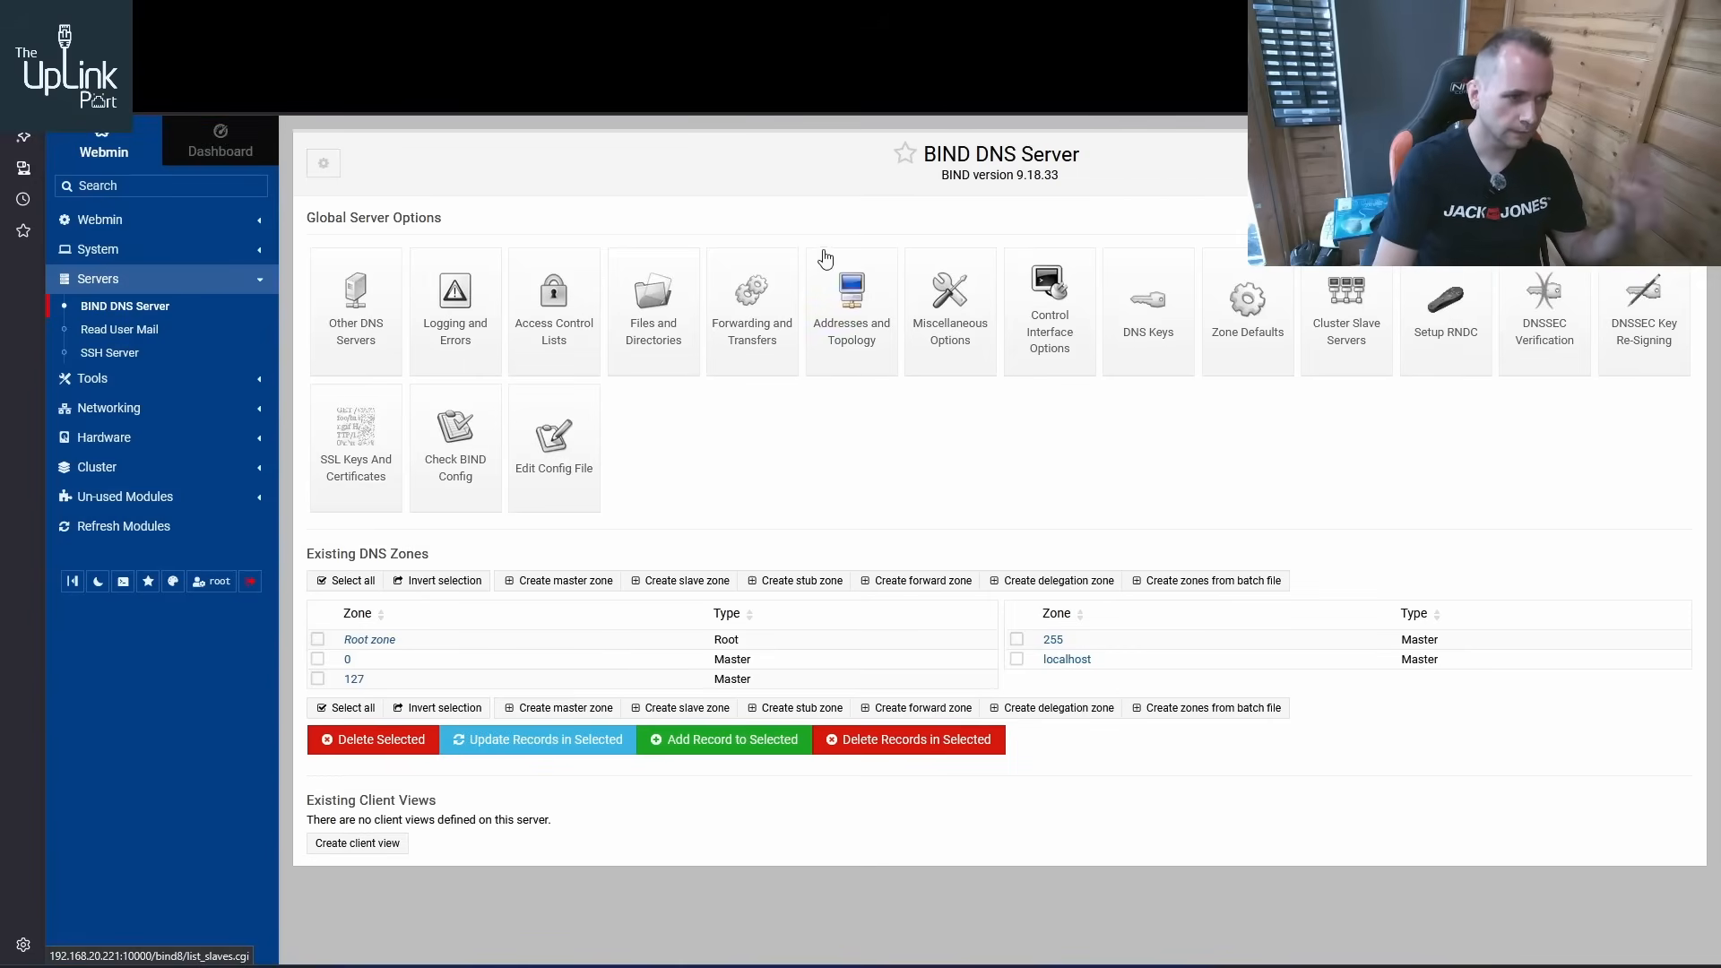
{"action": "left_click", "coordinate": [832, 331]}
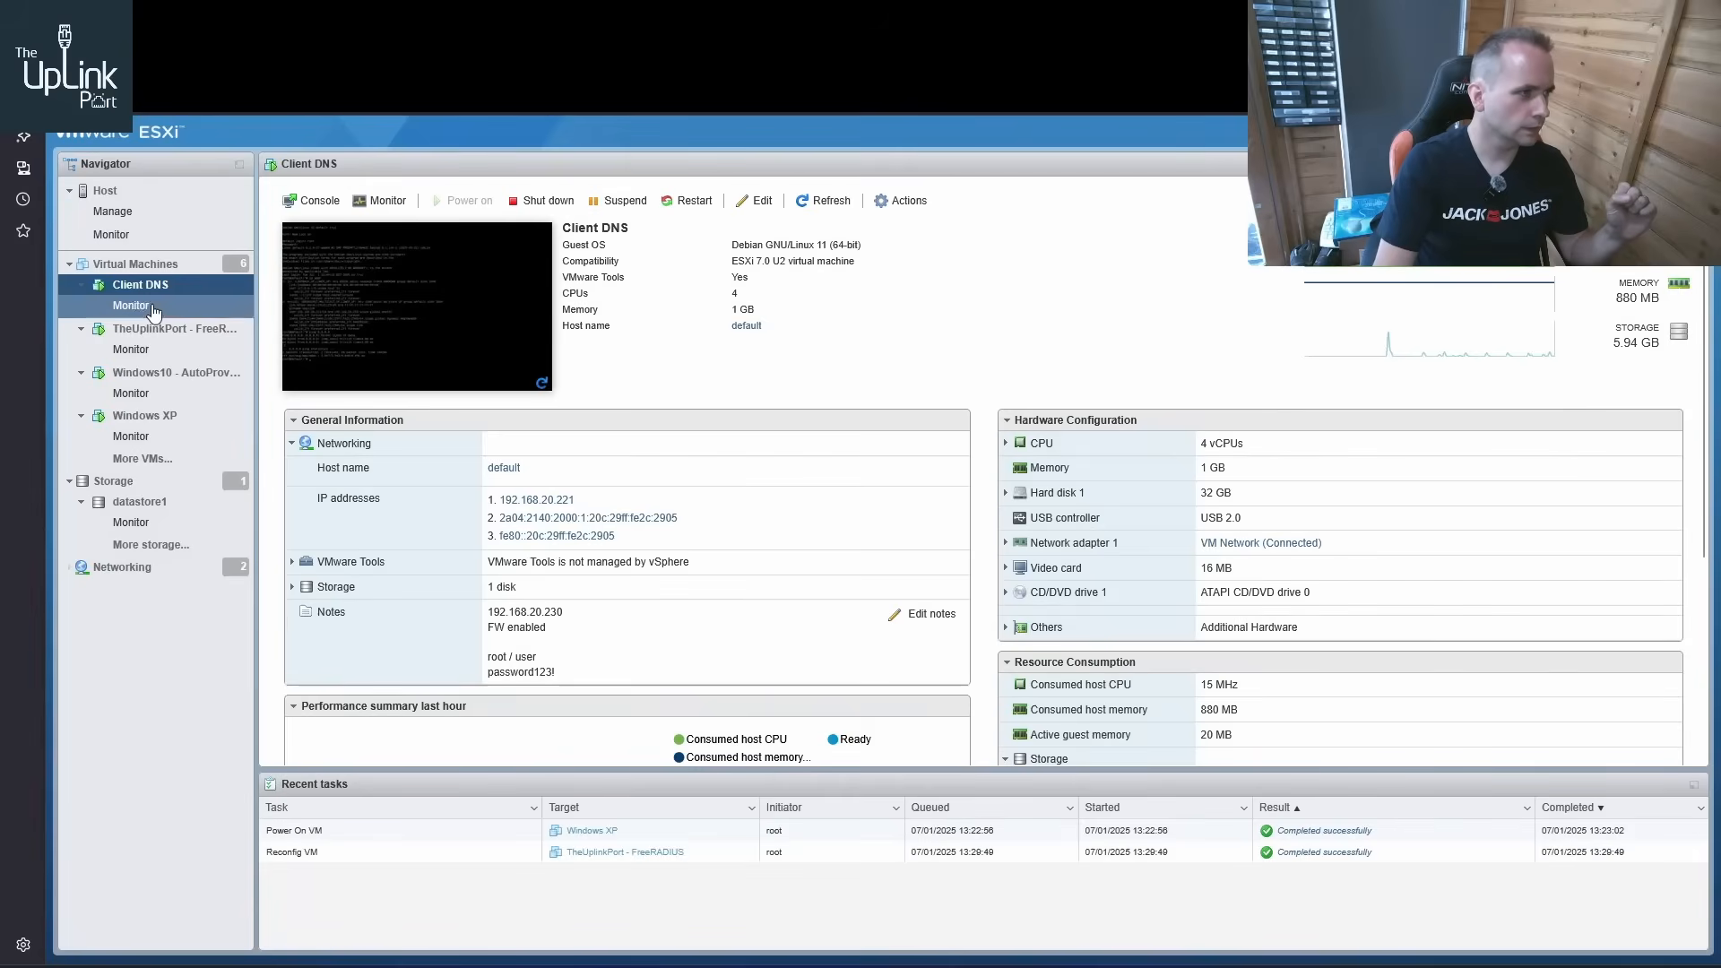
Switch back to VMware ESXi, open the Windows XP console and ping bbc.co.uk from the ZyXEL's diagnostic page
{"action": "left_click", "coordinate": [135, 264]}
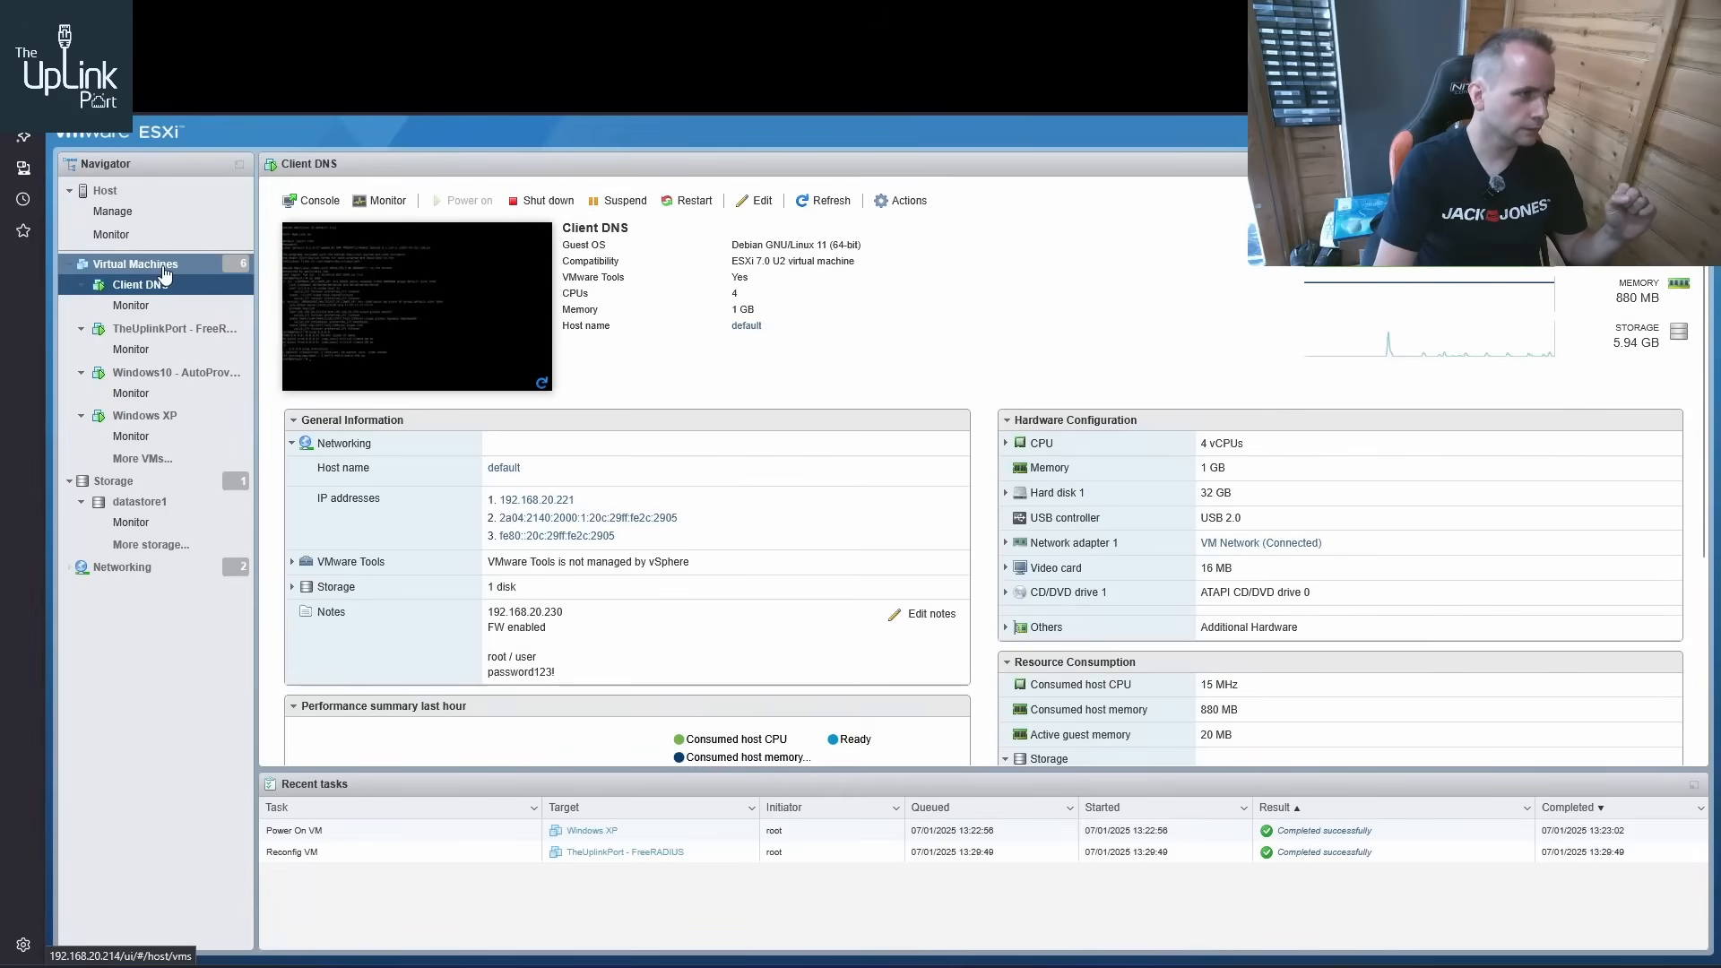
{"action": "left_click", "coordinate": [388, 376]}
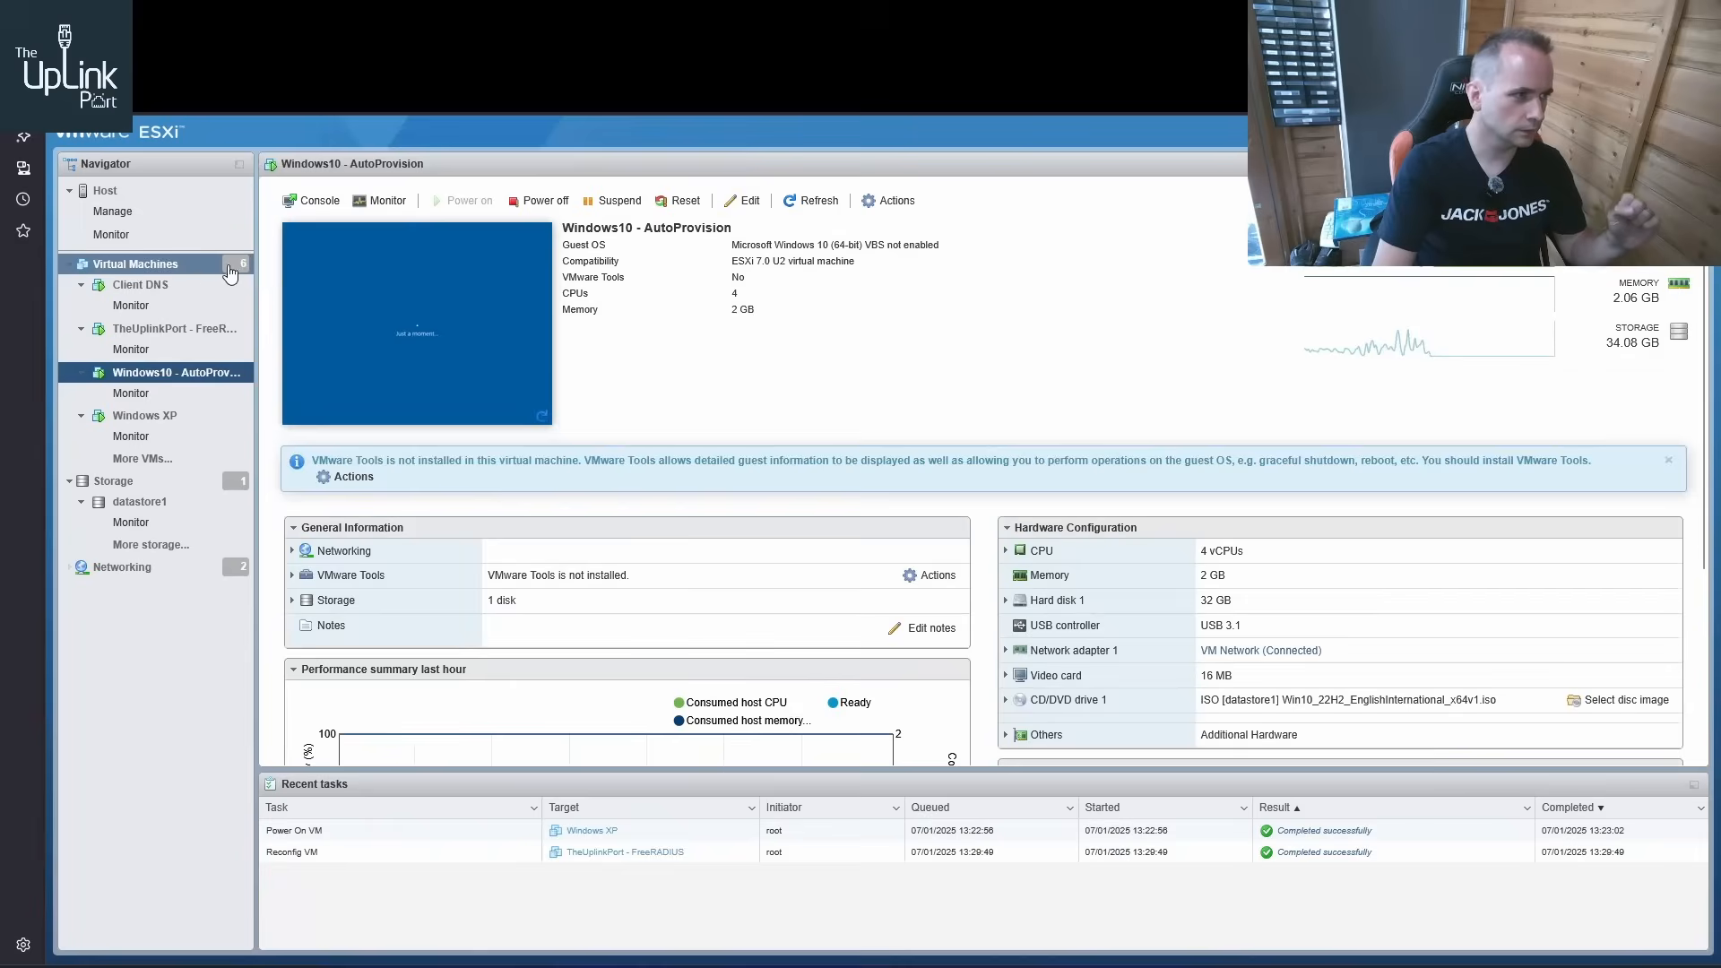
{"action": "left_click", "coordinate": [185, 269]}
{"action": "left_click", "coordinate": [360, 354]}
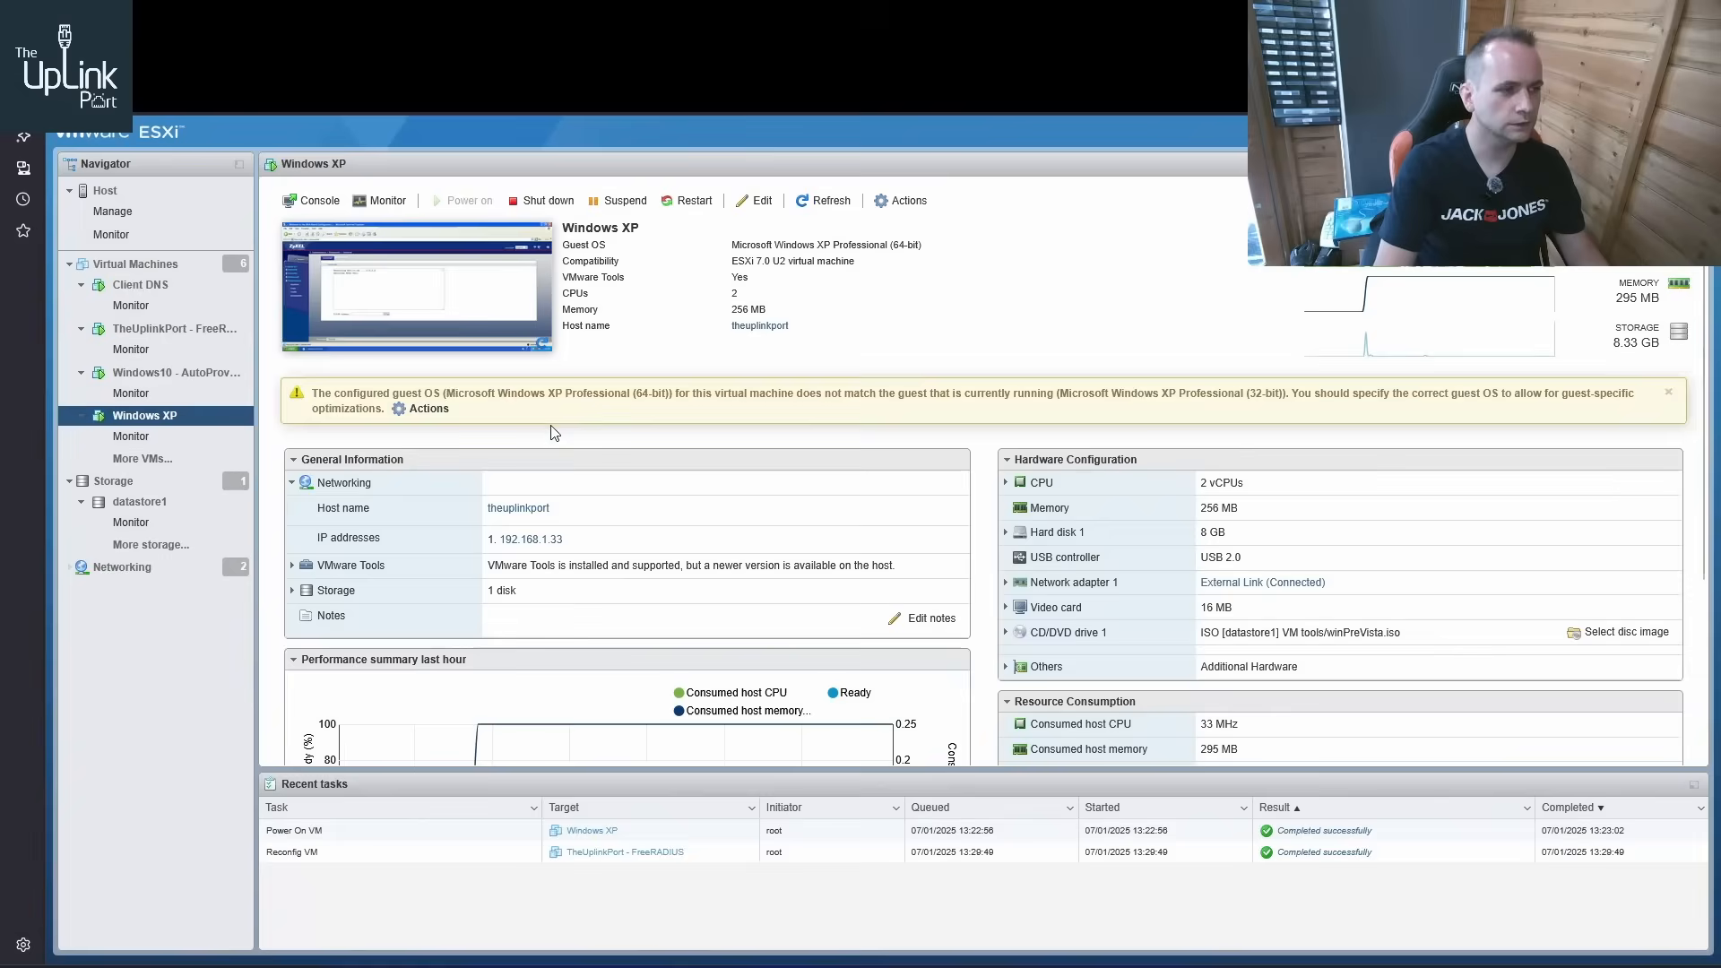
{"action": "left_click", "coordinate": [430, 302]}
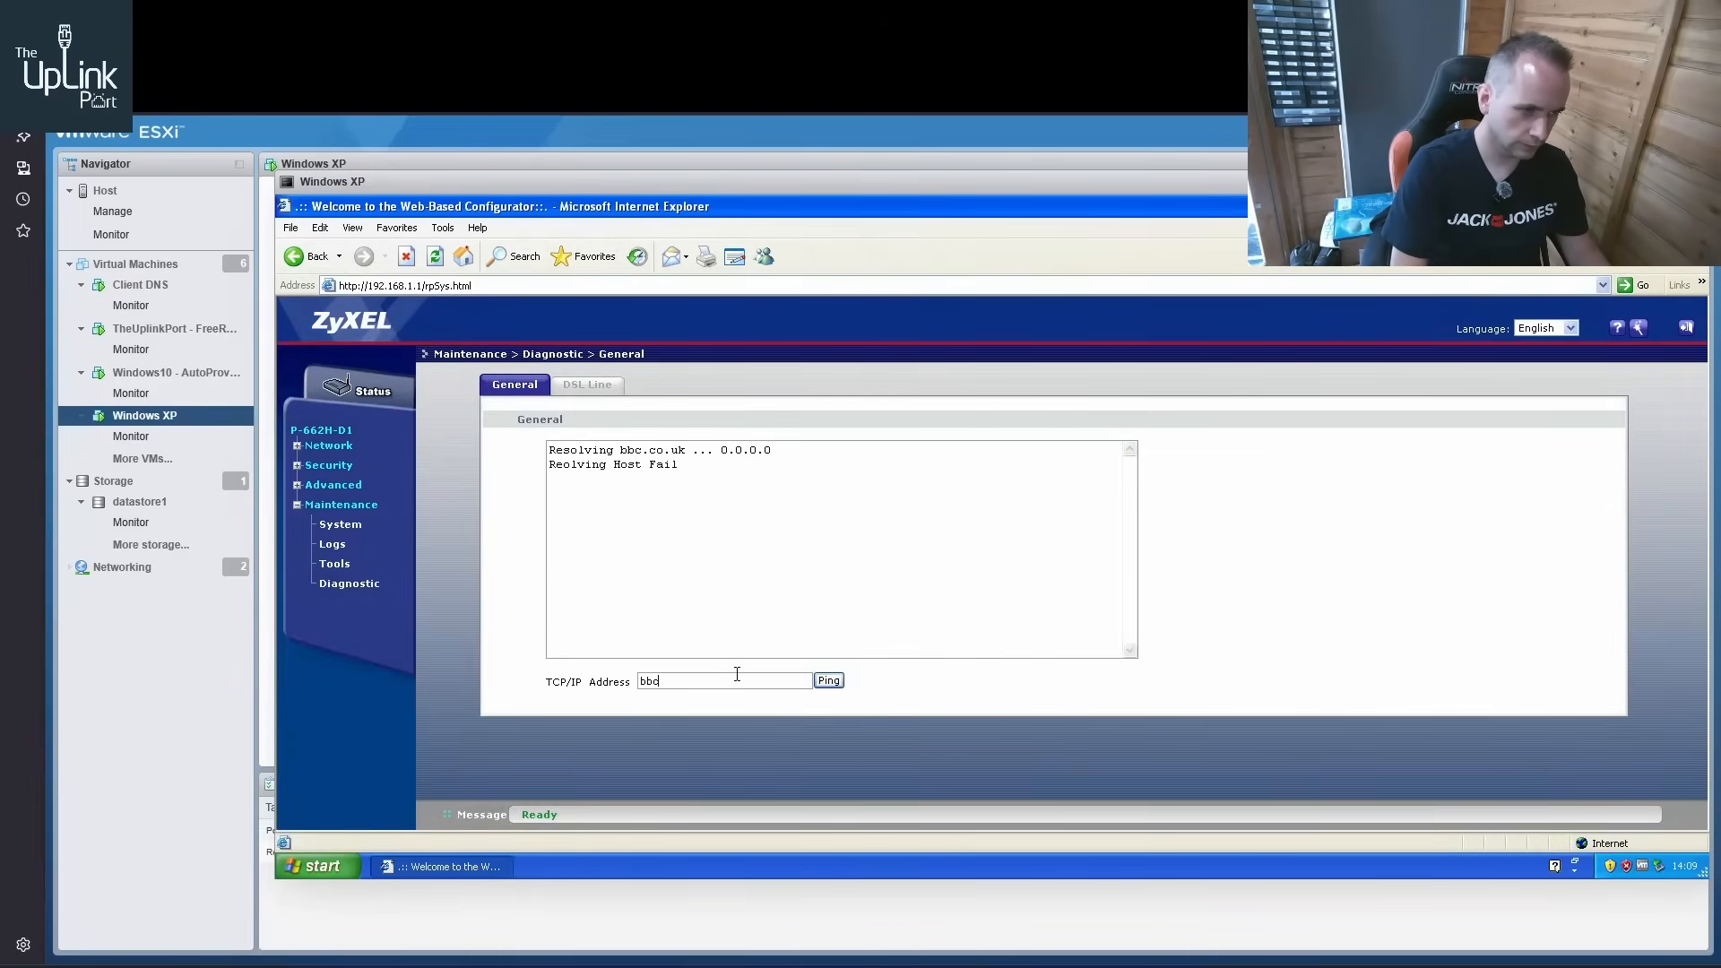
{"action": "type", "text": "o.uk"}
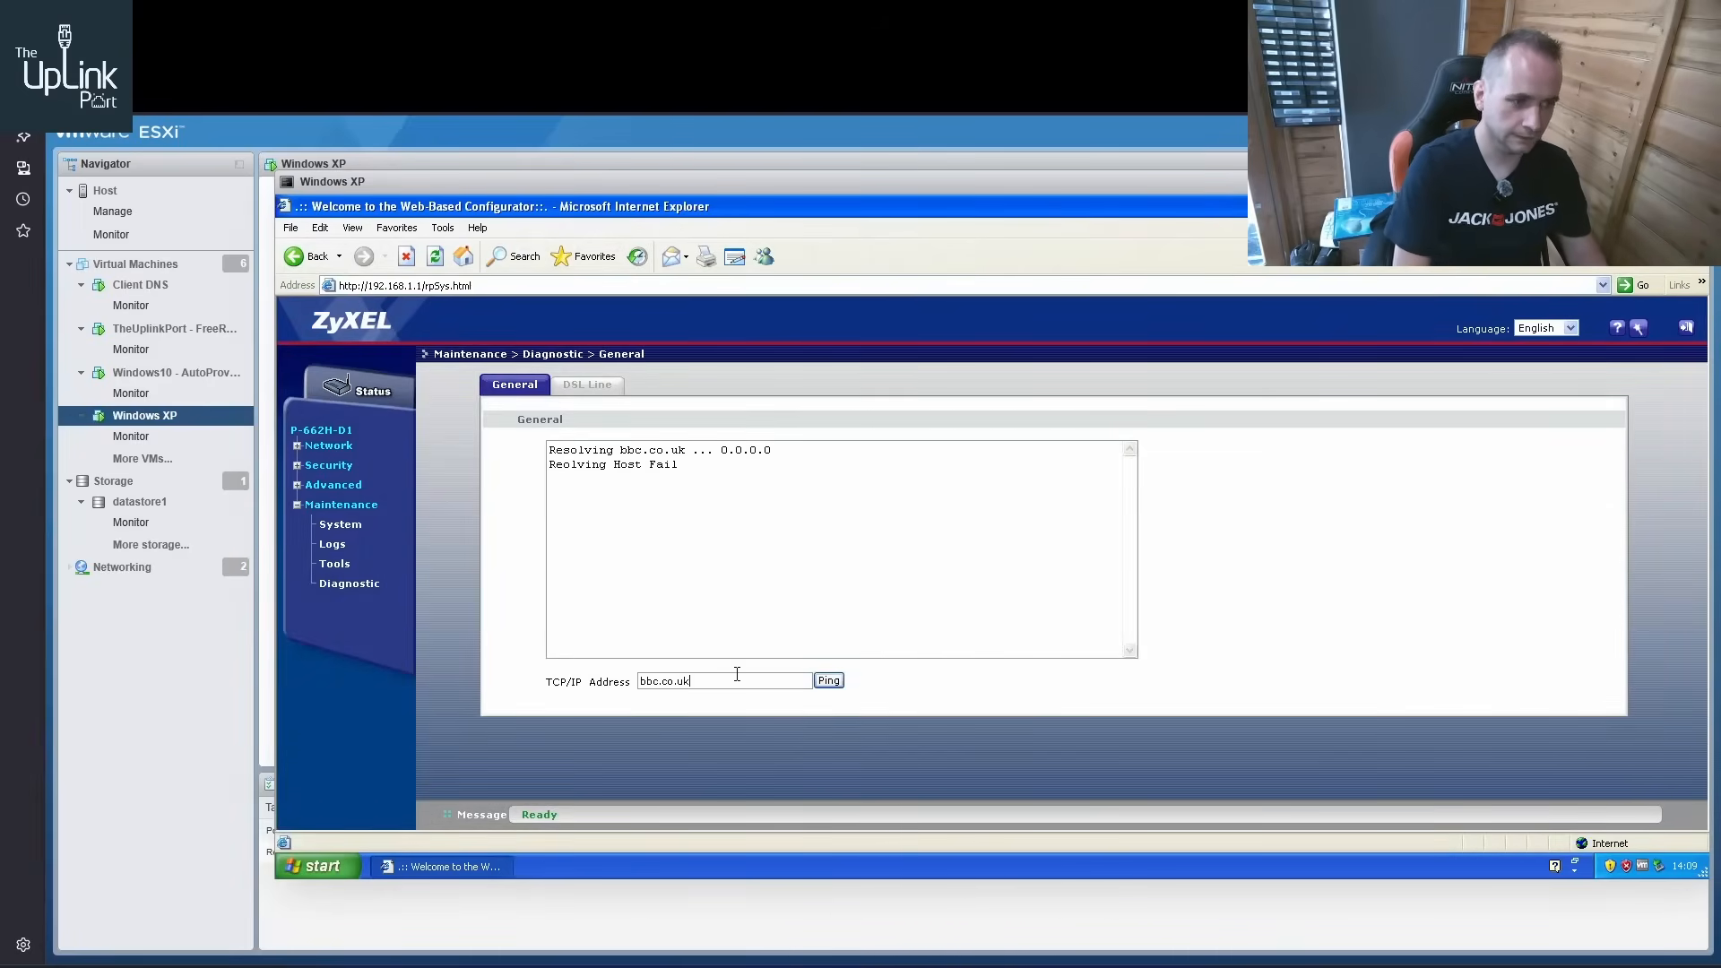
{"action": "left_click", "coordinate": [828, 681]}
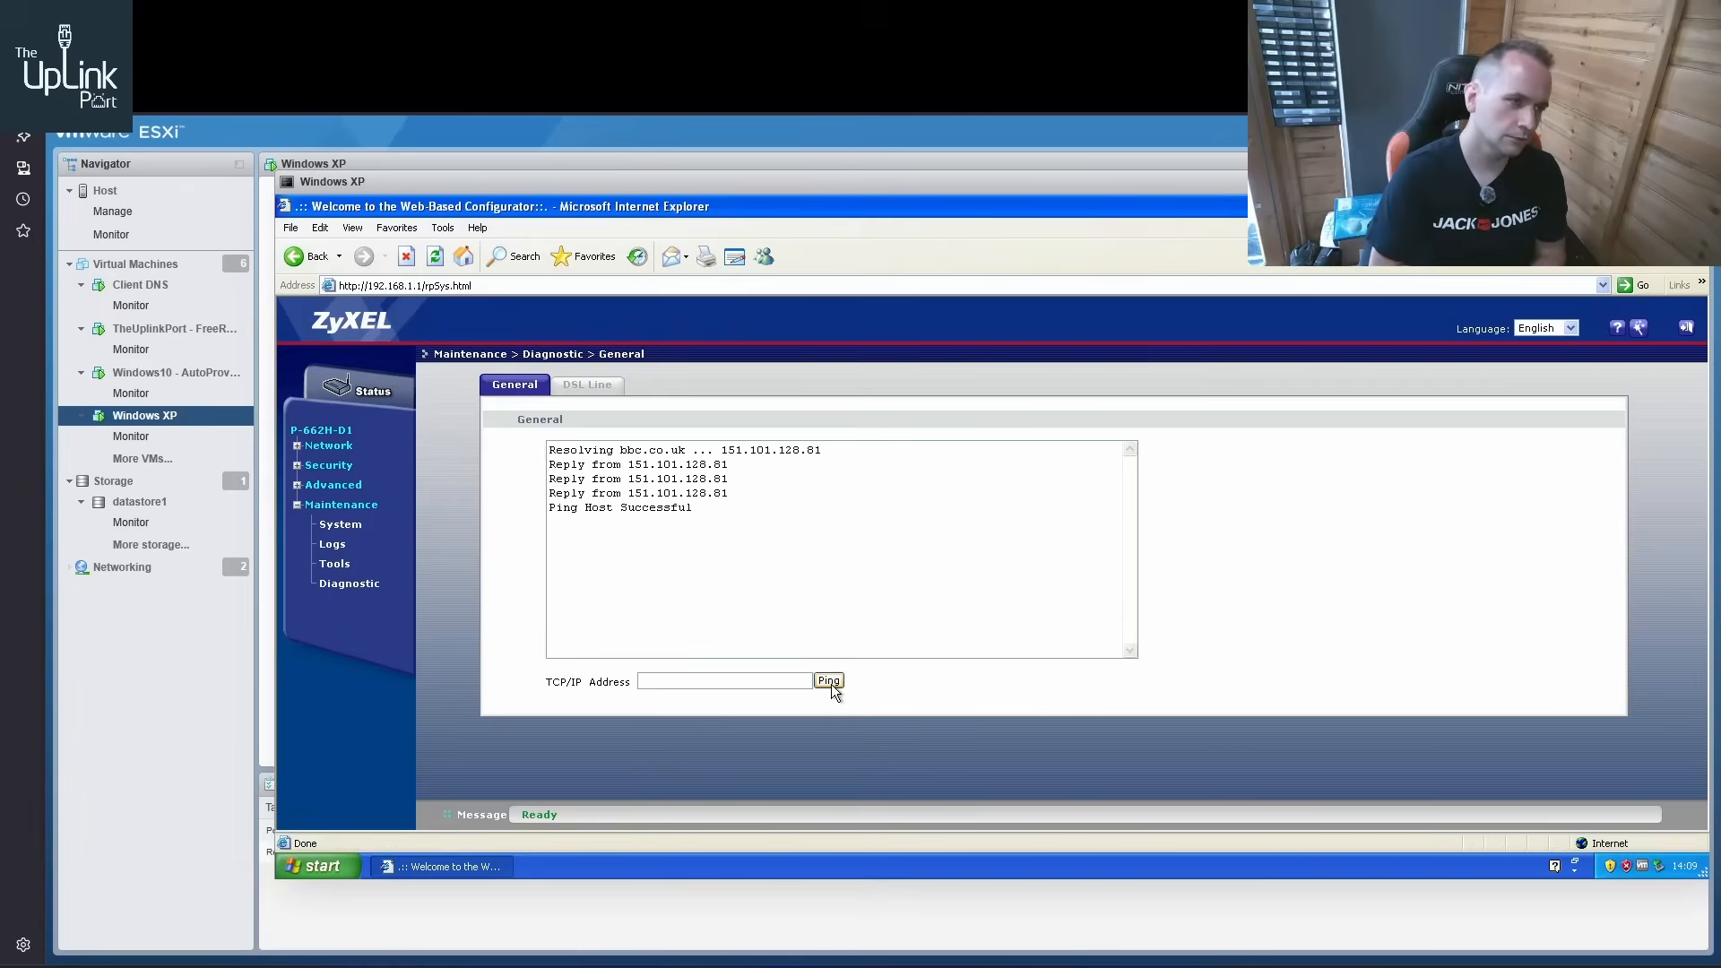
Load google.com in Internet Explorer on Windows XP to test web access
{"action": "left_click", "coordinate": [547, 290]}
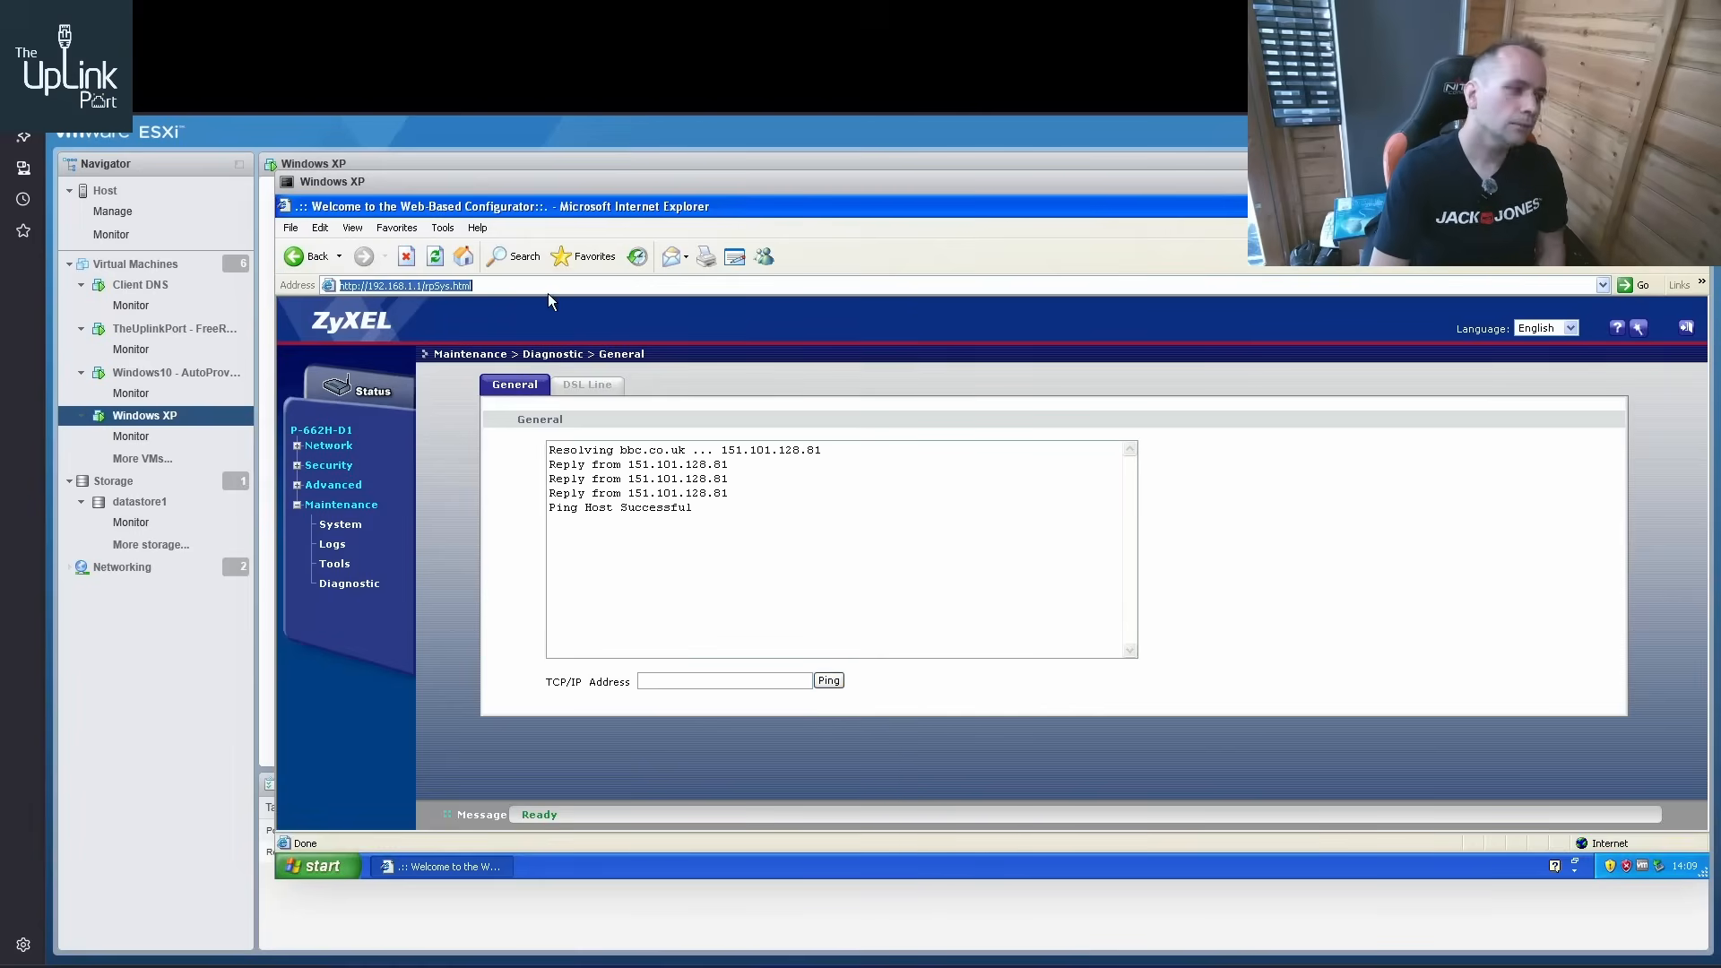
{"action": "type", "text": "goog"}
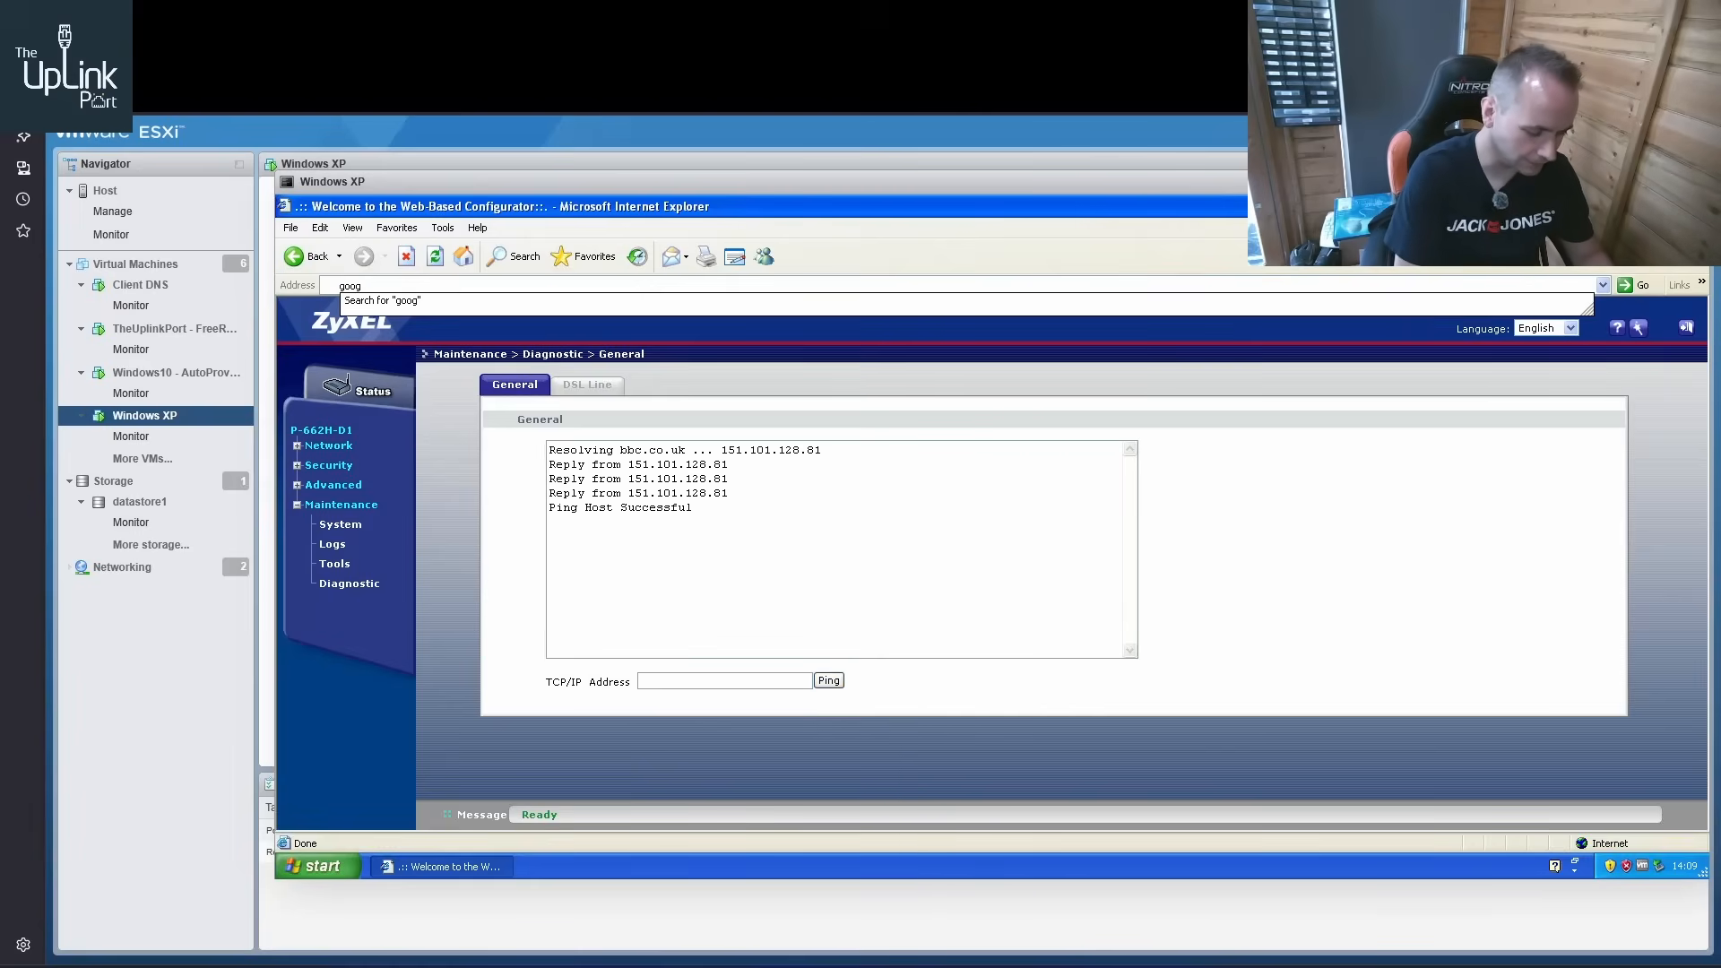
{"action": "type", "text": "le.com"}
{"action": "key", "text": "Return"}
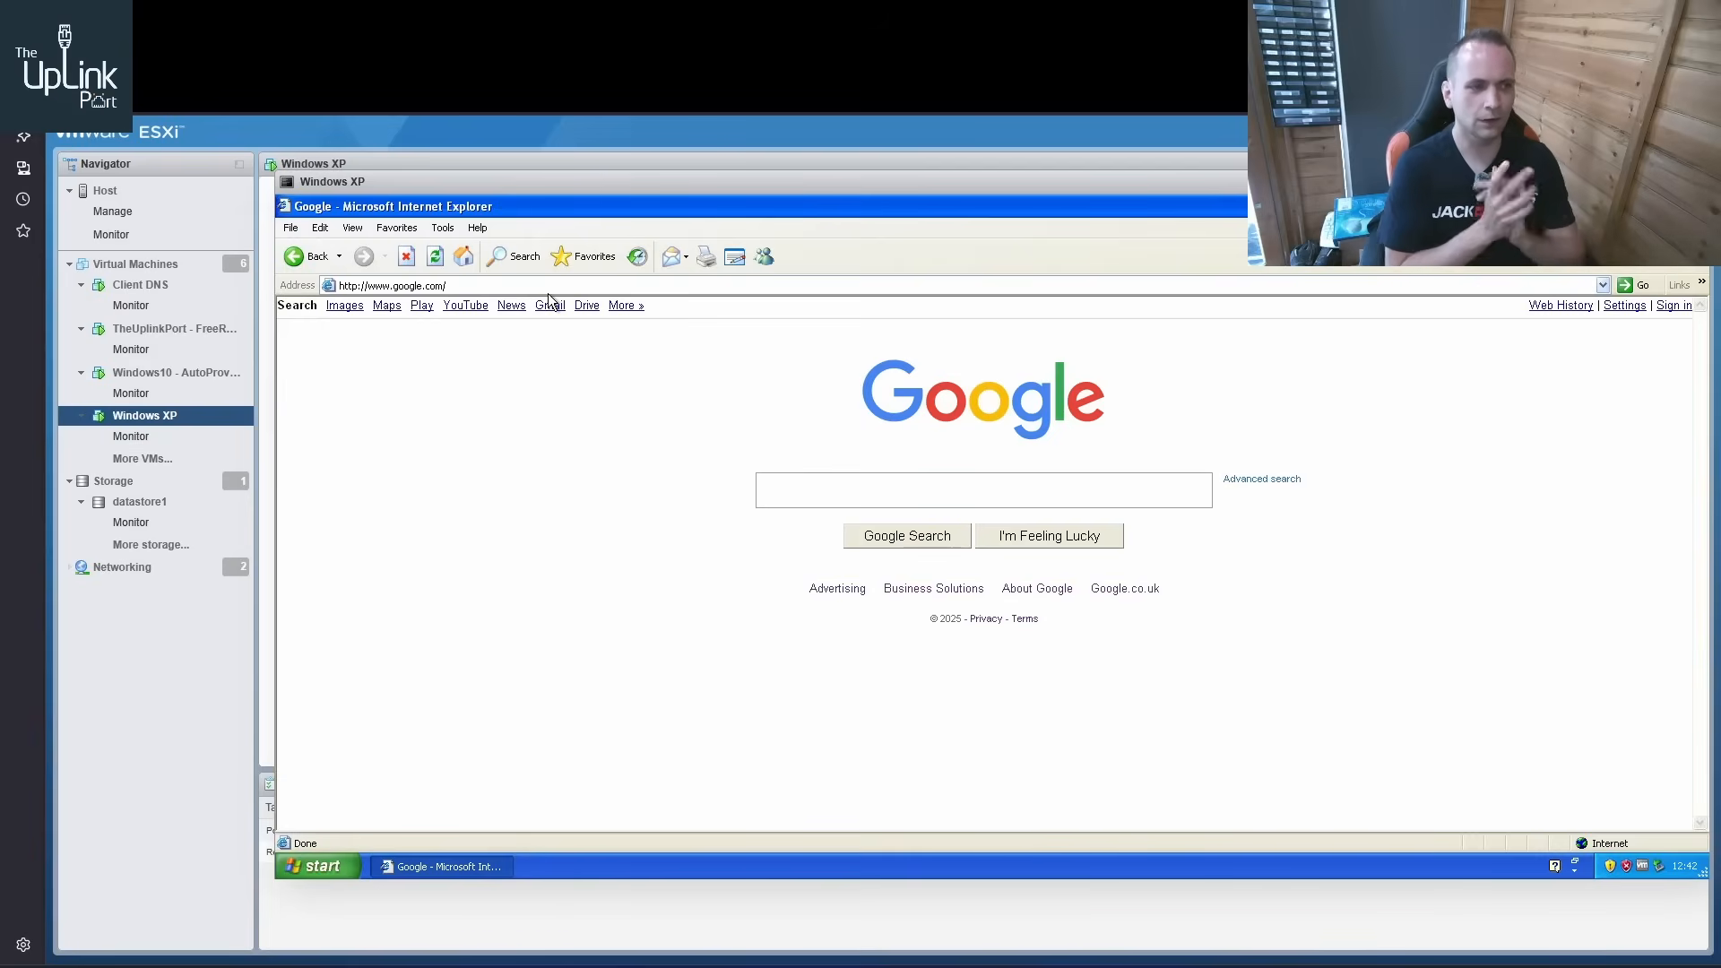
Try to load fast.com in Internet Explorer on Windows XP
{"action": "left_click", "coordinate": [547, 285]}
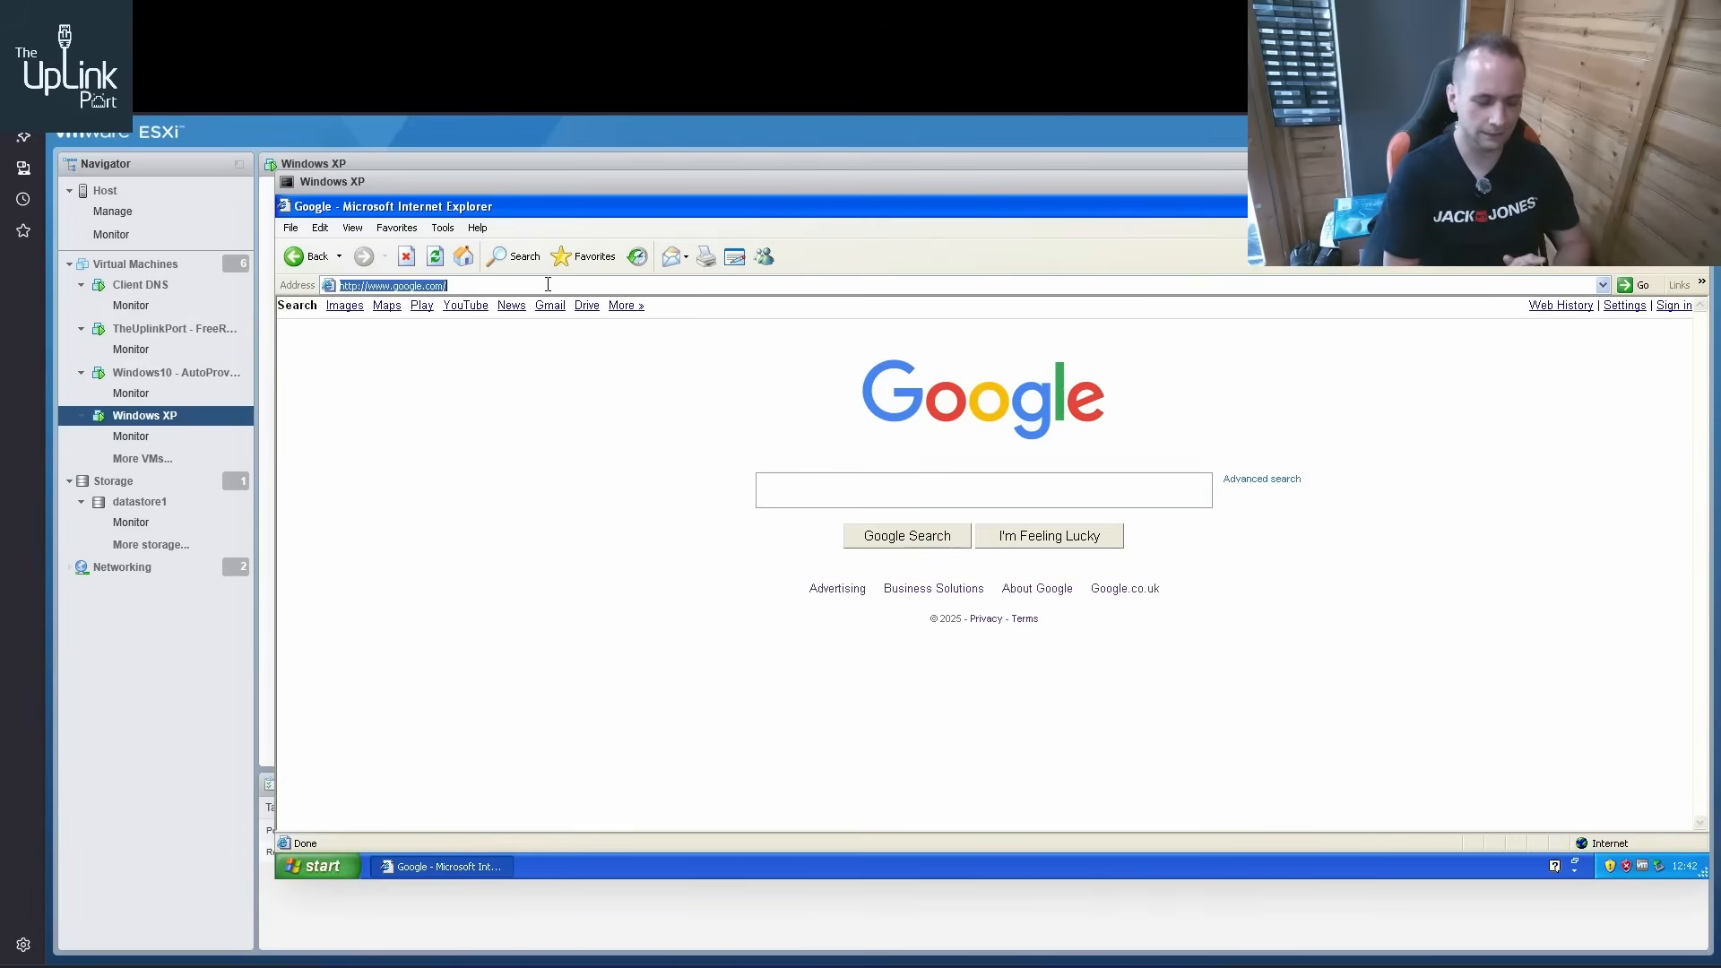
{"action": "type", "text": "fast.com"}
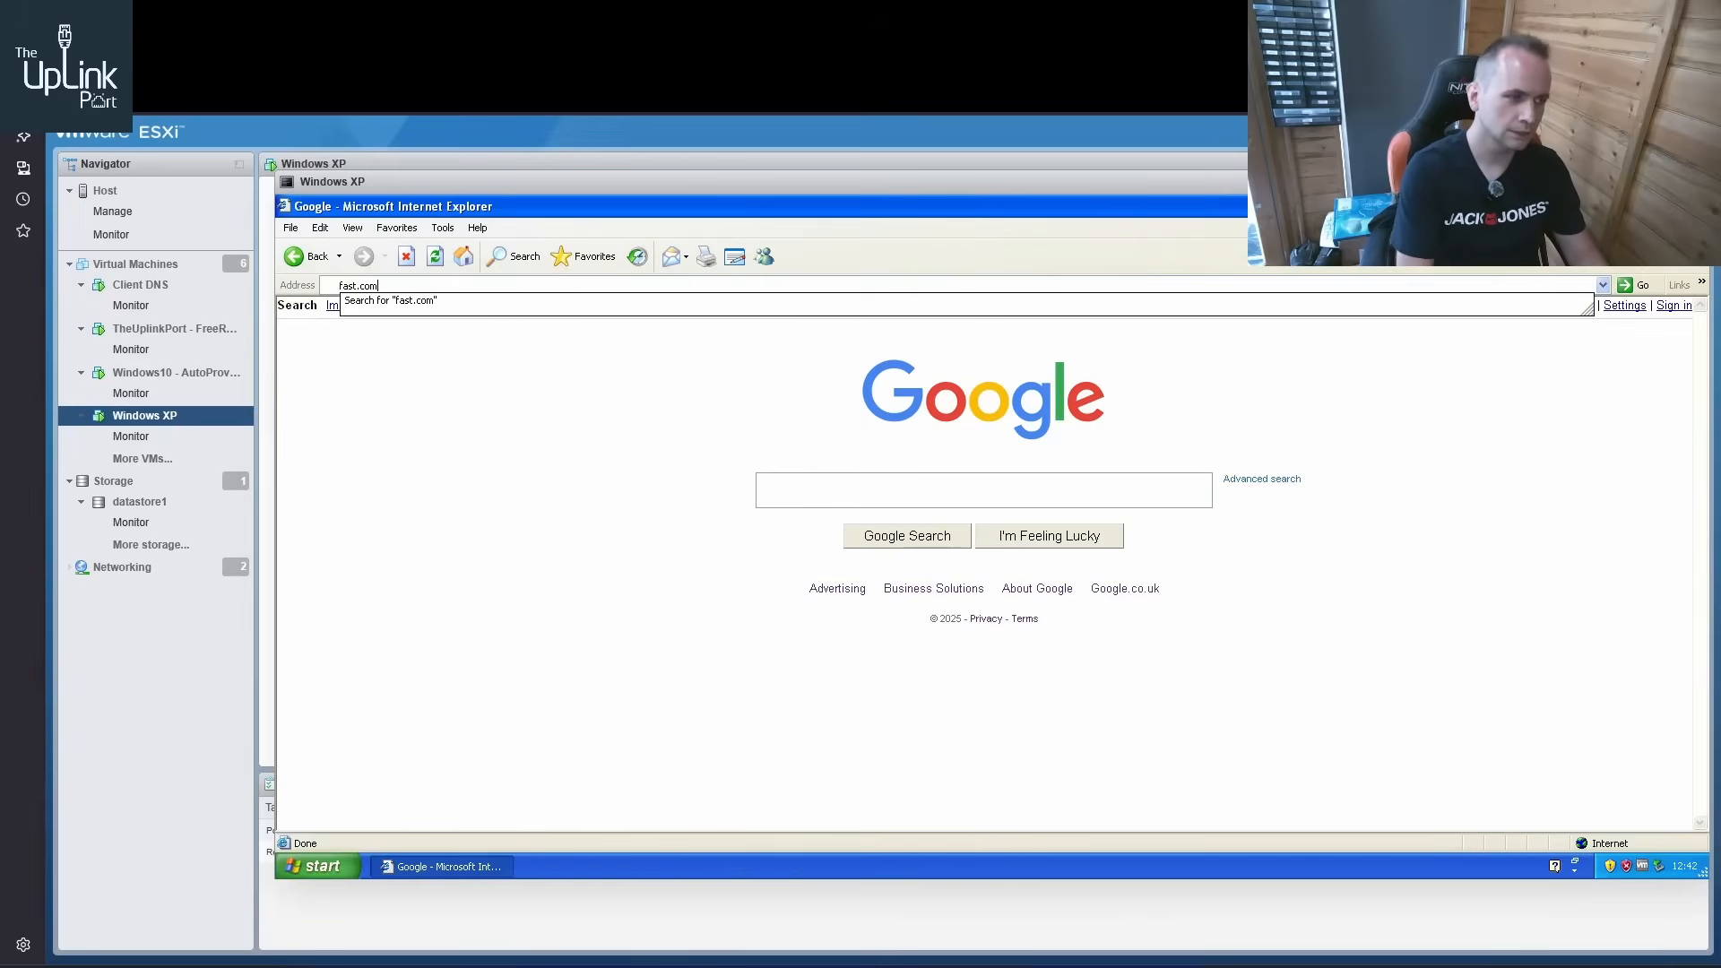
{"action": "key", "text": "Return"}
{"action": "key", "text": "Return"}
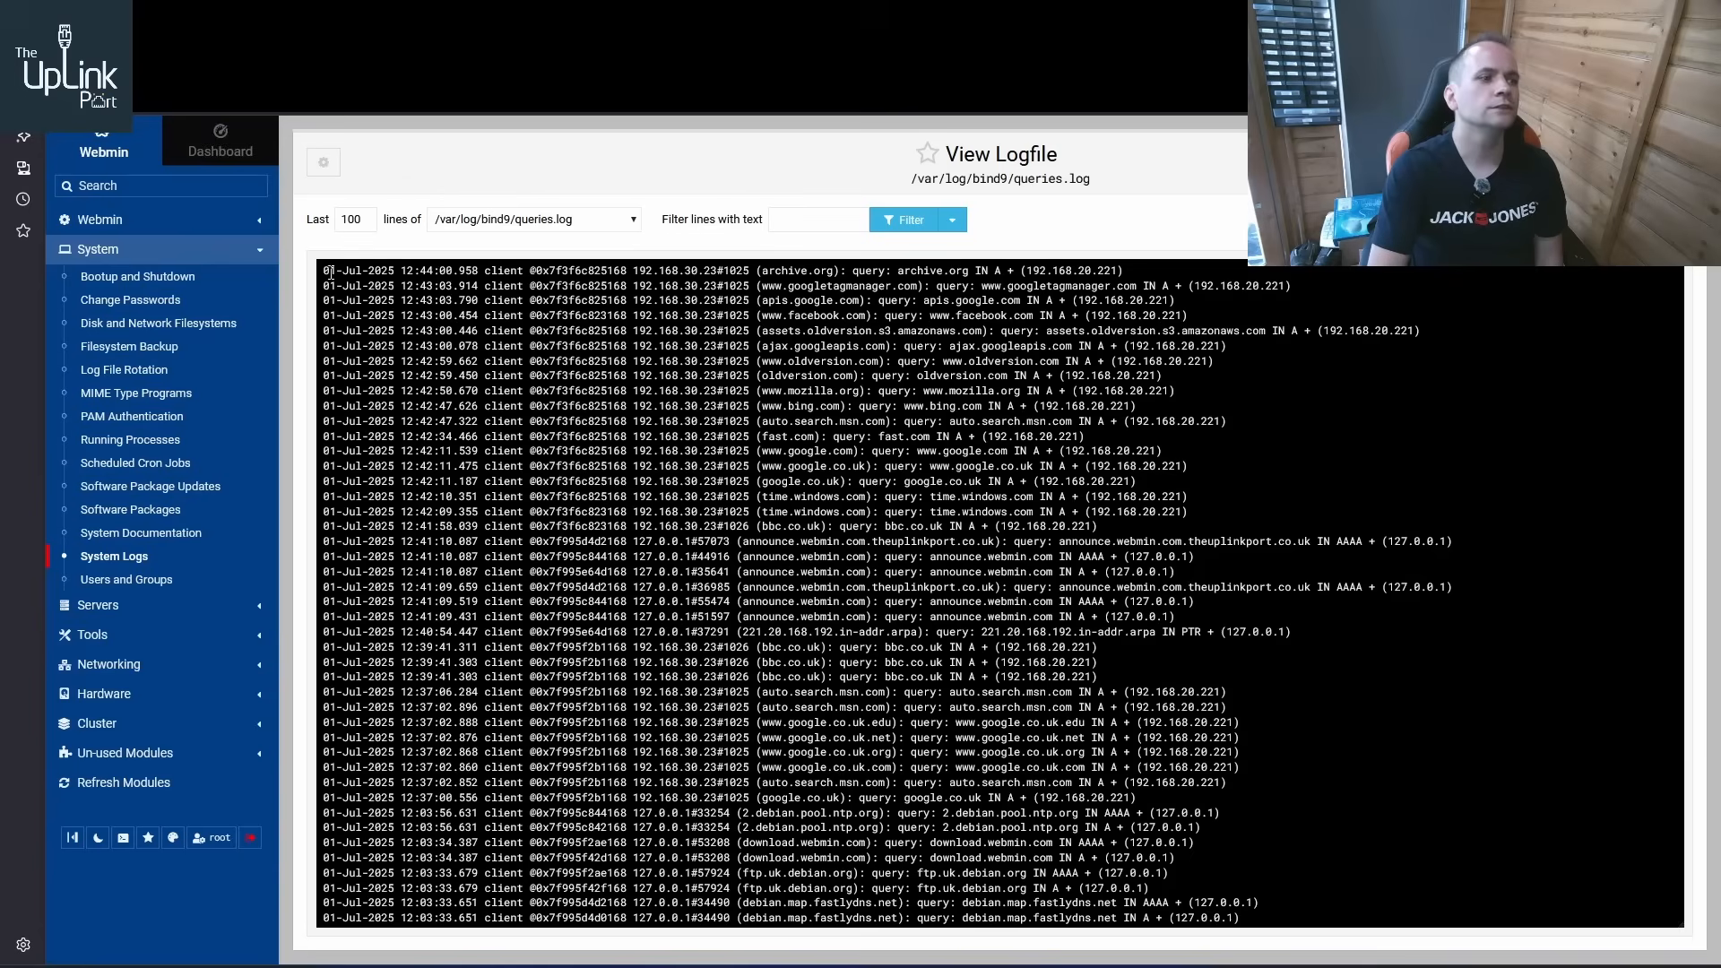
Examine the recent queries from client 192.168.30.23 in /var/log/bind9/queries.log in Webmin
{"action": "left_click_drag", "start_coordinate": [329, 272], "coordinate": [1359, 504]}
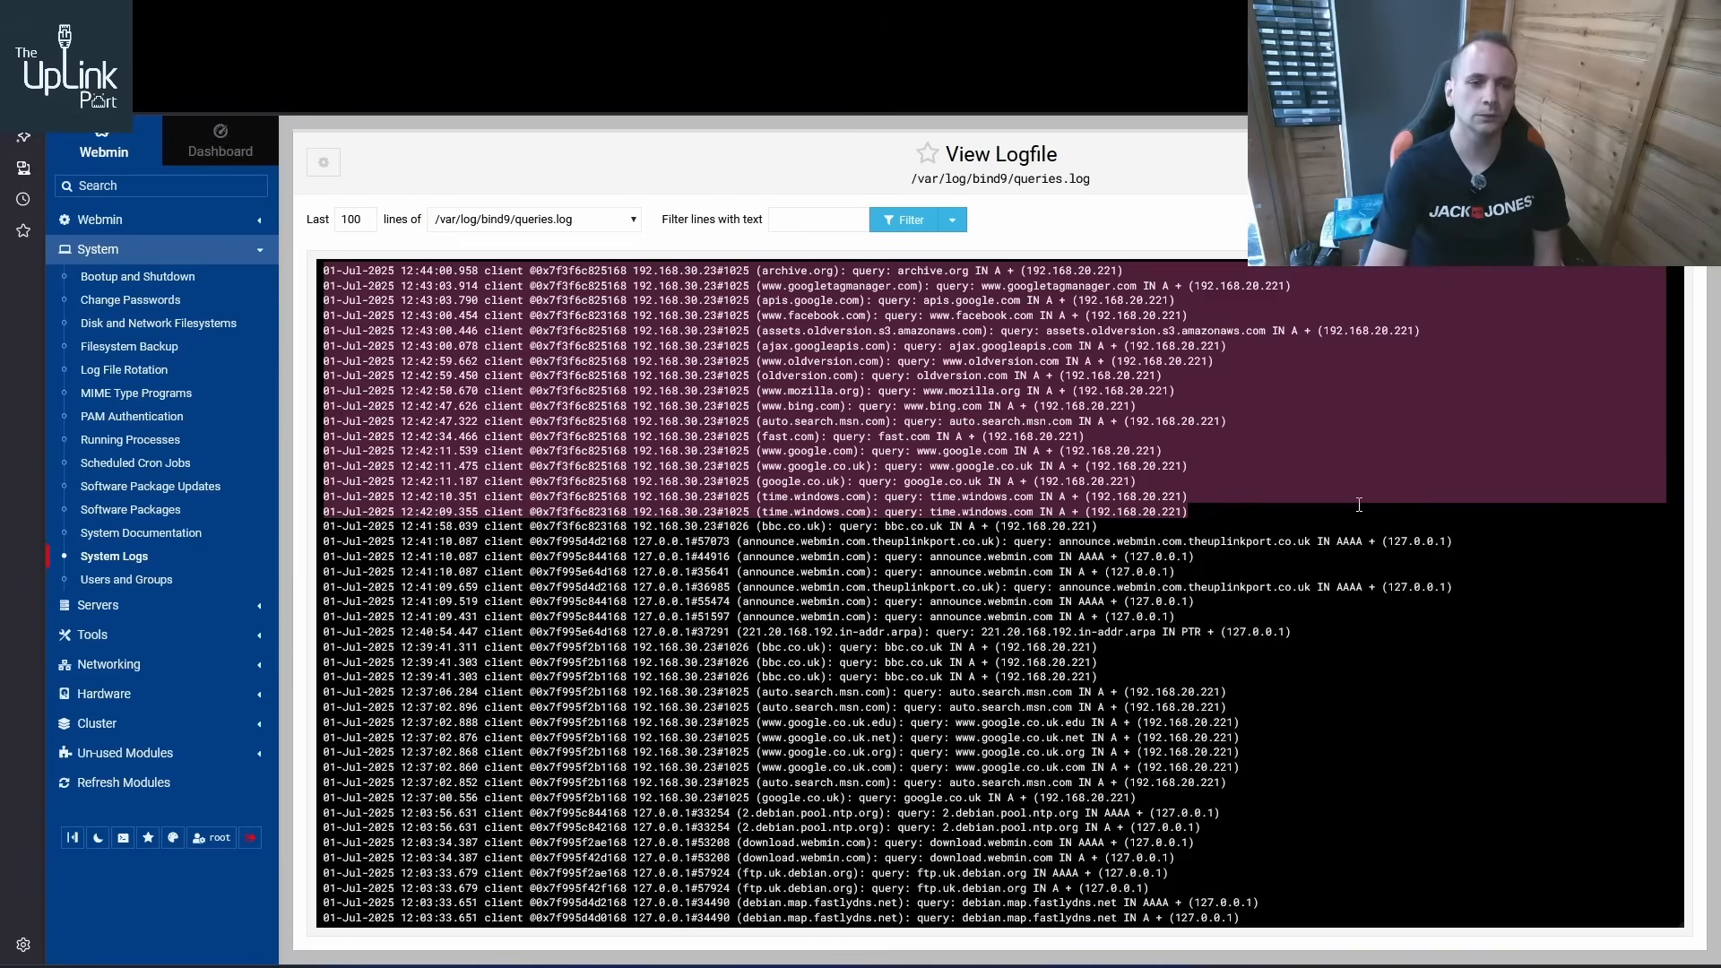
{"action": "left_click", "coordinate": [1168, 487]}
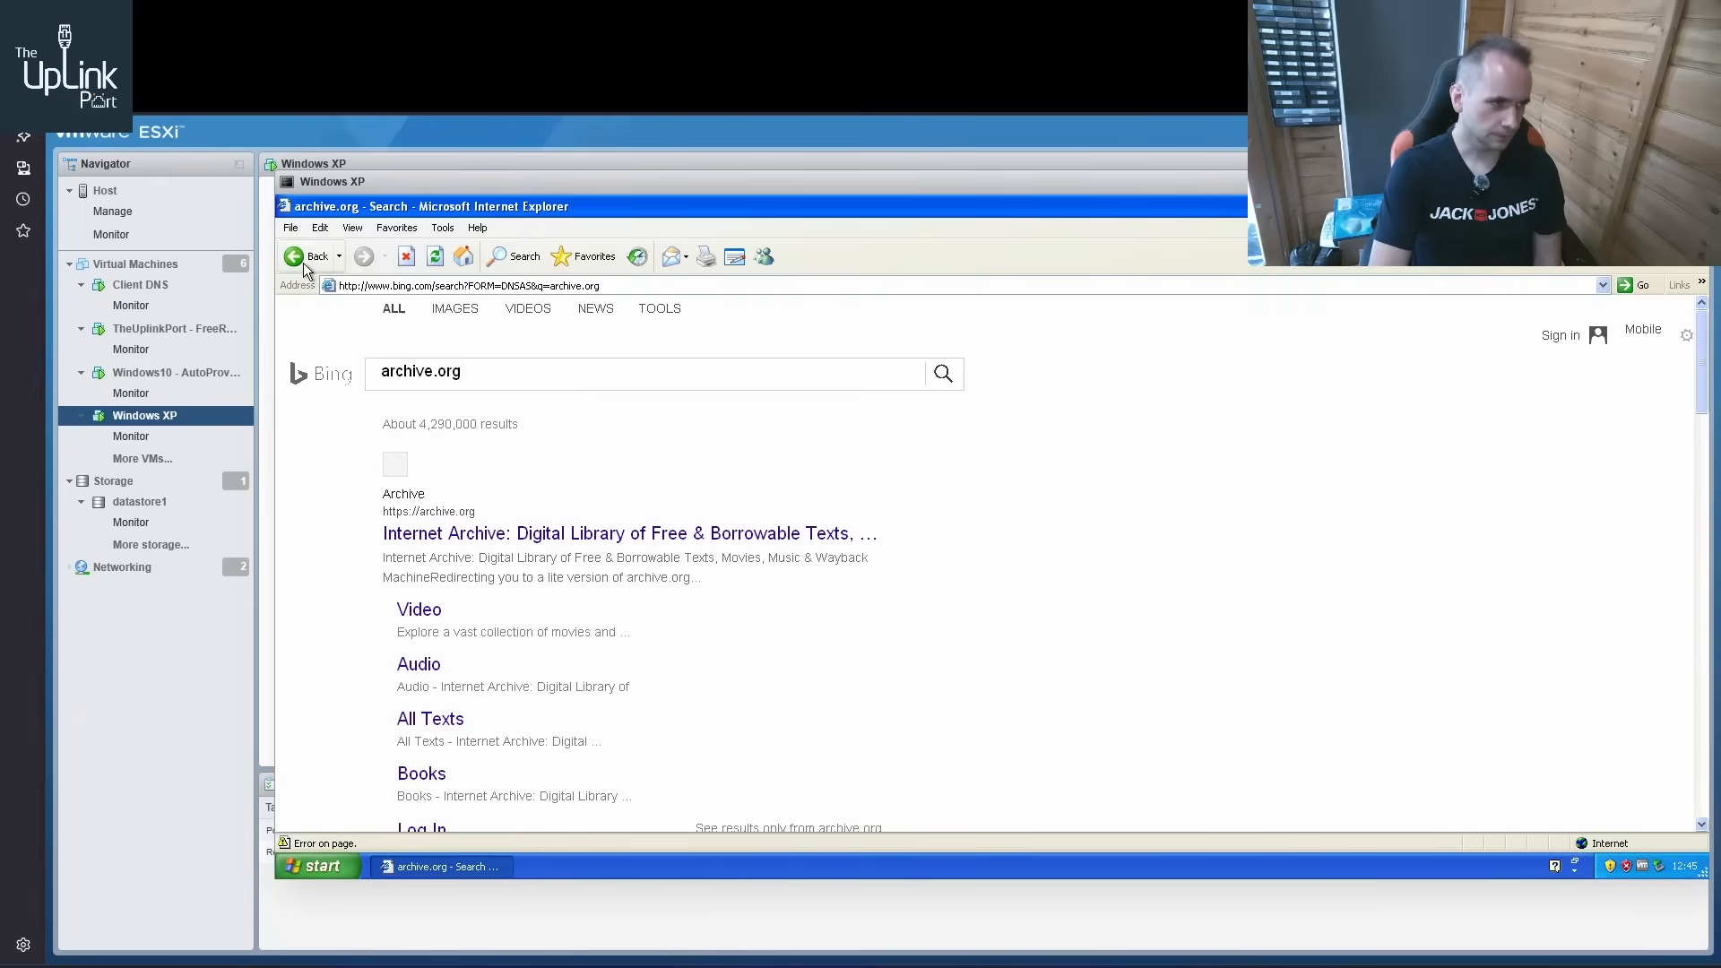
Open the ZyXEL router's configuration page at 192.168.1.1 from Windows XP and log in with the router password
{"action": "left_click", "coordinate": [419, 283]}
{"action": "type", "text": "192.168."}
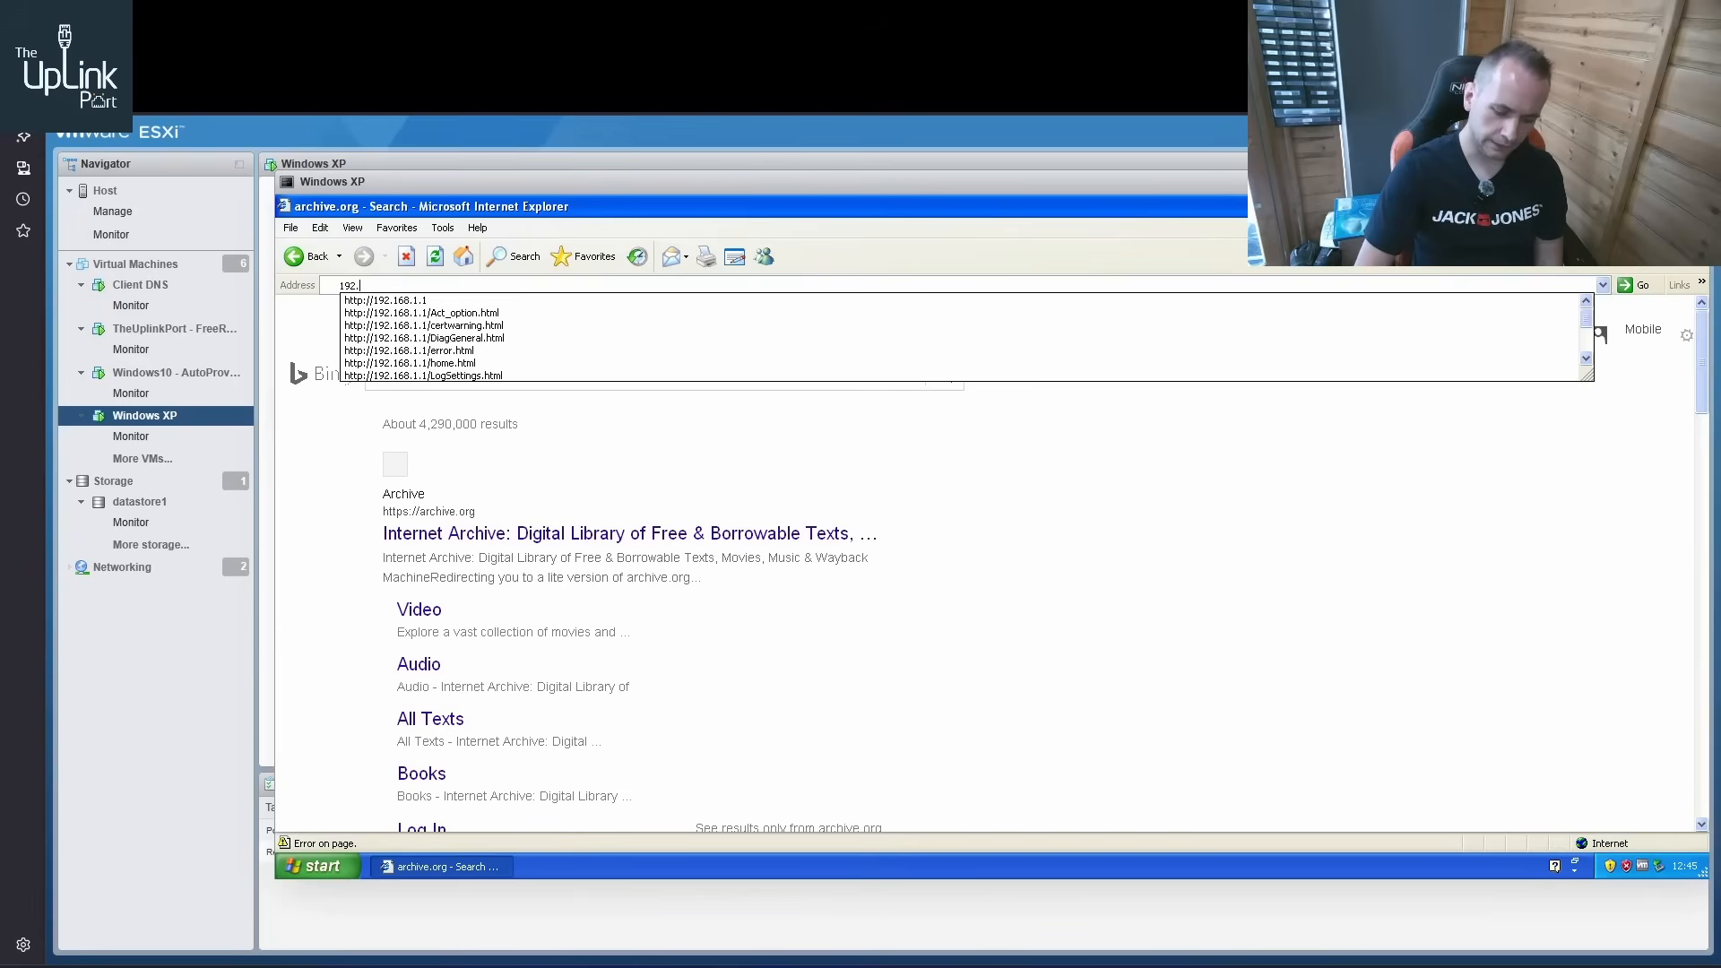
{"action": "type", "text": "1.1"}
{"action": "key", "text": "Return"}
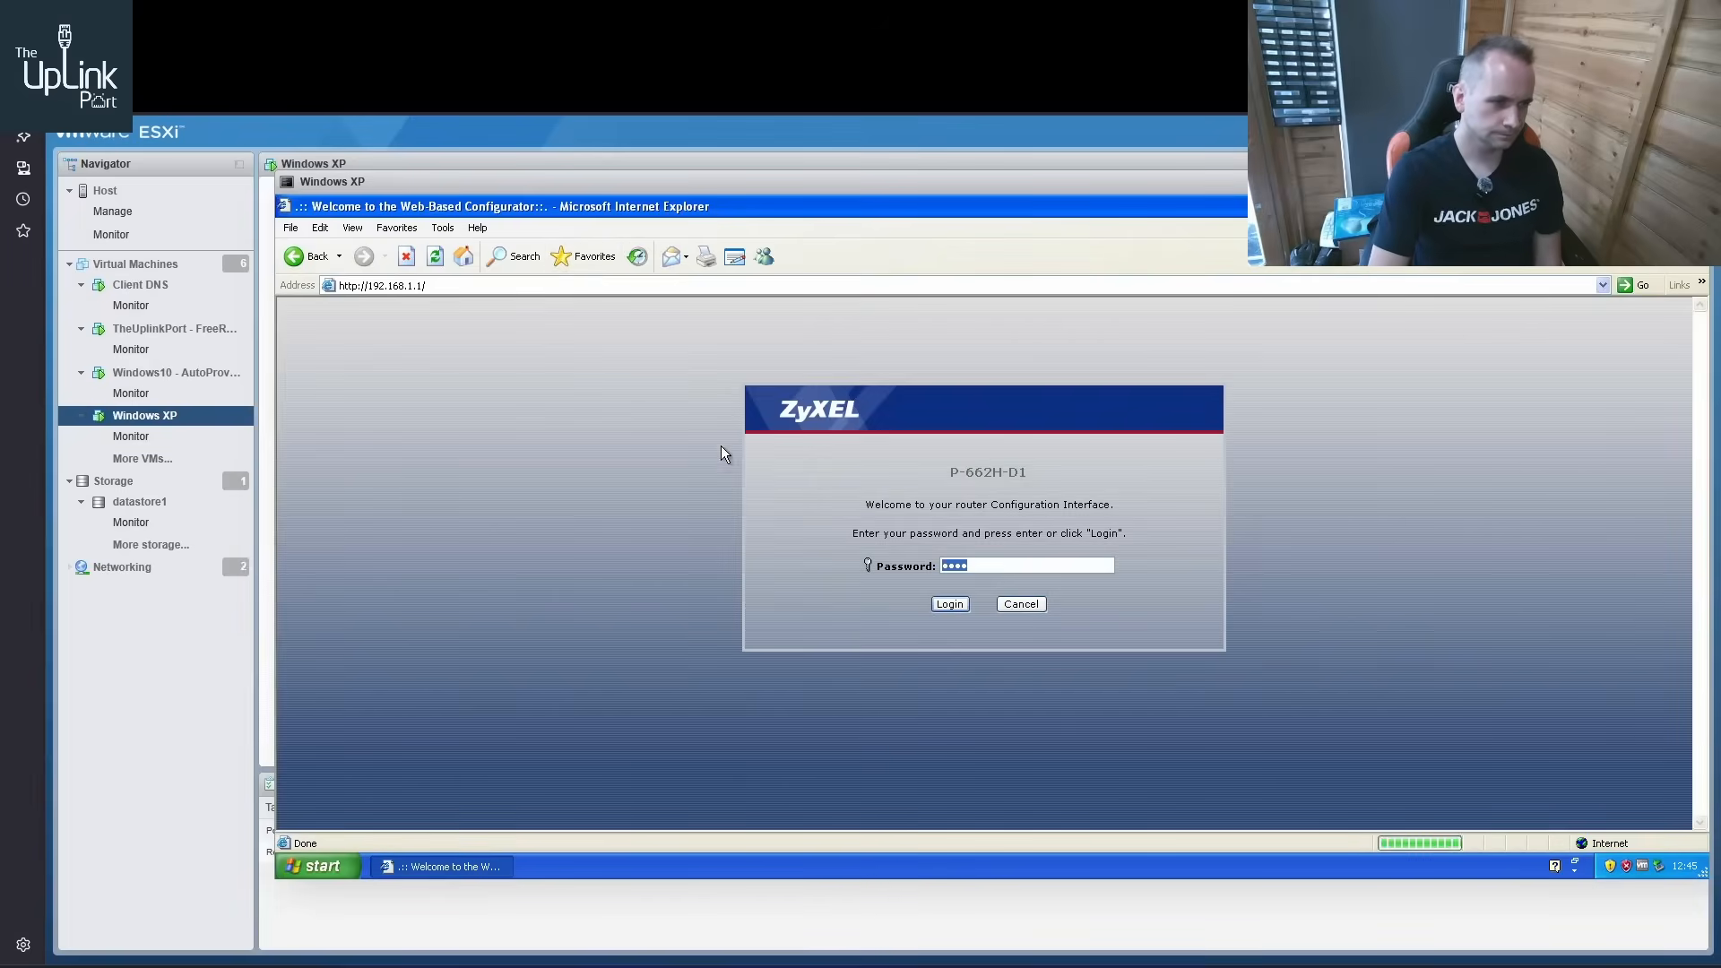
{"action": "type", "text": "•••••••"}
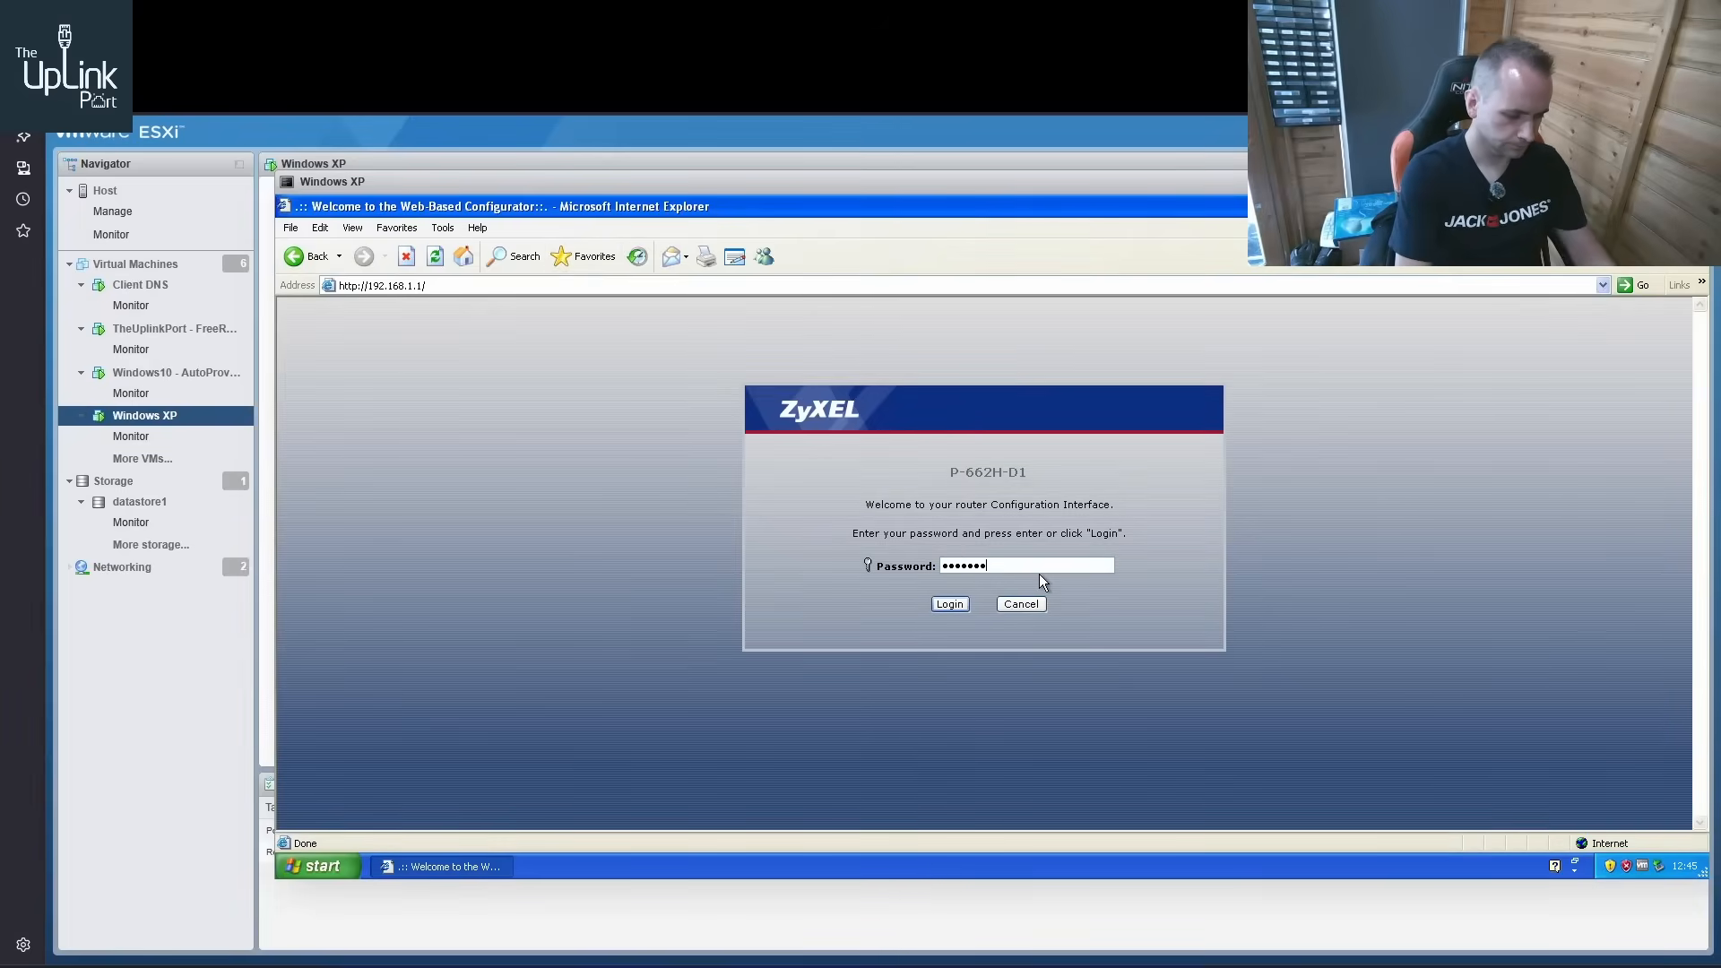
{"action": "type", "text": "•••••"}
{"action": "key", "text": "Return"}
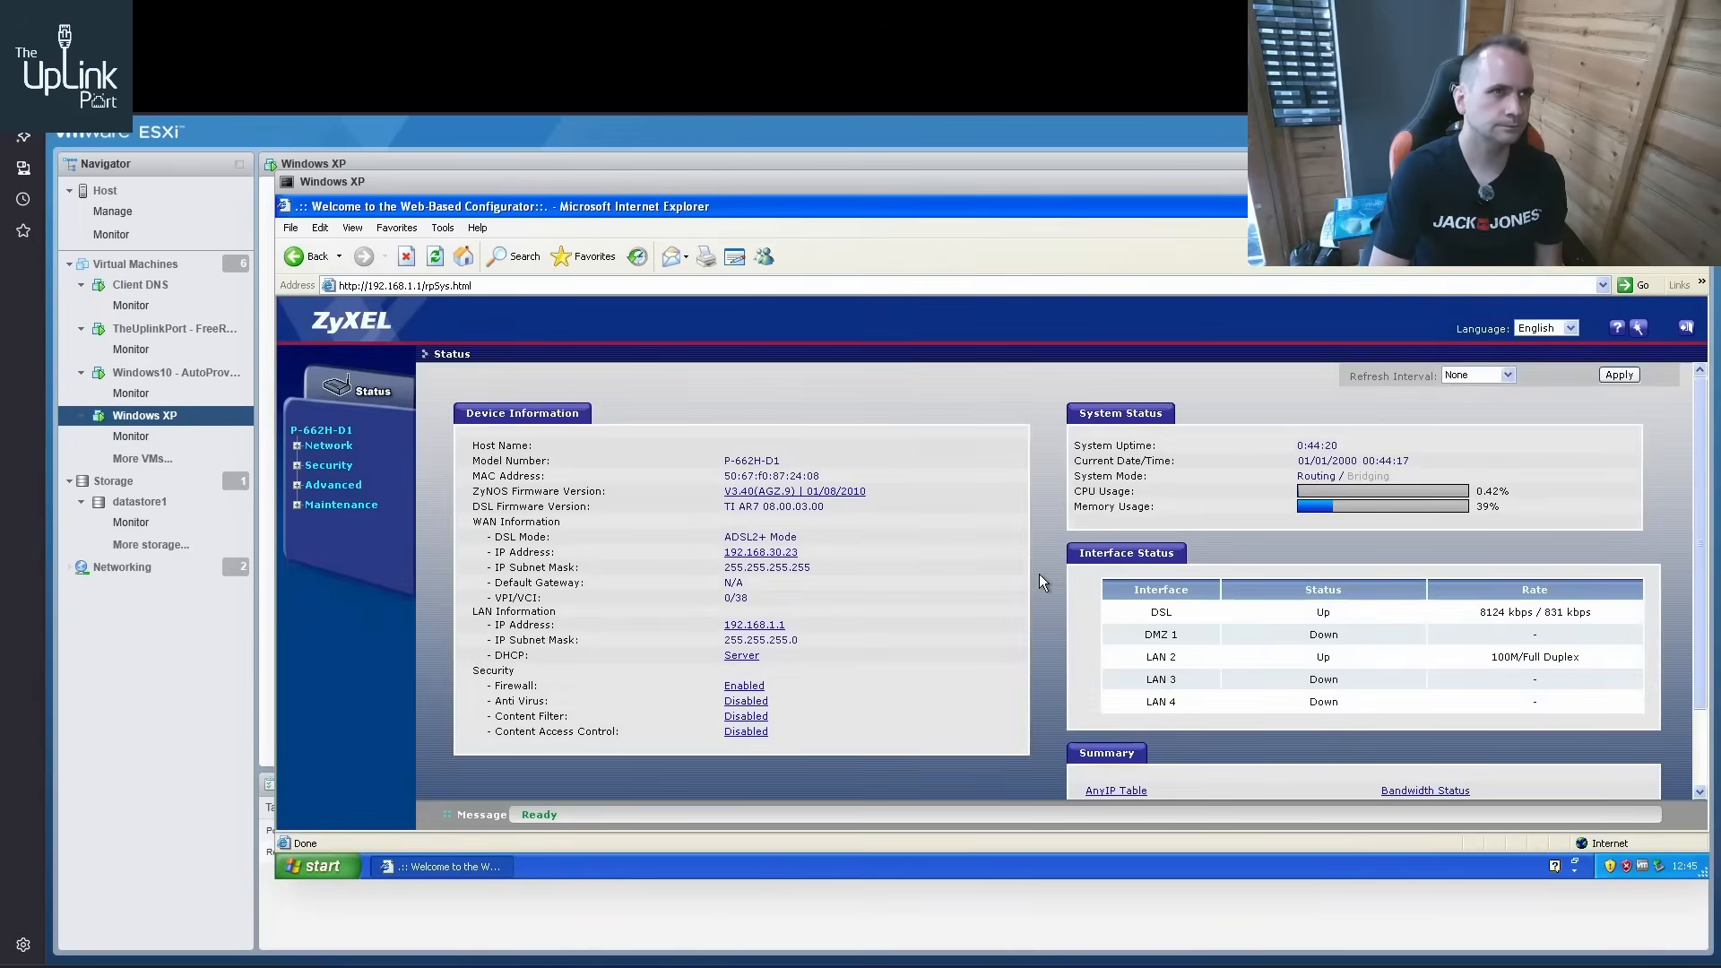
Review the ZyXEL router's System, Logs and Tools maintenance pages, including the firmware, configuration backup and restart options
{"action": "left_click", "coordinate": [298, 485]}
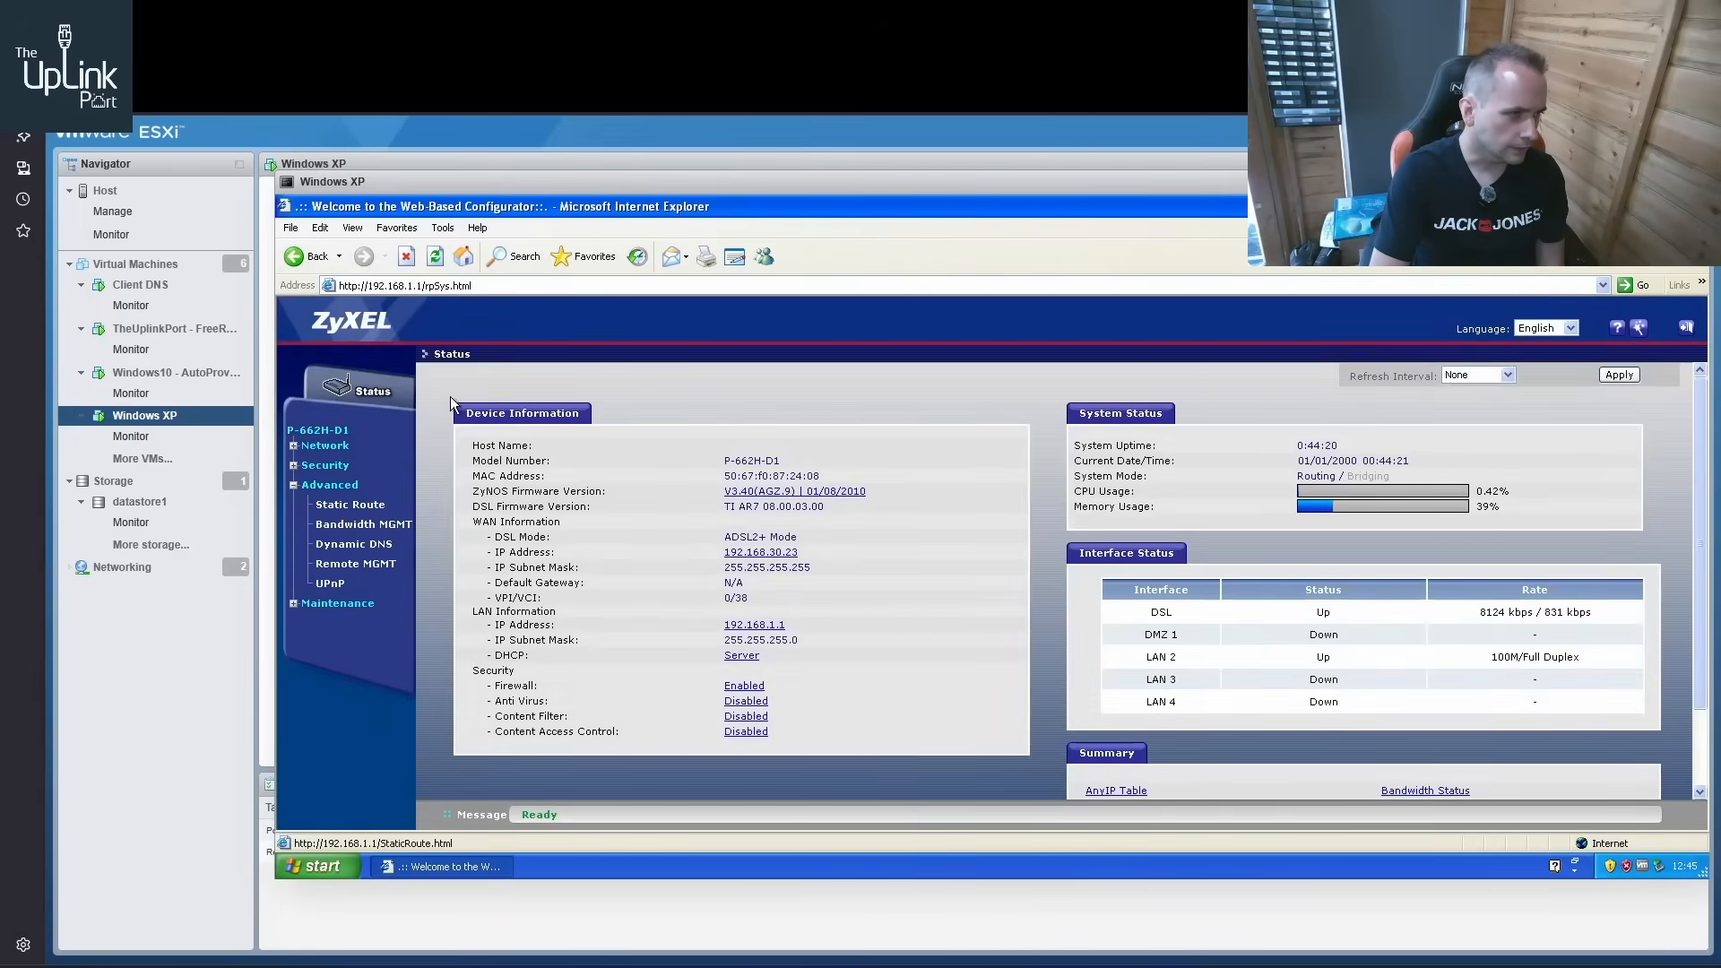
{"action": "left_click_drag", "start_coordinate": [582, 175], "coordinate": [502, 184]}
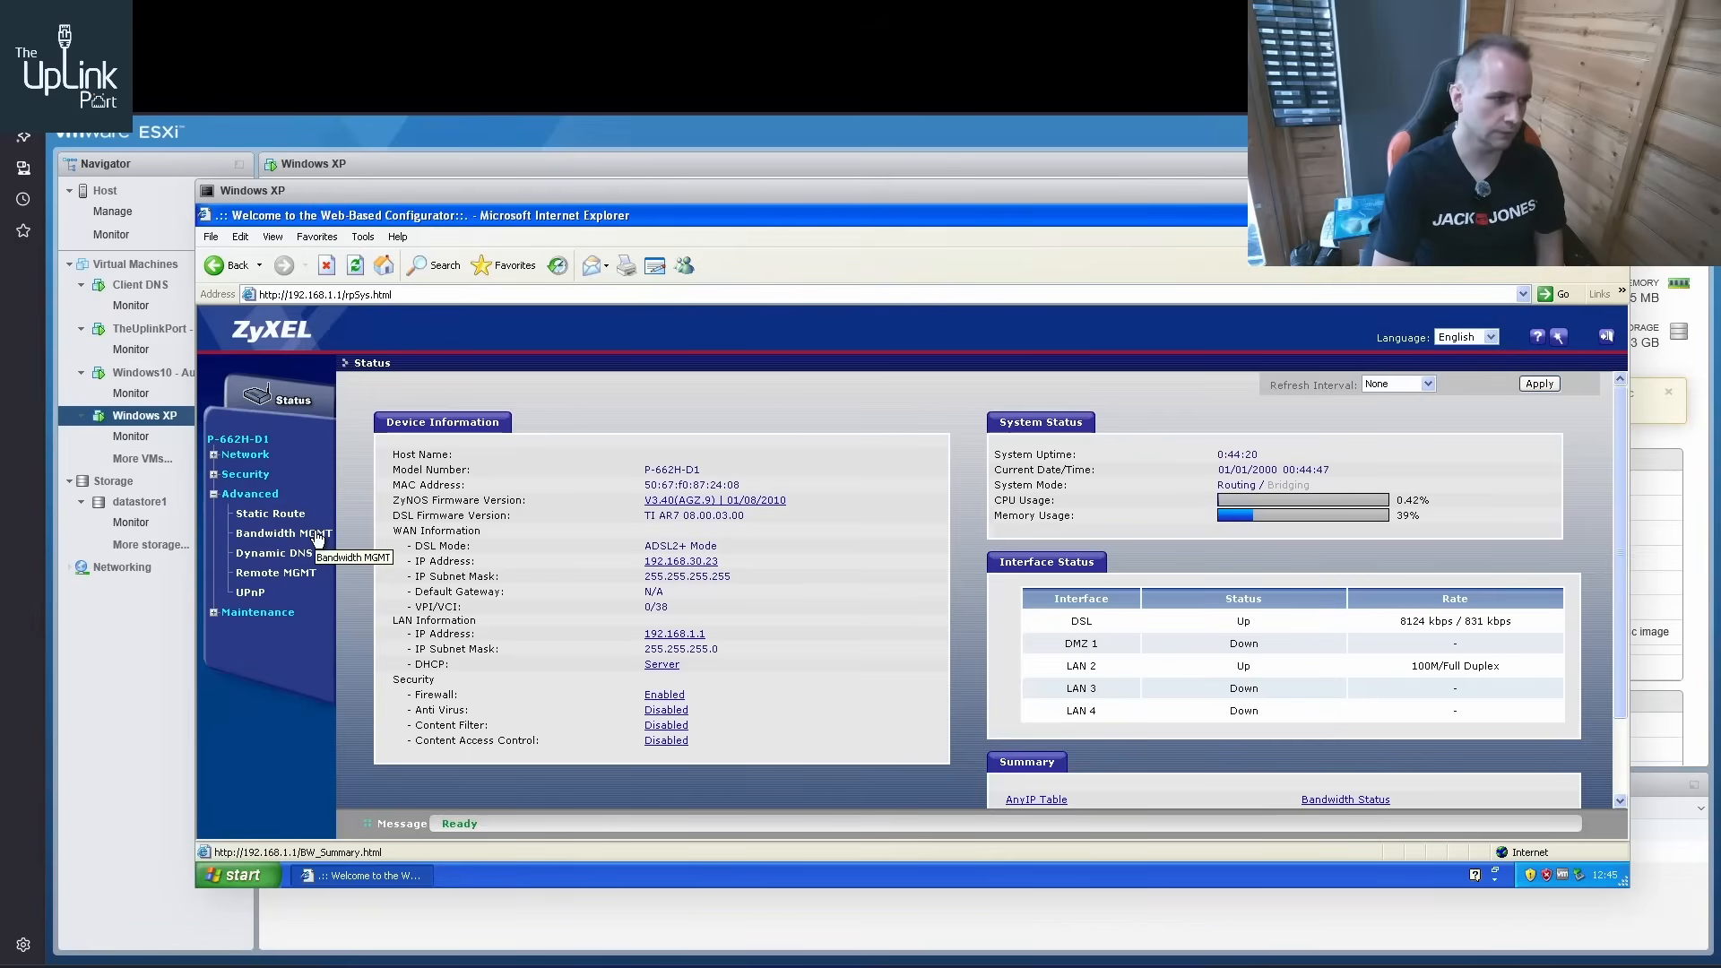
{"action": "left_click", "coordinate": [258, 613]}
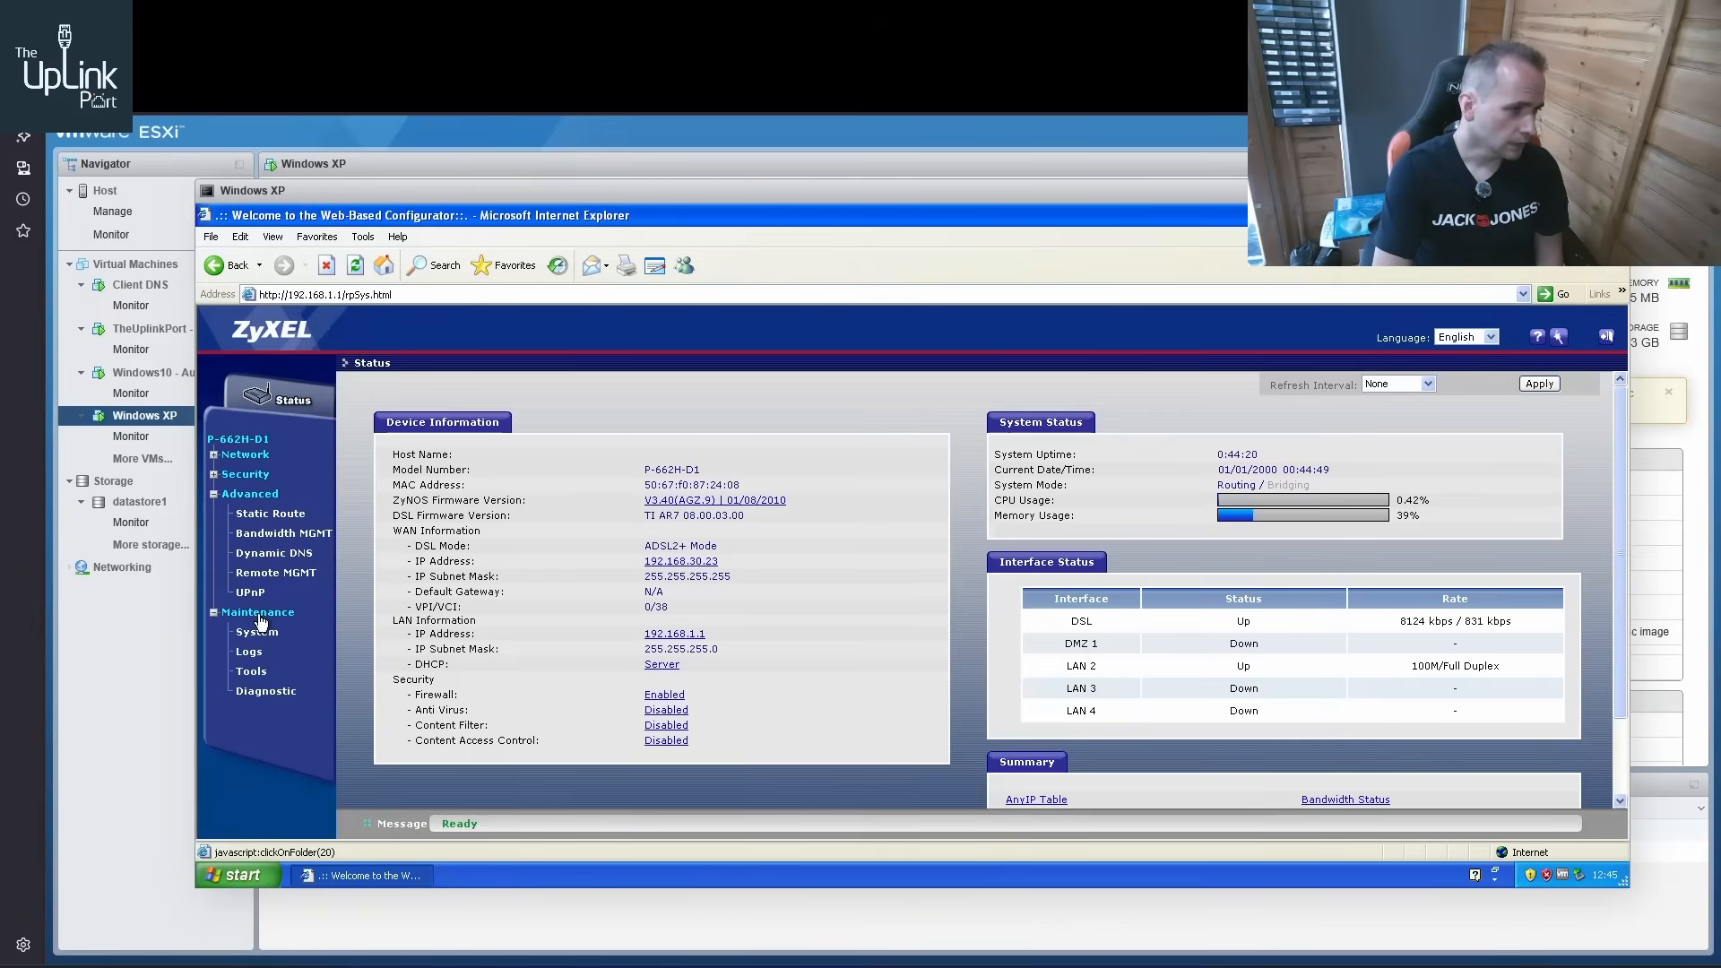
{"action": "left_click", "coordinate": [279, 634]}
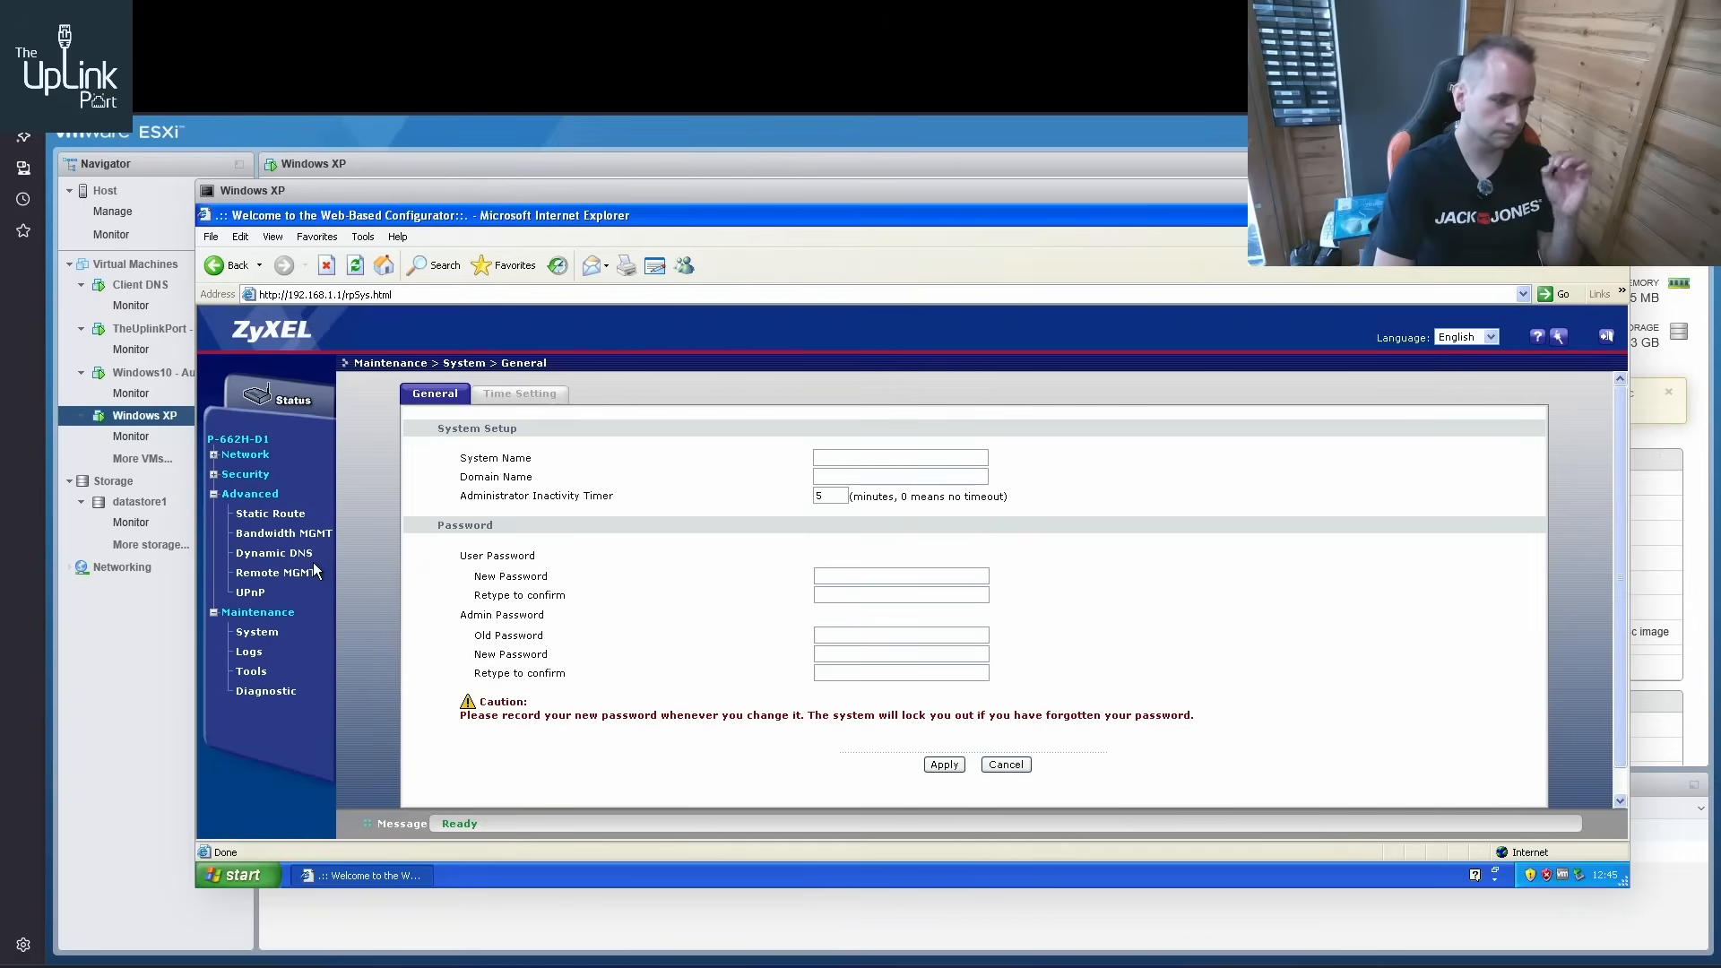
{"action": "left_click", "coordinate": [252, 672]}
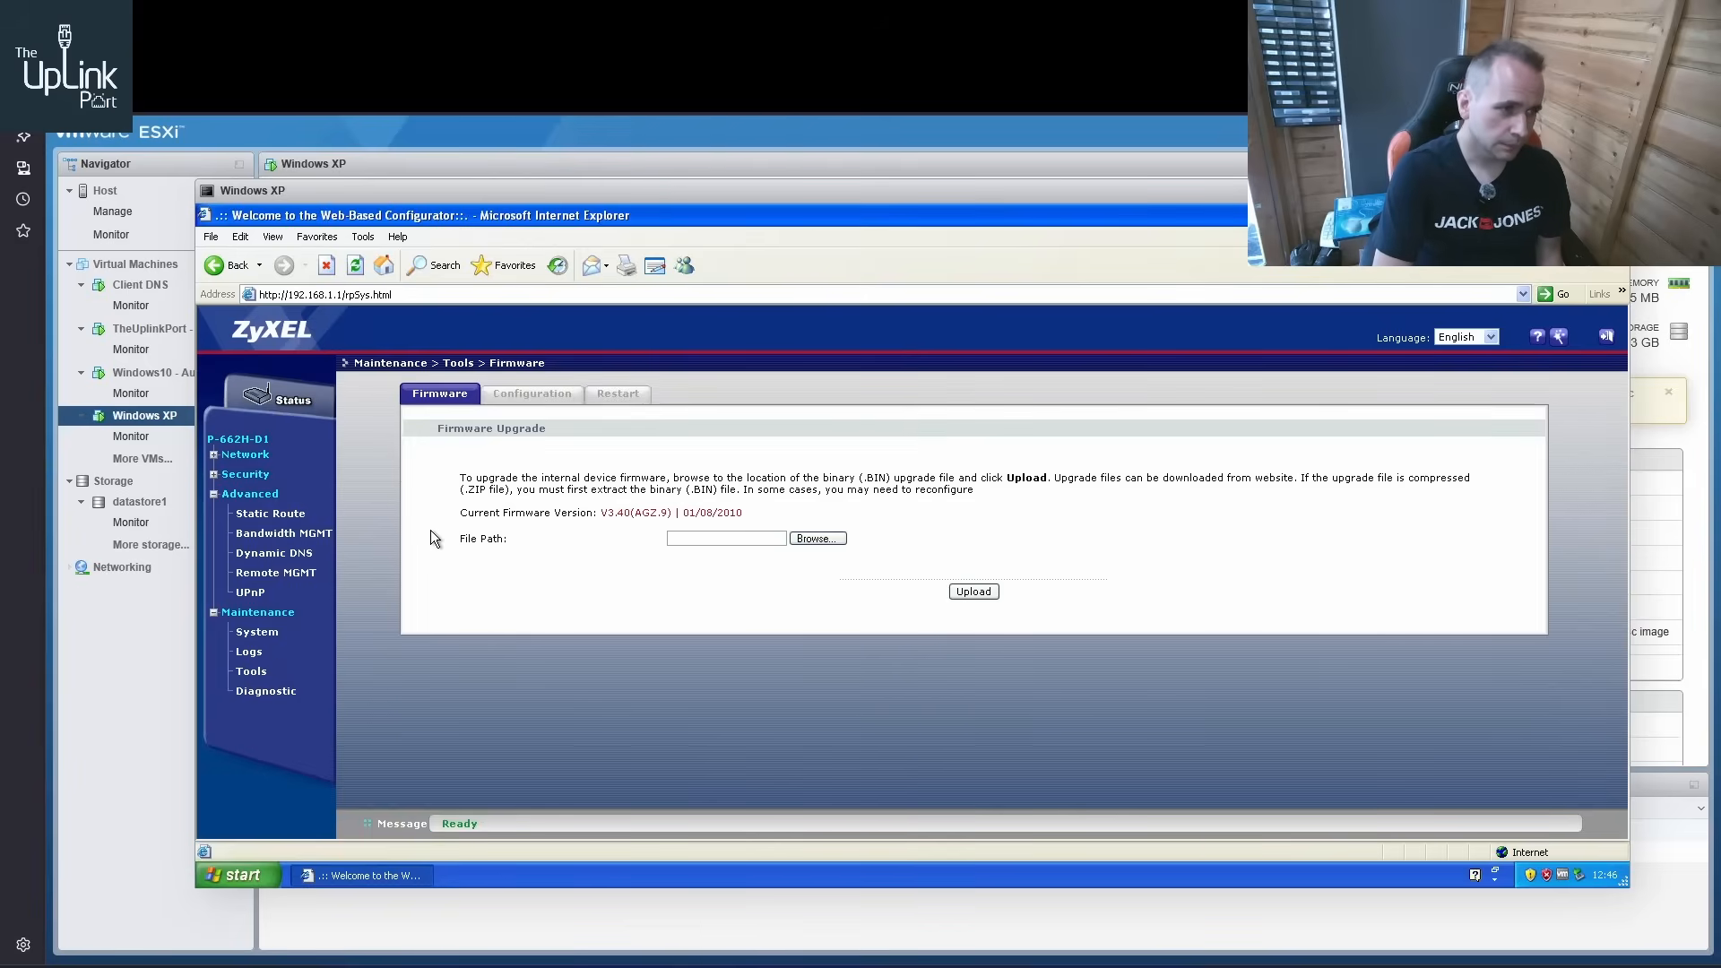
{"action": "left_click", "coordinate": [535, 395]}
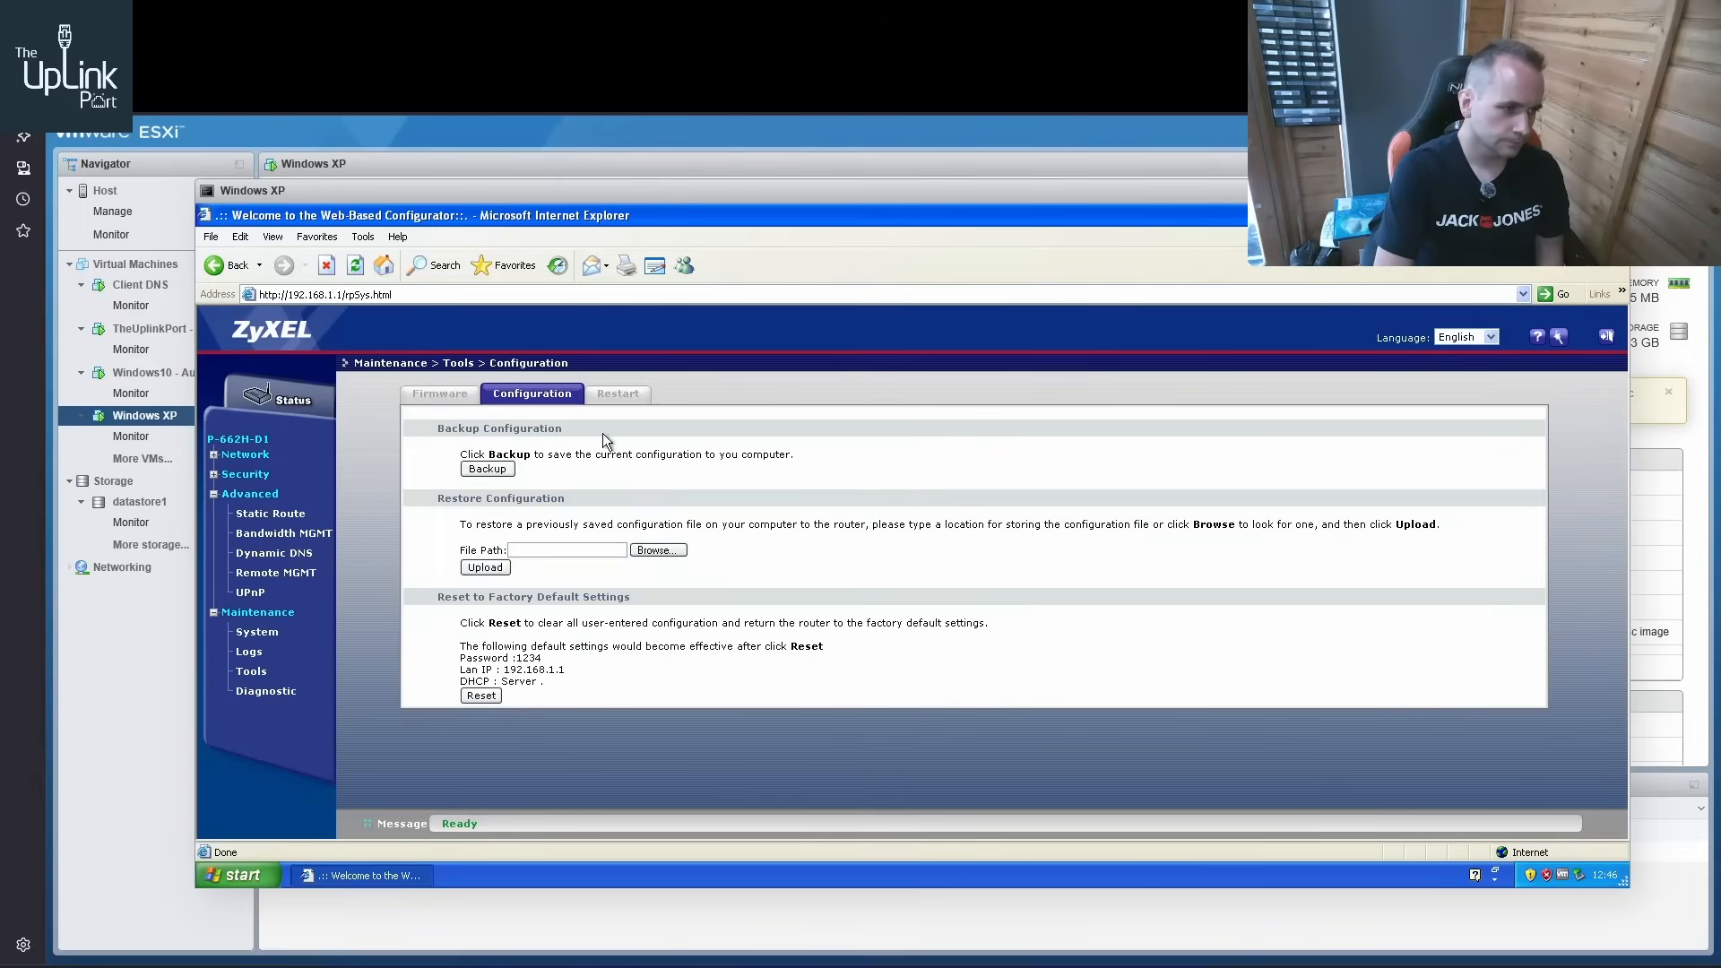
{"action": "left_click", "coordinate": [614, 397]}
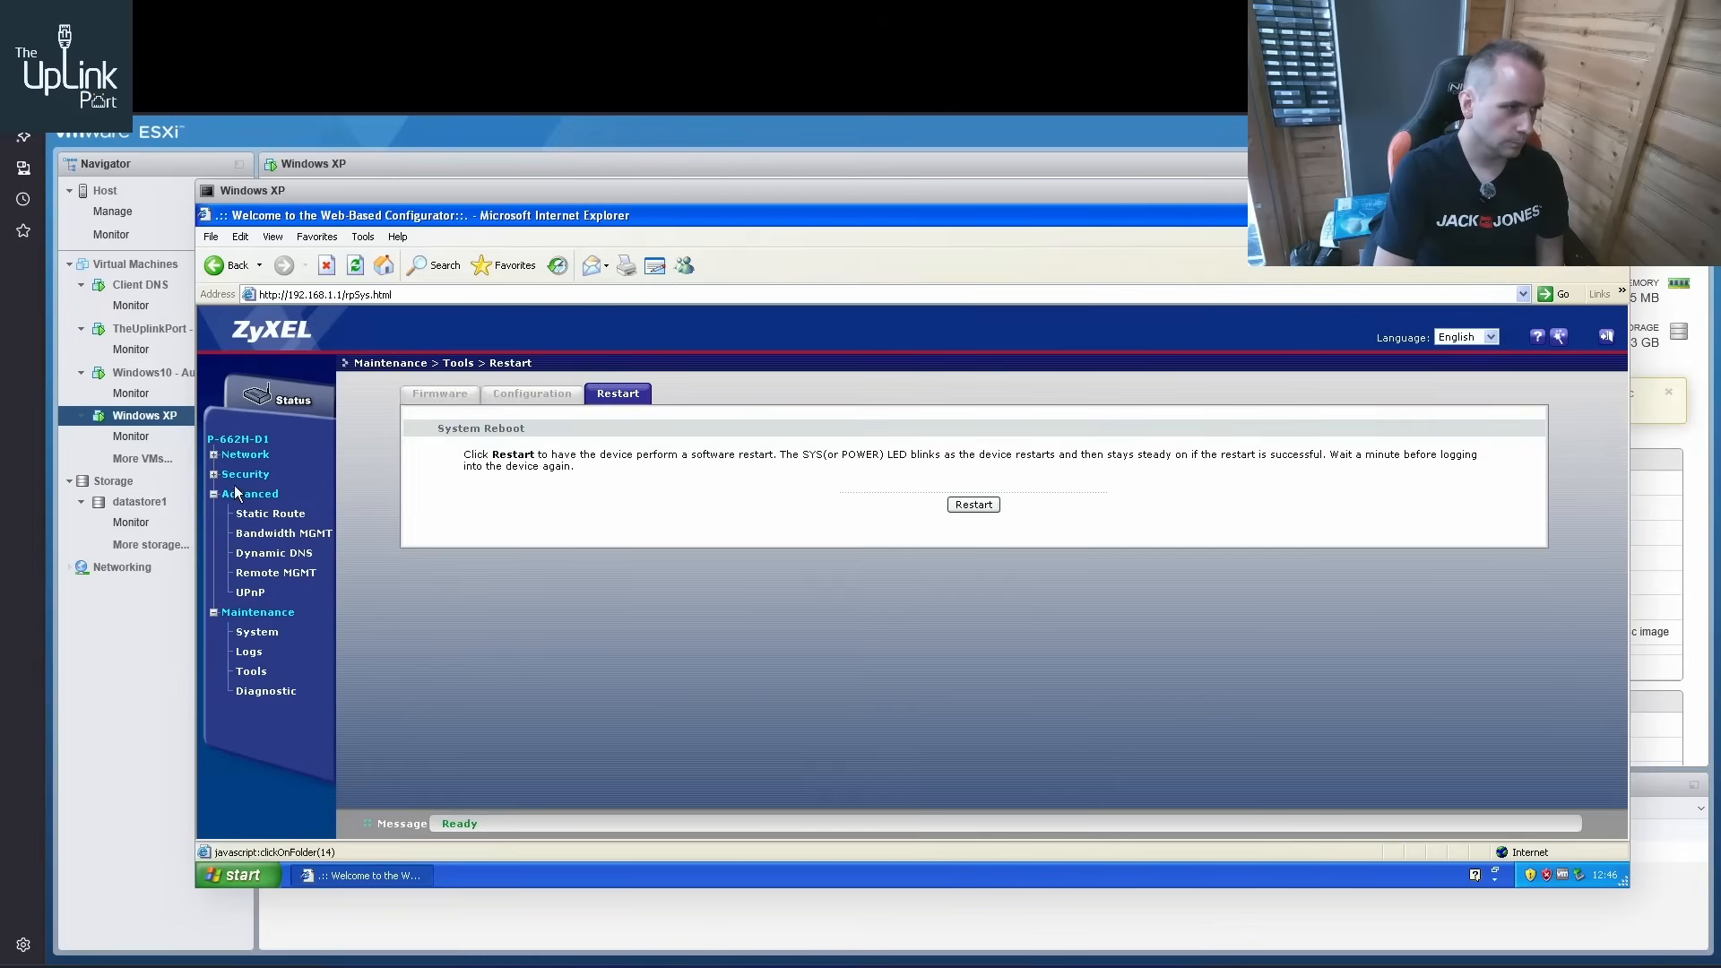
{"action": "left_click", "coordinate": [250, 674]}
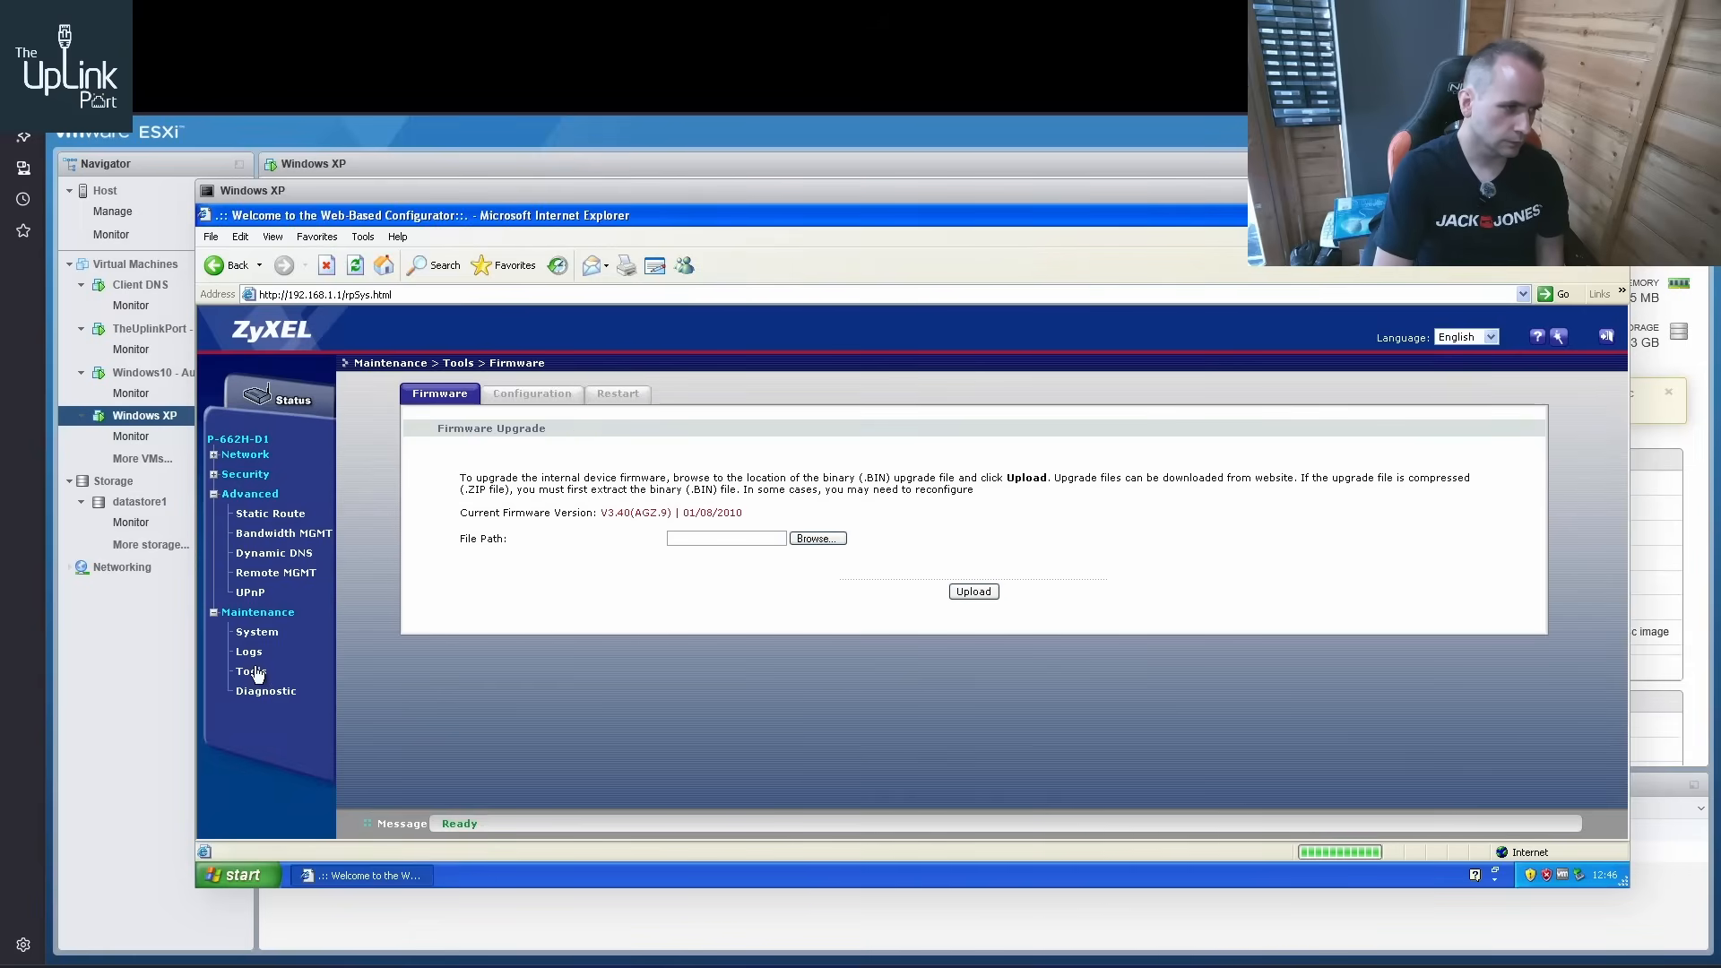
{"action": "left_click", "coordinate": [250, 653]}
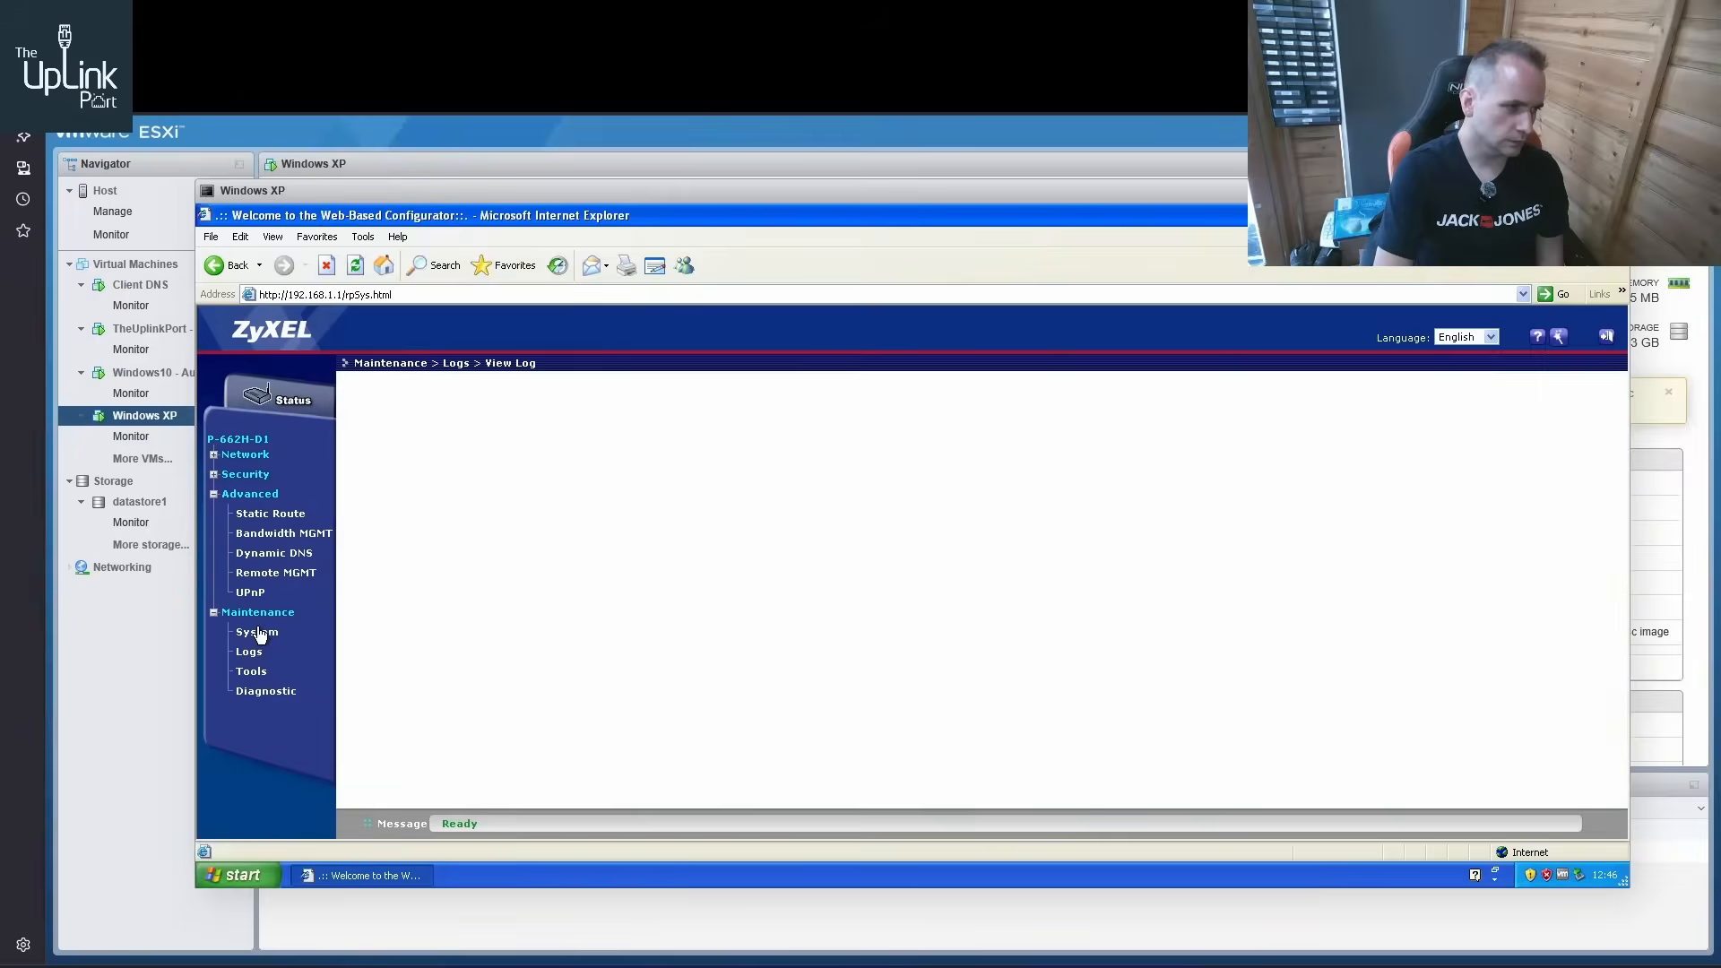
{"action": "left_click", "coordinate": [257, 638]}
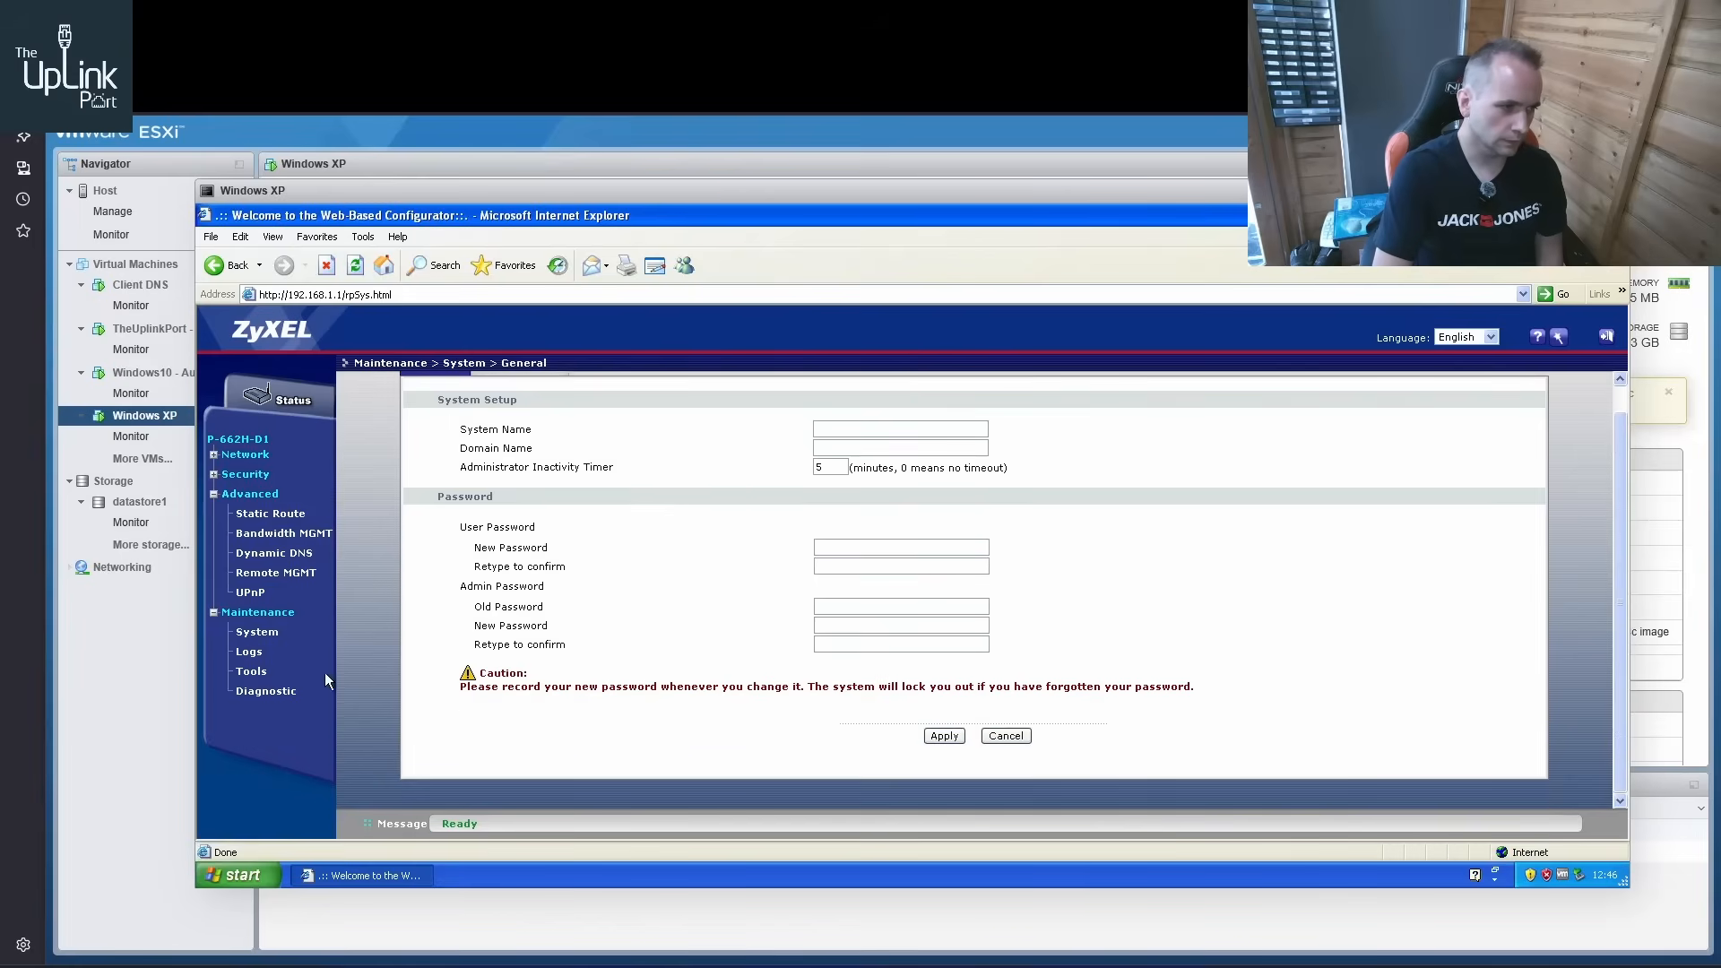
Review the router's Remote MGMT settings for WWW, Telnet and FTP, and its Dynamic DNS setup
{"action": "left_click", "coordinate": [257, 576]}
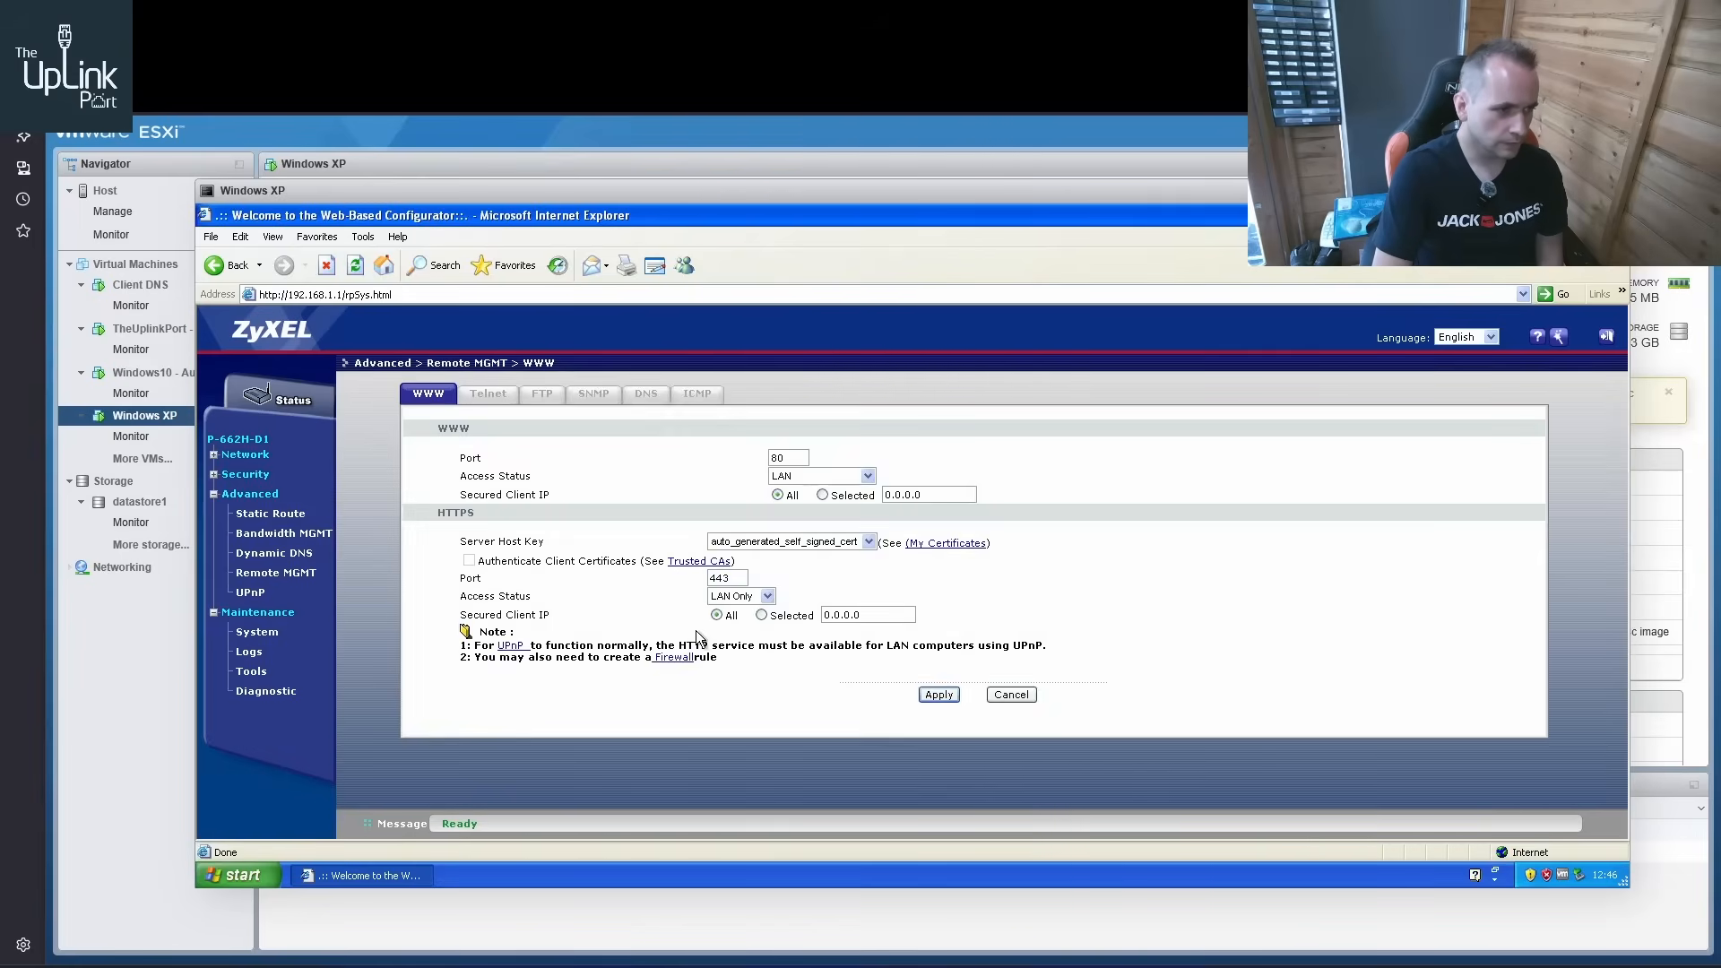
{"action": "left_click", "coordinate": [505, 395]}
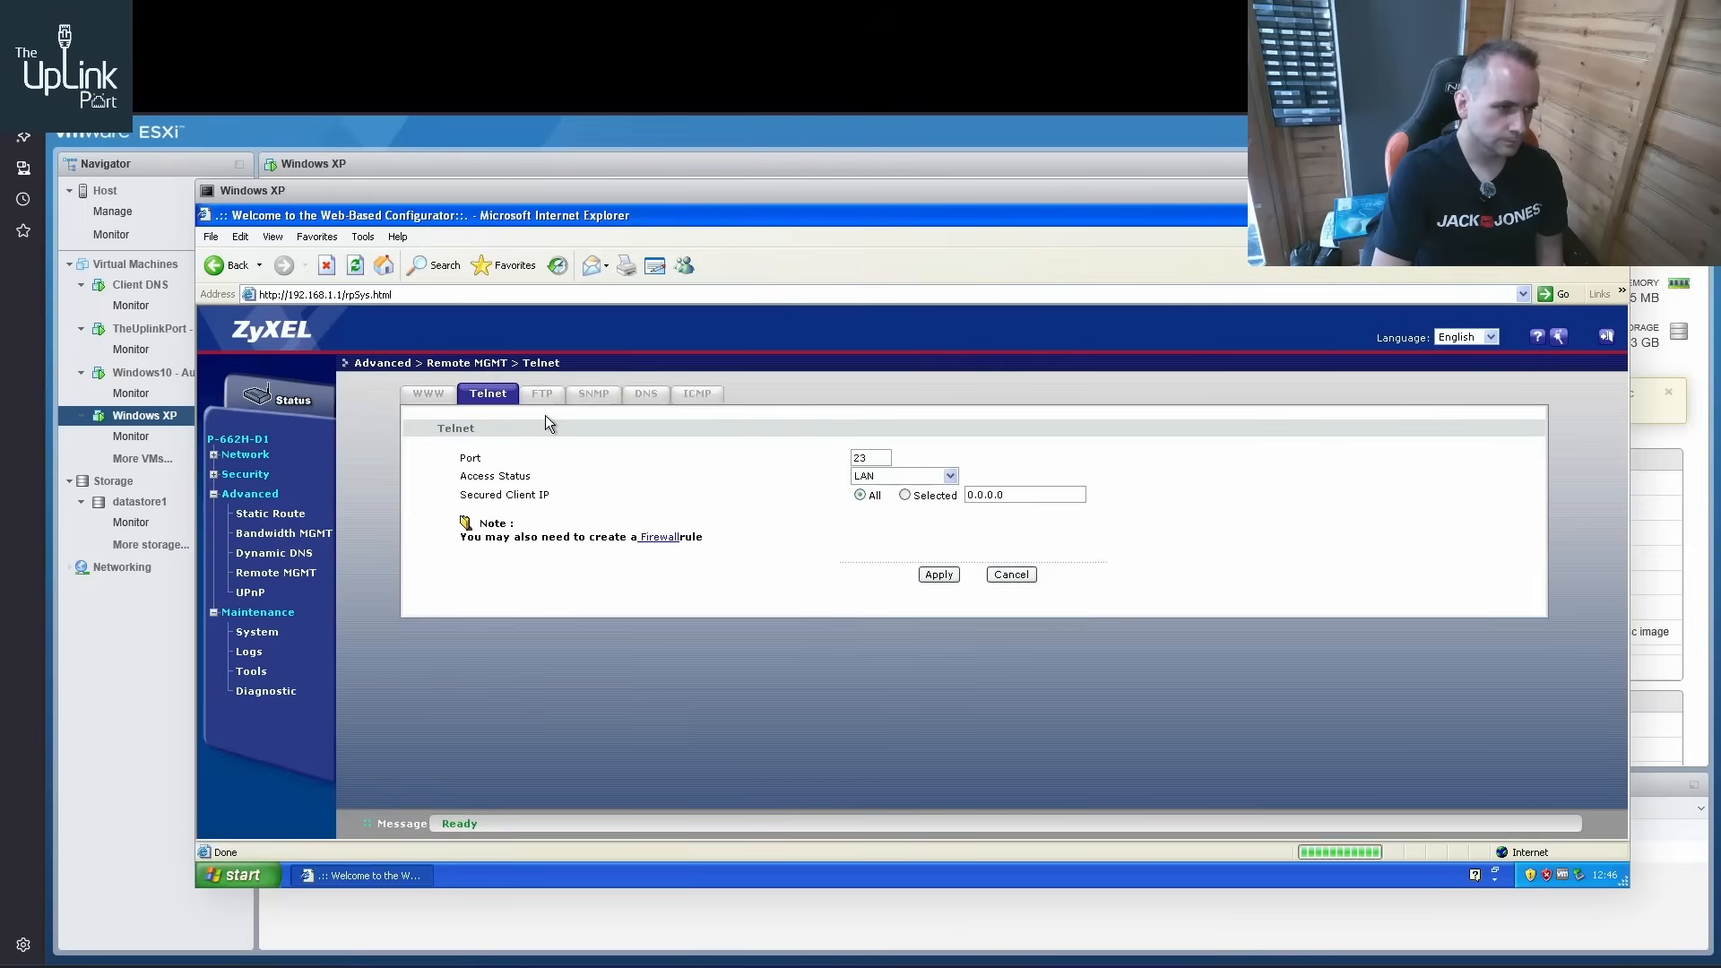
{"action": "left_click", "coordinate": [545, 397]}
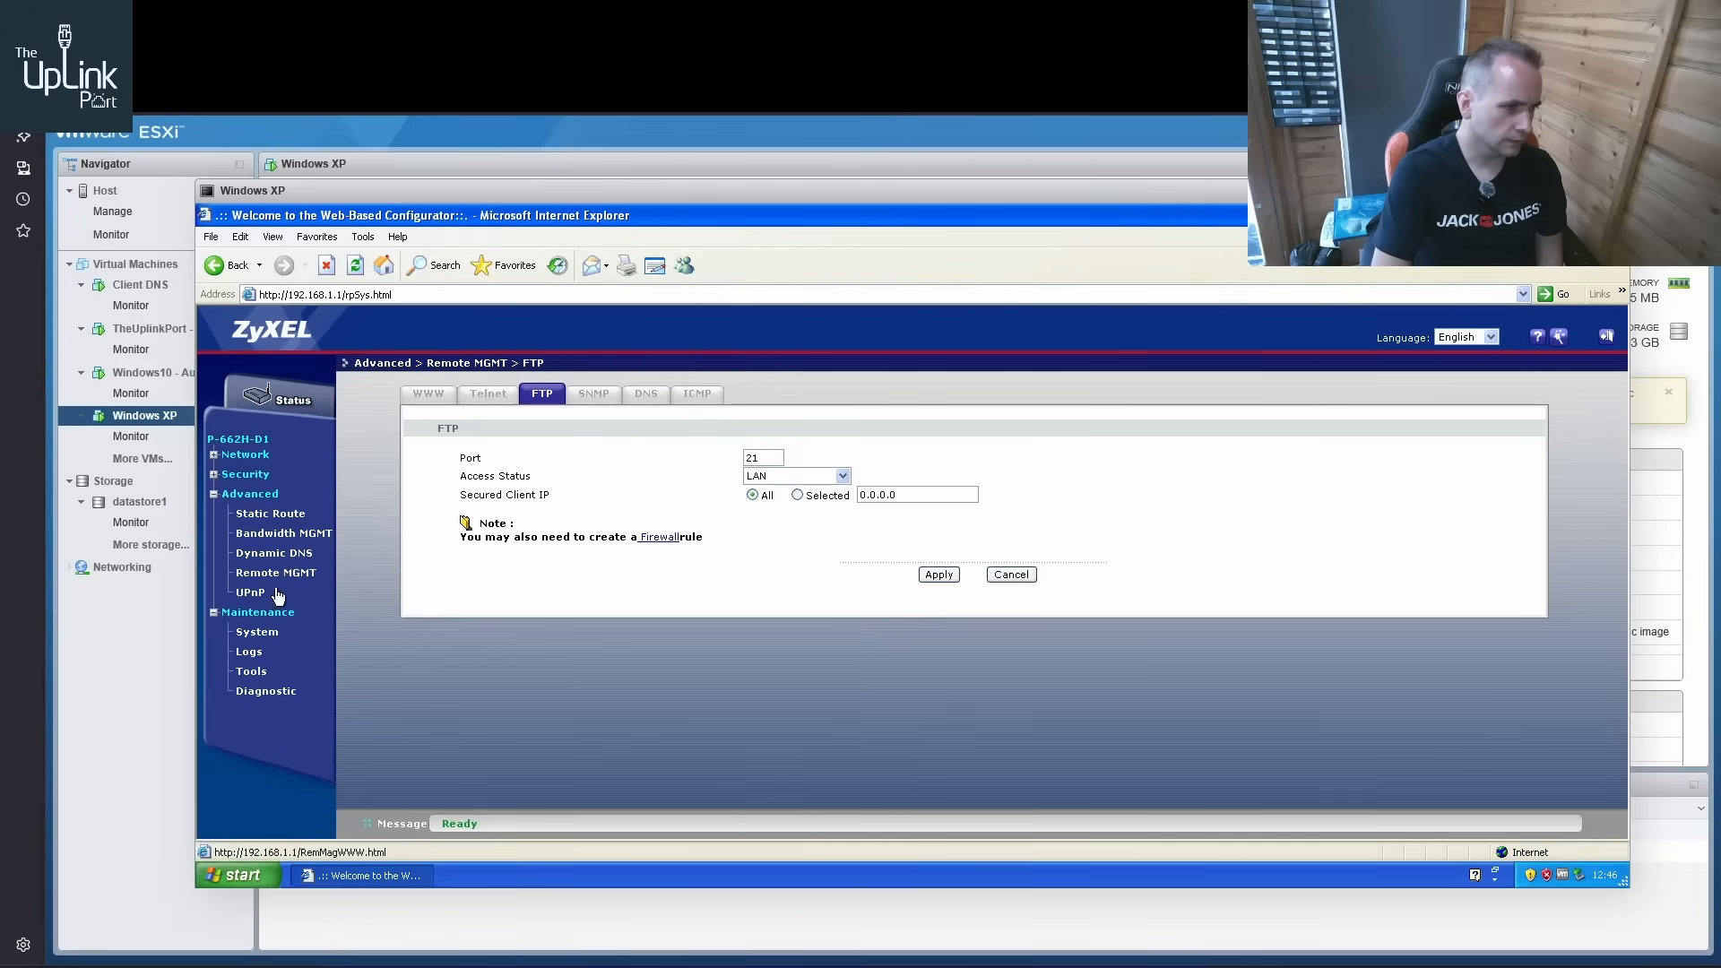
{"action": "left_click", "coordinate": [274, 553]}
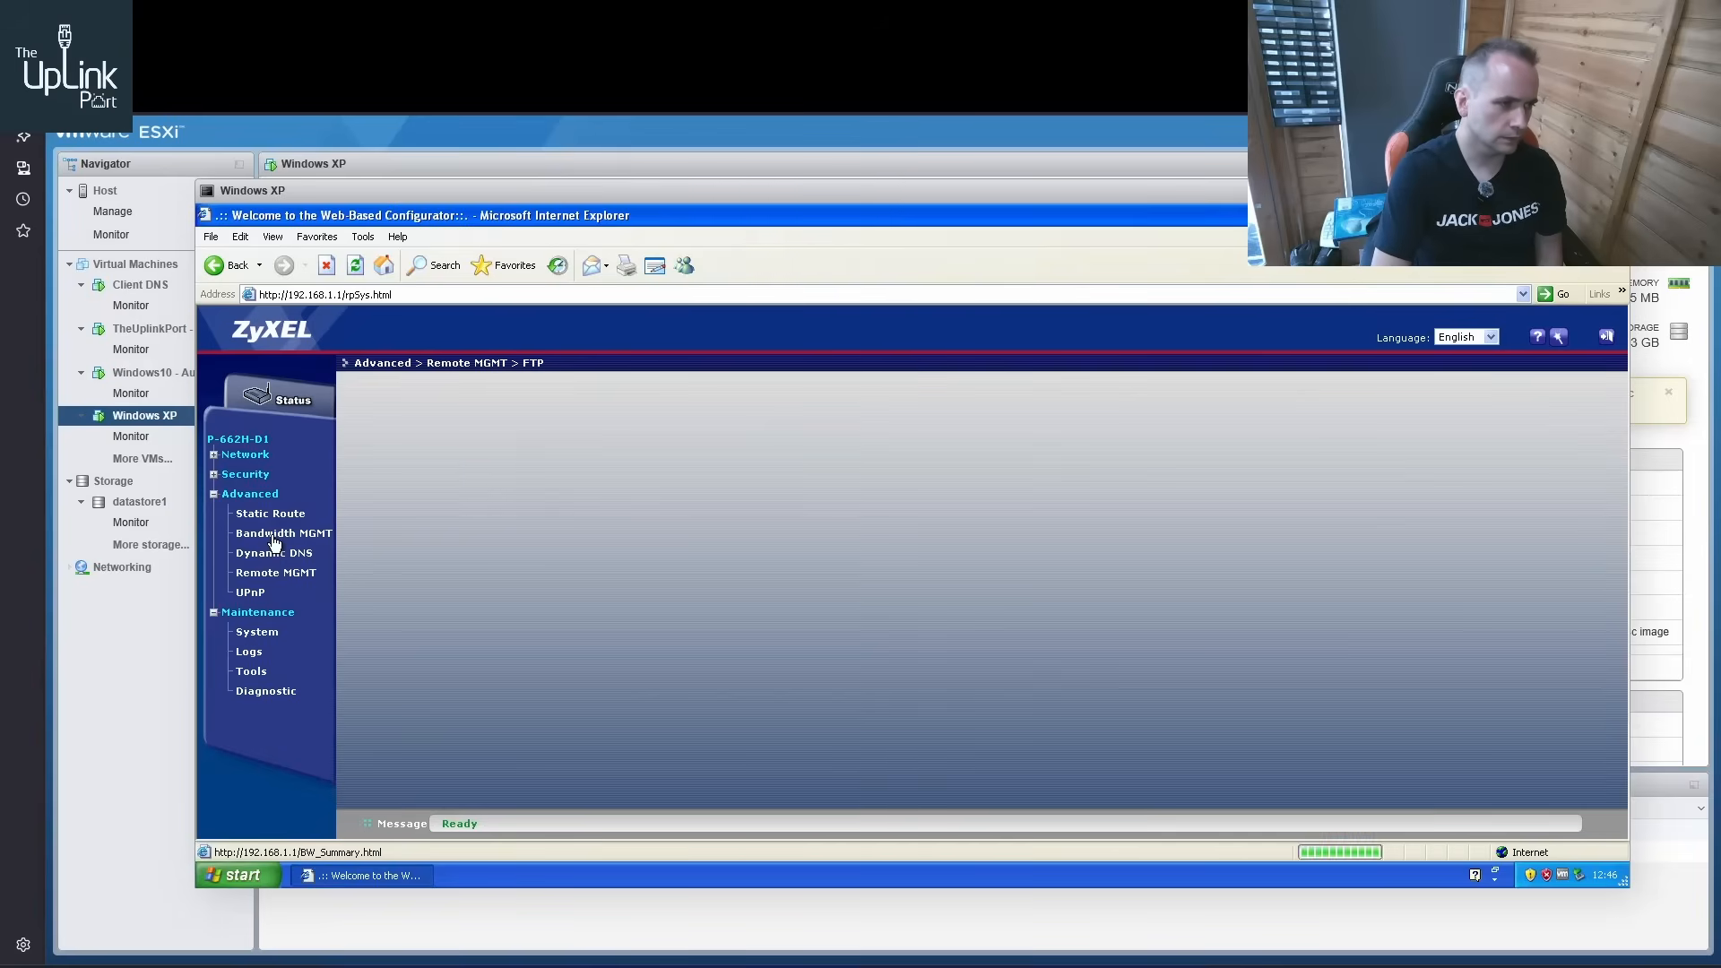
Examine the general firewall settings in the router's security section
{"action": "left_click", "coordinate": [214, 493]}
{"action": "left_click", "coordinate": [215, 475]}
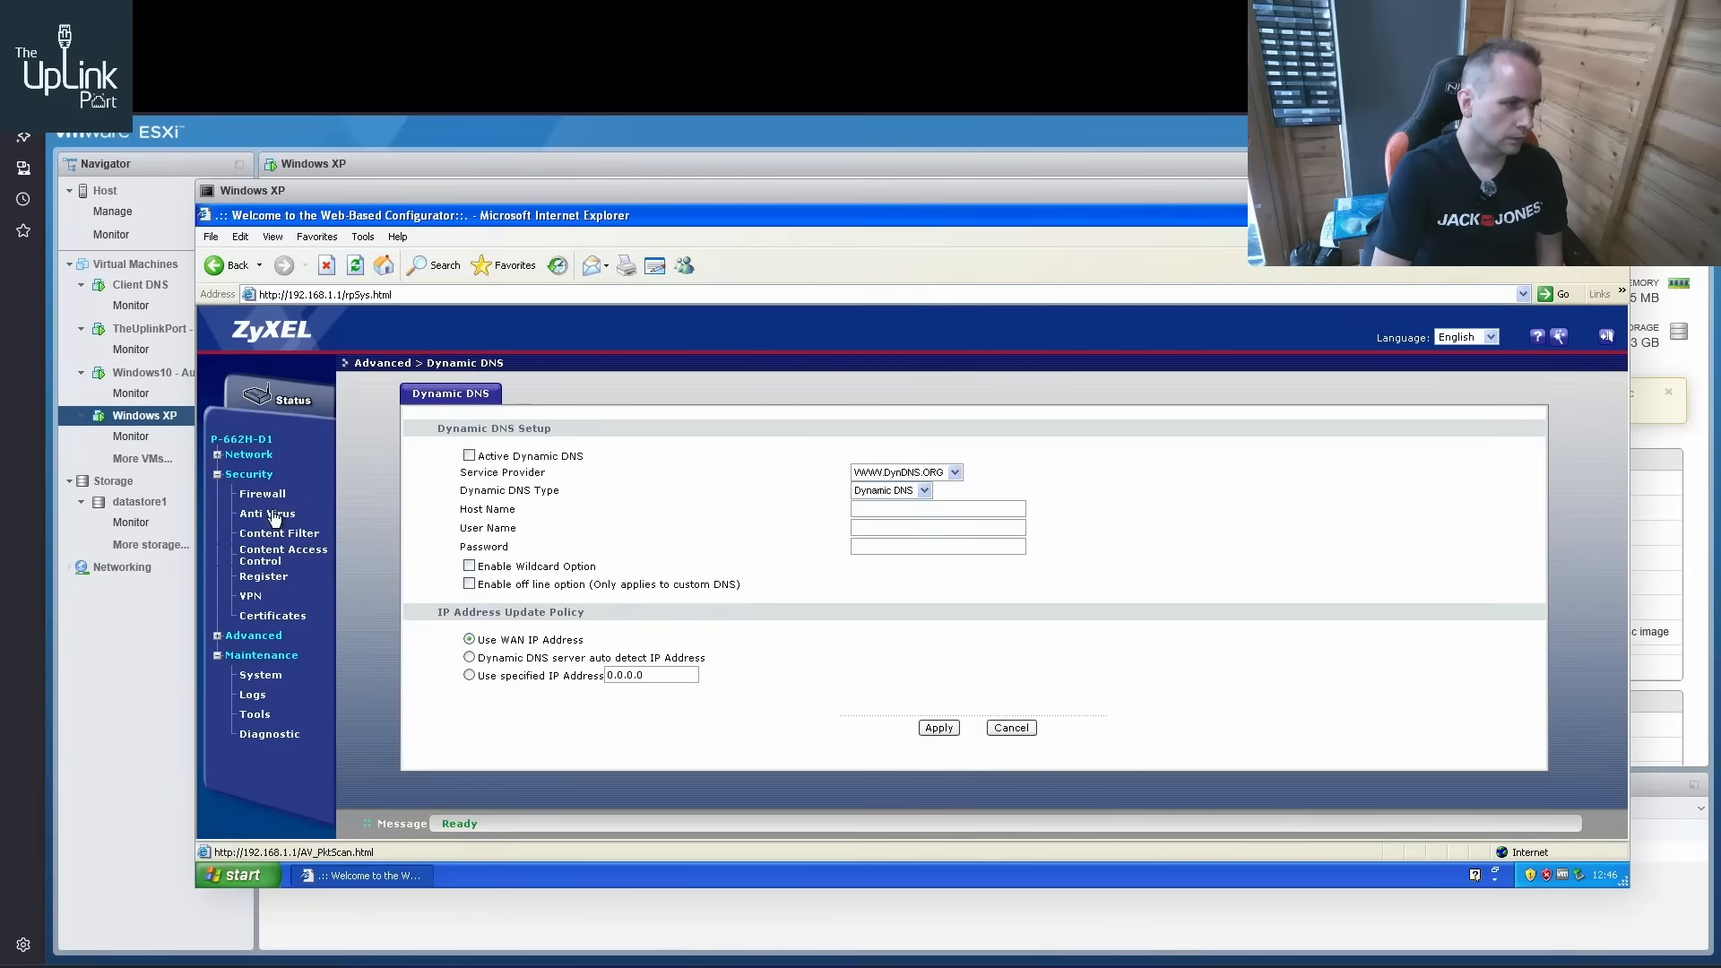
{"action": "left_click", "coordinate": [260, 498]}
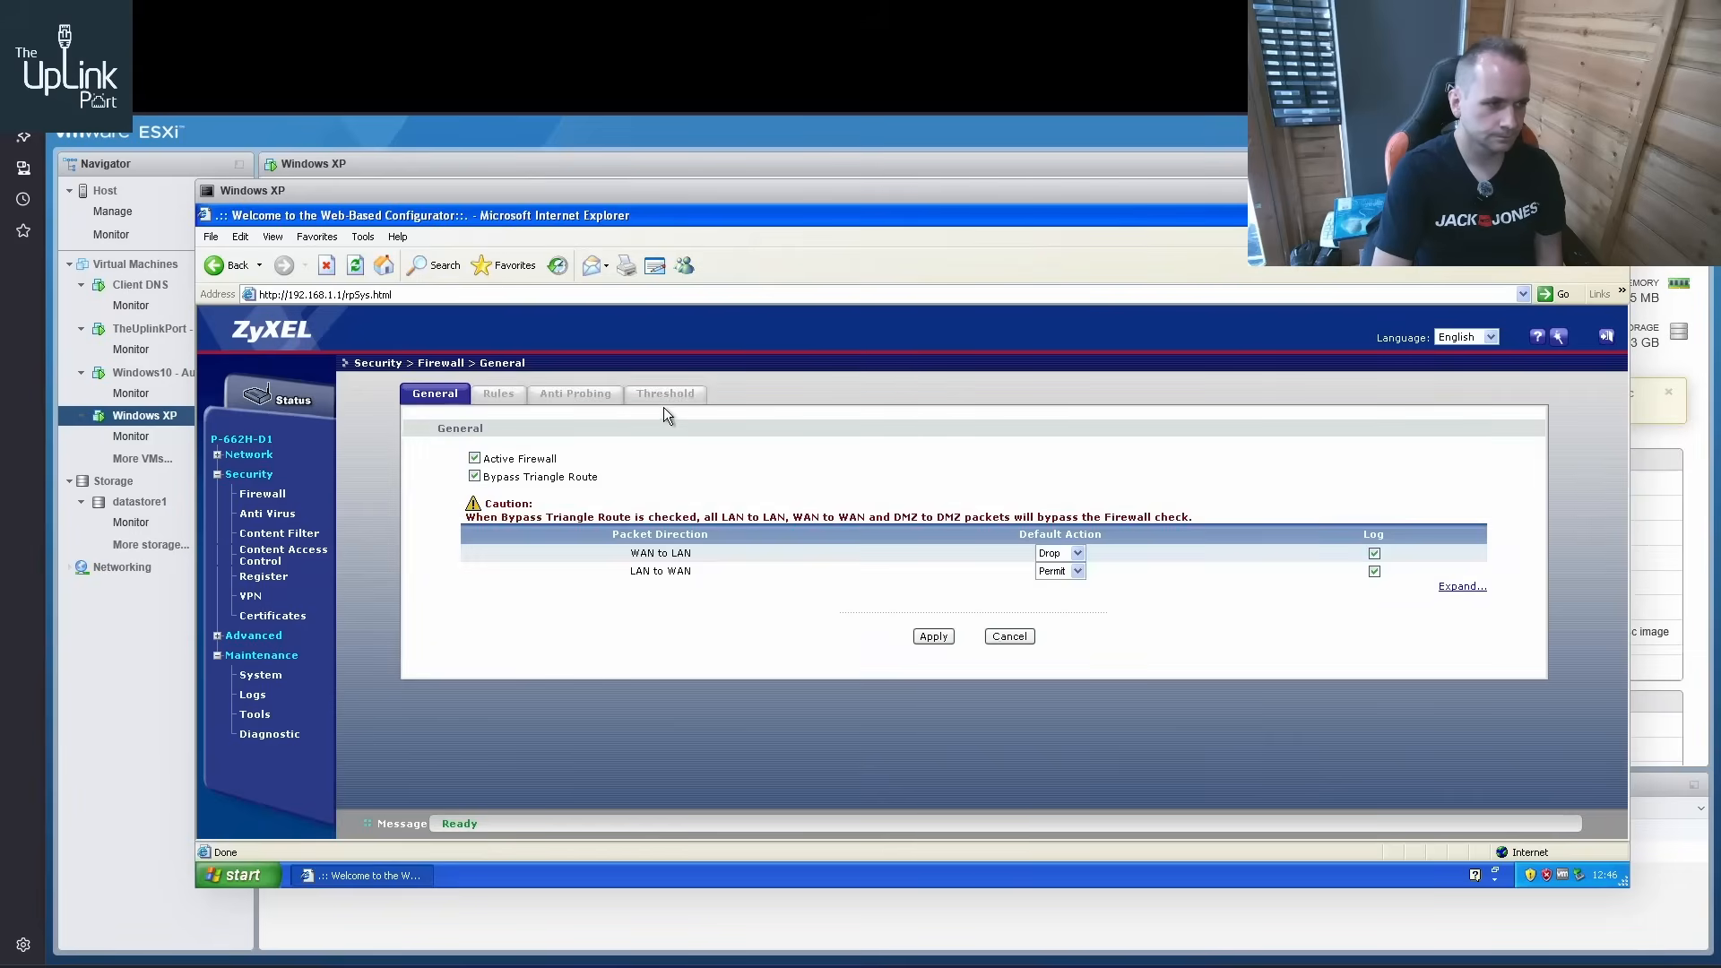
Examine the router's WAN settings, covering the More Connections list and the full Internet Connection page
{"action": "left_click", "coordinate": [248, 454]}
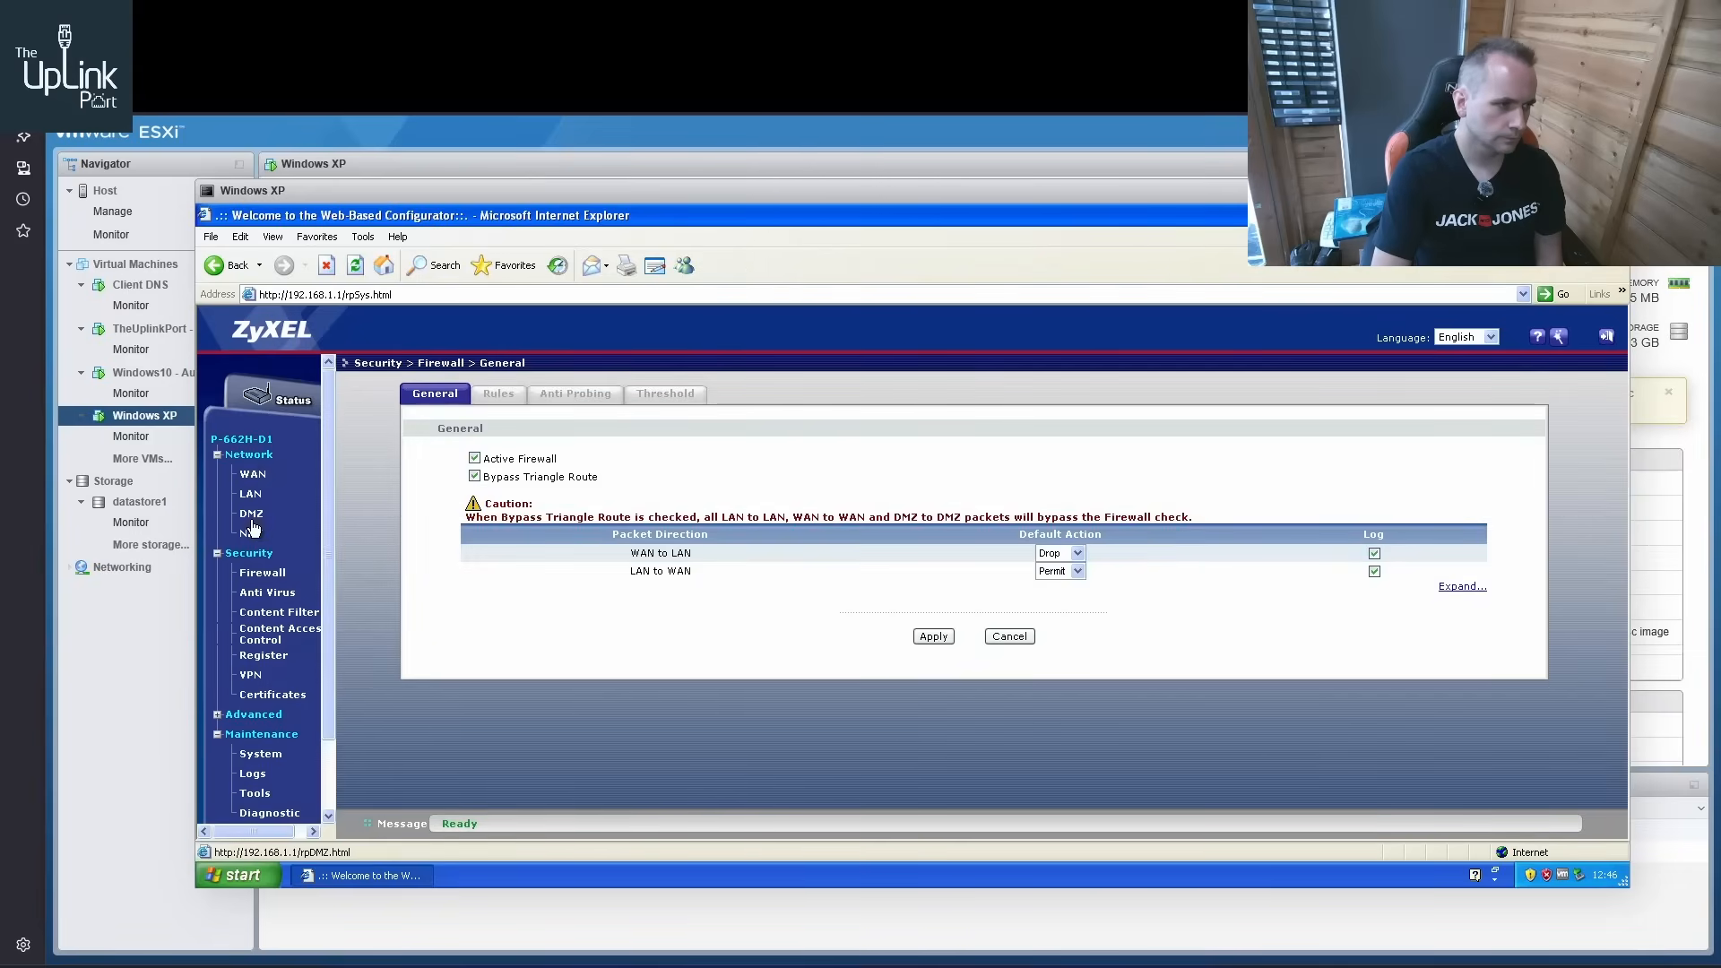
{"action": "left_click", "coordinate": [253, 474]}
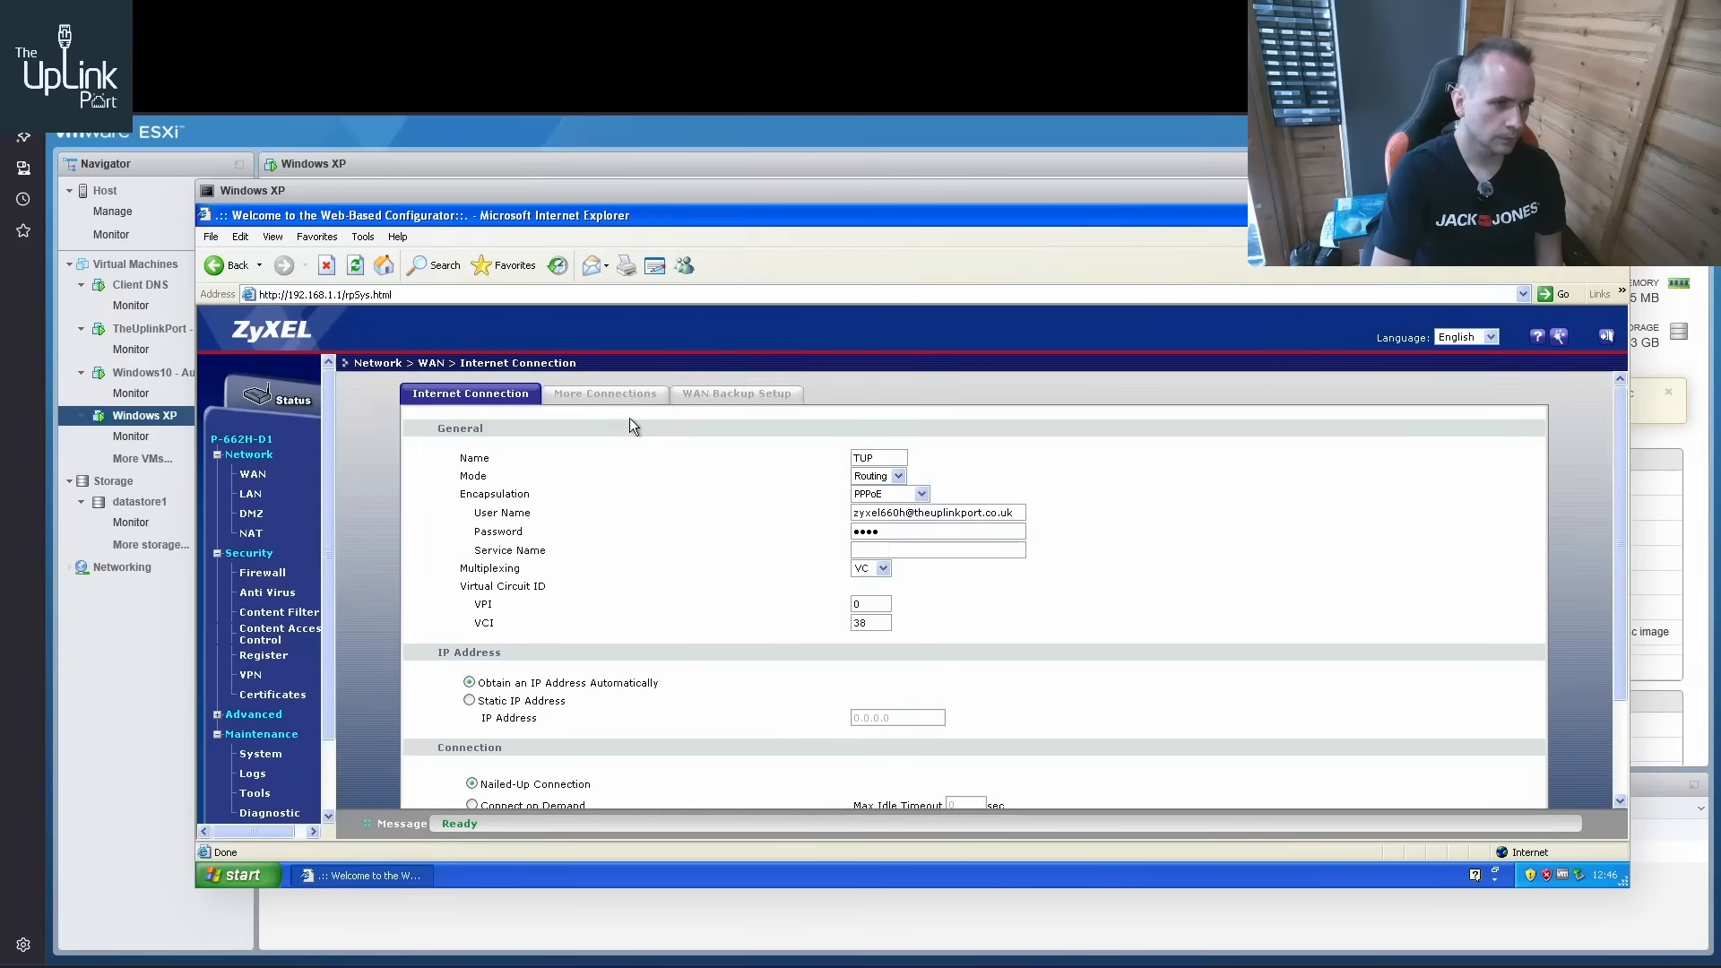
{"action": "left_click", "coordinate": [605, 393]}
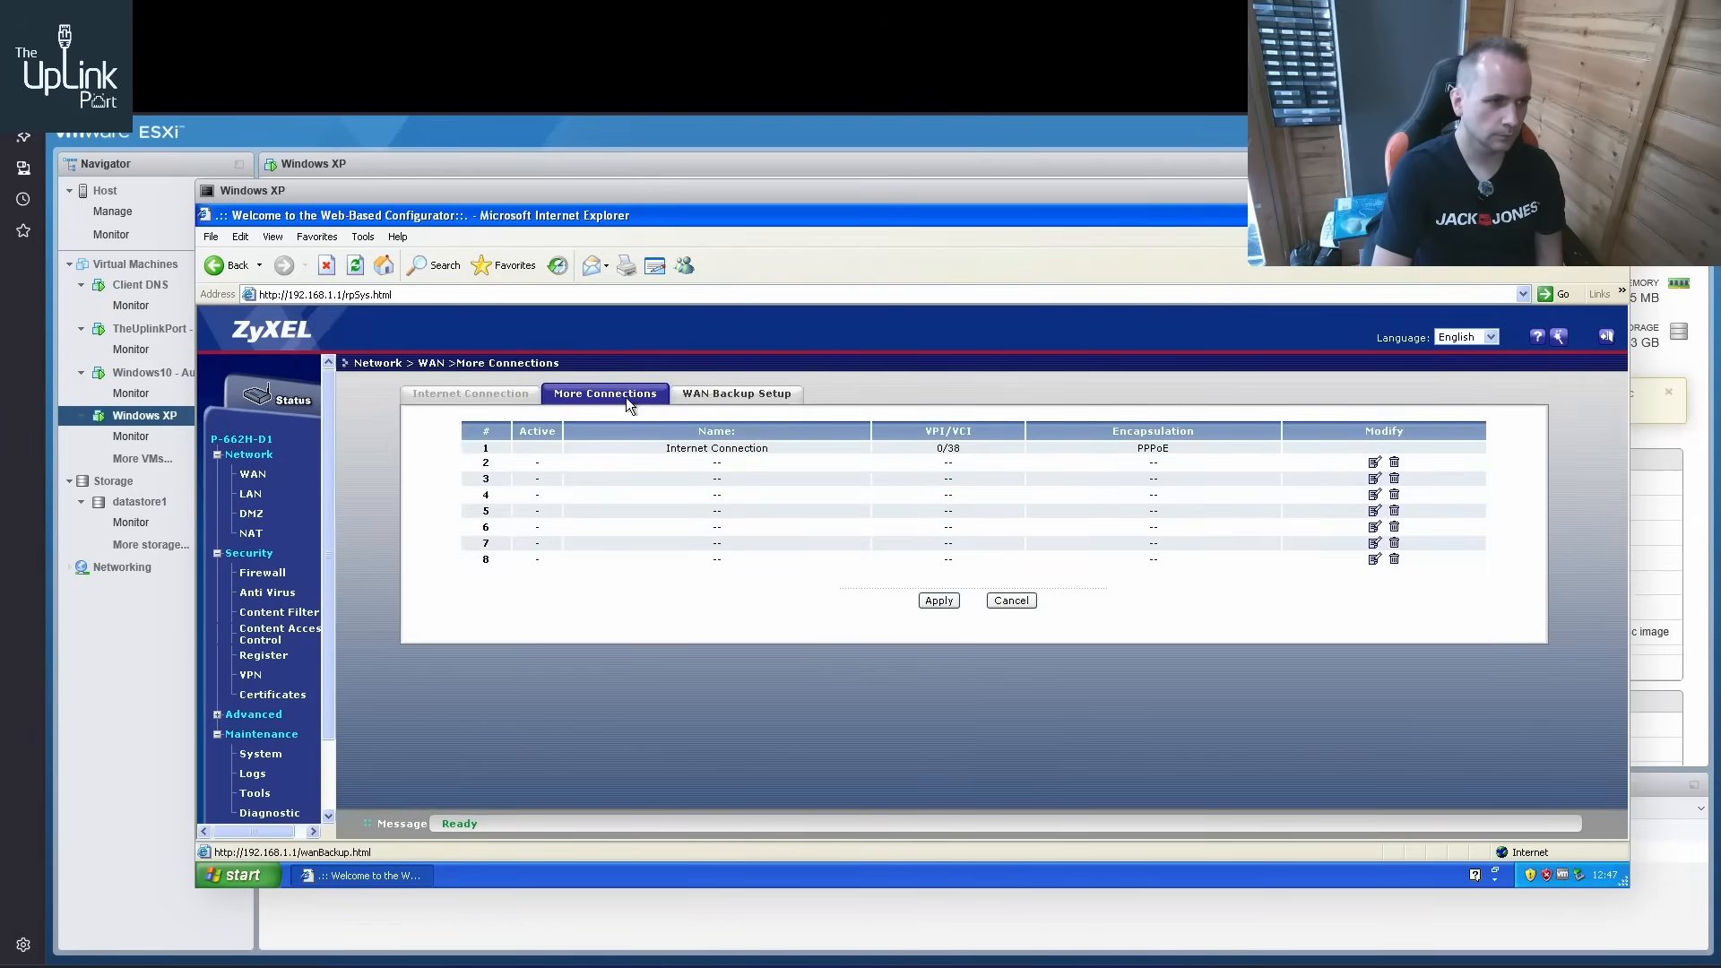
{"action": "left_click", "coordinate": [517, 399]}
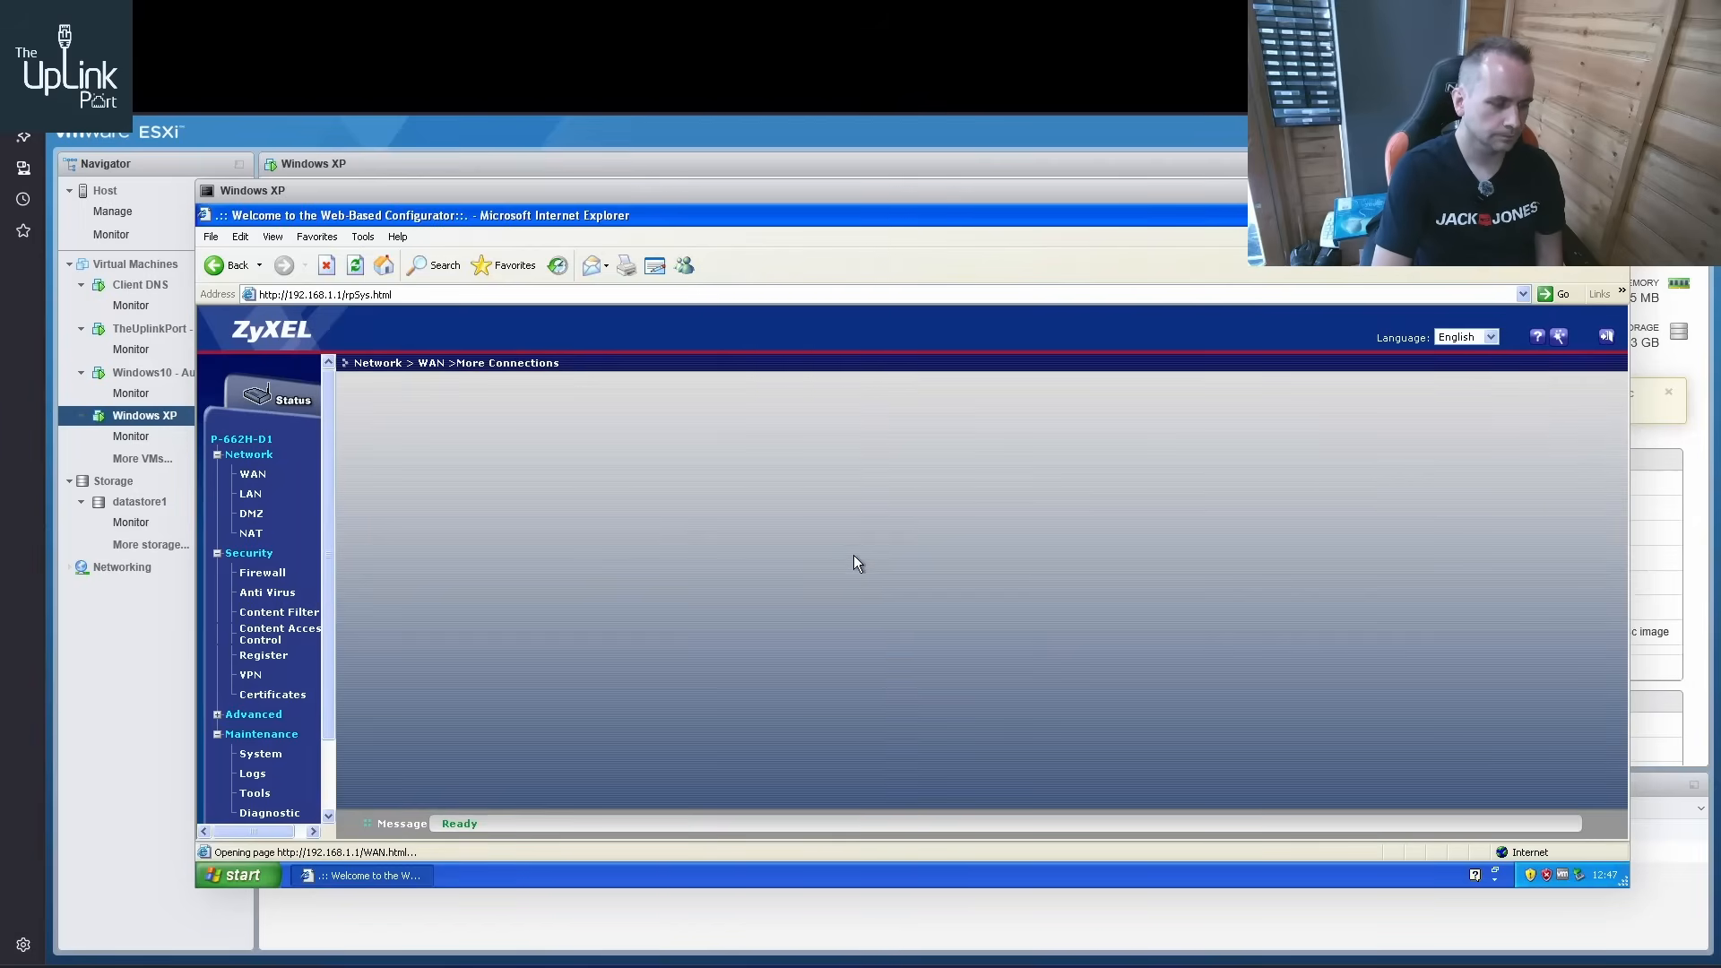
{"action": "scroll", "coordinate": [818, 561], "scroll_direction": "down", "scroll_amount": 2}
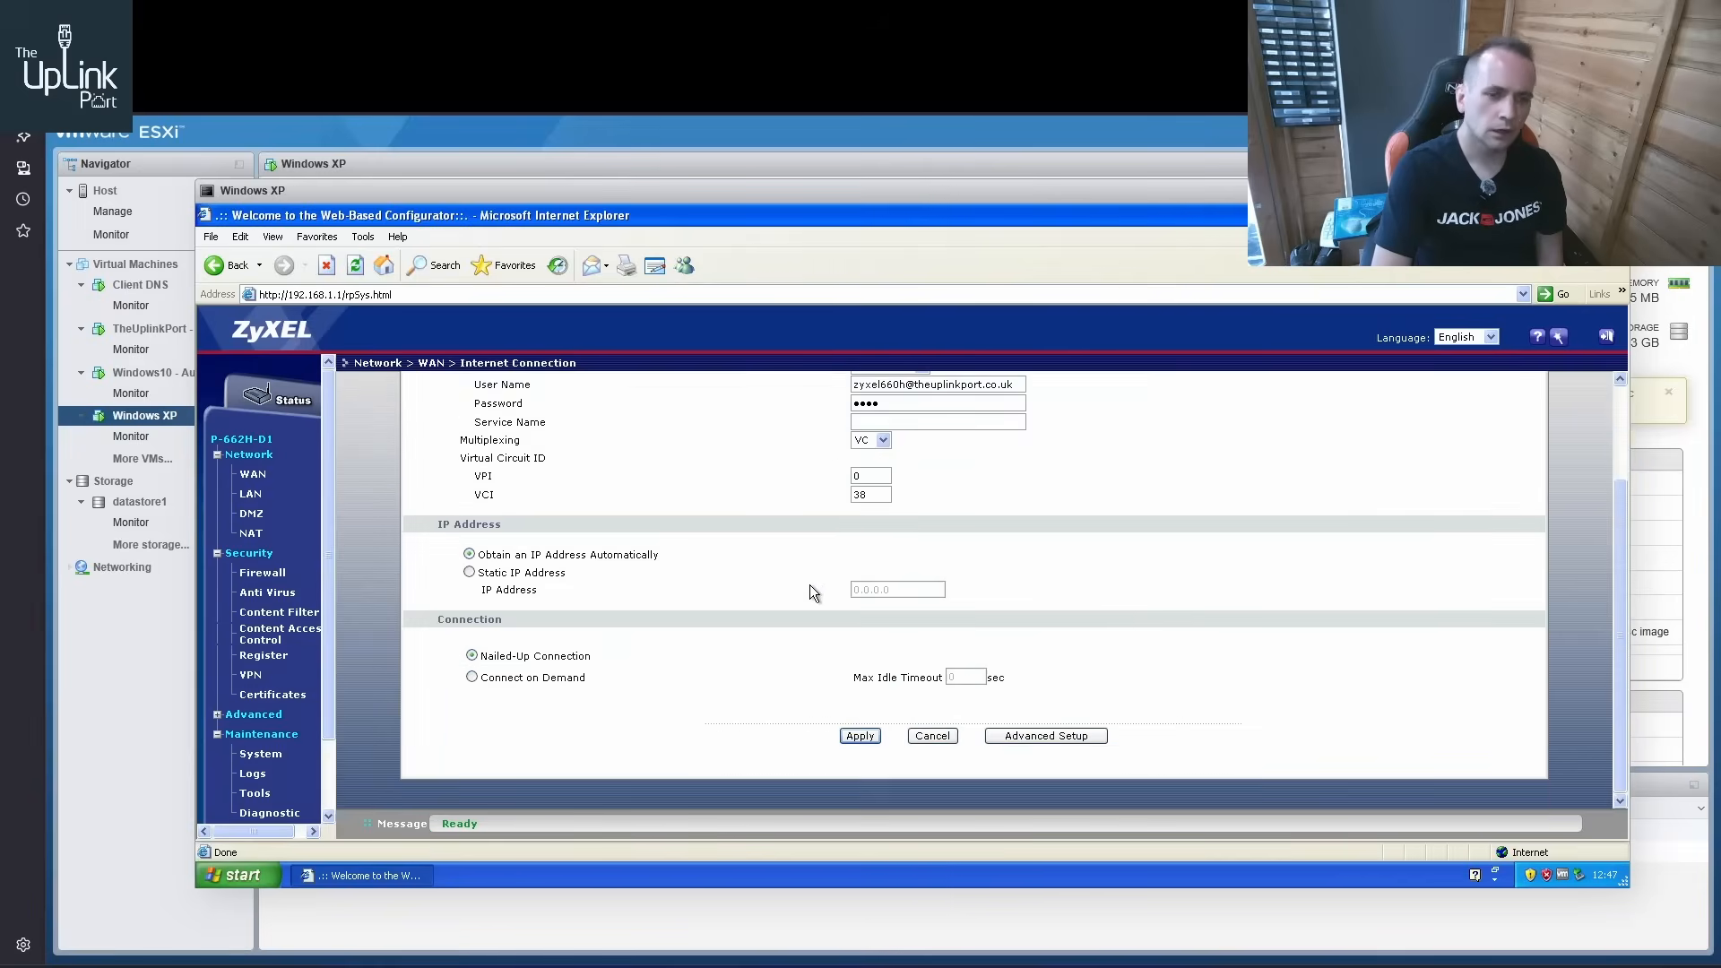
{"action": "scroll", "coordinate": [809, 587], "scroll_direction": "up", "scroll_amount": 2}
{"action": "scroll", "coordinate": [810, 598], "scroll_direction": "down", "scroll_amount": 2}
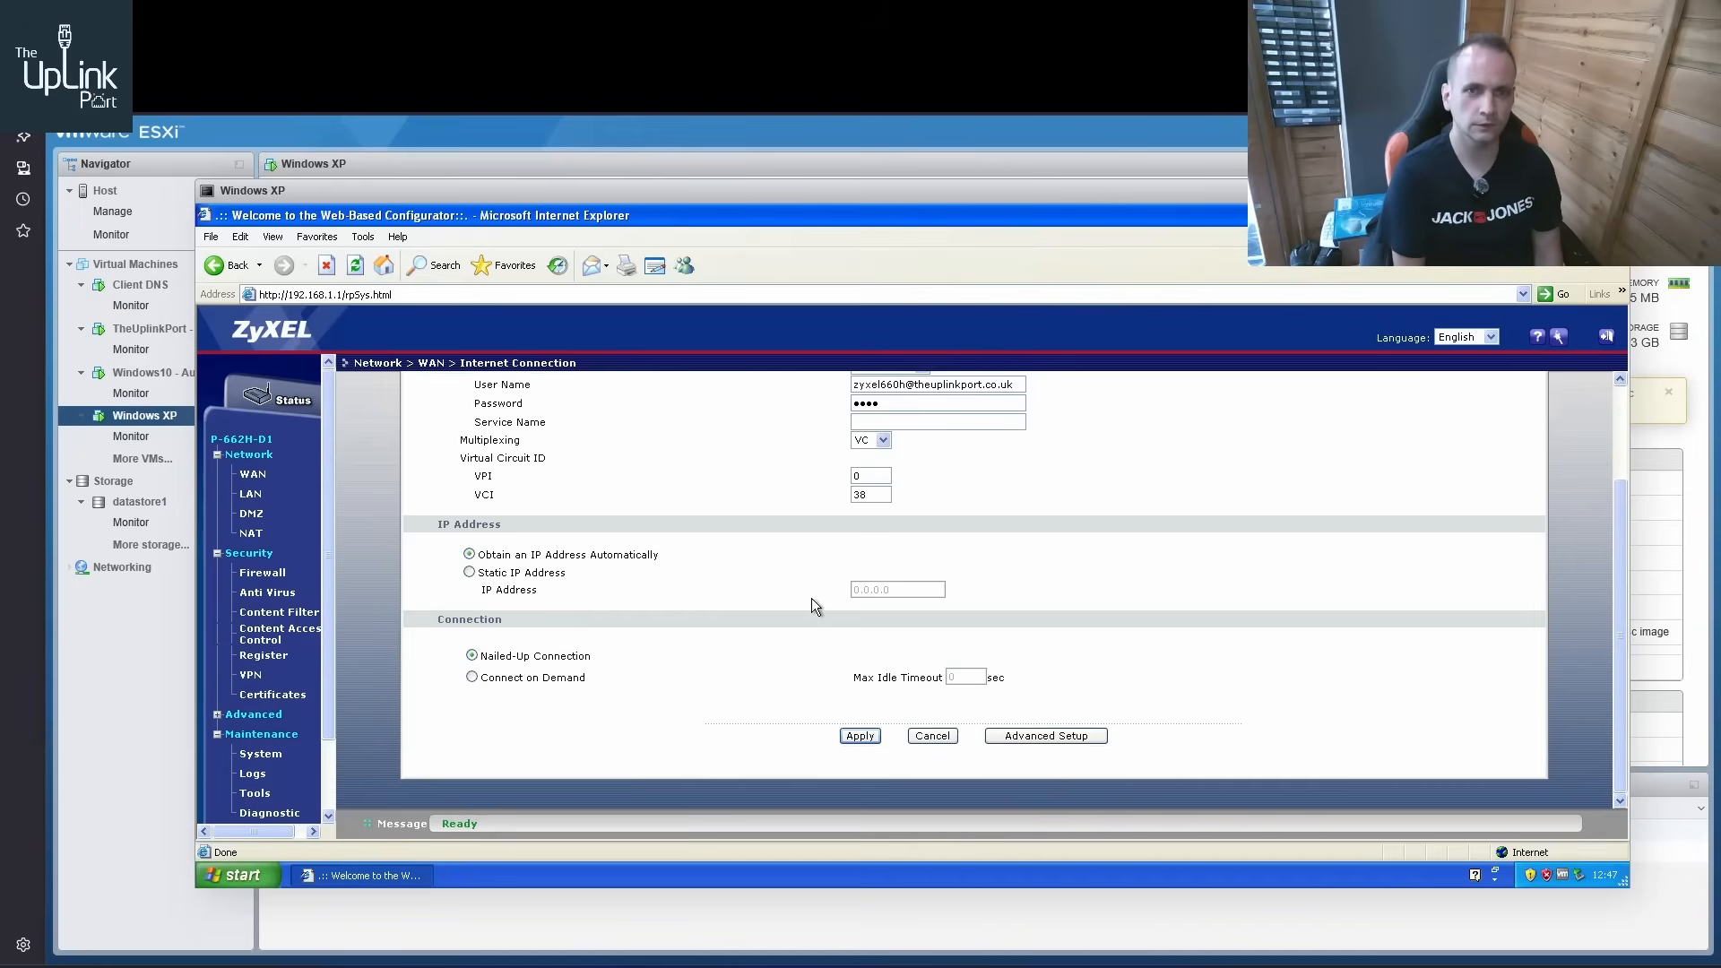
{"action": "scroll", "coordinate": [814, 597], "scroll_direction": "up", "scroll_amount": 3}
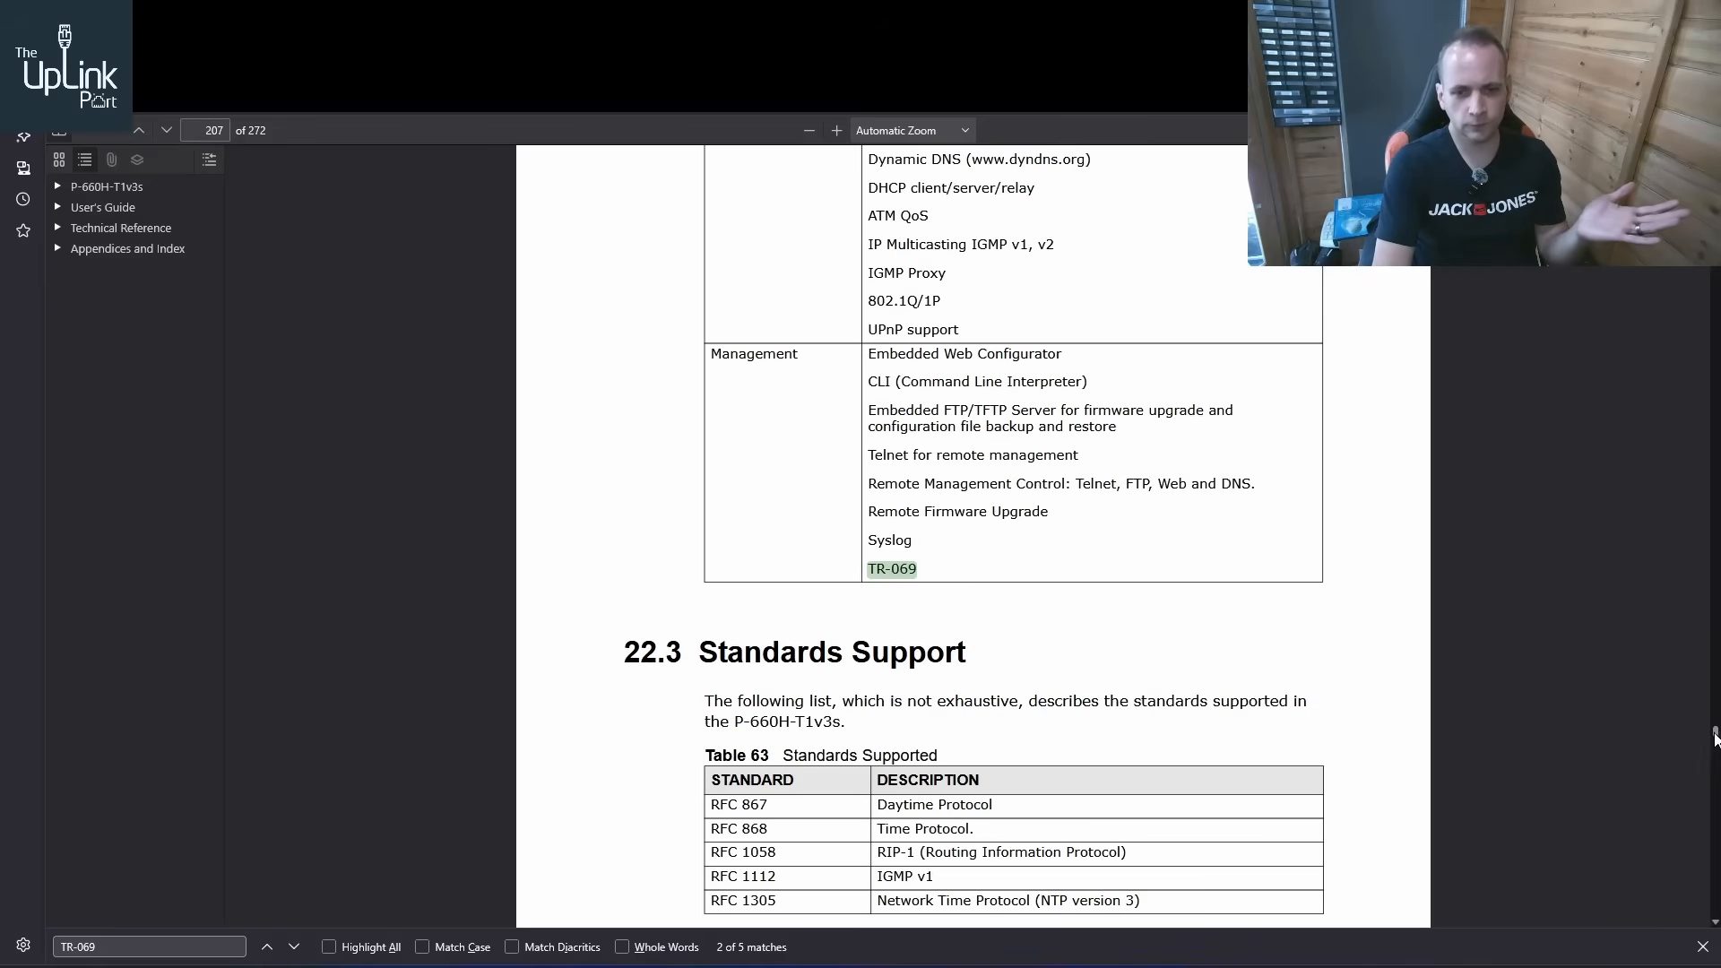
Go to the cover page of the P-660H-T1v3s User's Guide and view the model and firmware details
{"action": "key", "text": "Home"}
{"action": "scroll", "coordinate": [1378, 457], "scroll_direction": "down", "scroll_amount": 2}
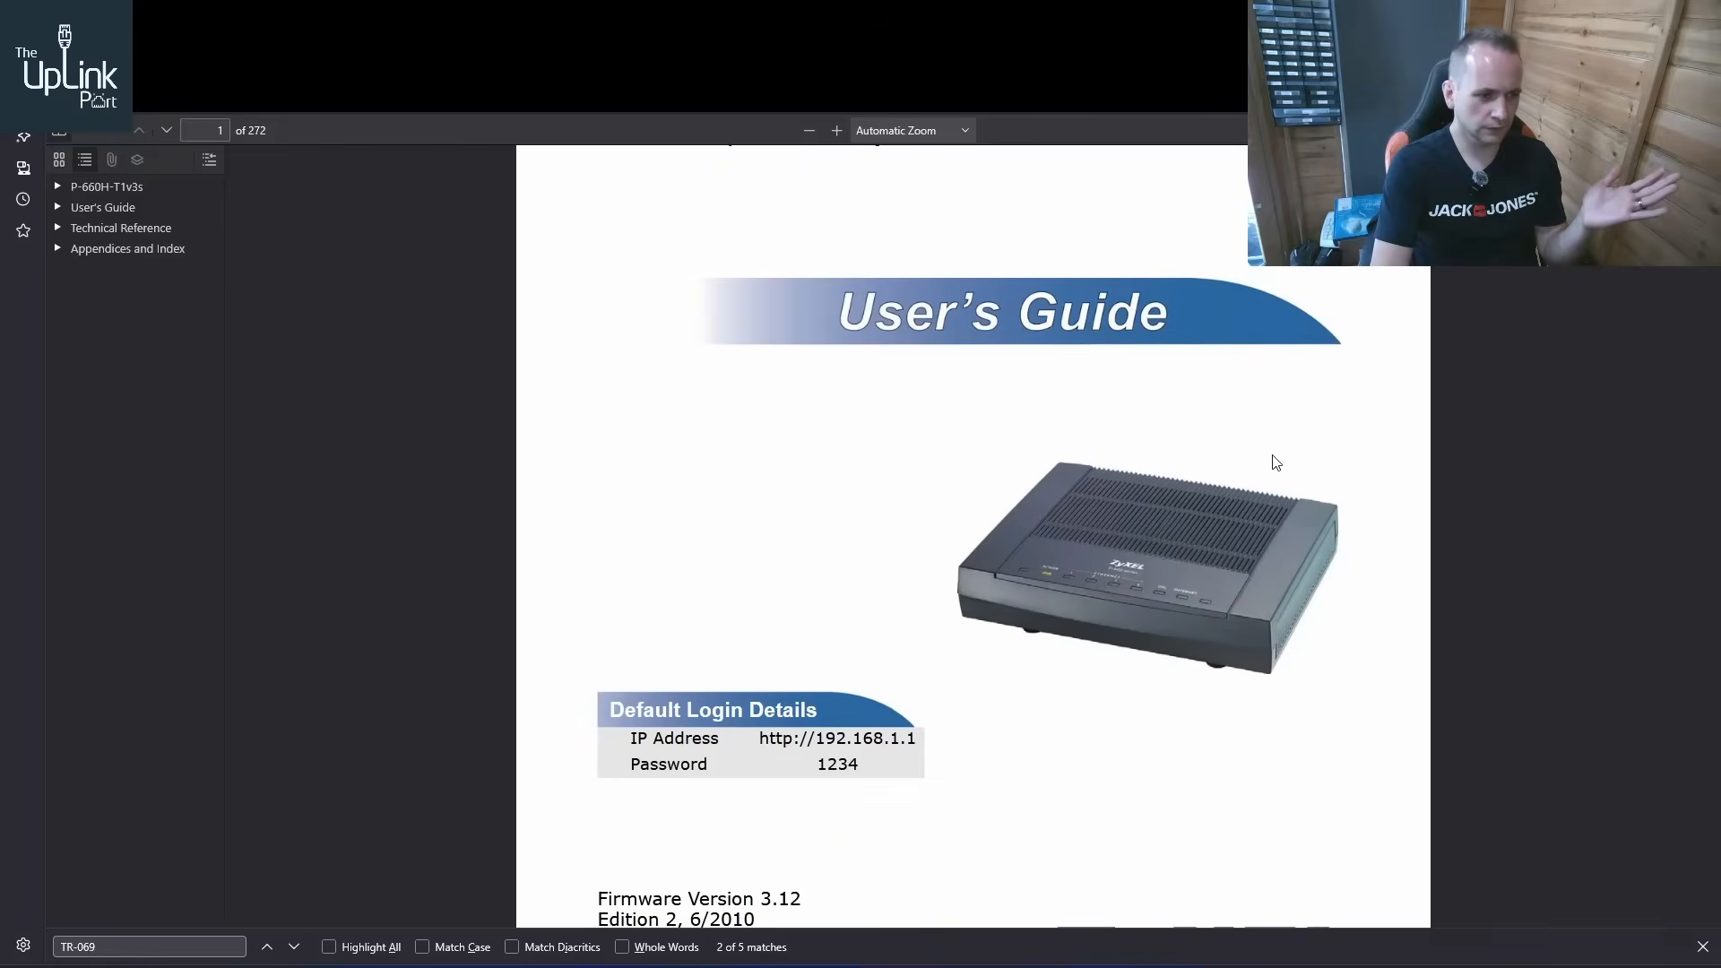
{"action": "scroll", "coordinate": [896, 726], "scroll_direction": "down", "scroll_amount": 2}
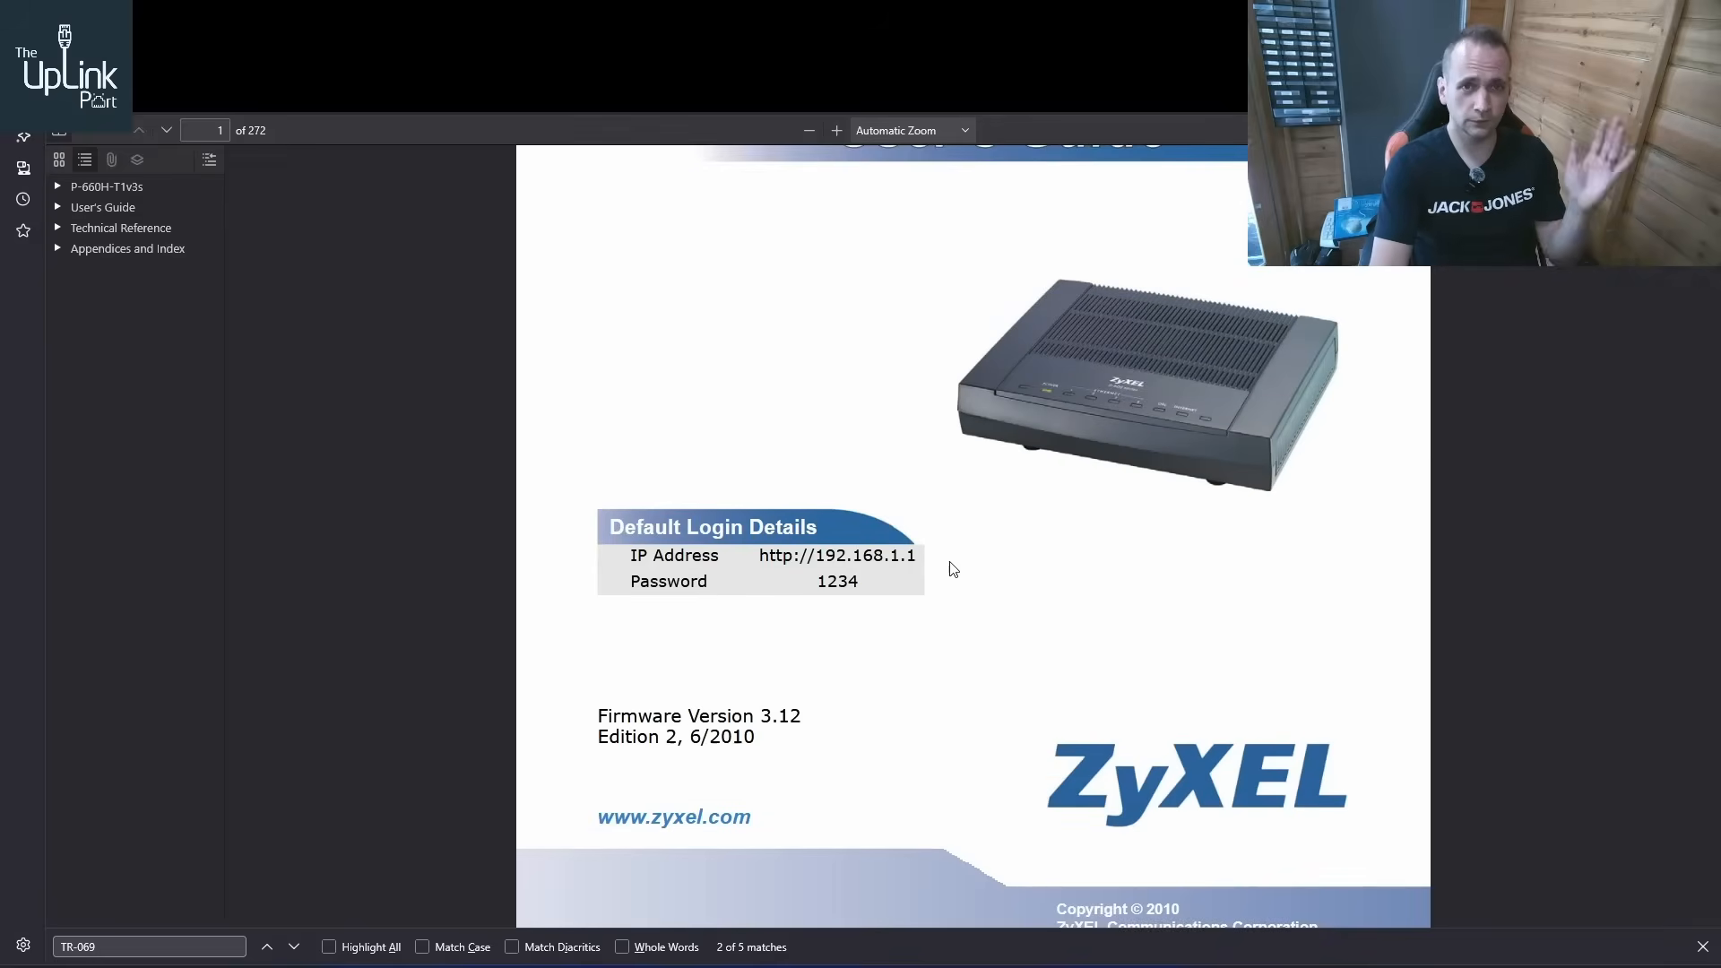
Switch back to the Windows XP console and check the router's Firmware and Remote MGMT WWW pages
{"action": "left_click", "coordinate": [224, 20]}
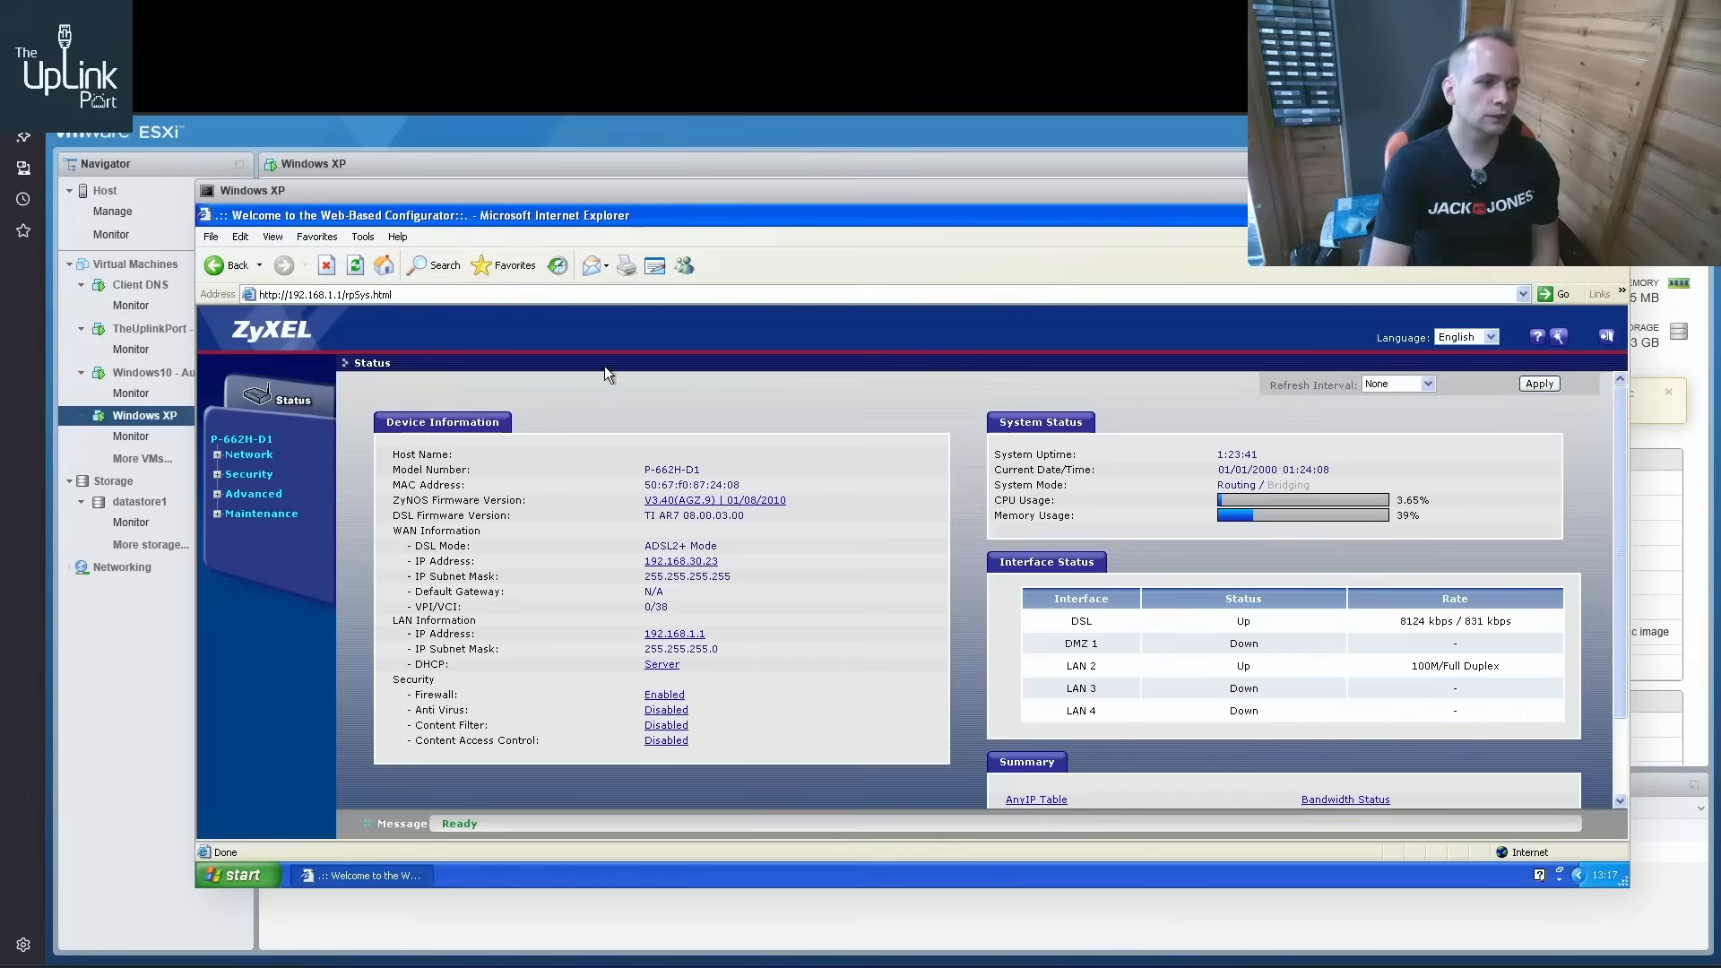
{"action": "left_click", "coordinate": [218, 513]}
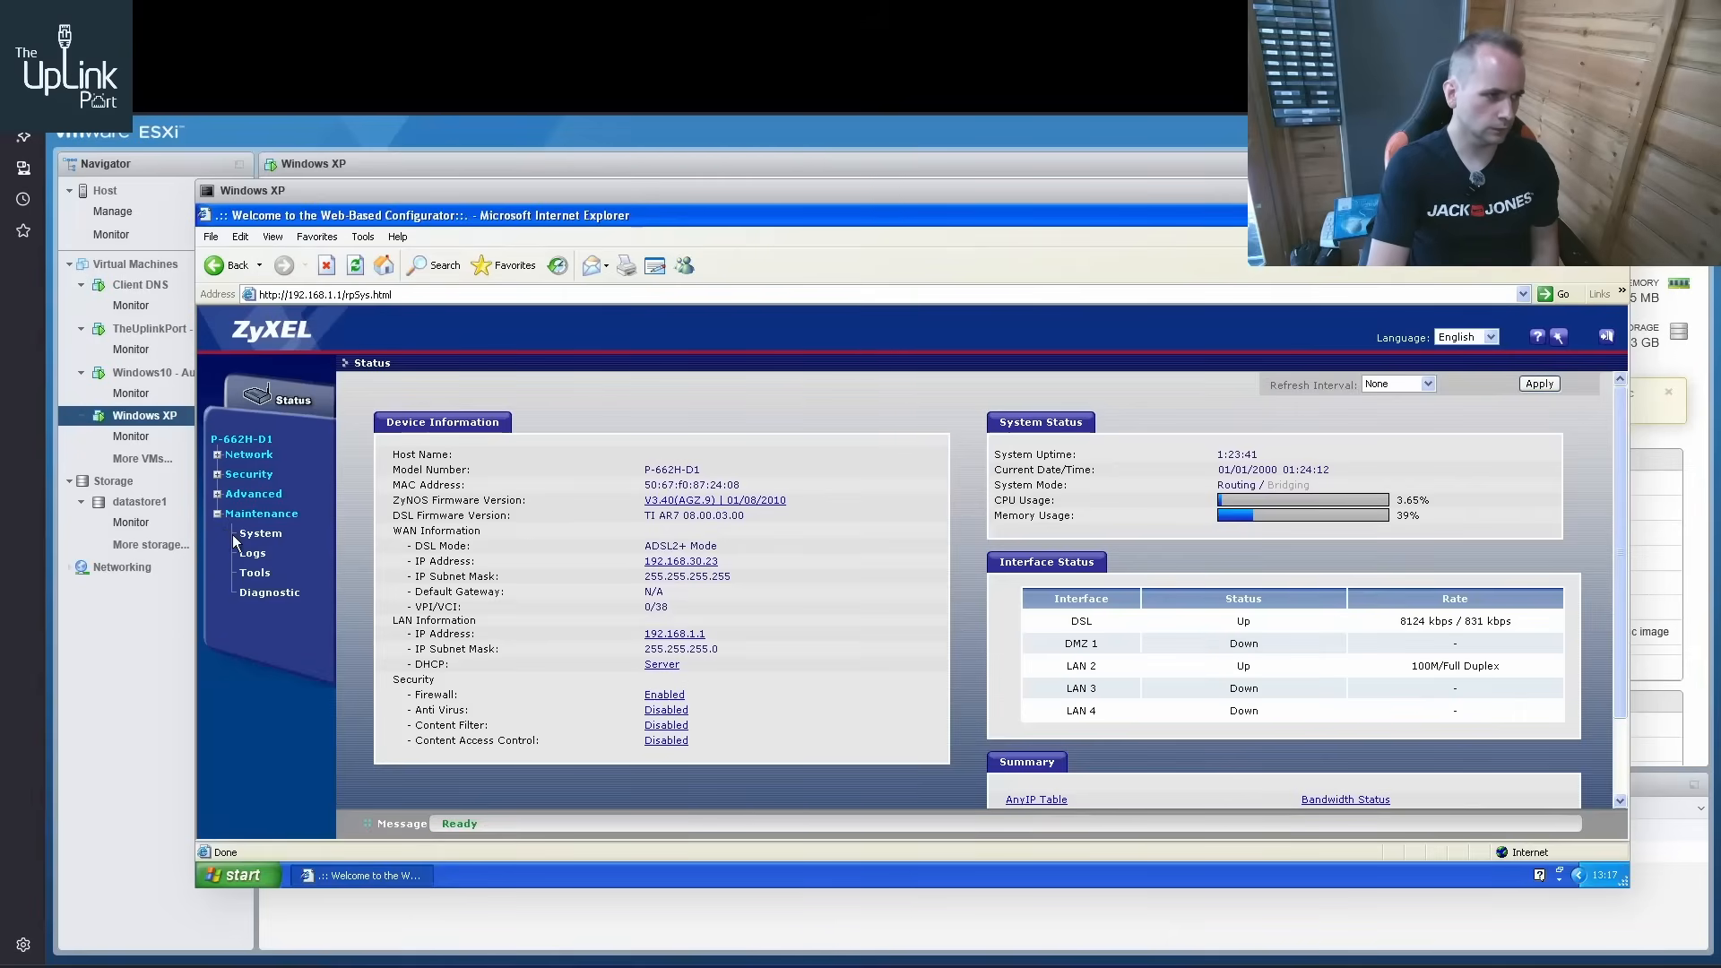
{"action": "left_click", "coordinate": [253, 572]}
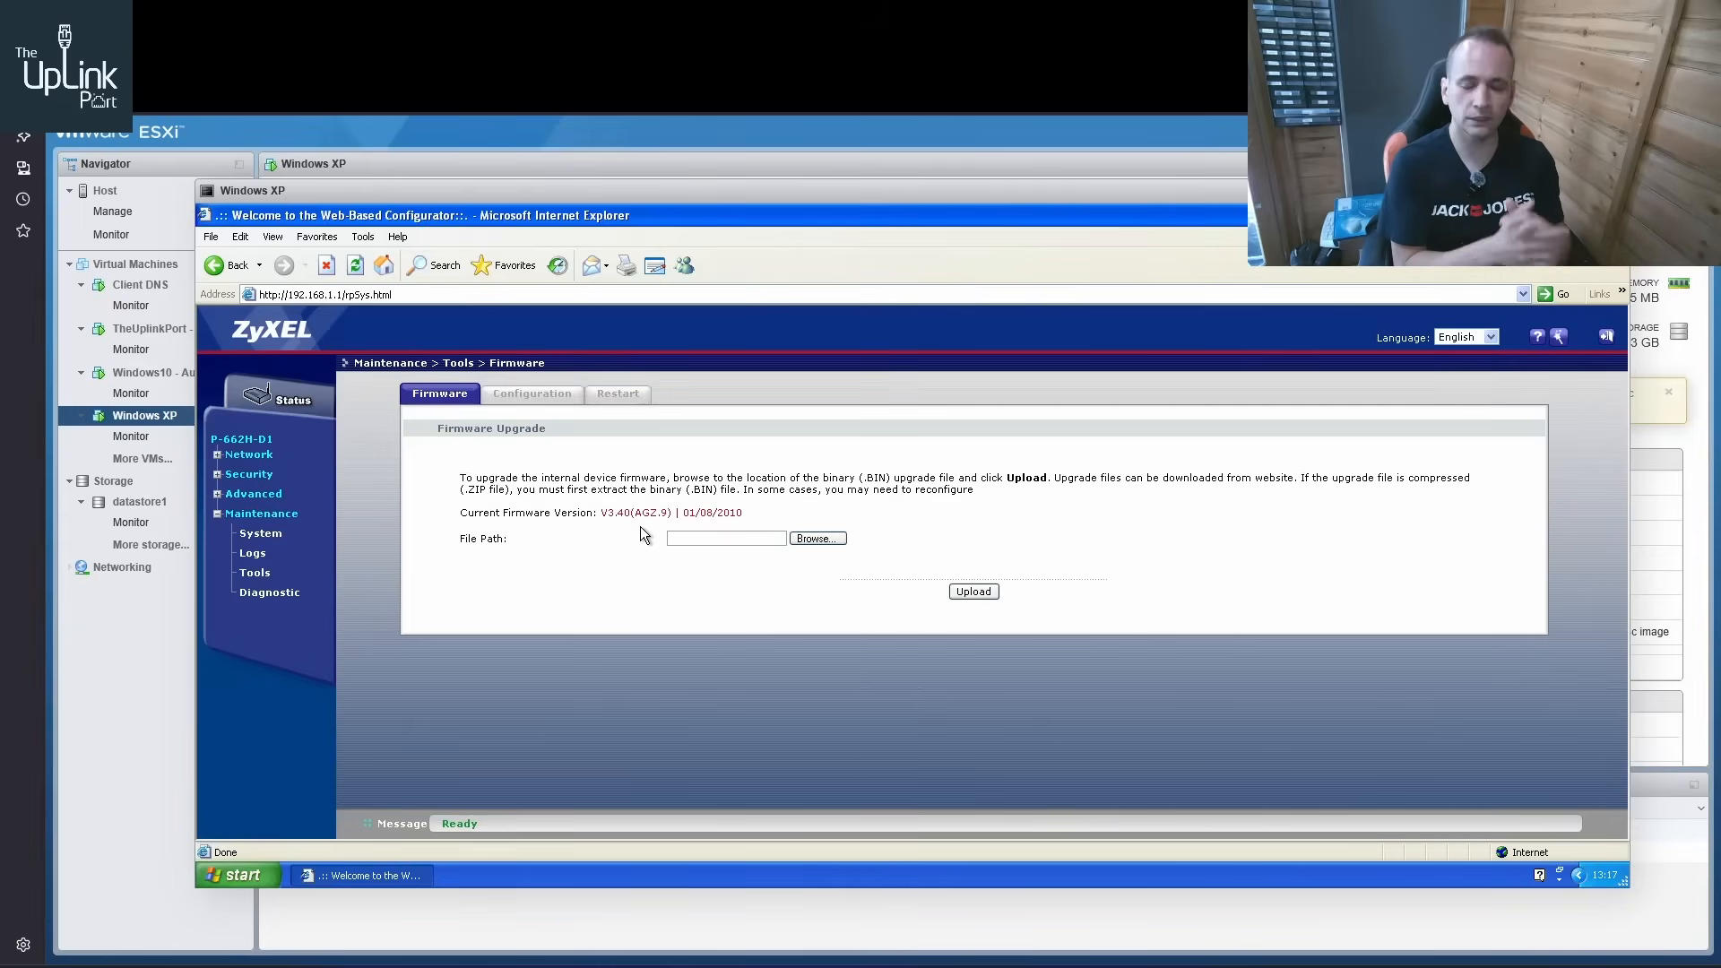
{"action": "left_click", "coordinate": [217, 494]}
{"action": "left_click", "coordinate": [260, 574]}
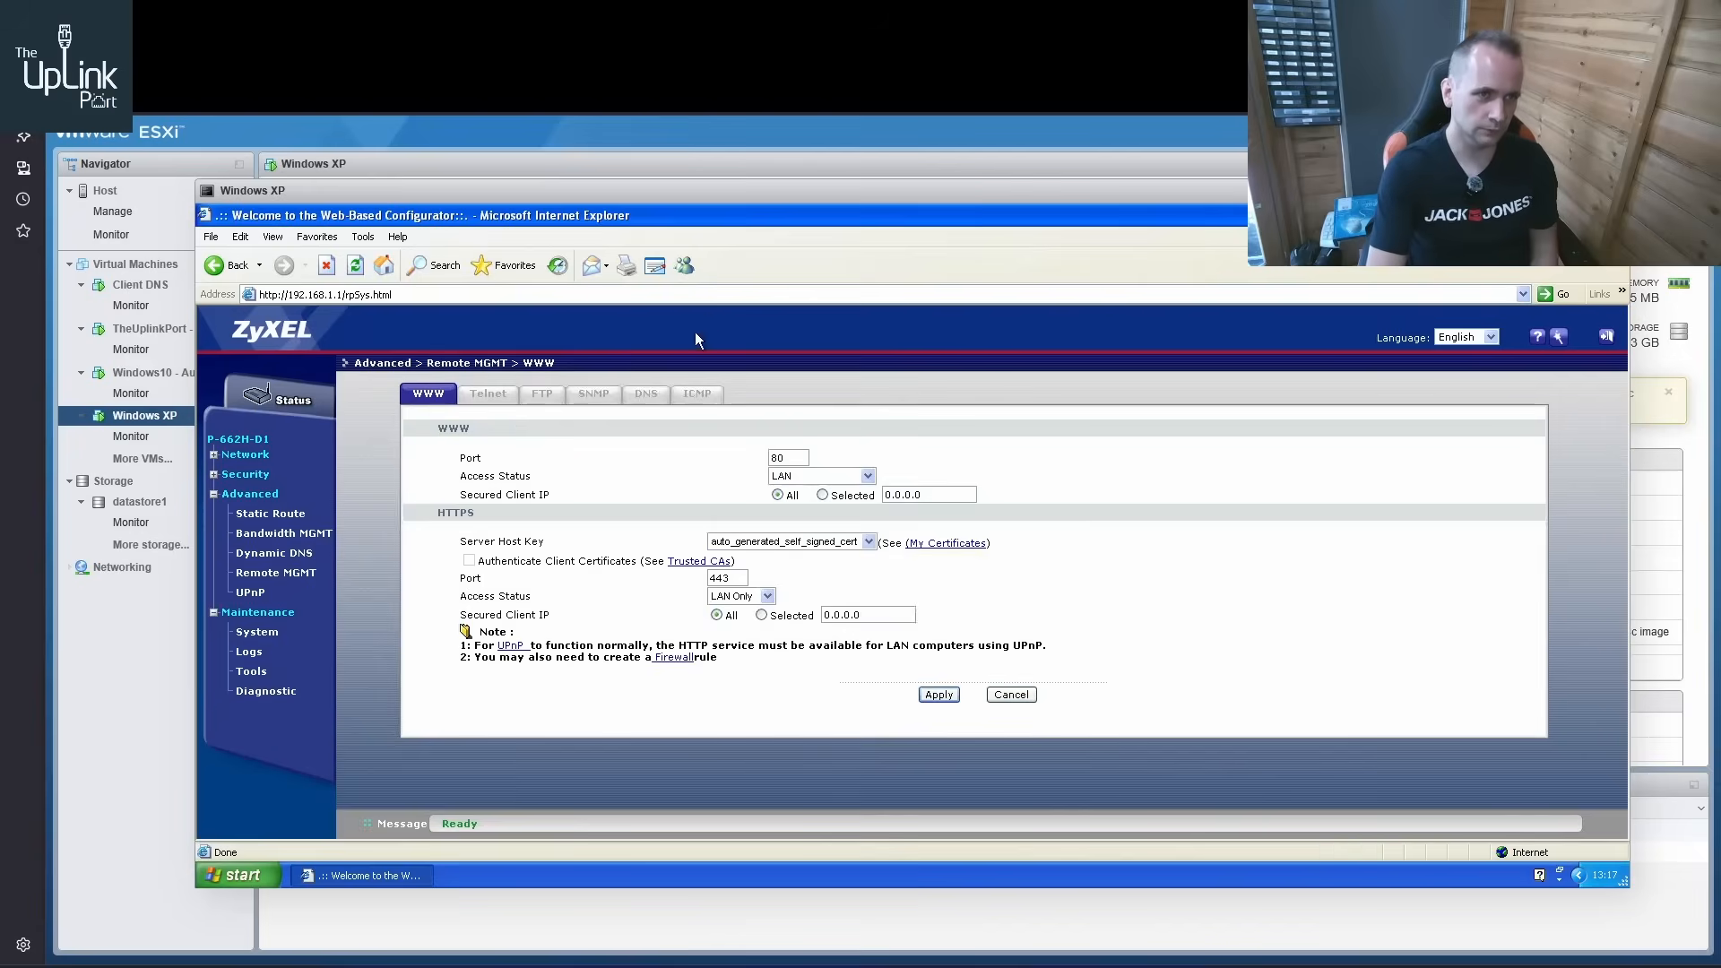
Find TR-069 among the management features in the P-660H-T1v3s User's Guide, and return to the router's Remote MGMT page
{"action": "left_click", "coordinate": [789, 18]}
{"action": "scroll", "coordinate": [856, 482], "scroll_direction": "down", "scroll_amount": 1}
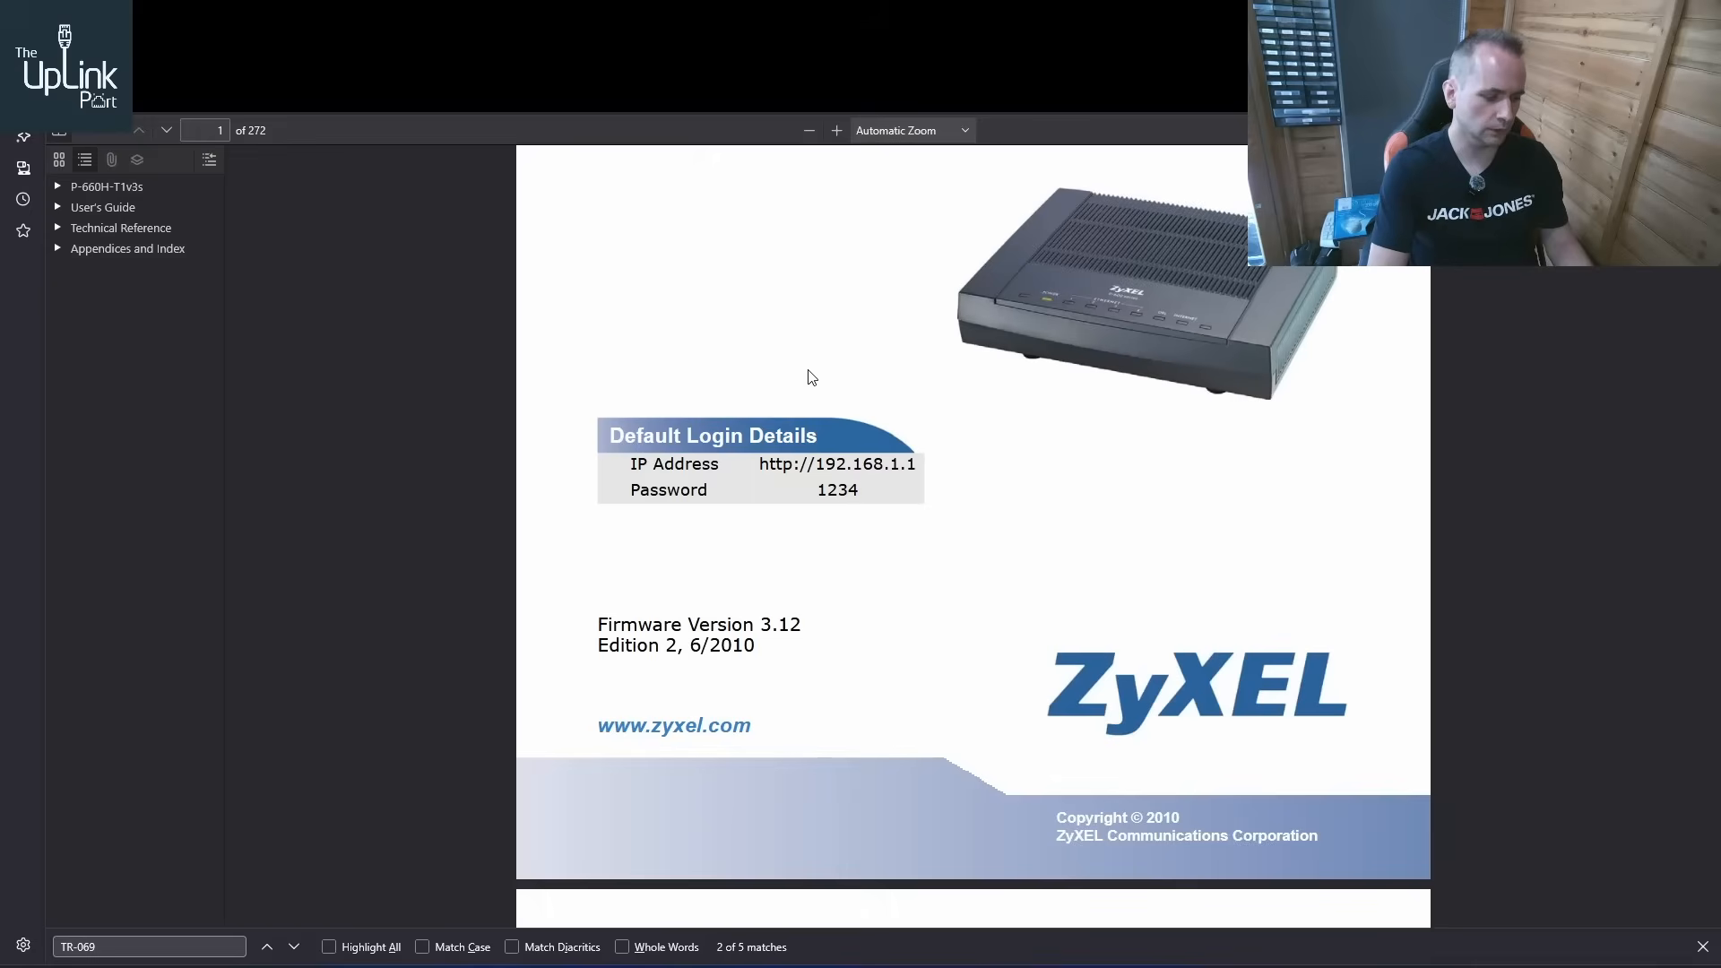
{"action": "key", "text": "ctrl+f"}
{"action": "key", "text": "Return"}
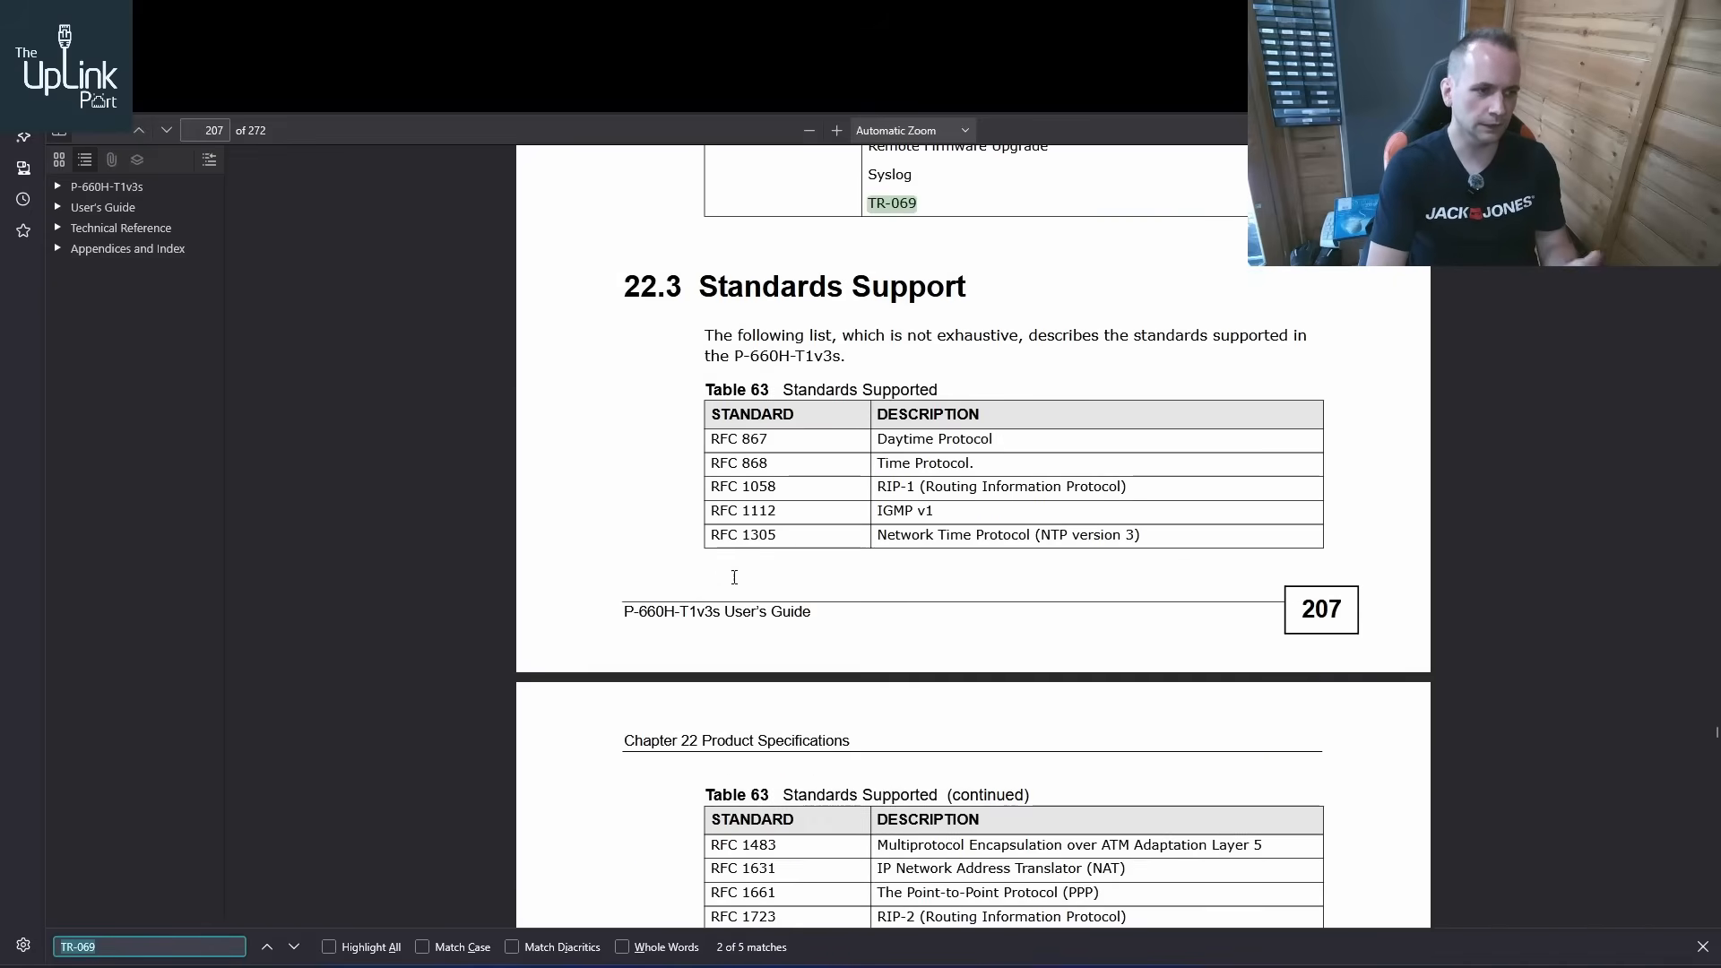
{"action": "scroll", "coordinate": [734, 577], "scroll_direction": "up", "scroll_amount": 3}
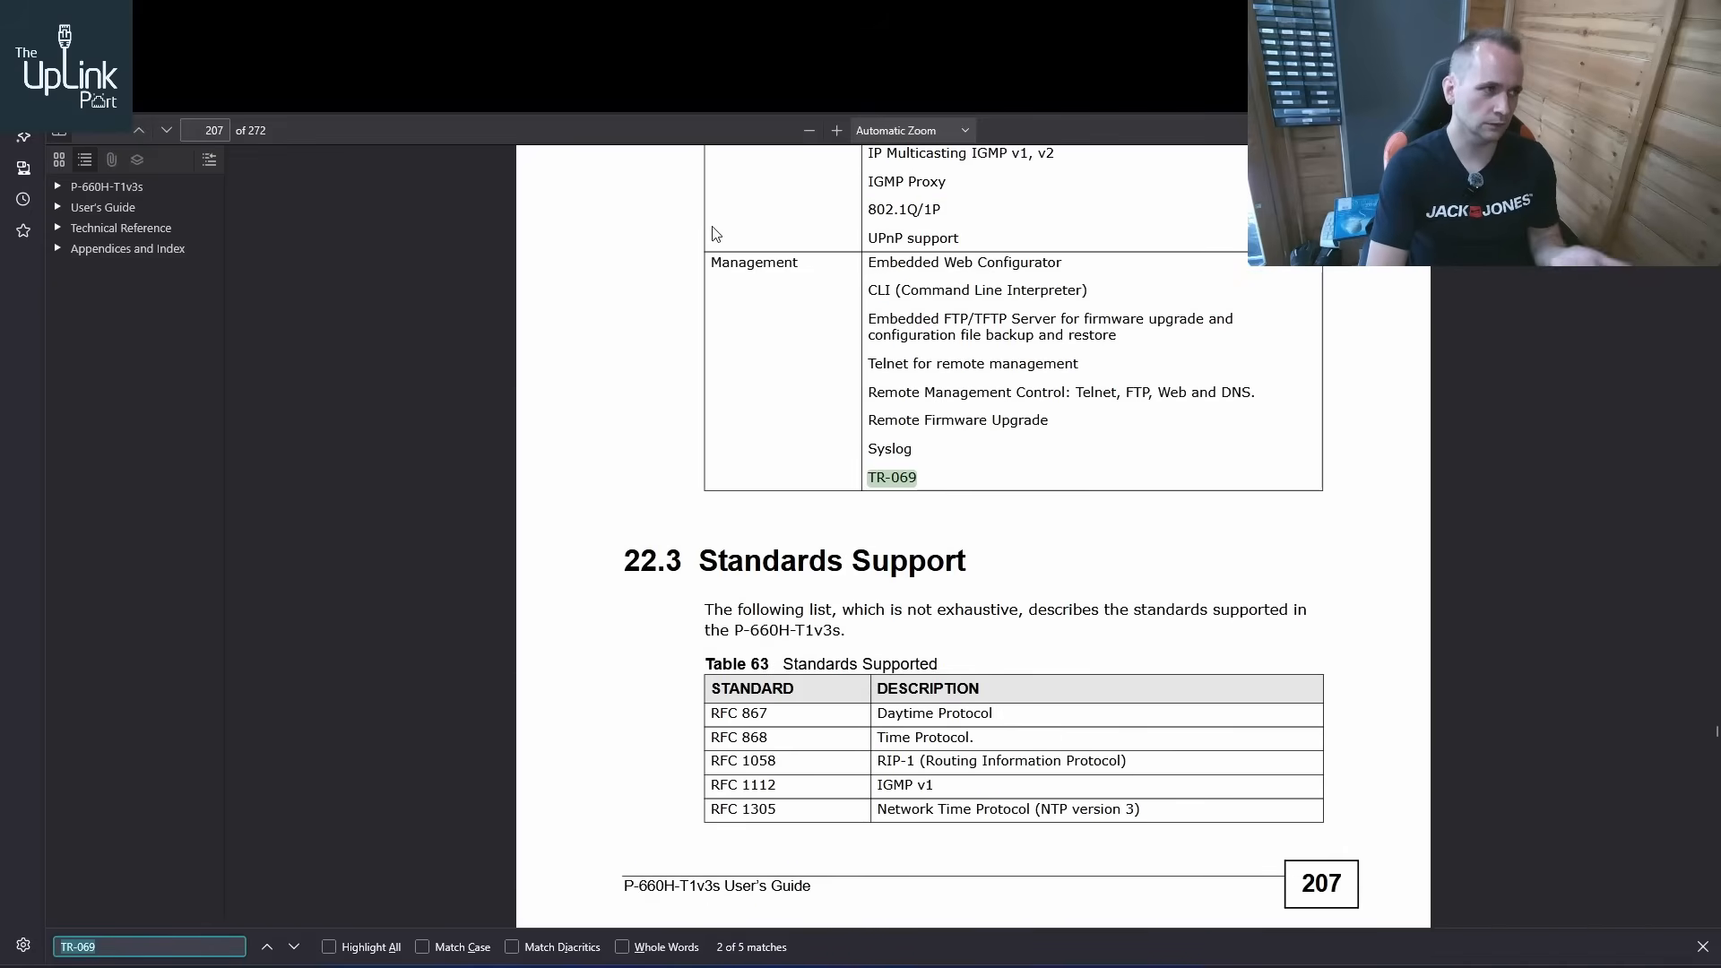
{"action": "left_click", "coordinate": [376, 18]}
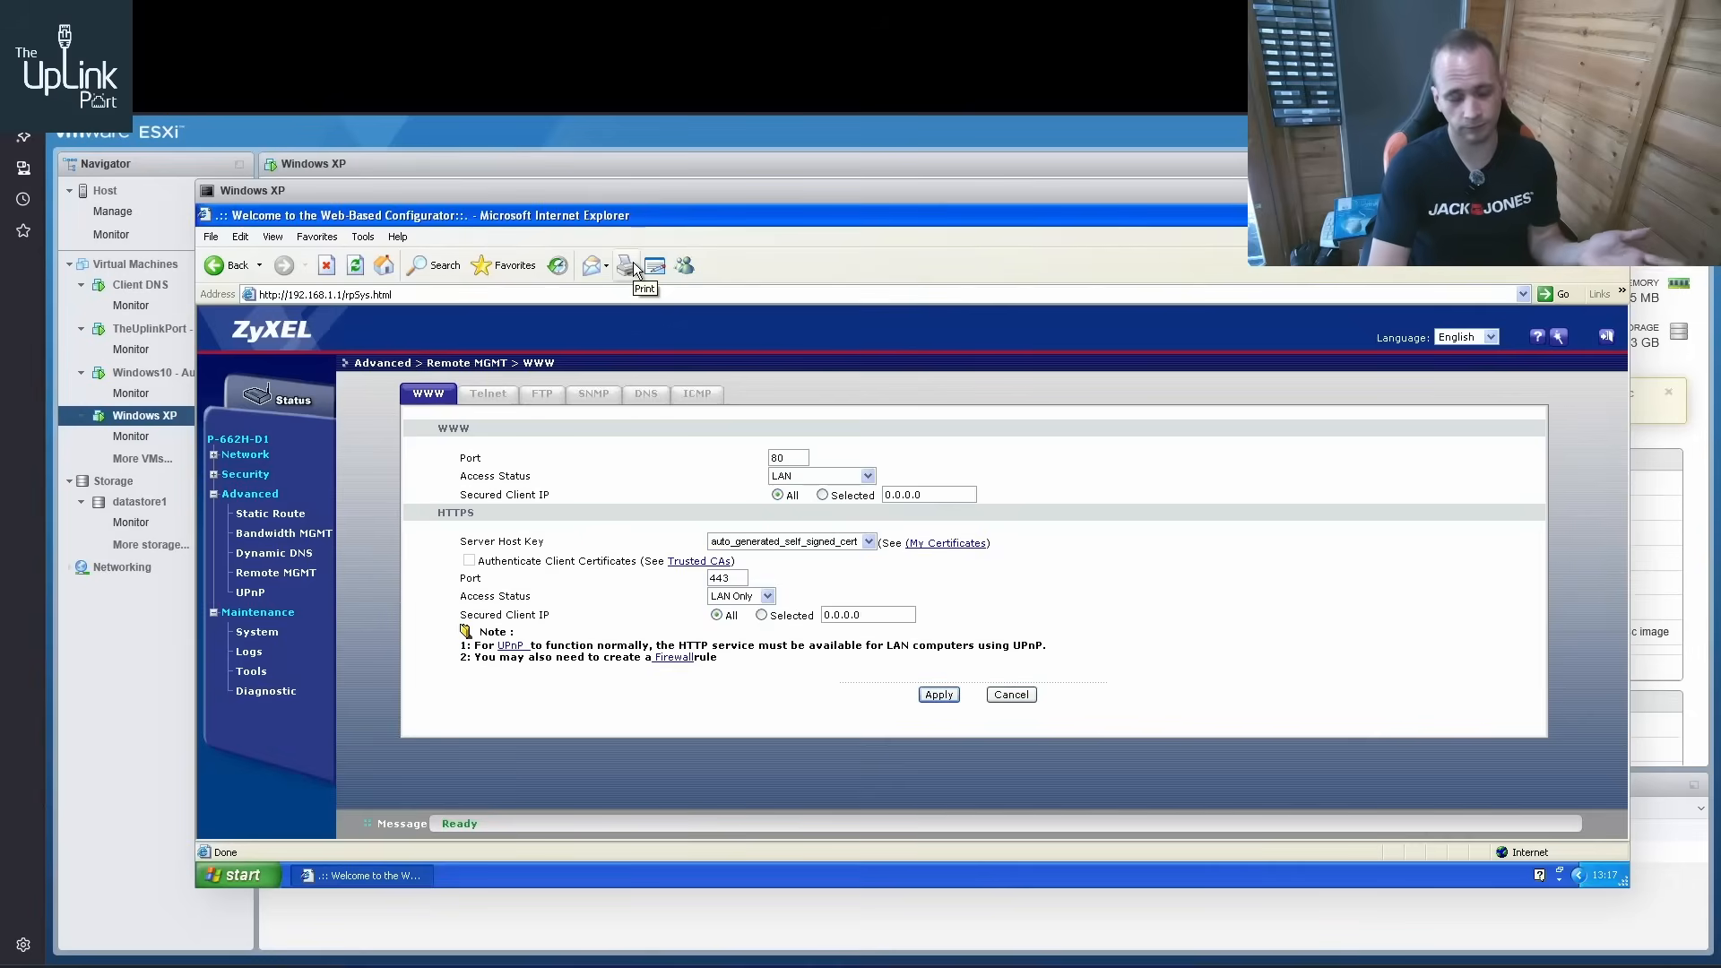
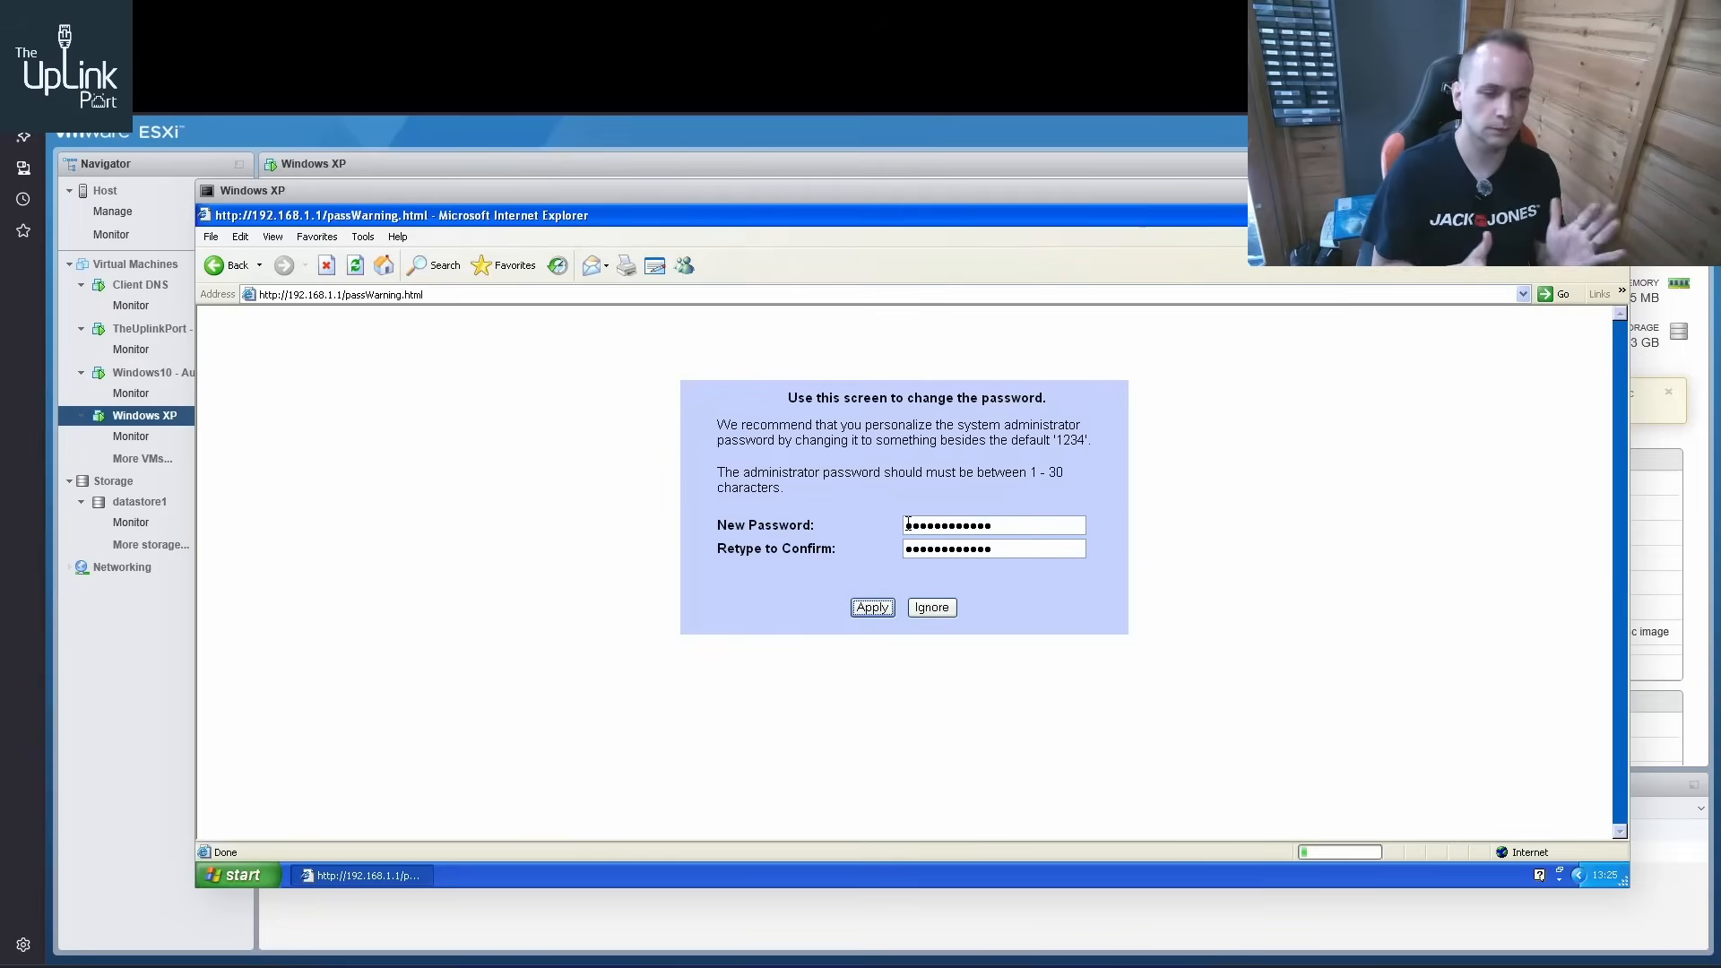
Submit the new administrator password for the Prestige 660HW-61 and log in by entering the administrator password
{"action": "key", "text": "Return"}
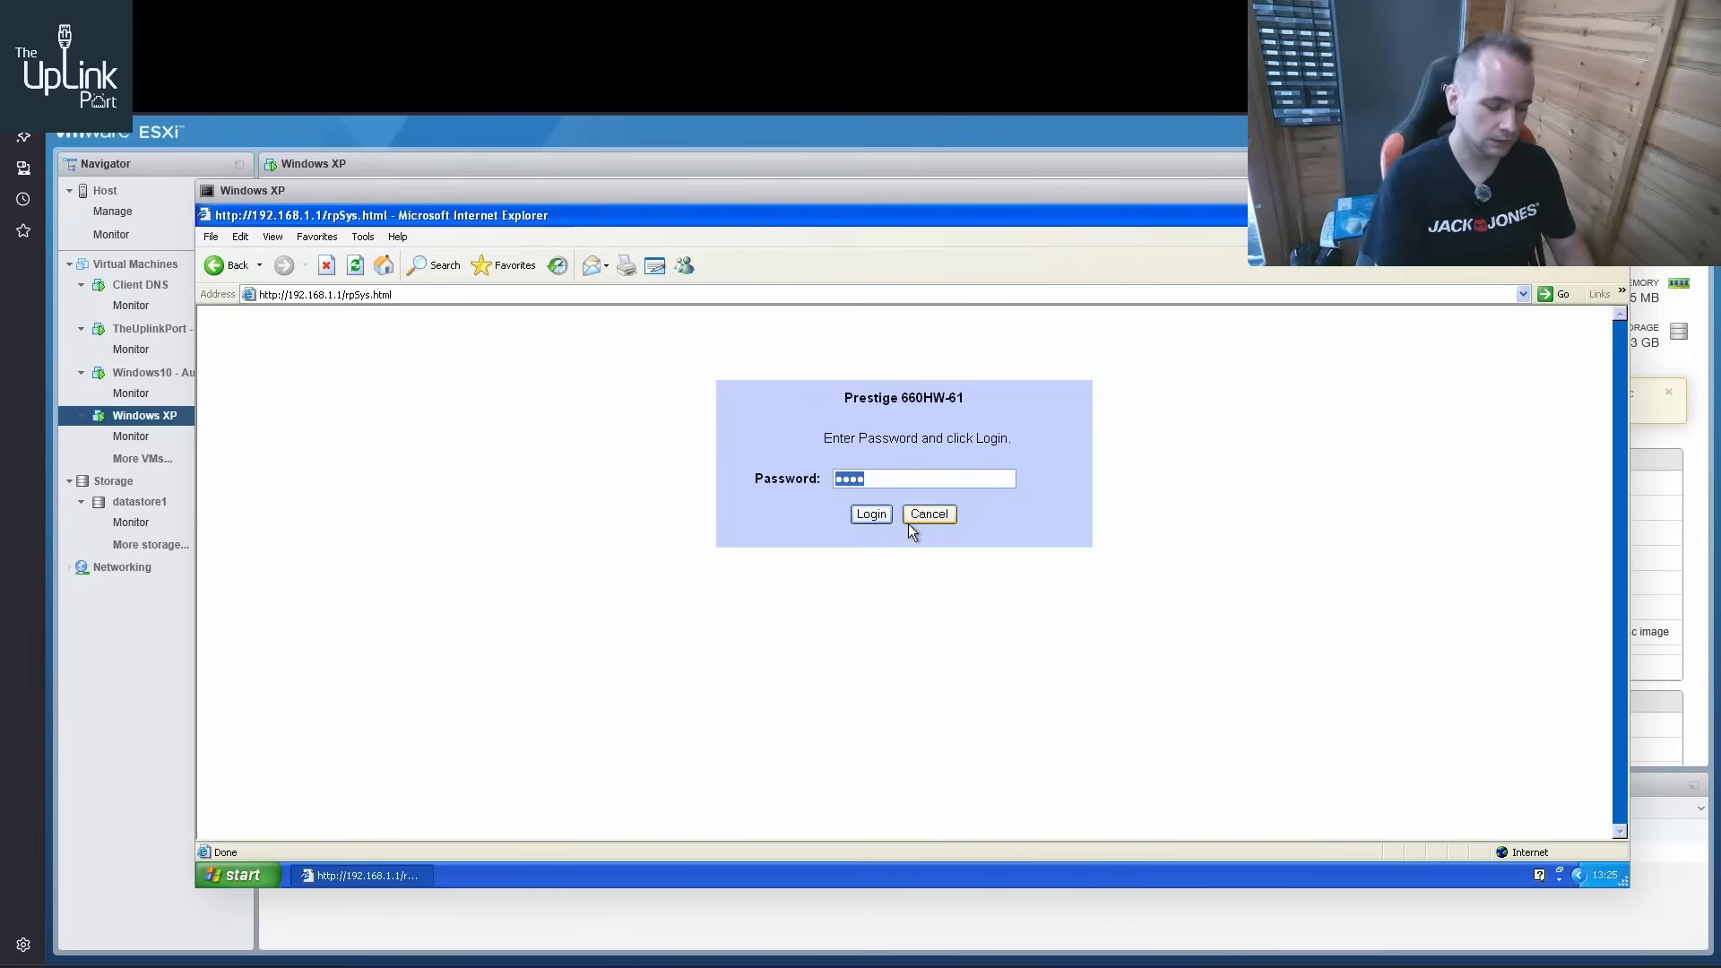
{"action": "type", "text": "12"}
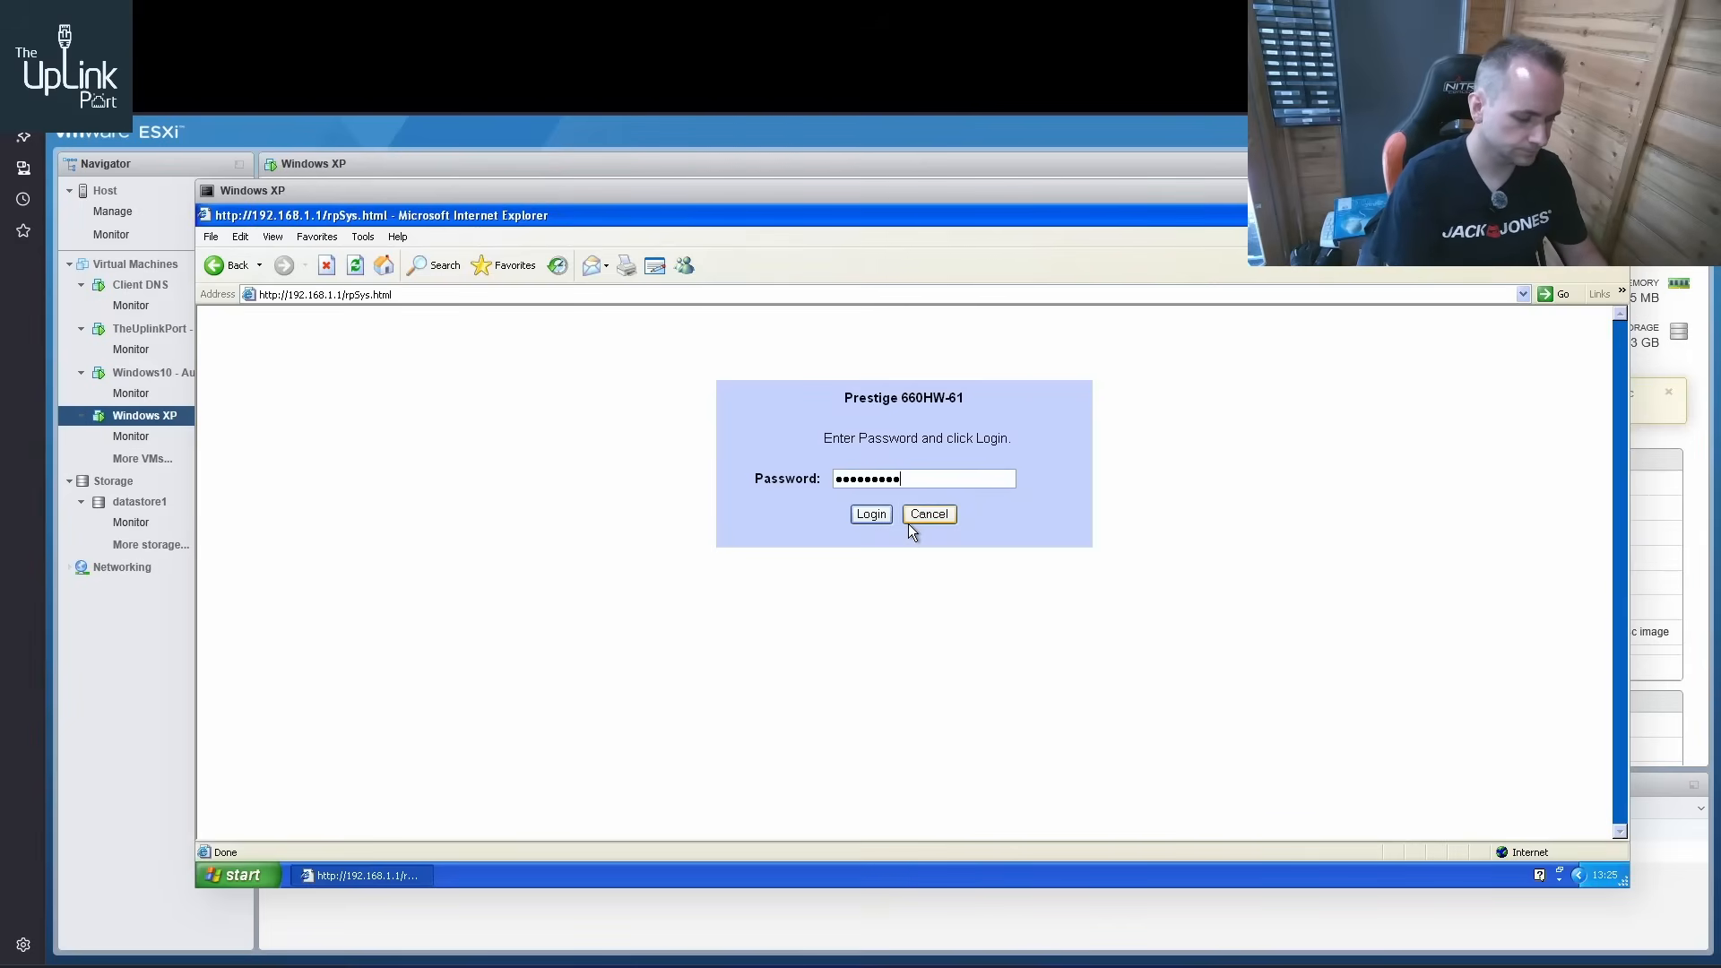
{"action": "type", "text": "34567890"}
{"action": "key", "text": "Return"}
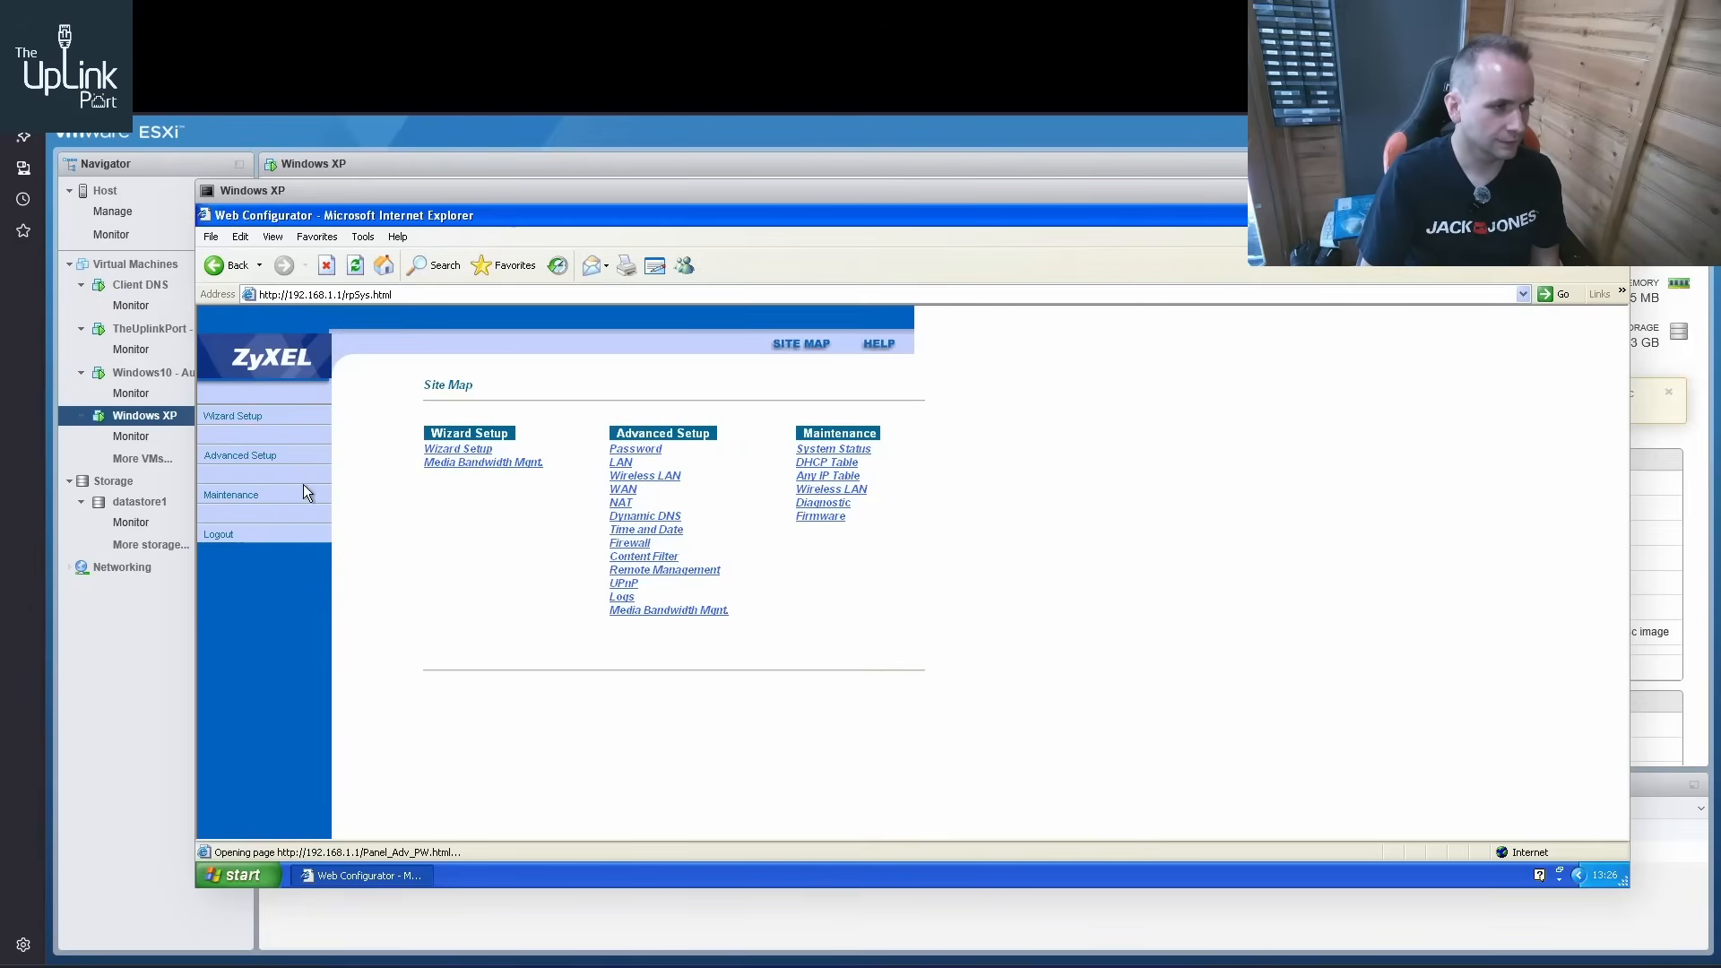
Examine the router's System Status page, covering its firmware, WAN and LAN information
{"action": "left_click", "coordinate": [244, 500]}
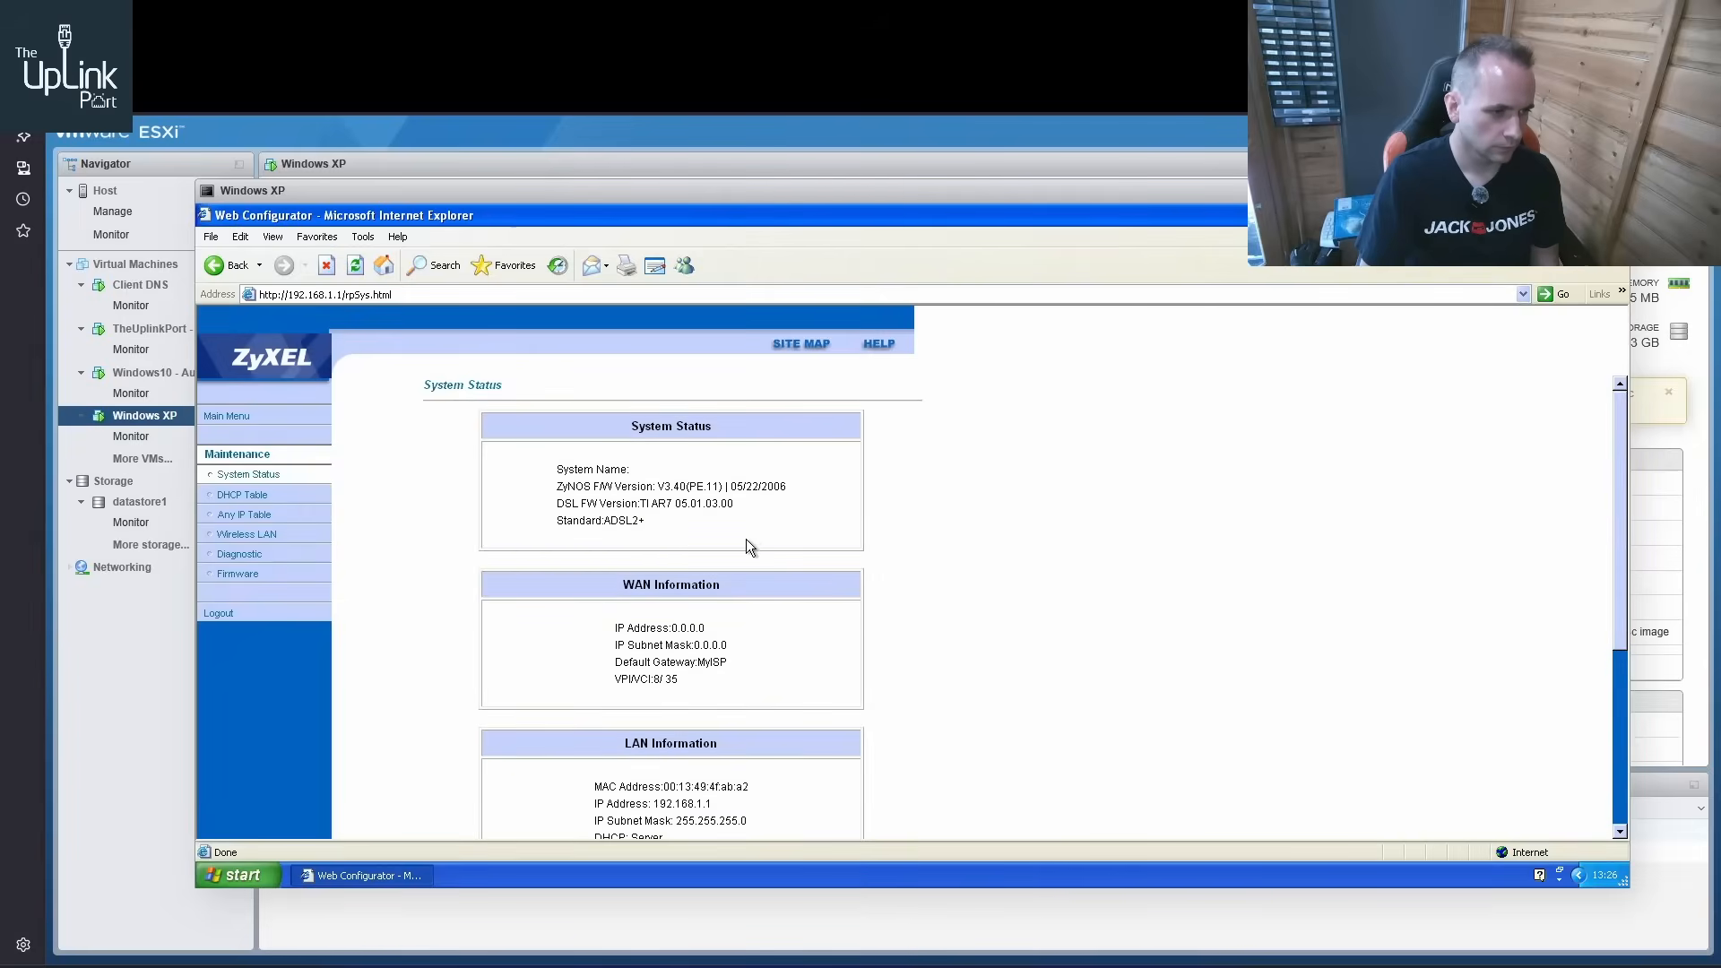
{"action": "scroll", "coordinate": [708, 659], "scroll_direction": "down", "scroll_amount": 1}
{"action": "scroll", "coordinate": [707, 657], "scroll_direction": "down", "scroll_amount": 1}
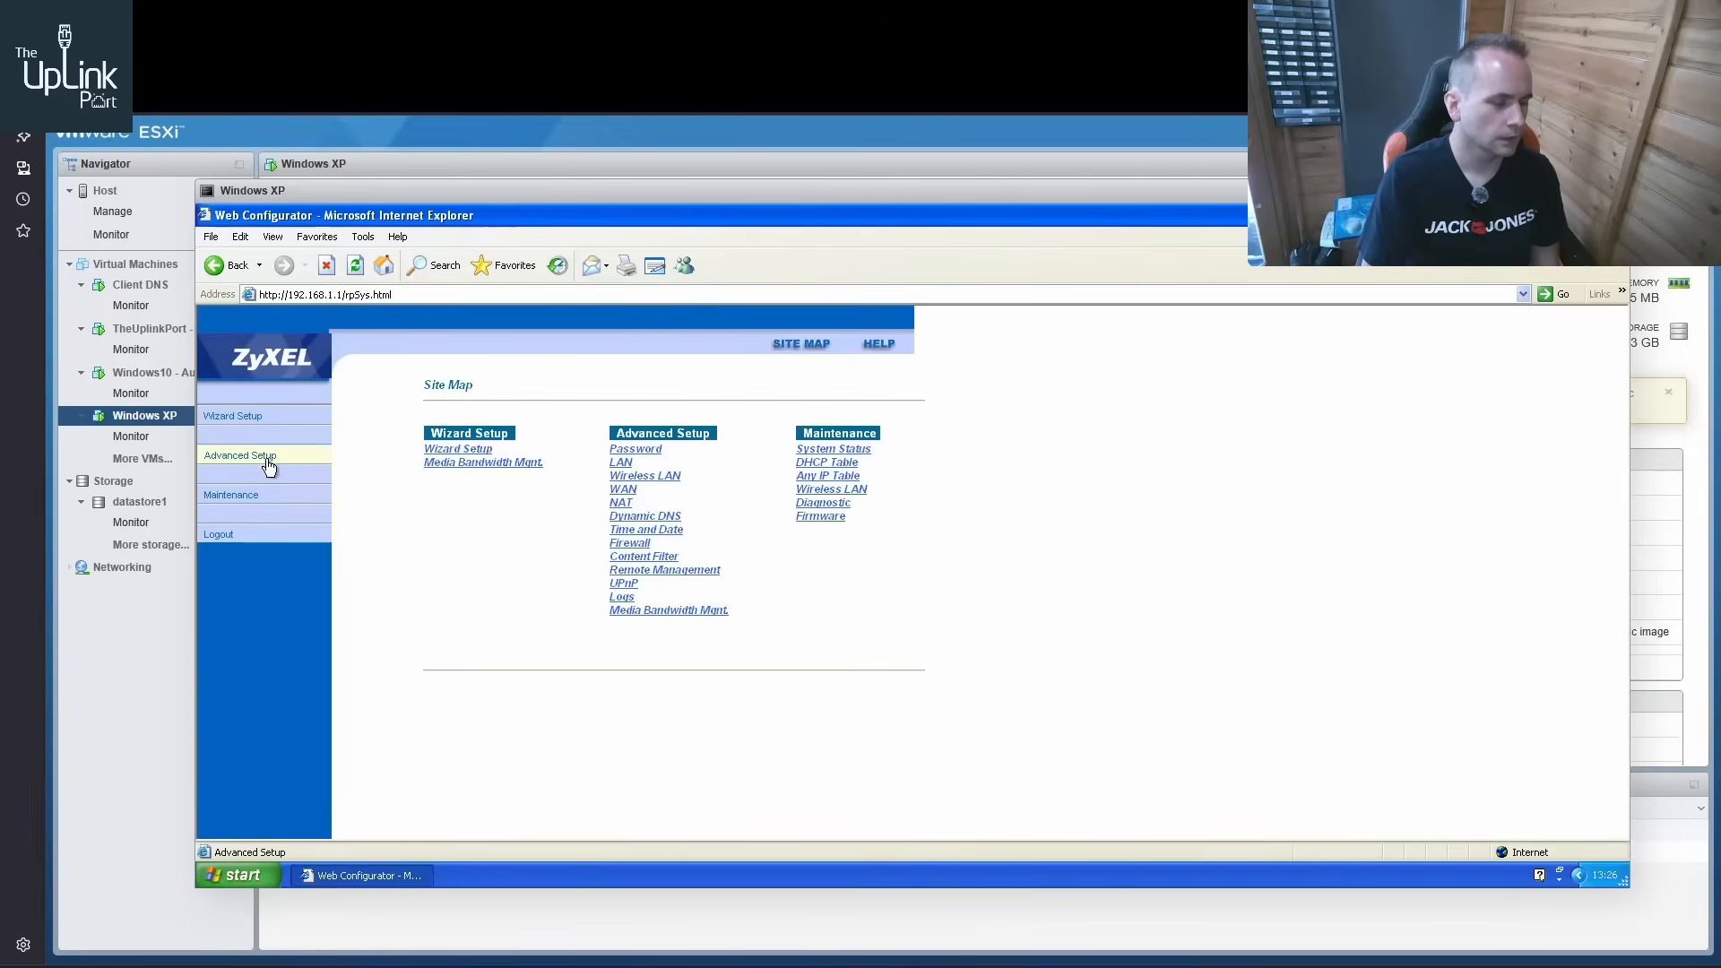
Review the router's Advanced Setup pages for Remote Management, Firewall and WAN, and return to its main menu
{"action": "left_click", "coordinate": [269, 461]}
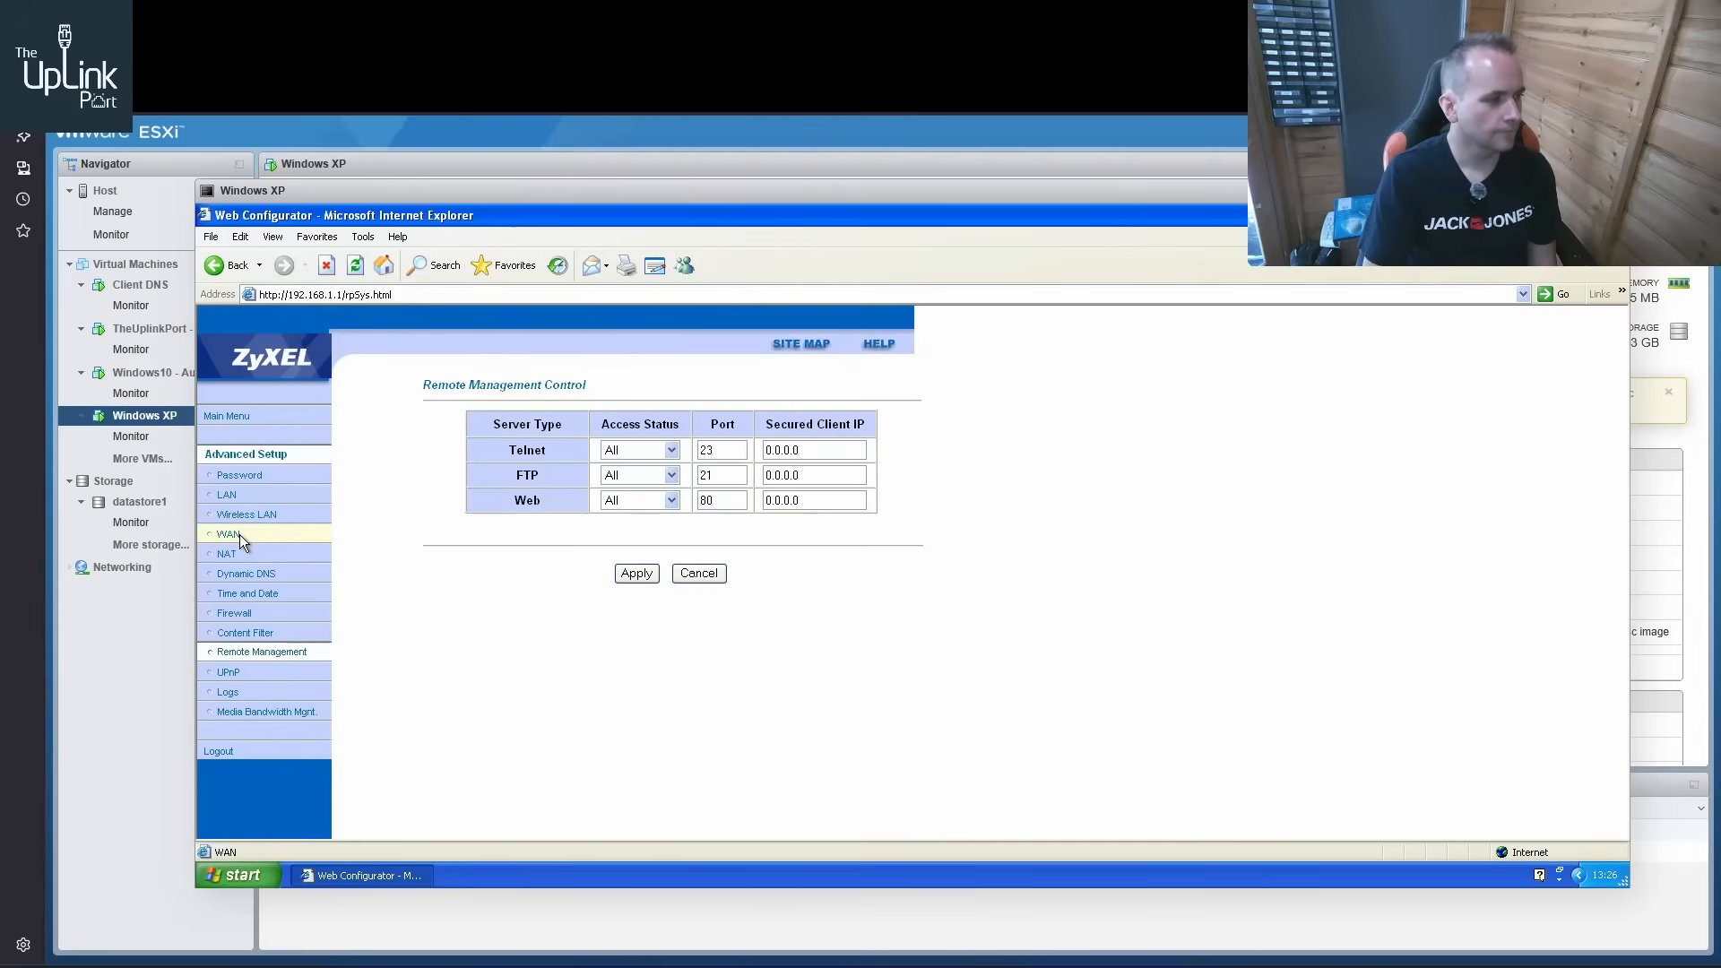
{"action": "left_click", "coordinate": [235, 614]}
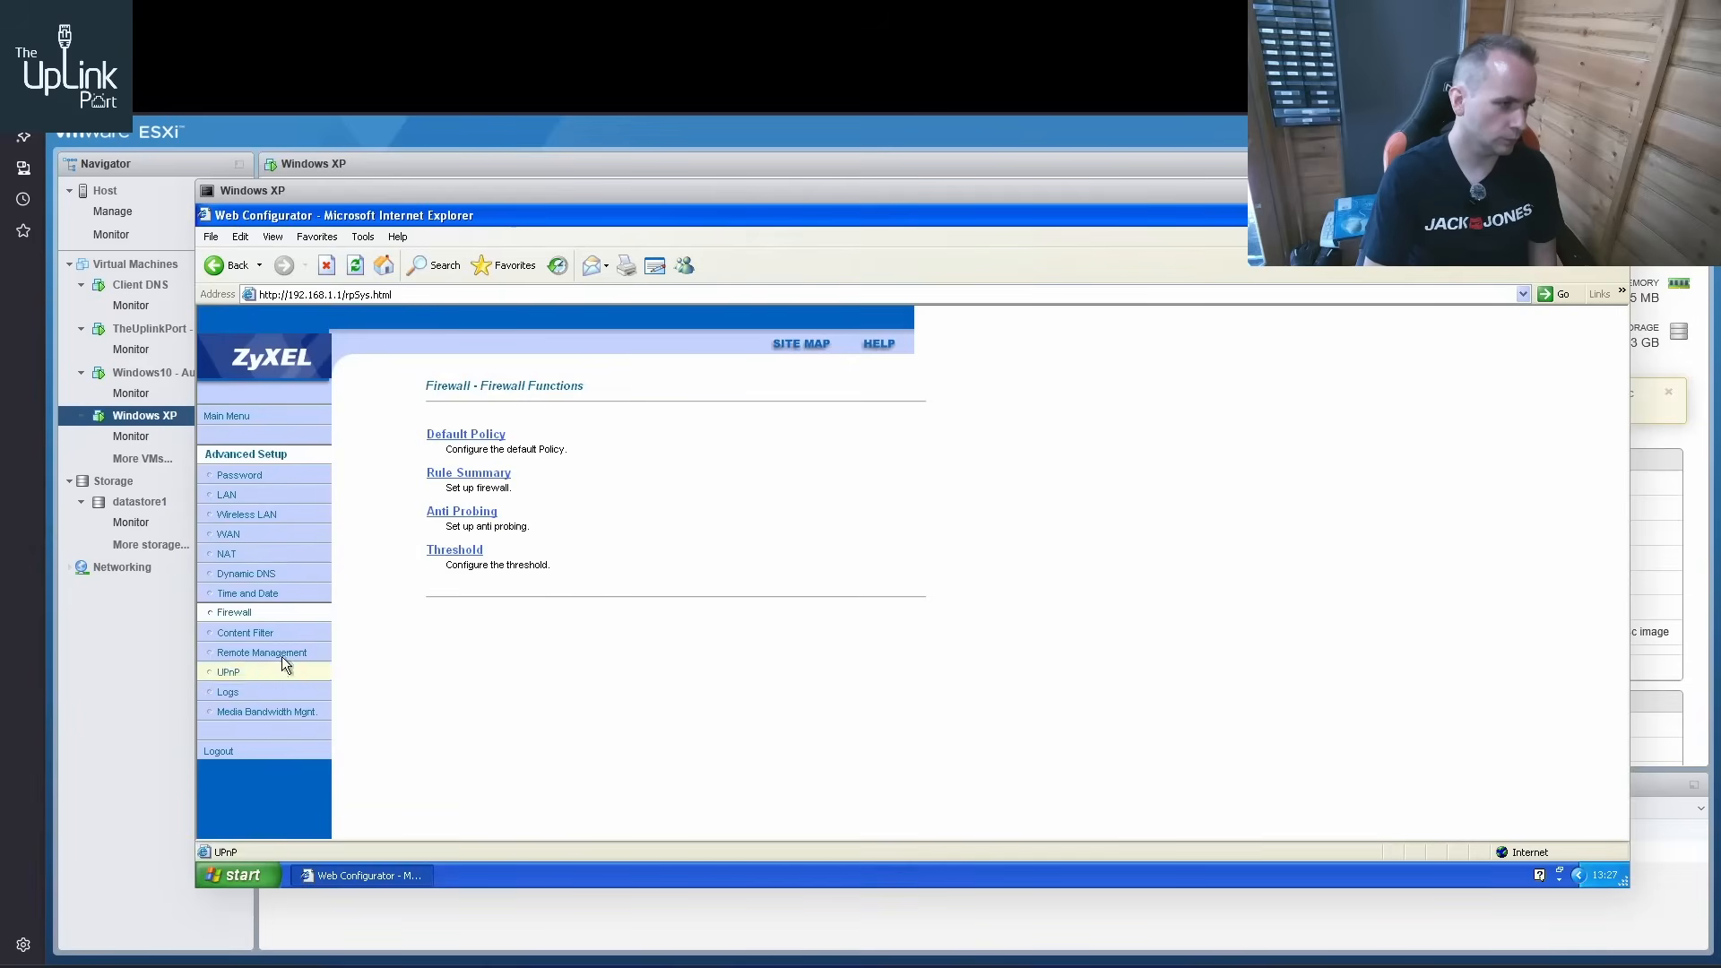
{"action": "left_click", "coordinate": [263, 542]}
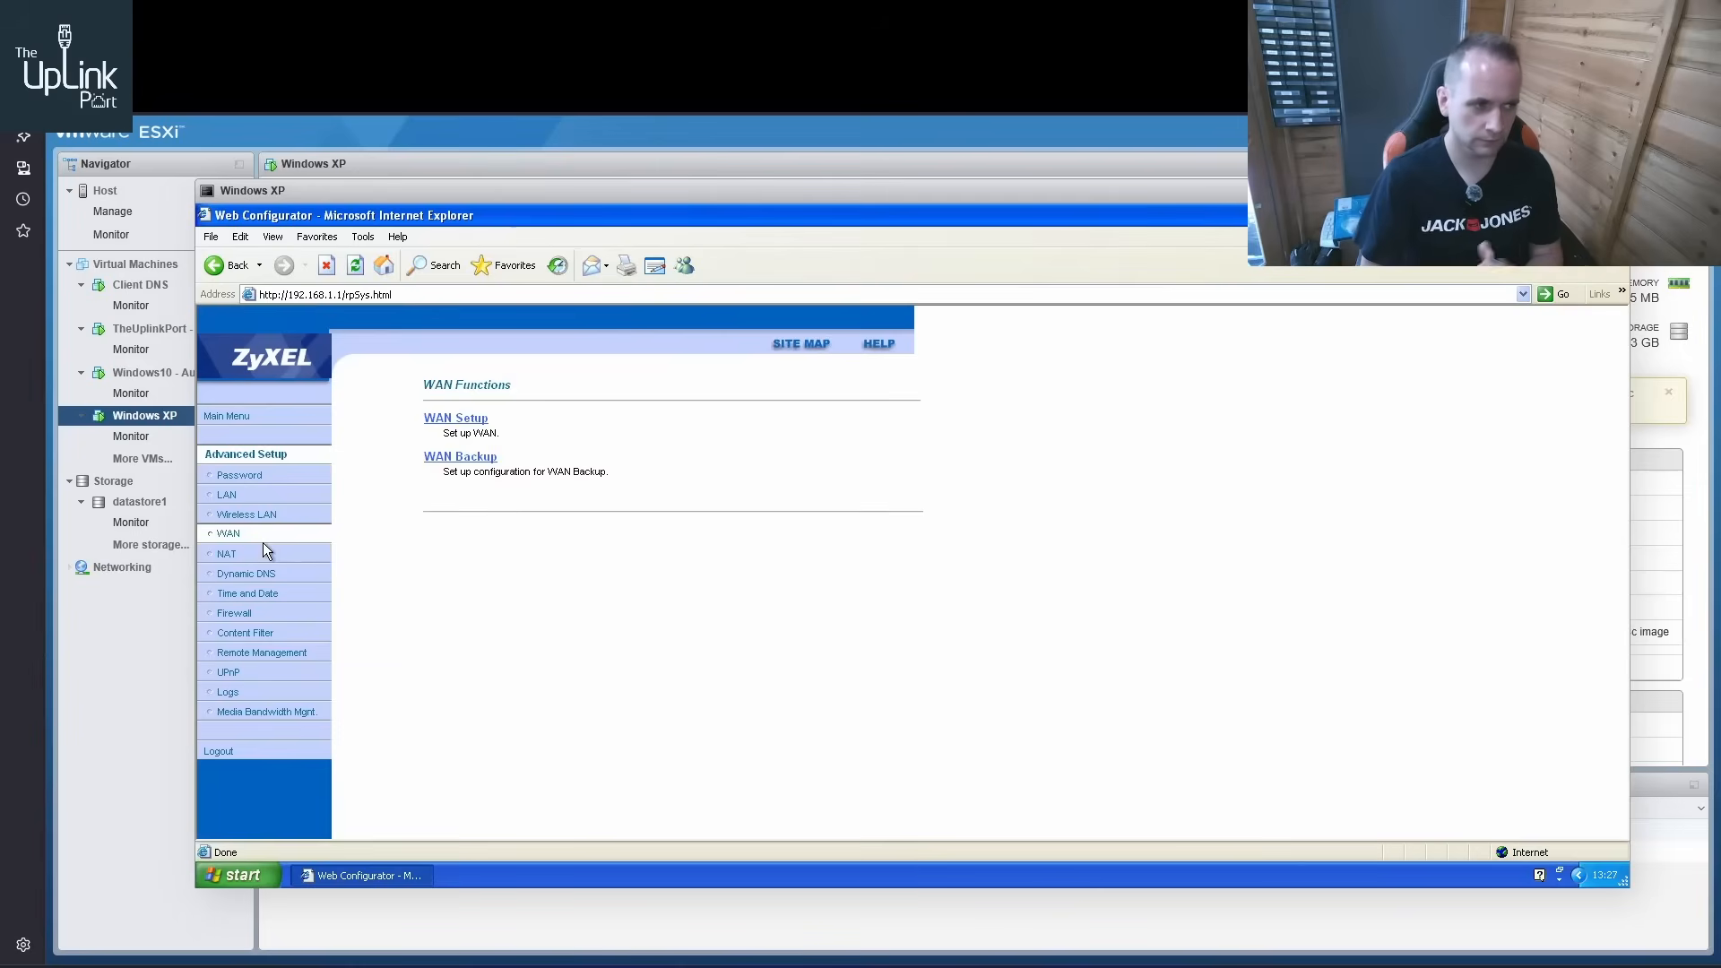
{"action": "left_click", "coordinate": [253, 423]}
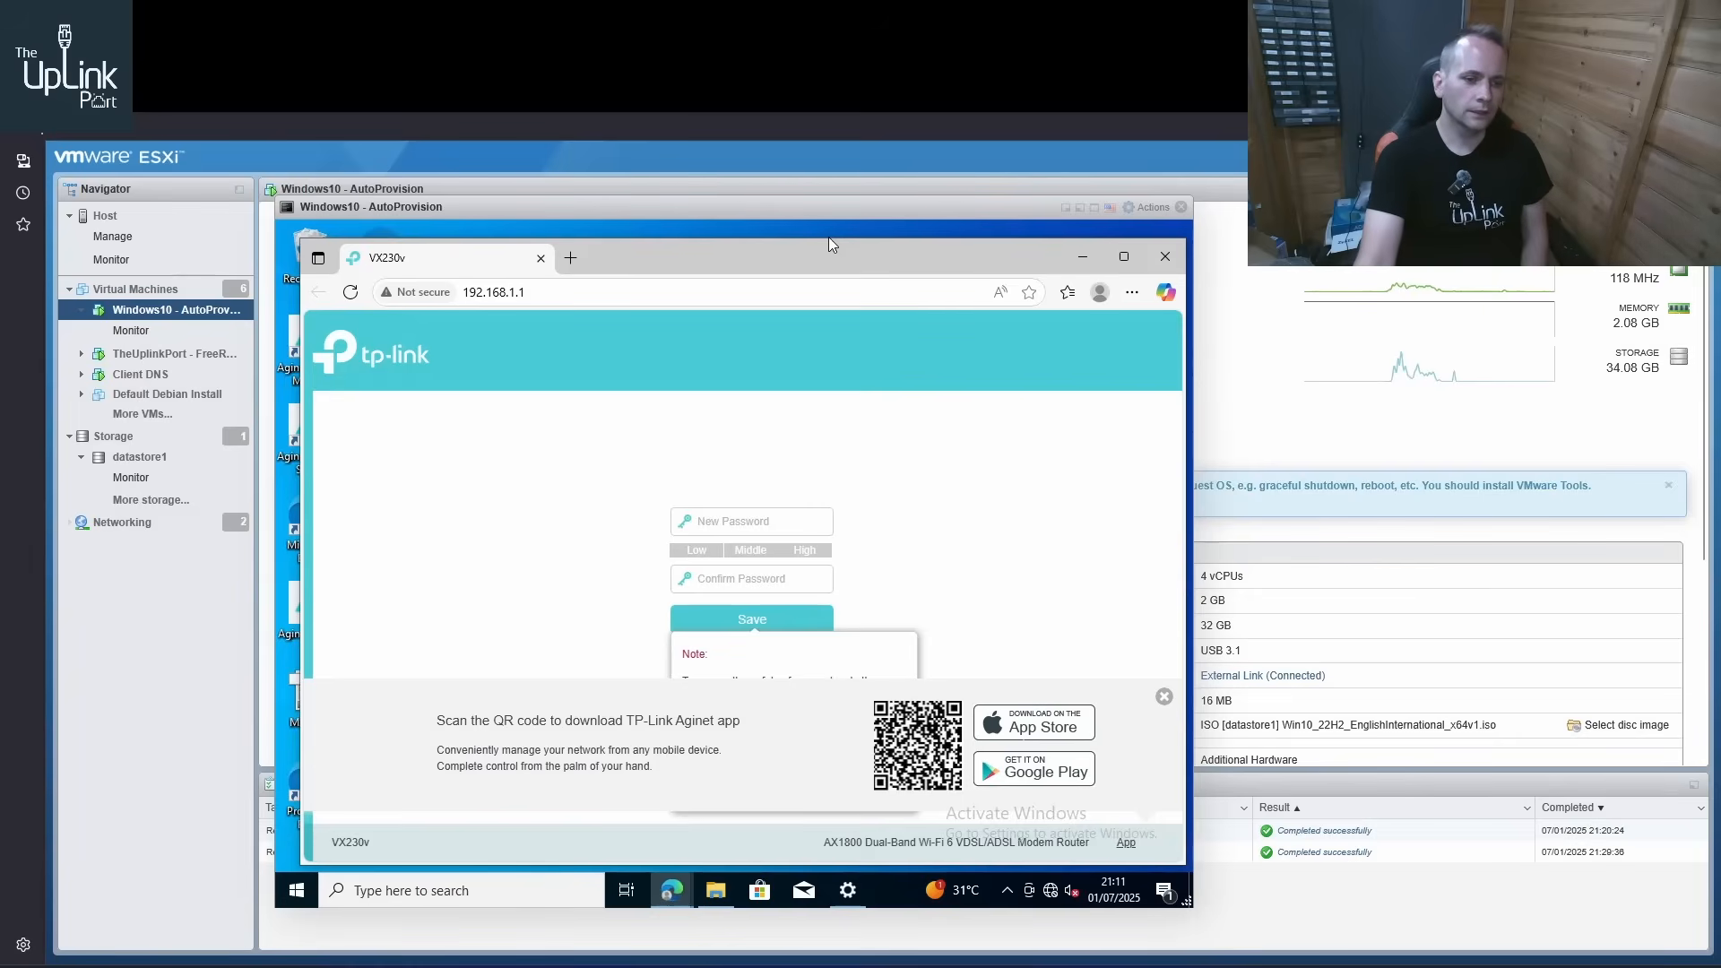
Dismiss the Aginet app banner, create and confirm the VX230v's login password, and decline saving it in the browser
{"action": "left_click", "coordinate": [1163, 698]}
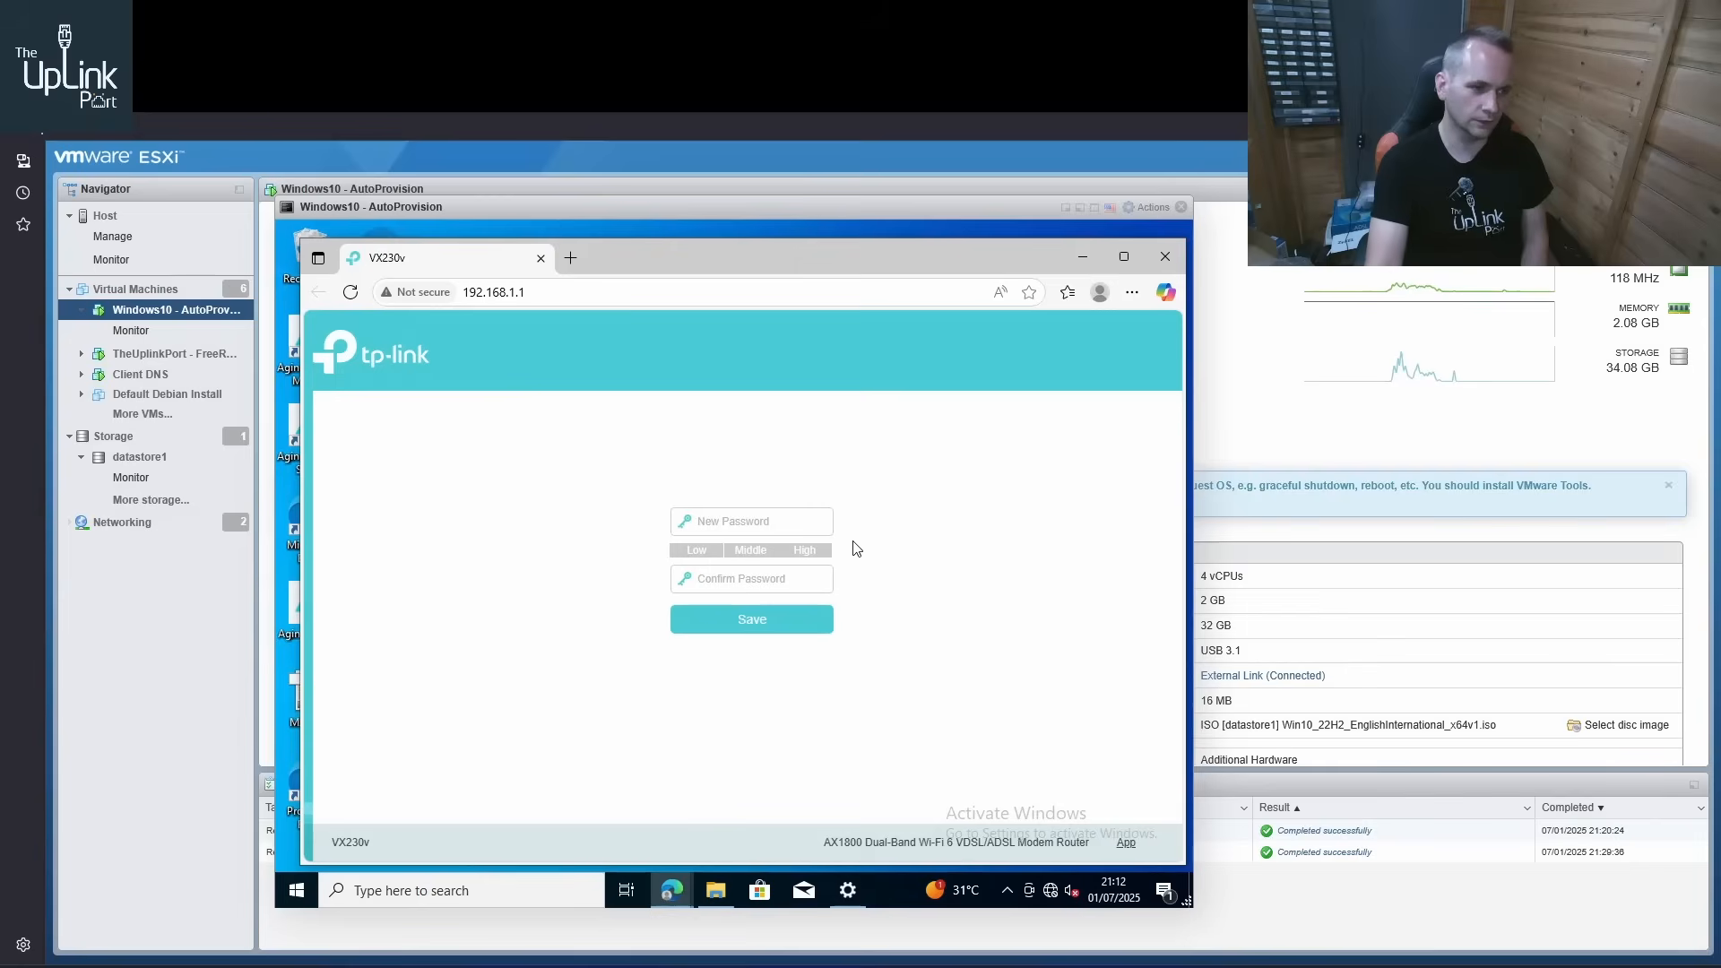
{"action": "left_click", "coordinate": [799, 528]}
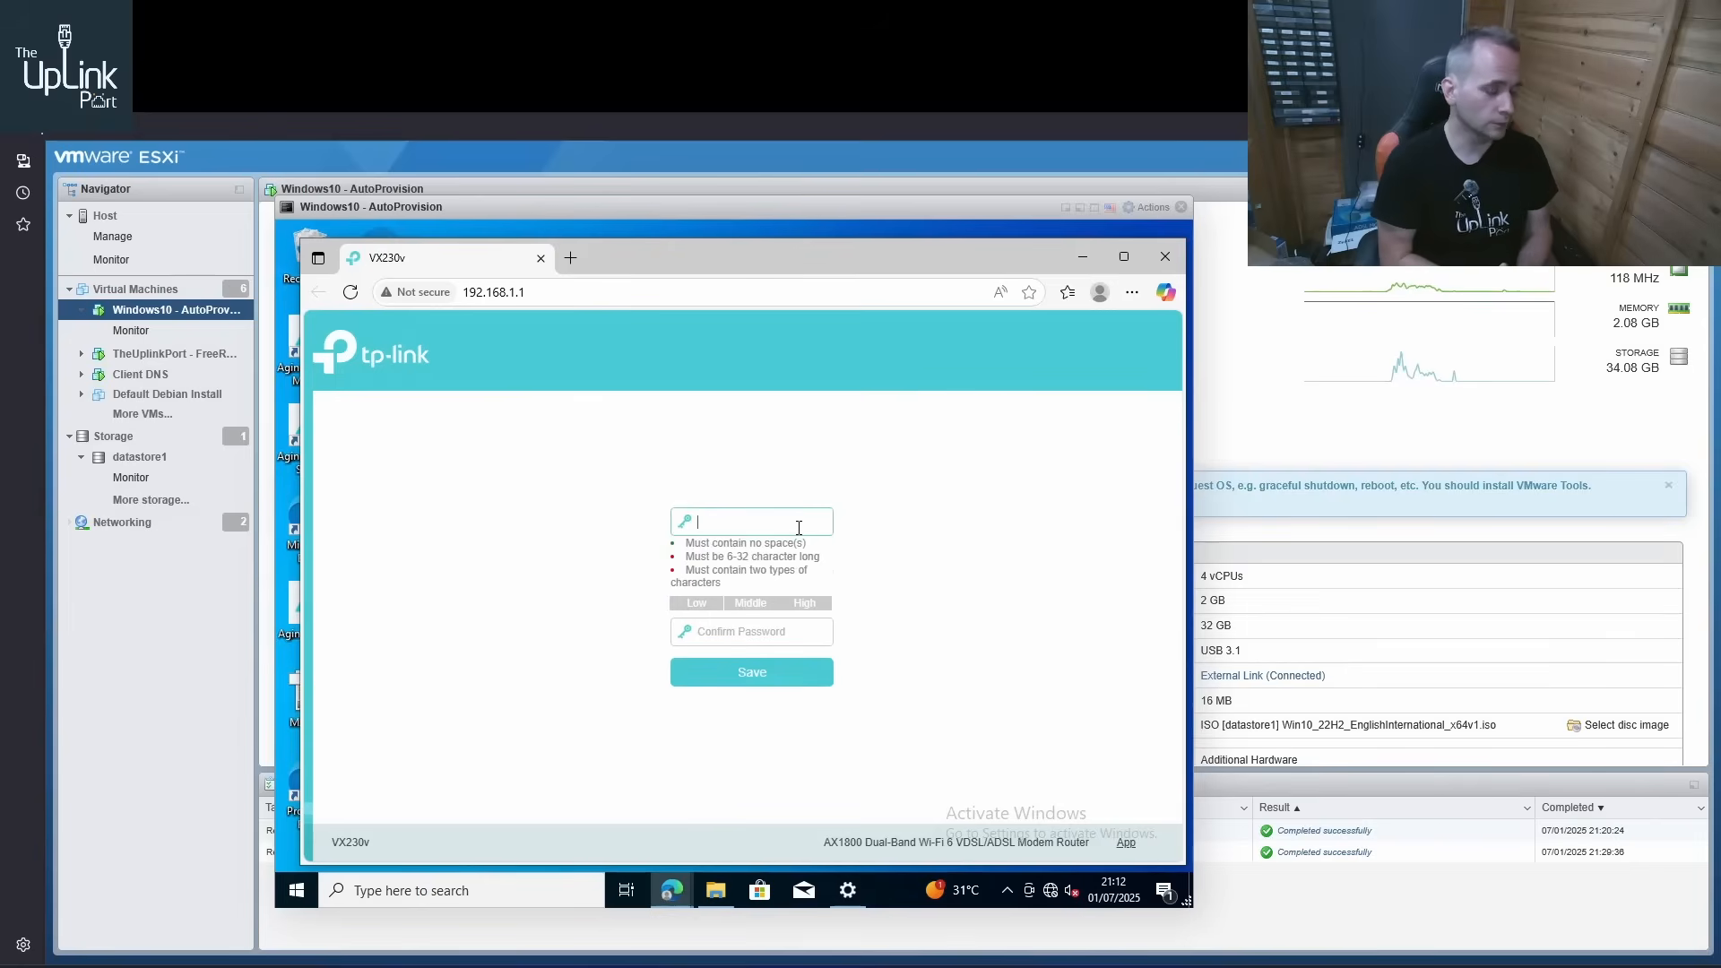
{"action": "type", "text": "••••••••••••"}
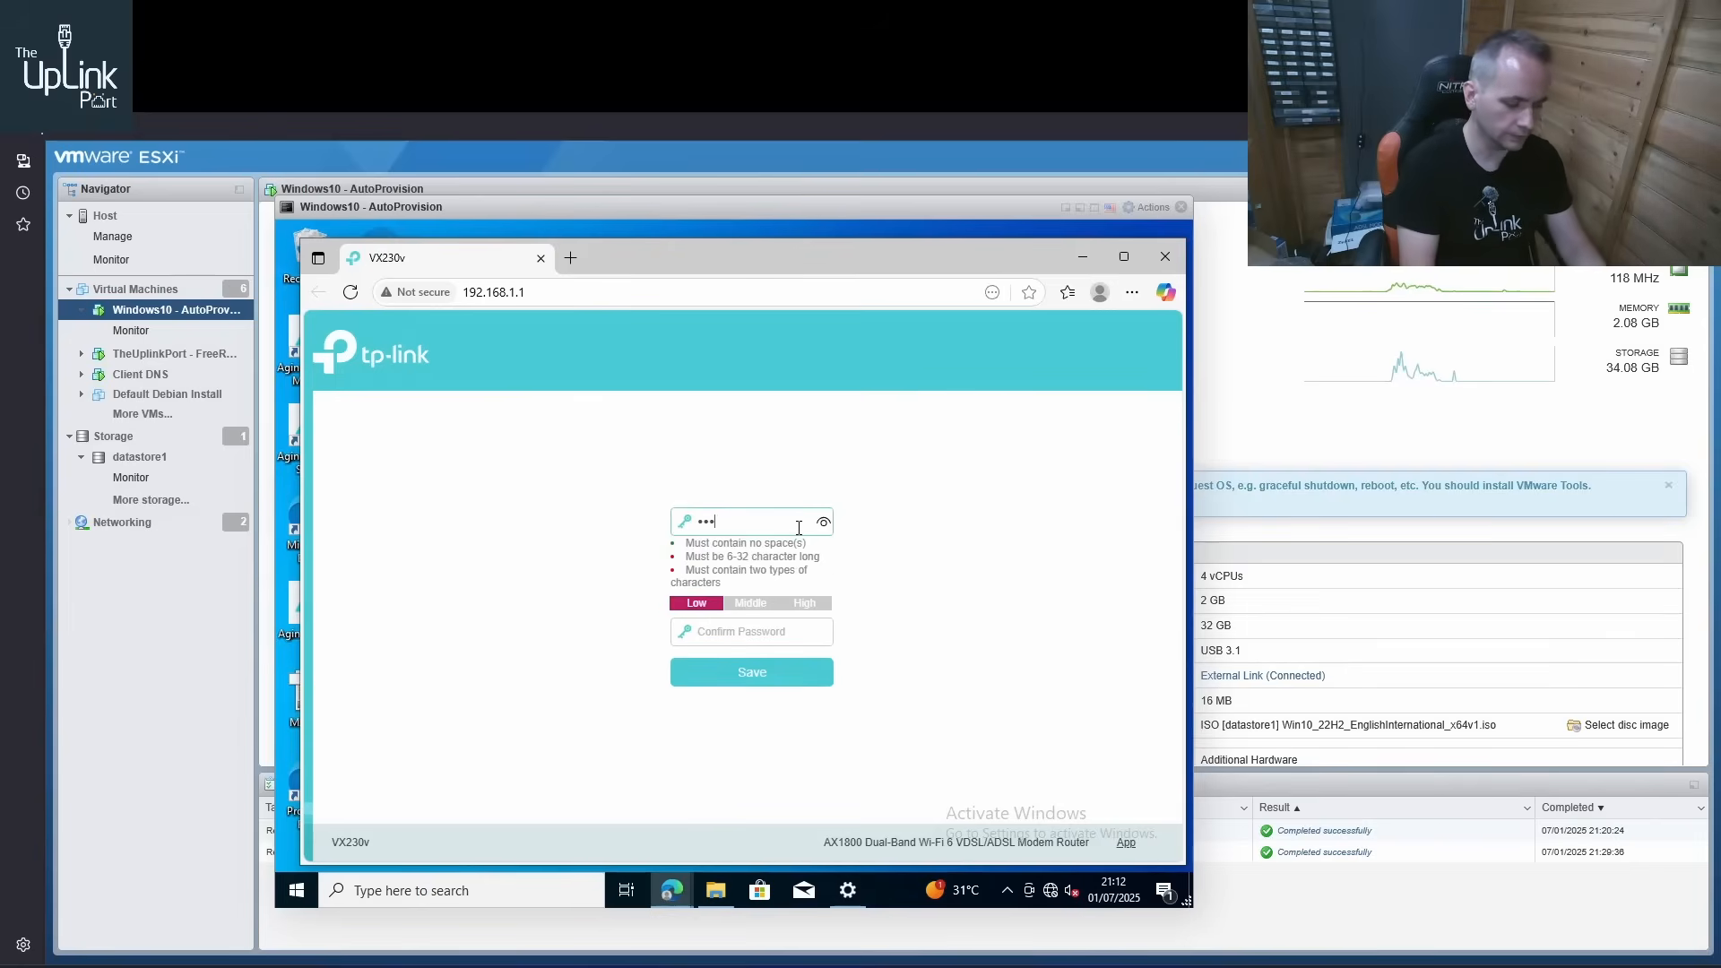
{"action": "key", "text": "Tab"}
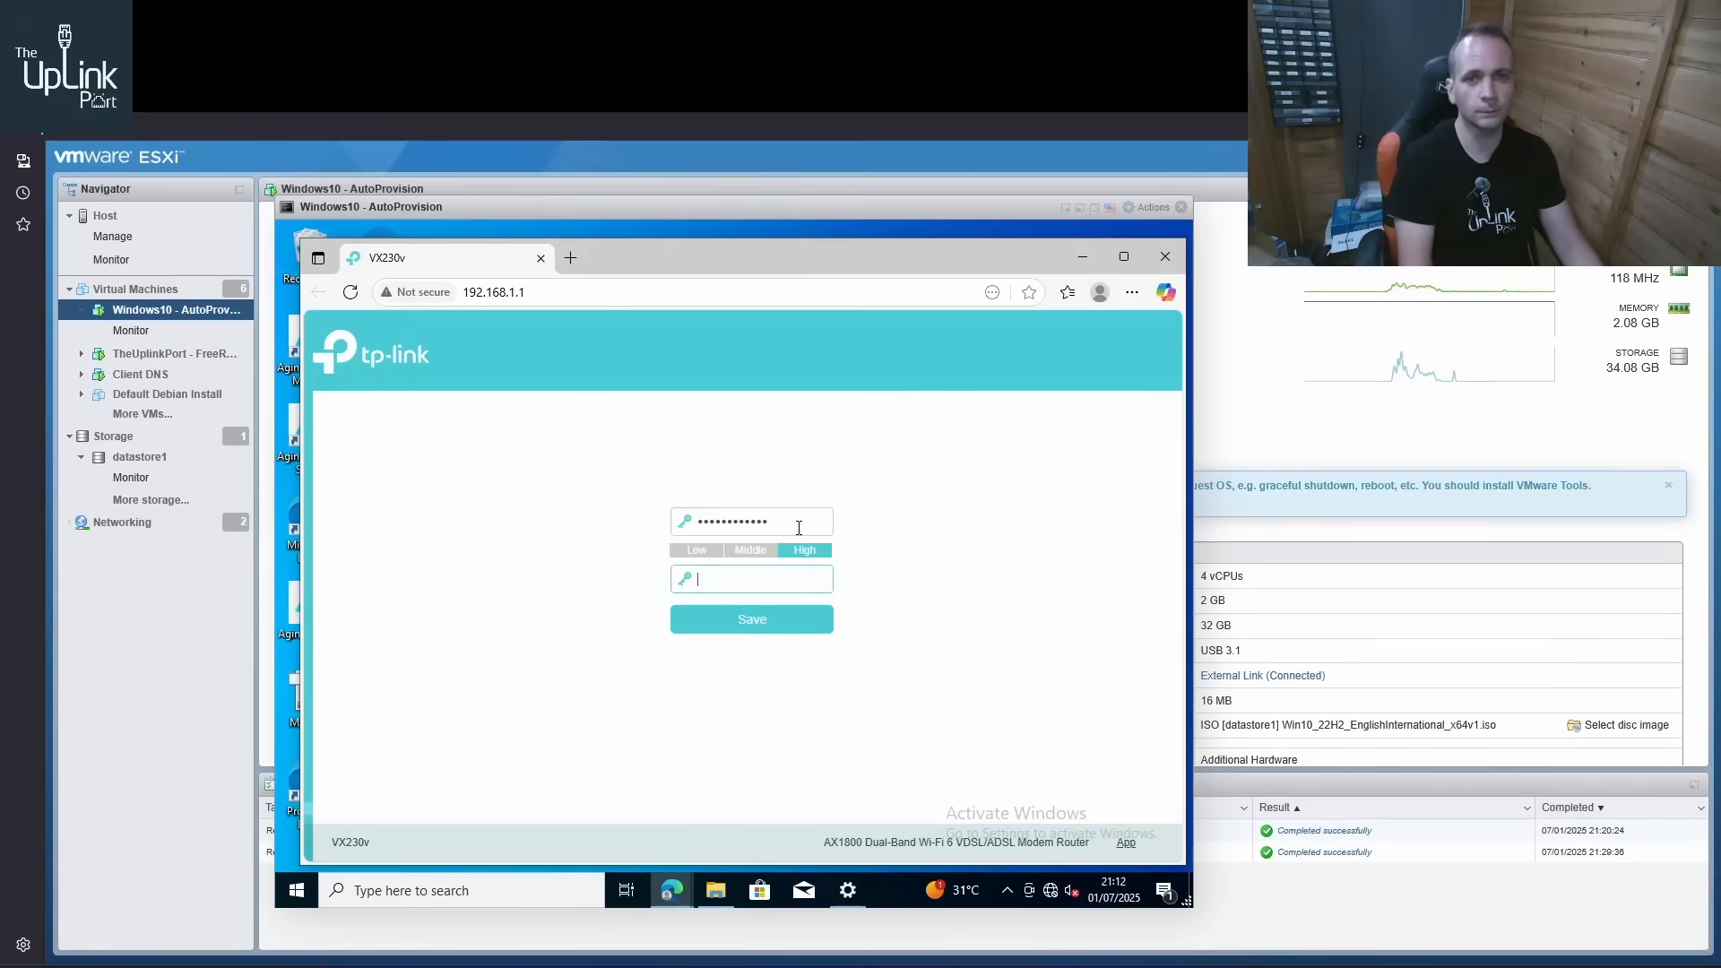
{"action": "type", "text": "••••••••••"}
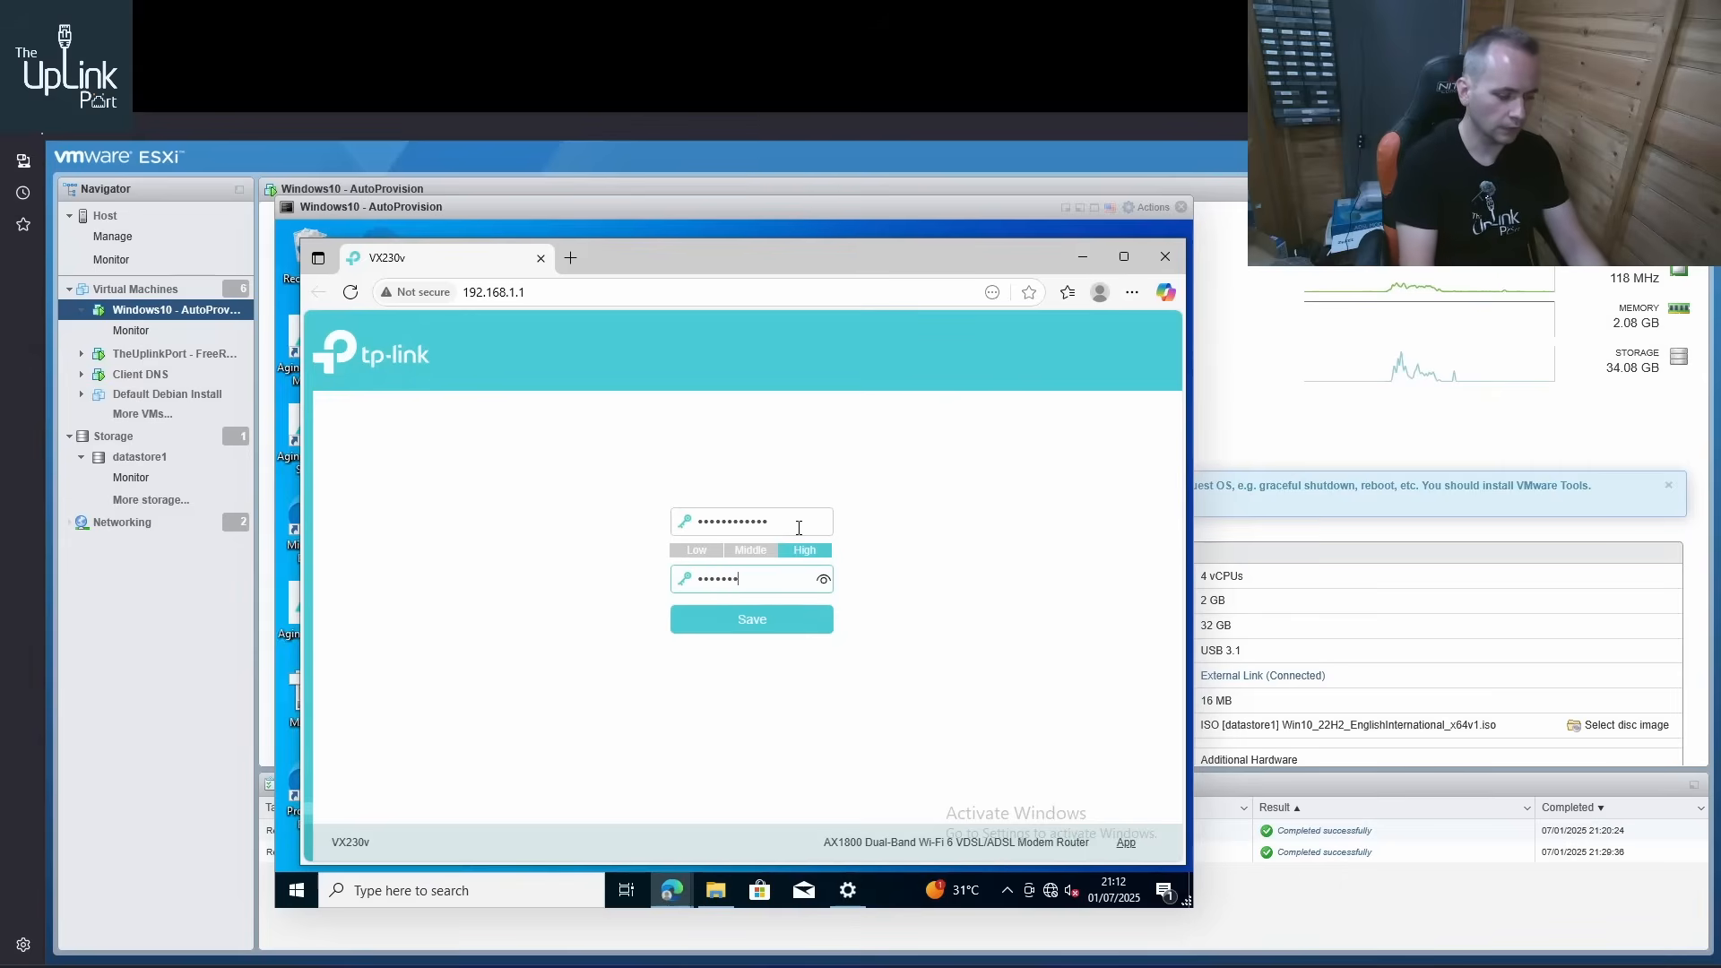
{"action": "type", "text": "••"}
{"action": "key", "text": "Return"}
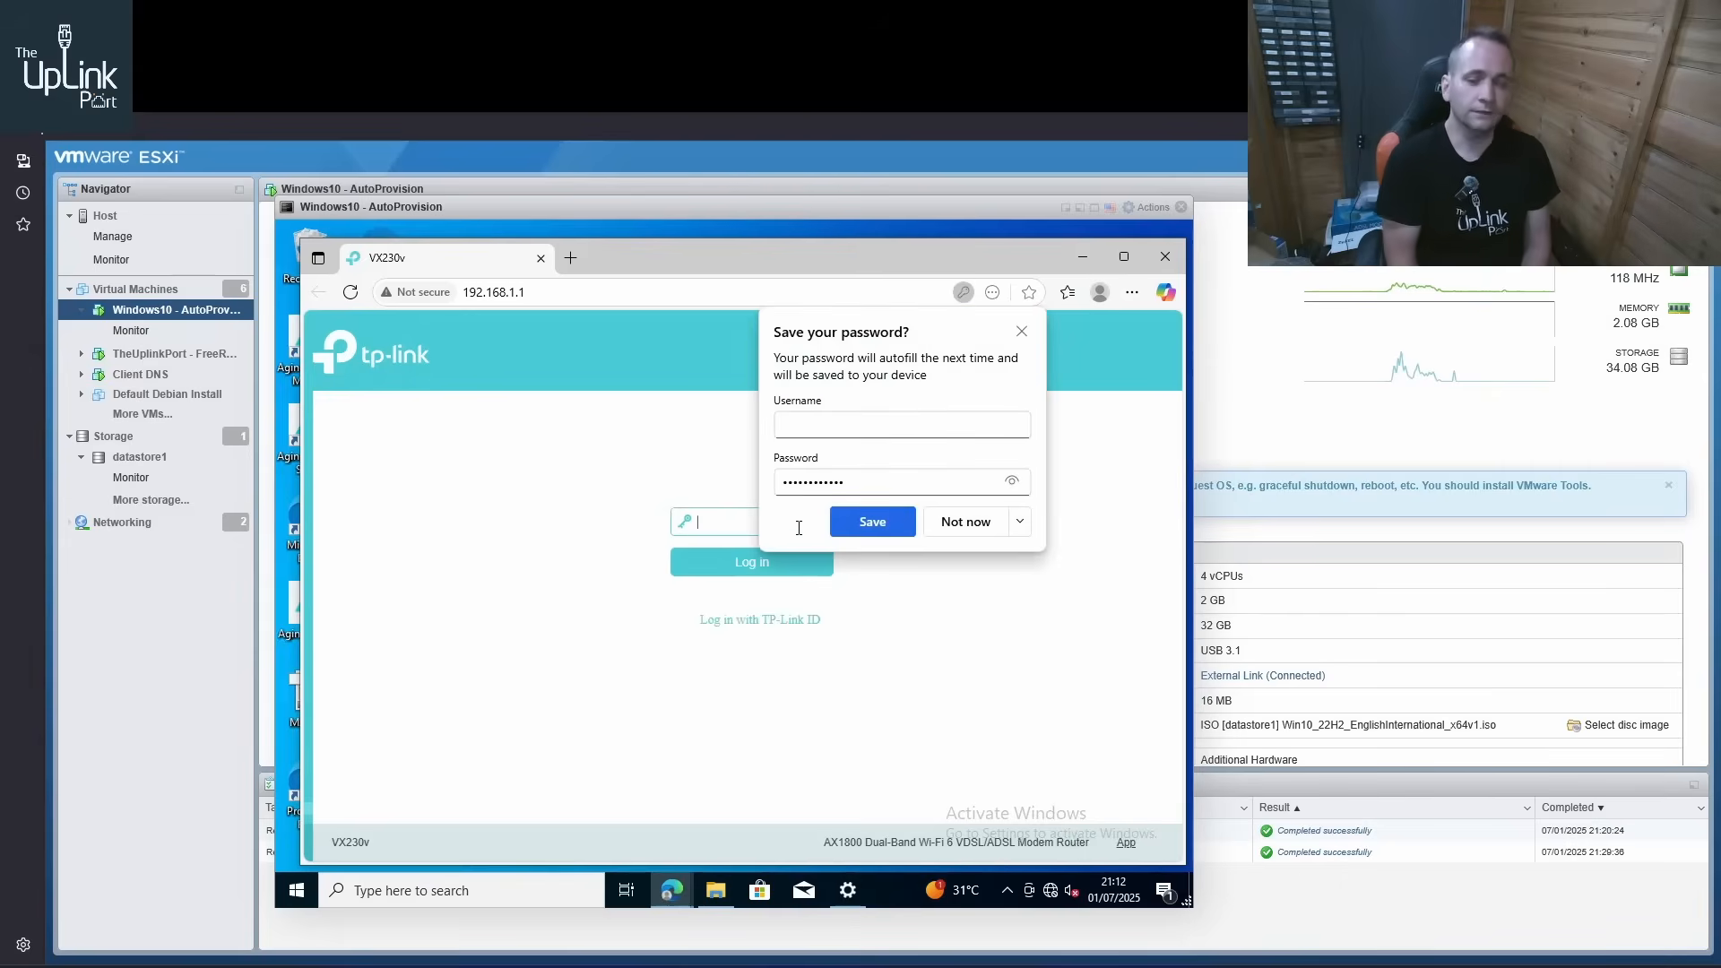
{"action": "left_click", "coordinate": [986, 521]}
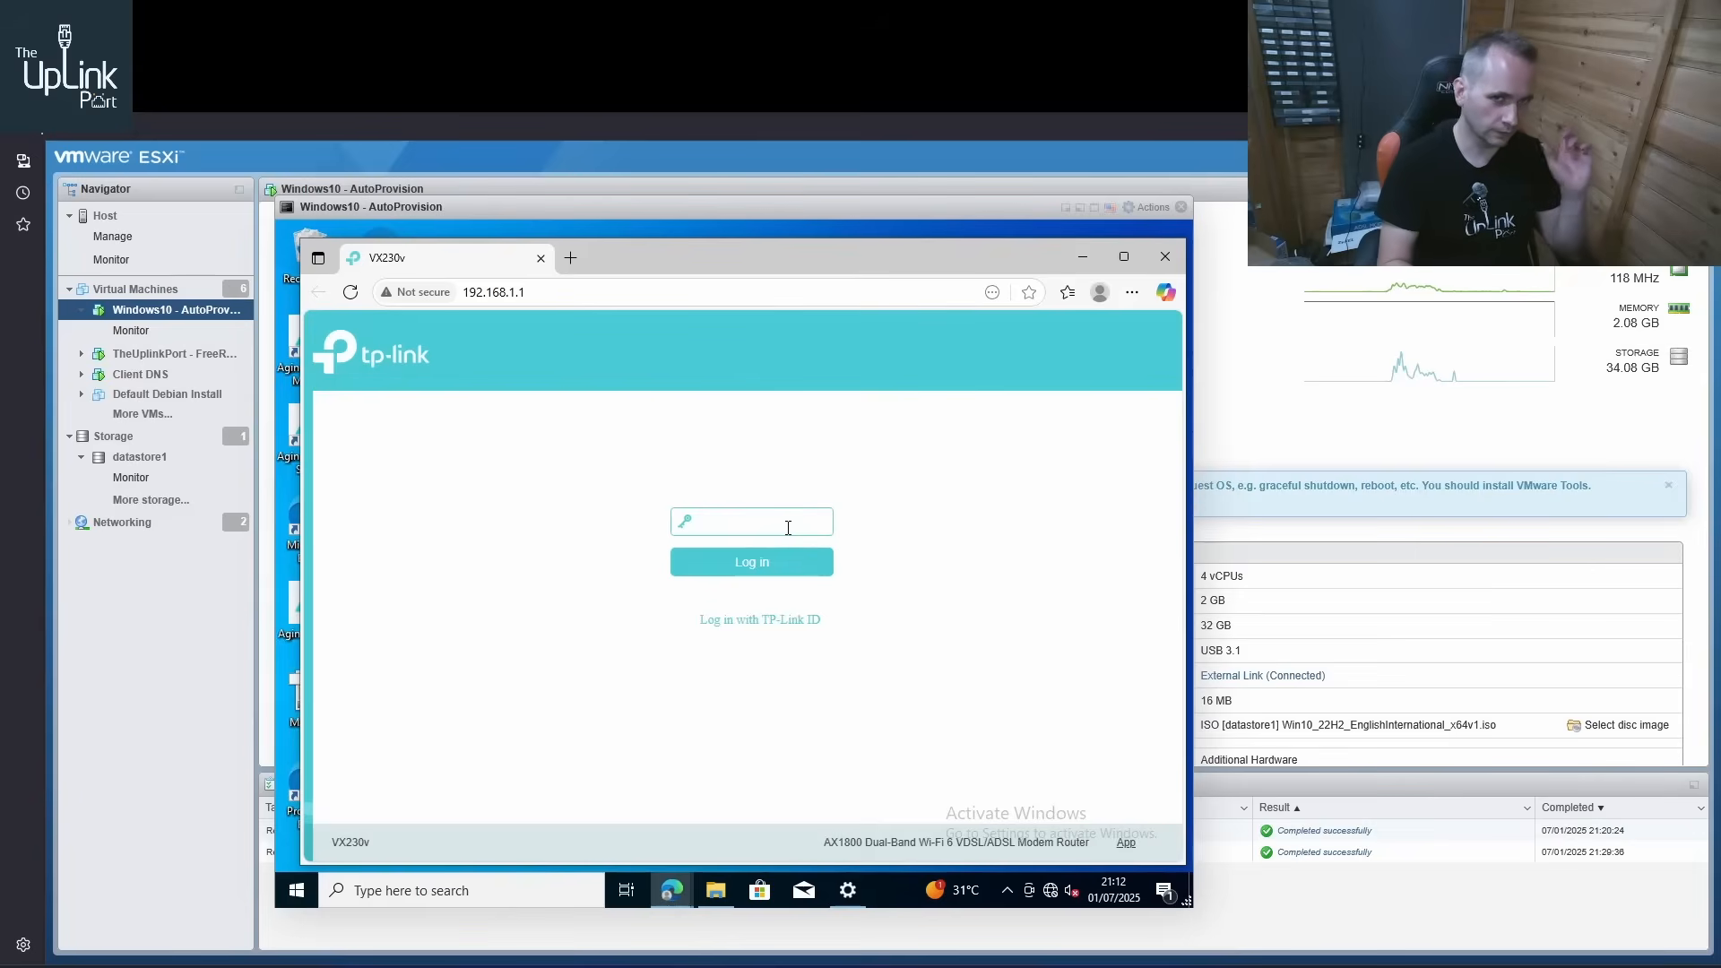
Try to log in to the VX230v with the router's password, declining the browser's offer to save it
{"action": "type", "text": "••••••••••••"}
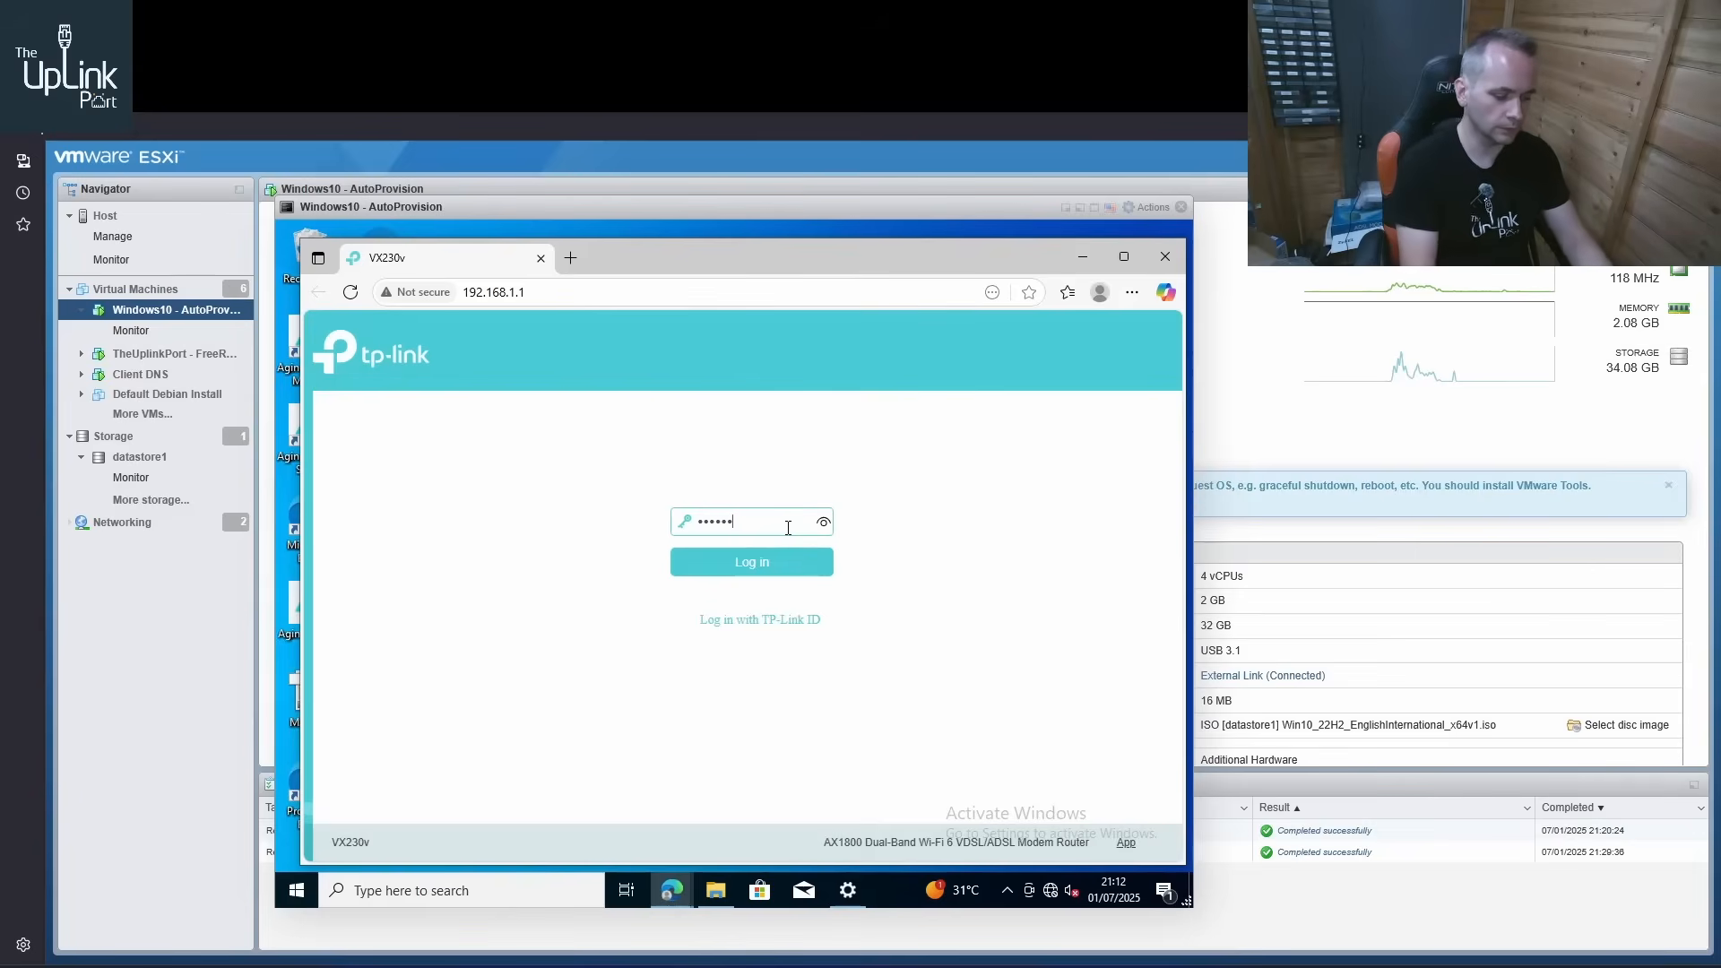
{"action": "key", "text": "Return"}
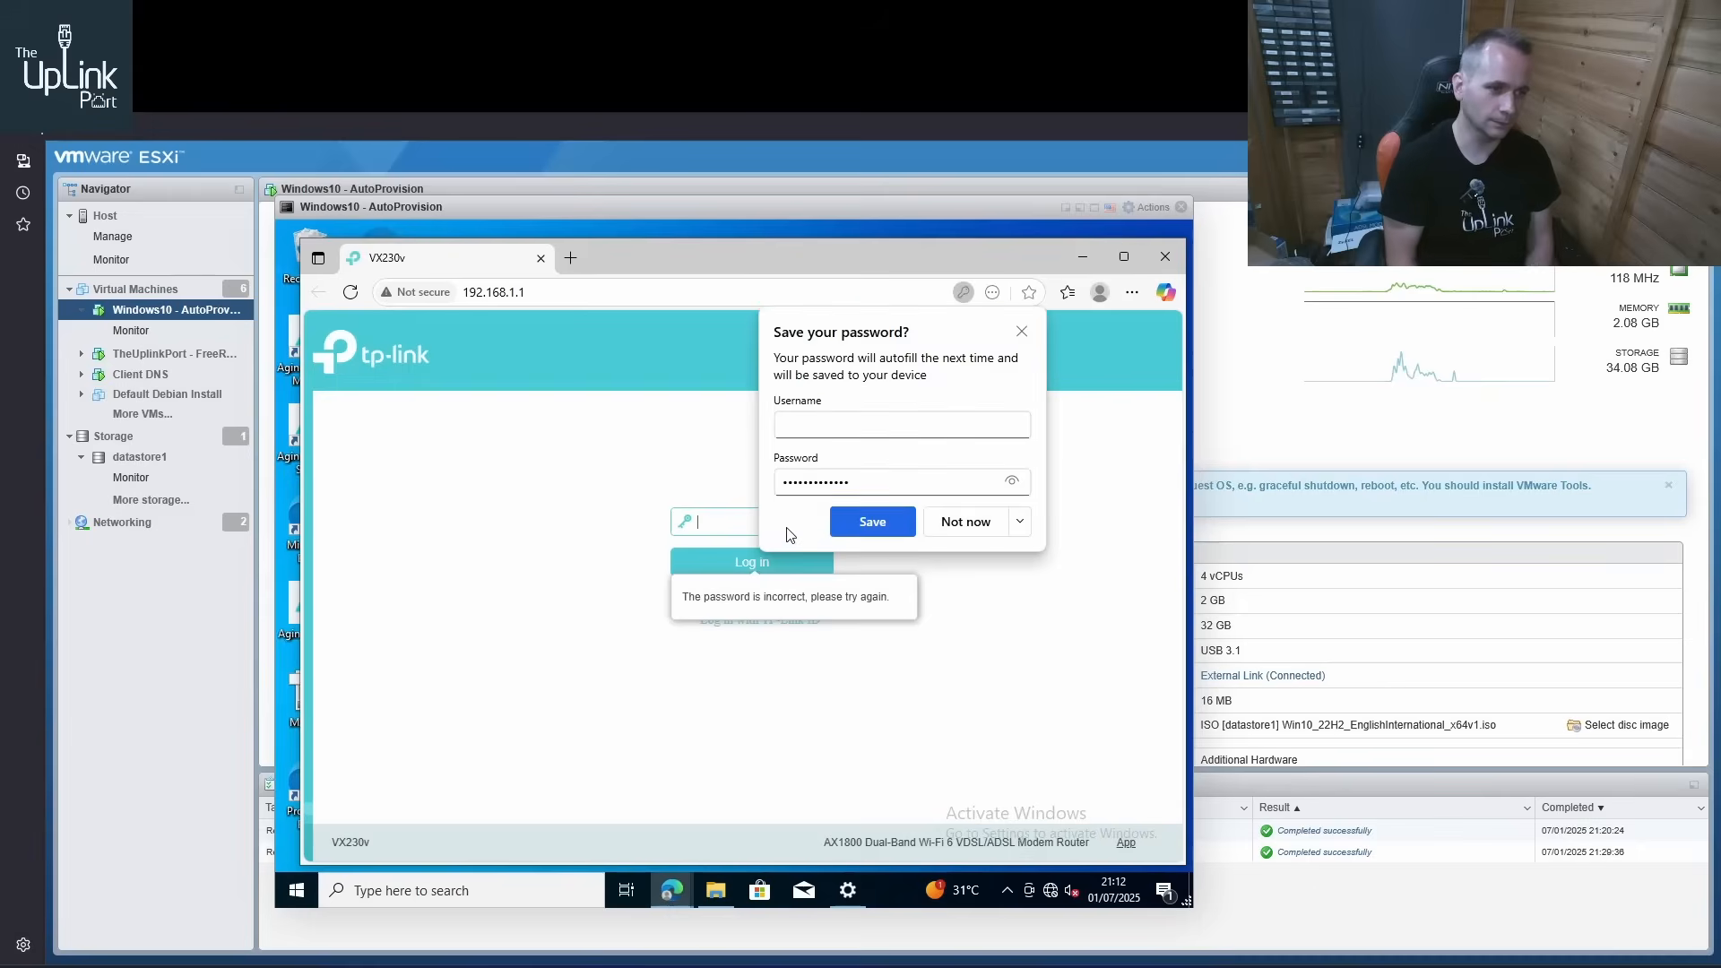
{"action": "left_click", "coordinate": [966, 522]}
Re-enter the router's login password to log in to the VX230v, and decline saving it in the browser
{"action": "left_click", "coordinate": [801, 523]}
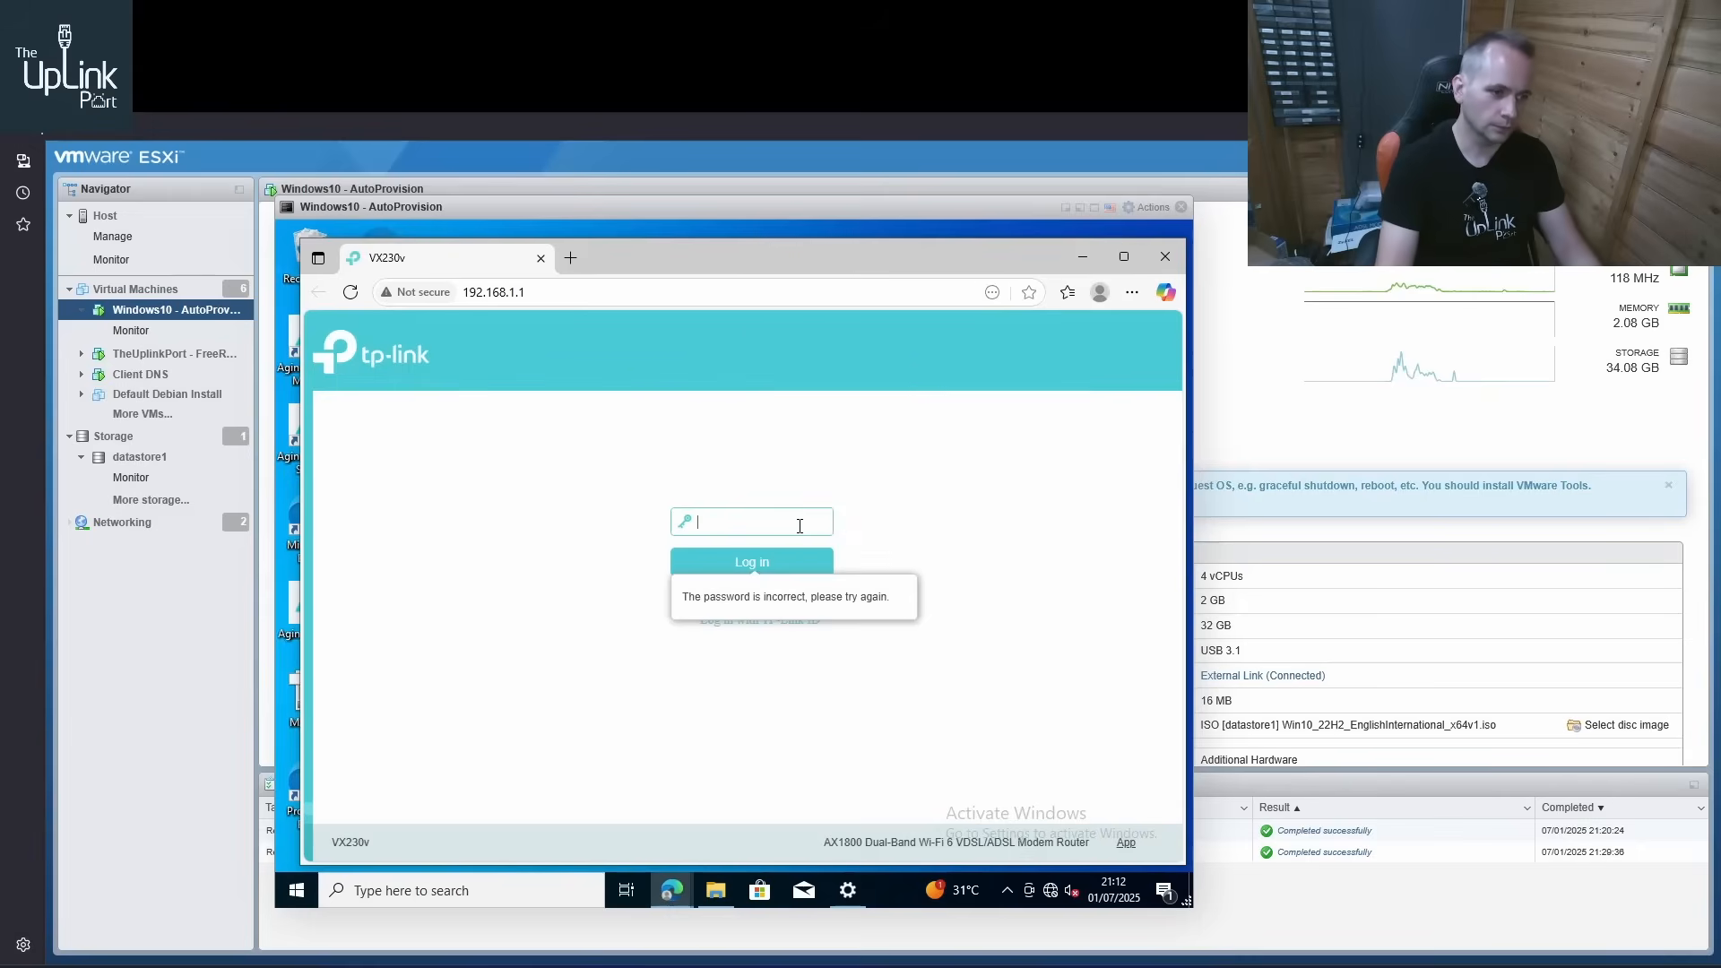
{"action": "type", "text": "•••••••••••"}
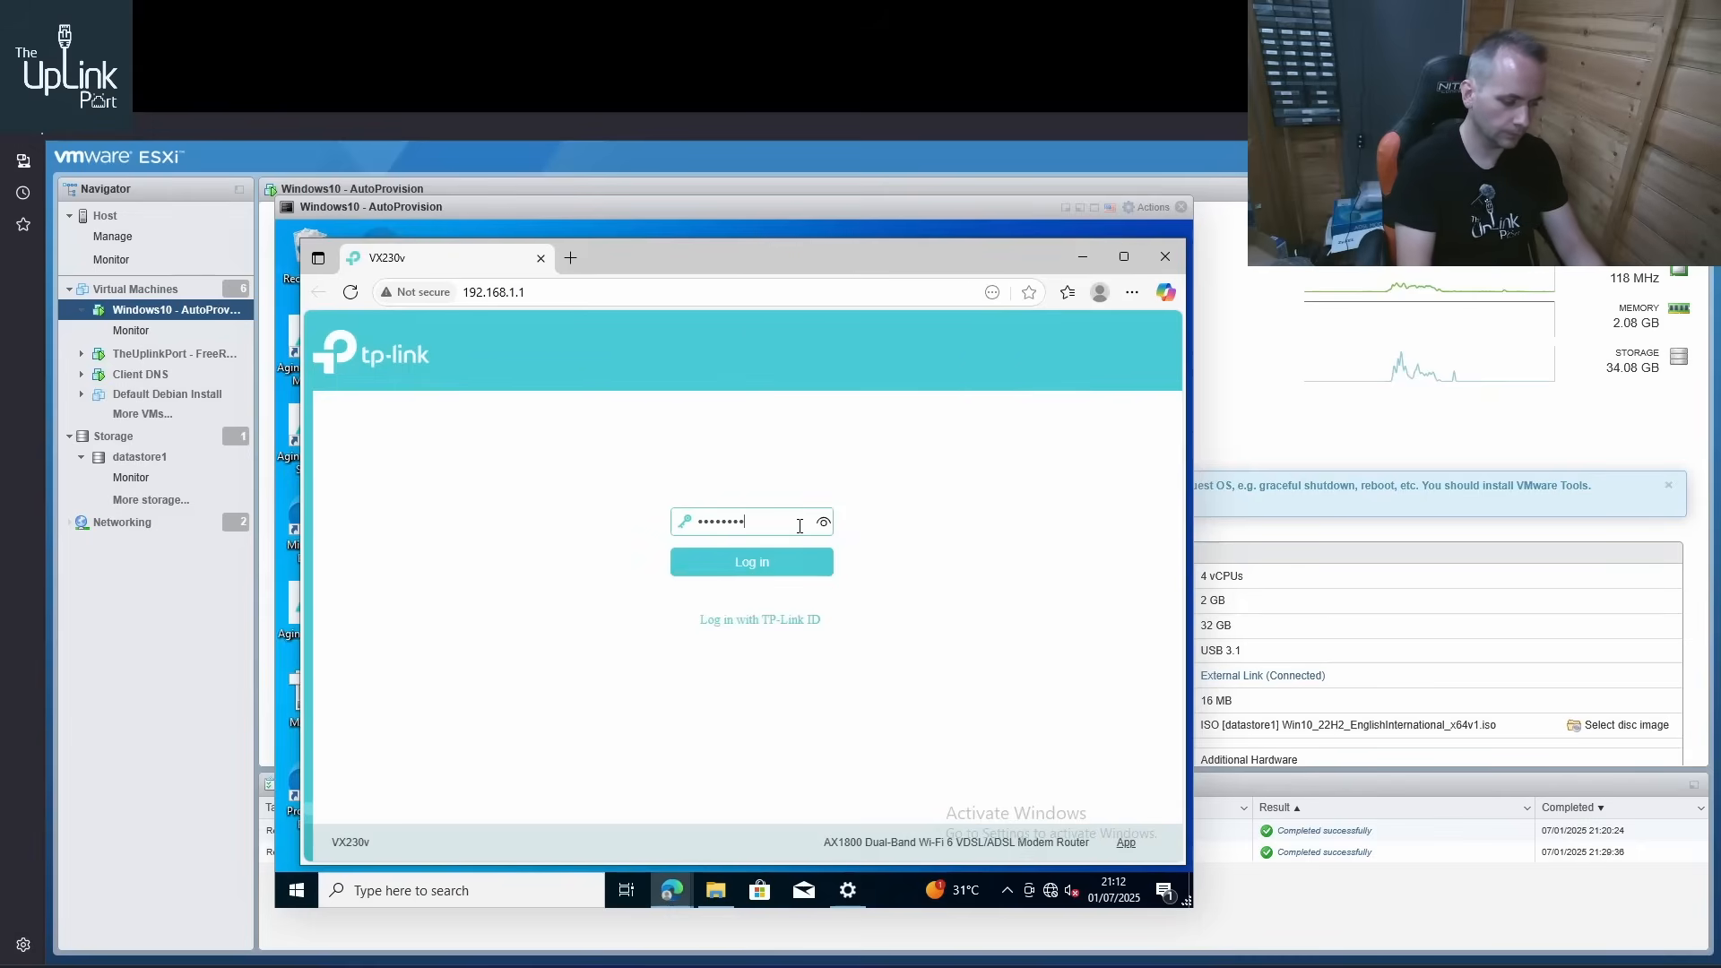
{"action": "type", "text": "•"}
{"action": "key", "text": "Return"}
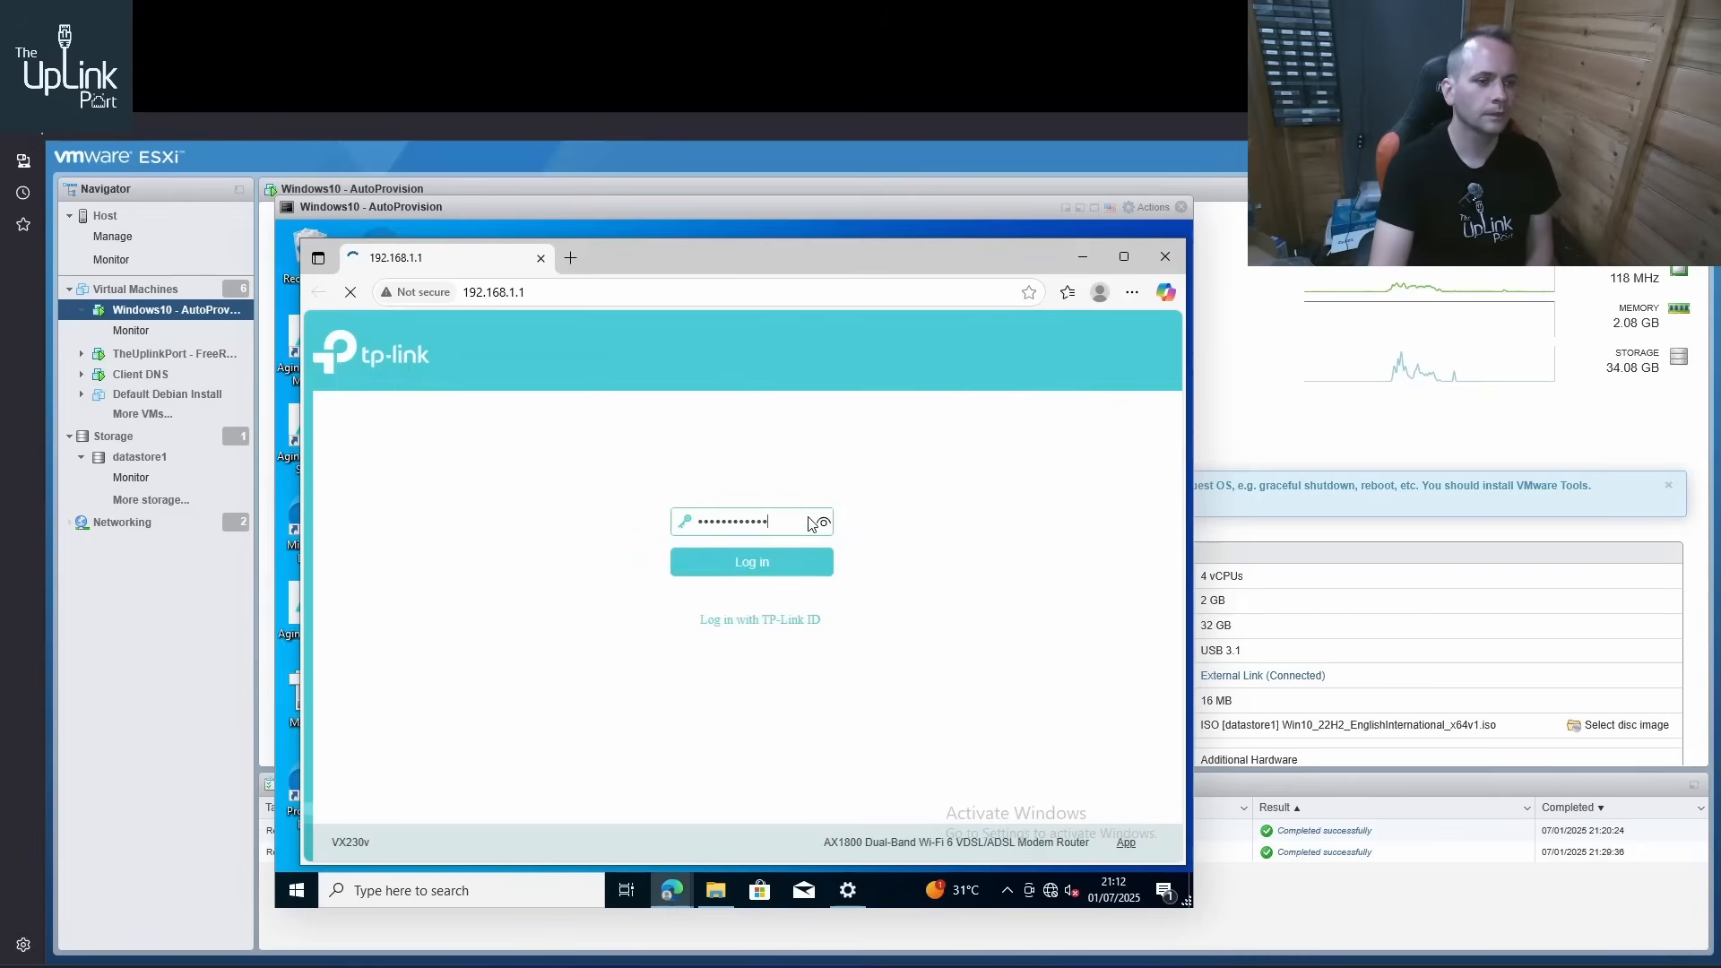
{"action": "left_click", "coordinate": [965, 520]}
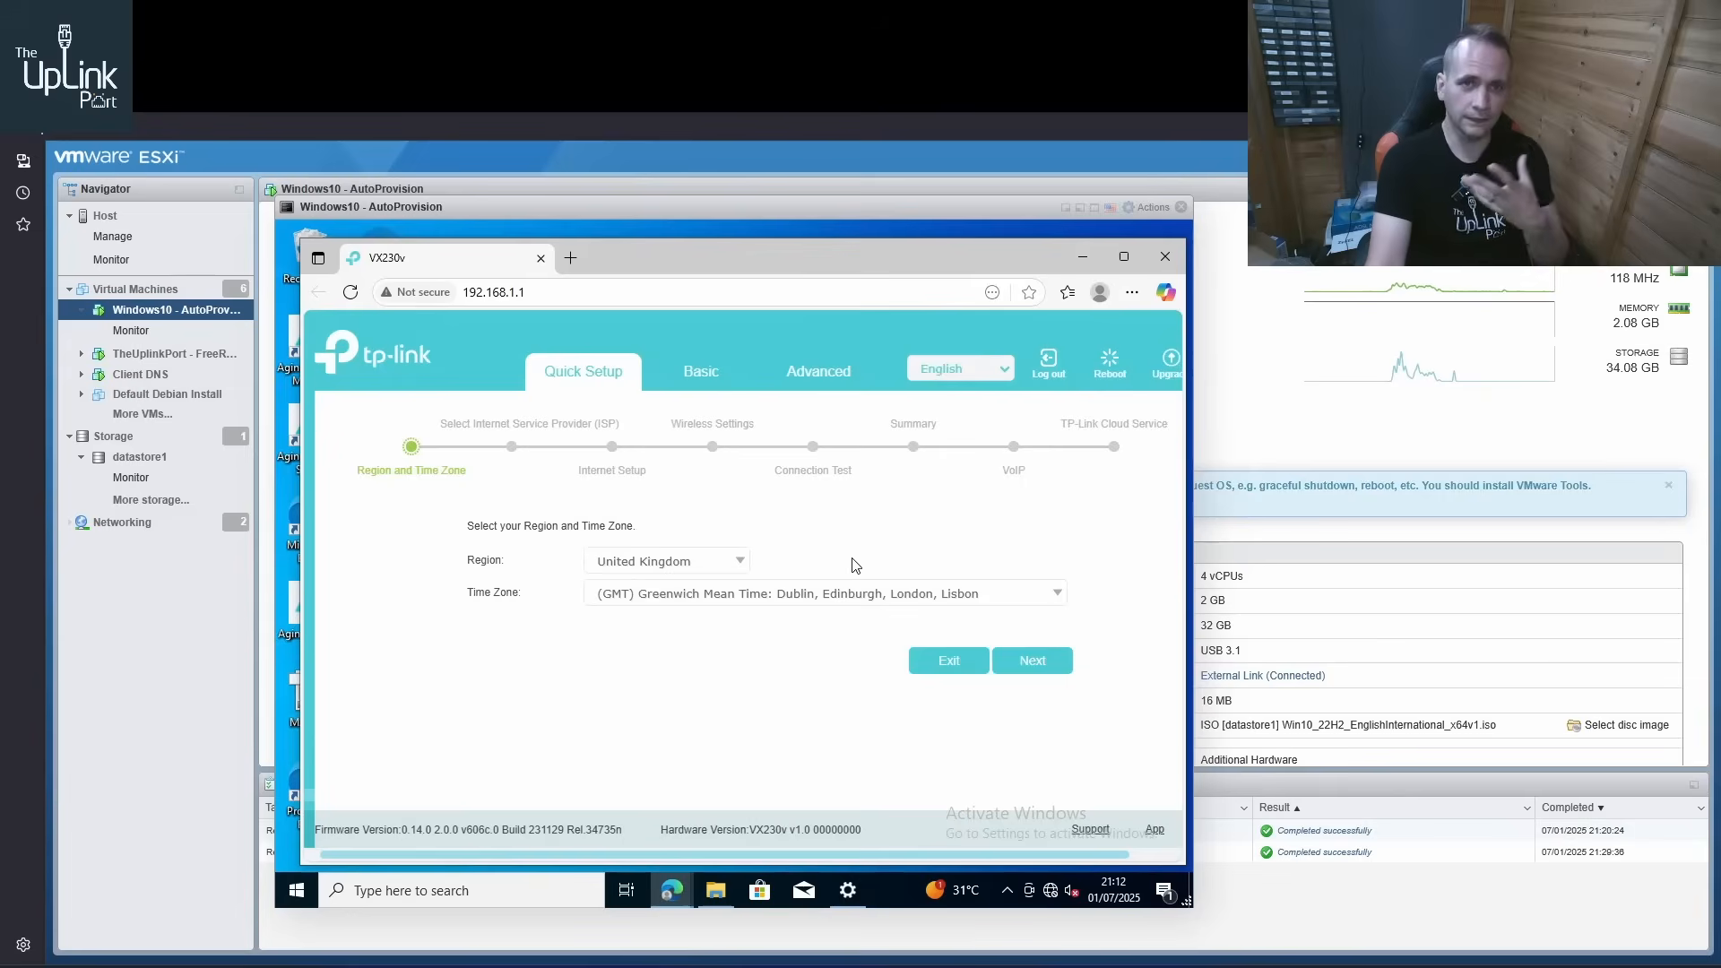
Accept United Kingdom with Greenwich Mean Time and the ISP choice Other, and continue to the quick setup's Internet Setup stage
{"action": "left_click", "coordinate": [858, 597]}
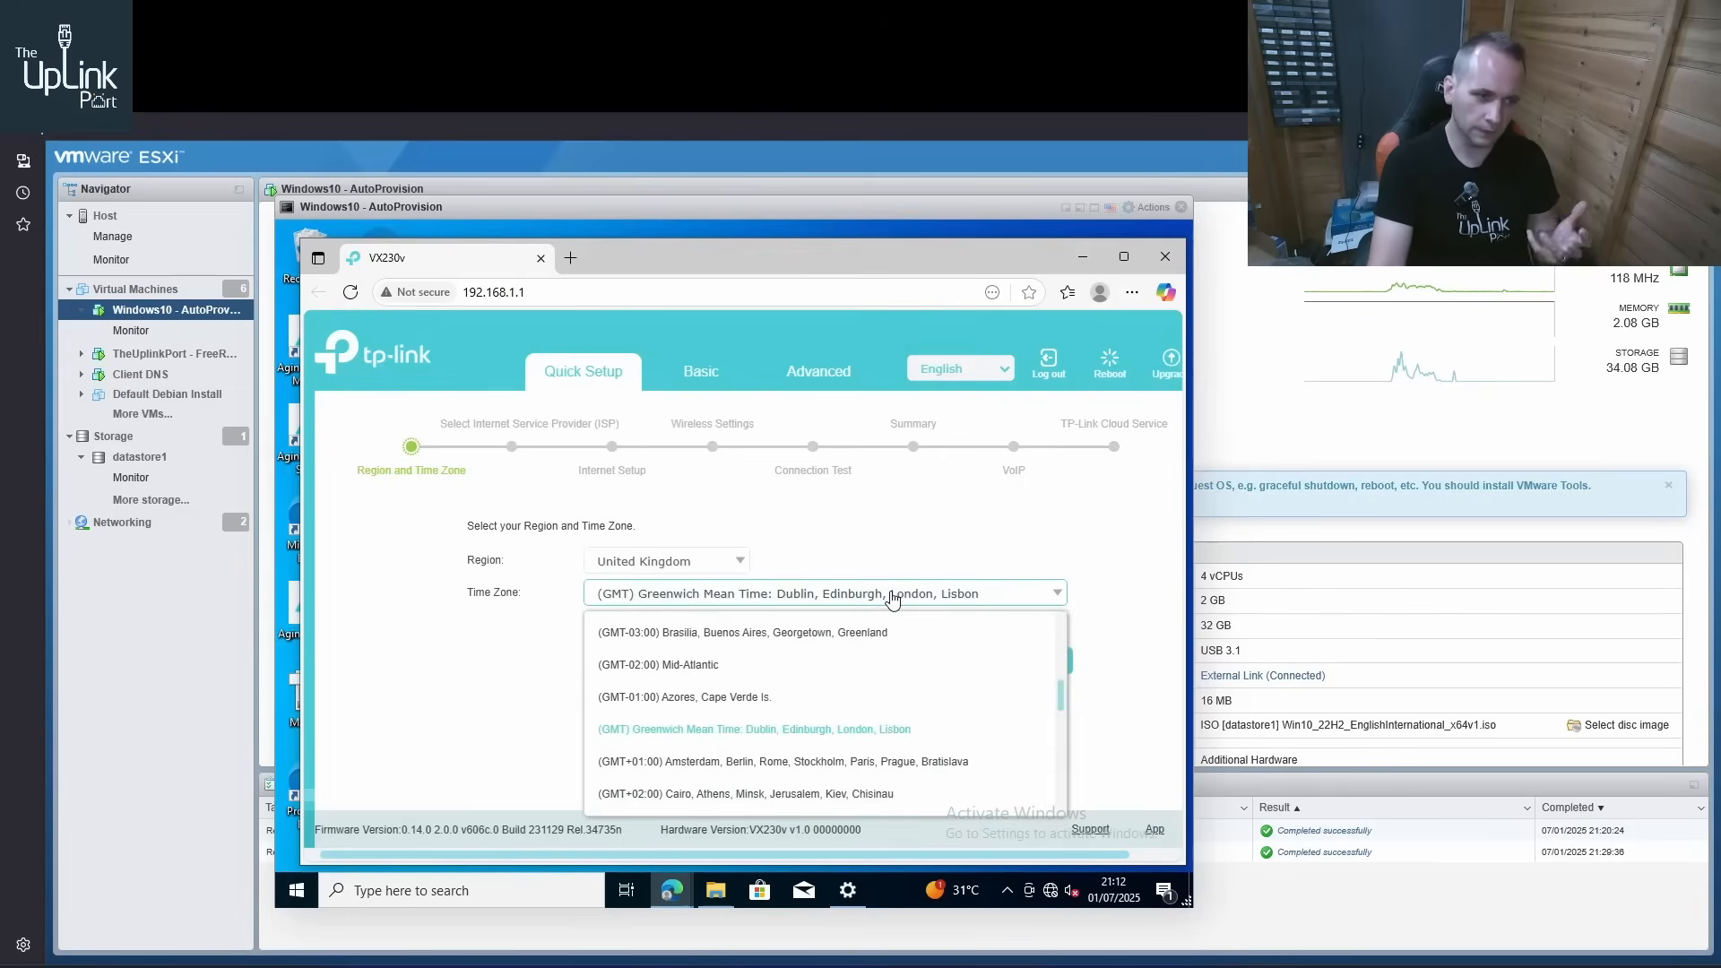
{"action": "left_click", "coordinate": [892, 598]}
{"action": "left_click", "coordinate": [1027, 662]}
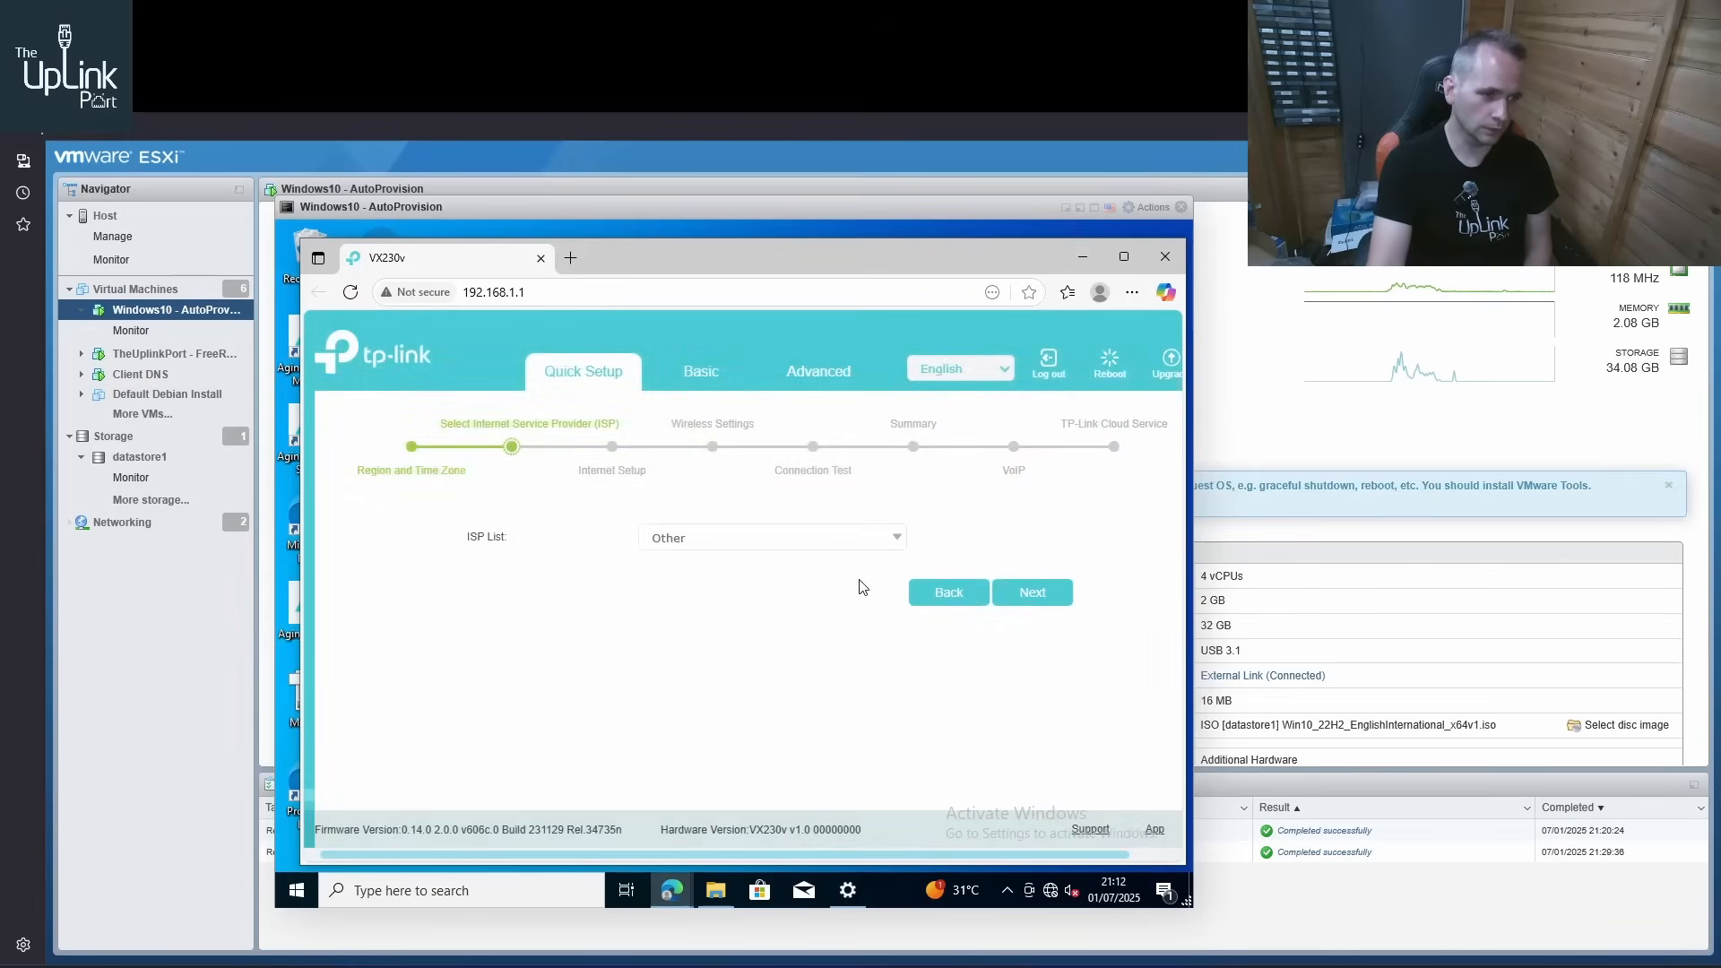
{"action": "left_click", "coordinate": [1018, 593]}
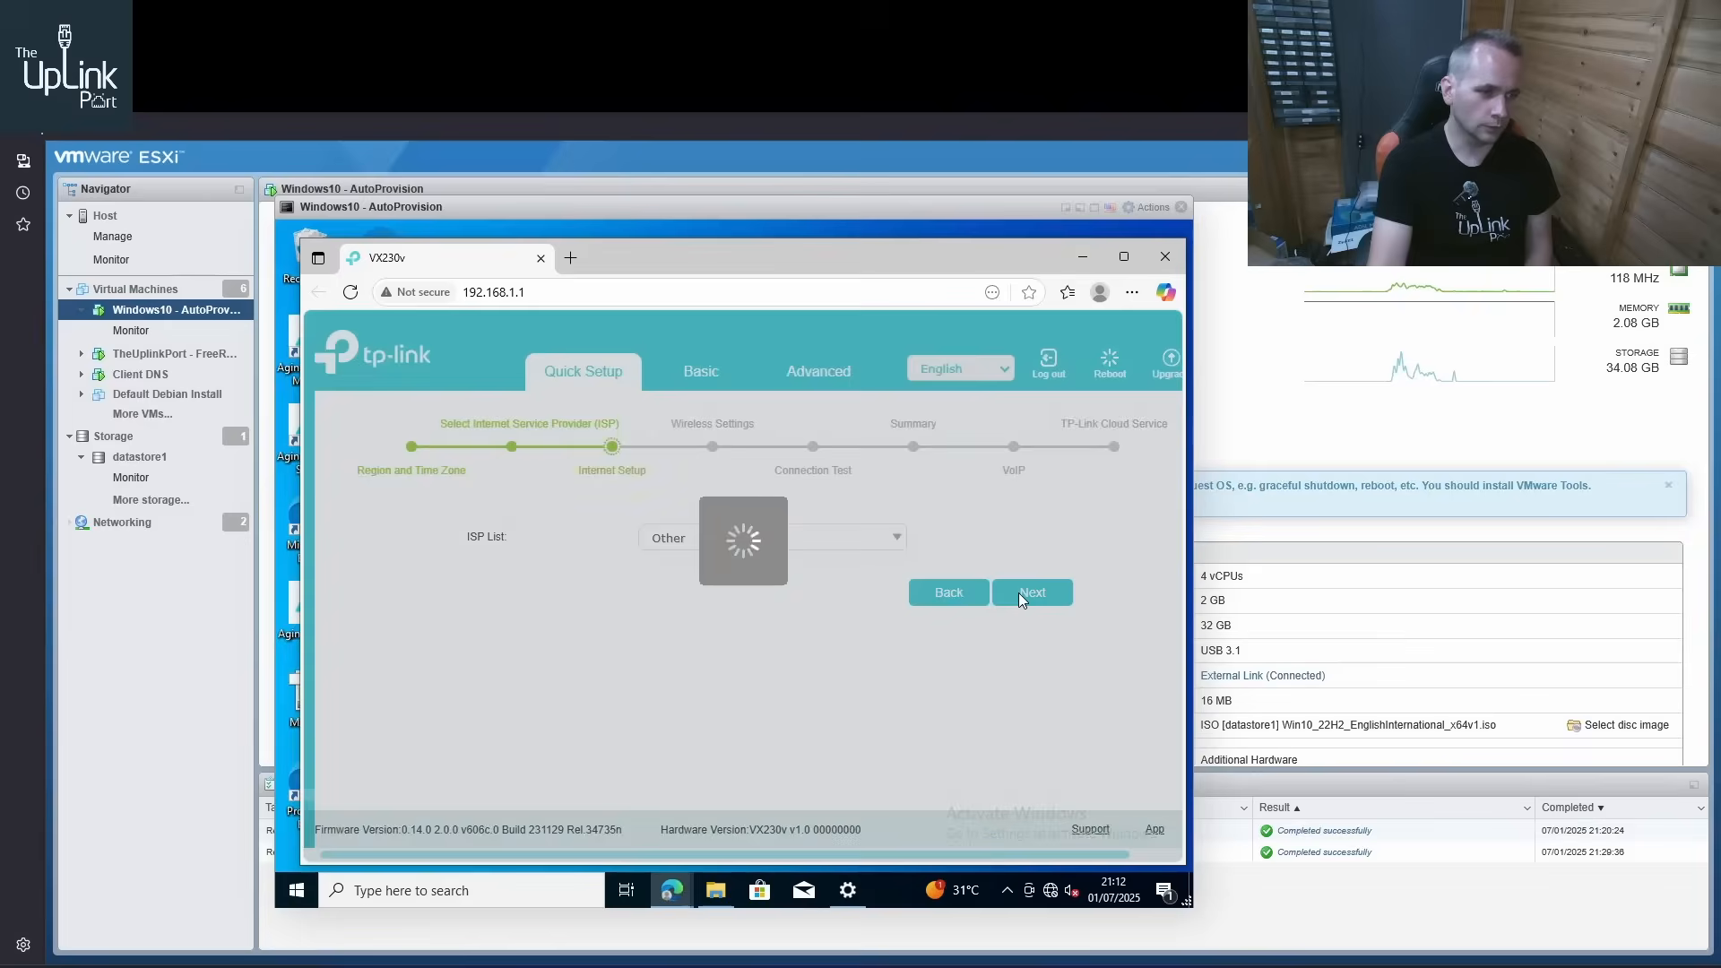
Choose ADSL as the L2 interface type and set the VPI to 0 and the VCI to 38
{"action": "left_click", "coordinate": [728, 586]}
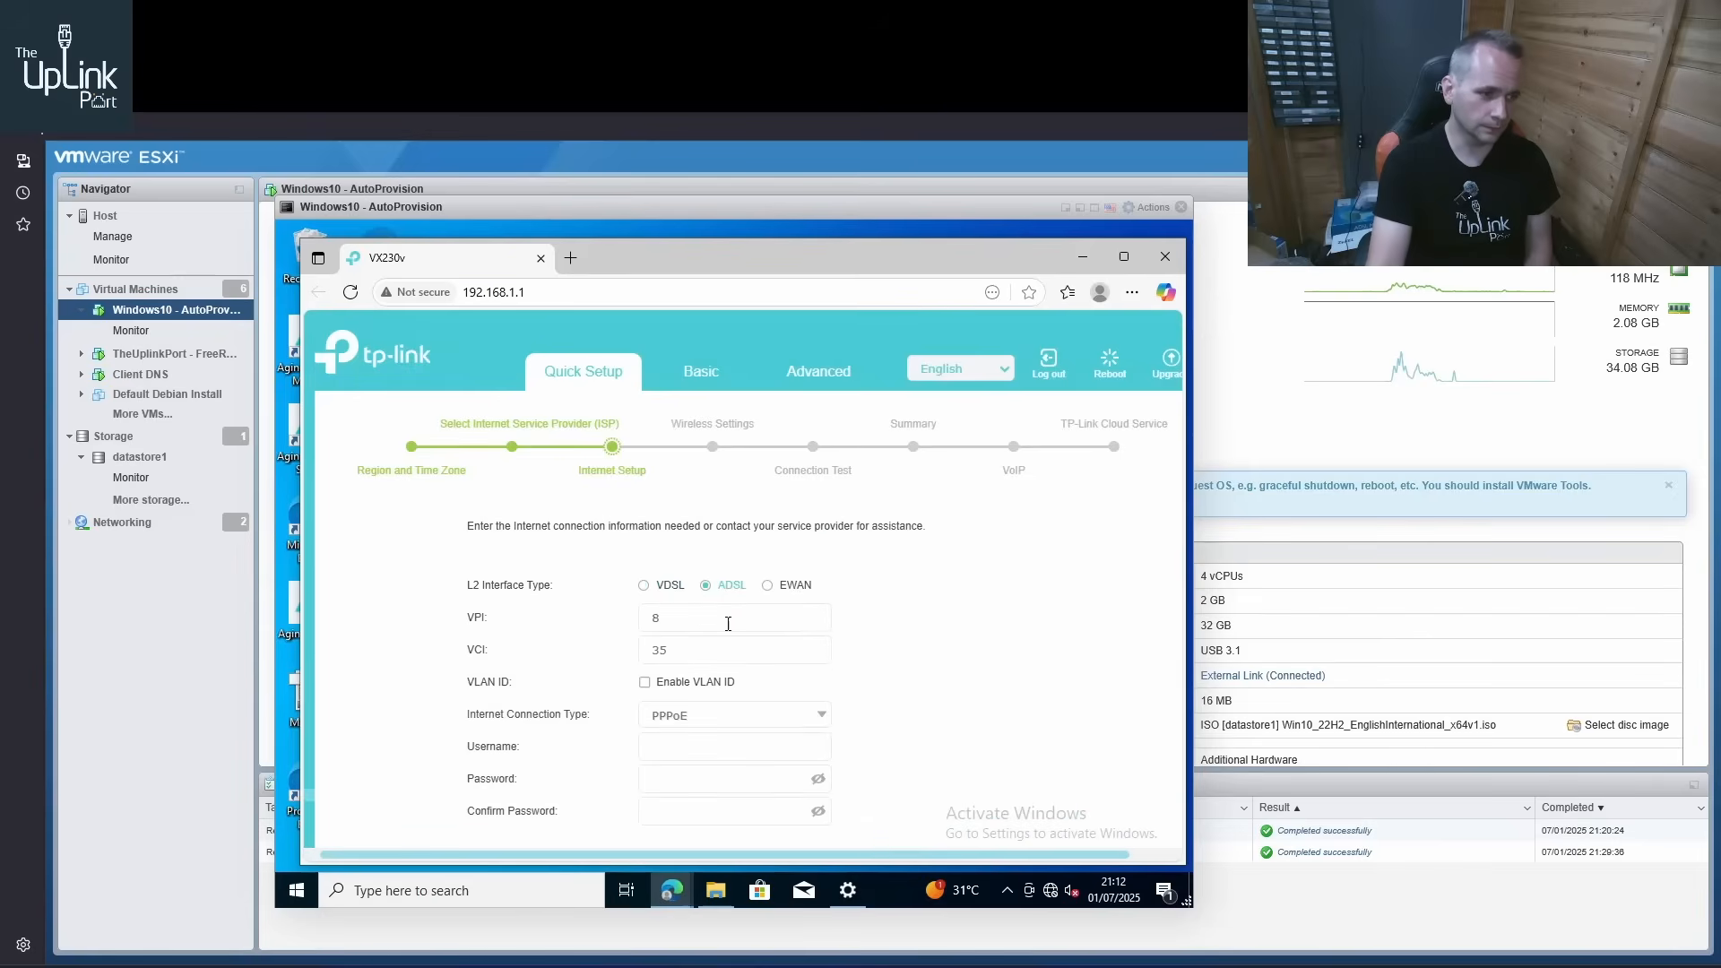
{"action": "left_click_drag", "start_coordinate": [712, 620], "coordinate": [630, 624]}
{"action": "type", "text": "0"}
{"action": "key", "text": "Tab"}
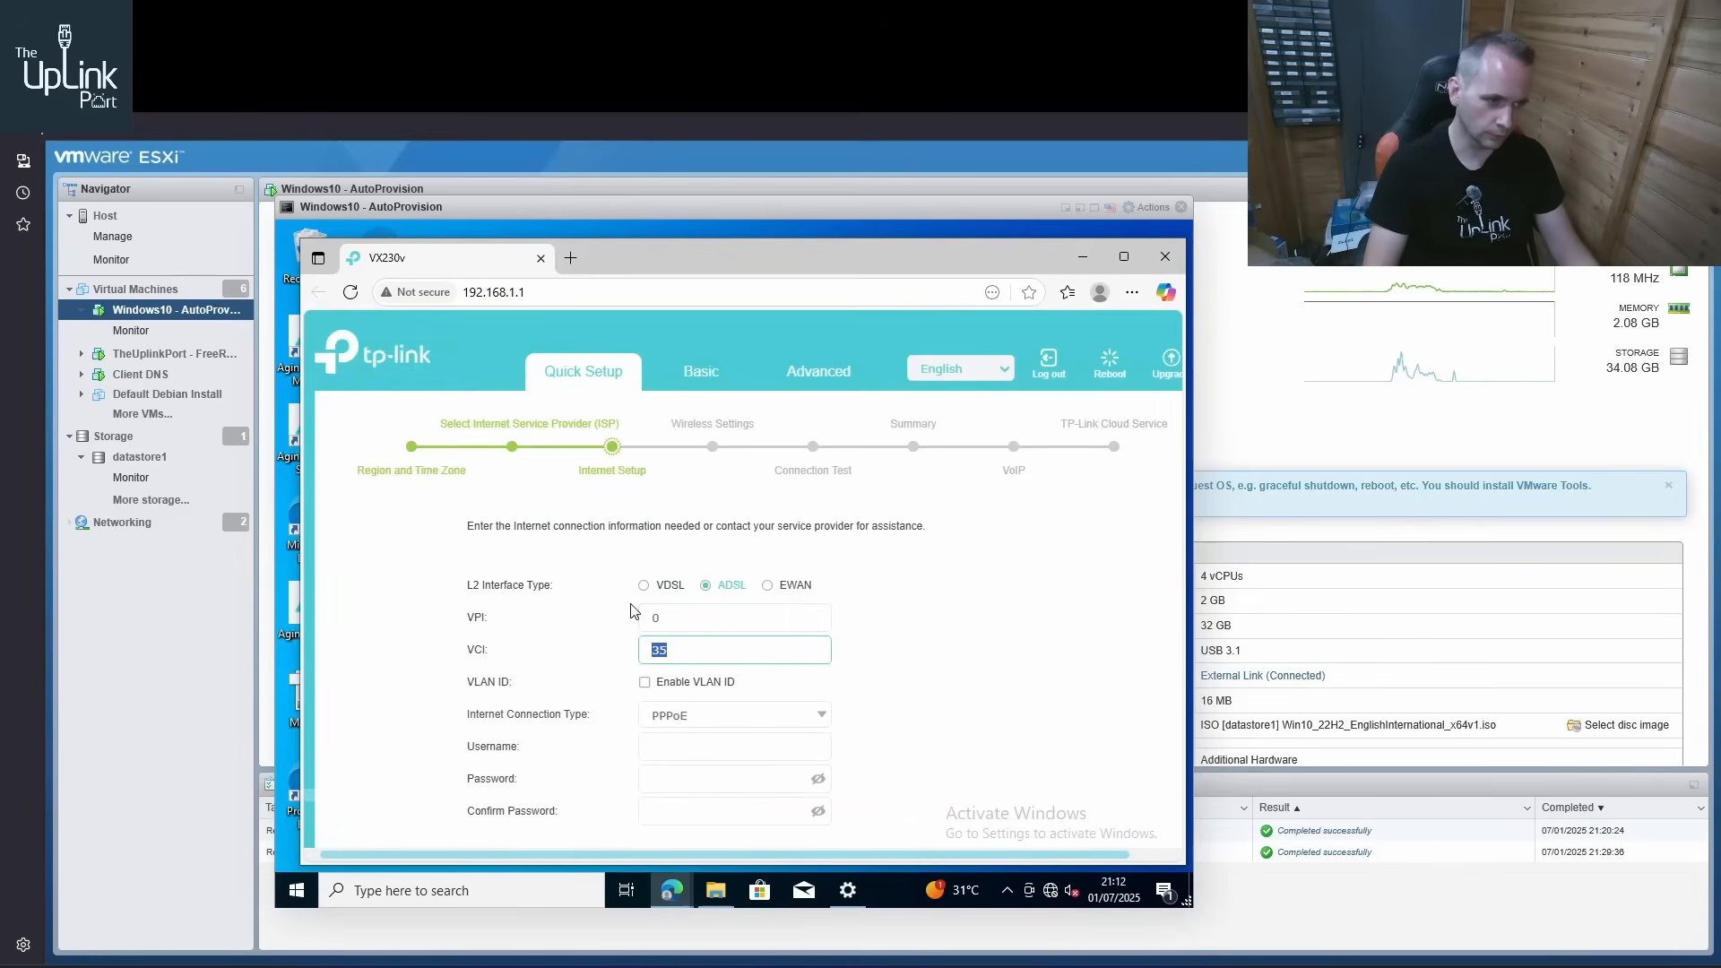
{"action": "type", "text": "8"}
{"action": "key", "text": "BackSpace"}
{"action": "type", "text": "38"}
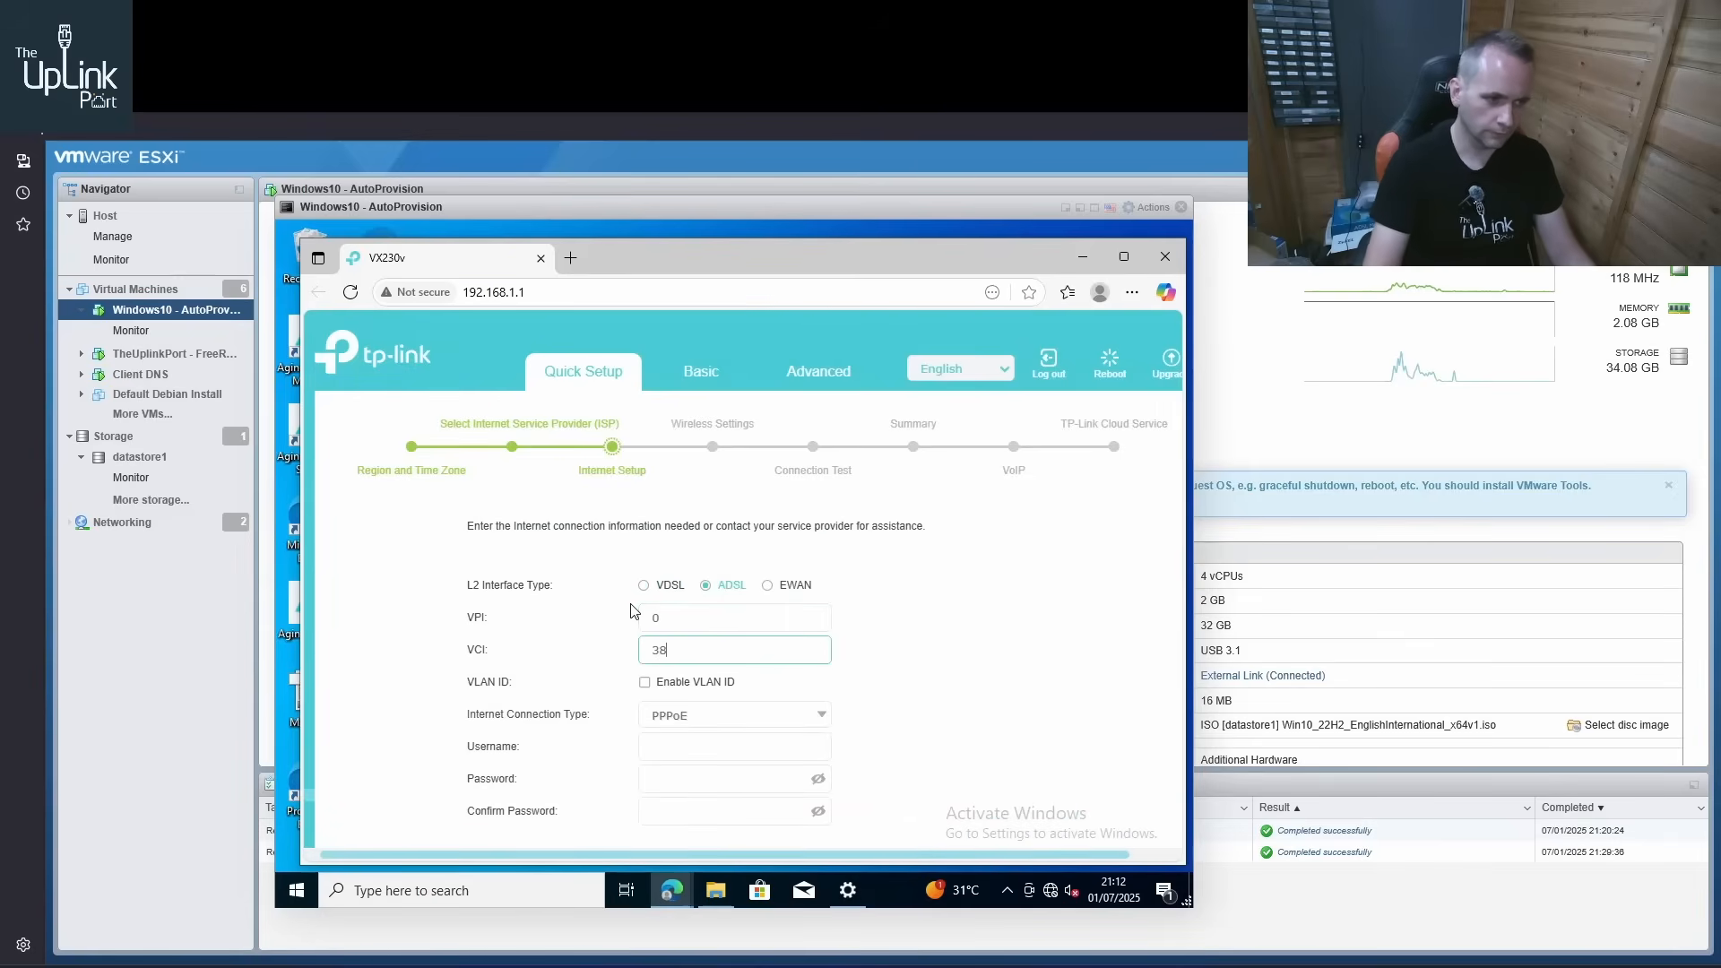
Switch to daloRADIUS to check the accounts in the Users Listing, and return to the VX230v's Internet Setup form
{"action": "left_click", "coordinate": [737, 748]}
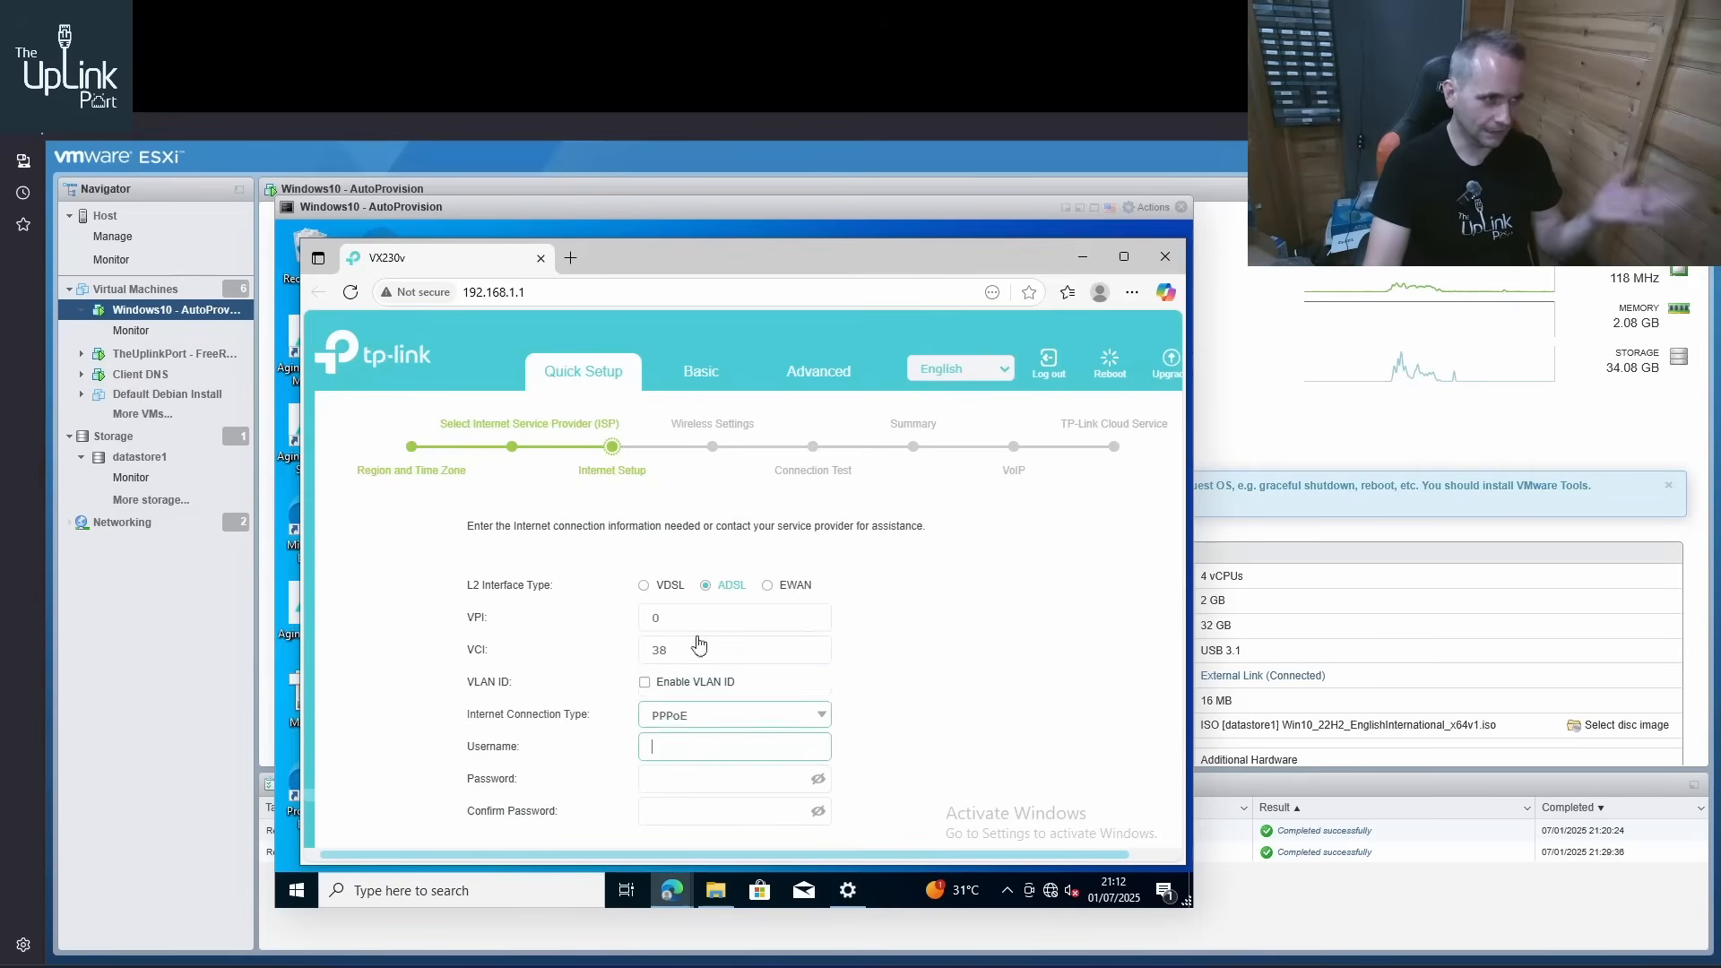
{"action": "left_click", "coordinate": [367, 20]}
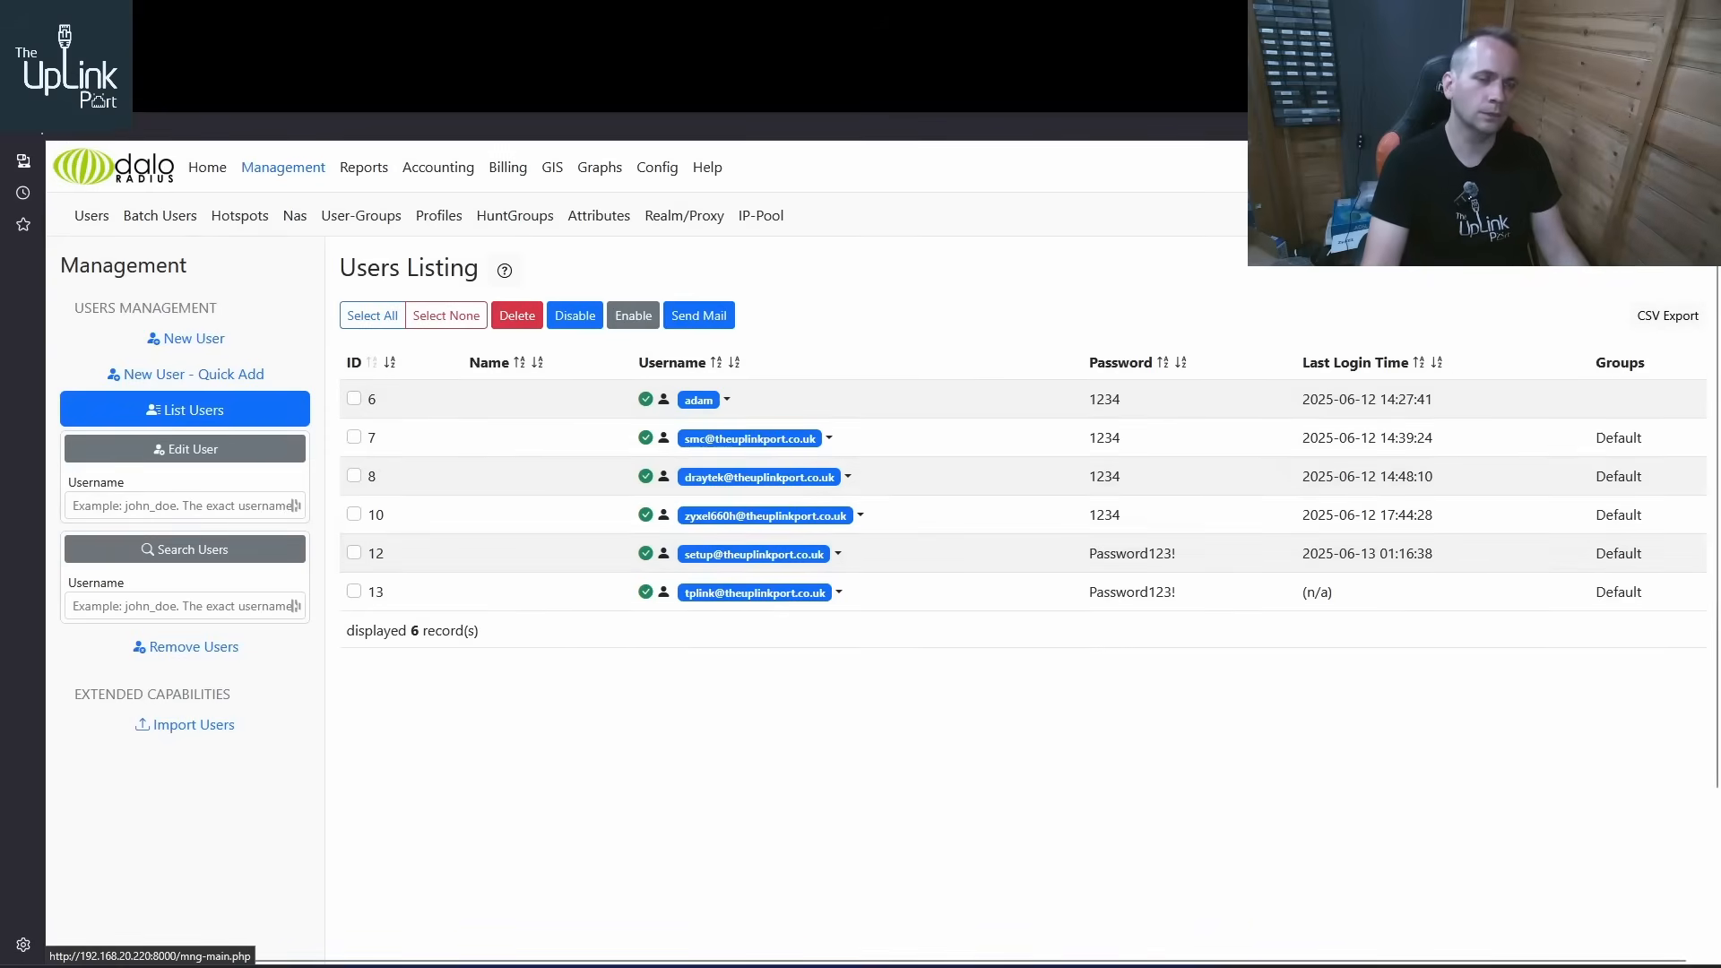
{"action": "left_click", "coordinate": [296, 20]}
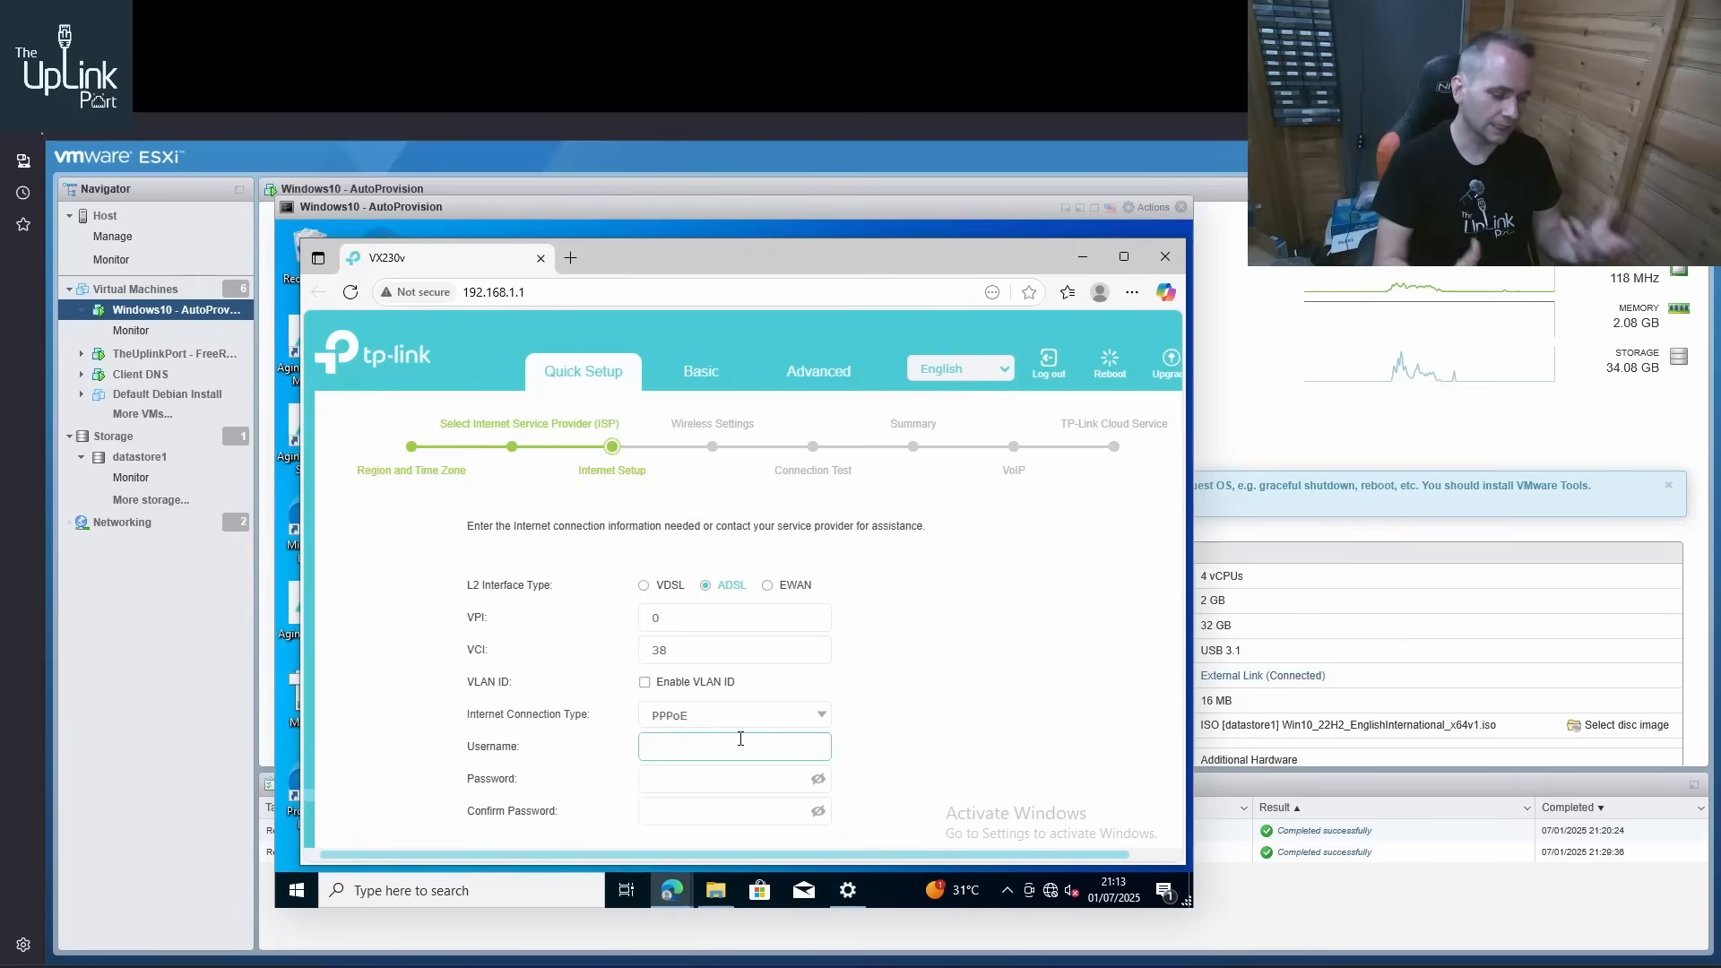
{"action": "type", "text": "st"}
{"action": "type", "text": "up"}
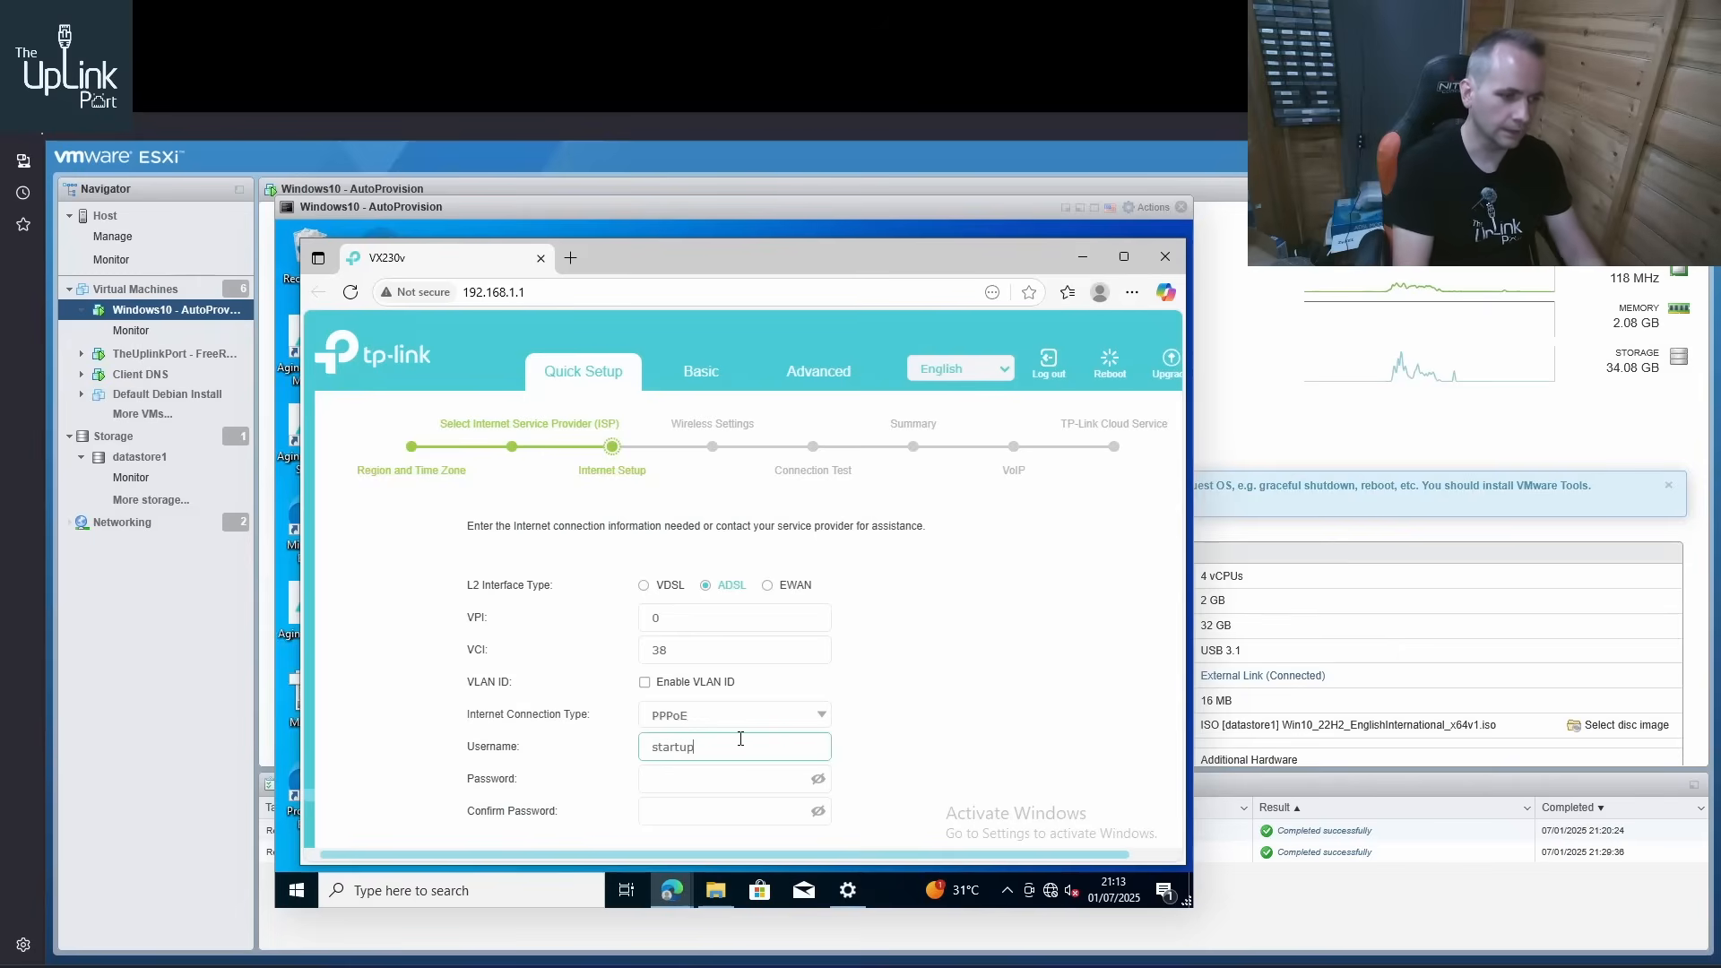
{"action": "type", "text": "@"}
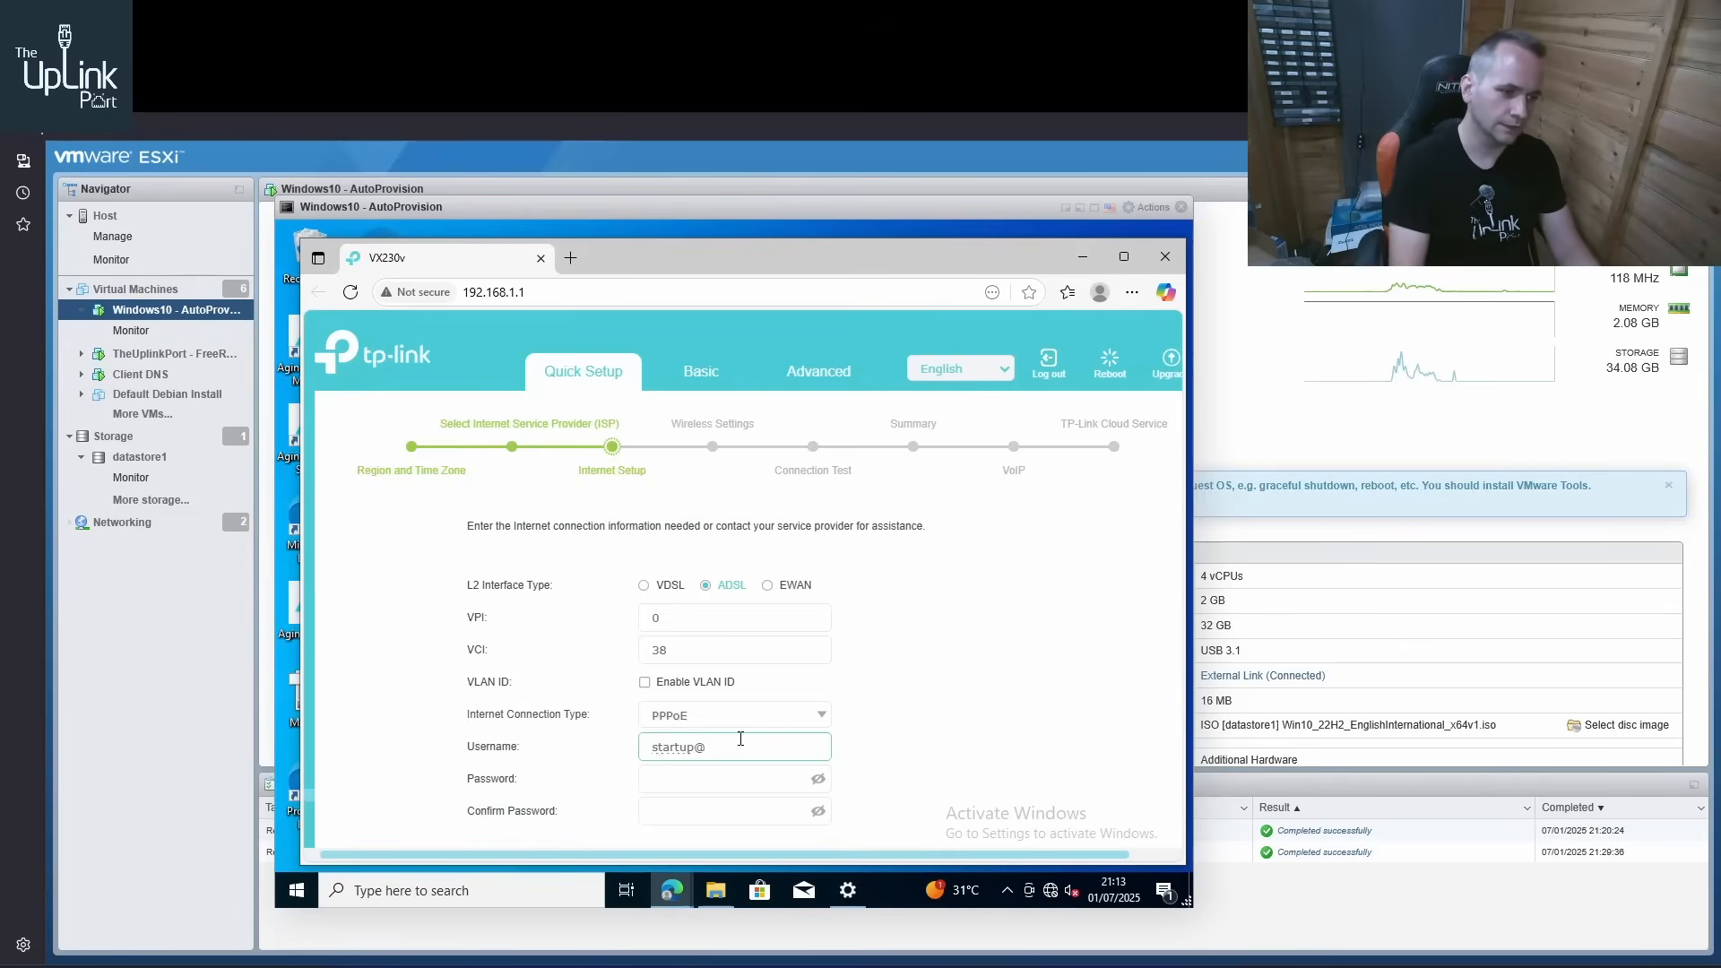
{"action": "key", "text": "BackSpace"}
{"action": "key", "text": "BackSpace"}
{"action": "key", "text": "BackSpace"}
{"action": "key", "text": "BackSpace"}
{"action": "key", "text": "BackSpace"}
{"action": "key", "text": "BackSpace"}
{"action": "key", "text": "BackSpace"}
{"action": "key", "text": "BackSpace"}
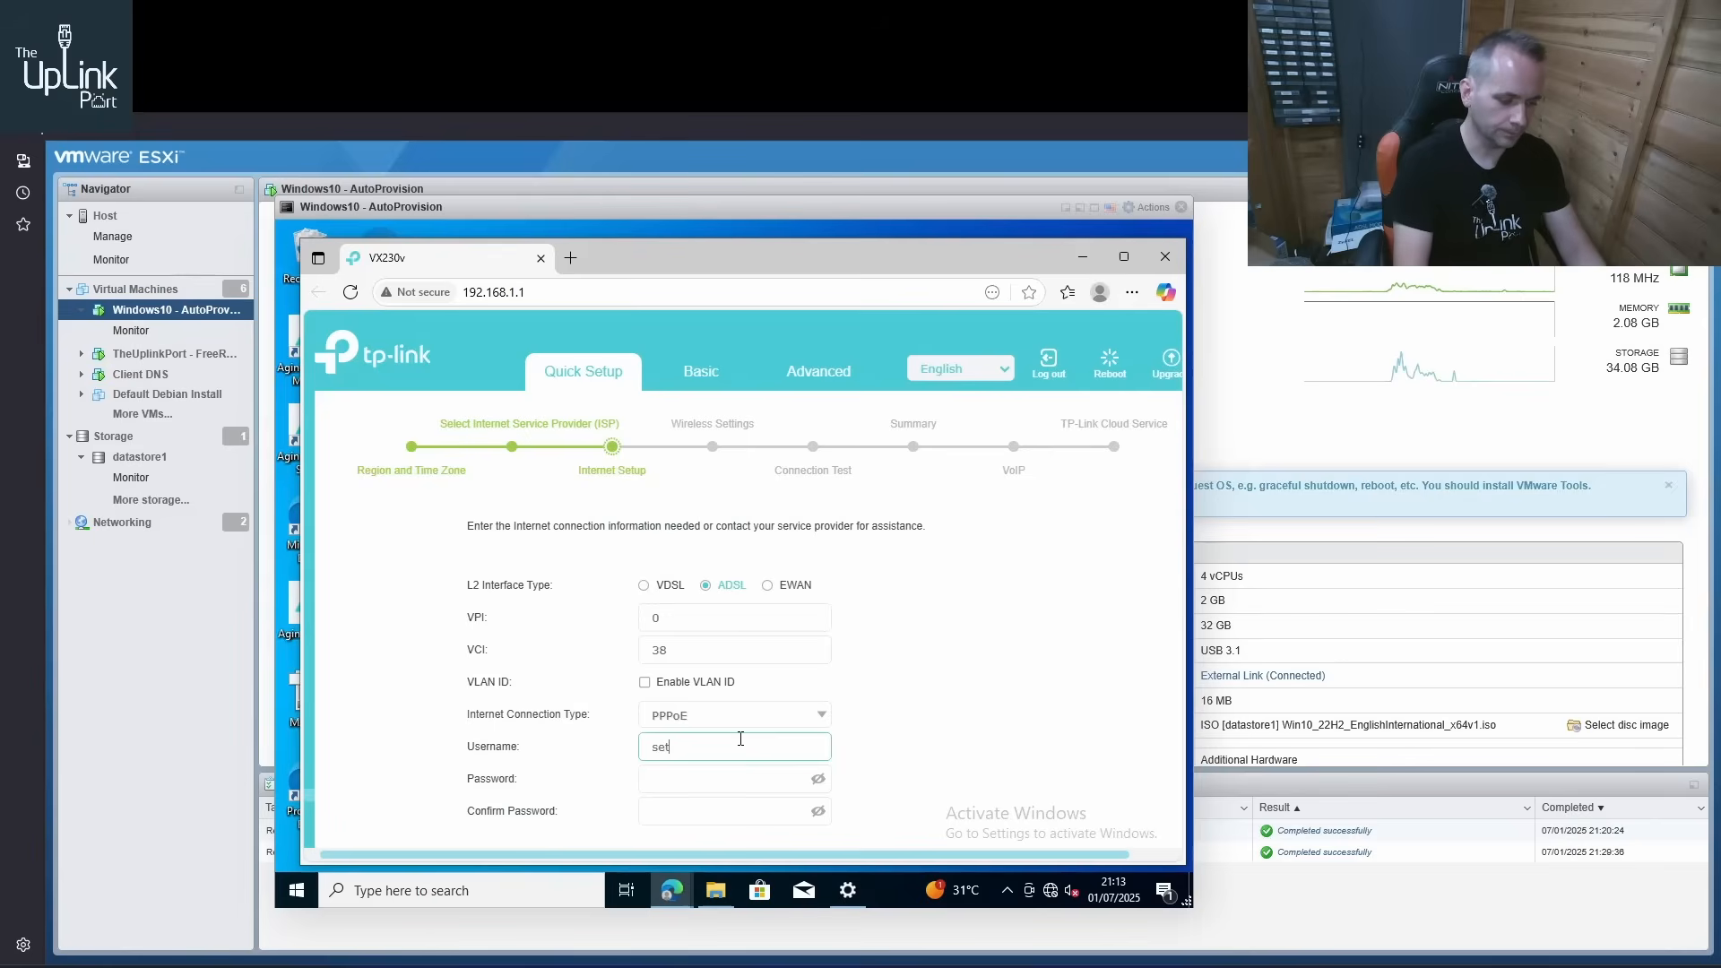
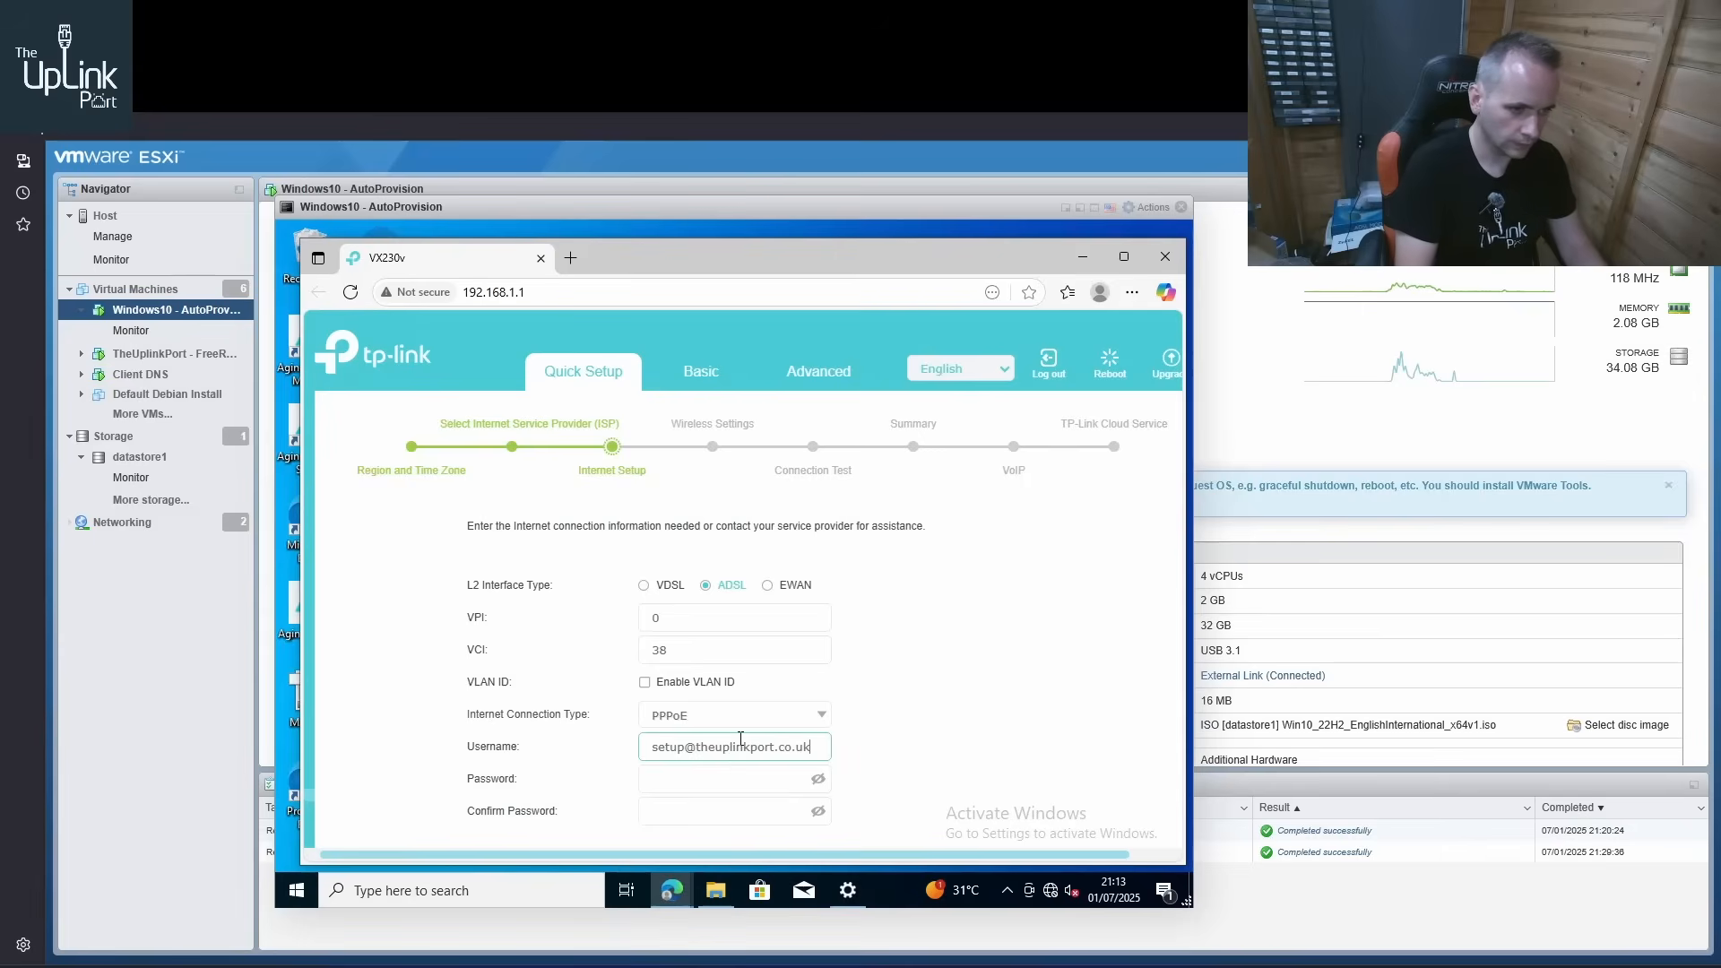
Enter the setup account's PPPoE password and repeat it in the confirmation field
{"action": "key", "text": "Tab"}
{"action": "type", "text": "••••••••••••"}
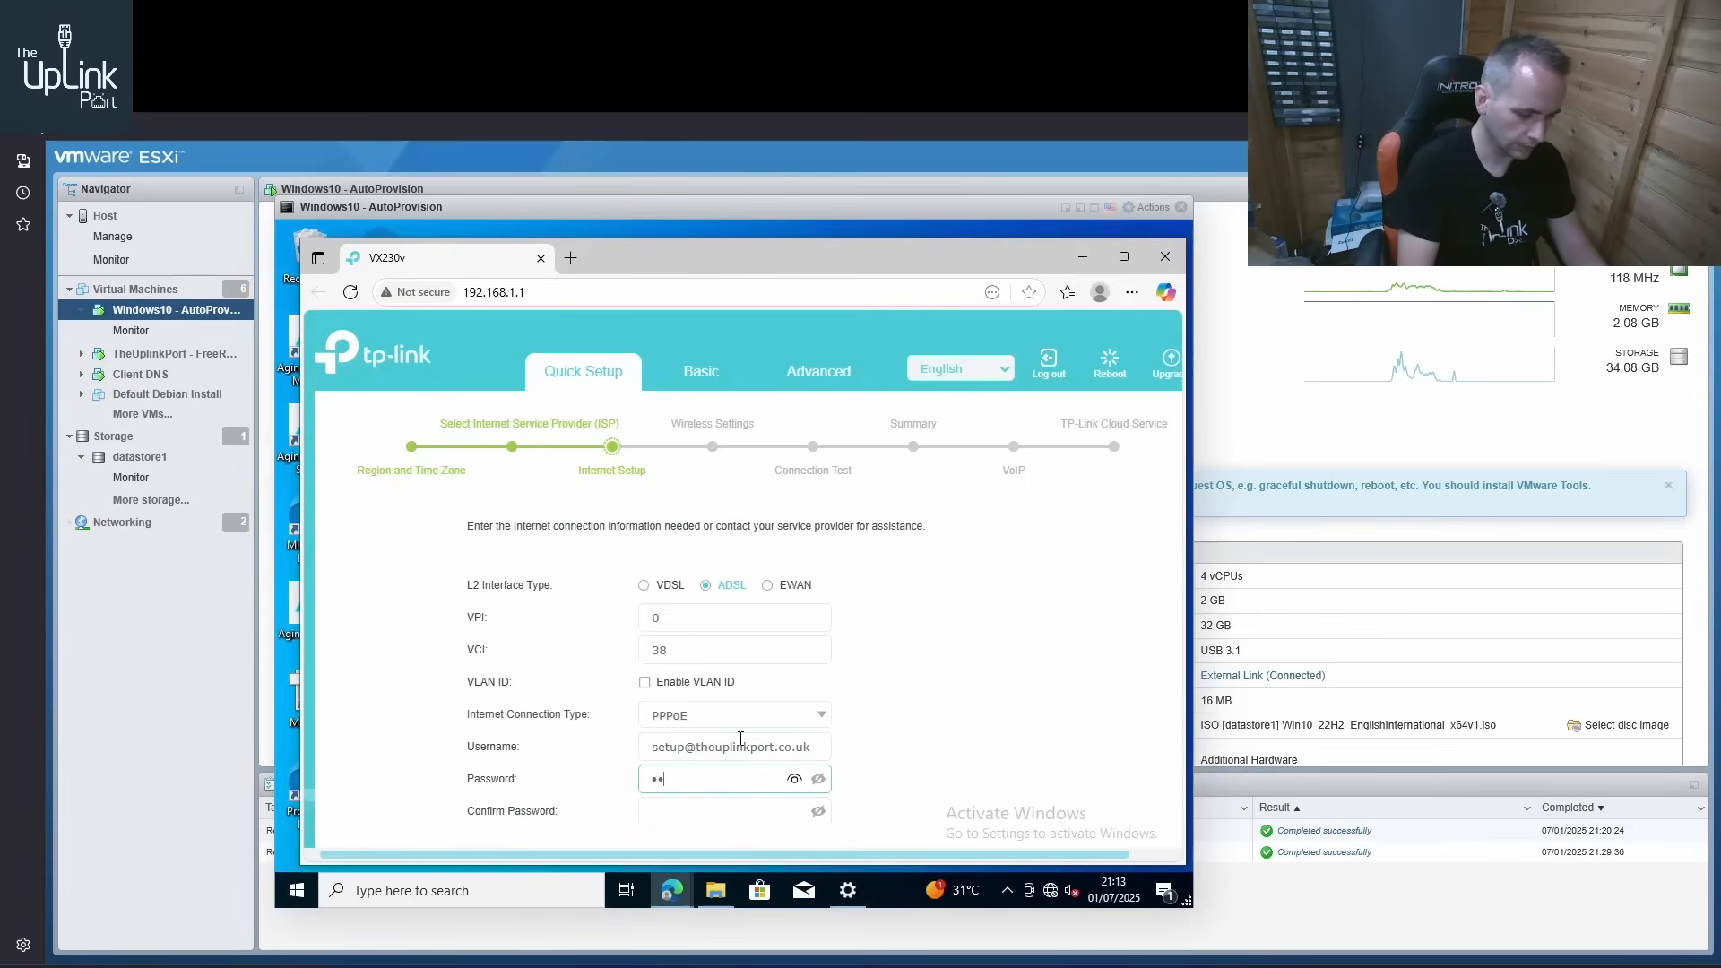
{"action": "key", "text": "Tab"}
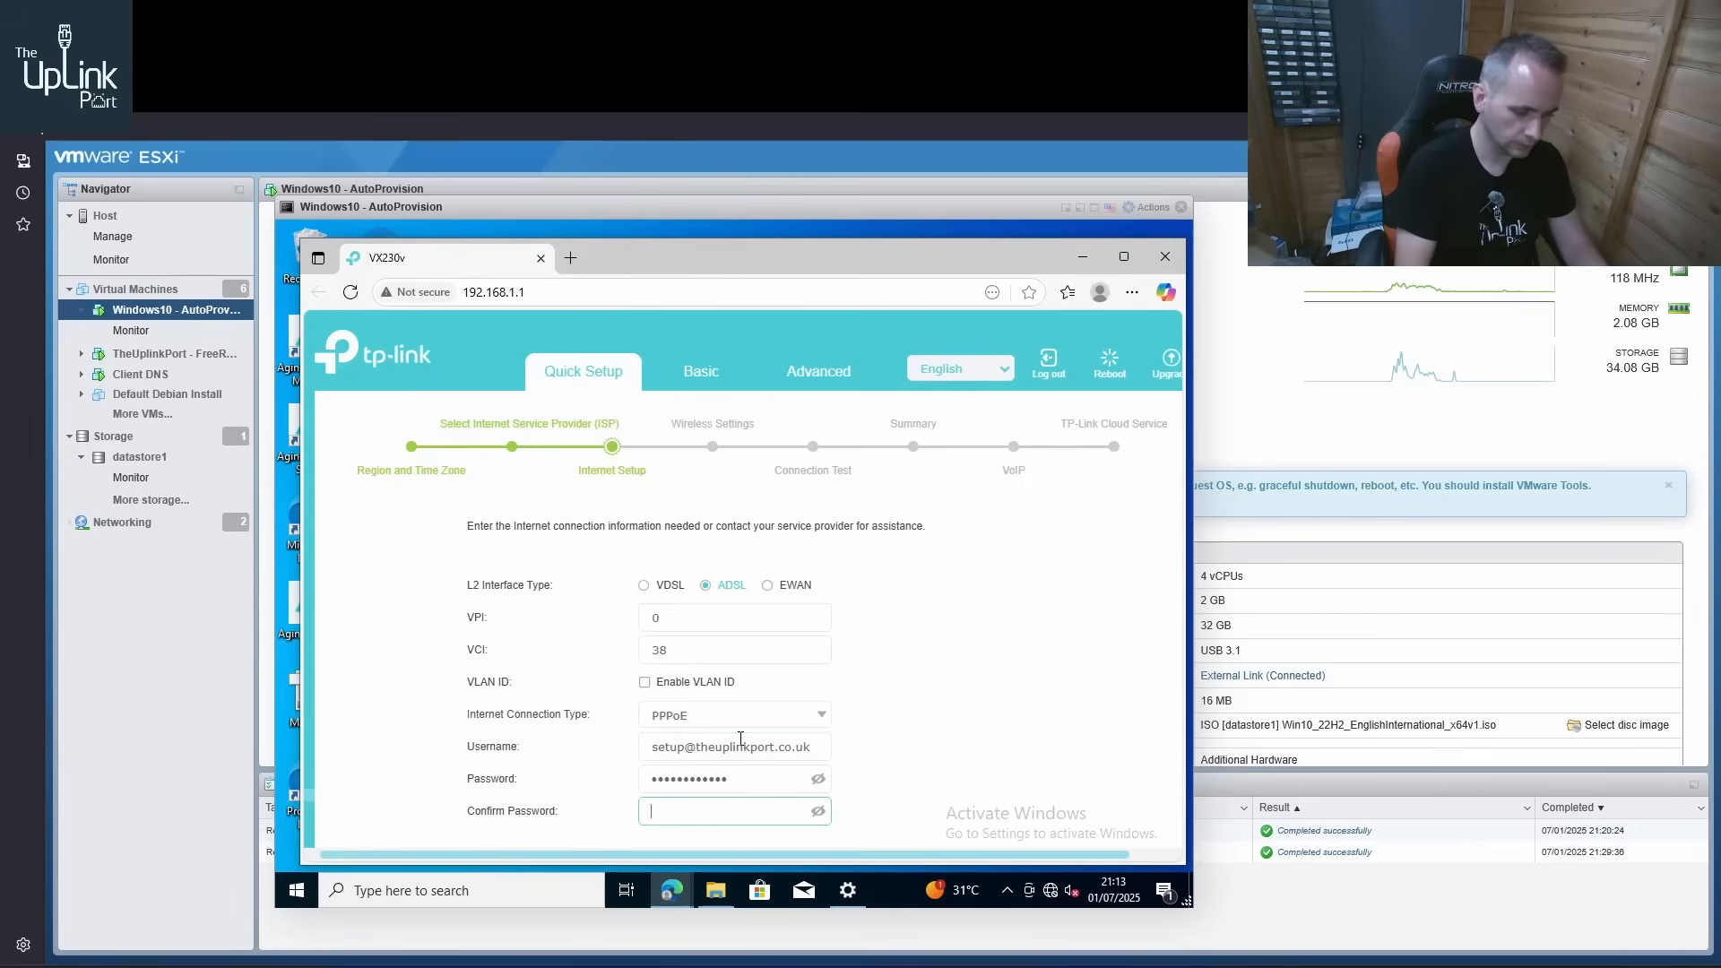
{"action": "type", "text": "••••••••••••"}
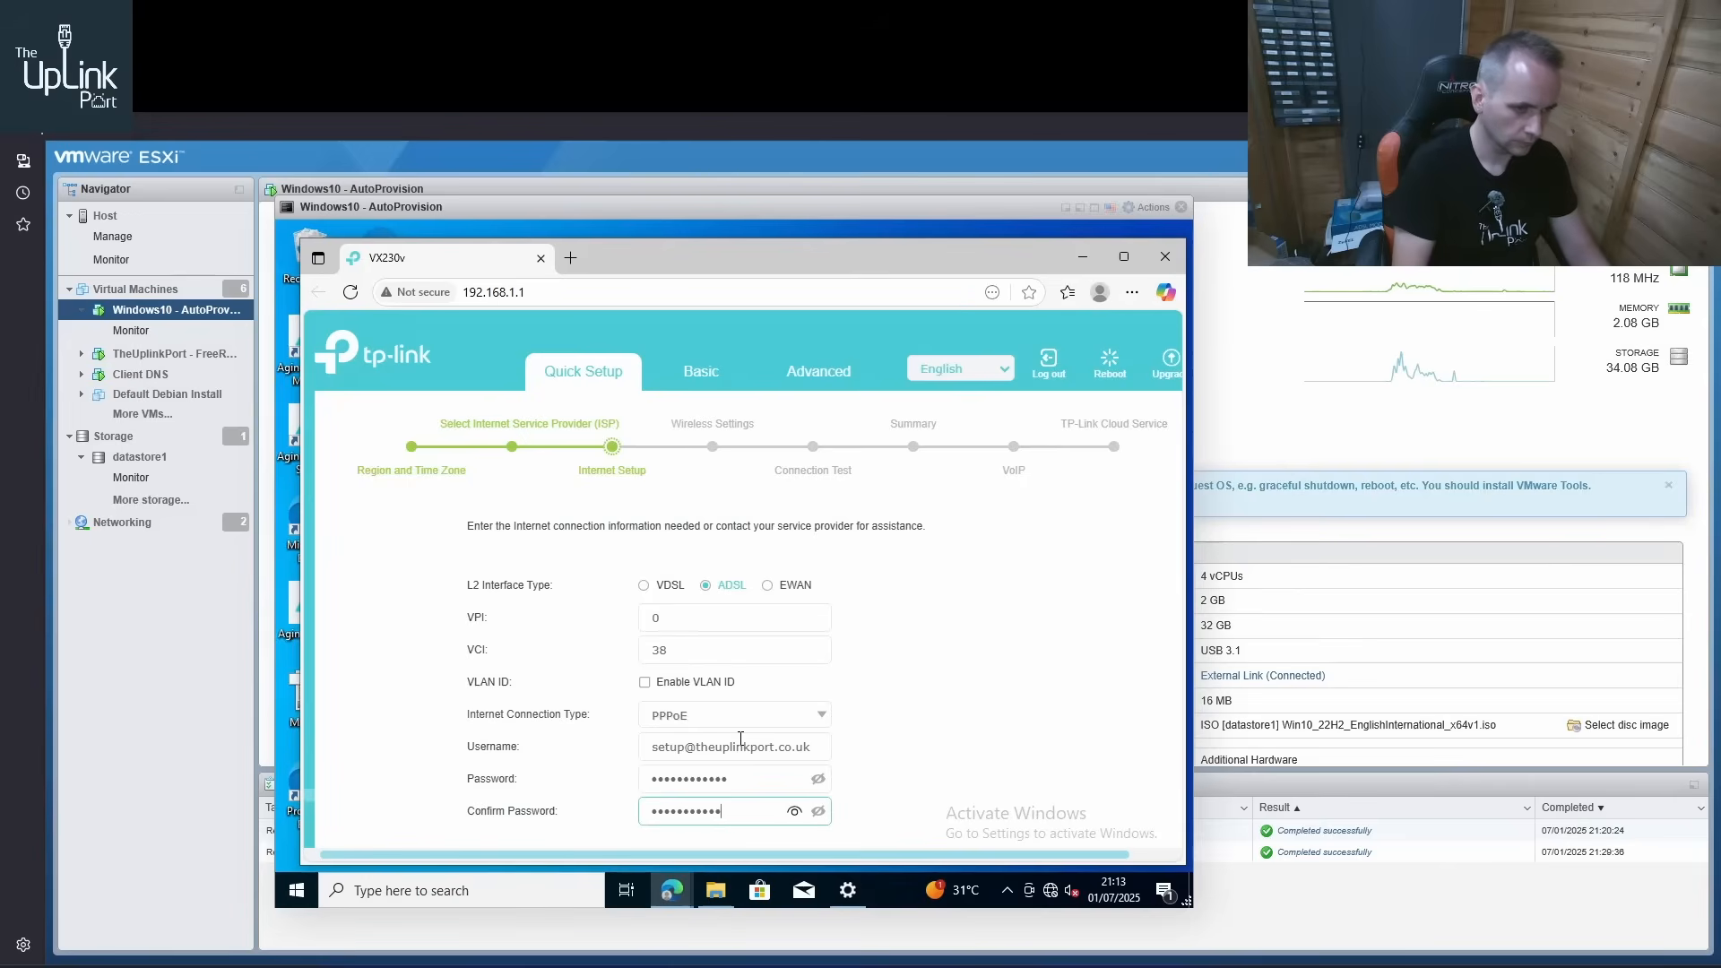
Reveal the confirmation password, compare it with the setup account's entry in daloRADIUS, and return to the VX230v's Internet Setup form
{"action": "left_click", "coordinate": [794, 812]}
{"action": "left_click", "coordinate": [794, 814]}
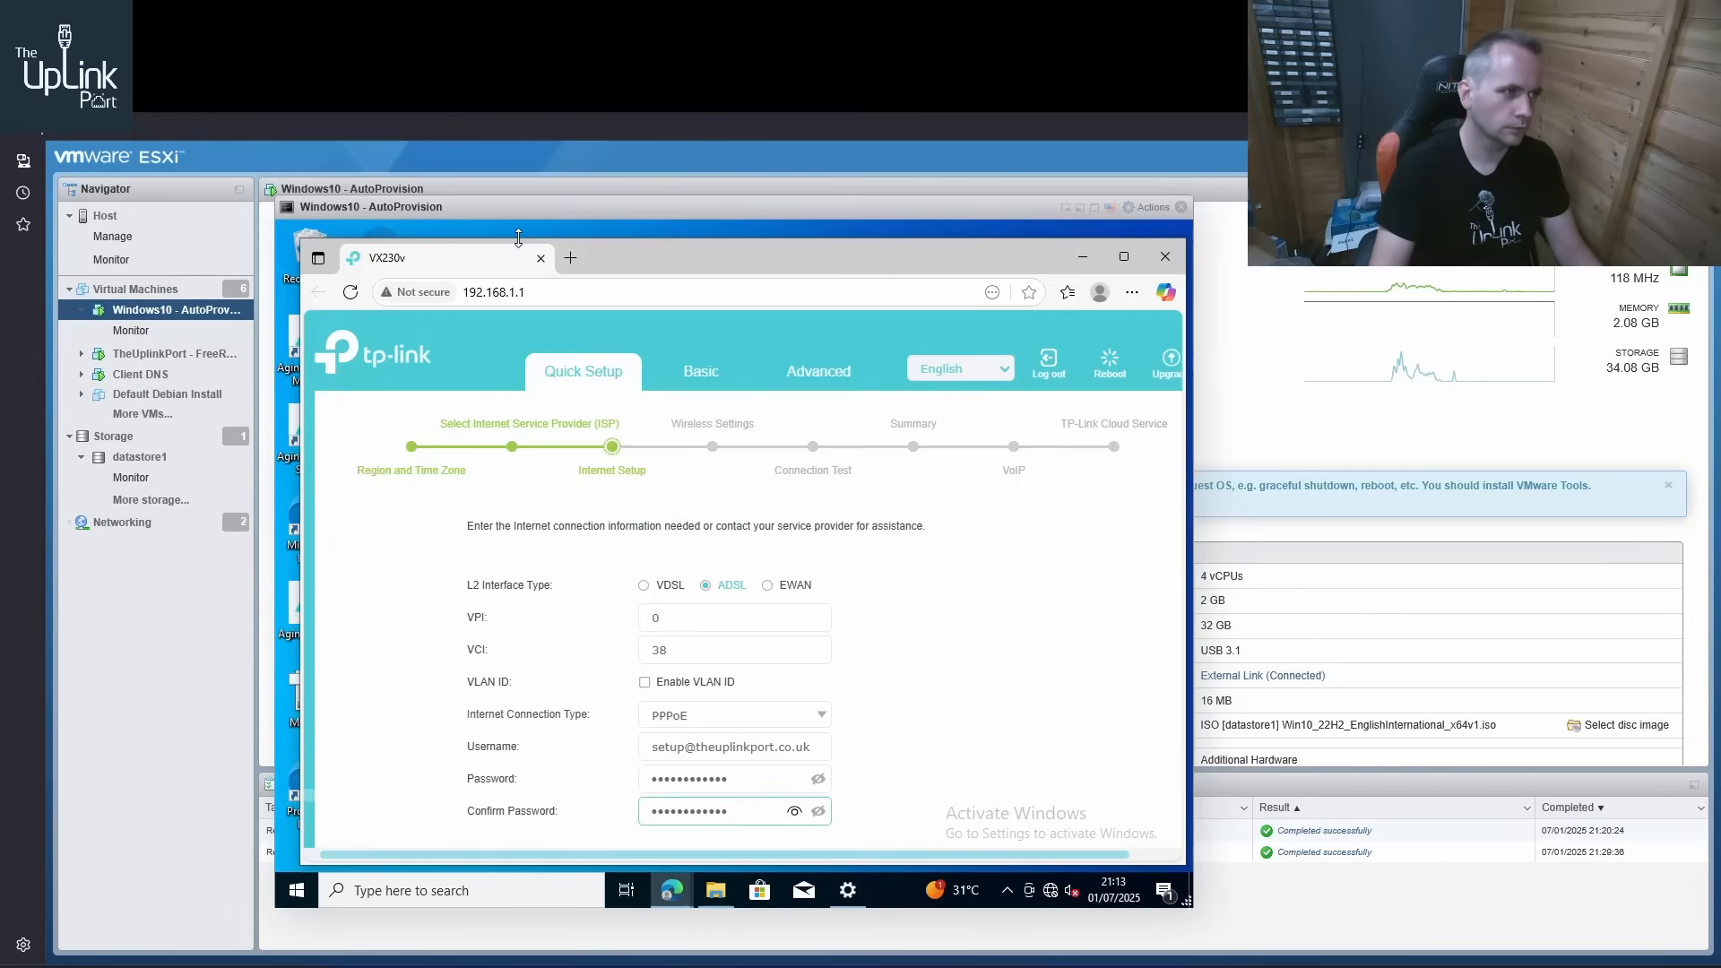
{"action": "left_click", "coordinate": [430, 27]}
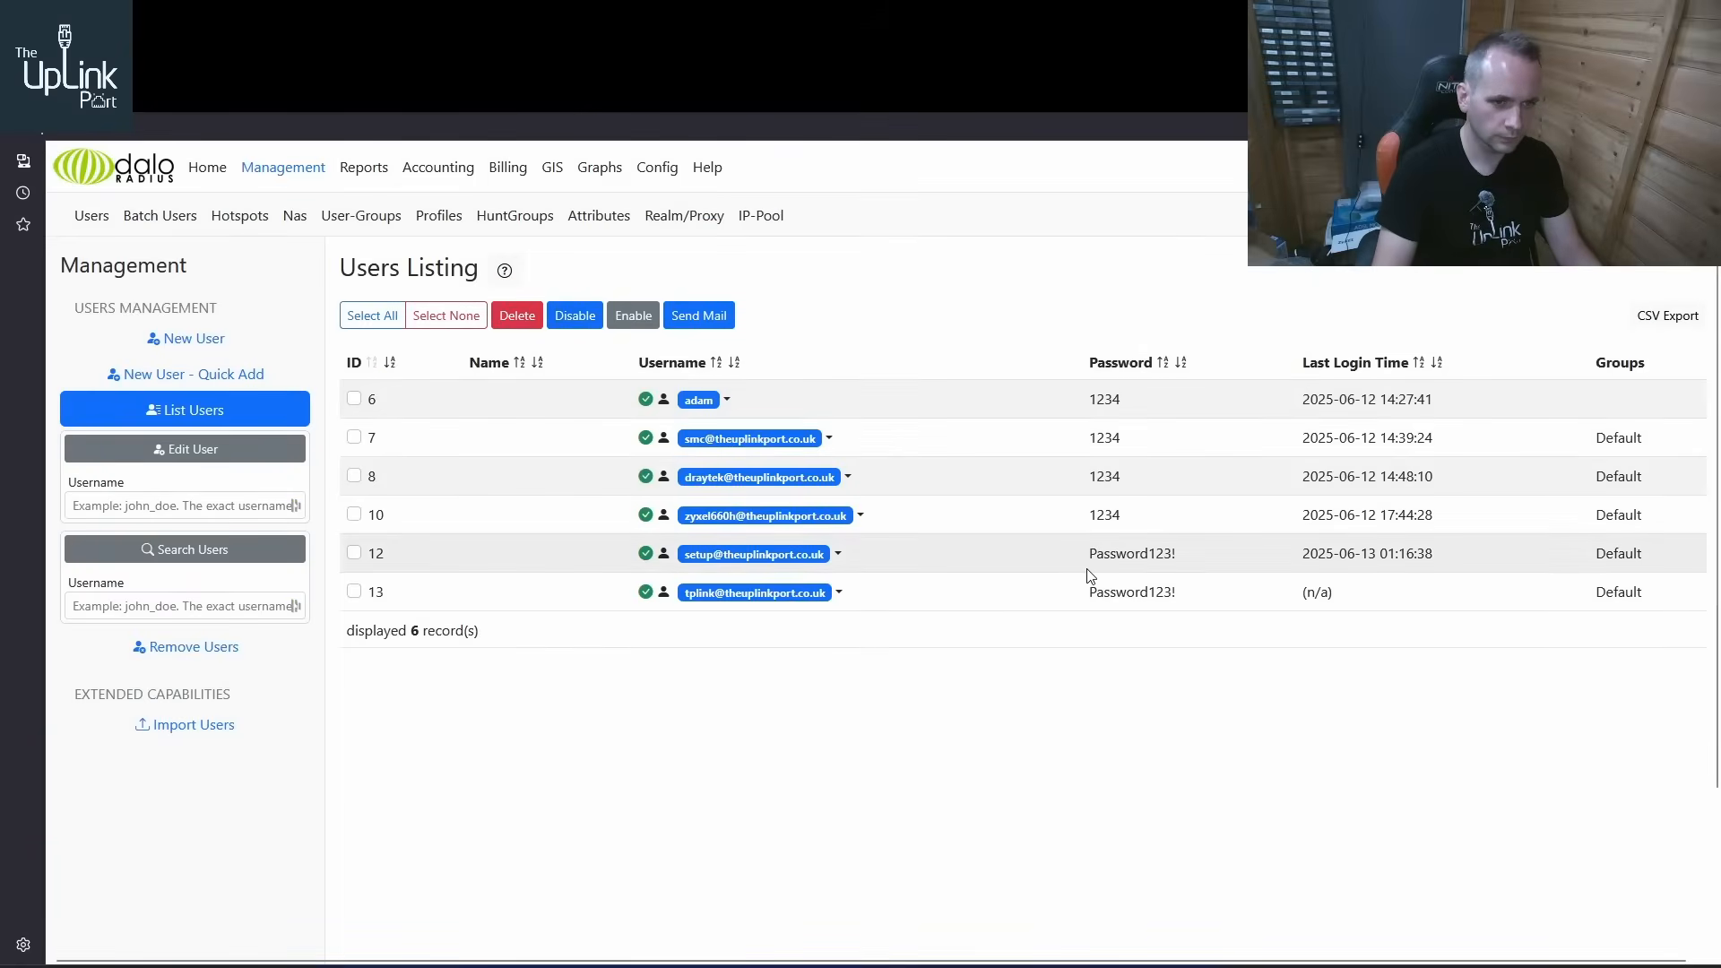
{"action": "left_click", "coordinate": [395, 27]}
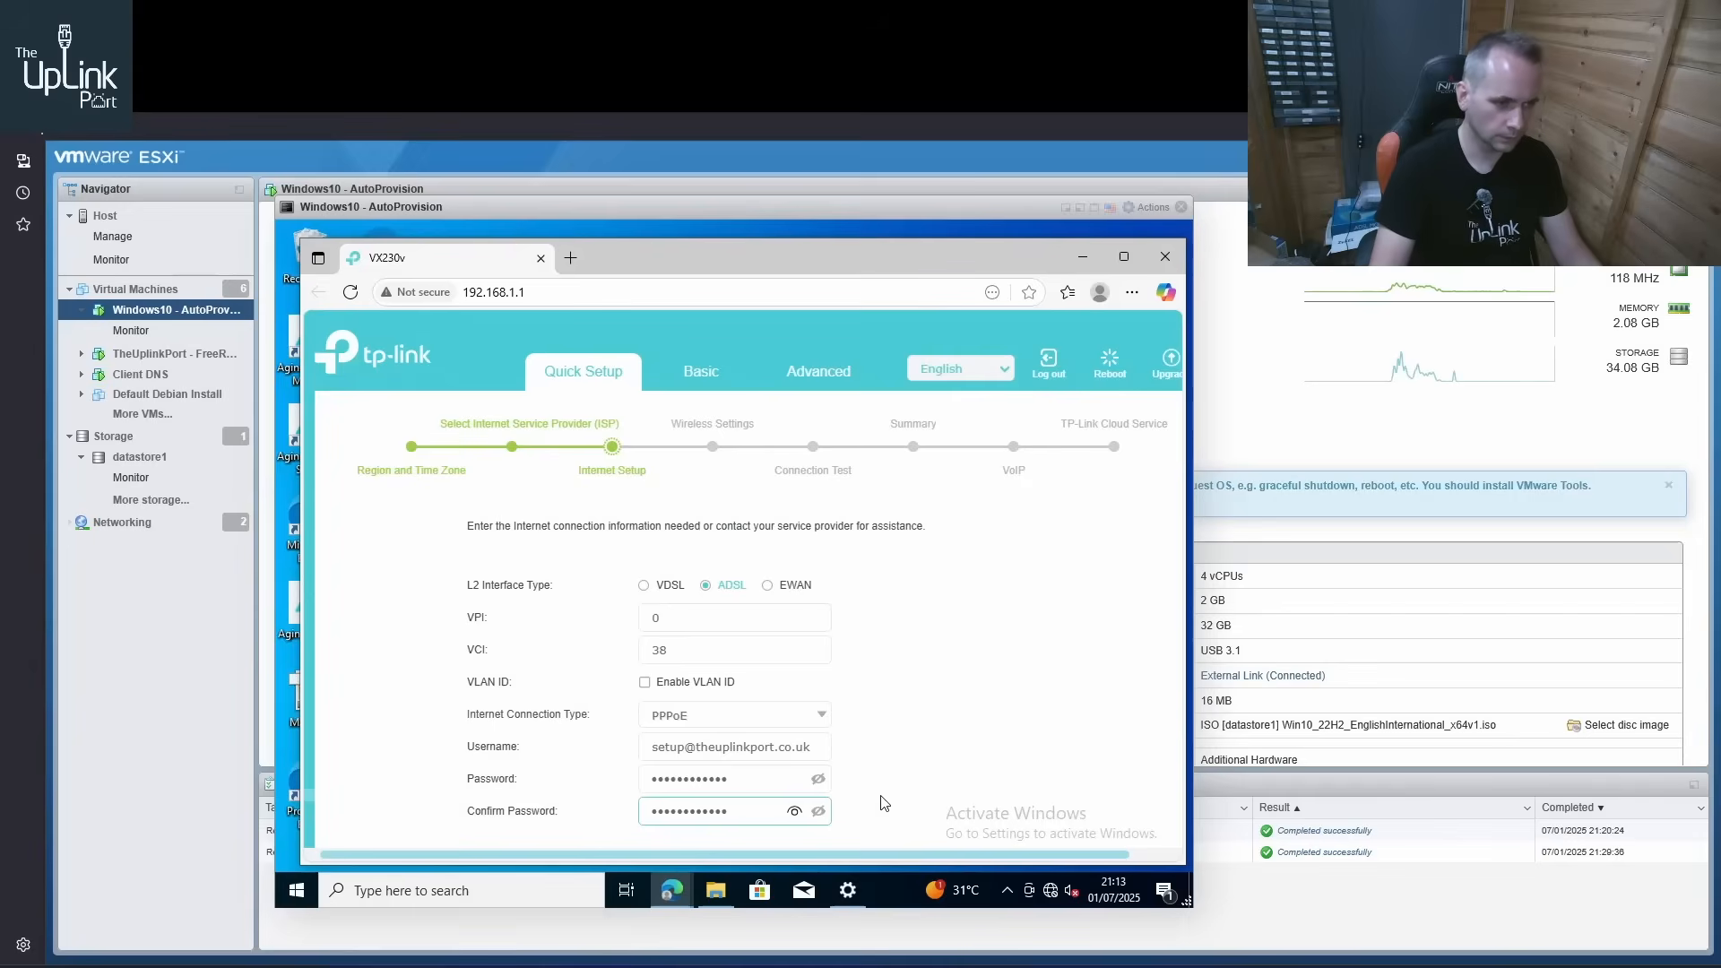
Submit the Internet Setup form, re-enter the PPPoE password to continue to Wireless Settings, and decline saving it in the browser
{"action": "scroll", "coordinate": [924, 705], "scroll_direction": "down", "scroll_amount": 2}
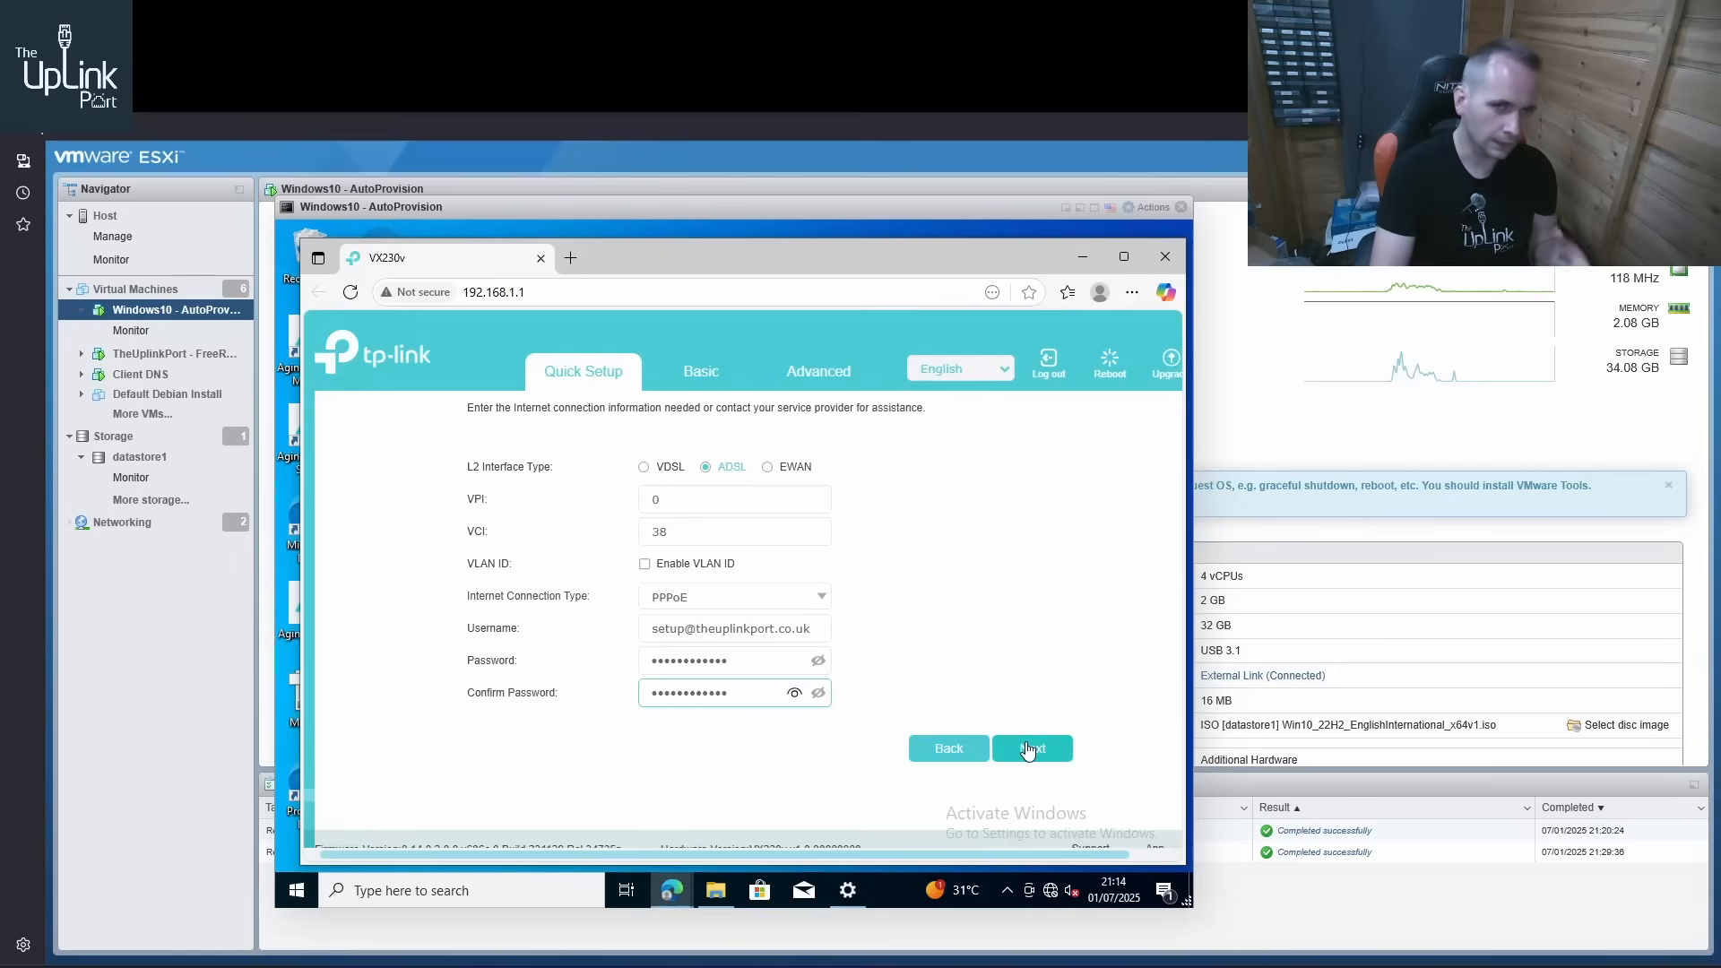
{"action": "left_click", "coordinate": [1028, 751]}
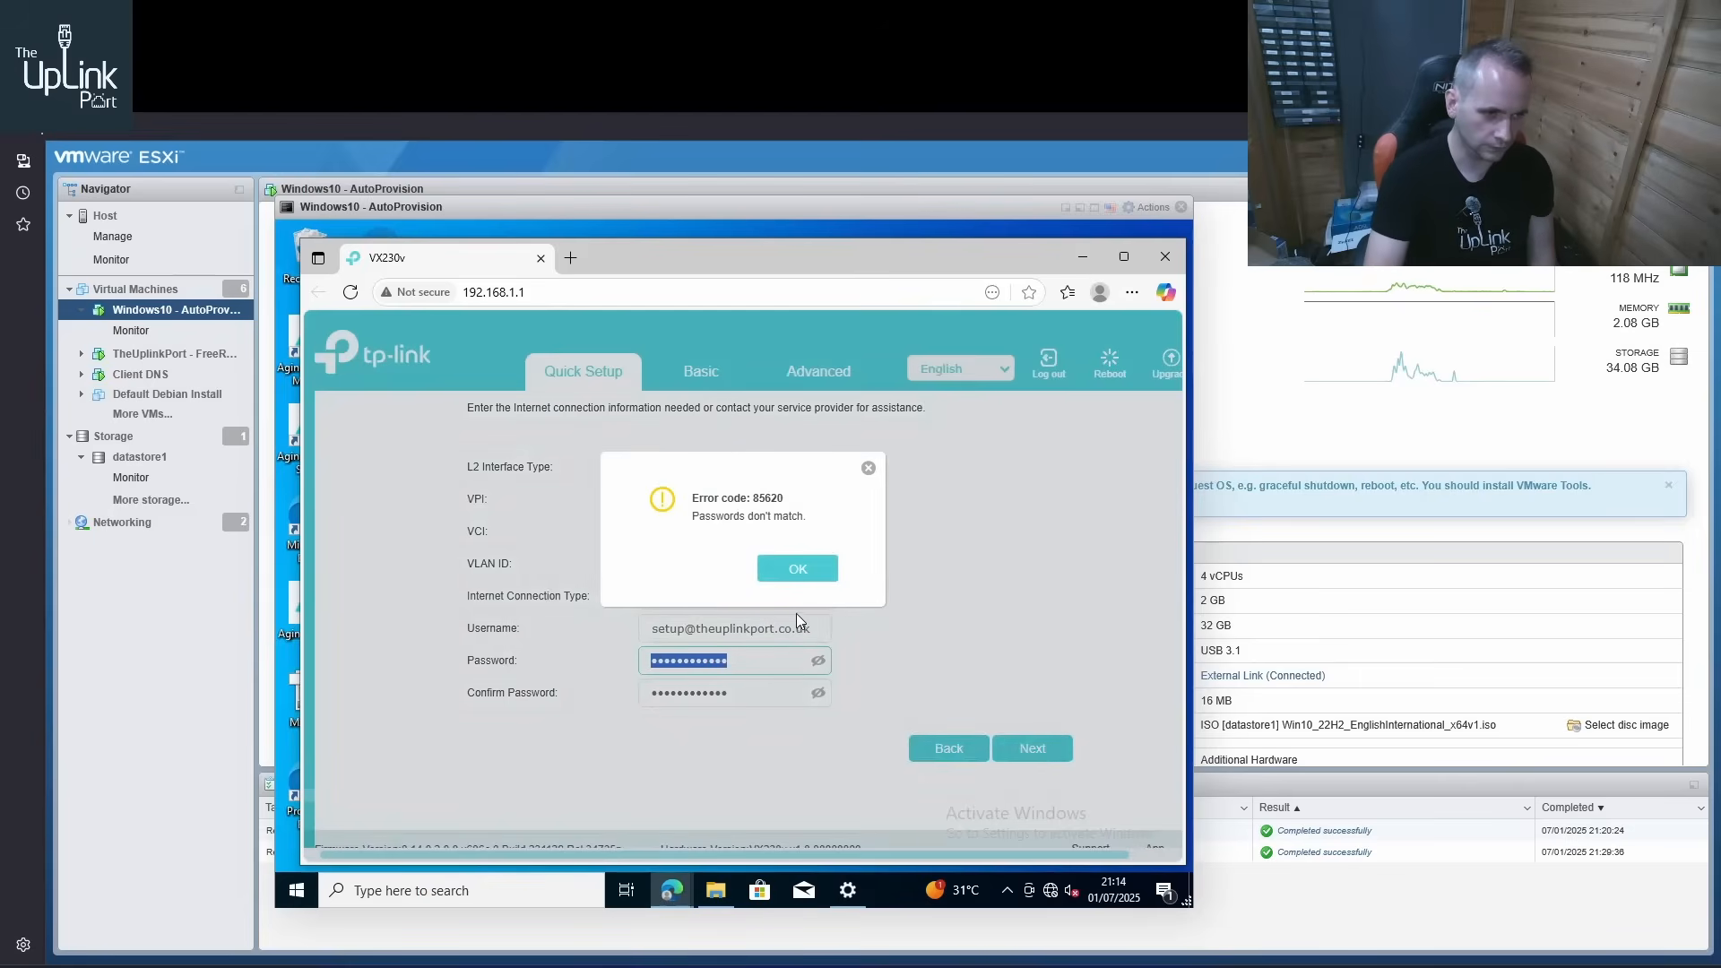
{"action": "left_click", "coordinate": [797, 576]}
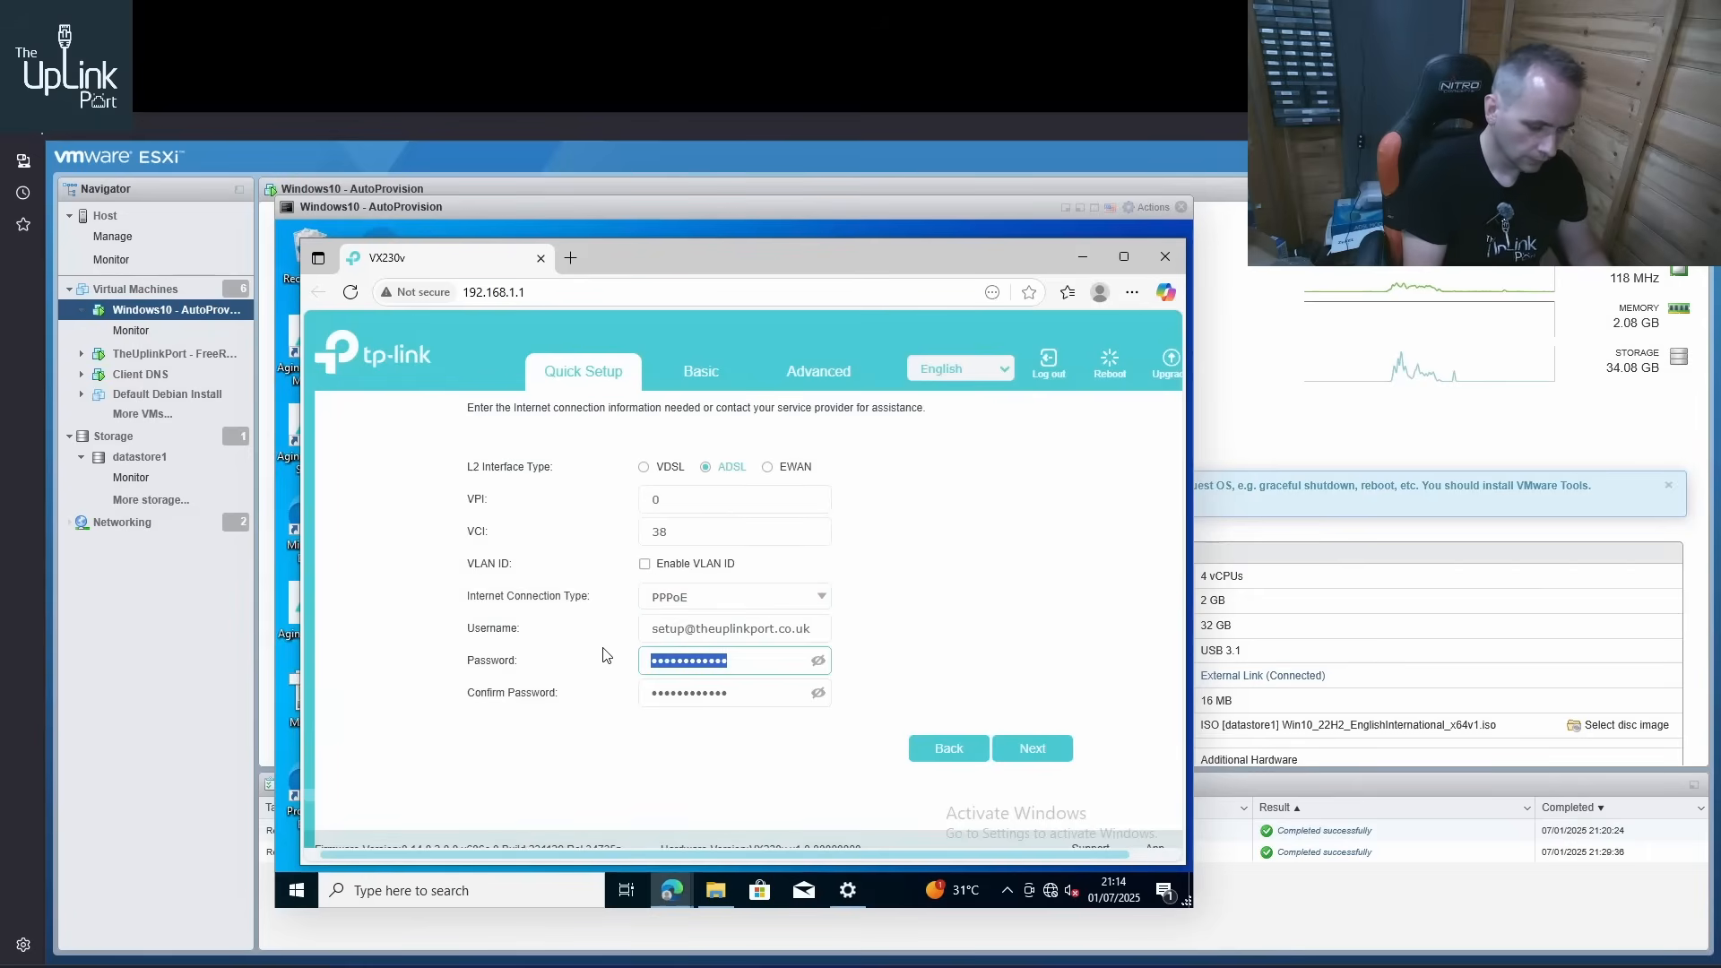
{"action": "type", "text": "••••••••••••"}
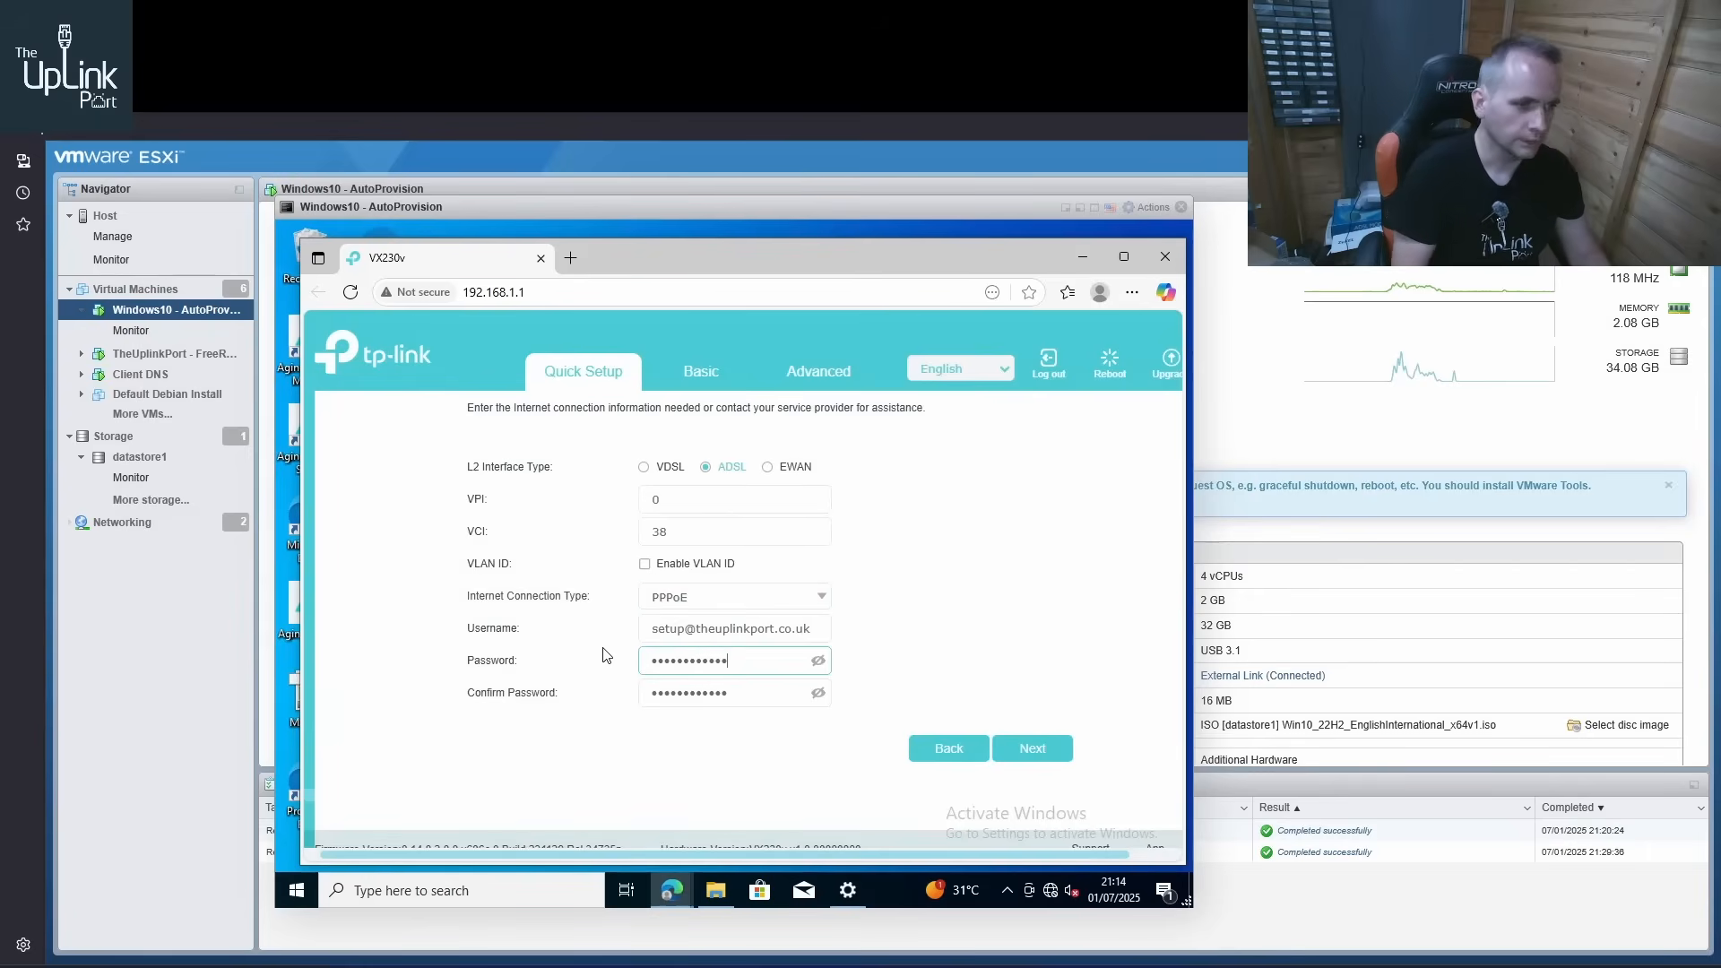
{"action": "left_click", "coordinate": [1043, 748]}
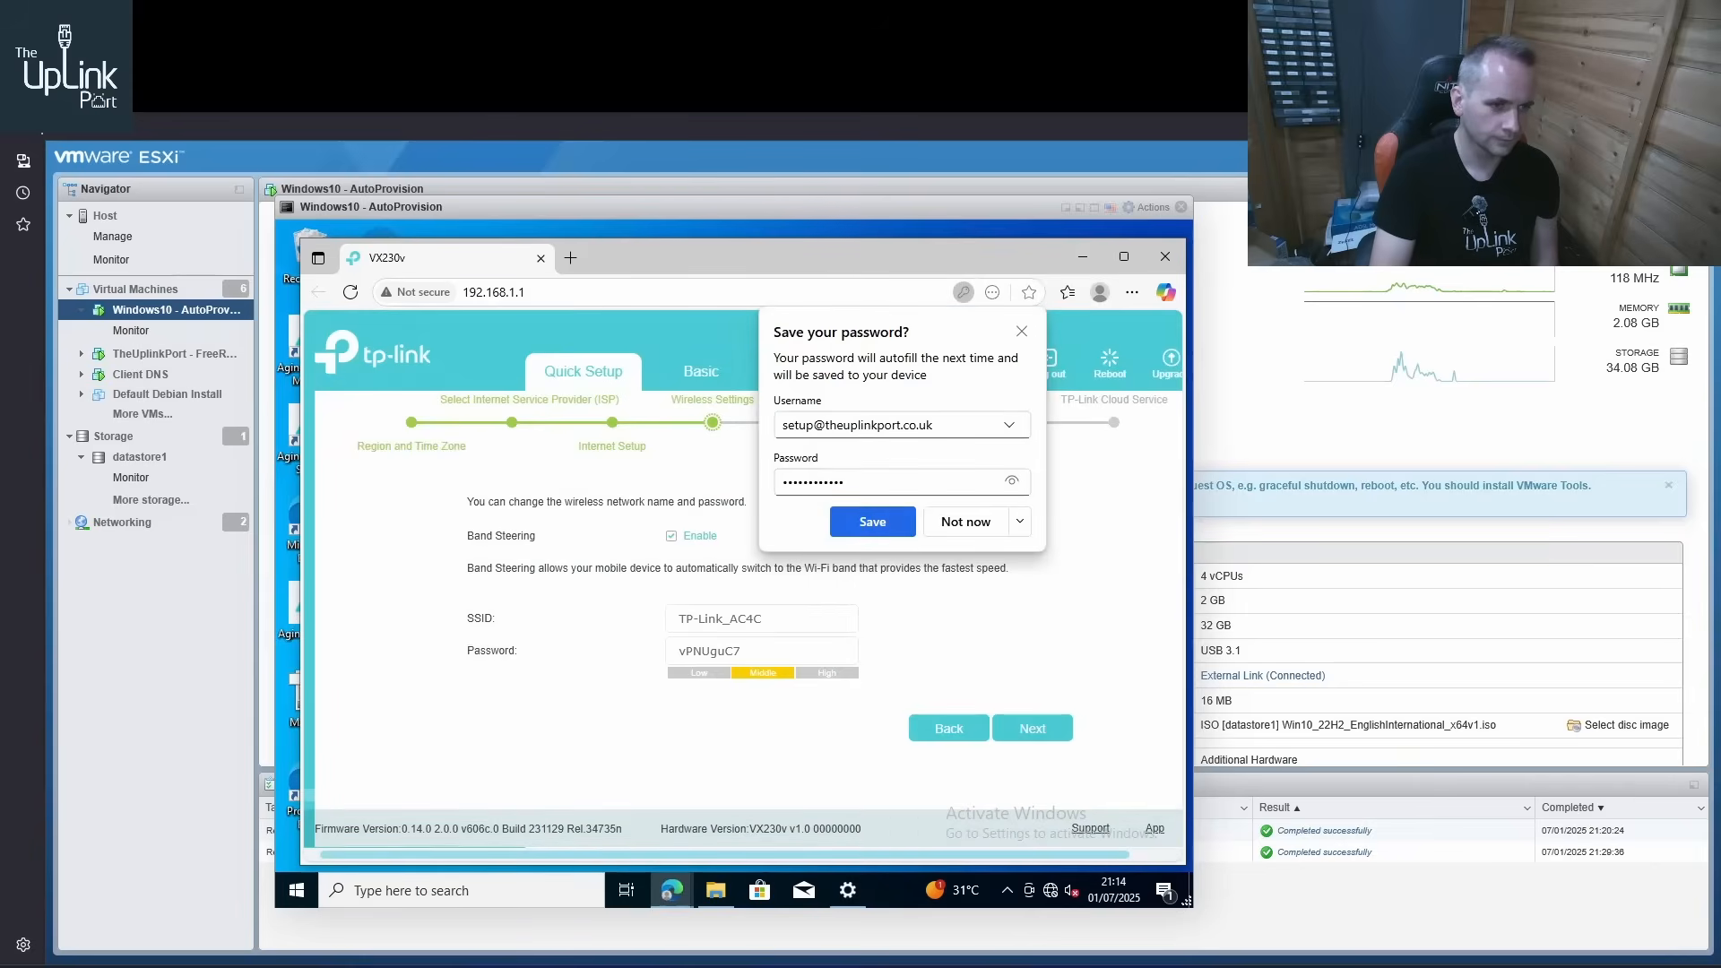
{"action": "left_click", "coordinate": [965, 522]}
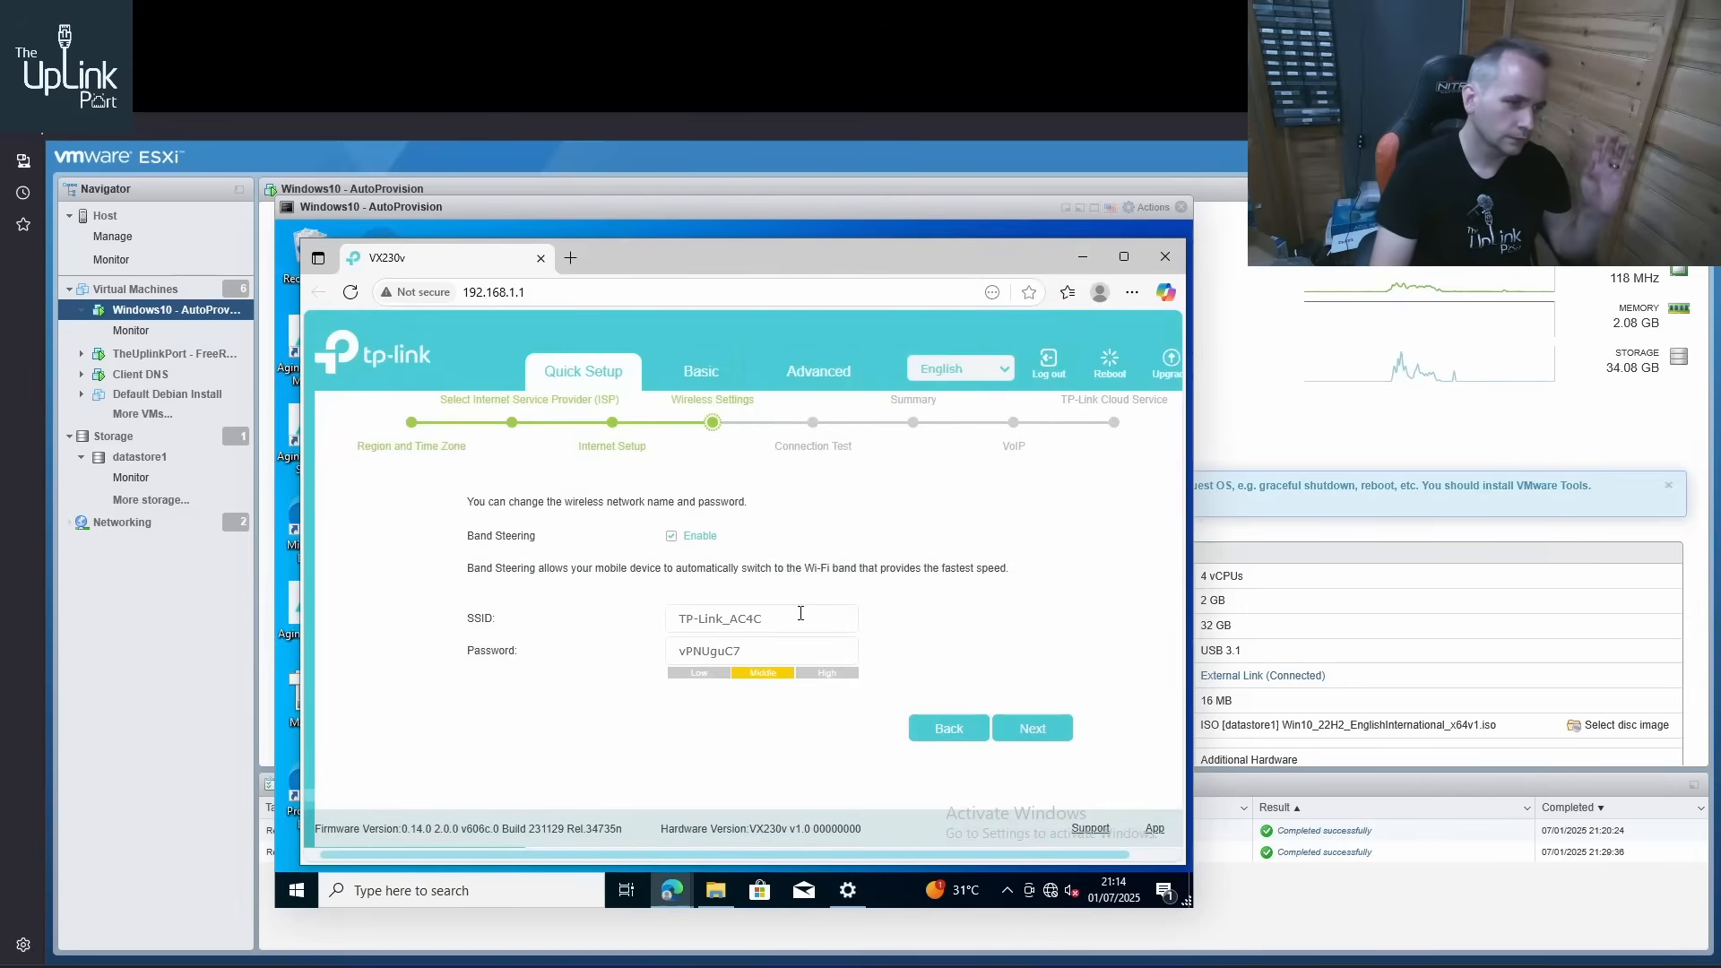
Set the wireless network's SSID to ?undefined?
{"action": "left_click_drag", "start_coordinate": [801, 613], "coordinate": [600, 612]}
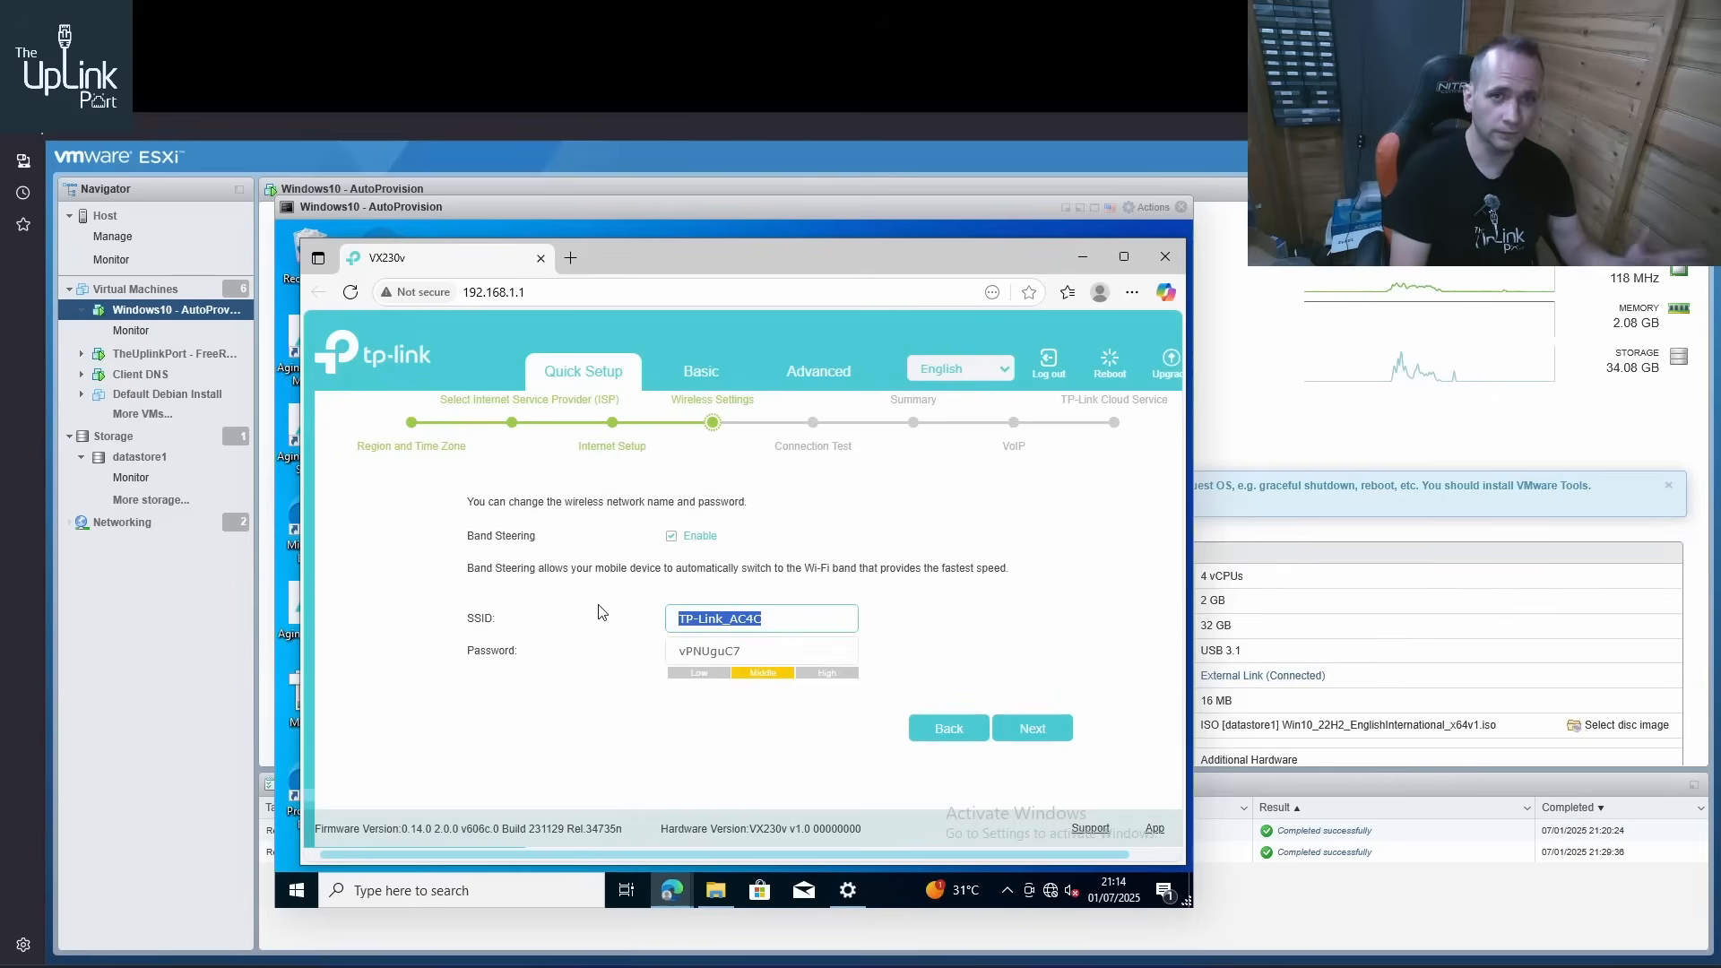
{"action": "type", "text": "?u"}
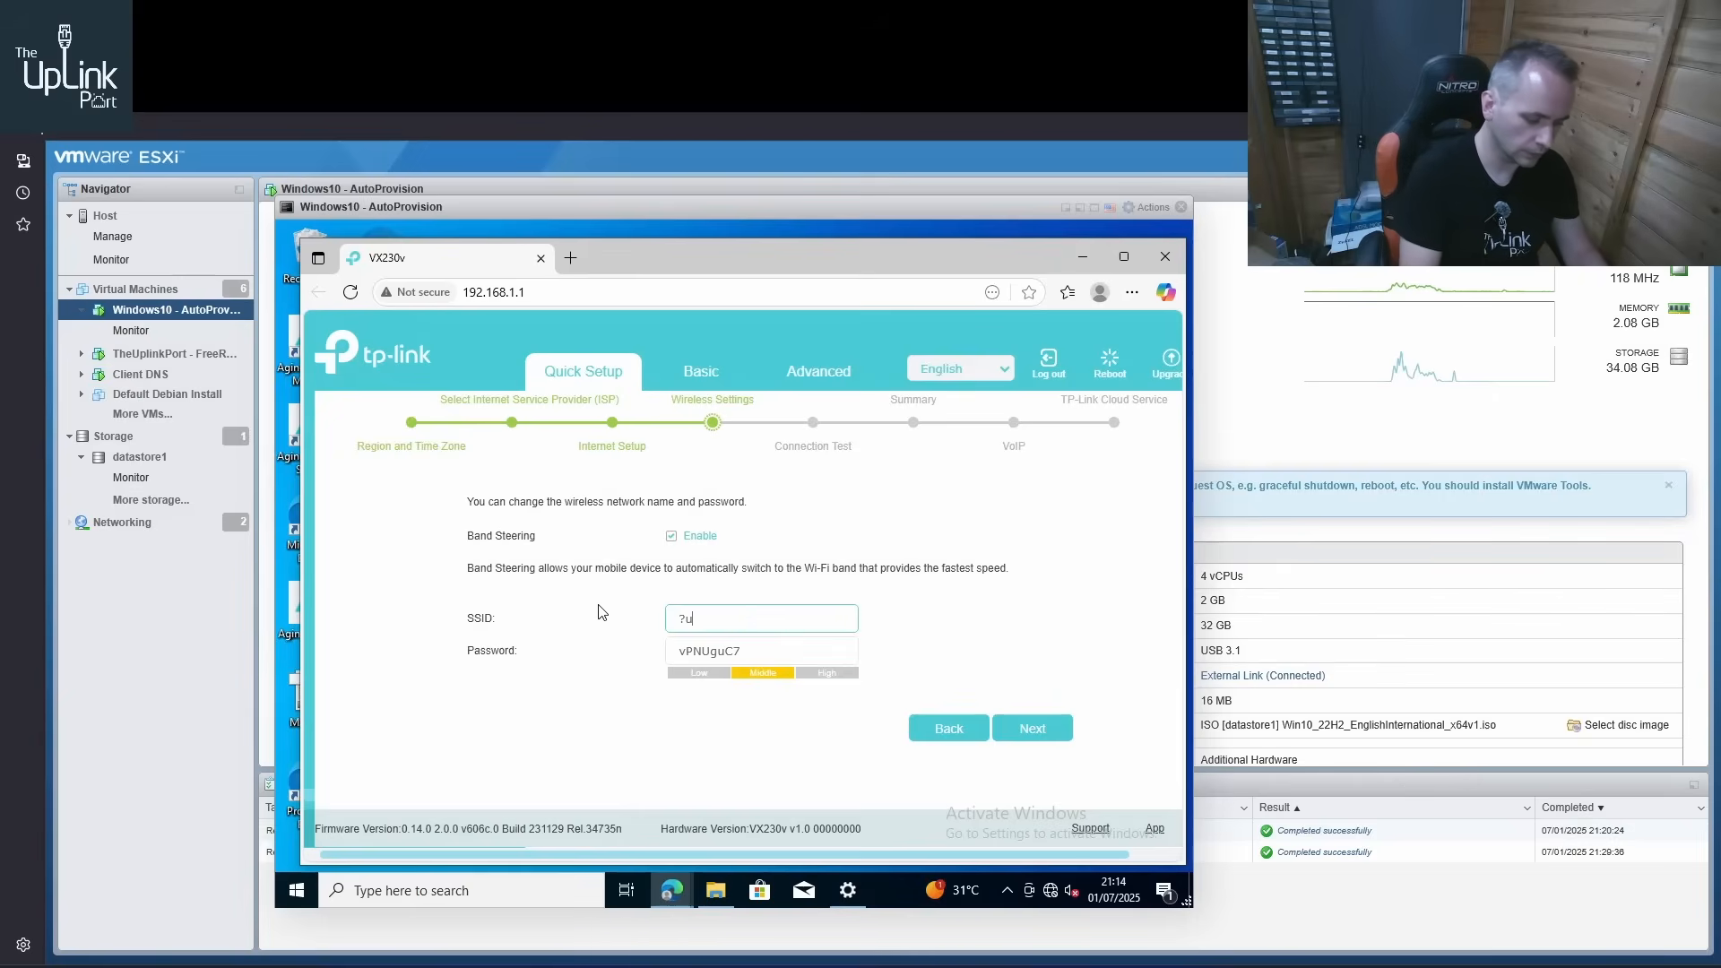
{"action": "type", "text": "ndefined"}
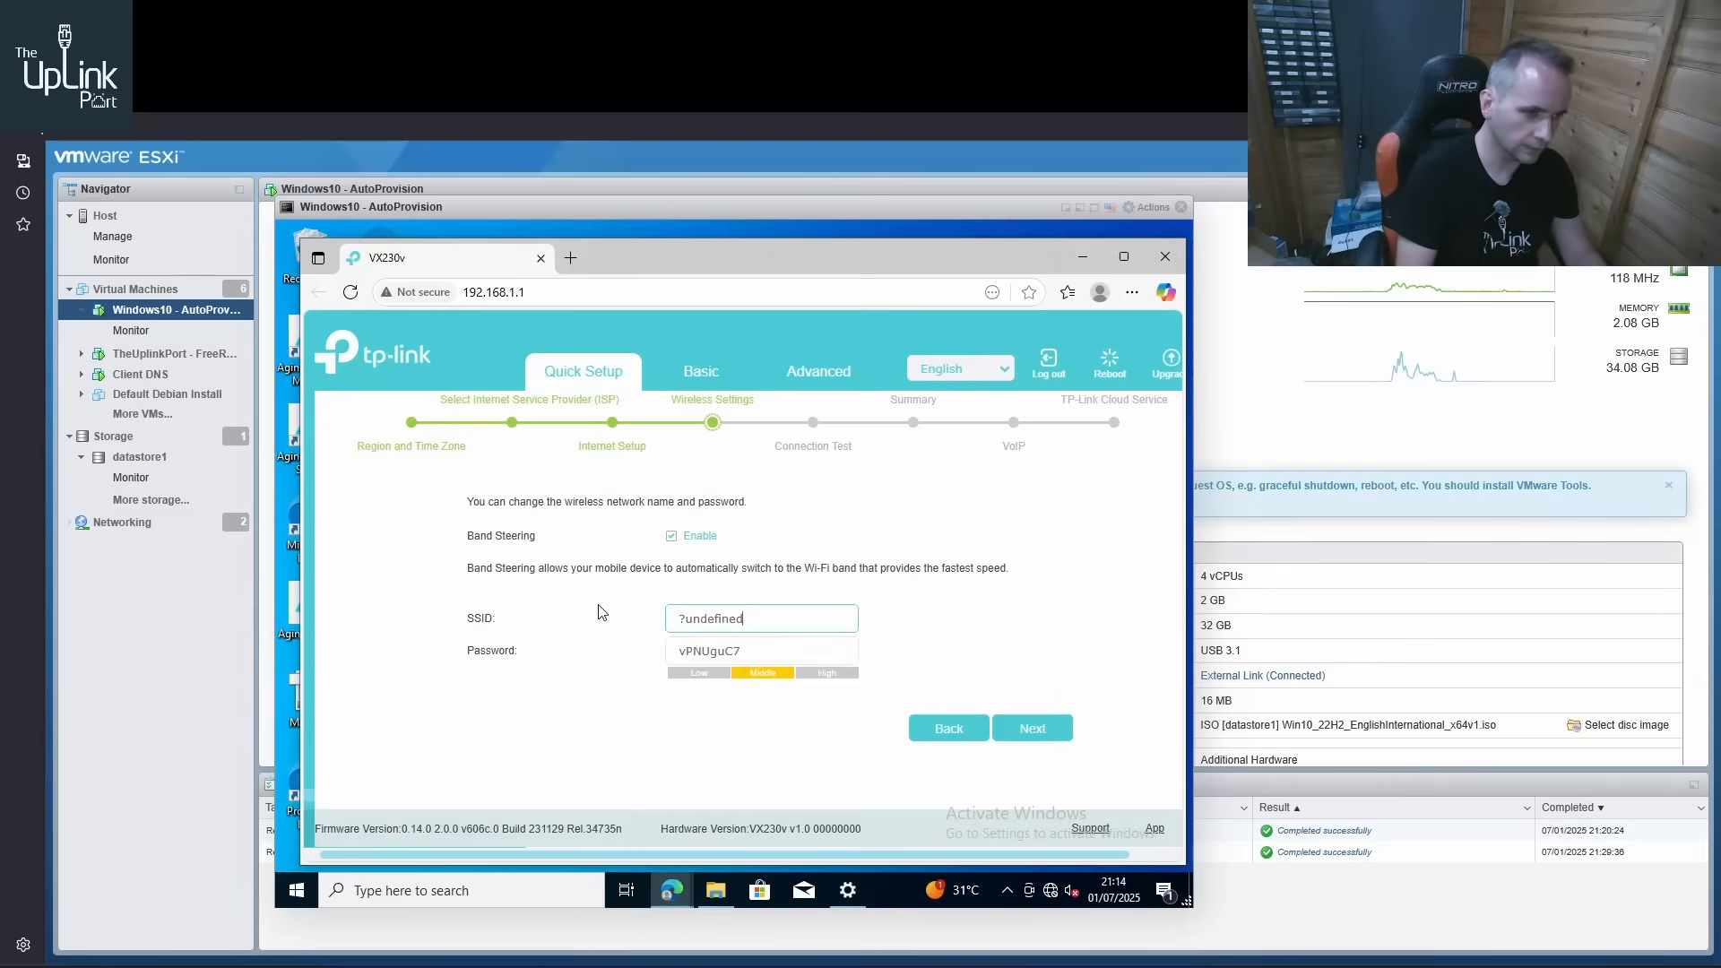
{"action": "type", "text": "?"}
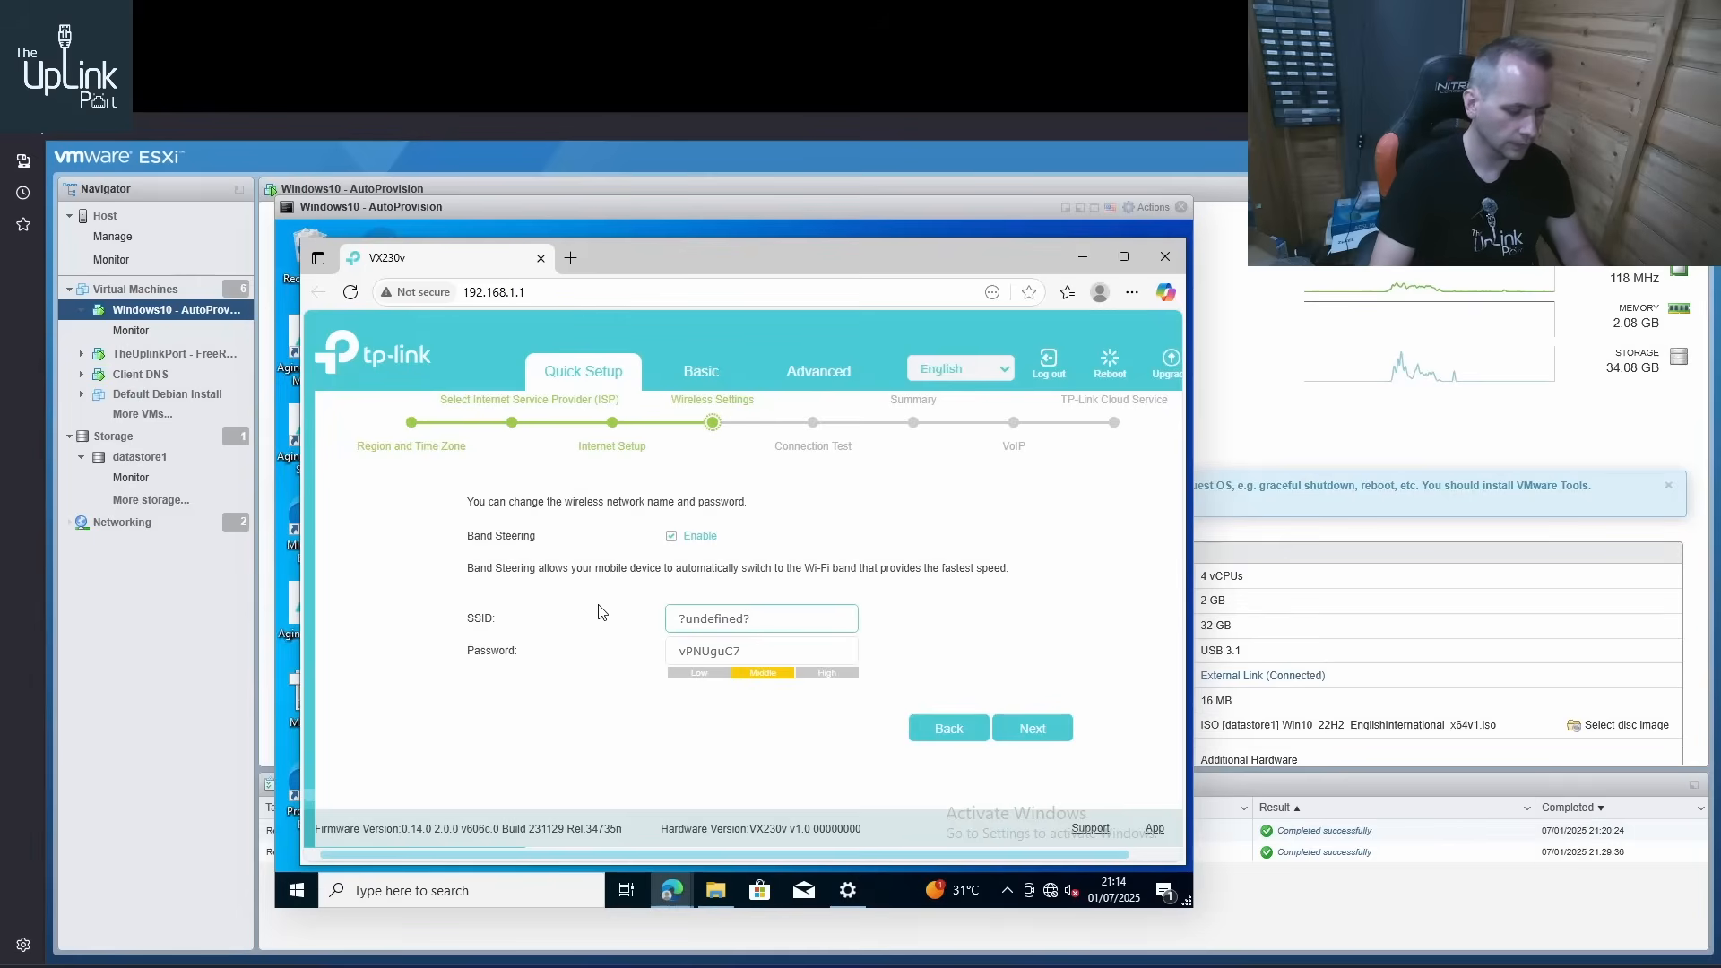
Replace the wireless network's password and apply the wireless settings
{"action": "key", "text": "ctrl+a"}
{"action": "key", "text": "ctrl+c"}
{"action": "key", "text": "Tab"}
{"action": "key", "text": "ctrl+v"}
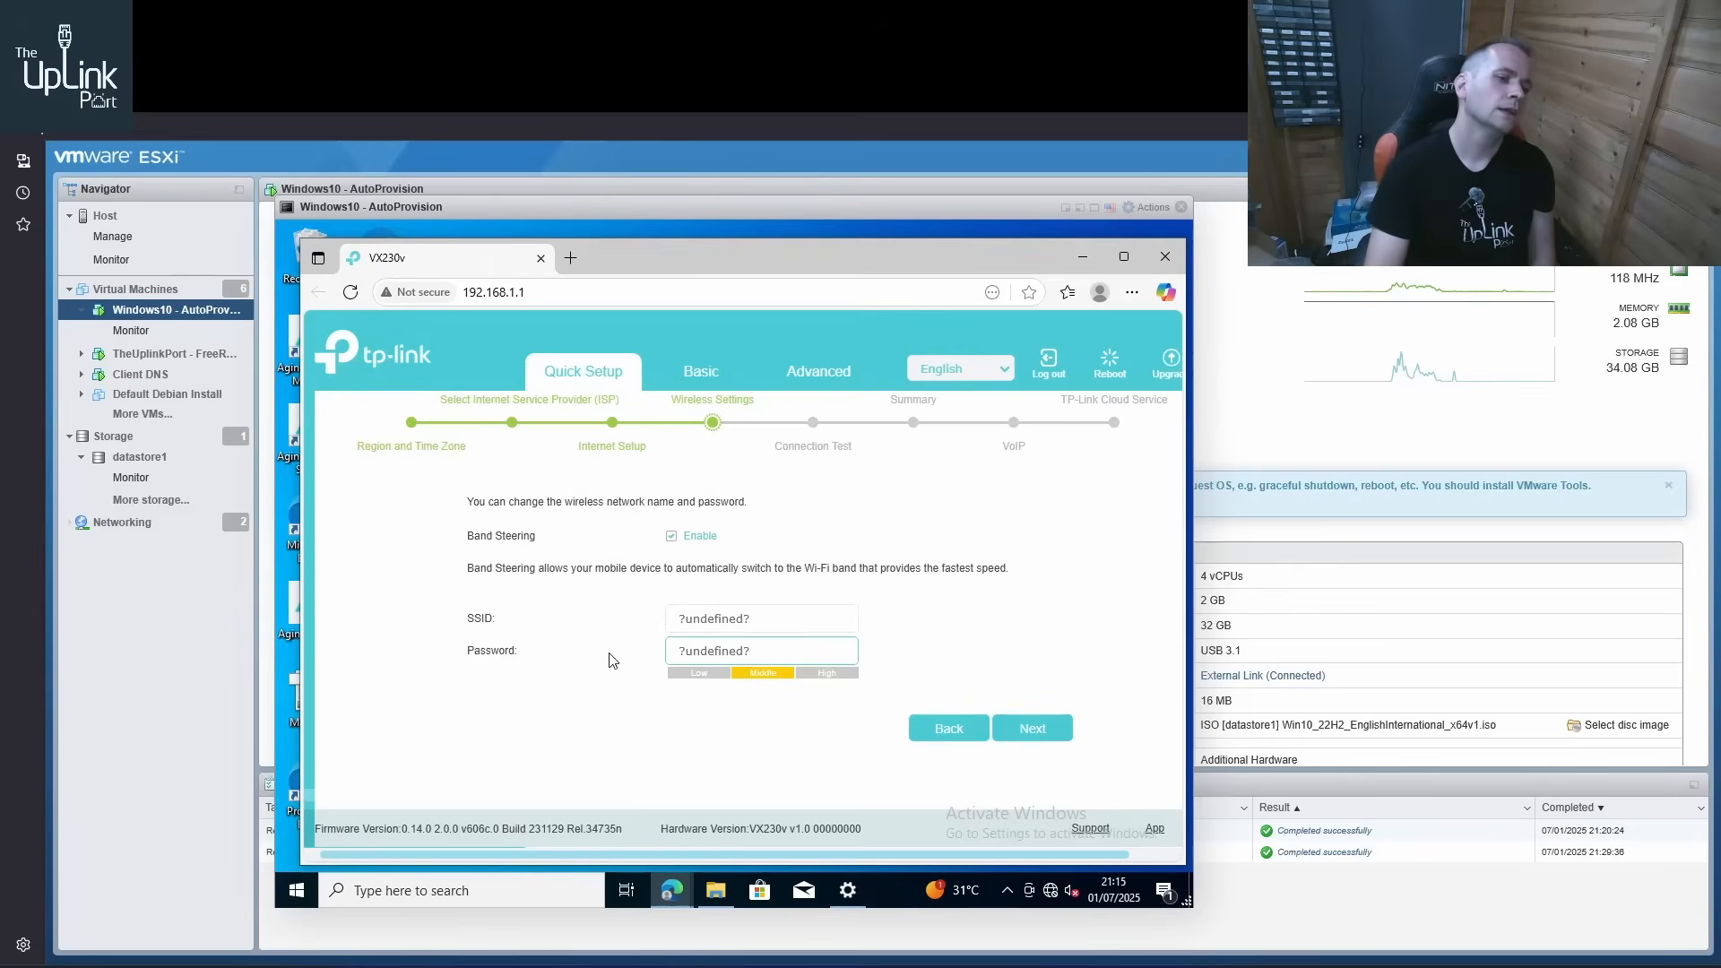
{"action": "left_click_drag", "start_coordinate": [797, 646], "coordinate": [542, 638]}
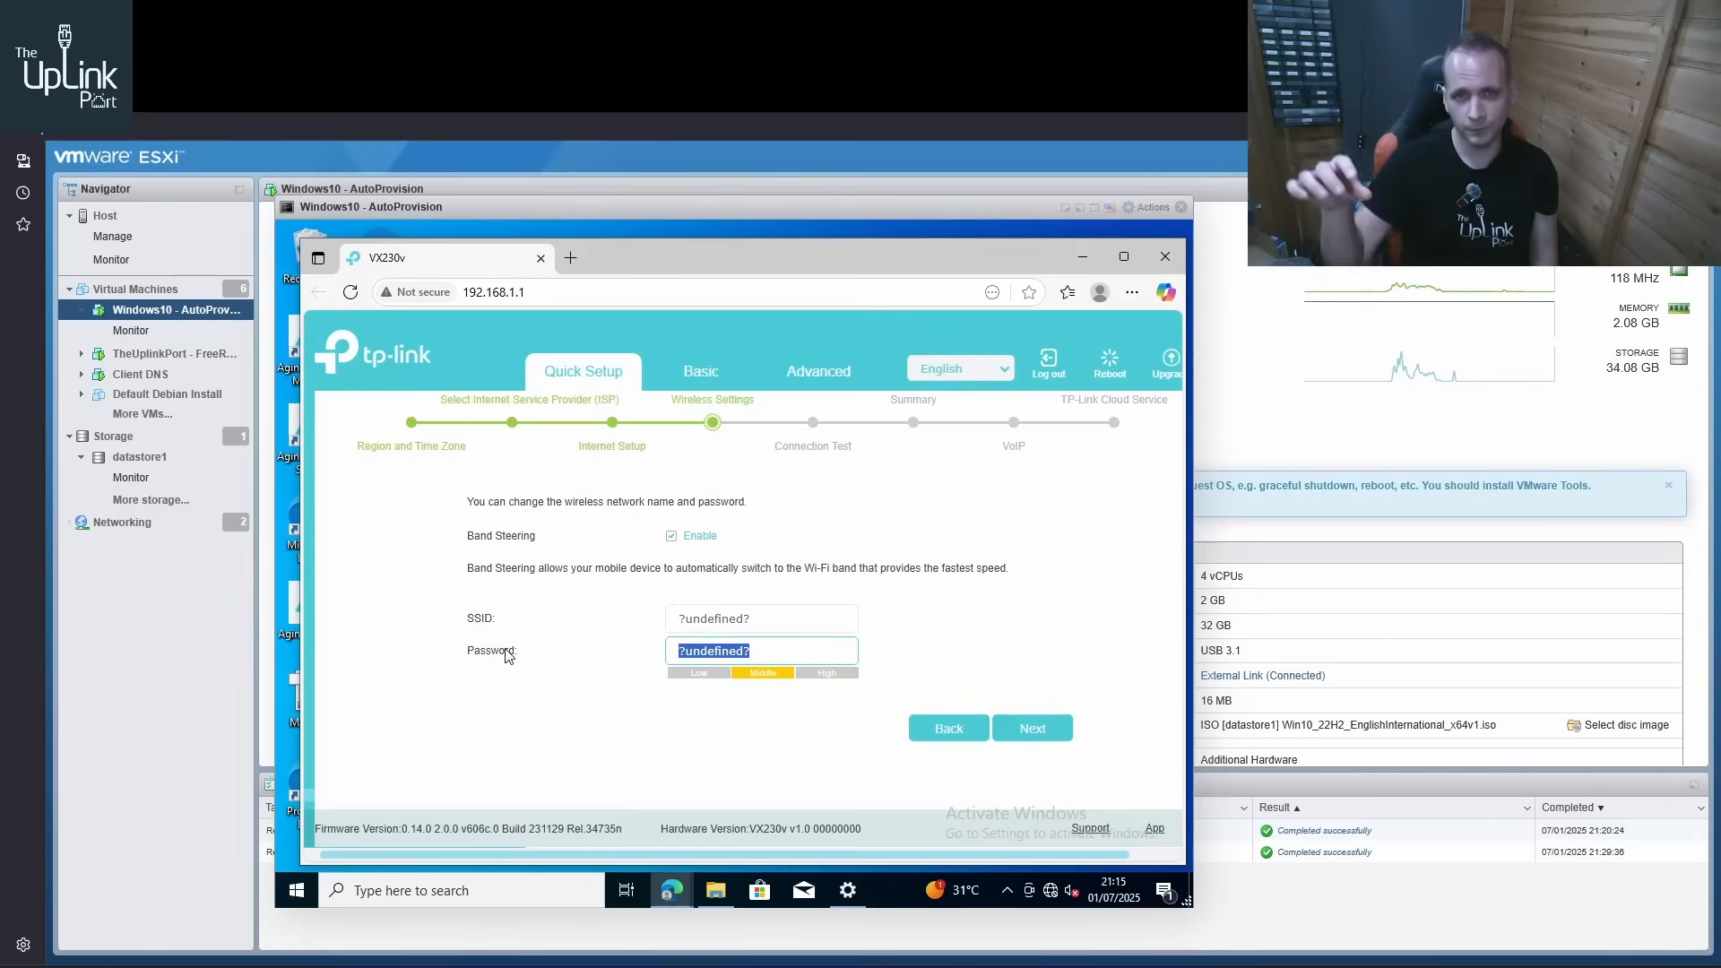
{"action": "left_click", "coordinate": [779, 641]}
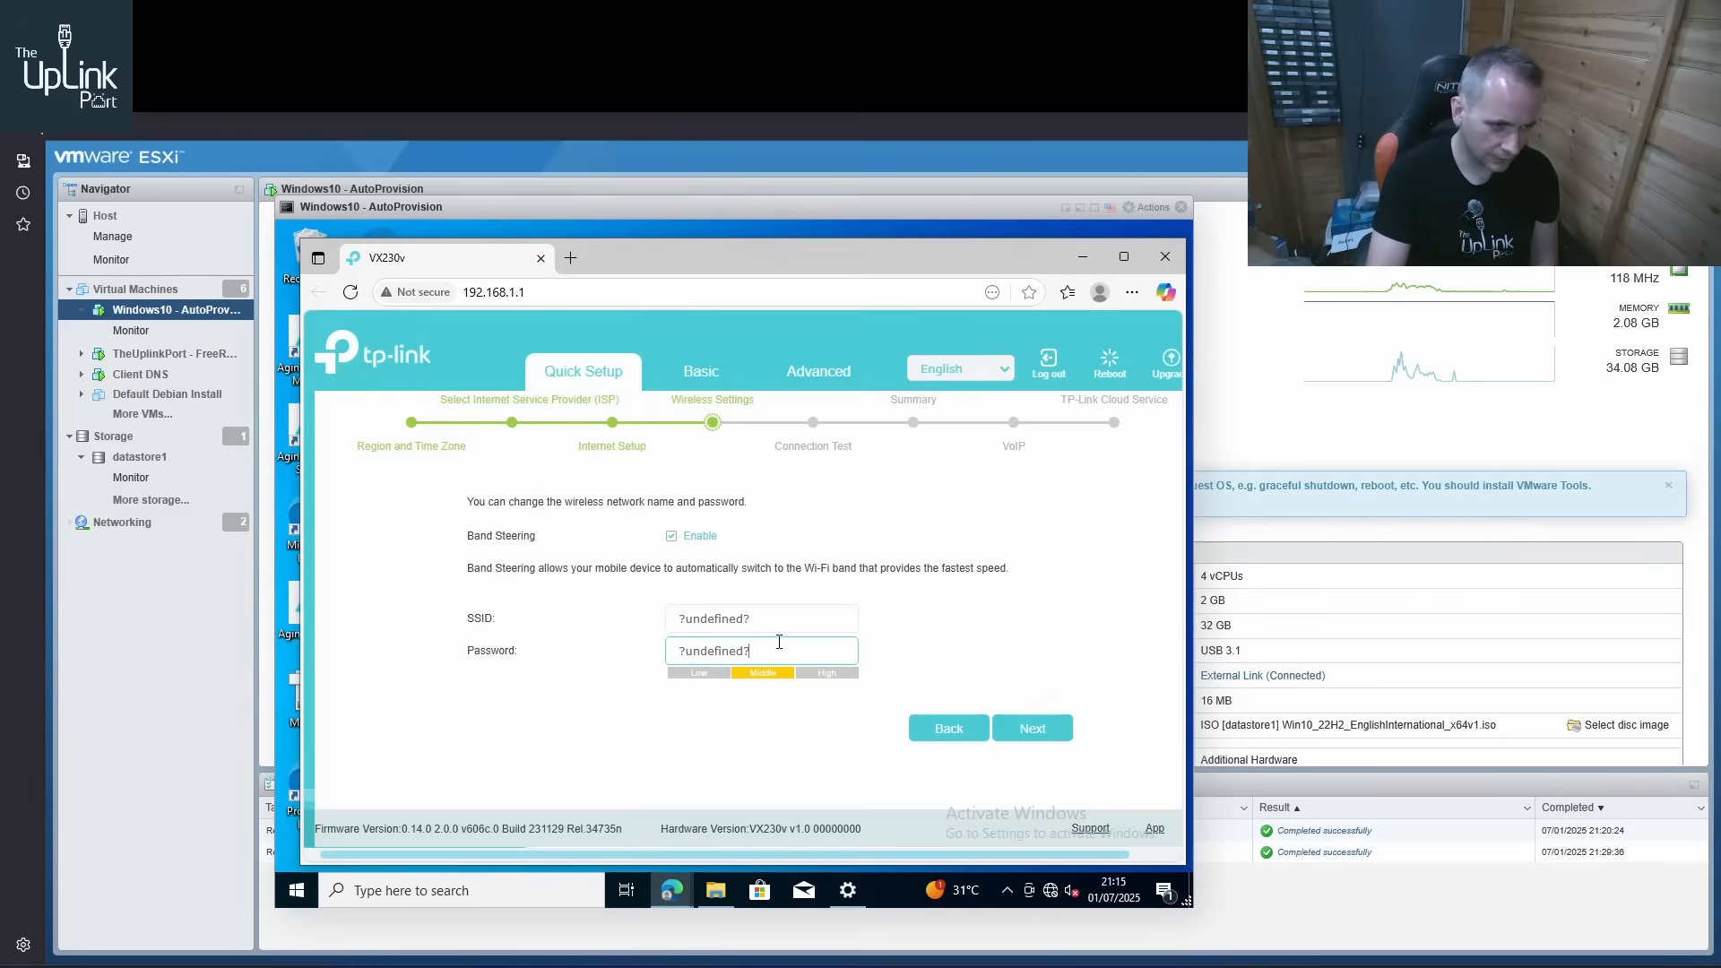
{"action": "left_click_drag", "start_coordinate": [779, 642], "coordinate": [652, 642]}
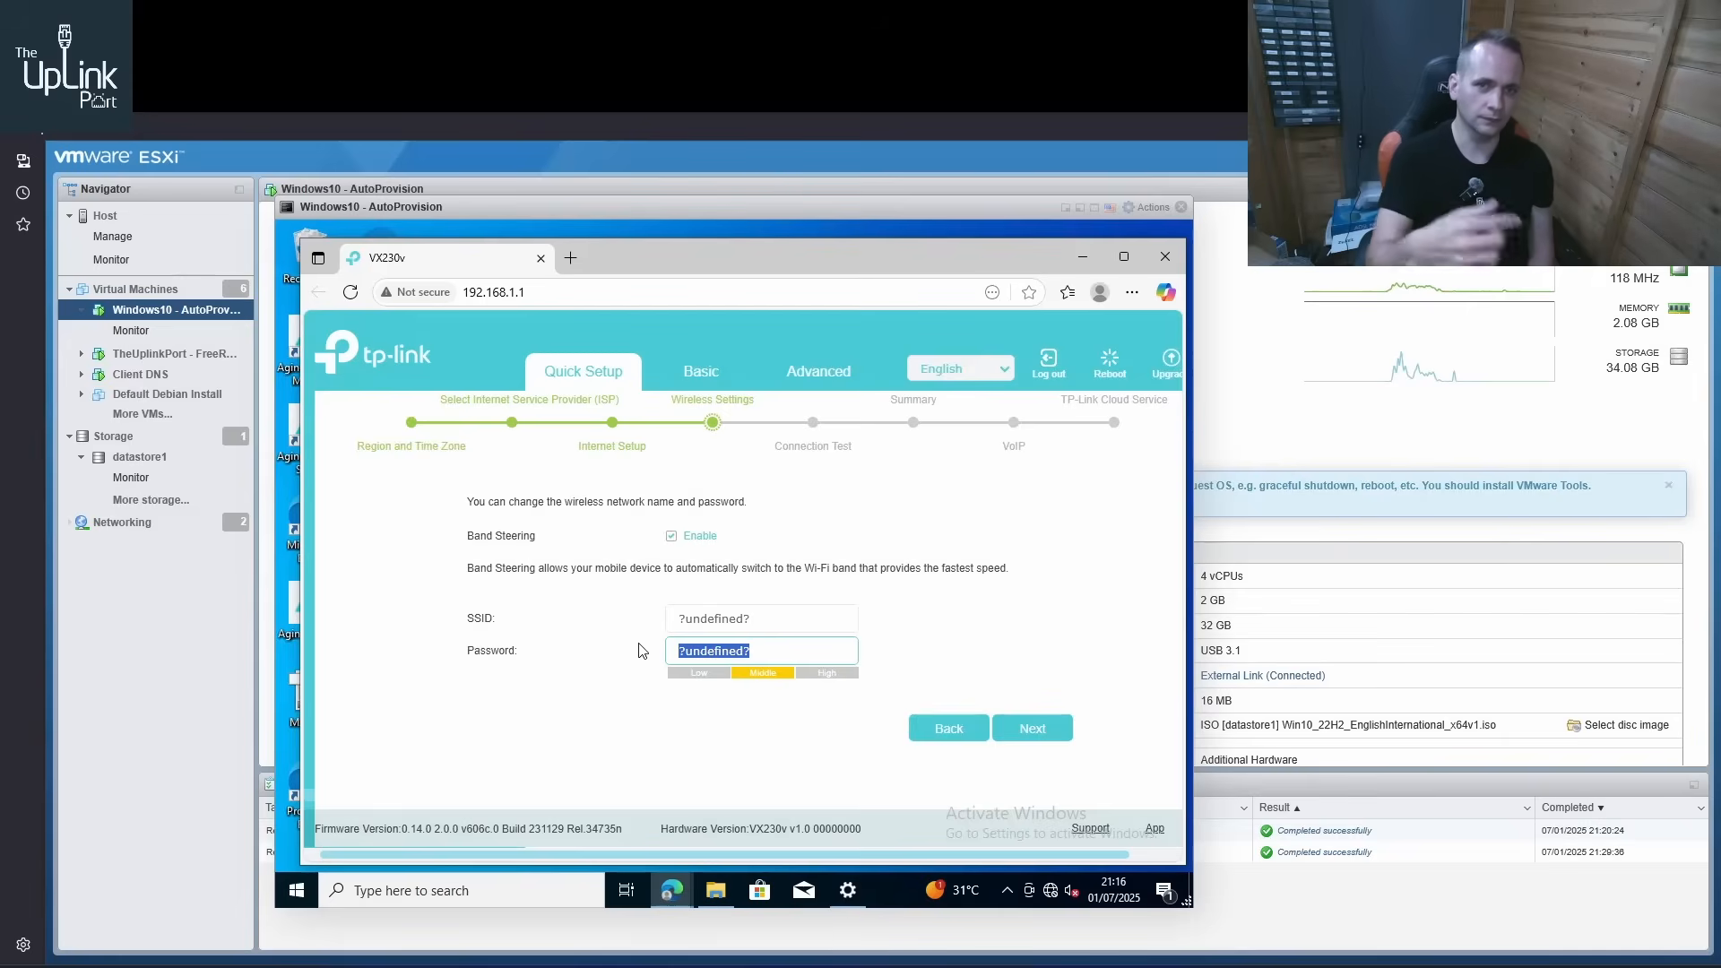
{"action": "left_click", "coordinate": [1060, 733]}
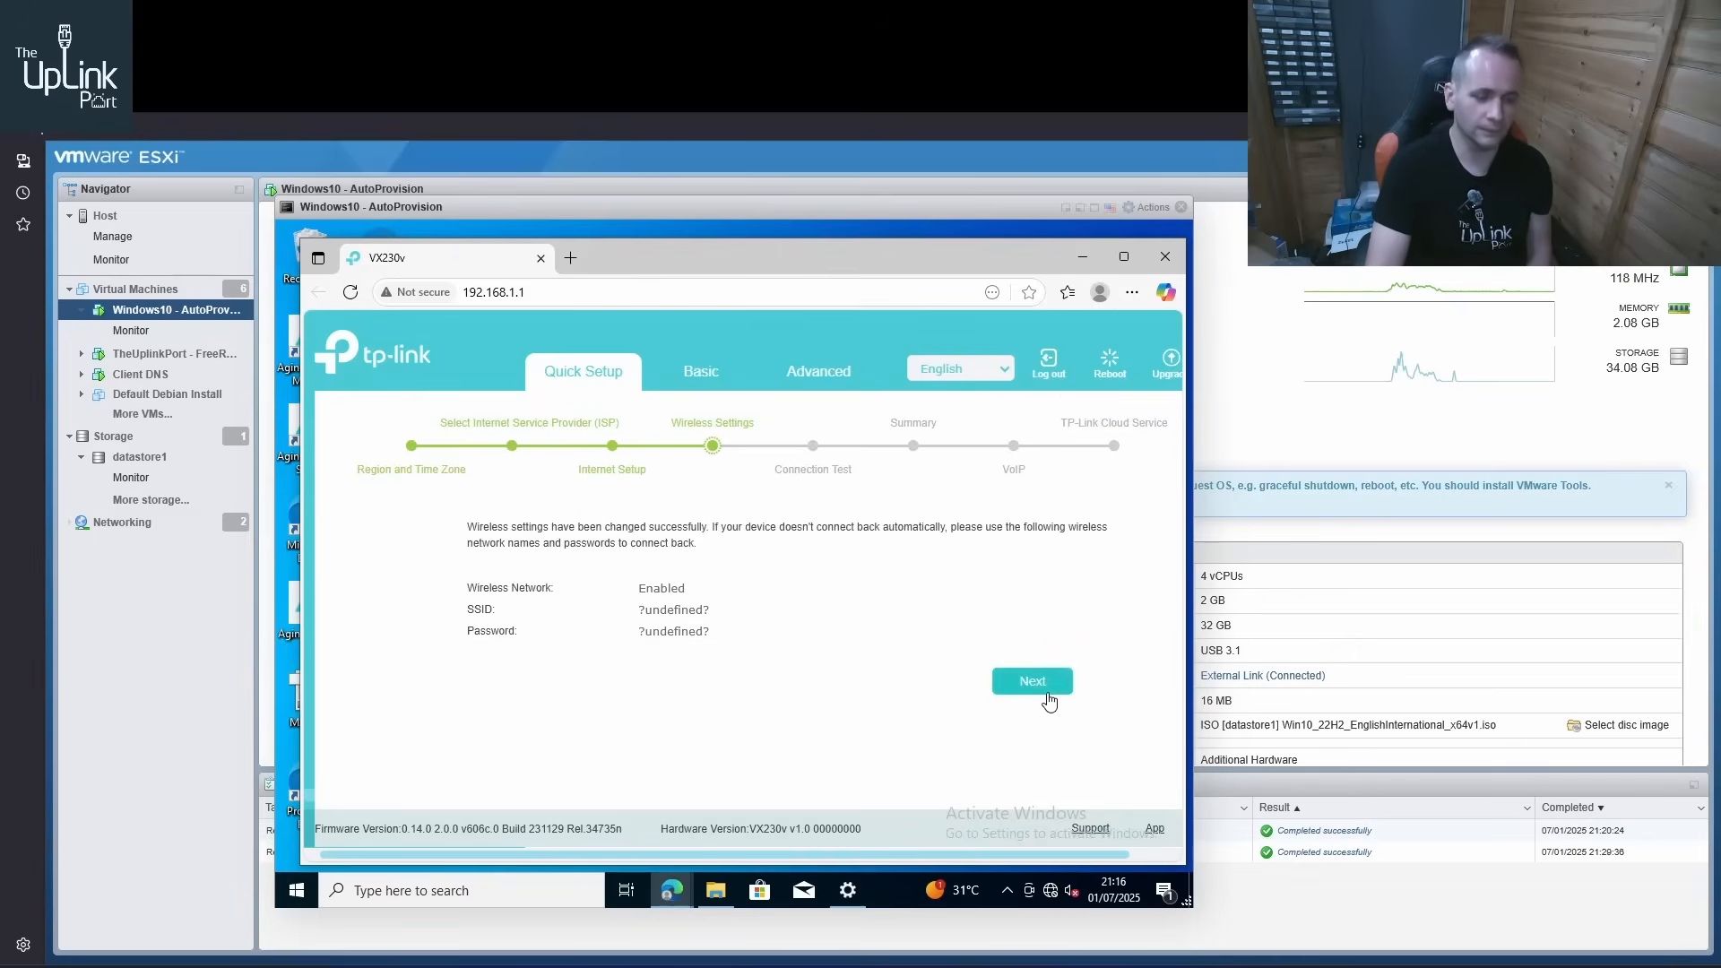
Run the connection test, review the gateway in the Summary, and complete the quick setup without adding a VoIP number
{"action": "left_click", "coordinate": [1048, 692]}
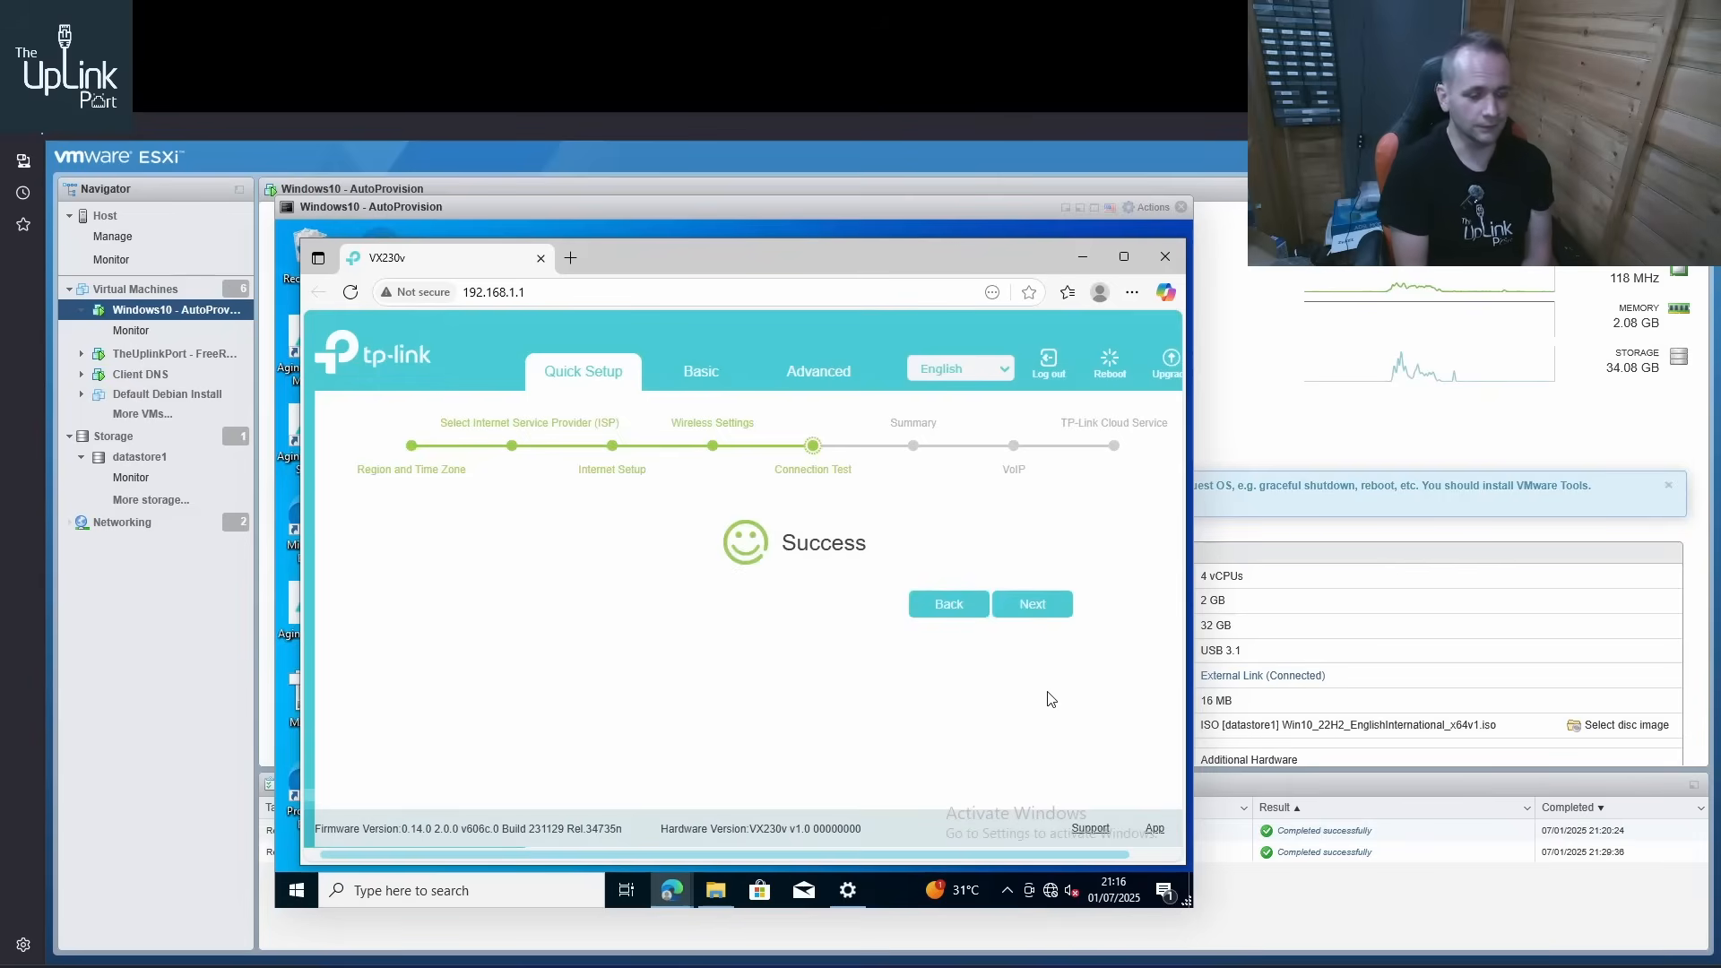
{"action": "left_click", "coordinate": [1046, 610]}
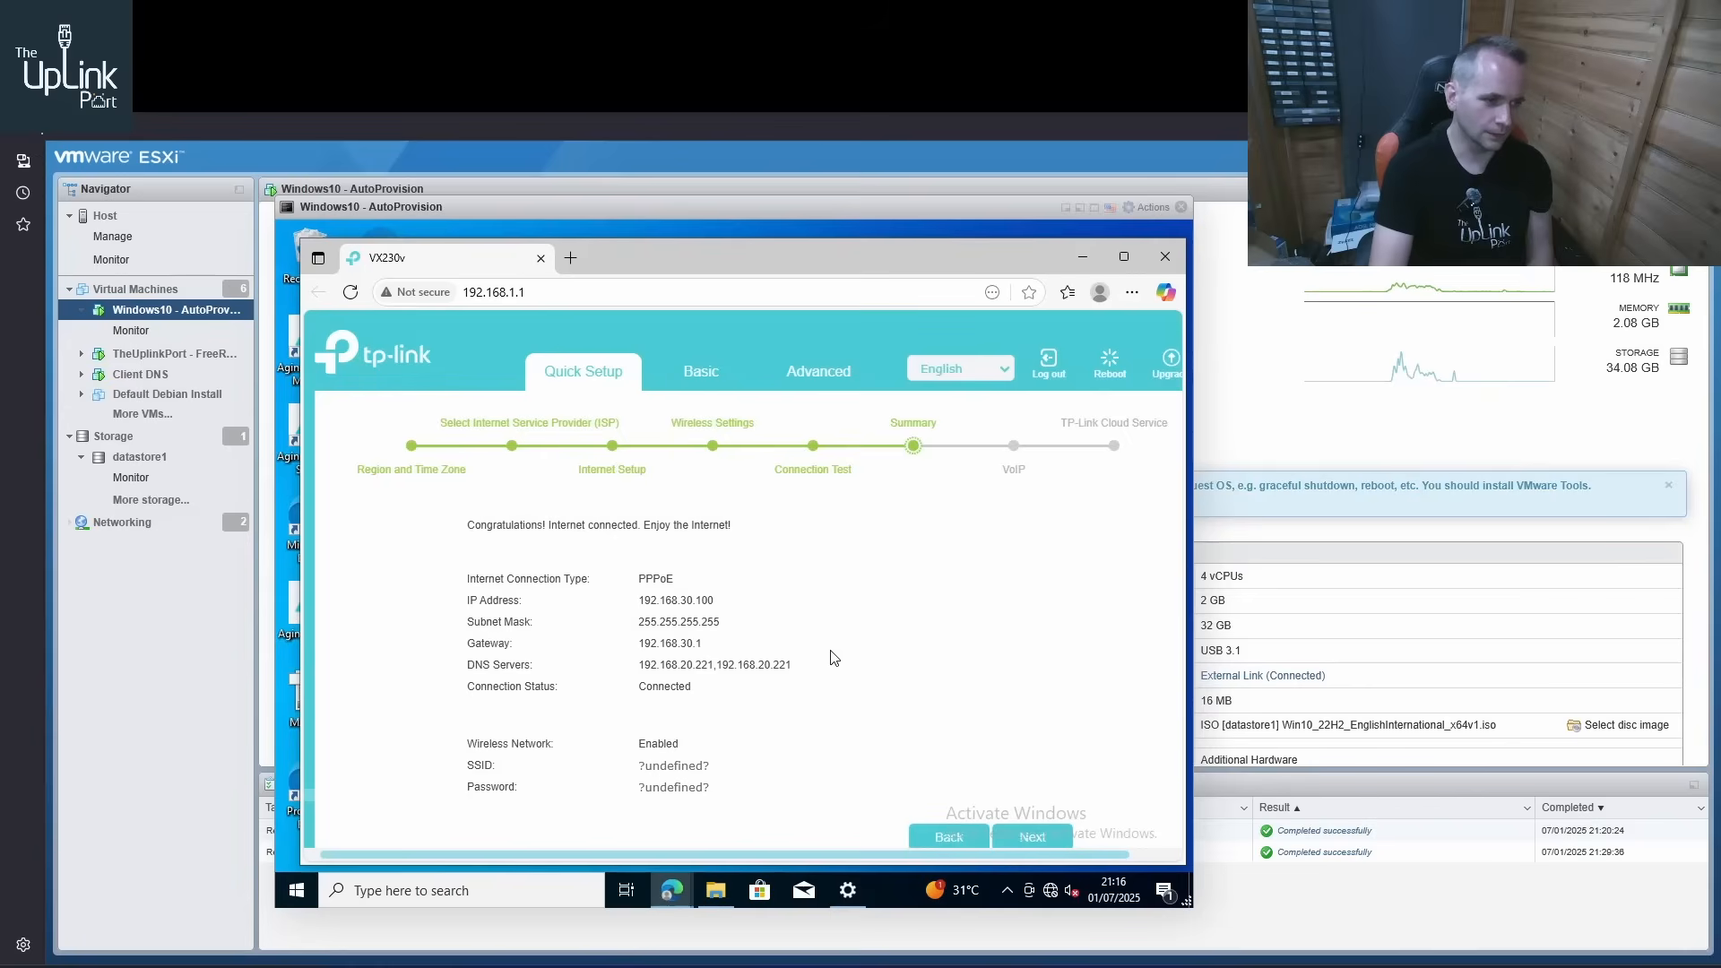
{"action": "left_click_drag", "start_coordinate": [753, 644], "coordinate": [464, 647]}
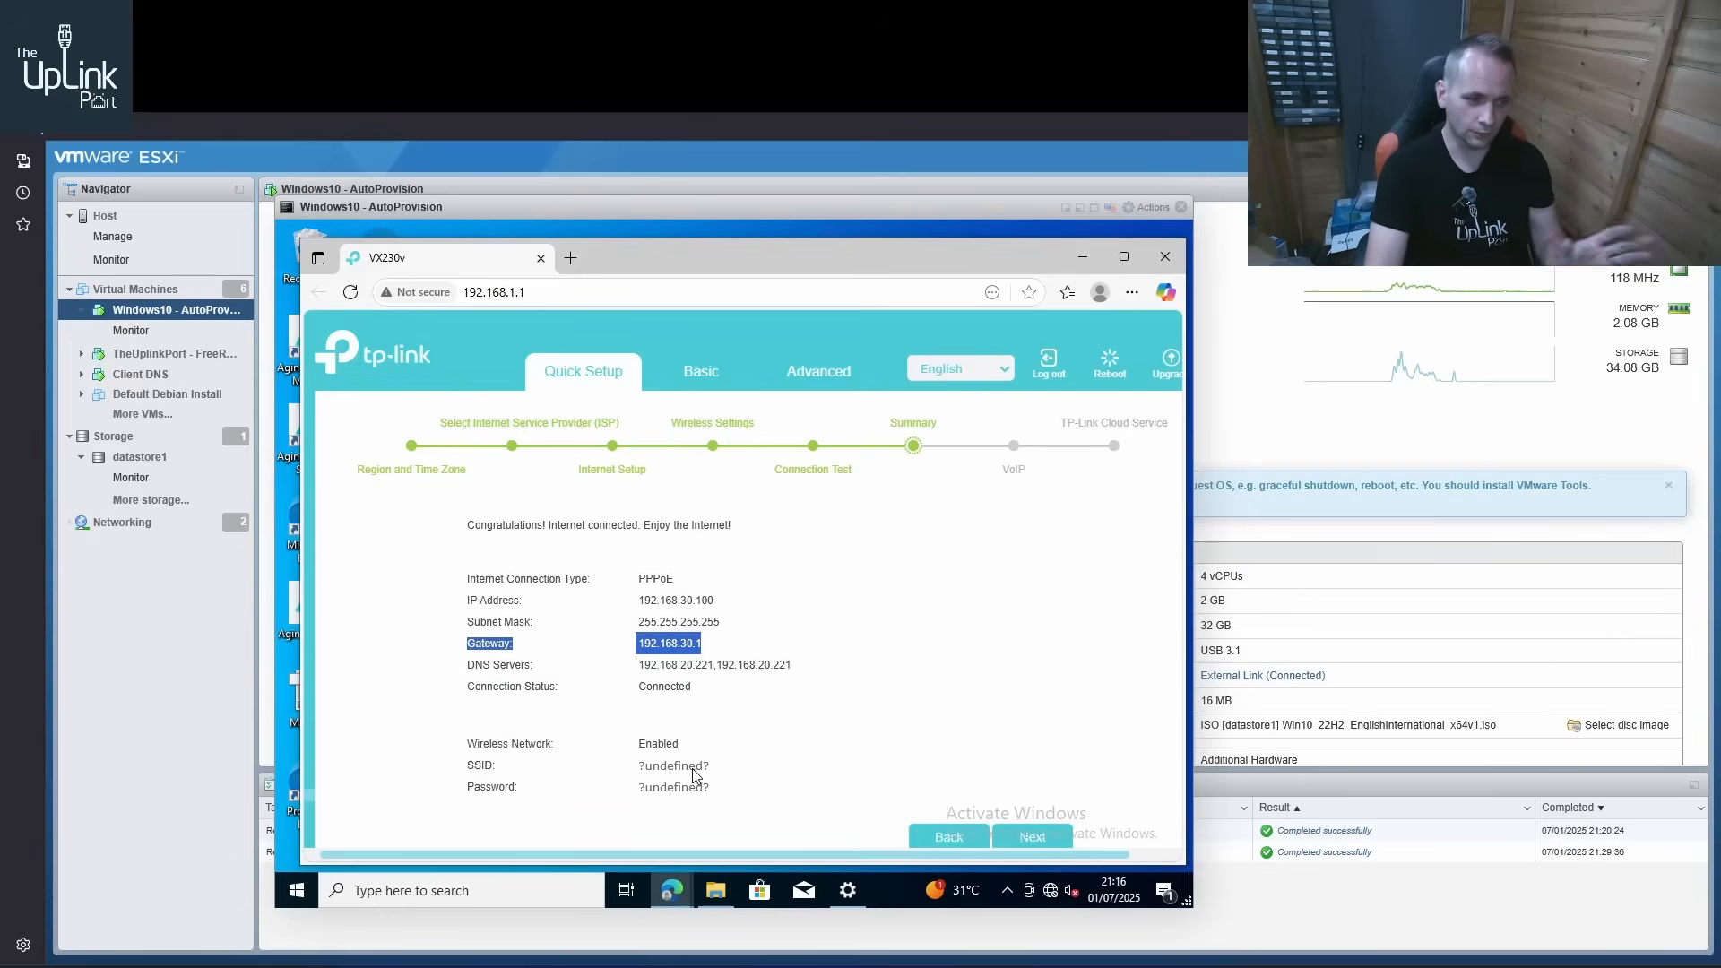
{"action": "left_click", "coordinate": [1007, 836]}
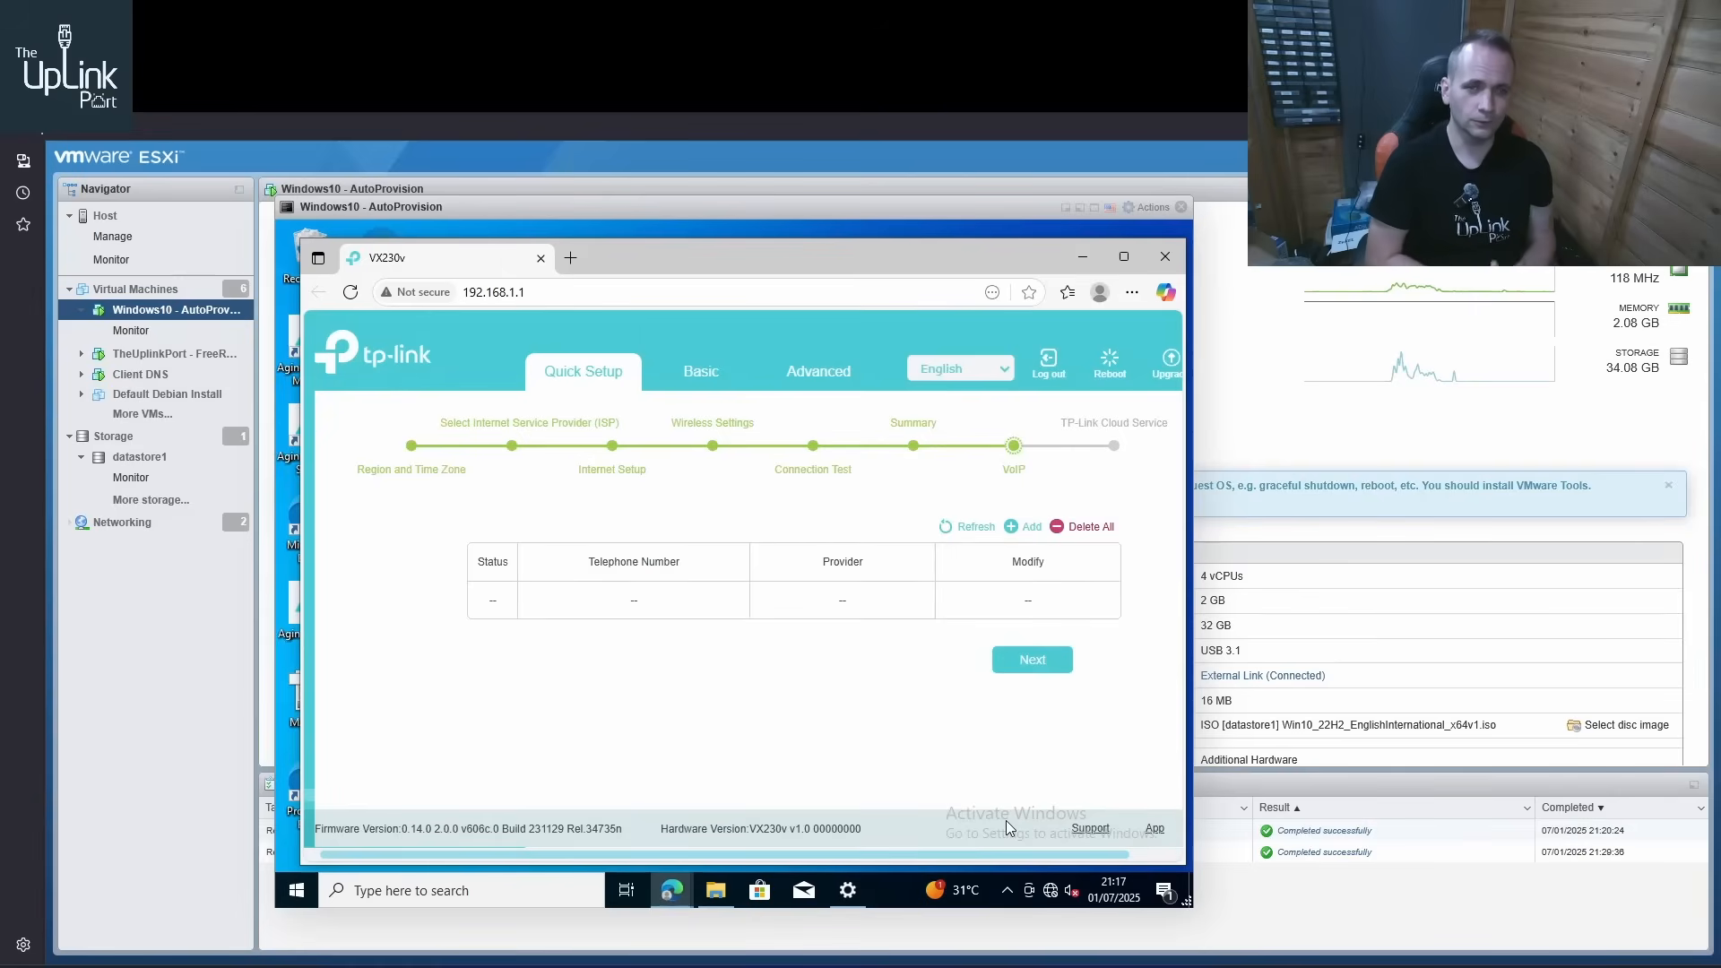
{"action": "left_click", "coordinate": [1047, 662]}
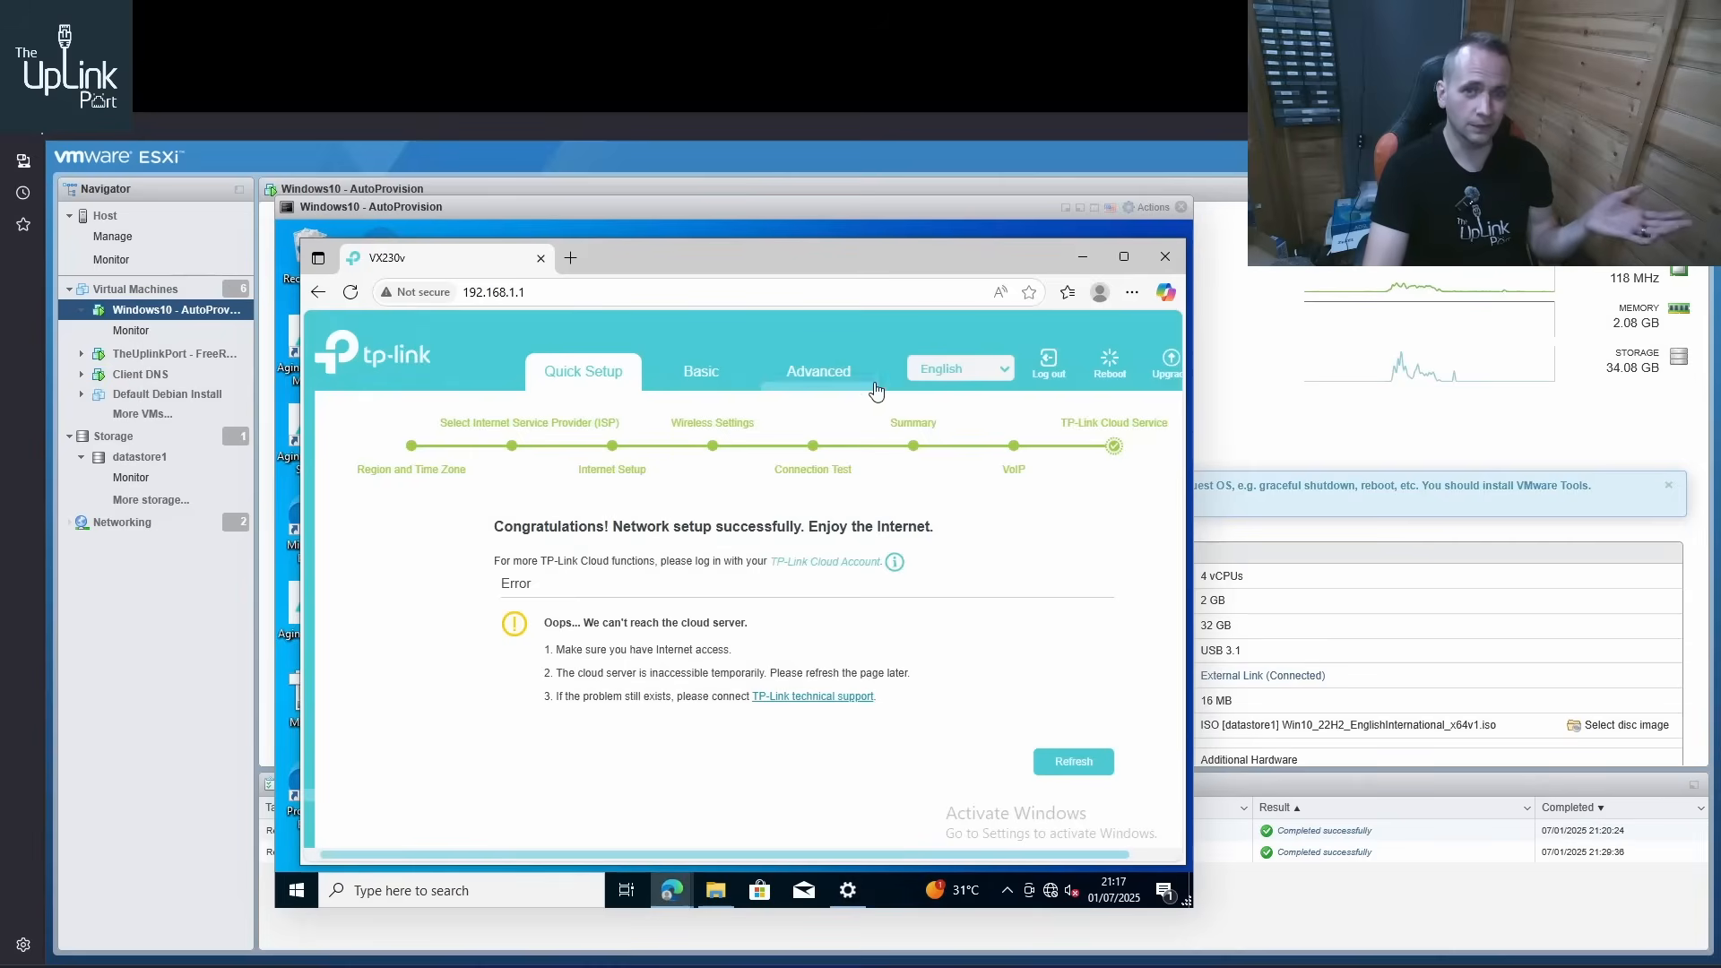
Disable SIP ALG in the advanced NAT Forwarding settings and save the change
{"action": "left_click", "coordinate": [842, 385]}
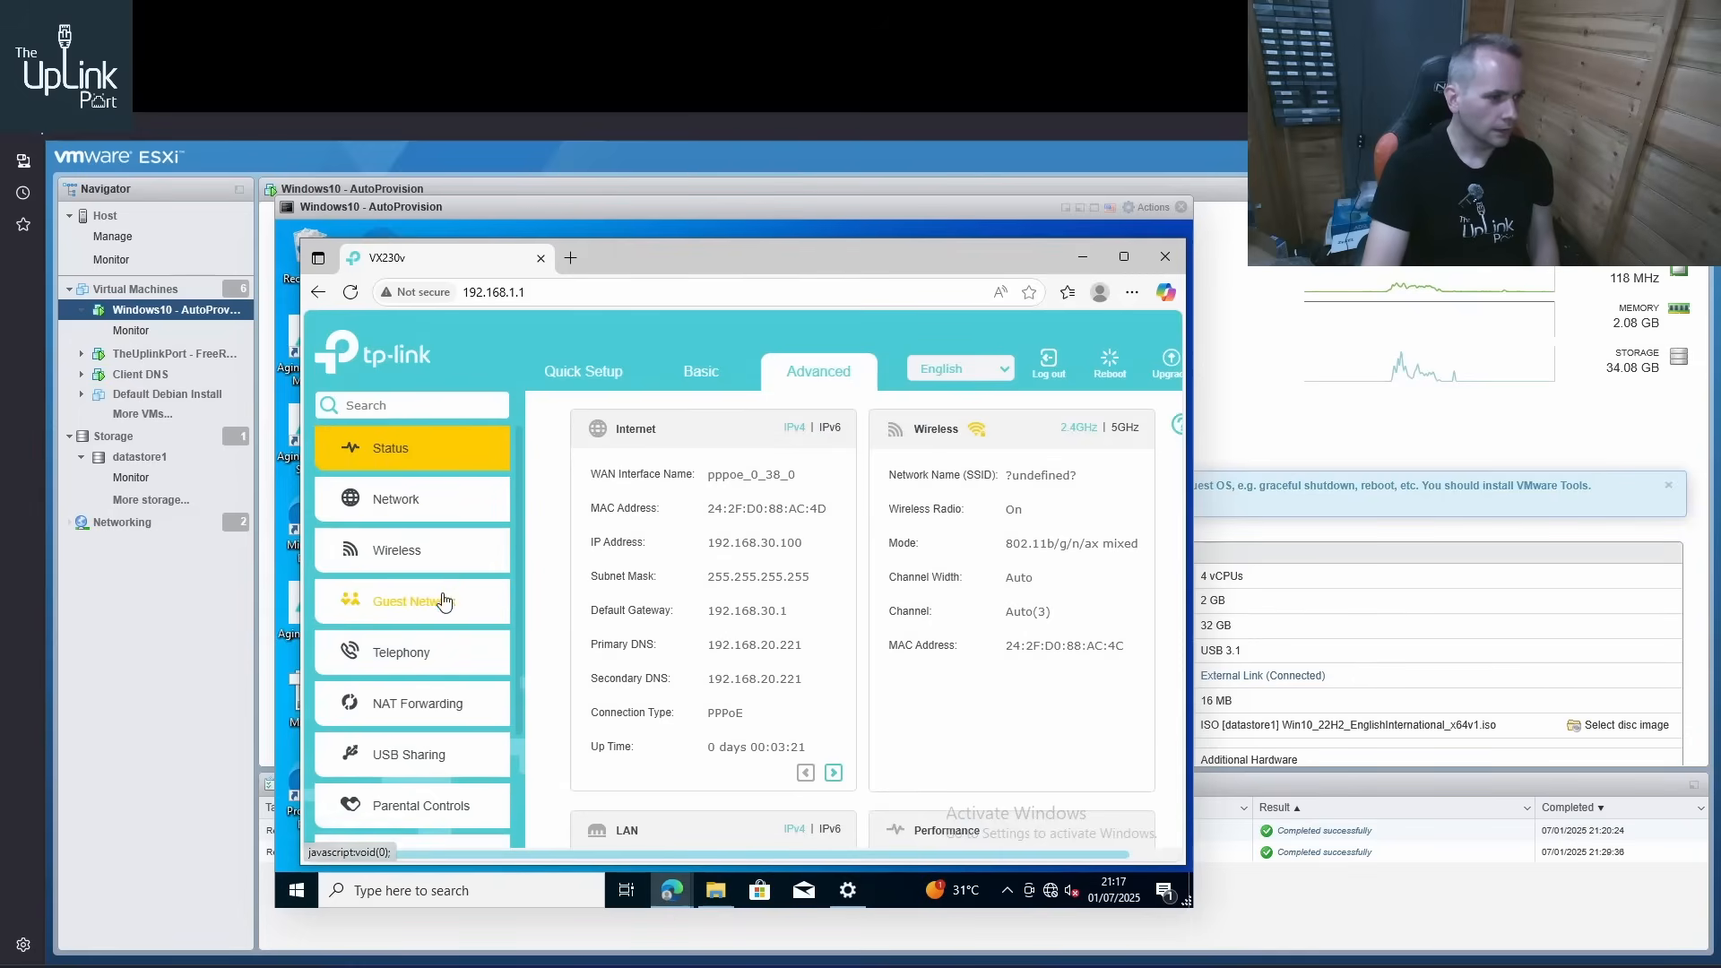
{"action": "left_click", "coordinate": [423, 705]}
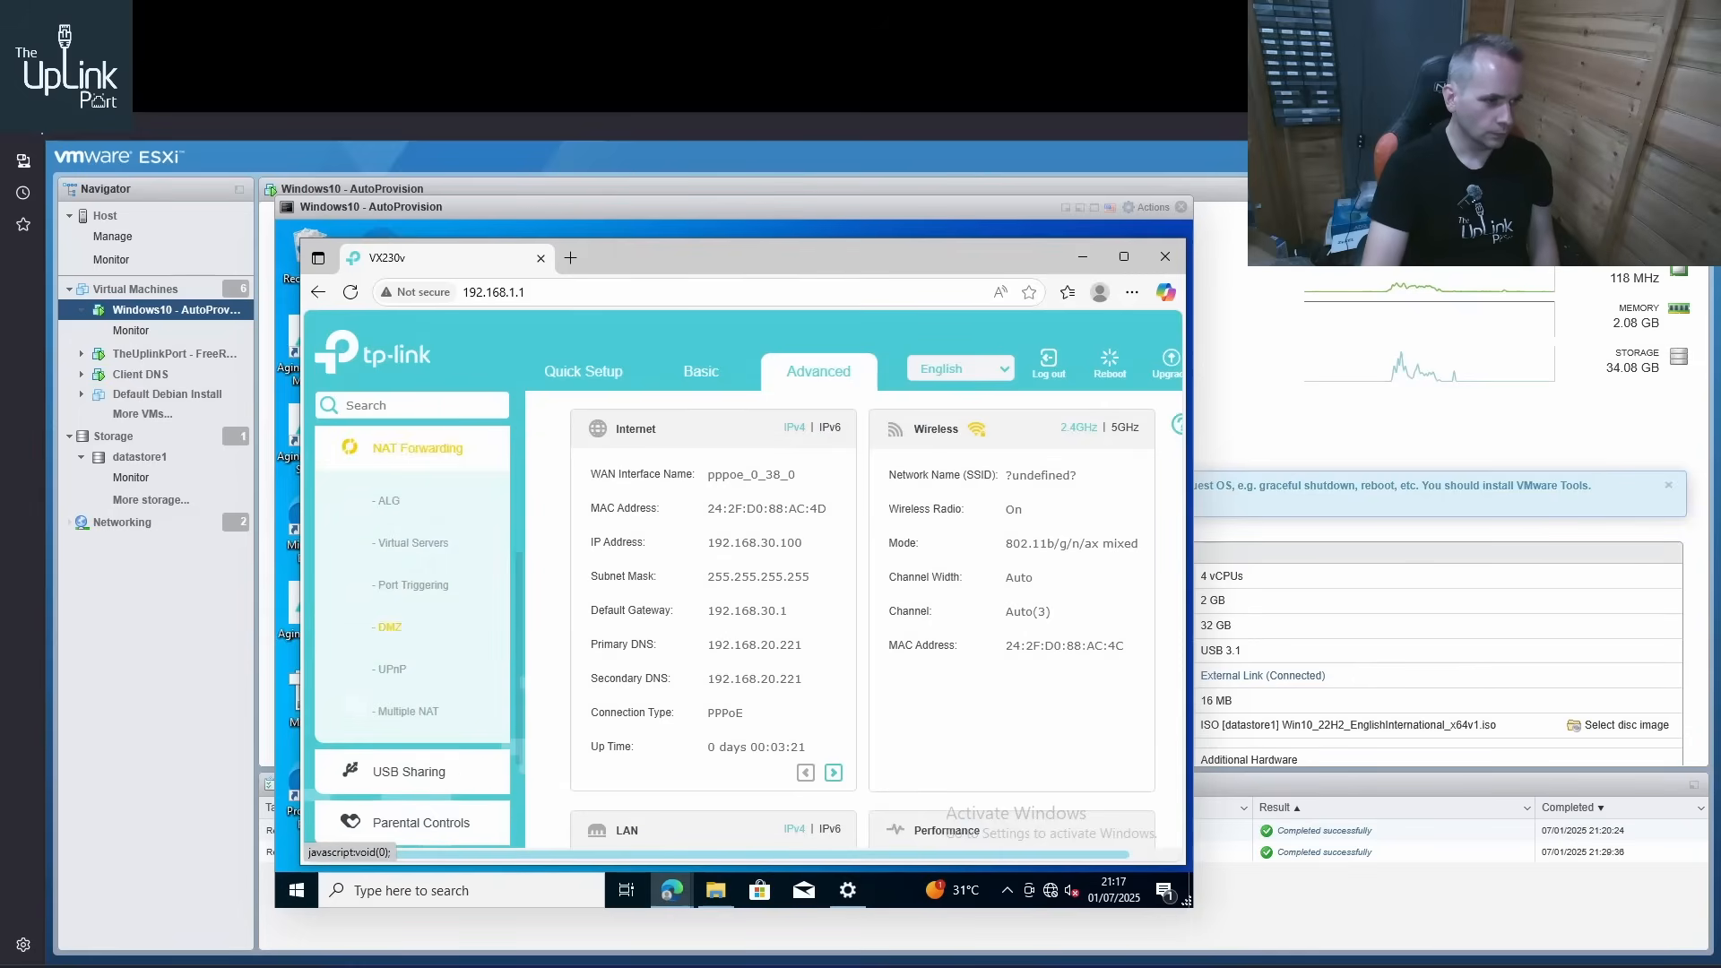
{"action": "left_click", "coordinate": [394, 518]}
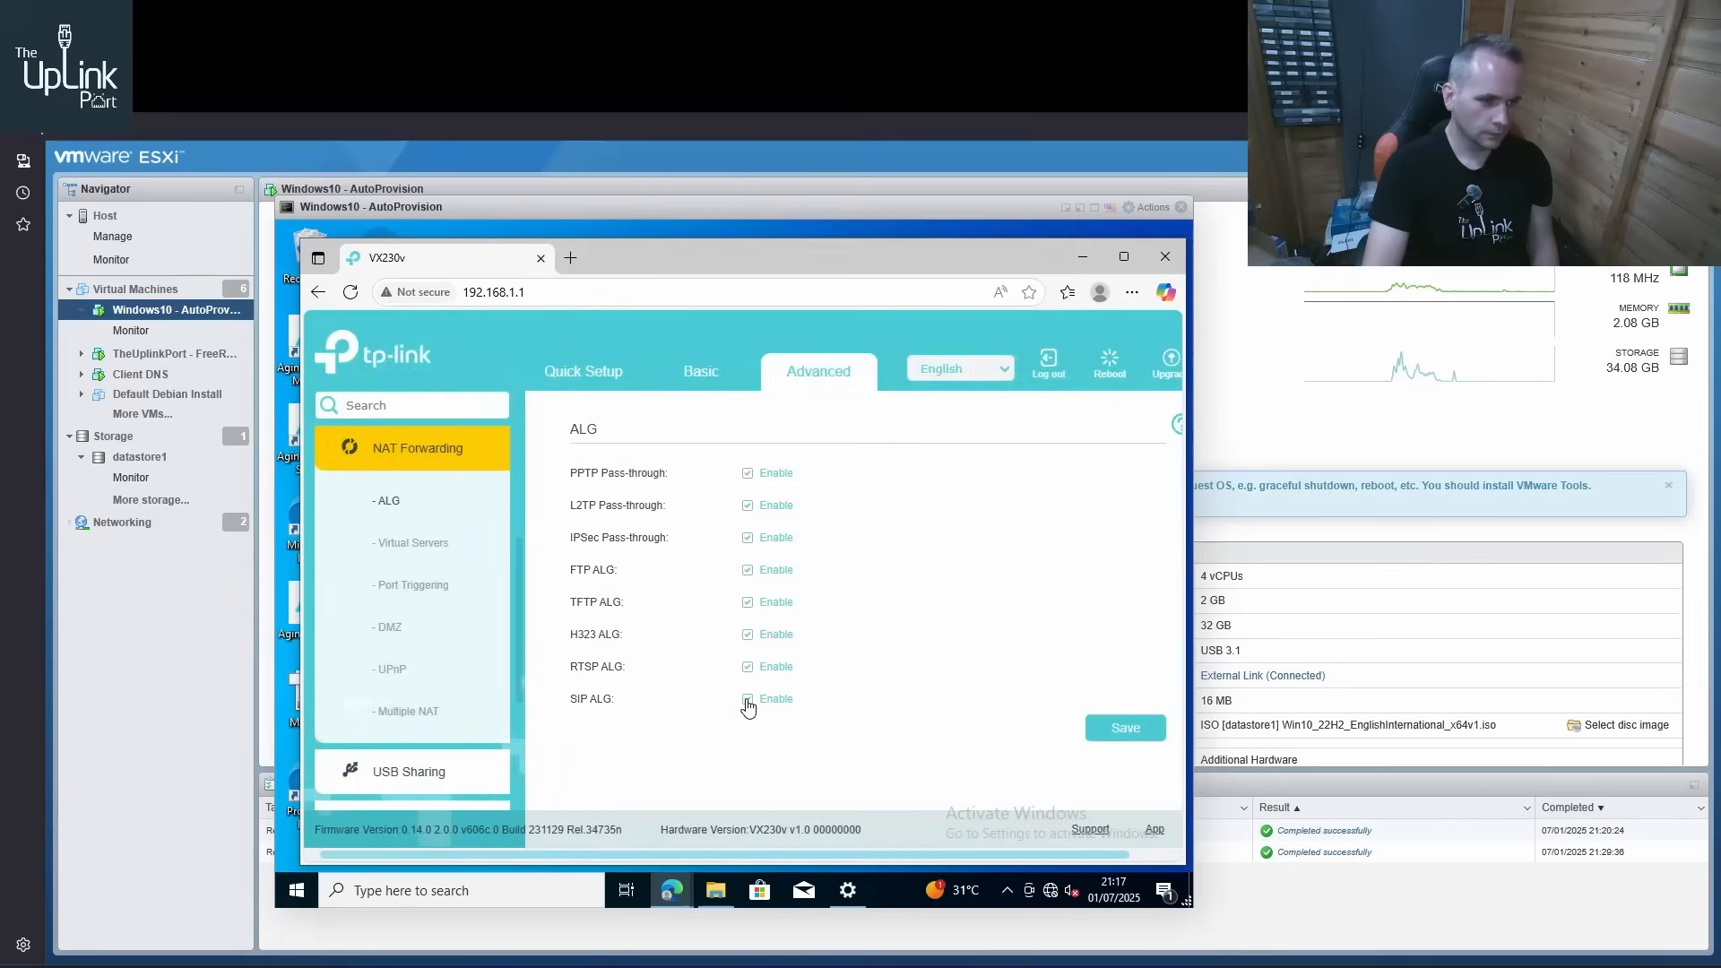
{"action": "left_click", "coordinate": [1122, 727]}
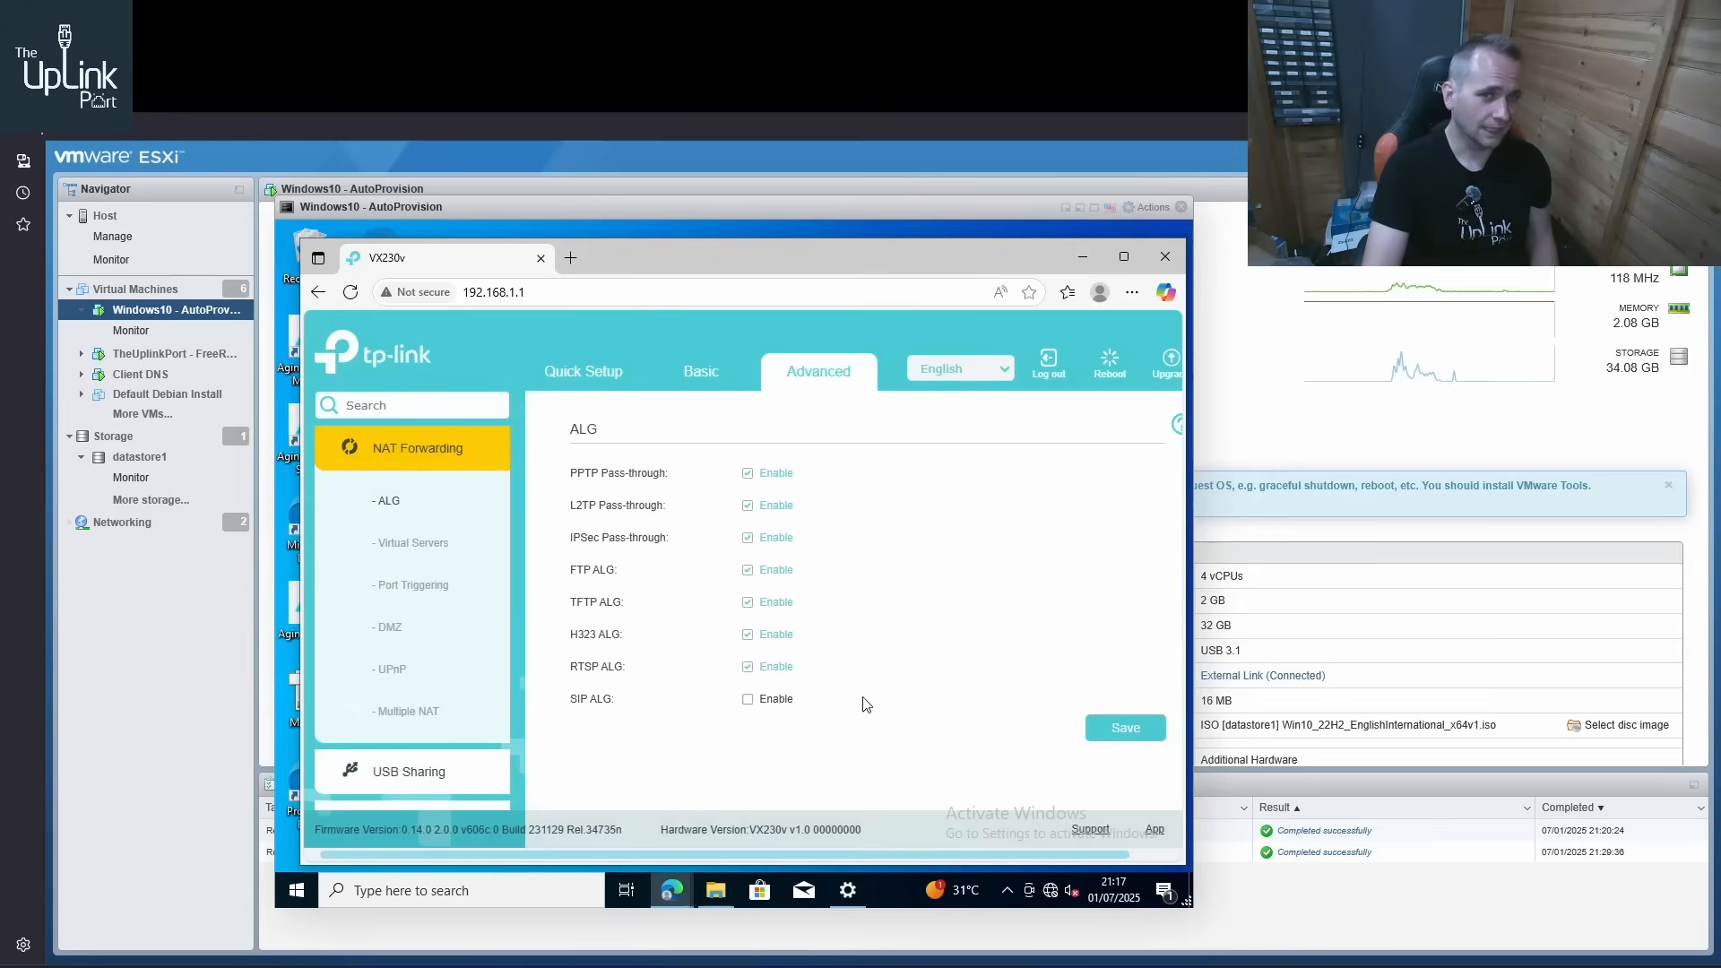
Enable Remote Management over HTTP on port 80 for all client devices in the System Tools administration settings and save it
{"action": "scroll", "coordinate": [445, 637], "scroll_direction": "down", "scroll_amount": 3}
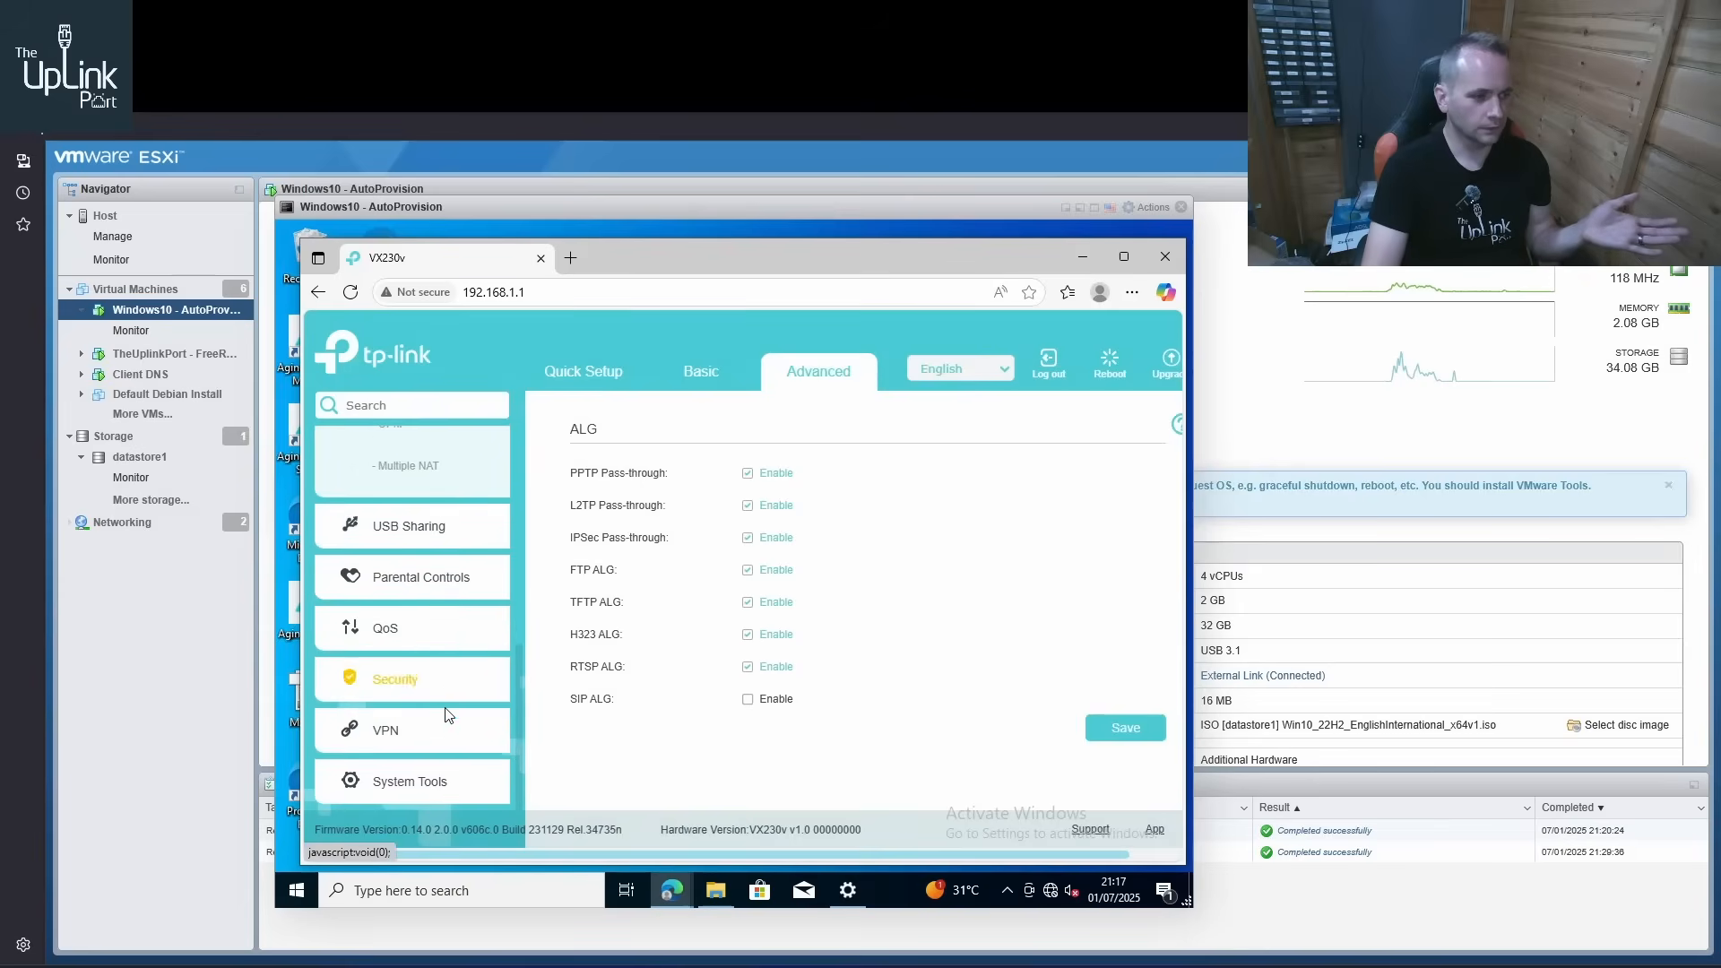
{"action": "left_click", "coordinate": [442, 769]}
{"action": "scroll", "coordinate": [435, 681], "scroll_direction": "down", "scroll_amount": 3}
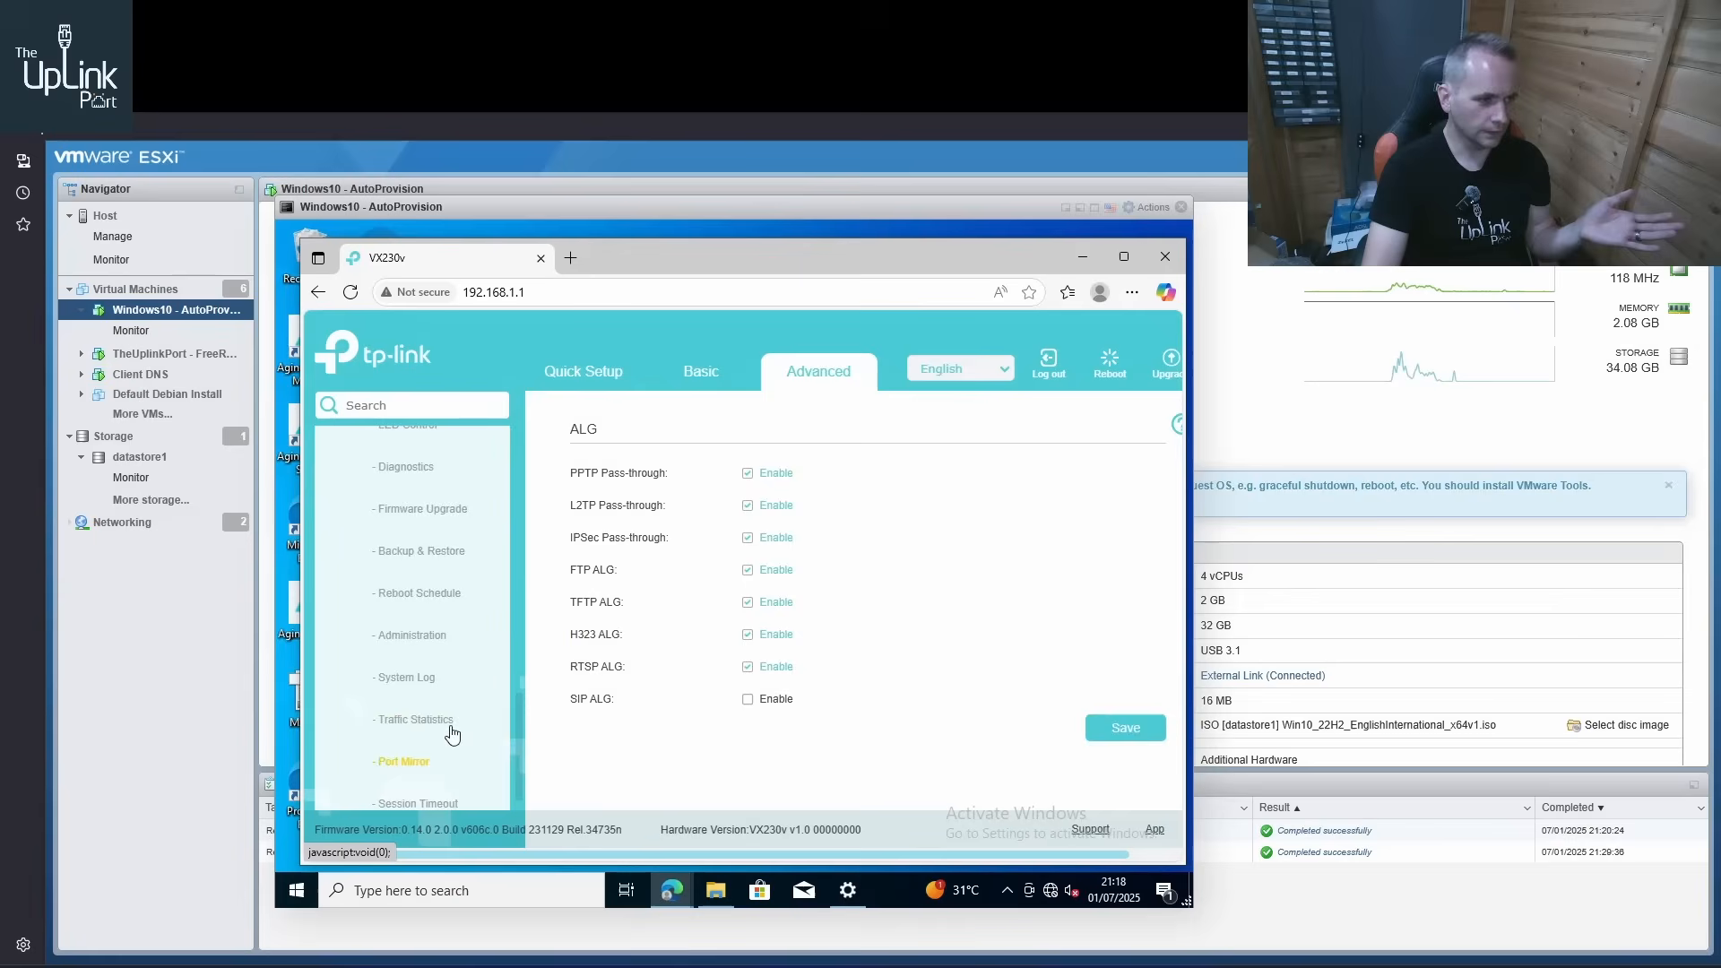
{"action": "left_click", "coordinate": [439, 636]}
{"action": "scroll", "coordinate": [780, 603], "scroll_direction": "down", "scroll_amount": 3}
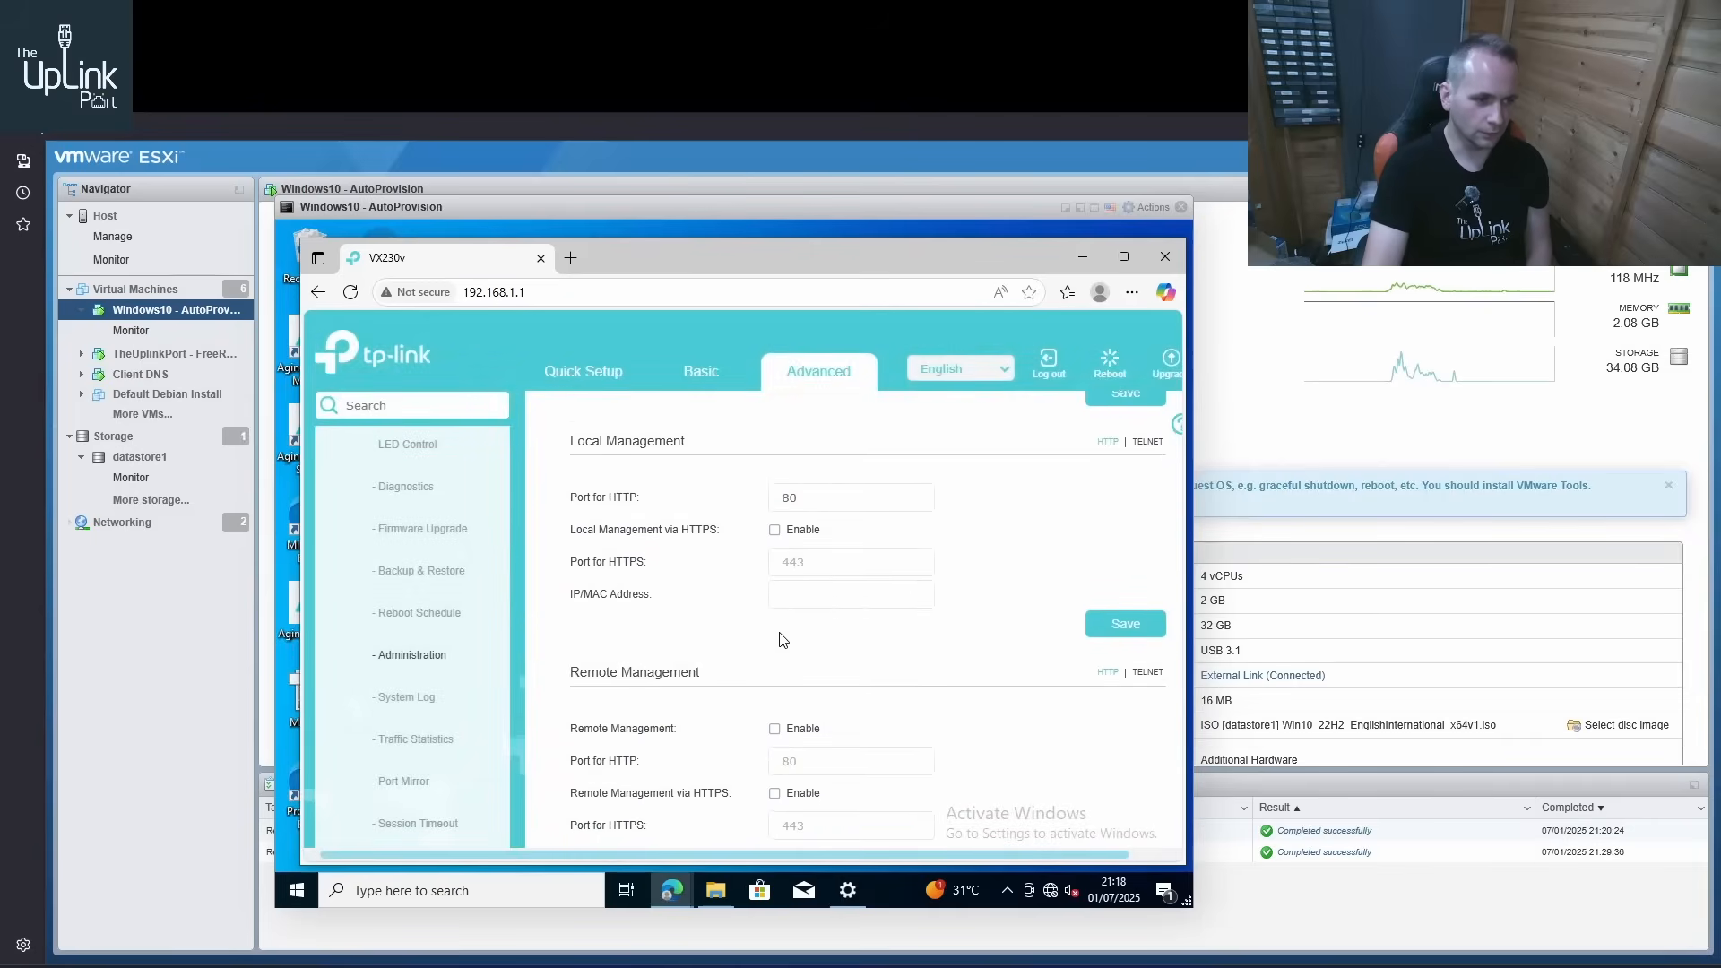
{"action": "left_click", "coordinate": [776, 726]}
{"action": "scroll", "coordinate": [905, 686], "scroll_direction": "down", "scroll_amount": 1}
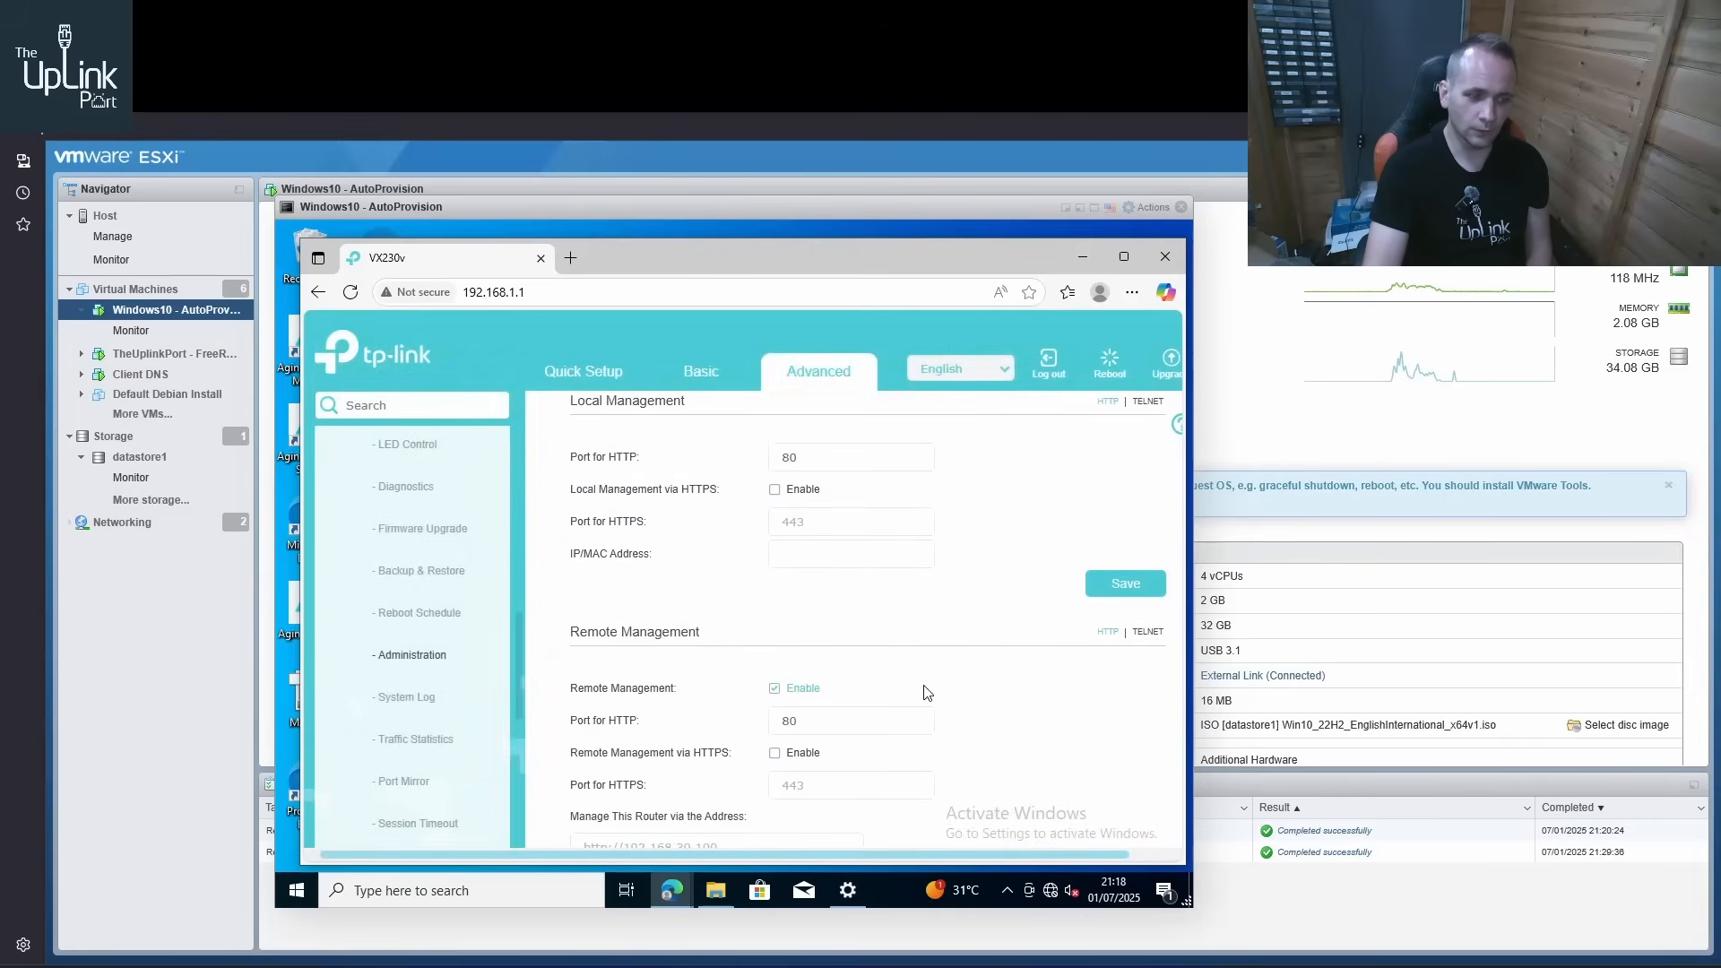
{"action": "scroll", "coordinate": [928, 688], "scroll_direction": "down", "scroll_amount": 2}
{"action": "scroll", "coordinate": [928, 687], "scroll_direction": "down", "scroll_amount": 2}
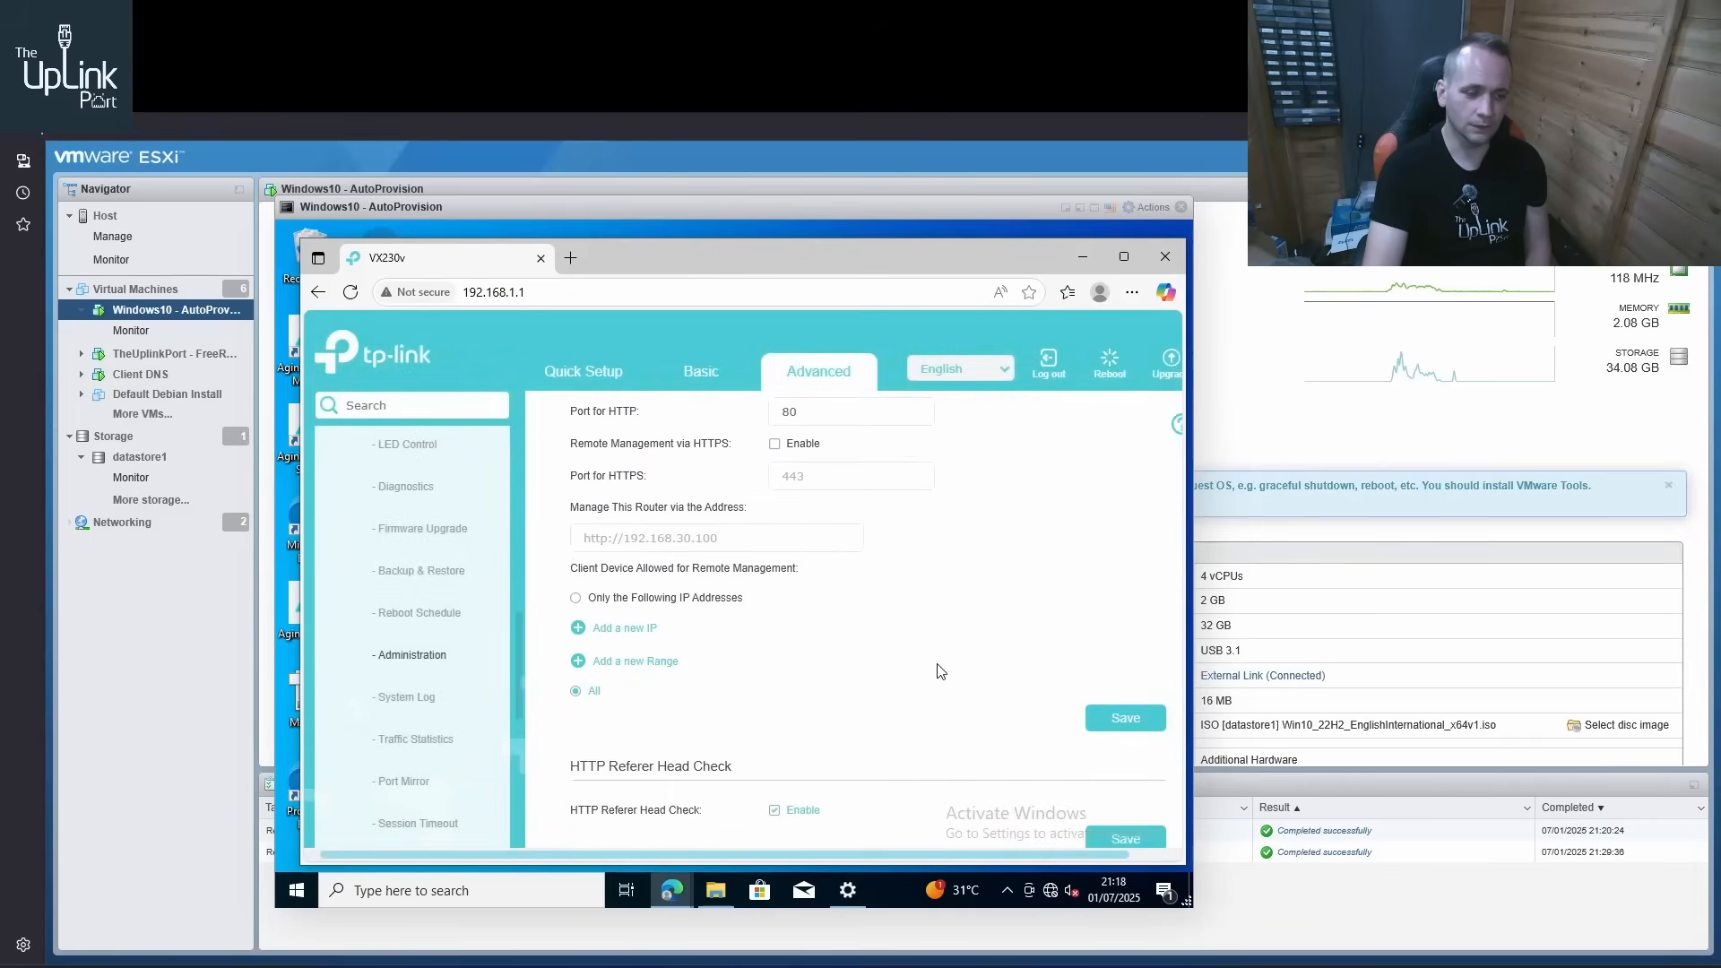
{"action": "left_click", "coordinate": [1101, 709]}
Save the ICMP Ping setting with both Remote and Local enabled
{"action": "scroll", "coordinate": [1031, 659], "scroll_direction": "down", "scroll_amount": 6}
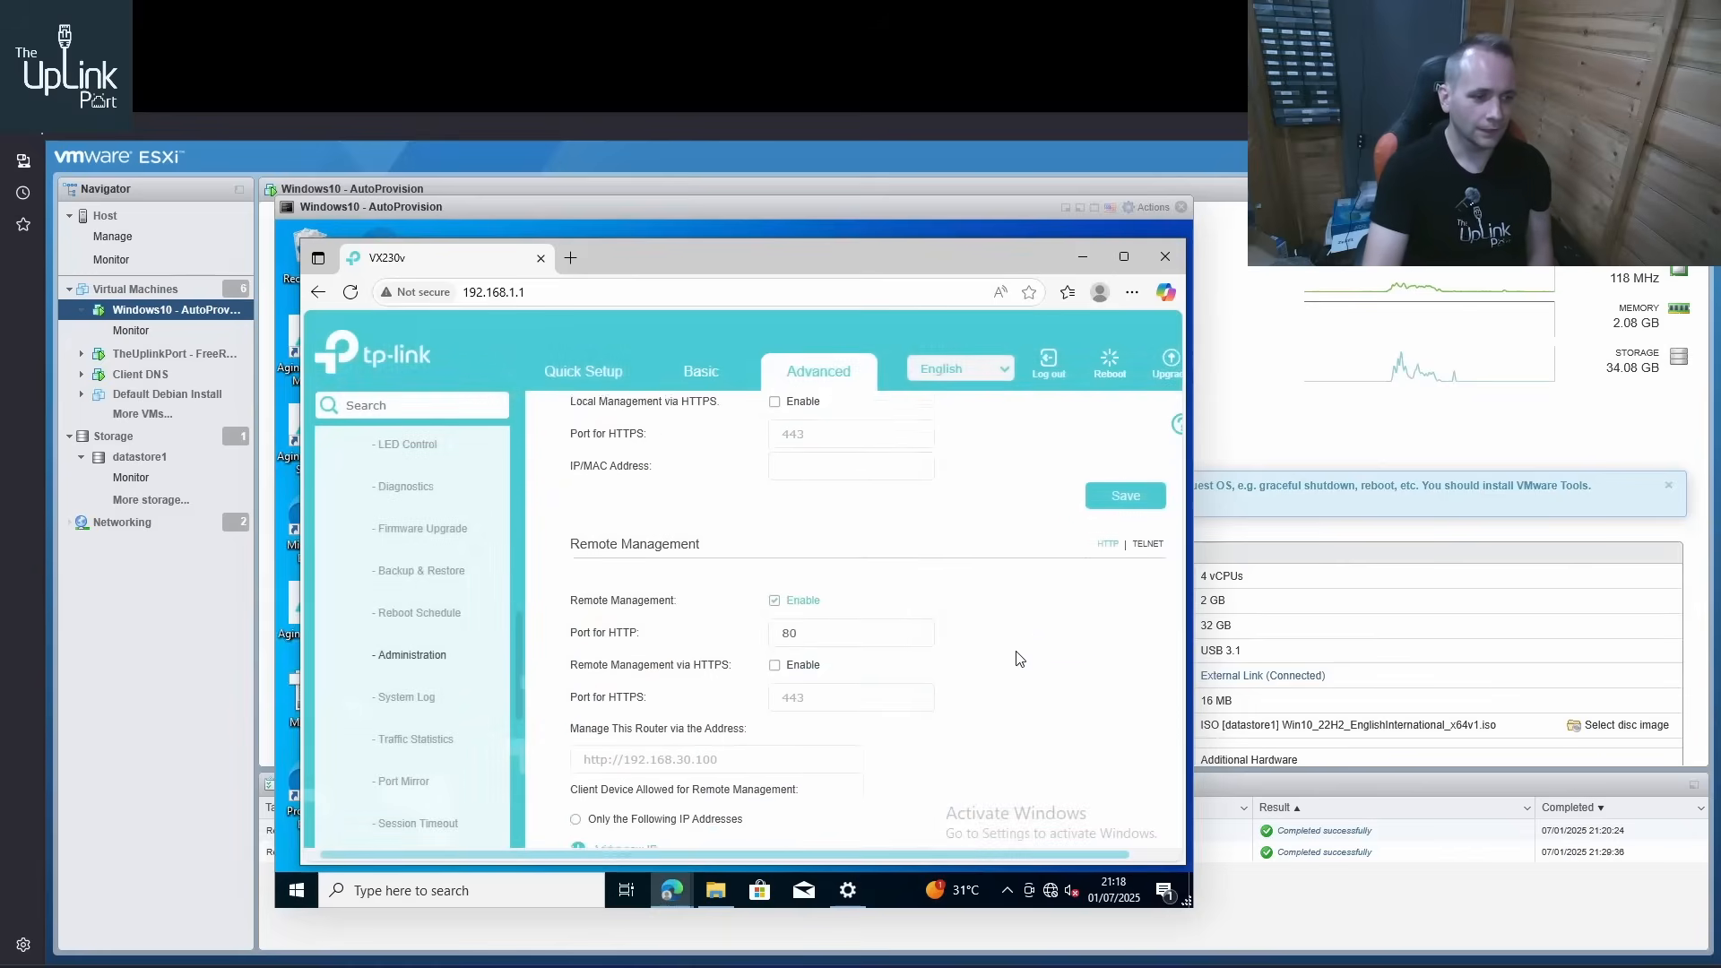
{"action": "scroll", "coordinate": [896, 699], "scroll_direction": "down", "scroll_amount": 2}
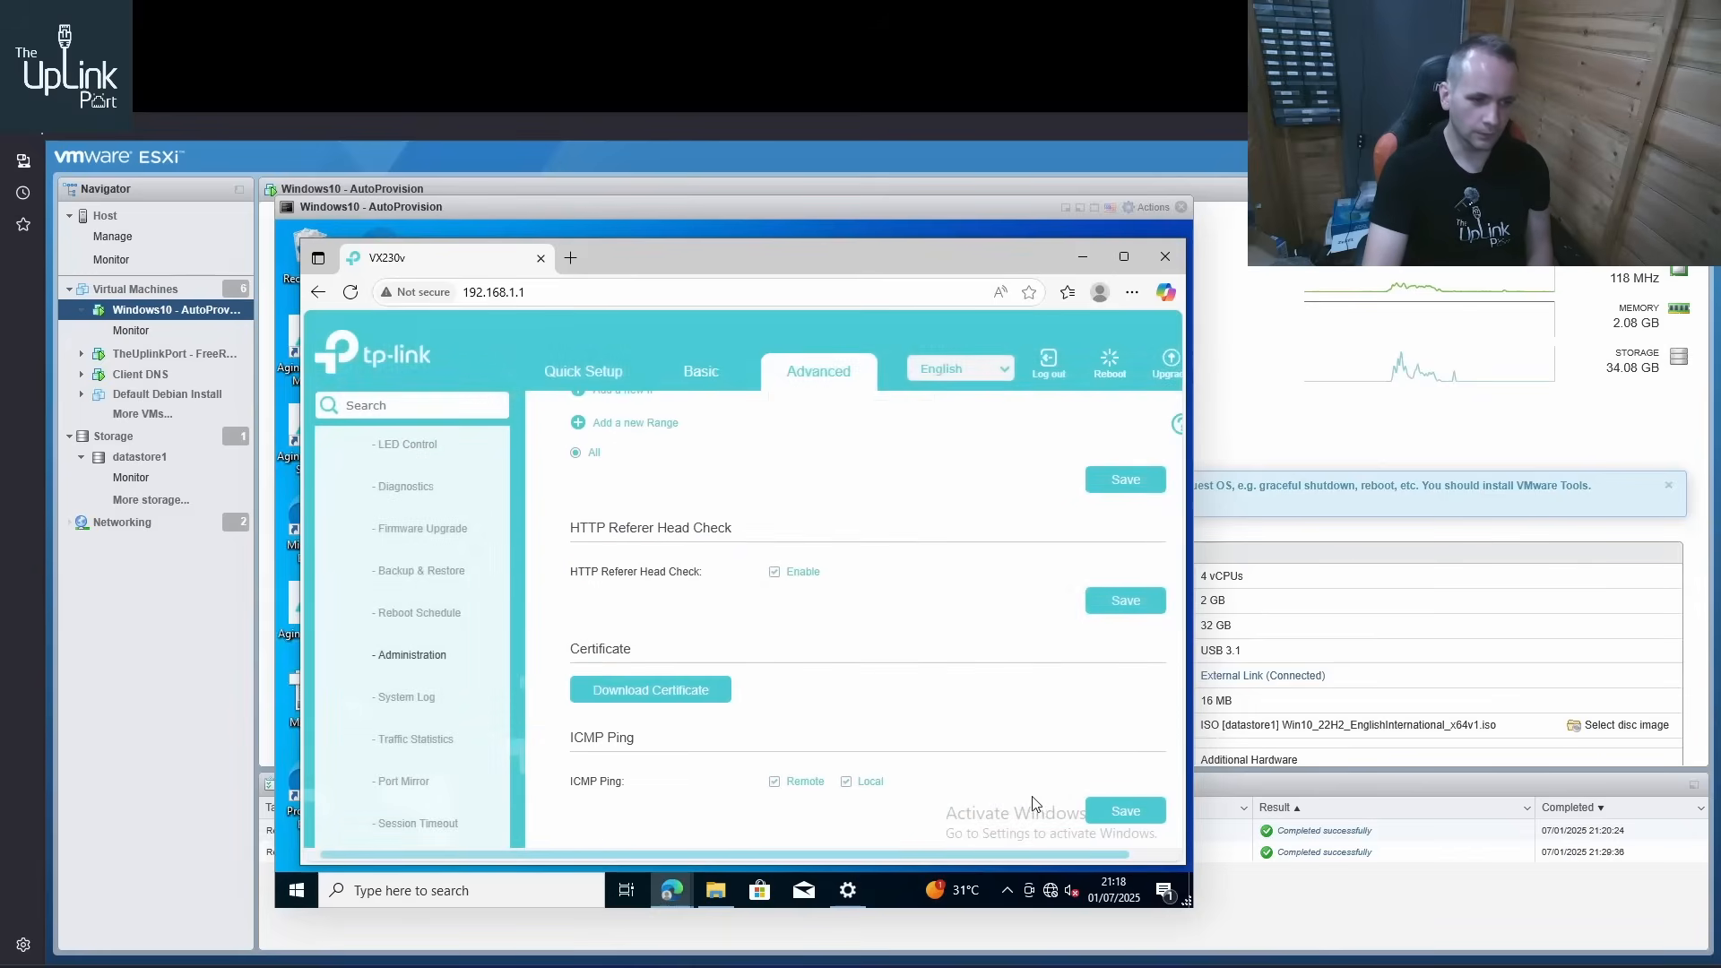
{"action": "left_click", "coordinate": [1103, 812]}
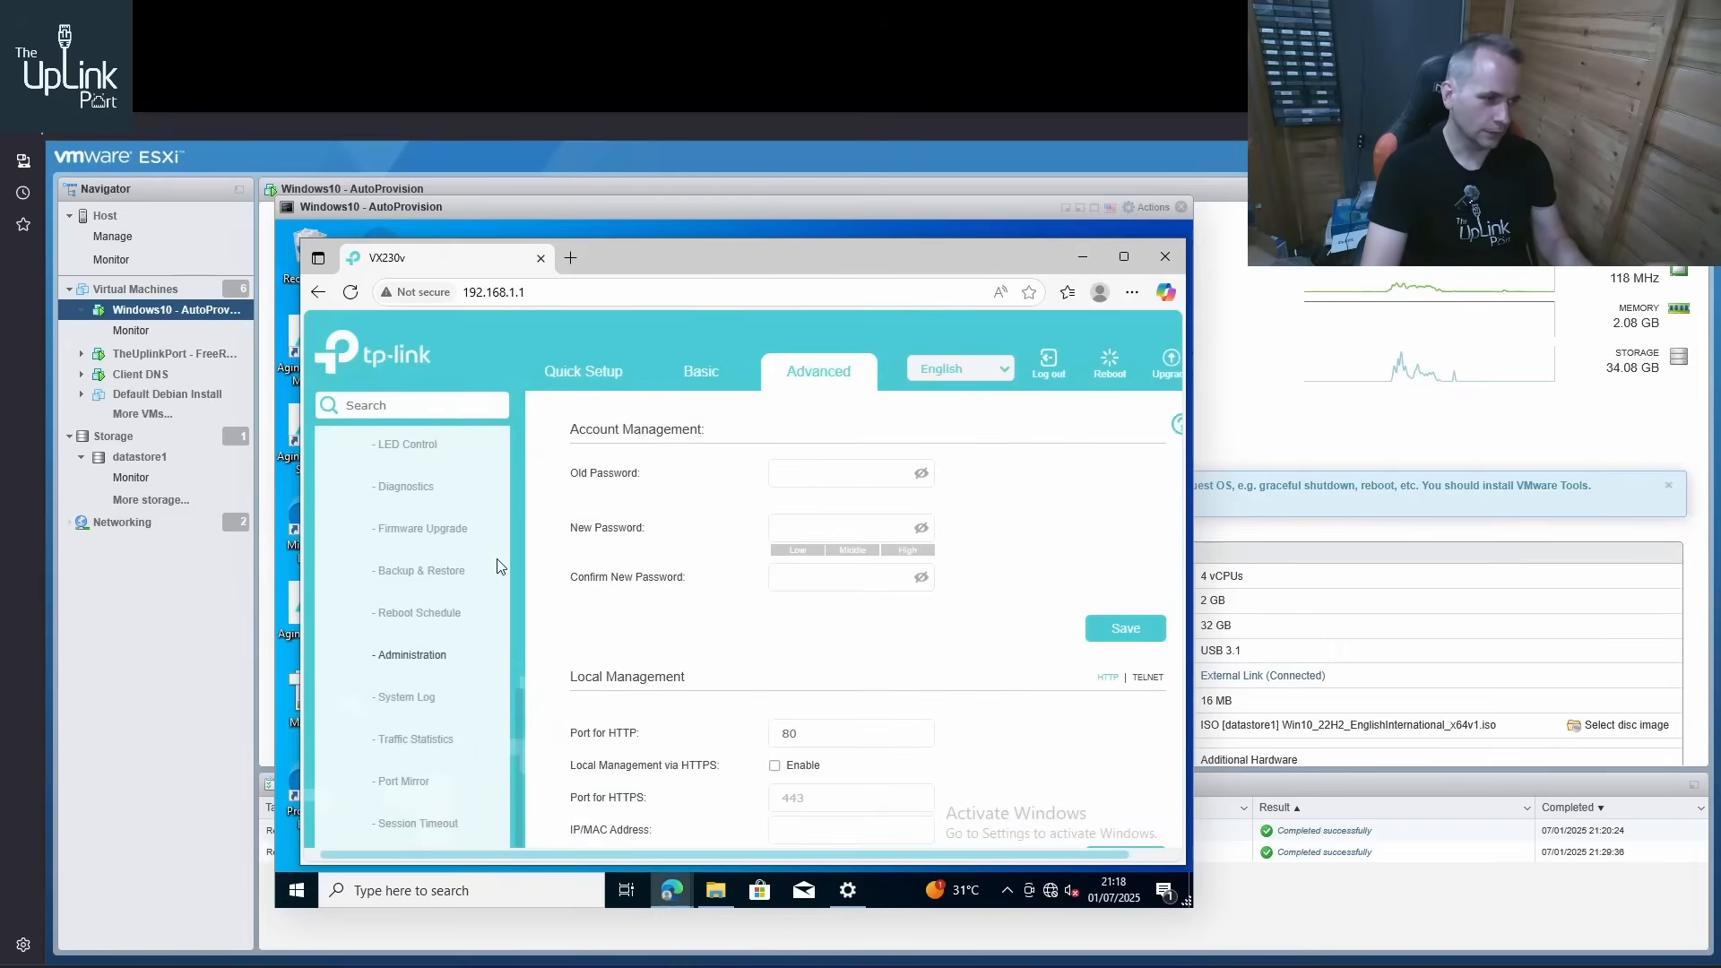
Back up the router's current settings to a file and show the download in its folder
{"action": "left_click", "coordinate": [421, 571]}
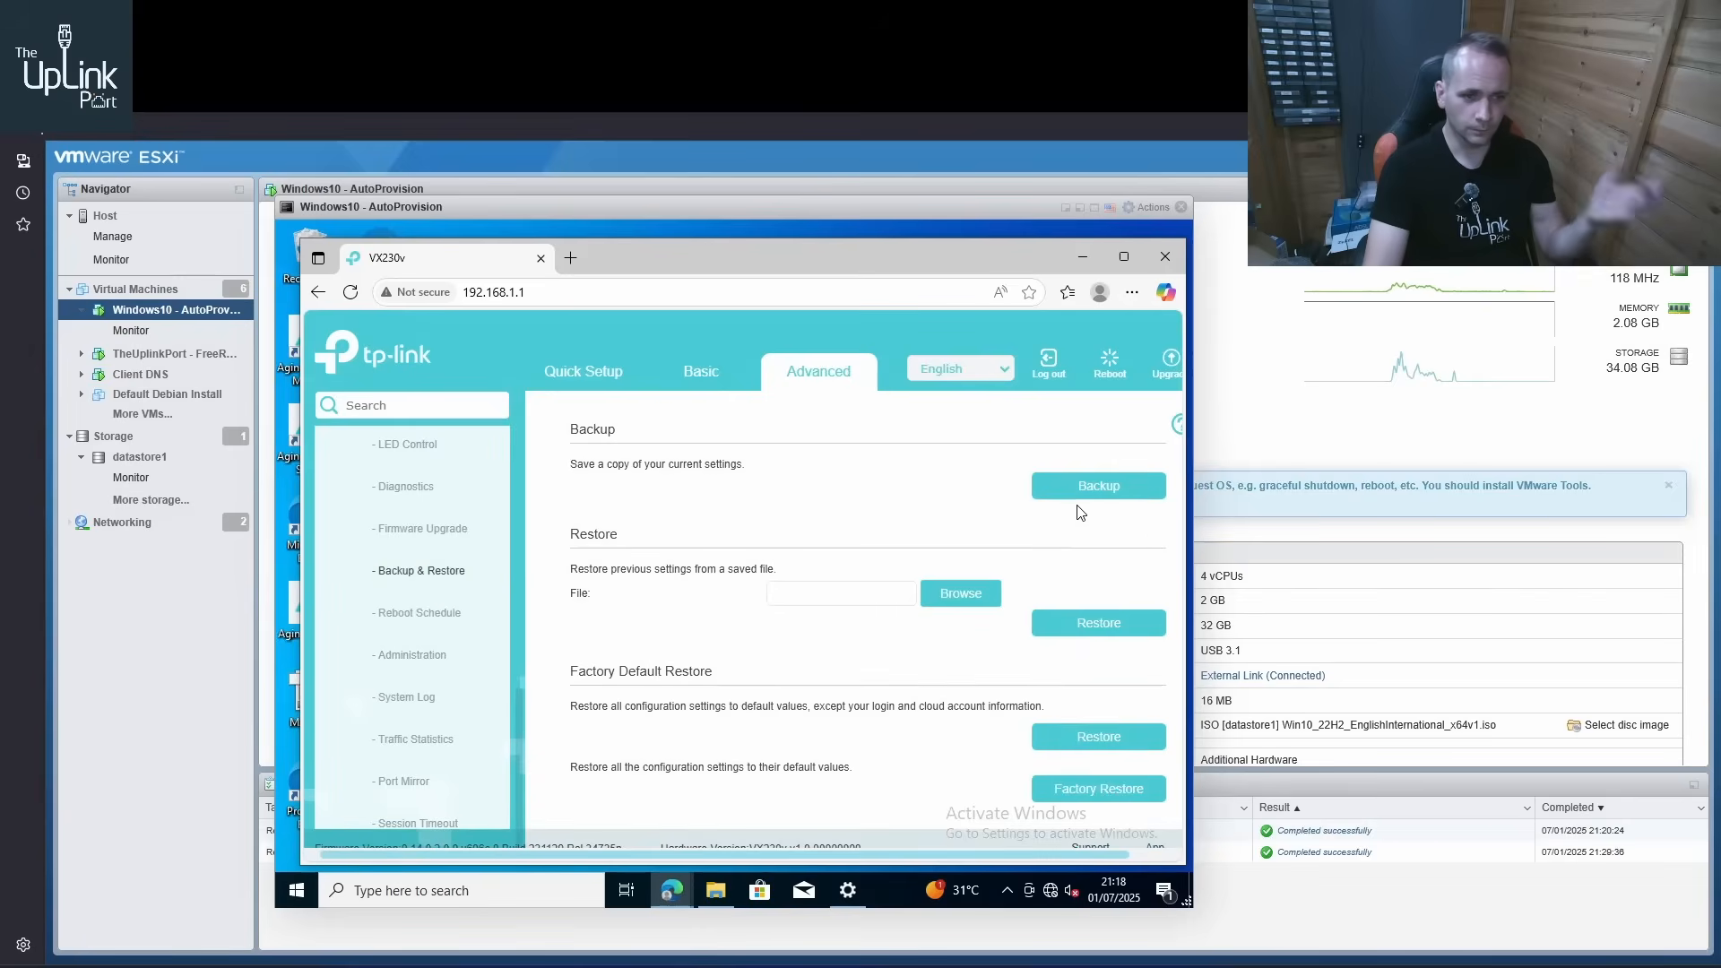
{"action": "left_click", "coordinate": [1082, 499]}
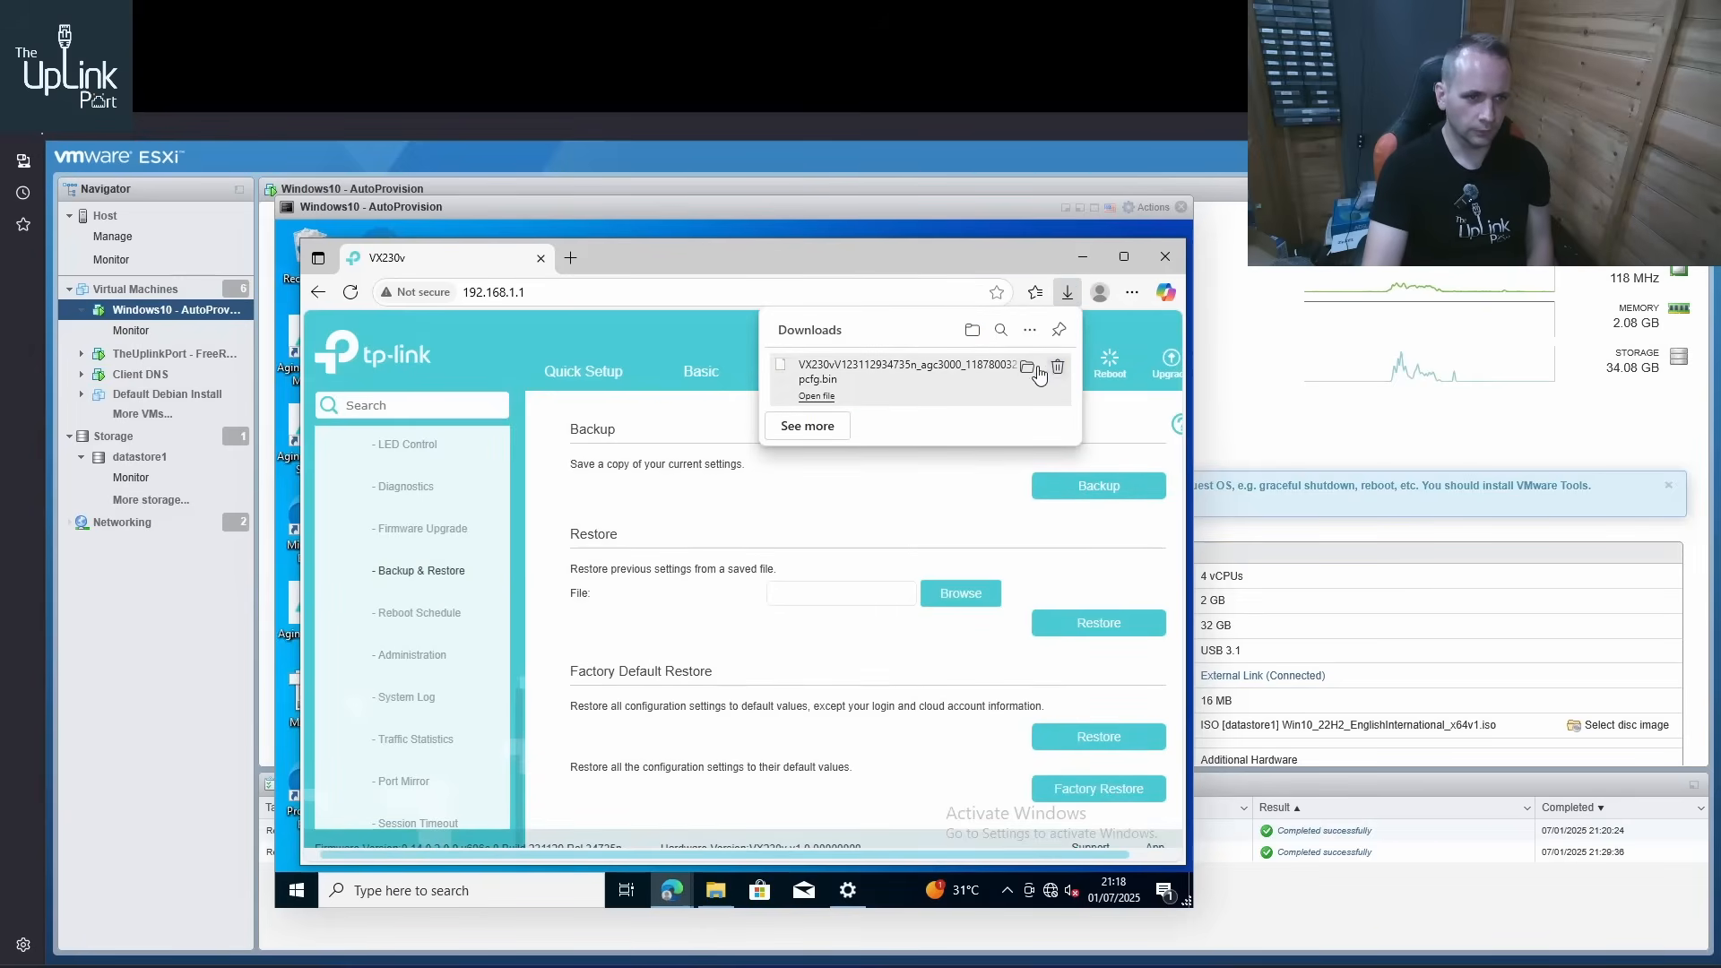
{"action": "left_click", "coordinate": [1033, 370]}
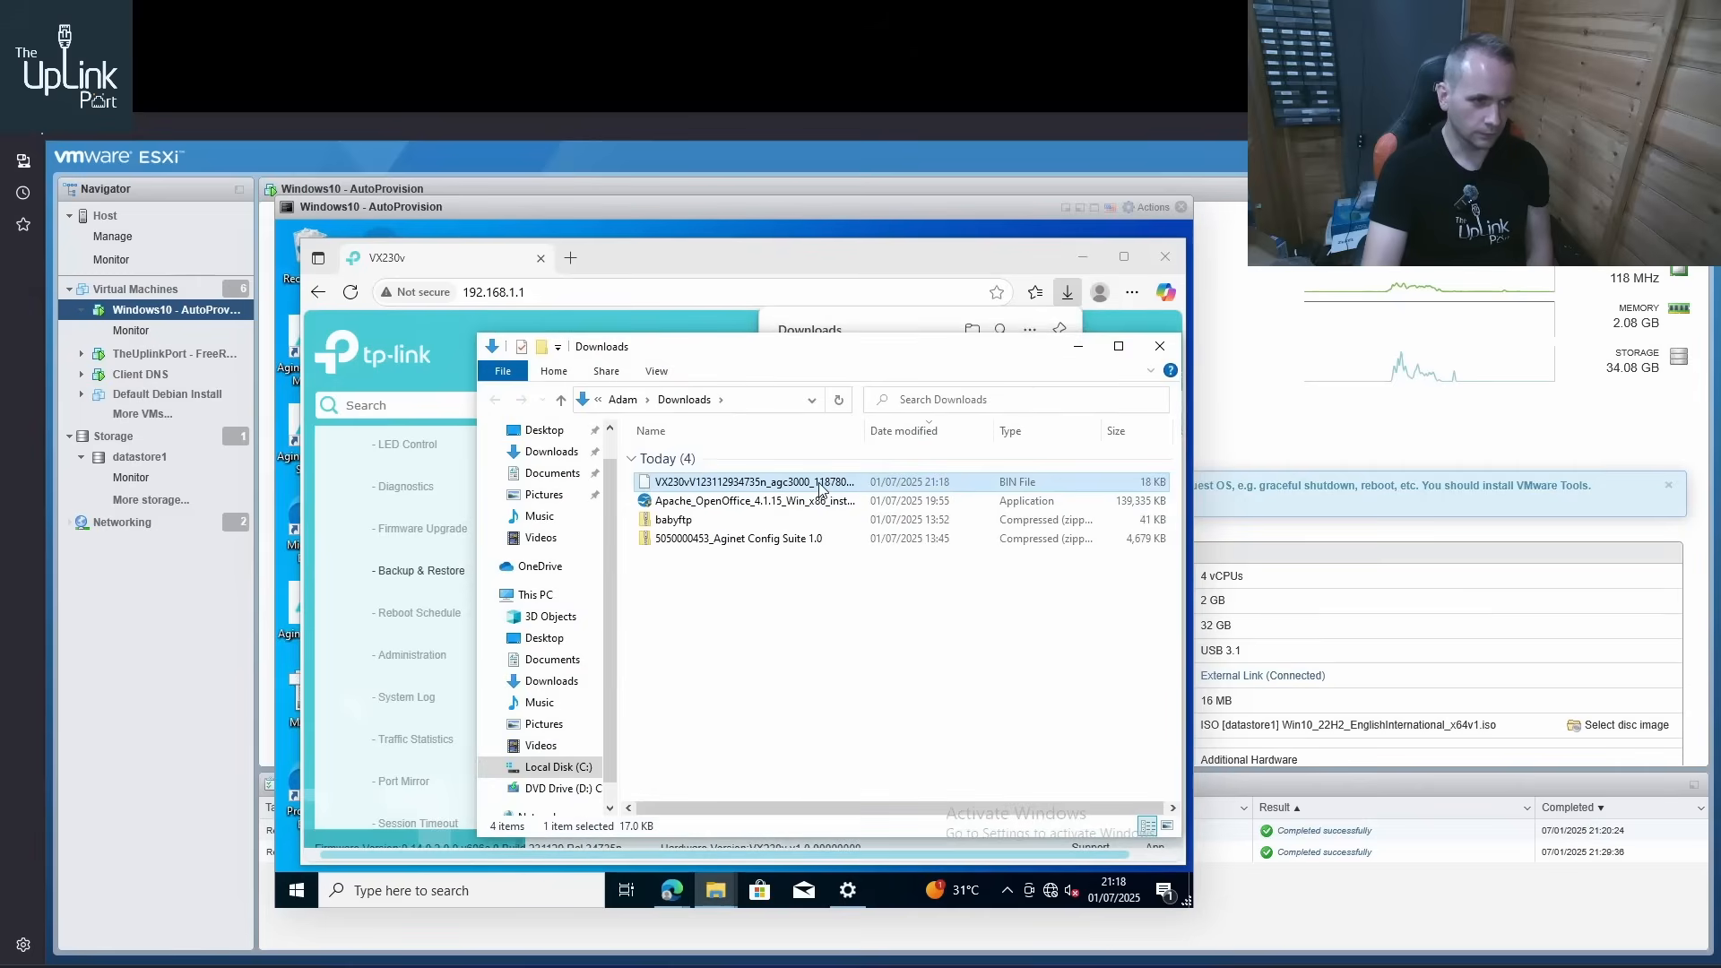
Move the downloaded backup file into C:\Share\Config\Output, deleting the existing VX230v .bin file there
{"action": "right_click", "coordinate": [763, 489]}
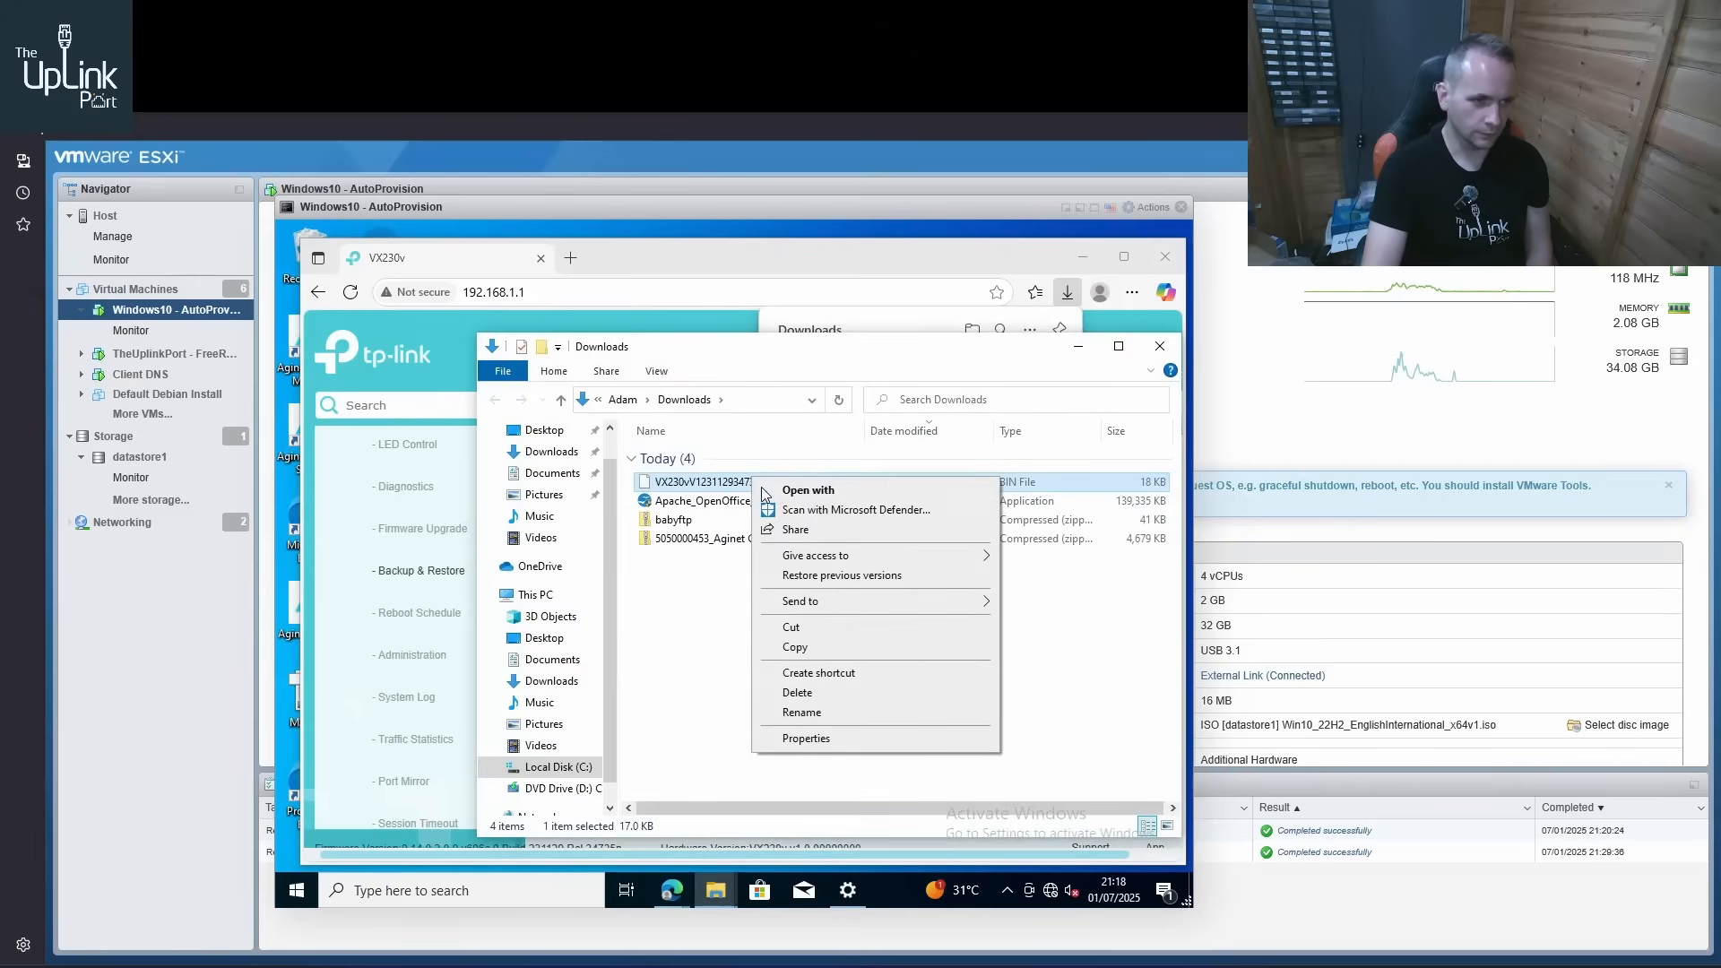
{"action": "left_click", "coordinate": [793, 626]}
{"action": "left_click", "coordinate": [592, 764]}
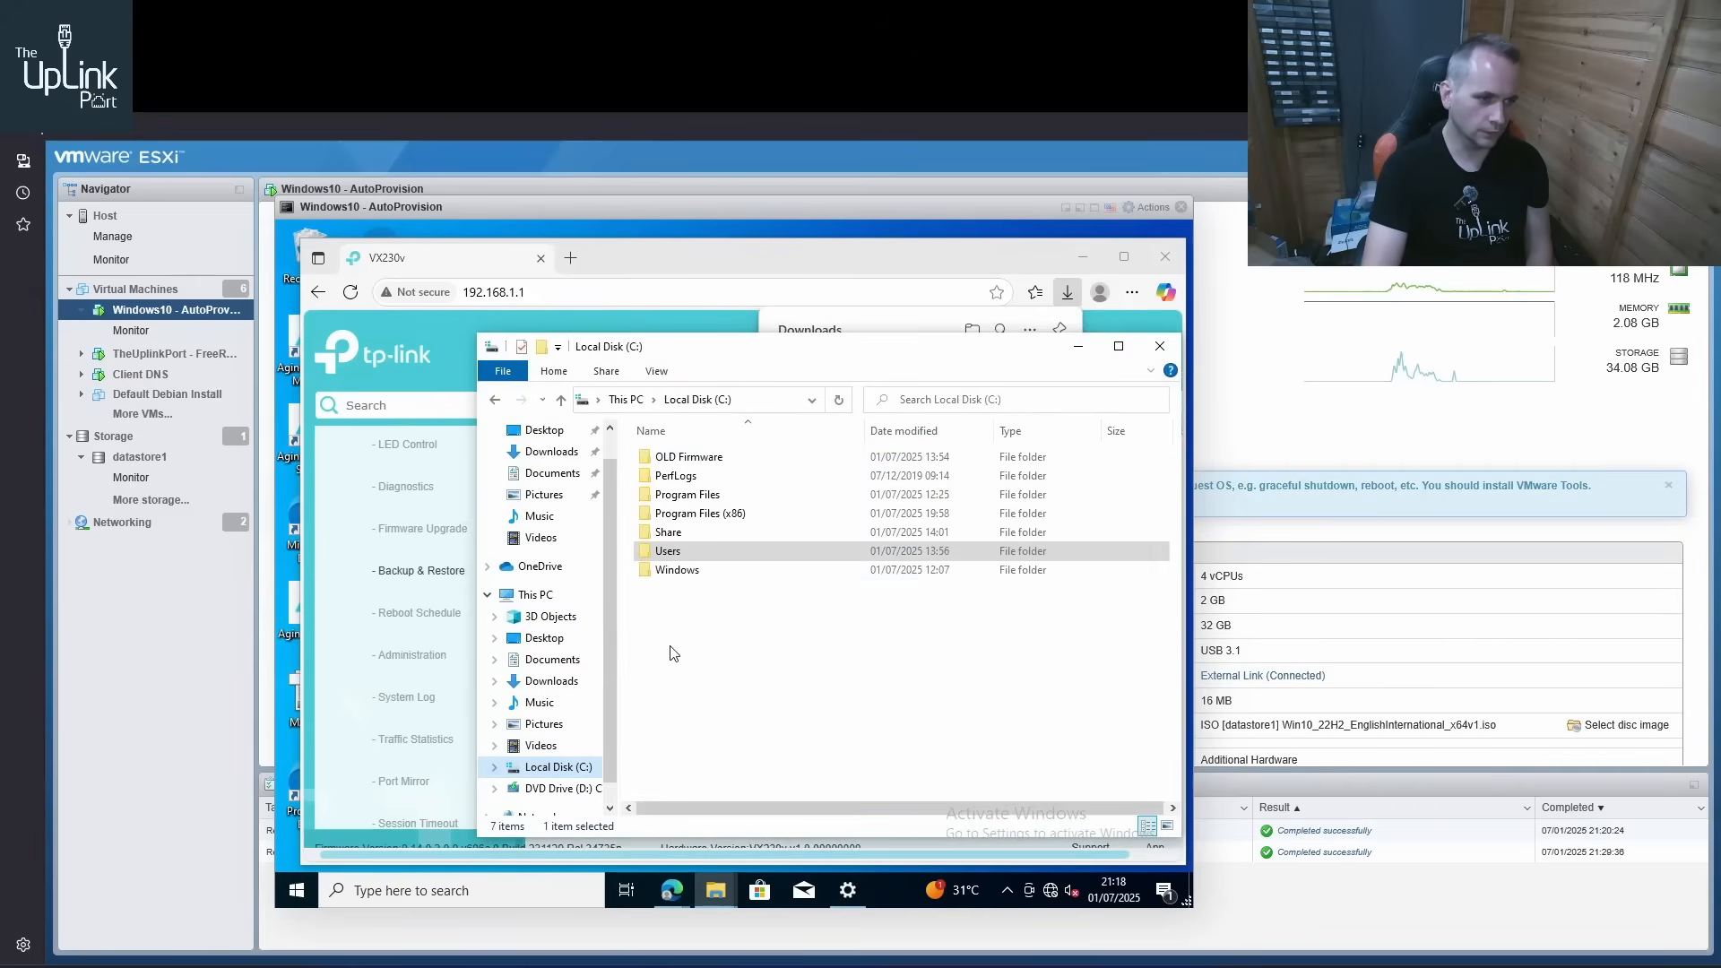
{"action": "double_click", "coordinate": [688, 542]}
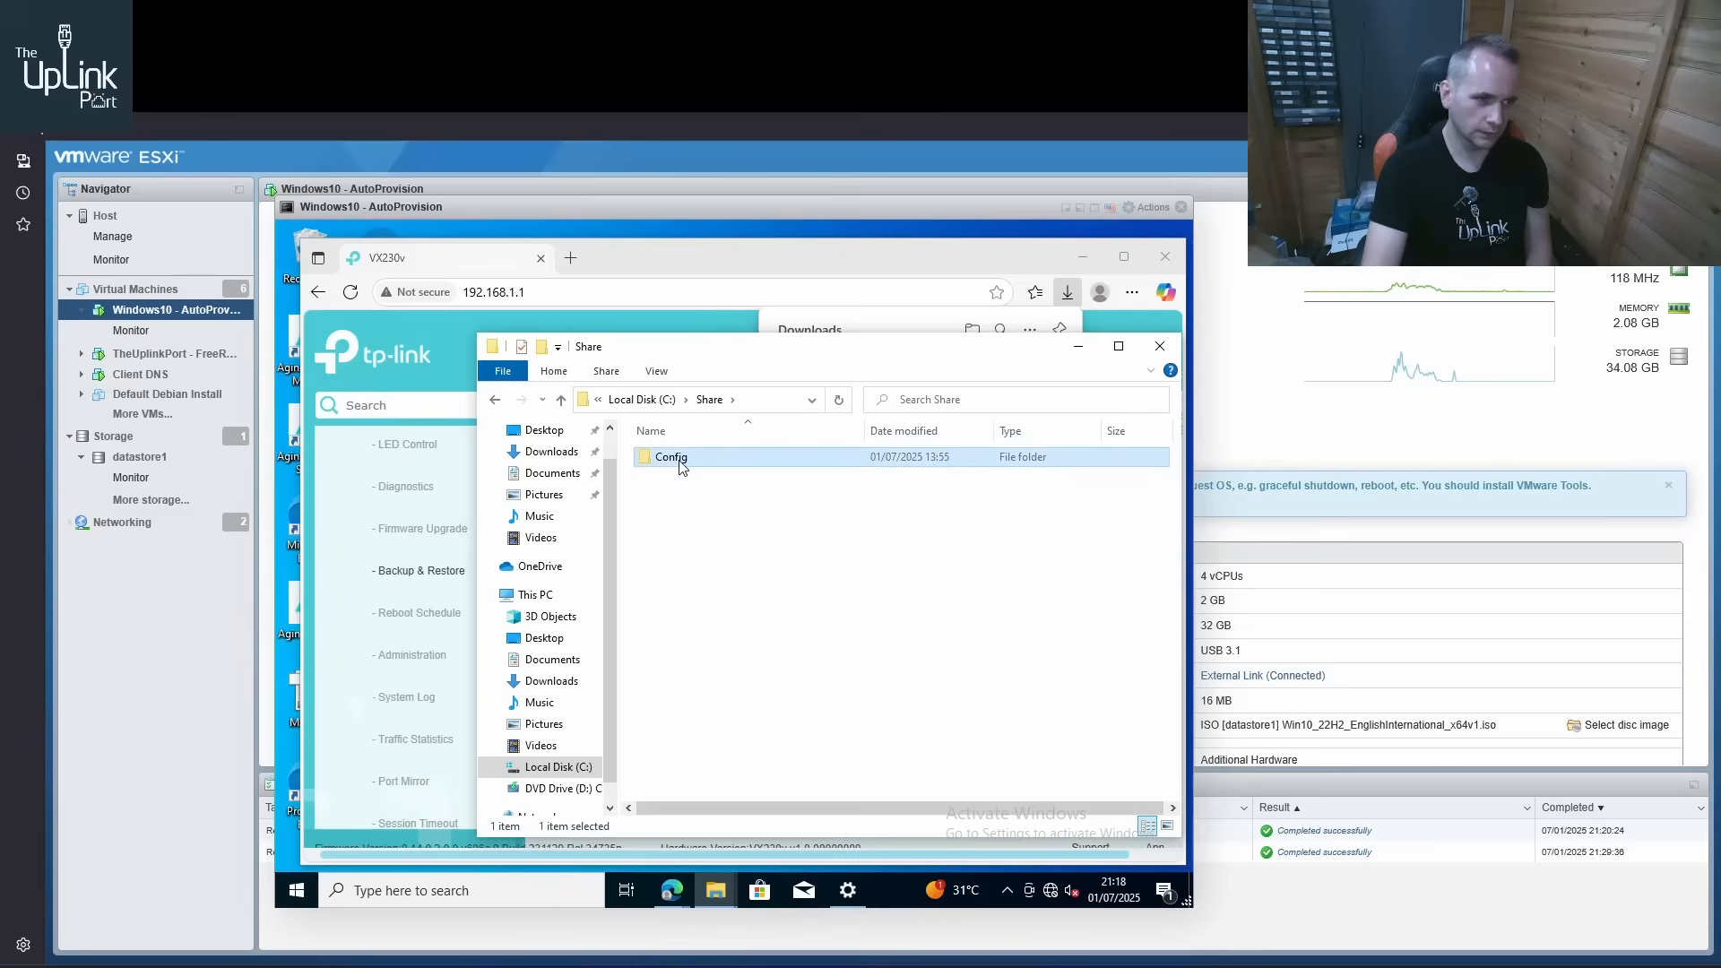
{"action": "double_click", "coordinate": [685, 457]}
{"action": "double_click", "coordinate": [686, 458]}
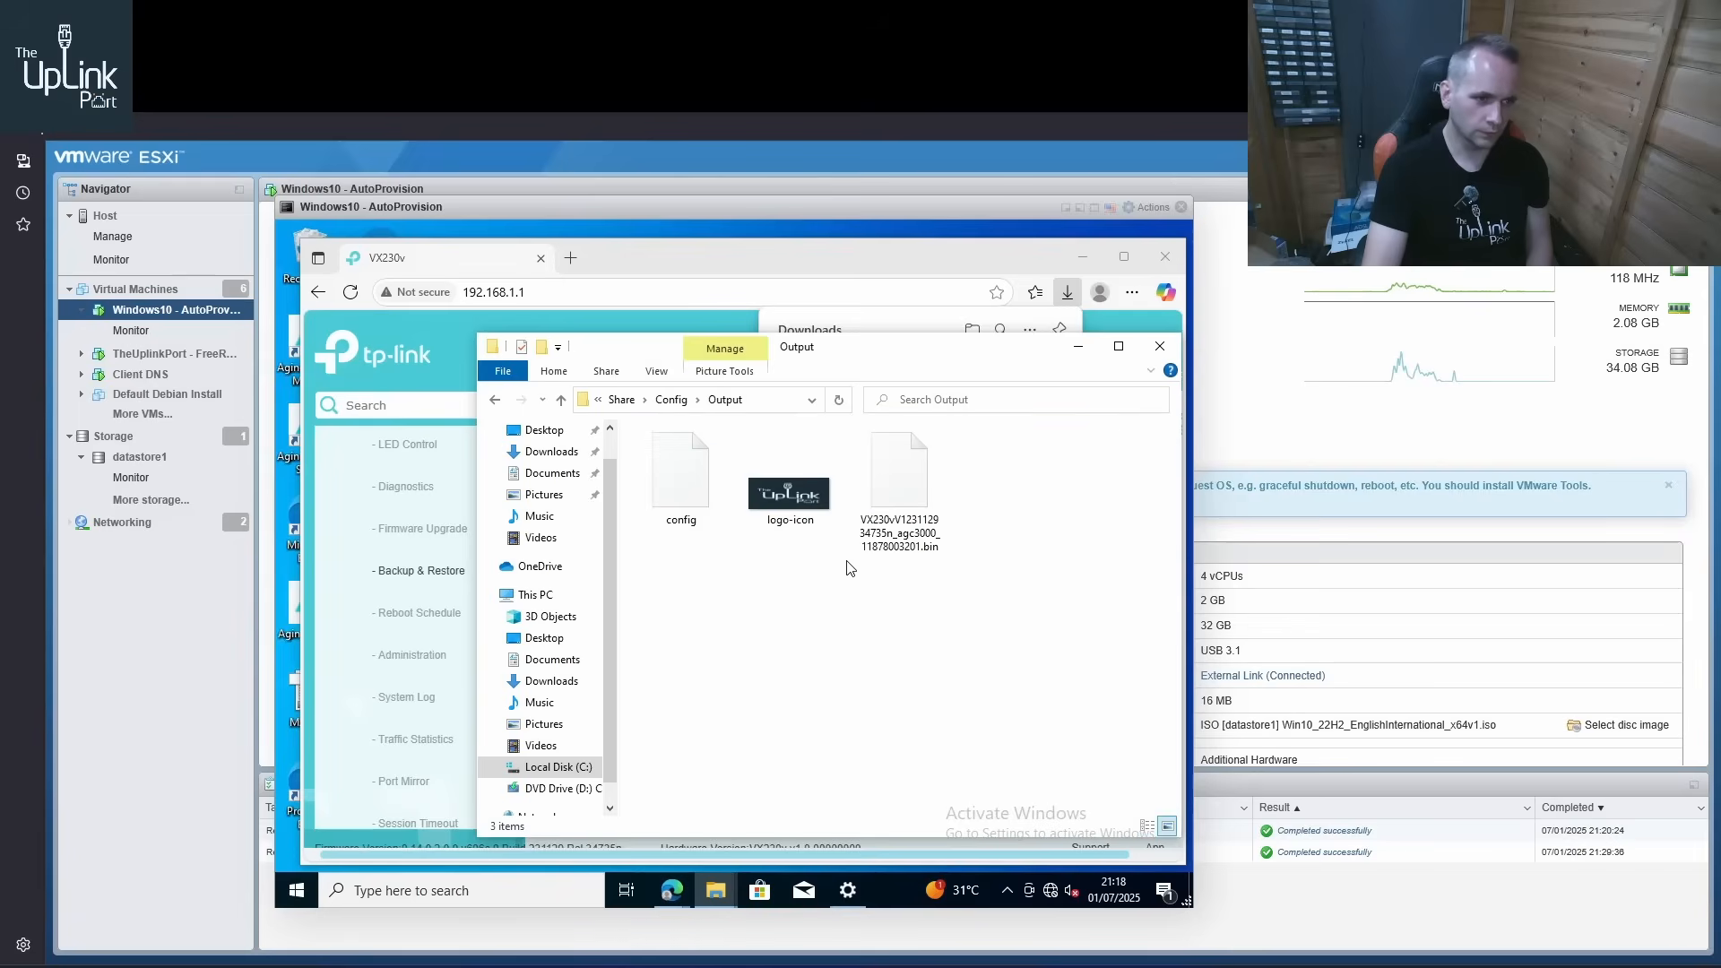
{"action": "left_click", "coordinate": [888, 508]}
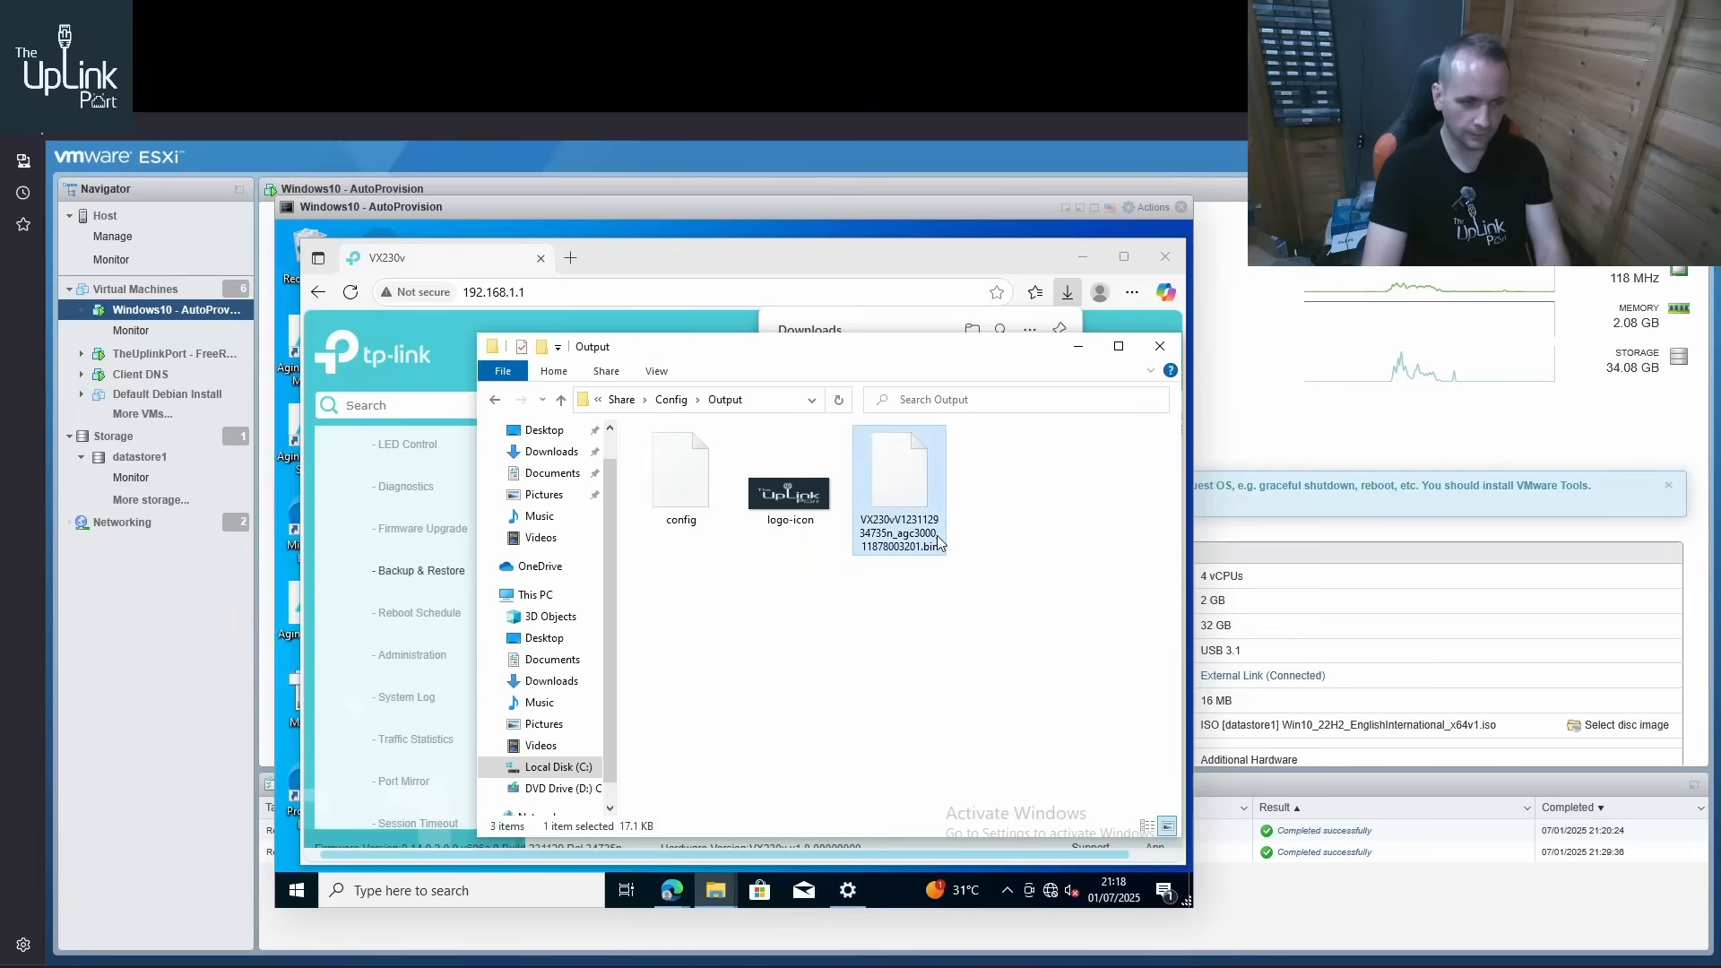
{"action": "key", "text": "Delete"}
{"action": "right_click", "coordinate": [858, 616]}
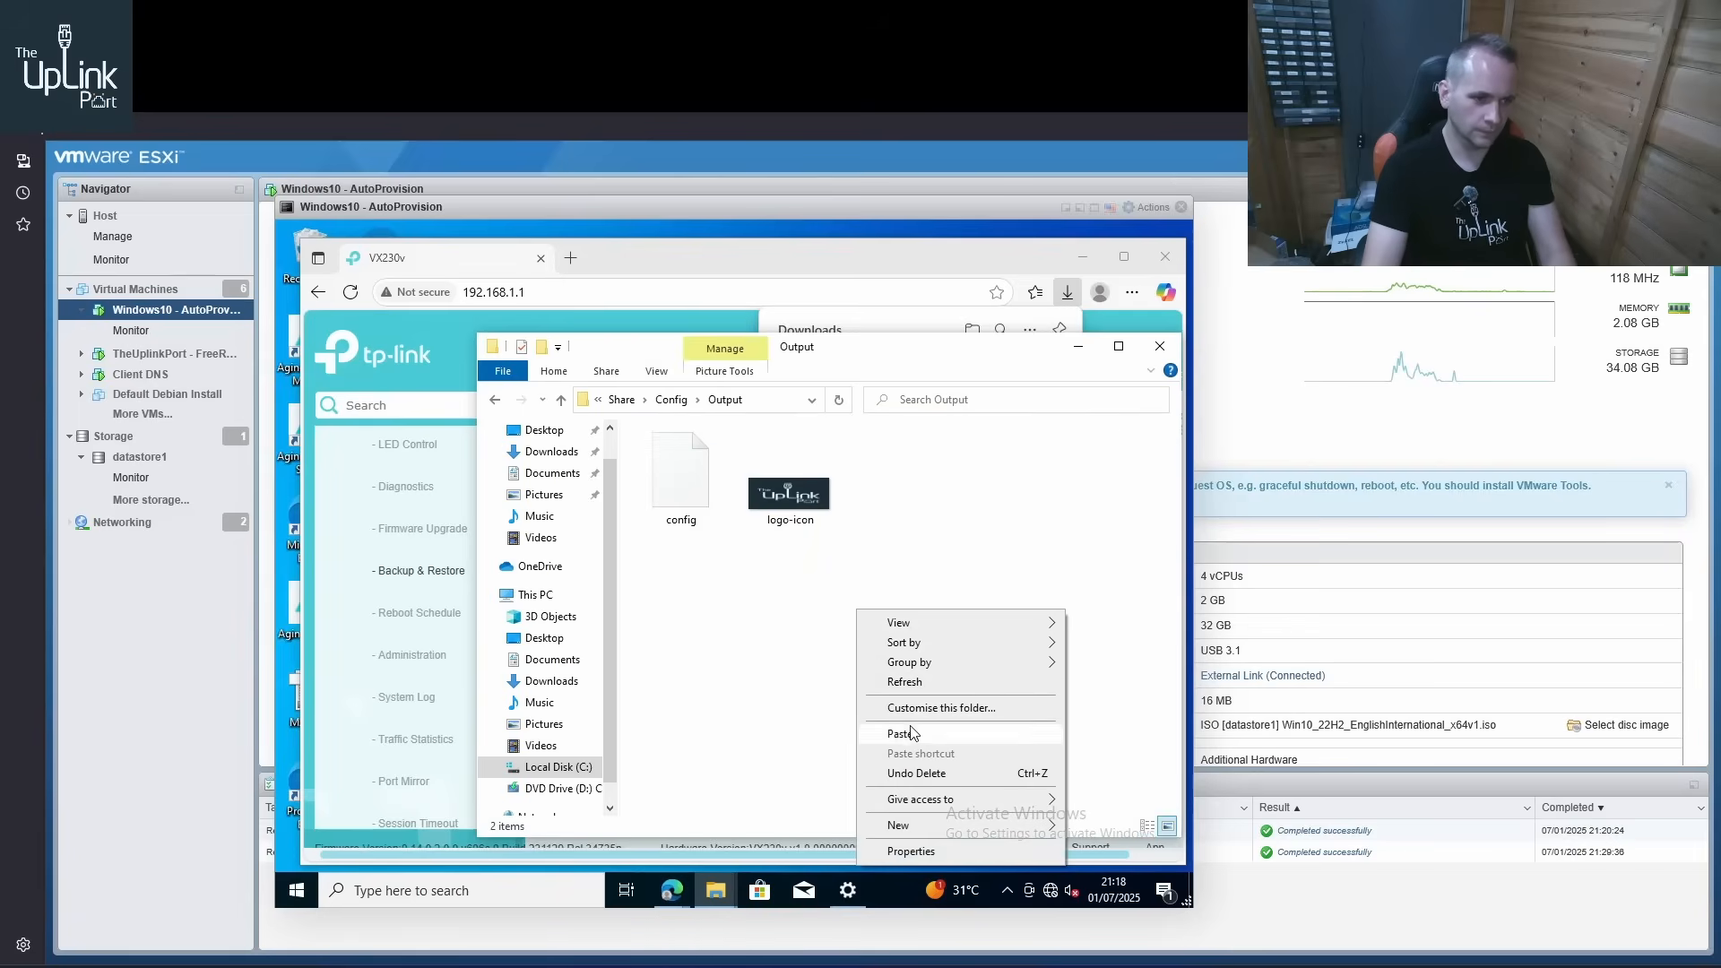
{"action": "left_click", "coordinate": [914, 771]}
Rename the moved backup file by removing the _backupcfg suffix before the .bin extension
{"action": "left_click", "coordinate": [904, 562]}
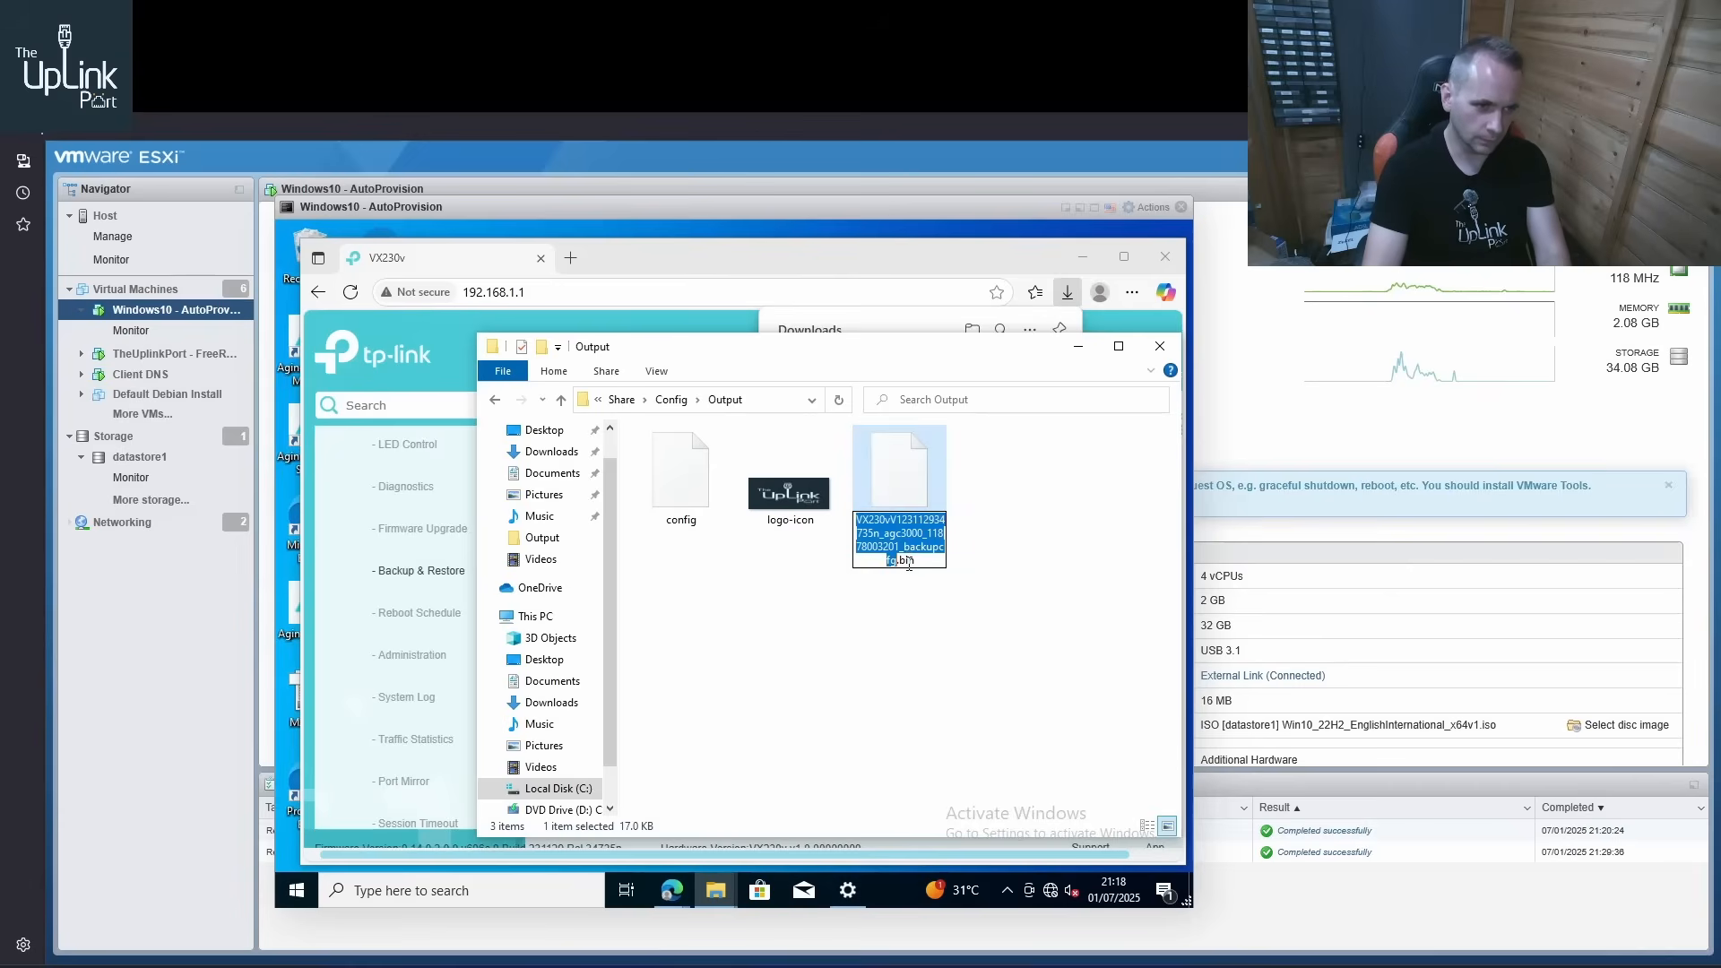
{"action": "left_click", "coordinate": [899, 561]}
{"action": "key", "text": "BackSpace"}
{"action": "key", "text": "BackSpace"}
{"action": "key", "text": "BackSpace"}
{"action": "key", "text": "BackSpace"}
{"action": "key", "text": "BackSpace"}
{"action": "key", "text": "BackSpace"}
{"action": "key", "text": "BackSpace"}
{"action": "key", "text": "BackSpace"}
{"action": "key", "text": "BackSpace"}
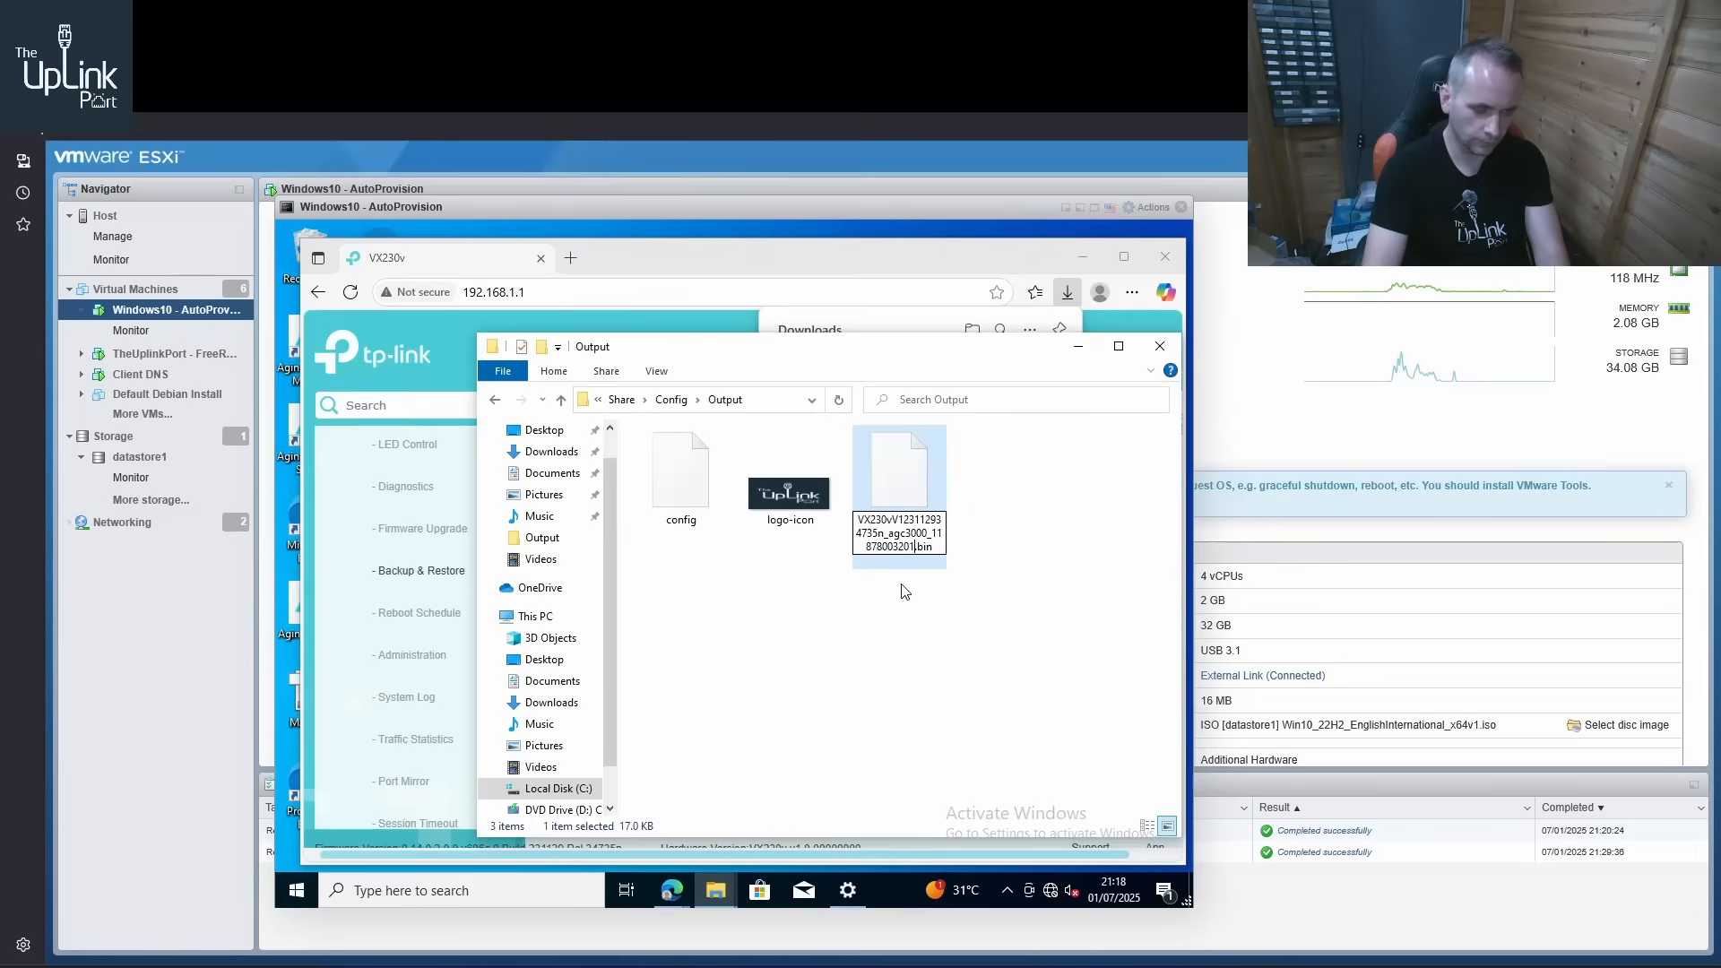
{"action": "key", "text": "Return"}
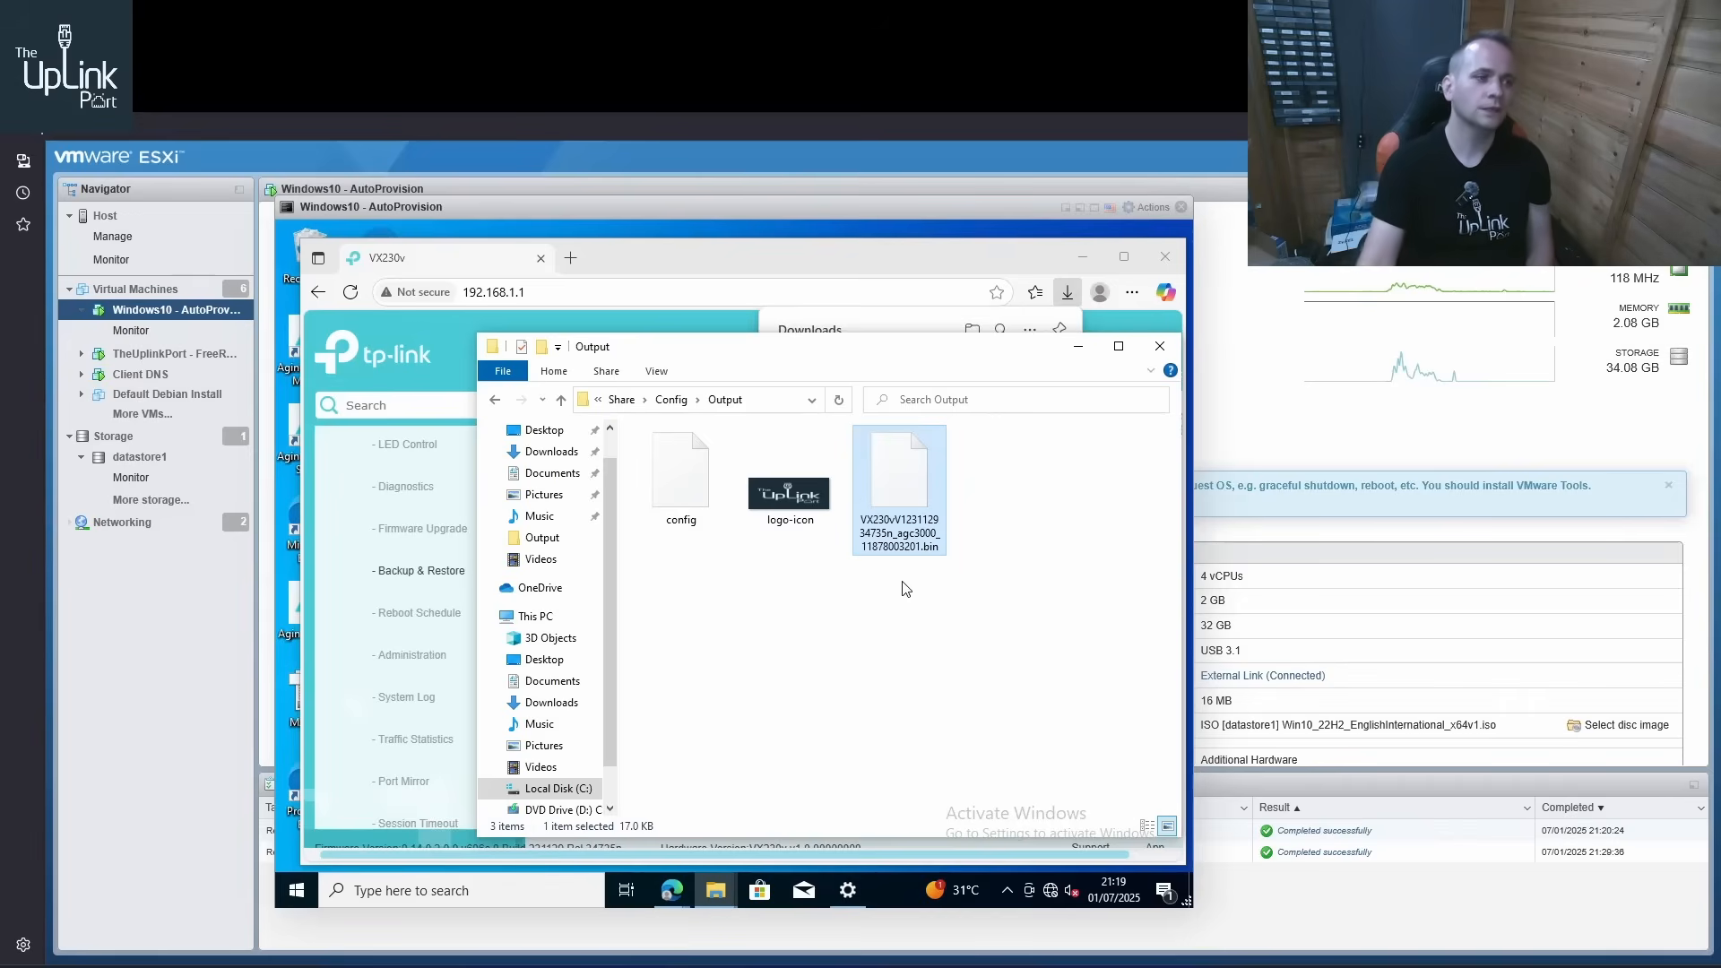
Return to the router's Backup & Restore page and examine its factory default restore options
{"action": "left_click", "coordinate": [471, 328]}
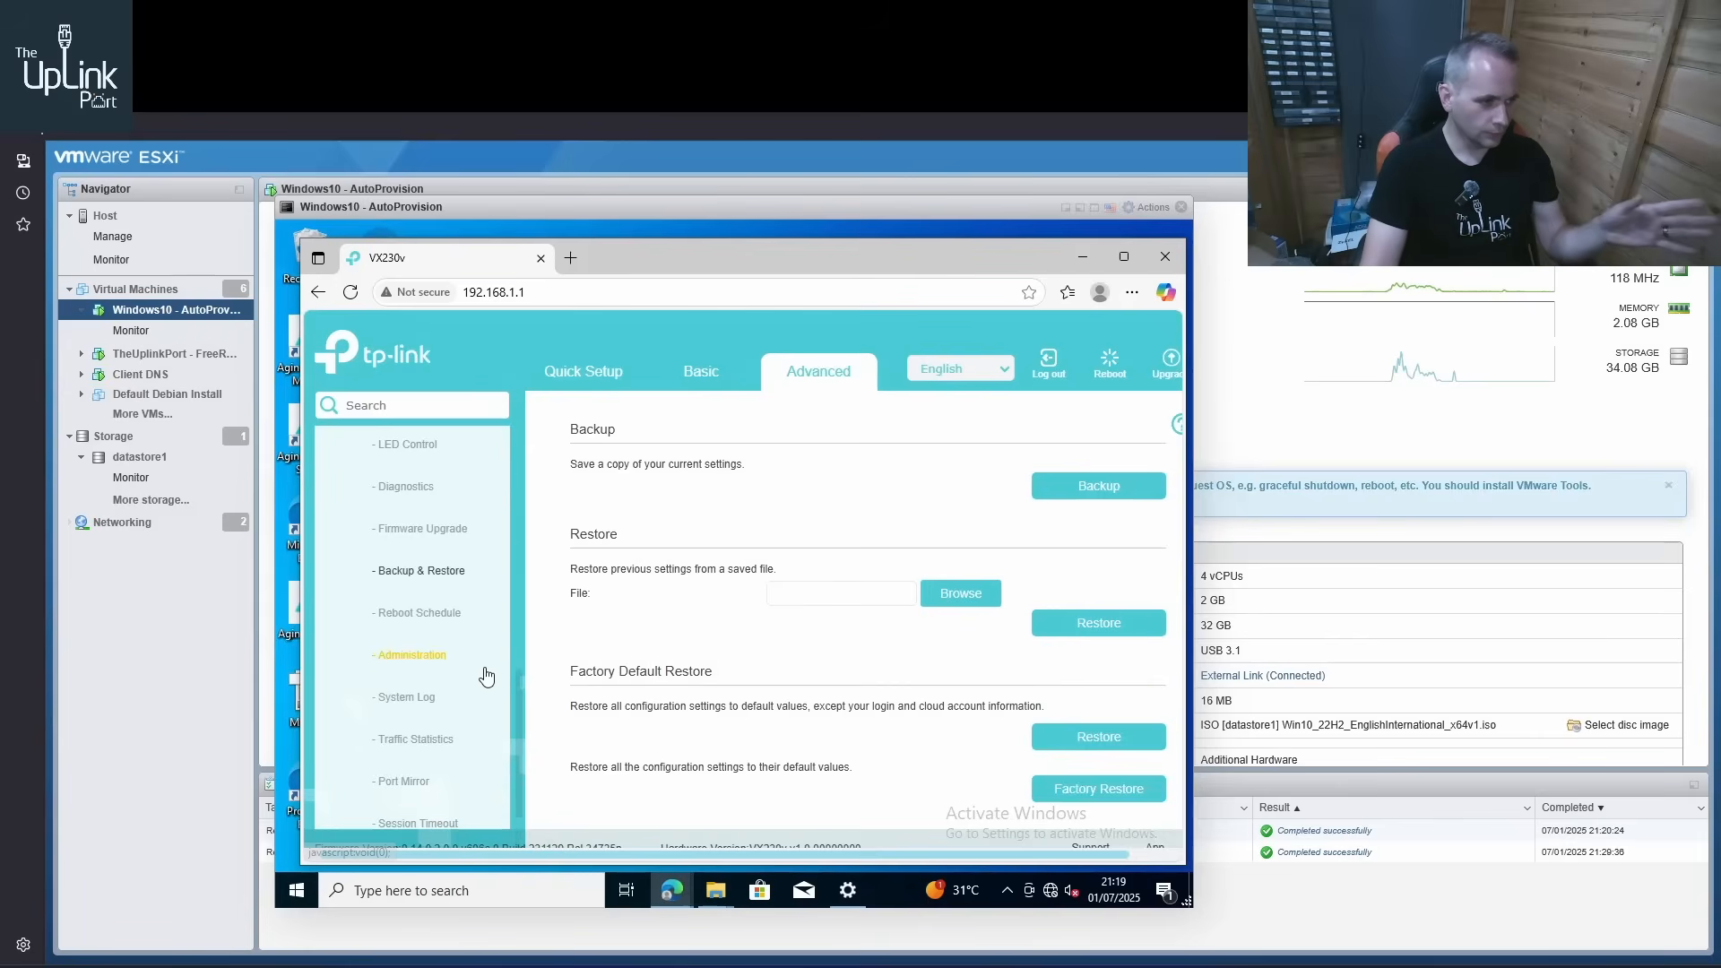
{"action": "scroll", "coordinate": [487, 676], "scroll_direction": "down", "scroll_amount": 1}
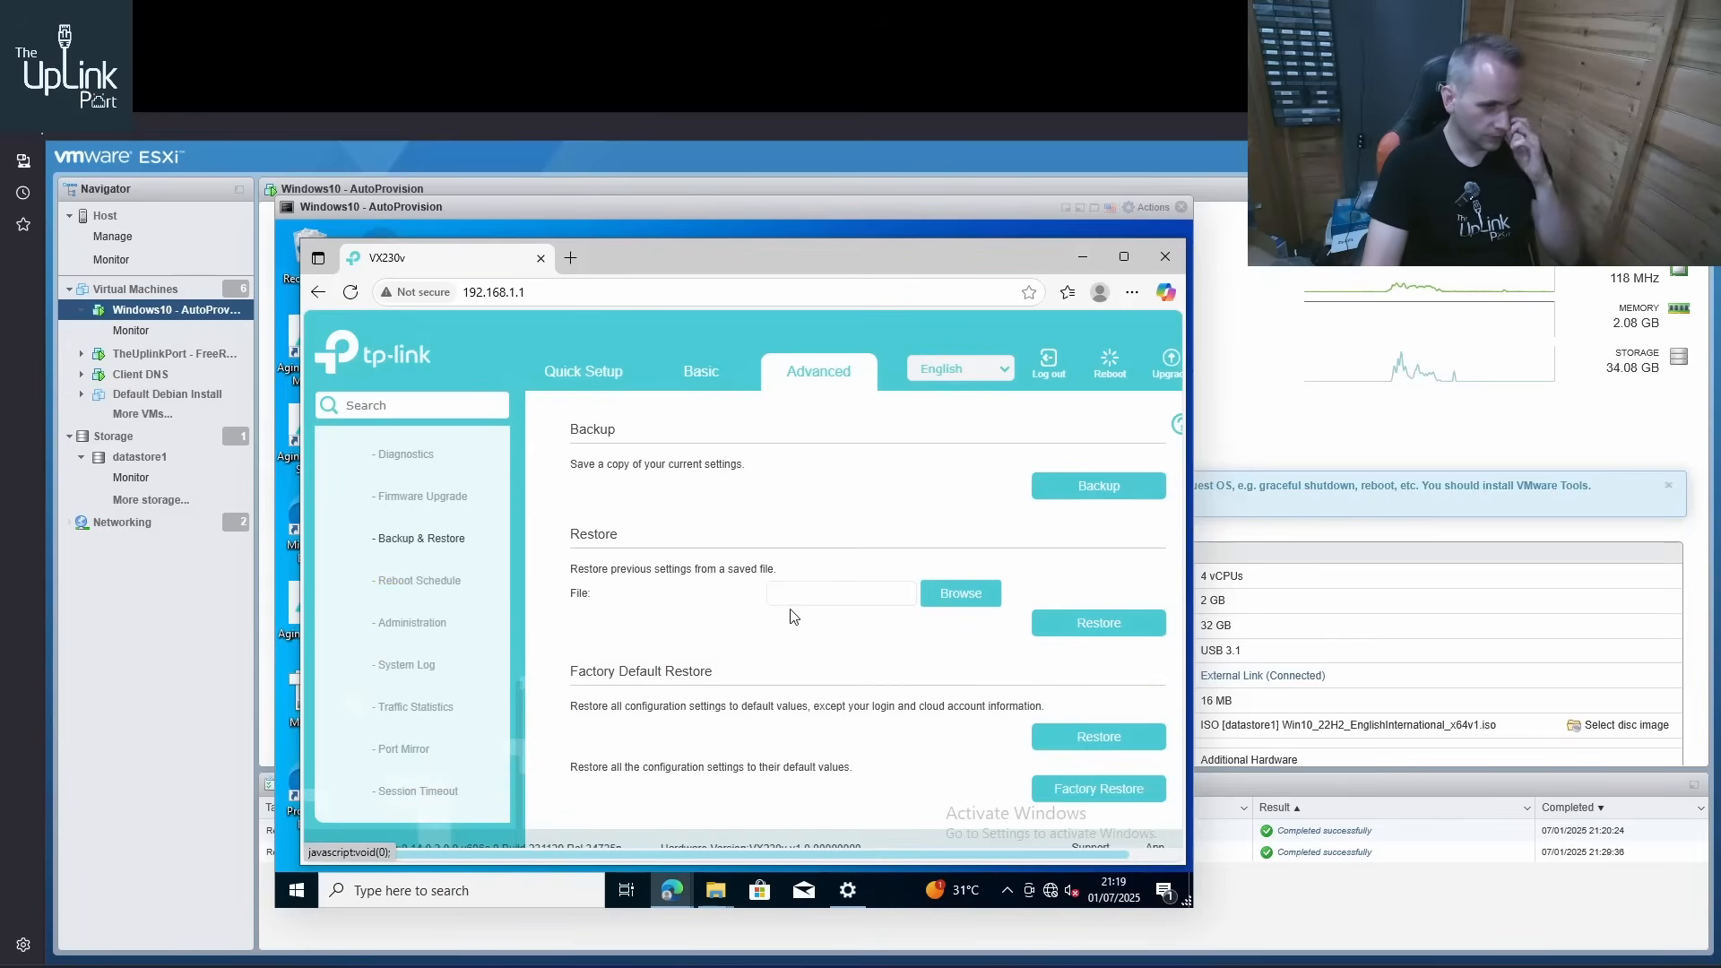
{"action": "scroll", "coordinate": [793, 616], "scroll_direction": "down", "scroll_amount": 1}
{"action": "left_click", "coordinate": [1076, 766]}
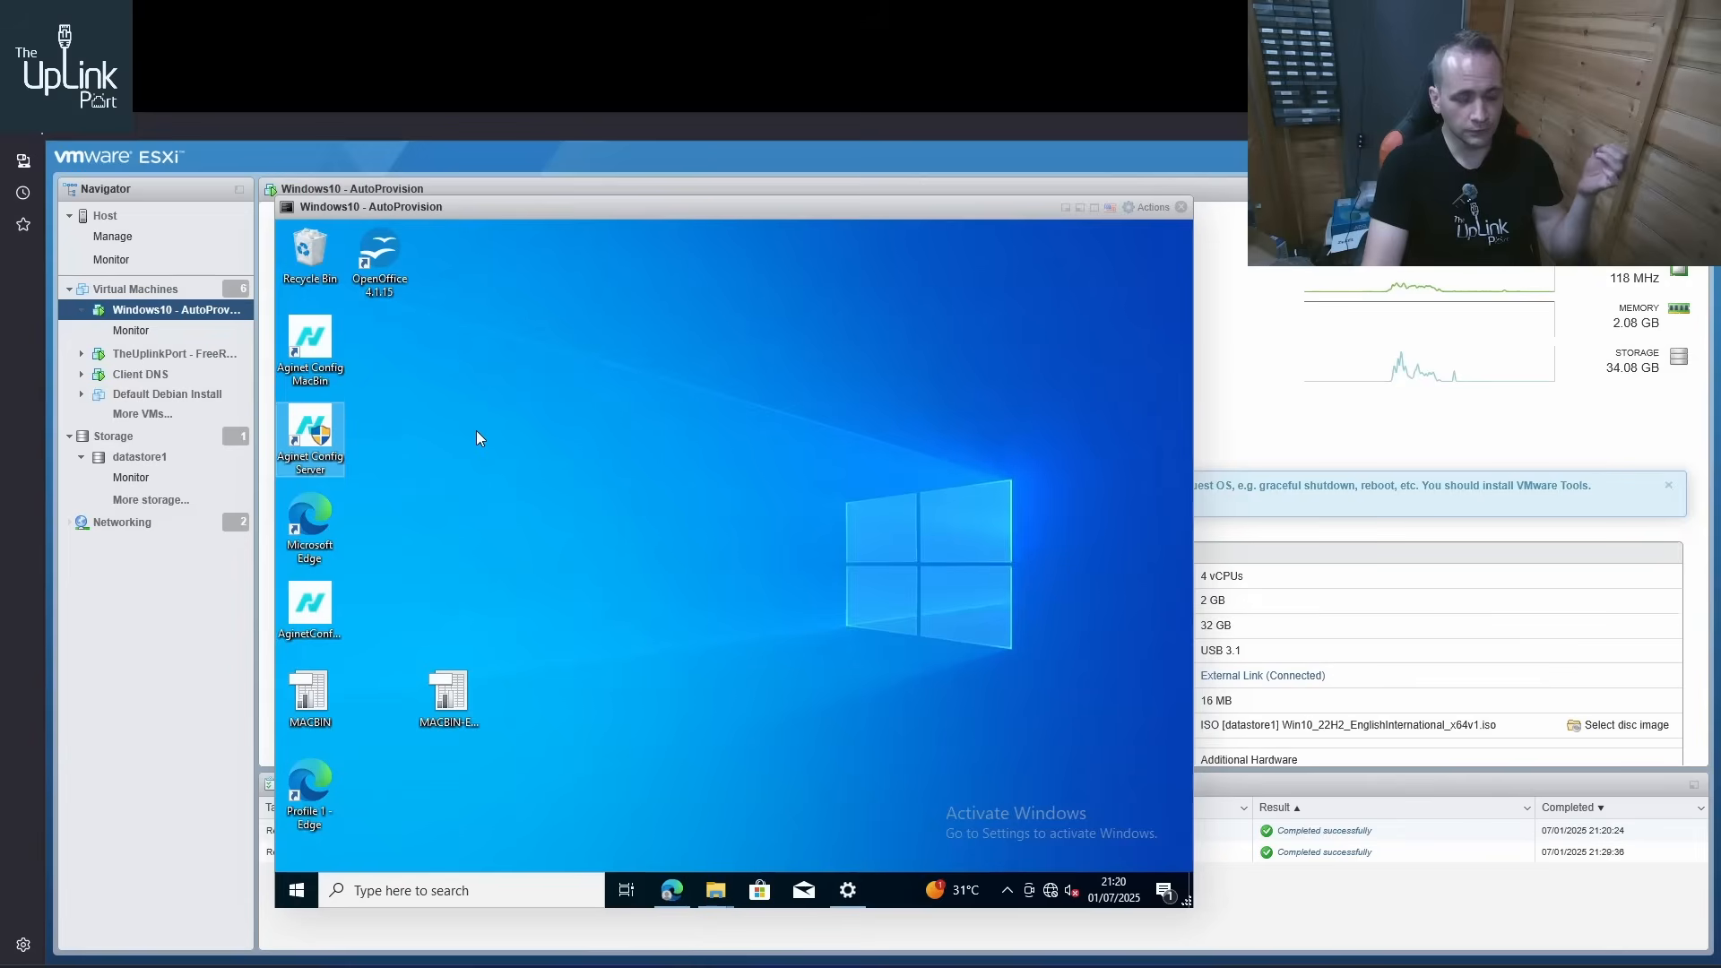
Open Aginet Config MacBin and review the column headers of the desktop's MACBIN spreadsheet, closing the spreadsheet after viewing
{"action": "left_click", "coordinate": [308, 346]}
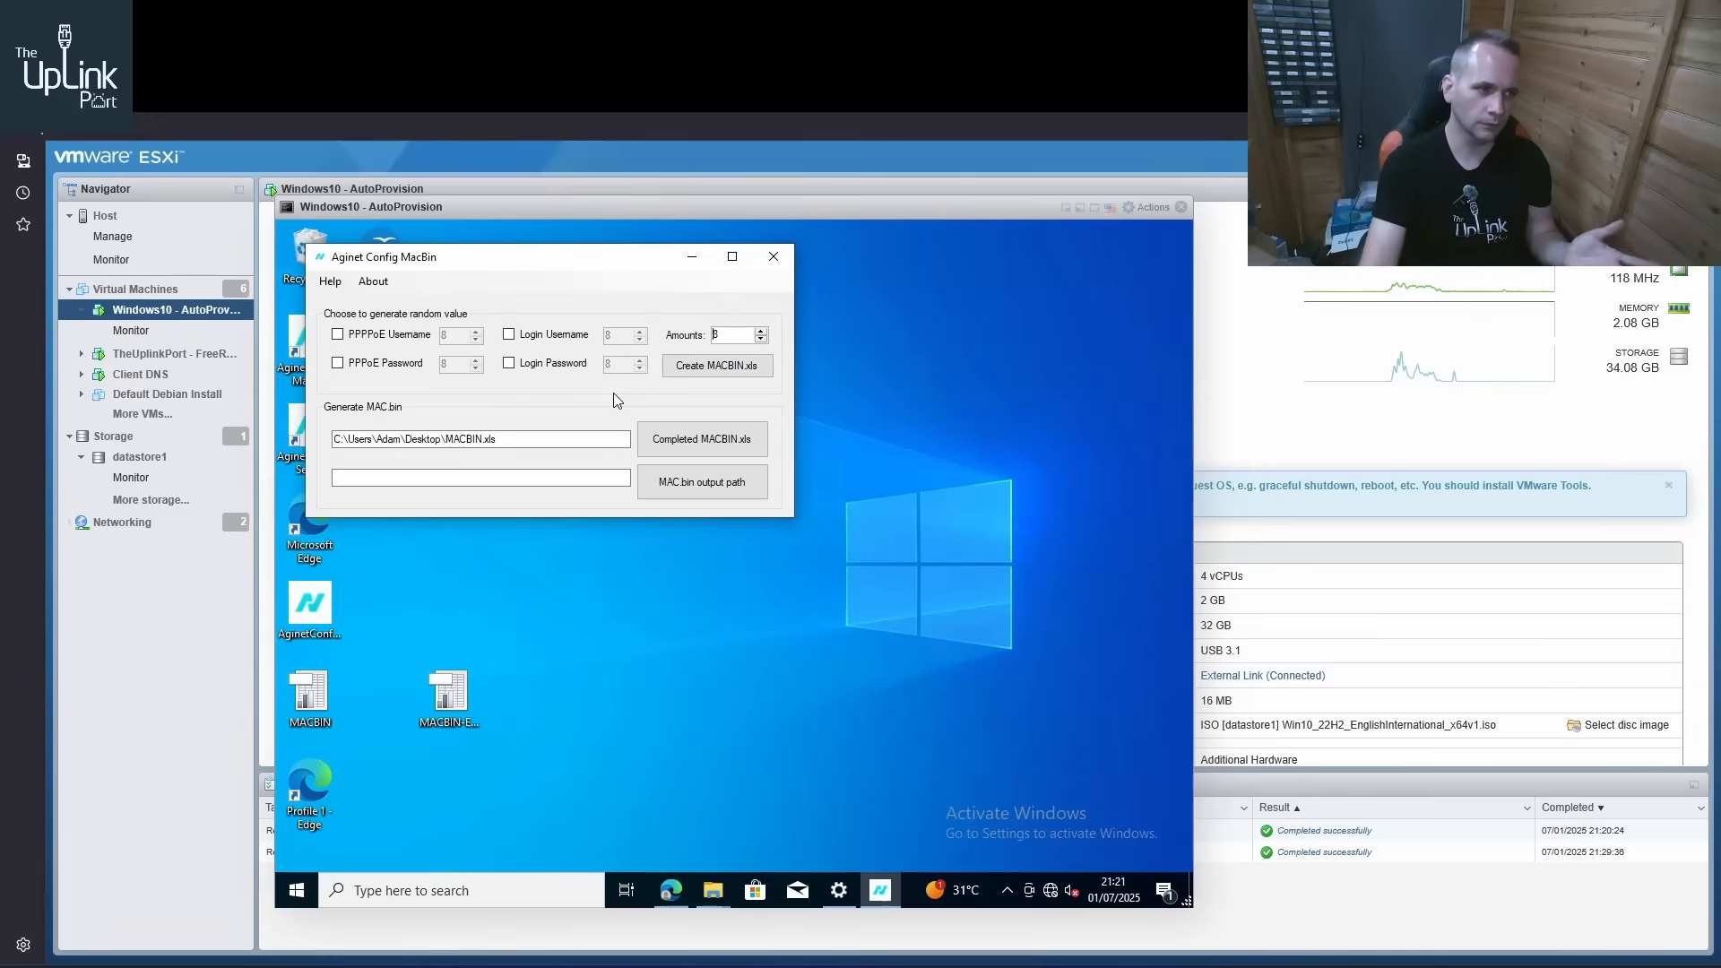
{"action": "left_click_drag", "start_coordinate": [592, 265], "coordinate": [724, 298]}
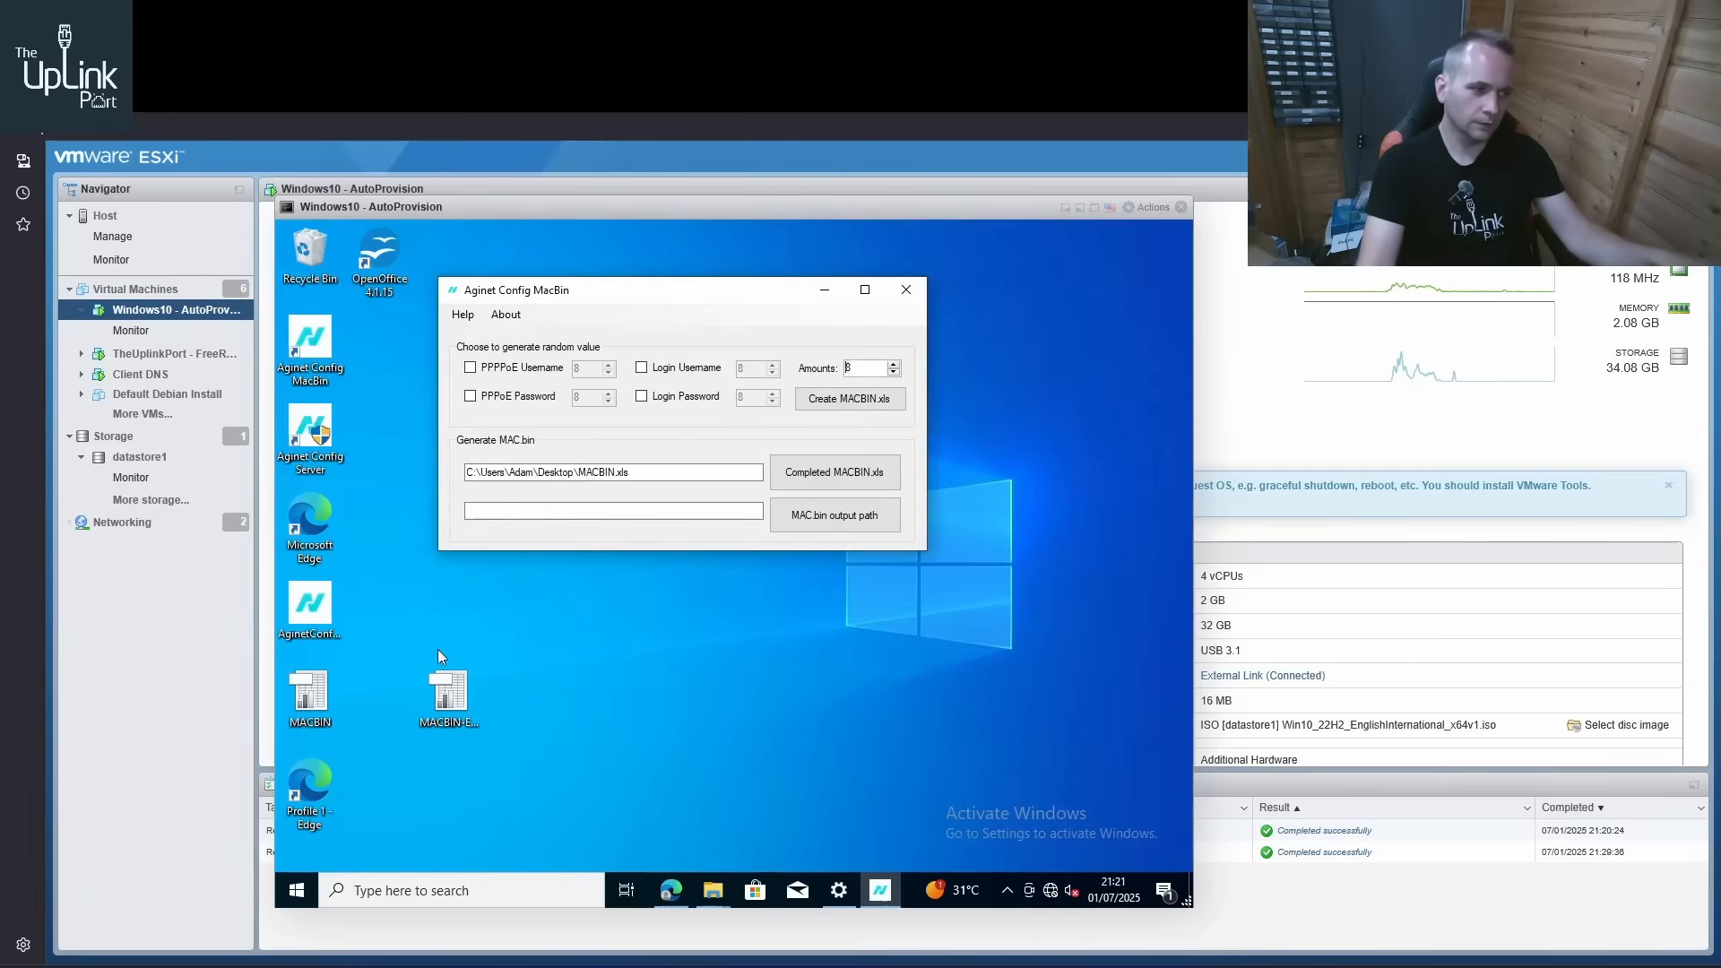
{"action": "left_click", "coordinate": [323, 680]}
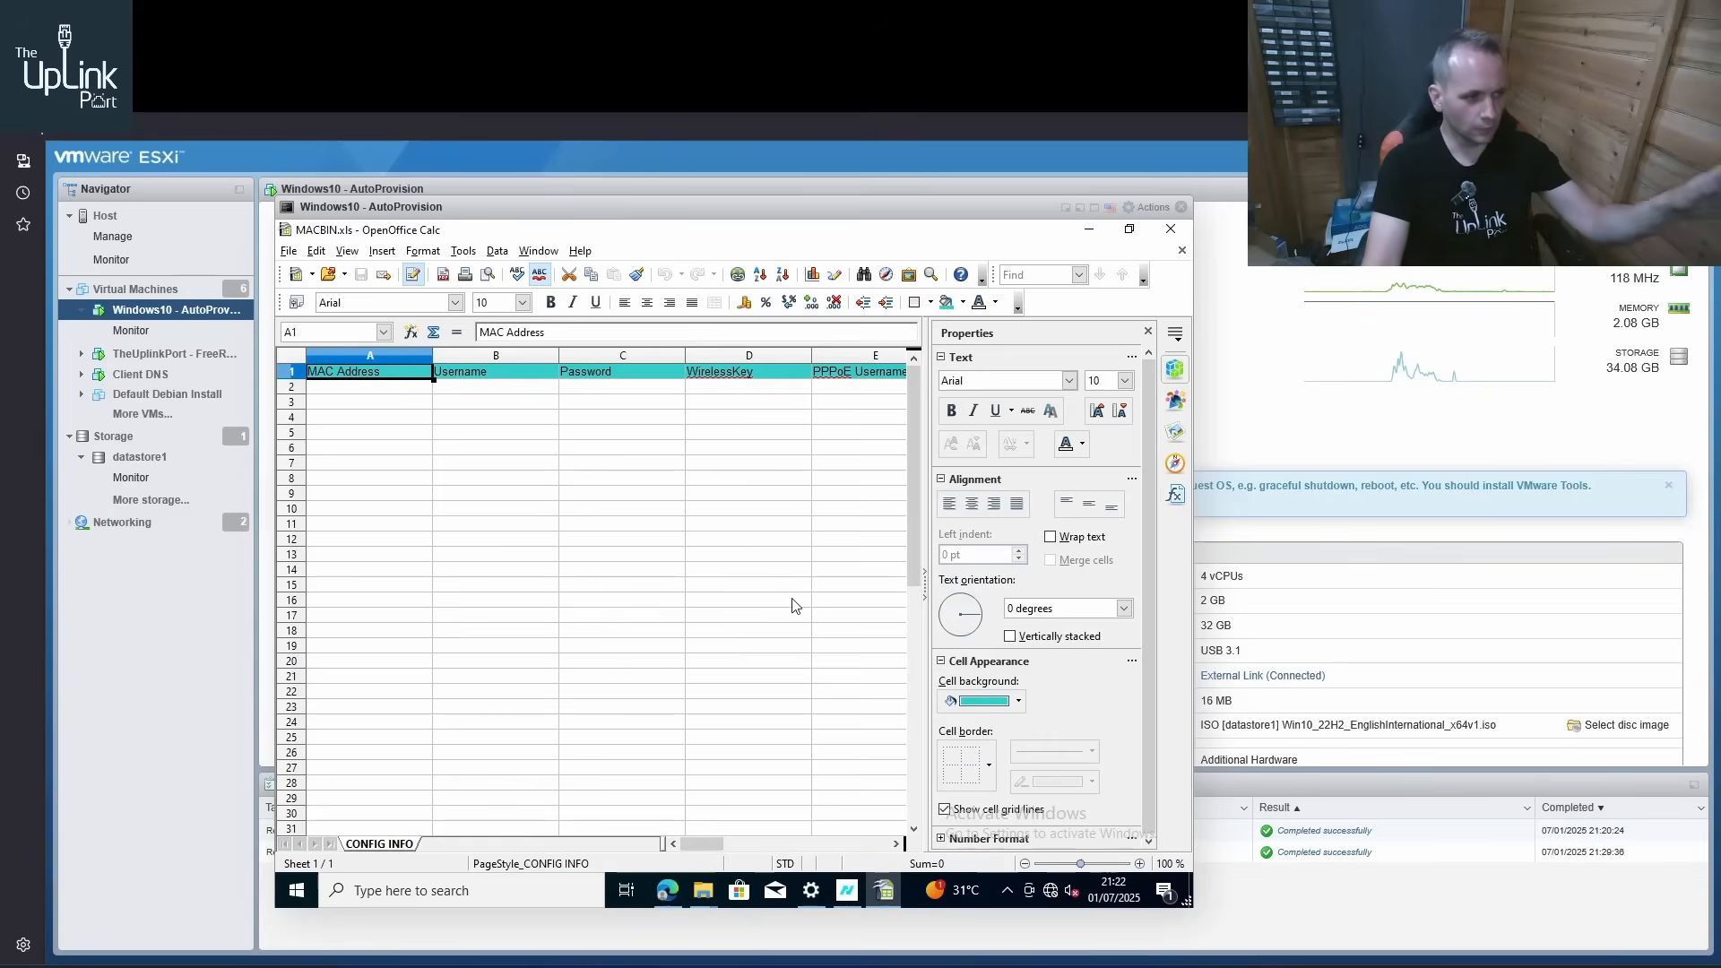
{"action": "left_click", "coordinate": [1171, 228]}
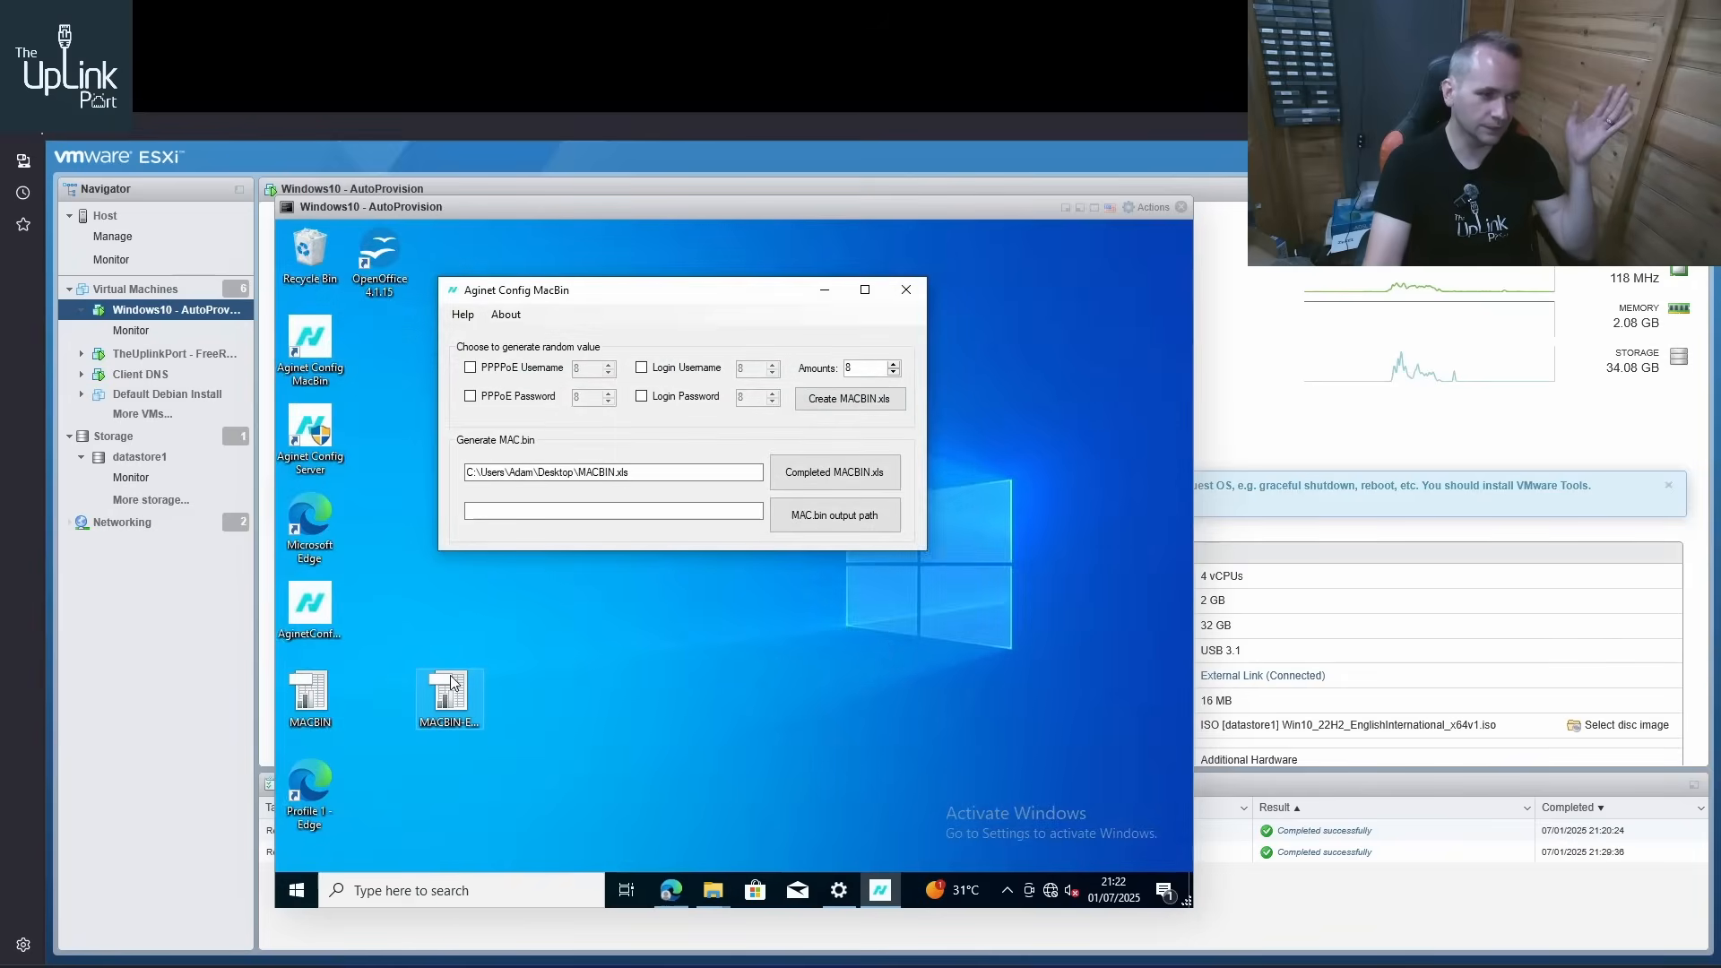
Open the MACBIN-Edited spreadsheet and examine its MAC Address, Password and WirelessKey entries
{"action": "double_click", "coordinate": [451, 687]}
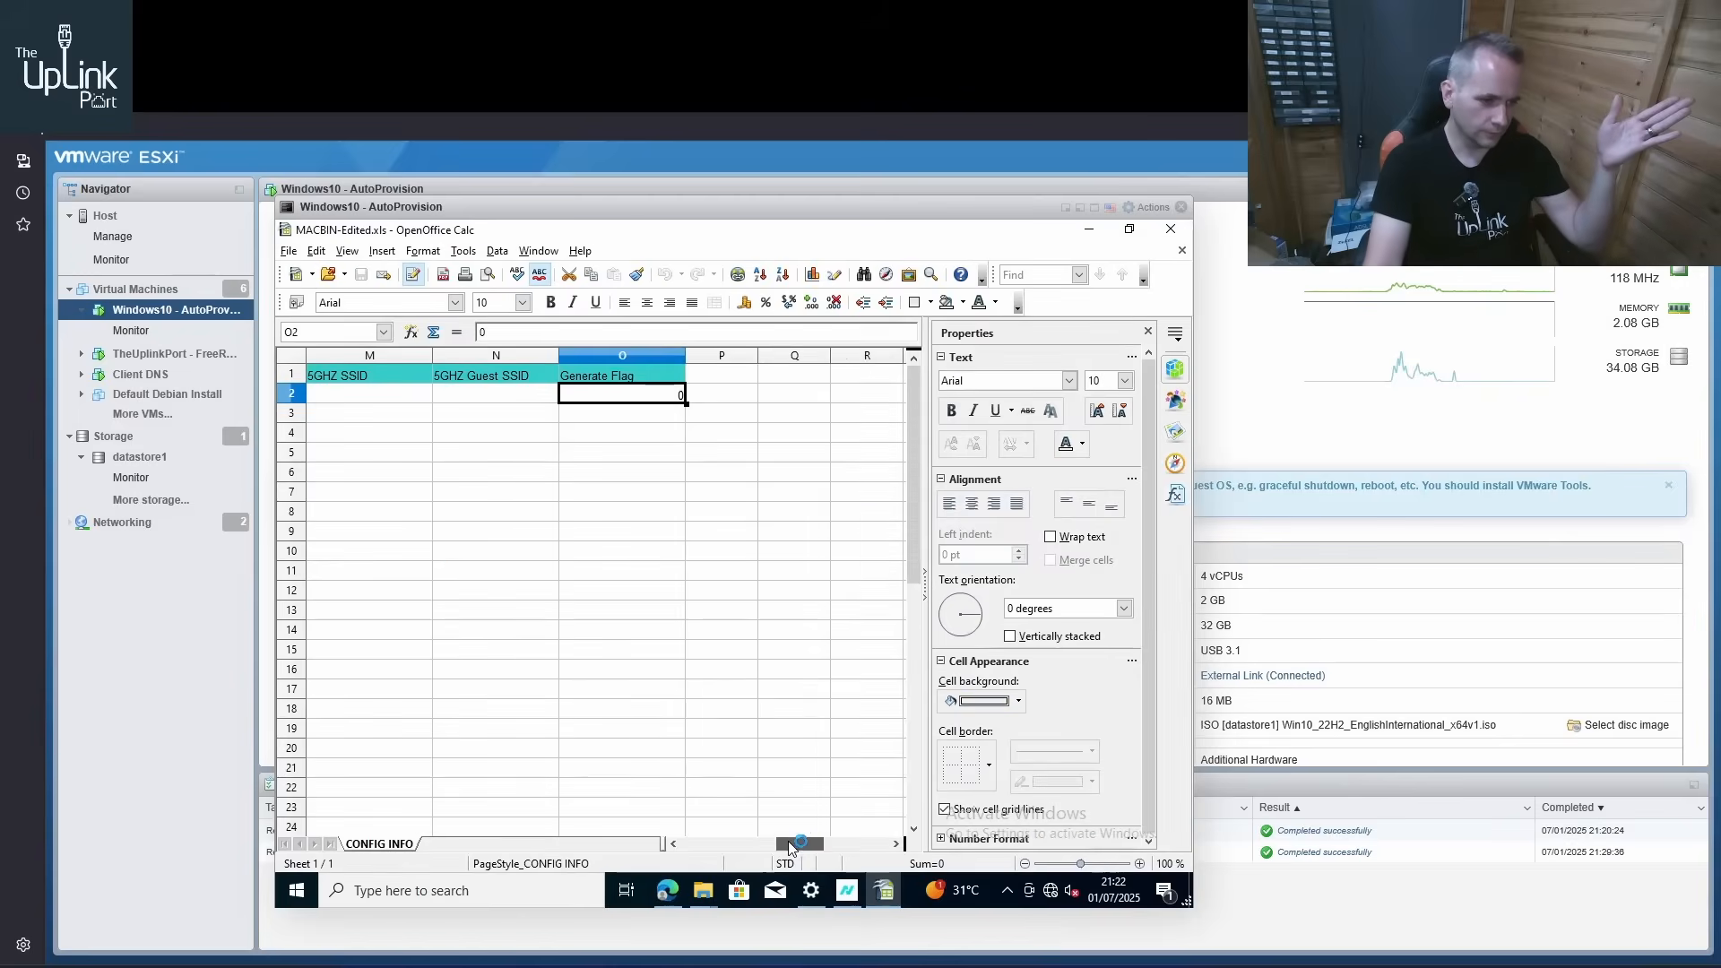
{"action": "left_click_drag", "start_coordinate": [787, 840], "coordinate": [648, 841]}
{"action": "left_click", "coordinate": [392, 399]}
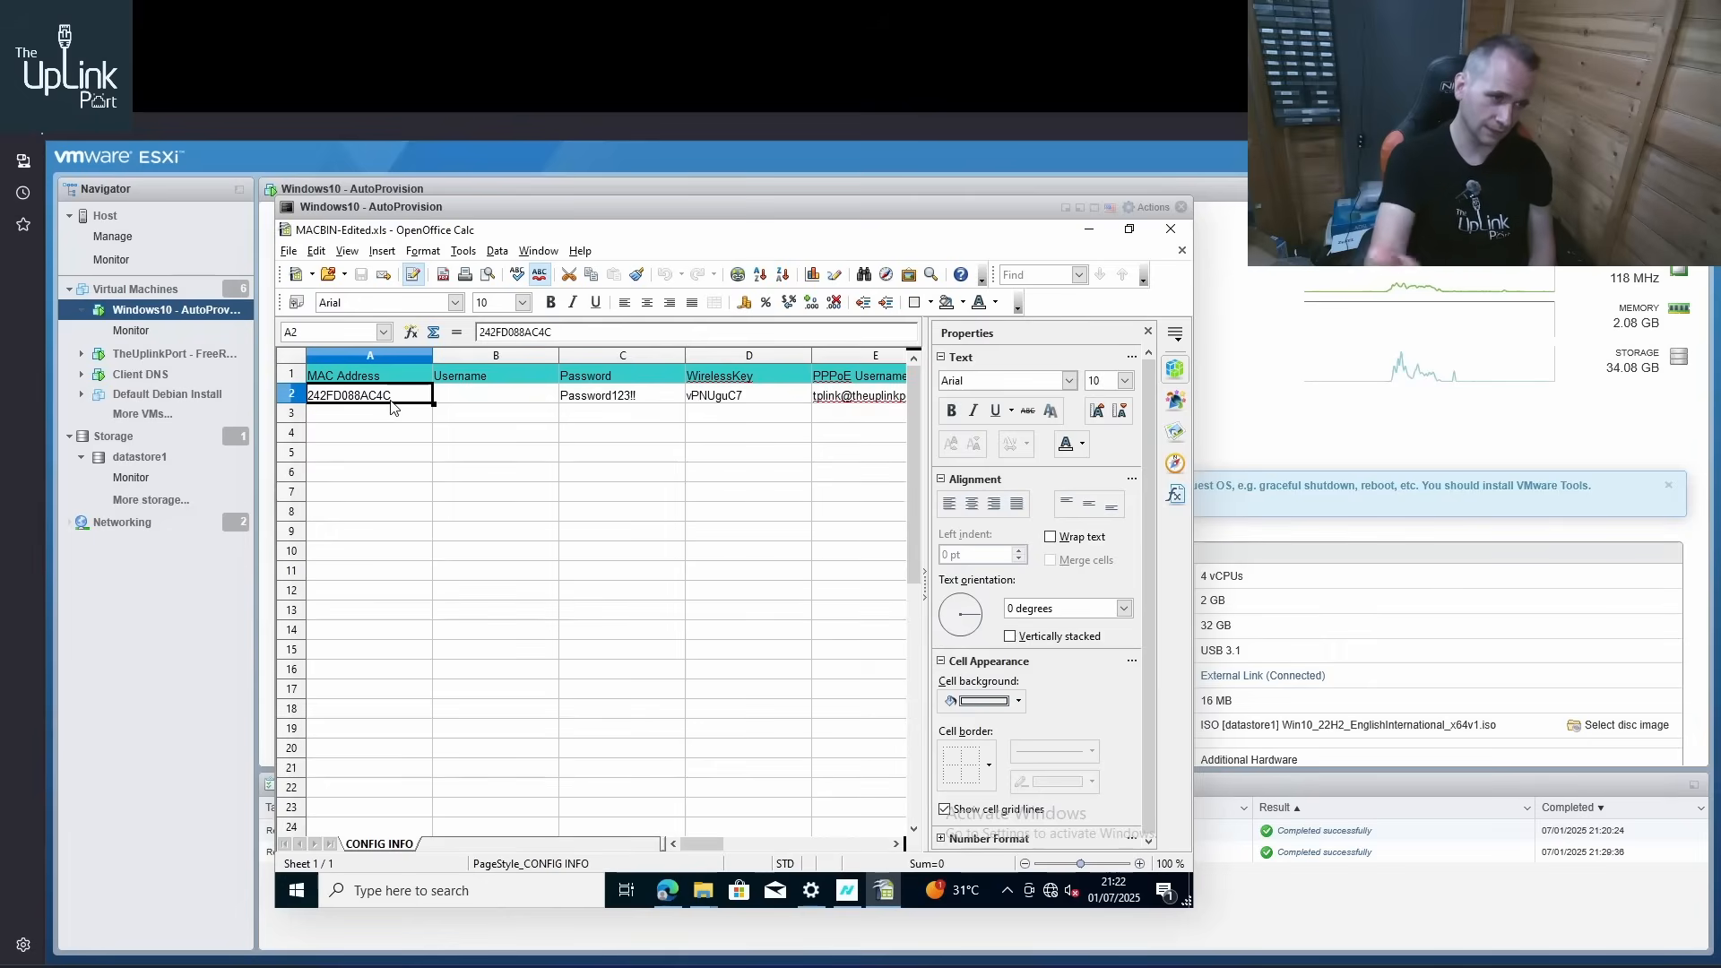
{"action": "left_click", "coordinate": [591, 402]}
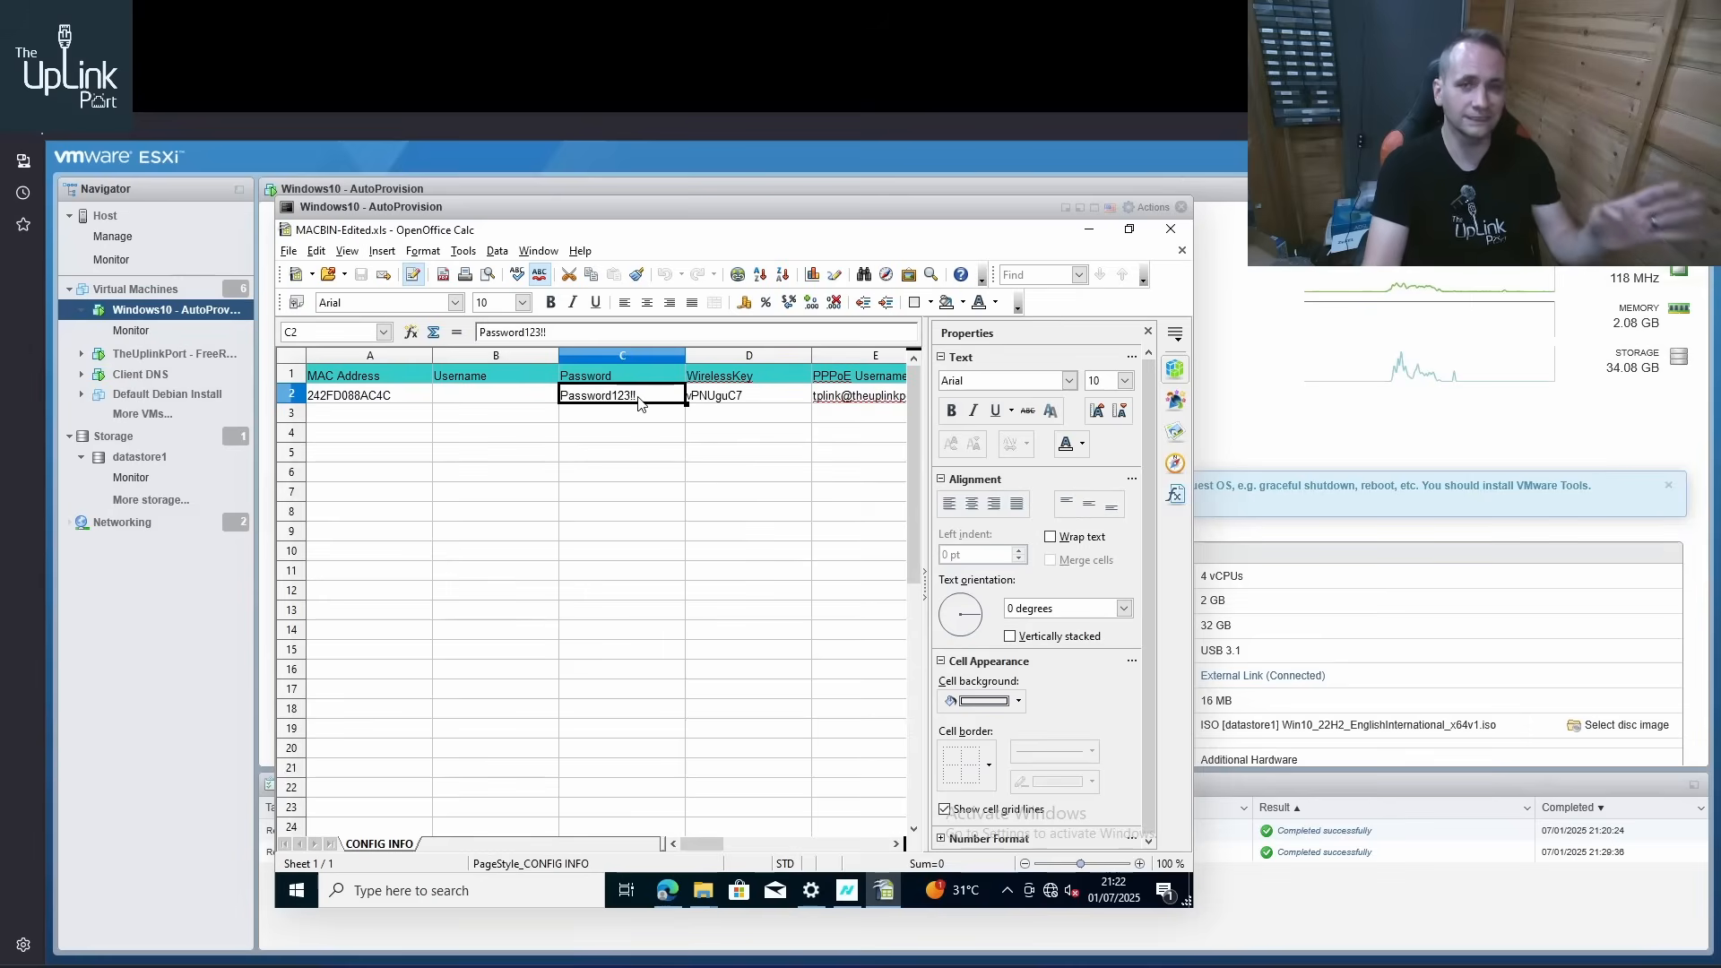
{"action": "left_click", "coordinate": [716, 400]}
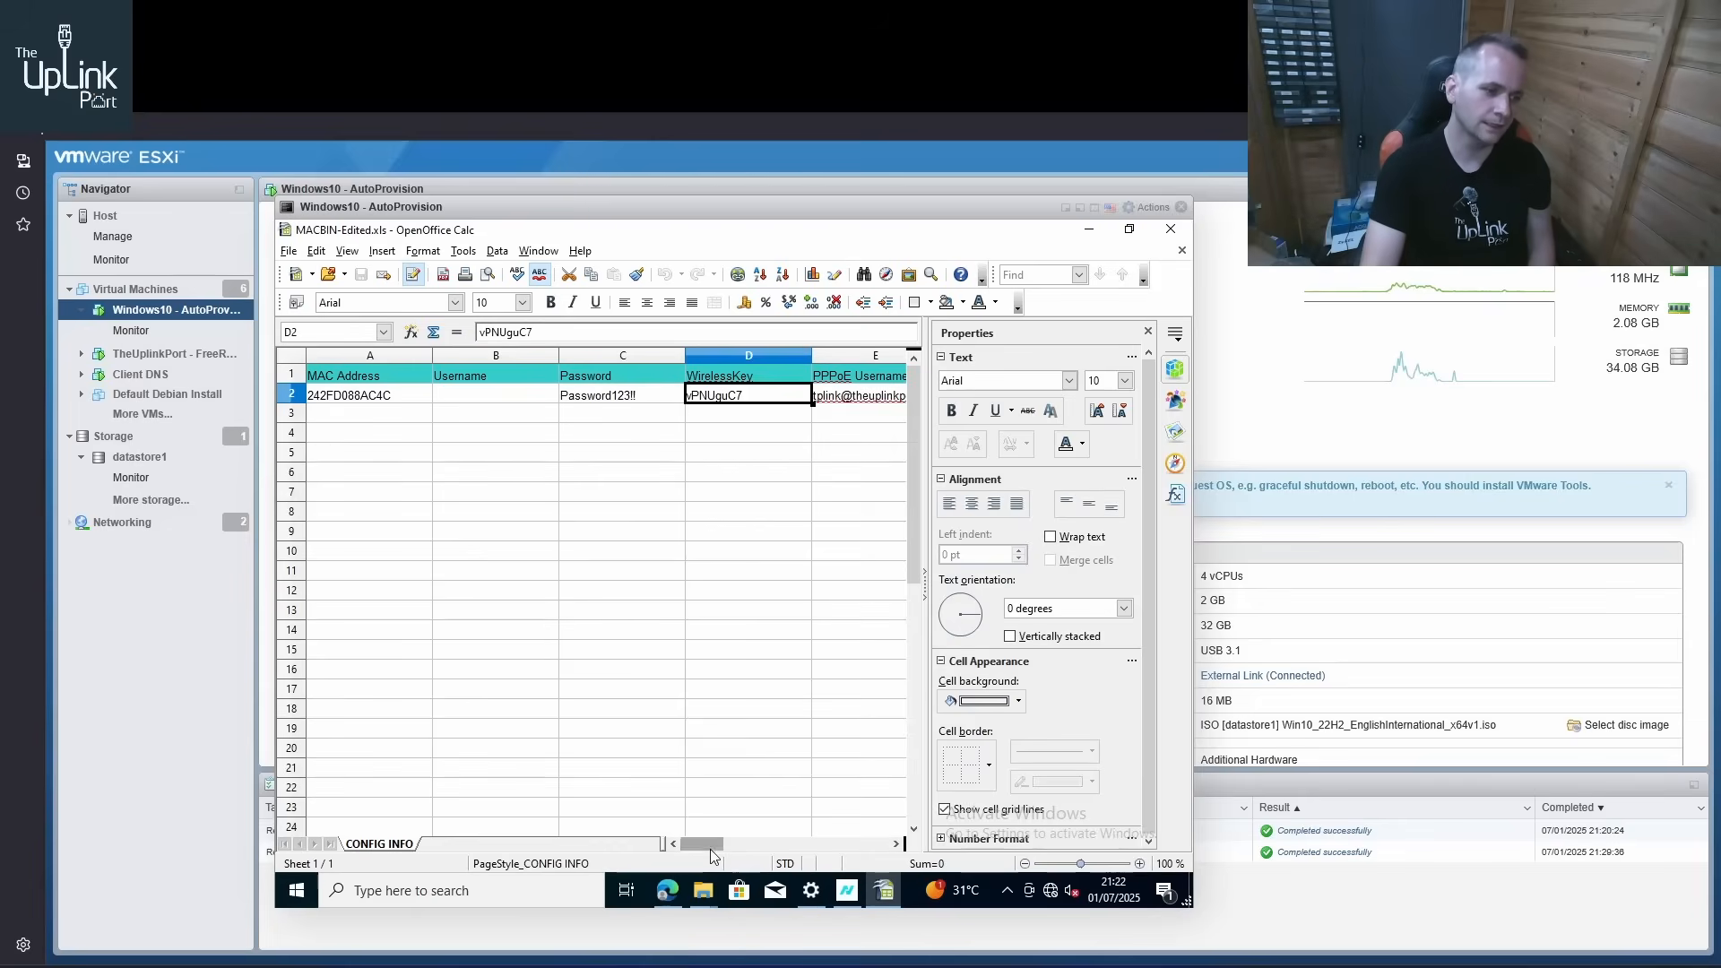
Compare the spreadsheet's PPPoE credentials with the daloRADIUS users listing and return to the Aginet Config MacBin window
{"action": "left_click_drag", "start_coordinate": [710, 846], "coordinate": [742, 853]}
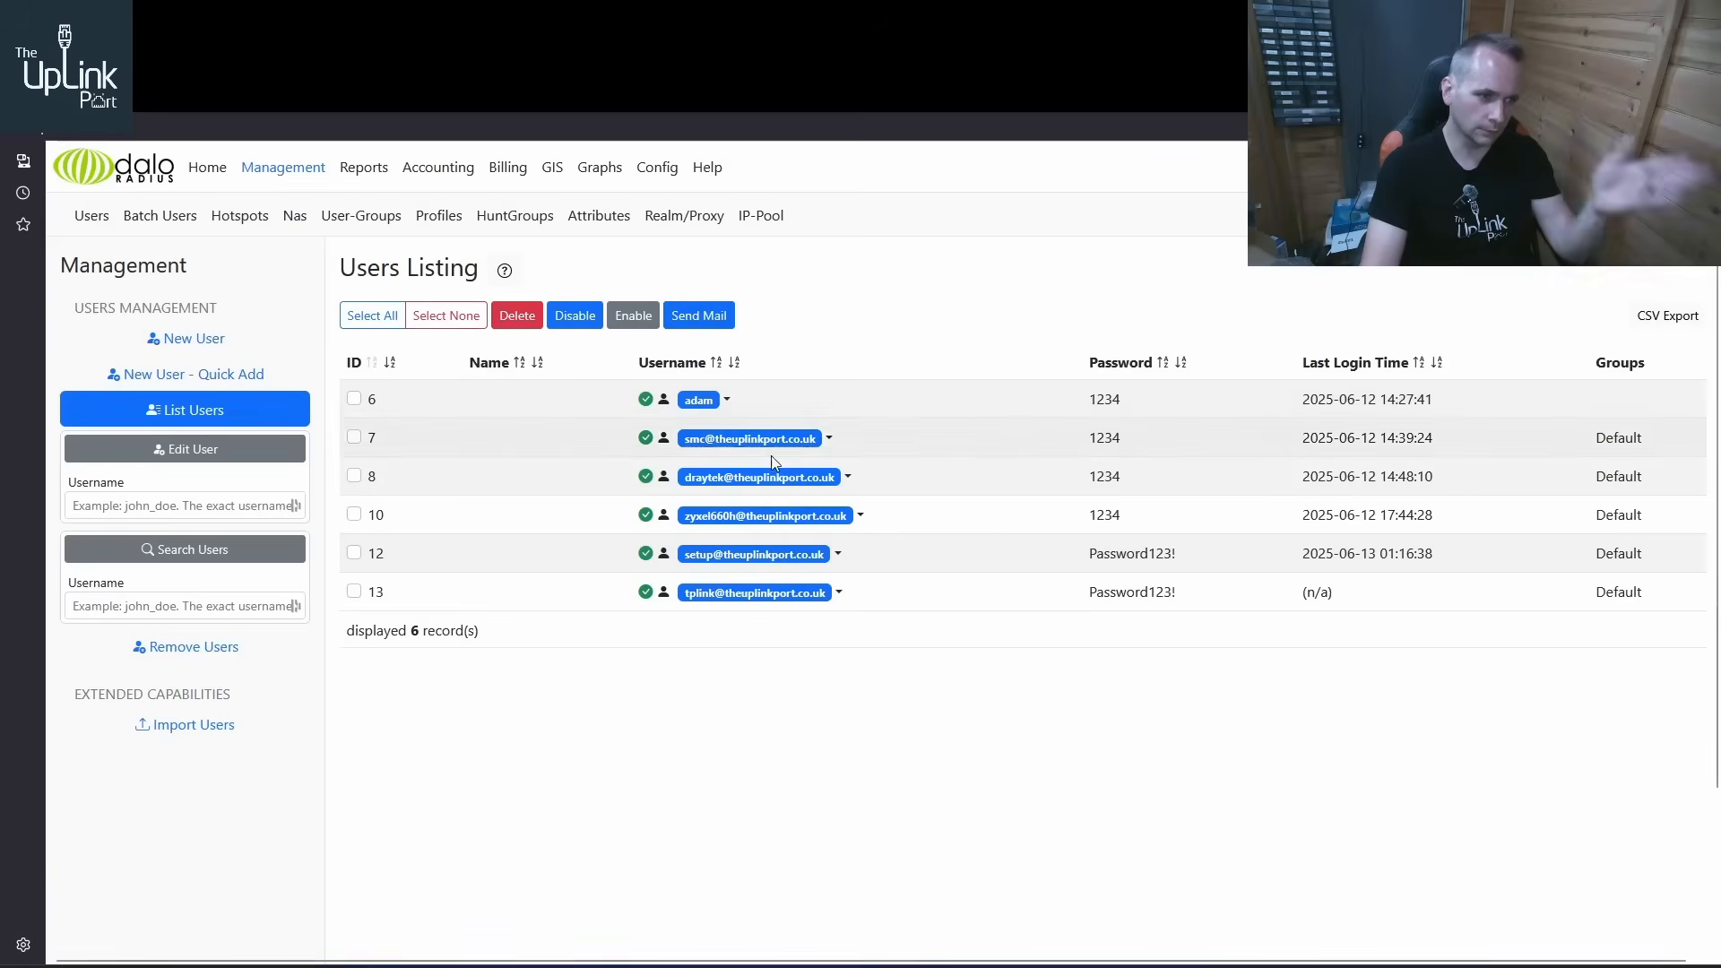
{"action": "left_click", "coordinate": [217, 113]}
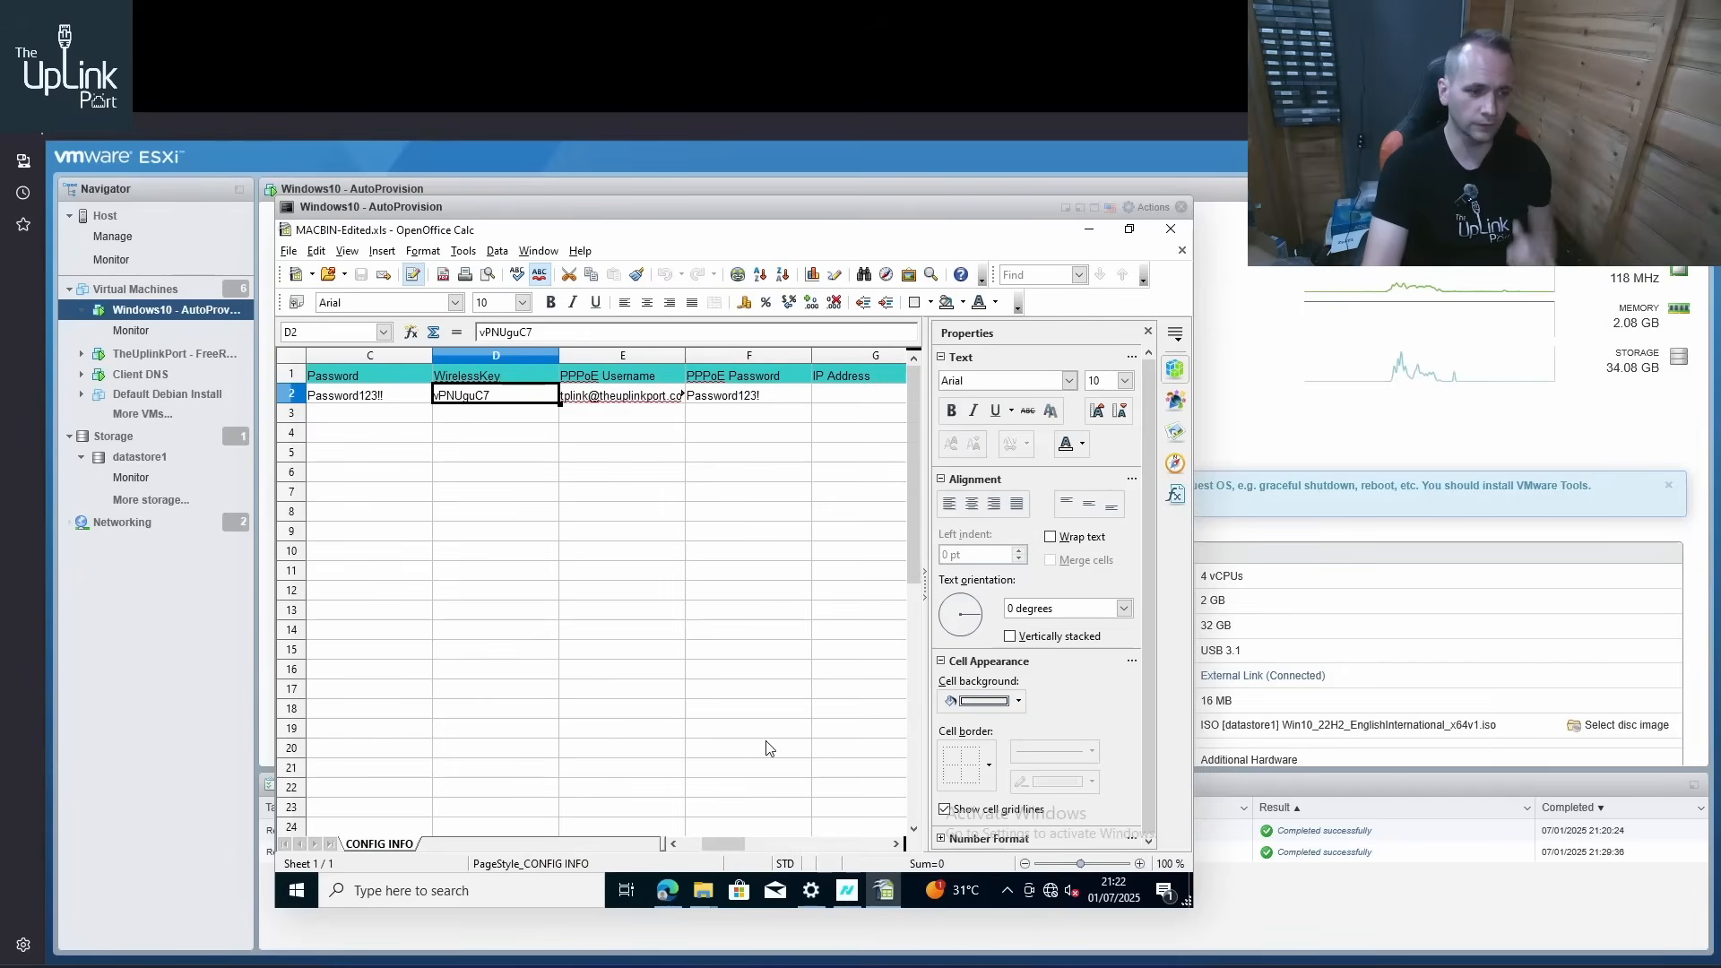
{"action": "mouse_move", "coordinate": [726, 846]}
{"action": "left_mouse_down"}
{"action": "mouse_move", "coordinate": [815, 814]}
{"action": "mouse_move", "coordinate": [741, 787]}
{"action": "mouse_move", "coordinate": [762, 850]}
{"action": "mouse_move", "coordinate": [829, 833]}
{"action": "mouse_move", "coordinate": [716, 836]}
{"action": "left_mouse_up"}
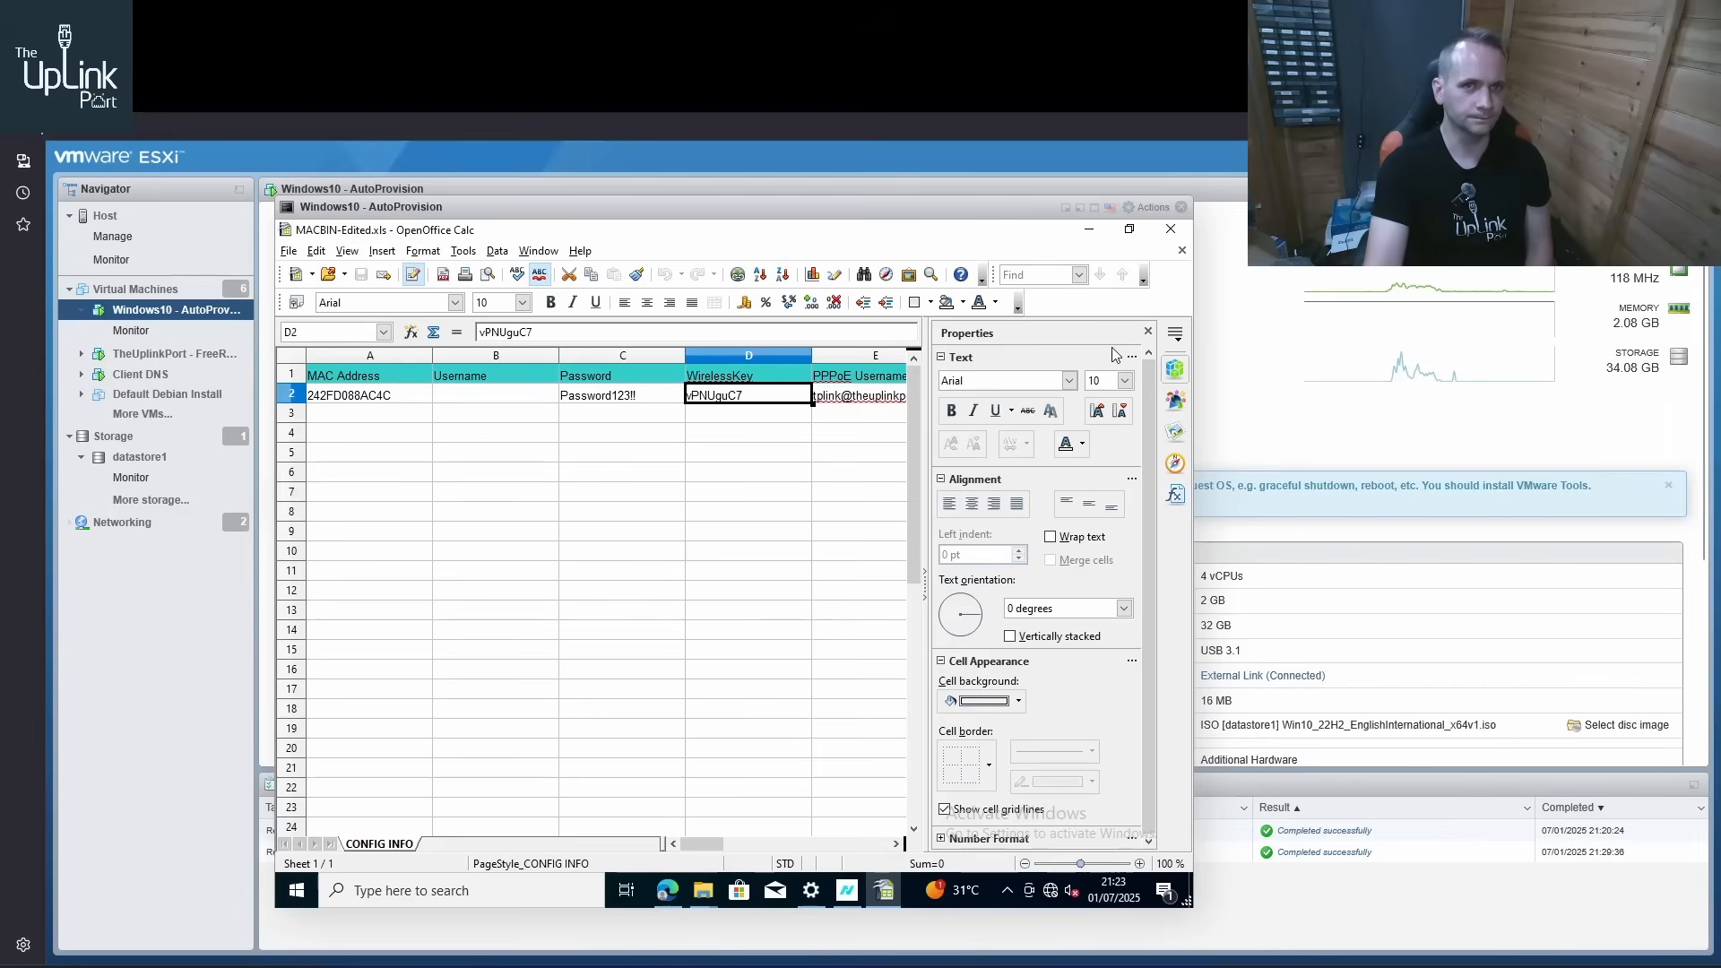
{"action": "left_click", "coordinate": [1089, 228]}
{"action": "left_click_drag", "start_coordinate": [686, 295], "coordinate": [732, 314]}
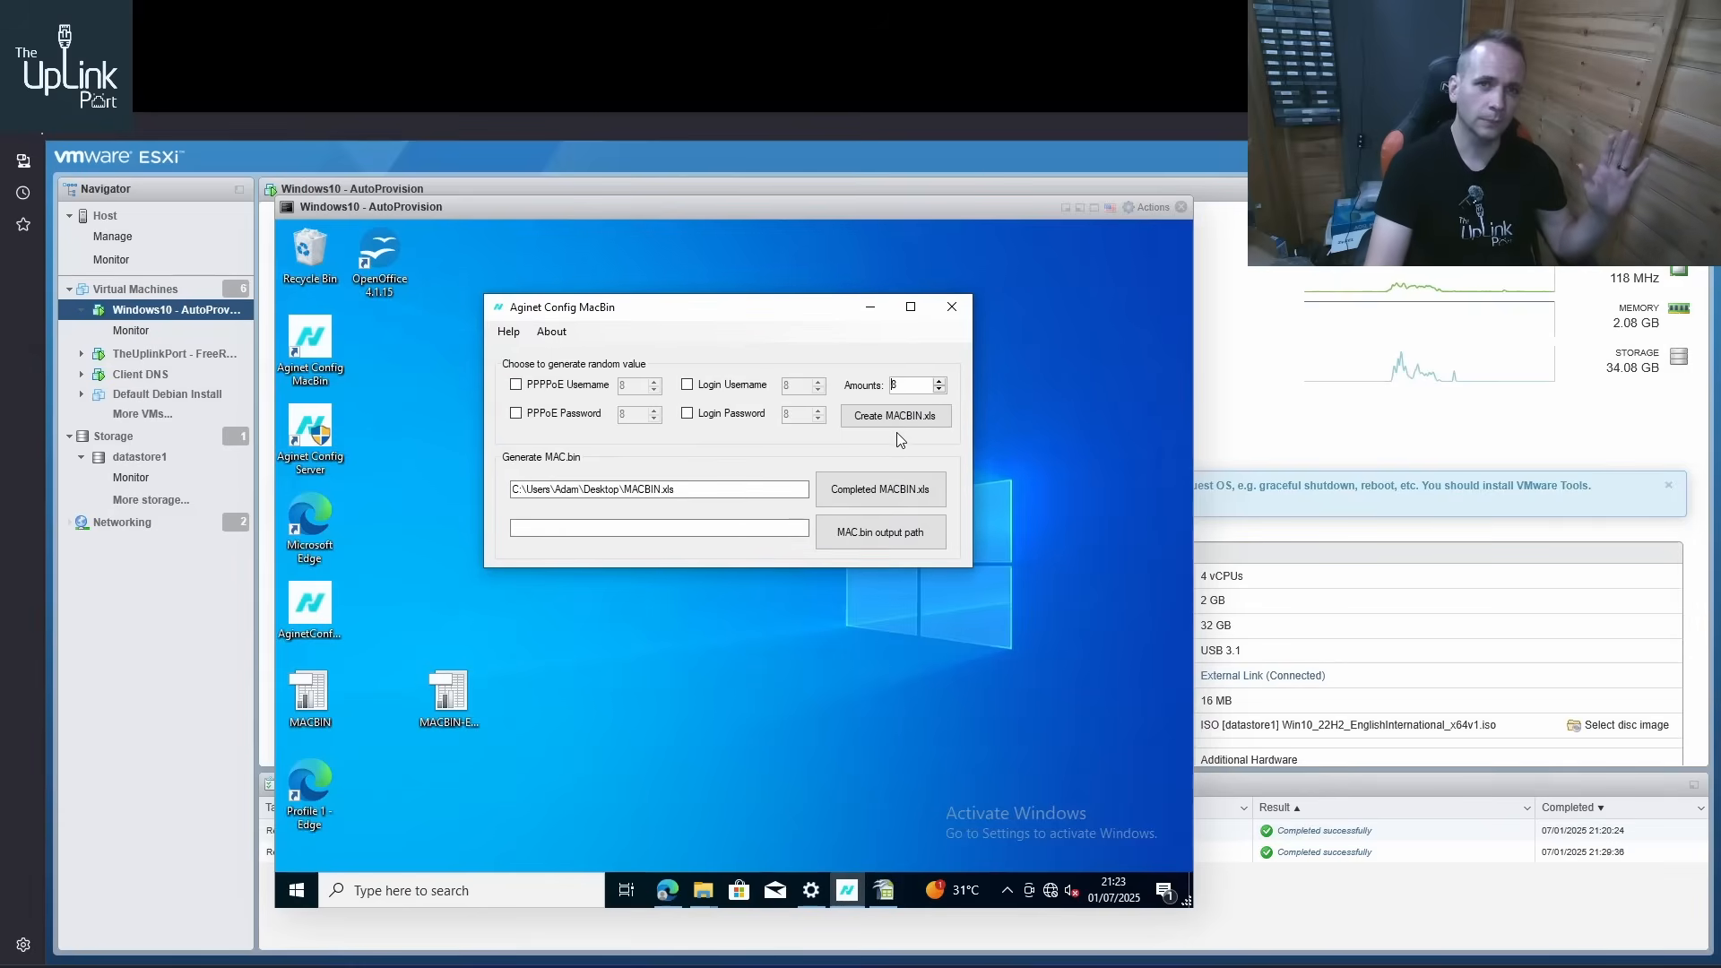
Load MACBIN-Edited.xls from the desktop as the completed MACBIN spreadsheet for generating MAC.bin
{"action": "left_click", "coordinate": [886, 489]}
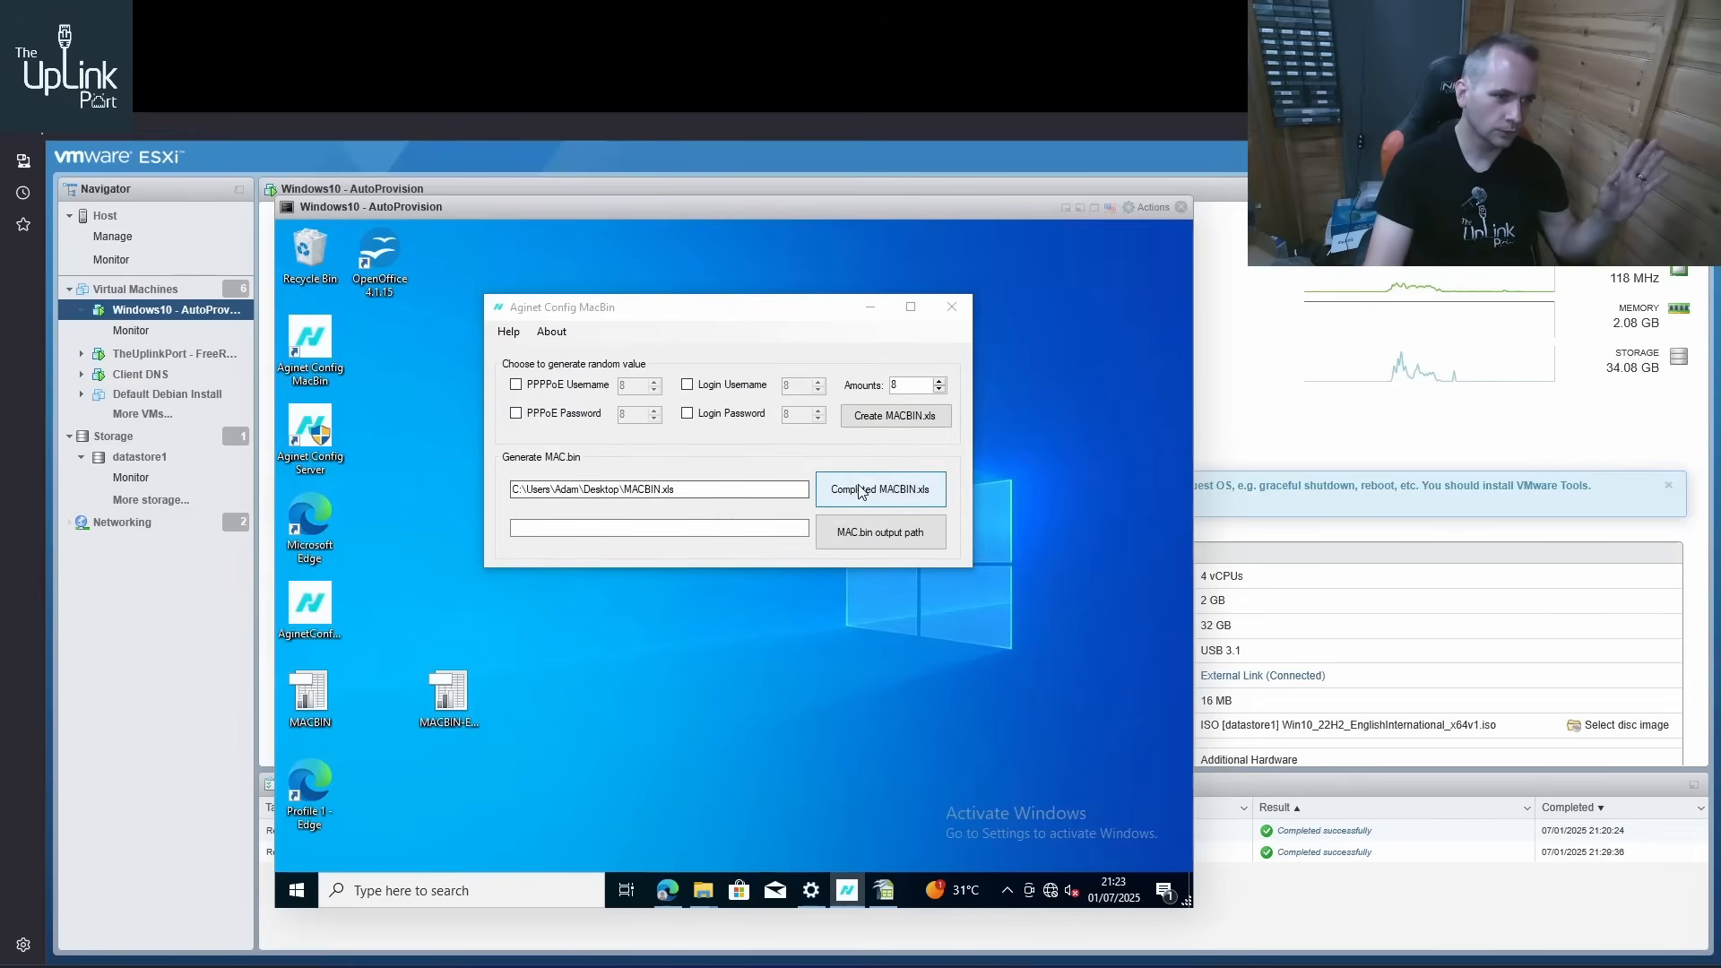
{"action": "left_click", "coordinate": [568, 527]}
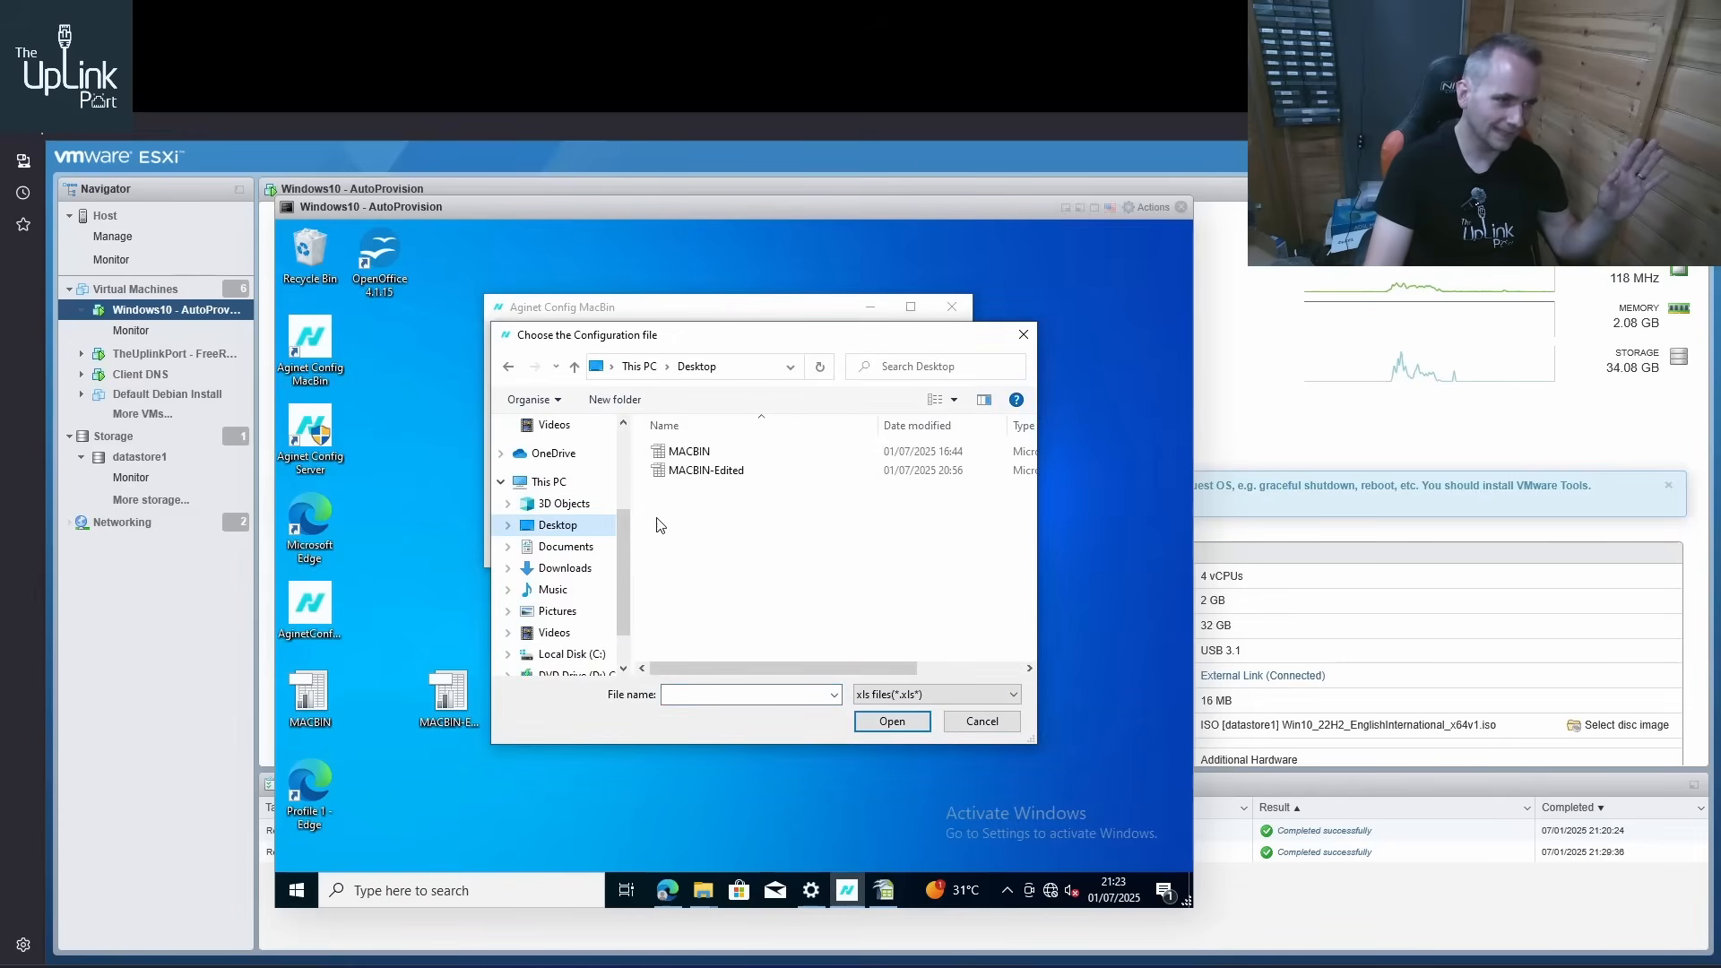
{"action": "left_click", "coordinate": [706, 470]}
{"action": "left_click", "coordinate": [879, 721]}
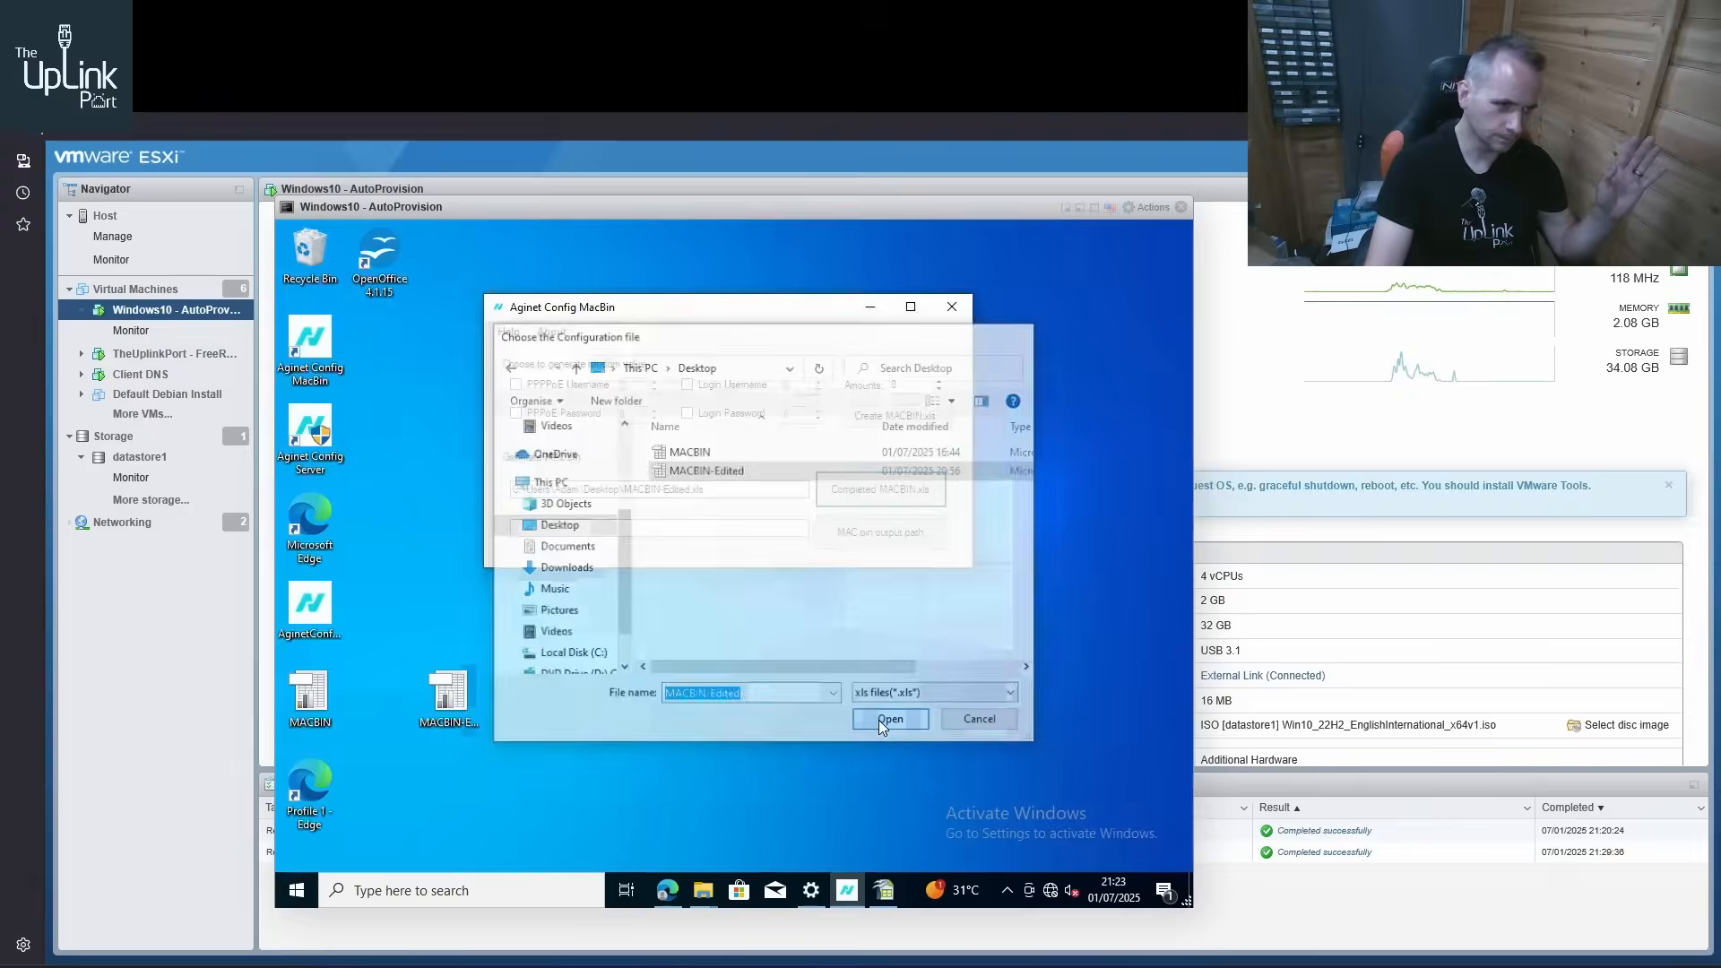
Try to generate the MAC.bin files with C:\Share\Config\Output as the output path
{"action": "left_click", "coordinate": [892, 535]}
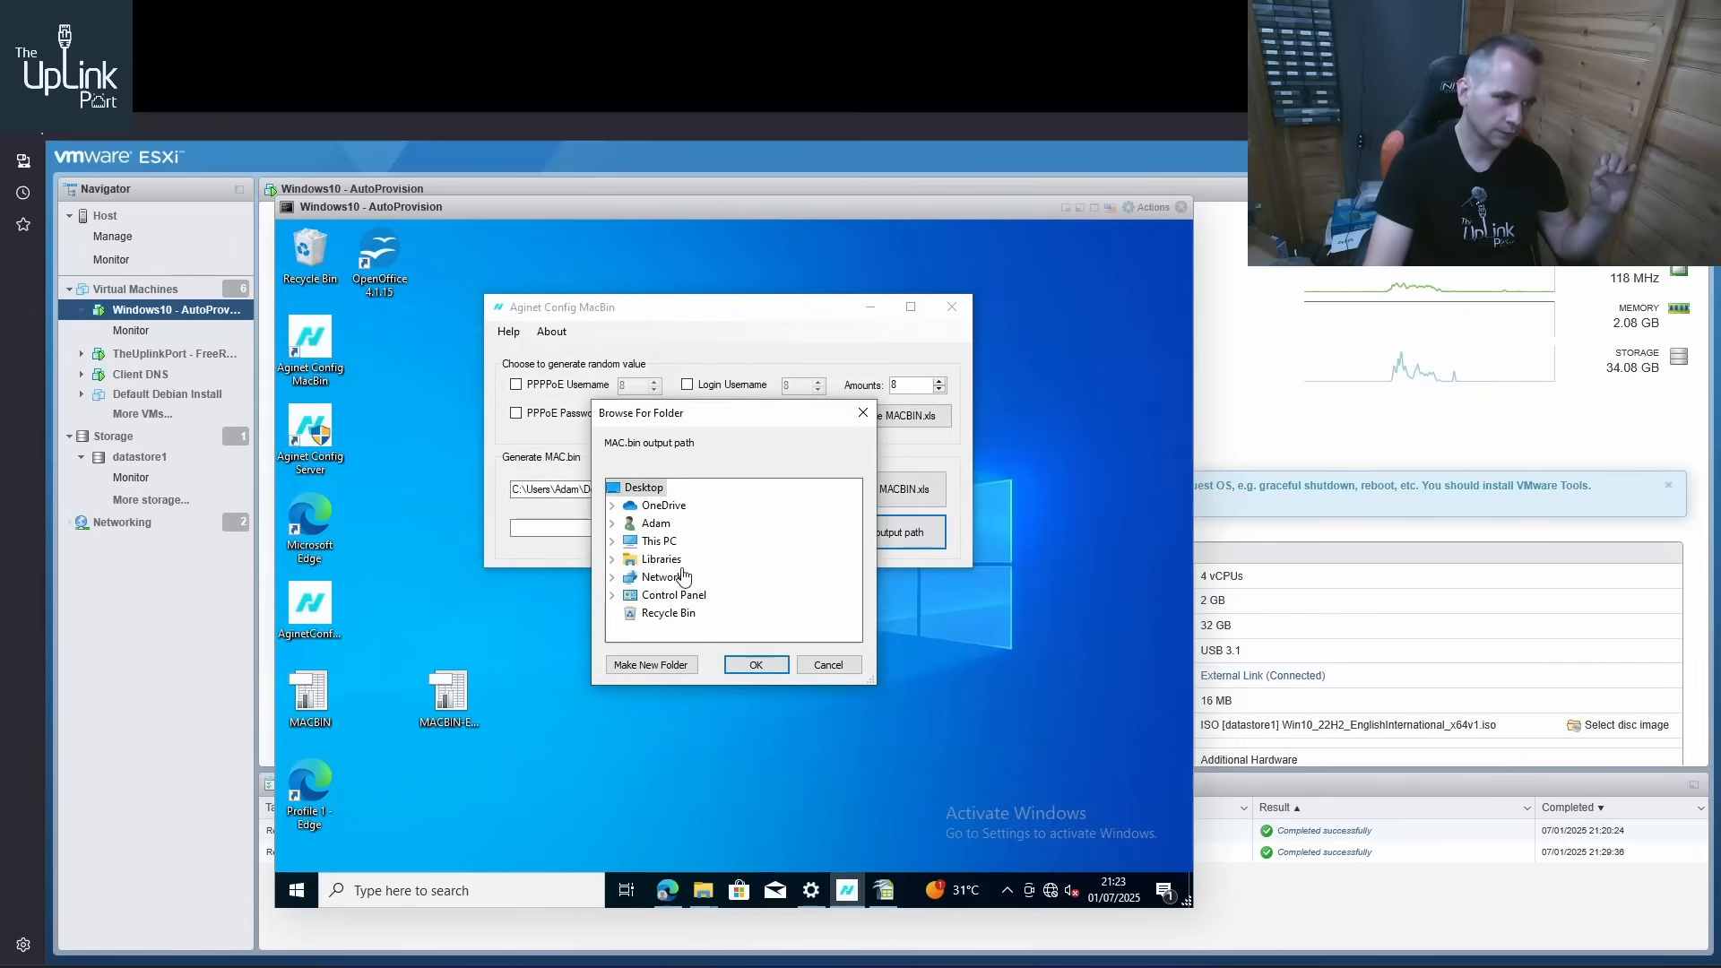
{"action": "left_click", "coordinate": [612, 541]}
{"action": "scroll", "coordinate": [650, 593], "scroll_direction": "down", "scroll_amount": 2}
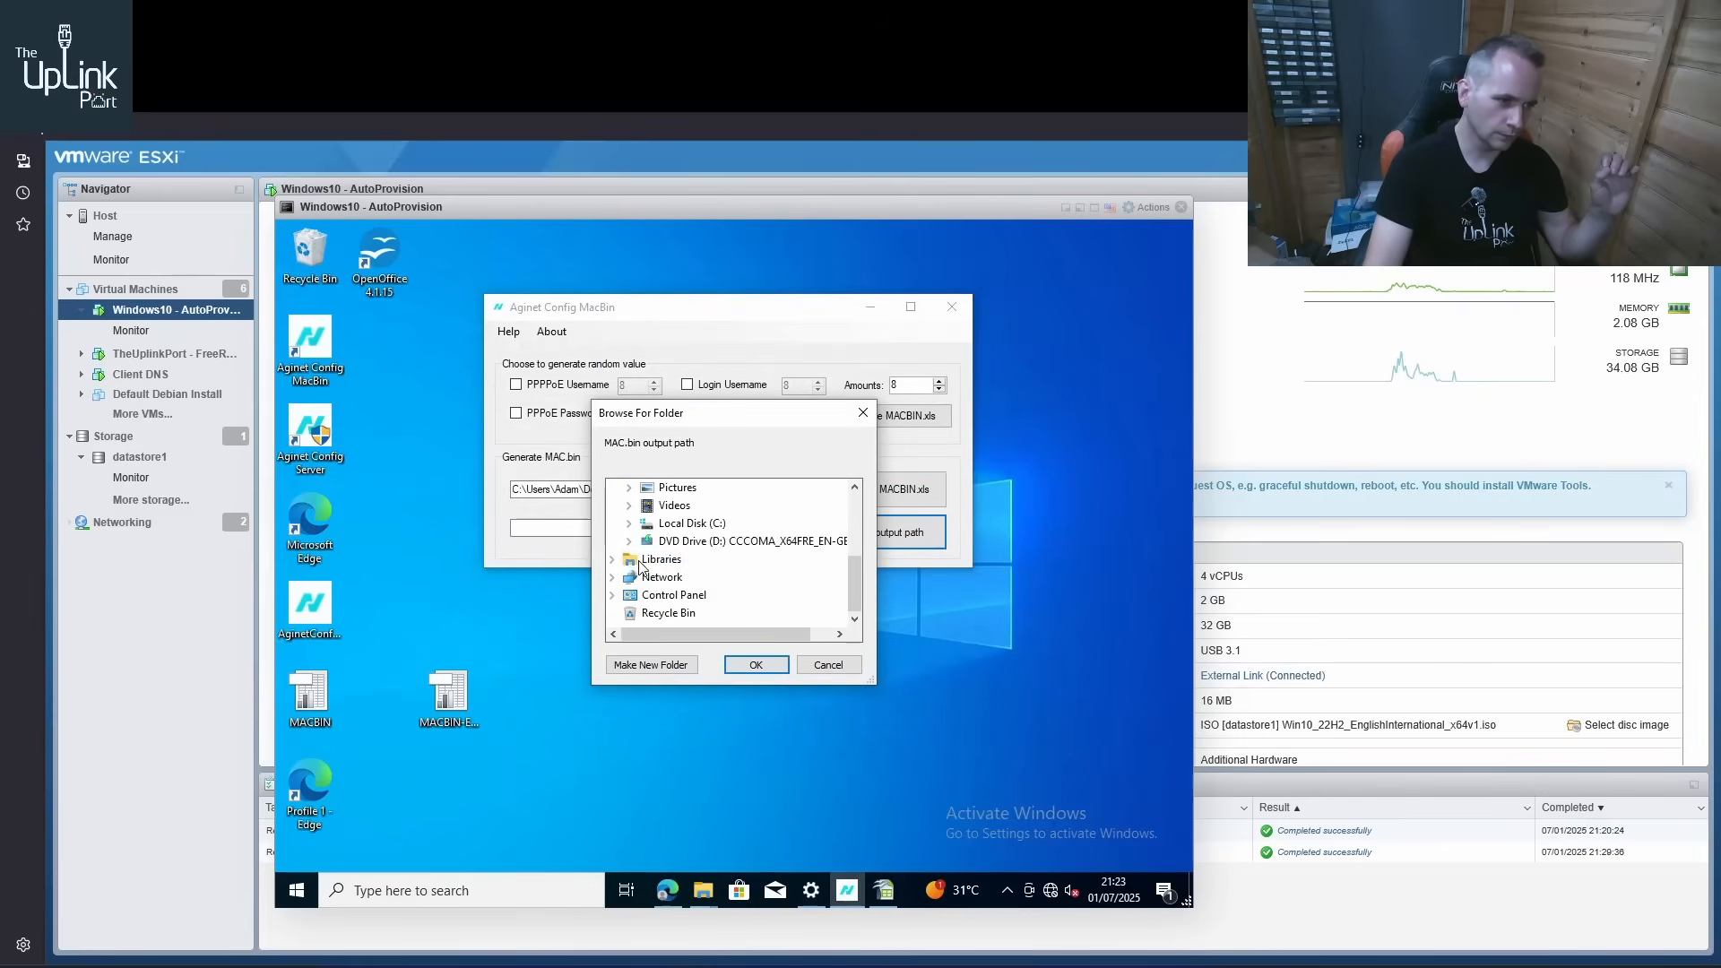
{"action": "left_click", "coordinate": [628, 523]}
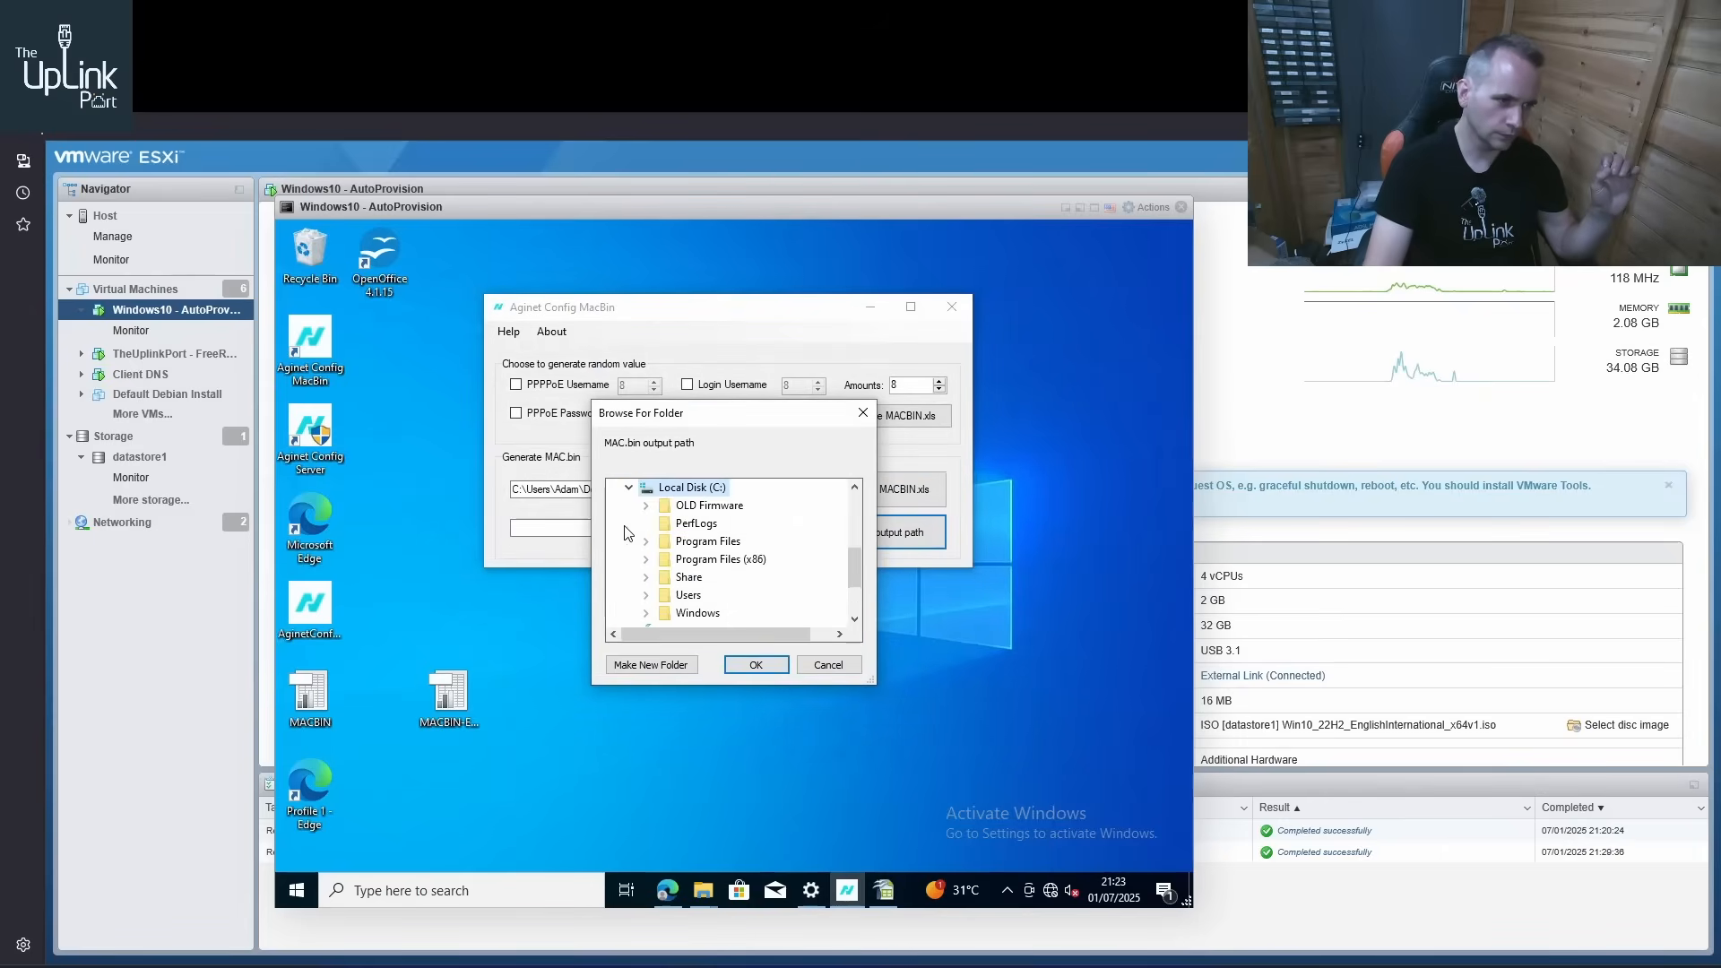
{"action": "left_click", "coordinate": [646, 577]}
{"action": "left_click", "coordinate": [702, 597]}
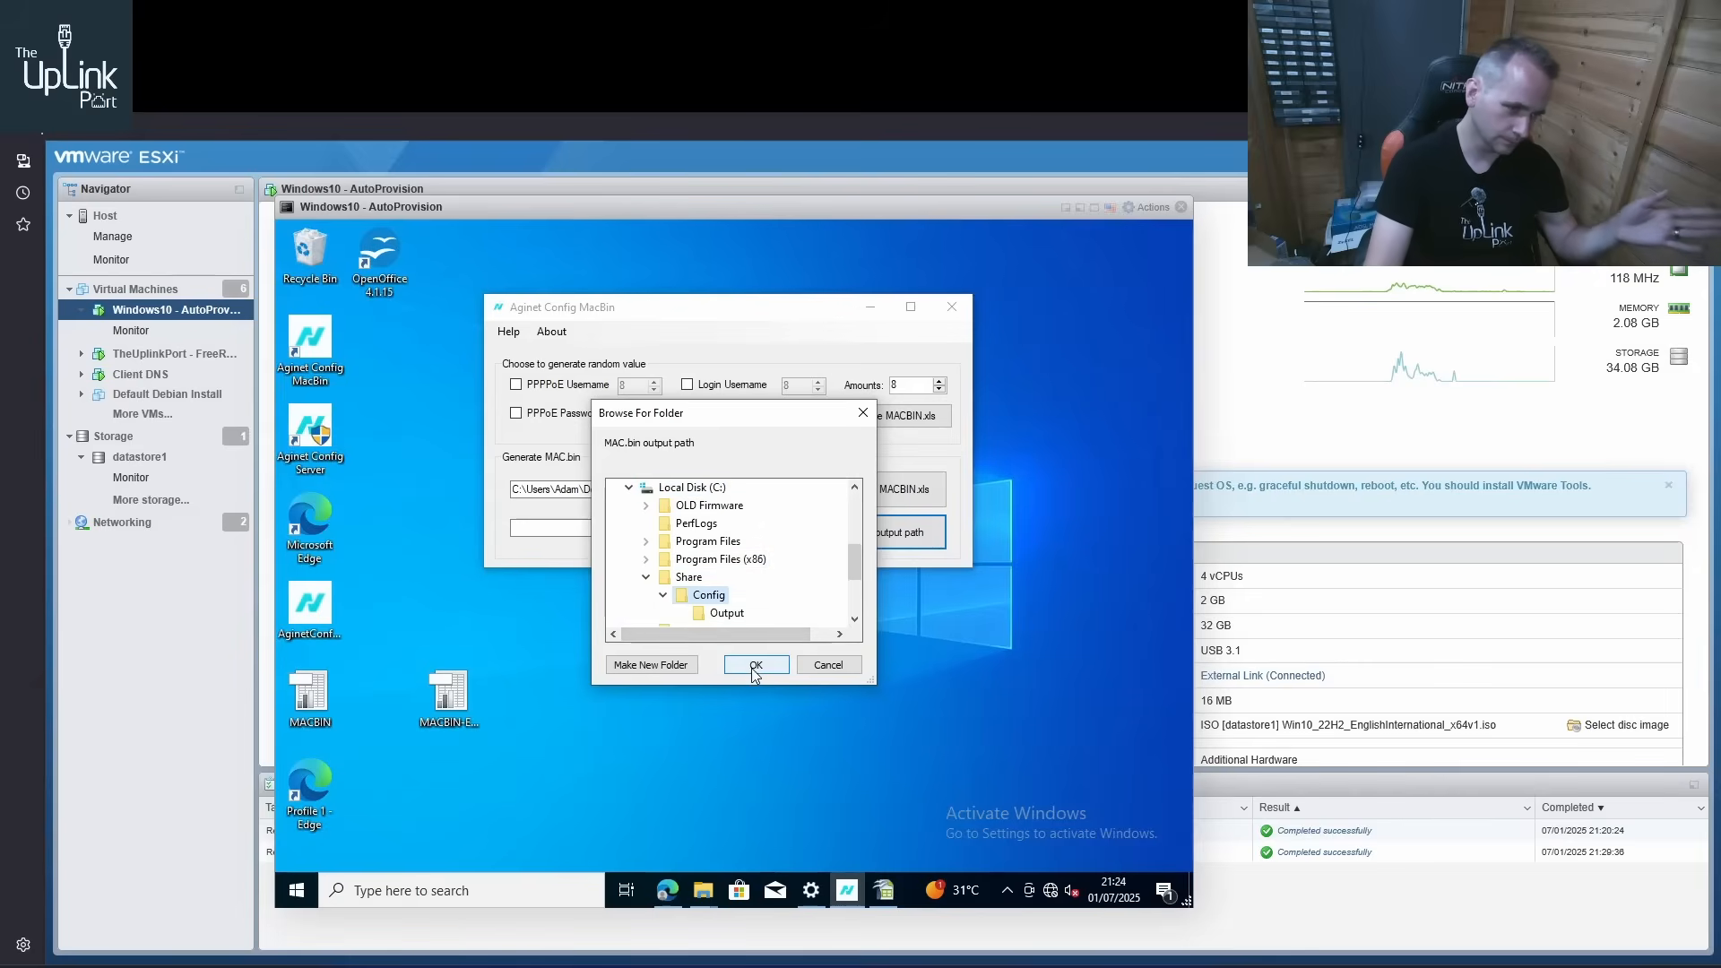
{"action": "left_click", "coordinate": [755, 665]}
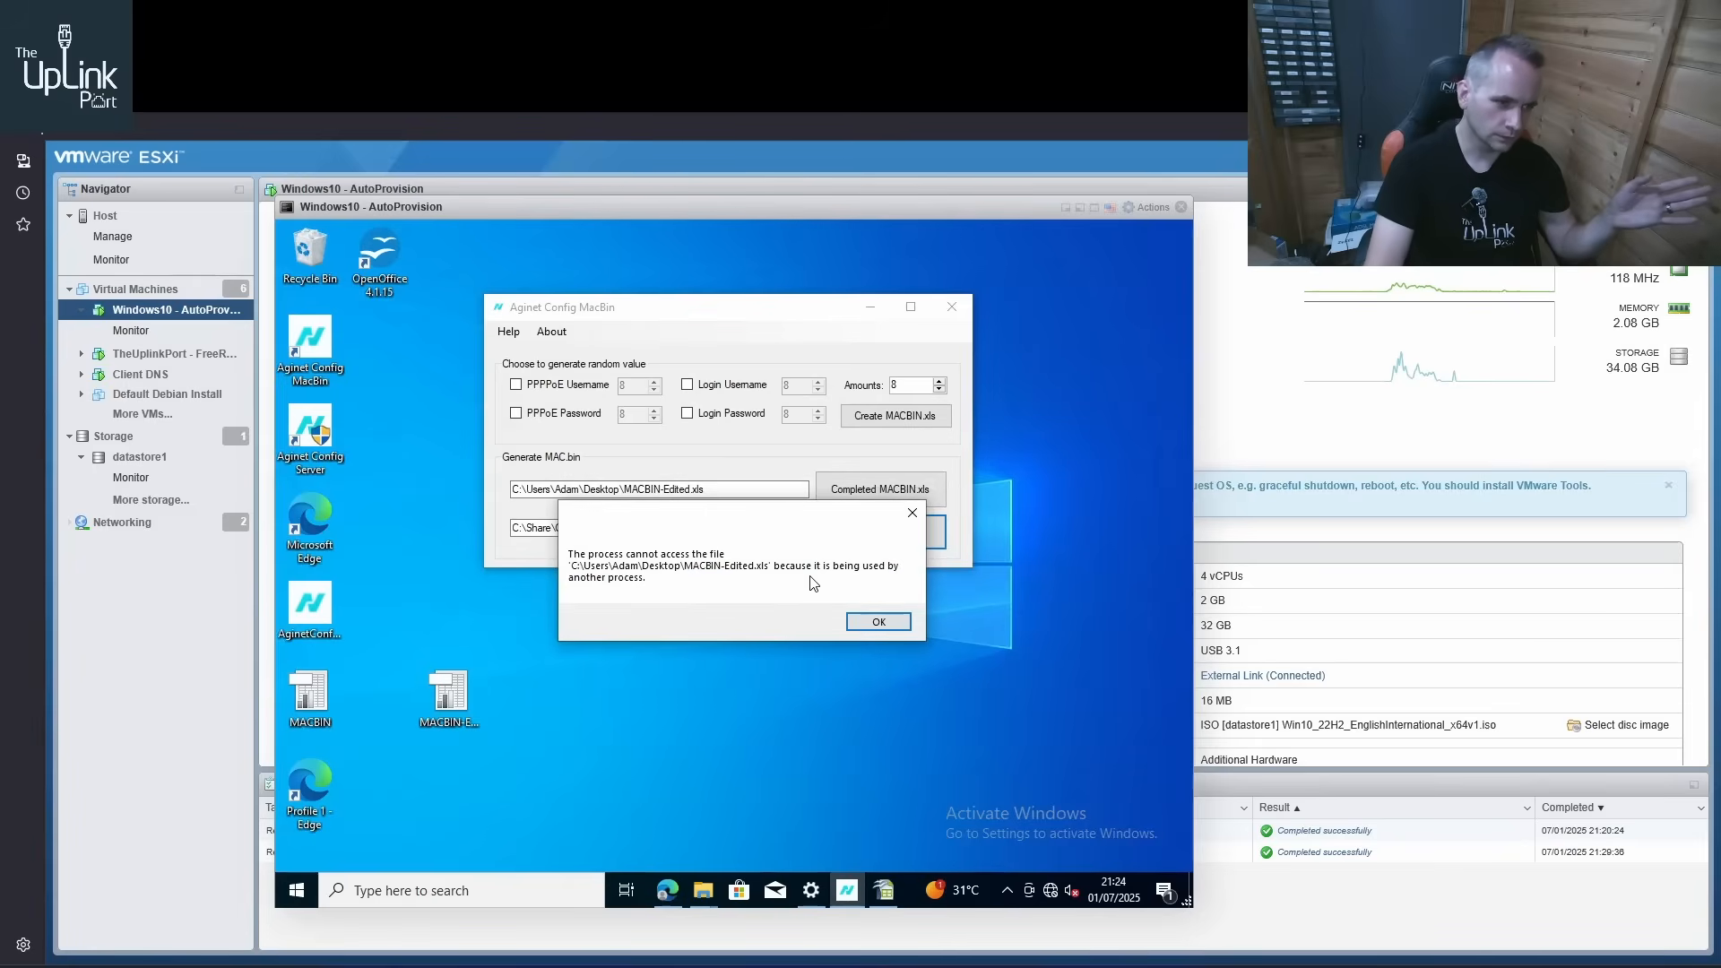
{"action": "left_click", "coordinate": [878, 622]}
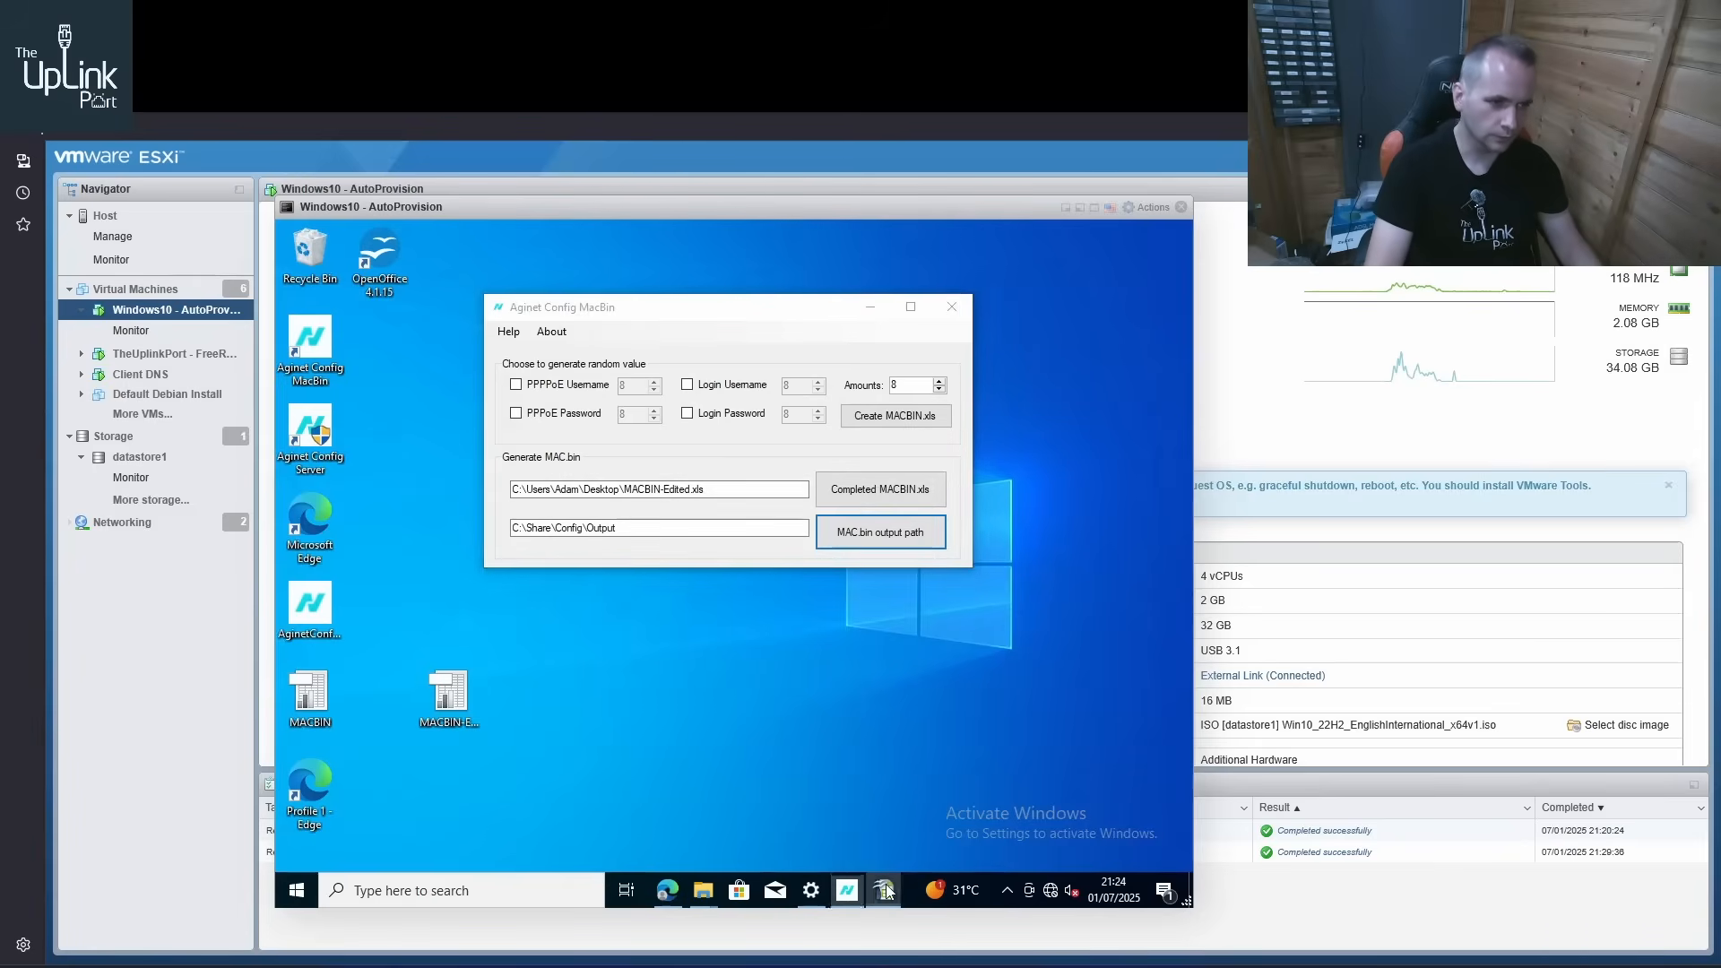
Close the open MACBIN-Edited spreadsheet and generate the MAC.bin files into C:\Share\Config\Output
{"action": "left_click", "coordinate": [882, 890]}
{"action": "left_click", "coordinate": [1171, 235]}
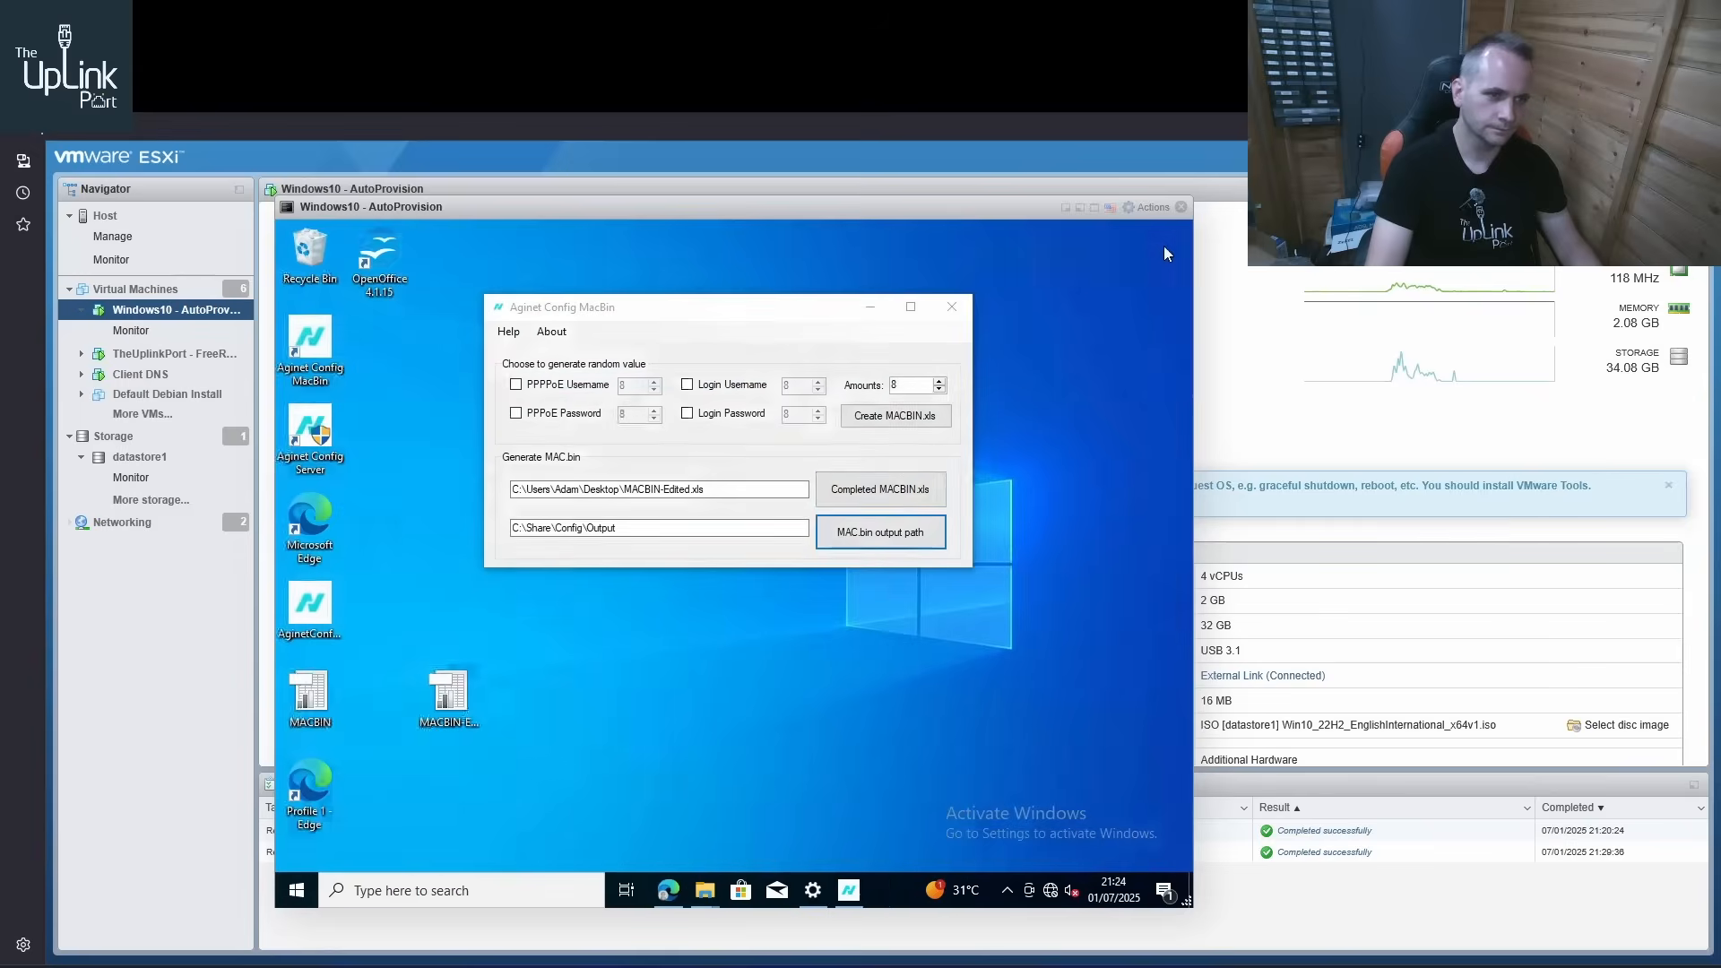
{"action": "left_click", "coordinate": [849, 533]}
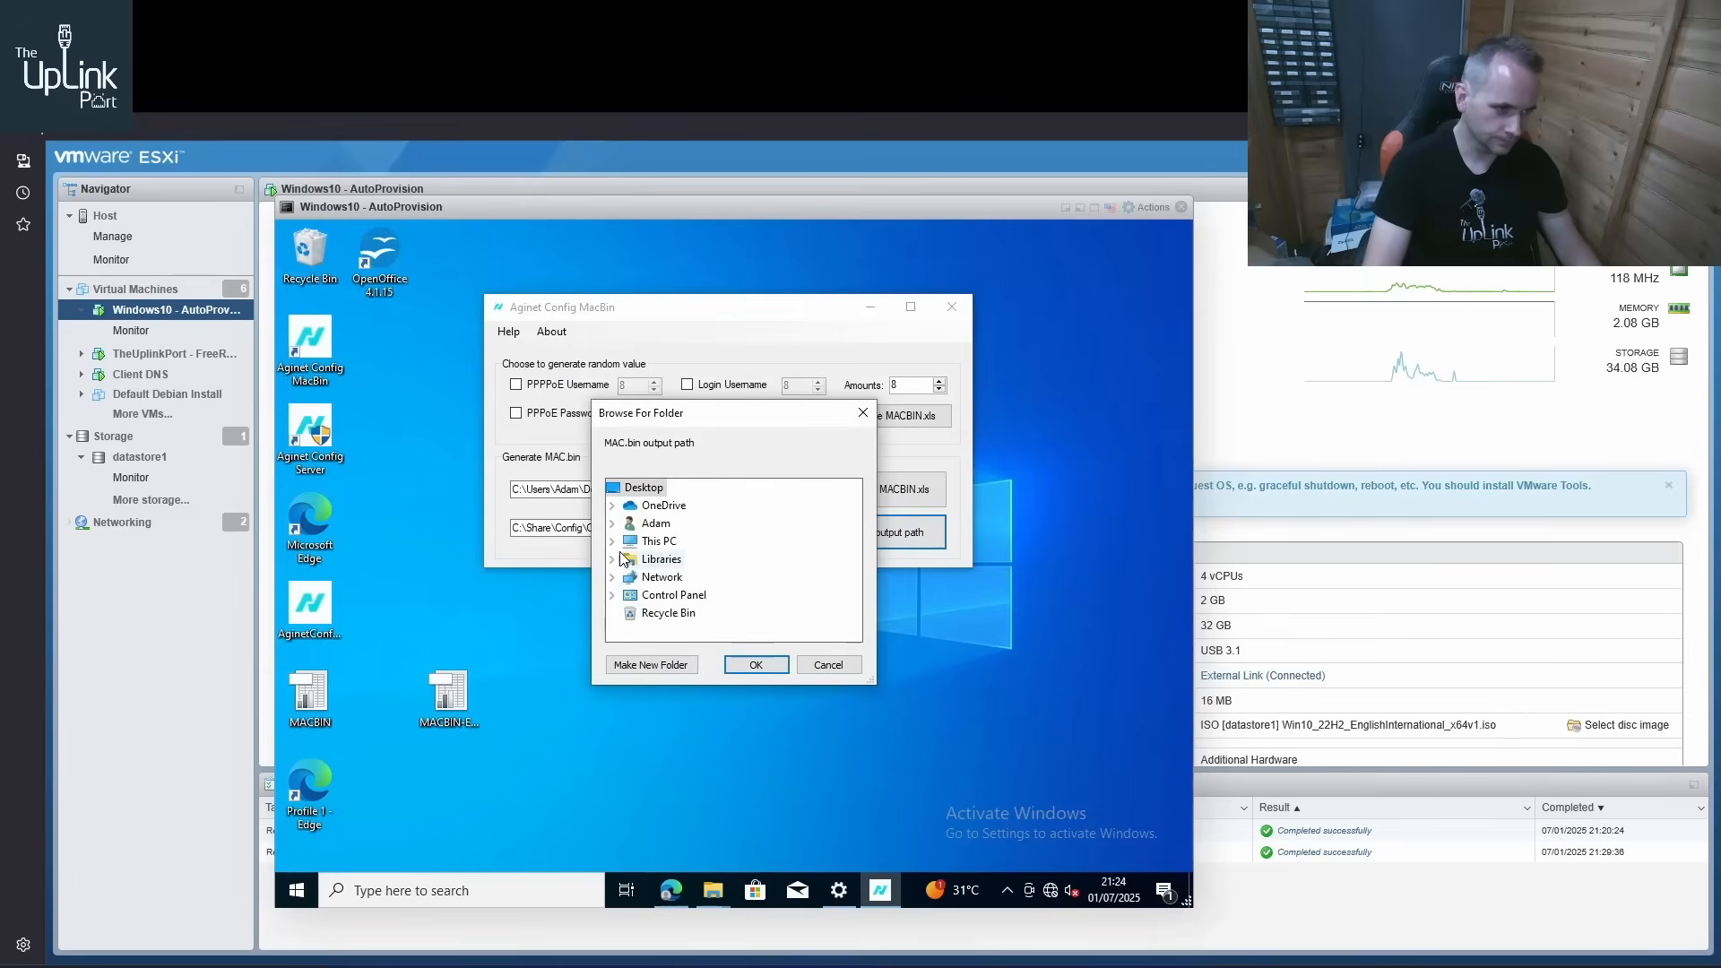
{"action": "double_click", "coordinate": [631, 541]}
{"action": "scroll", "coordinate": [630, 553], "scroll_direction": "down", "scroll_amount": 2}
{"action": "left_click", "coordinate": [629, 524]}
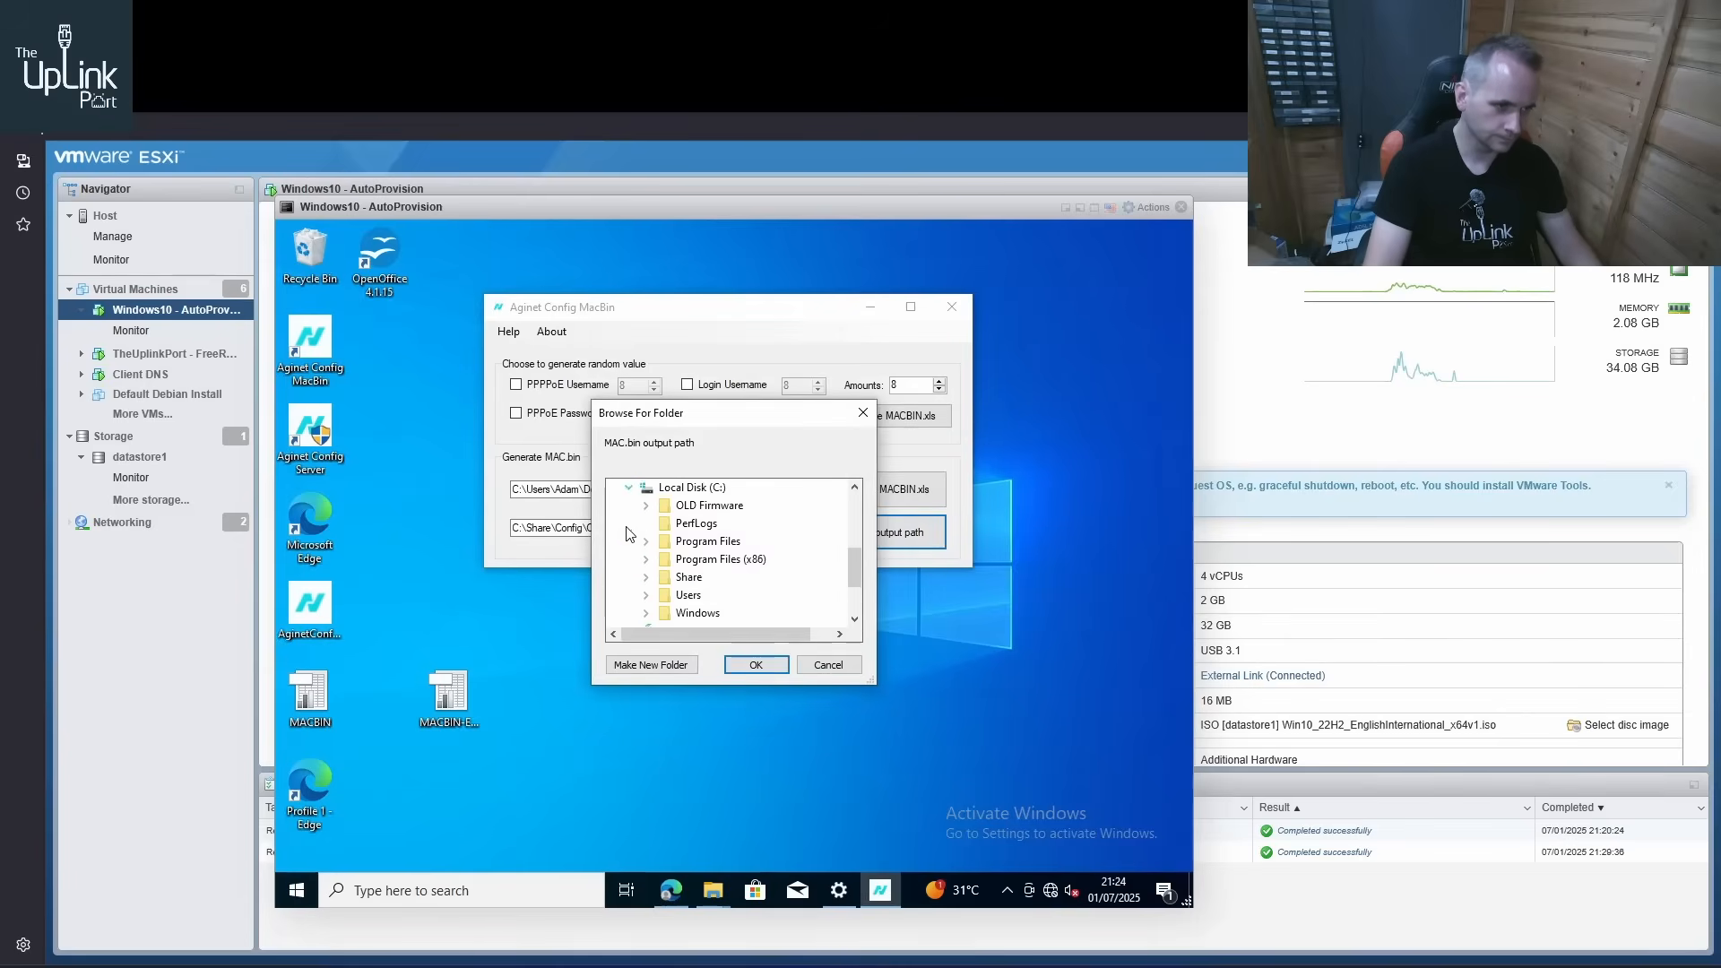
{"action": "scroll", "coordinate": [642, 538], "scroll_direction": "down", "scroll_amount": 2}
{"action": "left_click", "coordinate": [645, 488]}
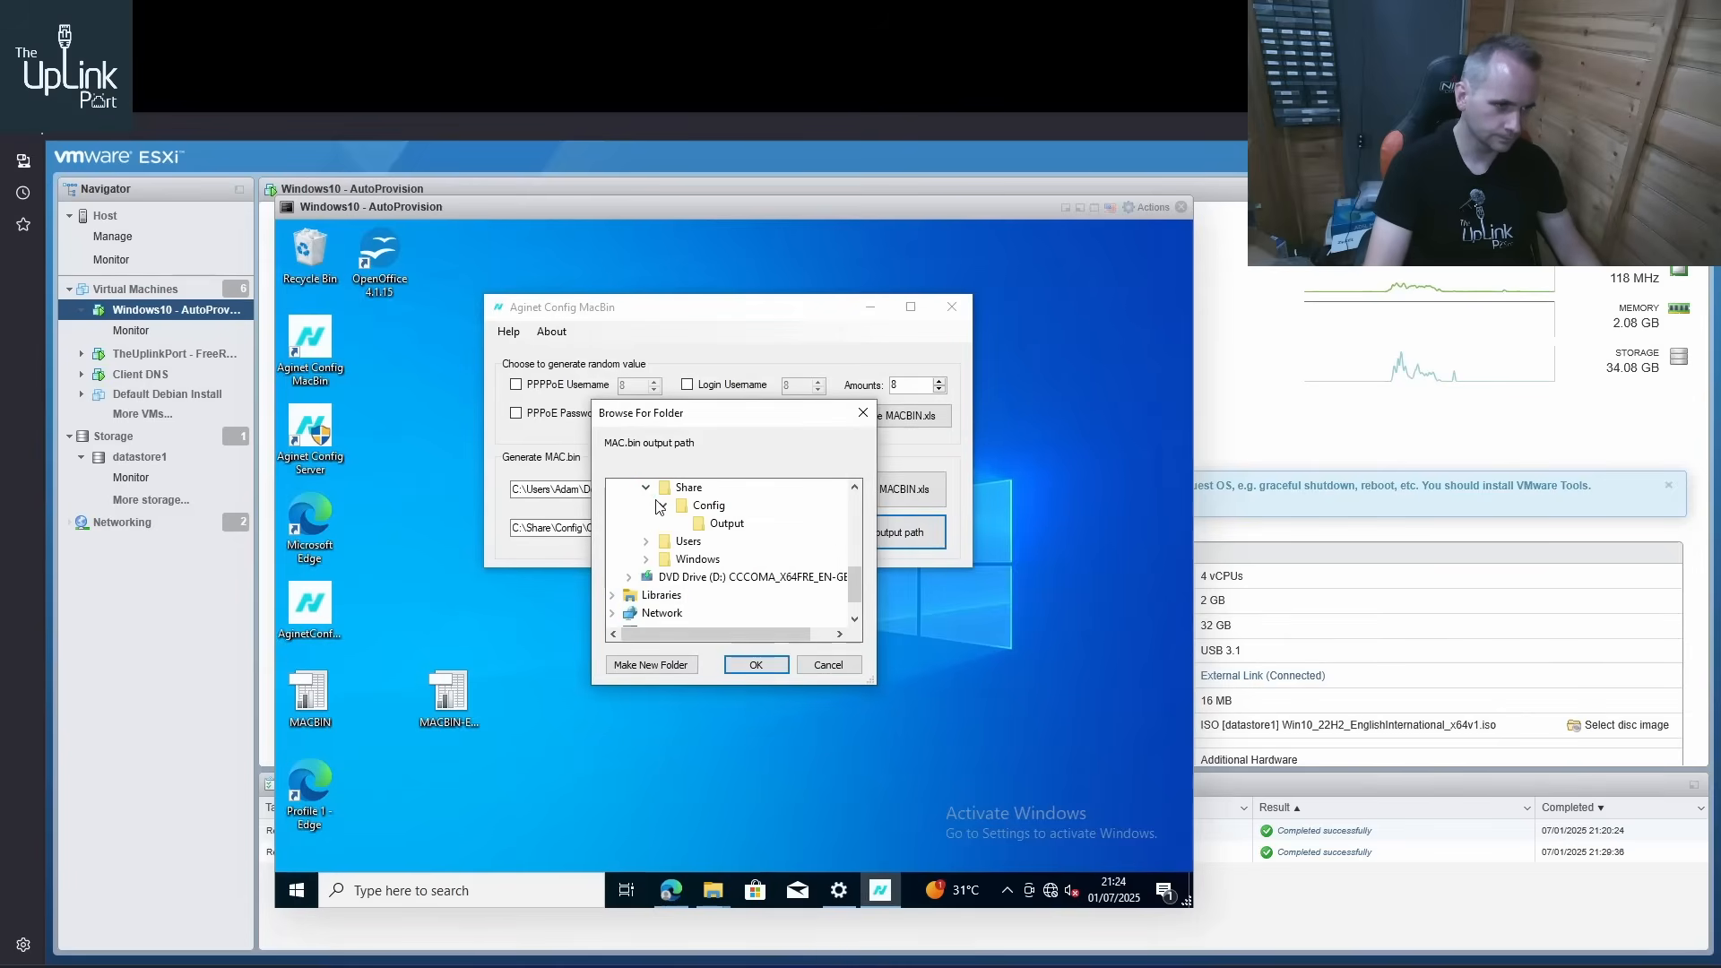
{"action": "double_click", "coordinate": [708, 506]}
{"action": "left_click", "coordinate": [757, 664]}
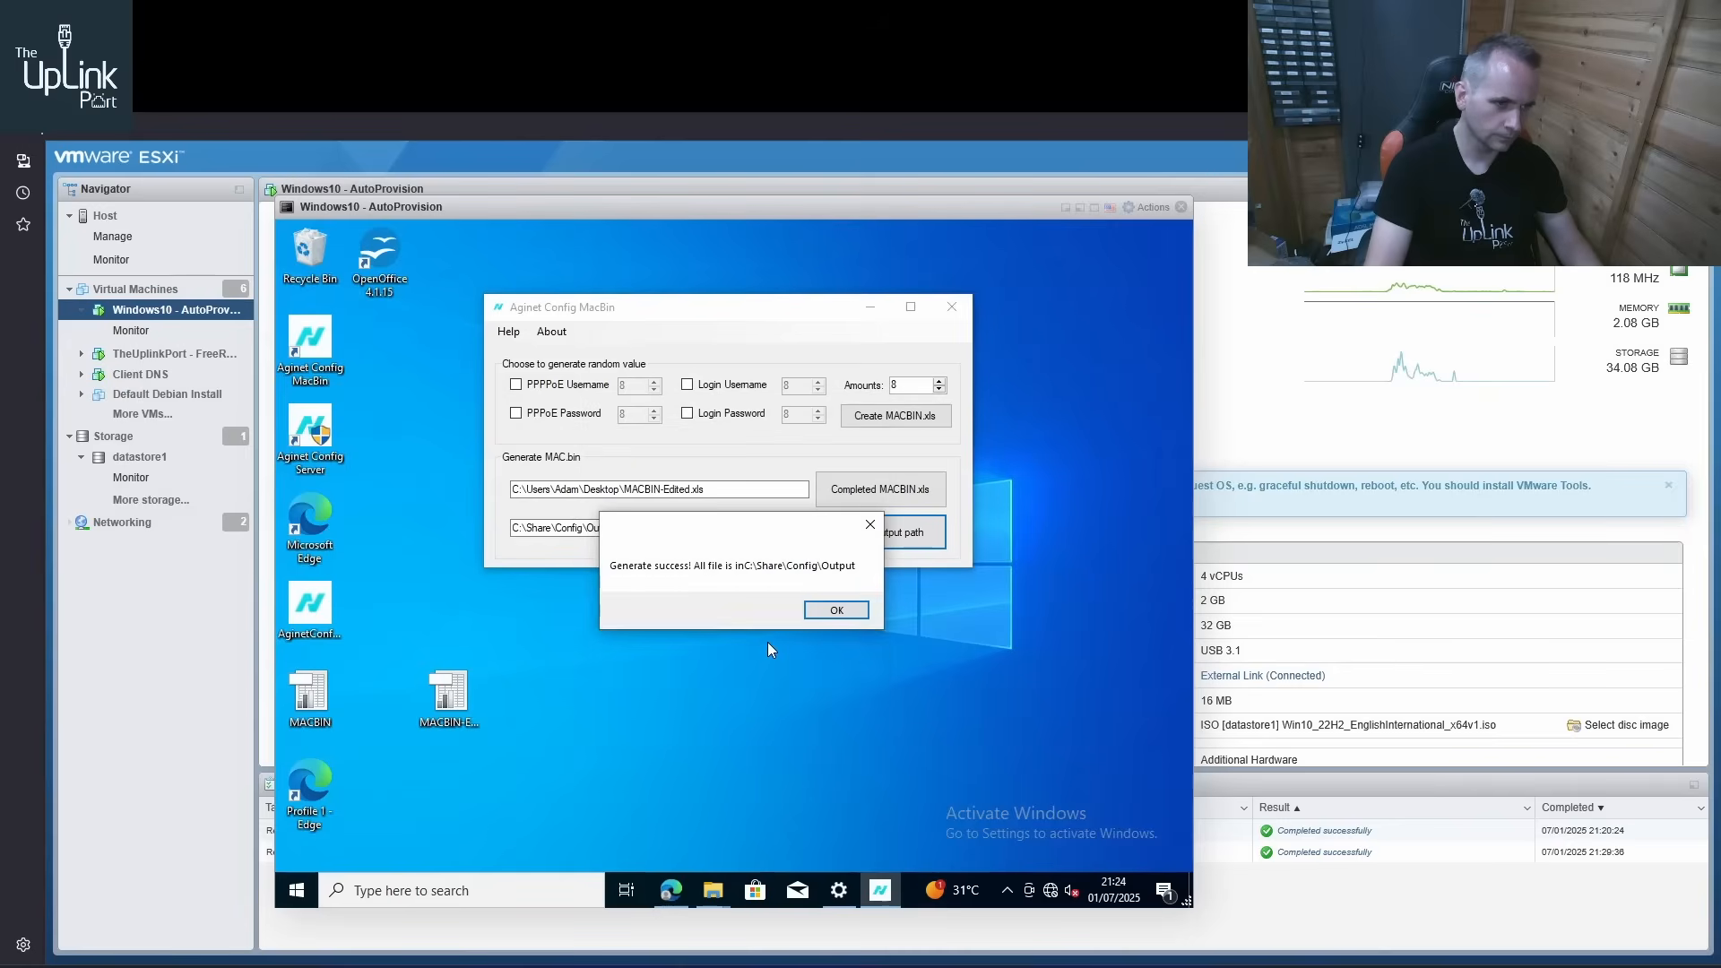
{"action": "left_click", "coordinate": [837, 610]}
Inspect the newly generated MAC-named .bin file in the Output folder and minimise the folder window
{"action": "mouse_move", "coordinate": [713, 887]}
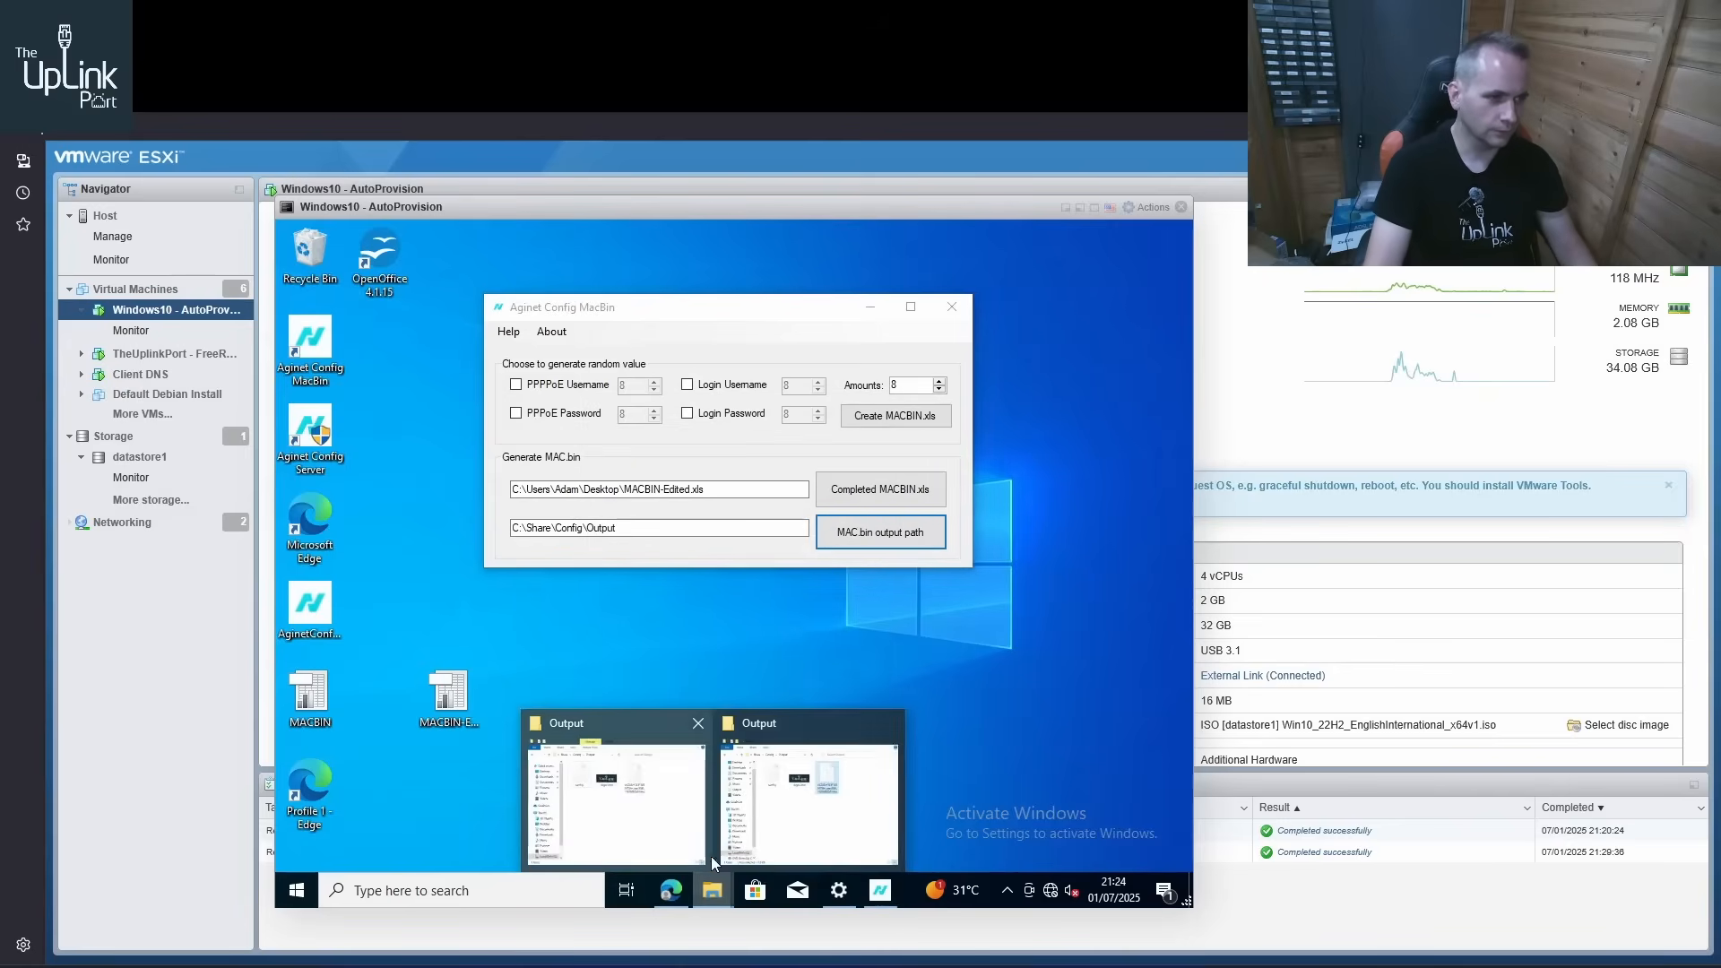
{"action": "left_click", "coordinate": [780, 834]}
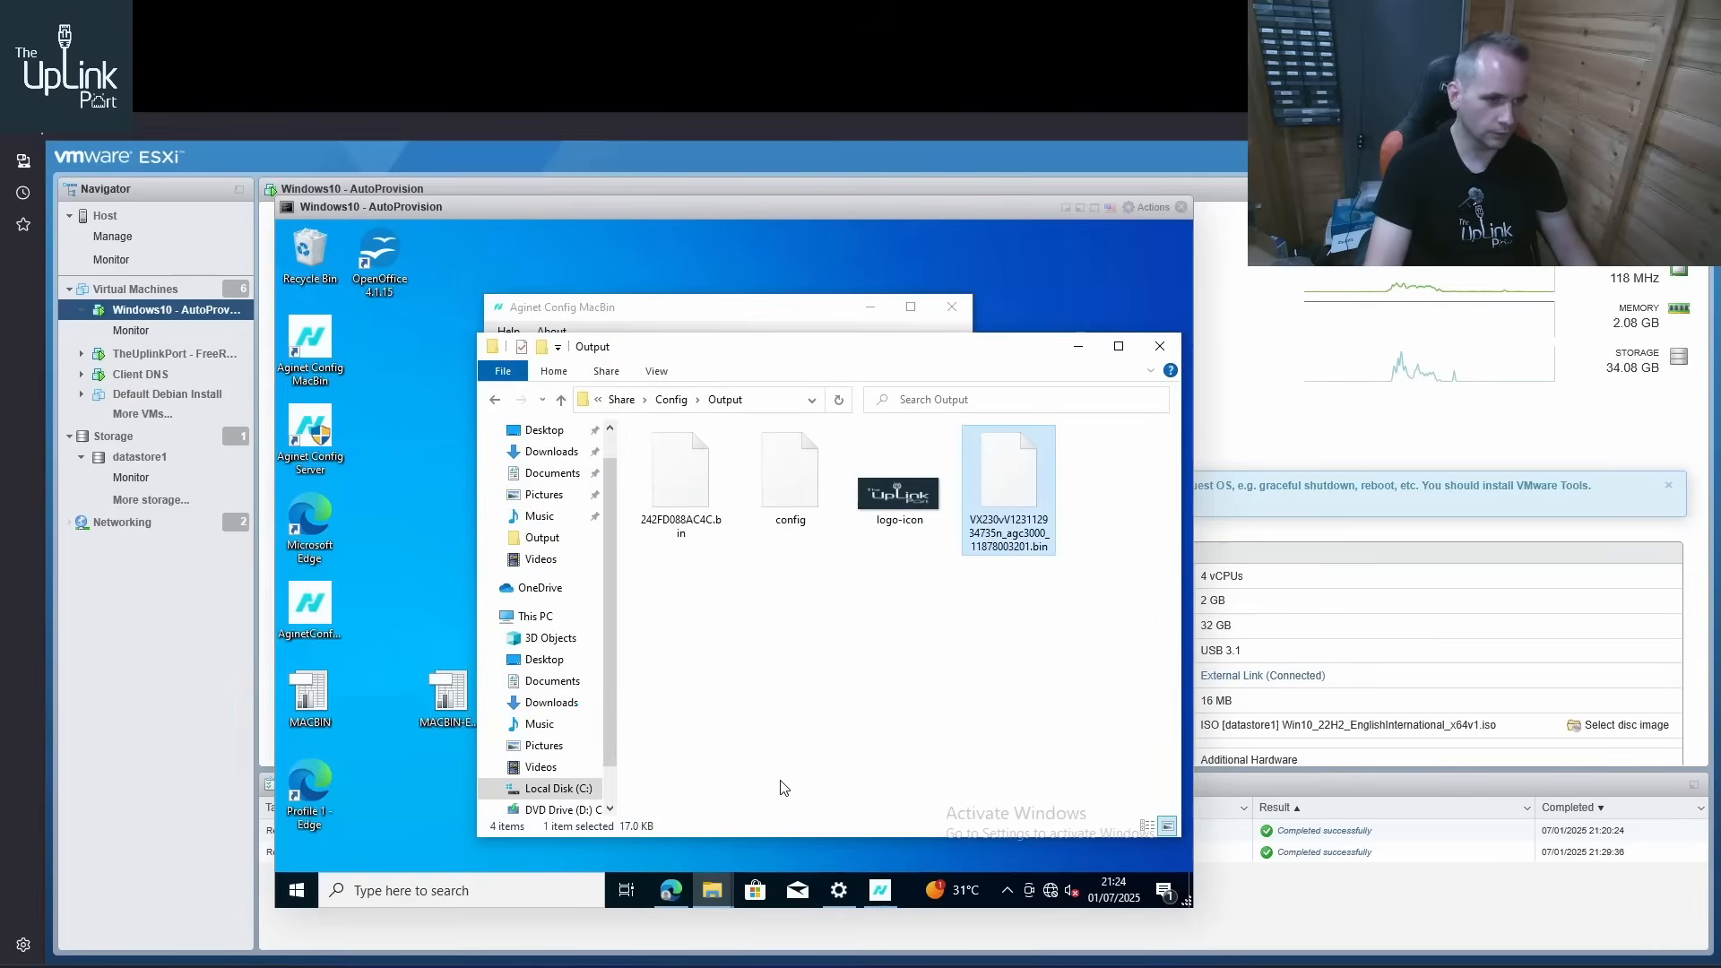
{"action": "left_click", "coordinate": [791, 730]}
{"action": "left_click", "coordinate": [692, 529]}
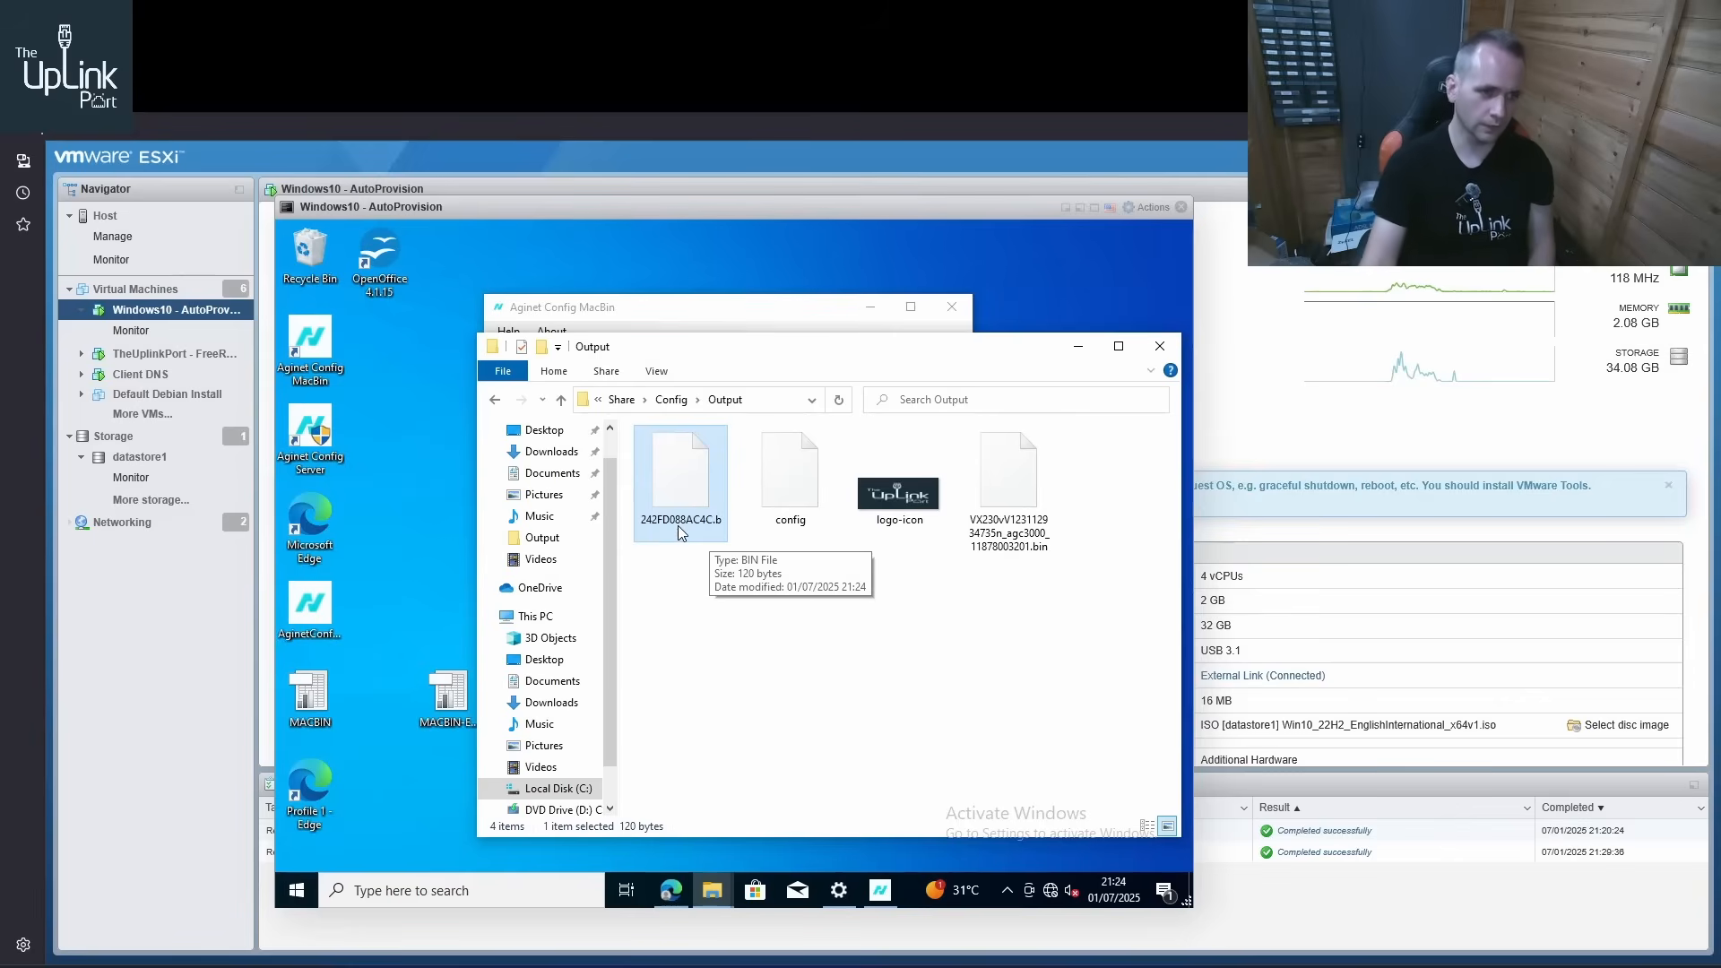
{"action": "left_click", "coordinate": [1080, 350]}
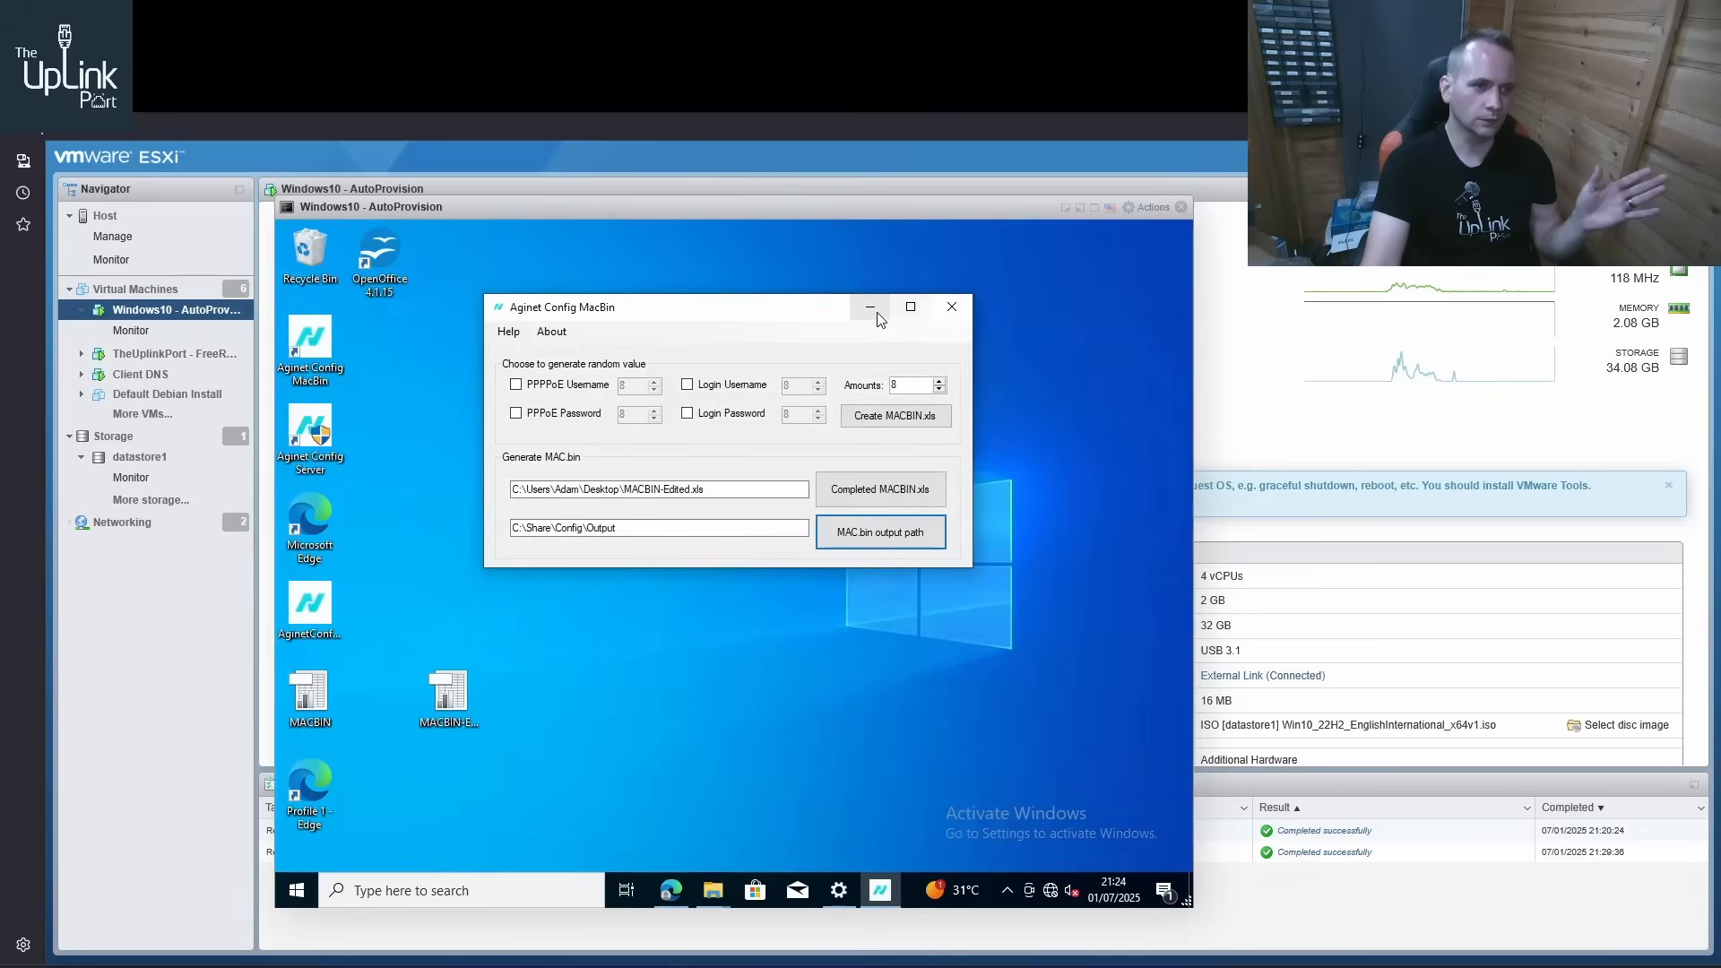
Minimise Aginet Config MacBin and start Aginet Config Server as administrator, allowing it to make changes to the device
{"action": "left_click", "coordinate": [876, 313]}
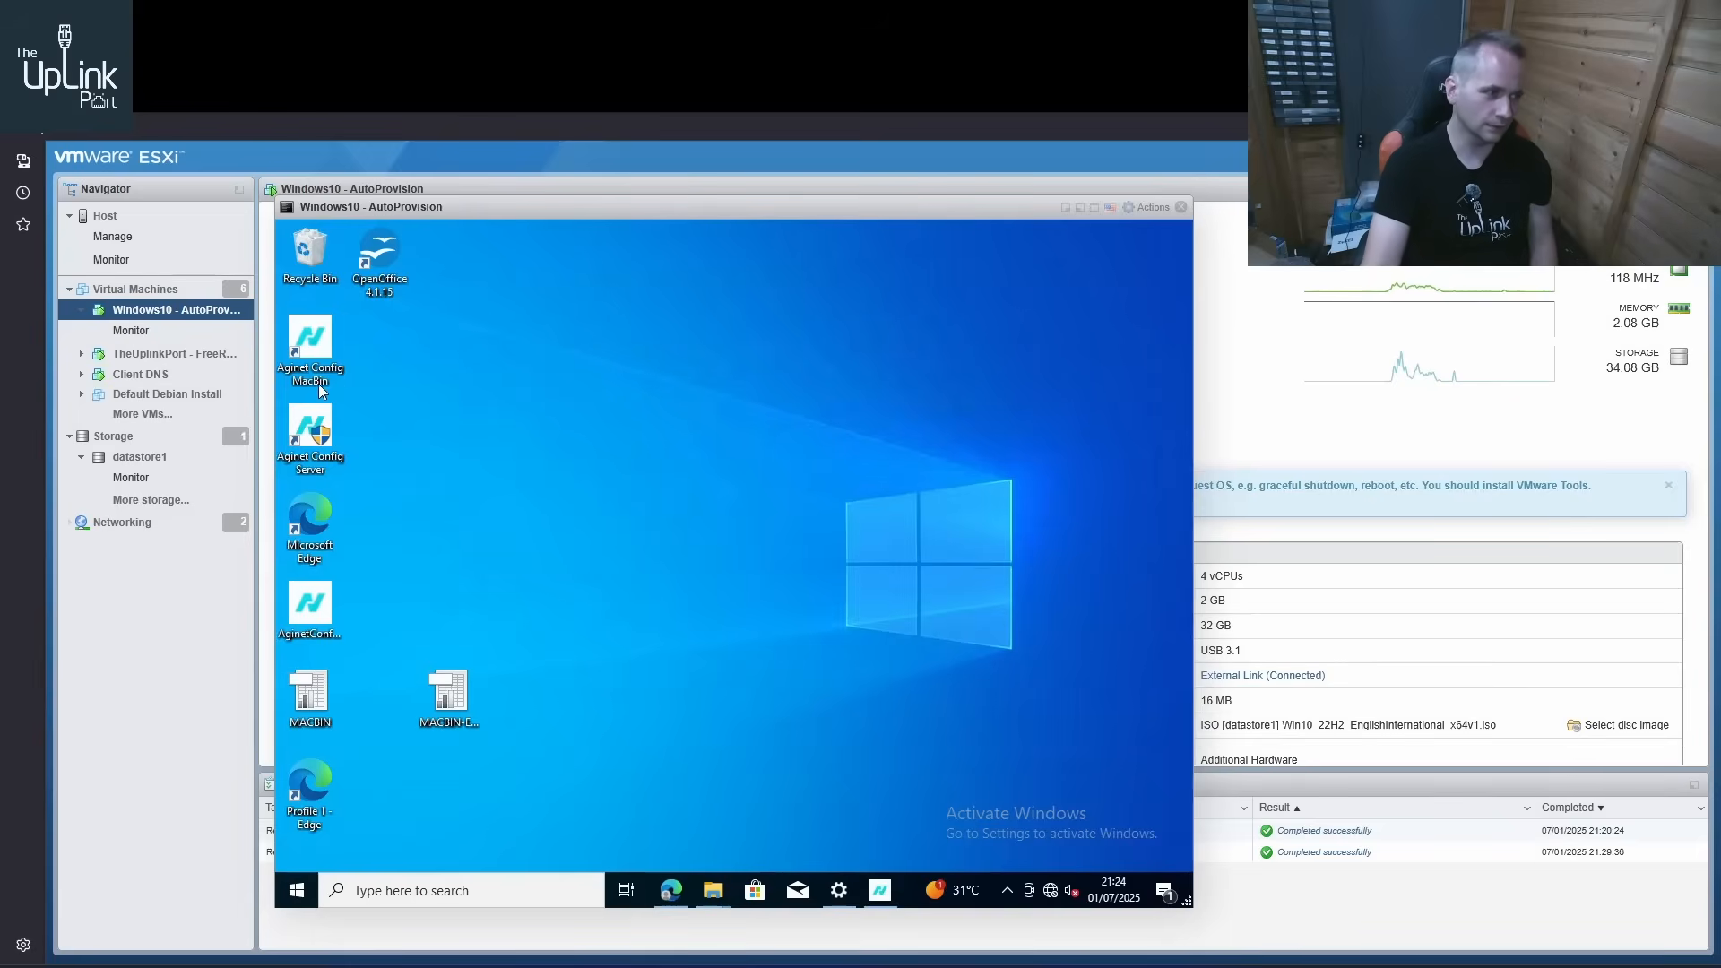
{"action": "right_click", "coordinate": [311, 443]}
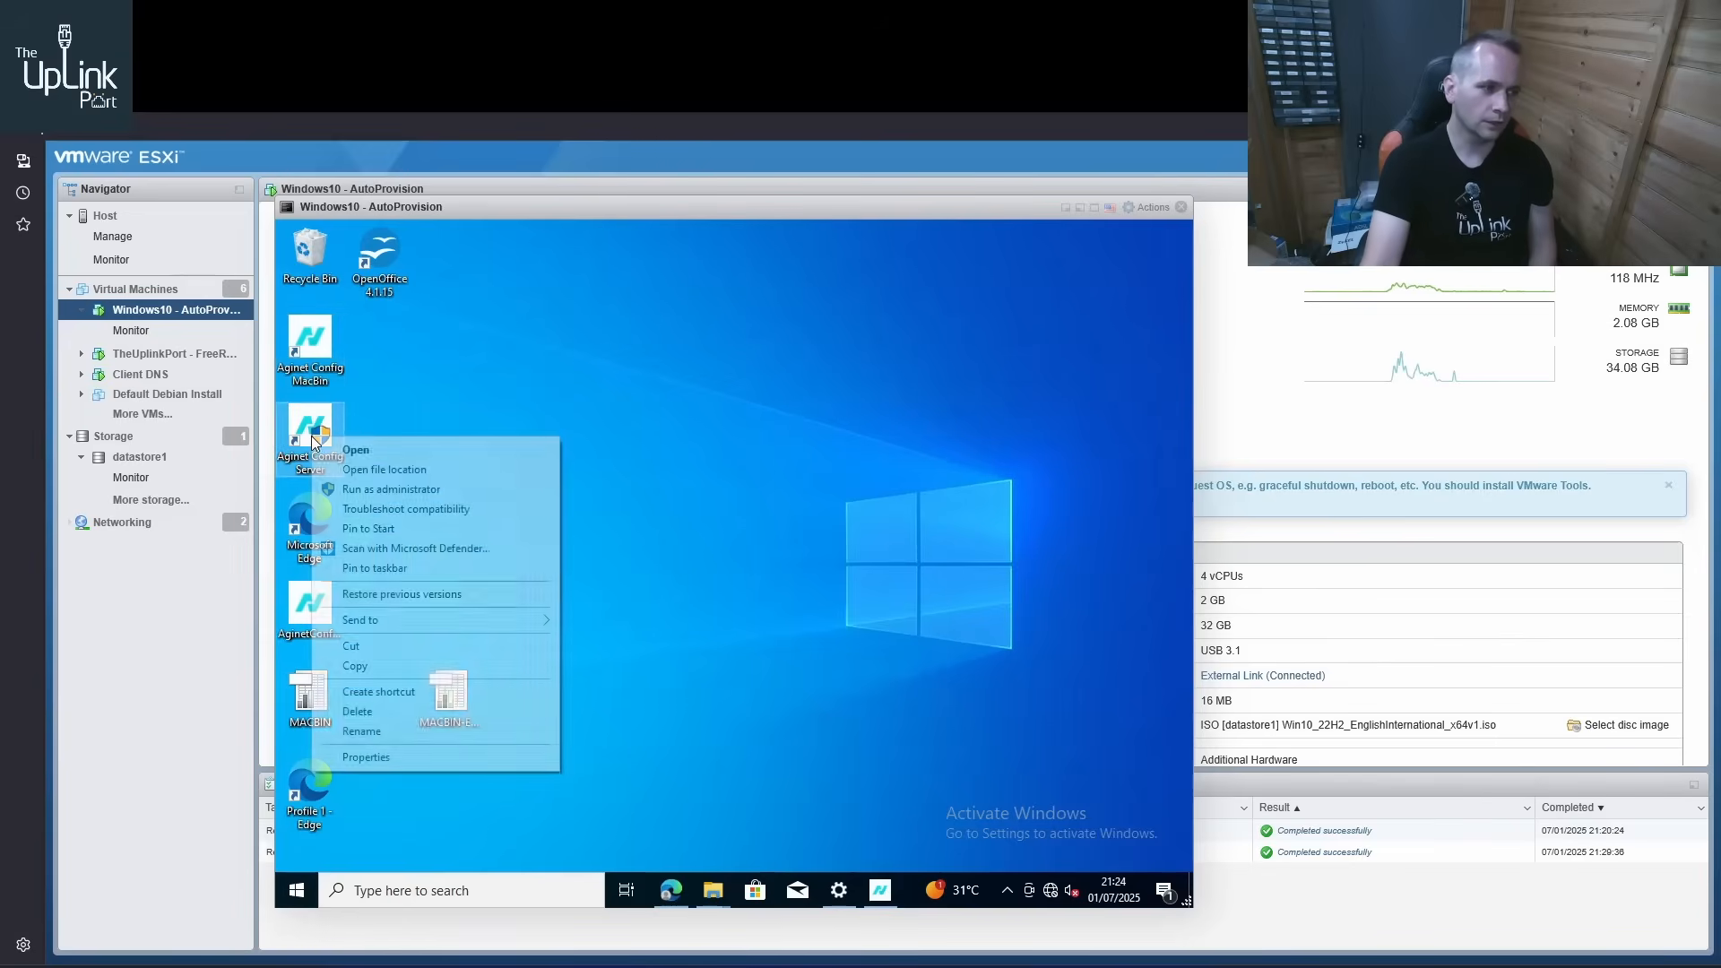
{"action": "left_click", "coordinate": [359, 485]}
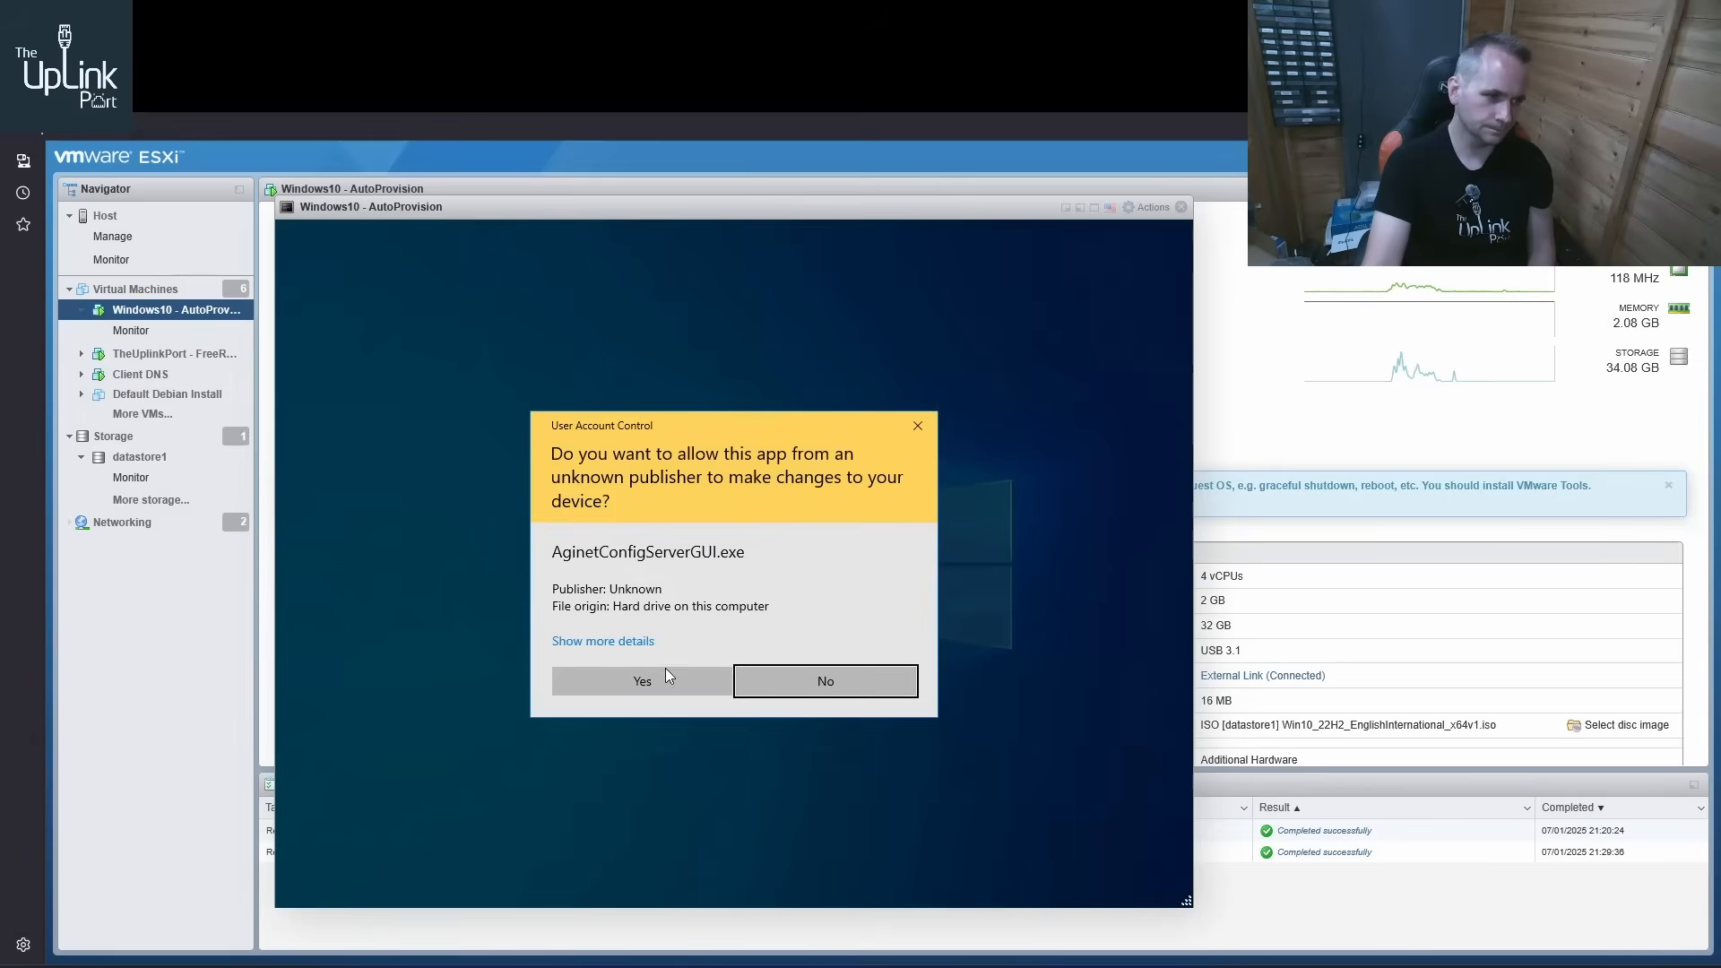
{"action": "left_click", "coordinate": [663, 676]}
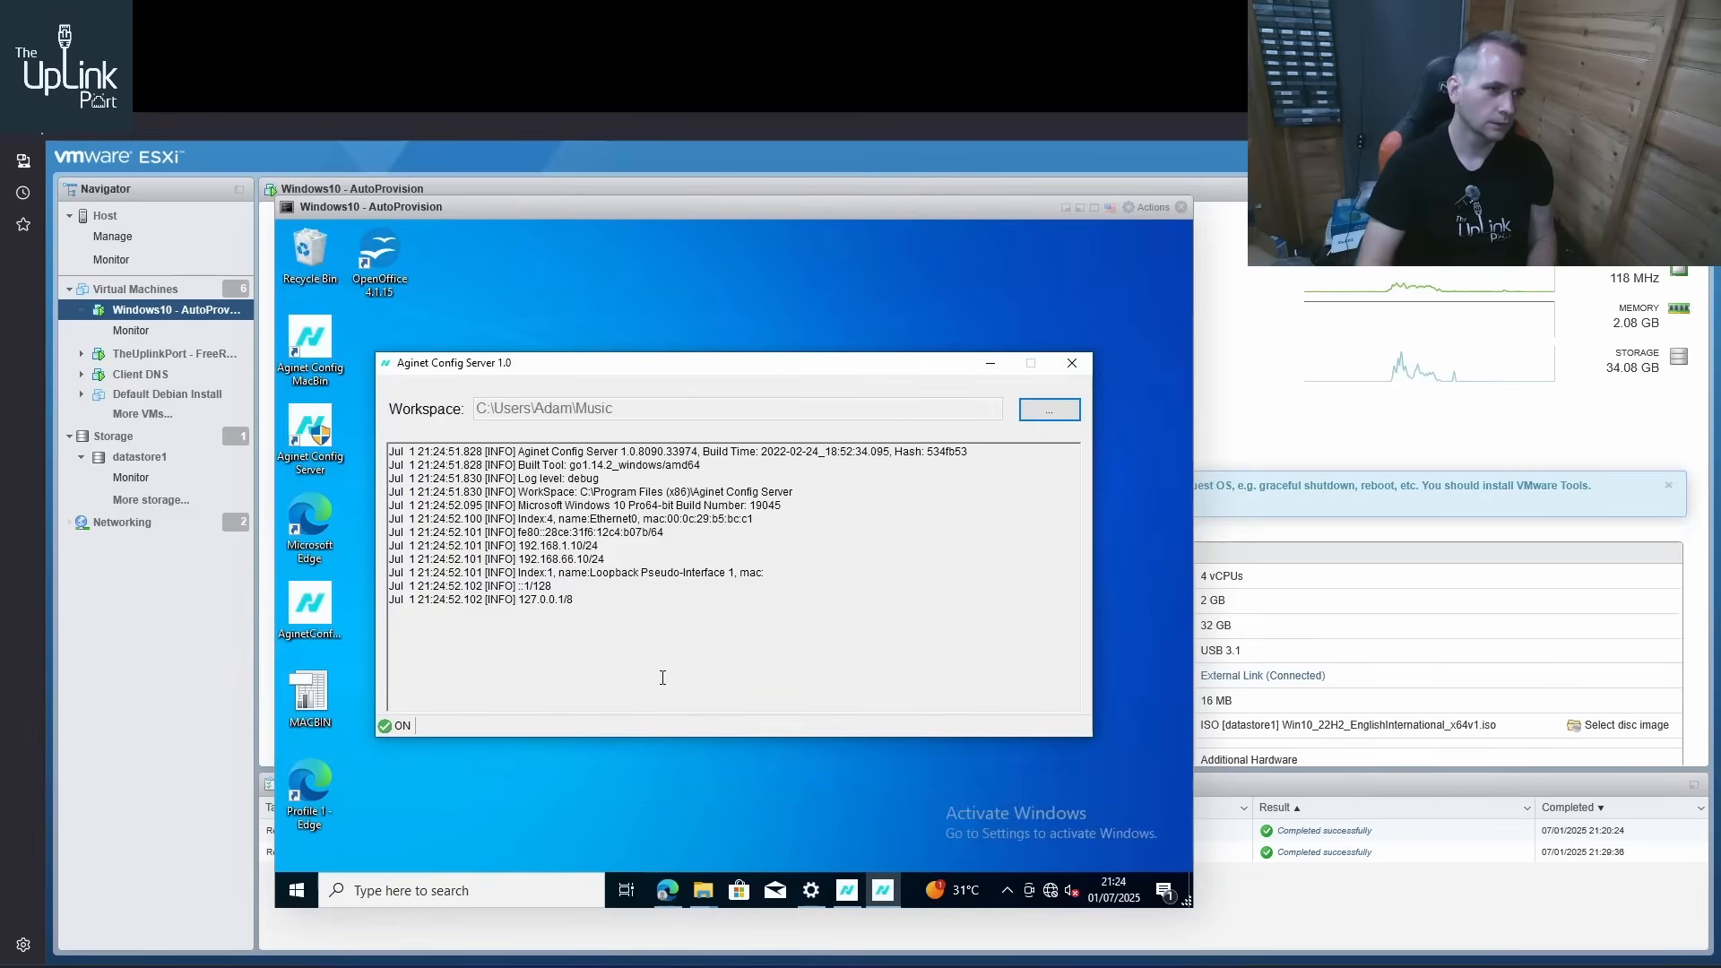
Set the Aginet Config Server workspace to C:\Share\Config\Output
{"action": "left_click", "coordinate": [1048, 411]}
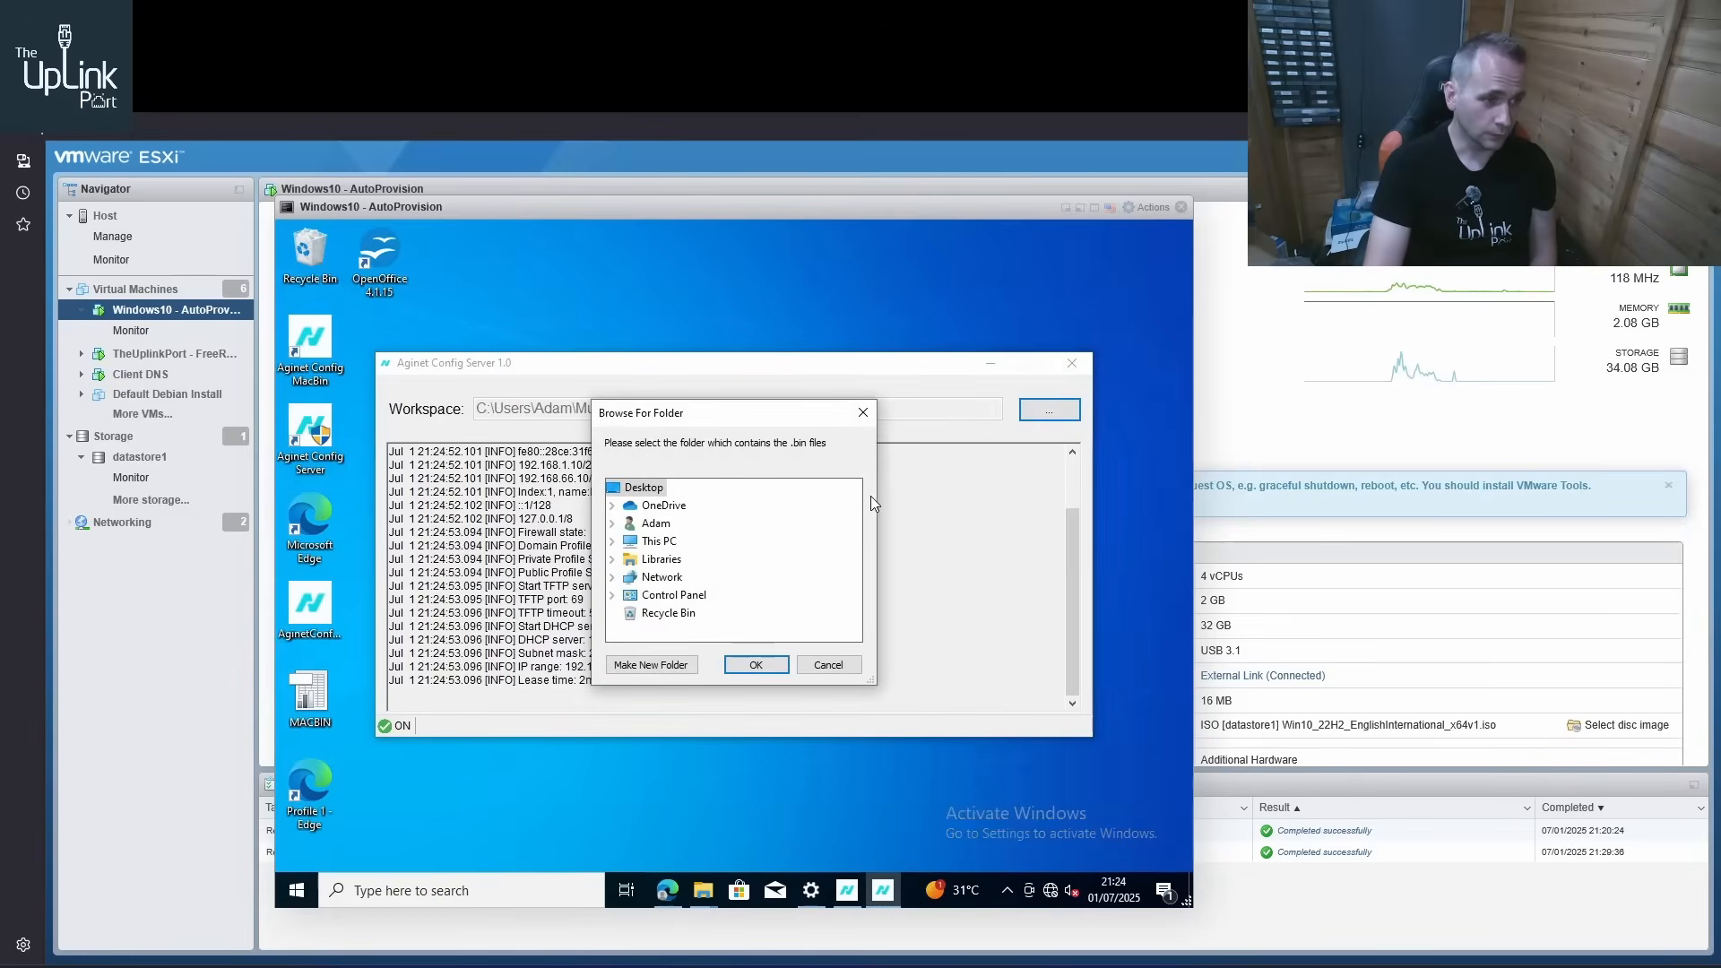
{"action": "left_click", "coordinate": [613, 542]}
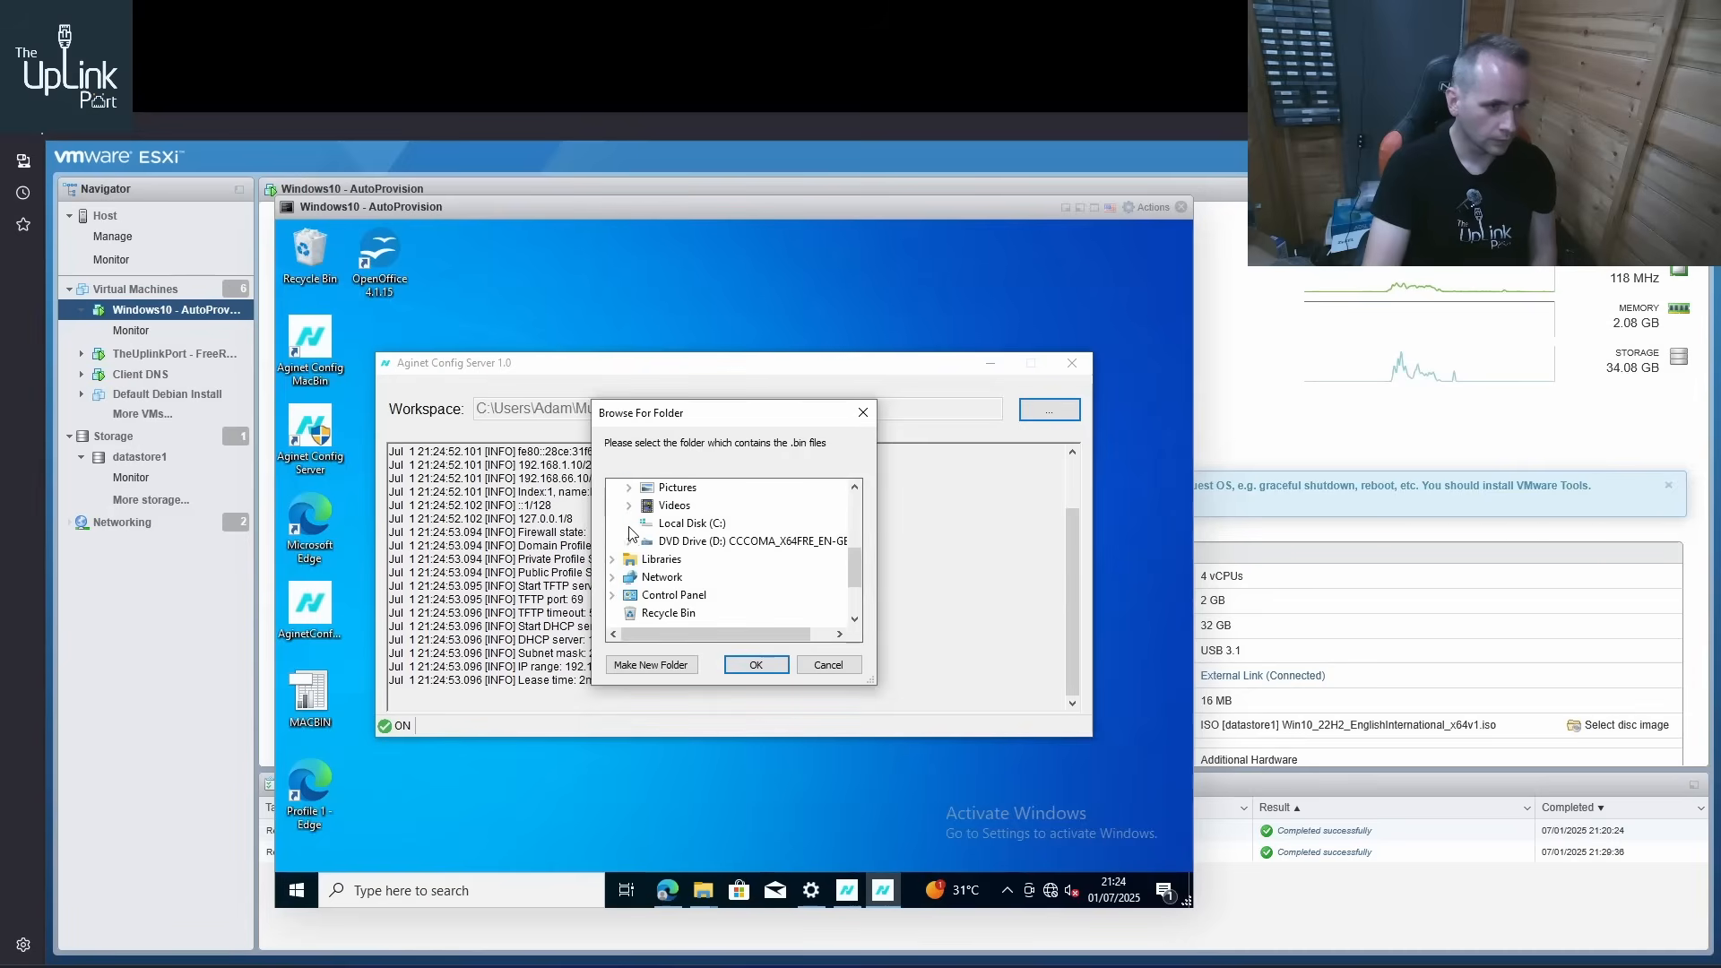
{"action": "left_click", "coordinate": [647, 542]}
{"action": "scroll", "coordinate": [652, 542], "scroll_direction": "down", "scroll_amount": 1}
{"action": "left_click", "coordinate": [647, 523]}
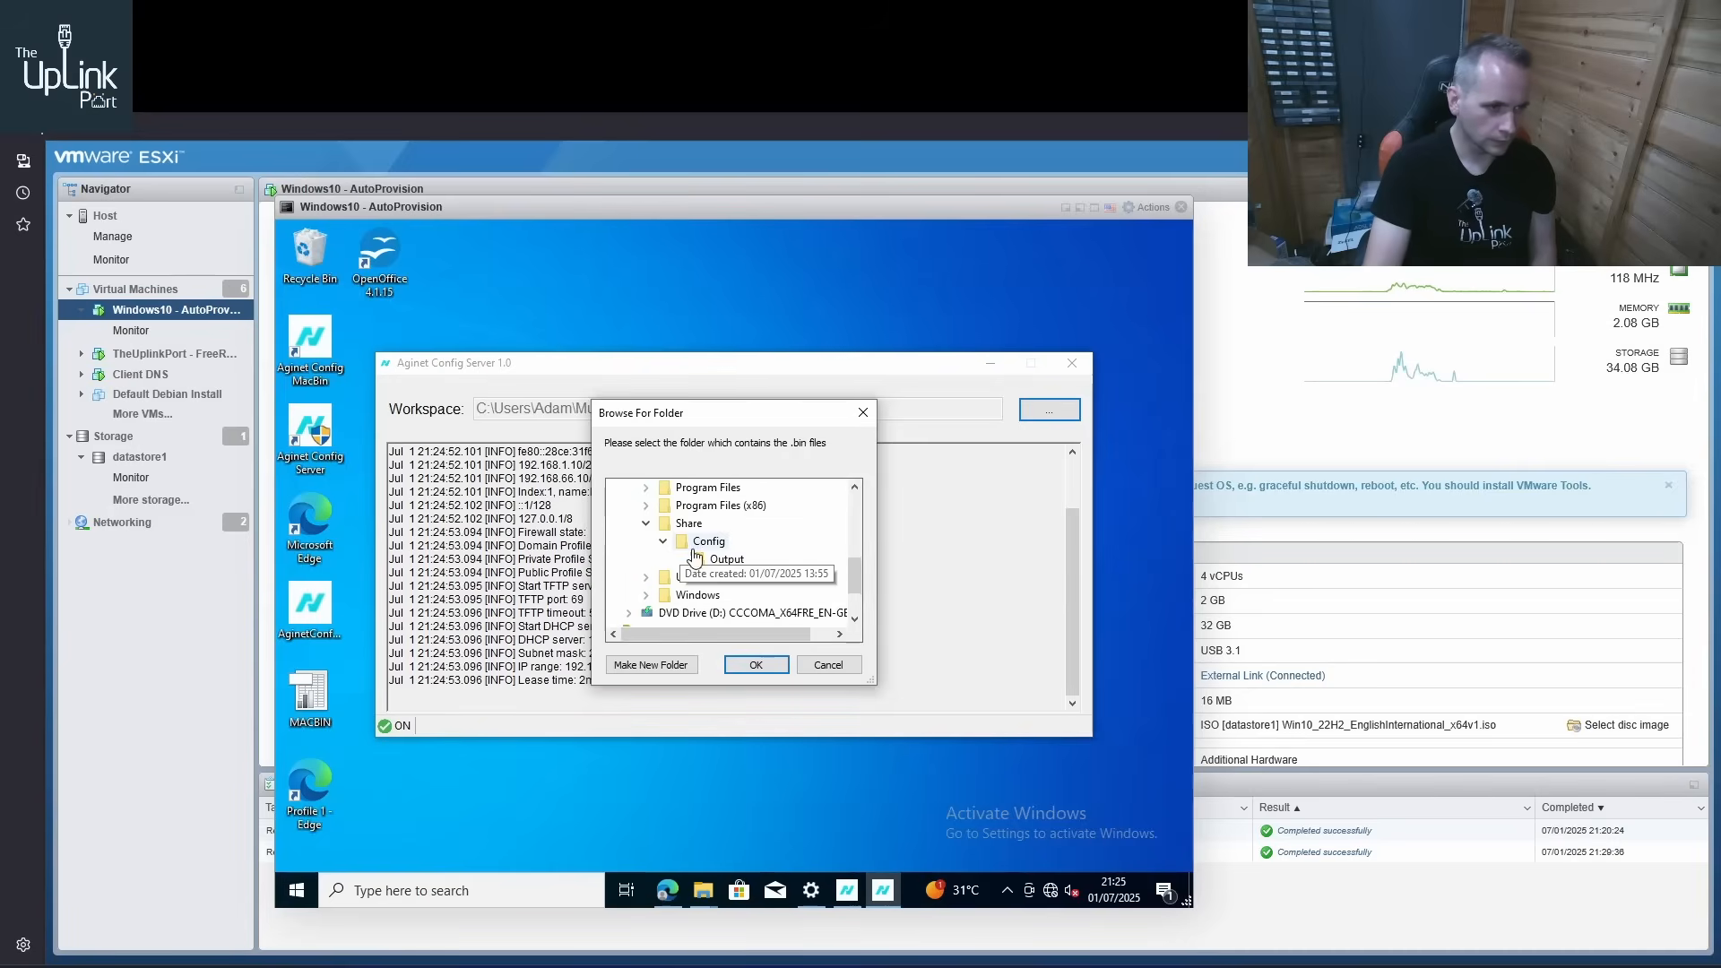
{"action": "left_click", "coordinate": [708, 543]}
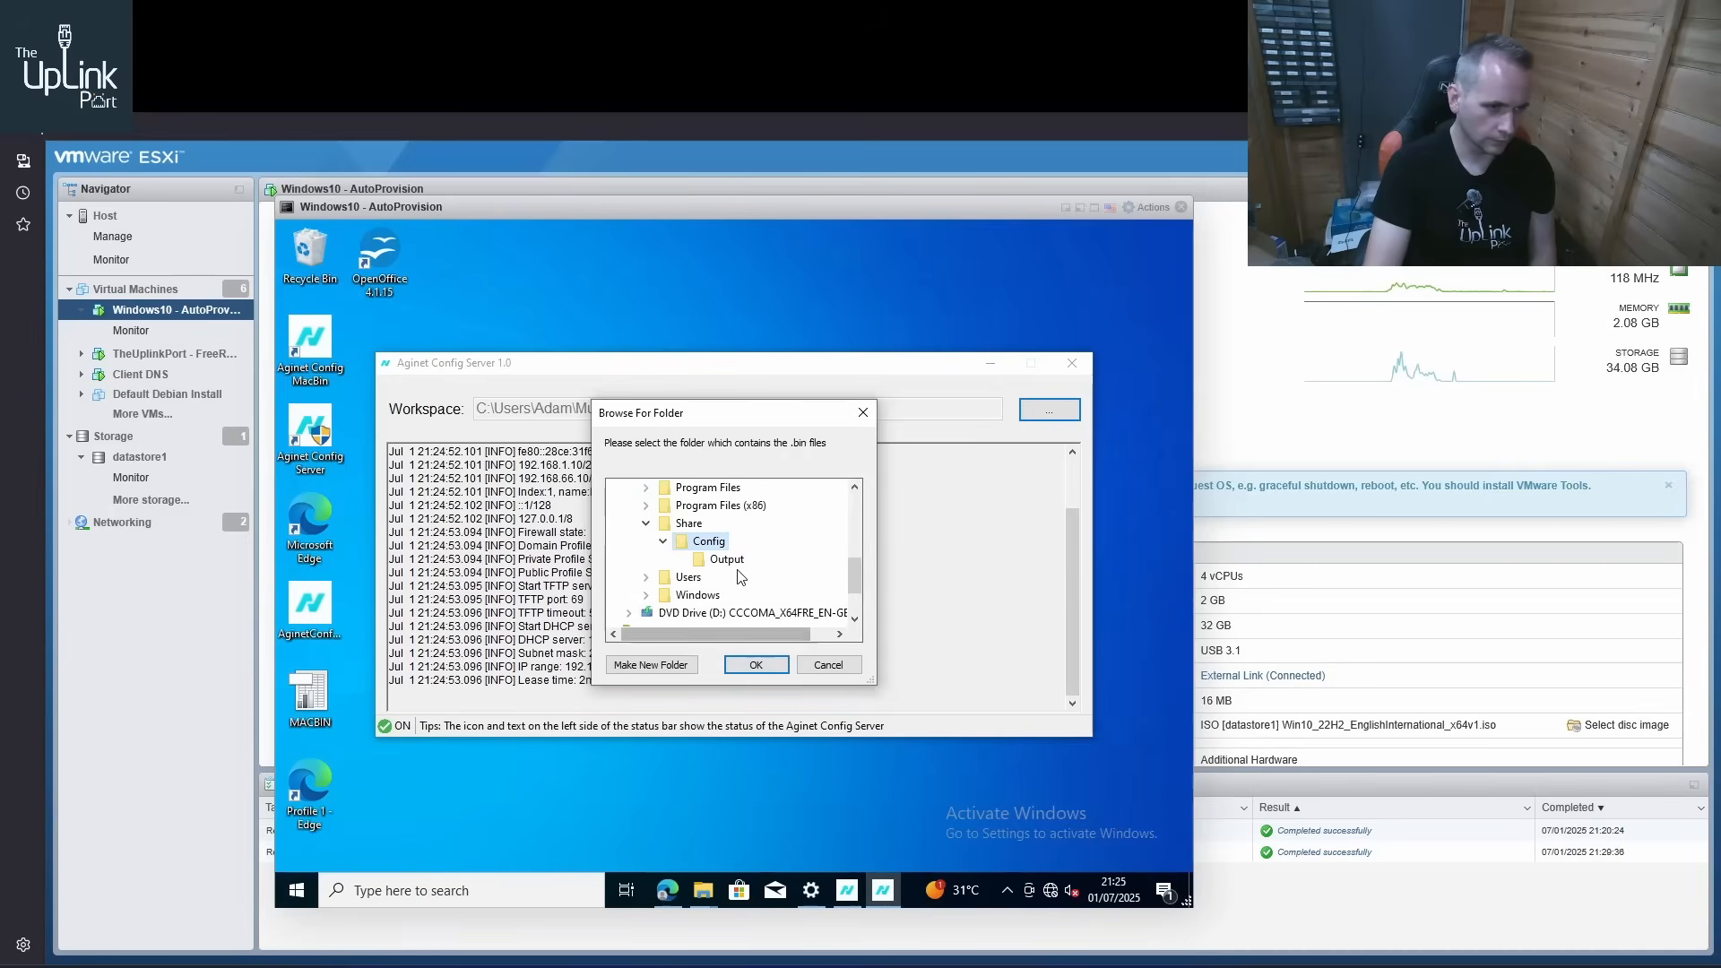
{"action": "left_click", "coordinate": [727, 559]}
{"action": "left_click", "coordinate": [756, 664]}
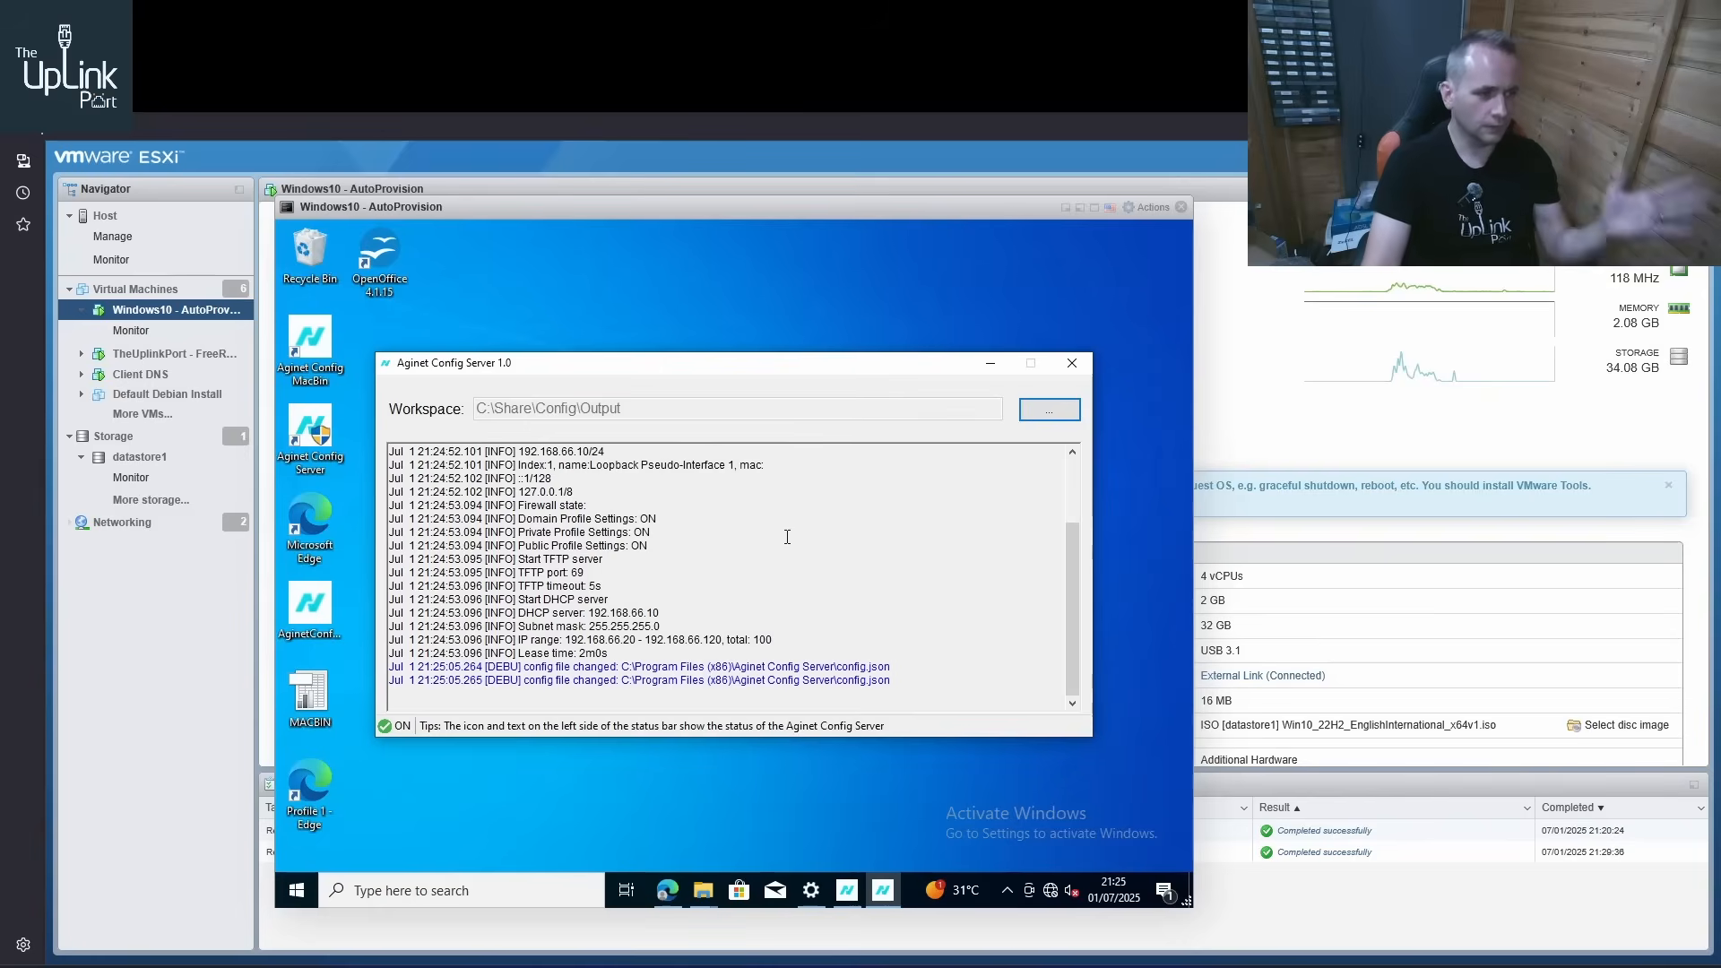
Review the server log's DHCP IP range and the provisioning files in the Output folder, closing the folder window after viewing
{"action": "left_click", "coordinate": [769, 640]}
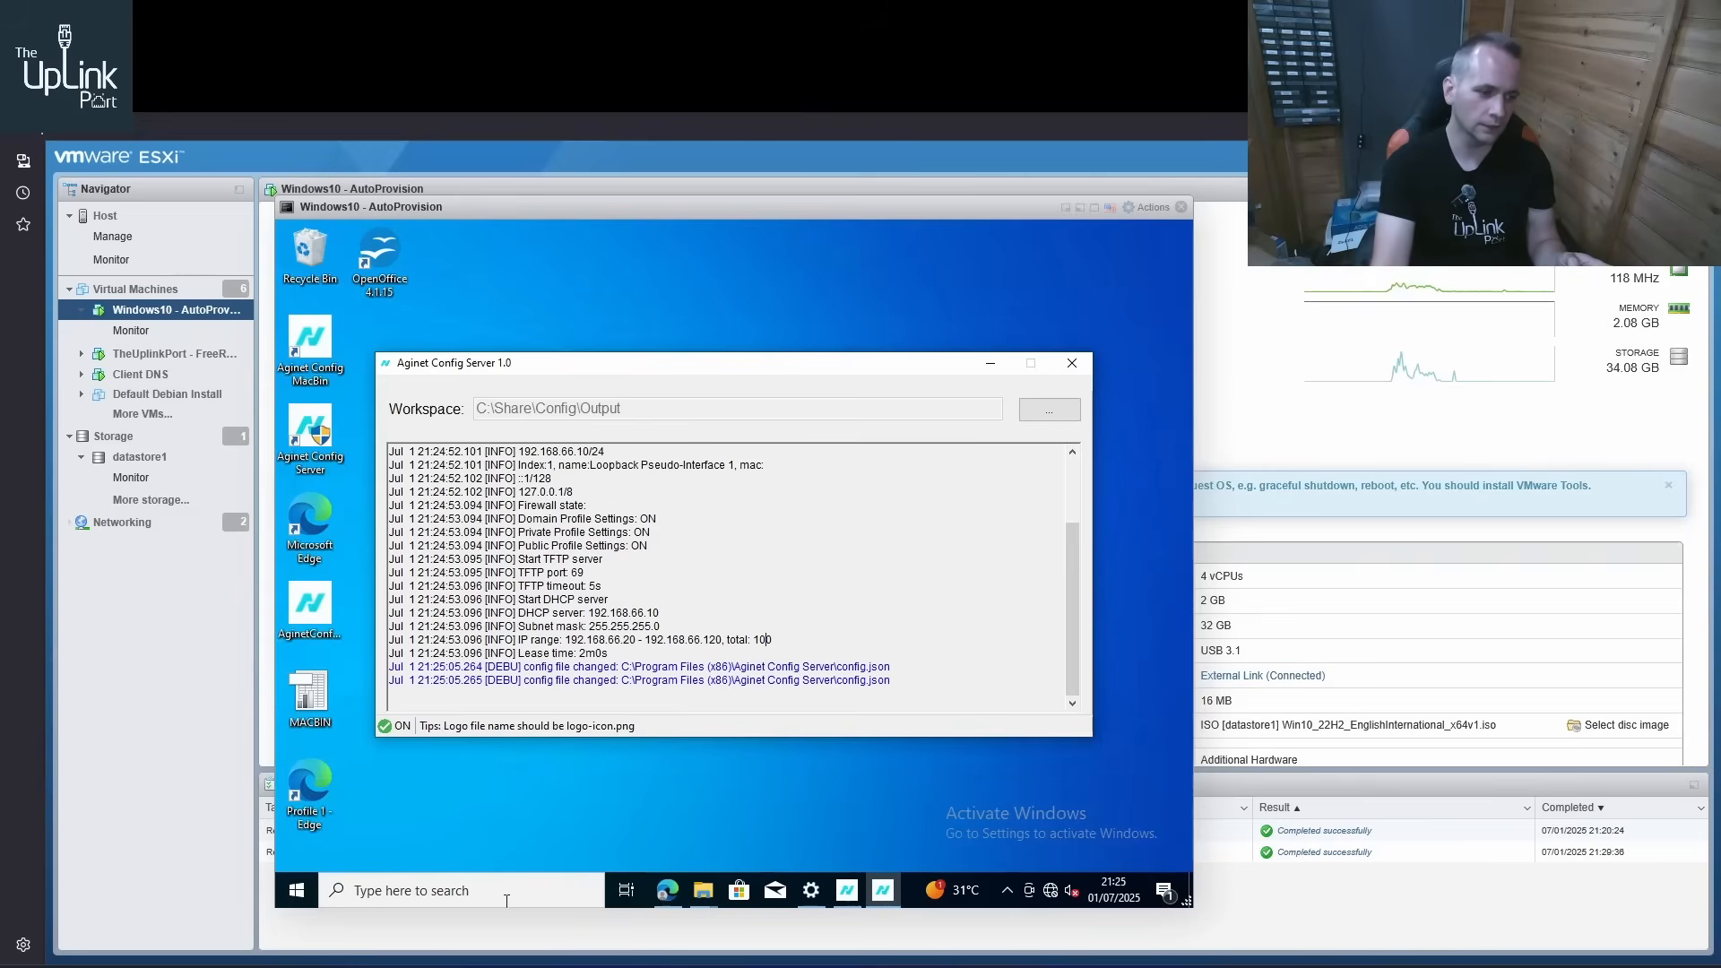
{"action": "mouse_move", "coordinate": [703, 890]}
{"action": "left_click", "coordinate": [754, 811]}
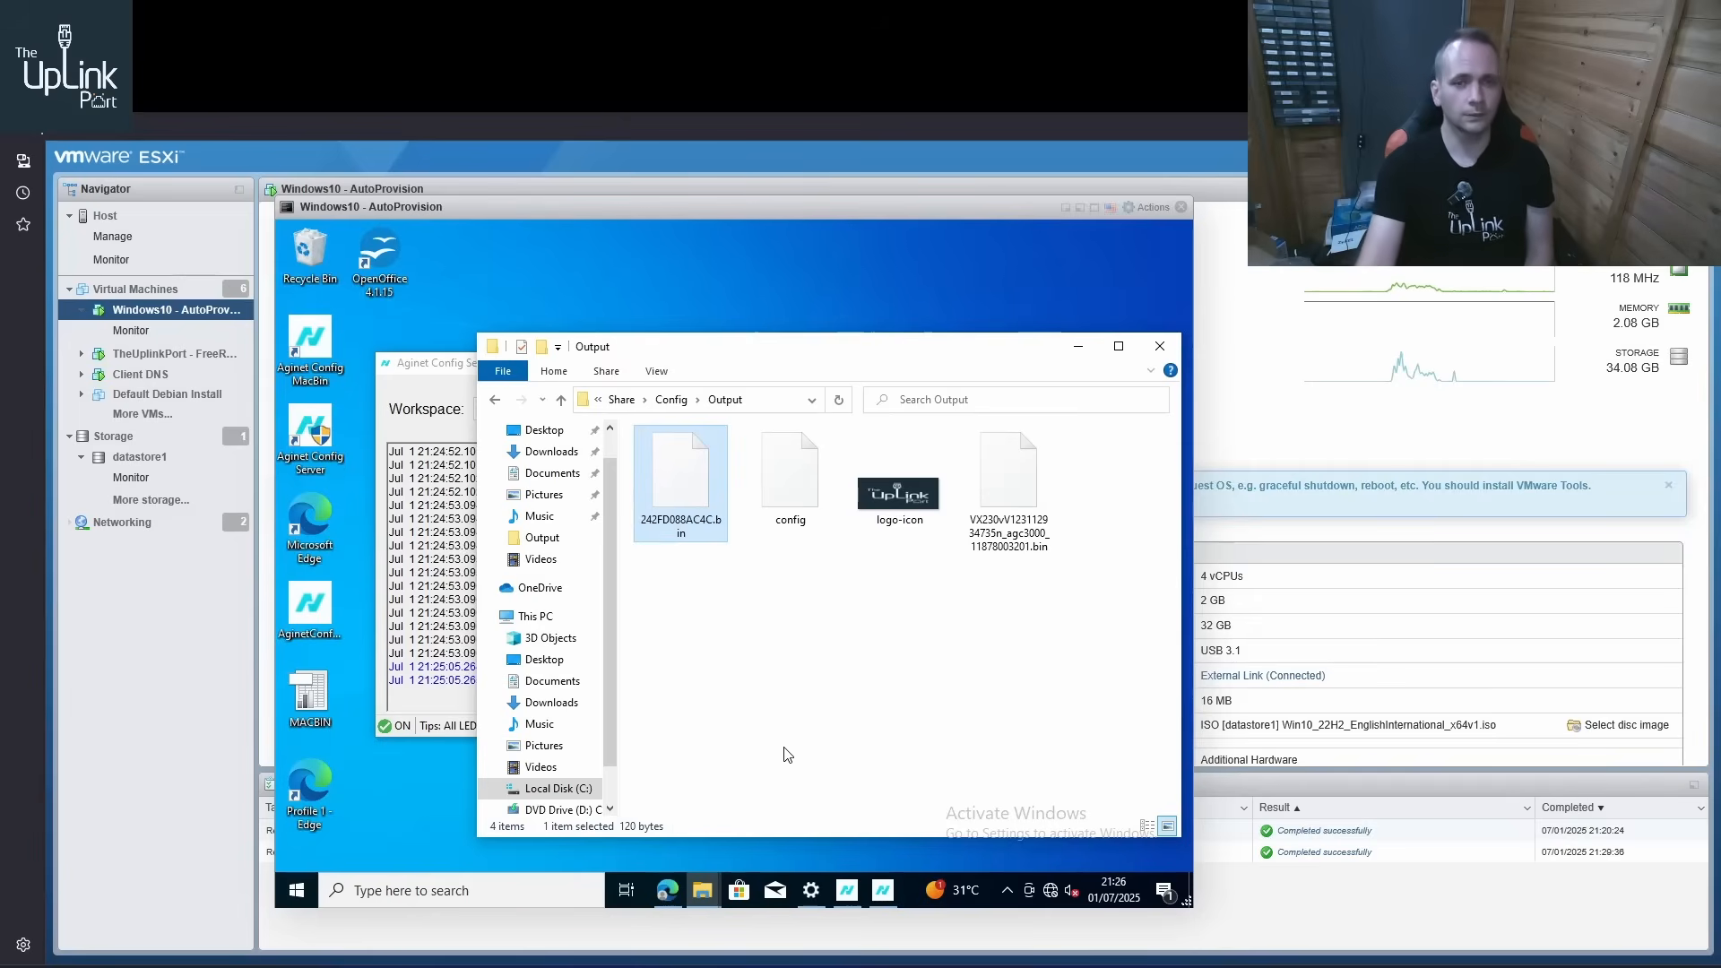
{"action": "left_click", "coordinate": [1159, 346]}
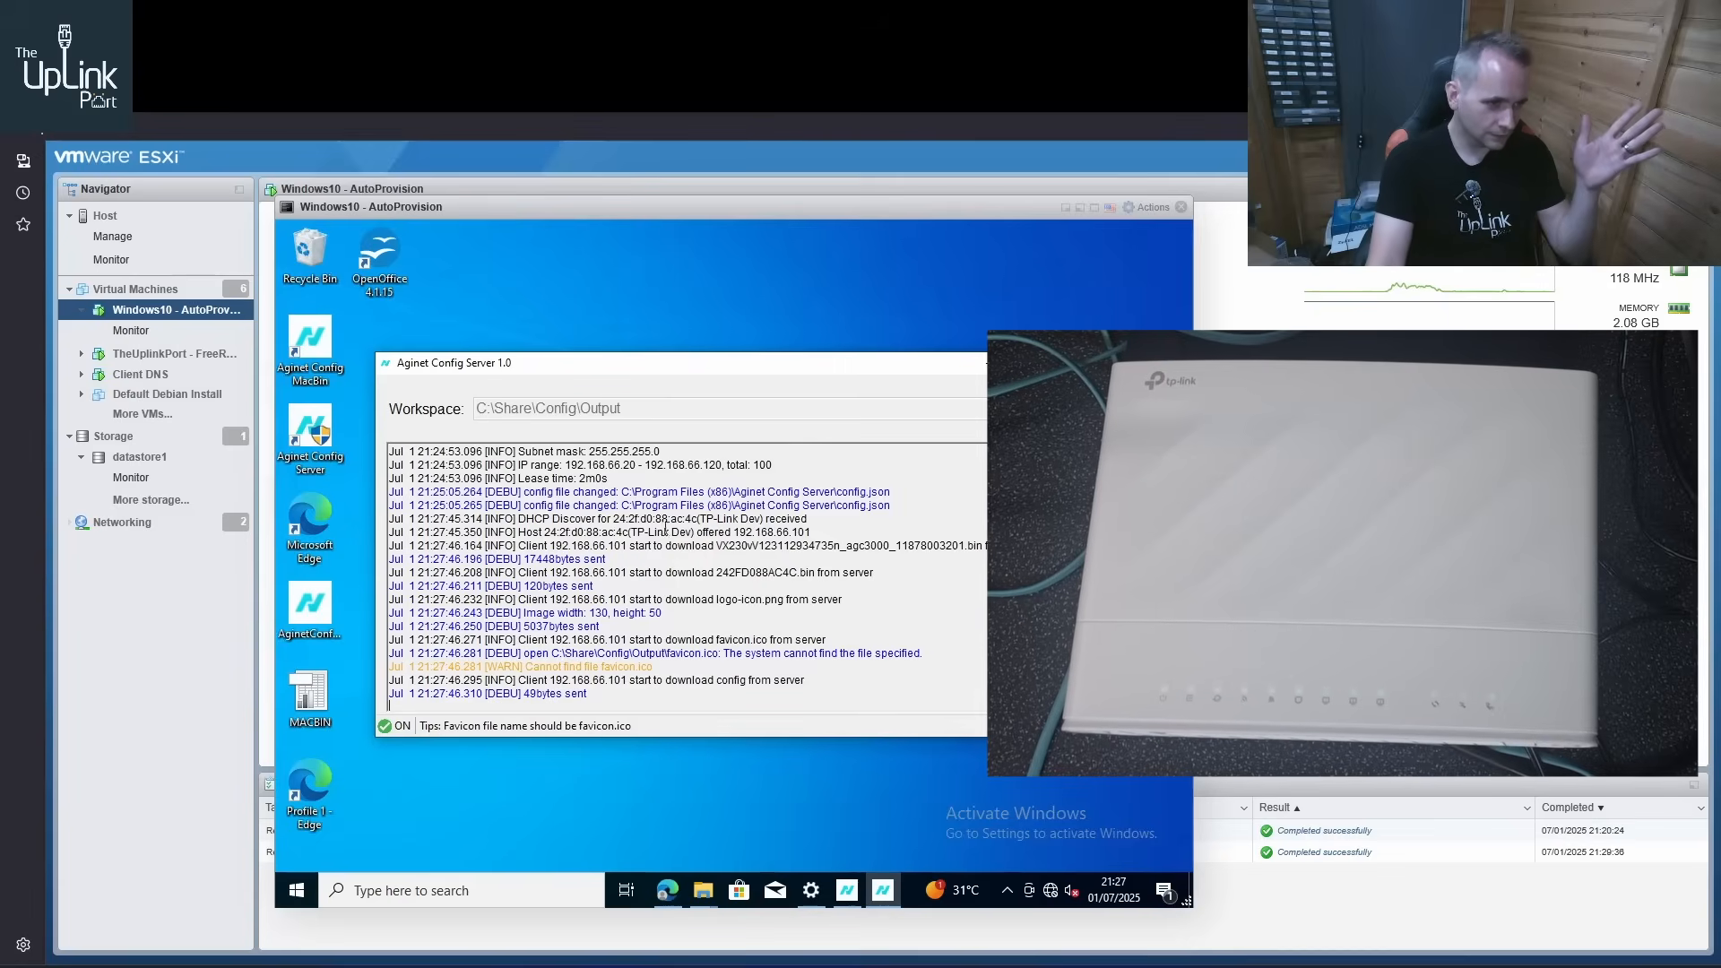
Examine the server log's DHCP entries and the router's download entries for the configuration, MAC .bin, logo-icon.png and favicon.ico files
{"action": "left_click_drag", "start_coordinate": [389, 557], "coordinate": [655, 518]}
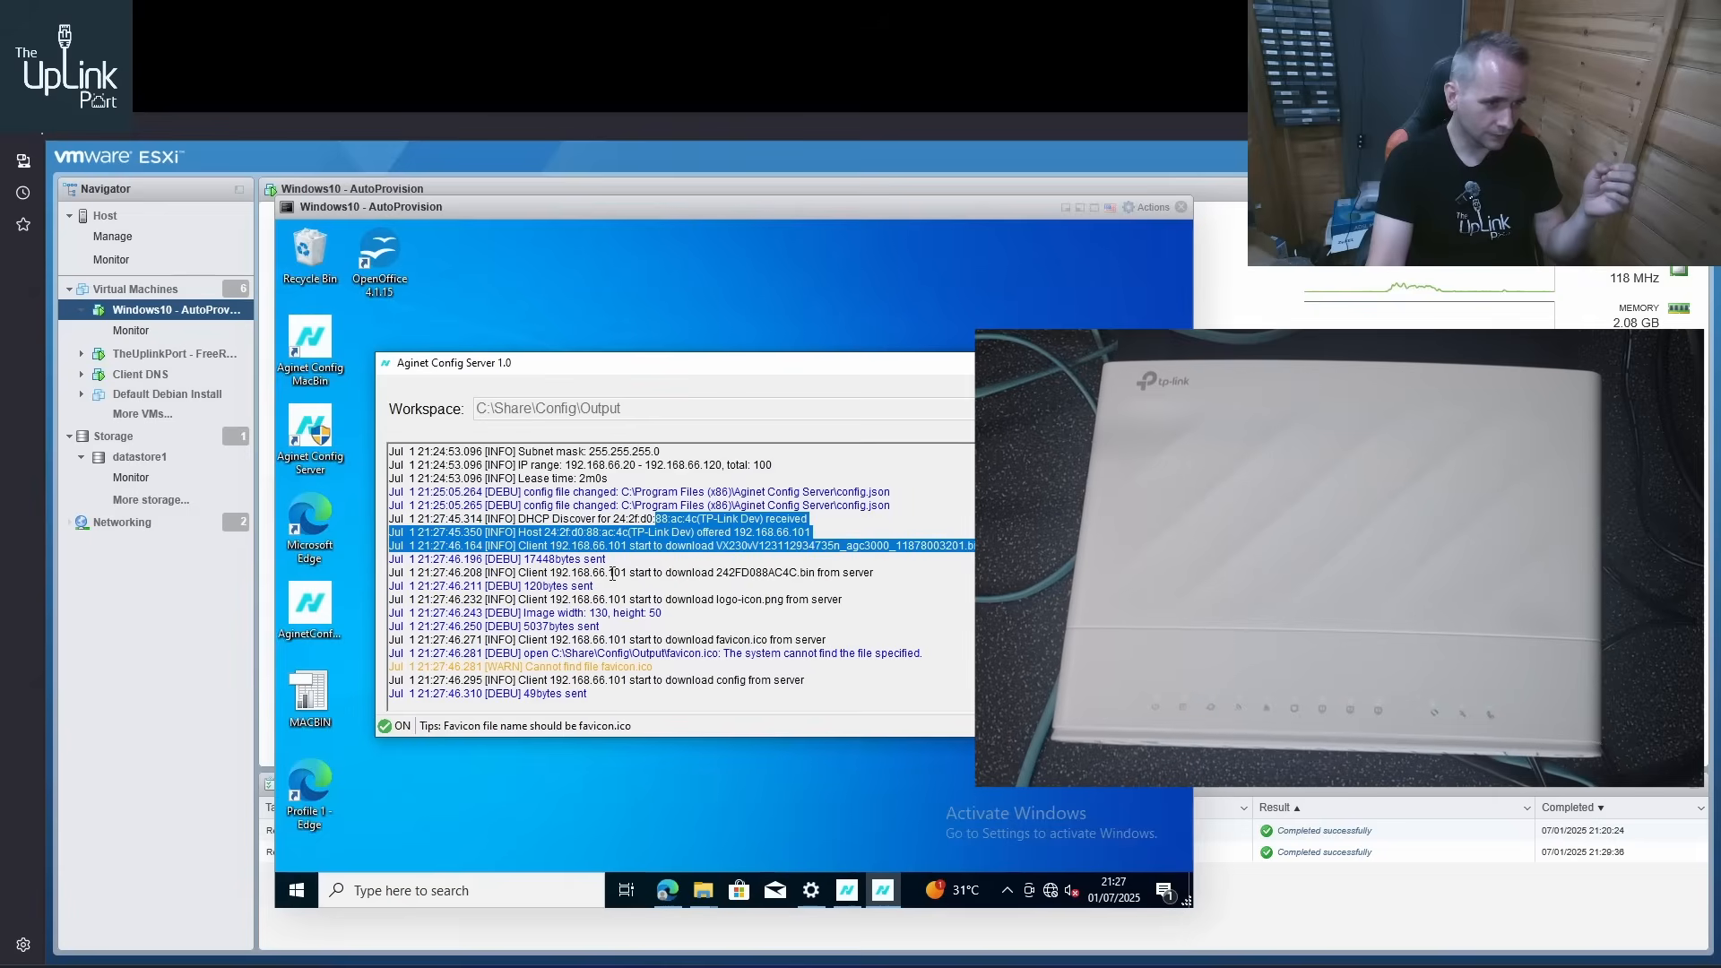
{"action": "left_click_drag", "start_coordinate": [609, 574], "coordinate": [839, 599]}
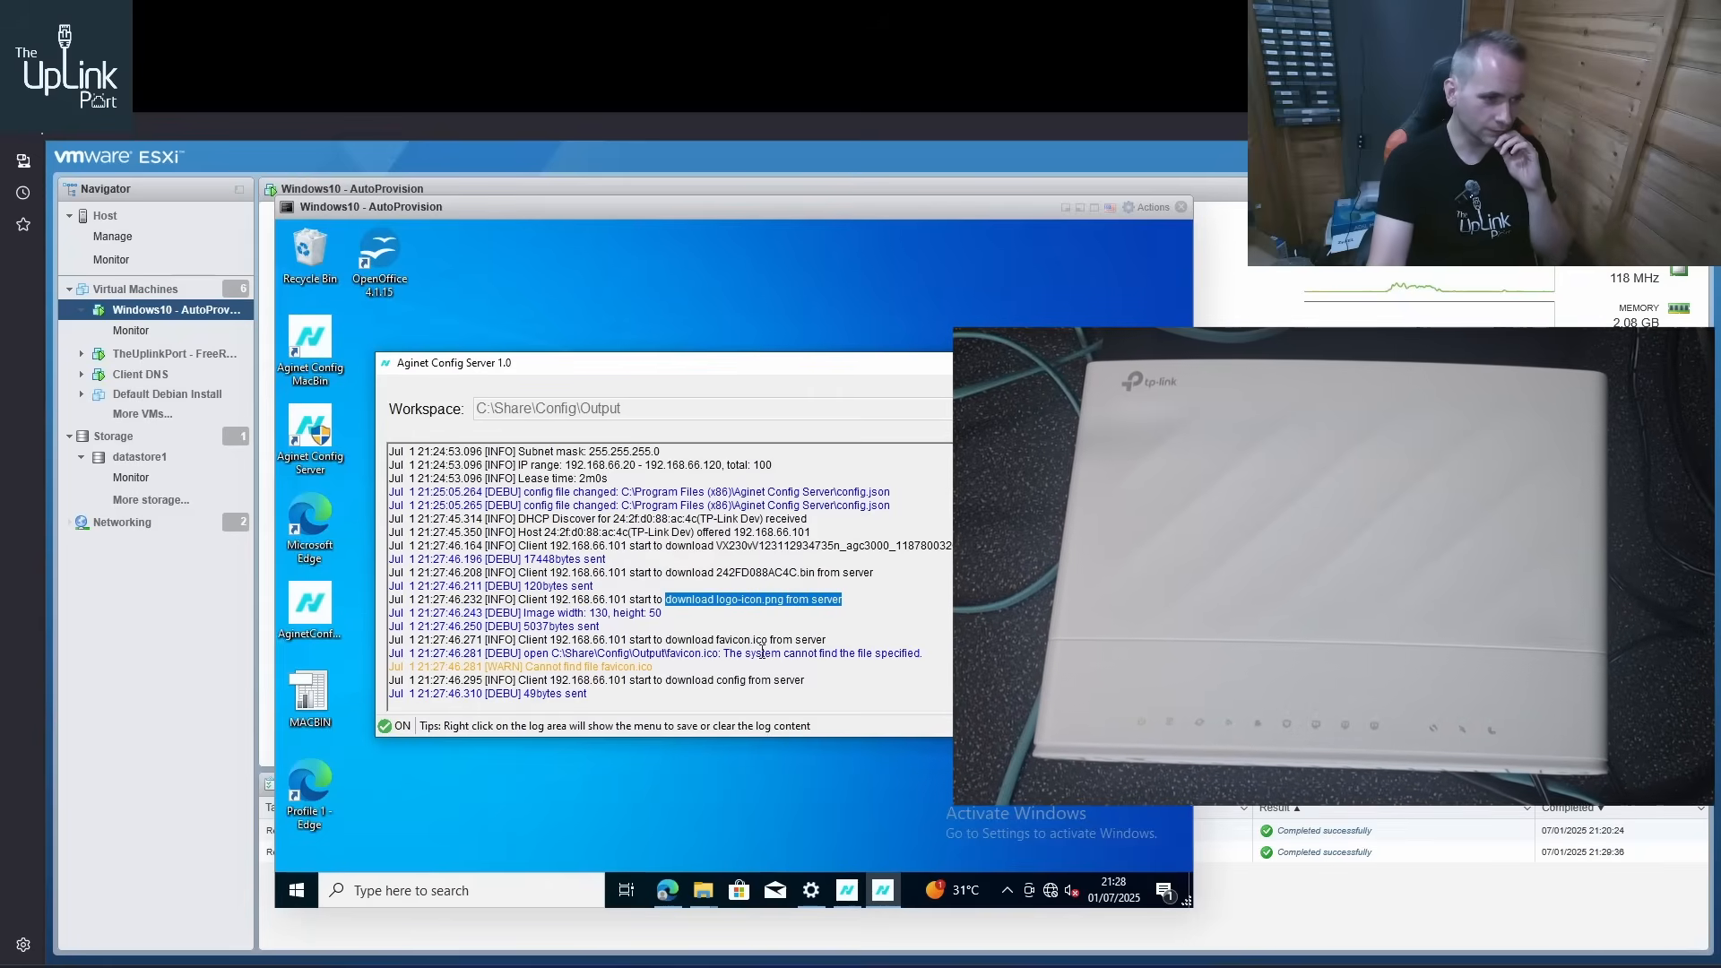
{"action": "left_click_drag", "start_coordinate": [650, 657], "coordinate": [566, 663]}
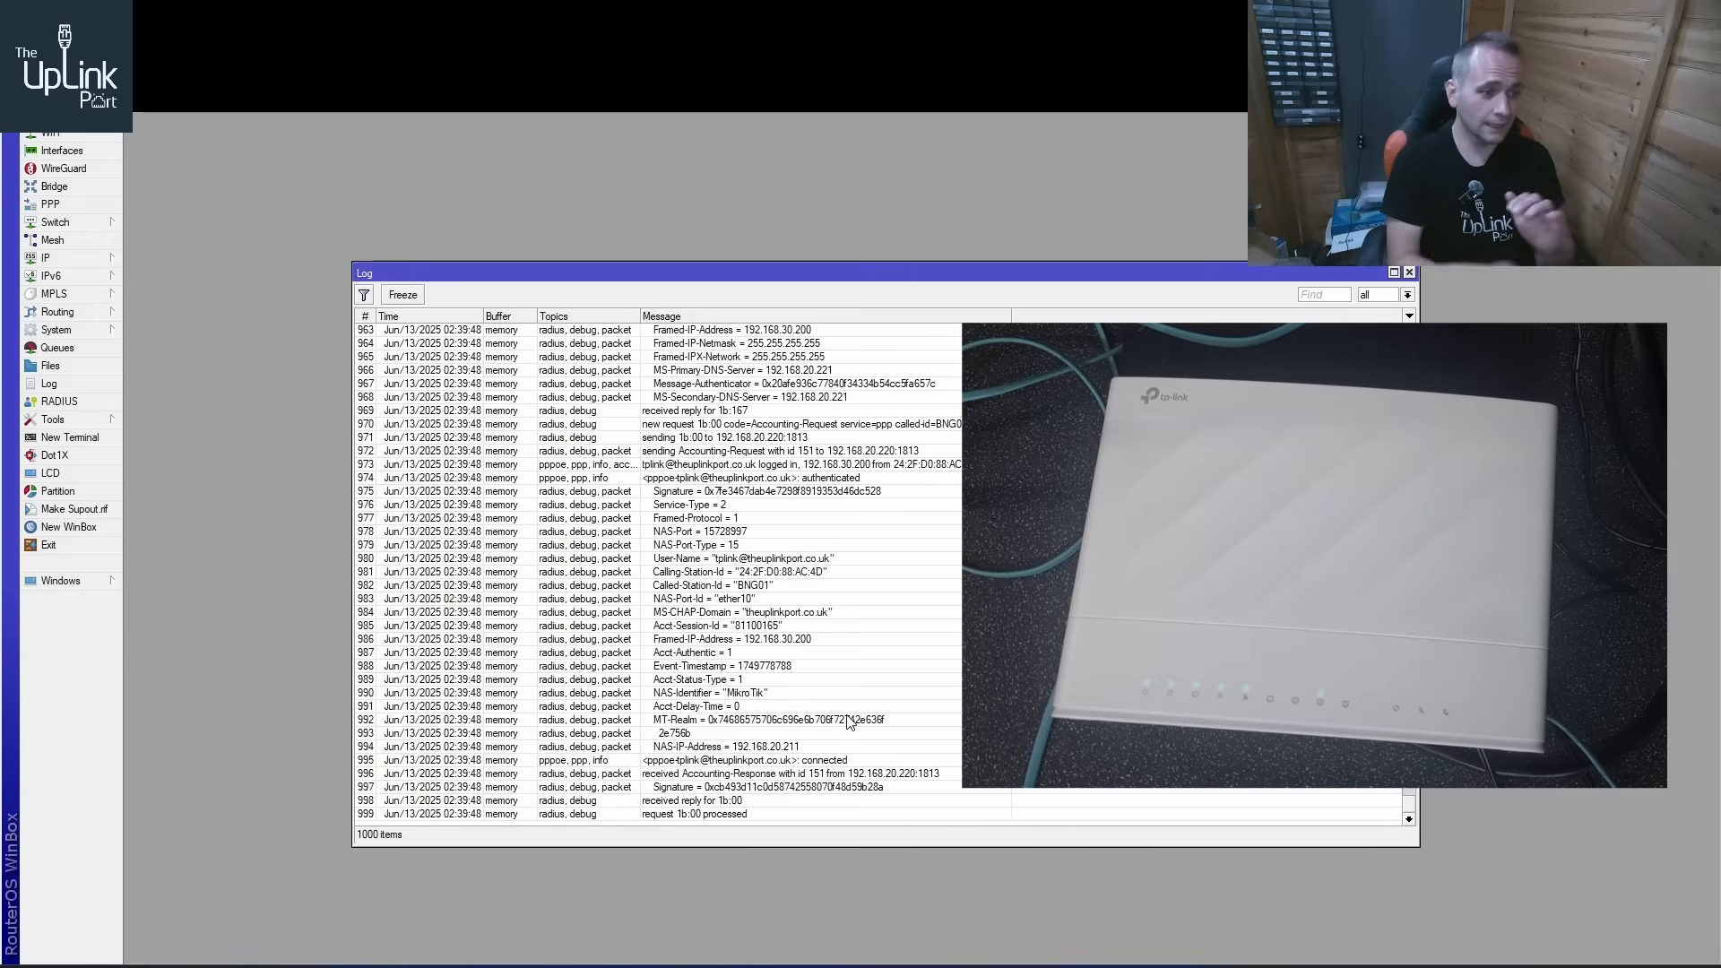
Check the PPPoE session's User-Name entry in the WinBox log and return to the Aginet Config Server window
{"action": "left_click", "coordinate": [728, 559]}
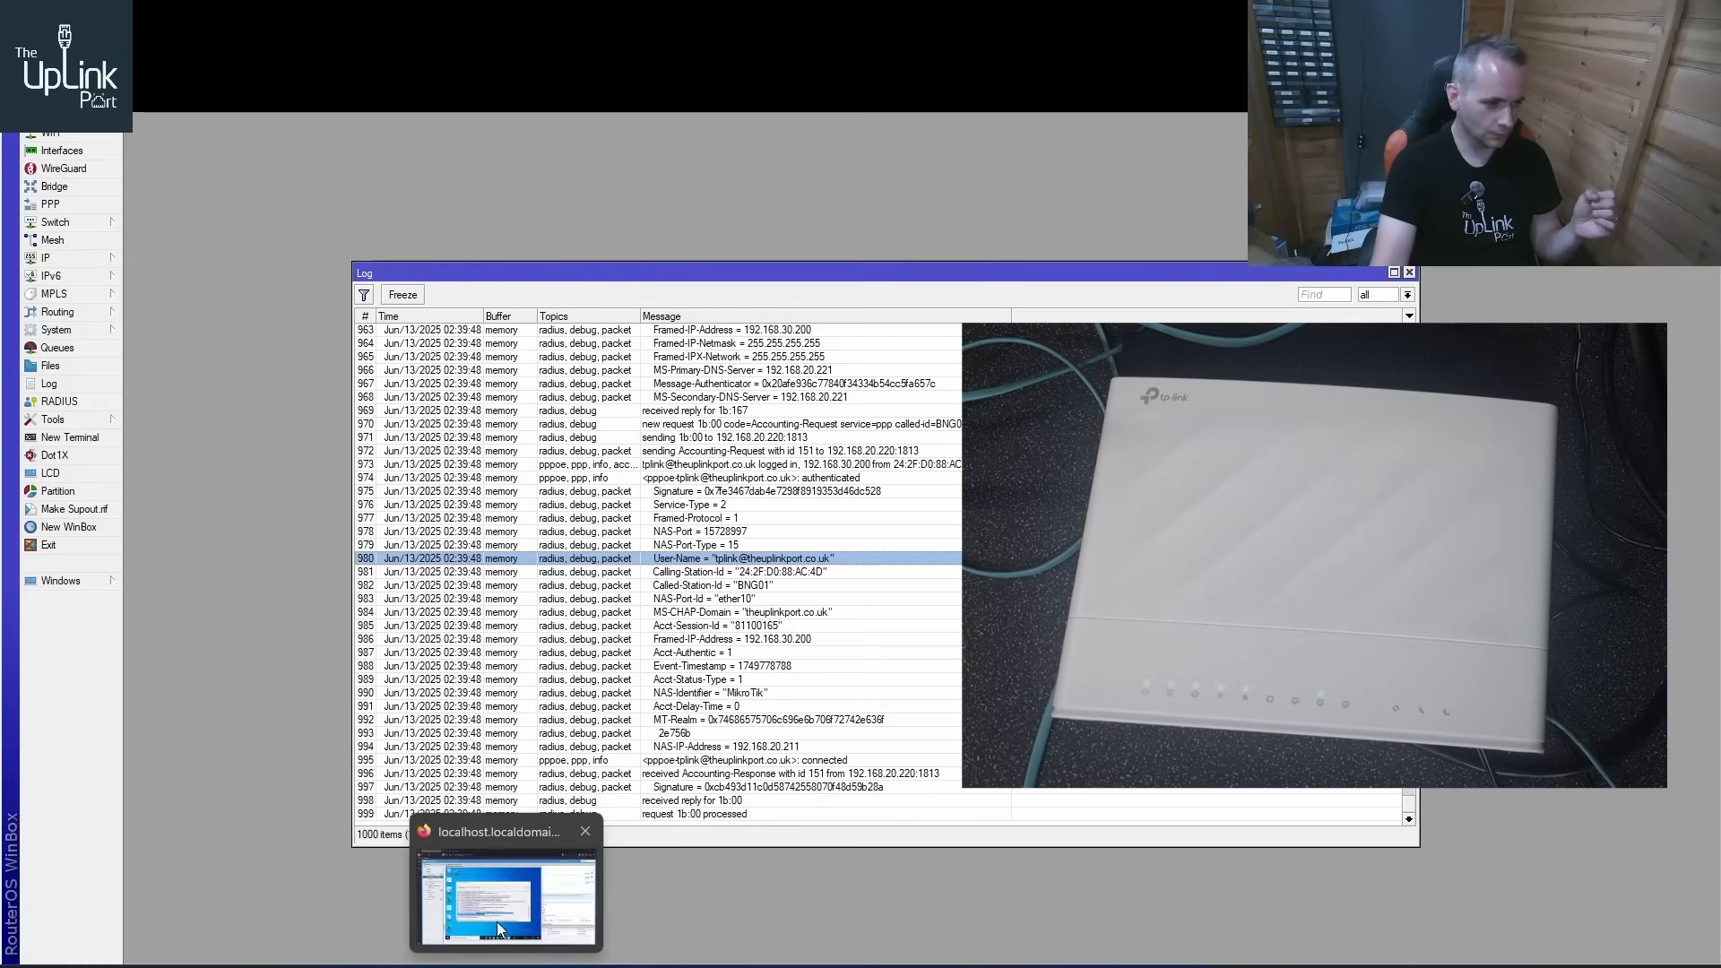
{"action": "left_click", "coordinate": [497, 921]}
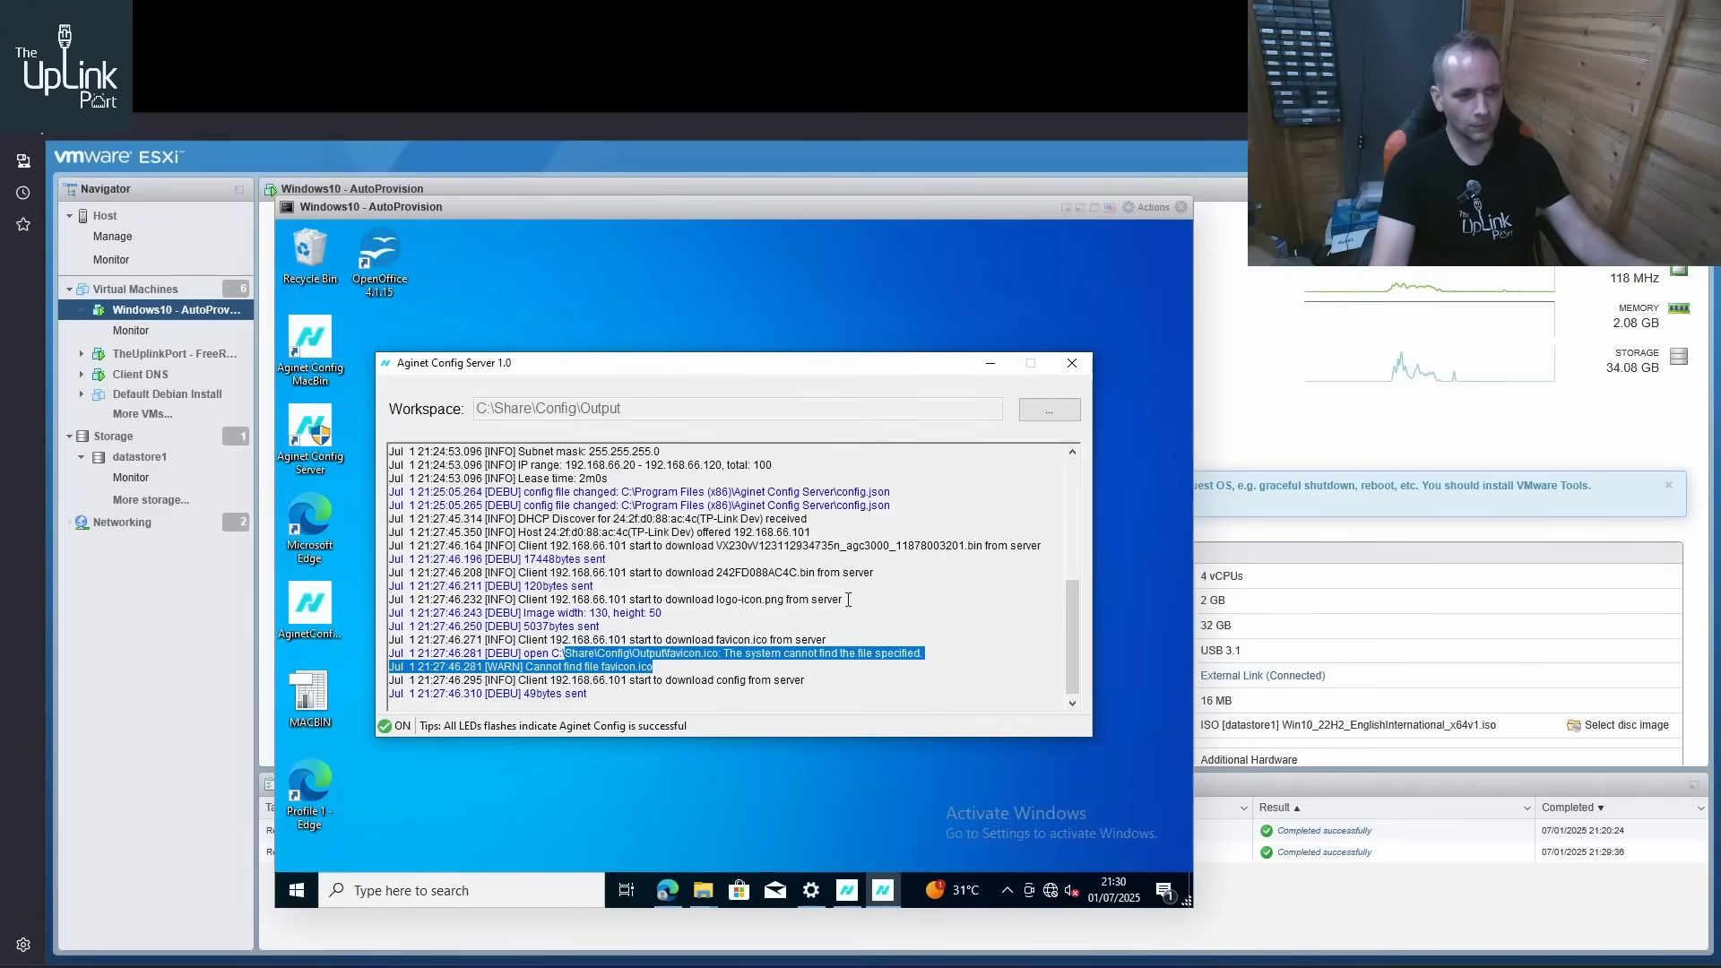
Leave the Aginet Config Server log, switch to Microsoft Edge and load the router's web page at 192.168.1.1
{"action": "mouse_move", "coordinate": [1078, 611]}
{"action": "left_mouse_down"}
{"action": "mouse_move", "coordinate": [1066, 493]}
{"action": "mouse_move", "coordinate": [1067, 631]}
{"action": "left_mouse_up"}
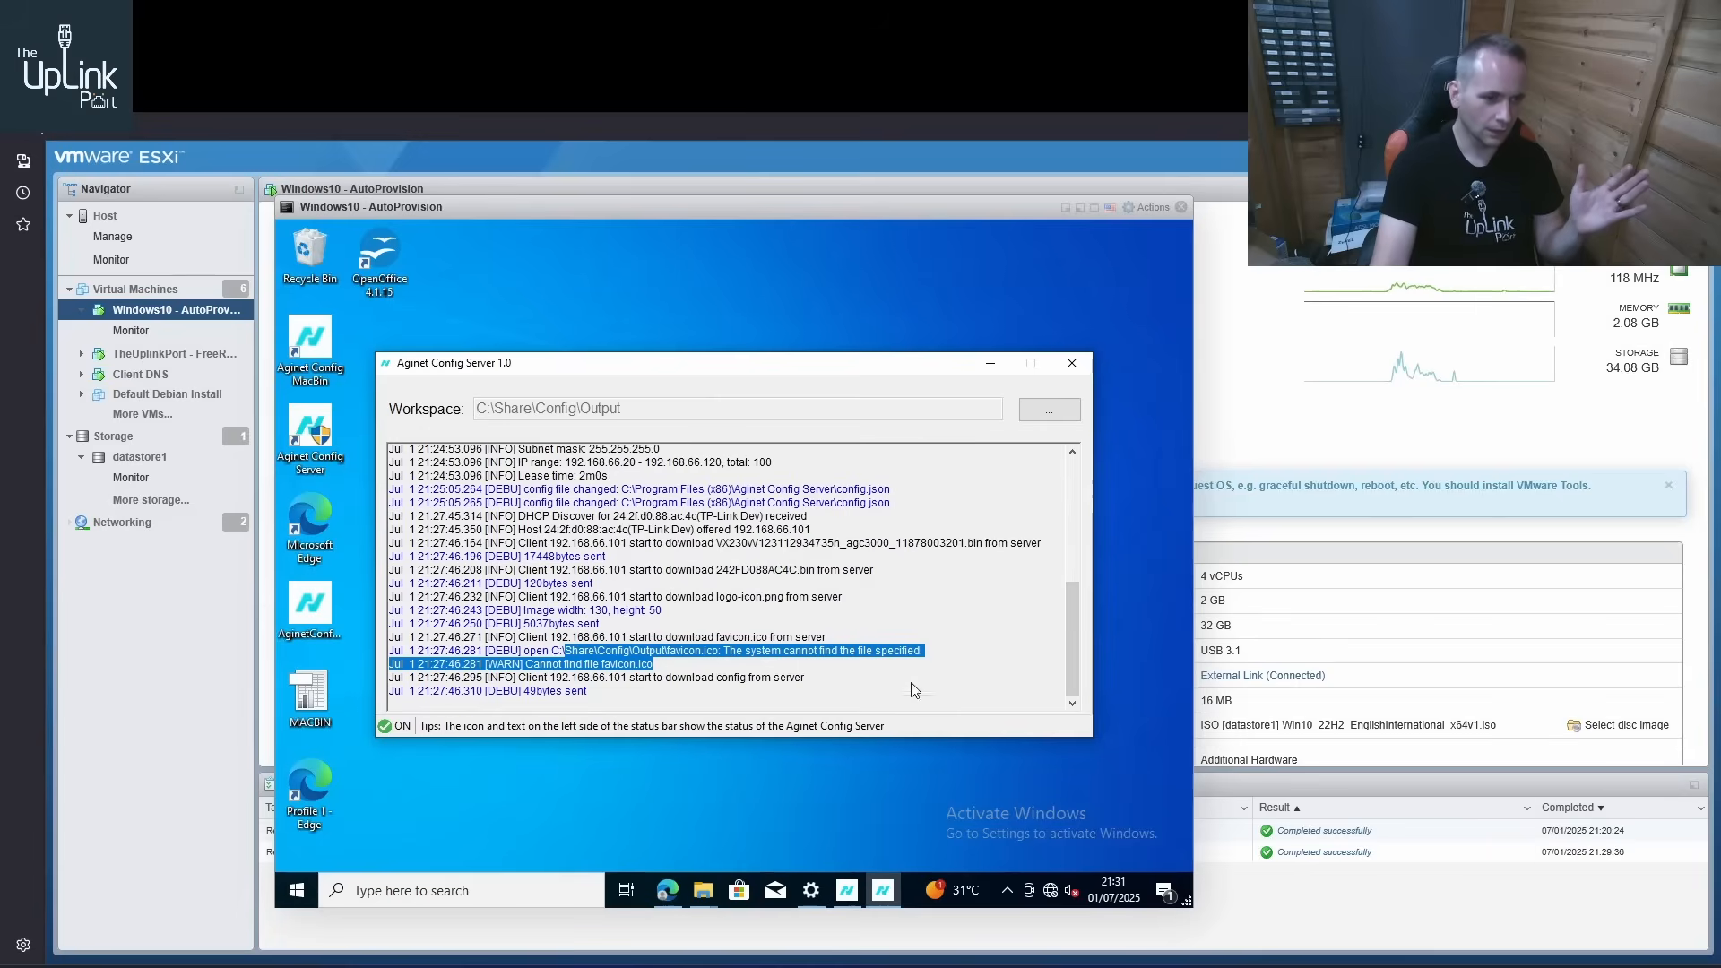
{"action": "left_click", "coordinate": [672, 890]}
{"action": "left_click", "coordinate": [536, 268]}
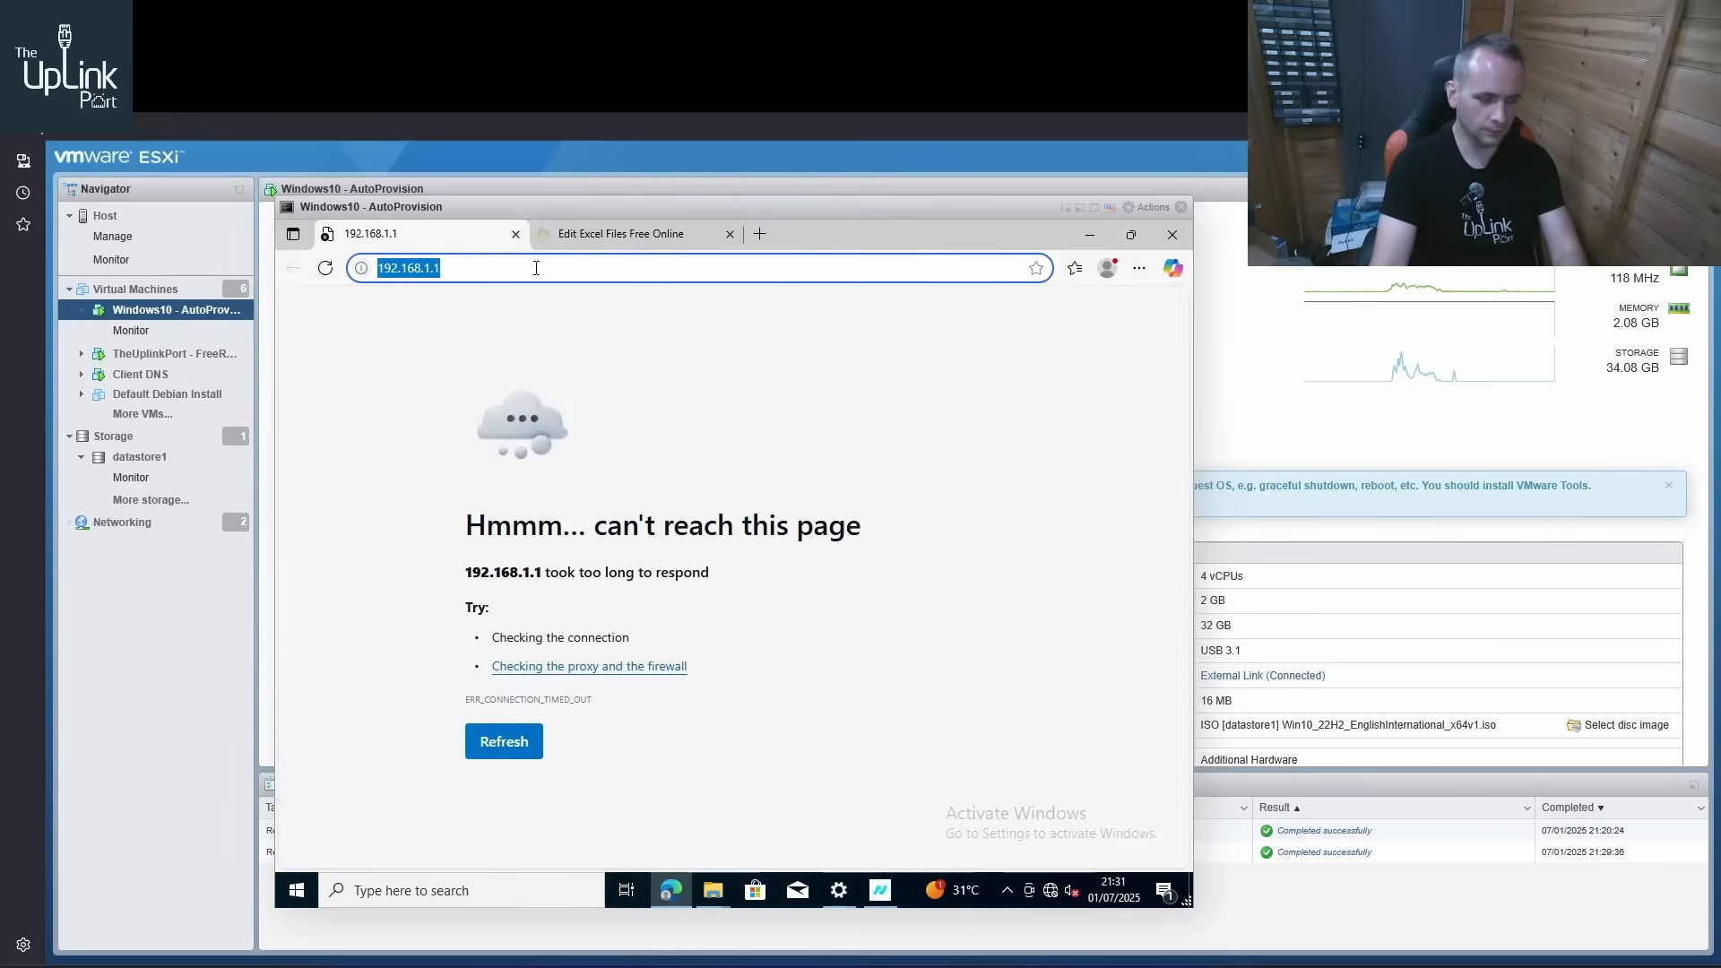
{"action": "key", "text": "Return"}
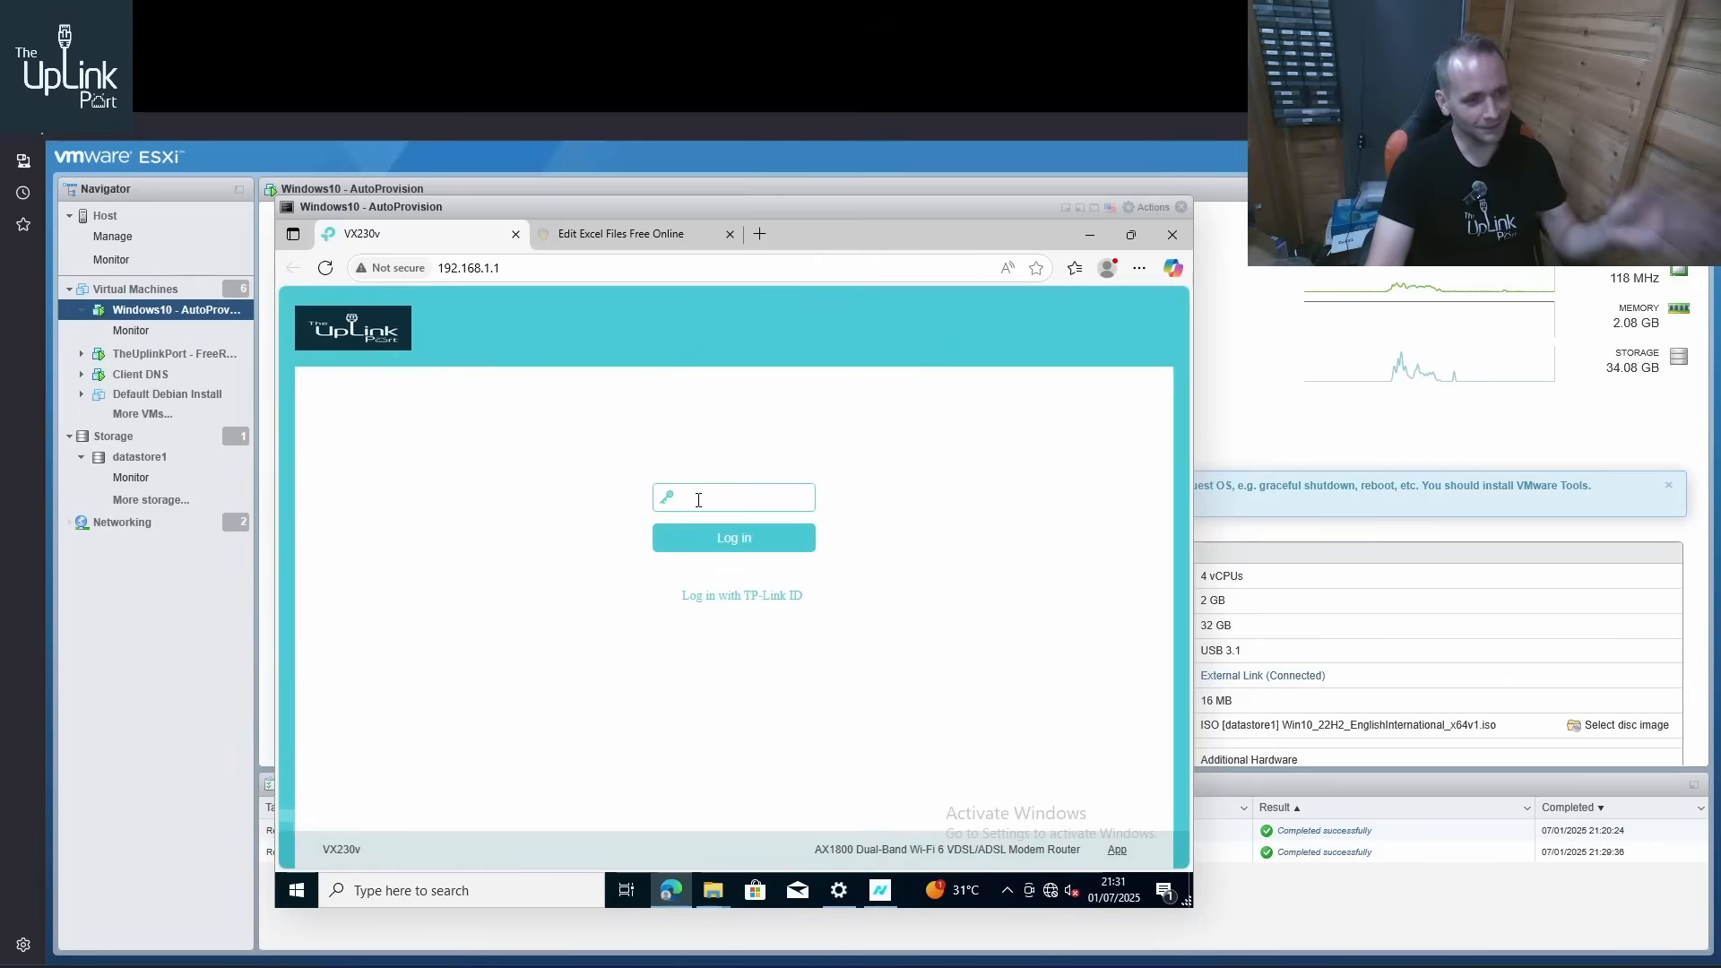
Enter the router's login password and log in to the VX230v management page
{"action": "type", "text": "ad"}
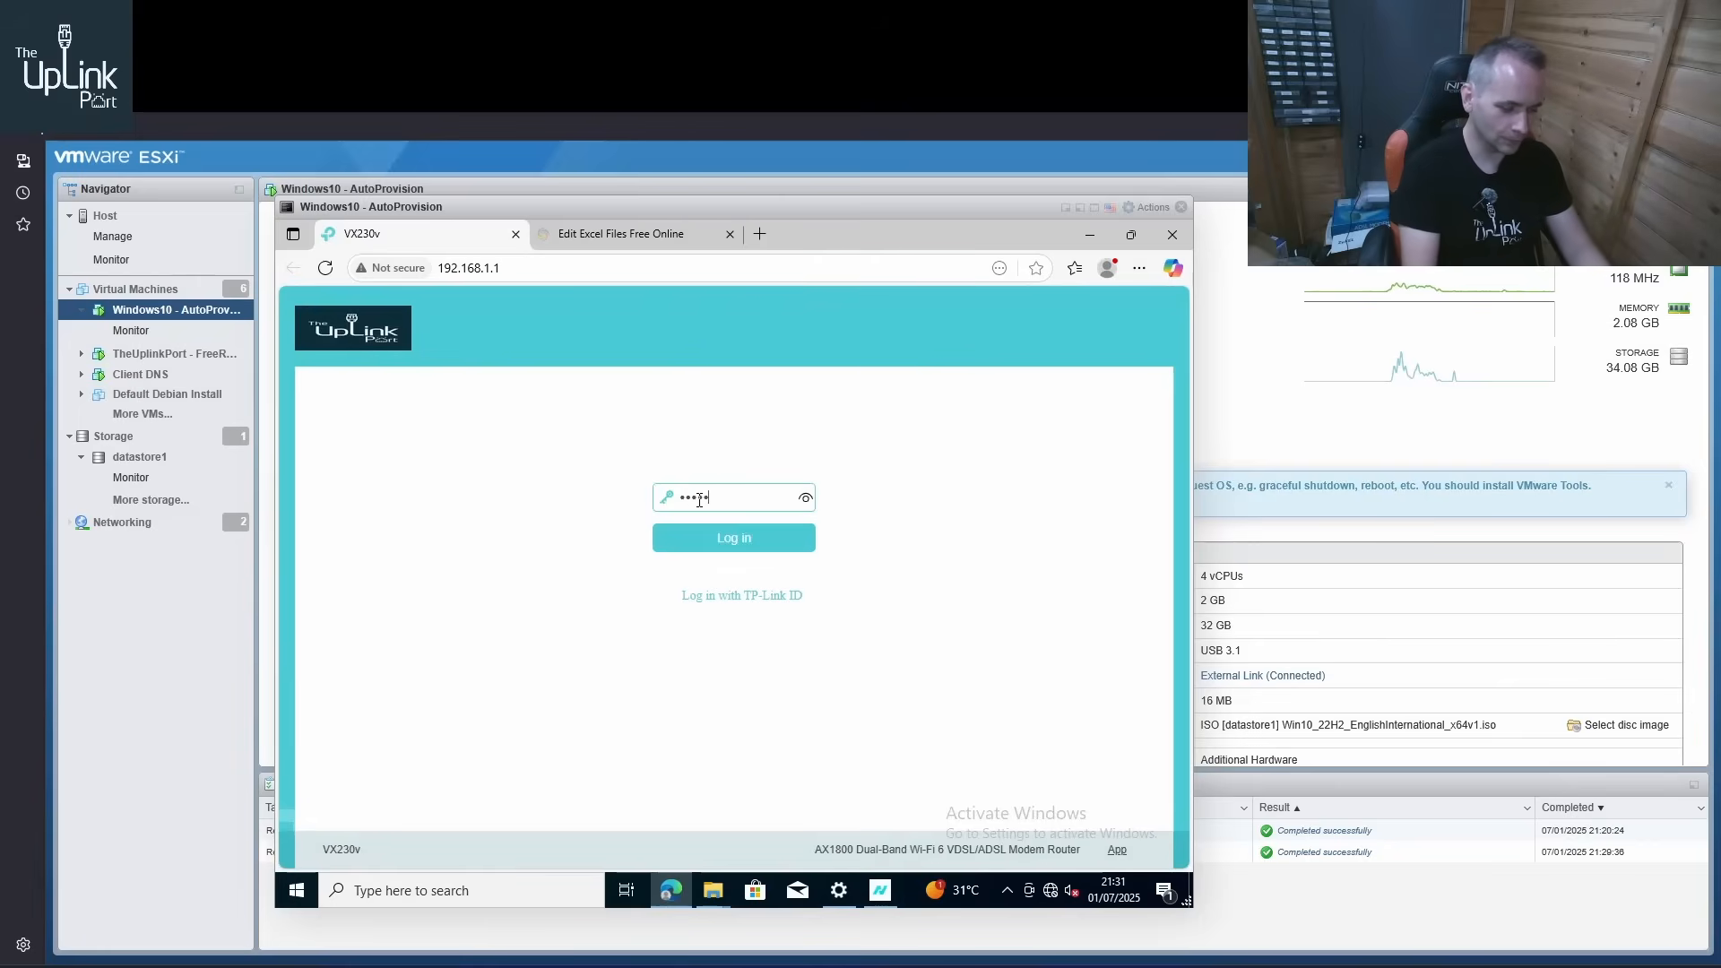
{"action": "type", "text": "•••"}
{"action": "key", "text": "Return"}
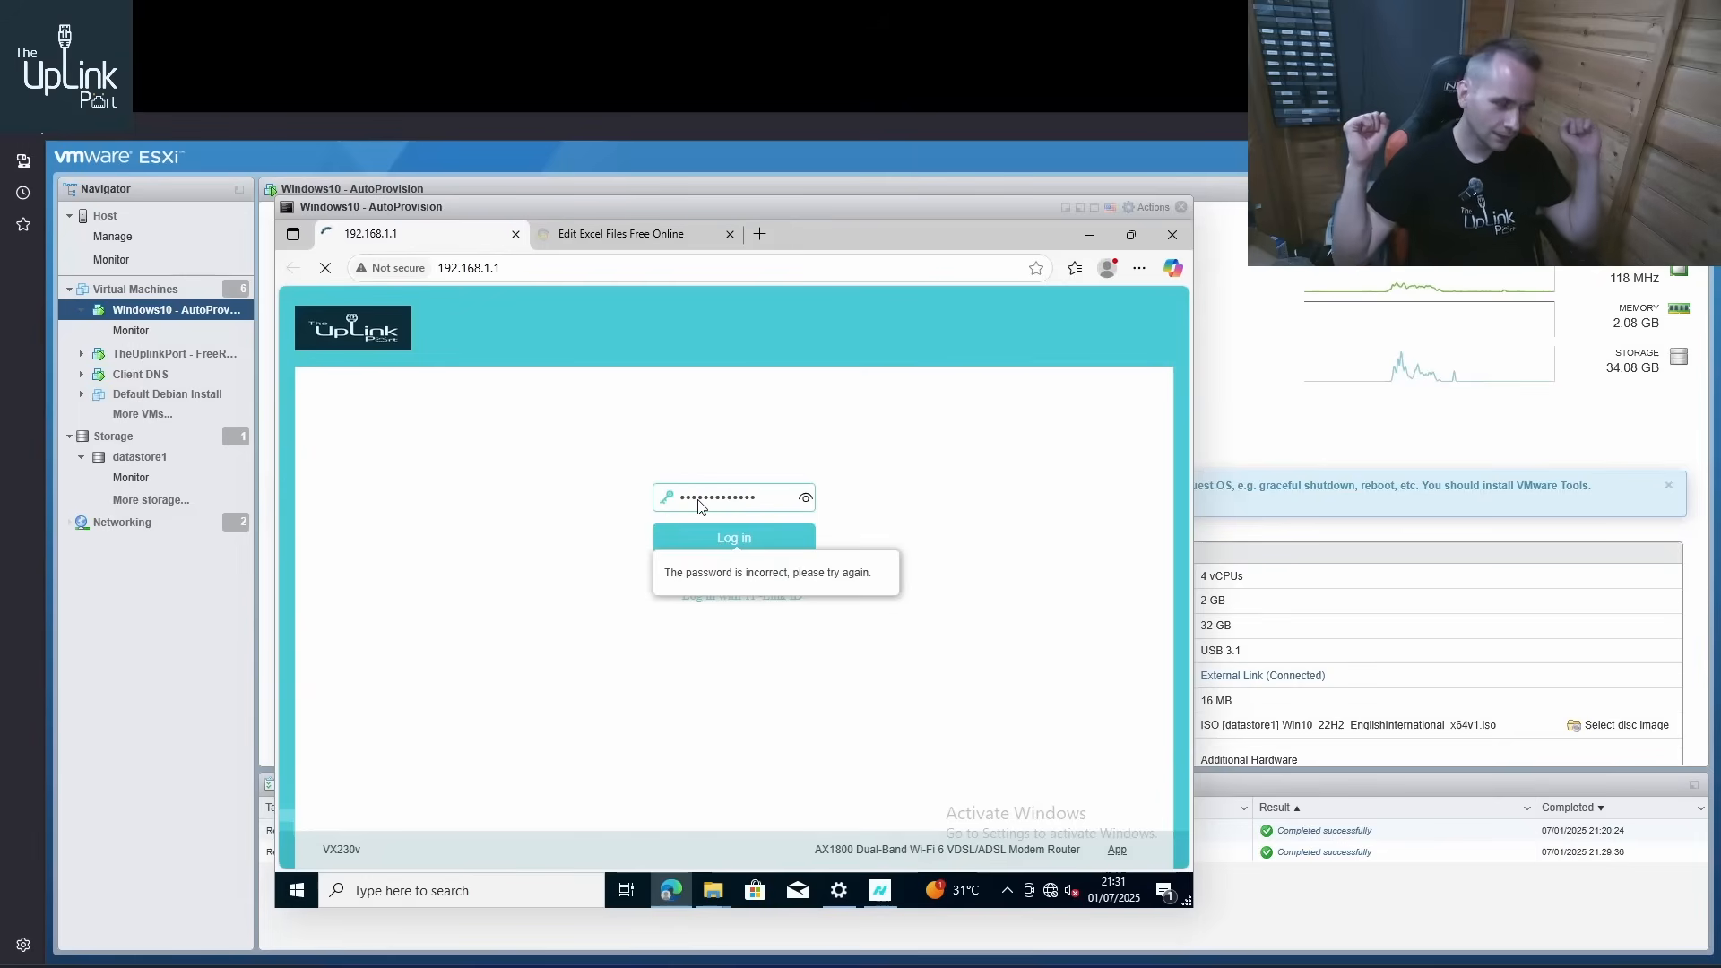
{"action": "key", "text": "Return"}
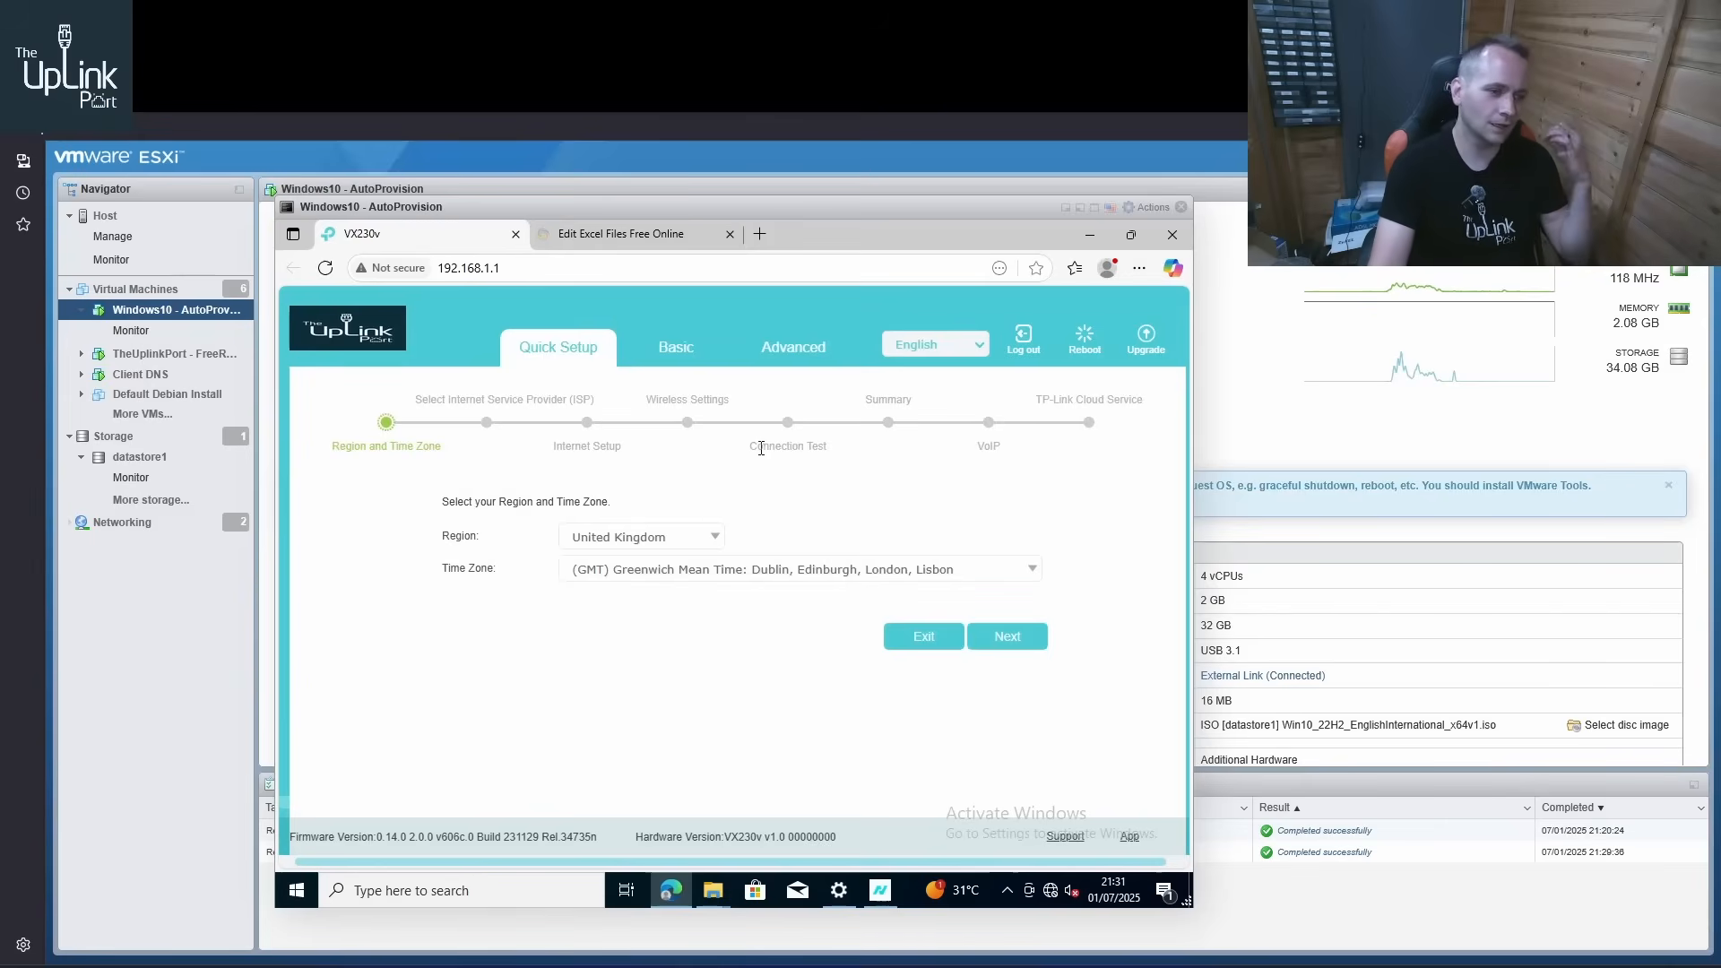
View the router's advanced status page and go to the Diagnostics page under System Tools
{"action": "left_click", "coordinate": [796, 359]}
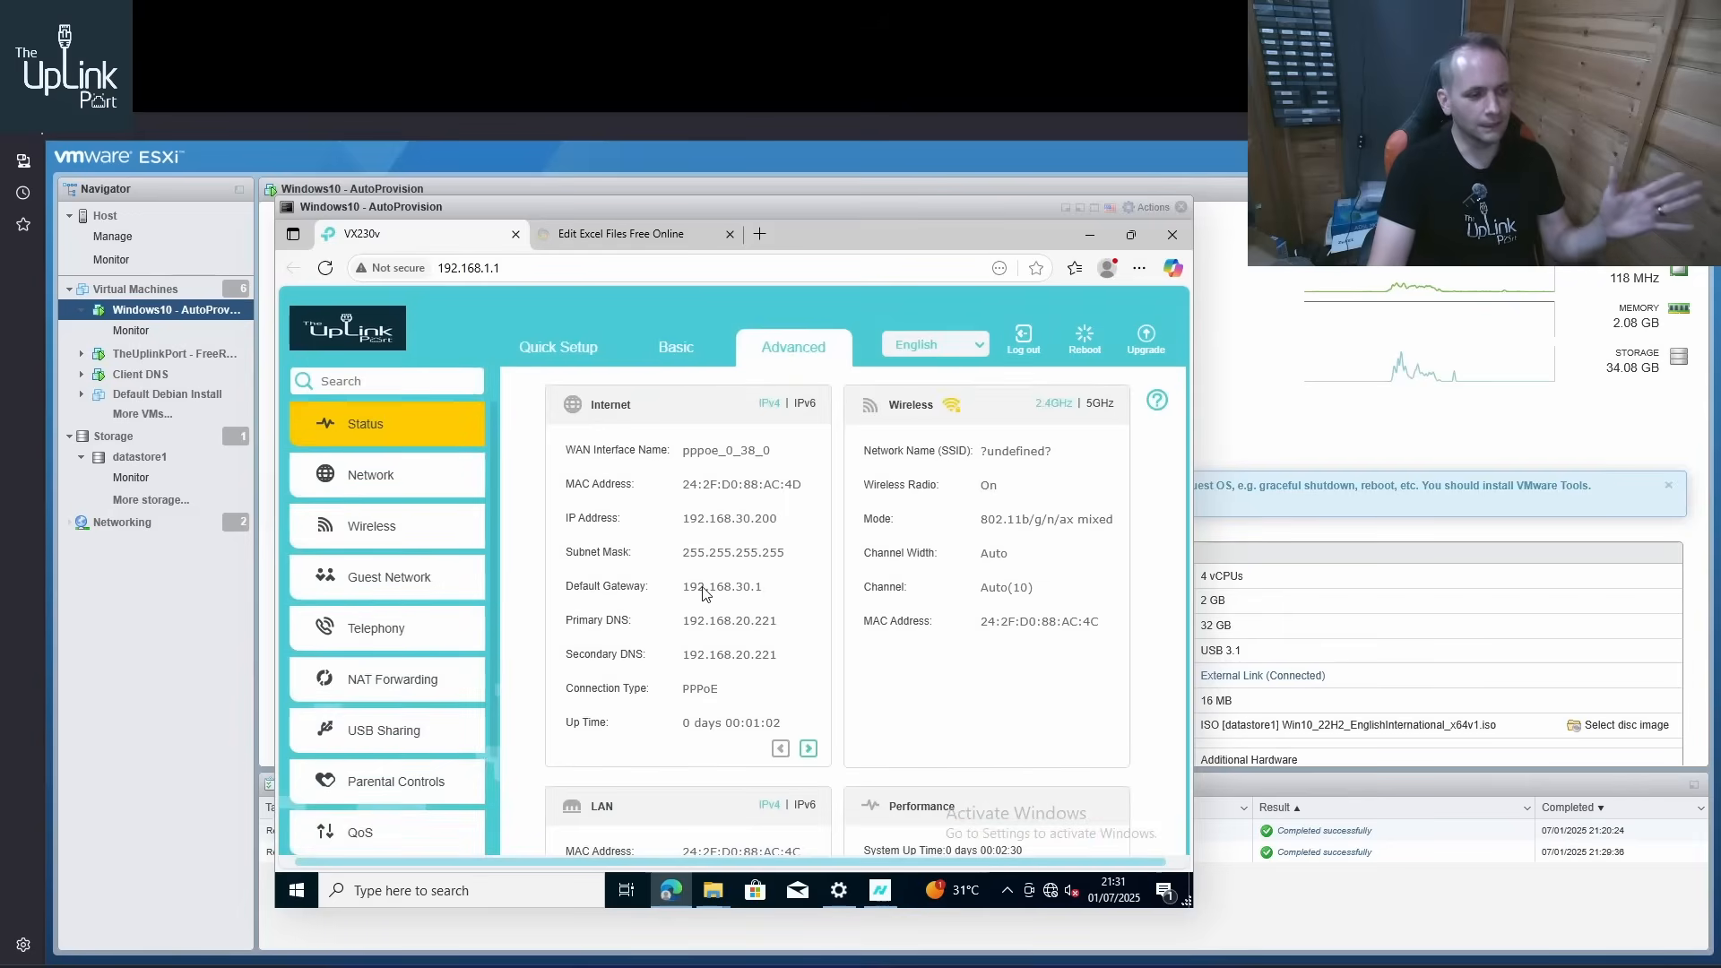
{"action": "scroll", "coordinate": [461, 635], "scroll_direction": "down", "scroll_amount": 2}
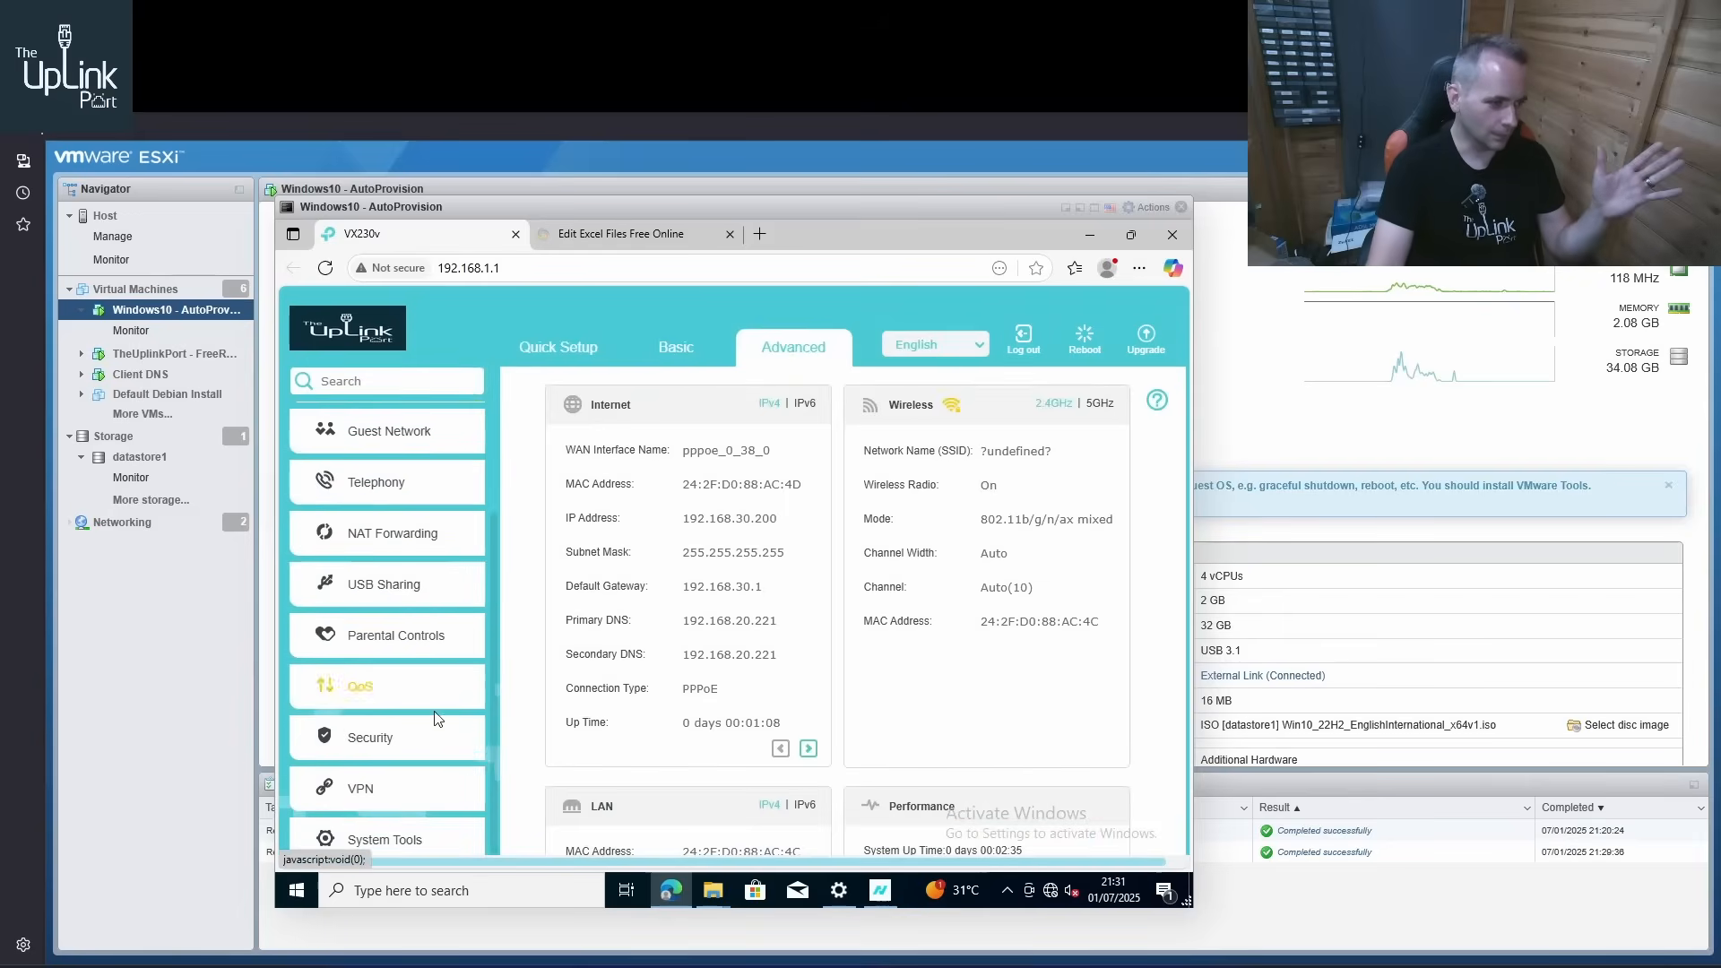
{"action": "left_click", "coordinate": [414, 839]}
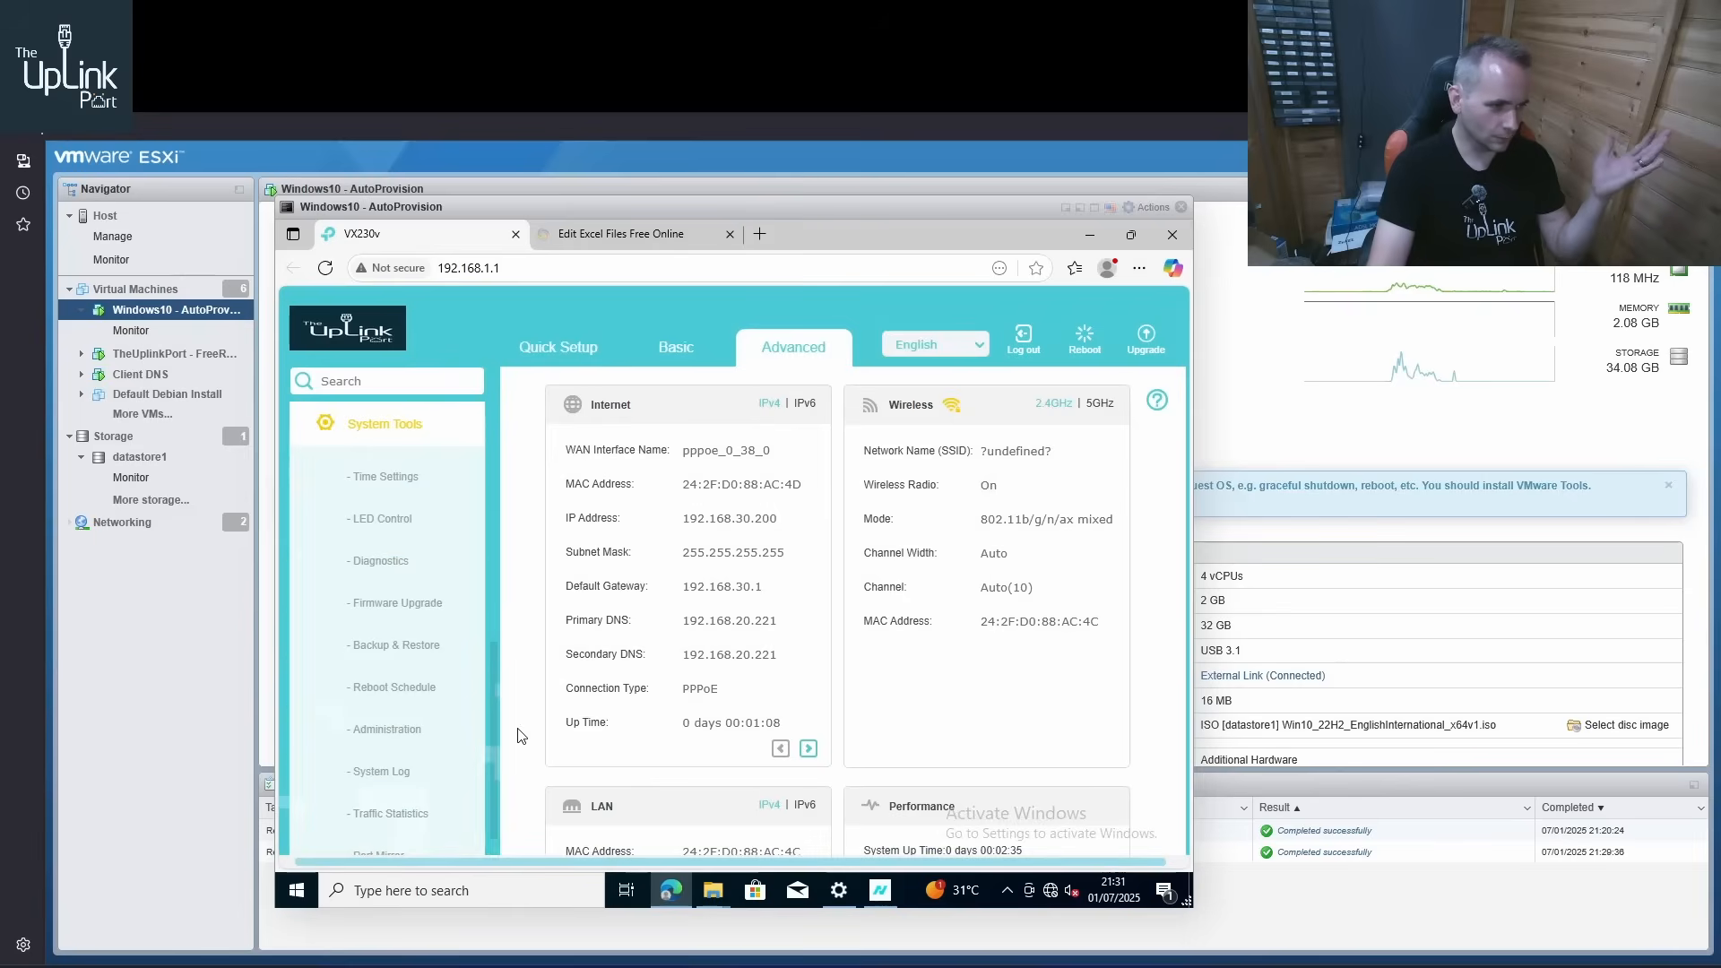
{"action": "left_click", "coordinate": [380, 562]}
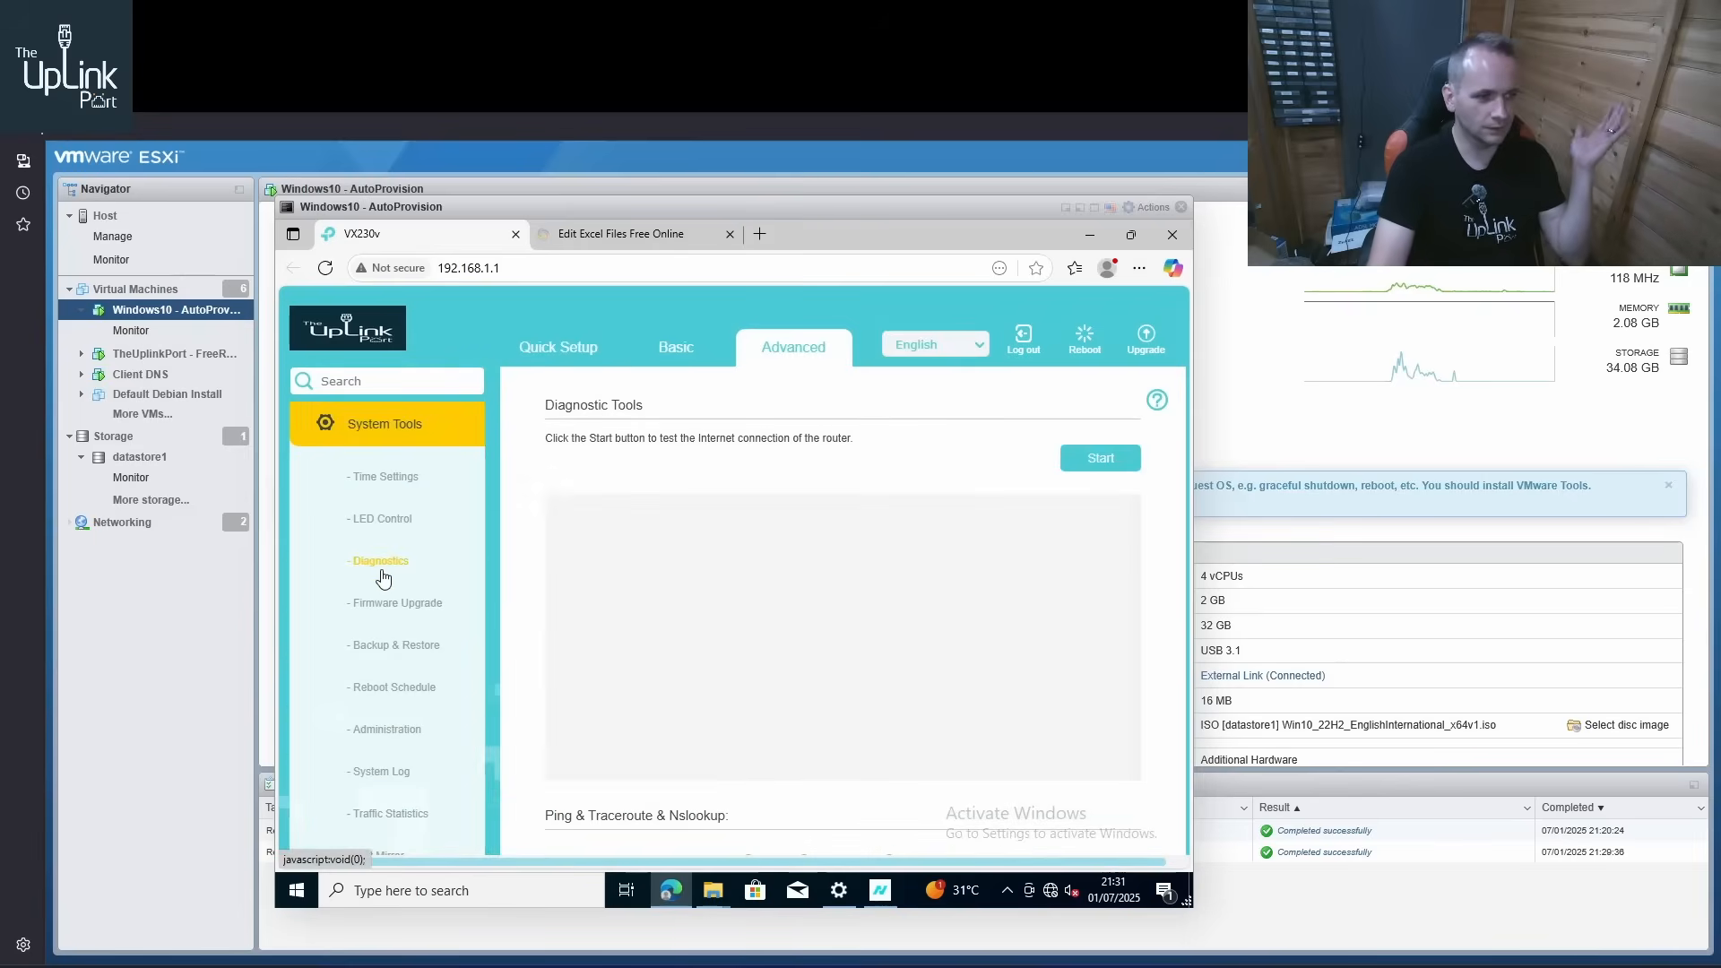
Run a ping test from the router to 8.8.8.8 and view its output
{"action": "scroll", "coordinate": [903, 584], "scroll_direction": "down", "scroll_amount": 2}
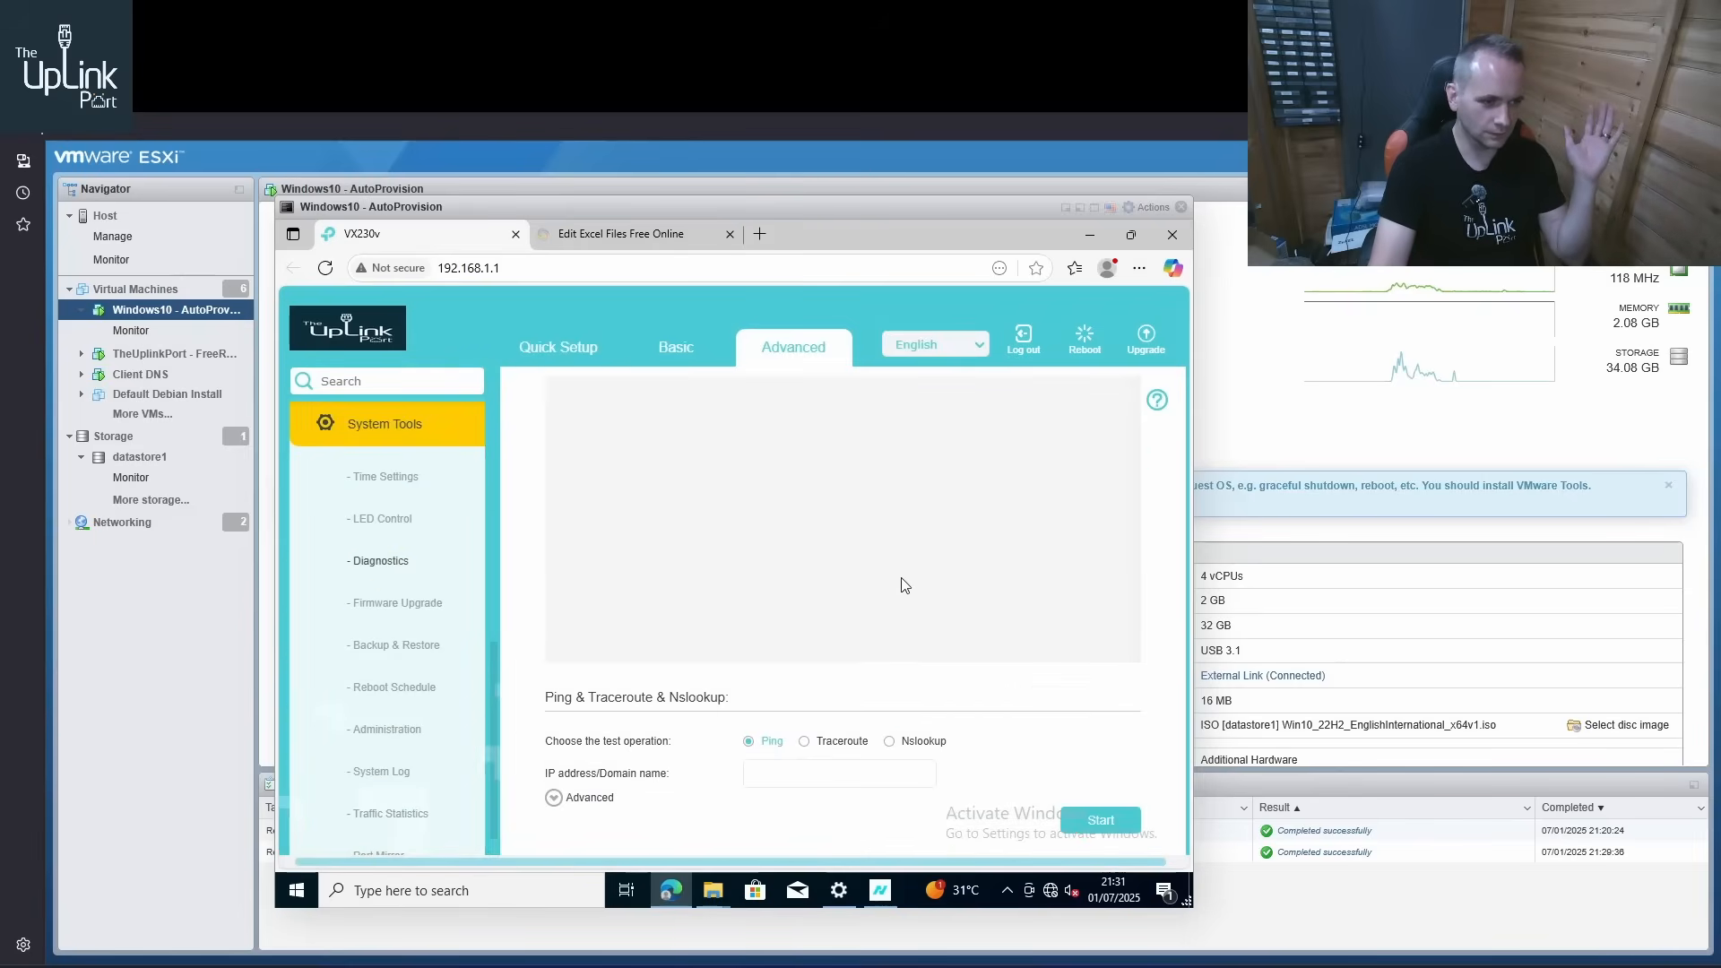
{"action": "left_click", "coordinate": [813, 733]}
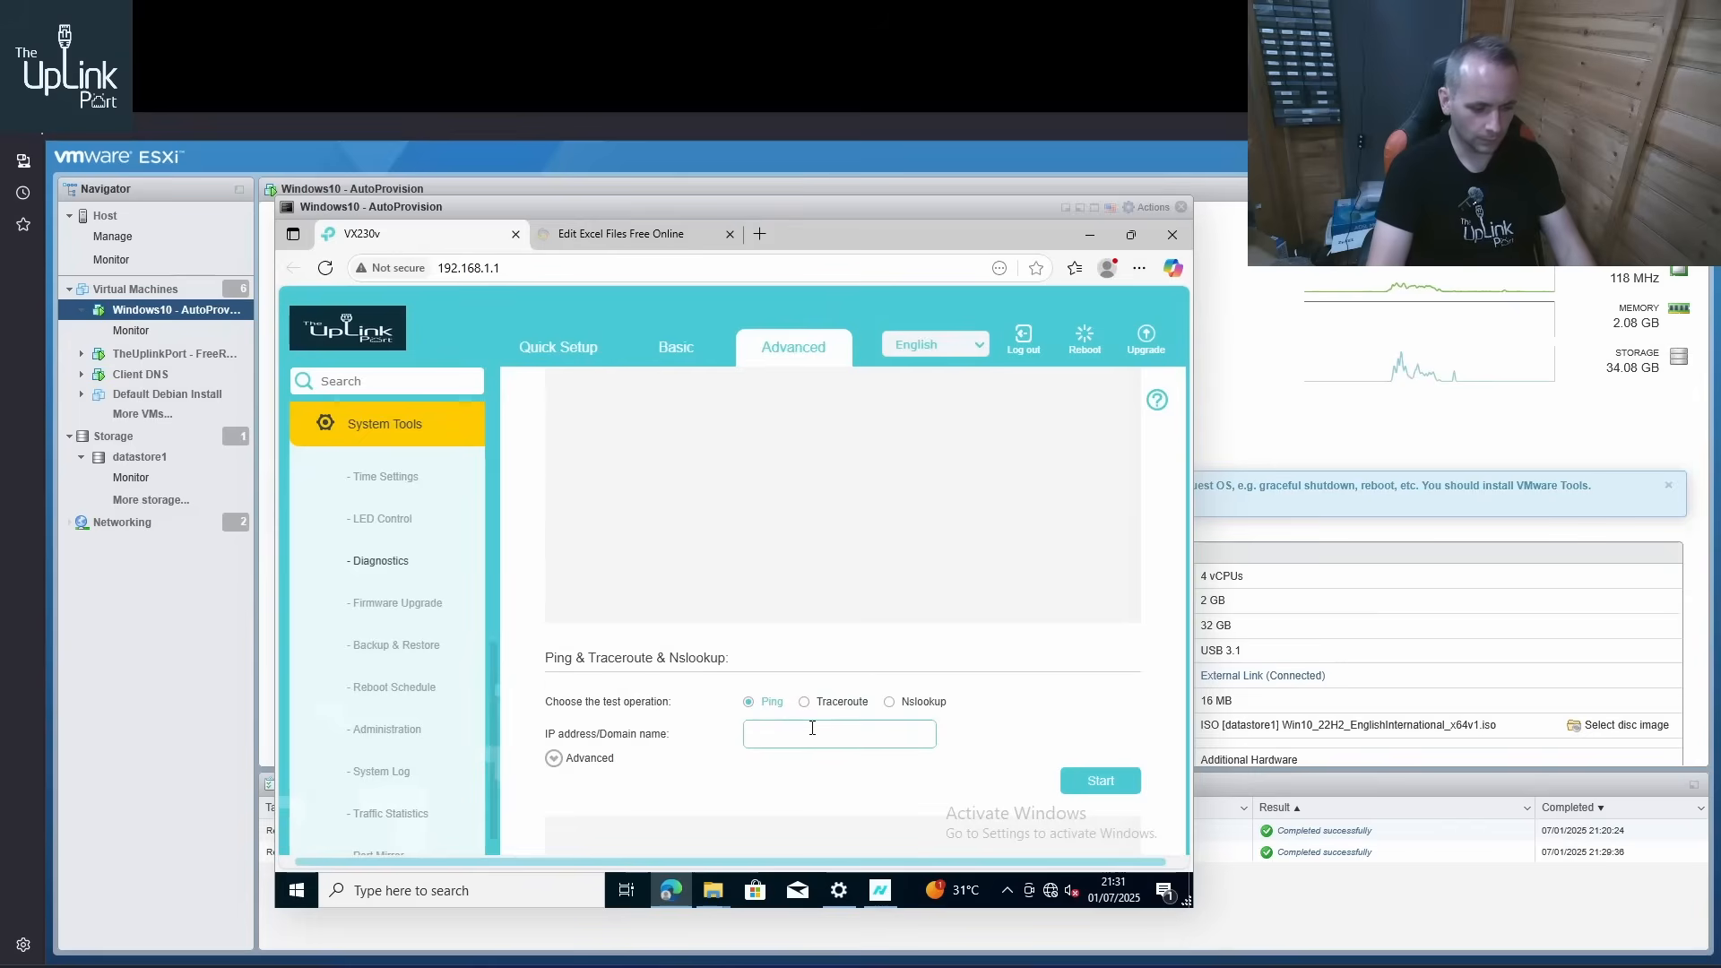
{"action": "type", "text": "8.8.8.8"}
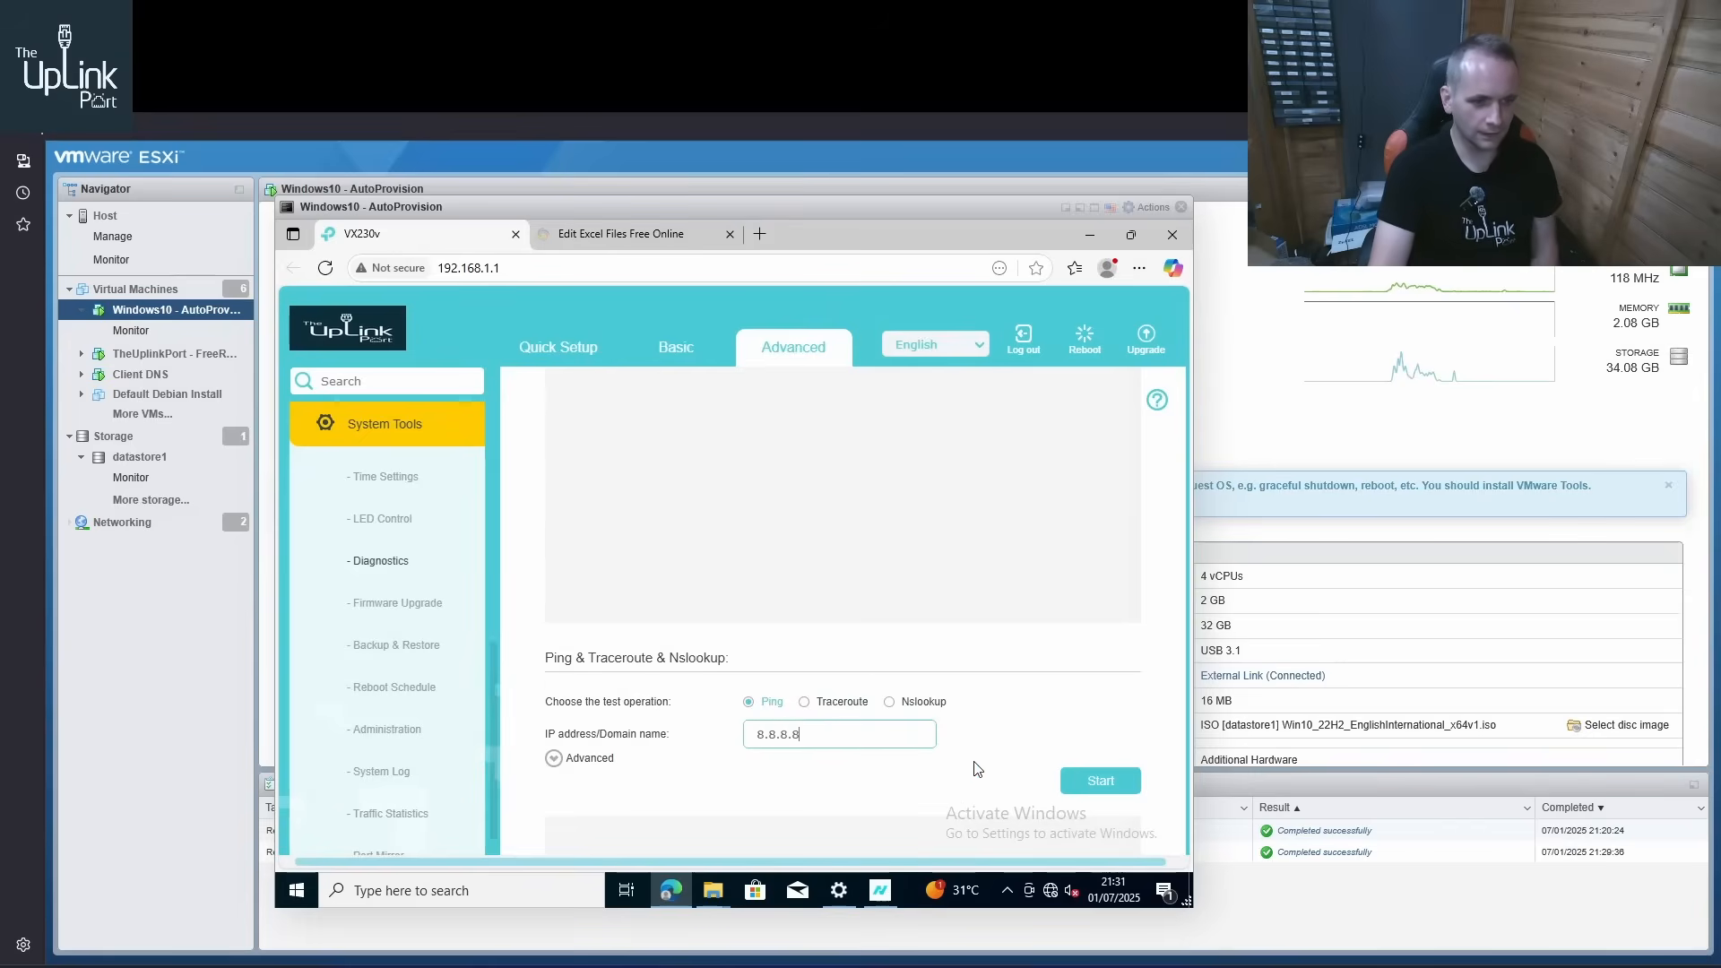
{"action": "left_click", "coordinate": [1085, 780]}
{"action": "scroll", "coordinate": [958, 652], "scroll_direction": "up", "scroll_amount": 1}
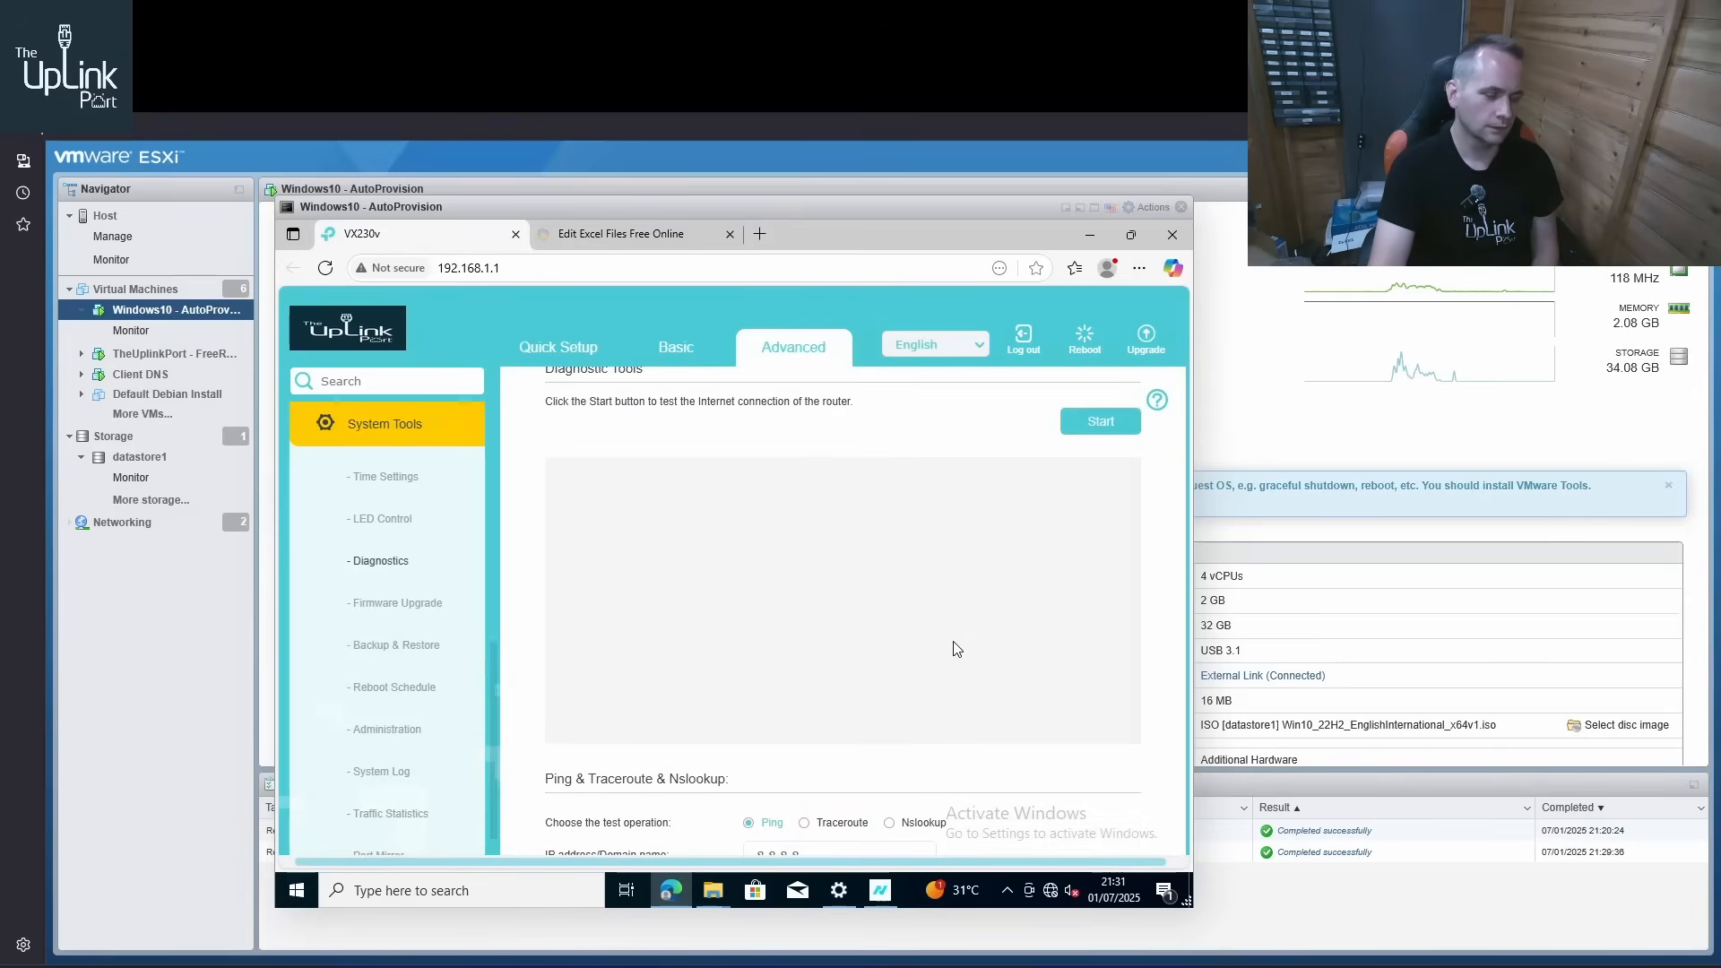
{"action": "scroll", "coordinate": [937, 642], "scroll_direction": "down", "scroll_amount": 3}
{"action": "scroll", "coordinate": [909, 722], "scroll_direction": "down", "scroll_amount": 1}
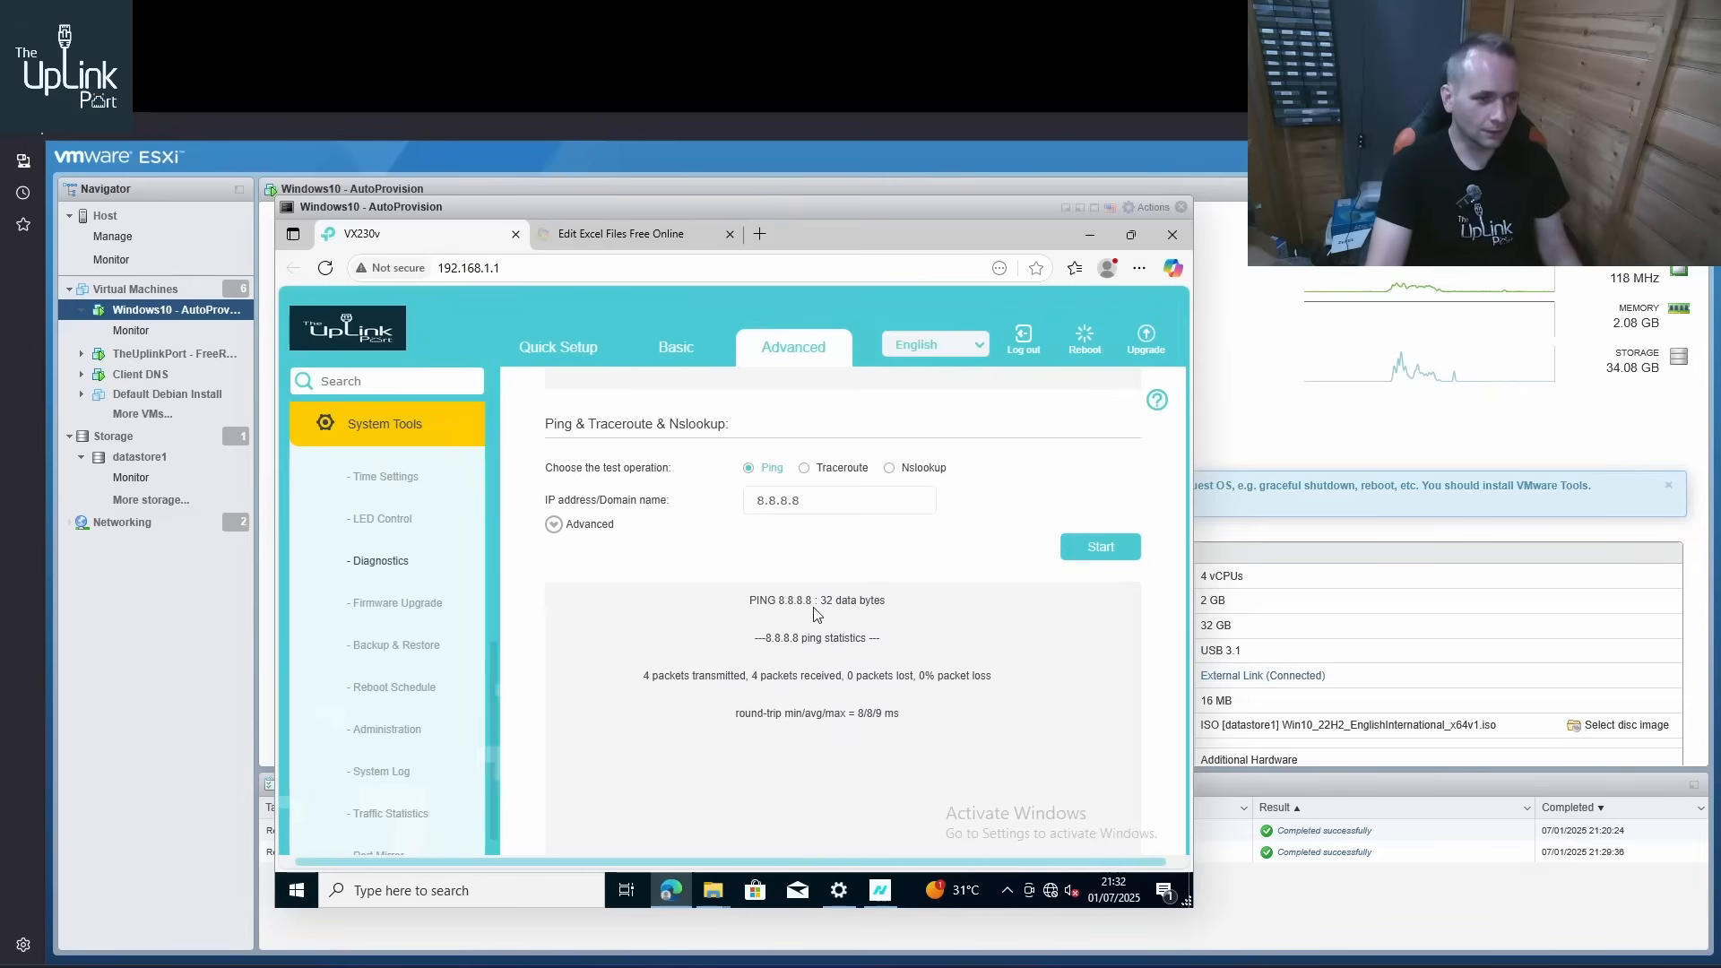
Run an Nslookup test from the router for the domain bbc.co.uk
{"action": "left_click", "coordinate": [890, 467]}
{"action": "double_click", "coordinate": [861, 500]}
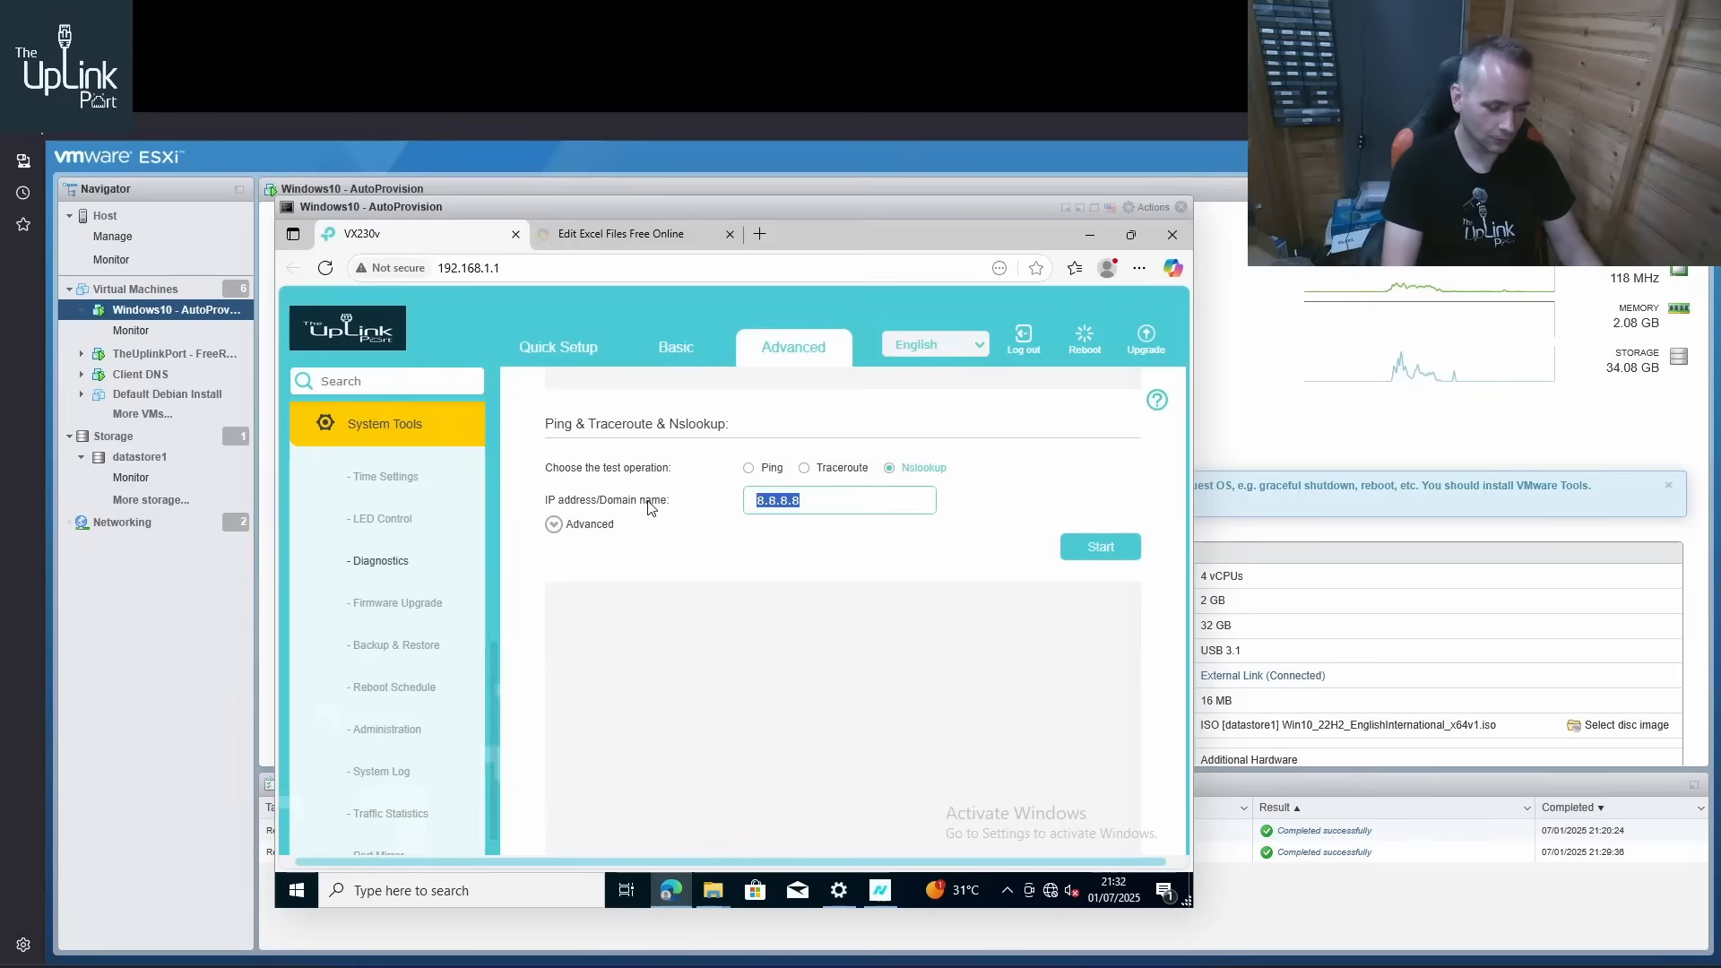
{"action": "key", "text": "BackSpace"}
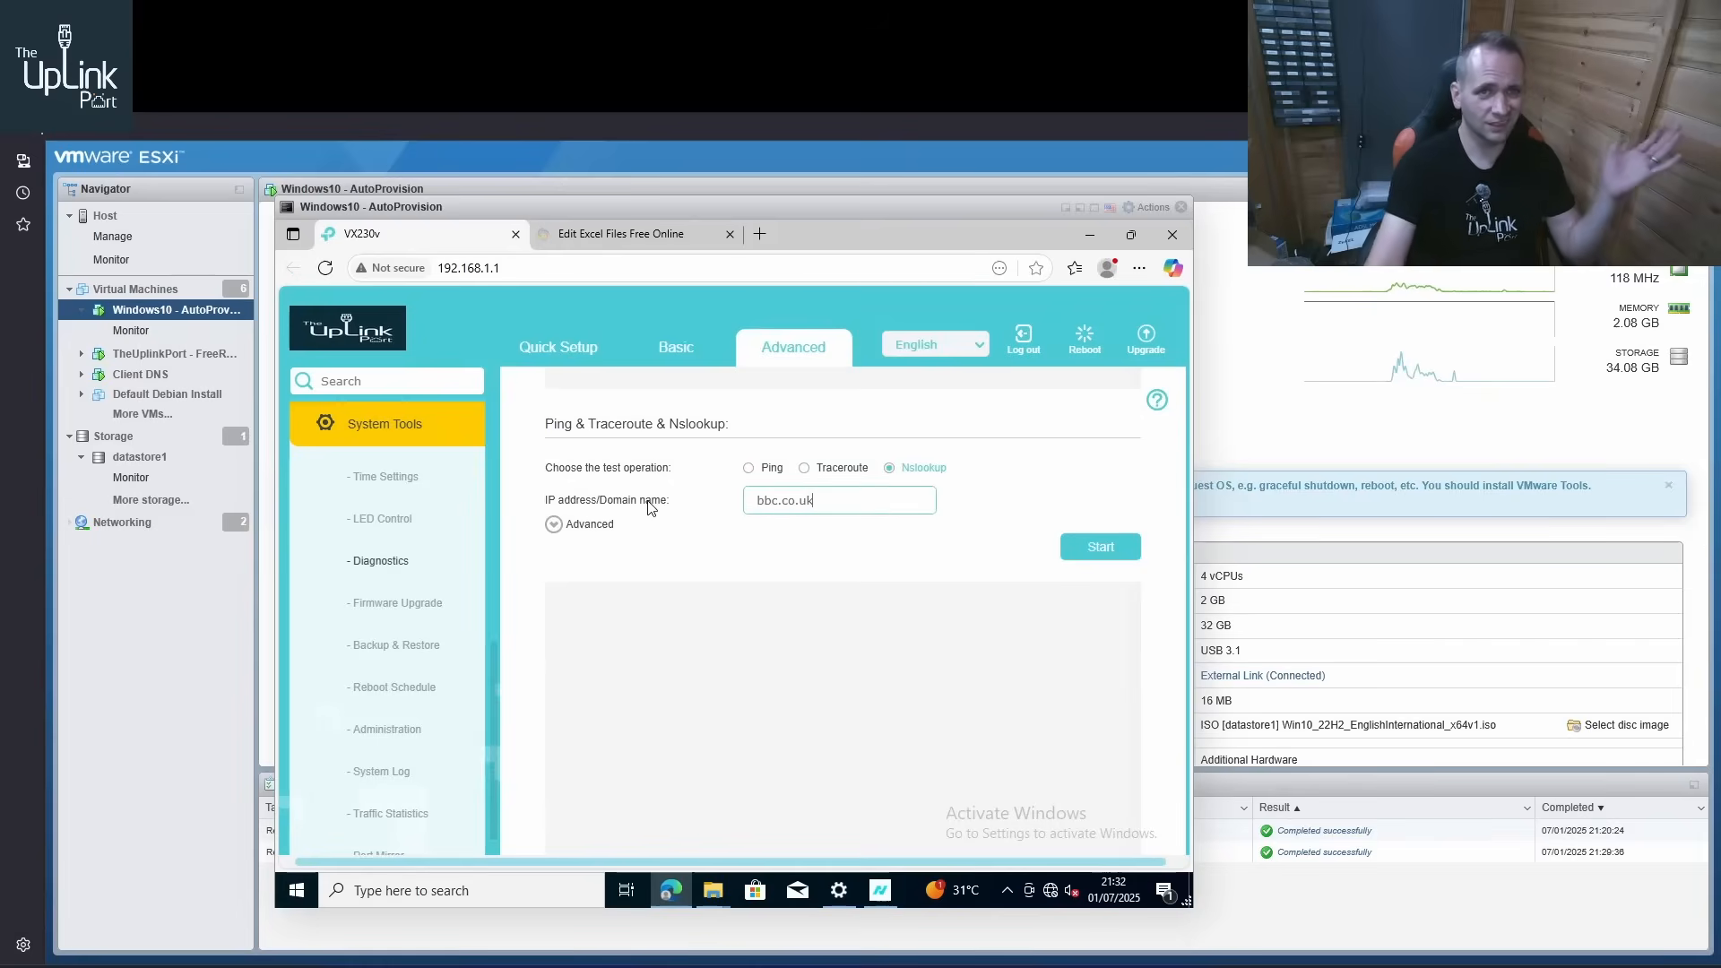
{"action": "left_click", "coordinate": [1113, 554]}
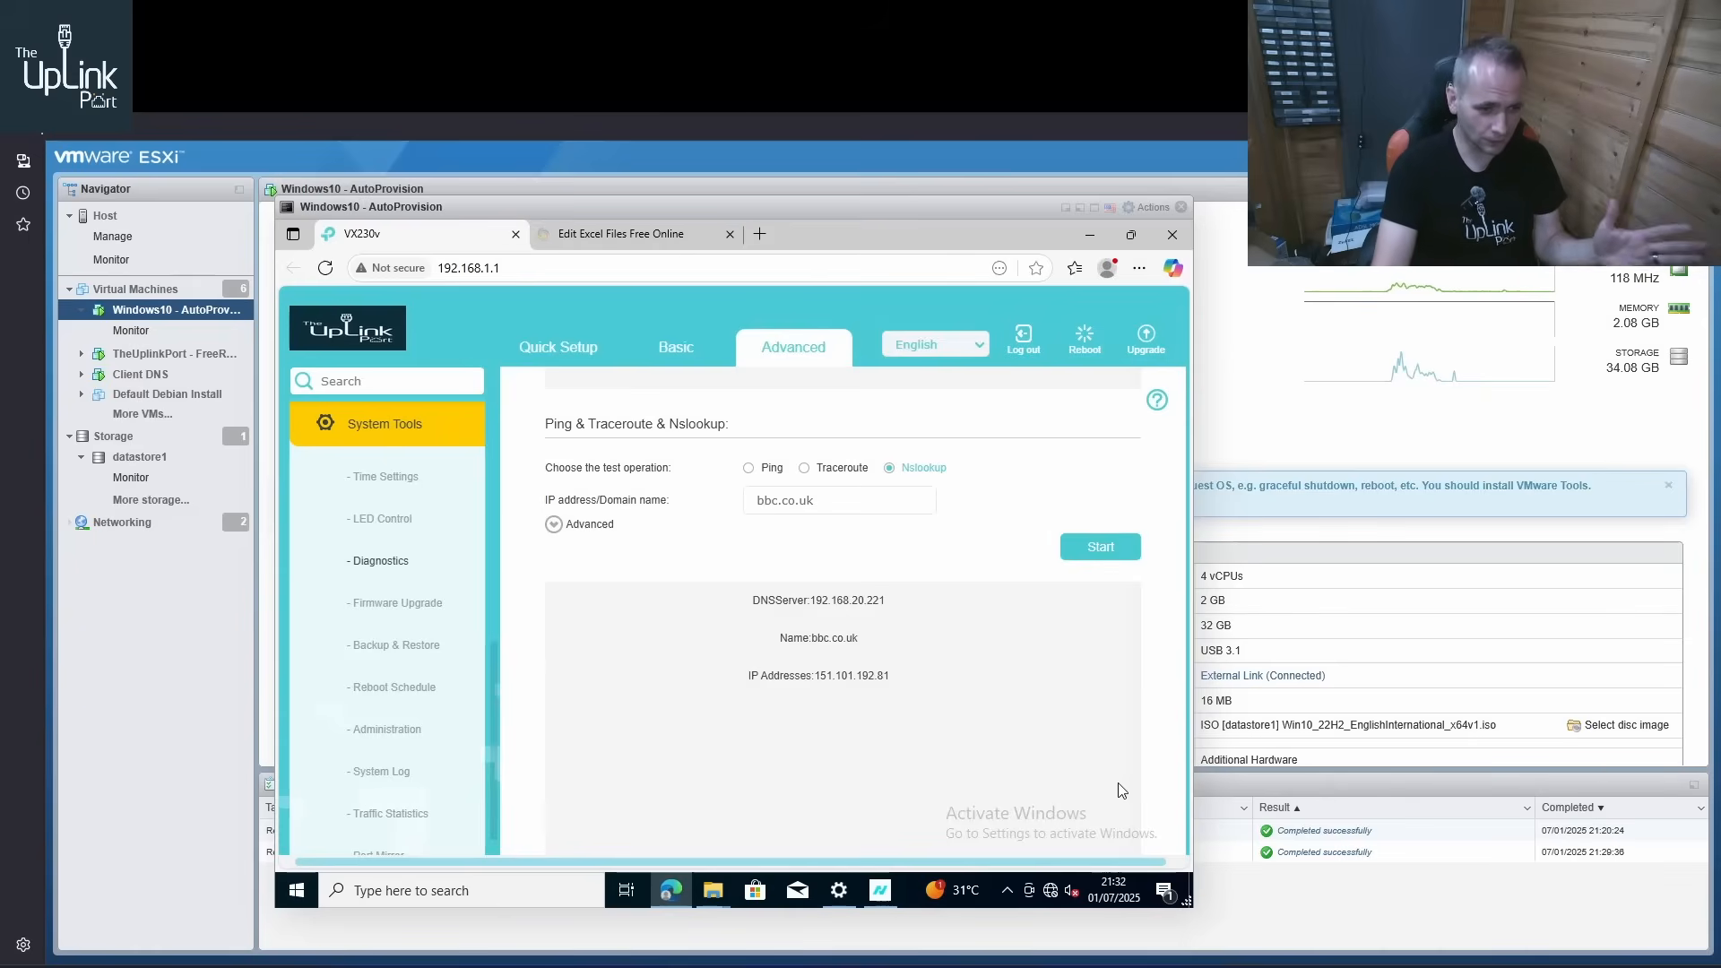
Configure the Ethernet0 adapter's Internet Protocol Version 4 to obtain its IP address and DNS server address automatically
{"action": "right_click", "coordinate": [1052, 889]}
{"action": "left_click", "coordinate": [1042, 873]}
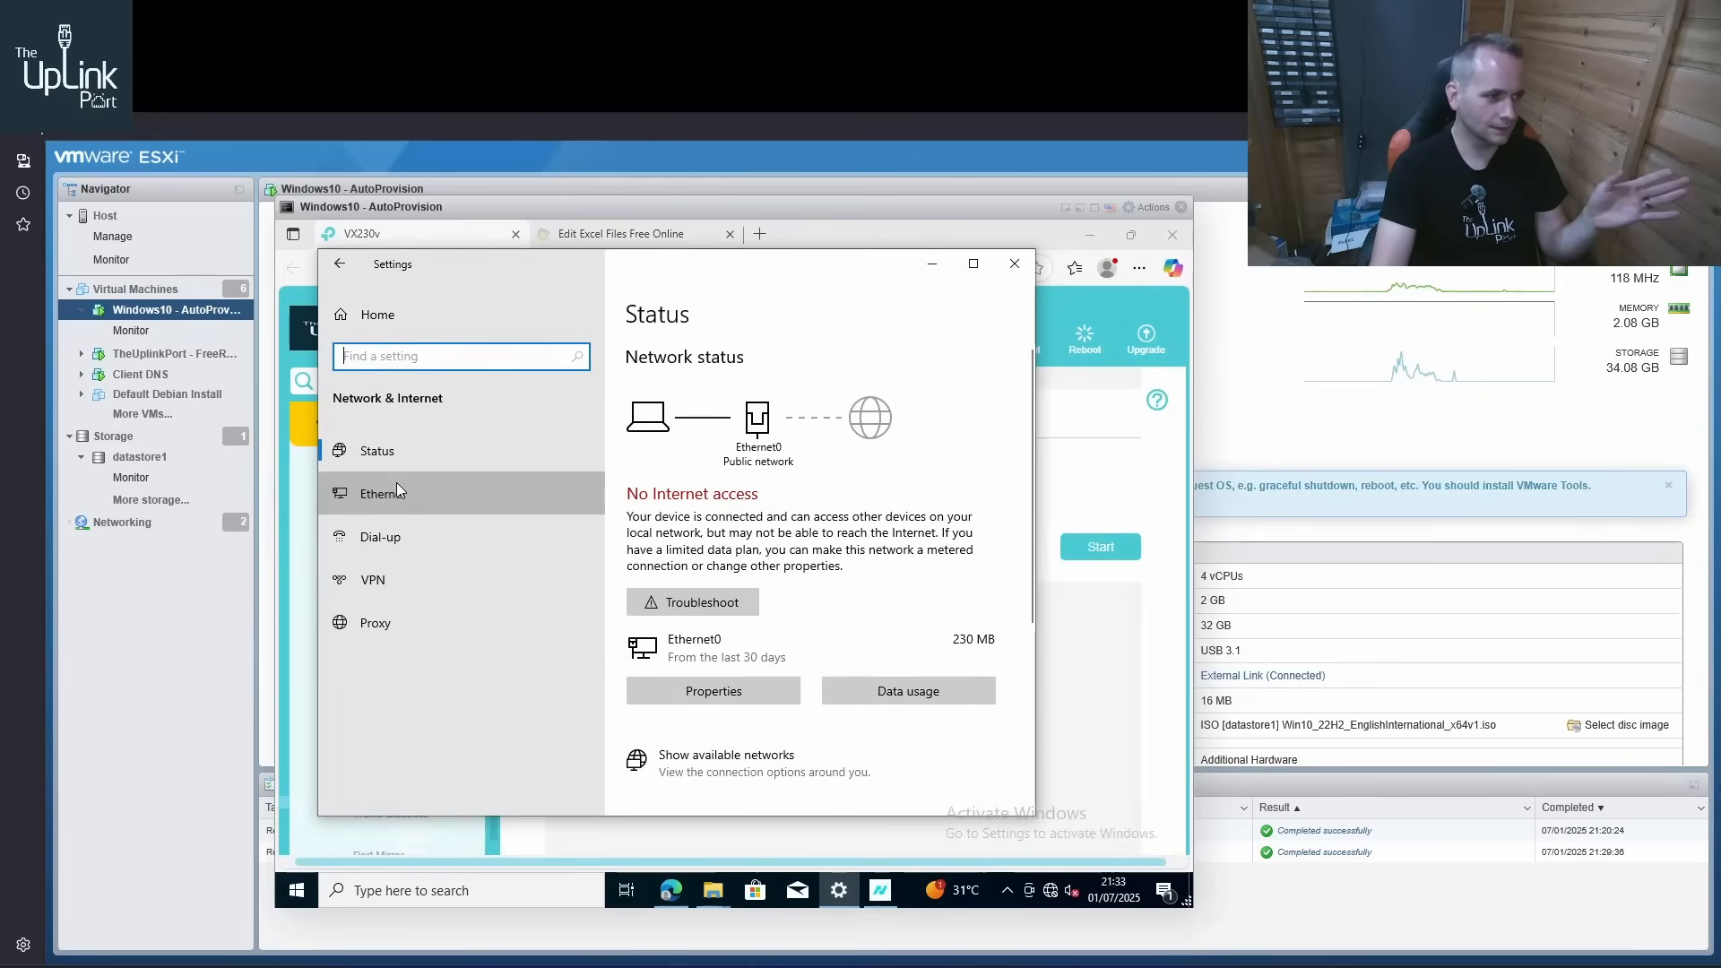
{"action": "left_click", "coordinate": [396, 488]}
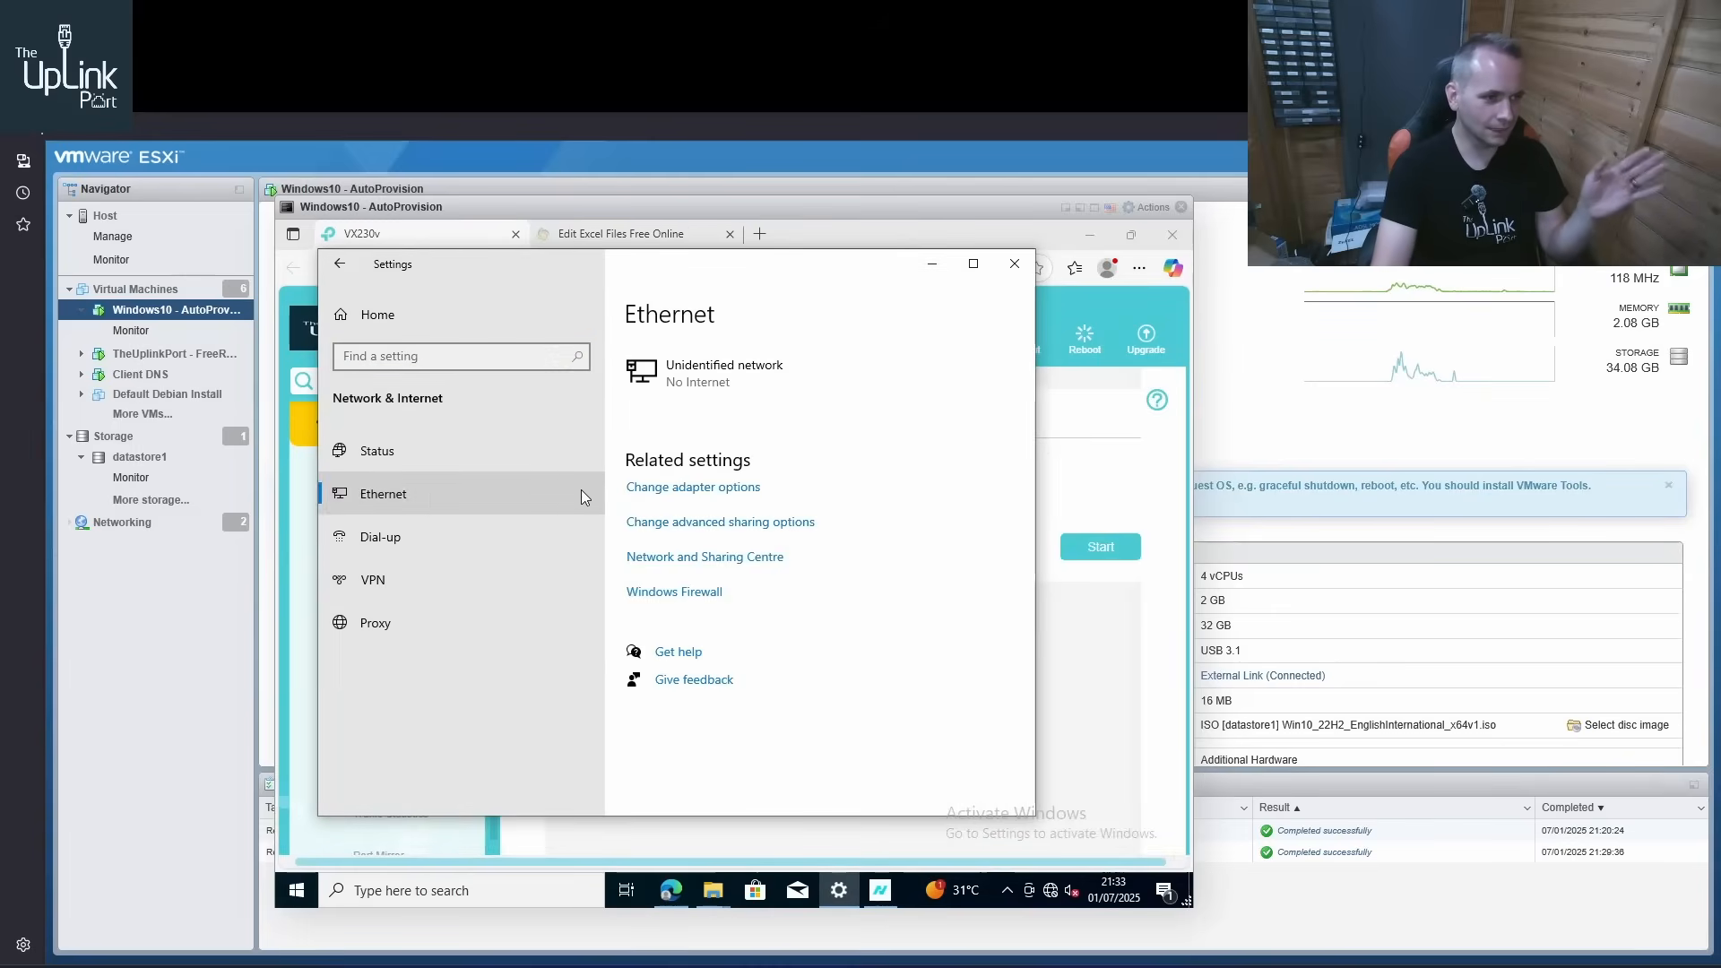
{"action": "left_click", "coordinate": [696, 496]}
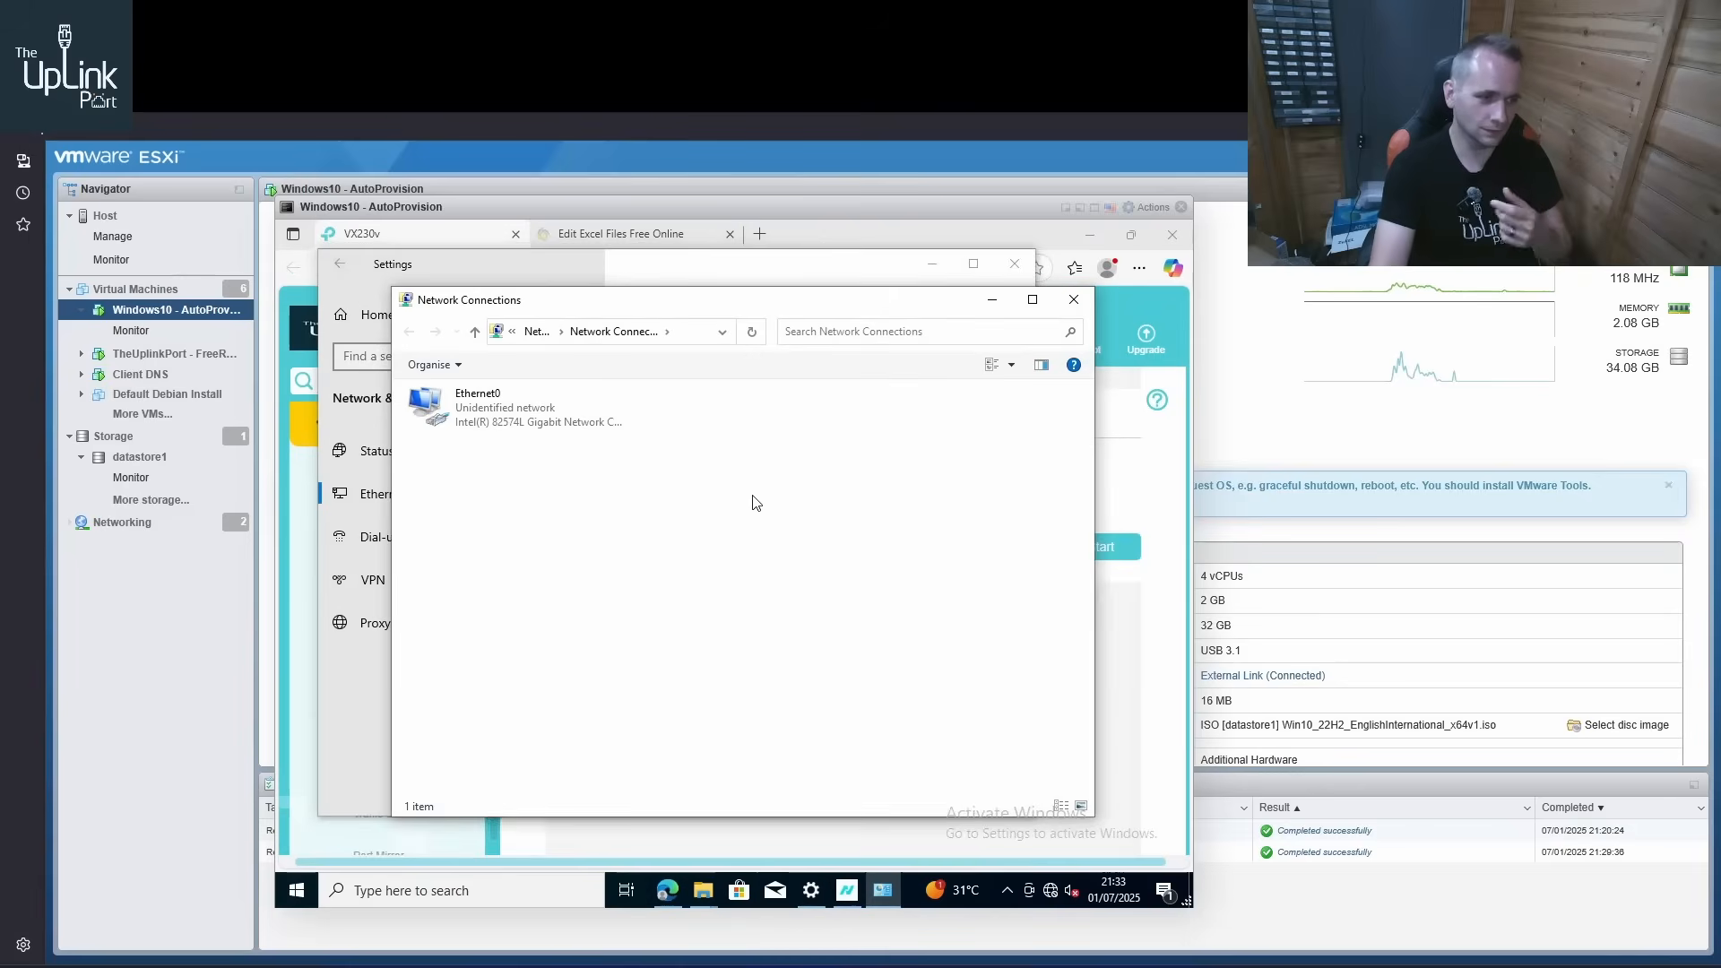
{"action": "right_click", "coordinate": [510, 416]}
{"action": "left_click", "coordinate": [616, 581]}
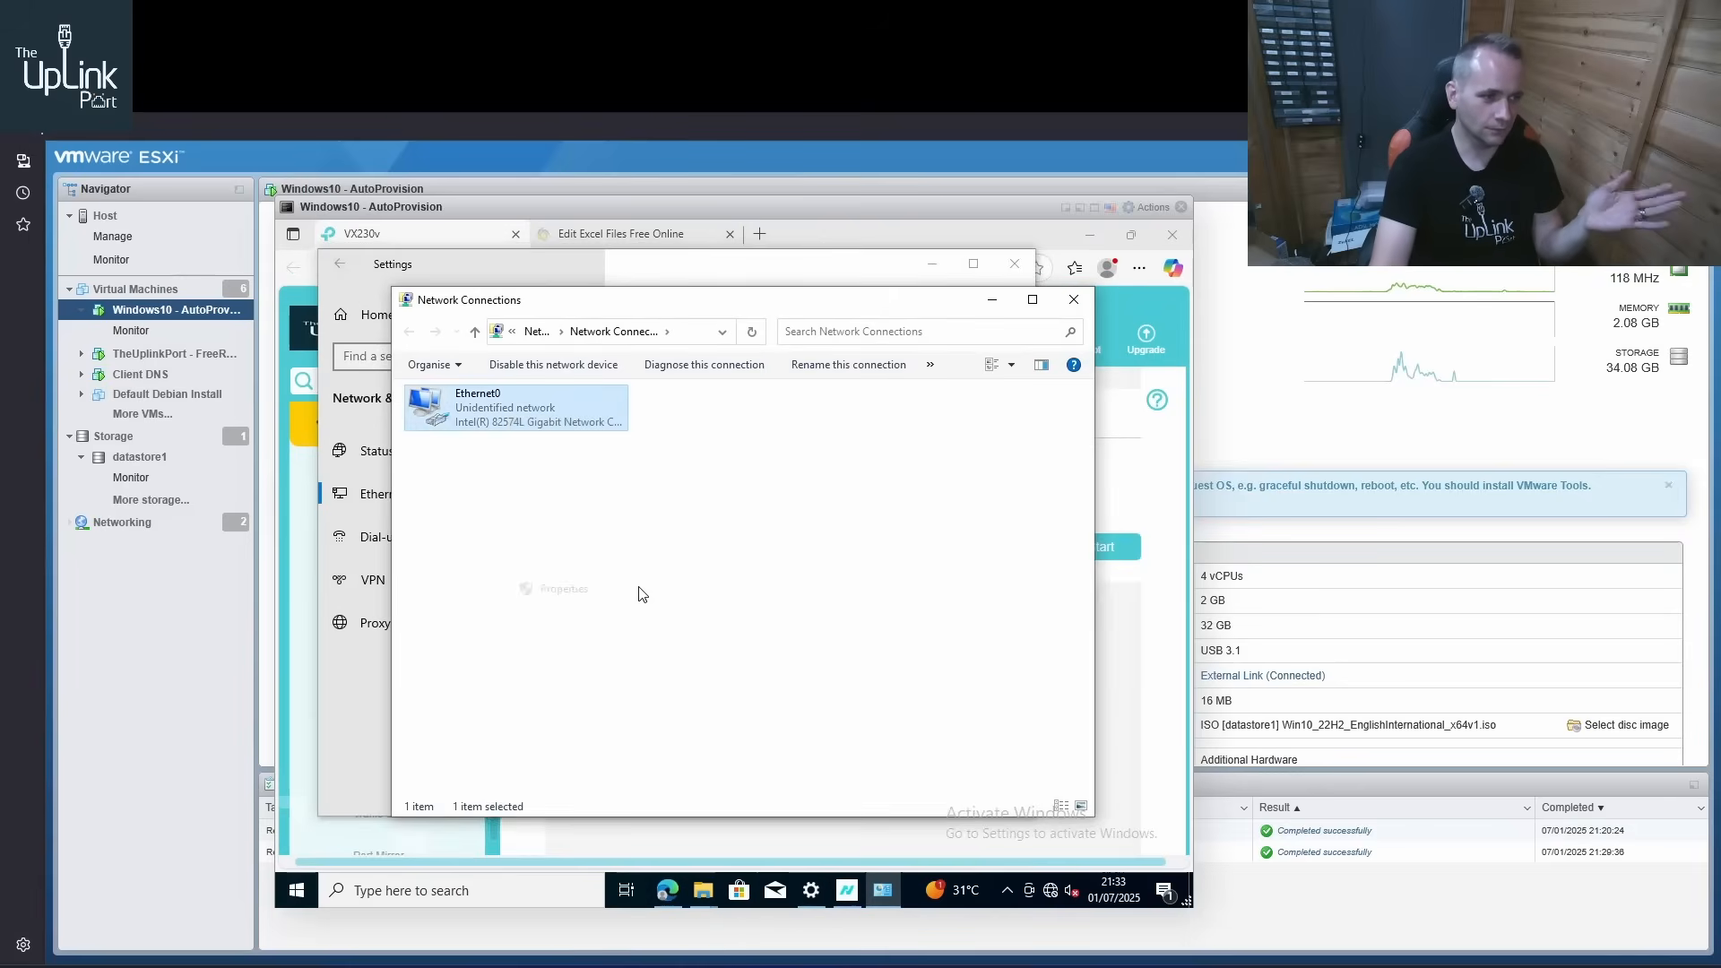
{"action": "left_click", "coordinate": [601, 586]}
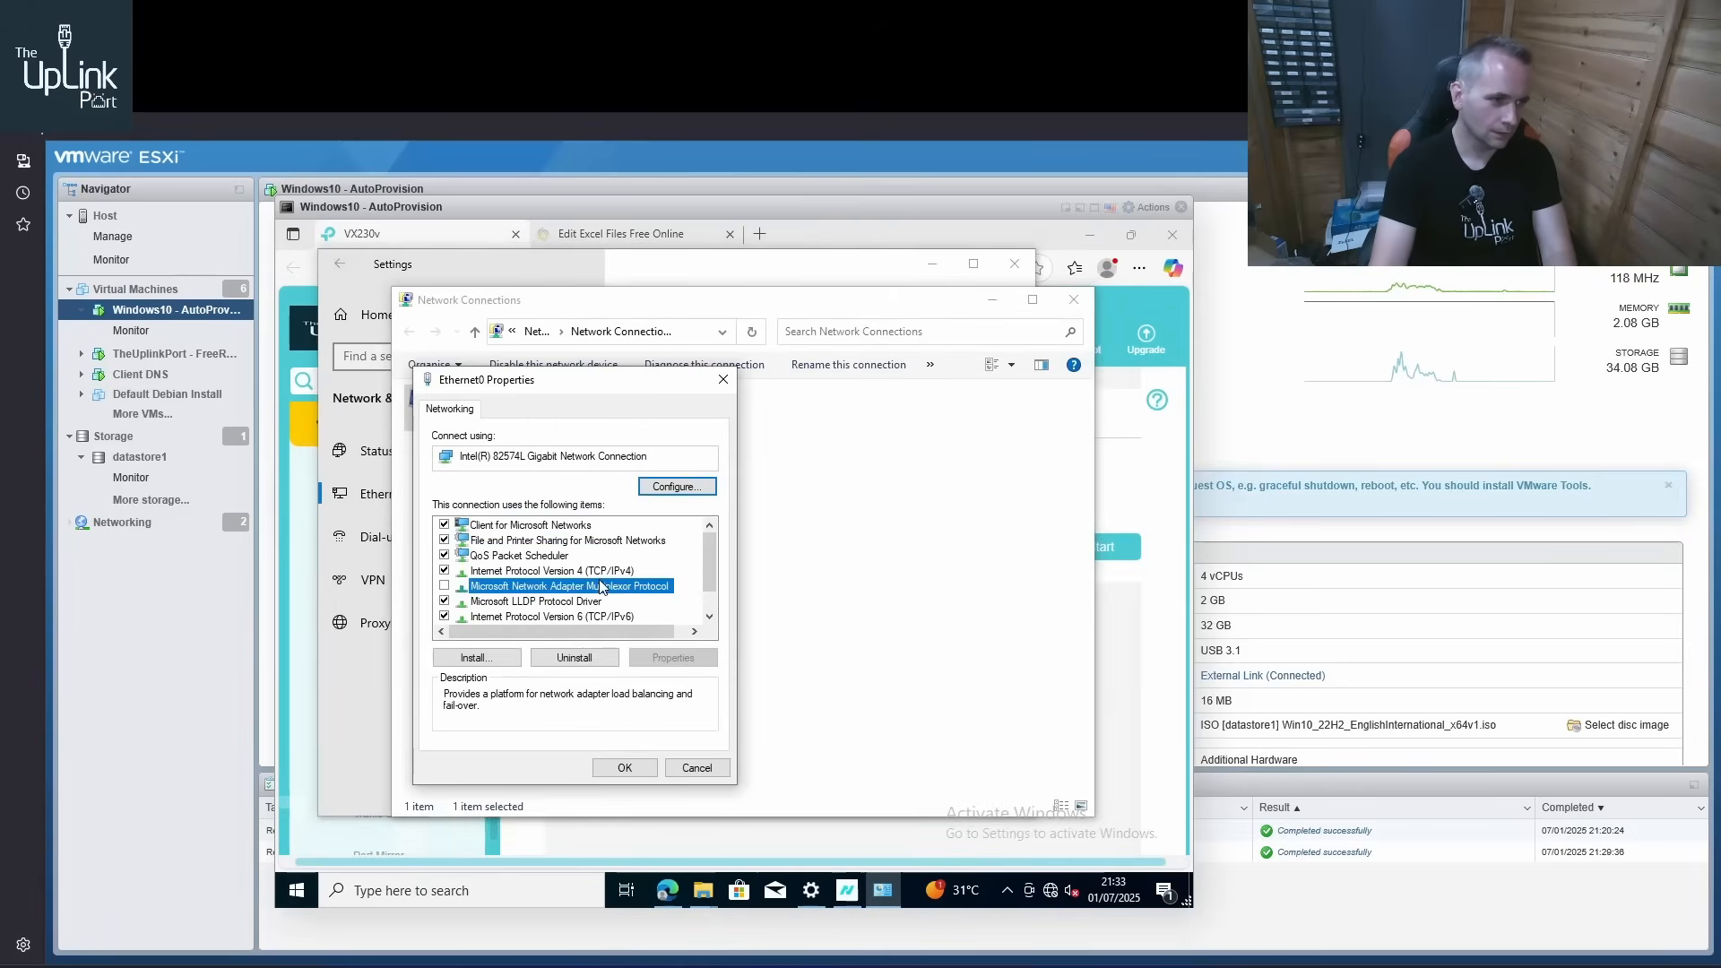
{"action": "double_click", "coordinate": [597, 571]}
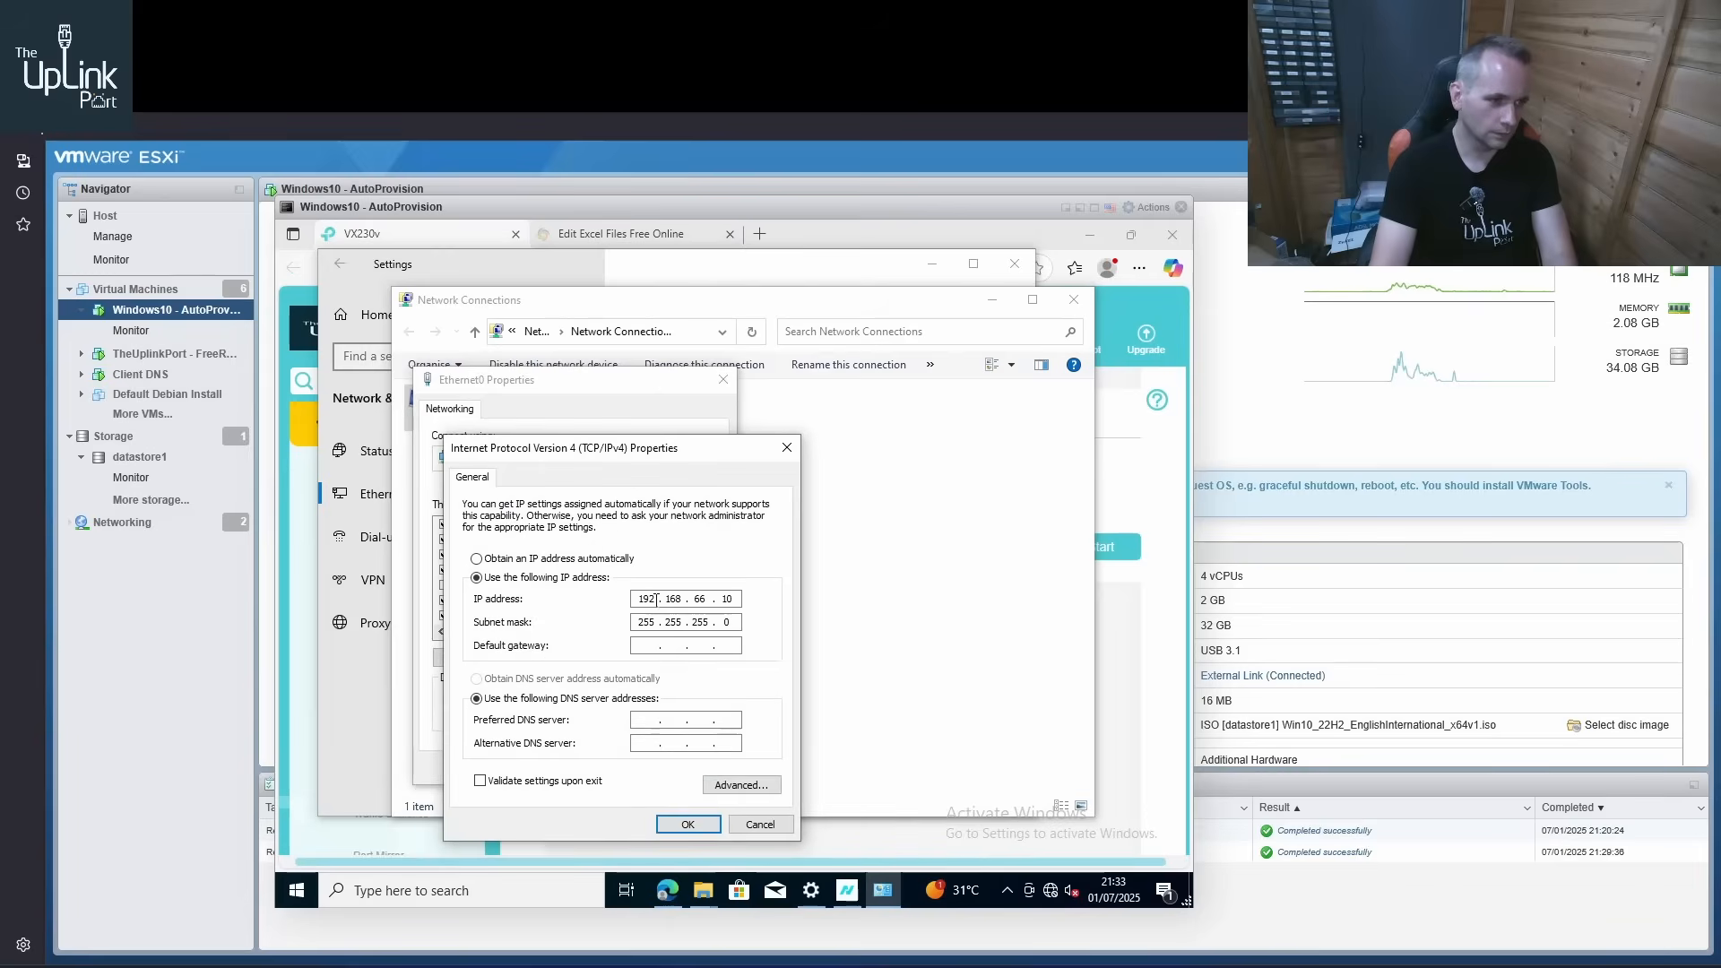
{"action": "left_click", "coordinate": [562, 559]}
{"action": "left_click", "coordinate": [547, 679]}
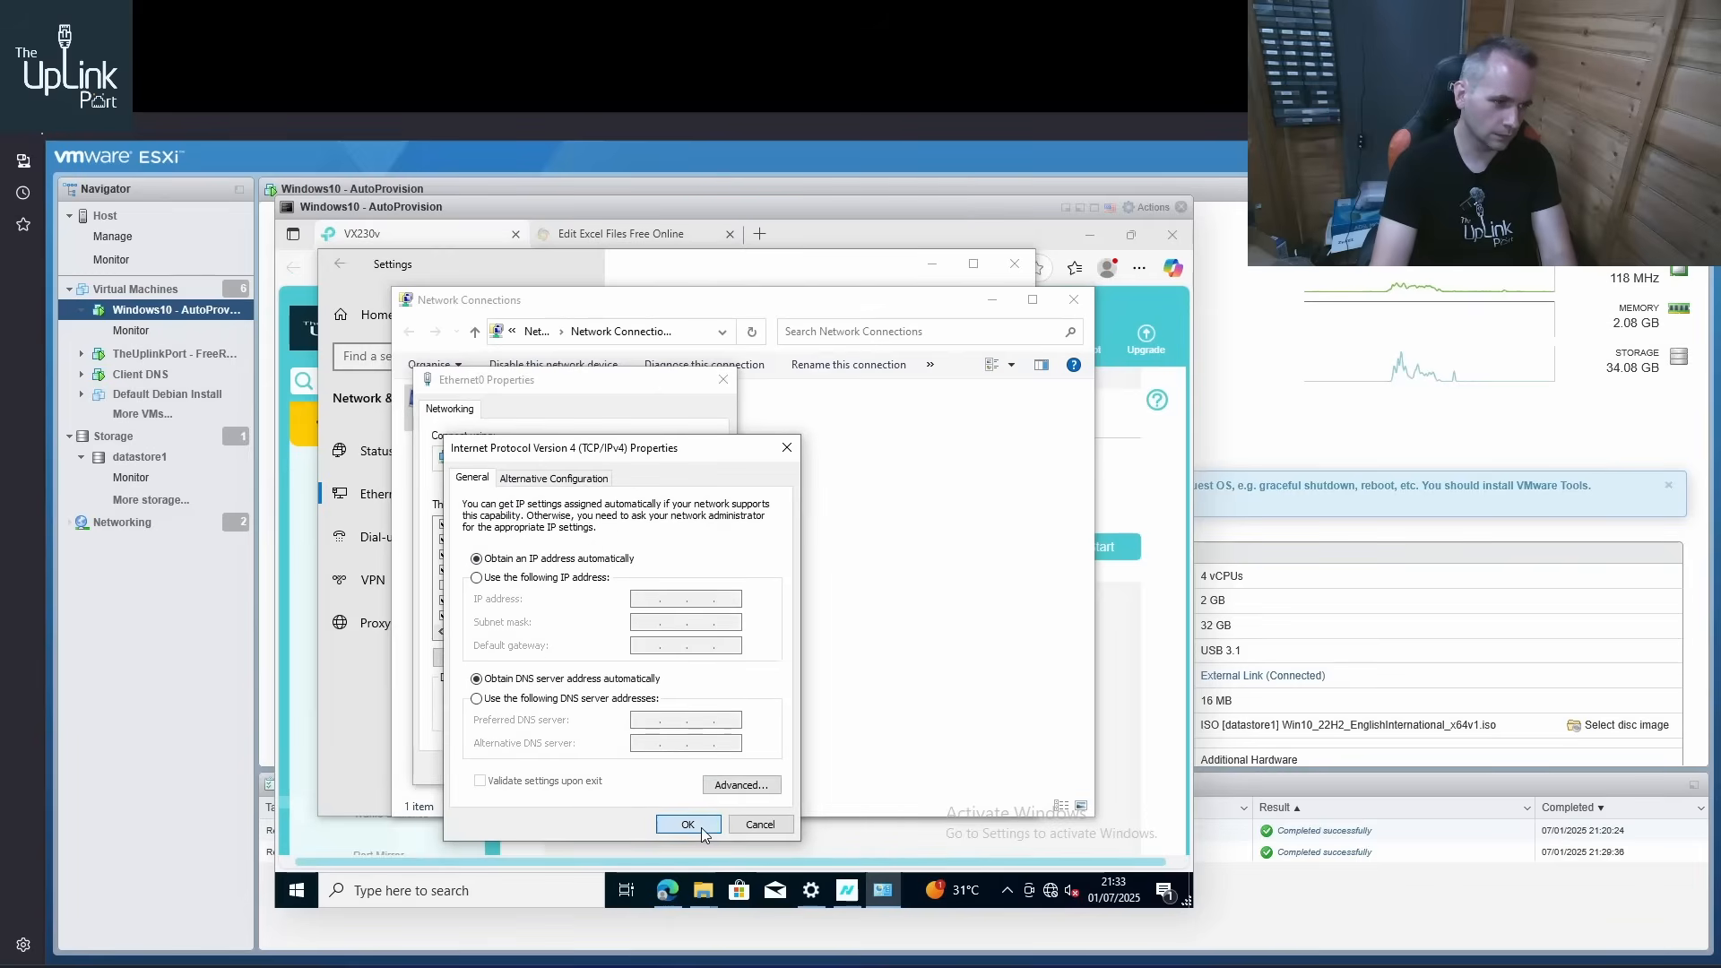
{"action": "left_click", "coordinate": [698, 824]}
{"action": "left_click", "coordinate": [642, 769]}
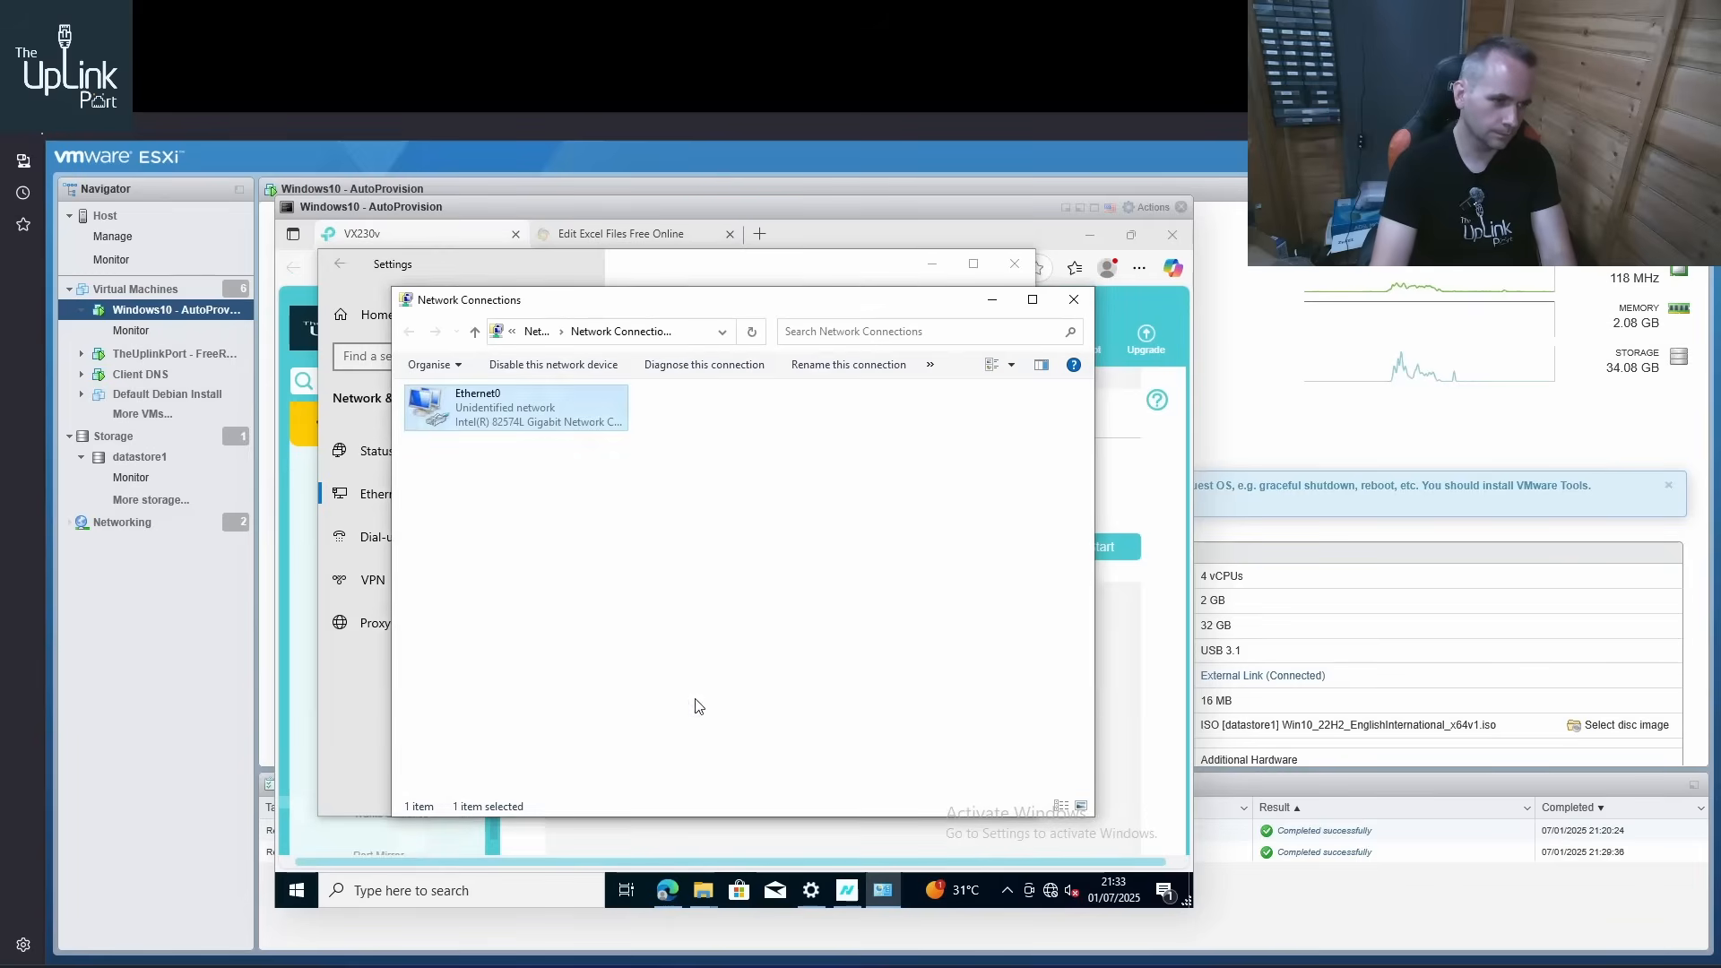
Close the network connection and settings windows and allow the PC to be discoverable on Network 2
{"action": "left_click", "coordinate": [1073, 300]}
{"action": "left_click", "coordinate": [1014, 263]}
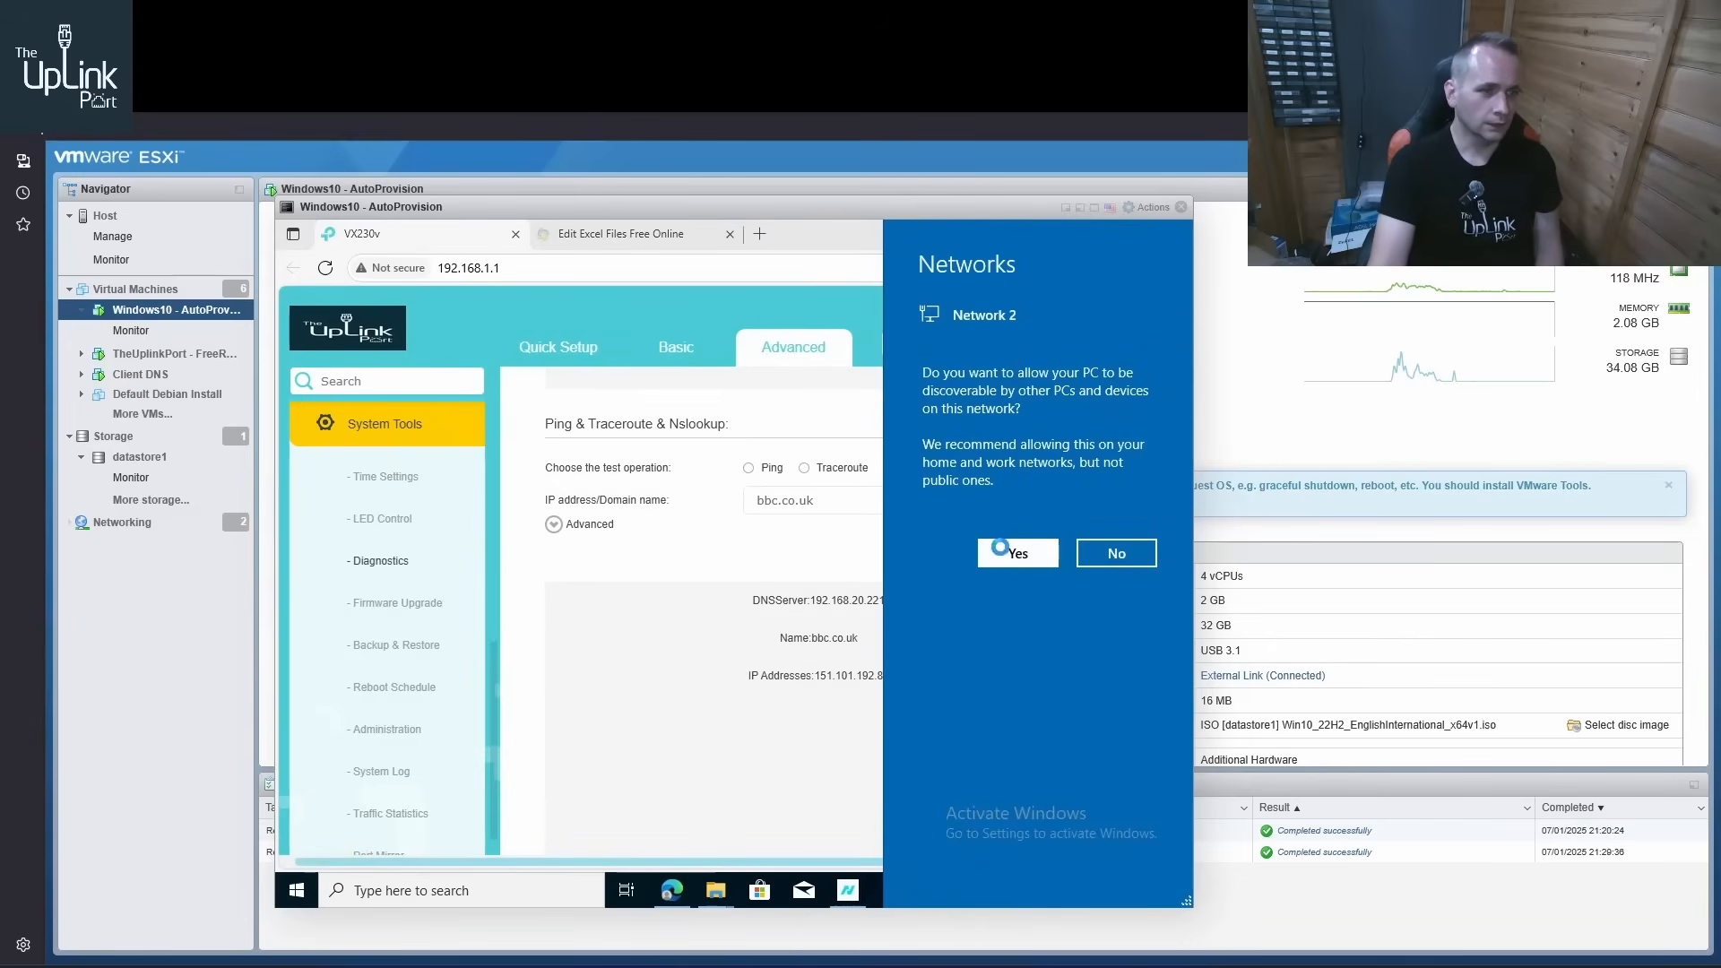
{"action": "left_click", "coordinate": [1018, 554]}
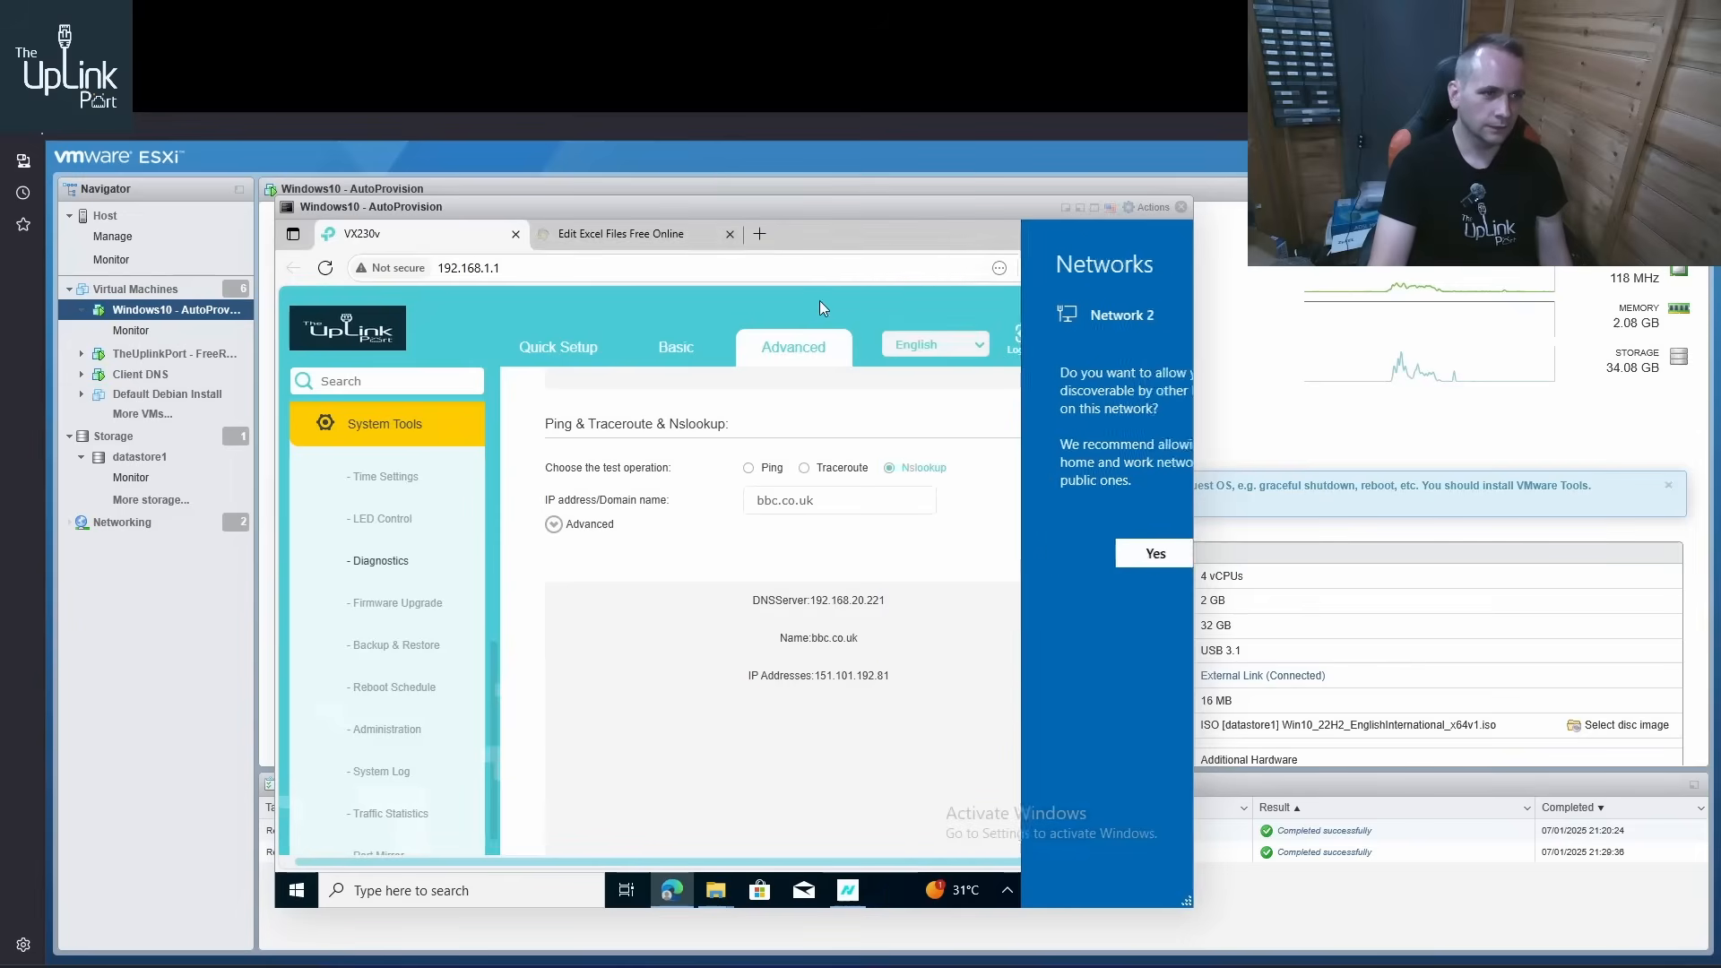
Load google.co.uk in a new browser tab and reject all optional cookies
{"action": "left_click", "coordinate": [758, 233]}
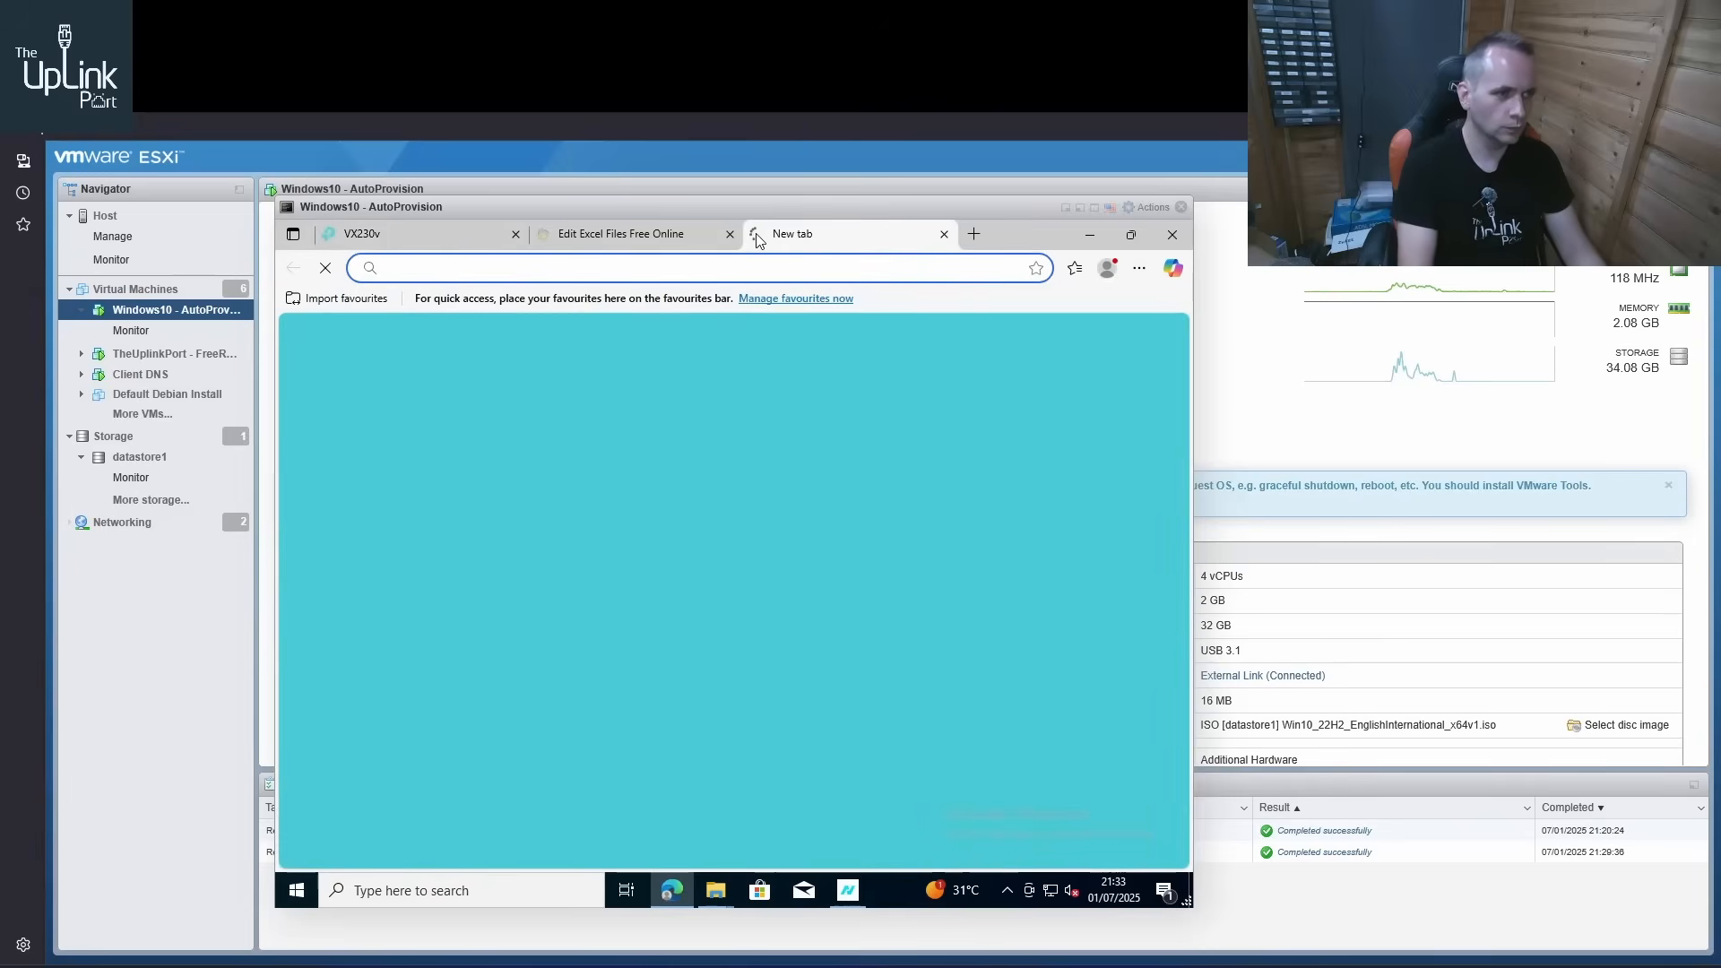
{"action": "type", "text": "go"}
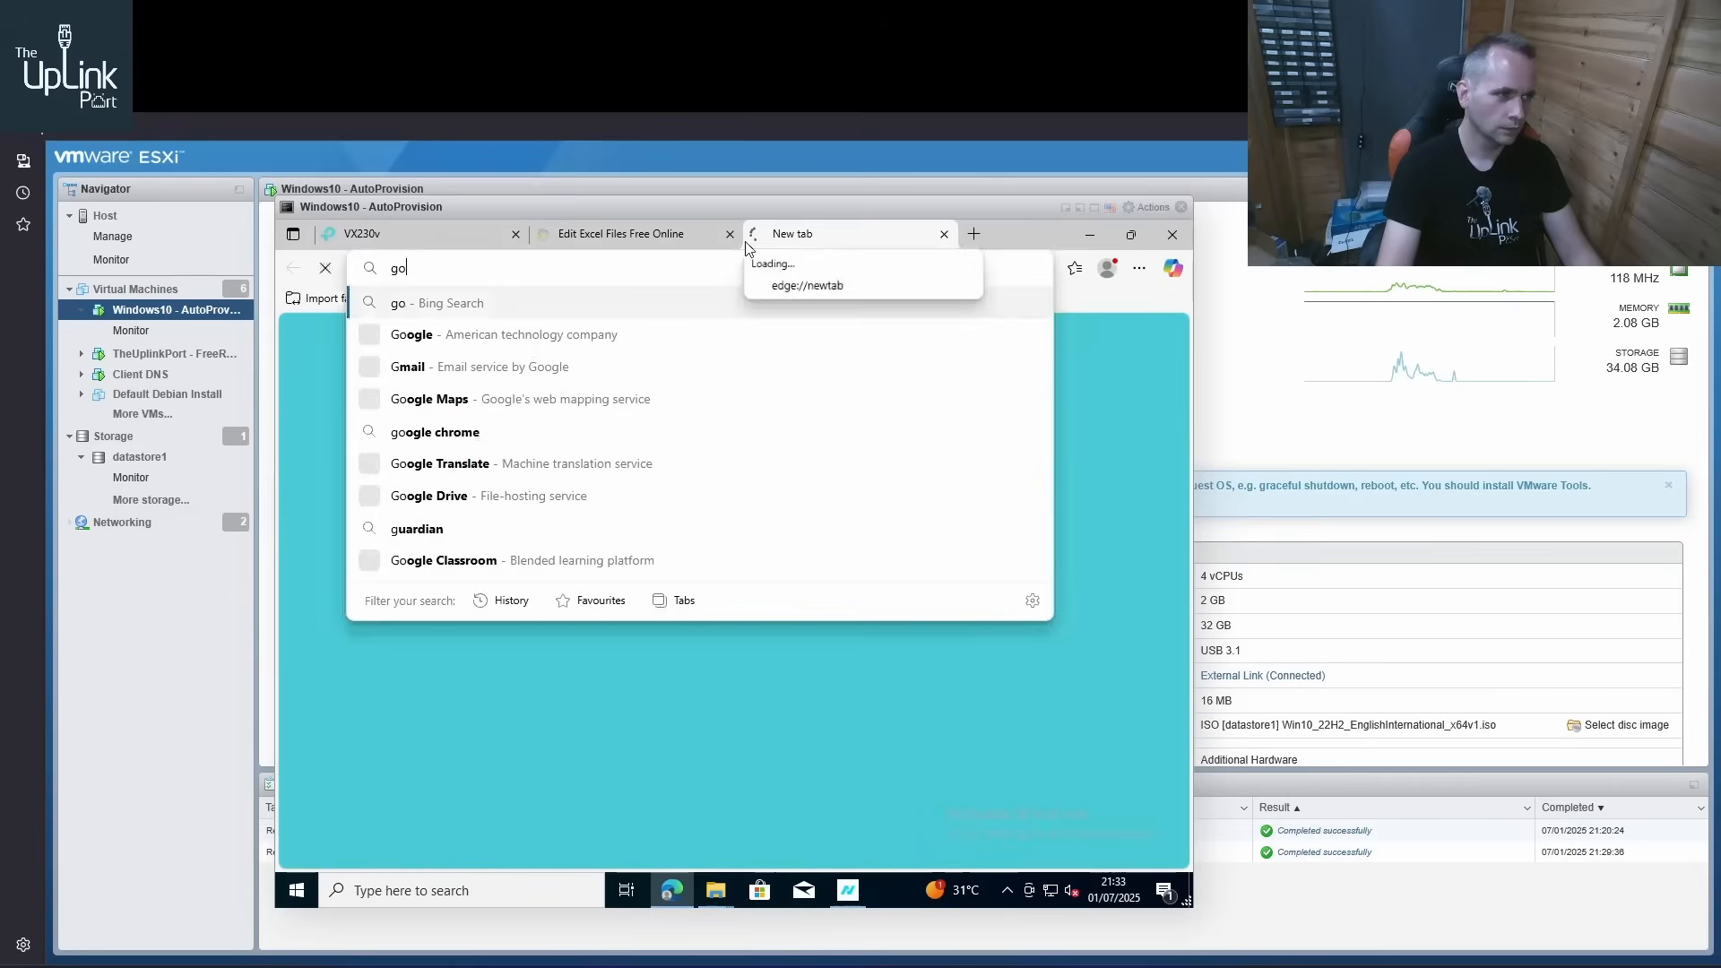
{"action": "type", "text": "ogle.co"}
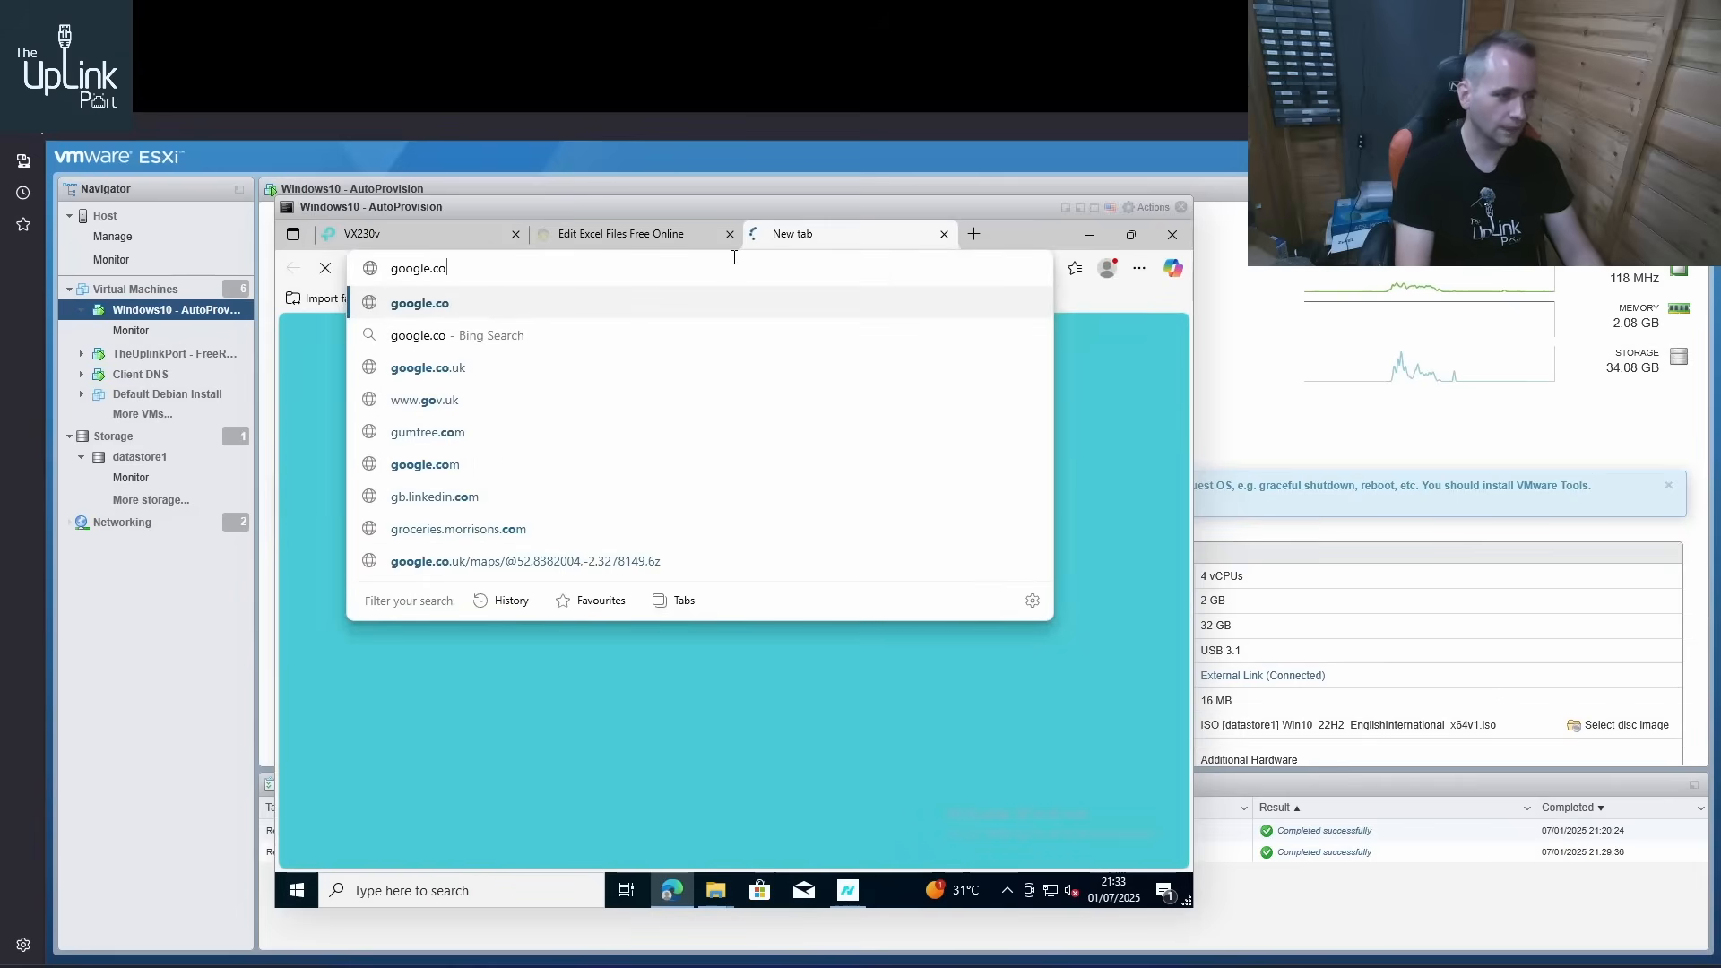
{"action": "type", "text": "uk"}
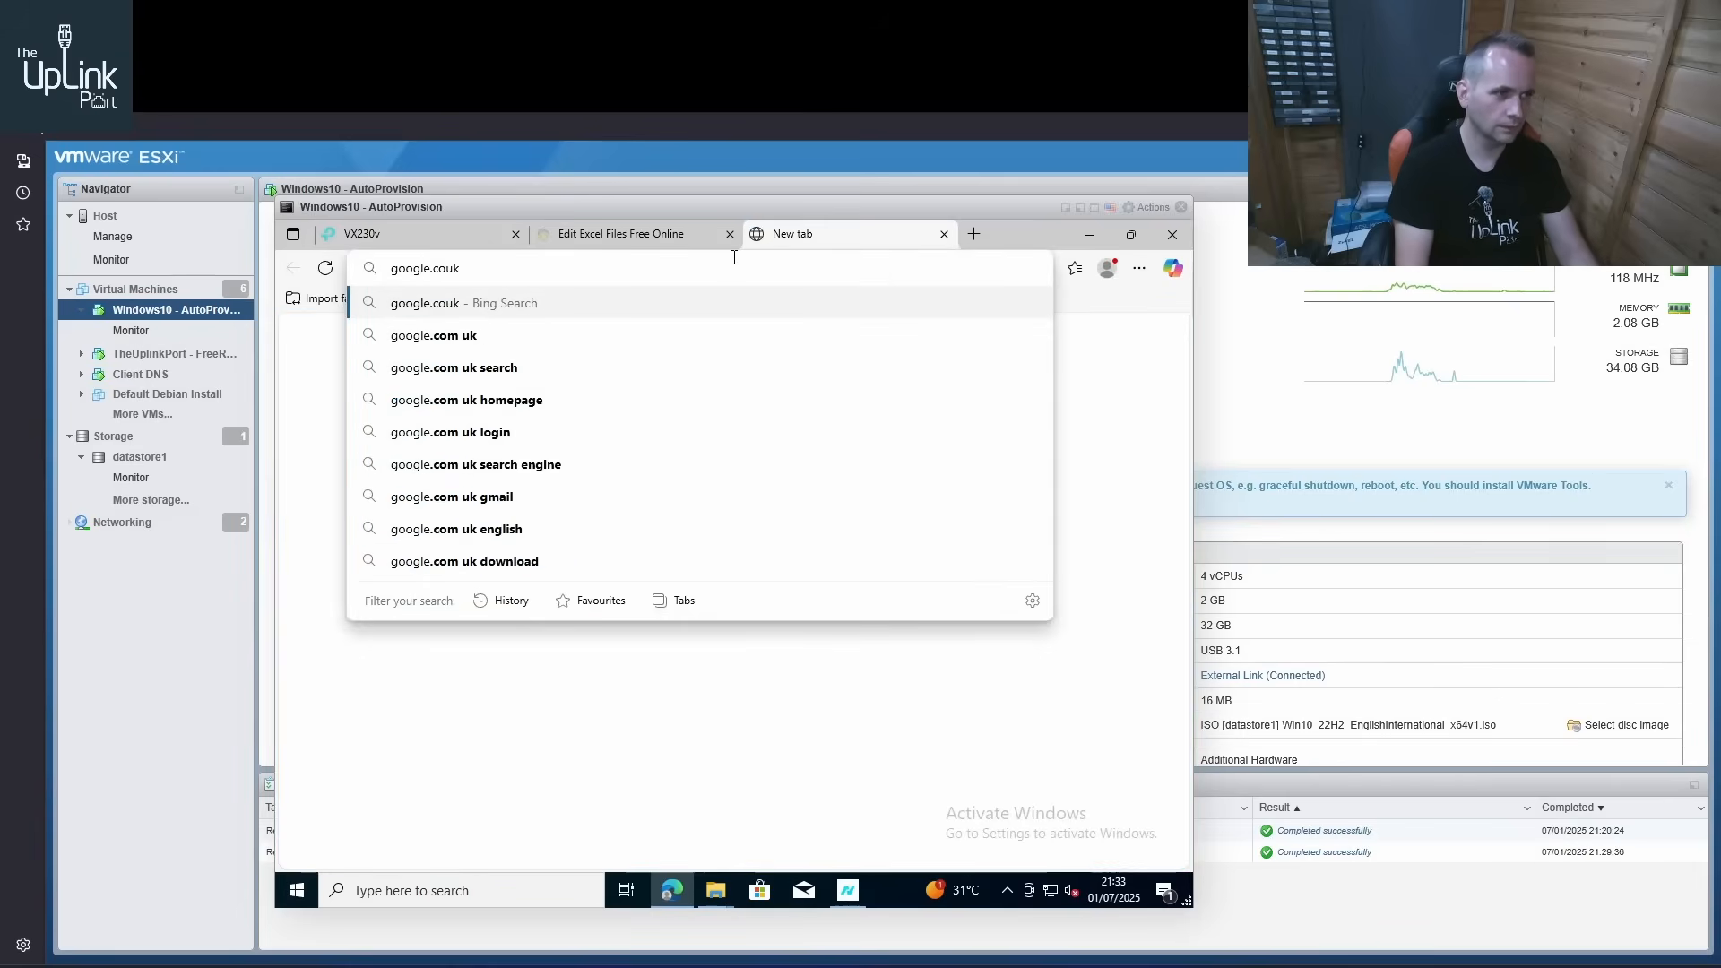
{"action": "key", "text": "BackSpace"}
{"action": "key", "text": "BackSpace"}
{"action": "type", "text": ".uk"}
{"action": "key", "text": "Return"}
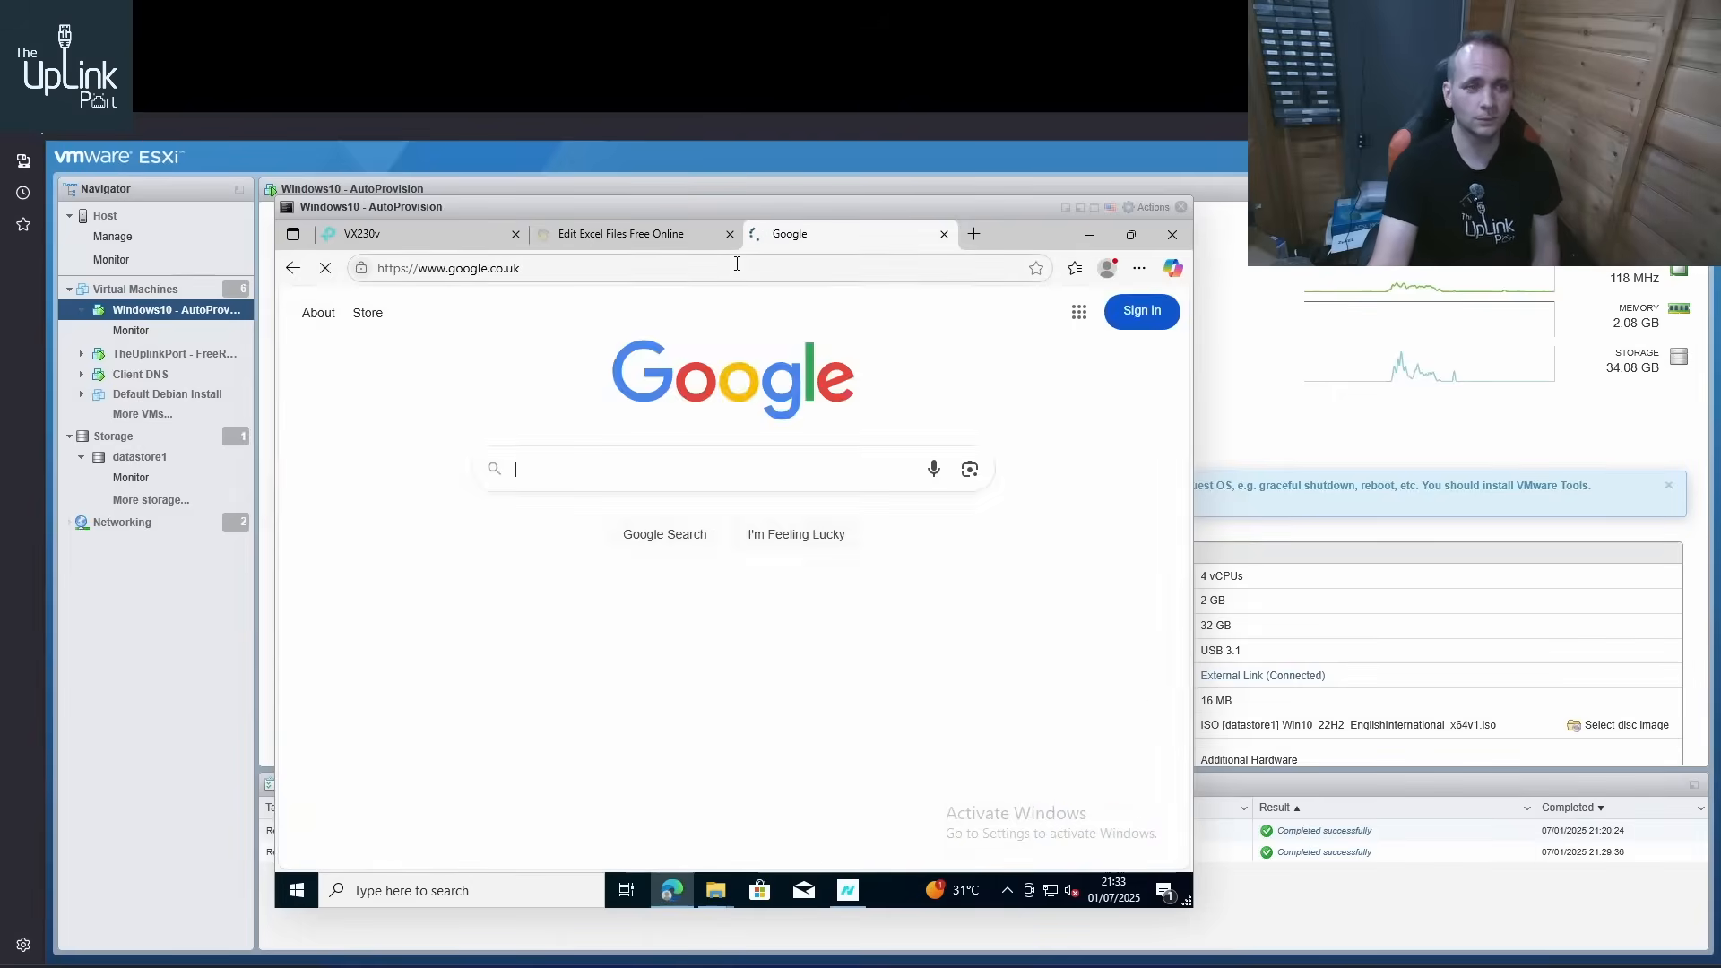
{"action": "scroll", "coordinate": [875, 588], "scroll_direction": "down", "scroll_amount": 5}
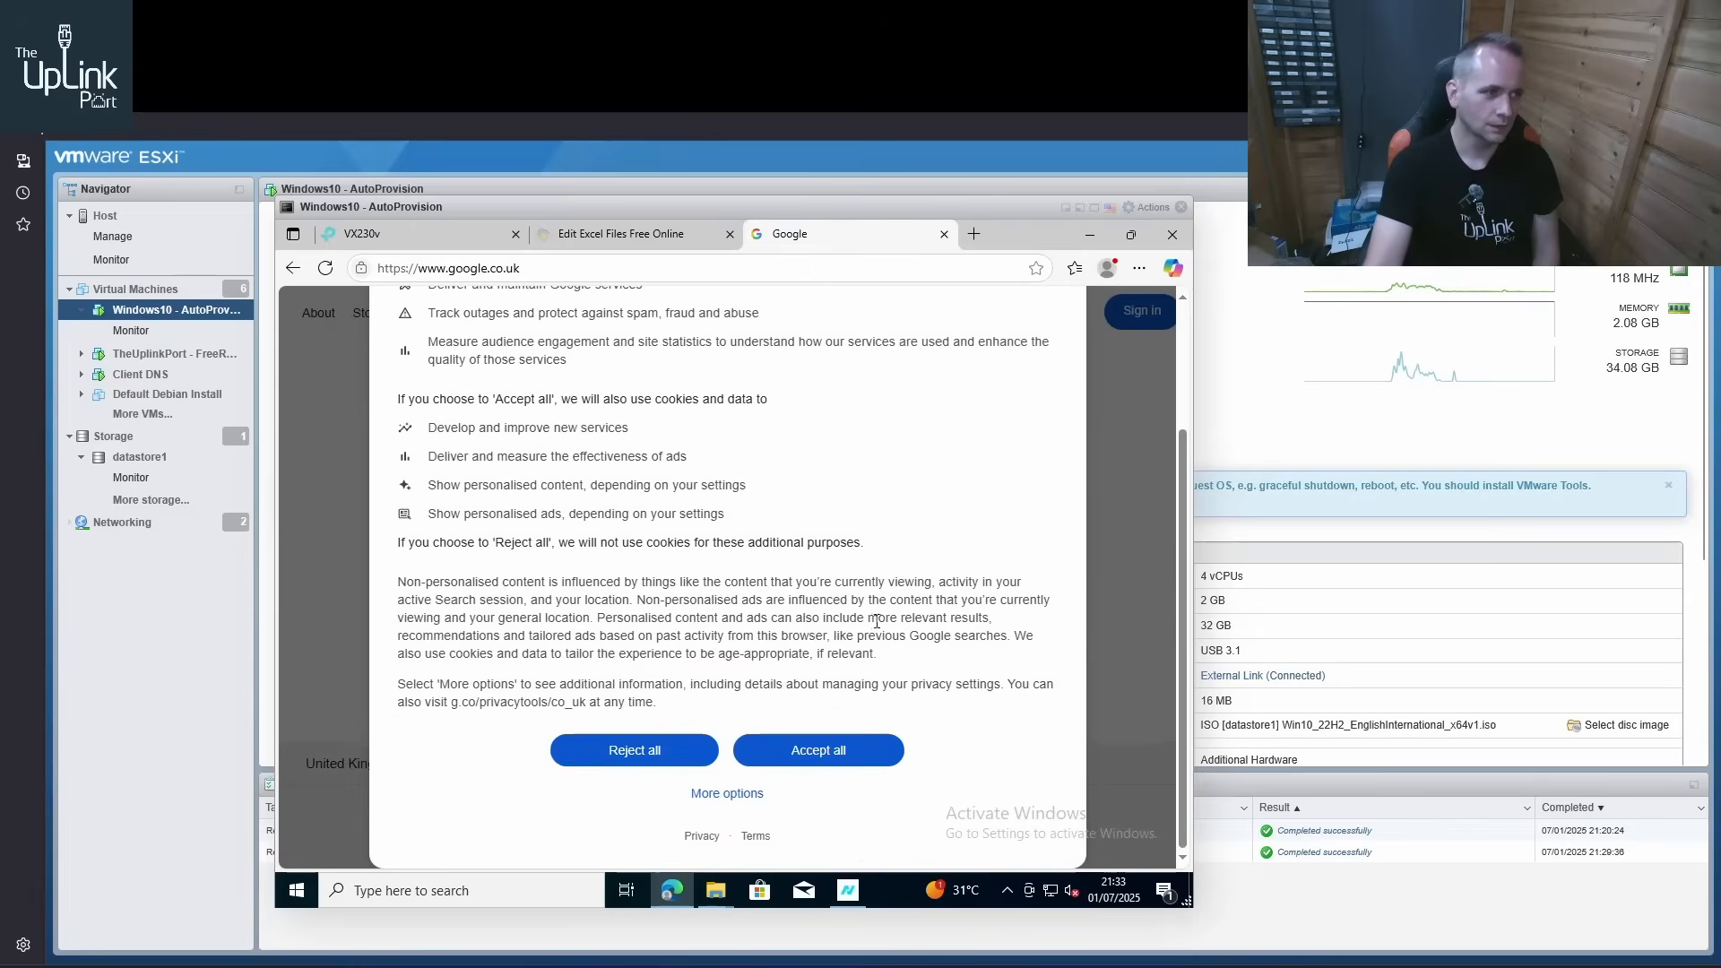
{"action": "left_click", "coordinate": [659, 763]}
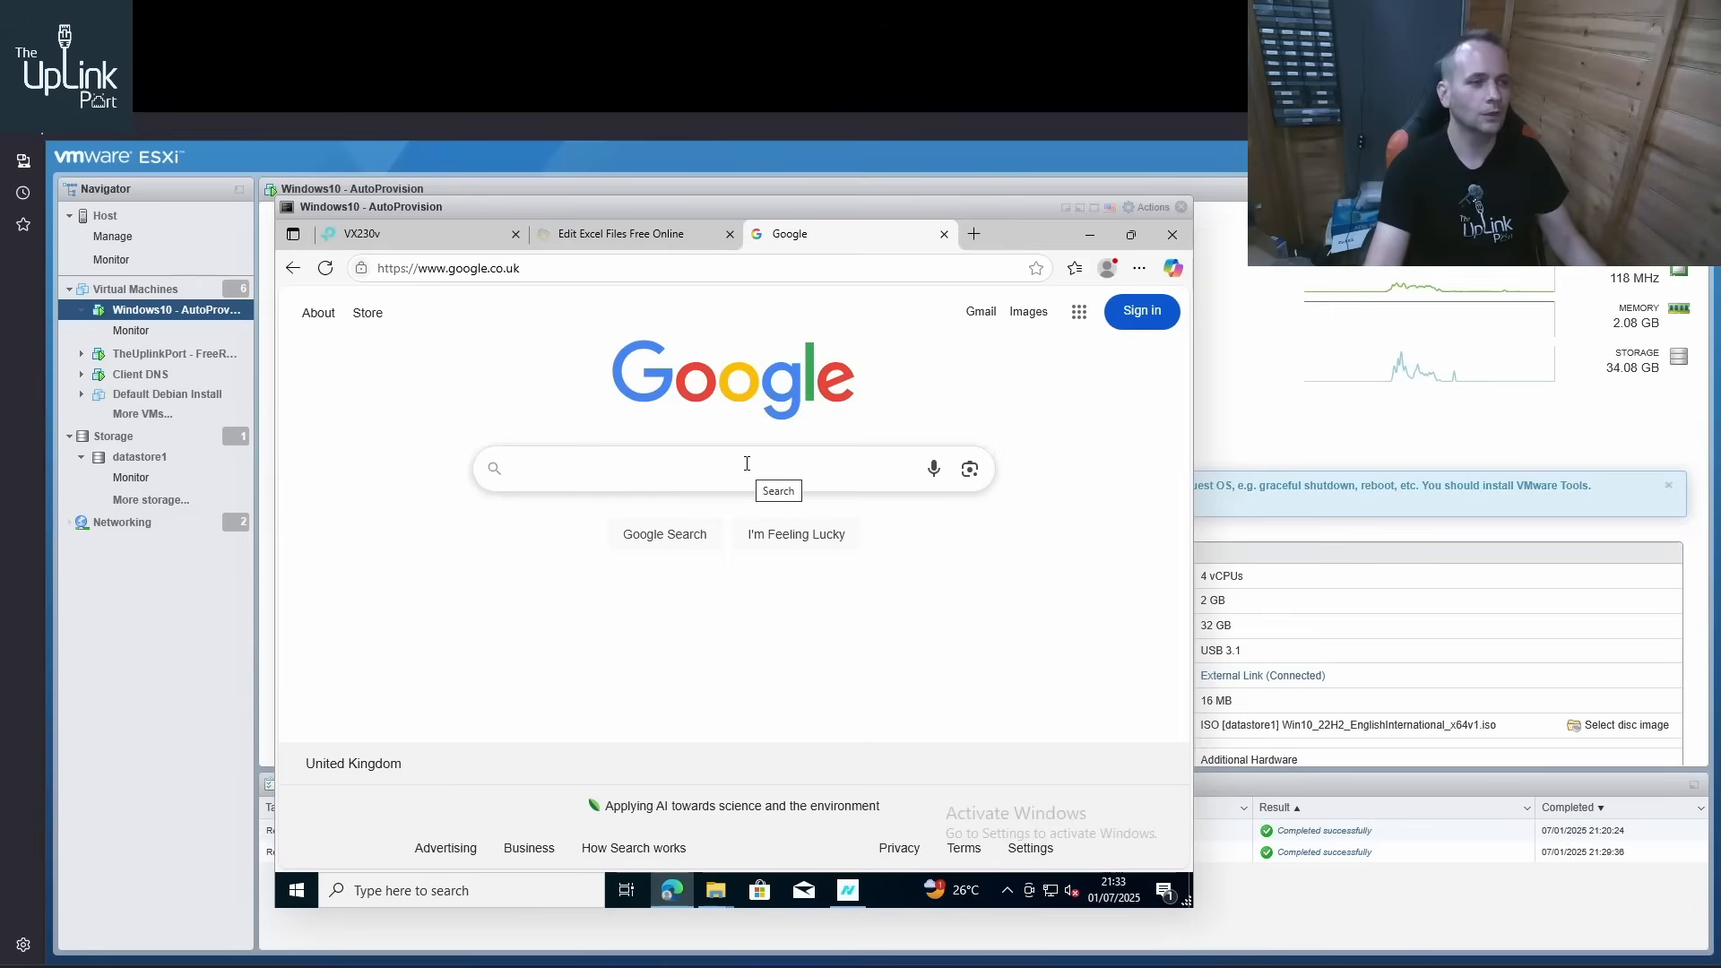
Run an internet speed test at fast.com and switch to the Aginet Config MacBin window
{"action": "left_click", "coordinate": [630, 268]}
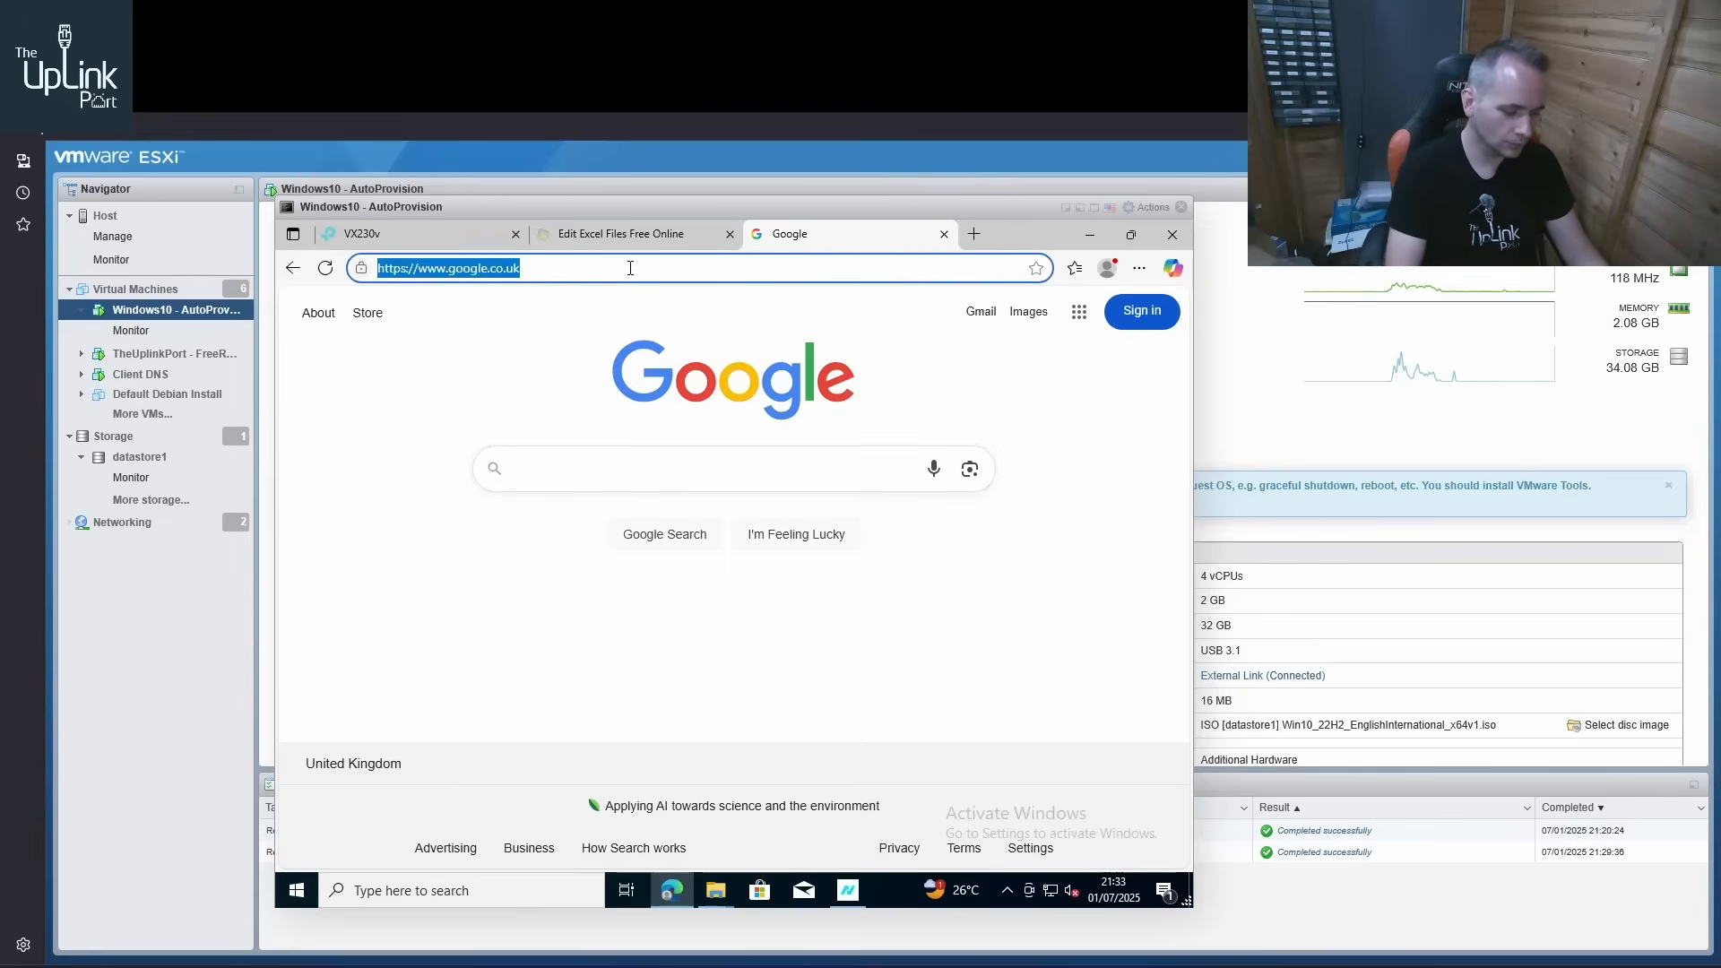
{"action": "type", "text": "fast.com"}
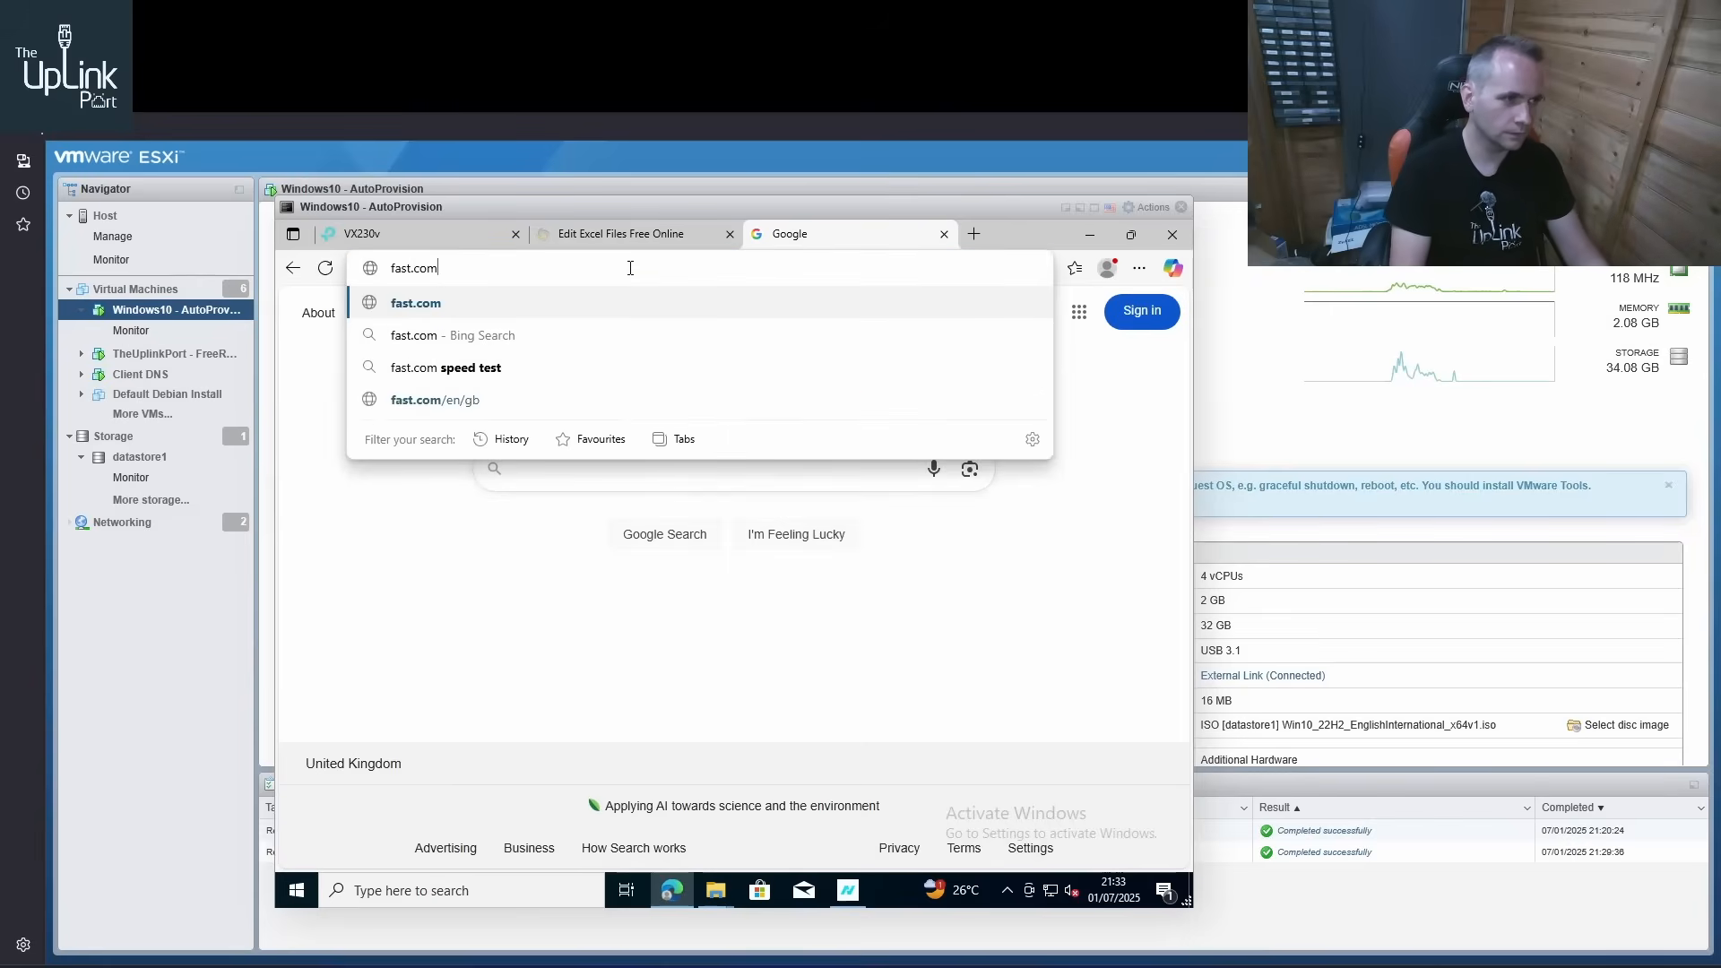
{"action": "key", "text": "Return"}
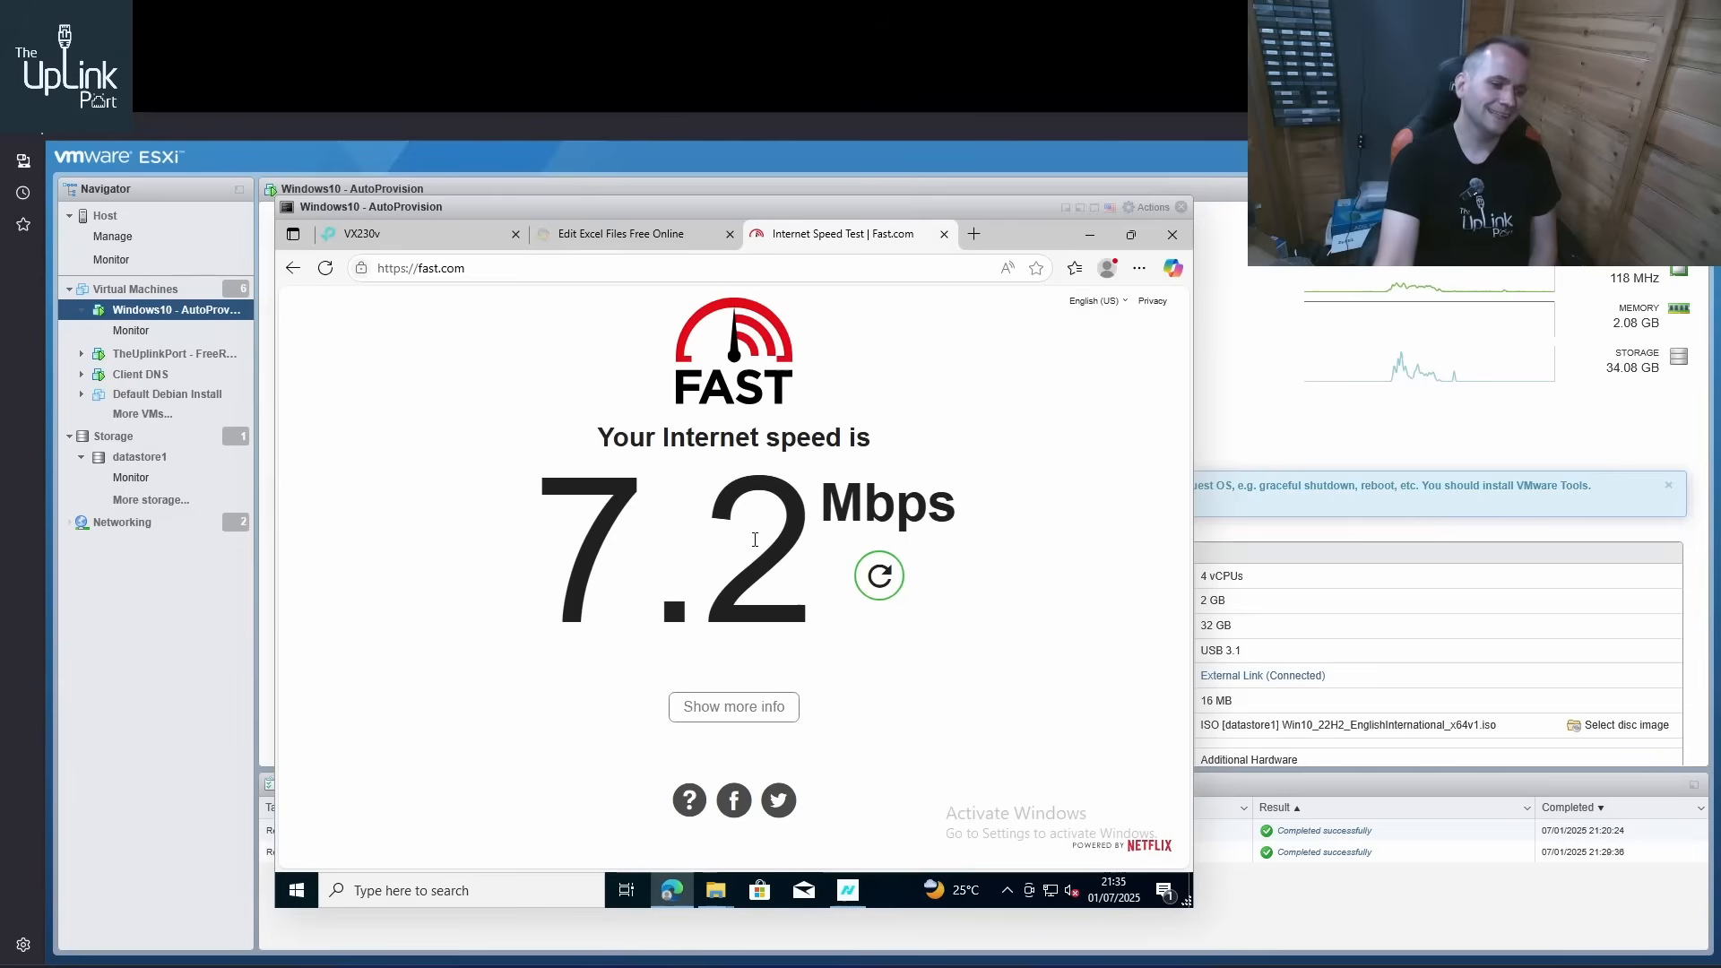
{"action": "left_click", "coordinate": [848, 890]}
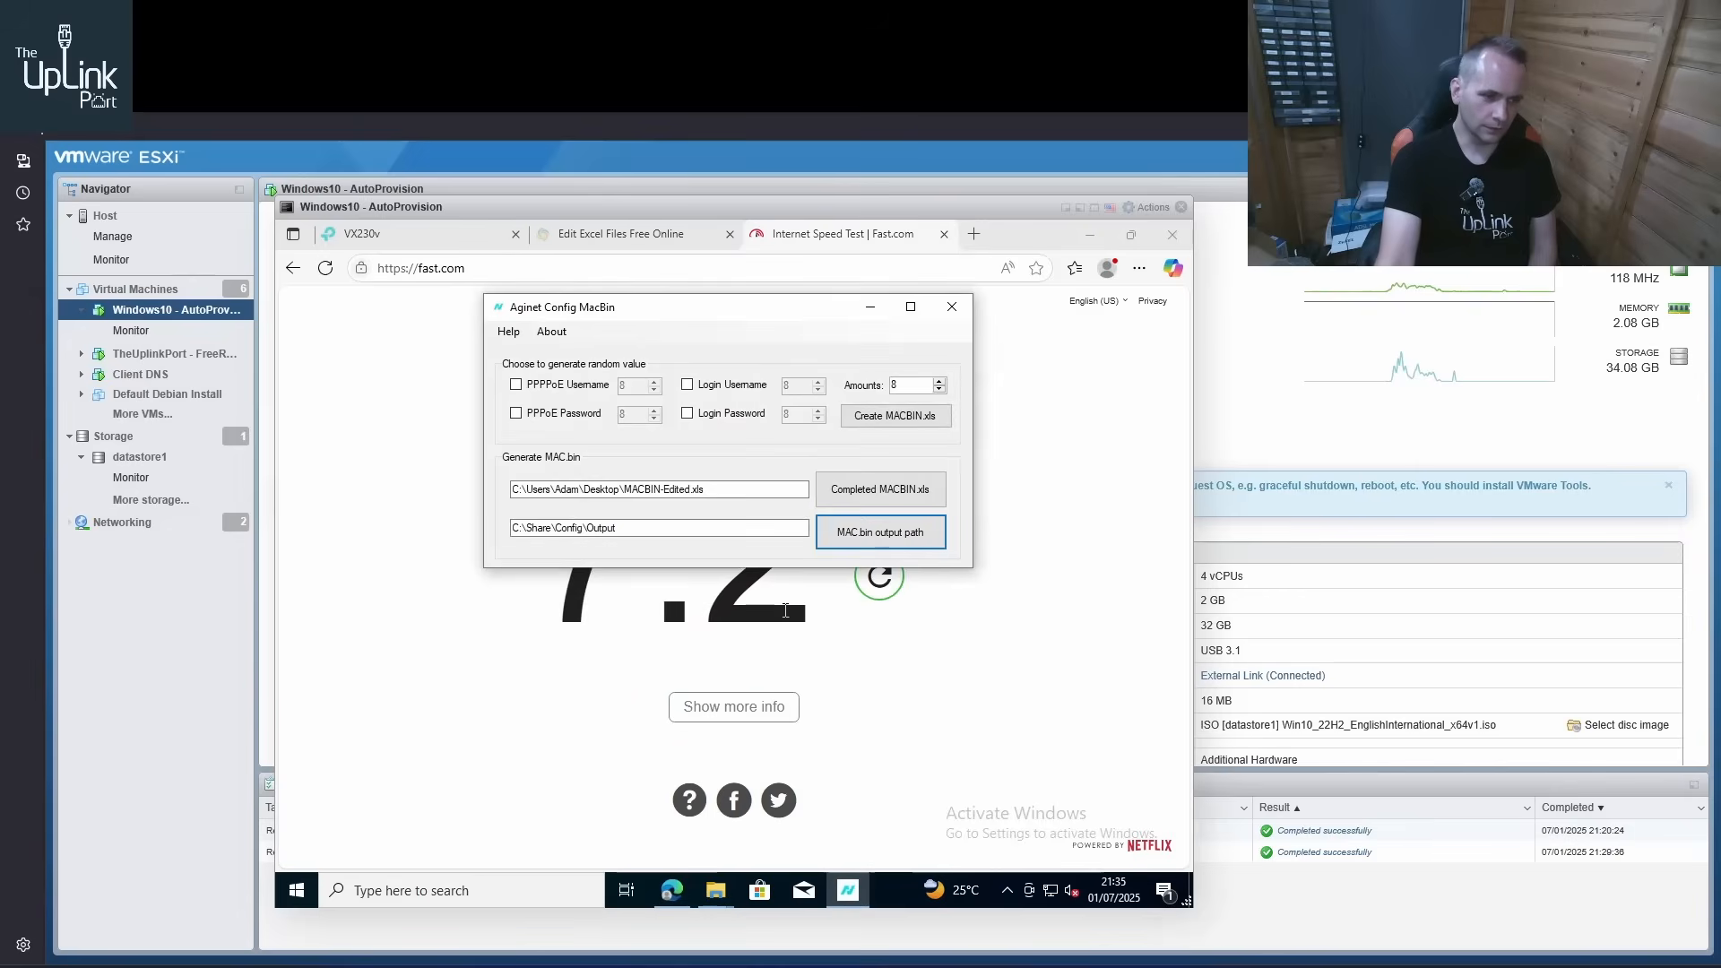